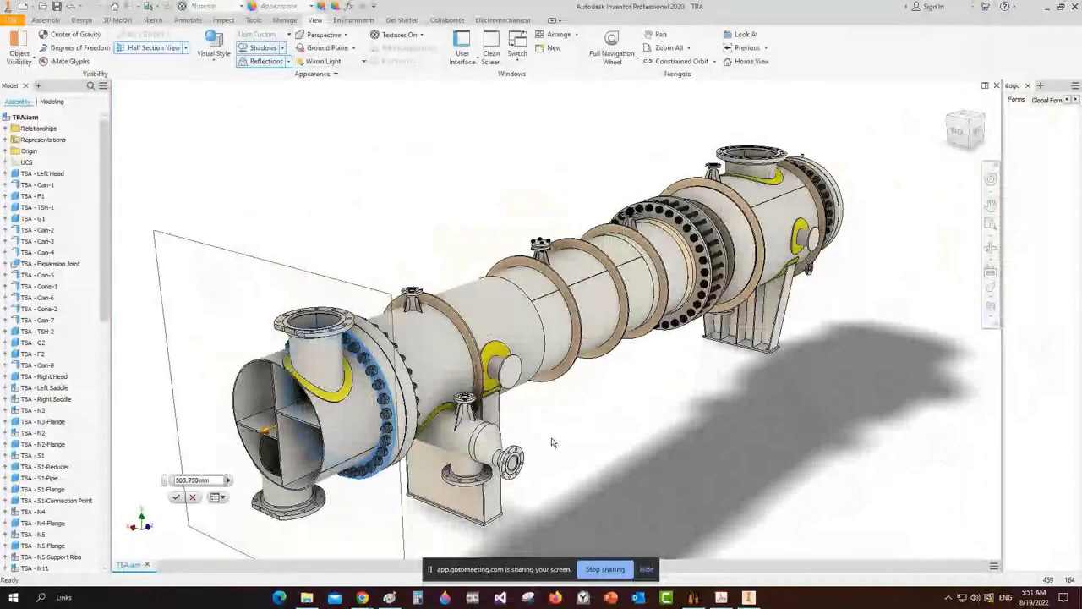
# Cancel the half section through the left head and orbit the heat exchanger assembly to view its side and opposite end
pyautogui.click(193, 498)
pyautogui.click(991, 247)
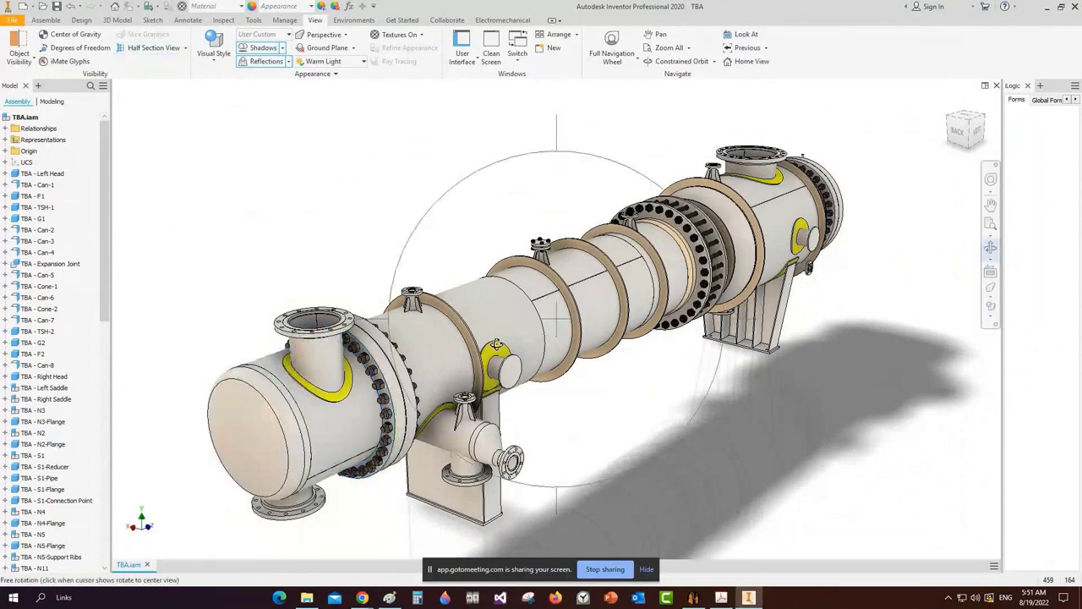
pyautogui.moveTo(541, 372); pyautogui.dragTo(474, 328)
pyautogui.click(658, 315)
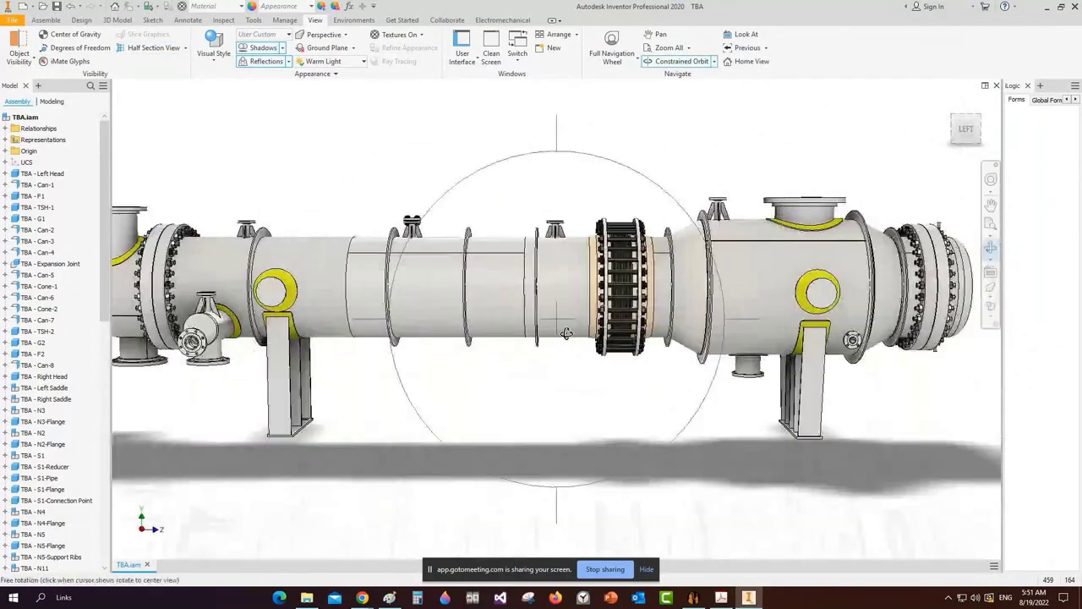
pyautogui.moveTo(566, 334); pyautogui.dragTo(512, 355)
pyautogui.press('Escape')
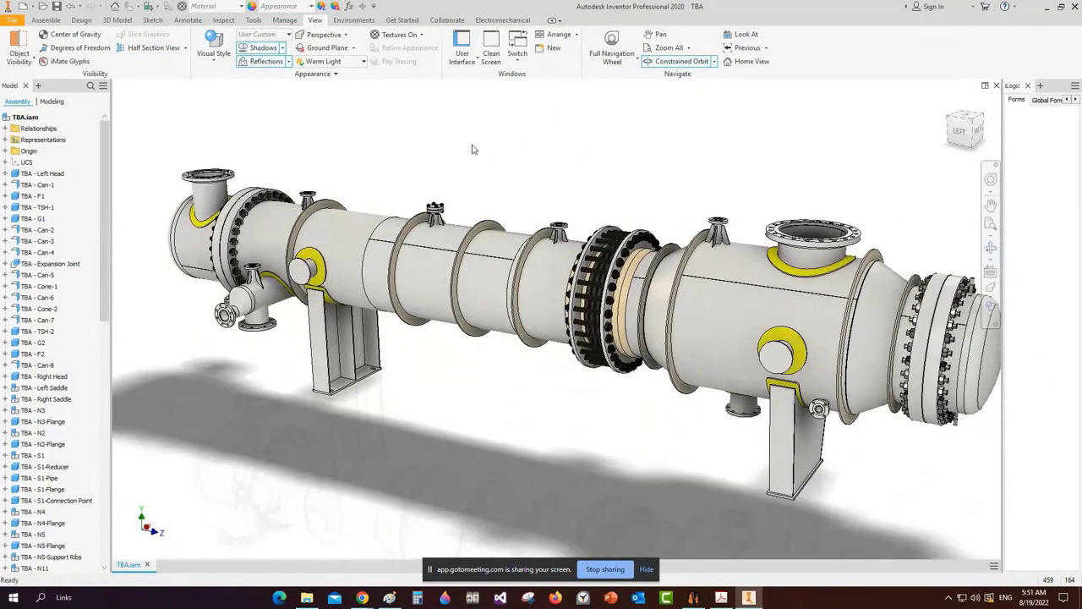
# Section the assembly with a half section view from the ring face beside the right-end cone, offset -274 mm
pyautogui.click(152, 48)
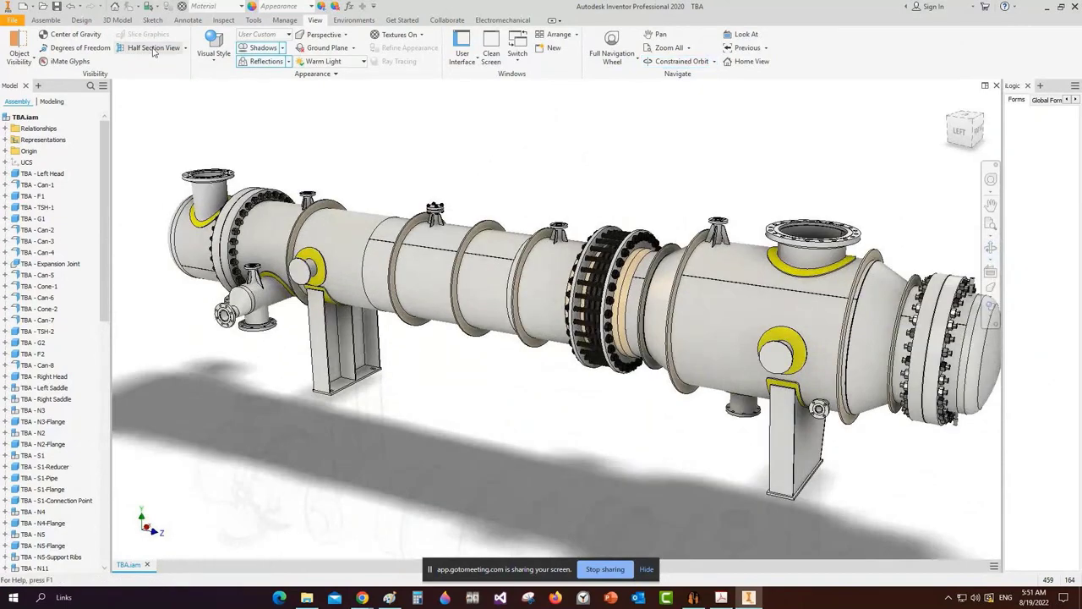
pyautogui.click(856, 256)
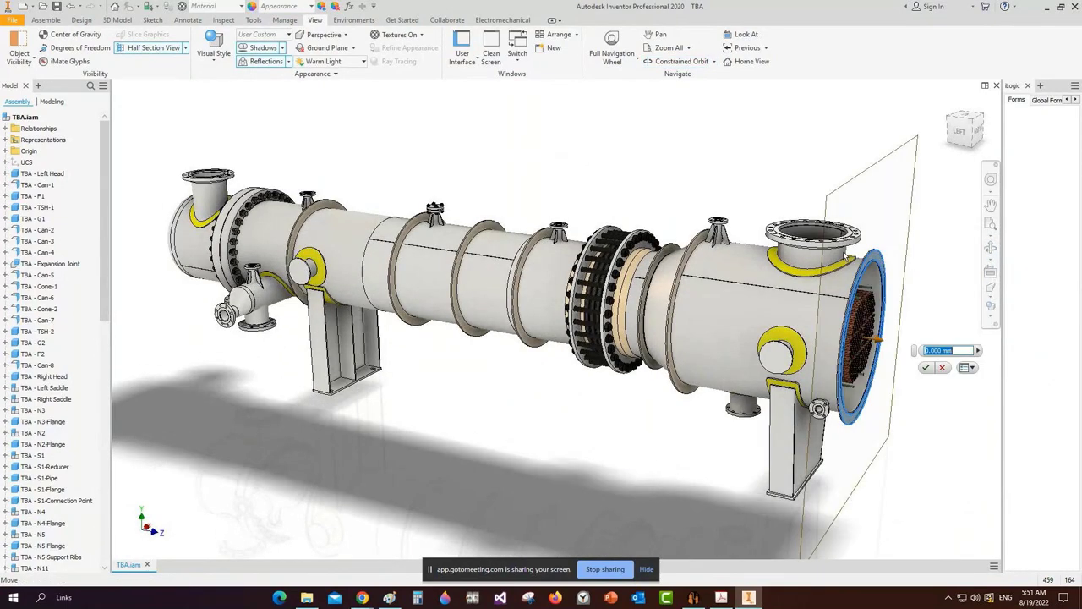
pyautogui.moveTo(880, 338); pyautogui.dragTo(751, 331)
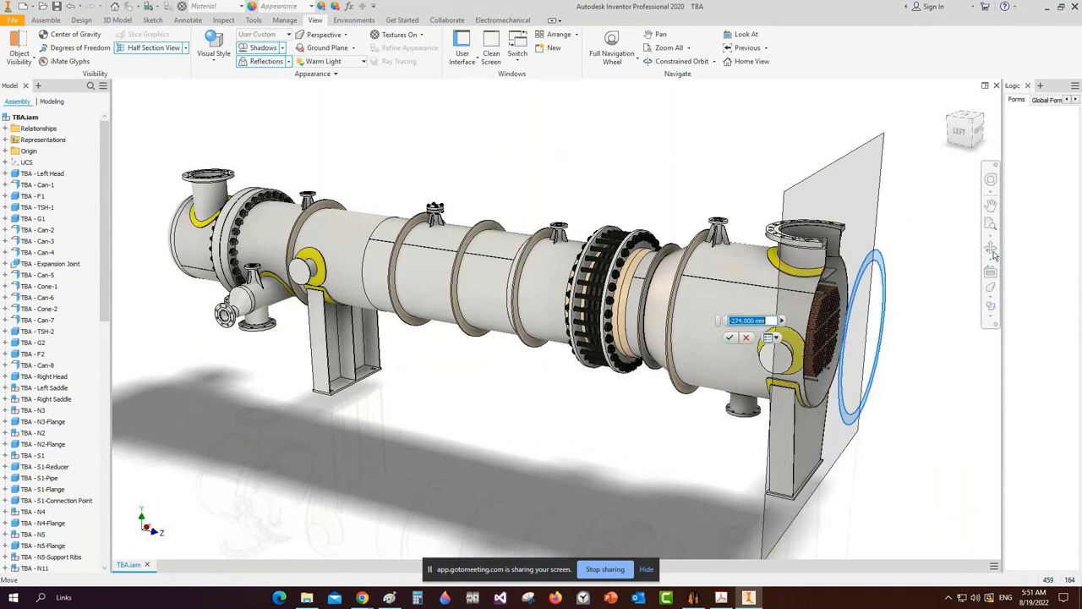
# Examine the tube bundle and impingement plate inside the sectioned shell from several angles, and exit the section view
pyautogui.click(994, 253)
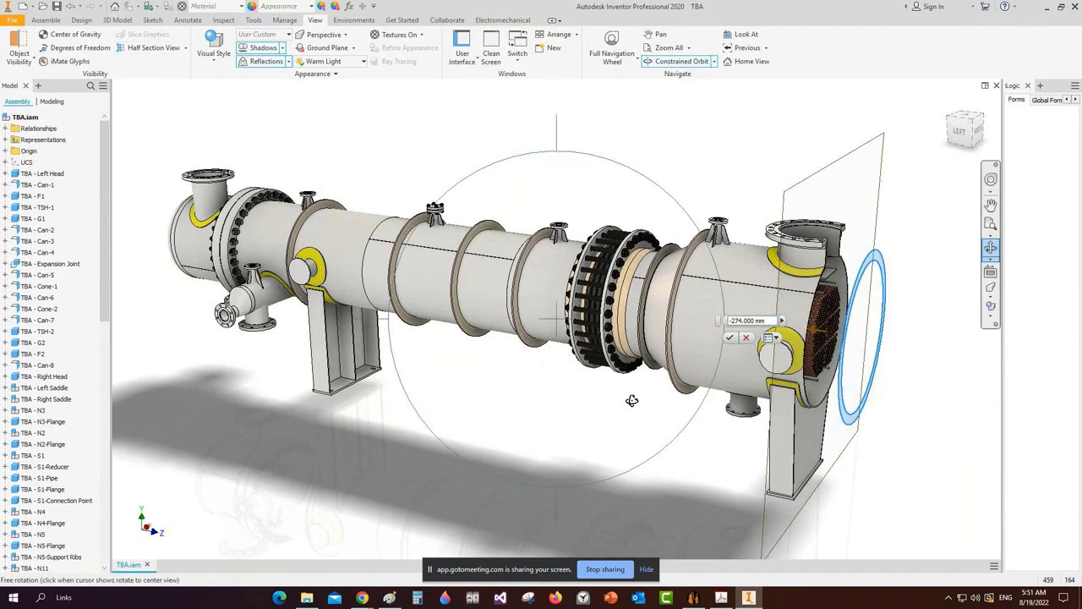
pyautogui.moveTo(632, 400); pyautogui.dragTo(584, 419)
pyautogui.scroll(-4, 738, 261)
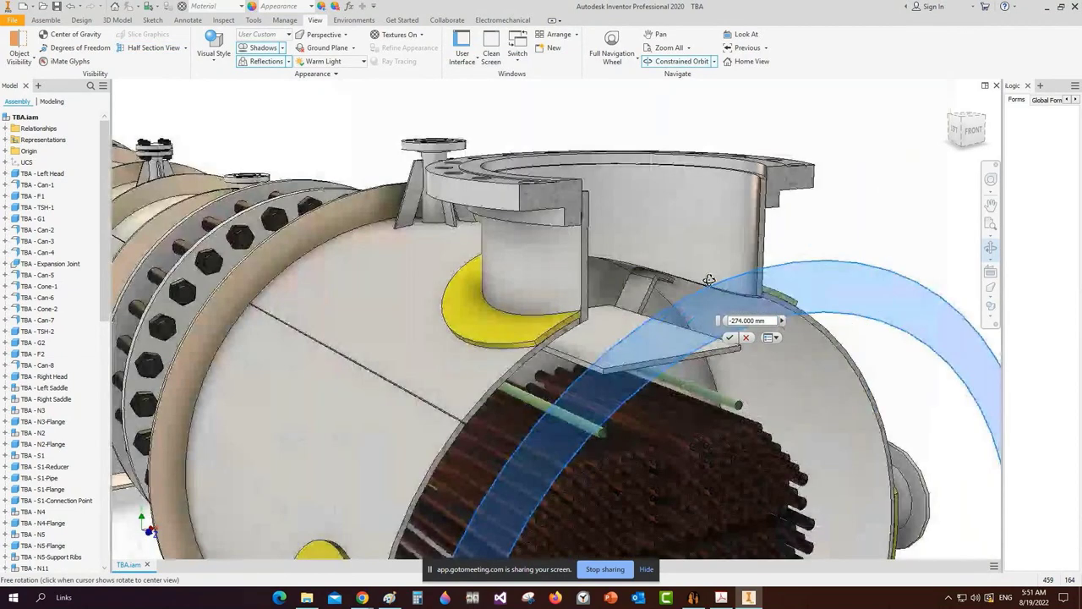
pyautogui.scroll(-5, 613, 319)
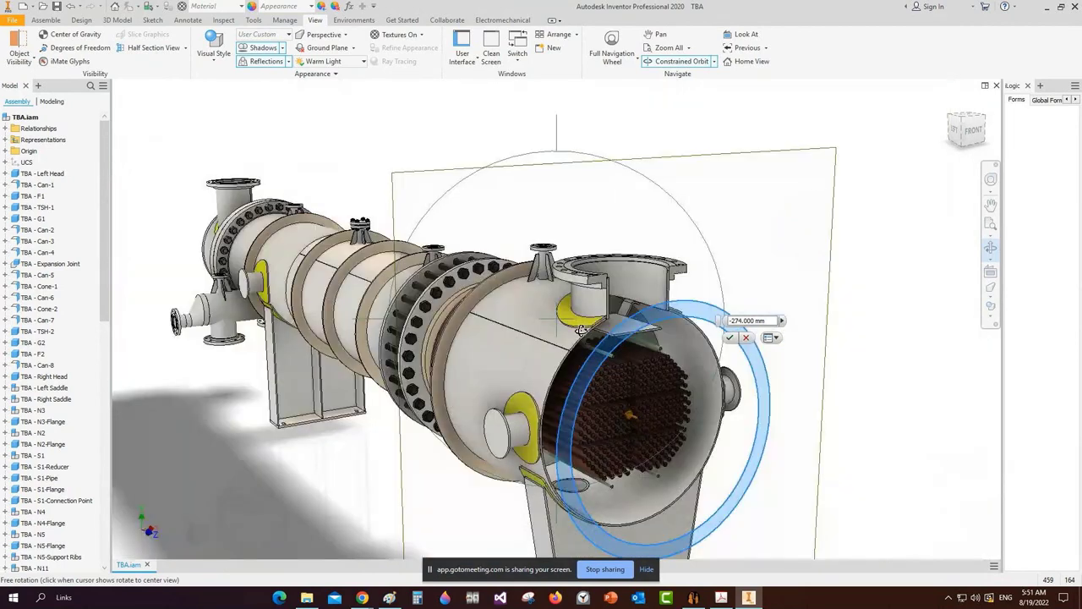
pyautogui.moveTo(581, 330); pyautogui.dragTo(549, 324)
pyautogui.rightClick(452, 258)
pyautogui.click(483, 259)
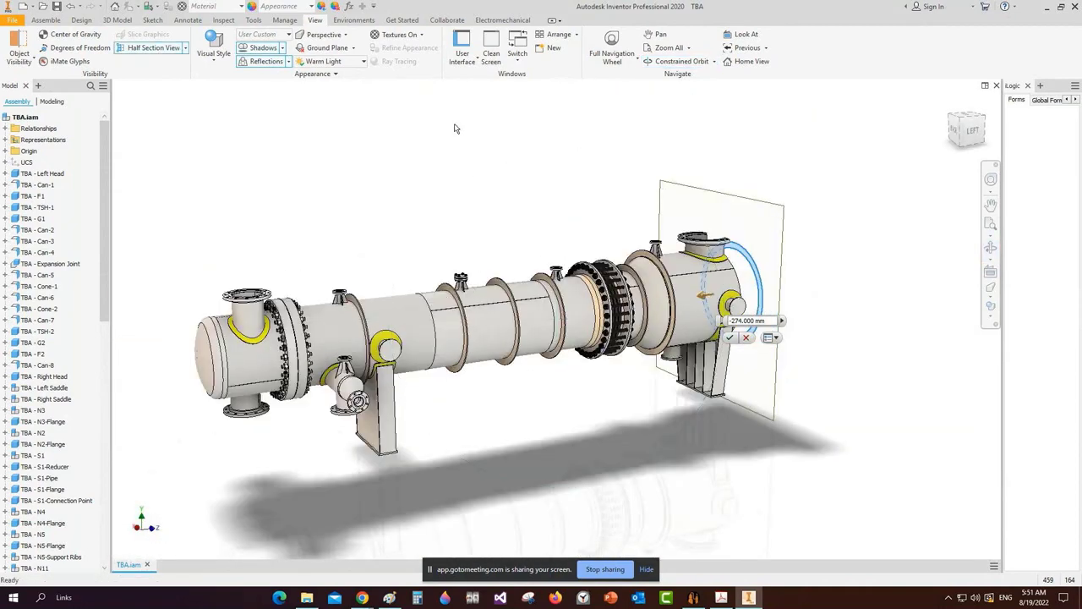
pyautogui.click(149, 49)
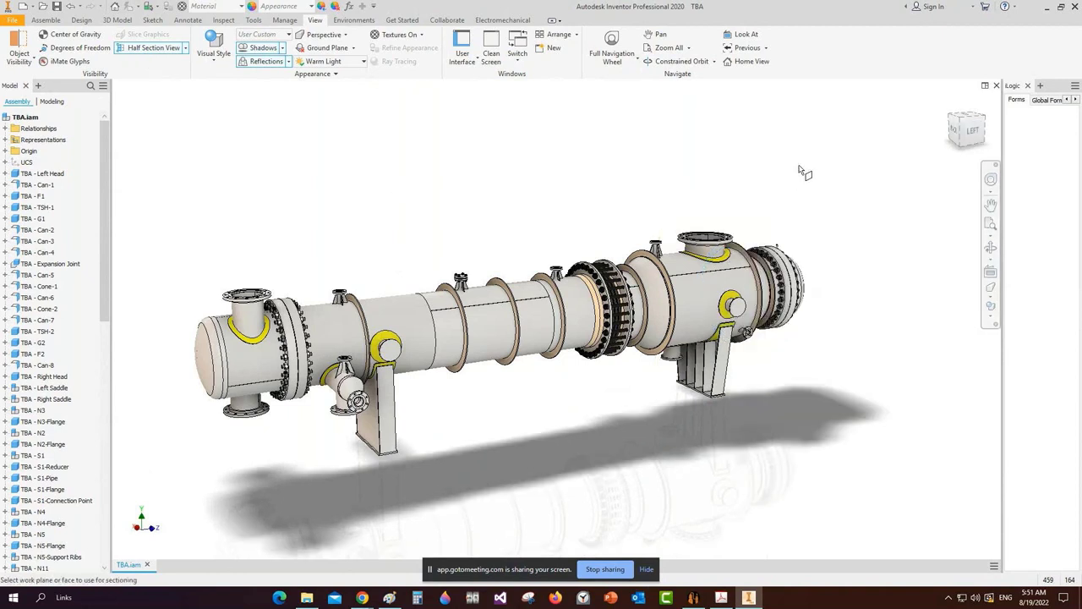
pyautogui.press('Escape')
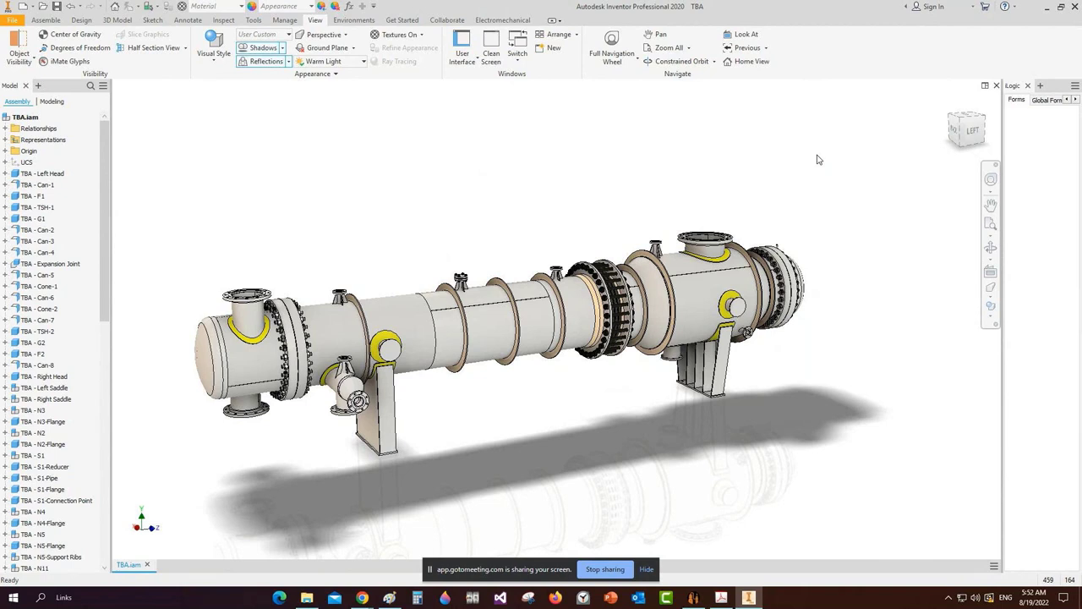
# View the exchanger squarely from the LEFT side and inspect the expansion joint and the adjoining shell sections
pyautogui.click(974, 132)
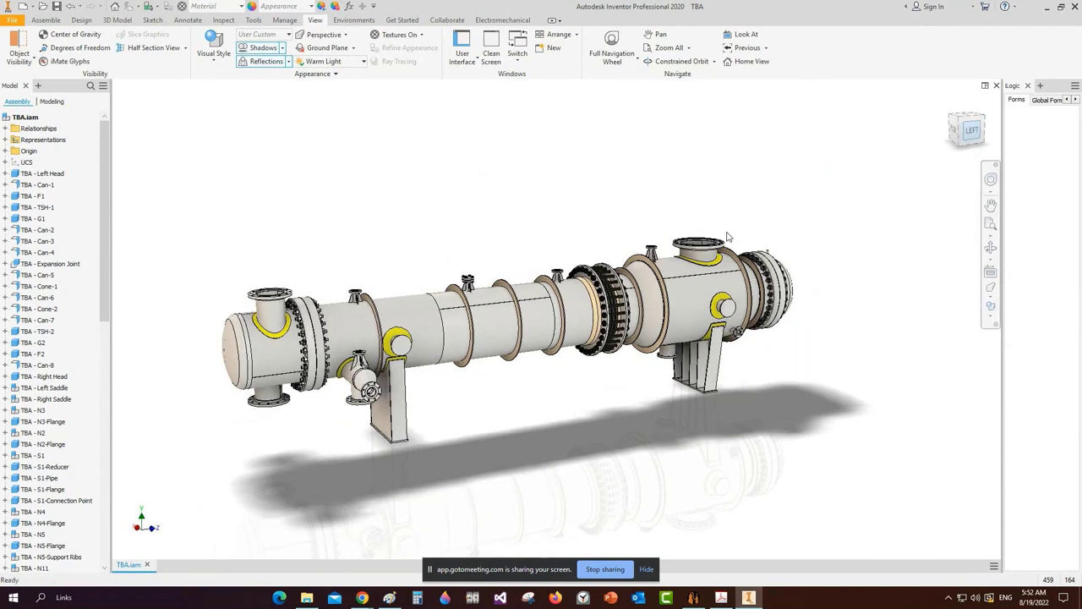
pyautogui.scroll(4, 580, 300)
pyautogui.moveTo(712, 194); pyautogui.dragTo(574, 244)
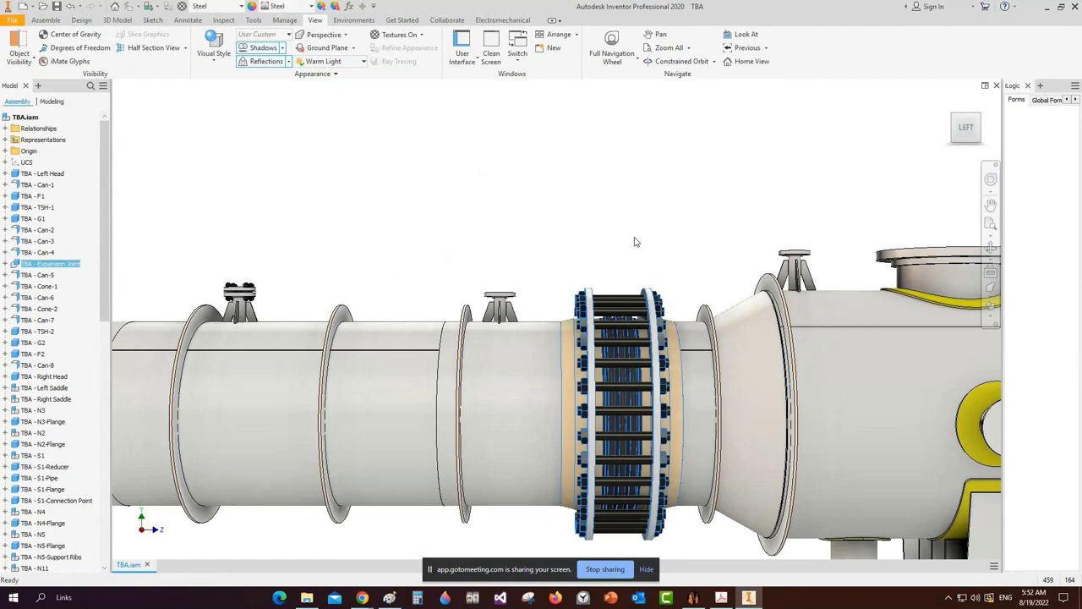
pyautogui.press('Escape')
pyautogui.scroll(-2, 636, 242)
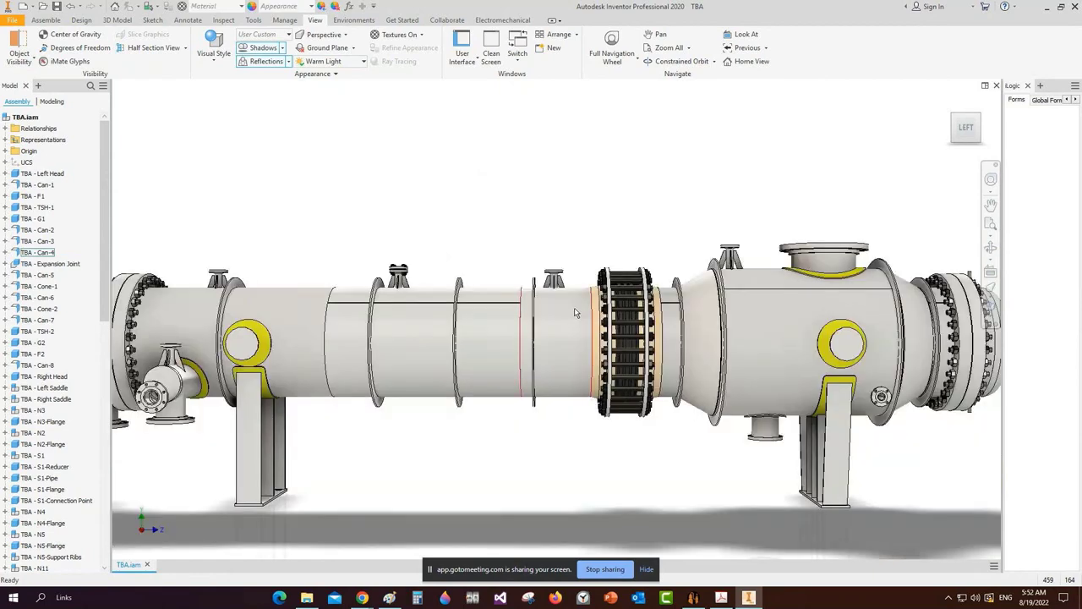
pyautogui.moveTo(541, 225); pyautogui.dragTo(554, 229, button='middle')
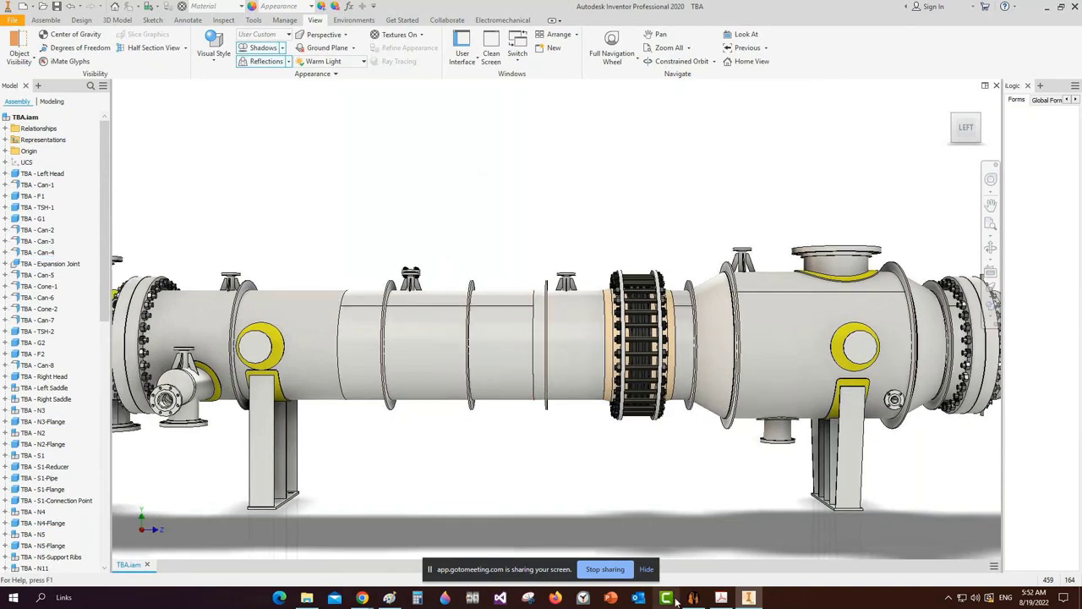
# Switch to Static Equipment Generator and start a new project named Demo 19-8-2022
pyautogui.click(692, 597)
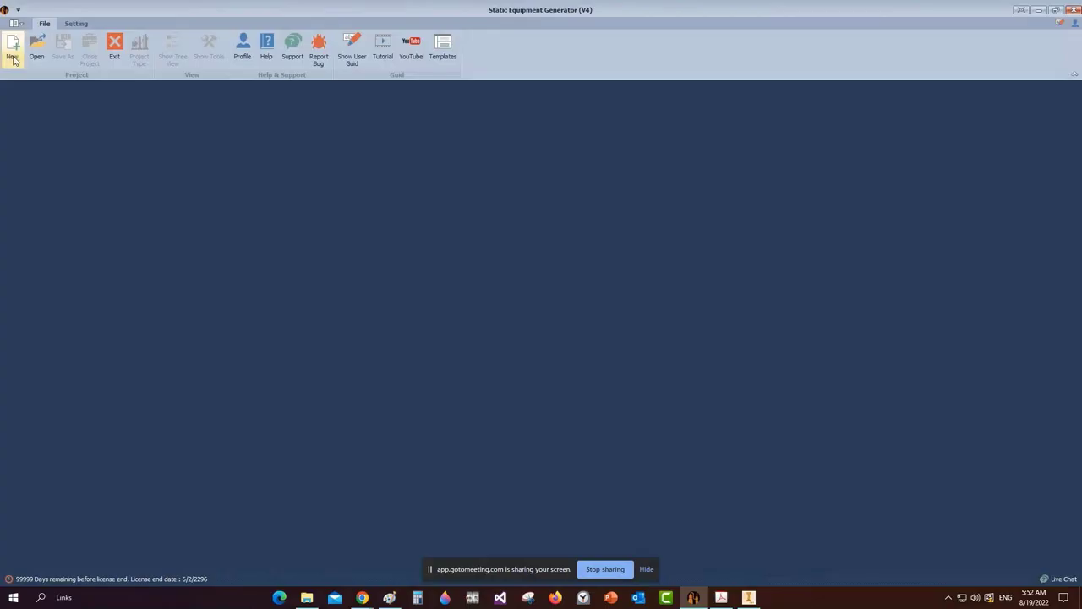
pyautogui.click(13, 58)
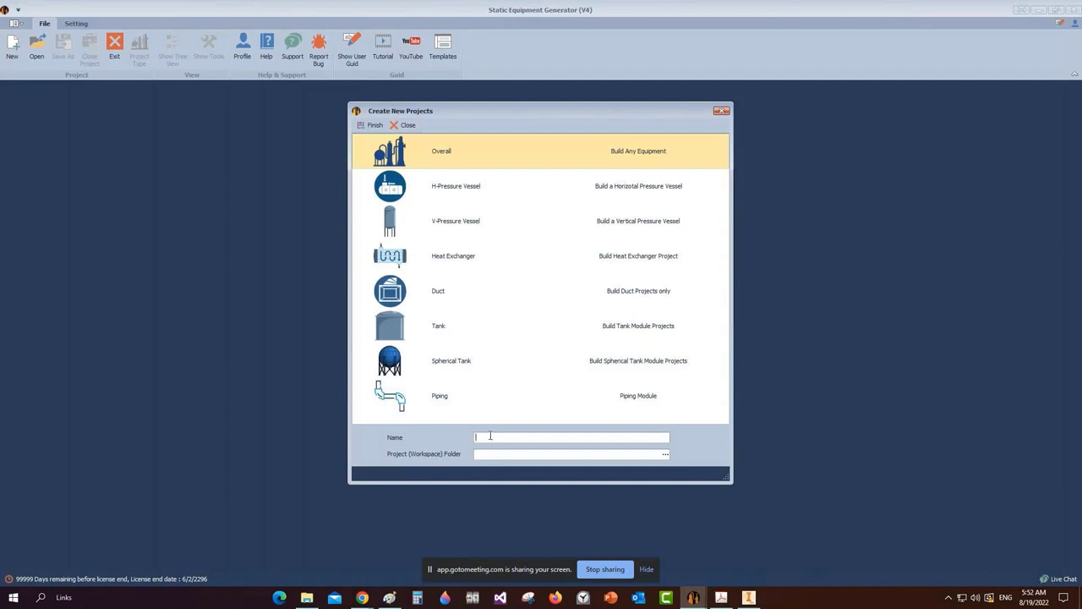
pyautogui.click(490, 435)
pyautogui.write('Demo-19-20')
pyautogui.press('BackSpace')
pyautogui.press('BackSpace')
pyautogui.write('8-2022')
# Set the Desktop as the workspace folder, choose the Heat Exchanger project type and create the project
pyautogui.click(666, 455)
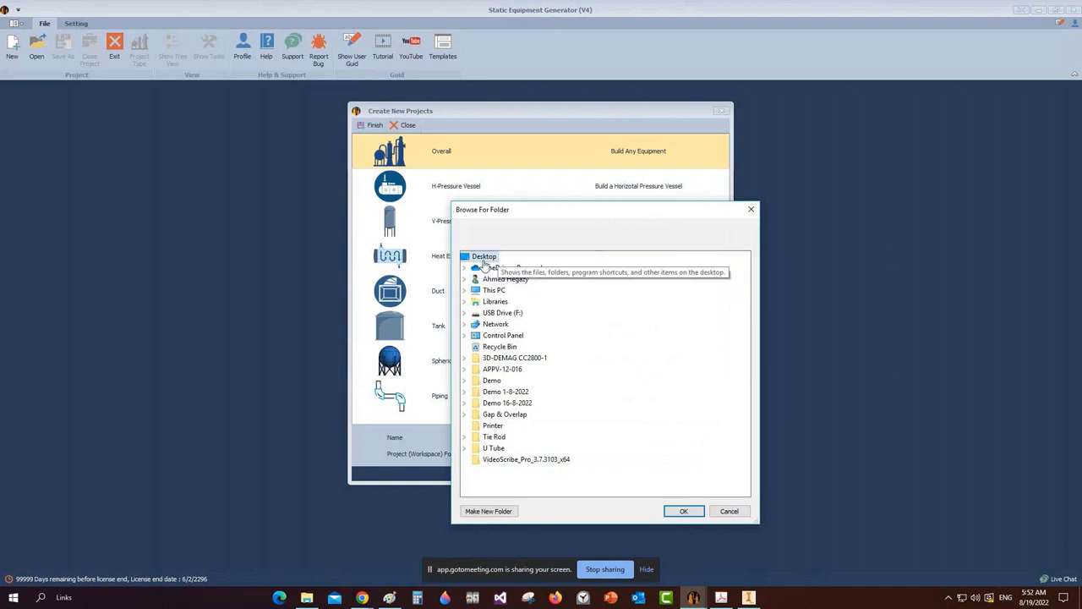
pyautogui.click(684, 511)
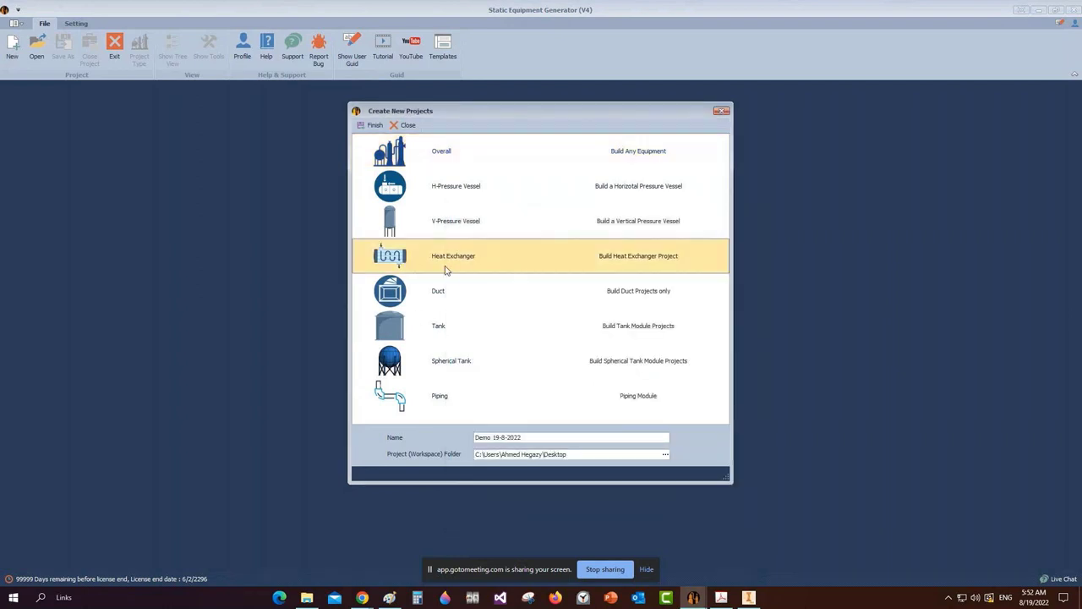
pyautogui.click(366, 127)
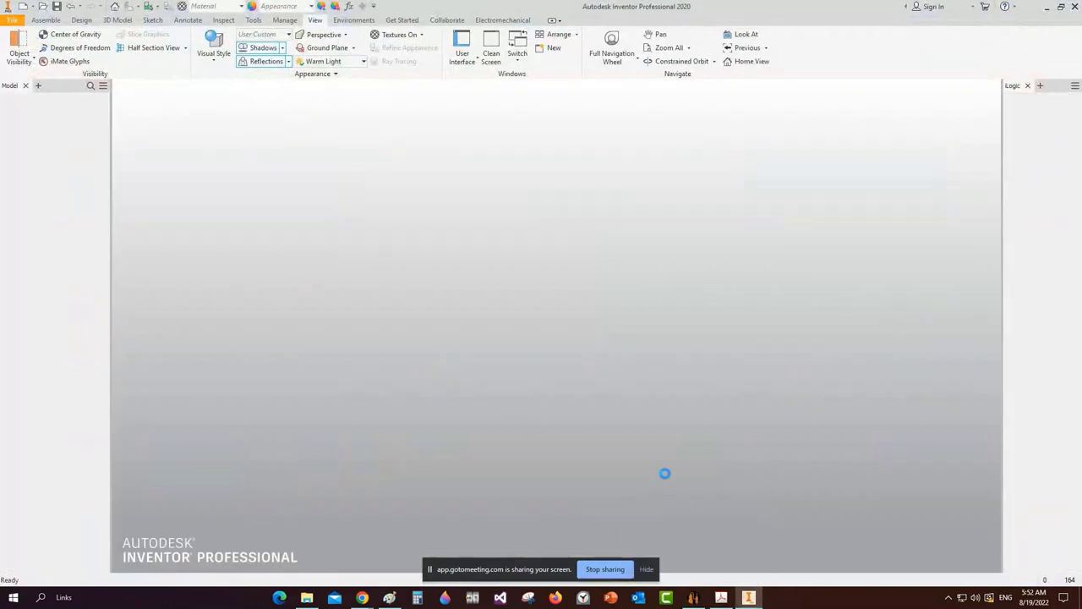
# Return to Static Equipment Generator and review the project information form and the design data of the TBA equipment
pyautogui.click(694, 597)
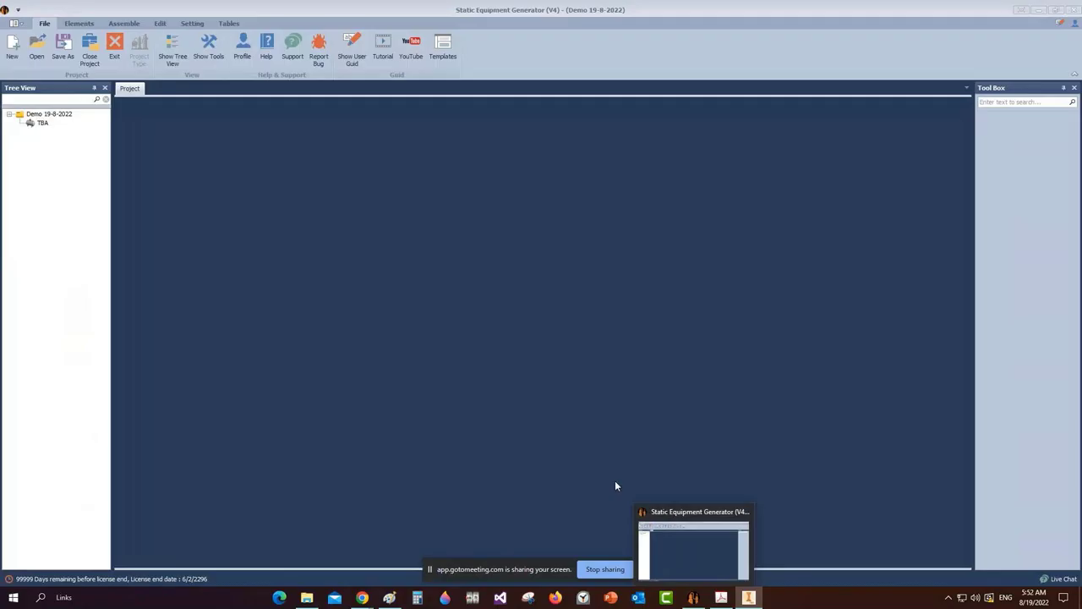
pyautogui.click(647, 569)
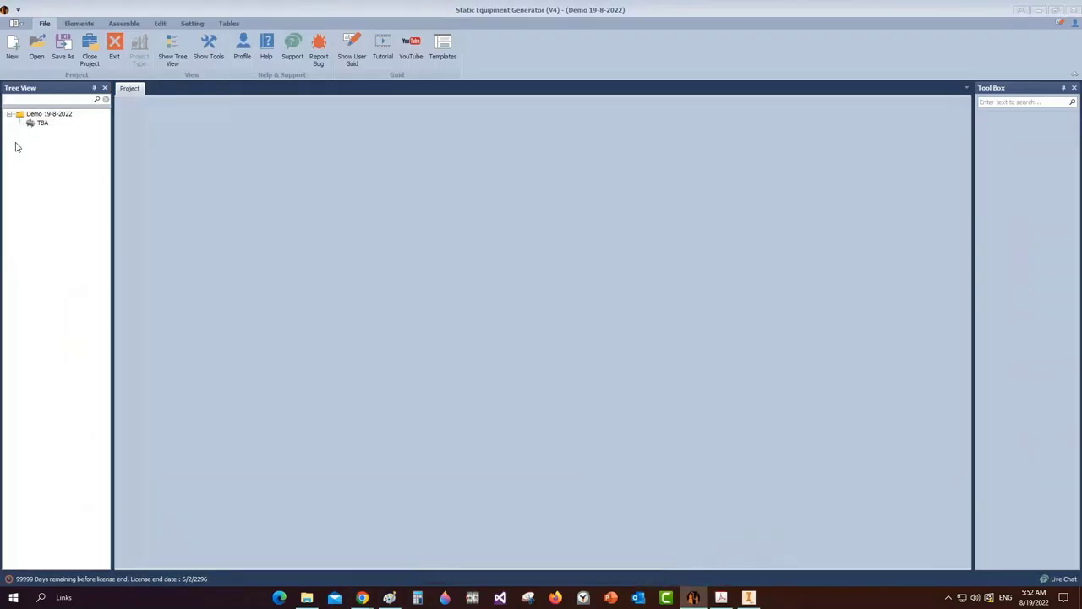
pyautogui.click(30, 126)
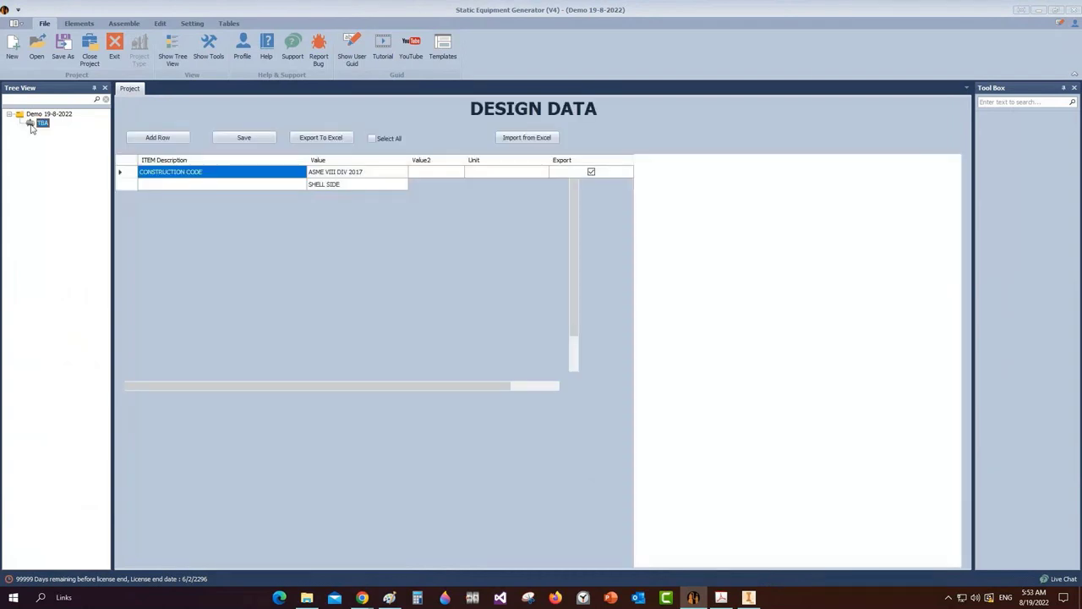
pyautogui.click(49, 115)
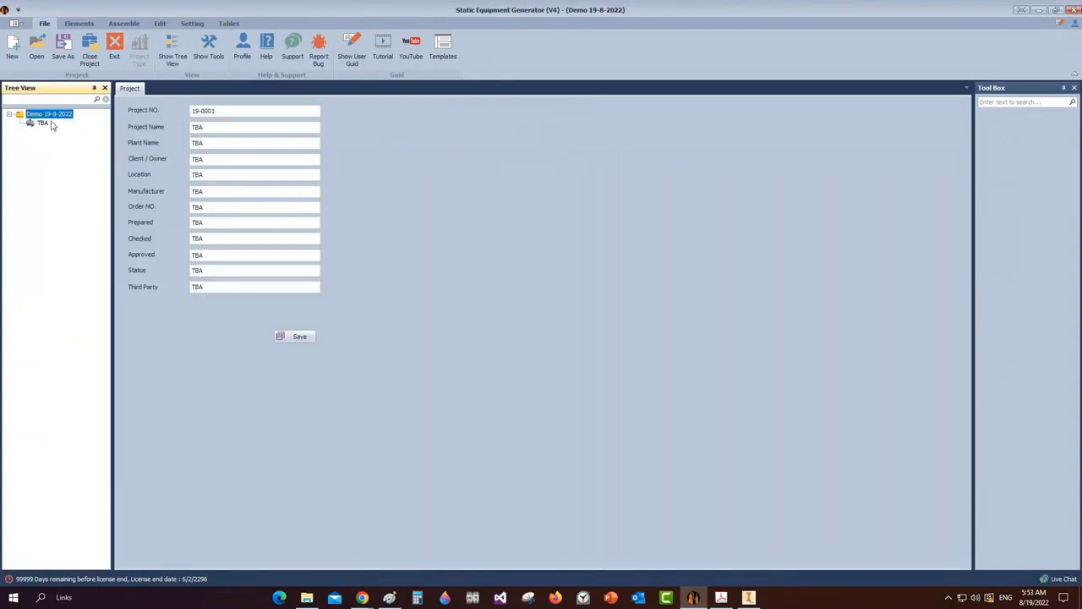
pyautogui.click(236, 127)
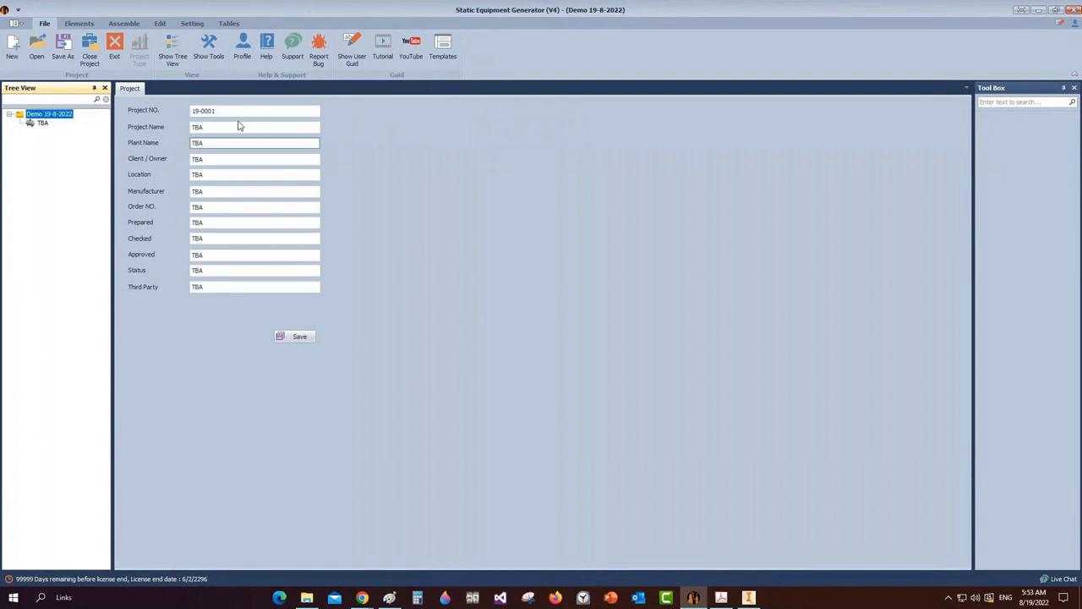
pyautogui.click(226, 207)
pyautogui.click(42, 123)
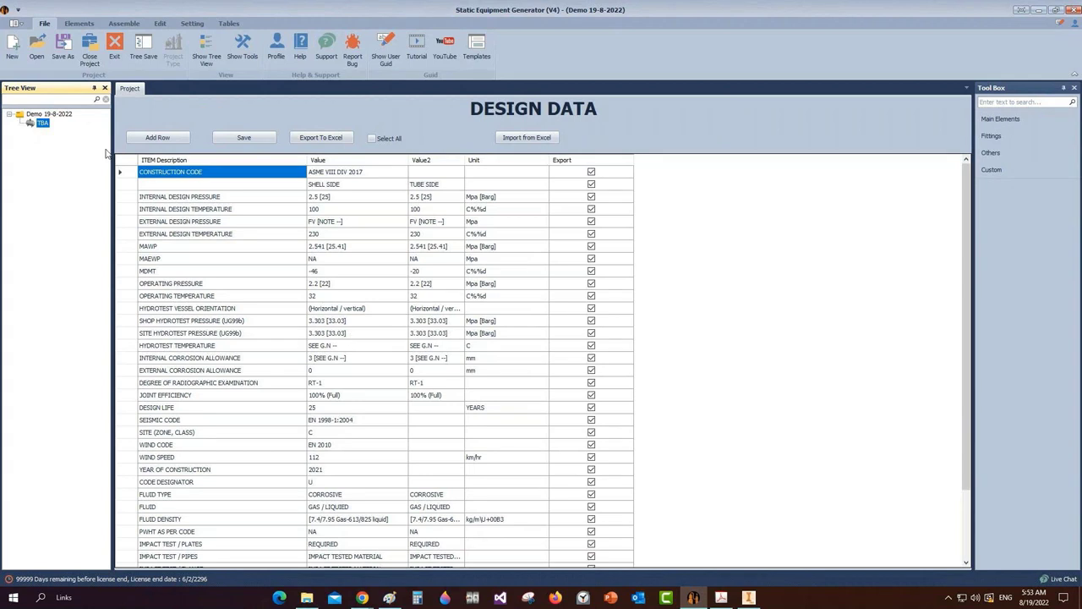
# Review the equipment settings for delivered plate and pipe sizes, position, direction and units, and close them without saving
pyautogui.click(192, 23)
pyautogui.click(17, 52)
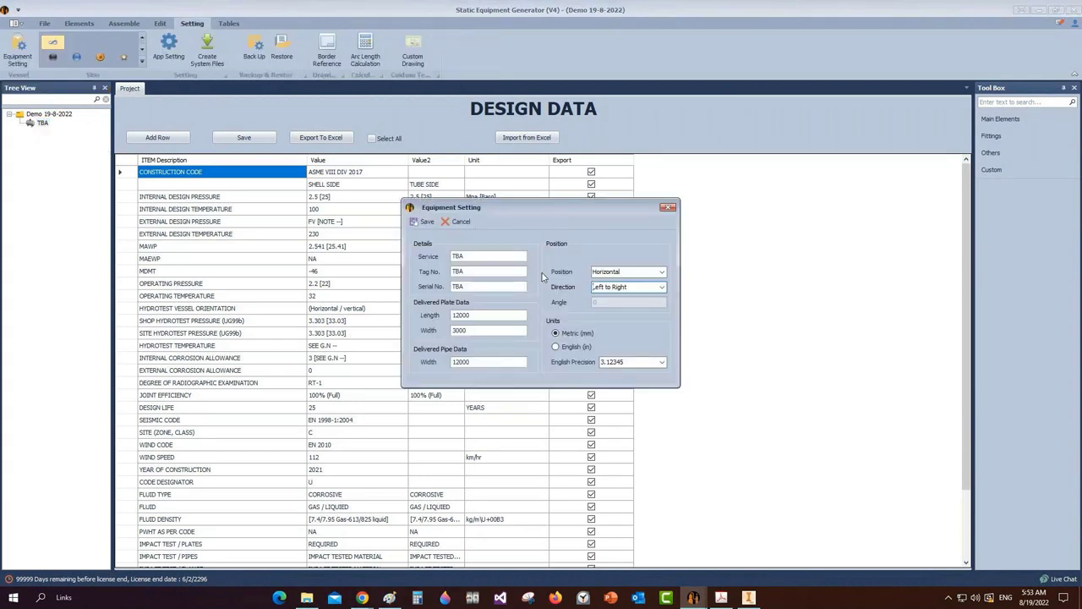
pyautogui.doubleClick(463, 315)
pyautogui.click(666, 210)
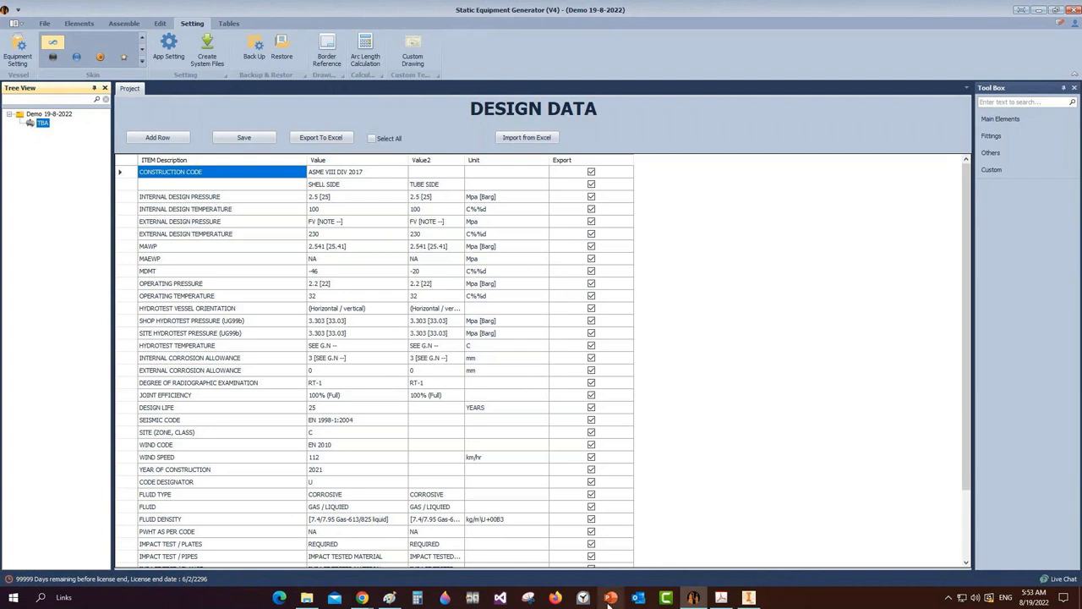
# Switch to the GAD & Detail drawing PDF in Adobe Acrobat and examine the left channel, main shell and right channel in the elevation
pyautogui.click(721, 597)
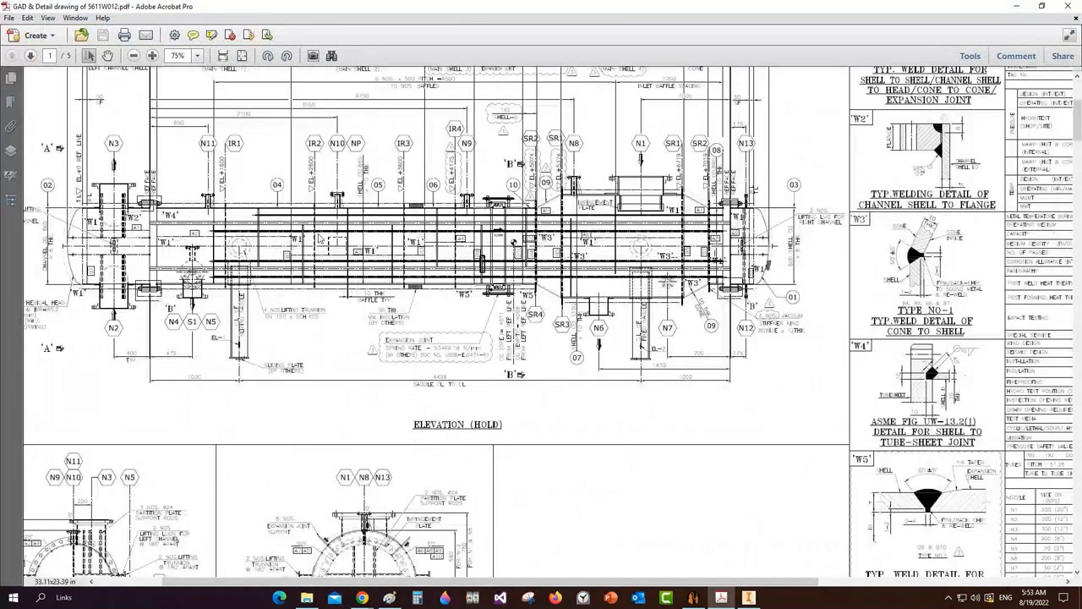
pyautogui.keyDown('ctrl'); pyautogui.scroll(1, 319, 239); pyautogui.keyUp('ctrl')
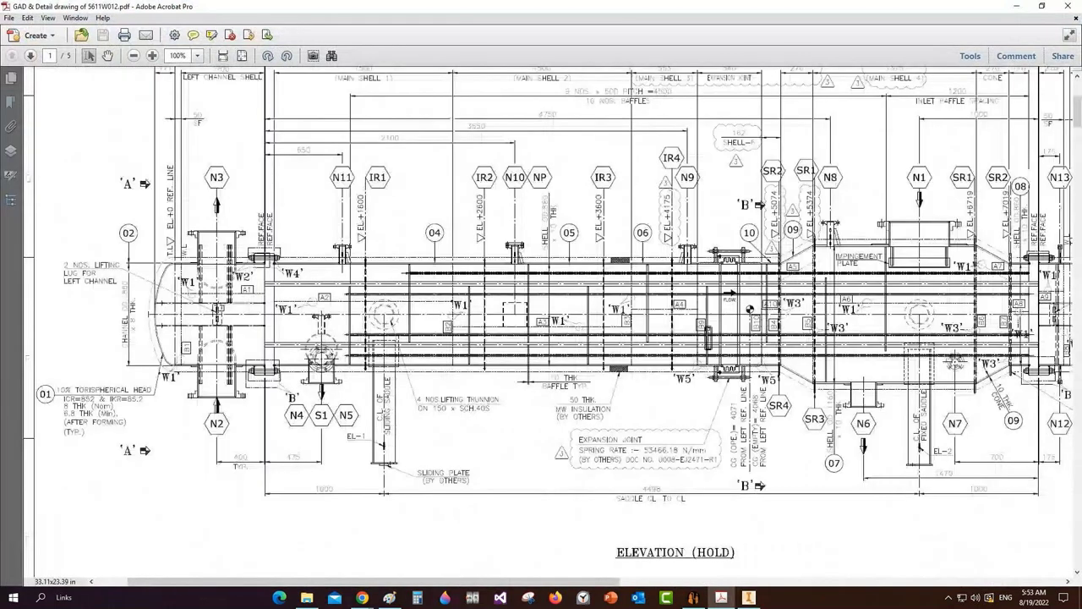
pyautogui.keyDown('ctrl'); pyautogui.scroll(1, 143, 213); pyautogui.keyUp('ctrl')
pyautogui.moveTo(139, 204)
pyautogui.mouseDown()
pyautogui.moveTo(231, 317)
pyautogui.moveTo(335, 486)
pyautogui.mouseUp()
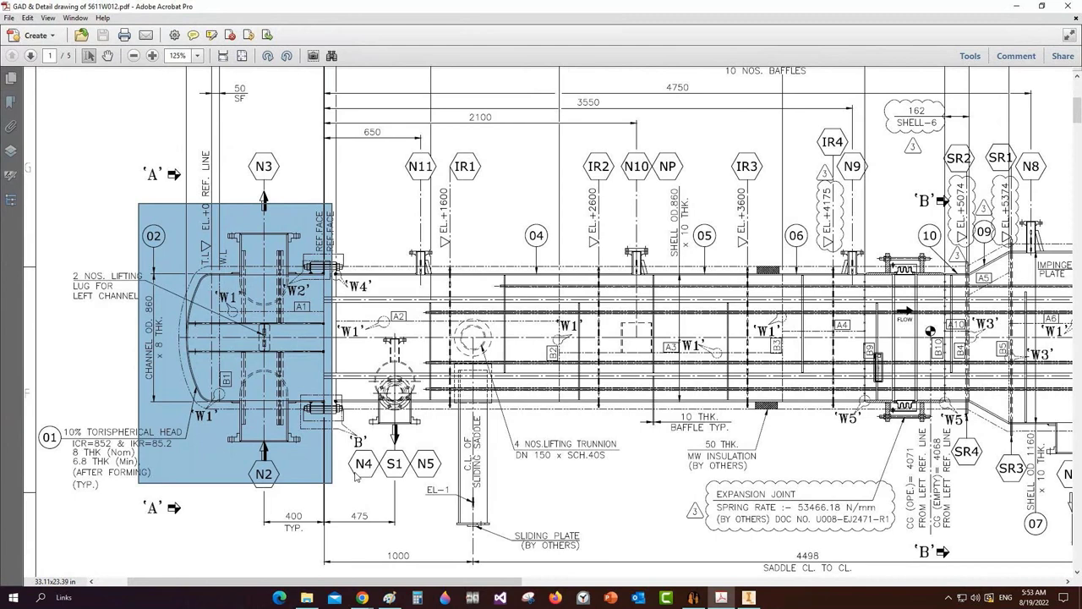
pyautogui.keyDown('ctrl'); pyautogui.scroll(-2, 356, 476); pyautogui.keyUp('ctrl')
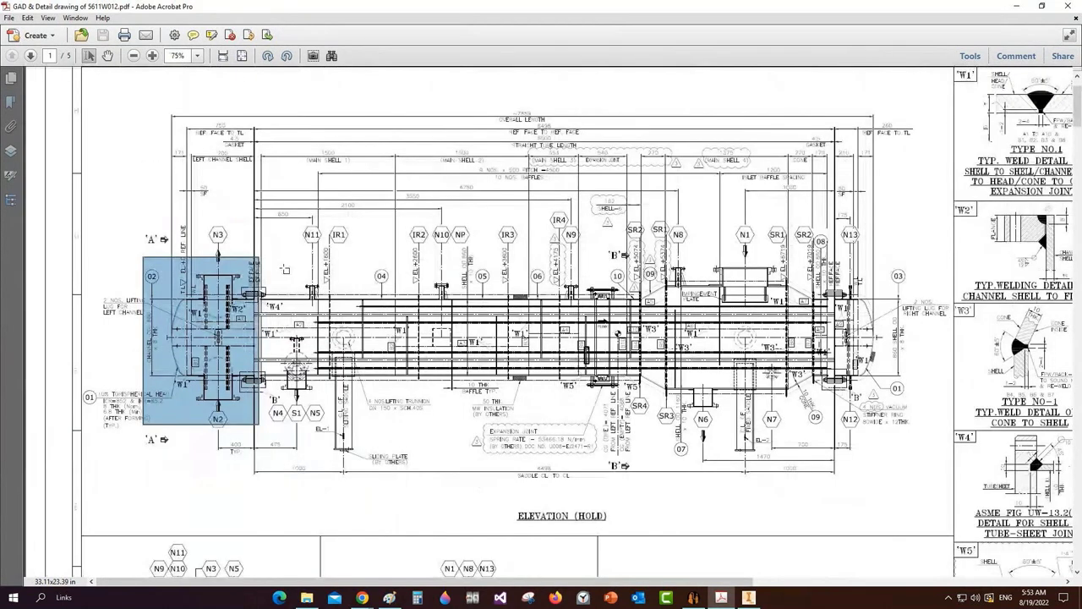
pyautogui.moveTo(285, 270); pyautogui.dragTo(838, 489)
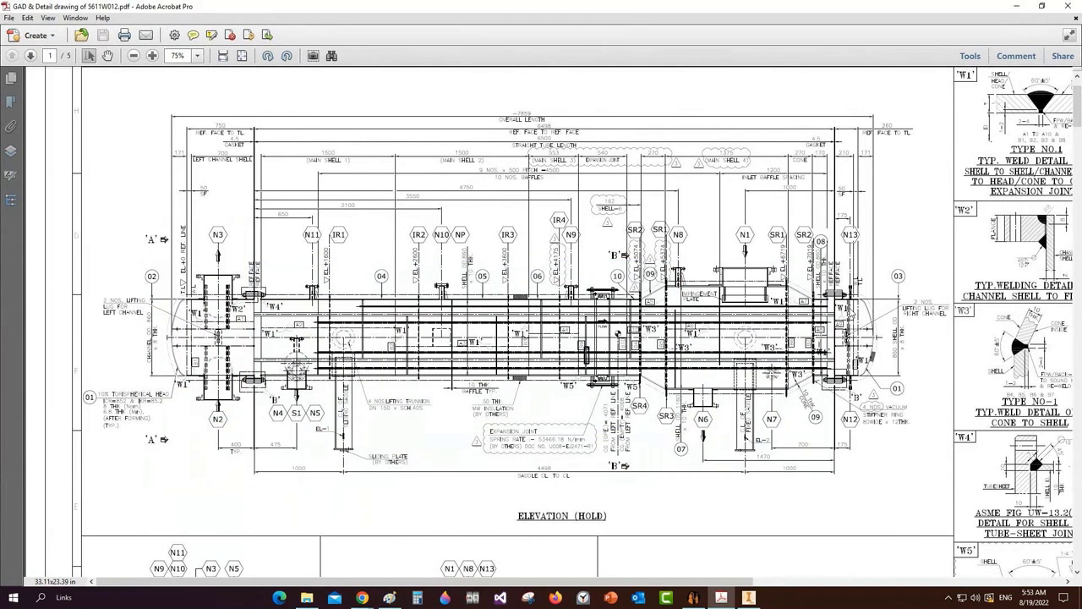
pyautogui.moveTo(828, 268); pyautogui.dragTo(902, 442)
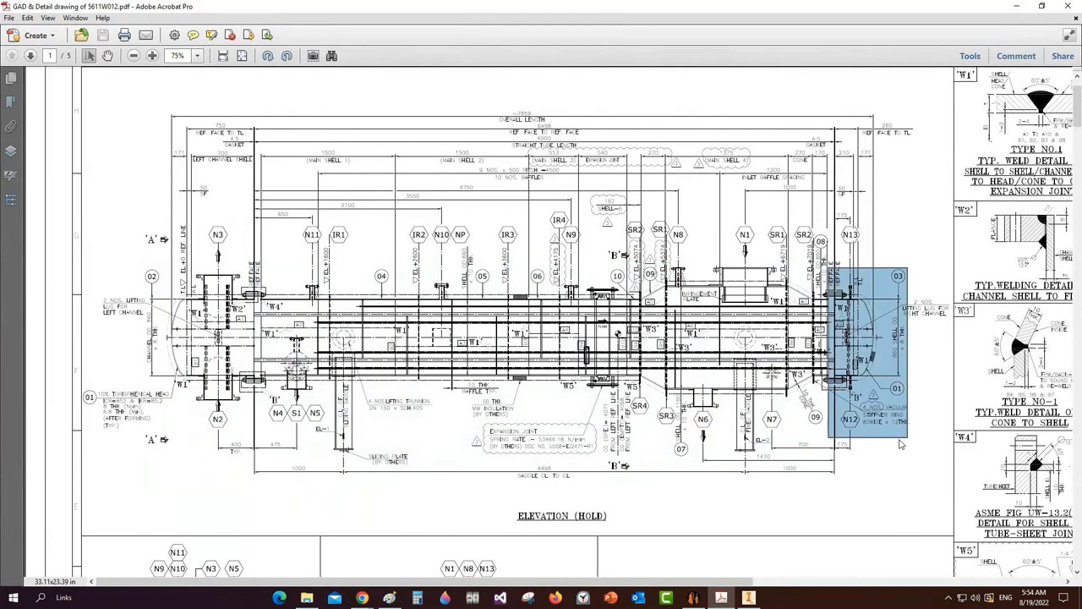
# Examine the left channel in the drawing's elevation, covering its head, its channel shell and the flange at the reference face
pyautogui.click(783, 408)
pyautogui.moveTo(716, 600)
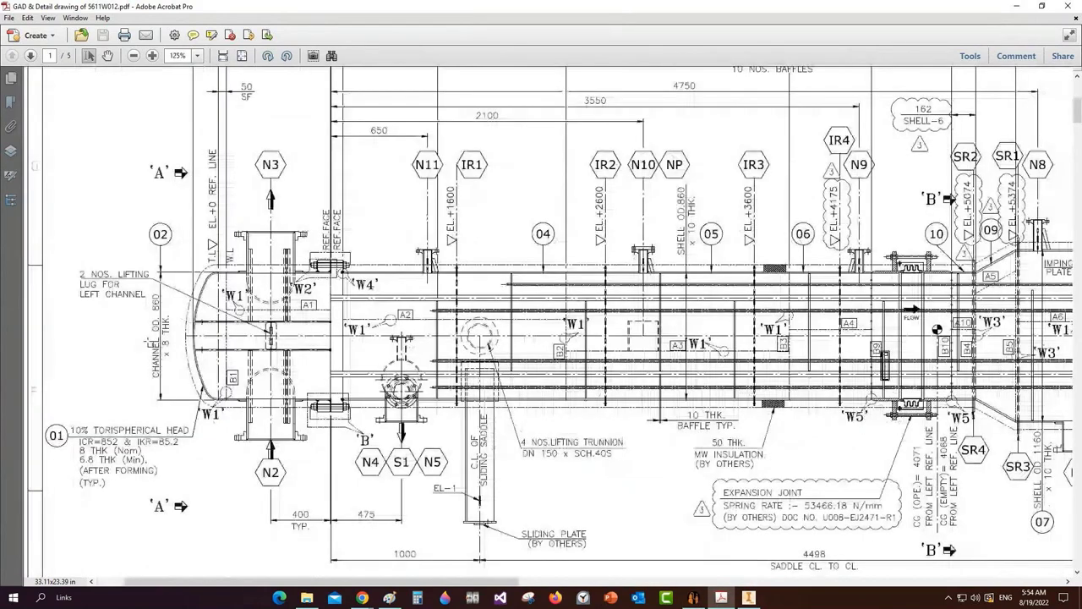
pyautogui.keyDown('ctrl'); pyautogui.scroll(1, 187, 347); pyautogui.keyUp('ctrl')
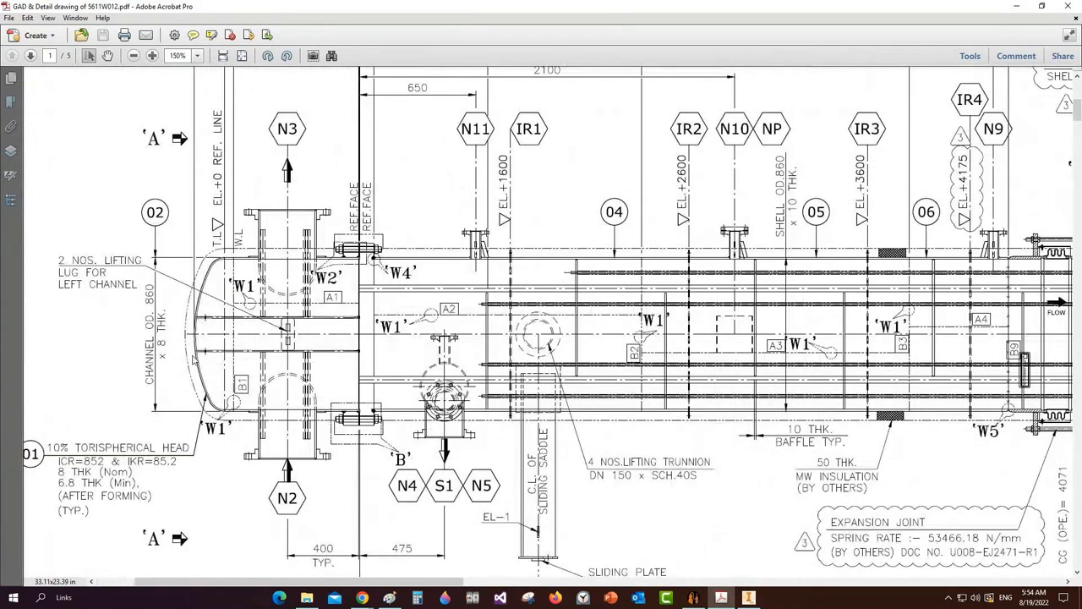
pyautogui.moveTo(181, 235); pyautogui.dragTo(246, 430)
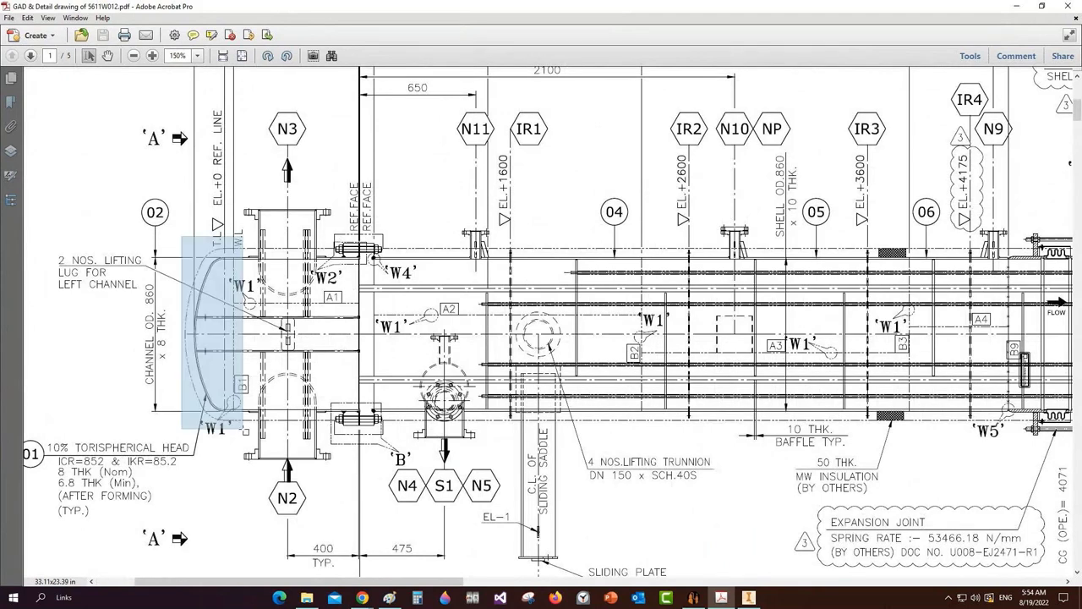
pyautogui.click(219, 250)
pyautogui.moveTo(217, 245); pyautogui.dragTo(359, 420)
pyautogui.moveTo(334, 233); pyautogui.dragTo(366, 436)
# Switch to Static Equipment Generator, add a head element named Left Head to the TBA equipment and open its parameters
pyautogui.click(748, 597)
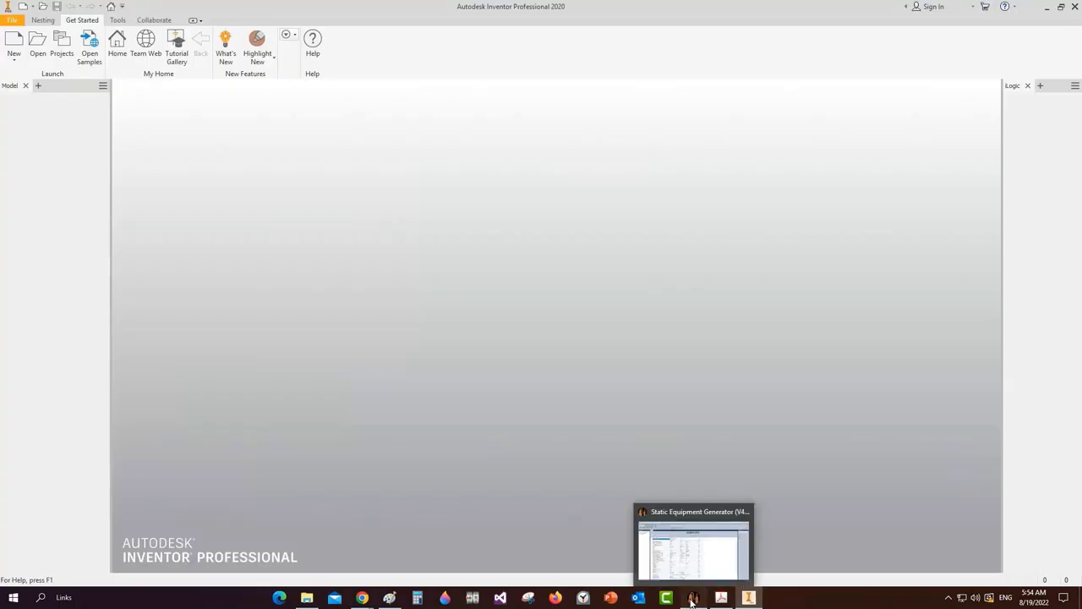
pyautogui.click(692, 597)
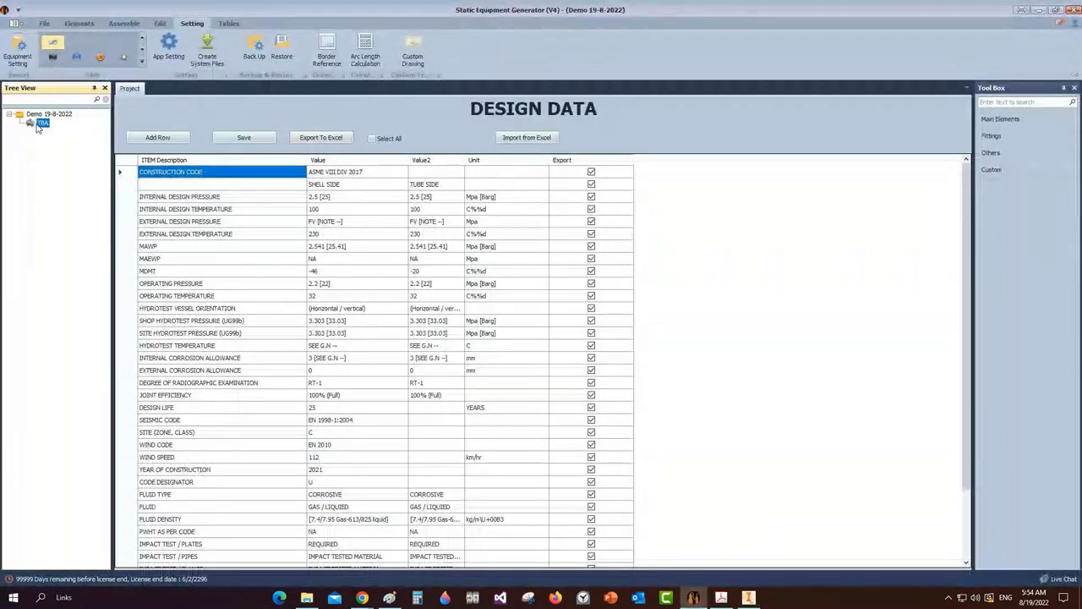
pyautogui.click(80, 23)
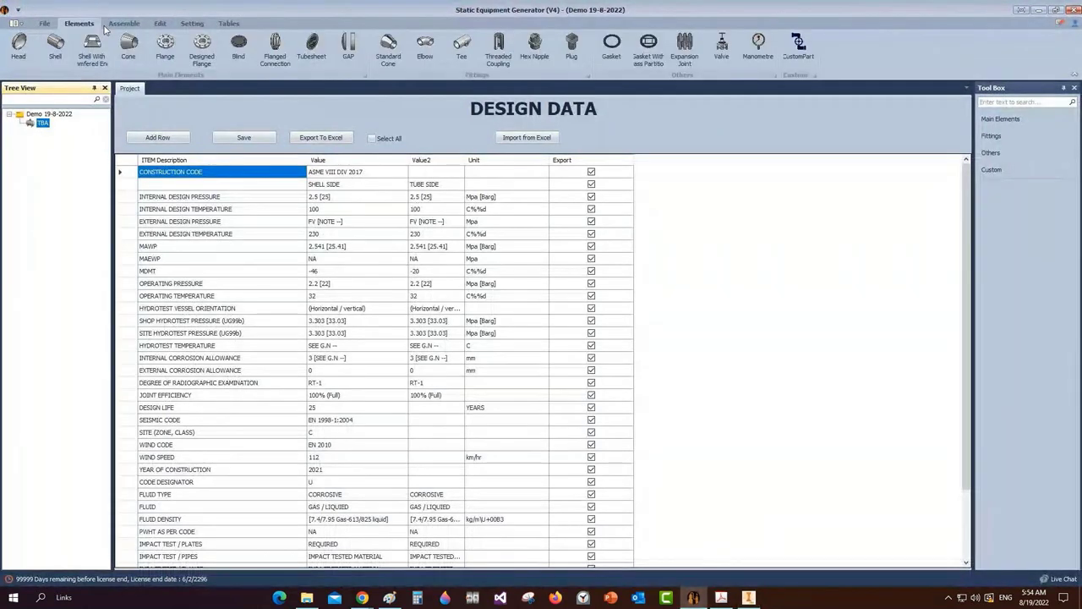
pyautogui.click(18, 46)
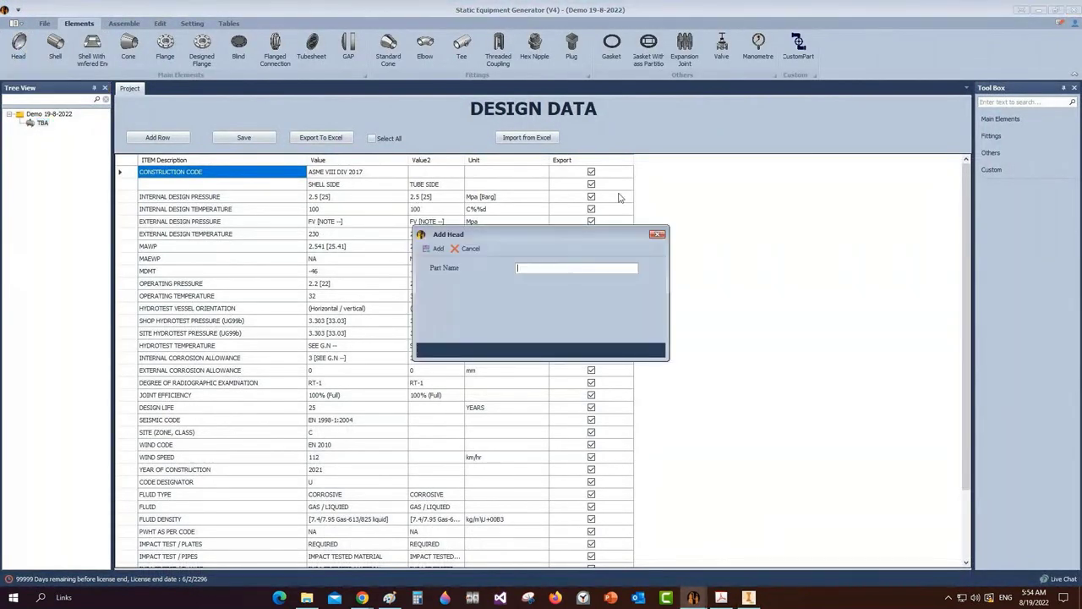
pyautogui.write('Left Head')
pyautogui.press('Return')
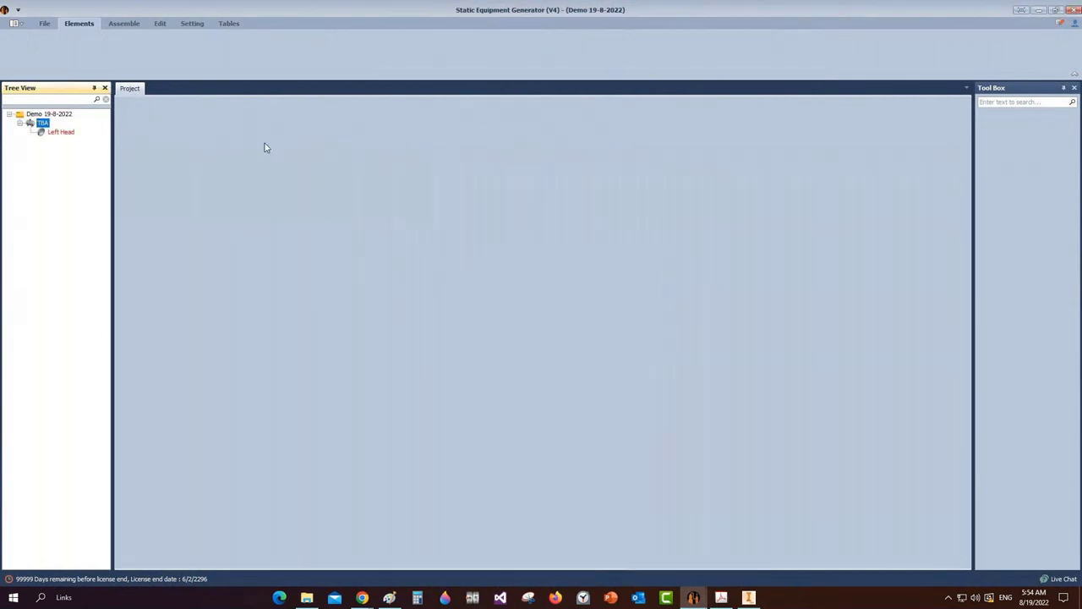
pyautogui.click(71, 139)
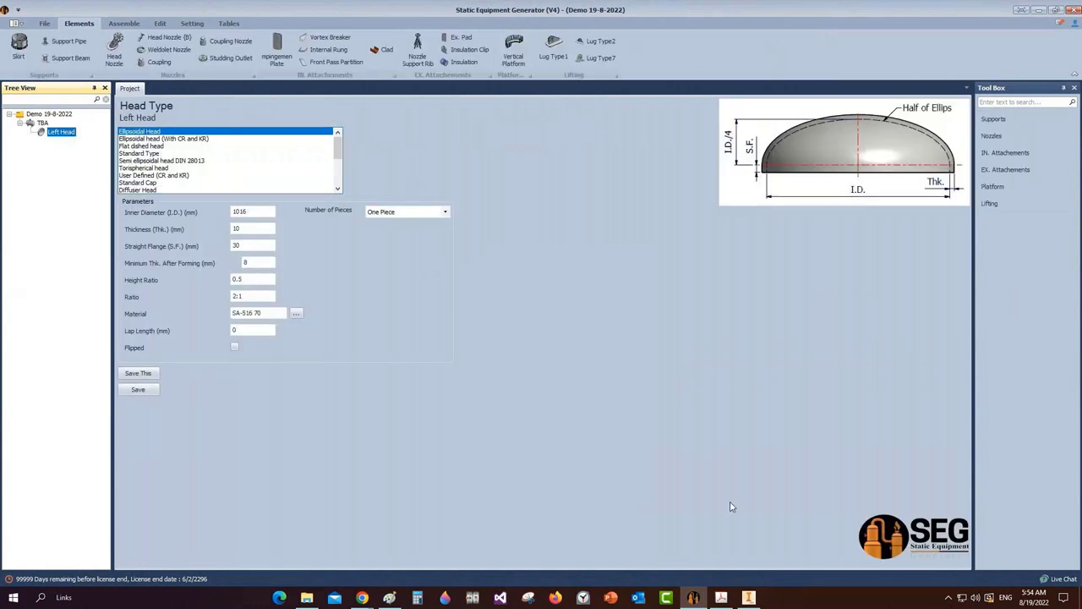
# Check the torispherical head note in the drawing PDF and set the left head's type to User Defined (CR and KR)
pyautogui.click(724, 595)
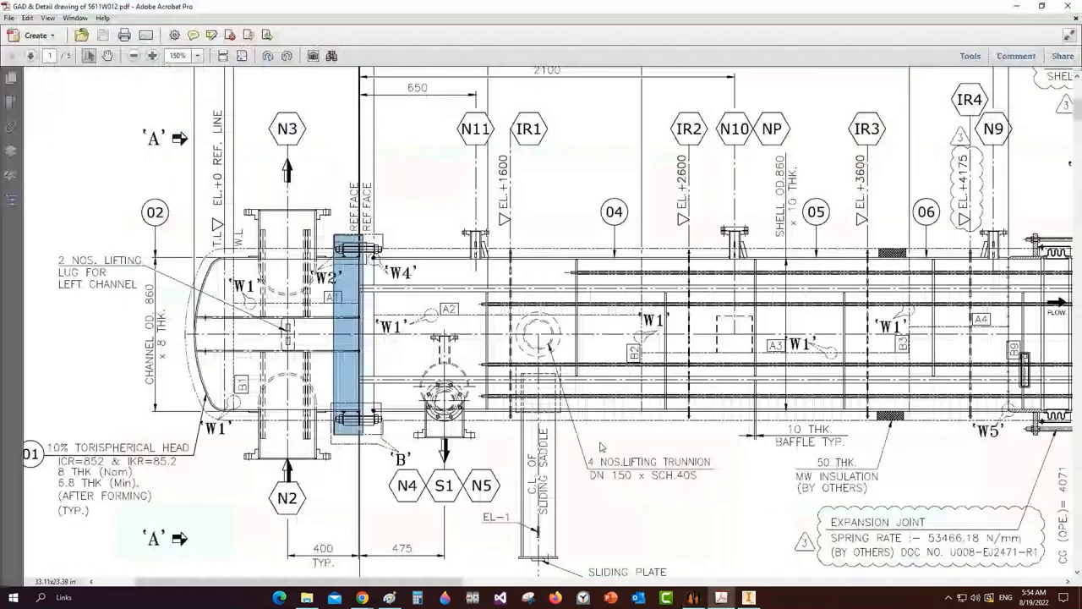
pyautogui.moveTo(200, 425); pyautogui.dragTo(242, 410, button='middle')
pyautogui.moveTo(91, 424); pyautogui.dragTo(237, 512)
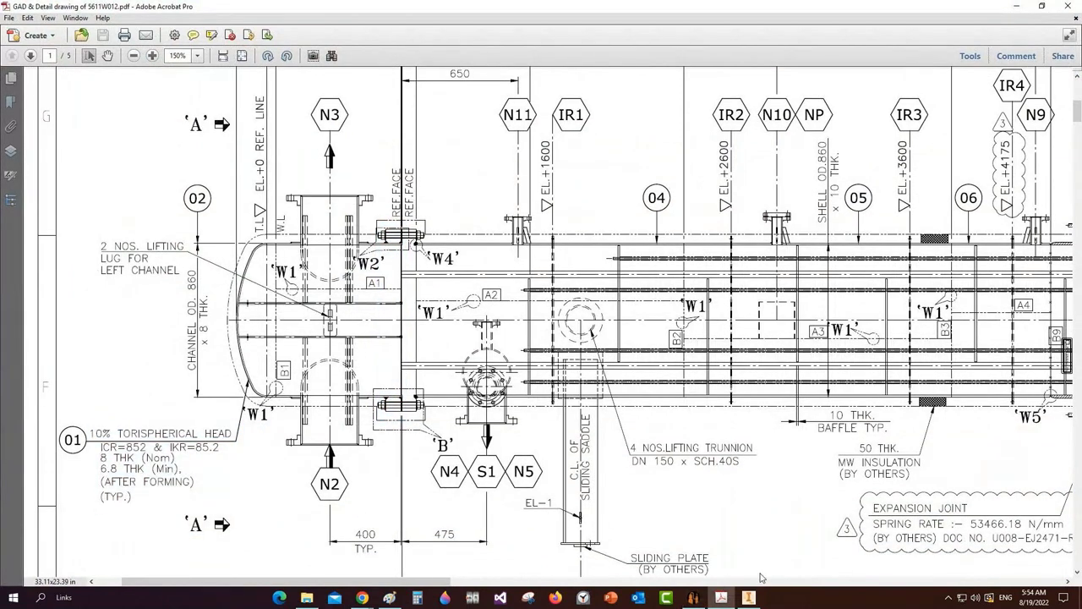
pyautogui.click(693, 597)
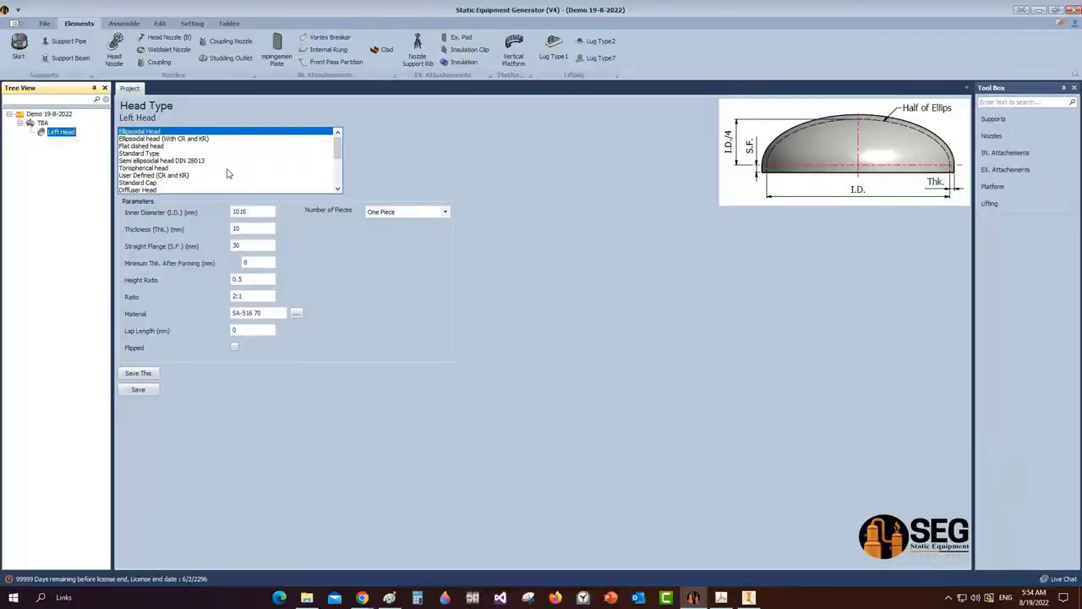
pyautogui.click(144, 176)
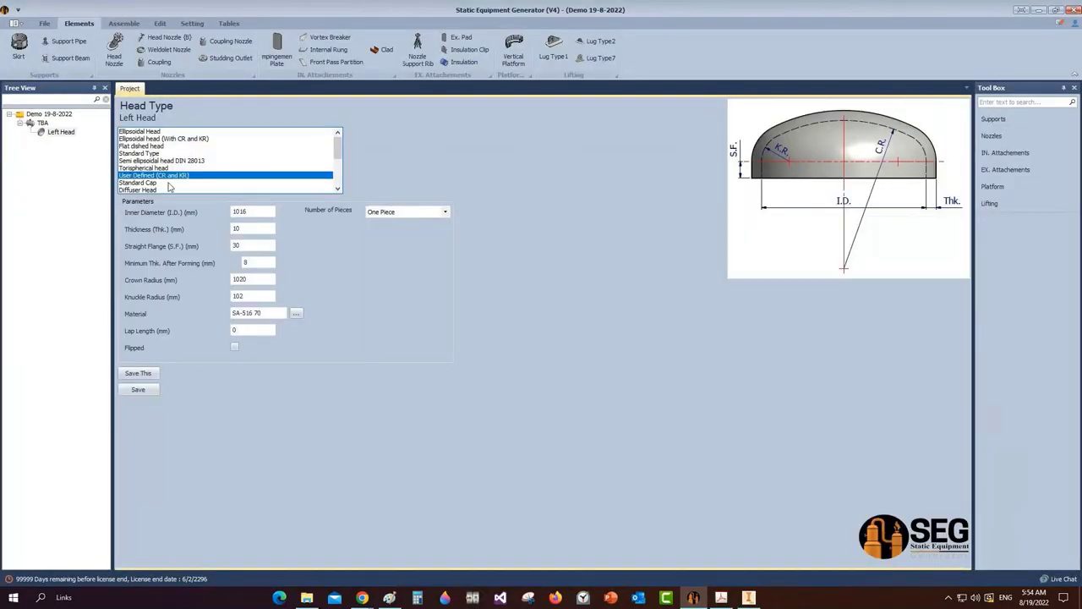
# Set the left head's inner diameter to 860 mm, thickness to 8 mm and minimum thickness after forming to 6.5 mm
pyautogui.doubleClick(256, 212)
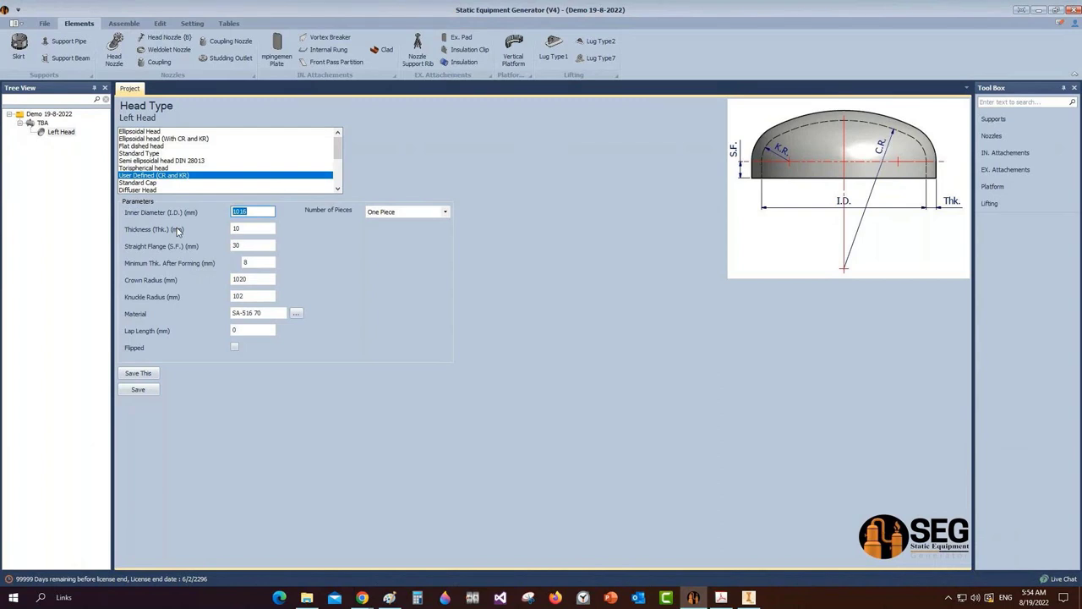
pyautogui.write('860')
pyautogui.press('Tab')
pyautogui.write('8')
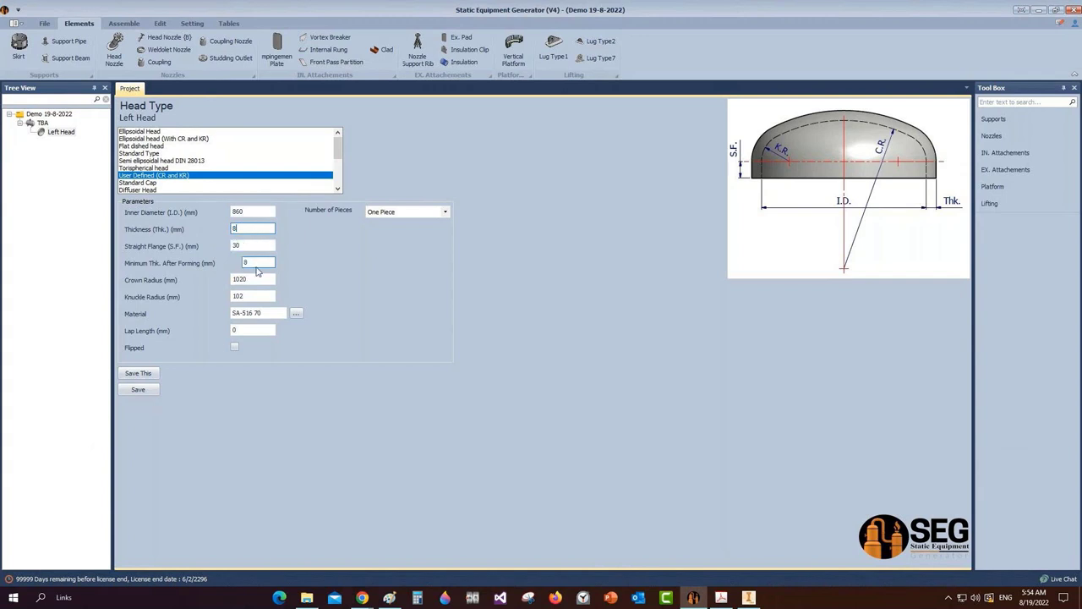
pyautogui.doubleClick(259, 263)
pyautogui.write('6.5')
# Set the left head's crown radius to 852 mm and knuckle radius to 85.2 mm, checking the drawing PDF, and save the head
pyautogui.doubleClick(264, 278)
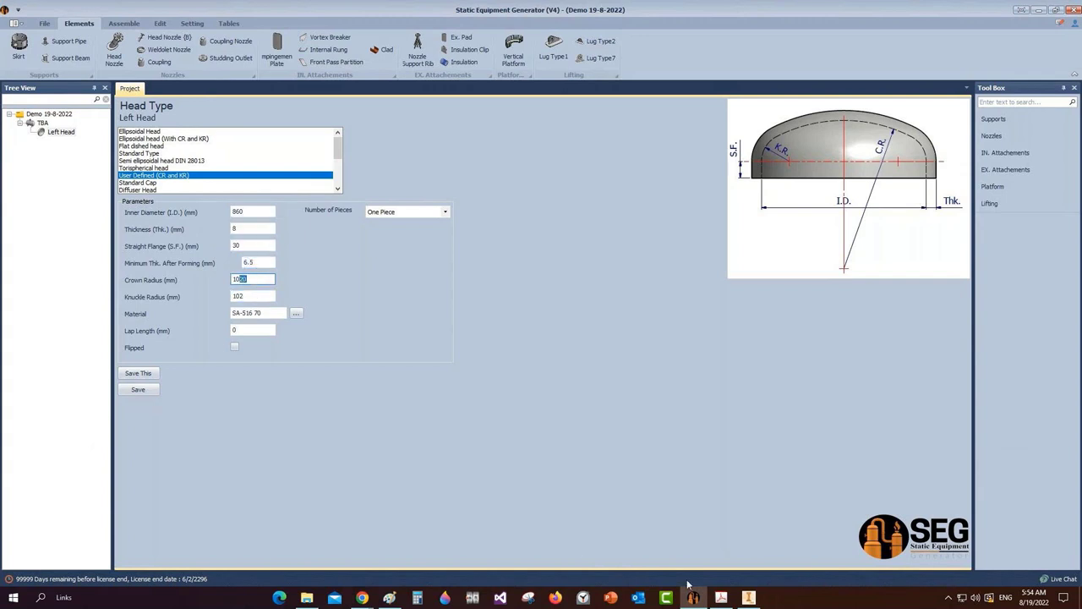
pyautogui.click(720, 599)
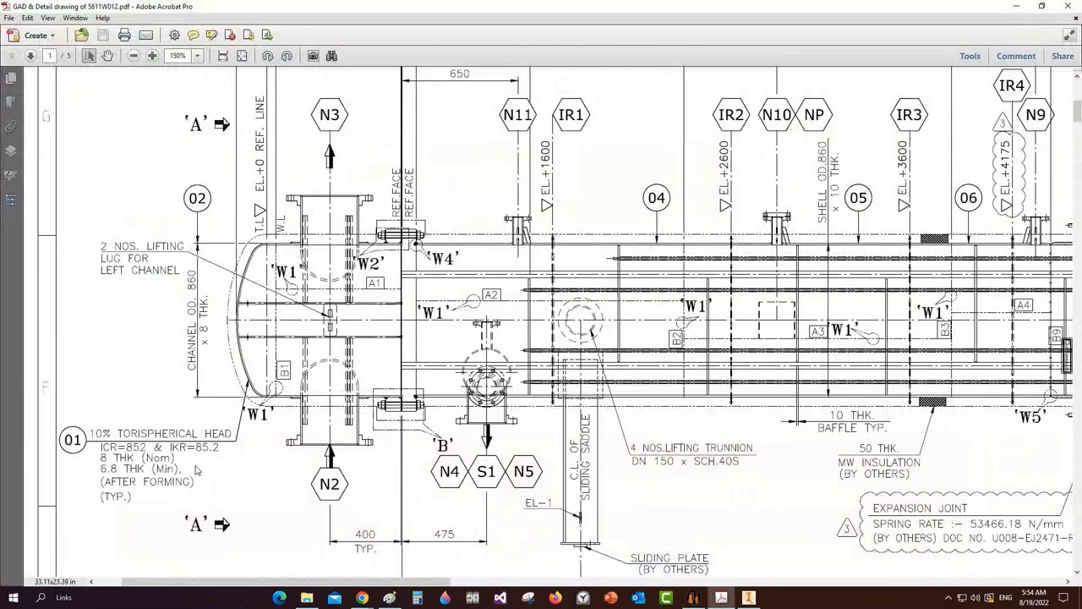
pyautogui.click(693, 597)
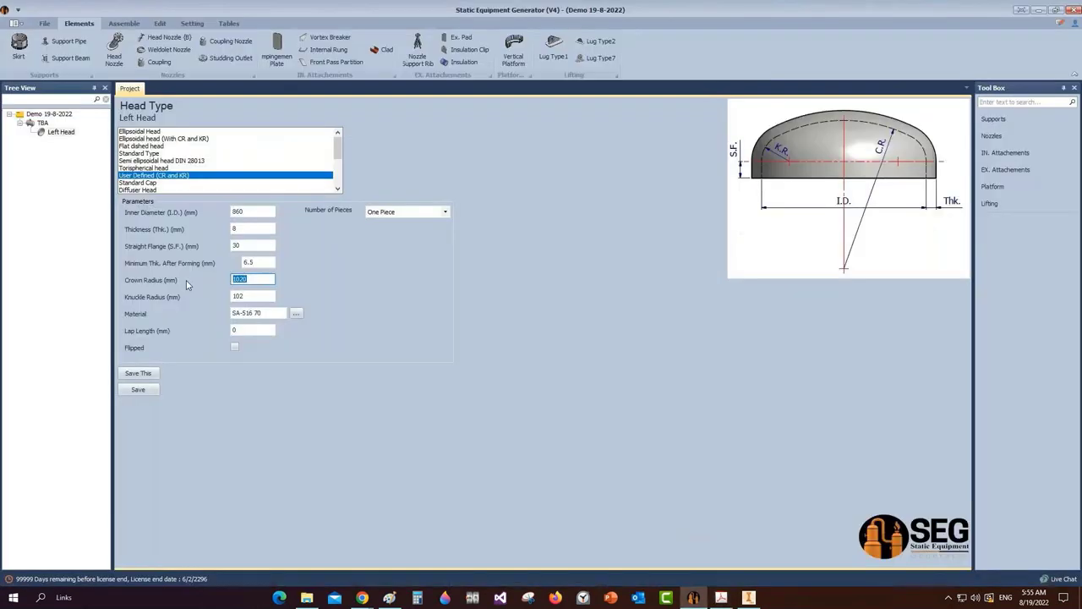
pyautogui.write('852')
pyautogui.moveTo(694, 597)
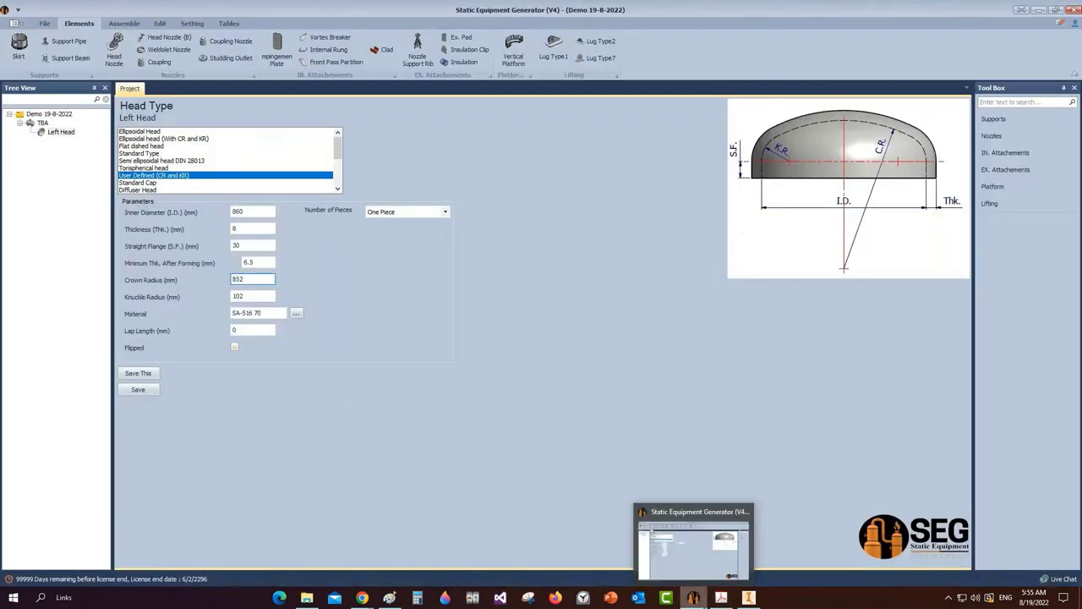
pyautogui.click(720, 599)
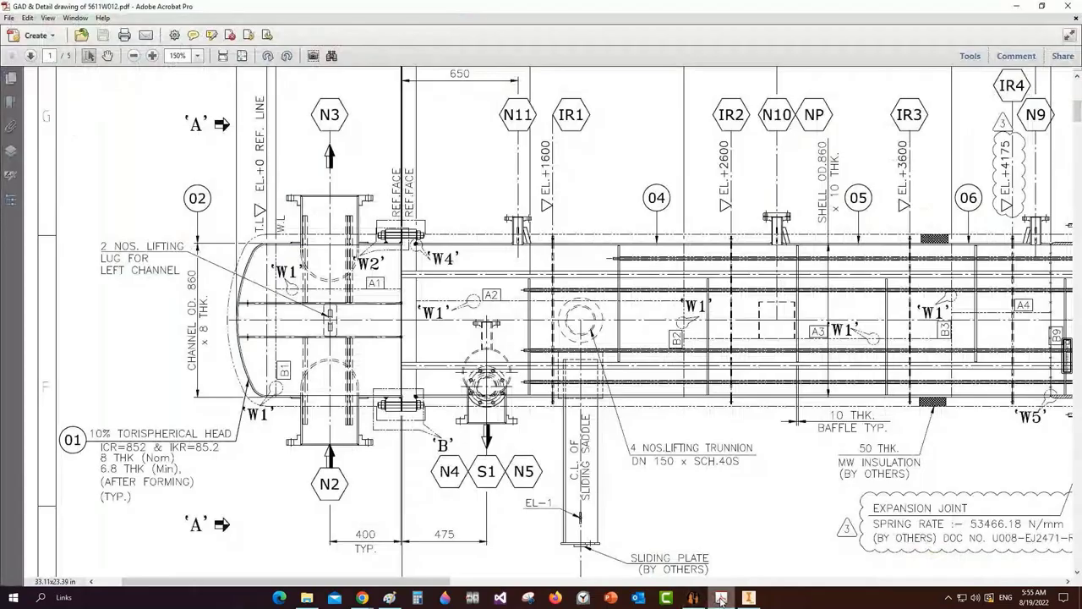
pyautogui.hotkey('alt', 'Tab')
pyautogui.press('Tab')
pyautogui.write('85.2')
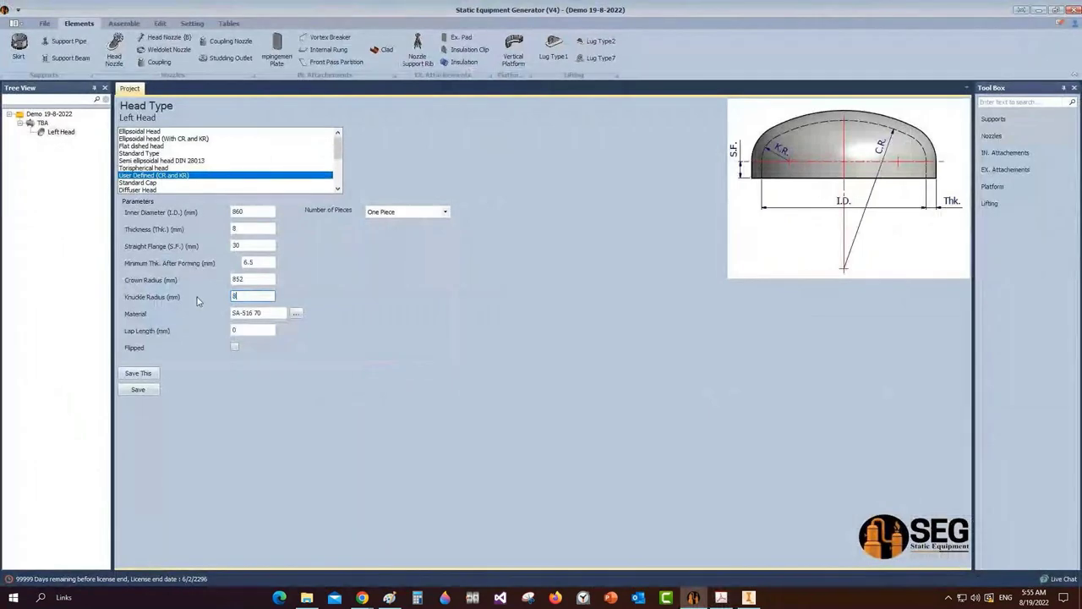
pyautogui.click(140, 390)
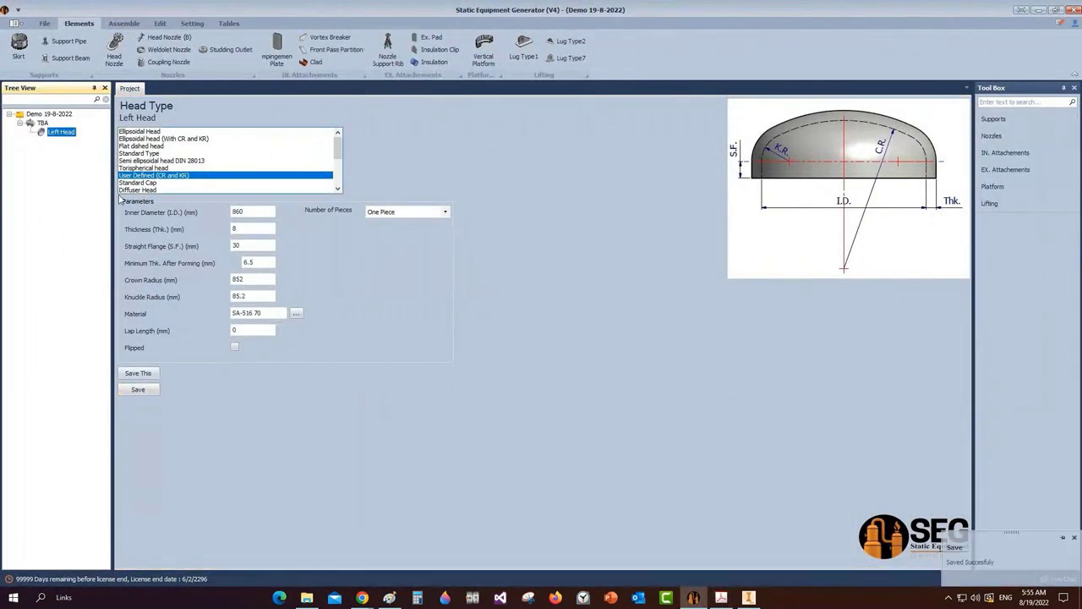
# Review the left head's technical characteristics in the Bill of Materials table, widening the column to fit, and close the table
pyautogui.click(229, 23)
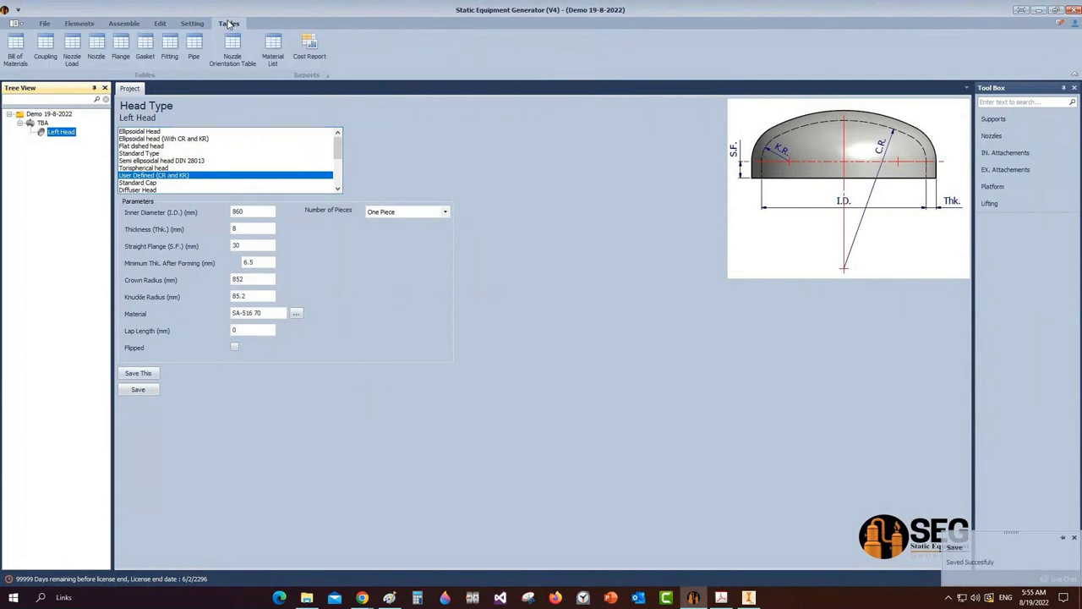
pyautogui.click(25, 44)
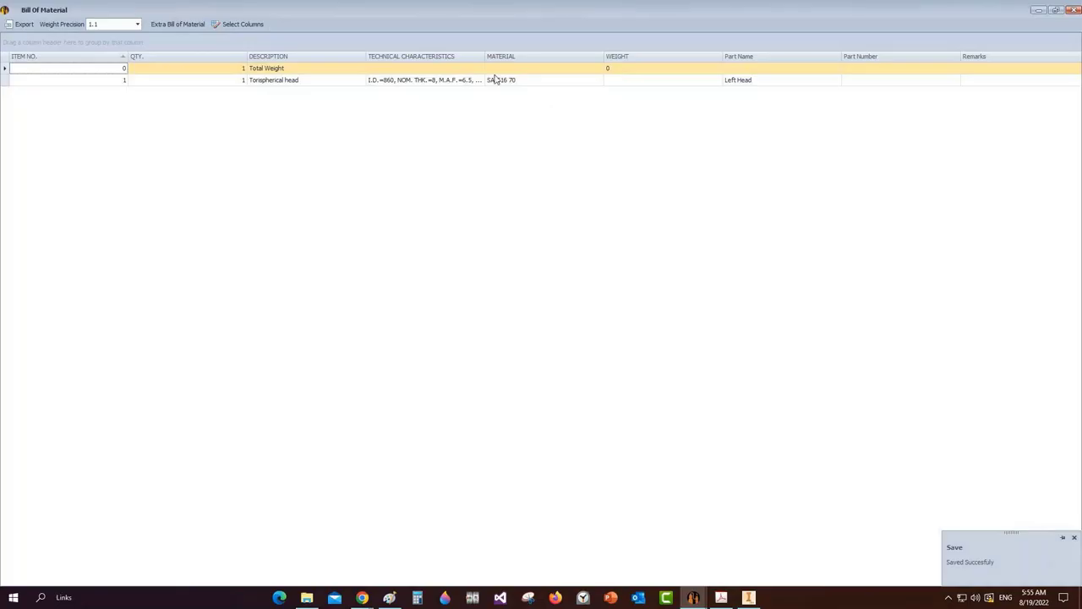
pyautogui.doubleClick(485, 57)
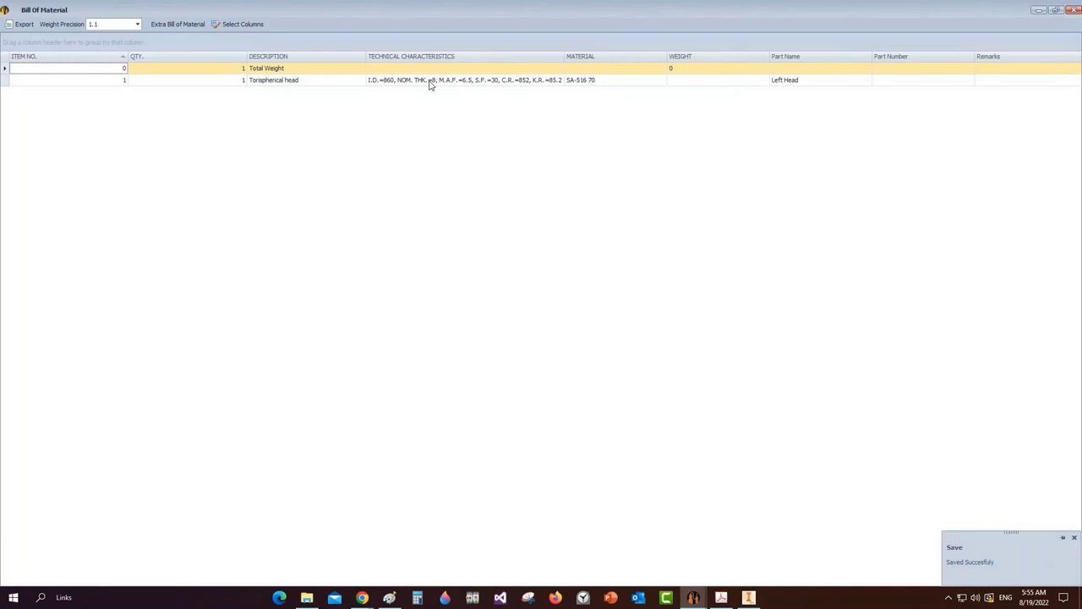
pyautogui.click(384, 81)
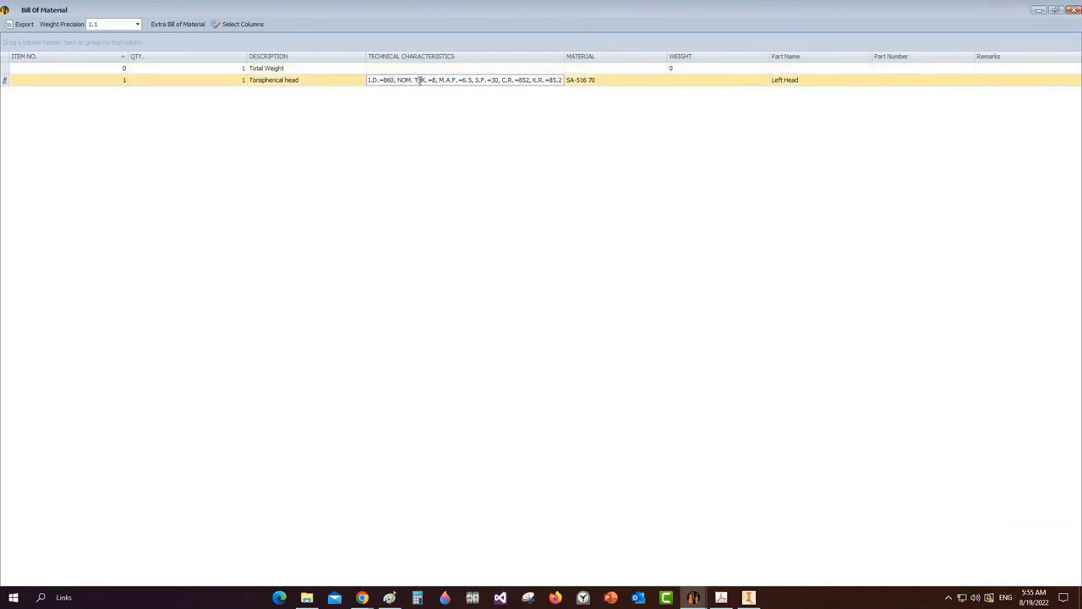
pyautogui.moveTo(418, 80); pyautogui.dragTo(528, 80)
pyautogui.click(493, 79)
pyautogui.click(528, 80)
pyautogui.click(1072, 11)
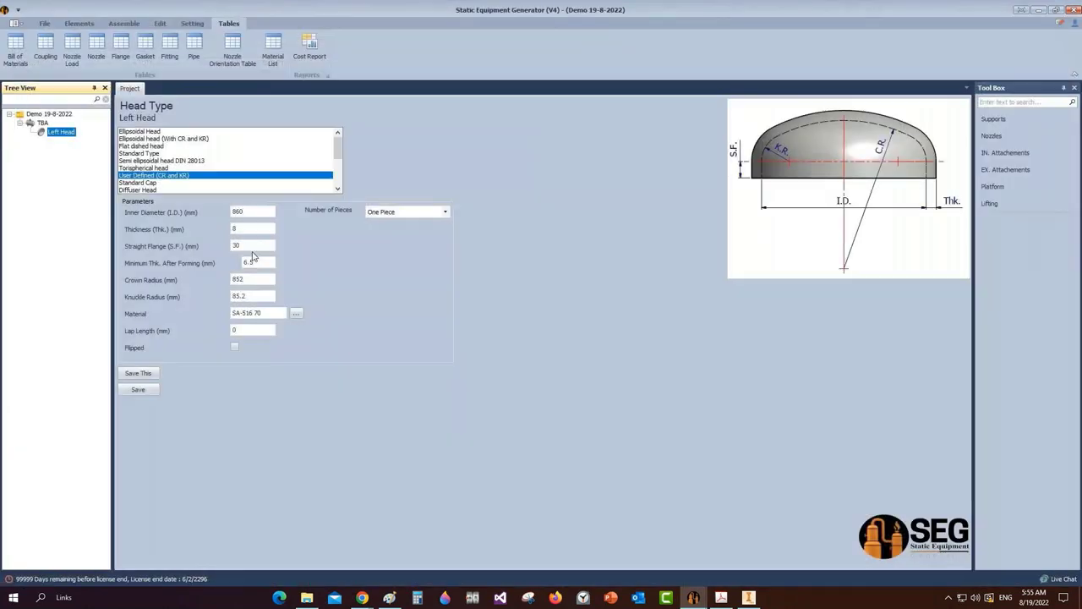
# Set the left head's straight flange to 50 mm and save the head
pyautogui.moveTo(247, 246); pyautogui.dragTo(203, 252)
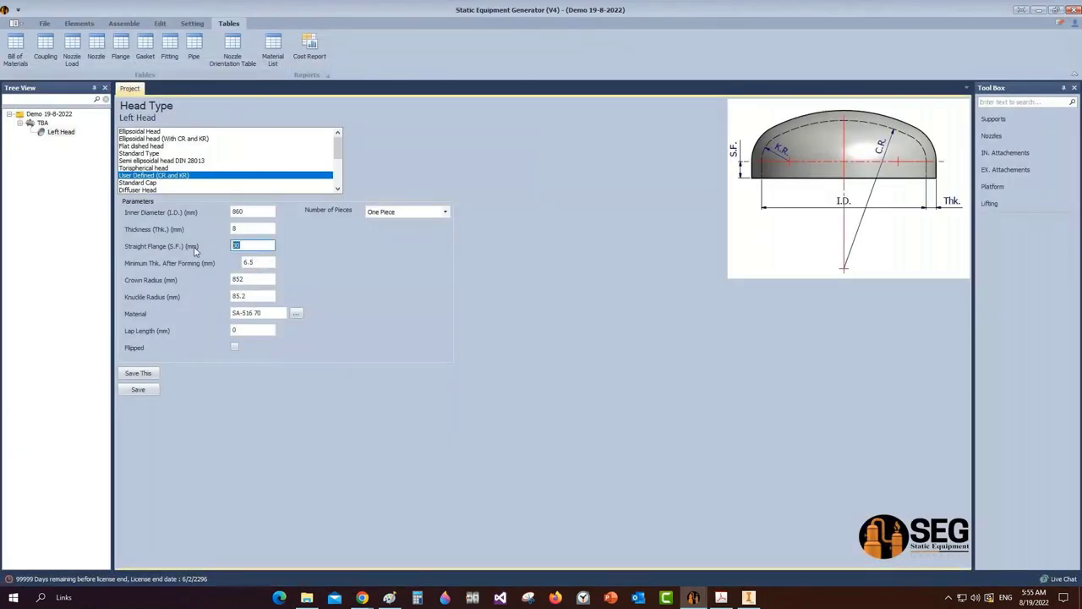
pyautogui.write('50')
pyautogui.click(138, 389)
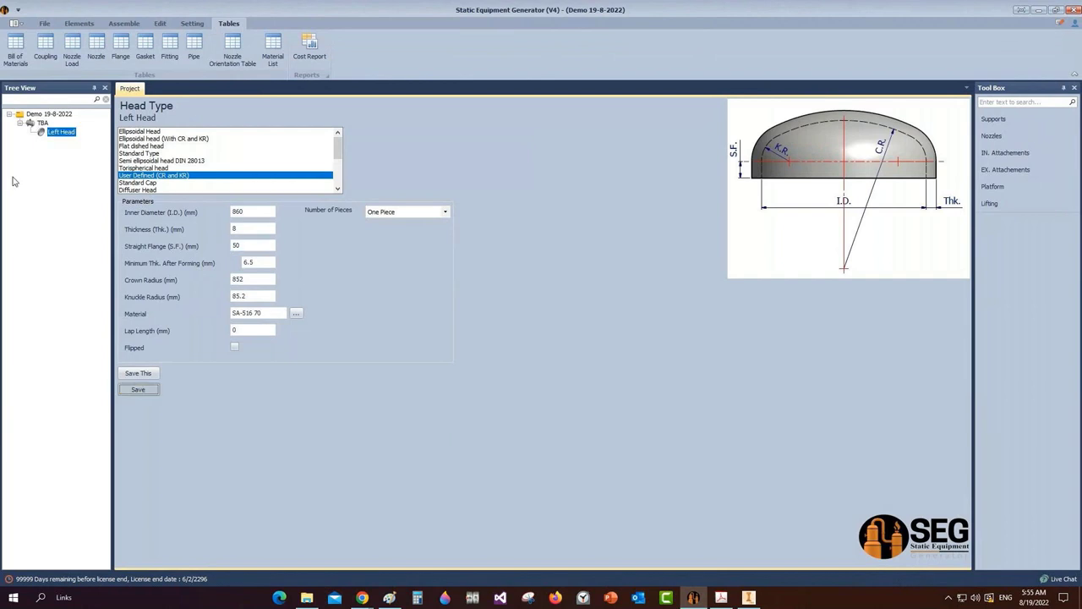
# Start adding a shell element and check the left channel shell's length in the GAD & Detail drawing PDF
pyautogui.click(76, 24)
pyautogui.click(55, 46)
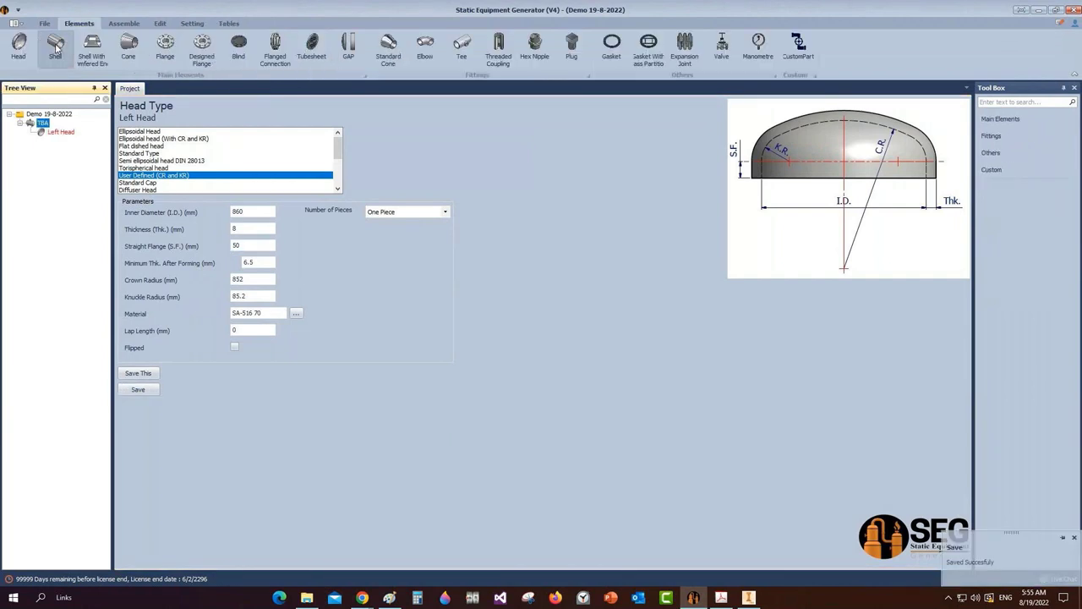
pyautogui.click(719, 598)
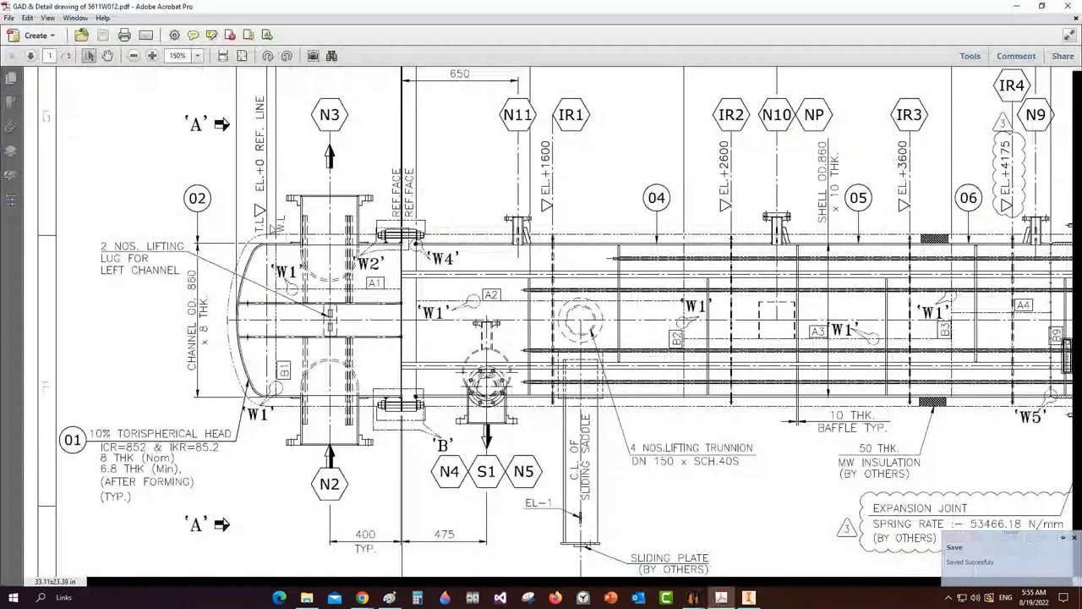
pyautogui.moveTo(271, 226); pyautogui.dragTo(393, 414)
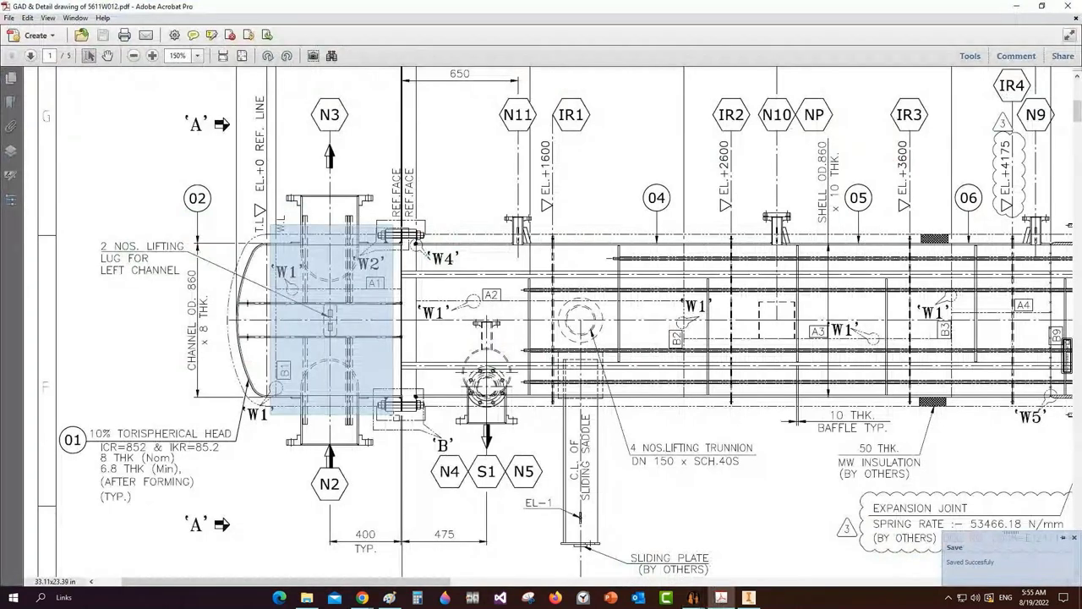
pyautogui.scroll(1, 559, 321)
pyautogui.scroll(2, 355, 166)
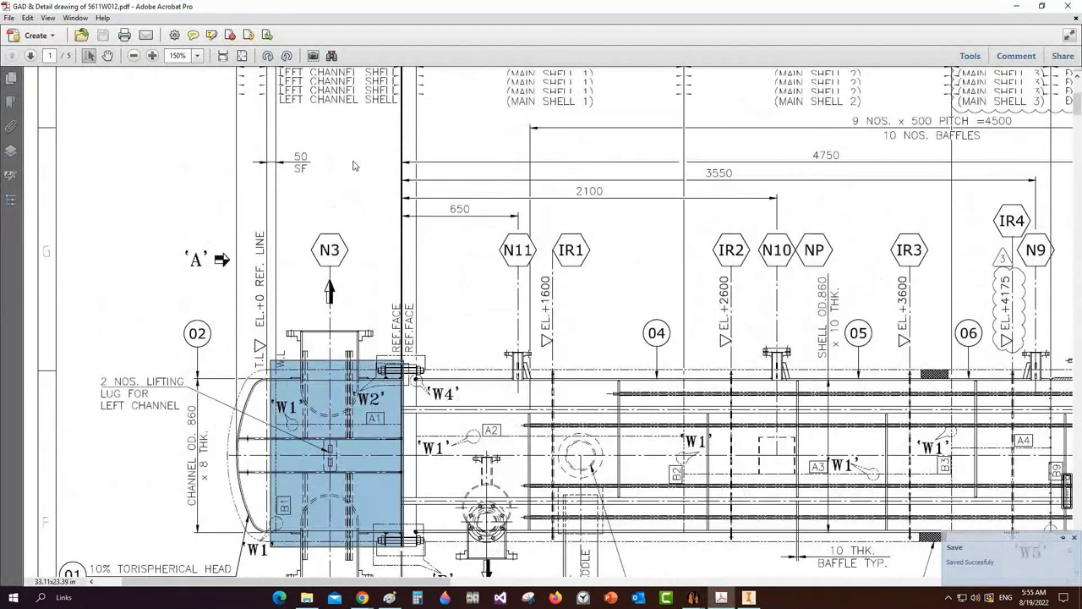
pyautogui.scroll(1, 354, 166)
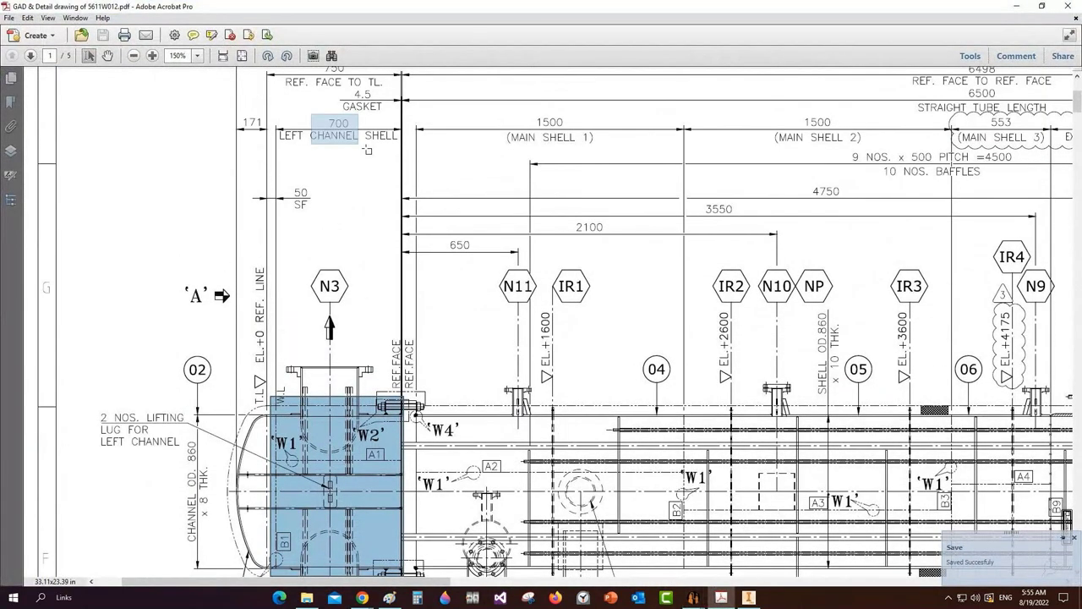
pyautogui.moveTo(365, 148); pyautogui.dragTo(371, 154)
# Return to Static Equipment Generator and add the new shell under the part name Can-1
pyautogui.click(721, 598)
pyautogui.moveTo(693, 598)
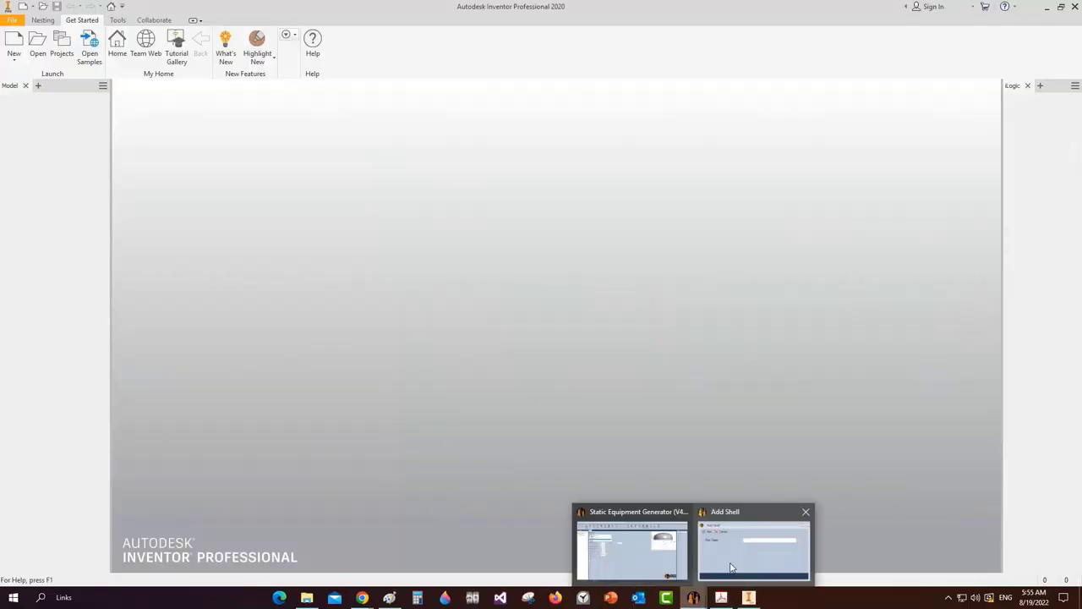
pyautogui.click(732, 567)
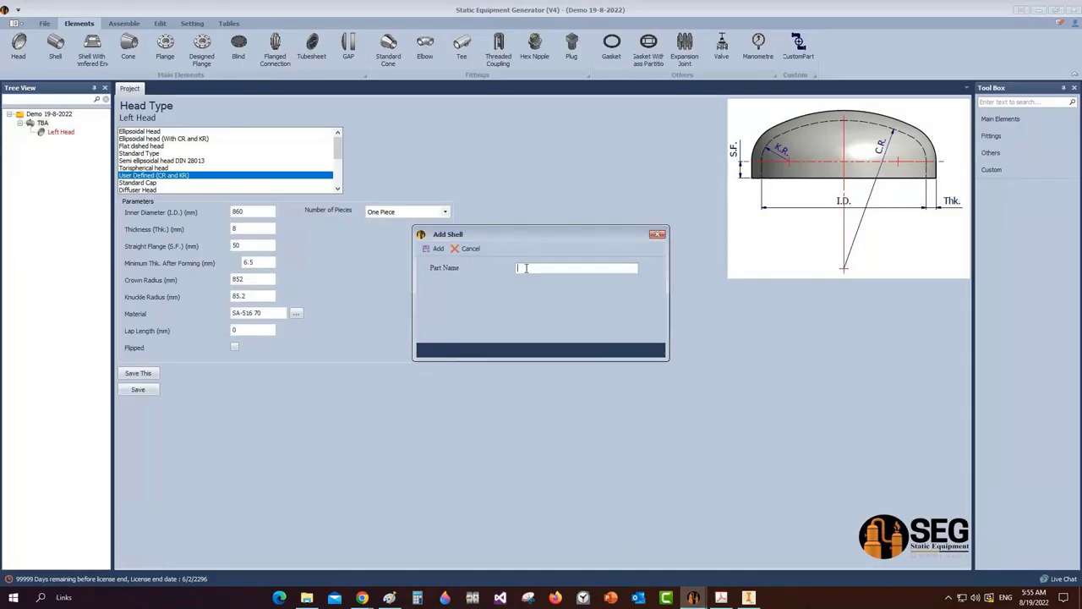
pyautogui.write('Can-1')
pyautogui.press('Return')
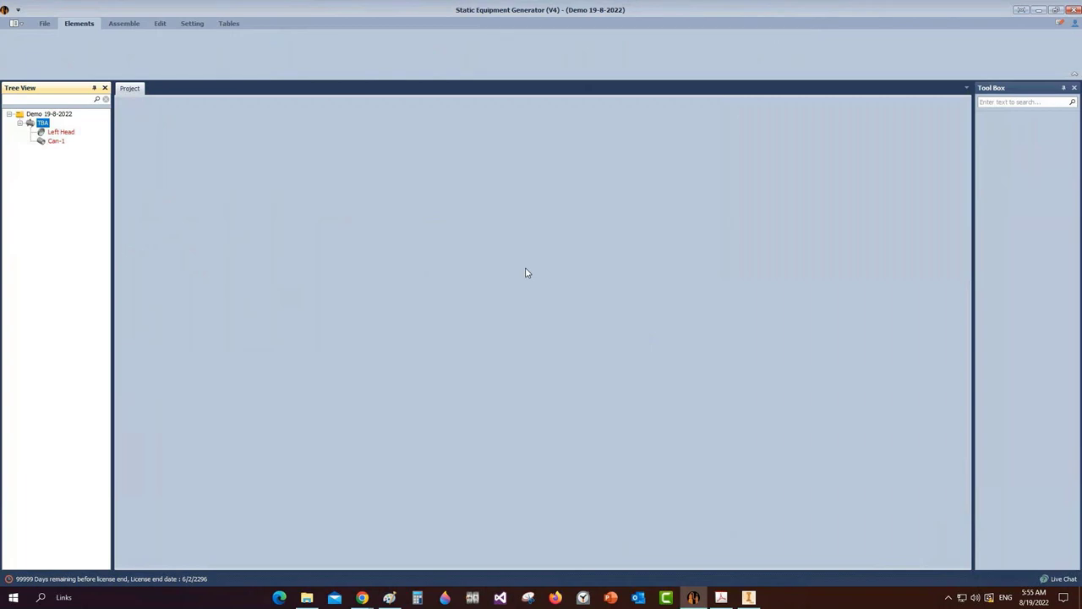
# Set Can-1 to type Shell with inner diameter 860 mm, thickness 8 mm, L.W.L. orientation 120 and length 700 mm, and save it
pyautogui.click(56, 144)
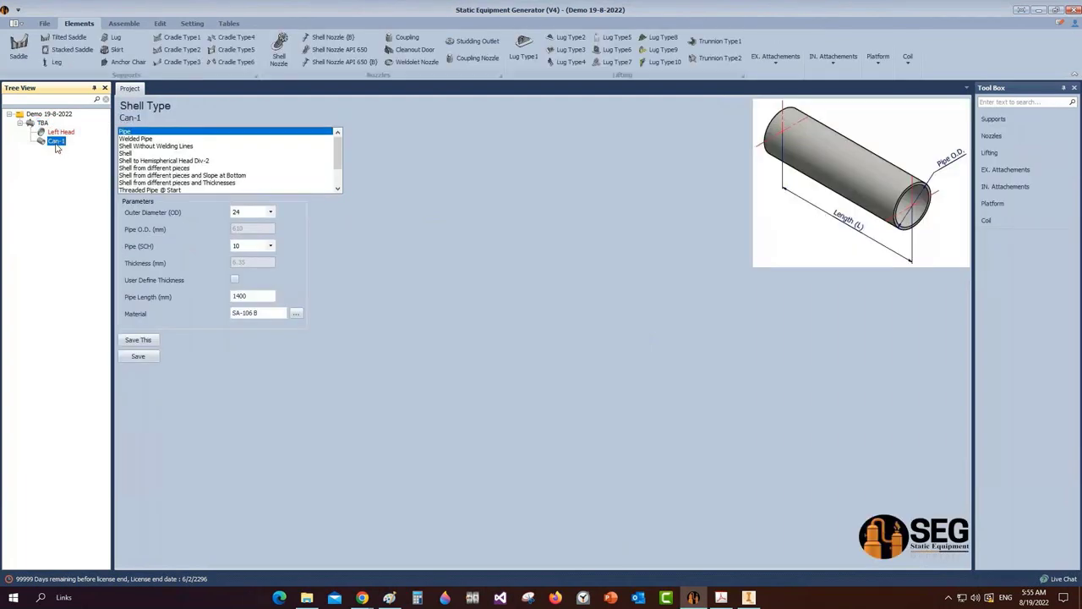
pyautogui.click(135, 153)
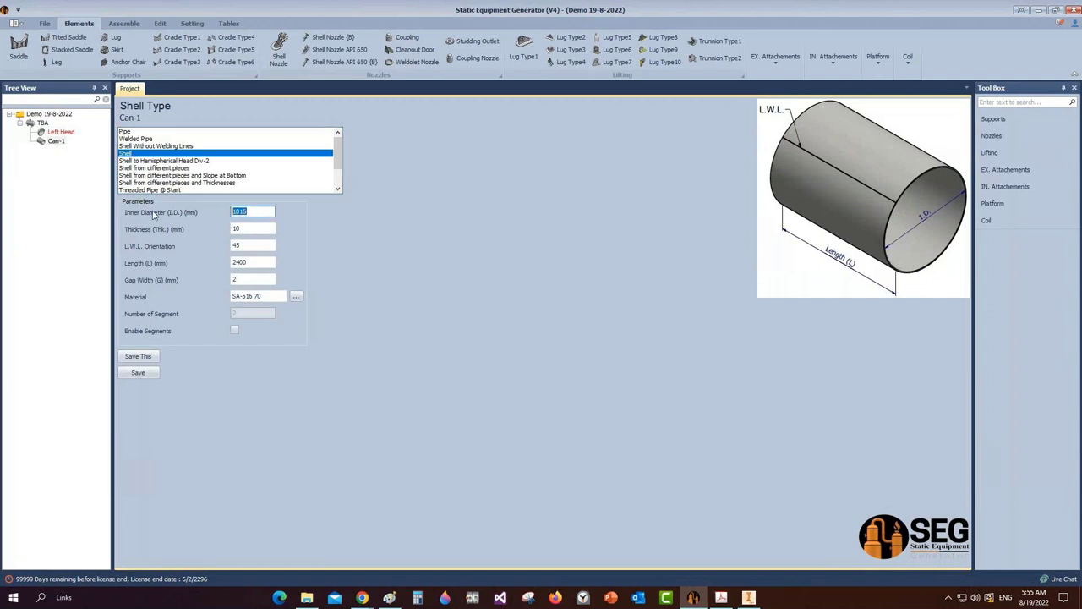
pyautogui.write('860')
pyautogui.press('Tab')
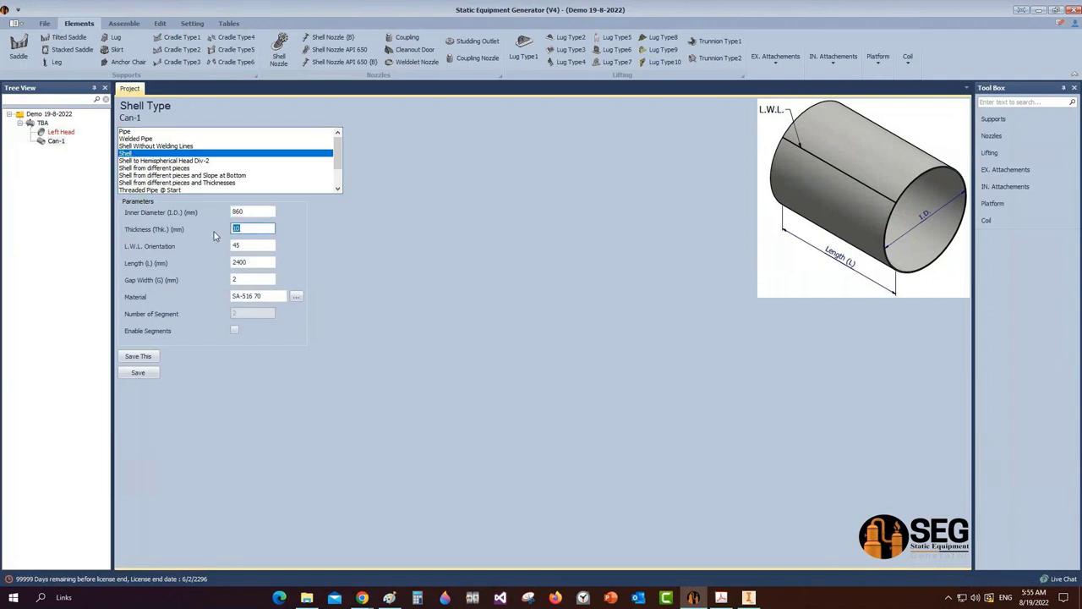
pyautogui.write('8')
pyautogui.press('Tab')
pyautogui.write('120')
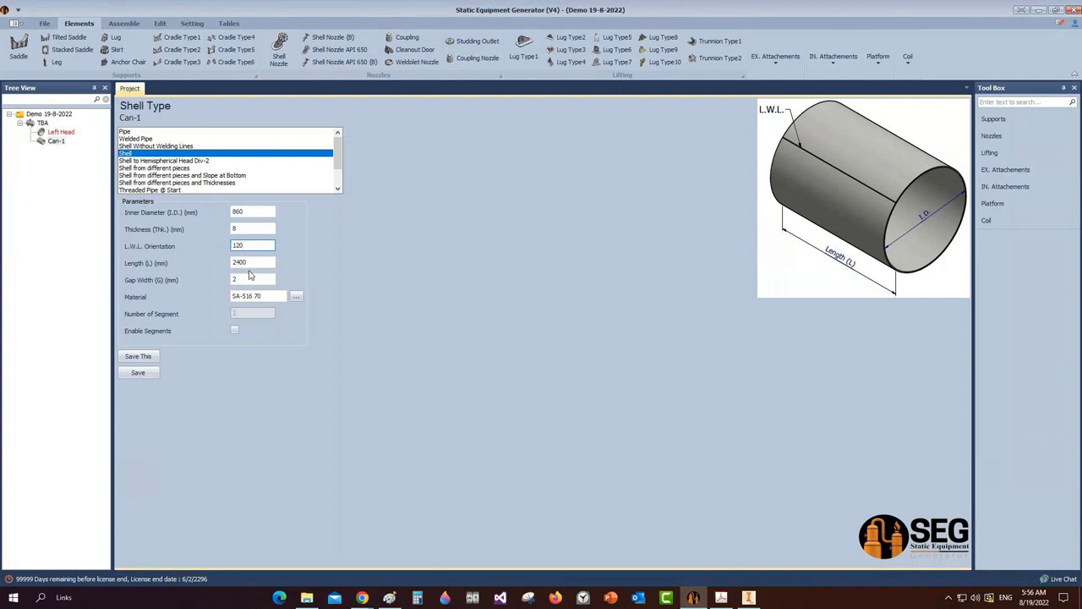
pyautogui.press('Tab')
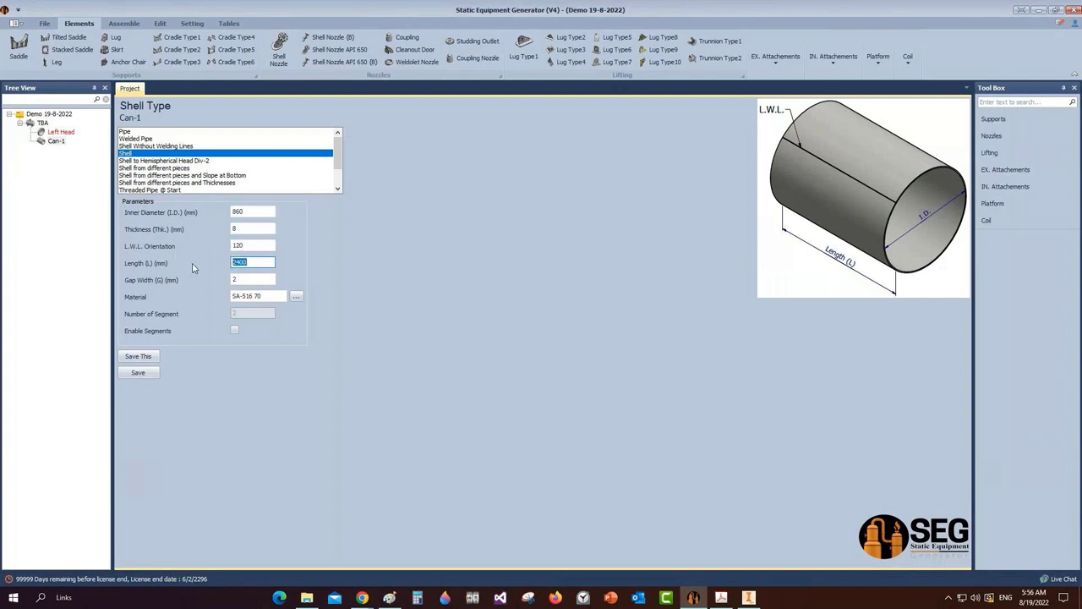
pyautogui.write('700')
pyautogui.click(138, 373)
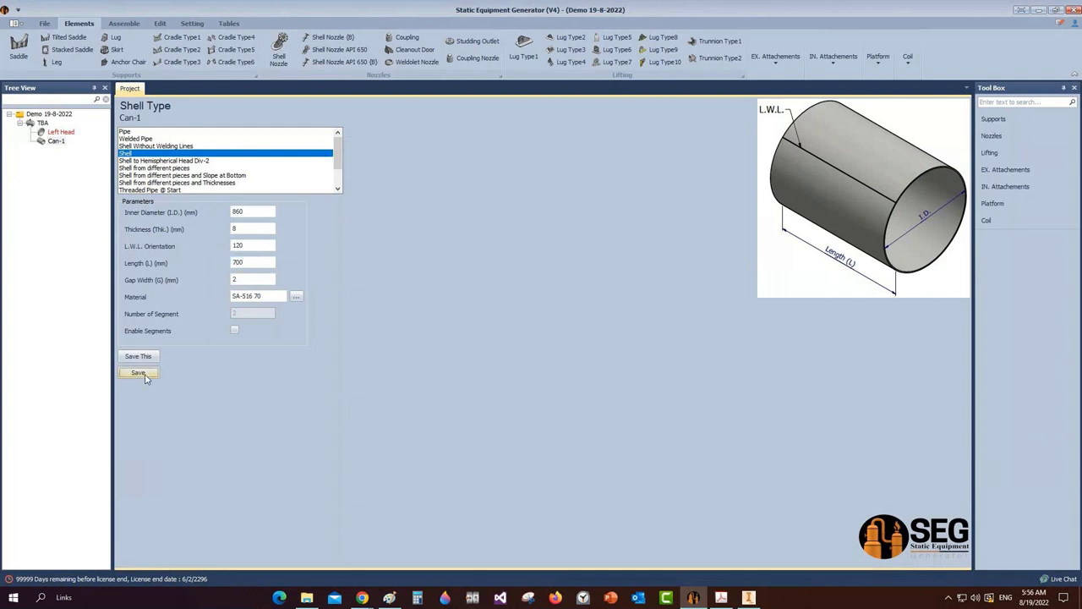
# Add a designed flange named F1 to TBA and set its type to Loose Ring-FF
pyautogui.click(44, 125)
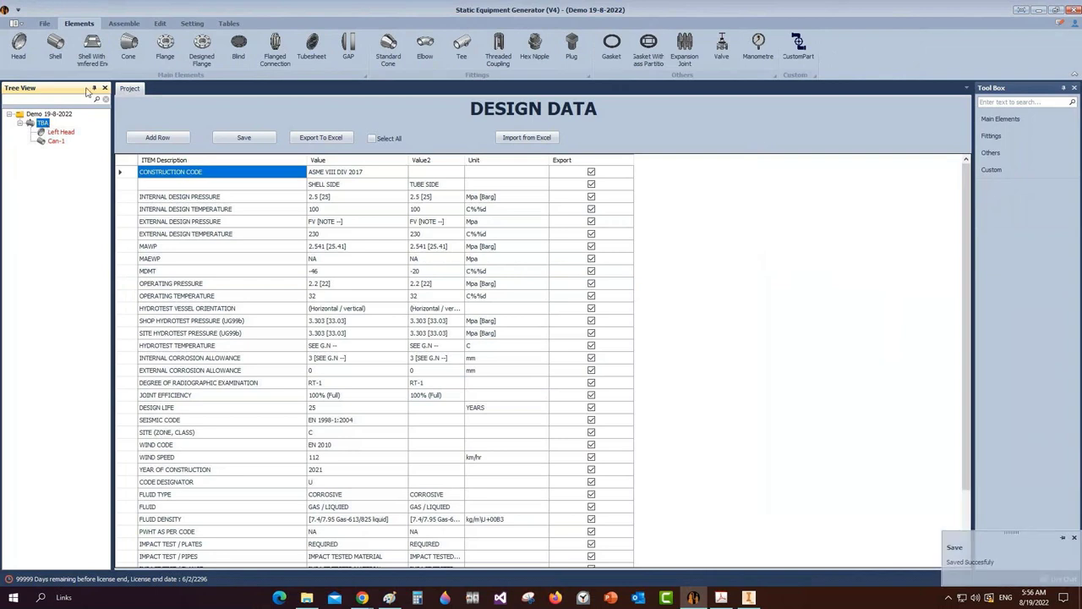
pyautogui.click(202, 53)
pyautogui.write('F1')
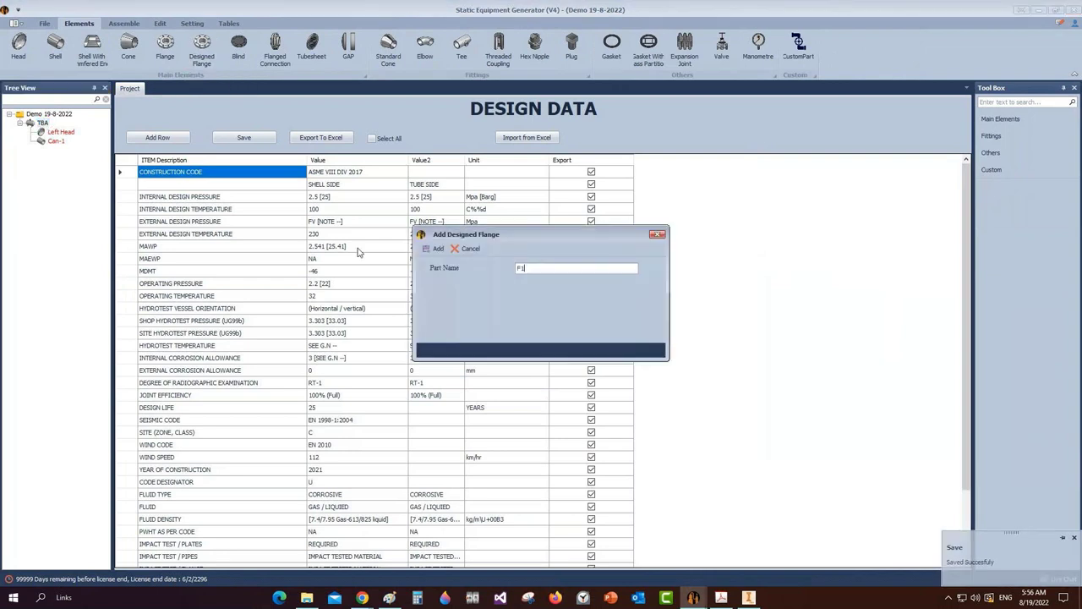
pyautogui.click(438, 248)
pyautogui.click(51, 150)
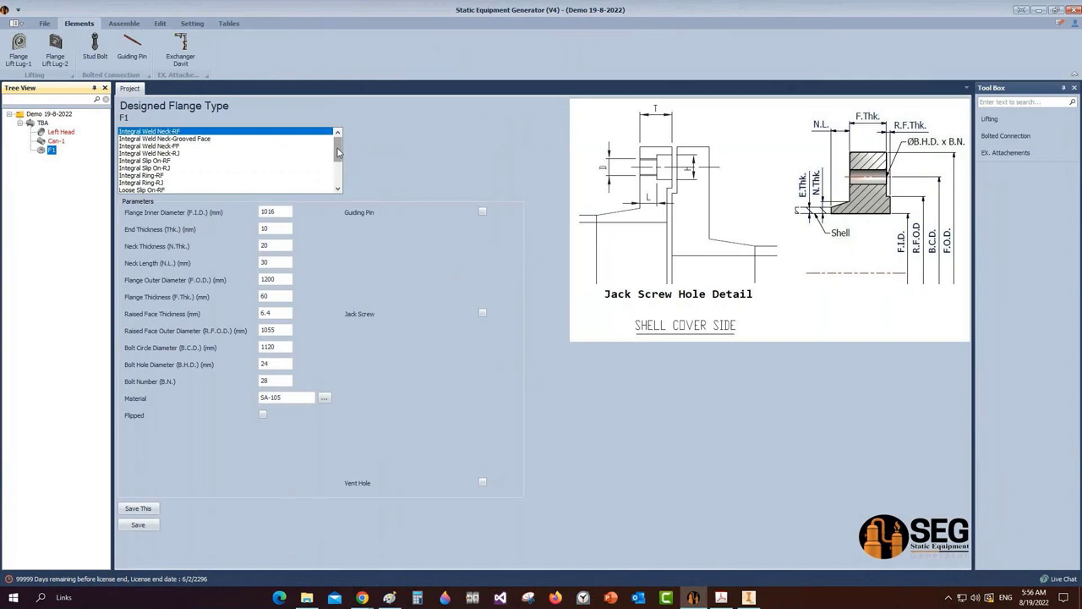
pyautogui.moveTo(339, 152); pyautogui.dragTo(338, 178)
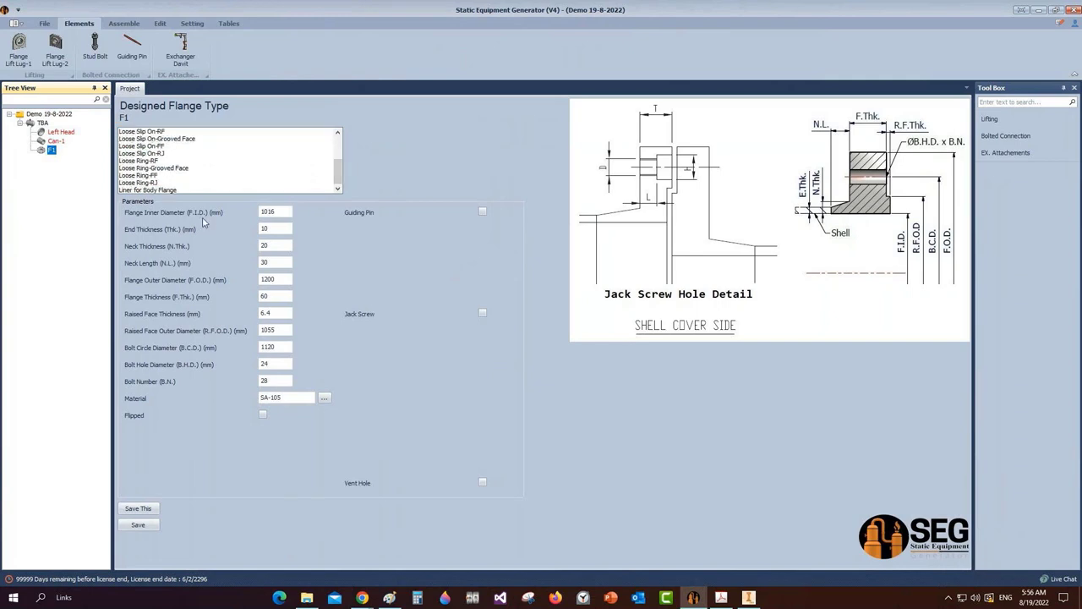
pyautogui.click(140, 182)
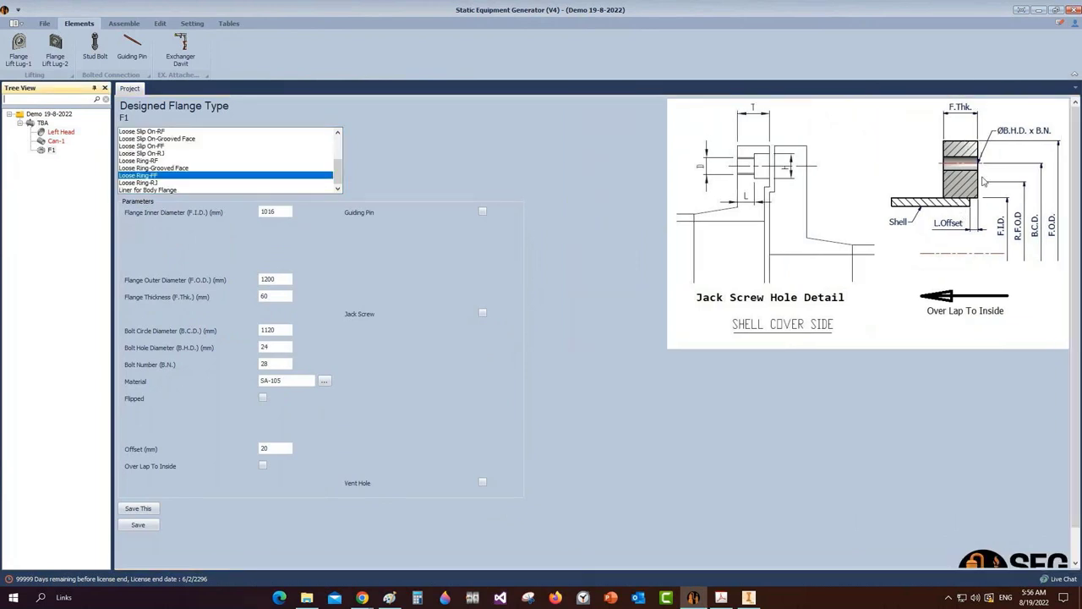
# Switch to the drawing PDF, examine the left channel's body flange at detail W2, and return to Static Equipment Generator
pyautogui.moveTo(750, 599)
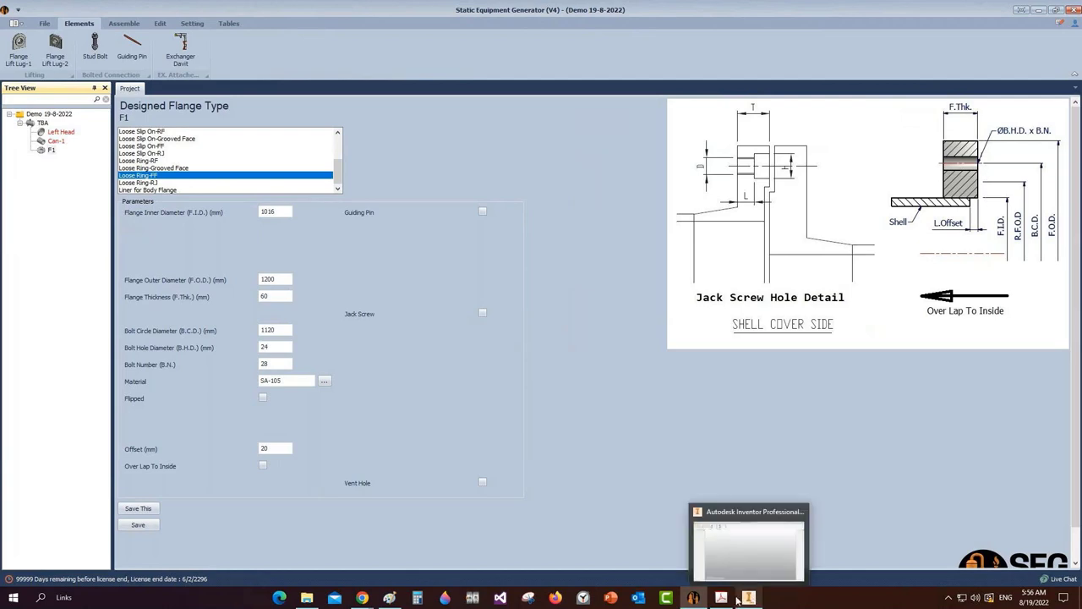
pyautogui.click(721, 598)
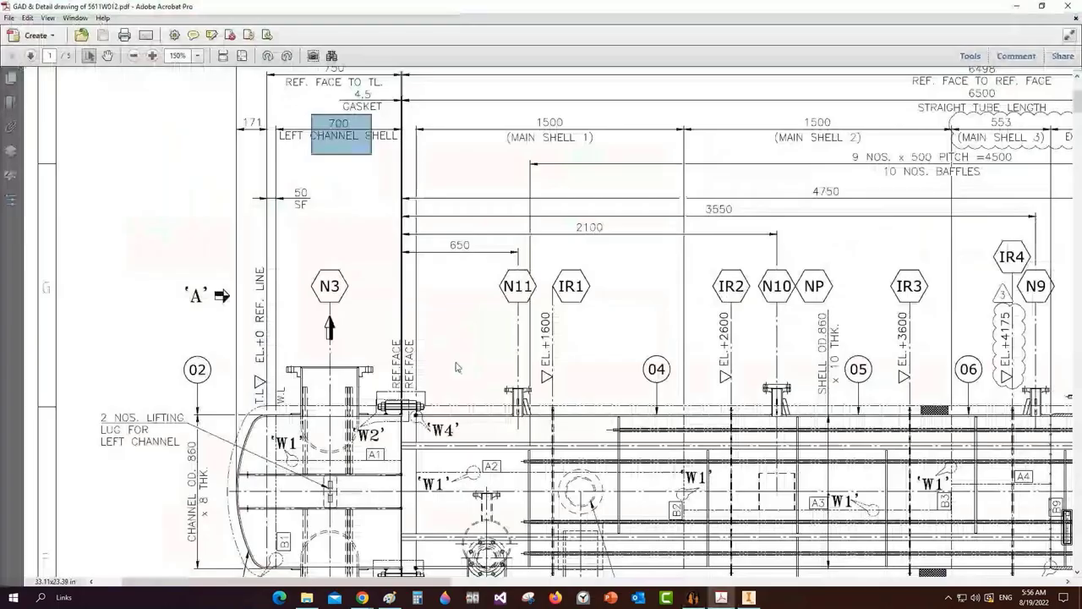
pyautogui.keyDown('ctrl'); pyautogui.scroll(4, 387, 422); pyautogui.keyUp('ctrl')
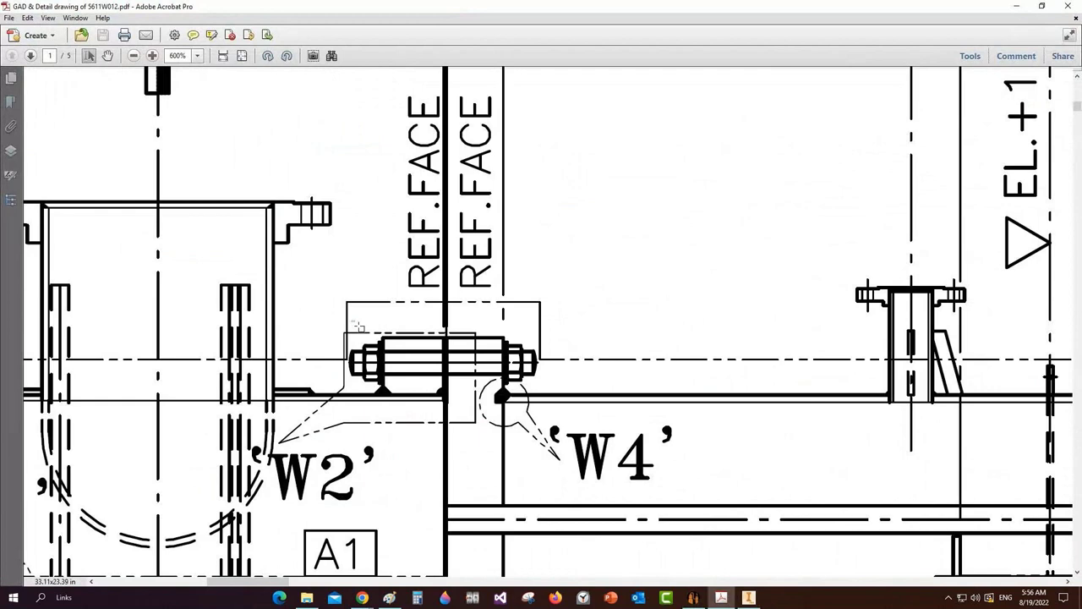
pyautogui.moveTo(352, 321); pyautogui.dragTo(456, 417)
pyautogui.keyDown('ctrl'); pyautogui.scroll(-4, 445, 381); pyautogui.keyUp('ctrl')
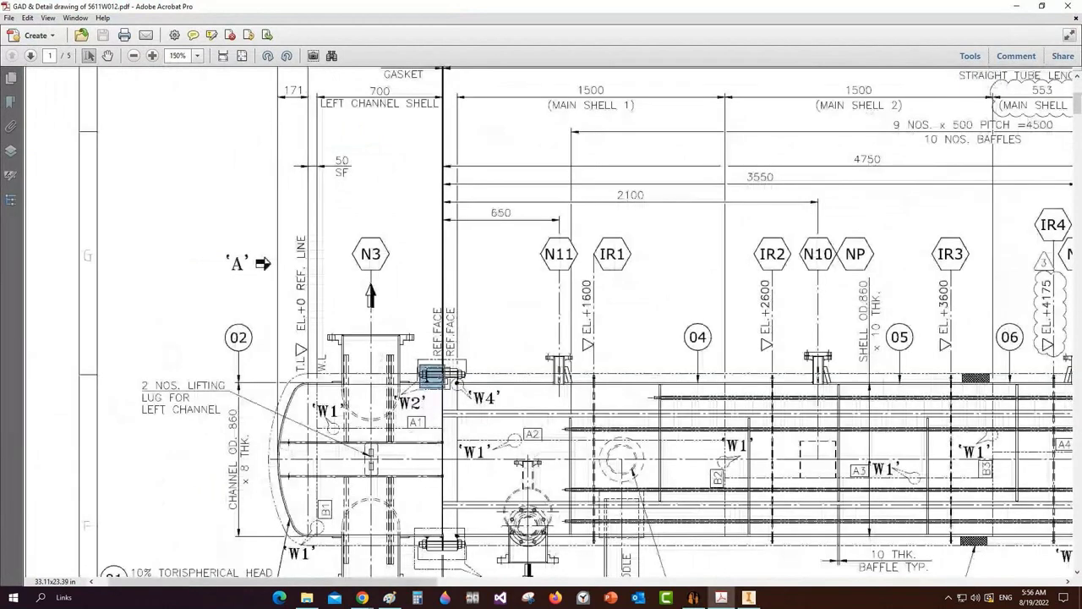
pyautogui.click(693, 597)
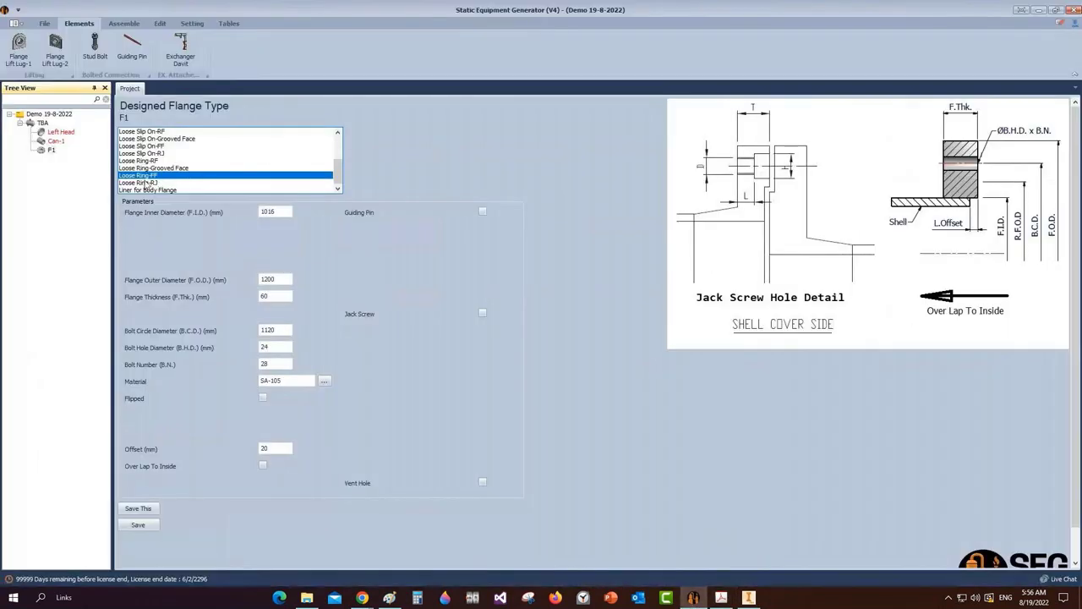
# Set flange F1's inner diameter to 876 mm, outer diameter to 1100 mm and thickness to 100 mm
pyautogui.press('Tab')
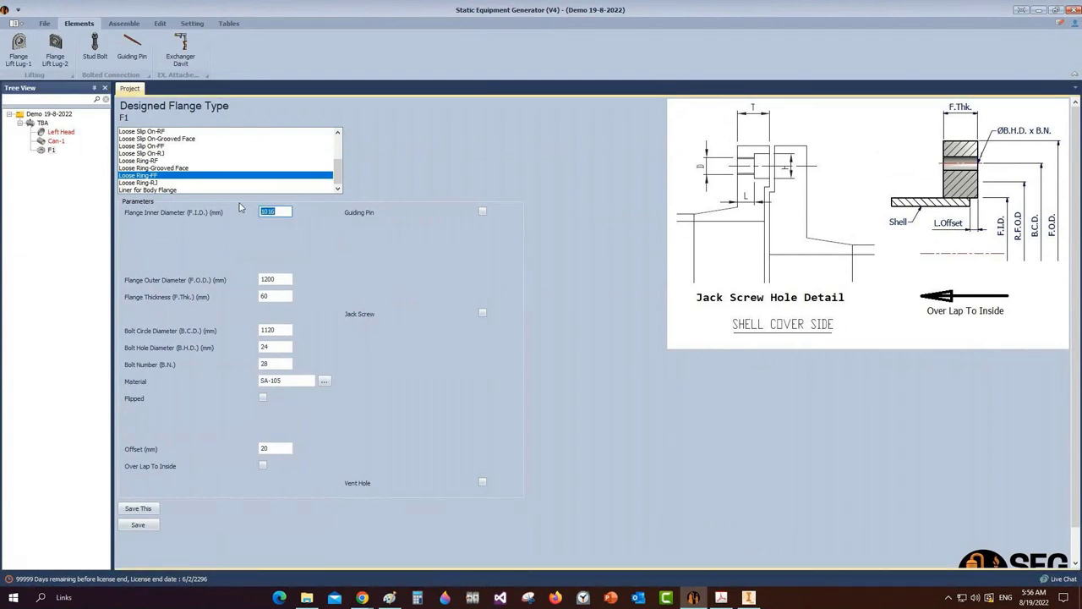
pyautogui.write('876')
pyautogui.click(284, 278)
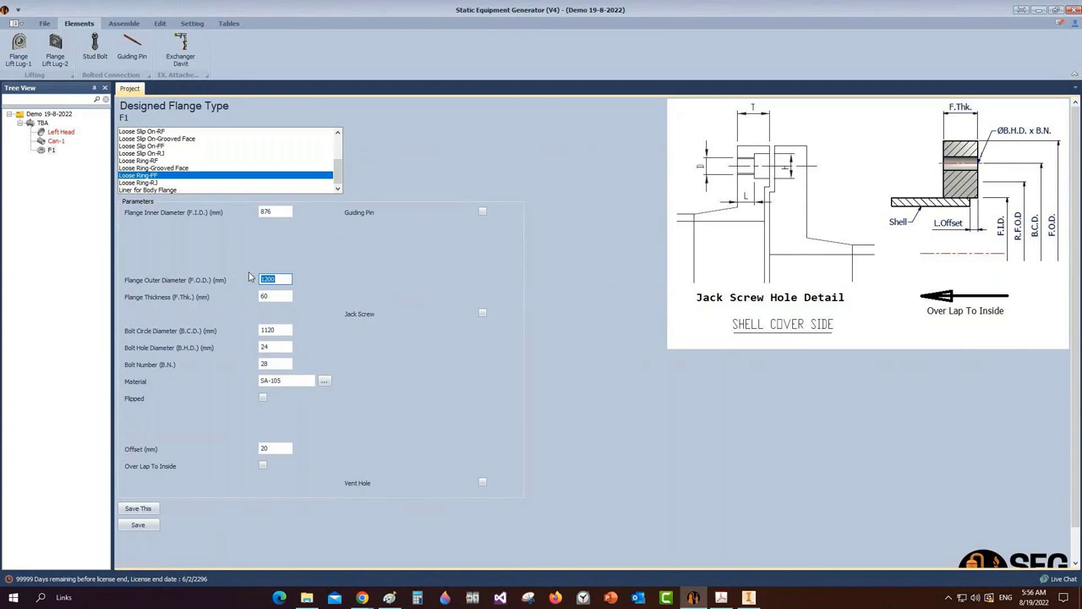
pyautogui.write('1100')
pyautogui.press('Tab')
pyautogui.write('100')
# Set flange F1's bolt circle diameter to 1000 mm, bolt hole diameter to 42 mm and bolt number to 32
pyautogui.press('Tab')
pyautogui.write('1000')
pyautogui.press('Tab')
pyautogui.write('42')
pyautogui.press('Tab')
pyautogui.write('32')
# Check the flange in the drawing PDF, set F1's offset to 0 mm and save the flange
pyautogui.click(723, 598)
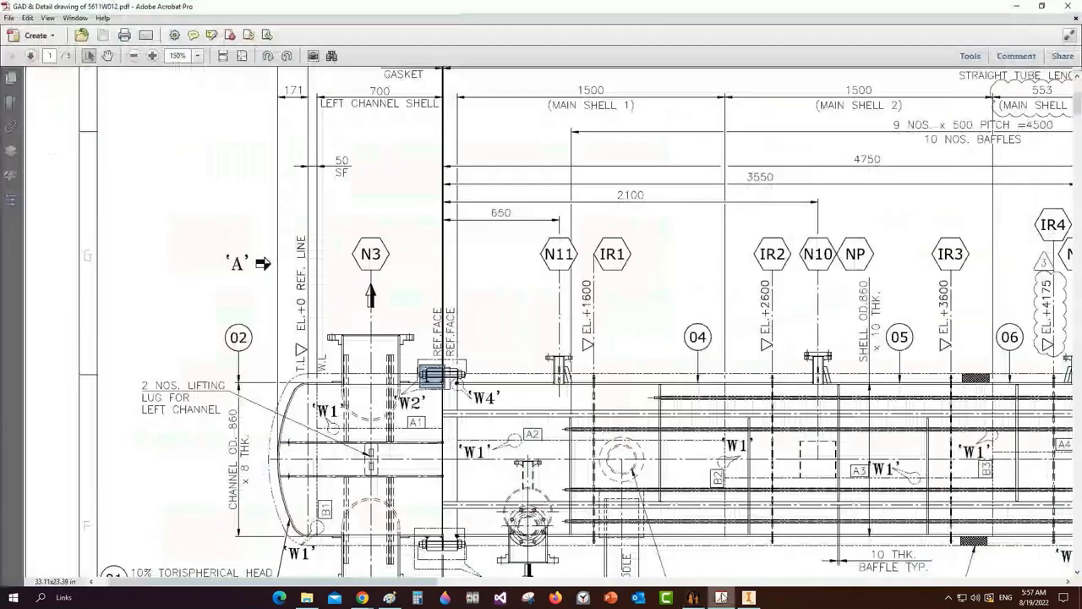
pyautogui.click(694, 597)
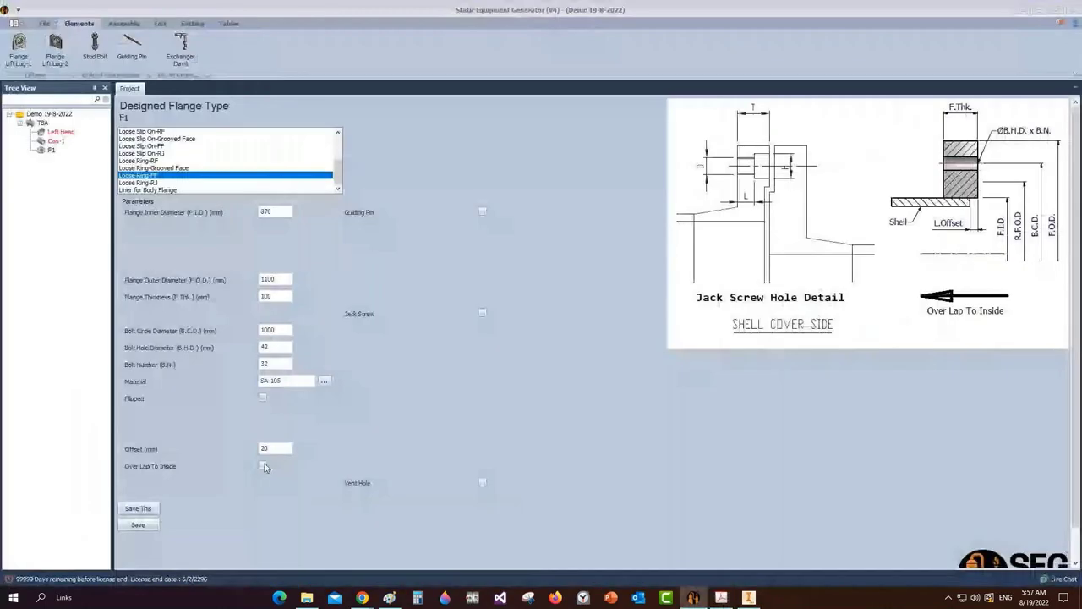
pyautogui.click(138, 524)
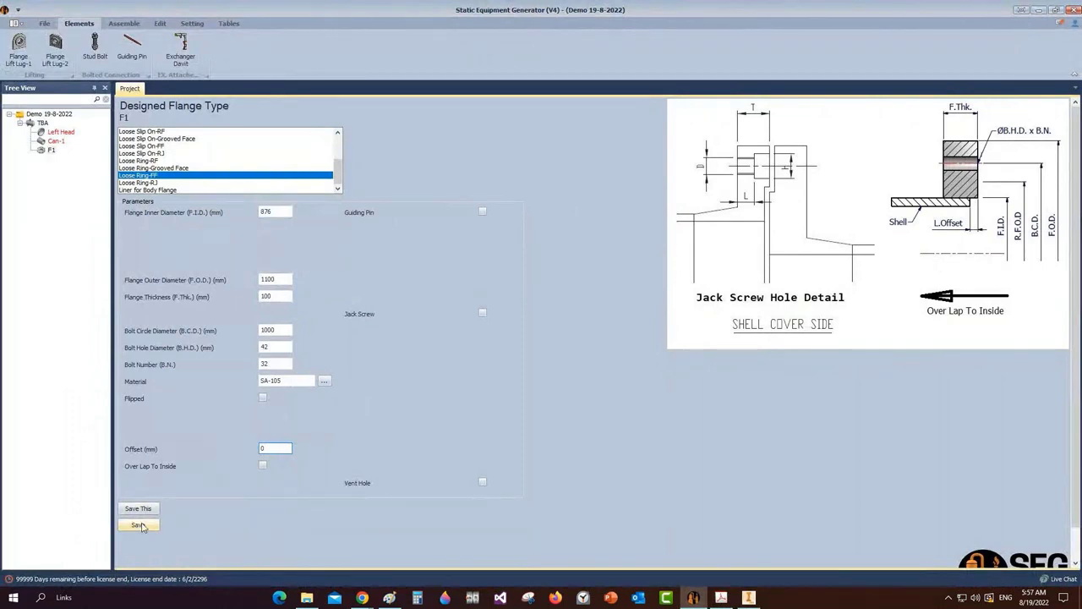
# Assemble TBA in Autodesk Inventor with the left head, Can-1 and flange F1
pyautogui.click(44, 123)
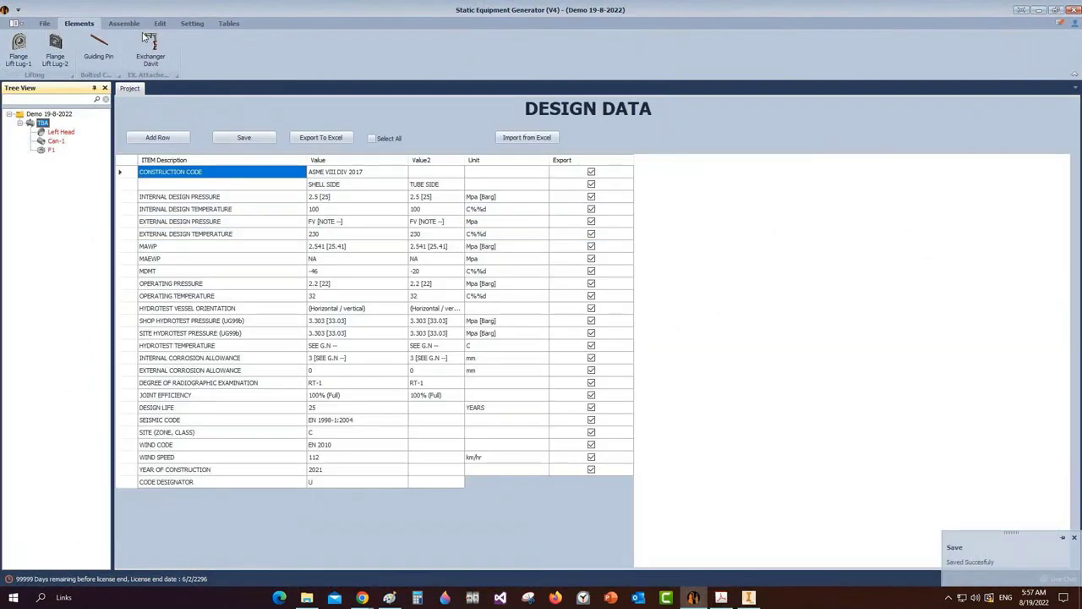
pyautogui.click(125, 24)
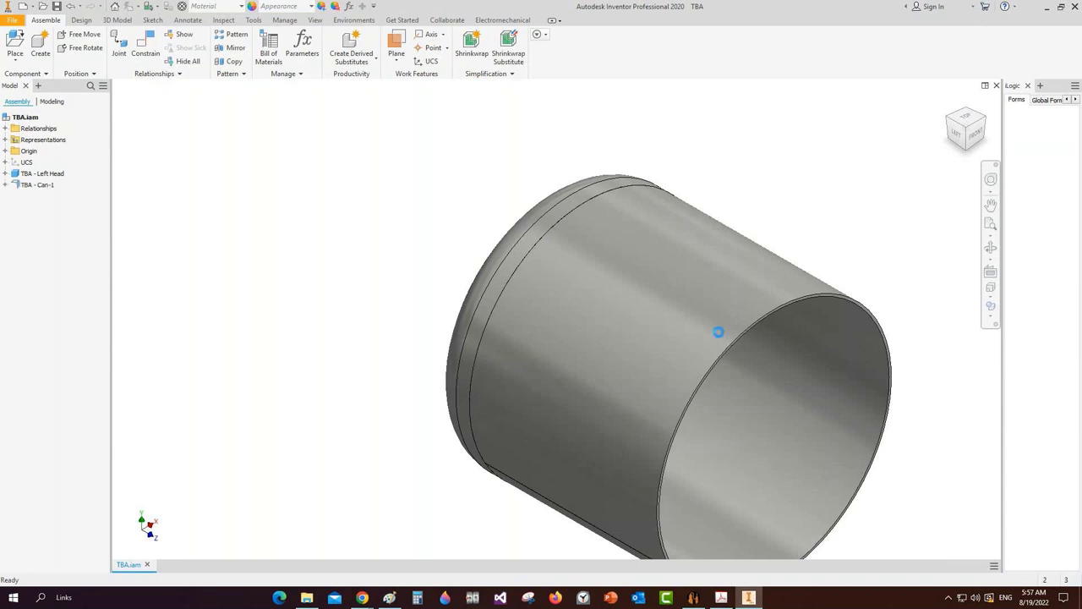
pyautogui.hotkey('ctrl', 's')
pyautogui.press('Home')
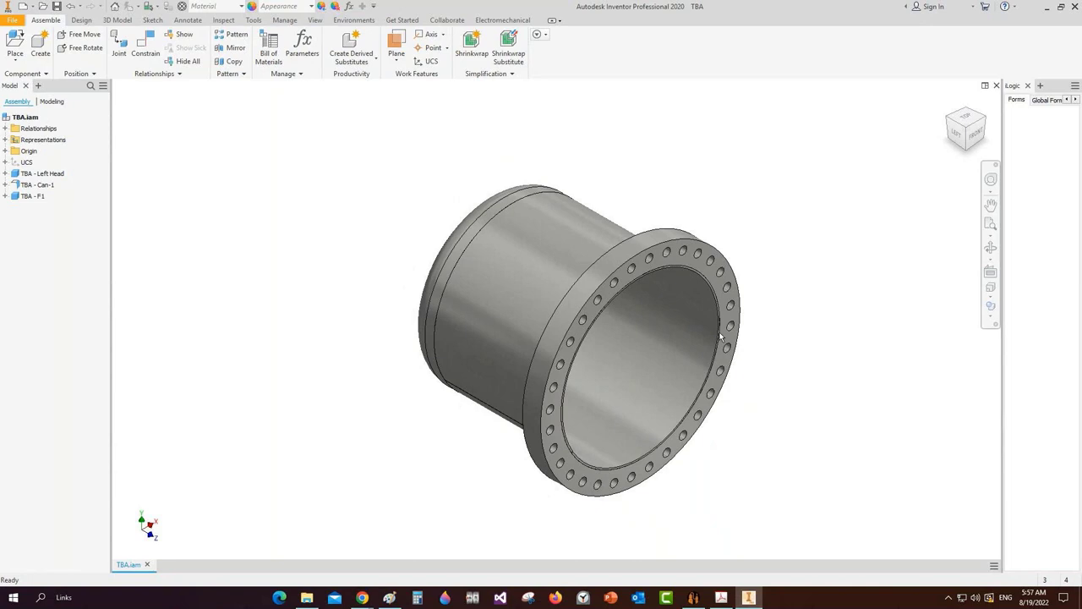
# Inspect the assembled left channel in Inventor at an angle and from the left side, and return to Static Equipment Generator
pyautogui.click(991, 250)
pyautogui.moveTo(761, 321); pyautogui.dragTo(635, 242)
pyautogui.scroll(3, 677, 254)
pyautogui.press('Escape')
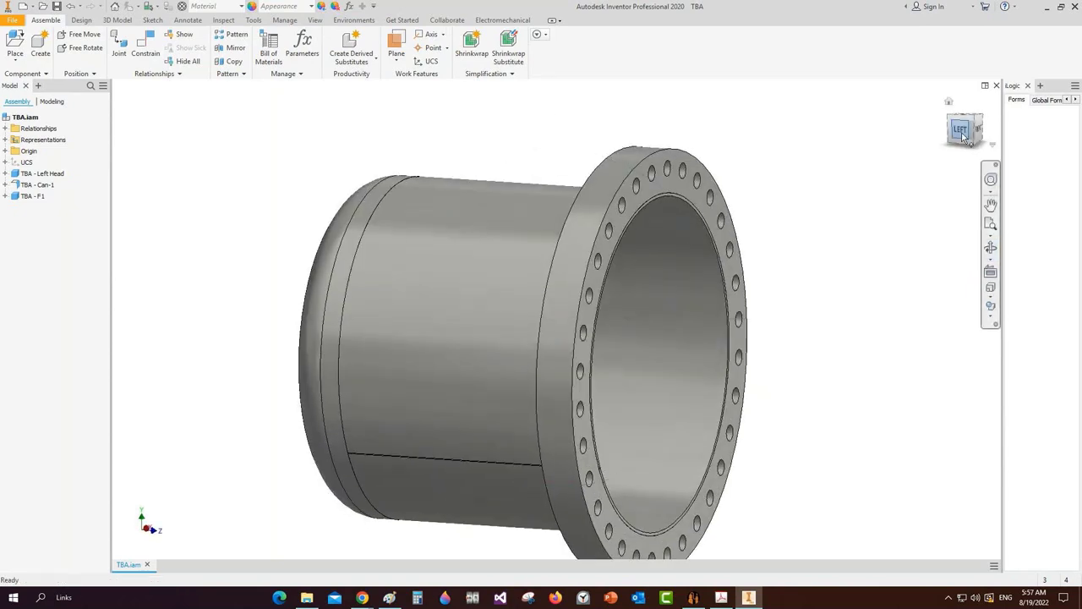
pyautogui.press('F5')
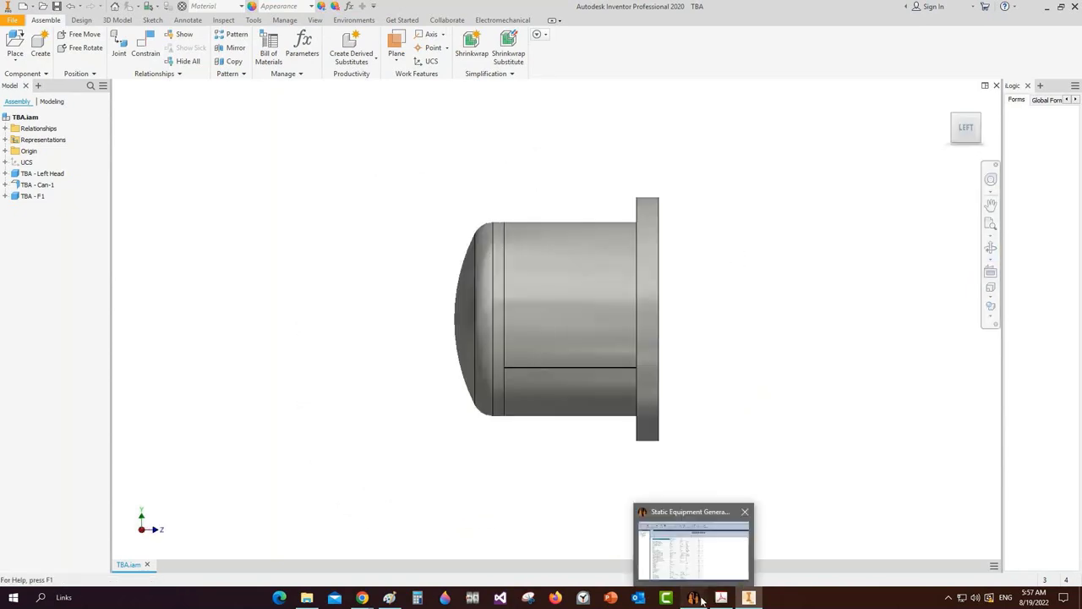
pyautogui.click(700, 601)
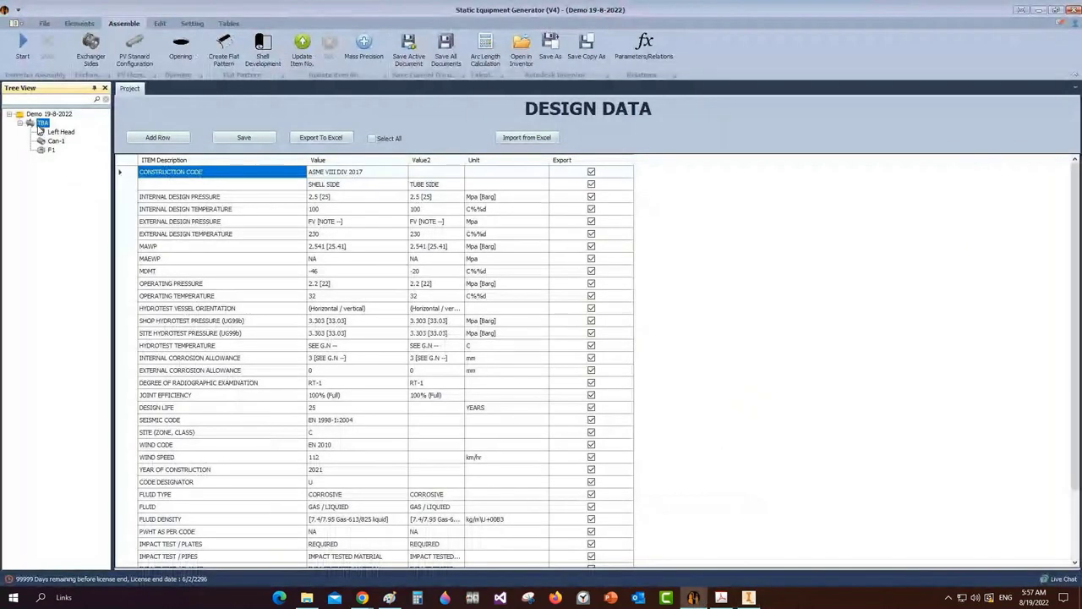
# Examine the tubesheet between the left channel and the main shell in the drawing PDF, and return to Static Equipment Generator
pyautogui.click(721, 597)
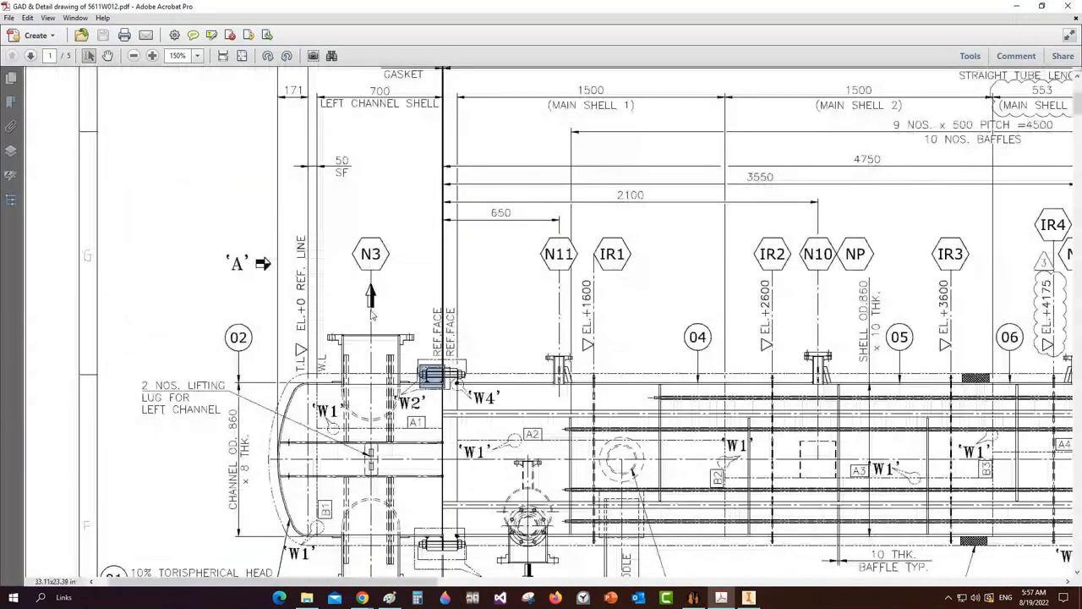
pyautogui.moveTo(434, 367); pyautogui.dragTo(448, 560)
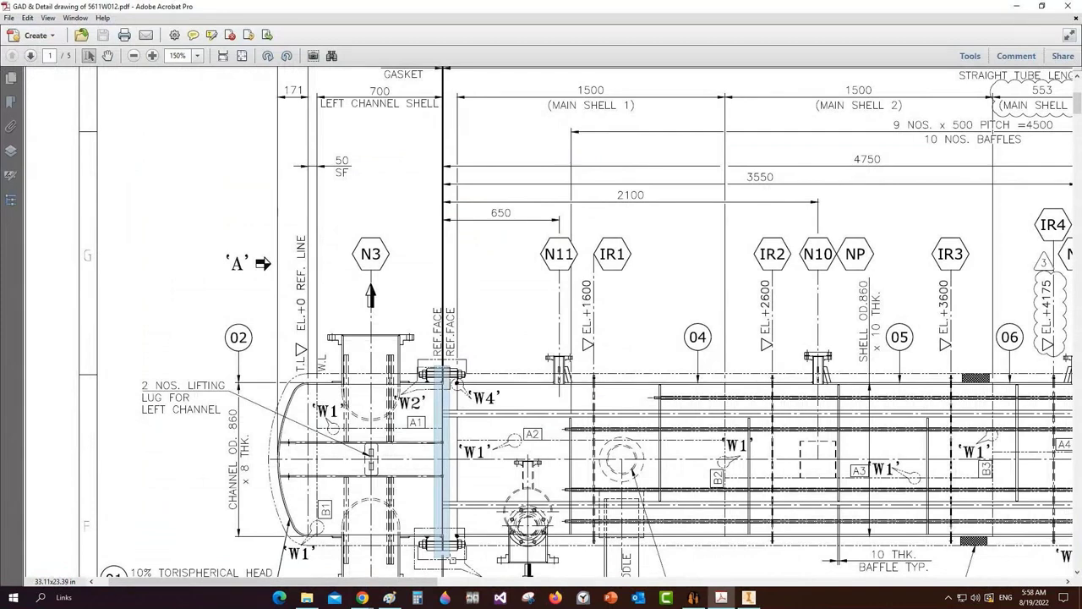
pyautogui.moveTo(450, 559); pyautogui.dragTo(450, 557)
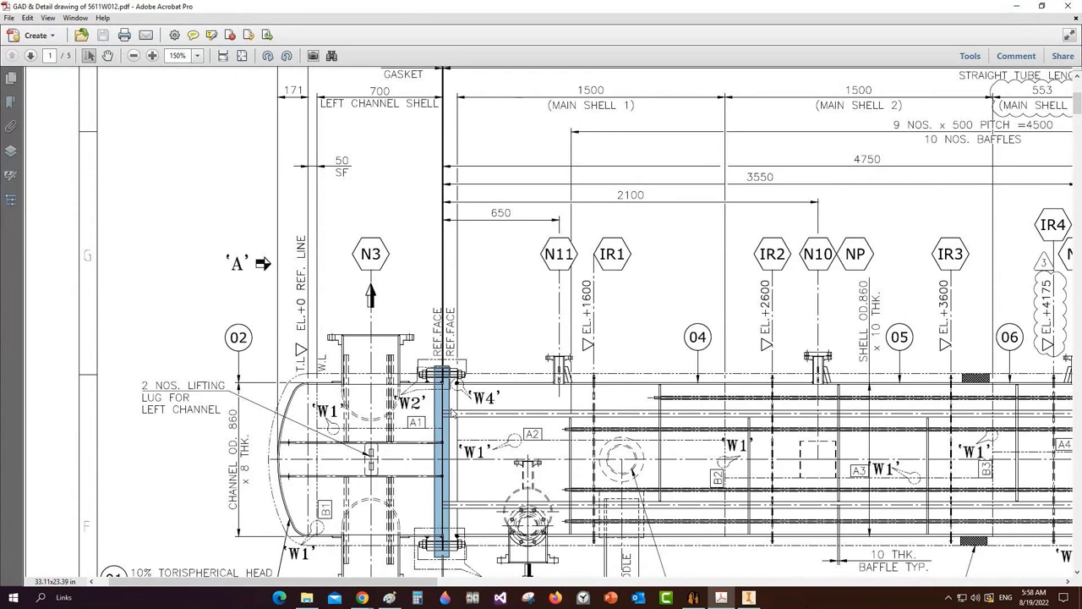
pyautogui.moveTo(689, 597)
pyautogui.click(691, 597)
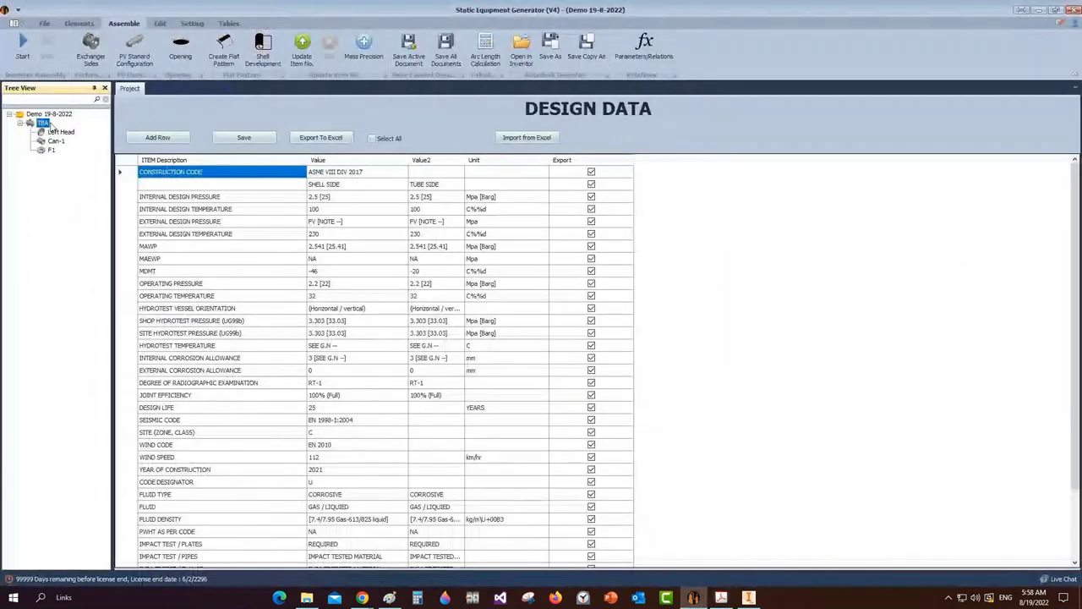
# Add a gasket named G1 to TBA
pyautogui.click(89, 26)
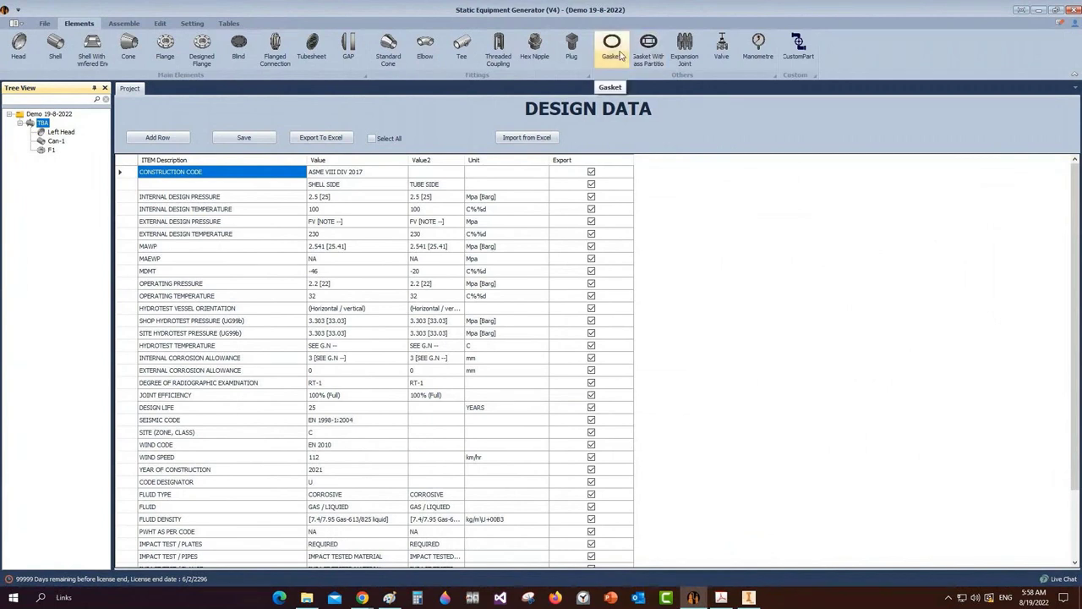
pyautogui.click(615, 51)
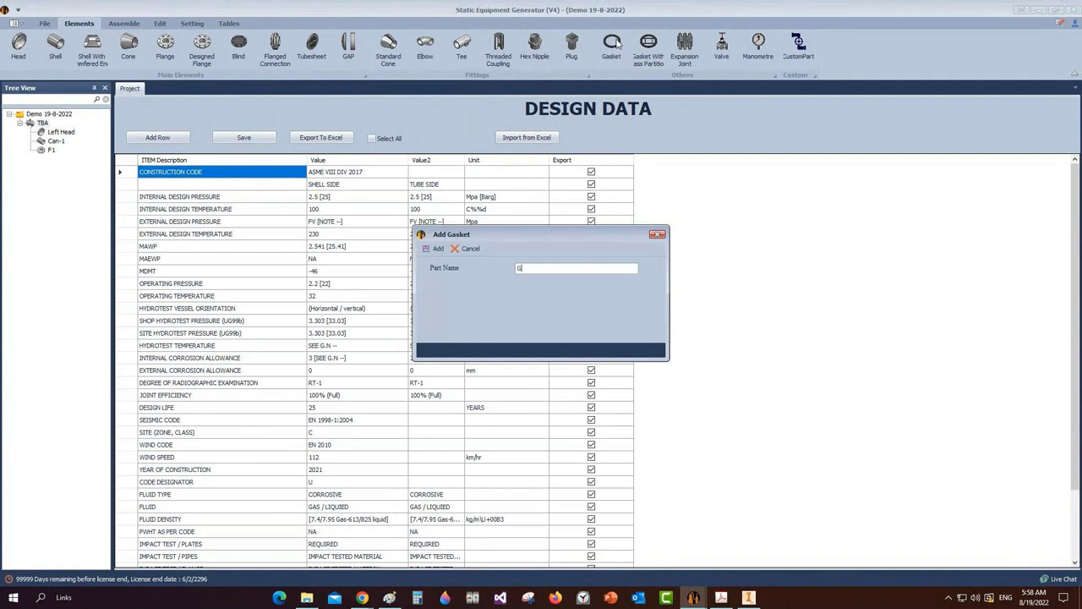
pyautogui.write('1')
pyautogui.press('Return')
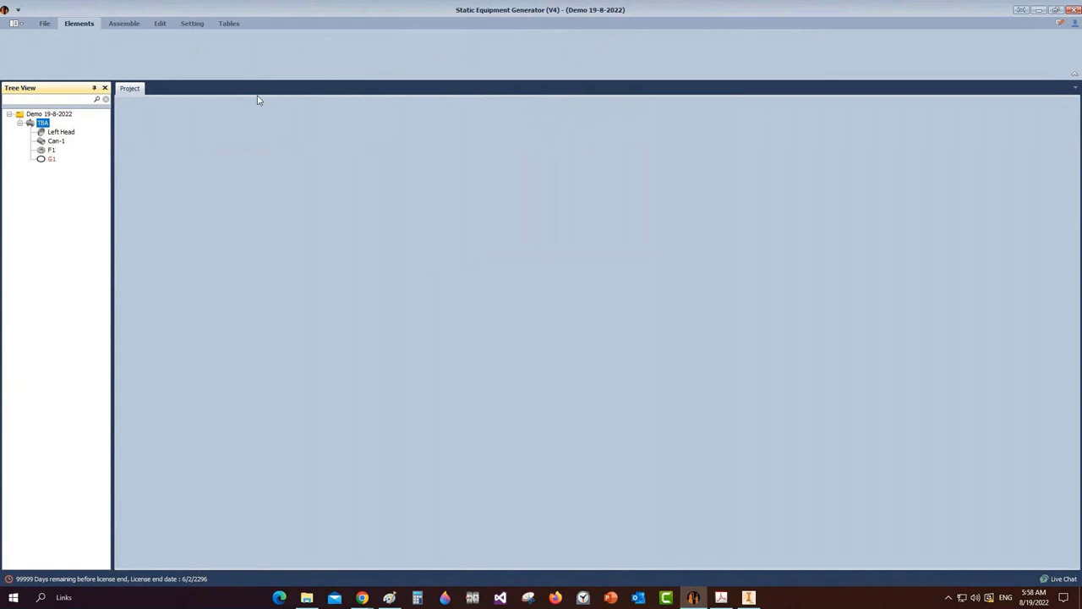
# Make G1 a User Defined RF Gasket With Bolts with a 950 mm inner diameter and a 1050 mm outer diameter
pyautogui.click(50, 159)
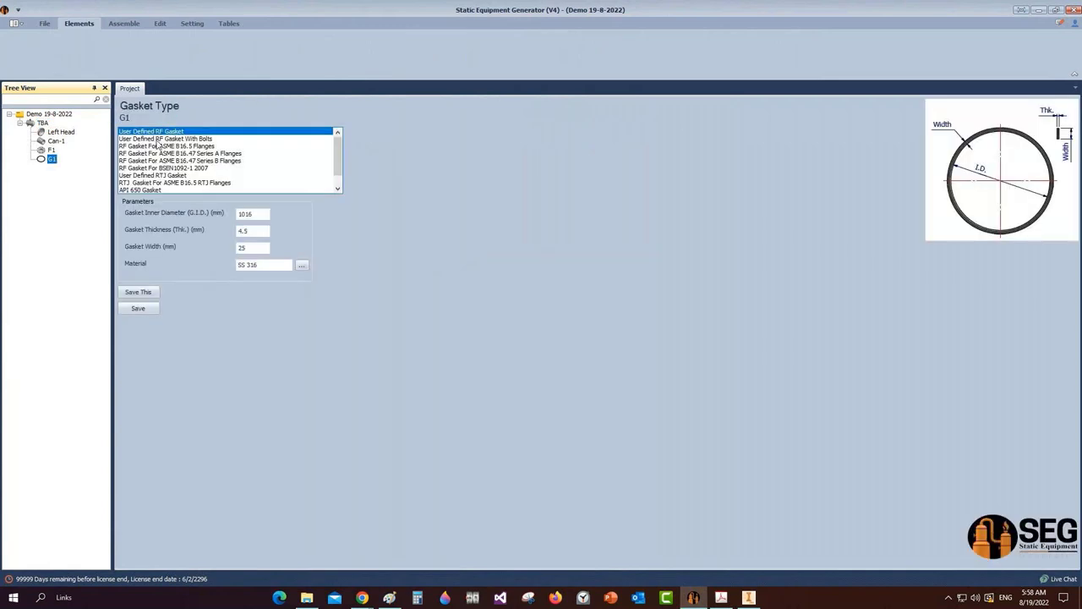
pyautogui.click(135, 139)
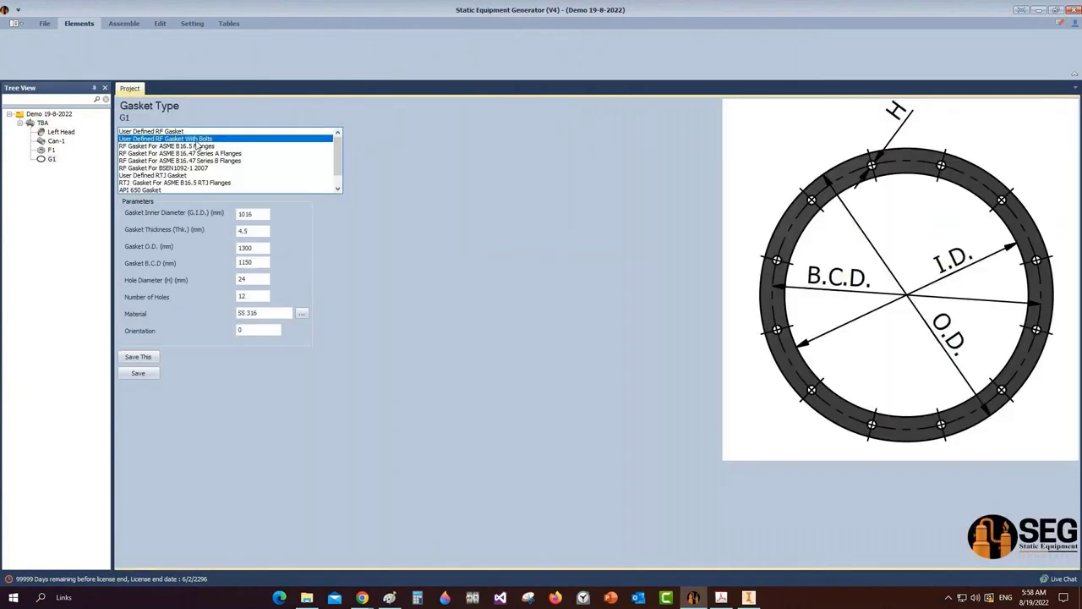
pyautogui.doubleClick(248, 213)
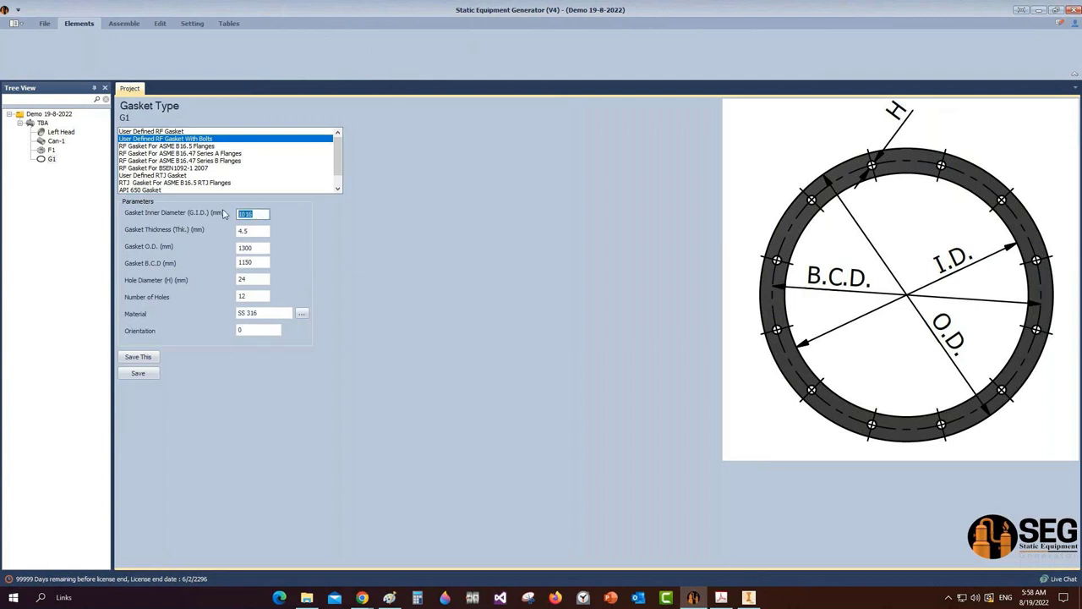
pyautogui.write('950')
pyautogui.press('Tab')
pyautogui.press('Tab')
pyautogui.write('1050')
# Set gasket G1's bolt circle diameter to 1000 mm, hole diameter to 42 mm and number of holes to 32, and save it
pyautogui.press('Tab')
pyautogui.write('1000')
pyautogui.press('Tab')
pyautogui.write('42')
pyautogui.press('Tab')
pyautogui.write('32')
pyautogui.click(156, 374)
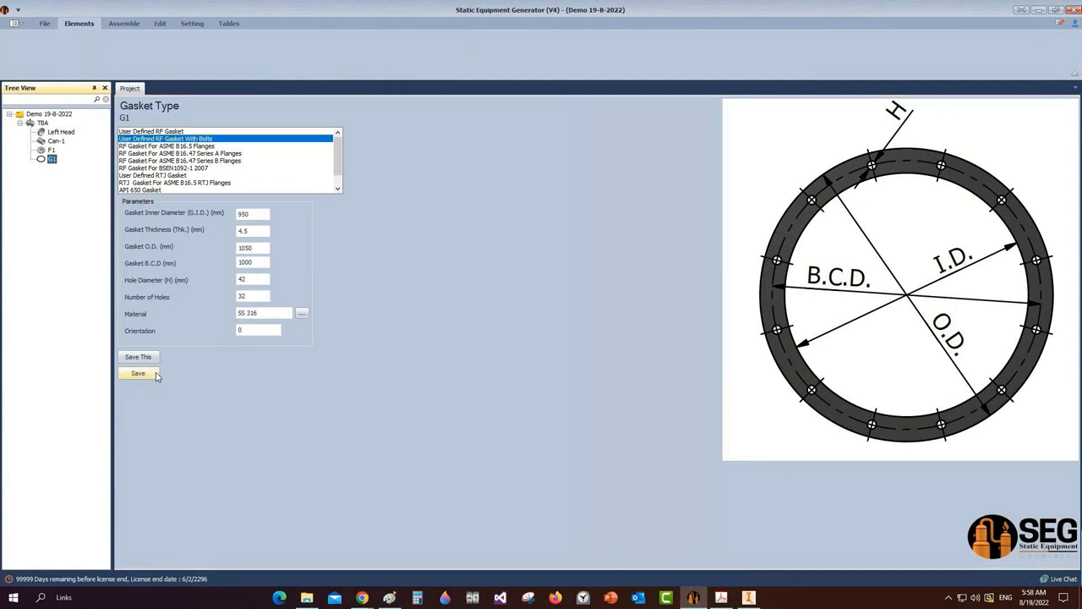
# Add a tubesheet named TSH-1 to TBA
pyautogui.click(36, 123)
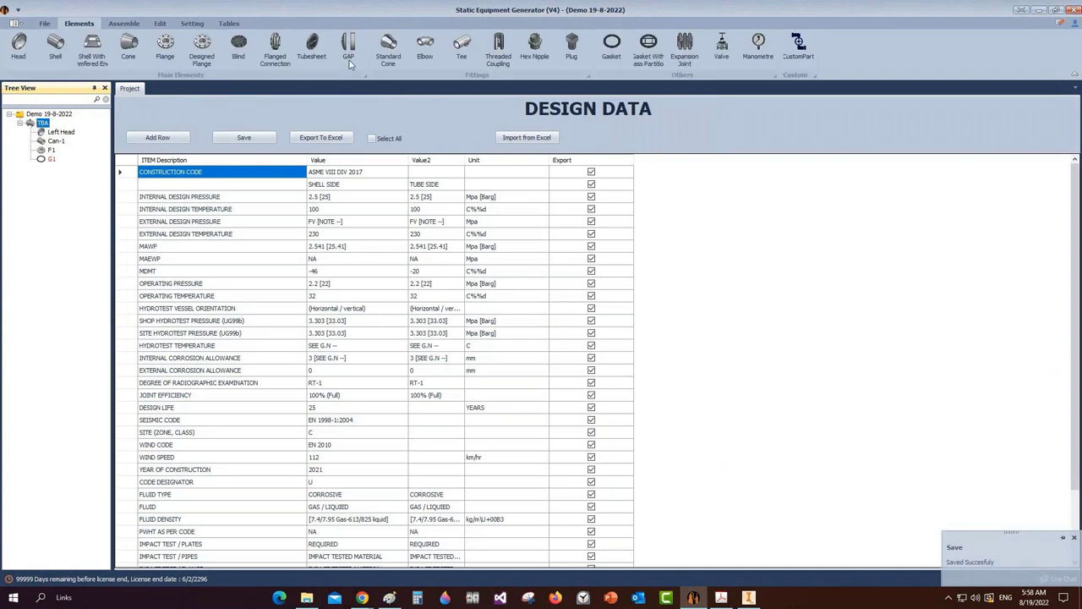
pyautogui.click(311, 49)
pyautogui.write('T')
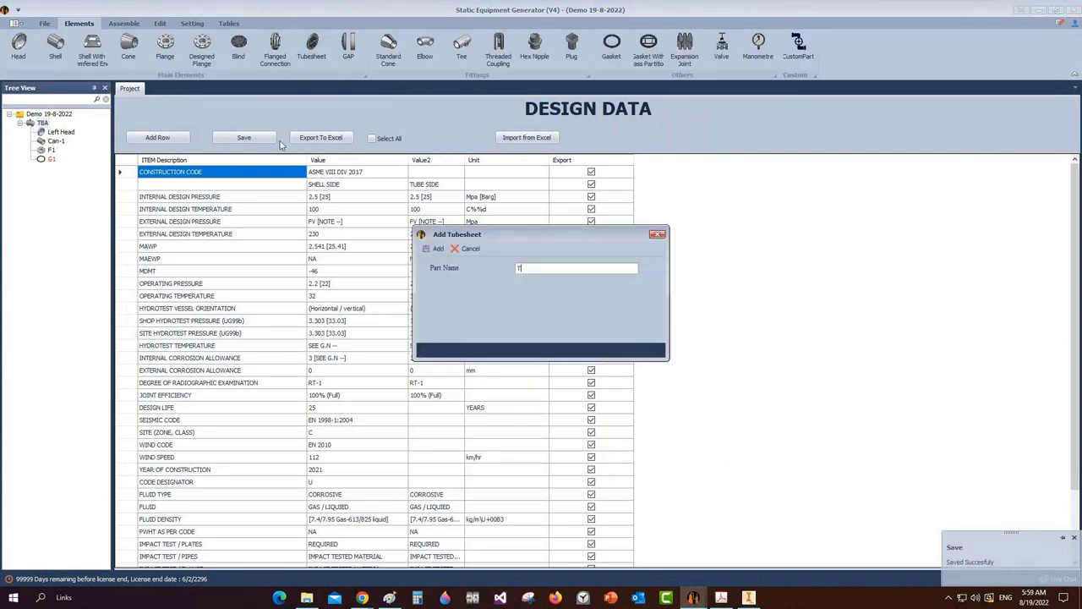
pyautogui.write('une')
pyautogui.press('BackSpace')
pyautogui.press('BackSpace')
pyautogui.press('BackSpace')
pyautogui.press('BackSpace')
pyautogui.write('TSH-1')
pyautogui.press('Return')
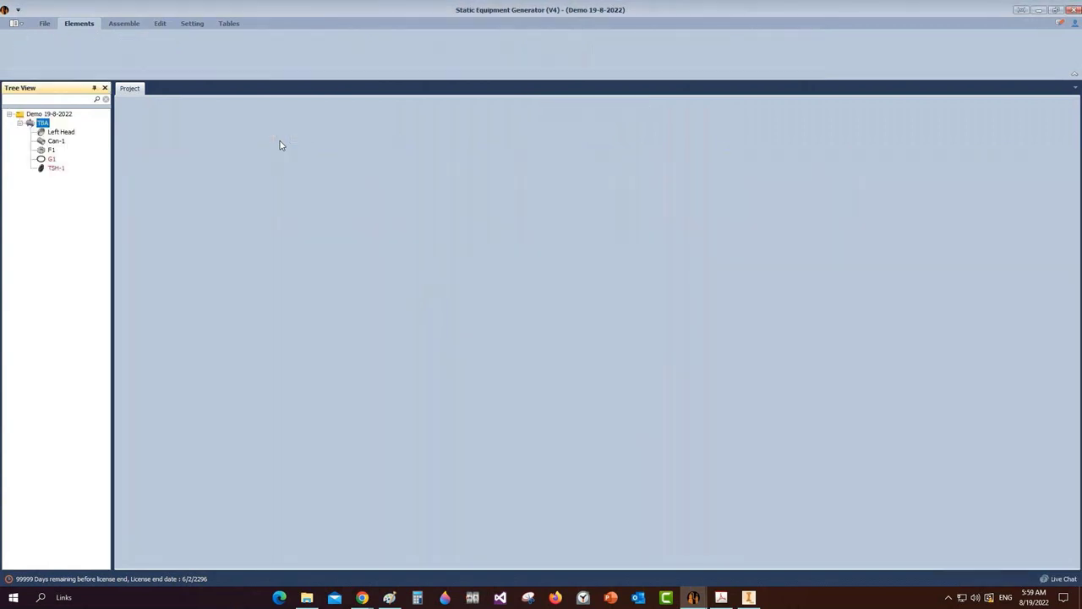
# Give TSH-1 the one-side-gasketed, other-side-welded "Extended as a Flange -1" type with outer diameter 1100, left inner diameter 857 and right inner diameter 860 mm
pyautogui.click(56, 168)
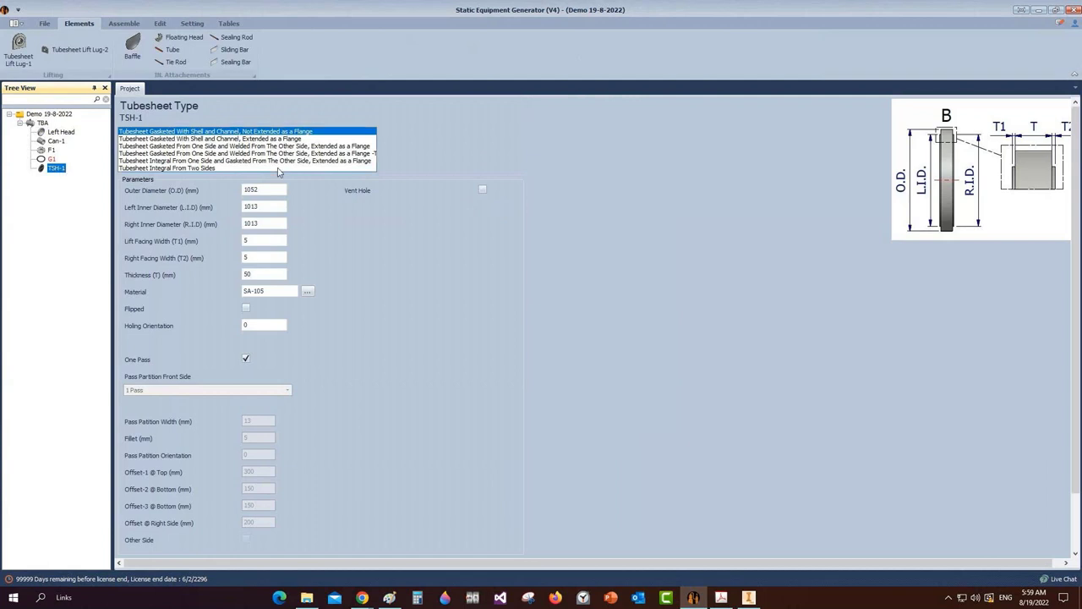
pyautogui.click(341, 158)
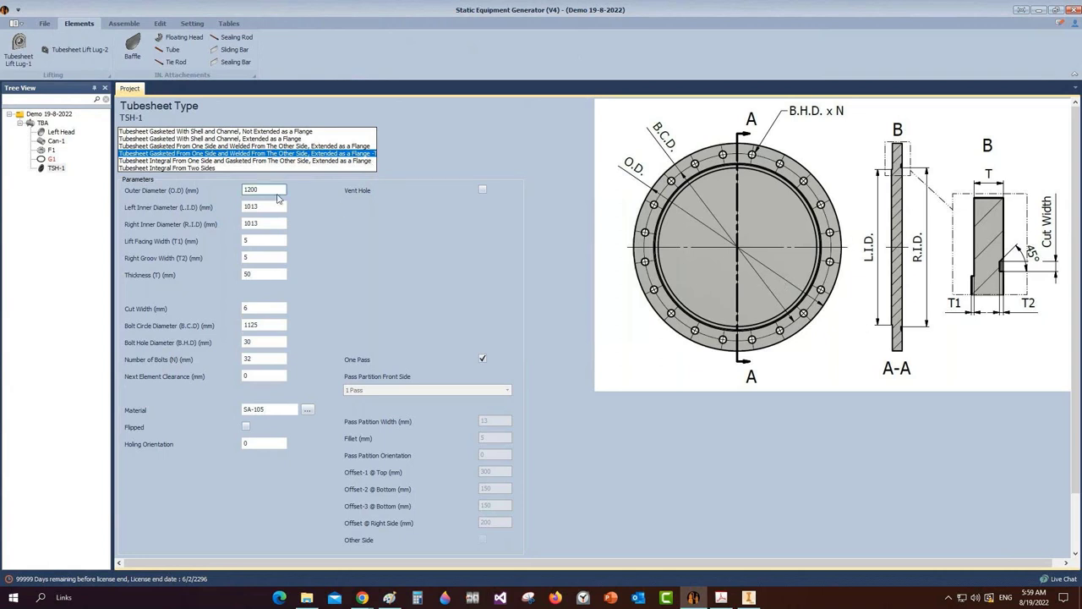
pyautogui.moveTo(279, 191); pyautogui.dragTo(220, 190)
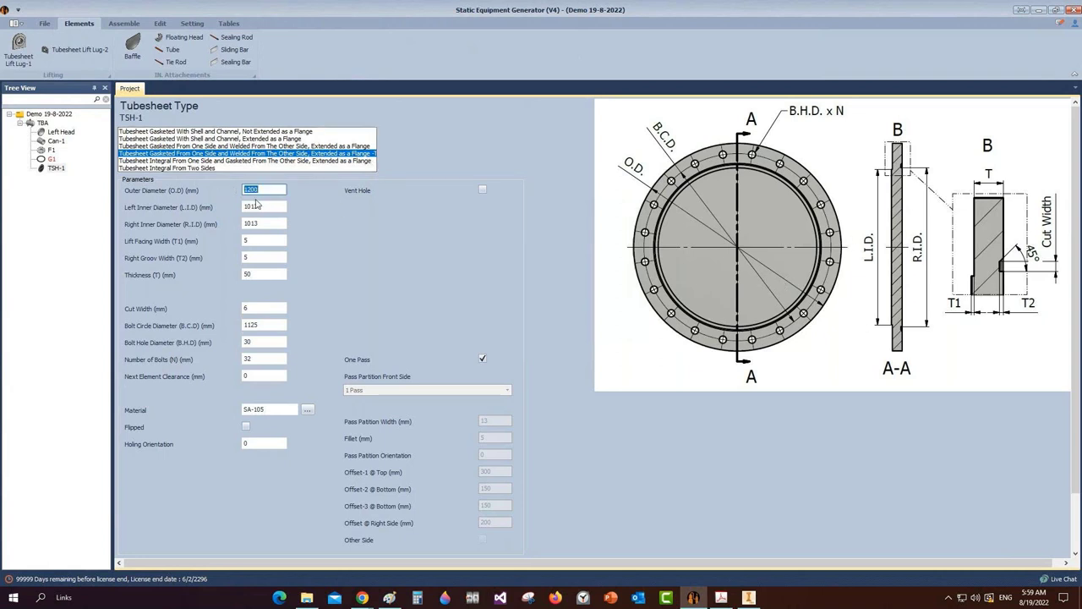
pyautogui.write('1100')
pyautogui.press('Tab')
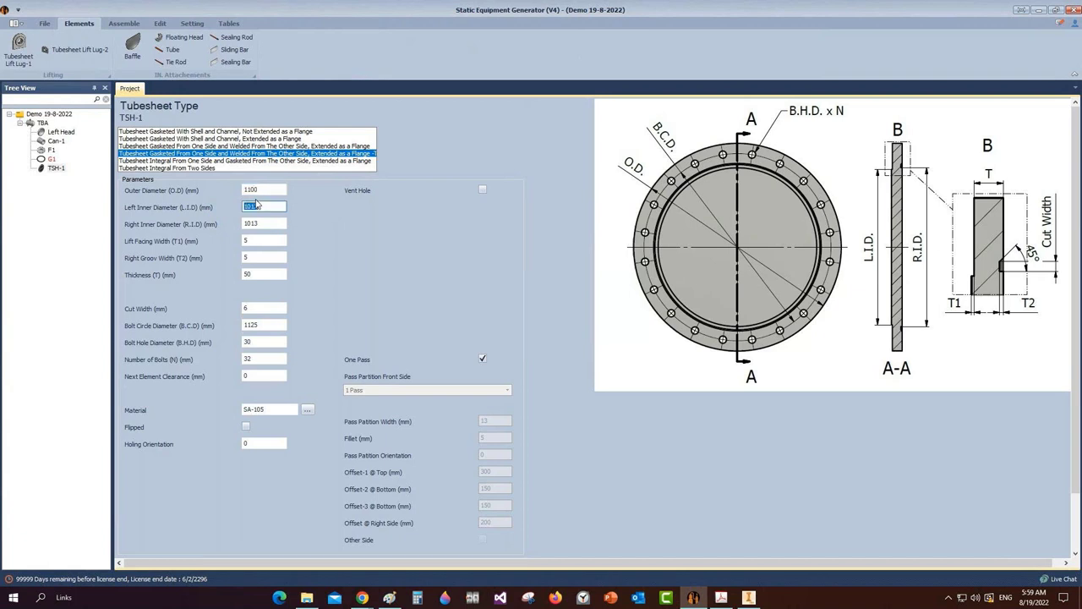
pyautogui.write('857')
pyautogui.press('Tab')
pyautogui.write('860')
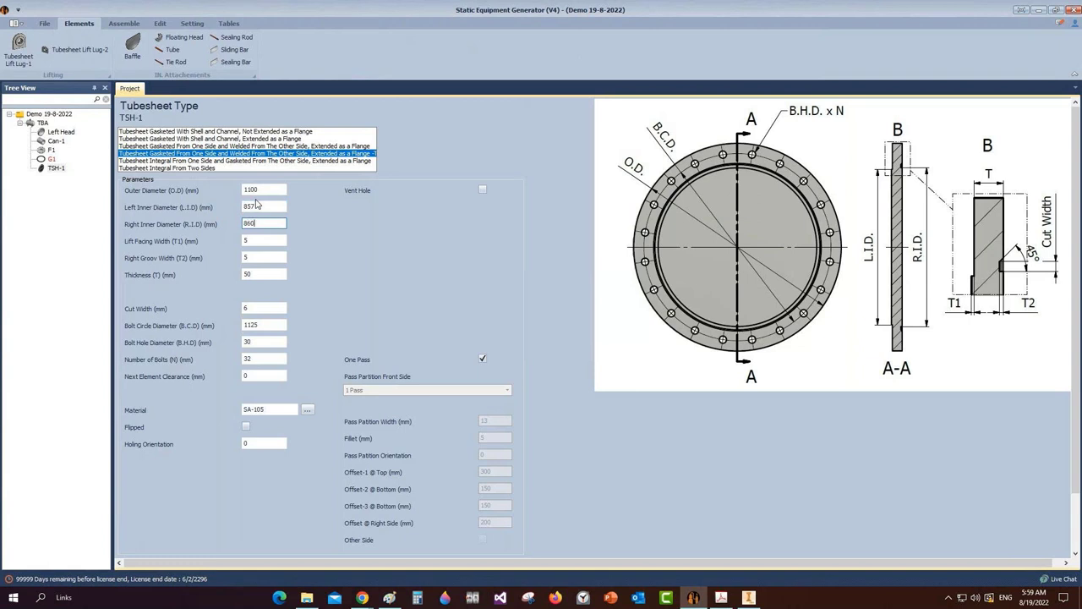
# Set TSH-1's left facing width to 6 mm, right groove width to 10 mm and thickness to 100 mm
pyautogui.press('Tab')
pyautogui.write('6')
pyautogui.press('Tab')
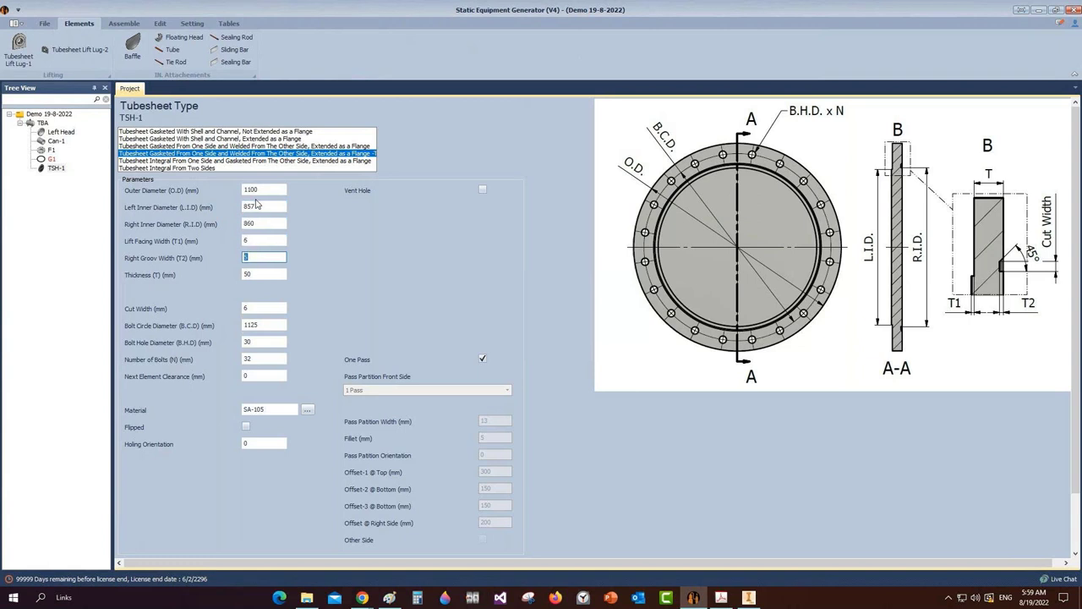
pyautogui.write('10')
pyautogui.press('Tab')
pyautogui.write('100')
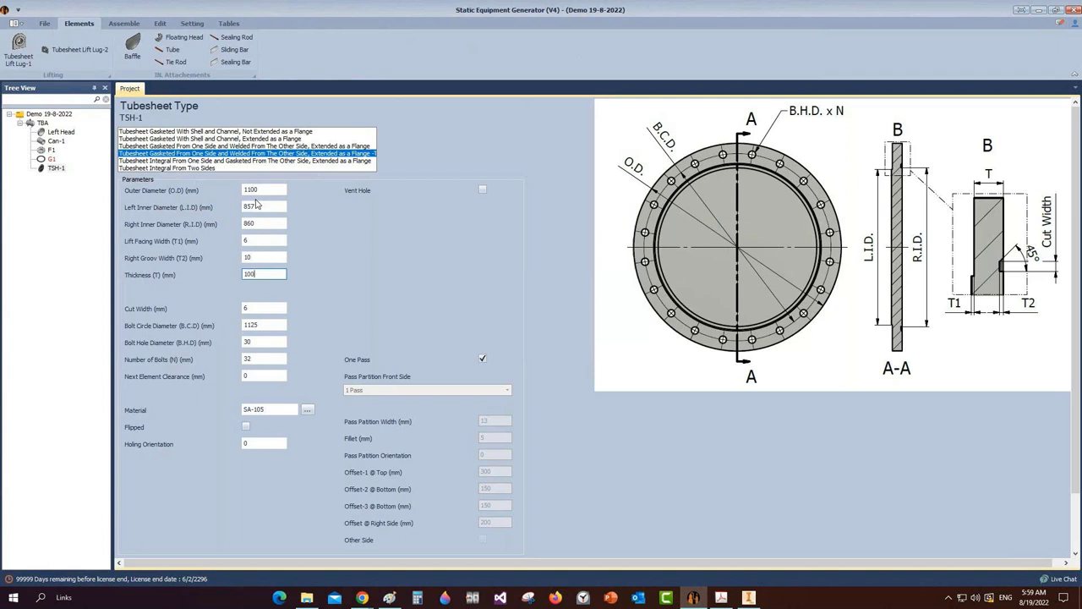
pyautogui.press('Tab')
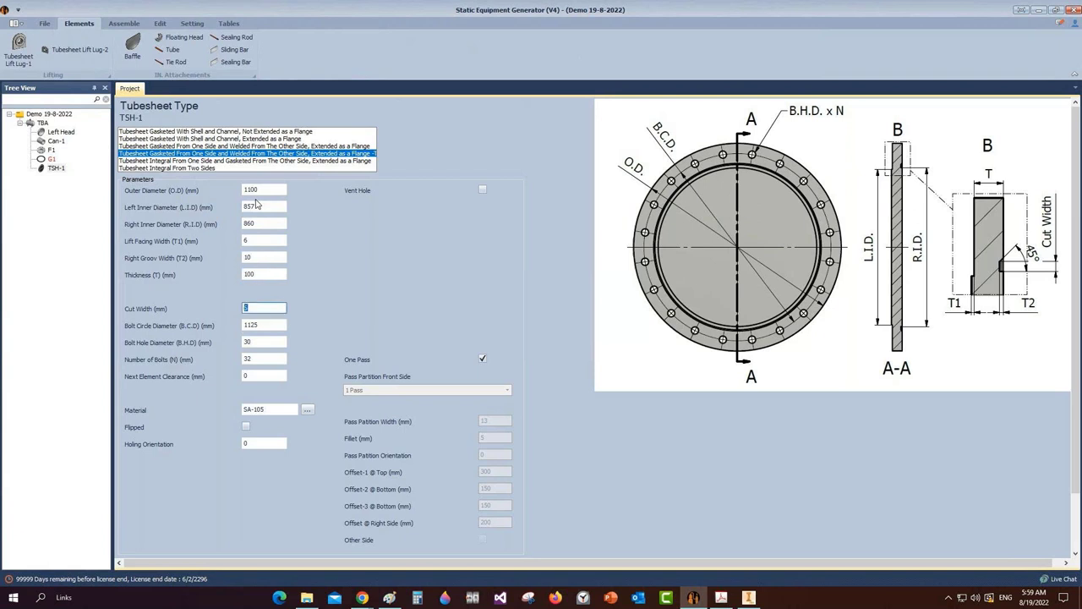
# Set TSH-1's cut width to 10 mm, bolt circle diameter to 1000 mm, bolt hole diameter to 42 mm and number of bolts to 32
pyautogui.write('10')
pyautogui.press('Tab')
pyautogui.write('1000')
pyautogui.press('Tab')
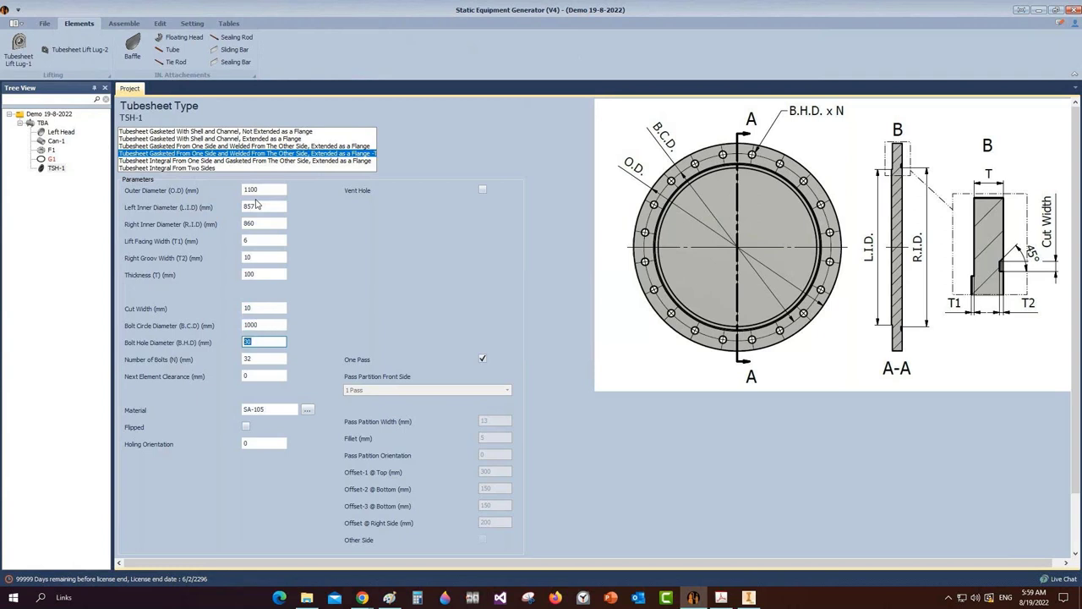
pyautogui.write('42')
pyautogui.press('Tab')
pyautogui.write('32')
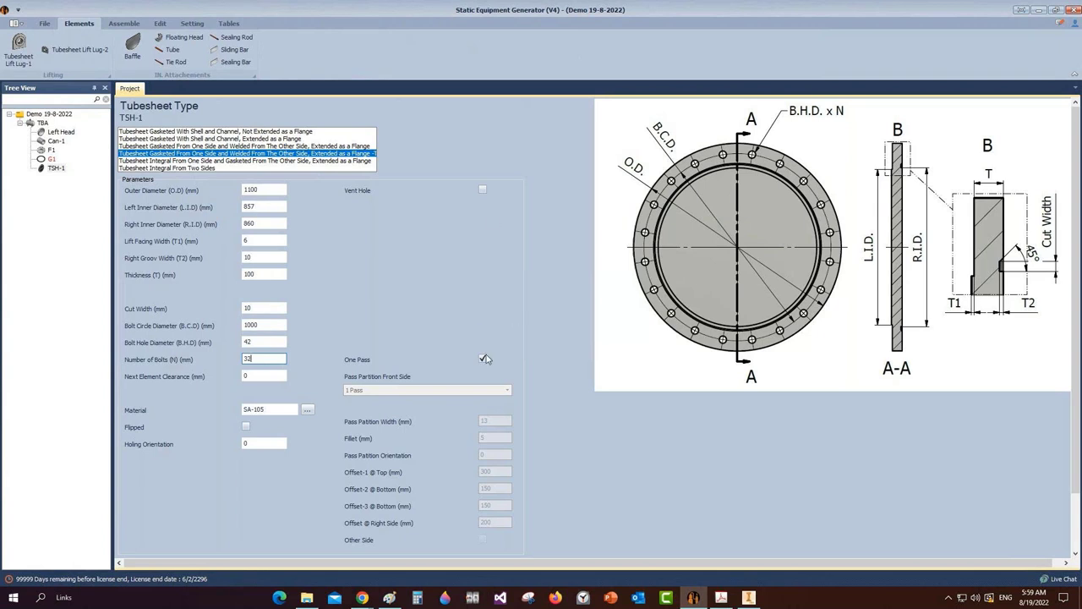
# Turn off One Pass for TSH-1 and set its front side pass partition to 6 Passes-Segment Opposite Exit
pyautogui.click(484, 359)
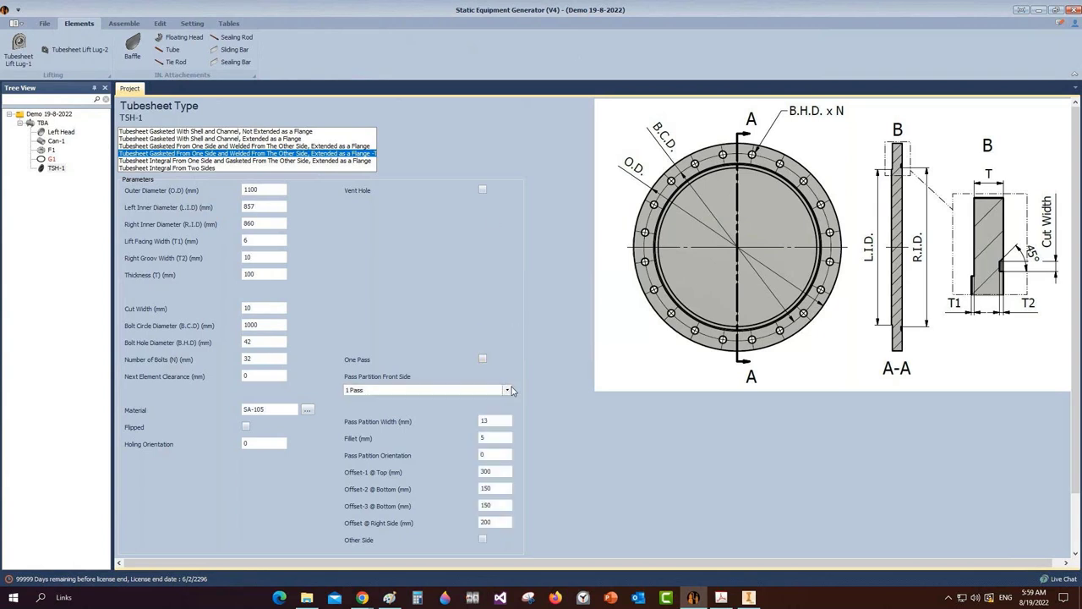
pyautogui.click(509, 389)
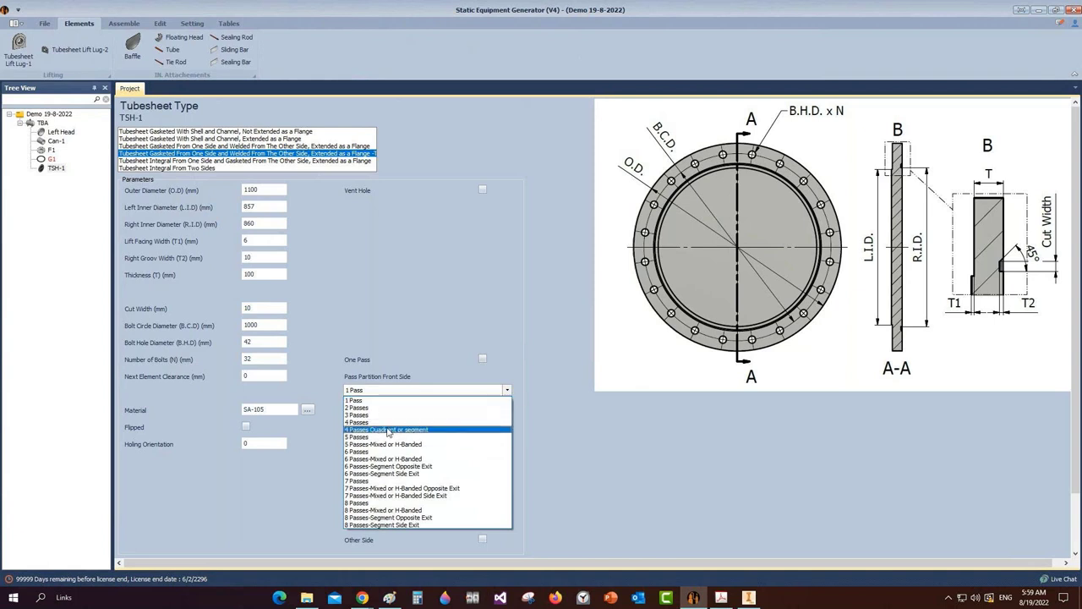
pyautogui.click(421, 467)
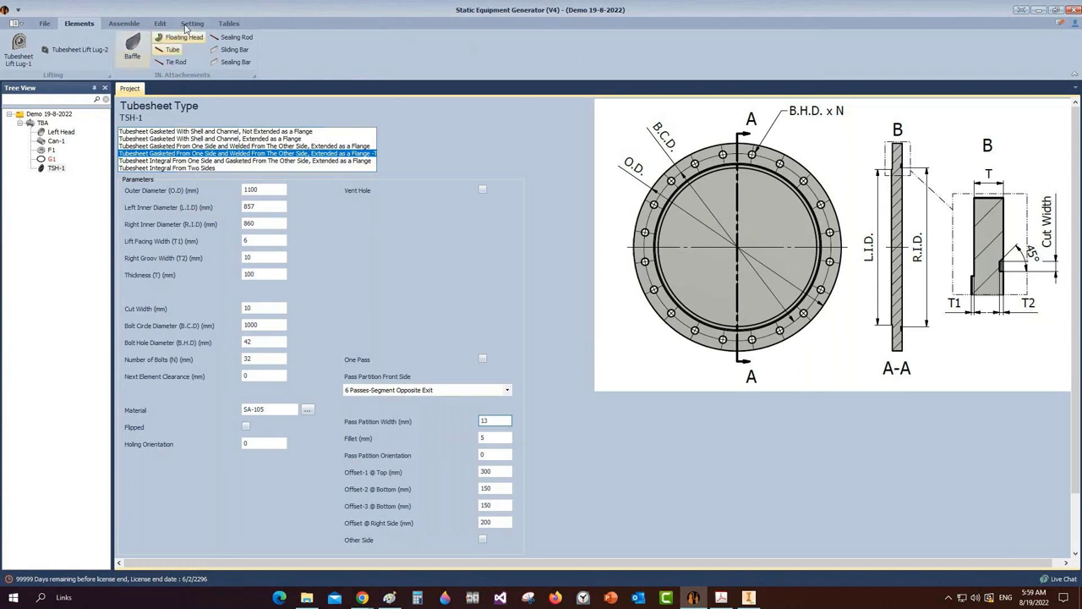
# Compare the 6 tubepasses layouts on page 42 of the help manual with the L.H.S. pass partition in the drawing PDF
pyautogui.click(44, 23)
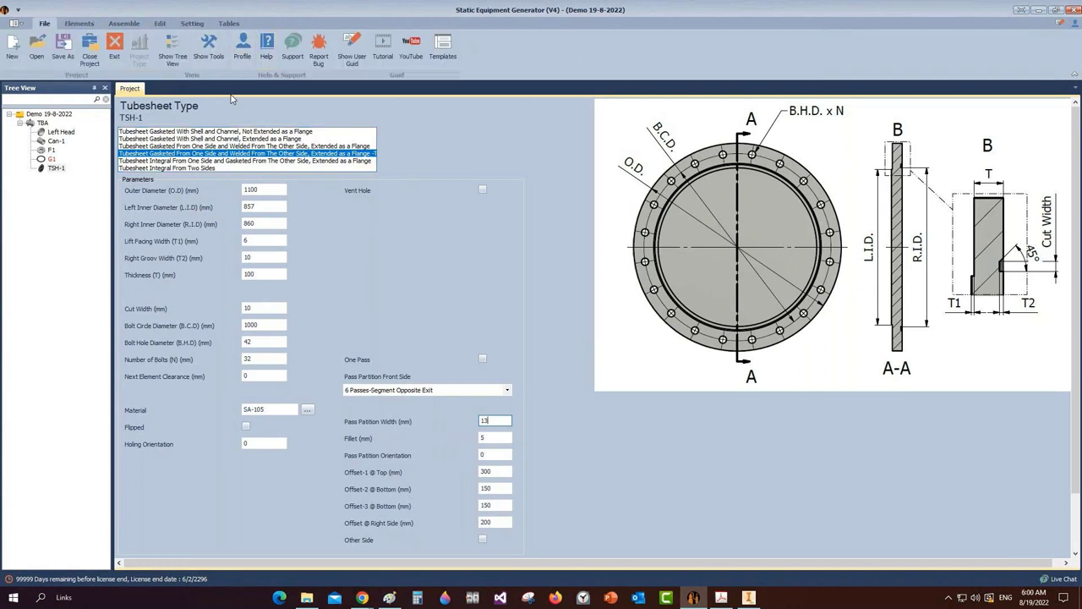
pyautogui.click(267, 47)
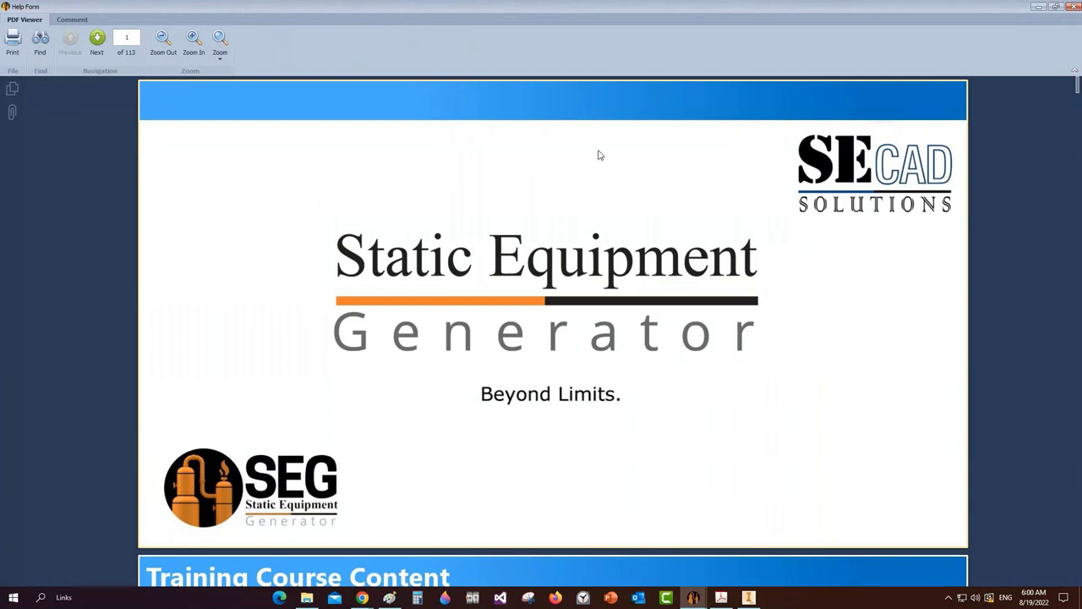
pyautogui.click(12, 89)
pyautogui.moveTo(214, 135); pyautogui.dragTo(215, 266)
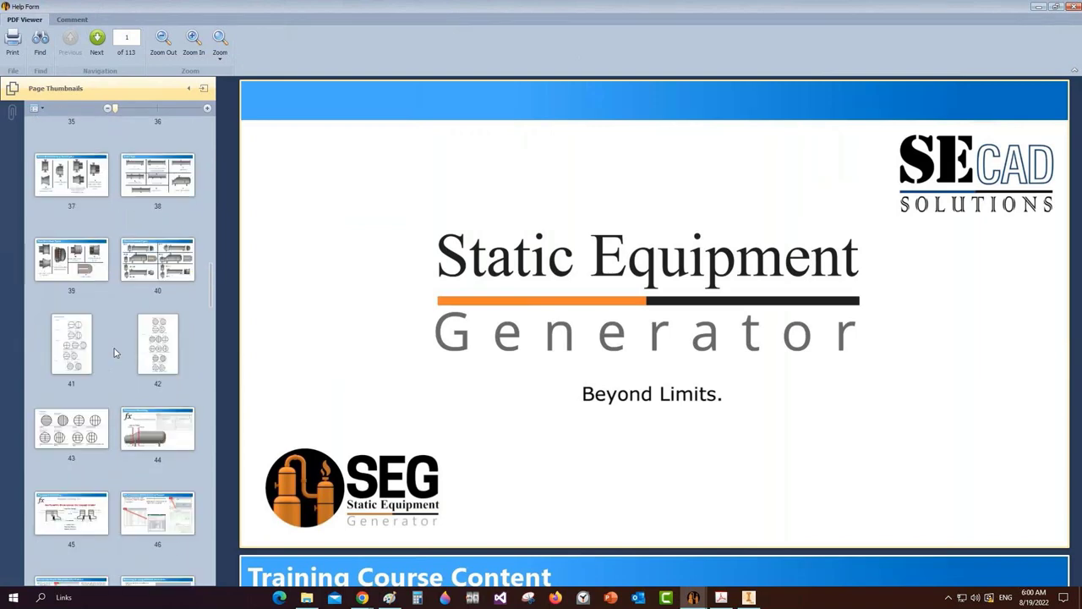
pyautogui.click(161, 354)
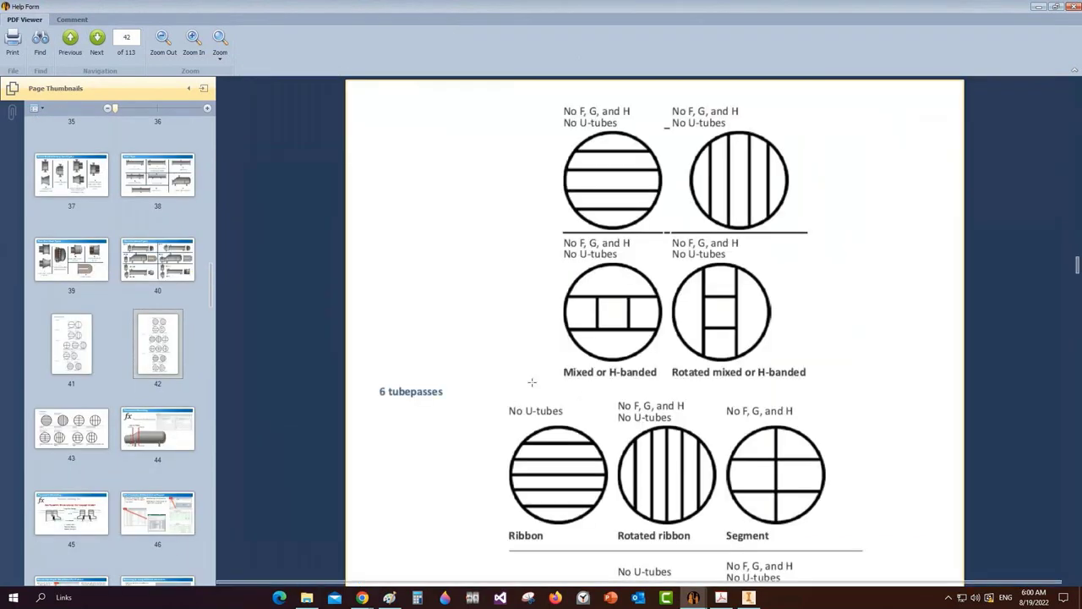
pyautogui.scroll(-5, 531, 382)
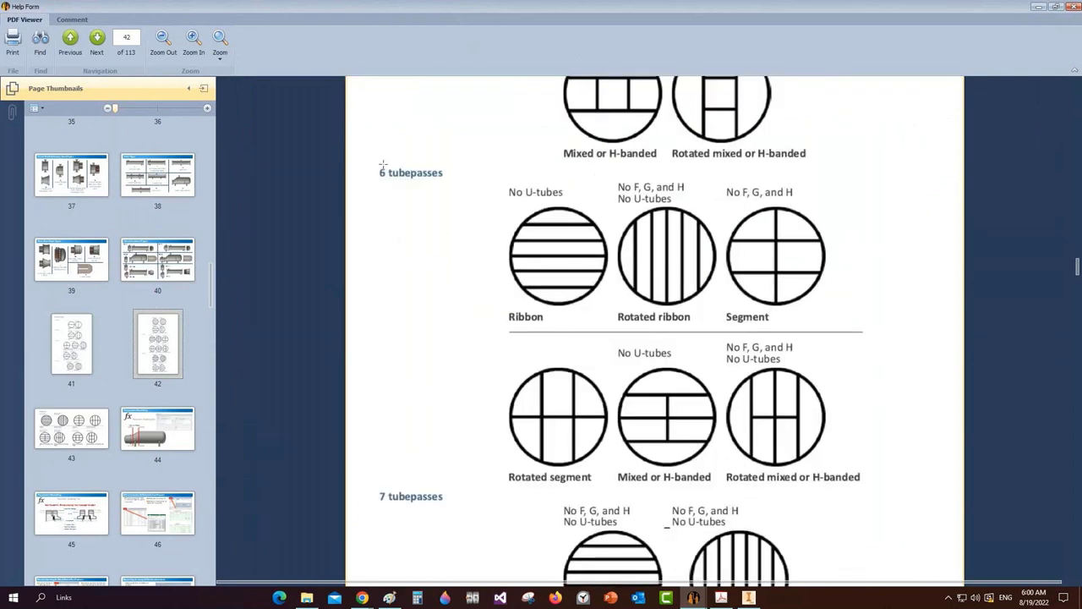
pyautogui.moveTo(410, 194); pyautogui.dragTo(890, 498)
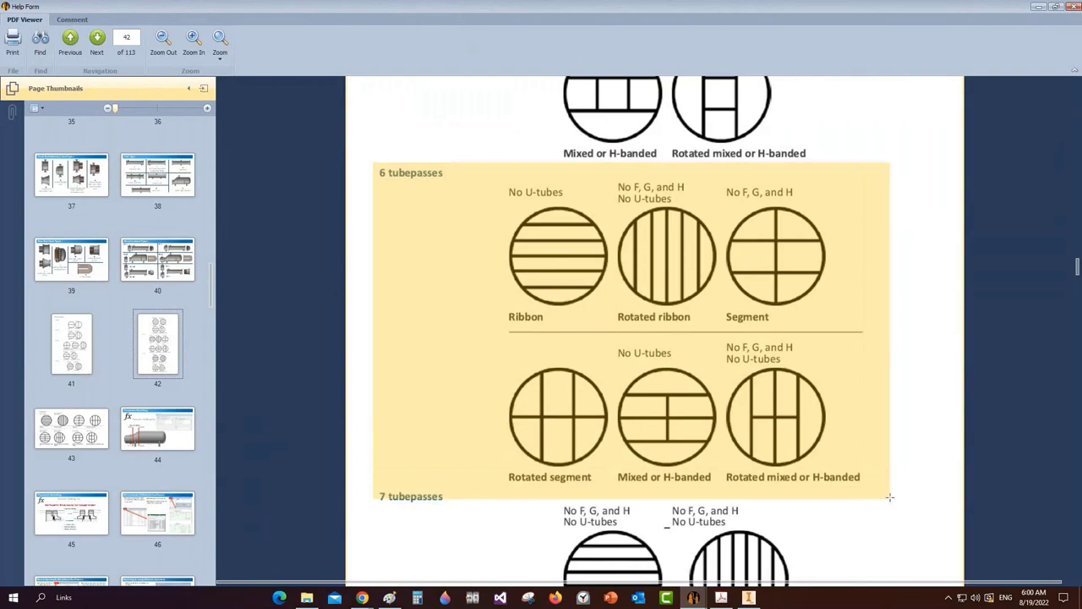
pyautogui.click(720, 598)
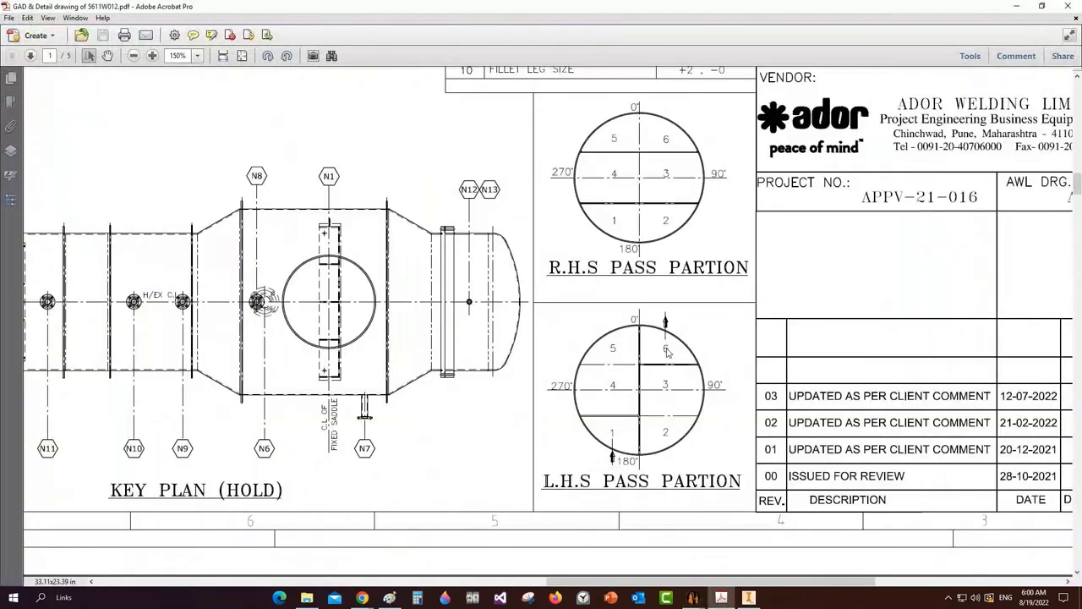
pyautogui.moveTo(534, 302); pyautogui.dragTo(747, 500)
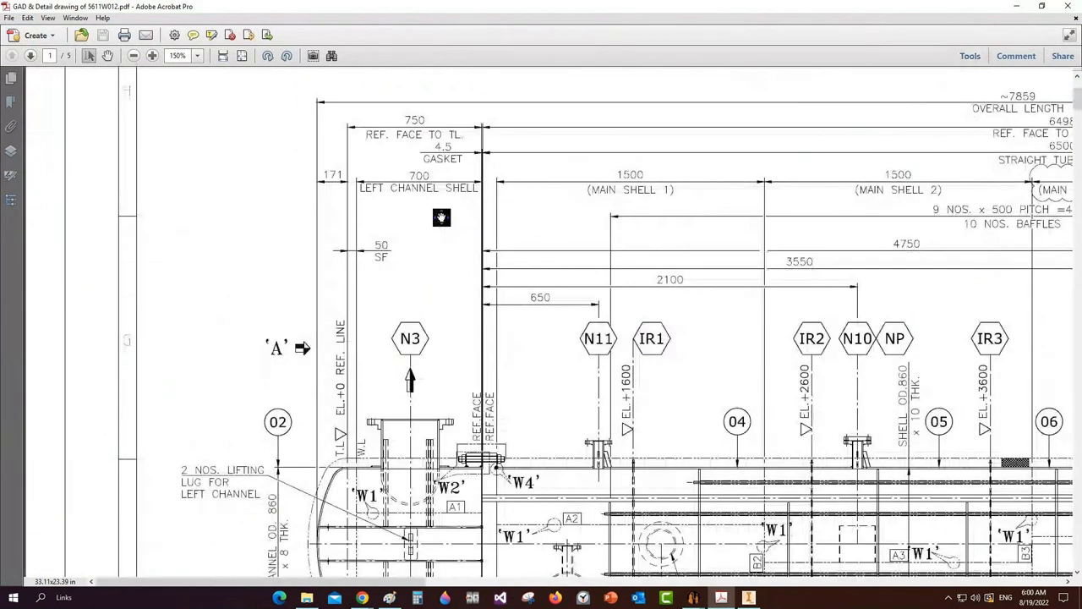
# Mark the 6 tubepasses Segment layout on page 42 of the help manual and return to TSH-1's parameters
pyautogui.moveTo(442, 217); pyautogui.dragTo(410, 141, button='middle')
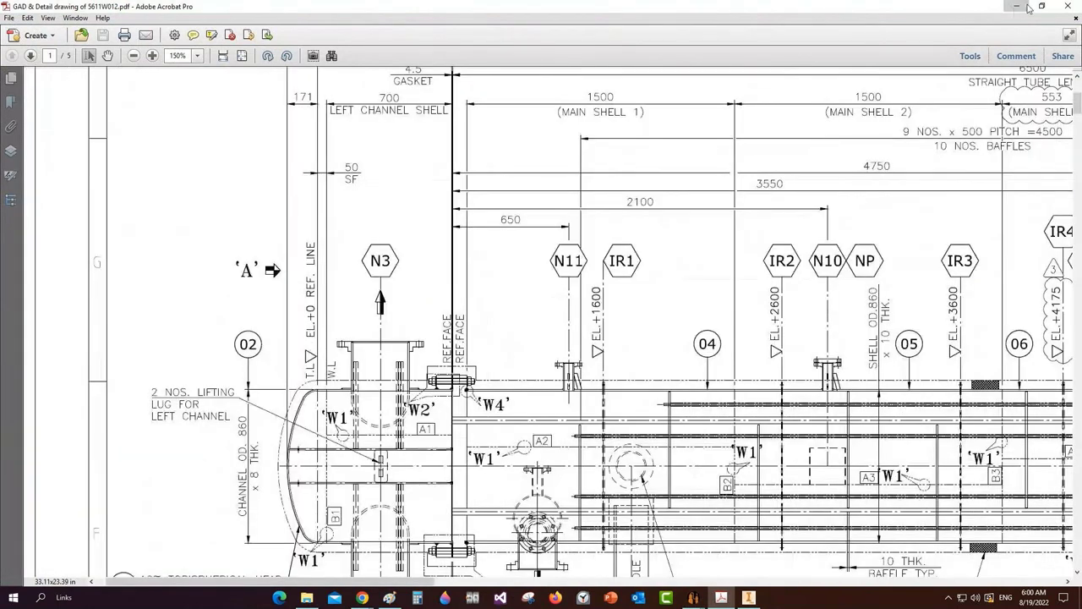
pyautogui.hotkey('alt', 'Tab')
pyautogui.moveTo(724, 202)
pyautogui.mouseDown()
pyautogui.moveTo(763, 230)
pyautogui.moveTo(841, 332)
pyautogui.mouseUp()
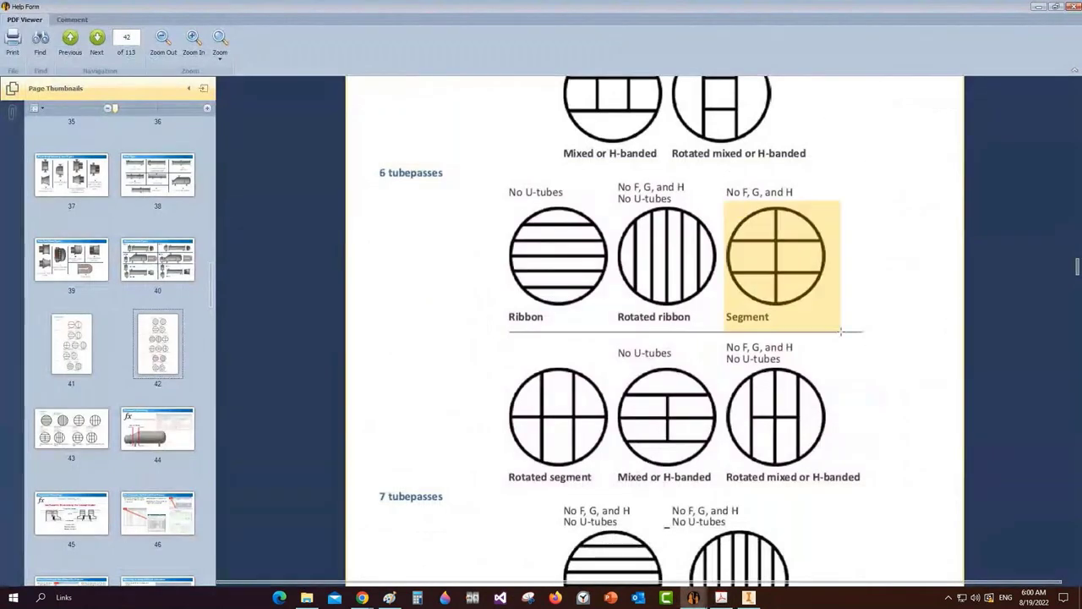
pyautogui.moveTo(693, 597)
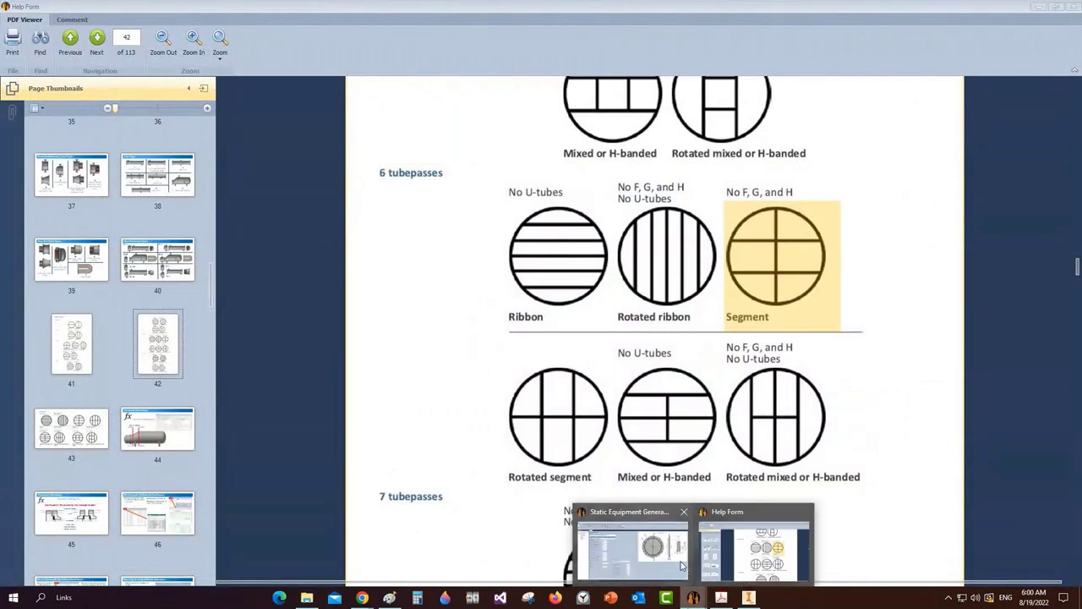
pyautogui.click(1073, 6)
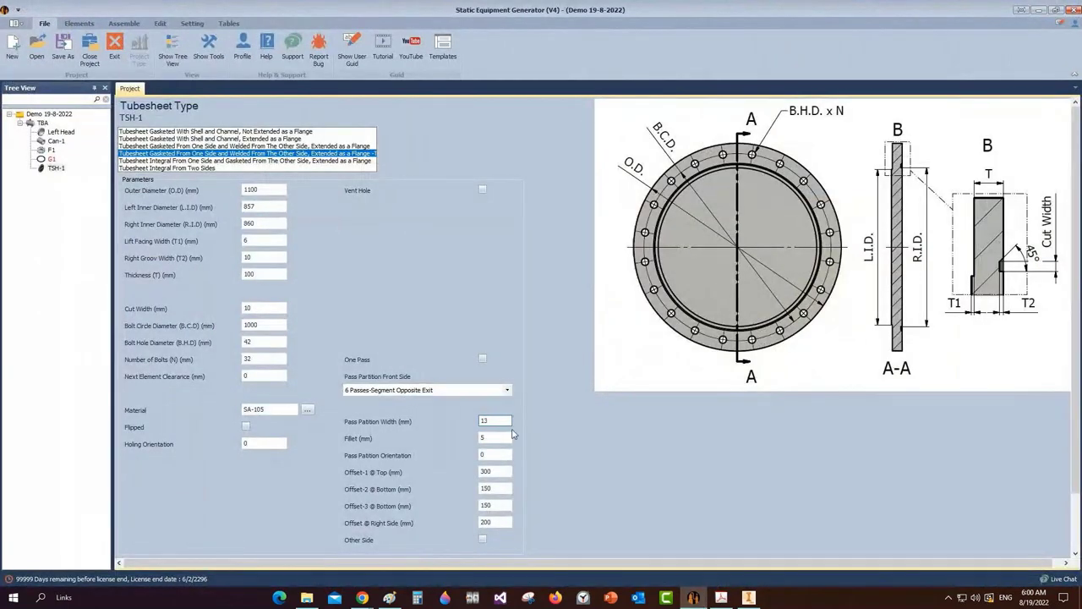
# Save TSH-1 with its current pass partition settings and open its tube bundle layout for editing
pyautogui.click(499, 490)
pyautogui.click(497, 472)
pyautogui.scroll(-1, 567, 472)
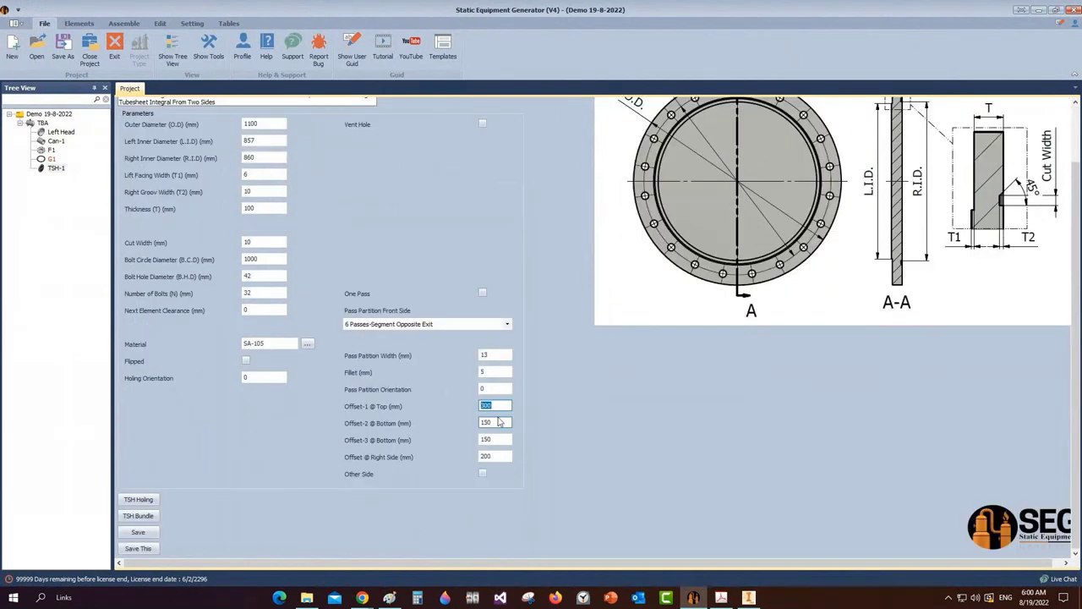
pyautogui.press('Tab')
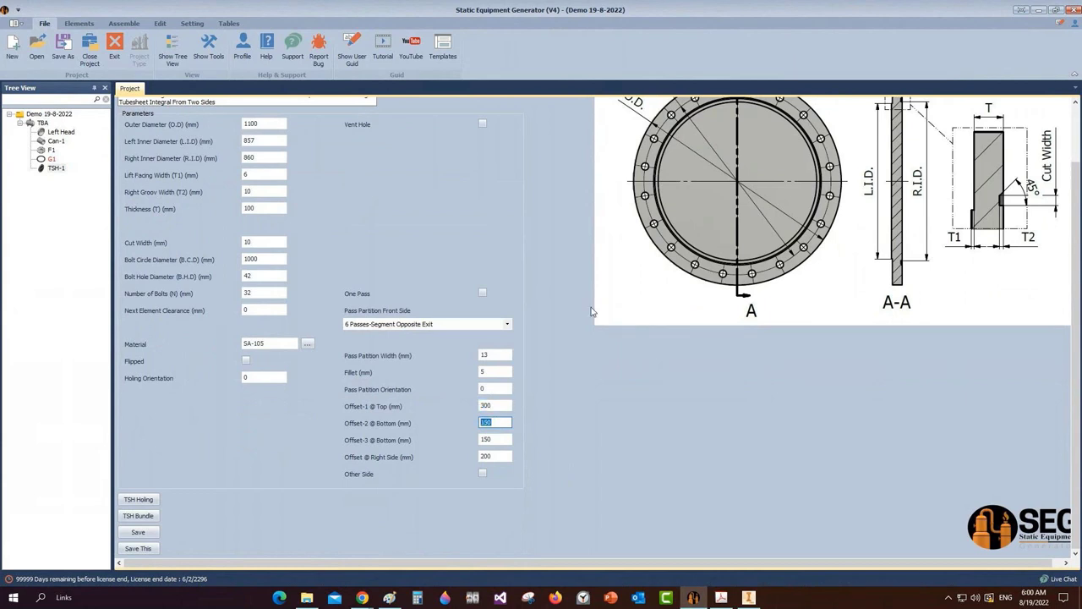
pyautogui.click(139, 533)
pyautogui.click(146, 516)
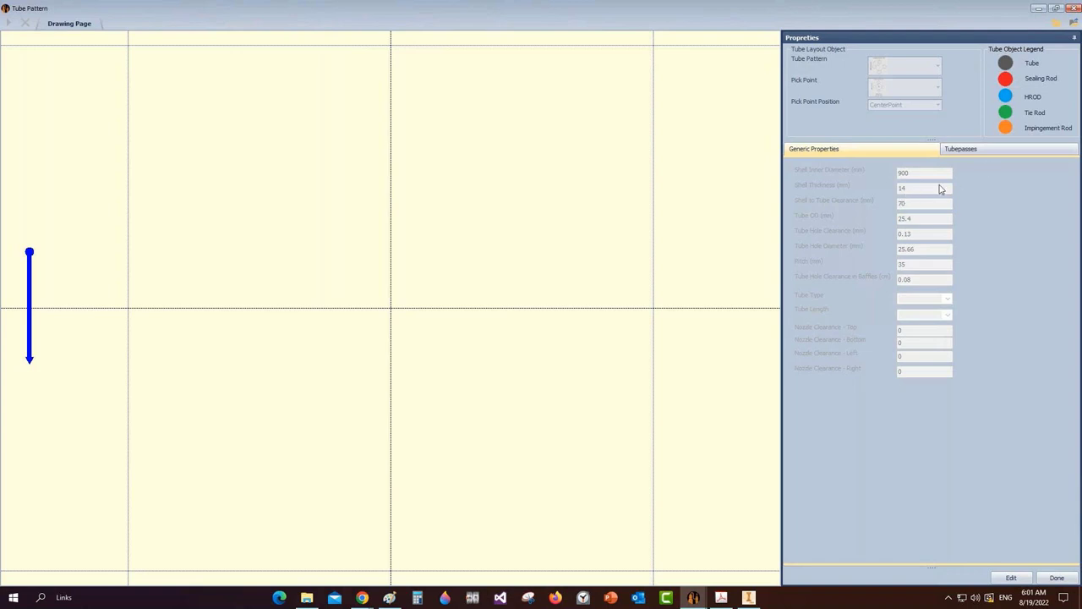
pyautogui.click(1012, 578)
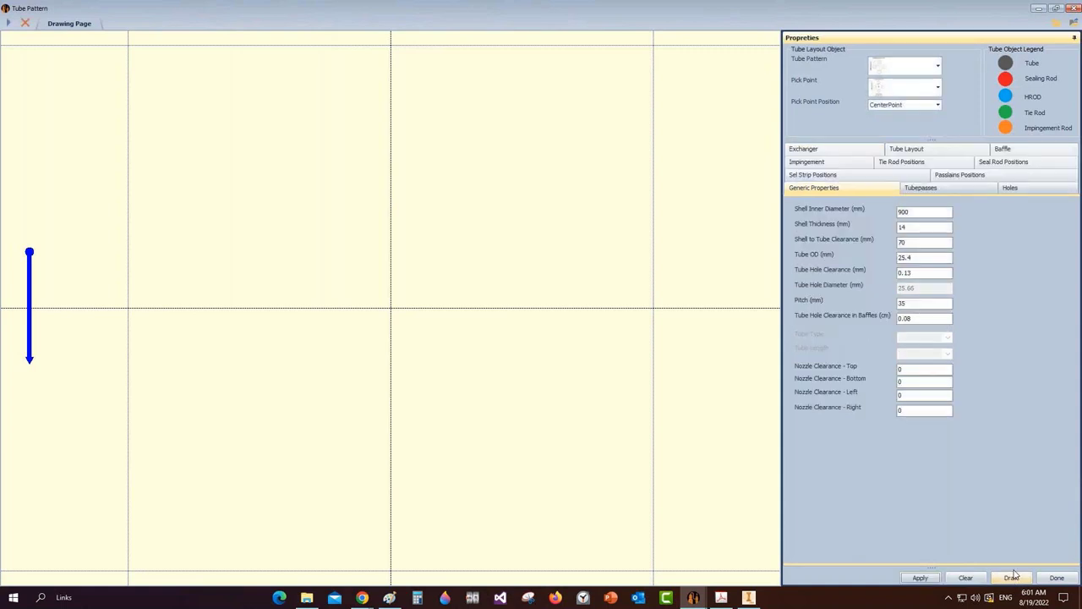
# Set the tube layout's shell inner diameter to 860 mm, shell thickness to 10 mm and shell to tube clearance to 50 mm
pyautogui.doubleClick(907, 211)
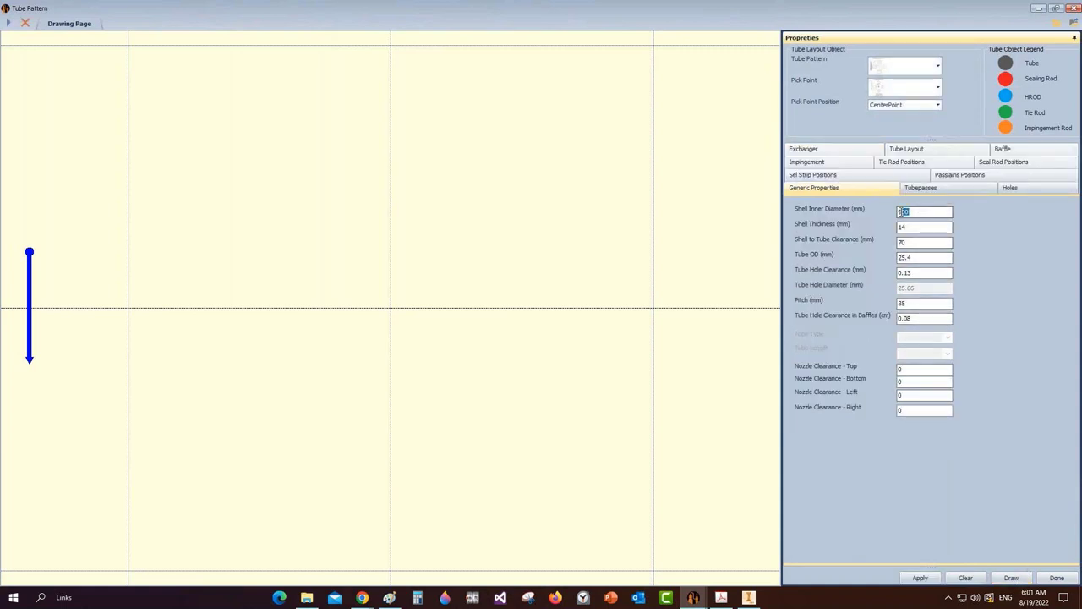
pyautogui.write('860')
pyautogui.press('Tab')
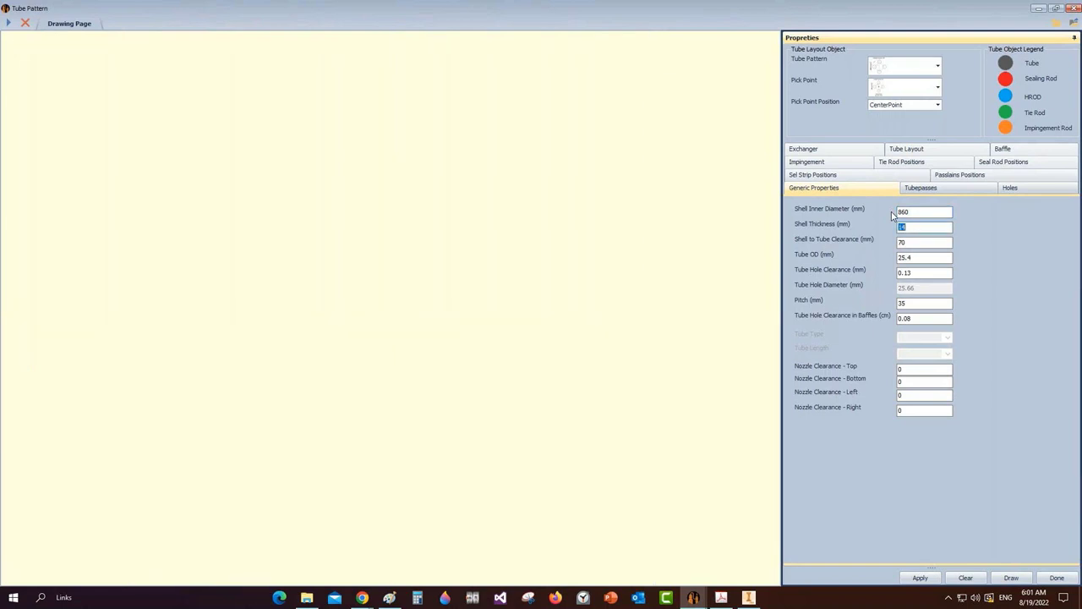
pyautogui.write('10')
pyautogui.press('Tab')
pyautogui.write('50')
pyautogui.press('Tab')
pyautogui.press('Tab')
pyautogui.press('Tab')
pyautogui.press('Tab')
# Set the top and bottom nozzle clearances of the tube layout to 100
pyautogui.click(900, 370)
pyautogui.write('100')
pyautogui.press('Tab')
pyautogui.write('100')
# Choose the six-pass segment partition type for the tube layout and make it symmetric vertically and horizontally
pyautogui.click(935, 189)
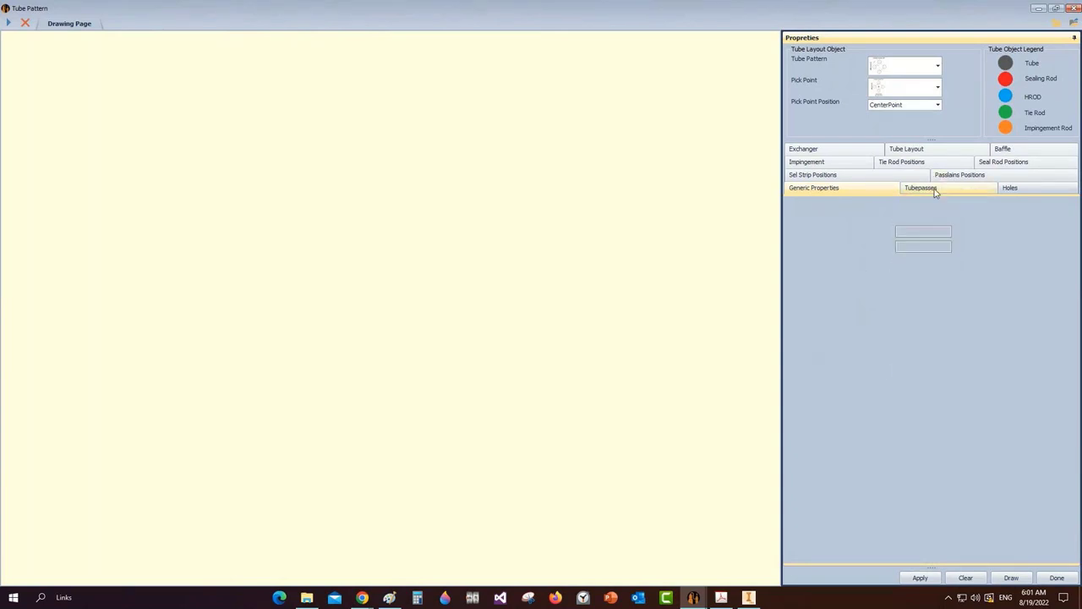
pyautogui.click(930, 217)
pyautogui.scroll(-2, 963, 328)
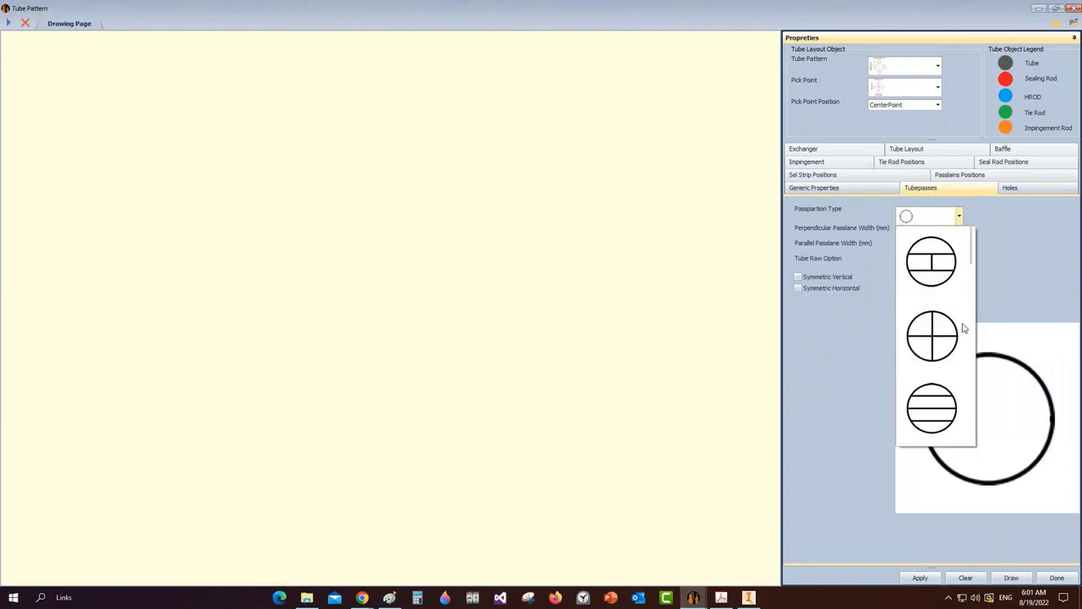
pyautogui.scroll(-1, 964, 328)
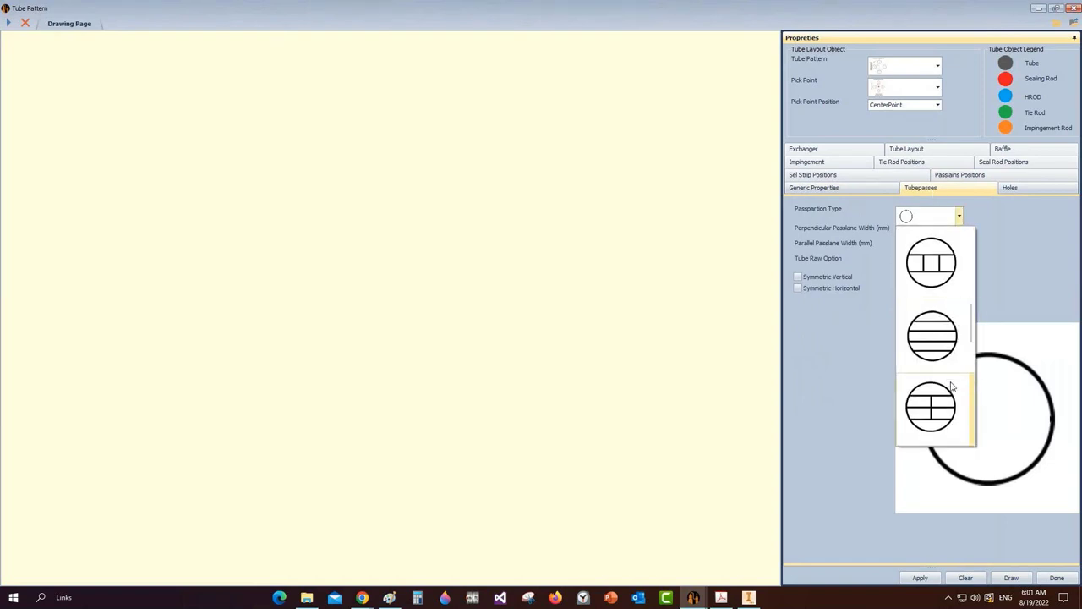
pyautogui.scroll(-1, 951, 386)
pyautogui.click(939, 338)
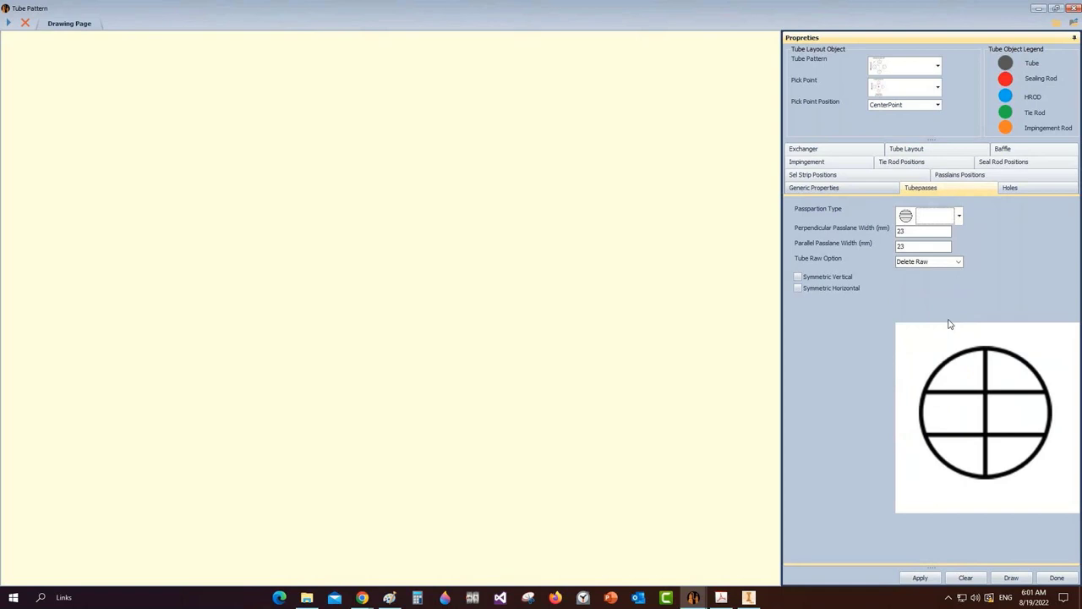
pyautogui.click(798, 276)
pyautogui.click(798, 288)
# Draw the tube layout with the Rotated Square 45° pattern and center pick point, and shift the upper horizontal pass lane down
pyautogui.click(938, 67)
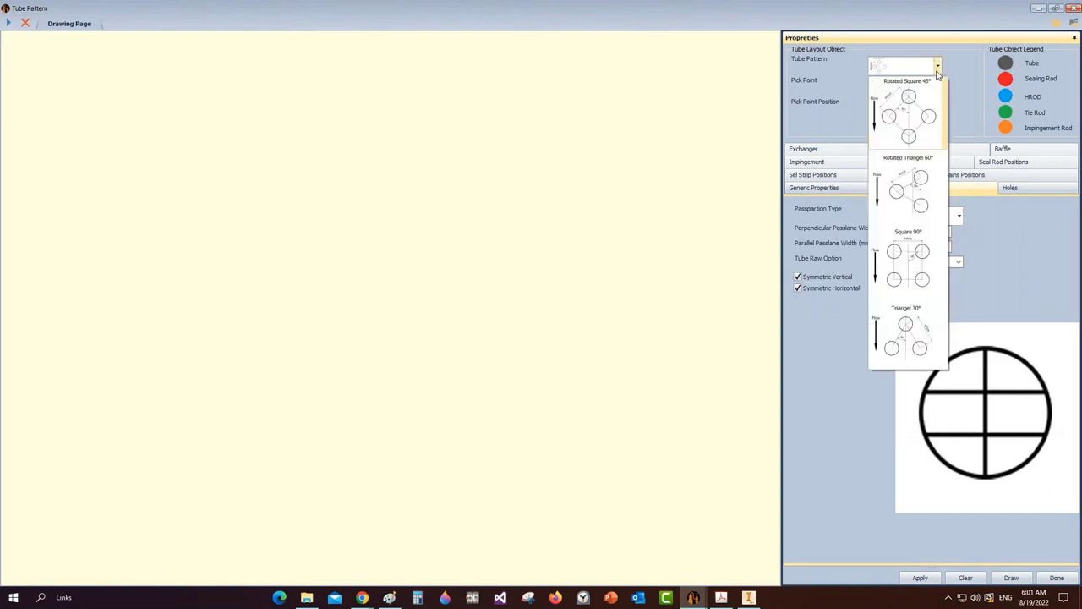
pyautogui.click(939, 100)
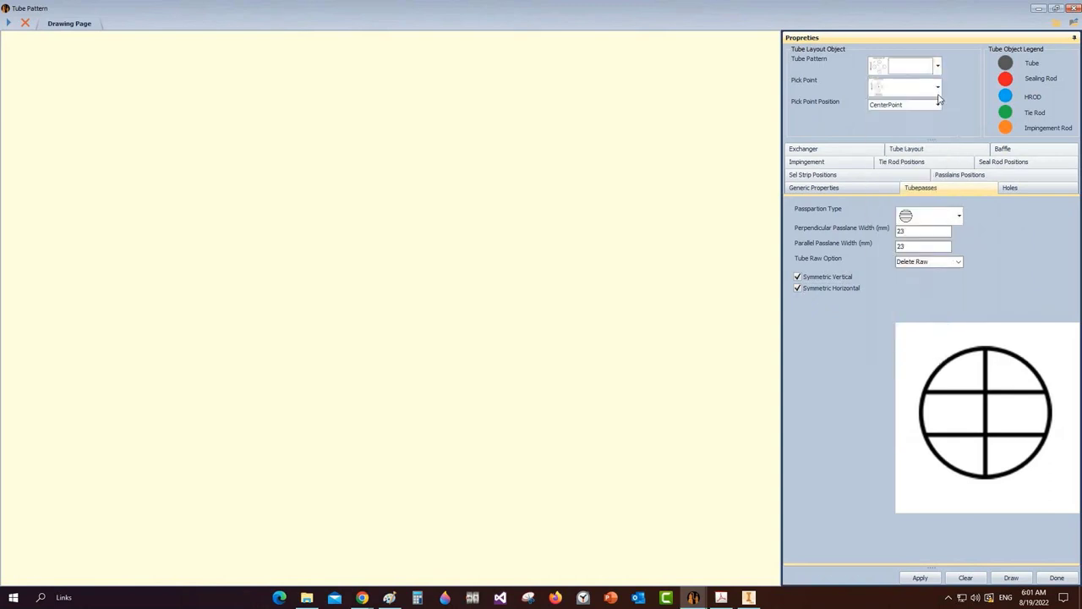
pyautogui.click(938, 92)
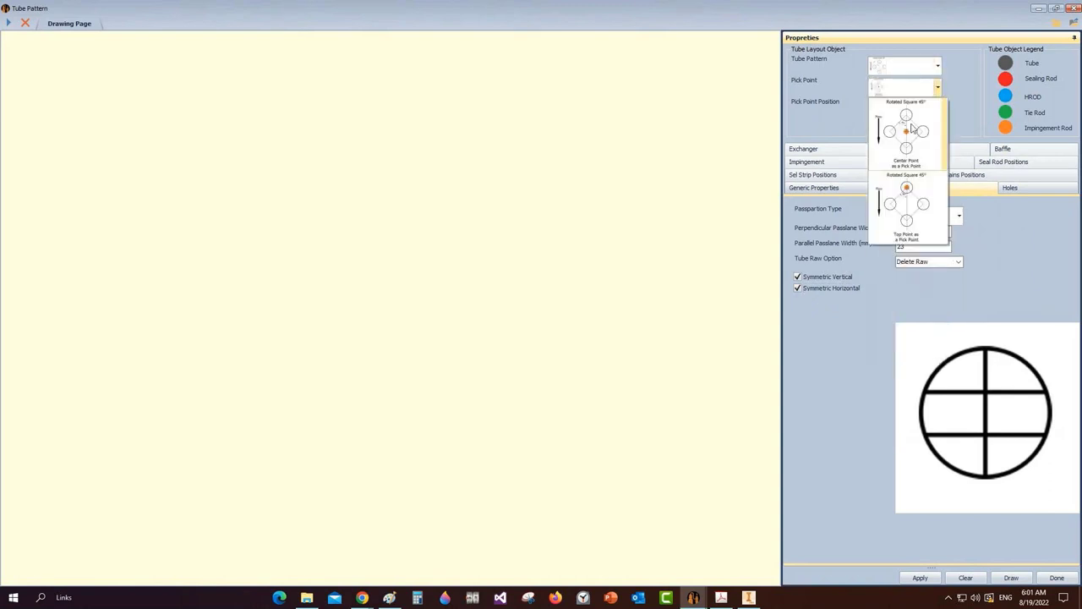
pyautogui.click(962, 93)
pyautogui.click(1012, 577)
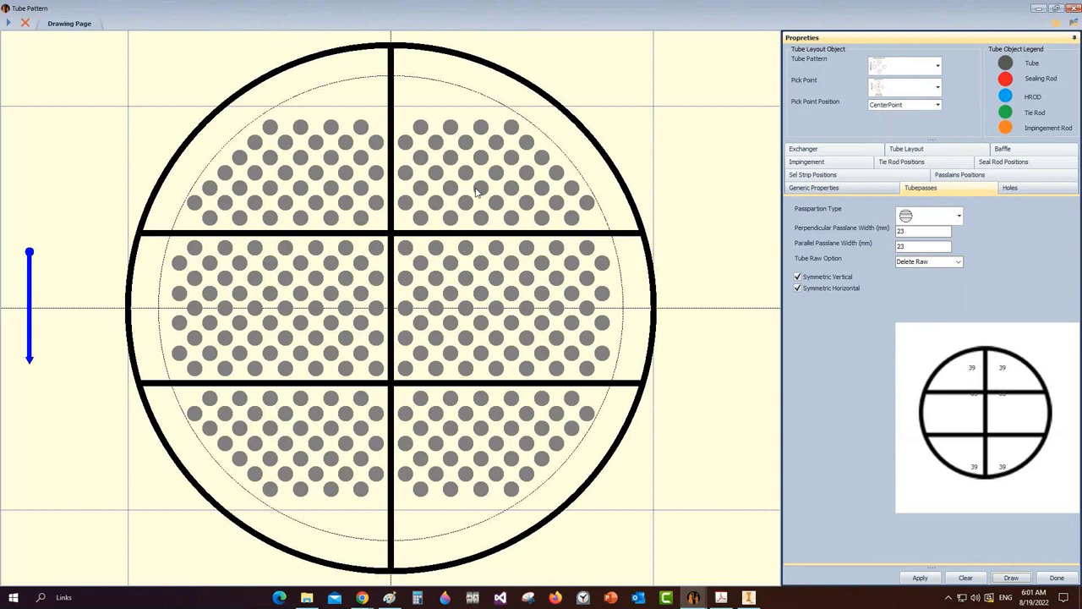
pyautogui.click(957, 174)
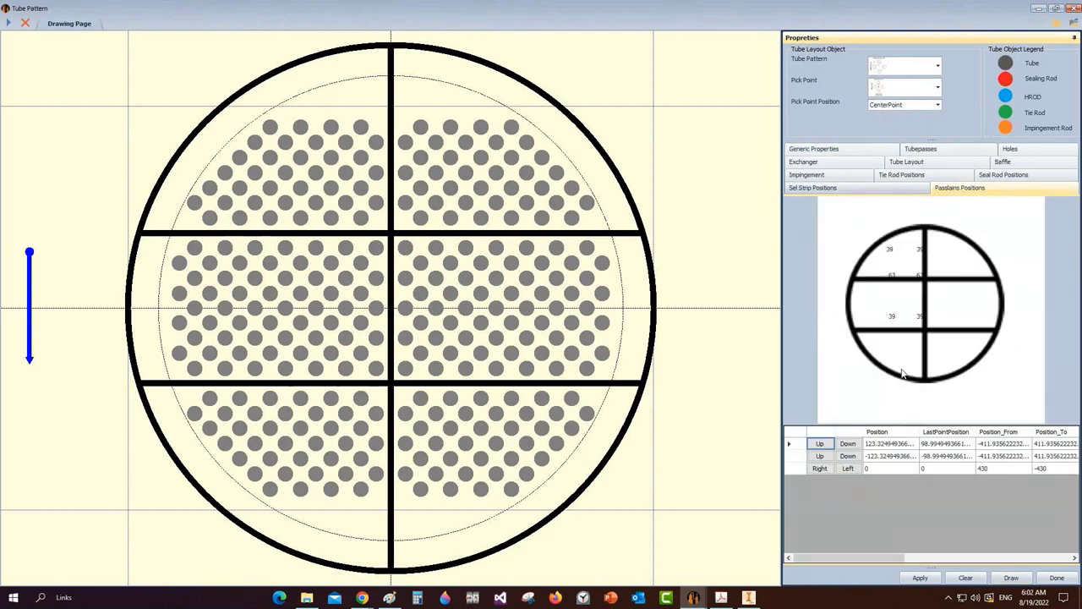
pyautogui.click(850, 445)
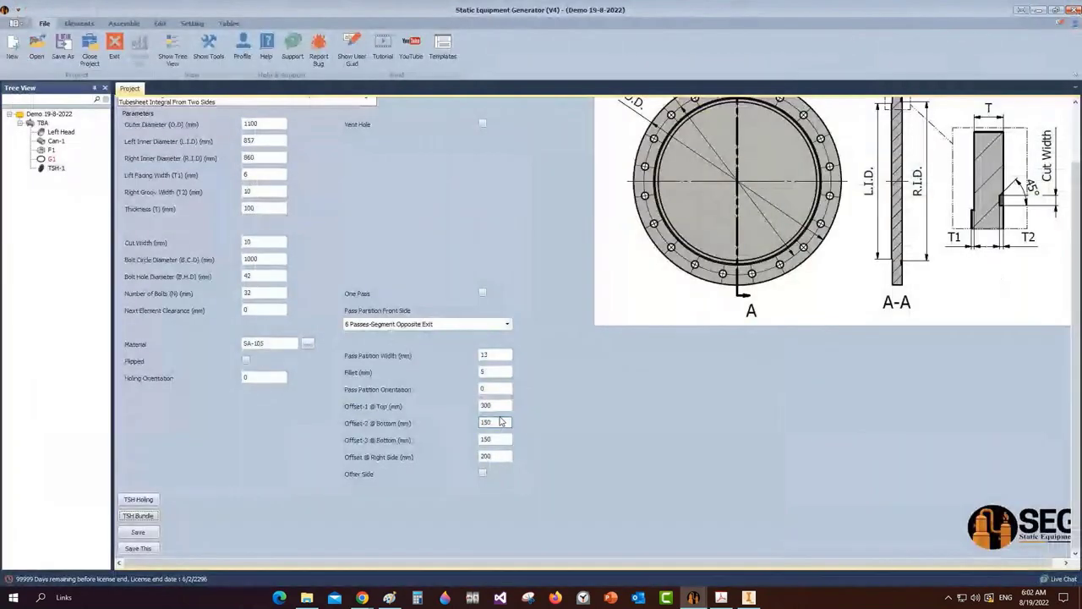
# Set TSH-1's Offset-1 at top and Offset-2 at bottom to 98.576 mm and save the tubesheet
pyautogui.moveTo(499, 406); pyautogui.dragTo(412, 422)
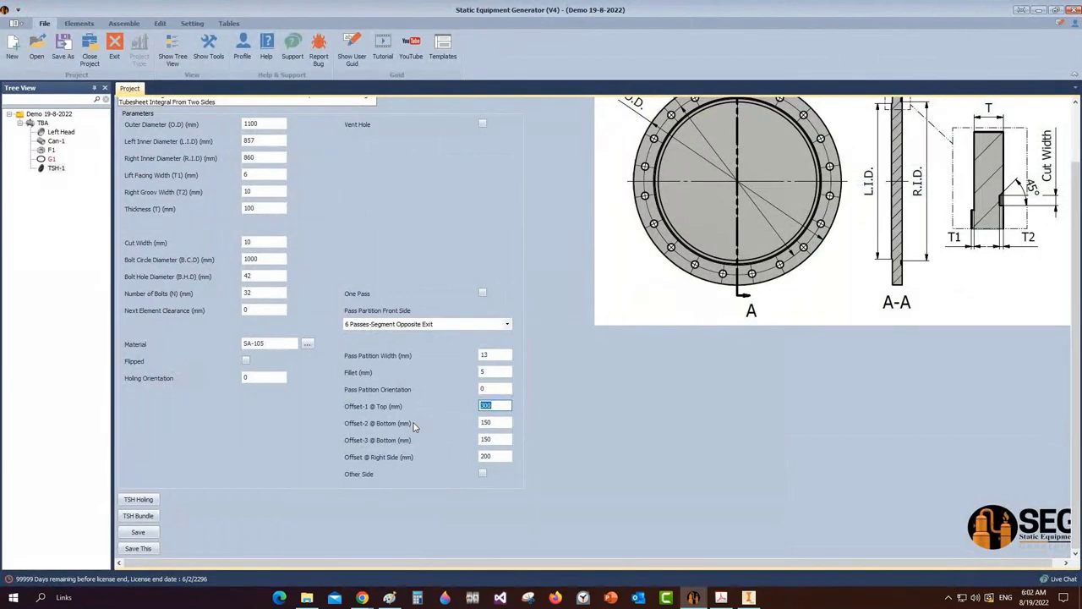
pyautogui.write('98.576')
pyautogui.moveTo(493, 412); pyautogui.dragTo(453, 417)
pyautogui.write('98.576')
pyautogui.click(157, 537)
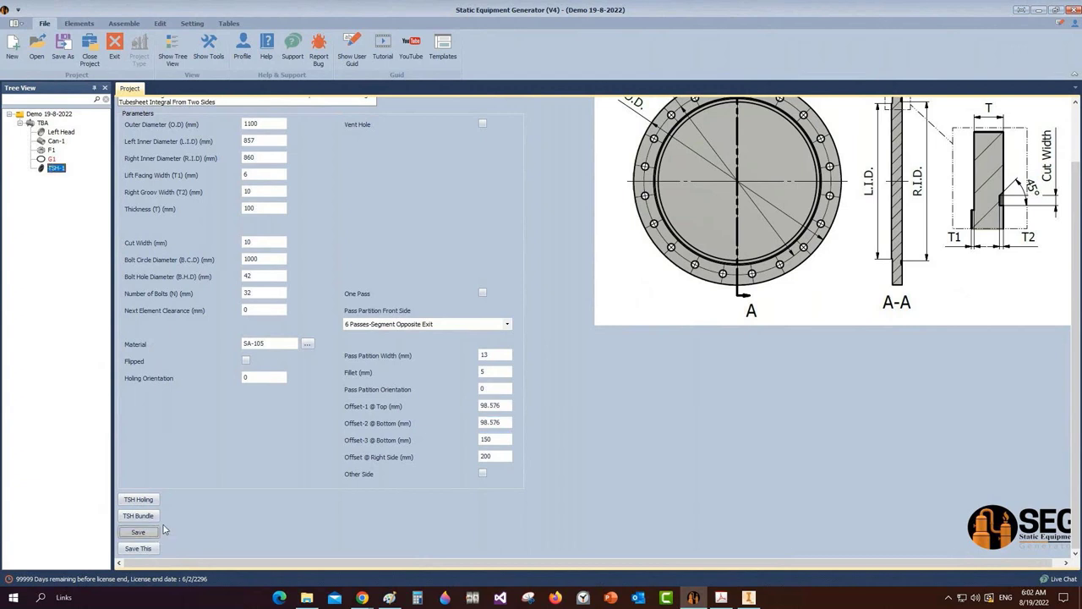
# Start the Inventor assembly build with the gasket and tubesheet and switch to Autodesk Inventor
pyautogui.click(123, 23)
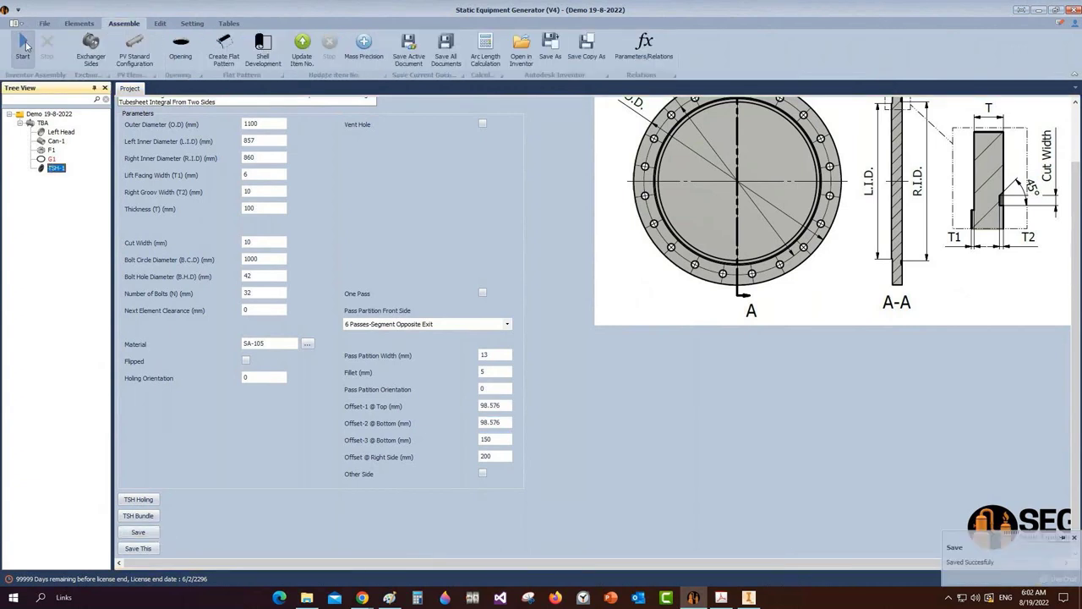
pyautogui.click(25, 45)
pyautogui.moveTo(748, 597)
pyautogui.click(748, 535)
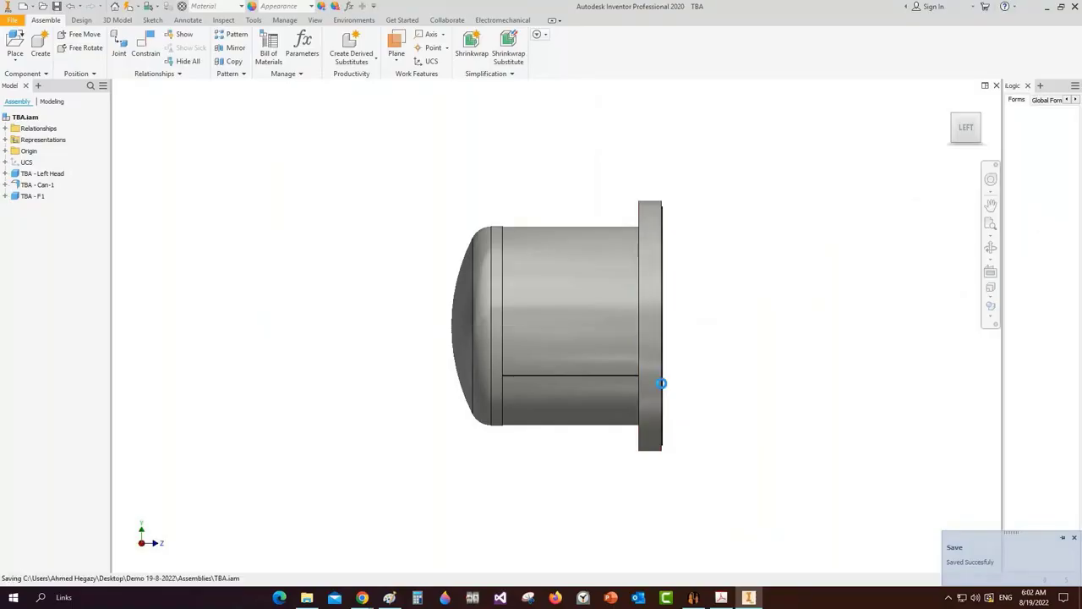
# Open the TSH-1 part from the assembly, inspect the pass partition grooves on its front face, and close the part
pyautogui.scroll(-3, 662, 383)
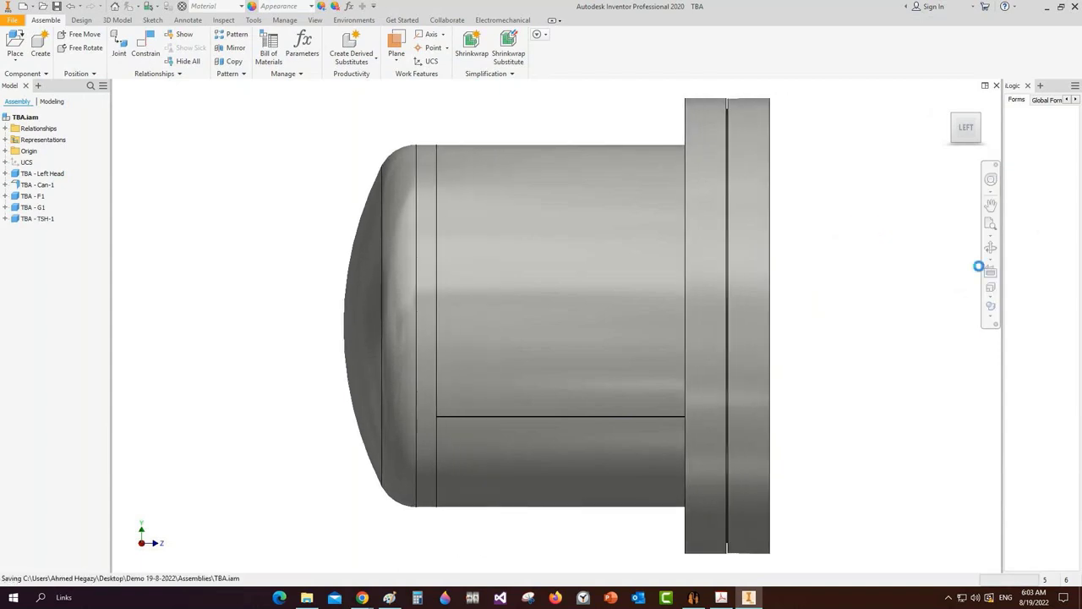
pyautogui.rightClick(762, 127)
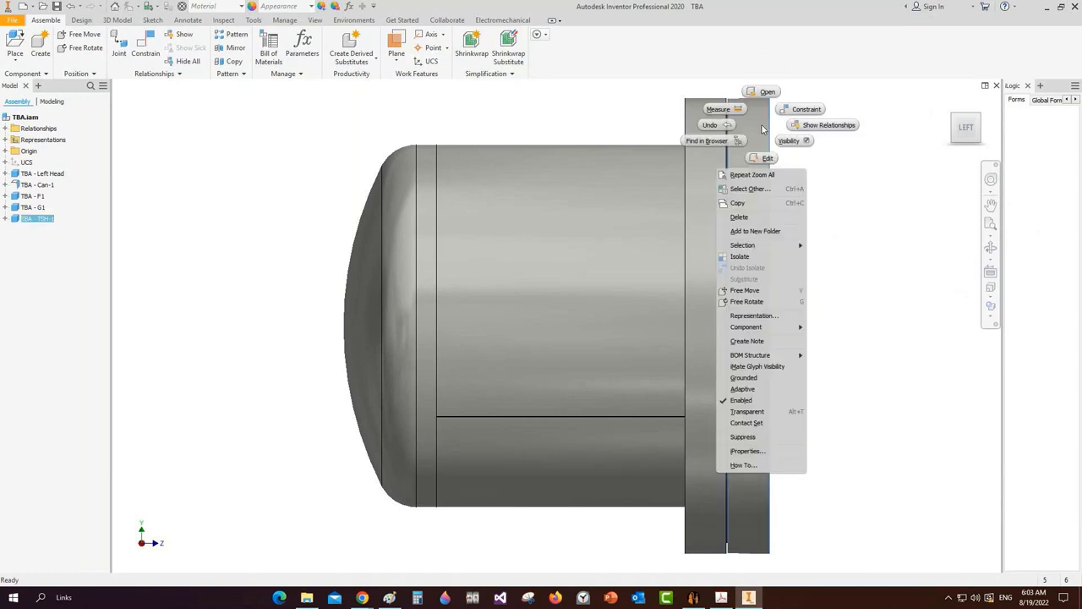
pyautogui.press('Escape')
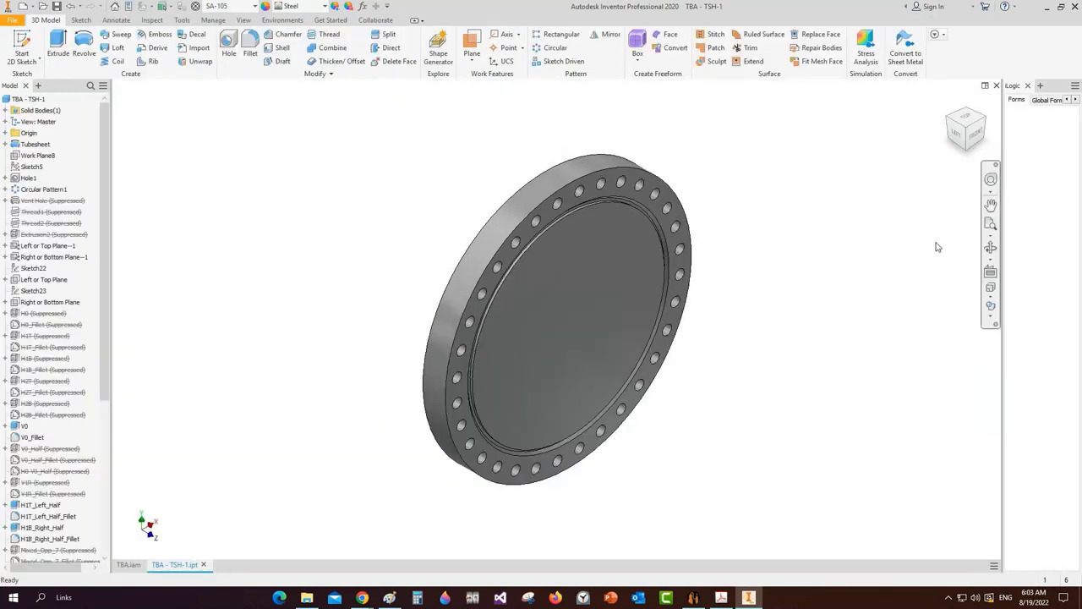
pyautogui.click(990, 247)
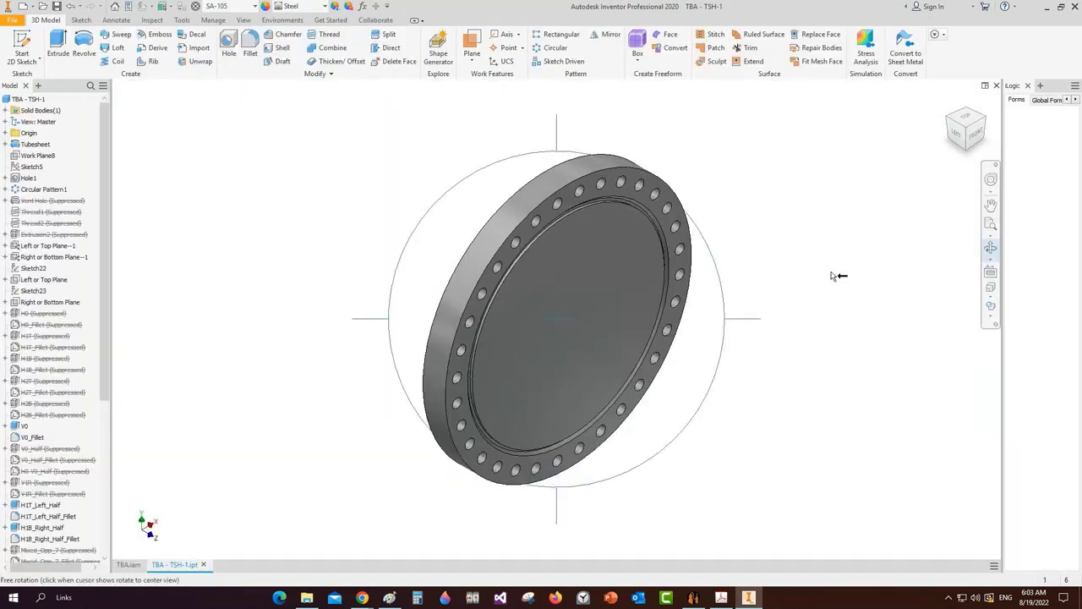
pyautogui.moveTo(711, 279); pyautogui.dragTo(523, 301)
pyautogui.scroll(5, 568, 281)
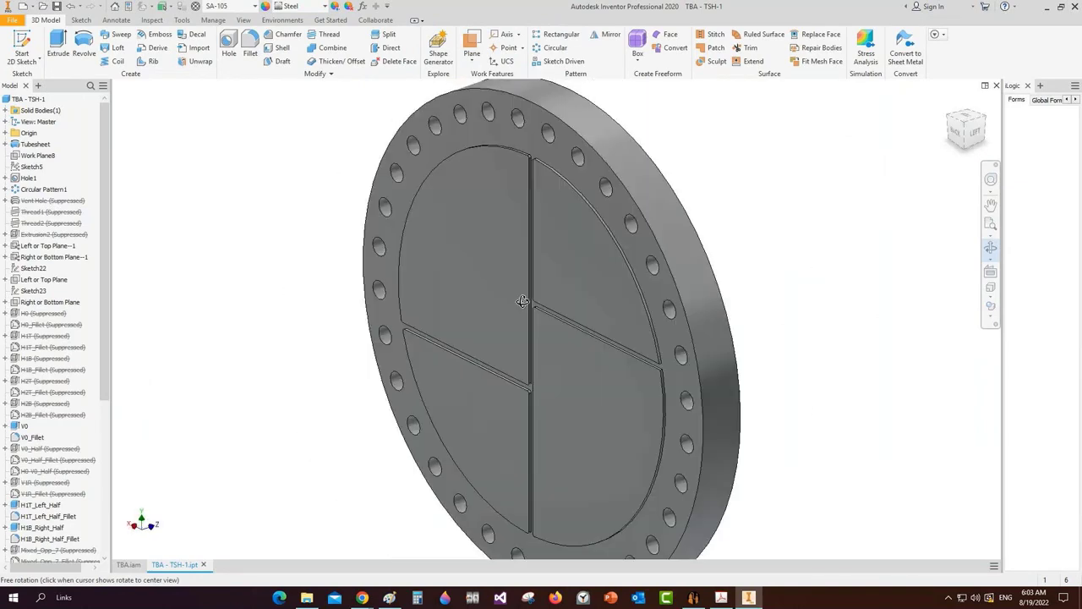
pyautogui.press('Escape')
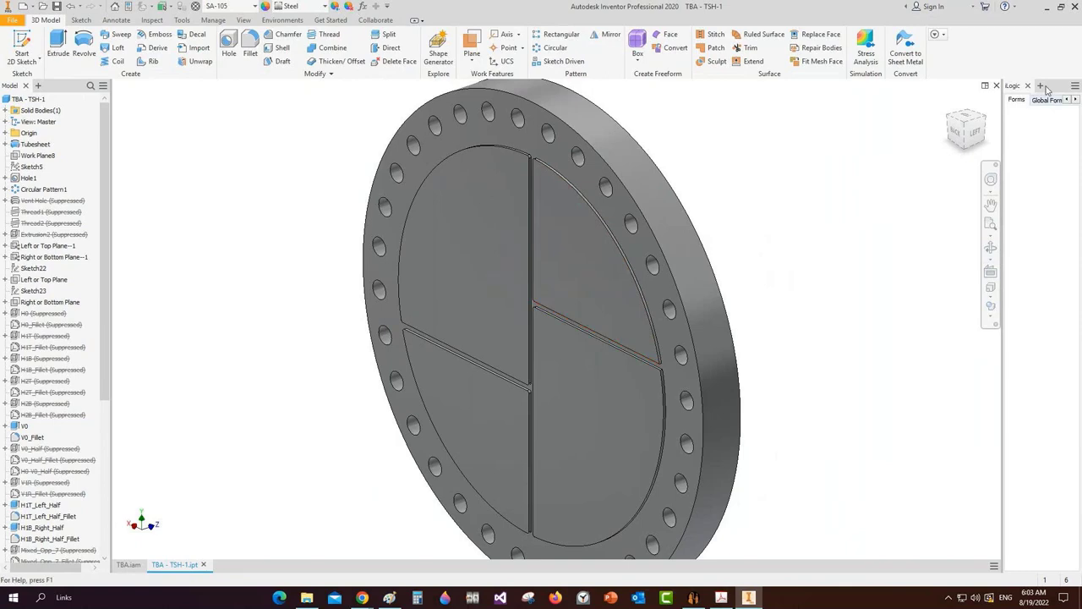
pyautogui.click(996, 86)
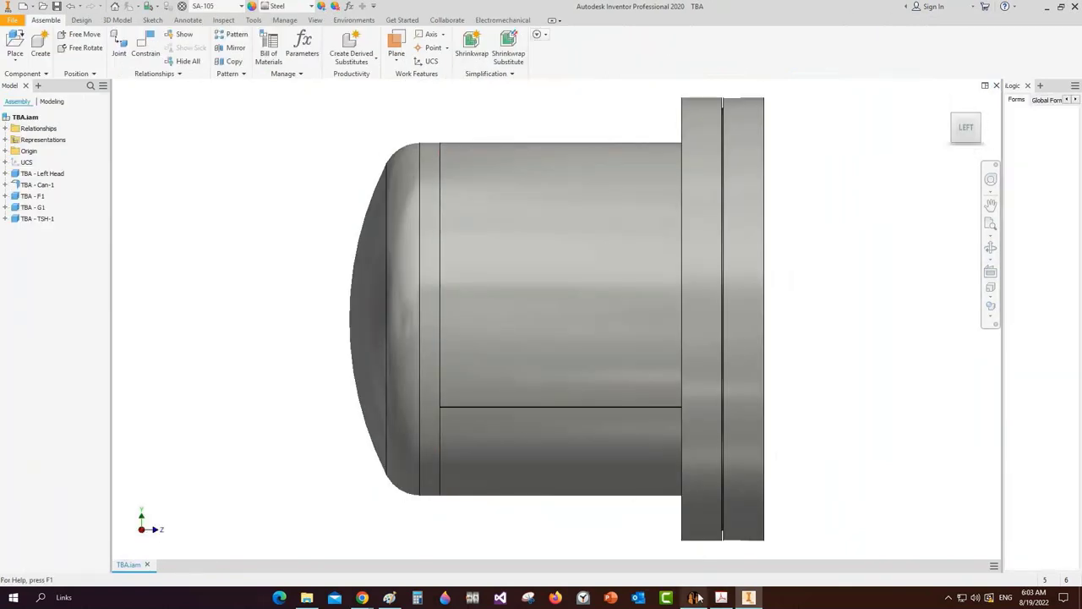
# Switch to Static Equipment Generator, review the TSH-1 tubesheet parameters, and return to the TBA assembly
pyautogui.click(693, 597)
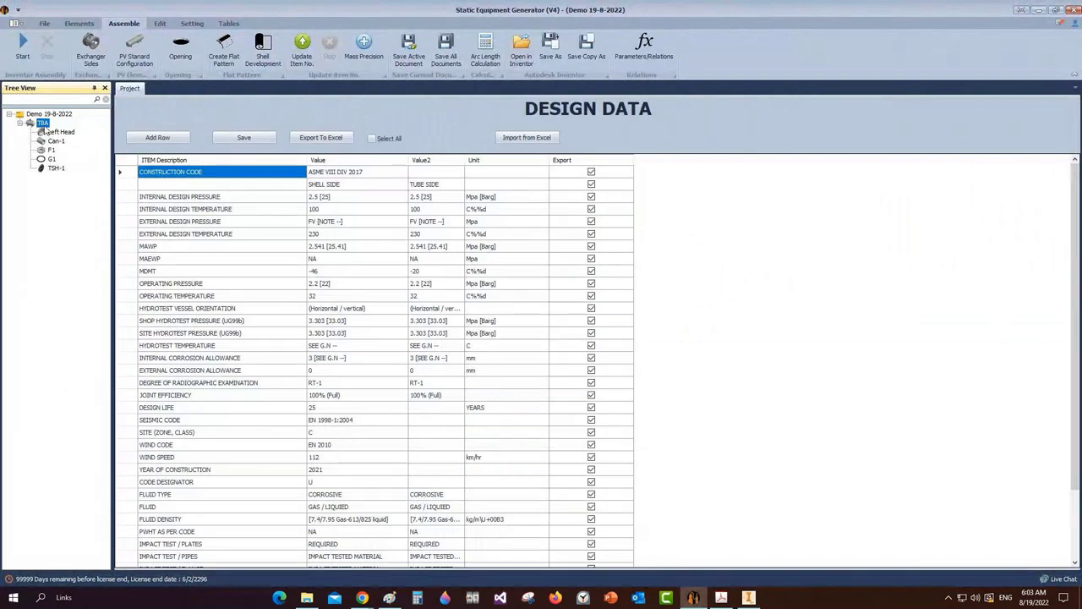
pyautogui.click(56, 167)
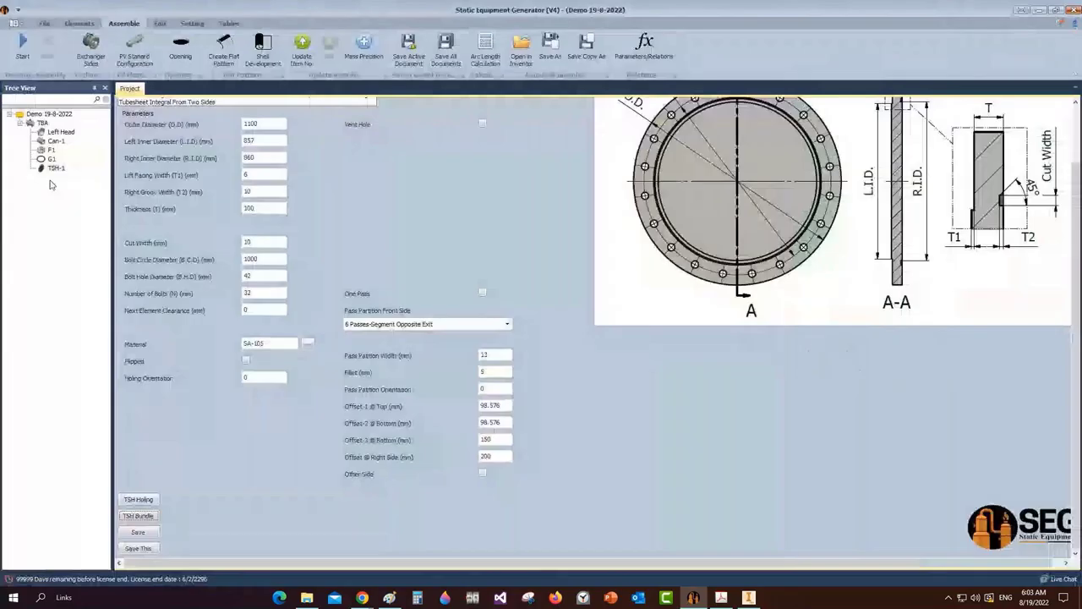
pyautogui.click(44, 124)
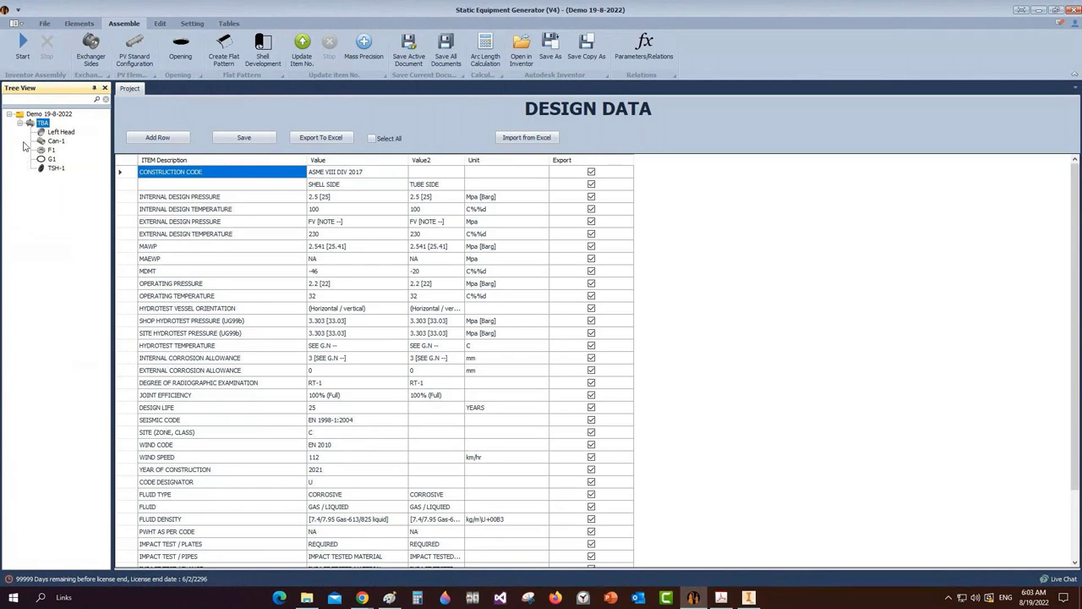
# Switch to the GAD & Detail drawing in Adobe Acrobat and examine main shell 1 next to the left tubesheet with its length dimension
pyautogui.click(73, 24)
pyautogui.click(716, 592)
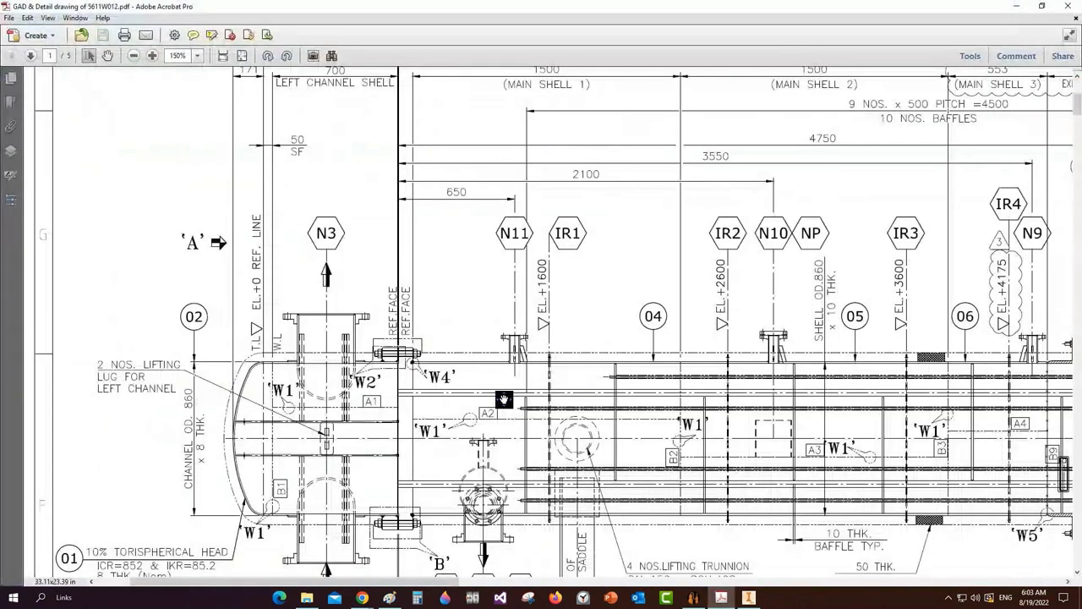
pyautogui.moveTo(504, 400); pyautogui.dragTo(431, 355, button='middle')
pyautogui.moveTo(334, 296)
pyautogui.mouseDown()
pyautogui.moveTo(534, 466)
pyautogui.moveTo(616, 496)
pyautogui.mouseUp()
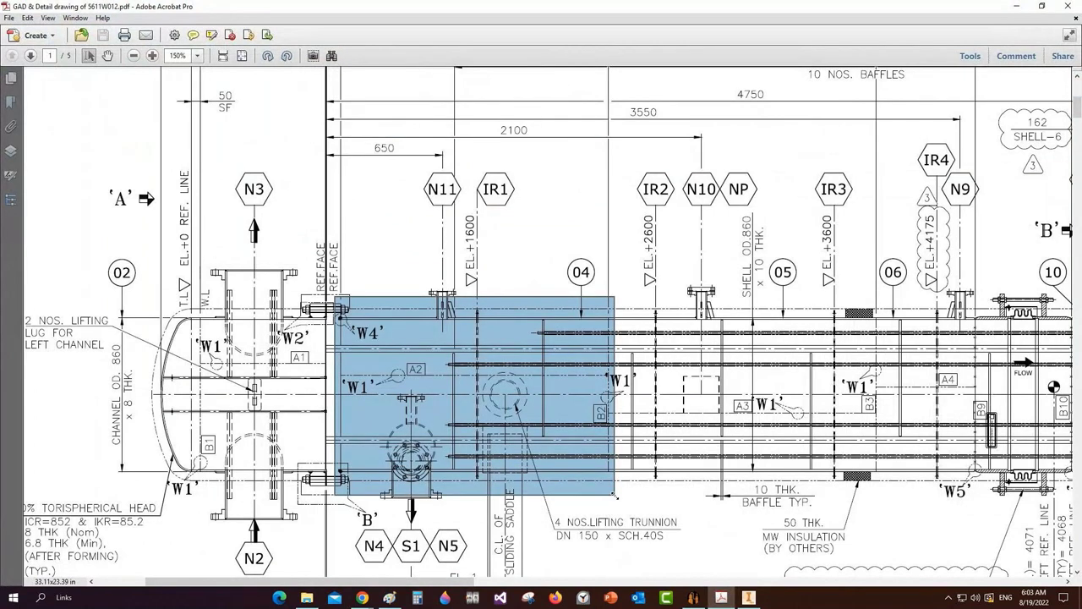
pyautogui.scroll(1, 553, 171)
pyautogui.scroll(1, 553, 171)
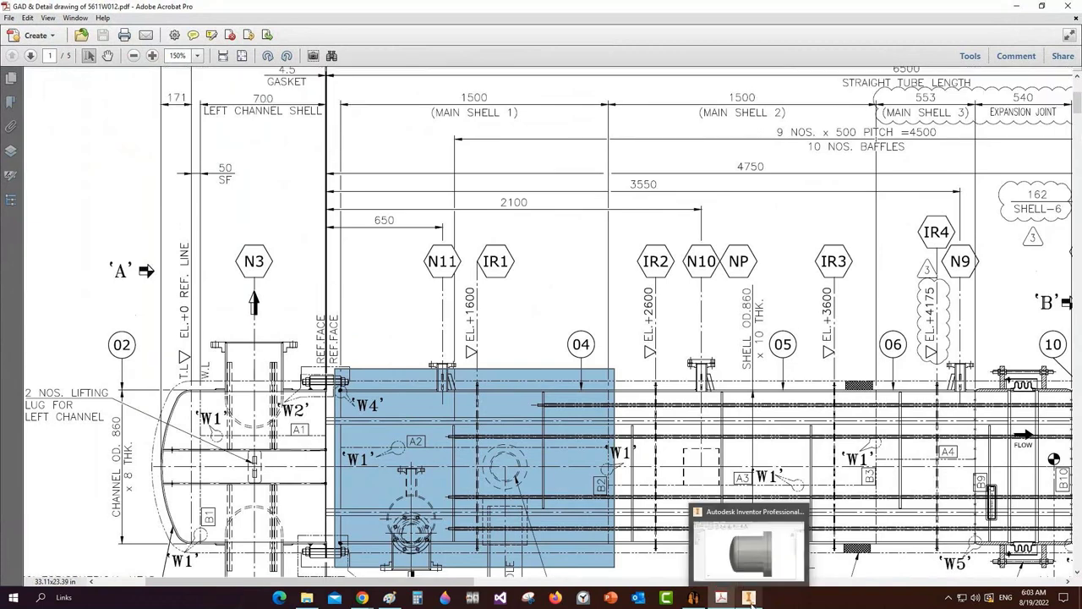
# Switch back to Static Equipment Generator, add a shell named Can-2 to the TBA assembly, and open its parameters
pyautogui.click(692, 599)
pyautogui.click(690, 598)
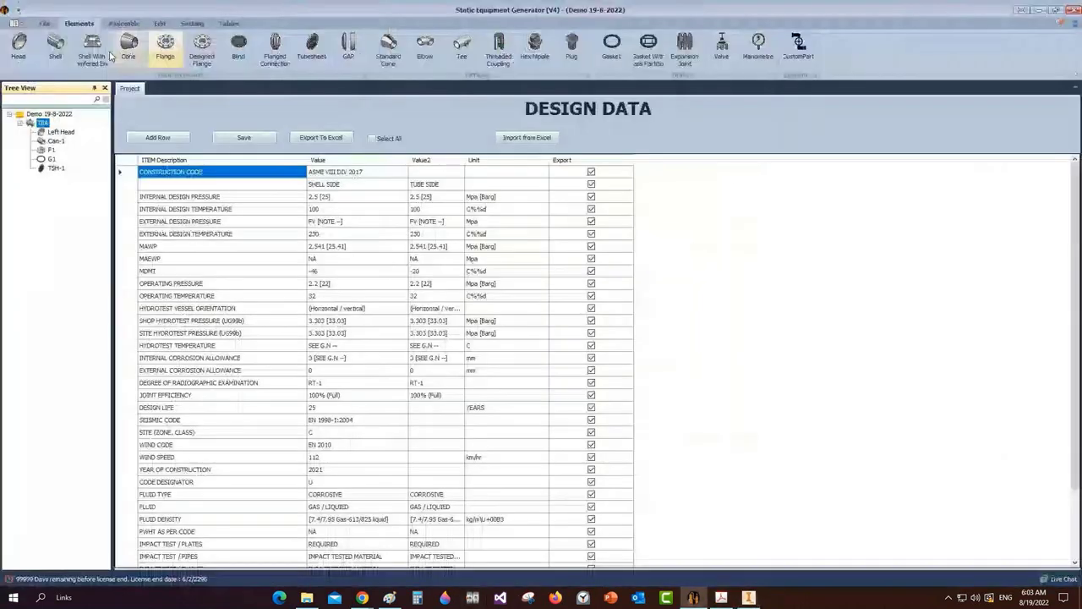
pyautogui.click(55, 46)
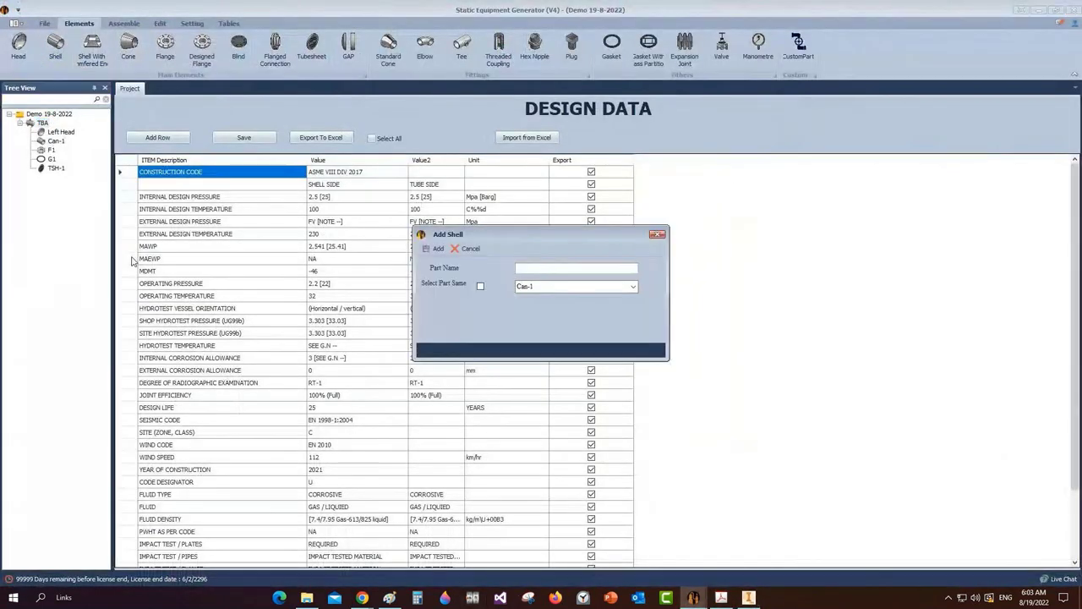
pyautogui.write('Can-2')
pyautogui.press('Return')
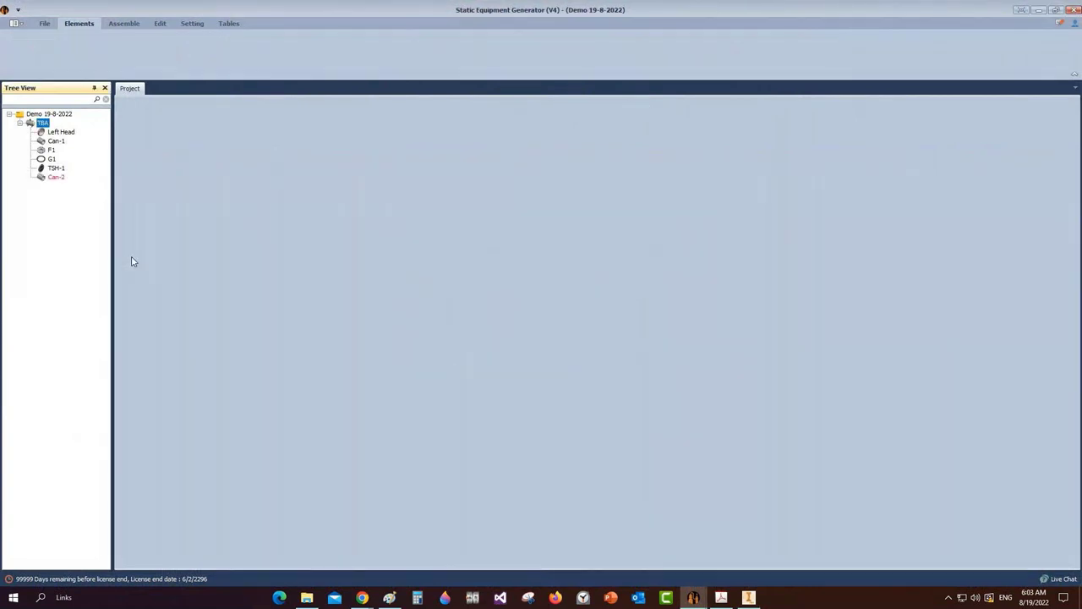
pyautogui.click(57, 179)
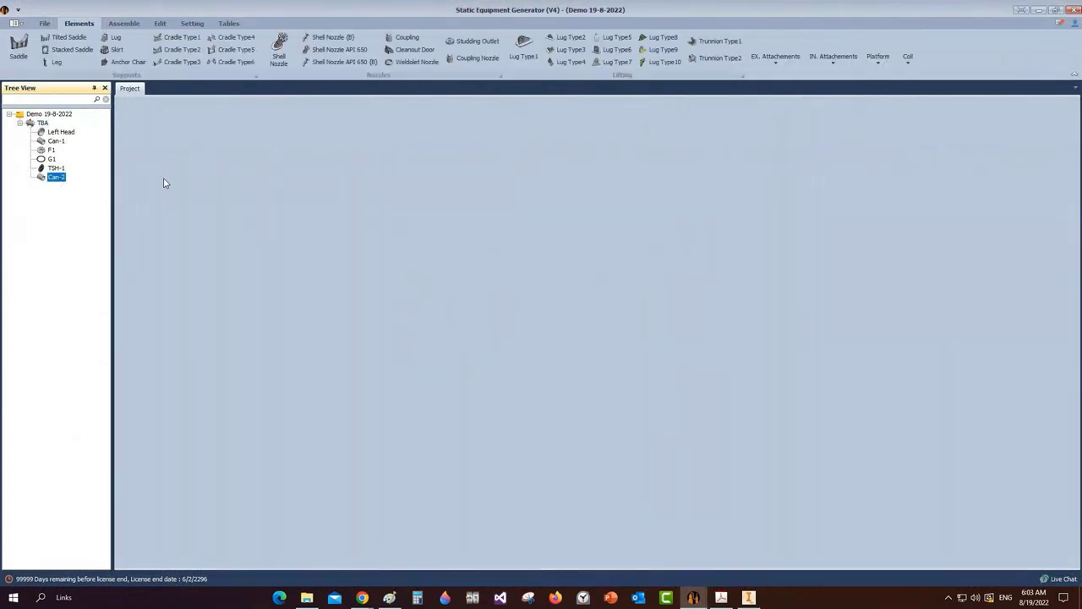
pyautogui.doubleClick(45, 178)
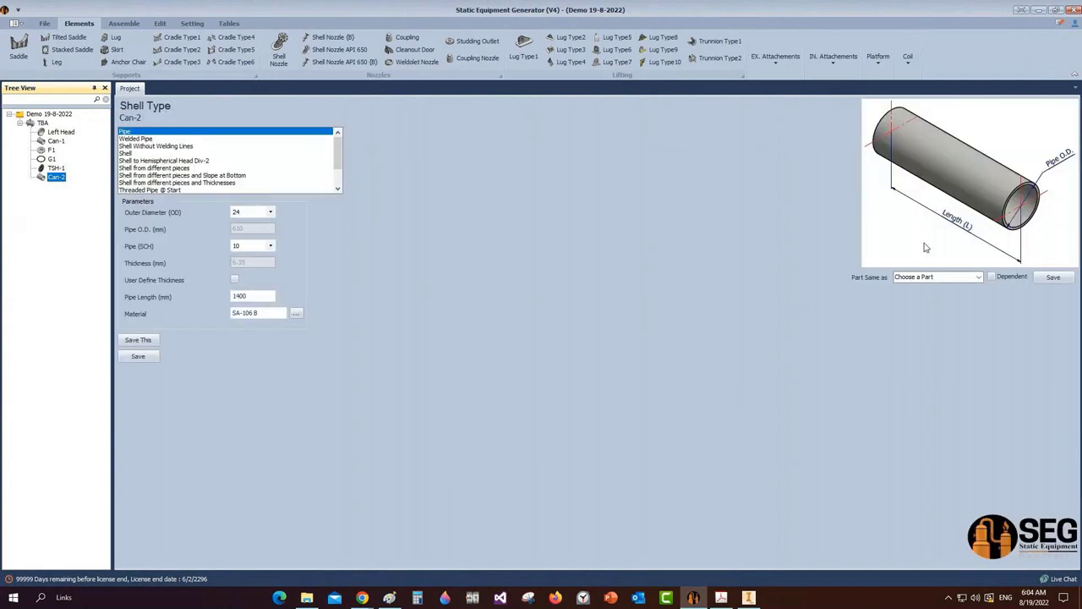
# Copy the parameters of Can-1 to Can-2, save, and reload the Can-2 form
pyautogui.click(979, 276)
pyautogui.click(914, 288)
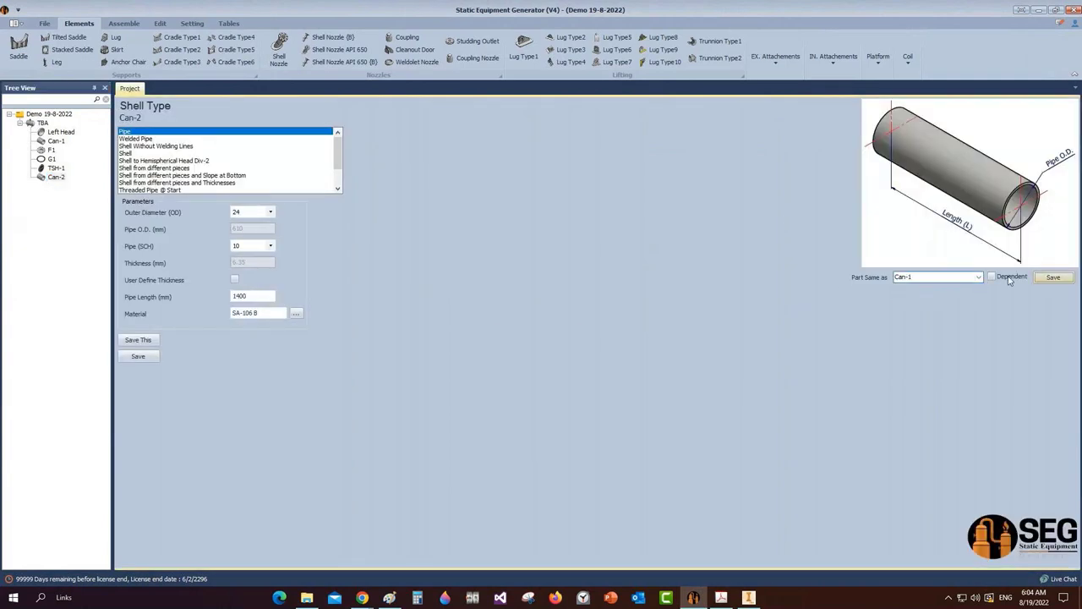
pyautogui.click(1053, 276)
pyautogui.click(554, 306)
pyautogui.click(51, 159)
pyautogui.click(52, 179)
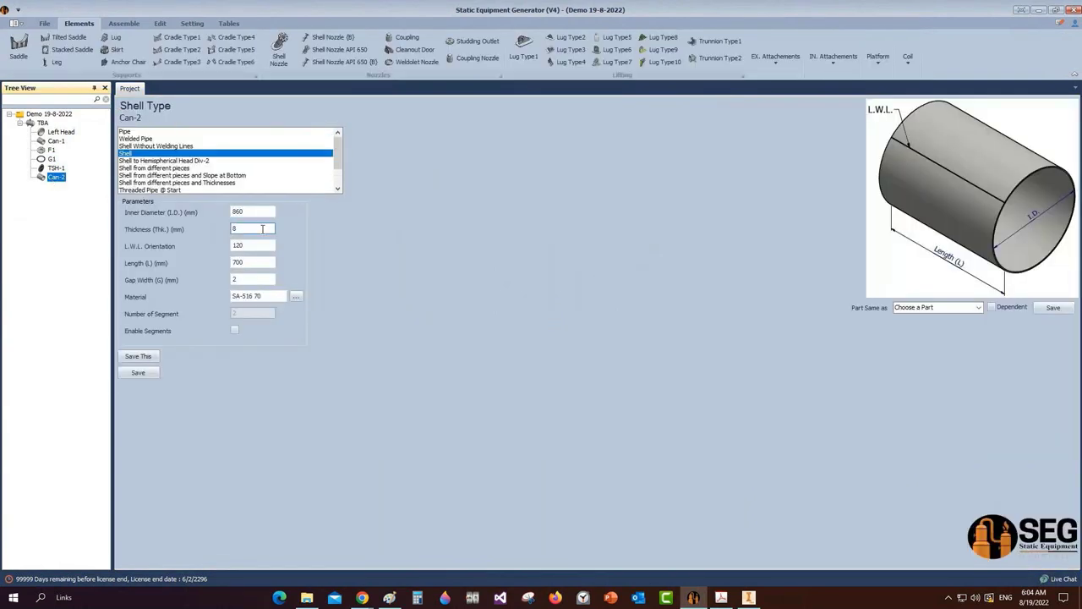
# Set Can-2's thickness to 10 mm, L.W.L. orientation to 315 and length to 1500 mm, and save it
pyautogui.moveTo(245, 229); pyautogui.dragTo(200, 229)
pyautogui.write('10')
pyautogui.press('Tab')
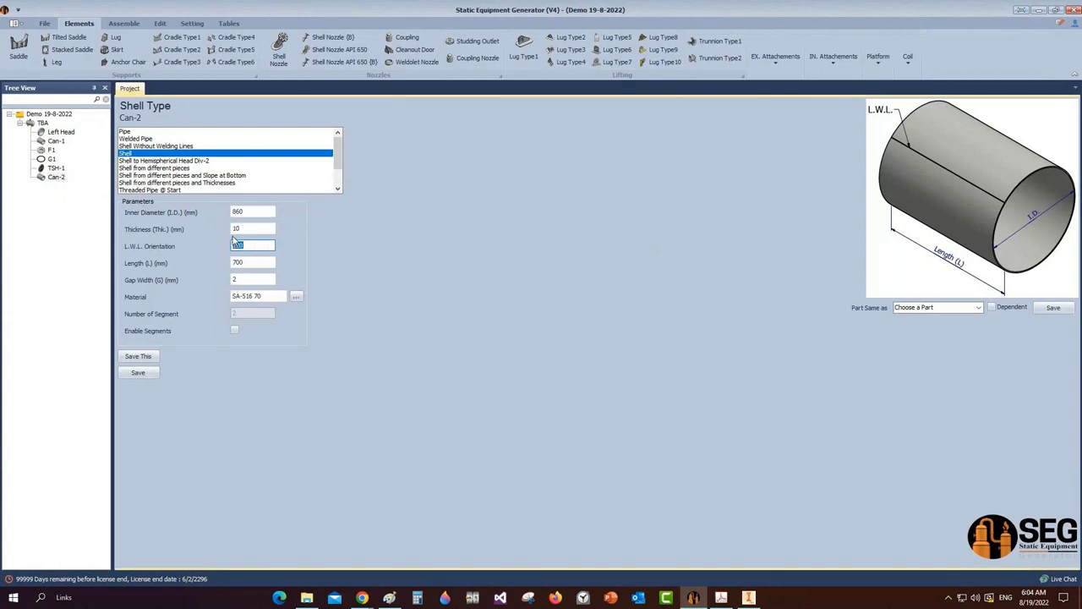
pyautogui.write('315')
pyautogui.press('Tab')
pyautogui.write('1500')
pyautogui.click(138, 373)
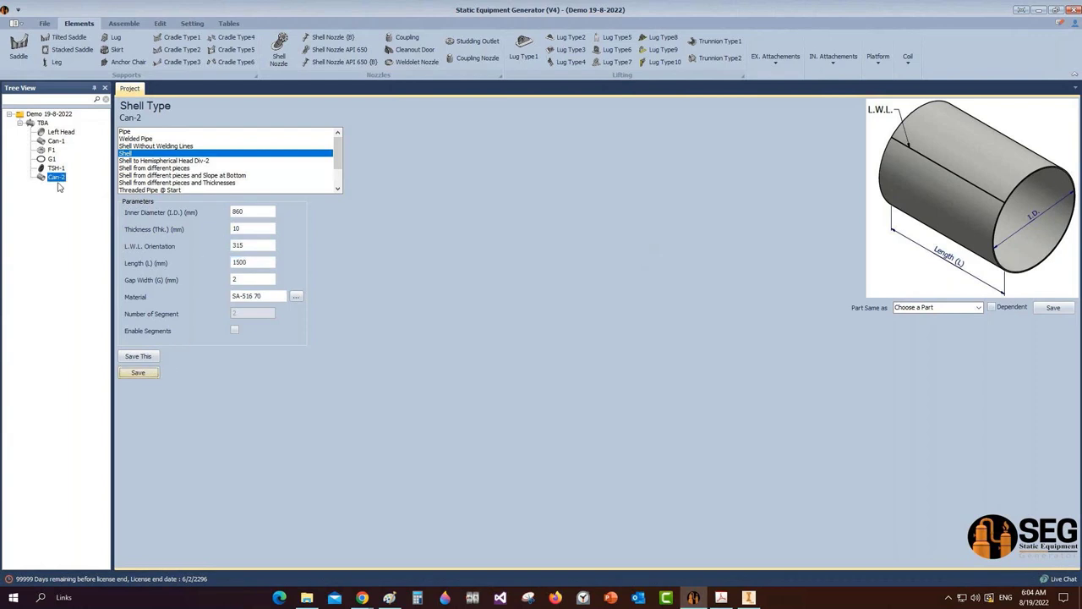
# Add a shell named Can-3 to the TBA assembly with the same parameters as Can-2
pyautogui.click(43, 123)
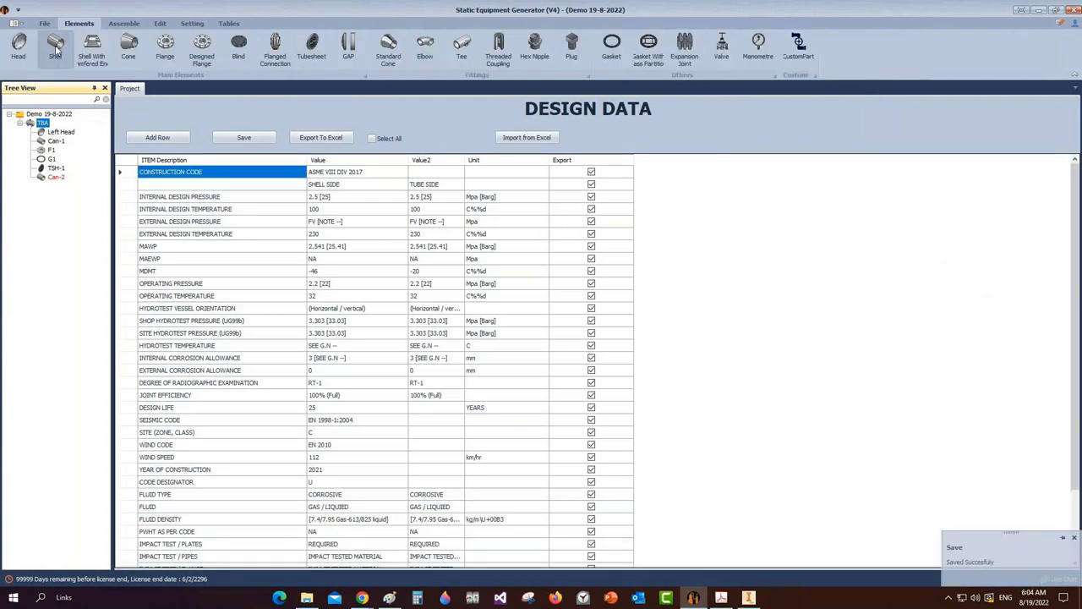
pyautogui.click(55, 49)
pyautogui.write('Can-3')
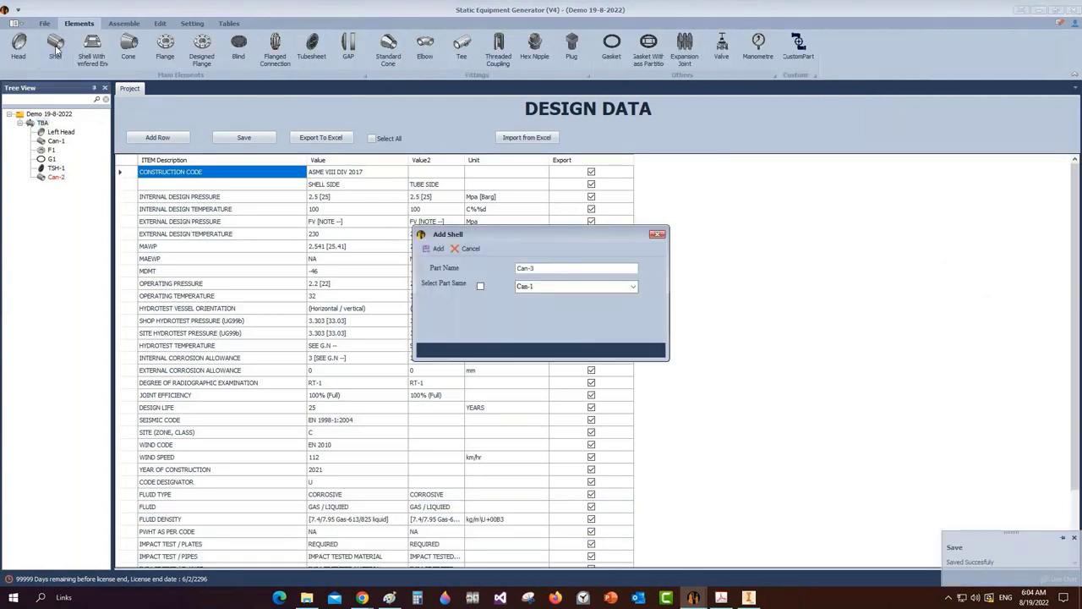
pyautogui.click(481, 286)
pyautogui.click(592, 286)
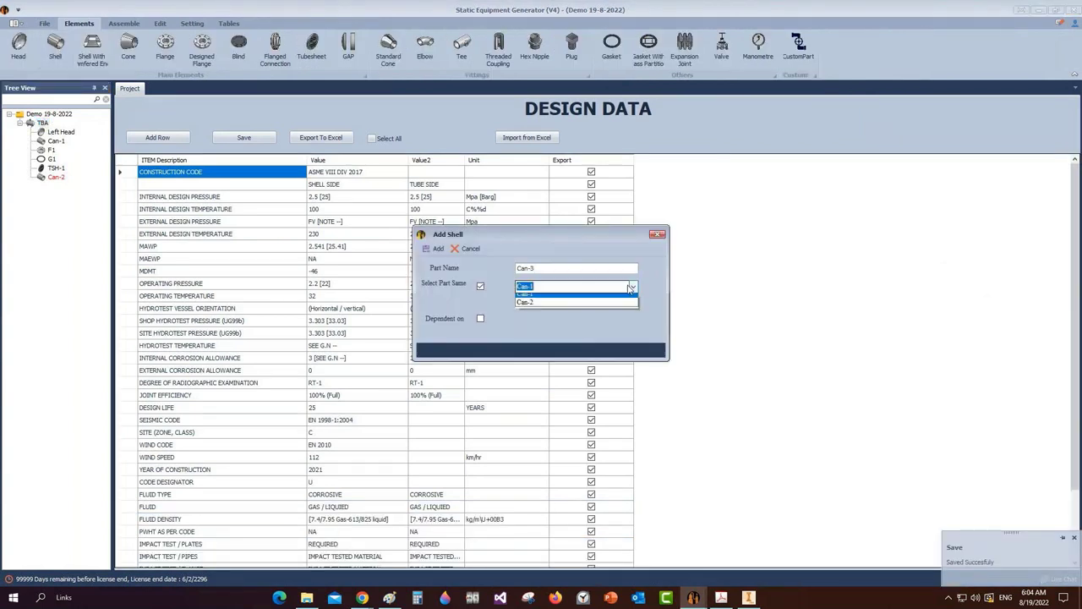
pyautogui.click(541, 298)
pyautogui.click(436, 250)
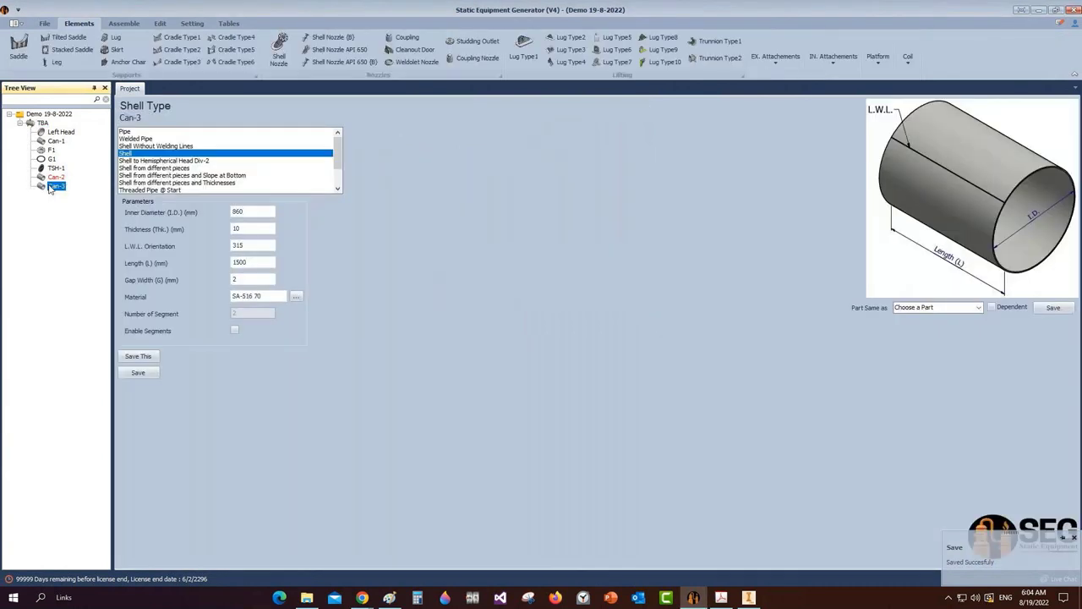
# Set Can-3's L.W.L. orientation to 45 and save the shell
pyautogui.click(254, 246)
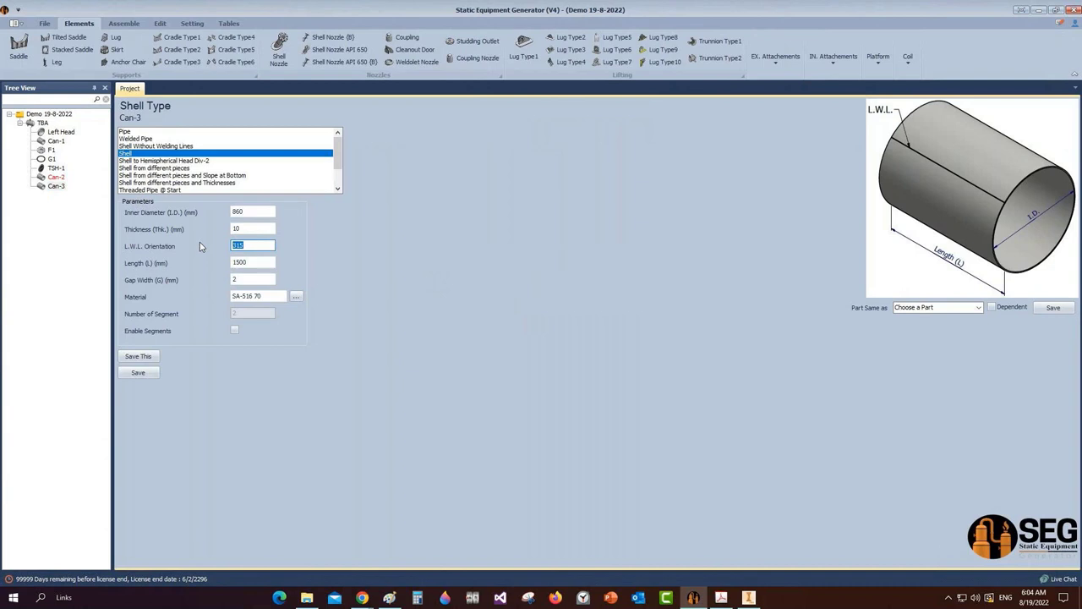
pyautogui.write('45')
pyautogui.click(138, 373)
# Add a shell named Can-4 to the TBA assembly with the same parameters as Can-2
pyautogui.click(42, 123)
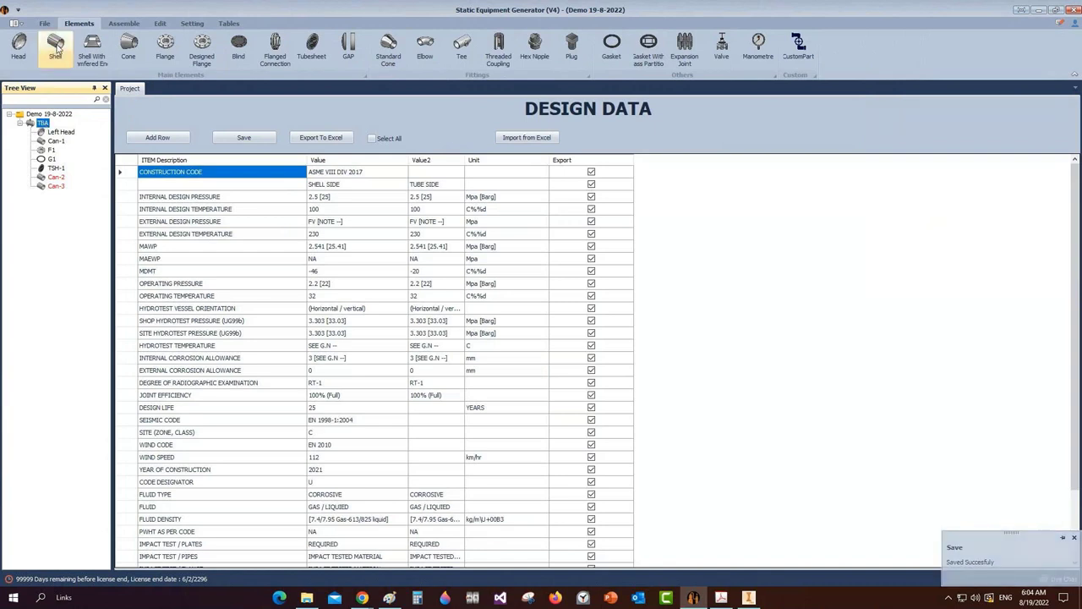
pyautogui.click(56, 49)
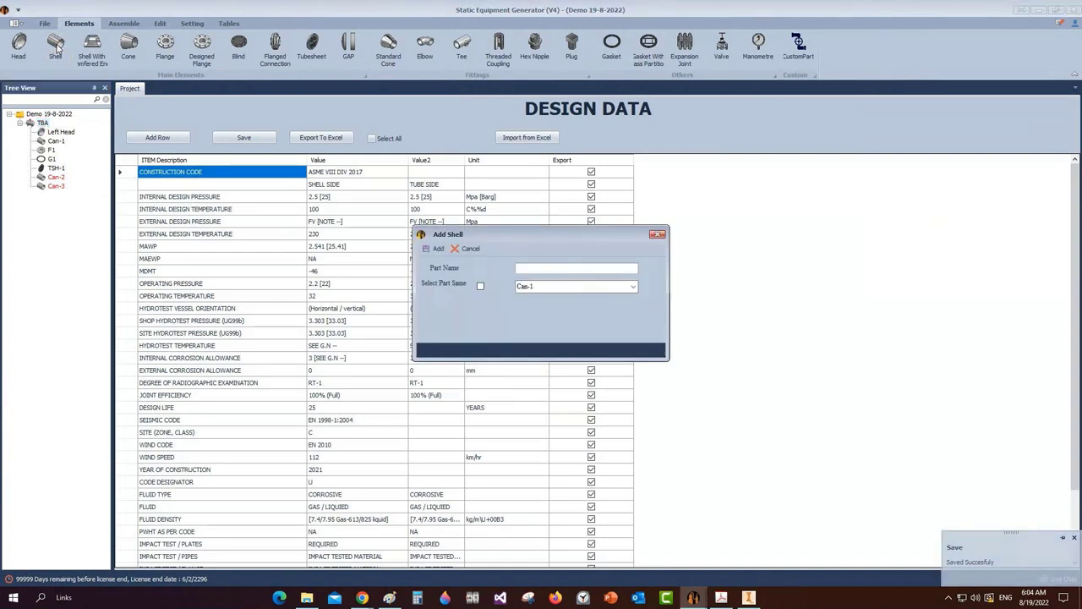
pyautogui.write('Can-4')
pyautogui.click(479, 286)
pyautogui.click(633, 288)
pyautogui.click(541, 309)
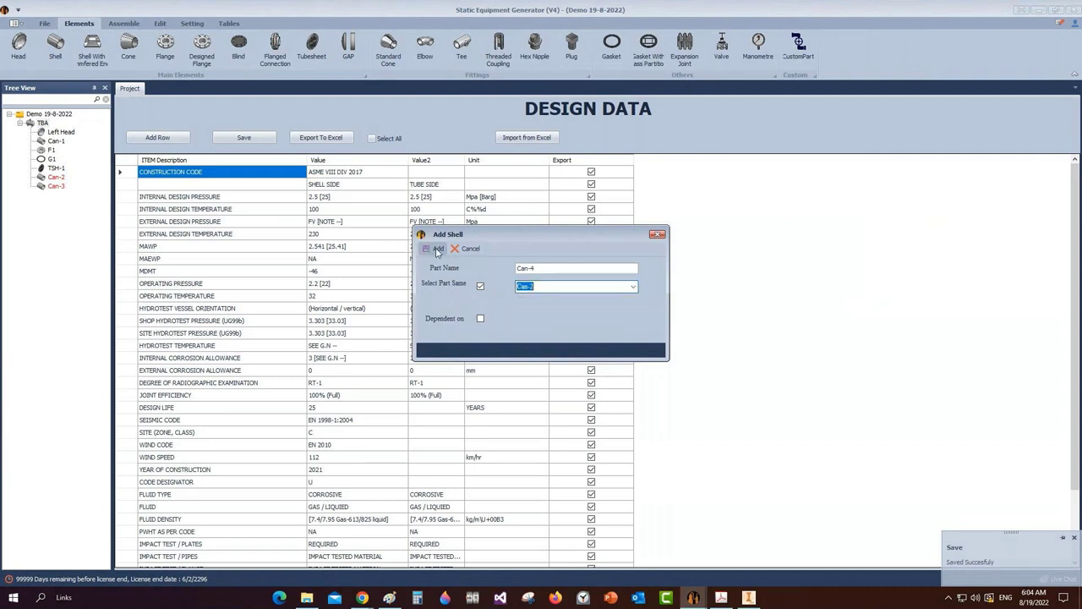
pyautogui.click(437, 250)
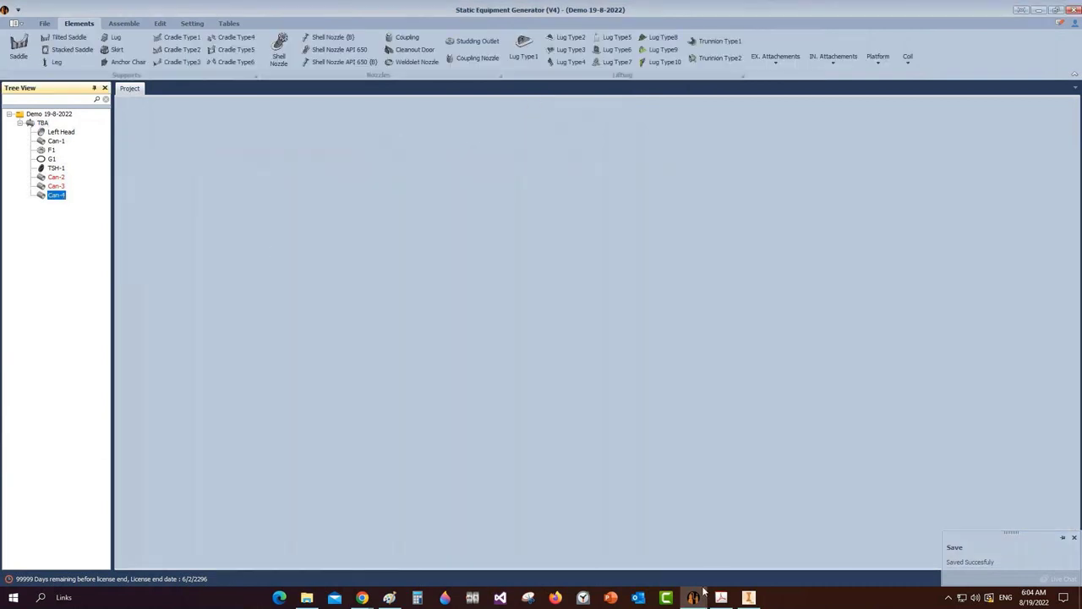
# Check main shell 3's length in the Acrobat drawing, then set Can-4's length to 553 mm in Static Equipment Generator and save it
pyautogui.click(719, 598)
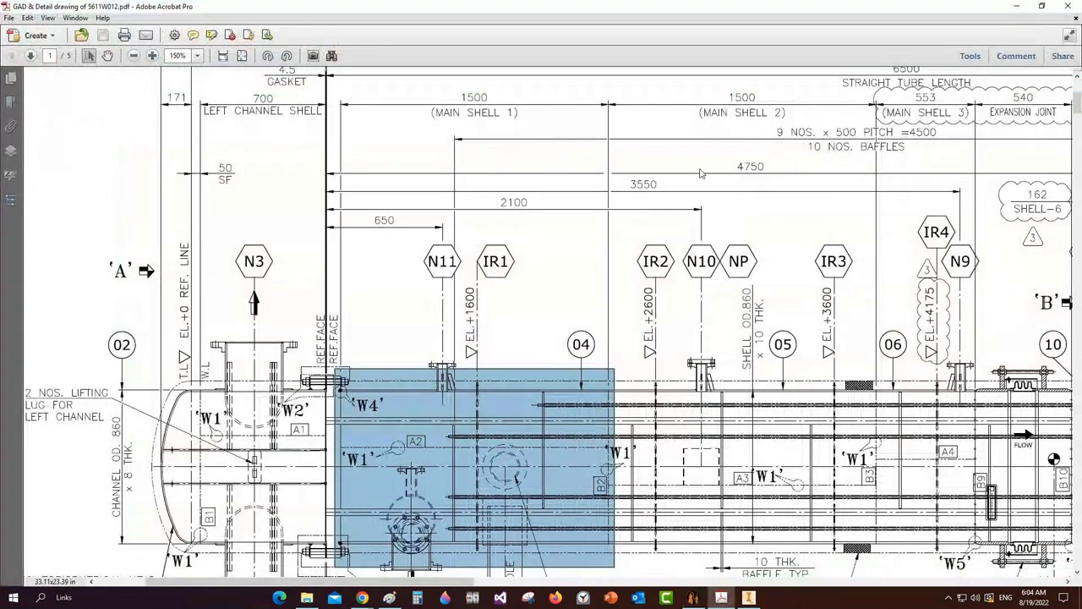
pyautogui.moveTo(712, 85); pyautogui.dragTo(790, 121)
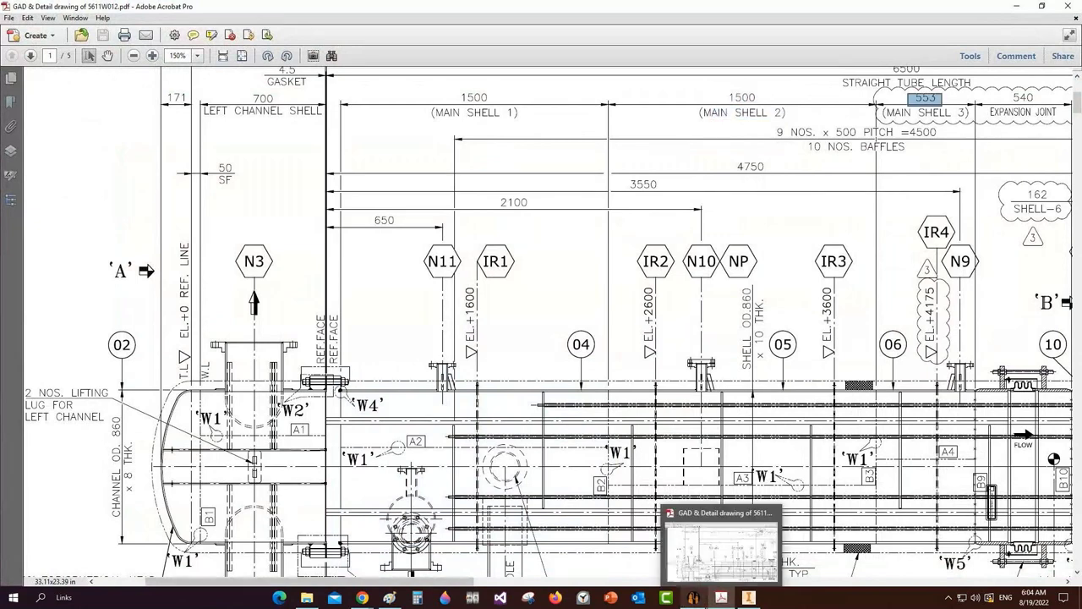
pyautogui.click(693, 597)
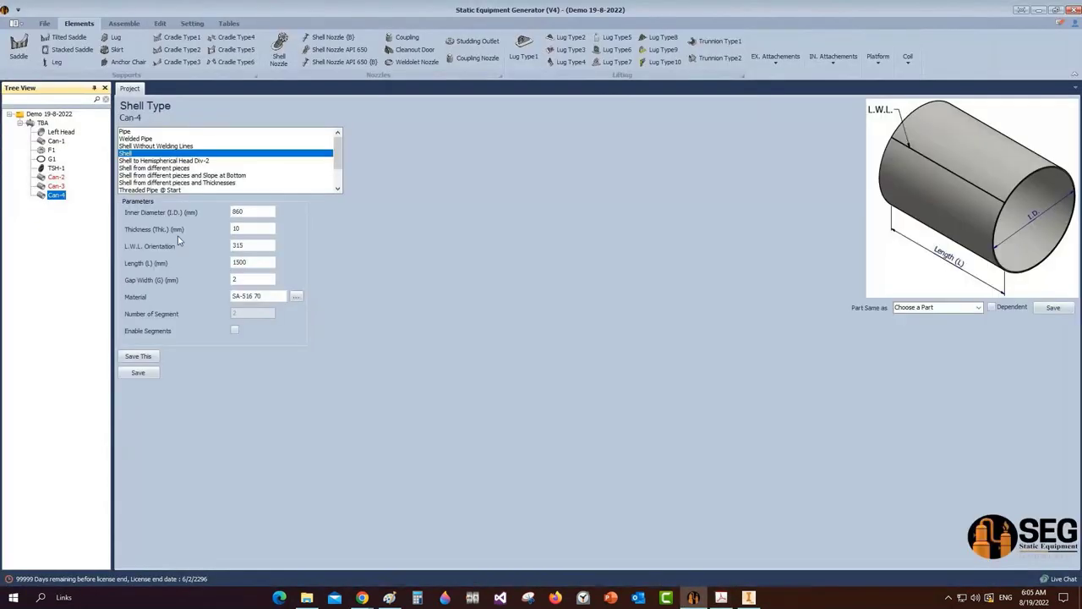
pyautogui.click(257, 263)
pyautogui.doubleClick(258, 263)
pyautogui.write('553')
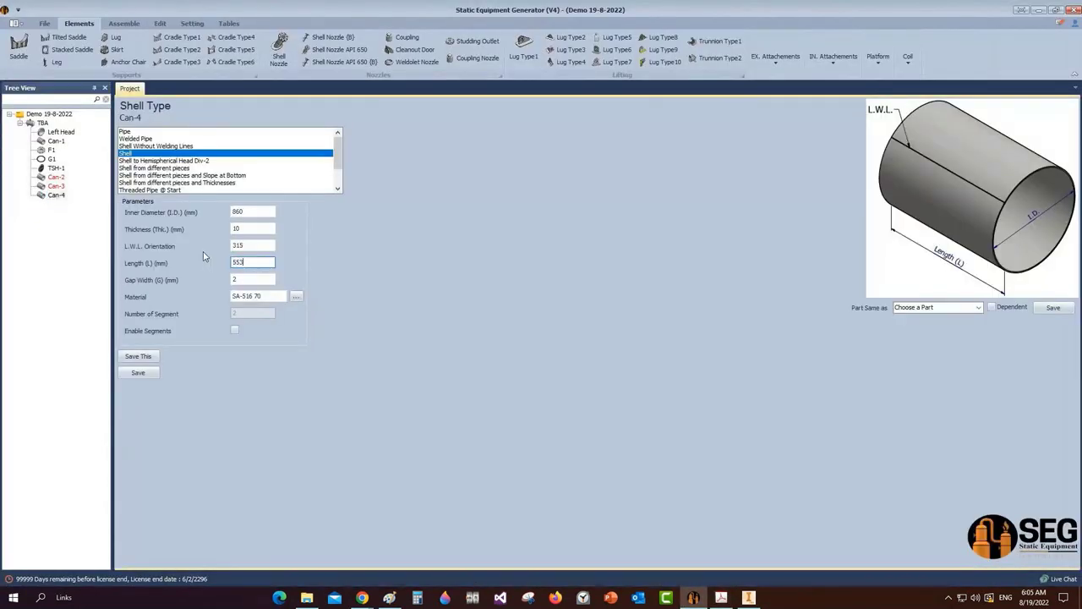
pyautogui.click(154, 375)
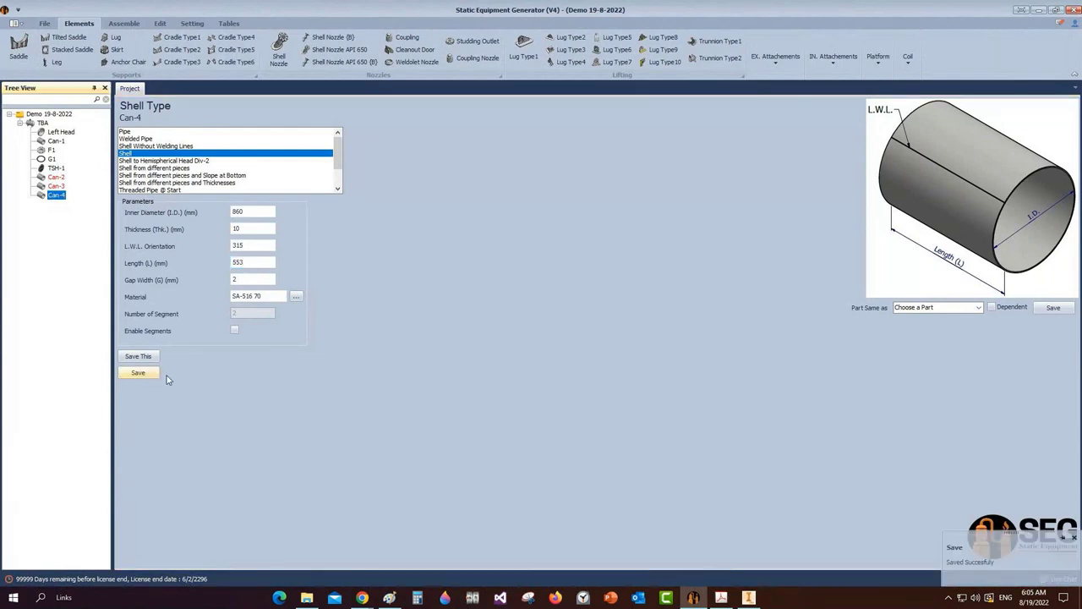
# Switch to the GAD & Detail drawing in Adobe Acrobat and examine the expansion joint after main shell 3 and its note
pyautogui.click(707, 592)
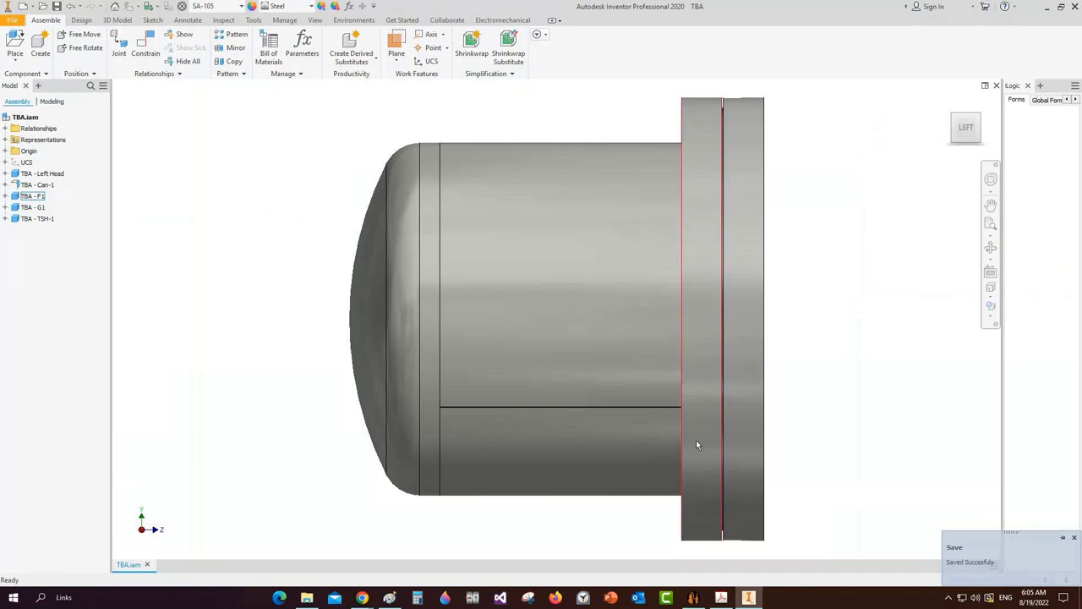
pyautogui.click(723, 603)
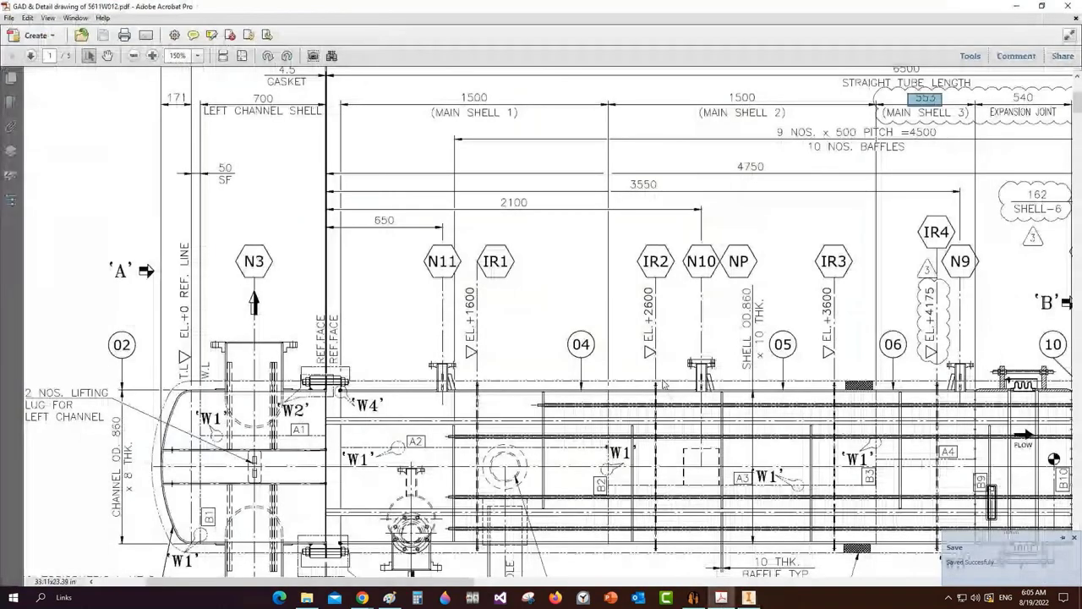
pyautogui.moveTo(983, 384); pyautogui.dragTo(723, 318, button='middle')
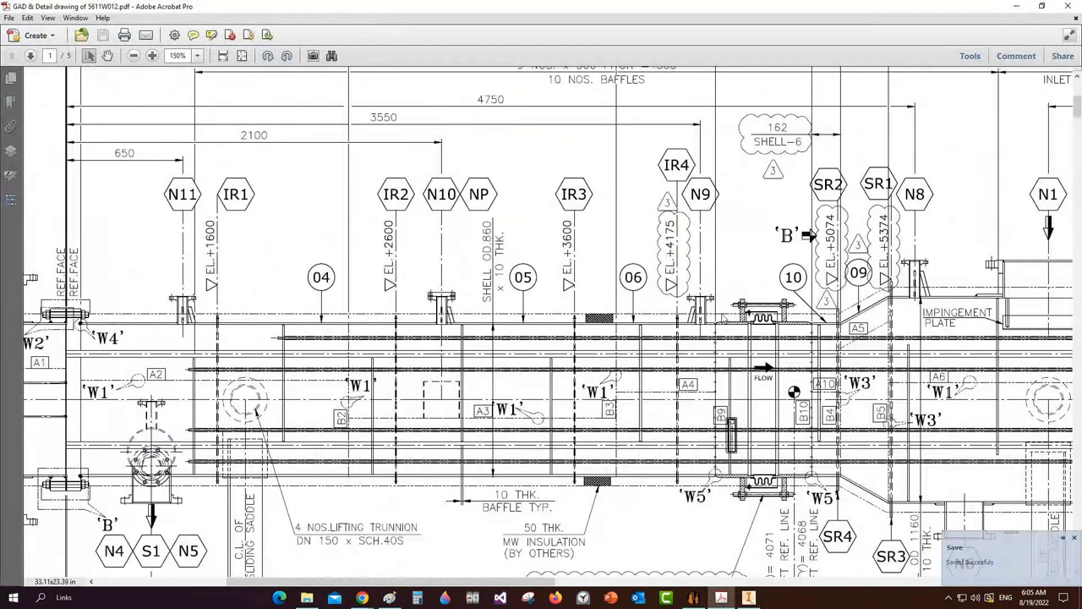
pyautogui.moveTo(699, 273); pyautogui.dragTo(821, 514)
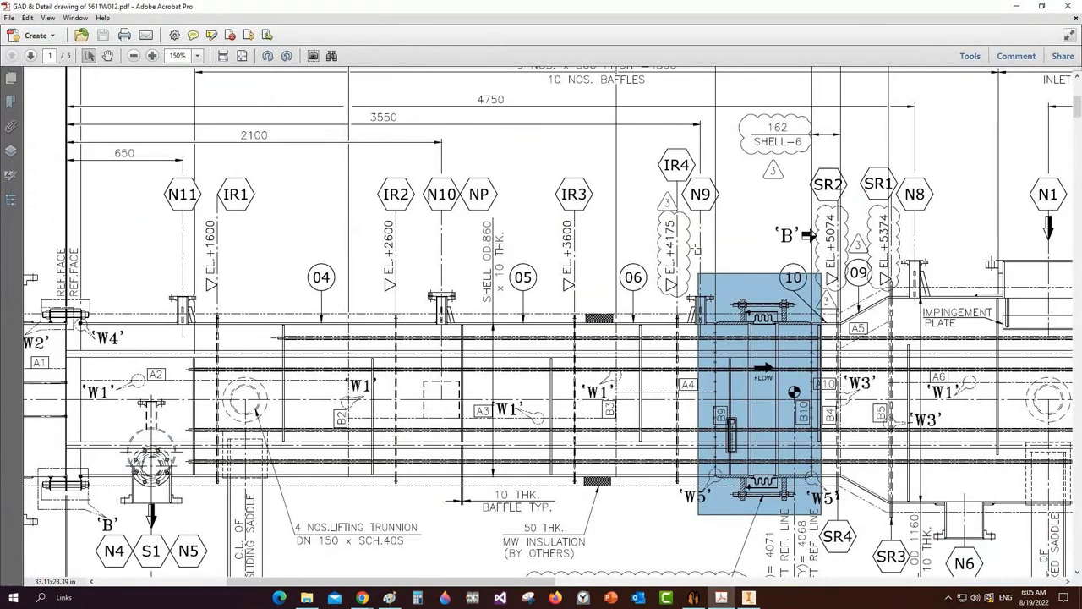
pyautogui.moveTo(707, 262); pyautogui.dragTo(825, 510)
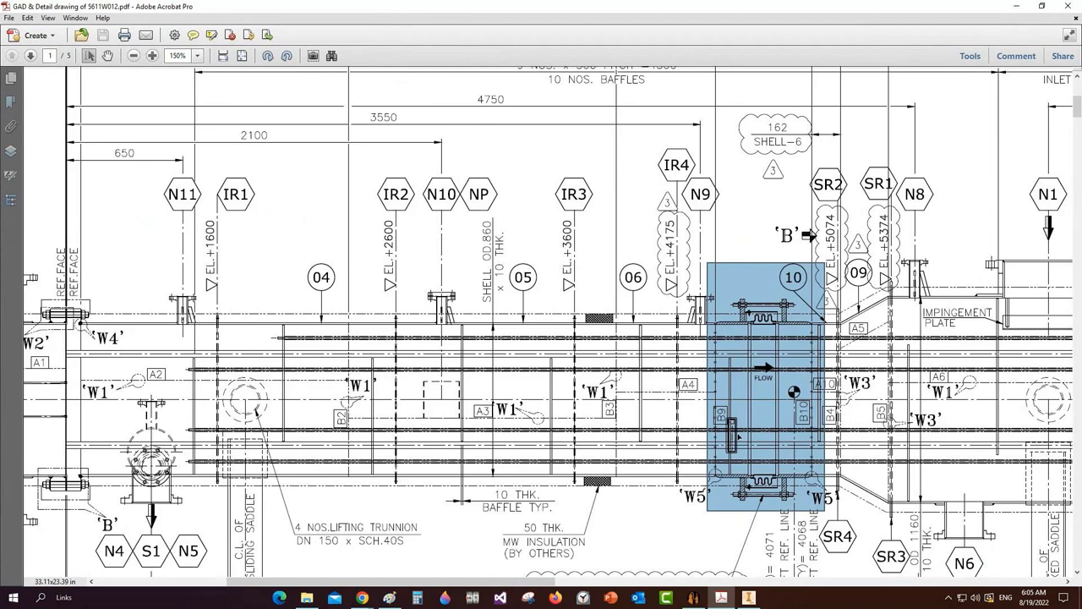
pyautogui.moveTo(739, 436); pyautogui.dragTo(836, 306, button='middle')
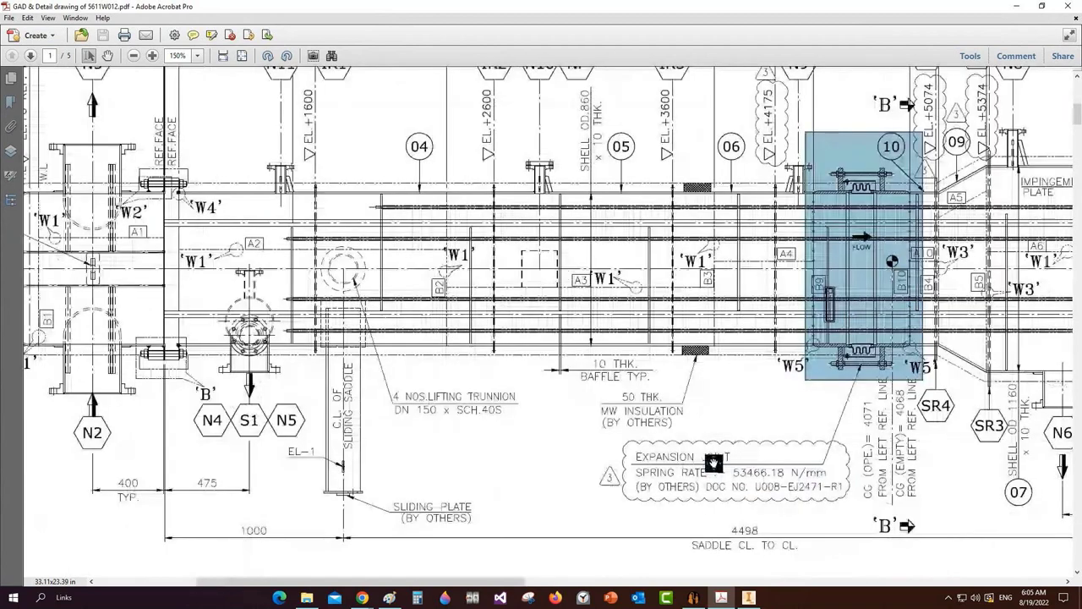
# Examine the expansion joint's spring rate note and the adjoining shell and cone area in the elevation drawing
pyautogui.moveTo(714, 463); pyautogui.dragTo(754, 410)
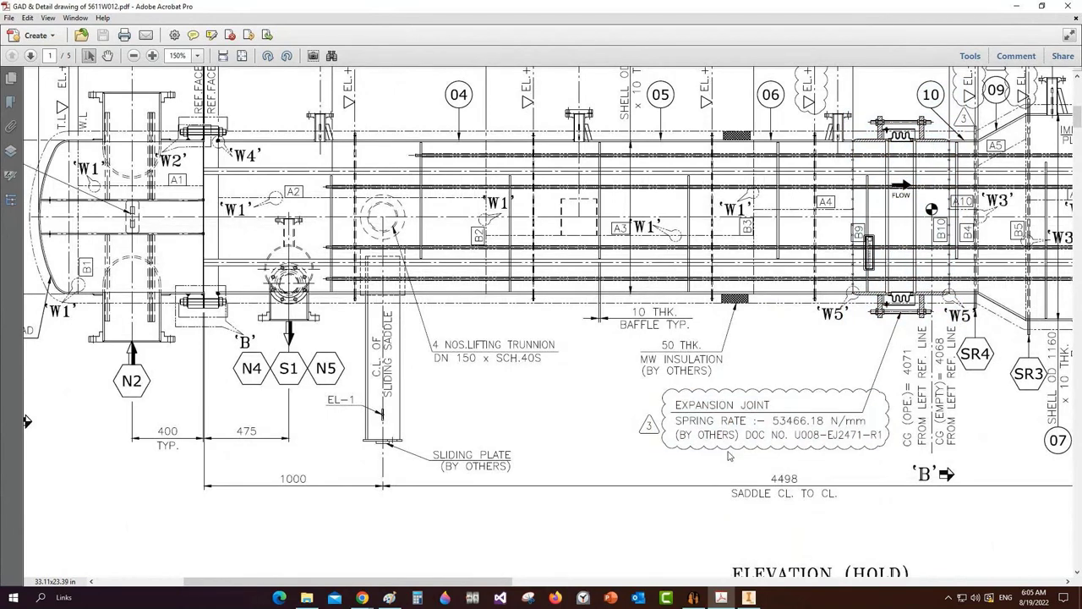
pyautogui.hscroll(3, 729, 455)
pyautogui.scroll(1, 710, 439)
pyautogui.scroll(1, 711, 439)
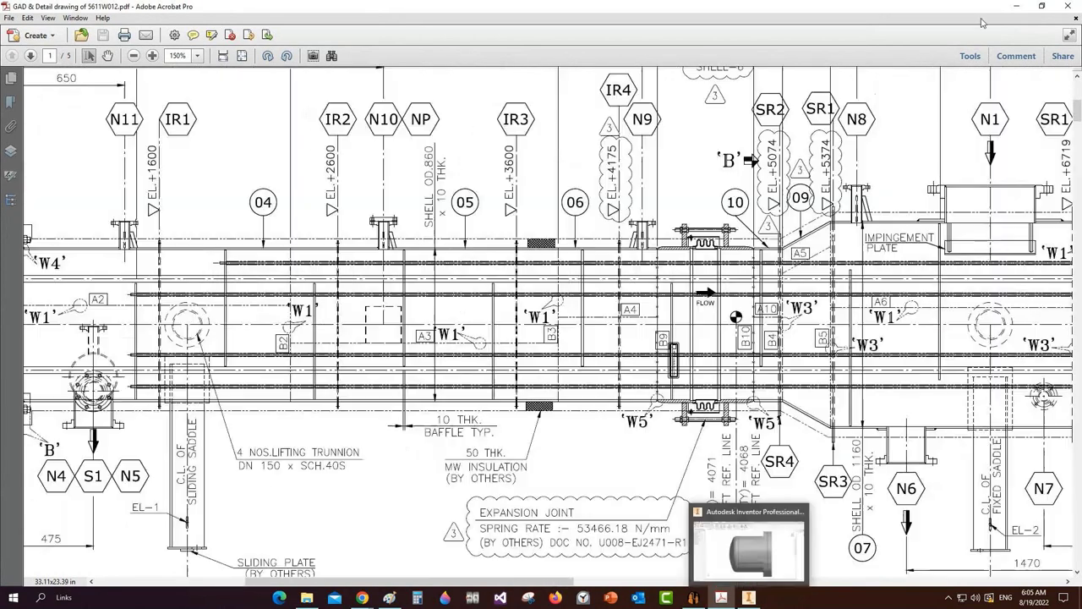
# Go to the desktop and copy the Expansion Joint part file from the APPV-12-016 folder into the Demo 19-8-2022 folder
pyautogui.click(749, 597)
pyautogui.click(1047, 7)
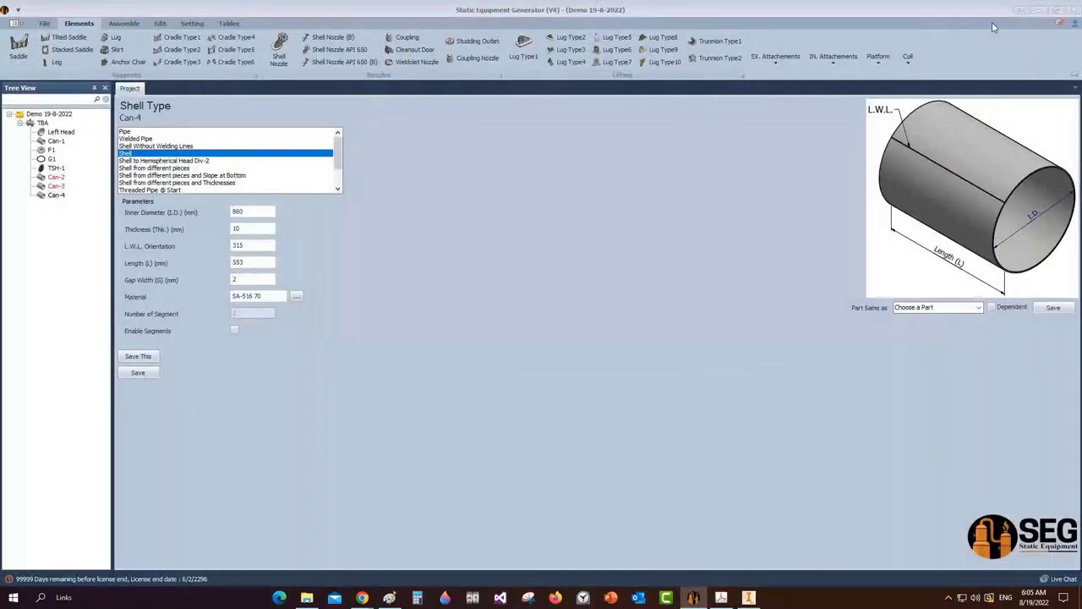
pyautogui.press('super+d')
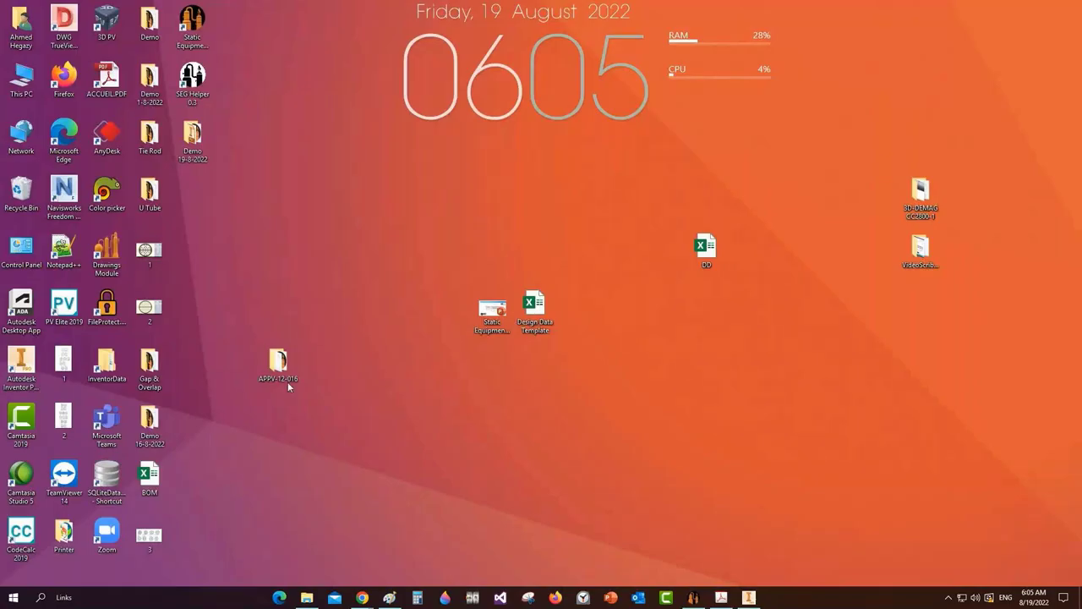
pyautogui.doubleClick(298, 362)
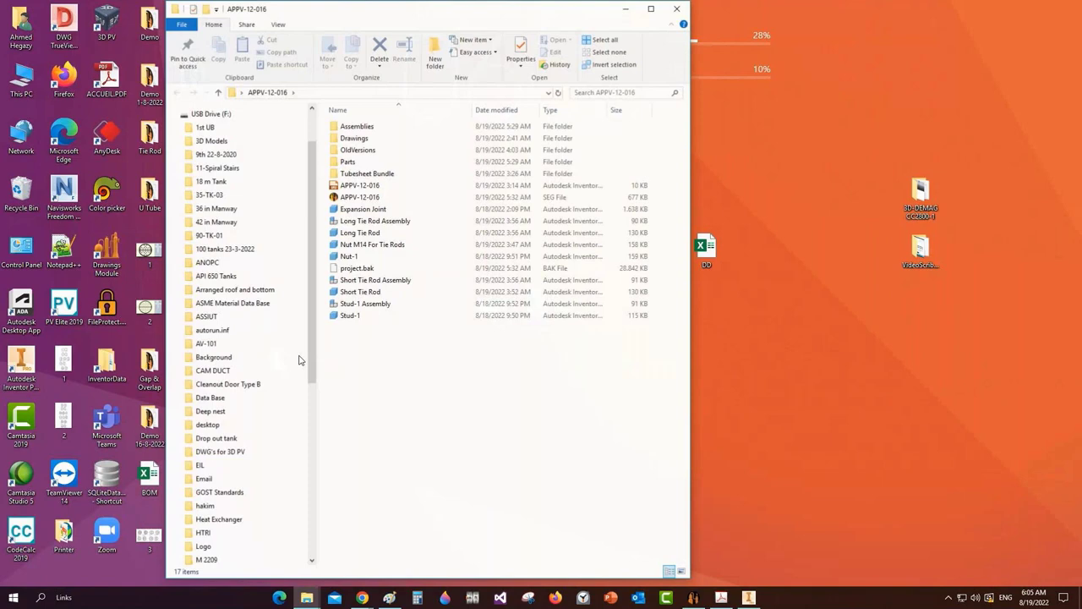
pyautogui.click(376, 212)
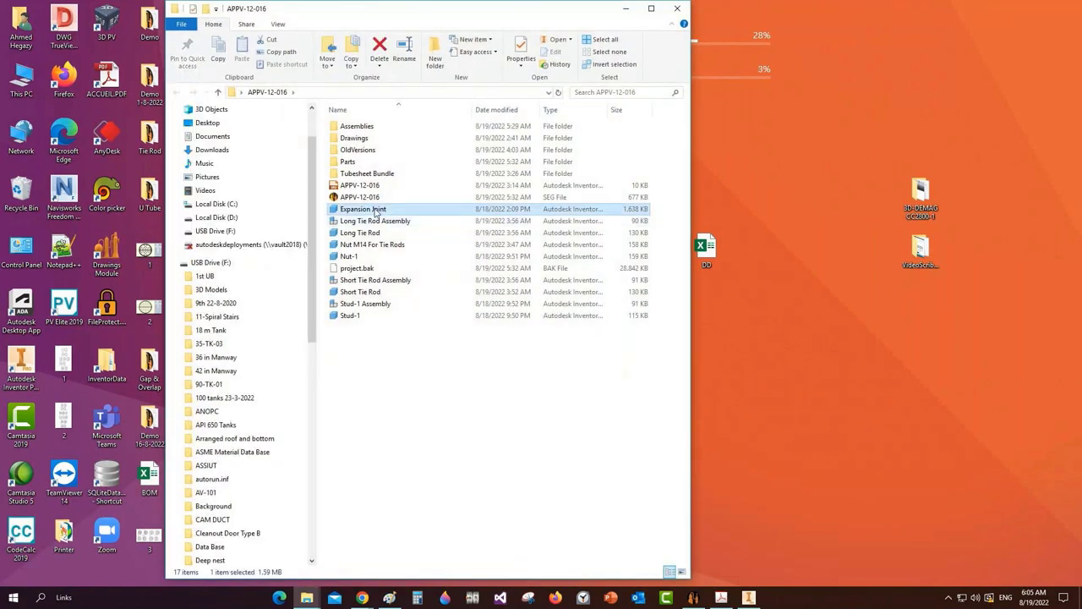
pyautogui.rightClick(376, 211)
pyautogui.click(406, 519)
pyautogui.click(675, 10)
pyautogui.doubleClick(193, 146)
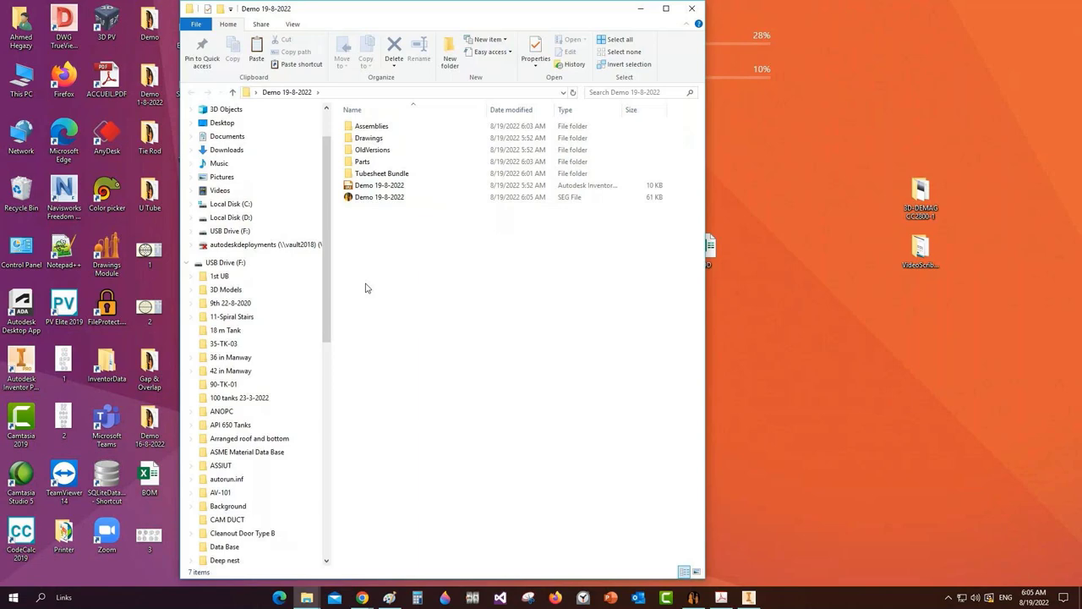
pyautogui.rightClick(371, 285)
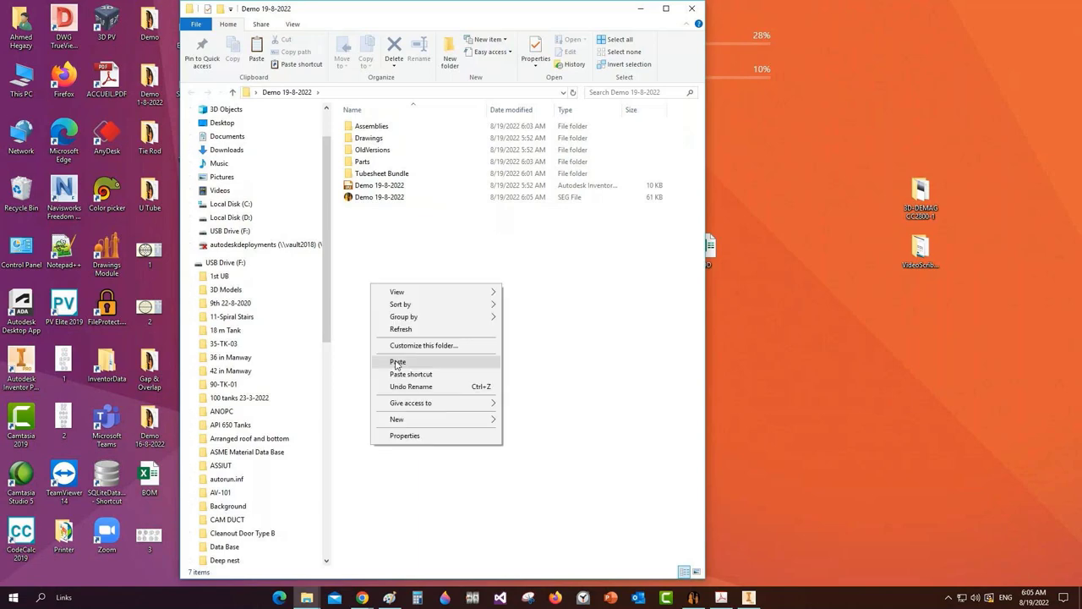
pyautogui.click(397, 362)
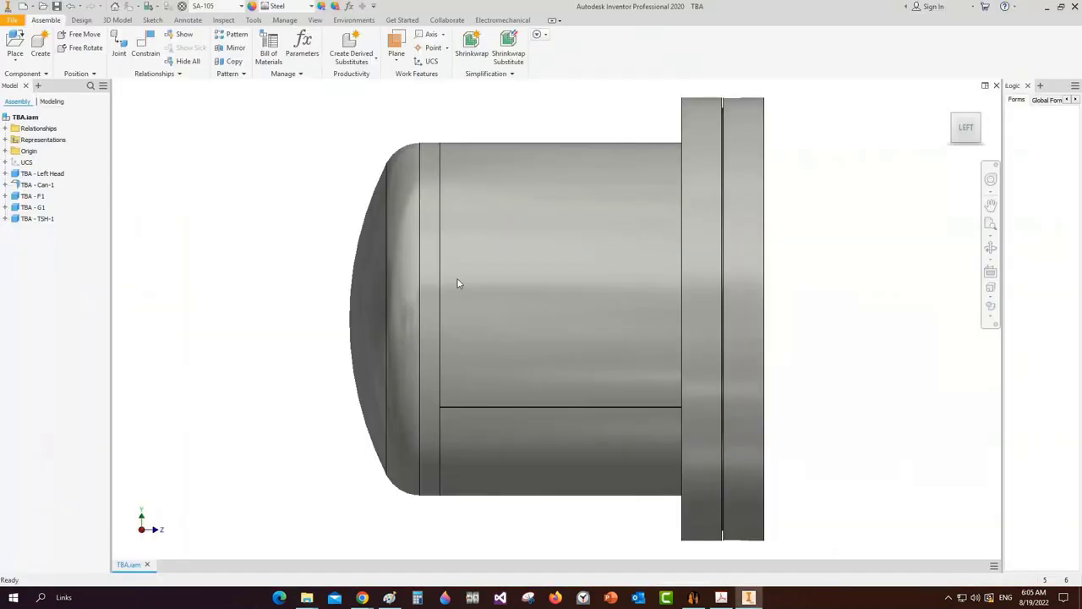
# Open the Expansion Joint part from the project workspace in Autodesk Inventor and inspect it from the side
pyautogui.hotkey('ctrl', 'o')
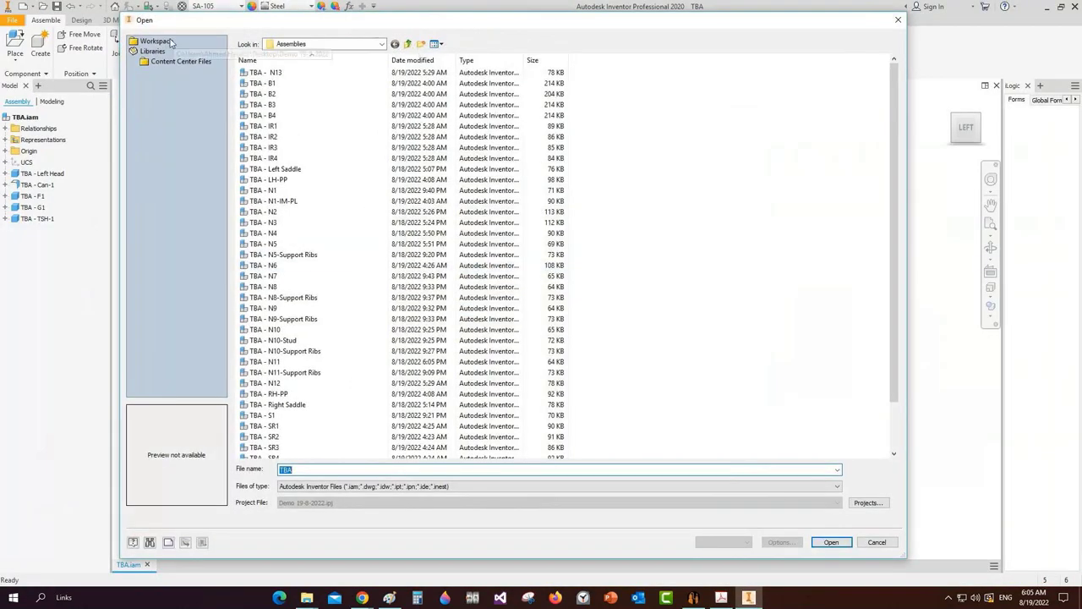
pyautogui.click(170, 41)
pyautogui.doubleClick(255, 126)
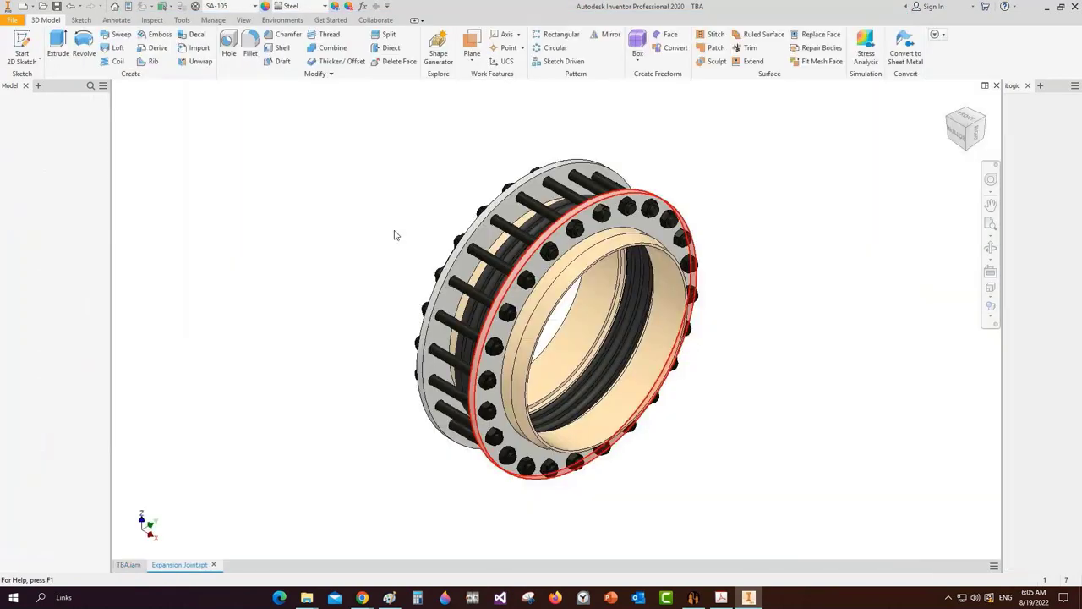
pyautogui.click(990, 248)
pyautogui.moveTo(482, 338)
pyautogui.mouseDown()
pyautogui.moveTo(592, 273)
pyautogui.moveTo(573, 265)
pyautogui.moveTo(548, 288)
pyautogui.moveTo(587, 288)
pyautogui.moveTo(460, 305)
pyautogui.moveTo(599, 283)
pyautogui.mouseUp()
pyautogui.rightClick(585, 263)
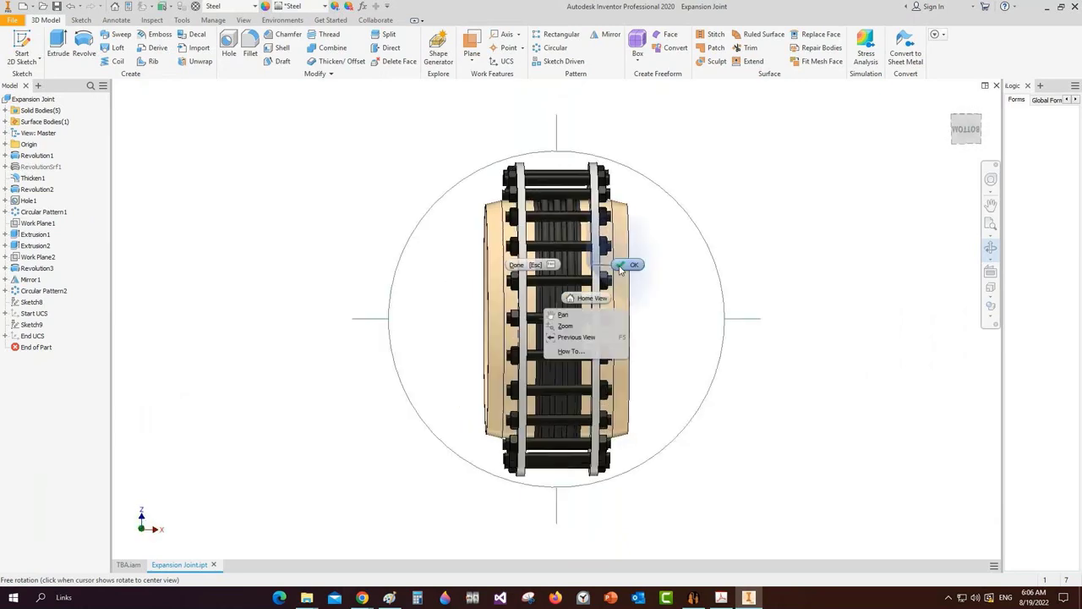
pyautogui.click(624, 263)
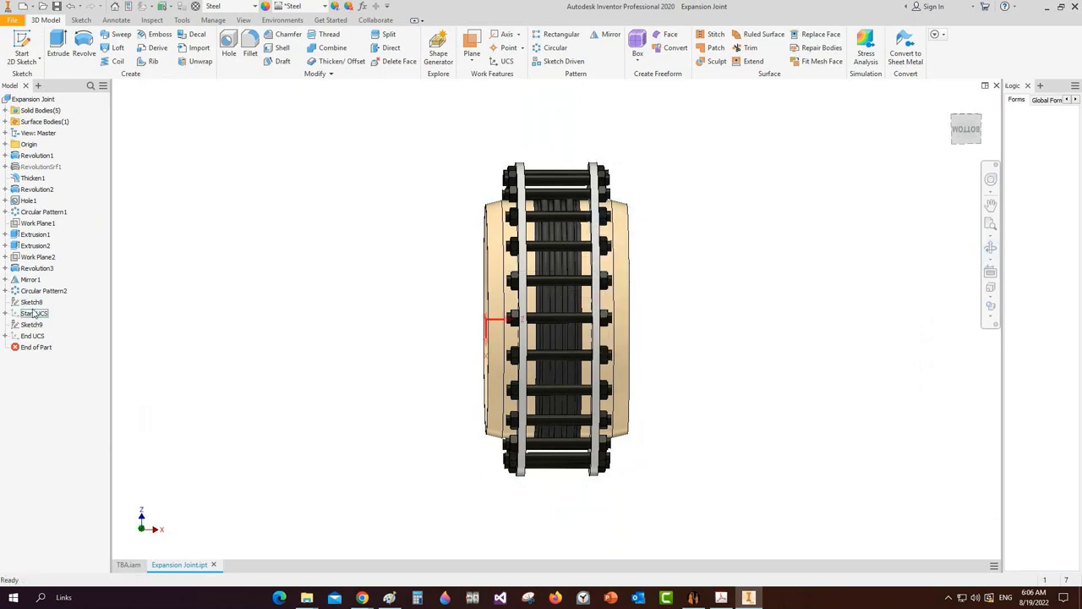
# Highlight the Start UCS and End UCS together and check their axis directions on the expansion joint from the top view
pyautogui.click(34, 314)
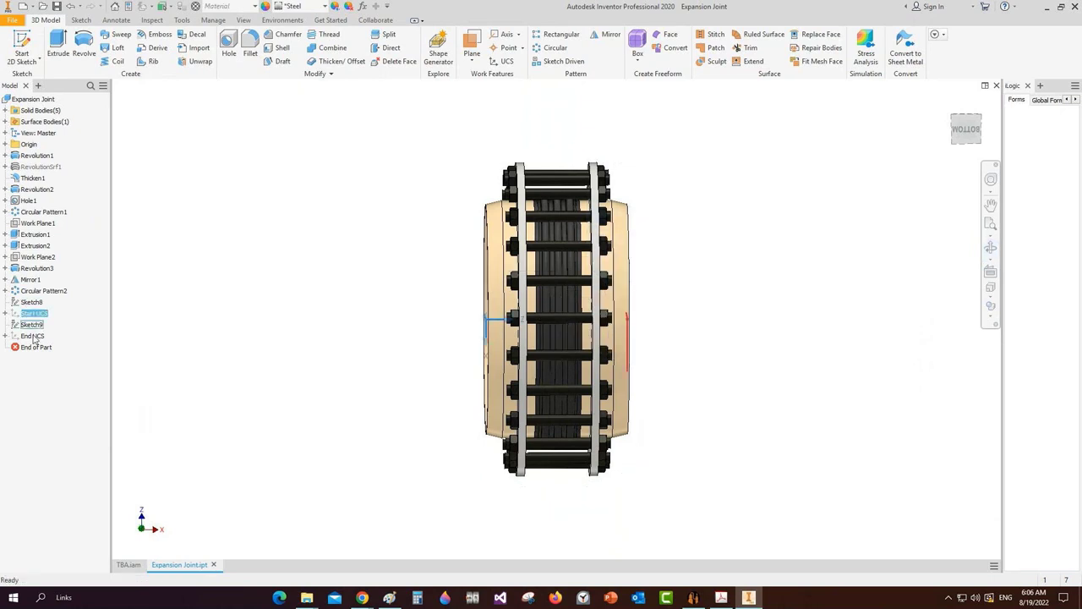
pyautogui.keyDown('ctrl'); pyautogui.click(32, 335); pyautogui.keyUp('ctrl')
pyautogui.click(990, 250)
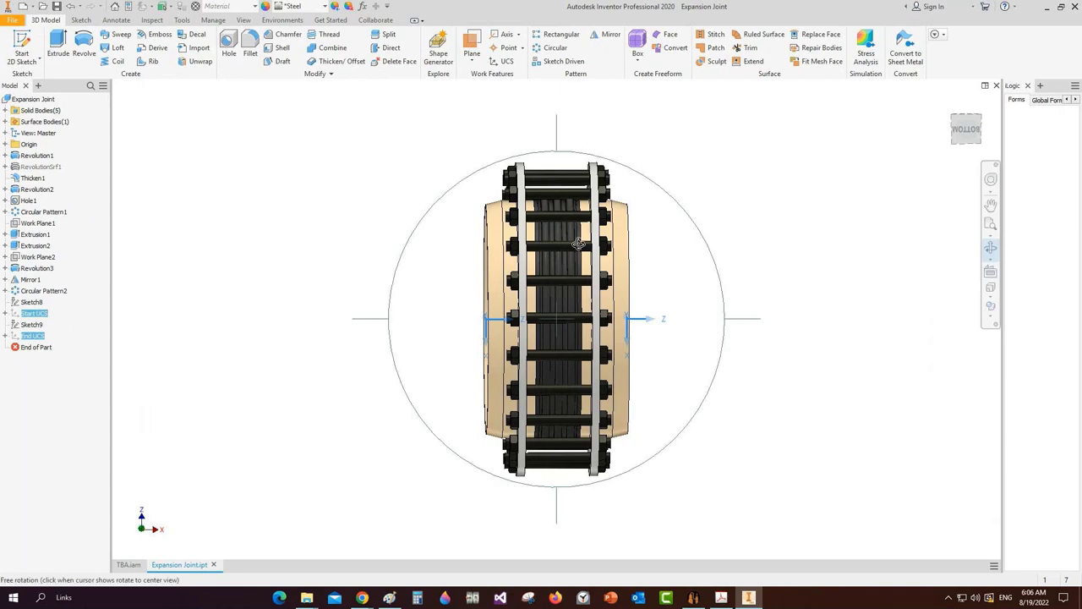
pyautogui.moveTo(579, 244); pyautogui.dragTo(551, 350)
pyautogui.click(976, 133)
pyautogui.click(975, 131)
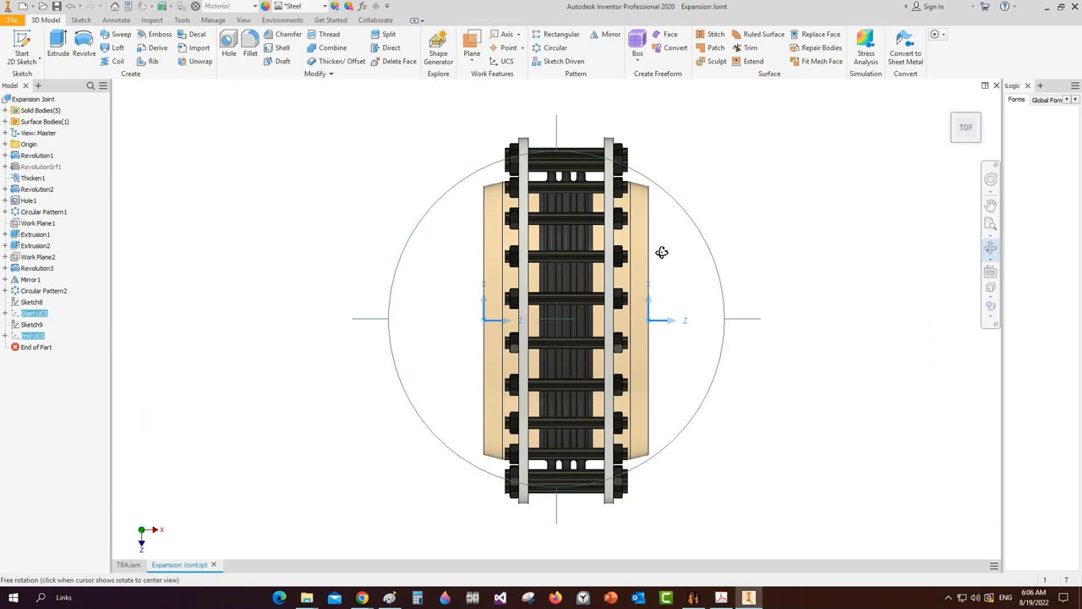
pyautogui.rightClick(305, 290)
pyautogui.click(331, 293)
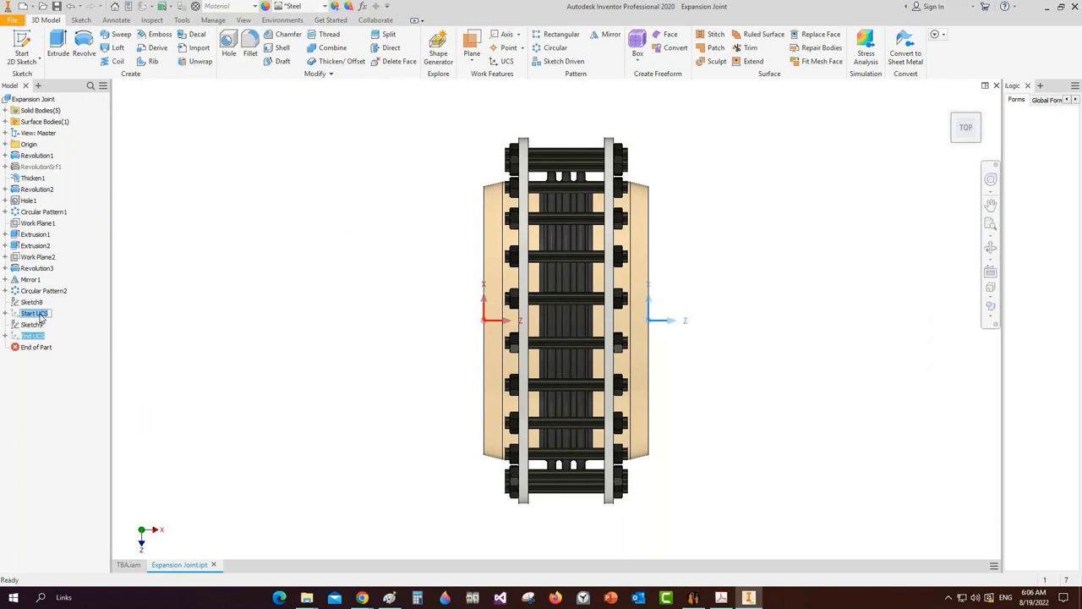
# Inspect the End UCS and Start UCS individually at each end of the expansion joint, then close the part
pyautogui.click(141, 313)
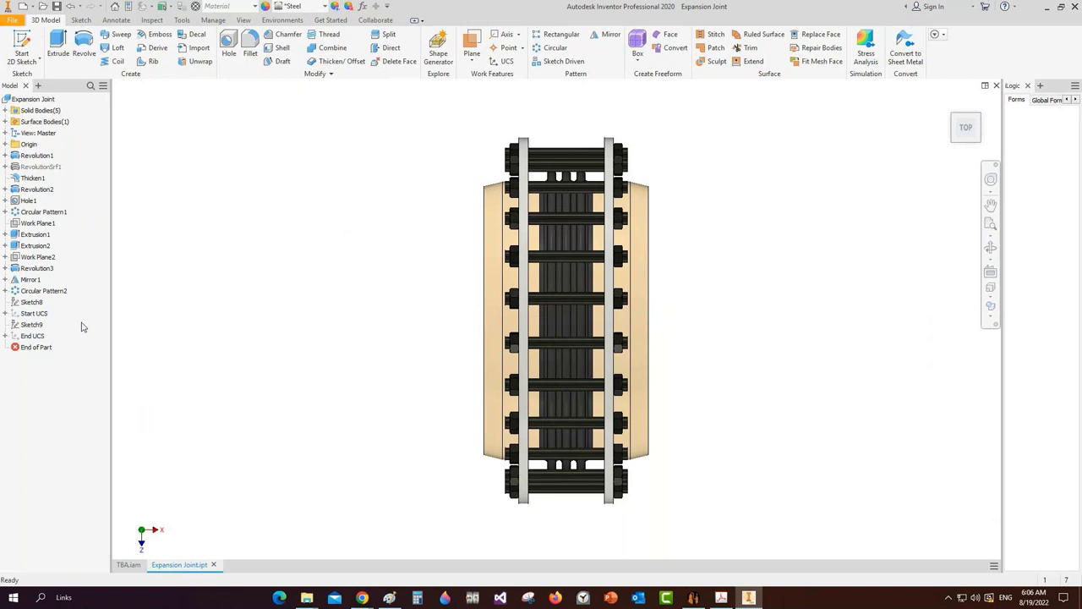
pyautogui.click(33, 337)
pyautogui.click(258, 333)
pyautogui.click(32, 313)
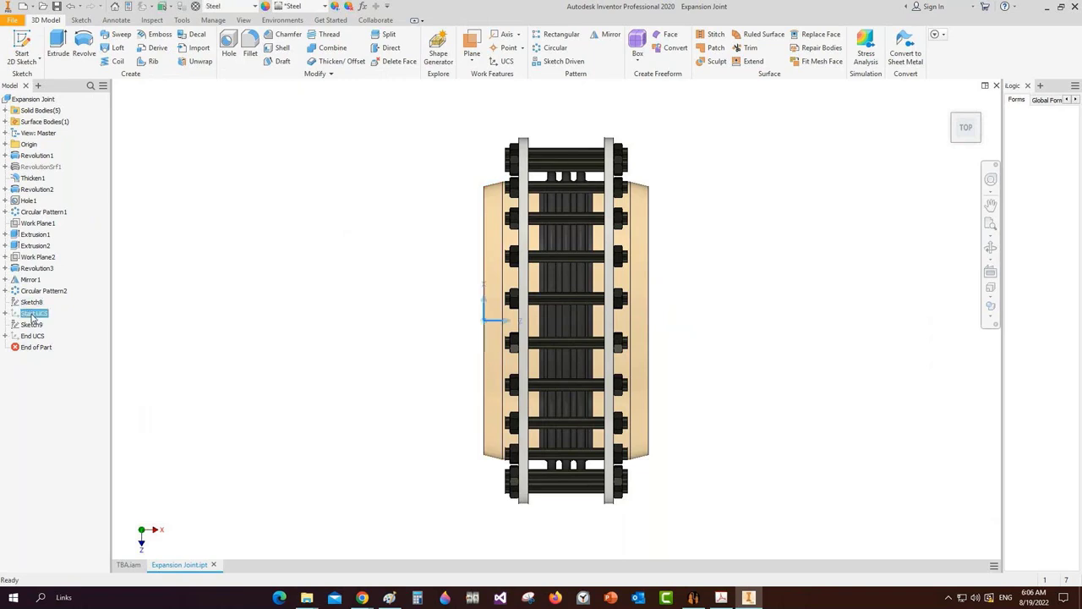
pyautogui.click(991, 248)
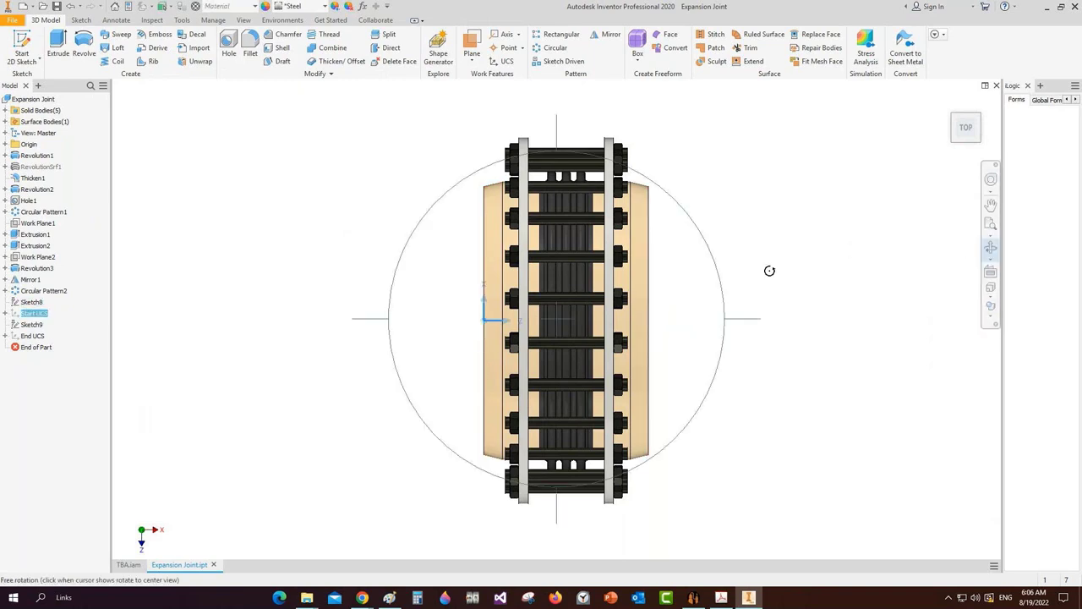
pyautogui.moveTo(769, 268); pyautogui.dragTo(469, 307)
pyautogui.click(34, 337)
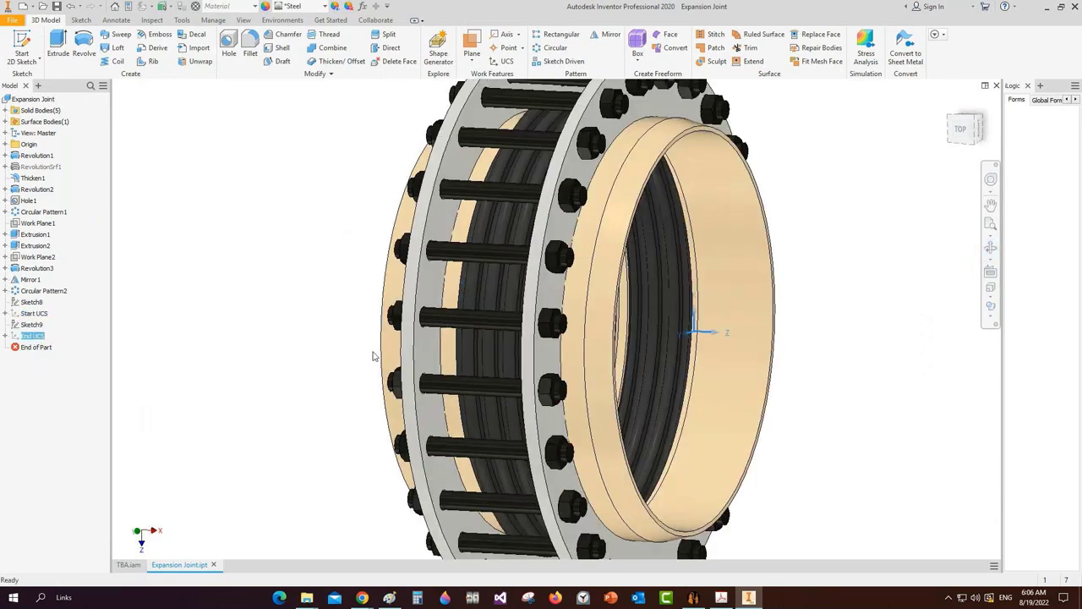
pyautogui.scroll(3, 386, 352)
pyautogui.click(964, 127)
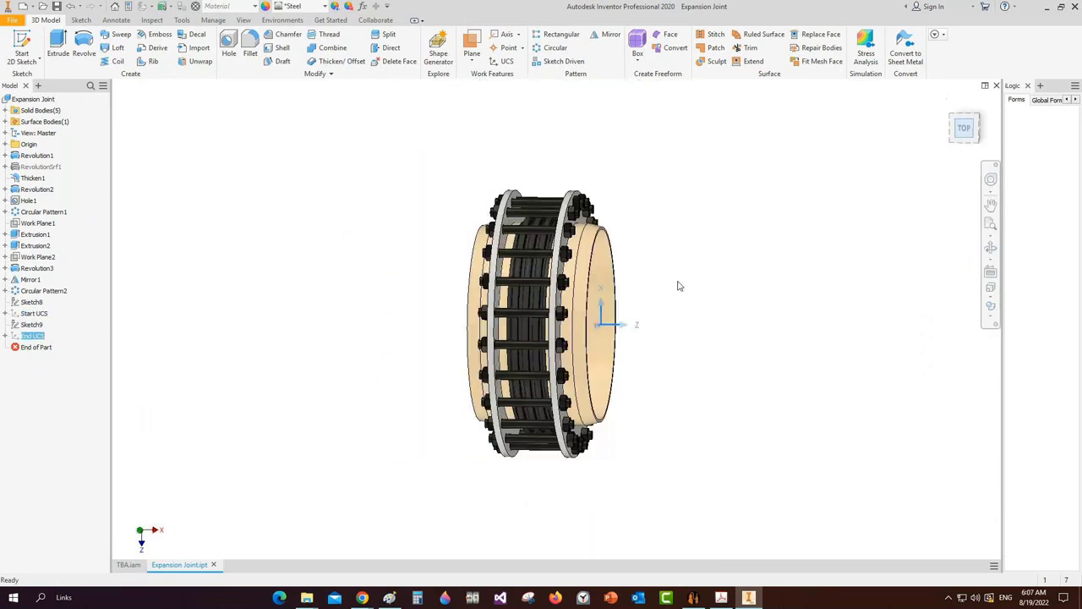
pyautogui.click(214, 564)
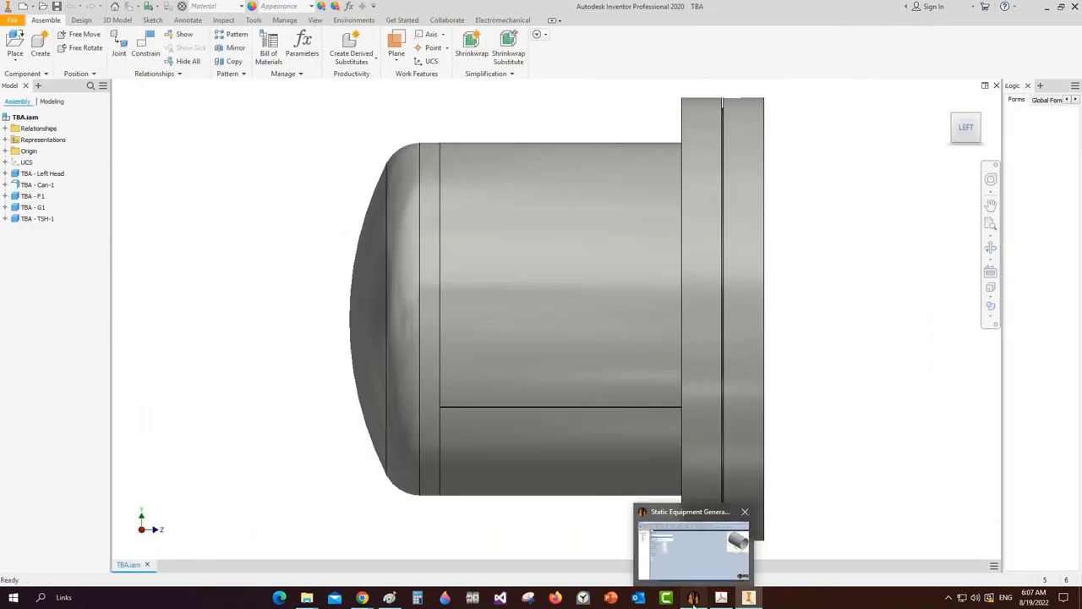
# Switch to Static Equipment Generator, generate the assembly with Can-2, Can-3 and Can-4, and check the result in Inventor
pyautogui.click(693, 597)
pyautogui.click(124, 22)
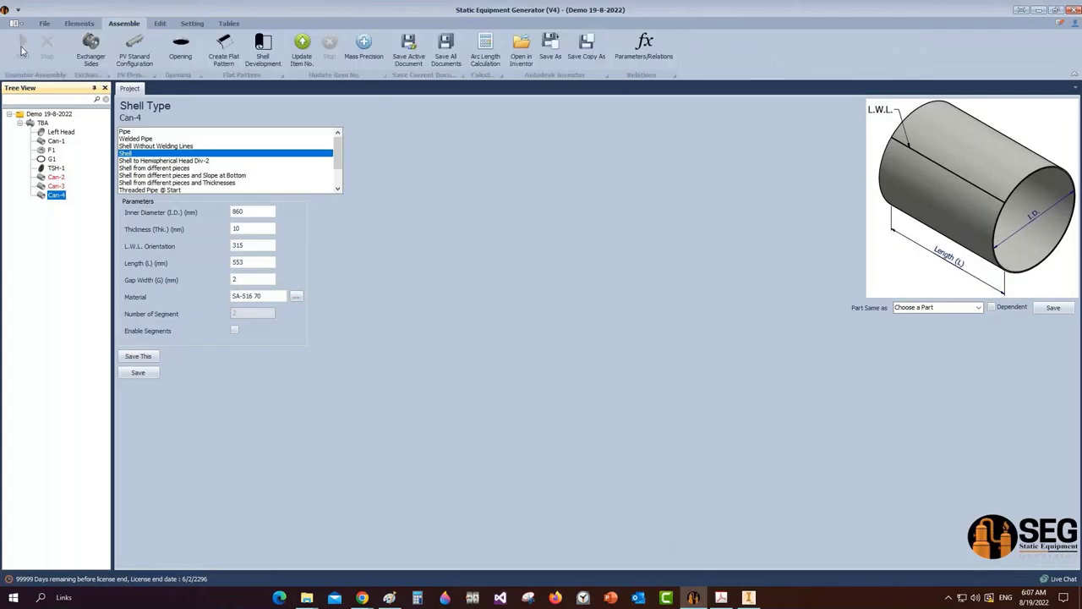
pyautogui.click(748, 598)
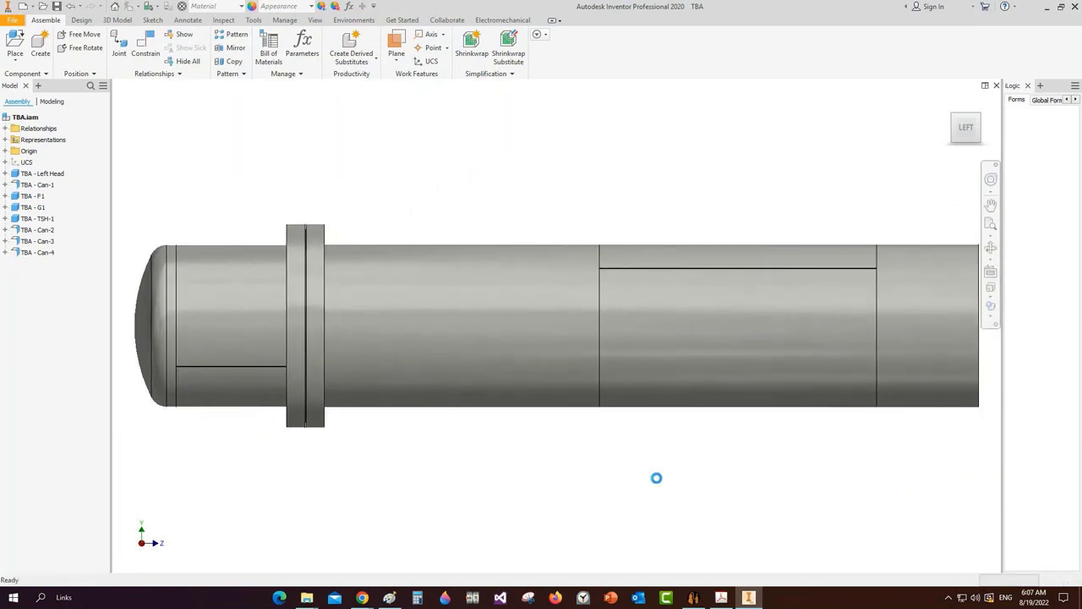
# Return to Static Equipment Generator and start adding a custom part to the TBA assembly, agreeing to close the open Inventor document
pyautogui.click(694, 598)
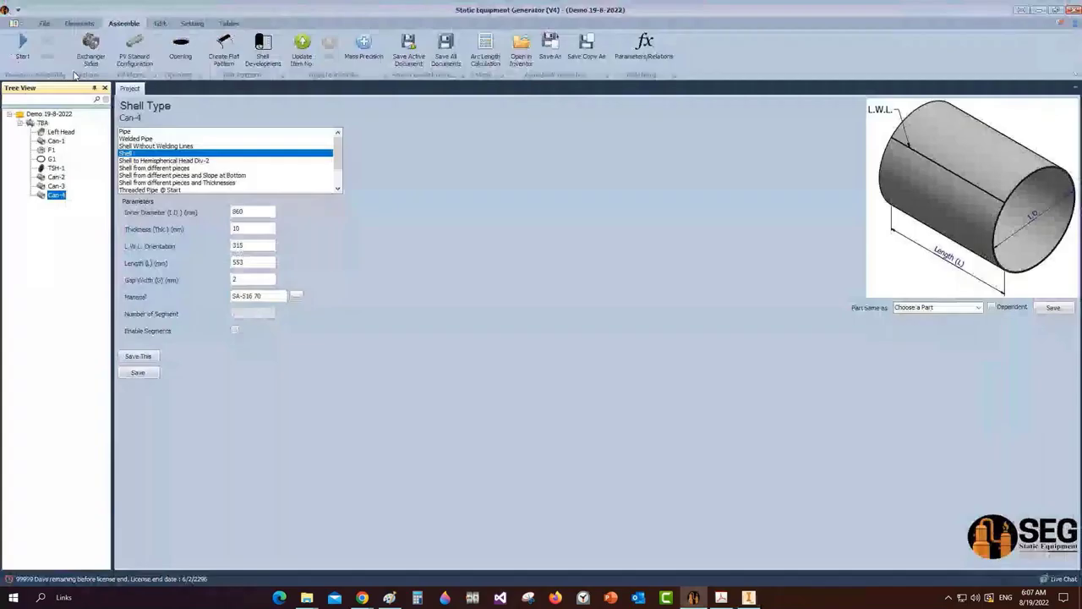
pyautogui.click(79, 23)
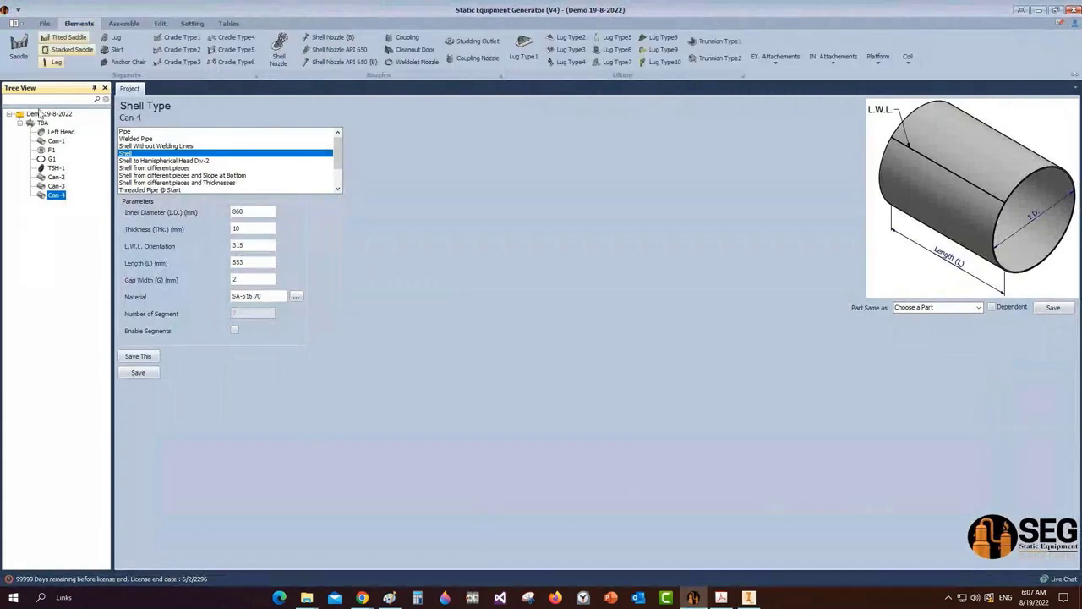
pyautogui.click(42, 123)
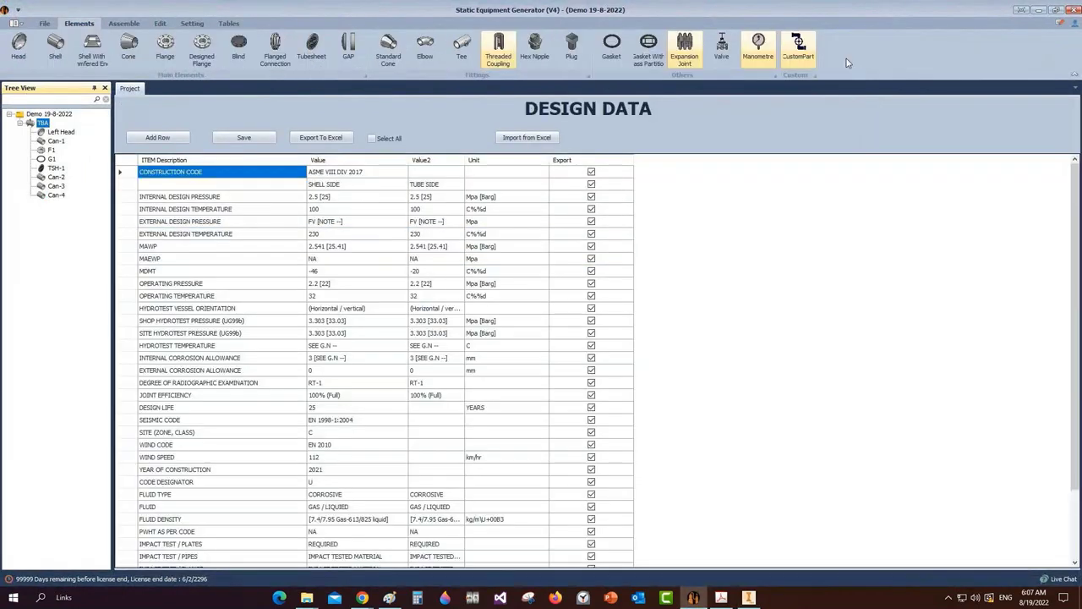
pyautogui.click(800, 44)
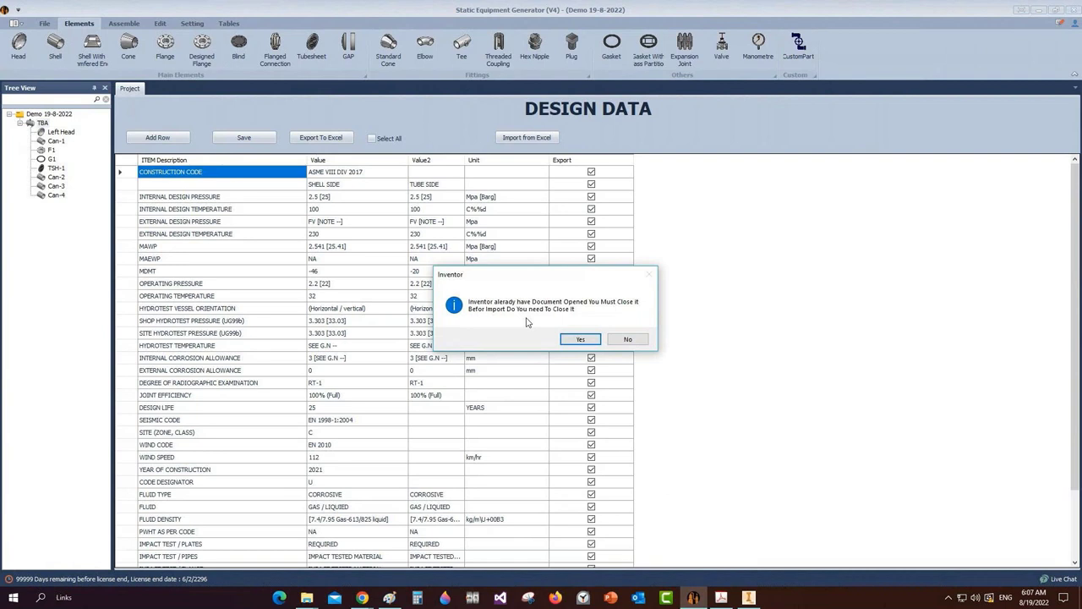
pyautogui.click(581, 340)
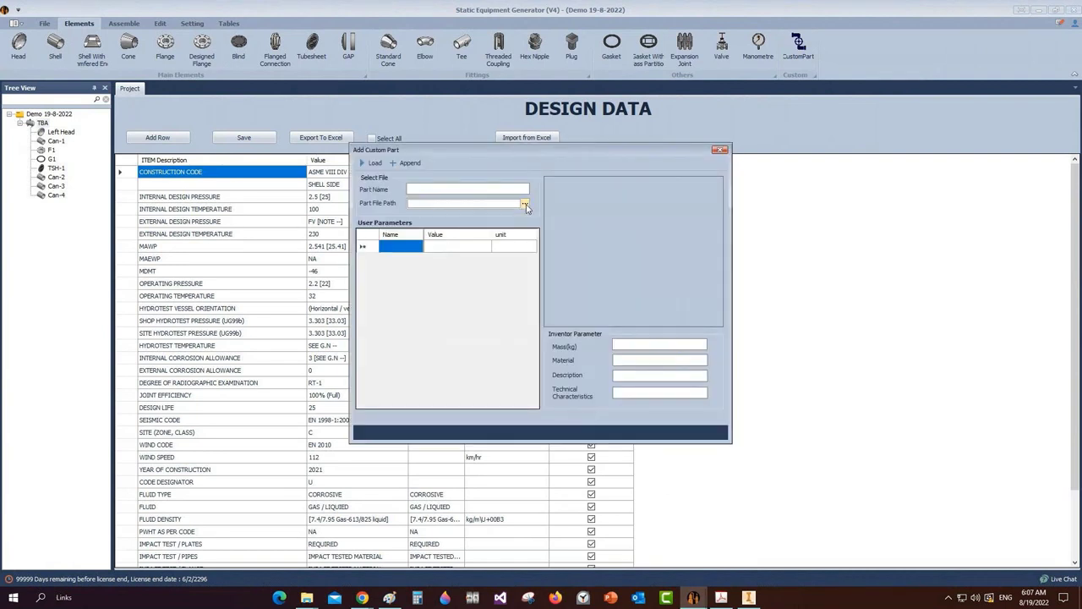
# Choose the Expansion Joint file from the Demo 19-8-2022 desktop folder as the custom part and name it Expansion Joint
pyautogui.click(525, 206)
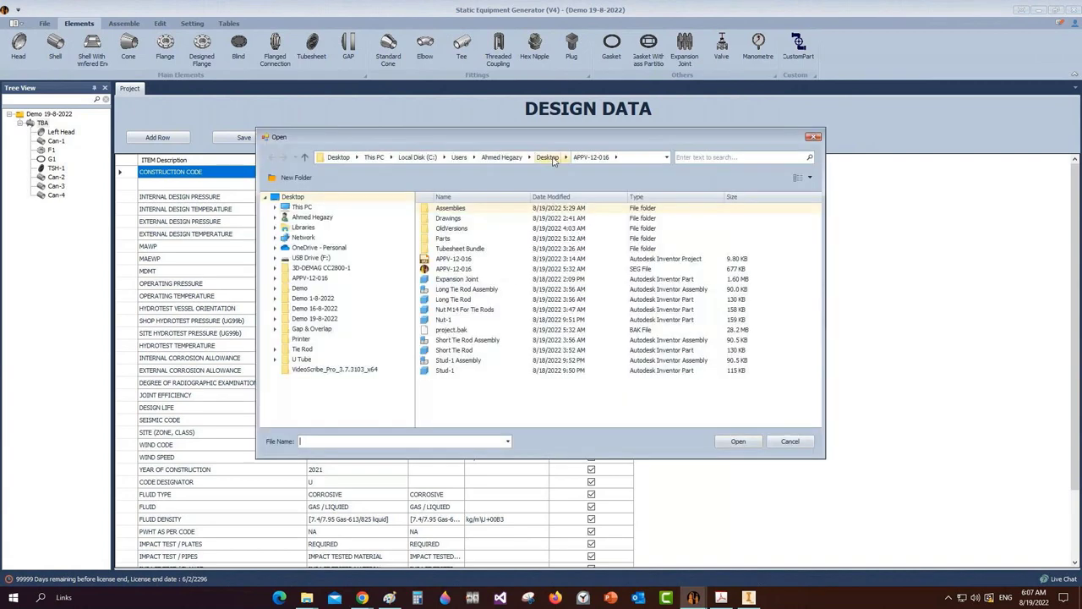
pyautogui.click(548, 157)
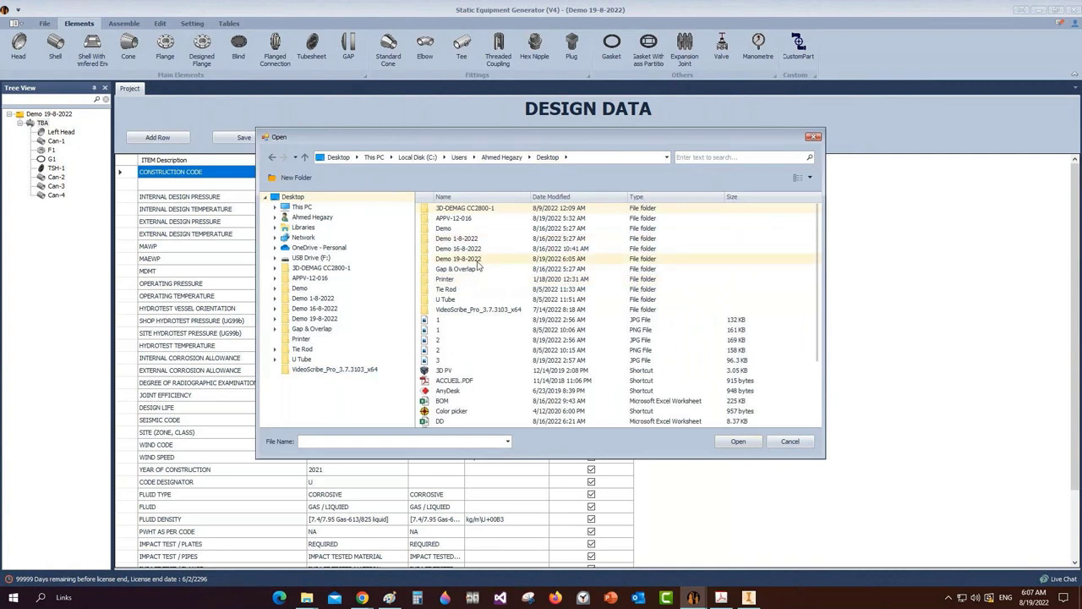
pyautogui.doubleClick(461, 259)
pyautogui.click(486, 280)
pyautogui.click(737, 442)
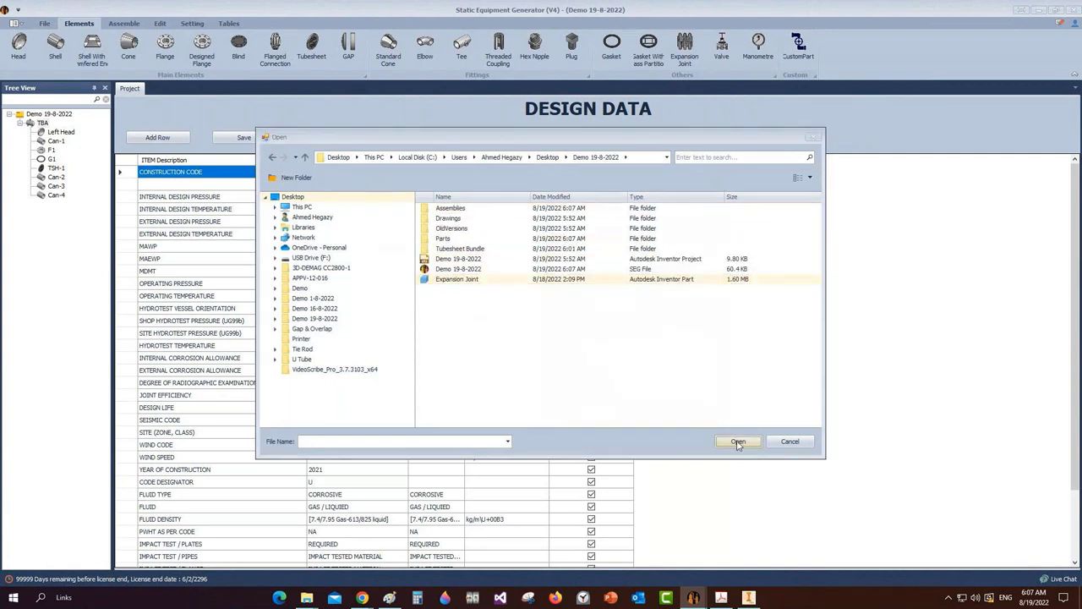
pyautogui.click(417, 190)
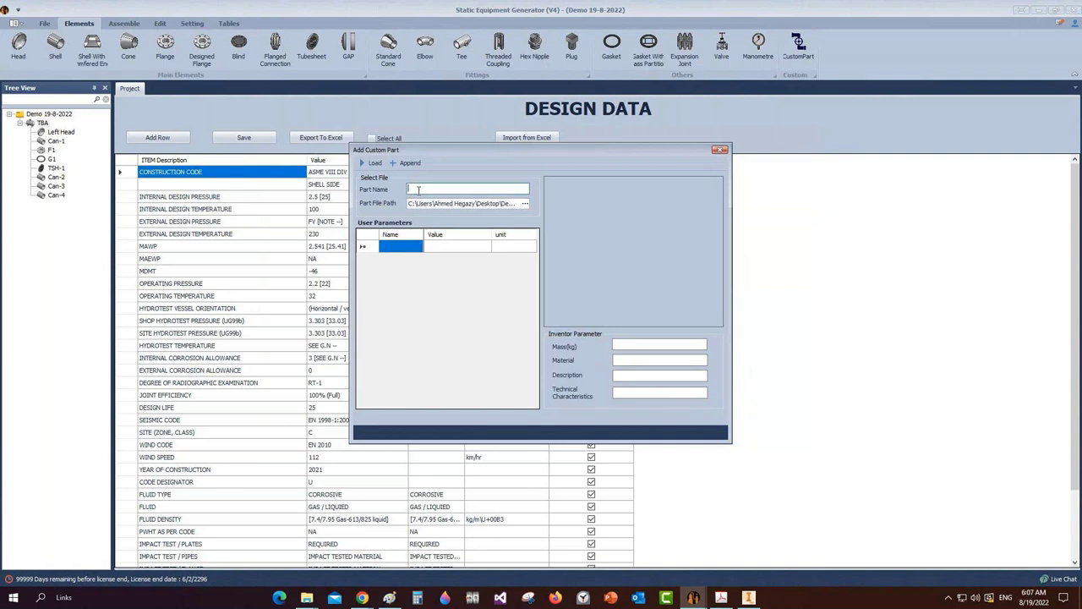
pyautogui.write('Expansion Joint')
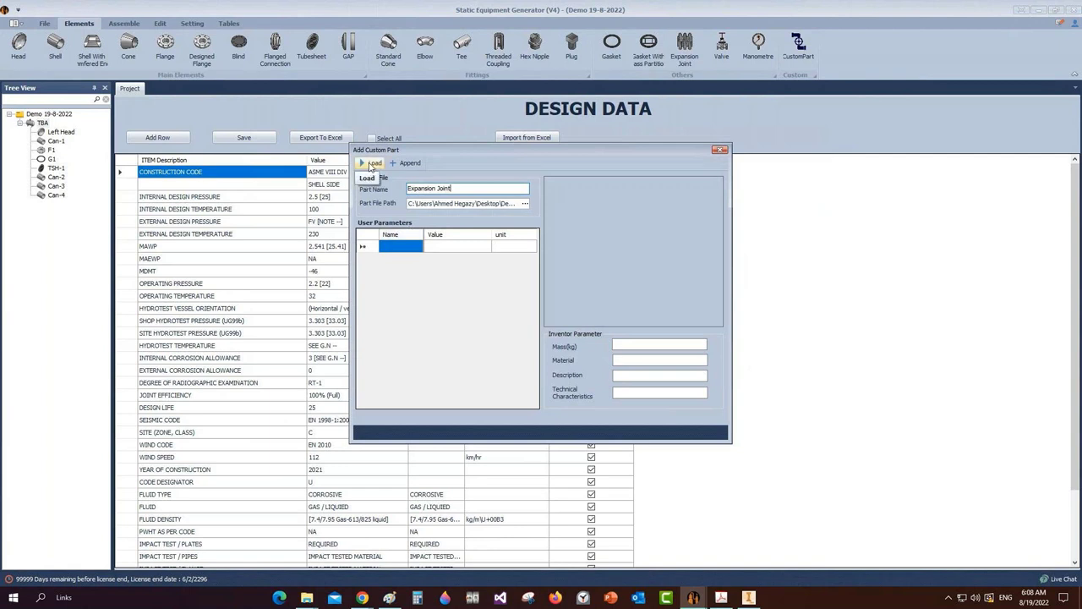
# Load the expansion joint file, then enter Expansion Joint as its description and Designed By Other as its technical characteristics
pyautogui.click(370, 165)
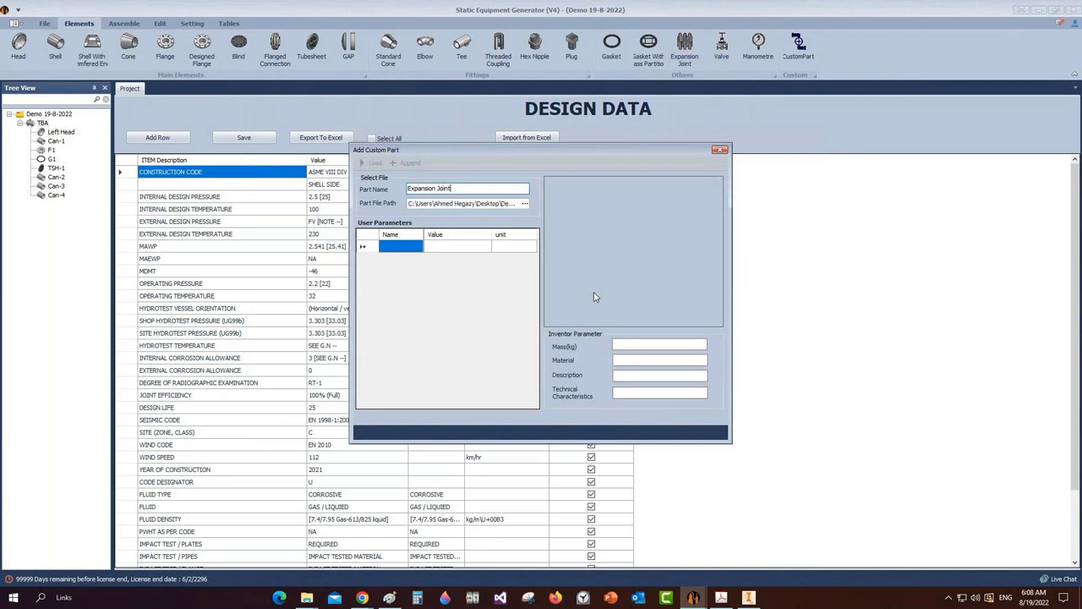
pyautogui.click(561, 337)
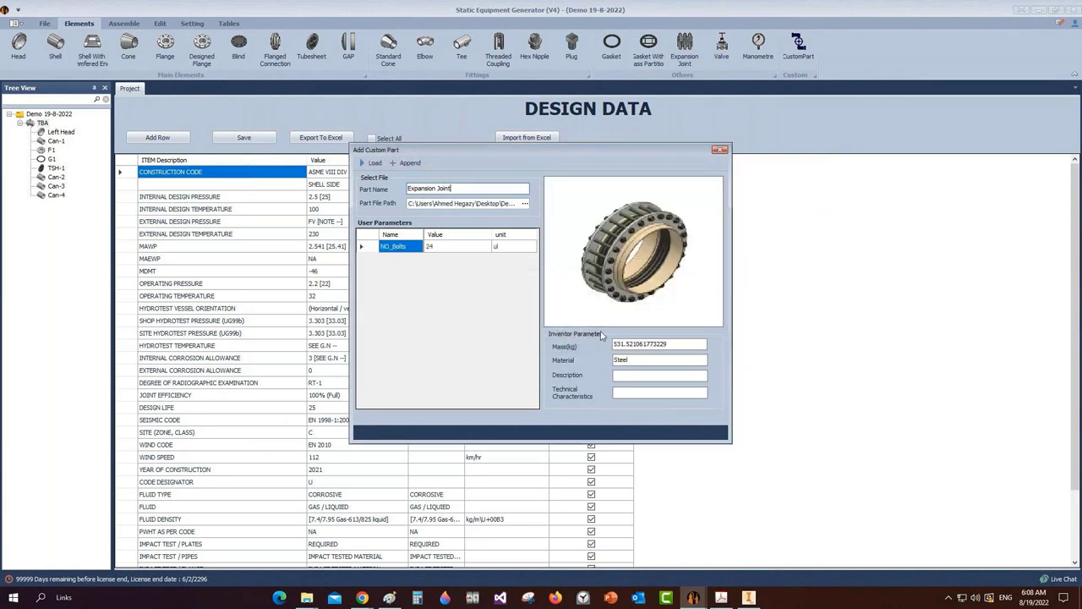
pyautogui.hotkey('ctrl', 'a')
pyautogui.hotkey('ctrl', 'c')
pyautogui.press('Tab')
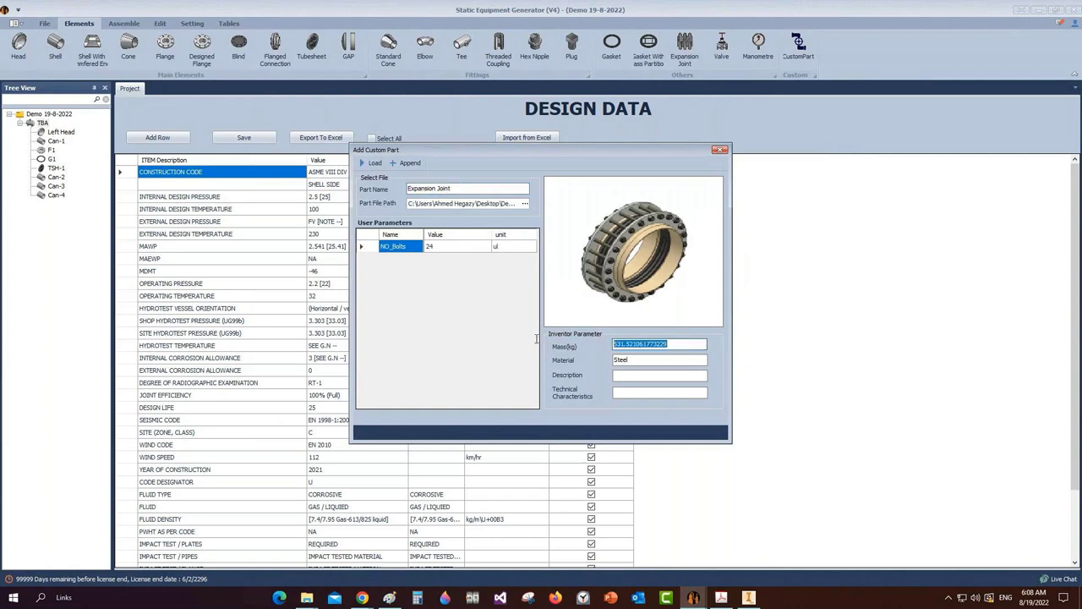
pyautogui.press('Tab')
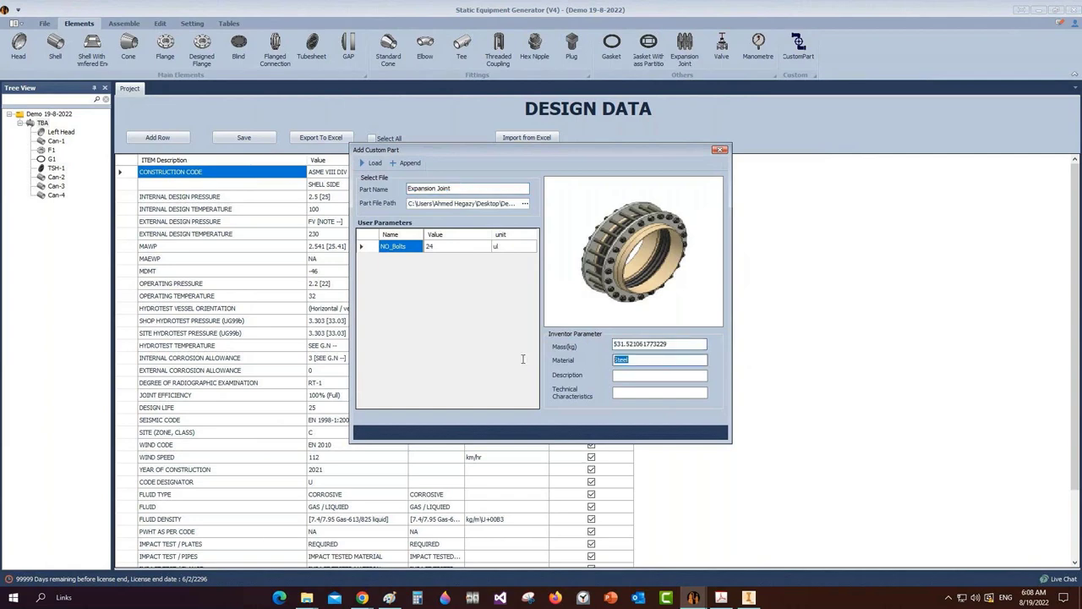
pyautogui.click(627, 375)
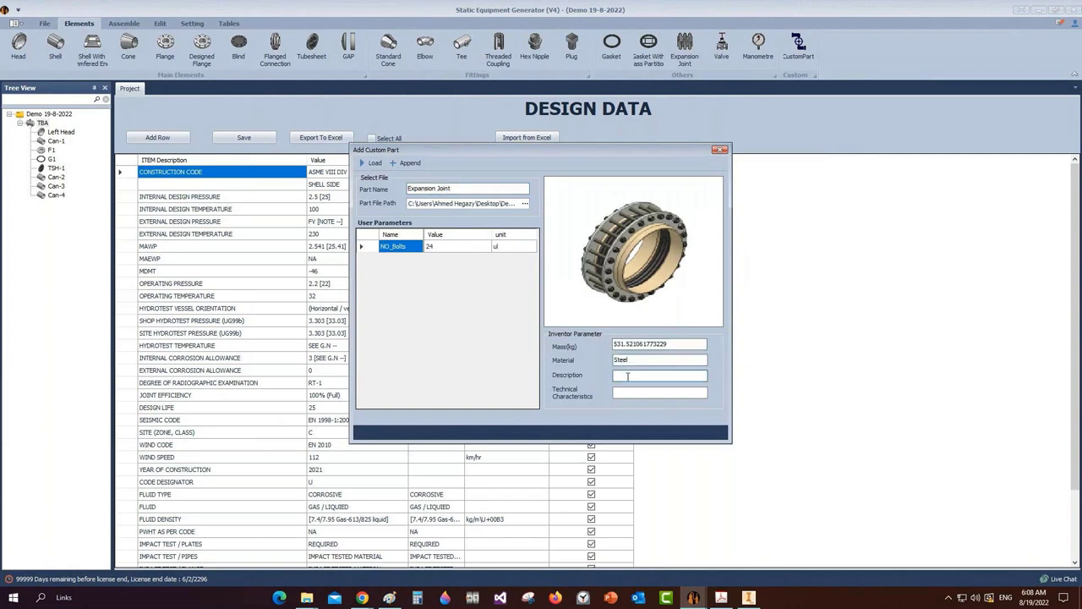
pyautogui.hotkey('ctrl', 'v')
pyautogui.click(628, 393)
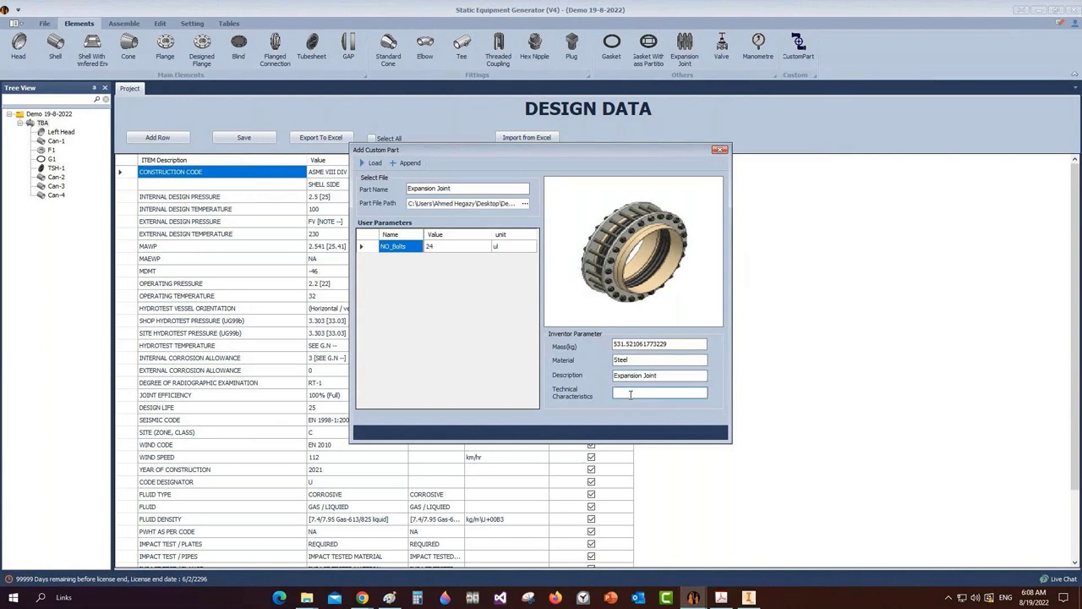
pyautogui.write('Designed By Other')
# Set the custom part's material to Assembly and append the part to the TBA assembly
pyautogui.doubleClick(626, 359)
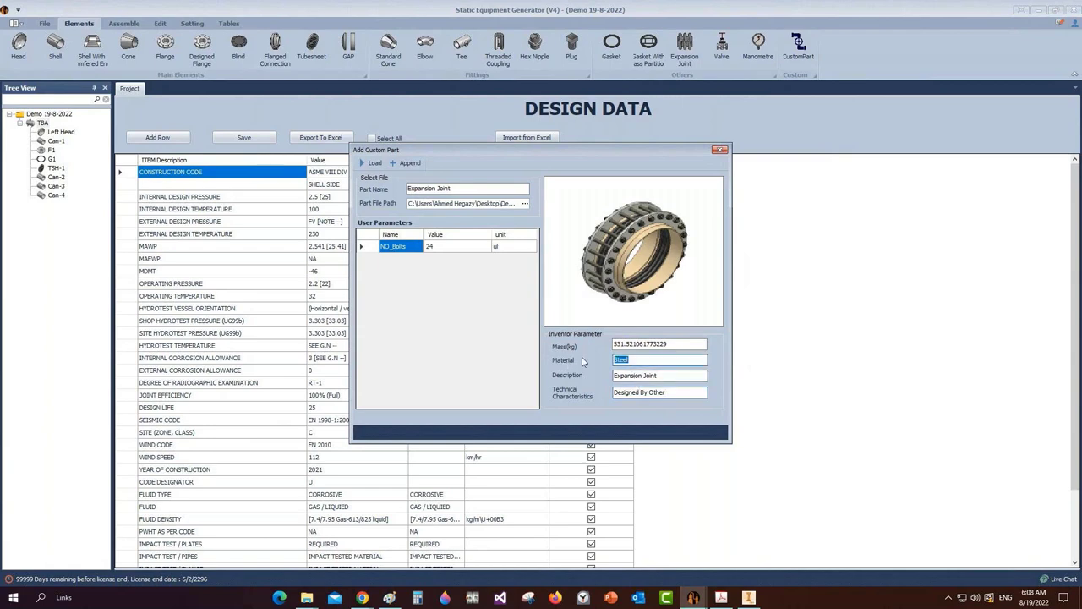
pyautogui.write('Assembly')
pyautogui.click(416, 166)
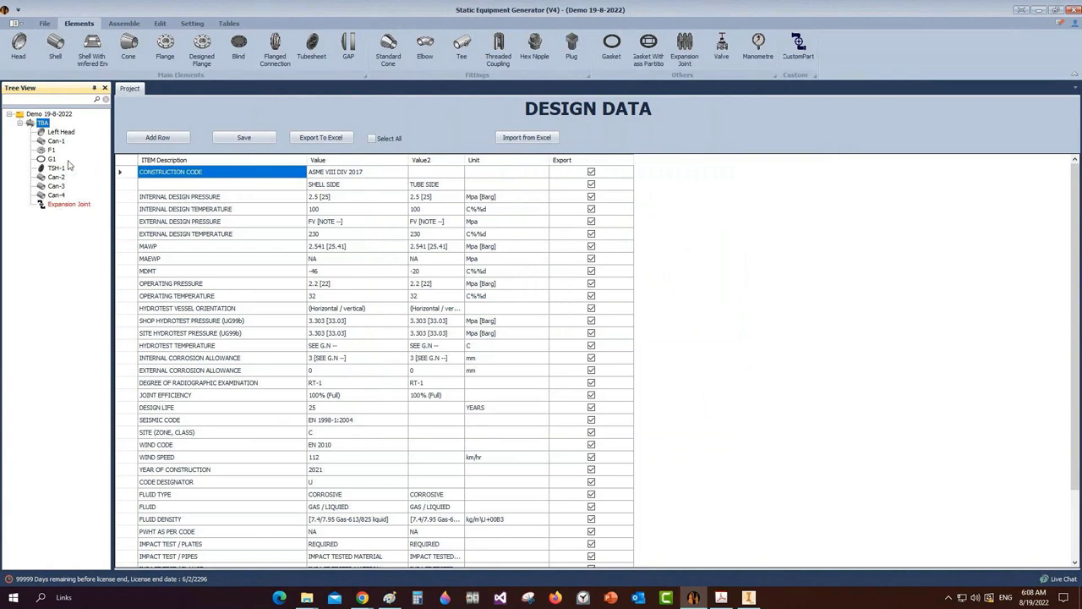
# Look up the Shell-6 length beside the expansion joint in the GAD & Detail drawing, then return to Static Equipment Generator
pyautogui.click(719, 599)
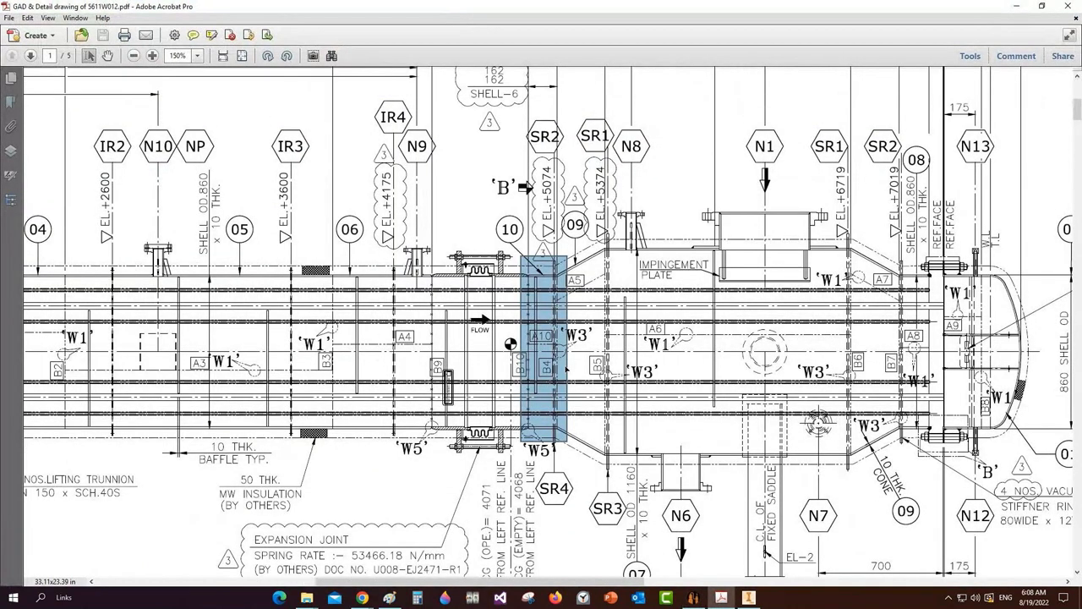
pyautogui.scroll(2, 567, 368)
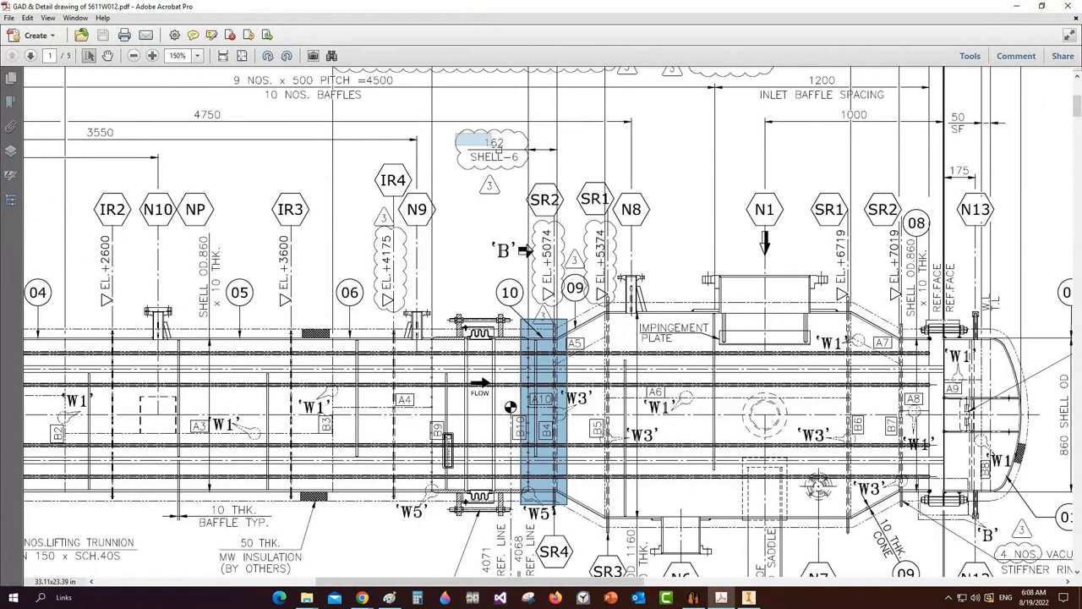
pyautogui.moveTo(499, 150); pyautogui.dragTo(530, 166)
pyautogui.scroll(2, 549, 217)
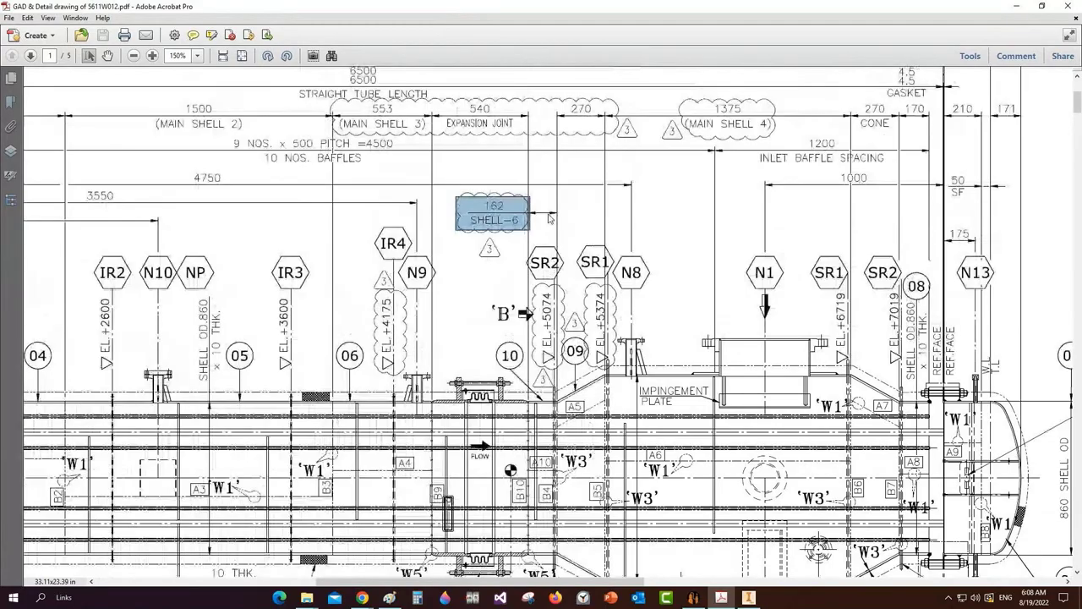
pyautogui.click(722, 597)
pyautogui.click(695, 598)
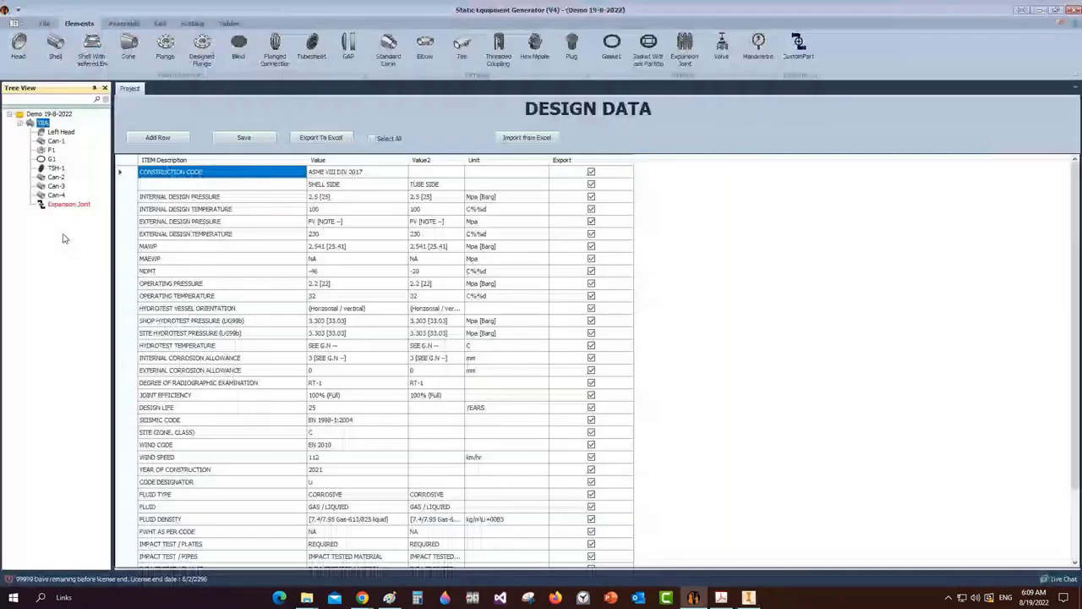
# Add a shell named Can-5 after the expansion joint, reusing the parameters of an existing can
pyautogui.click(55, 44)
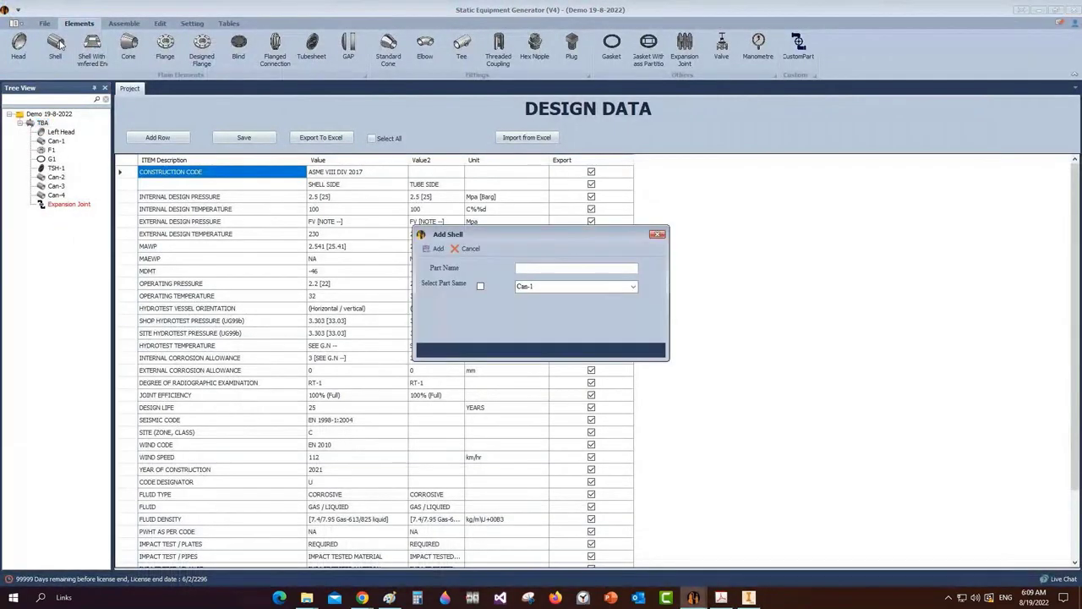
pyautogui.write('Can-5')
pyautogui.click(479, 285)
pyautogui.click(639, 287)
pyautogui.click(541, 297)
pyautogui.click(434, 248)
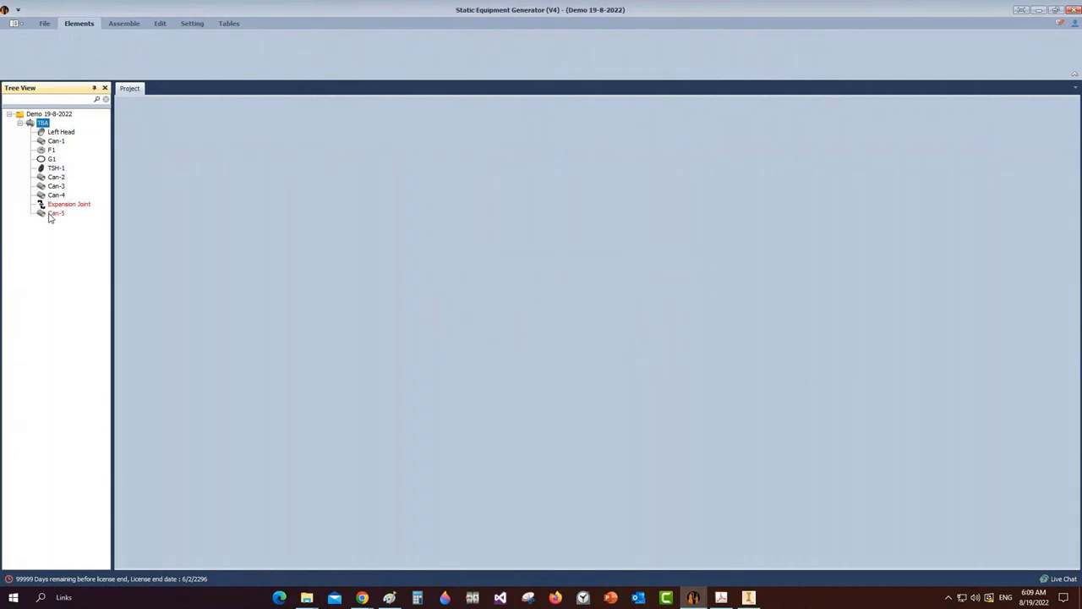
# Set the length of Can-5 to 162 mm and save the shell
pyautogui.click(49, 216)
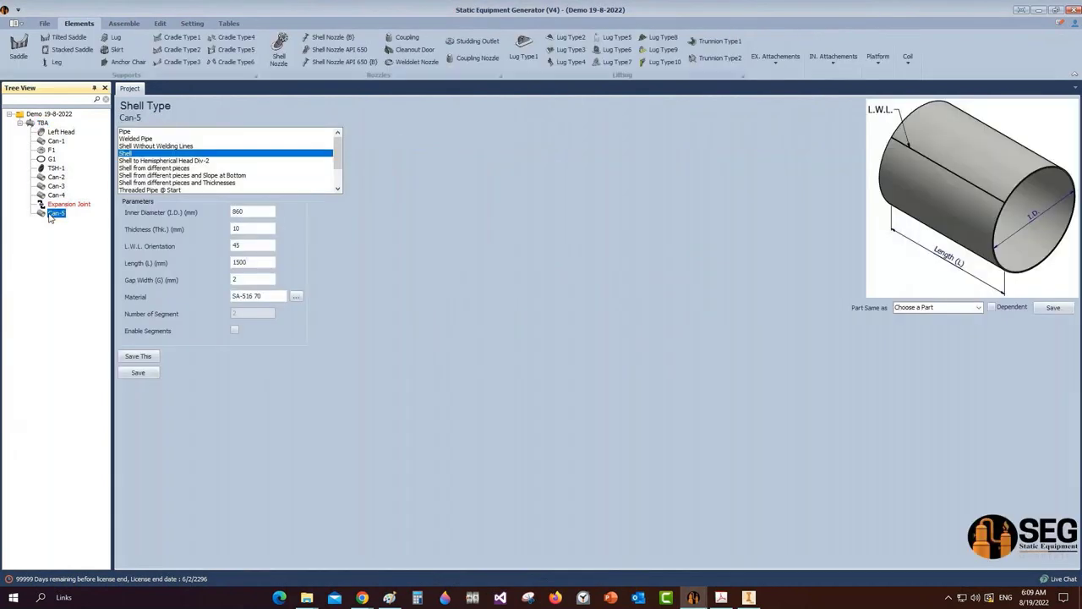
pyautogui.doubleClick(257, 263)
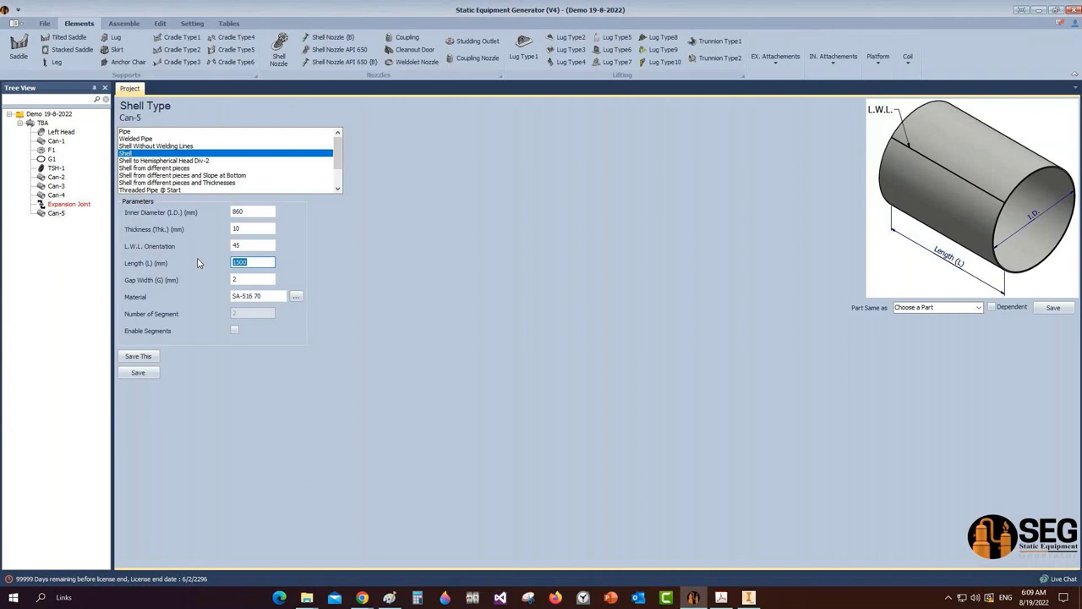
pyautogui.write('0')
pyautogui.press('BackSpace')
pyautogui.write('162')
pyautogui.click(145, 377)
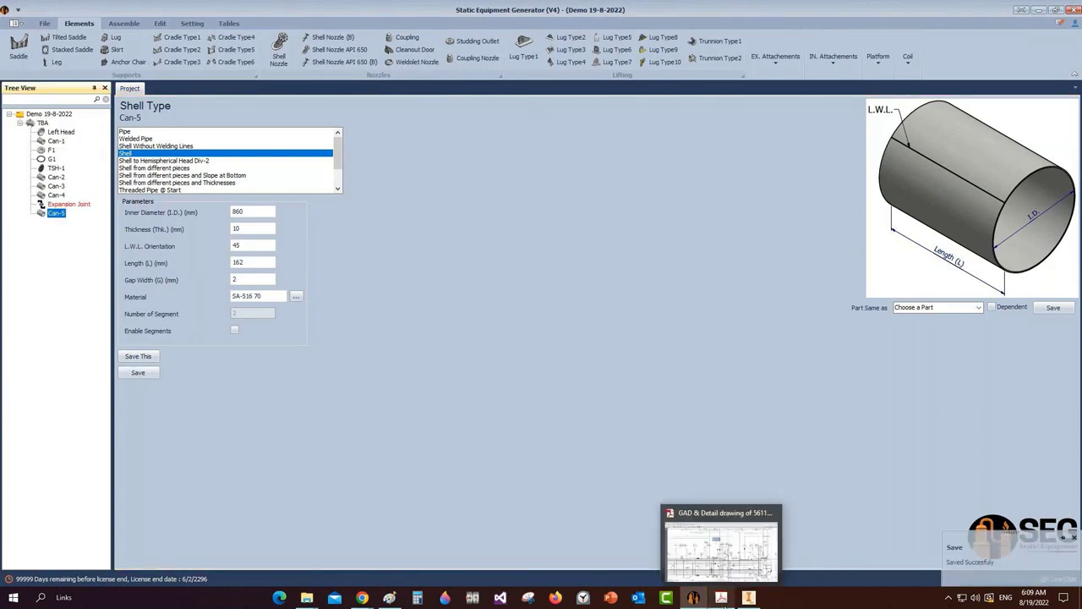
# Check the length of the cone following Shell-6 in the GAD & Detail drawing, then return to Static Equipment Generator
pyautogui.click(724, 600)
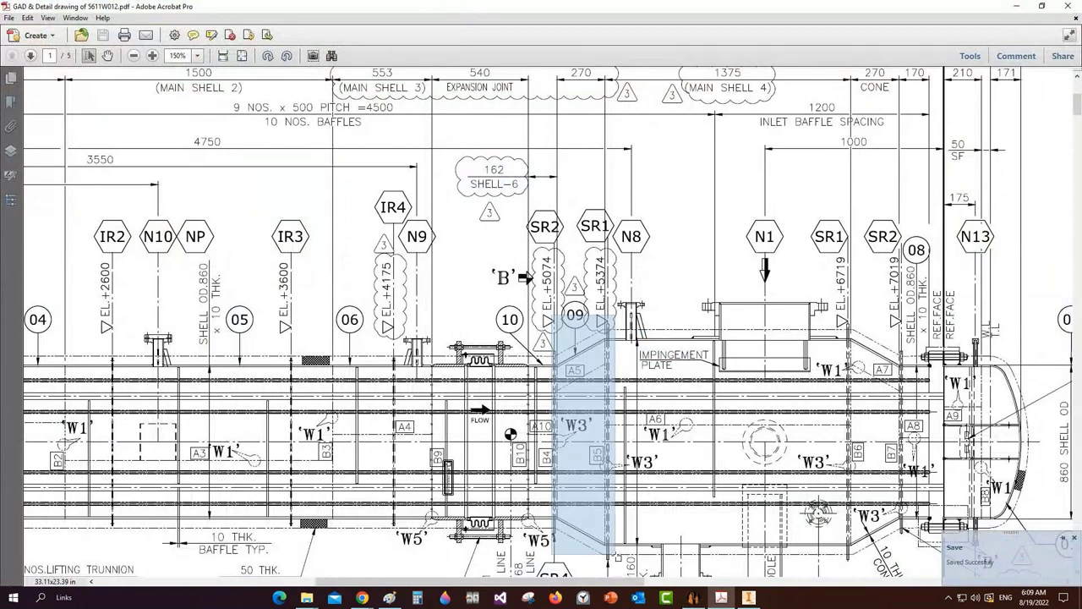
pyautogui.moveTo(606, 106); pyautogui.dragTo(603, 106)
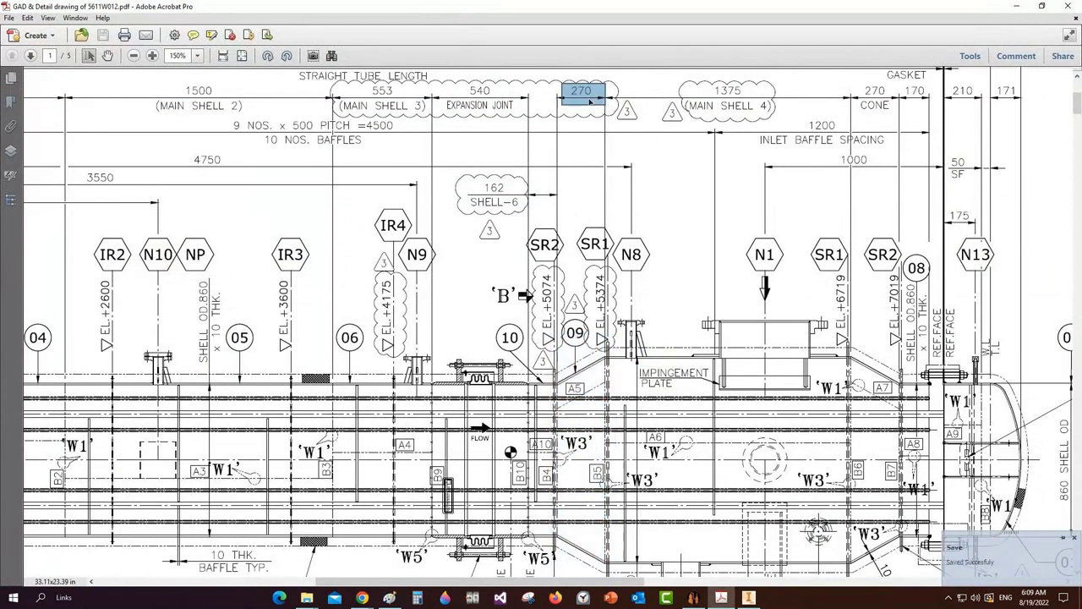
pyautogui.click(722, 597)
pyautogui.click(695, 597)
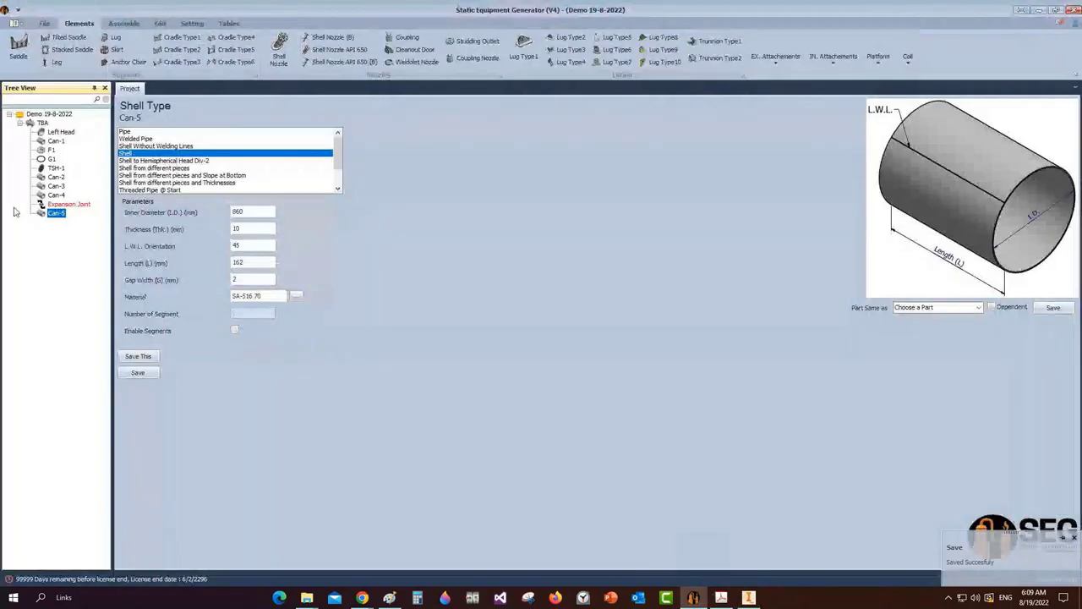
# Add a cone named Cone-1 to the TBA assembly after Can-5
pyautogui.click(42, 124)
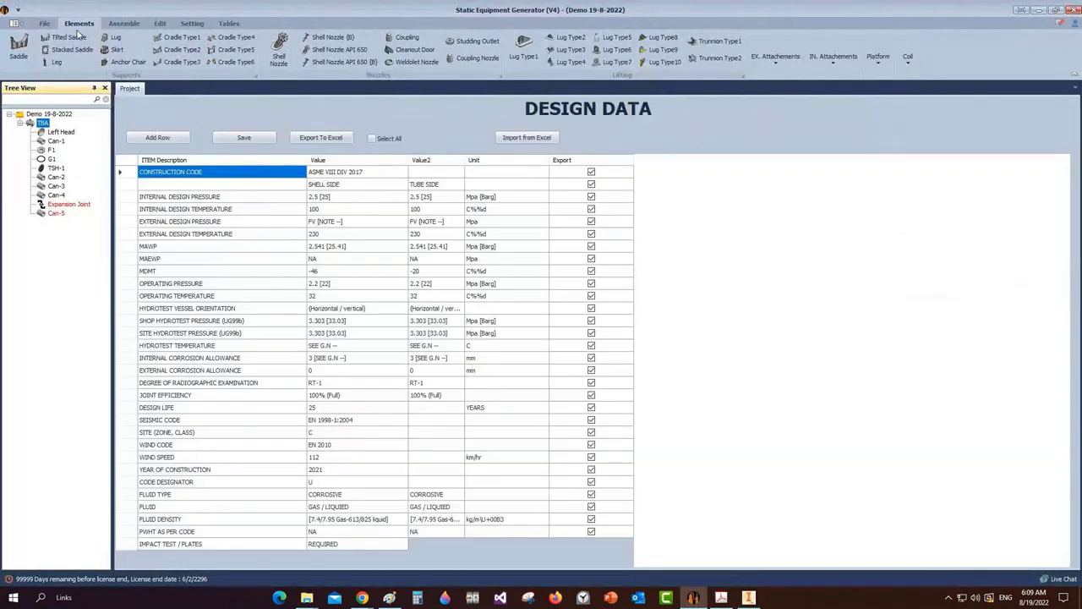
pyautogui.click(133, 61)
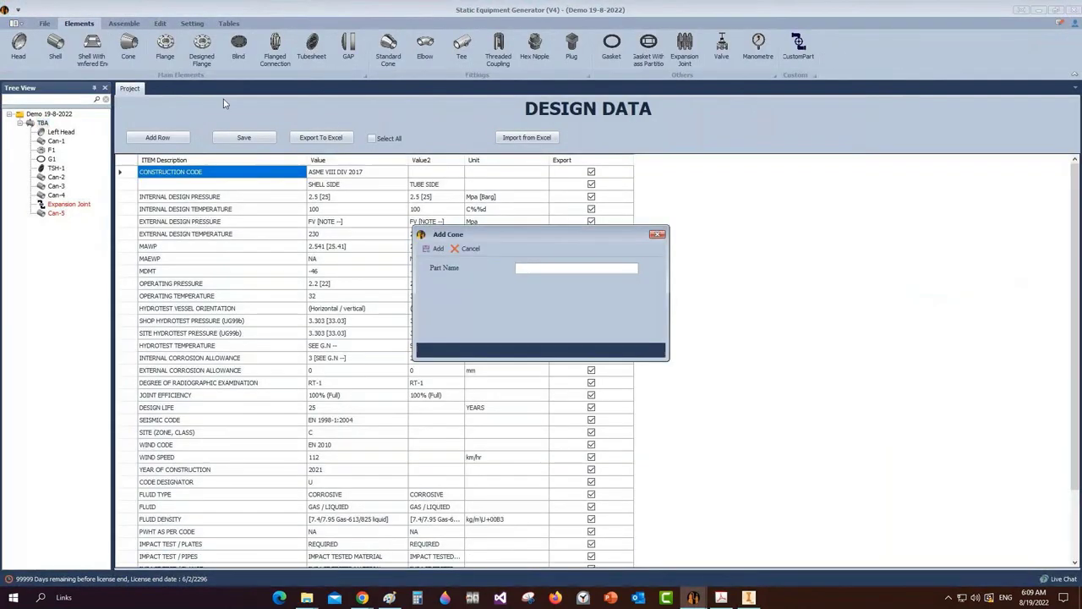
pyautogui.write('Cone-1')
pyautogui.press('Return')
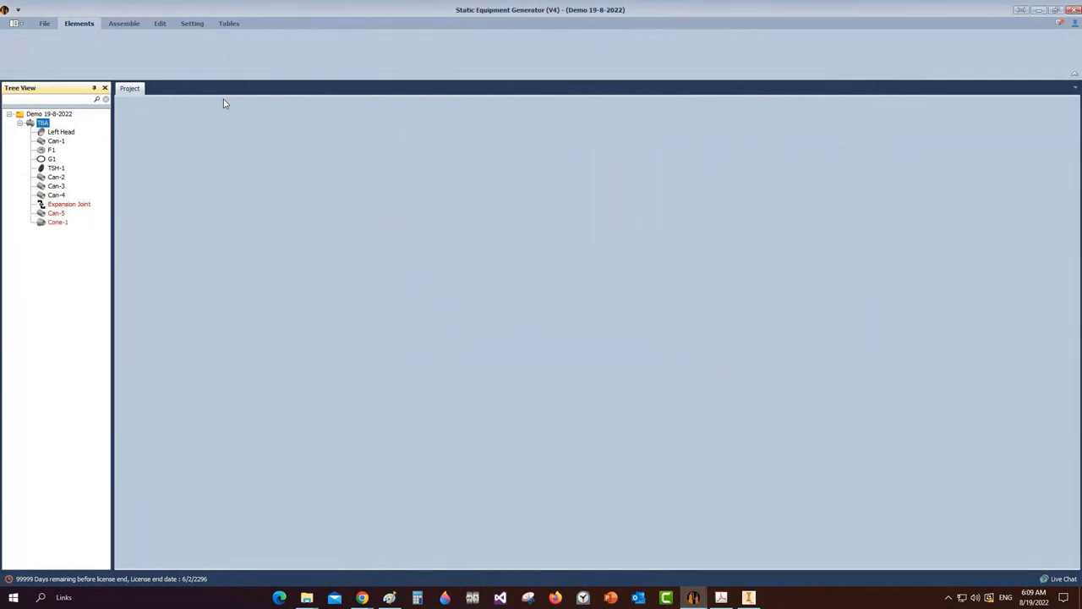
# Define Cone-1 as a centric cone with start inner diameter 860, L.W.L. orientation 315, length 270 and end inner diameter 1160 mm, and save it
pyautogui.click(59, 224)
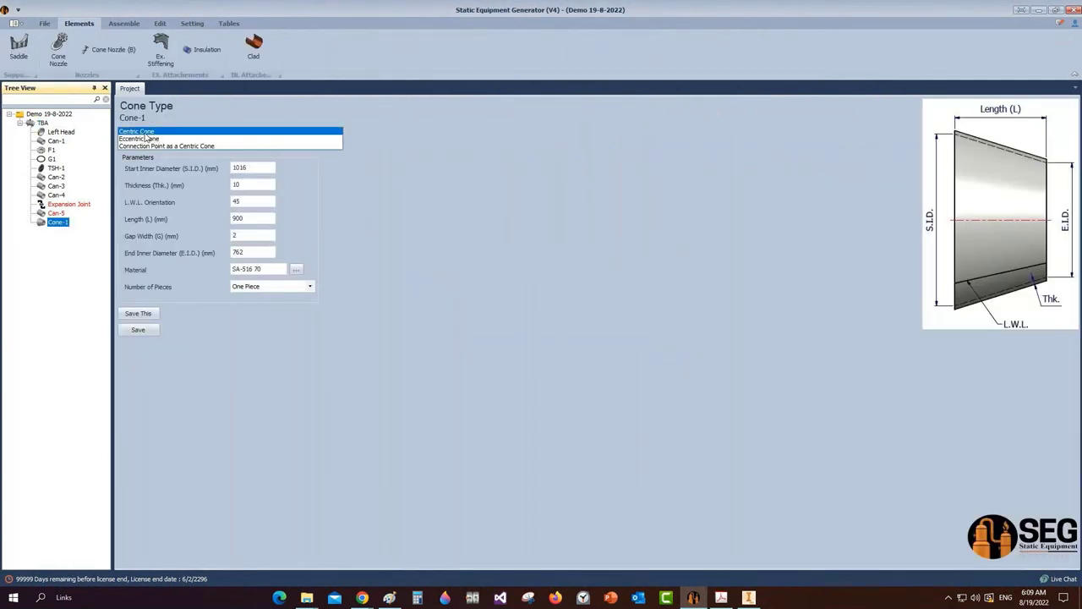
pyautogui.click(269, 167)
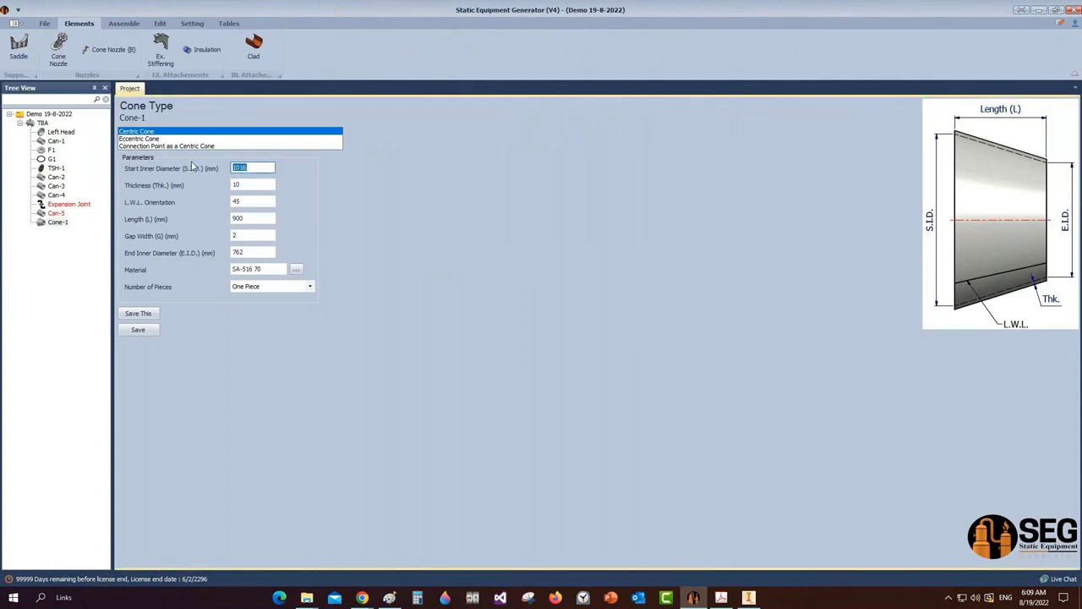
pyautogui.write('860')
pyautogui.press('Tab')
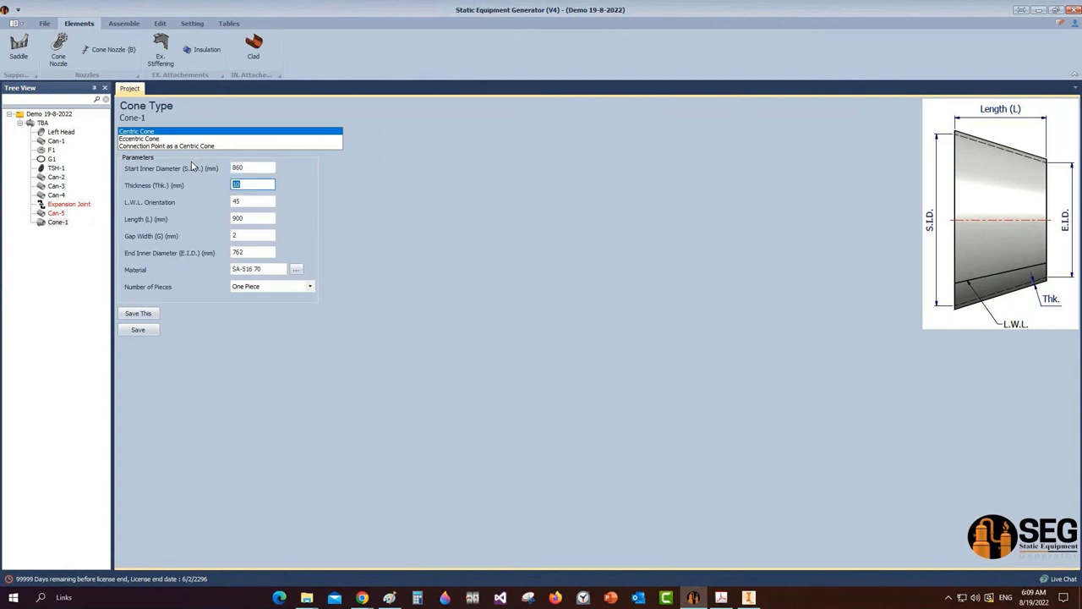
pyautogui.press('Tab')
pyautogui.write('315')
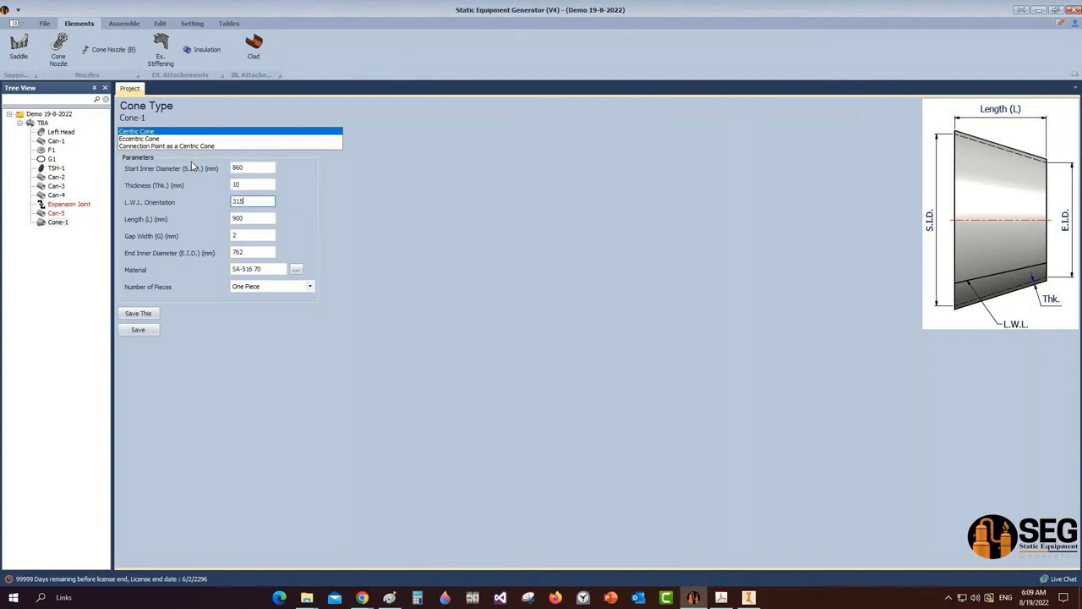
pyautogui.press('Tab')
pyautogui.write('270')
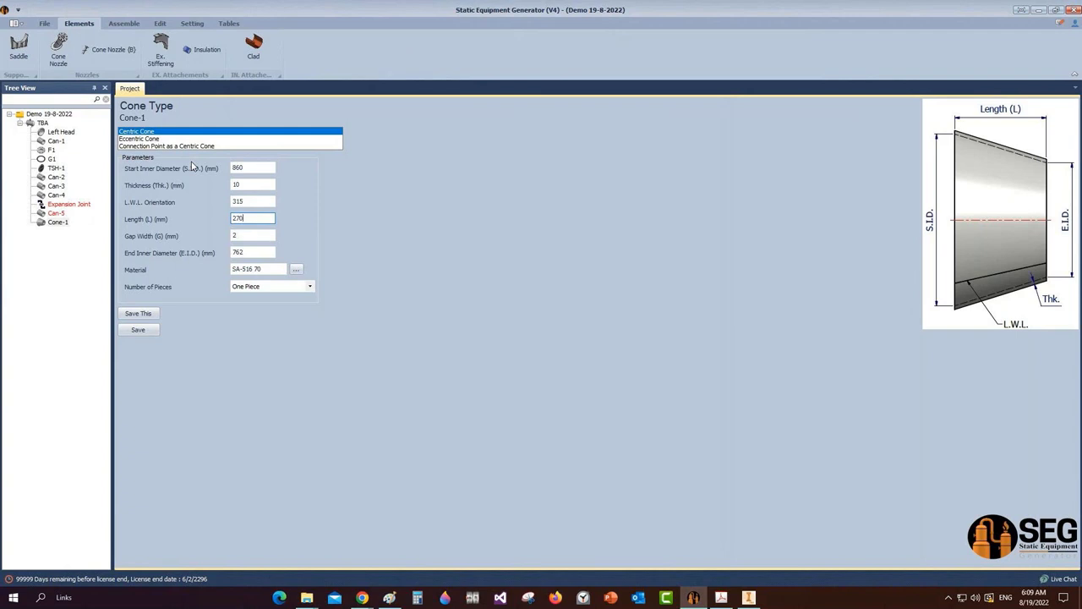
pyautogui.press('Tab')
pyautogui.press('Tab')
pyautogui.write('1160')
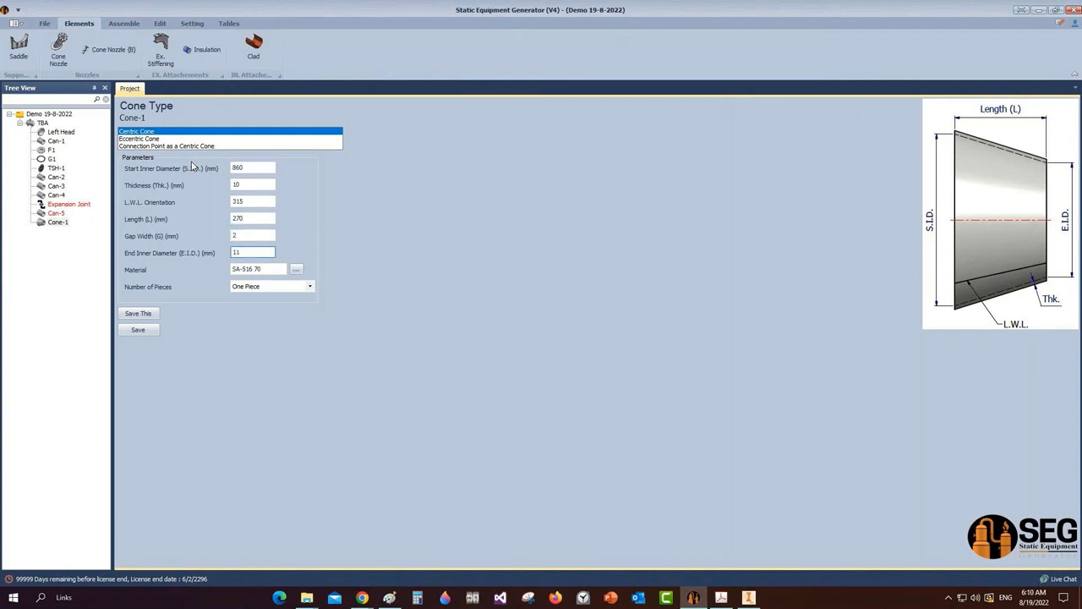
pyautogui.click(140, 330)
# Add a shell named Can-6 to the TBA assembly after Cone-1
pyautogui.click(43, 124)
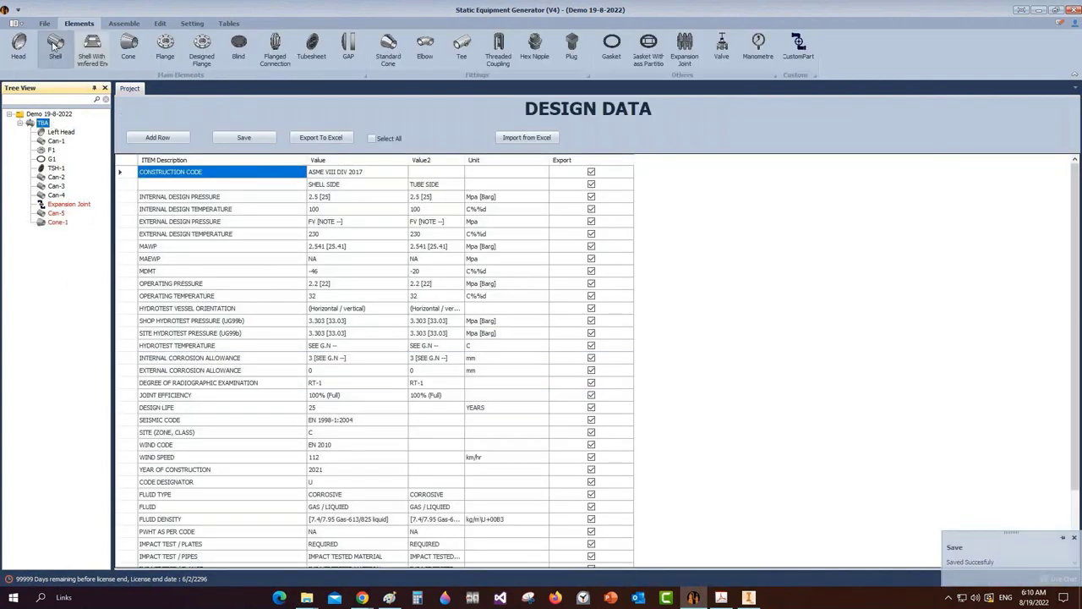
pyautogui.click(54, 44)
pyautogui.write('Ca')
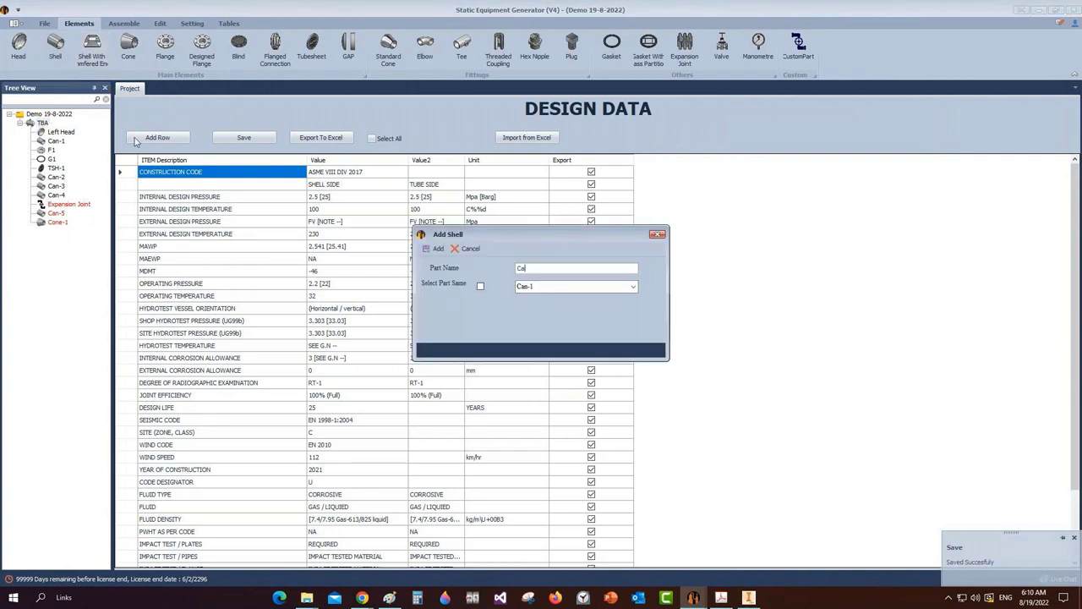
pyautogui.write('n-6')
pyautogui.press('Return')
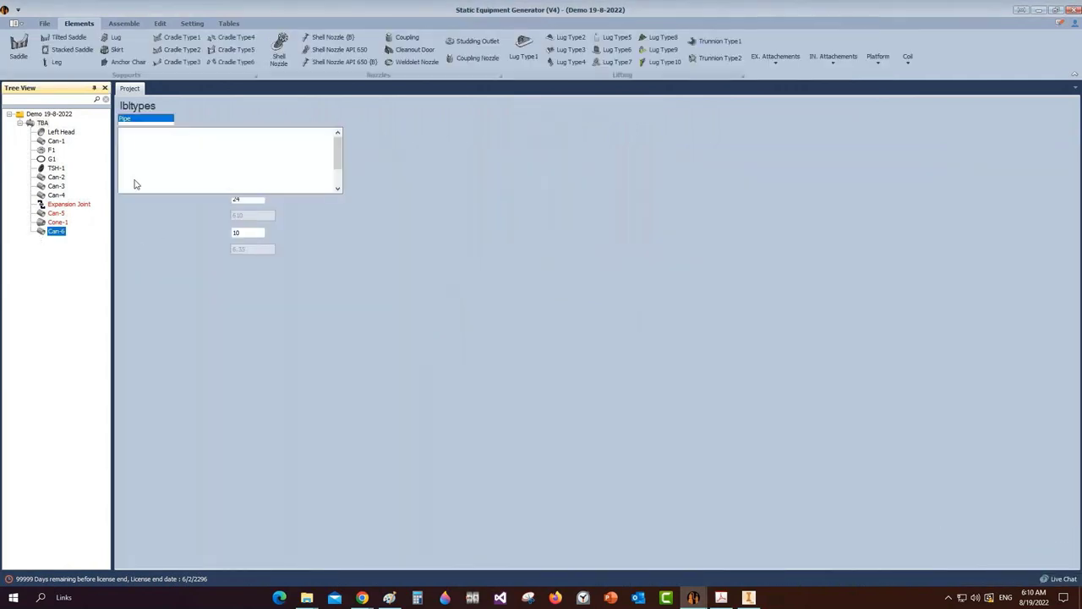
# Define Can-6 as a Shell type with inner diameter 1160 mm and length 1375 mm, and save it
pyautogui.click(128, 153)
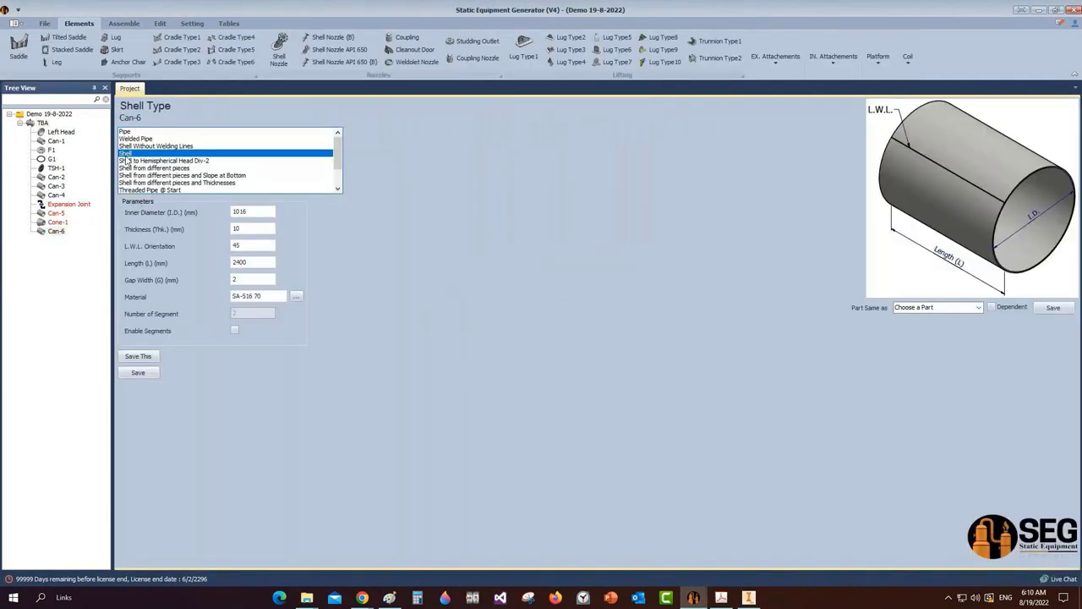
pyautogui.moveTo(252, 213); pyautogui.dragTo(201, 214)
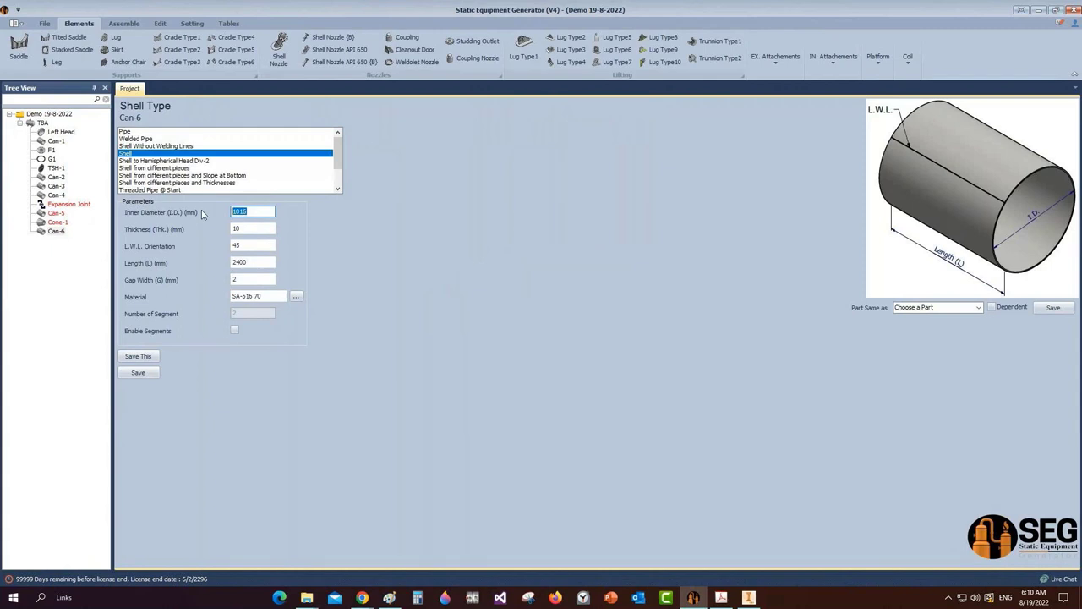
pyautogui.write('1160')
pyautogui.press('Tab')
pyautogui.press('Tab')
pyautogui.press('Tab')
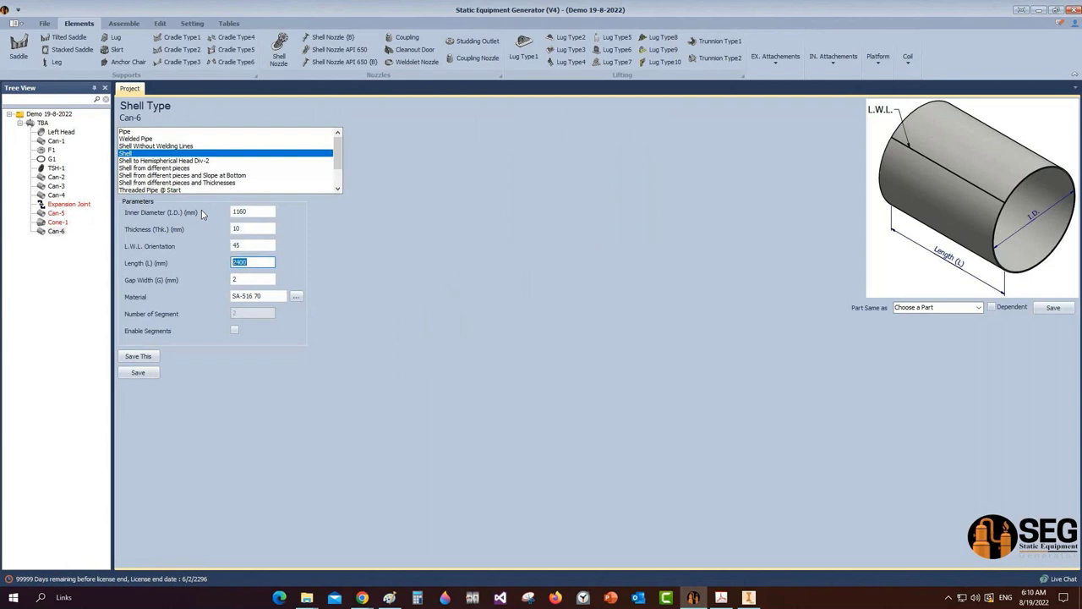
pyautogui.write('1375')
pyautogui.click(138, 373)
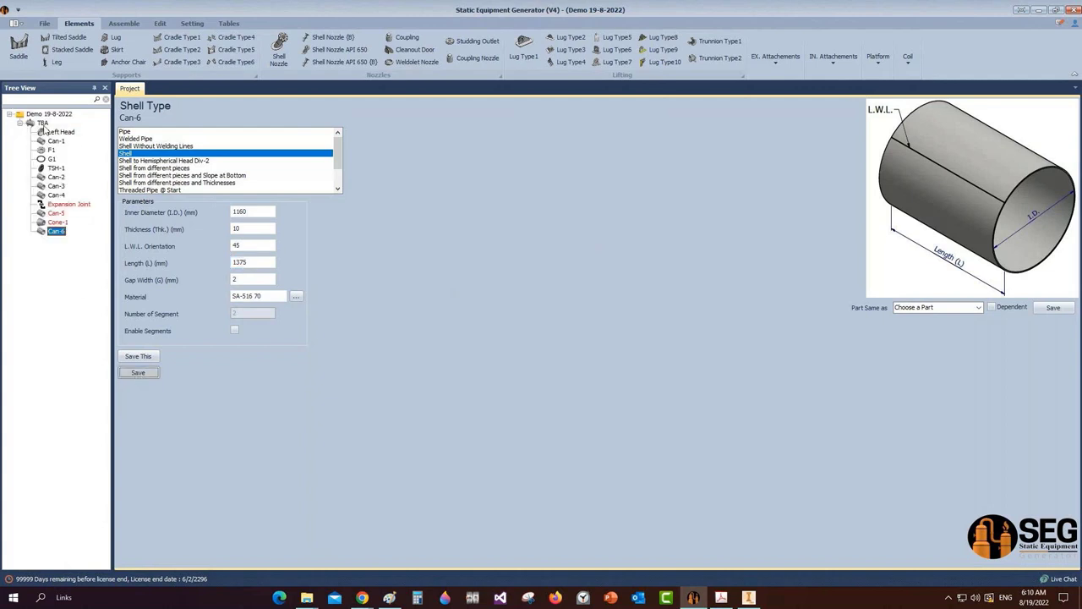
# Add a cone named Cone-2 to the TBA assembly after Can-6
pyautogui.click(42, 124)
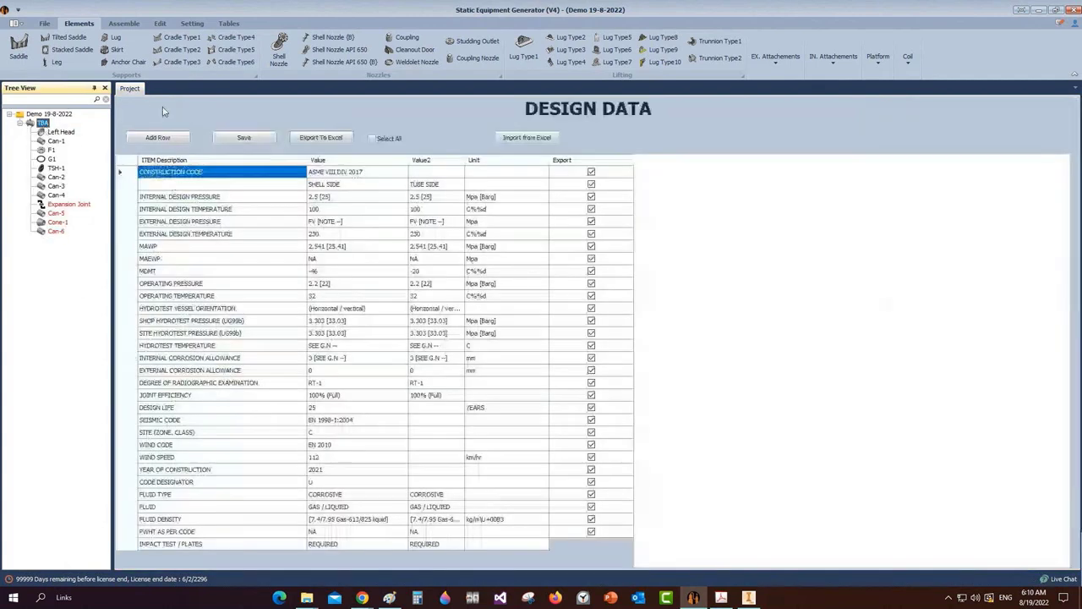
pyautogui.click(129, 46)
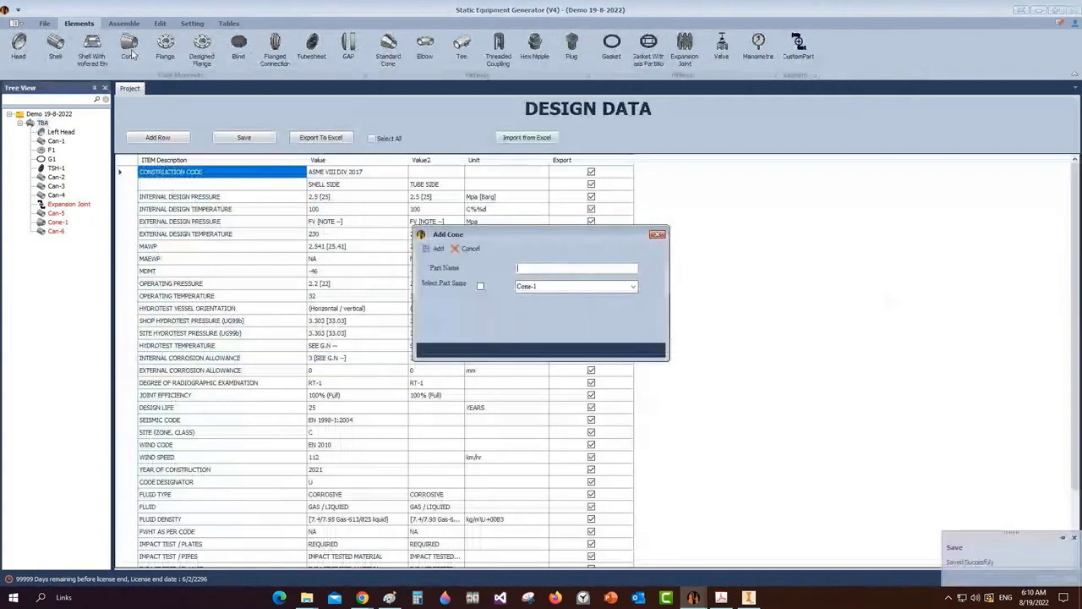
pyautogui.write('Con')
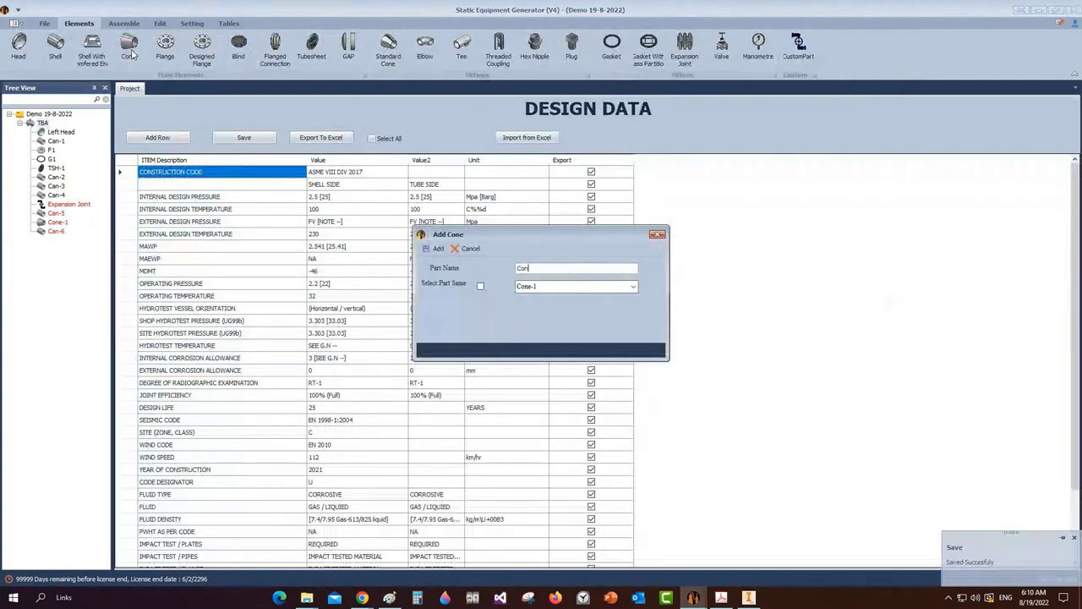
pyautogui.write('e-2')
pyautogui.click(434, 248)
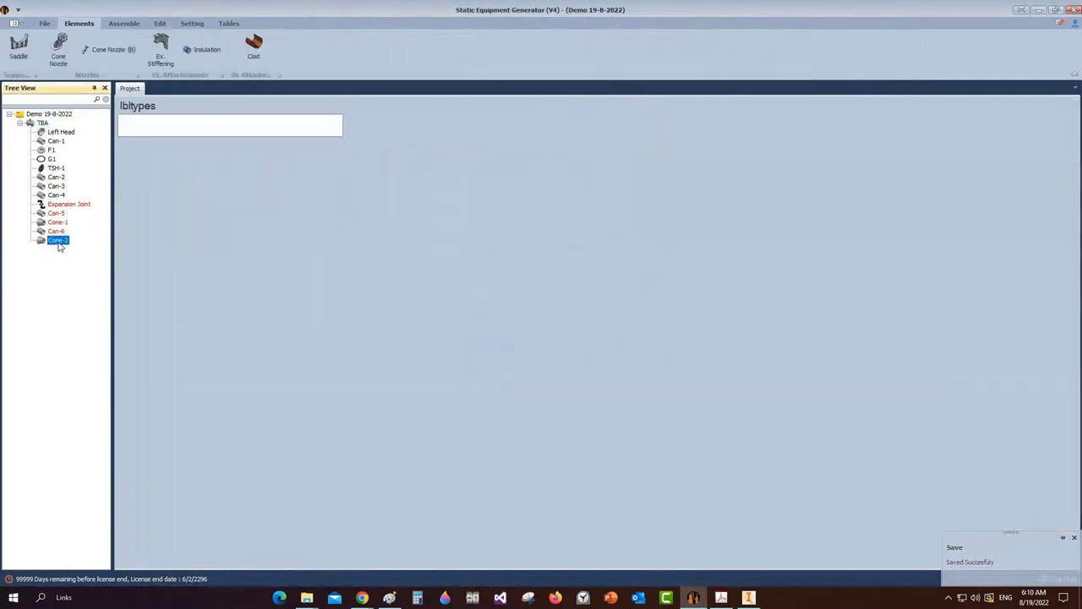
# Set Cone-2's start inner diameter to 1160 mm and end inner diameter to 860 mm, and save it
pyautogui.click(253, 251)
pyautogui.hotkey('ctrl', 'c')
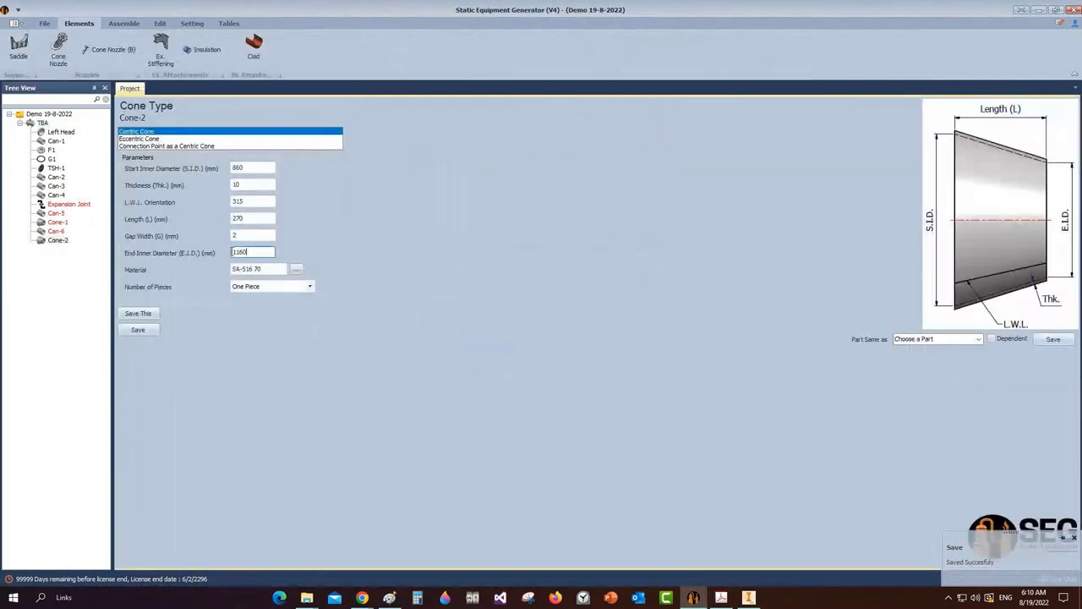
pyautogui.click(255, 167)
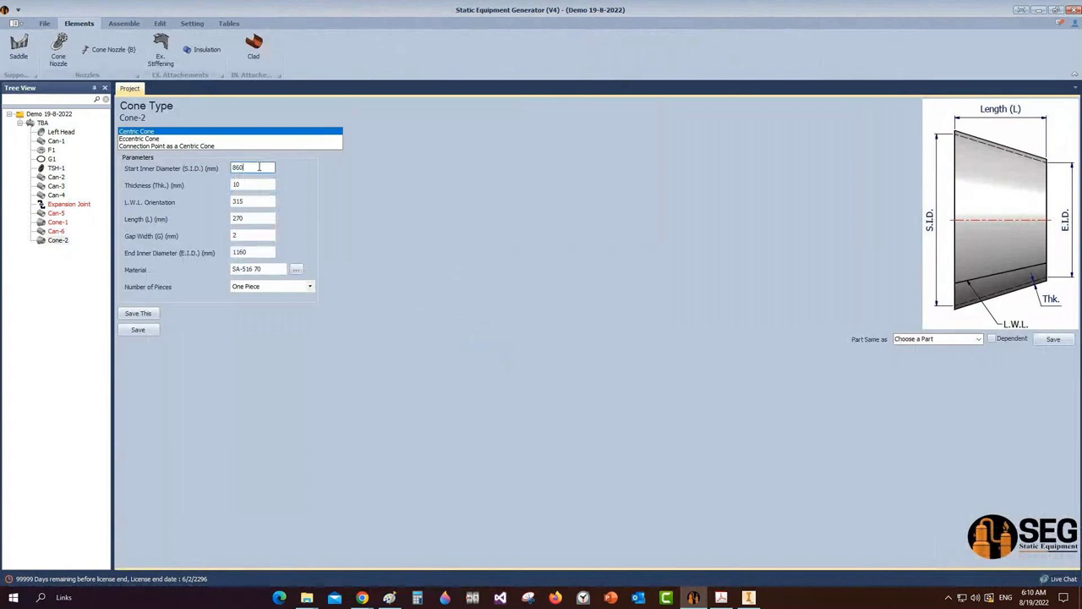
pyautogui.doubleClick(263, 167)
pyautogui.hotkey('ctrl', 'v')
pyautogui.moveTo(247, 252); pyautogui.dragTo(190, 244)
pyautogui.write('860')
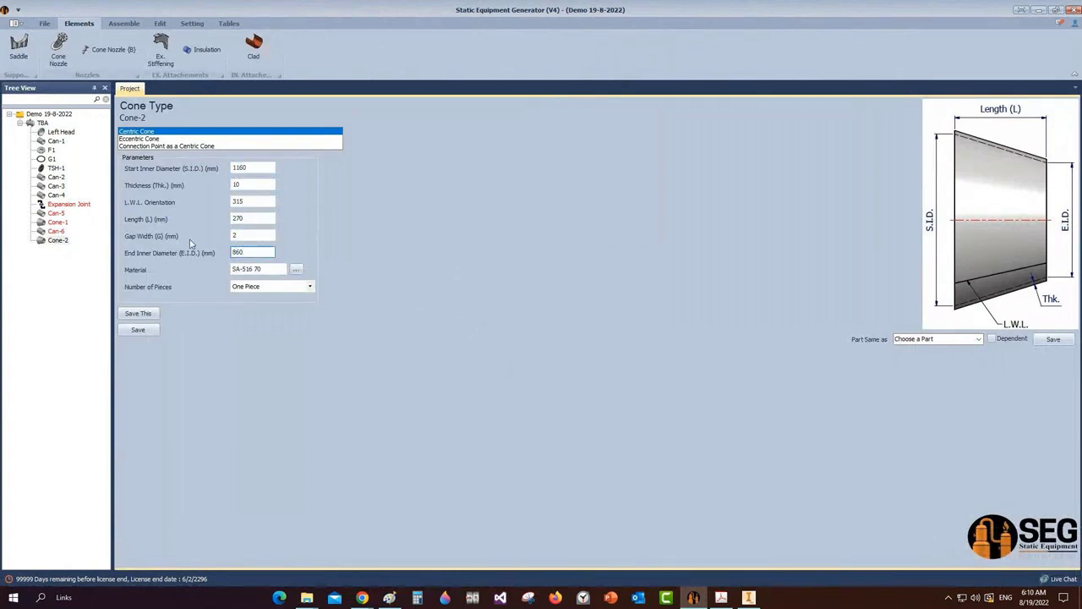
pyautogui.click(151, 334)
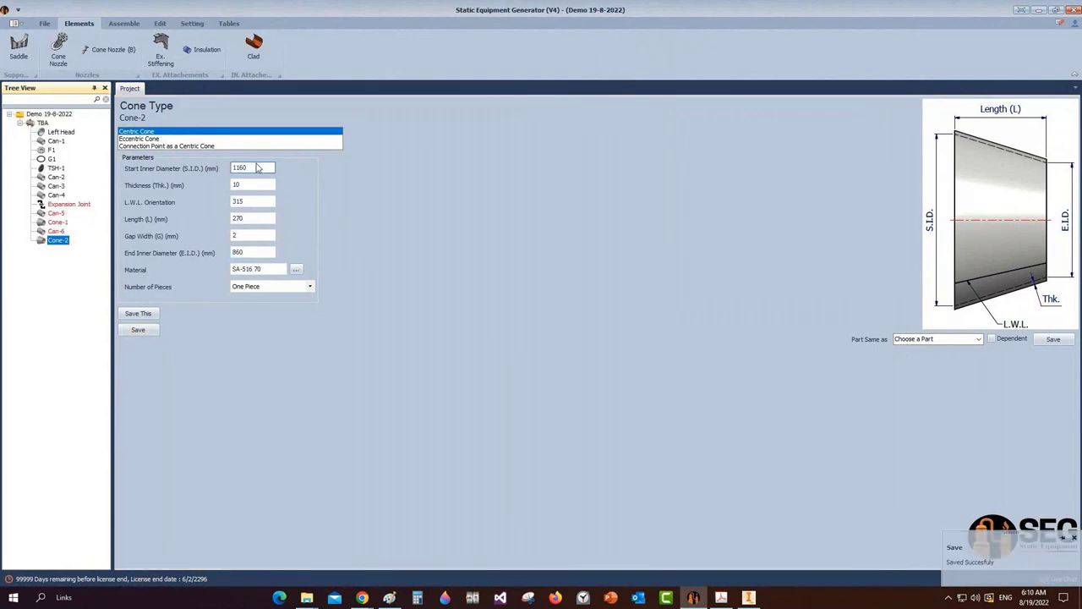
# Check the cones and the short shell length after the second cone in the GAD & Detail drawing, then return to Static Equipment Generator
pyautogui.click(244, 253)
pyautogui.moveTo(725, 602)
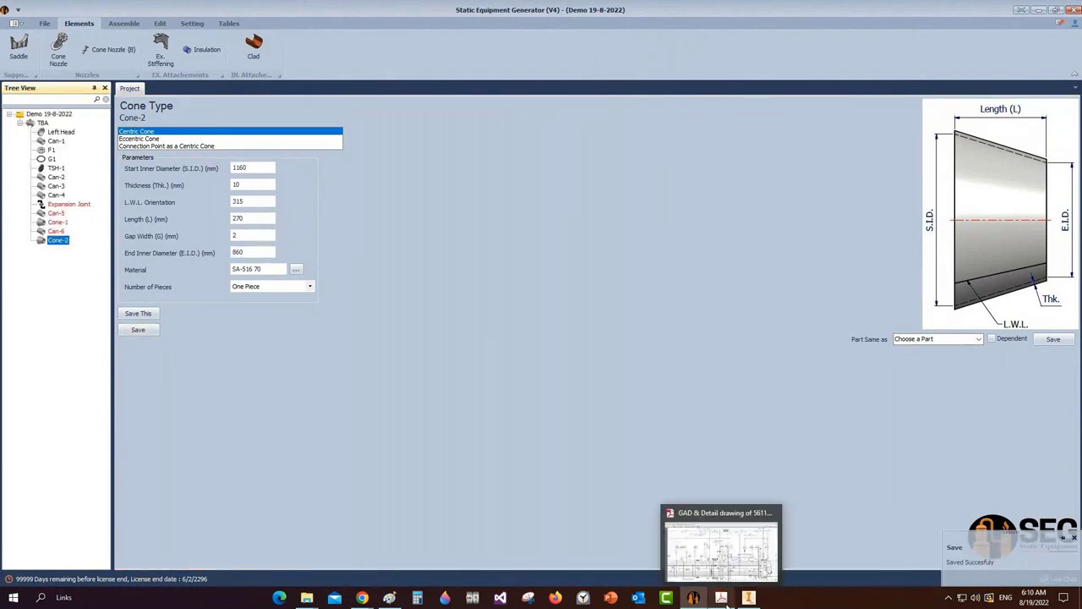
pyautogui.click(721, 597)
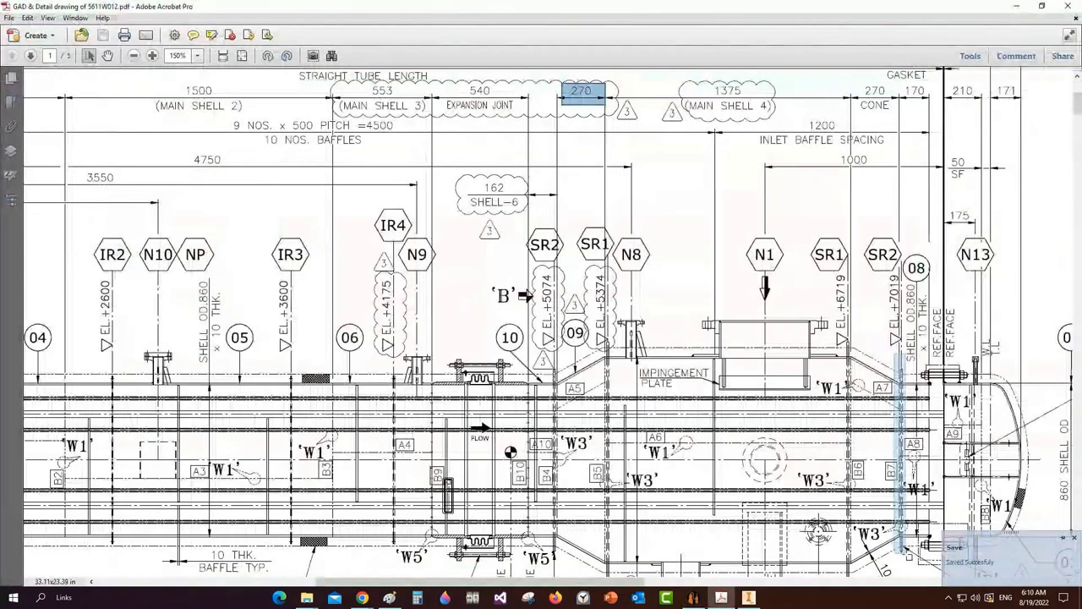
pyautogui.moveTo(625, 330); pyautogui.dragTo(553, 577)
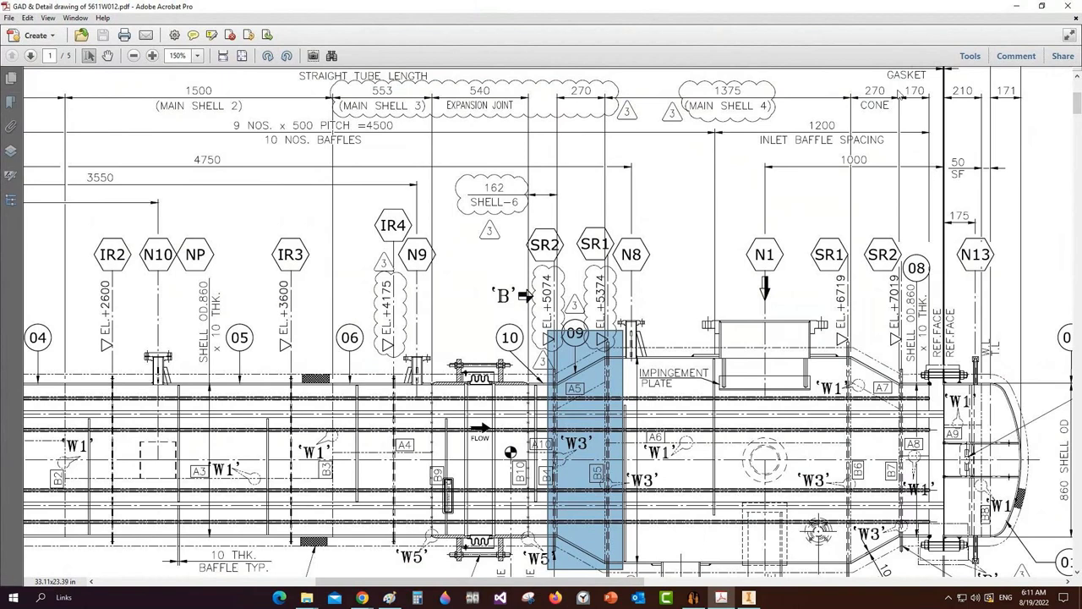
pyautogui.moveTo(897, 85); pyautogui.dragTo(946, 137)
pyautogui.click(748, 597)
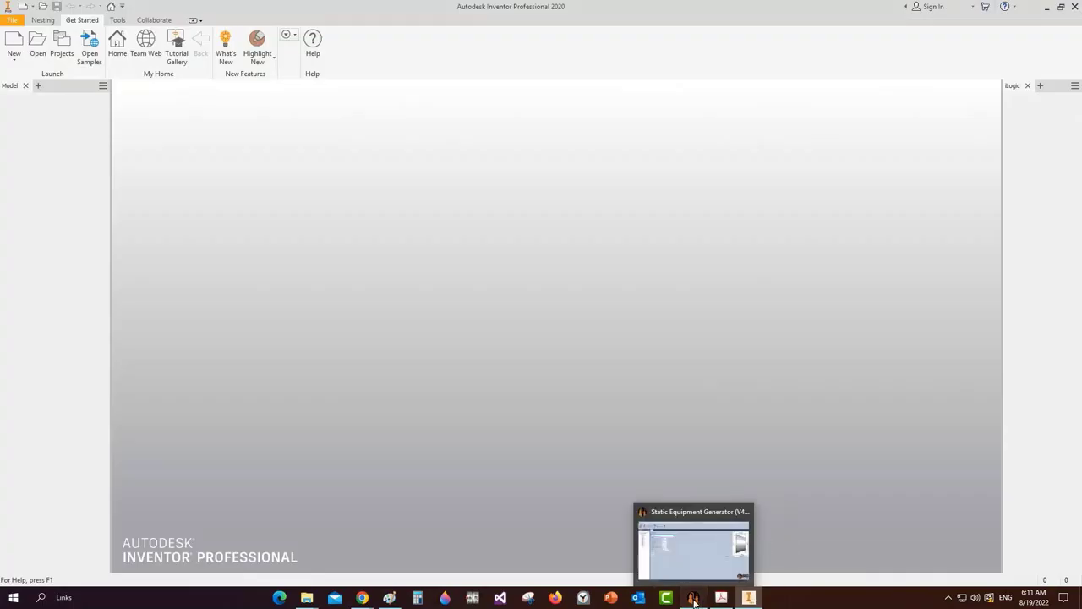
pyautogui.click(693, 598)
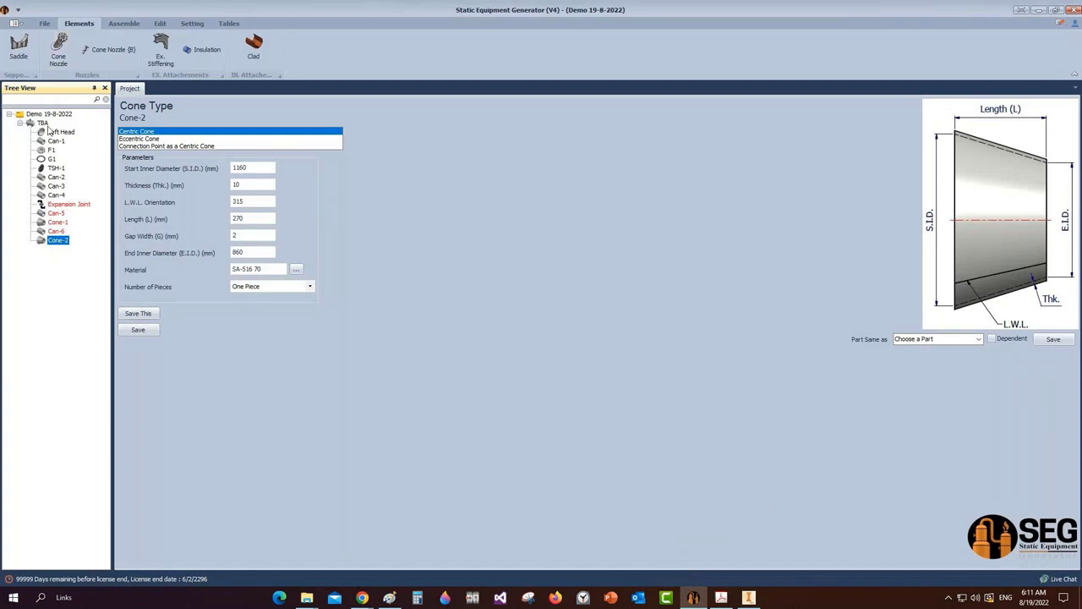
# Add a shell named Can-7 to the TBA assembly, copying its parameters from Can-2
pyautogui.click(44, 123)
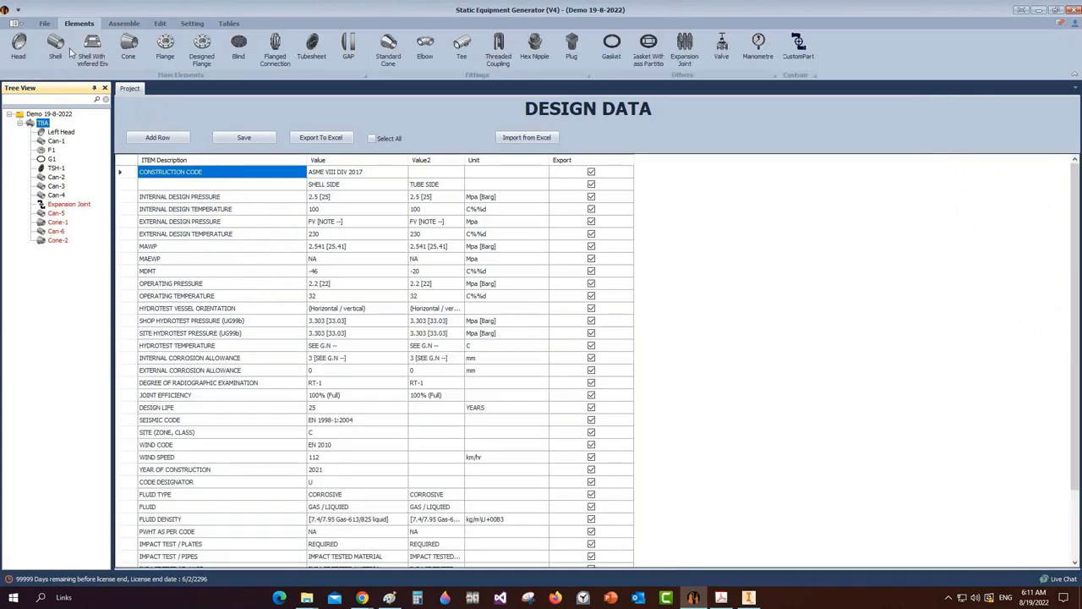
pyautogui.click(56, 46)
pyautogui.write('Can-7')
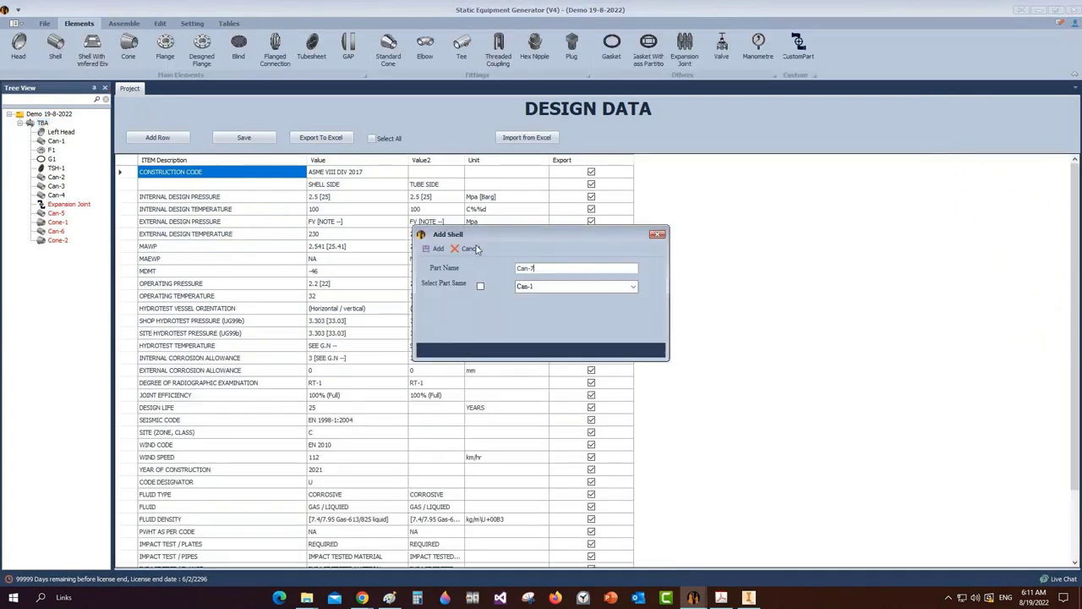
pyautogui.click(480, 287)
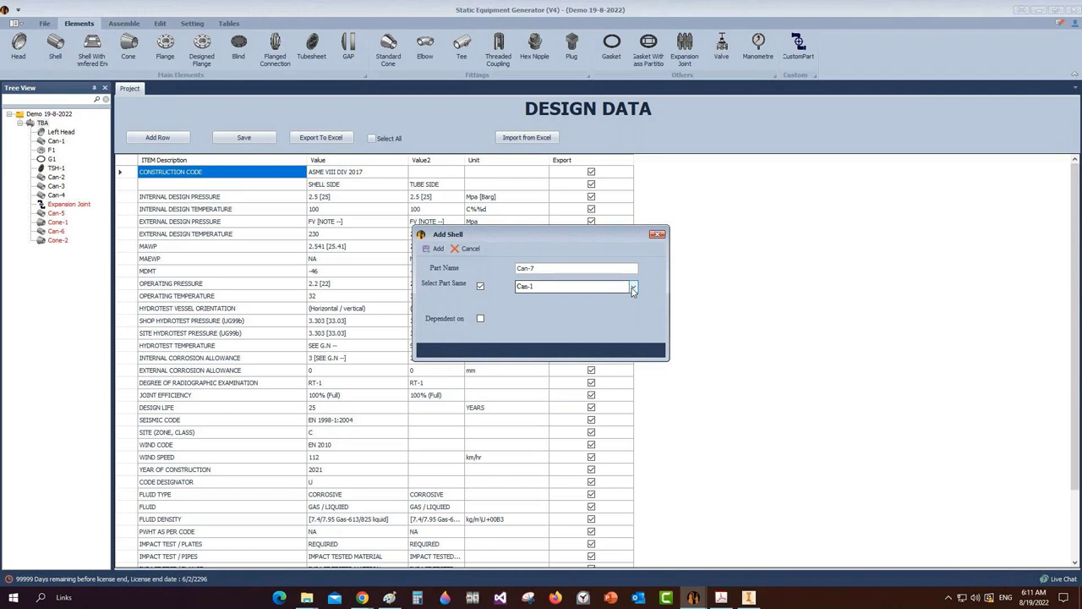
pyautogui.click(633, 289)
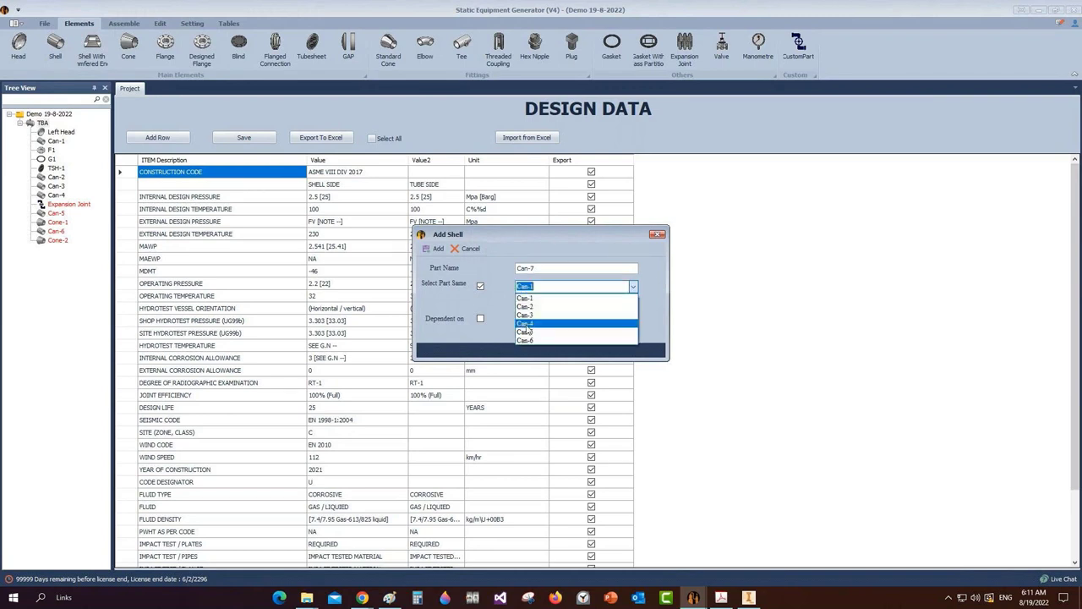
pyautogui.click(541, 307)
pyautogui.click(430, 250)
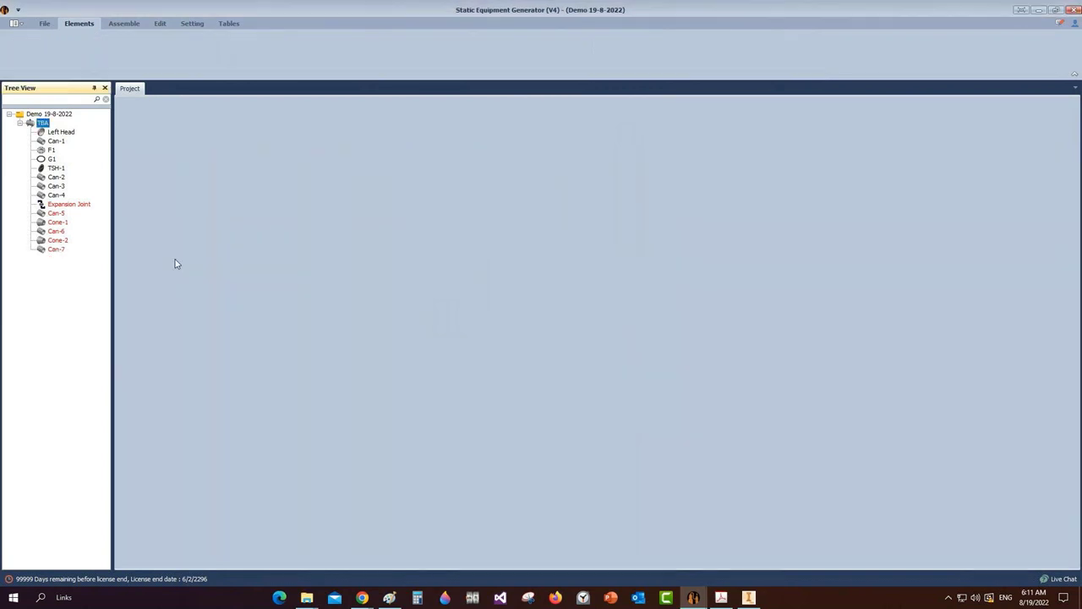
# Check Cone-2's weld line orientation, then set Can-7's L.W.L. orientation to 45 and length to 170 mm, and save it
pyautogui.click(58, 243)
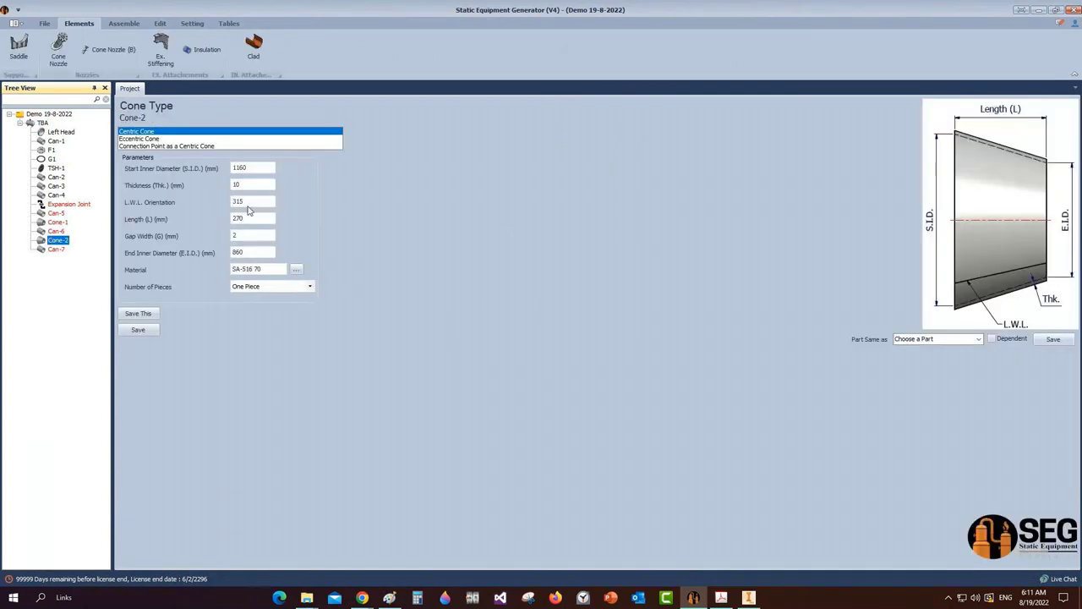
pyautogui.click(60, 250)
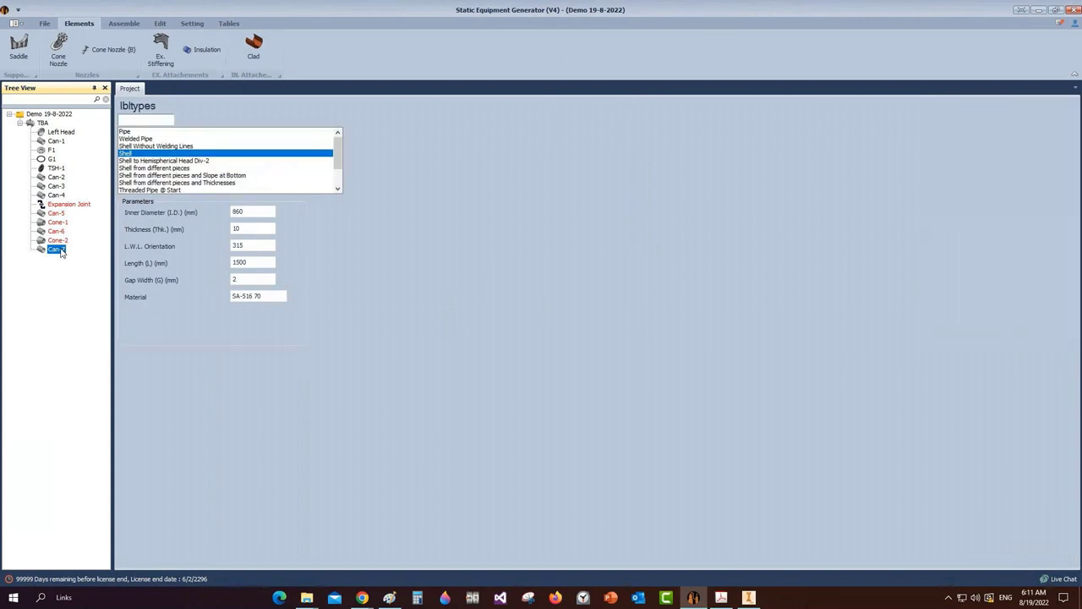
pyautogui.write('45')
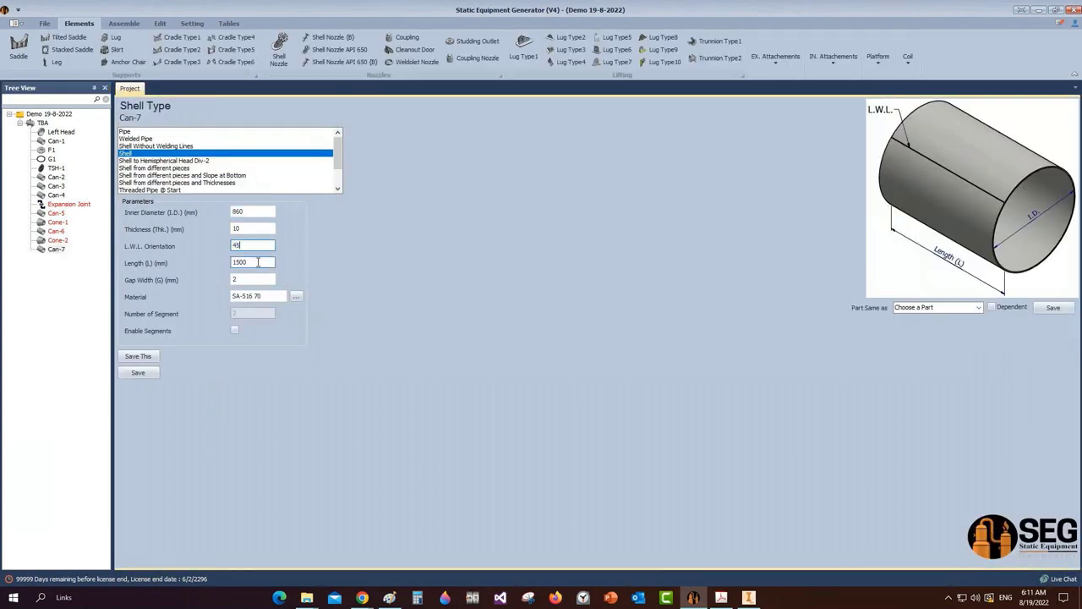
pyautogui.press('Tab')
pyautogui.write('17')
pyautogui.click(152, 374)
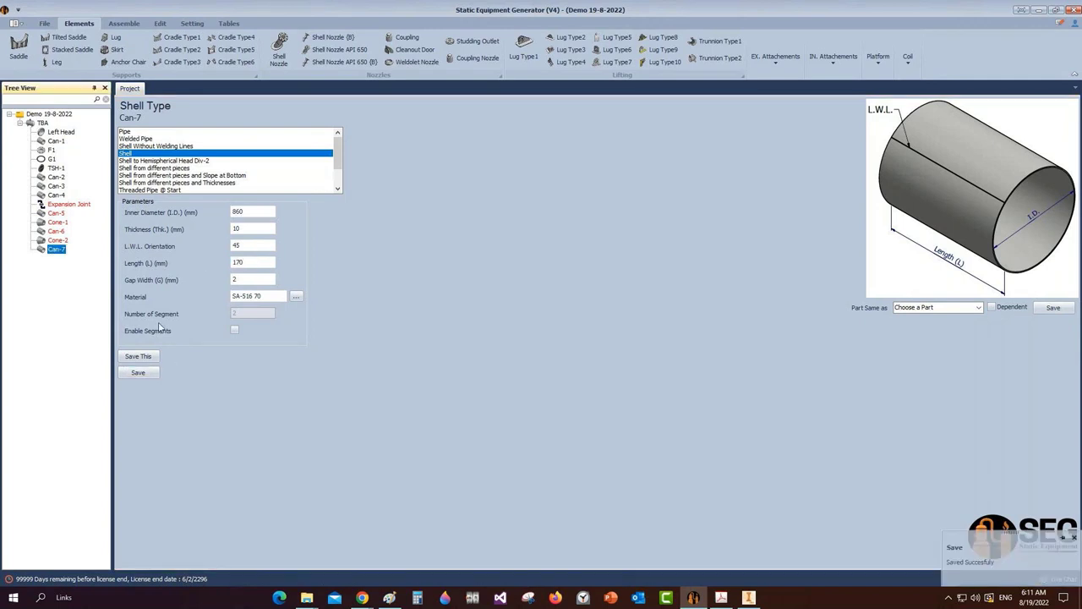
# Add a tubesheet named TSH-2 to the TBA assembly after Can-7
pyautogui.click(43, 123)
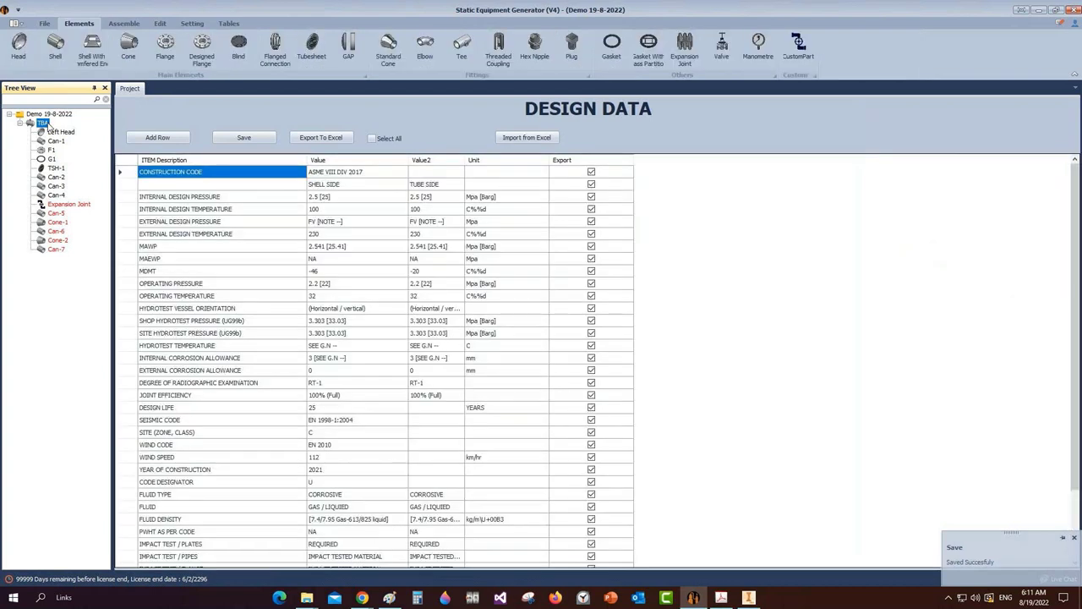
pyautogui.click(312, 47)
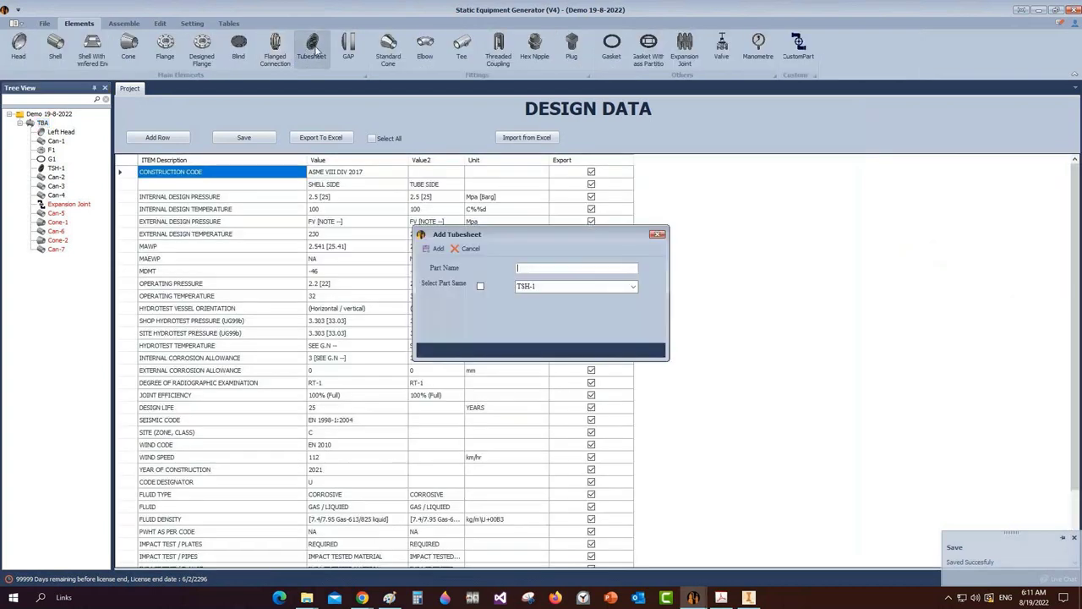
pyautogui.write('T')
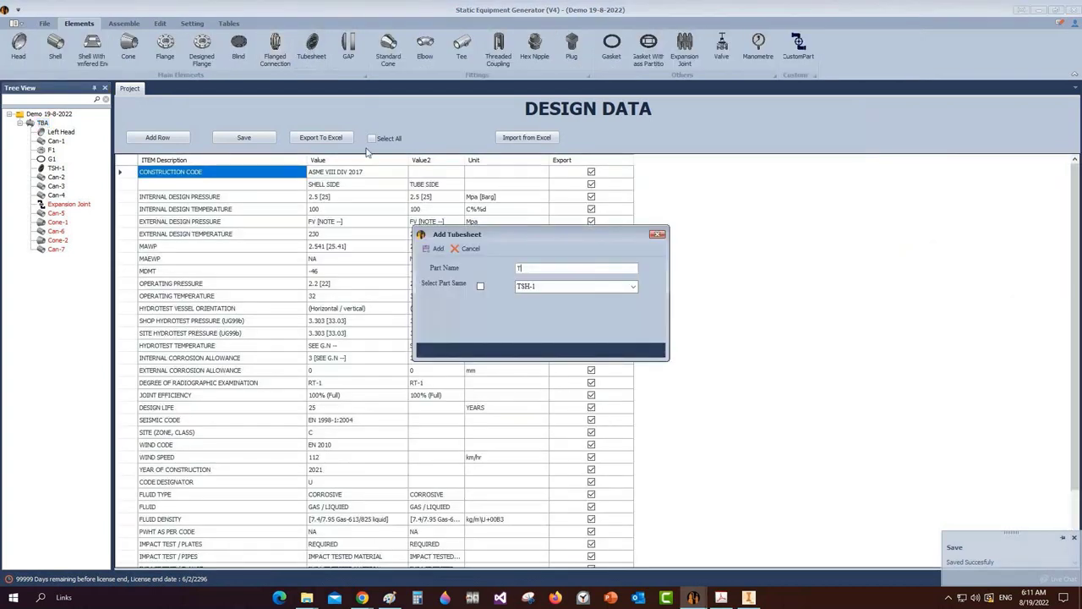
pyautogui.write('SH-2')
pyautogui.click(434, 248)
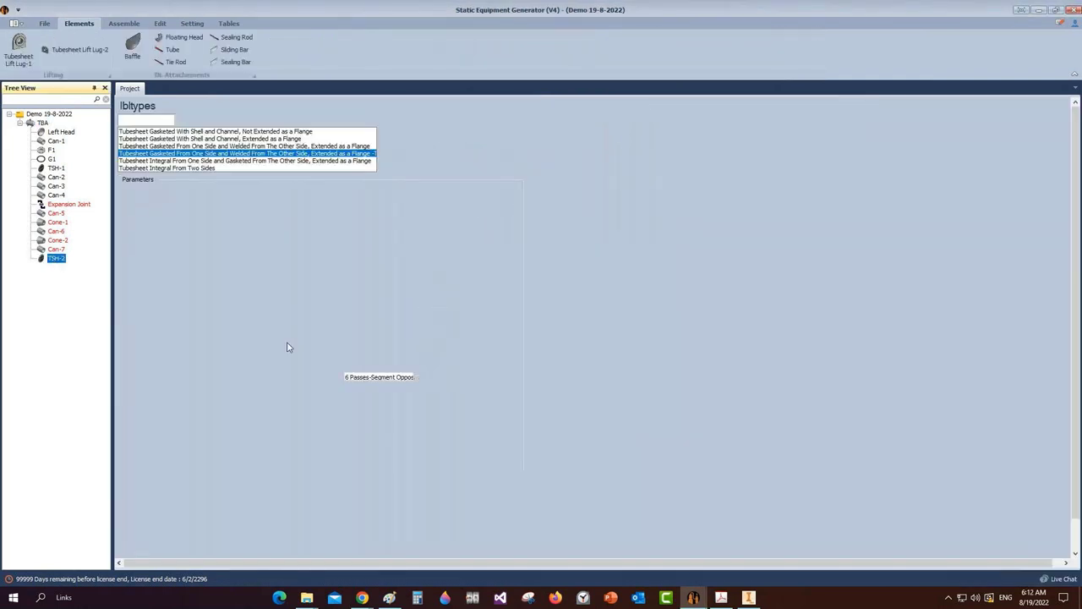
# Set TSH-2's front-side pass partition to 4 Passes and review its partition width, fillet, orientation and offset parameters
pyautogui.click(493, 390)
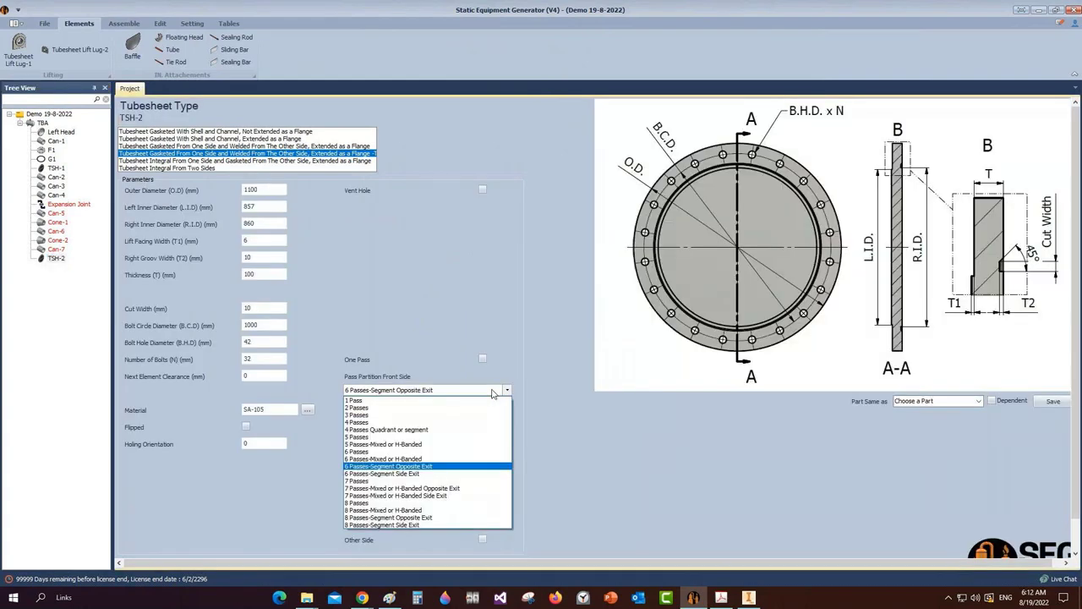
pyautogui.click(380, 422)
pyautogui.click(490, 441)
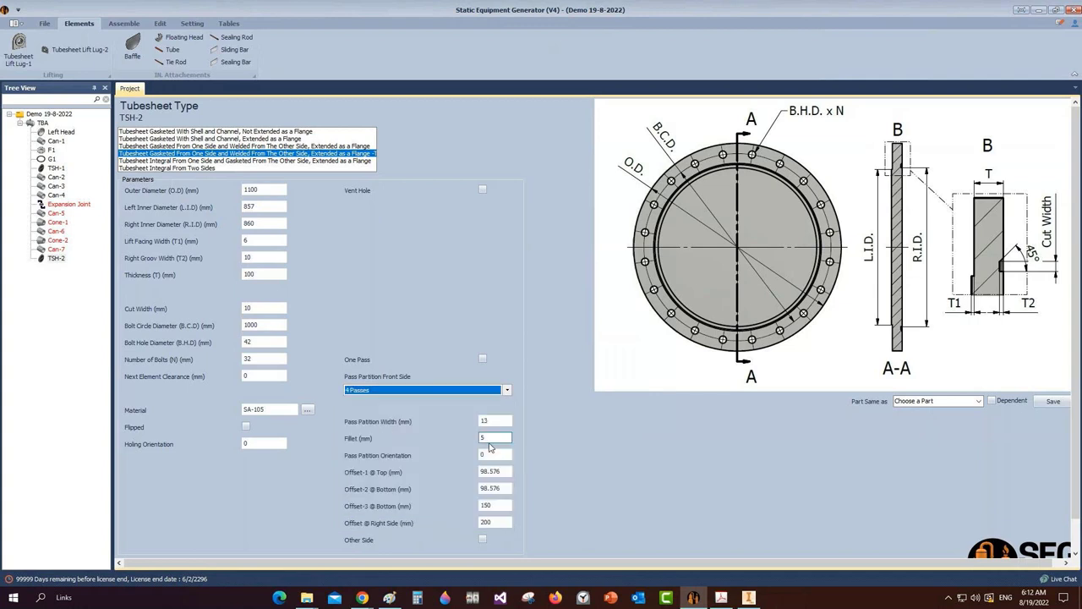
pyautogui.click(493, 450)
pyautogui.scroll(-1, 494, 451)
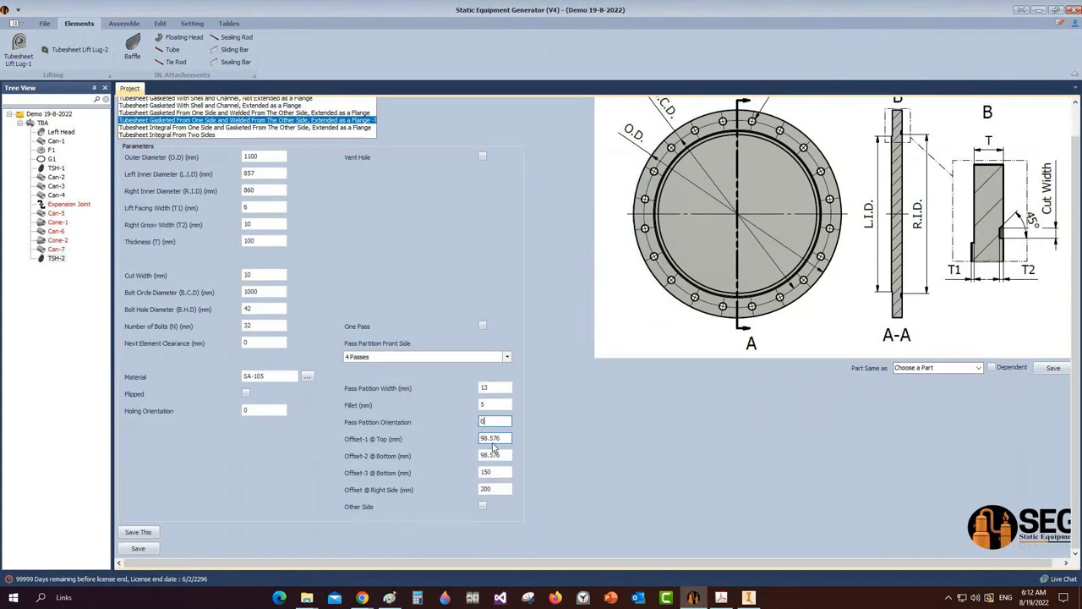
# Try to open the built-in help document, dismiss the error and close the help viewer
pyautogui.moveTo(720, 597)
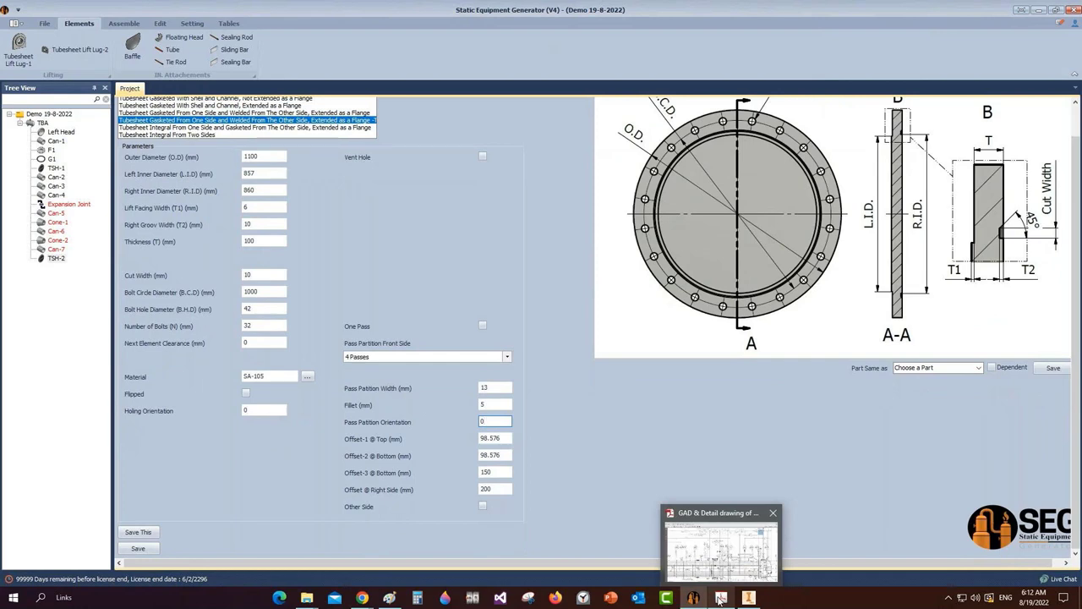
pyautogui.click(44, 23)
pyautogui.click(258, 68)
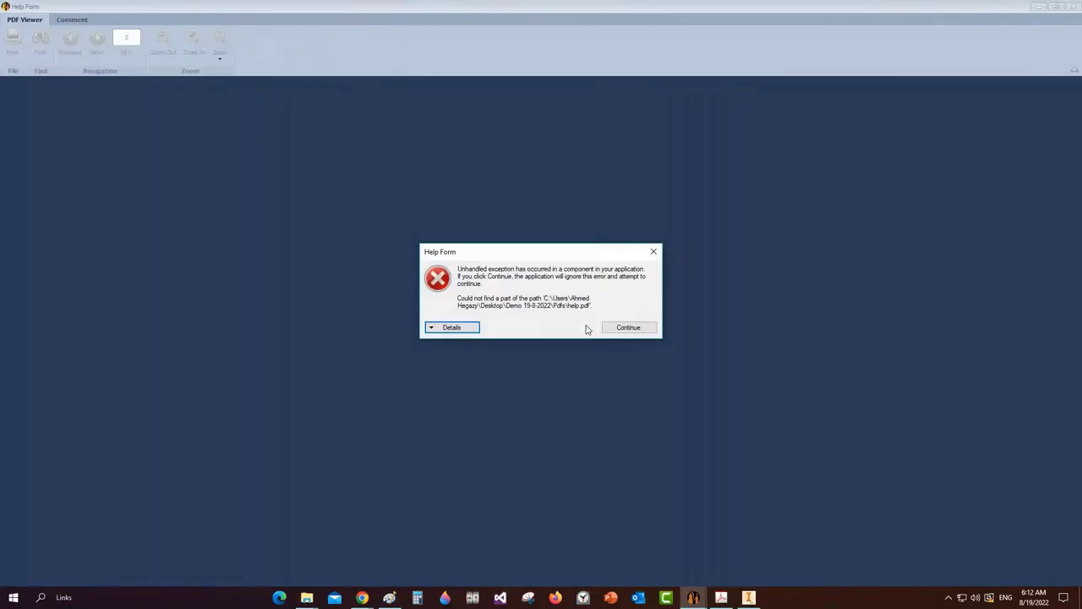
pyautogui.click(633, 328)
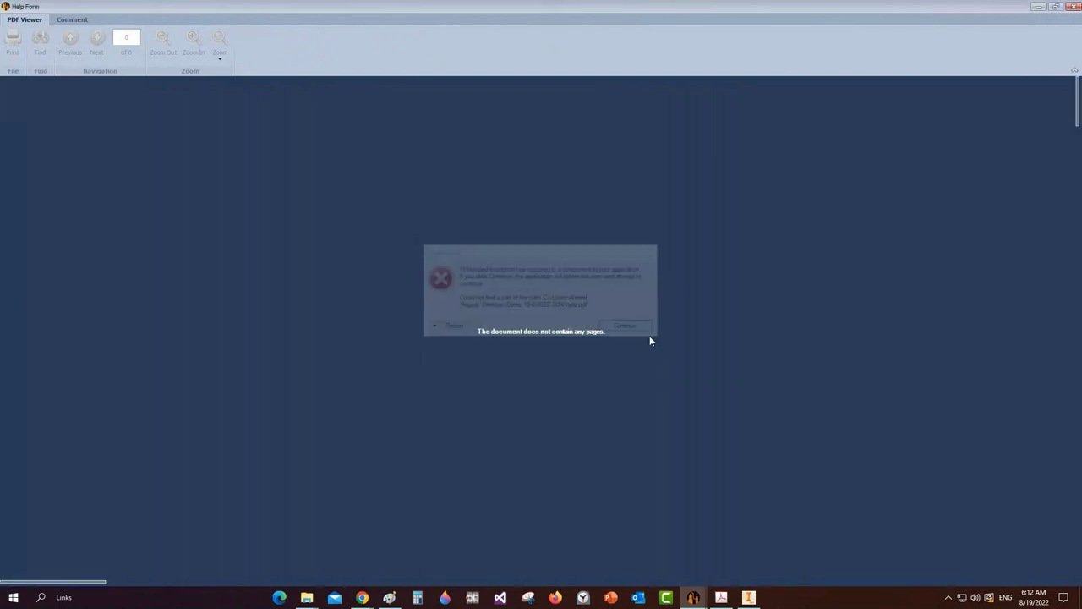
pyautogui.click(1072, 8)
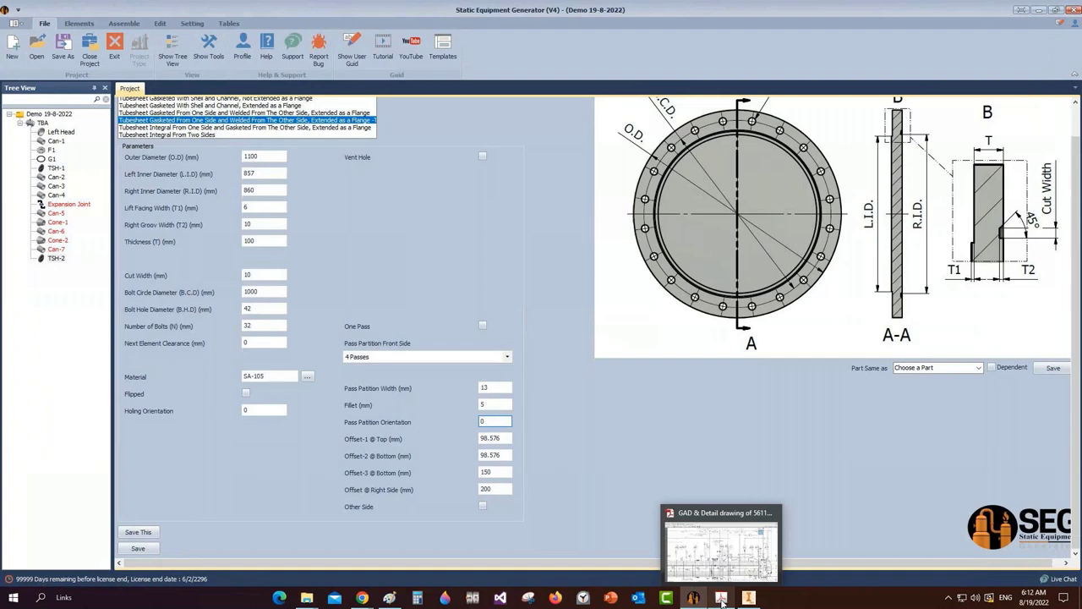
# Turn on the Flipped option for tubesheet TSH-2 and save its parameters
pyautogui.click(141, 550)
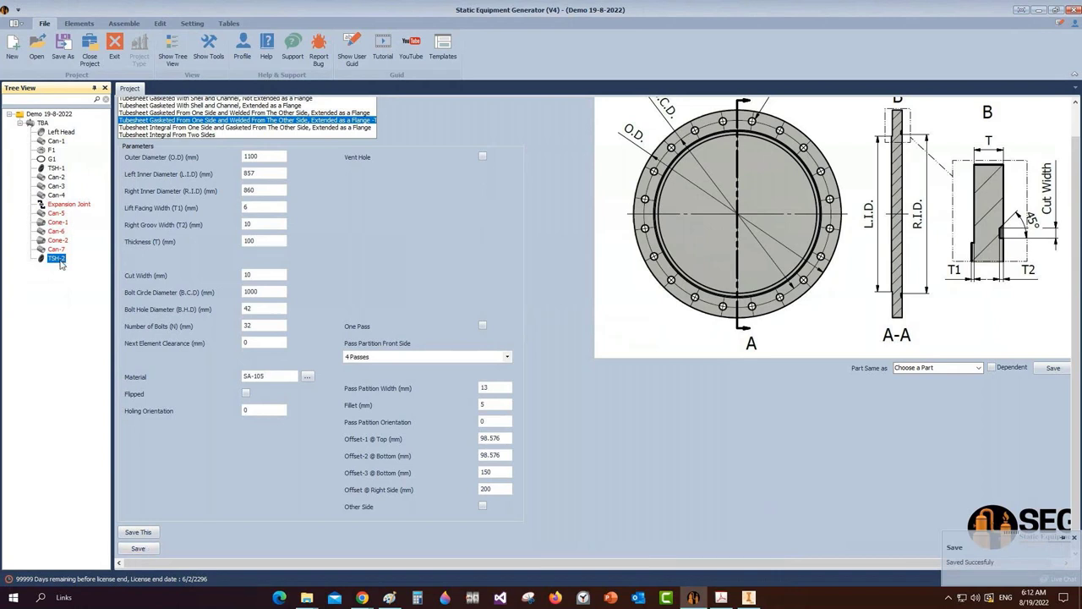
pyautogui.click(244, 394)
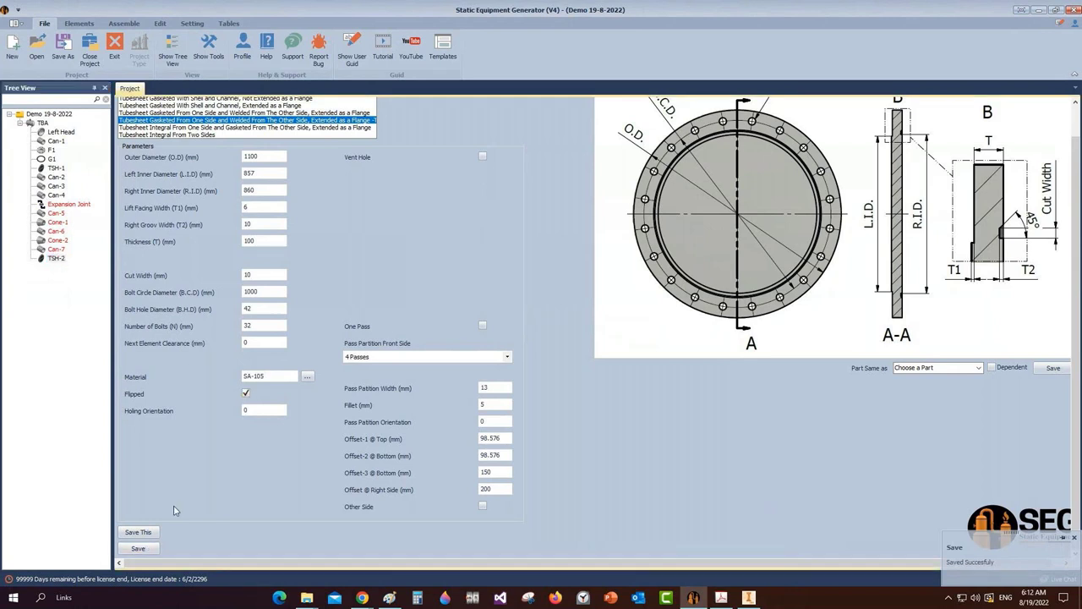
pyautogui.click(151, 548)
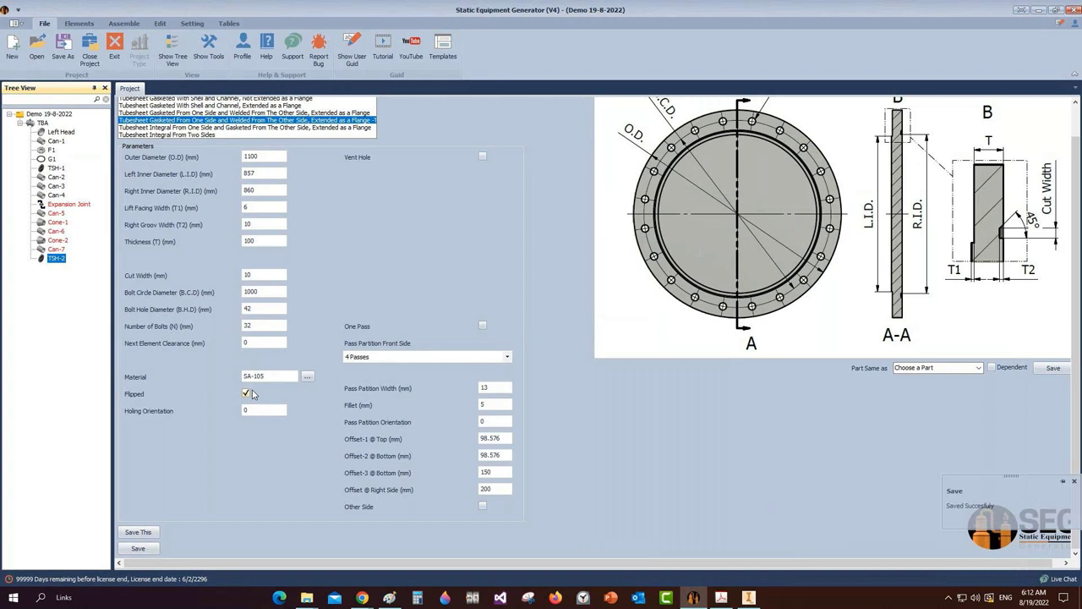
# Try to open the tube bundle setup of tubesheet TSH-1
pyautogui.click(56, 170)
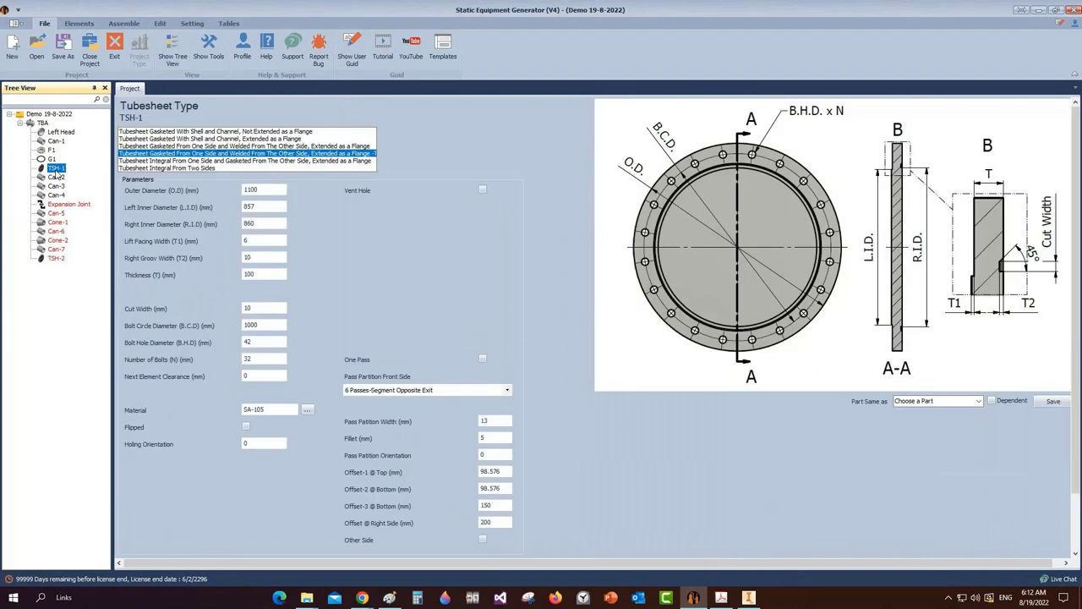
pyautogui.scroll(-2, 201, 437)
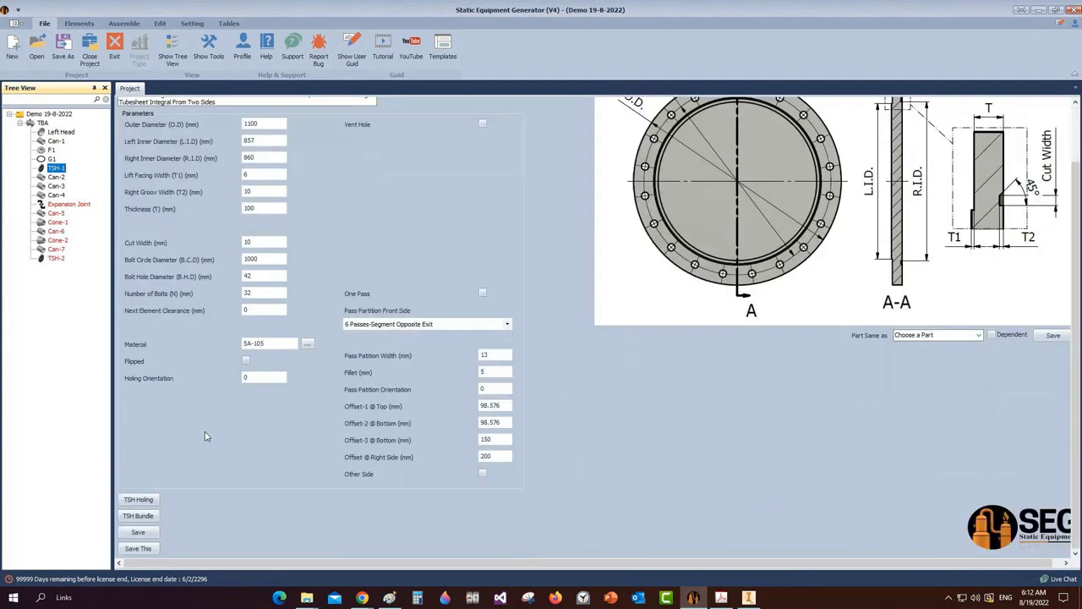
pyautogui.click(137, 518)
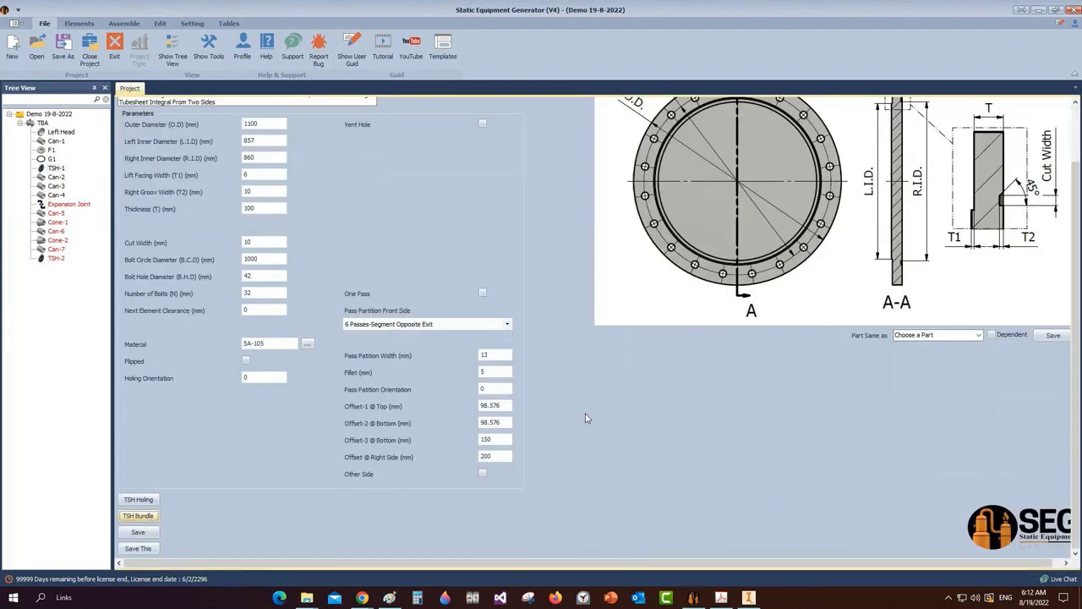
pyautogui.click(631, 328)
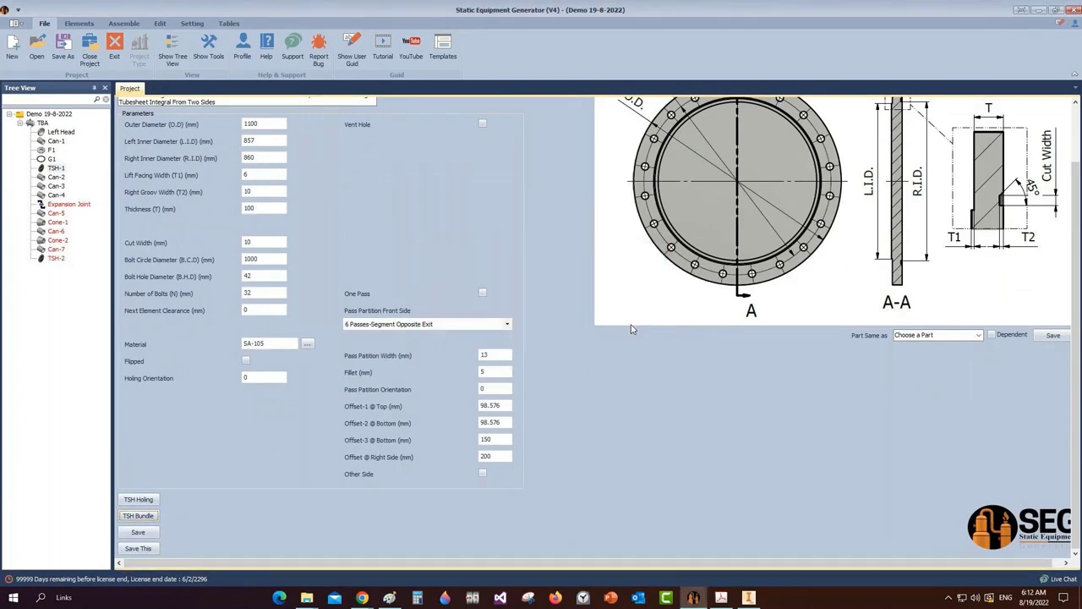
# Switch to the Demo 19-8-2022 project folder on the desktop, permanently delete its Tubesheet Bundle folder and refresh the listing
pyautogui.click(701, 595)
pyautogui.click(1047, 9)
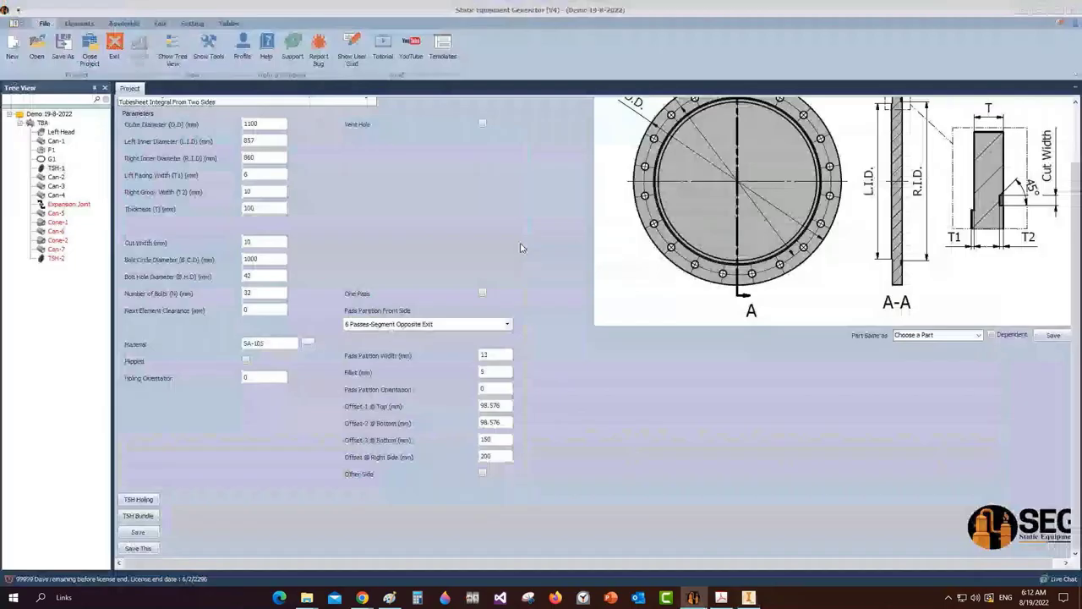
pyautogui.click(1041, 7)
pyautogui.click(642, 9)
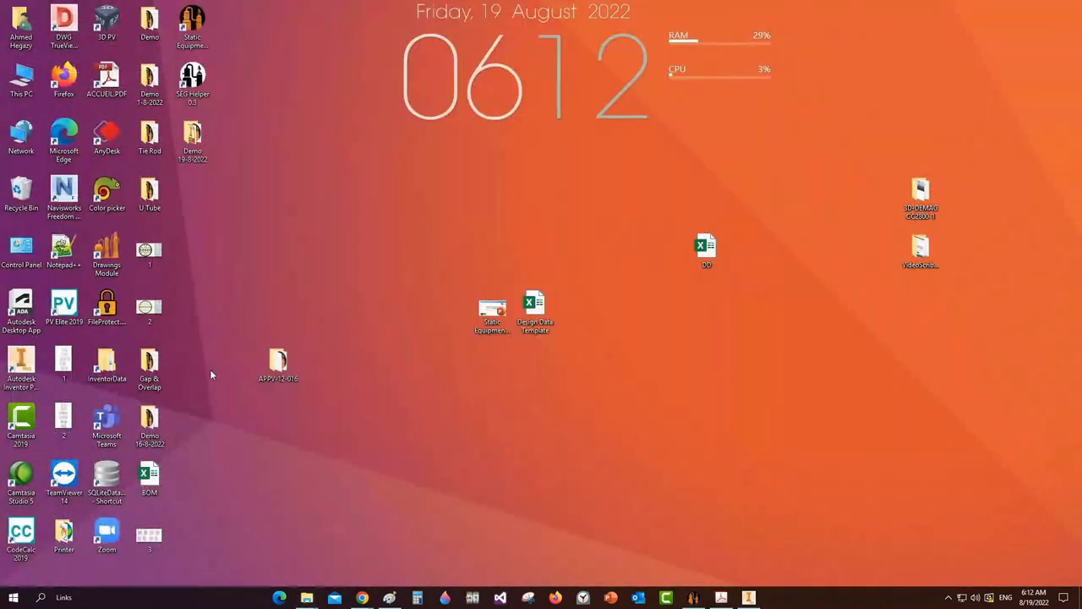
pyautogui.doubleClick(193, 152)
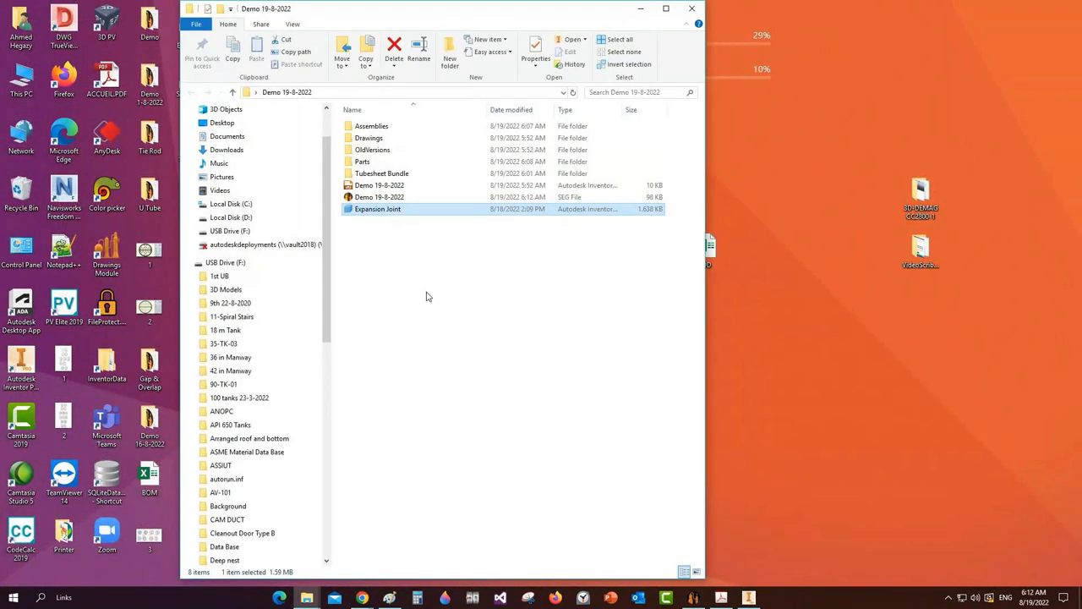
pyautogui.click(398, 173)
pyautogui.press('Delete')
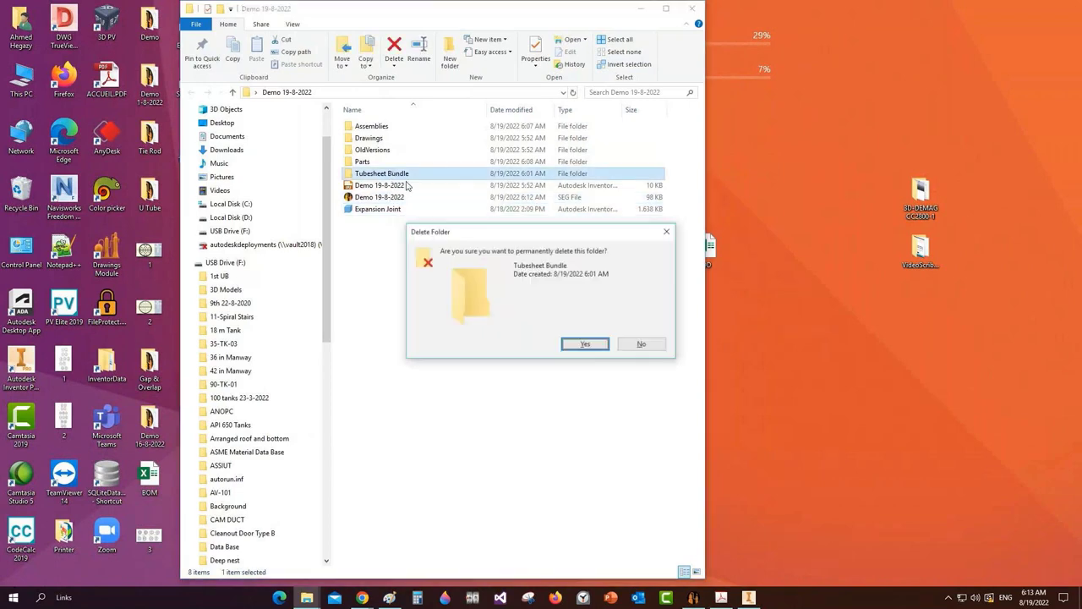
pyautogui.click(585, 344)
pyautogui.rightClick(475, 289)
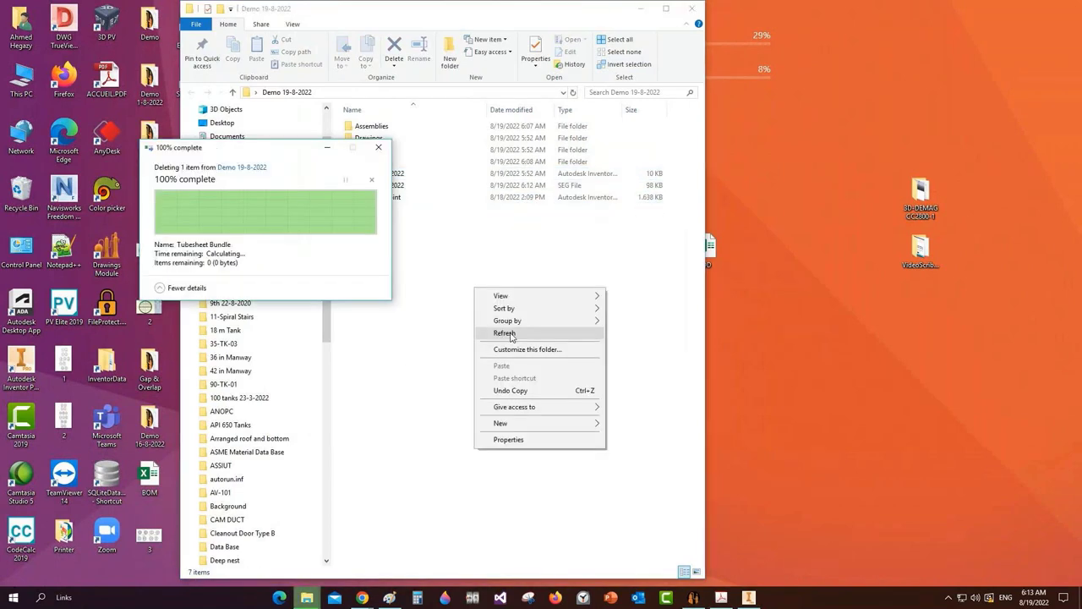
pyautogui.click(504, 333)
# Switch back to Static Equipment Generator, build the pending TBA components in Inventor and save the assembly
pyautogui.click(693, 597)
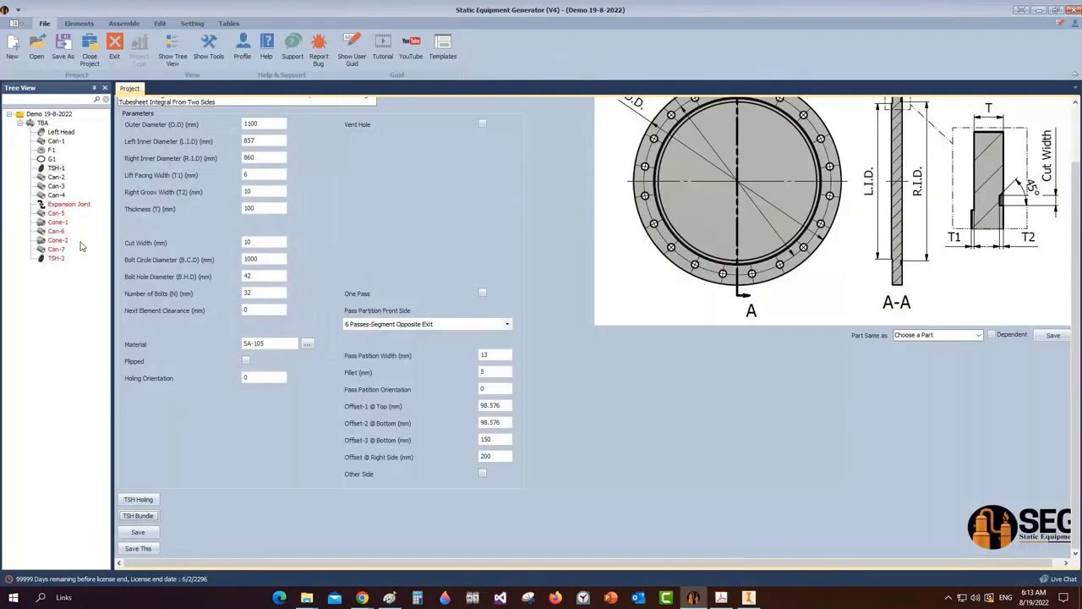
pyautogui.click(123, 22)
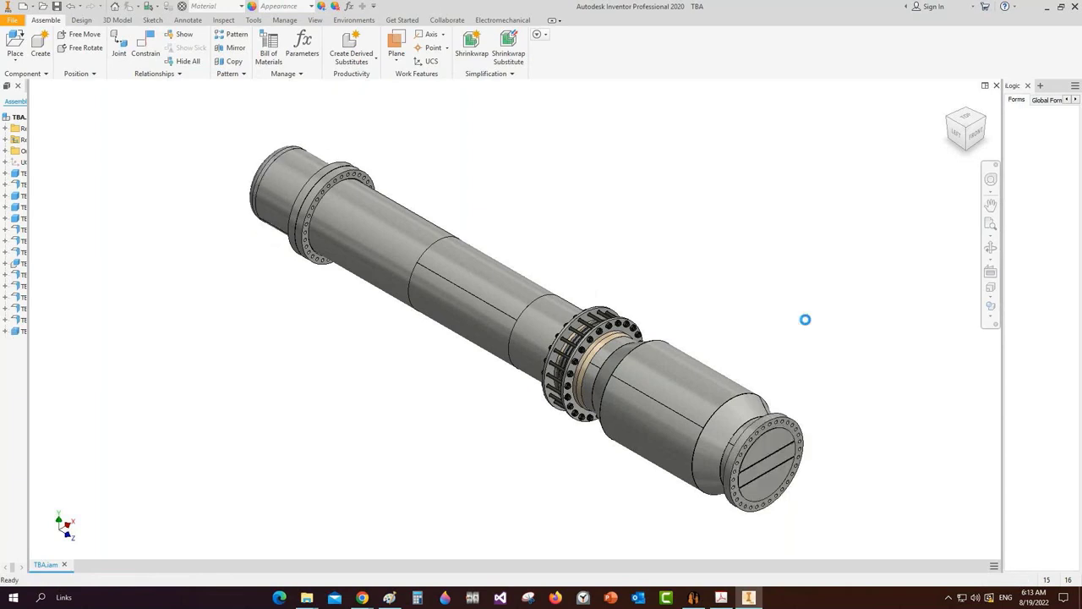
pyautogui.hotkey('ctrl', 's')
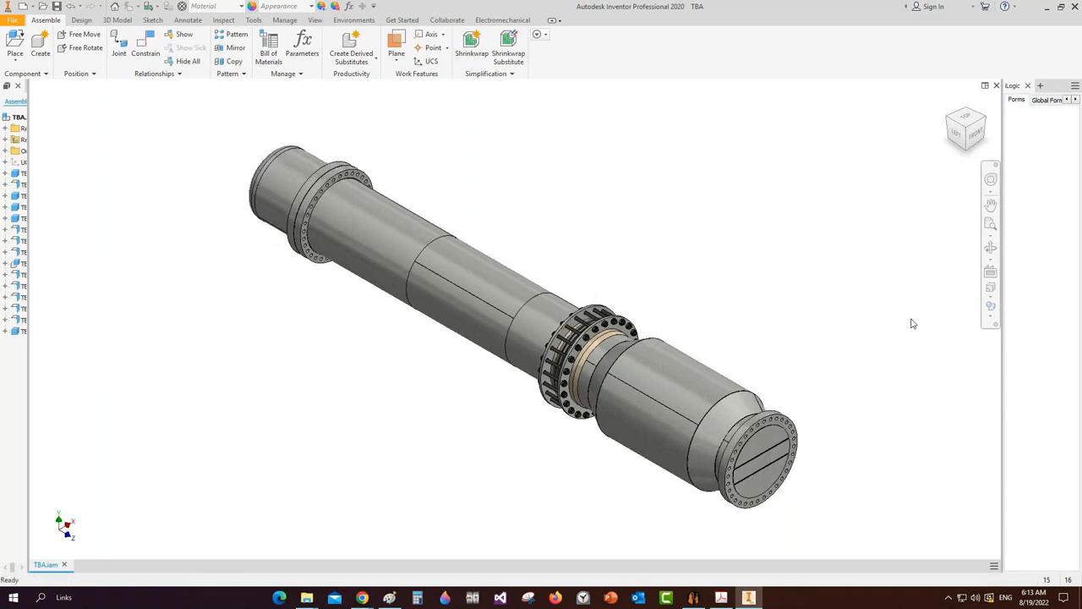
pyautogui.click(992, 247)
pyautogui.hotkey('ctrl', 's')
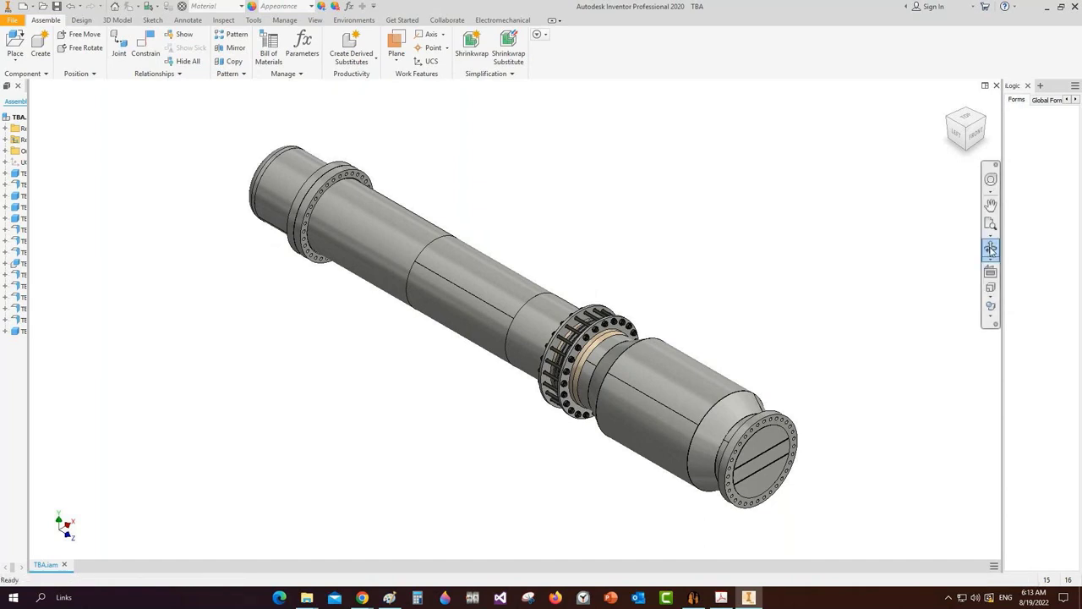
pyautogui.click(991, 250)
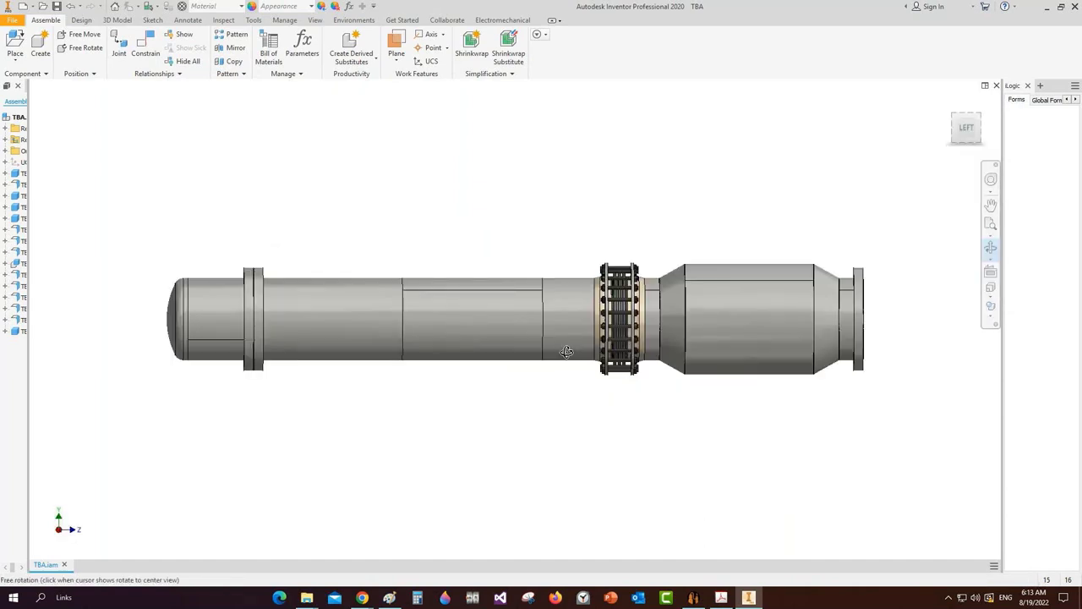
pyautogui.moveTo(567, 352); pyautogui.dragTo(540, 363)
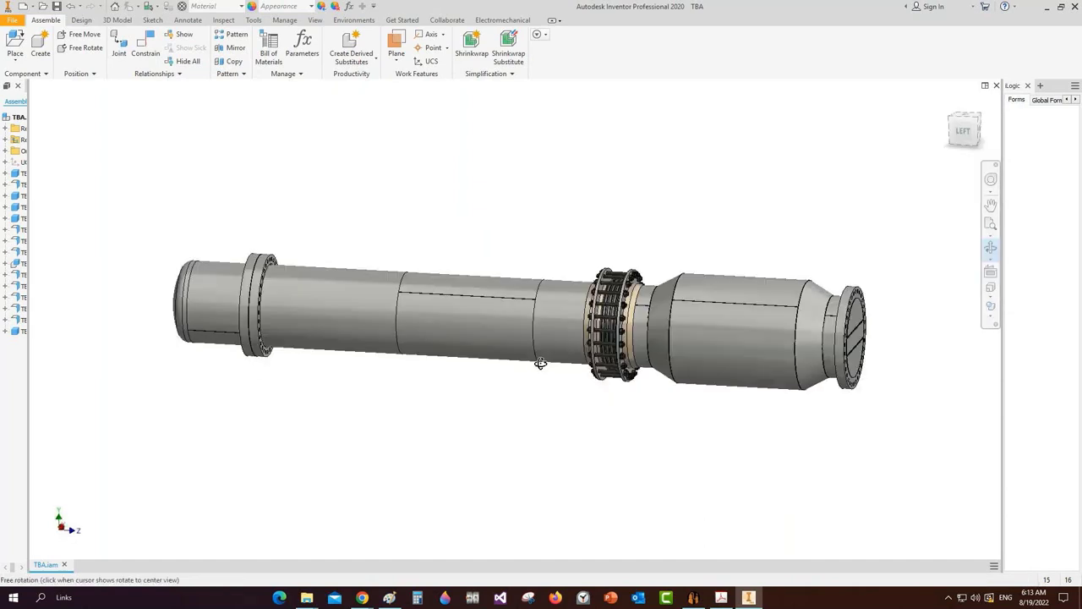
pyautogui.press('Escape')
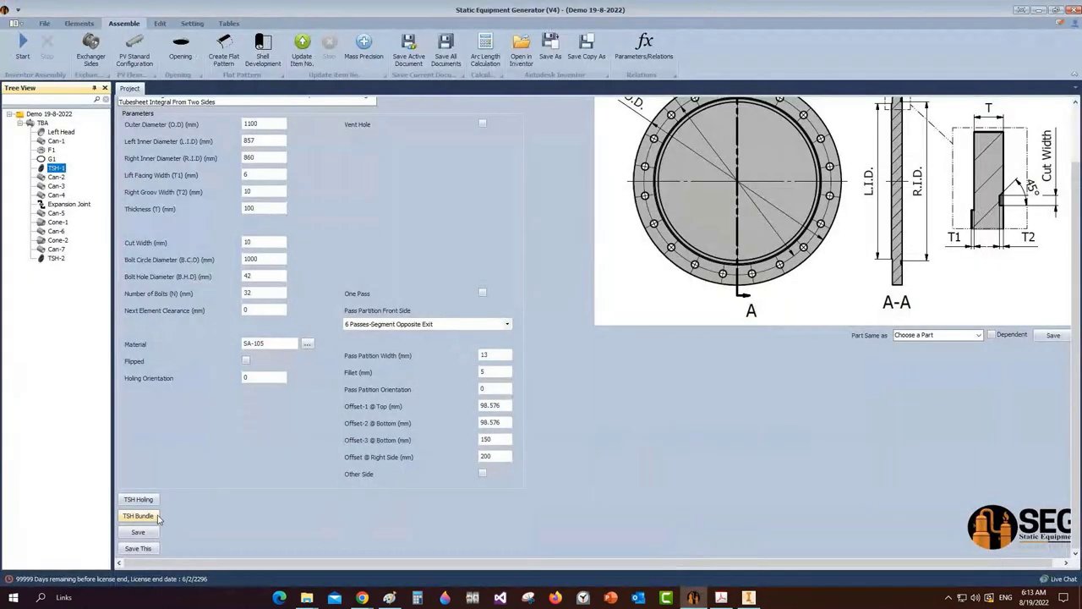
# Retry opening TSH-1's tube bundle setup, view the error details and dismiss the message
pyautogui.click(158, 517)
pyautogui.click(461, 328)
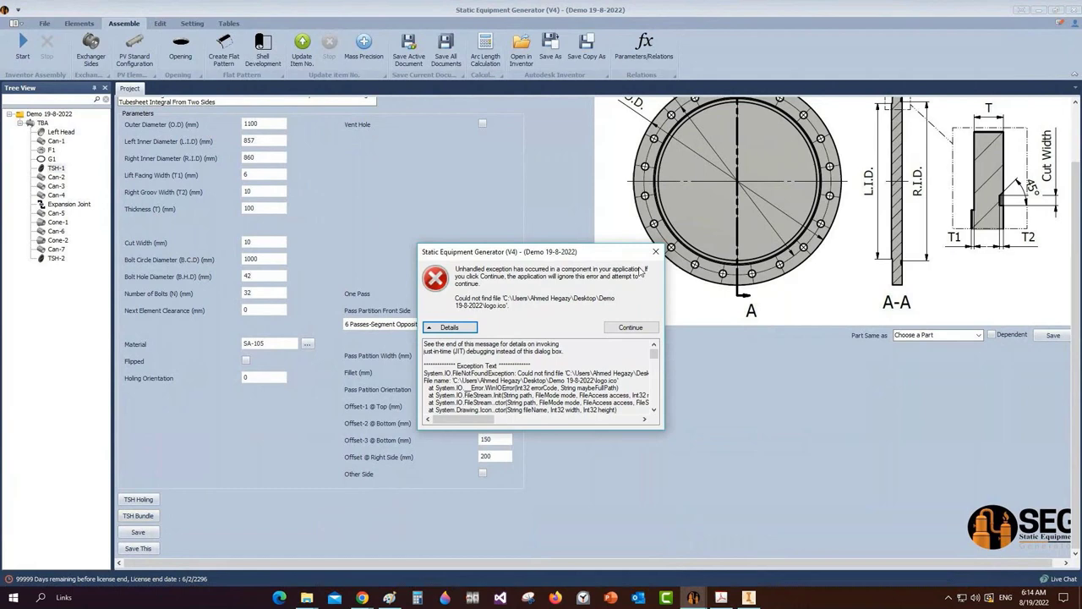
pyautogui.click(655, 251)
# Exit Static Equipment Generator and close Autodesk Inventor
pyautogui.click(44, 22)
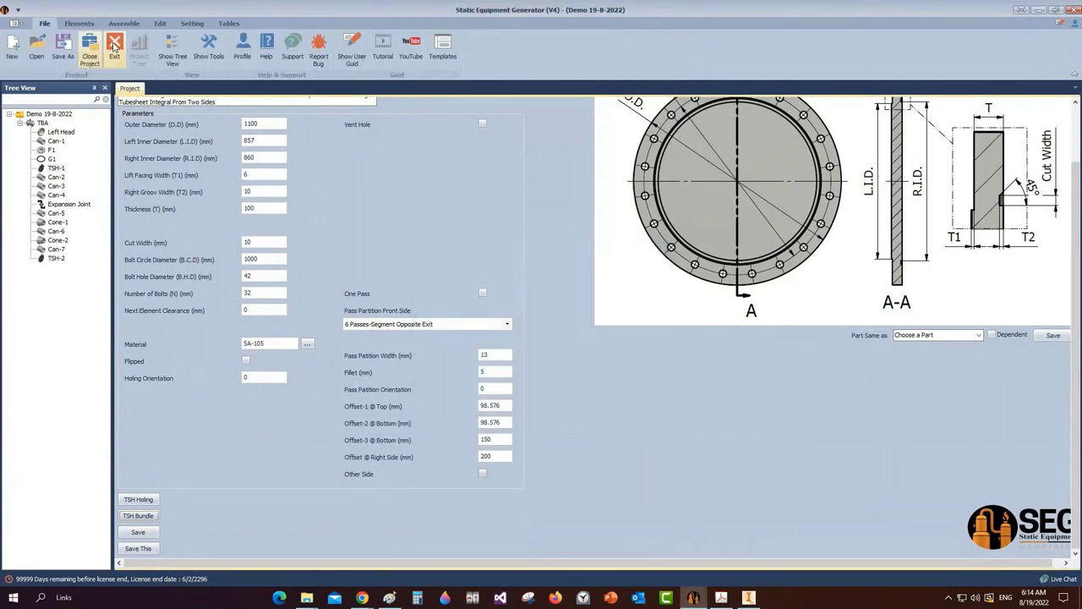
pyautogui.click(115, 48)
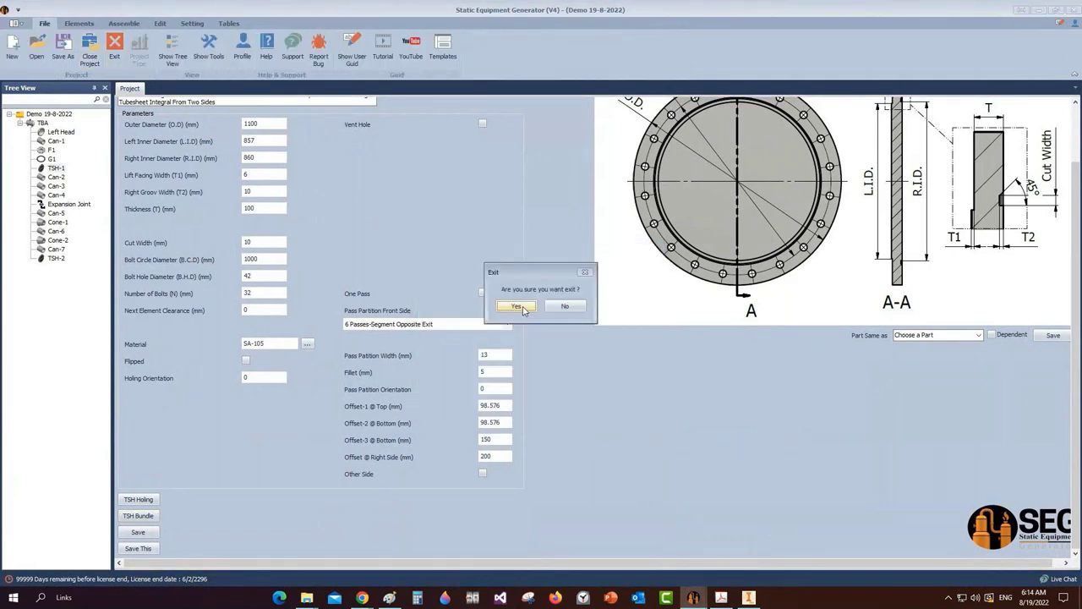
pyautogui.click(518, 307)
pyautogui.click(491, 316)
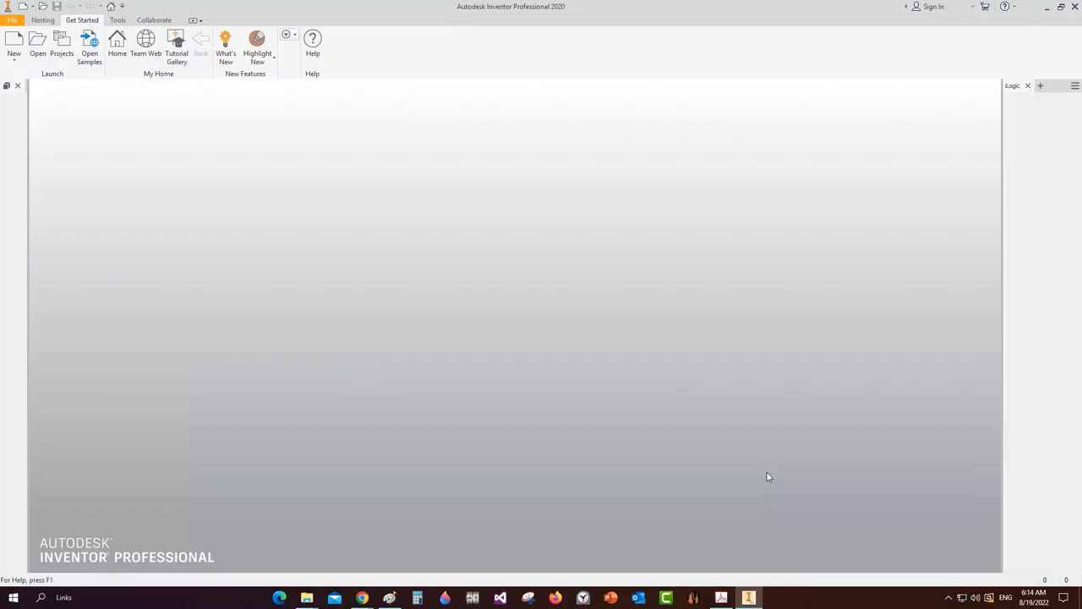
pyautogui.click(1075, 6)
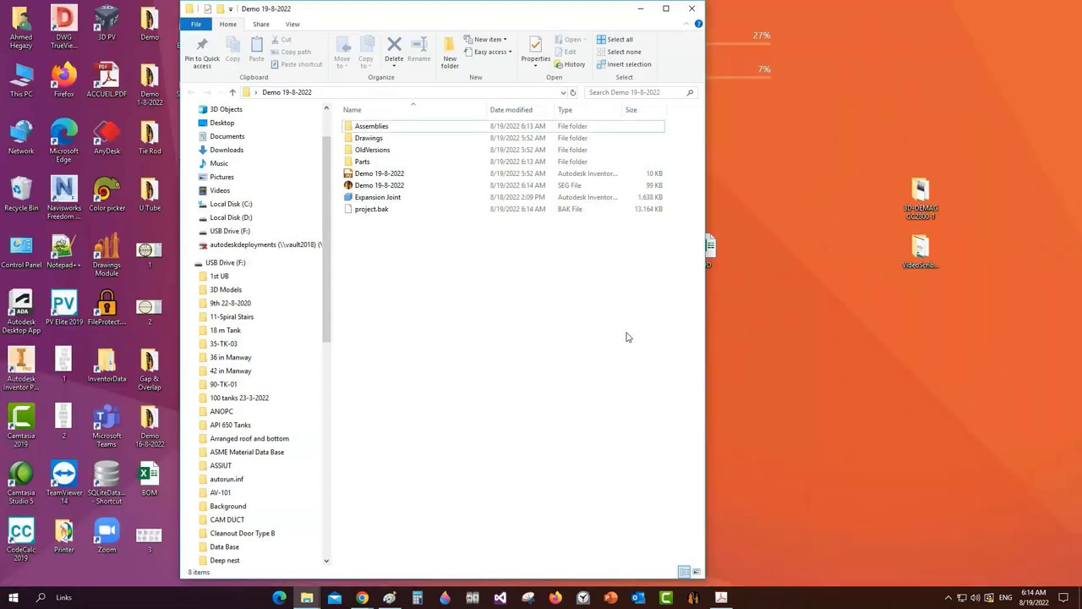
# Minimize the project folder and look through Task Manager for Autodesk processes still running in the background
pyautogui.click(640, 8)
pyautogui.rightClick(541, 129)
pyautogui.click(596, 179)
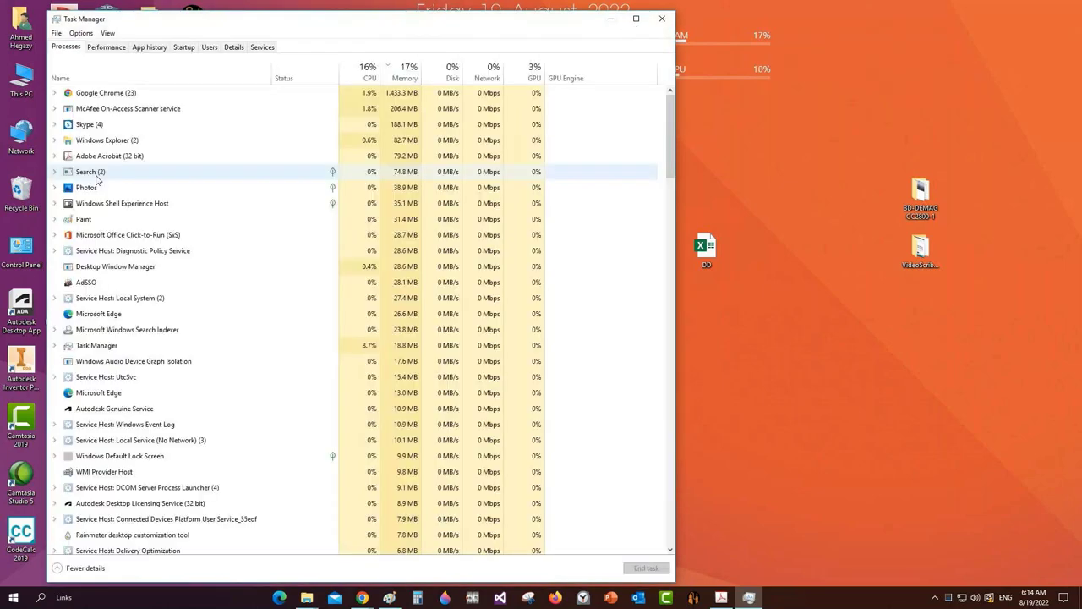
pyautogui.click(122, 211)
pyautogui.press('a')
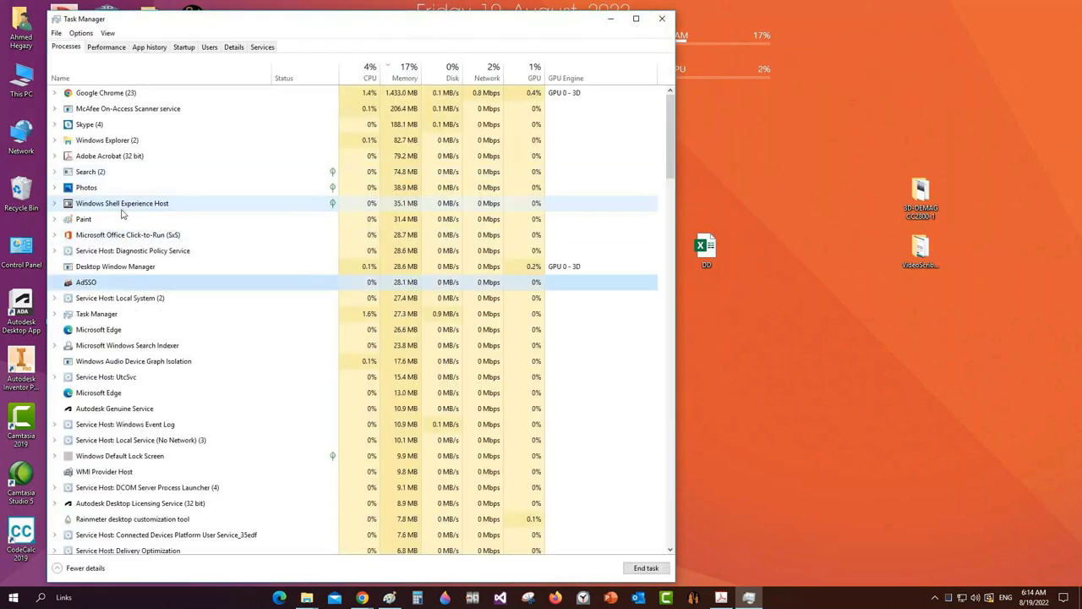
pyautogui.press('a')
pyautogui.press('a')
pyautogui.press('a')
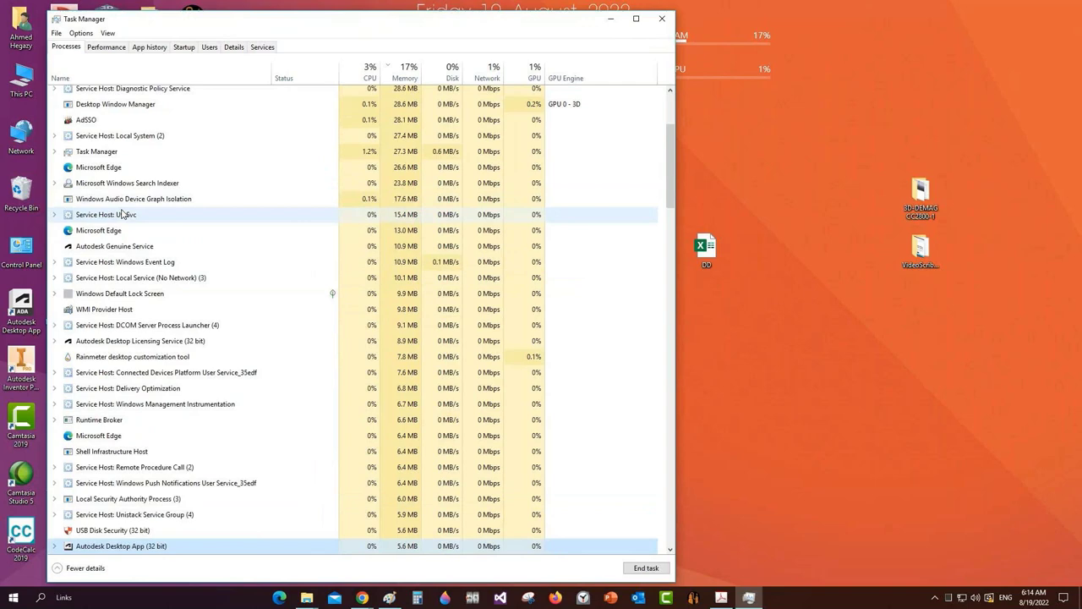
pyautogui.press('a')
pyautogui.press('a')
pyautogui.press('a')
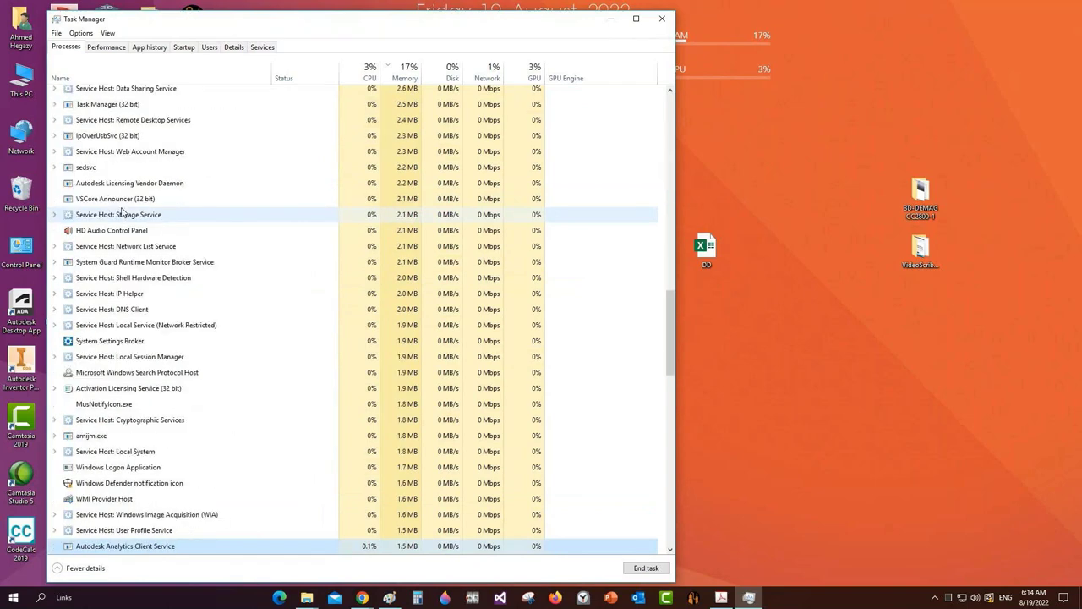
pyautogui.press('a')
pyautogui.click(663, 18)
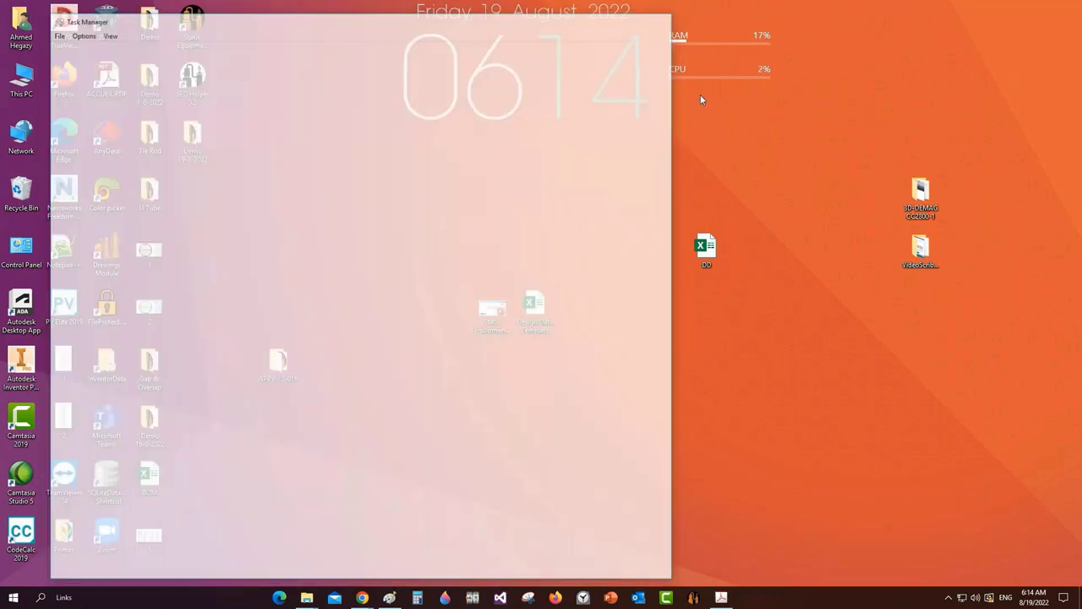
# Relaunch Autodesk Inventor Professional 2020 from the desktop and refresh the desktop while it loads
pyautogui.rightClick(725, 109)
pyautogui.click(757, 142)
pyautogui.doubleClick(35, 374)
pyautogui.rightClick(285, 137)
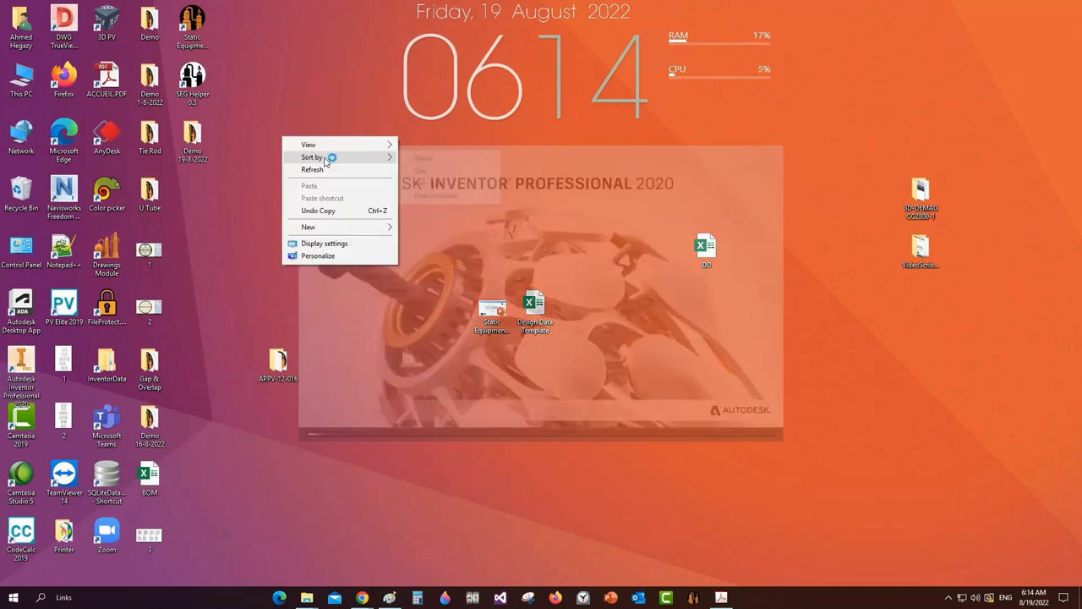
pyautogui.click(315, 169)
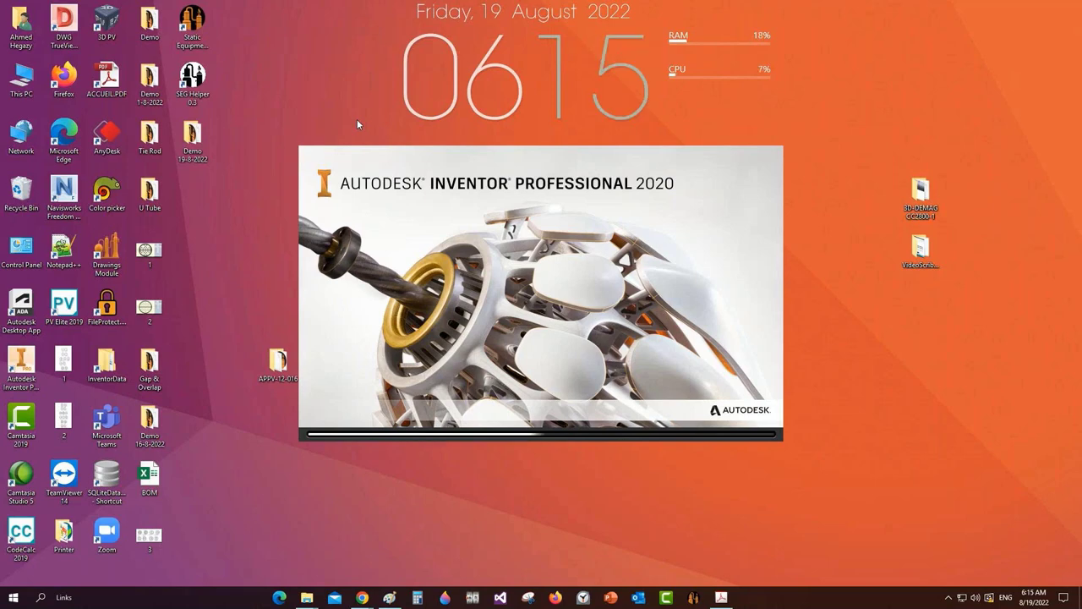
# Open the Demo 19-8-2022 project folder to view its files and close it
pyautogui.rightClick(272, 10)
pyautogui.doubleClick(193, 137)
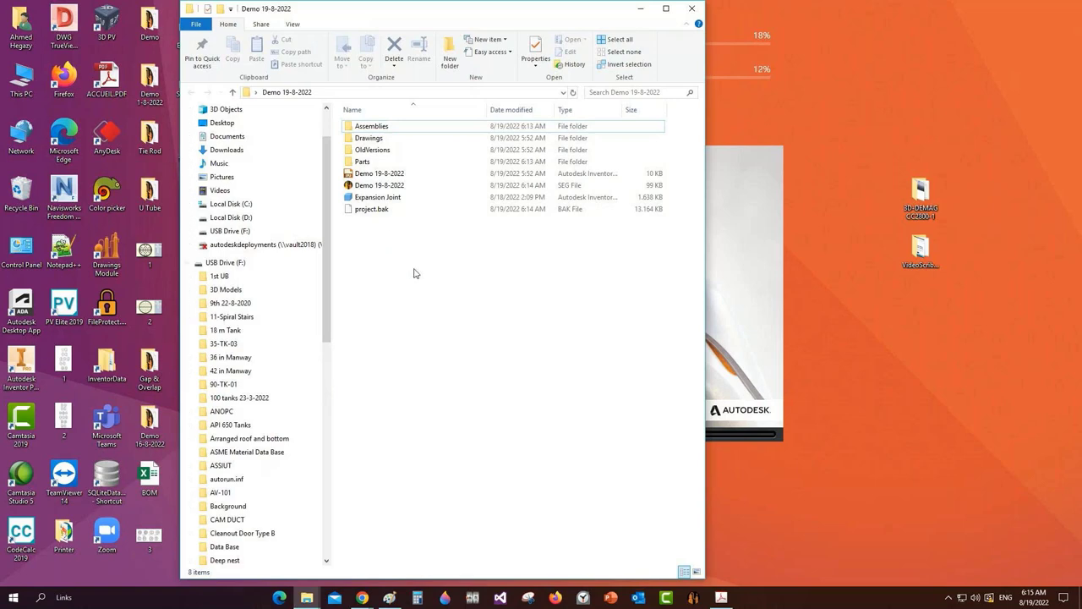
pyautogui.click(691, 11)
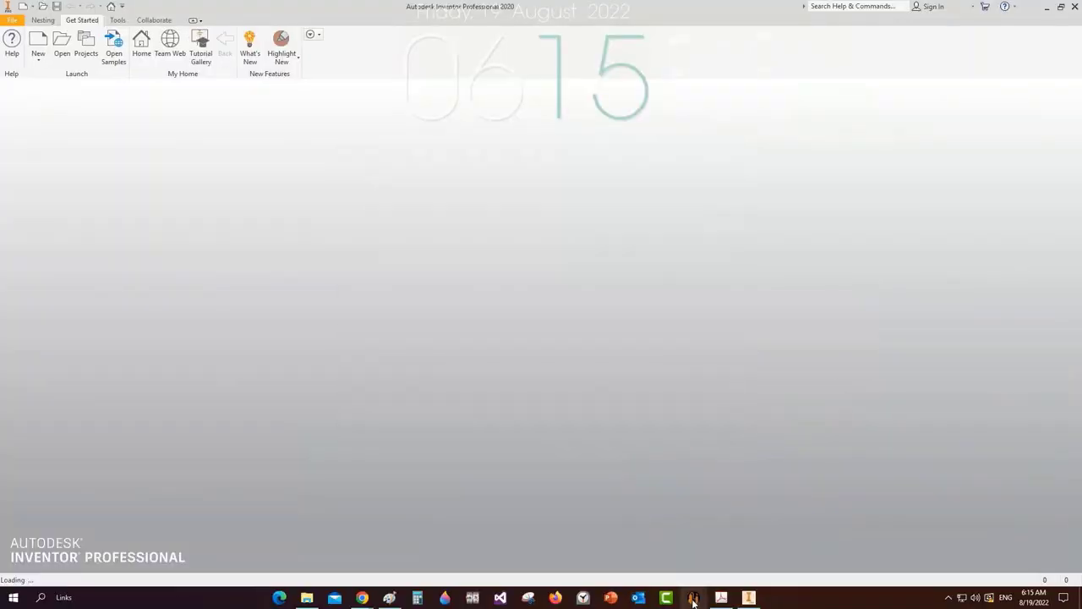
# Minimize Inventor and open the Demo 19-8-2022 project file in Static Equipment Generator
pyautogui.click(1047, 6)
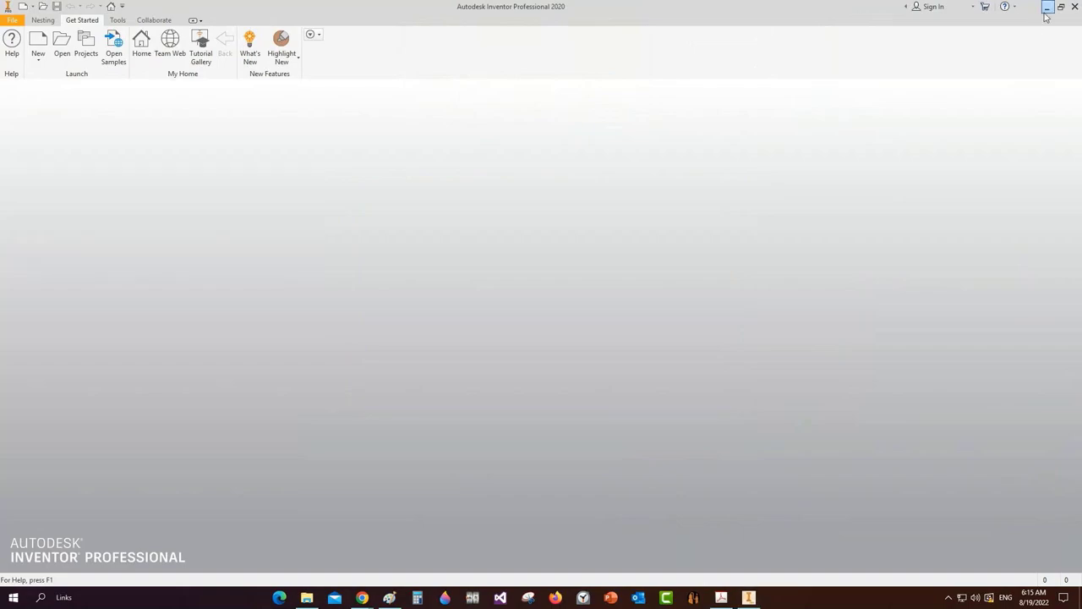
pyautogui.rightClick(787, 48)
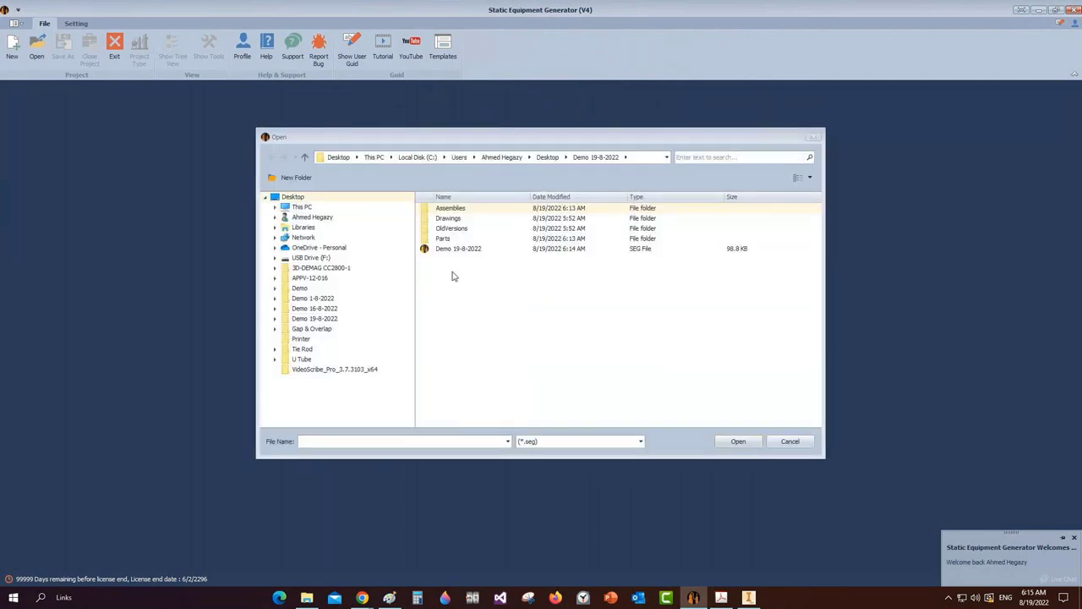
pyautogui.doubleClick(459, 249)
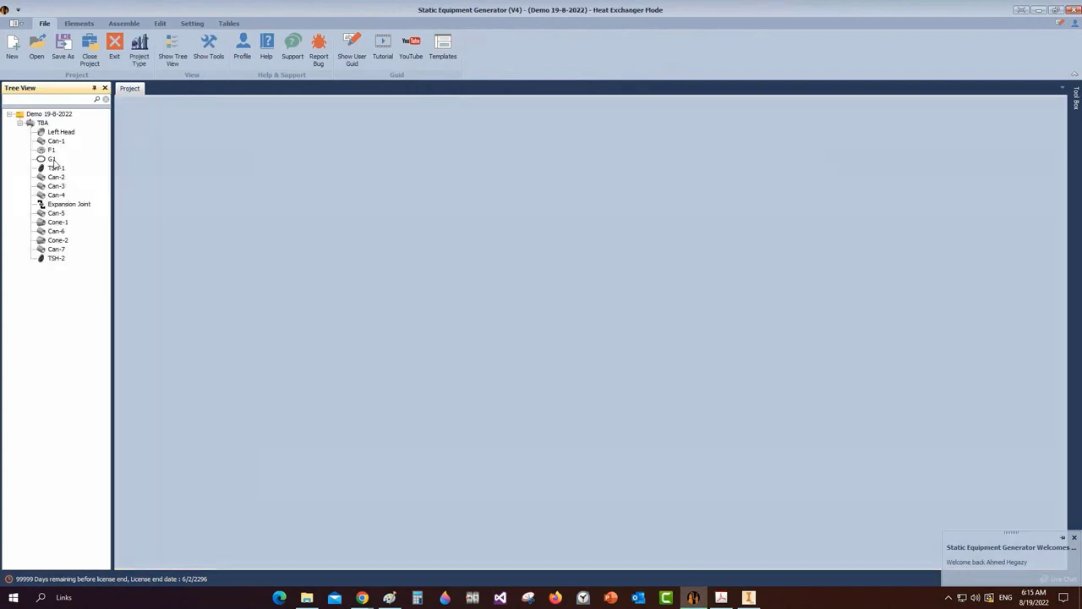
# Open the tube bundle setup of tubesheet TSH-1 and enable editing of its properties
pyautogui.click(55, 168)
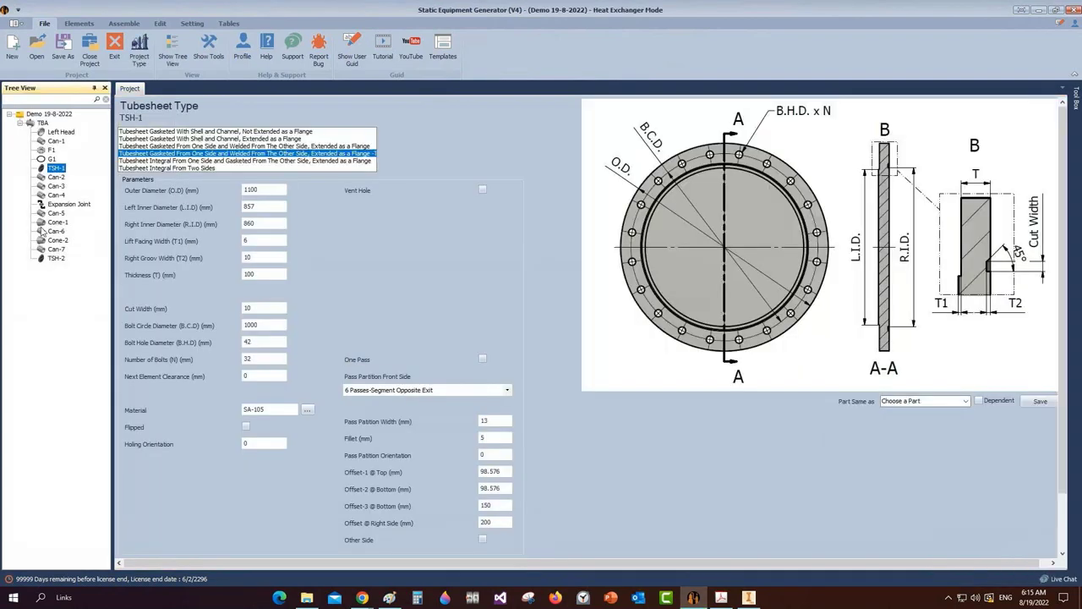
pyautogui.scroll(-2, 146, 518)
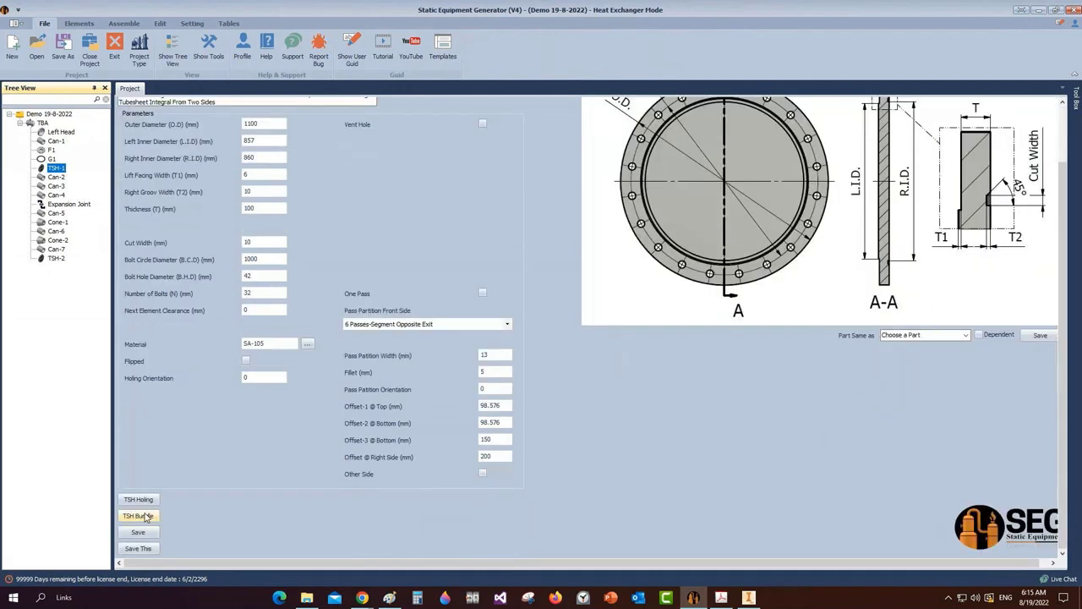
pyautogui.click(139, 516)
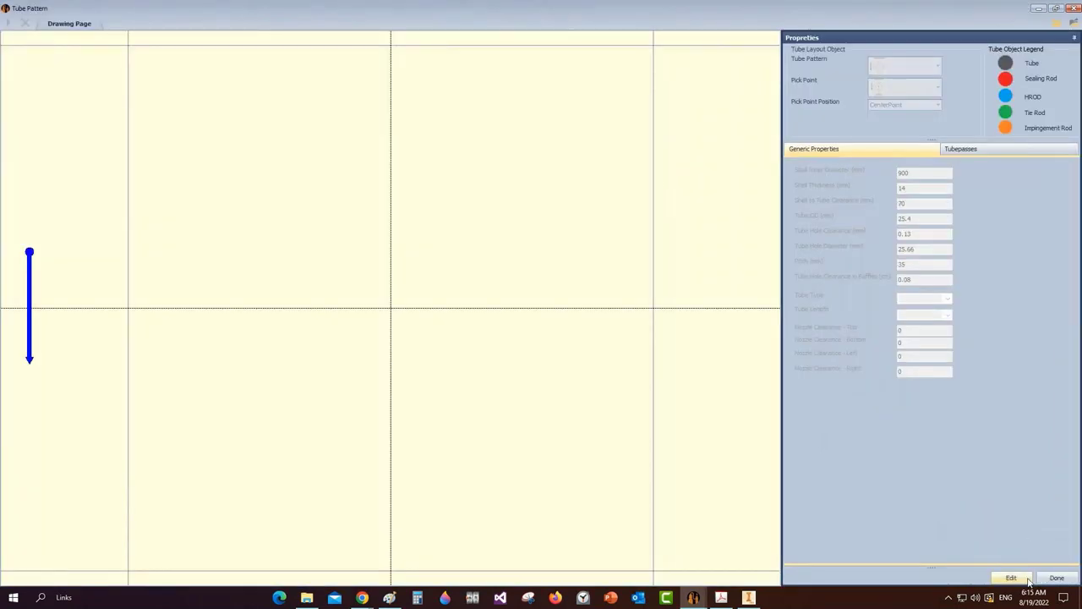
pyautogui.click(1026, 579)
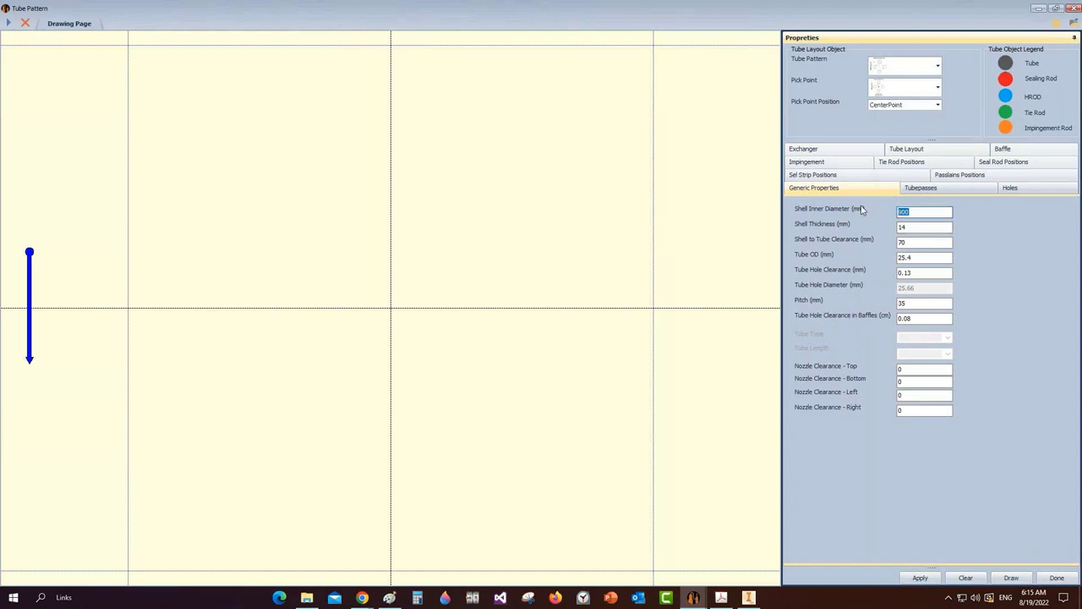
# Set the shell inner diameter to 860 mm, shell thickness to 10 mm and shell to tube clearance to 50 mm
pyautogui.write('860')
pyautogui.press('Tab')
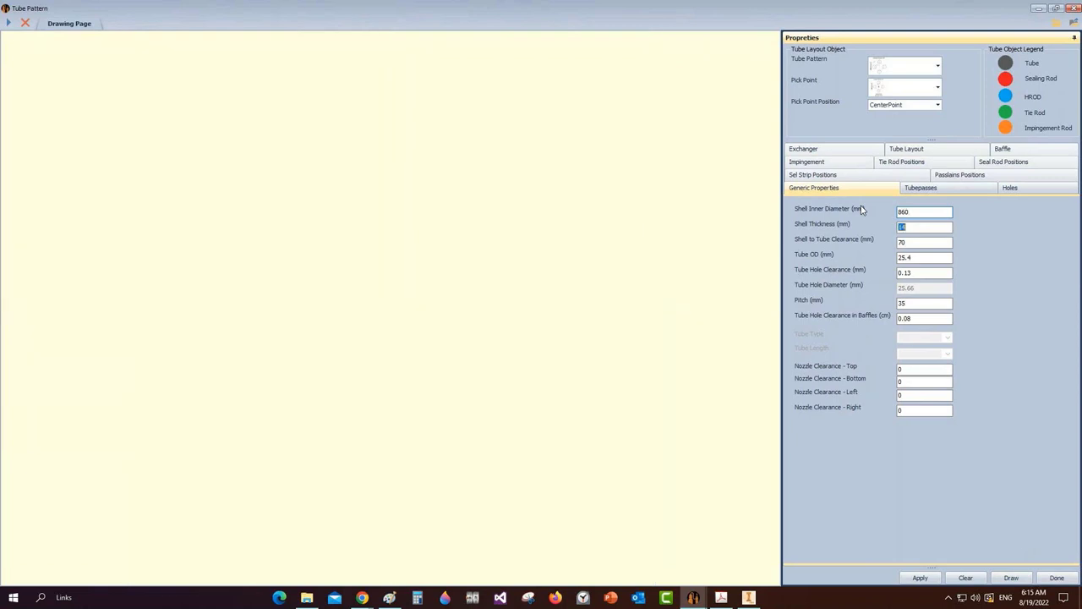
pyautogui.write('10')
pyautogui.press('Tab')
pyautogui.write('50')
pyautogui.press('Tab')
# Keep the tube size and pitch values and set the top and bottom nozzle clearances to 100 mm
pyautogui.press('Tab')
pyautogui.press('Tab')
pyautogui.press('Tab')
pyautogui.press('Tab')
pyautogui.write('10')
pyautogui.press('Tab')
pyautogui.write('100')
# Choose the six-pass partition type with two horizontal lanes and one vertical lane, with vertical and horizontal symmetry enabled
pyautogui.click(921, 188)
pyautogui.click(940, 220)
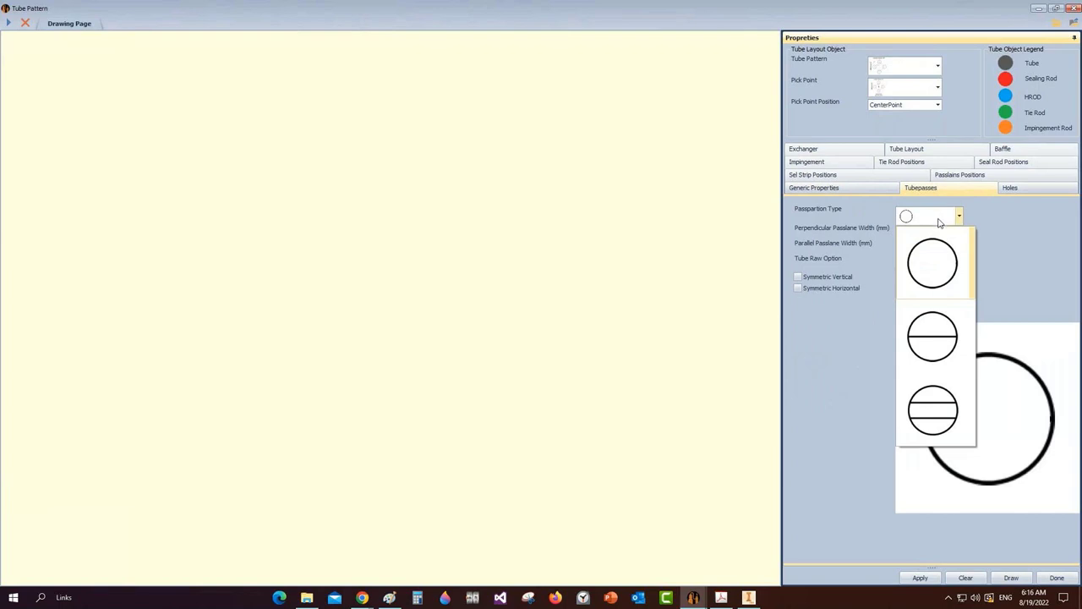
pyautogui.scroll(-3, 944, 281)
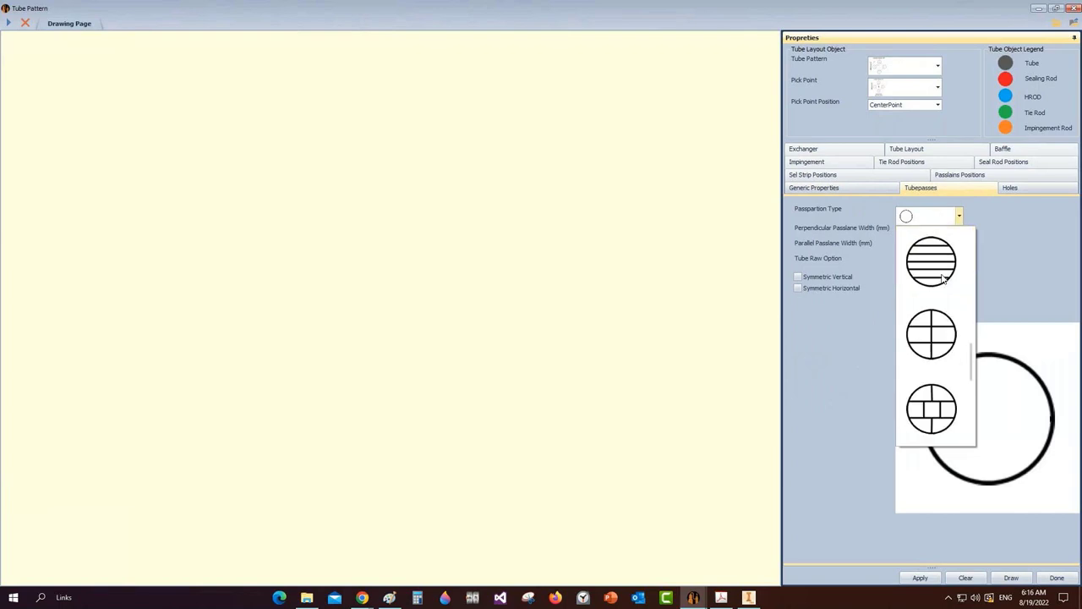
pyautogui.click(931, 334)
pyautogui.click(832, 289)
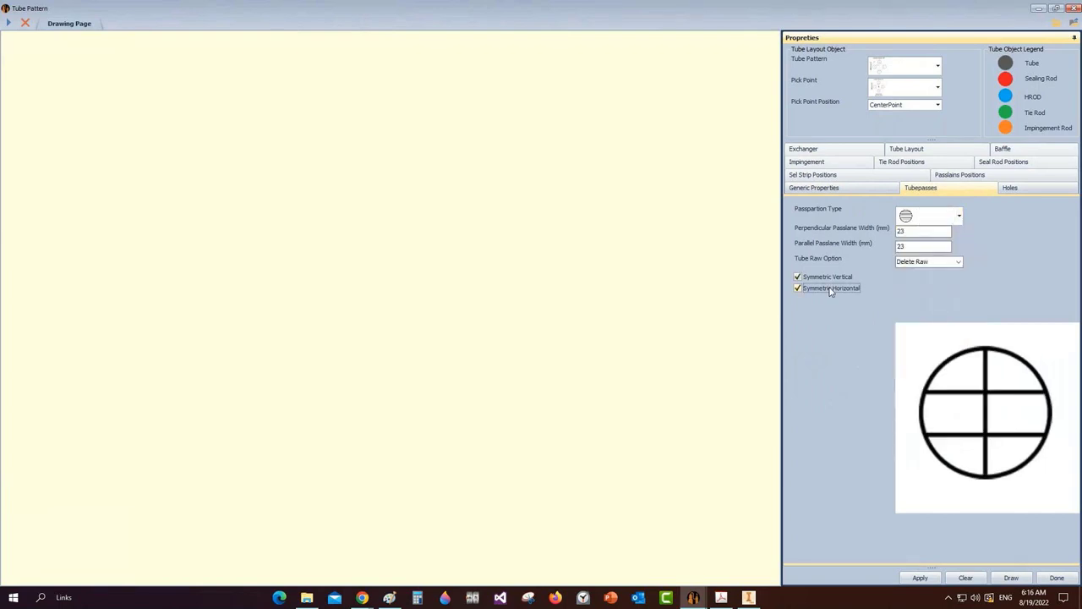
# Draw the tube layout and shift the horizontal pass lanes one tube row toward the centre
pyautogui.click(970, 178)
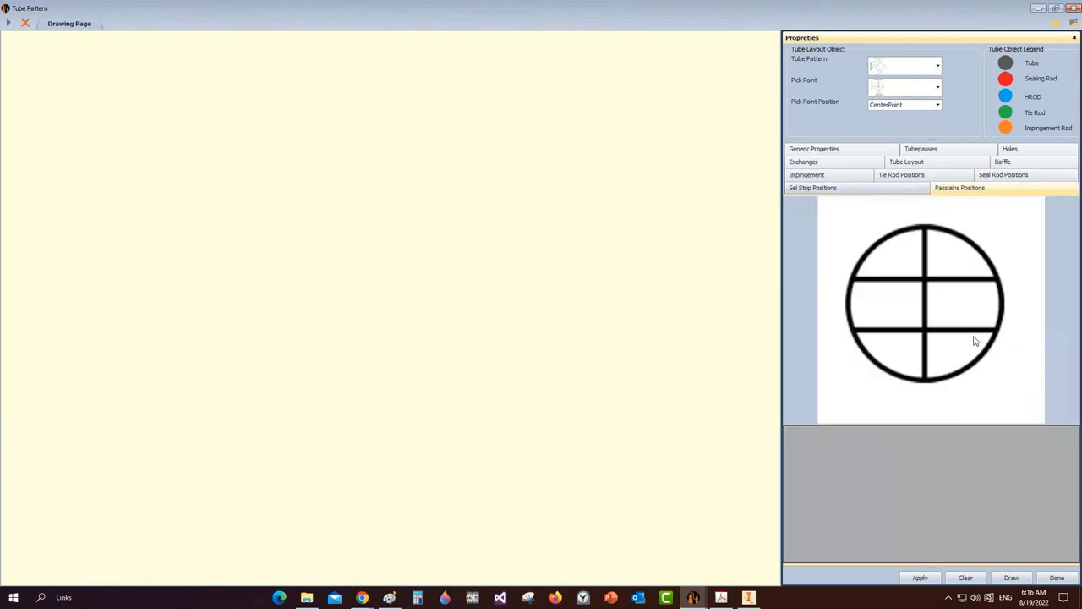
pyautogui.click(1012, 579)
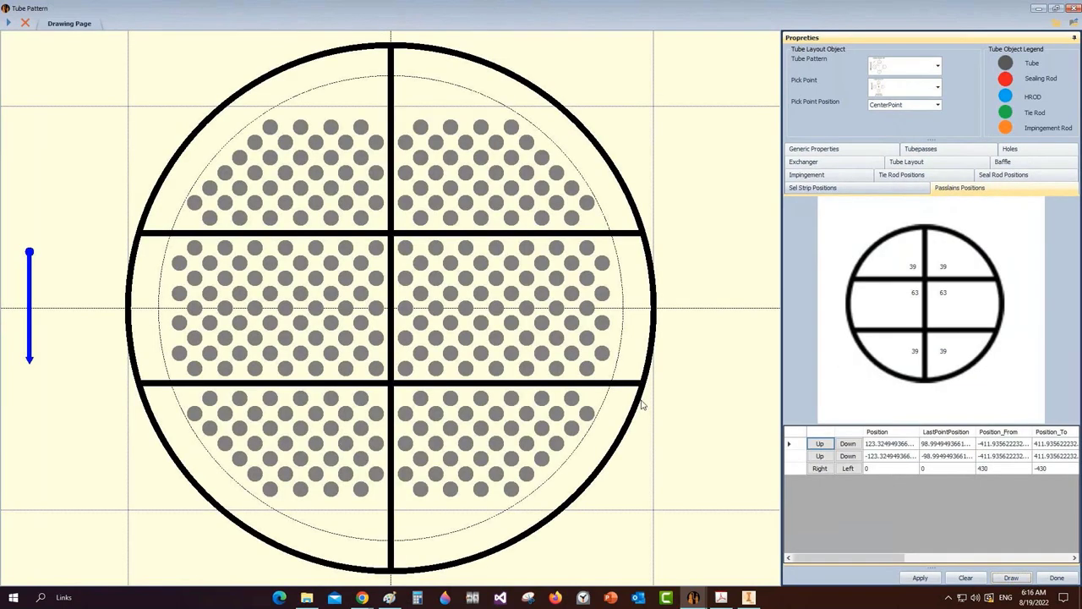
pyautogui.click(848, 449)
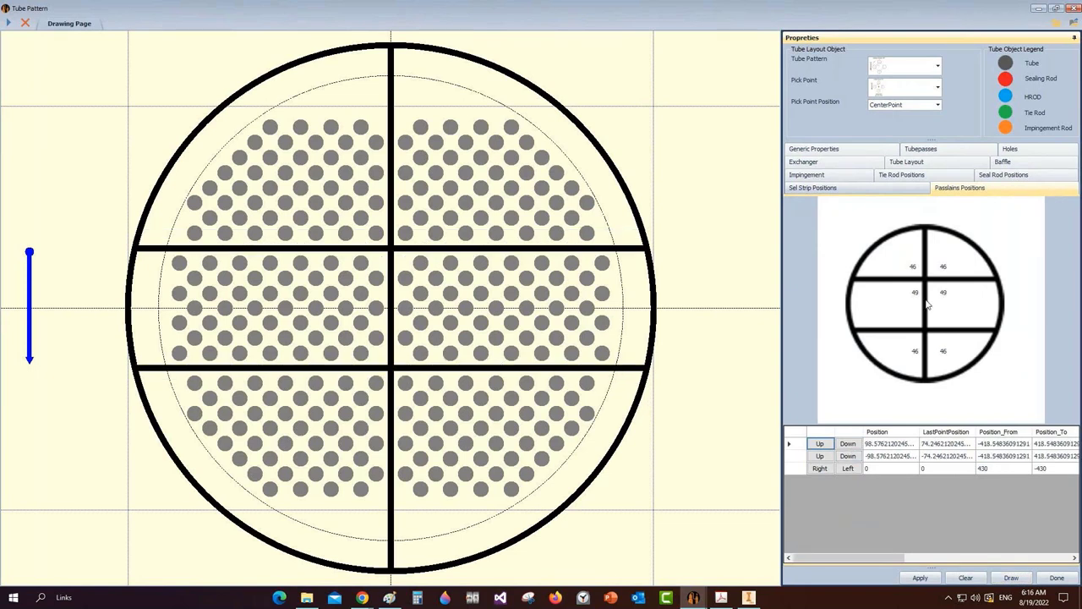
# Save the tube layout to file and leave the tube pattern editor
pyautogui.click(1073, 23)
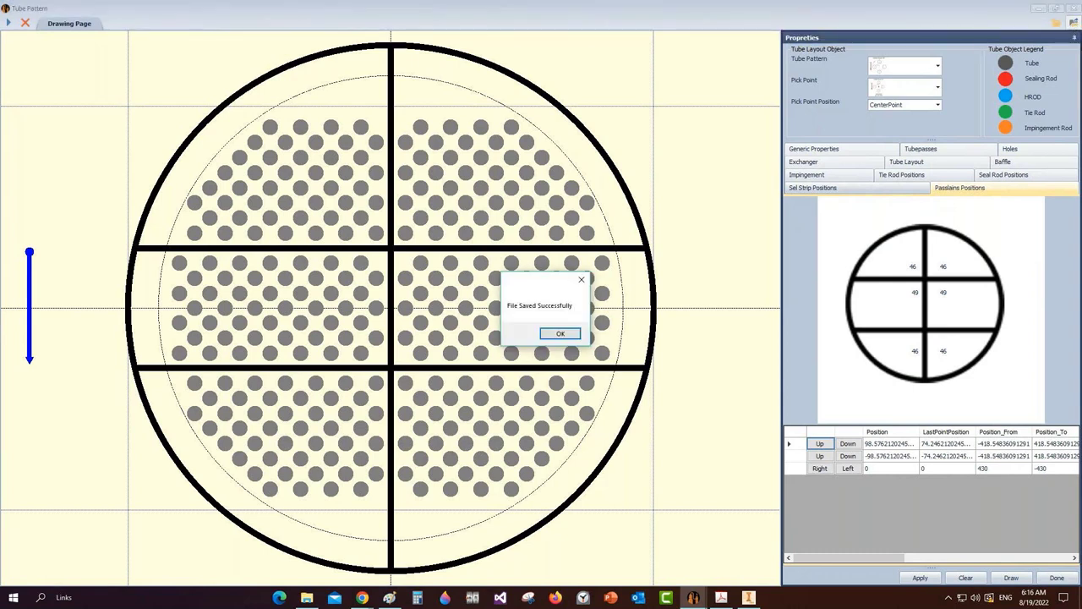
pyautogui.click(581, 279)
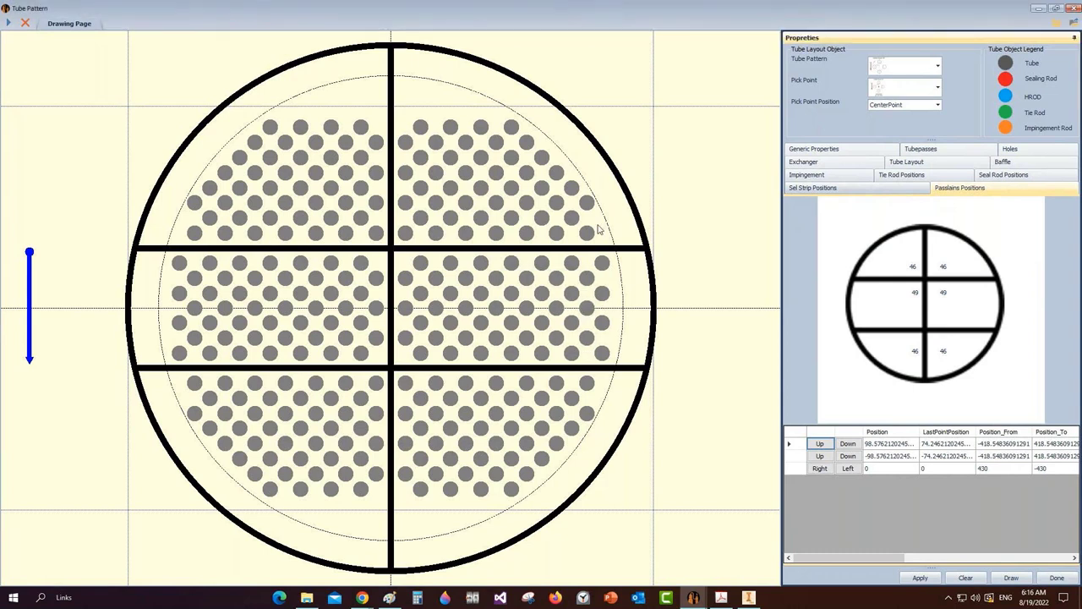
pyautogui.click(1065, 21)
# Show the desktop and open the Tubesheet Bundle folder inside the Demo 19-8-2022 project folder
pyautogui.moveTo(307, 597)
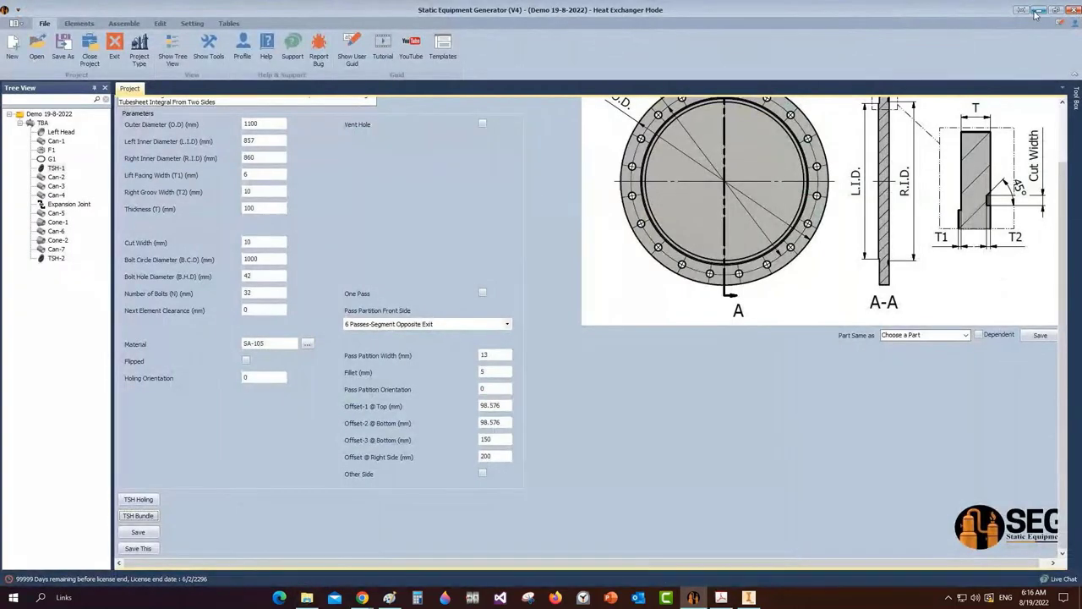
pyautogui.press('super+d')
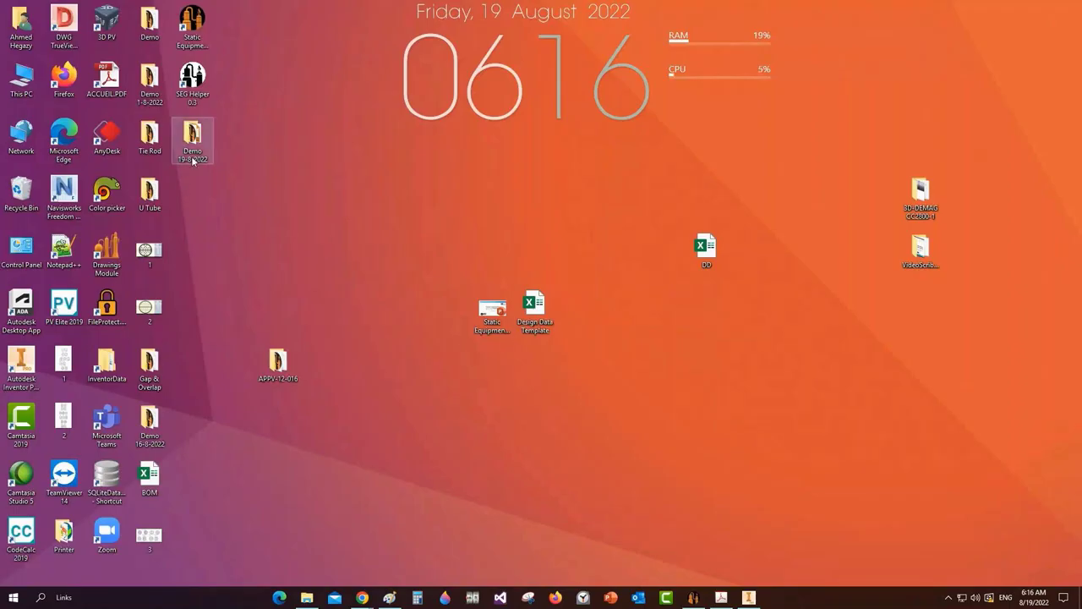
pyautogui.doubleClick(193, 153)
pyautogui.click(655, 13)
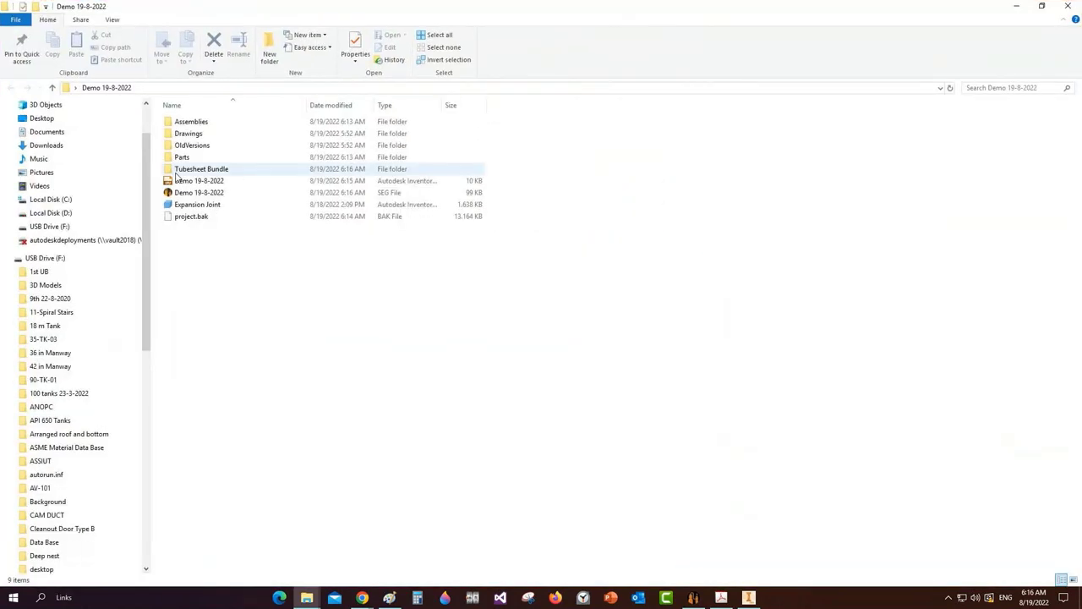
pyautogui.click(194, 169)
pyautogui.doubleClick(213, 173)
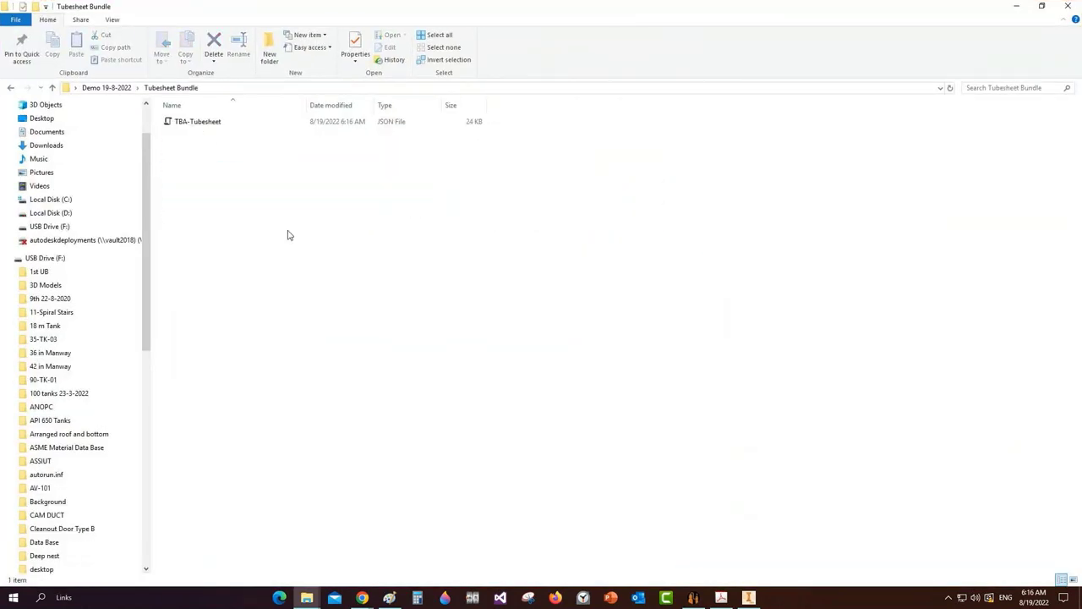
# Open the TBA-Tubesheet JSON file in Notepad++ and go to the end of its line
pyautogui.click(208, 127)
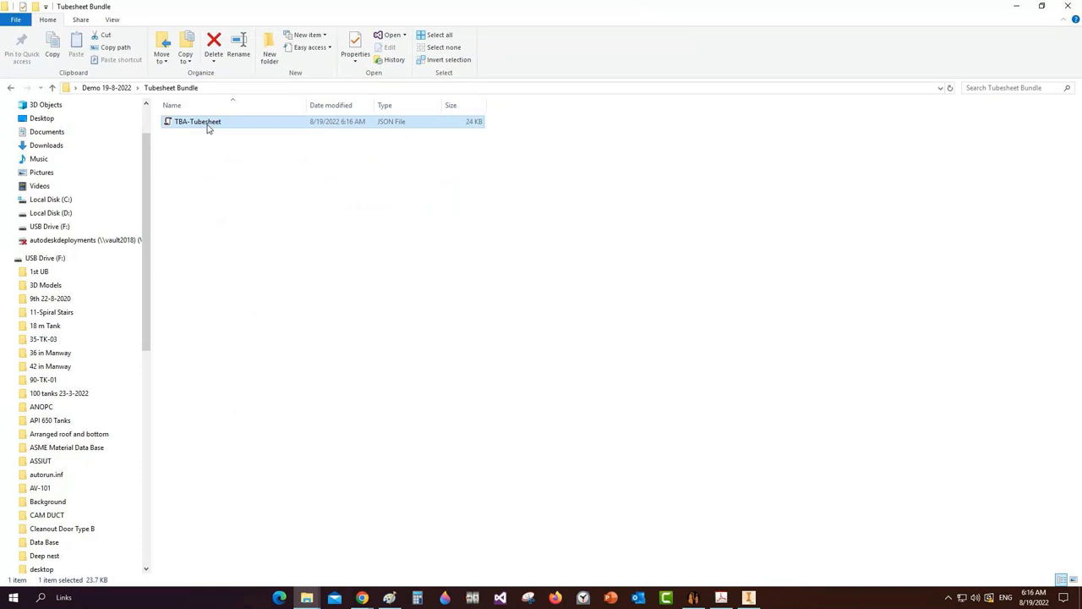
pyautogui.rightClick(208, 127)
pyautogui.click(322, 173)
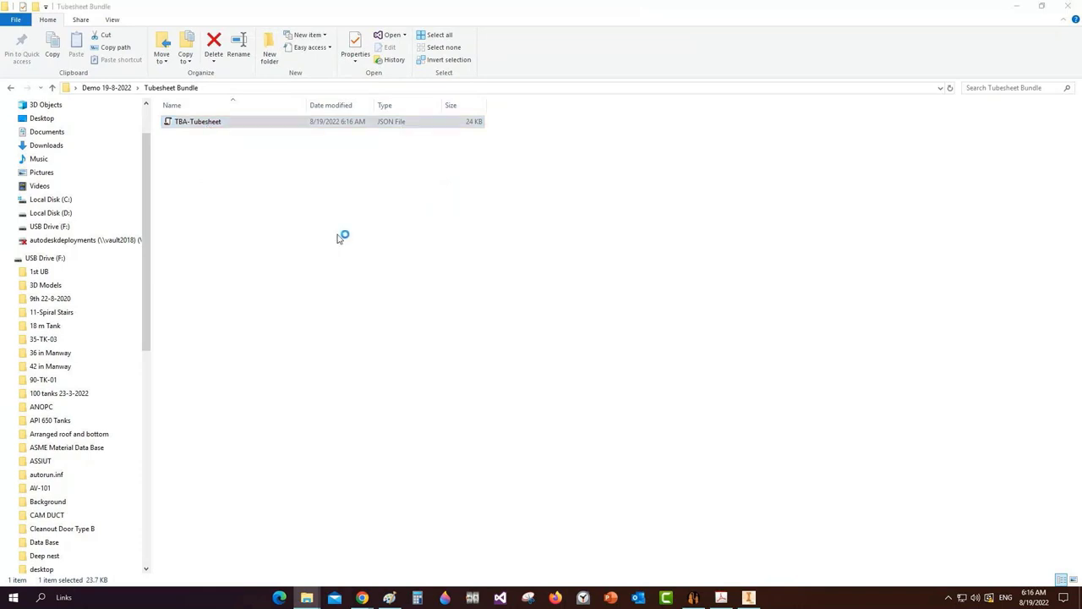
pyautogui.press('End')
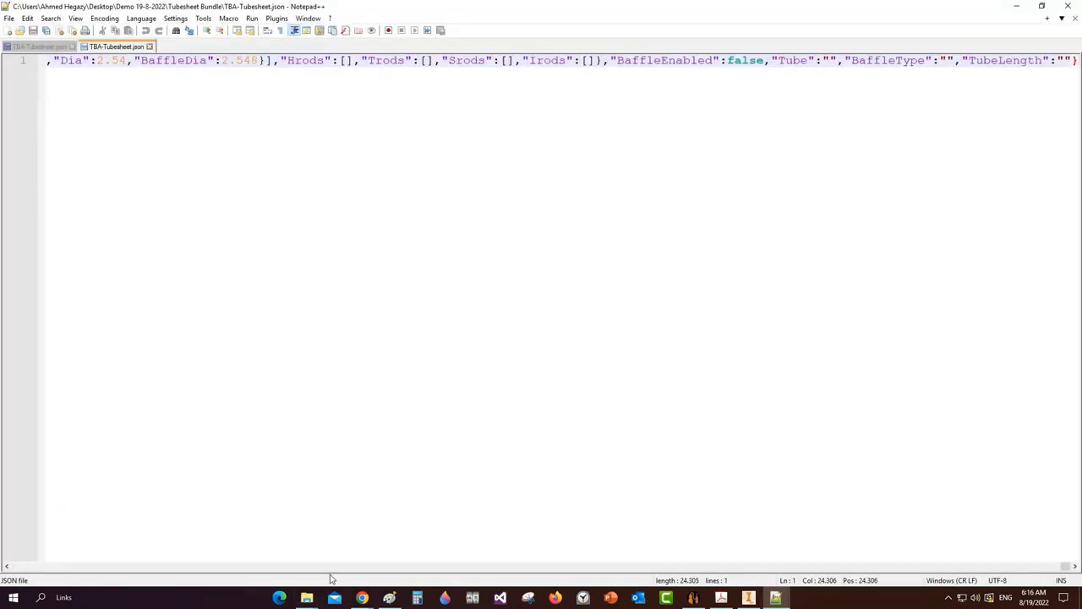
# Examine the rod, baffle and tube entries in the JSON text, and close the file and the folder
pyautogui.moveTo(697, 60); pyautogui.dragTo(1077, 60)
pyautogui.click(1039, 77)
pyautogui.click(201, 60)
pyautogui.moveTo(201, 60); pyautogui.dragTo(38, 61)
pyautogui.click(1067, 7)
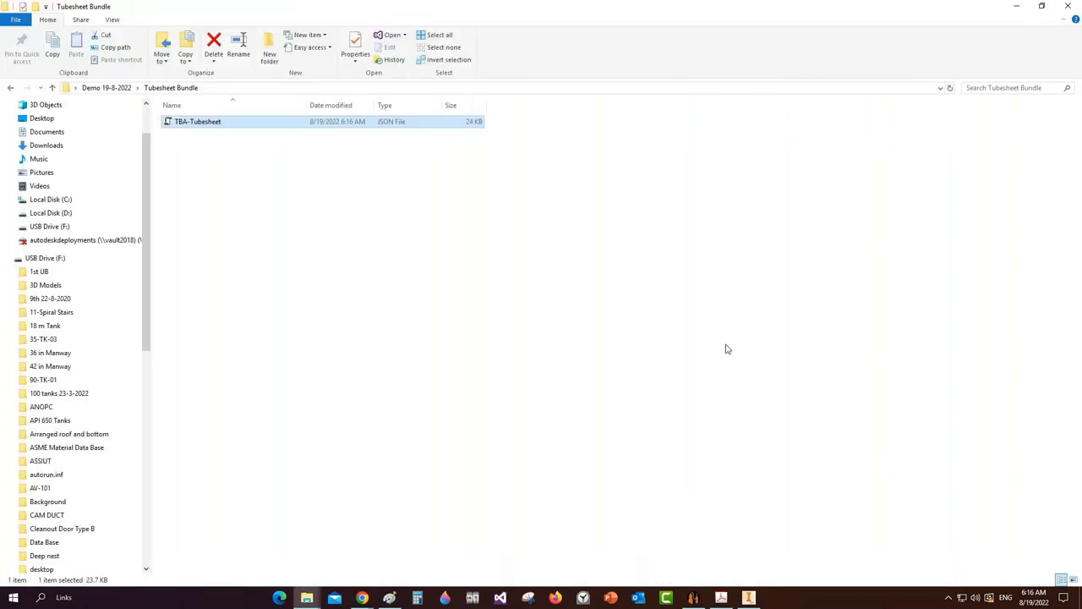
pyautogui.click(1068, 9)
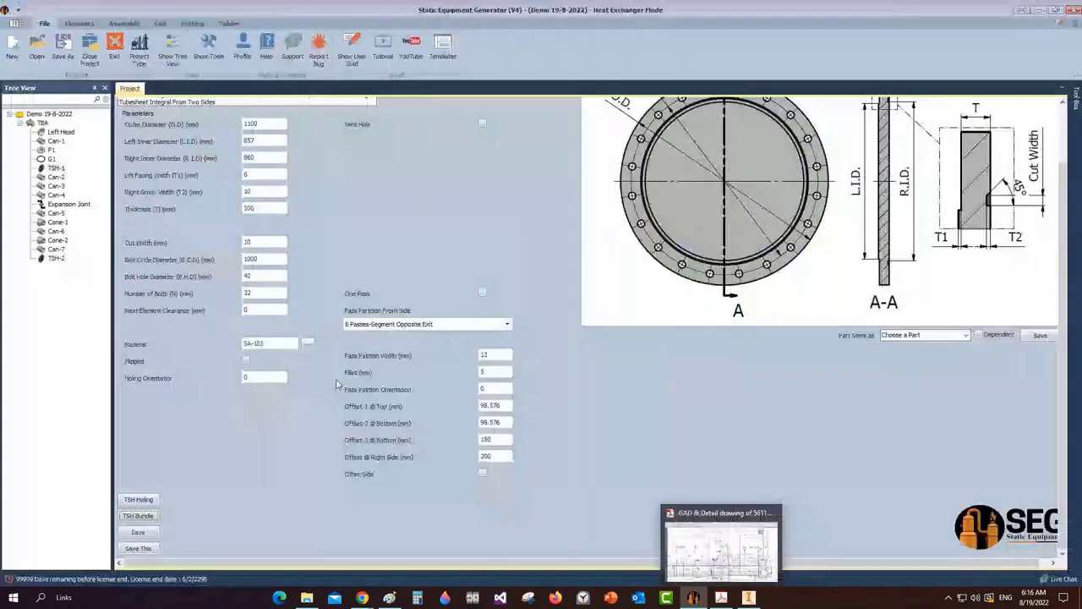
# Add a tube element named Tube to TSH-1 in Static Equipment Generator and open its type settings
pyautogui.click(79, 23)
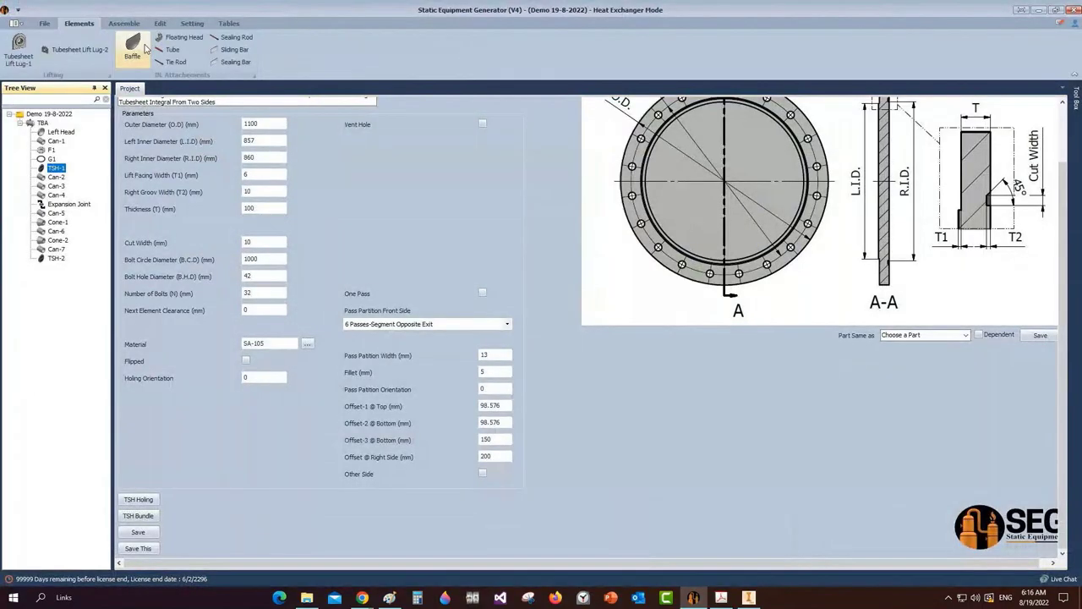
pyautogui.click(161, 52)
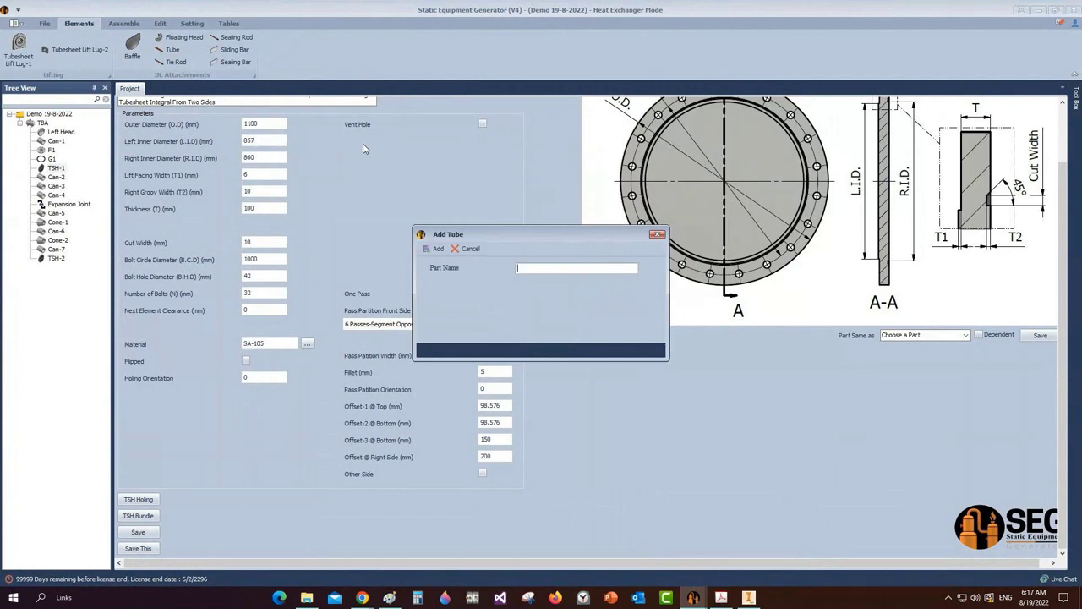
pyautogui.write('Tube')
pyautogui.press('Return')
pyautogui.click(52, 178)
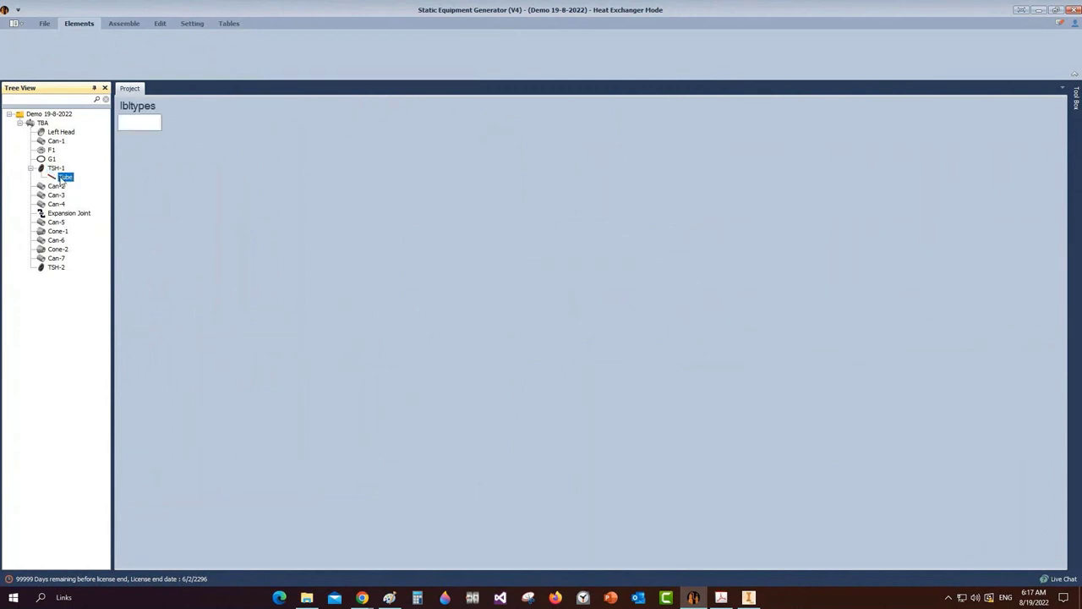
pyautogui.click(142, 138)
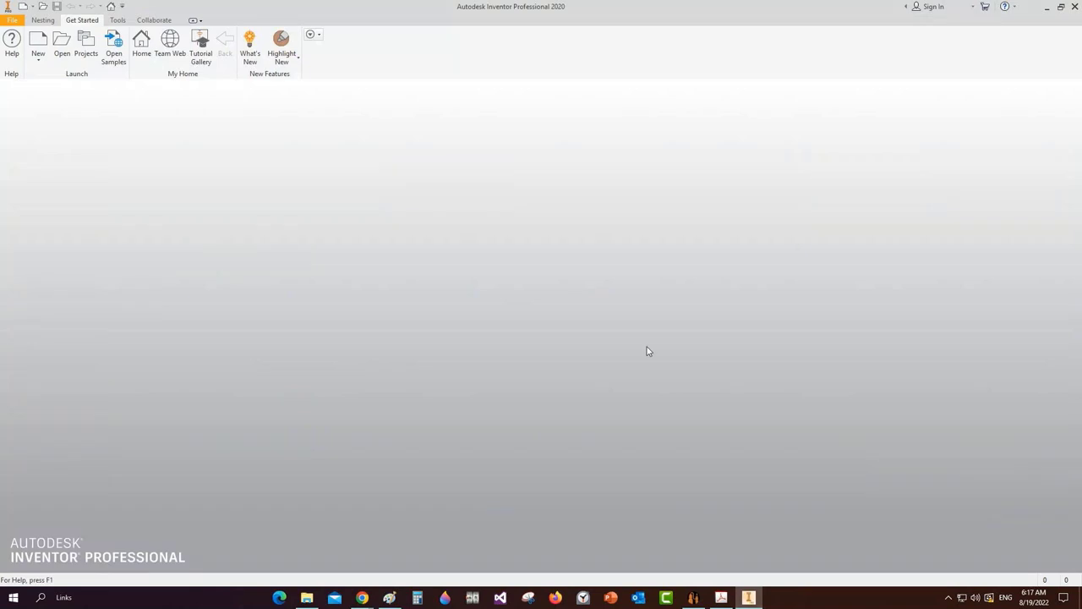
# Switch to Inventor, open the most recent TBA assembly and select tubesheet TSH-1 in the model
pyautogui.click(20, 24)
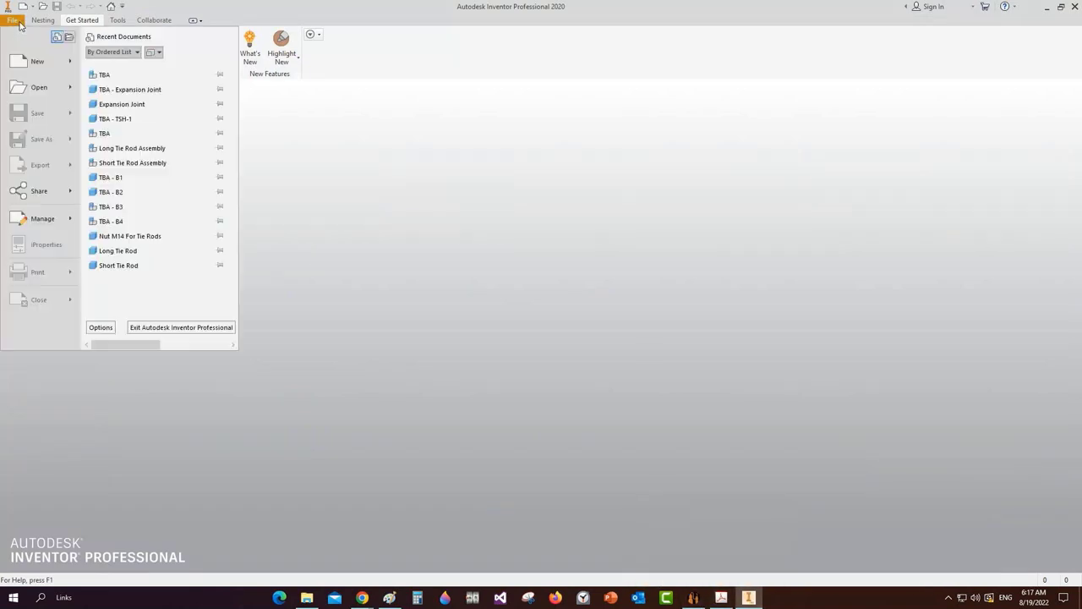
pyautogui.click(137, 75)
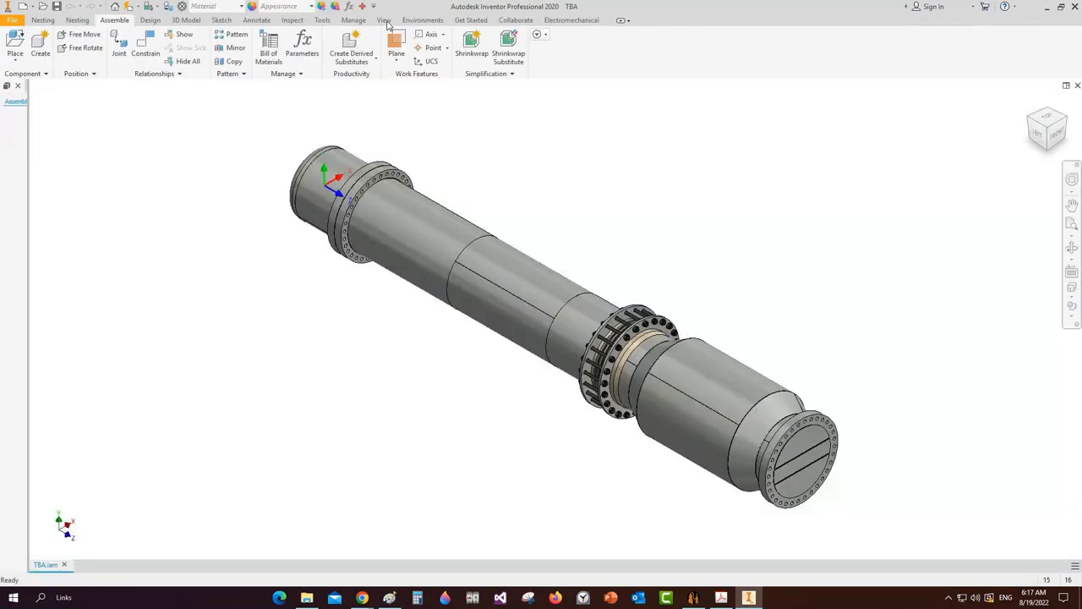
pyautogui.click(14, 68)
pyautogui.click(19, 77)
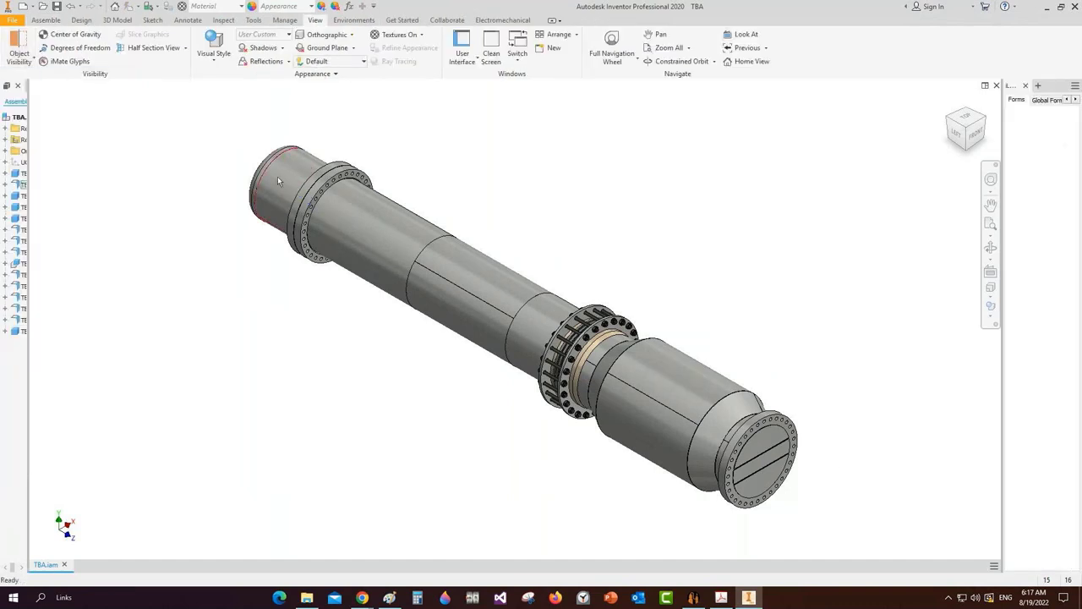
pyautogui.click(320, 182)
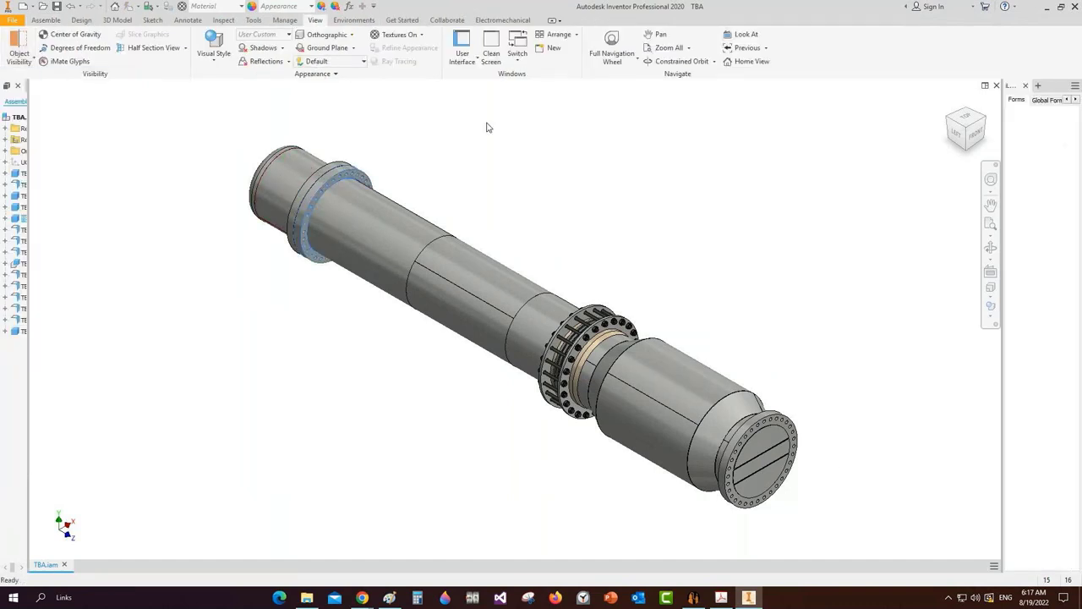
# Apply a half section view to the TBA assembly through the origin YZ plane and widen the model browser
pyautogui.click(647, 177)
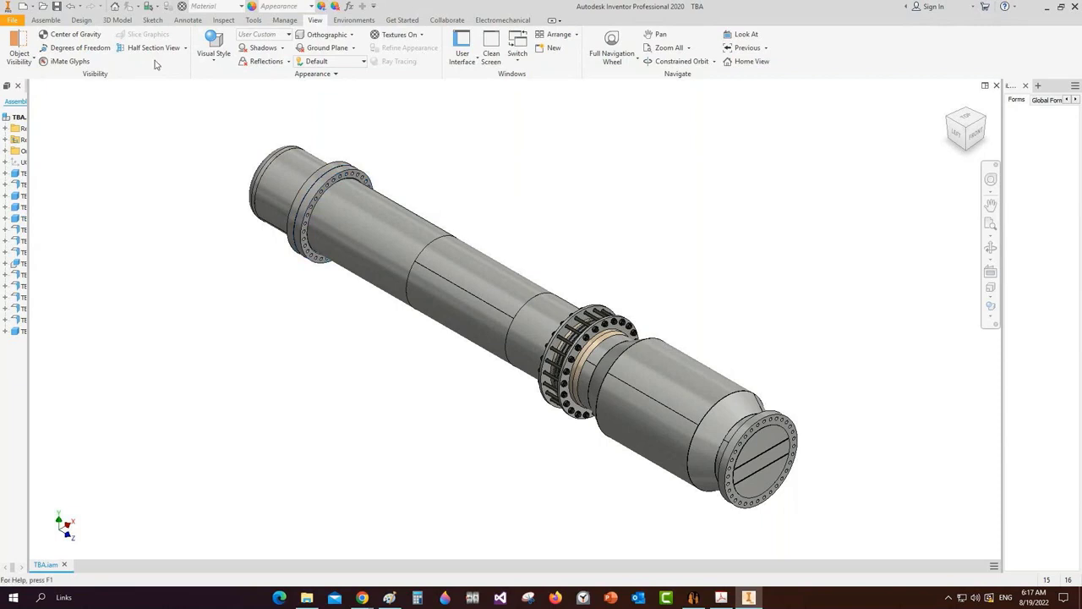
pyautogui.click(153, 48)
pyautogui.click(8, 151)
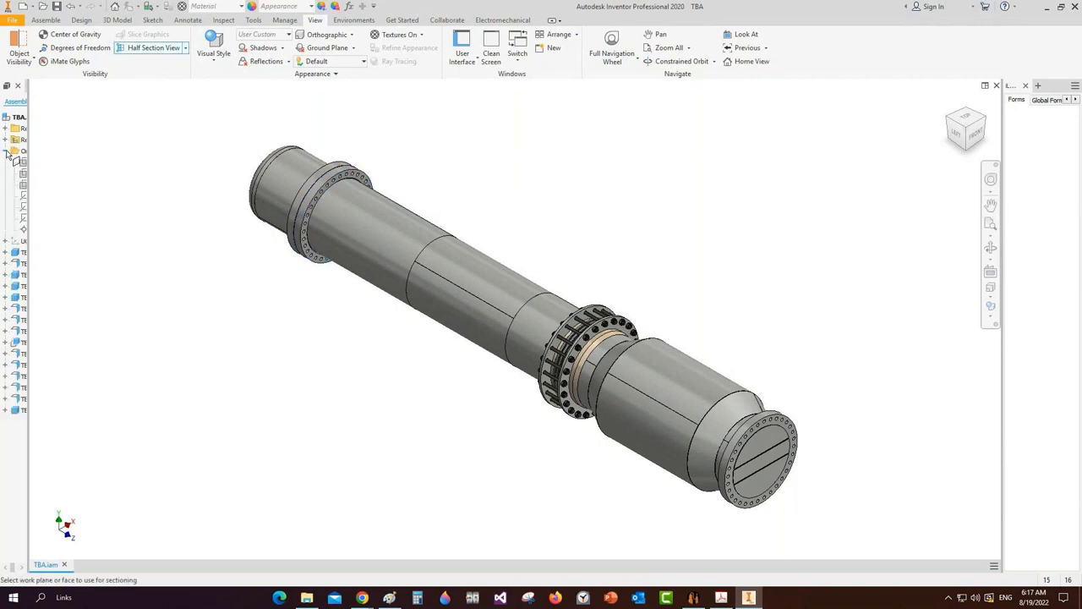
pyautogui.click(53, 174)
pyautogui.click(583, 311)
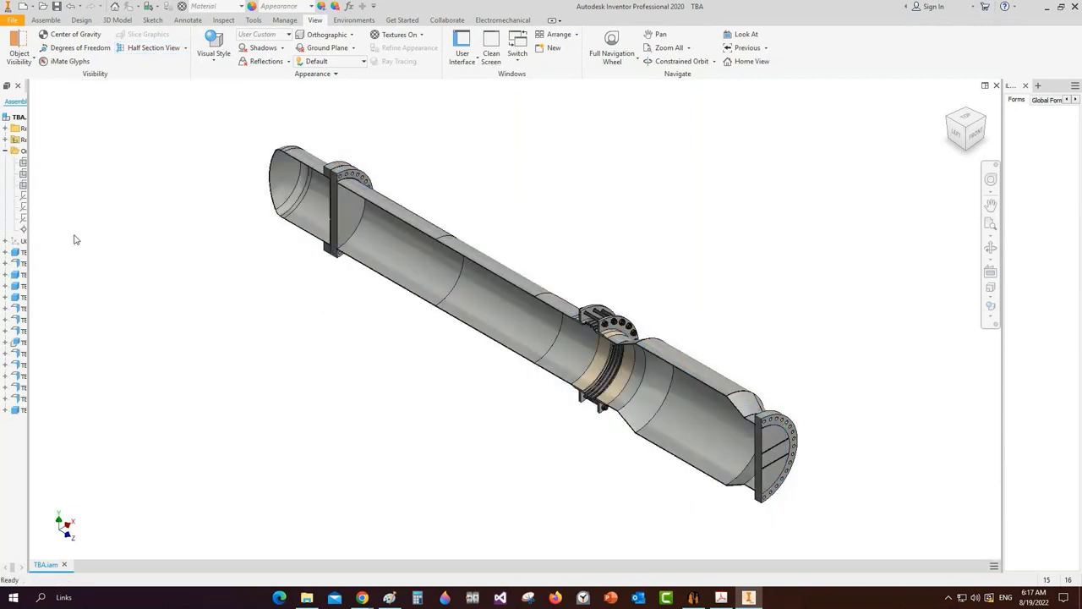
pyautogui.moveTo(32, 219); pyautogui.dragTo(85, 217)
# Measure the distance between the outer faces of tubesheets TSH-1 and TSH-2, and close the measurement
pyautogui.click(224, 20)
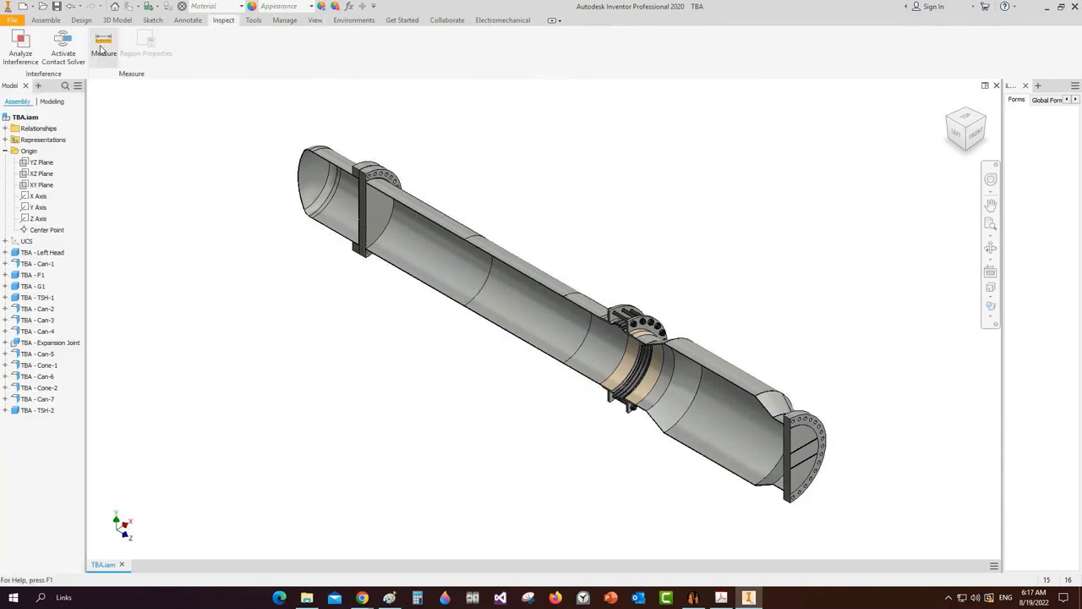
pyautogui.click(103, 46)
pyautogui.scroll(3, 815, 443)
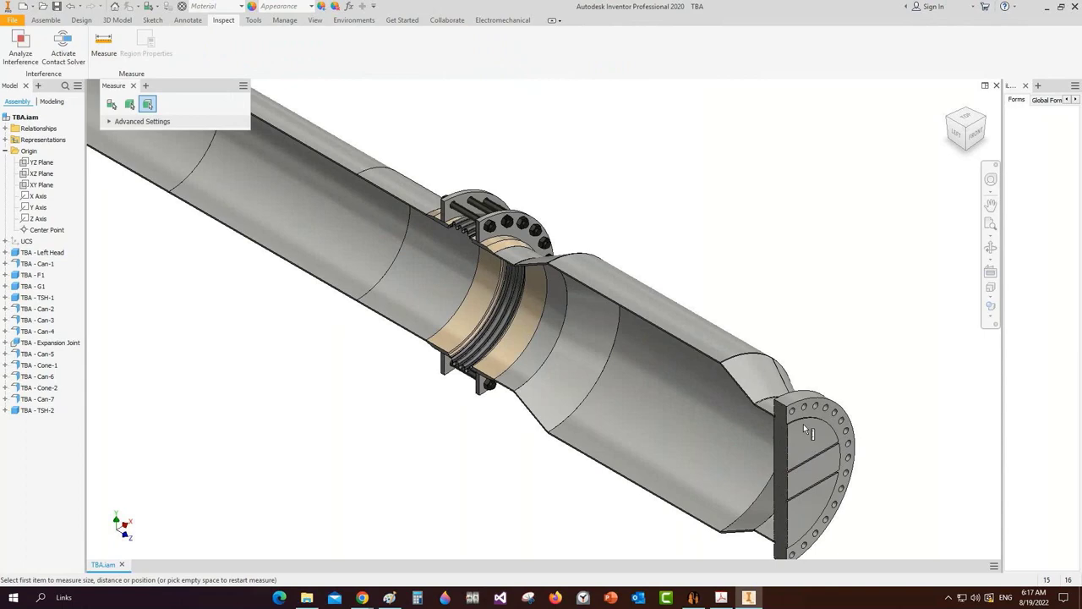
pyautogui.scroll(4, 803, 423)
pyautogui.click(784, 441)
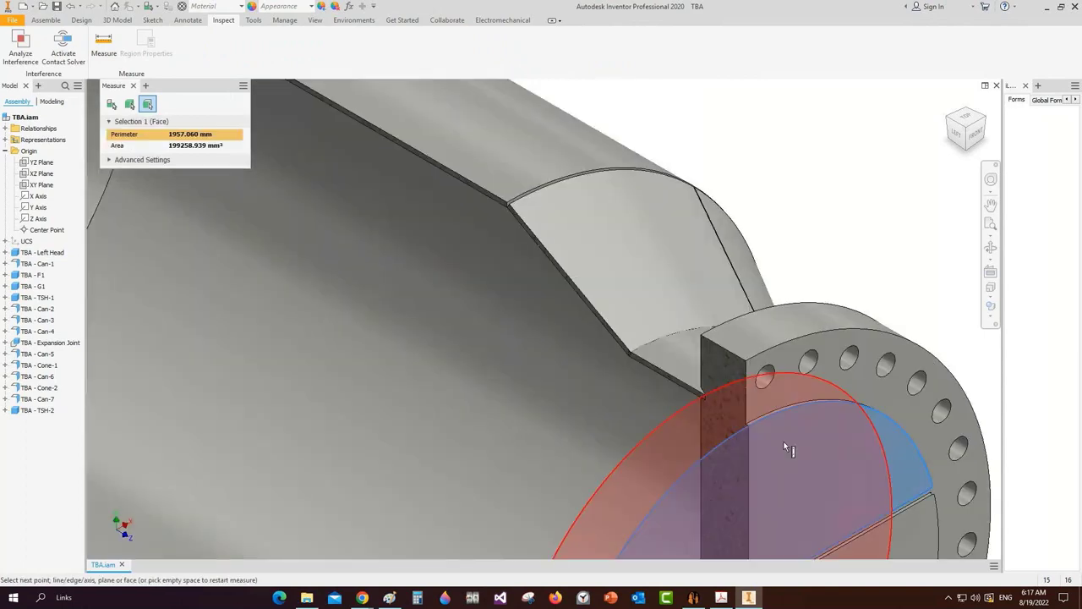
pyautogui.click(950, 121)
pyautogui.scroll(5, 473, 307)
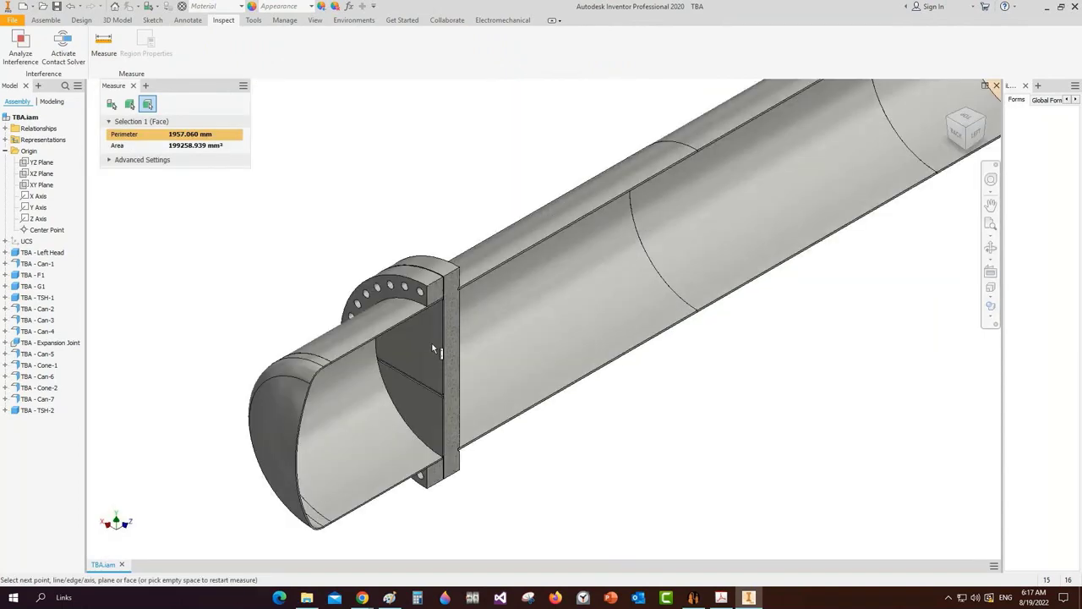
pyautogui.click(444, 303)
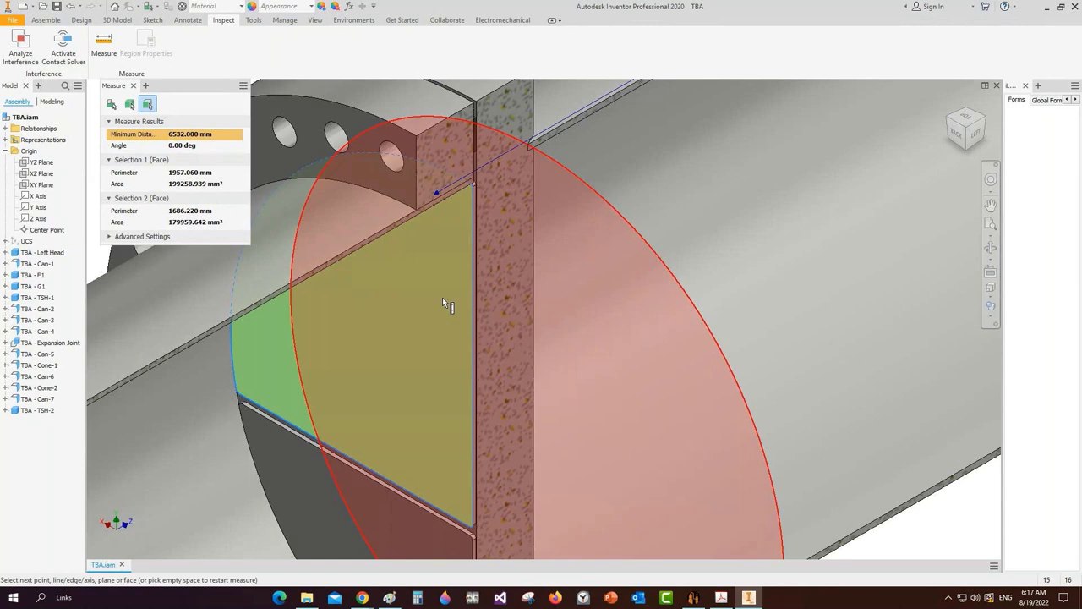
pyautogui.scroll(-7, 387, 262)
pyautogui.click(985, 119)
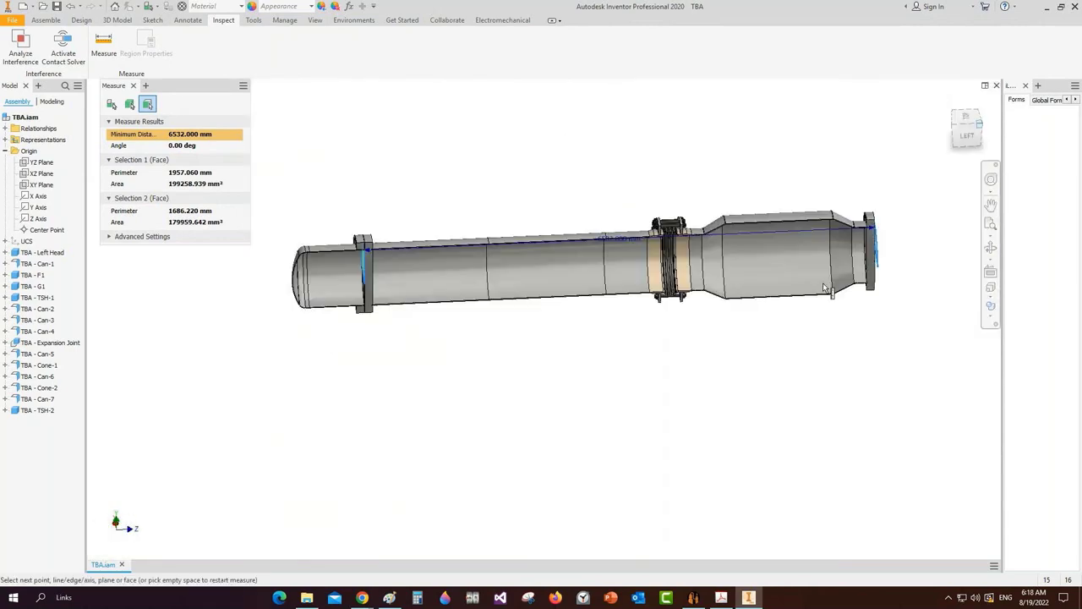
pyautogui.scroll(6, 732, 418)
pyautogui.click(822, 308)
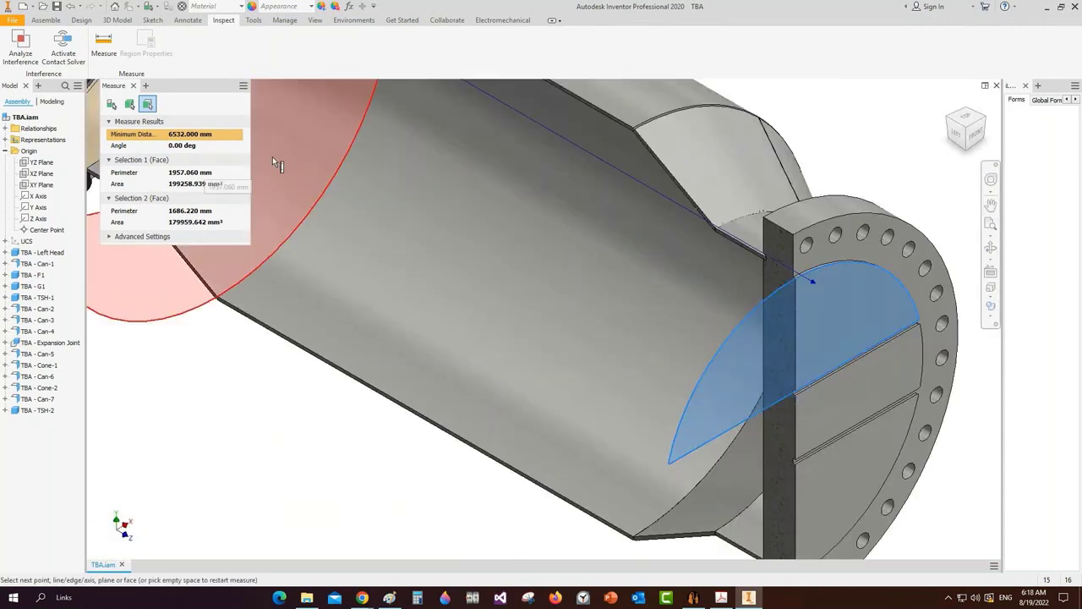
pyautogui.click(132, 87)
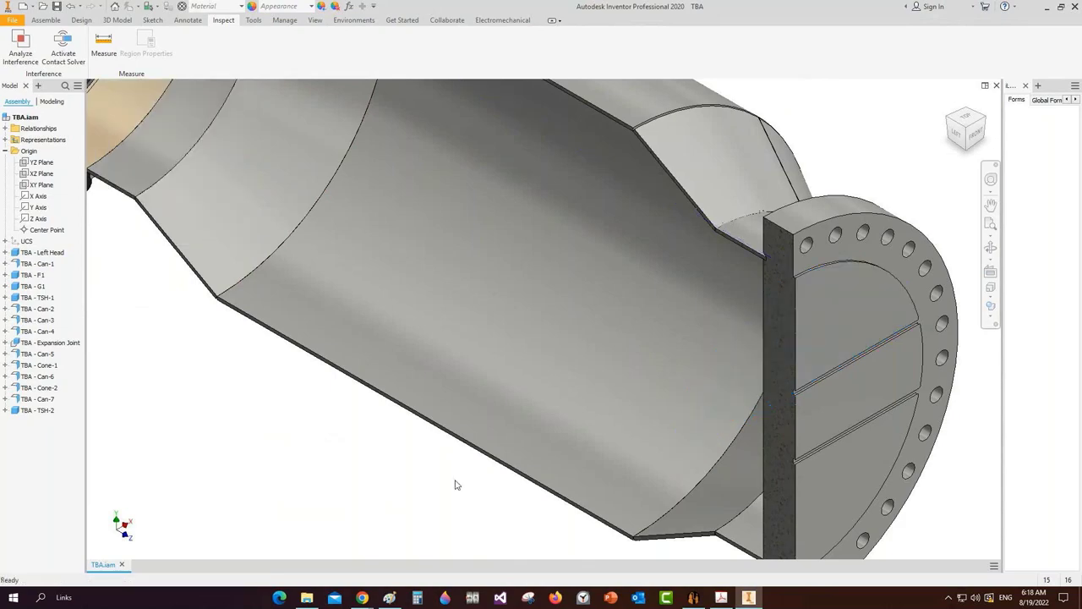
# Switch to Static Equipment Generator, set the user-defined tube's length to 6538 mm and save it
pyautogui.click(692, 597)
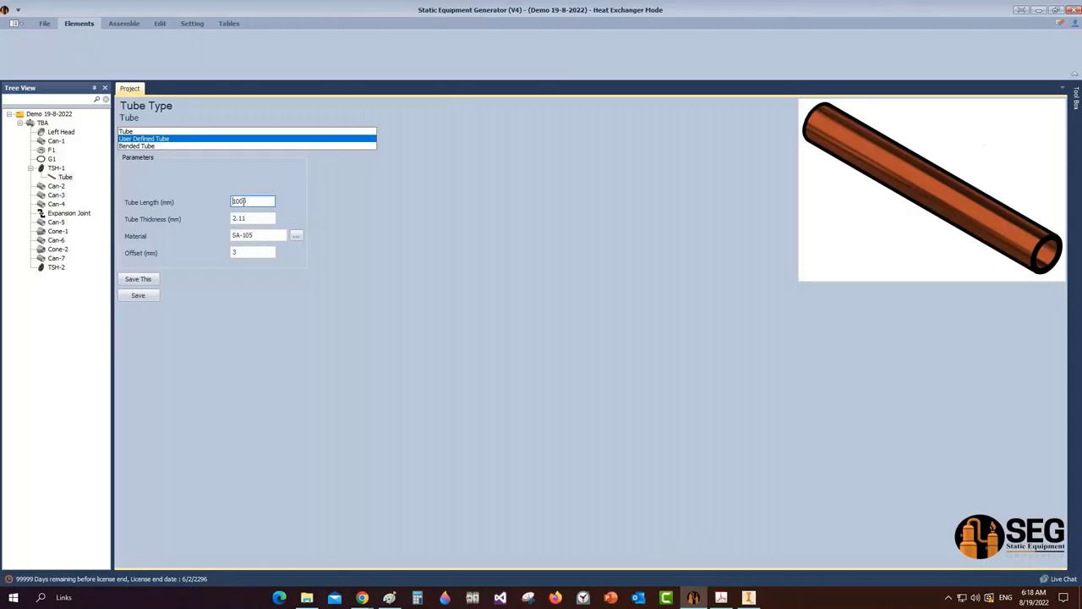
pyautogui.doubleClick(252, 203)
pyautogui.write('6538')
pyautogui.click(139, 296)
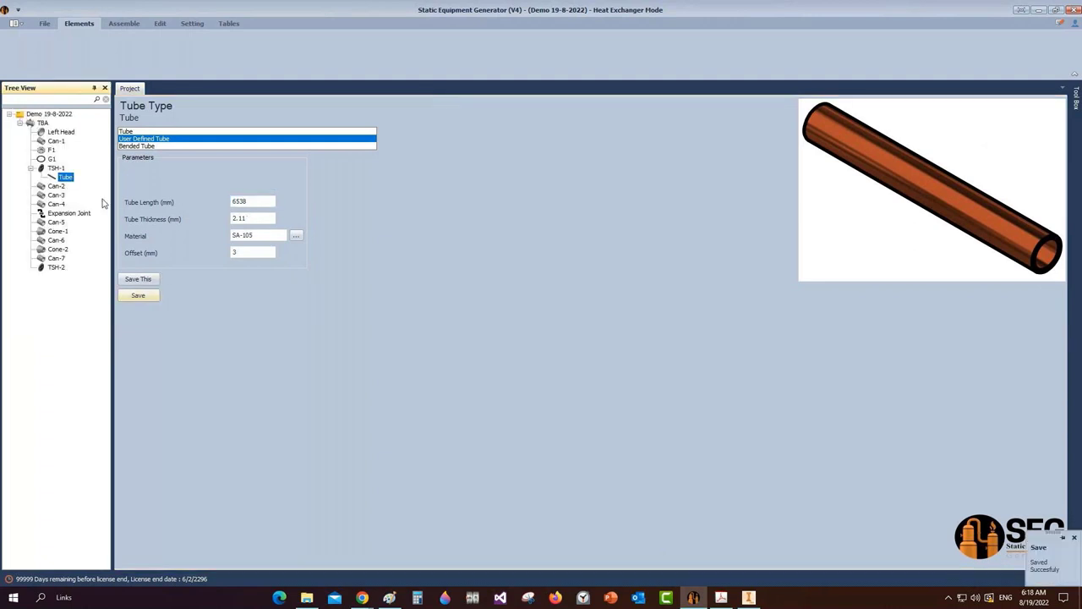
# Select TSH-1 in the project tree, and switch to the GAD & Detail drawing PDF to examine the baffles along the shell
pyautogui.click(56, 167)
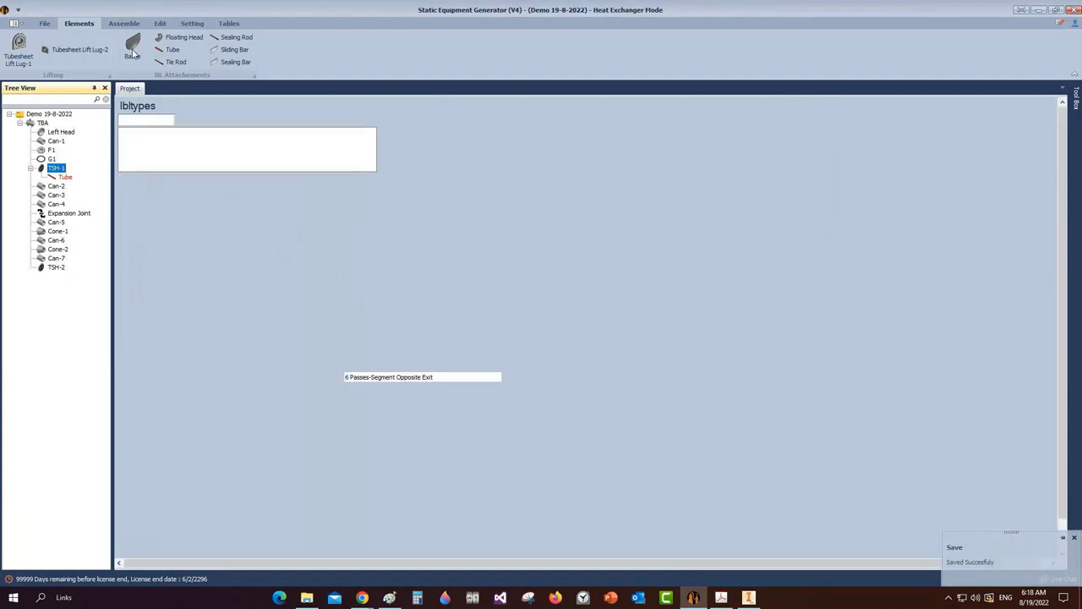
pyautogui.click(721, 597)
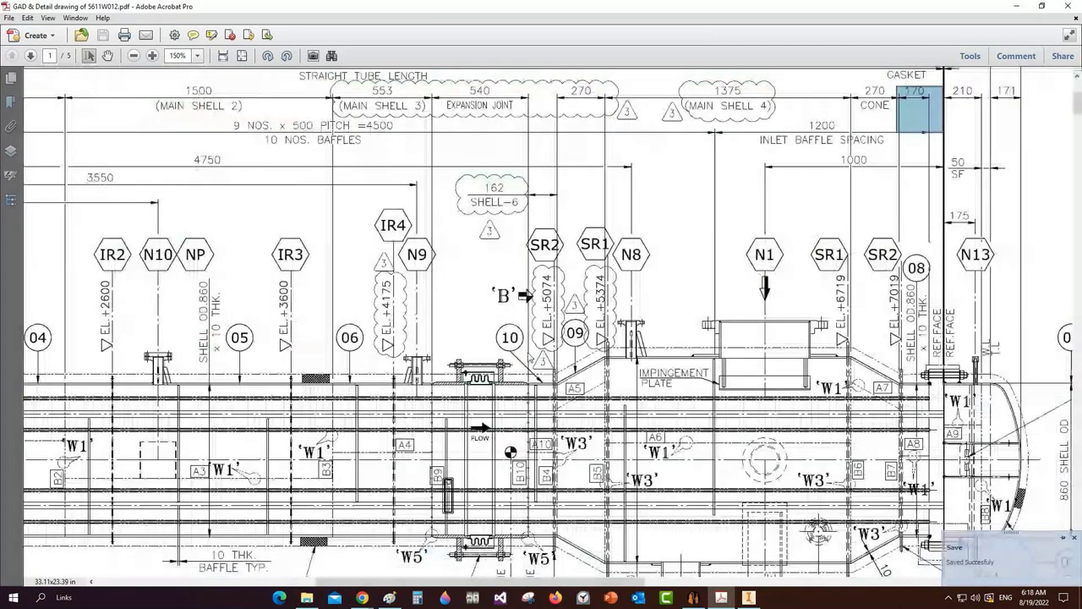
pyautogui.moveTo(530, 356); pyautogui.dragTo(853, 215)
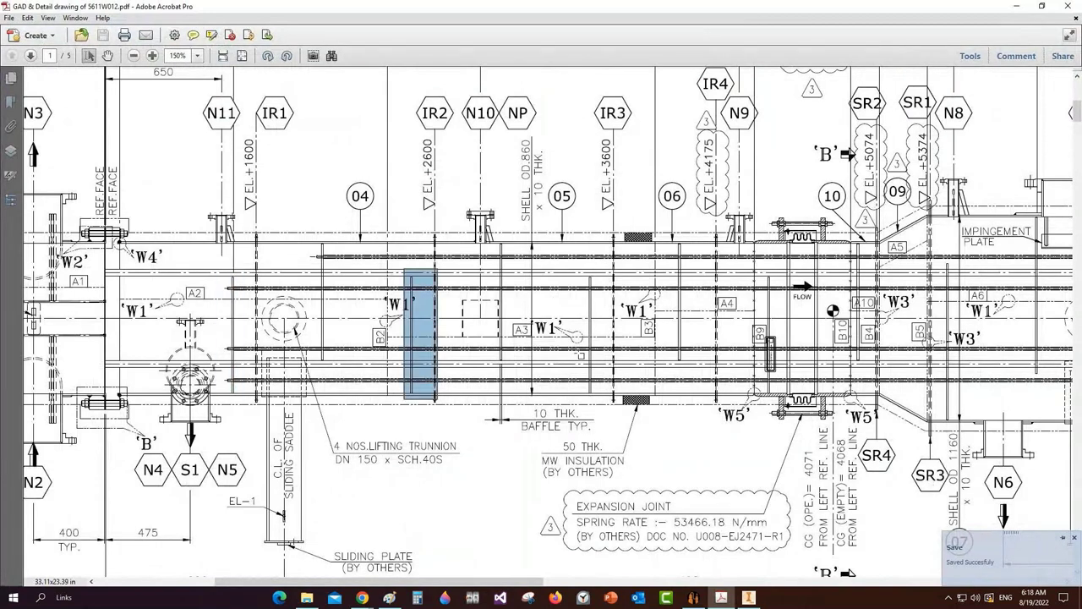
pyautogui.moveTo(587, 275); pyautogui.dragTo(606, 416)
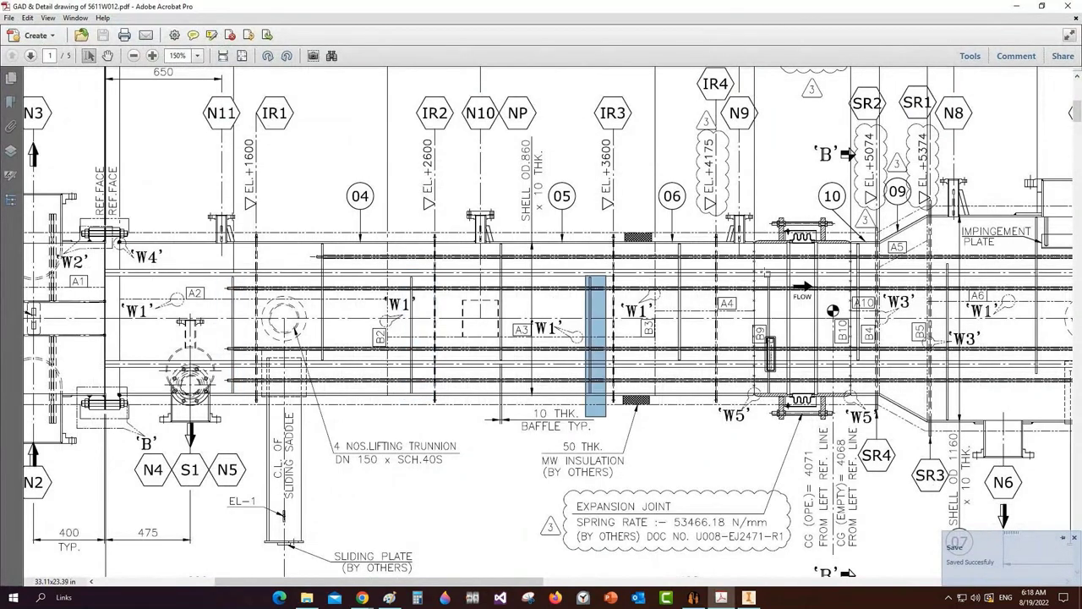
pyautogui.moveTo(766, 272); pyautogui.dragTo(776, 404)
# Switch back to Static Equipment Generator, add a baffle named B1 to TSH-1 and open its type settings
pyautogui.moveTo(751, 576)
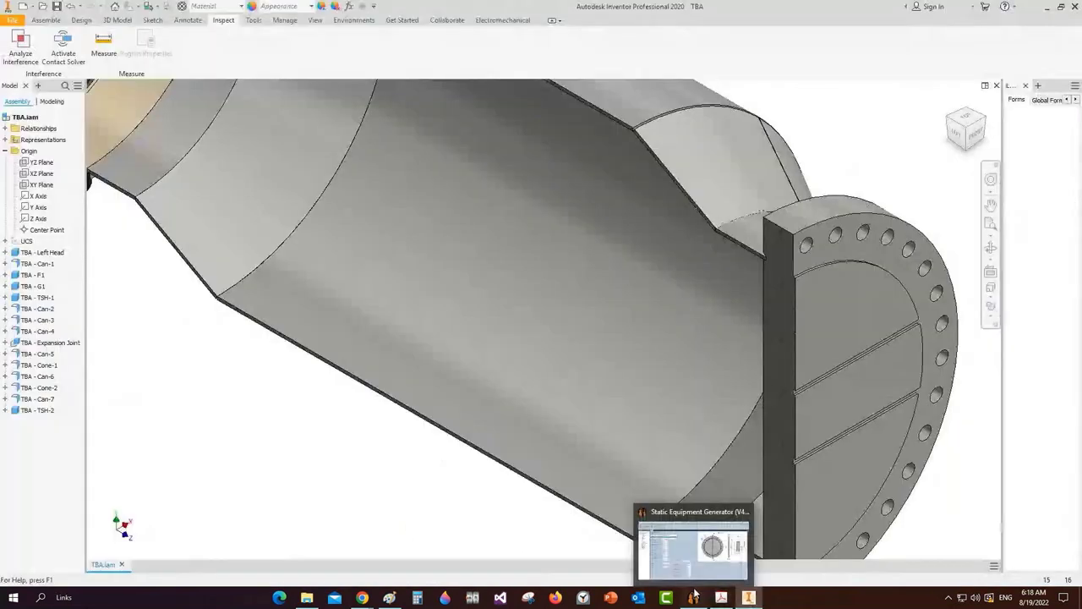
pyautogui.click(694, 546)
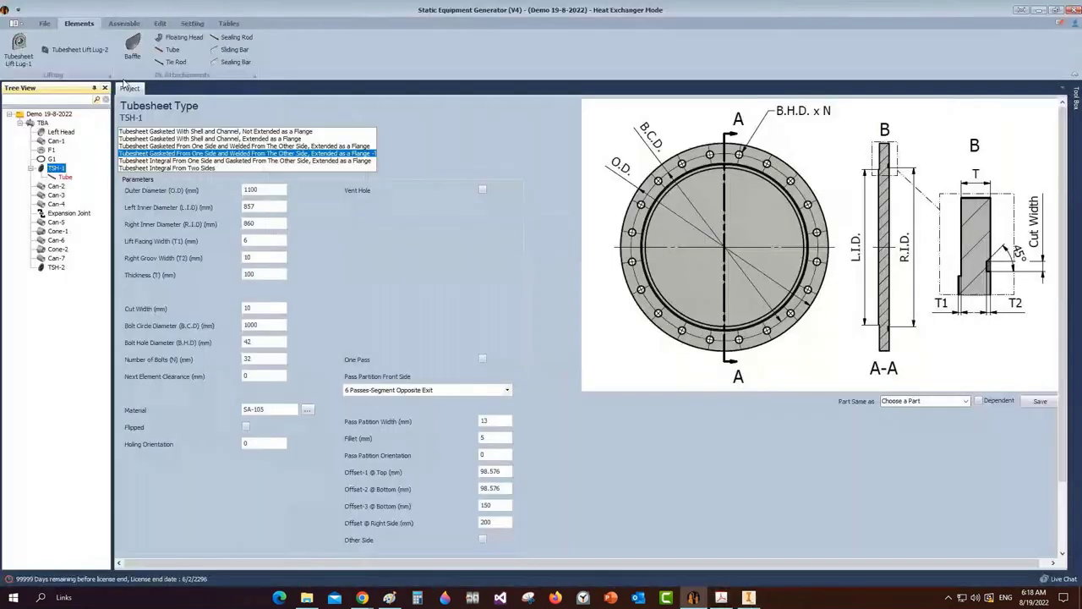
pyautogui.click(133, 47)
pyautogui.write('B')
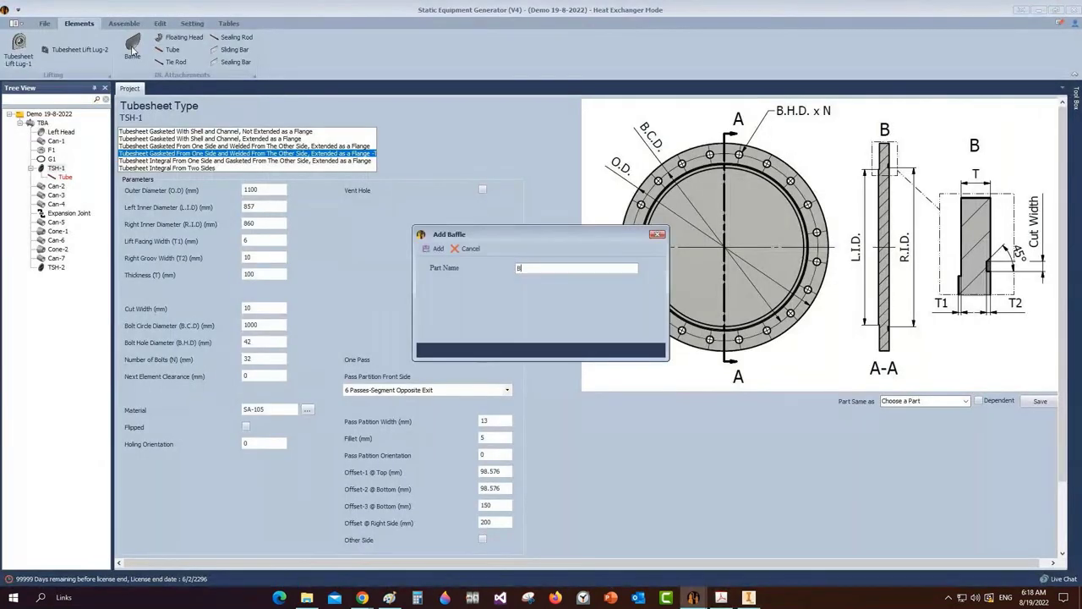
pyautogui.write('1')
pyautogui.press('Return')
pyautogui.click(64, 176)
pyautogui.click(61, 186)
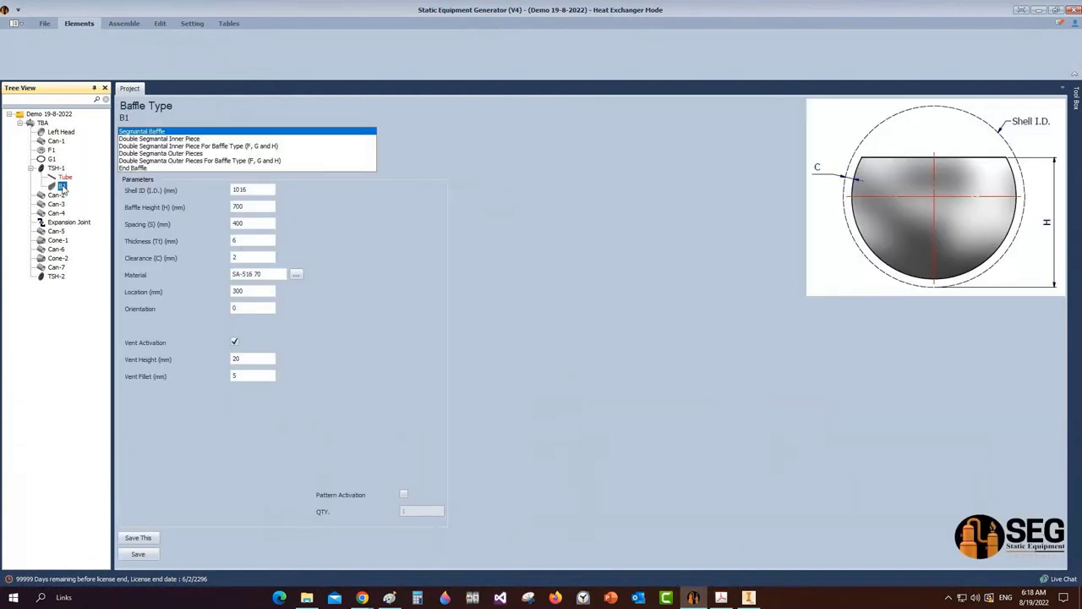
# Set segmental baffle B1's shell inner diameter to 860 mm and its baffle height to 600 mm
pyautogui.doubleClick(254, 191)
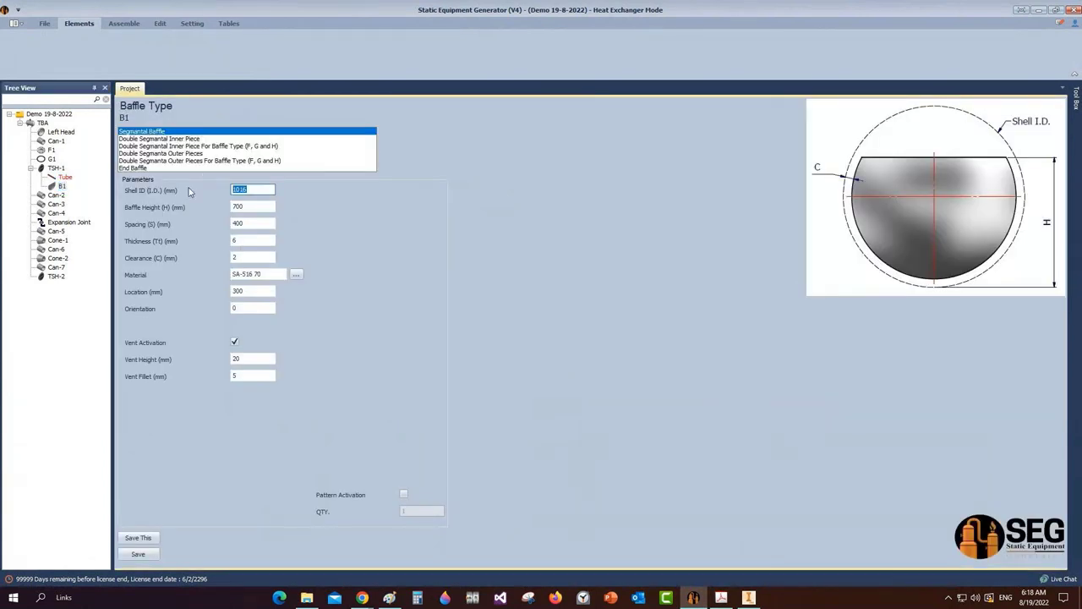
pyautogui.write('860')
pyautogui.press('Tab')
pyautogui.write('600')
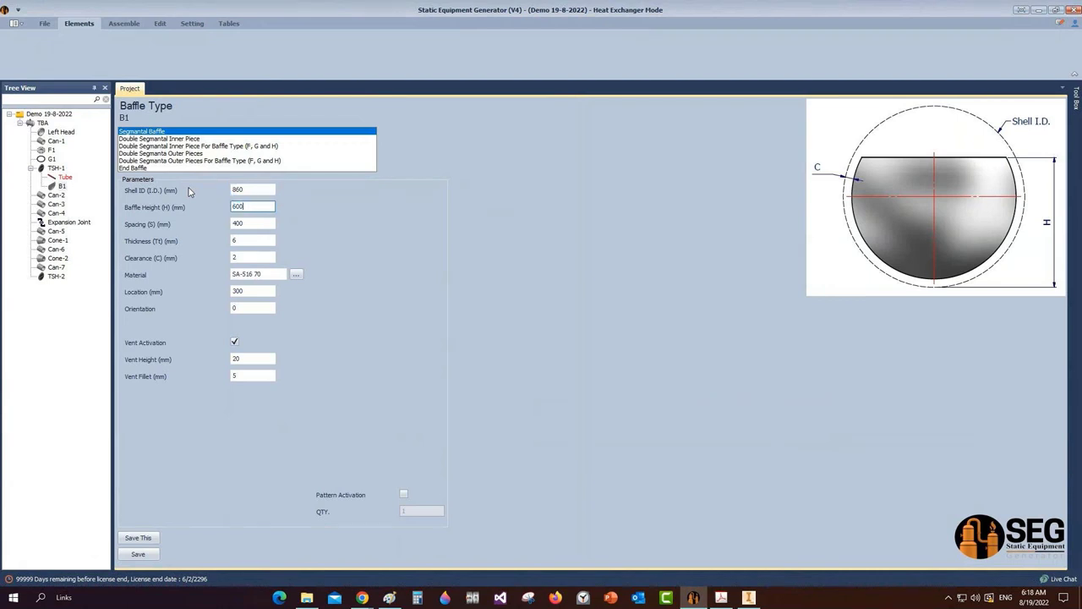
# Set baffle B1's spacing to 940 mm, thickness to 10 mm and location to 670 mm
pyautogui.press('Tab')
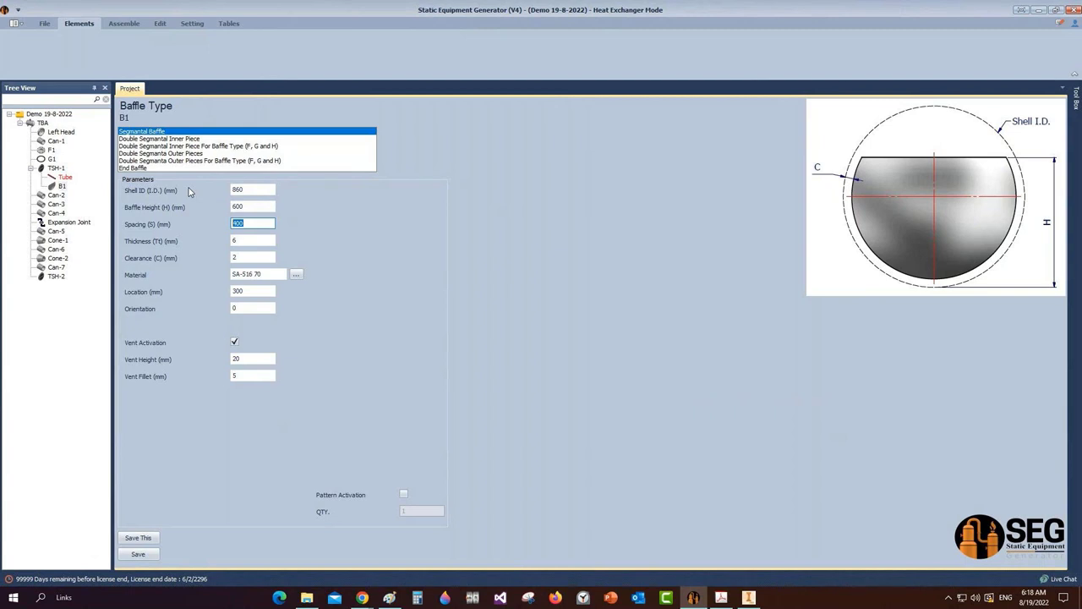
pyautogui.write('940')
pyautogui.press('Tab')
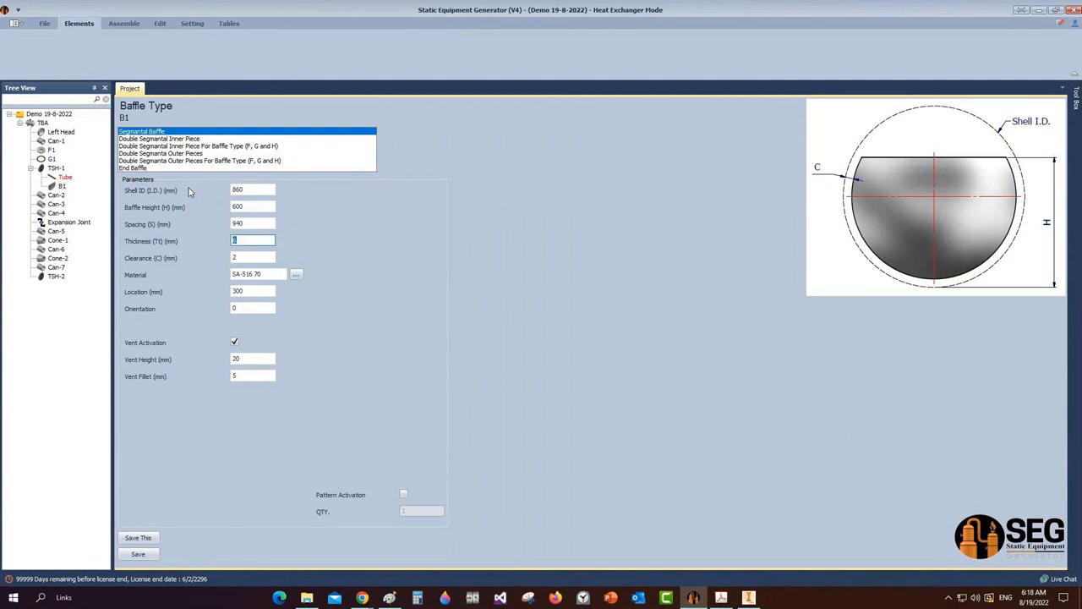
pyautogui.write('10')
pyautogui.press('Tab')
pyautogui.press('Tab')
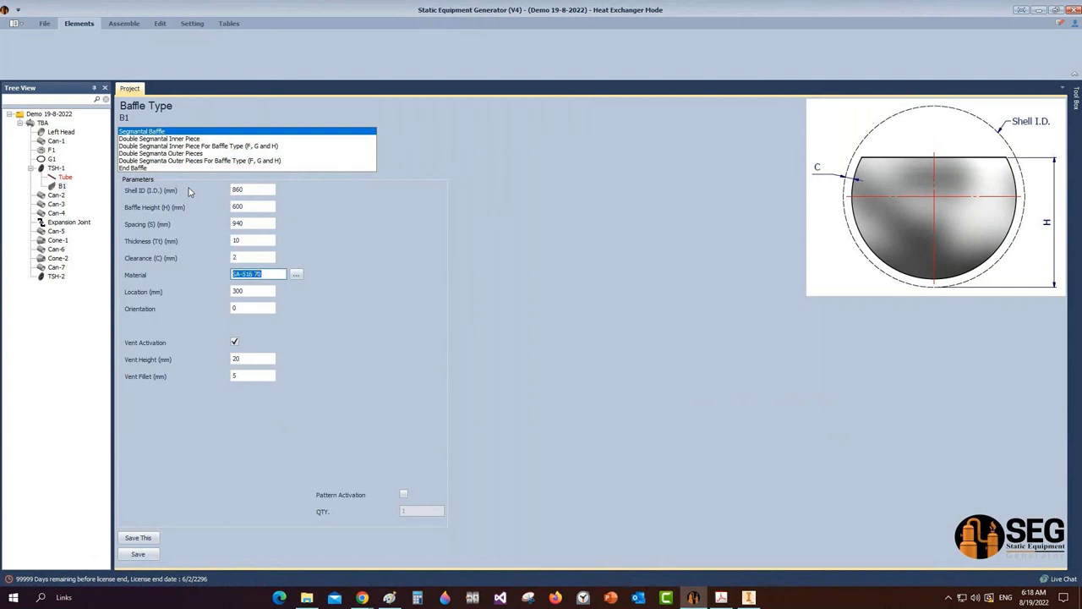
pyautogui.press('Tab')
pyautogui.press('Tab')
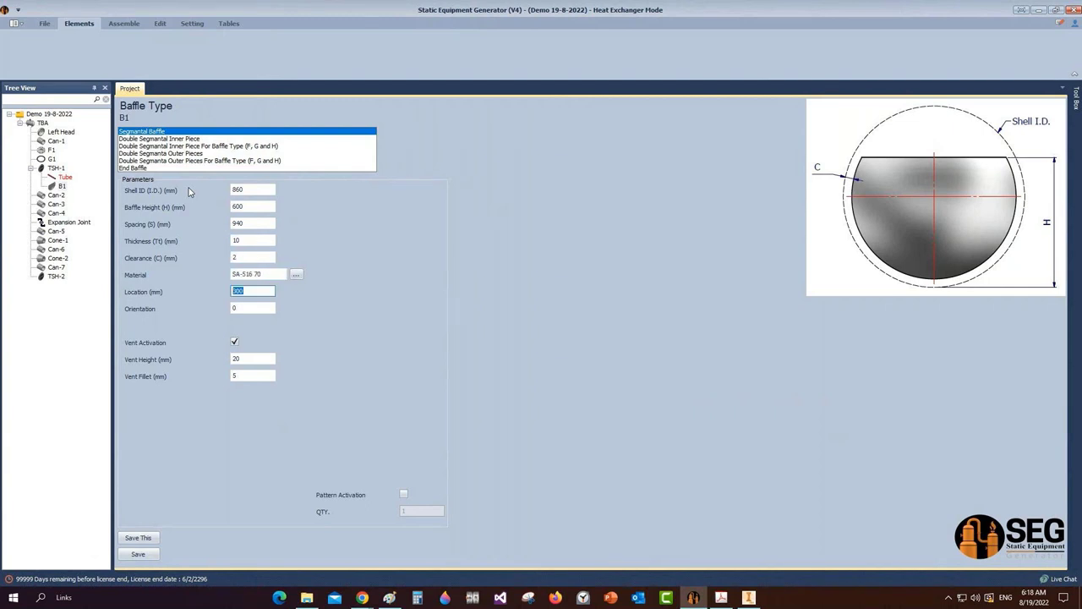
pyautogui.write('670')
pyautogui.press('Tab')
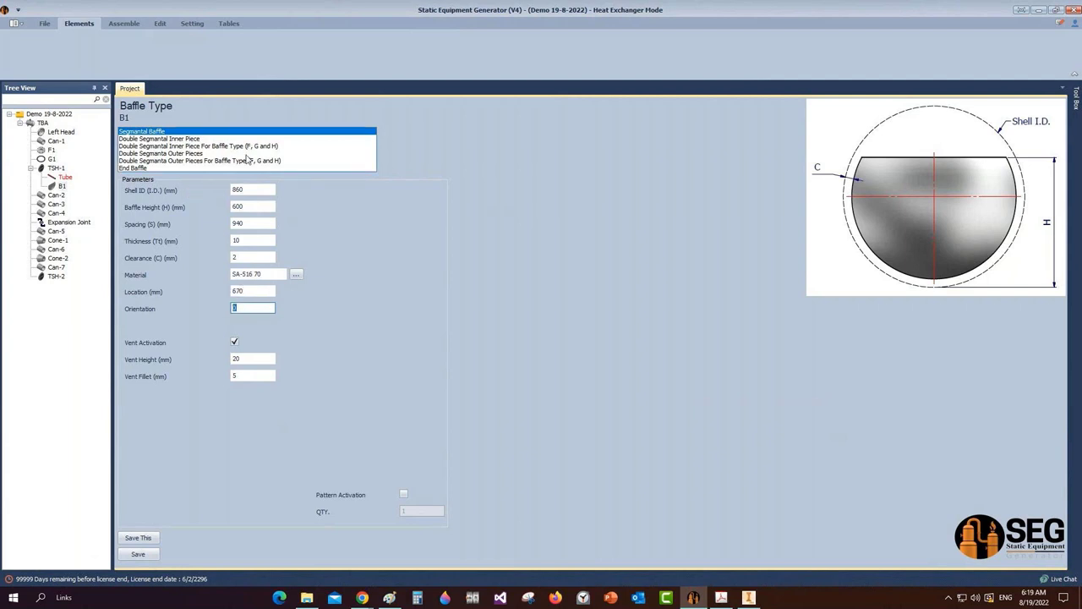
# Set baffle B1's vent height to 10 mm, activate its pattern with a quantity of 4, and save
pyautogui.doubleClick(241, 358)
pyautogui.write('10')
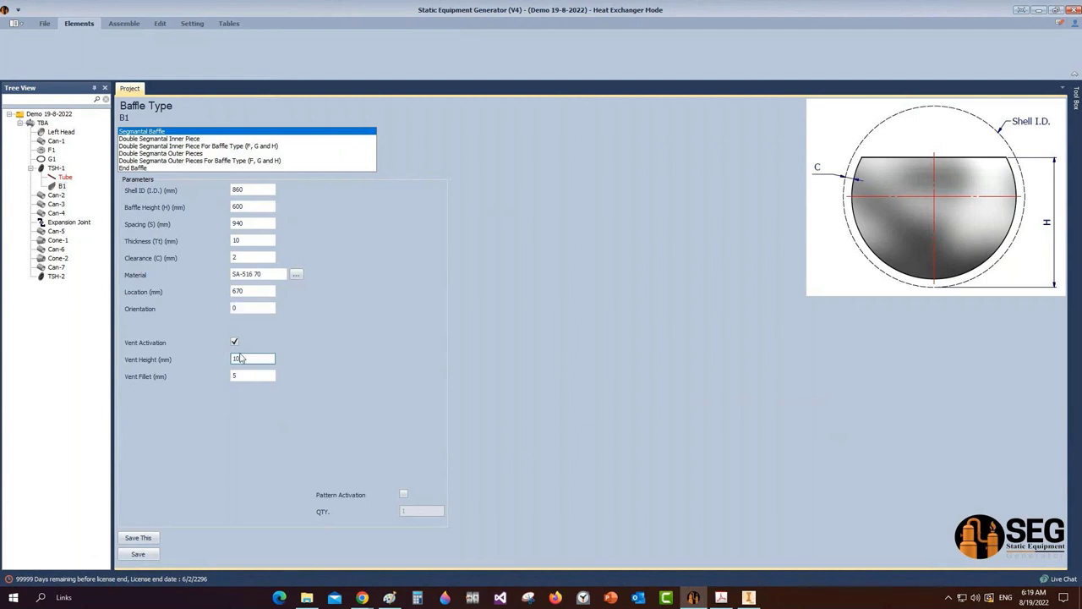
pyautogui.click(403, 494)
pyautogui.press('Tab')
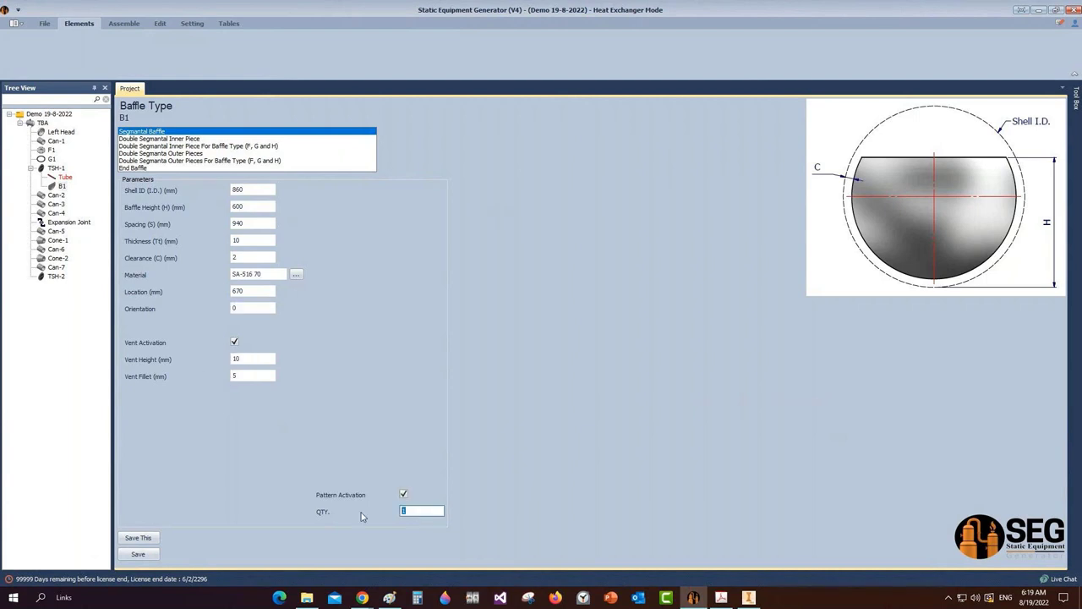
pyautogui.write('4')
pyautogui.click(148, 554)
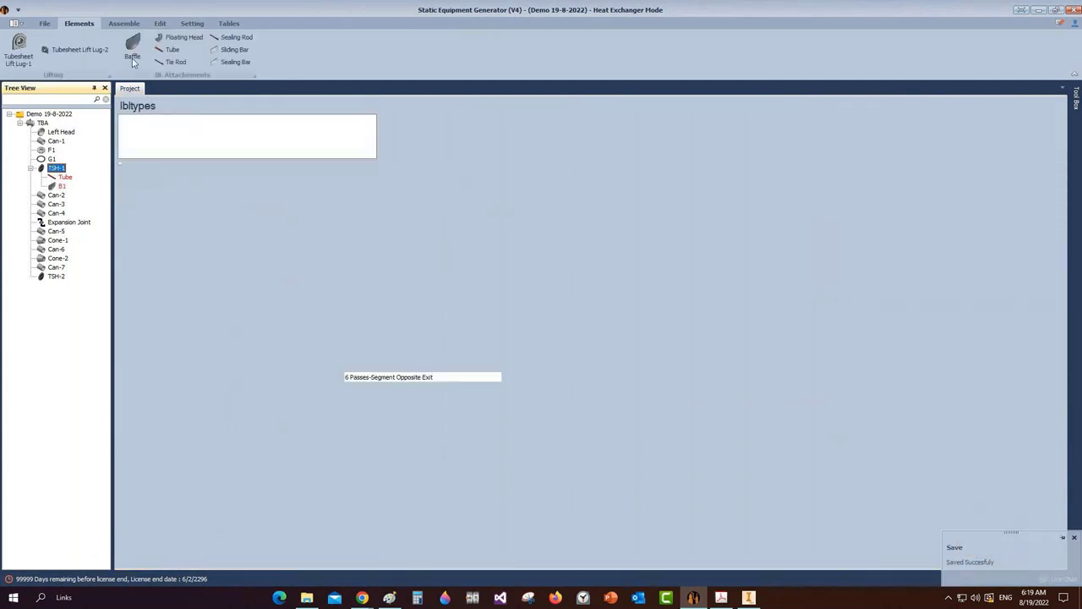
# Add baffle B2 to tubesheet TSH-1 as a copy of B1 and open its parameters
pyautogui.click(133, 59)
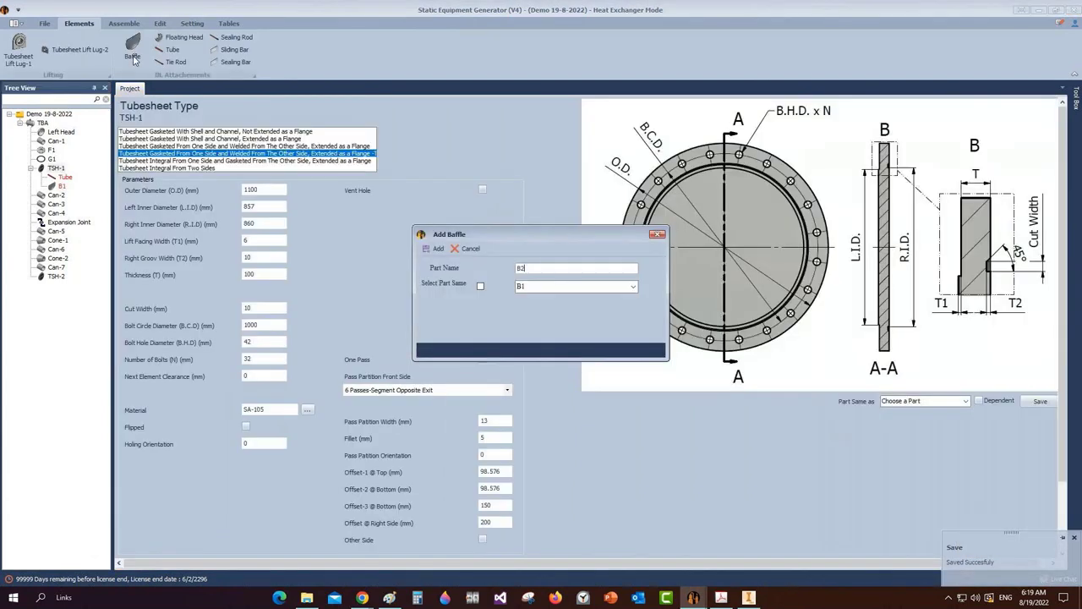
pyautogui.click(481, 286)
pyautogui.click(433, 249)
pyautogui.click(64, 195)
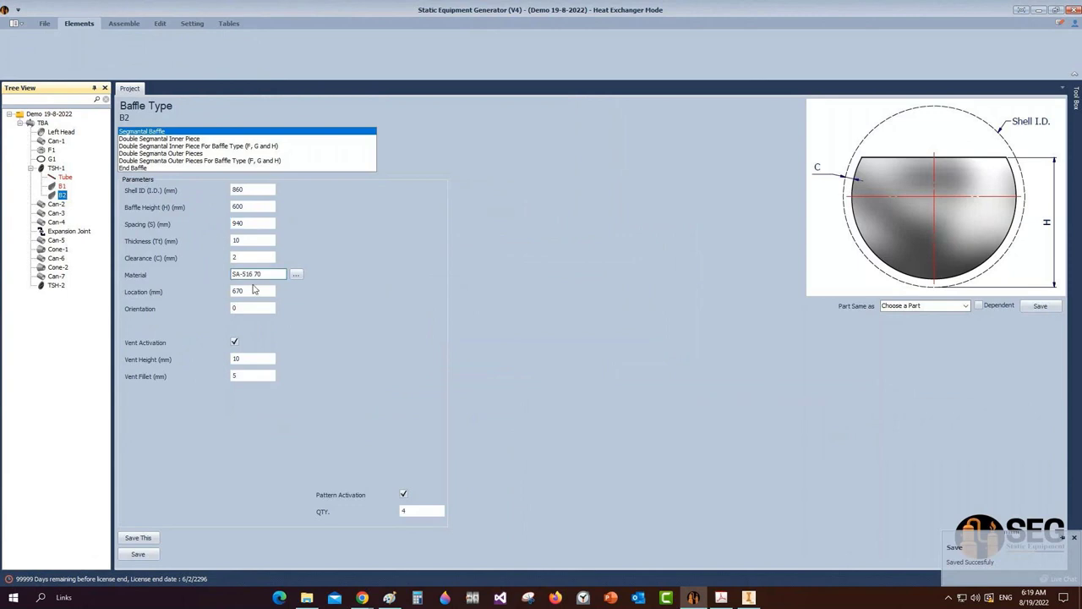
# Set baffle B2's location to 1150 mm and its orientation to 180
pyautogui.moveTo(254, 290); pyautogui.dragTo(201, 293)
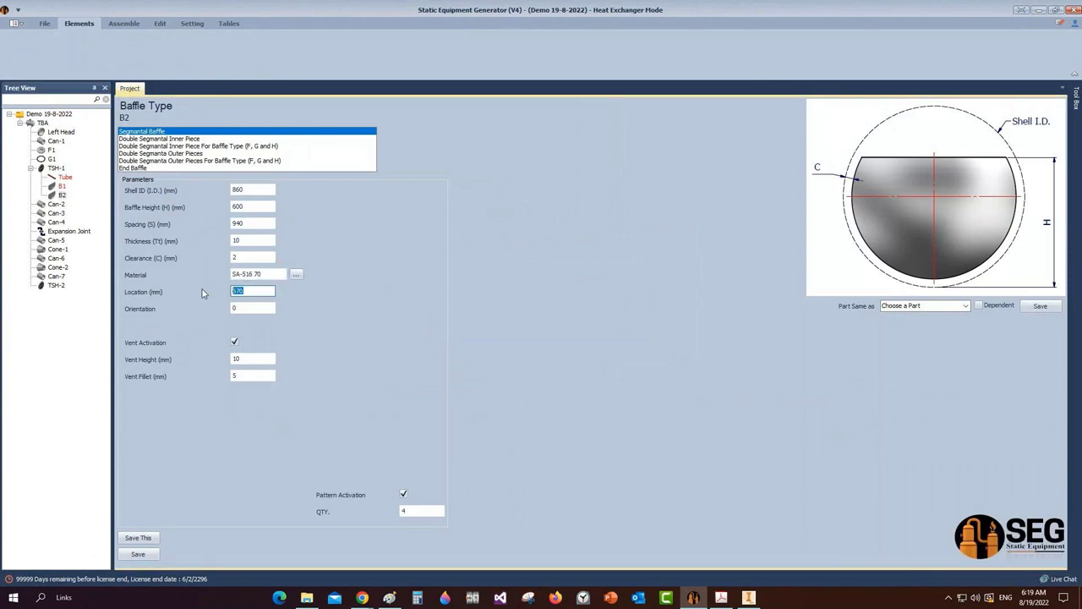
pyautogui.write('1150')
pyautogui.press('Tab')
pyautogui.write('180')
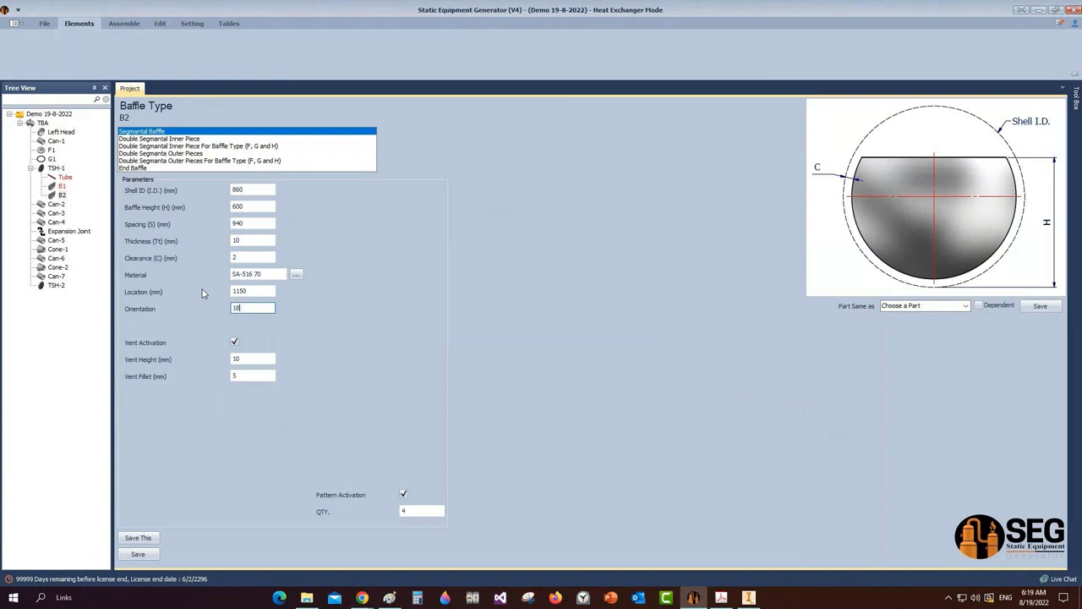
# Deactivate the vent on baffle B2, keep its pattern active, and save the baffle
pyautogui.click(235, 342)
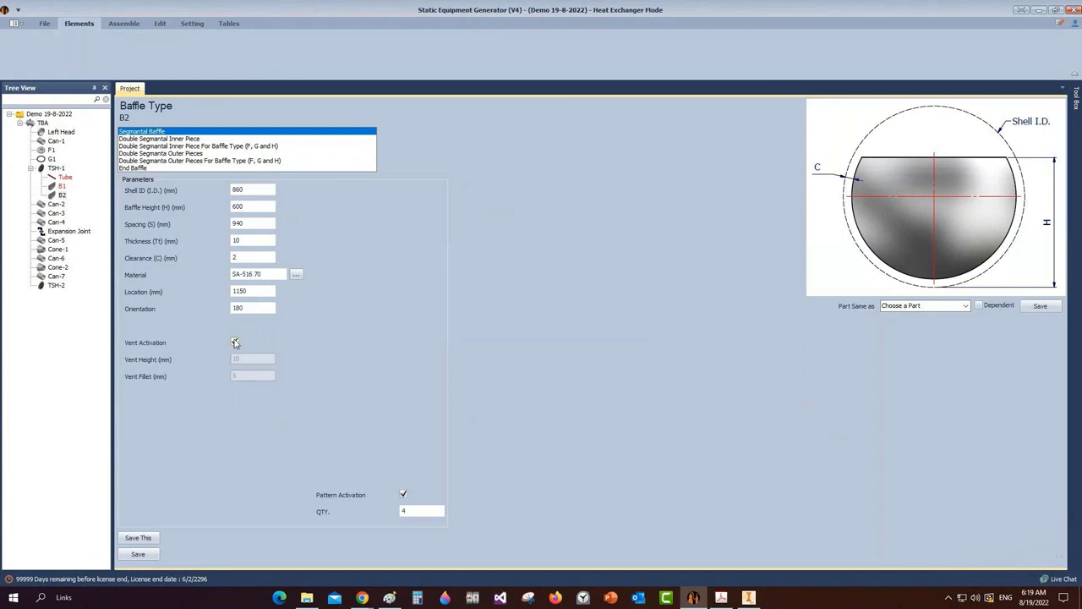
pyautogui.click(404, 494)
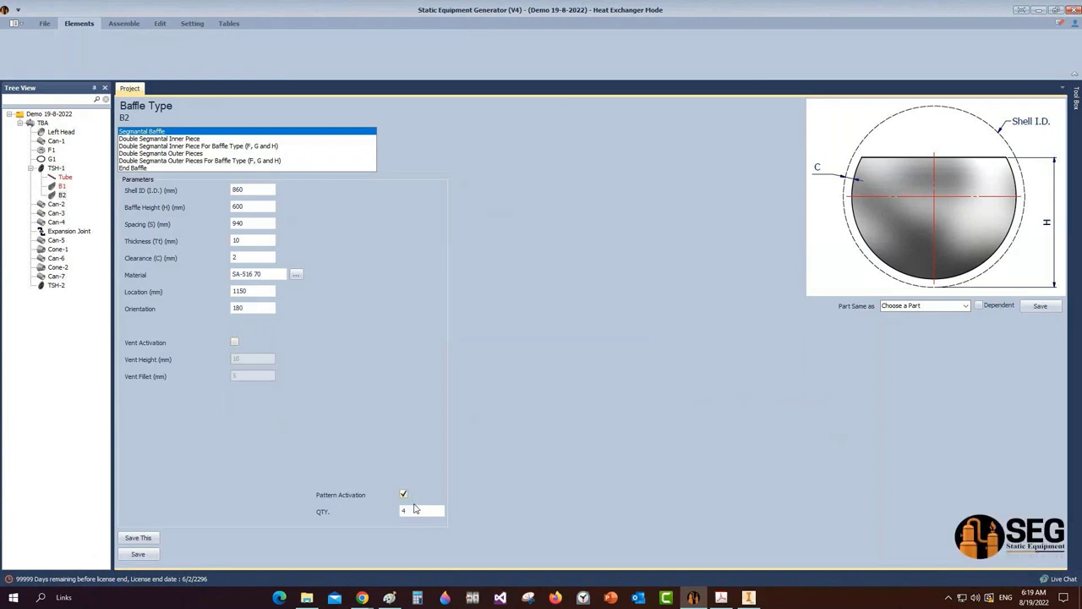
pyautogui.click(137, 554)
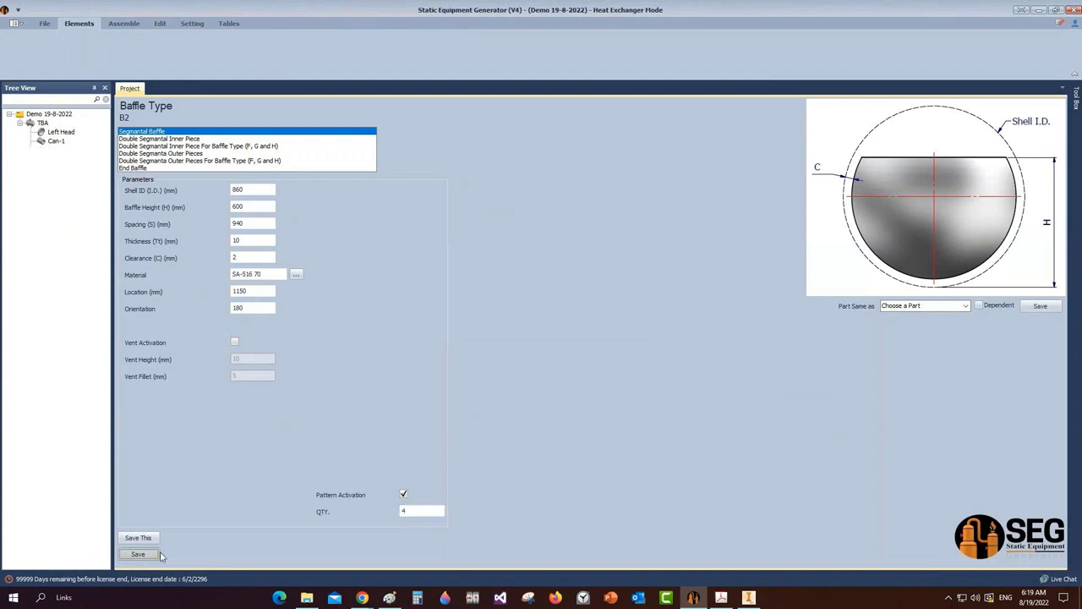
# Switch to the general arrangement drawing in Adobe Acrobat and examine the baffles near the expansion joint and in the larger shell section
pyautogui.click(752, 599)
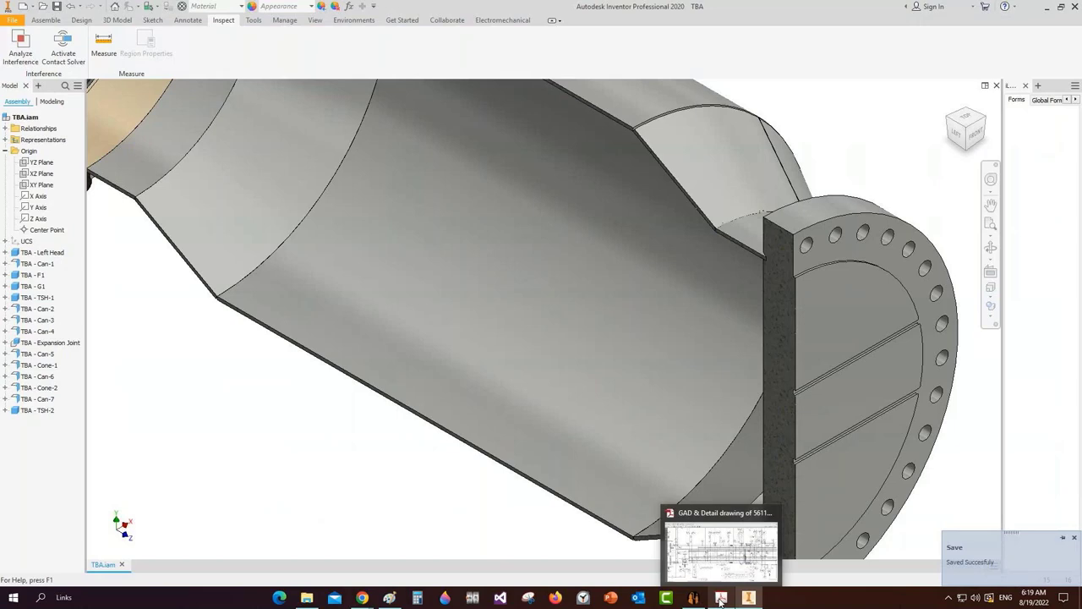
pyautogui.click(720, 599)
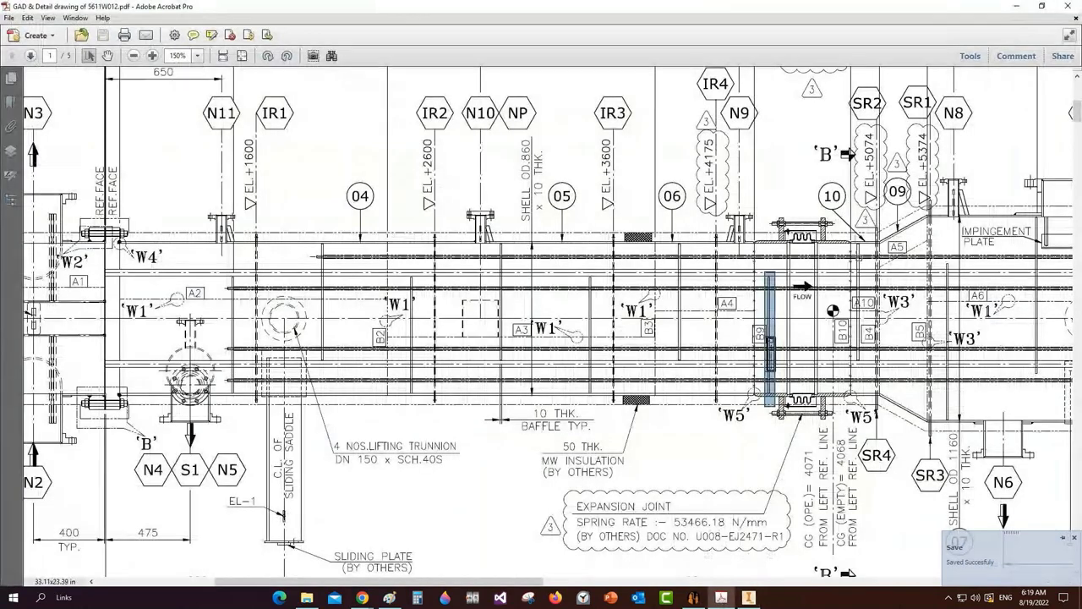
pyautogui.moveTo(854, 235); pyautogui.dragTo(864, 380)
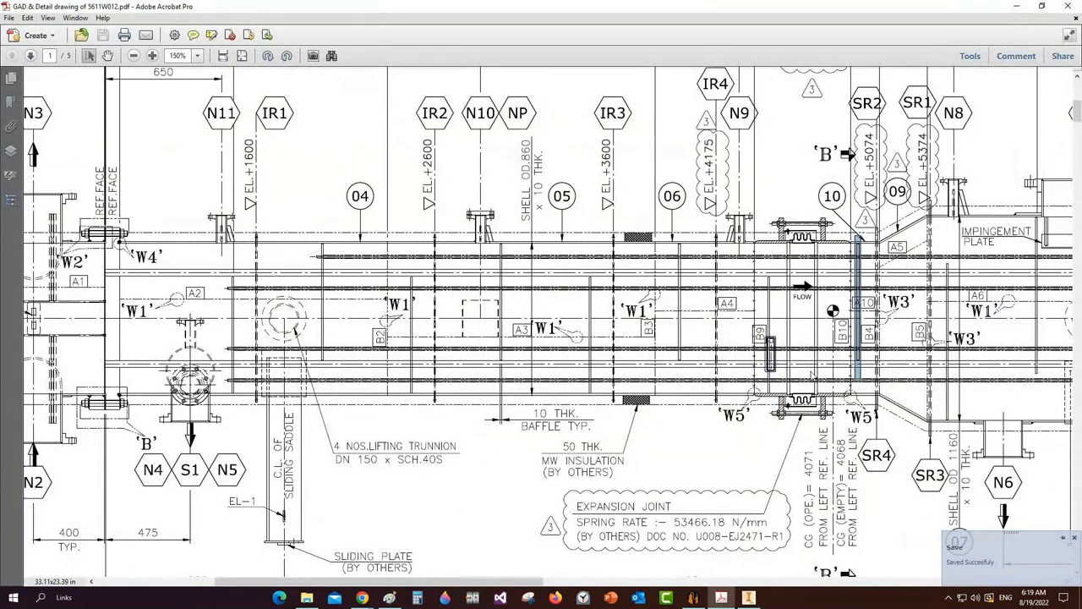
pyautogui.hscroll(3, 810, 375)
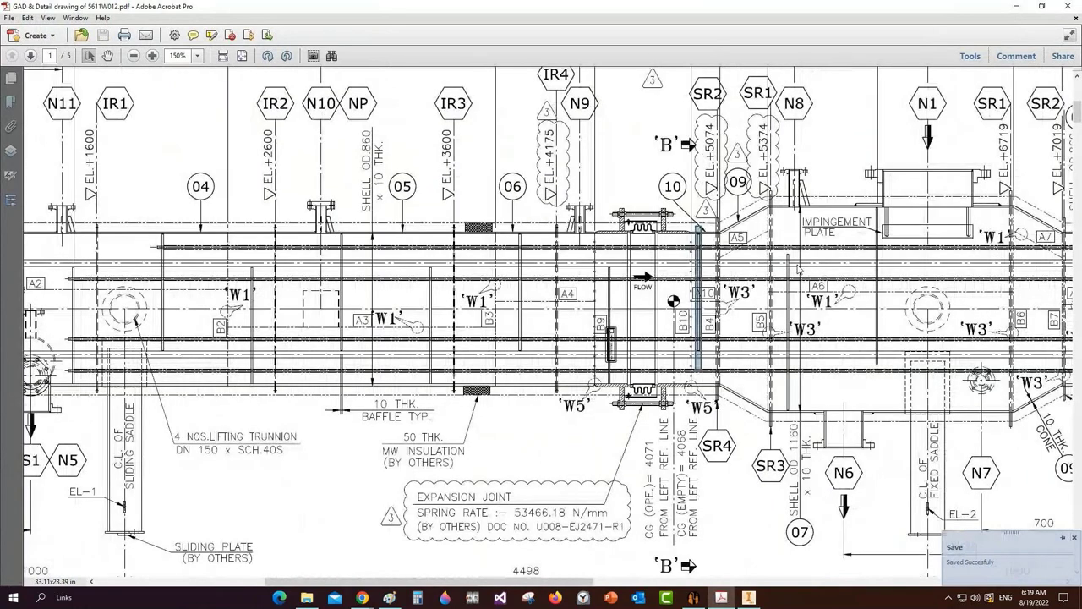
pyautogui.click(788, 287)
pyautogui.moveTo(785, 247); pyautogui.dragTo(800, 421)
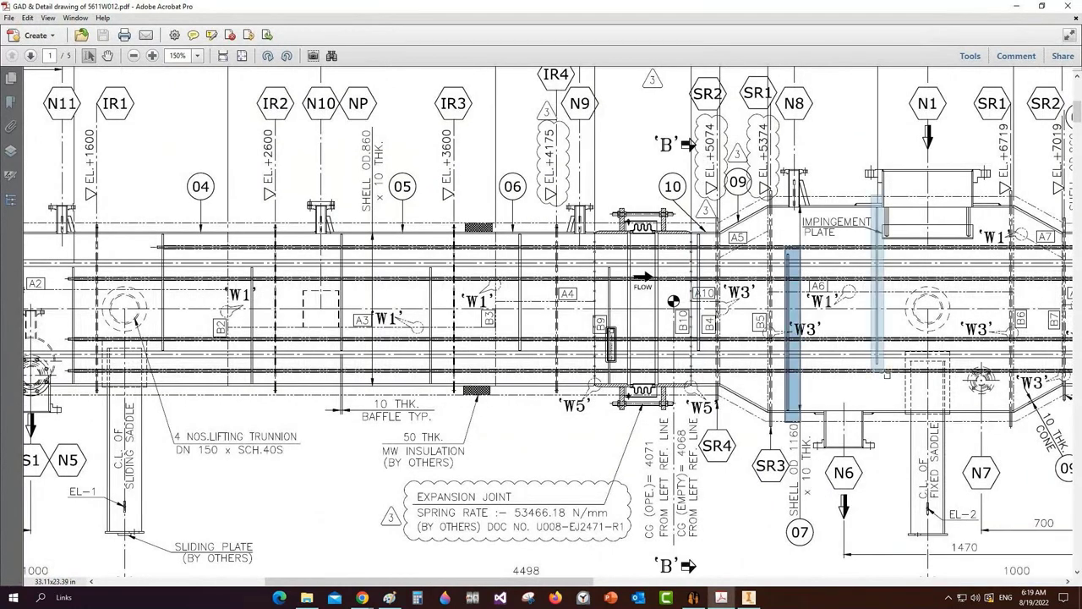
pyautogui.moveTo(884, 371); pyautogui.dragTo(884, 371)
# Switch back to Static Equipment Generator and add baffle B3 to tubesheet TSH-1 without copying an existing part
pyautogui.click(693, 597)
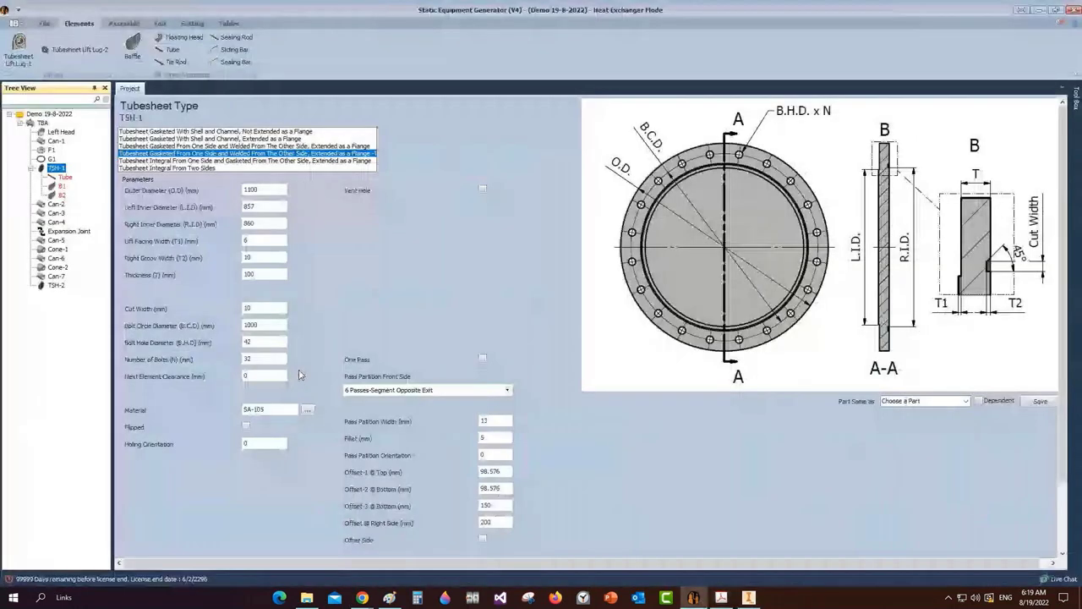
pyautogui.click(135, 46)
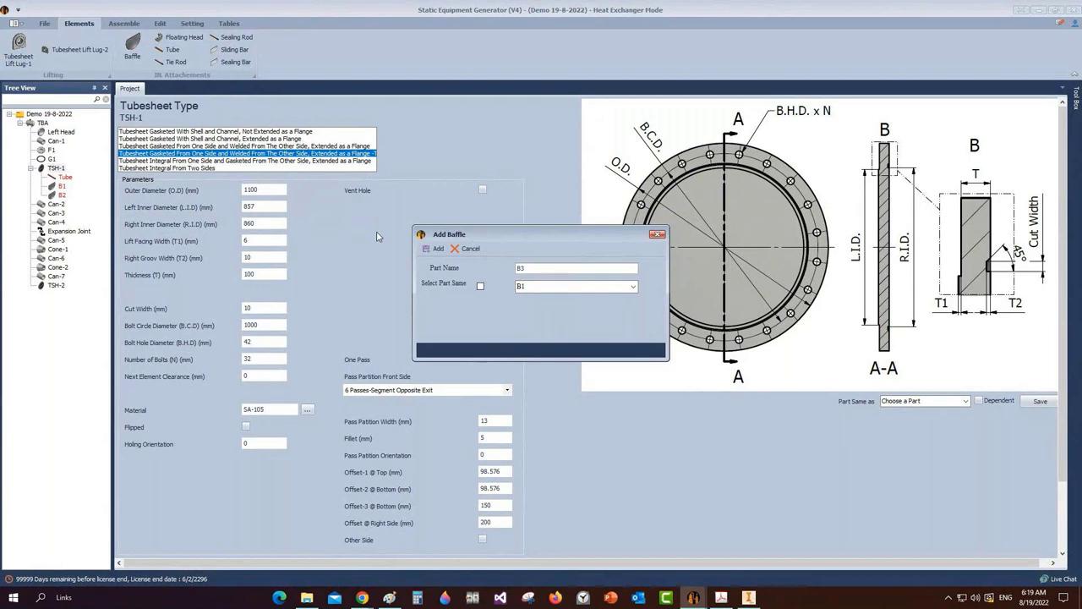
pyautogui.click(433, 248)
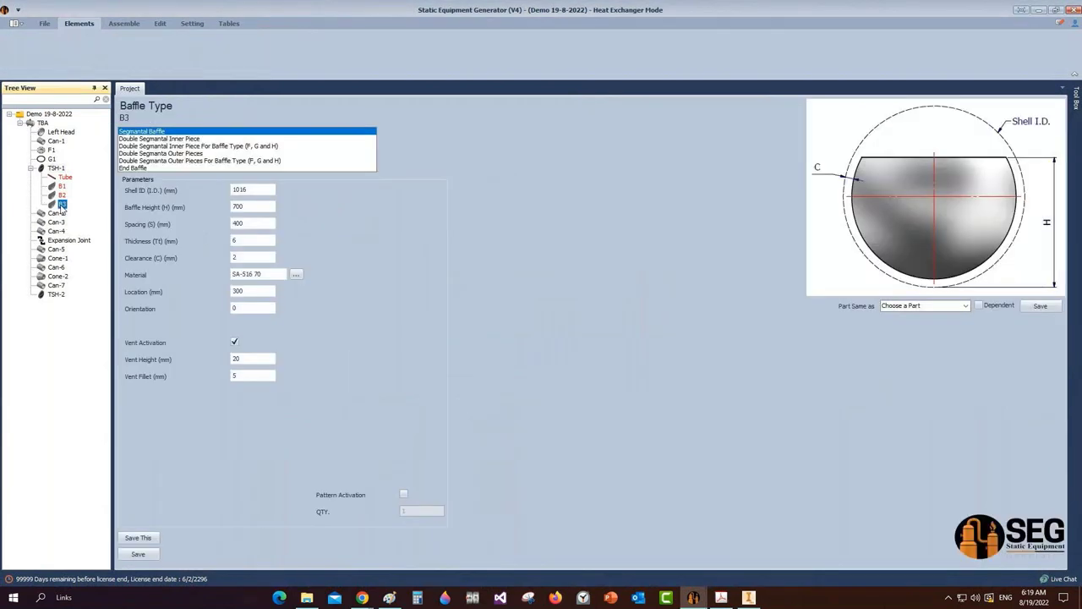
# Set baffle B3's shell inner diameter to 1160 mm, baffle height to 850 mm and spacing to 400 mm
pyautogui.click(248, 189)
pyautogui.doubleClick(248, 189)
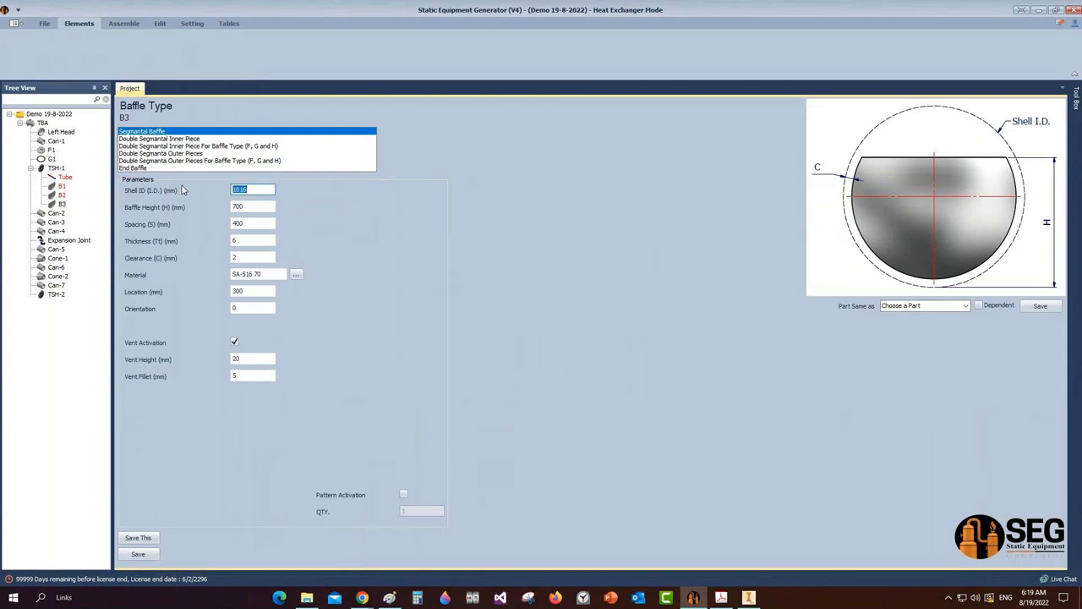
pyautogui.write('1160')
pyautogui.press('Tab')
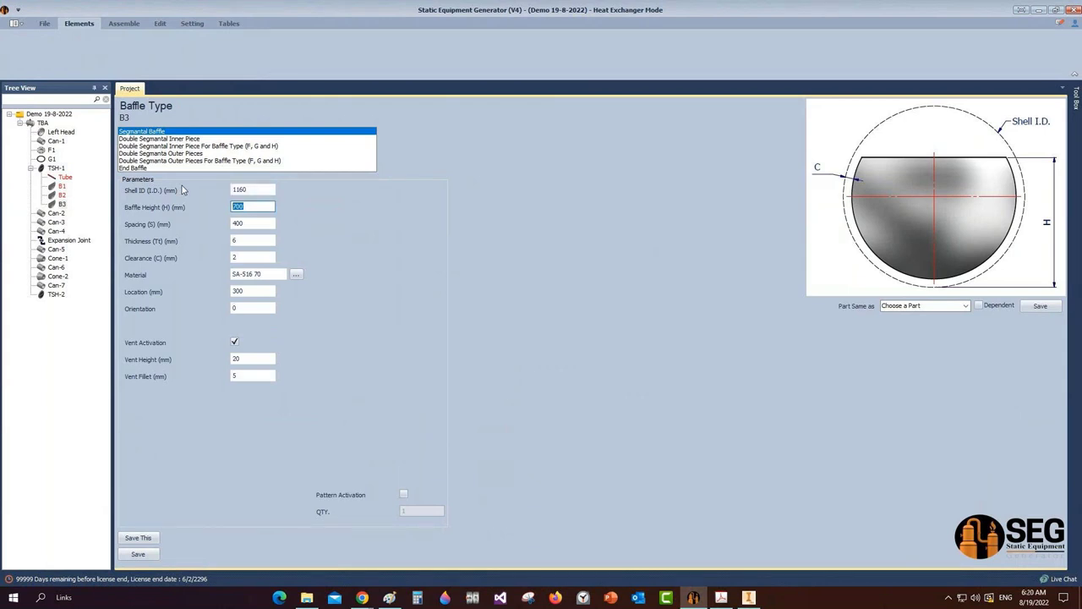
pyautogui.write('850')
pyautogui.press('Tab')
pyautogui.write('400')
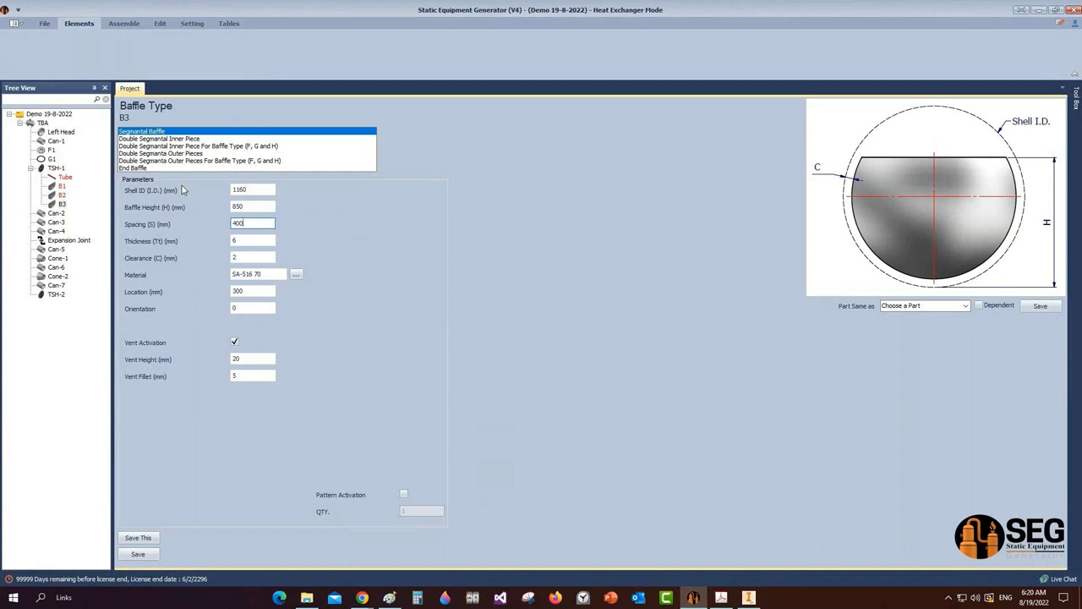
# Set baffle B3's thickness to 10 mm and its location to 4600 mm
pyautogui.press('Tab')
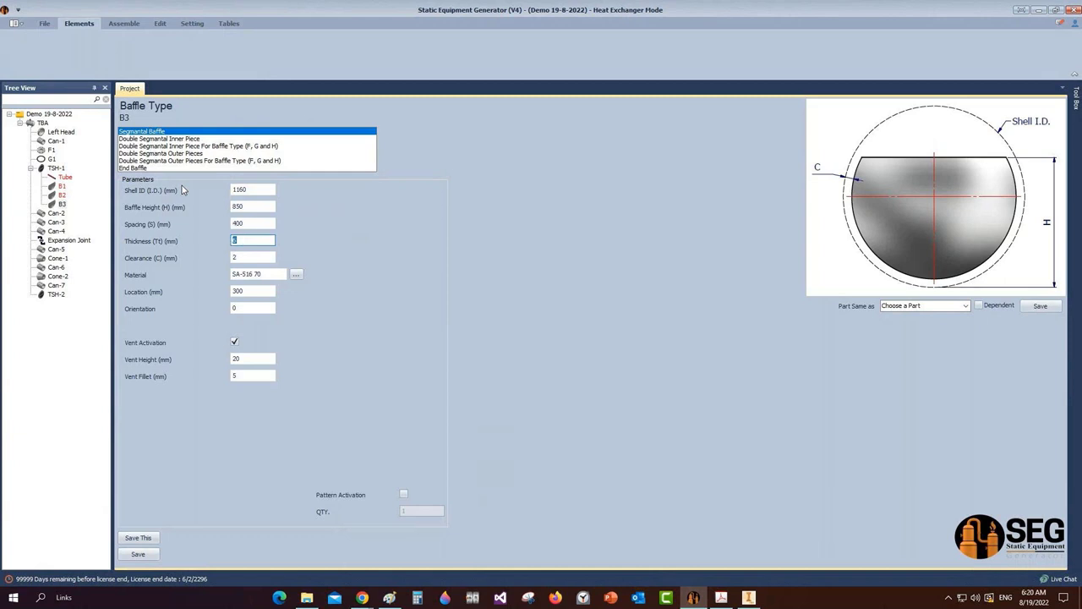
pyautogui.write('10')
pyautogui.press('Tab')
pyautogui.press('Tab')
pyautogui.press('Tab')
pyautogui.press('Tab')
pyautogui.write('4')
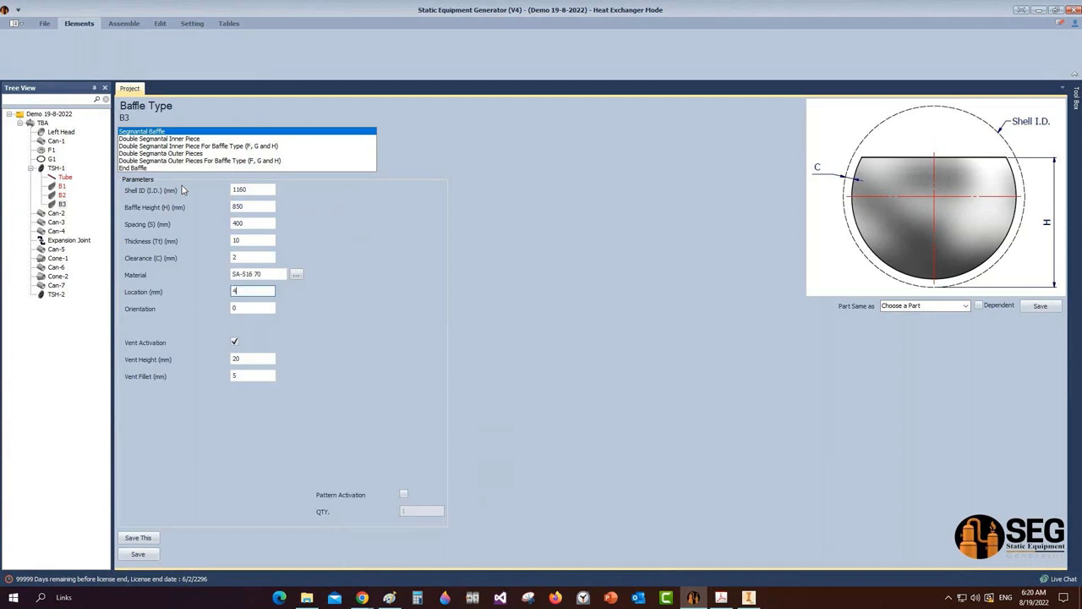
pyautogui.write('600')
pyautogui.press('Tab')
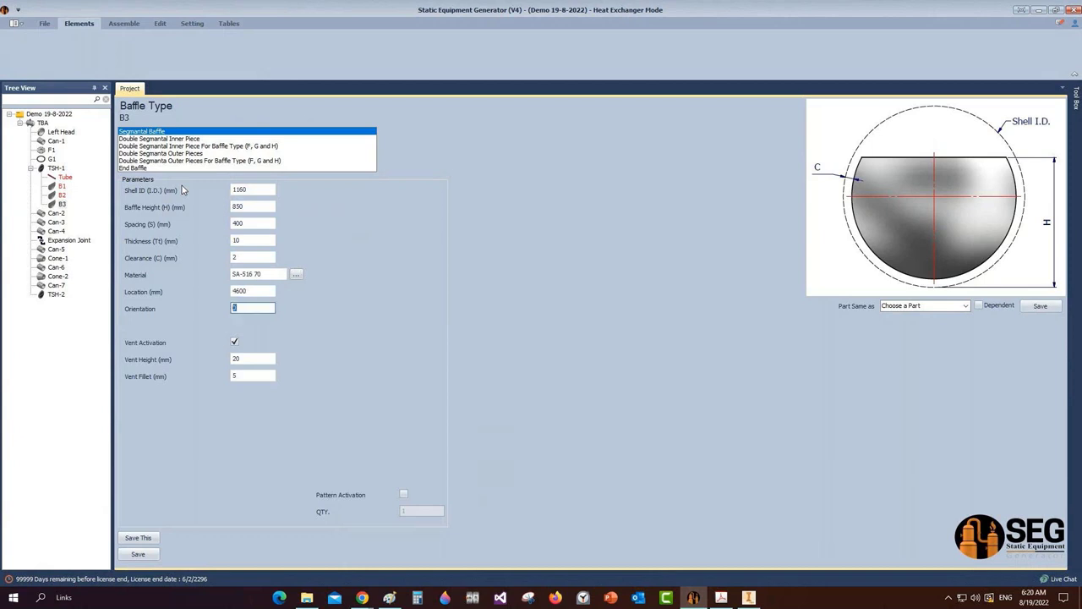
# Set baffle B3's vent height to 10 mm and save the baffle
pyautogui.press('Tab')
pyautogui.press('Tab')
pyautogui.write('10')
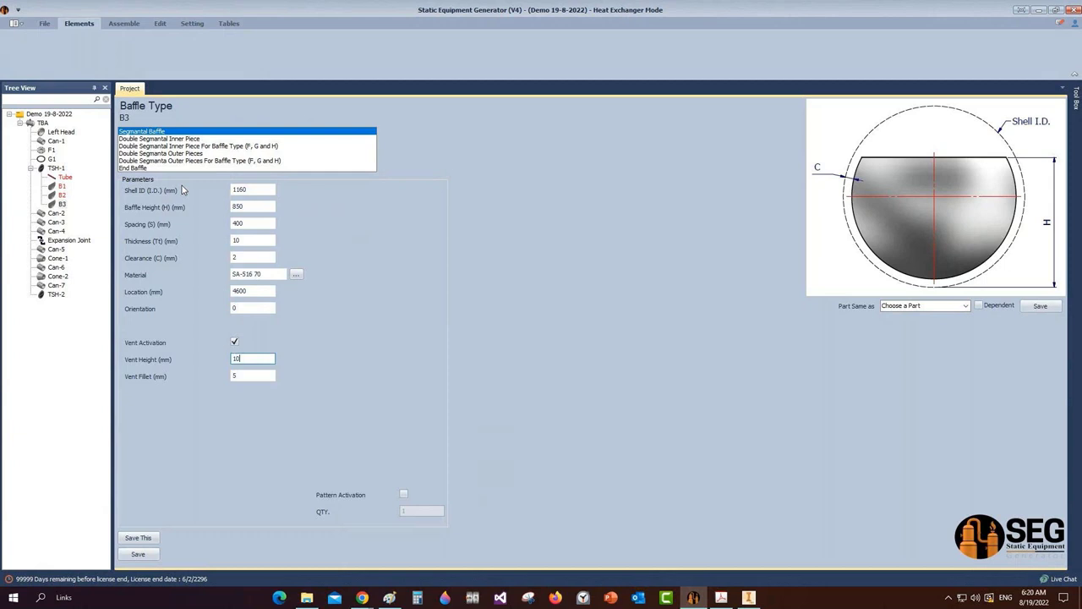
pyautogui.click(140, 554)
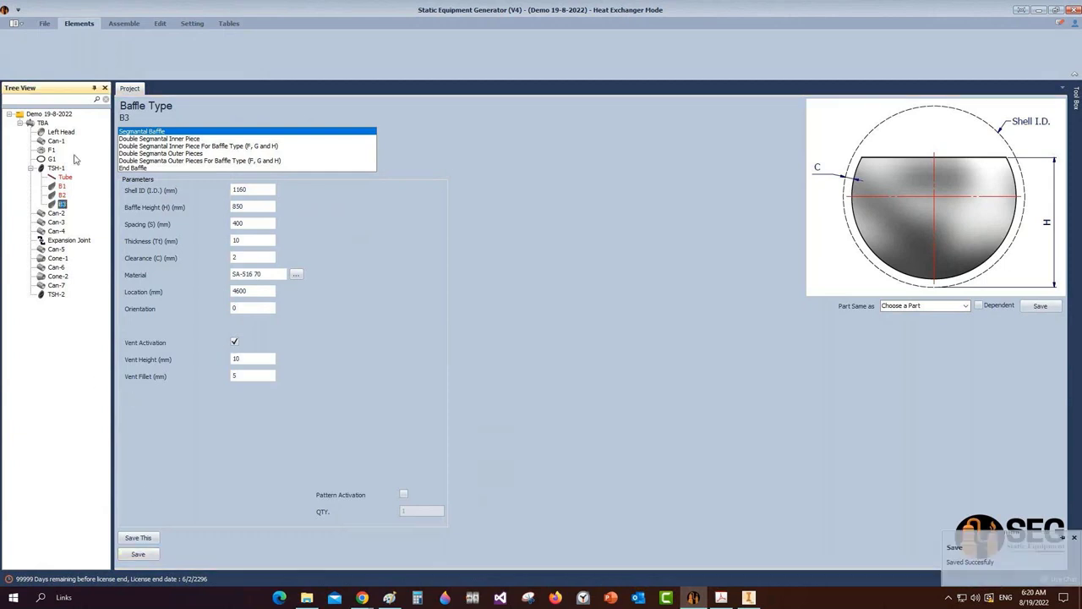
# Add baffle B4 to tubesheet TSH-1 with the same parameters as B3
pyautogui.click(51, 168)
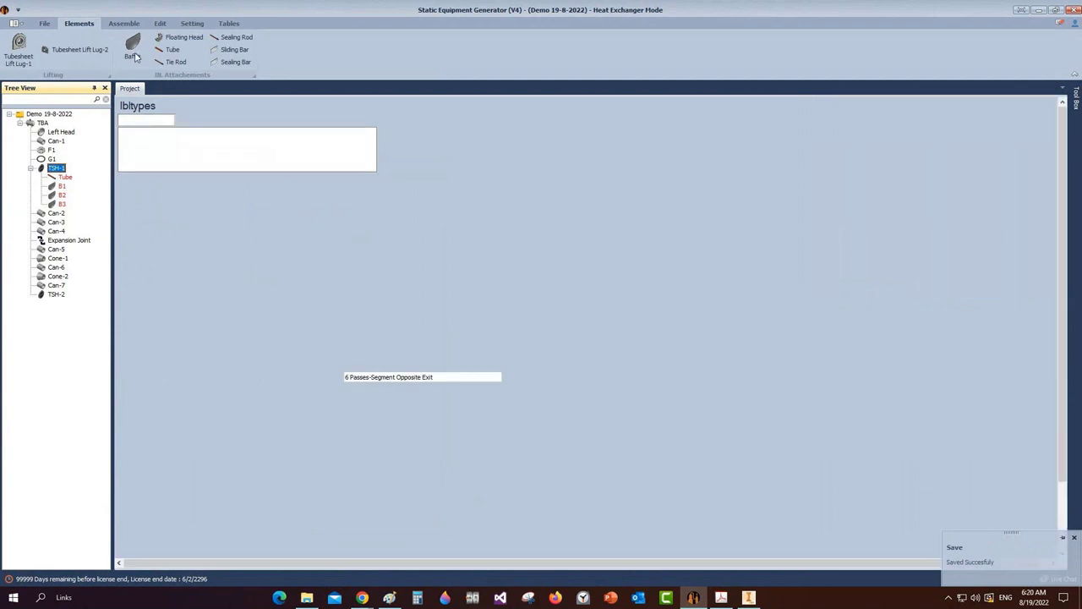
pyautogui.click(133, 54)
pyautogui.write('4')
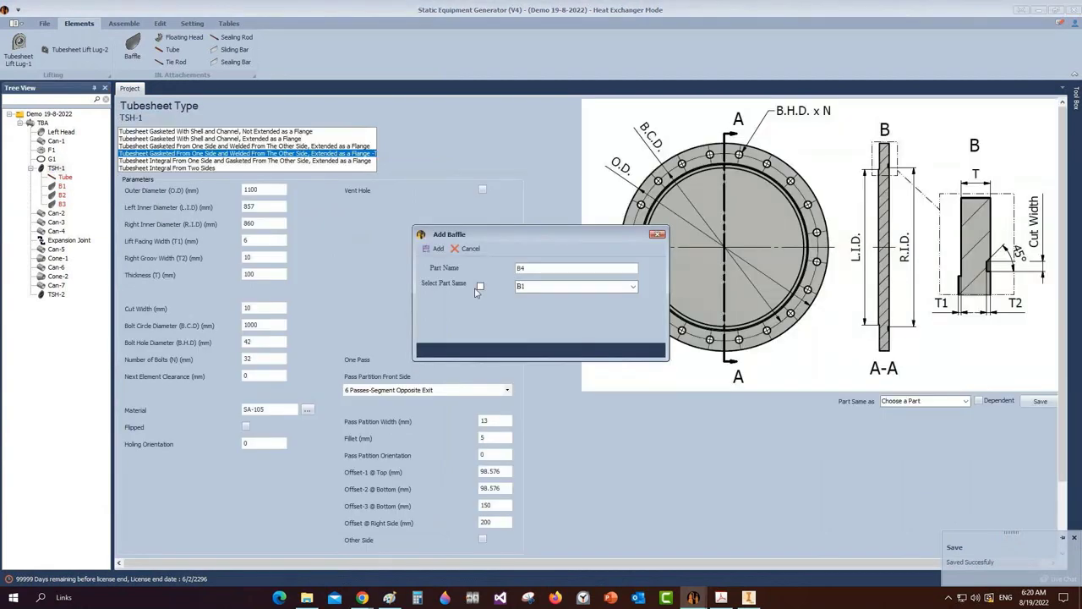
pyautogui.click(480, 286)
pyautogui.click(637, 291)
pyautogui.click(636, 288)
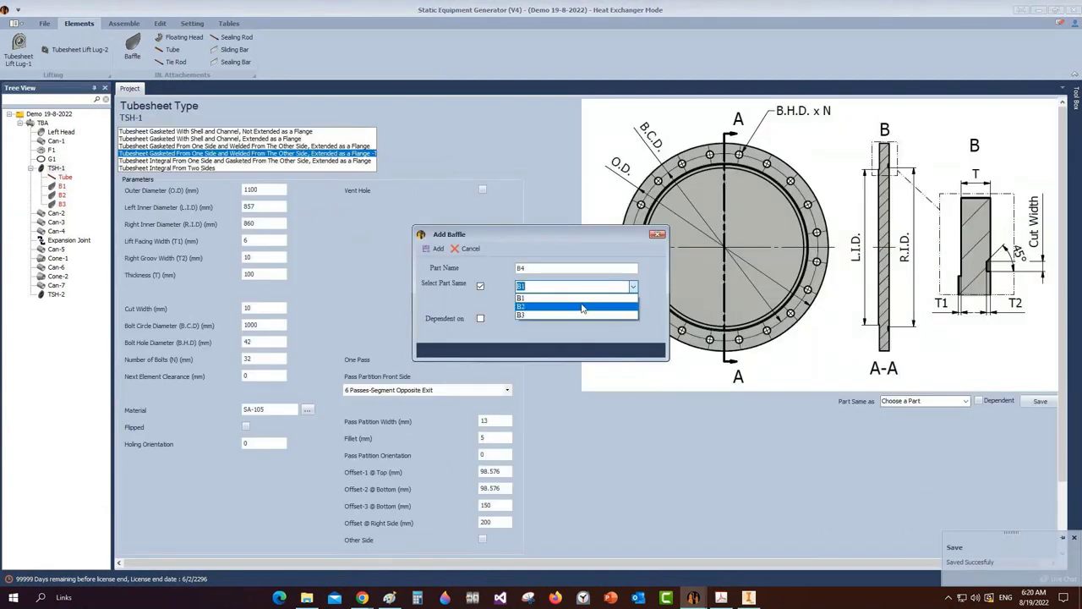
pyautogui.click(582, 315)
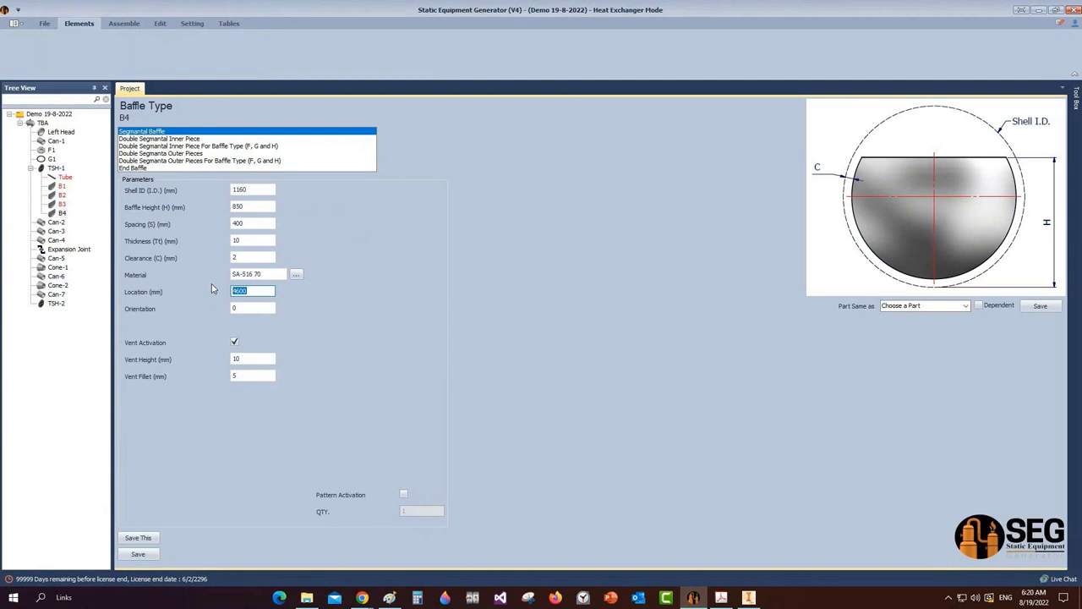
# Set baffle B4's location to 5050 mm and orientation to 180, deactivate its vent and save the baffle
pyautogui.write('5050')
pyautogui.press('Tab')
pyautogui.click(235, 342)
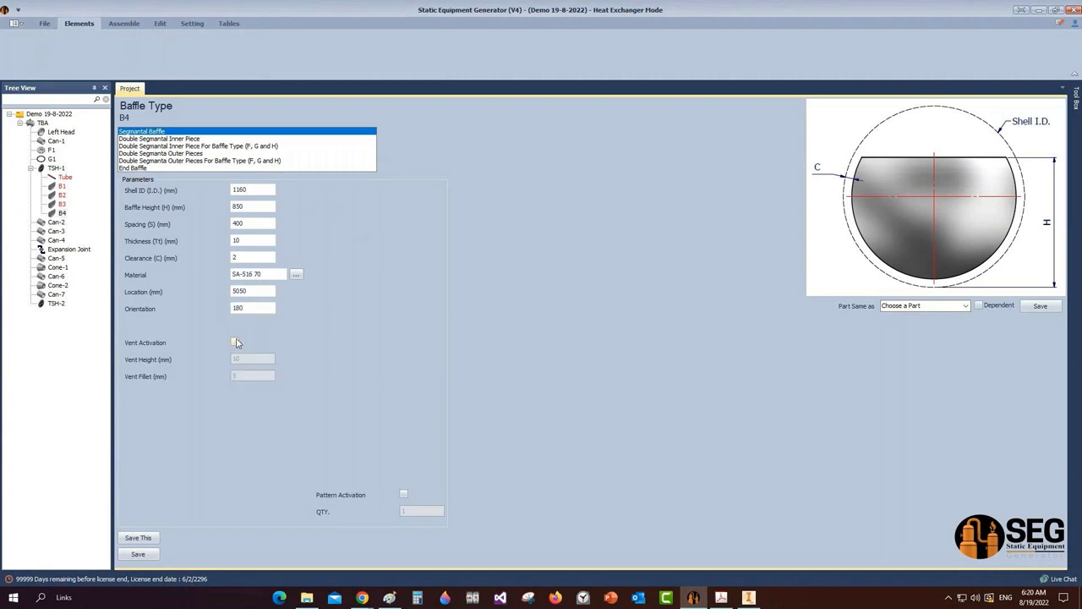
pyautogui.click(137, 554)
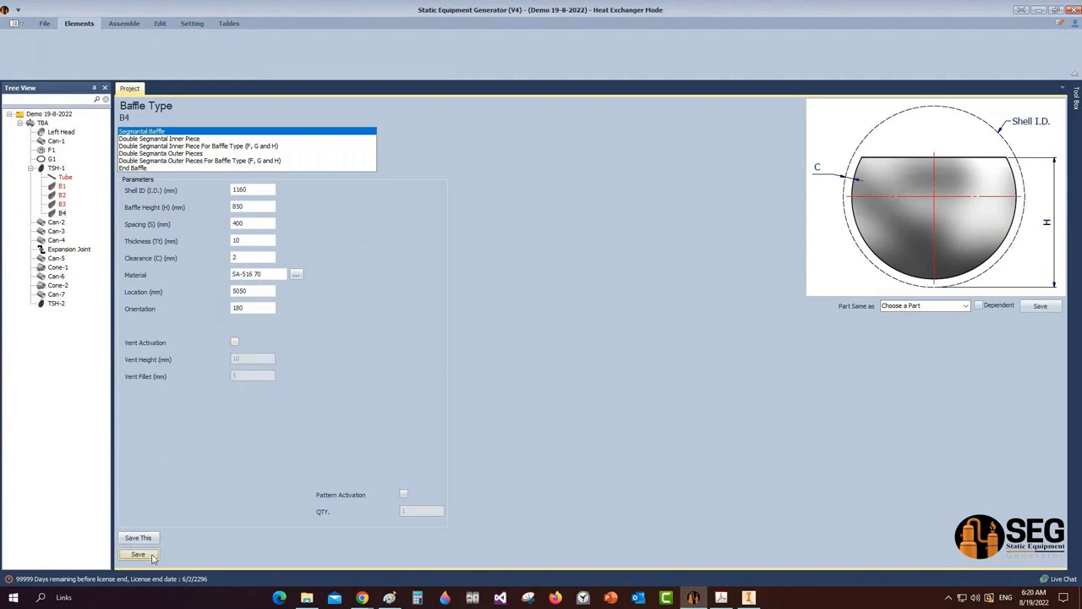
# Start generating the assembly with the tube and baffles, and switch to Inventor to view the model from the left side
pyautogui.click(123, 23)
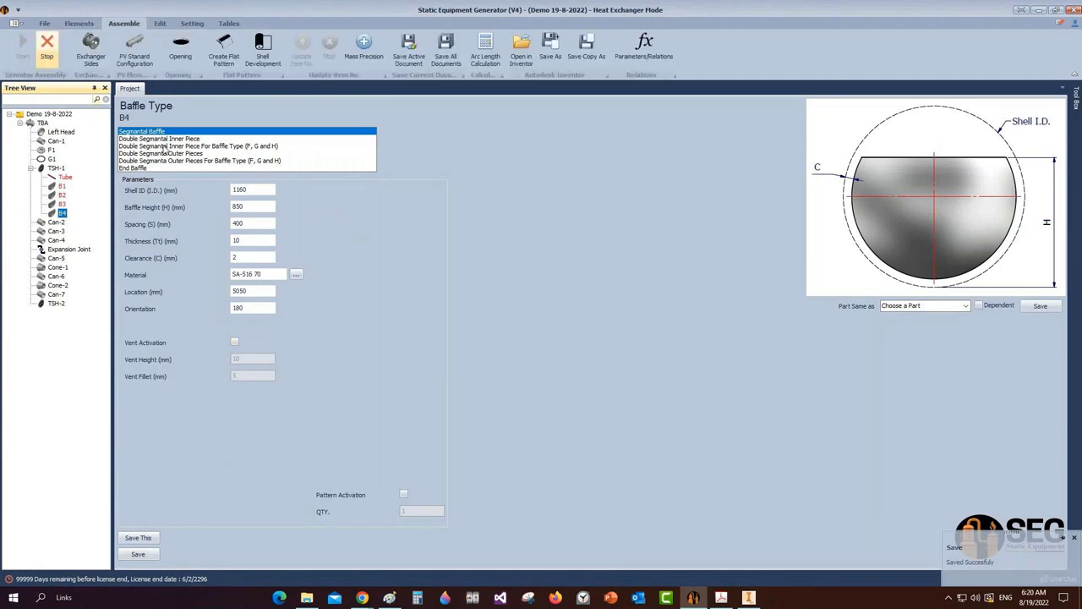
pyautogui.click(749, 599)
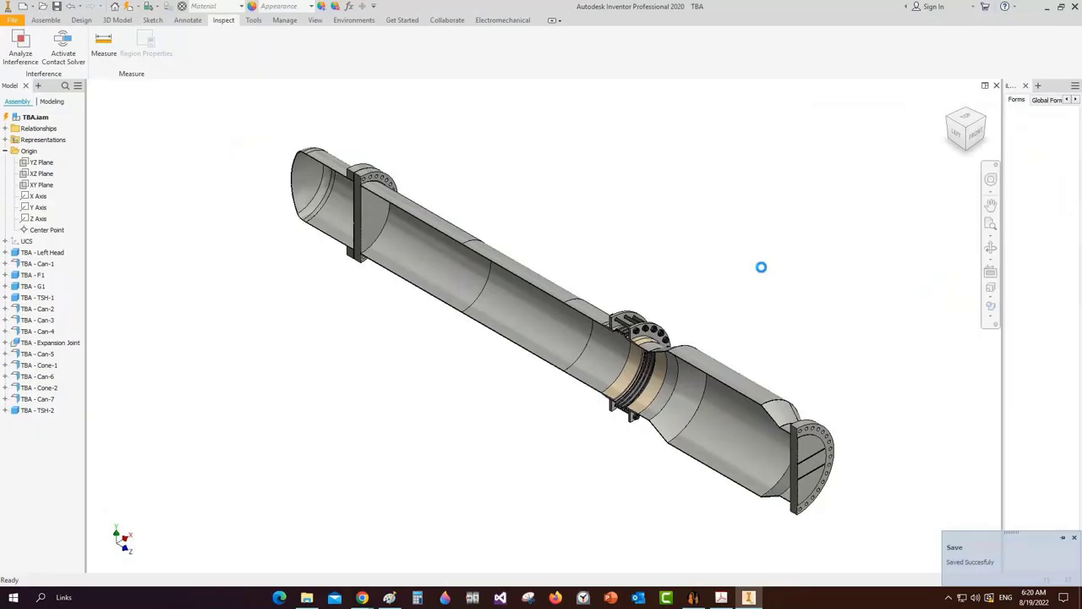
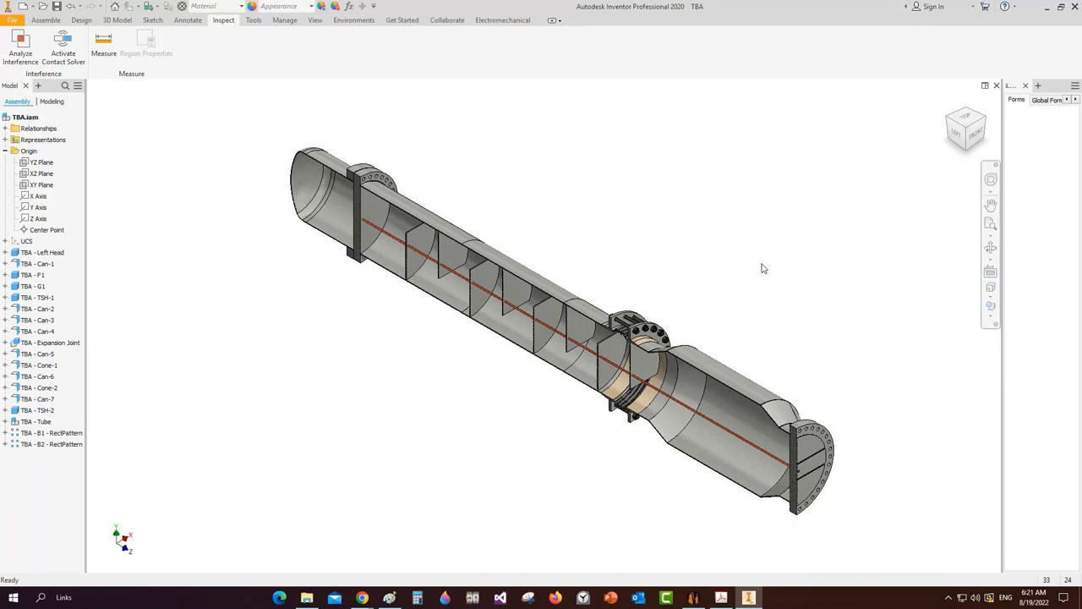
pyautogui.click(956, 133)
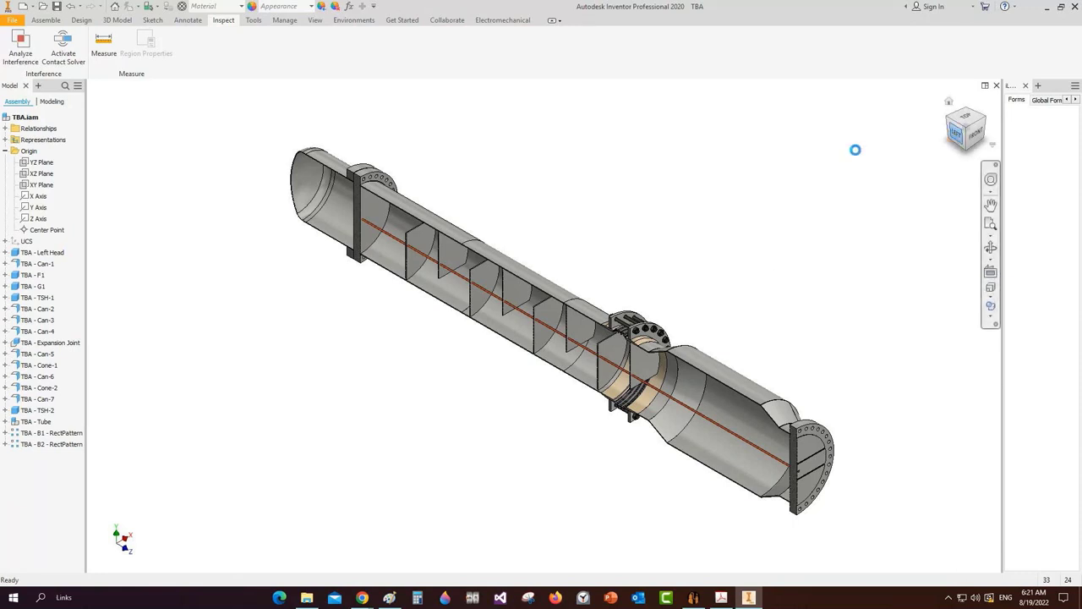
pyautogui.hotkey('ctrl', 's')
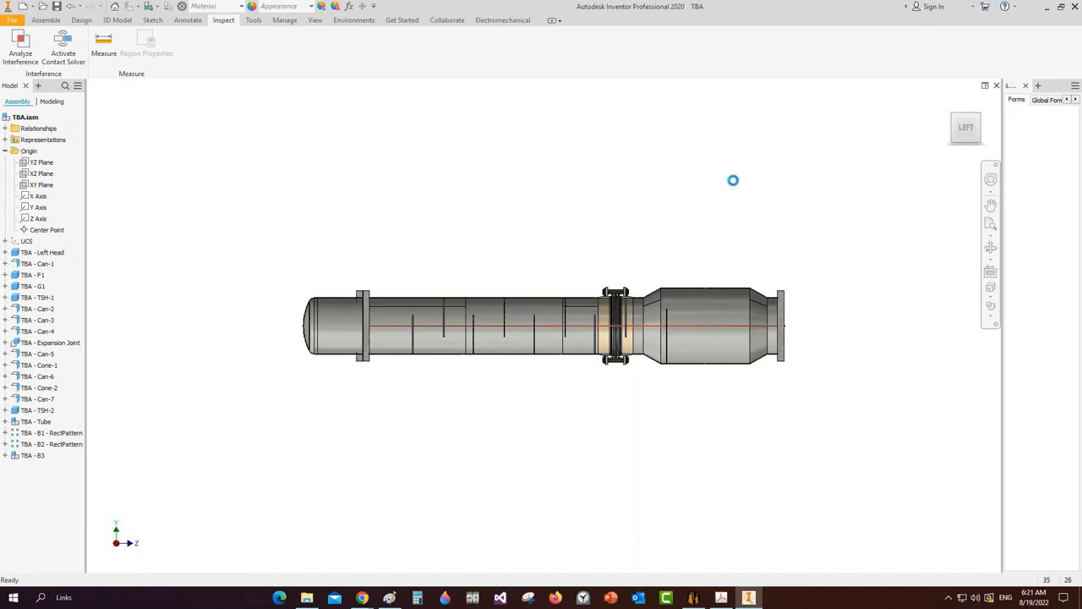
pyautogui.press('Home')
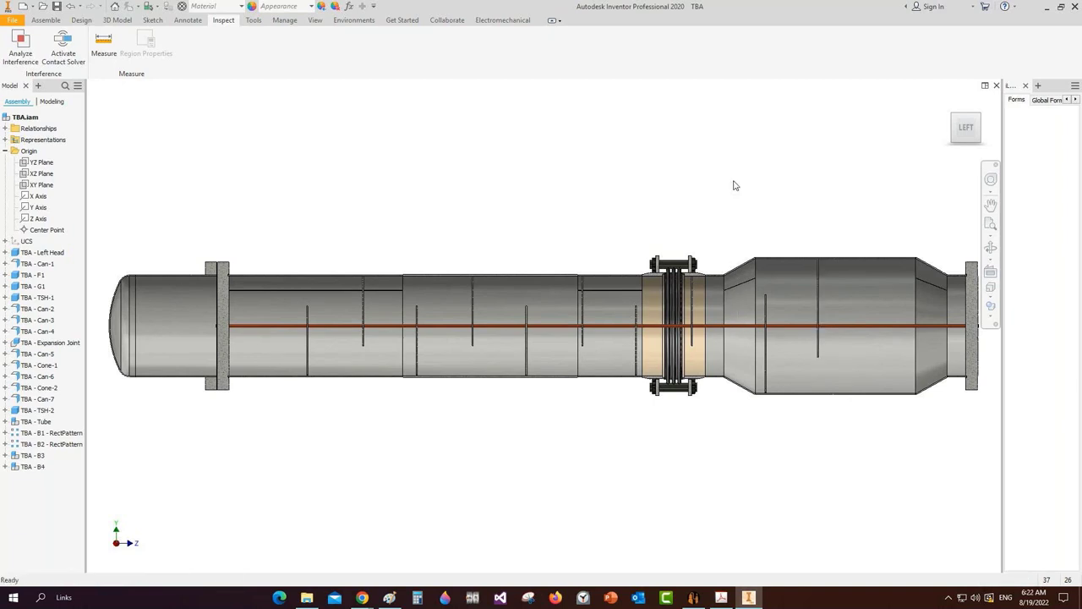
# Examine the generated baffles and tube inside the sectioned shell, especially around the expansion joint and cones
pyautogui.click(991, 247)
pyautogui.scroll(2, 640, 319)
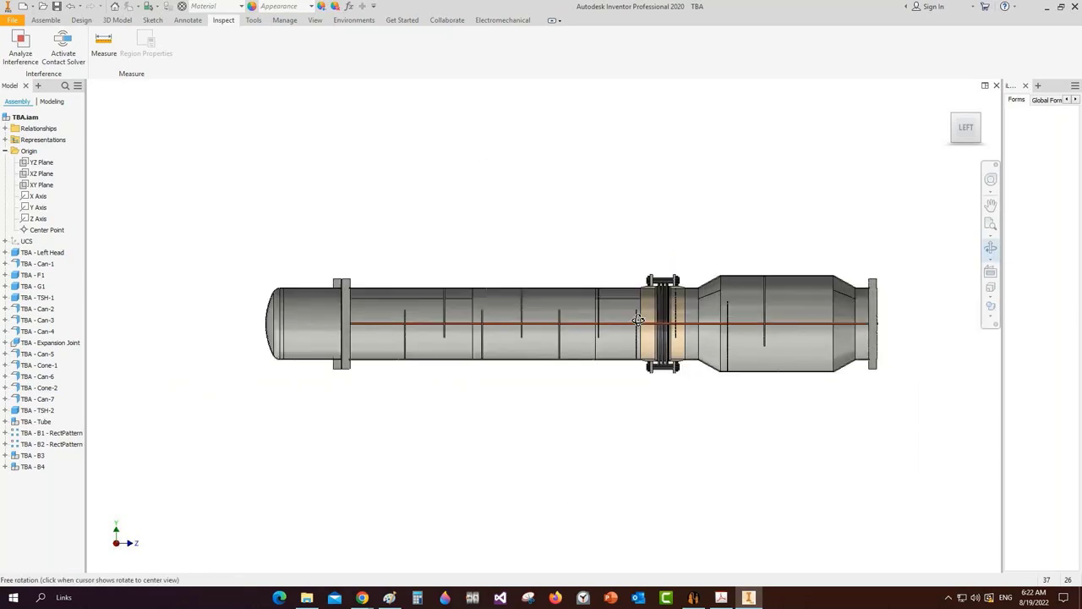
pyautogui.moveTo(645, 318); pyautogui.dragTo(592, 347)
pyautogui.scroll(-3, 682, 343)
pyautogui.click(692, 354)
pyautogui.scroll(-4, 632, 311)
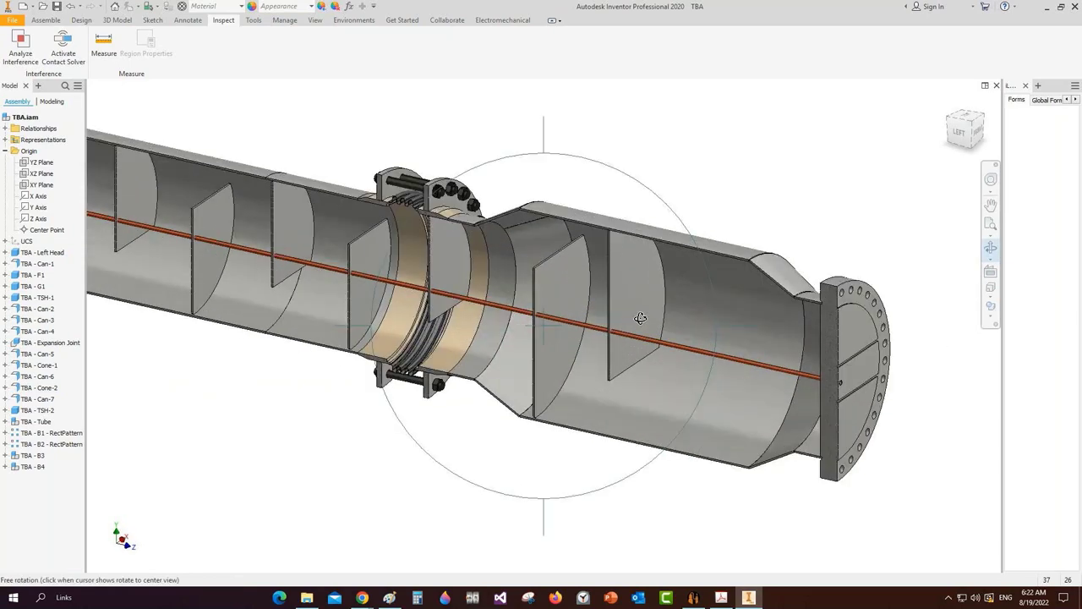
pyautogui.scroll(3, 643, 324)
pyautogui.moveTo(642, 324); pyautogui.dragTo(618, 327)
pyautogui.scroll(-2, 618, 326)
pyautogui.rightClick(639, 283)
pyautogui.click(683, 284)
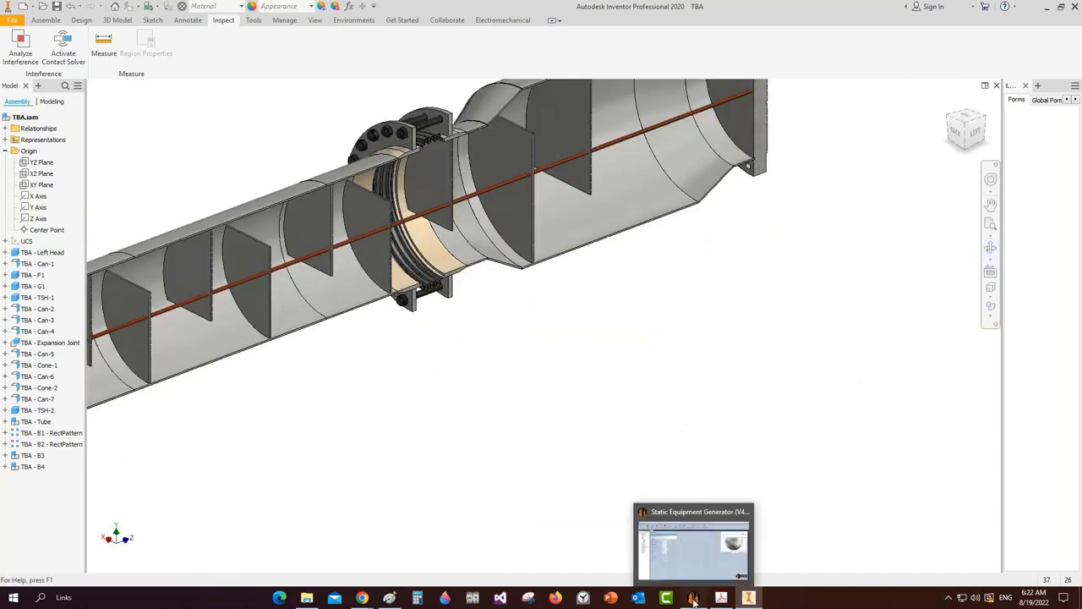
# Switch to Static Equipment Generator, open the holing settings of tubesheet TSH-1 and start the holing process for the tubes
pyautogui.click(693, 600)
pyautogui.click(56, 168)
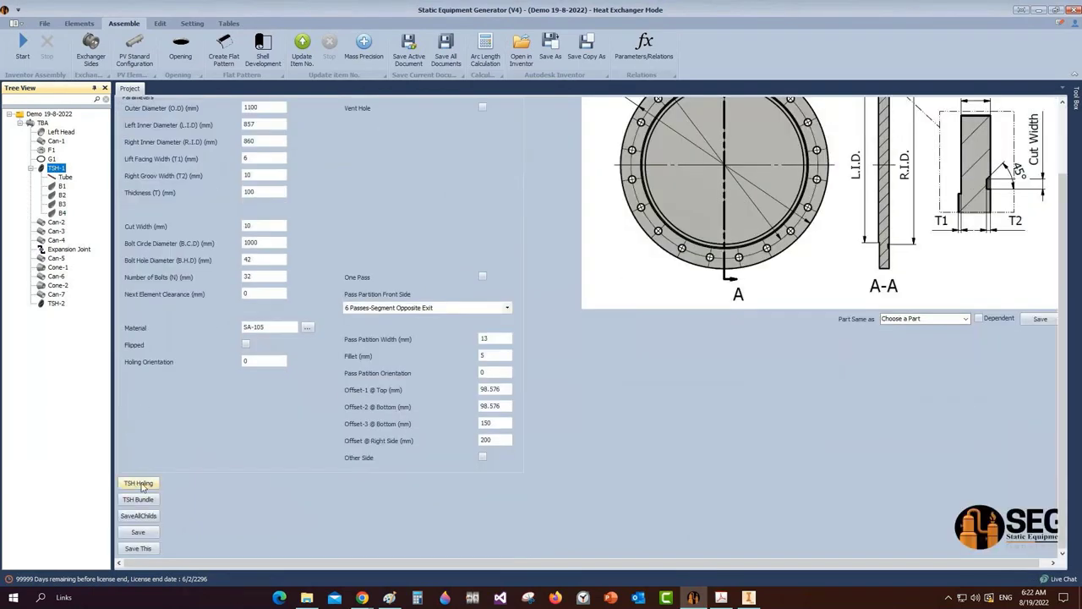
pyautogui.click(148, 485)
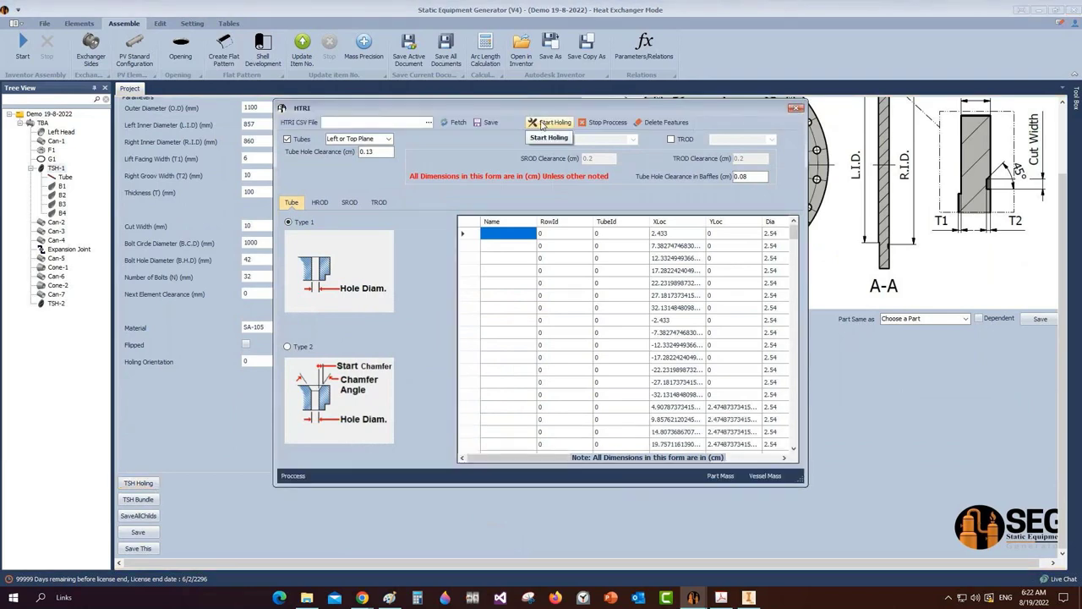
pyautogui.moveTo(795, 234)
pyautogui.mouseDown()
pyautogui.moveTo(795, 438)
pyautogui.moveTo(800, 230)
pyautogui.mouseUp()
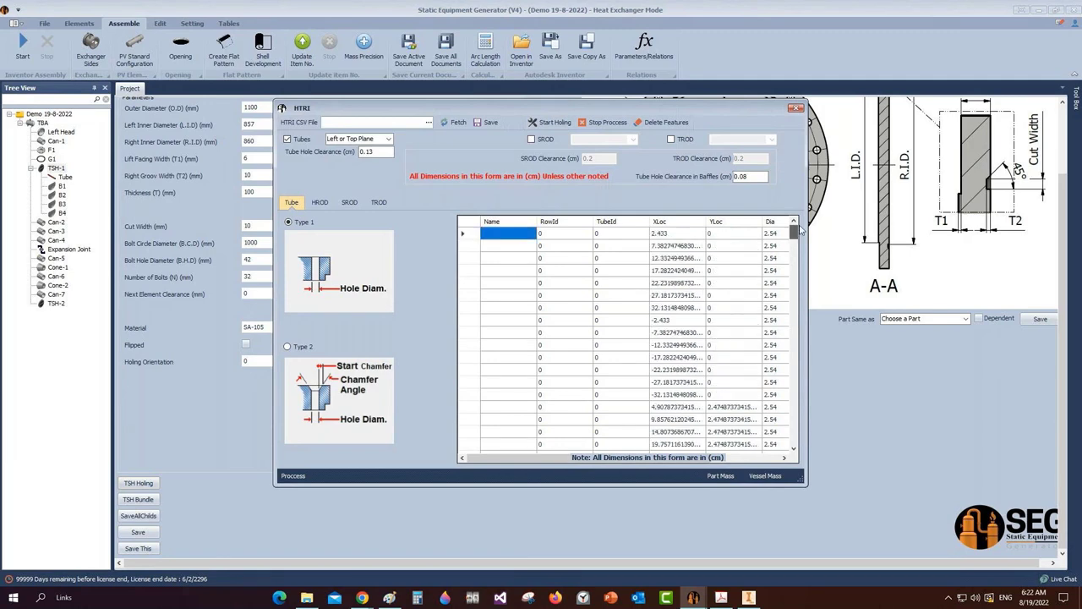
pyautogui.click(551, 124)
# Switch to Inventor and examine the tube hole layout being generated on the face of tubesheet TSH-1
pyautogui.click(748, 597)
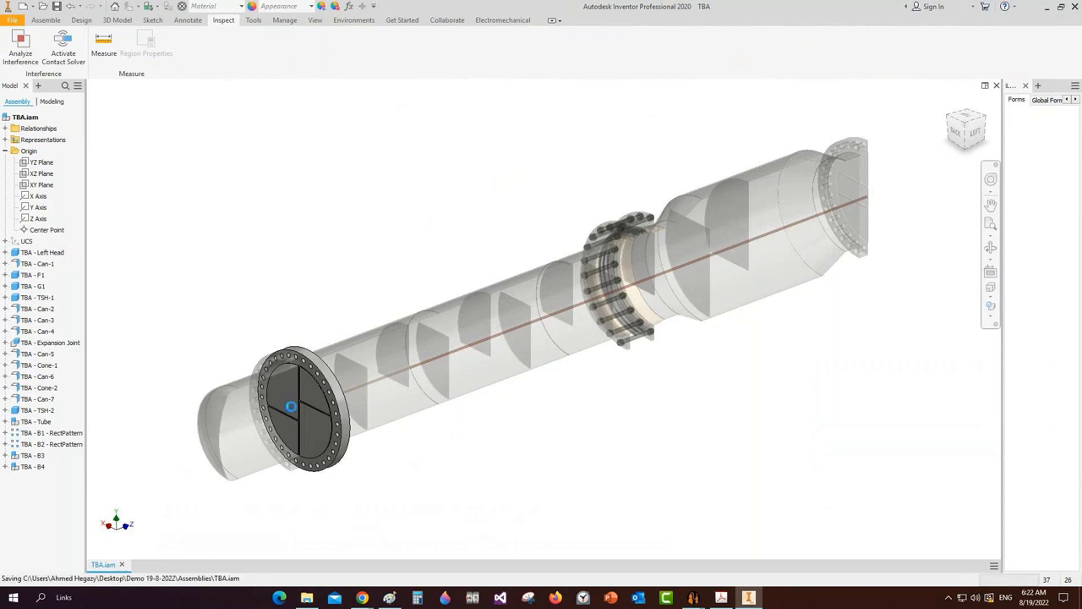
pyautogui.doubleClick(294, 420)
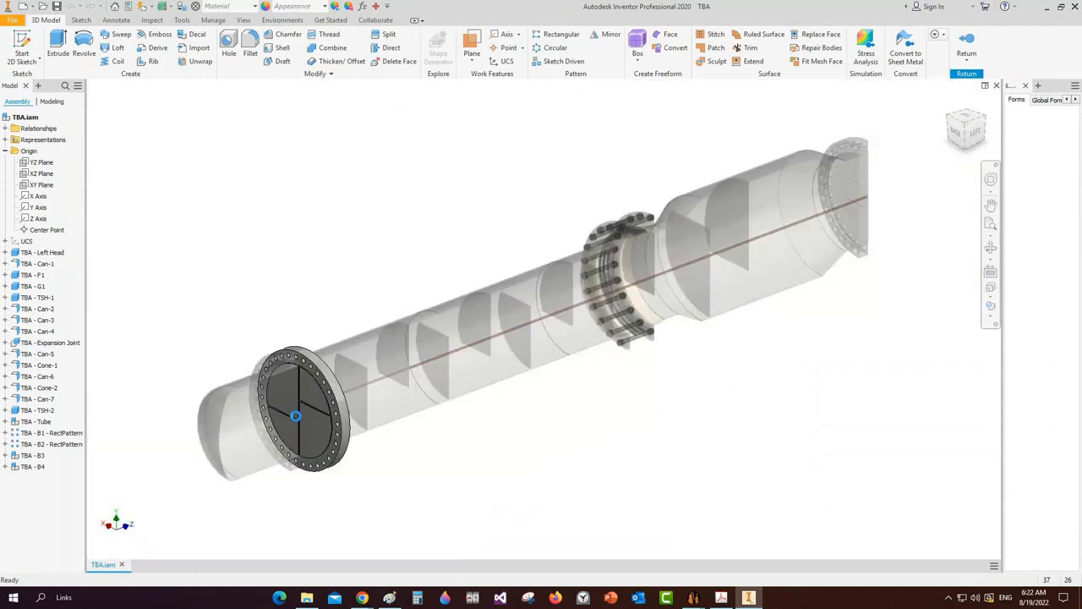
pyautogui.doubleClick(296, 417)
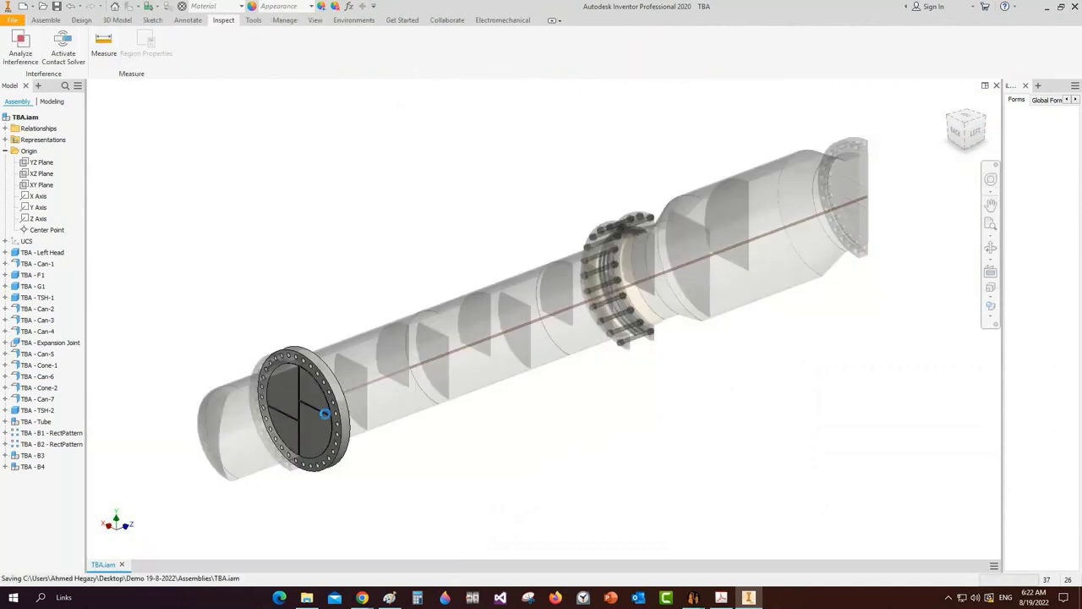
pyautogui.doubleClick(296, 423)
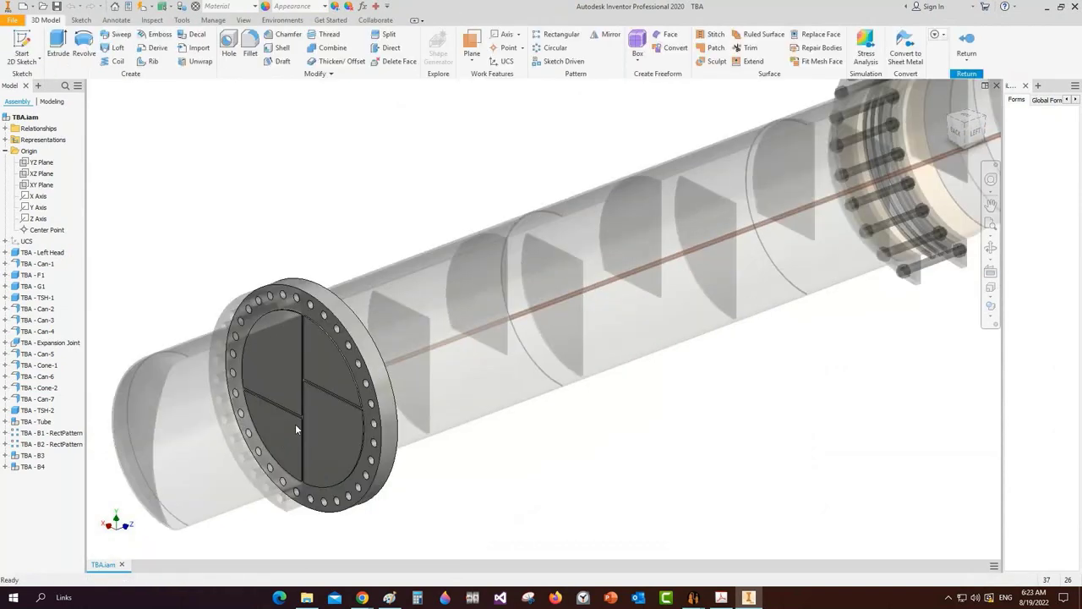
pyautogui.doubleClick(334, 429)
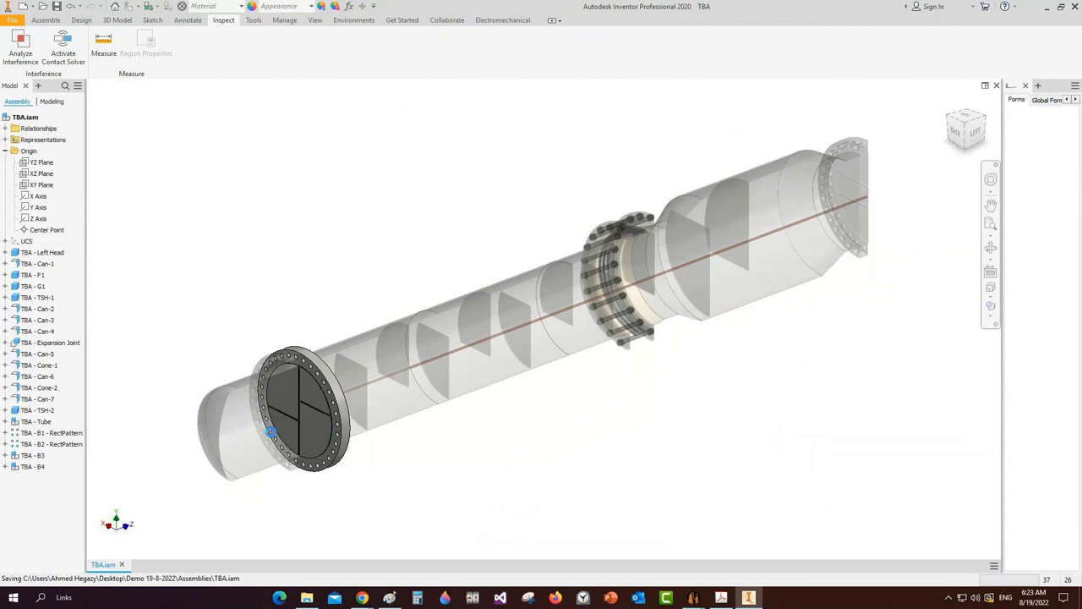
pyautogui.doubleClick(310, 413)
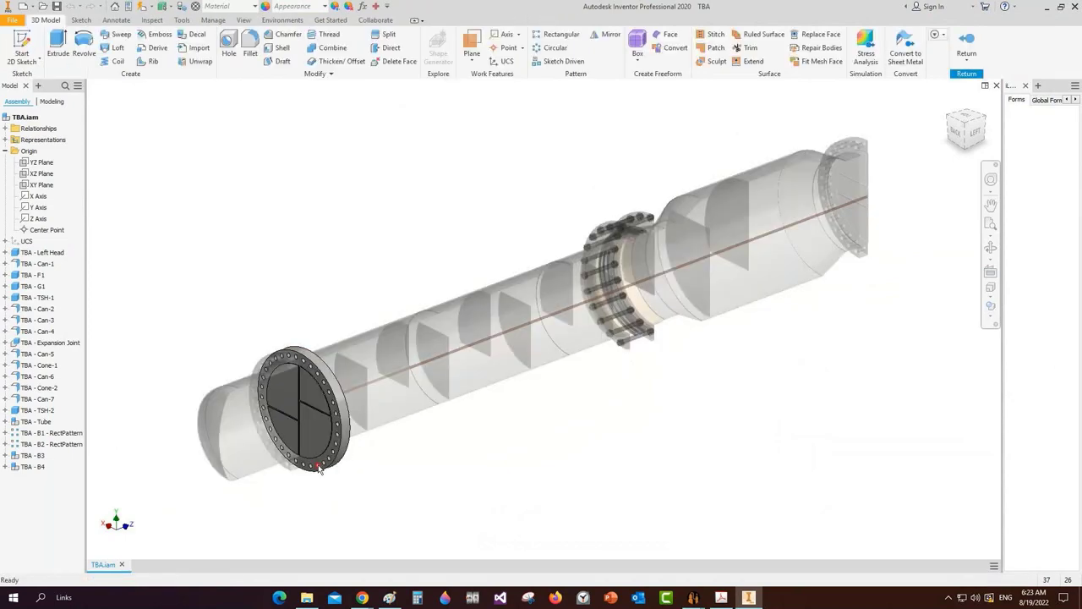
pyautogui.scroll(-3, 303, 443)
pyautogui.moveTo(334, 391); pyautogui.dragTo(543, 338, button='middle')
pyautogui.scroll(-3, 393, 374)
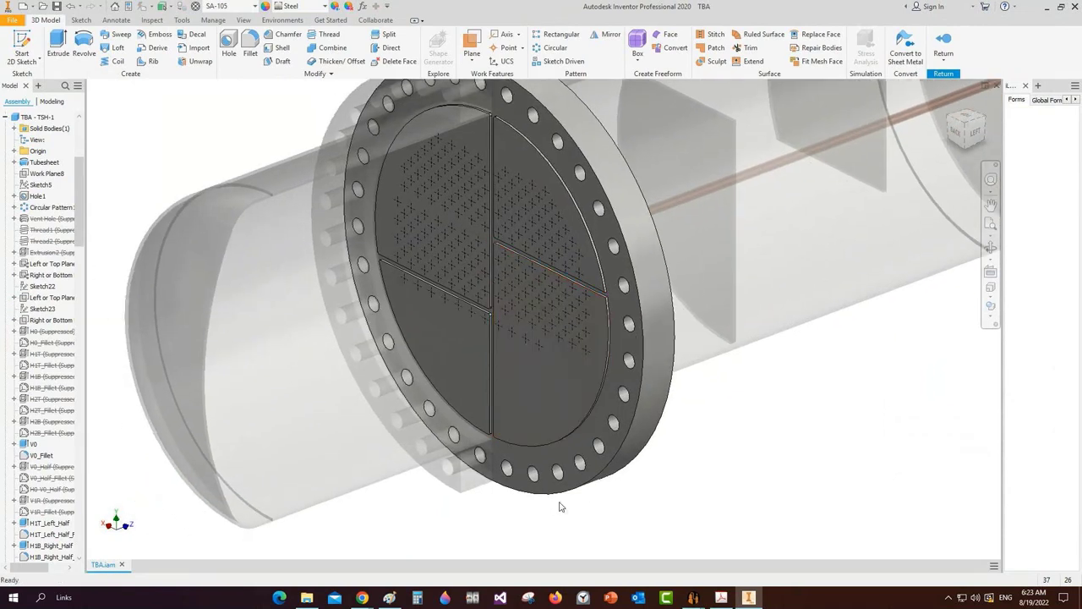
pyautogui.moveTo(538, 396); pyautogui.dragTo(556, 365, button='middle')
# Examine the tube holes being generated on tubesheet TSH-2 in an isometric view
pyautogui.doubleClick(640, 499)
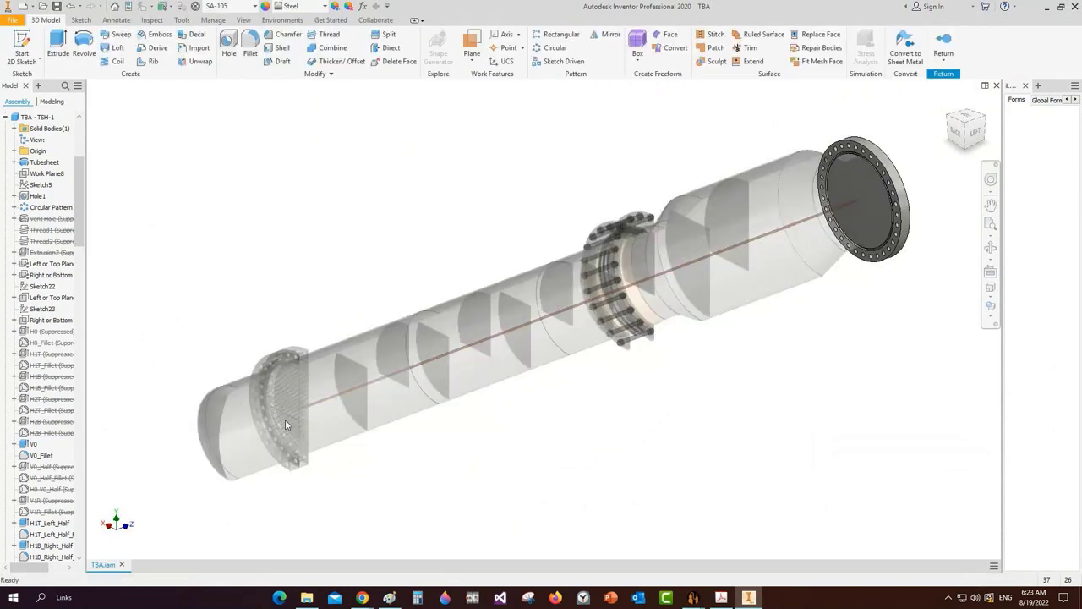
pyautogui.click(990, 120)
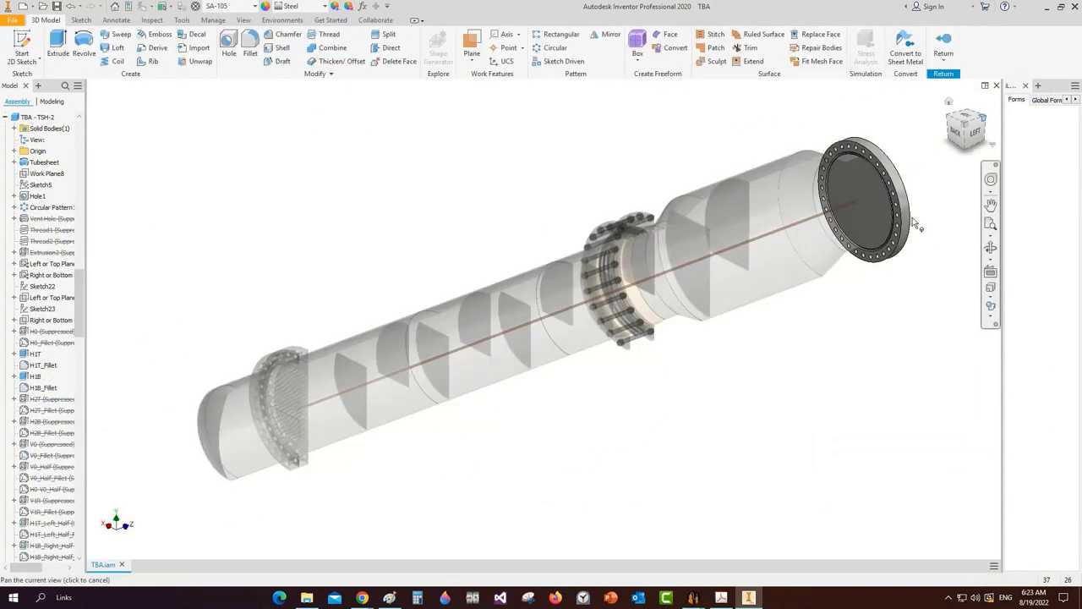
pyautogui.scroll(-5, 719, 441)
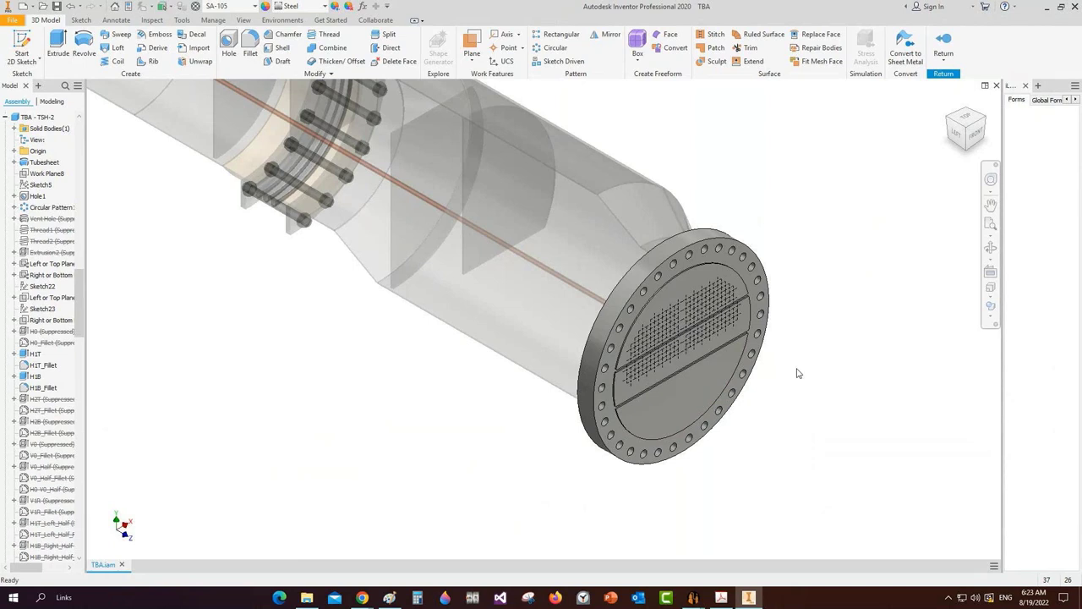
pyautogui.scroll(1, 865, 537)
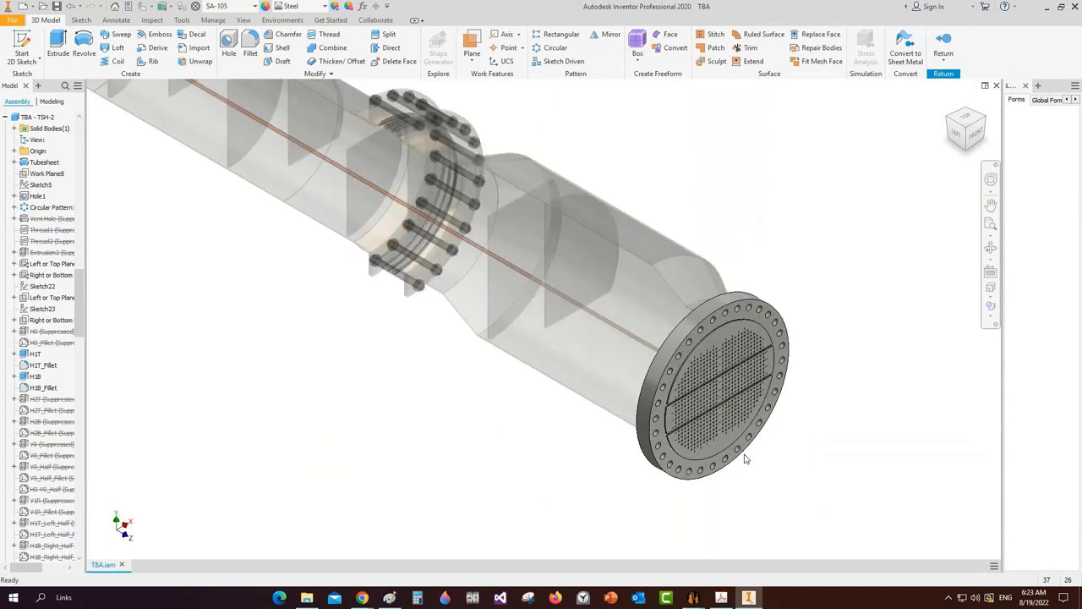
pyautogui.click(944, 46)
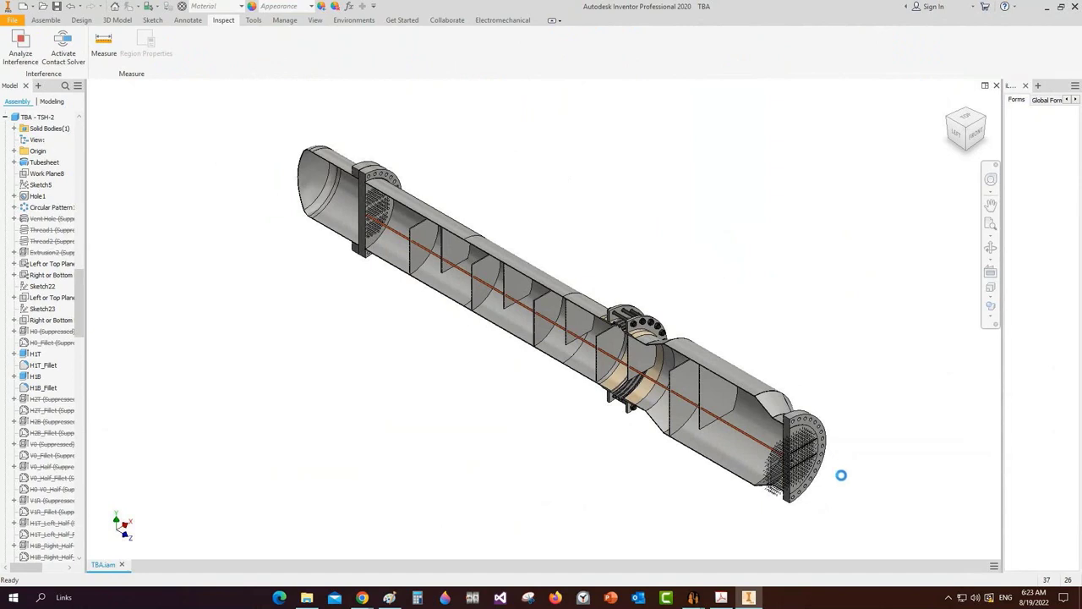
# Examine the tube bundle and the hole layouts being generated on the B1 baffles along the shell
pyautogui.hotkey('ctrl', 's')
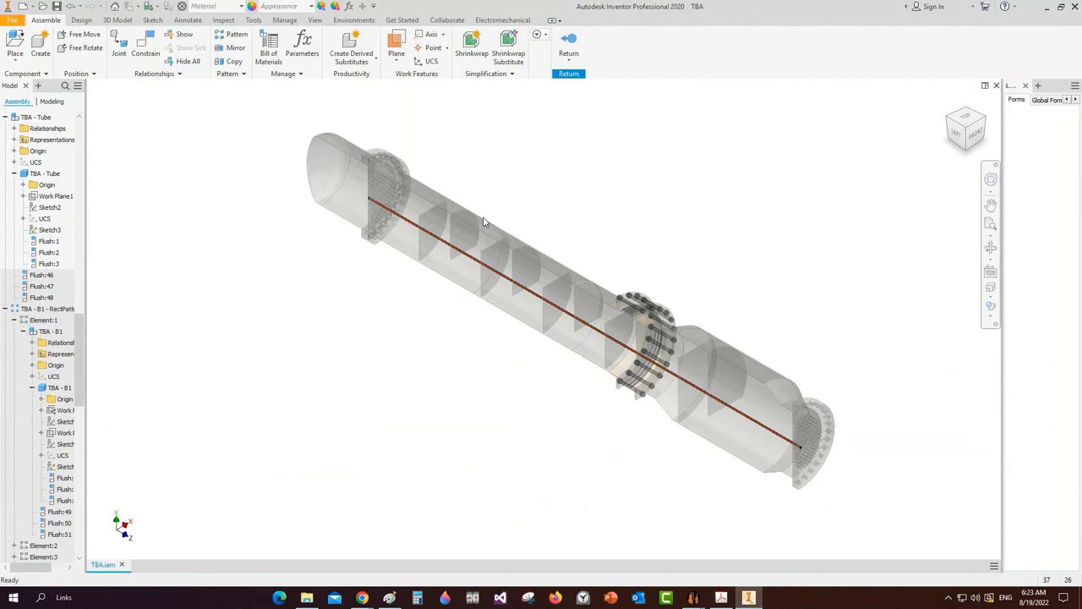
pyautogui.scroll(3, 484, 221)
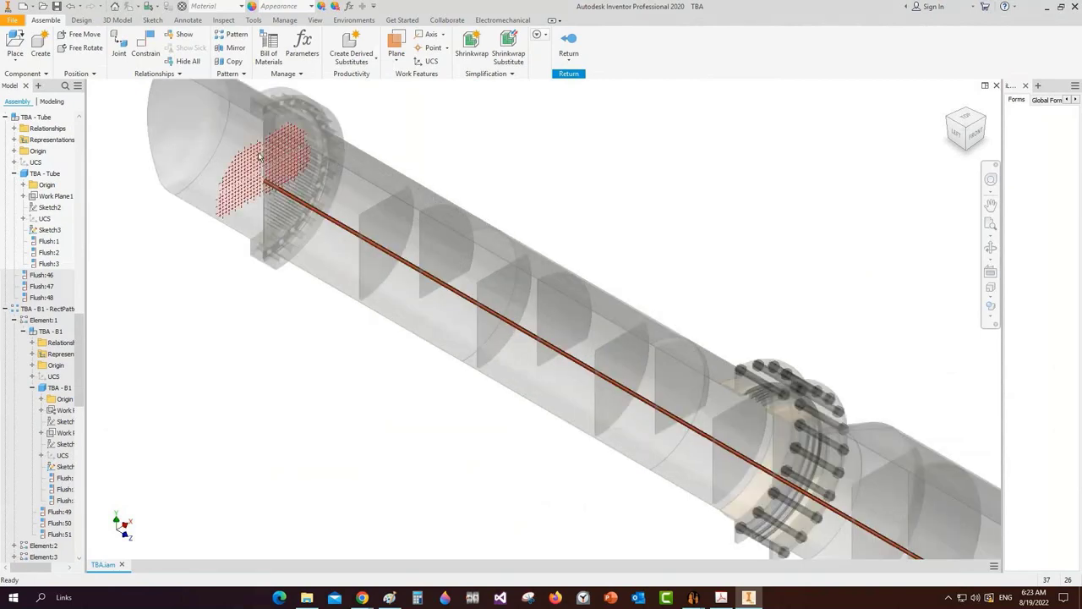
pyautogui.scroll(4, 258, 156)
pyautogui.click(320, 188)
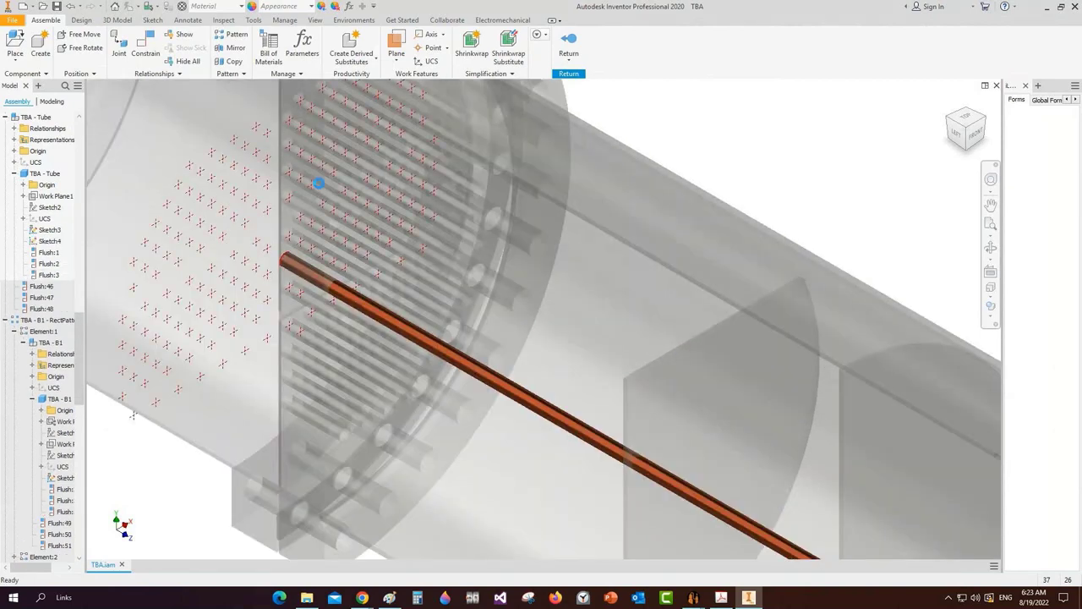
pyautogui.scroll(-3, 338, 202)
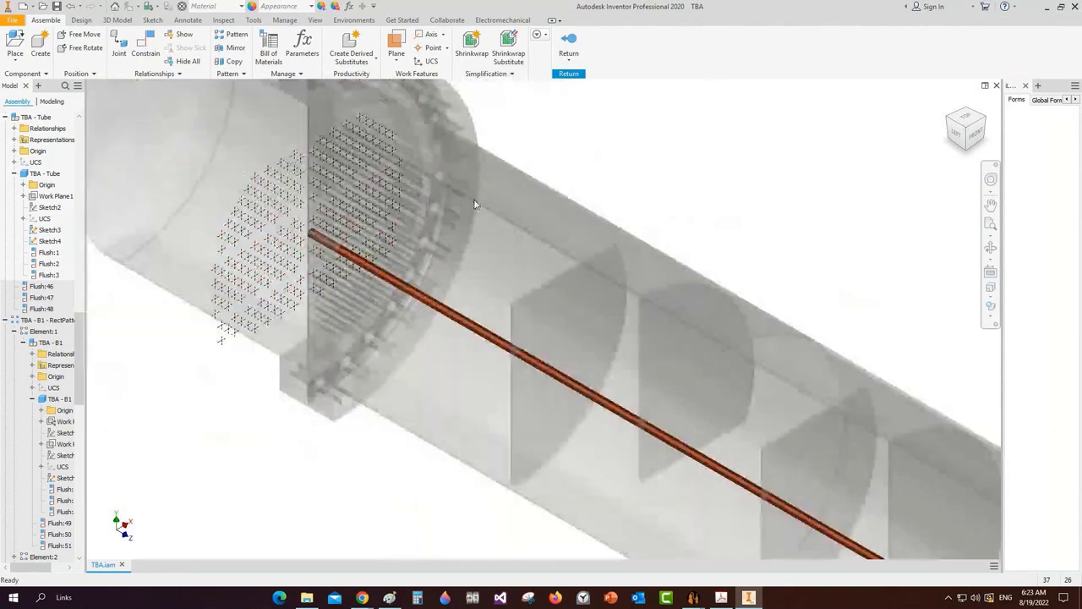
pyautogui.scroll(3, 369, 244)
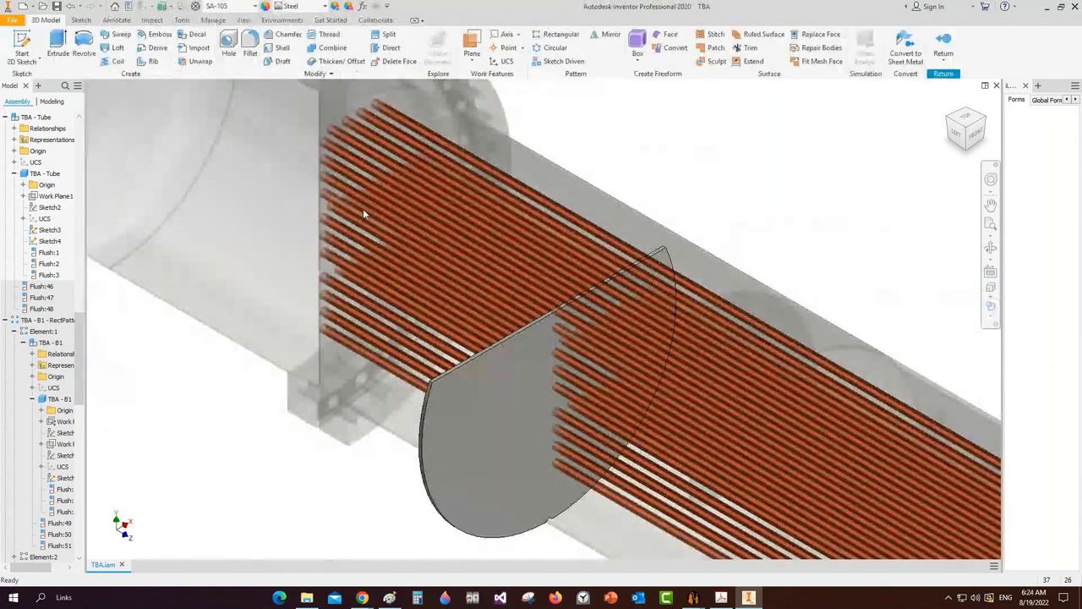
pyautogui.scroll(-2, 574, 200)
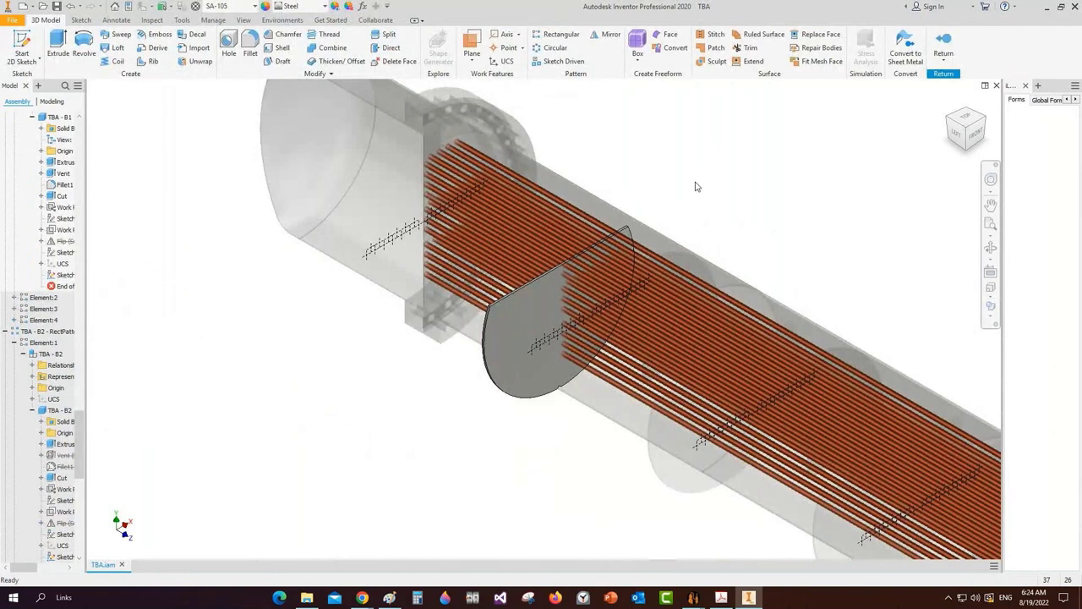
pyautogui.click(966, 128)
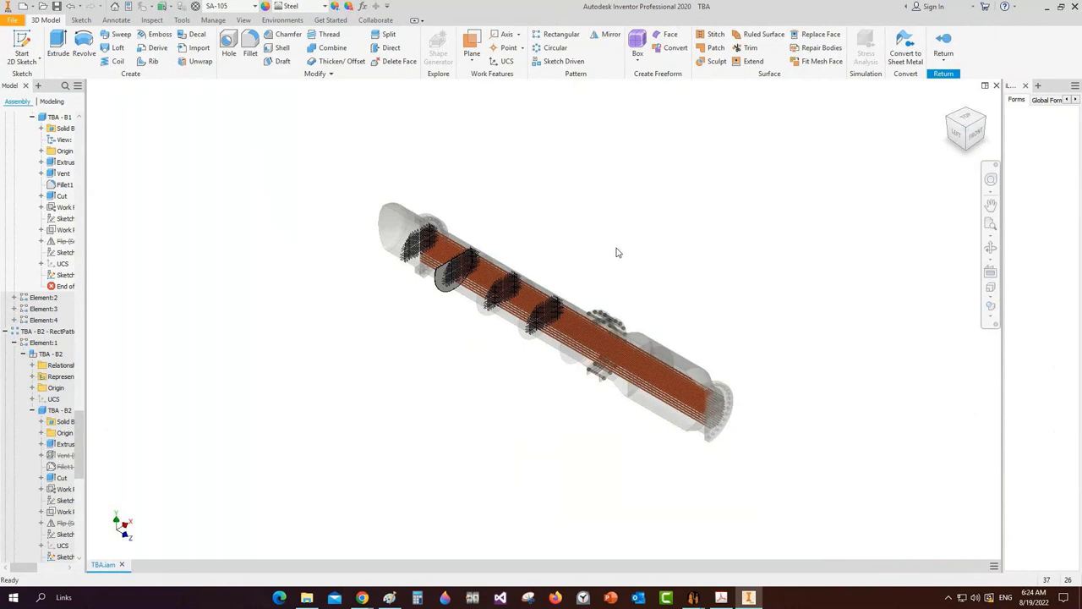
pyautogui.scroll(5, 617, 252)
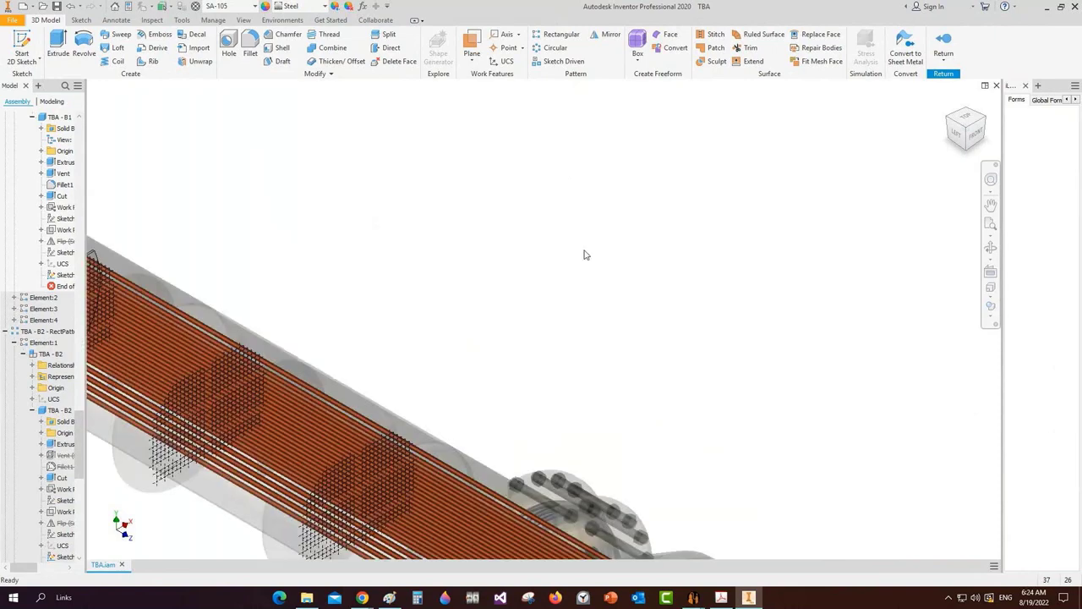
pyautogui.hotkey('ctrl', 'z')
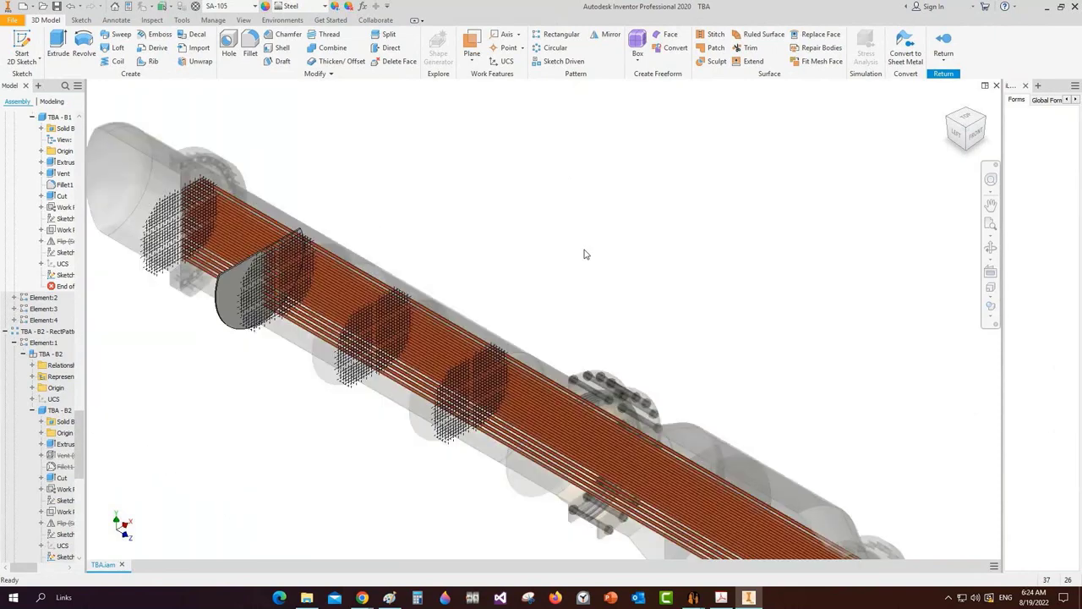
# Examine the tube hole layouts being generated on baffles B2, B3 and B4 in an isometric view of the exchanger
pyautogui.hotkey('ctrl', 's')
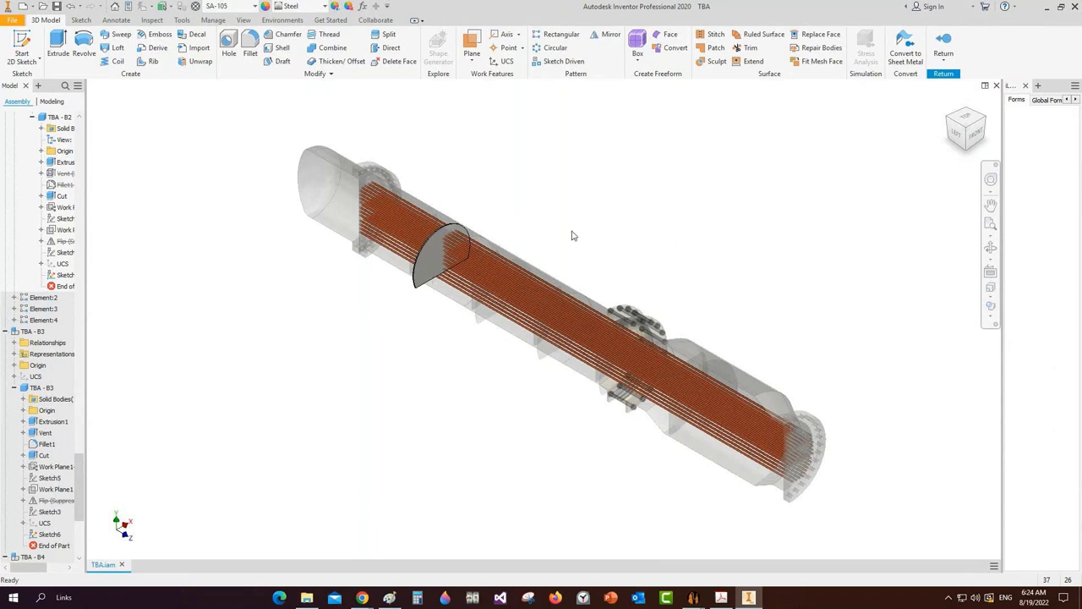
pyautogui.click(963, 133)
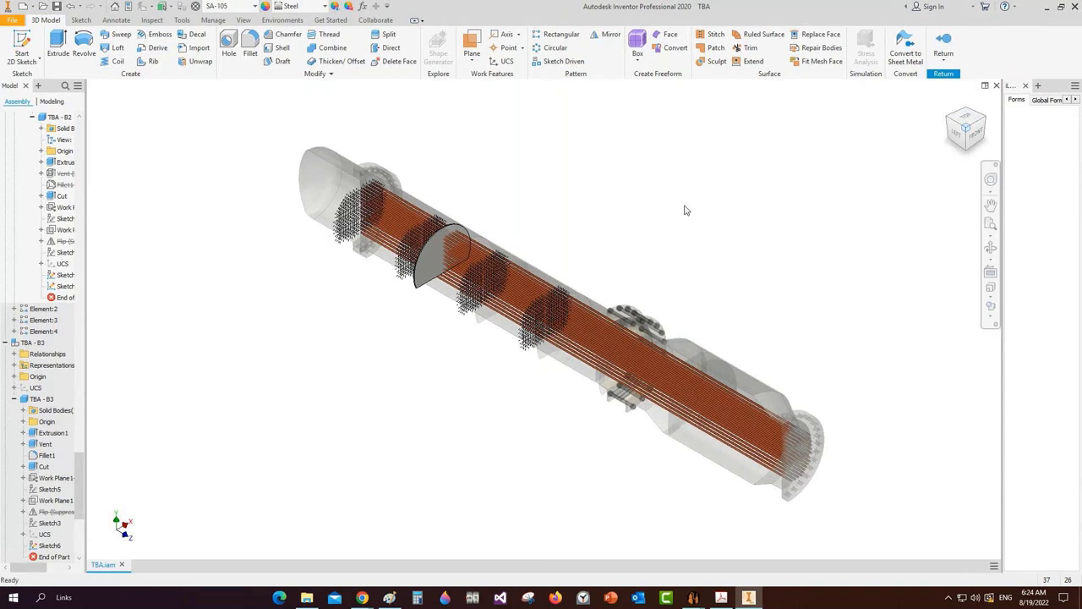
pyautogui.scroll(-2, 686, 210)
pyautogui.scroll(2, 685, 210)
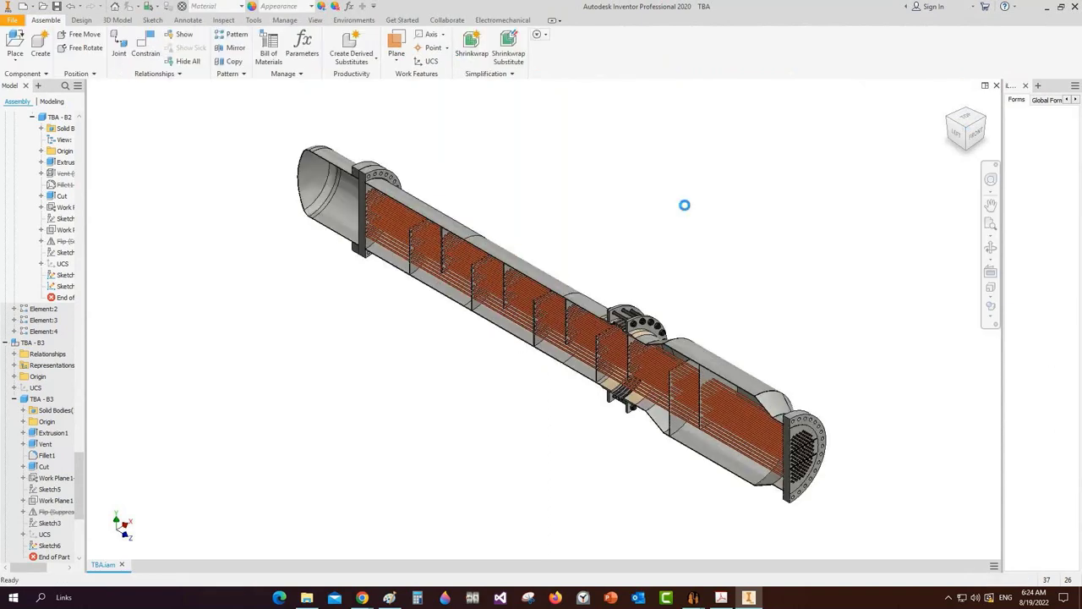
pyautogui.hotkey('ctrl', 's')
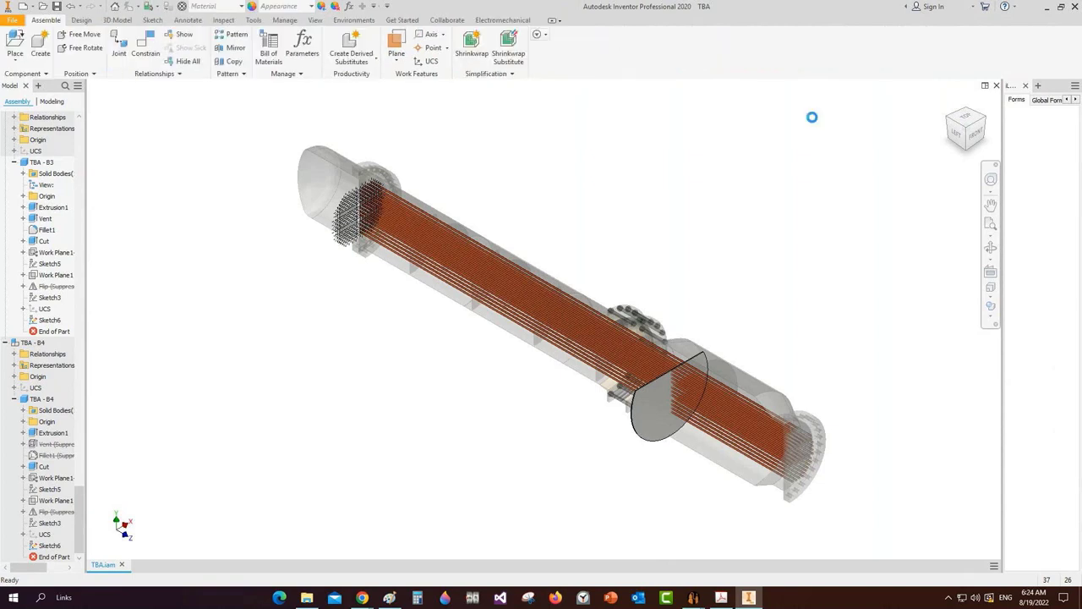
pyautogui.hotkey('ctrl', 's')
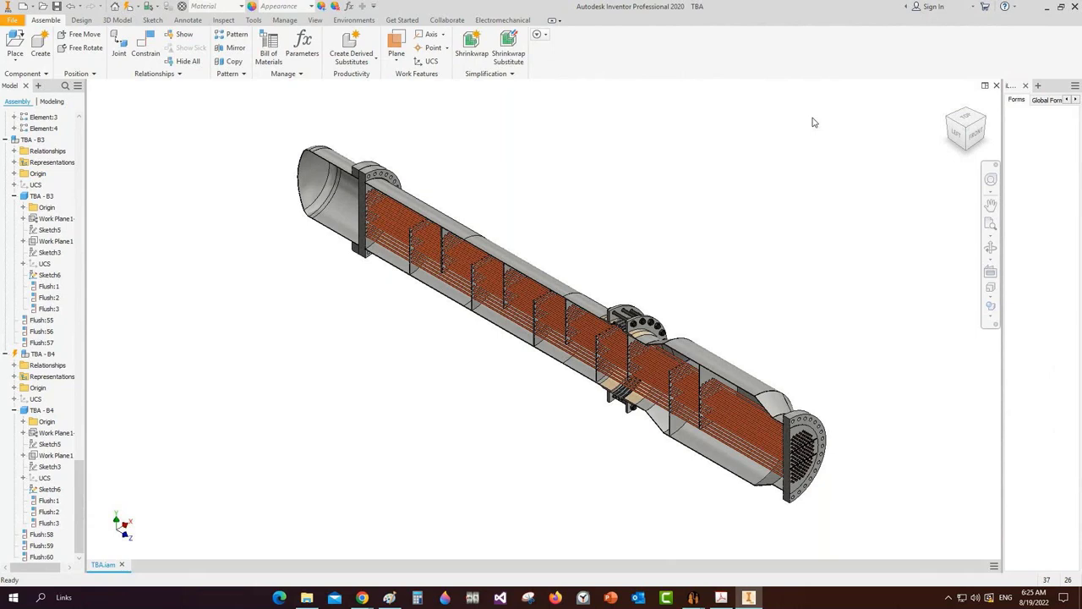
# Examine the tube bundle passing through the baffles and the holed TSH-1 tubesheet from the left head end
pyautogui.click(989, 248)
pyautogui.moveTo(490, 271); pyautogui.dragTo(442, 334)
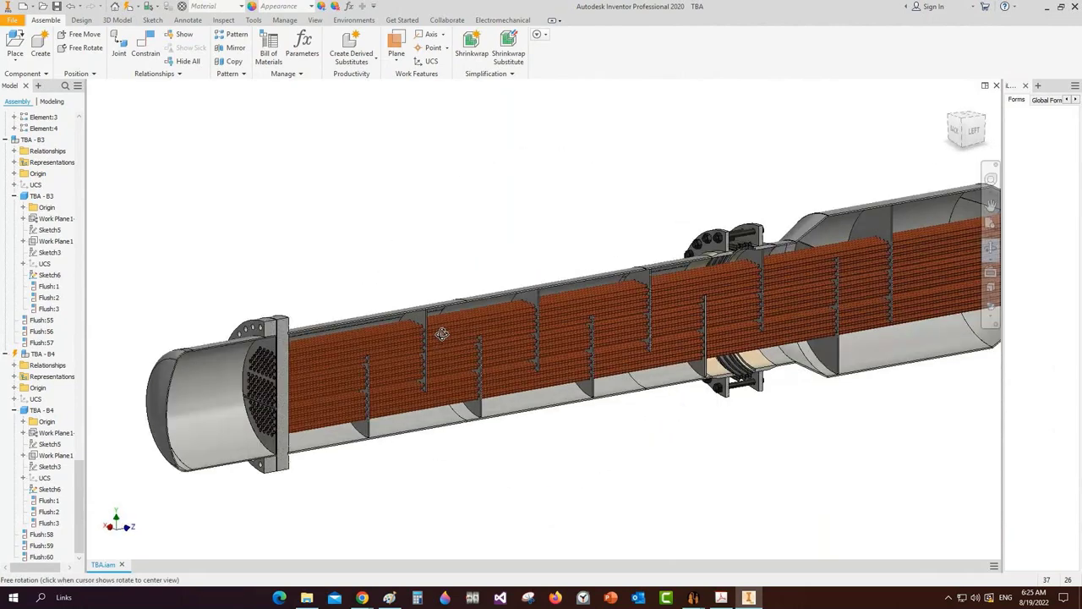
pyautogui.scroll(5, 389, 496)
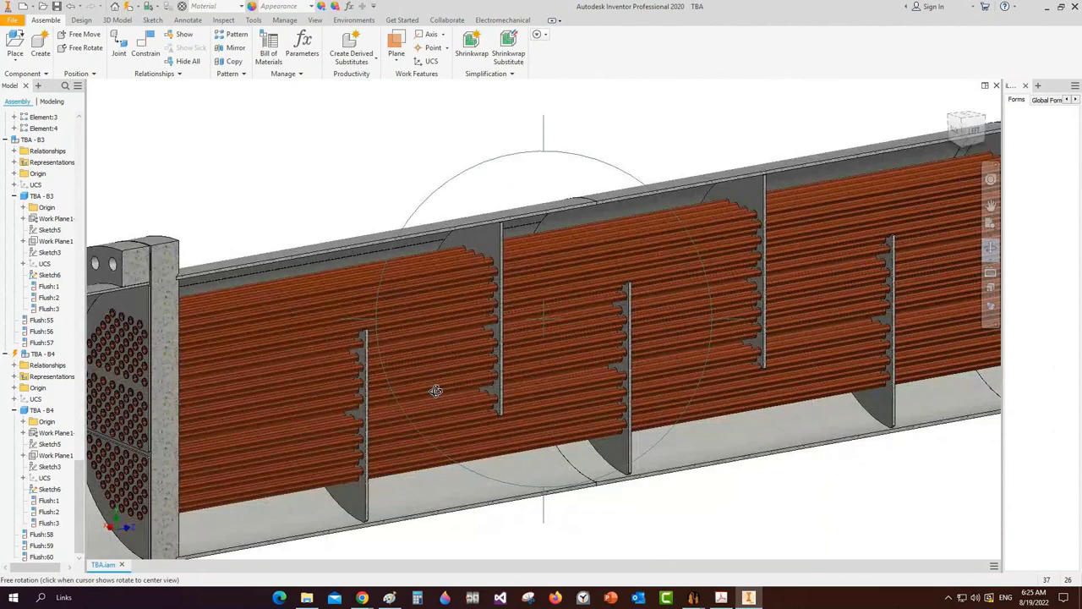
pyautogui.moveTo(435, 391); pyautogui.dragTo(429, 337)
pyautogui.press('Escape')
pyautogui.scroll(-3, 443, 200)
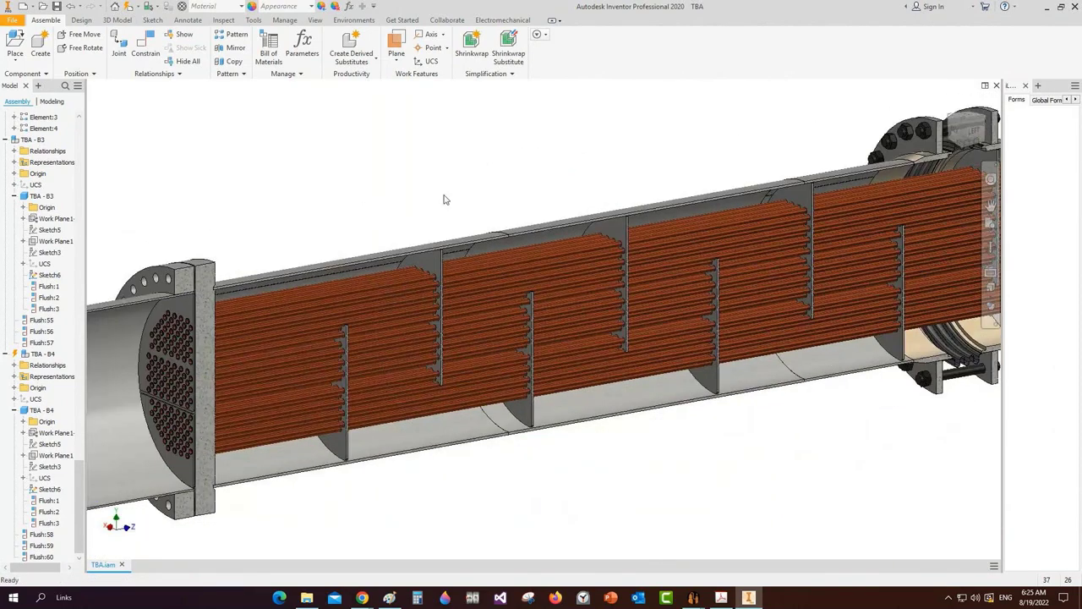
pyautogui.scroll(-3, 433, 210)
pyautogui.moveTo(432, 209); pyautogui.dragTo(424, 236, button='middle')
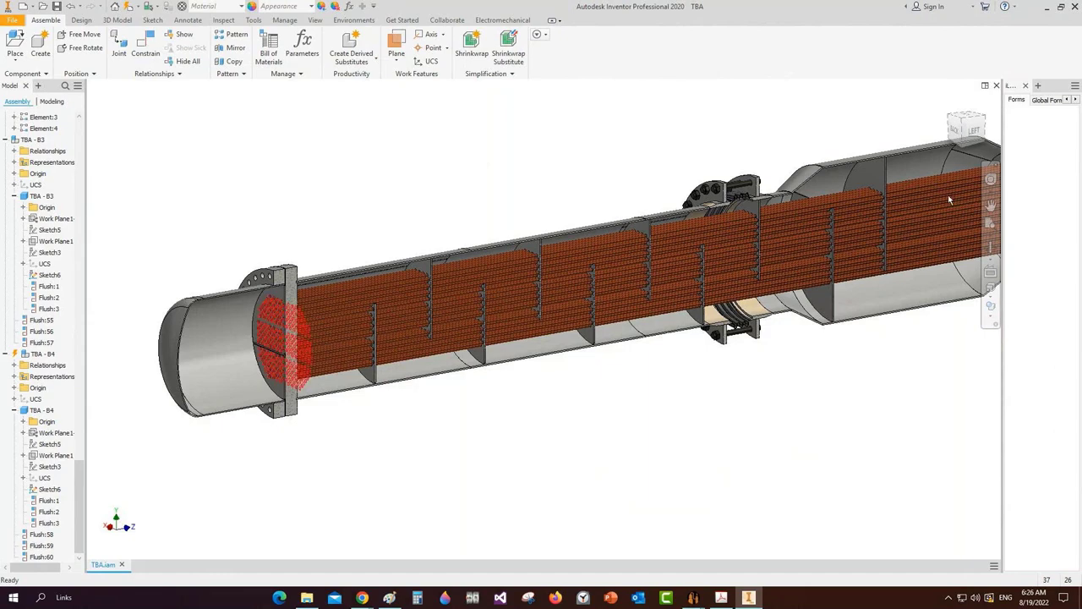
# Examine the exchanger from its left side, including the tube ends and pass partition grooves on tubesheet TSH-2
pyautogui.click(973, 130)
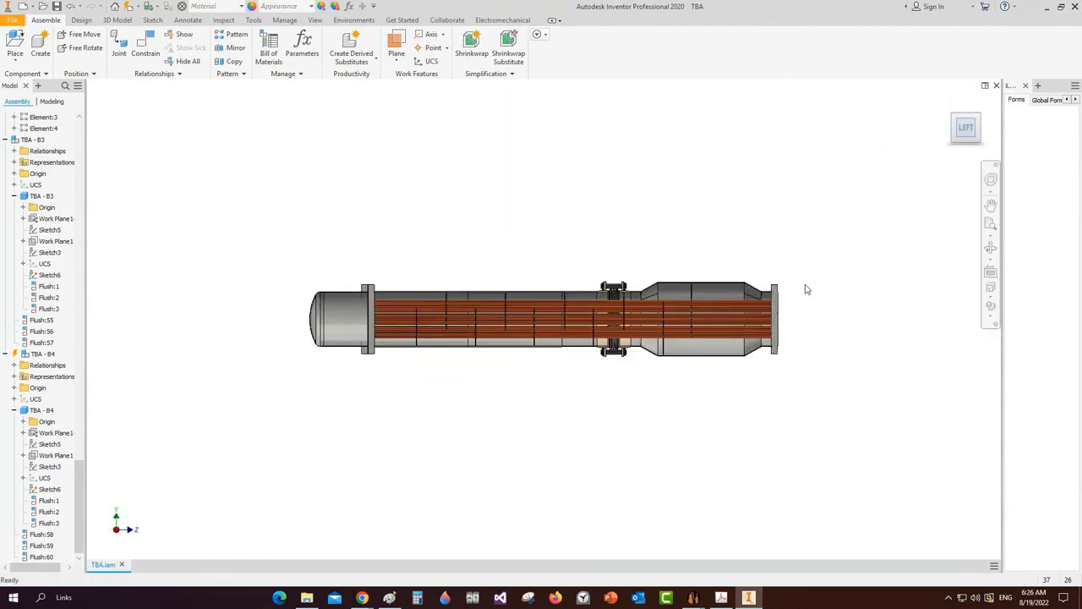
pyautogui.scroll(-8, 806, 289)
pyautogui.press('F4')
pyautogui.scroll(5, 667, 292)
pyautogui.moveTo(665, 294); pyautogui.dragTo(592, 326)
pyautogui.moveTo(670, 371); pyautogui.dragTo(701, 254, button='middle')
pyautogui.scroll(-3, 700, 253)
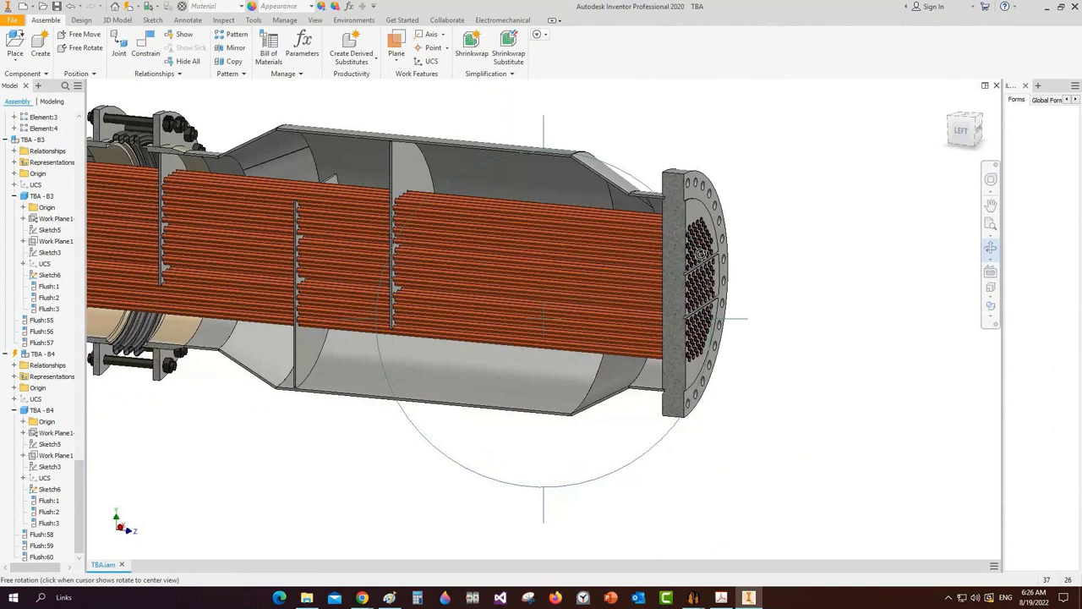
pyautogui.moveTo(701, 254); pyautogui.dragTo(743, 248)
pyautogui.press('Escape')
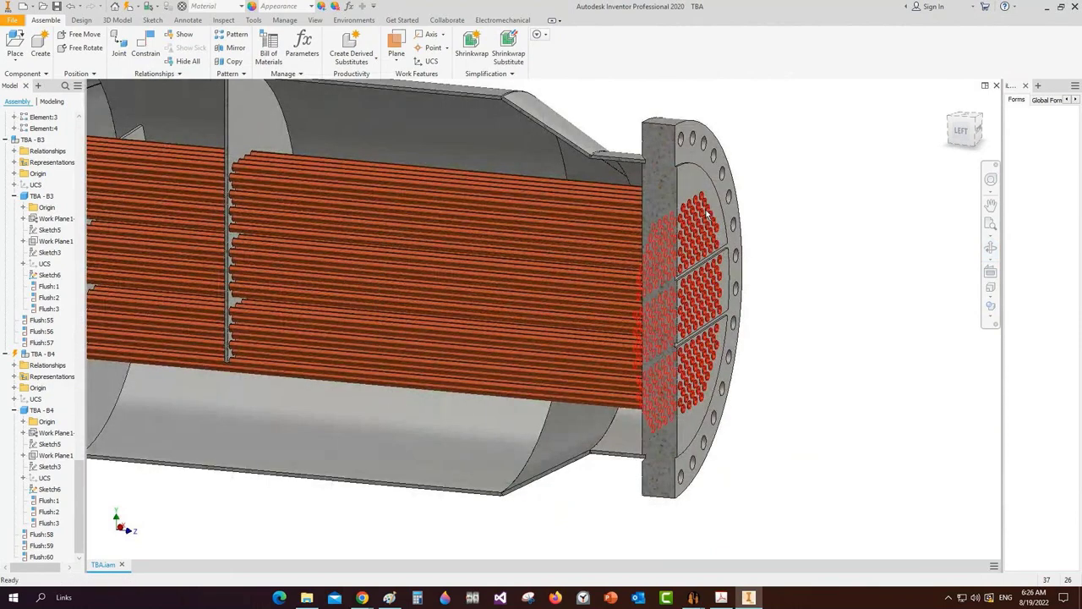
pyautogui.scroll(5, 740, 247)
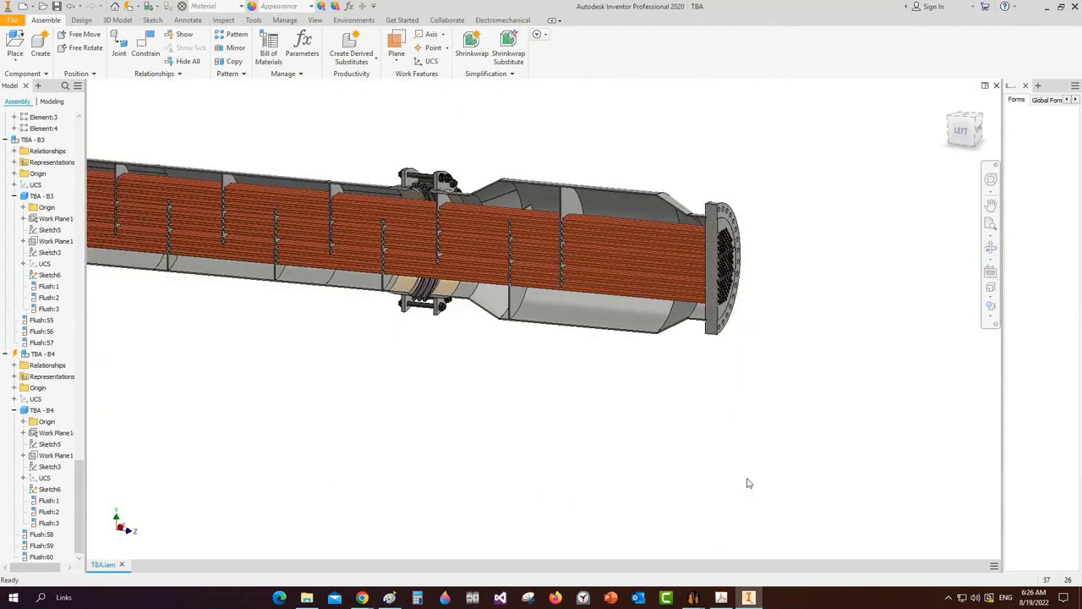
# Switch to Adobe Acrobat and examine the right channel and its tubesheet joint in the general arrangement drawing
pyautogui.click(722, 602)
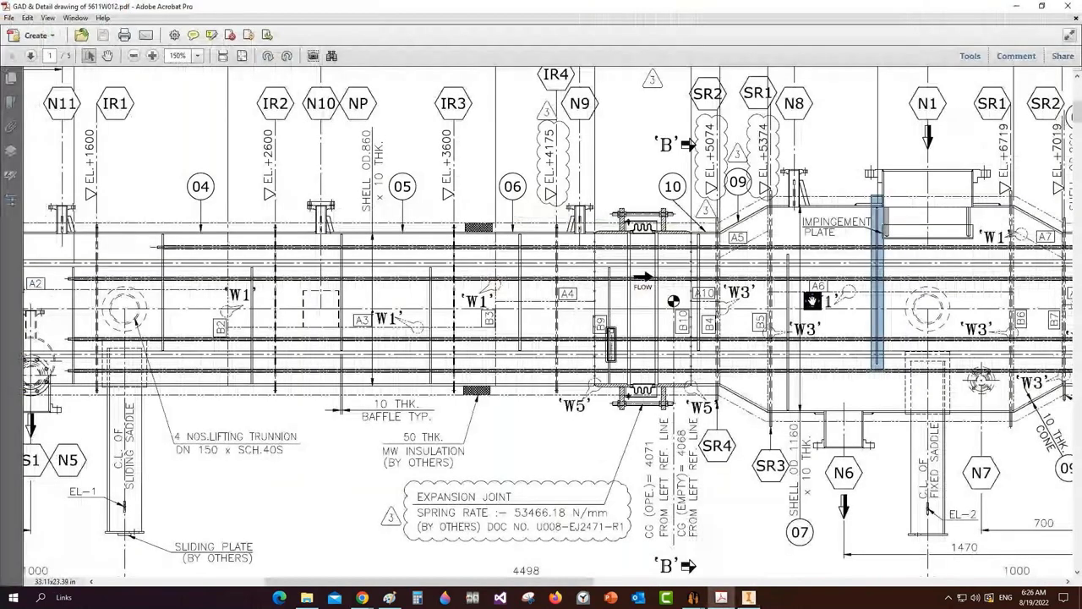
pyautogui.moveTo(812, 302); pyautogui.dragTo(345, 301, button='middle')
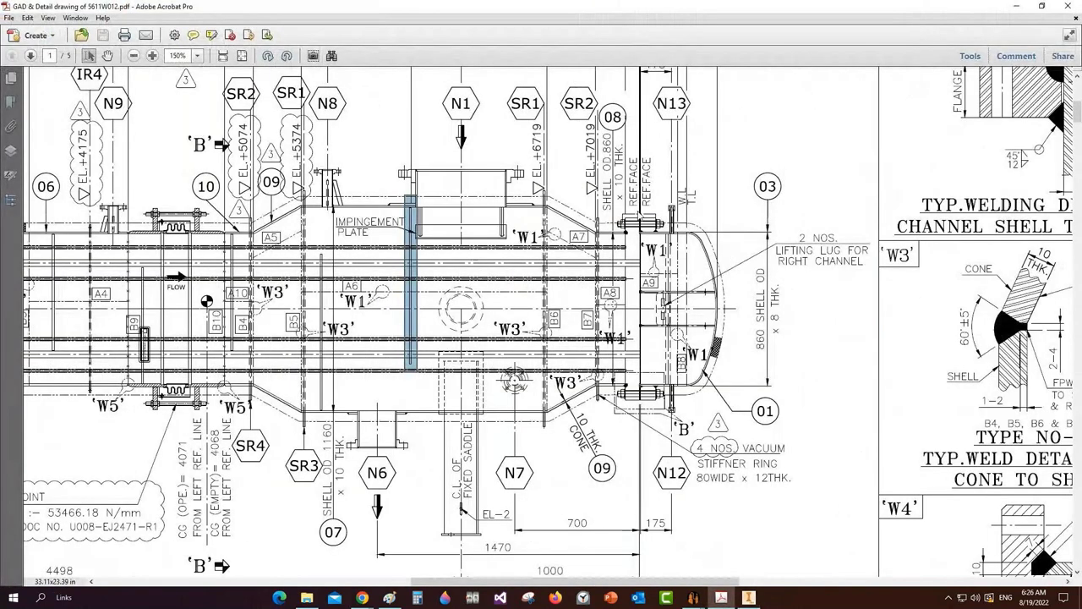
pyautogui.moveTo(638, 208); pyautogui.dragTo(642, 404)
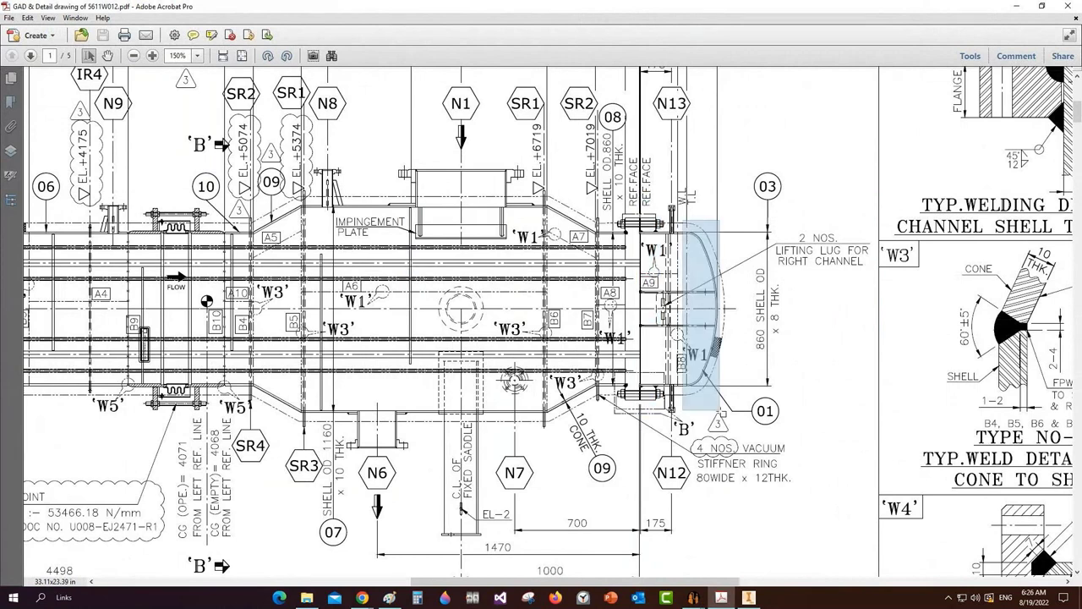
# Switch to Static Equipment Generator, add a gasket with pass partition named G2 to TBA and open its settings
pyautogui.click(757, 598)
pyautogui.moveTo(700, 599)
pyautogui.click(753, 550)
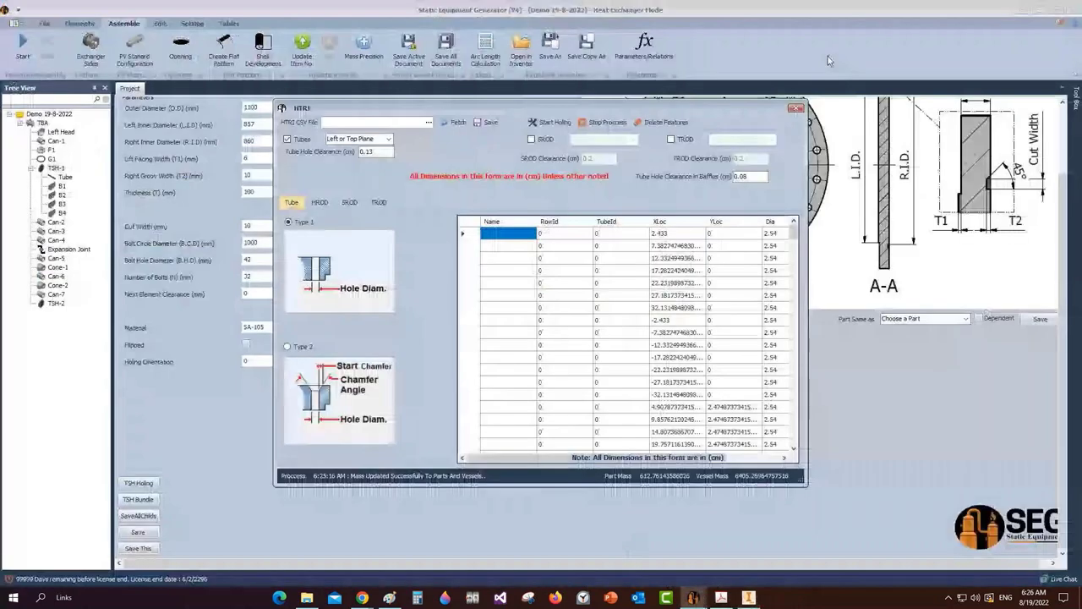
pyautogui.click(41, 124)
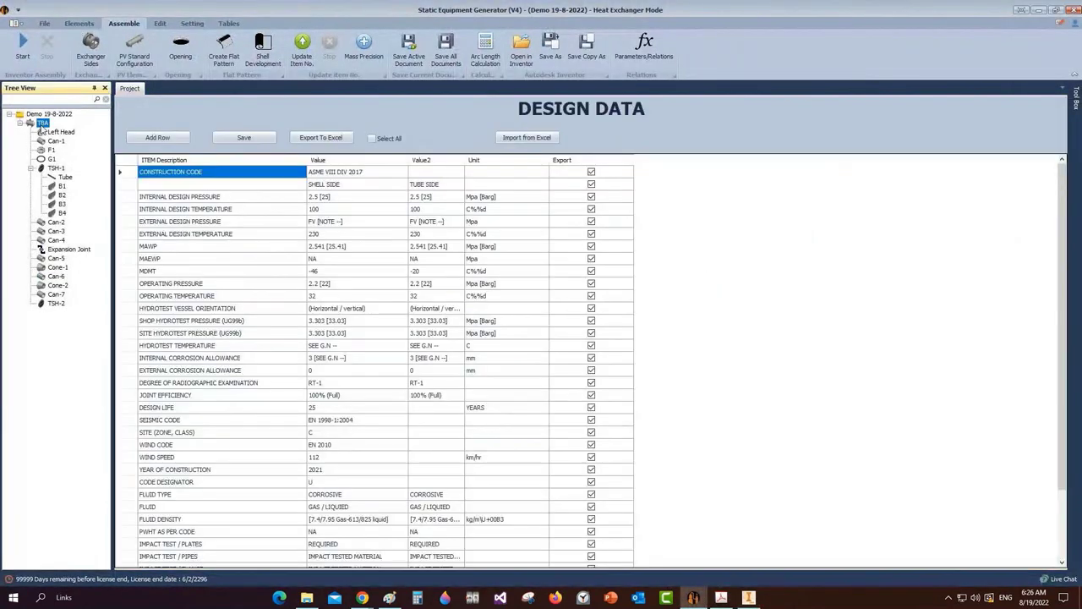
pyautogui.click(78, 24)
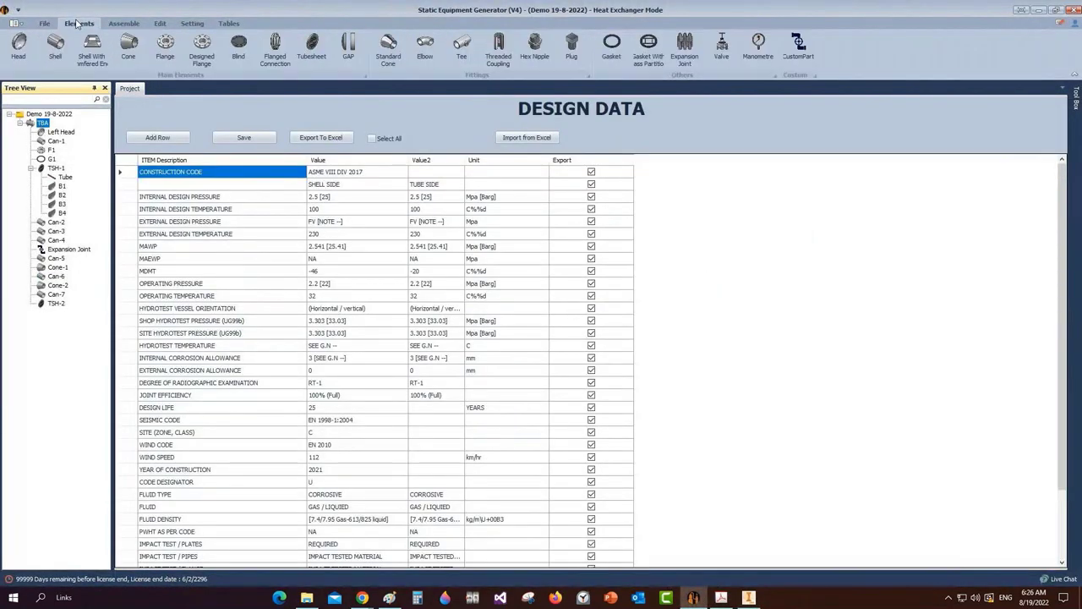
pyautogui.click(649, 46)
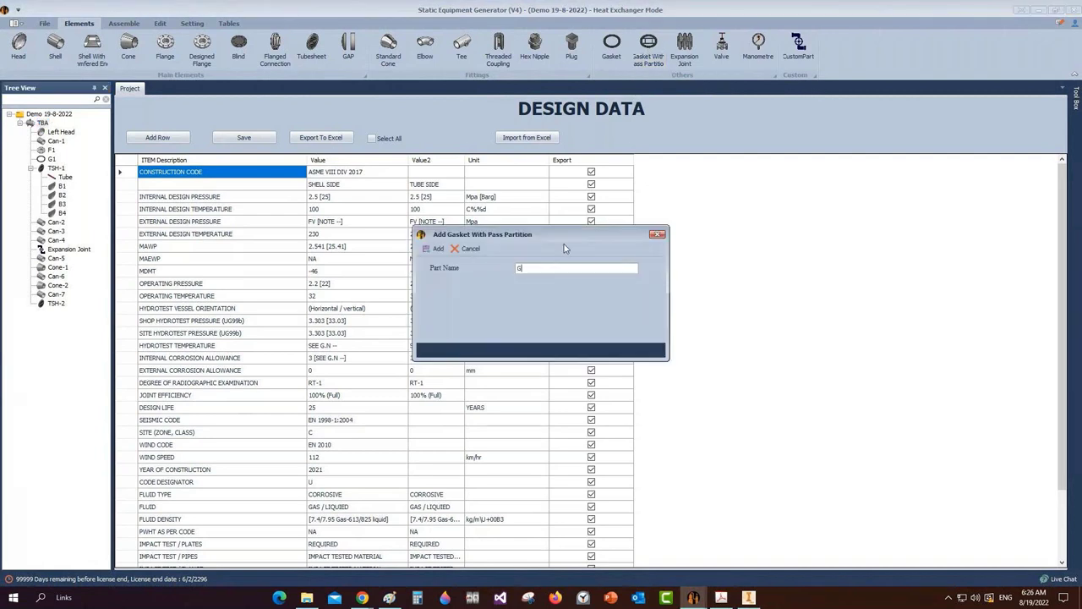
pyautogui.write('G2')
pyautogui.click(434, 247)
pyautogui.click(52, 313)
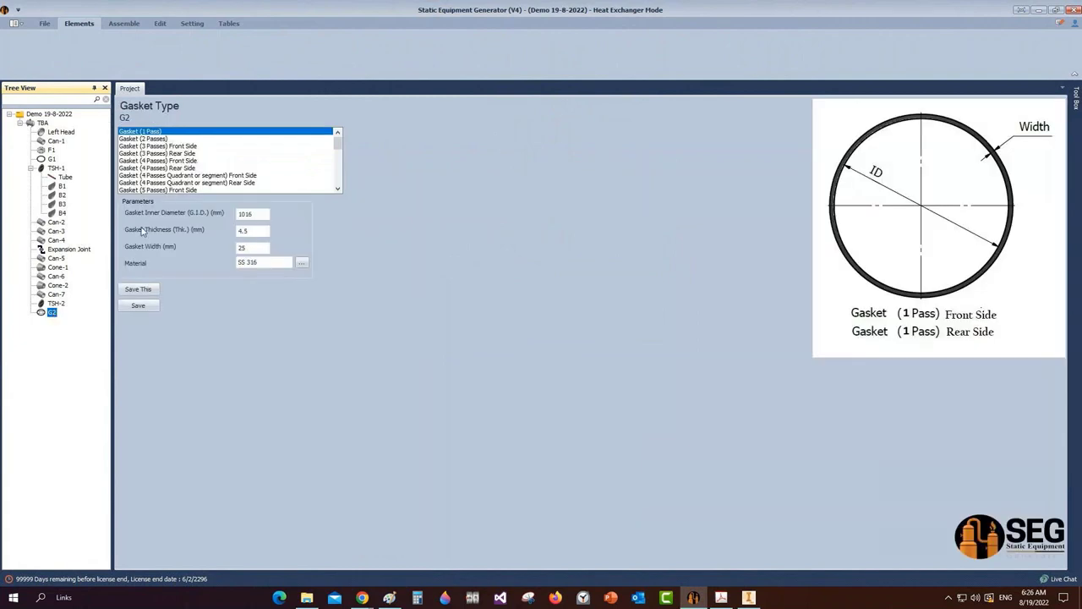
# Compare the Gasket (4 Passes) Front Side and Gasket (6 Passes Segment Opposite Exit) Front Side types for G2
pyautogui.click(161, 161)
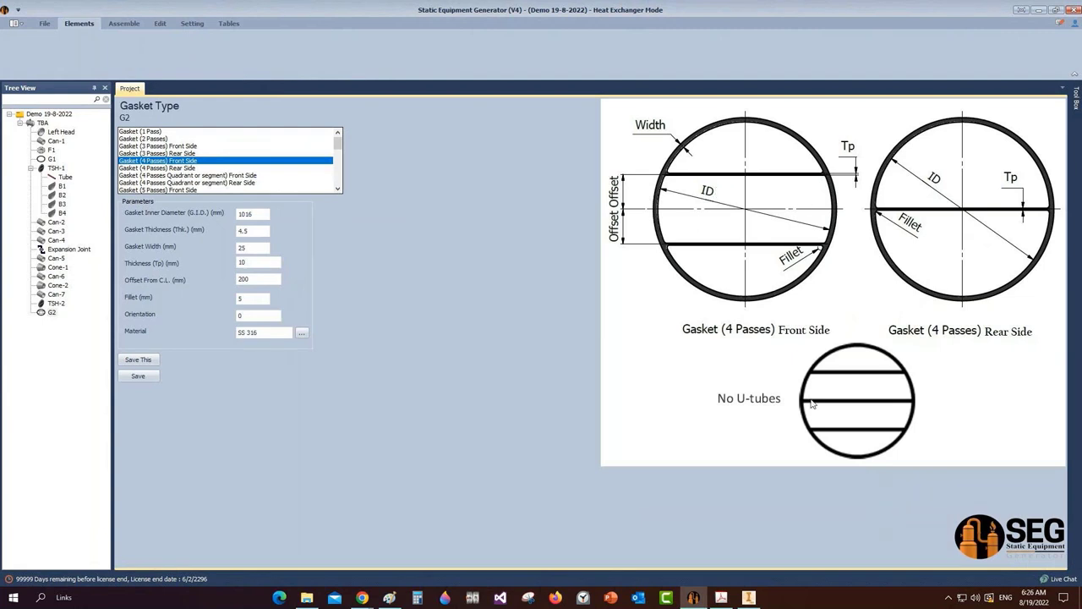
pyautogui.scroll(-1, 178, 187)
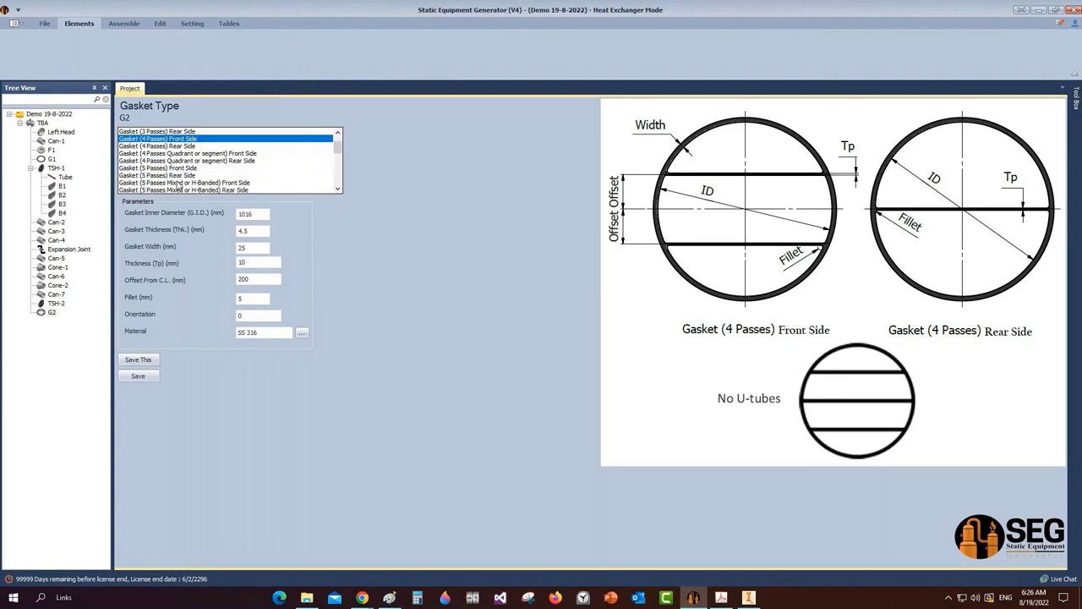
pyautogui.scroll(-1, 227, 187)
pyautogui.scroll(-1, 226, 188)
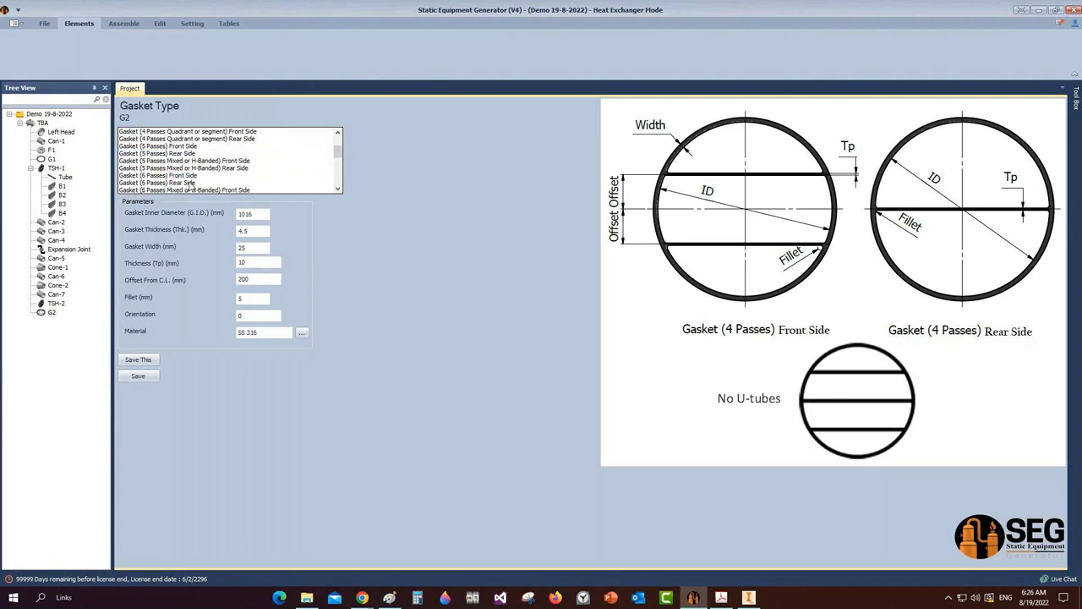
pyautogui.scroll(-1, 248, 186)
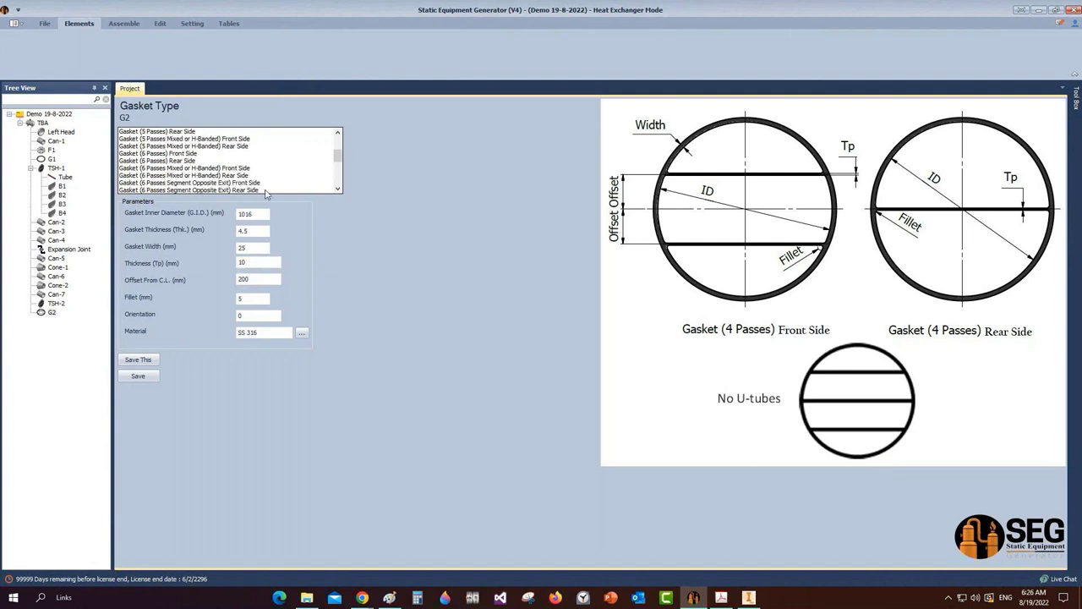
pyautogui.click(233, 183)
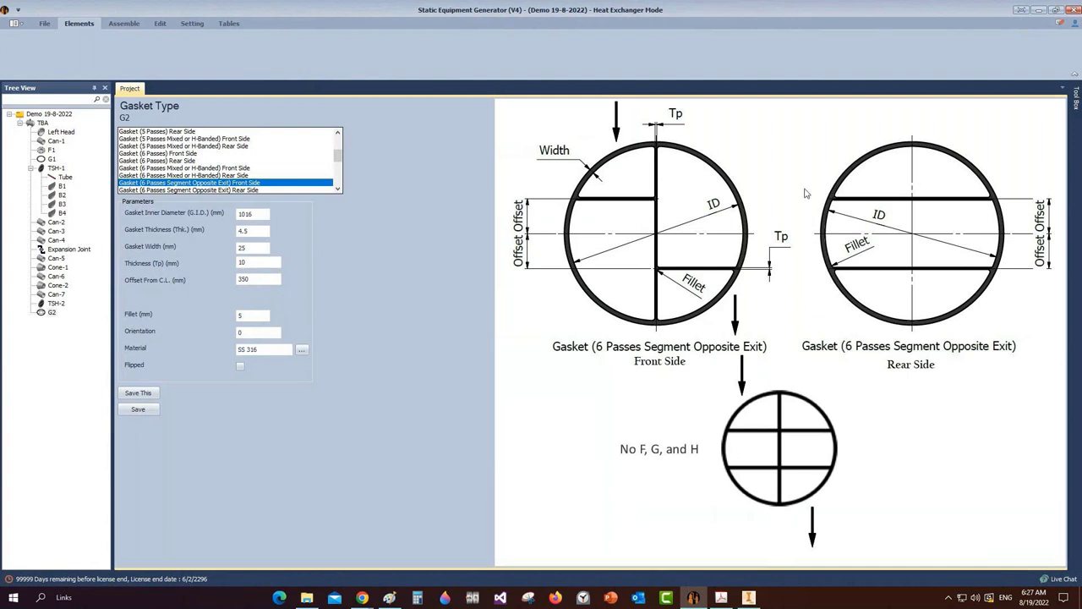
# Choose the Gasket (4 Passes) Rear Side type for G2 and set its inner diameter to 880 mm
pyautogui.scroll(2, 229, 169)
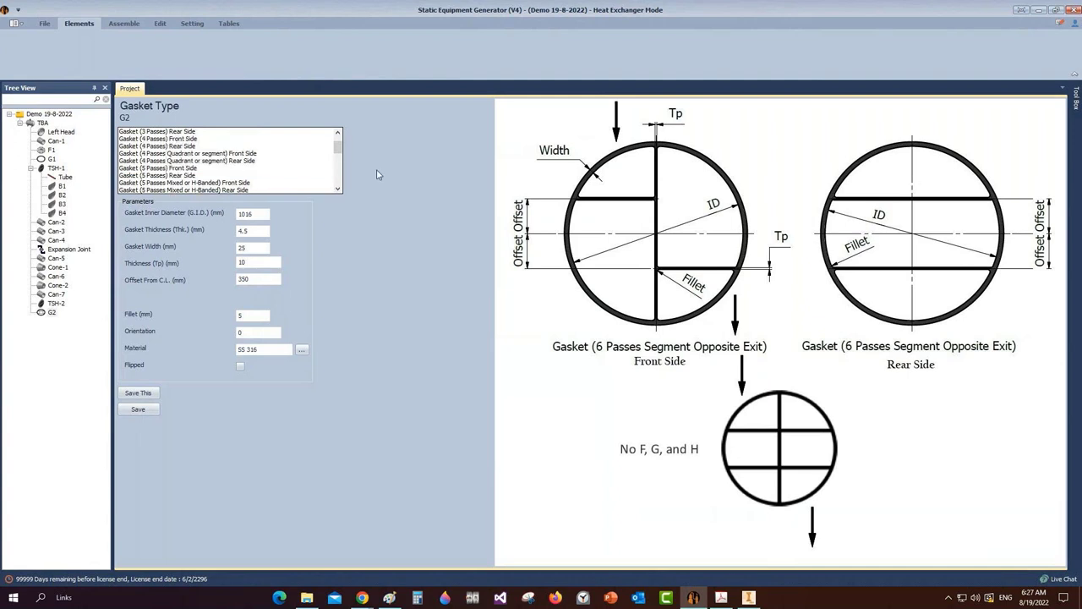
pyautogui.click(172, 151)
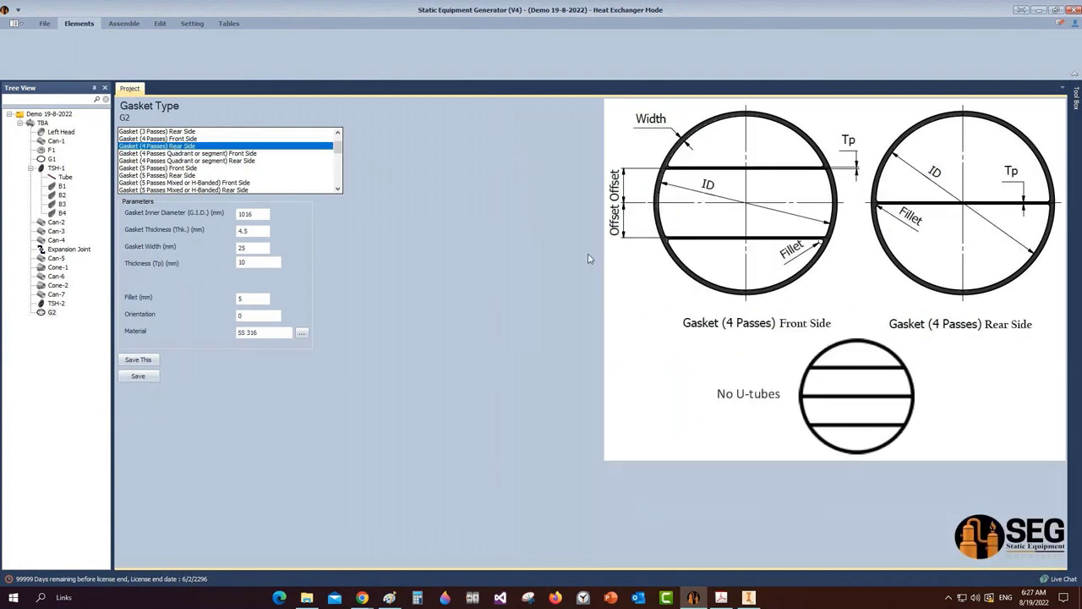
pyautogui.doubleClick(260, 216)
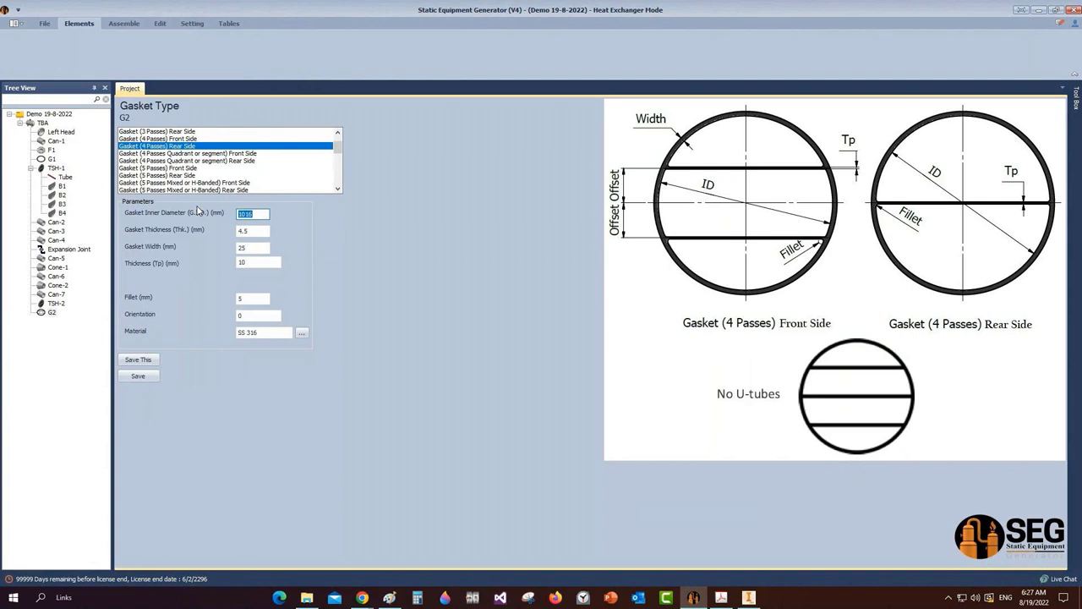
pyautogui.write('880')
pyautogui.press('Tab')
pyautogui.press('Tab')
pyautogui.press('Tab')
pyautogui.press('Tab')
pyautogui.press('Tab')
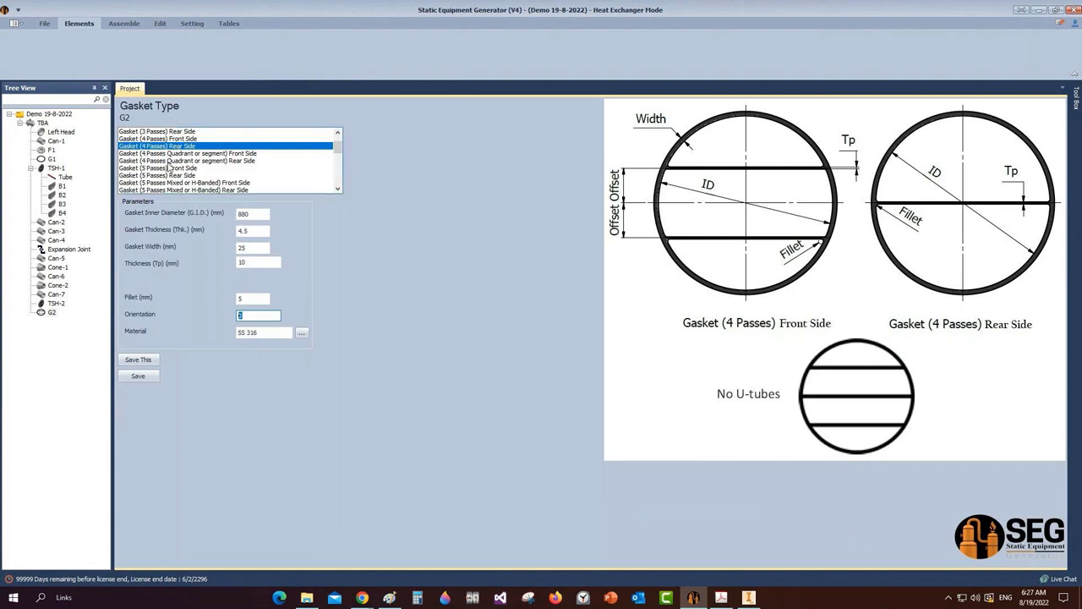
pyautogui.click(171, 147)
pyautogui.click(275, 263)
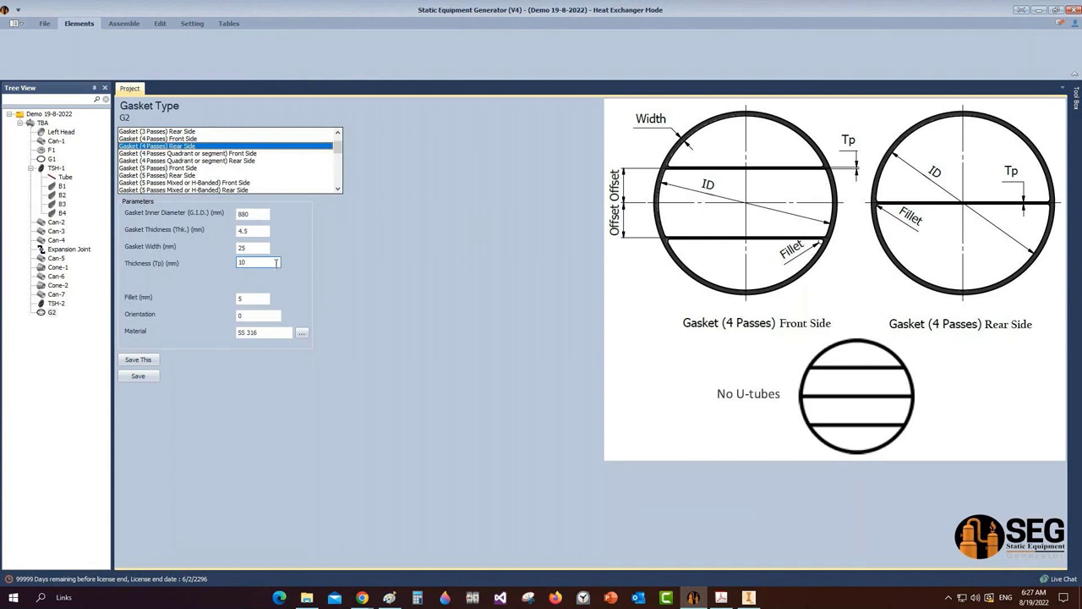
# Try the Gasket (4 Passes Quadrant or segment) Front Side type for G2 with an inner diameter of 880 mm
pyautogui.click(244, 155)
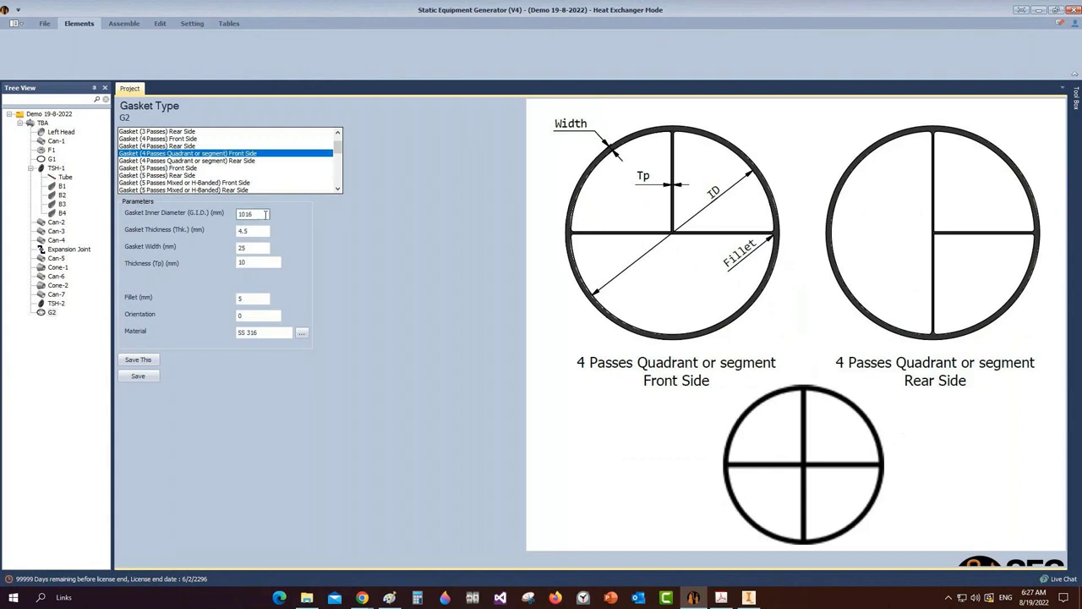
pyautogui.doubleClick(266, 214)
pyautogui.write('880')
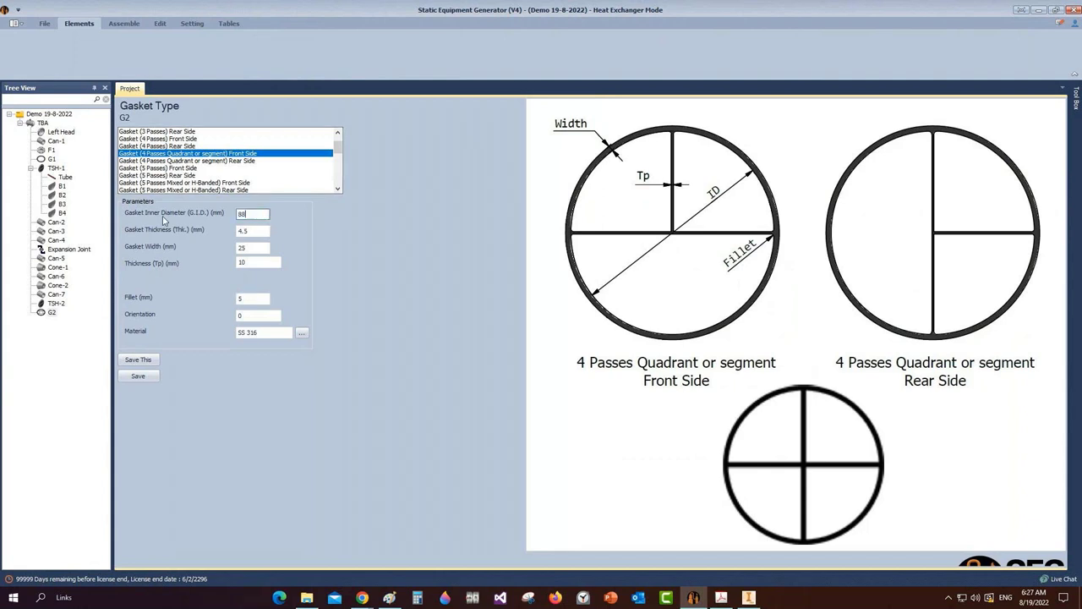
pyautogui.press('Tab')
# Choose the Gasket (4 Passes) Front Side type for G2, set inner diameter 880 mm and centerline offset 98.576 mm, and save
pyautogui.click(193, 138)
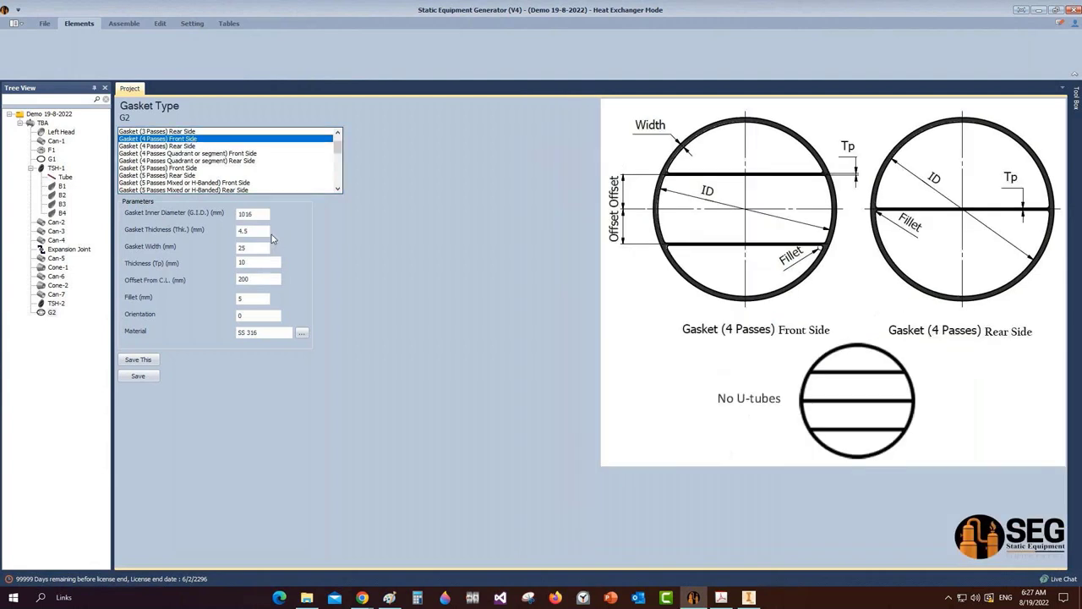
pyautogui.press('Tab')
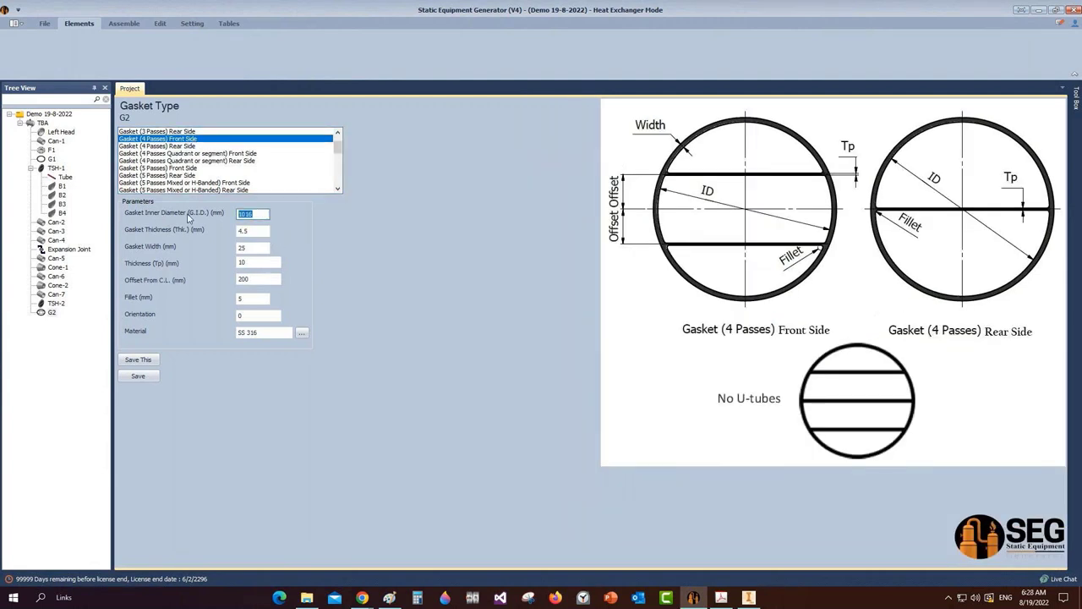
pyautogui.write('880')
pyautogui.press('Tab')
pyautogui.press('Tab')
pyautogui.press('Tab')
pyautogui.press('Tab')
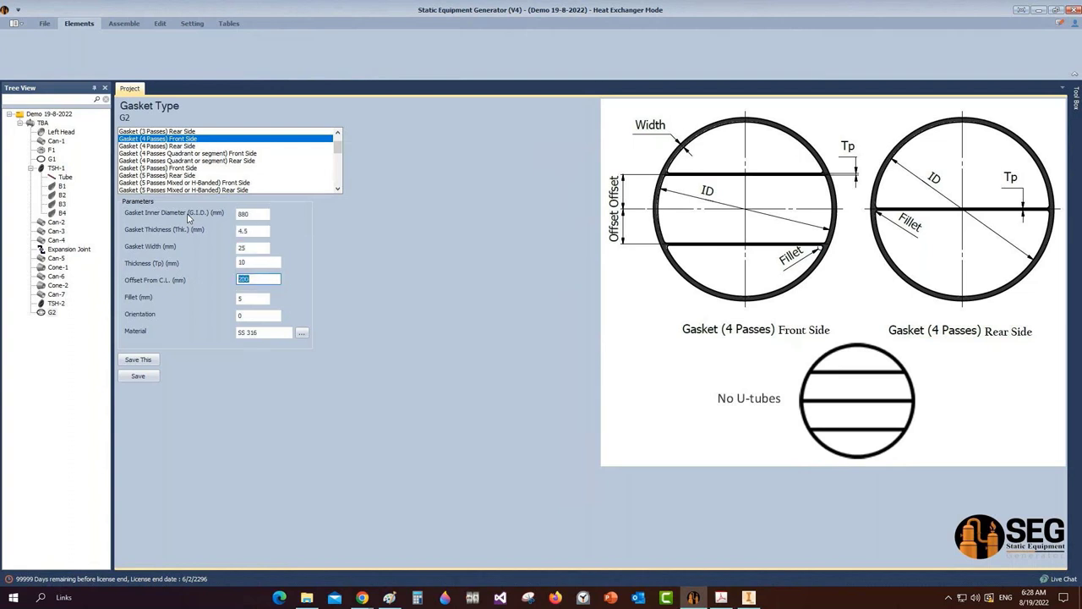
pyautogui.write('98.576')
pyautogui.click(140, 377)
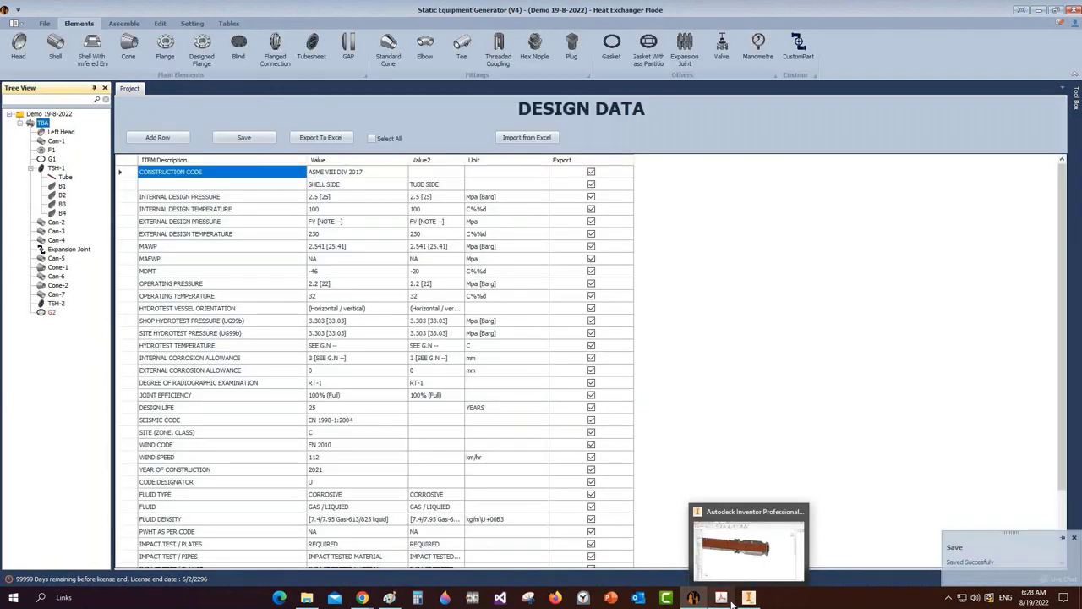
# Check the right channel flange in the Acrobat drawing and return to Static Equipment Generator
pyautogui.click(726, 599)
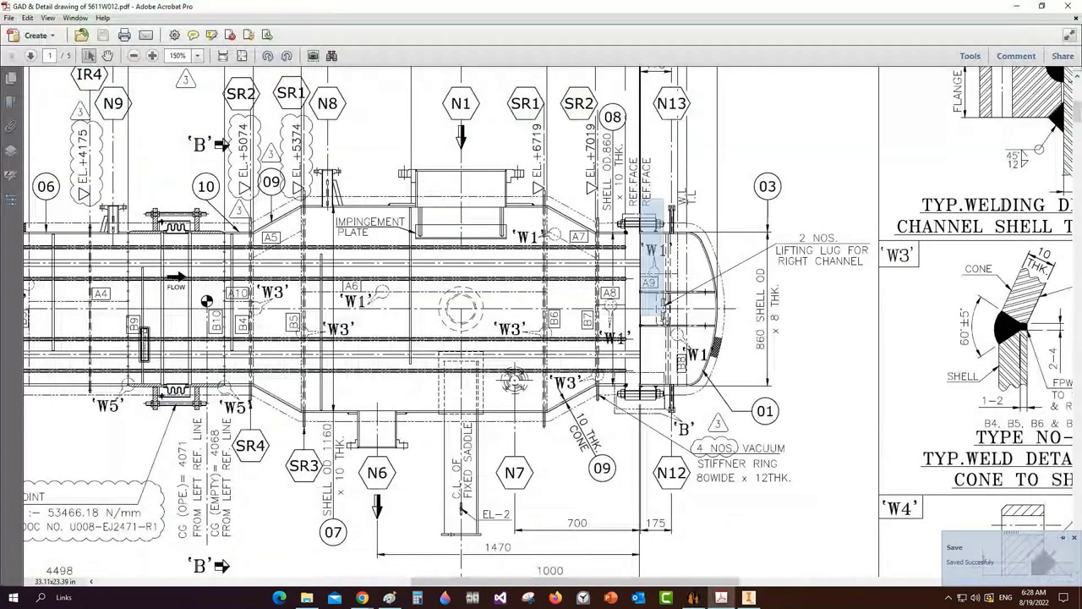
pyautogui.moveTo(663, 314); pyautogui.dragTo(662, 406)
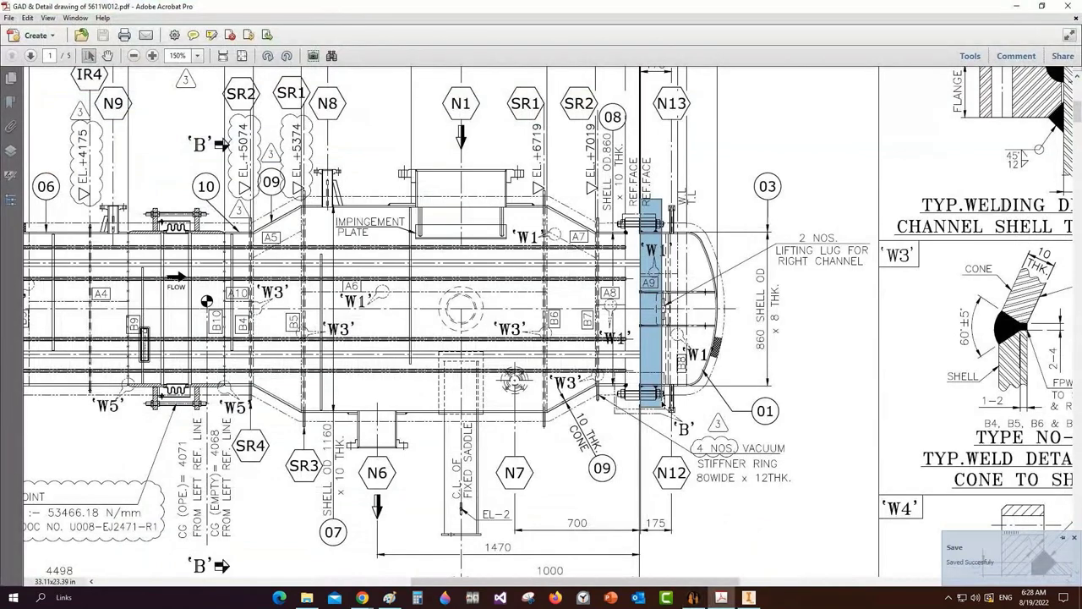
pyautogui.click(693, 599)
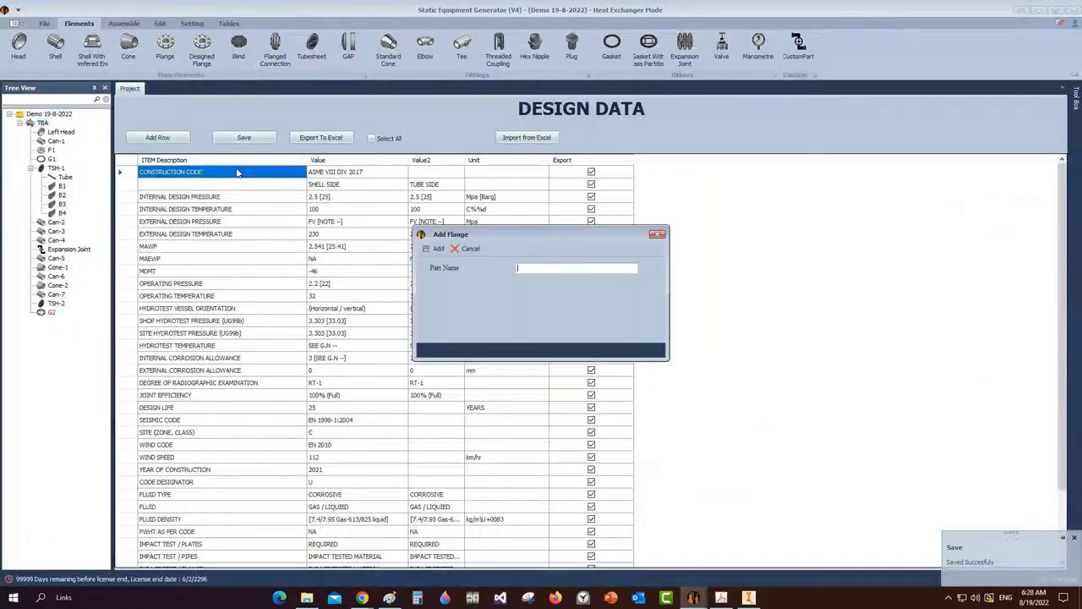
# Add a designed flange named F2 to TBA with the same data as F1 and open its settings
pyautogui.write('F2')
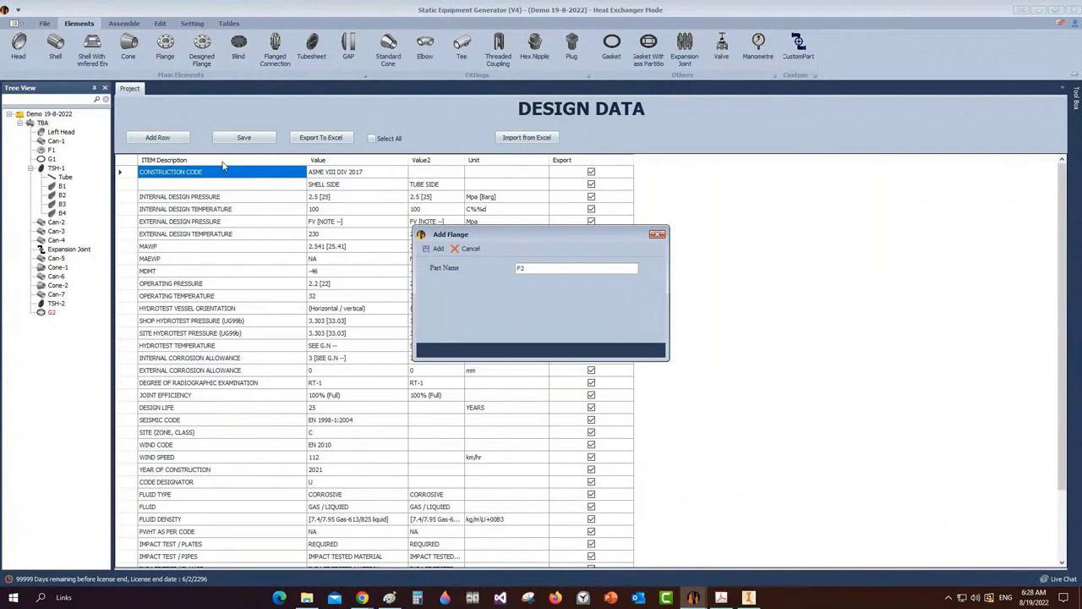
pyautogui.click(658, 235)
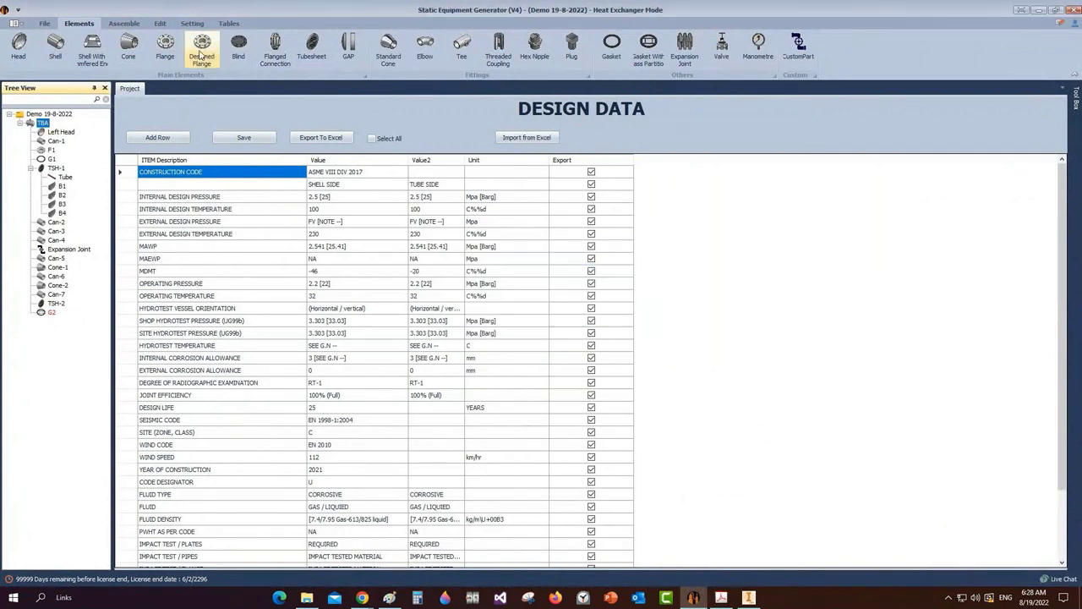
pyautogui.click(201, 47)
pyautogui.write('F')
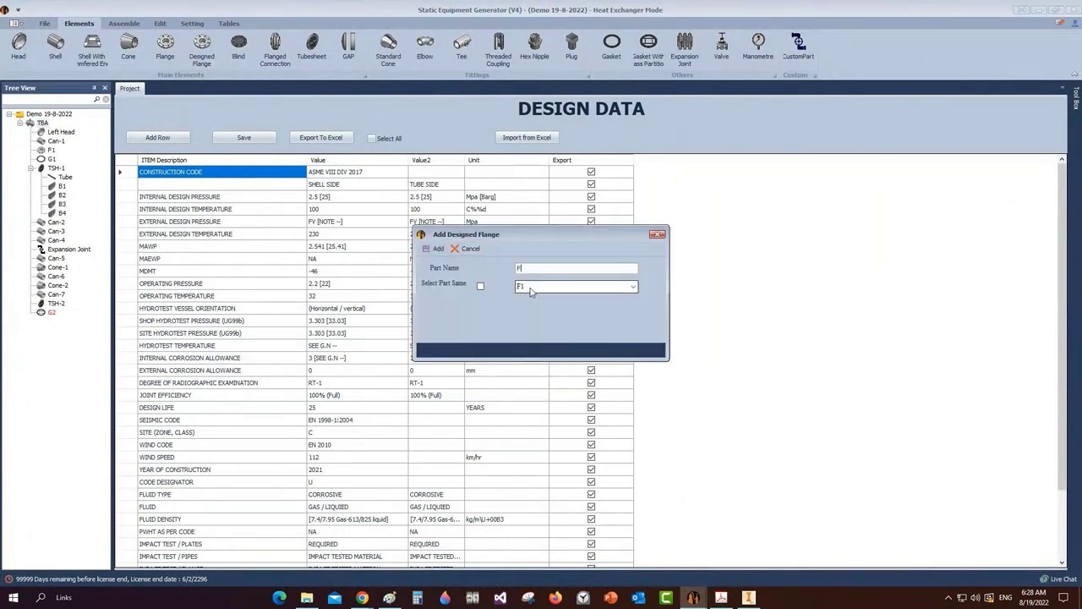
pyautogui.write('2')
pyautogui.click(480, 286)
pyautogui.click(439, 248)
pyautogui.click(50, 323)
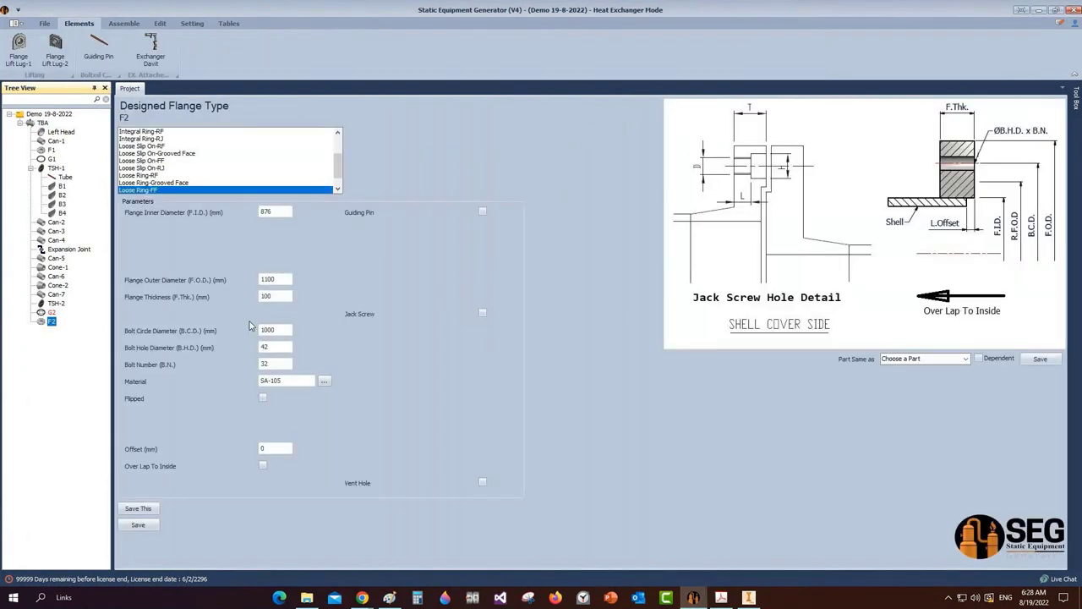
# Set flange F2 as flipped and save it
pyautogui.click(262, 397)
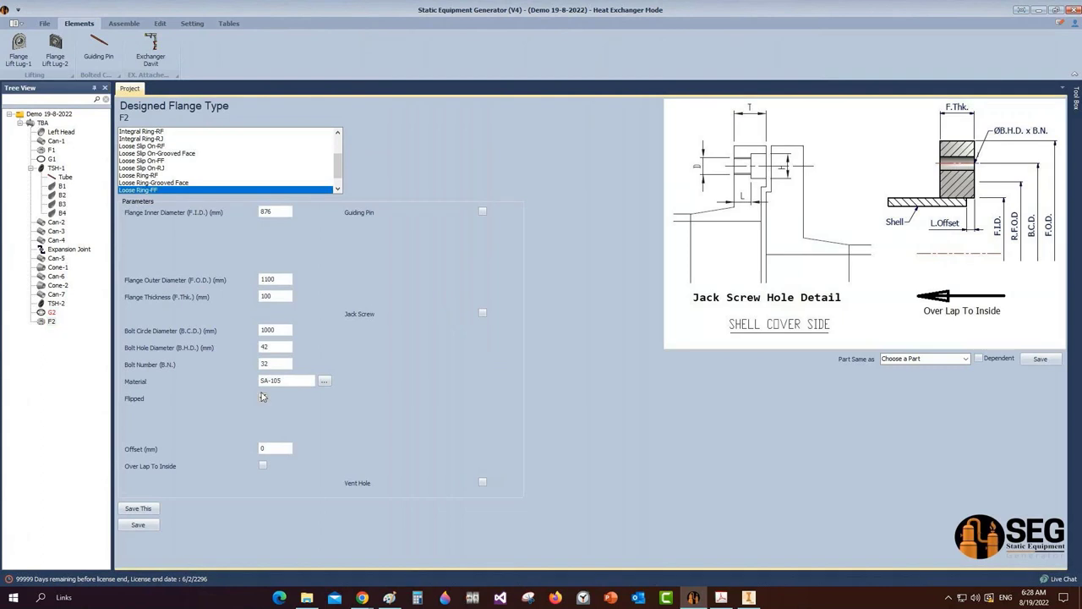
pyautogui.click(263, 397)
pyautogui.click(154, 527)
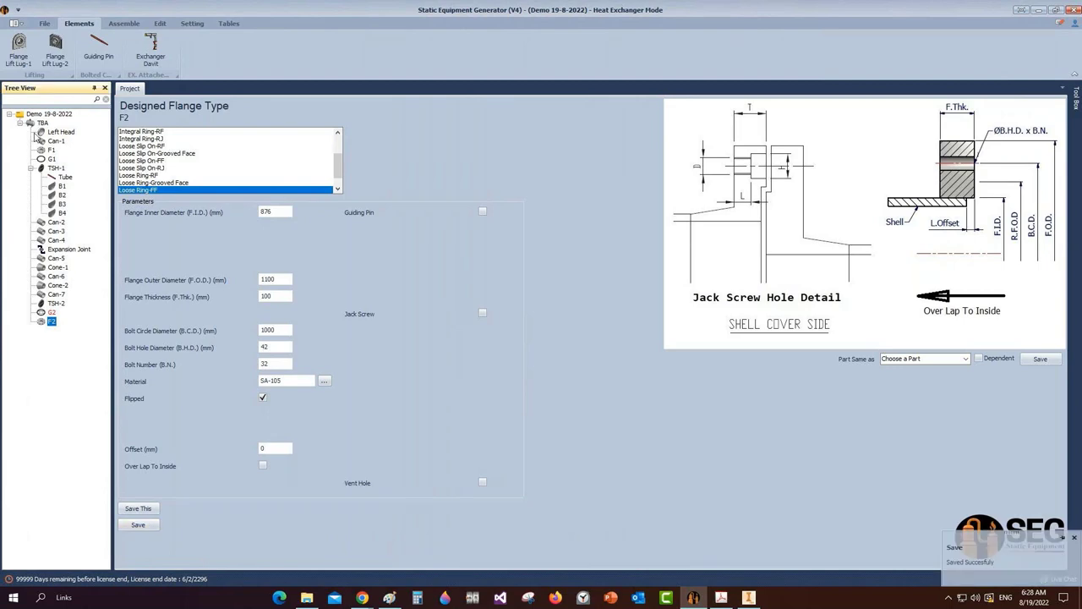
# Select TBA, examine the right channel shell's dimensions in the Acrobat drawing, and return to Static Equipment Generator
pyautogui.click(42, 123)
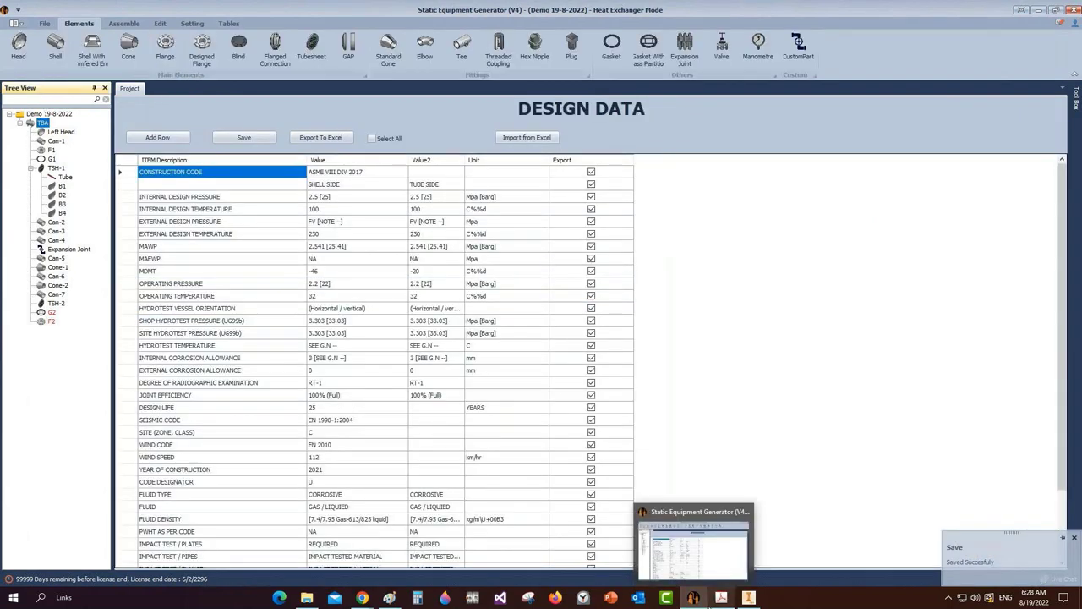
pyautogui.click(720, 597)
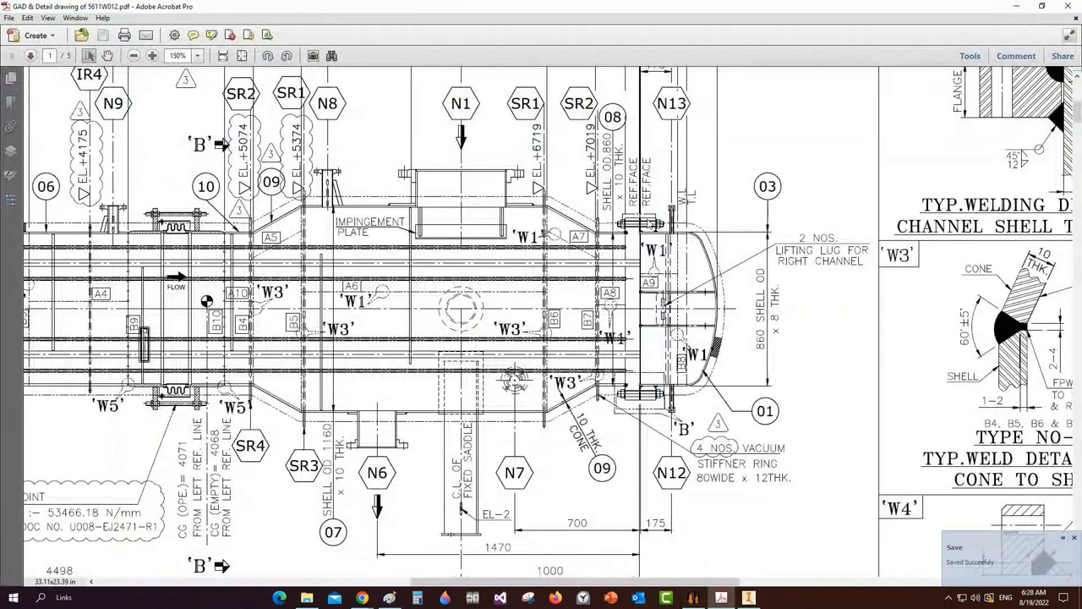
pyautogui.scroll(1, 696, 294)
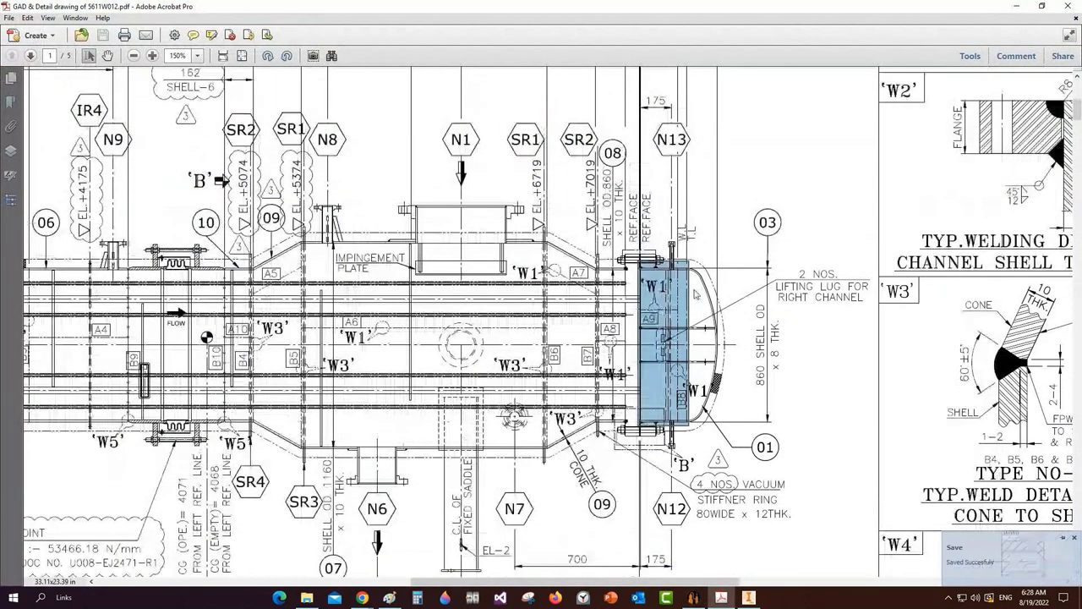
pyautogui.scroll(1, 698, 289)
pyautogui.scroll(1, 701, 285)
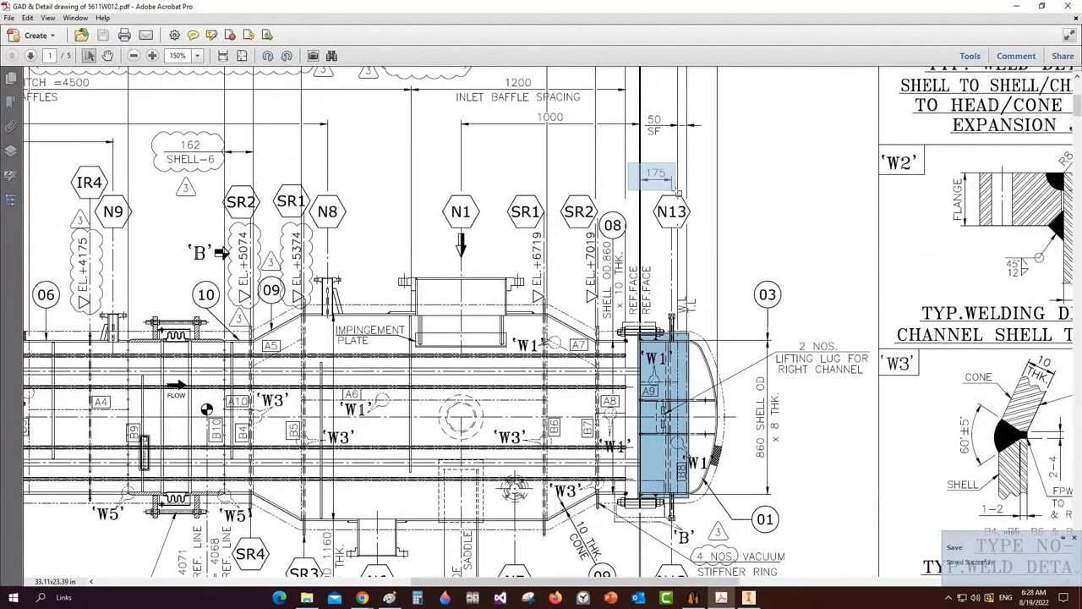
pyautogui.click(749, 597)
pyautogui.moveTo(694, 598)
pyautogui.click(693, 550)
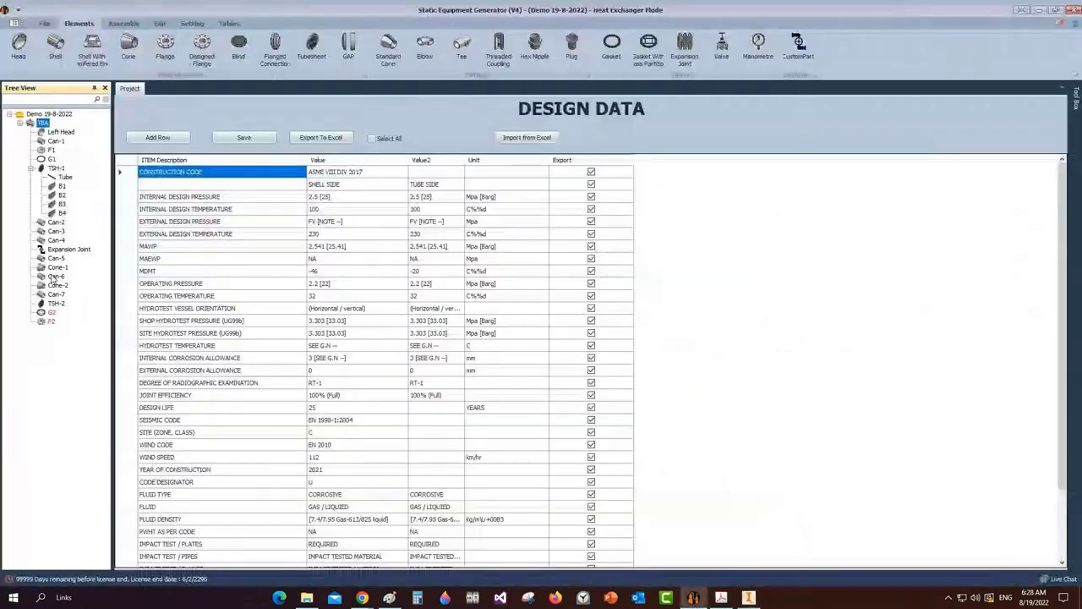
# Add a shell named Can-8 to TBA with the same data as Can-1 and open its settings
pyautogui.click(56, 44)
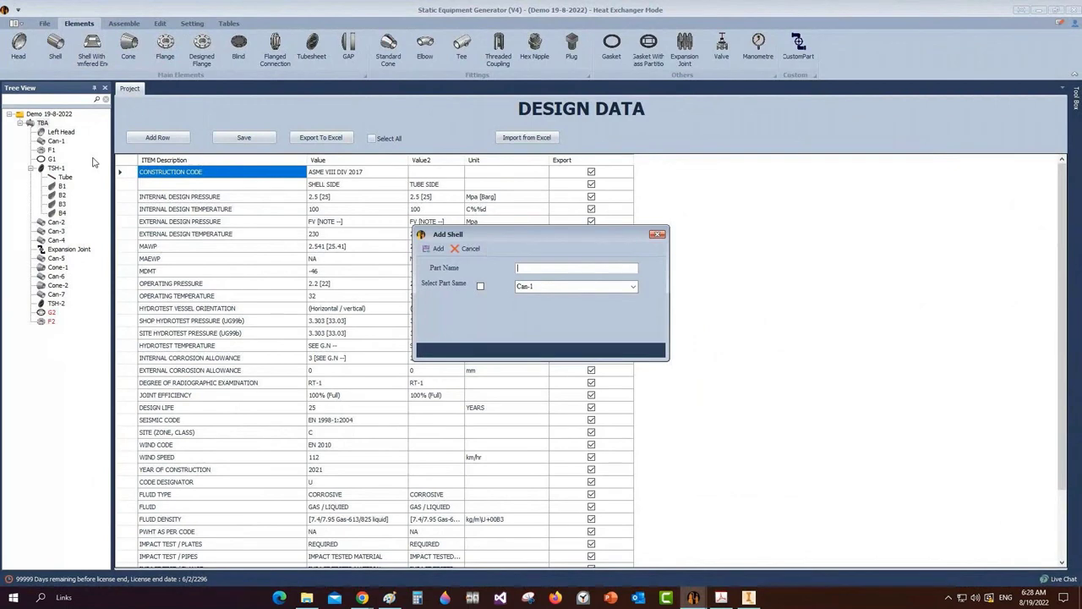
pyautogui.write('Can-8')
pyautogui.click(480, 285)
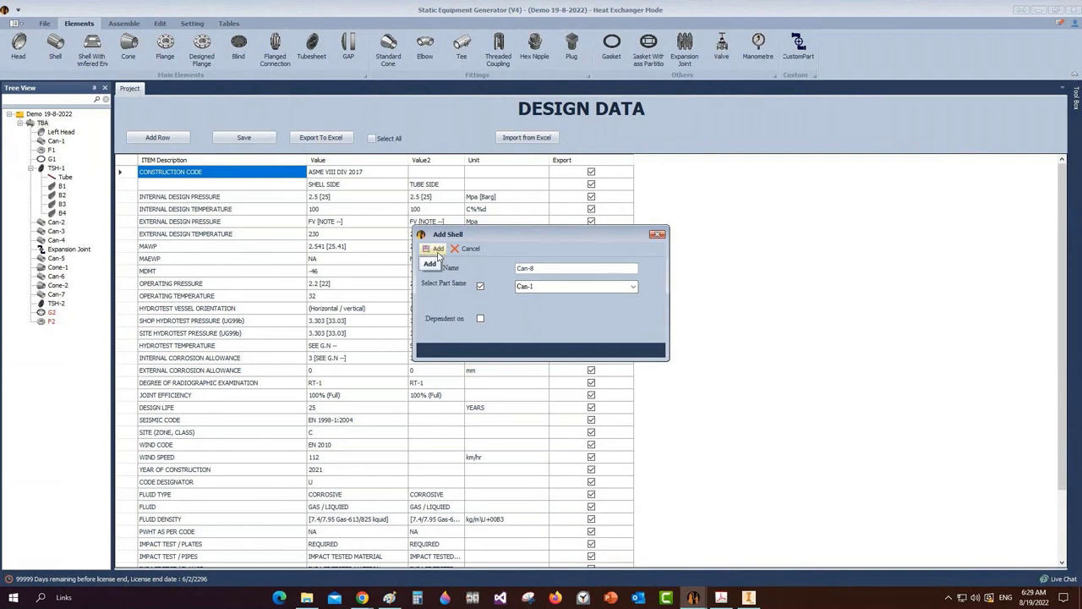
pyautogui.click(438, 251)
pyautogui.click(61, 331)
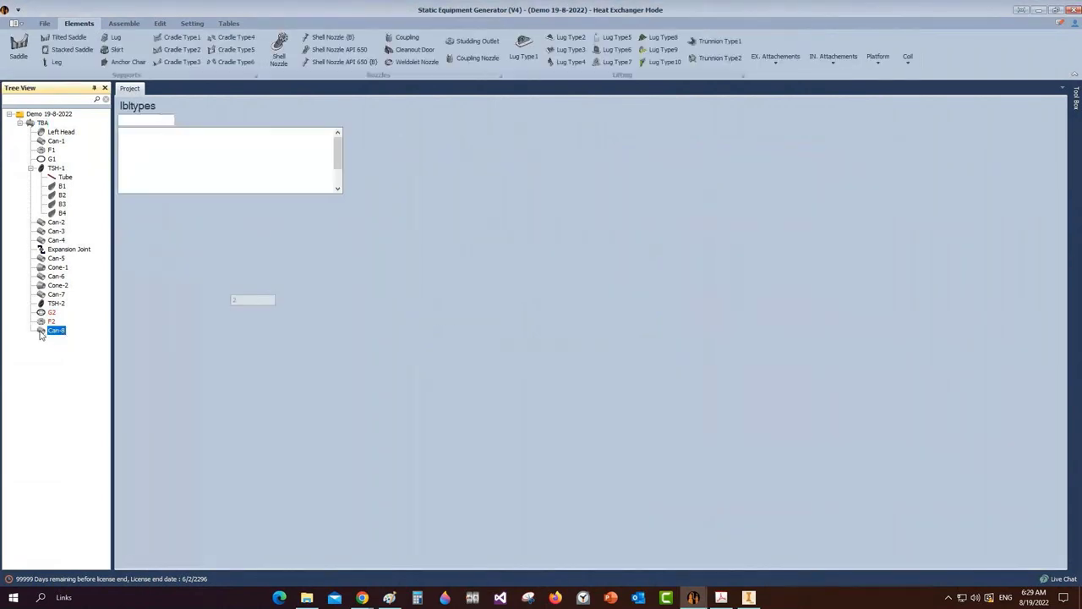
# Set Can-8's L.W.L. orientation to 45 and its length to 210 mm, and save the shell
pyautogui.moveTo(252, 246); pyautogui.dragTo(219, 249)
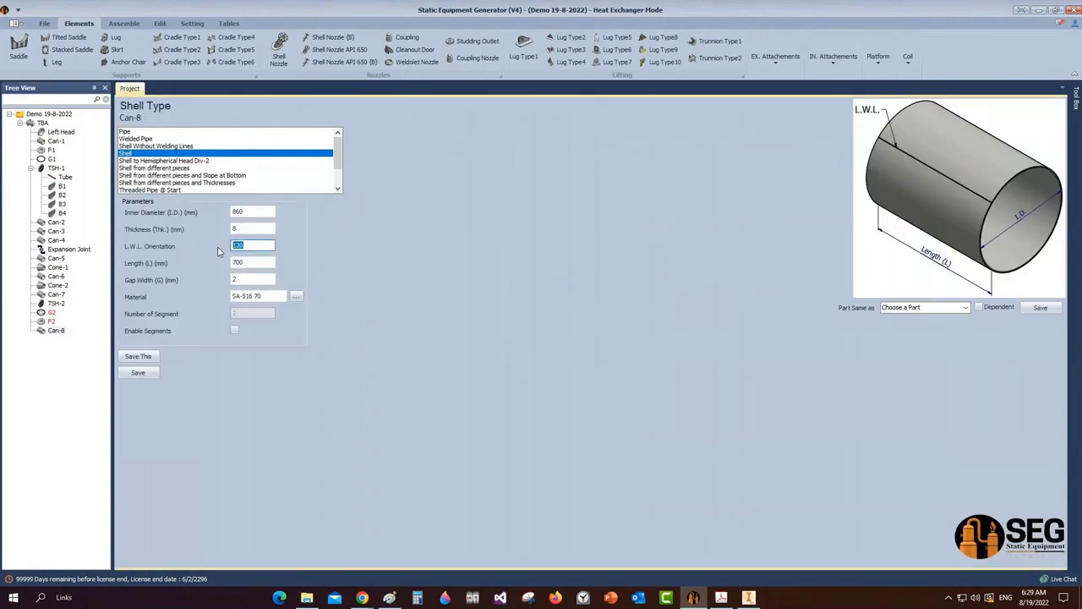
pyautogui.write('45')
pyautogui.press('Tab')
pyautogui.write('210')
pyautogui.click(139, 373)
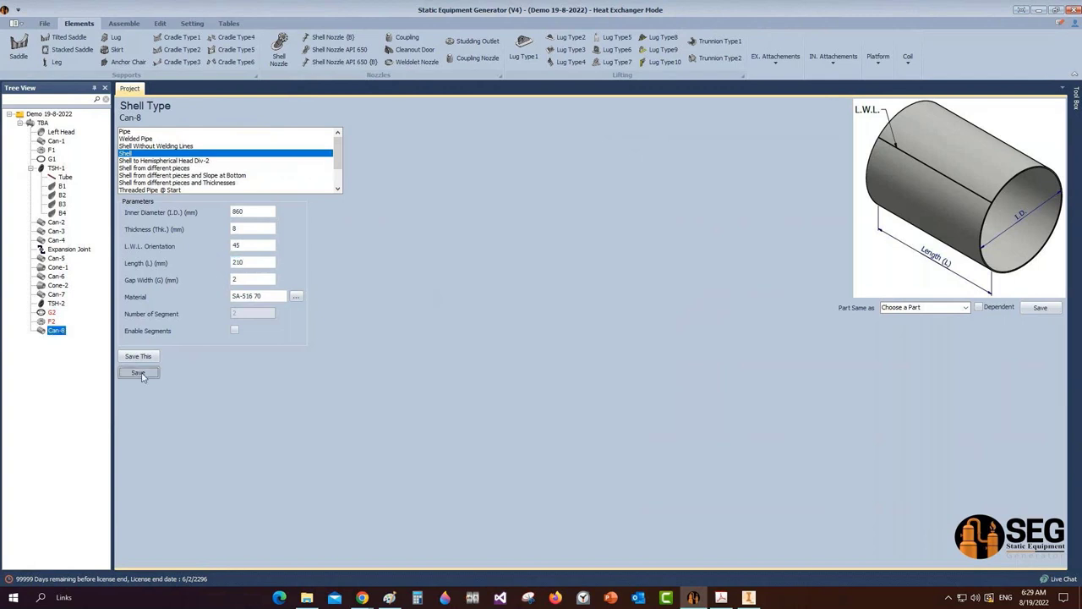
# Add a head named Right Head to TBA with the same data as Left Head, set it as flipped and save
pyautogui.click(43, 122)
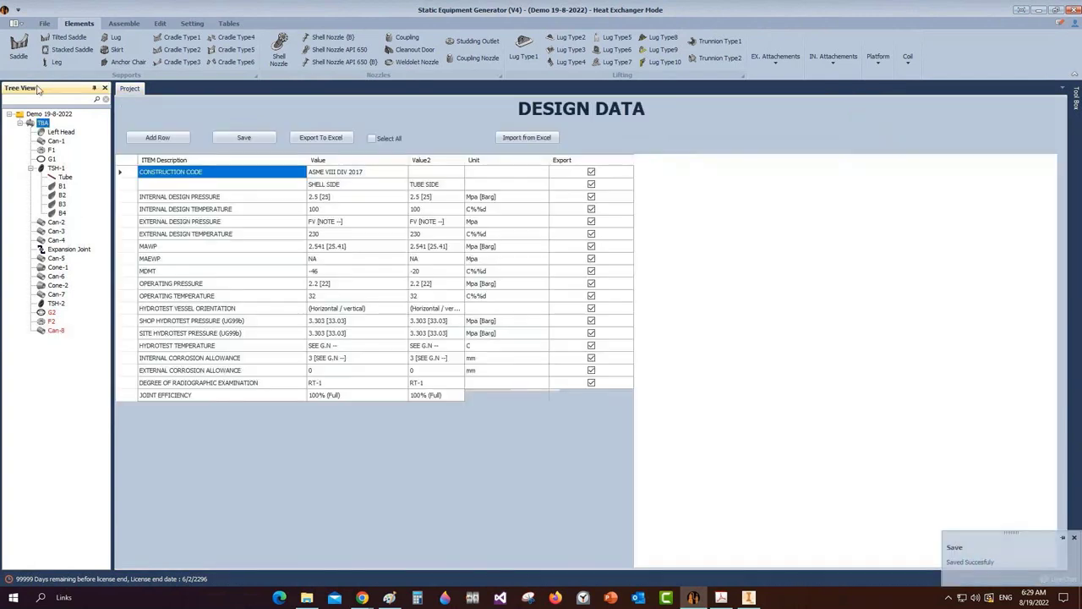
pyautogui.click(24, 53)
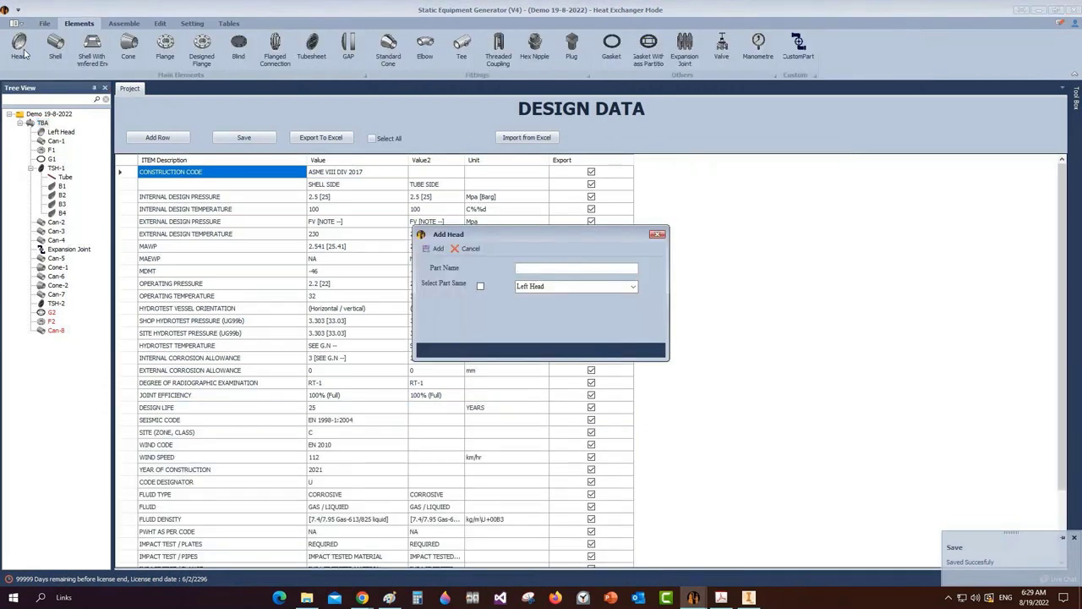
pyautogui.write('Right Head')
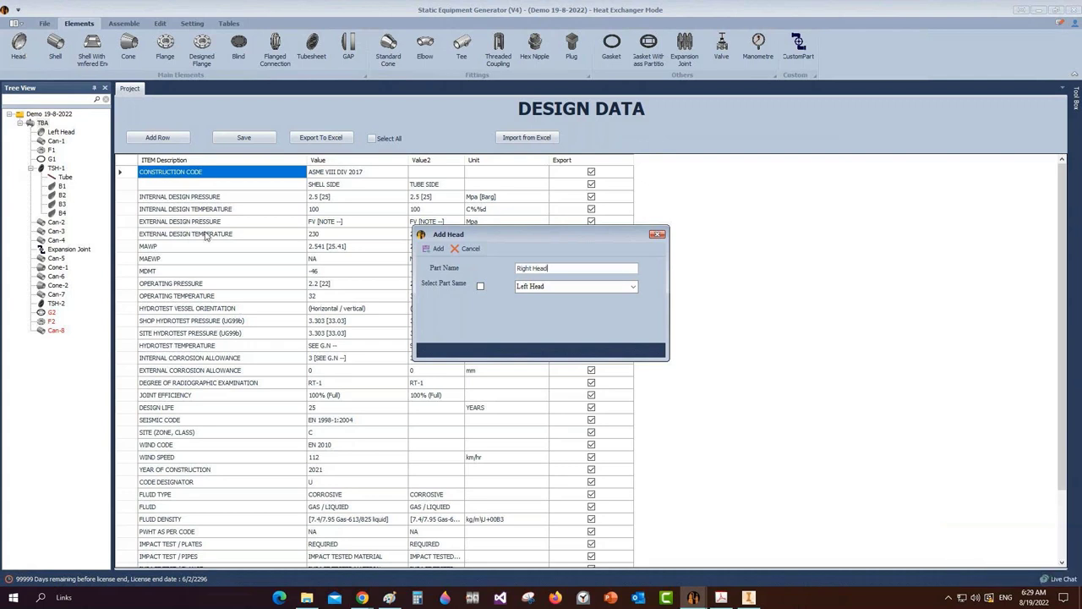
pyautogui.click(481, 285)
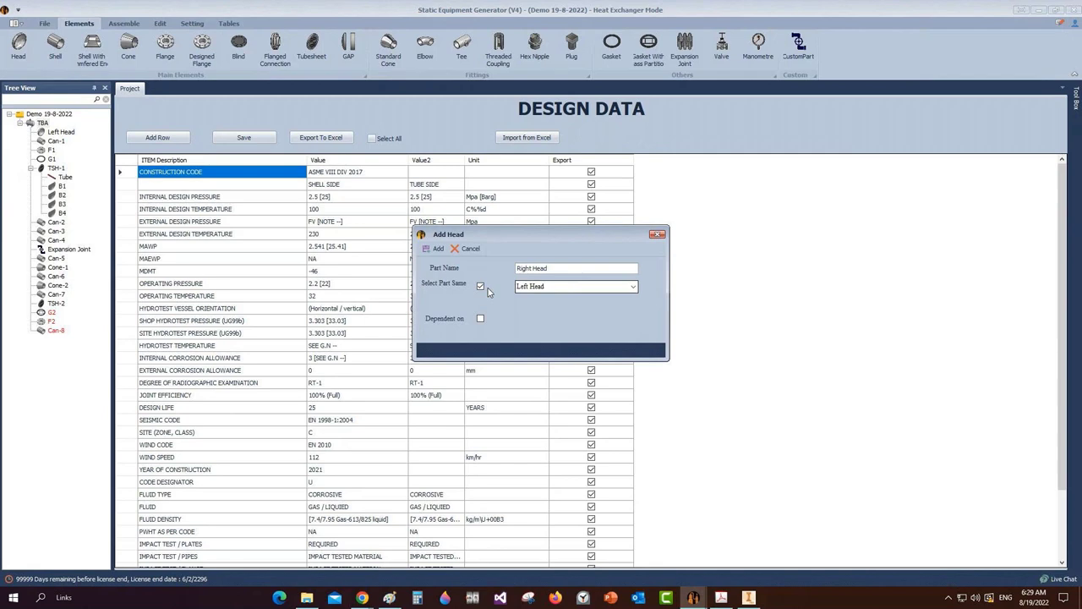
pyautogui.click(437, 247)
pyautogui.click(62, 342)
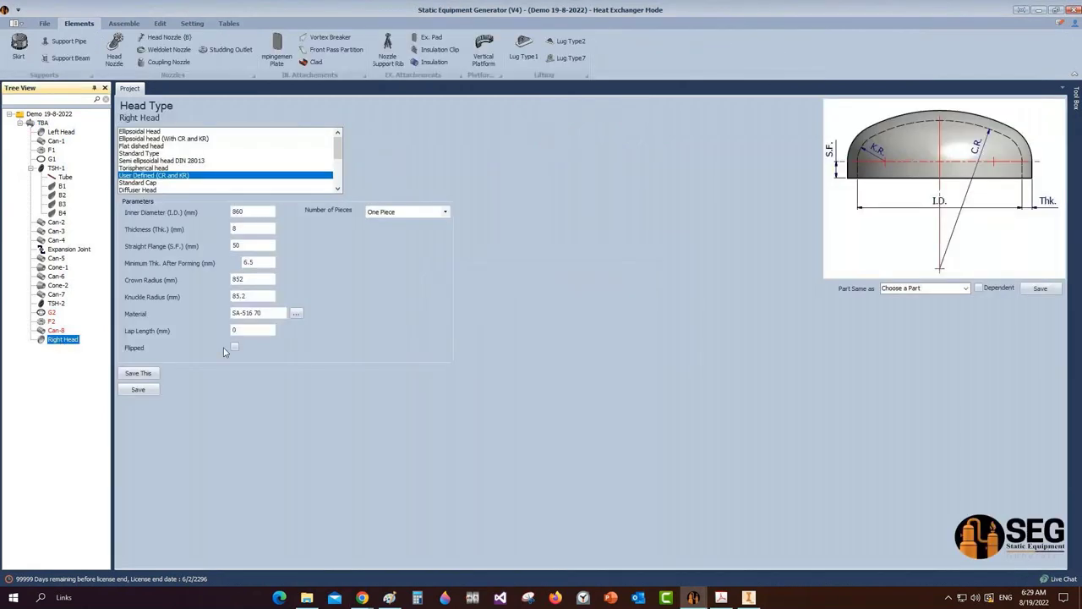
pyautogui.click(235, 347)
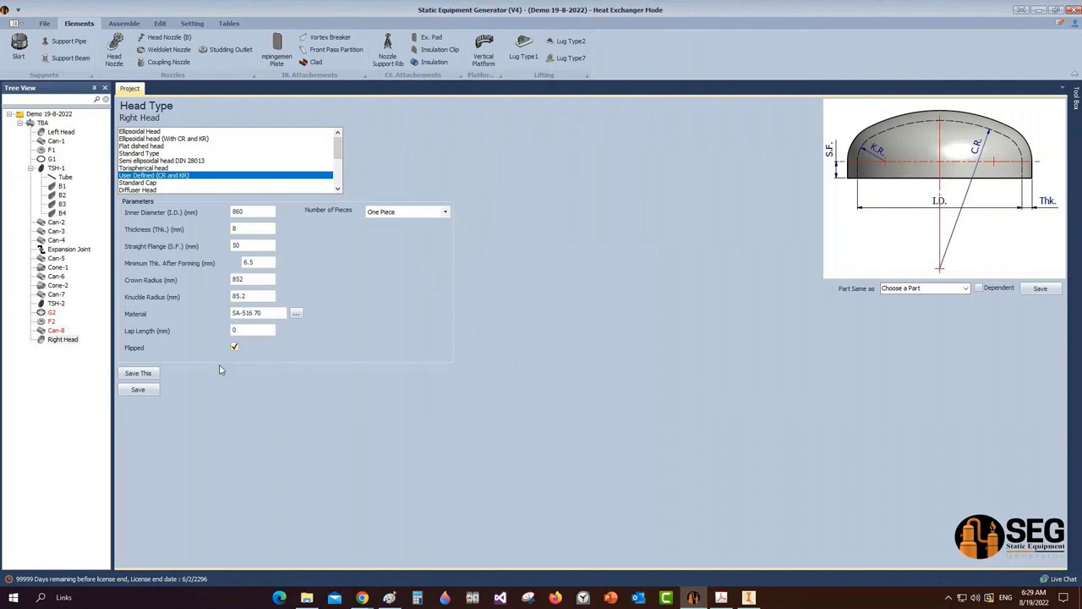
pyautogui.click(140, 391)
# Start the Inventor assembly build to generate G2, F2, Can-8 and Right Head, and inspect the right channel in the model
pyautogui.click(124, 24)
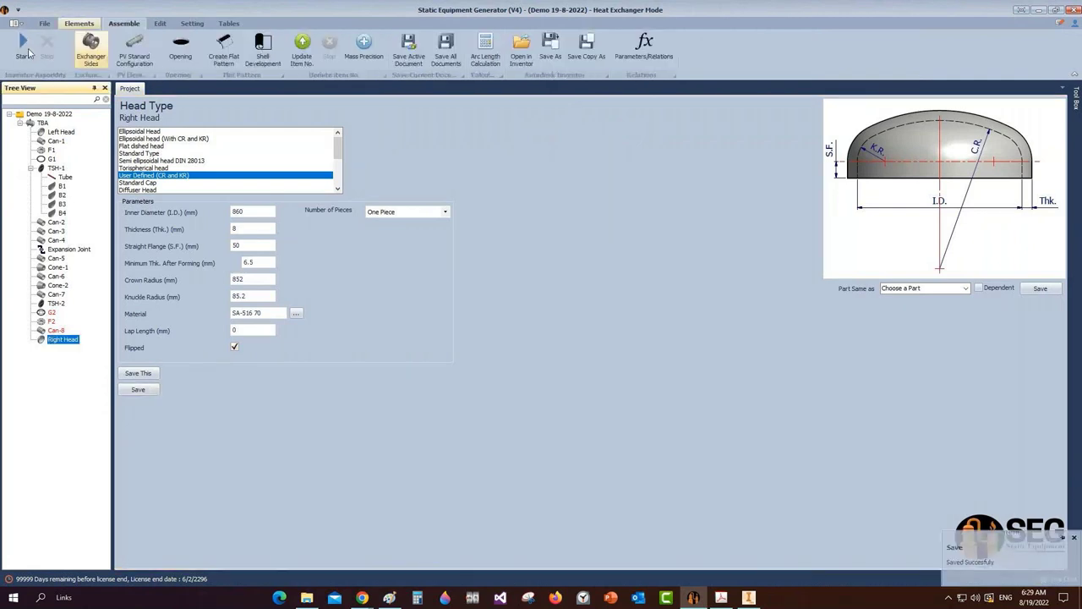
pyautogui.click(28, 54)
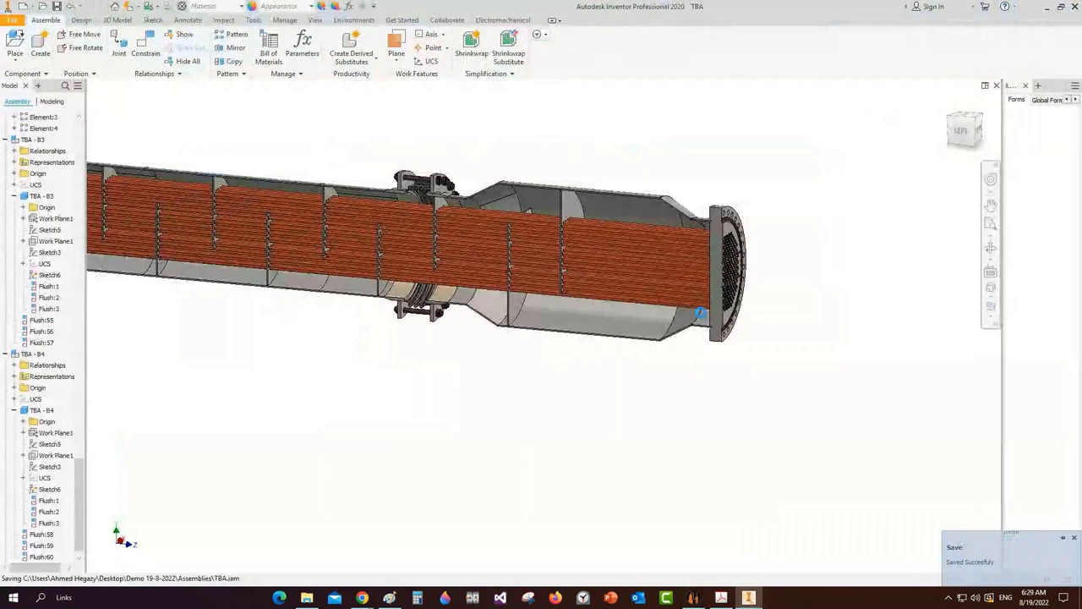
pyautogui.press('Home')
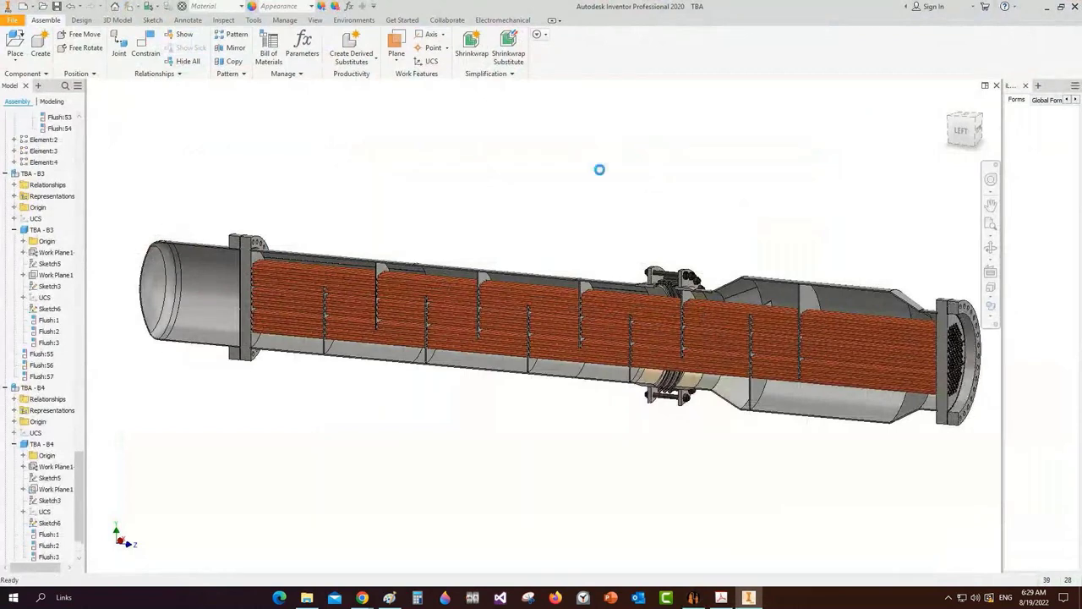
pyautogui.hotkey('ctrl', 's')
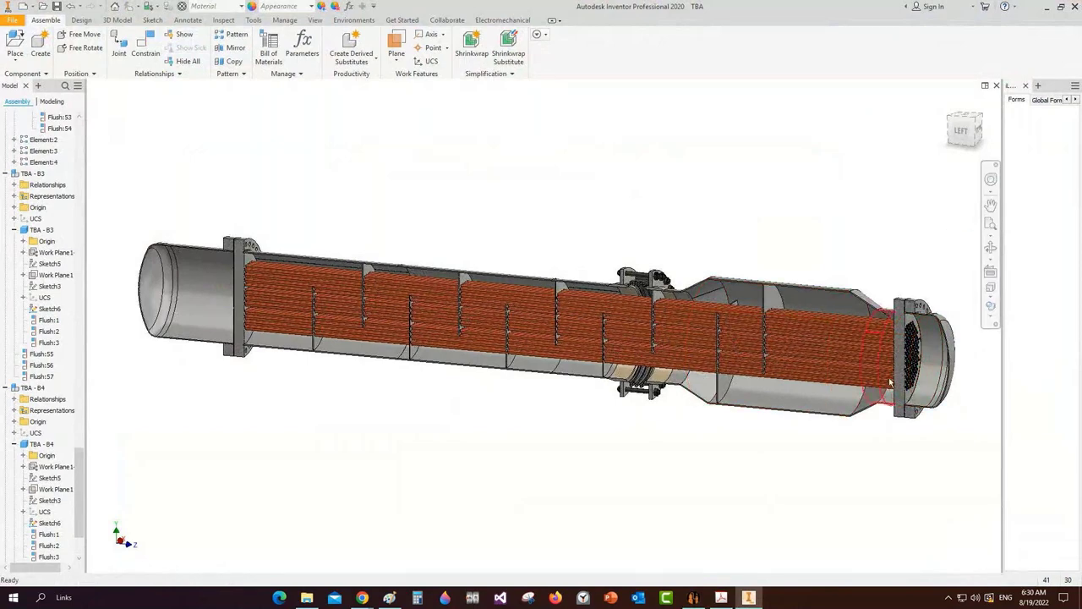
pyautogui.scroll(3, 890, 383)
pyautogui.scroll(5, 922, 332)
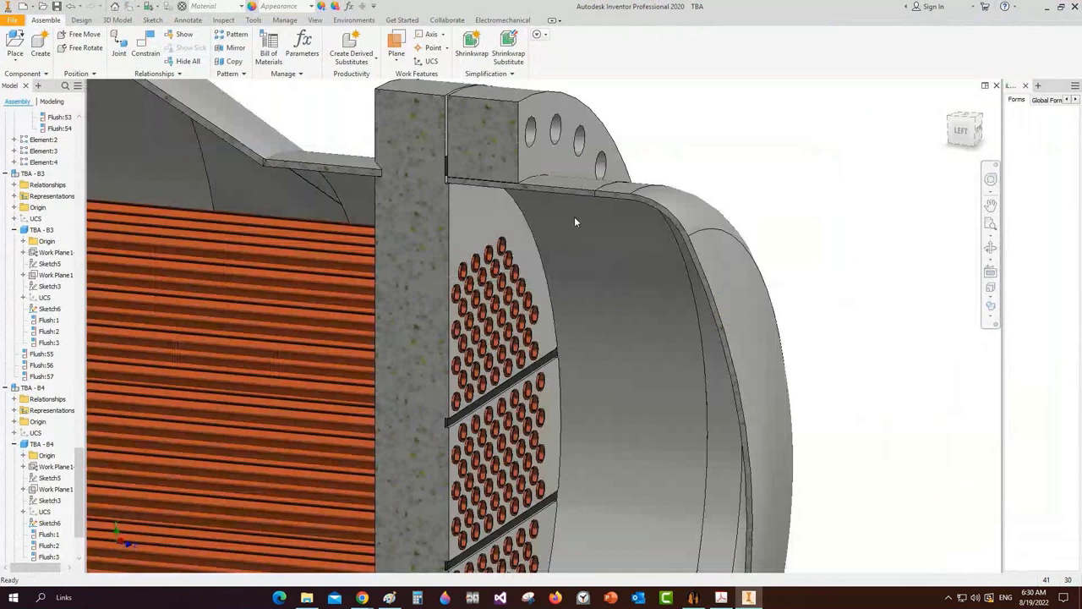
pyautogui.scroll(1, 574, 216)
pyautogui.moveTo(575, 217); pyautogui.dragTo(598, 259, button='middle')
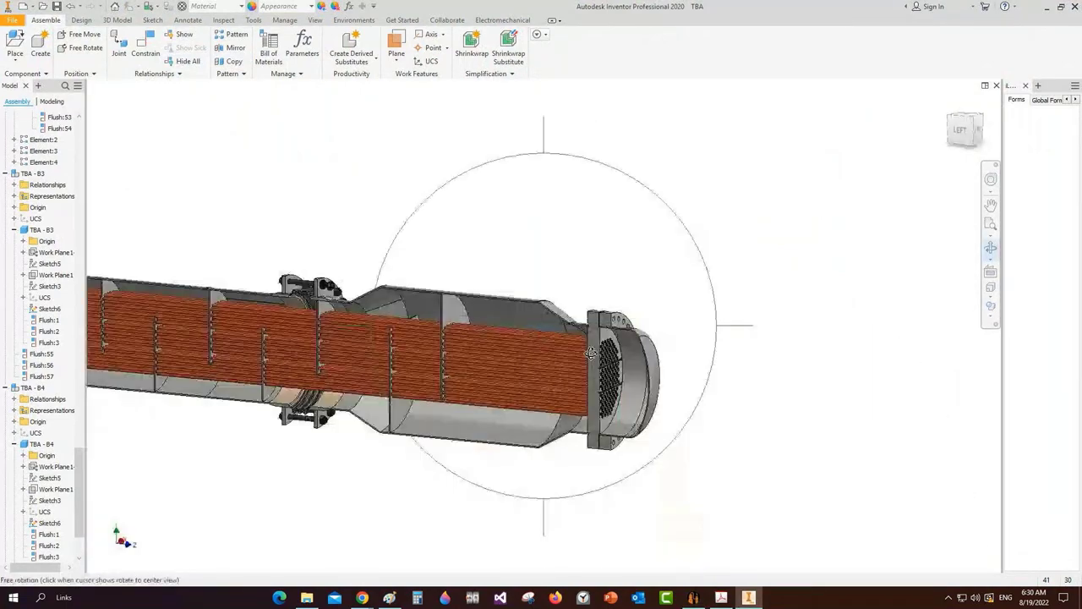
# Examine both channel ends of the exchanger model and compare the left channel with the pass partition and nozzle N3 in the PDF drawing
pyautogui.scroll(6, 602, 372)
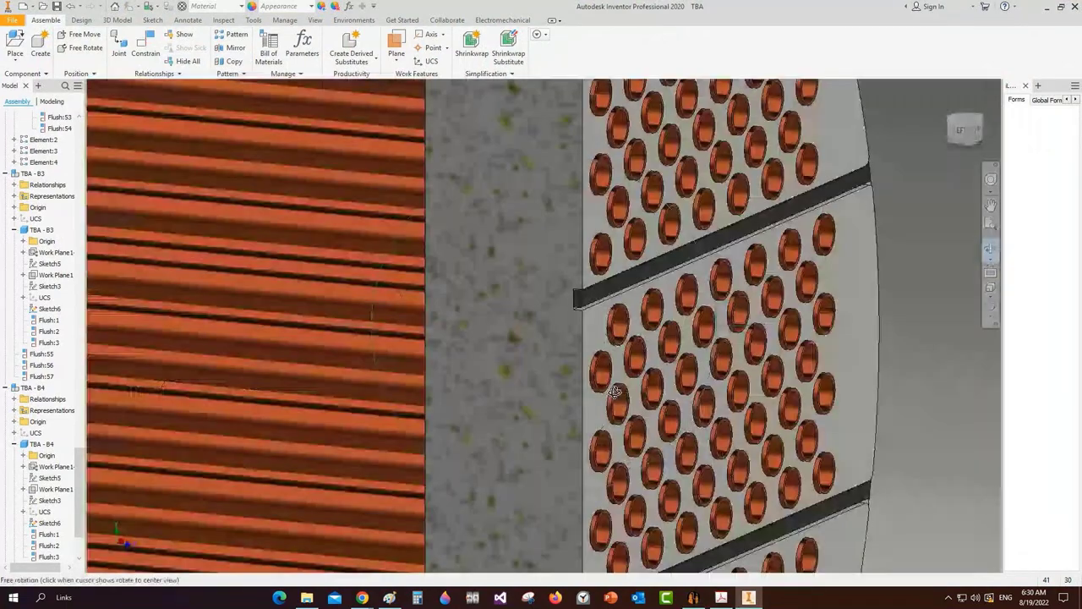
pyautogui.scroll(-6, 614, 391)
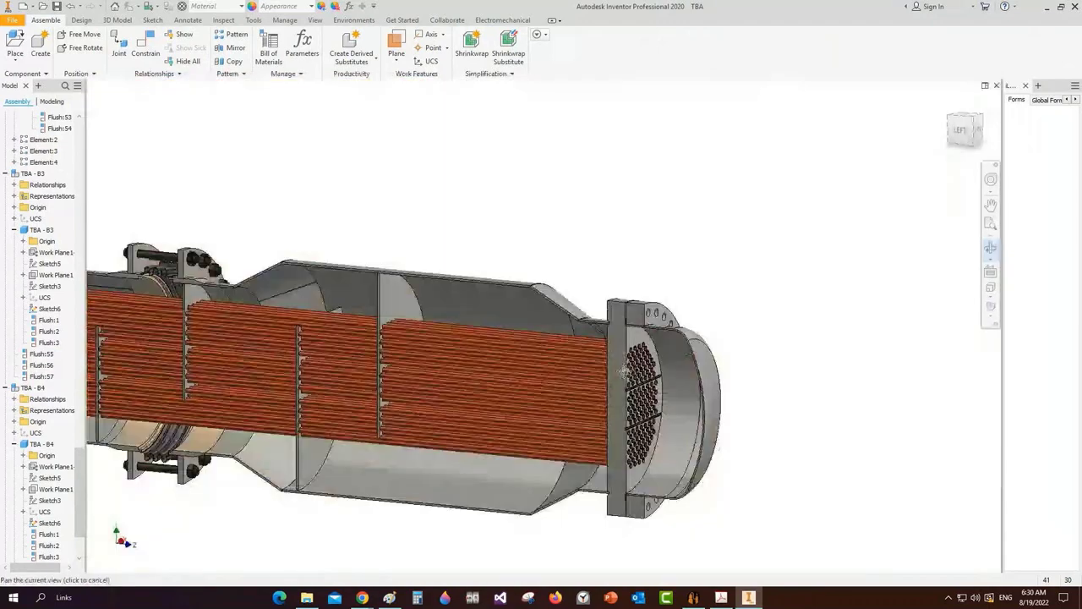
pyautogui.moveTo(624, 371); pyautogui.dragTo(917, 341, button='middle')
pyautogui.moveTo(700, 314); pyautogui.dragTo(339, 240)
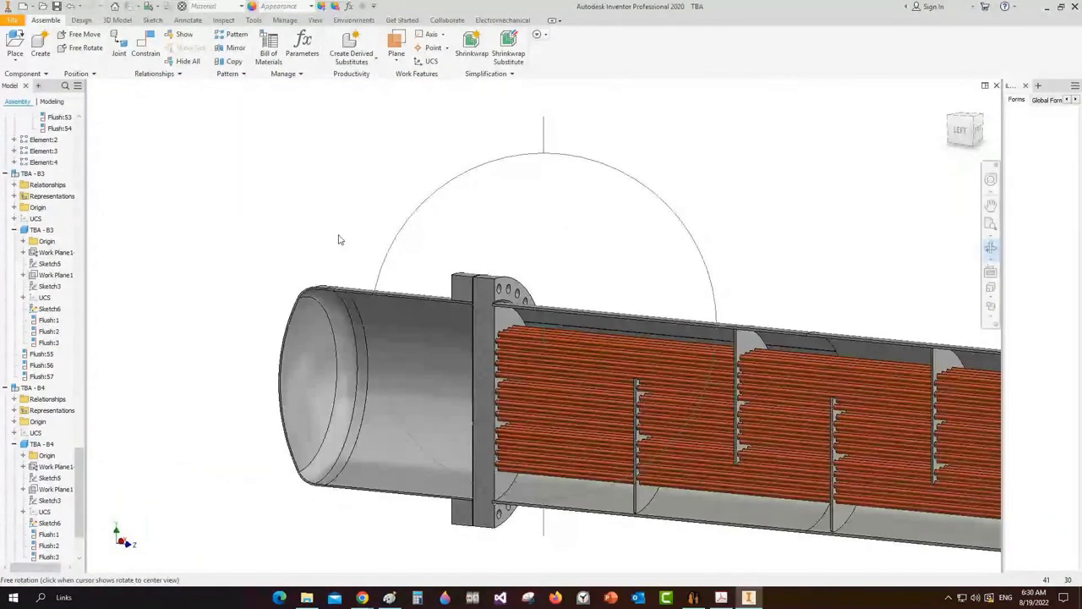
pyautogui.hotkey('alt', 'Tab')
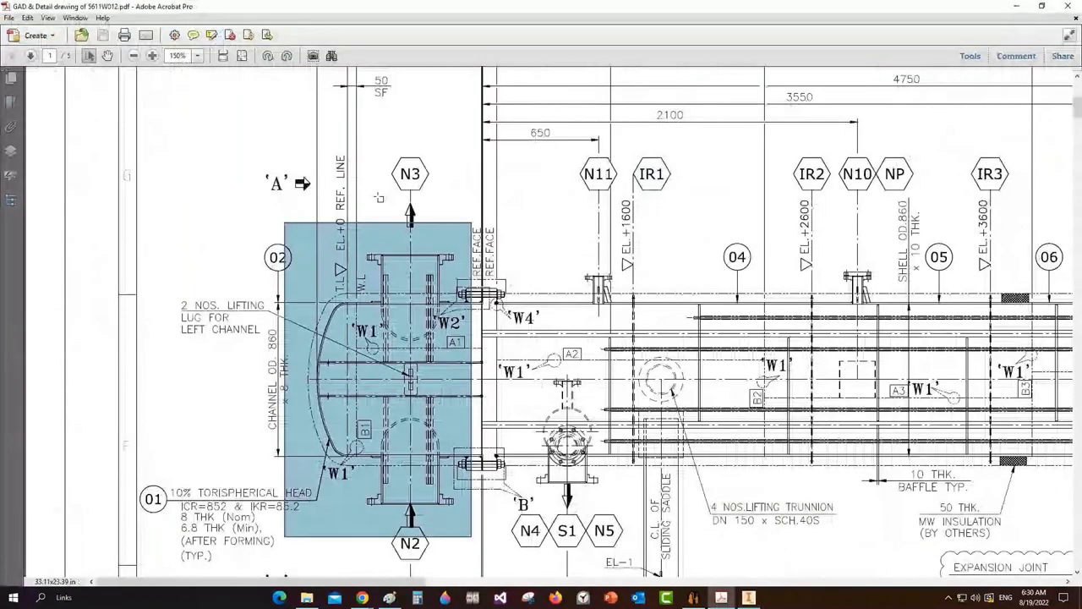
pyautogui.press('Escape')
pyautogui.moveTo(346, 146); pyautogui.dragTo(445, 347)
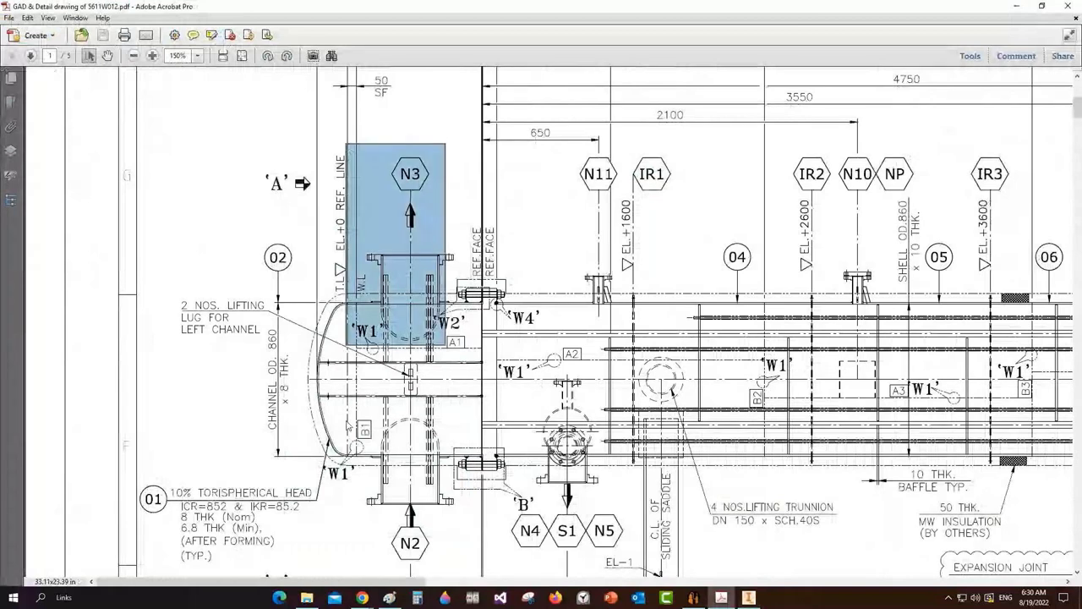
pyautogui.moveTo(318, 353); pyautogui.dragTo(481, 397)
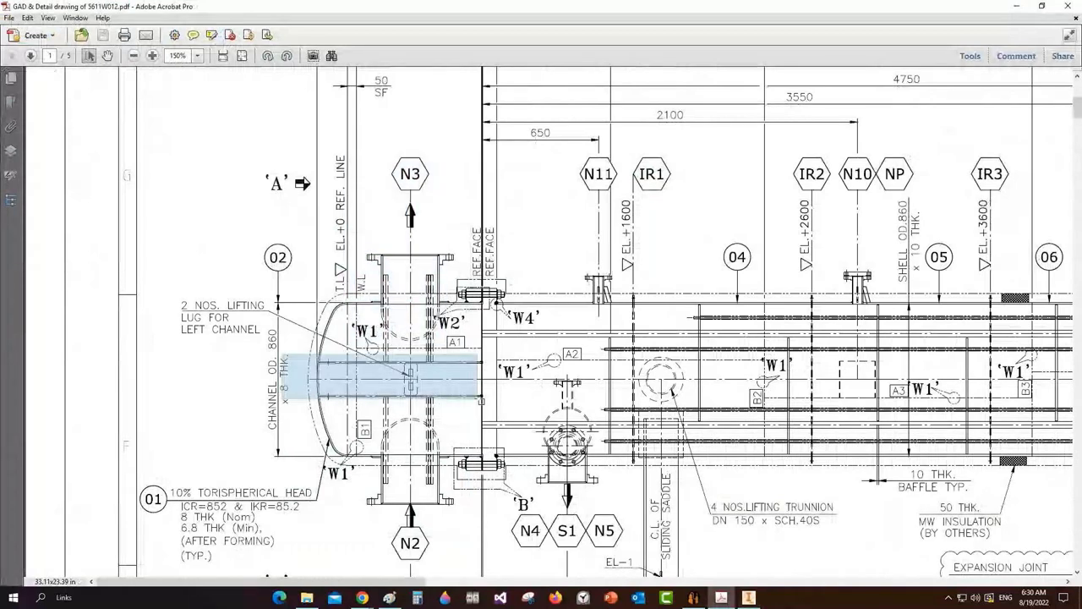
pyautogui.hotkey('alt', 'Tab')
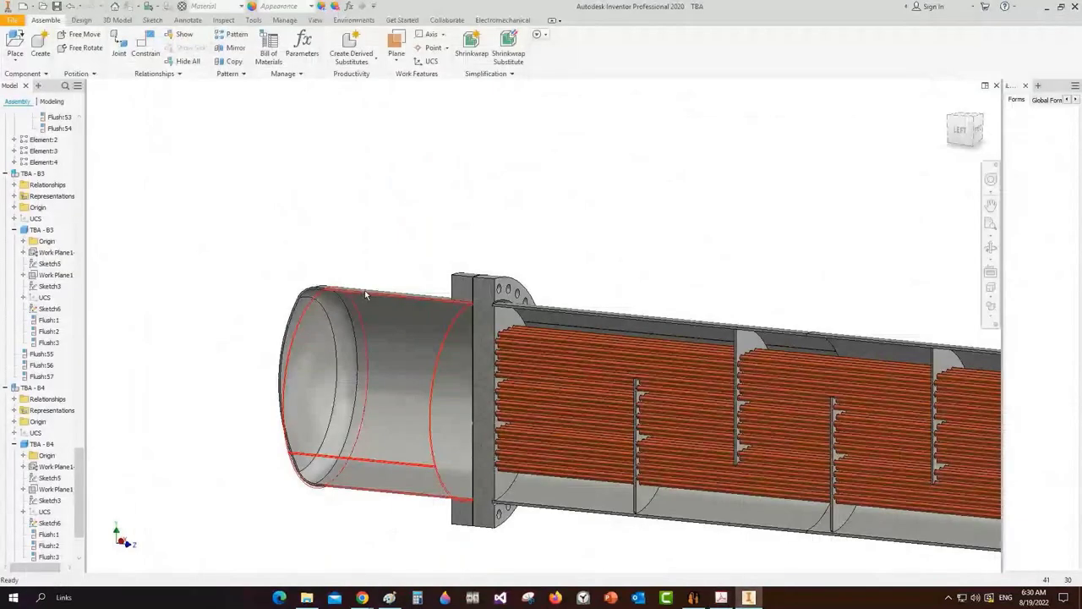
# Switch to Static Equipment Generator, add a front pass partition named LH-PP to Left Head, and open its settings
pyautogui.hotkey('alt', 'Tab')
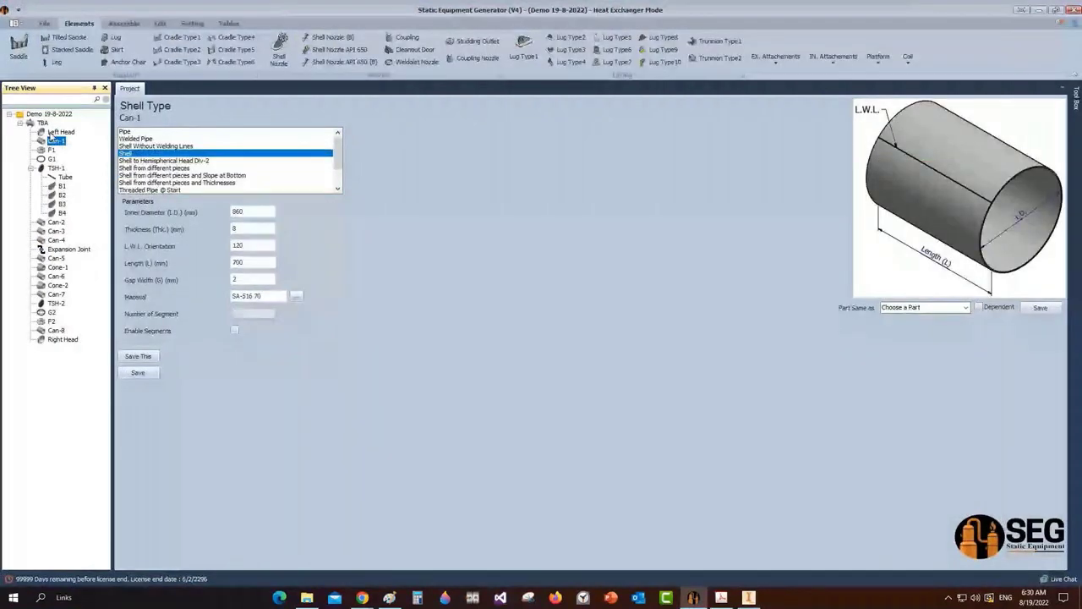
pyautogui.click(52, 133)
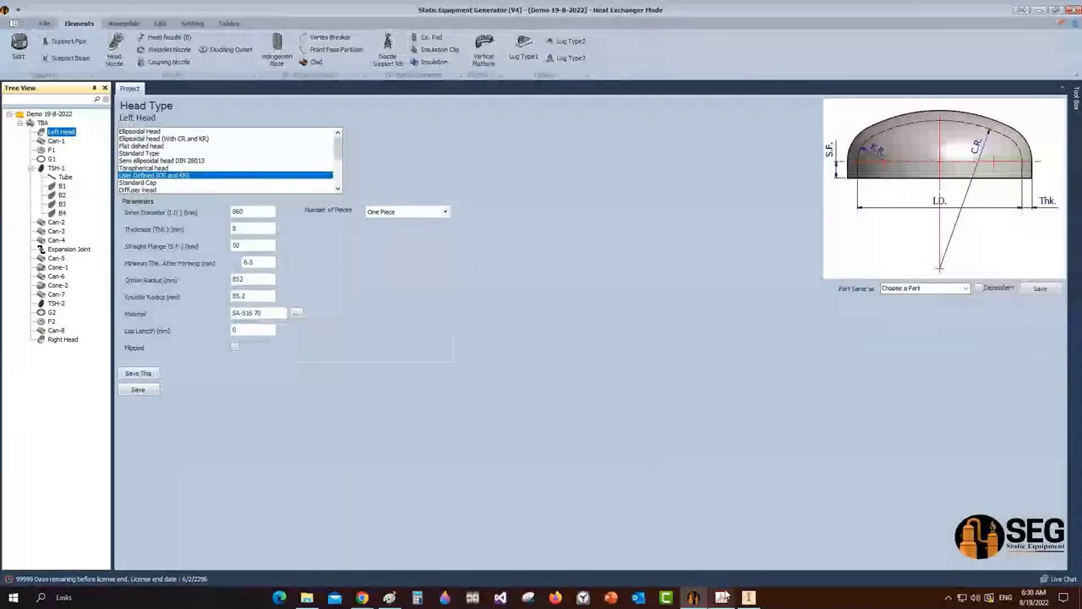
pyautogui.click(724, 600)
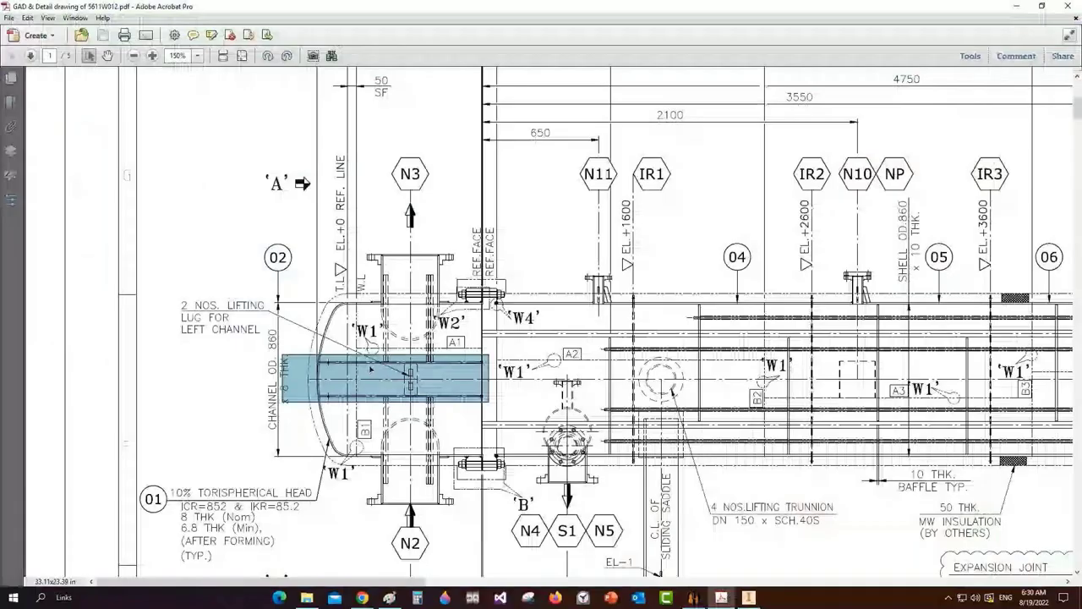
pyautogui.click(687, 601)
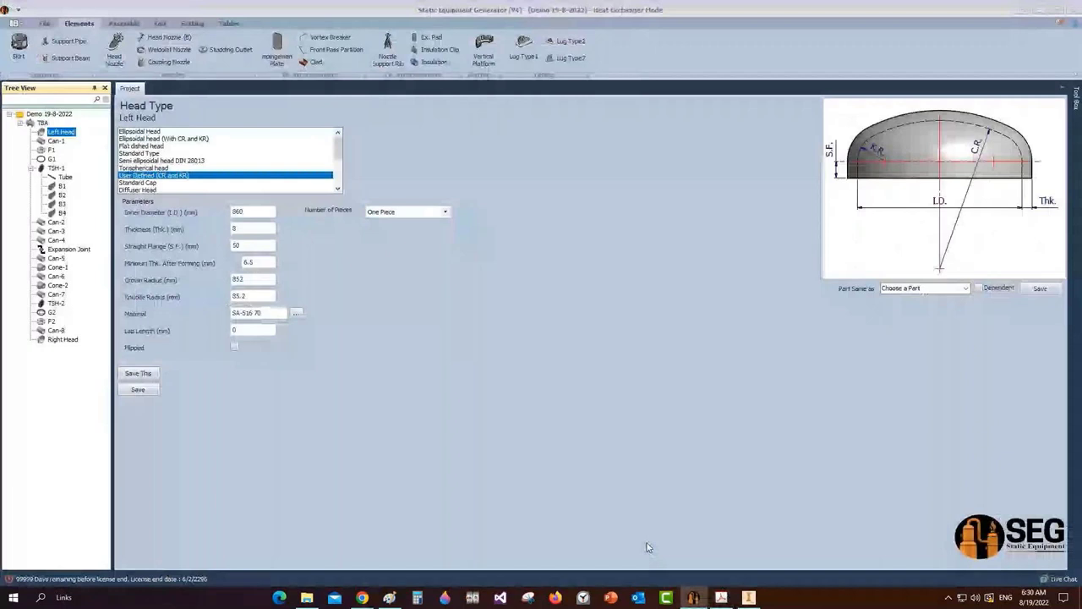
pyautogui.click(326, 49)
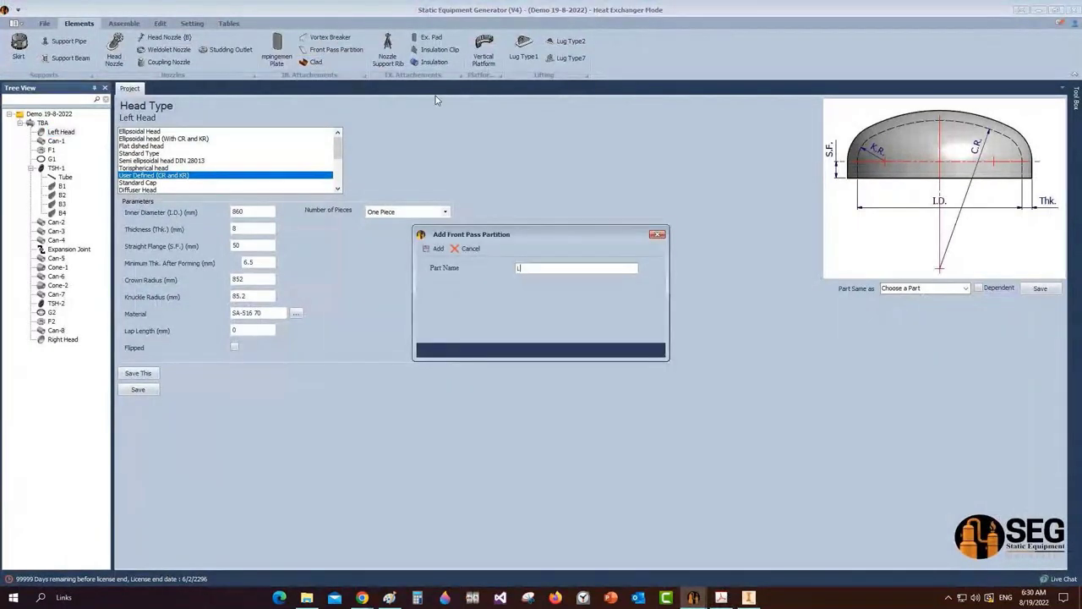
pyautogui.write('LH-PP')
pyautogui.press('Return')
pyautogui.click(67, 141)
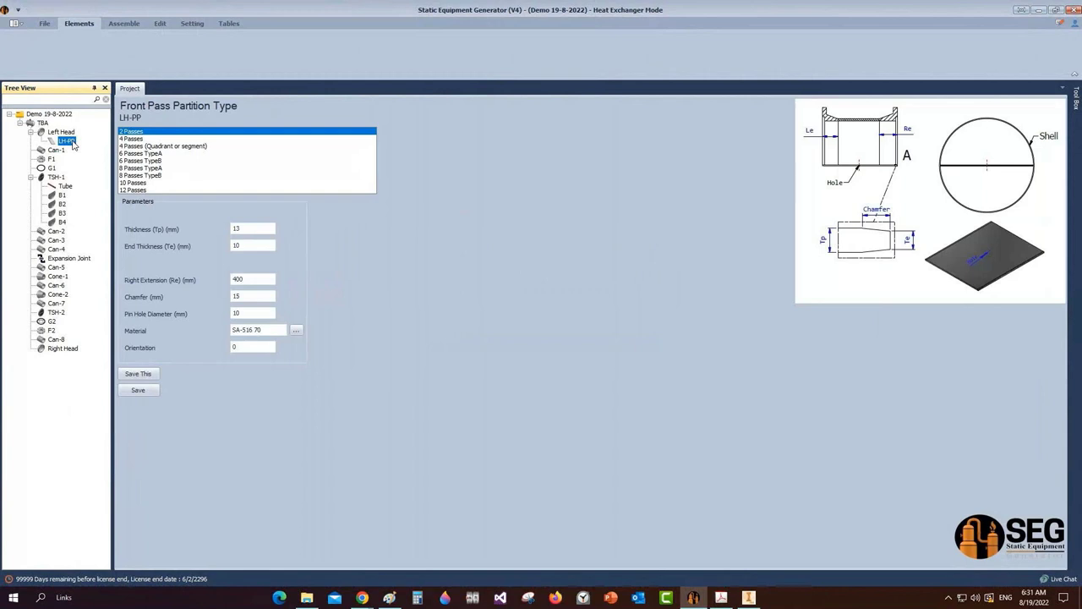
# Set LH-PP to the 6 Passes TypeB layout and review its thickness, end thickness and right extension
pyautogui.click(144, 160)
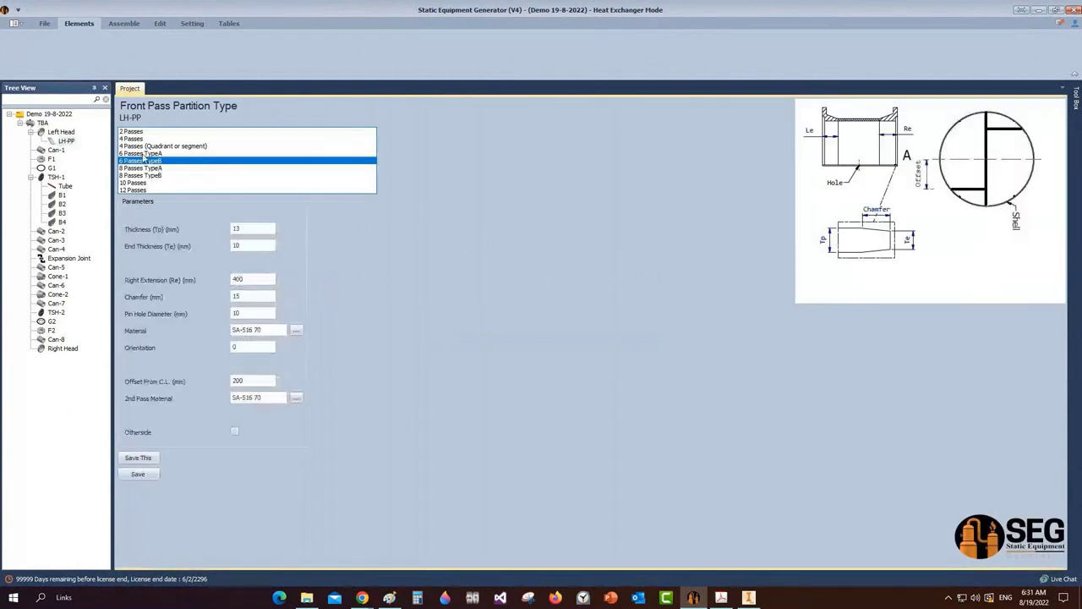
pyautogui.click(144, 154)
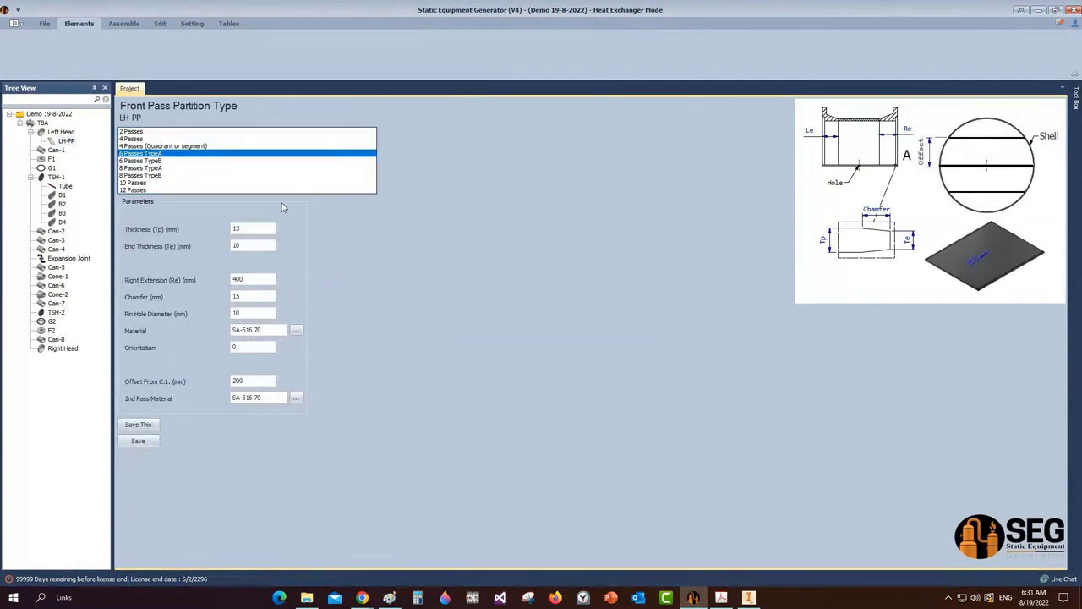
pyautogui.click(154, 161)
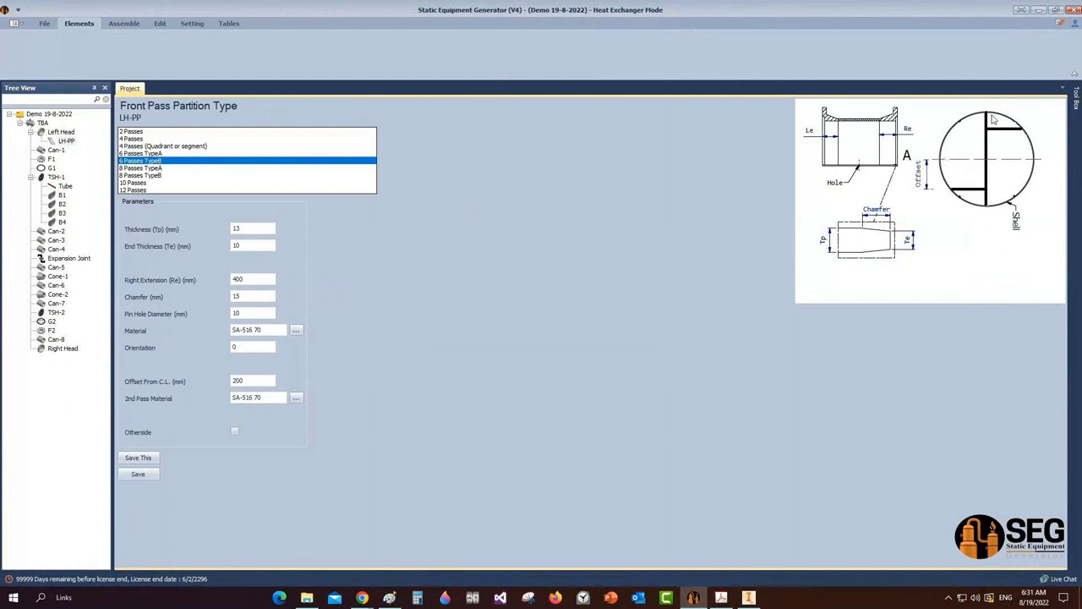
pyautogui.click(245, 229)
pyautogui.moveTo(245, 228); pyautogui.dragTo(205, 230)
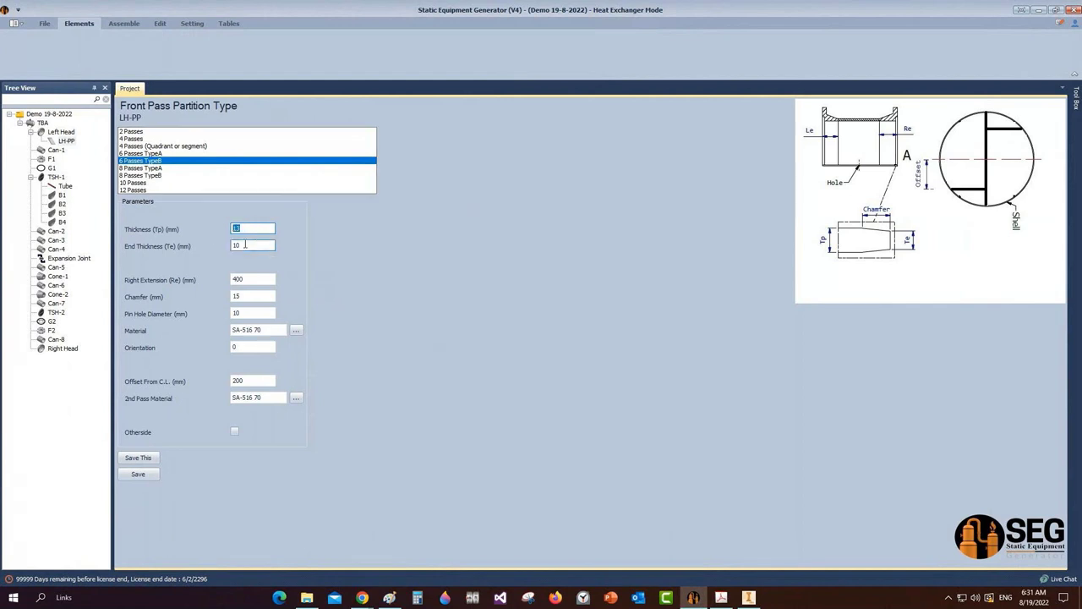
pyautogui.doubleClick(246, 244)
pyautogui.moveTo(247, 279); pyautogui.dragTo(189, 283)
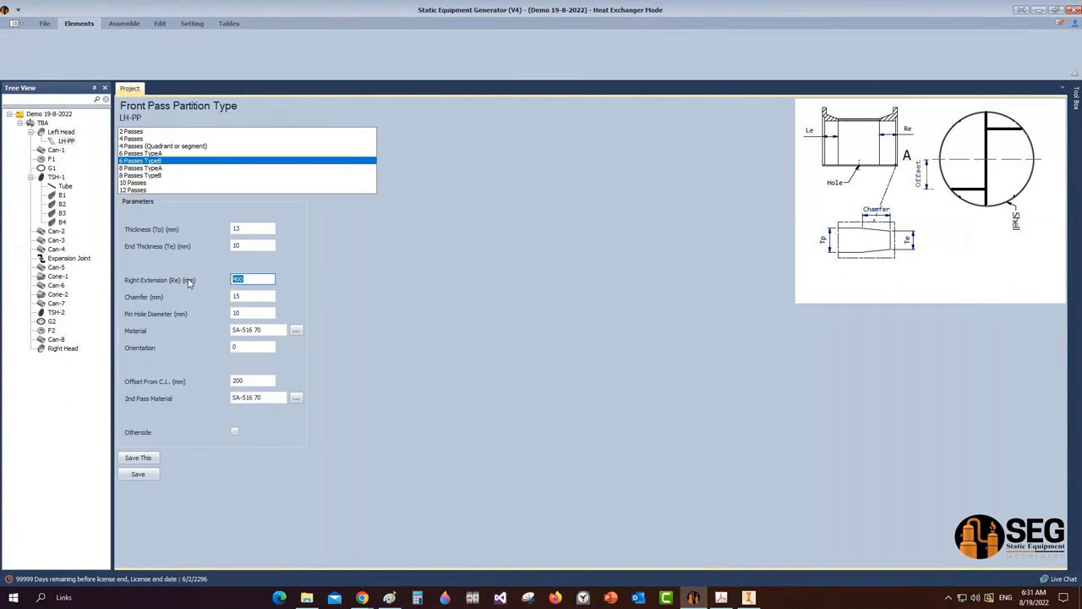
# In Inventor, measure the distance from the left tube sheet's partition groove face to the circular edge where Left Head meets Can-1
pyautogui.click(750, 598)
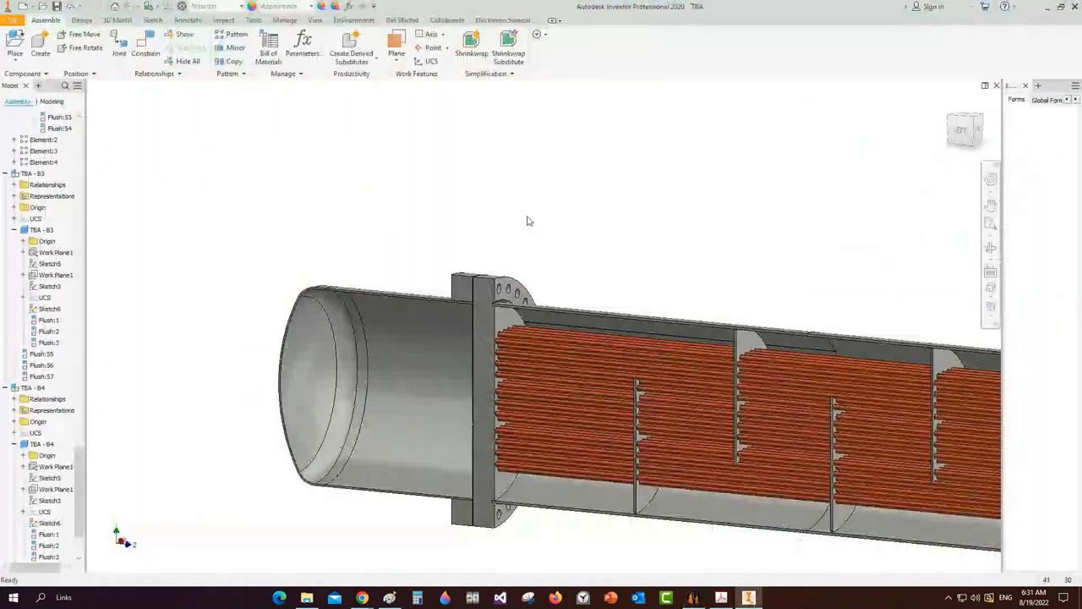
pyautogui.click(223, 19)
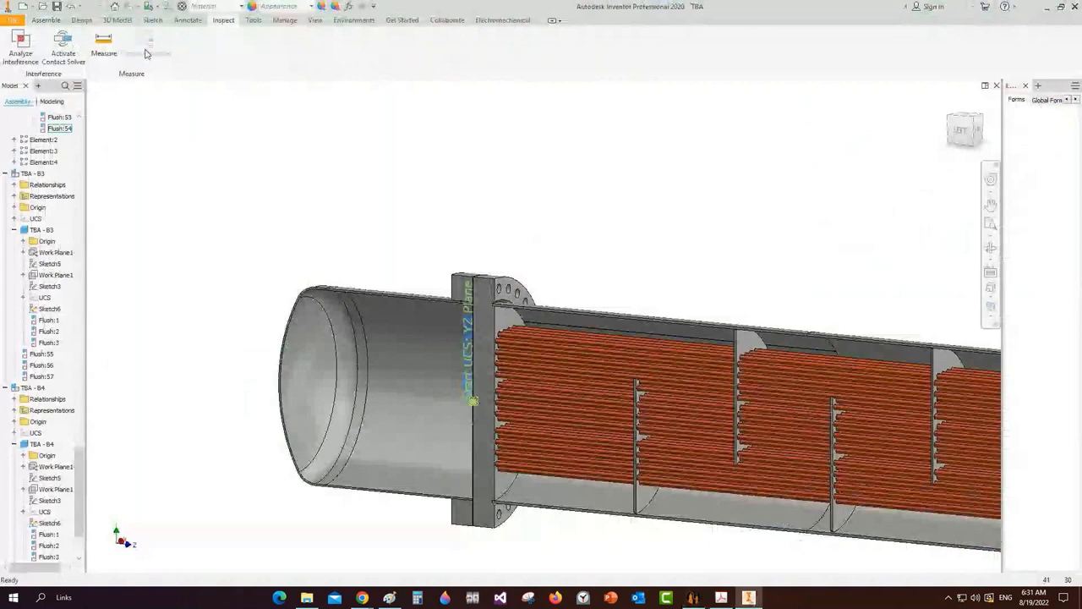
pyautogui.click(104, 46)
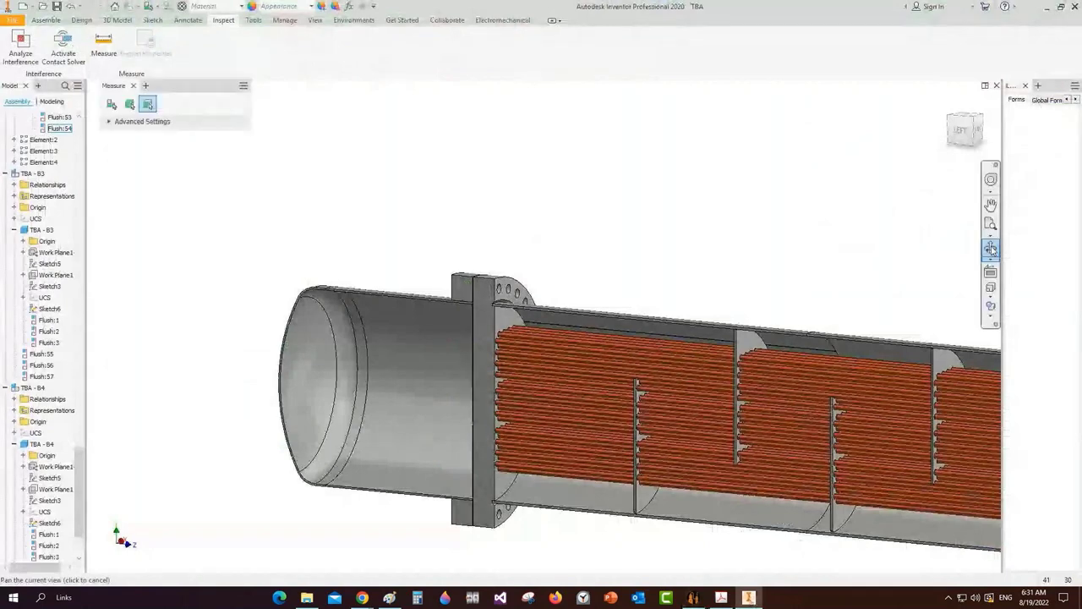
pyautogui.click(991, 249)
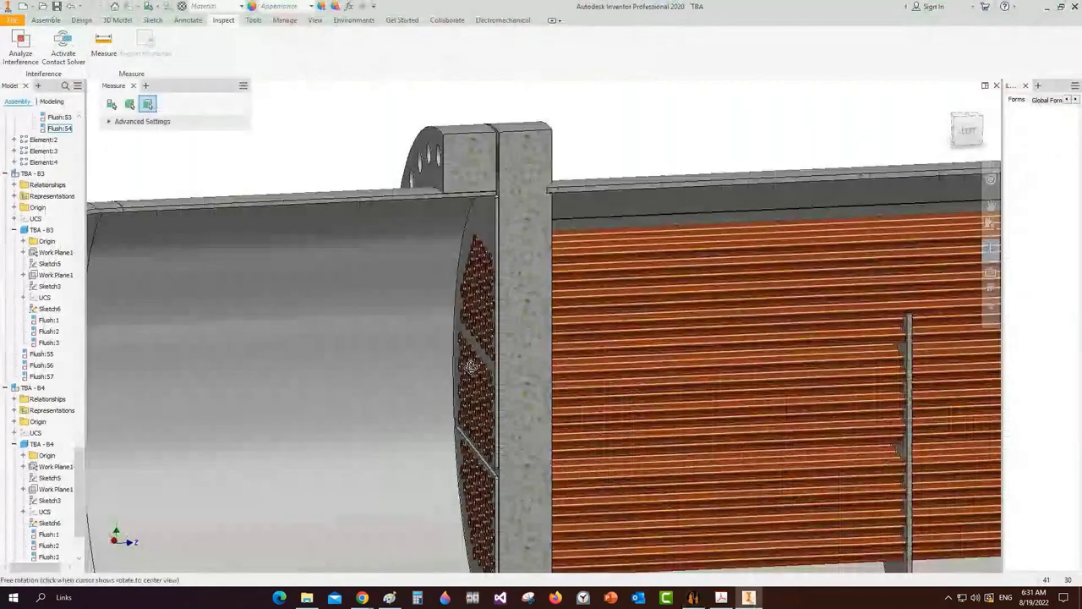
pyautogui.scroll(-2, 481, 429)
pyautogui.moveTo(481, 429); pyautogui.dragTo(519, 316, button='middle')
pyautogui.press('Escape')
pyautogui.scroll(-4, 539, 375)
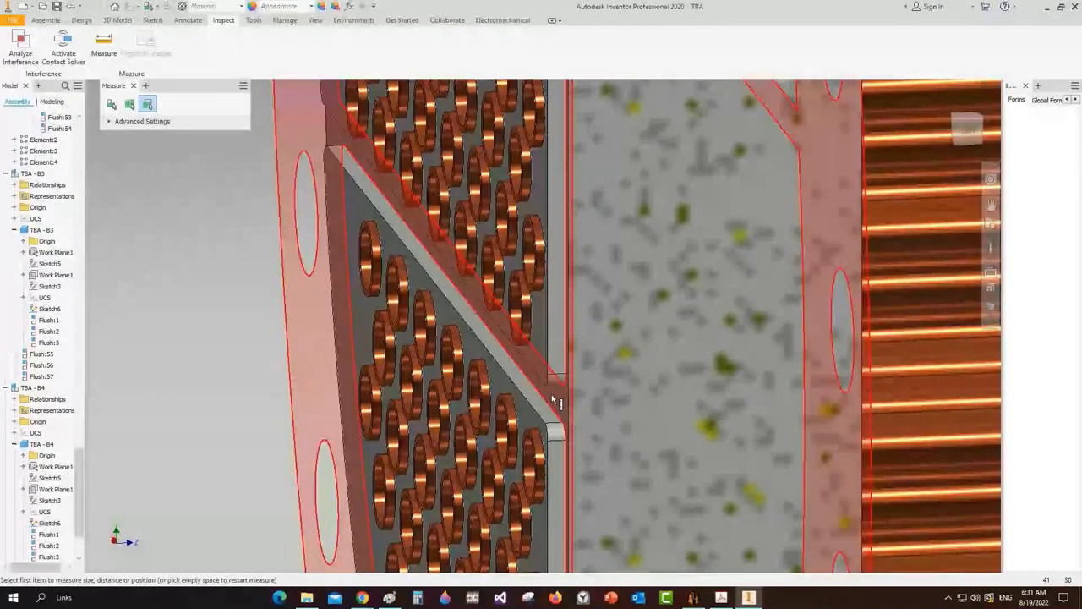
pyautogui.click(556, 400)
pyautogui.scroll(5, 556, 400)
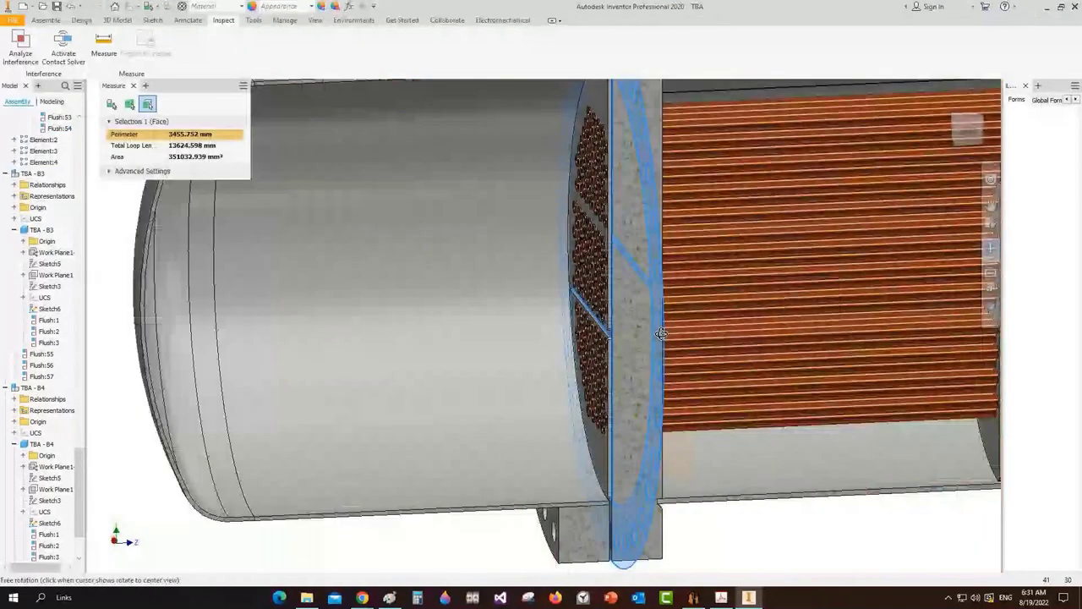
pyautogui.scroll(-3, 288, 470)
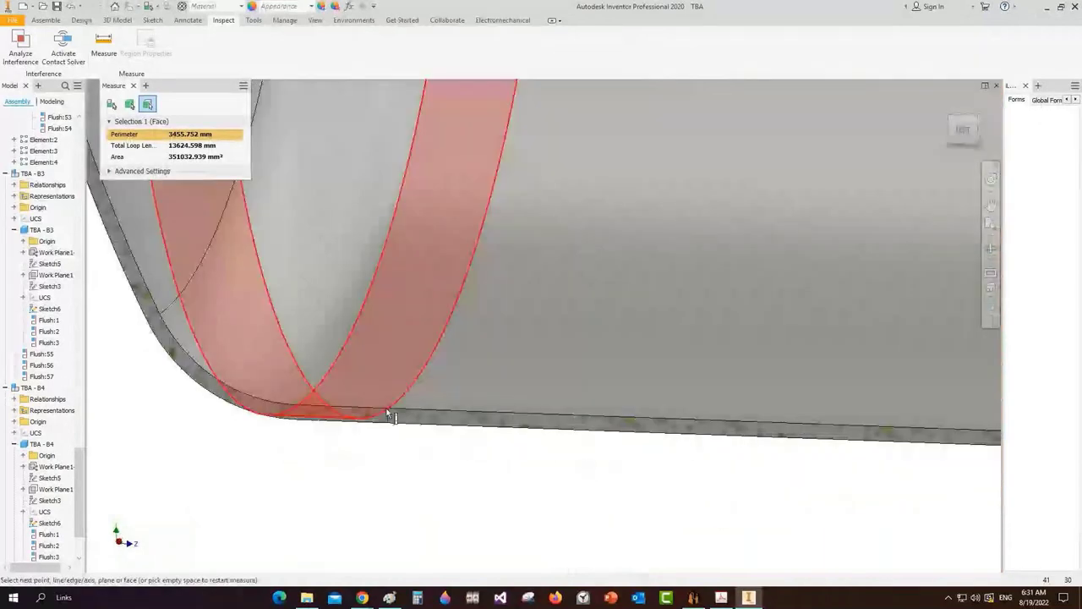
pyautogui.click(380, 413)
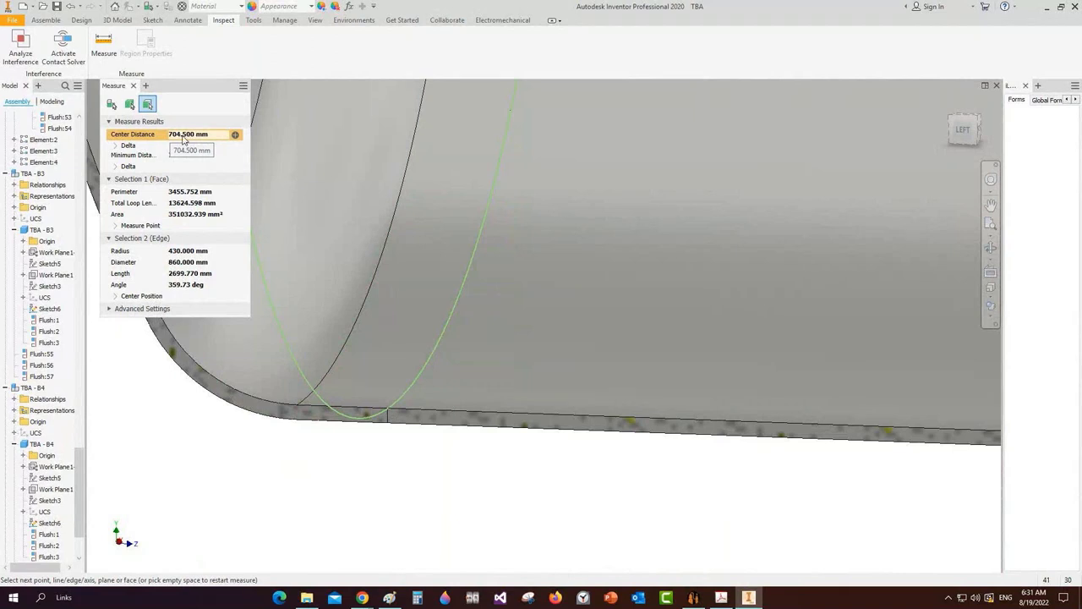
# In Static Equipment Generator, set LH-PP's right extension to 700 mm and offset from C.L. to 98.576 mm, and save the partition
pyautogui.click(694, 598)
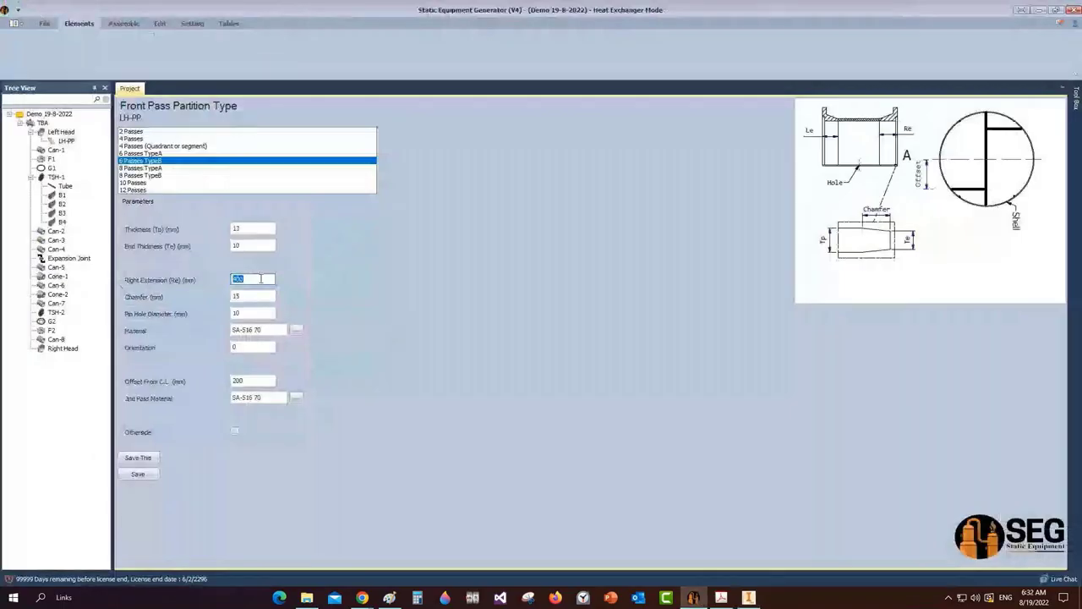
pyautogui.write('700')
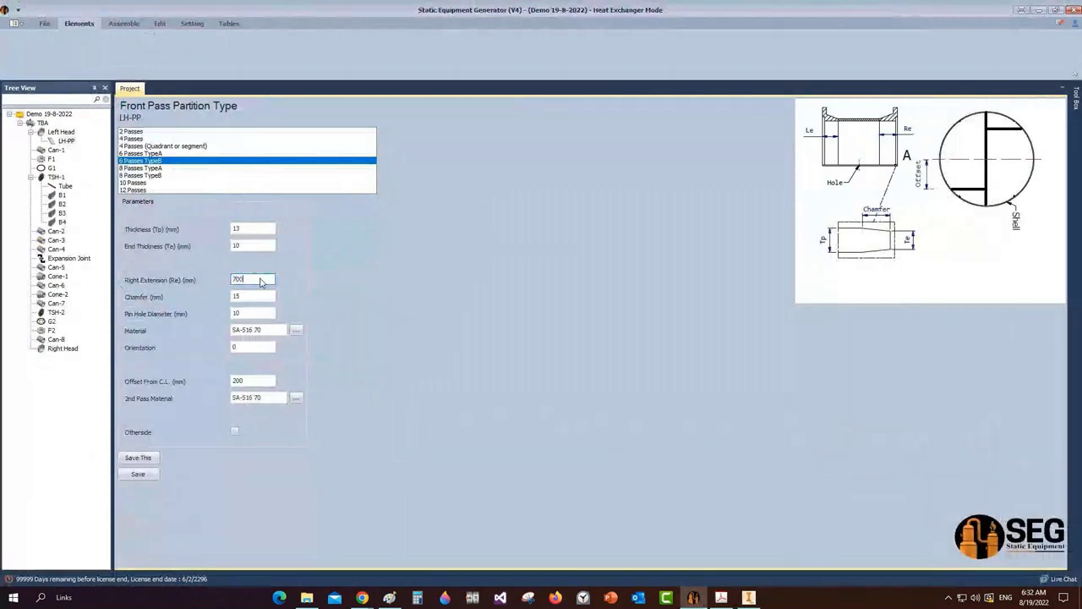
pyautogui.press('Tab')
pyautogui.press('Tab')
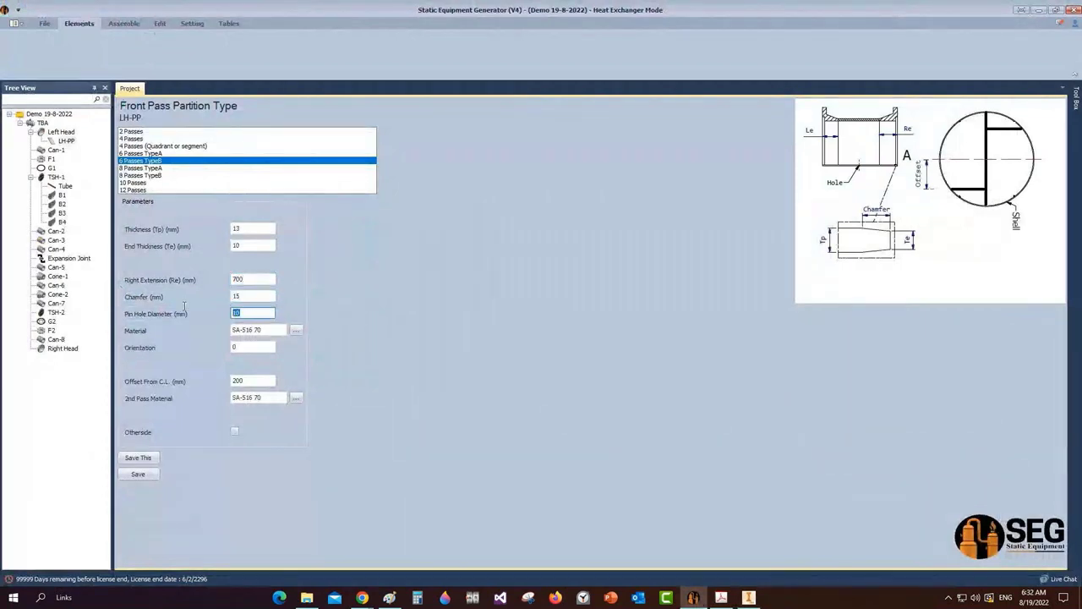
pyautogui.moveTo(255, 380); pyautogui.dragTo(190, 382)
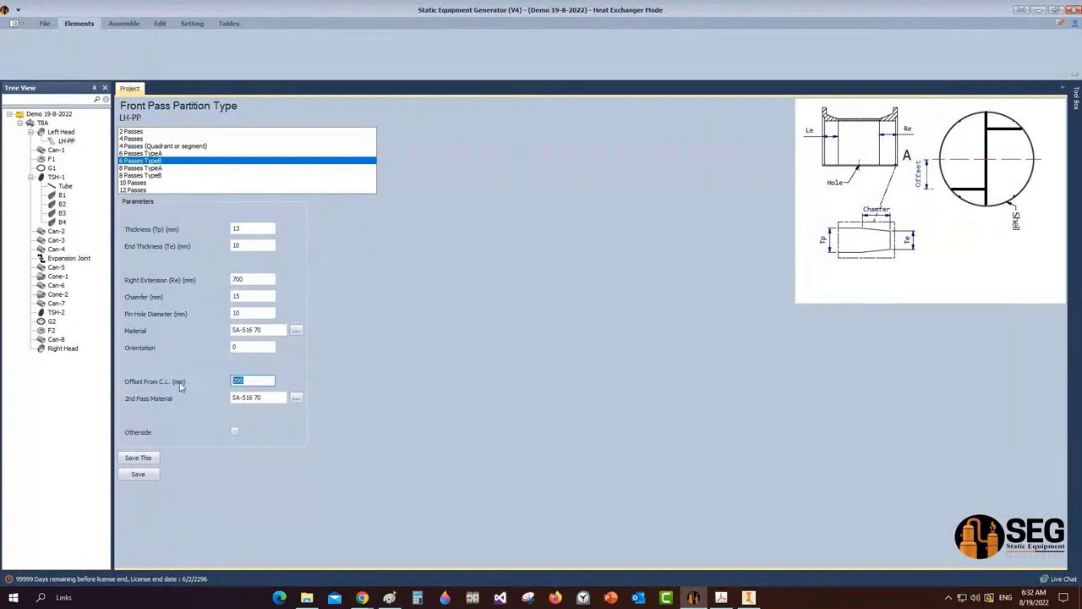
pyautogui.write('98.576')
pyautogui.click(140, 474)
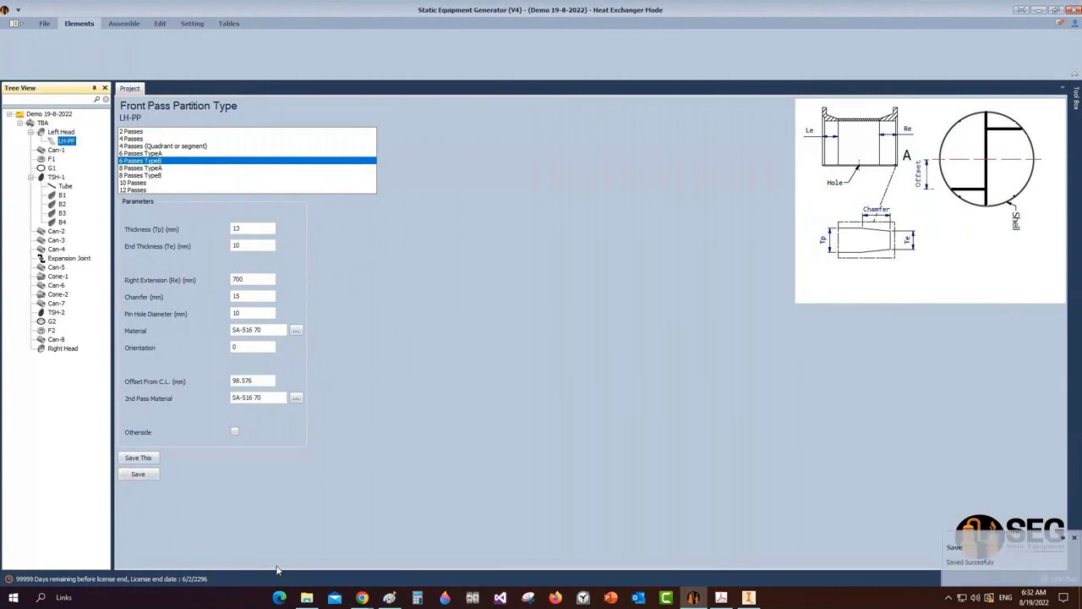
# Generate the LH-PP pass partition in the Inventor assembly, end the measurement, and save TBA
pyautogui.click(258, 347)
pyautogui.click(124, 23)
pyautogui.moveTo(693, 597)
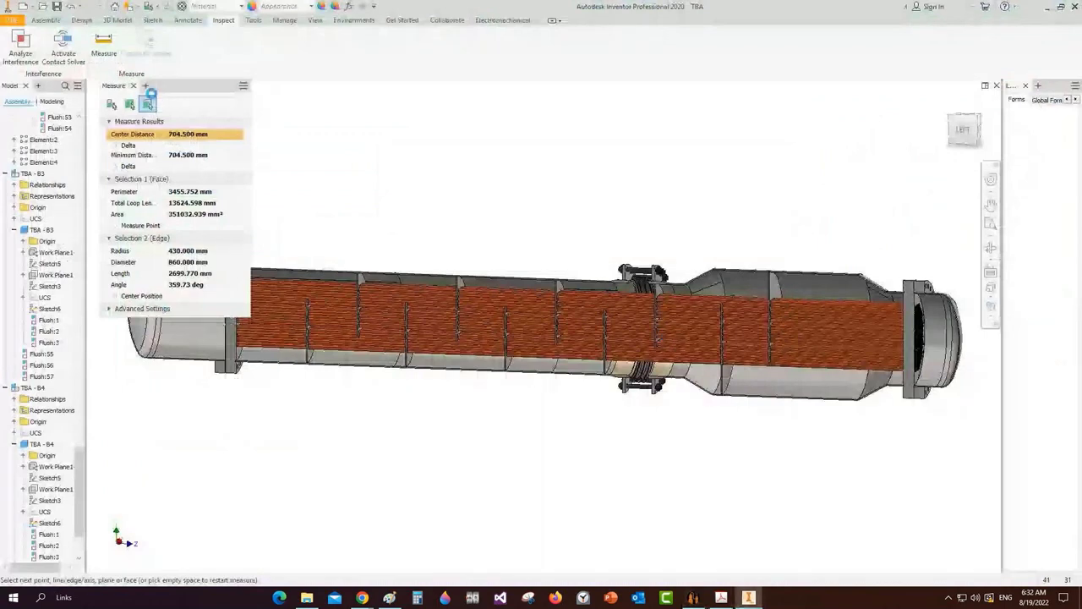
pyautogui.press('Escape')
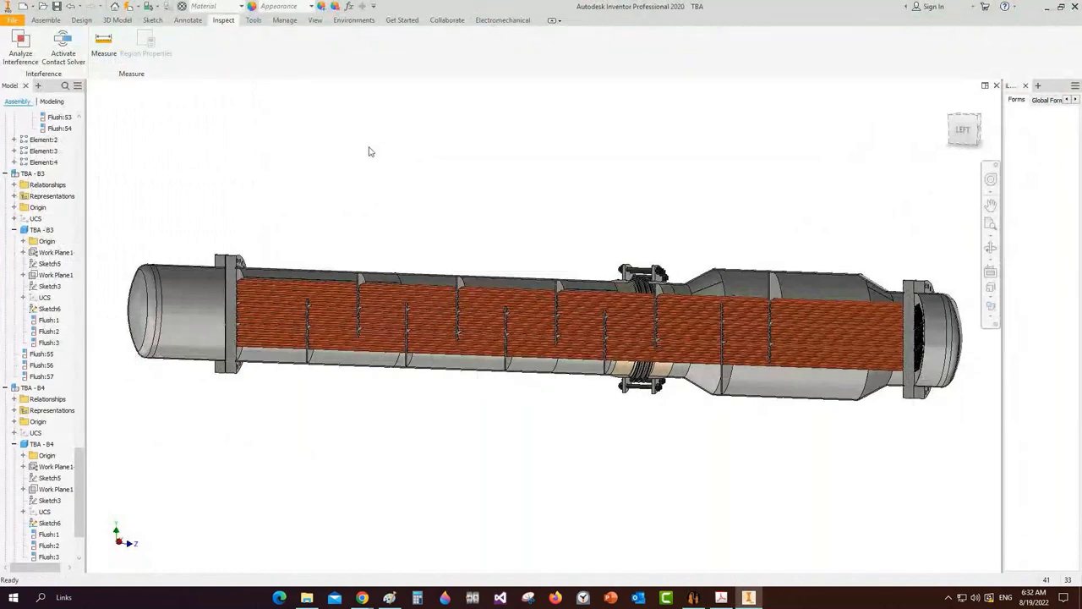
pyautogui.hotkey('ctrl', 's')
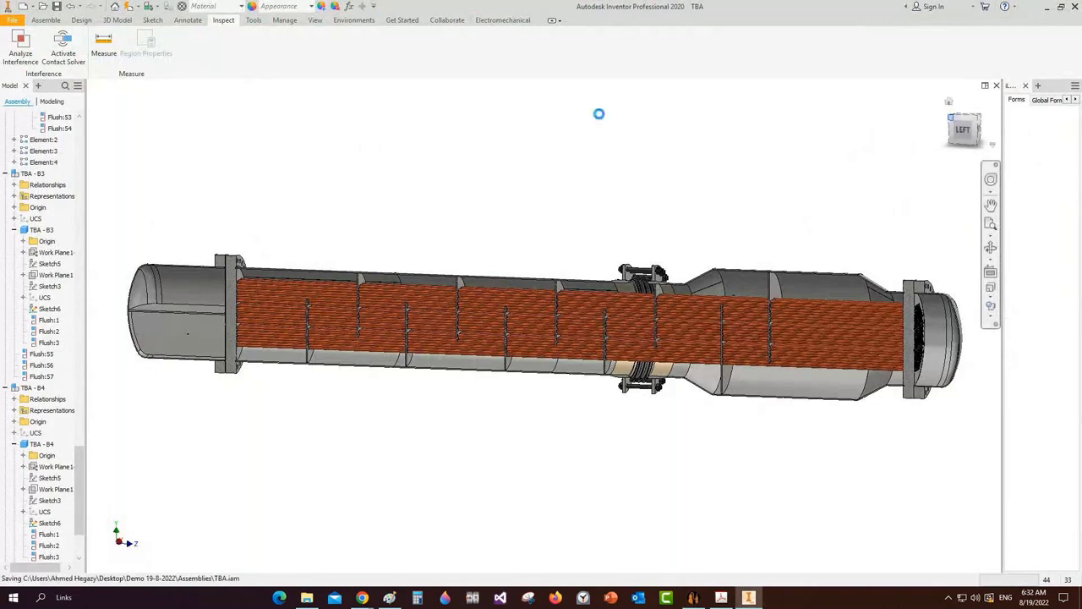
# Section the TBA assembly through the left channel with a Half Section View and examine LH-PP against the tube sheet from the back
pyautogui.click(315, 20)
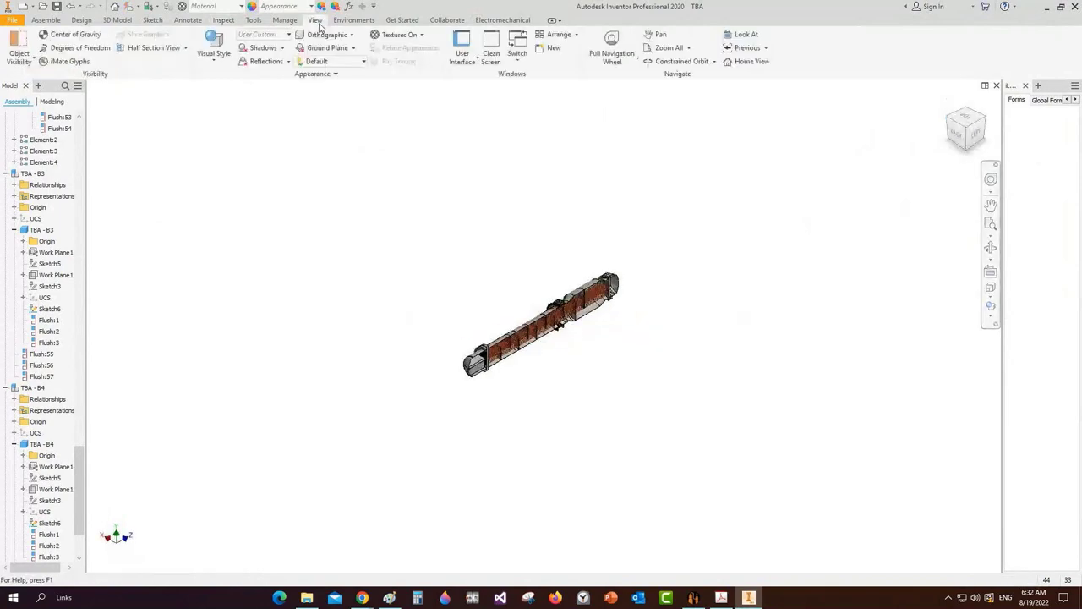
pyautogui.click(153, 47)
pyautogui.scroll(5, 513, 372)
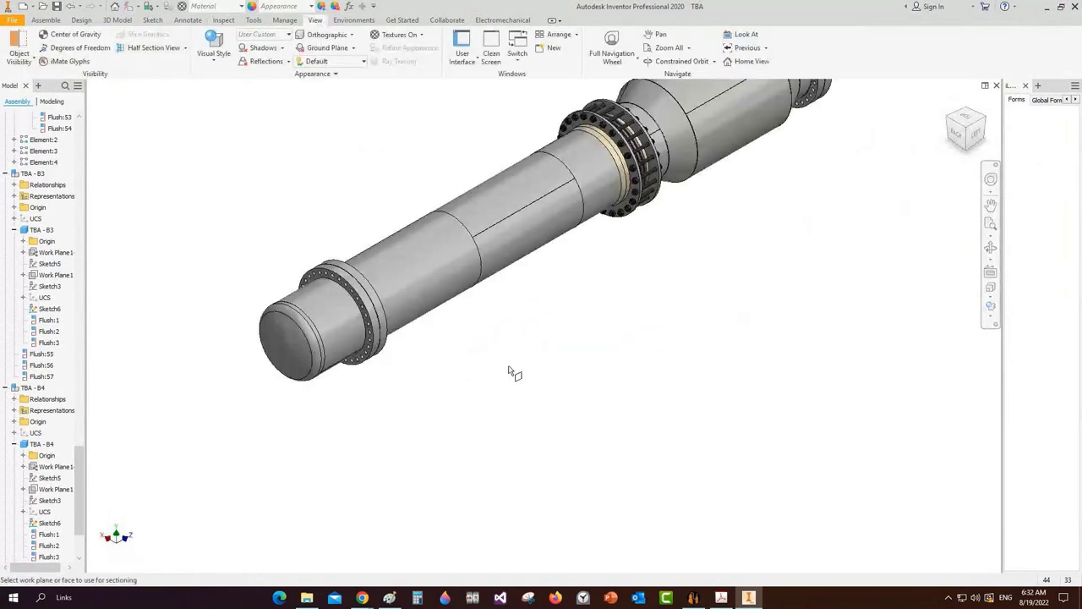
pyautogui.scroll(4, 335, 277)
pyautogui.click(337, 278)
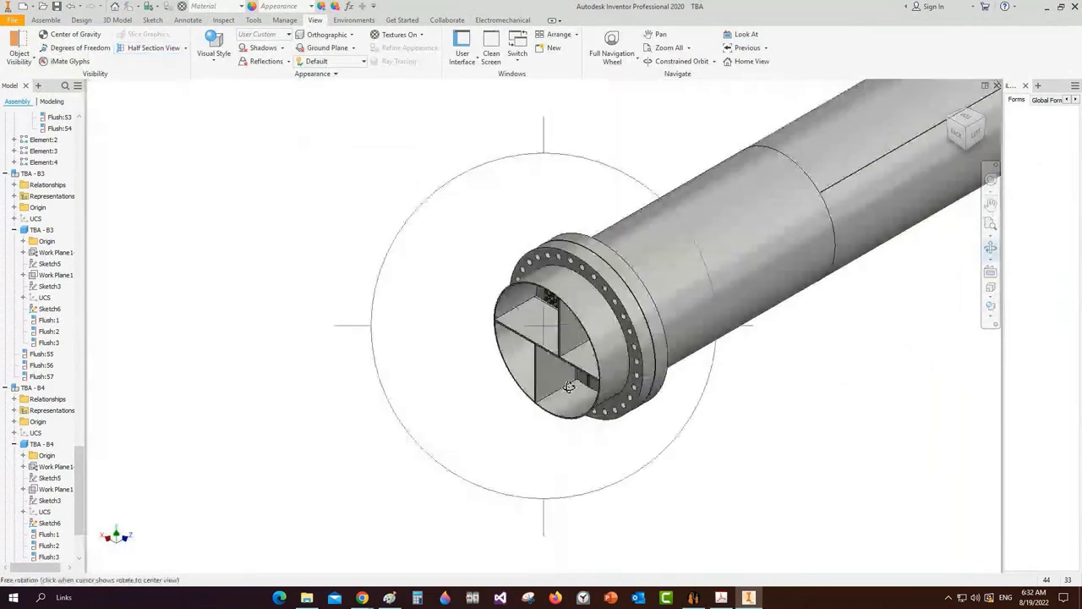
pyautogui.moveTo(569, 387); pyautogui.dragTo(617, 328)
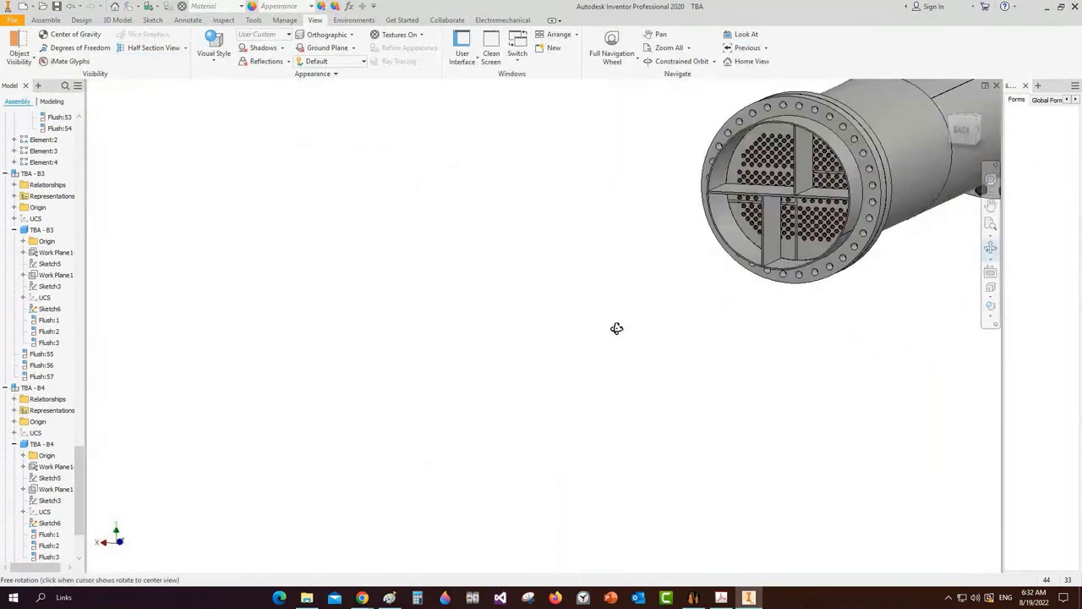
pyautogui.click(964, 129)
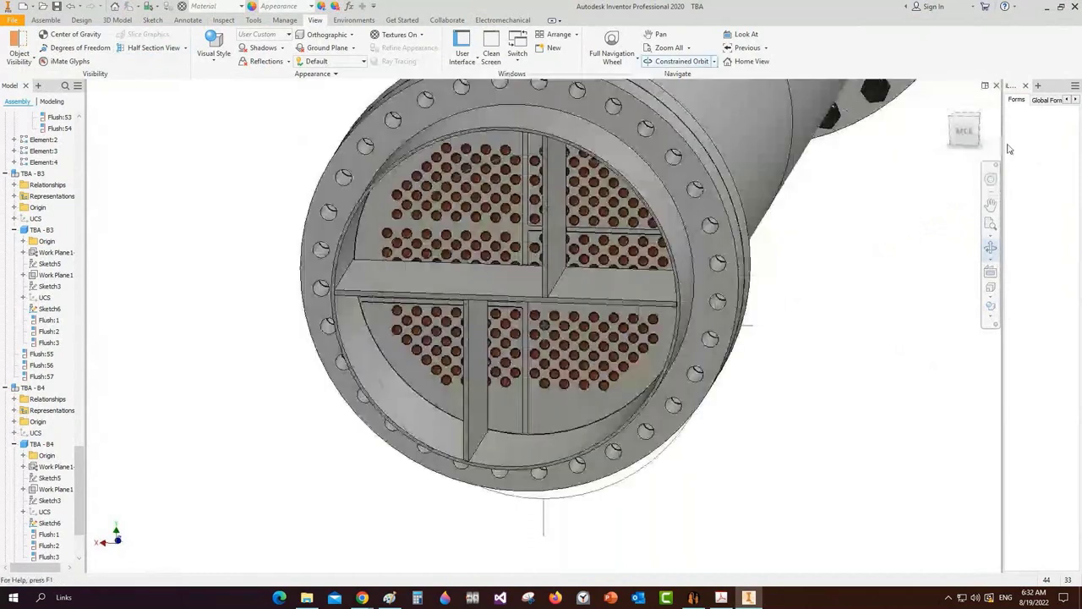
pyautogui.click(969, 131)
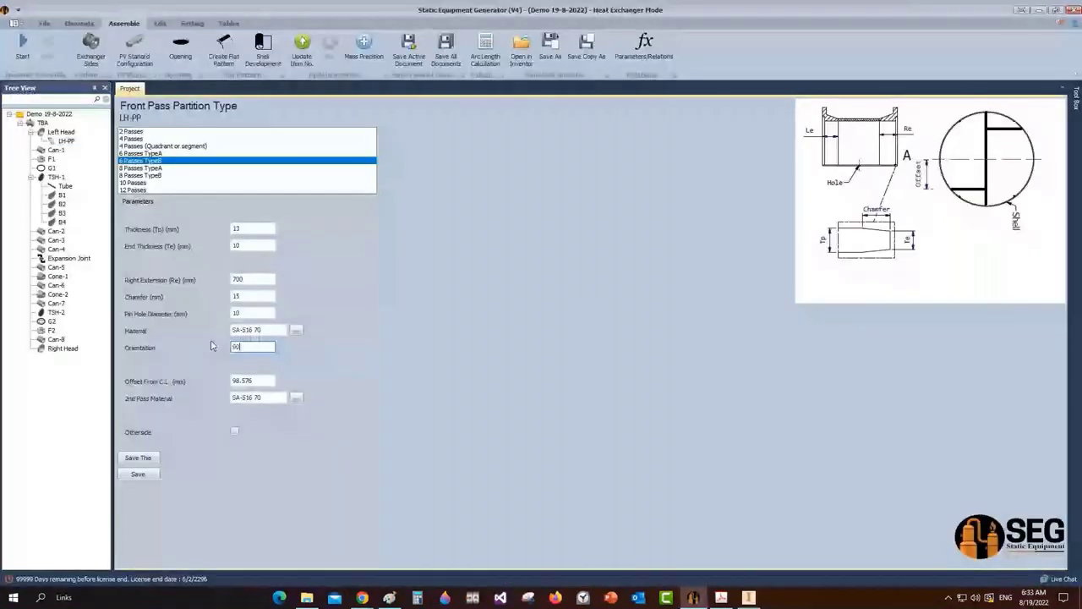
# In Static Equipment Generator, set LH-PP's orientation to 90, save the partition, and regenerate it in the Inventor assembly
pyautogui.click(139, 475)
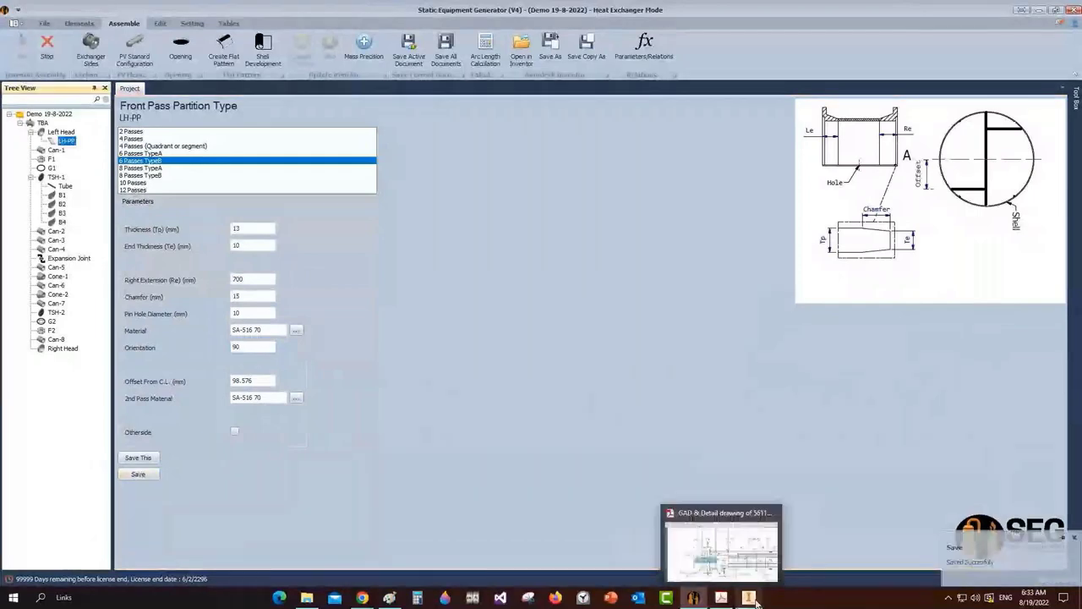
pyautogui.click(750, 598)
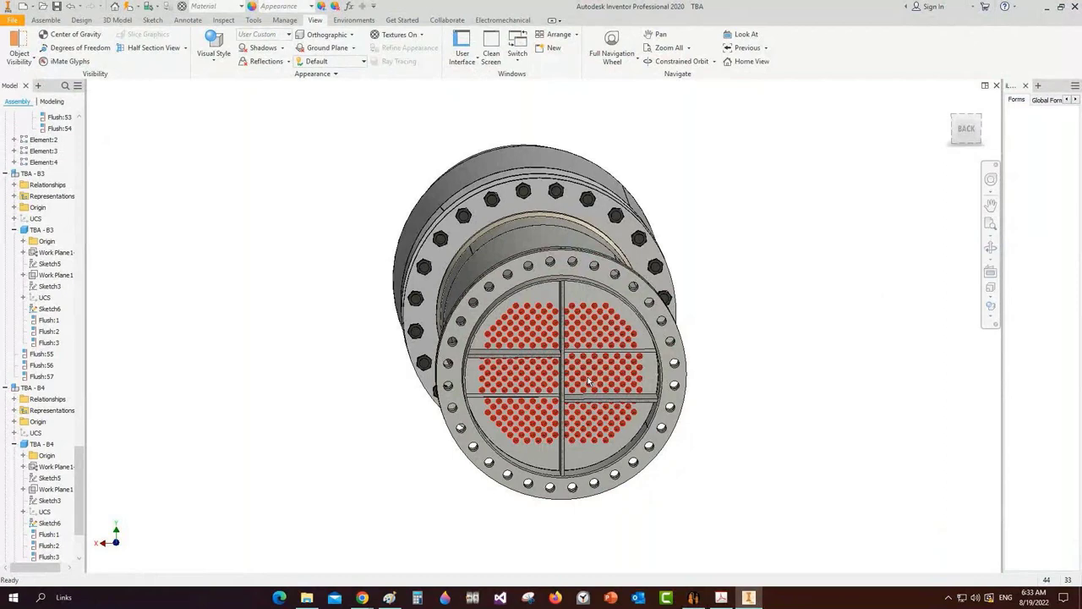
# Examine how LH-PP's plates line up with the partition grooves on the left tube sheet in Inventor
pyautogui.scroll(-3, 578, 367)
pyautogui.press('F4')
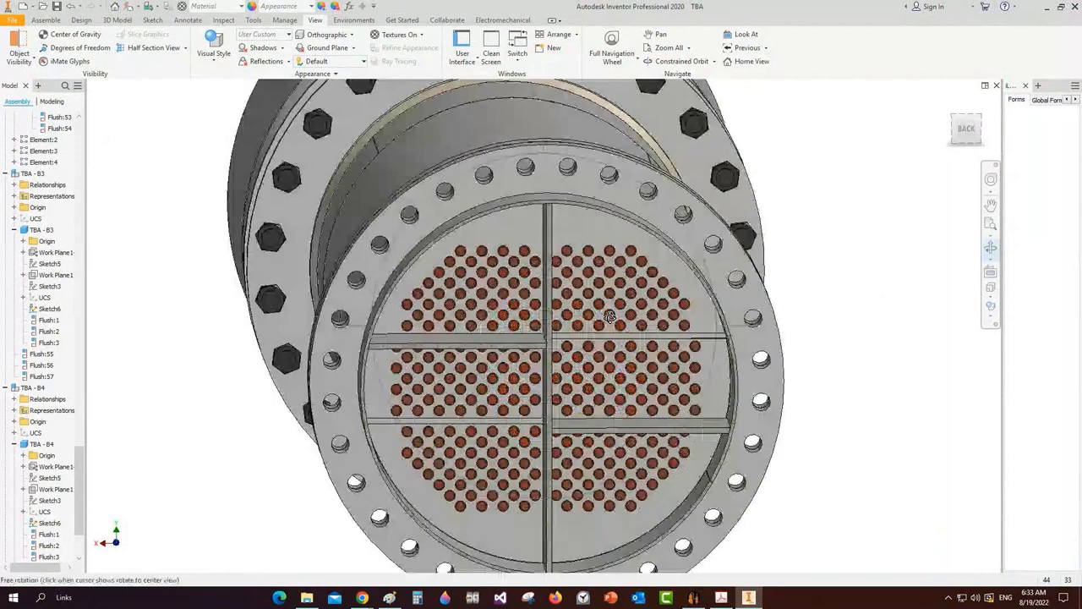
pyautogui.scroll(-2, 610, 316)
pyautogui.moveTo(610, 317); pyautogui.dragTo(598, 275)
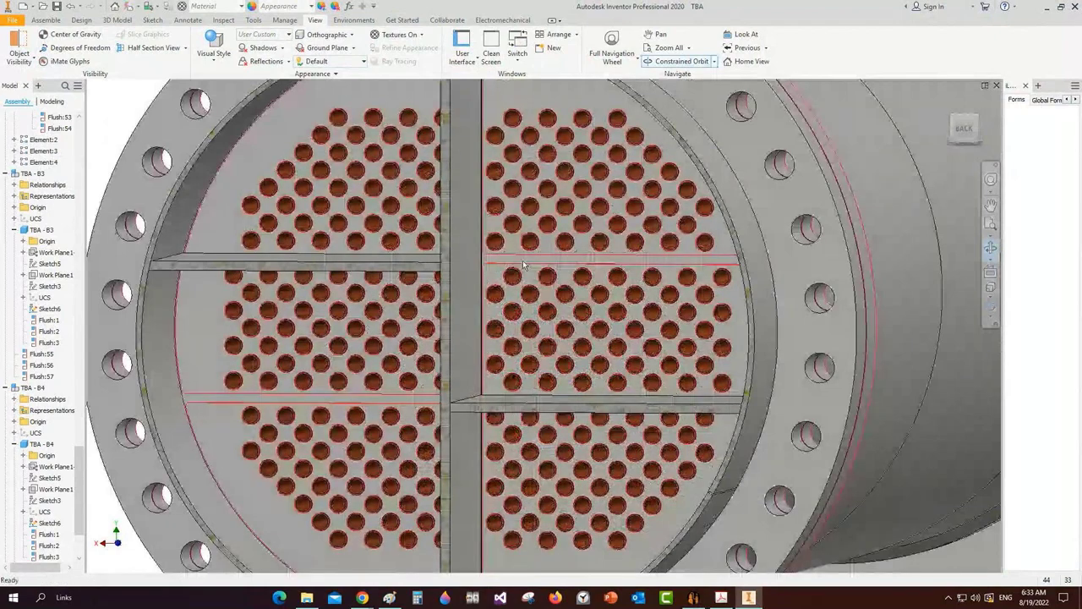
pyautogui.scroll(3, 524, 265)
pyautogui.keyDown('shift'); pyautogui.moveTo(524, 265); pyautogui.dragTo(606, 311, button='middle'); pyautogui.keyUp('shift')
pyautogui.scroll(-2, 606, 312)
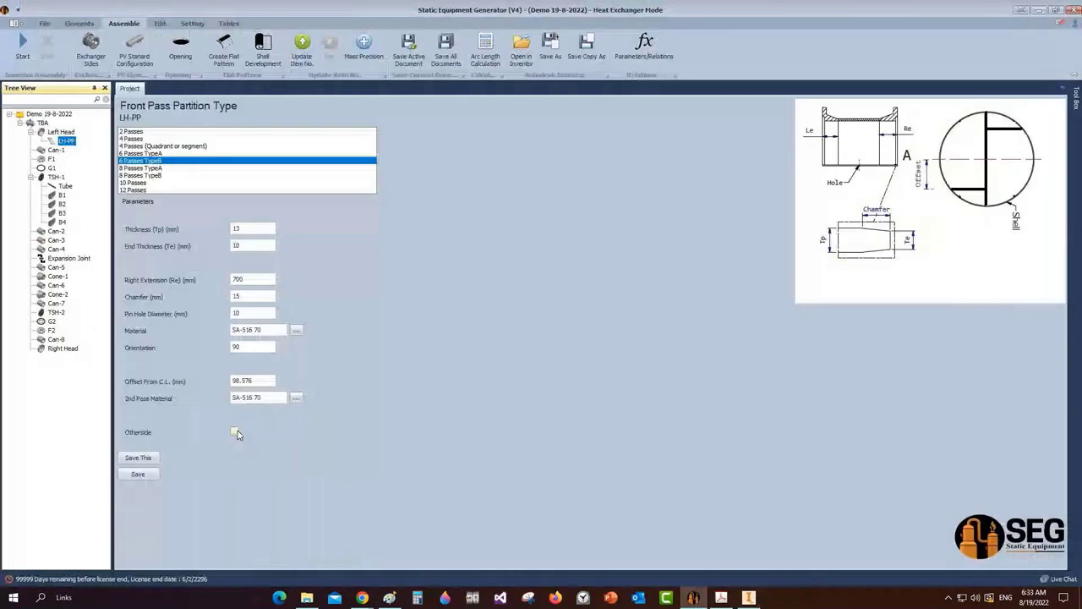
# In Static Equipment Generator, enable Otherside for LH-PP, save and regenerate the partition, and save TBA in Inventor
pyautogui.click(236, 432)
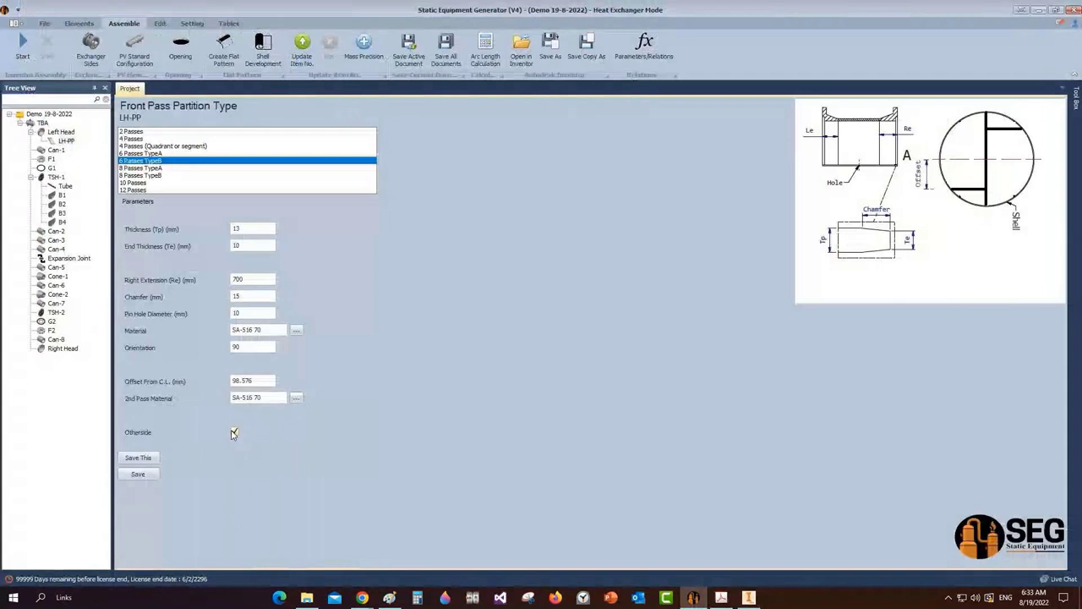
pyautogui.click(154, 476)
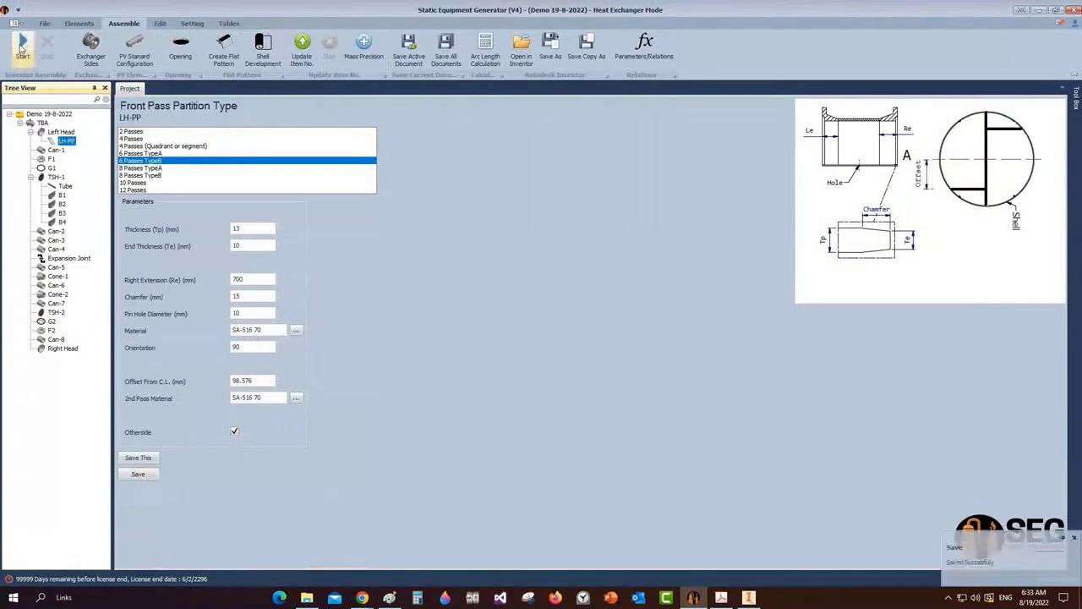
pyautogui.click(749, 599)
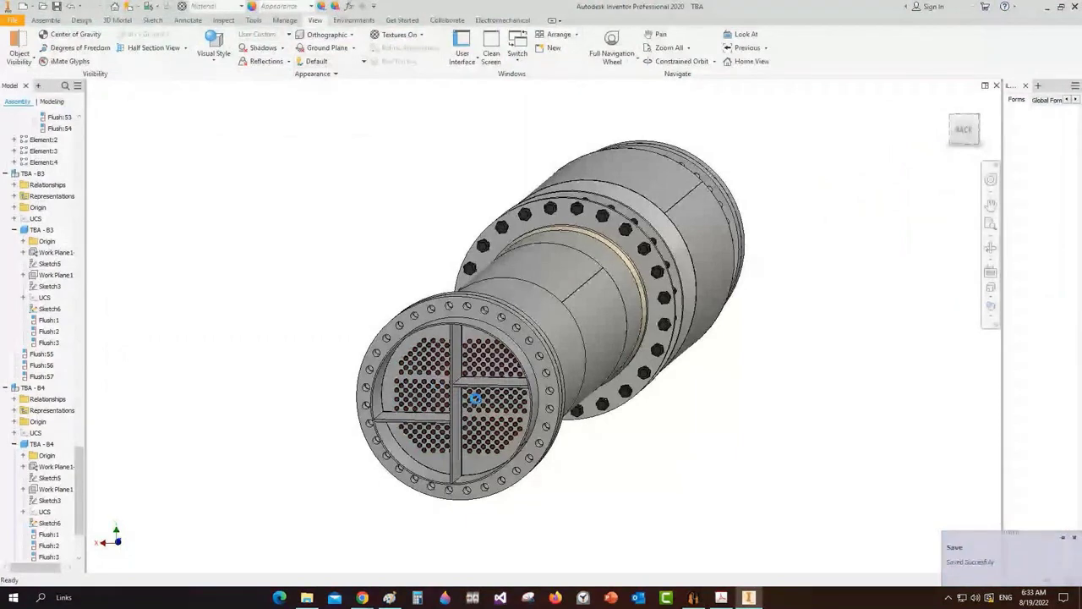
pyautogui.hotkey('ctrl', 's')
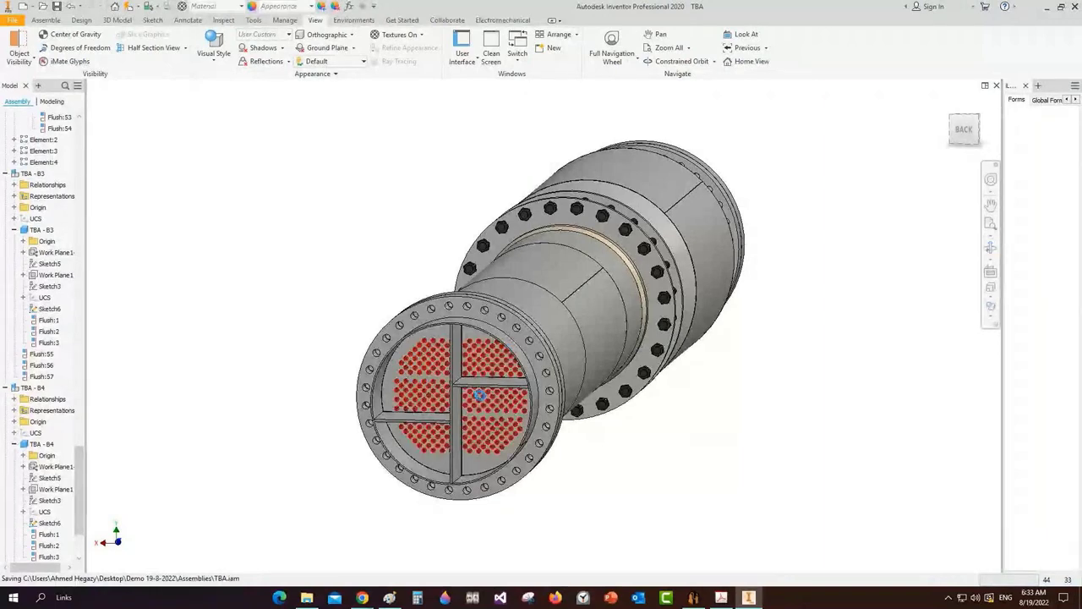
# Check the regenerated partition inside the left channel and end the section view of the assembly
pyautogui.moveTo(482, 397); pyautogui.dragTo(492, 371, button='middle')
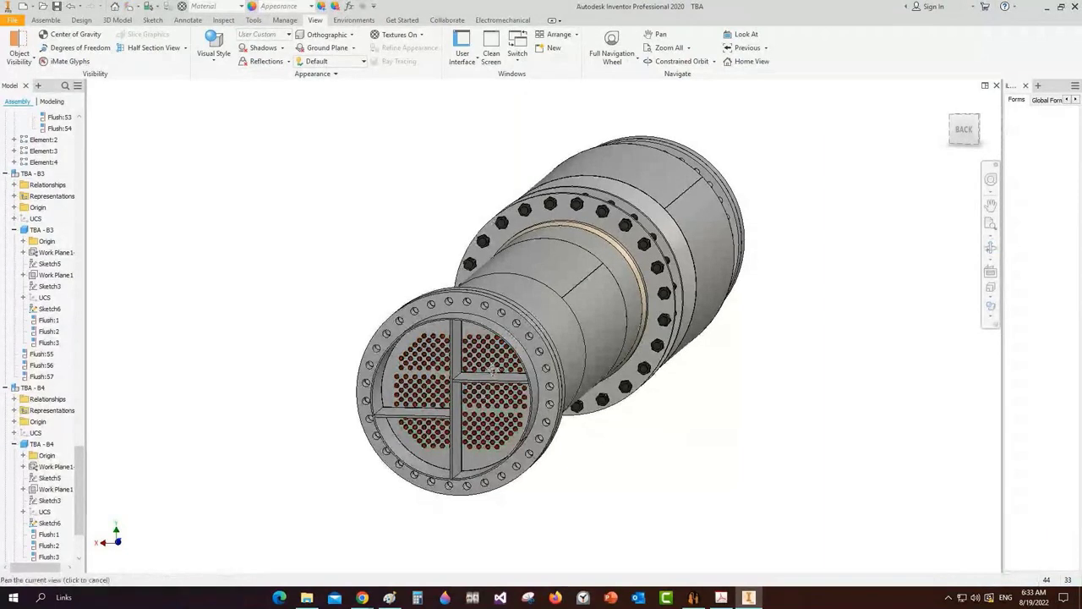
pyautogui.scroll(-3, 492, 371)
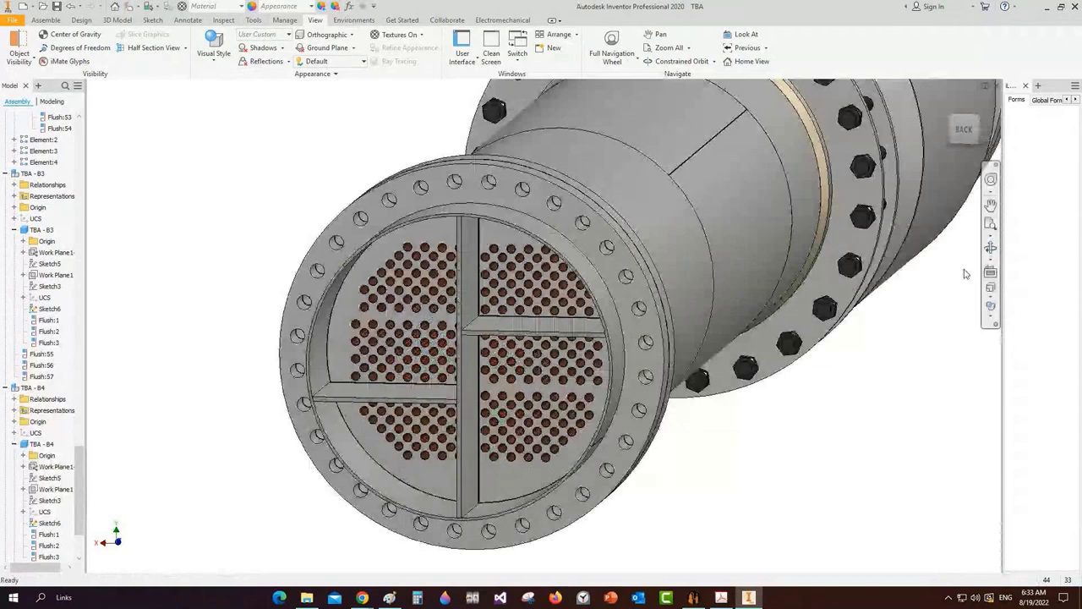
pyautogui.click(991, 247)
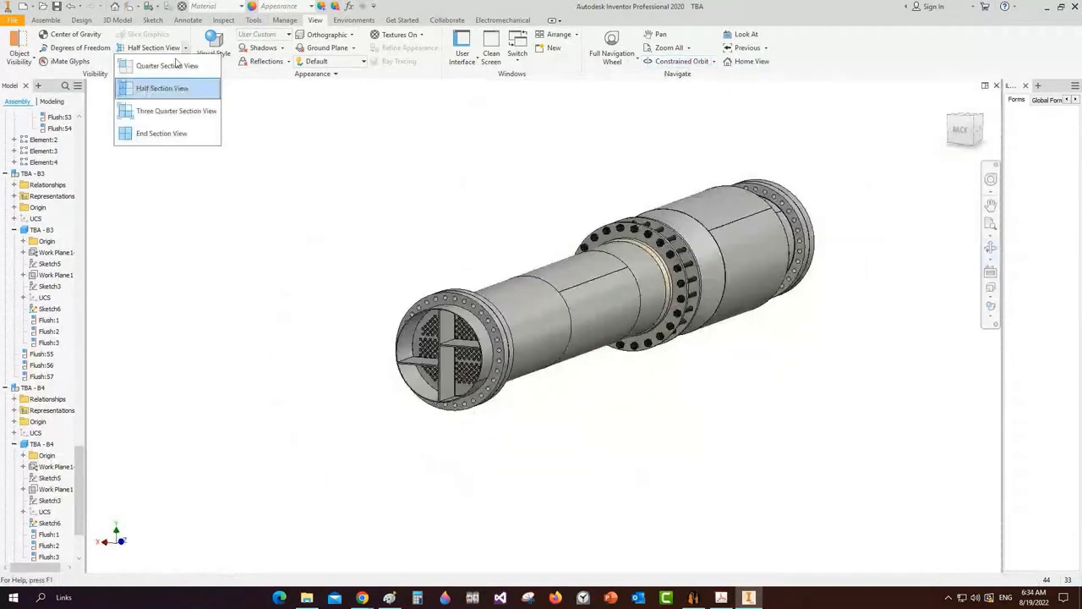
pyautogui.click(161, 133)
pyautogui.keyDown('shift'); pyautogui.moveTo(903, 211); pyautogui.dragTo(520, 458, button='middle'); pyautogui.keyUp('shift')
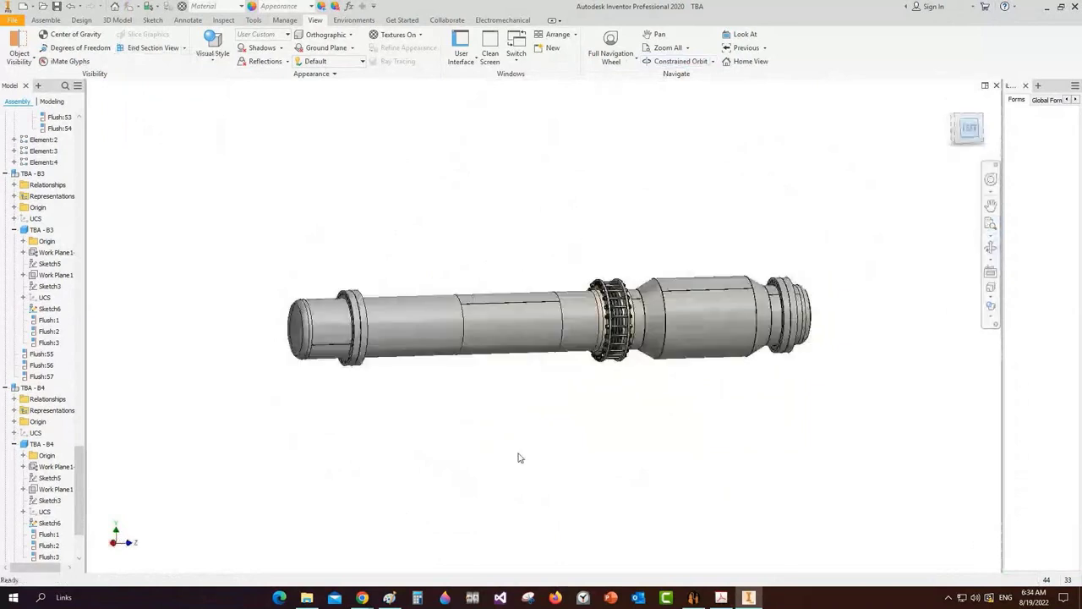
pyautogui.scroll(-5, 558, 337)
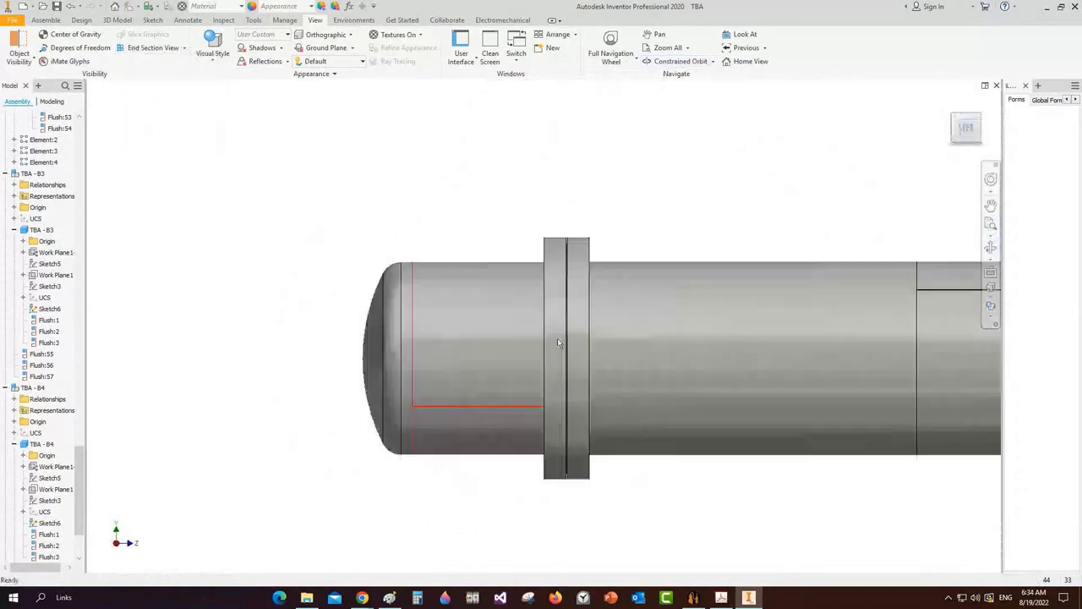
# In Static Equipment Generator, start adding a shell nozzle on Can-1 and enter N3 as its part name
pyautogui.click(693, 598)
pyautogui.click(56, 150)
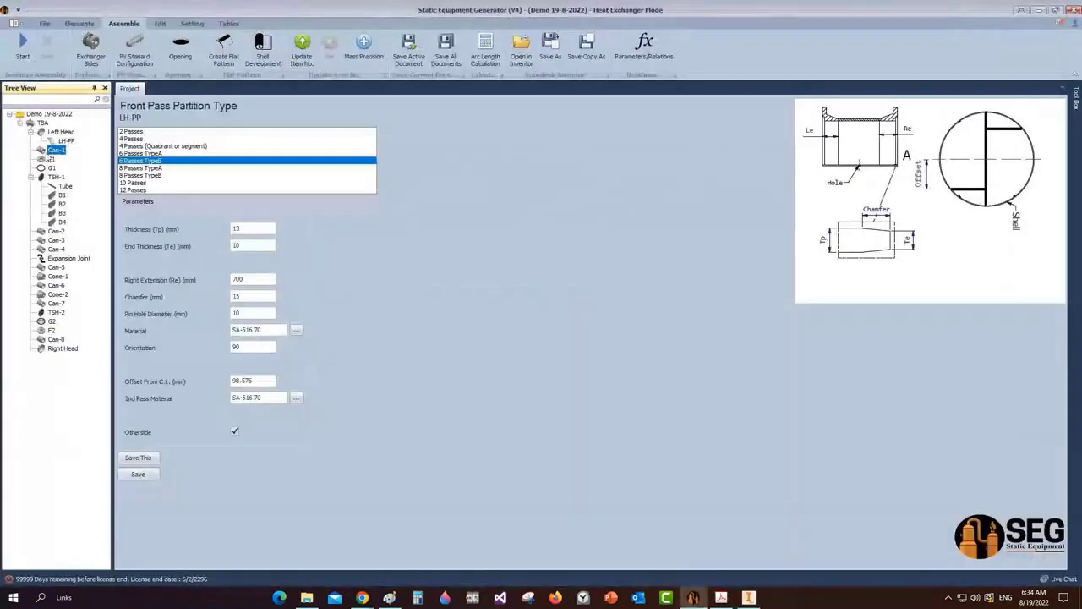
pyautogui.click(82, 25)
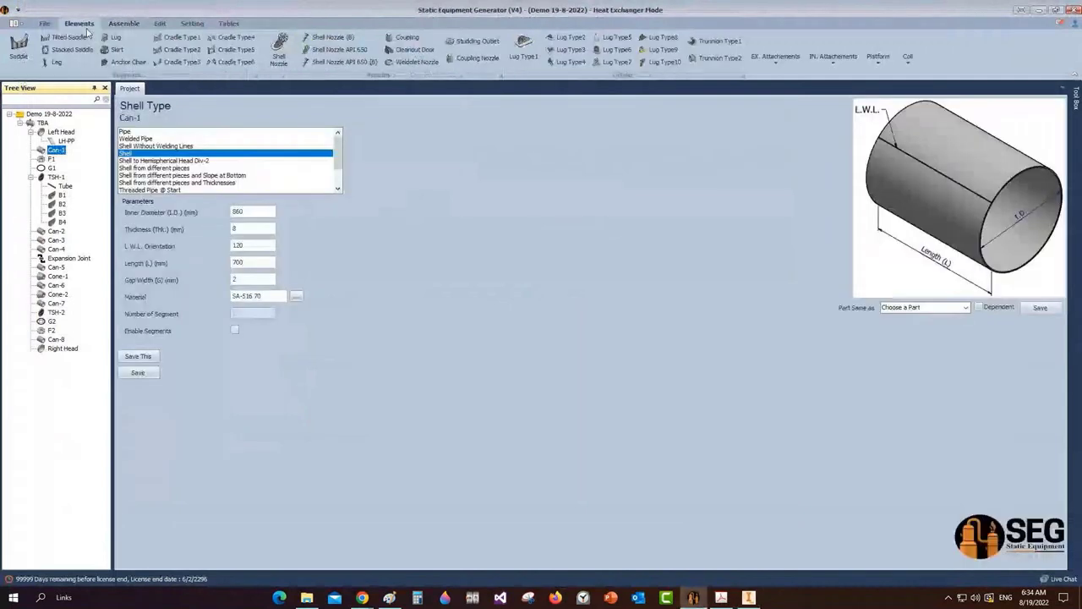
pyautogui.click(279, 51)
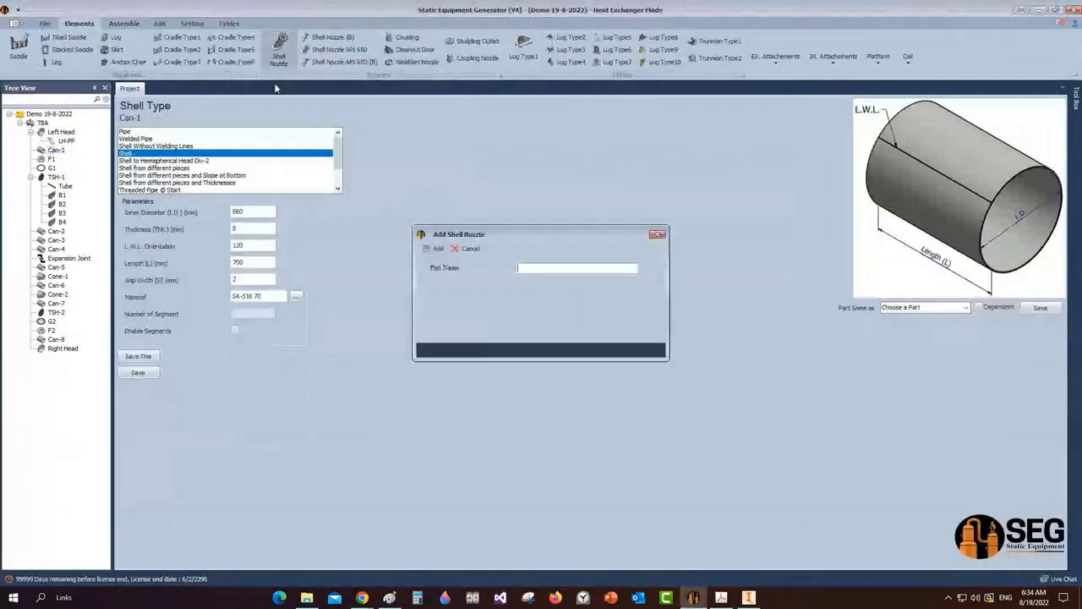
pyautogui.write('N')
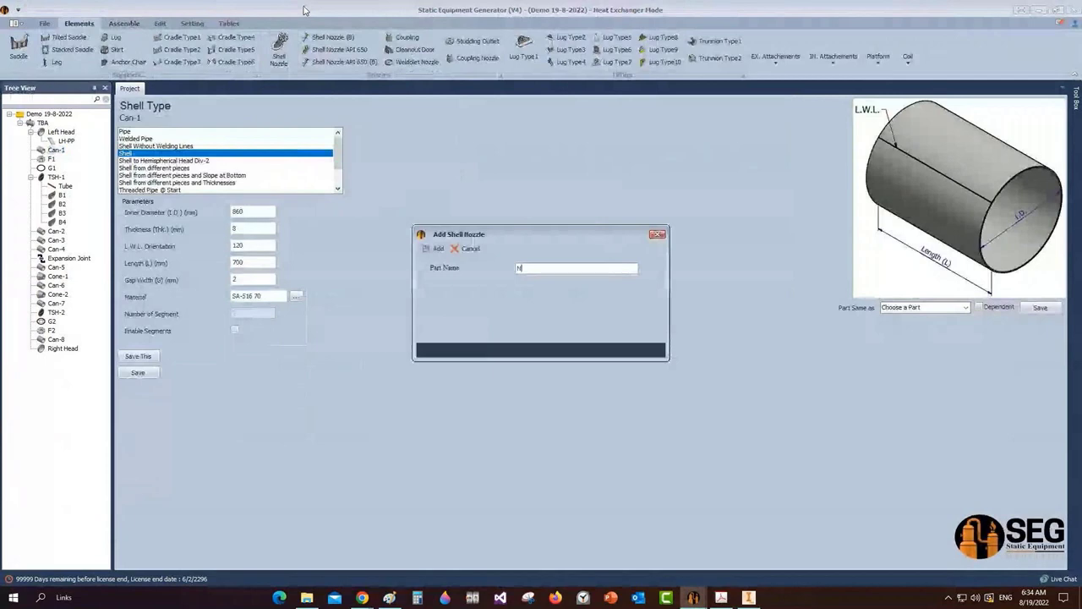
pyautogui.write('3')
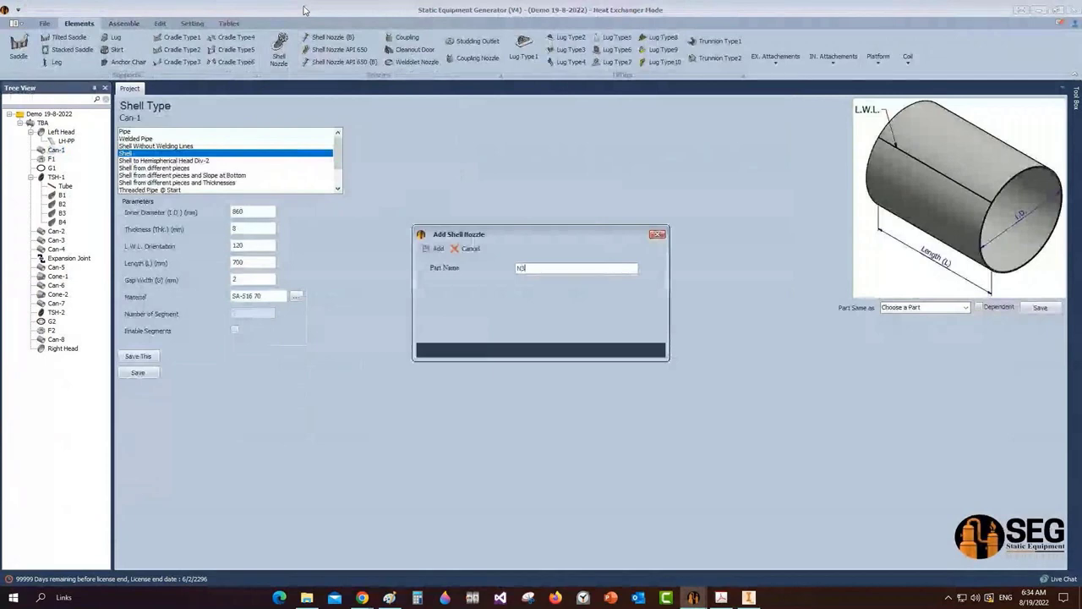
# In the GAD & Detail drawing PDF, examine N3's position in the elevation and side views and its nozzle detail on page 3
pyautogui.click(717, 598)
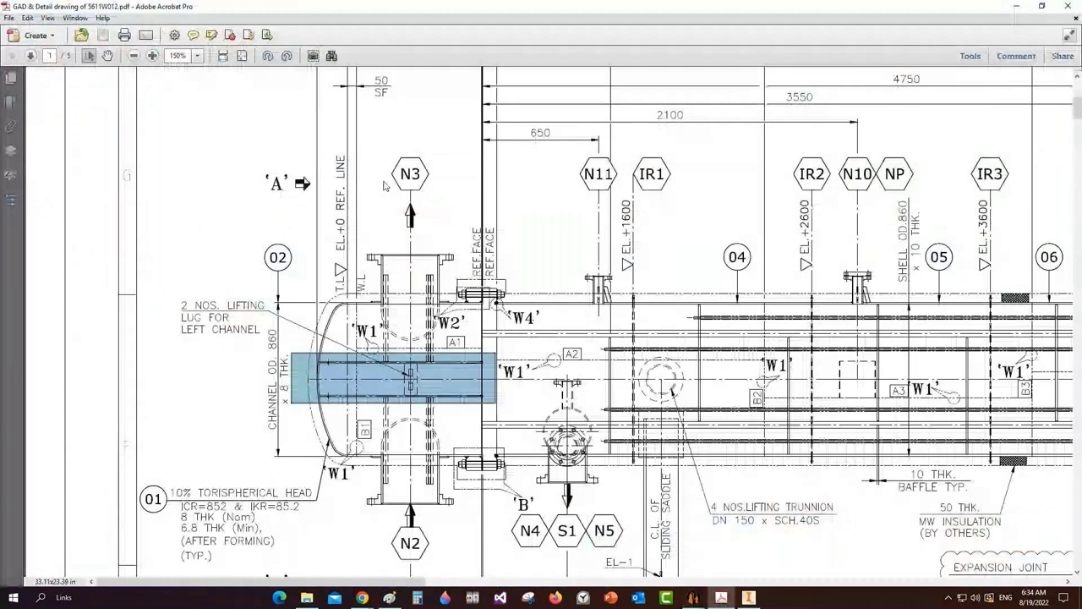
pyautogui.moveTo(355, 142); pyautogui.dragTo(454, 357)
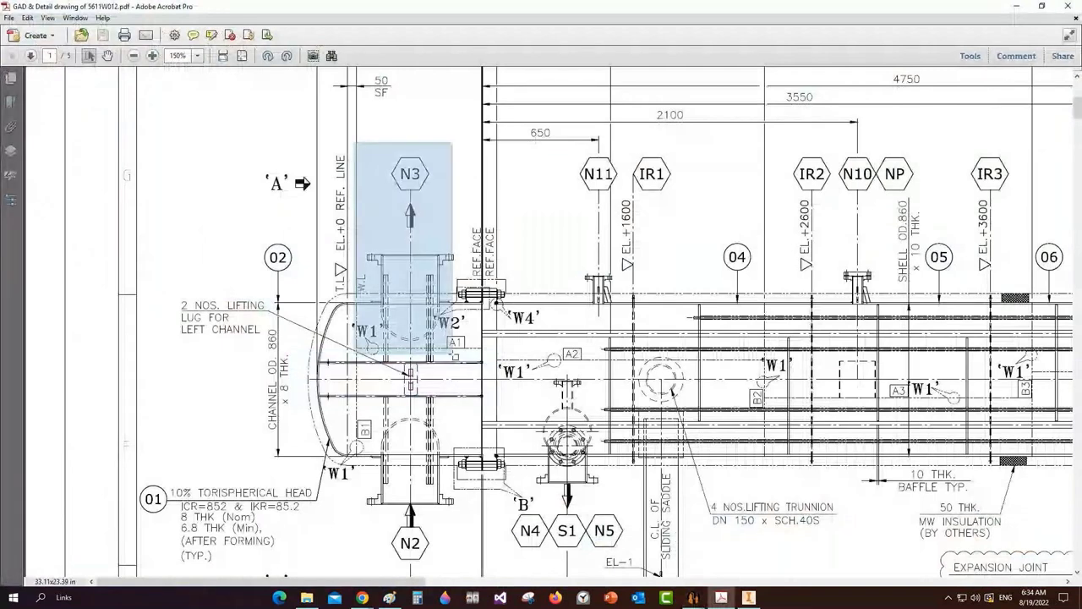
pyautogui.scroll(-3, 473, 368)
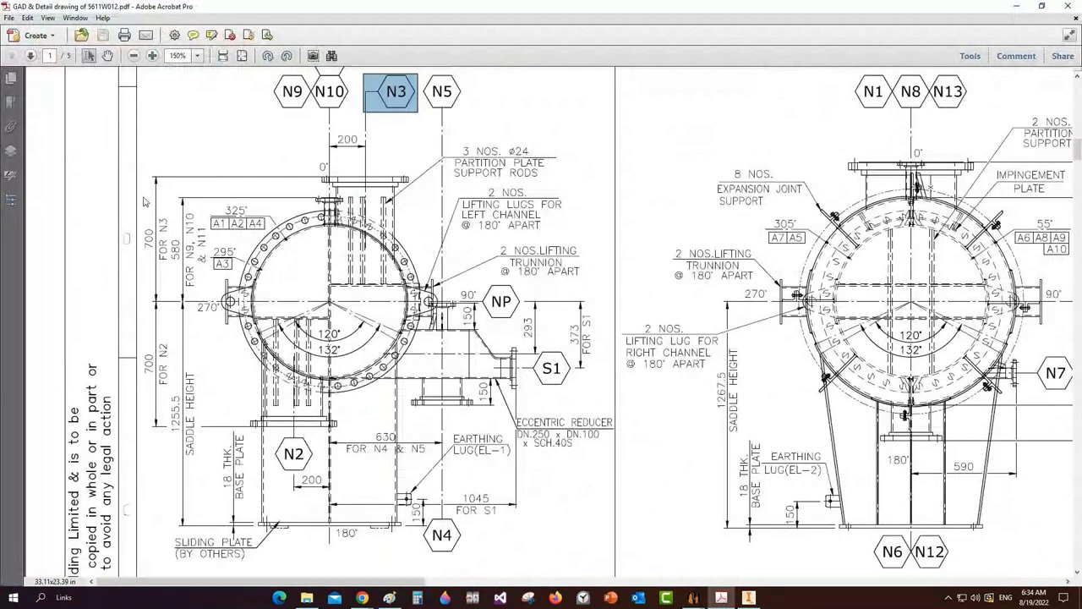
pyautogui.click(11, 78)
pyautogui.click(92, 239)
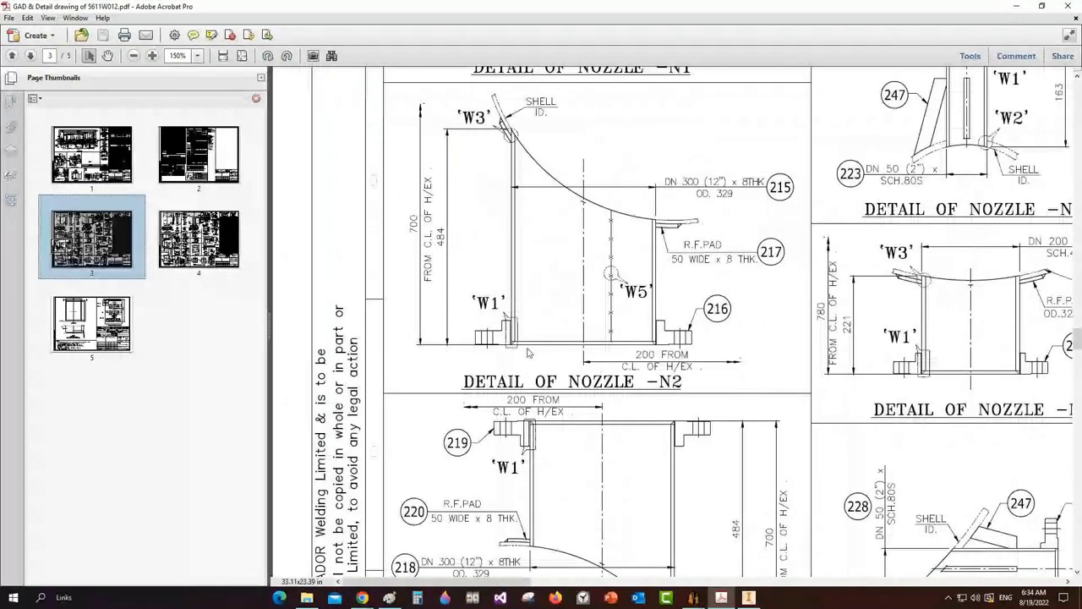
pyautogui.scroll(-3, 528, 353)
pyautogui.moveTo(360, 188); pyautogui.dragTo(683, 455)
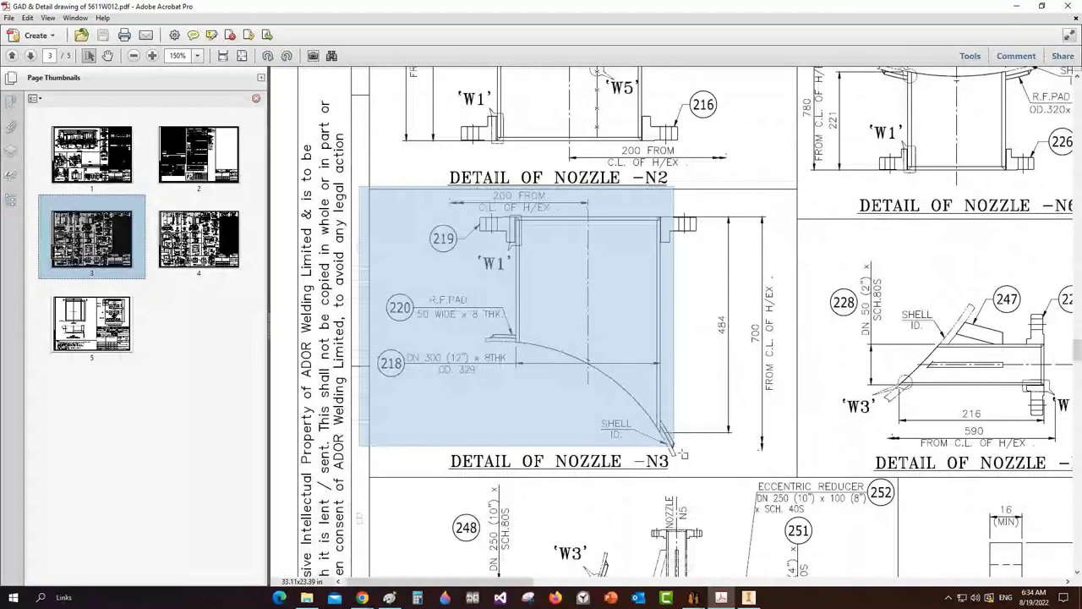
pyautogui.moveTo(363, 277); pyautogui.dragTo(521, 339)
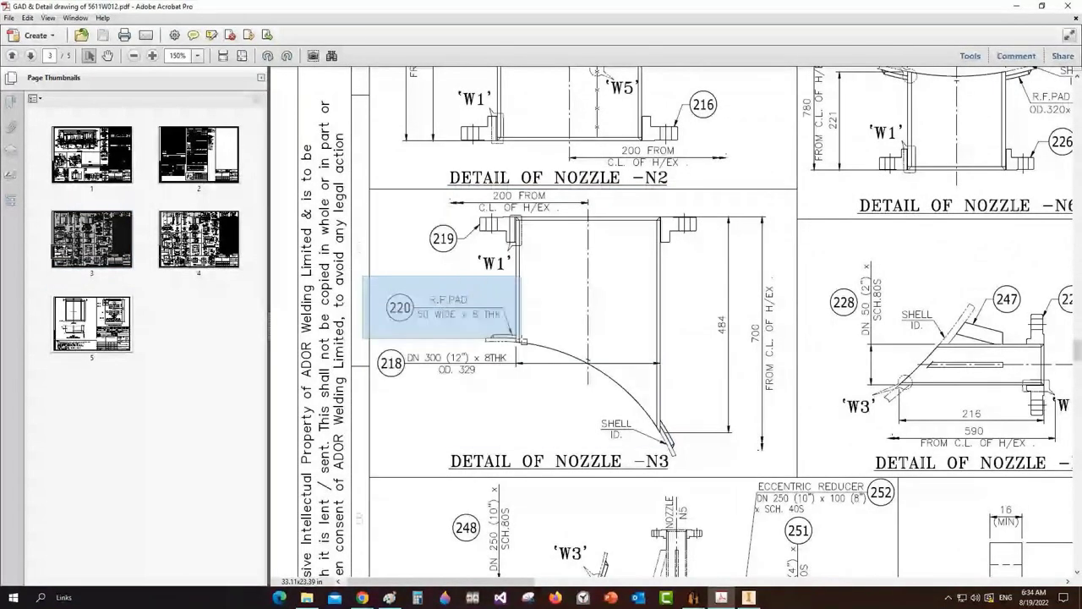
# In Static Equipment Generator, set N3's type to Nozzle From Plate Connected to shell and recheck its detail in the drawing PDF
pyautogui.hotkey('alt', 'Tab')
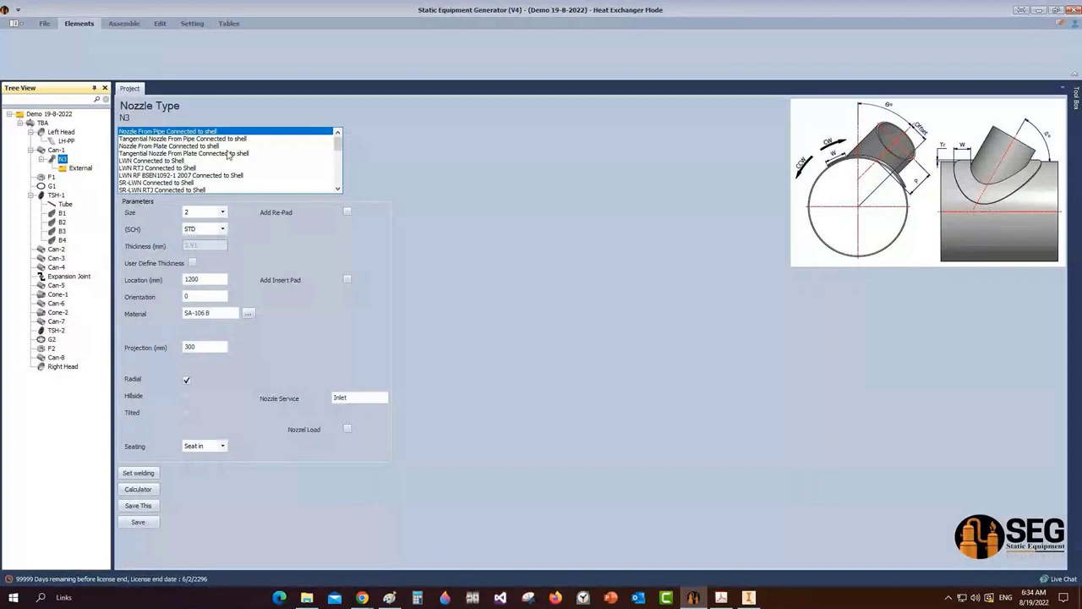
pyautogui.click(169, 147)
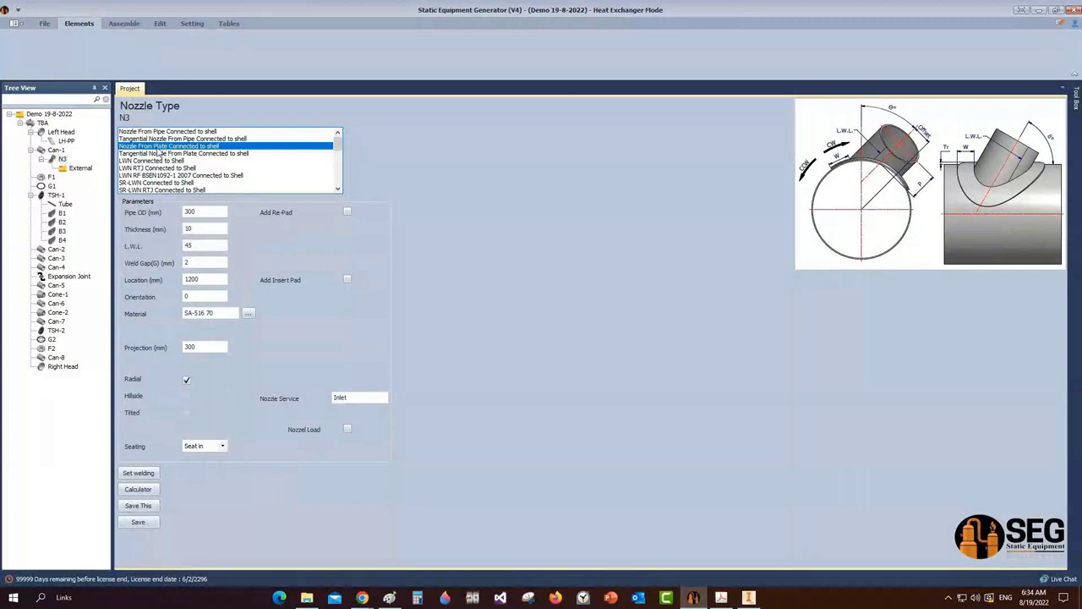
pyautogui.press('Tab')
pyautogui.click(722, 598)
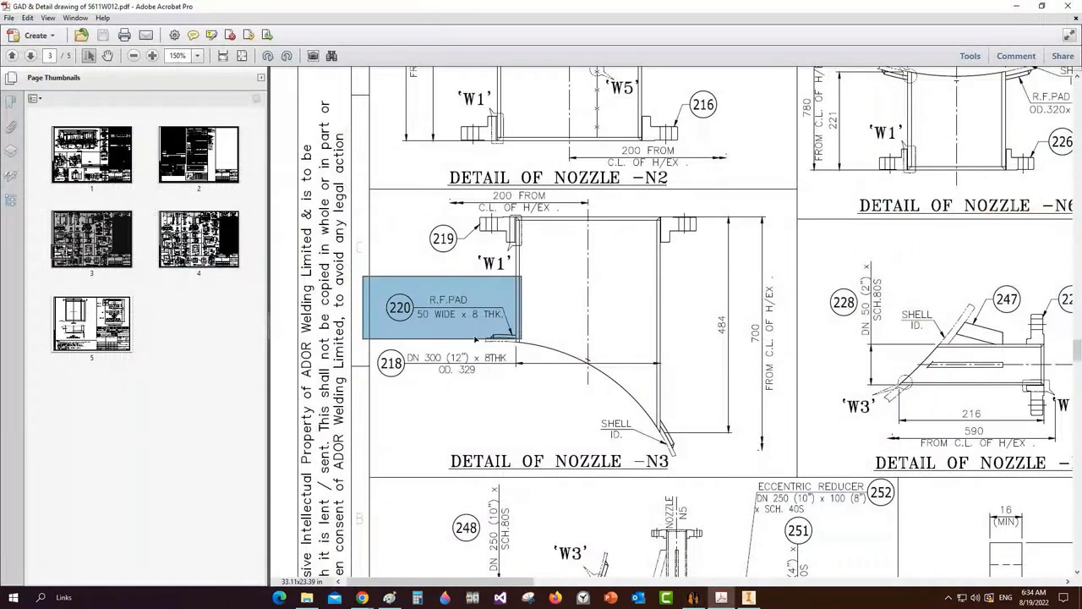
pyautogui.hotkey('alt', 'Tab')
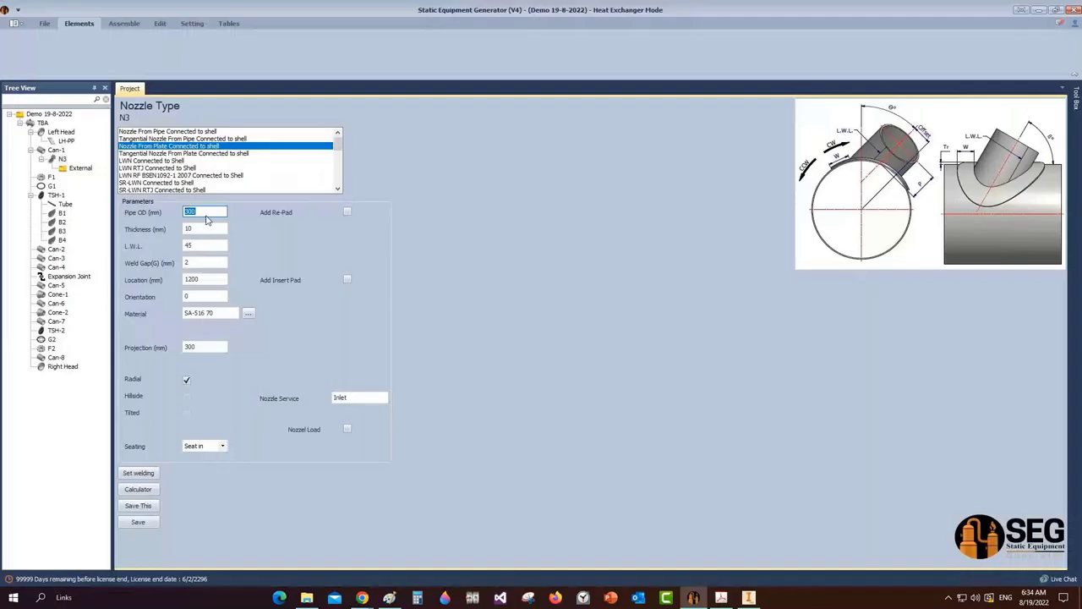
# Set N3's pipe OD to 328.8 mm, thickness to 8 mm and location to 300 mm
pyautogui.write('328.8')
pyautogui.press('Tab')
pyautogui.write('8')
pyautogui.press('Tab')
pyautogui.press('Tab')
pyautogui.press('Tab')
pyautogui.write('300')
pyautogui.press('Tab')
# Change N3 from radial to hillside with a 200 mm offset in the CW direction, checking the offset in the drawing PDF
pyautogui.click(187, 380)
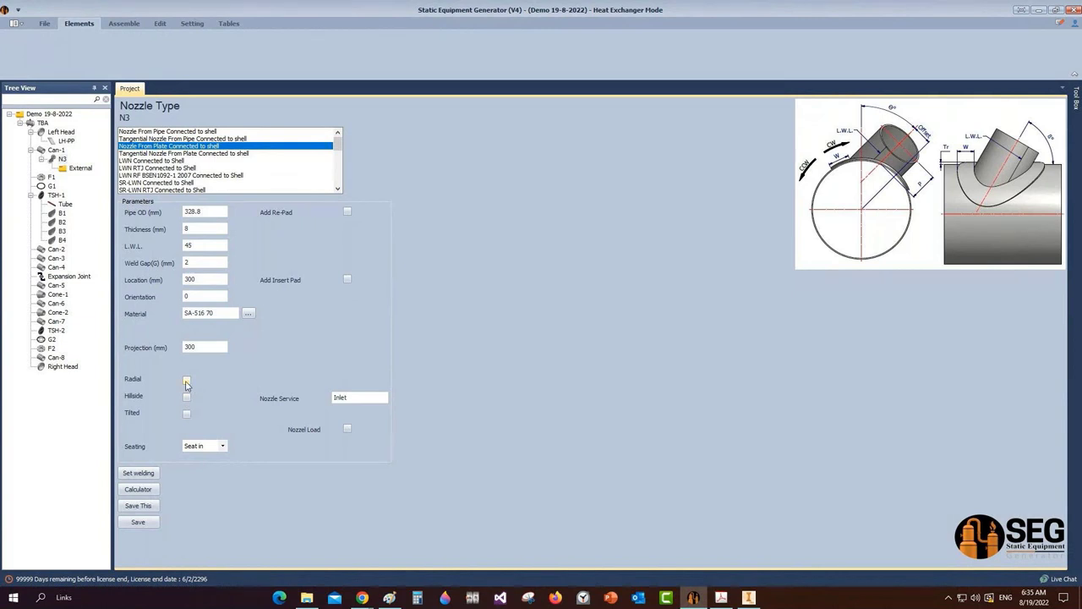
pyautogui.click(187, 399)
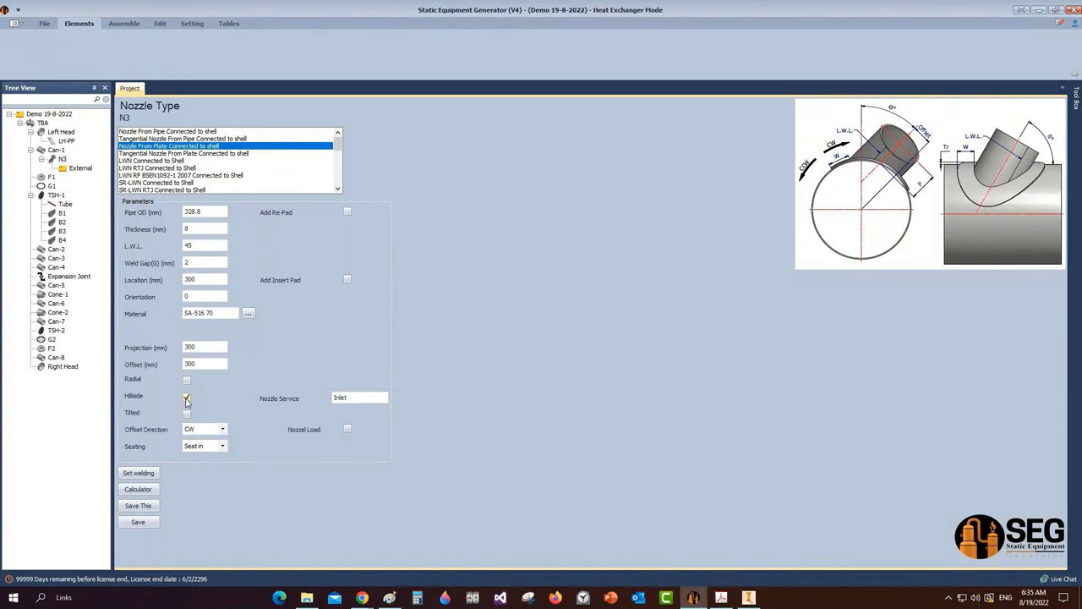
pyautogui.doubleClick(199, 364)
pyautogui.write('200')
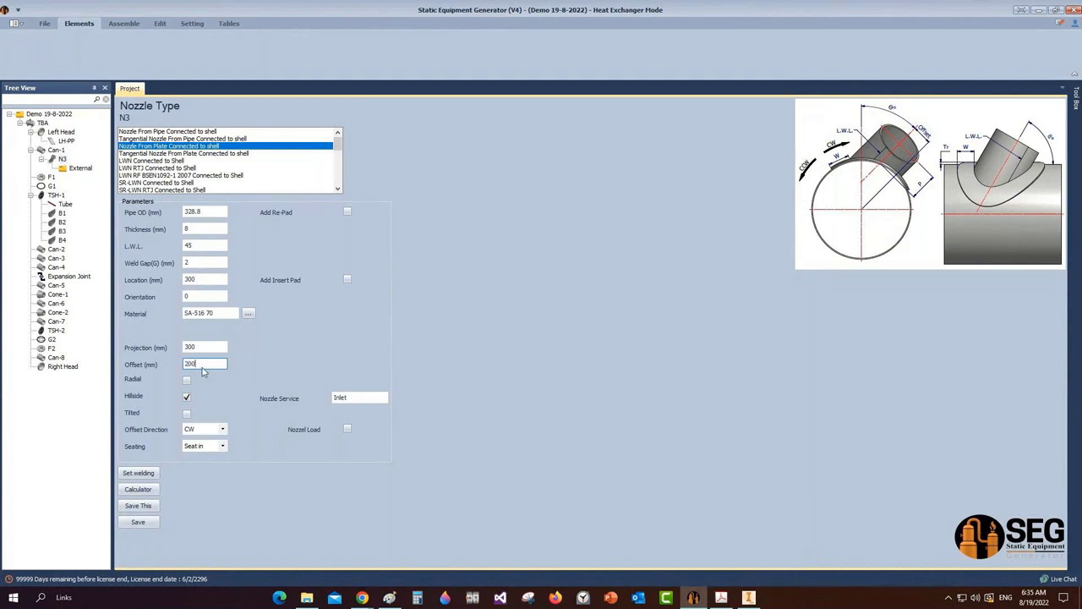
pyautogui.click(725, 599)
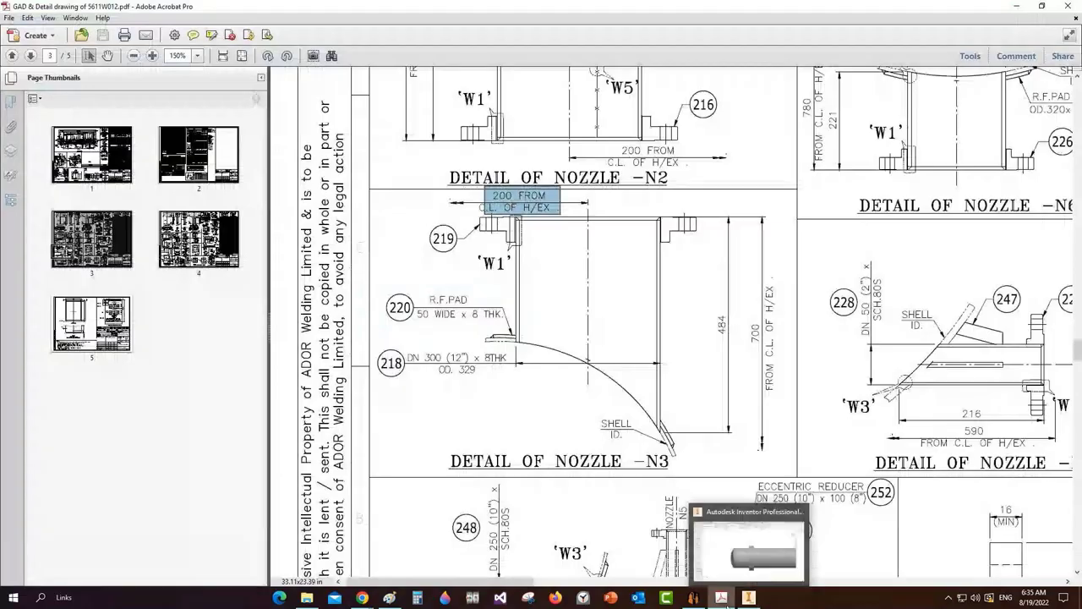
pyautogui.click(694, 597)
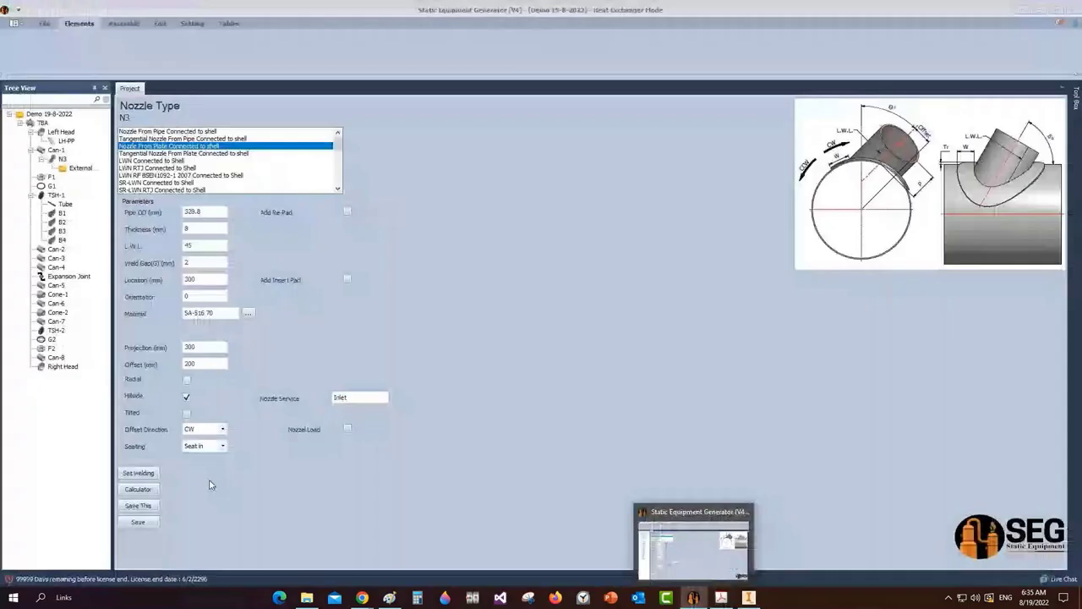
pyautogui.click(200, 433)
pyautogui.click(195, 439)
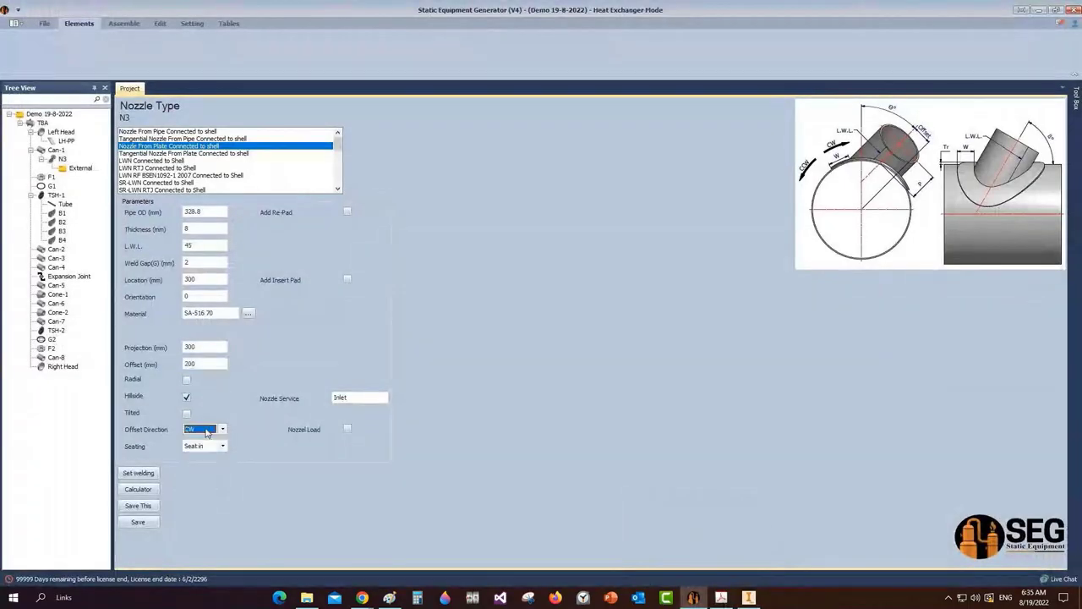
# Add a re-pad to N3 with a width of 50 mm and a thickness of 8 mm, and save the nozzle
pyautogui.click(347, 211)
pyautogui.click(360, 228)
pyautogui.doubleClick(359, 229)
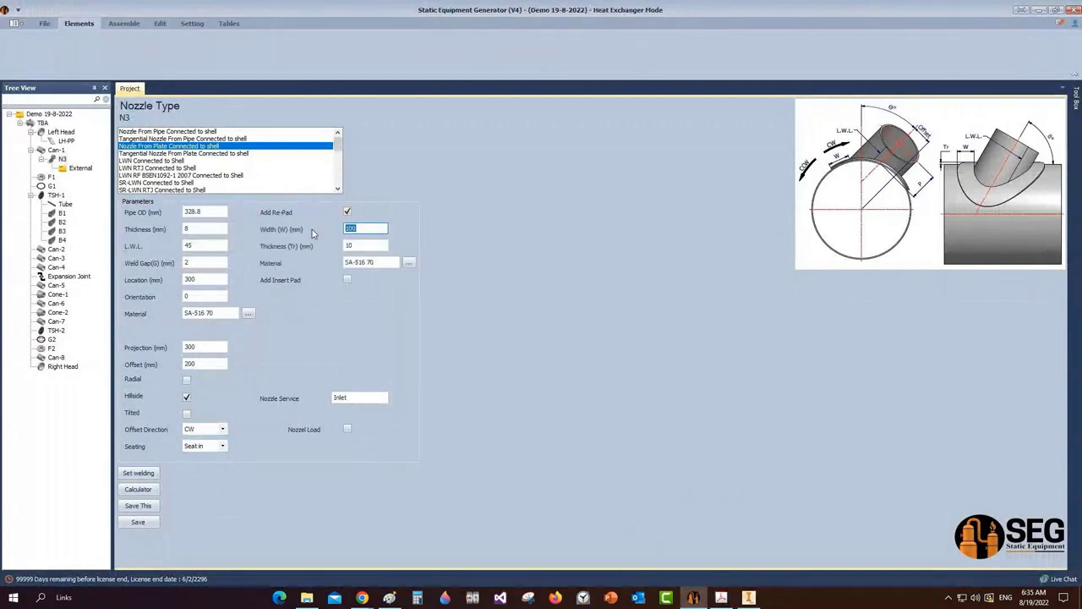
pyautogui.write('50')
pyautogui.press('Tab')
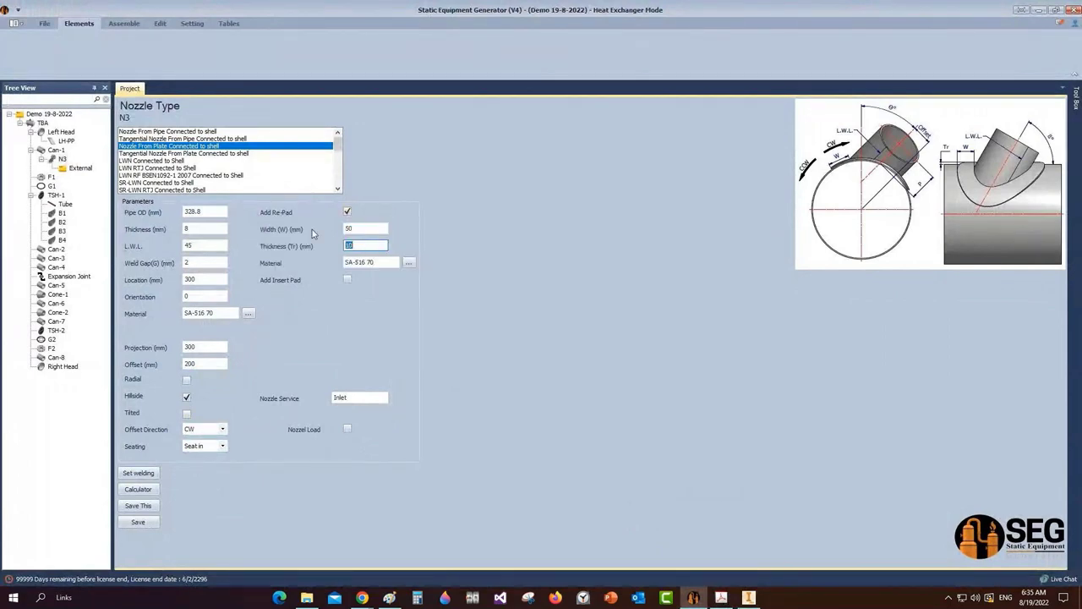
pyautogui.write('8')
pyautogui.click(149, 523)
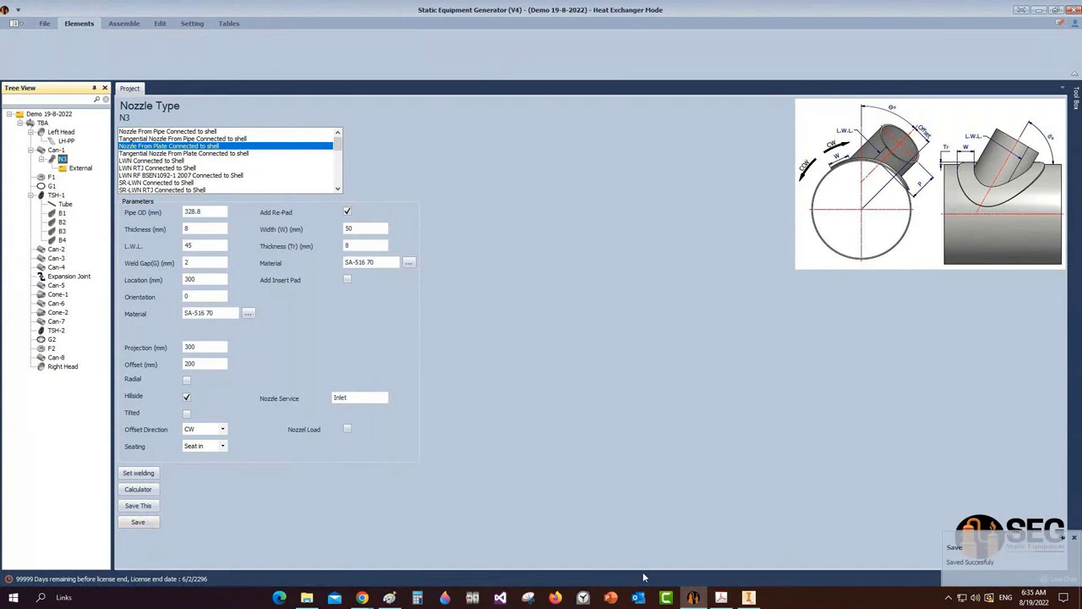
# Check N3 on page 1 of the drawing PDF, and in Static Equipment Generator add an external flange named N3-Flange to N3
pyautogui.moveTo(719, 596)
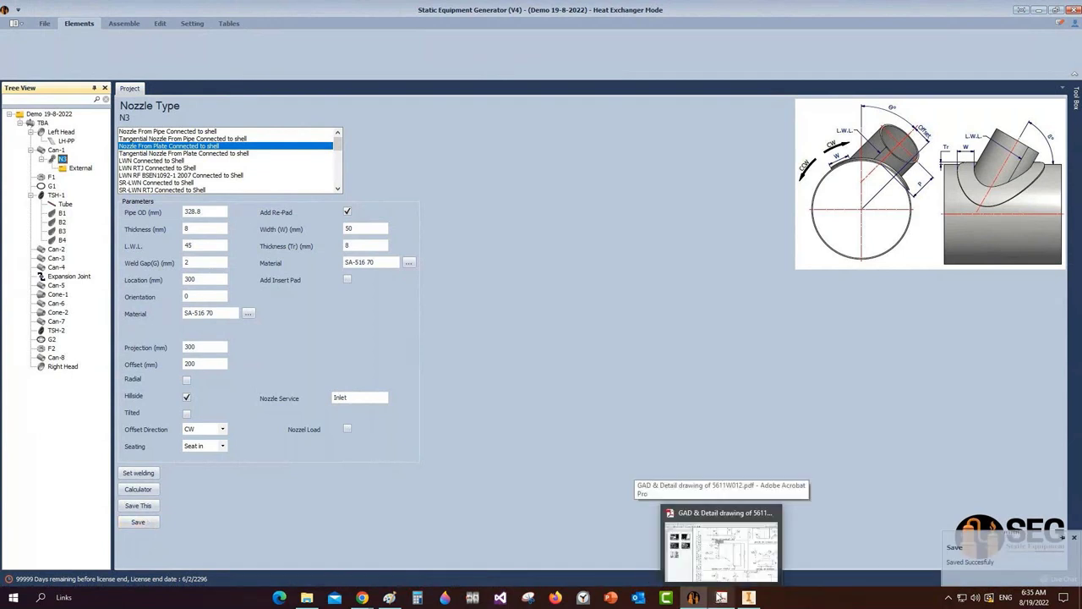
pyautogui.click(721, 597)
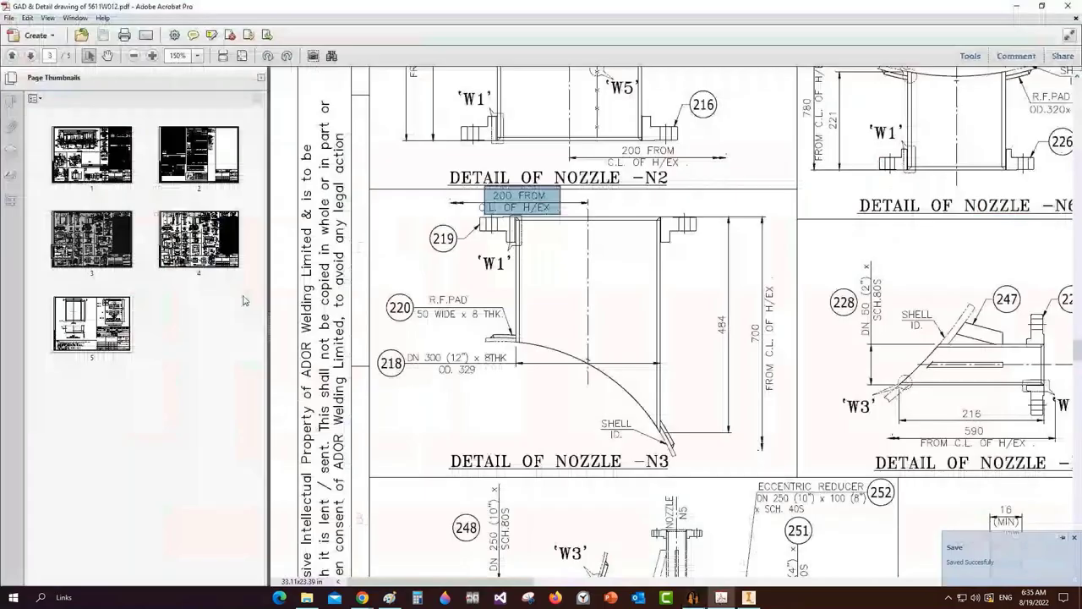
pyautogui.click(89, 144)
pyautogui.moveTo(1057, 337); pyautogui.dragTo(802, 314, button='middle')
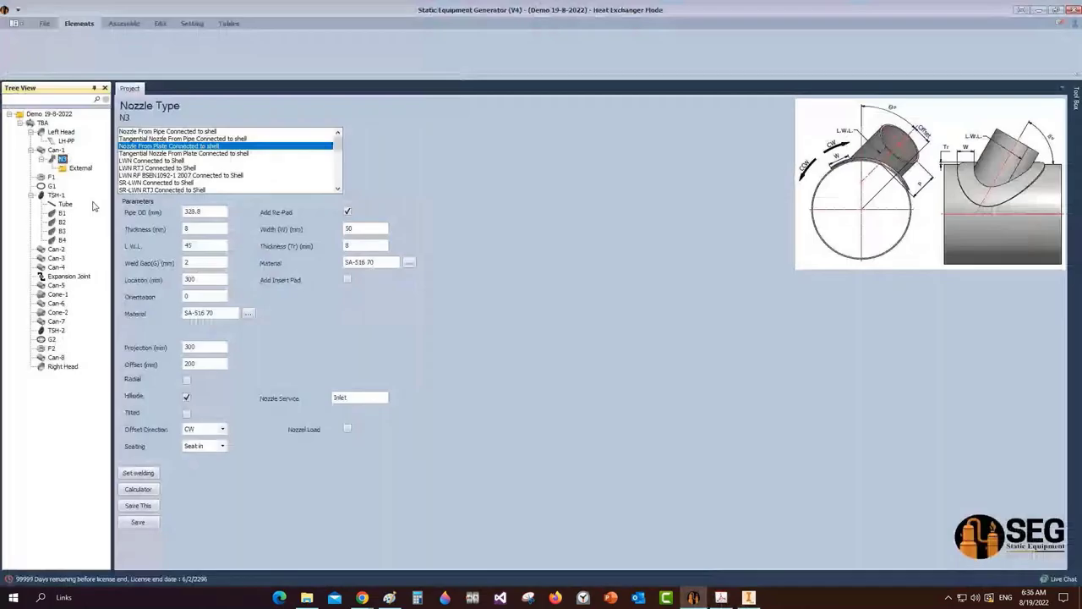
pyautogui.click(64, 169)
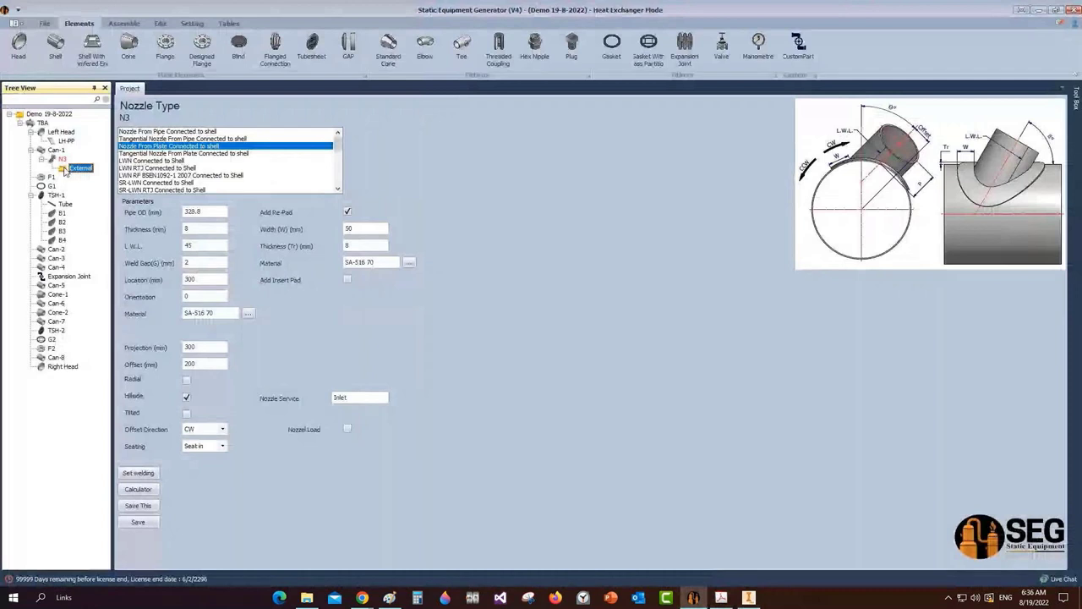
pyautogui.click(163, 54)
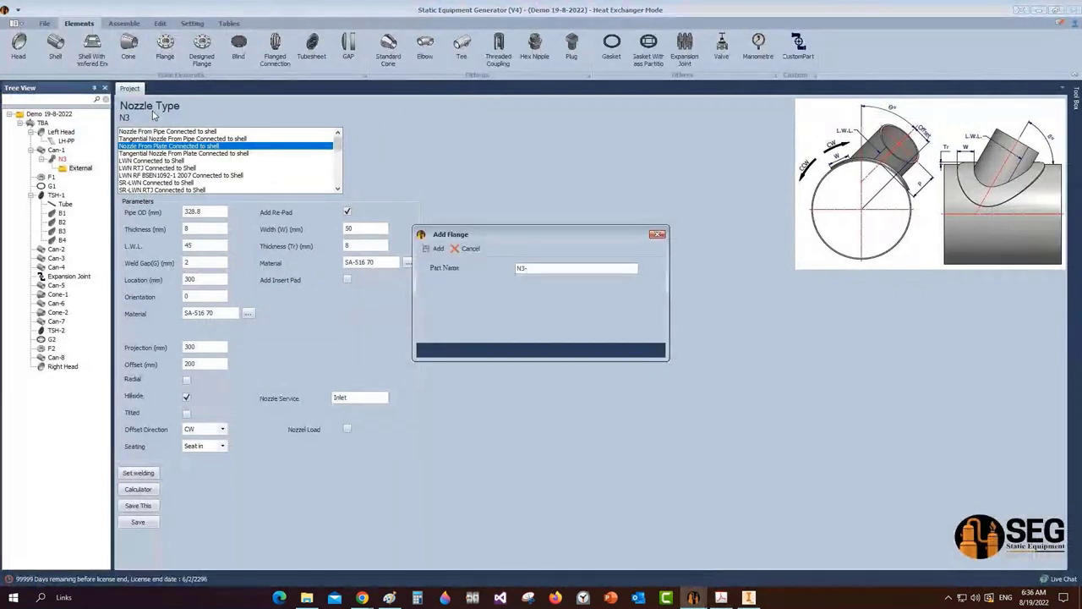
pyautogui.write('Flange')
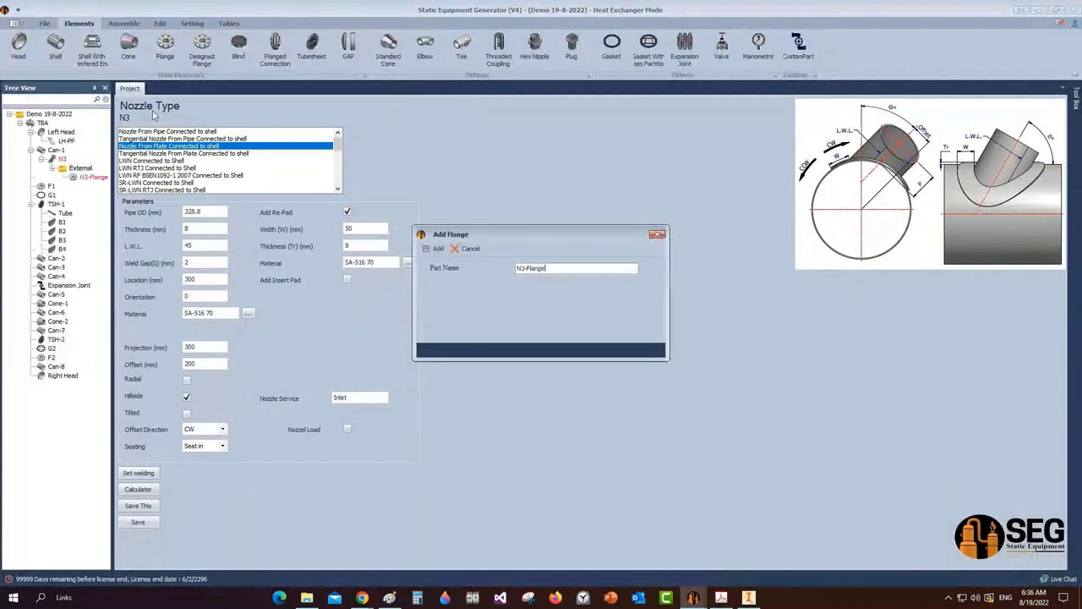
pyautogui.press('Return')
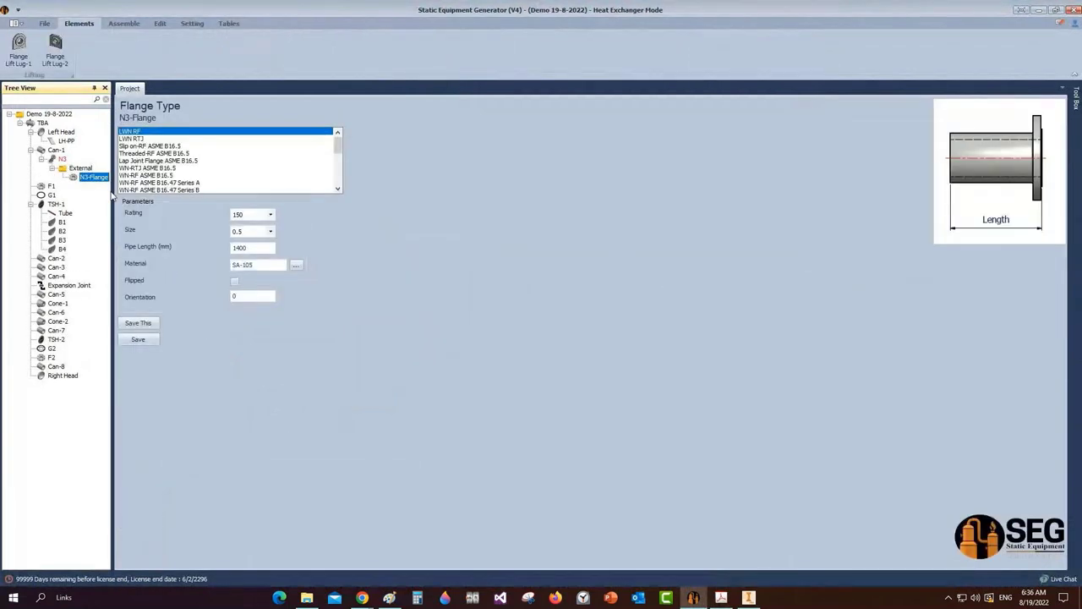
# Define N3-Flange as Slip on-RF ASME B16.5, size 12, with a 15 mm offset from the raised face, and save it
pyautogui.moveTo(111, 195); pyautogui.dragTo(136, 193)
pyautogui.click(169, 146)
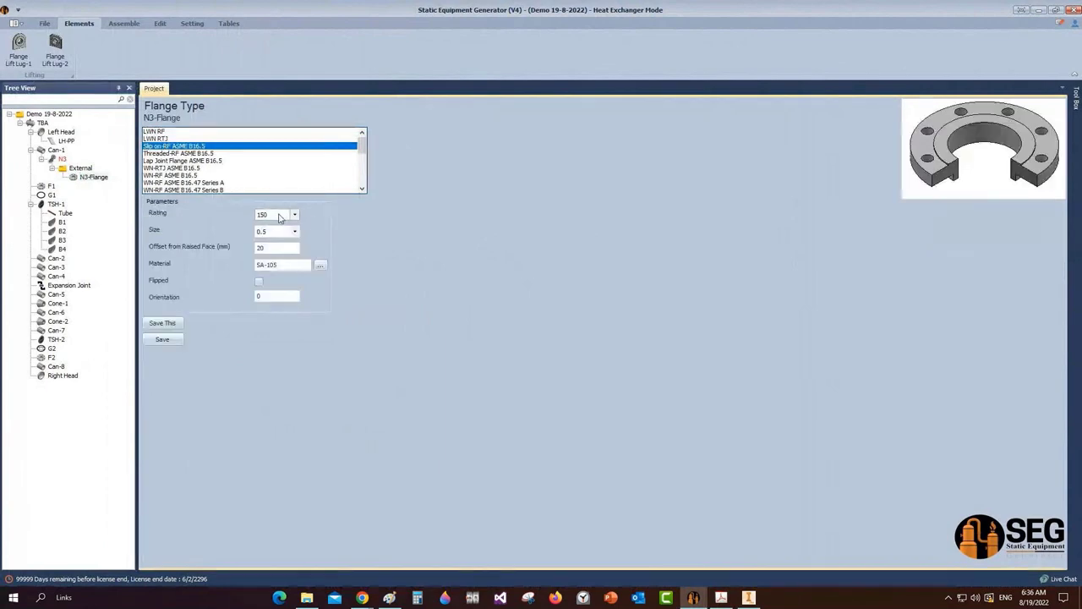
pyautogui.click(278, 233)
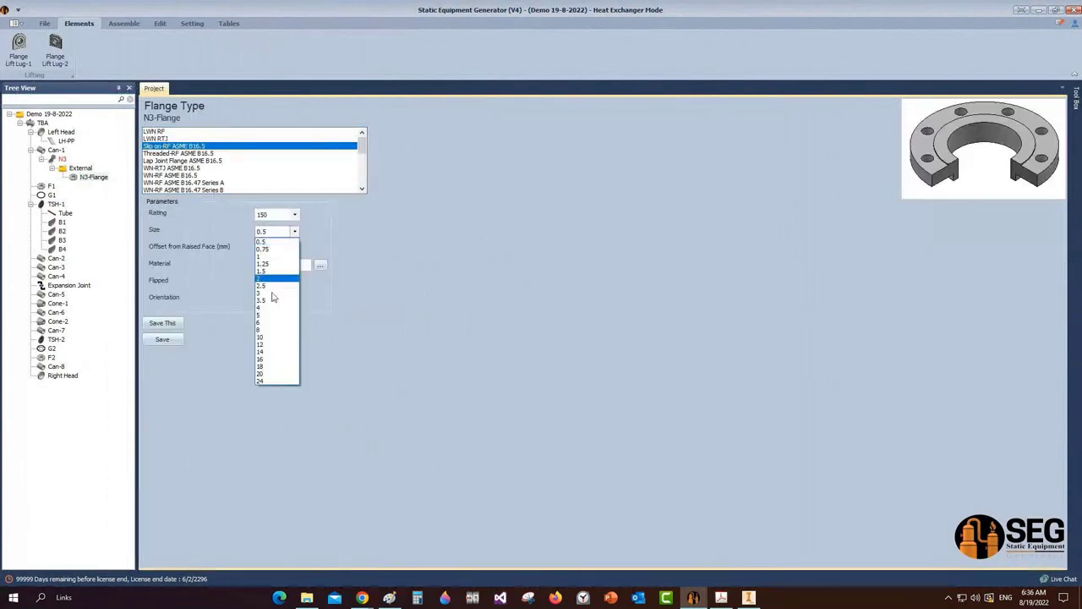
pyautogui.click(264, 344)
pyautogui.press('Tab')
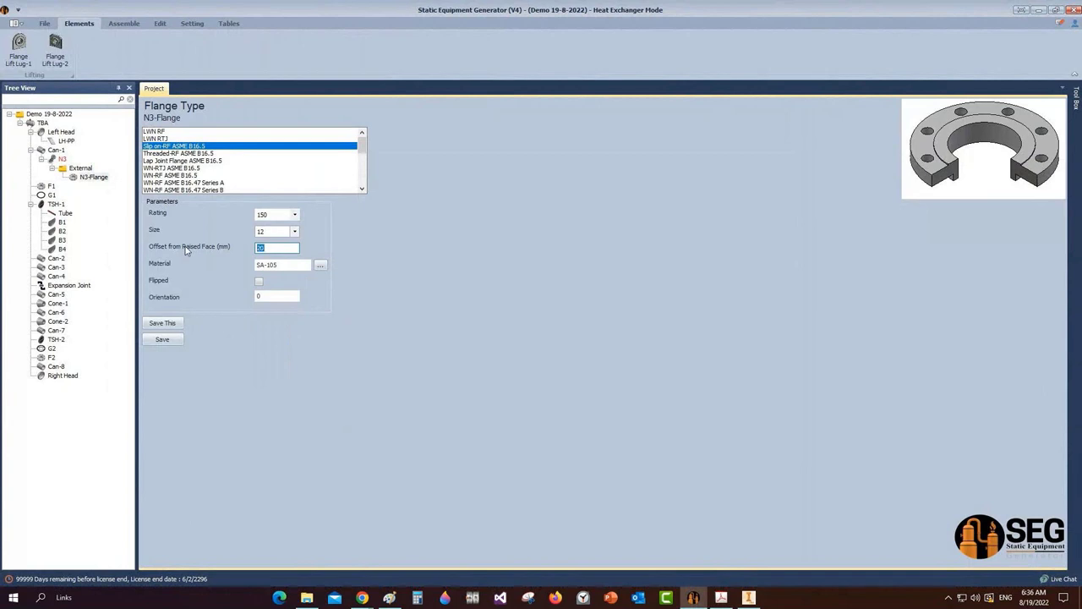
pyautogui.write('15')
pyautogui.click(175, 343)
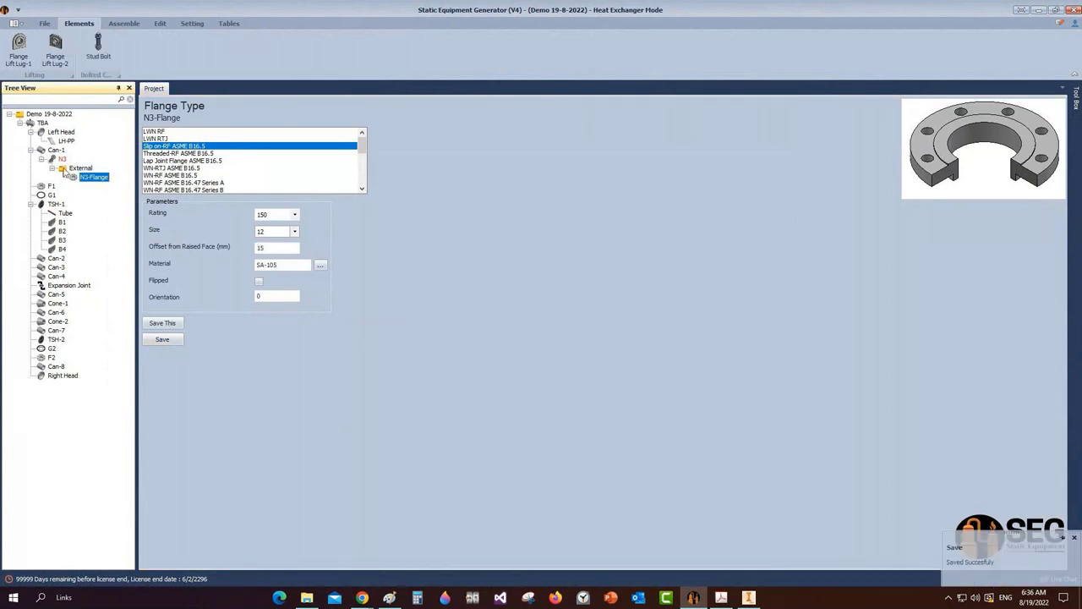
# Calculate and save N3's projection using 700 mm from the V.C.L., checking that distance in the side view on page 1 of the drawing PDF
pyautogui.click(62, 159)
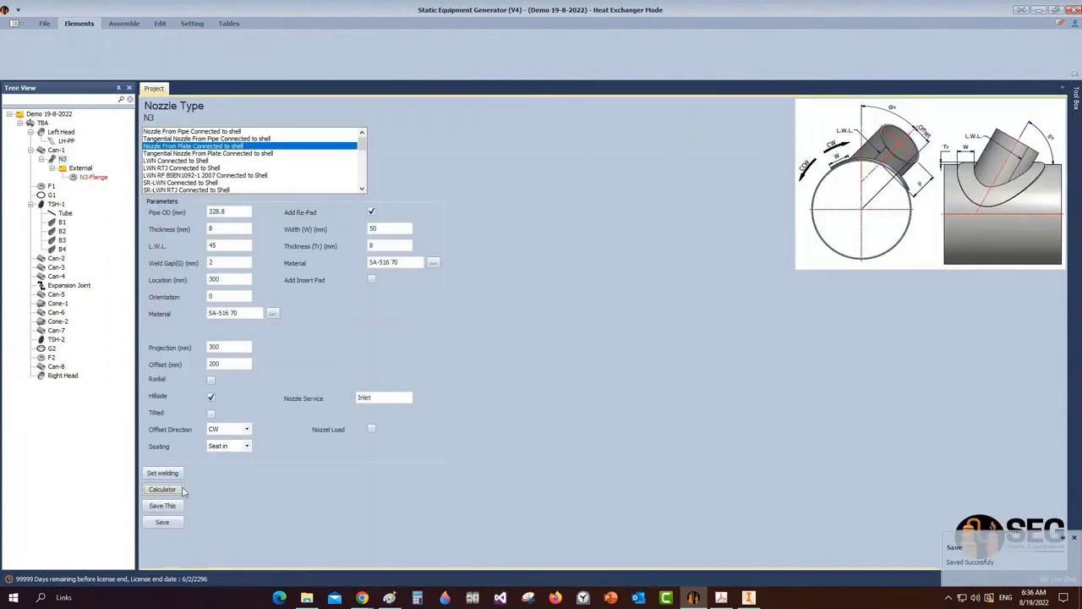
pyautogui.click(180, 490)
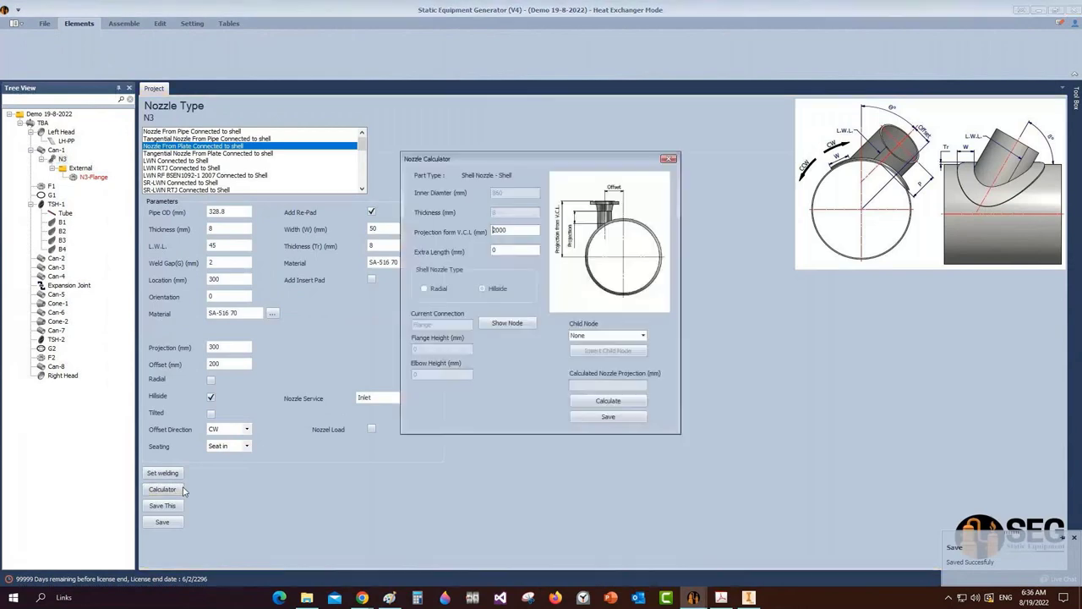
pyautogui.click(723, 599)
pyautogui.click(101, 174)
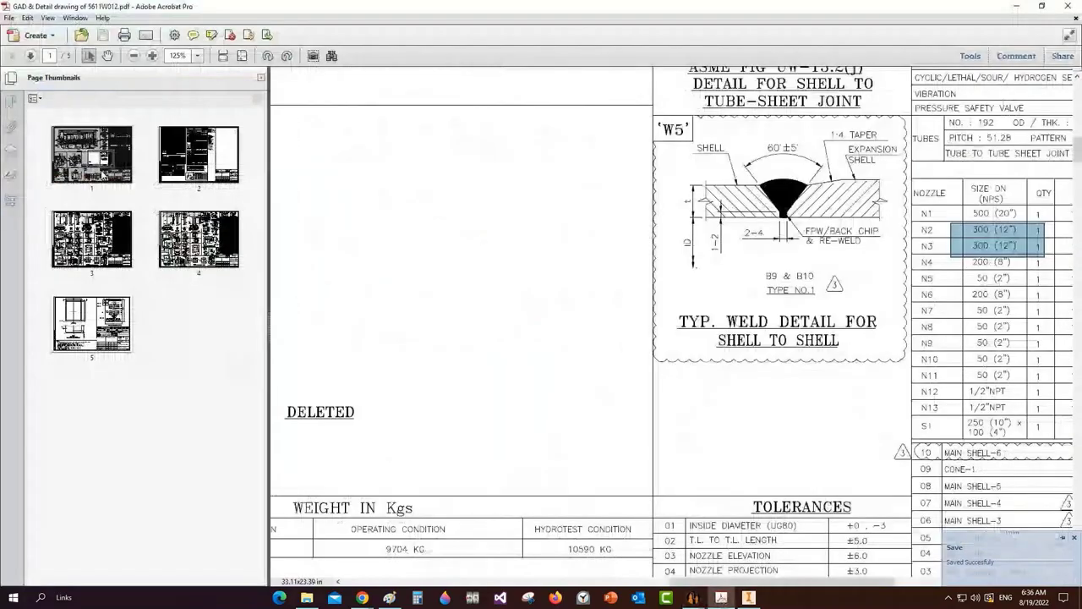
pyautogui.keyDown('ctrl'); pyautogui.scroll(-2, 592, 292); pyautogui.keyUp('ctrl')
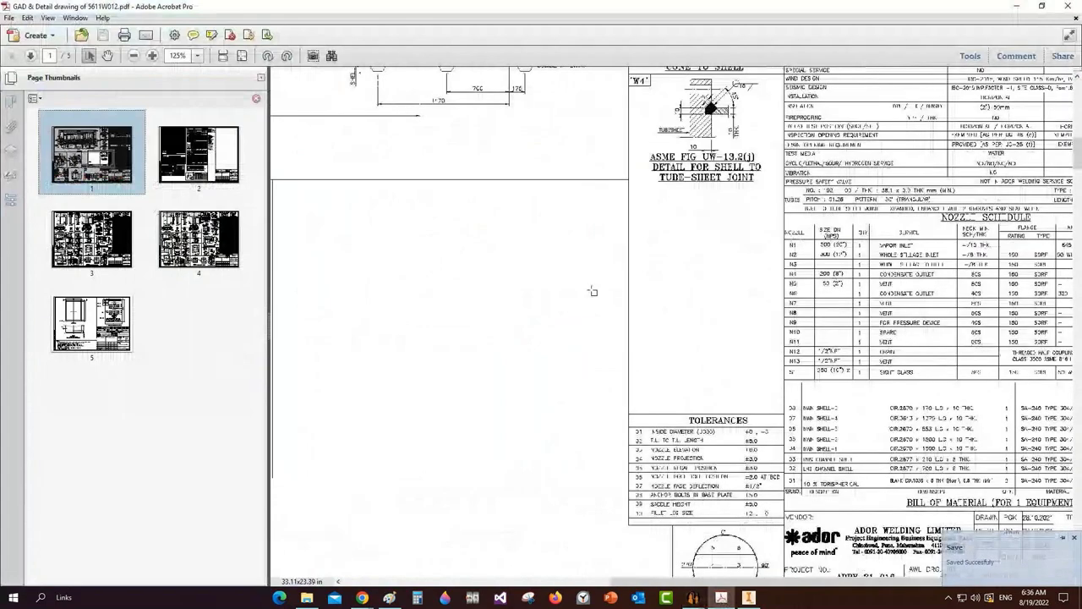
pyautogui.keyDown('ctrl'); pyautogui.scroll(-3, 593, 291); pyautogui.keyUp('ctrl')
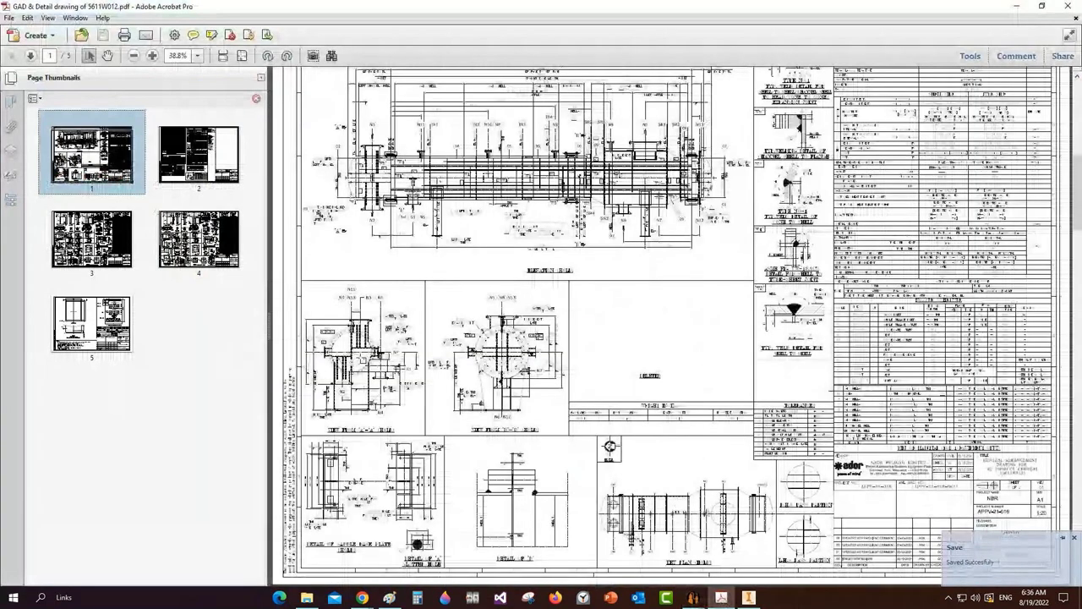
pyautogui.keyDown('ctrl'); pyautogui.scroll(5, 338, 300); pyautogui.keyUp('ctrl')
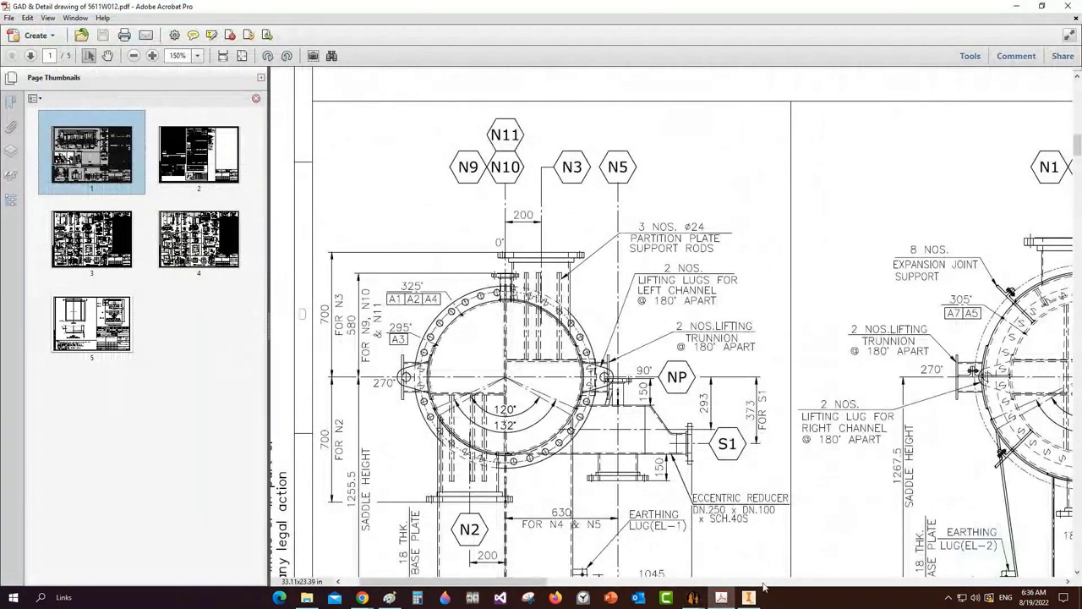
pyautogui.click(693, 597)
pyautogui.click(651, 541)
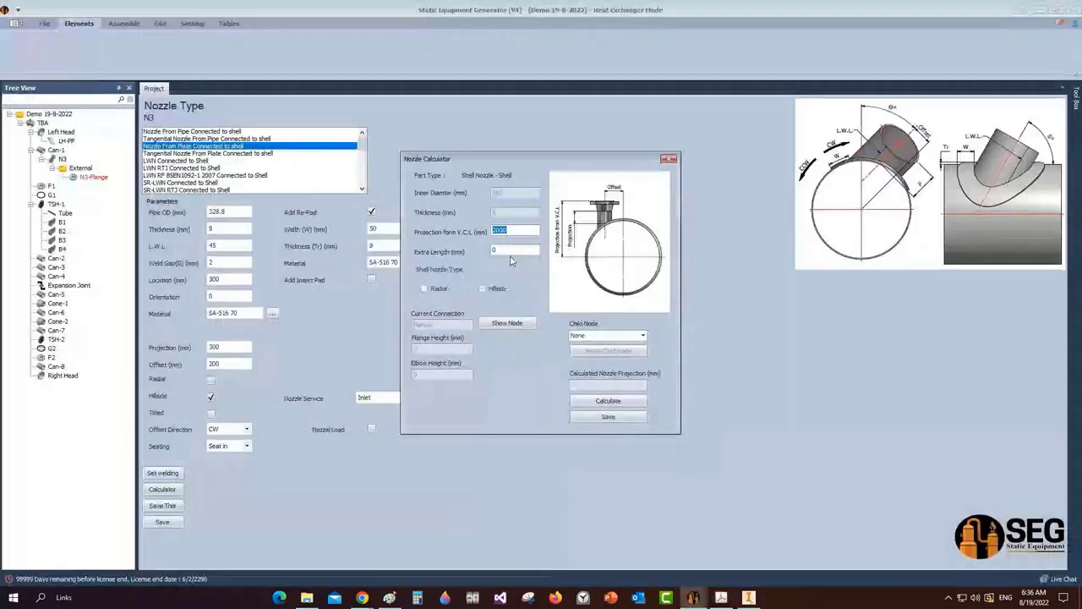
pyautogui.write('700')
pyautogui.click(620, 403)
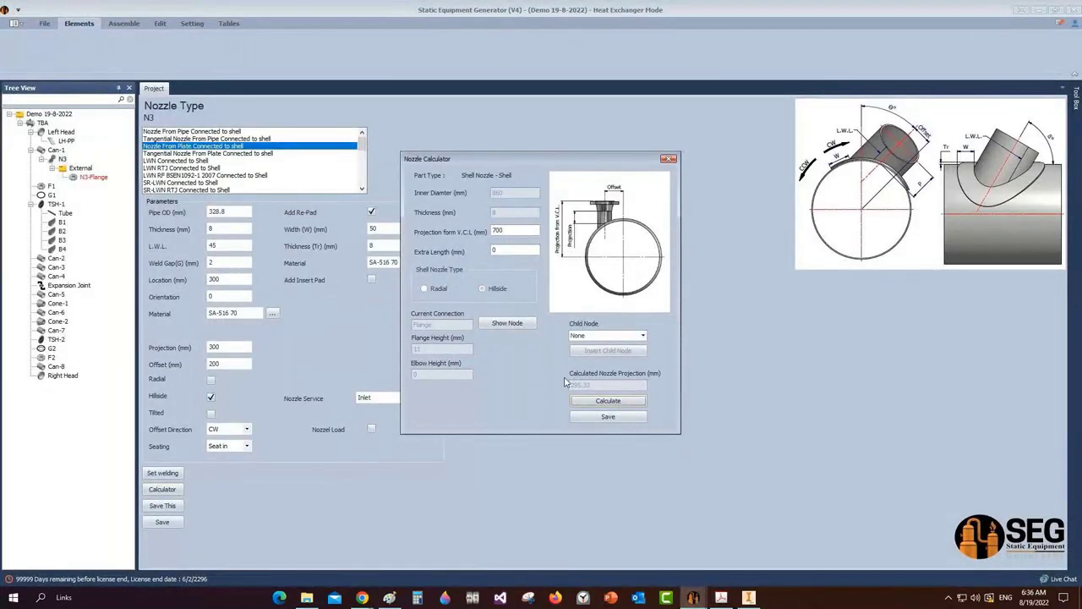
pyautogui.click(608, 416)
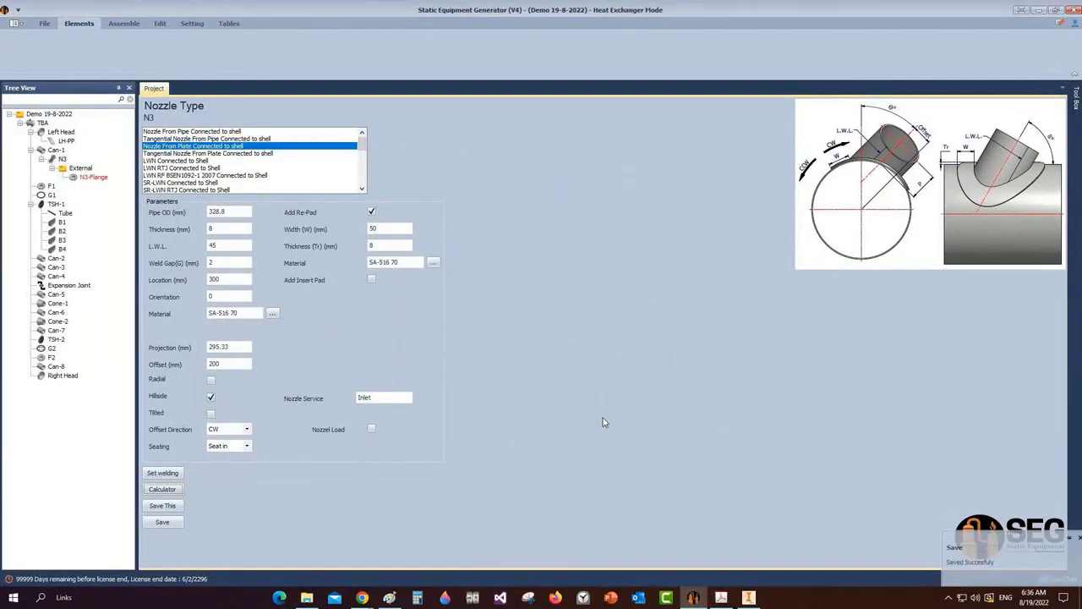
pyautogui.doubleClick(251, 353)
# Set dimension A to 8 mm in N3's nozzle welding detail
pyautogui.click(163, 474)
pyautogui.click(627, 321)
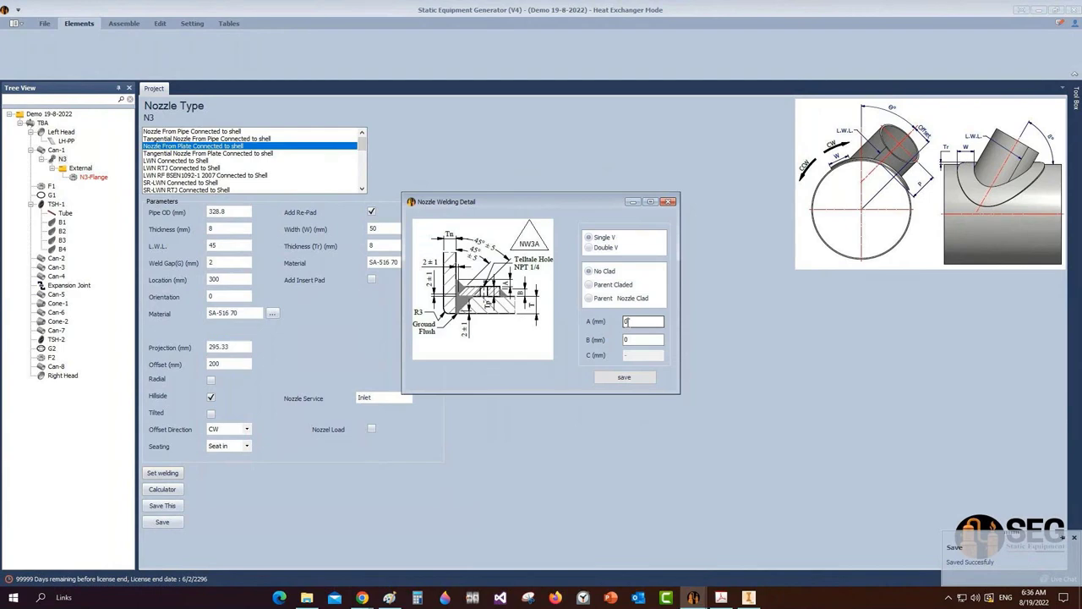
pyautogui.press('BackSpace')
pyautogui.write('8')
pyautogui.click(642, 340)
pyautogui.click(230, 23)
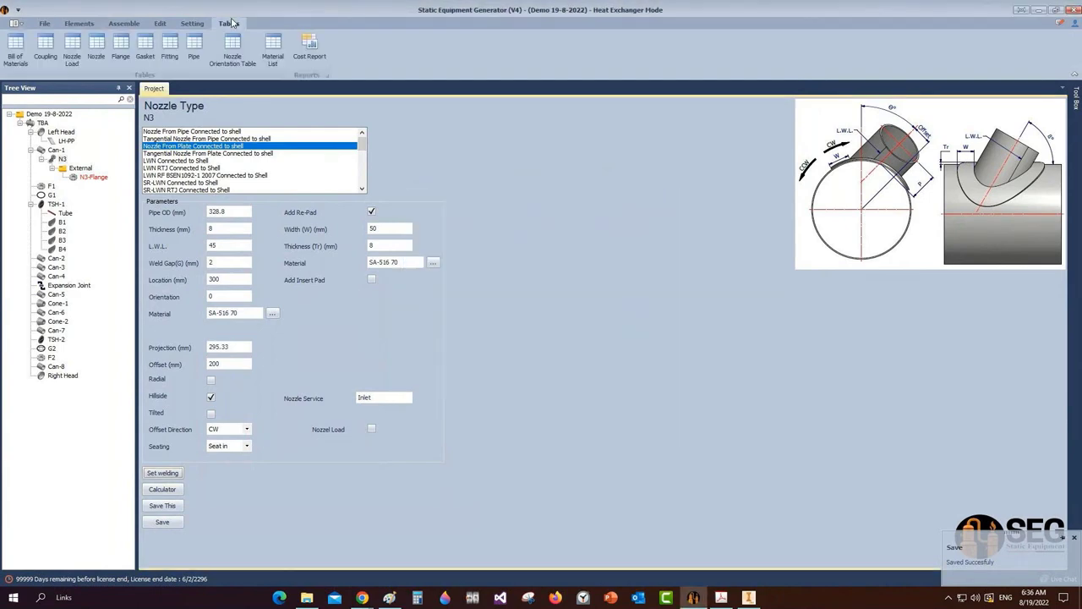
# Open the nozzle table and review N3's service, weld style, pad thickness, external projection, and flange class, type and facing
pyautogui.click(96, 49)
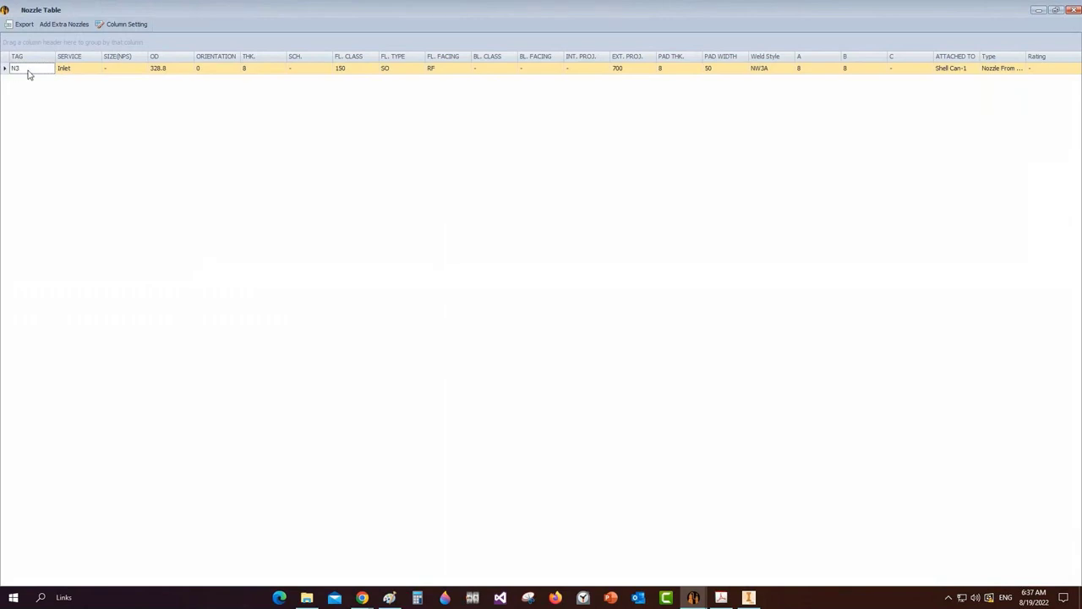
pyautogui.click(76, 76)
pyautogui.click(777, 68)
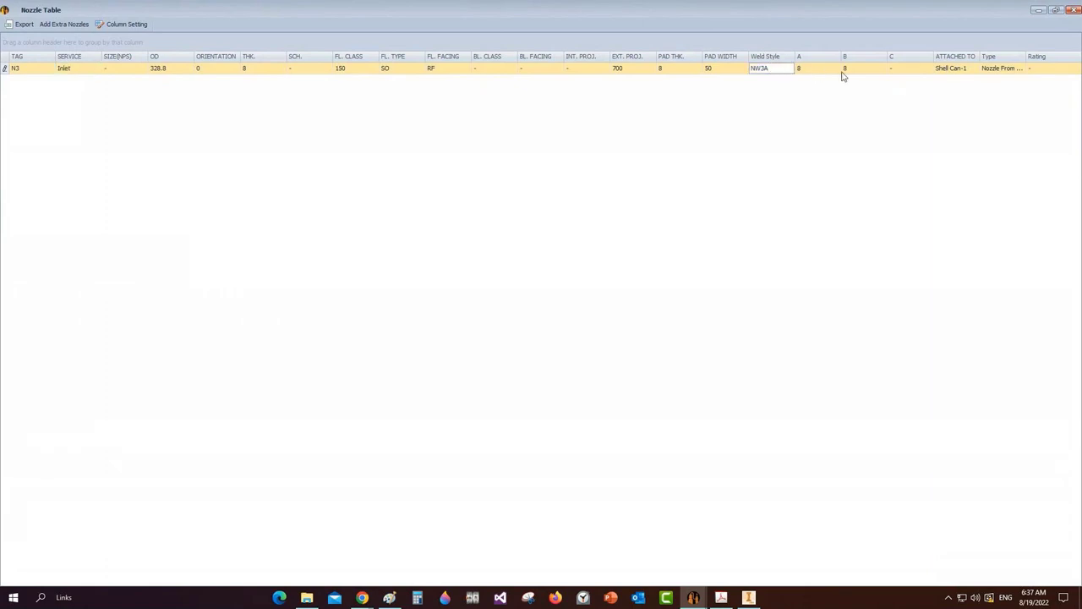
pyautogui.click(663, 70)
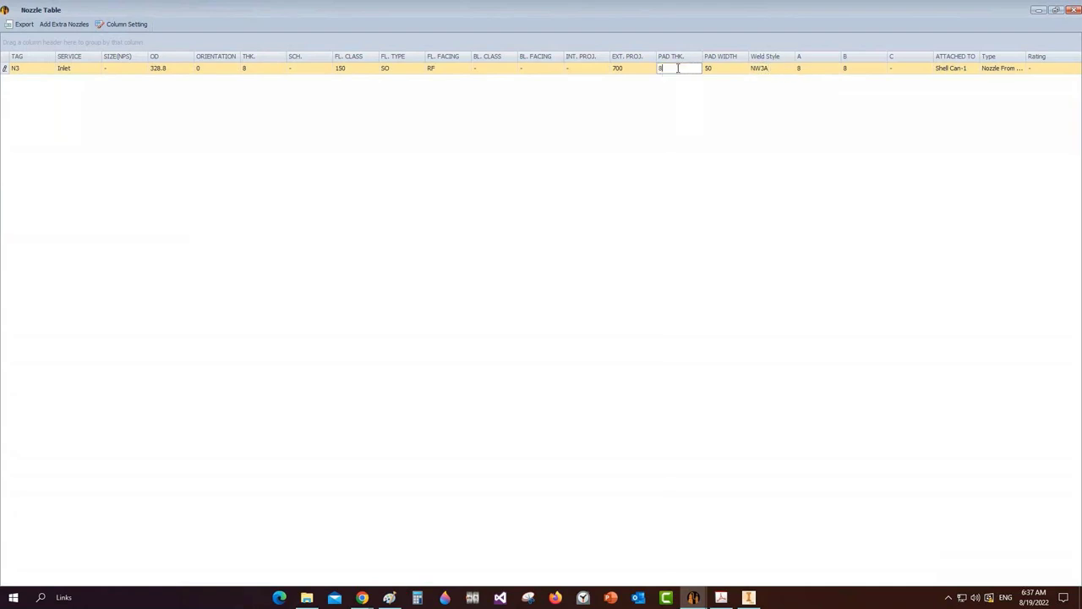
pyautogui.press('Tab')
pyautogui.click(636, 71)
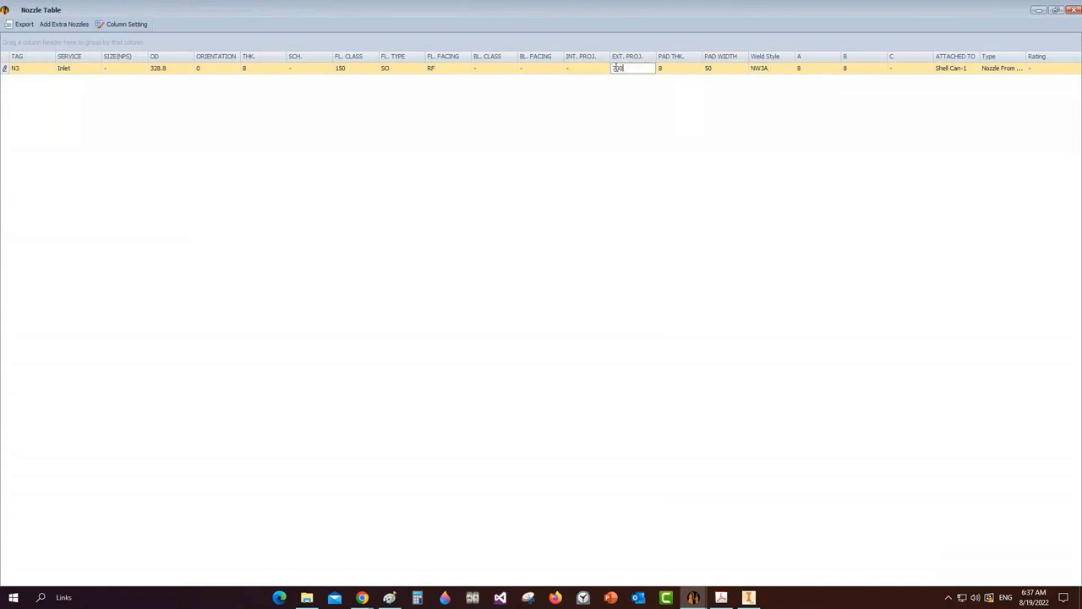
pyautogui.click(434, 70)
pyautogui.click(401, 69)
pyautogui.click(362, 69)
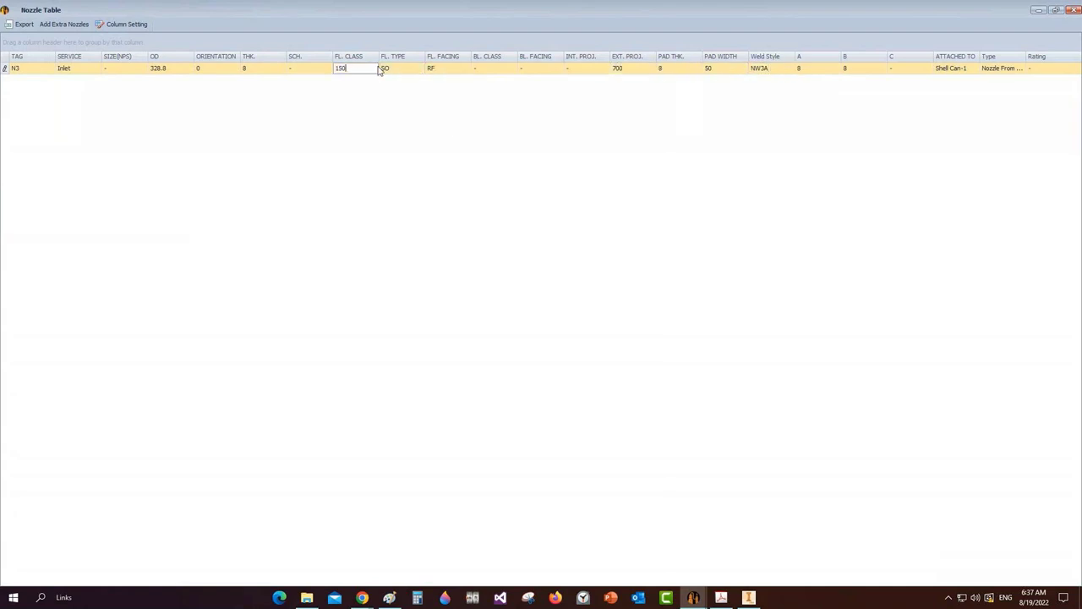
pyautogui.click(403, 69)
pyautogui.click(360, 70)
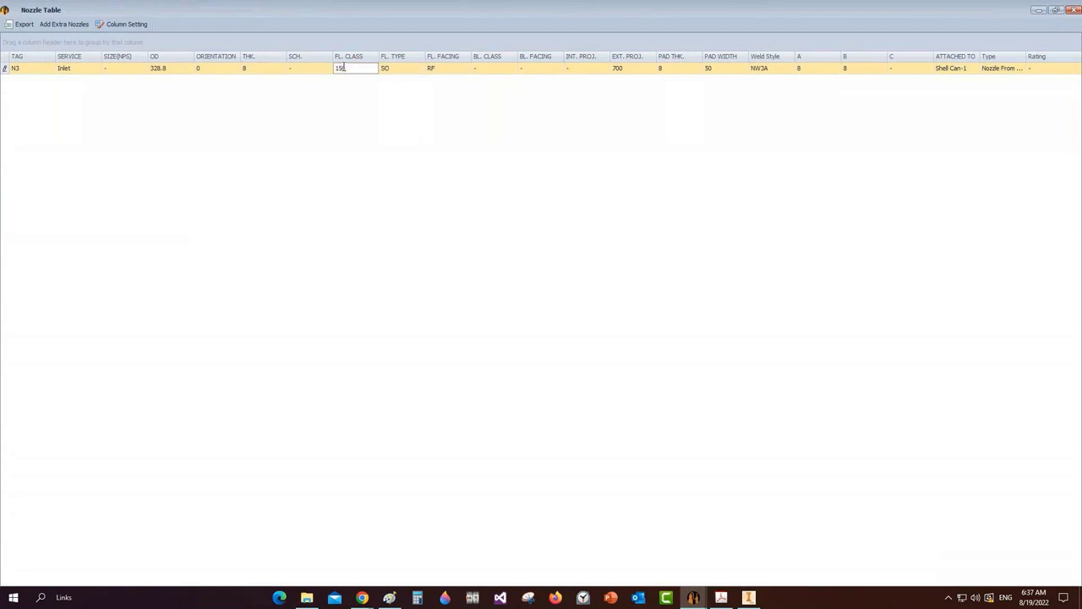
pyautogui.click(446, 72)
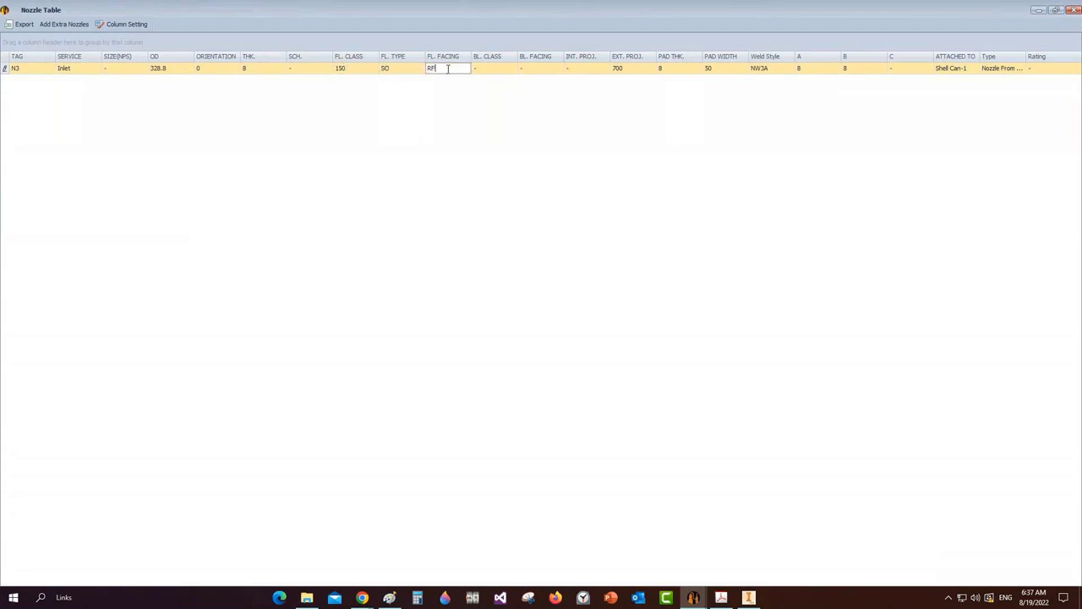
pyautogui.click(1073, 9)
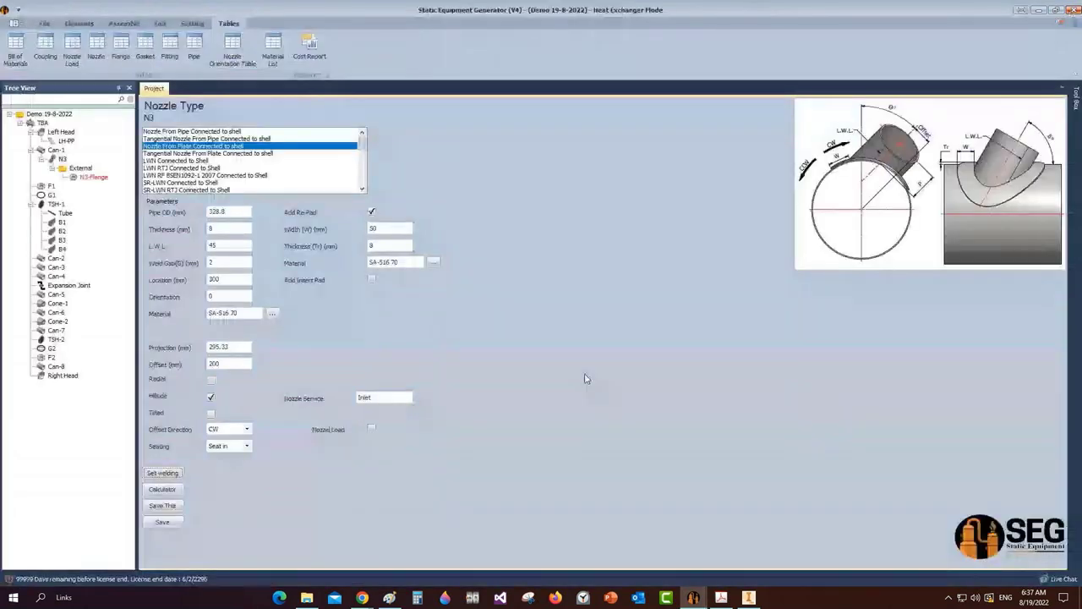
# Add a shell nozzle named N2 to Can-1 and make its parameters the same as N3
pyautogui.click(56, 150)
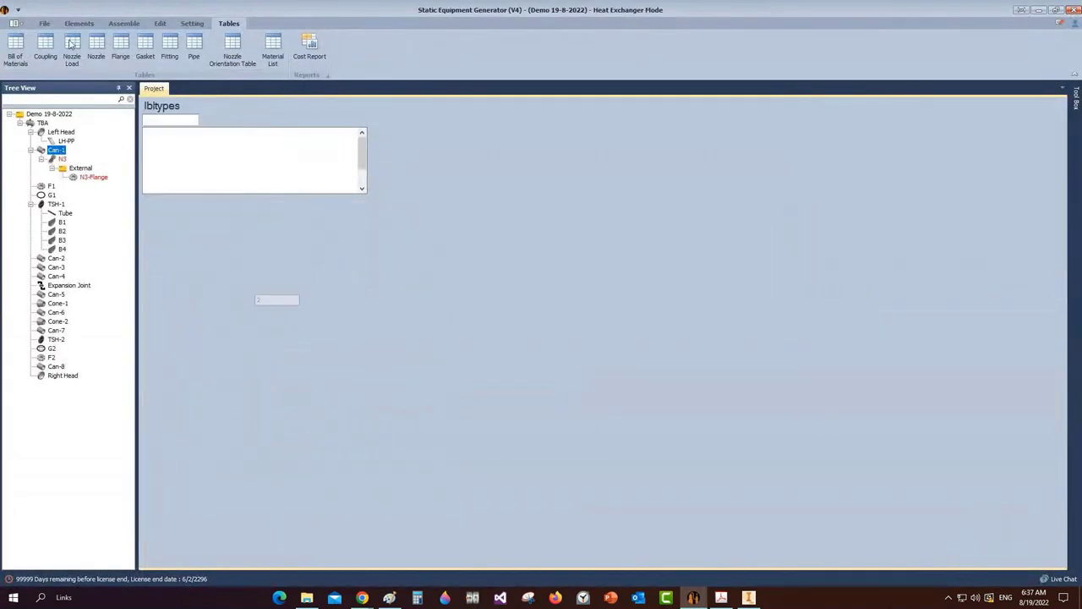
pyautogui.click(81, 24)
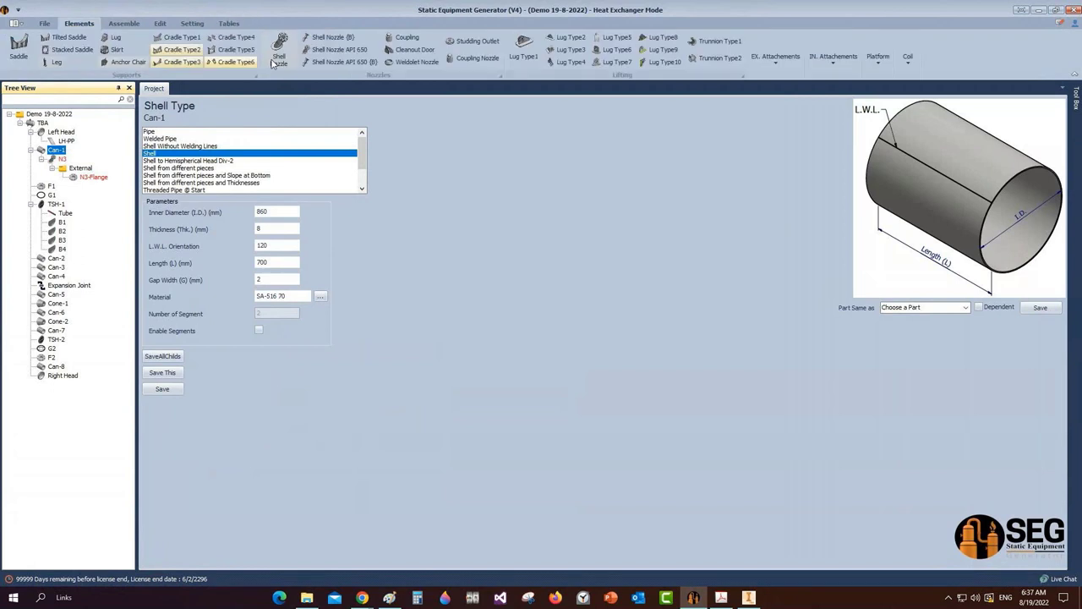
pyautogui.click(279, 51)
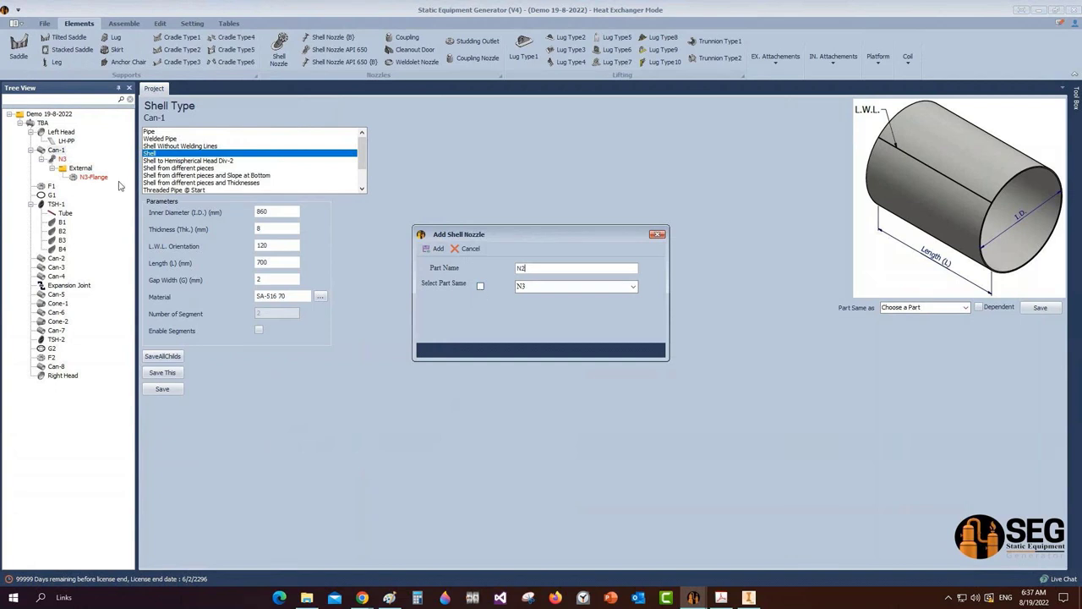
pyautogui.click(435, 248)
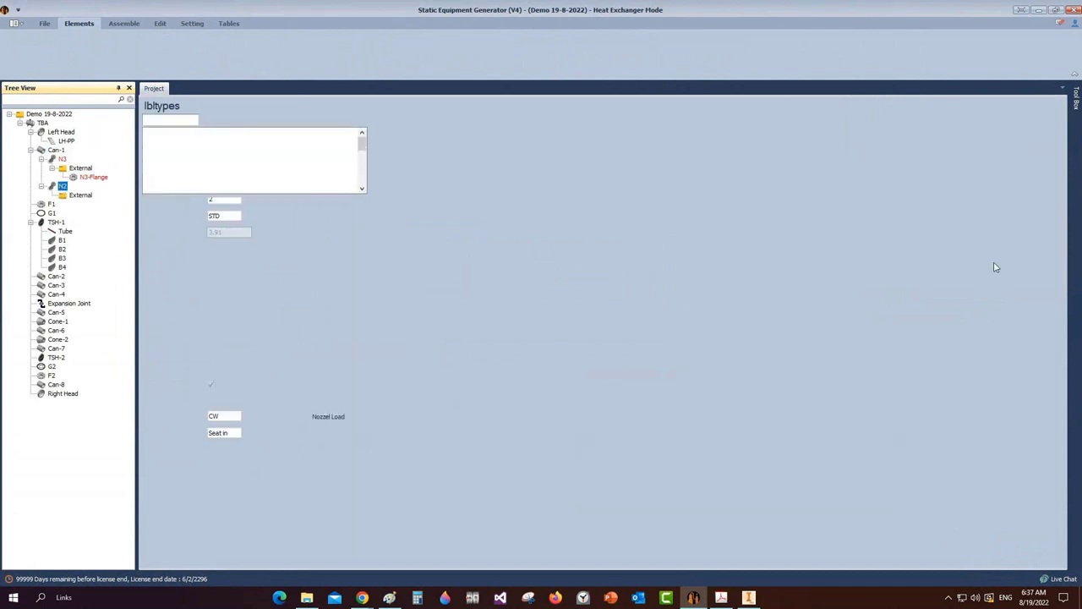
pyautogui.click(969, 277)
pyautogui.click(913, 295)
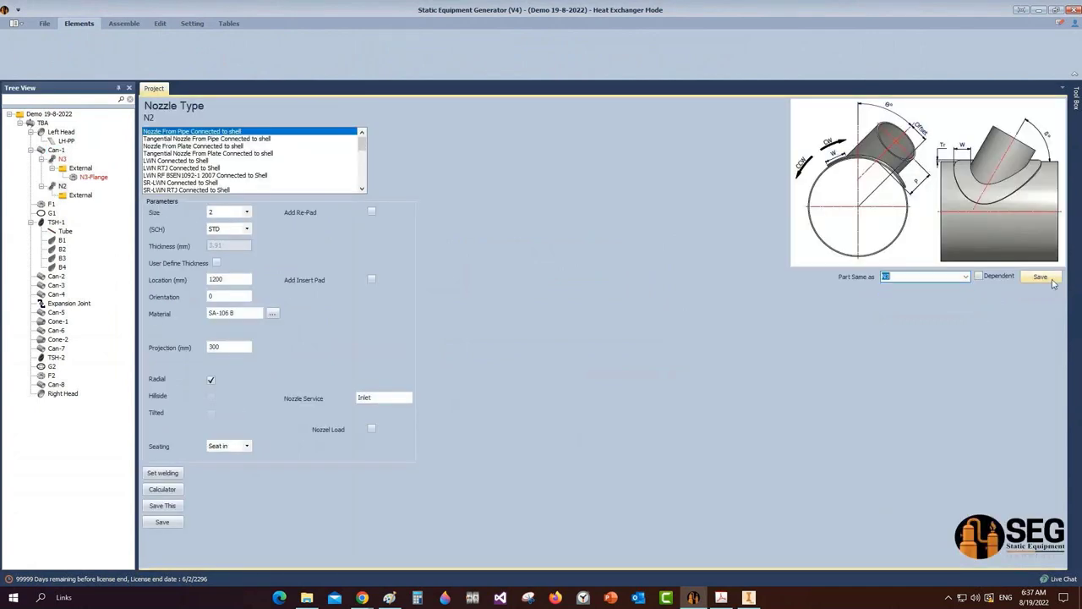
pyautogui.click(1041, 276)
pyautogui.click(533, 308)
# Add an external flange named N2-Flange to nozzle N2 and open its definition
pyautogui.click(80, 195)
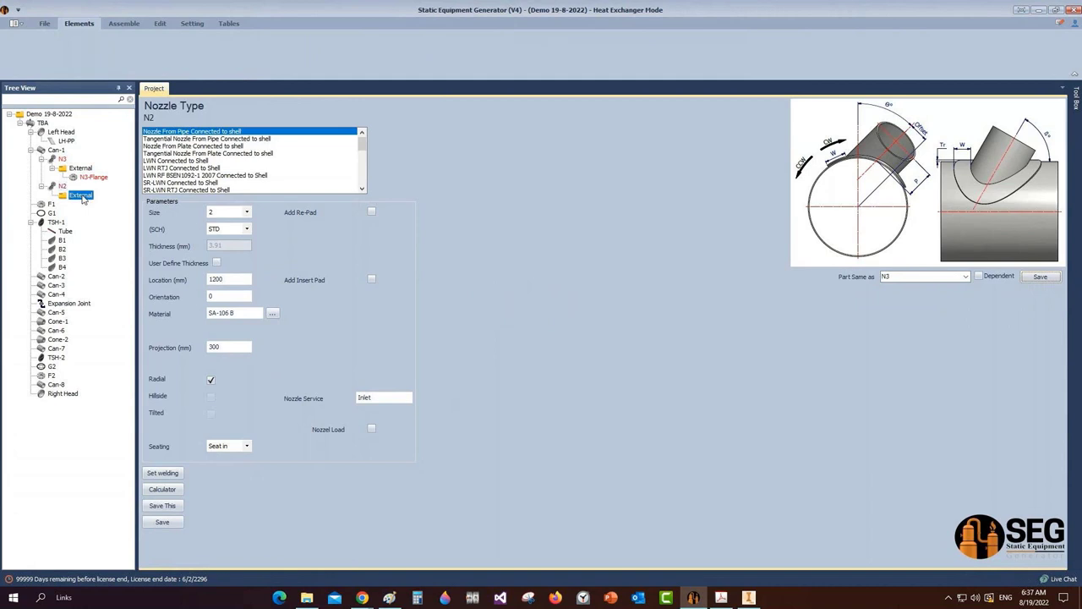
pyautogui.click(164, 49)
pyautogui.write('N')
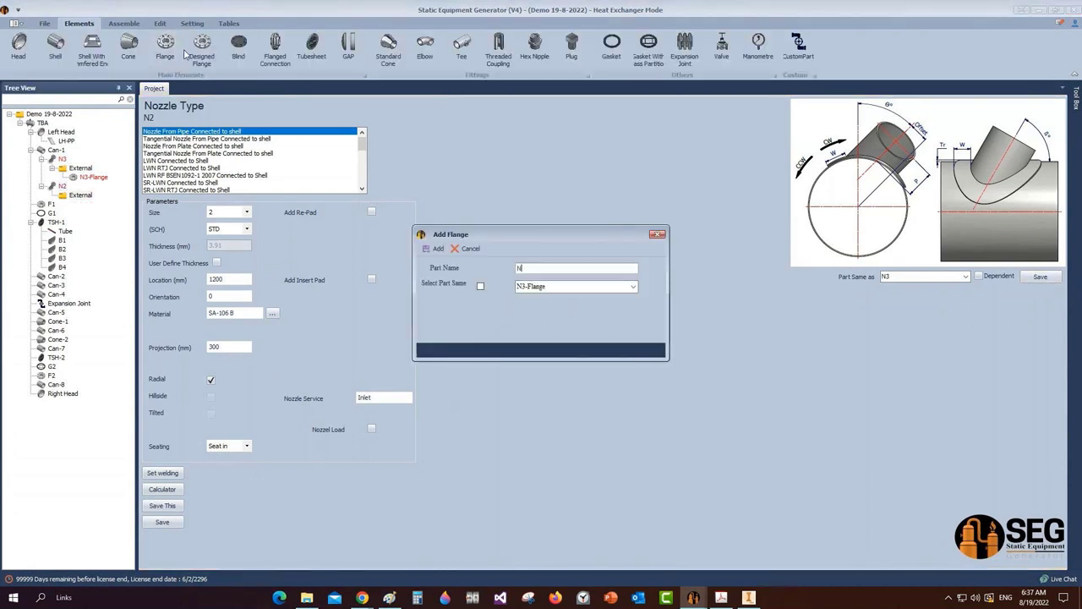
pyautogui.write('2-Flange')
pyautogui.click(431, 249)
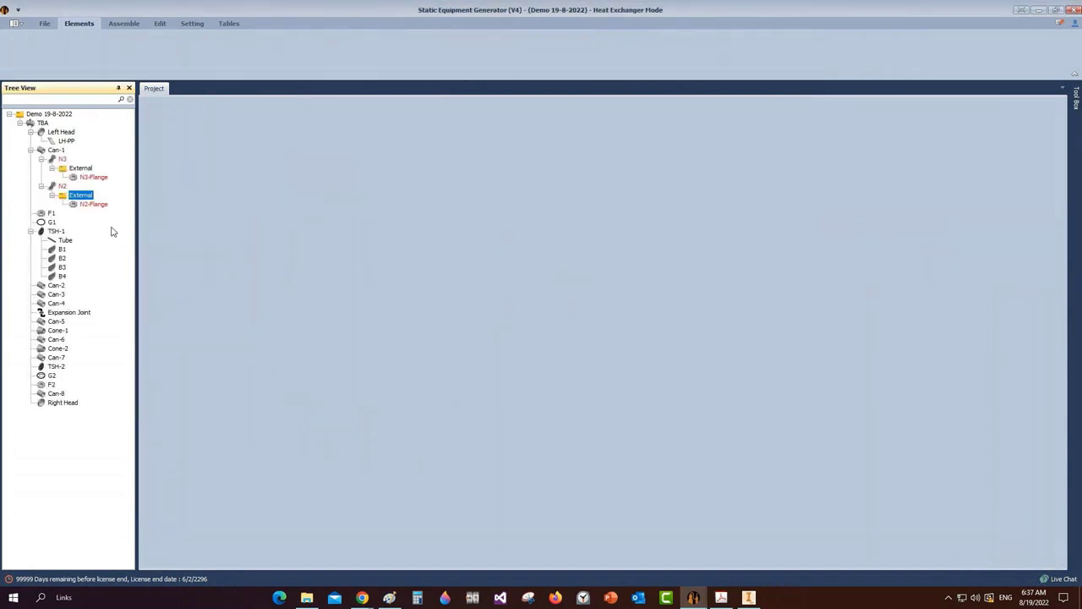
pyautogui.click(94, 204)
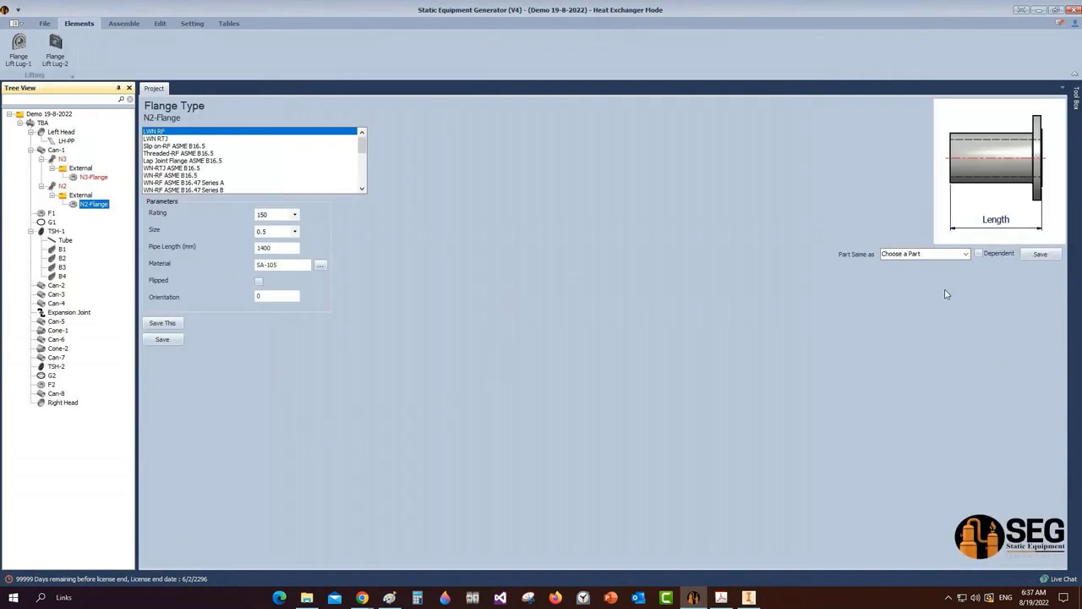
# Set N2's orientation to 180 and save the nozzle
pyautogui.click(63, 186)
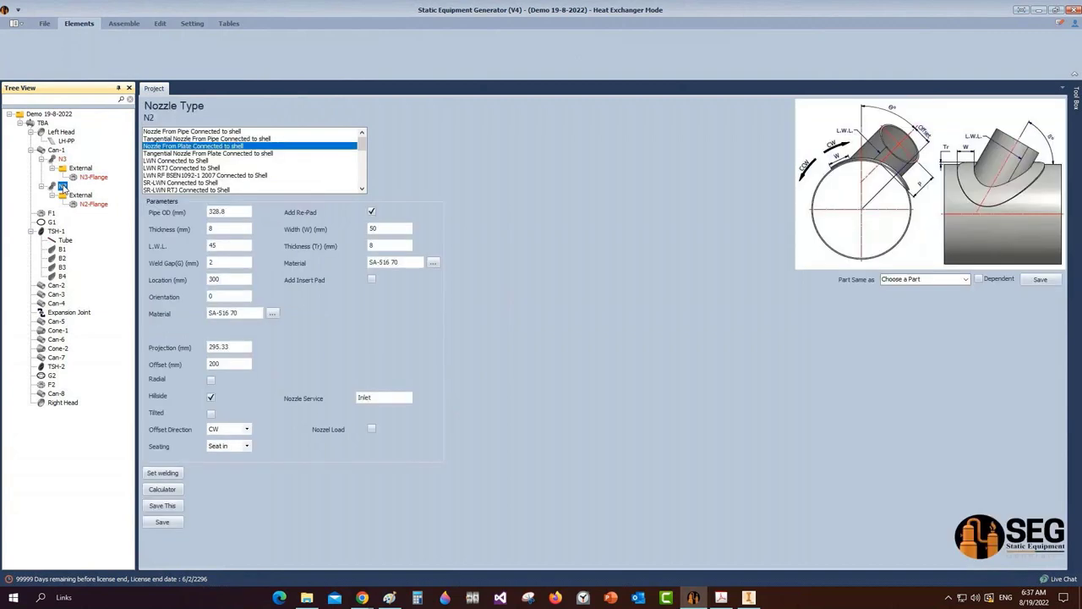
pyautogui.moveTo(222, 296); pyautogui.dragTo(172, 300)
pyautogui.write('180')
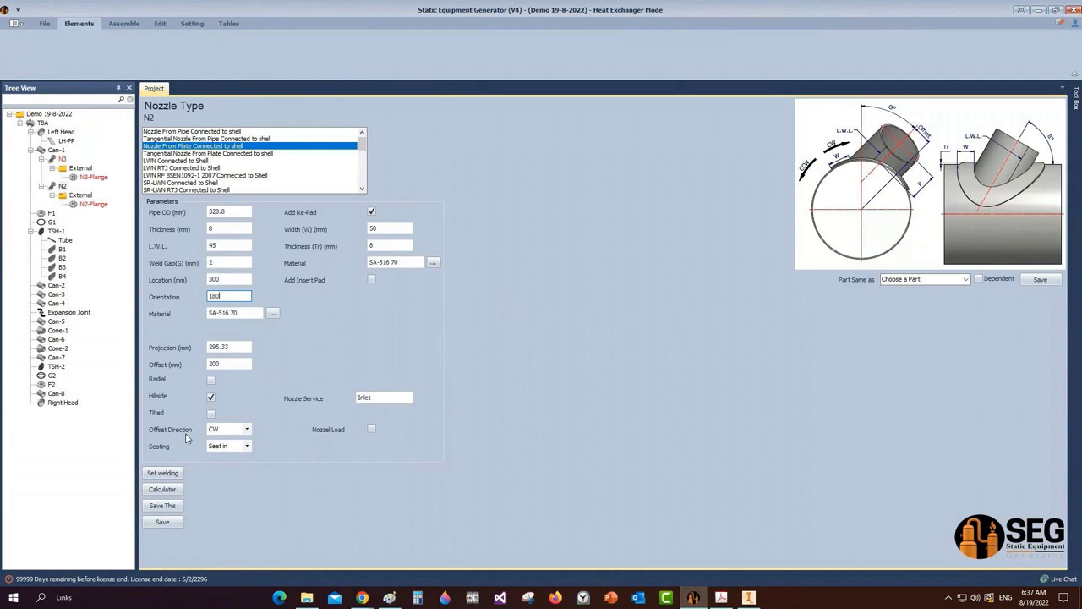
pyautogui.click(163, 522)
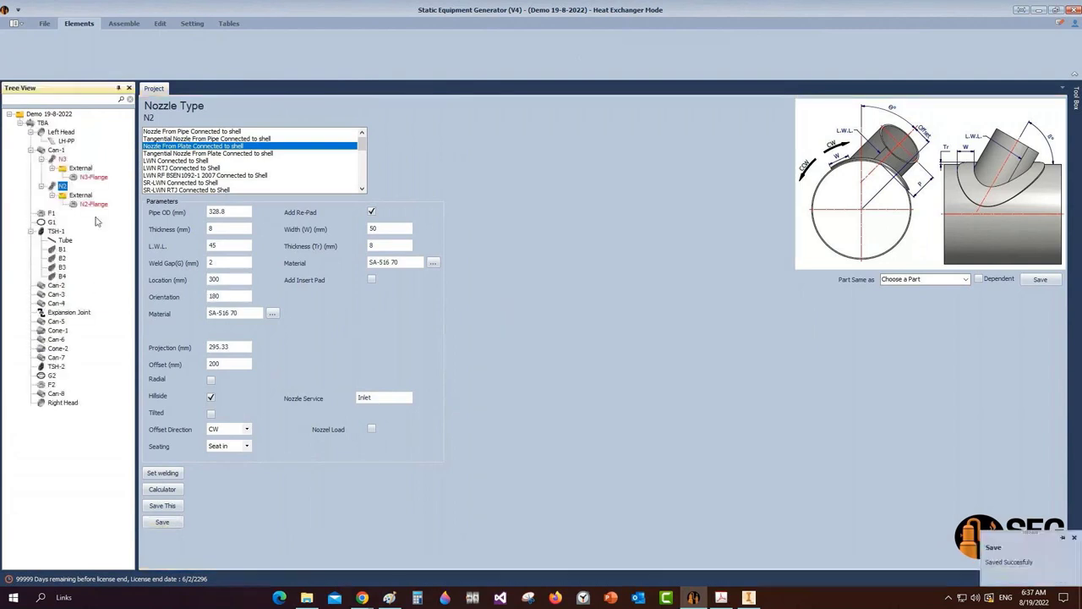
# Make N2-Flange the same as N3-Flange and save it
pyautogui.click(94, 204)
pyautogui.click(926, 254)
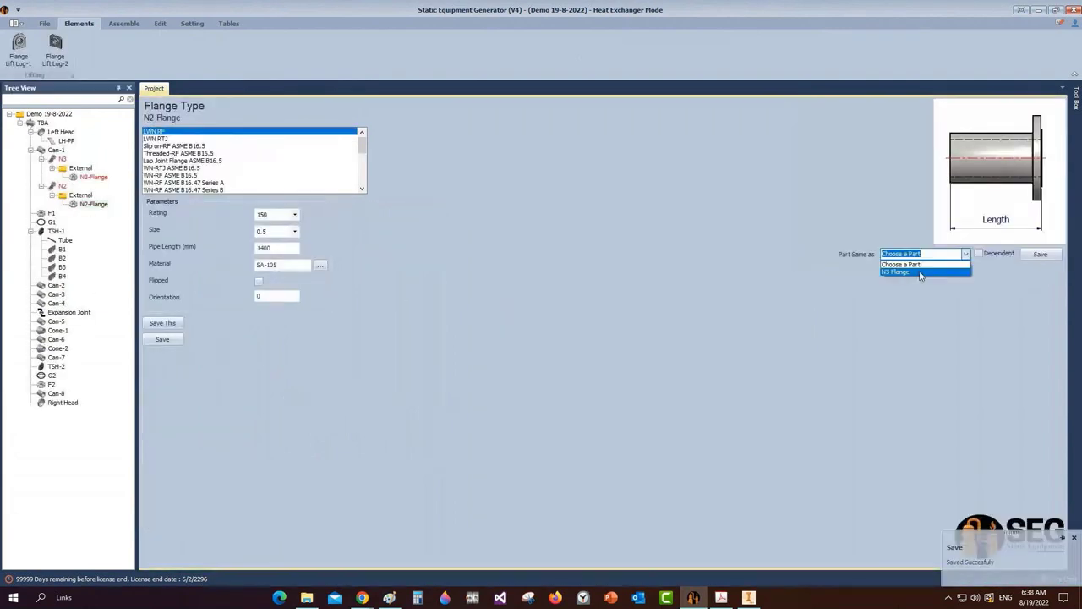
pyautogui.click(905, 269)
pyautogui.click(1042, 254)
pyautogui.click(544, 305)
# Compare nozzles N2 and N3 on the channel in the general view on page 1 of the drawing PDF
pyautogui.moveTo(721, 597)
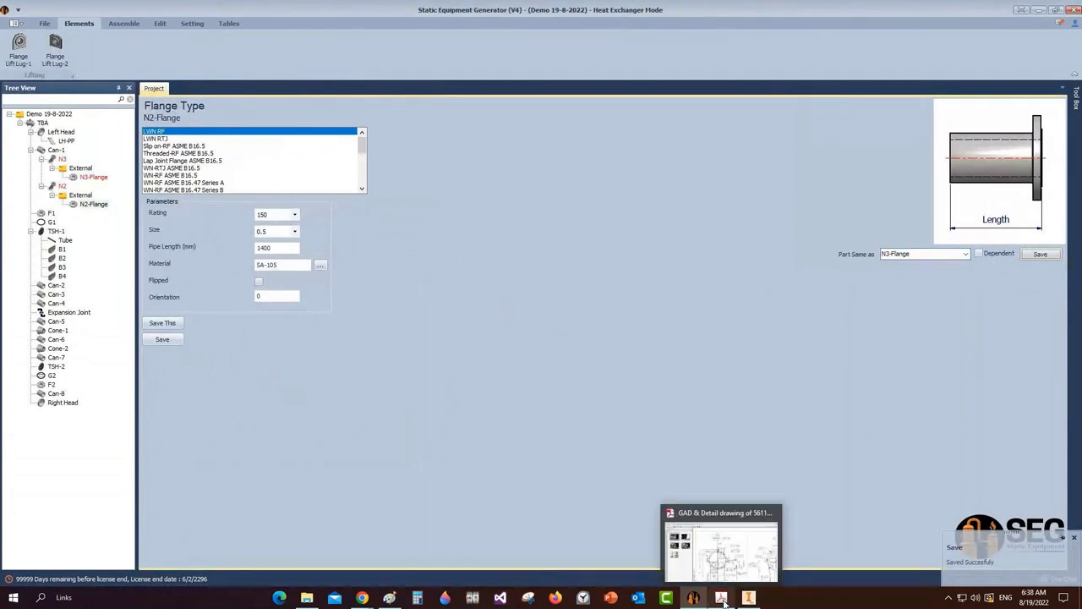
pyautogui.click(721, 549)
pyautogui.moveTo(630, 454); pyautogui.dragTo(717, 330, button='middle')
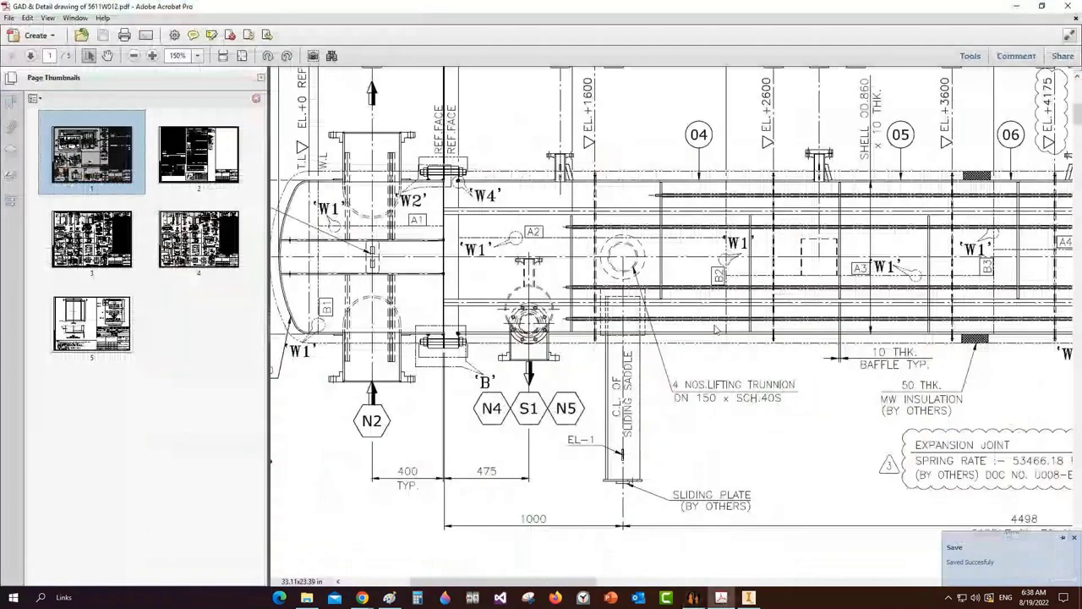
pyautogui.moveTo(599, 365); pyautogui.dragTo(680, 430, button='middle')
pyautogui.moveTo(398, 176); pyautogui.dragTo(501, 458)
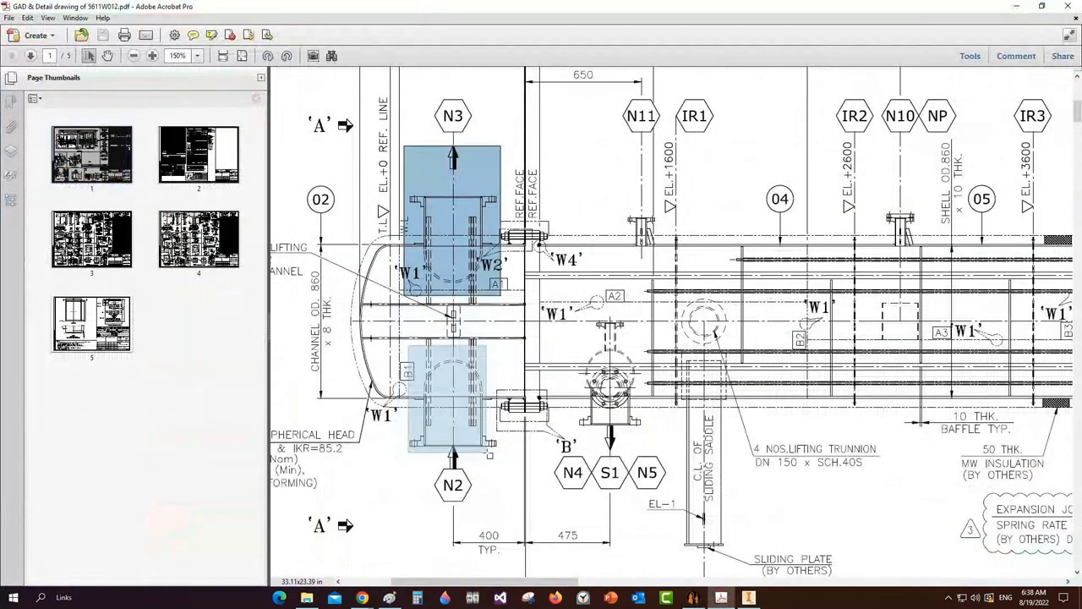
pyautogui.moveTo(489, 455); pyautogui.dragTo(491, 457)
# Switch back to Static Equipment Generator and start the Inventor assembly of the exchanger
pyautogui.click(694, 597)
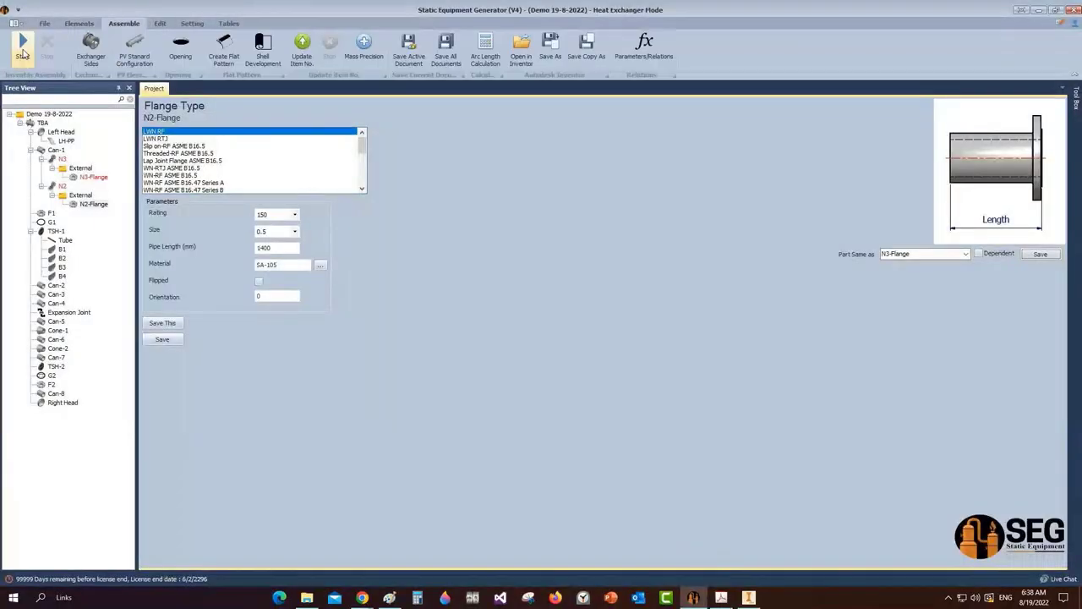
pyautogui.click(24, 52)
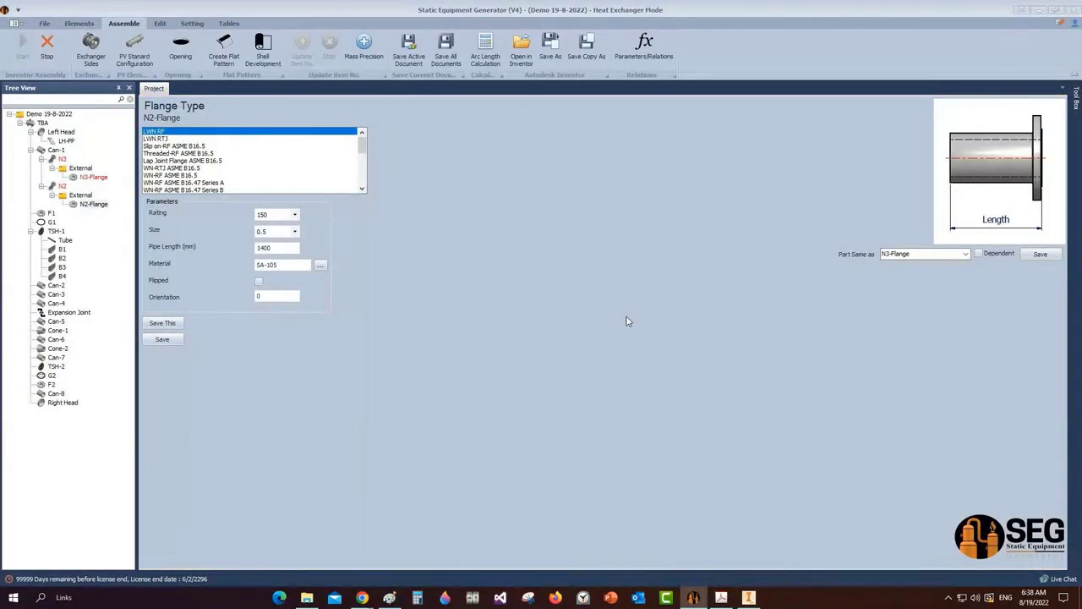
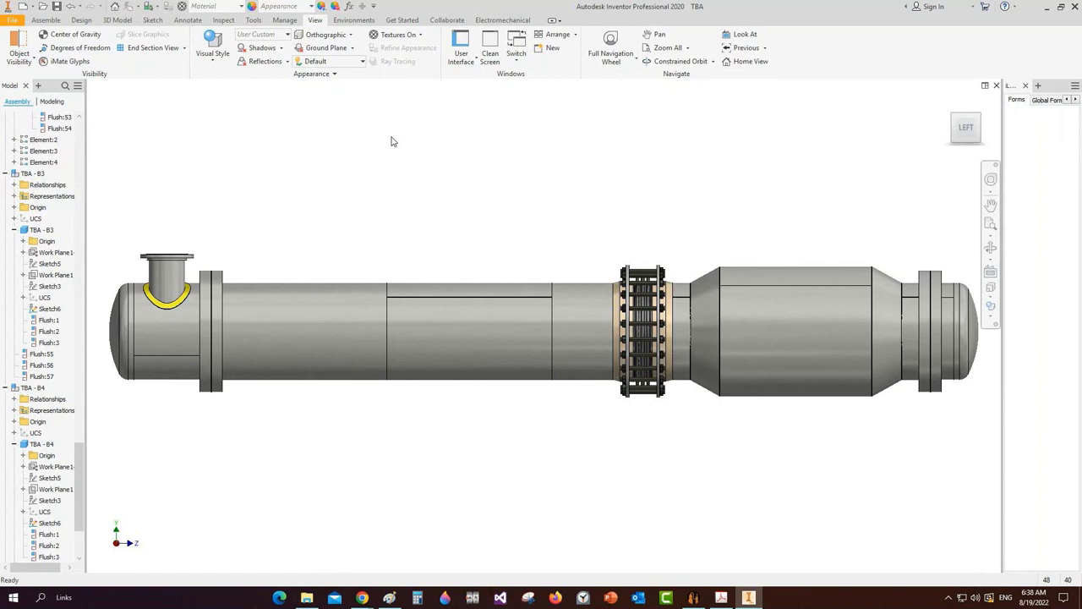
# Inspect nozzles N3 and N2 on the generated Inventor assembly from the back and in an angled view
pyautogui.moveTo(955, 136)
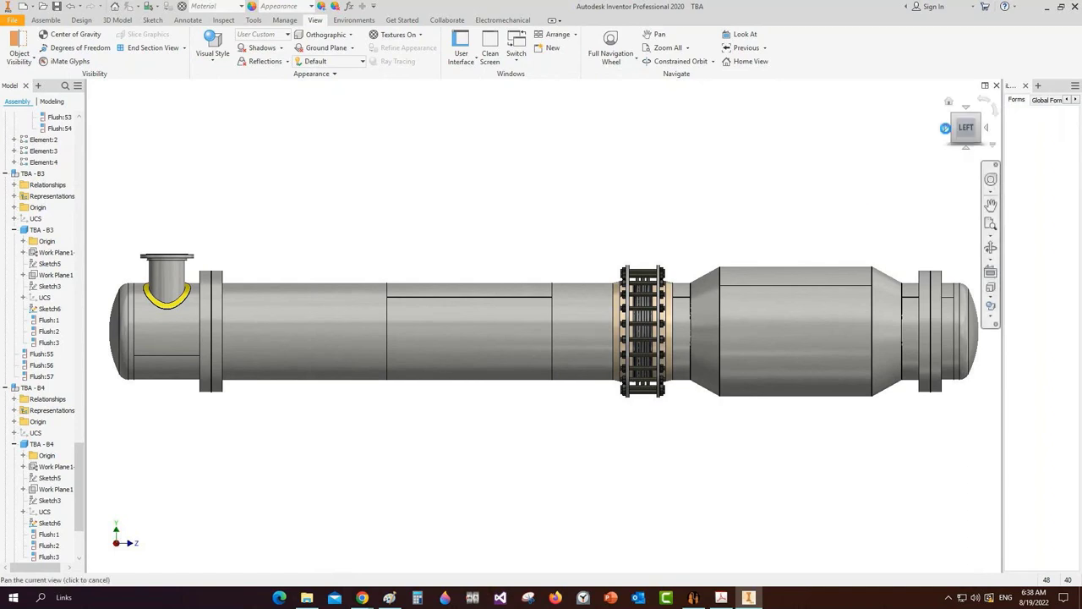
pyautogui.hotkey('ctrl', 's')
pyautogui.click(946, 128)
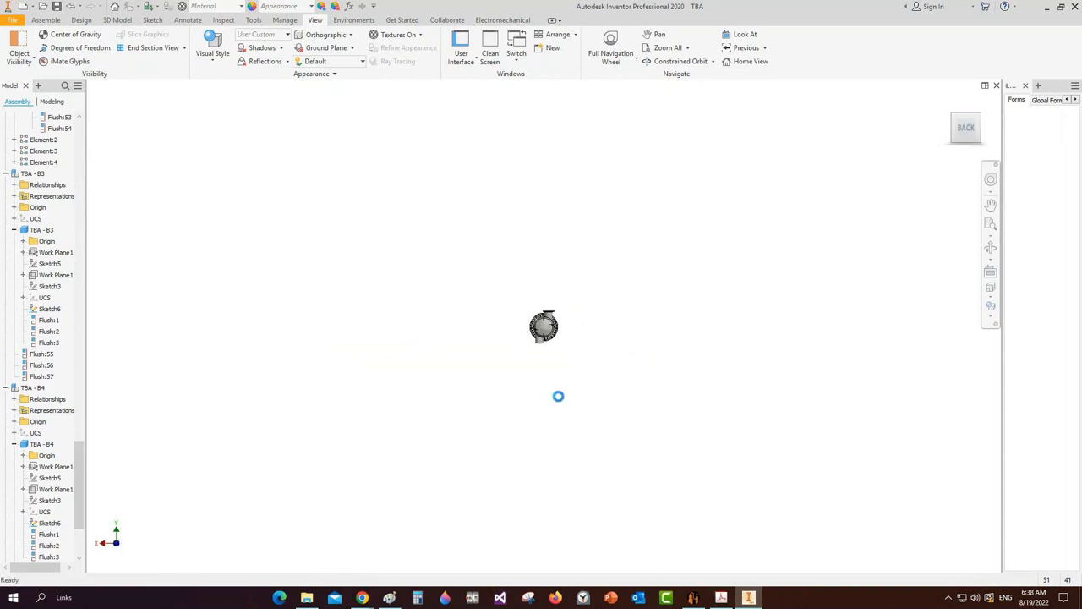
pyautogui.scroll(3, 559, 401)
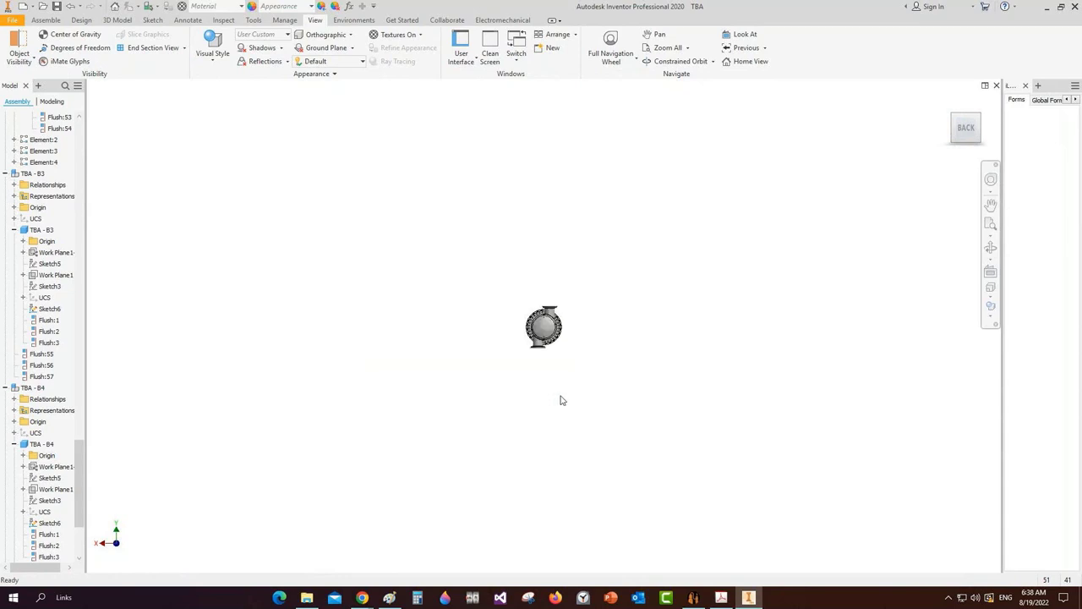
pyautogui.scroll(5, 561, 400)
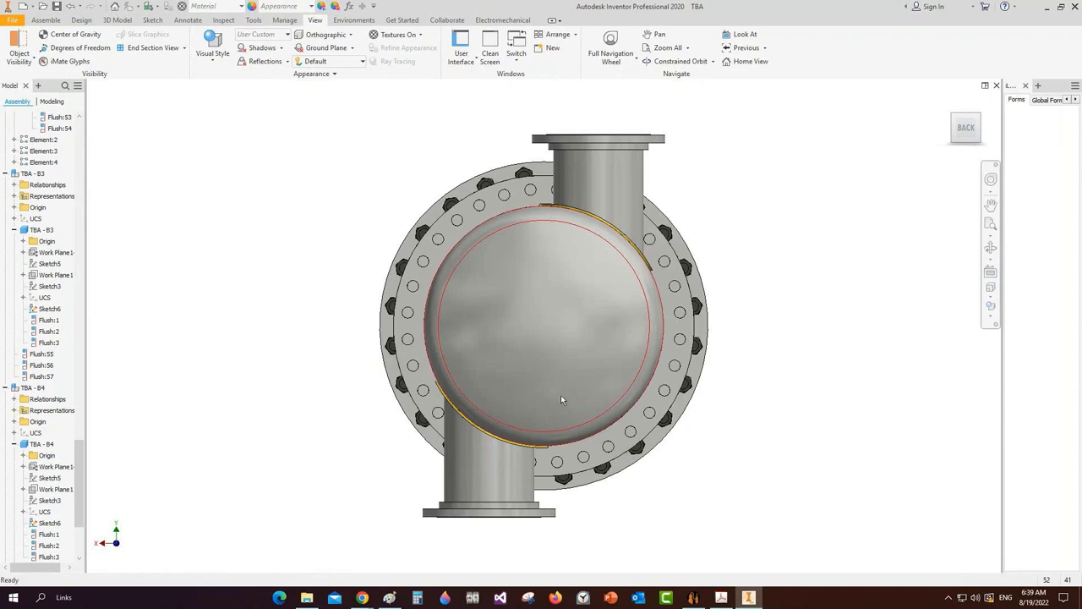
pyautogui.click(991, 247)
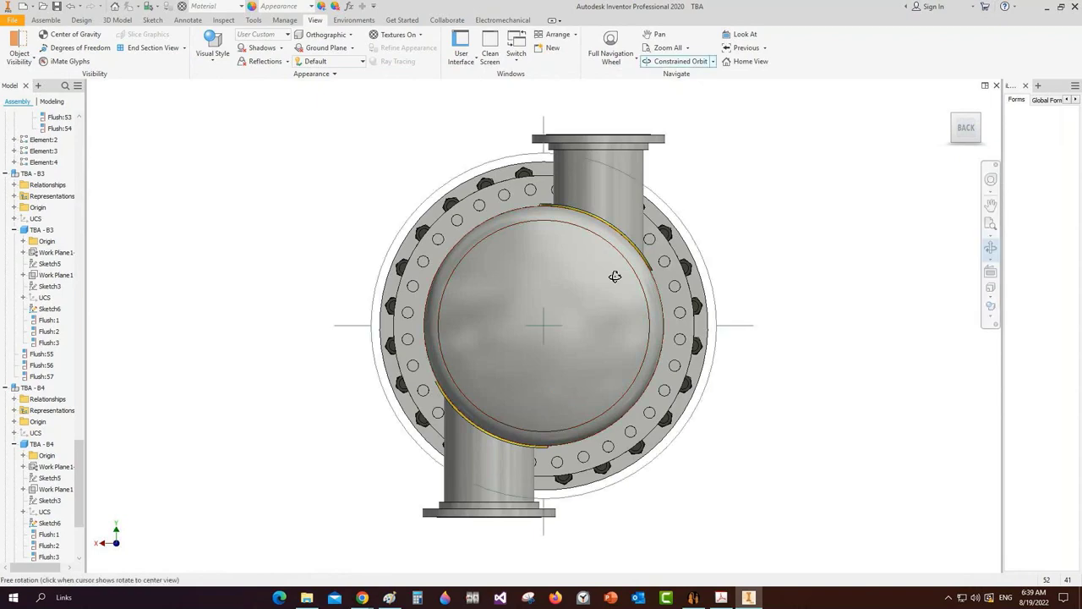
pyautogui.moveTo(615, 277); pyautogui.dragTo(597, 294)
pyautogui.rightClick(528, 231)
pyautogui.click(559, 230)
# Open the N3 nozzle subassembly from the exchanger assembly, and open its nozzle pipe part
pyautogui.rightClick(503, 221)
pyautogui.click(506, 178)
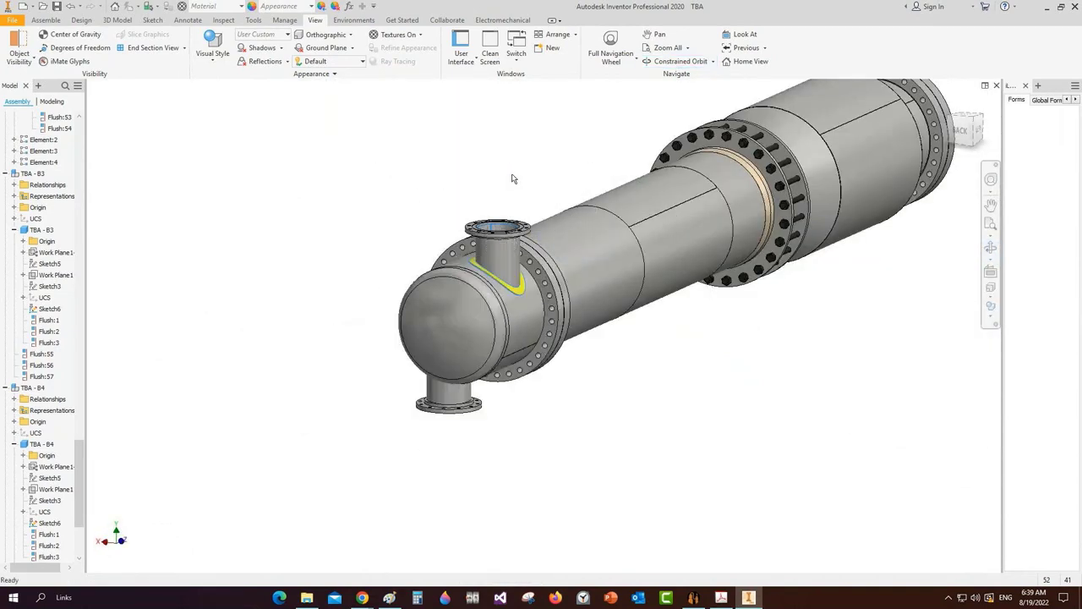
pyautogui.scroll(1, 471, 218)
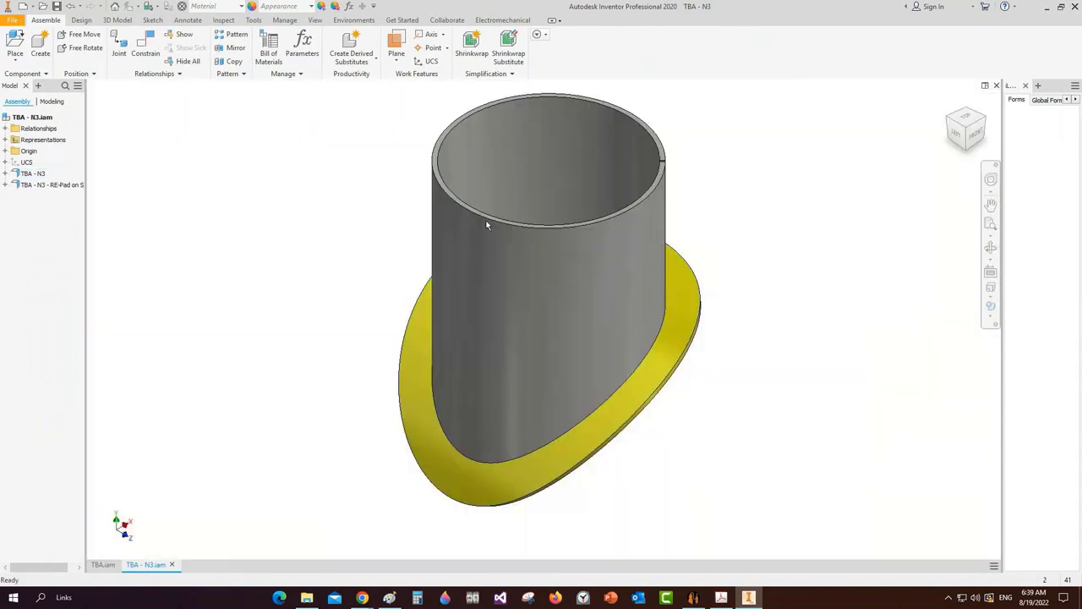
pyautogui.rightClick(561, 283)
pyautogui.click(554, 201)
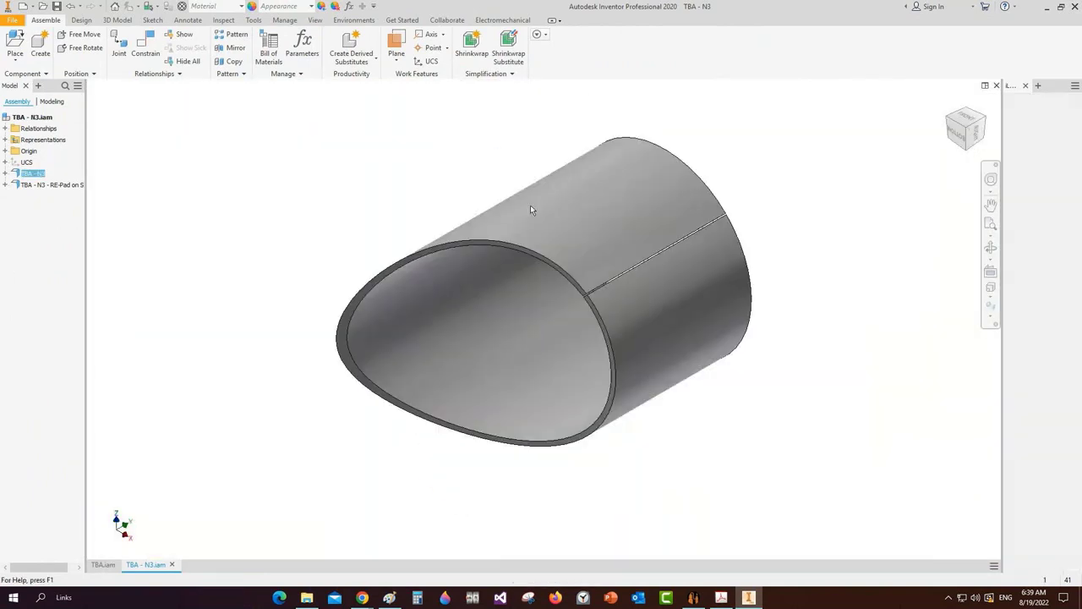
# Show the flat pattern of the N3 nozzle pipe, examine it at an angle, and close the part
pyautogui.click(667, 286)
pyautogui.click(659, 49)
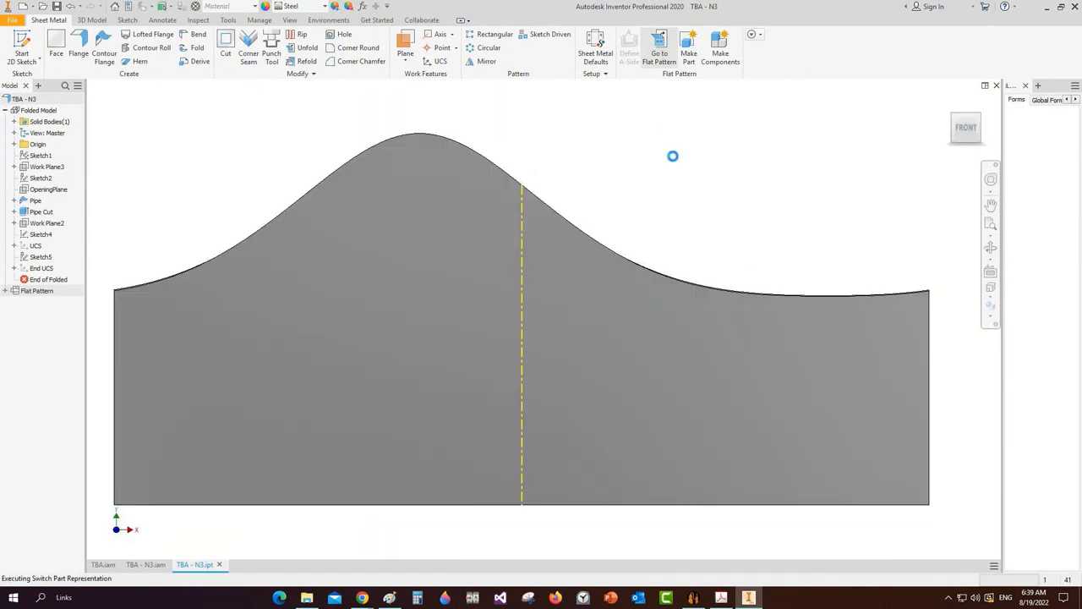
pyautogui.click(986, 255)
pyautogui.scroll(2, 676, 264)
pyautogui.moveTo(677, 264); pyautogui.dragTo(585, 312)
pyautogui.press('Escape')
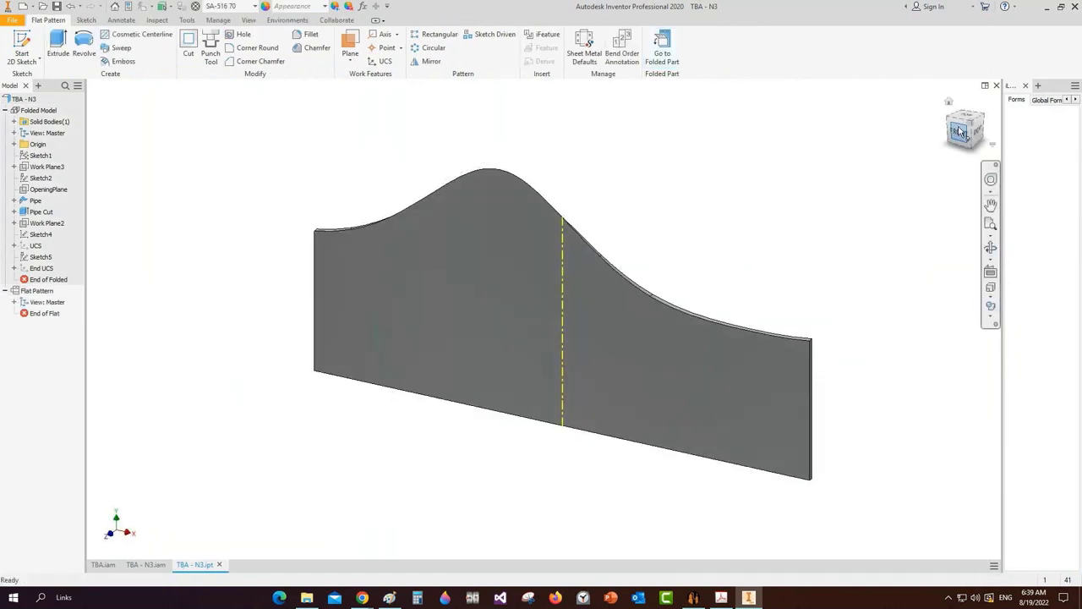
pyautogui.click(996, 85)
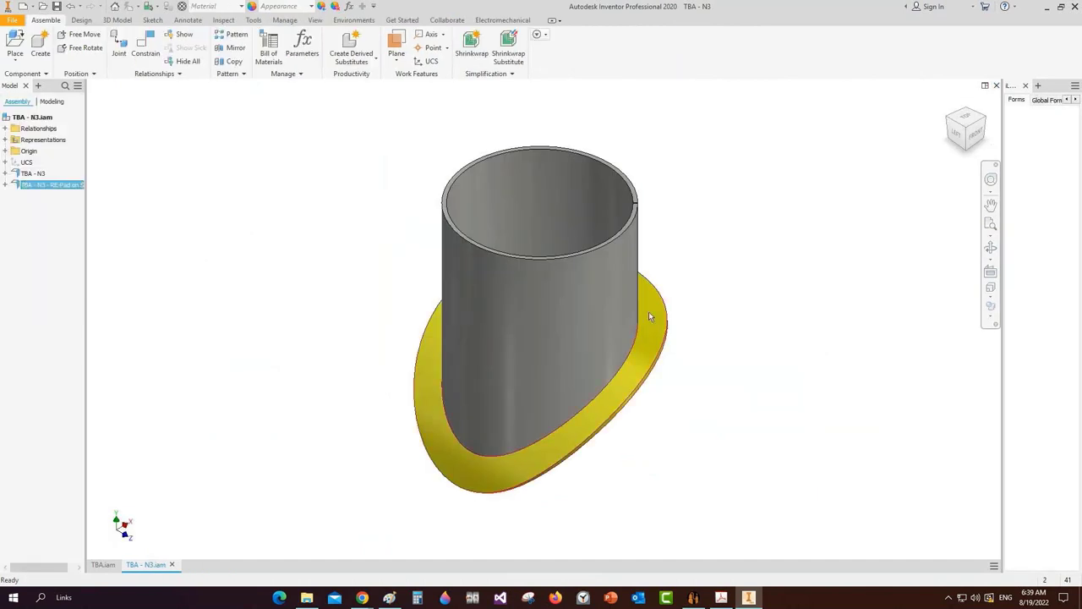
# Open the N3 reinforcing pad part, create its flat pattern, examine it at an angle, and close the part
pyautogui.rightClick(653, 247)
pyautogui.click(655, 212)
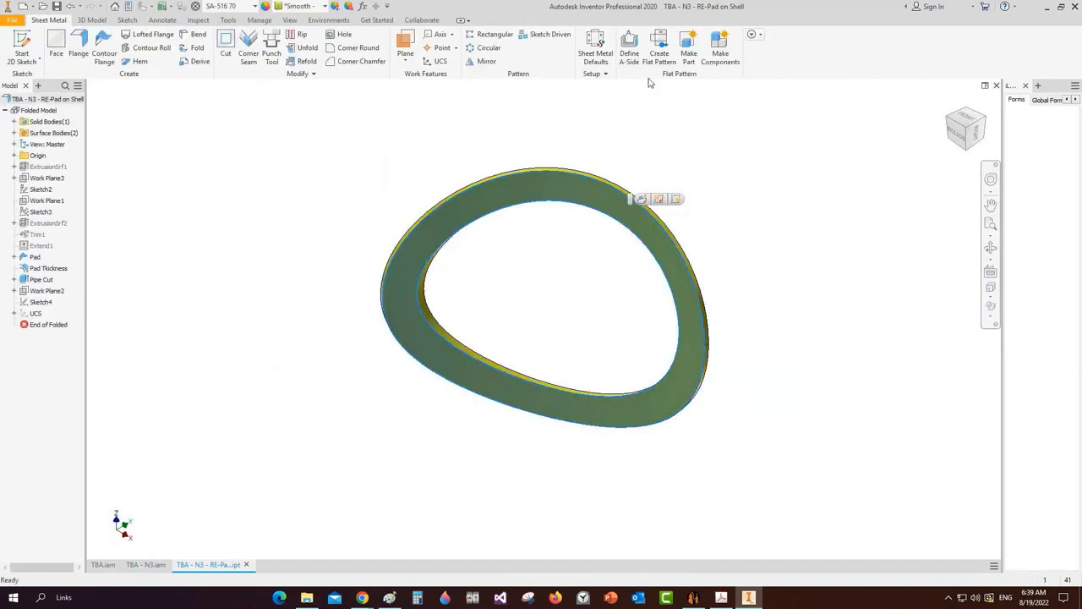
pyautogui.click(660, 50)
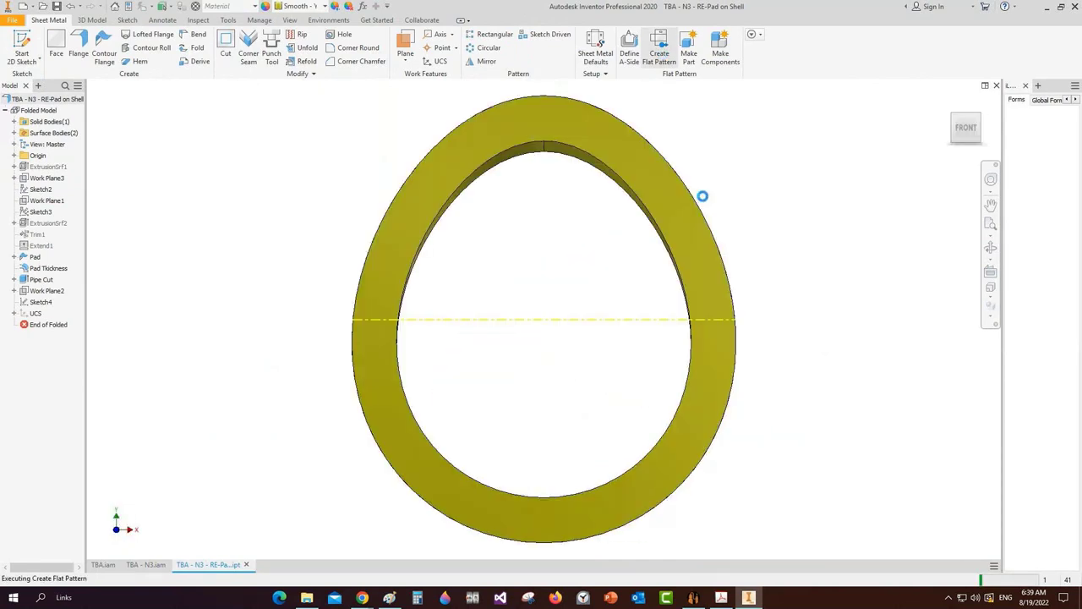
pyautogui.click(990, 248)
pyautogui.scroll(2, 560, 279)
pyautogui.moveTo(575, 287); pyautogui.dragTo(623, 283)
pyautogui.press('Escape')
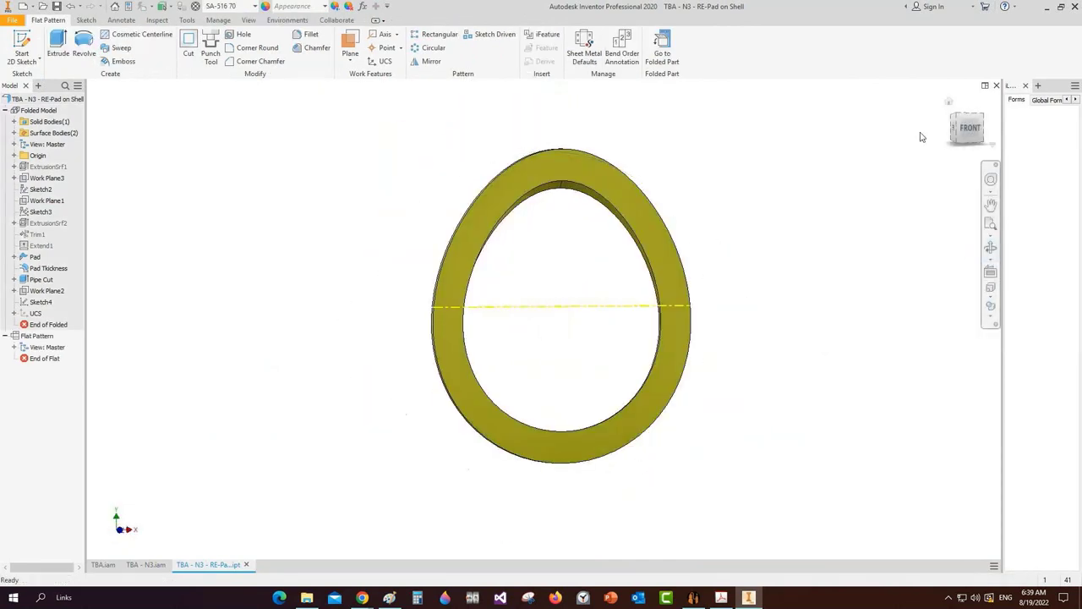
pyautogui.click(998, 88)
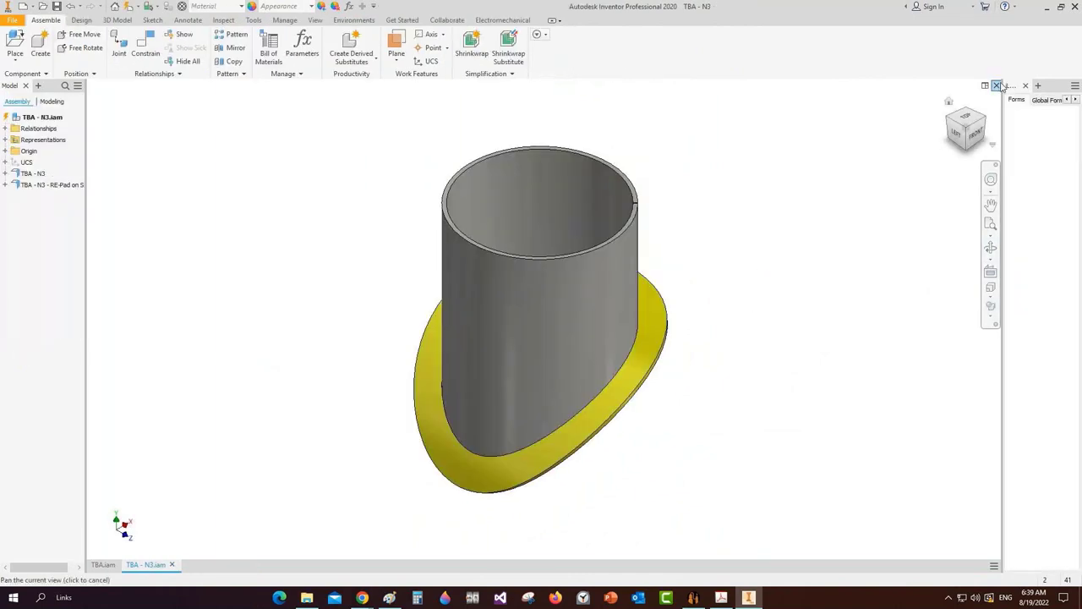
# Close the N3 subassembly and compare the exchanger's left view with the sliding saddle and nozzles N11, N10 and N9 in the drawing PDF's elevation
pyautogui.click(998, 86)
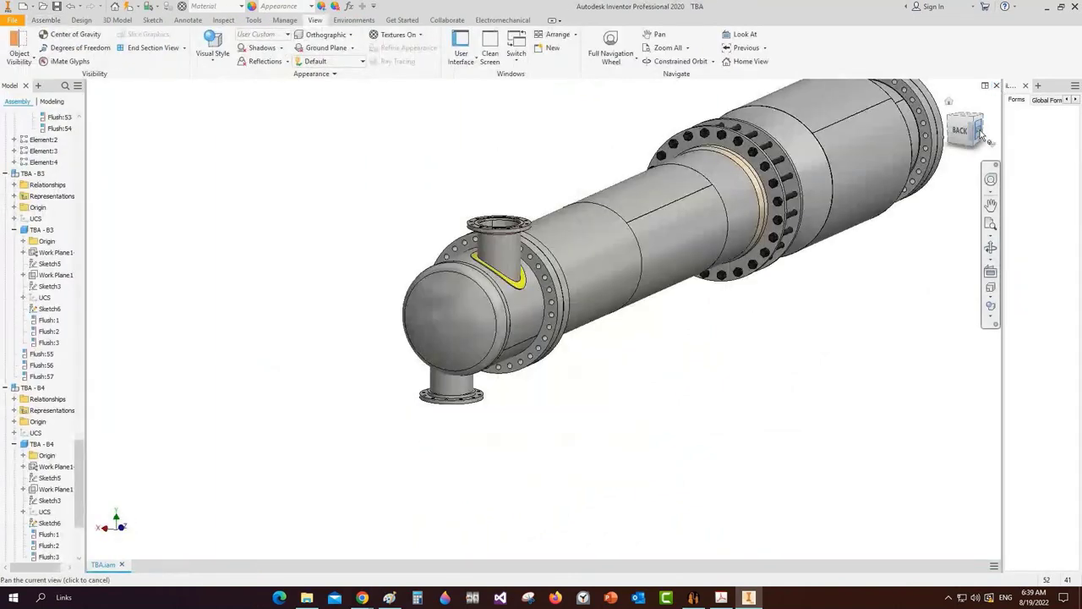
pyautogui.click(967, 128)
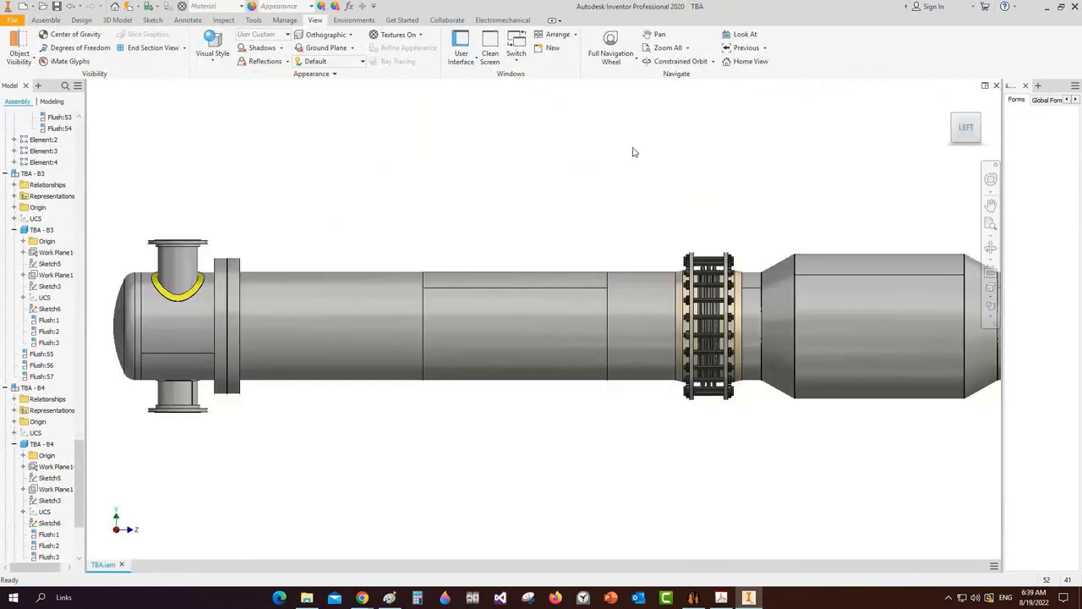
pyautogui.moveTo(723, 599)
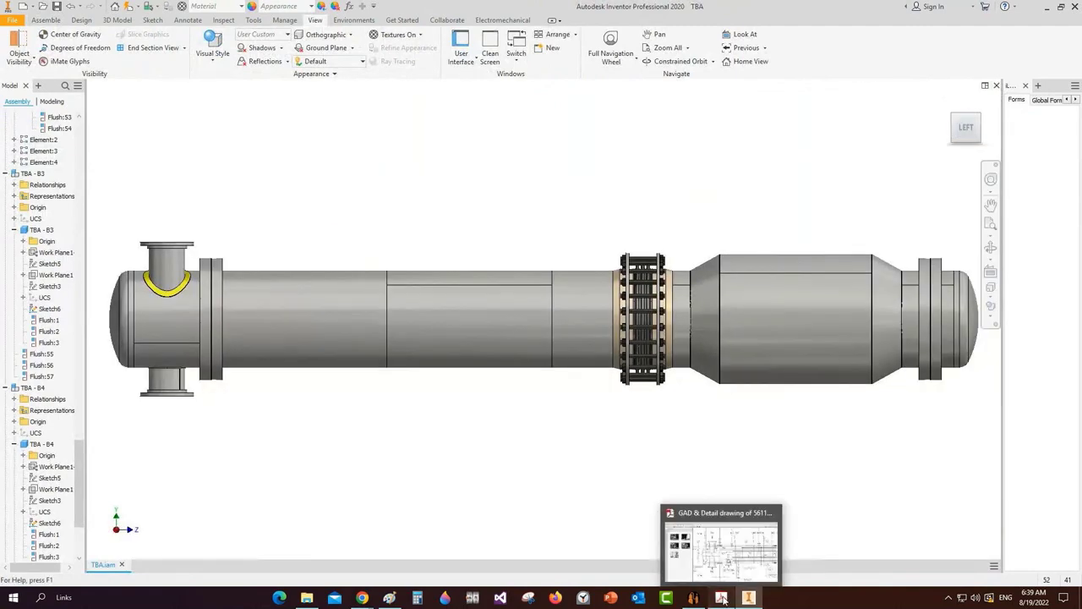
pyautogui.click(723, 598)
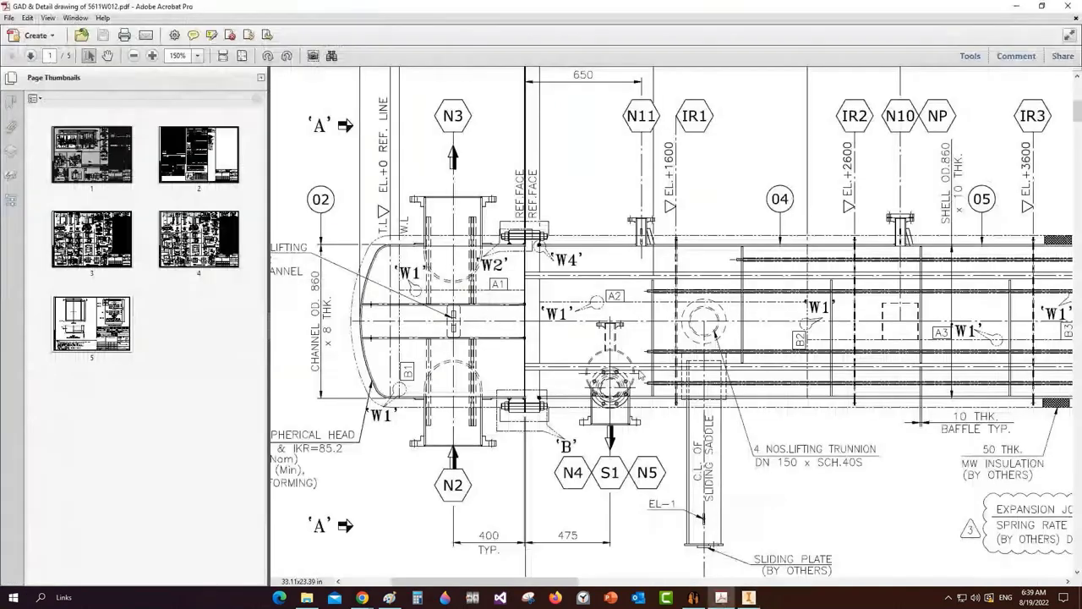
pyautogui.keyDown('ctrl'); pyautogui.scroll(-1, 639, 375); pyautogui.keyUp('ctrl')
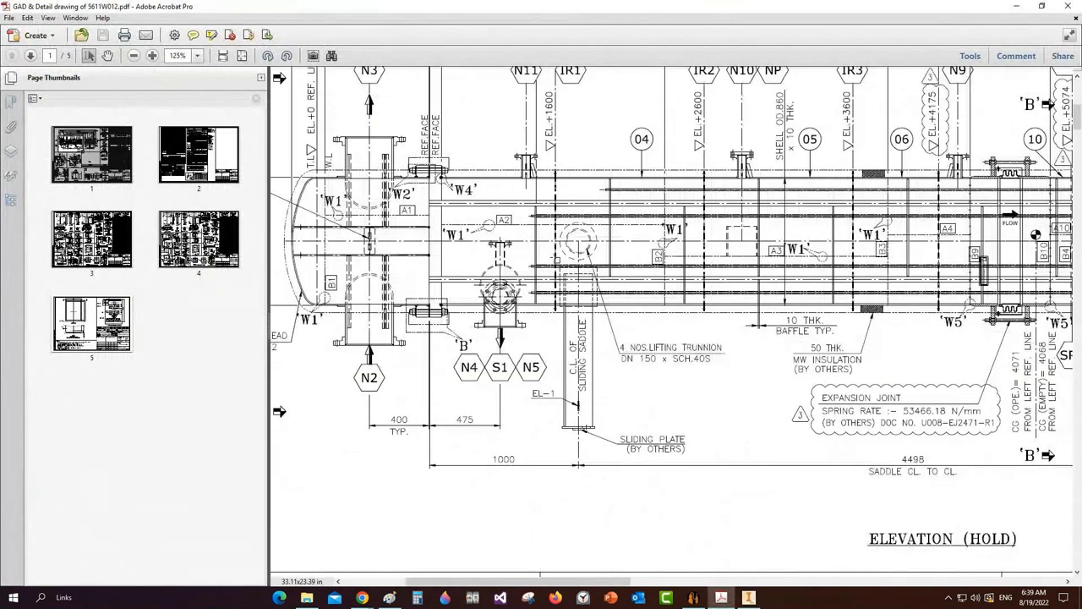
pyautogui.moveTo(555, 258); pyautogui.dragTo(603, 439)
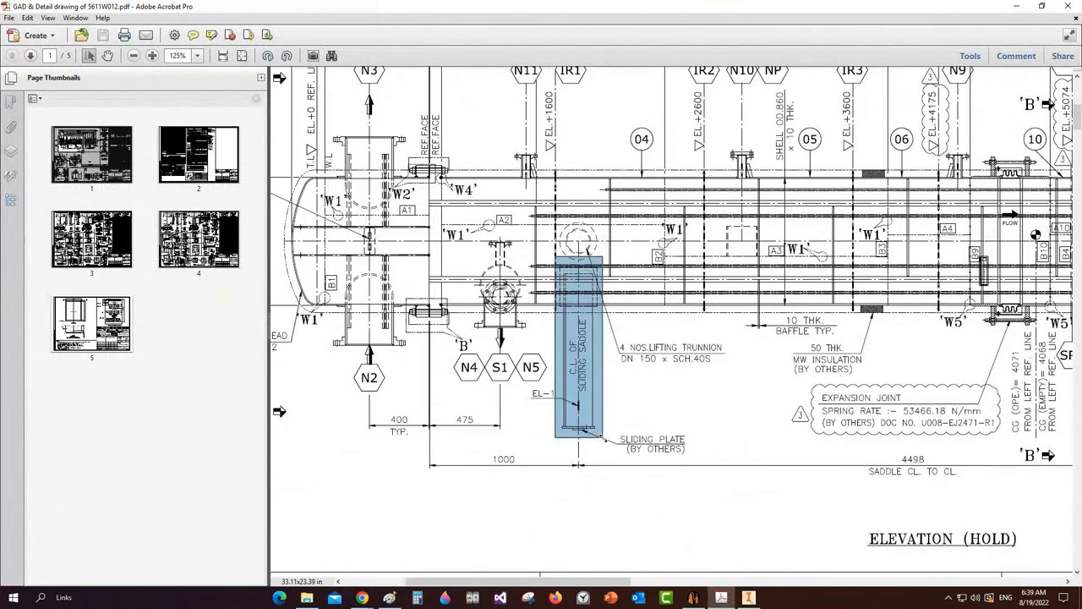
pyautogui.moveTo(517, 139); pyautogui.dragTo(555, 185)
pyautogui.moveTo(728, 139); pyautogui.dragTo(801, 185)
pyautogui.moveTo(934, 139); pyautogui.dragTo(977, 181)
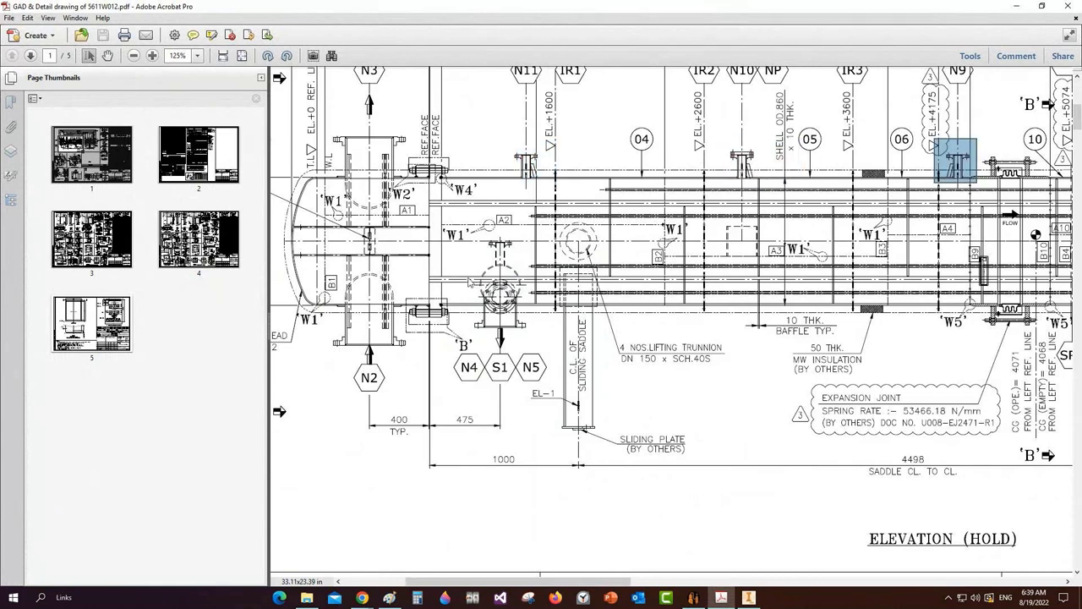
pyautogui.moveTo(542, 226); pyautogui.dragTo(621, 445)
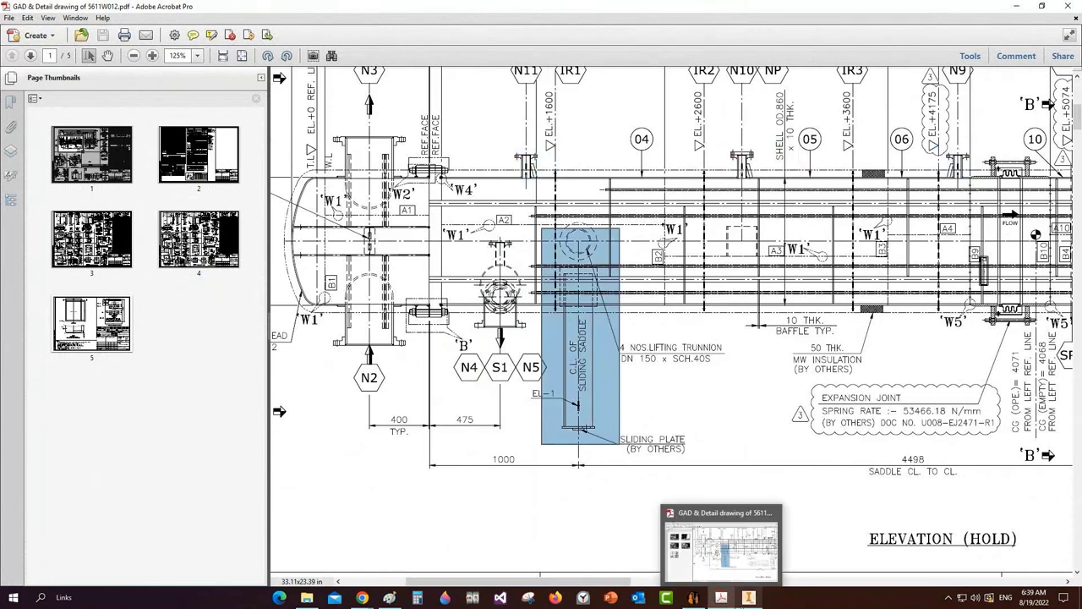
pyautogui.click(748, 597)
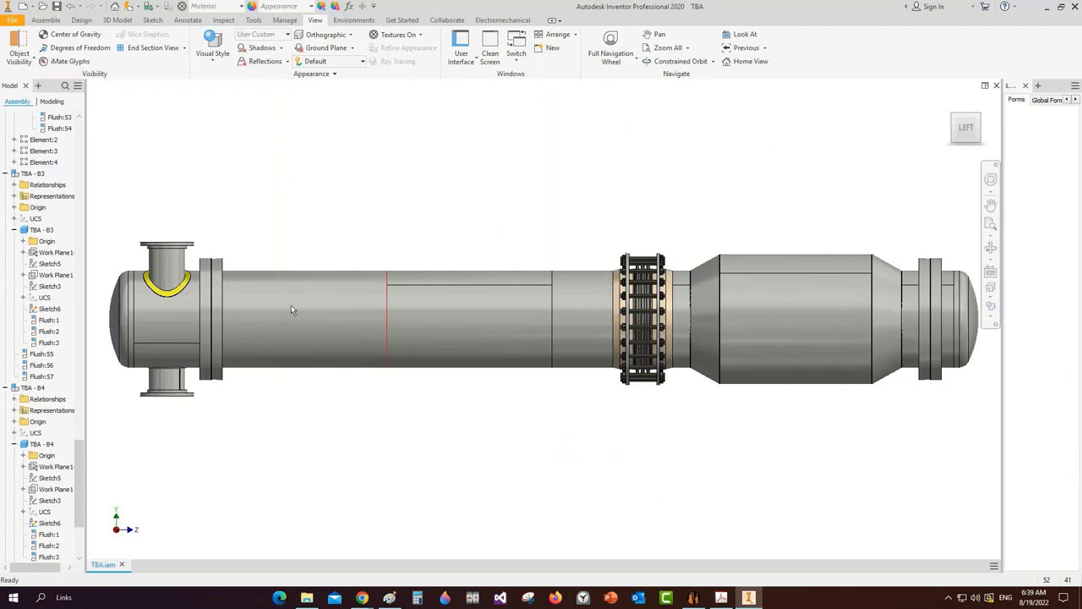
# Switch to Static Equipment Generator and add a saddle named Left Saddle to Can-2
pyautogui.click(692, 597)
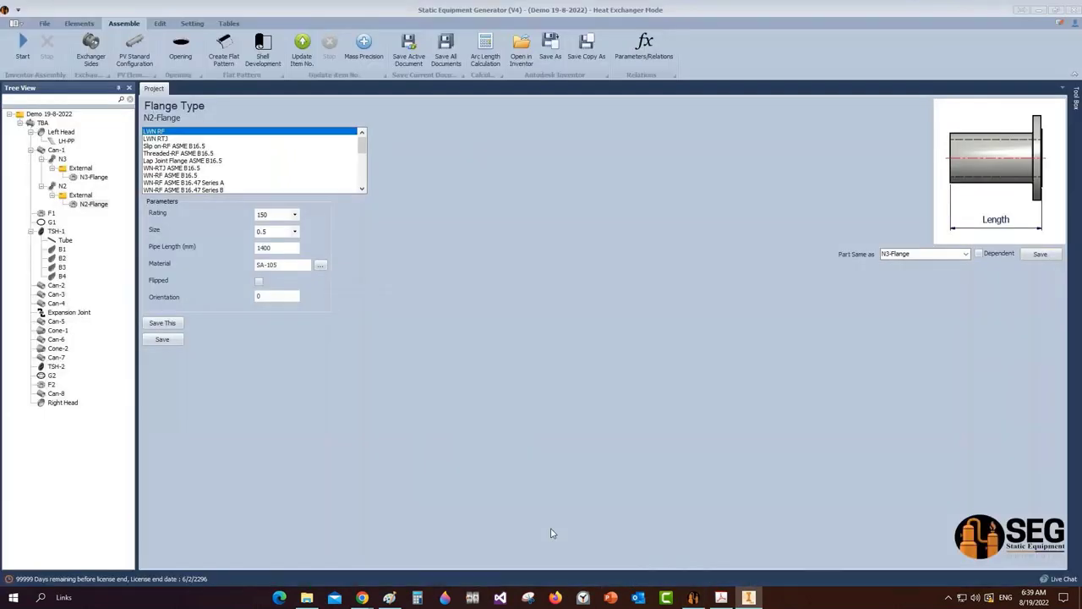
pyautogui.click(53, 288)
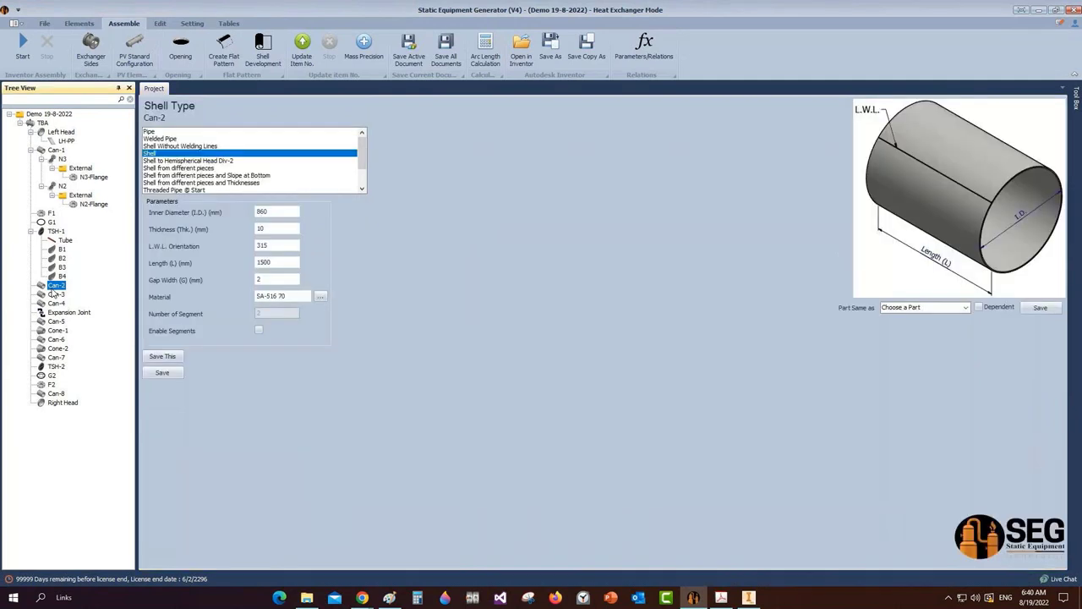
pyautogui.click(79, 23)
pyautogui.click(21, 48)
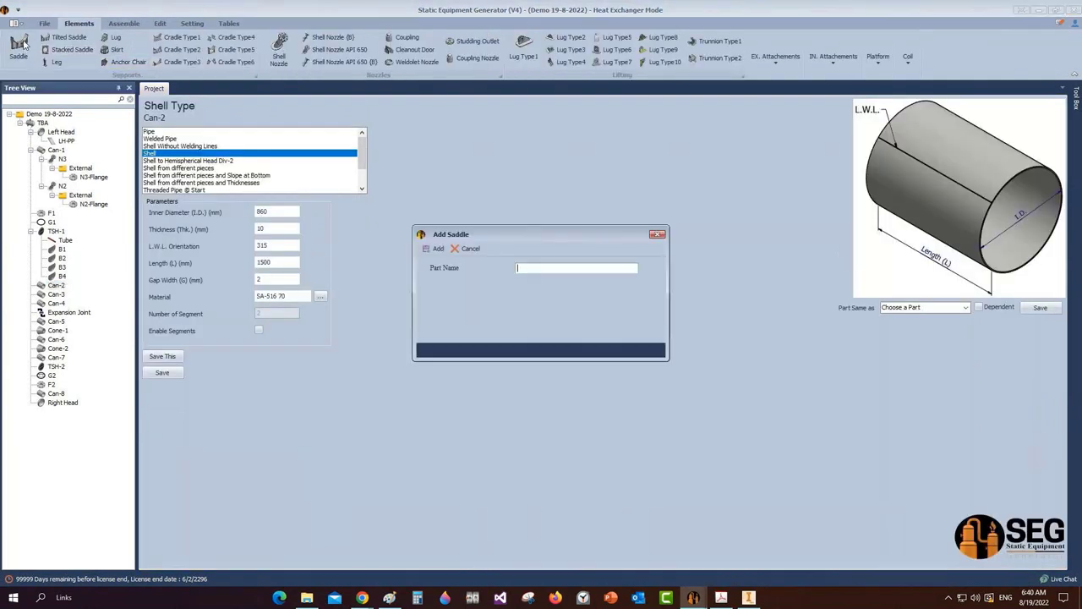
pyautogui.write('Left Saddle')
pyautogui.press('Return')
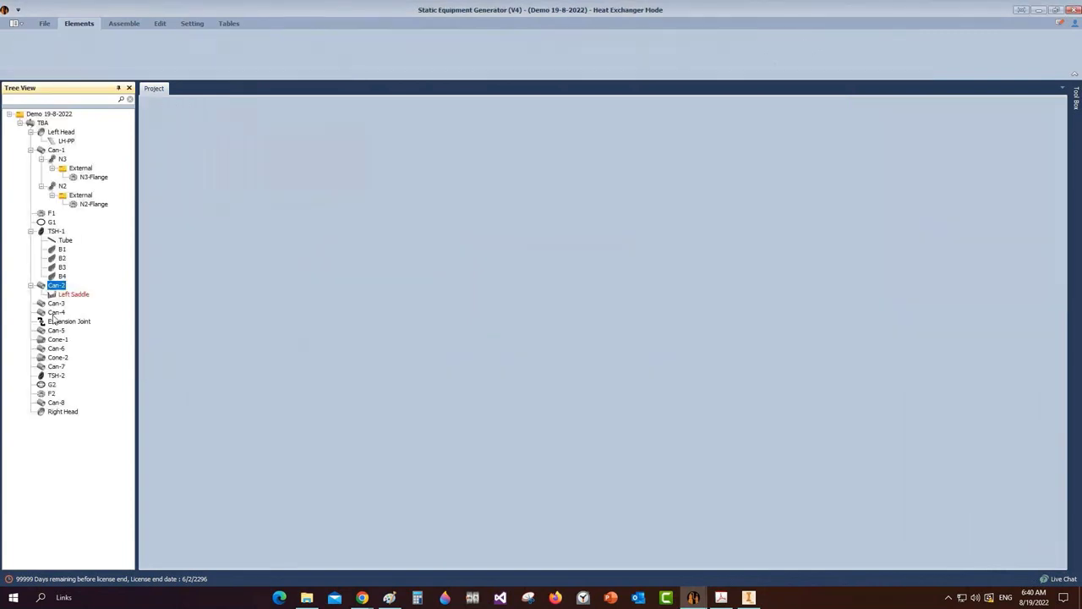
# Open the Left Saddle's parameters and examine the sliding saddle detail on page 3 of the drawing PDF
pyautogui.click(73, 295)
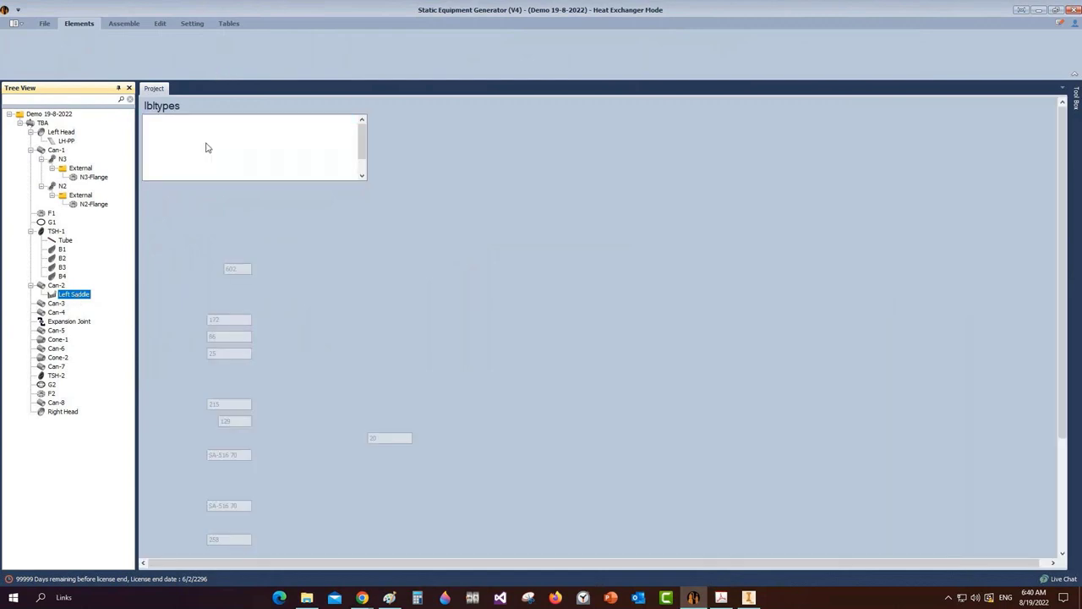
pyautogui.click(722, 597)
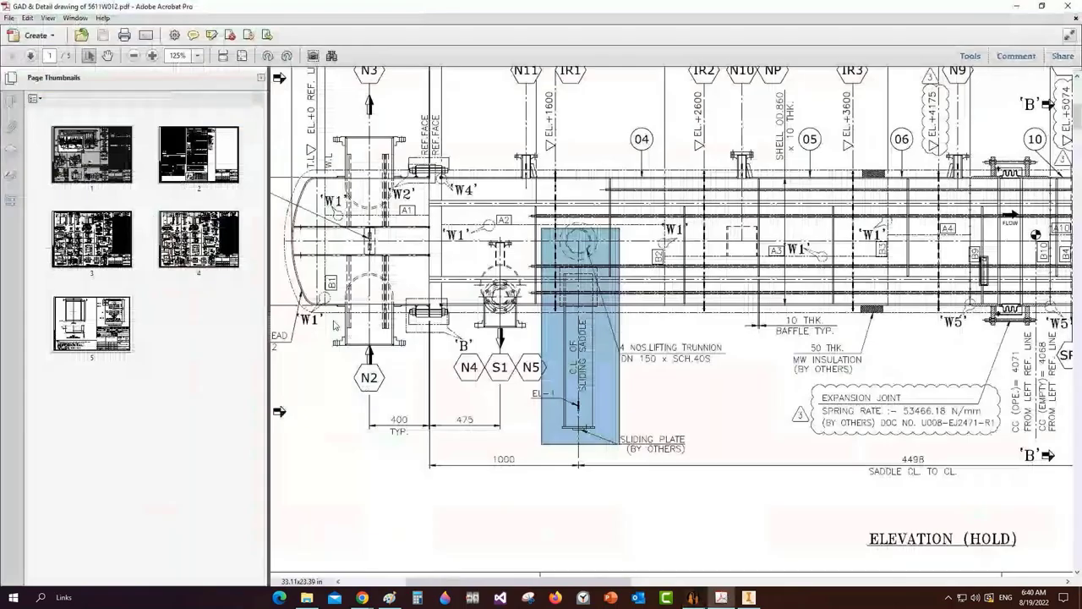
pyautogui.click(126, 253)
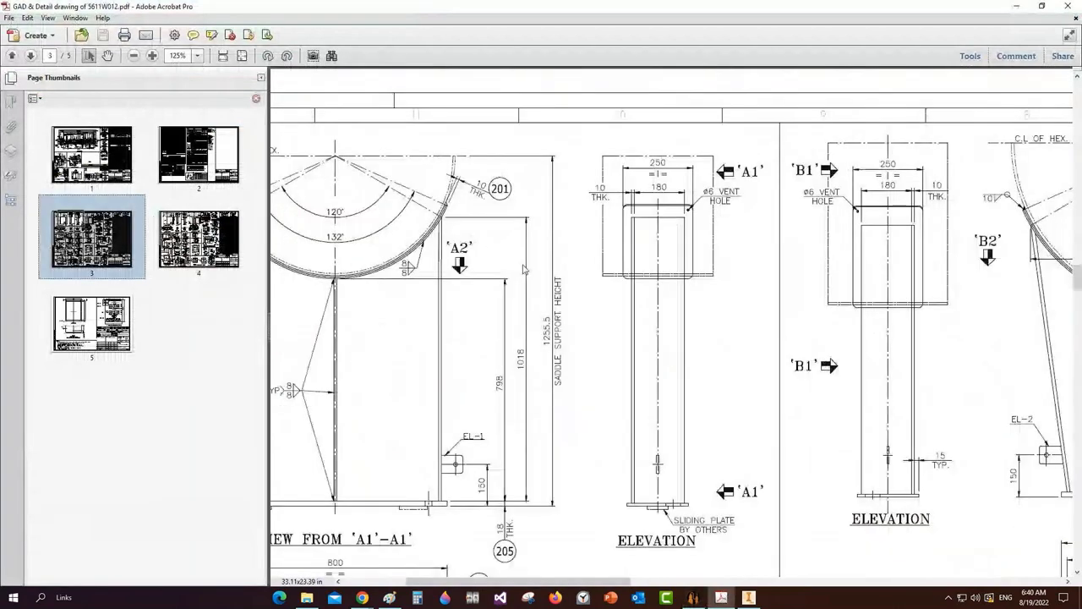
pyautogui.moveTo(568, 314); pyautogui.dragTo(585, 315)
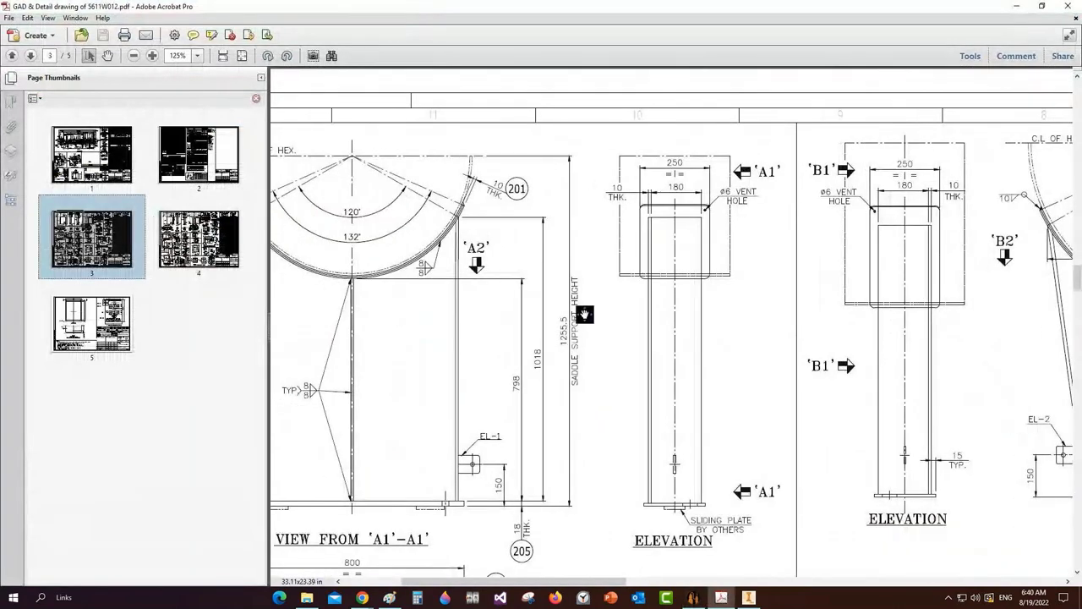
pyautogui.keyDown('ctrl'); pyautogui.scroll(-3, 584, 314); pyautogui.keyUp('ctrl')
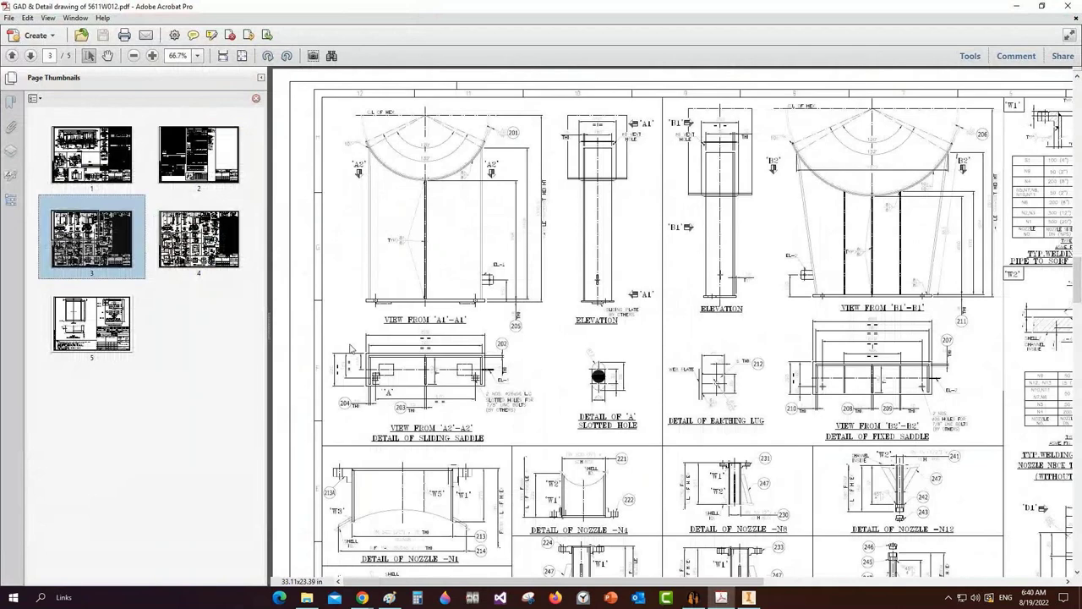
pyautogui.click(588, 310)
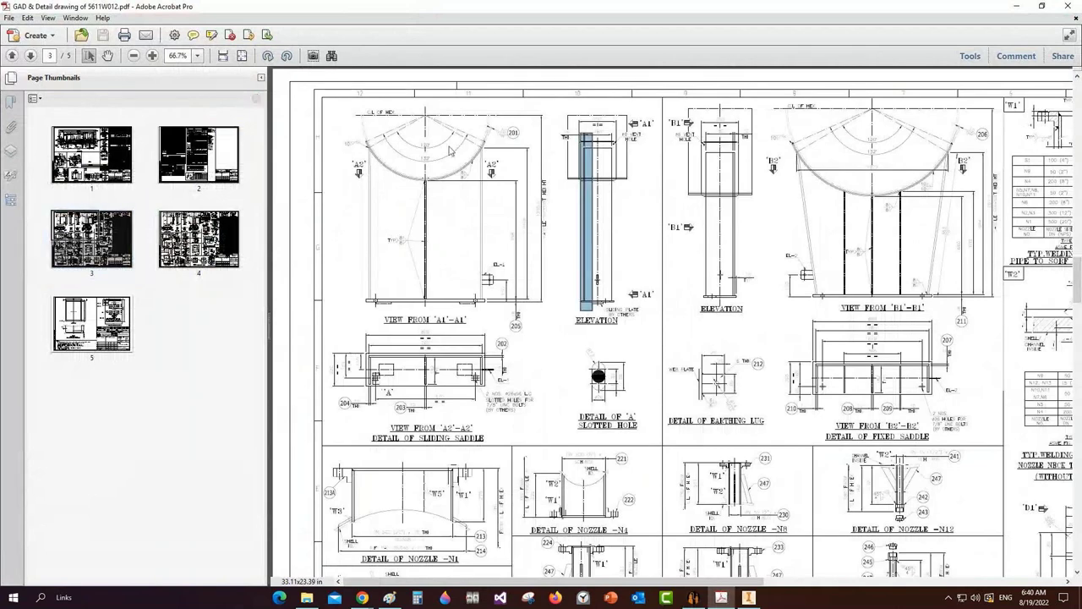
pyautogui.click(692, 597)
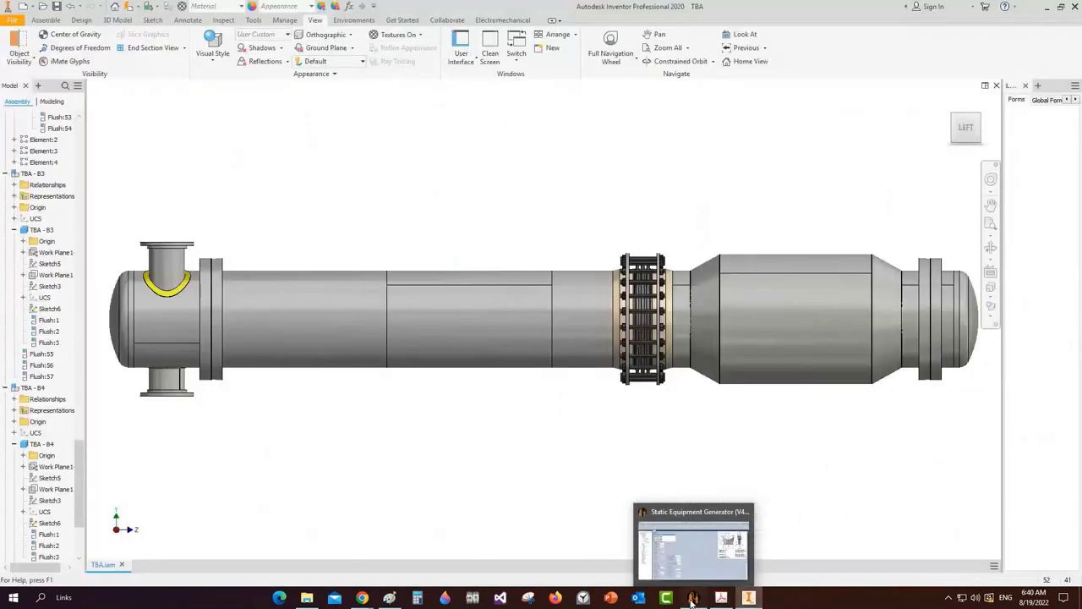
# Use Saddle Web Plate Case1 (Left) for the Left Saddle and set its height to 1225.5 mm, consulting the sliding saddle detail in the drawing
pyautogui.click(691, 598)
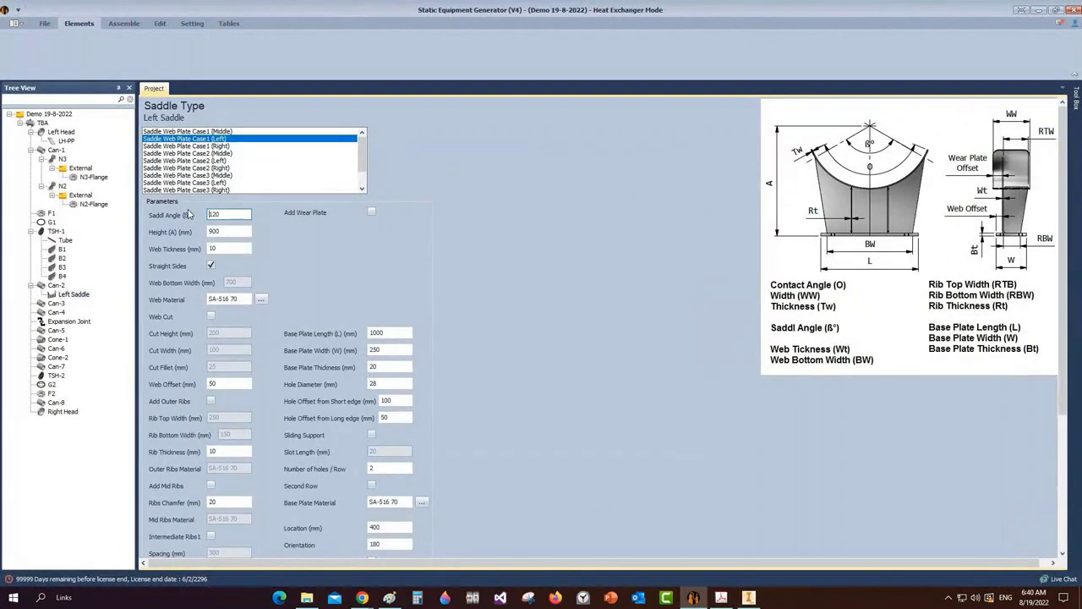
pyautogui.press('Tab')
pyautogui.click(724, 599)
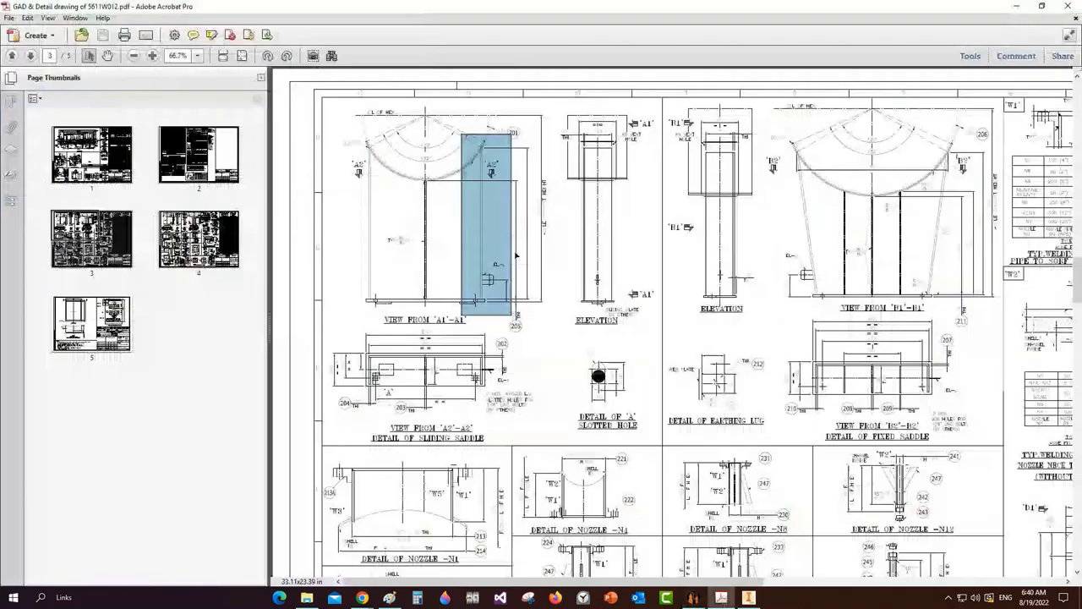
pyautogui.moveTo(533, 187); pyautogui.dragTo(555, 225)
pyautogui.keyDown('ctrl'); pyautogui.scroll(1, 545, 211); pyautogui.keyUp('ctrl')
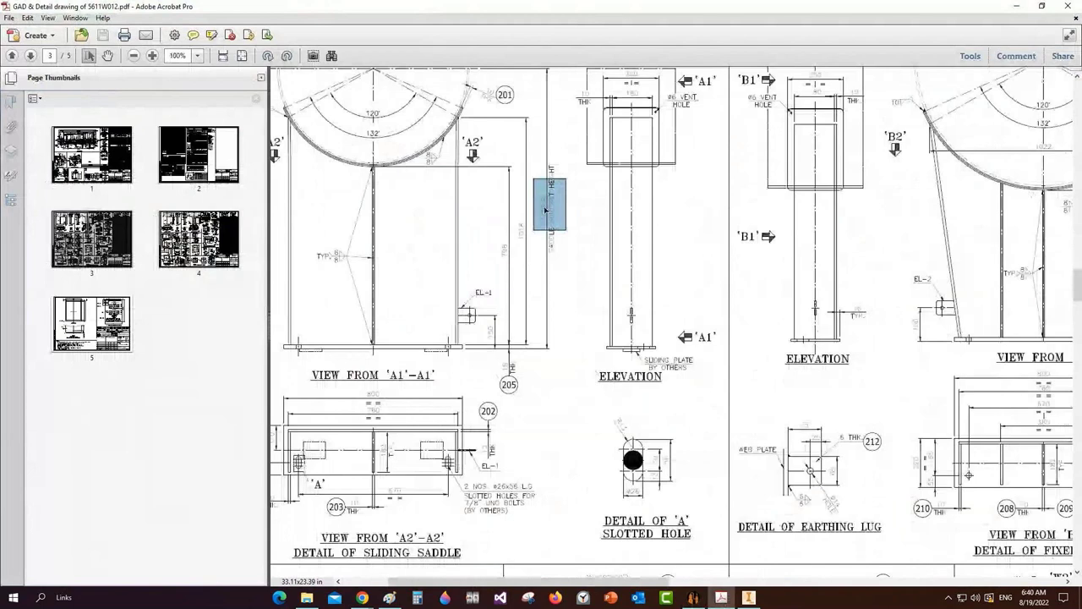
pyautogui.click(693, 597)
pyautogui.write('12')
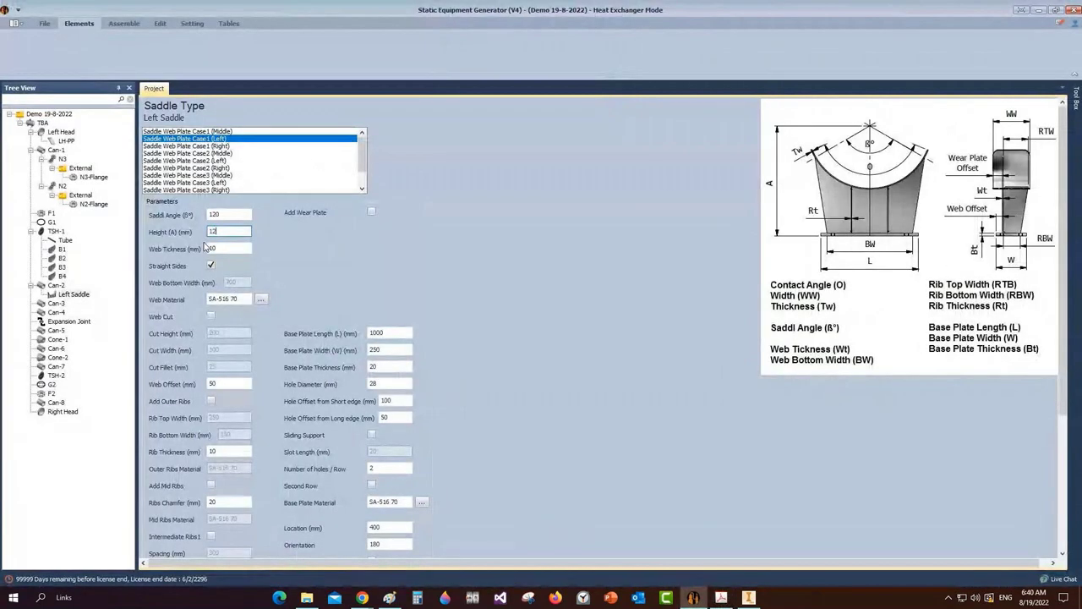
pyautogui.write('25.5')
pyautogui.click(218, 248)
# Add a wear plate to the Left Saddle with a contact angle of 132 and a width of 250 mm
pyautogui.click(372, 212)
pyautogui.click(377, 228)
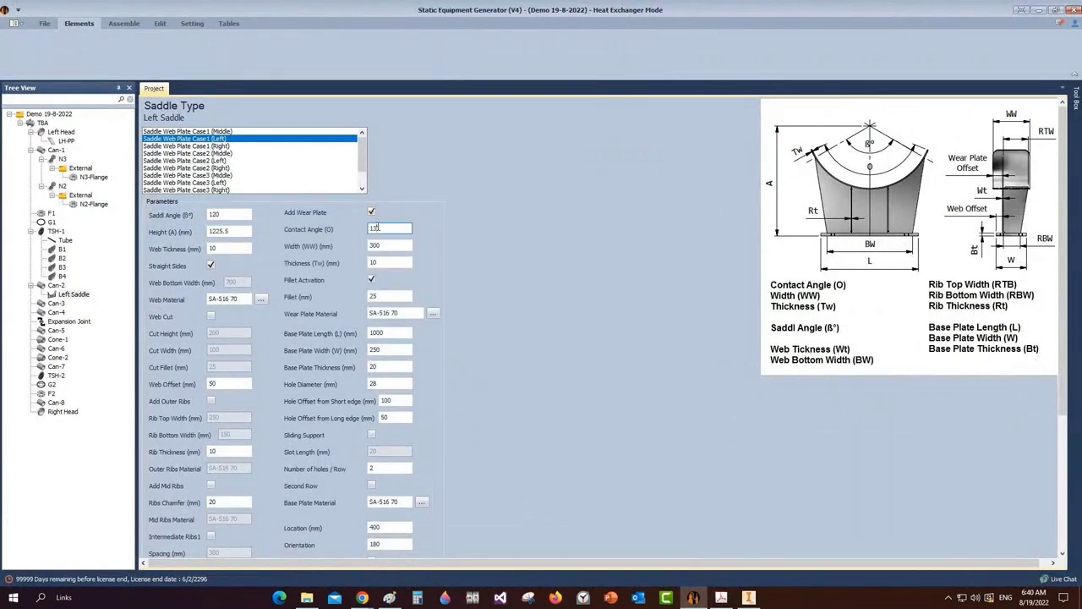
pyautogui.press('BackSpace')
pyautogui.write('2')
pyautogui.press('Tab')
pyautogui.write('250')
pyautogui.press('Tab')
pyautogui.press('Tab')
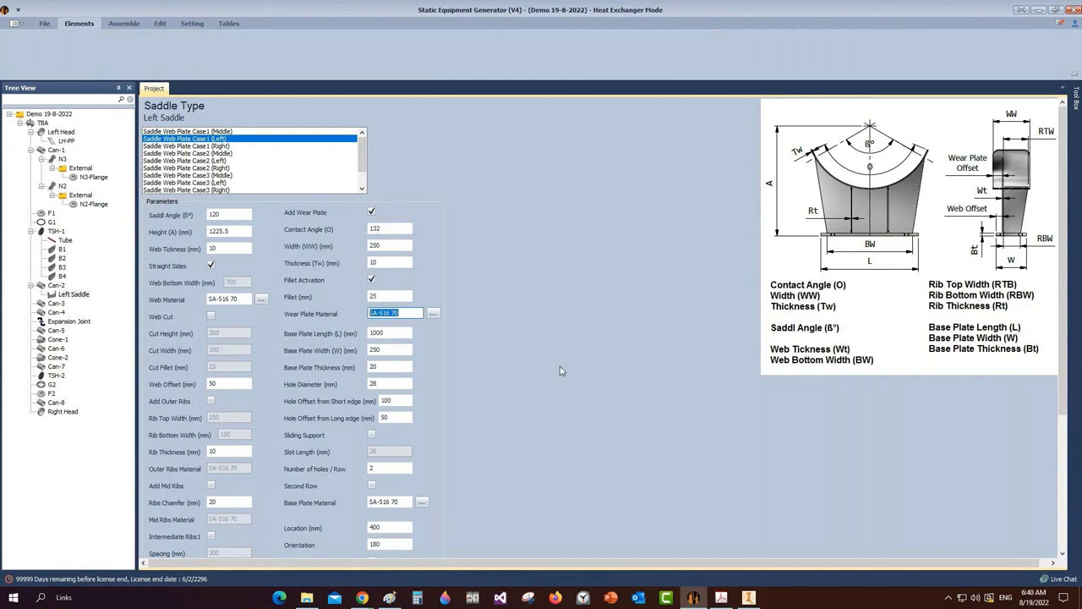
# Examine the base plate length, width and thickness in the sliding saddle detail on page 3 of the drawing PDF
pyautogui.click(719, 598)
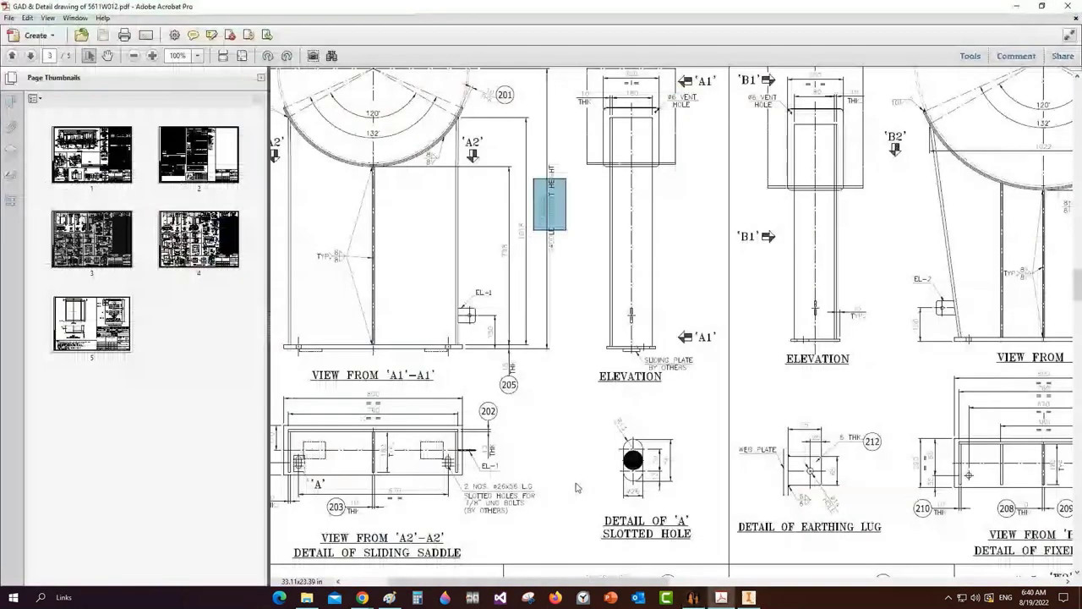
pyautogui.moveTo(367, 452); pyautogui.dragTo(496, 428, button='middle')
pyautogui.moveTo(490, 359); pyautogui.dragTo(513, 377)
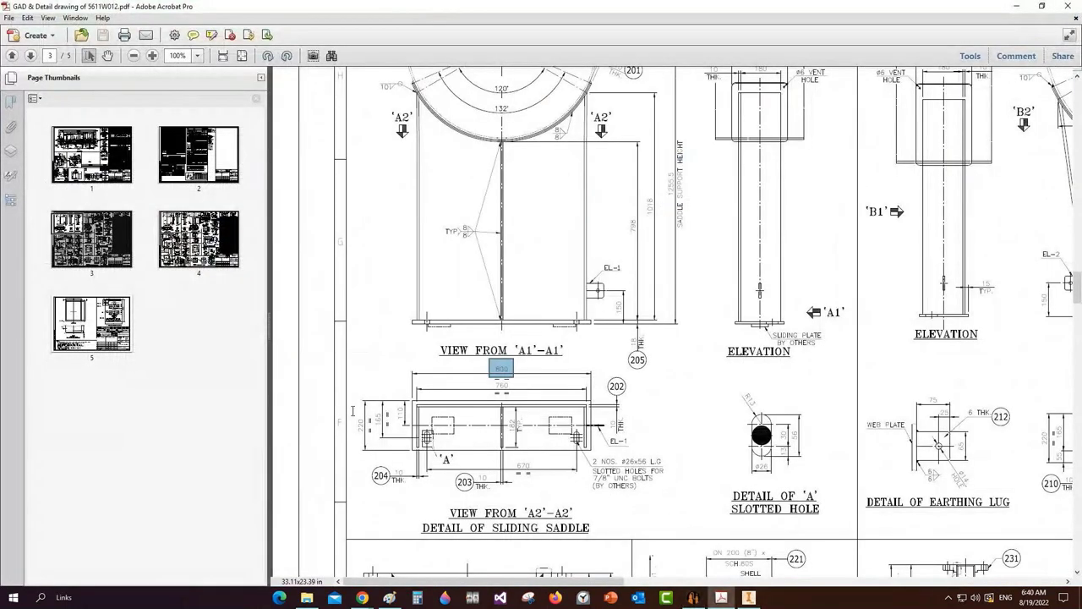
pyautogui.moveTo(353, 413); pyautogui.dragTo(364, 434)
pyautogui.doubleClick(361, 426)
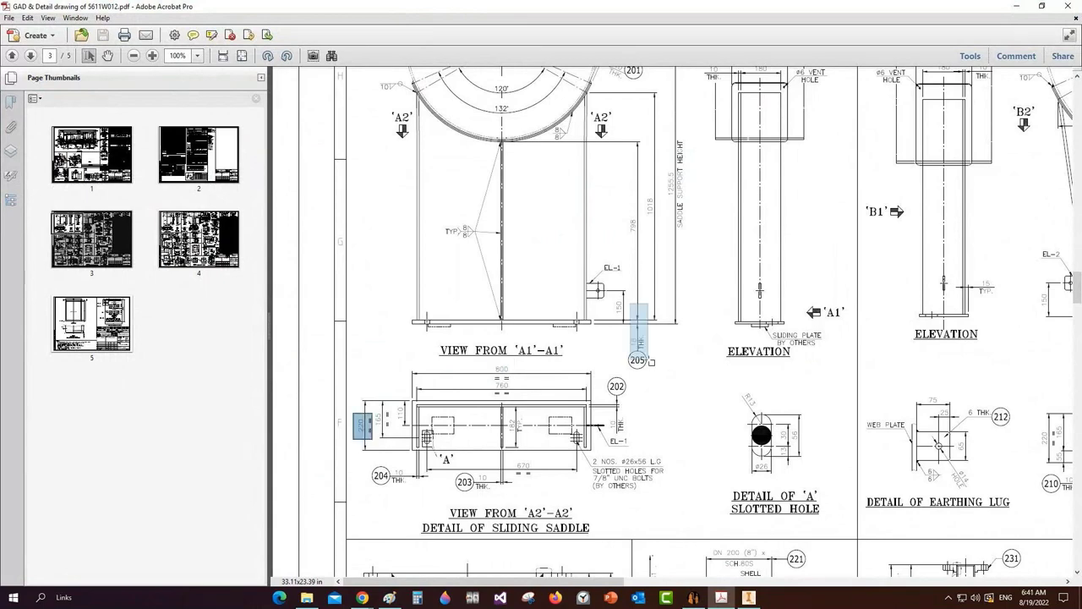
pyautogui.doubleClick(640, 334)
pyautogui.click(723, 598)
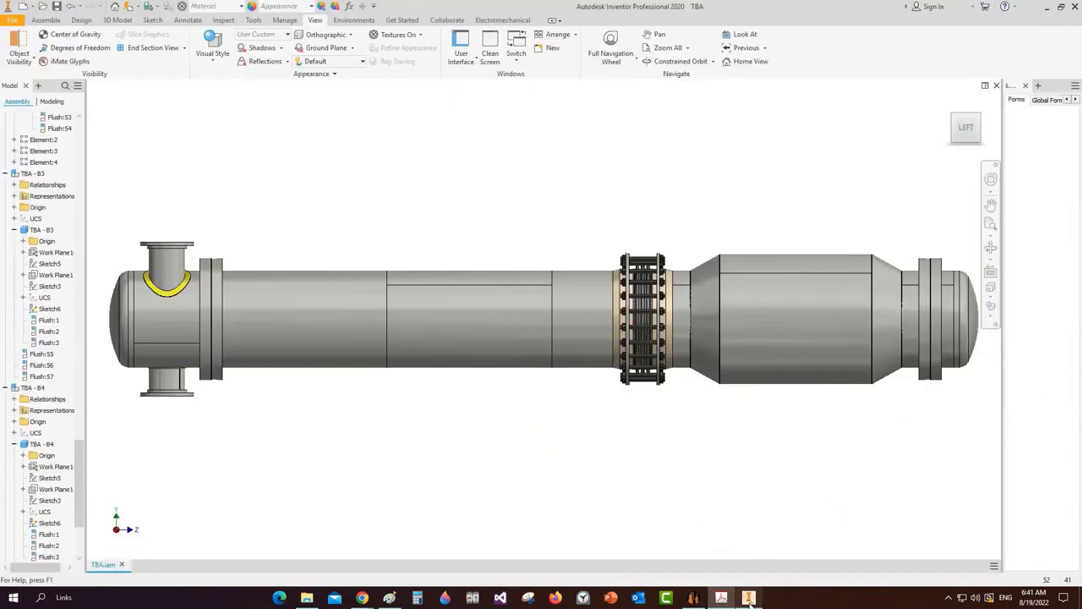
# Return to Static Equipment Generator and set the Left Saddle's base plate to 800 mm long, 220 mm wide and 18 mm thick
pyautogui.click(693, 598)
pyautogui.doubleClick(395, 333)
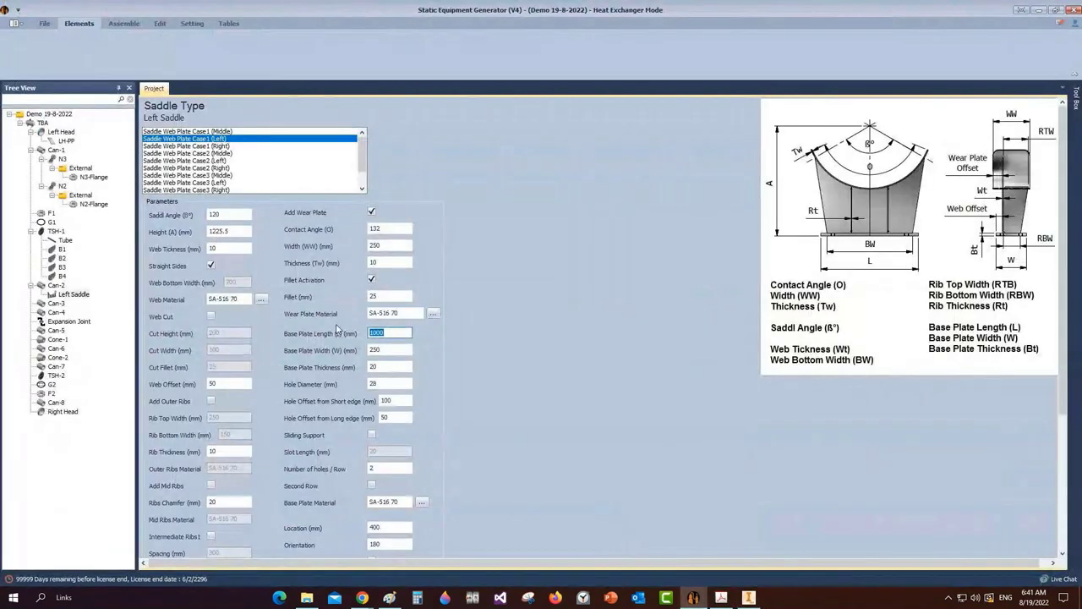
pyautogui.write('800')
pyautogui.press('Tab')
pyautogui.write('220')
pyautogui.press('Tab')
pyautogui.write('18')
pyautogui.press('Tab')
# Set the base plate's hole diameter to 26 mm, with offsets of 65 mm from the short edge and 55 mm from the long edge
pyautogui.write('26')
pyautogui.press('Tab')
pyautogui.write('65')
pyautogui.press('Tab')
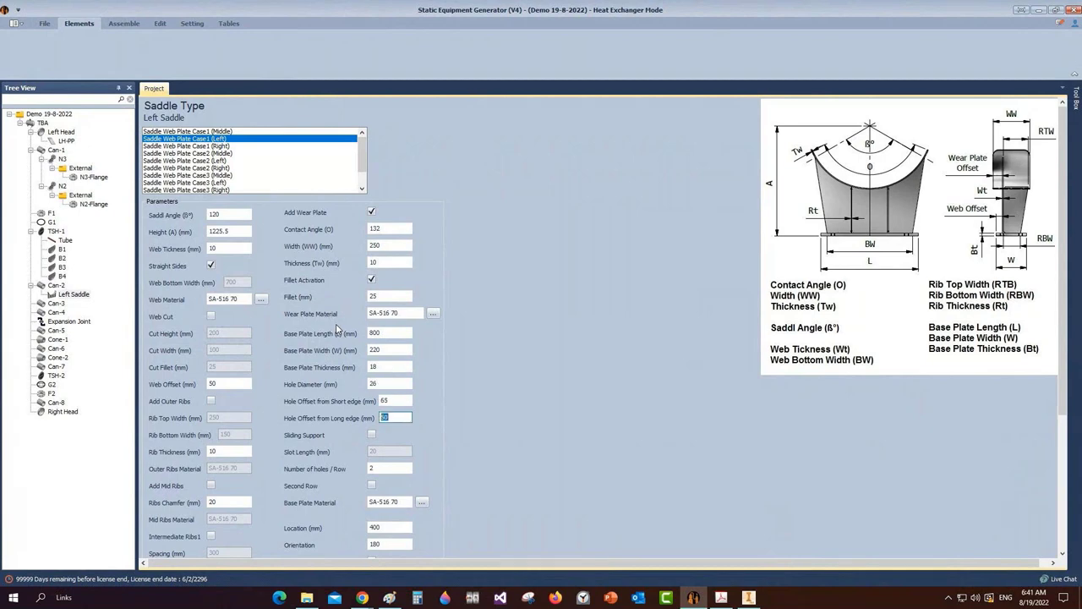
pyautogui.write('55')
# Examine the sliding saddle's centerline position relative to the left tubesheet in the elevation on page 1 of the drawing PDF
pyautogui.scroll(-1, 287, 334)
pyautogui.moveTo(389, 459); pyautogui.dragTo(331, 463)
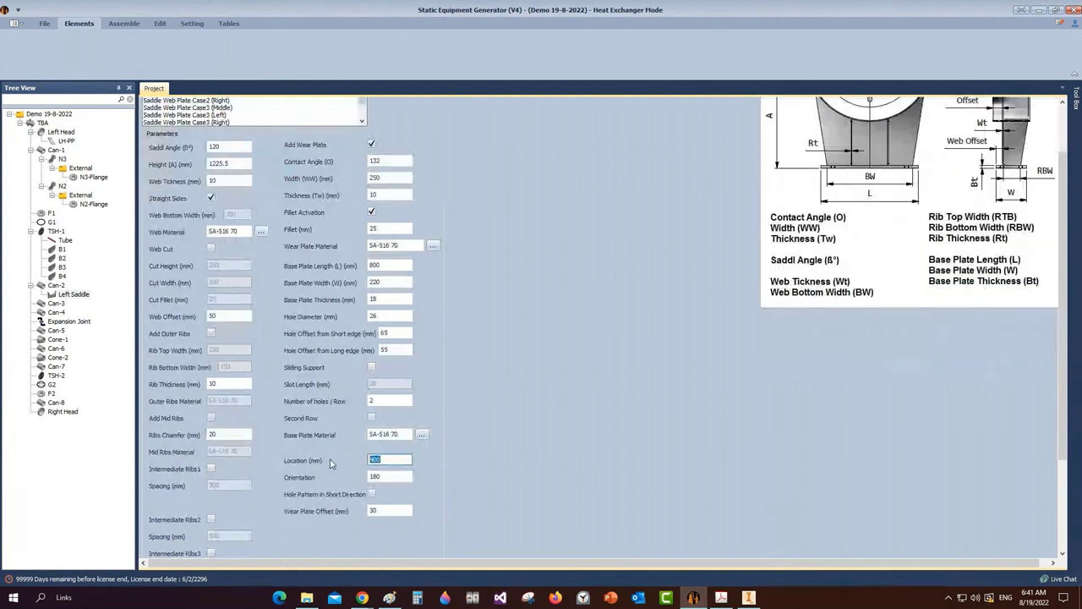
pyautogui.click(729, 598)
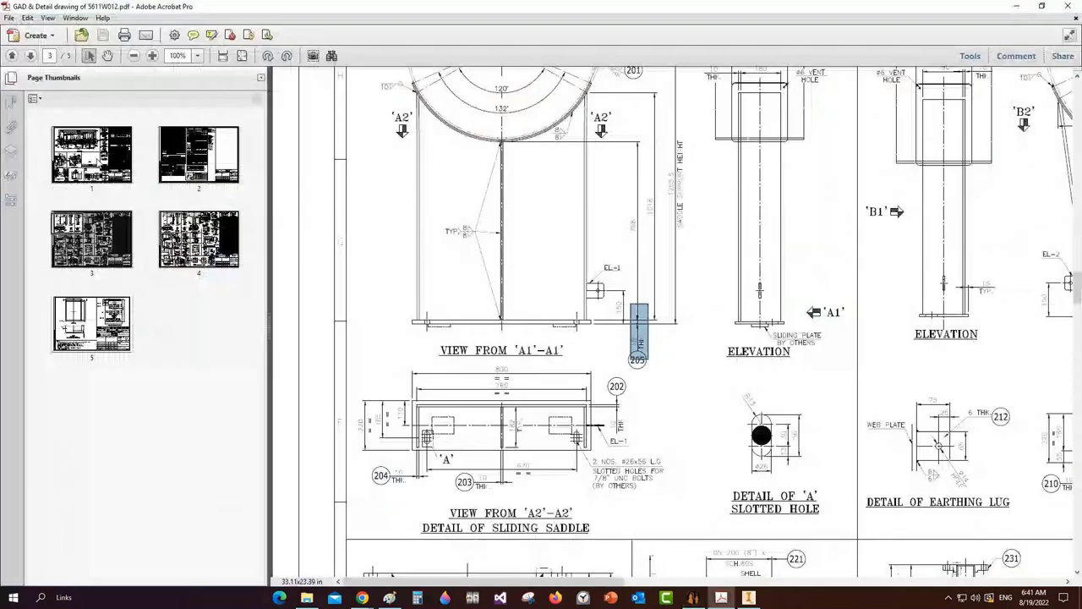
pyautogui.press('Home')
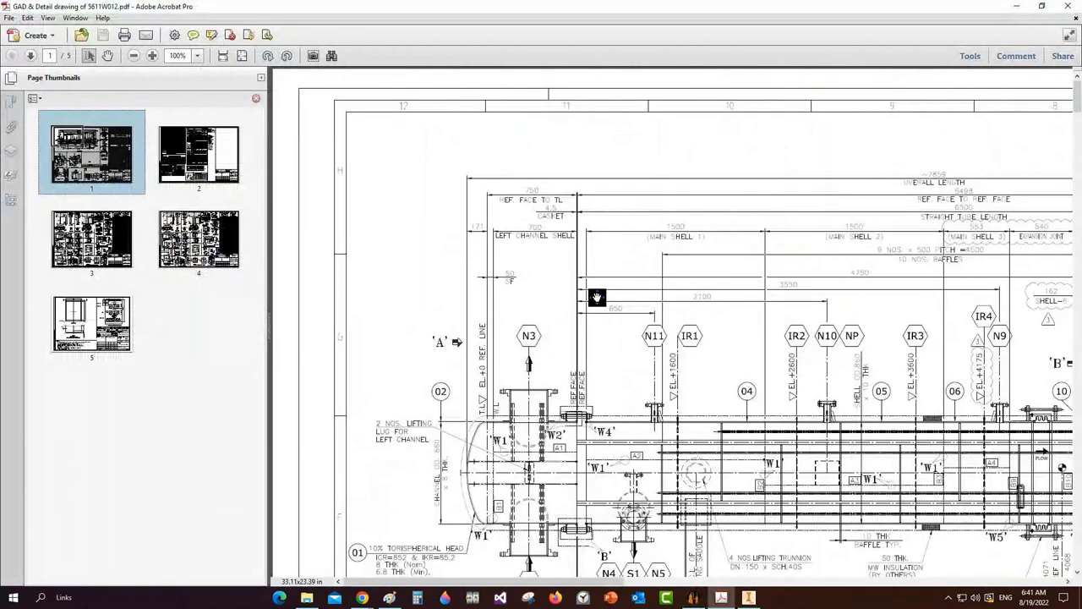
pyautogui.moveTo(597, 298); pyautogui.dragTo(516, 138)
pyautogui.click(508, 360)
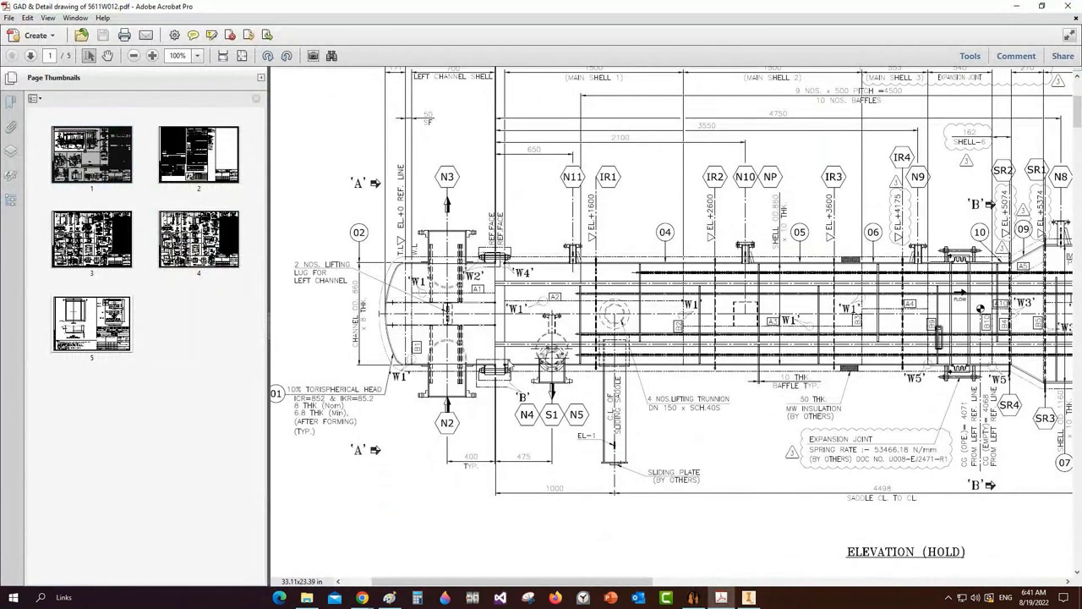
pyautogui.keyDown('ctrl'); pyautogui.scroll(7, 482, 289); pyautogui.keyUp('ctrl')
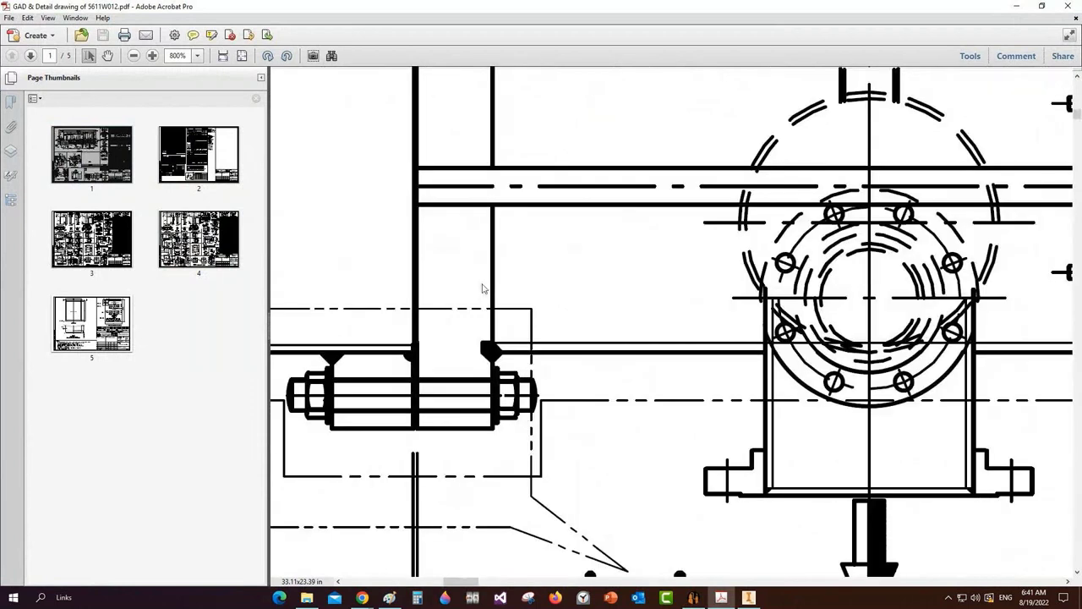
pyautogui.moveTo(482, 289); pyautogui.dragTo(510, 369)
pyautogui.click(499, 269)
pyautogui.keyDown('ctrl'); pyautogui.scroll(-4, 412, 275); pyautogui.keyUp('ctrl')
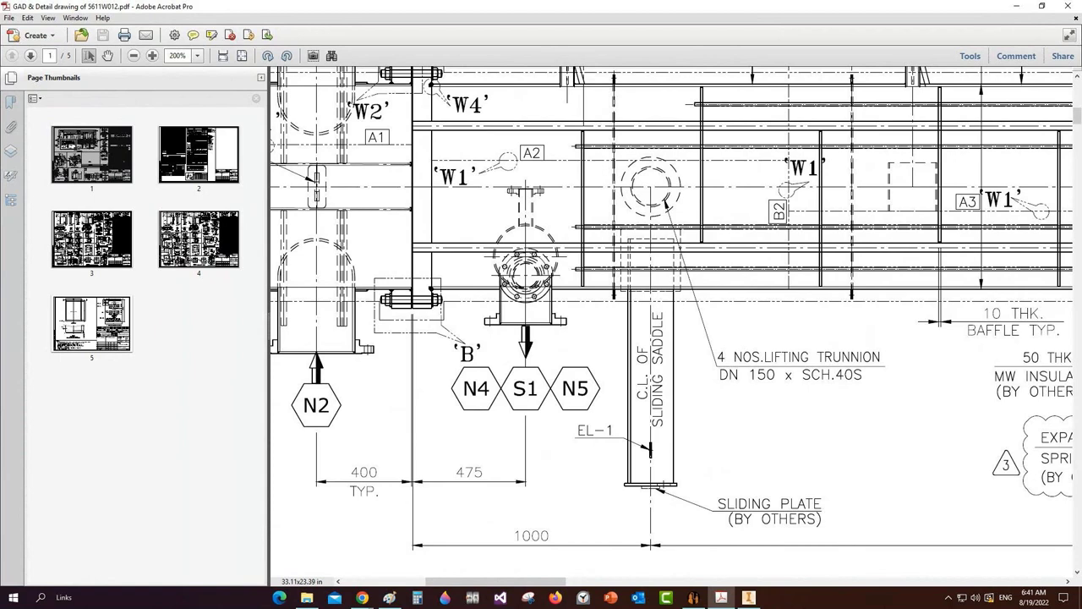
# Return to Static Equipment Generator and set the Left Saddle's location to 910 mm, keeping its orientation at 180
pyautogui.click(749, 597)
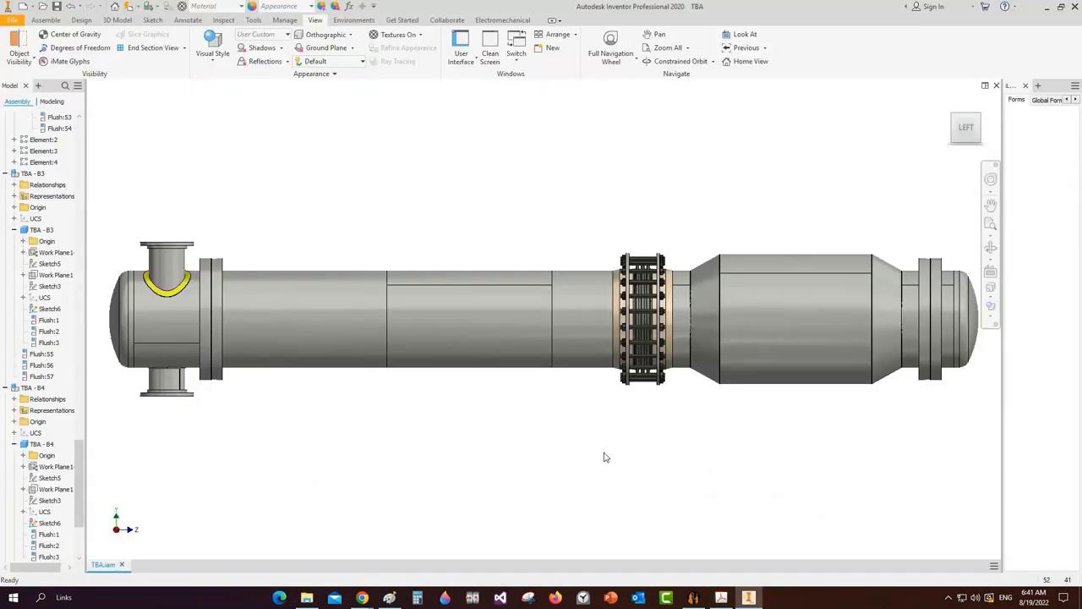
pyautogui.click(693, 597)
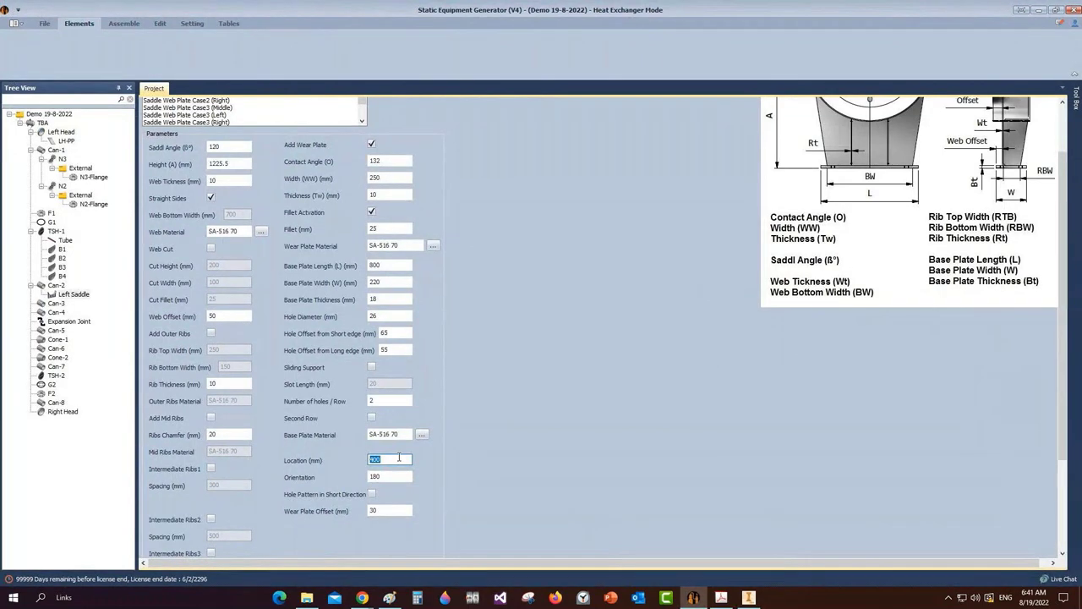
pyautogui.write('910')
pyautogui.press('Tab')
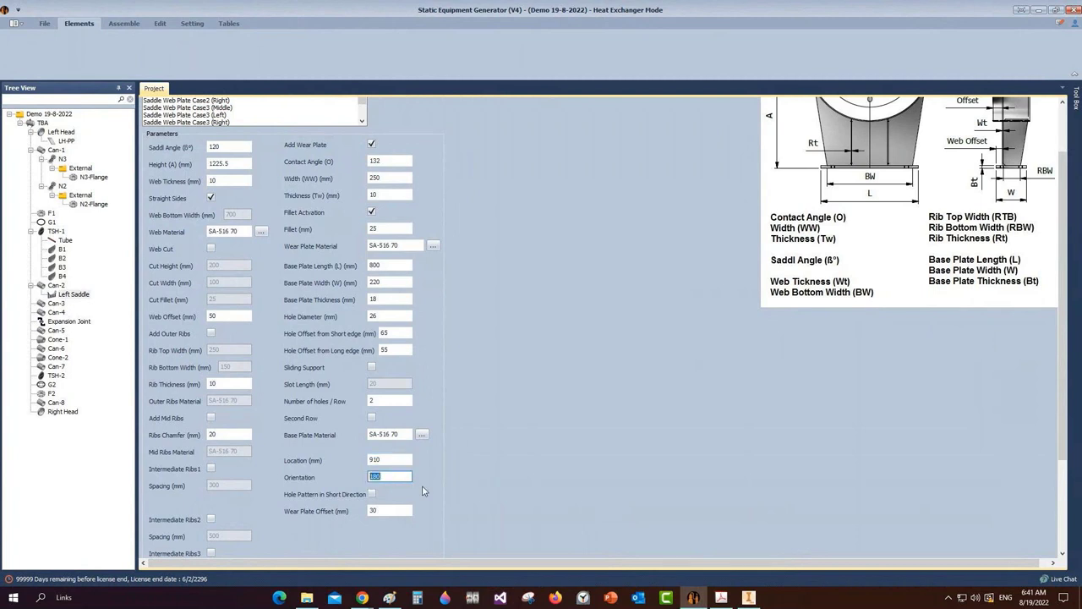
pyautogui.press('Tab')
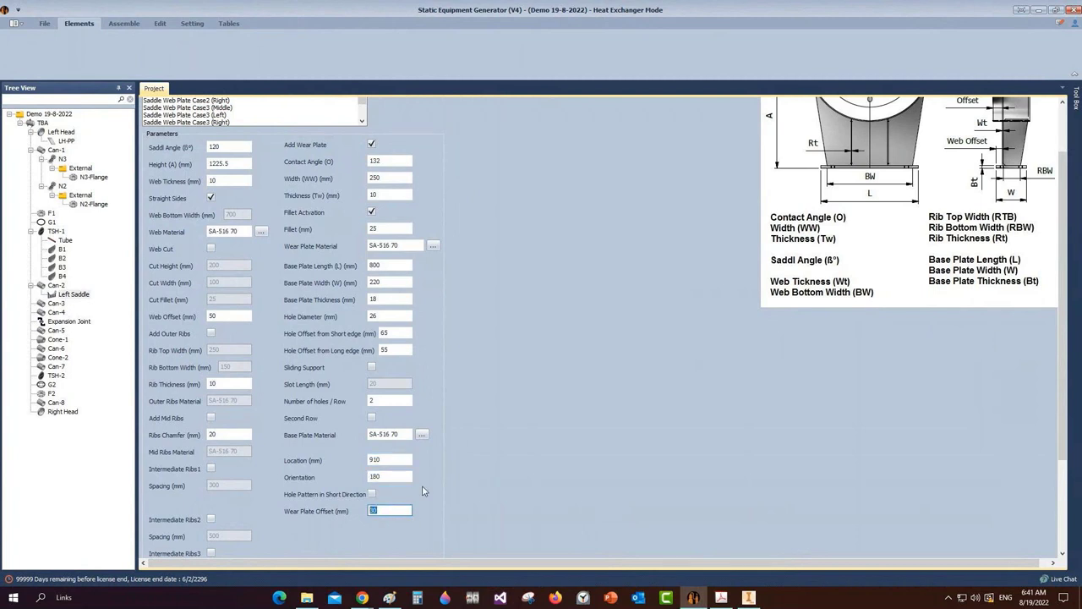
# Set the saddle's web offset to 15 mm and add mid ribs plus outer ribs with top and bottom widths of 190 mm
pyautogui.click(229, 318)
pyautogui.write('15')
pyautogui.click(210, 334)
pyautogui.press('Tab')
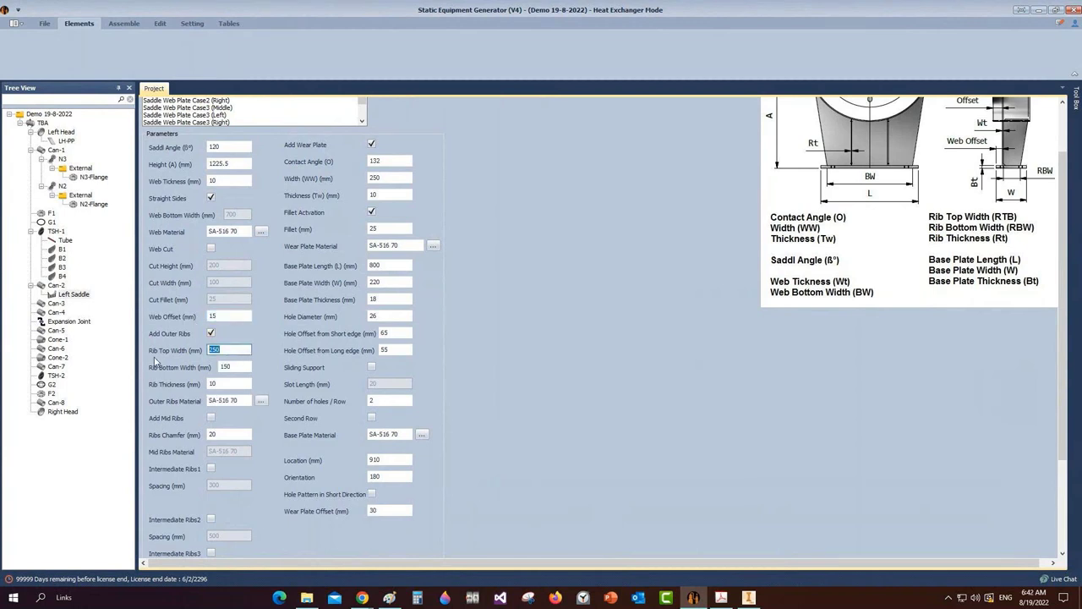
pyautogui.write('190')
pyautogui.press('Tab')
pyautogui.write('19')
pyautogui.press('Tab')
pyautogui.click(211, 418)
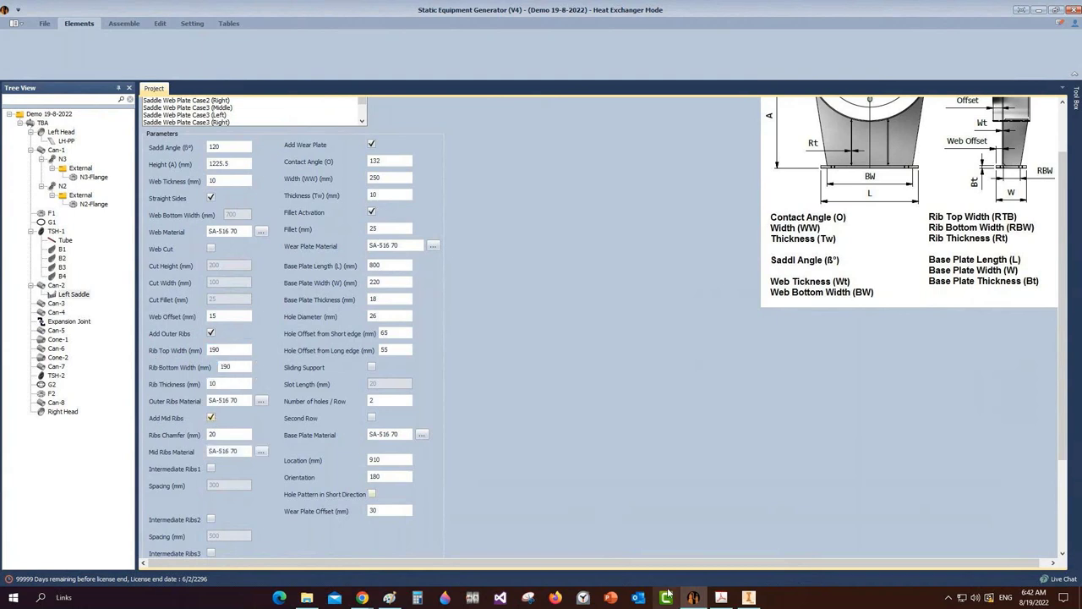
# Check the middle rib in the sliding saddle view on page 3 of the drawing PDF
pyautogui.click(718, 602)
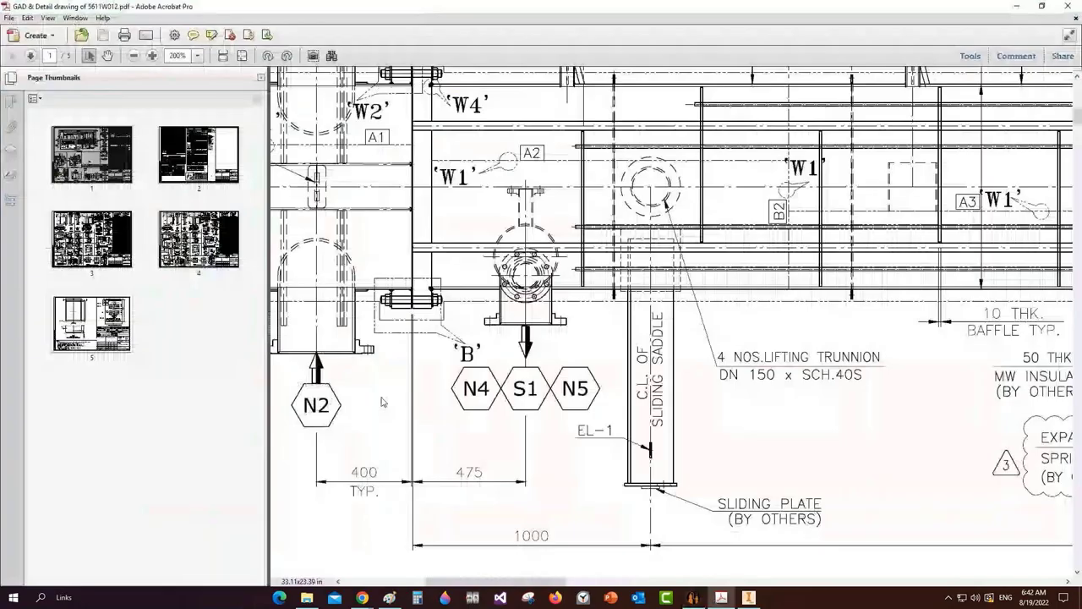
pyautogui.click(91, 238)
pyautogui.keyDown('ctrl'); pyautogui.scroll(-1, 561, 319); pyautogui.keyUp('ctrl')
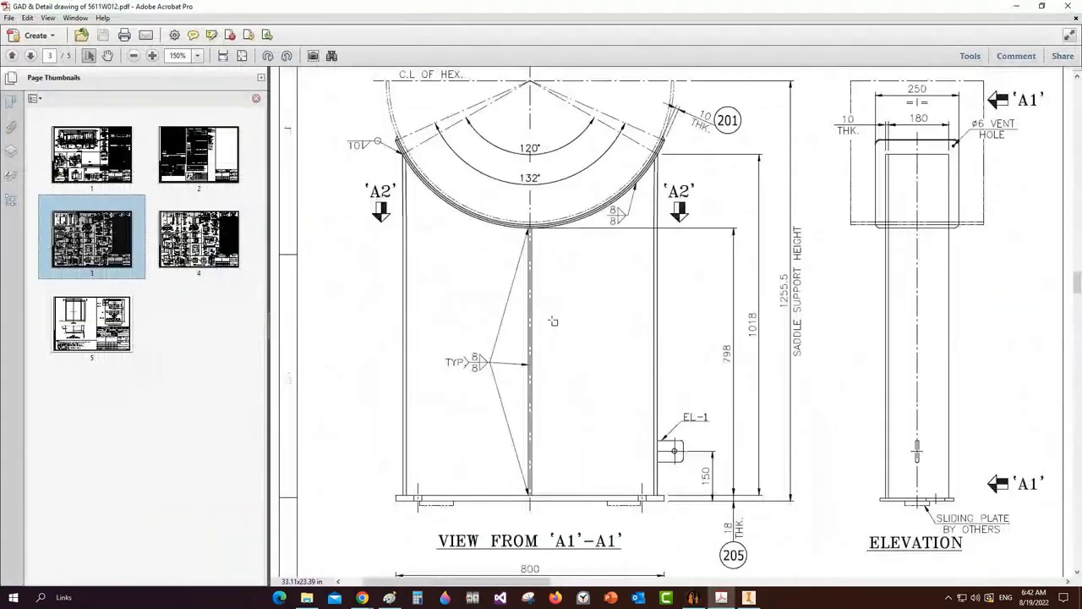
pyautogui.keyDown('ctrl'); pyautogui.scroll(-1, 553, 322); pyautogui.keyUp('ctrl')
pyautogui.moveTo(489, 226); pyautogui.dragTo(523, 428)
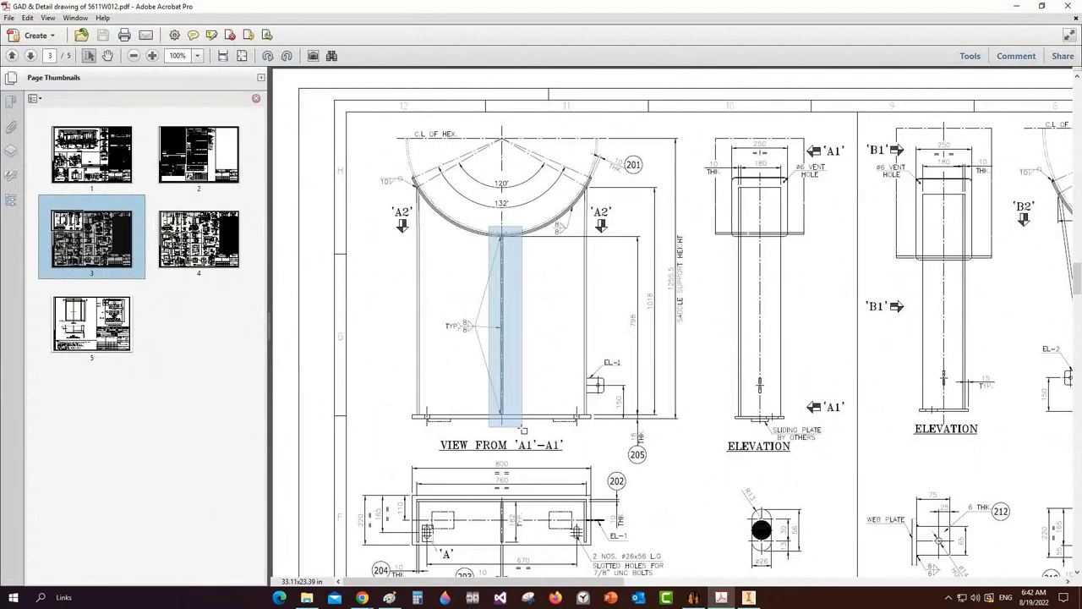
pyautogui.click(694, 596)
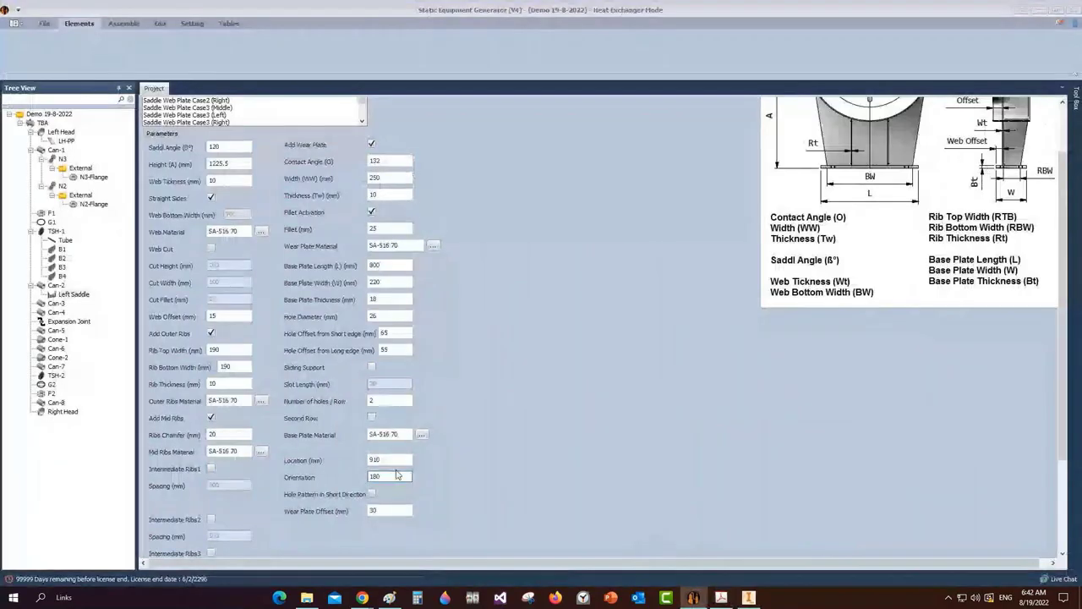
# Make the Left Saddle a sliding support and examine the slotted hole detail in the drawing PDF
pyautogui.scroll(-3, 247, 449)
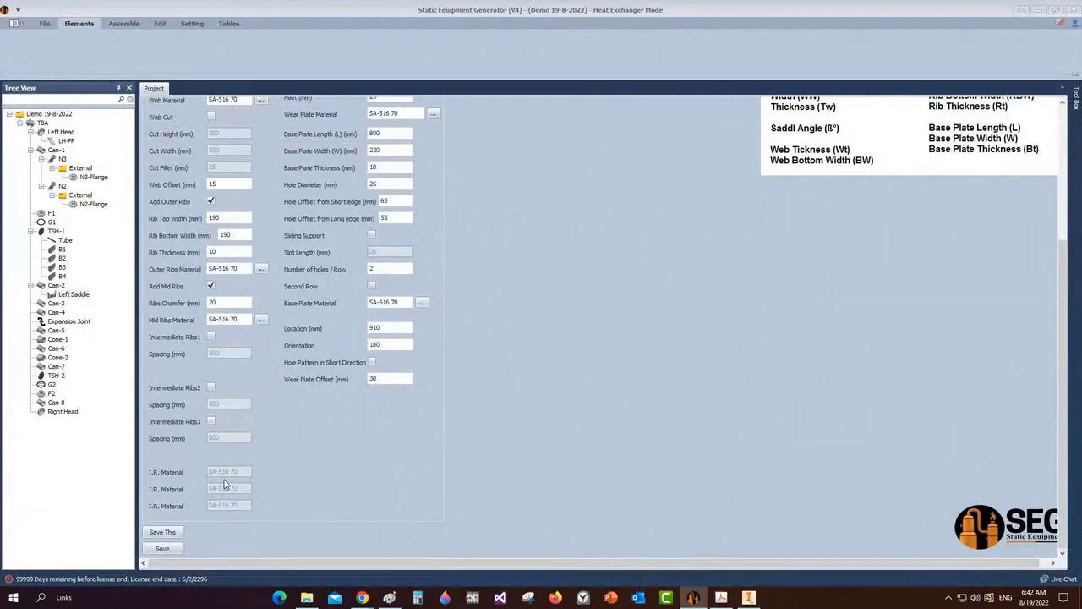
pyautogui.click(371, 236)
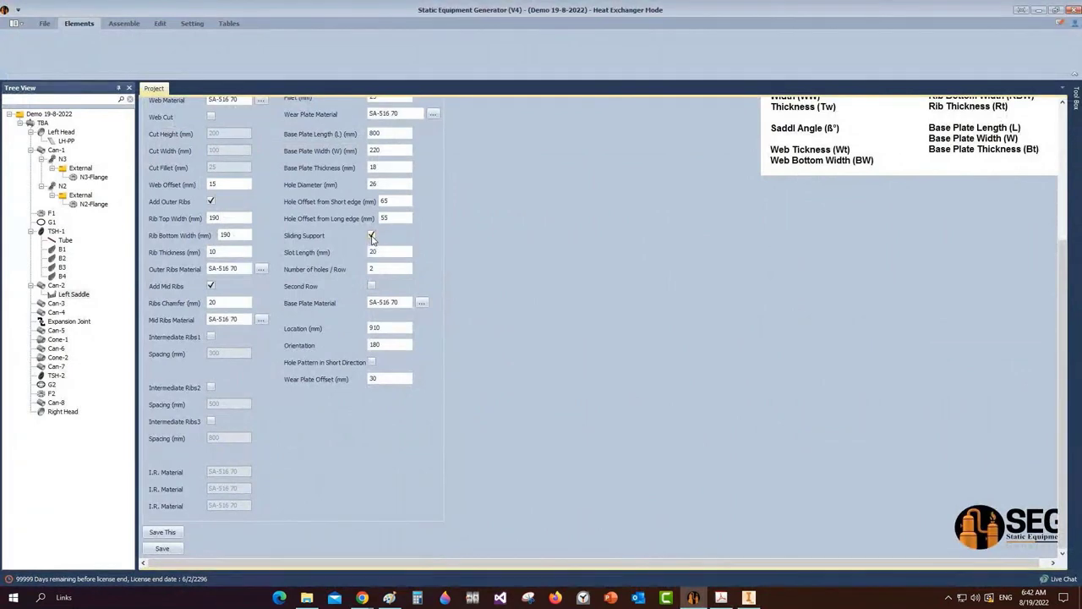
pyautogui.moveTo(721, 598)
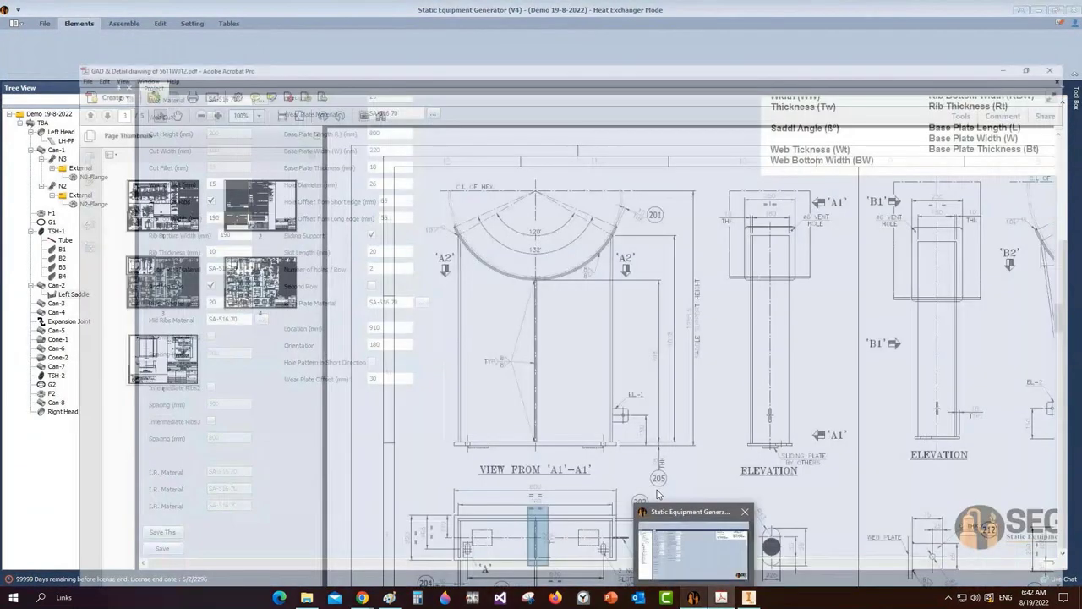
pyautogui.click(657, 489)
pyautogui.moveTo(717, 522); pyautogui.dragTo(813, 571)
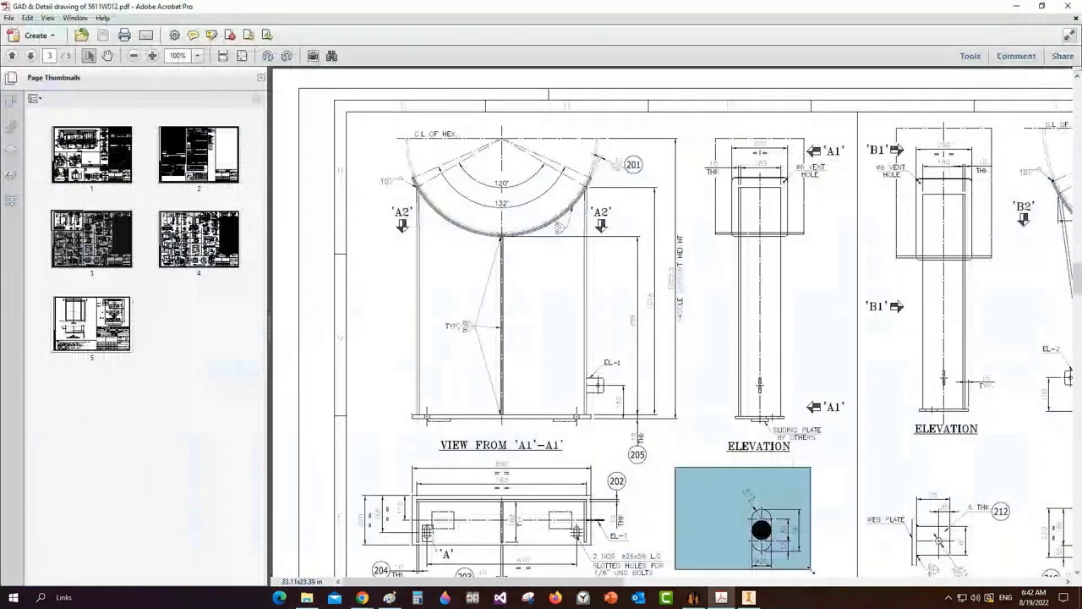
pyautogui.moveTo(712, 471); pyautogui.dragTo(815, 575)
pyautogui.click(694, 597)
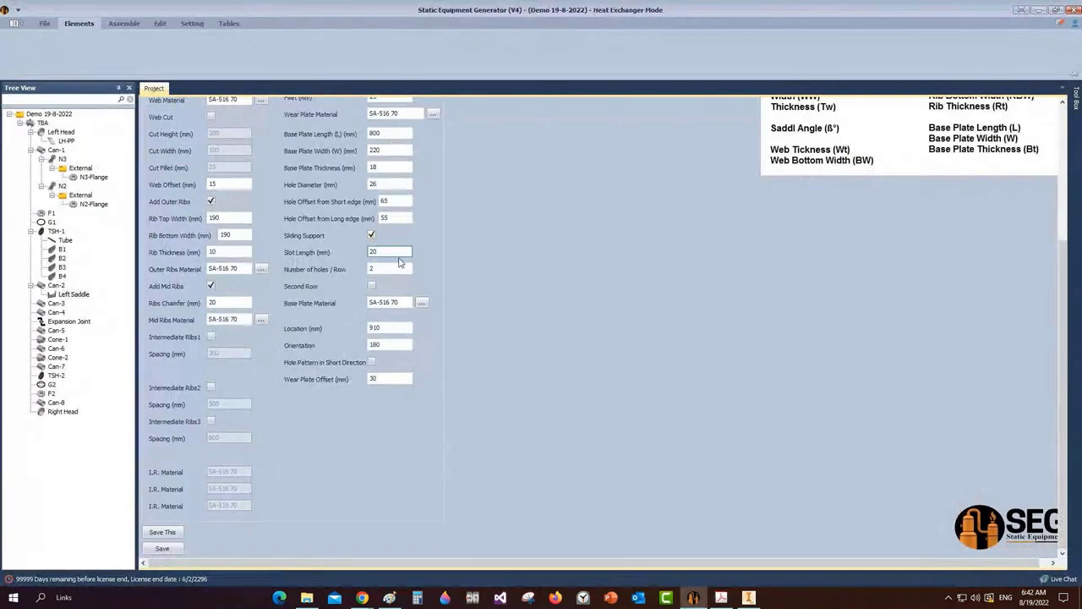
# Set the Left Saddle's slot length to 30 mm, consulting the slotted hole detail, and save the saddle
pyautogui.click(721, 598)
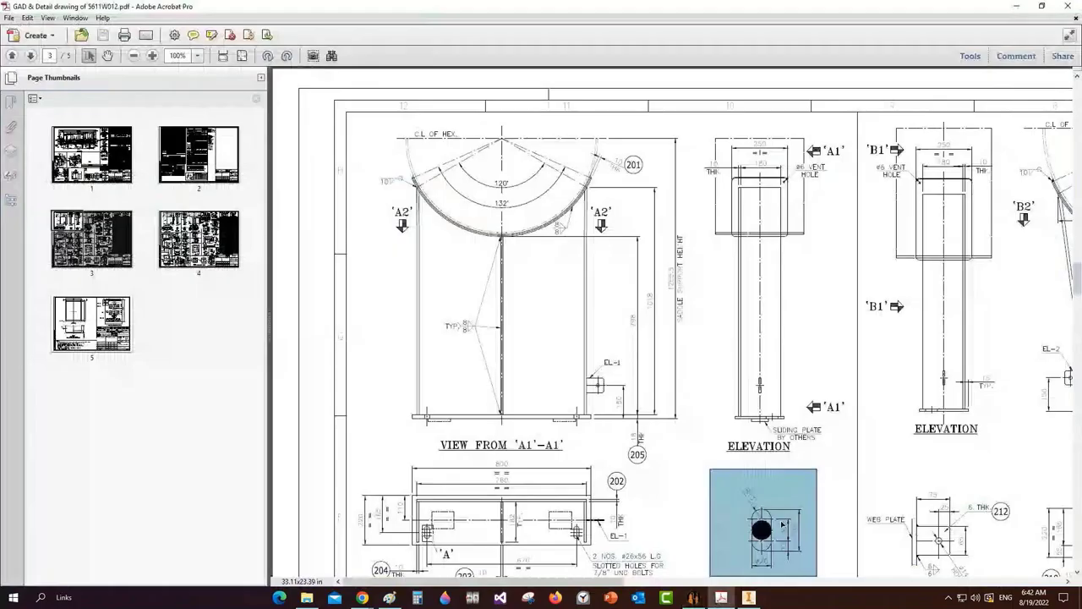
pyautogui.click(822, 525)
pyautogui.moveTo(776, 518); pyautogui.dragTo(795, 542)
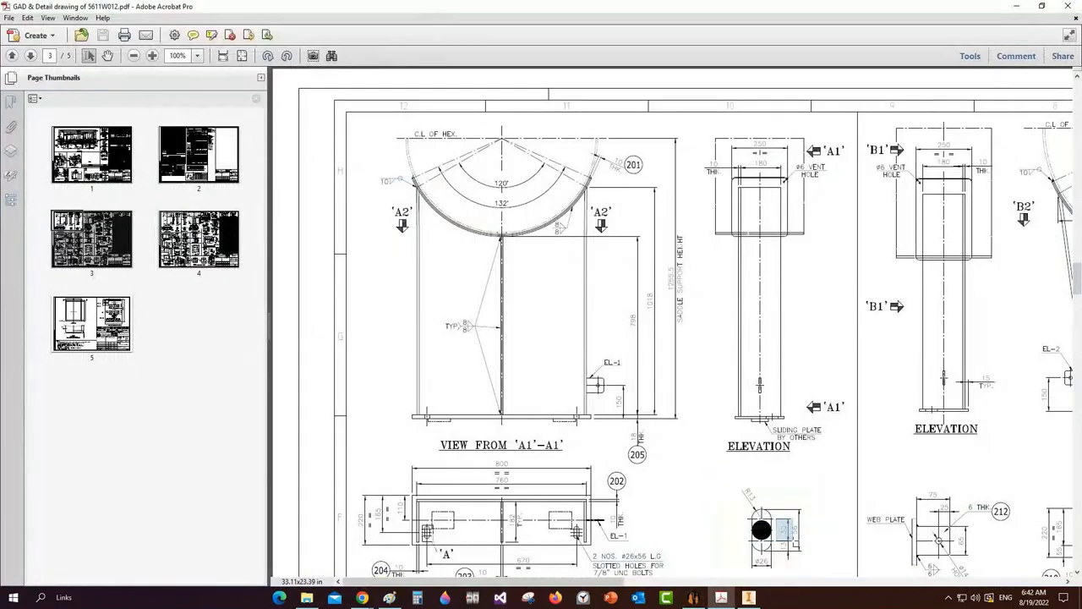
pyautogui.click(694, 598)
pyautogui.doubleClick(390, 254)
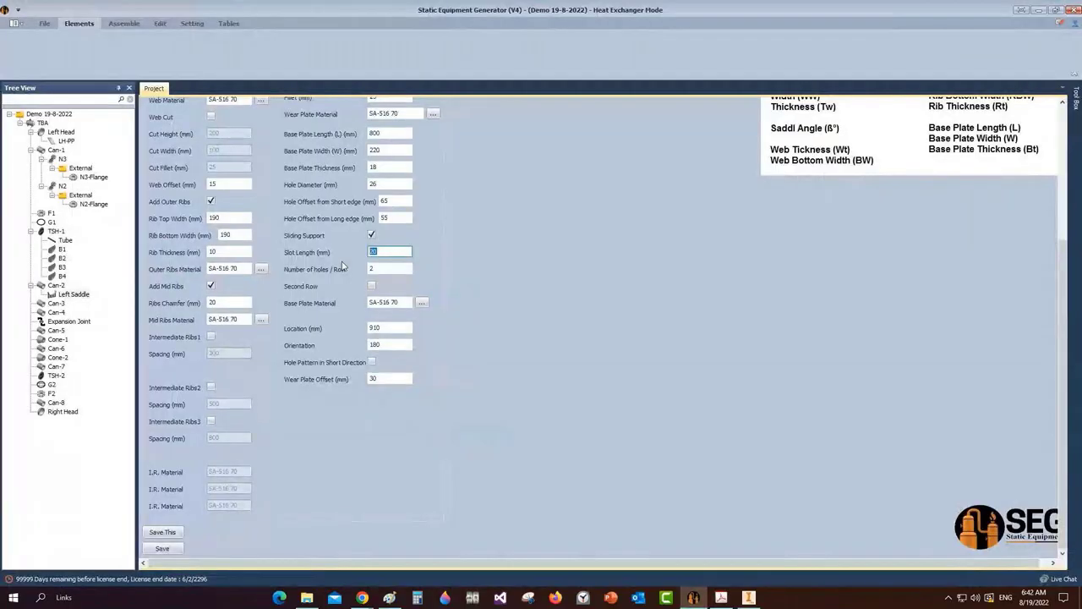
pyautogui.write('30')
pyautogui.click(163, 548)
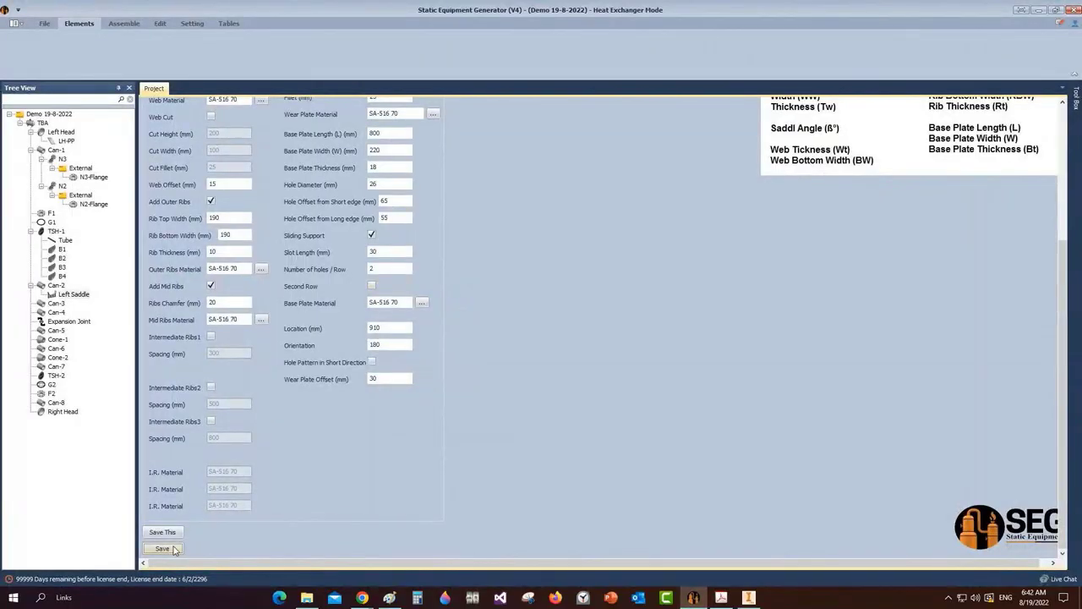
# Enable the child and parent previews in the application settings and save the settings
pyautogui.click(74, 294)
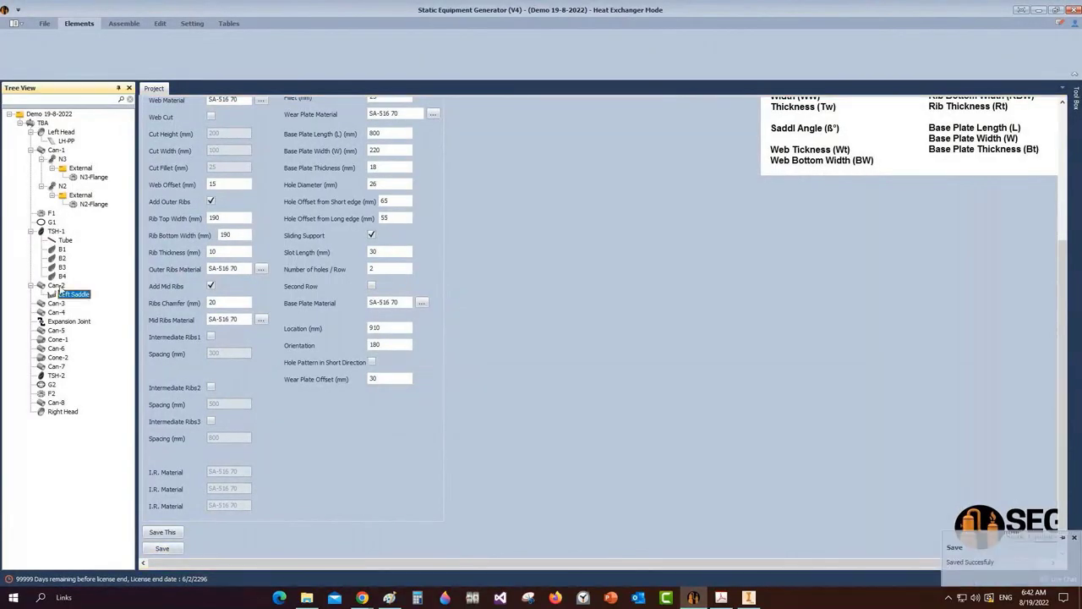
pyautogui.click(126, 30)
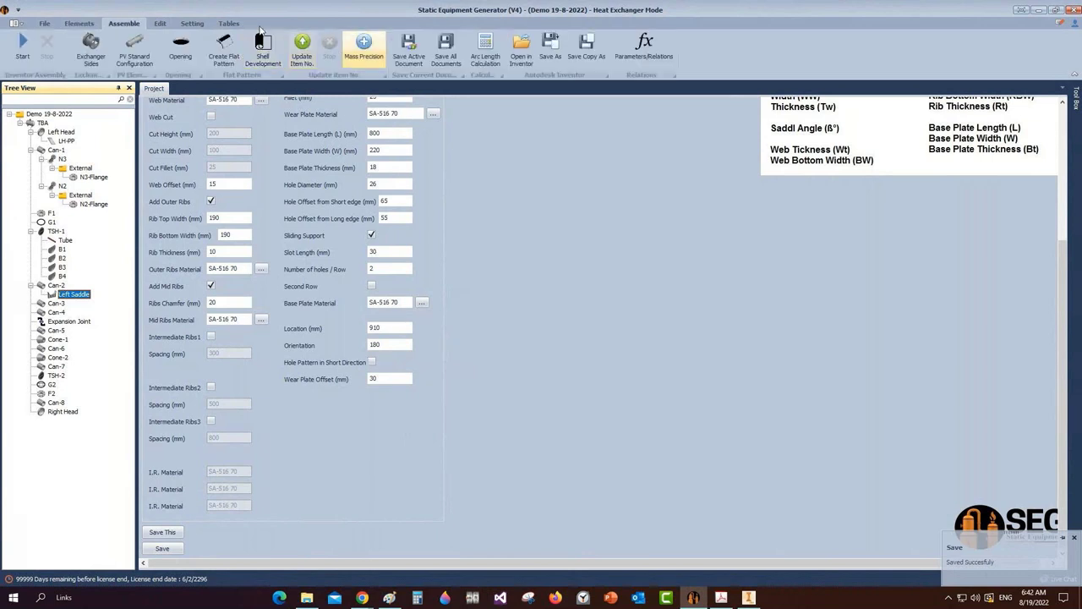
pyautogui.click(192, 24)
pyautogui.click(169, 44)
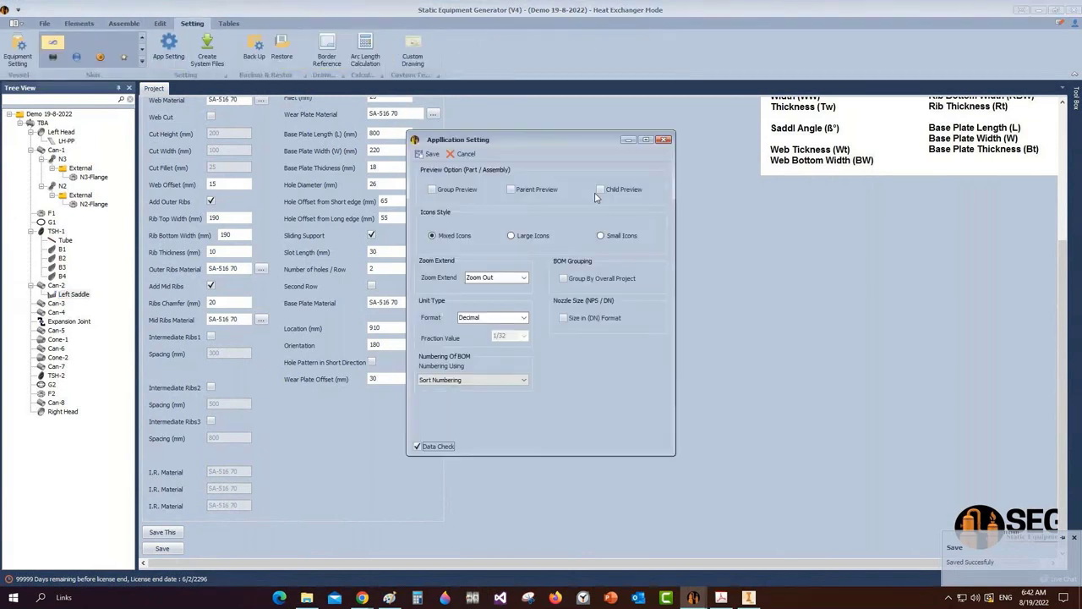
pyautogui.click(599, 190)
pyautogui.click(524, 191)
pyautogui.click(428, 155)
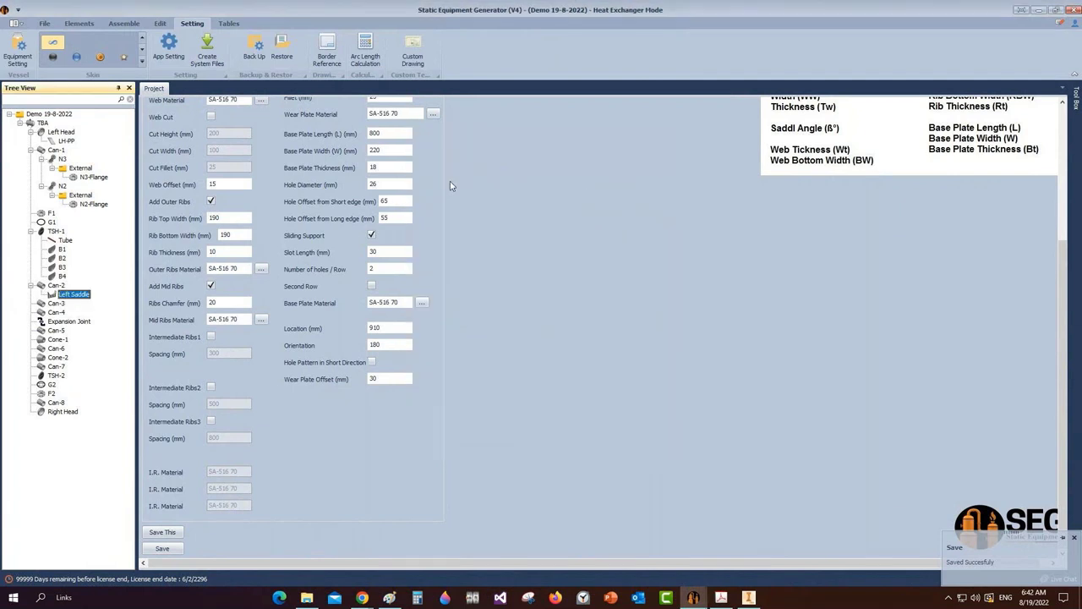
# Generate the Left Saddle assembly in Inventor and save it
pyautogui.click(123, 23)
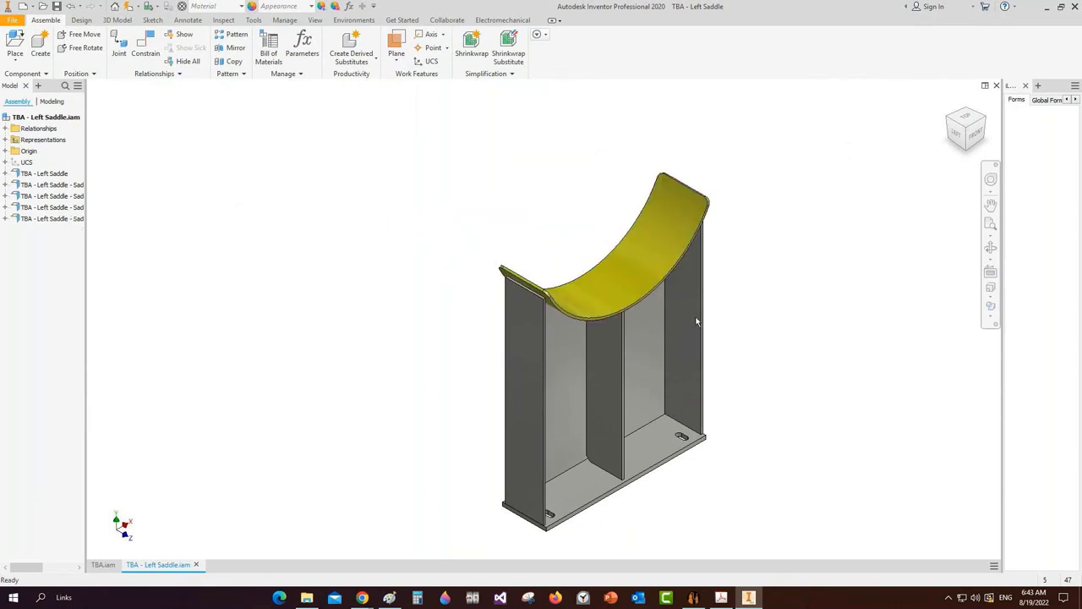
pyautogui.hotkey('ctrl', 's')
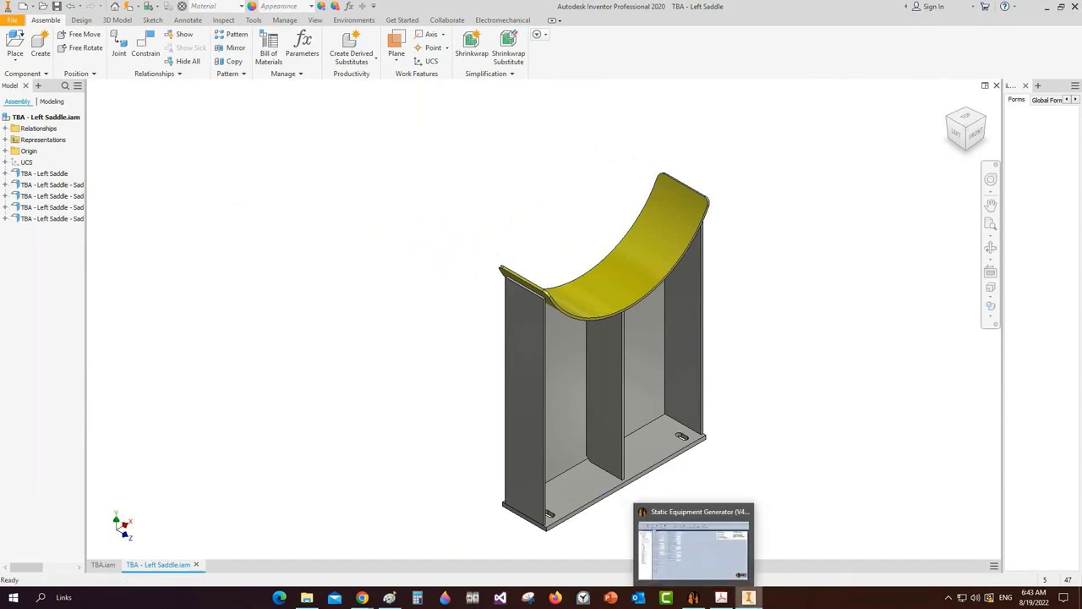
# Switch to the drawing PDF and examine nozzle S1 with its connected nozzles in the elevation and view A-A
pyautogui.click(721, 598)
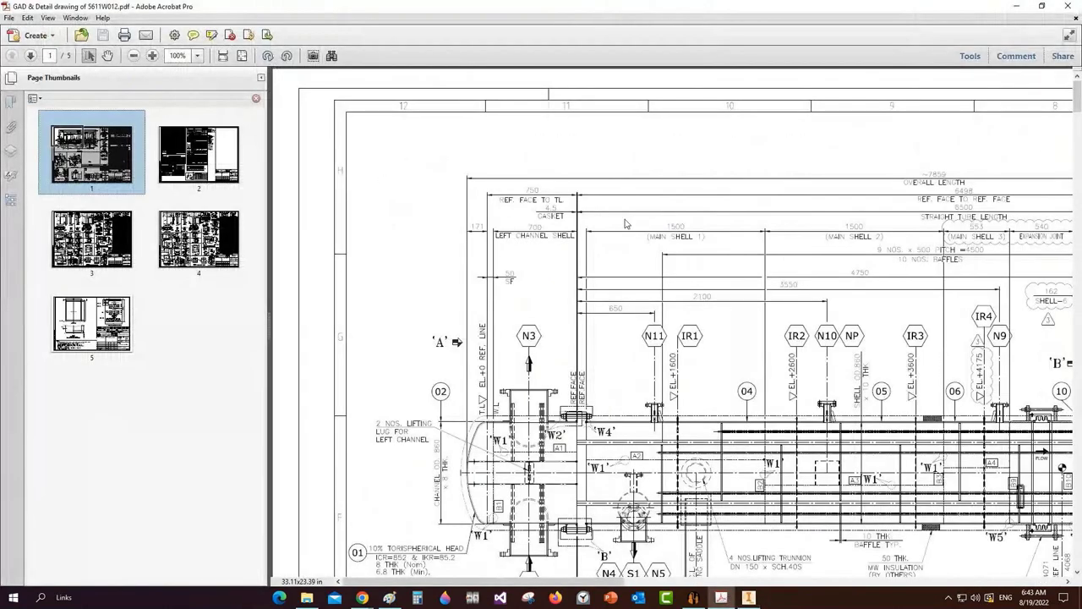
pyautogui.scroll(-5, 592, 241)
pyautogui.hscroll(2, 551, 255)
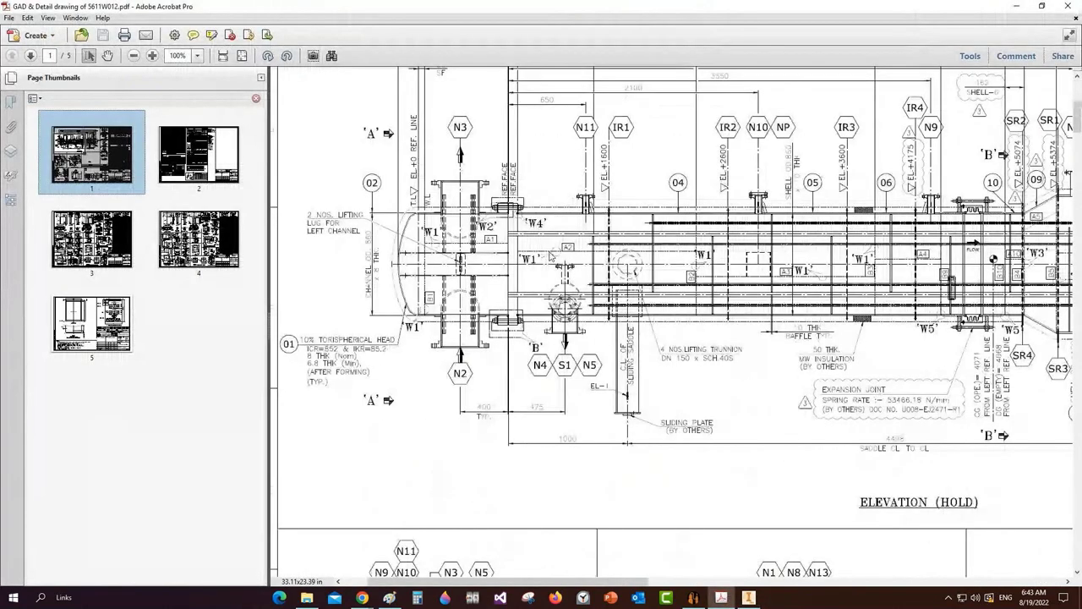
pyautogui.moveTo(535, 252); pyautogui.dragTo(607, 391)
pyautogui.scroll(-10, 564, 381)
pyautogui.hscroll(-2, 563, 381)
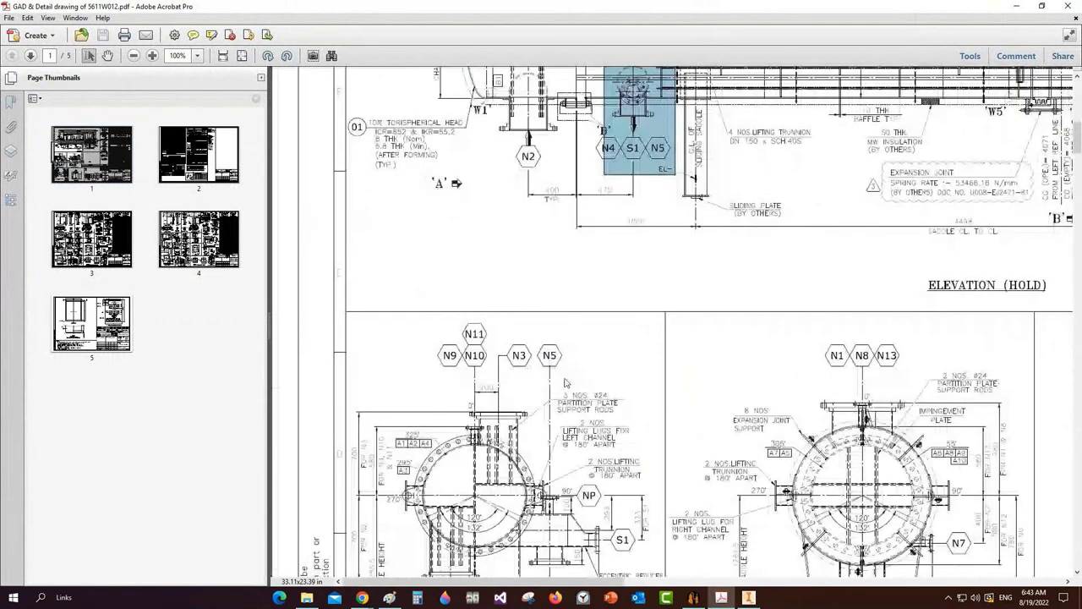
pyautogui.moveTo(488, 291); pyautogui.dragTo(619, 362)
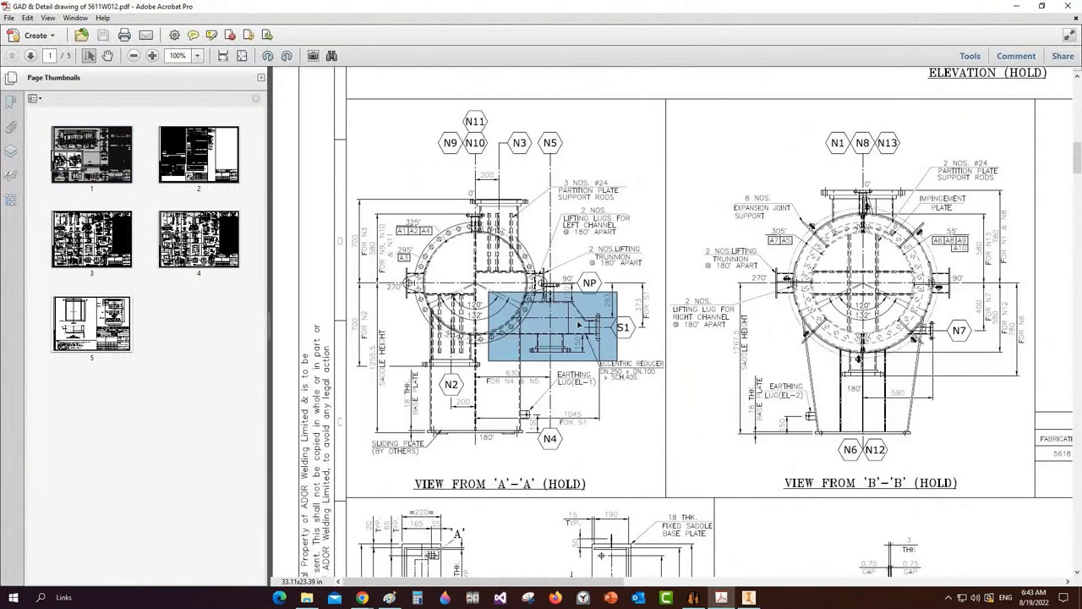
pyautogui.moveTo(568, 296); pyautogui.dragTo(599, 340)
pyautogui.moveTo(571, 295); pyautogui.dragTo(503, 343)
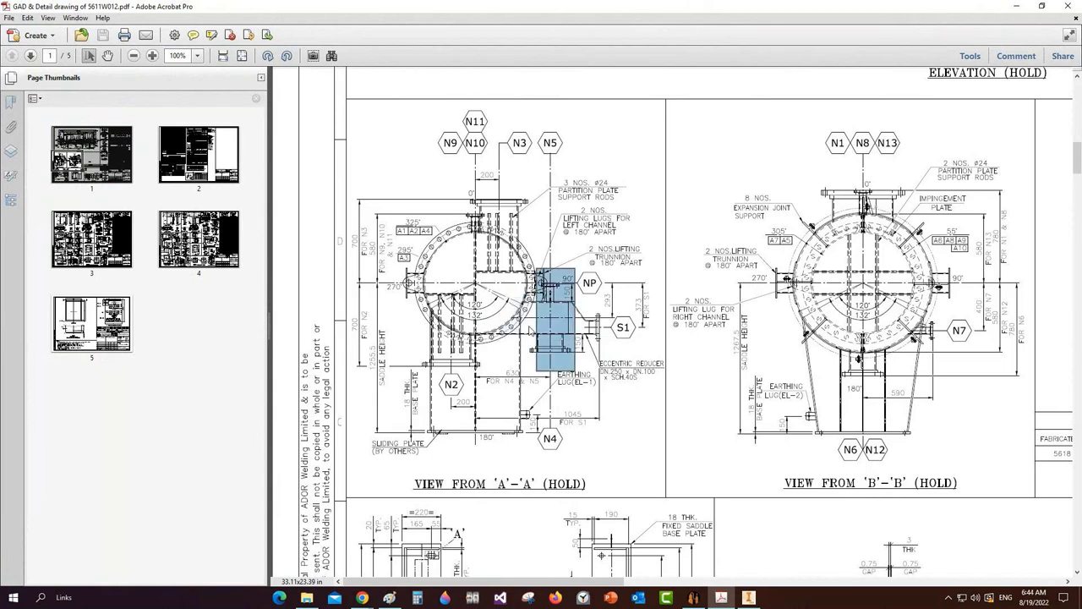
pyautogui.moveTo(500, 266); pyautogui.dragTo(578, 364)
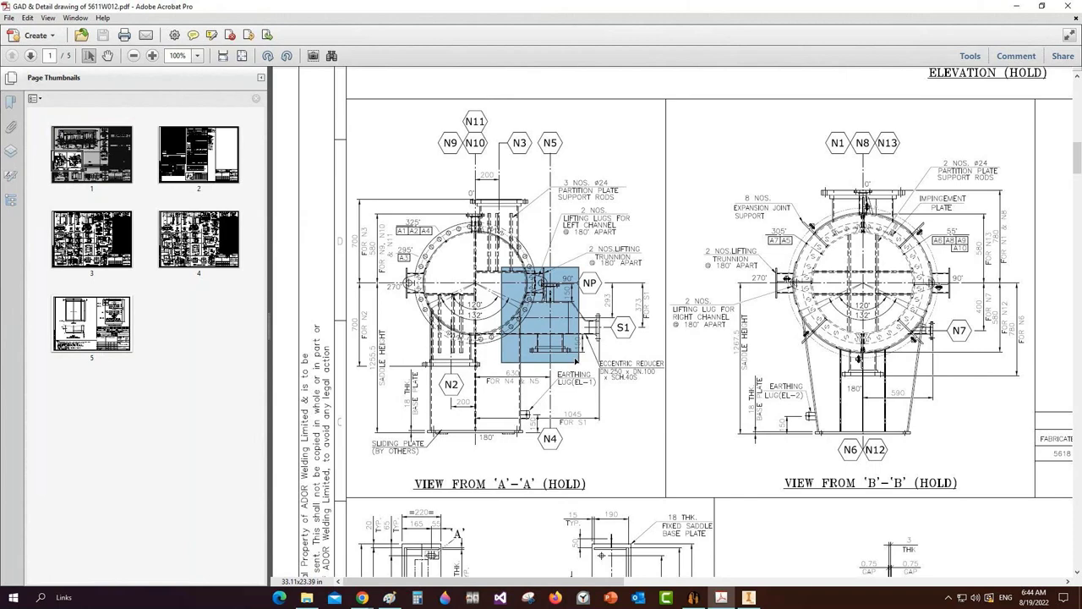
pyautogui.click(576, 361)
pyautogui.moveTo(545, 274); pyautogui.dragTo(546, 319)
# Back in Static Equipment Generator, add a shell nozzle named S1 to Can-2 and open its parameters
pyautogui.click(693, 597)
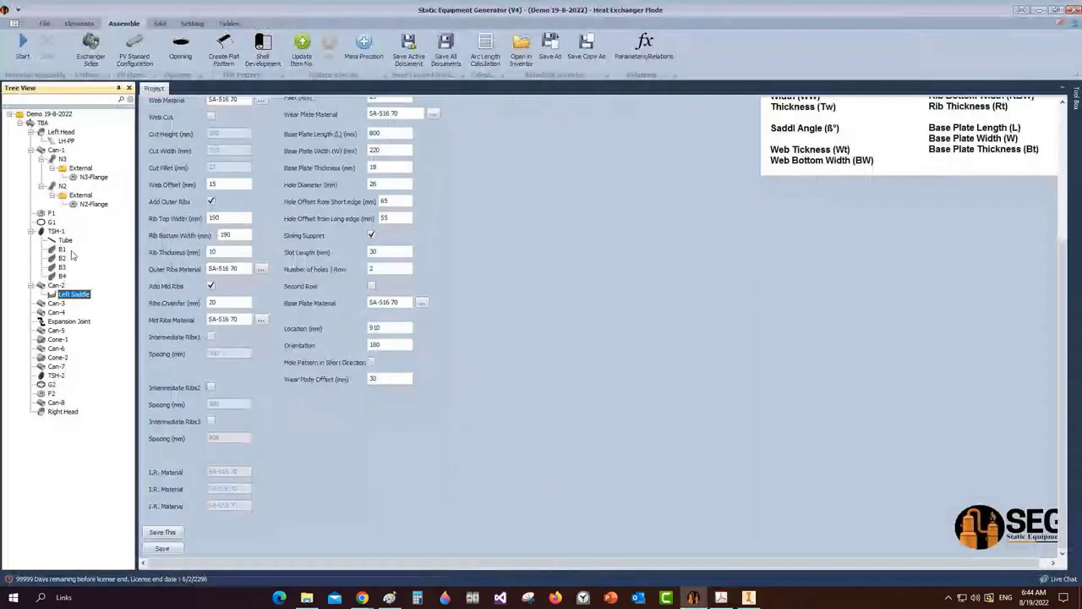
pyautogui.click(56, 285)
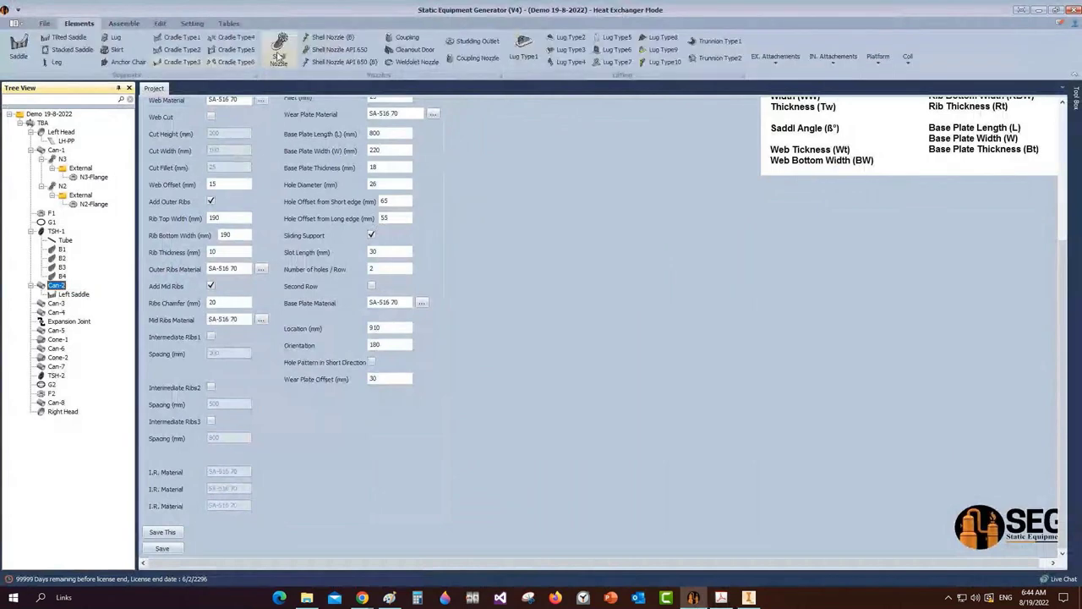
pyautogui.click(278, 52)
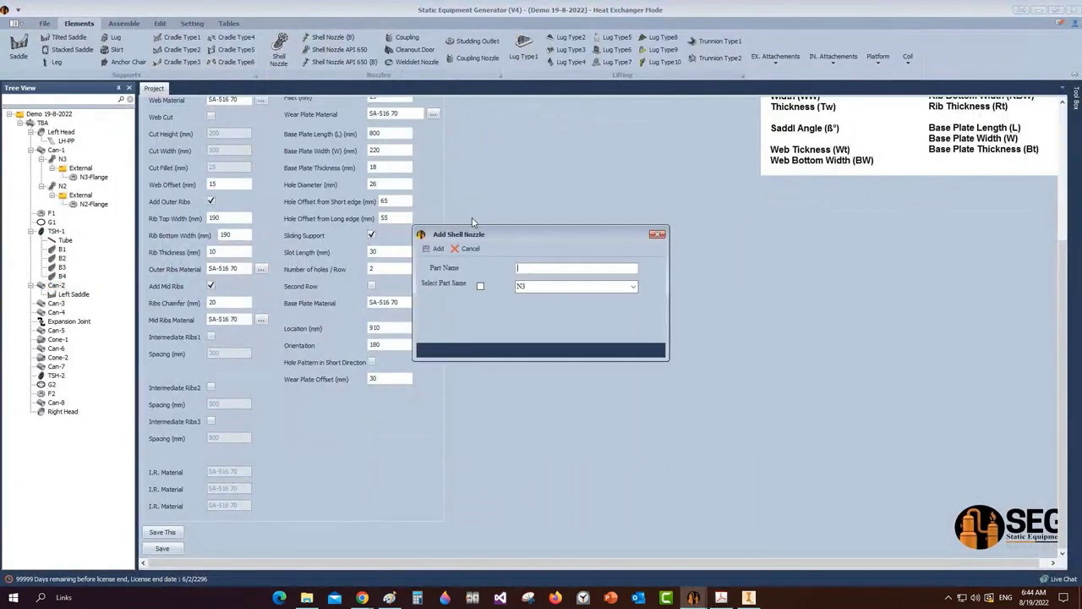
pyautogui.write('S1')
pyautogui.press('Return')
pyautogui.click(61, 303)
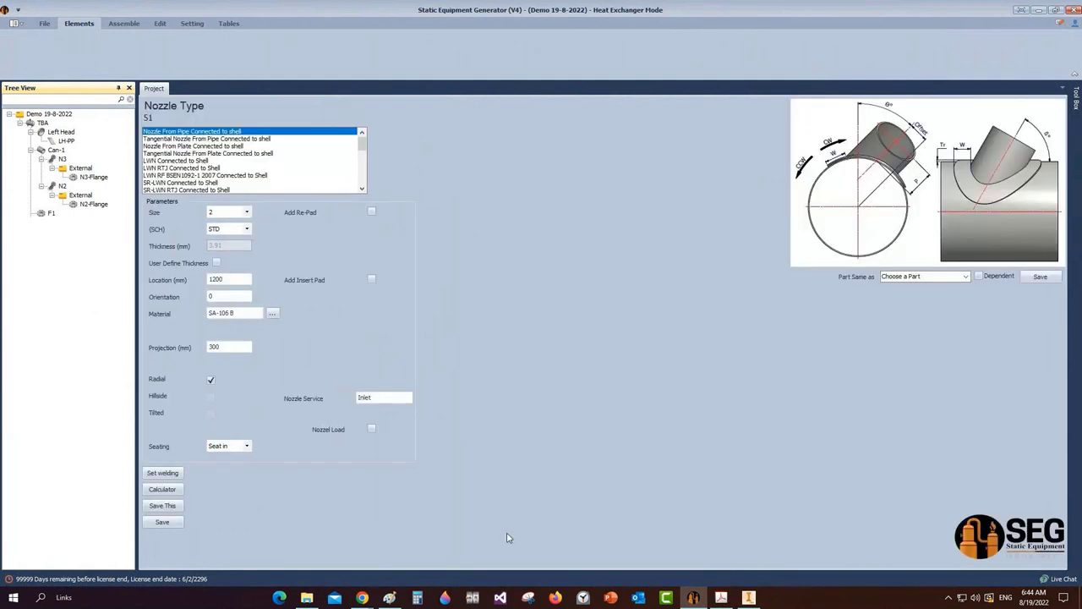
# Set nozzle S1's size to 10 and its pipe schedule to 80S, consulting the nozzle schedule in the drawing PDF
pyautogui.click(720, 597)
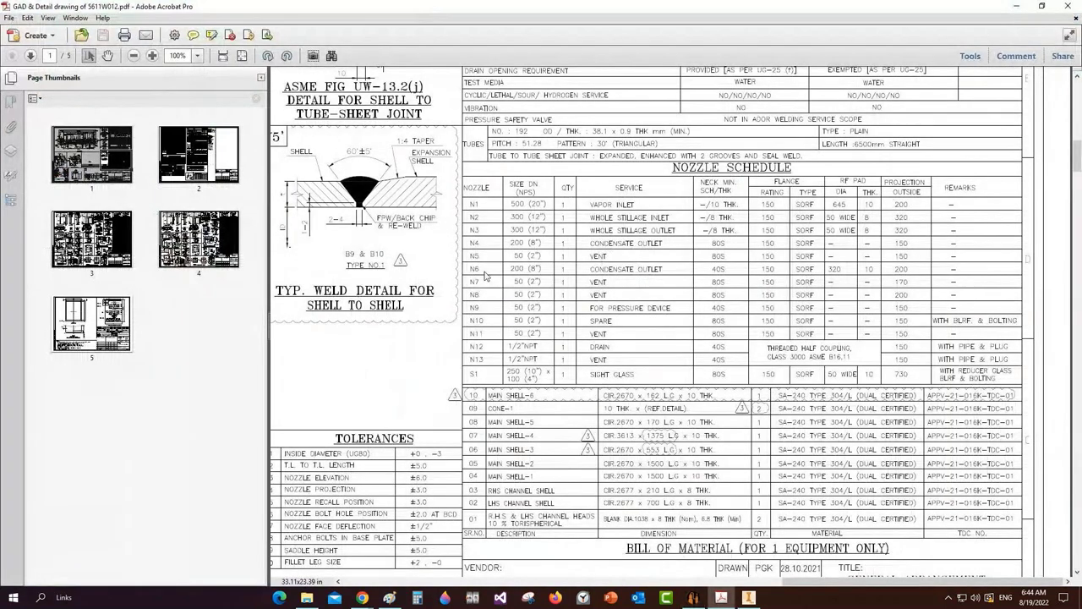
pyautogui.moveTo(483, 367); pyautogui.dragTo(569, 390)
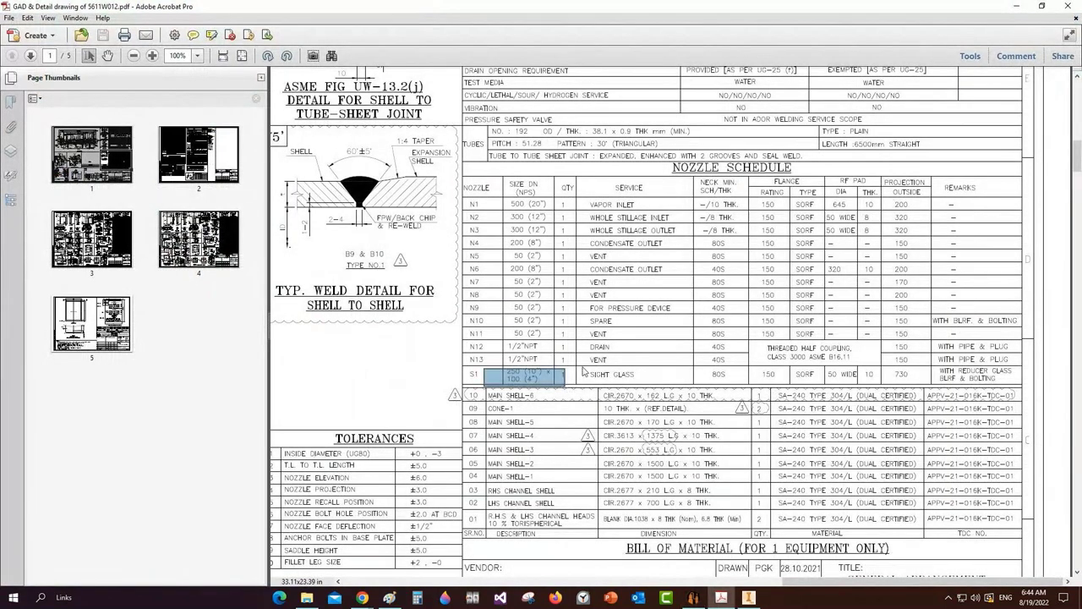
pyautogui.click(532, 379)
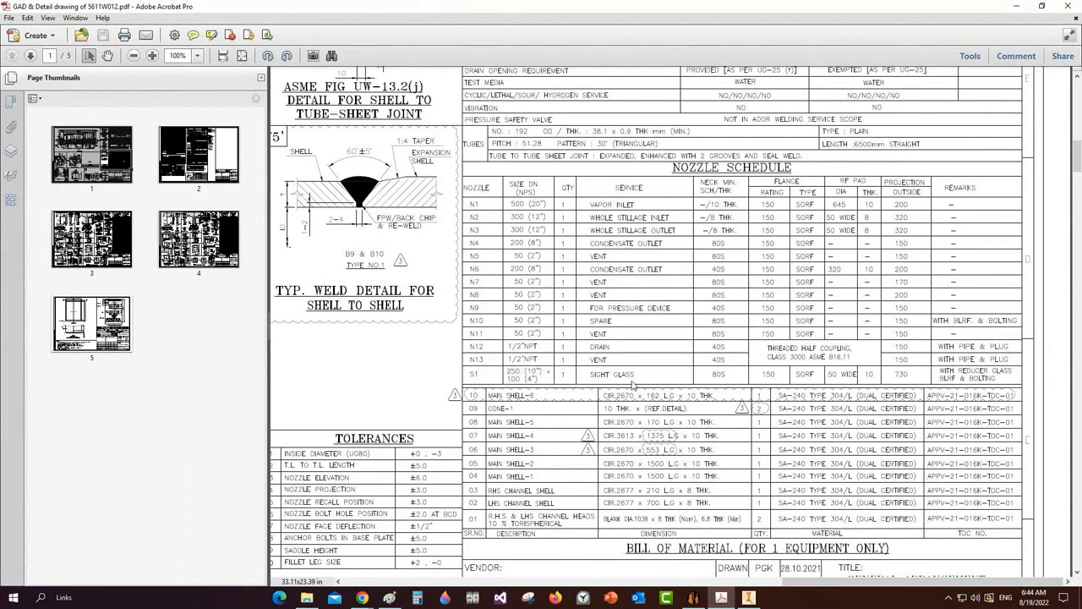
pyautogui.hotkey('alt', 'Tab')
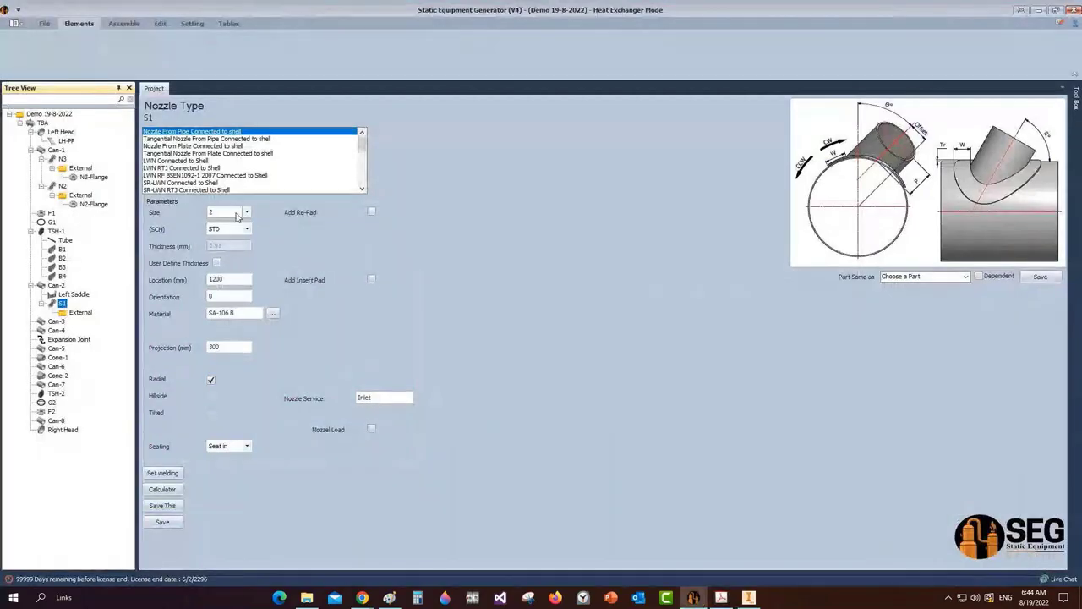
pyautogui.click(247, 213)
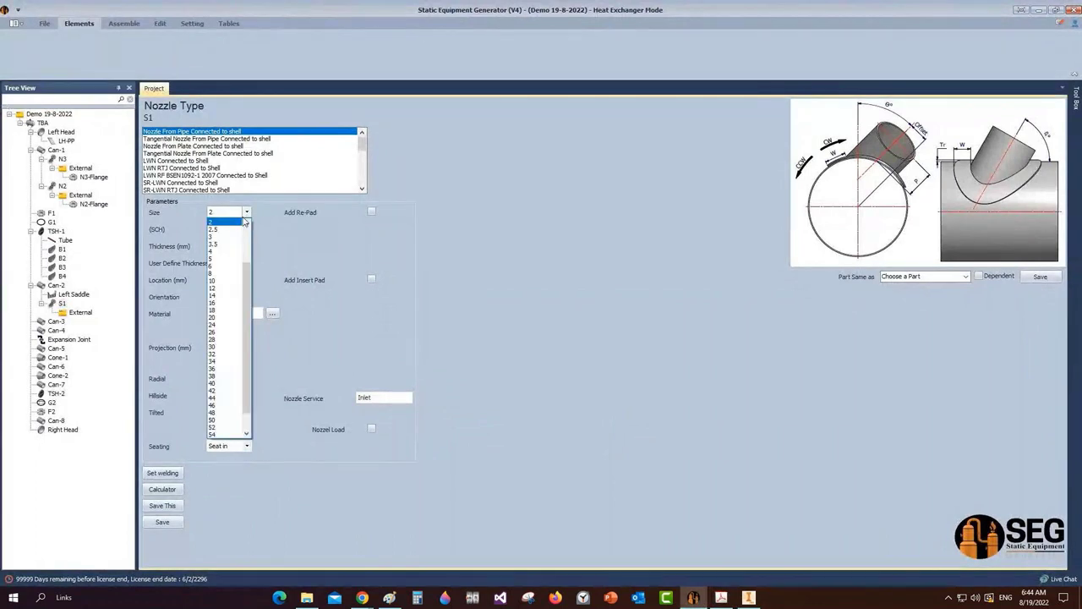
pyautogui.click(234, 280)
pyautogui.click(246, 230)
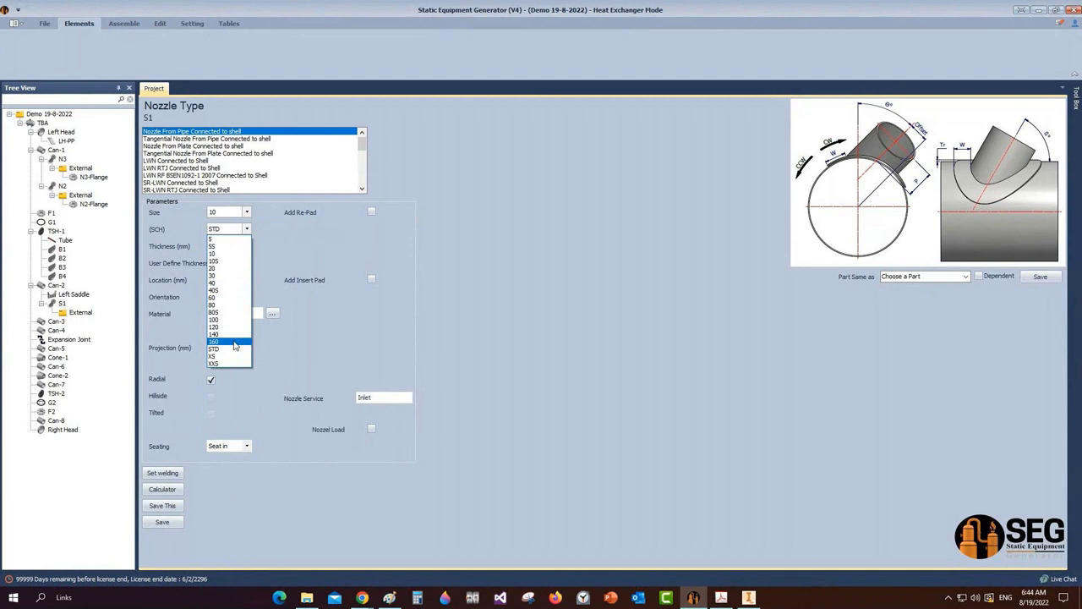
pyautogui.click(221, 312)
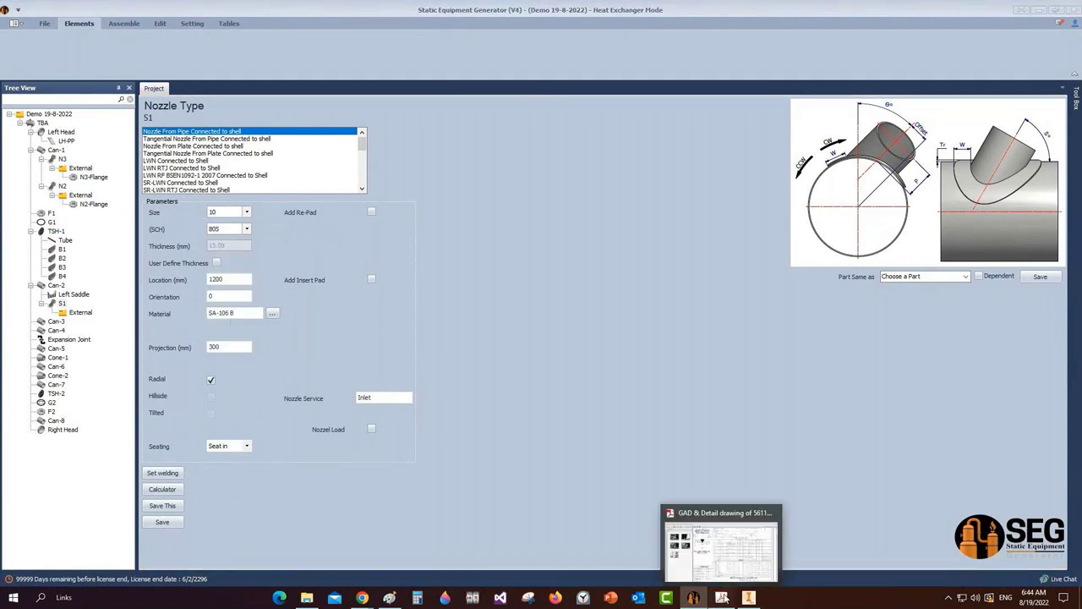
# Add a 50 mm wide, 10 mm thick re-pad to nozzle S1 per the nozzle schedule and set its location to 385 mm
pyautogui.click(723, 598)
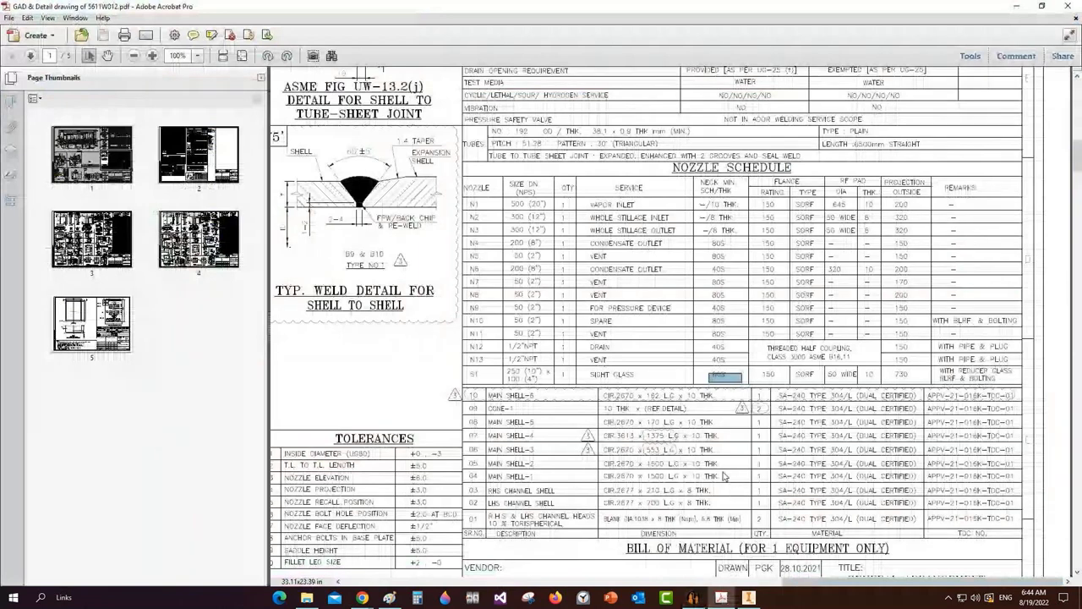
pyautogui.moveTo(825, 370)
pyautogui.mouseDown()
pyautogui.moveTo(869, 385)
pyautogui.moveTo(841, 382)
pyautogui.mouseUp()
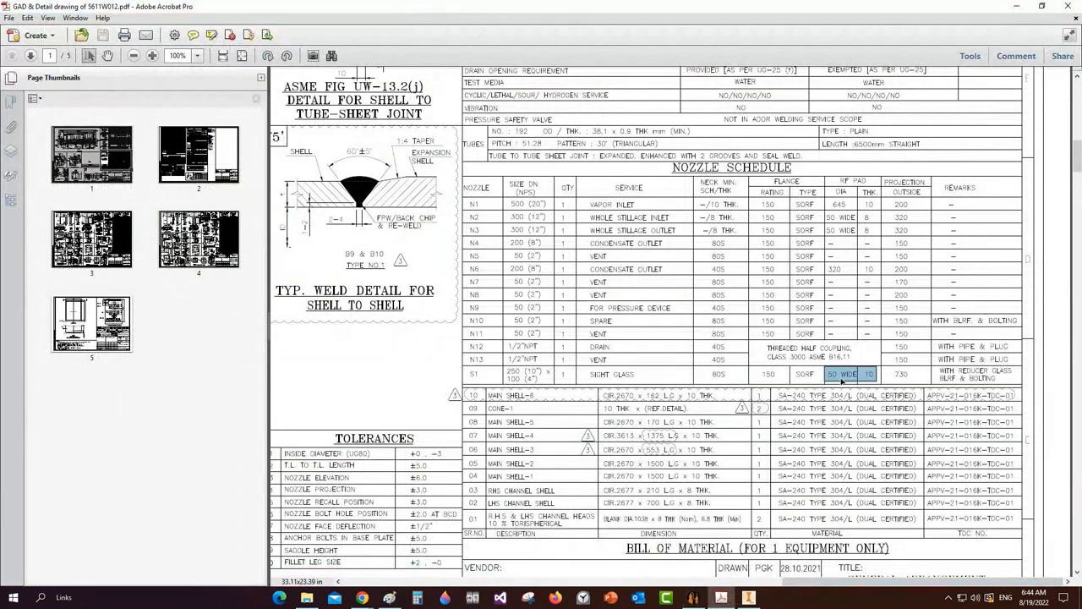
pyautogui.click(747, 601)
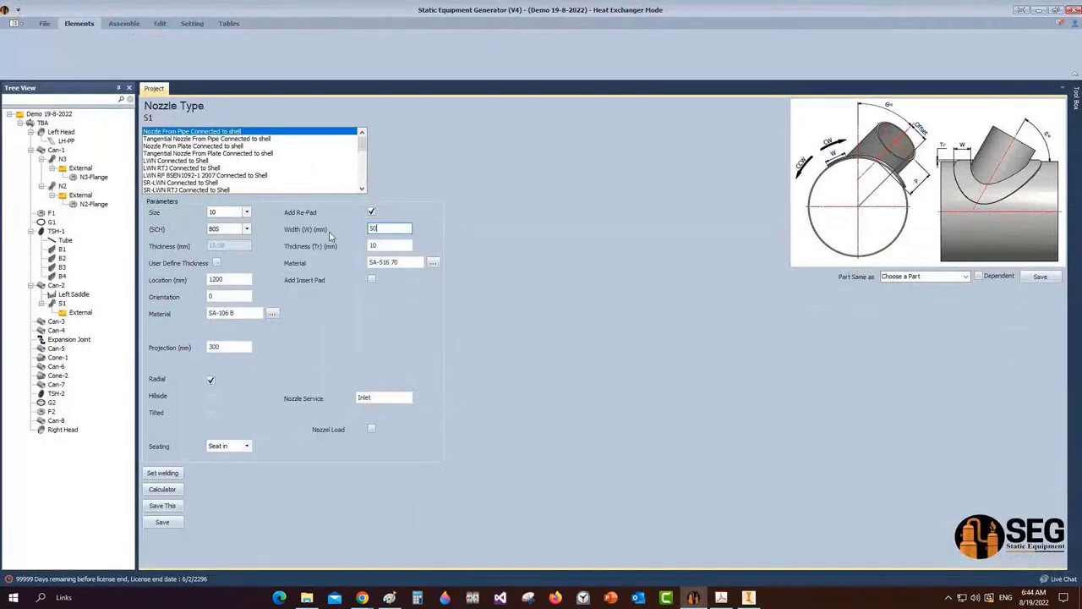
pyautogui.click(238, 283)
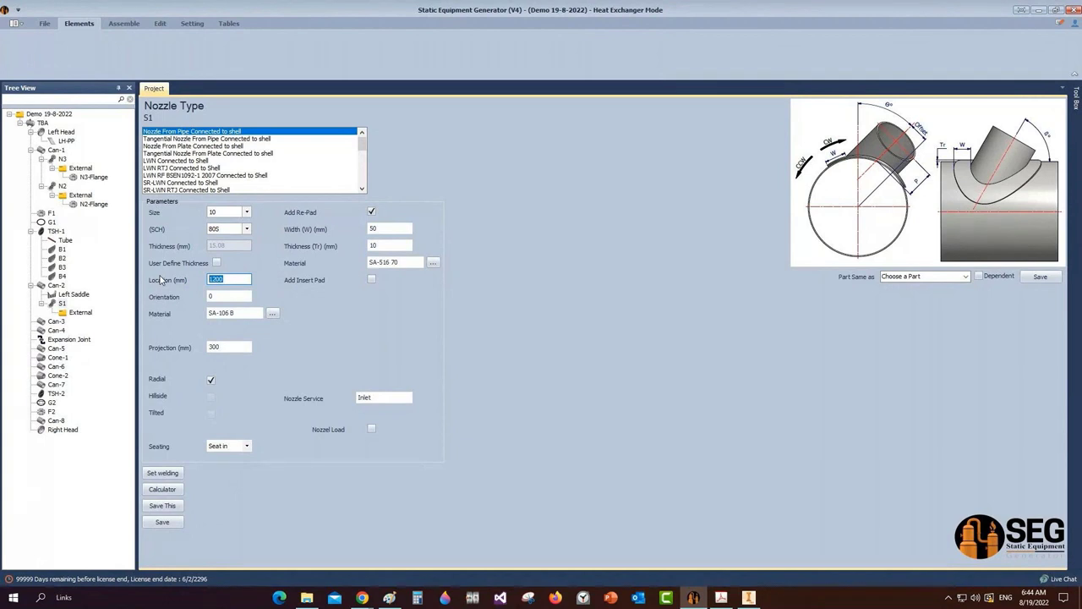
pyautogui.write('385')
pyautogui.press('Tab')
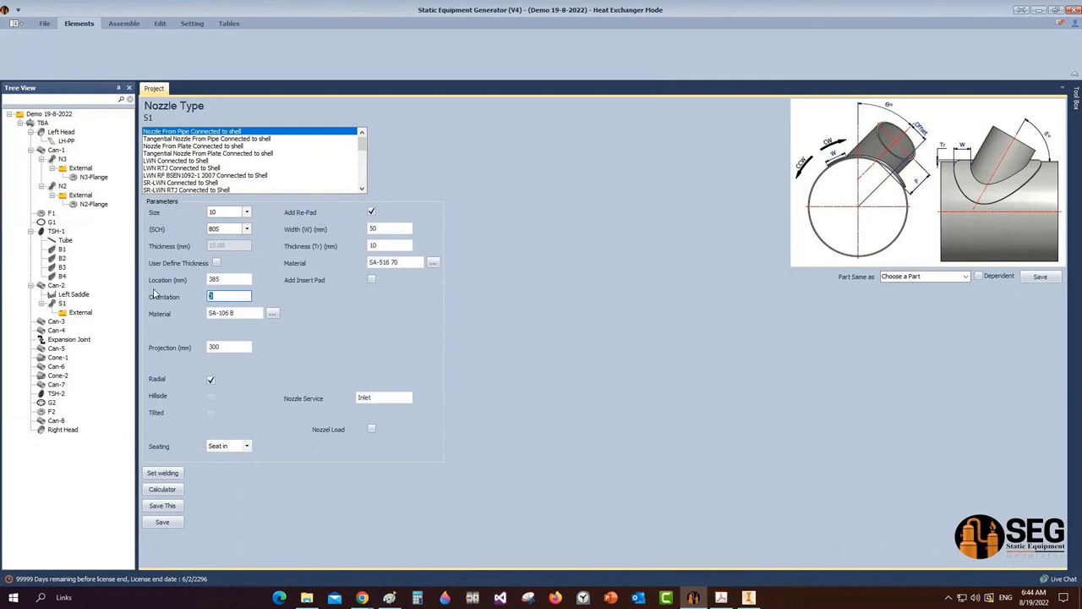
# Consult view A-A in the drawing PDF and make nozzle S1 a hillside nozzle with orientation 90 and offset 293 mm
pyautogui.click(718, 600)
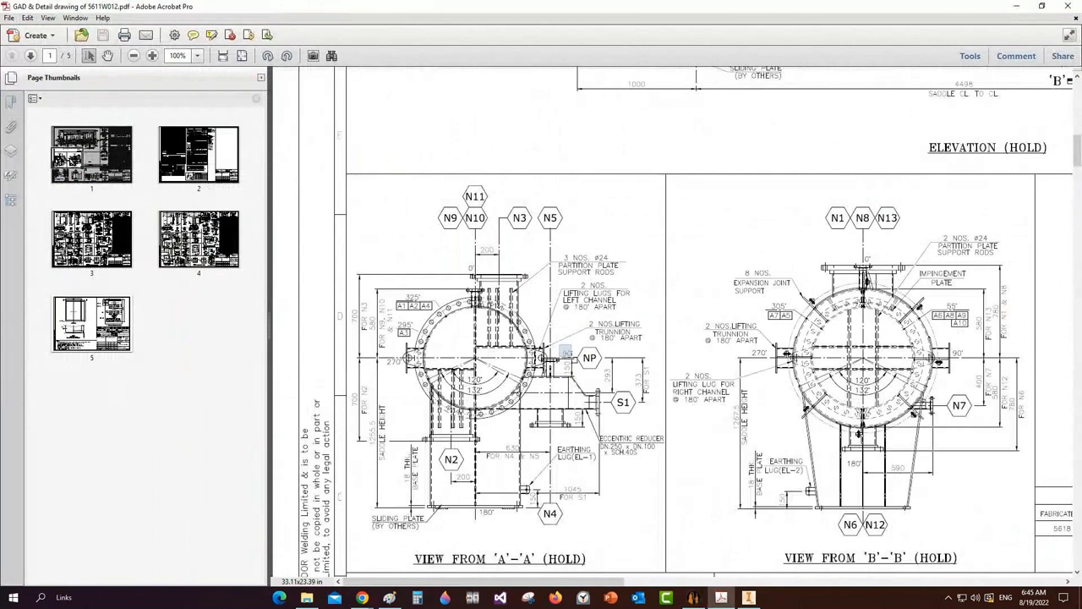
pyautogui.moveTo(572, 356); pyautogui.dragTo(573, 362)
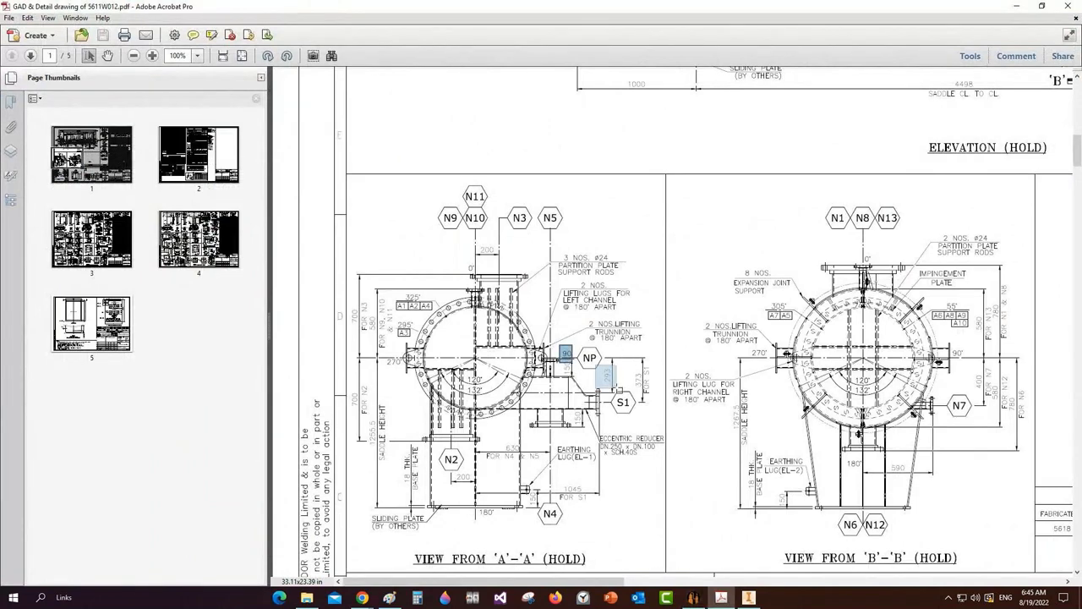
pyautogui.click(606, 376)
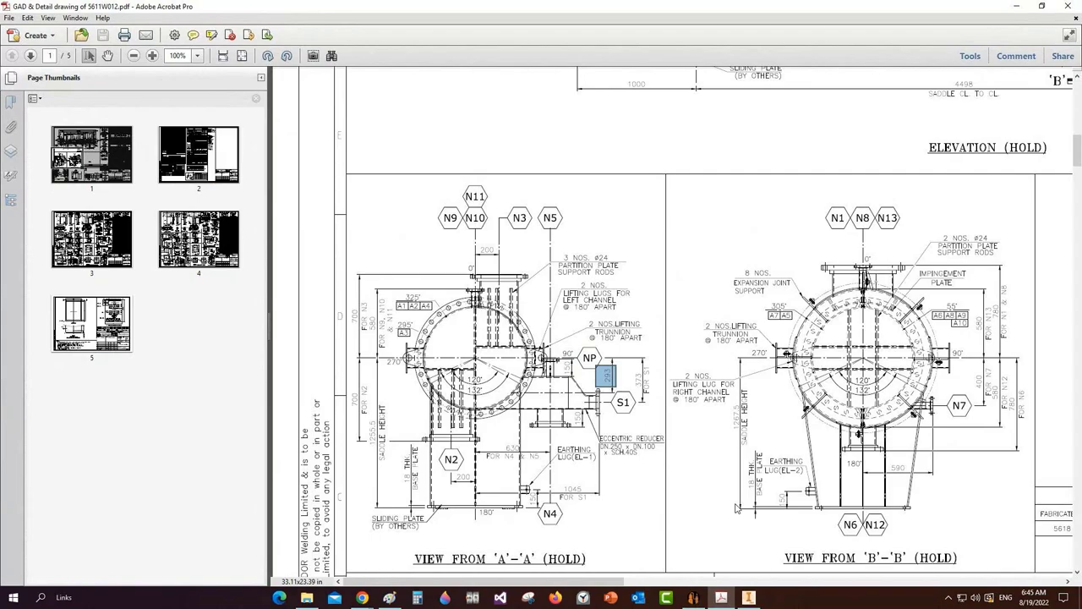
pyautogui.click(693, 599)
pyautogui.click(693, 598)
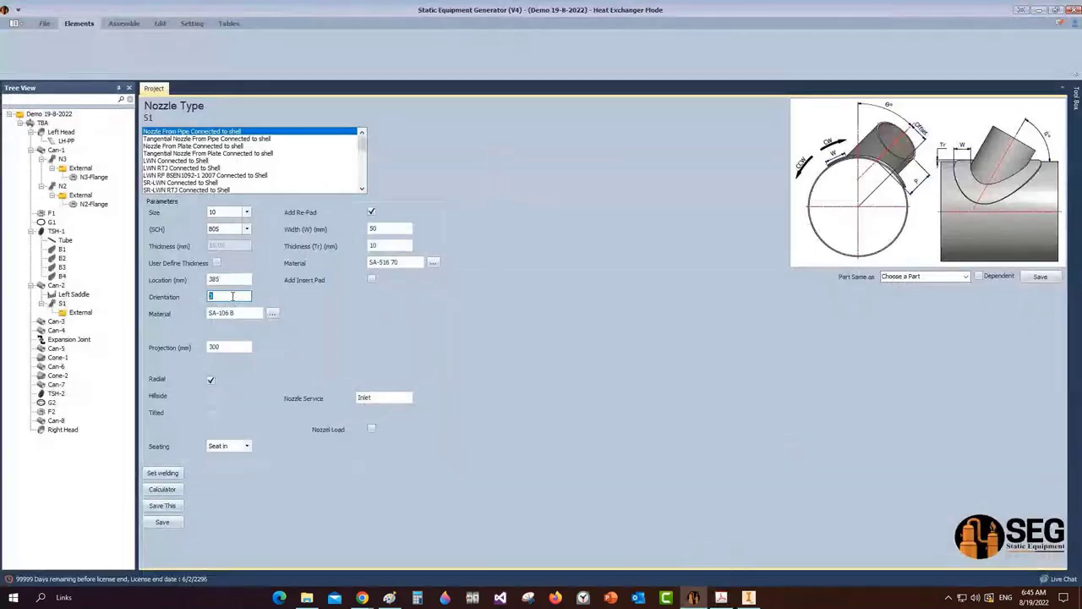
pyautogui.click(211, 380)
pyautogui.click(211, 396)
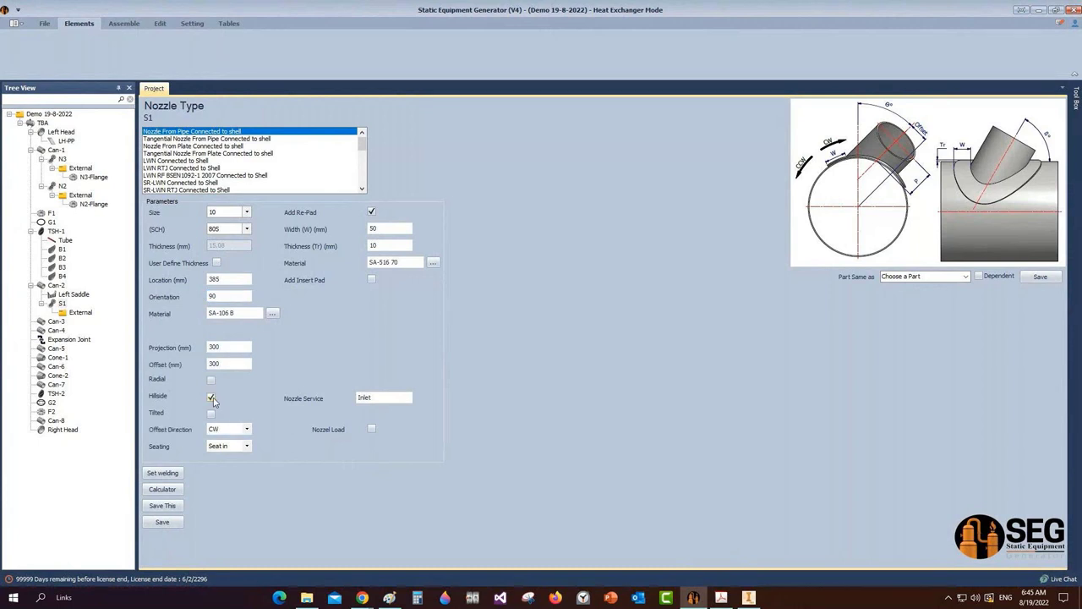
pyautogui.doubleClick(214, 364)
pyautogui.write('253')
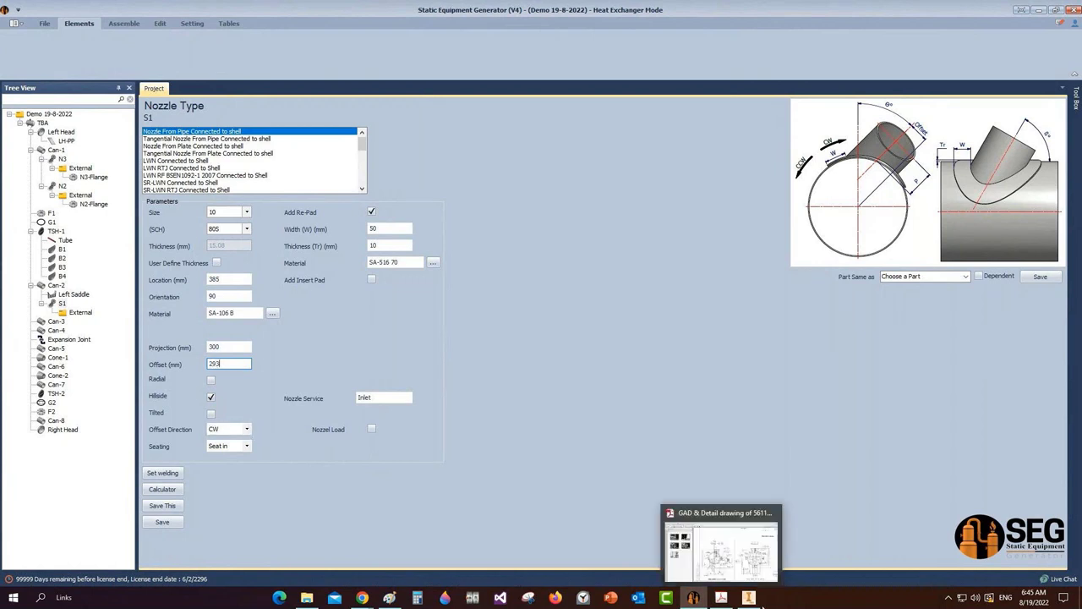
# Recheck nozzle S1 in view A-A of the drawing PDF and save the nozzle parameters
pyautogui.click(723, 597)
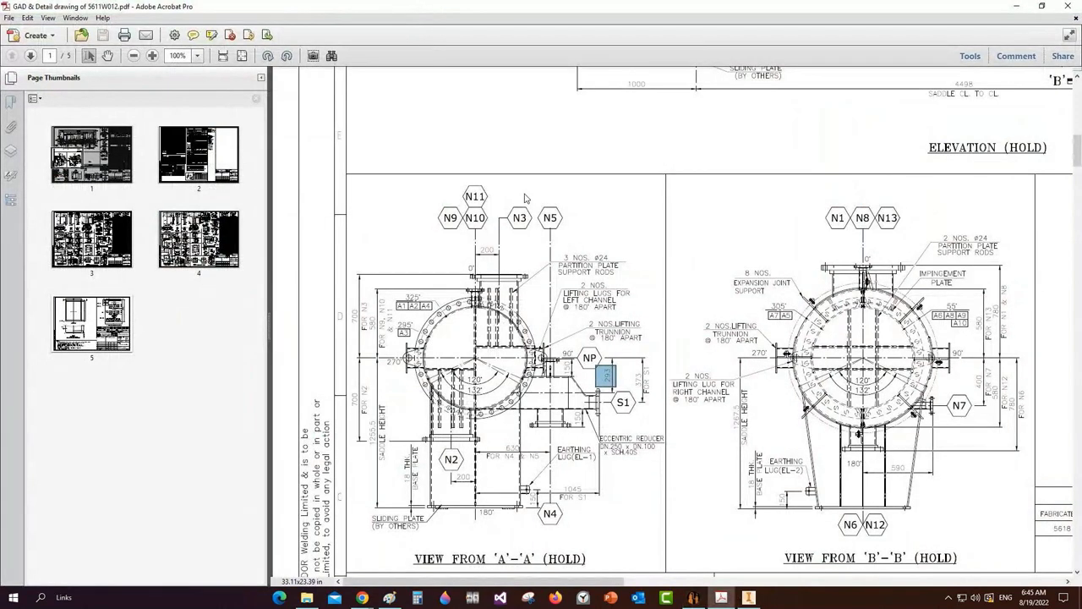
pyautogui.click(694, 597)
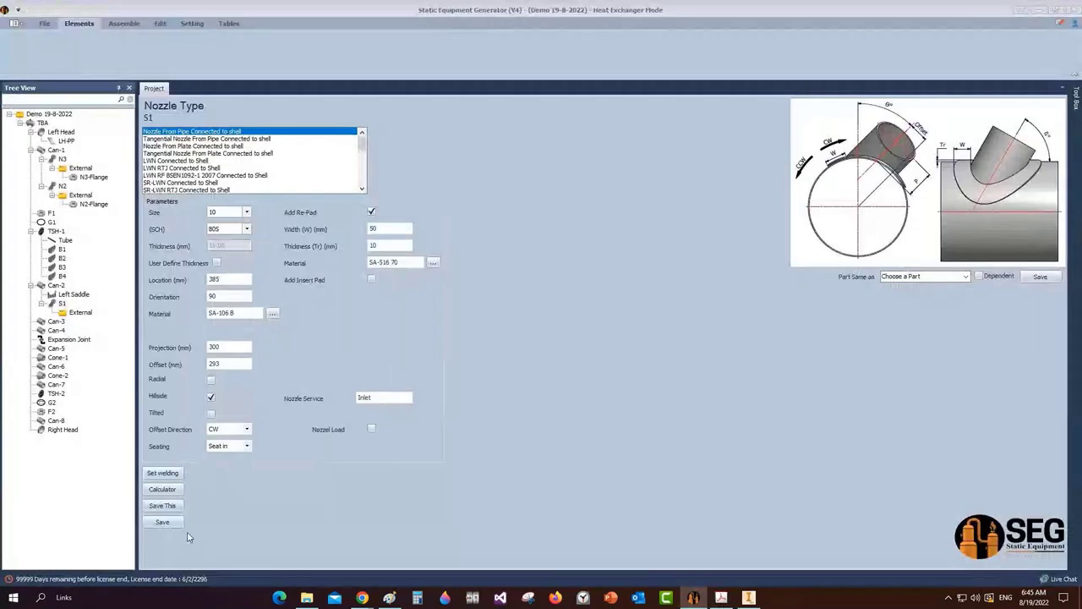
pyautogui.click(162, 522)
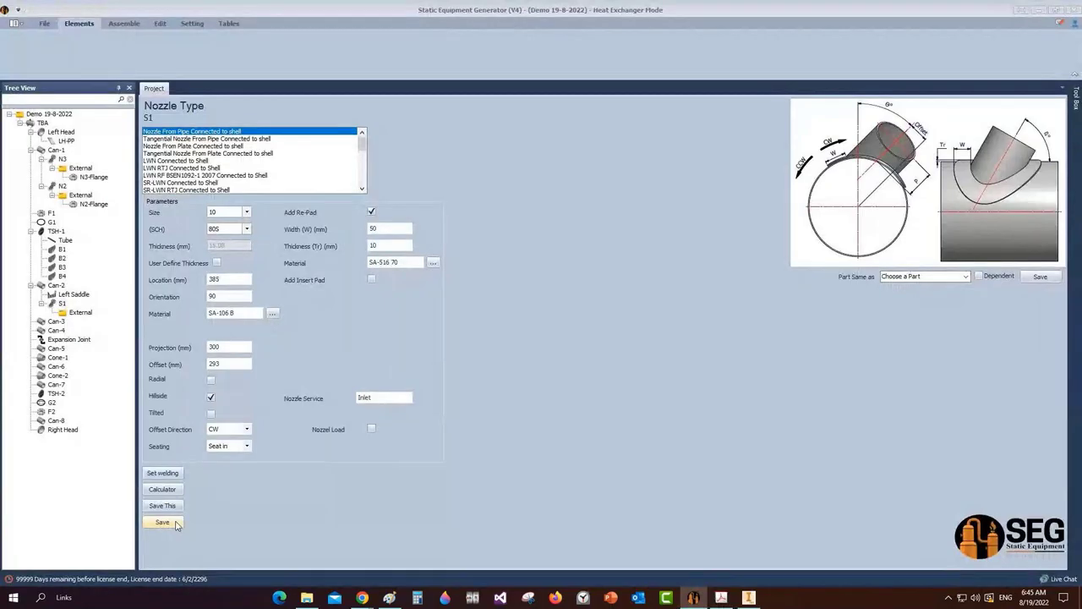
# Calculate nozzle S1's projection with the nozzle calculator from a 780 mm projection from V.C.L. and save it to the nozzle
pyautogui.click(162, 490)
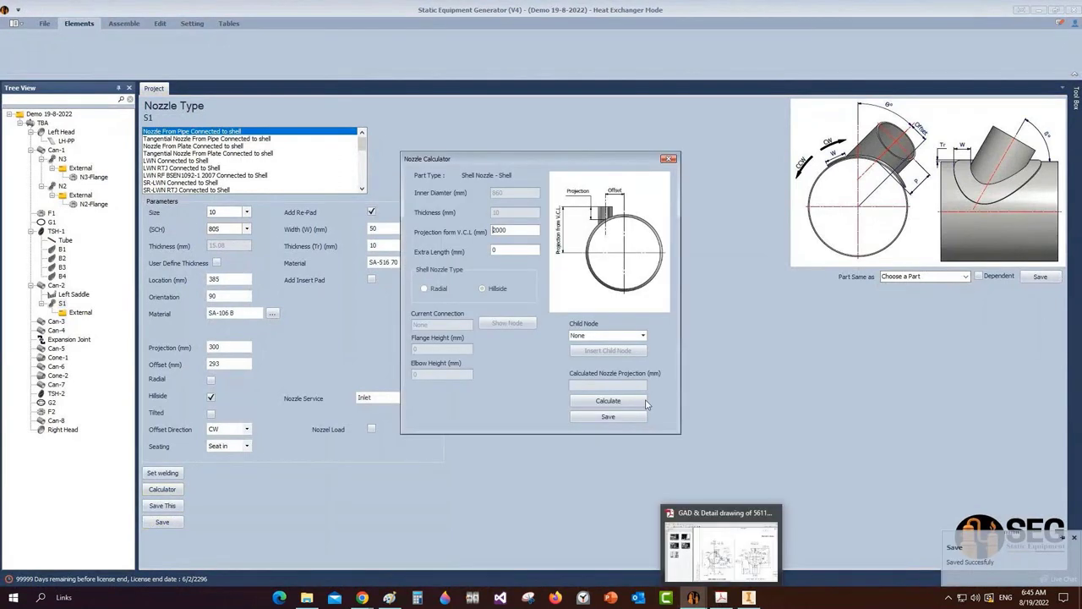
pyautogui.moveTo(508, 230); pyautogui.dragTo(410, 231)
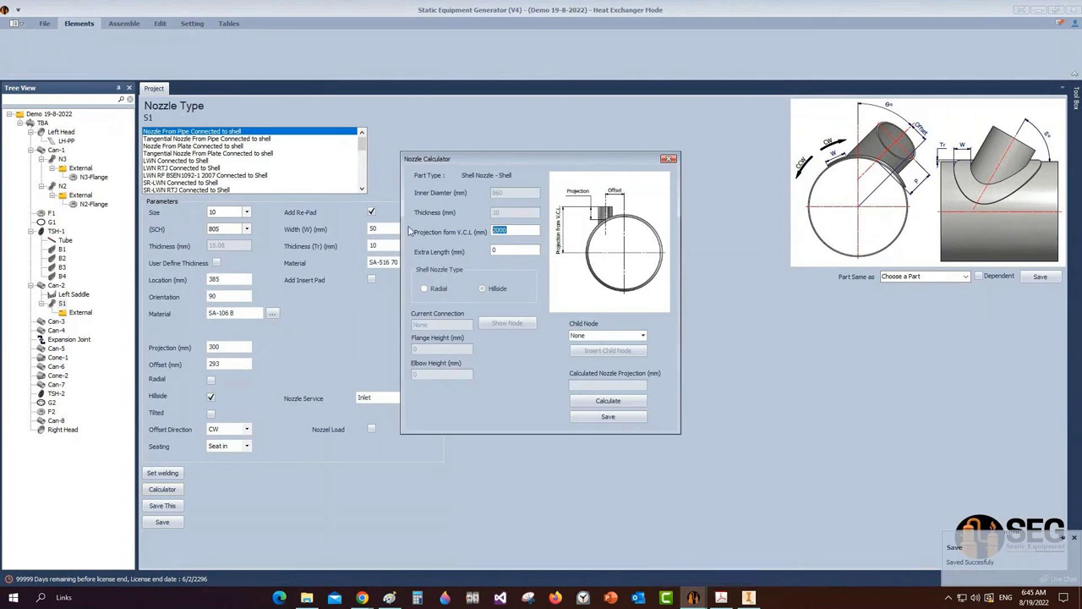
pyautogui.write('780')
pyautogui.click(608, 400)
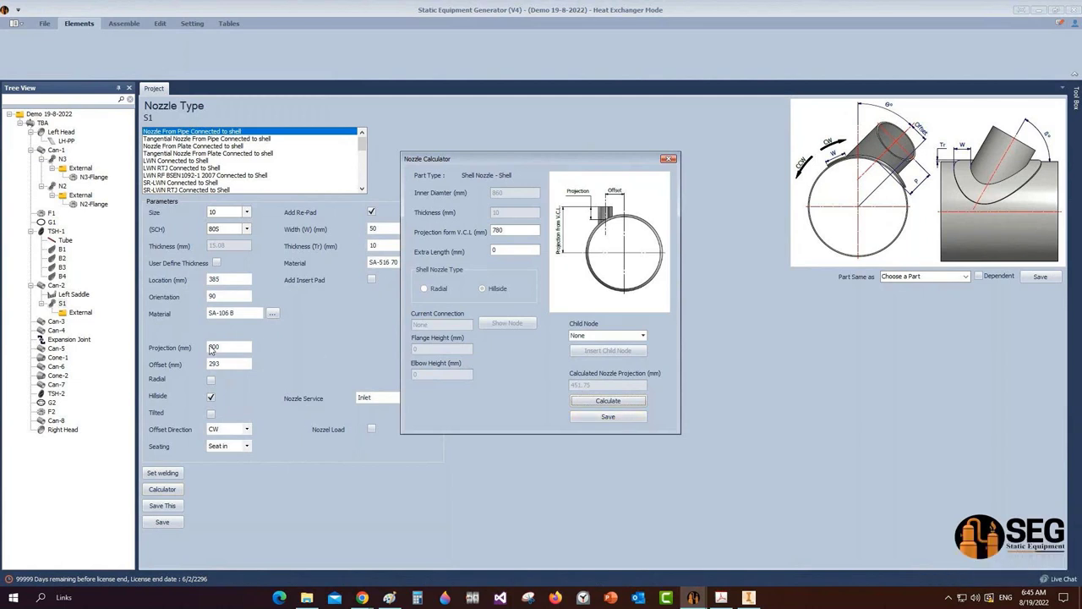
pyautogui.click(613, 419)
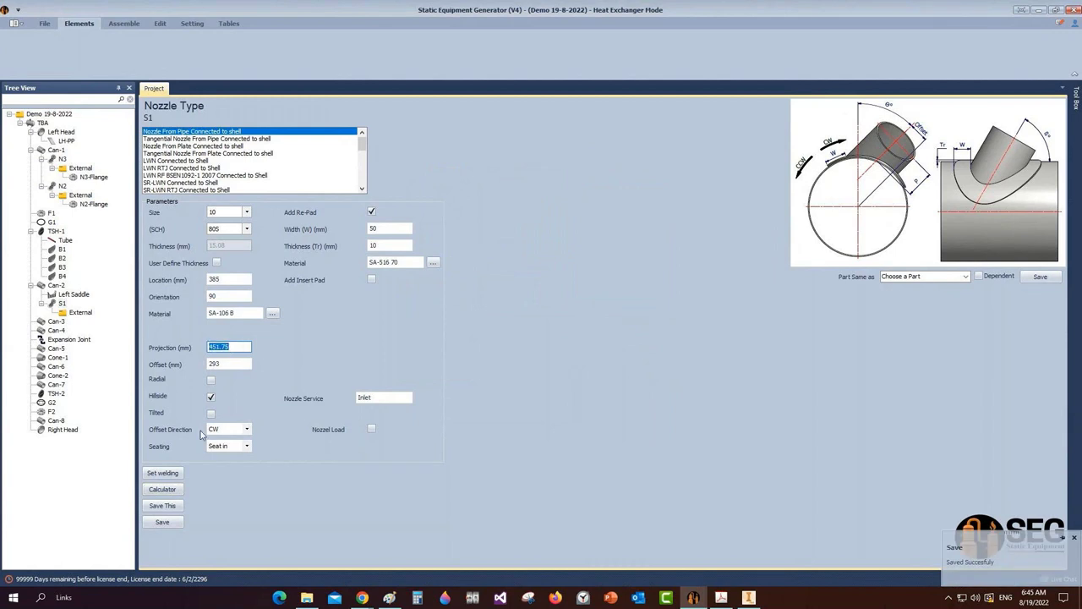
# Generate nozzle S1 with its re-pad in the Inventor assembly and save the TBA assembly
pyautogui.click(82, 313)
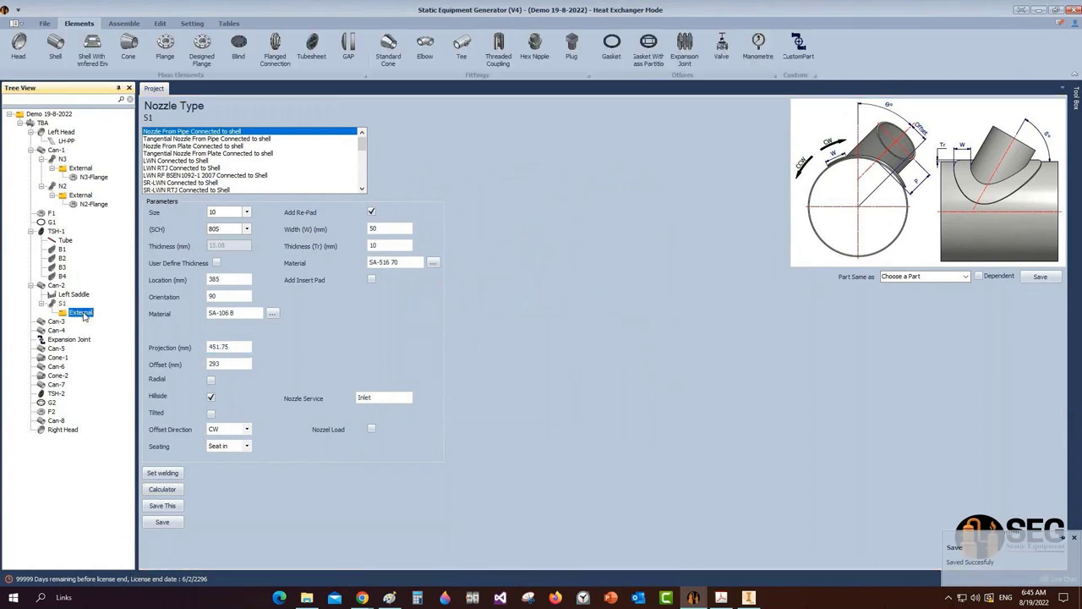
pyautogui.click(124, 23)
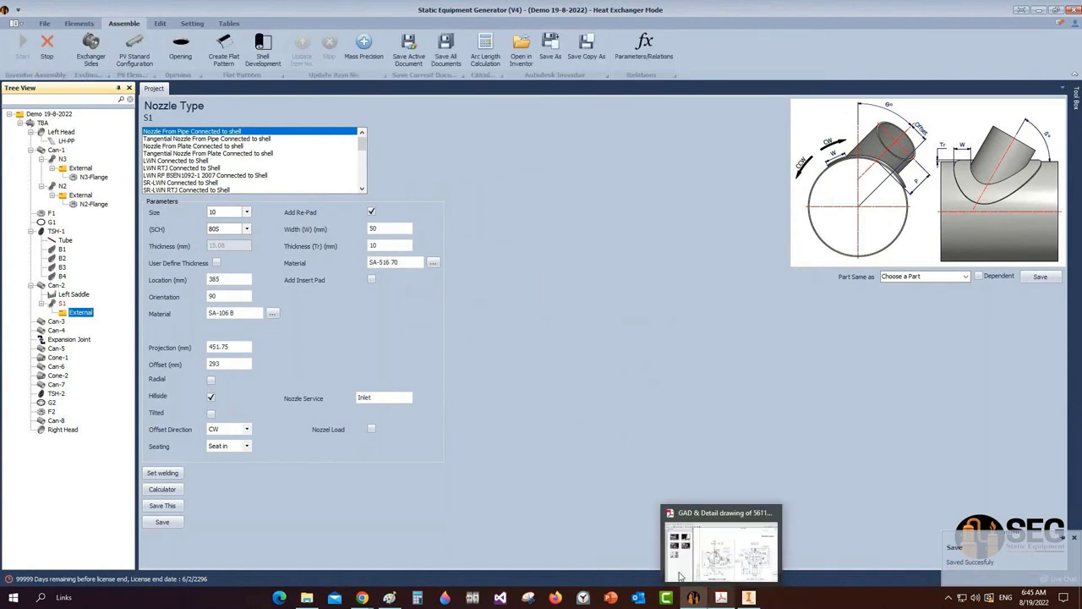
pyautogui.click(749, 597)
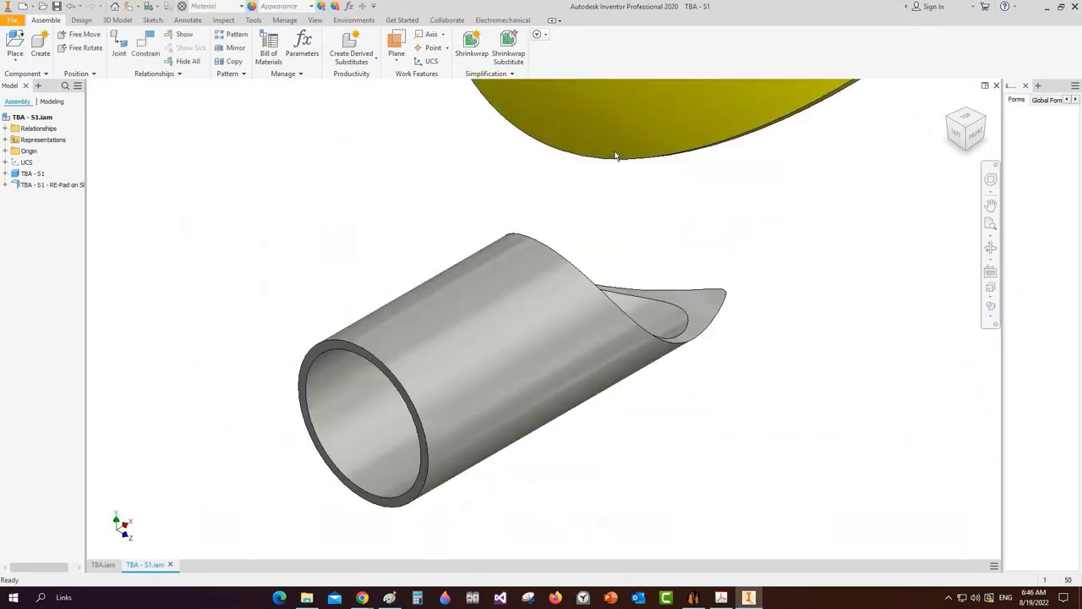
pyautogui.press('Home')
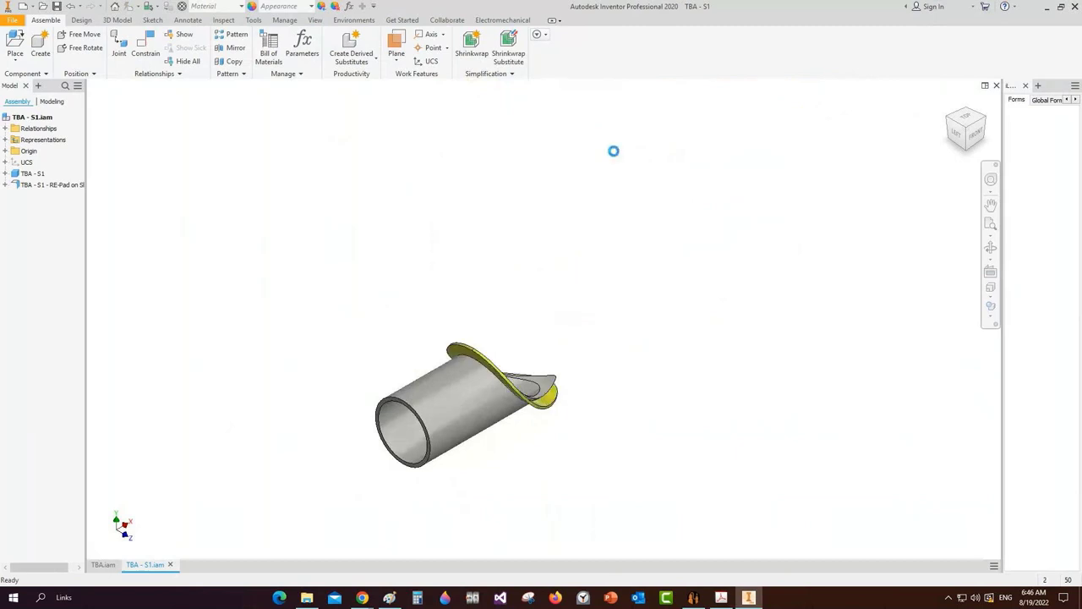
pyautogui.hotkey('ctrl', 's')
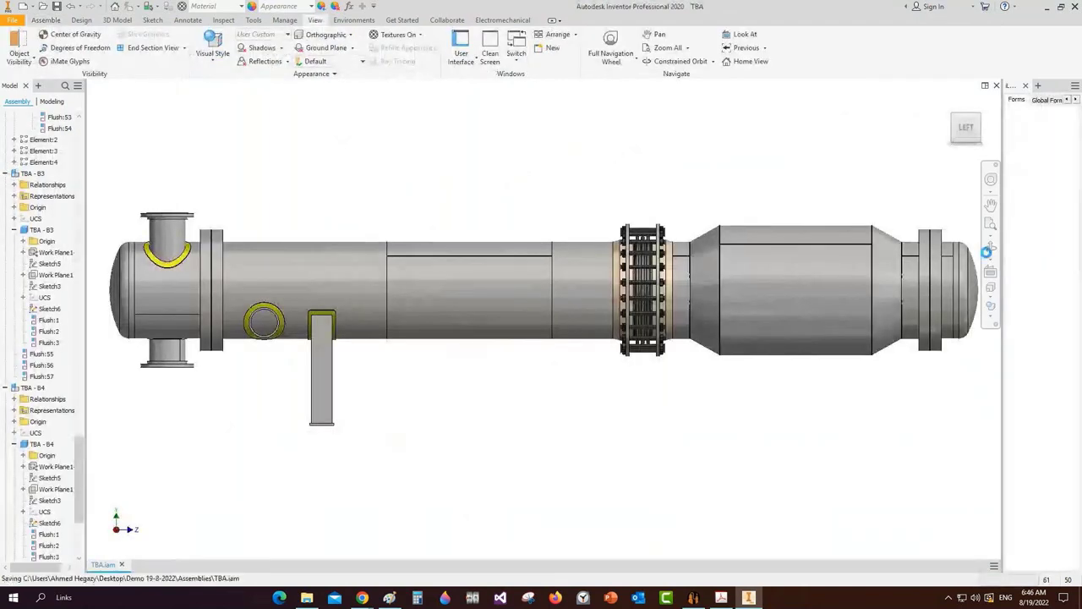
# Examine nozzle S1 with its re-pad beside the left saddle in the Inventor assembly from an angled close-up
pyautogui.click(990, 248)
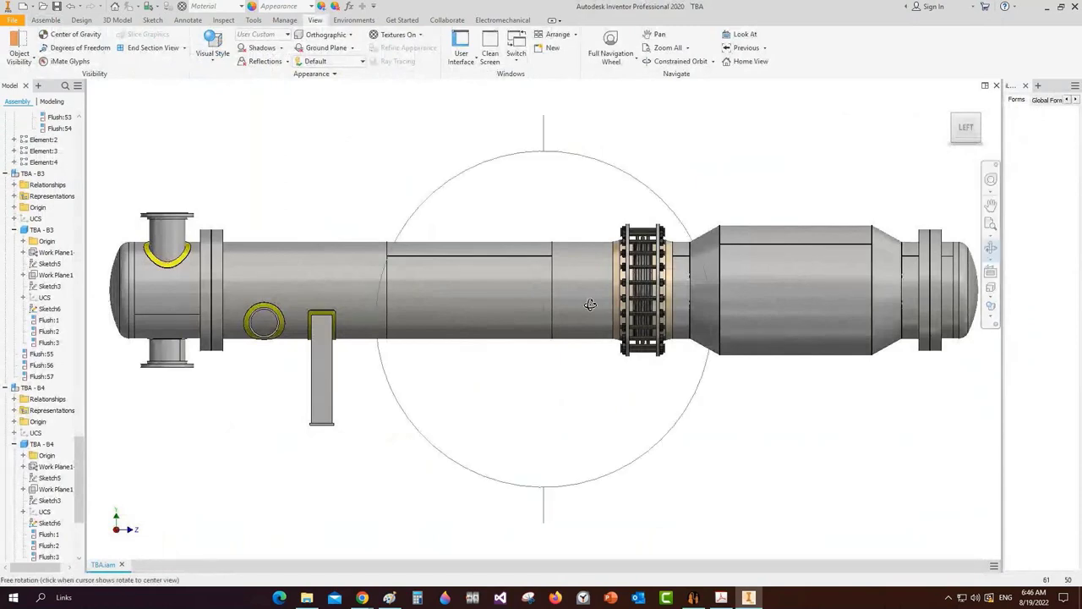
pyautogui.moveTo(592, 302); pyautogui.dragTo(583, 338)
pyautogui.scroll(3, 470, 298)
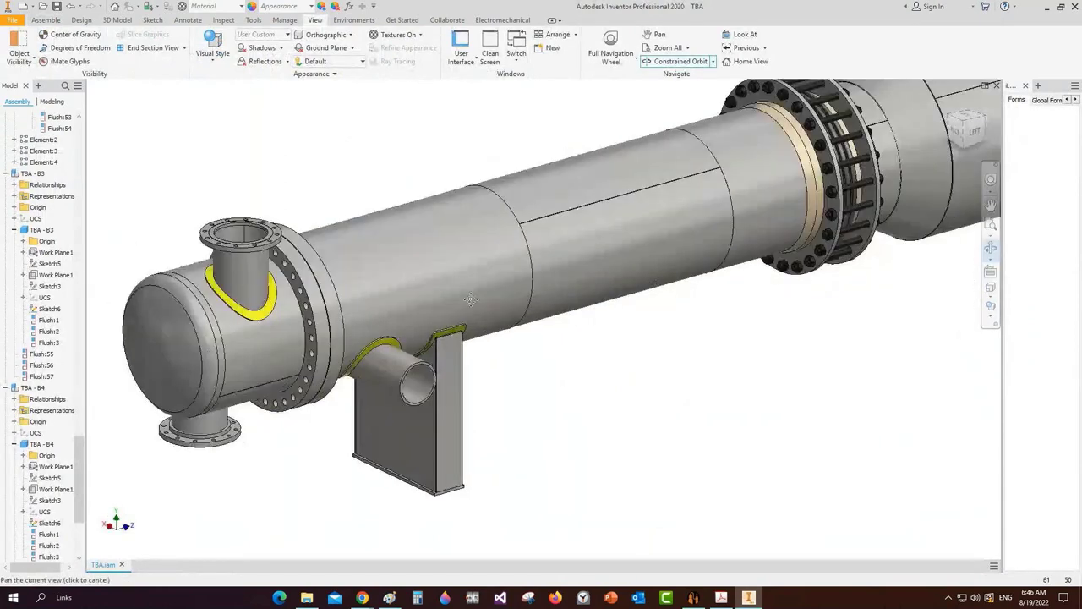
pyautogui.moveTo(471, 299); pyautogui.dragTo(549, 304)
pyautogui.scroll(2, 550, 304)
pyautogui.moveTo(611, 487); pyautogui.dragTo(520, 358, button='middle')
pyautogui.press('Escape')
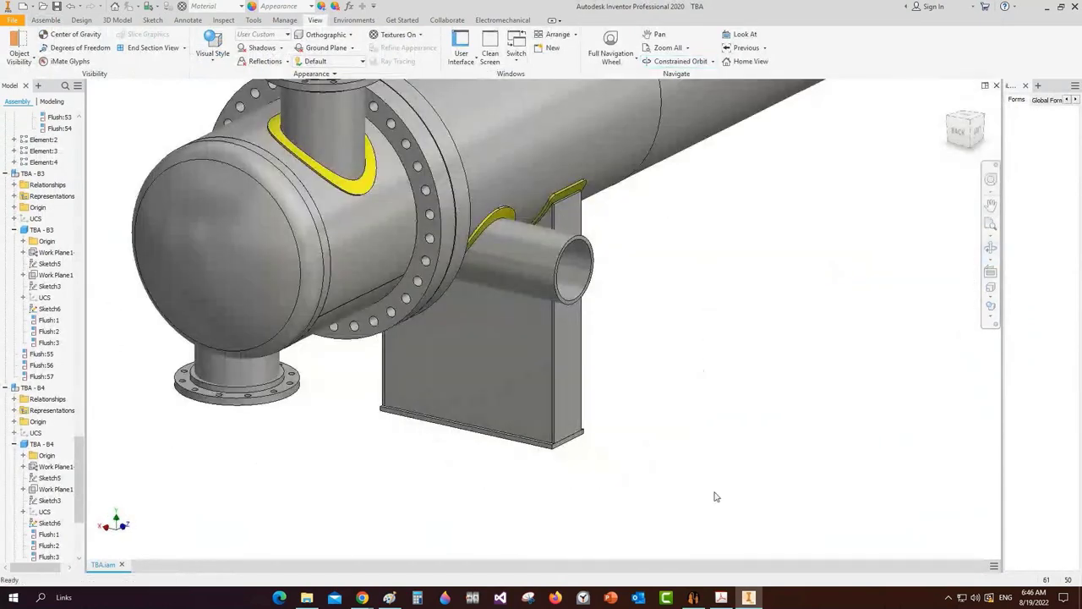
# Check the N4 connection on nozzle S1 in view A-A of the drawing PDF
pyautogui.click(719, 598)
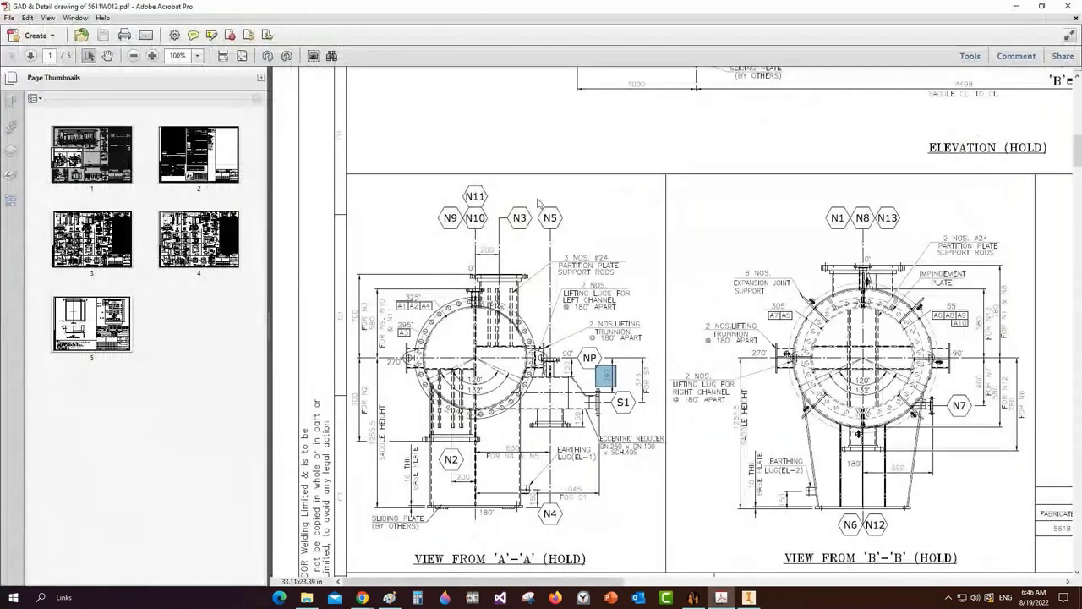
pyautogui.moveTo(535, 498); pyautogui.dragTo(573, 530)
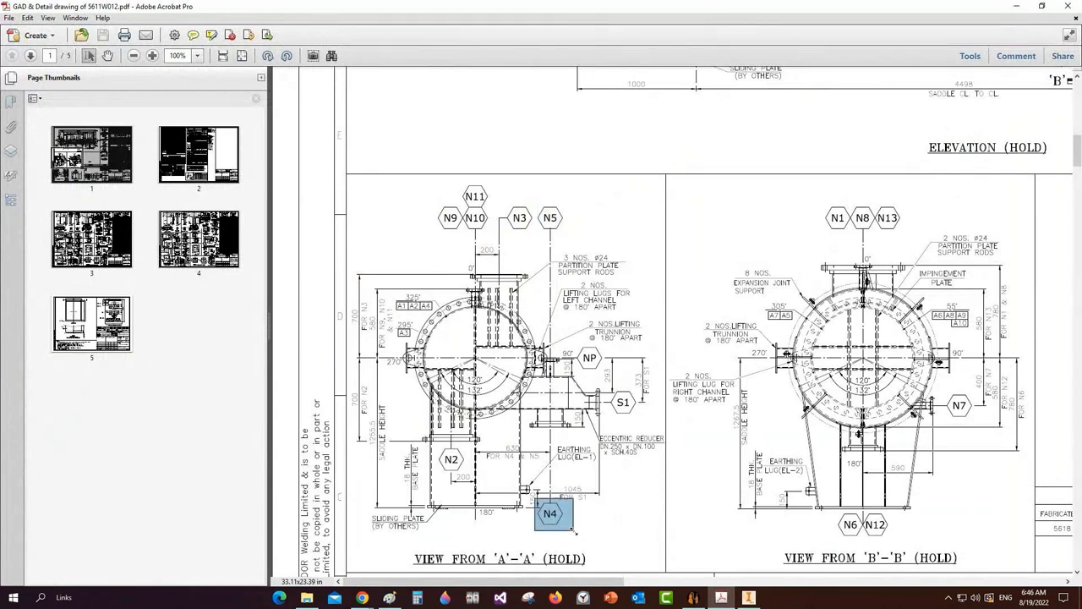
pyautogui.click(705, 594)
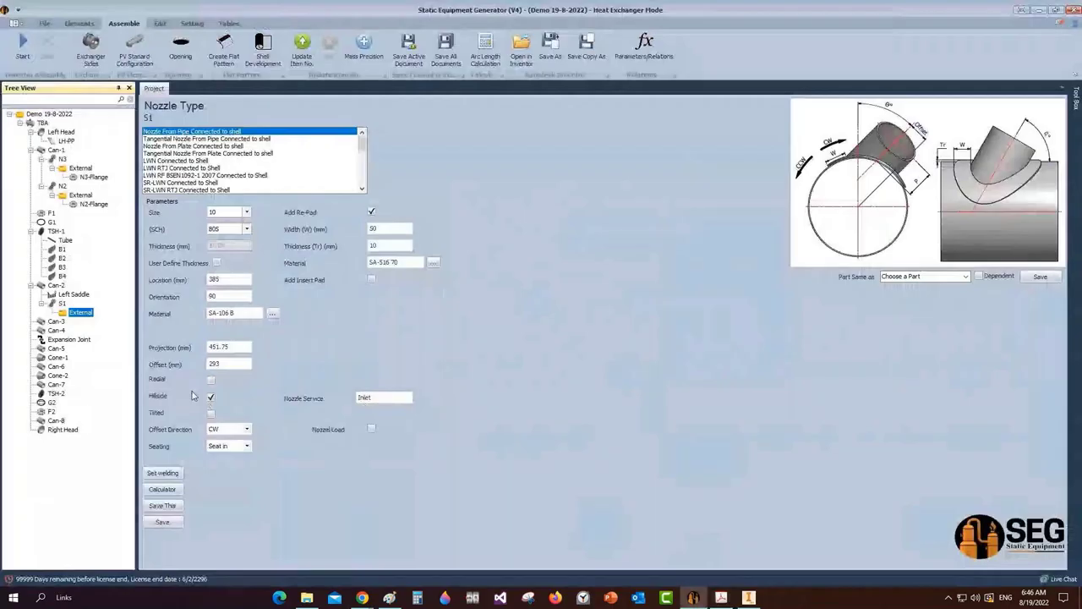
# Return to Static Equipment Generator and start adding a shell with a name beginning with S under nozzle S1's External node
pyautogui.click(61, 303)
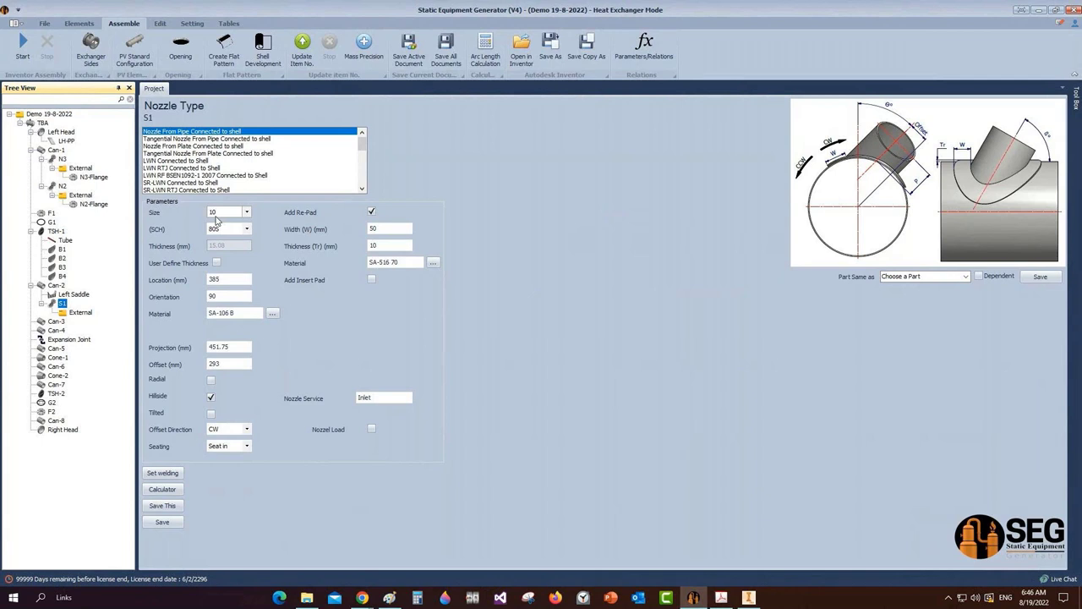
pyautogui.click(80, 312)
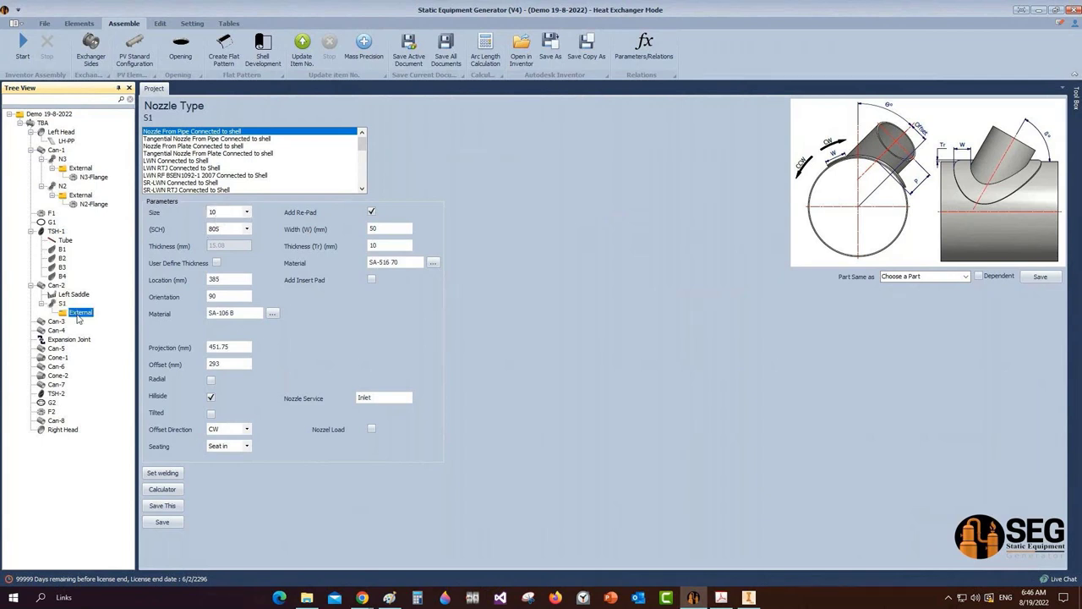
pyautogui.click(66, 24)
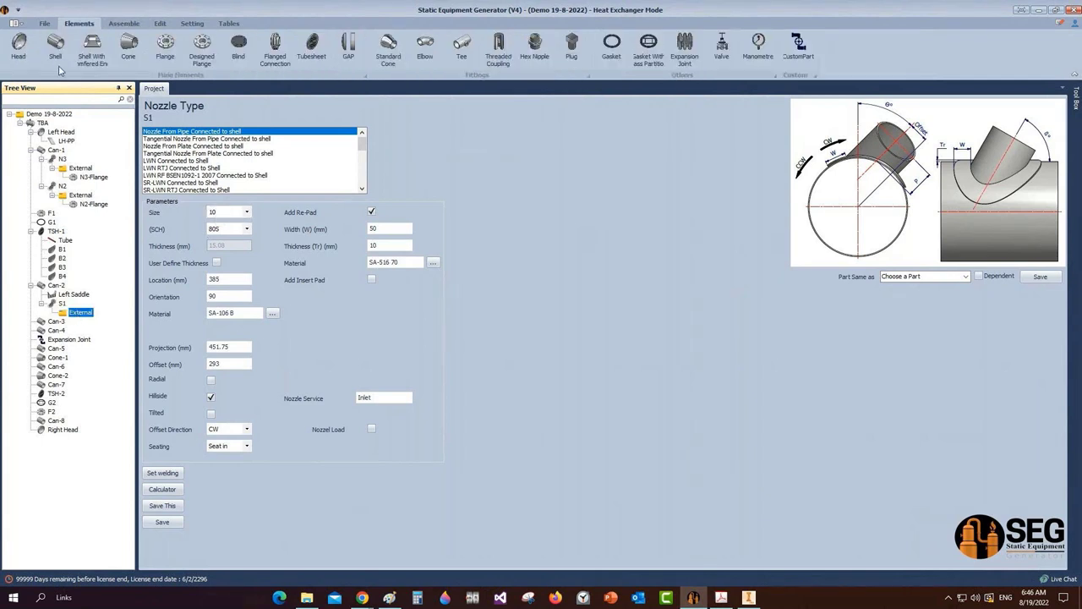
pyautogui.click(56, 50)
pyautogui.write('S')
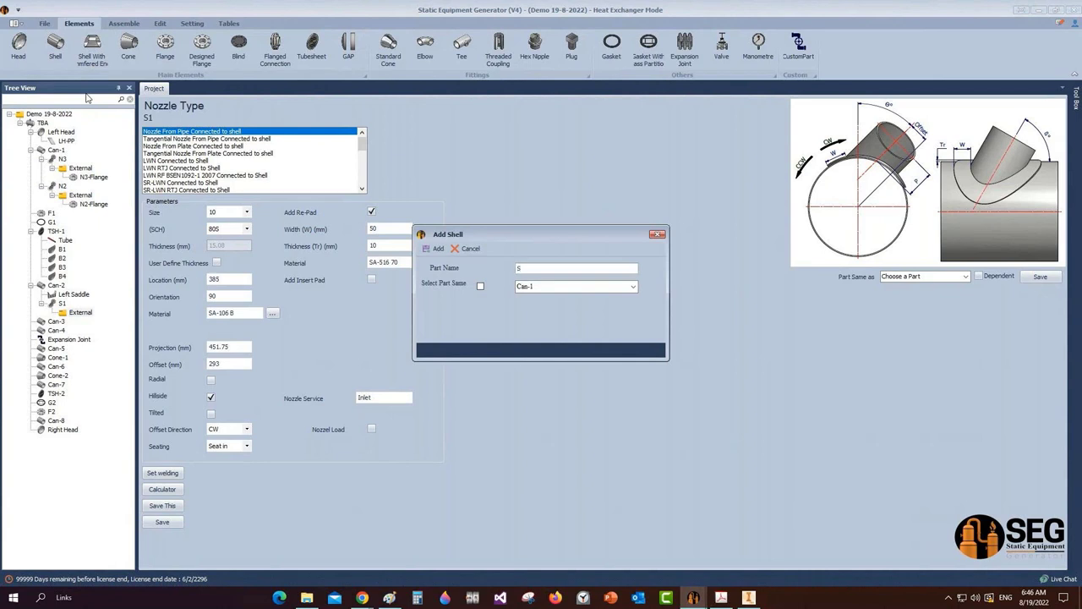
# Add a shell part named S1-CP under nozzle S1's External folder and set its type to Connection Point for nozzles as a Pipe
pyautogui.write('1-CP')
pyautogui.press('Return')
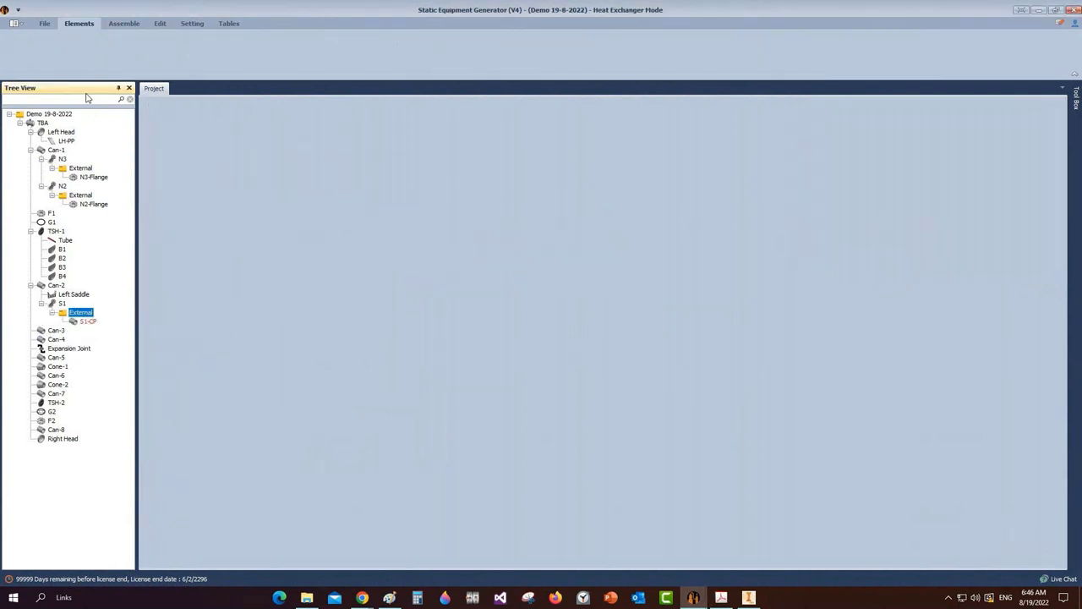
pyautogui.click(76, 327)
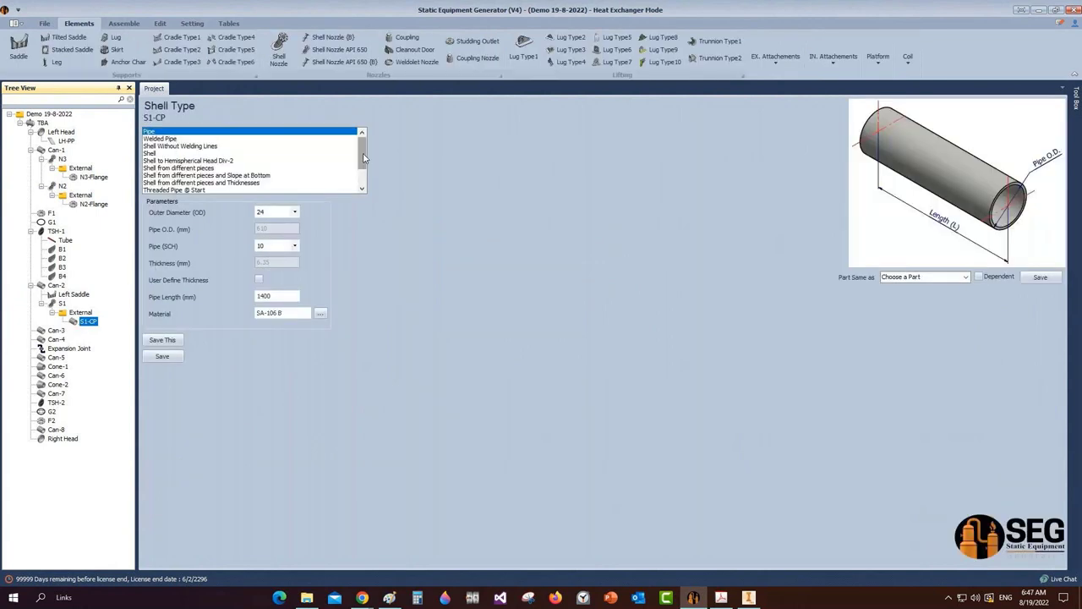
pyautogui.scroll(-2, 364, 158)
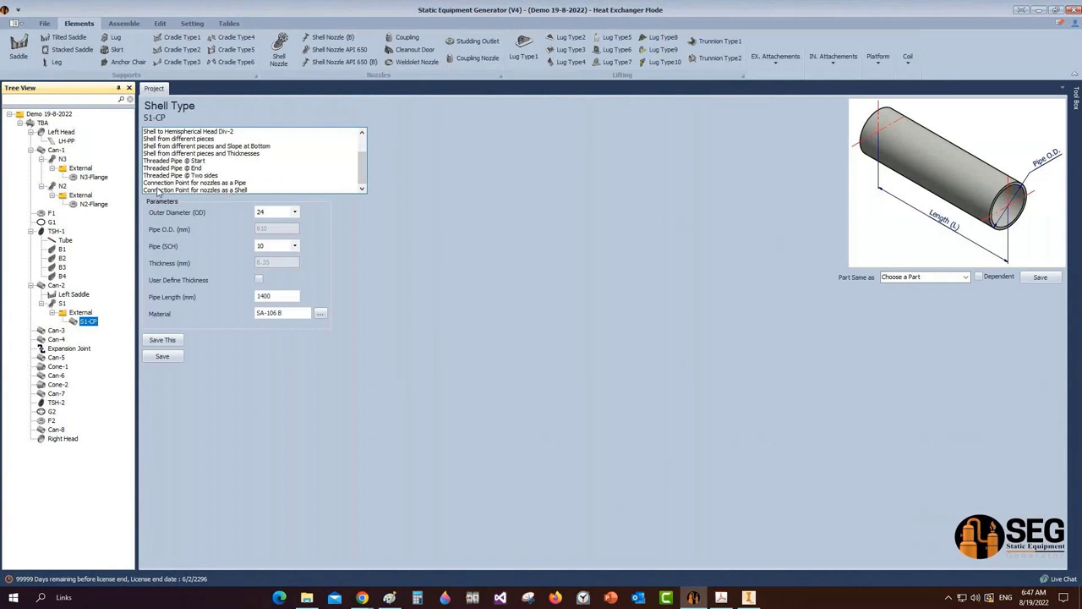
pyautogui.click(156, 190)
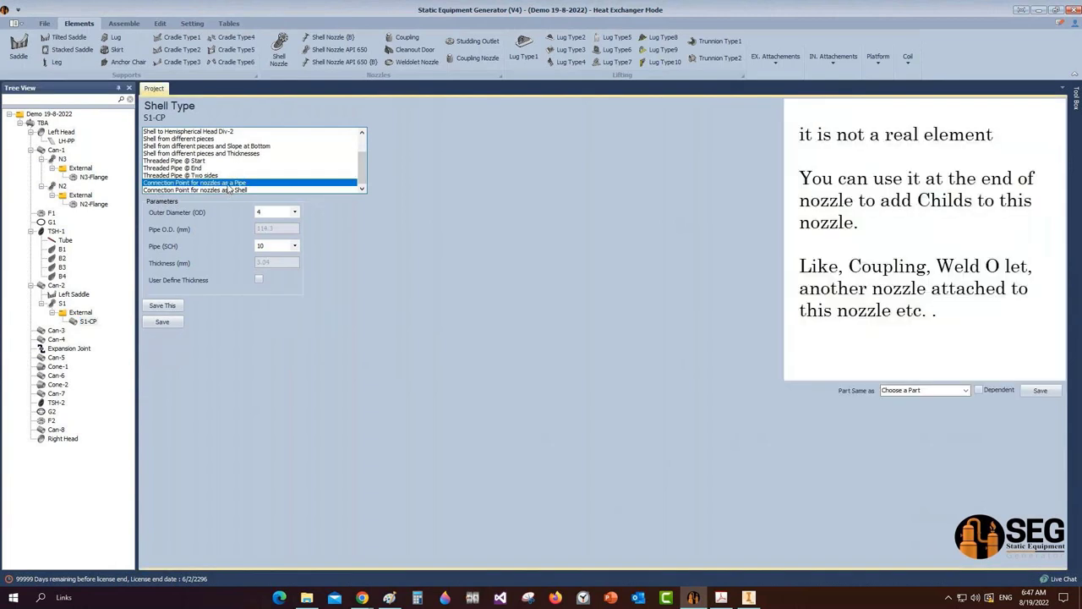
# Set S1-CP's outer diameter to 10 and its pipe schedule to 80S, and save the part
pyautogui.click(294, 213)
pyautogui.click(270, 269)
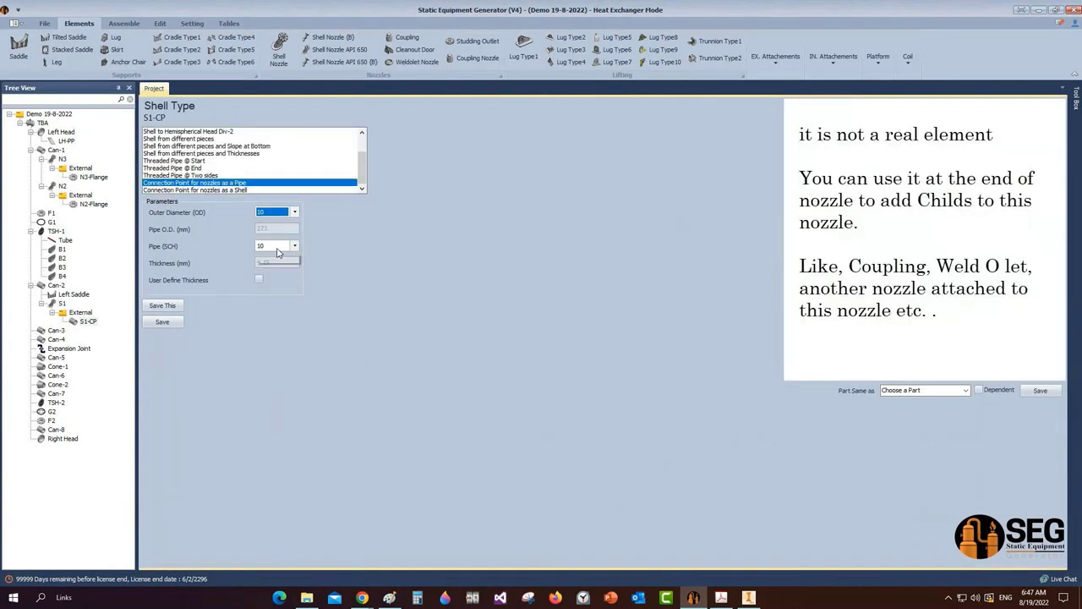
pyautogui.click(278, 247)
pyautogui.click(261, 329)
# Add a shell nozzle named N4 to the connection point S1-CP and open its parameters
pyautogui.click(84, 323)
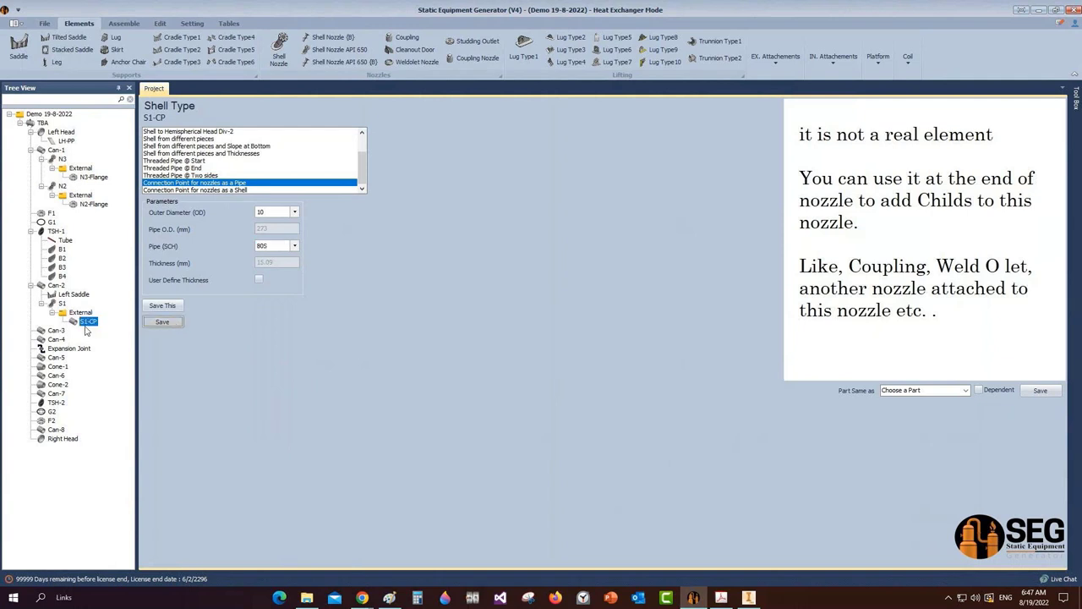
pyautogui.click(89, 322)
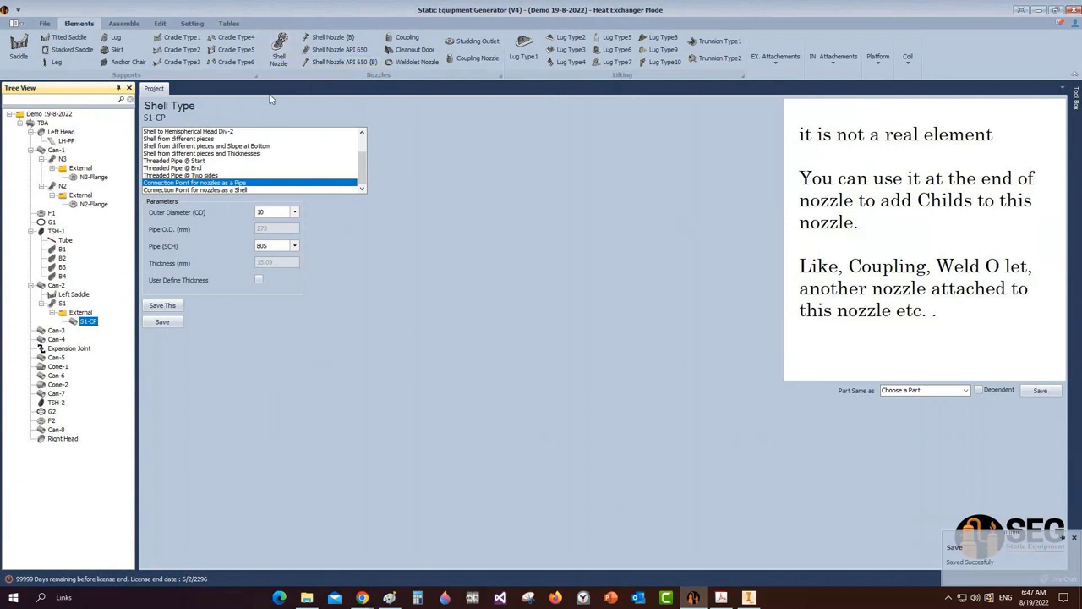
pyautogui.click(279, 57)
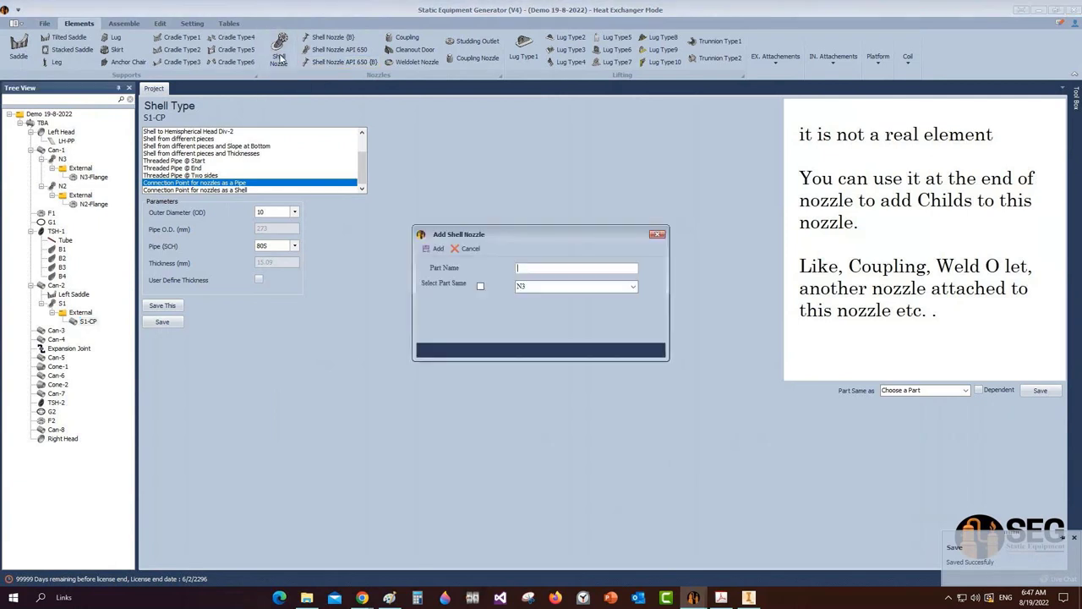
pyautogui.write('N4')
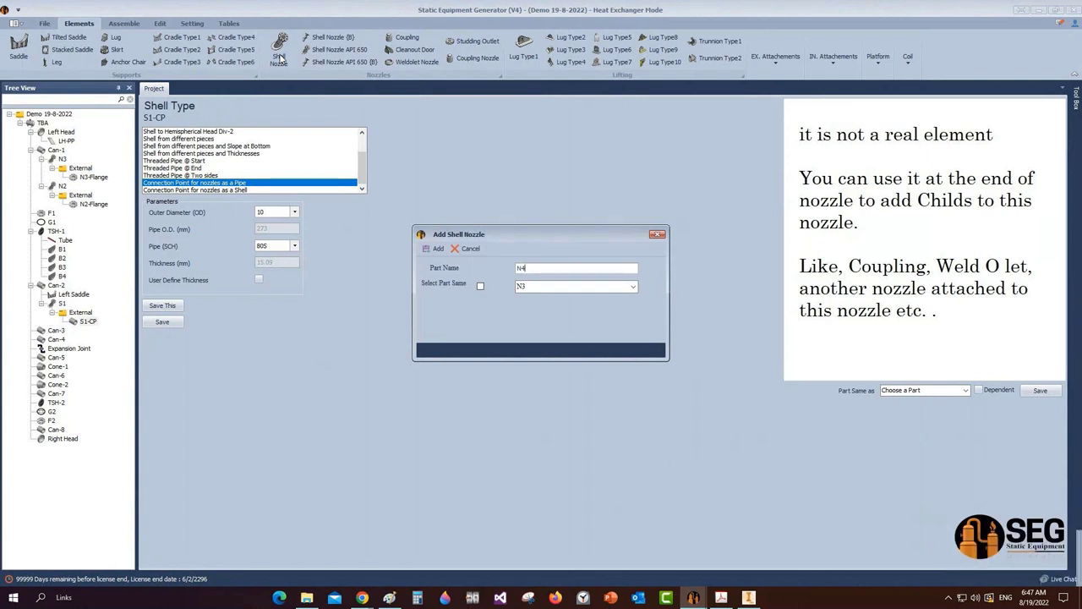
pyautogui.press('Return')
pyautogui.click(92, 333)
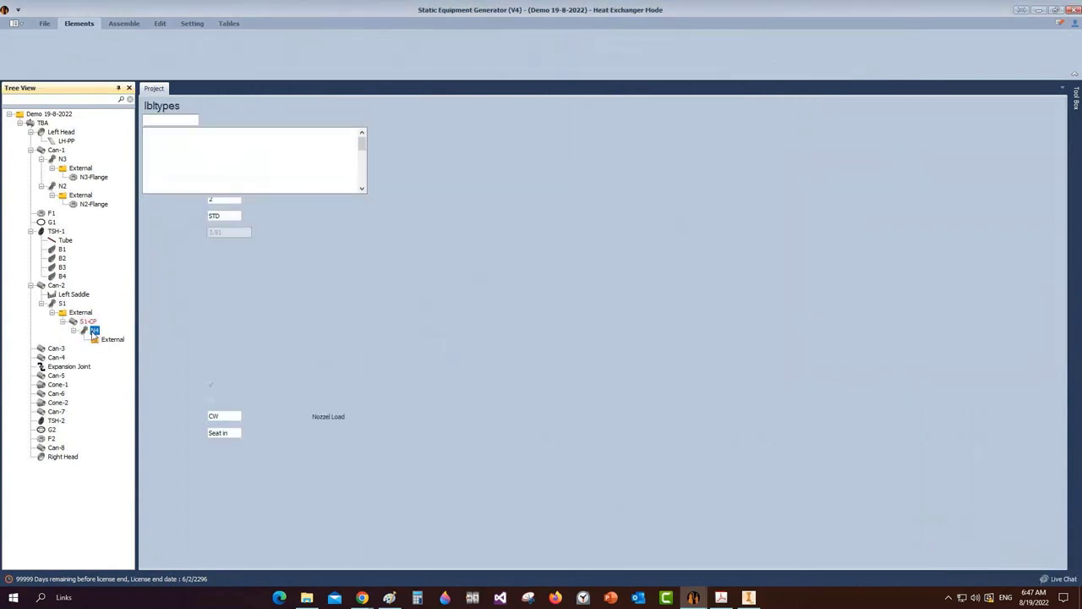
# Switch to the Acrobat drawing and look up N4's size, neck schedule and flange rating in the nozzle schedule
pyautogui.moveTo(757, 598)
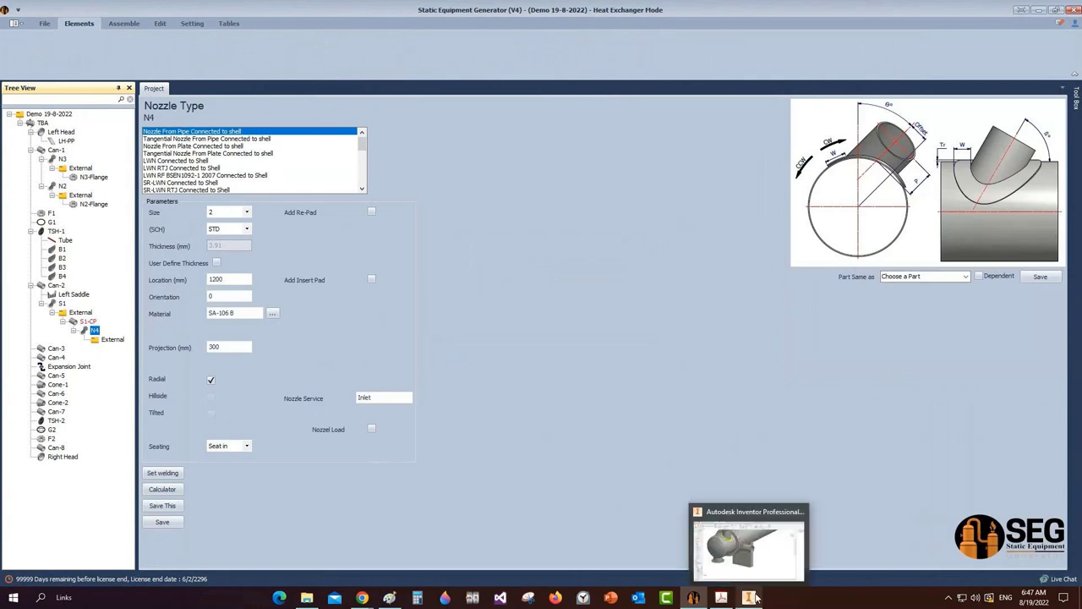
pyautogui.click(724, 597)
pyautogui.moveTo(979, 328); pyautogui.dragTo(794, 352, button='middle')
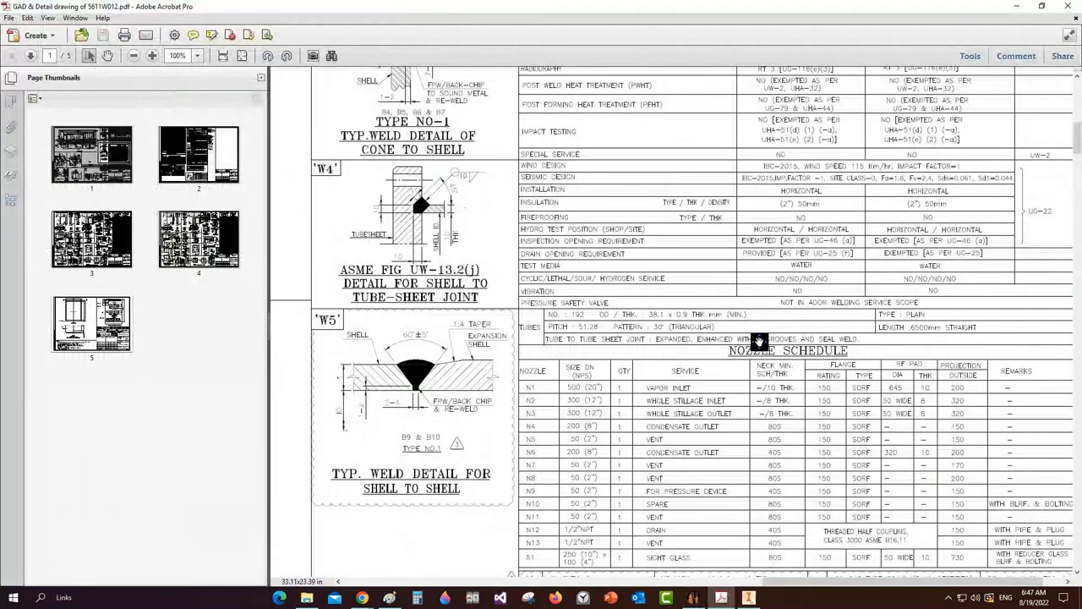
pyautogui.moveTo(758, 340); pyautogui.dragTo(702, 192)
pyautogui.moveTo(472, 286); pyautogui.dragTo(534, 282)
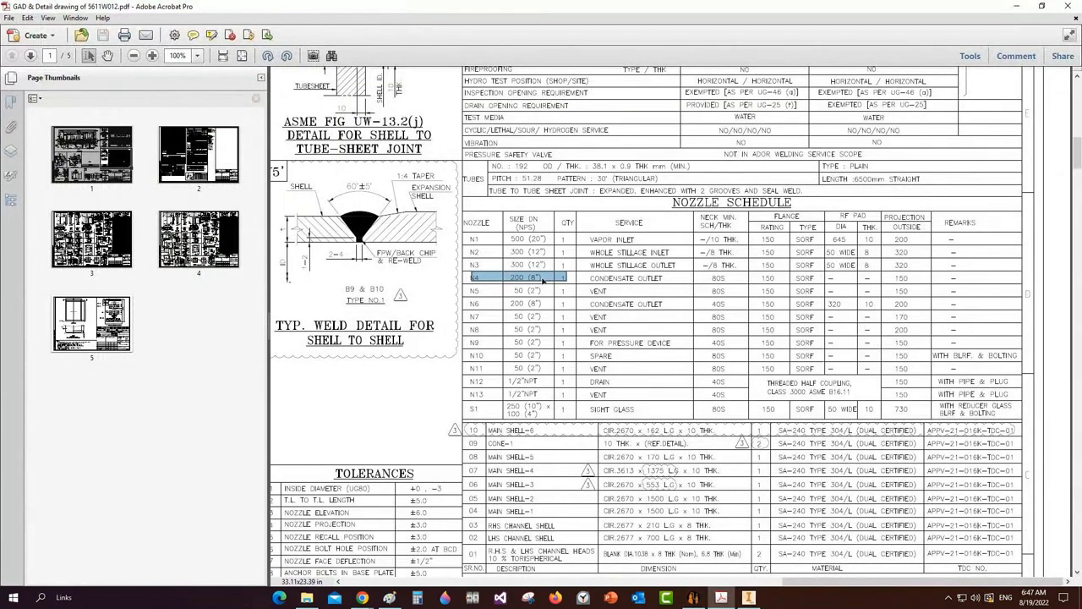
pyautogui.doubleClick(713, 281)
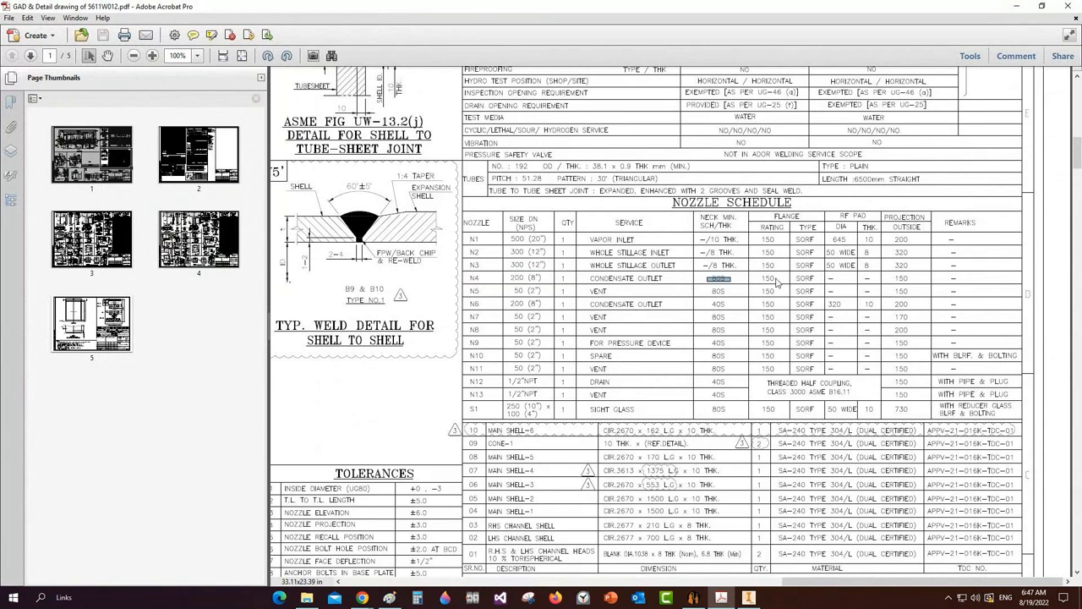
pyautogui.doubleClick(777, 283)
# Return to Static Equipment Generator and set nozzle N4's size to 8 and schedule to 80S
pyautogui.click(726, 601)
pyautogui.click(246, 213)
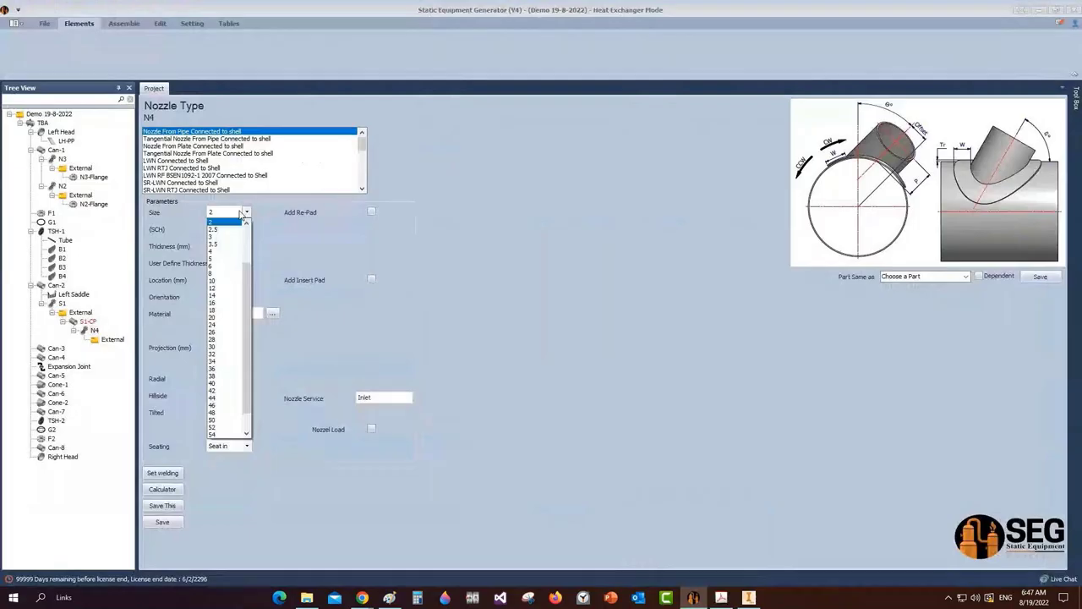
pyautogui.click(218, 278)
pyautogui.click(228, 229)
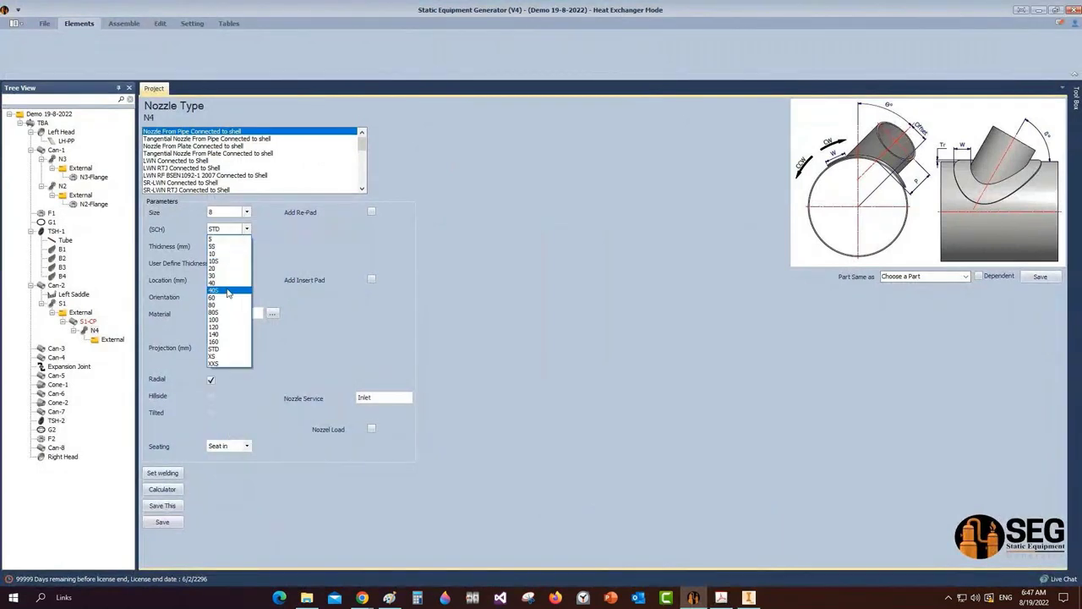
pyautogui.click(218, 312)
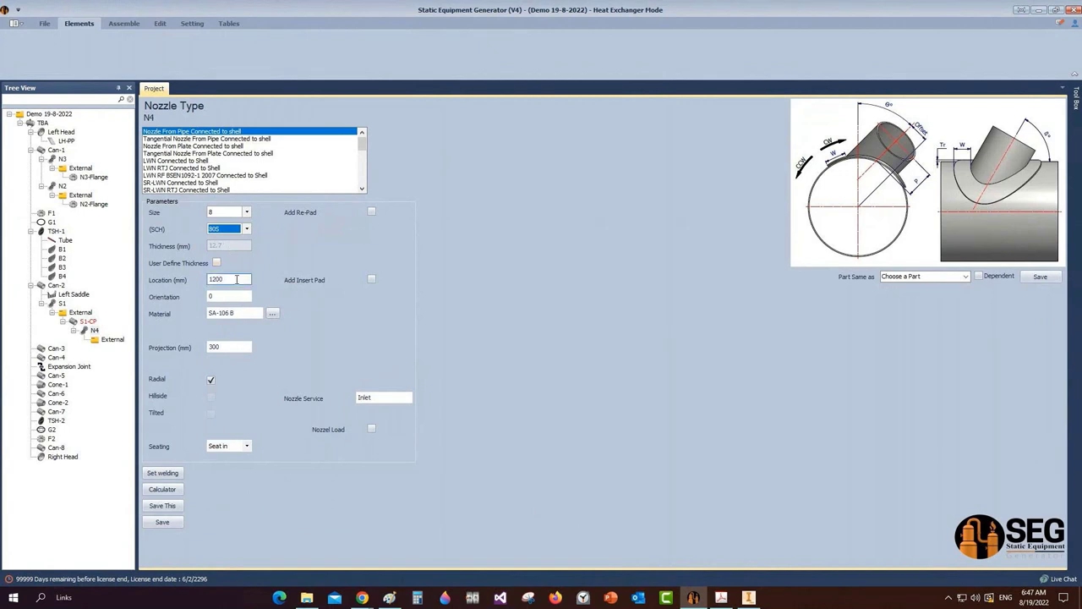
# Set nozzle N4's location to -150 mm and orientation to 90, and save the nozzle
pyautogui.doubleClick(237, 279)
pyautogui.write('-150')
pyautogui.click(228, 297)
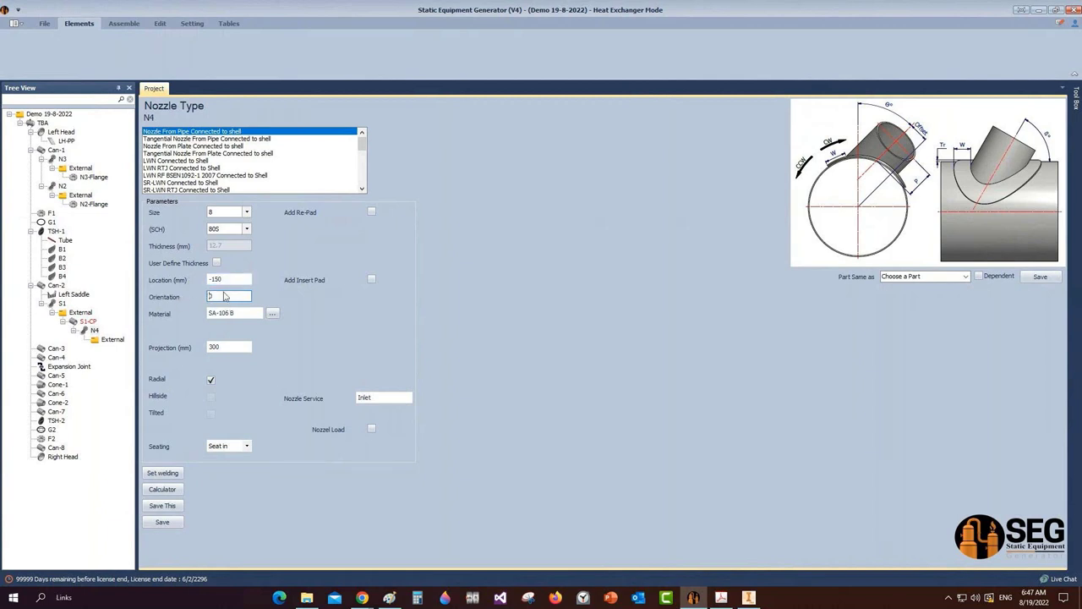
pyautogui.press('BackSpace')
pyautogui.write('90')
pyautogui.doubleClick(385, 397)
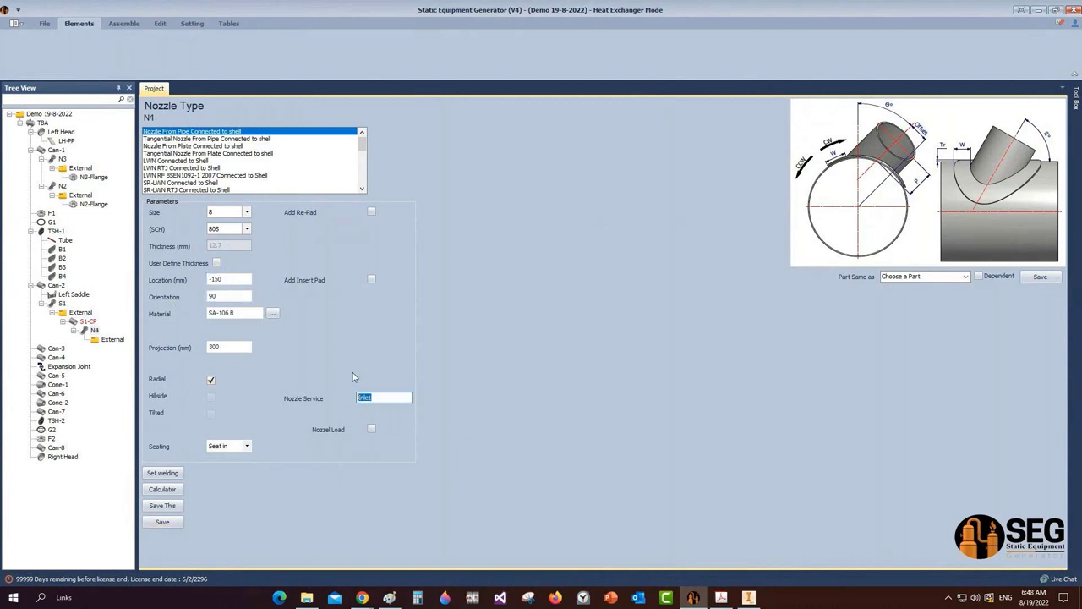
pyautogui.click(173, 523)
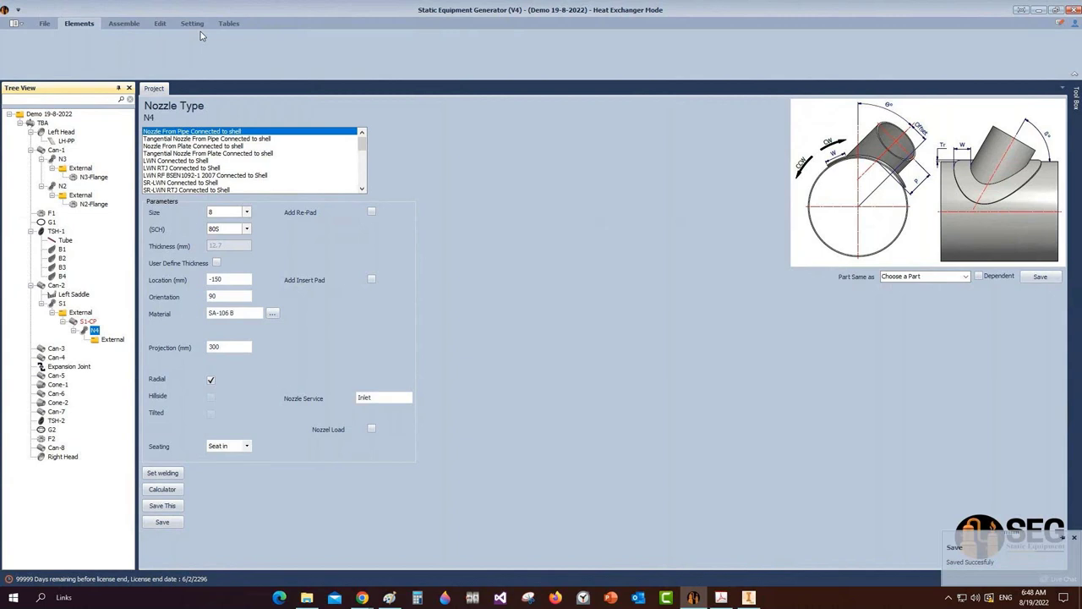
# Add a flange named N4-Flange to nozzle N4's External folder
pyautogui.click(113, 340)
pyautogui.click(166, 49)
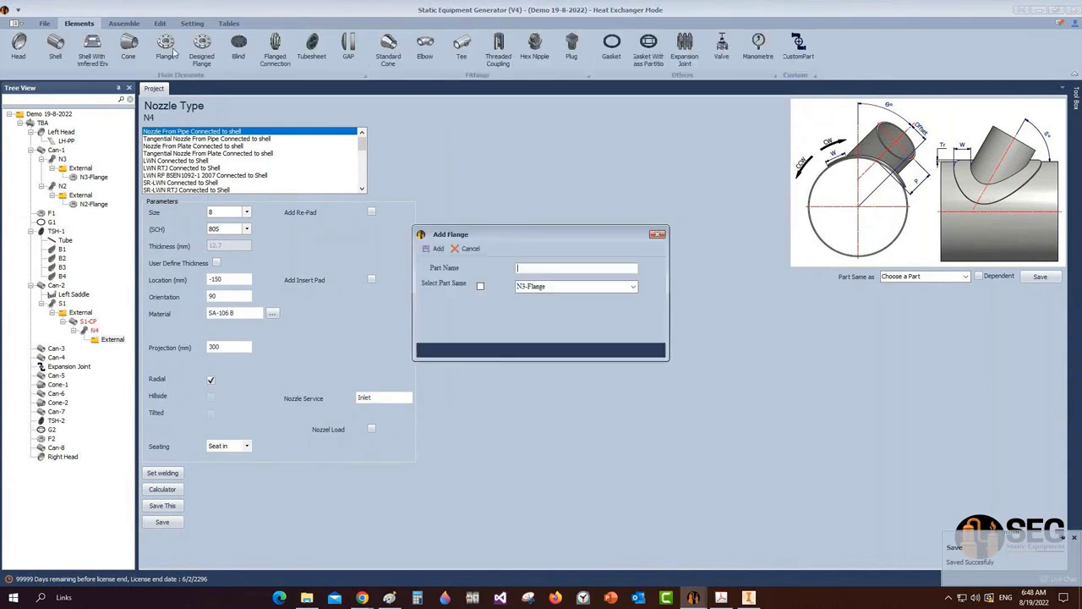
pyautogui.write('N4-Flange')
pyautogui.press('Return')
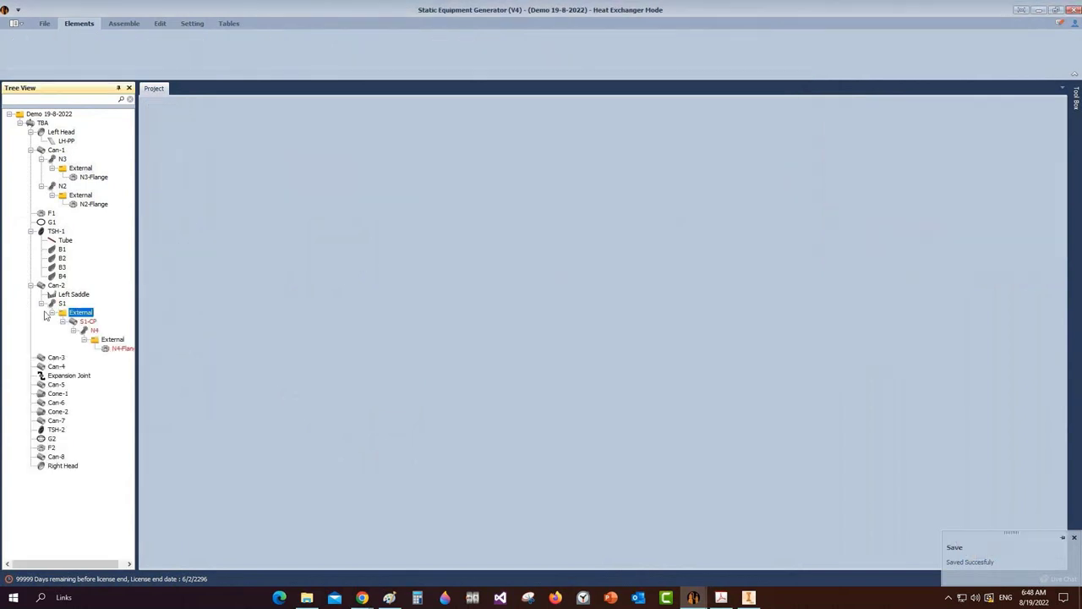
# Make N4-Flange a Slip on-RF ASME B16.5 flange of size 8 with a 10 mm raised-face offset, and save it
pyautogui.click(123, 348)
pyautogui.click(162, 148)
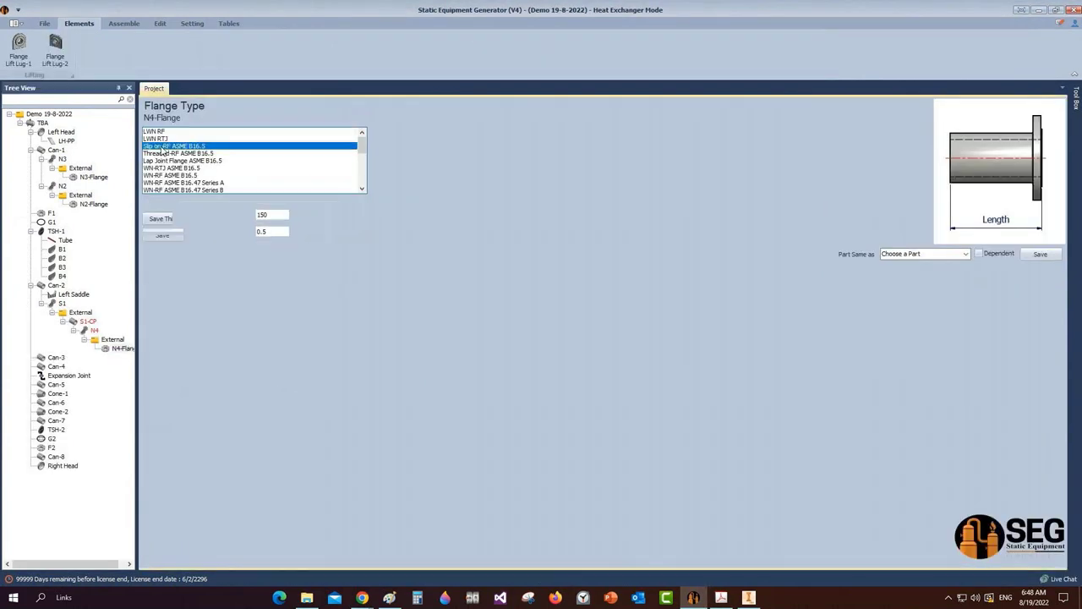
pyautogui.click(294, 231)
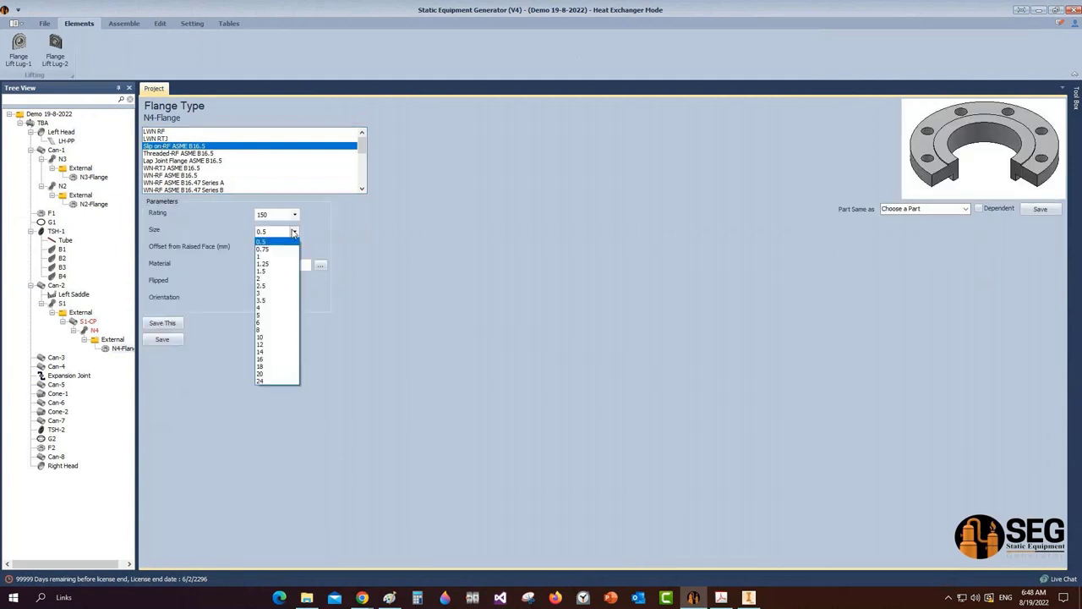
pyautogui.click(269, 329)
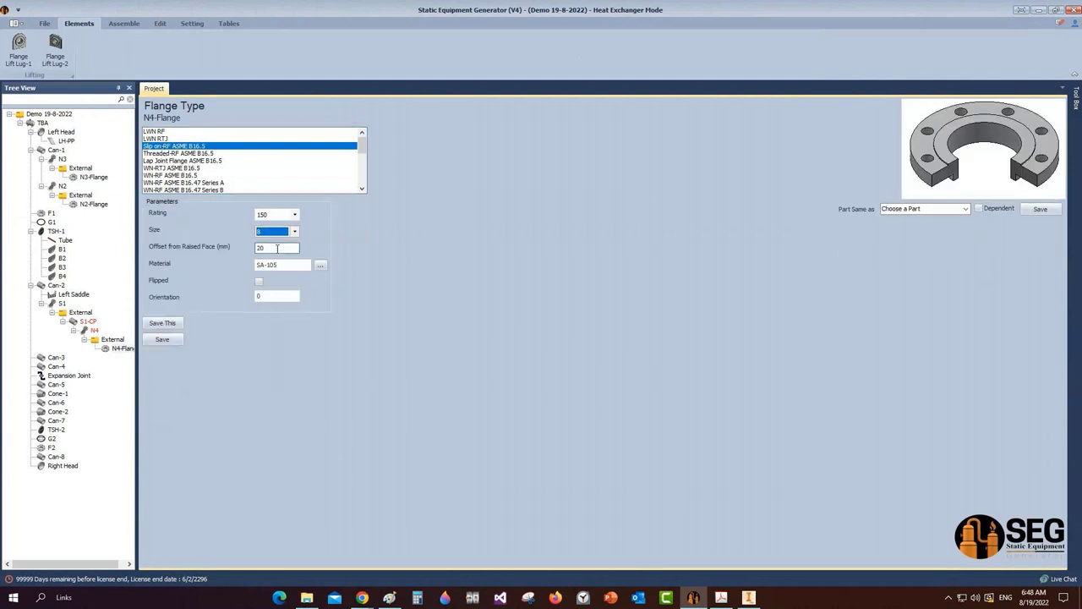
pyautogui.doubleClick(276, 248)
pyautogui.write('10')
pyautogui.click(179, 341)
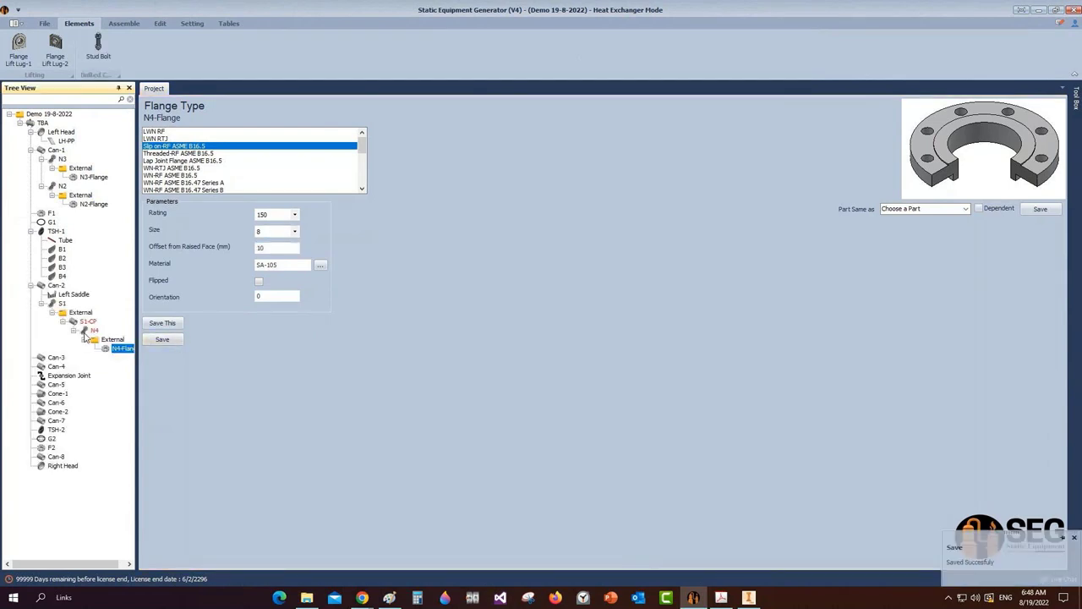
# Open nozzle N4's calculator, and check N4's projection dimension in view 'A'-'A' of the Acrobat drawing
pyautogui.click(174, 490)
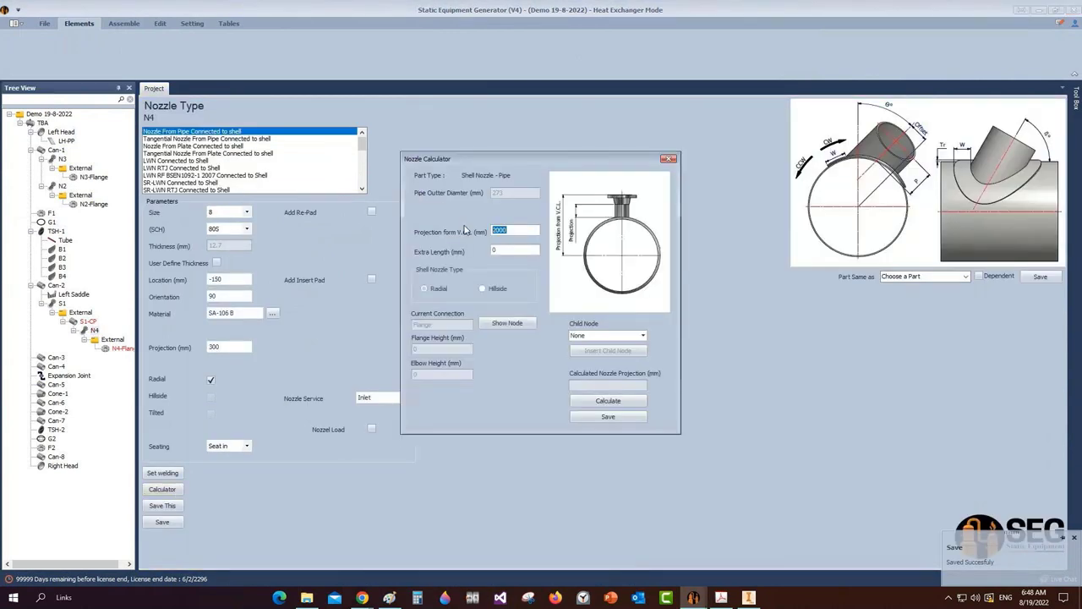
pyautogui.click(723, 598)
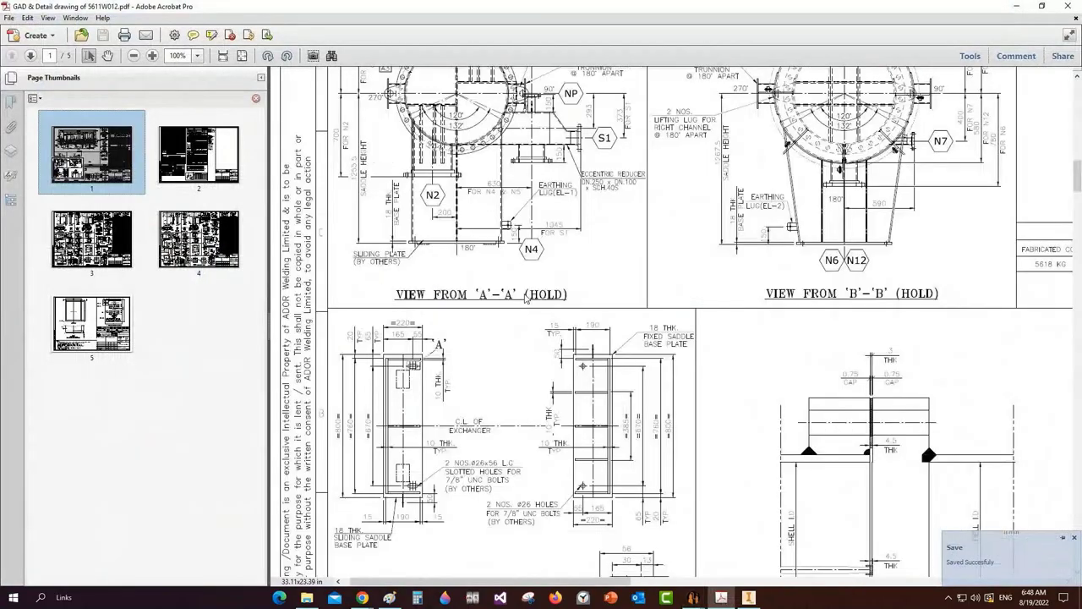
pyautogui.scroll(4, 525, 298)
pyautogui.keyDown('ctrl'); pyautogui.scroll(3, 558, 354); pyautogui.keyUp('ctrl')
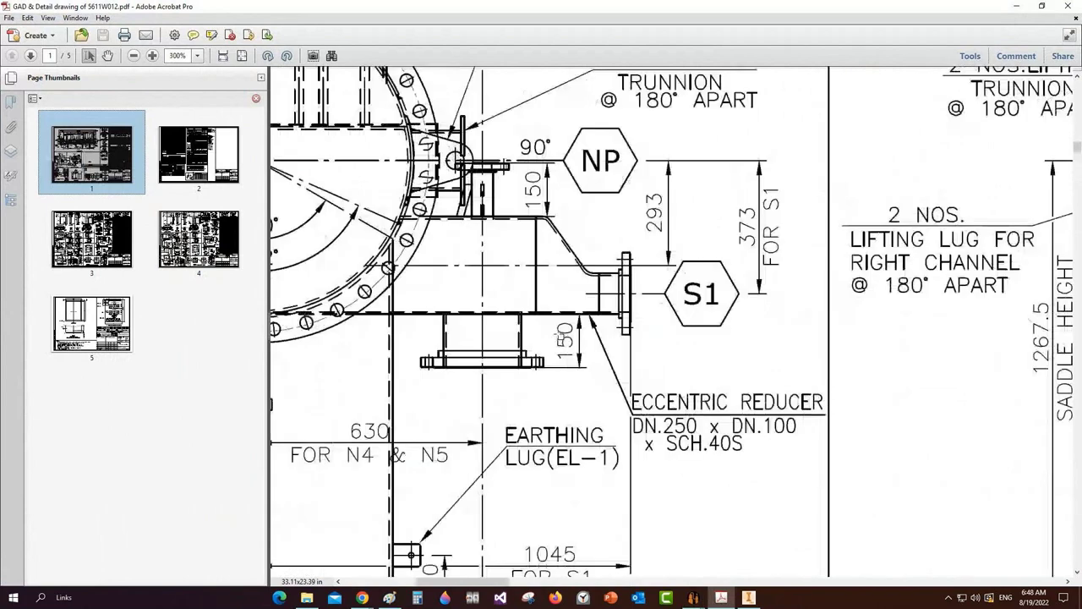
pyautogui.click(559, 338)
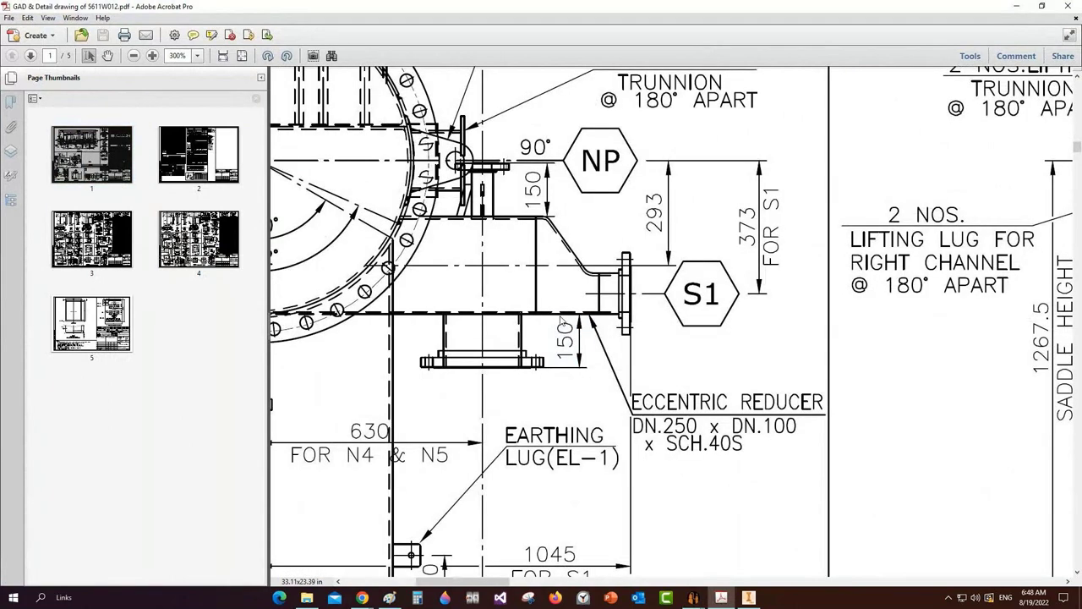
pyautogui.doubleClick(562, 335)
pyautogui.moveTo(695, 598)
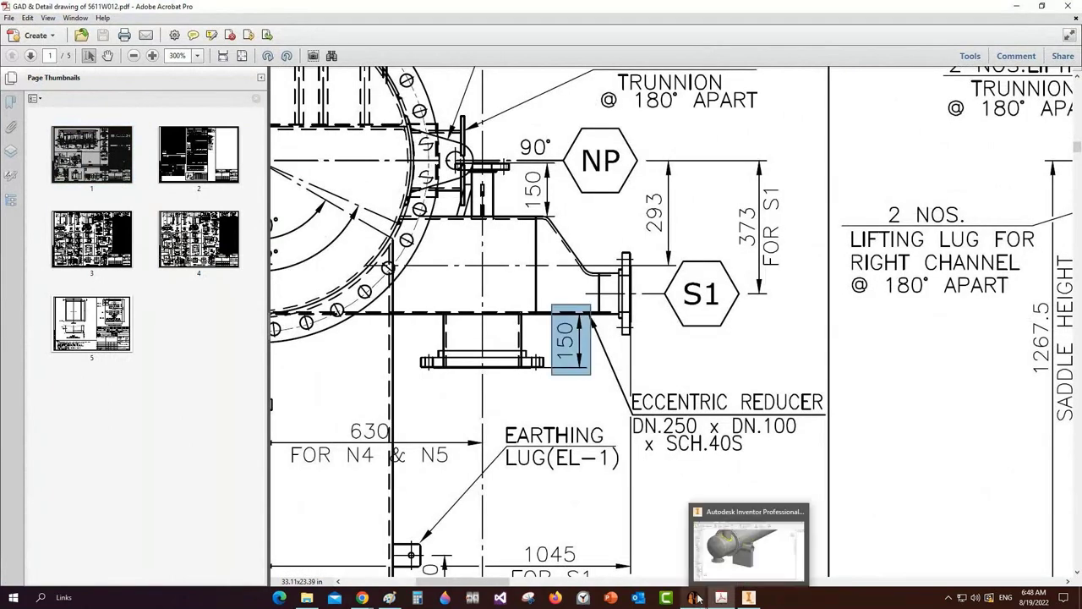
# Return to Static Equipment Generator, set N4's projection from V.C.L. to 296.5 mm, then calculate and save the nozzle projection
pyautogui.click(659, 546)
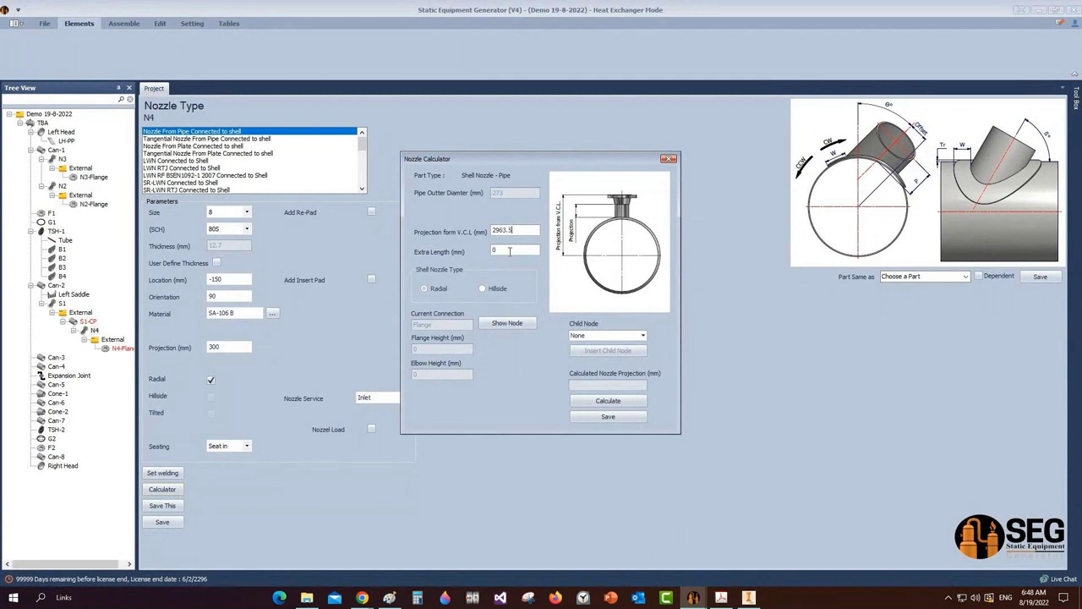
pyautogui.click(506, 230)
pyautogui.press('BackSpace')
pyautogui.press('BackSpace')
pyautogui.press('BackSpace')
pyautogui.write('.5')
pyautogui.click(592, 400)
pyautogui.click(594, 420)
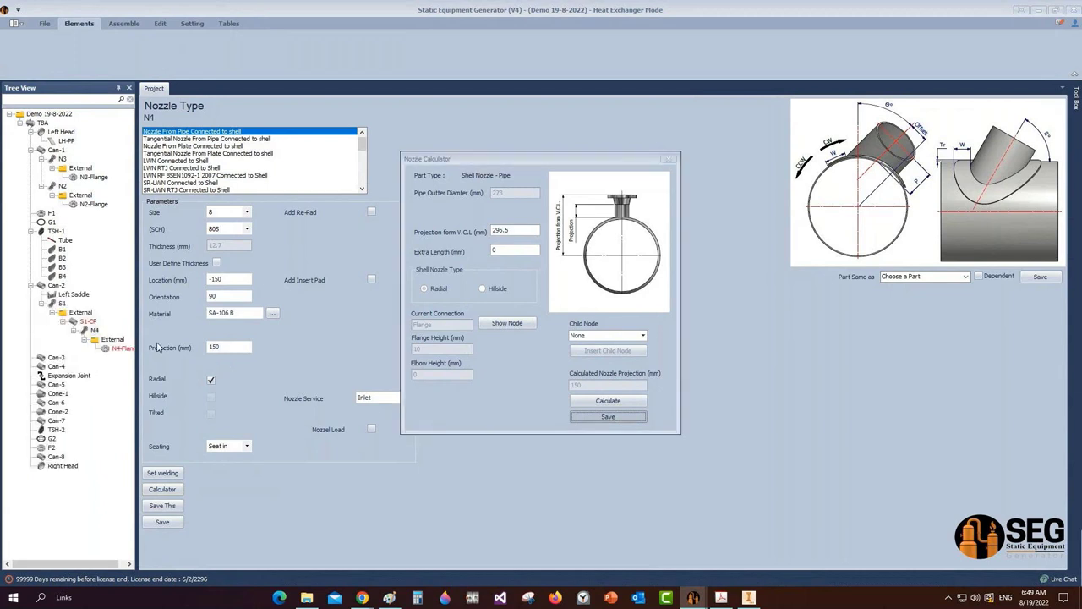
# Add a shell nozzle named N5 to the connection point S1-CP
pyautogui.click(86, 321)
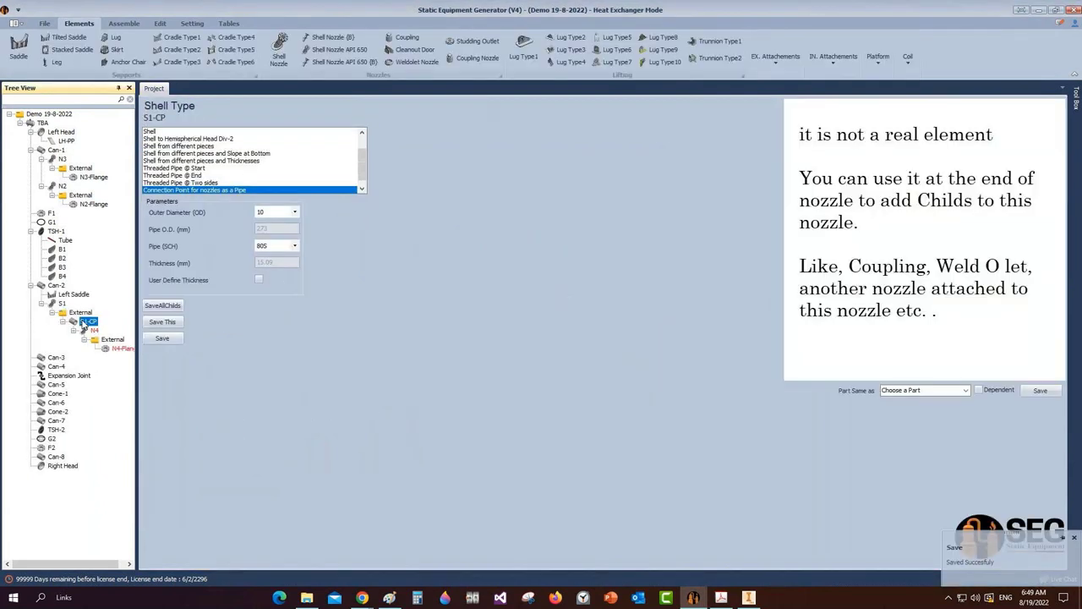
pyautogui.click(277, 52)
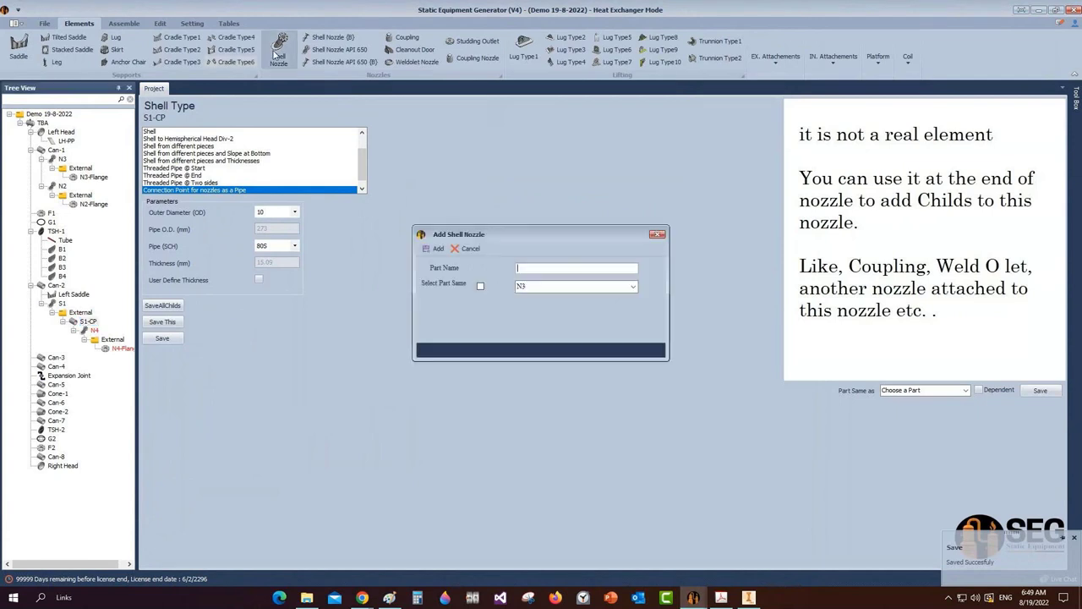
pyautogui.write('N5')
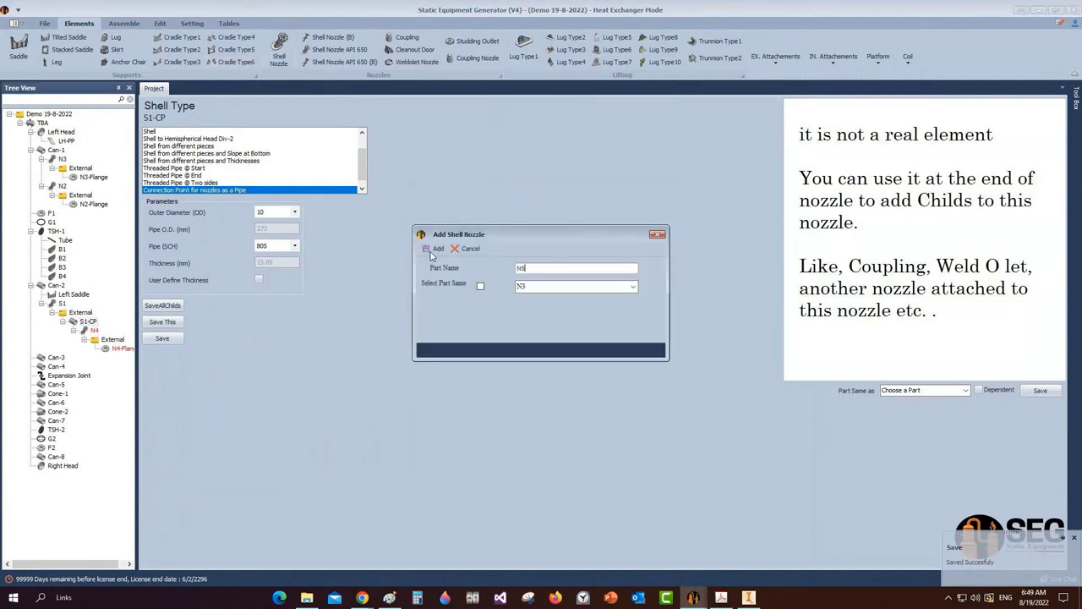
pyautogui.click(433, 251)
# Set nozzle N5 to schedule 80S, location -150 mm and orientation 270, and save it
pyautogui.click(93, 357)
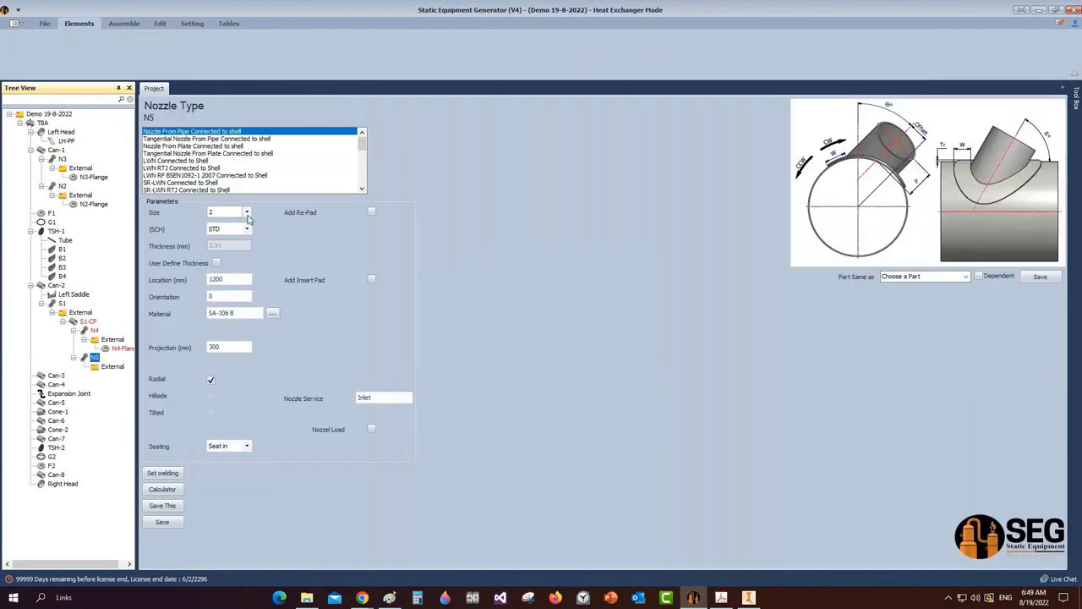
pyautogui.click(247, 229)
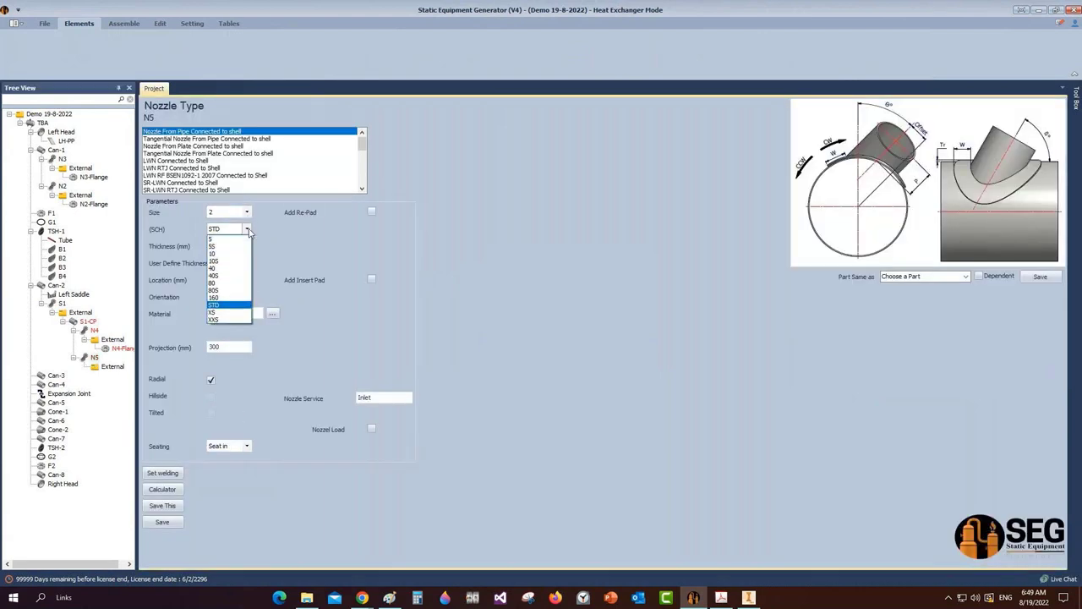
pyautogui.click(213, 291)
pyautogui.click(232, 280)
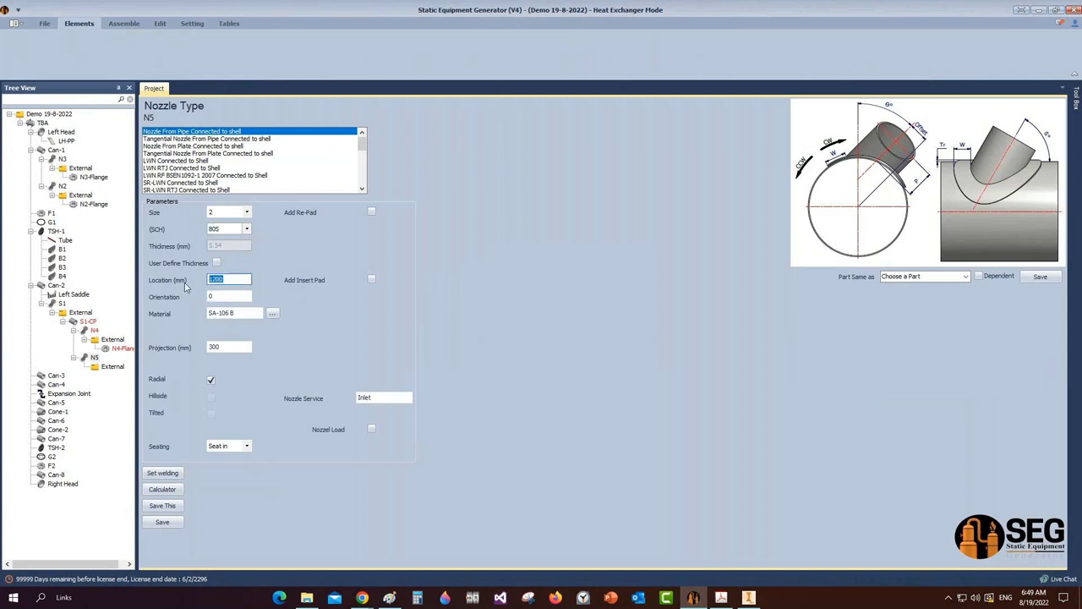
pyautogui.write('-150')
pyautogui.press('Tab')
pyautogui.write('270')
pyautogui.press('Tab')
pyautogui.click(161, 522)
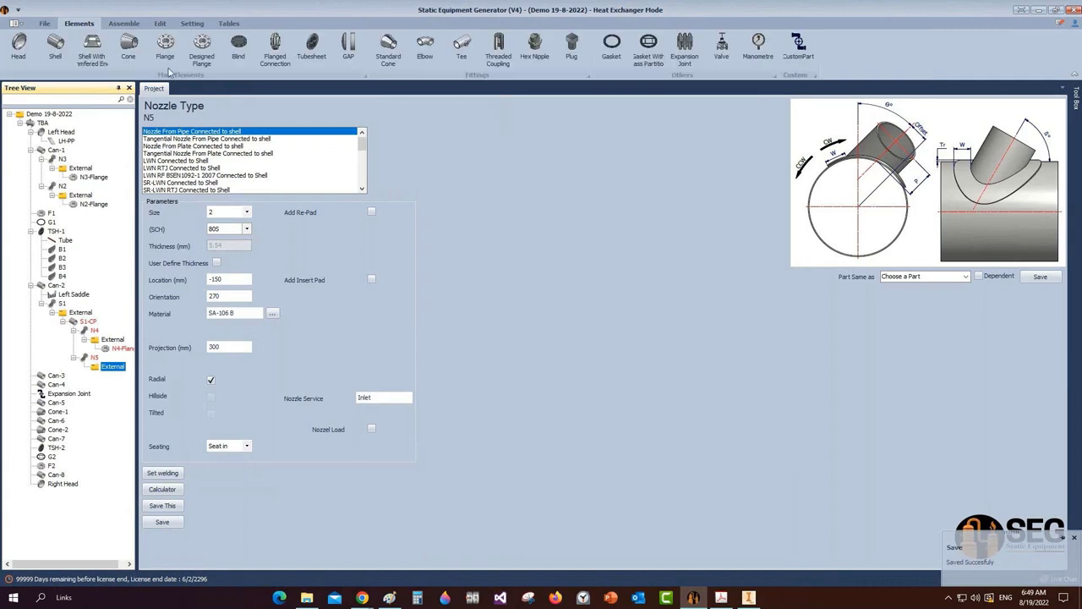
# Add a flange named N5-Flange to nozzle N5's External folder
pyautogui.click(167, 58)
pyautogui.write('N')
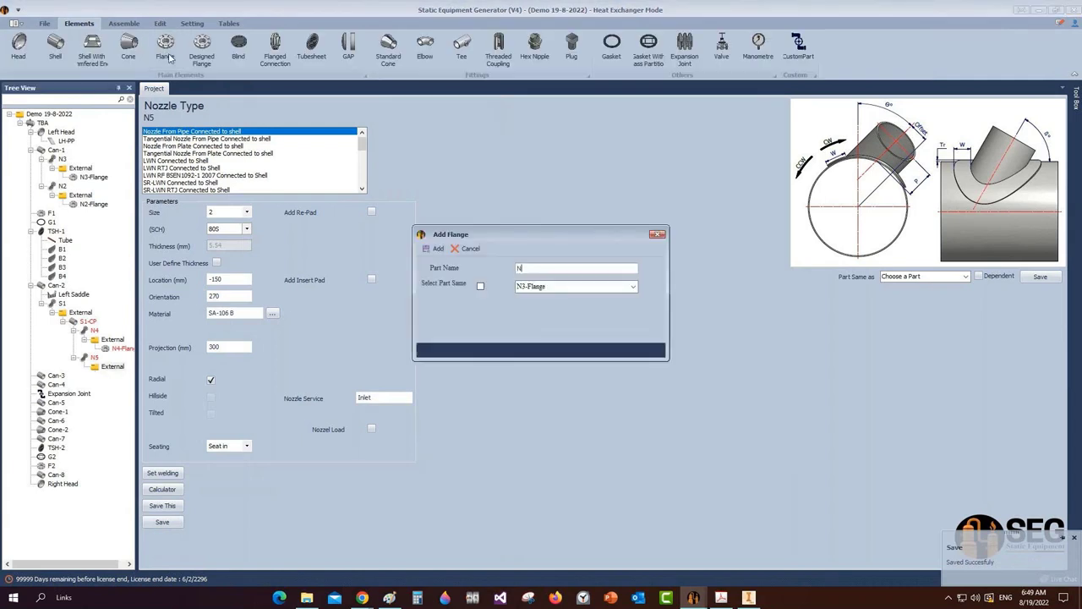
pyautogui.write('5-Flange')
pyautogui.press('Return')
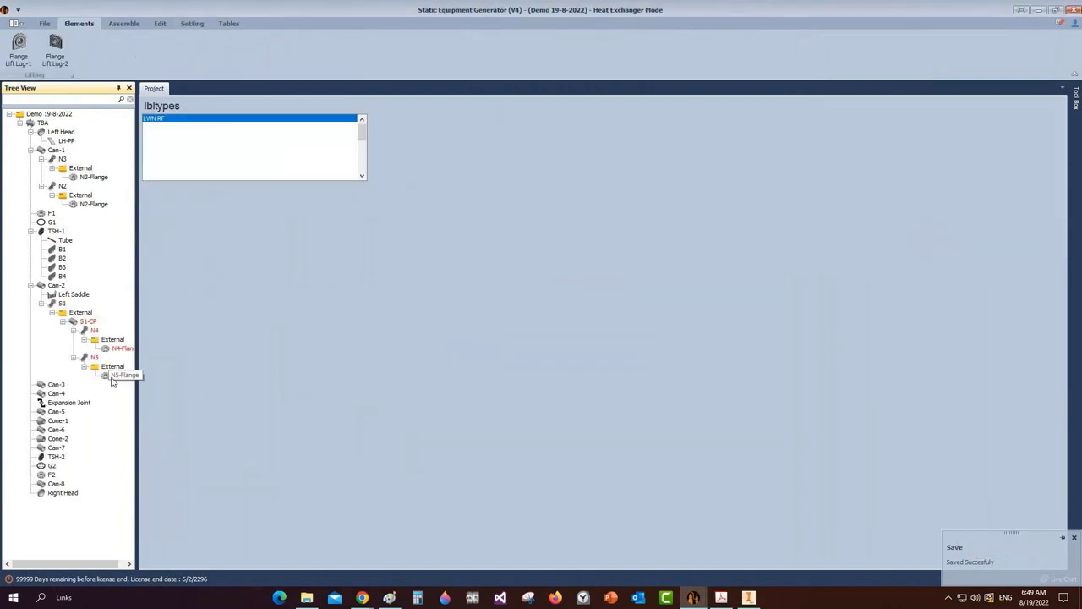
# Make N5-Flange a Slip on-RF ASME B16.5 flange of size 2 with a 5 mm raised-face offset, and save it
pyautogui.click(112, 378)
pyautogui.click(174, 147)
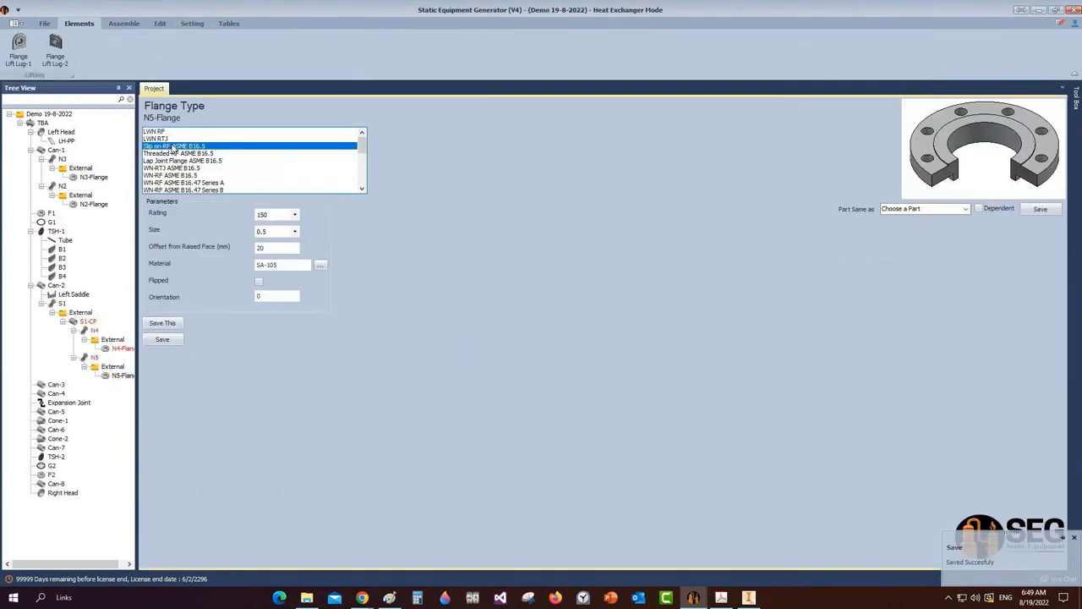
pyautogui.click(294, 232)
pyautogui.click(269, 278)
pyautogui.click(273, 249)
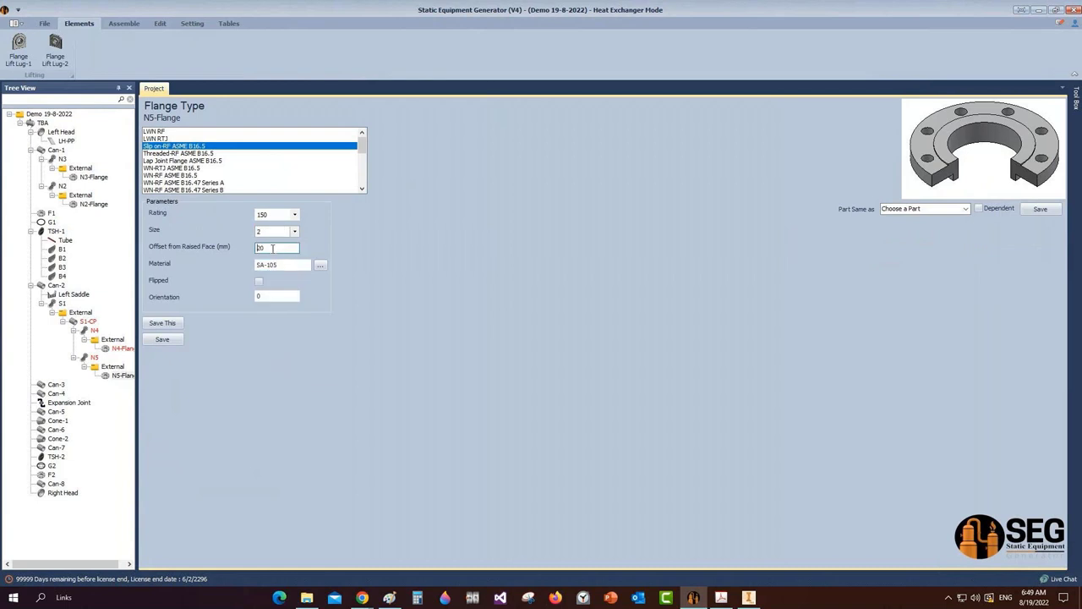
pyautogui.write('5')
pyautogui.click(170, 341)
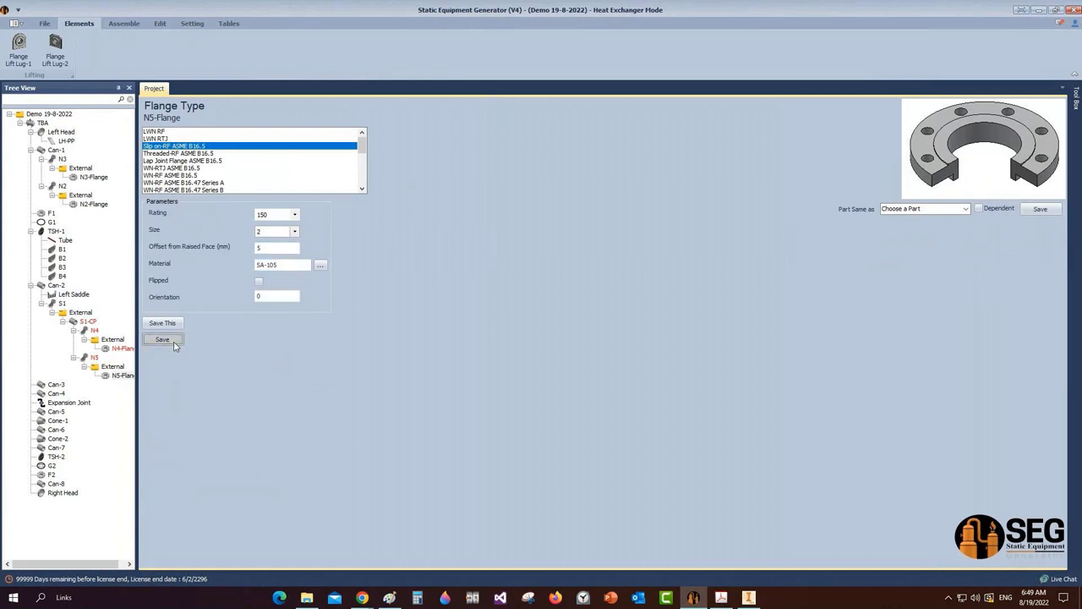
# Open nozzle N5's calculator, and check the upper branch nozzle's projection dimension on S1 in the Acrobat drawing
pyautogui.click(95, 357)
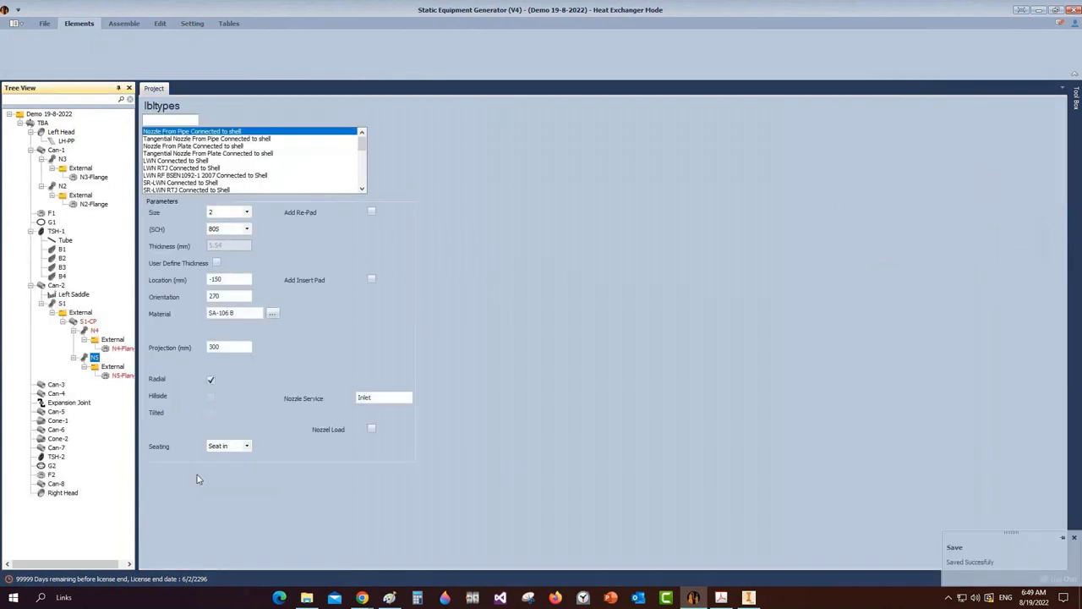
pyautogui.click(162, 488)
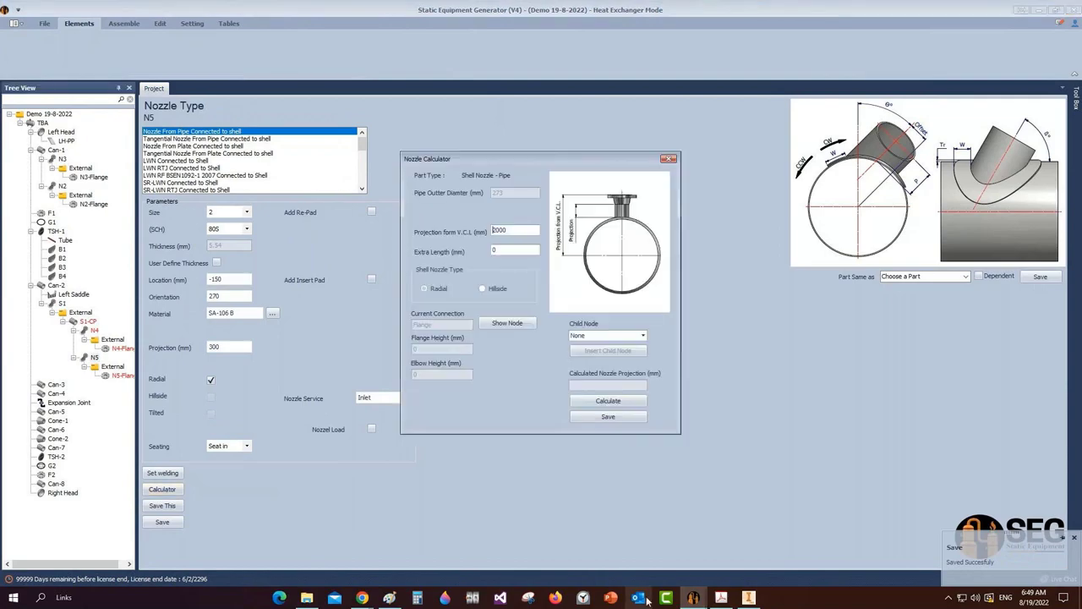
pyautogui.click(719, 599)
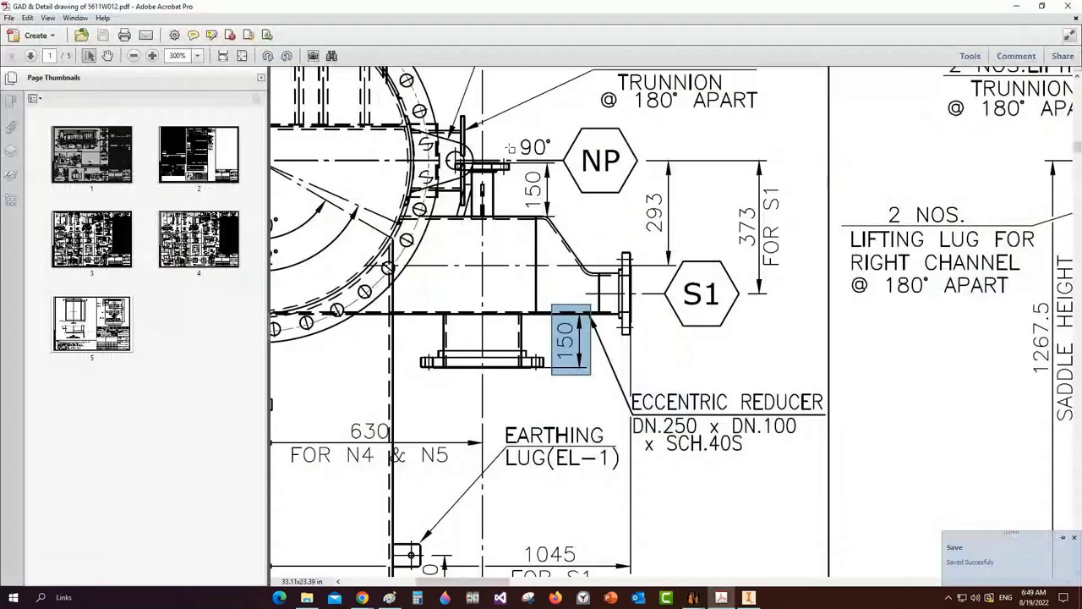
pyautogui.moveTo(511, 149); pyautogui.dragTo(565, 237)
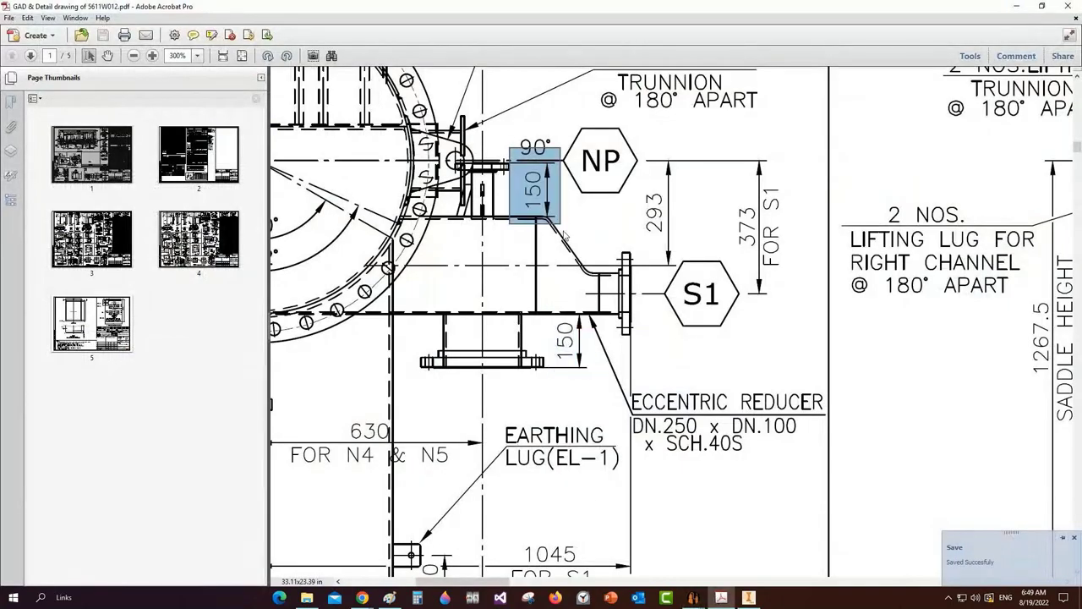
# Return to Static Equipment Generator, set N5's projection from V.C.L. to 291.5 mm, then calculate and save the nozzle projection
pyautogui.click(694, 598)
pyautogui.click(661, 545)
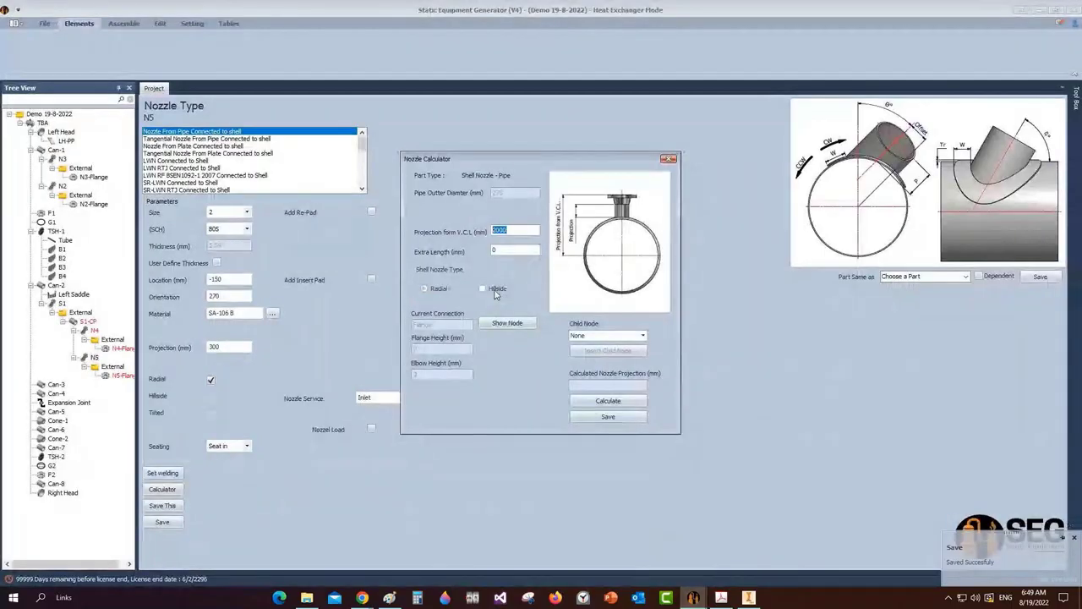
pyautogui.write('2')
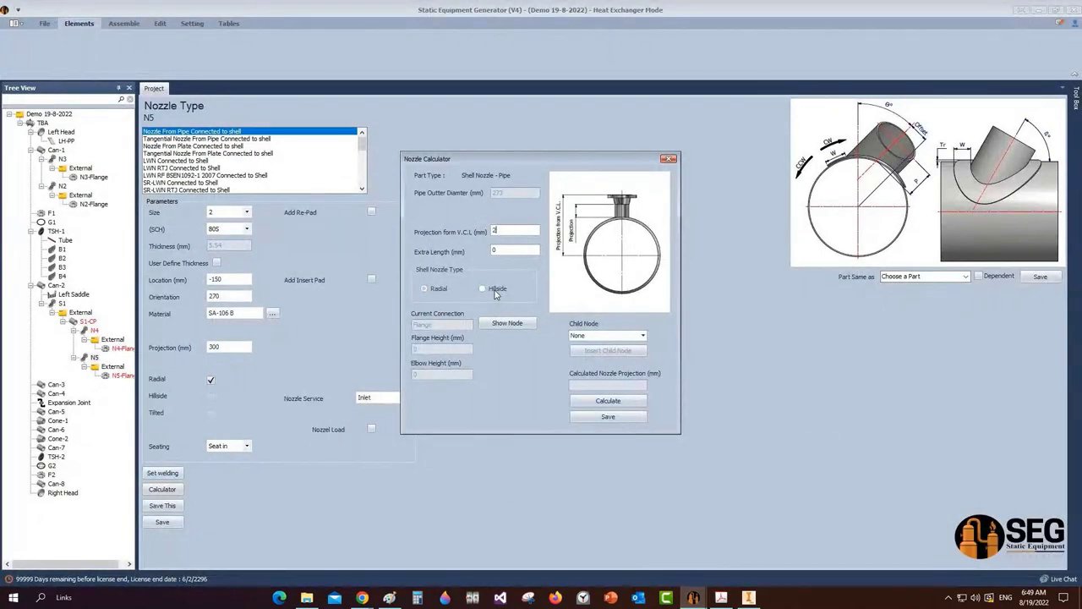
pyautogui.write('91.5')
pyautogui.click(580, 398)
pyautogui.click(608, 416)
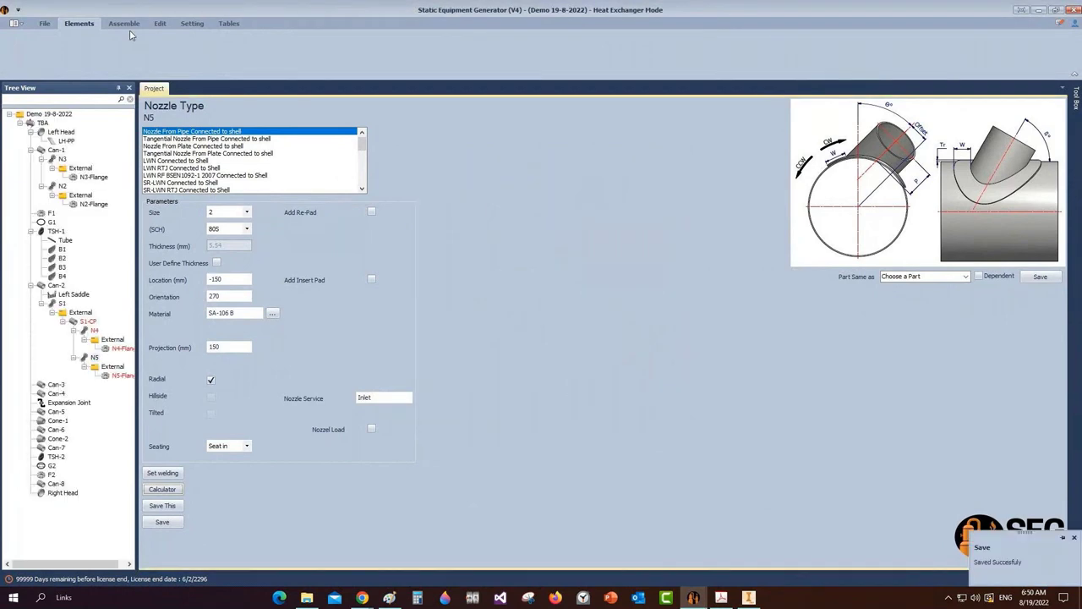
# Start generating the Inventor assembly with the new branch nozzles and flanges, and switch to Autodesk Inventor
pyautogui.click(123, 23)
pyautogui.click(29, 53)
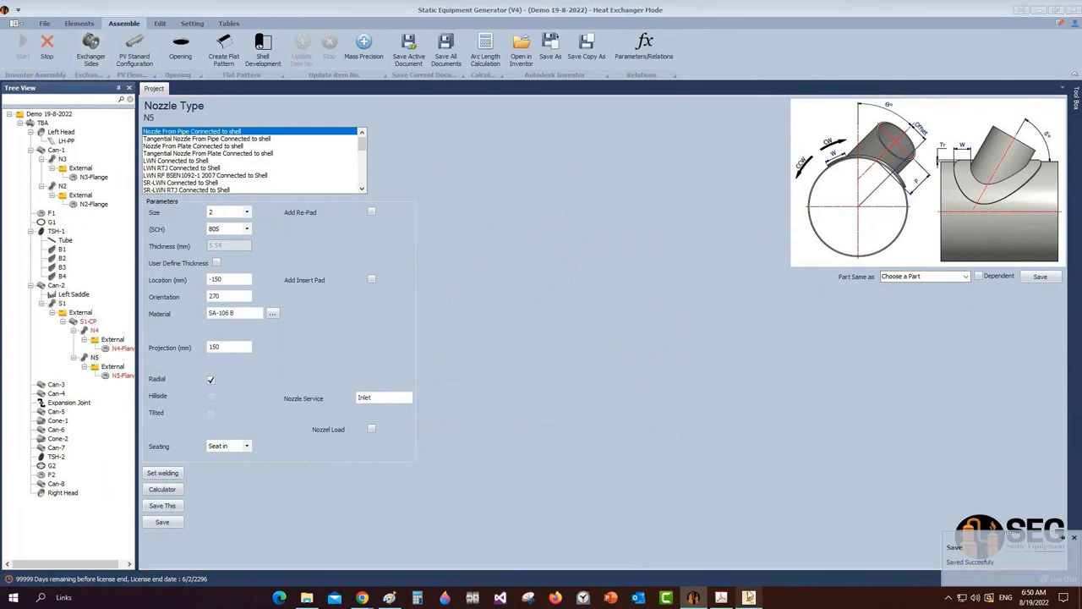
pyautogui.click(750, 597)
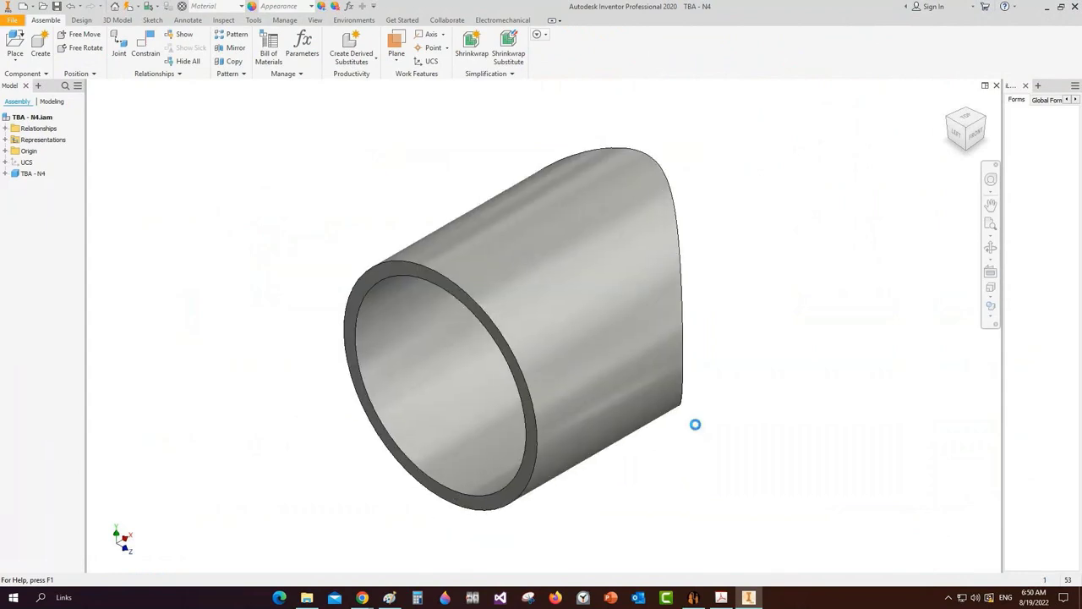
pyautogui.hotkey('ctrl', 's')
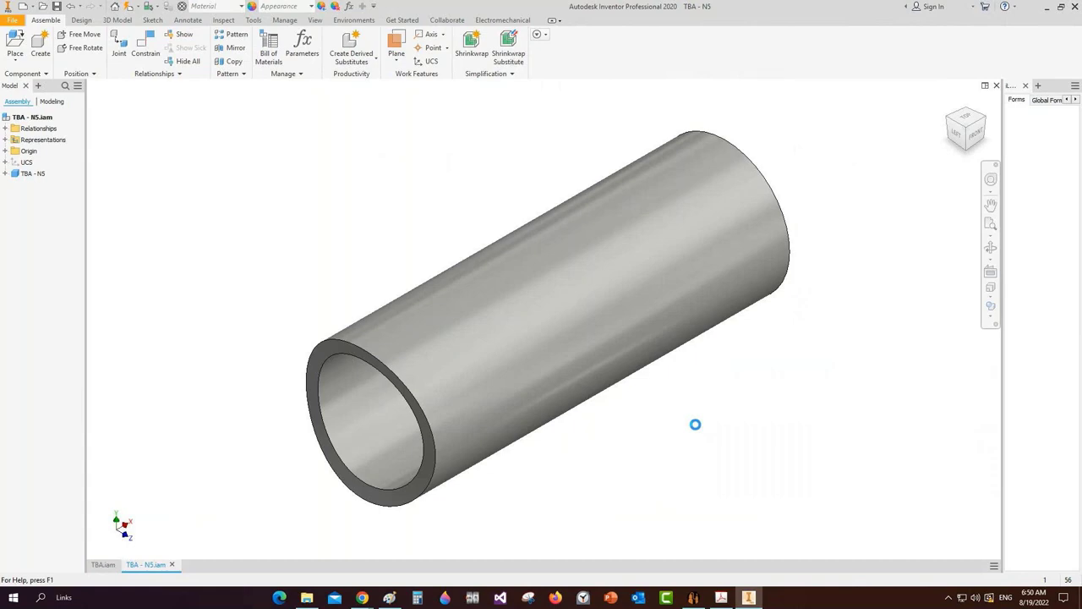
# Switch to the Acrobat drawing and examine the support rib beside the small upper branch nozzle on S1
pyautogui.click(722, 599)
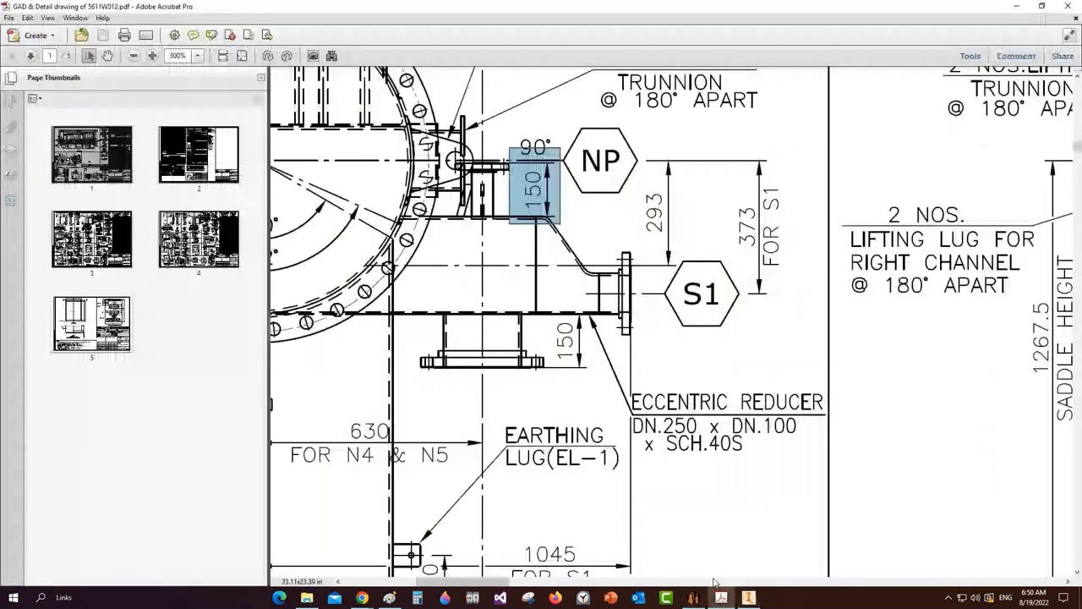
pyautogui.click(458, 190)
pyautogui.moveTo(458, 188); pyautogui.dragTo(506, 229)
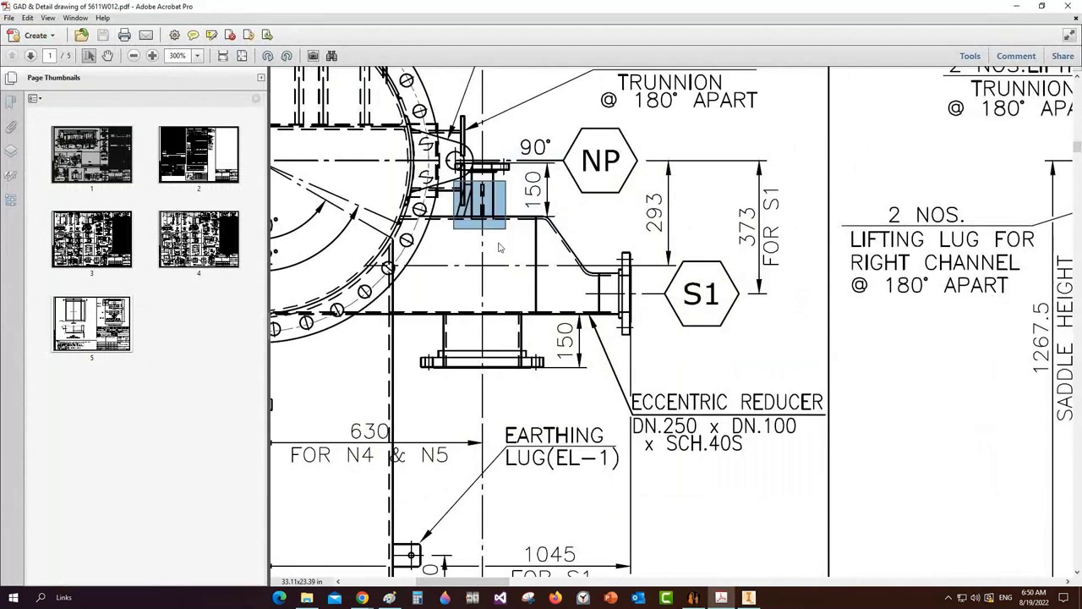
pyautogui.moveTo(451, 178); pyautogui.dragTo(507, 229)
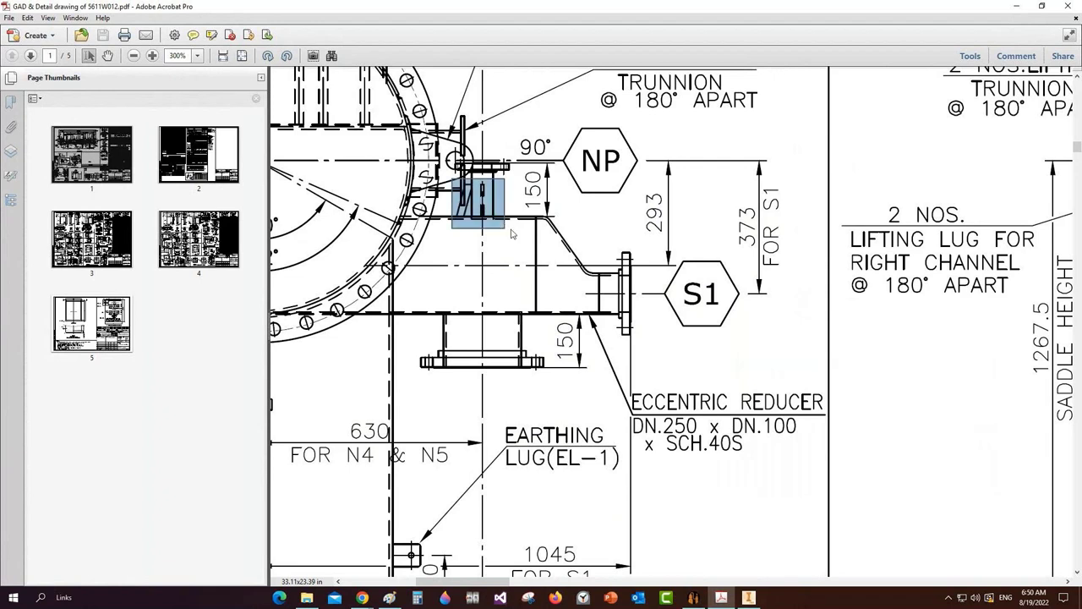
pyautogui.click(511, 235)
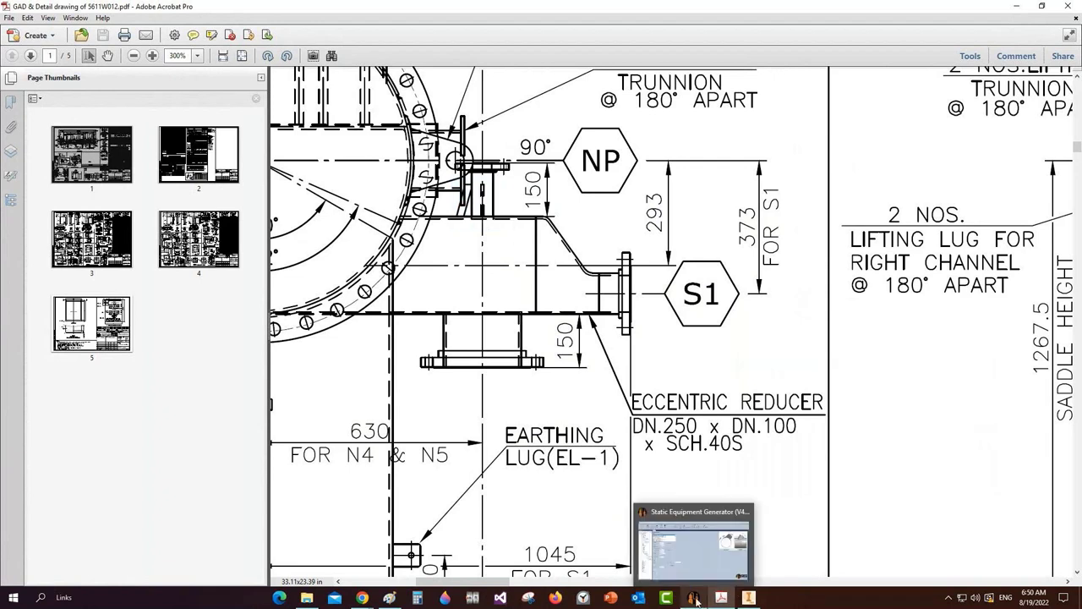
# Switch to Inventor and inspect the branch nozzles and flanges on nozzle S1 beside the left saddle
pyautogui.click(696, 601)
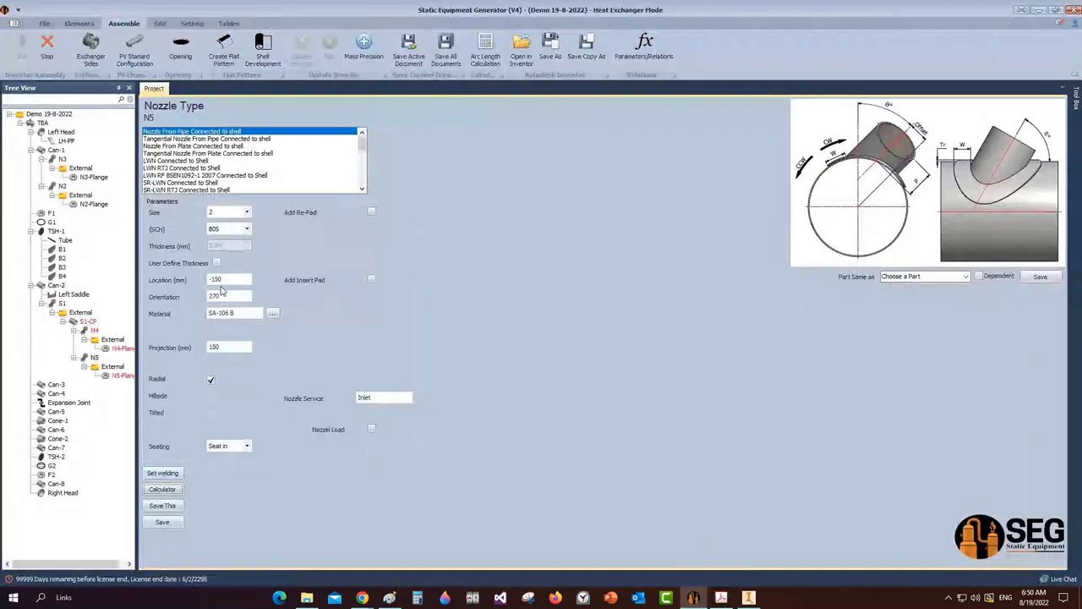
pyautogui.click(748, 597)
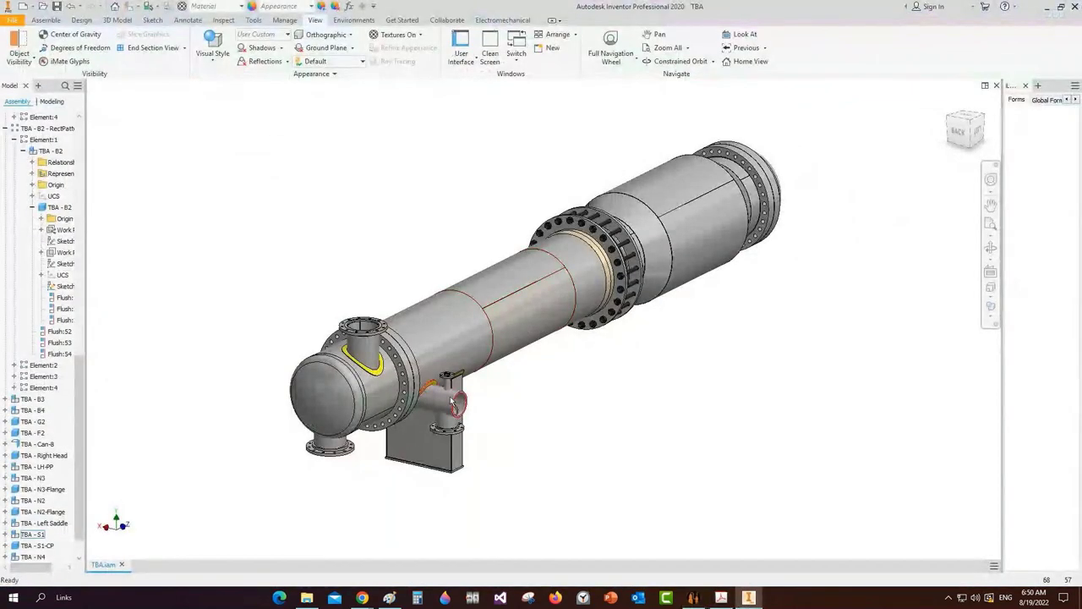
pyautogui.scroll(5, 450, 396)
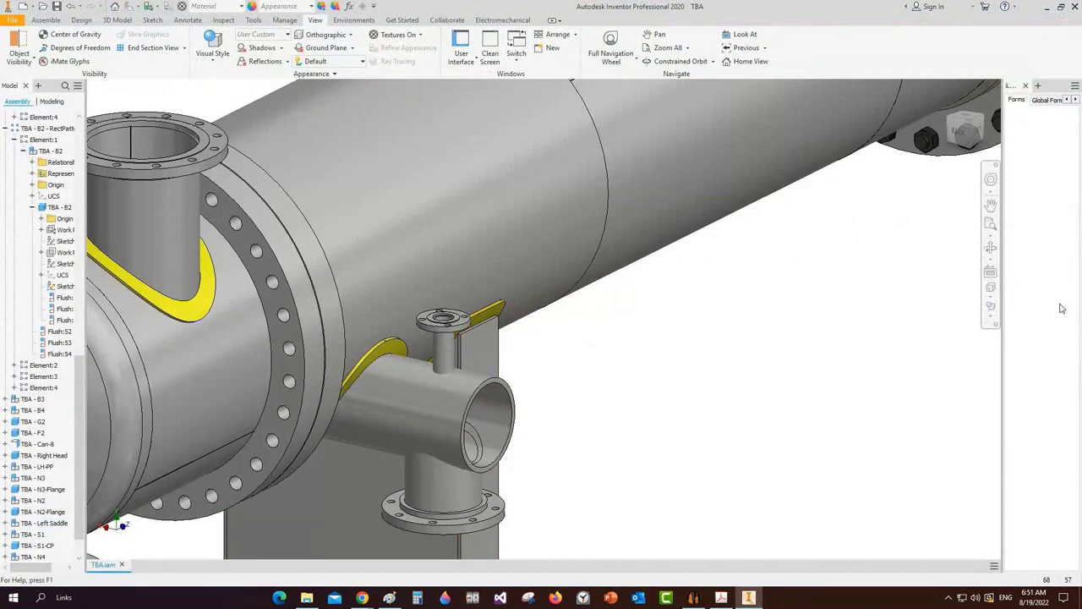
pyautogui.click(990, 248)
pyautogui.scroll(-5, 660, 266)
pyautogui.moveTo(604, 302); pyautogui.dragTo(501, 270)
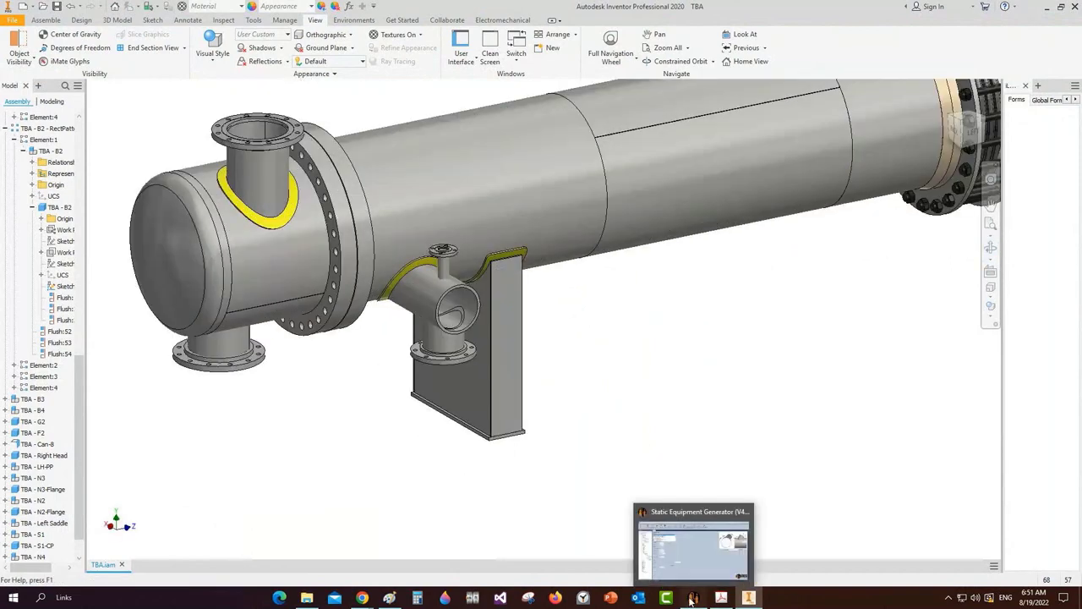
# Return to Static Equipment Generator and add a nozzle support rib named N5-Rib to the connection point S1-CP
pyautogui.click(693, 597)
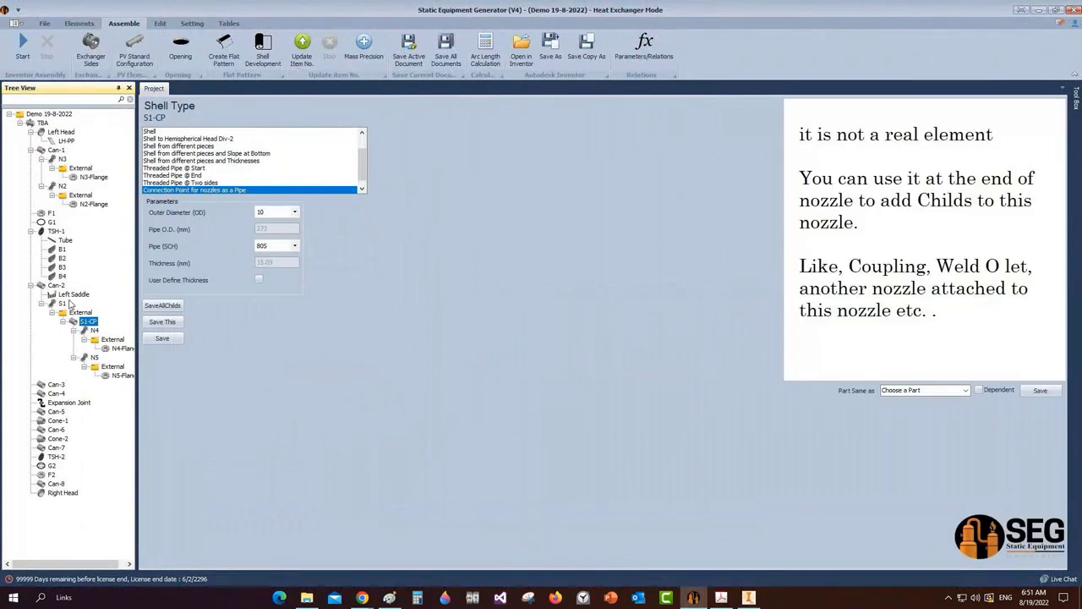
pyautogui.click(79, 23)
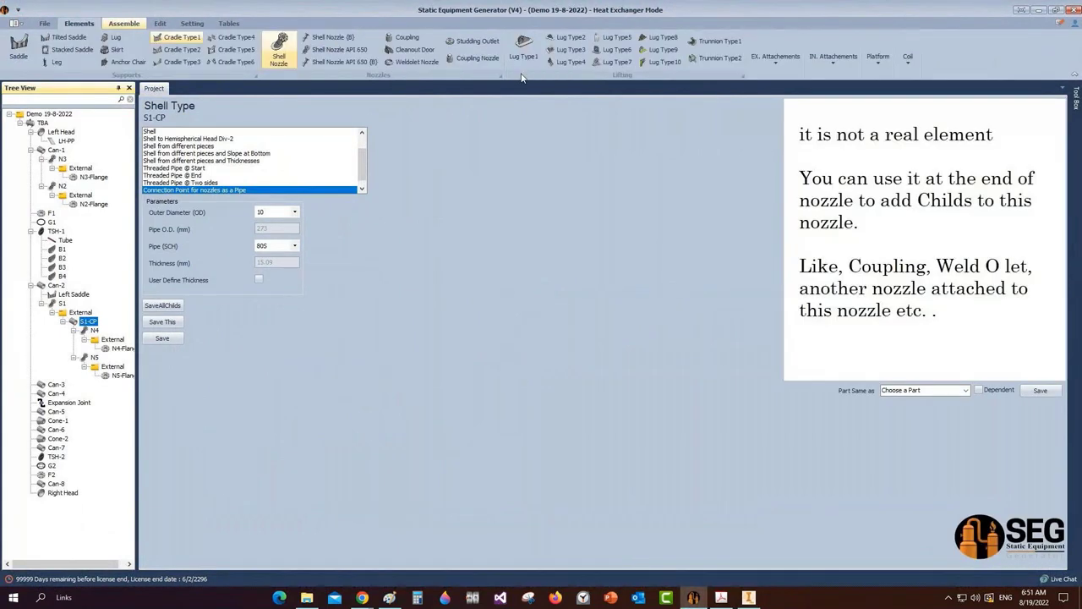
pyautogui.click(776, 67)
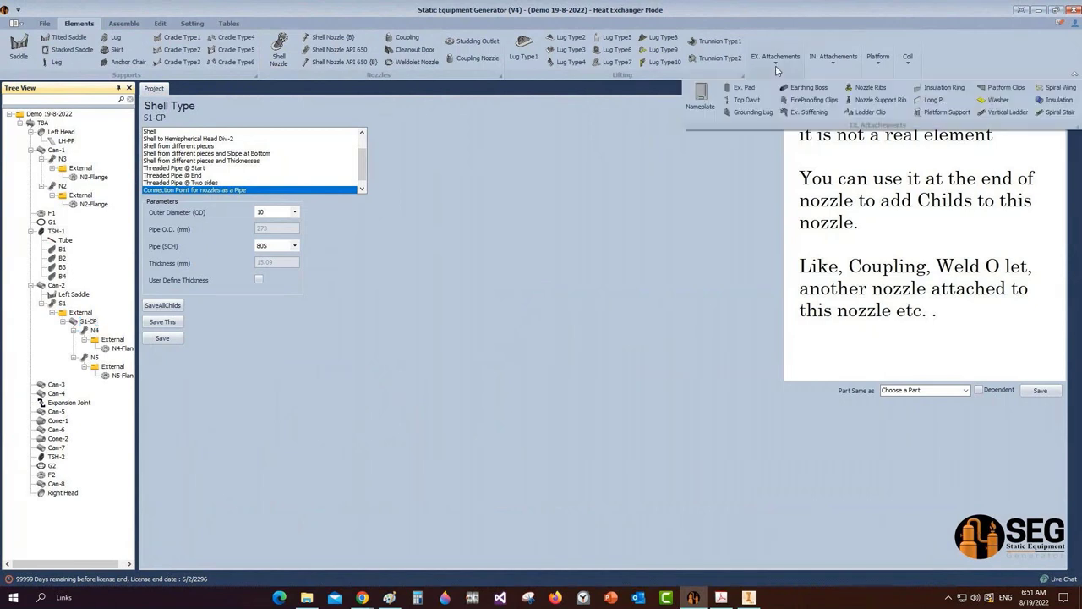
pyautogui.click(863, 105)
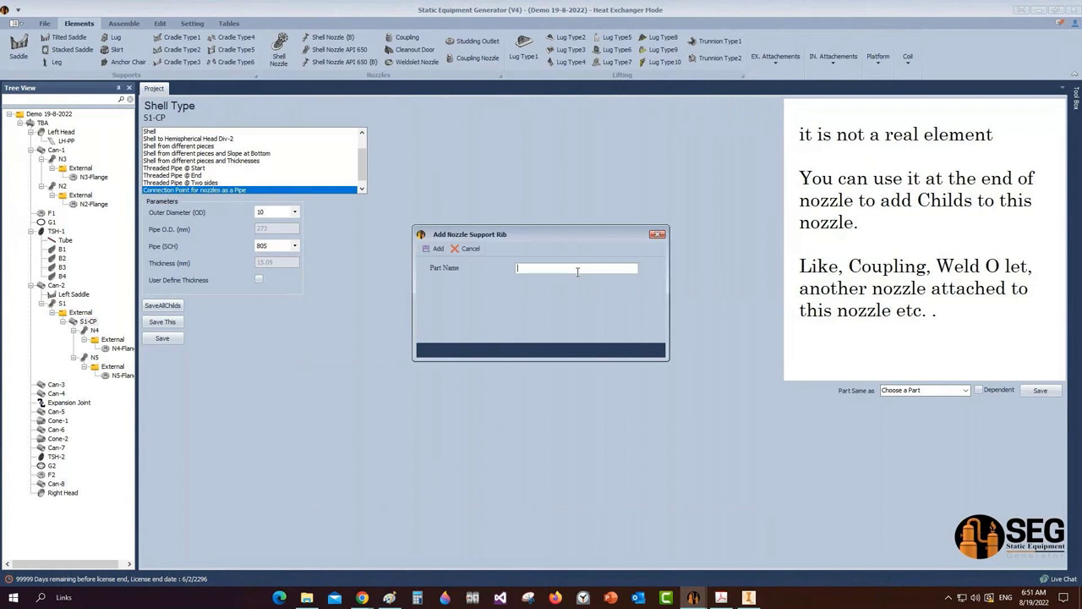
pyautogui.write('N5-Rib')
pyautogui.press('Return')
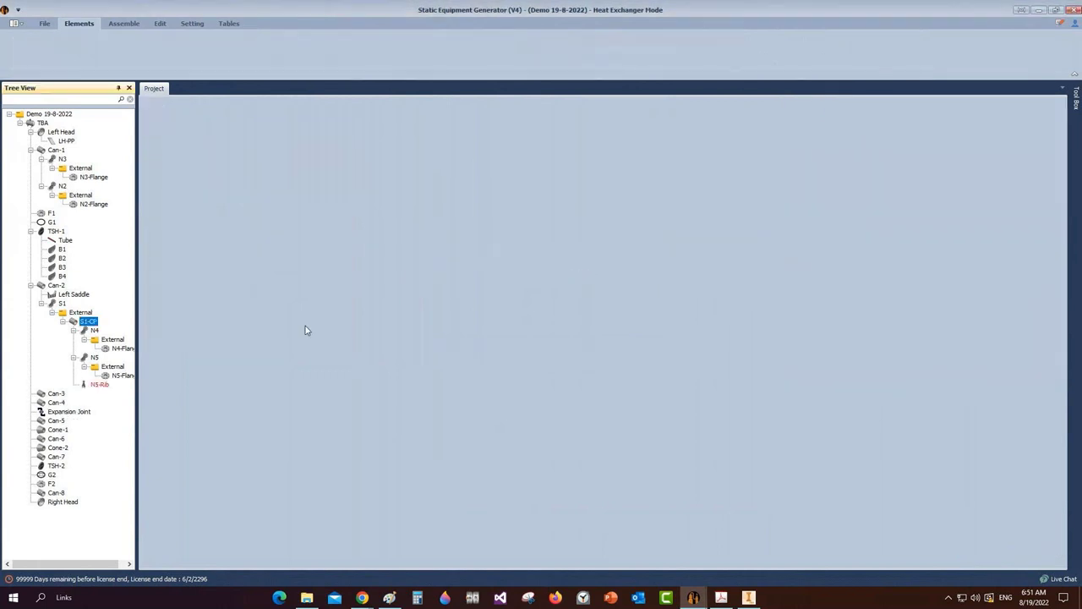
# Open the N5-Rib parameters, compare the two hillside support rib types, and choose Nozzle Support Rib-1
pyautogui.click(99, 386)
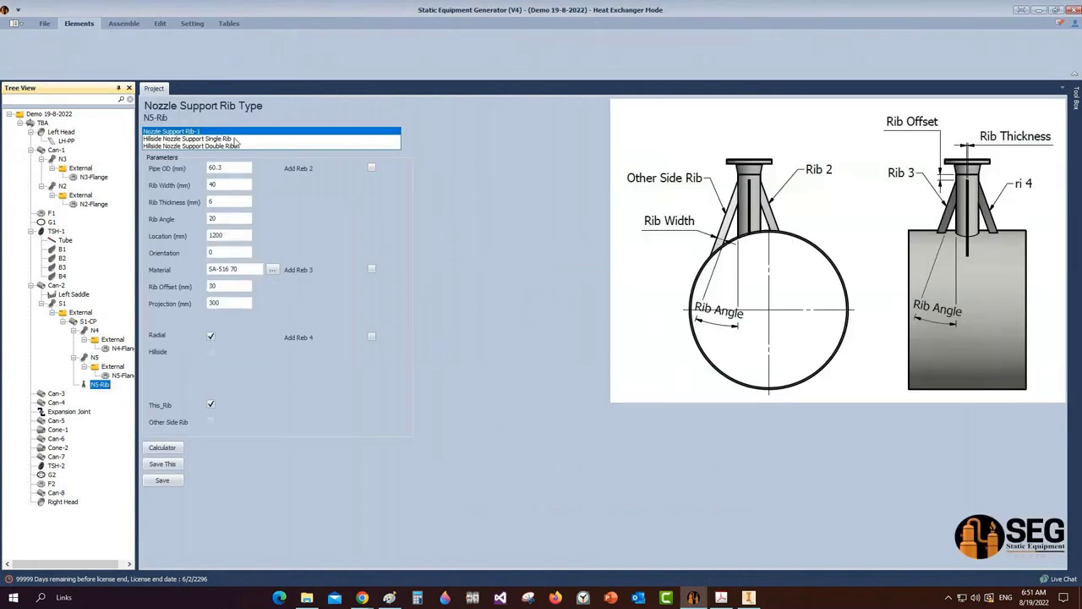
pyautogui.click(236, 141)
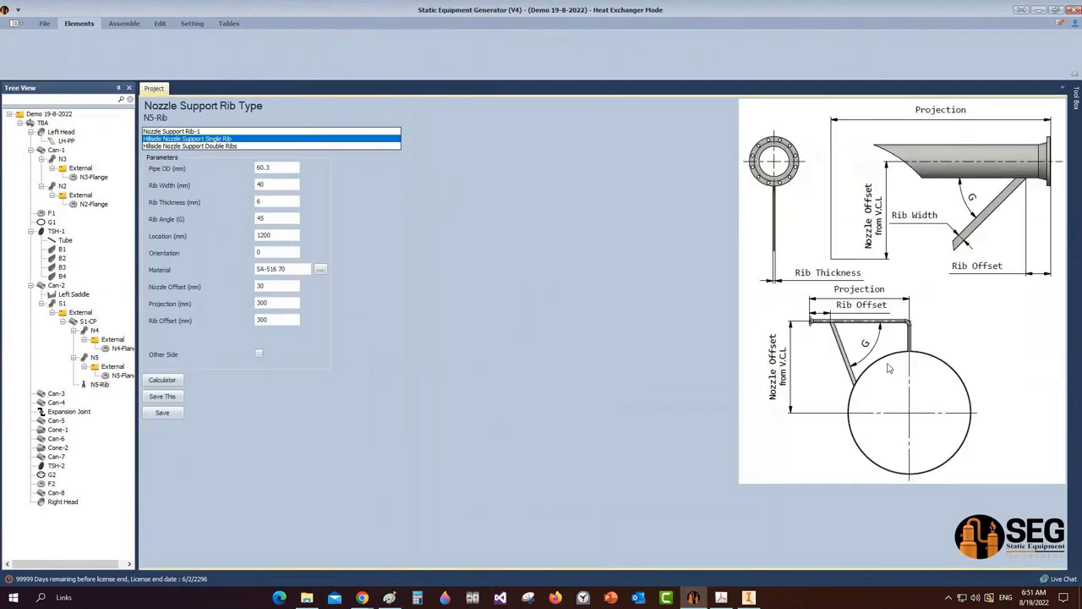
pyautogui.click(203, 147)
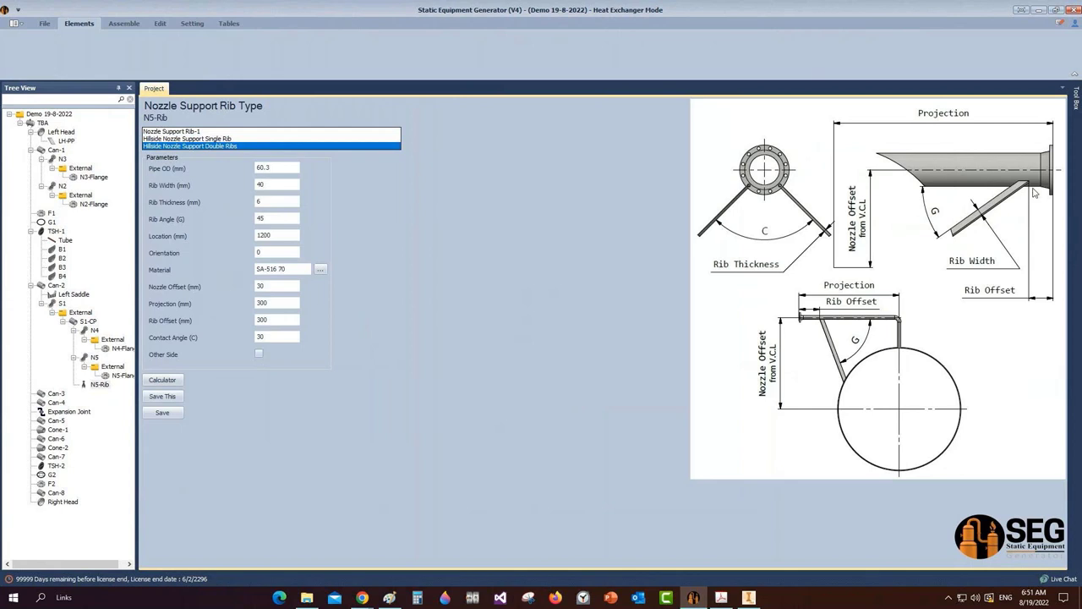
pyautogui.click(197, 133)
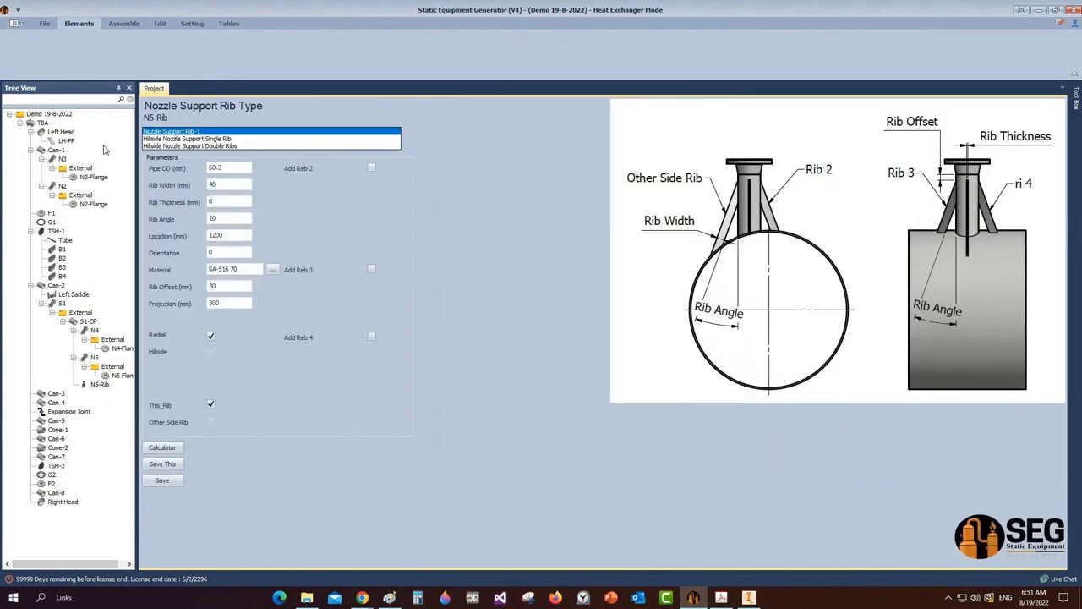
# Switch to Autodesk Inventor and measure the diameter of the pipe edge inside the upper branch nozzle's flange
pyautogui.moveTo(686, 585)
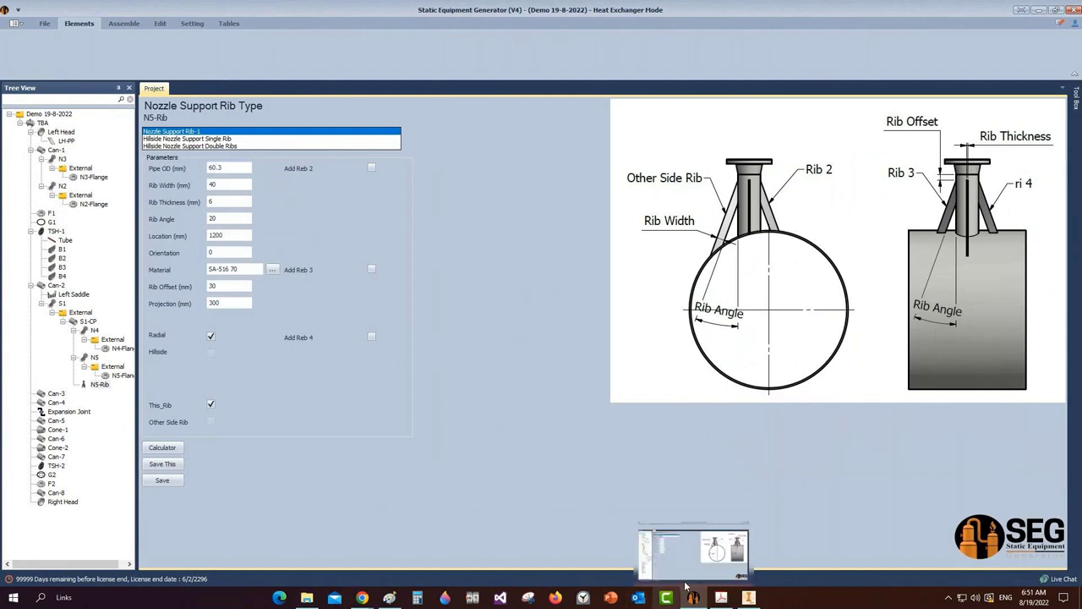
pyautogui.click(748, 597)
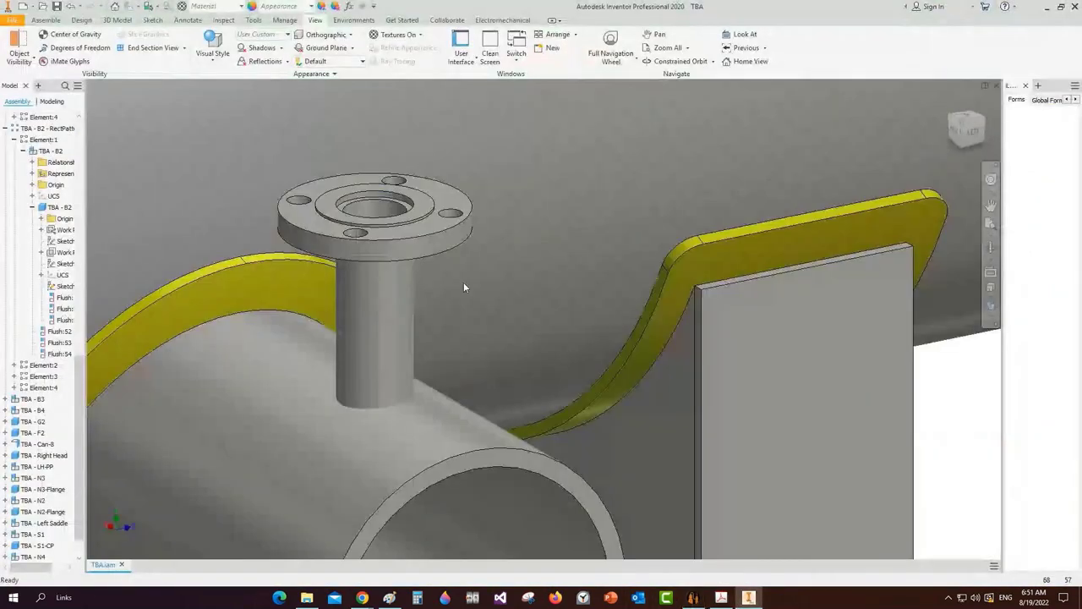
pyautogui.click(223, 19)
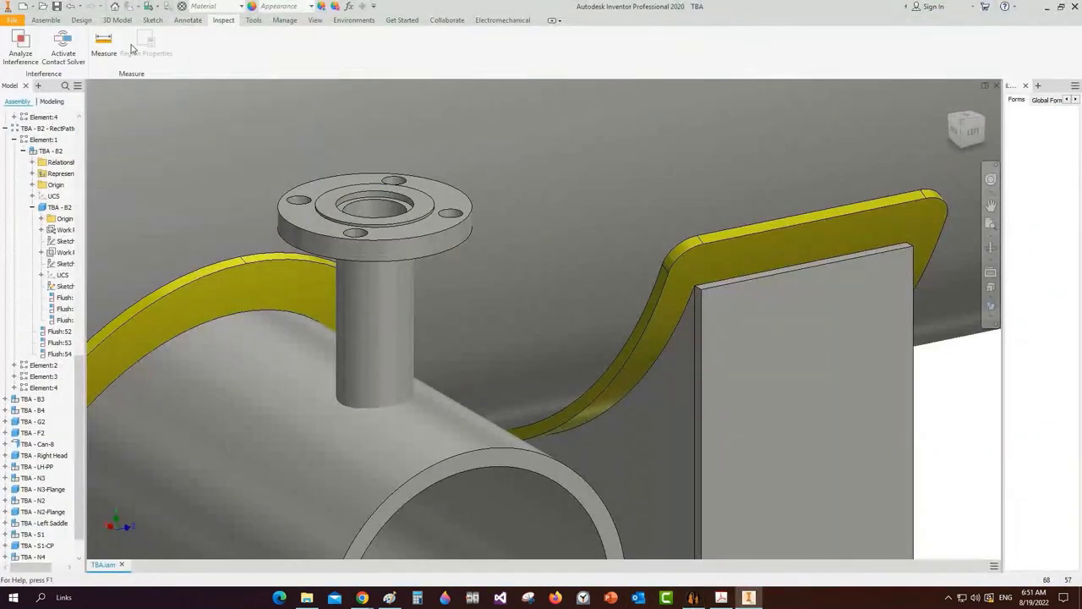
pyautogui.click(103, 44)
pyautogui.scroll(3, 406, 196)
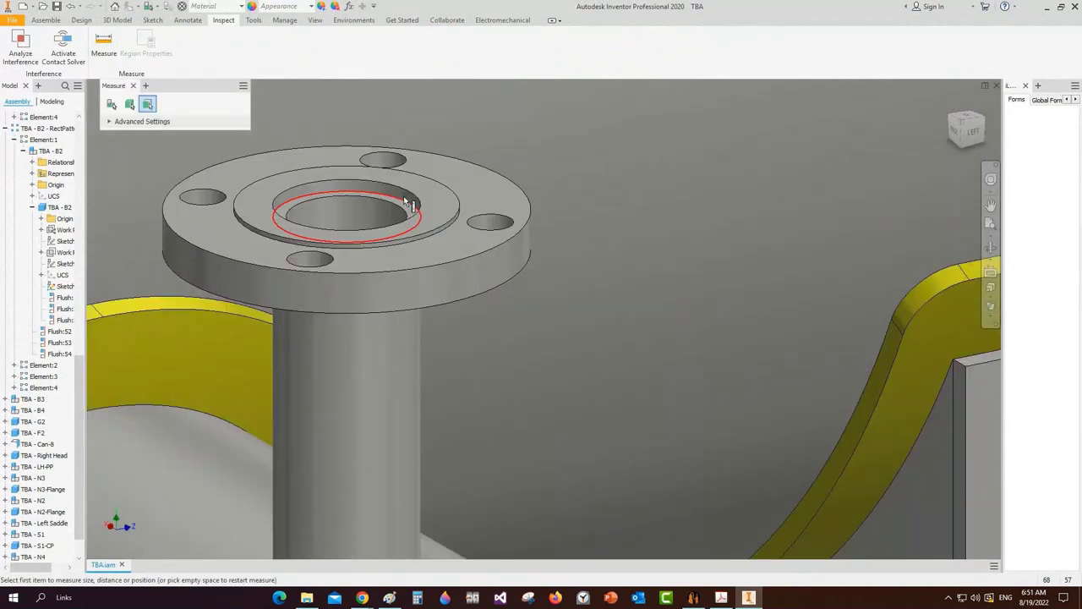
pyautogui.click(406, 198)
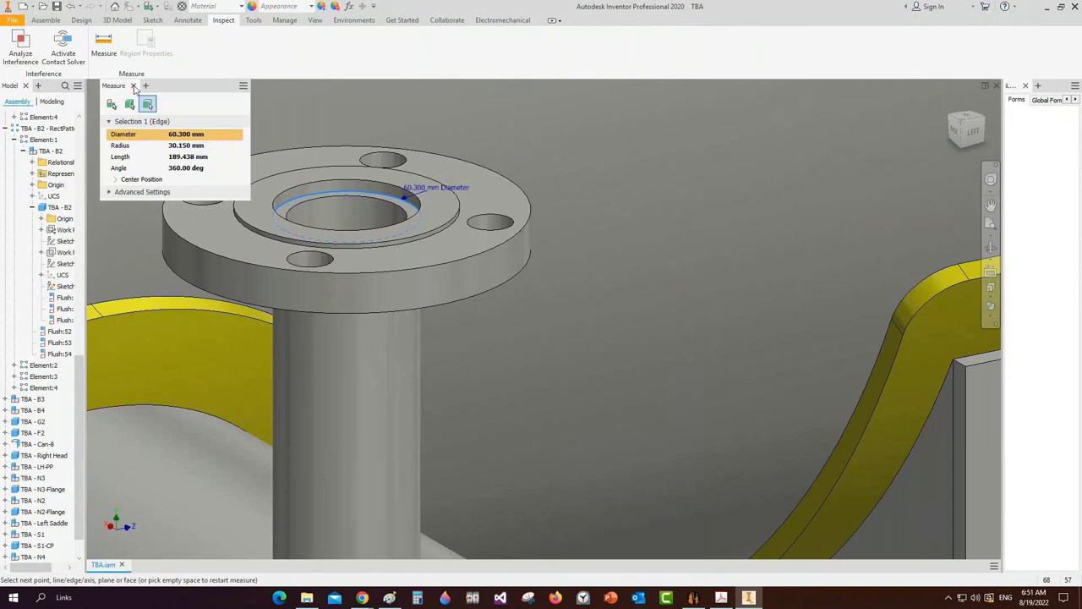
pyautogui.click(133, 86)
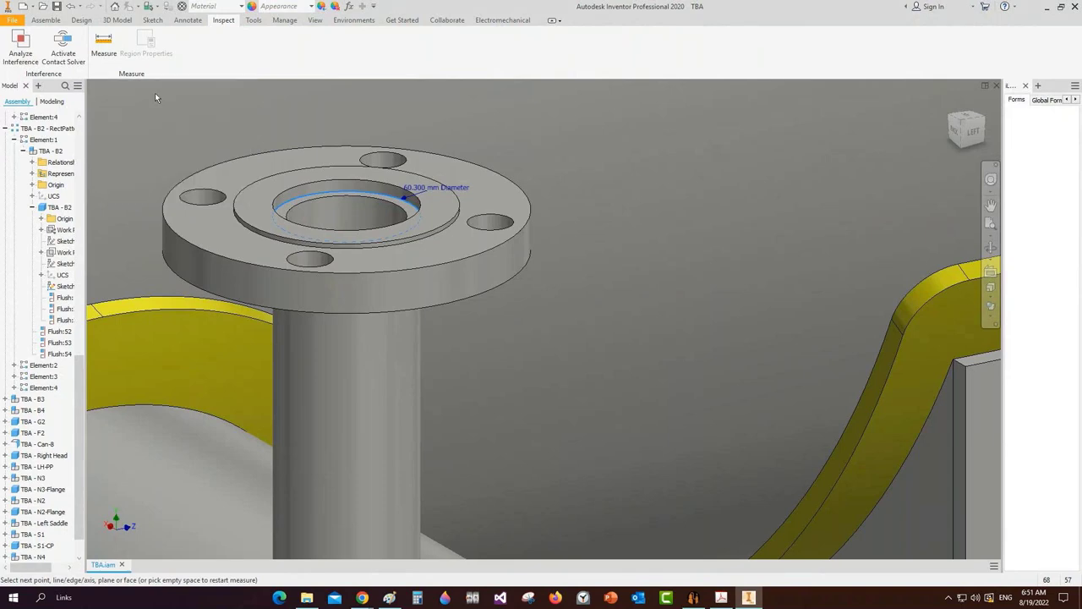
# Return to Static Equipment Generator and set N5-Rib's location to -150 mm and its orientation to 270
pyautogui.click(695, 599)
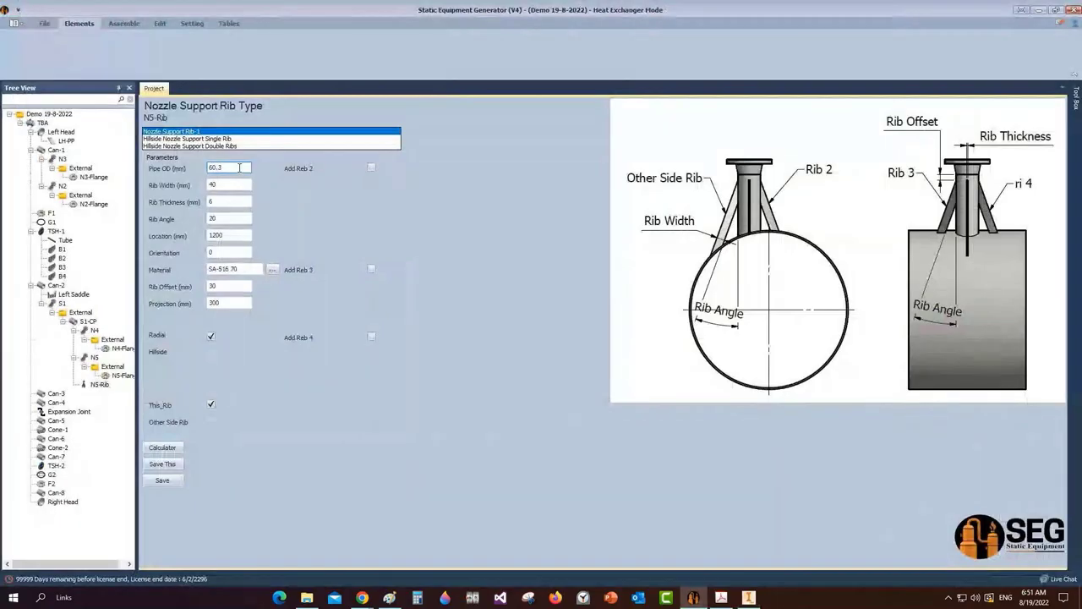
pyautogui.press('Tab')
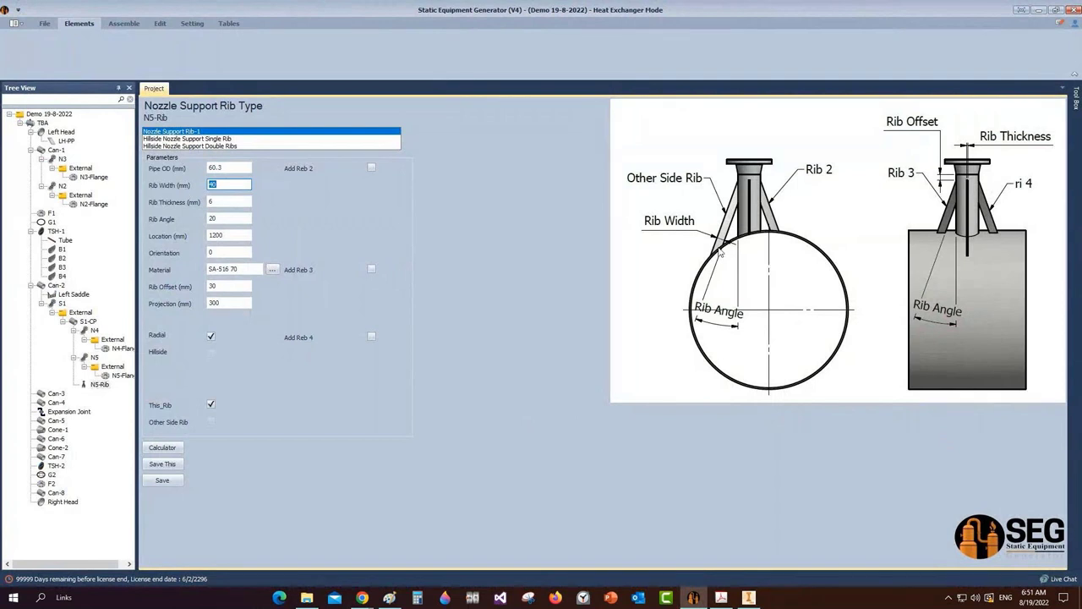
pyautogui.press('Tab')
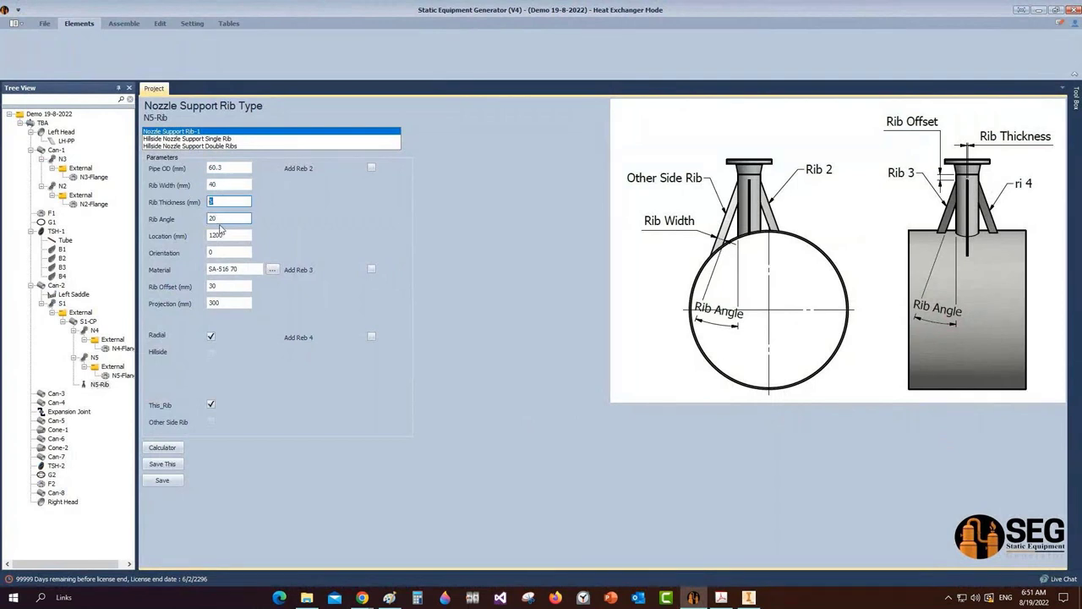
pyautogui.press('Tab')
pyautogui.press('Tab')
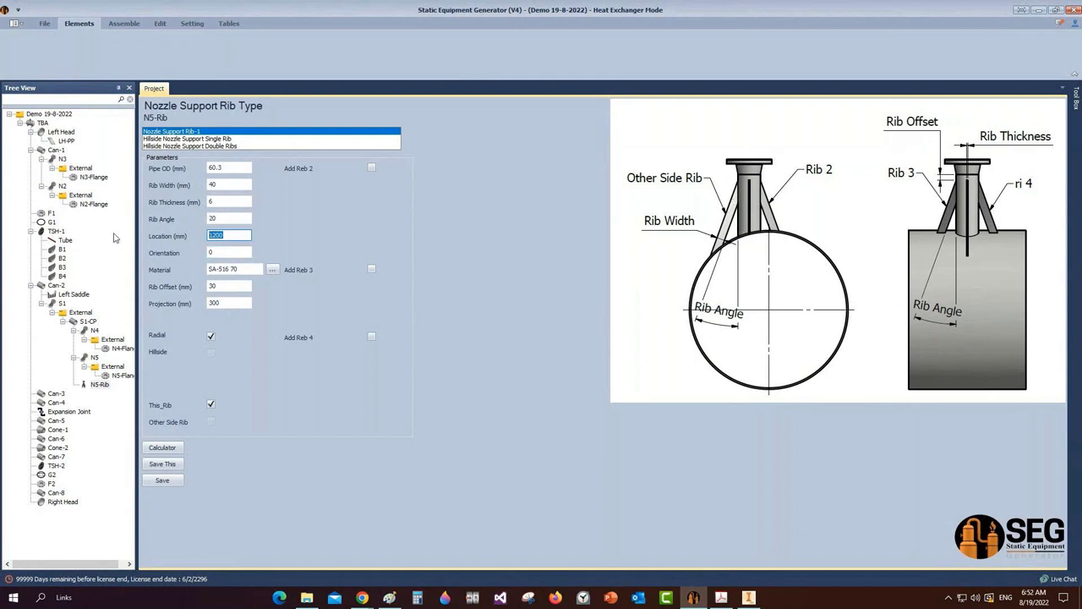
pyautogui.write('-150')
pyautogui.press('Tab')
pyautogui.write('270')
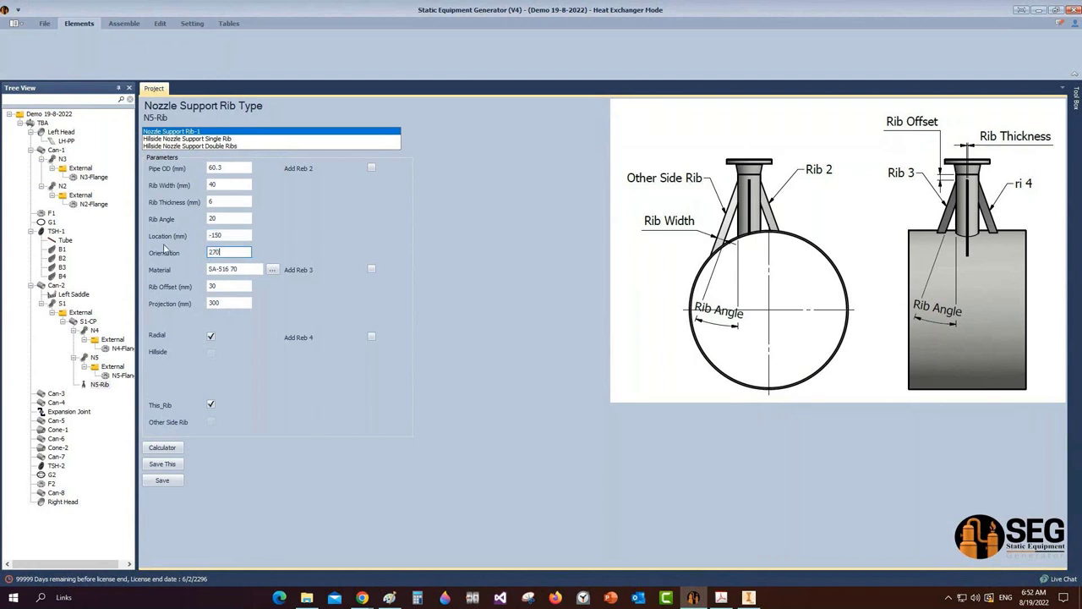
# Set N5-Rib's rib offset to 40 mm and its projection to 150 mm
pyautogui.press('Tab')
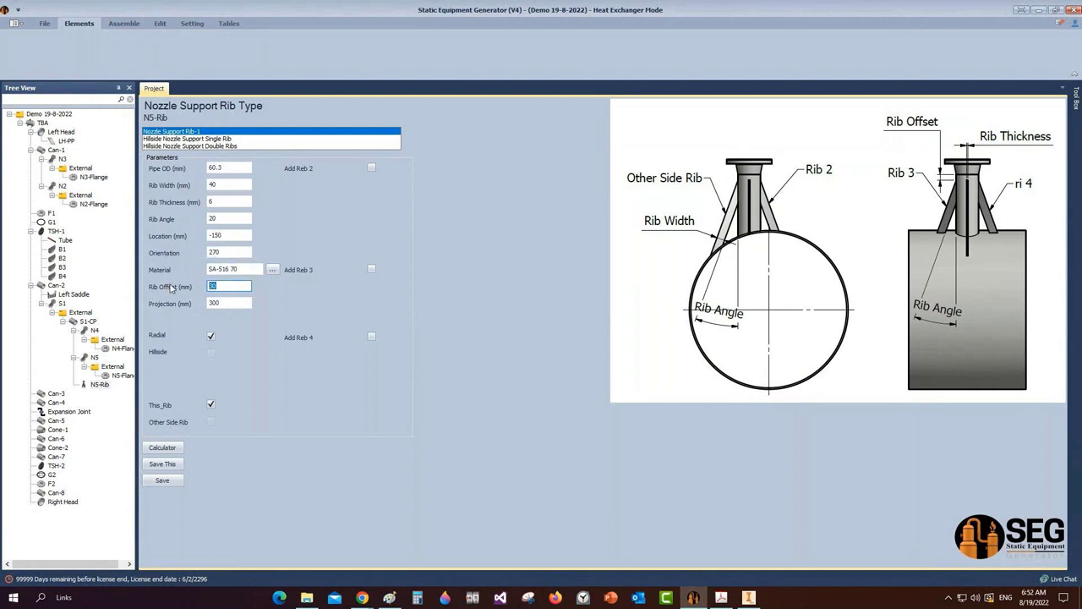
pyautogui.write('40')
pyautogui.press('Tab')
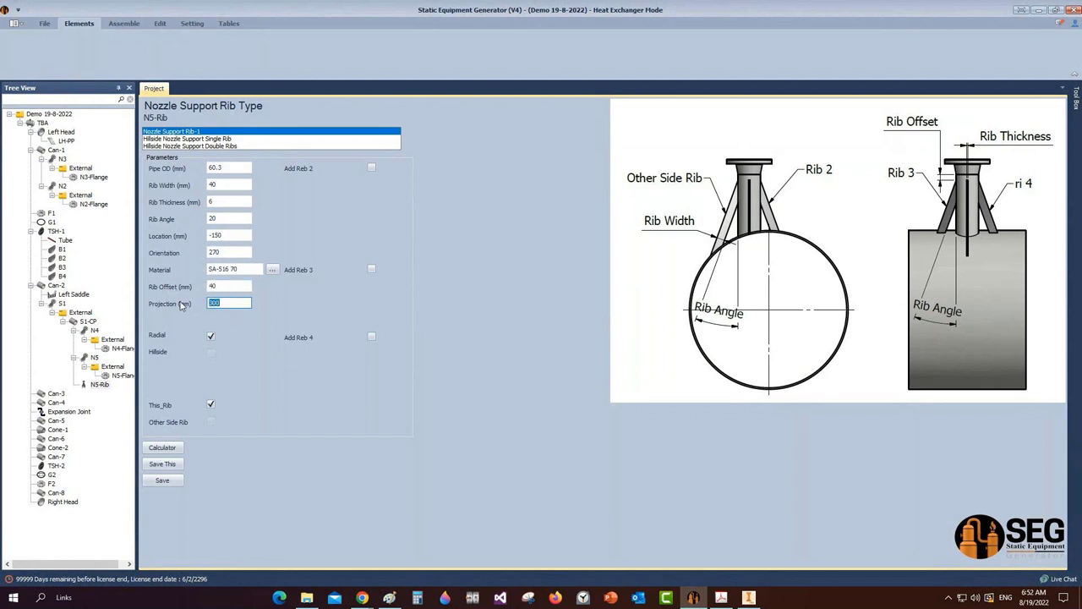
pyautogui.write('150')
# Switch to the Acrobat drawing and examine the 150 mm projection and the rib beside the upper branch nozzle on S1
pyautogui.click(721, 596)
pyautogui.moveTo(447, 149); pyautogui.dragTo(560, 224)
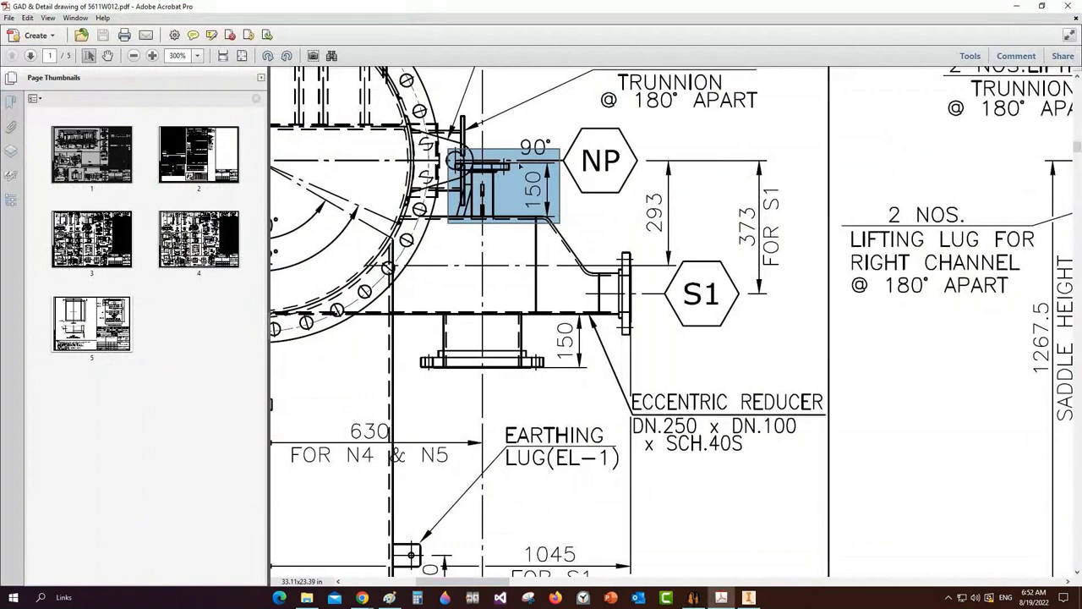
pyautogui.click(488, 166)
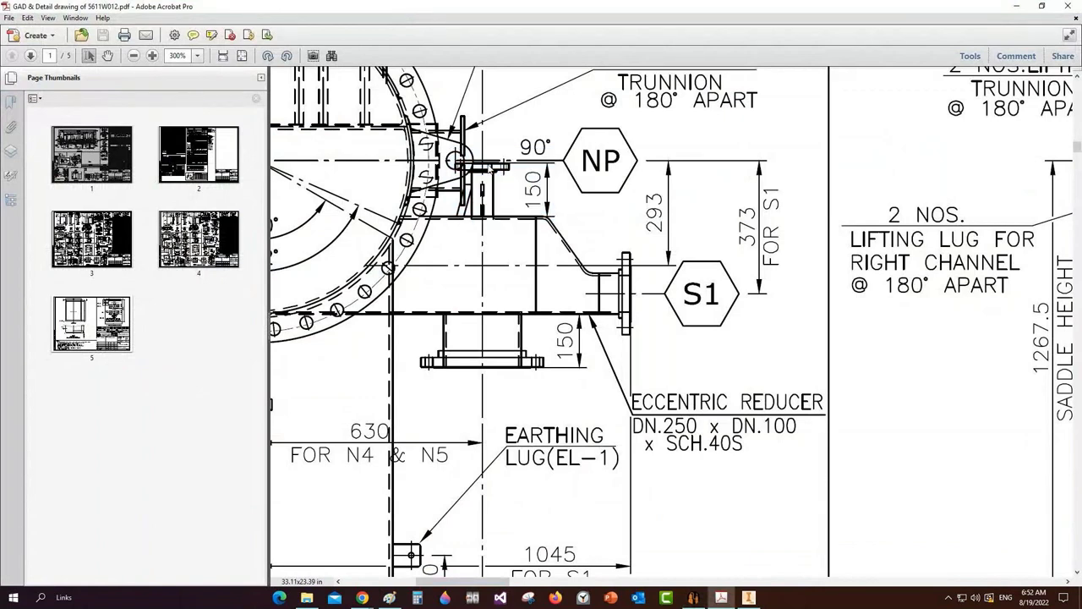
pyautogui.keyDown('ctrl'); pyautogui.scroll(3, 499, 162); pyautogui.keyUp('ctrl')
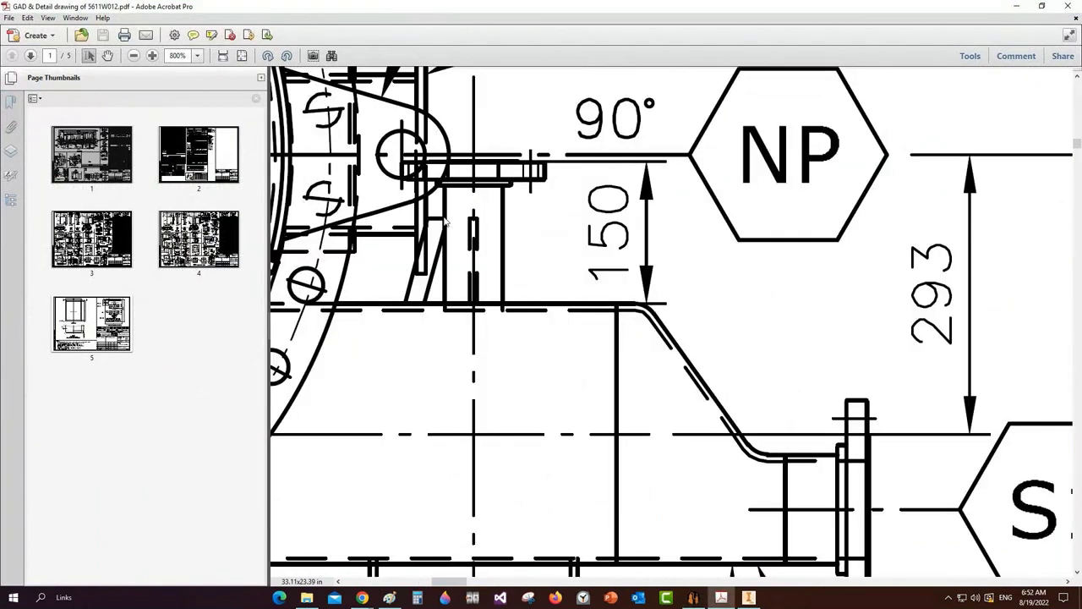
# Return to Static Equipment Generator, set the first rib to Other Side Rib, and add rib 2 as This_Rib_2 plus ribs 3 and 4
pyautogui.click(694, 598)
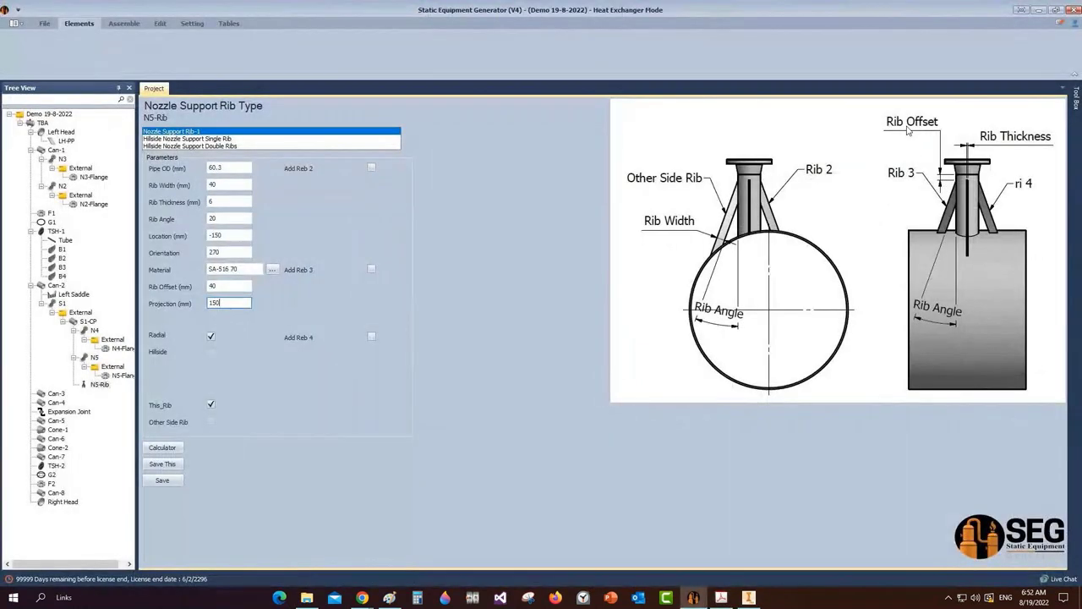
pyautogui.click(212, 422)
pyautogui.click(372, 167)
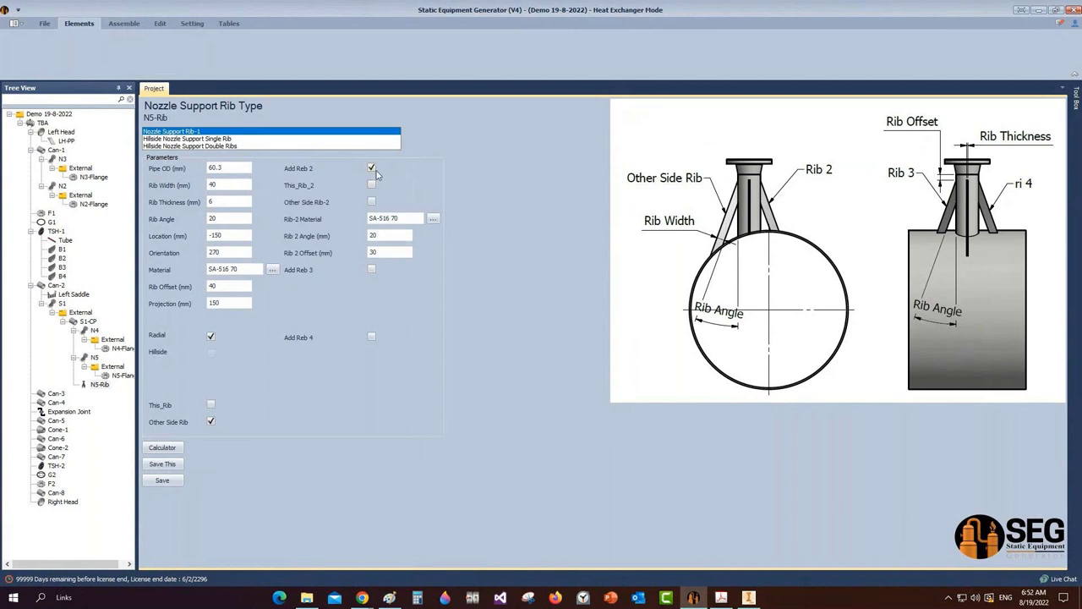
pyautogui.click(372, 185)
pyautogui.click(372, 270)
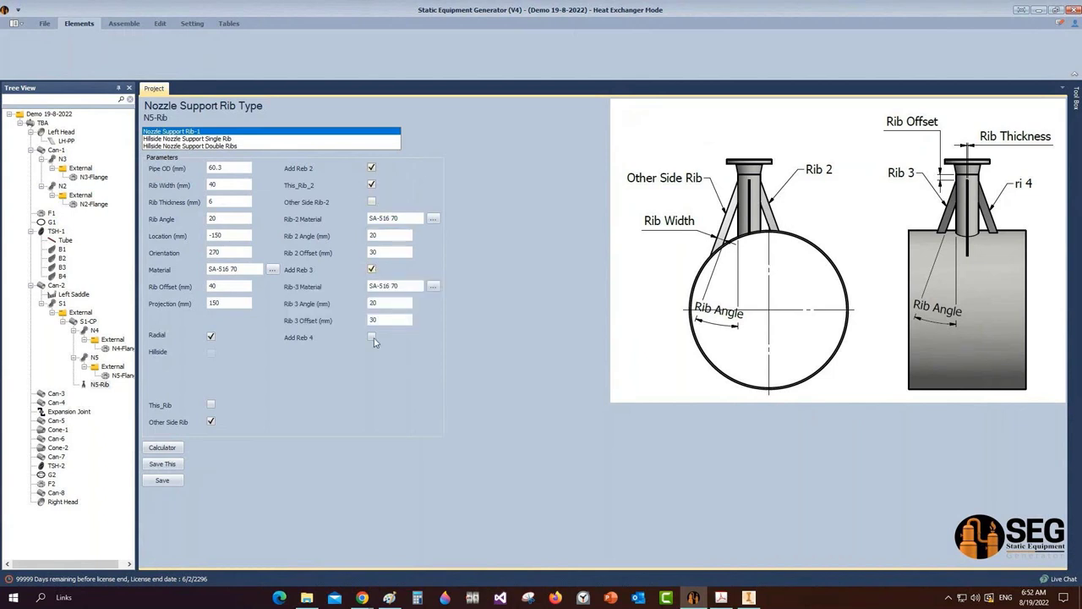
pyautogui.click(373, 338)
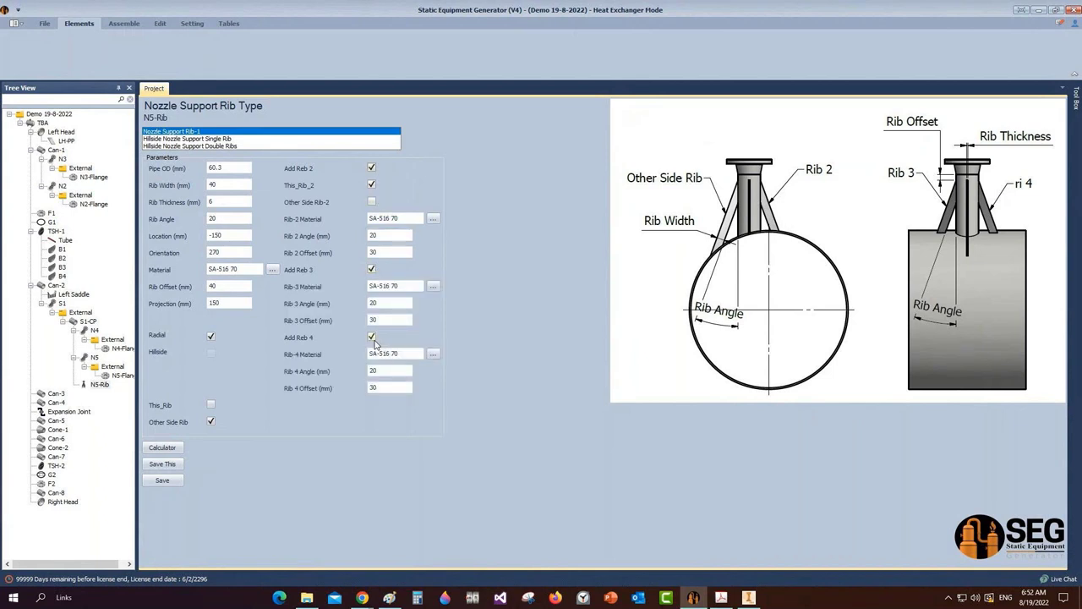
# Set the offsets of ribs 2, 3 and 4 to 40 mm
pyautogui.doubleClick(376, 252)
pyautogui.write('40')
pyautogui.click(387, 318)
pyautogui.press('BackSpace')
pyautogui.press('BackSpace')
pyautogui.write('40')
pyautogui.doubleClick(387, 387)
pyautogui.write('40')
# Save N5-Rib, start generating the Inventor assembly with the support ribs, and switch to Autodesk Inventor
pyautogui.click(179, 481)
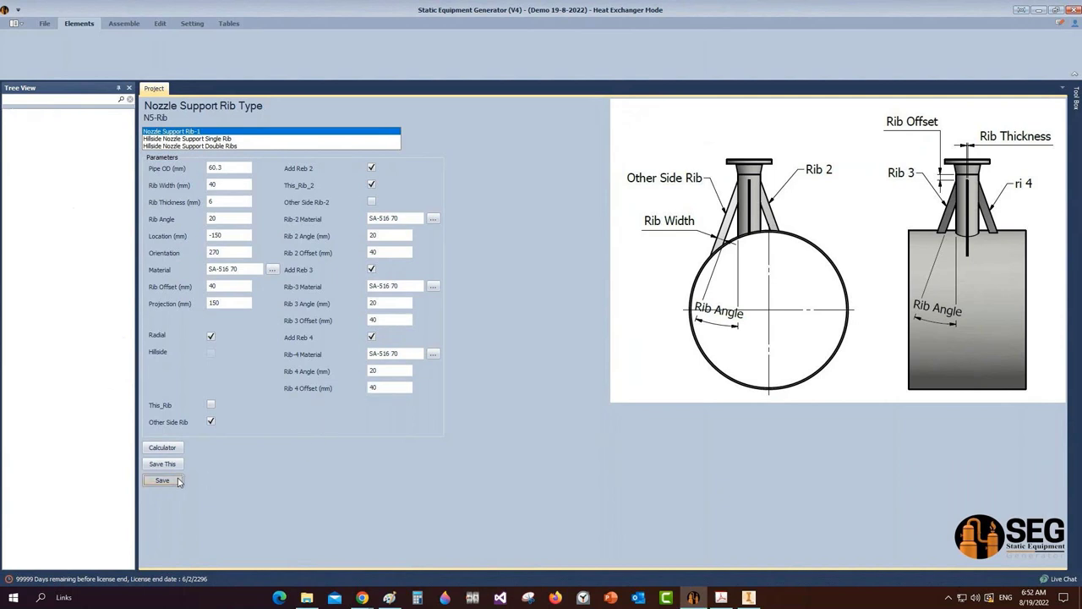
pyautogui.click(122, 24)
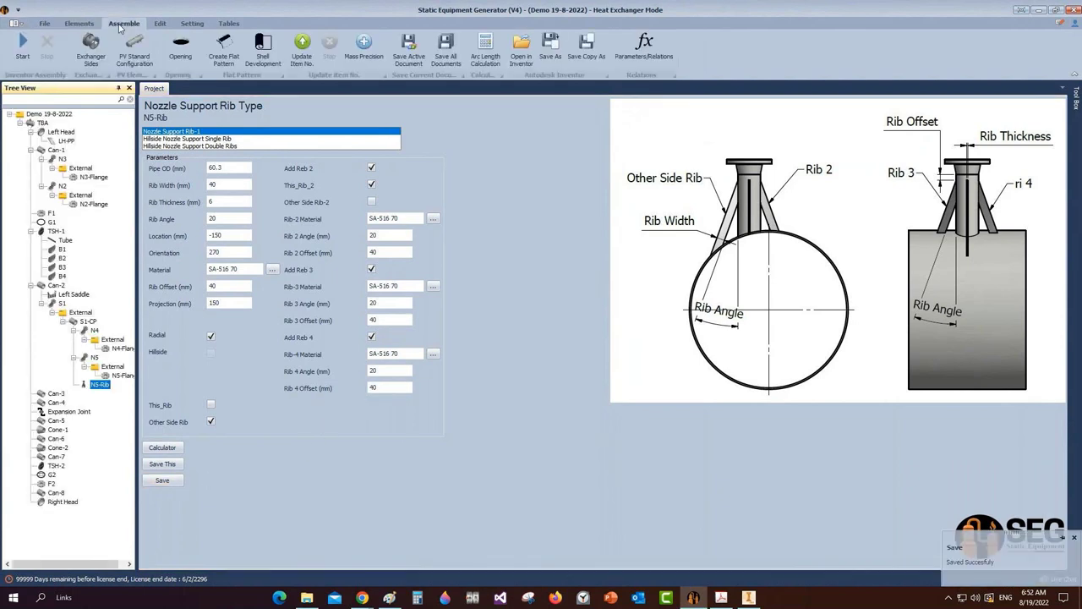
pyautogui.click(23, 49)
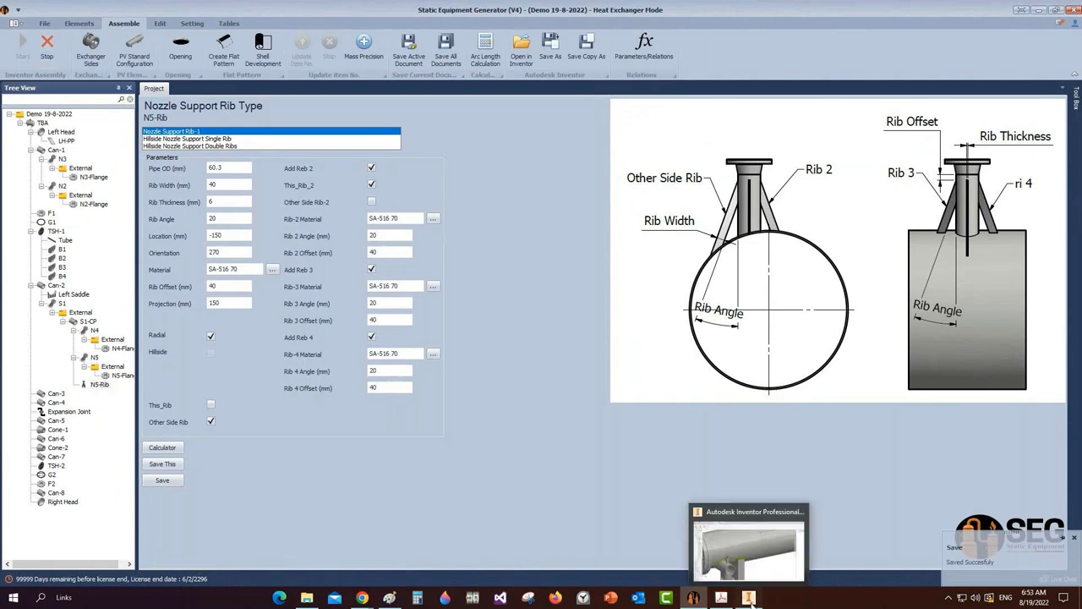
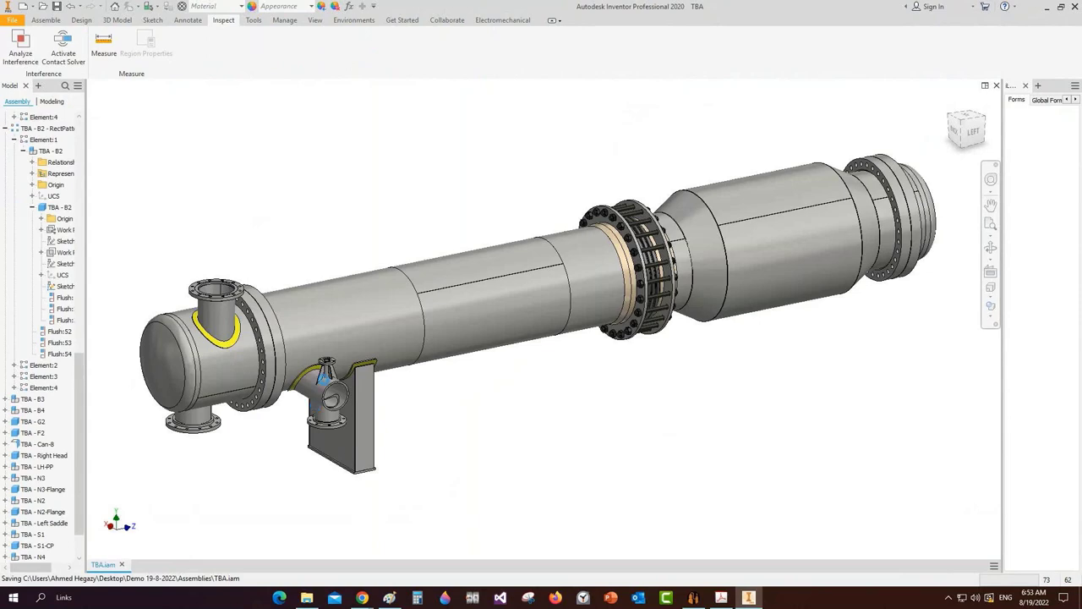
# Inspect the four support ribs around the upper branch nozzle on S1 from several angles, including the back view
pyautogui.scroll(5, 332, 375)
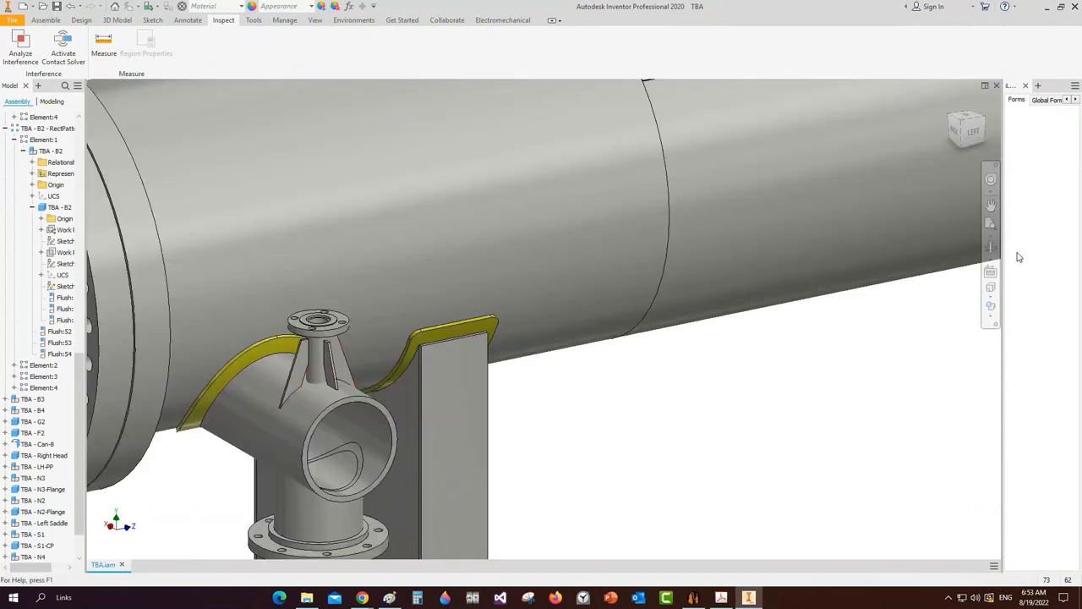
pyautogui.click(990, 247)
pyautogui.scroll(-3, 802, 393)
pyautogui.moveTo(594, 334); pyautogui.dragTo(677, 333)
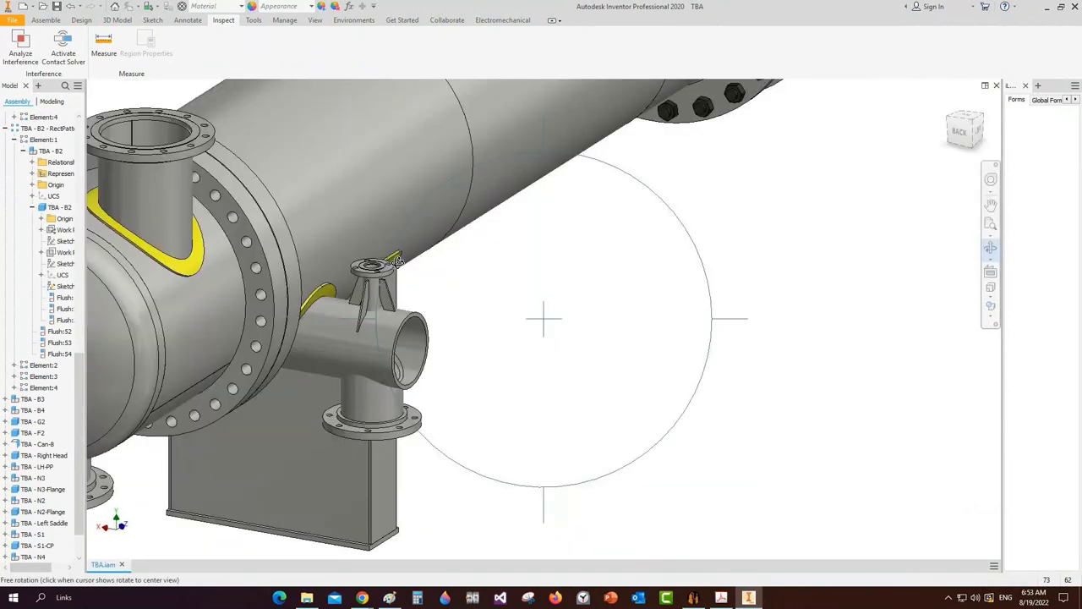
pyautogui.scroll(5, 375, 291)
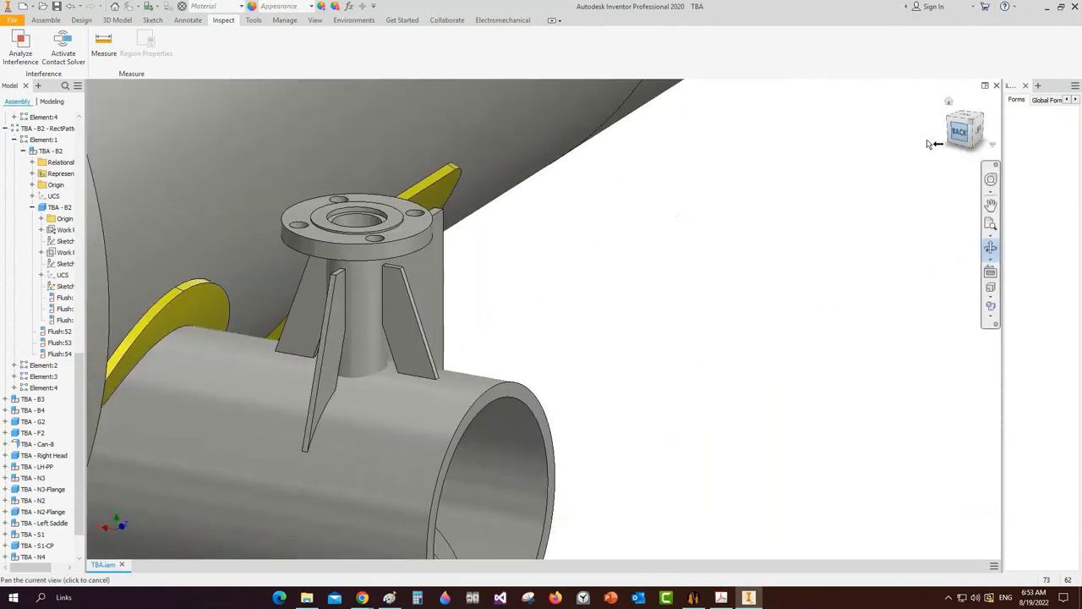
pyautogui.click(962, 133)
pyautogui.scroll(3, 617, 361)
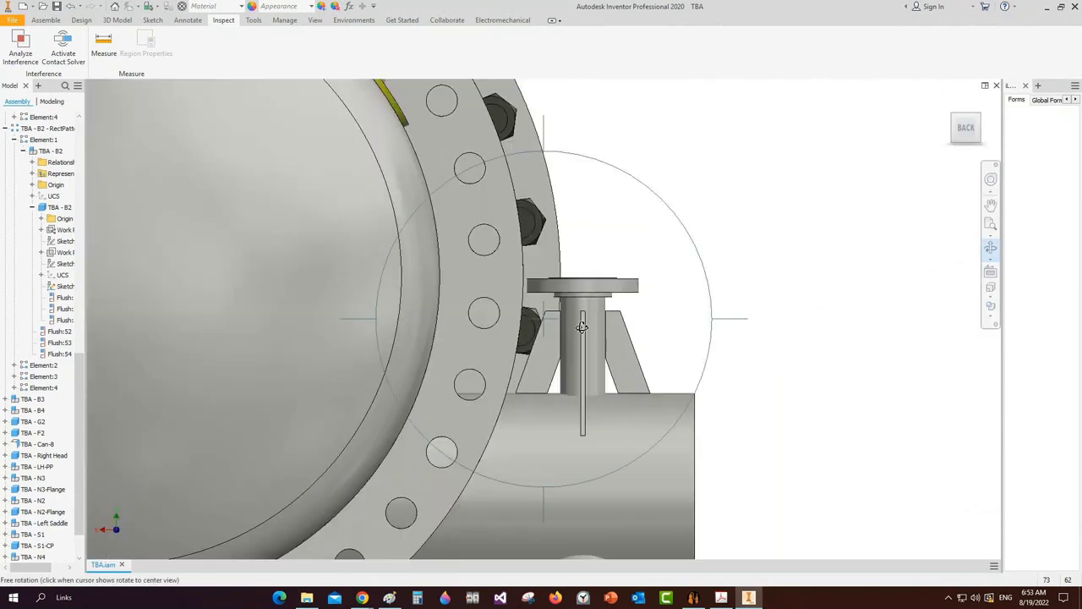
pyautogui.scroll(-3, 582, 327)
pyautogui.moveTo(581, 328); pyautogui.dragTo(542, 356)
pyautogui.moveTo(585, 347); pyautogui.dragTo(734, 306, button='middle')
pyautogui.moveTo(432, 333); pyautogui.dragTo(433, 352)
pyautogui.moveTo(433, 352); pyautogui.dragTo(490, 234, button='middle')
pyautogui.rightClick(480, 216)
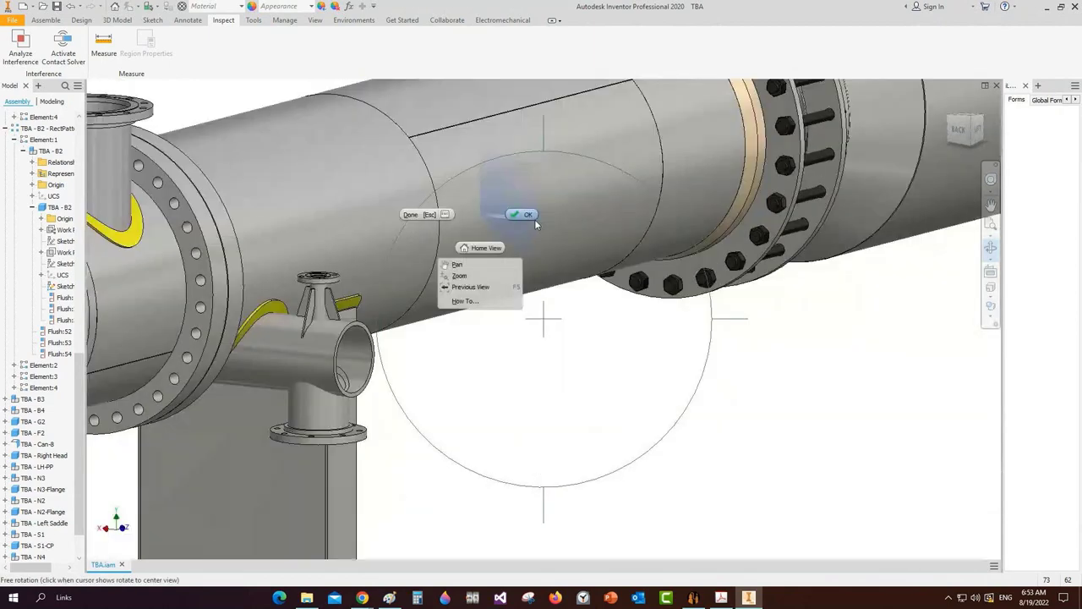
pyautogui.click(534, 219)
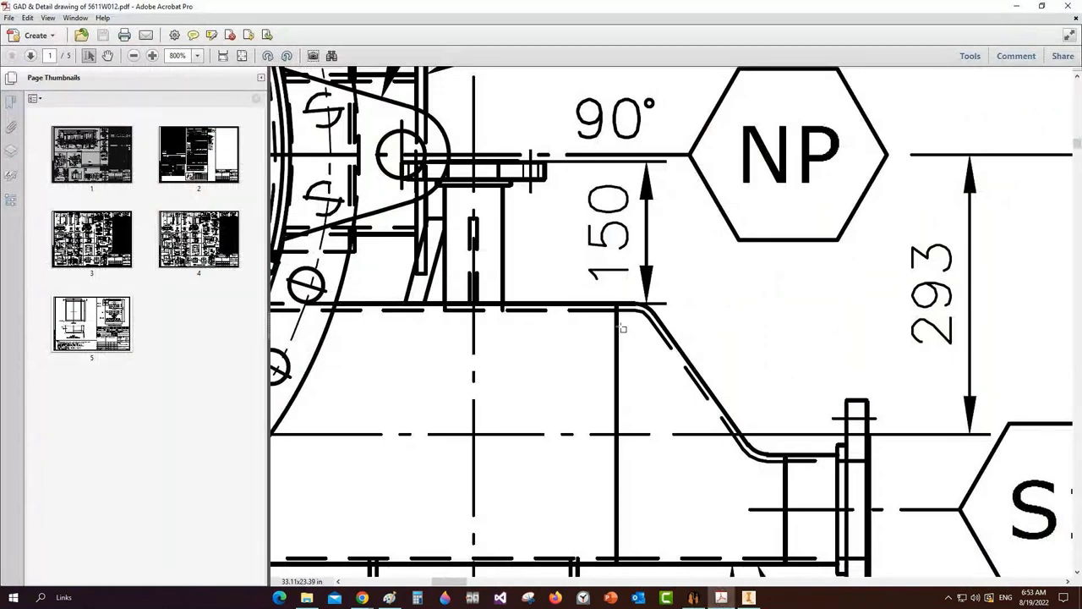
# Switch to the Acrobat drawing to examine the reducer end of nozzle S1, and return to Autodesk Inventor
pyautogui.keyDown('ctrl'); pyautogui.scroll(-3, 621, 328); pyautogui.keyUp('ctrl')
pyautogui.moveTo(693, 336); pyautogui.dragTo(724, 443)
pyautogui.click(749, 598)
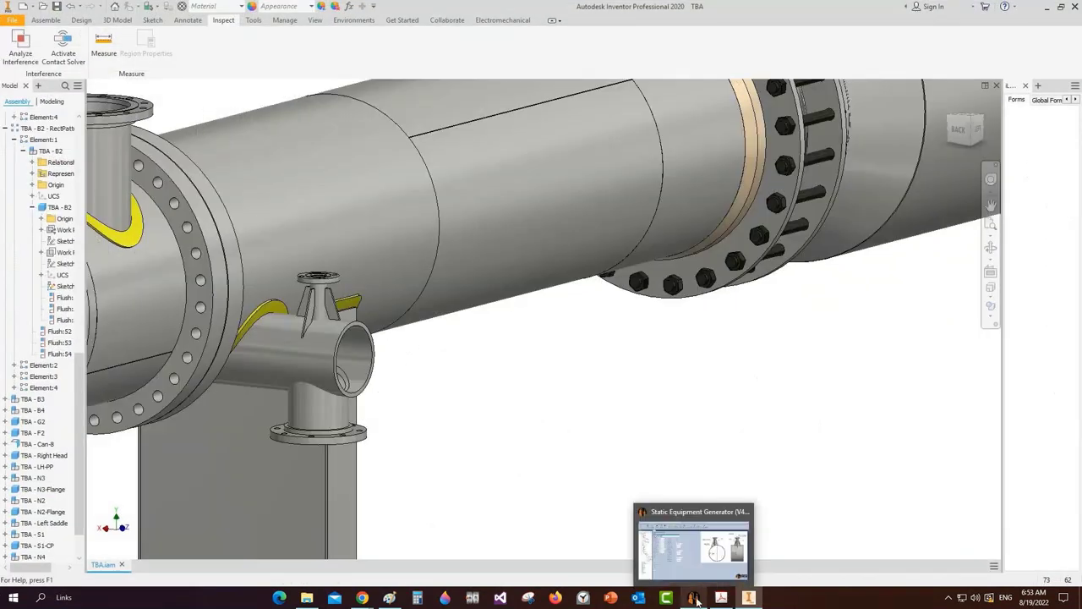
# Switch to Static Equipment Generator and add a standard cone named EC-R to the External folder of nozzle S1
pyautogui.click(695, 600)
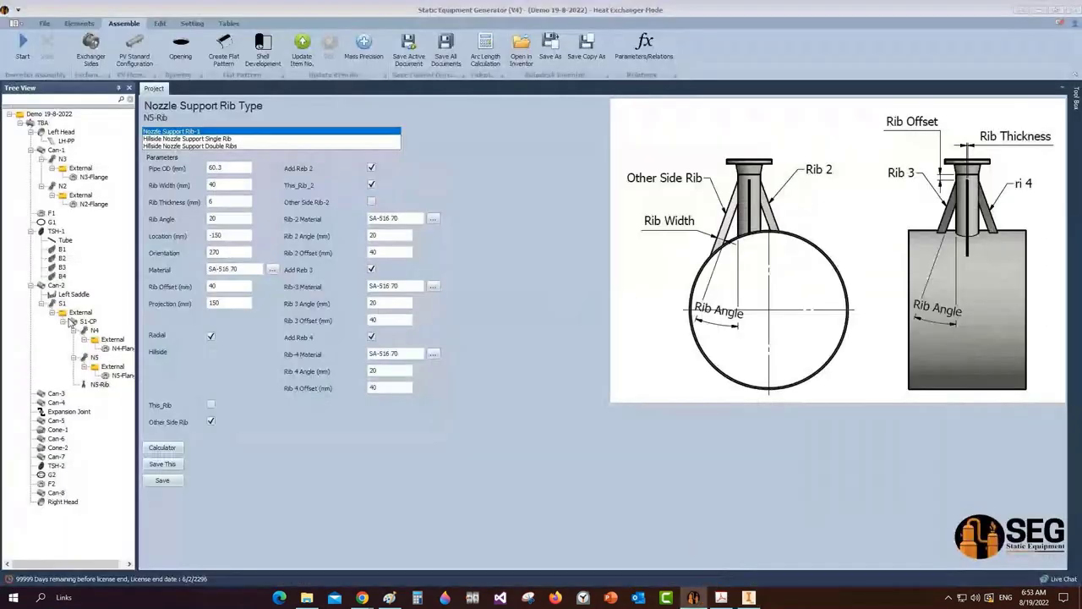
pyautogui.click(73, 313)
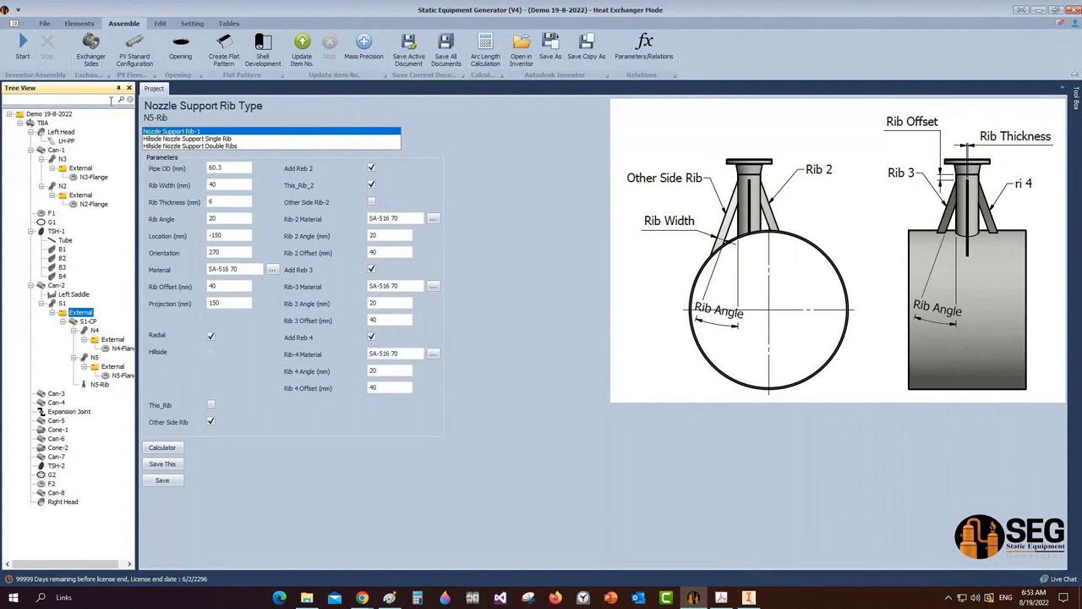
pyautogui.click(78, 24)
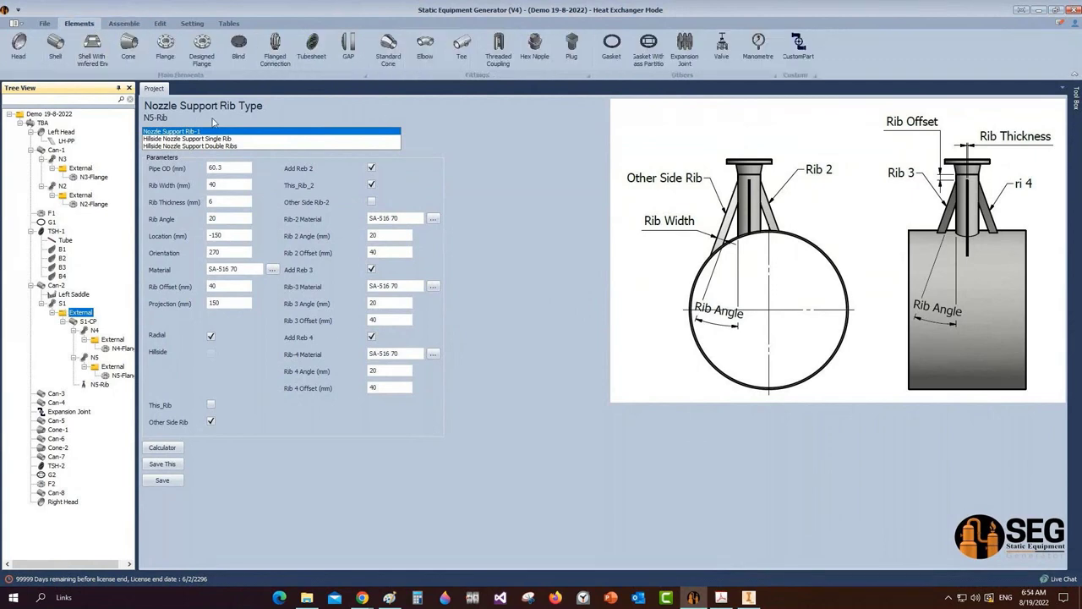
pyautogui.click(392, 53)
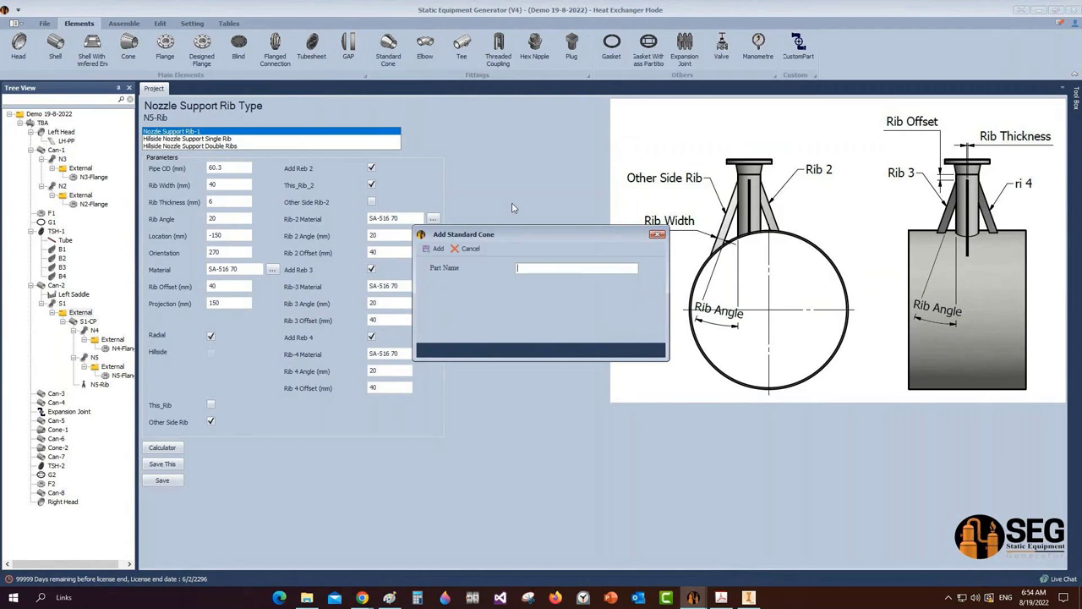
pyautogui.write('c')
pyautogui.write('EC-R')
pyautogui.click(437, 247)
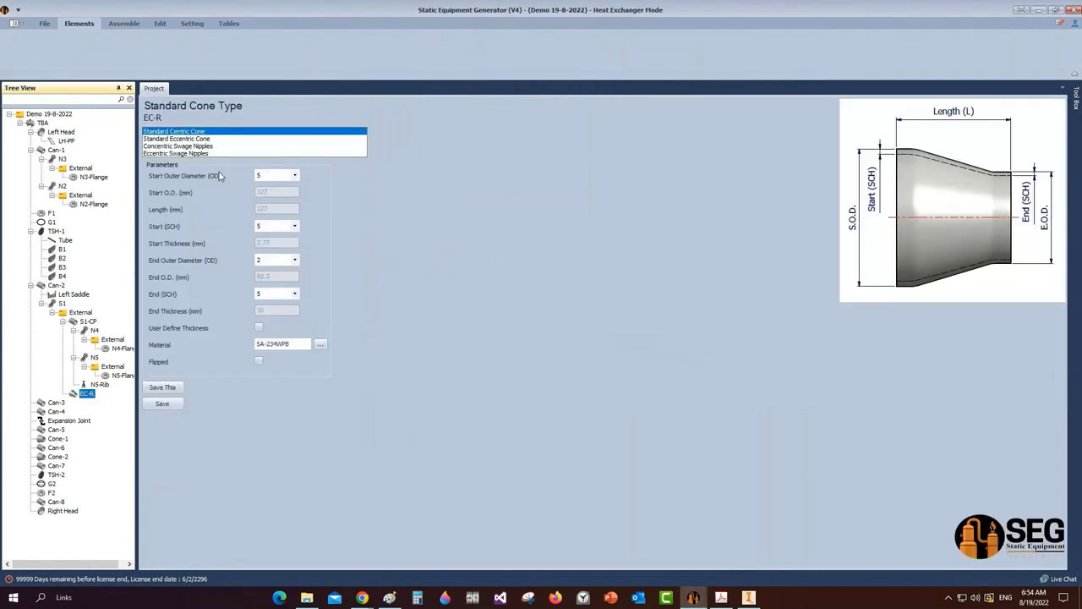
# Make EC-R a Standard Eccentric Cone with a start outer diameter of 10 and start schedule 80S
pyautogui.click(238, 139)
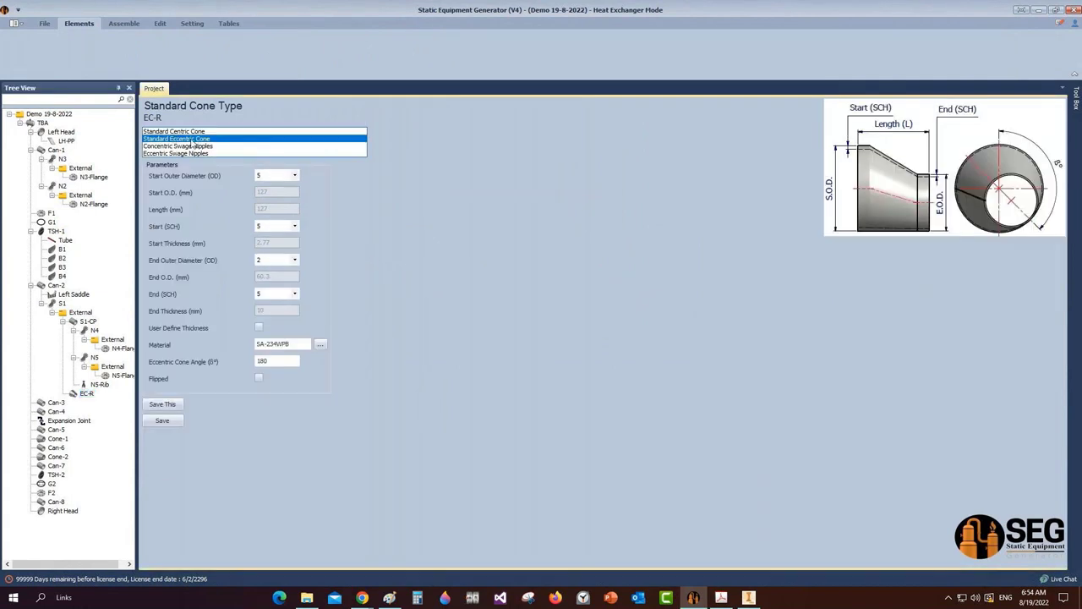
pyautogui.click(279, 175)
pyautogui.click(275, 267)
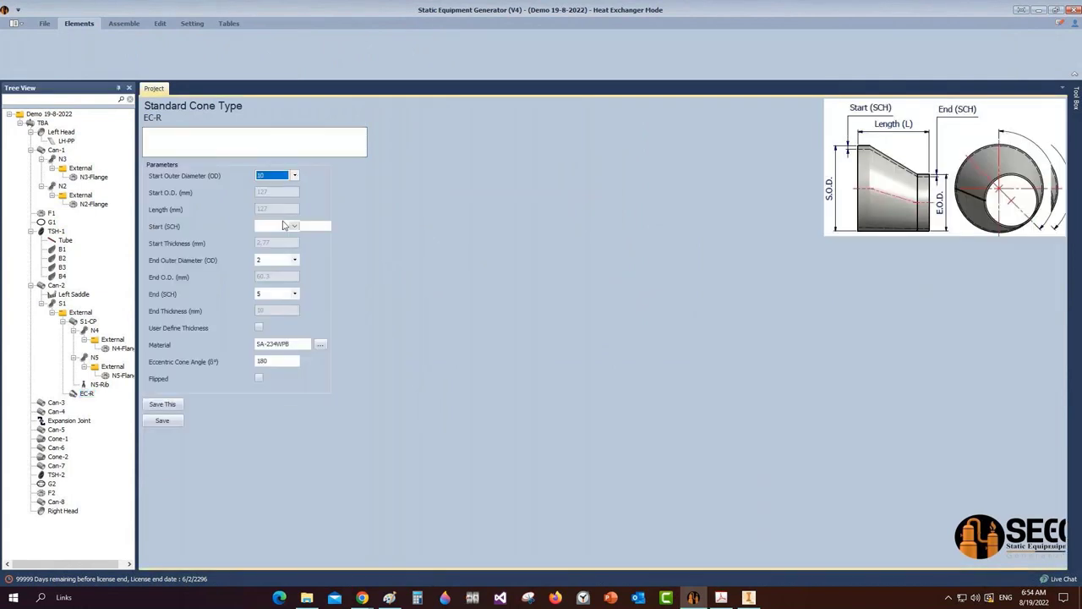
pyautogui.click(275, 226)
pyautogui.click(275, 311)
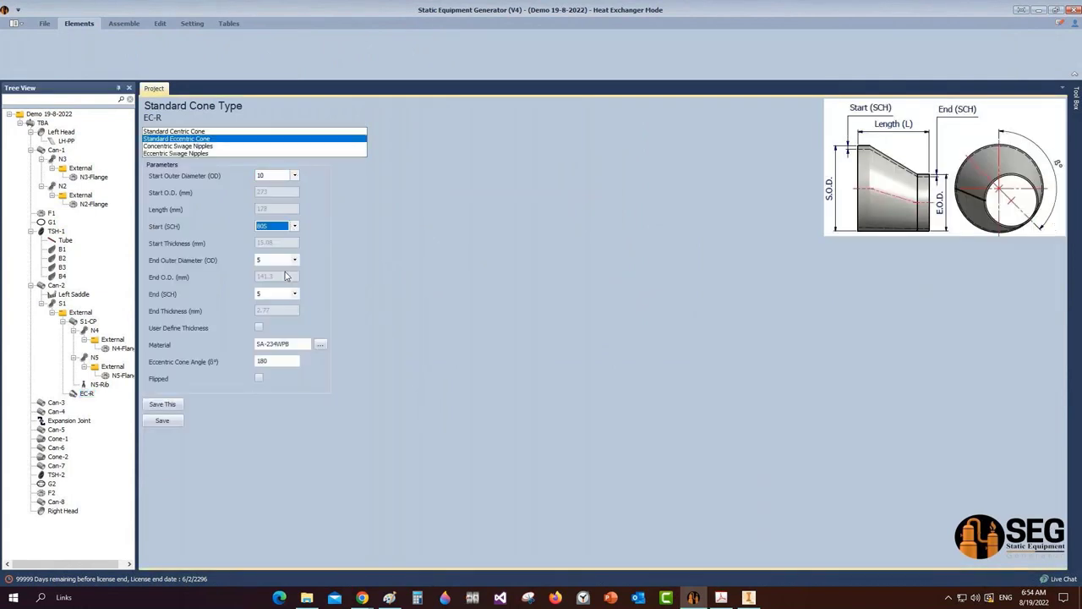
# Set EC-R's end outer diameter to 4 and its end schedule to 80S
pyautogui.click(279, 260)
pyautogui.click(271, 278)
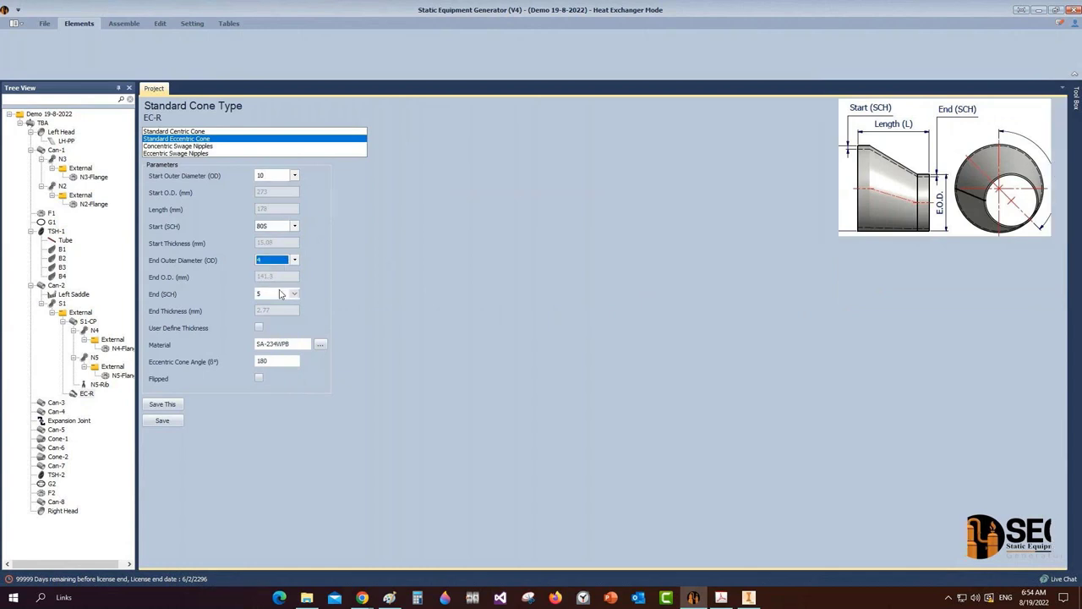
pyautogui.click(284, 294)
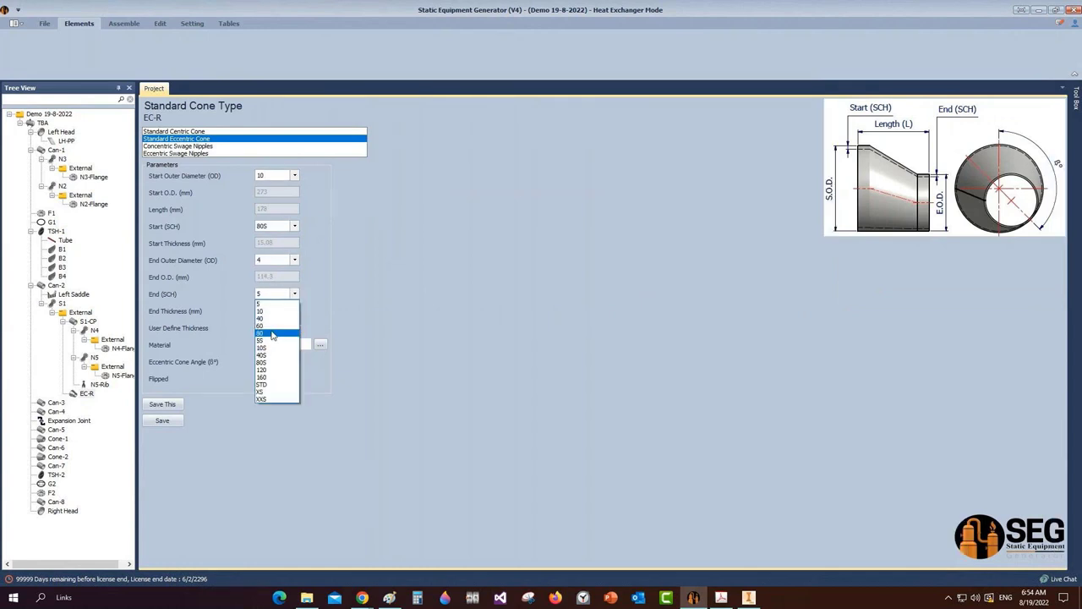
pyautogui.click(269, 362)
# Save EC-R, start generating the assembly with the reducer, and switch to Autodesk Inventor
pyautogui.click(178, 422)
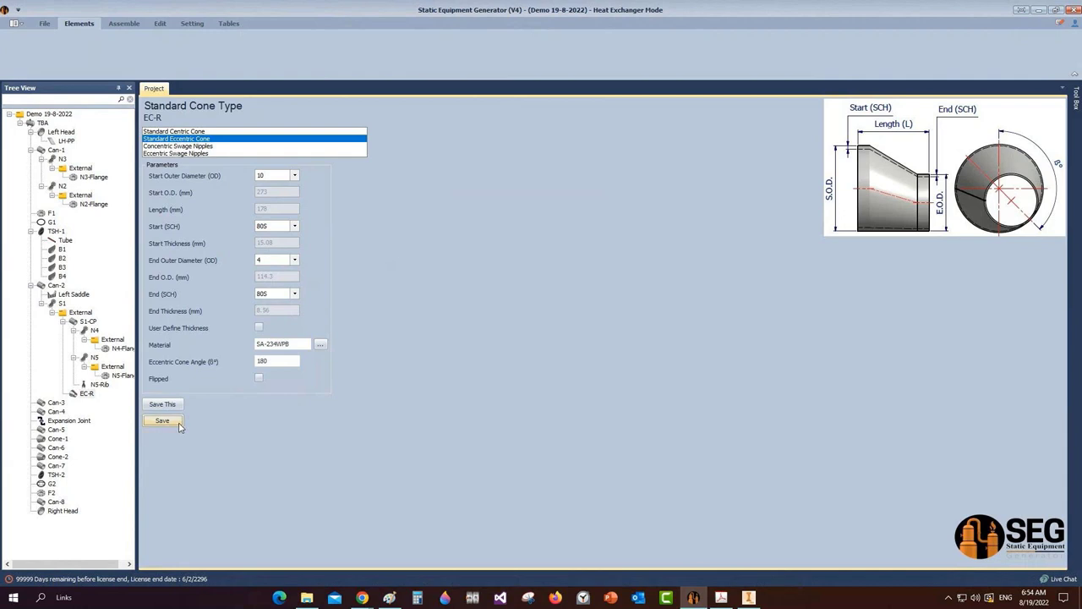
pyautogui.click(124, 25)
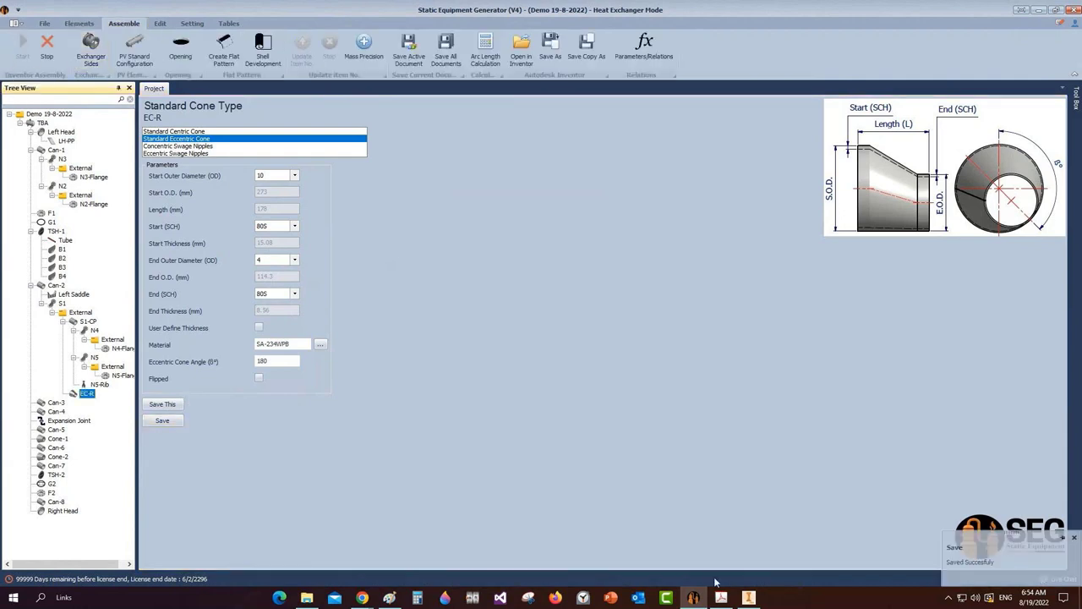
pyautogui.click(748, 597)
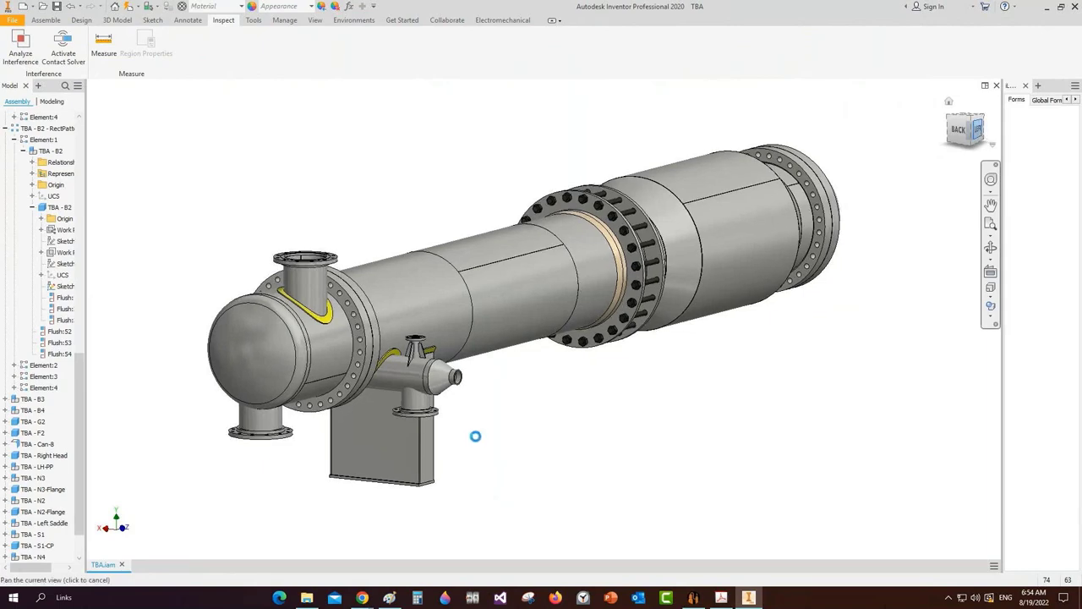
# Check the eccentric reducer's orientation in the Acrobat drawing, and return to Autodesk Inventor to view the exchanger from another angle
pyautogui.click(721, 597)
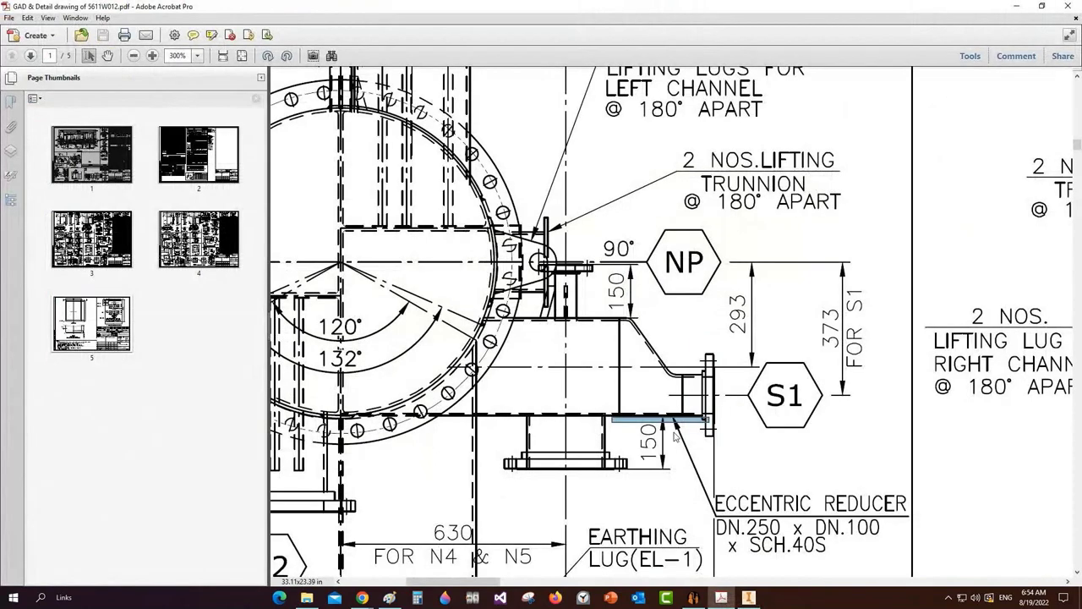
pyautogui.click(705, 597)
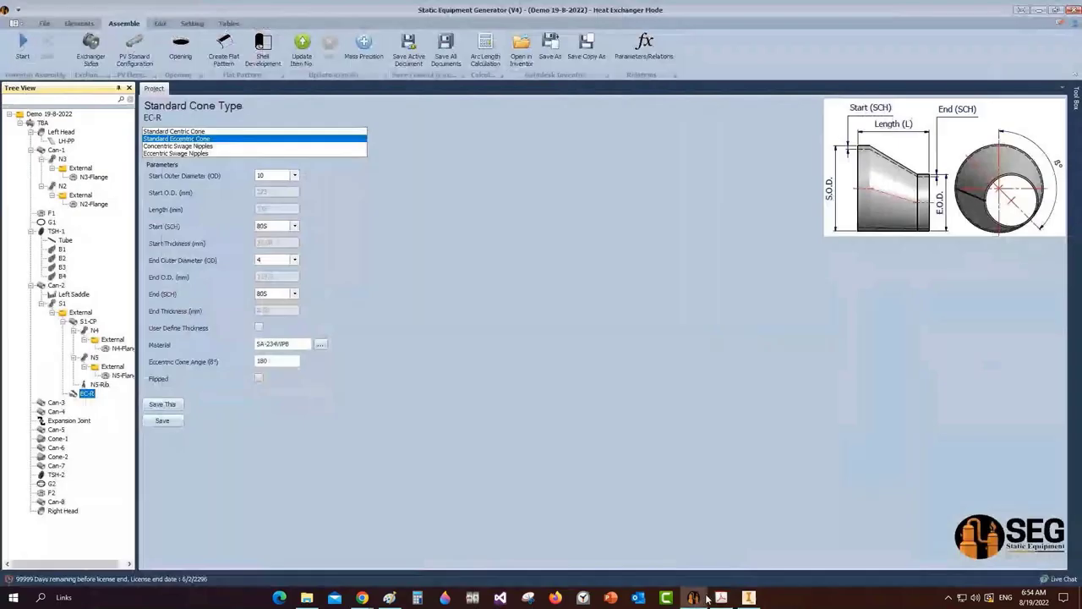
pyautogui.click(748, 597)
pyautogui.keyDown('shift'); pyautogui.moveTo(618, 374); pyautogui.dragTo(917, 265, button='middle'); pyautogui.keyUp('shift')
pyautogui.scroll(-3, 865, 249)
pyautogui.rightClick(917, 264)
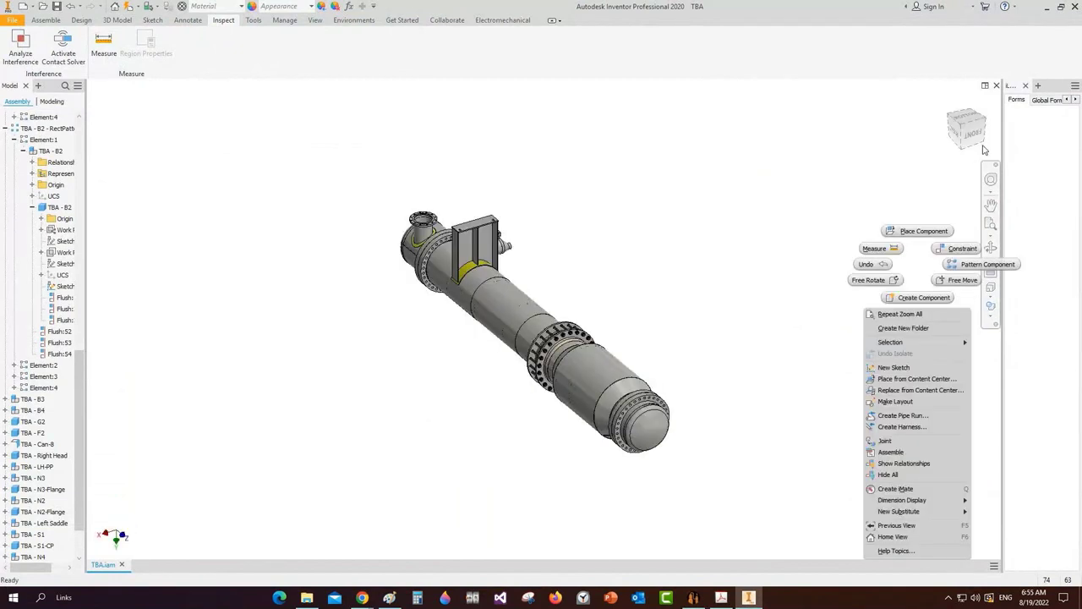
# Close the TBA assembly in Inventor and generate it again from Static Equipment Generator
pyautogui.click(997, 87)
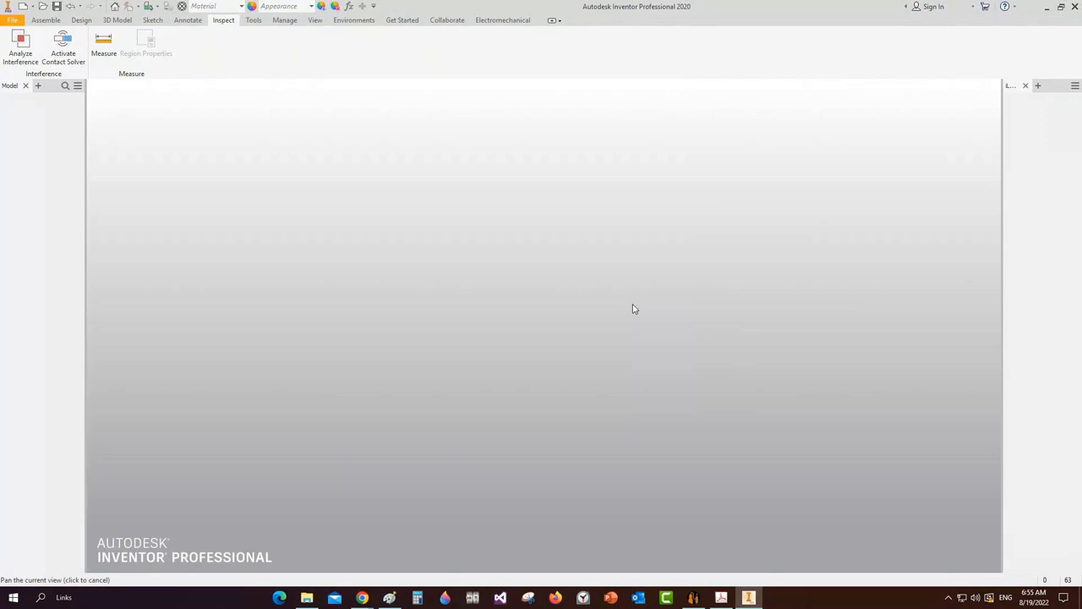
pyautogui.click(694, 597)
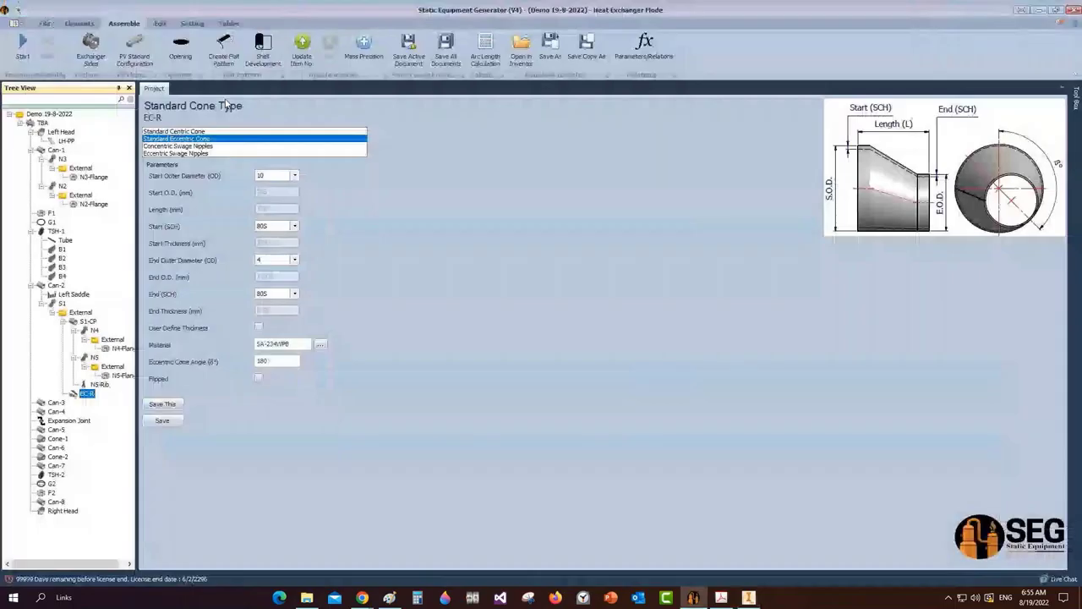
pyautogui.click(23, 49)
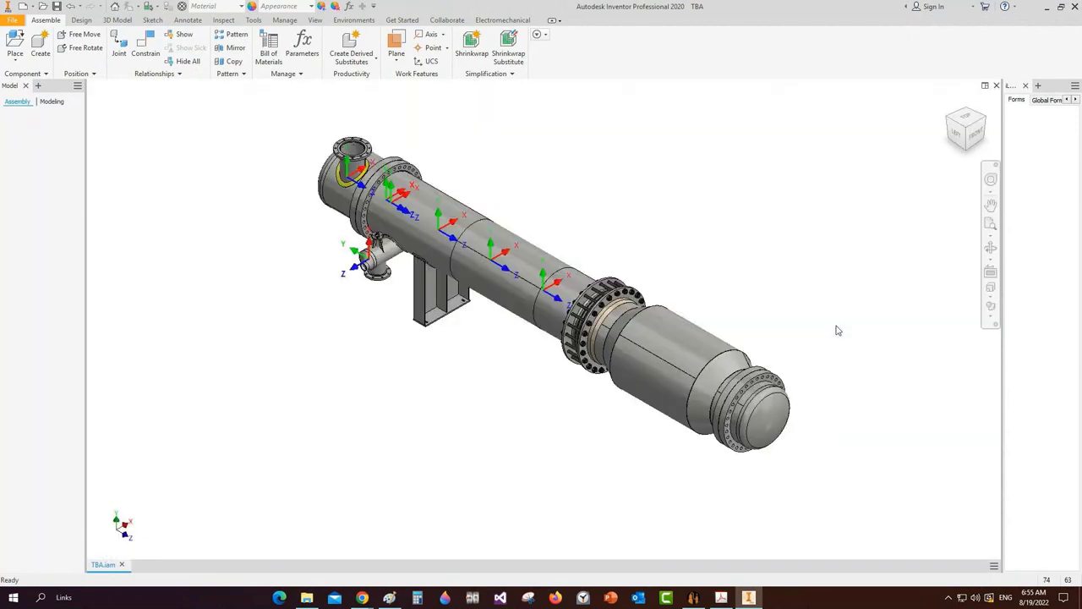
# Inspect the eccentric reducer's small-end direction on nozzle S1 in the left view
pyautogui.click(959, 138)
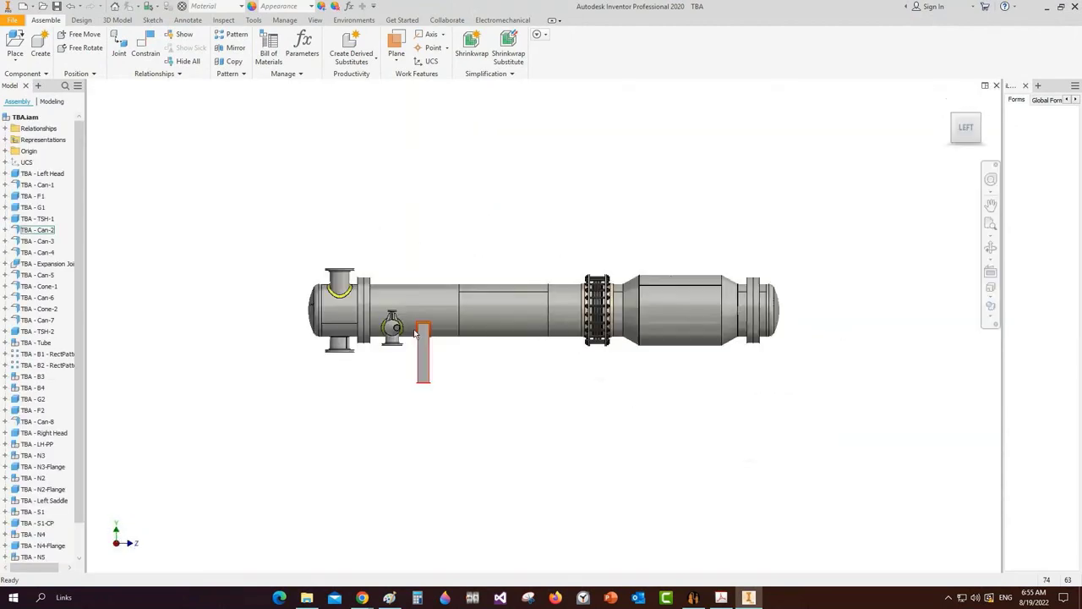
pyautogui.scroll(-5, 380, 329)
pyautogui.moveTo(395, 330); pyautogui.dragTo(445, 342, button='middle')
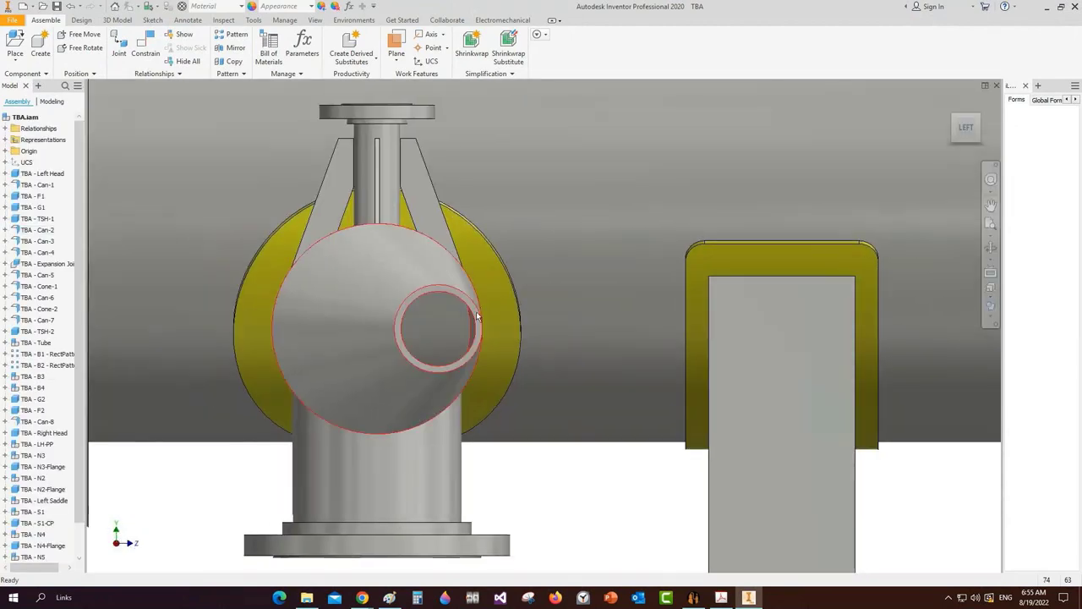
pyautogui.scroll(3, 476, 311)
pyautogui.scroll(-2, 471, 313)
# Return to Static Equipment Generator, try an eccentric cone angle of 270° for EC-R, save it and regenerate the assembly
pyautogui.moveTo(692, 602)
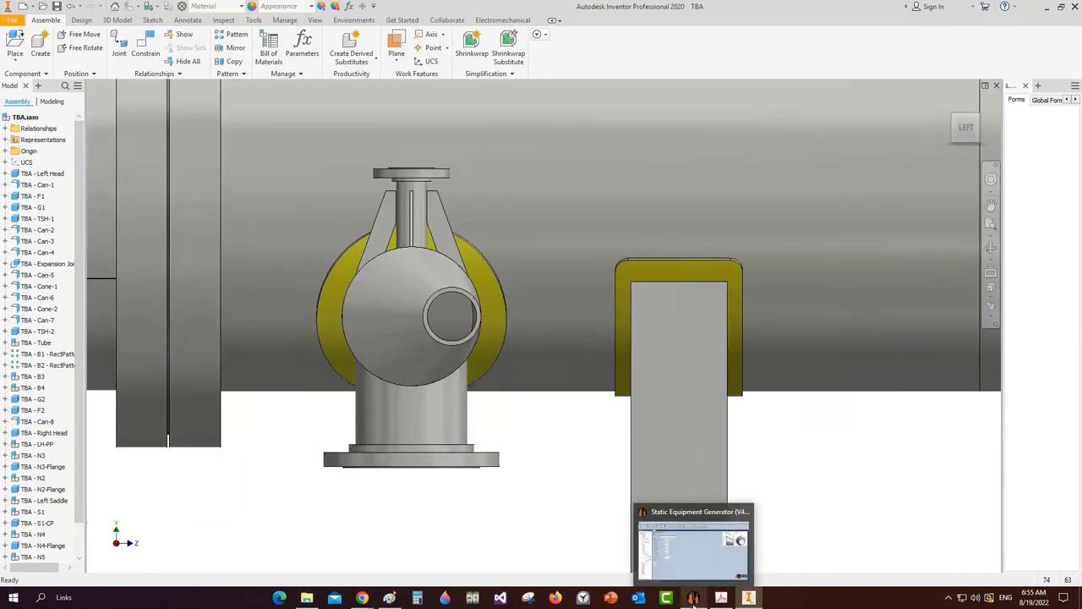
pyautogui.click(693, 597)
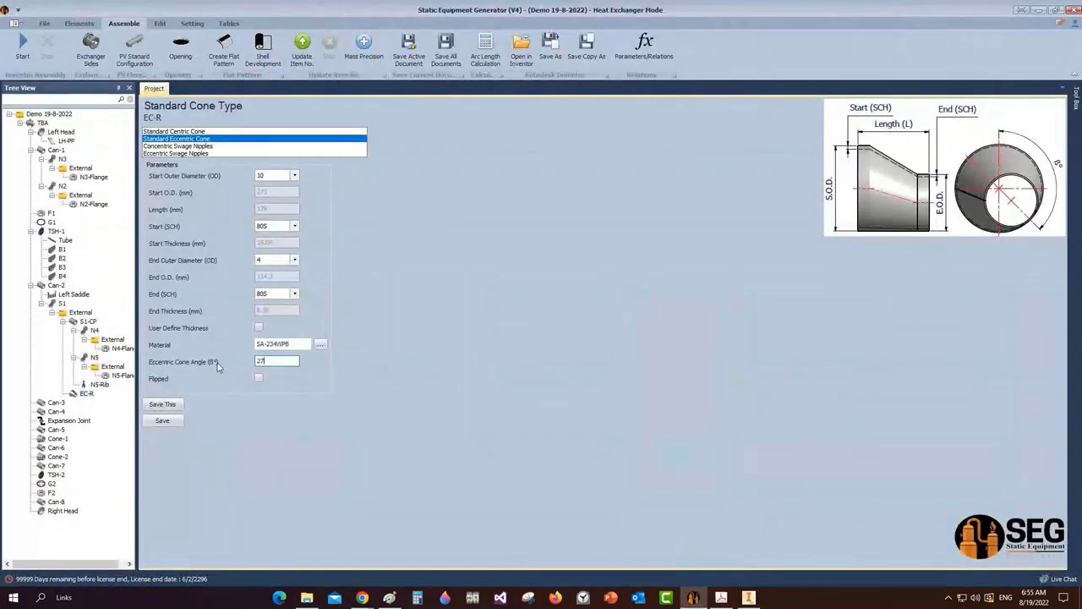
pyautogui.write('0')
pyautogui.click(162, 420)
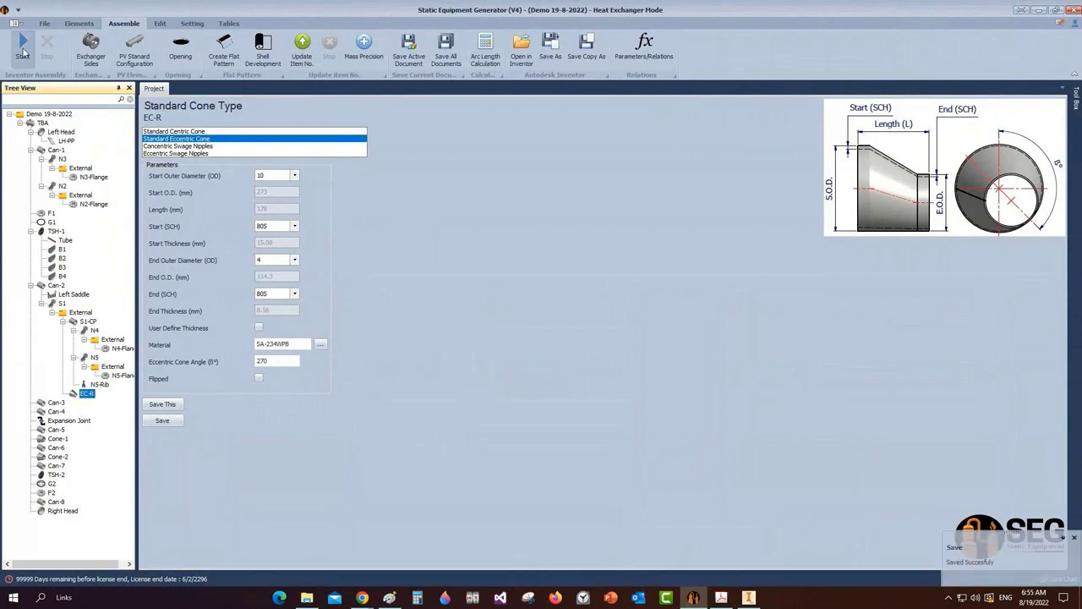
pyautogui.click(23, 48)
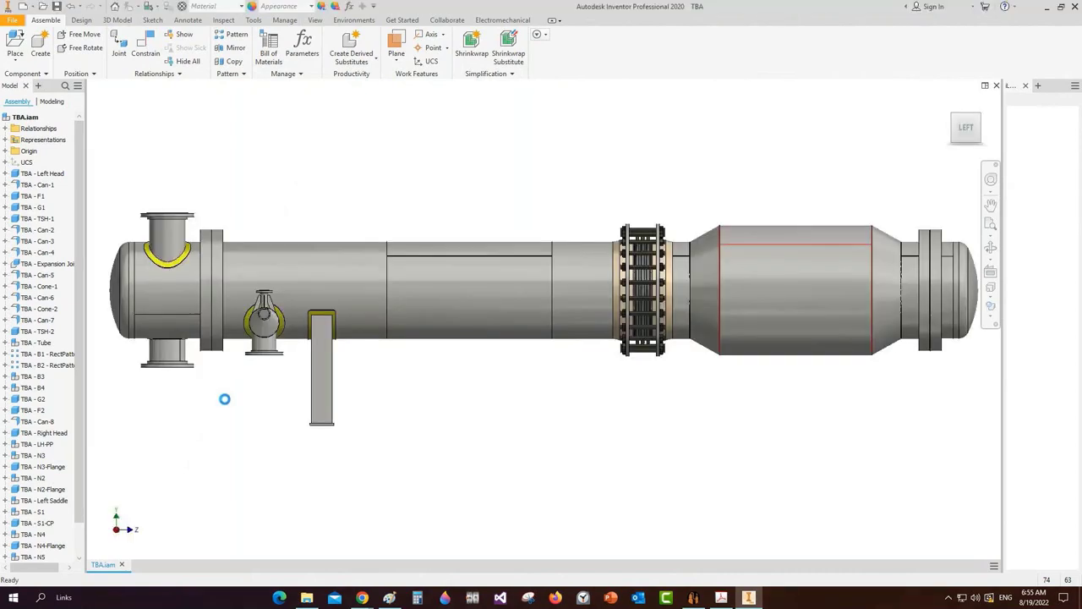
# Examine the rotated reducer on nozzle S1 in Inventor from the left and at an oblique angle
pyautogui.scroll(5, 267, 300)
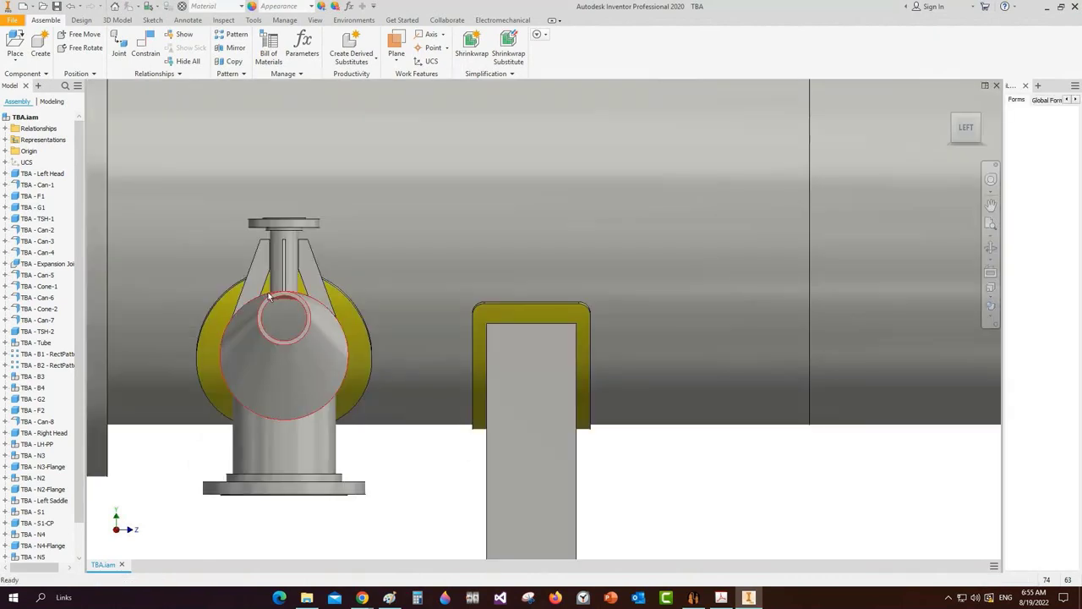
pyautogui.click(991, 247)
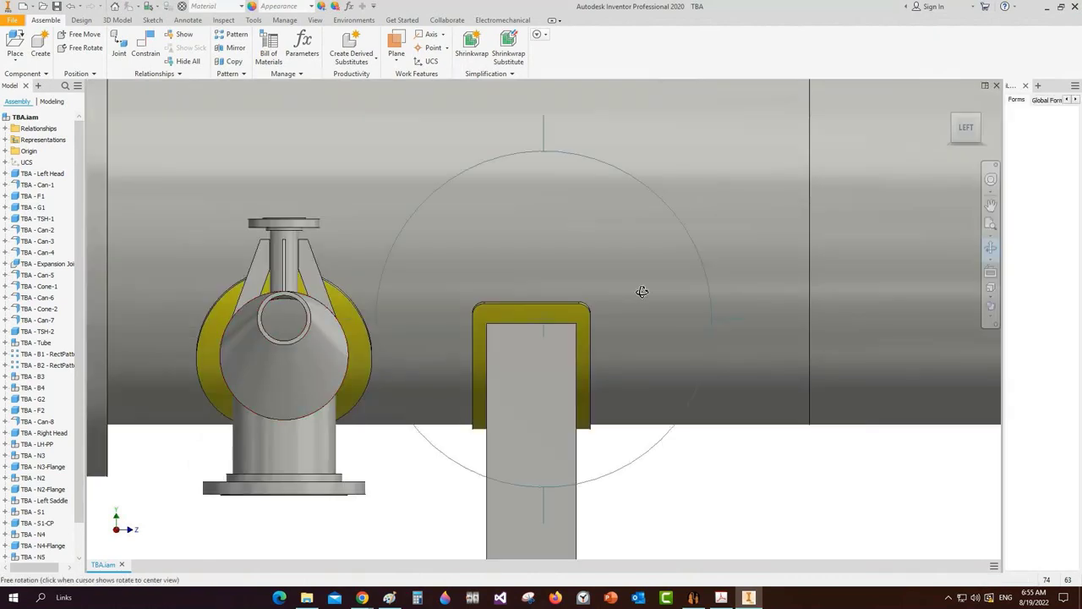
pyautogui.moveTo(641, 293); pyautogui.dragTo(566, 313)
pyautogui.scroll(2, 669, 487)
pyautogui.rightClick(525, 272)
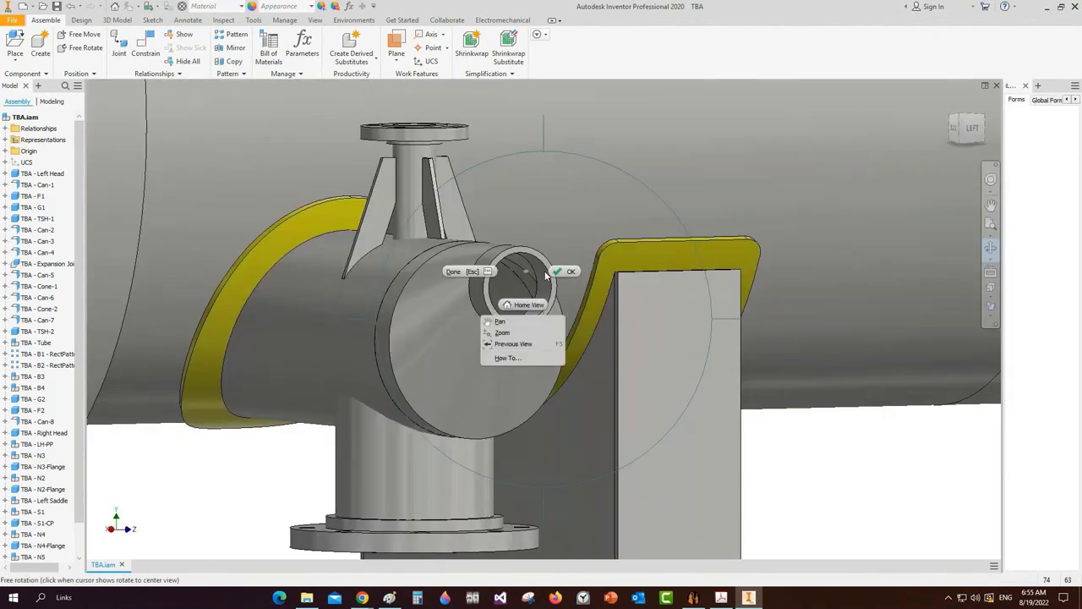
pyautogui.click(563, 272)
# Switch back to Static Equipment Generator, set EC-R's eccentric cone angle to 90°, and save it
pyautogui.click(693, 597)
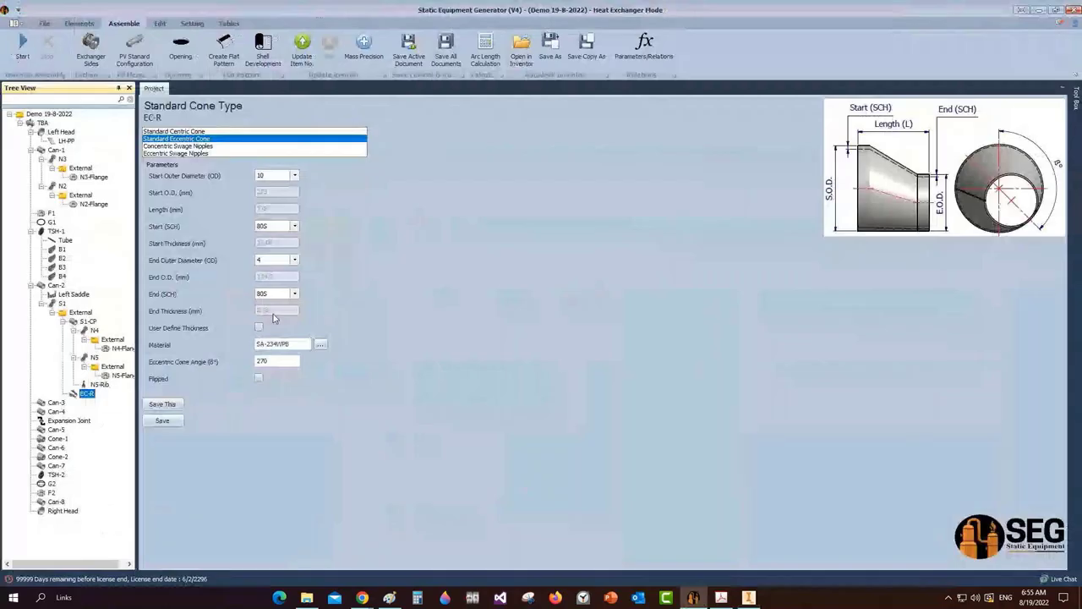
pyautogui.moveTo(275, 363); pyautogui.dragTo(237, 367)
pyautogui.write('90')
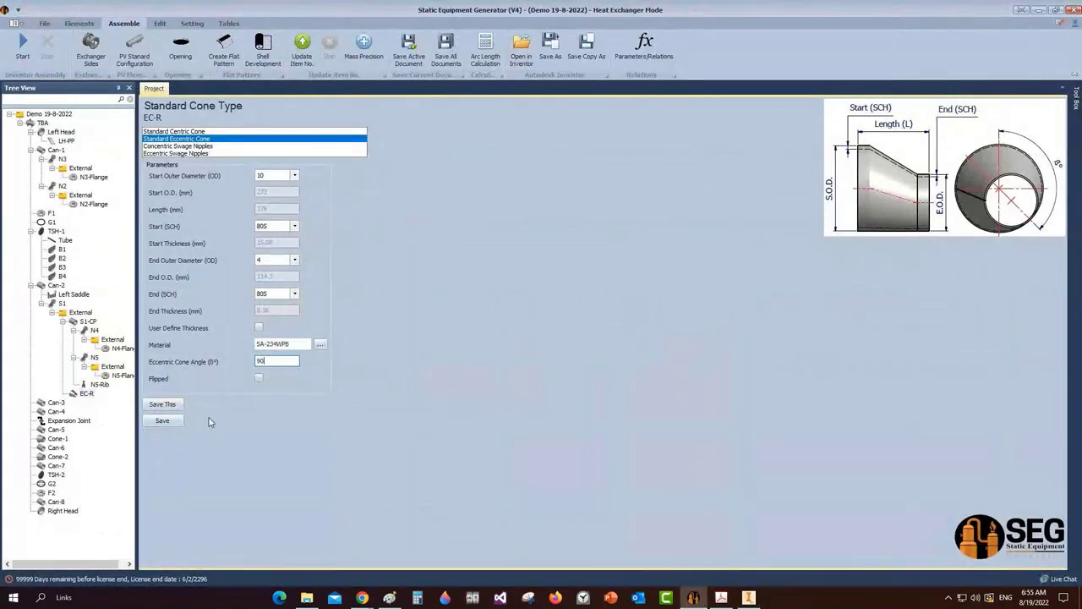
pyautogui.click(165, 421)
# Add a shell named S1-Pipe to the External folder of nozzle S1 and open its parameters
pyautogui.click(84, 315)
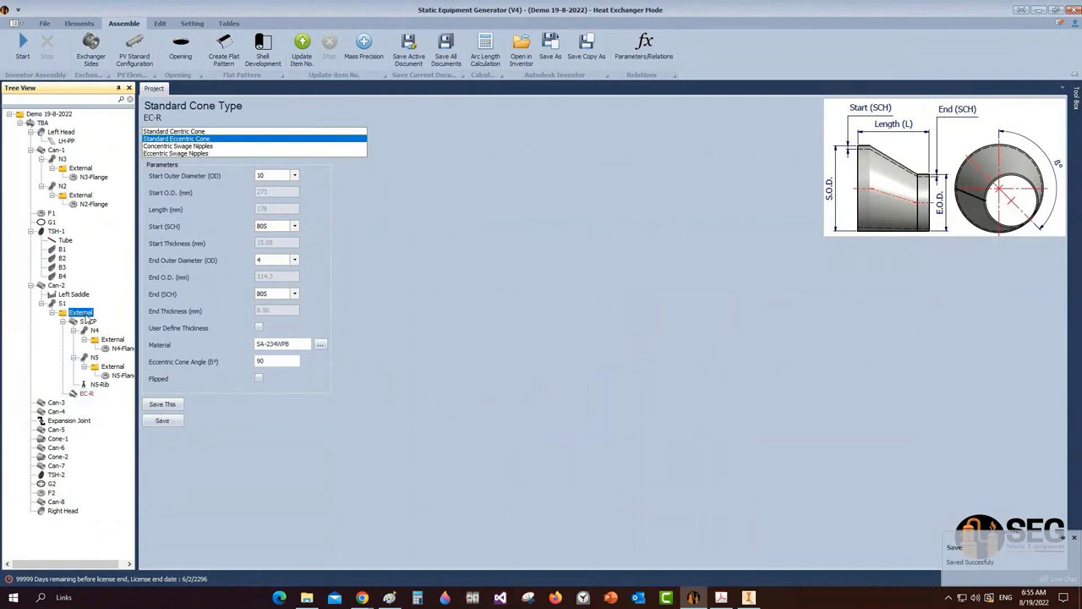
pyautogui.click(79, 23)
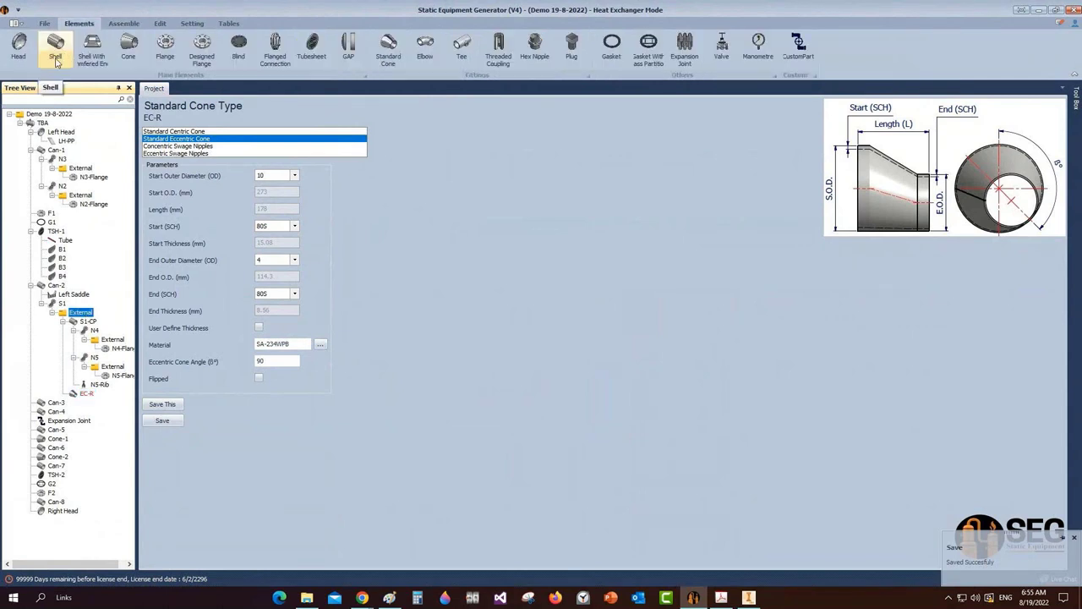
pyautogui.click(55, 51)
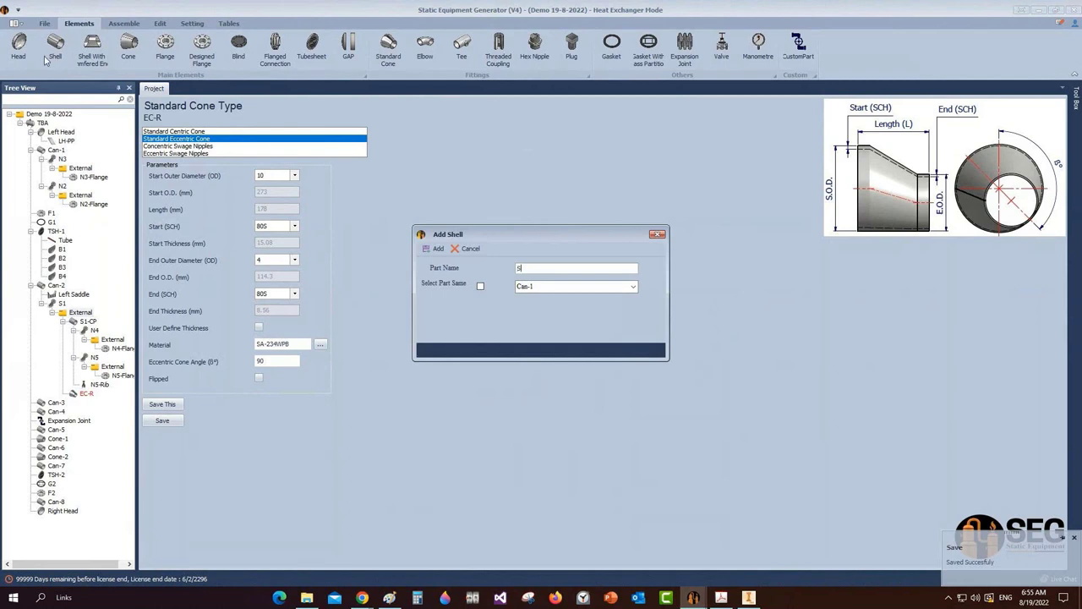
pyautogui.write('S1-Pipe')
pyautogui.click(434, 248)
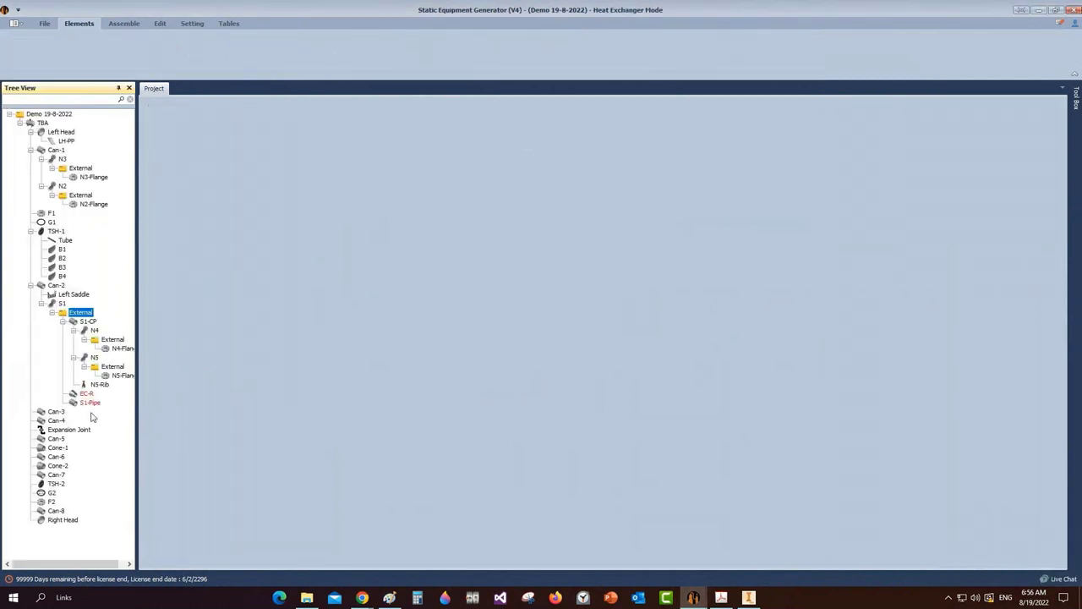
pyautogui.click(85, 404)
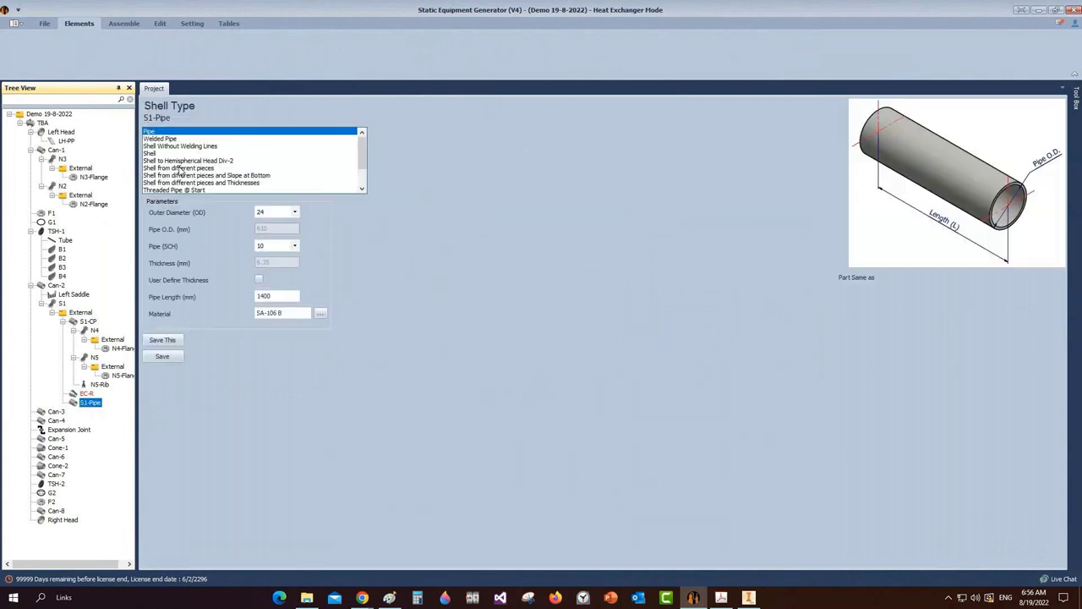
# Set S1-Pipe's outer diameter to 4, schedule to 80S and pipe length to 82 mm, and save it
pyautogui.click(275, 212)
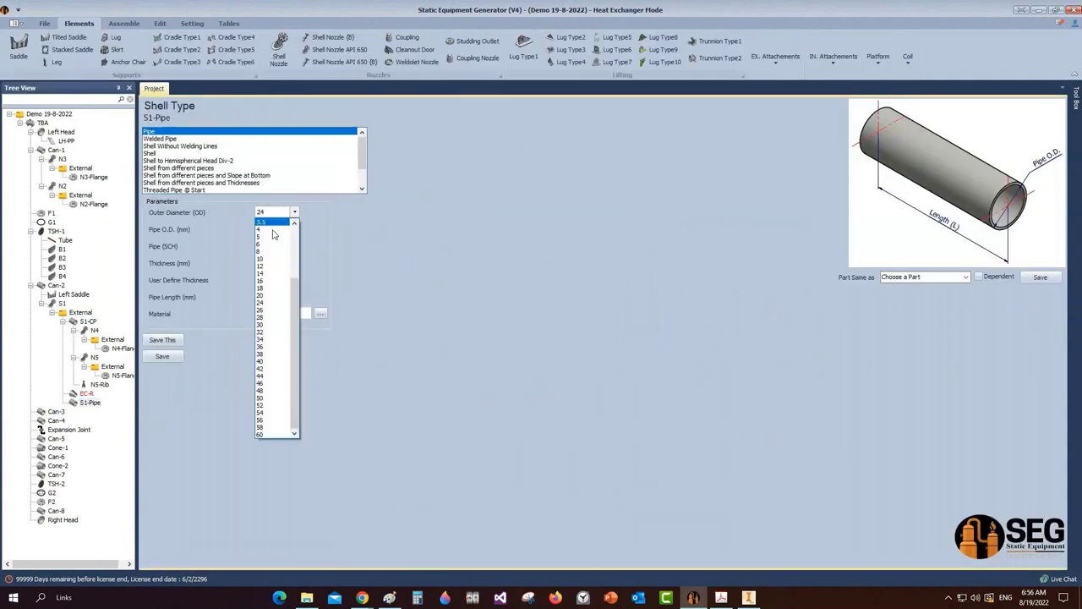
pyautogui.click(261, 229)
pyautogui.click(274, 246)
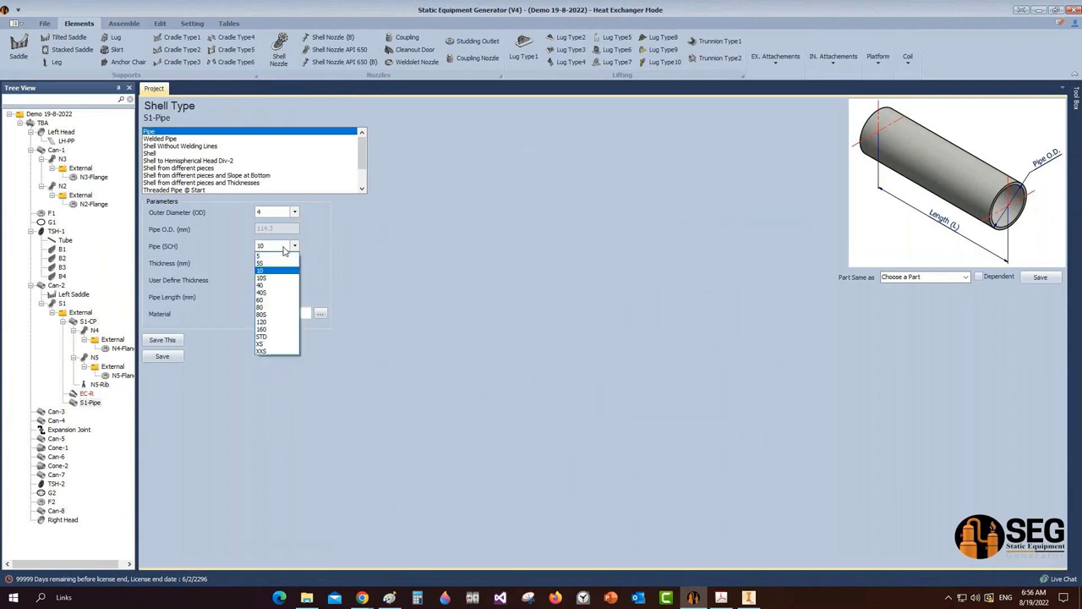
pyautogui.click(271, 312)
pyautogui.click(284, 296)
pyautogui.write('1400')
pyautogui.moveTo(285, 296); pyautogui.dragTo(202, 300)
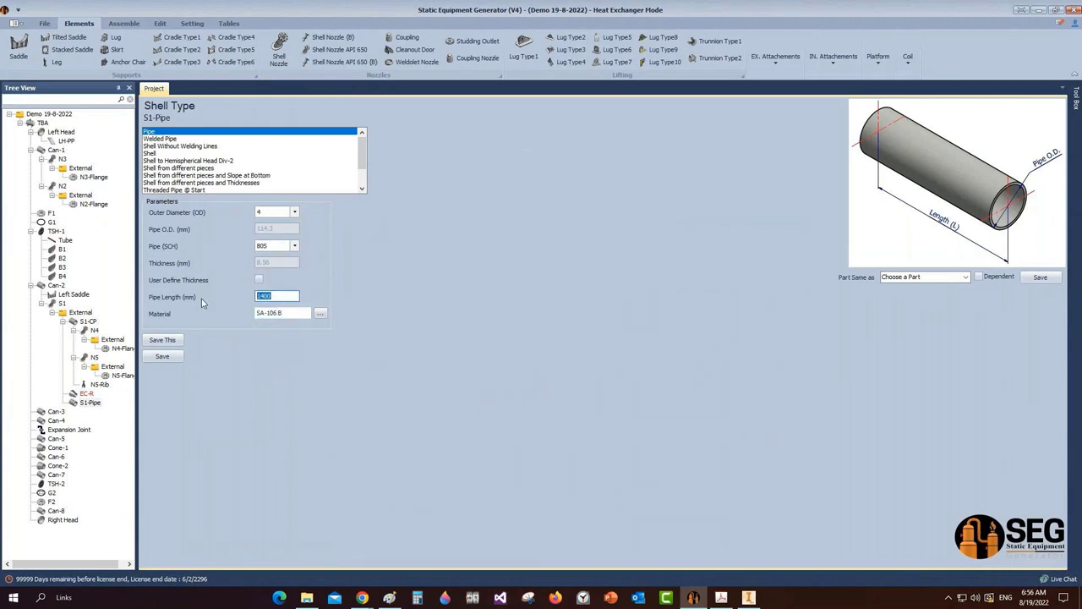
pyautogui.write('82')
pyautogui.click(166, 357)
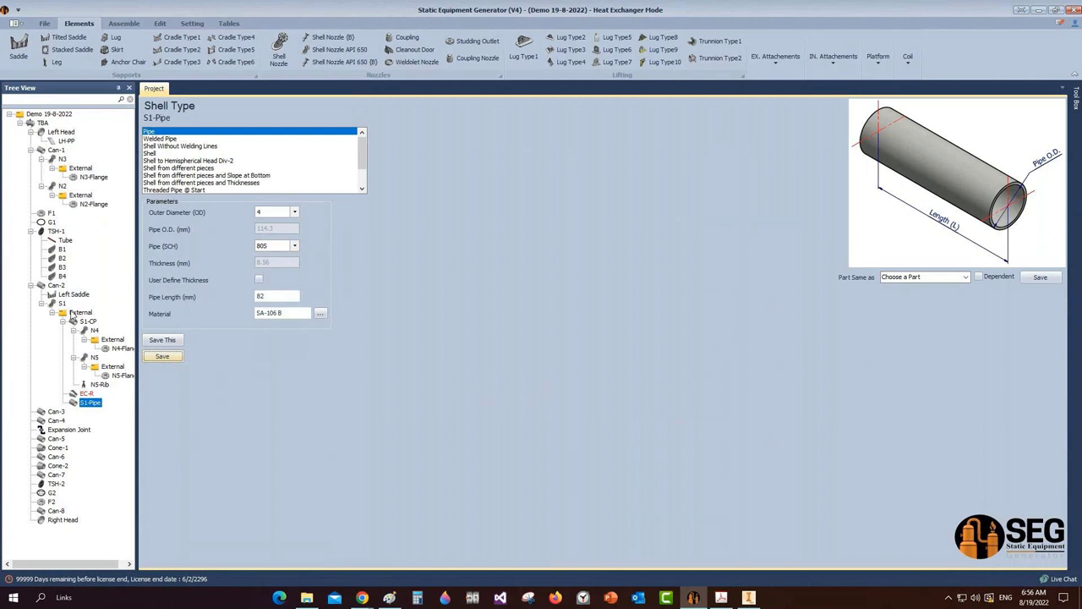
# Add a flange named S1-Flange to the External folder of nozzle S1 and open its parameters
pyautogui.click(76, 312)
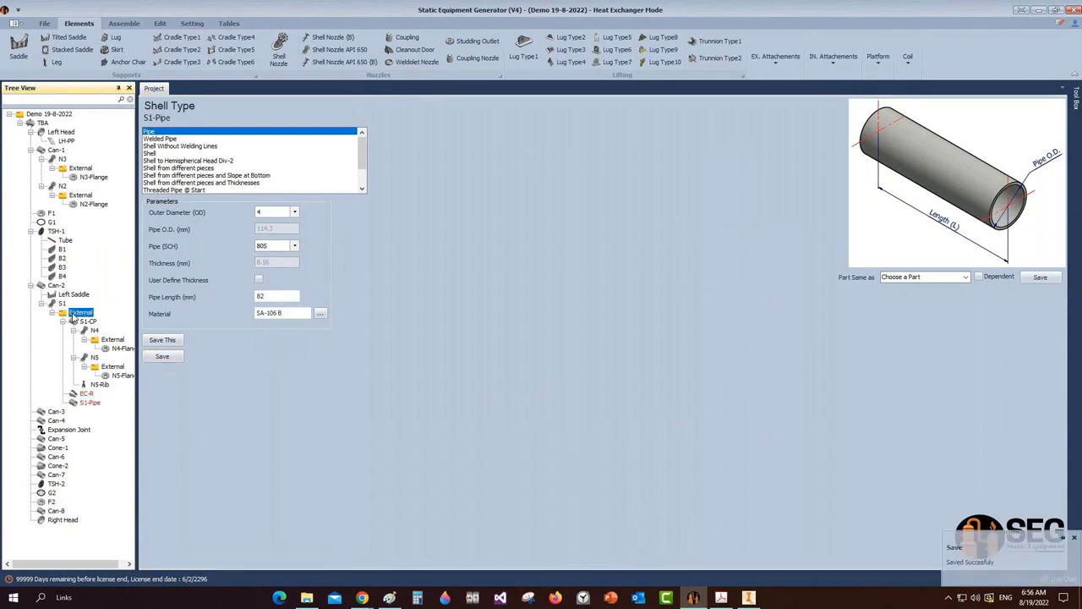
pyautogui.click(167, 46)
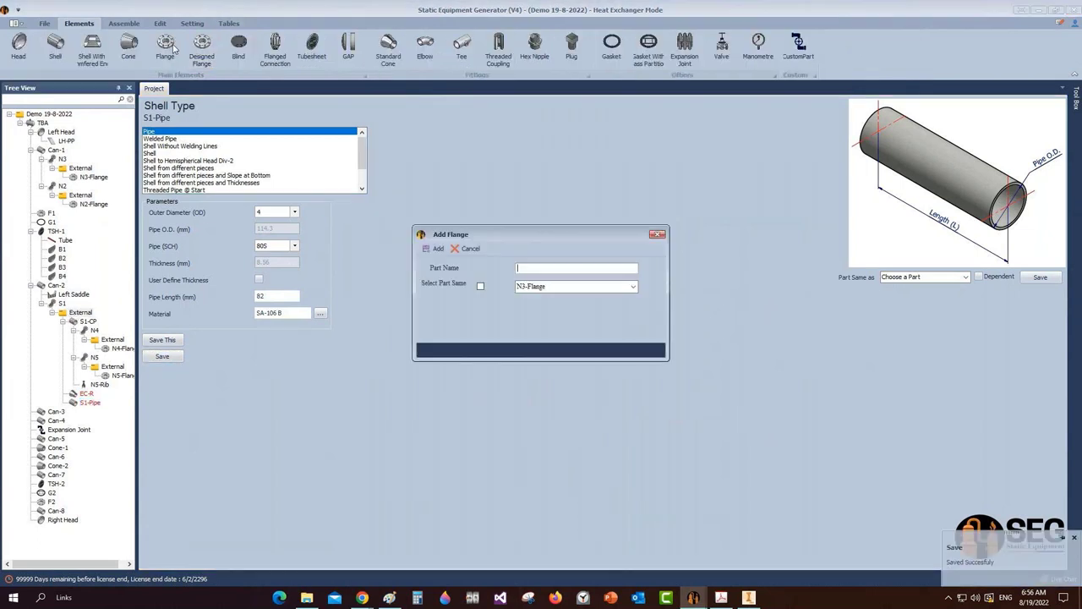
pyautogui.write('S1-Flange')
pyautogui.press('Return')
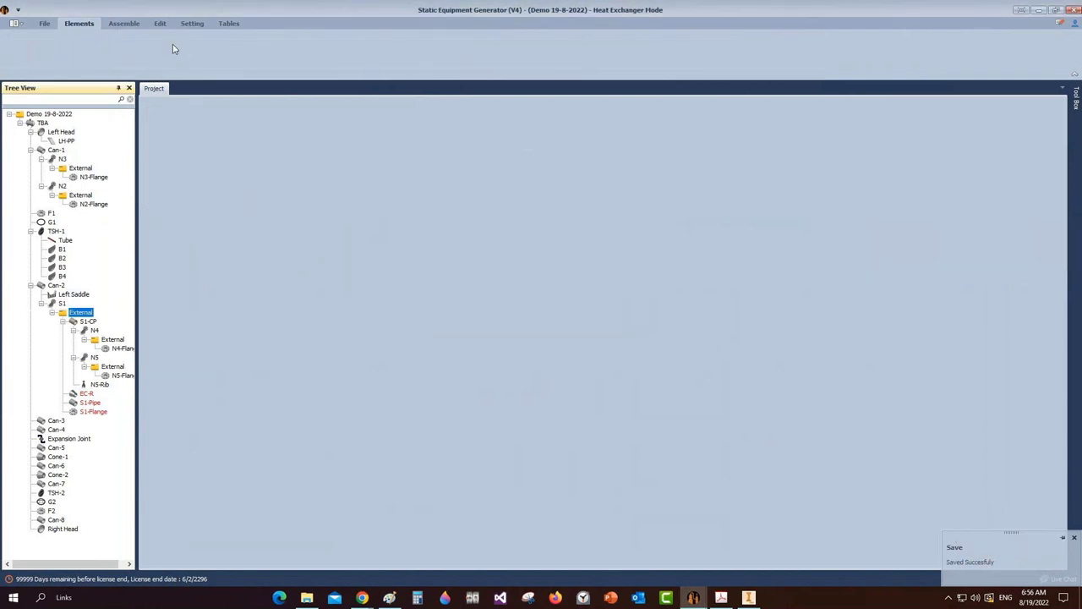
pyautogui.click(94, 412)
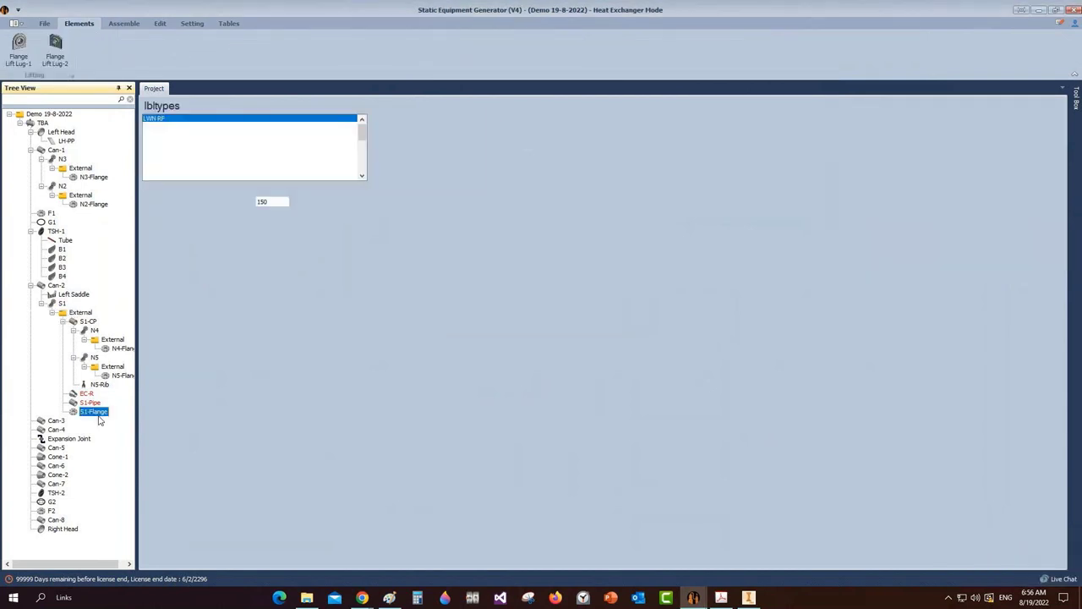
# Make S1-Flange a Slip on-RF ASME B16.5 flange, size 4, raised-face offset 5 mm, save it, and view the regenerated assembly in Inventor
pyautogui.click(173, 146)
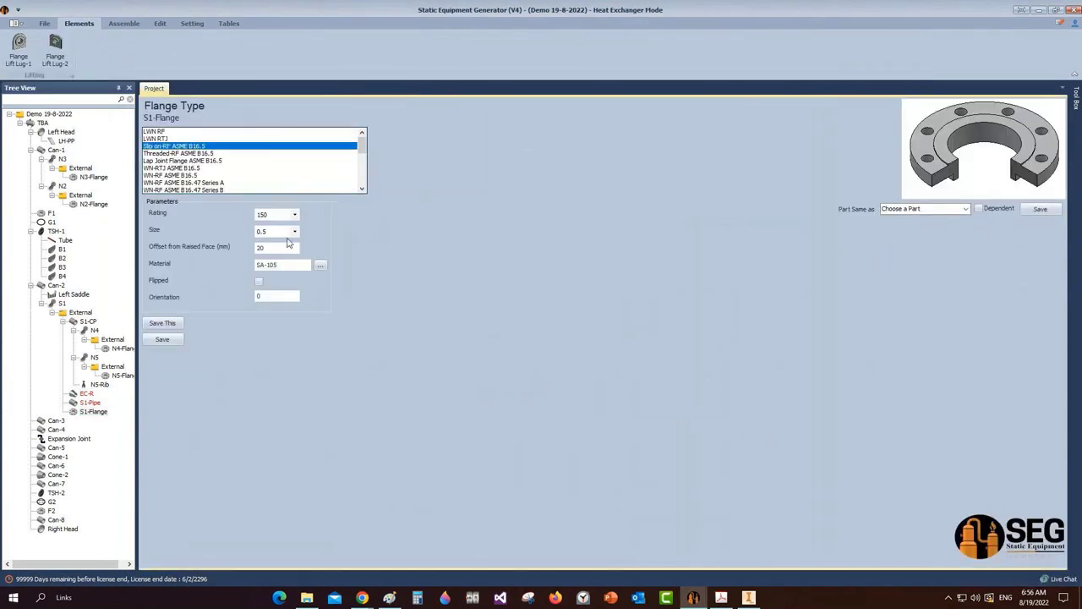
pyautogui.click(288, 231)
pyautogui.click(269, 307)
pyautogui.press('Tab')
pyautogui.write('5')
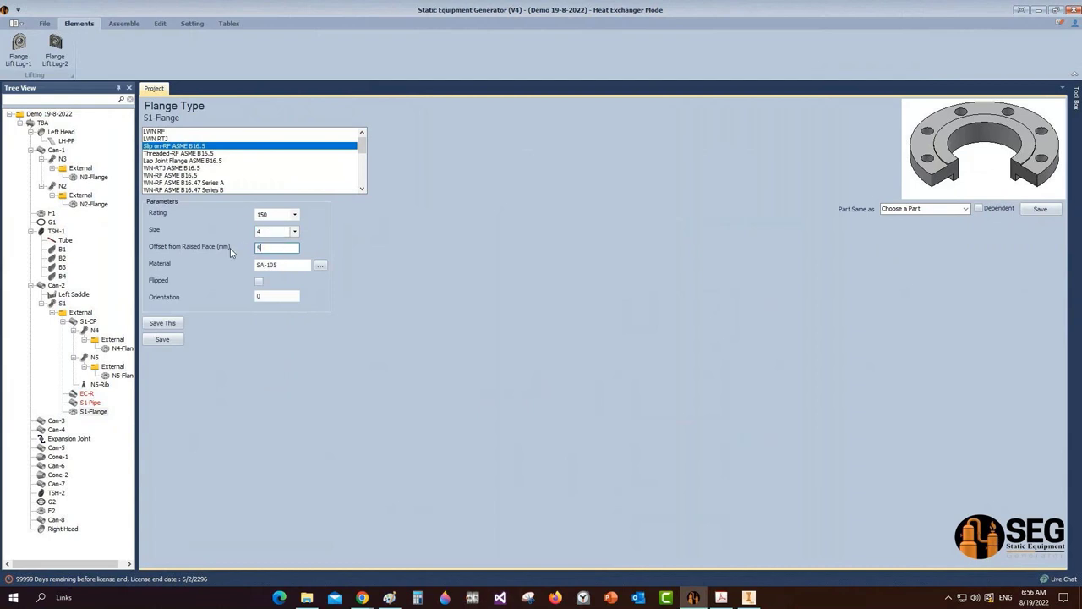
pyautogui.click(175, 342)
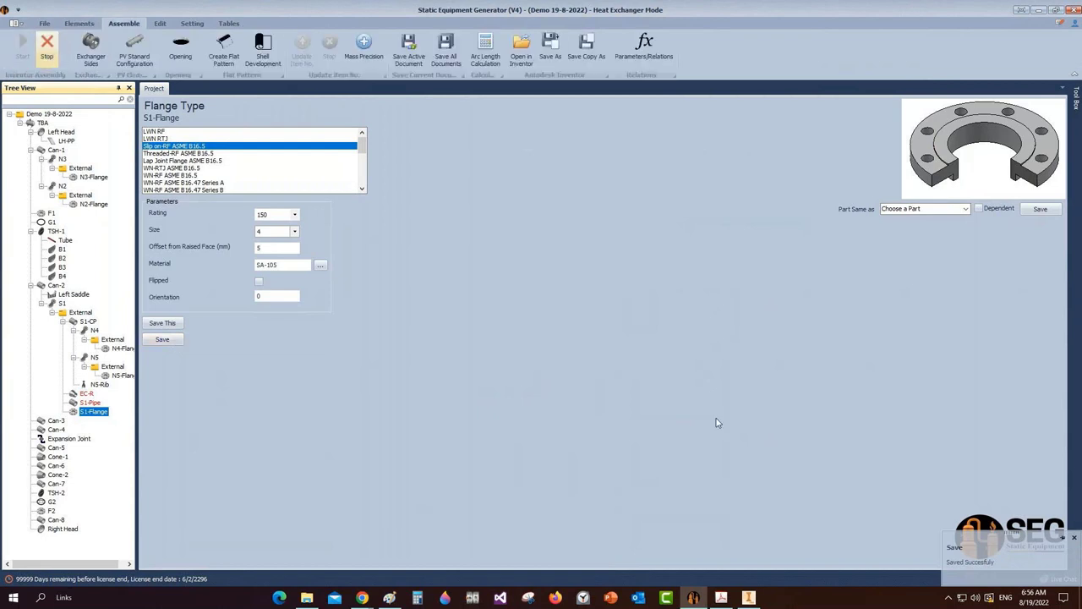
pyautogui.click(749, 597)
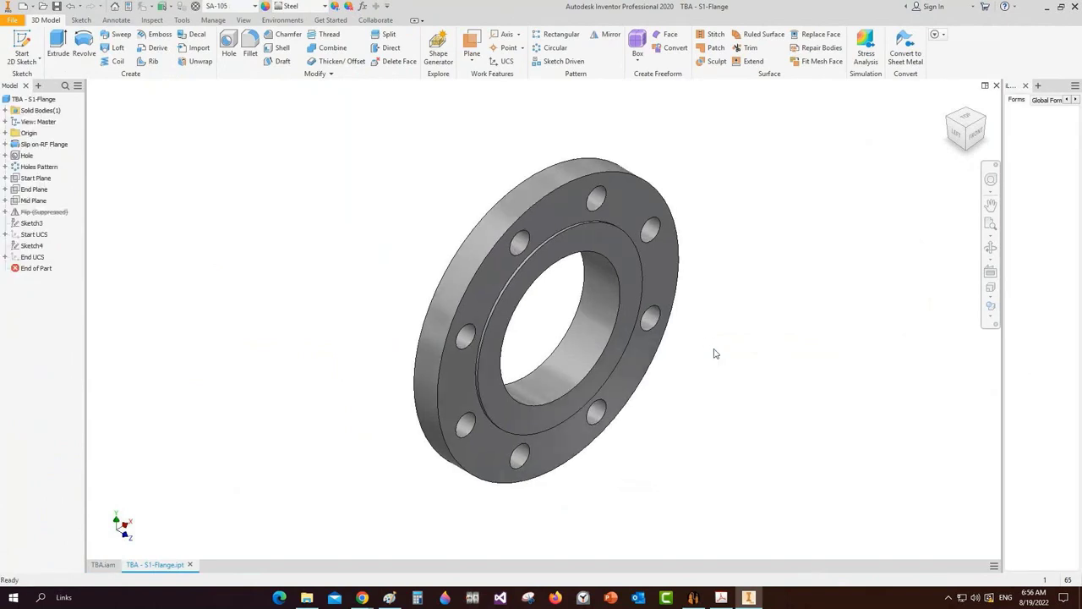
pyautogui.hotkey('ctrl', 'F4')
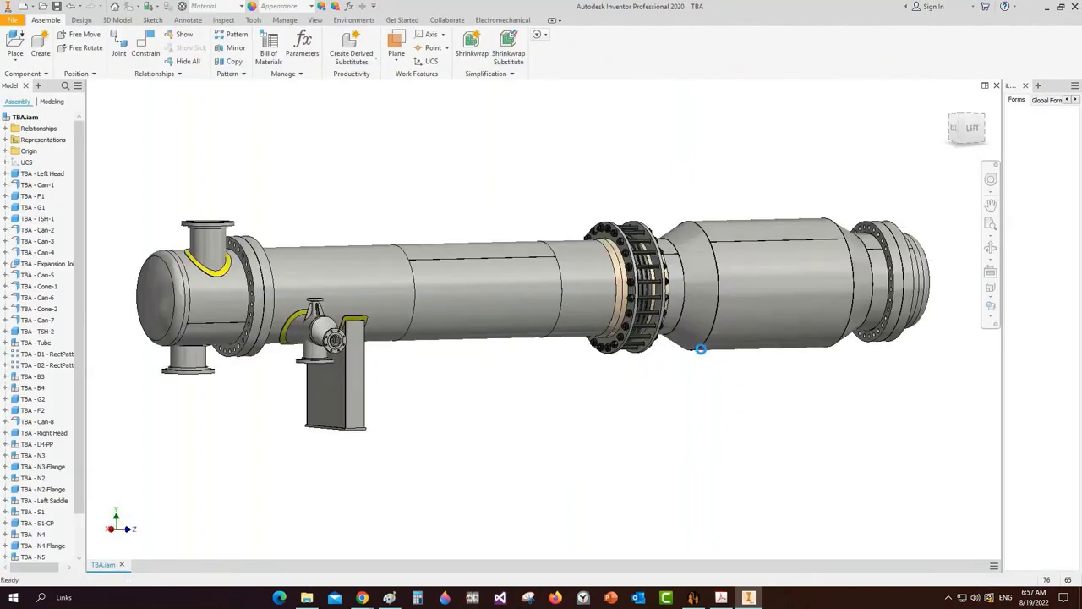
# Switch to the PDF drawing and examine nozzles S1, N11, N10 and N9 in the elevation view
pyautogui.click(721, 599)
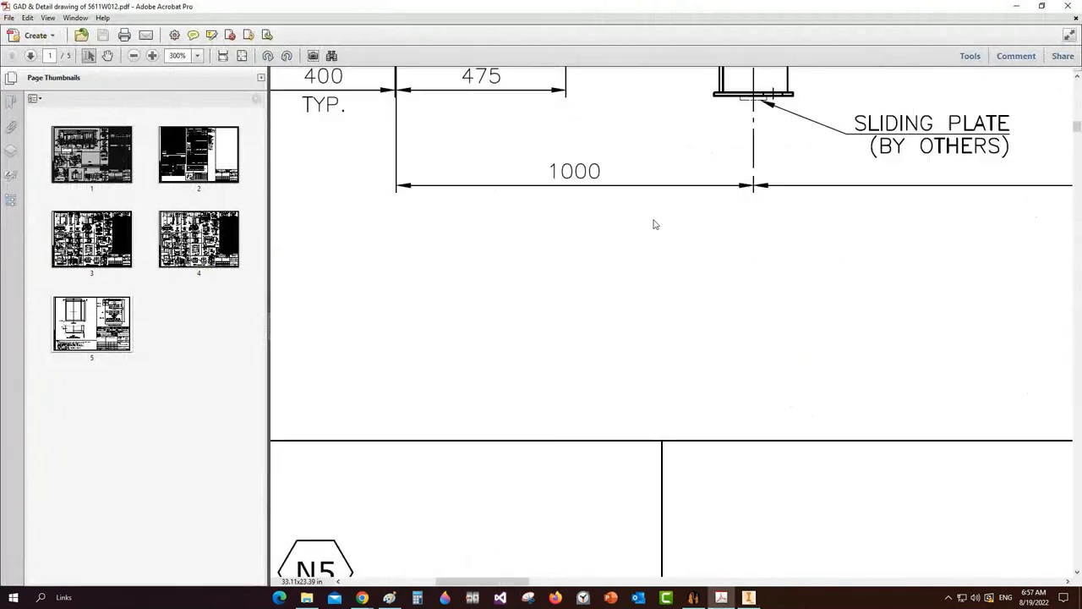
pyautogui.keyDown('ctrl'); pyautogui.scroll(-3, 660, 224); pyautogui.keyUp('ctrl')
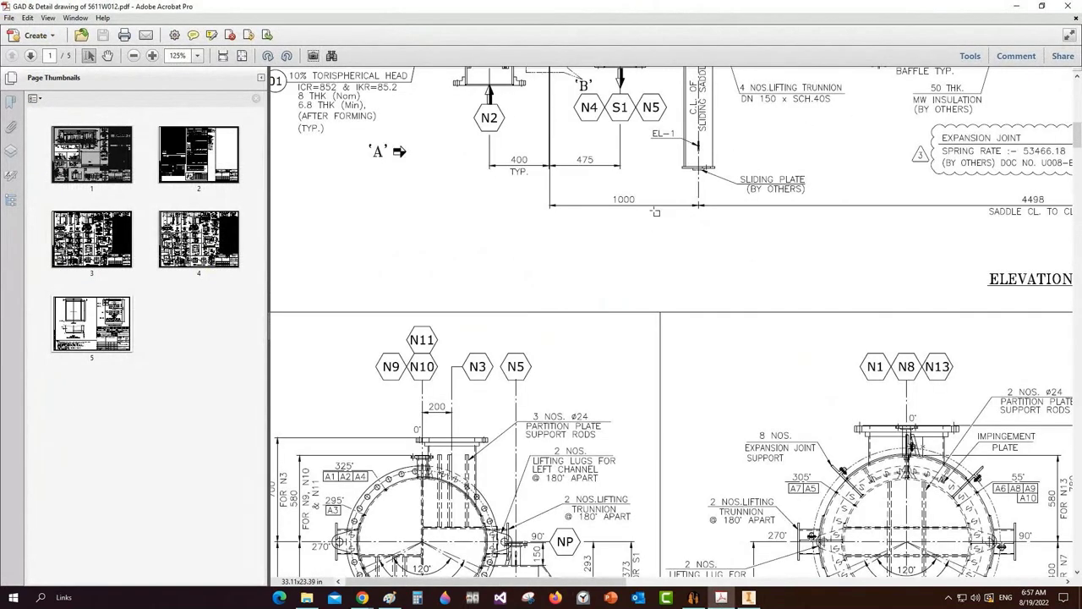
pyautogui.keyDown('ctrl'); pyautogui.scroll(-2, 655, 213); pyautogui.keyUp('ctrl')
pyautogui.keyDown('ctrl'); pyautogui.scroll(2, 452, 204); pyautogui.keyUp('ctrl')
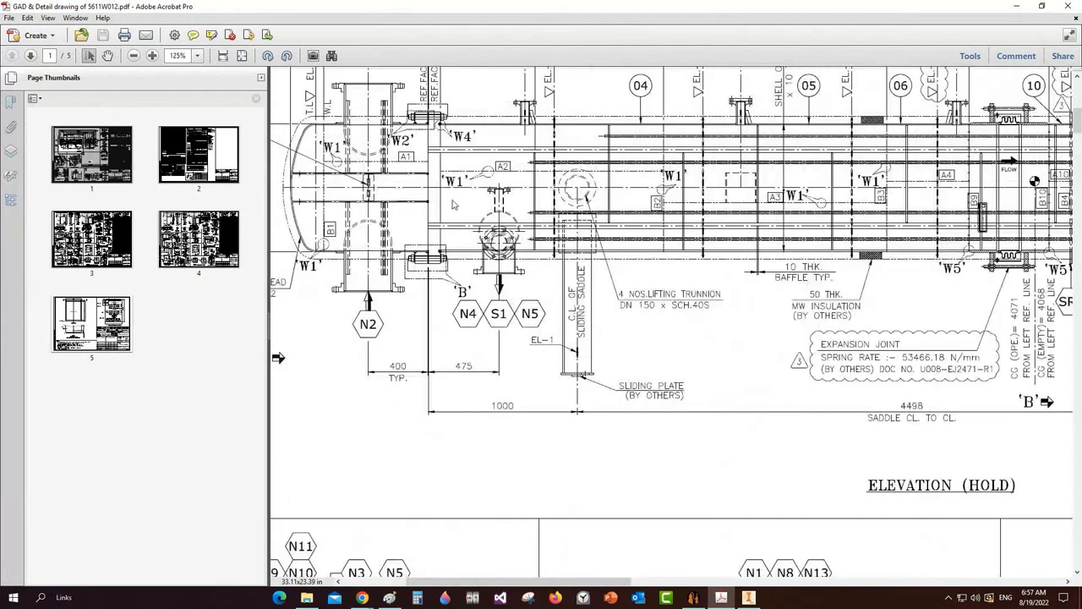
pyautogui.moveTo(451, 184); pyautogui.dragTo(556, 349)
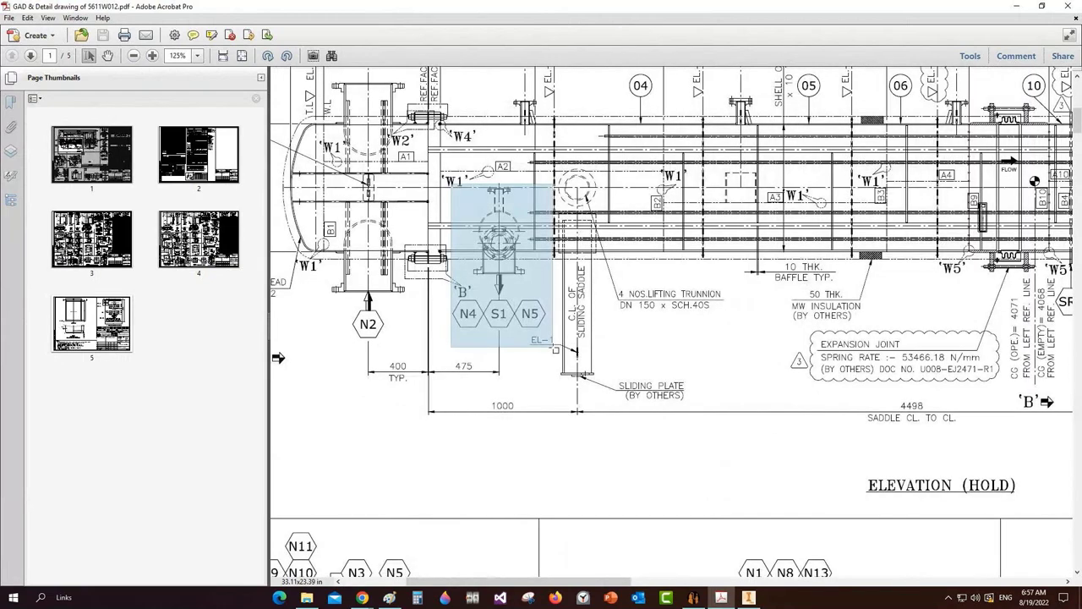
pyautogui.scroll(2, 629, 293)
pyautogui.scroll(1, 629, 293)
pyautogui.moveTo(500, 109); pyautogui.dragTo(551, 245)
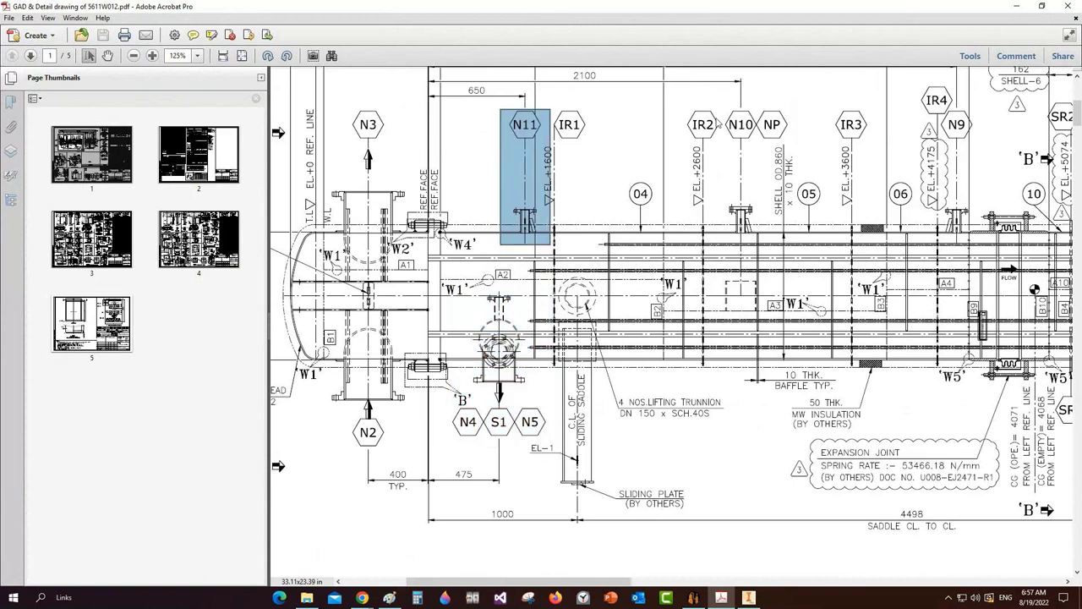
pyautogui.moveTo(723, 96); pyautogui.dragTo(766, 241)
pyautogui.moveTo(935, 105); pyautogui.dragTo(979, 244)
# Return to Static Equipment Generator and add a shell nozzle named N11 to Can-2
pyautogui.click(693, 598)
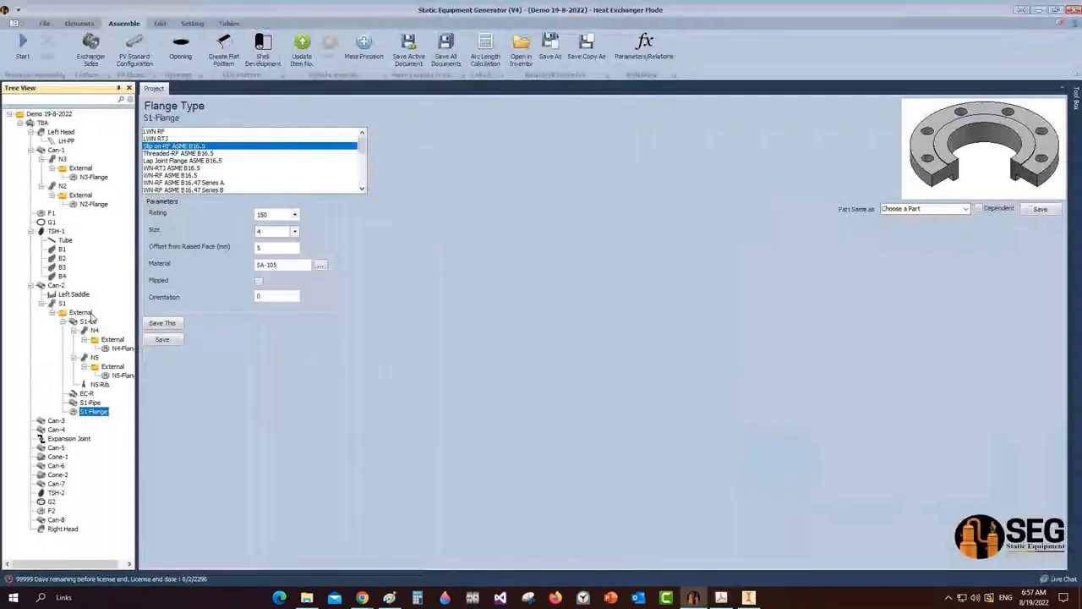
pyautogui.click(54, 285)
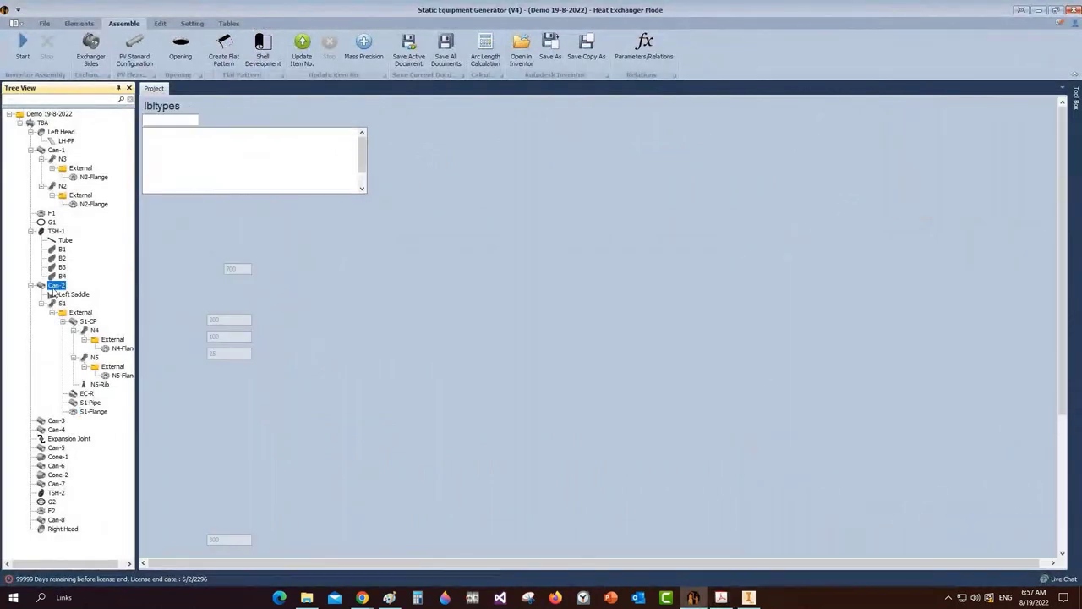
pyautogui.click(80, 24)
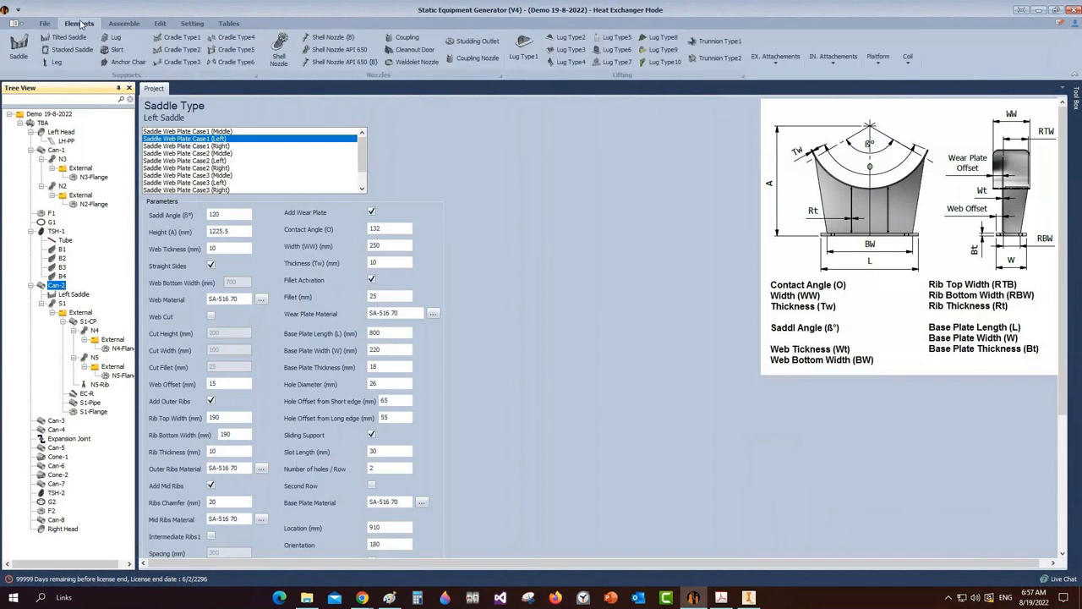
pyautogui.click(280, 49)
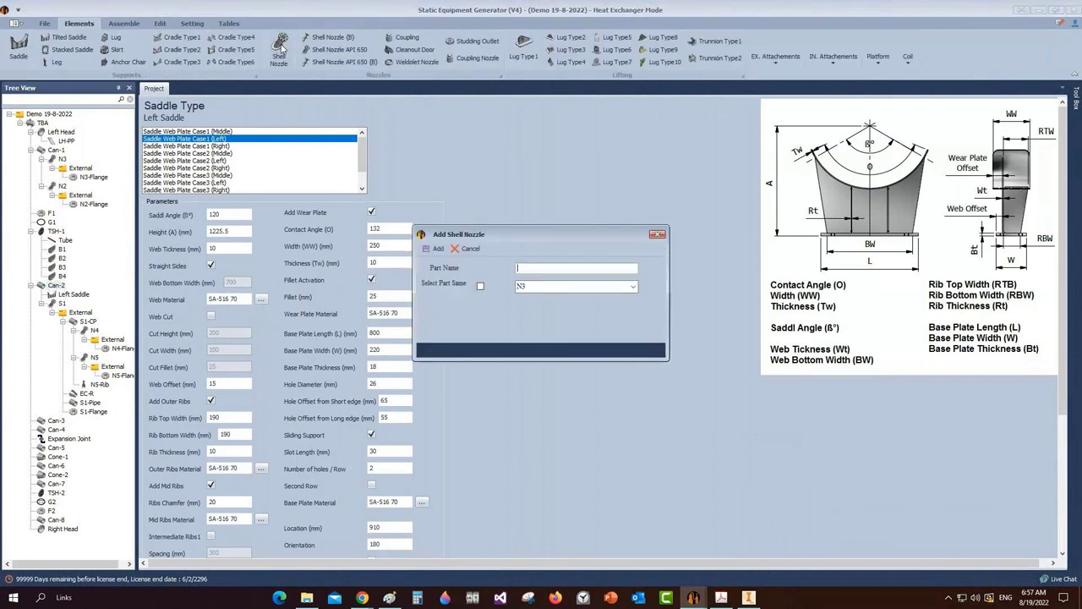
pyautogui.write('N11')
pyautogui.click(439, 248)
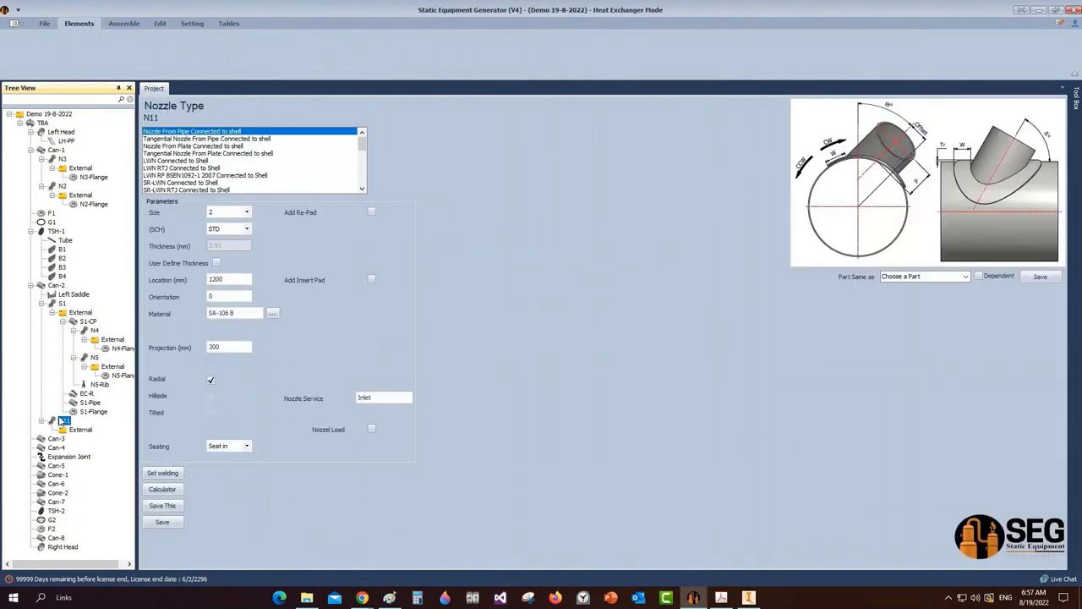
# Switch to the PDF drawing and look up the N11 row in the nozzle schedule
pyautogui.click(721, 598)
pyautogui.moveTo(861, 398); pyautogui.dragTo(315, 334, button='middle')
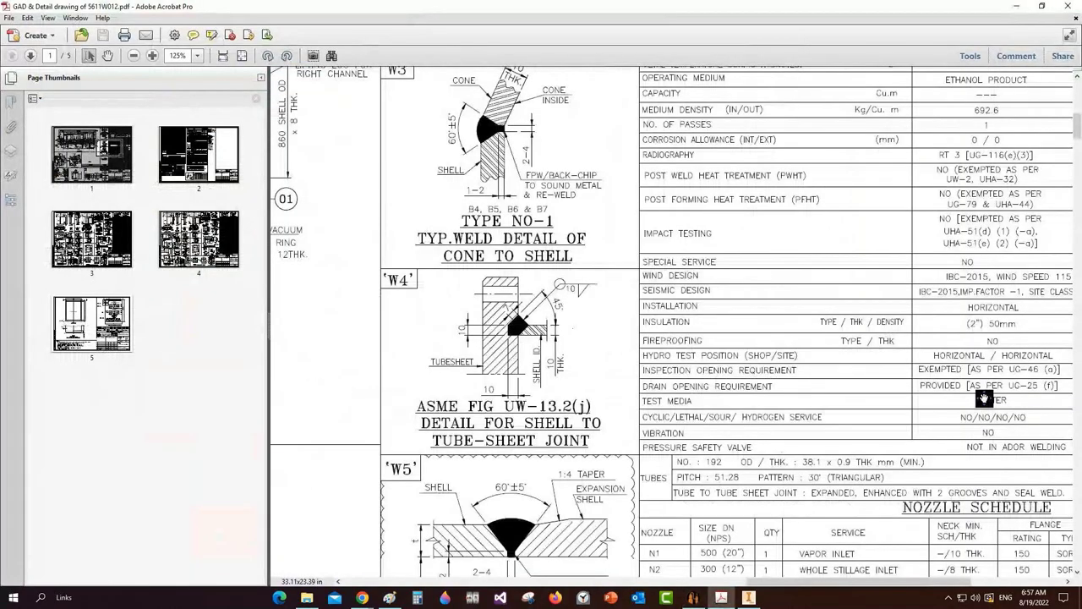
pyautogui.moveTo(985, 397); pyautogui.dragTo(900, 77, button='middle')
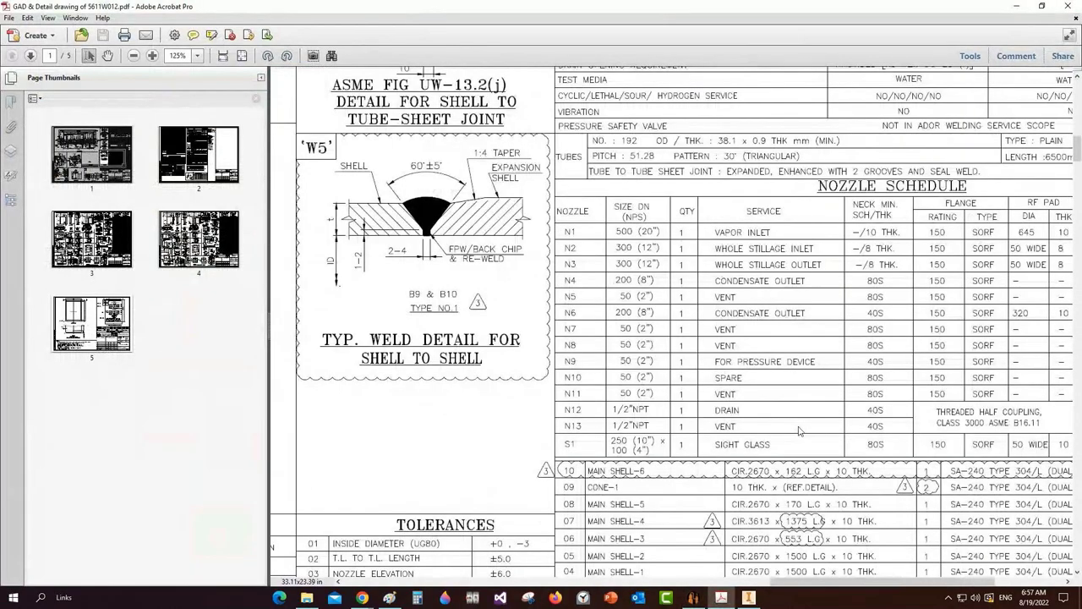
pyautogui.moveTo(617, 394); pyautogui.dragTo(996, 400)
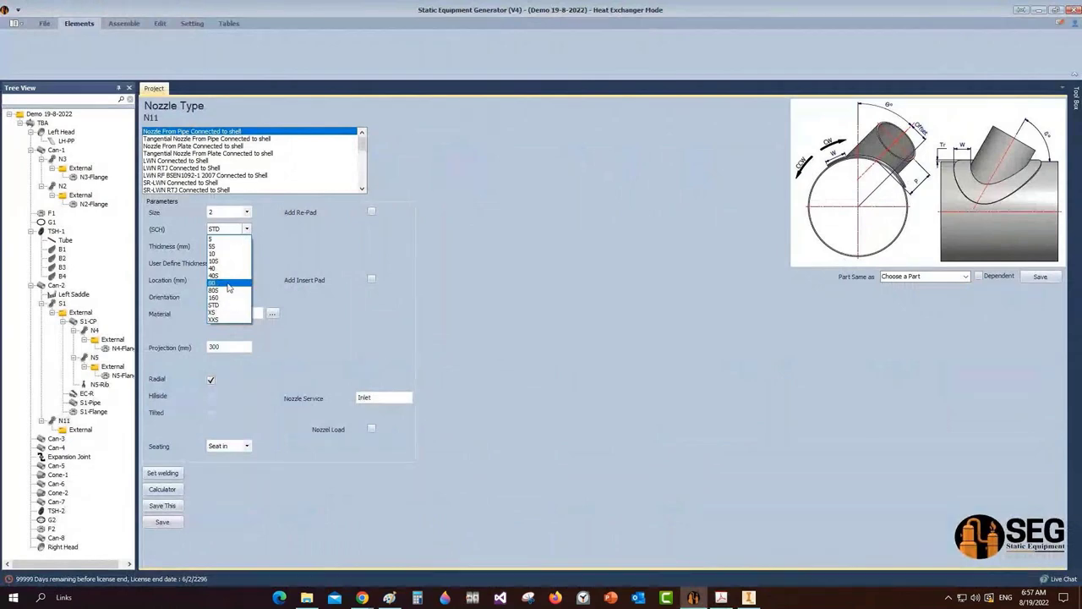
# Set nozzle N11's schedule to 80S and its location to 560 mm, and save it
pyautogui.click(228, 289)
pyautogui.moveTo(226, 279); pyautogui.dragTo(189, 280)
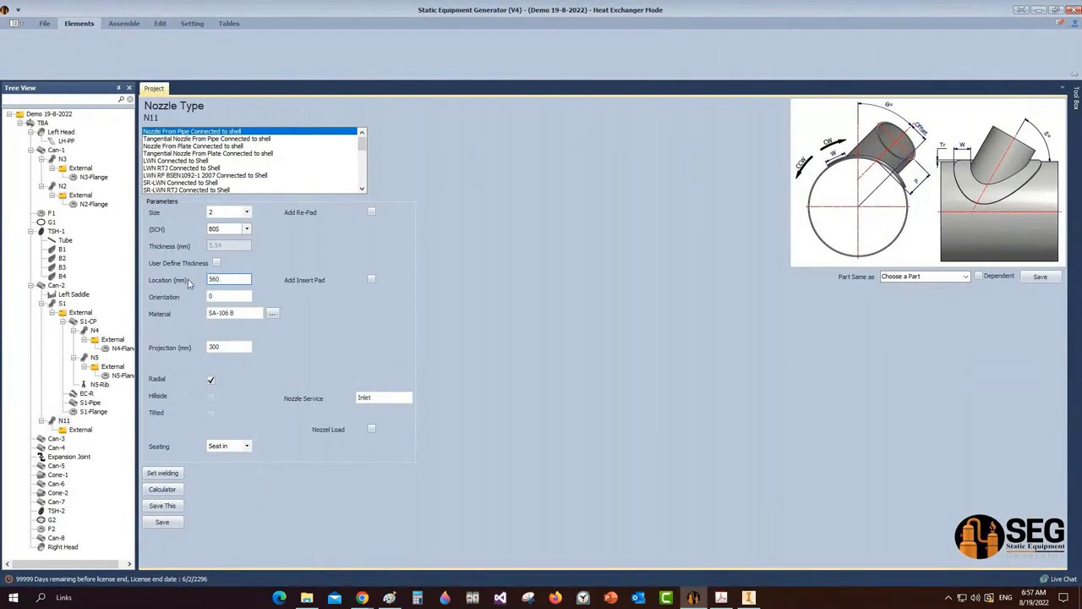
pyautogui.press('Tab')
pyautogui.press('Tab')
pyautogui.click(163, 521)
# Add a flange named N11-Flange to the External folder of nozzle N11 and open its parameters
pyautogui.click(72, 431)
pyautogui.click(165, 50)
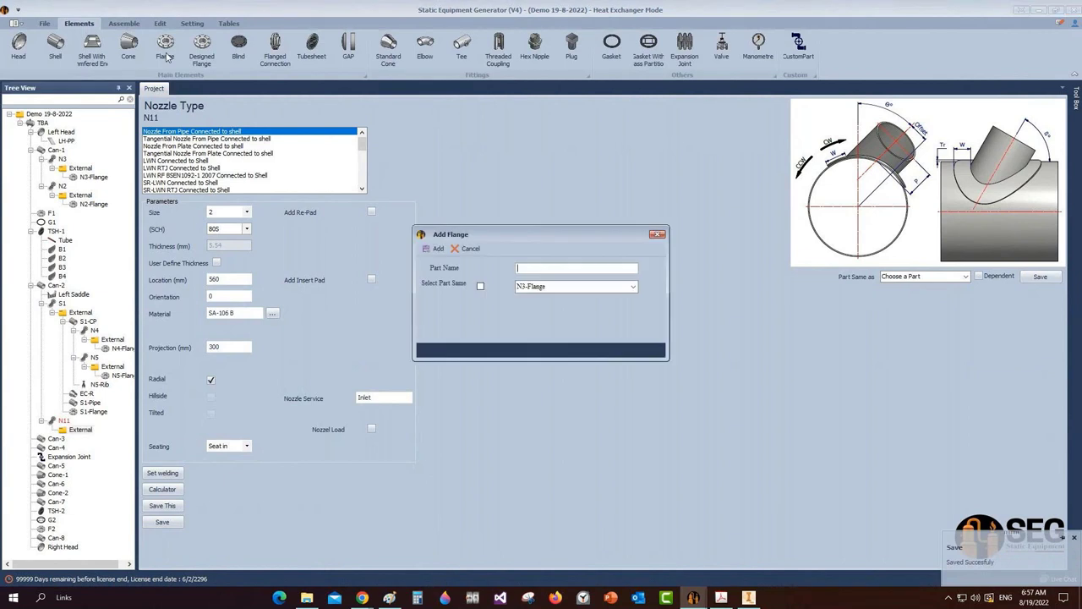
pyautogui.write('N11-Flange')
pyautogui.click(437, 248)
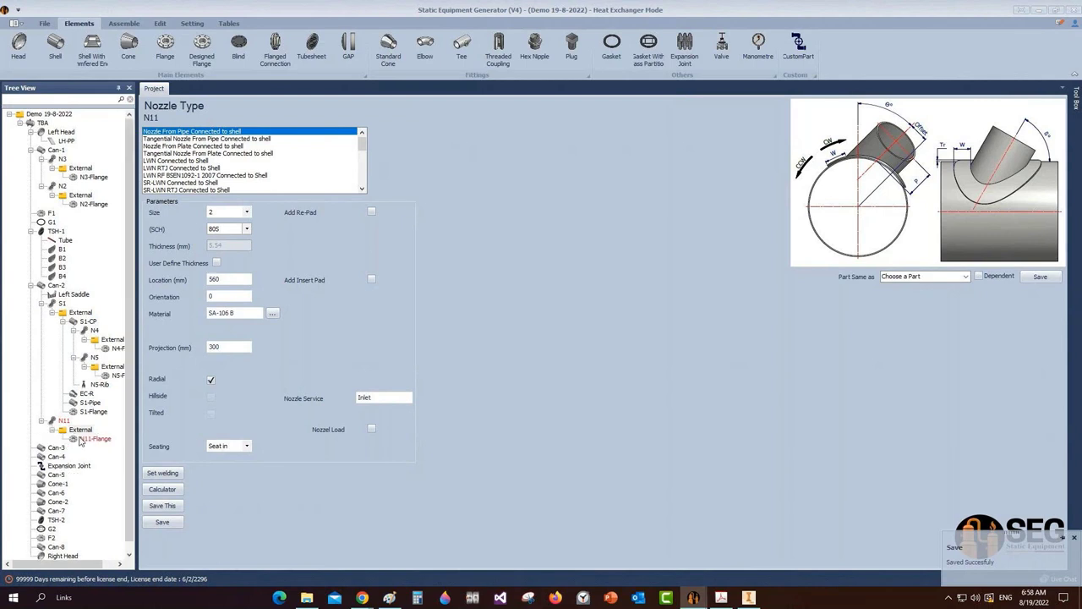
pyautogui.click(91, 439)
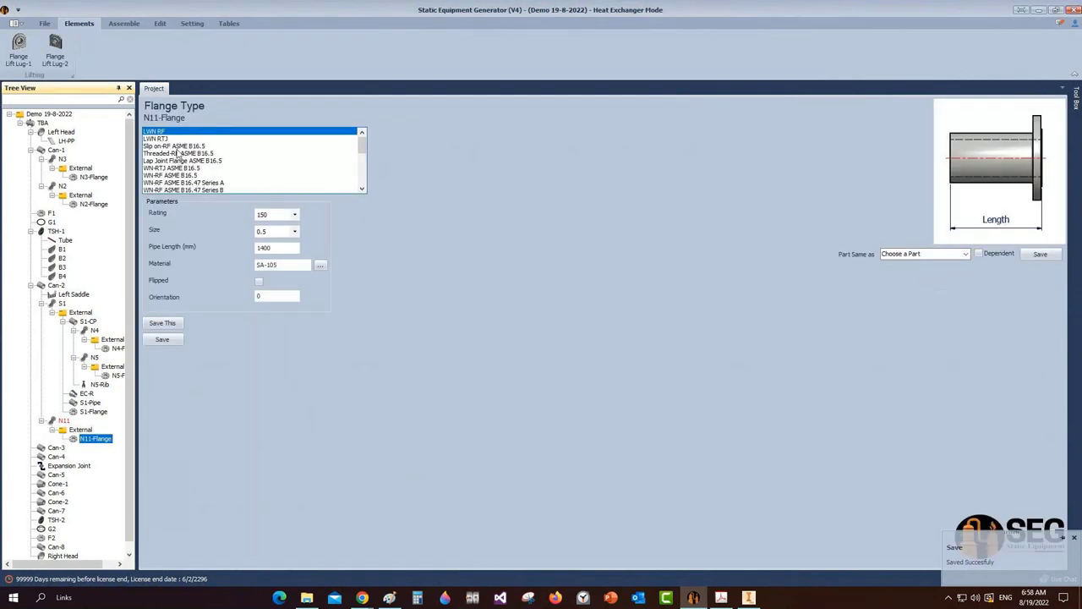
# Make N11-Flange a Slip on-RF ASME B16.5 flange, size 2, with a 5 mm raised-face offset, and save it
pyautogui.click(177, 147)
pyautogui.click(279, 230)
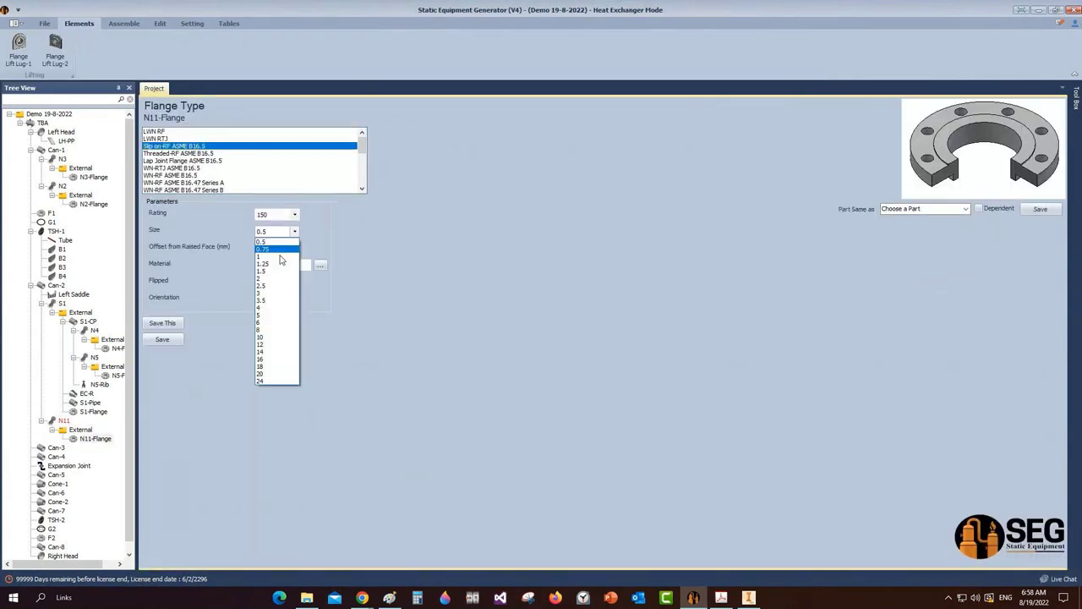
pyautogui.click(264, 278)
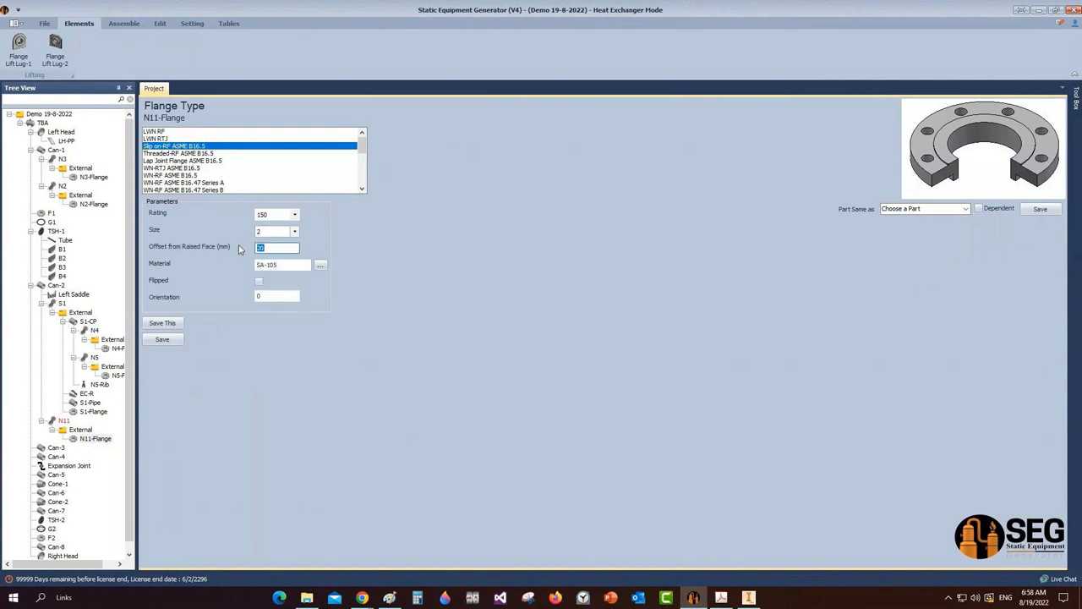
pyautogui.press('BackSpace')
pyautogui.write('5')
pyautogui.click(172, 339)
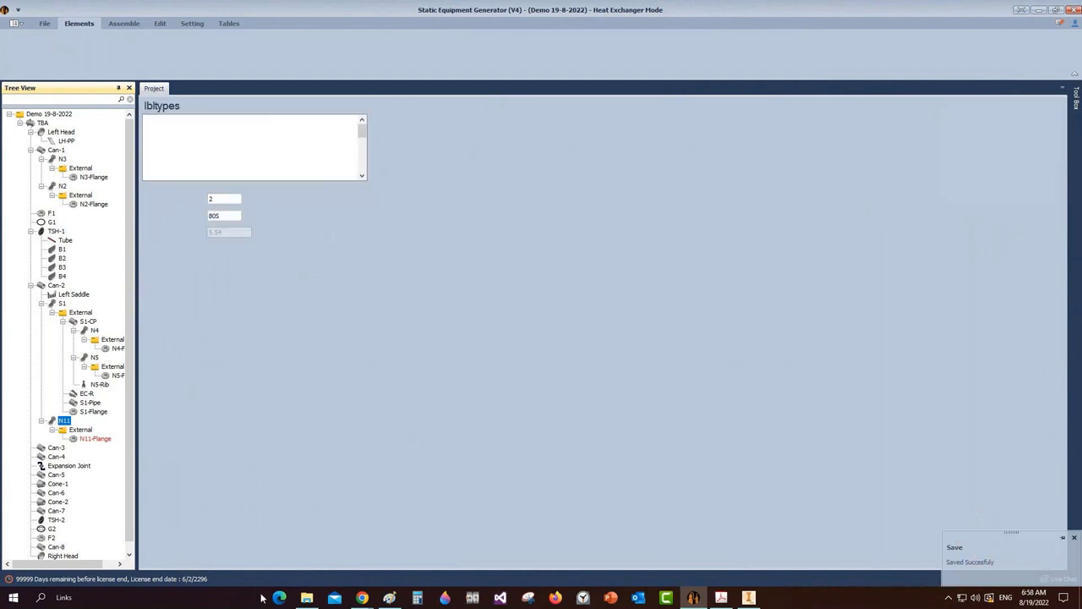
# Calculate nozzle N11's projection from a 580 mm projection from the vessel centreline, and save the result
pyautogui.click(164, 490)
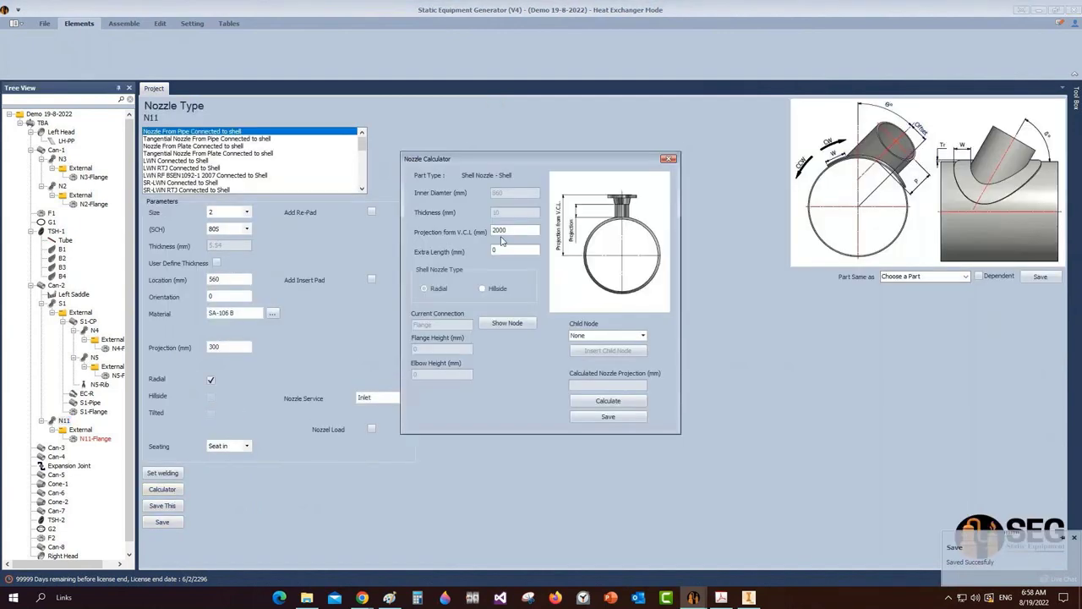
pyautogui.doubleClick(500, 237)
pyautogui.write('580')
pyautogui.click(588, 409)
pyautogui.click(598, 418)
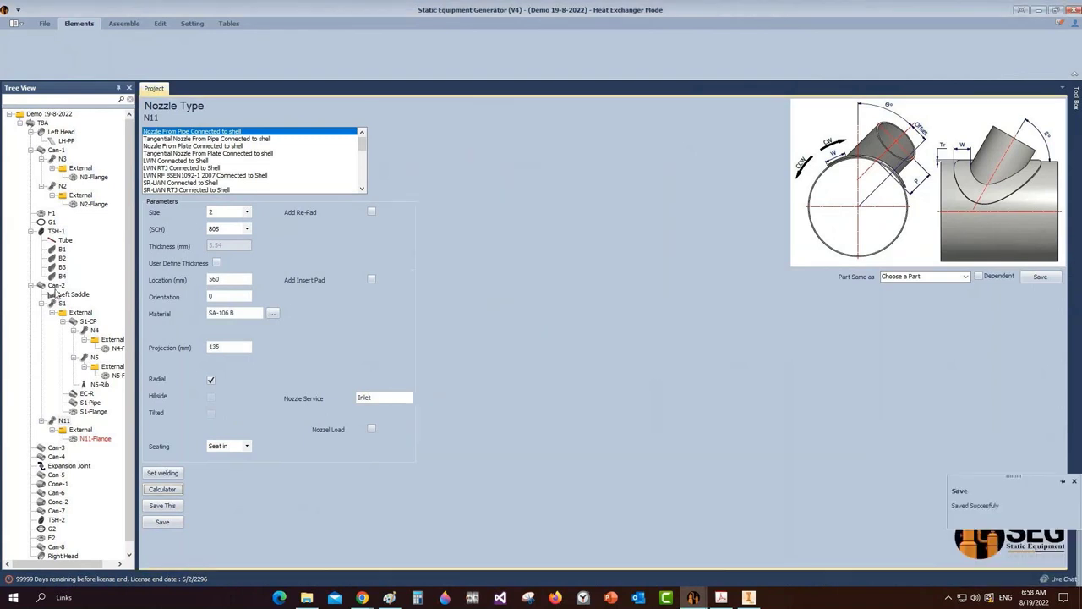
# Add a shell nozzle named N10 to Can-2, make it the same part as N11, and save it
pyautogui.click(55, 286)
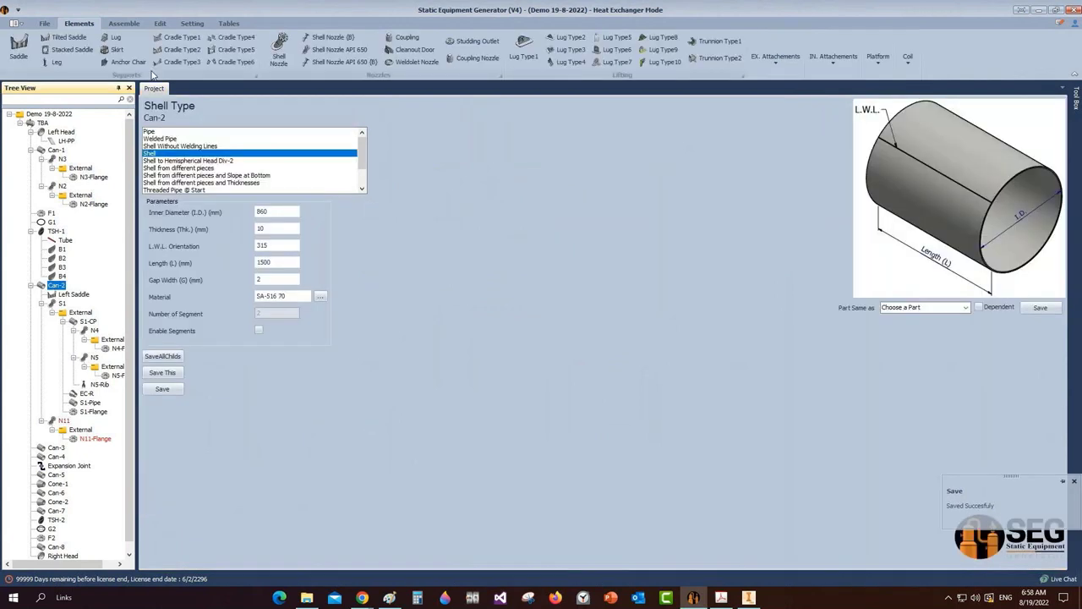
pyautogui.click(290, 51)
pyautogui.write('N10')
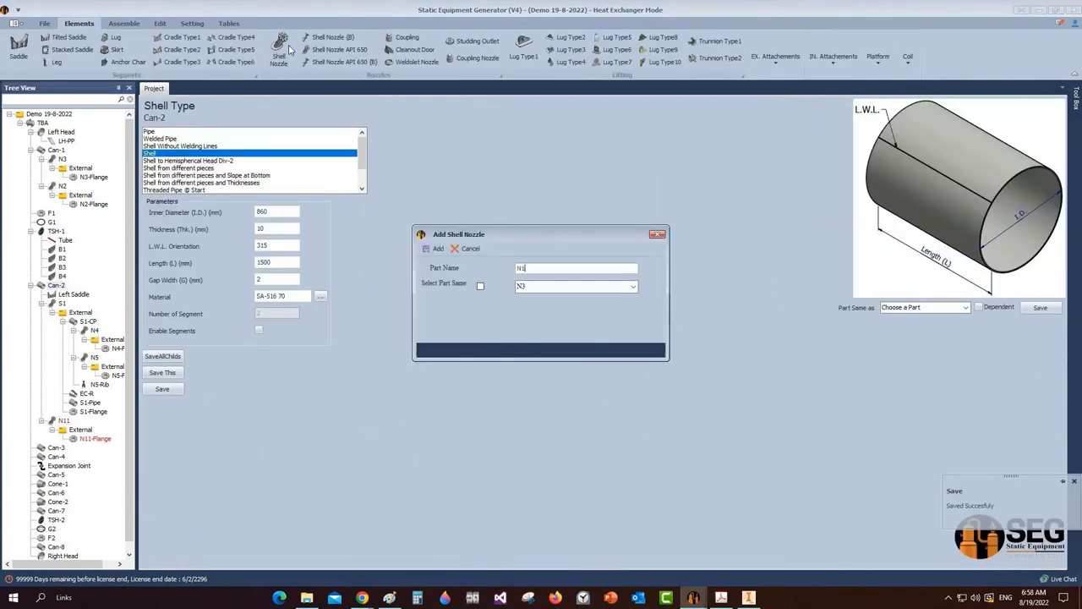
pyautogui.press('Return')
pyautogui.click(71, 447)
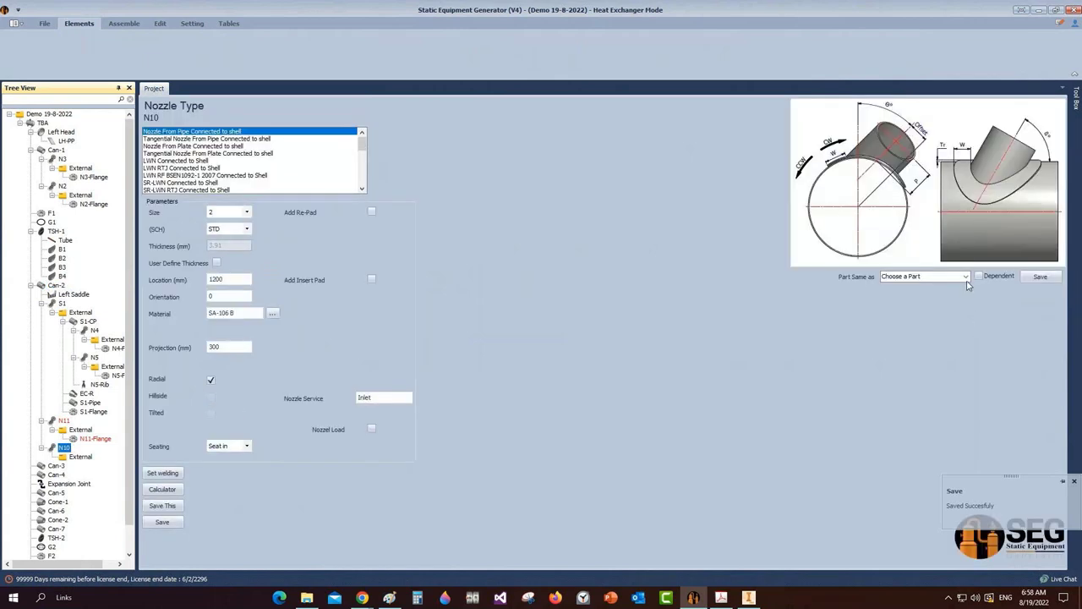
pyautogui.click(966, 278)
pyautogui.click(887, 330)
pyautogui.click(1040, 276)
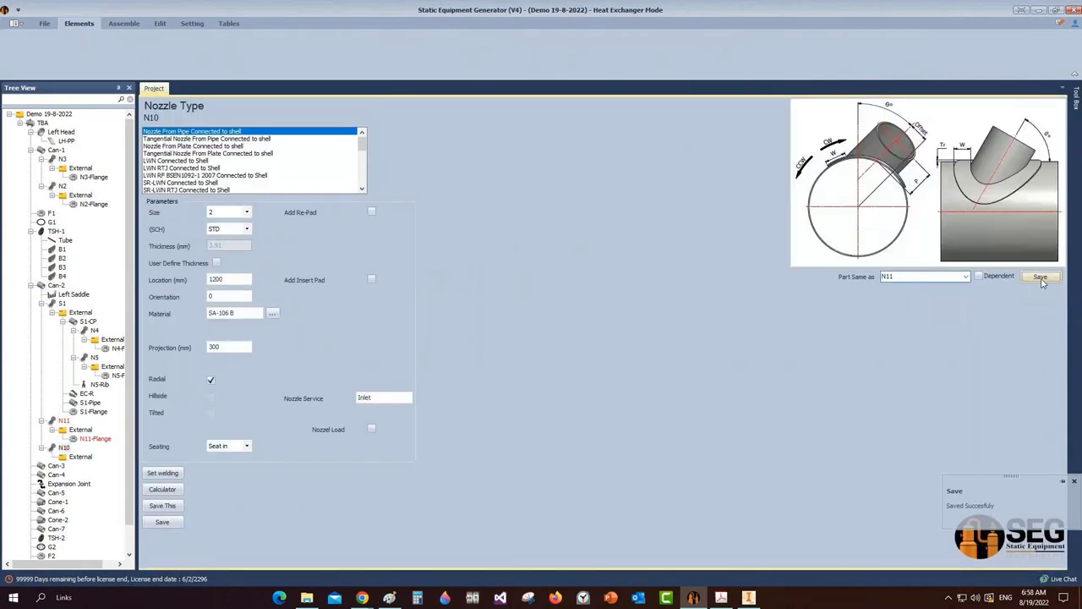
pyautogui.press('Return')
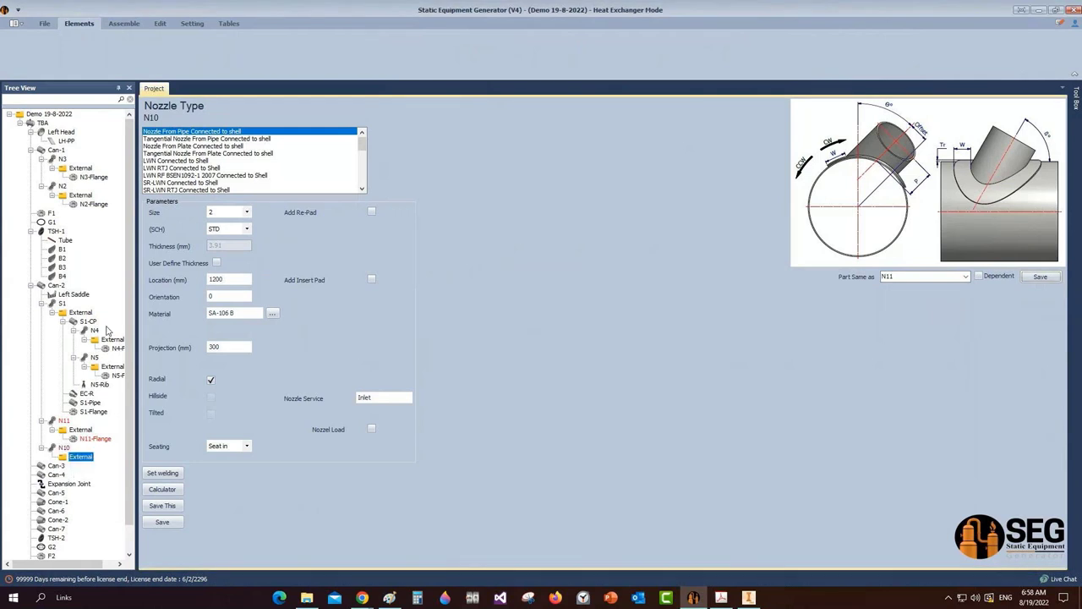
# Add a flange named N10-Flange to nozzle N10's External folder, make it the same part as N11-Flange, and save it
pyautogui.click(164, 47)
pyautogui.write('N10-F')
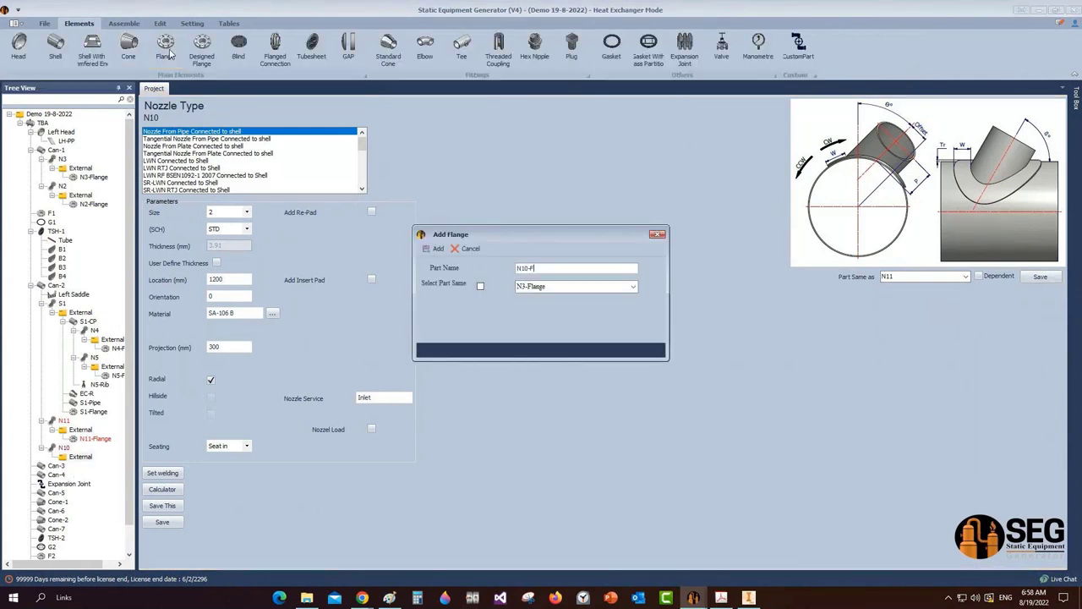
pyautogui.write('lange')
pyautogui.press('Return')
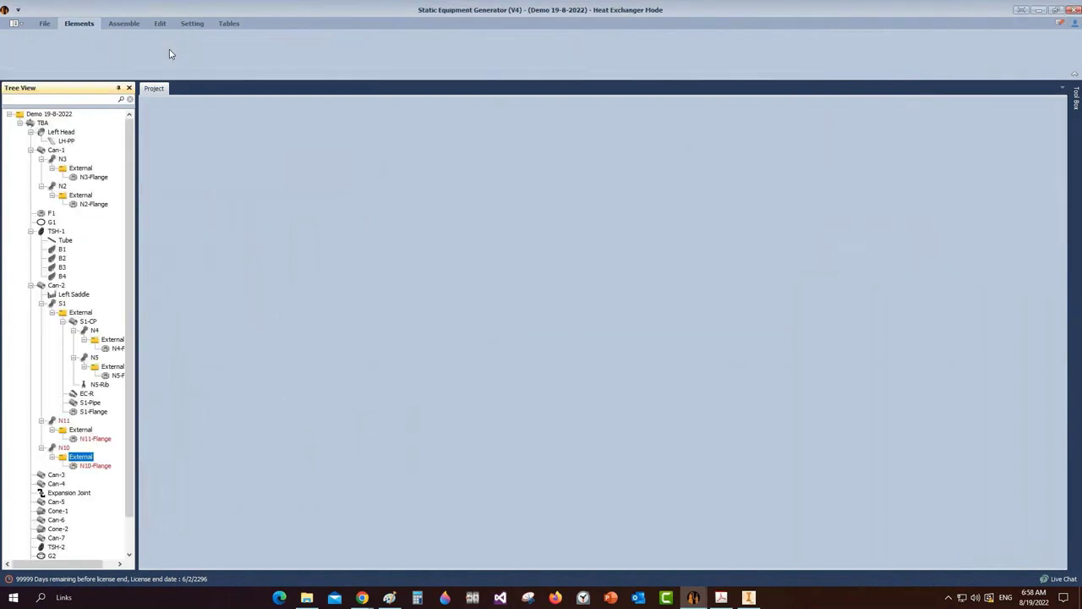
pyautogui.click(96, 466)
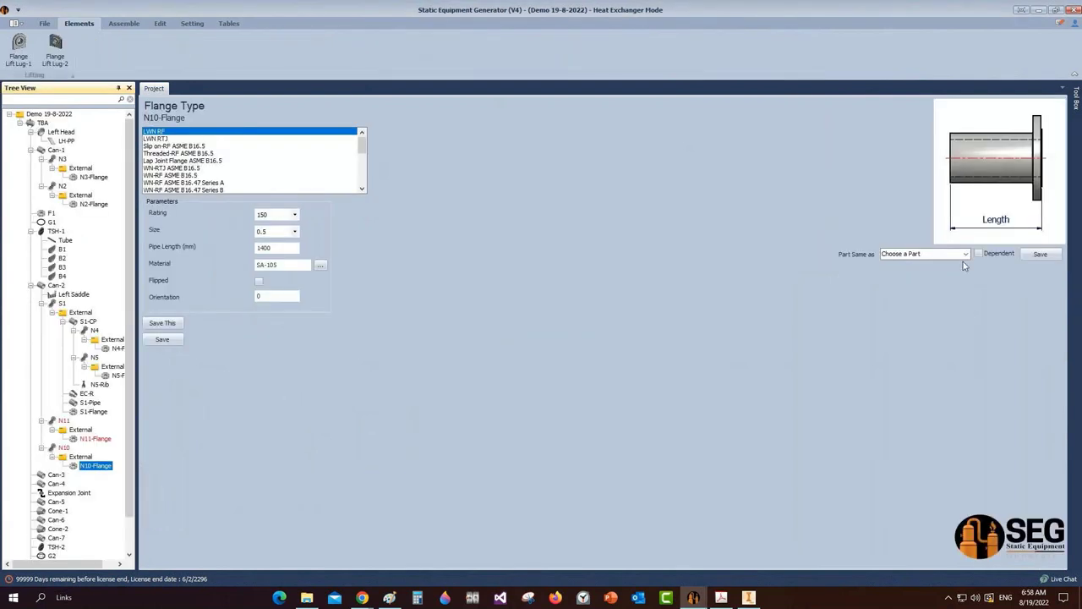
pyautogui.click(963, 262)
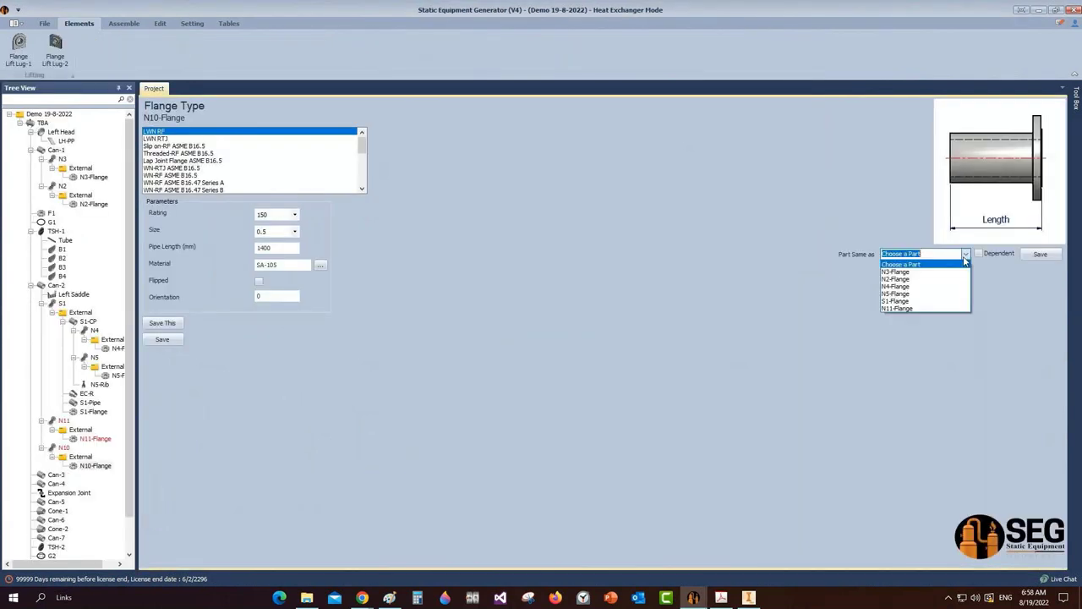
pyautogui.click(927, 309)
pyautogui.click(1040, 254)
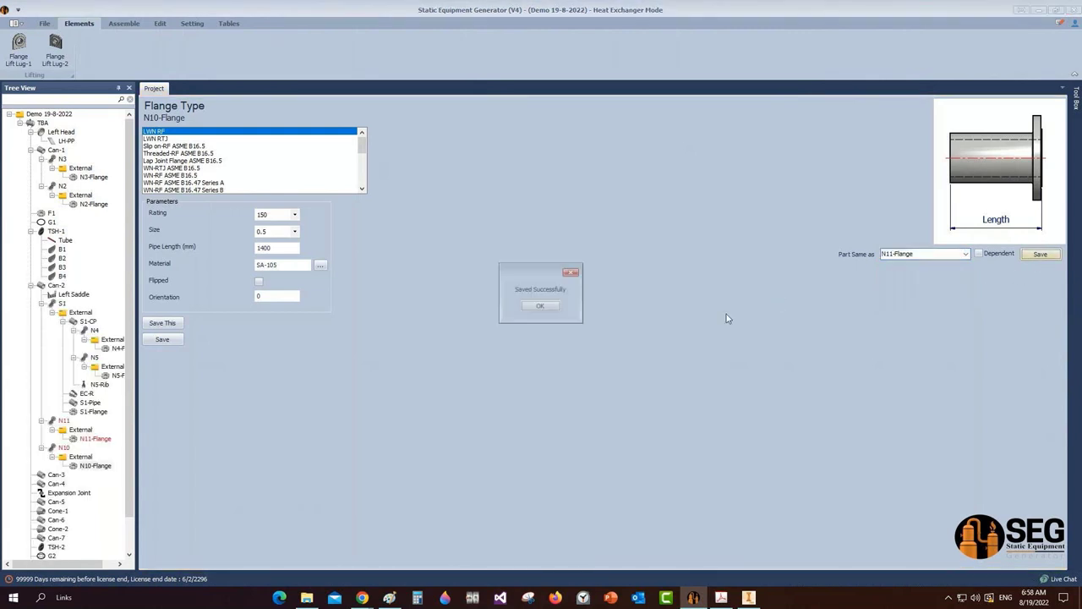
pyautogui.click(540, 307)
# Set nozzle N10's location to 2010 mm and save it
pyautogui.click(62, 449)
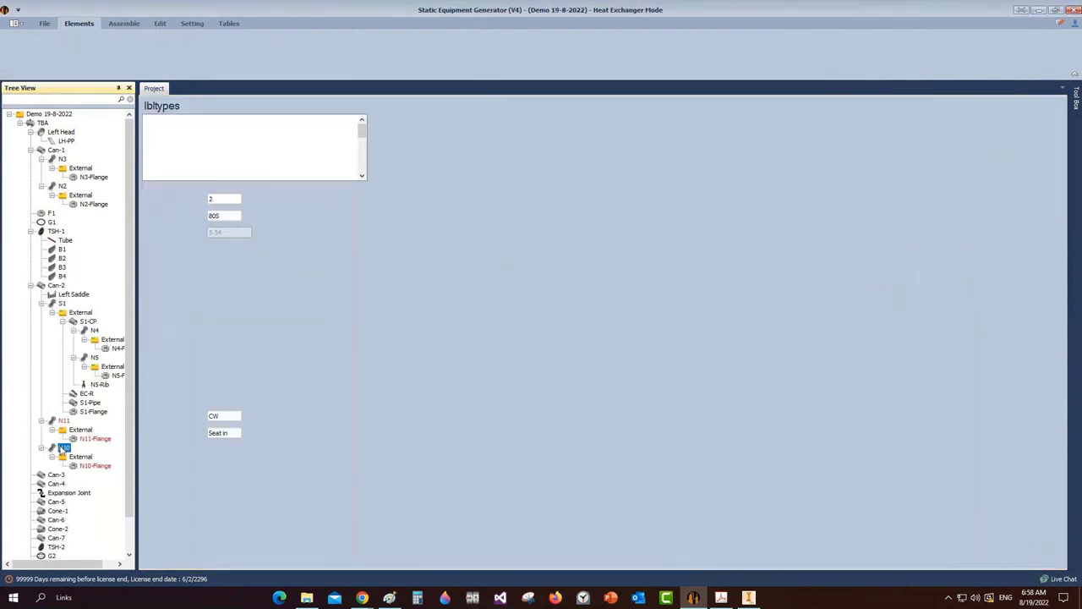
pyautogui.moveTo(226, 279); pyautogui.dragTo(188, 279)
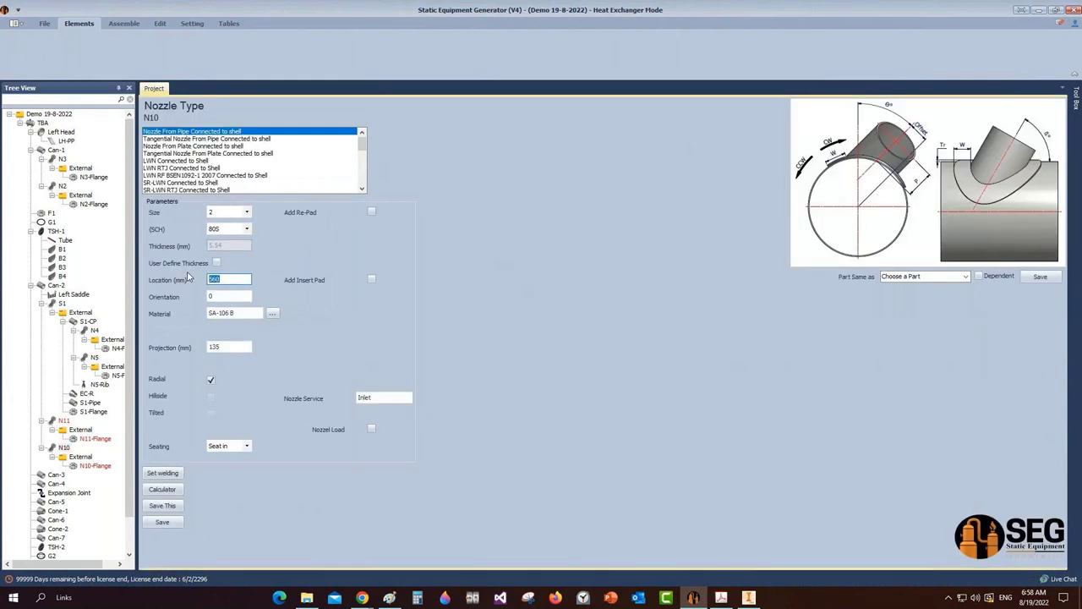
pyautogui.write('2010')
pyautogui.click(168, 523)
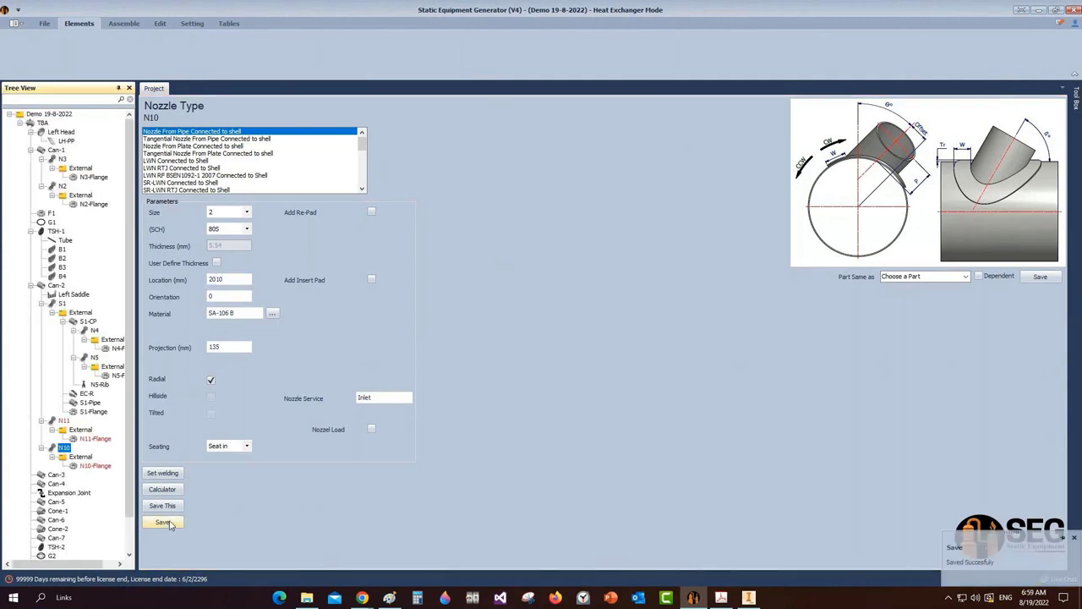
# Check nozzle N10's flanged end in the PDF elevation view, and add a gasket named N10-Gasket to the nozzle's External folder
pyautogui.click(81, 457)
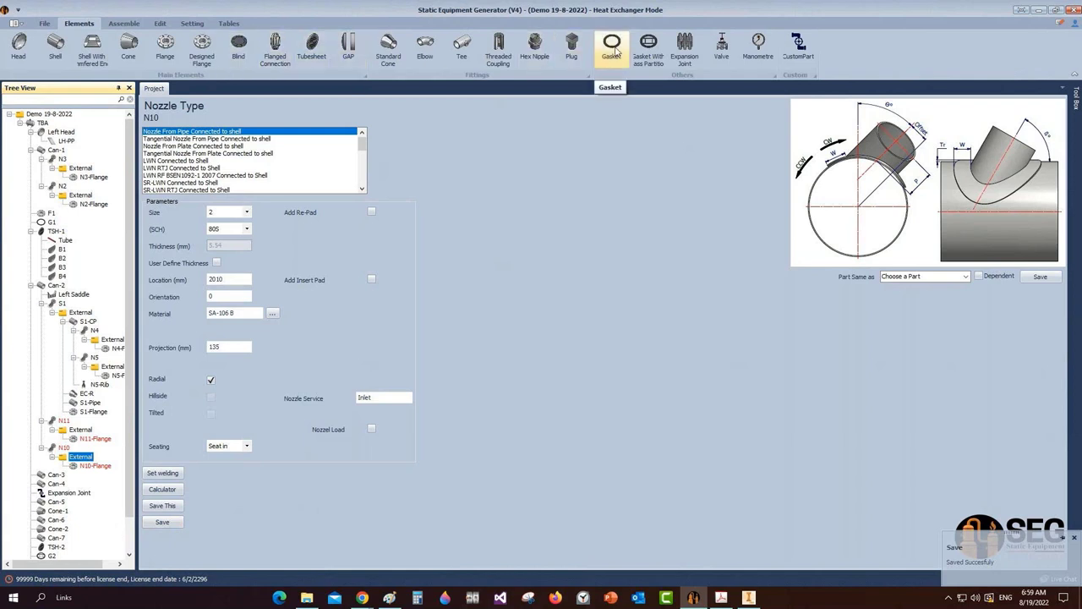
pyautogui.click(724, 599)
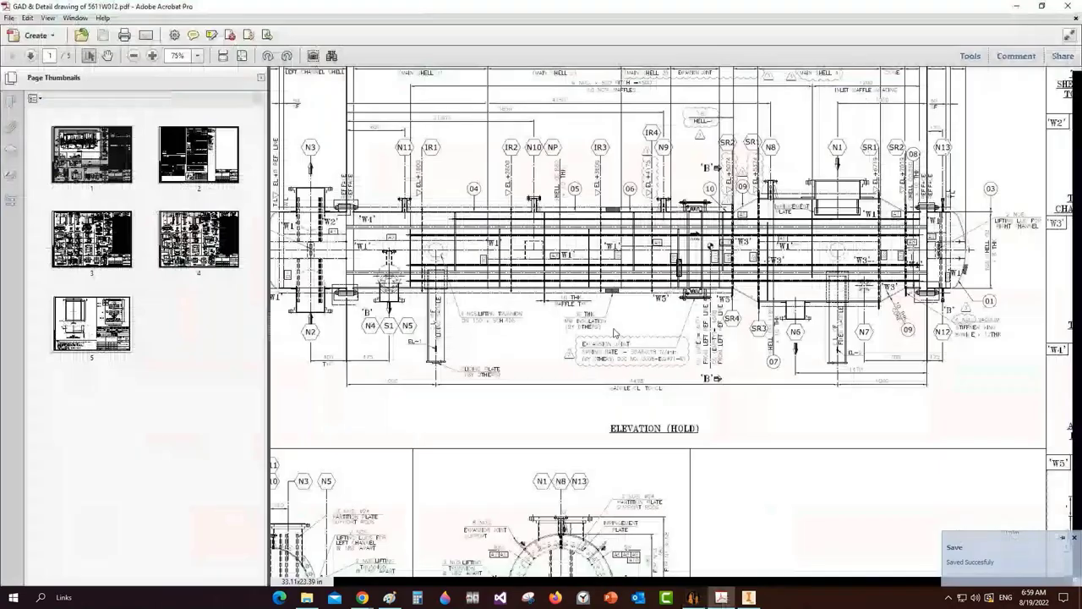
pyautogui.keyDown('ctrl'); pyautogui.scroll(6, 510, 182); pyautogui.keyUp('ctrl')
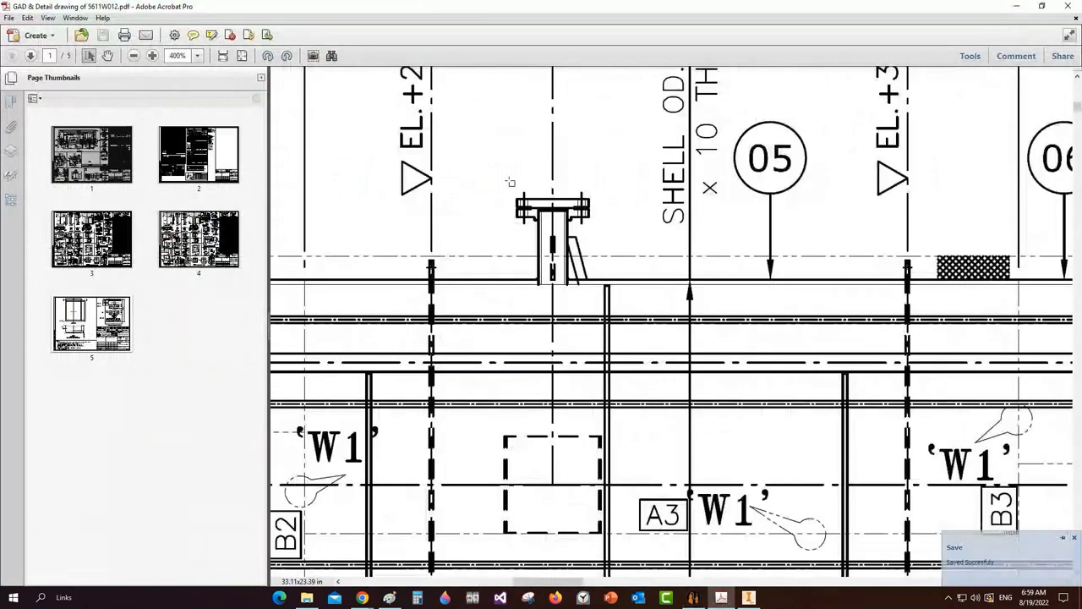
pyautogui.moveTo(510, 182); pyautogui.dragTo(604, 229)
pyautogui.keyDown('ctrl'); pyautogui.scroll(-2, 605, 236); pyautogui.keyUp('ctrl')
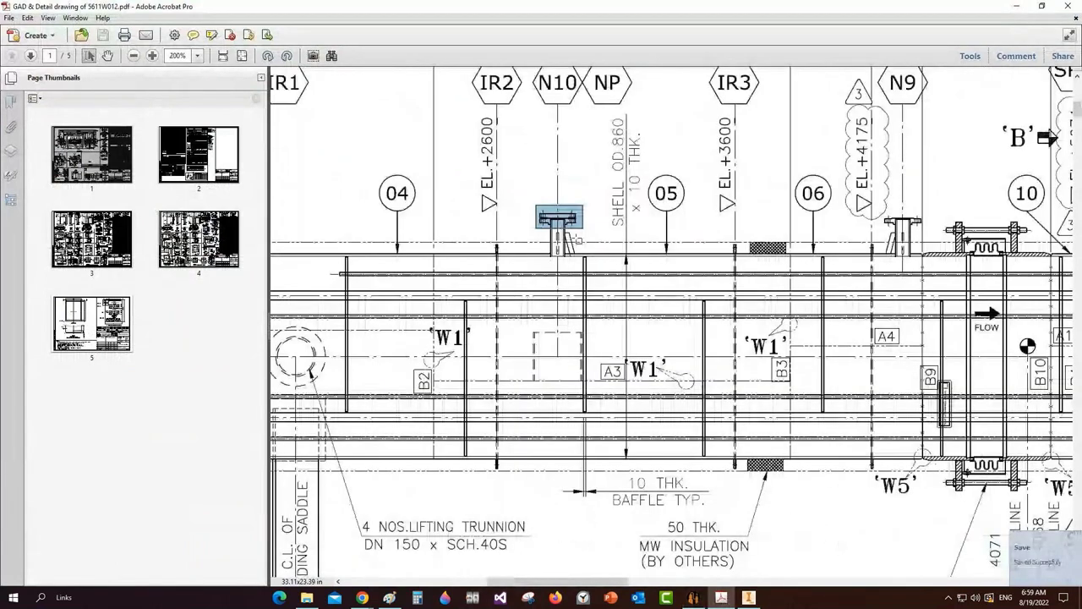
pyautogui.keyDown('ctrl'); pyautogui.scroll(-1, 578, 241); pyautogui.keyUp('ctrl')
pyautogui.click(748, 599)
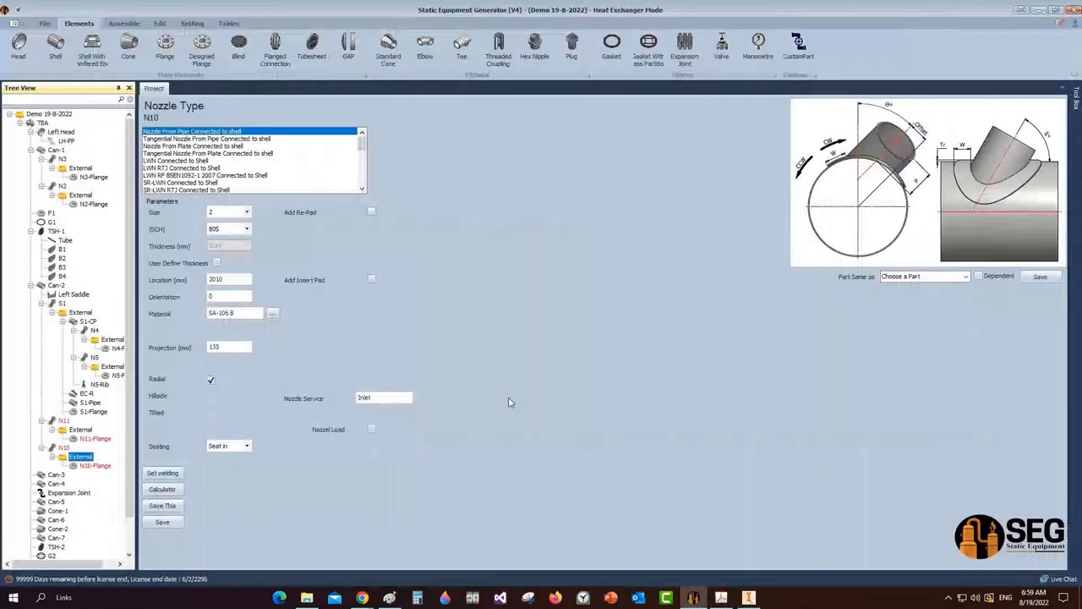
pyautogui.click(612, 54)
pyautogui.write('Gasket')
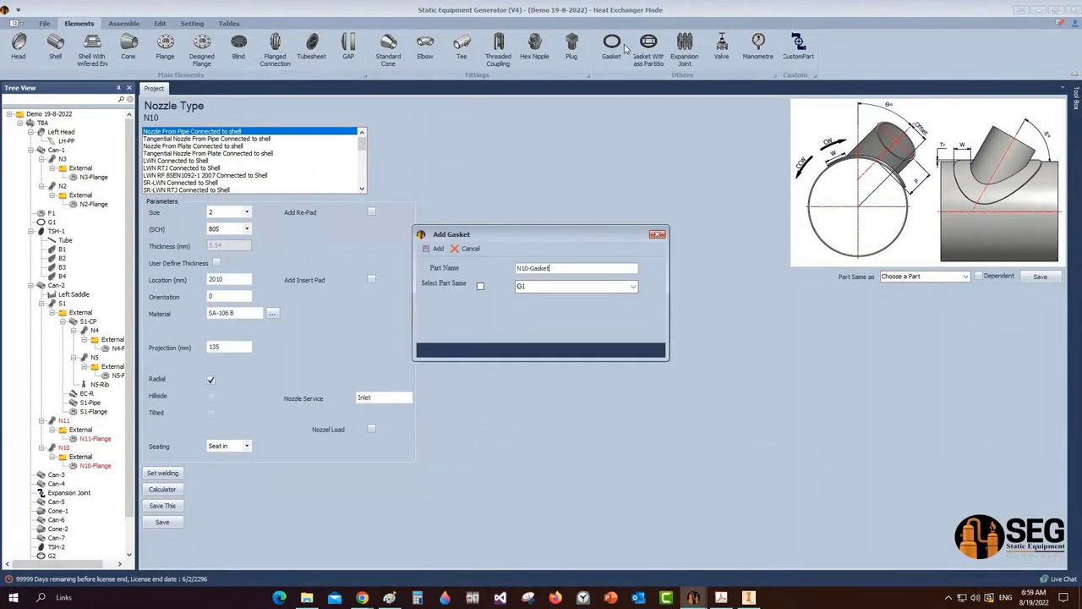
pyautogui.press('Return')
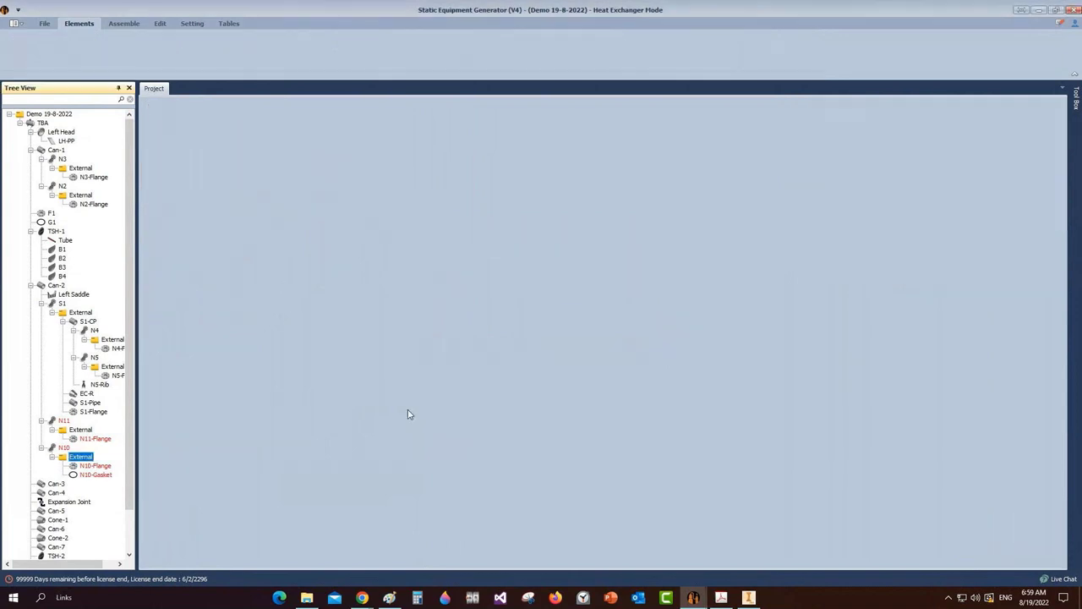
# Make N10-Gasket an RF Gasket For ASME B16.5 Flanges, size 2, and save it
pyautogui.click(95, 476)
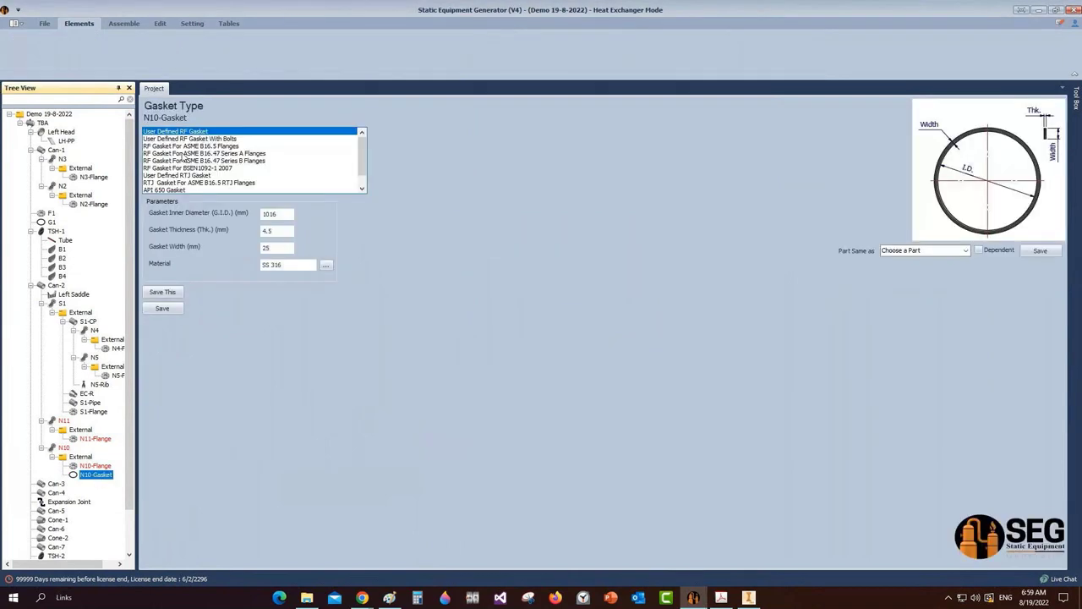
pyautogui.click(190, 146)
pyautogui.click(276, 231)
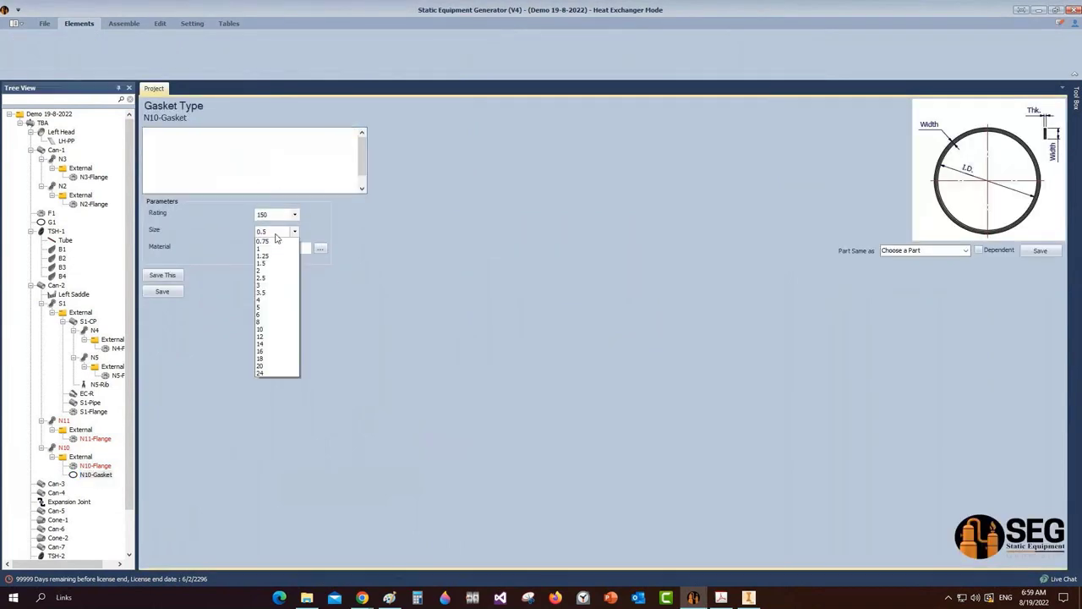
pyautogui.click(262, 269)
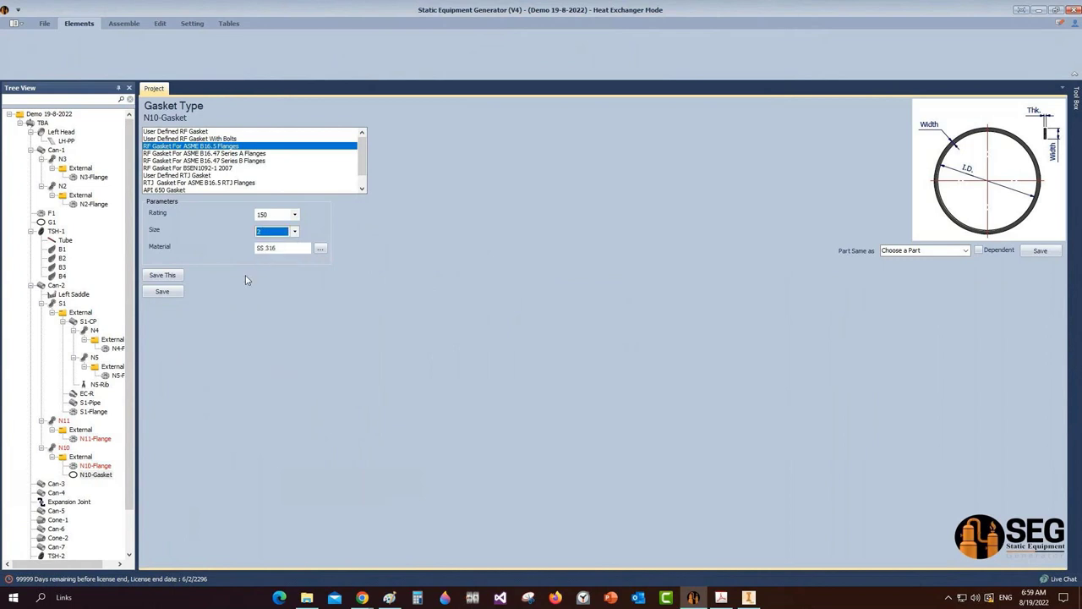
pyautogui.click(161, 291)
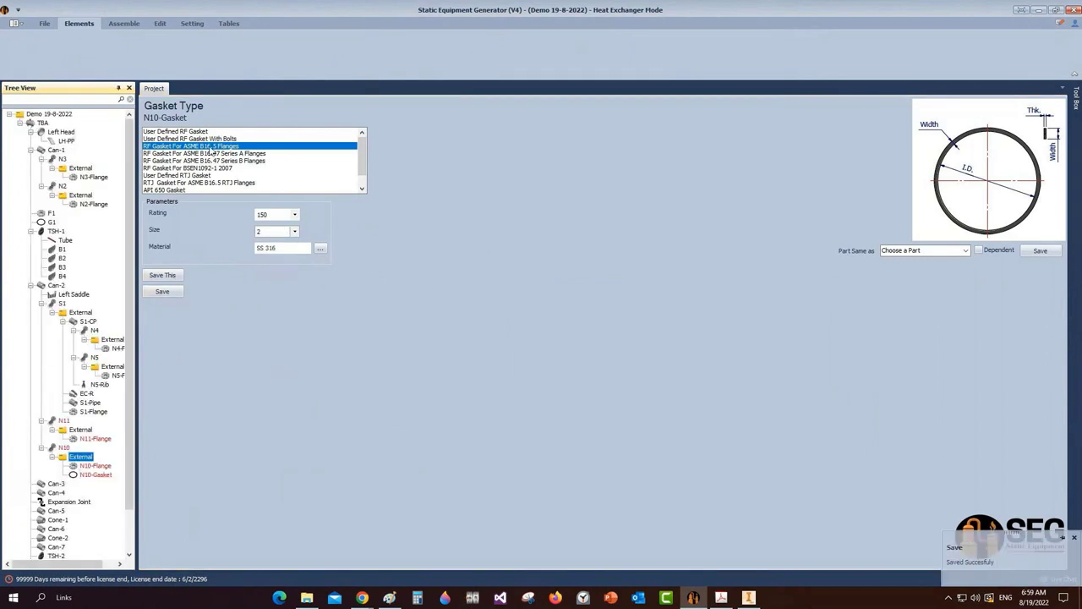
# Add a blind named N10-Blind to the External folder of nozzle N10
pyautogui.click(240, 49)
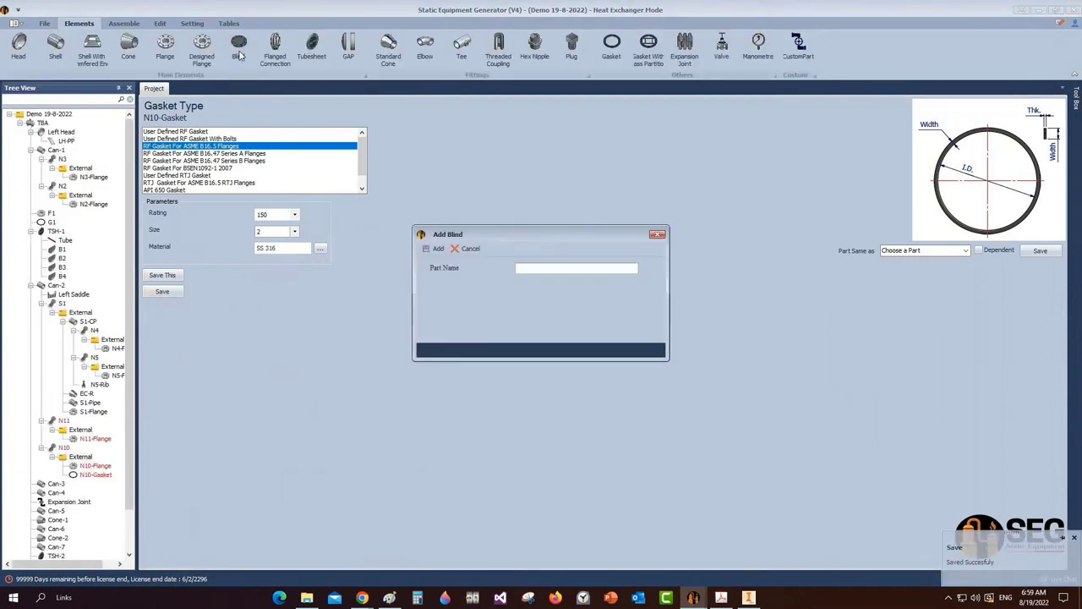
pyautogui.write('N10-Blind')
pyautogui.press('Return')
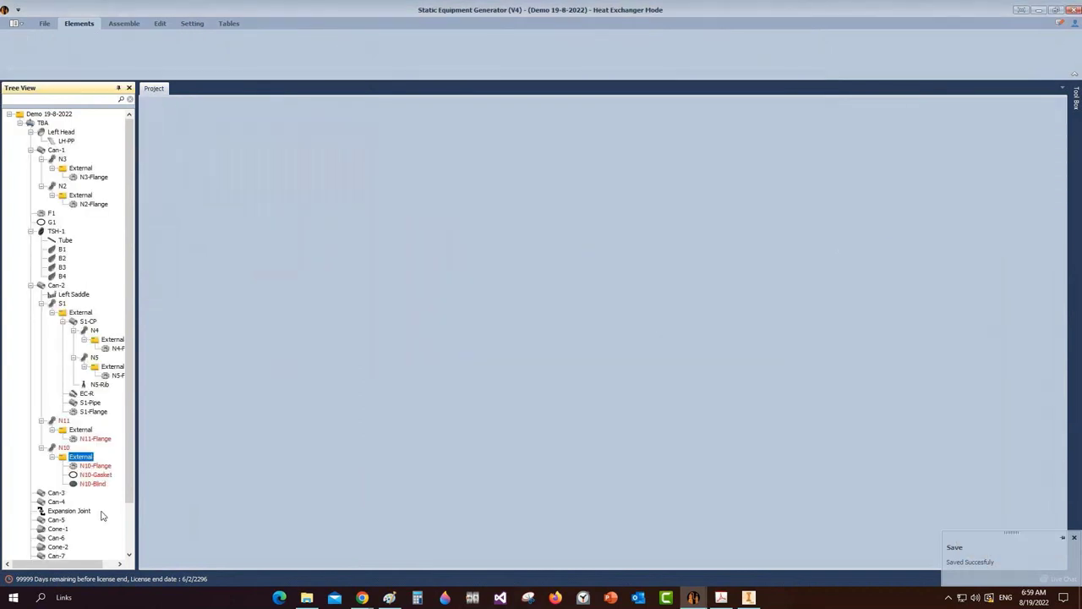
# Make N10-Blind a flipped RF Blind ASME B16.5, size 2, and save it
pyautogui.click(93, 483)
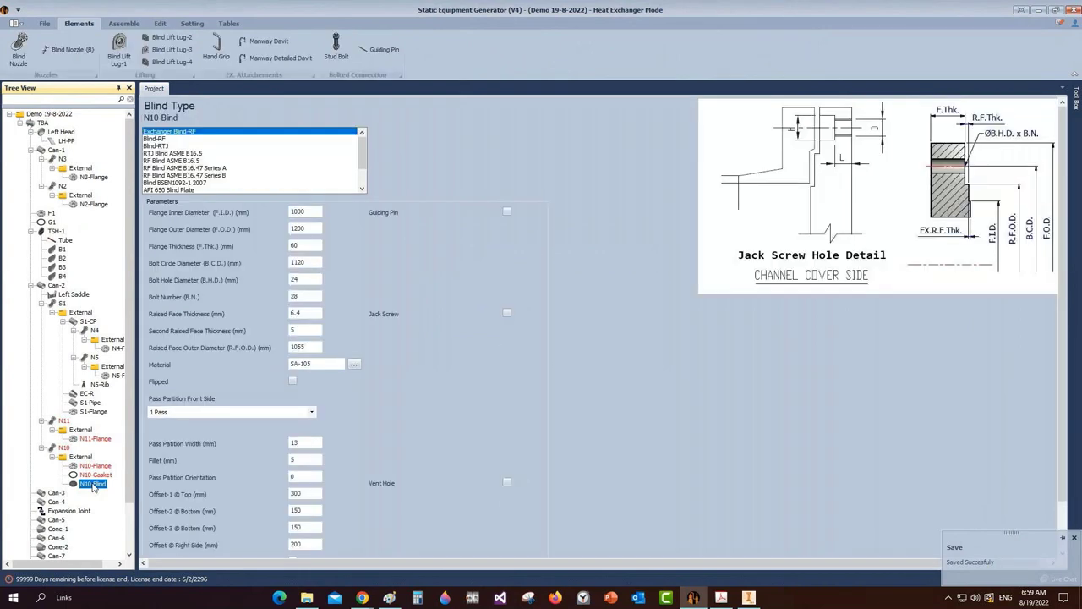
pyautogui.click(170, 161)
pyautogui.click(278, 231)
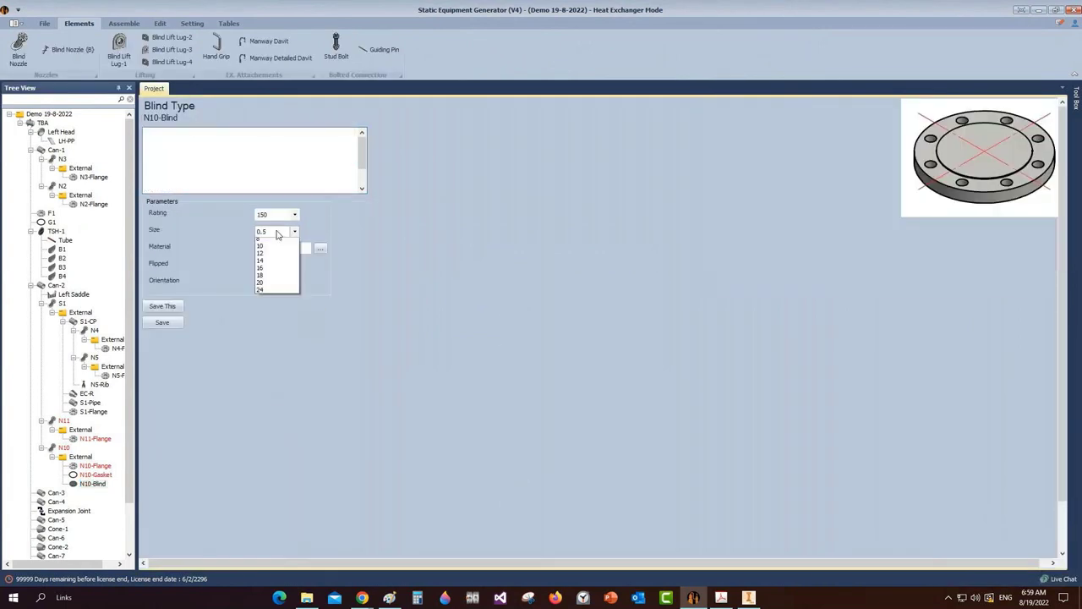
pyautogui.click(260, 267)
pyautogui.click(260, 268)
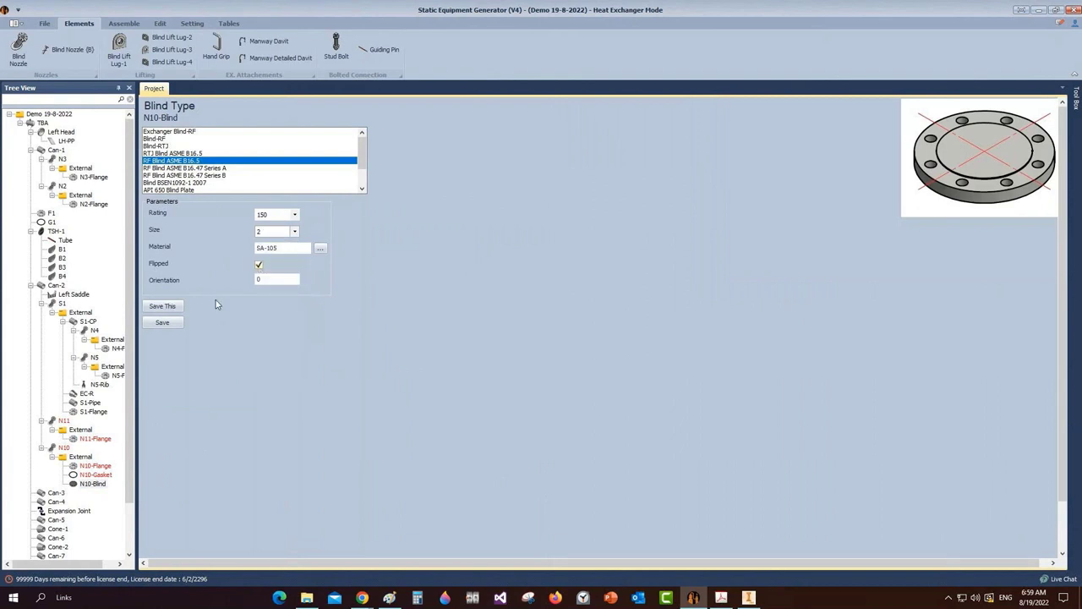
# Add a stud bolt named N10-Stud to N10-Blind
pyautogui.click(93, 483)
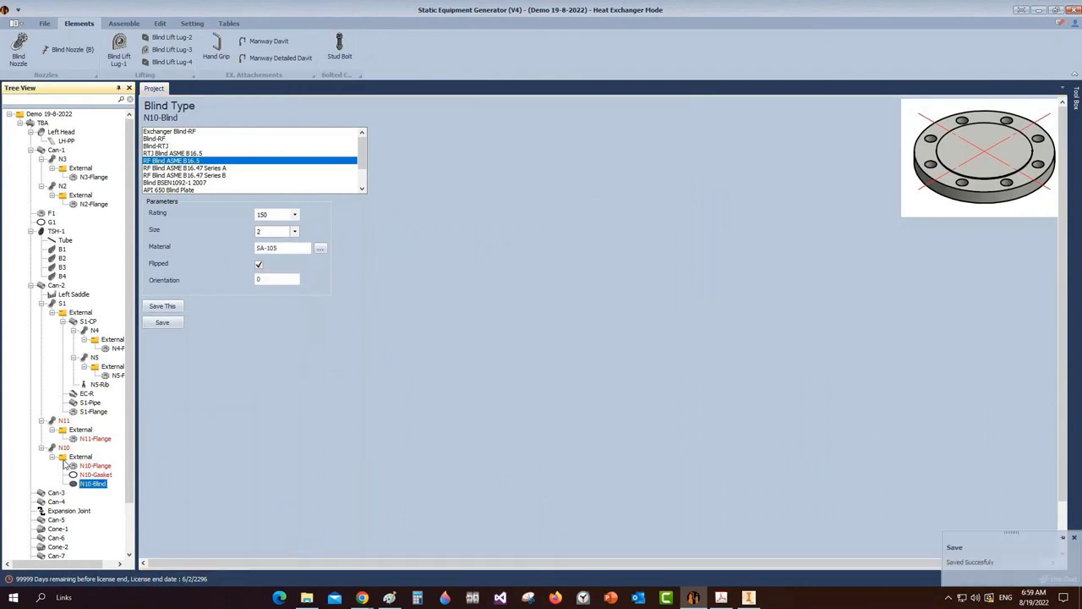
pyautogui.click(338, 63)
pyautogui.write('N10-St')
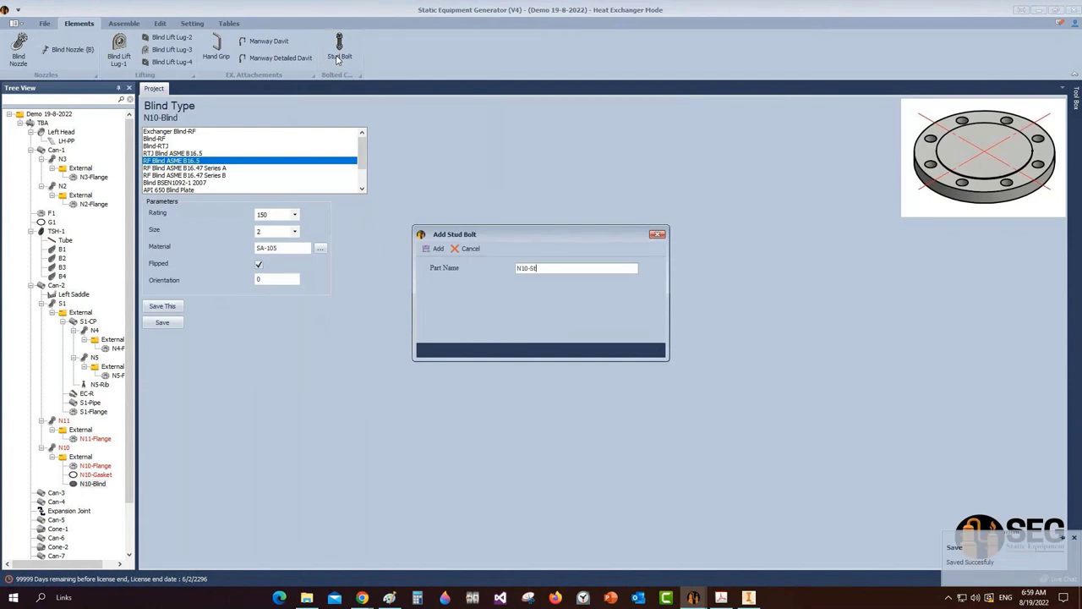
pyautogui.write('ud')
pyautogui.press('Return')
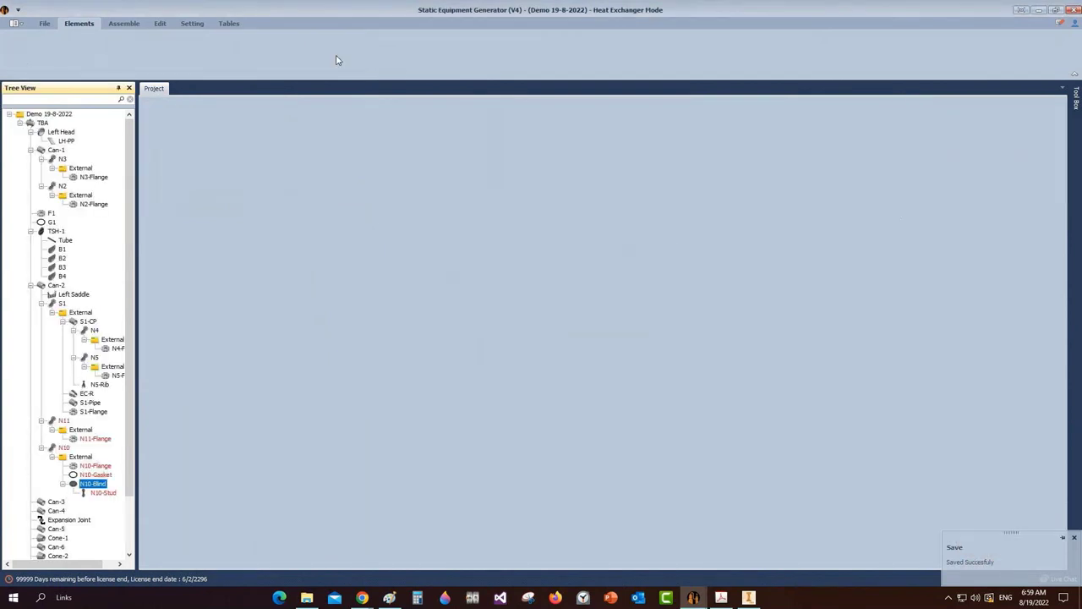
# Make N10-Stud a stud bolt with UNC nuts, size 5/8
pyautogui.click(106, 494)
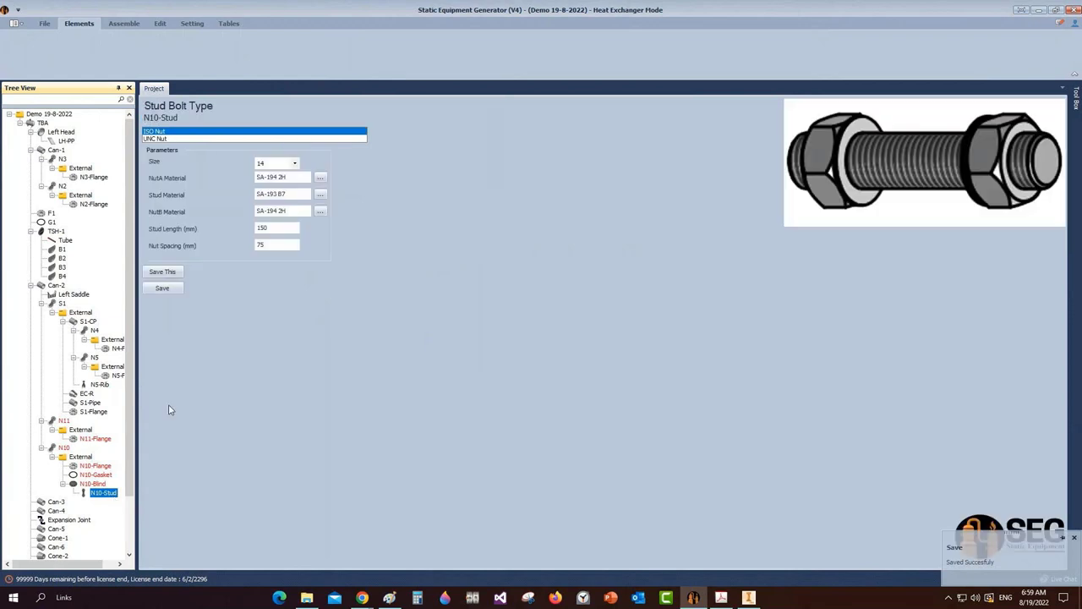
pyautogui.click(220, 138)
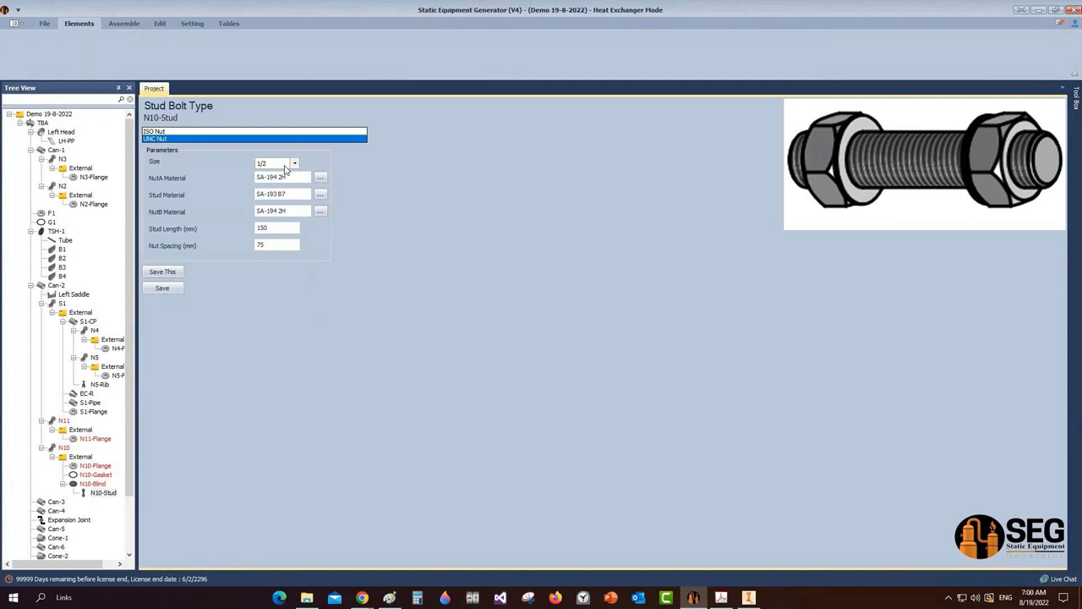
pyautogui.click(286, 169)
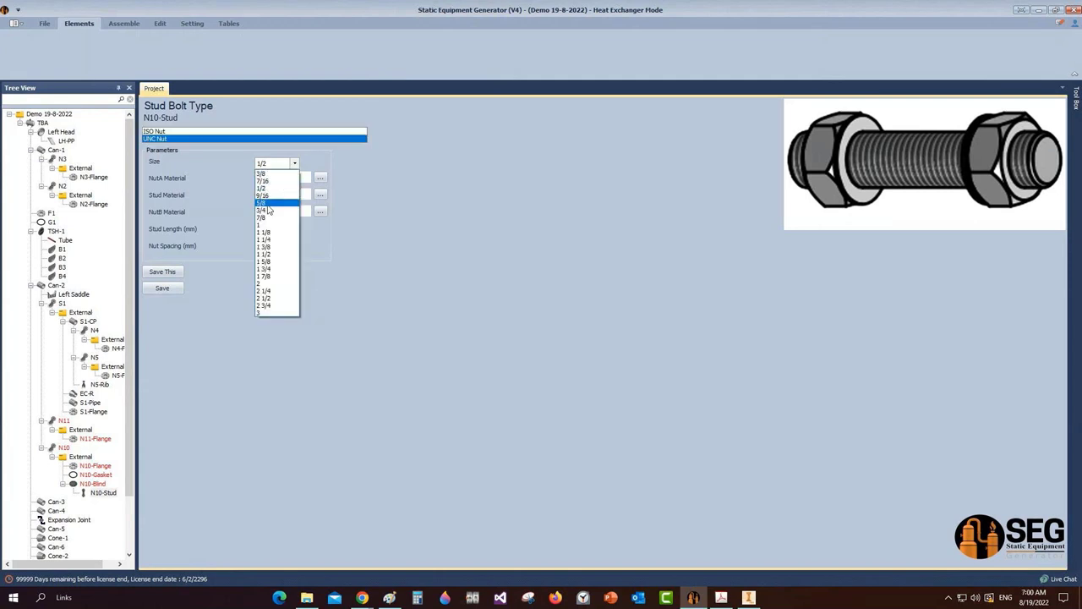
pyautogui.click(268, 209)
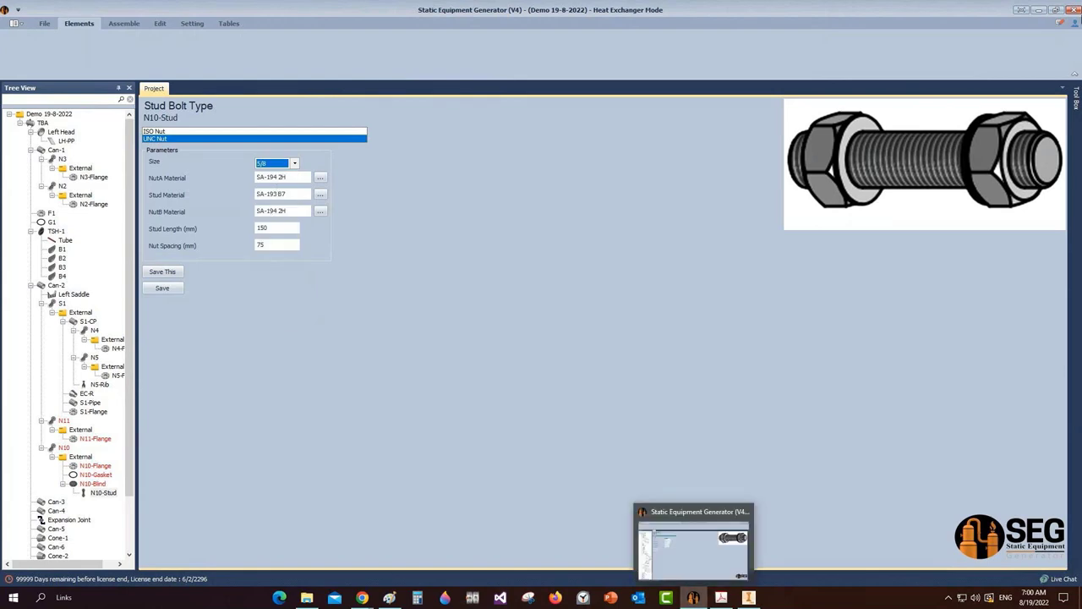
# Look up the ASME B16.5 class 150 stud bolt diameter and length for NPS 2 in the ACCUEIL piping catalogue PDF
pyautogui.click(1039, 10)
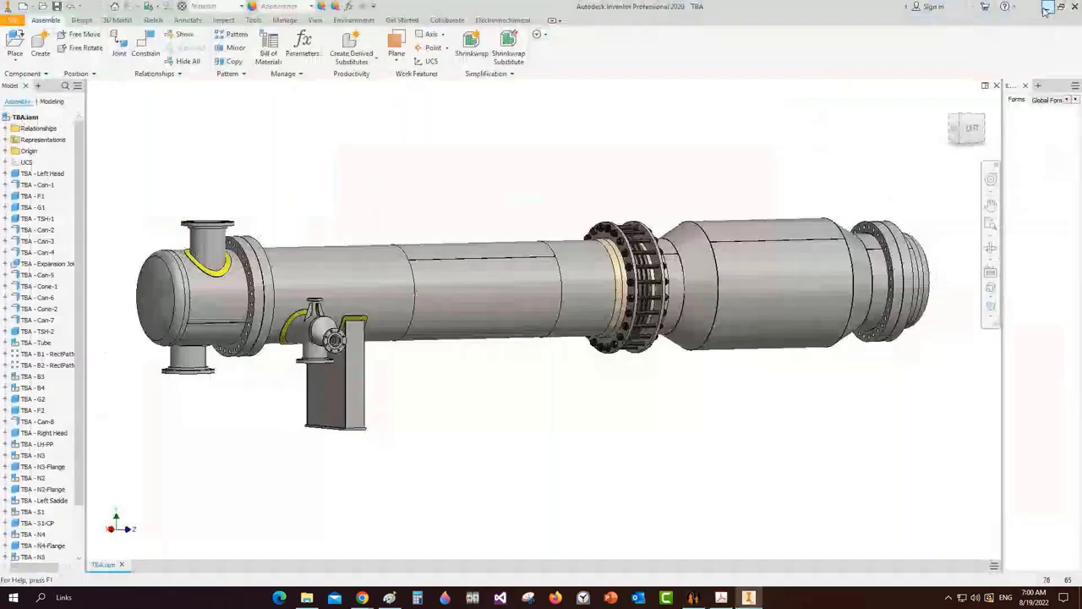
pyautogui.click(1046, 8)
pyautogui.click(985, 8)
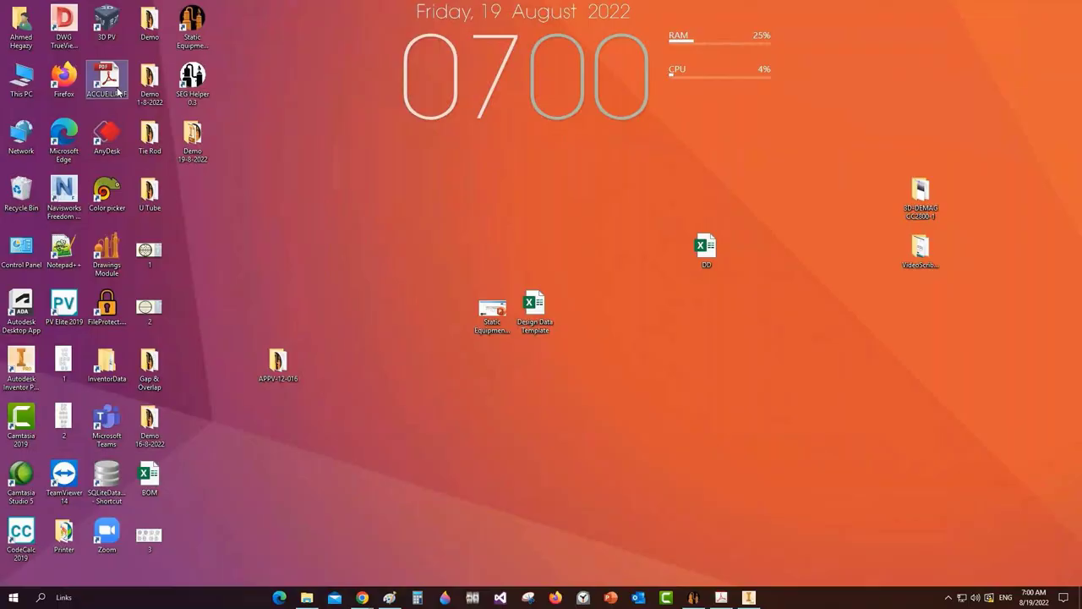
pyautogui.doubleClick(118, 92)
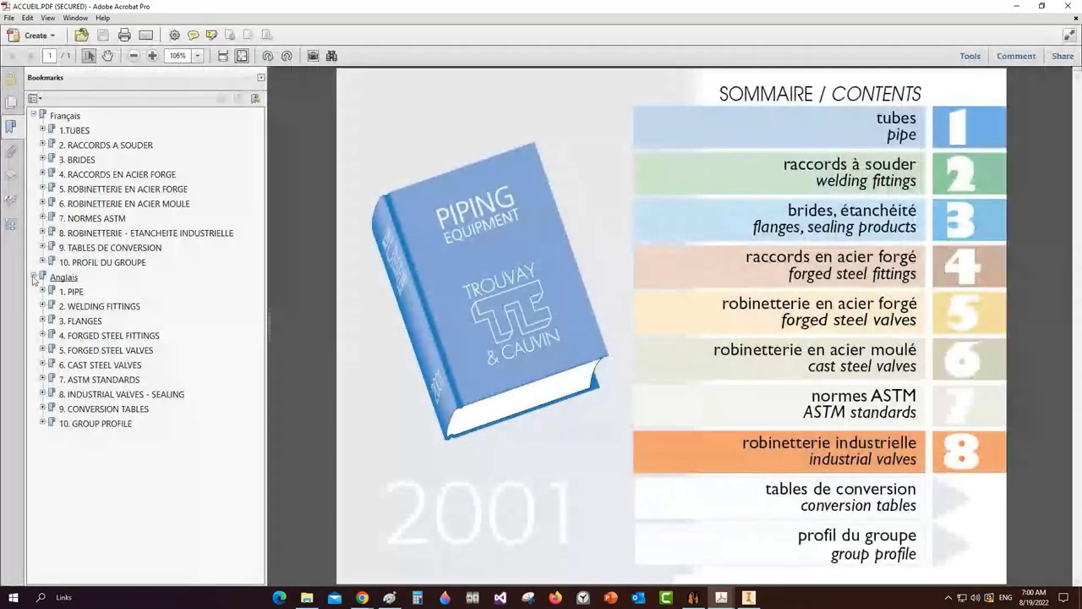
pyautogui.click(41, 321)
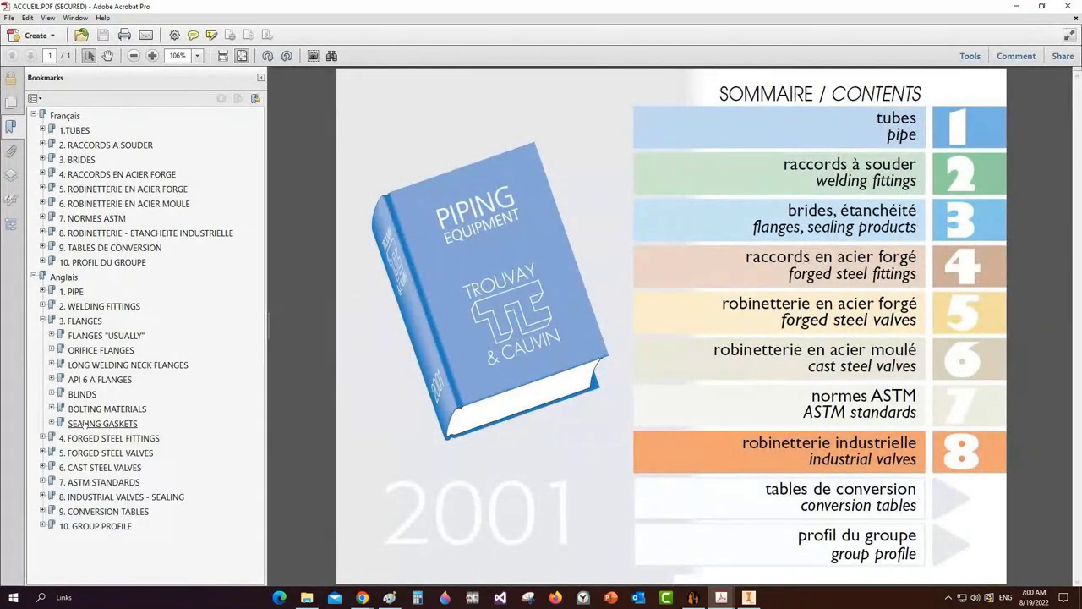
pyautogui.click(82, 410)
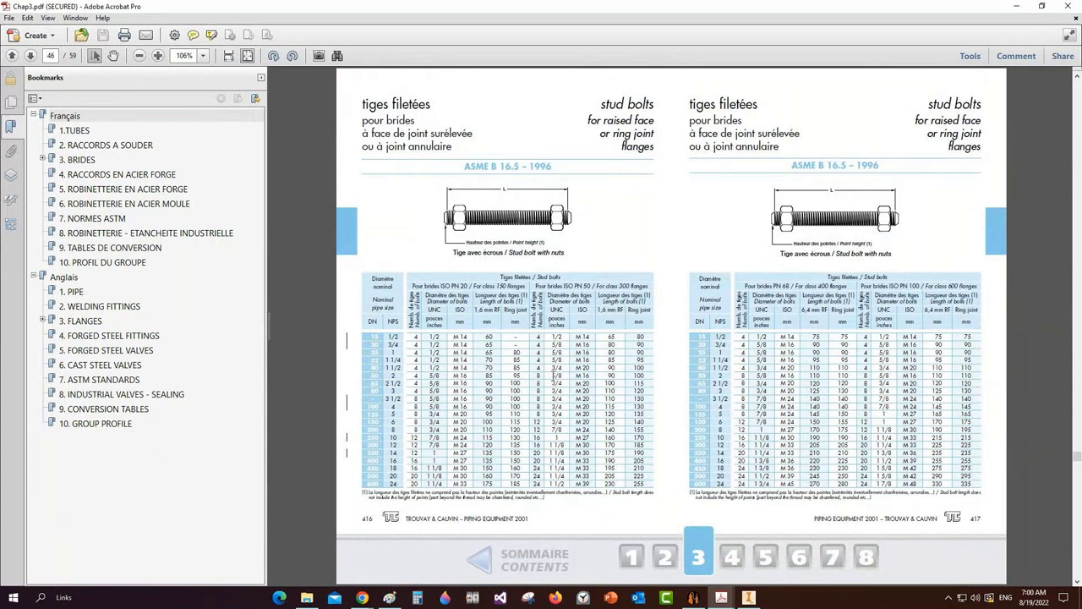
pyautogui.moveTo(553, 375); pyautogui.dragTo(562, 380)
pyautogui.scroll(2, 582, 382)
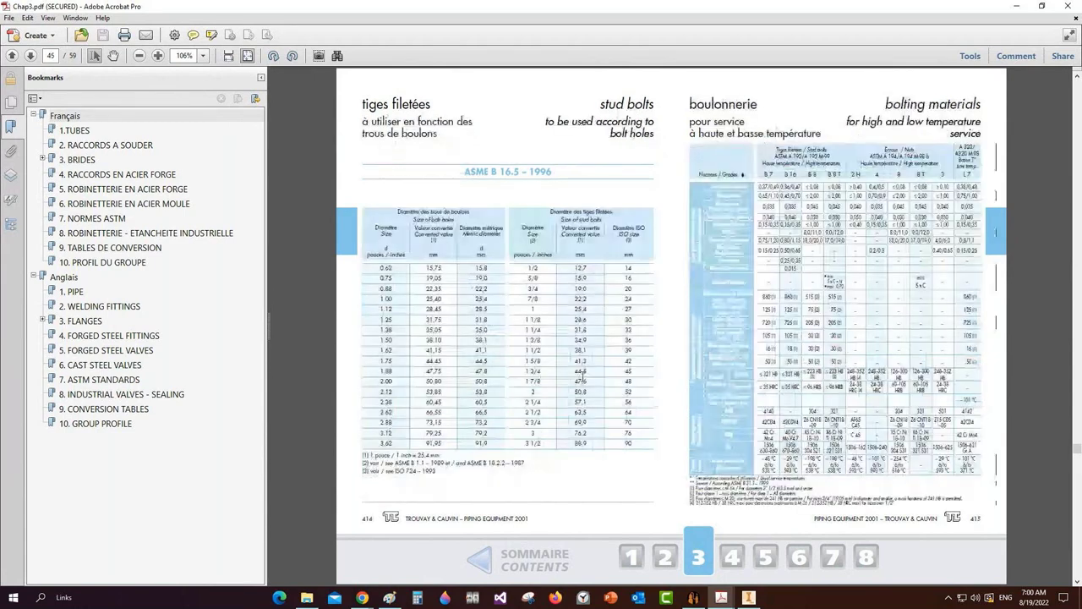
pyautogui.scroll(-2, 582, 372)
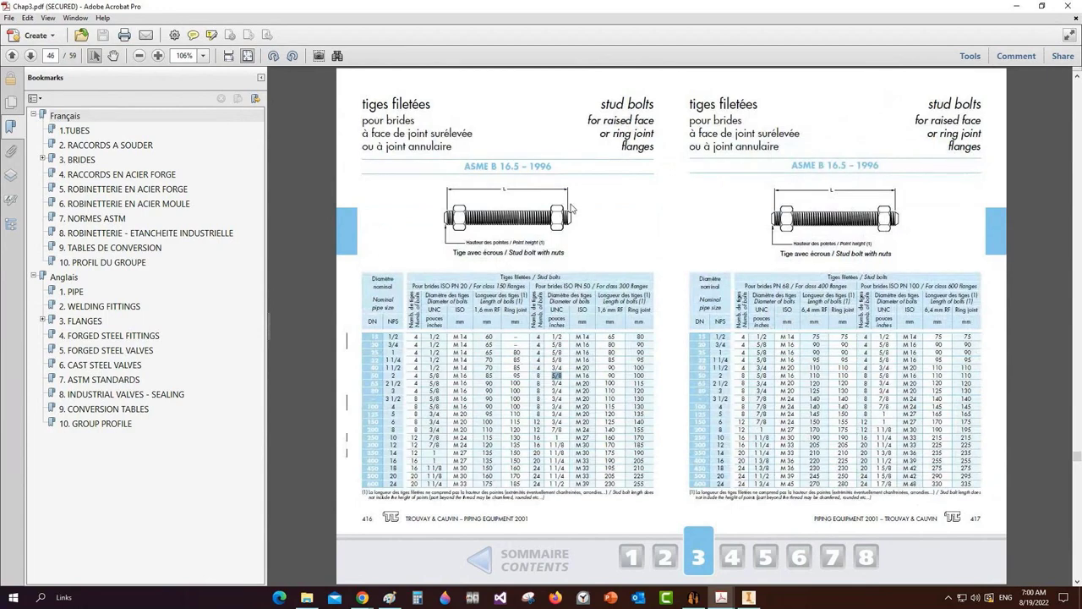
pyautogui.click(488, 376)
pyautogui.doubleClick(491, 377)
pyautogui.click(1068, 6)
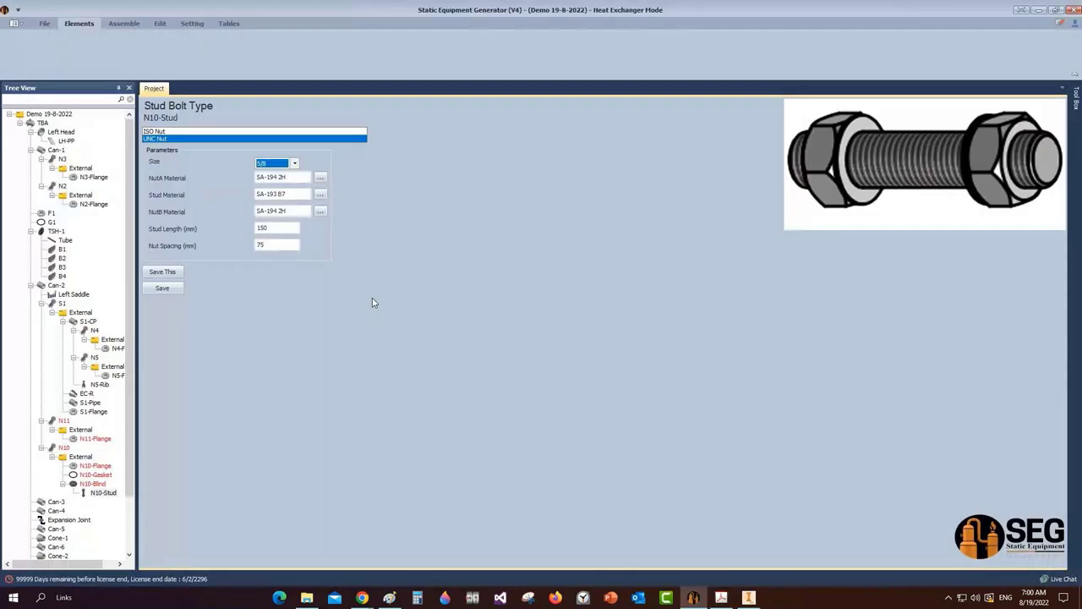
# Set N10-Stud's stud length to 85 mm and nut spacing to 43.5 mm, and save it
pyautogui.moveTo(288, 228); pyautogui.dragTo(238, 229)
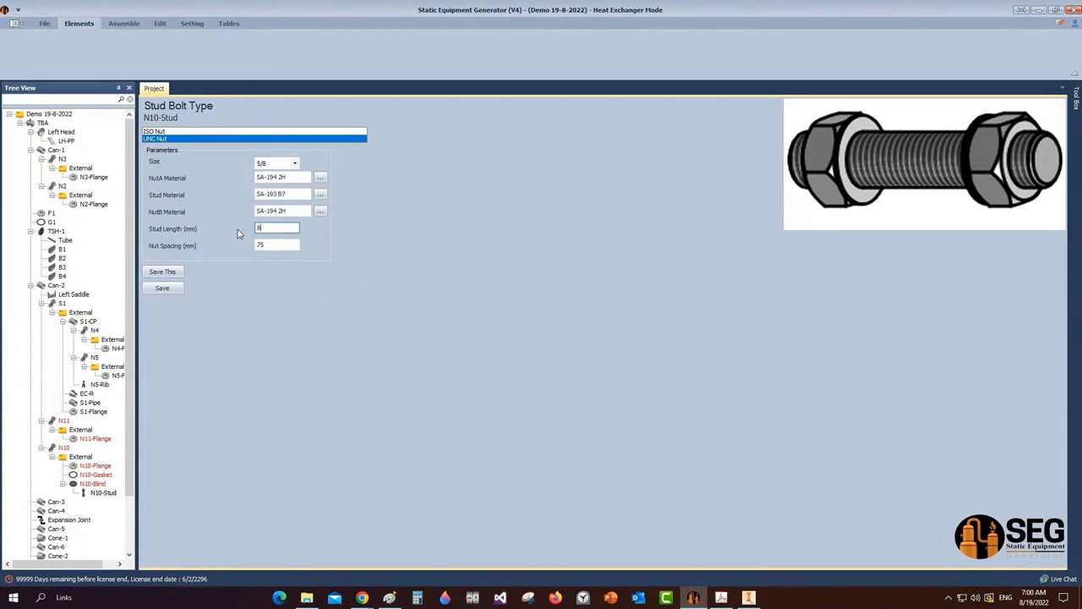
pyautogui.press('Tab')
pyautogui.write('43.5')
pyautogui.click(162, 289)
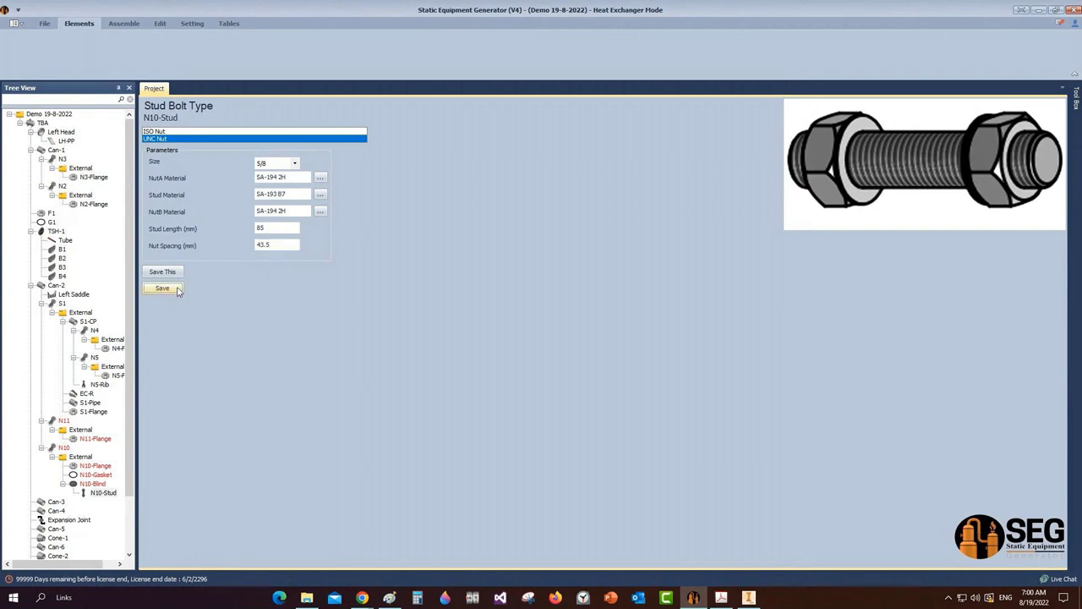
pyautogui.click(125, 25)
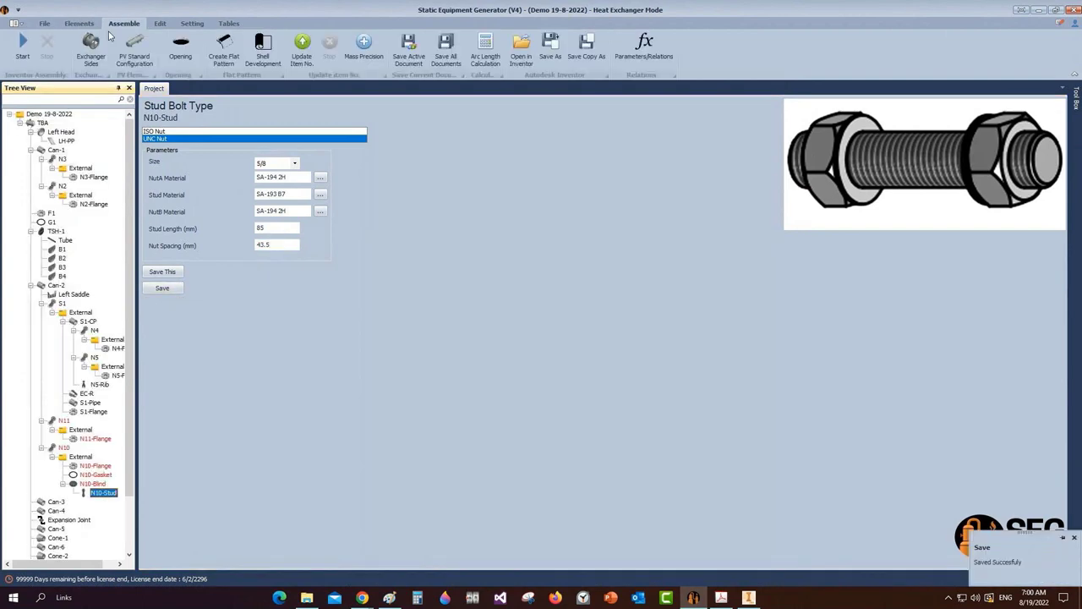
# Add a shell nozzle named N9 to Can-2
pyautogui.click(55, 286)
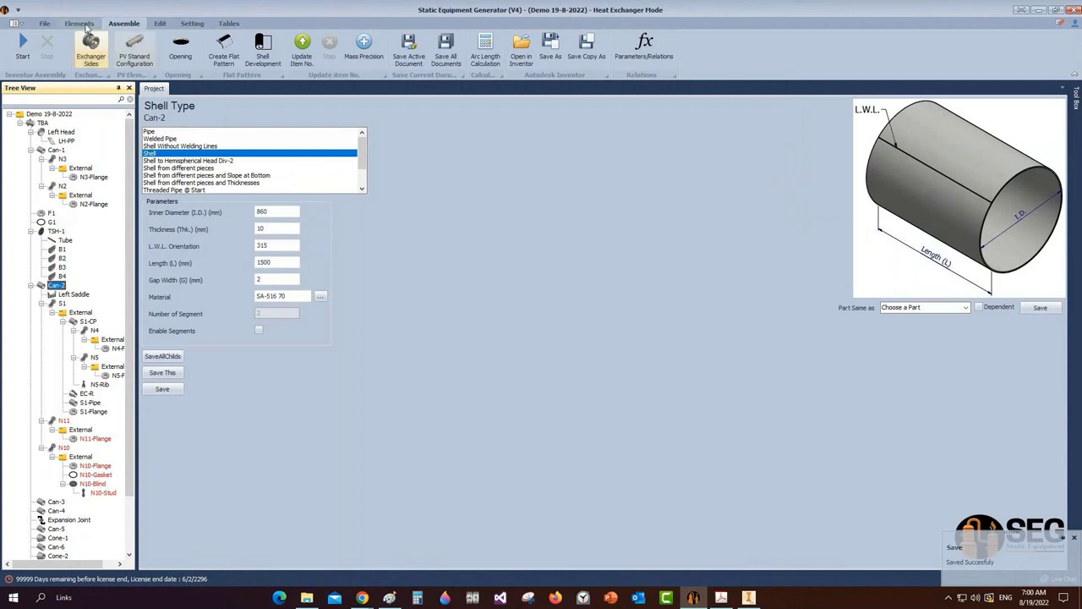
pyautogui.click(85, 26)
pyautogui.click(281, 52)
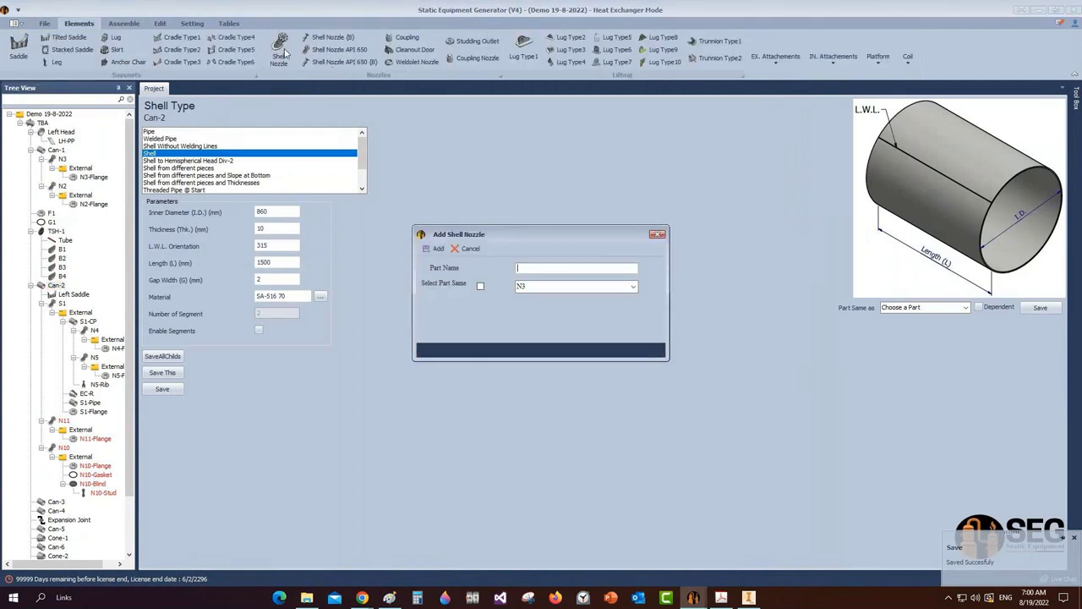
pyautogui.write('N9')
pyautogui.click(434, 248)
# Make nozzle N9 the same as N11 and save it
pyautogui.click(54, 502)
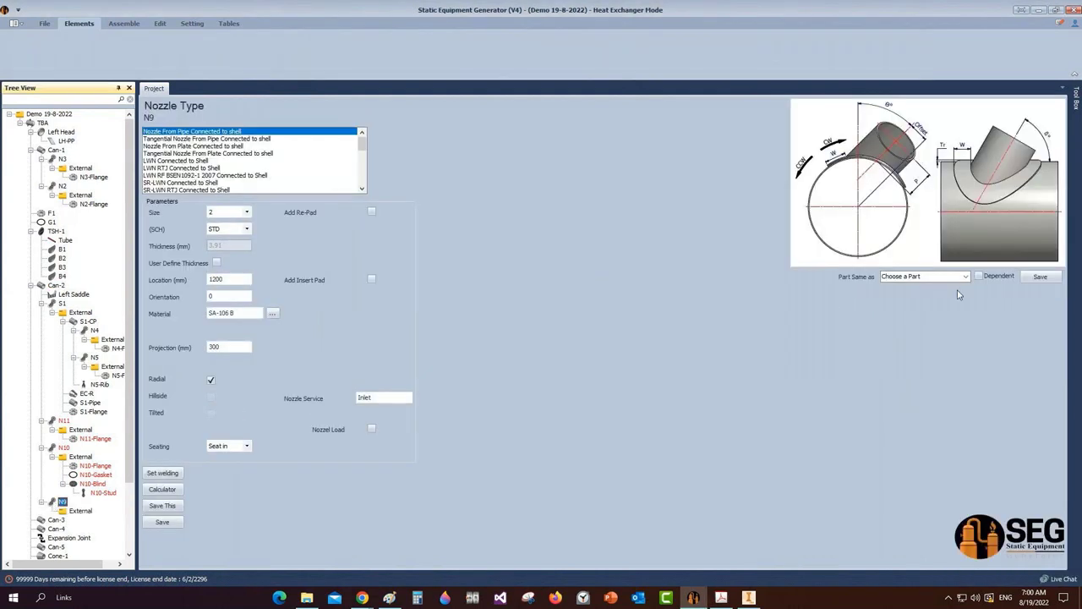
pyautogui.click(964, 279)
pyautogui.click(904, 330)
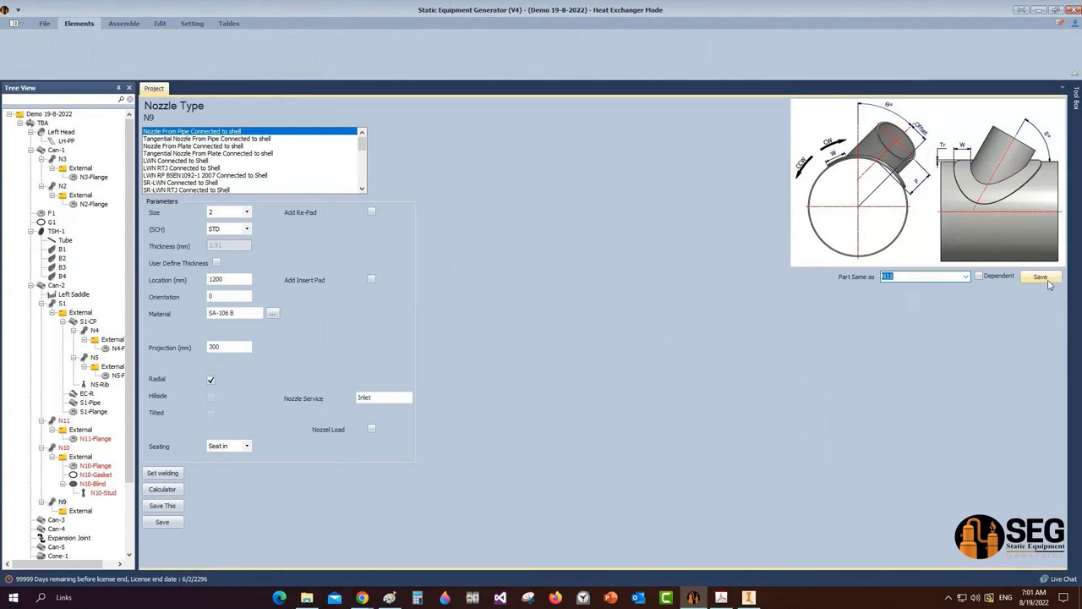
pyautogui.click(541, 306)
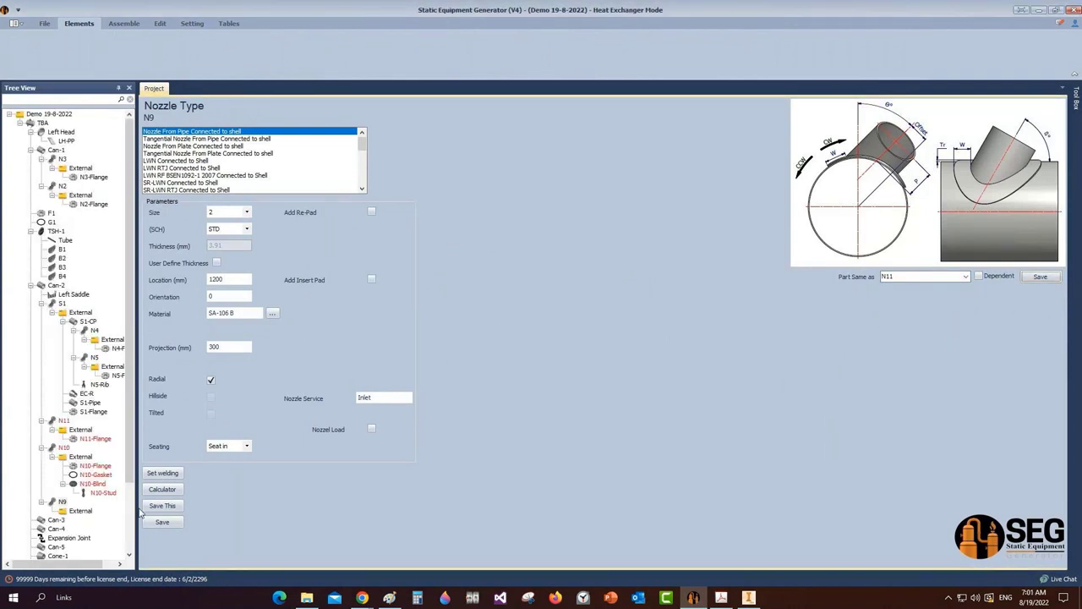
# Add a flange named N9-Flange to the External folder of nozzle N9
pyautogui.click(88, 511)
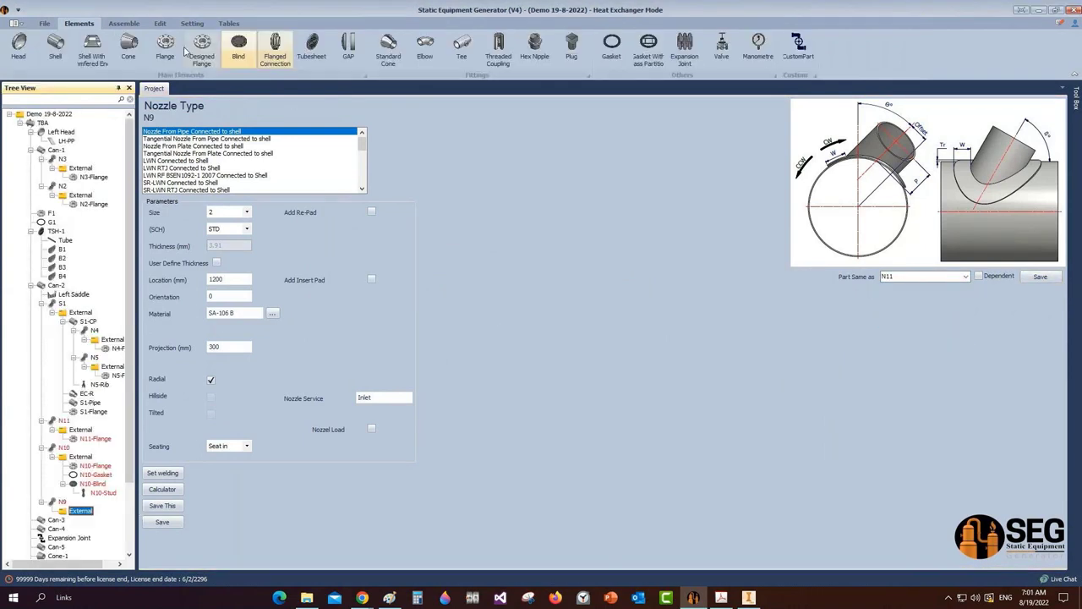
pyautogui.click(166, 48)
pyautogui.write('N9-Flange')
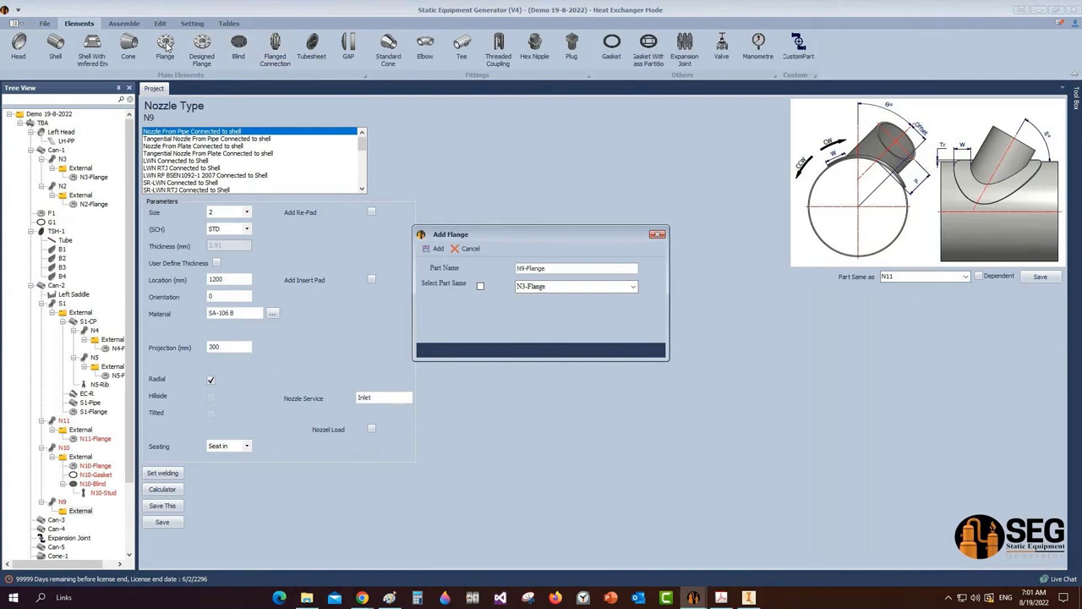
pyautogui.press('Return')
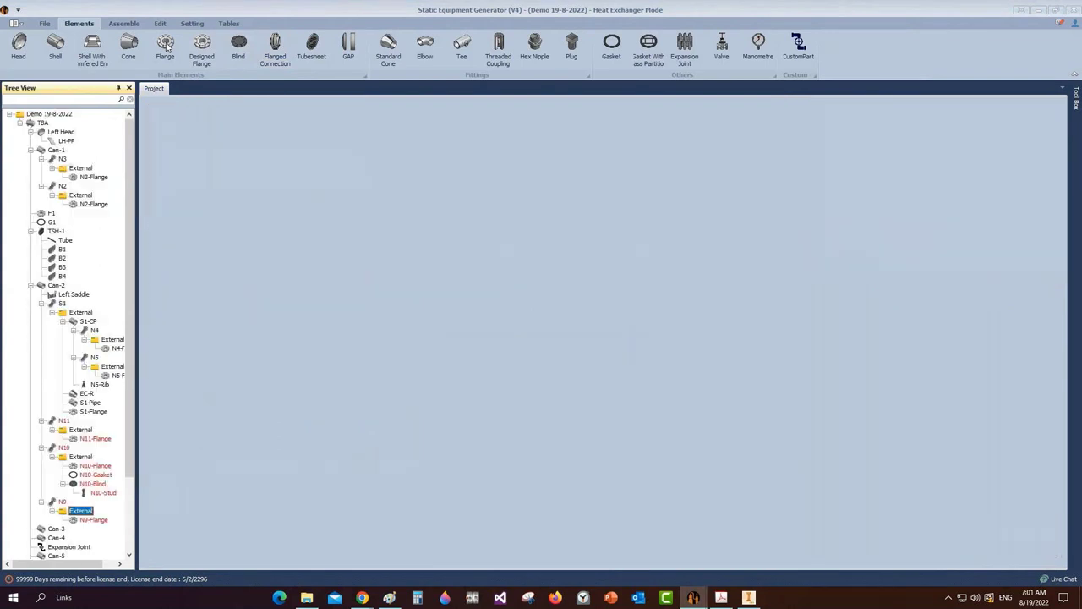
# Make N9-Flange the same as S1-Flange and save it
pyautogui.click(102, 521)
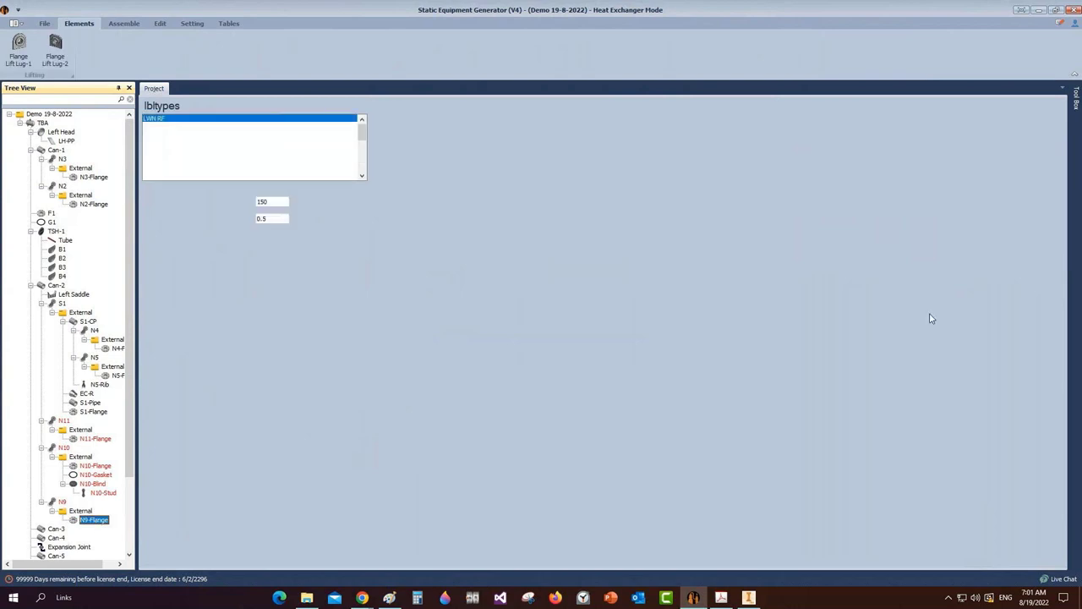
pyautogui.click(965, 254)
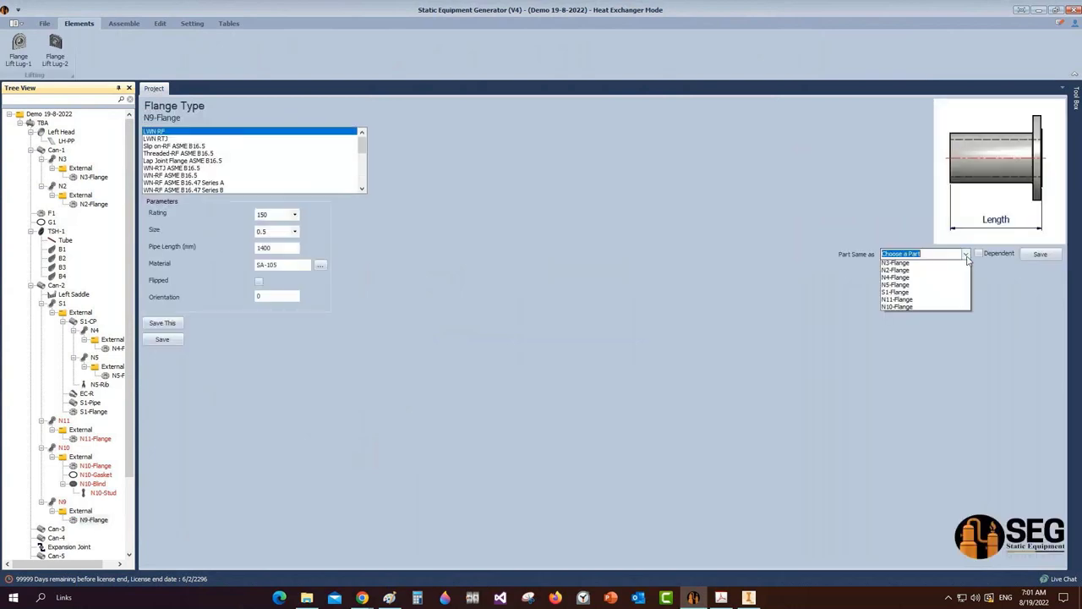
pyautogui.click(916, 312)
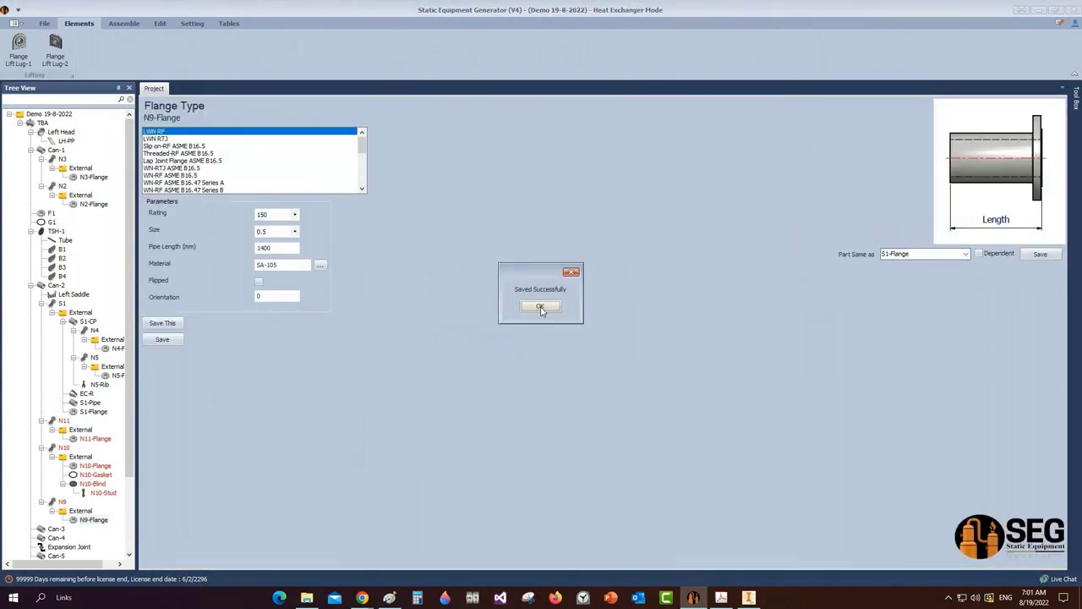
pyautogui.click(543, 307)
# Set nozzle N9's location to 3260 mm and save it
pyautogui.click(61, 503)
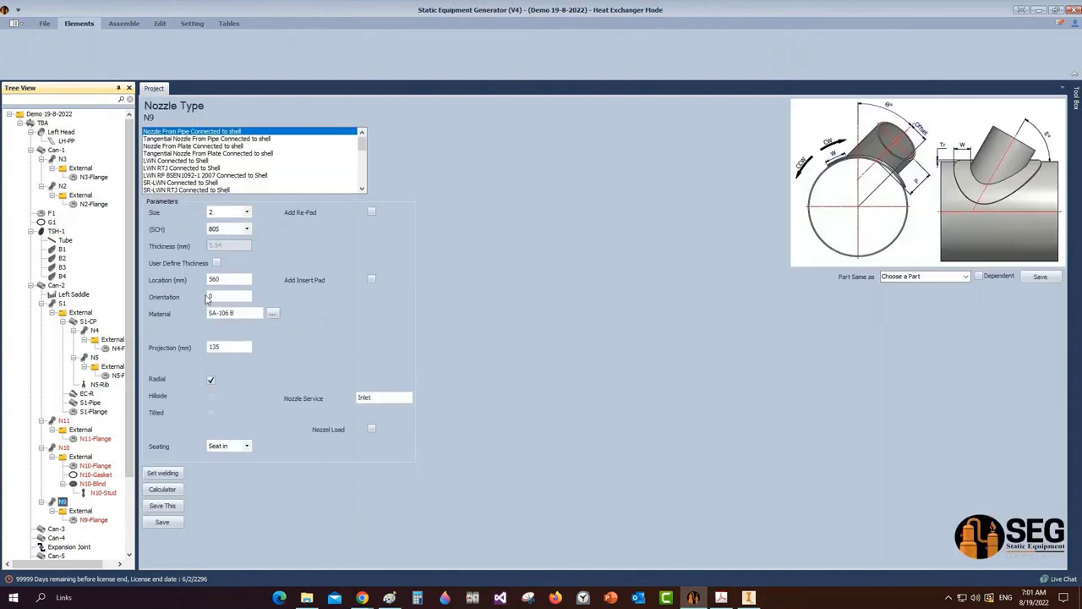
pyautogui.moveTo(222, 279); pyautogui.dragTo(182, 279)
pyautogui.write('3260')
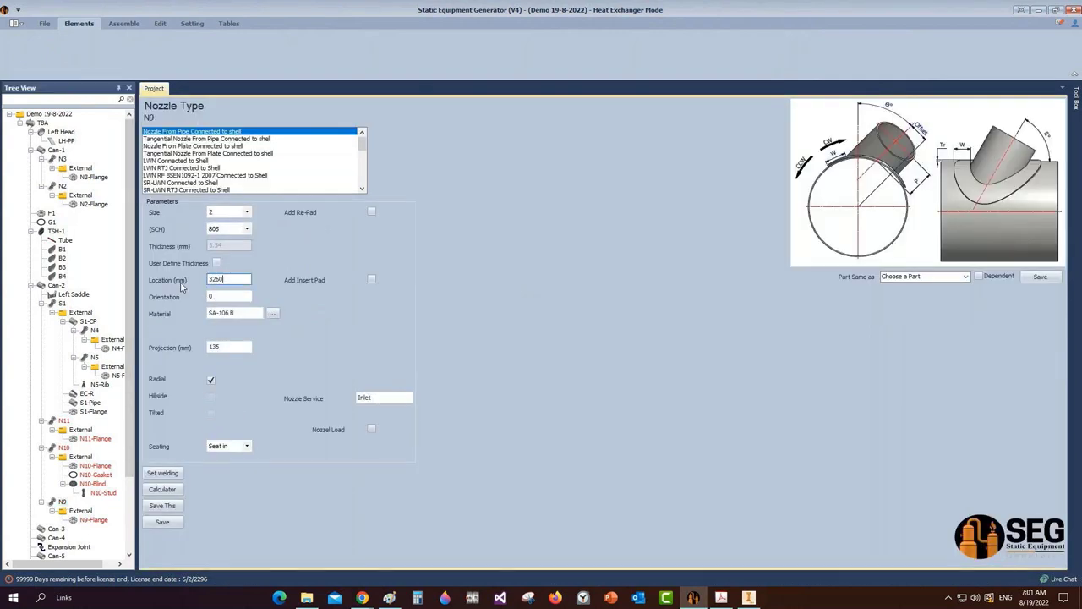
pyautogui.click(166, 521)
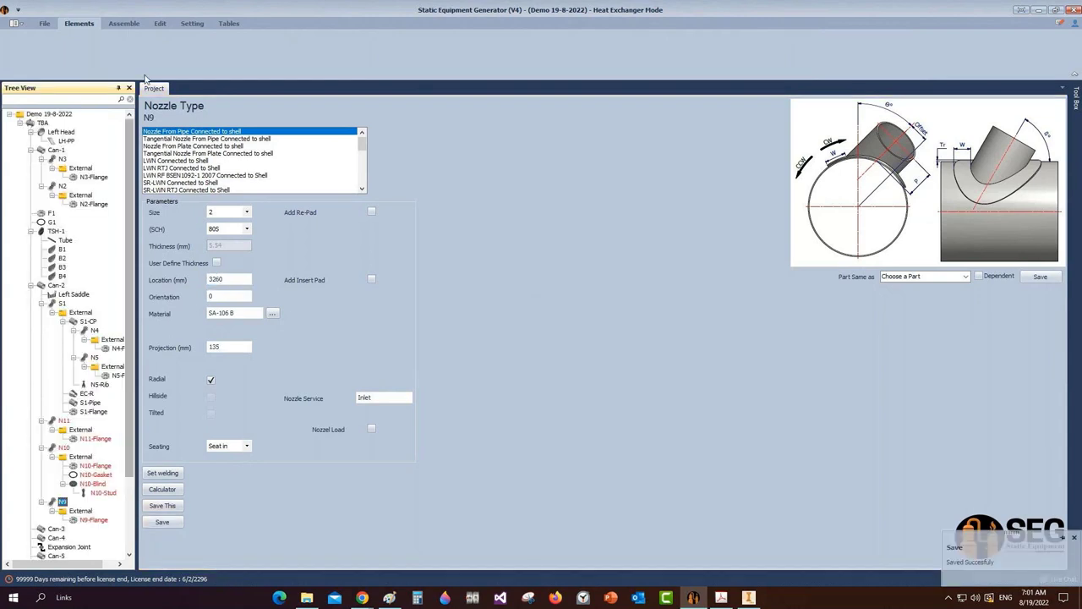
# Start the Inventor assembly of the new nozzle parts and switch to Autodesk Inventor to follow the TBA model being built
pyautogui.click(124, 22)
pyautogui.click(749, 597)
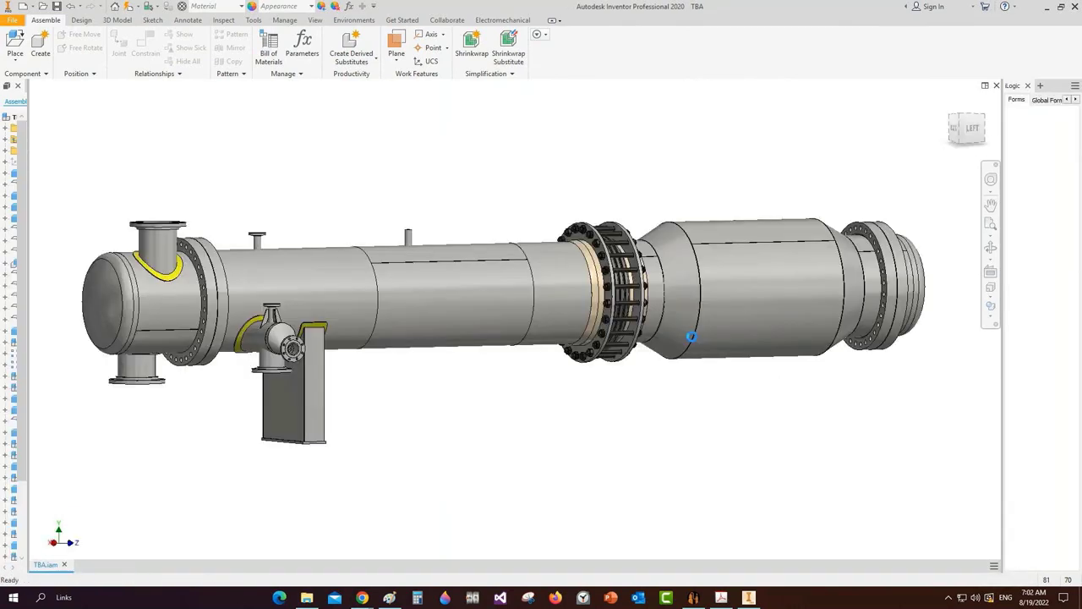
pyautogui.doubleClick(694, 341)
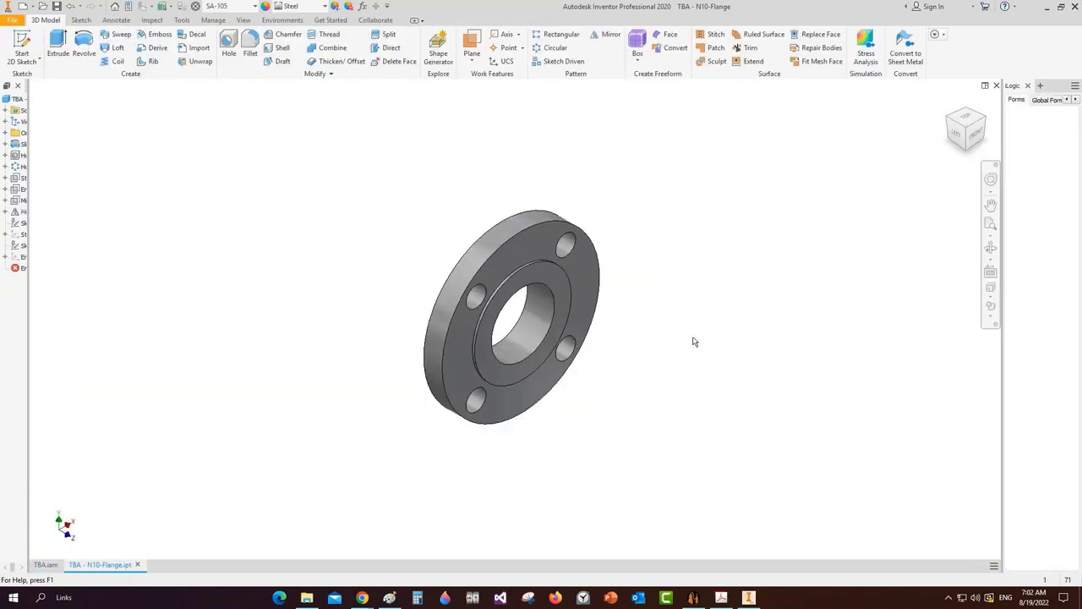
pyautogui.doubleClick(694, 341)
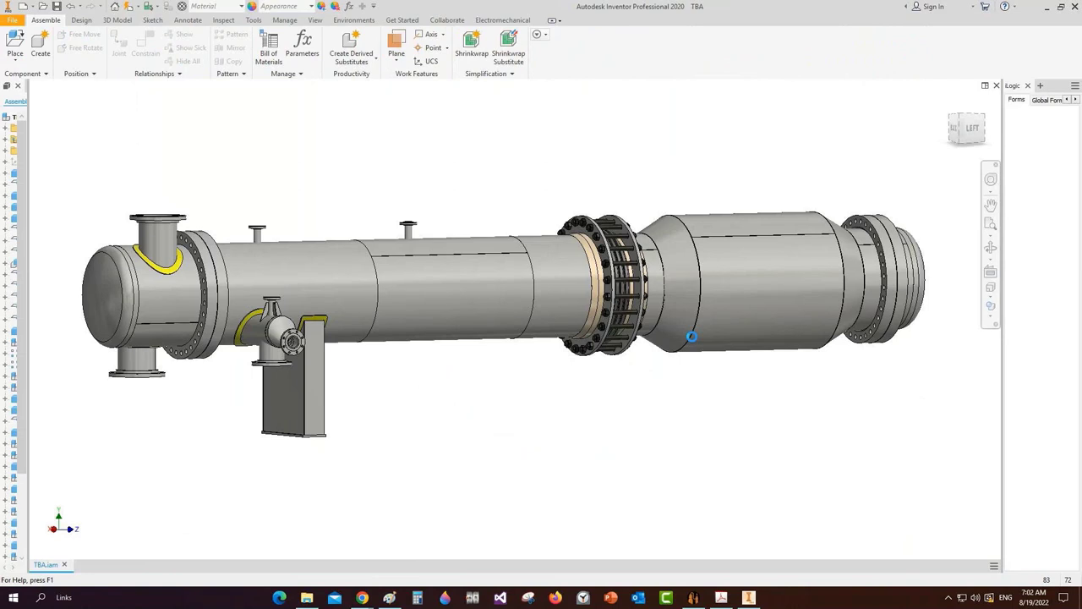
pyautogui.hotkey('ctrl', 's')
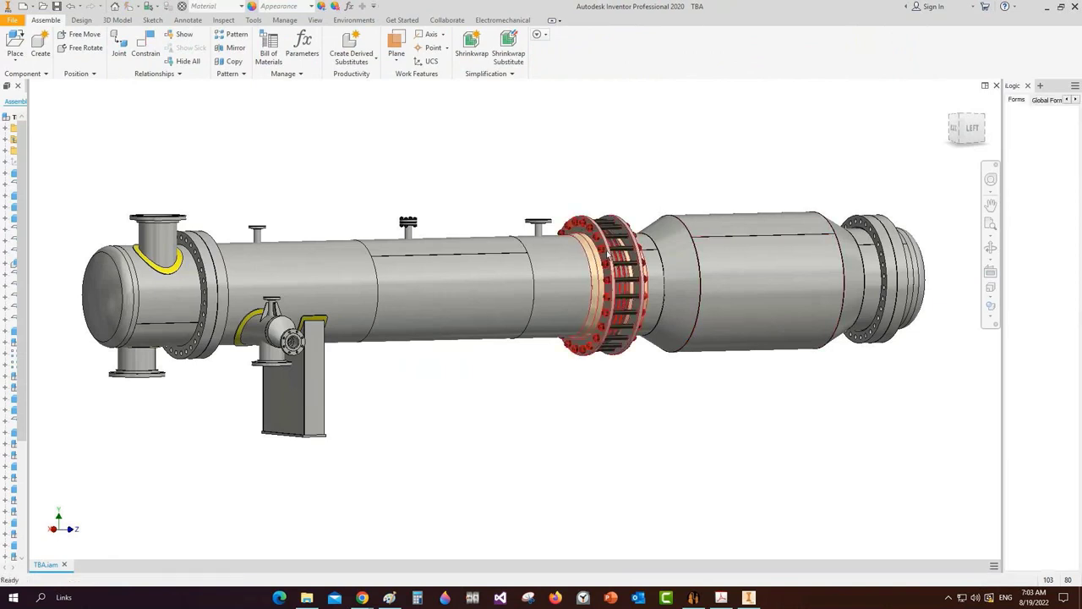
# Examine how nozzle N9 and its flange fit together on the shell near the expansion joint
pyautogui.scroll(-3, 506, 217)
pyautogui.click(990, 247)
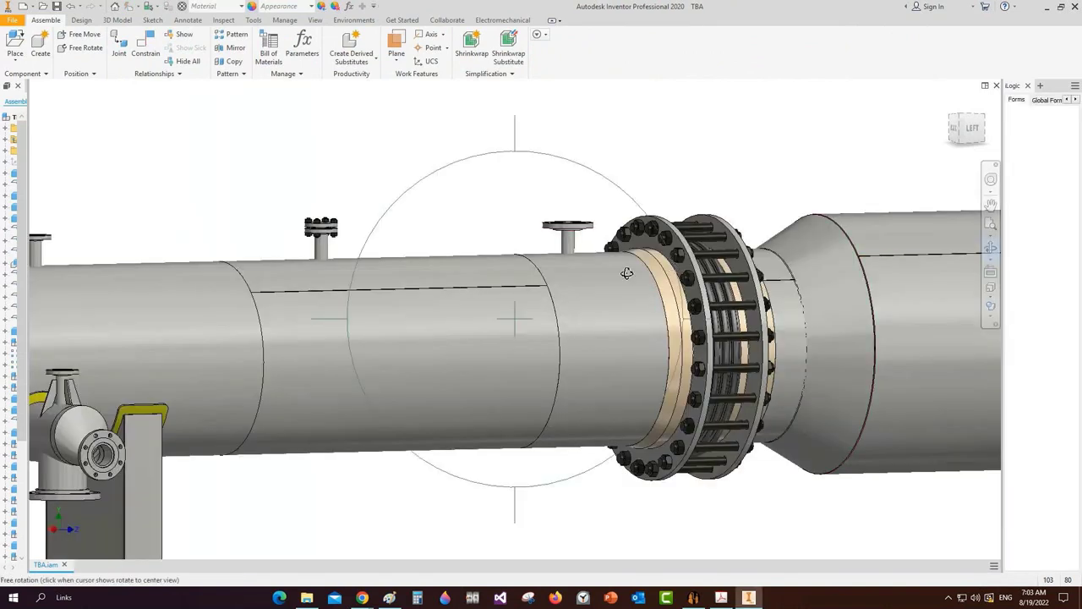
pyautogui.moveTo(627, 273); pyautogui.dragTo(592, 296)
pyautogui.scroll(-4, 572, 241)
pyautogui.moveTo(689, 414); pyautogui.dragTo(681, 444)
pyautogui.press('Escape')
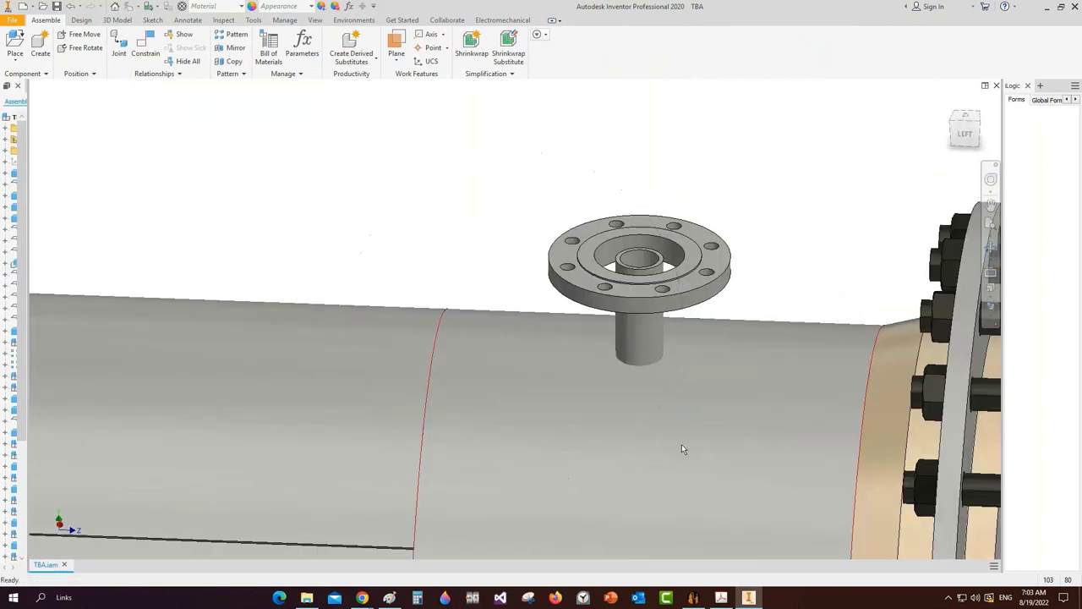
# Switch to Static Equipment Generator, set N9-Flange's size to 2 and save it
pyautogui.click(702, 598)
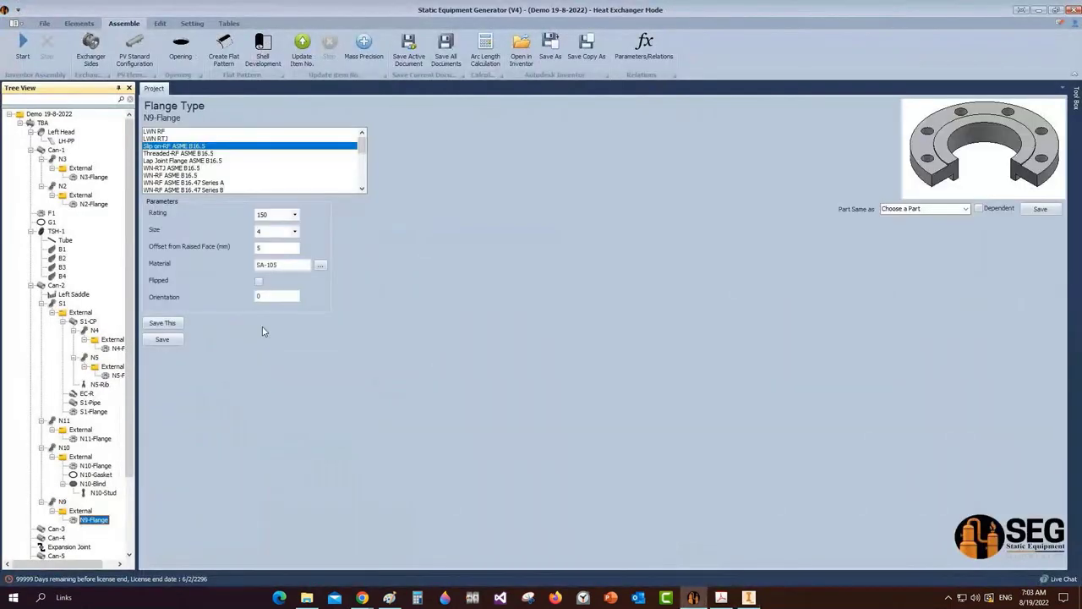
pyautogui.click(276, 232)
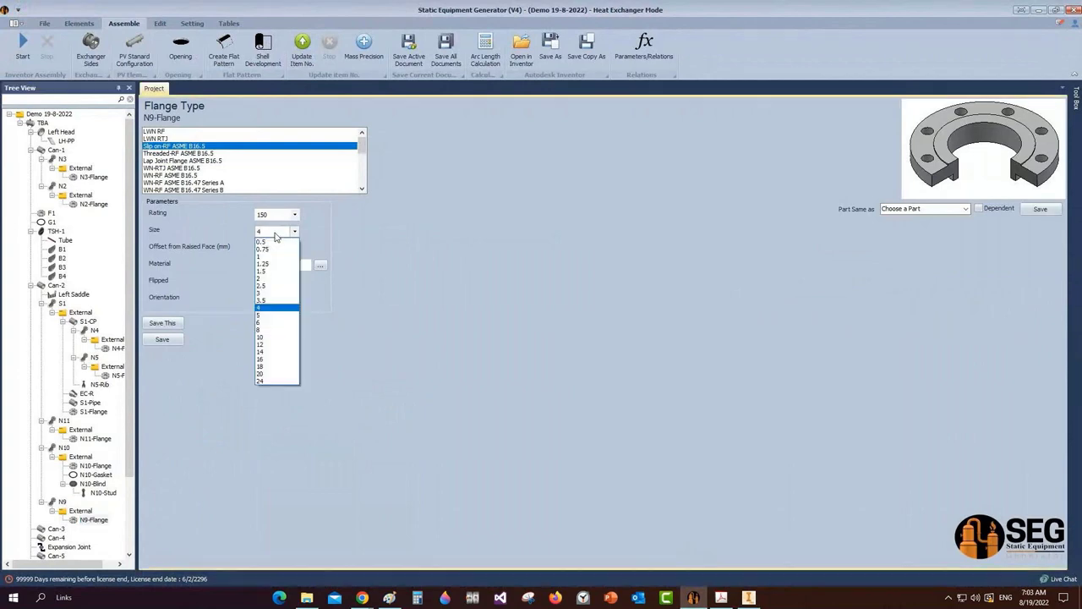
pyautogui.click(263, 280)
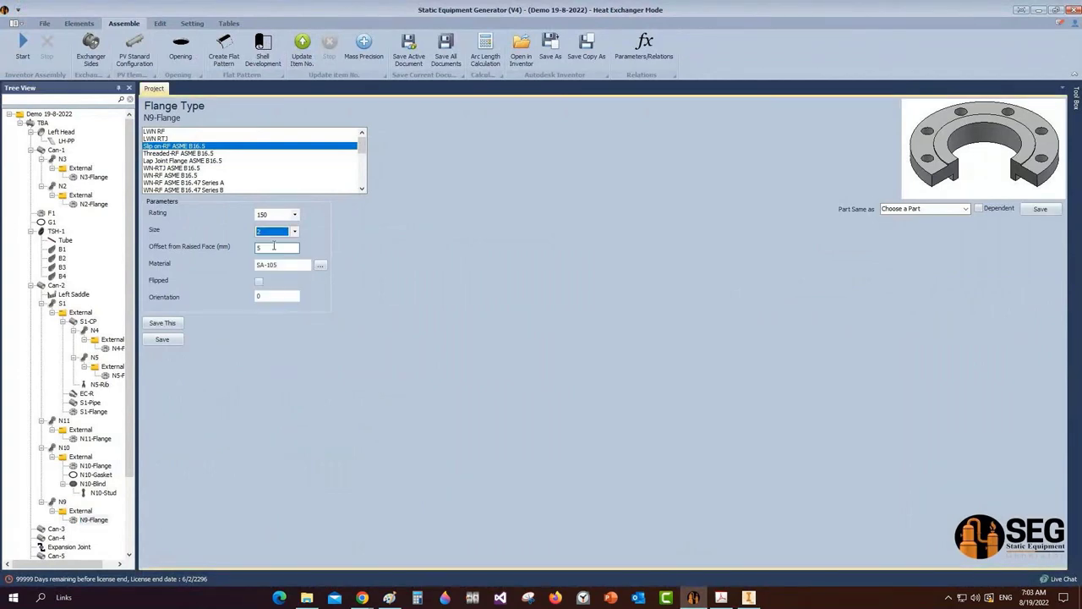
pyautogui.click(184, 339)
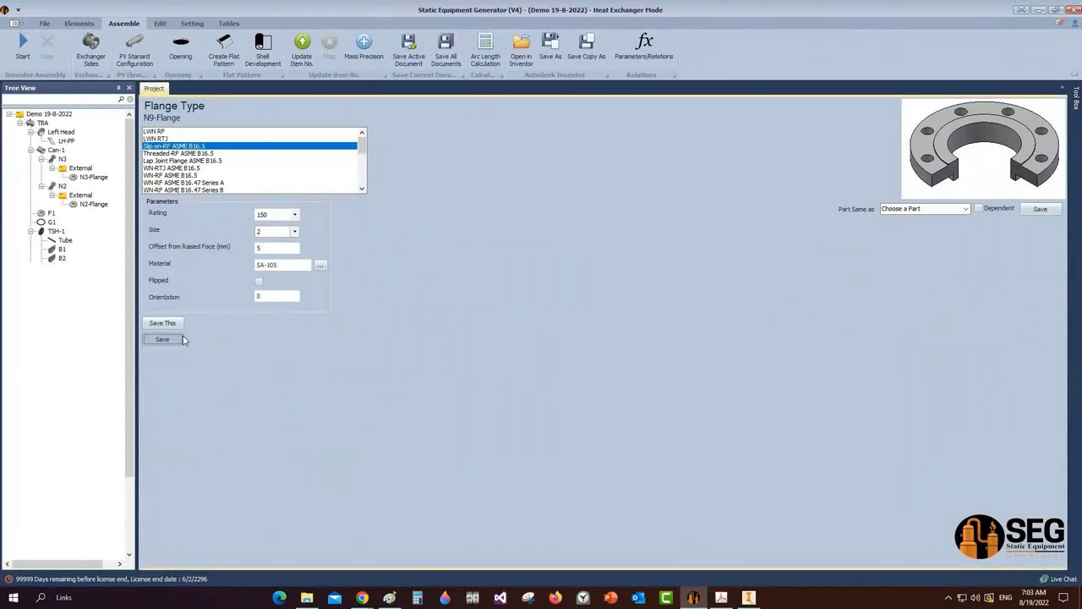
# Examine the lifting trunnion on the shell and the IR1, IR2 and IR3 marks in the PDF general arrangement drawing
pyautogui.click(719, 598)
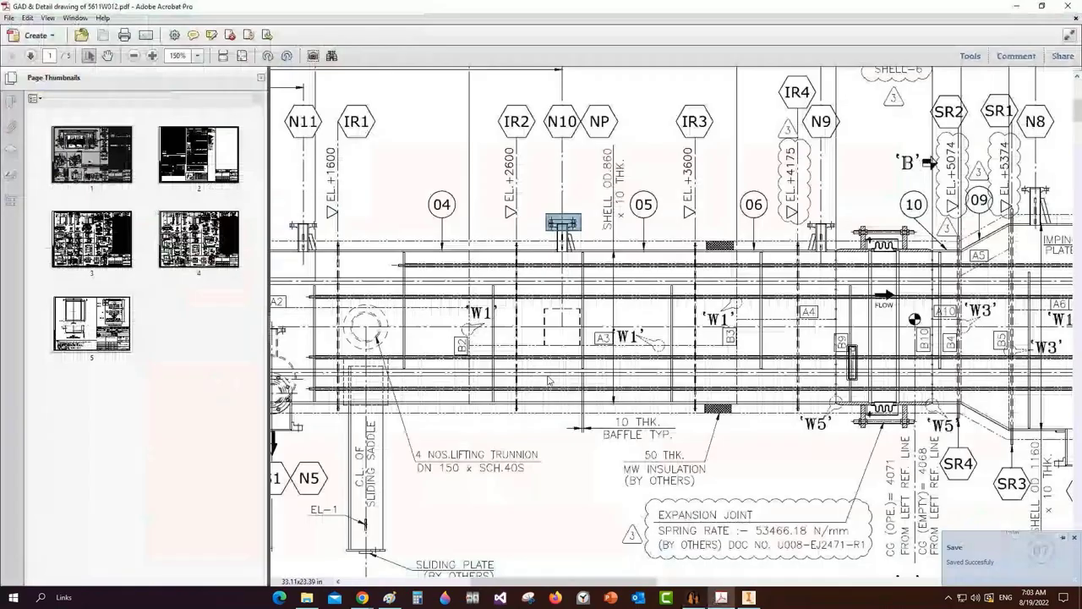
pyautogui.hscroll(3, 606, 333)
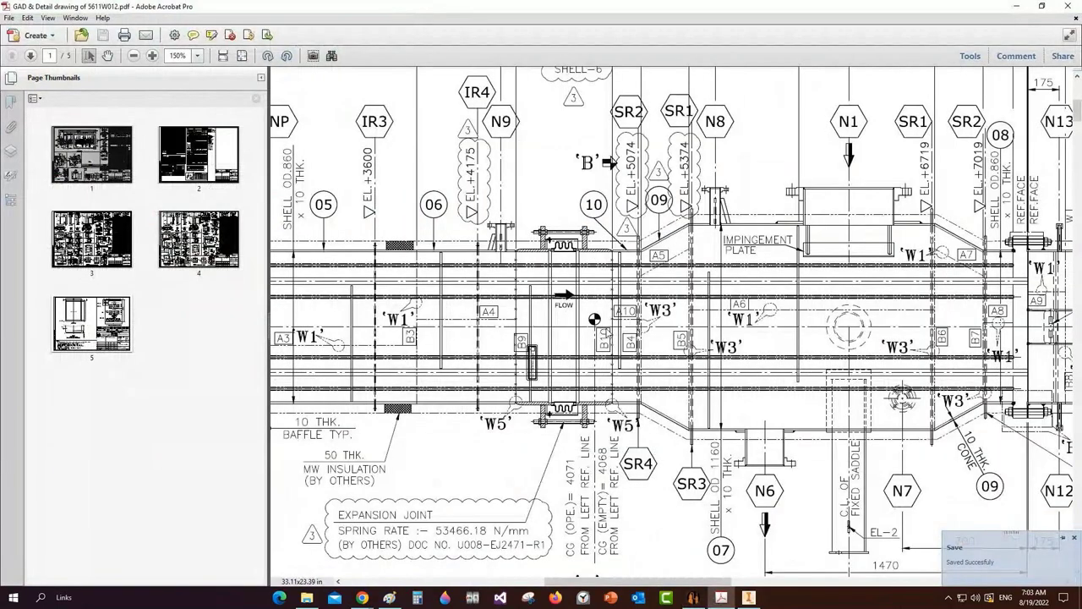
pyautogui.hscroll(-7, 673, 326)
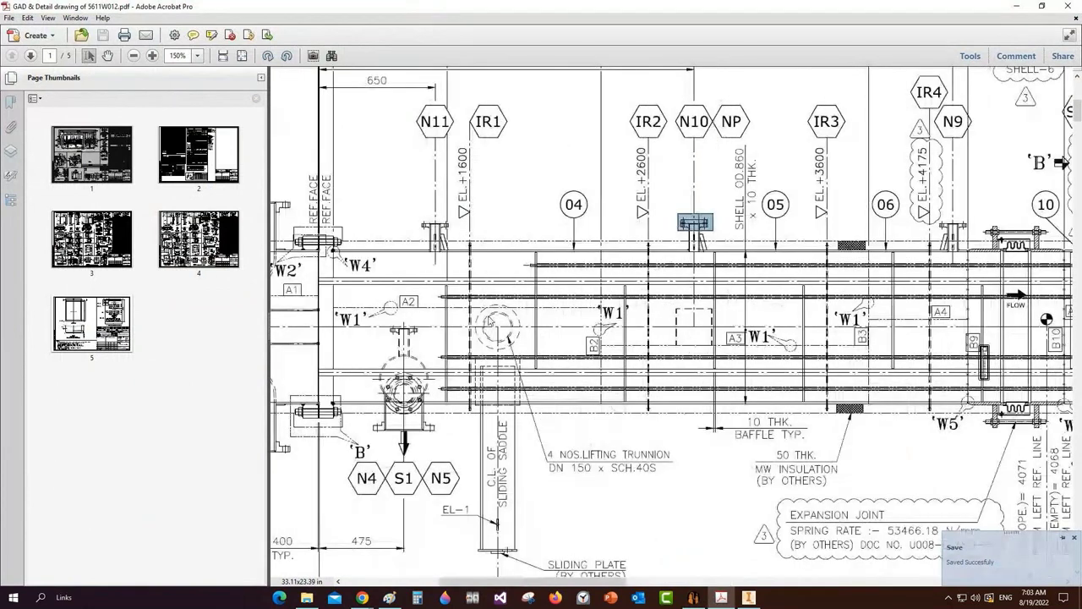
pyautogui.moveTo(461, 297); pyautogui.dragTo(524, 351)
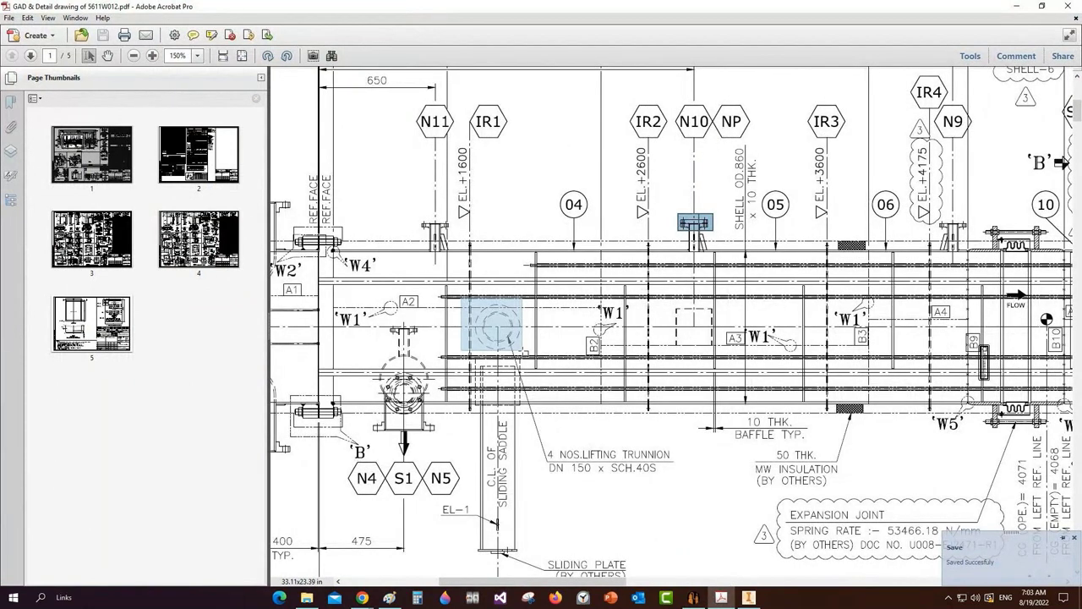
pyautogui.moveTo(524, 352); pyautogui.dragTo(523, 350)
pyautogui.moveTo(466, 101); pyautogui.dragTo(512, 159)
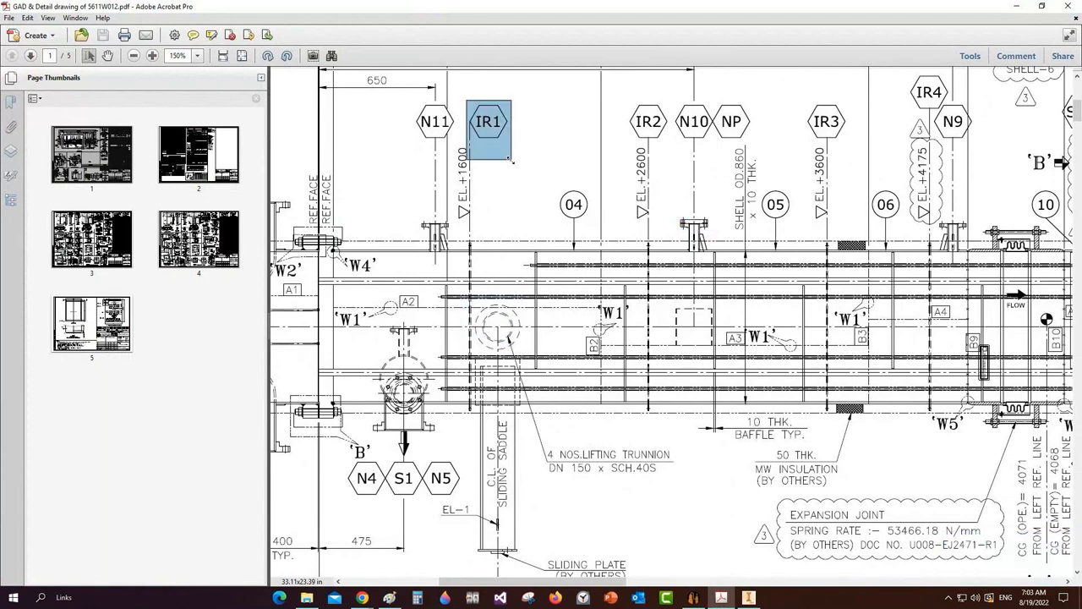
pyautogui.moveTo(623, 100); pyautogui.dragTo(653, 139)
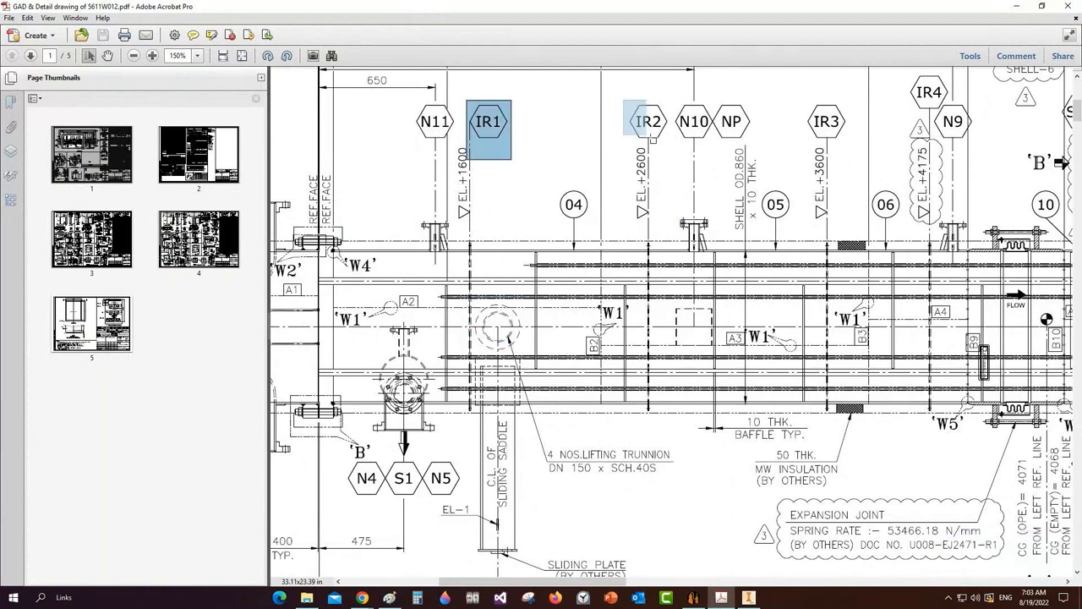
pyautogui.moveTo(798, 102); pyautogui.dragTo(843, 156)
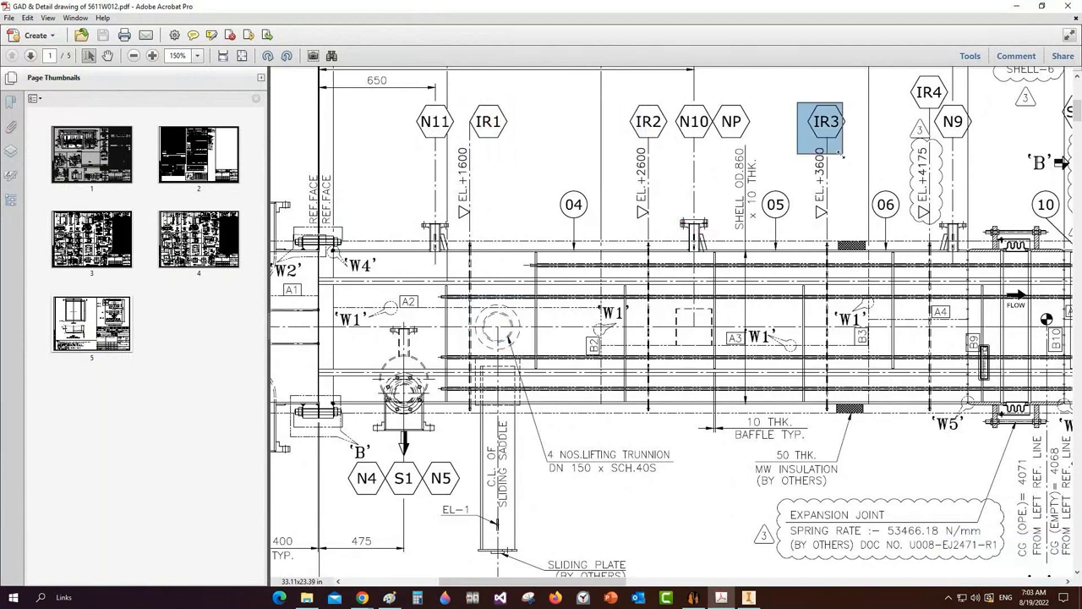
# Back in Static Equipment Generator, add a Trunnion Type1 named Trunnion-1 to Can-2
pyautogui.click(703, 601)
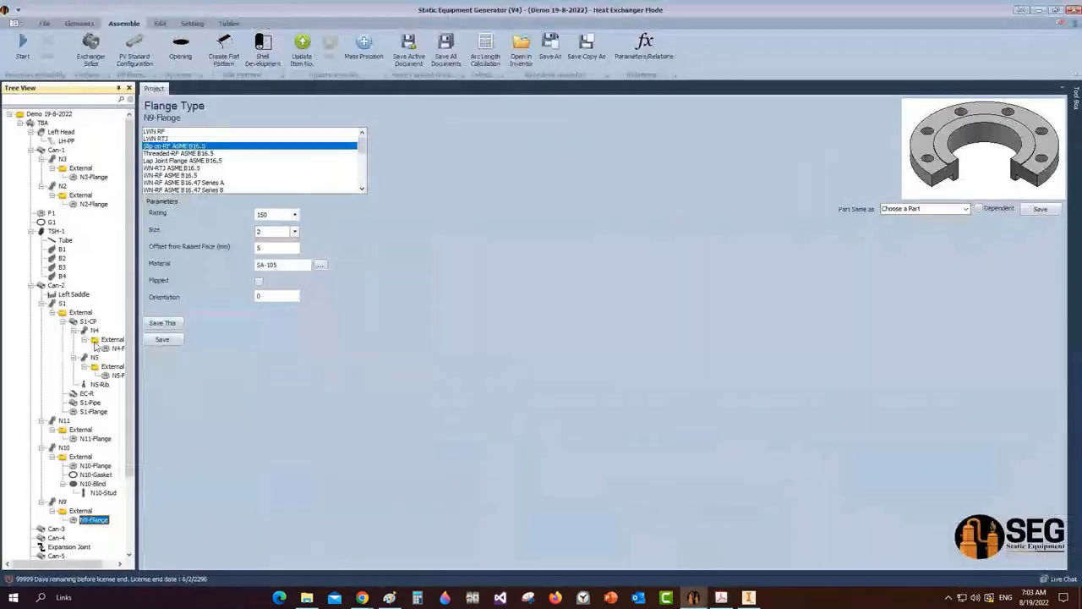
pyautogui.click(56, 285)
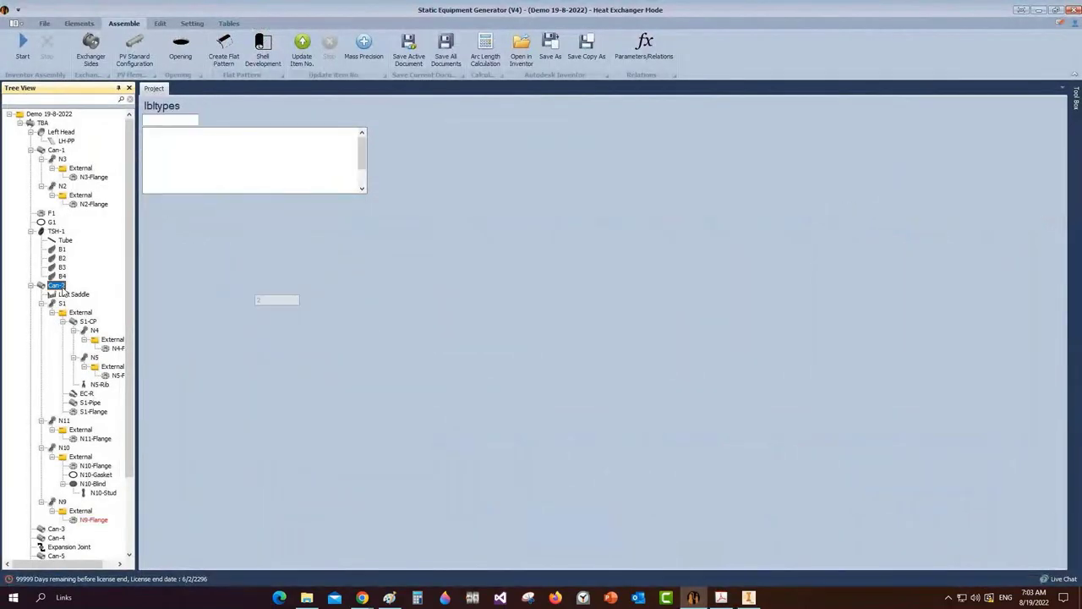
pyautogui.click(79, 24)
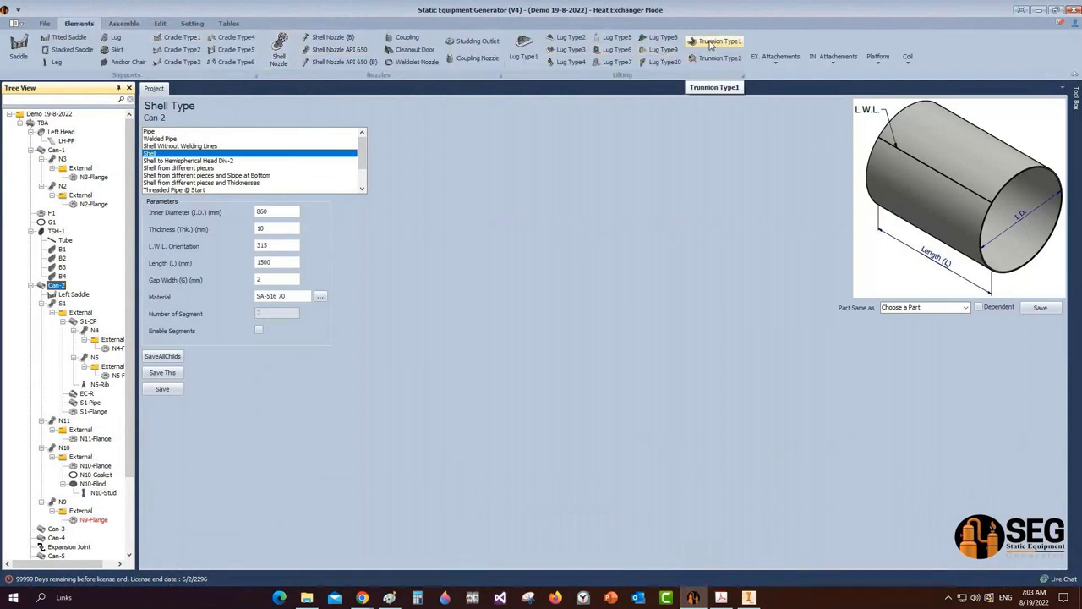
pyautogui.click(716, 42)
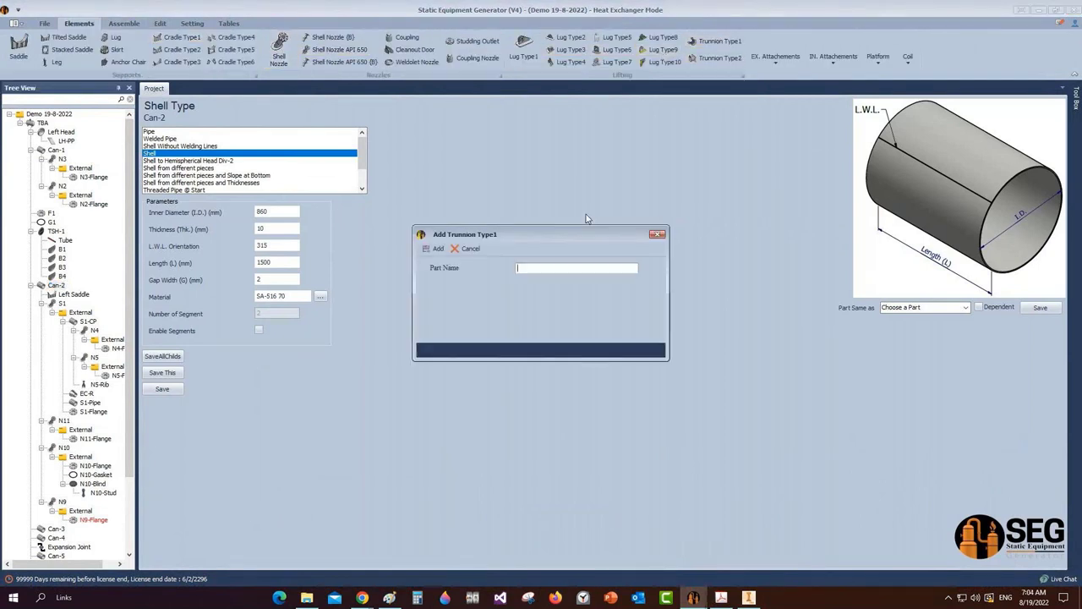
pyautogui.write('Trunnion-1')
pyautogui.press('Return')
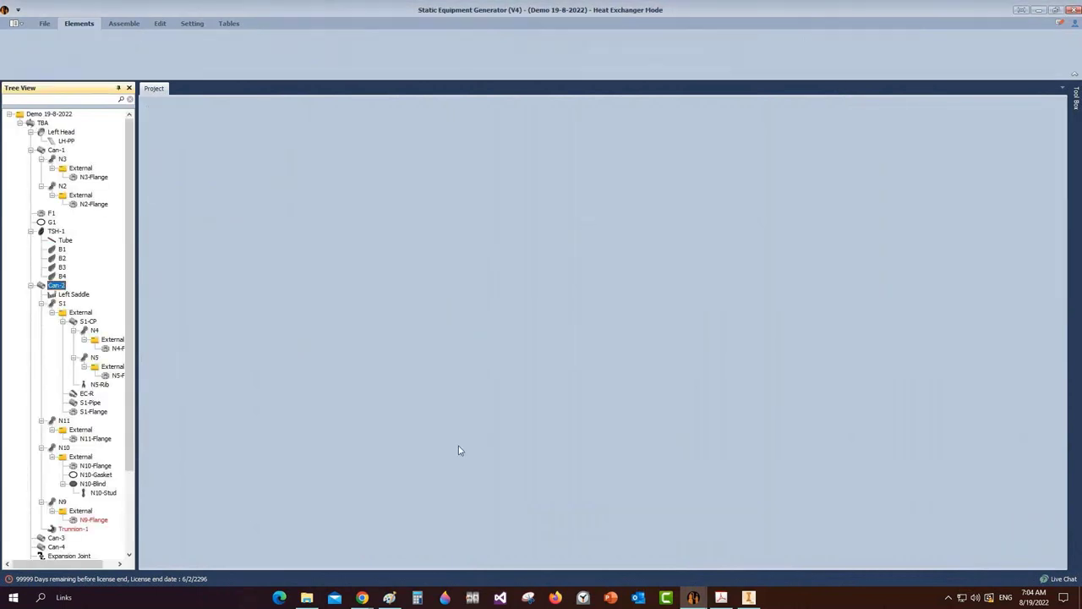
# Set Trunnion-1's type to Trunnion Type 1 from Pipe
pyautogui.click(74, 530)
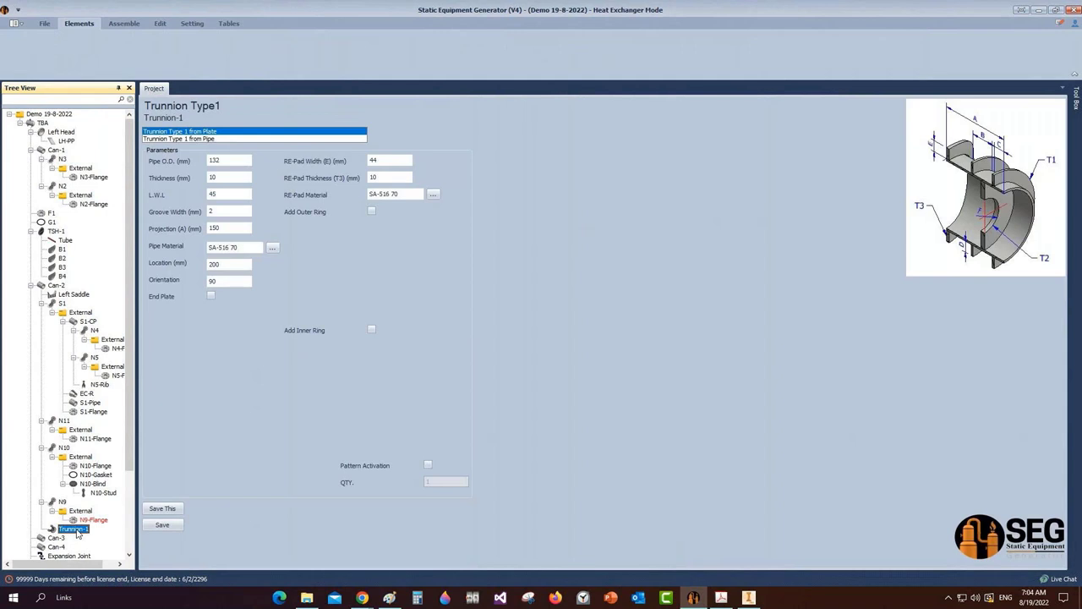
pyautogui.click(200, 139)
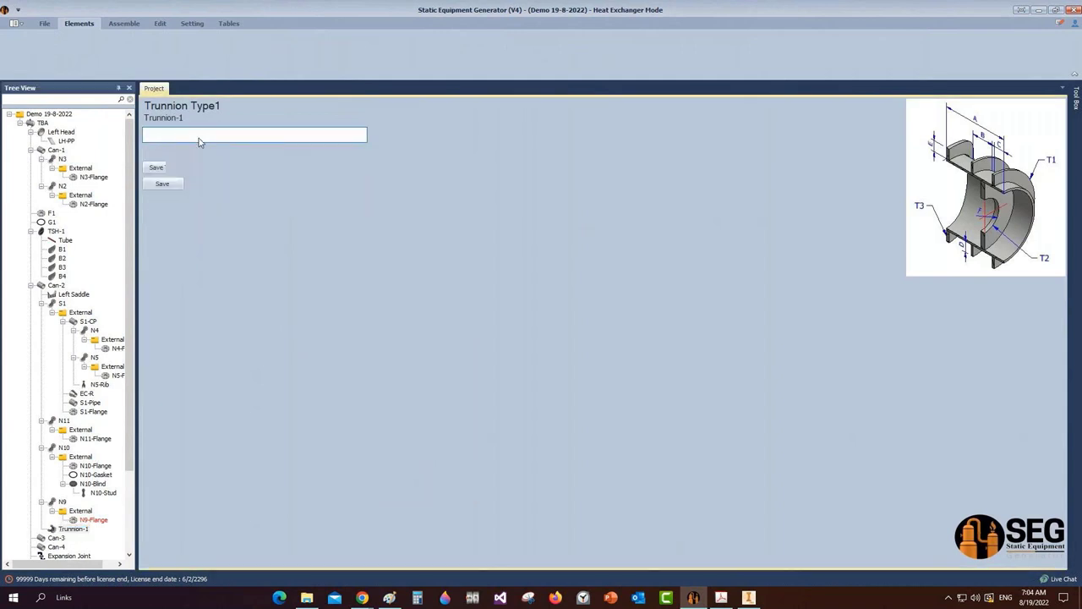
pyautogui.click(217, 133)
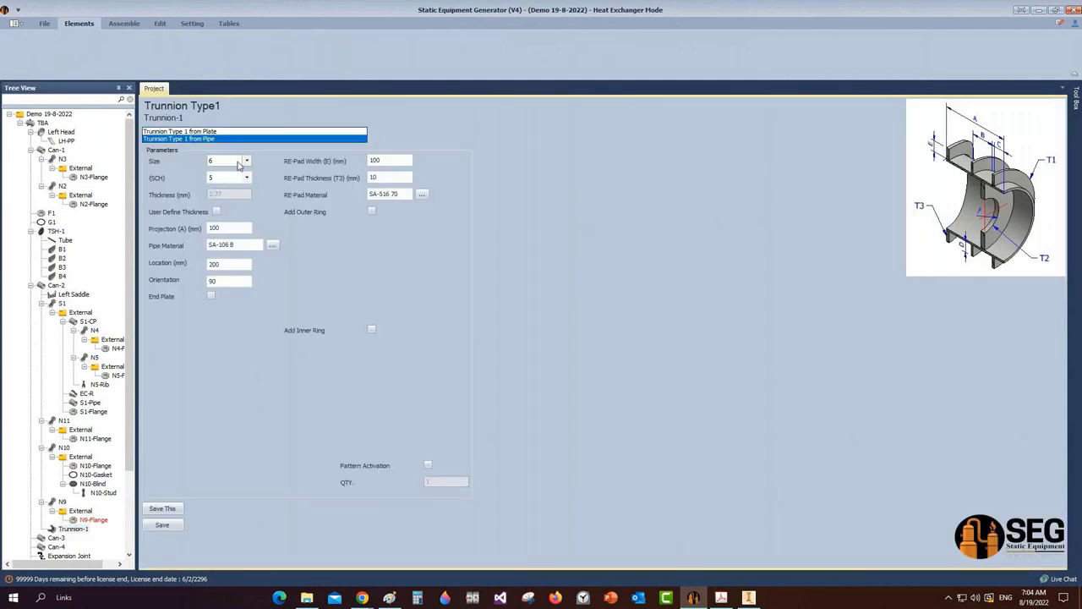
# Find the Detail of Lifting Trunnion in the PDF drawing and read its pipe, end plate and pad dimensions
pyautogui.moveTo(715, 596)
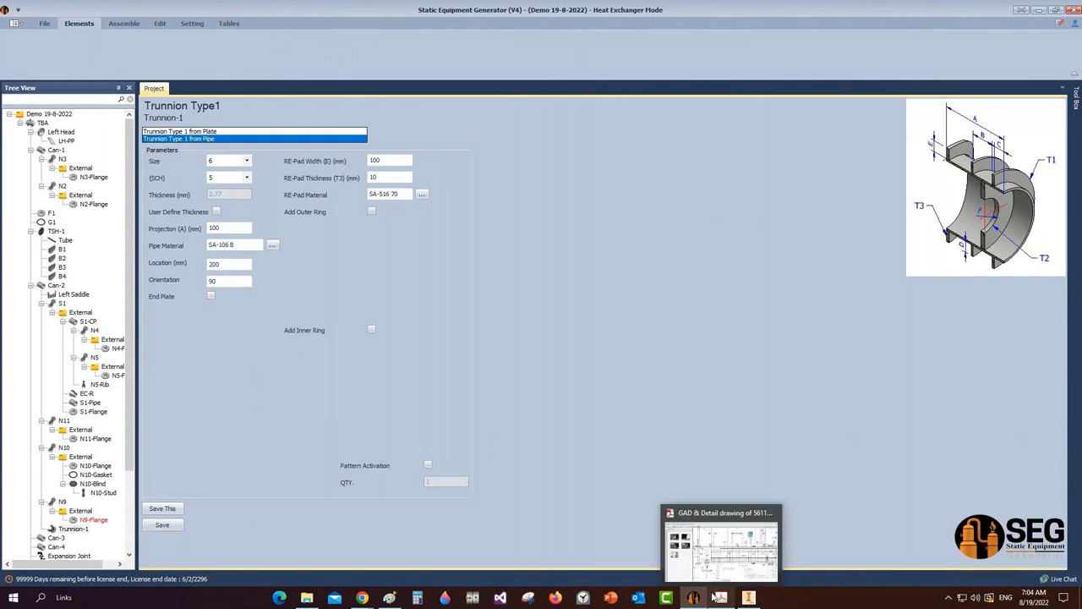
pyautogui.click(718, 597)
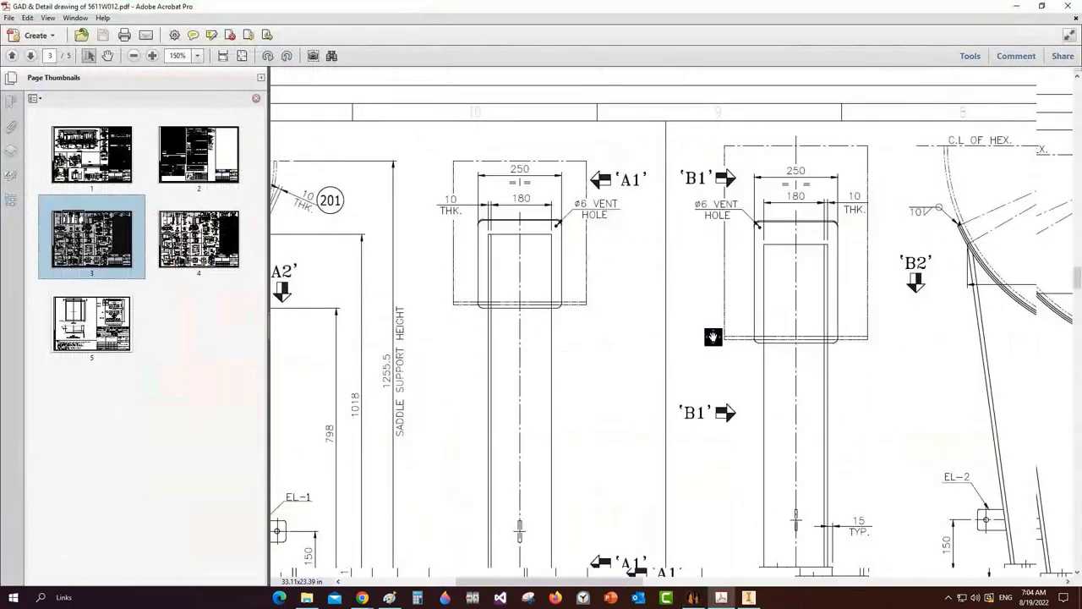
pyautogui.moveTo(713, 336)
pyautogui.mouseDown(button='middle')
pyautogui.moveTo(897, 400)
pyautogui.moveTo(864, 367)
pyautogui.moveTo(777, 360)
pyautogui.moveTo(658, 74)
pyautogui.mouseUp(button='middle')
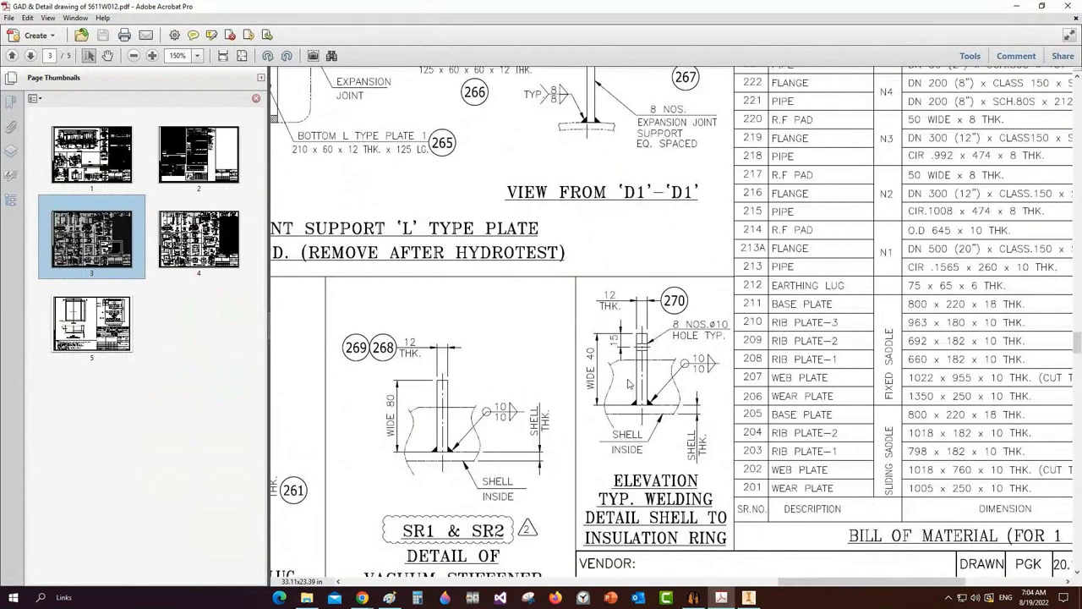
pyautogui.keyDown('ctrl'); pyautogui.scroll(-4, 577, 362); pyautogui.keyUp('ctrl')
pyautogui.keyDown('ctrl'); pyautogui.scroll(4, 577, 362); pyautogui.keyUp('ctrl')
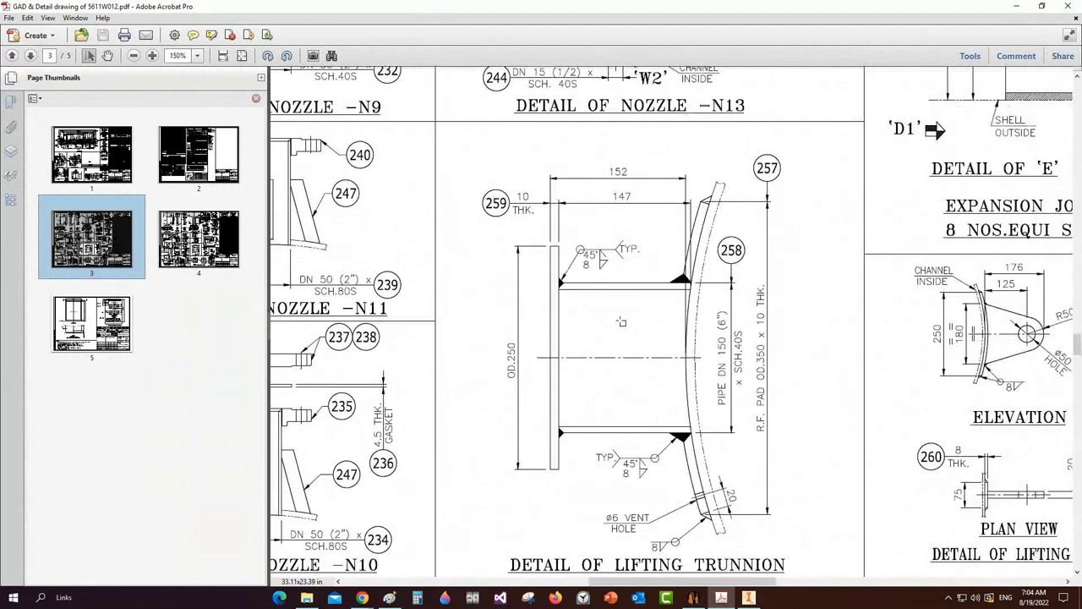
pyautogui.scroll(-1, 625, 339)
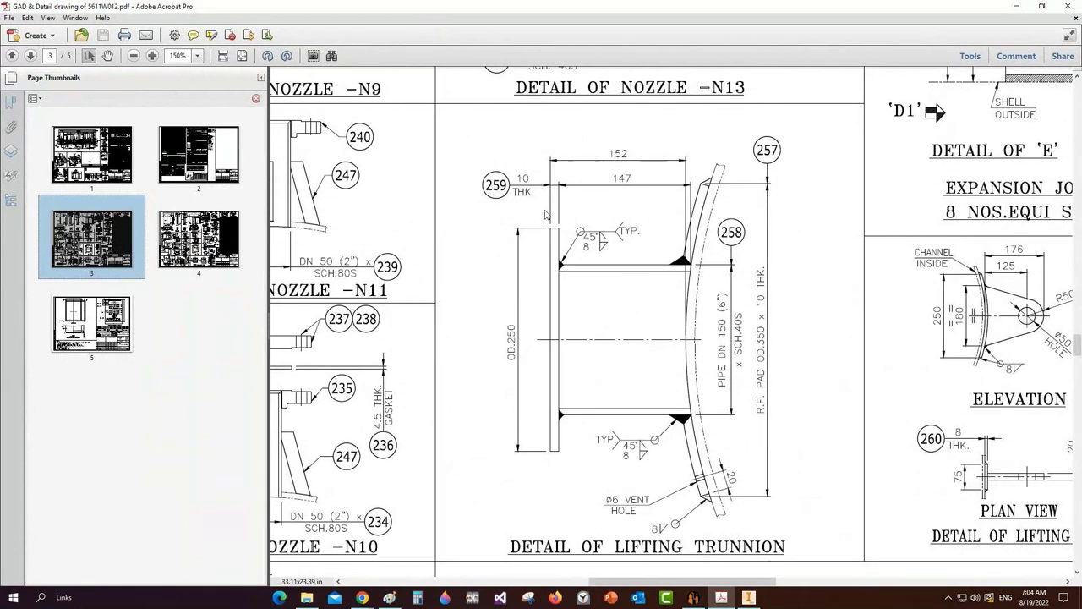
# Return to Static Equipment Generator and set Trunnion-1's pipe schedule to 40S, projection to 145 mm and location to 910 mm
pyautogui.click(721, 597)
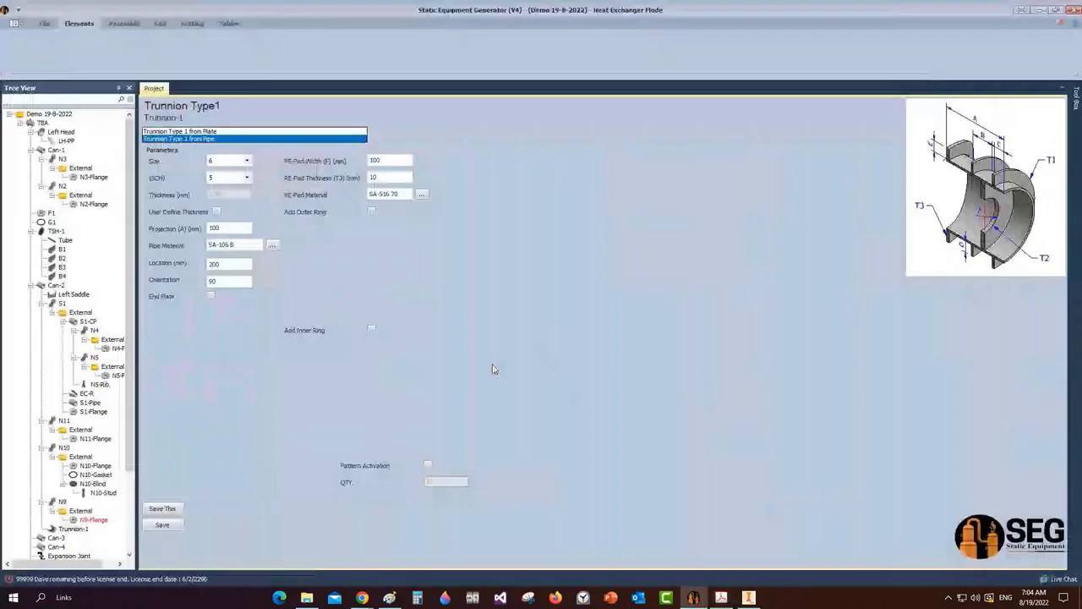
pyautogui.click(225, 178)
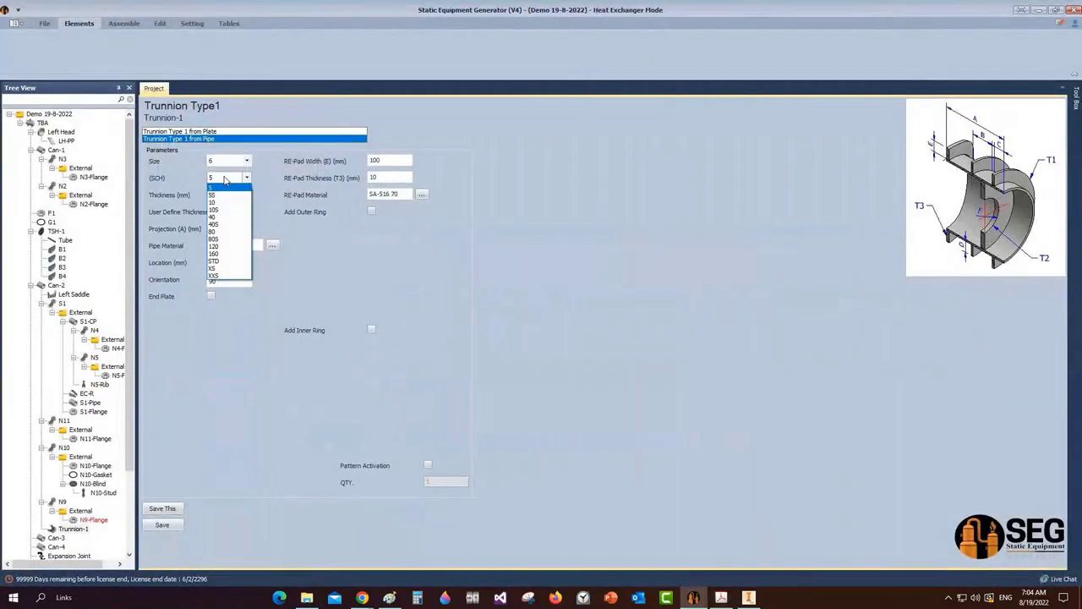
pyautogui.click(219, 224)
pyautogui.click(220, 228)
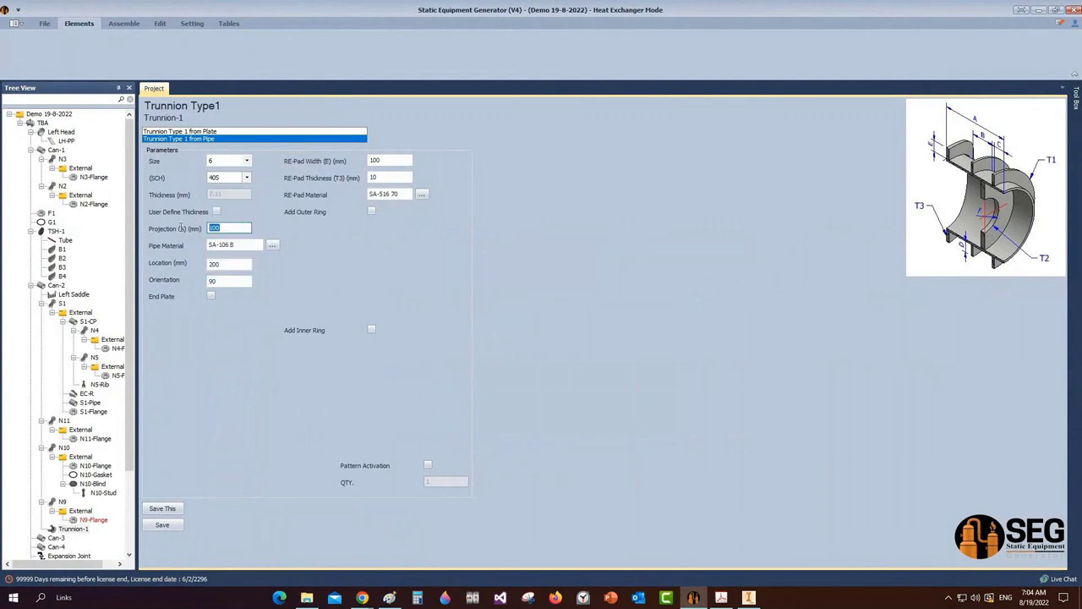
pyautogui.write('145')
pyautogui.press('Tab')
pyautogui.press('Tab')
pyautogui.write('910')
pyautogui.press('Tab')
# Add an end plate with an outside diameter of 250 mm to Trunnion-1
pyautogui.click(212, 295)
pyautogui.click(234, 312)
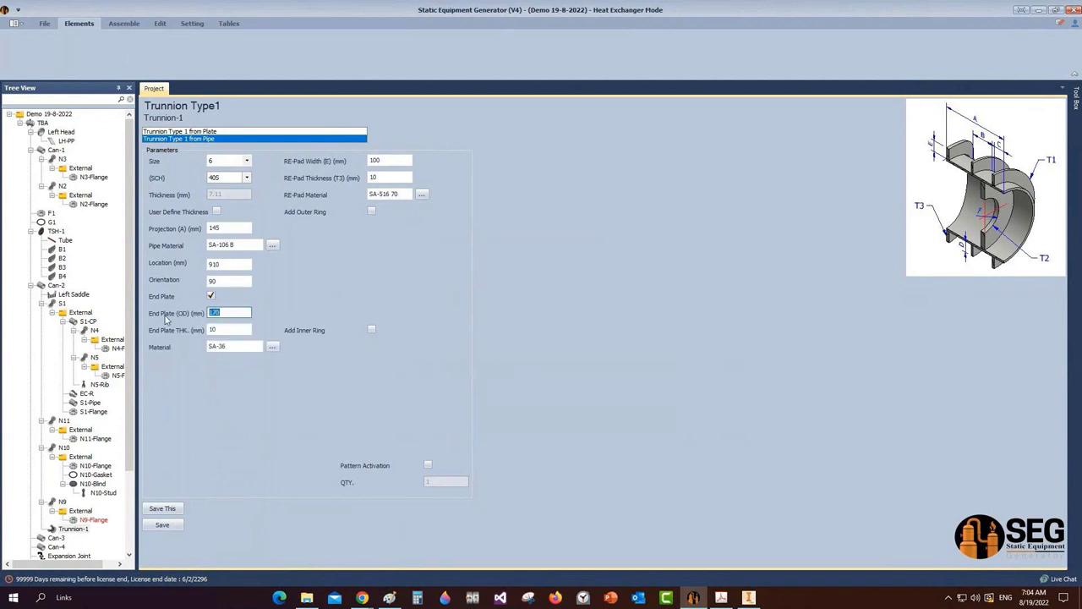
pyautogui.write('250')
pyautogui.press('Tab')
pyautogui.click(372, 161)
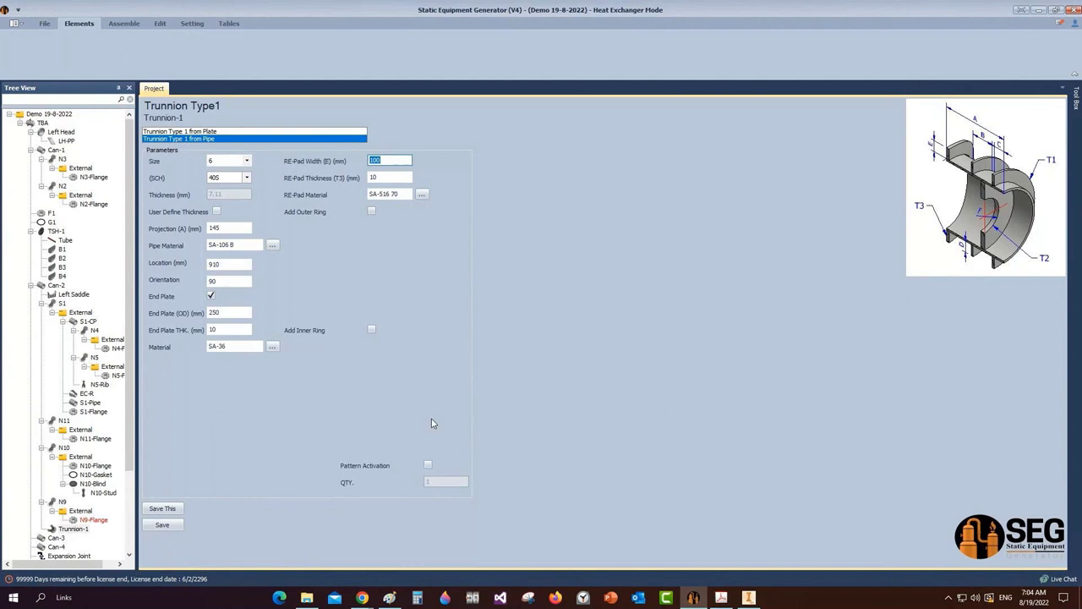
# Activate the pattern for Trunnion-1 with a quantity of 2 and save the trunnion
pyautogui.click(427, 465)
pyautogui.moveTo(435, 482); pyautogui.dragTo(417, 486)
pyautogui.write('2')
pyautogui.click(162, 525)
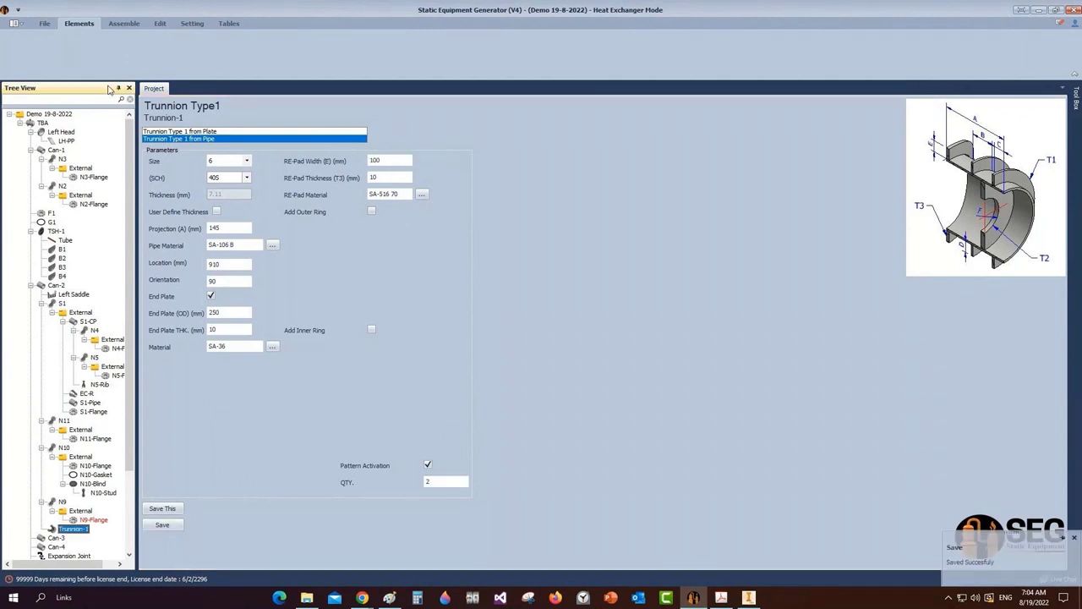
# Start the Inventor assembly of the changed flange and trunnion, and switch to Autodesk Inventor to follow the build
pyautogui.click(122, 24)
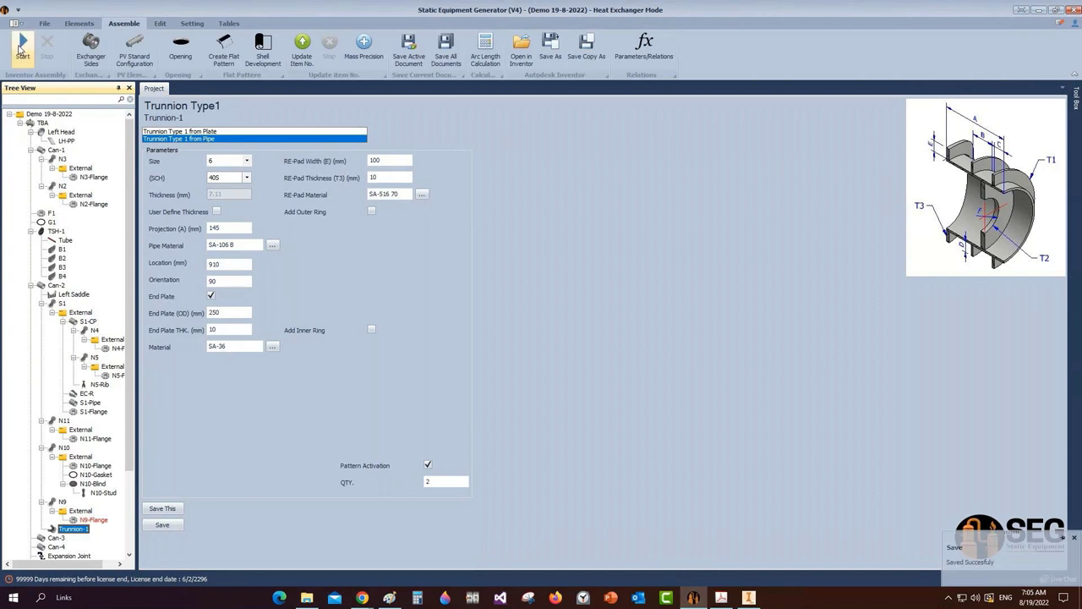
pyautogui.click(22, 48)
pyautogui.moveTo(694, 597)
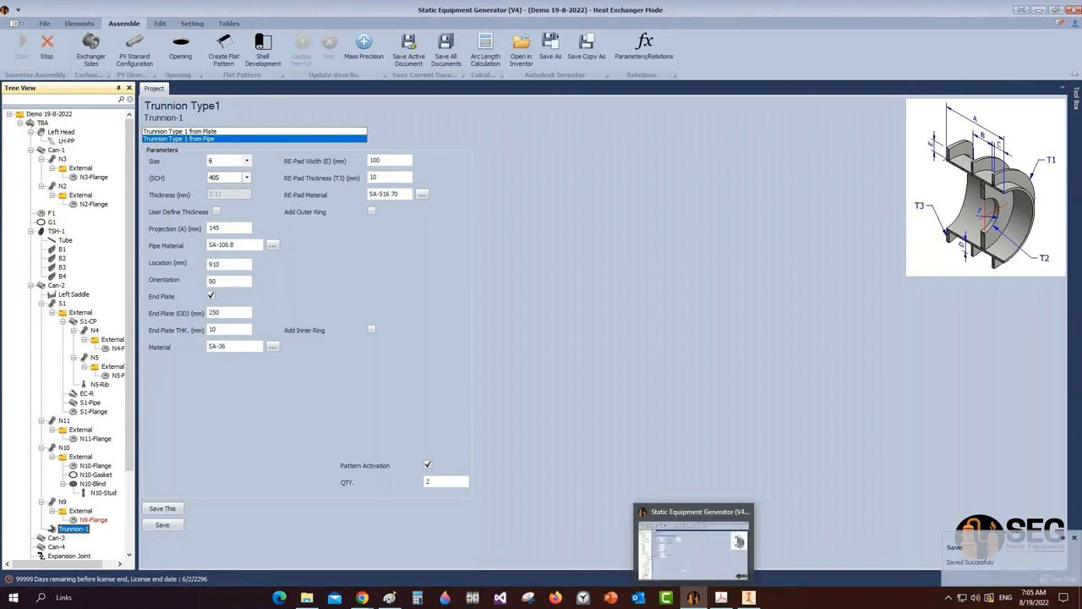
pyautogui.click(749, 597)
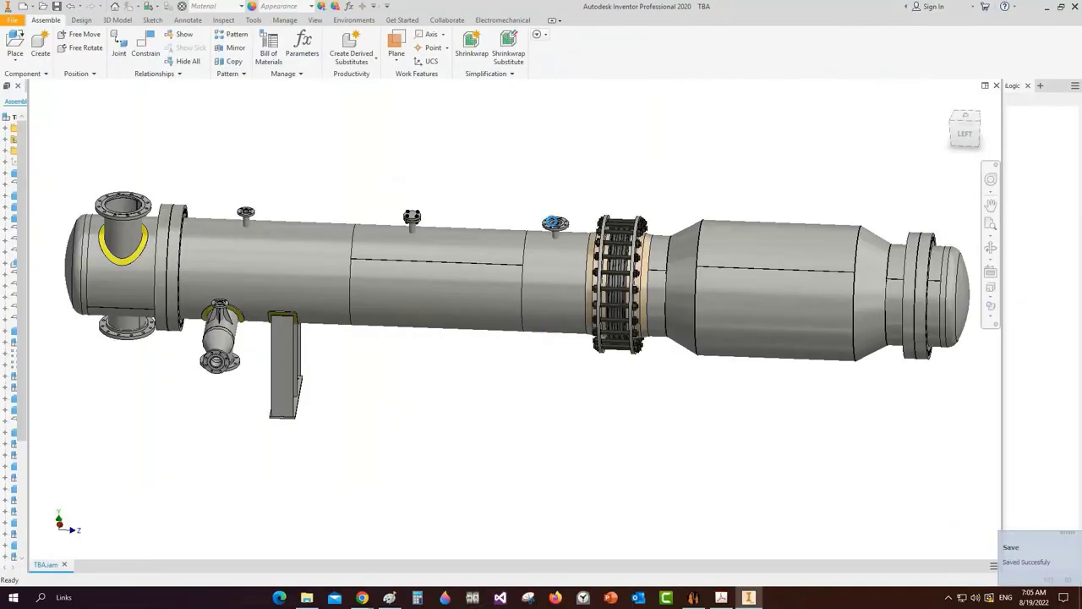
pyautogui.doubleClick(558, 222)
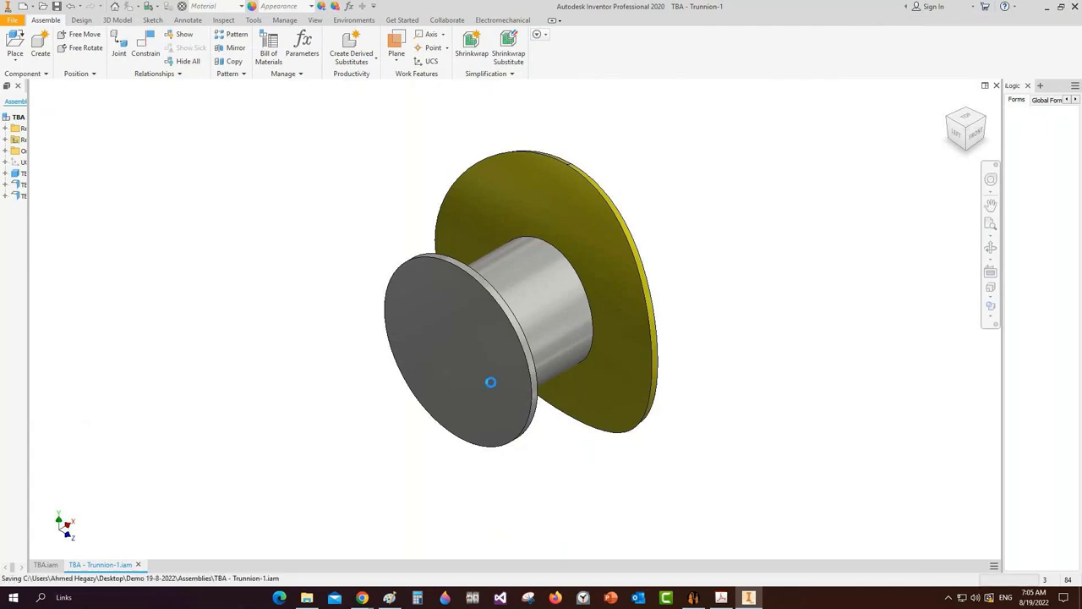
# Switch to the PDF drawing and examine the lifting trunnion above the sliding saddle in the page 1 elevation
pyautogui.click(720, 599)
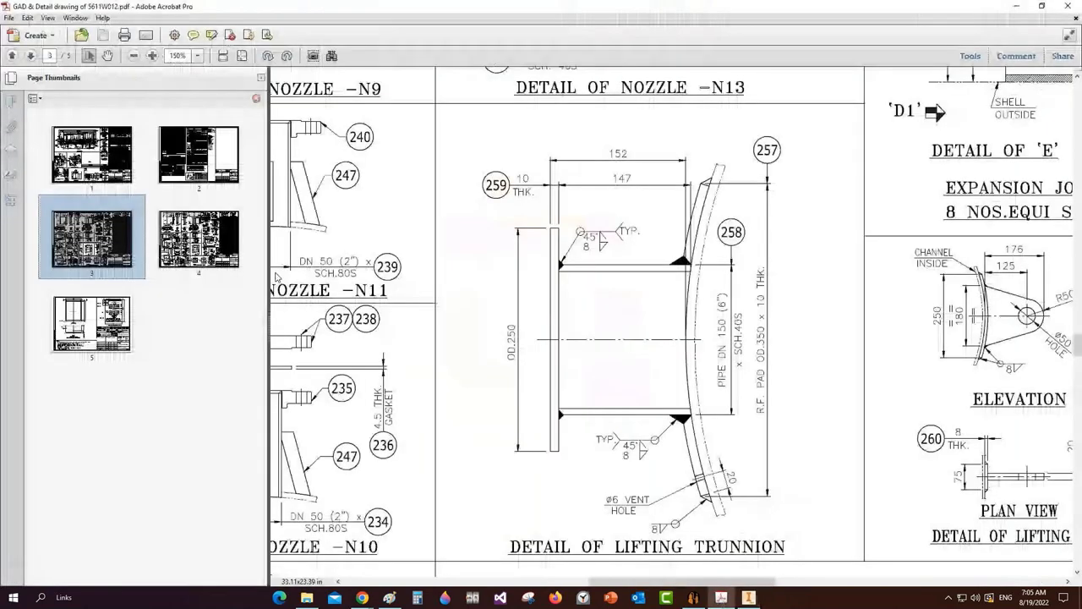
pyautogui.click(91, 154)
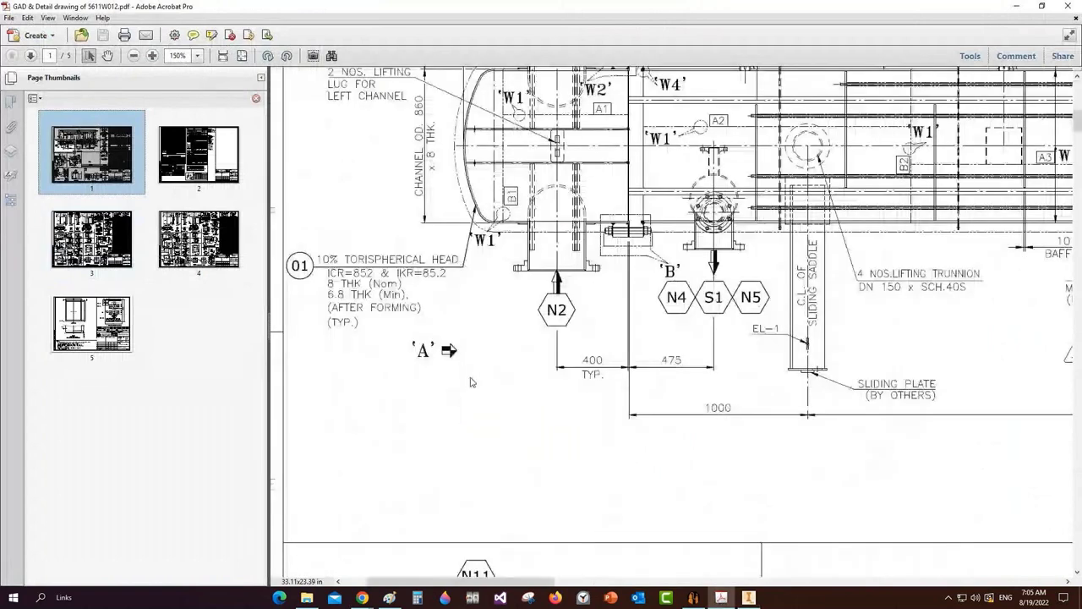
pyautogui.moveTo(875, 157); pyautogui.dragTo(822, 170, button='middle')
pyautogui.hotkey('ctrl', '=')
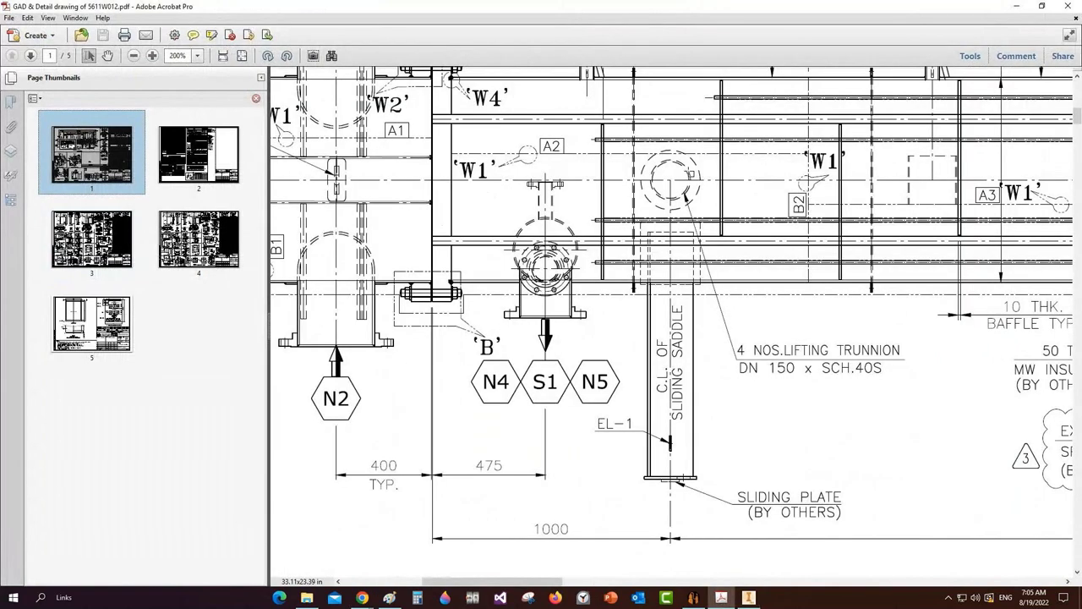
pyautogui.keyDown('ctrl'); pyautogui.scroll(2, 690, 174); pyautogui.keyUp('ctrl')
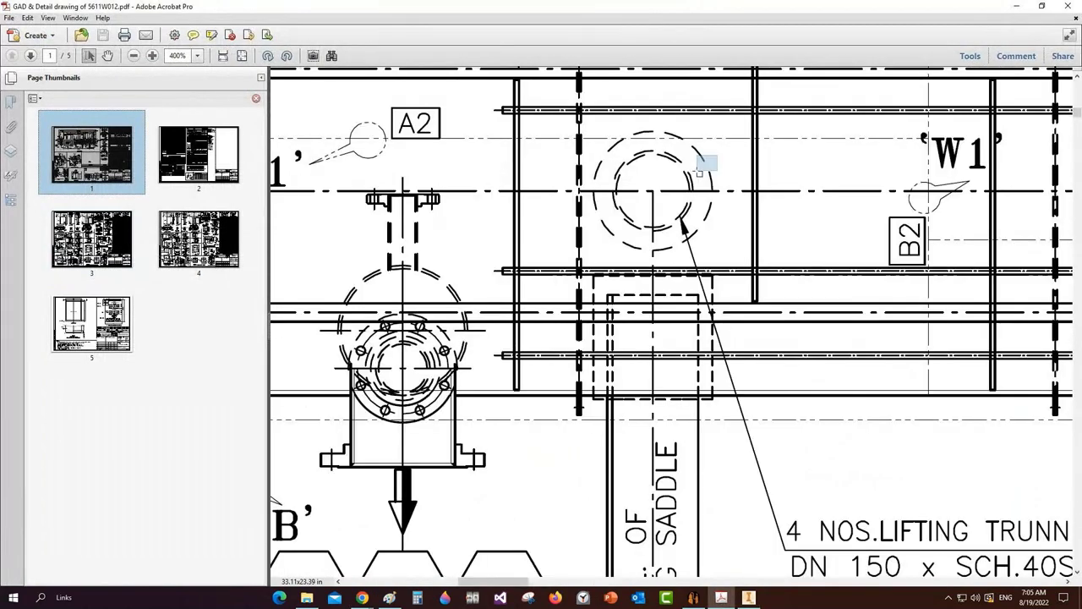
pyautogui.click(702, 164)
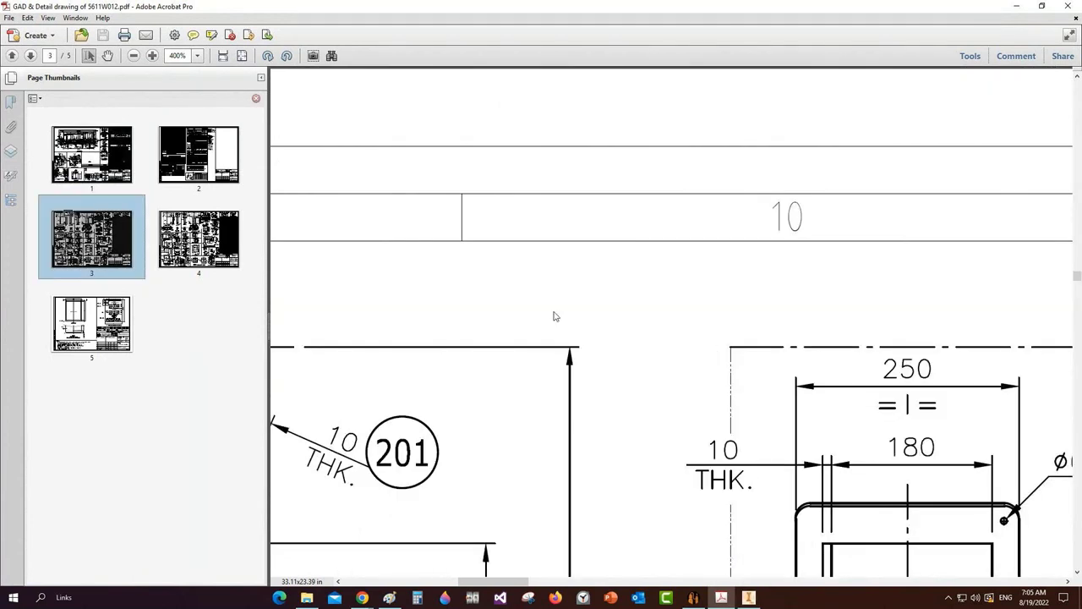
# Examine the lifting trunnion detail on page 3 of the drawing, marking its end plate and reinforcement pad
pyautogui.scroll(3, 747, 338)
pyautogui.scroll(2, 747, 329)
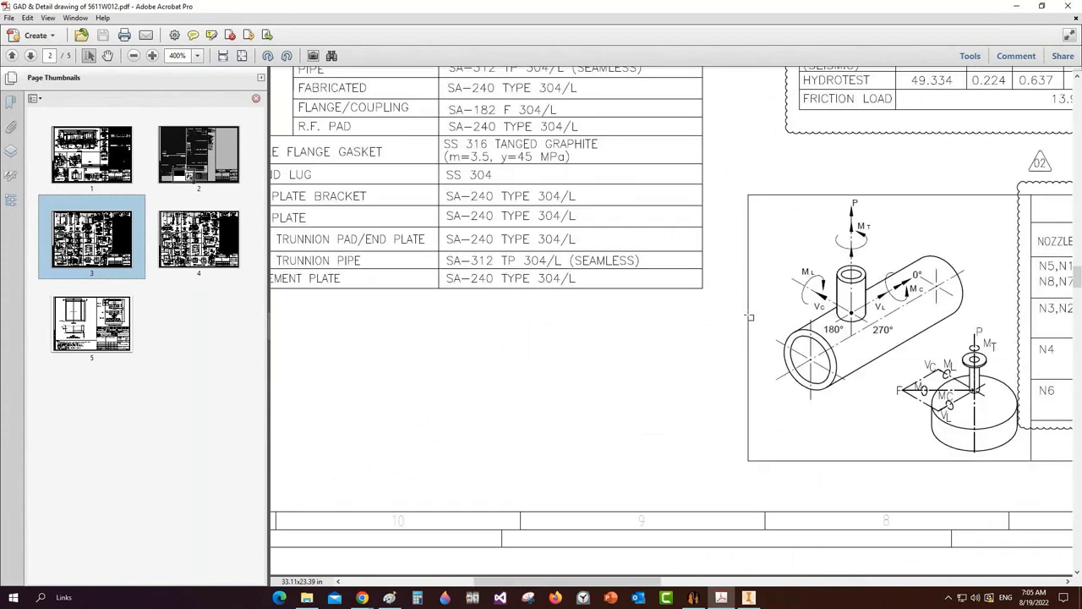
pyautogui.keyDown('ctrl'); pyautogui.scroll(-5, 749, 317); pyautogui.keyUp('ctrl')
pyautogui.scroll(-5, 818, 364)
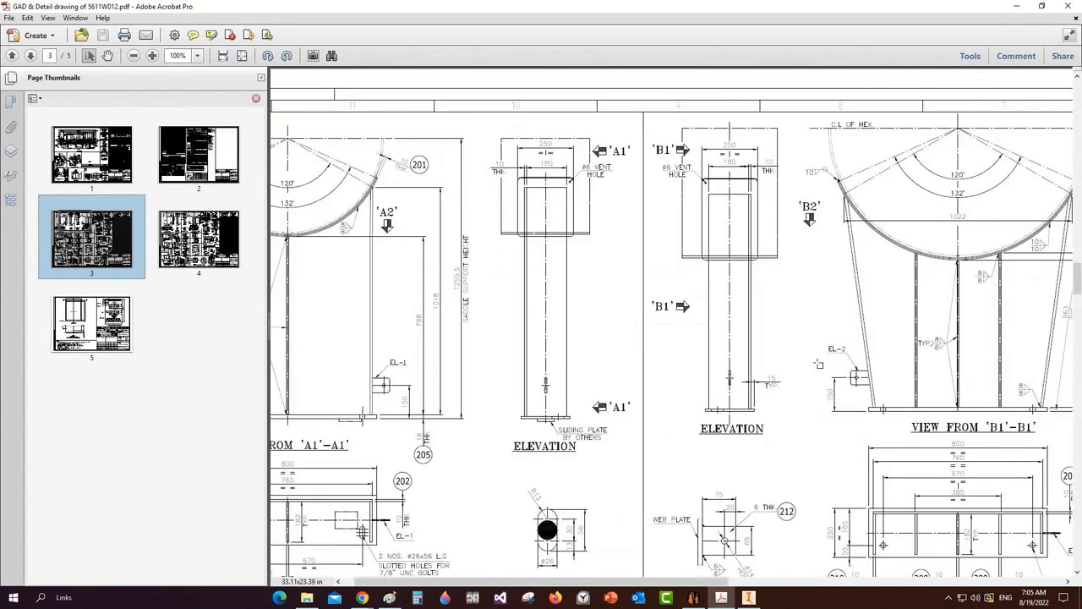
pyautogui.keyDown('ctrl'); pyautogui.scroll(-2, 818, 364); pyautogui.keyUp('ctrl')
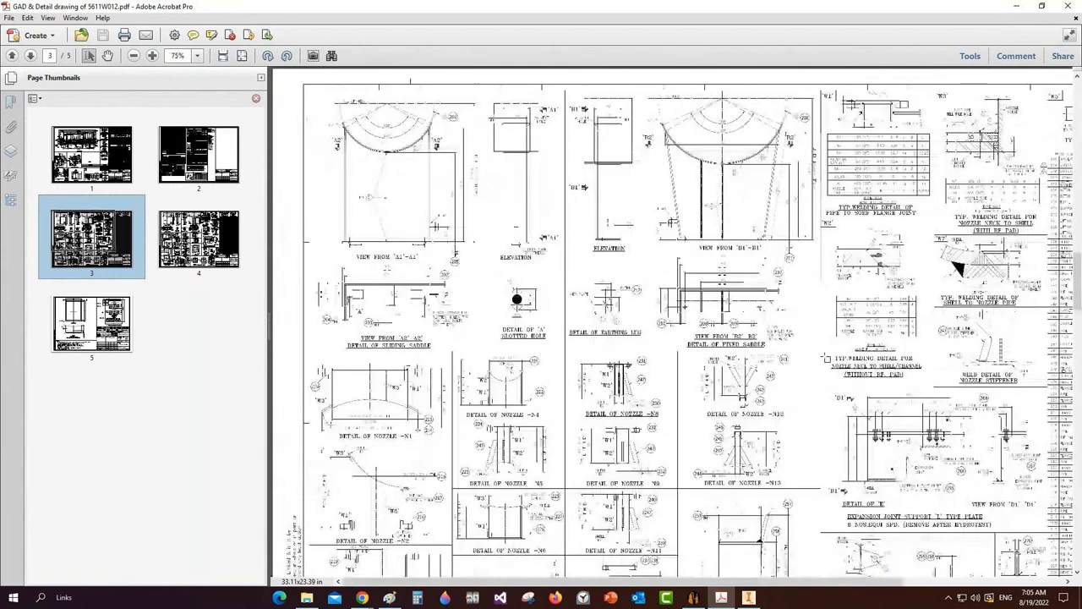
pyautogui.moveTo(1004, 573); pyautogui.dragTo(913, 438, button='middle')
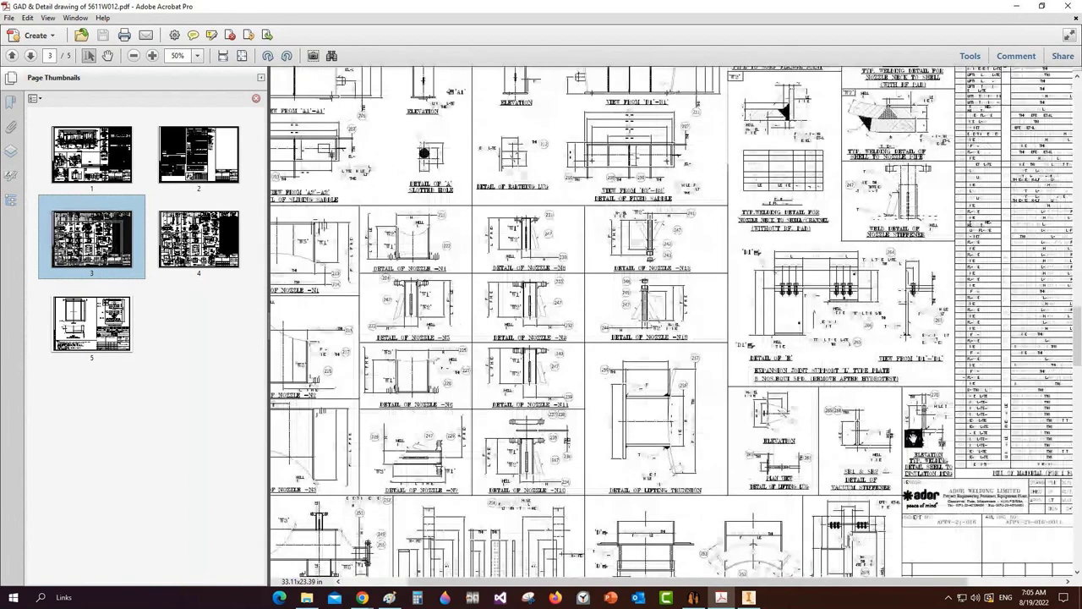
pyautogui.scroll(-1, 583, 421)
pyautogui.hscroll(1, 584, 420)
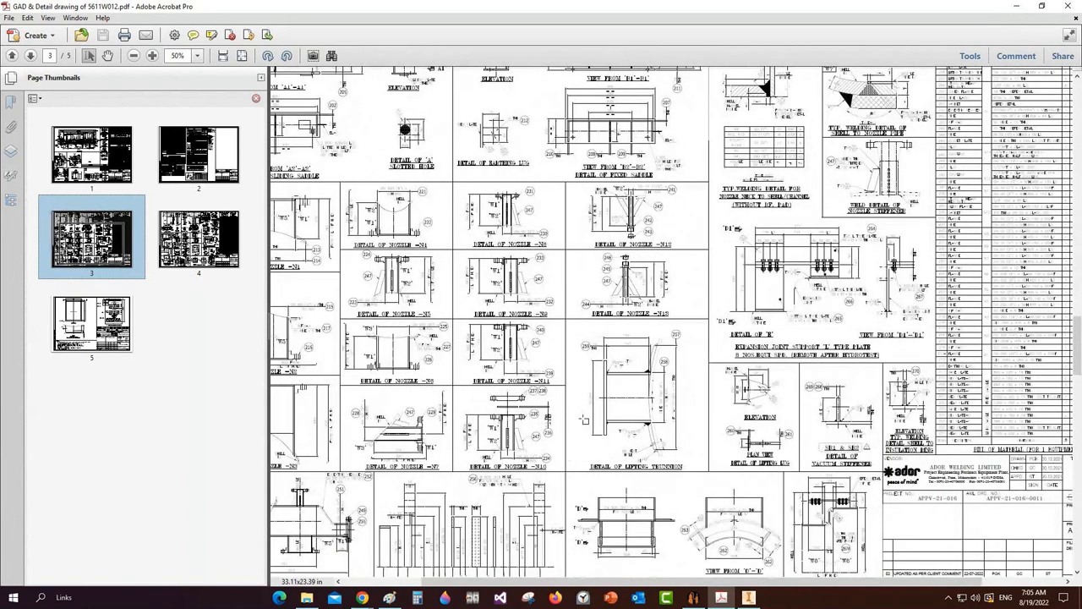
pyautogui.keyDown('ctrl'); pyautogui.scroll(3, 583, 420); pyautogui.keyUp('ctrl')
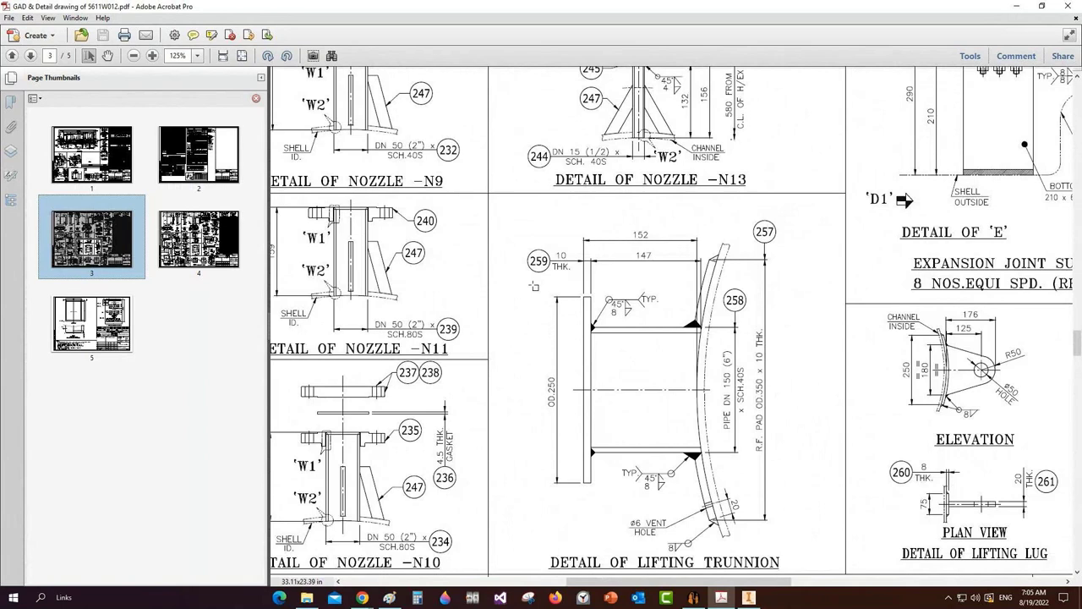
pyautogui.moveTo(534, 287); pyautogui.dragTo(597, 493)
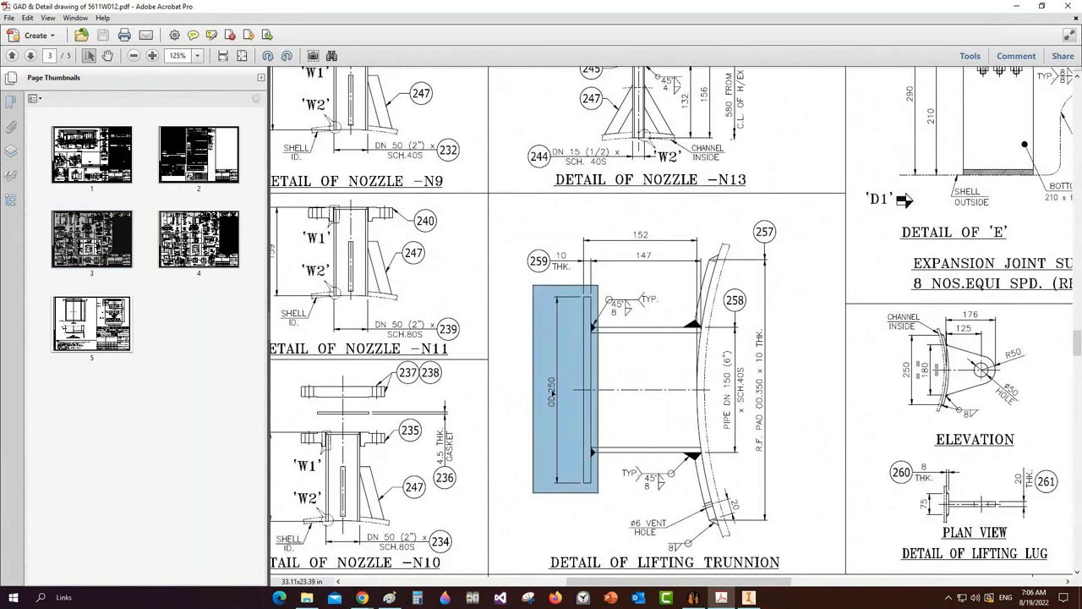
pyautogui.moveTo(683, 244); pyautogui.dragTo(785, 531)
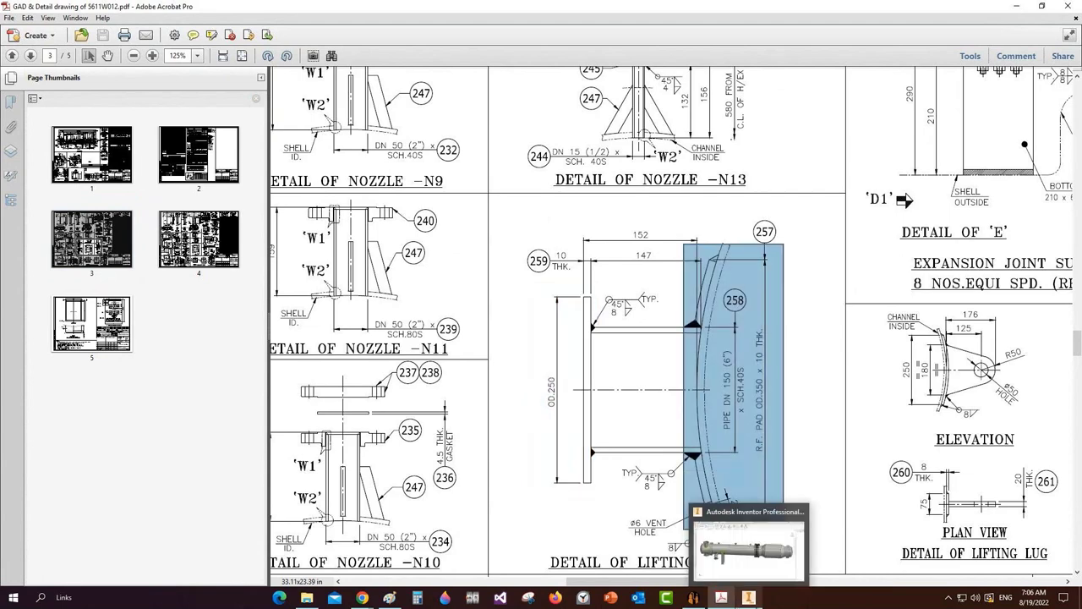
# Switch to Autodesk Inventor and inspect where the trunnion's reinforcement pad meets the saddle's wear plate
pyautogui.click(749, 597)
pyautogui.scroll(5, 307, 272)
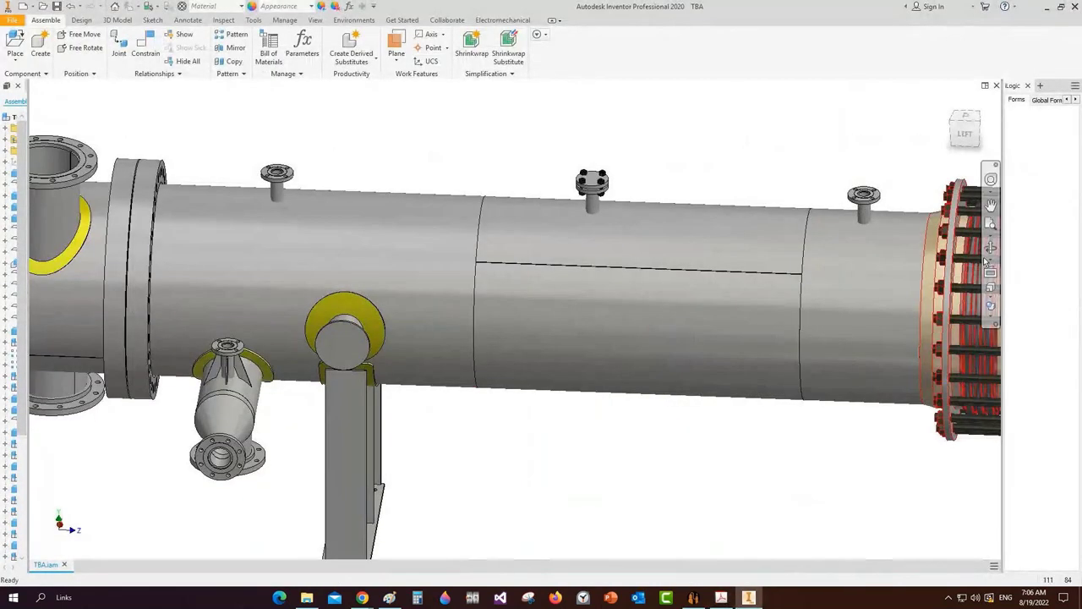
pyautogui.click(991, 248)
pyautogui.moveTo(473, 338); pyautogui.dragTo(470, 315)
pyautogui.scroll(3, 346, 321)
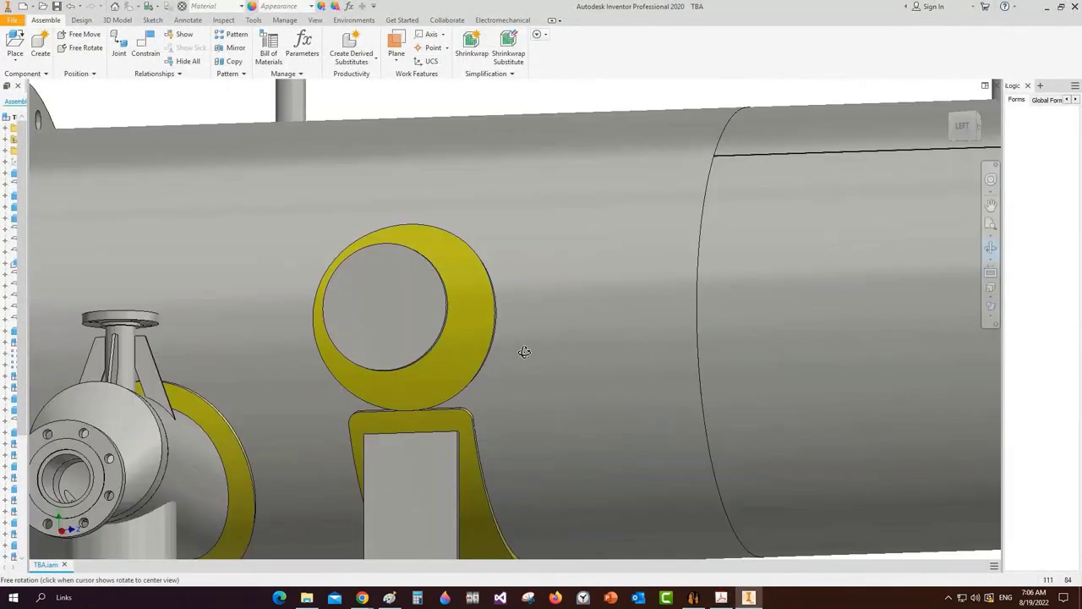
pyautogui.moveTo(524, 353); pyautogui.dragTo(556, 385)
pyautogui.moveTo(556, 386); pyautogui.dragTo(506, 223, button='middle')
pyautogui.press('Escape')
pyautogui.scroll(2, 507, 223)
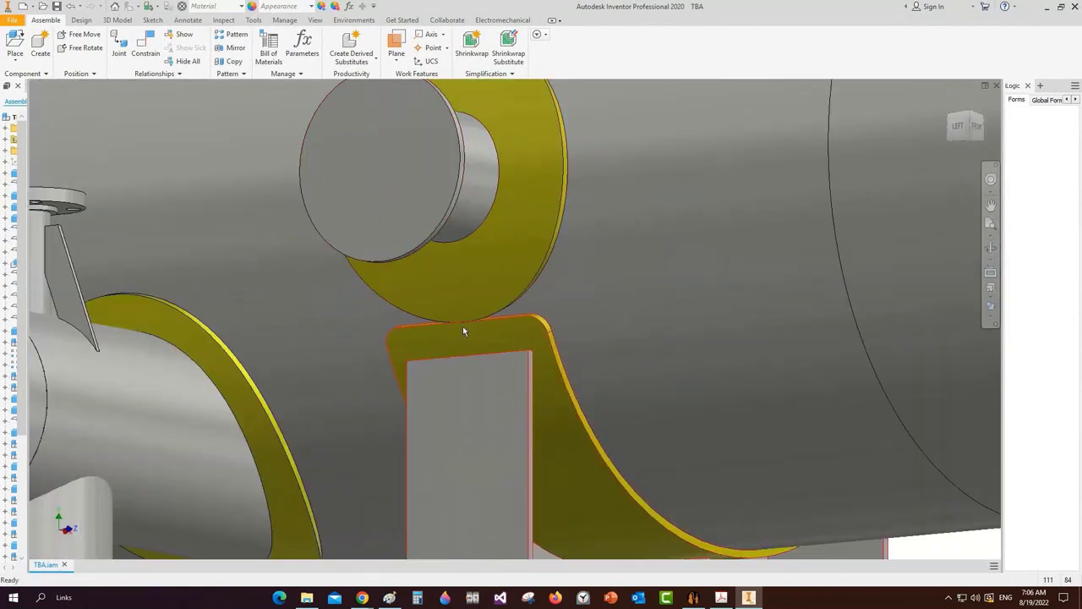
pyautogui.scroll(2, 476, 326)
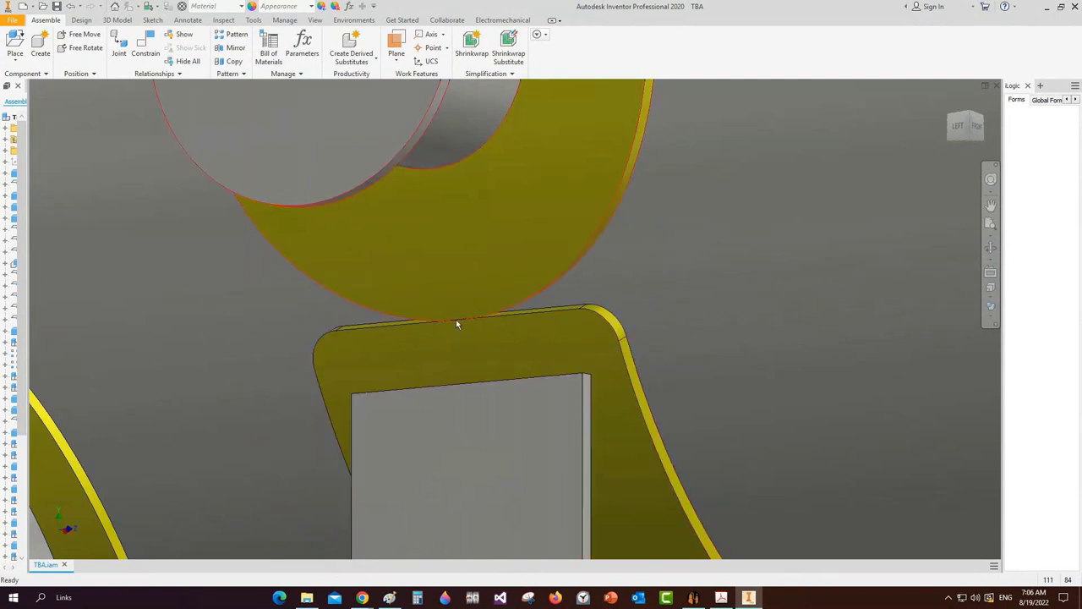
pyautogui.scroll(3, 468, 322)
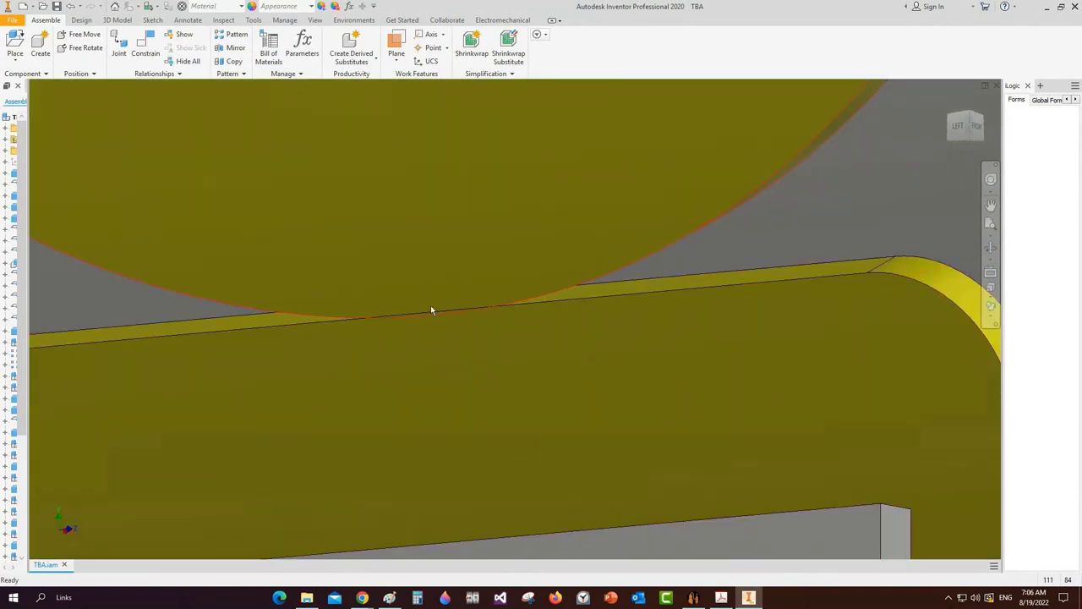
pyautogui.scroll(-5, 433, 312)
pyautogui.scroll(3, 495, 290)
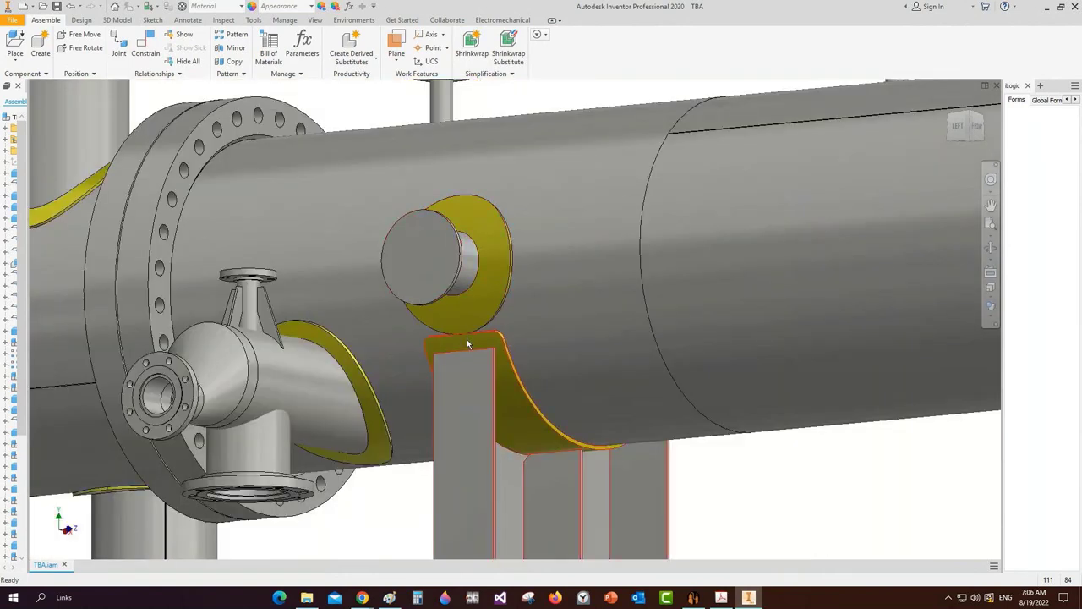
# Switch to the PDF drawing and compare the trunnion pad's position with the sliding saddle in the page 1 elevation
pyautogui.click(720, 596)
pyautogui.click(103, 162)
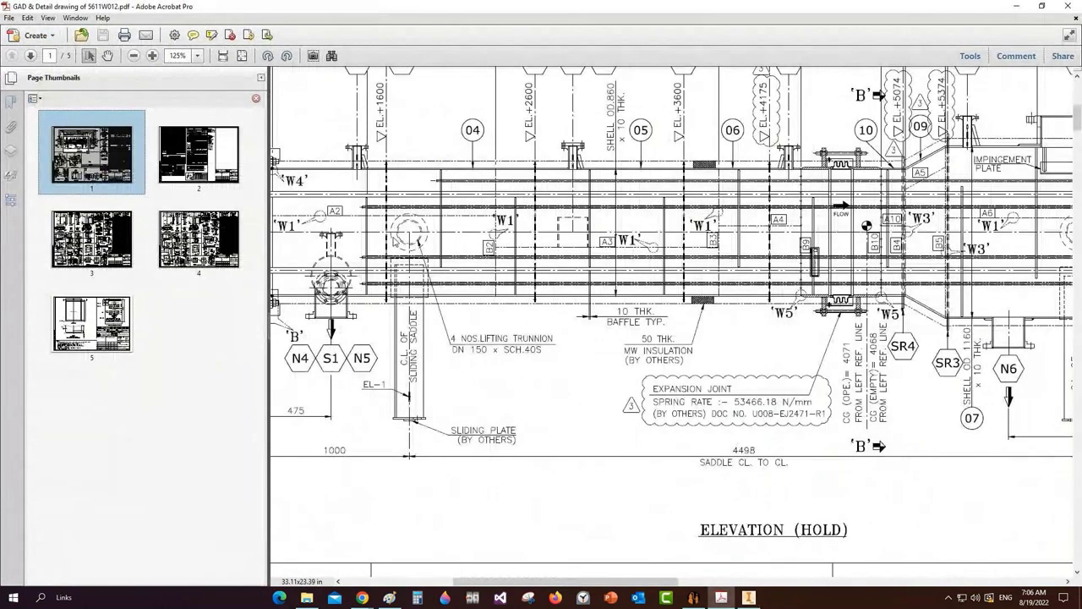
pyautogui.keyDown('ctrl'); pyautogui.scroll(3, 394, 241); pyautogui.keyUp('ctrl')
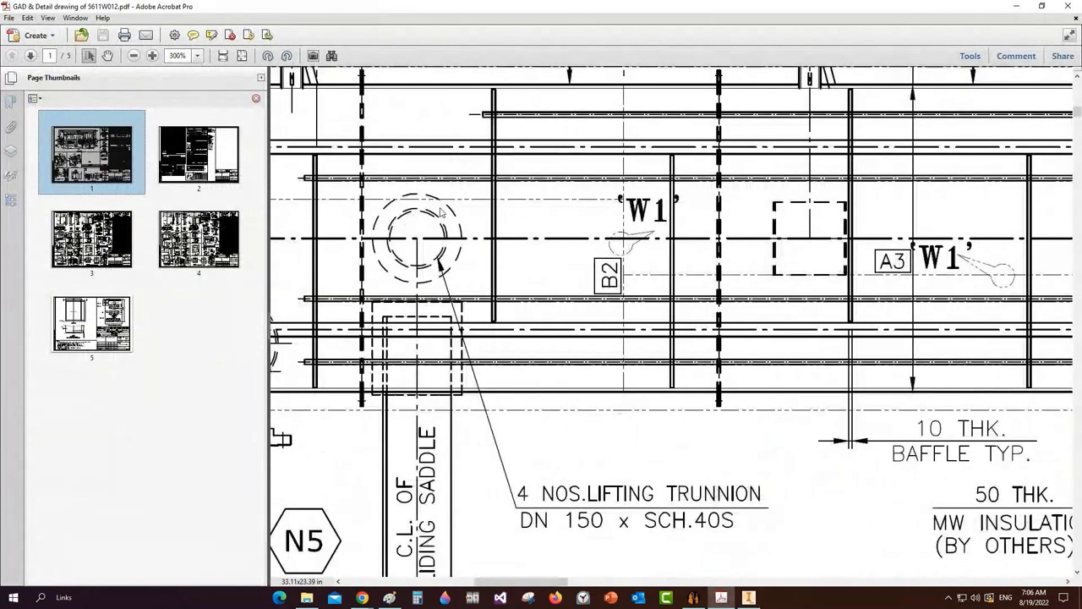
pyautogui.keyDown('ctrl'); pyautogui.scroll(1, 439, 213); pyautogui.keyUp('ctrl')
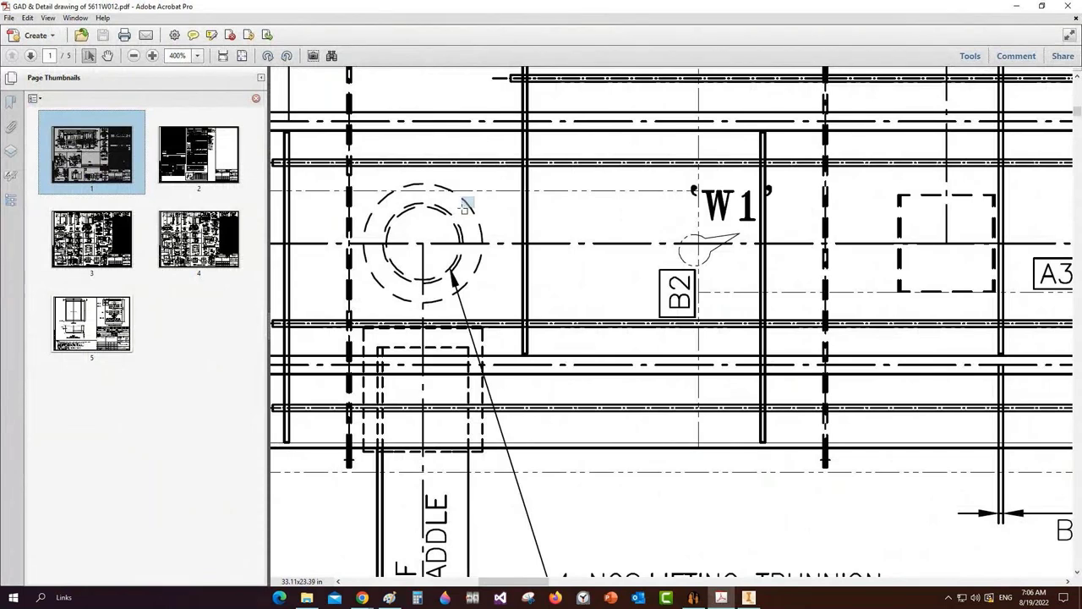
pyautogui.keyDown('ctrl'); pyautogui.scroll(1, 465, 206); pyautogui.keyUp('ctrl')
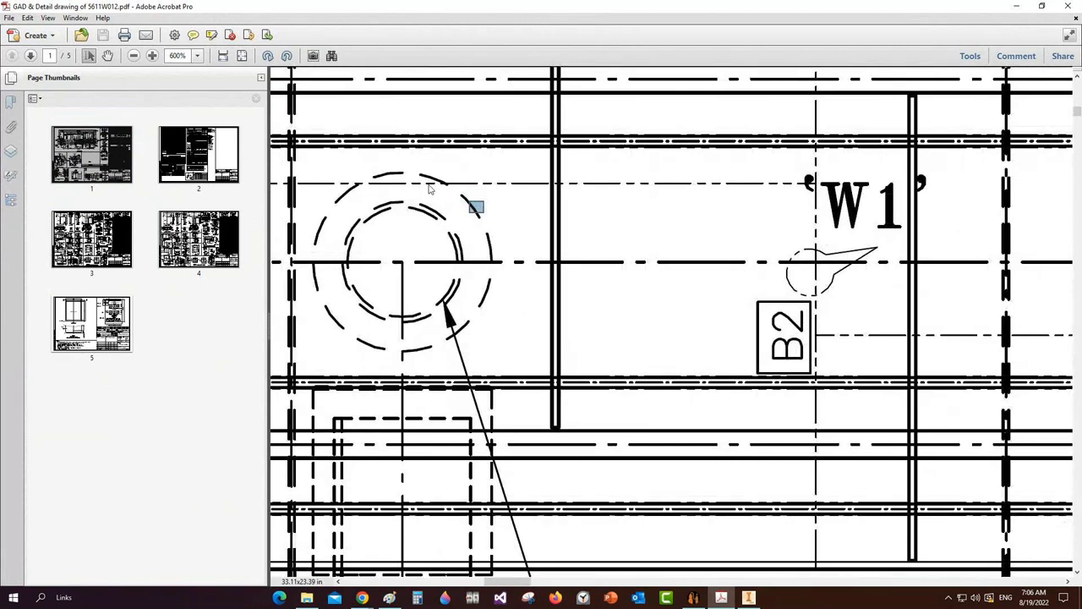
pyautogui.keyDown('ctrl'); pyautogui.scroll(-2, 428, 189); pyautogui.keyUp('ctrl')
pyautogui.keyDown('ctrl'); pyautogui.scroll(-2, 429, 191); pyautogui.keyUp('ctrl')
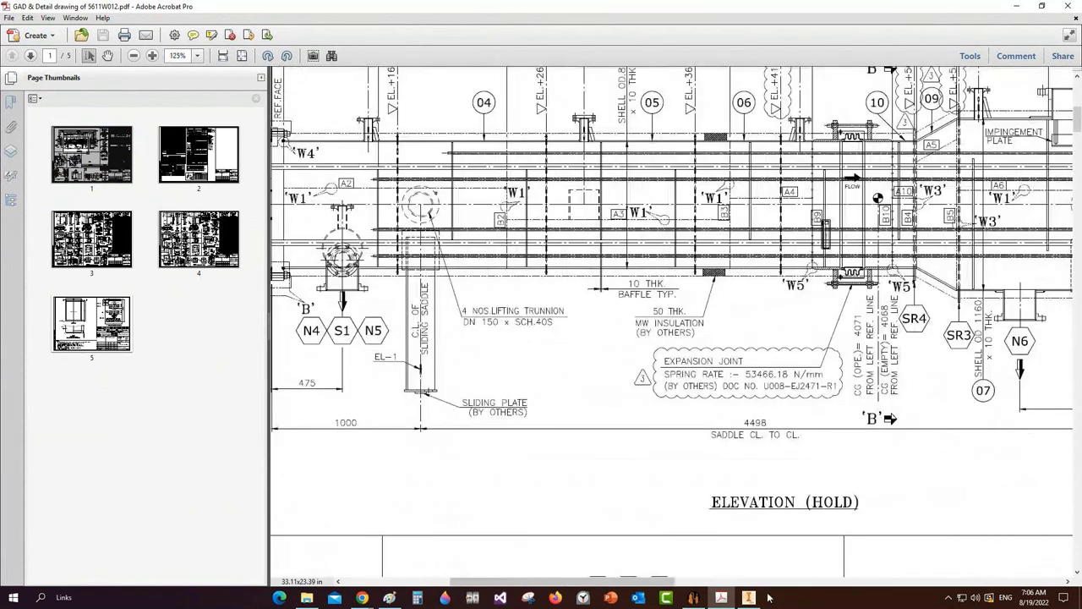
# Return to Autodesk Inventor and review the trunnion, saddle and shell of the assembled exchanger from the side
pyautogui.click(749, 597)
pyautogui.scroll(-2, 484, 296)
pyautogui.scroll(-3, 484, 299)
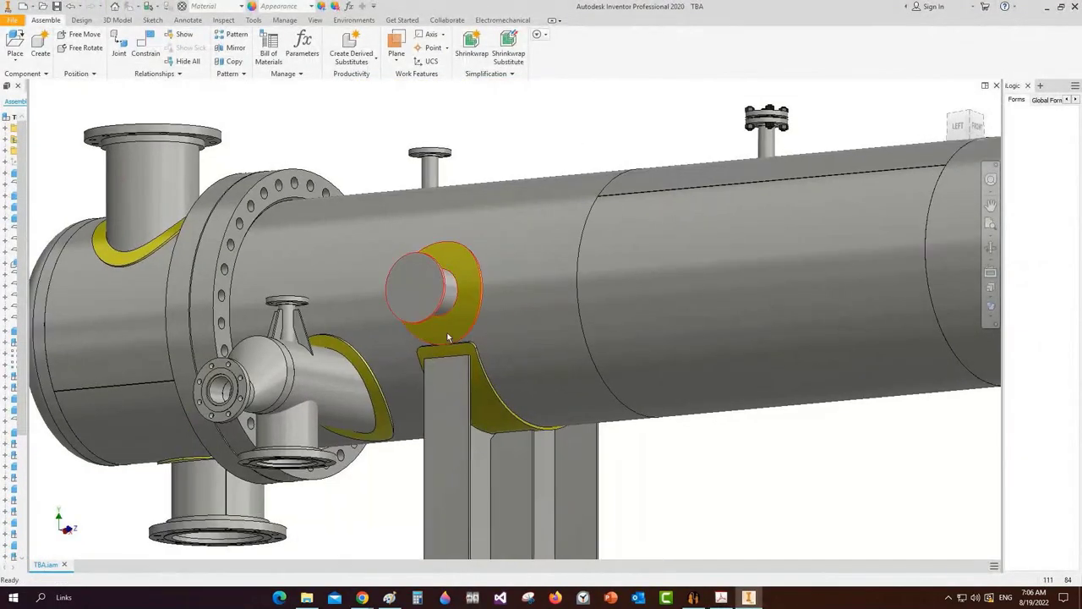
pyautogui.click(988, 251)
pyautogui.scroll(-2, 476, 276)
pyautogui.moveTo(476, 276); pyautogui.dragTo(554, 322)
pyautogui.click(554, 324)
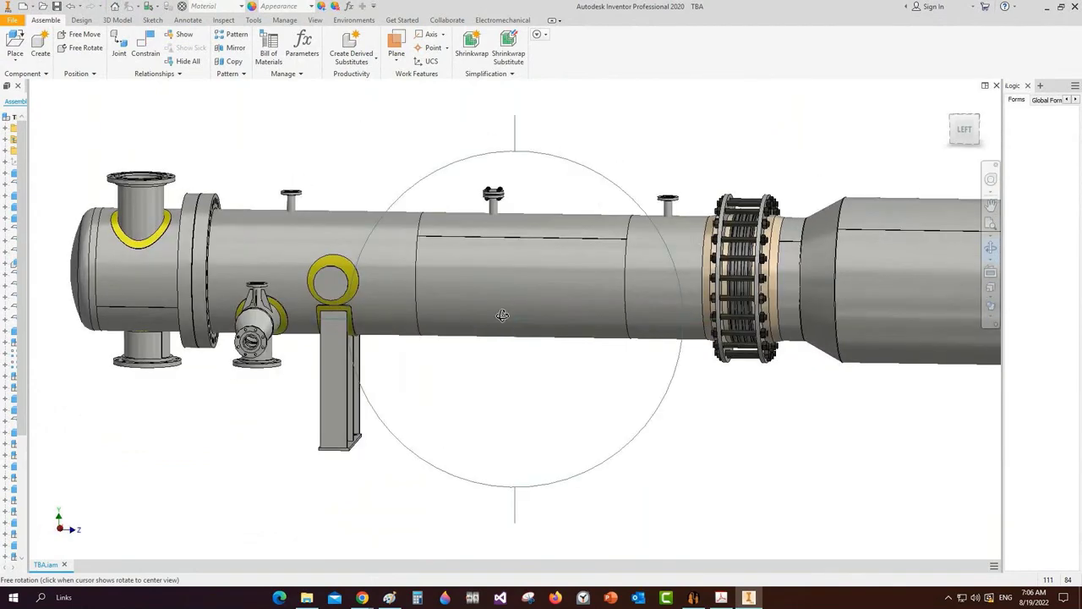
# Switch to the PDF drawing and check the locations of rings IR1, IR2 and IR3 along the shell in the elevation
pyautogui.click(723, 598)
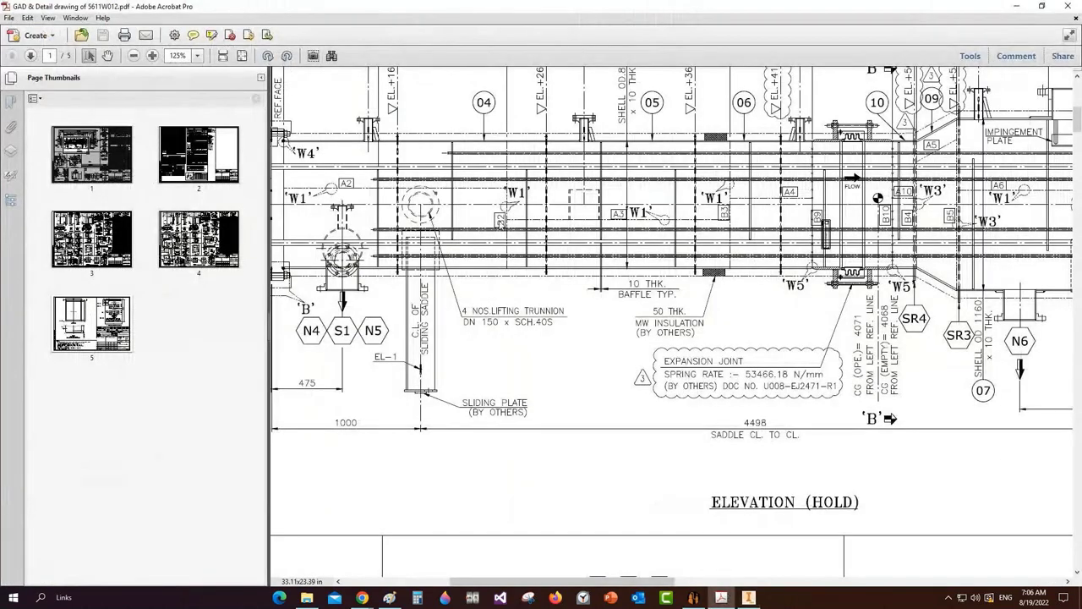
pyautogui.scroll(1, 384, 175)
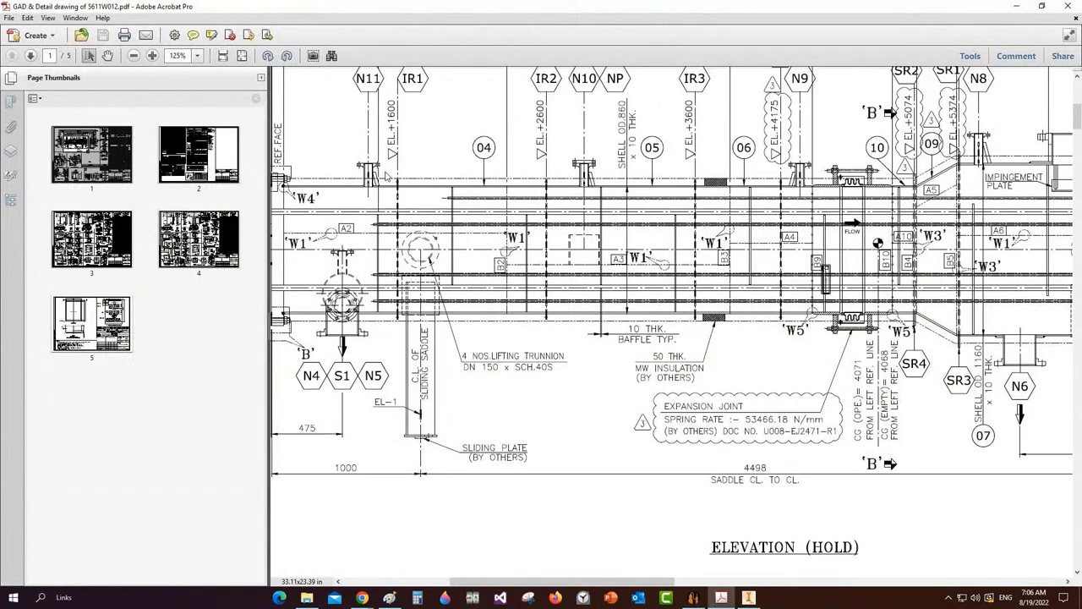
pyautogui.moveTo(385, 174); pyautogui.dragTo(406, 334)
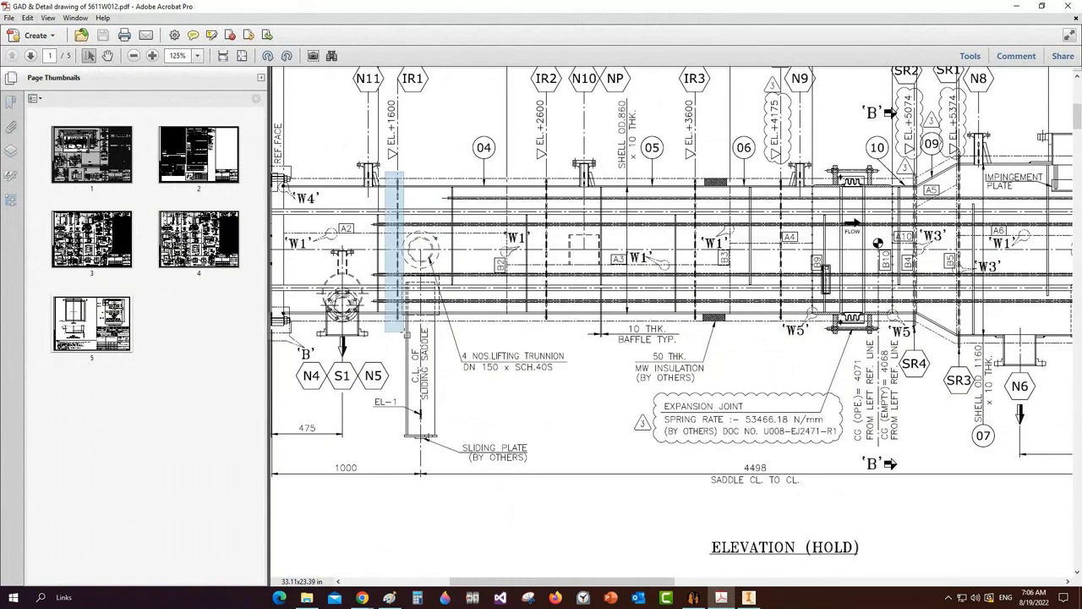
pyautogui.moveTo(540, 168); pyautogui.dragTo(559, 328)
pyautogui.moveTo(688, 168); pyautogui.dragTo(718, 343)
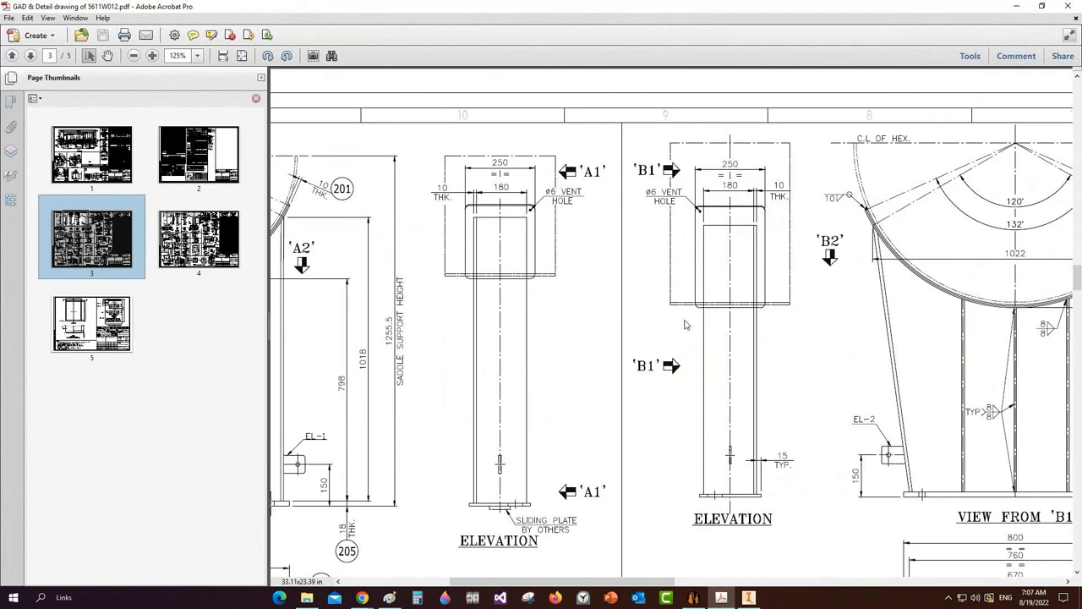
# Examine the SR1 and SR2 vacuum stiffener detail on page 3, and return to the page 1 general arrangement
pyautogui.keyDown('ctrl'); pyautogui.scroll(-3, 849, 427); pyautogui.keyUp('ctrl')
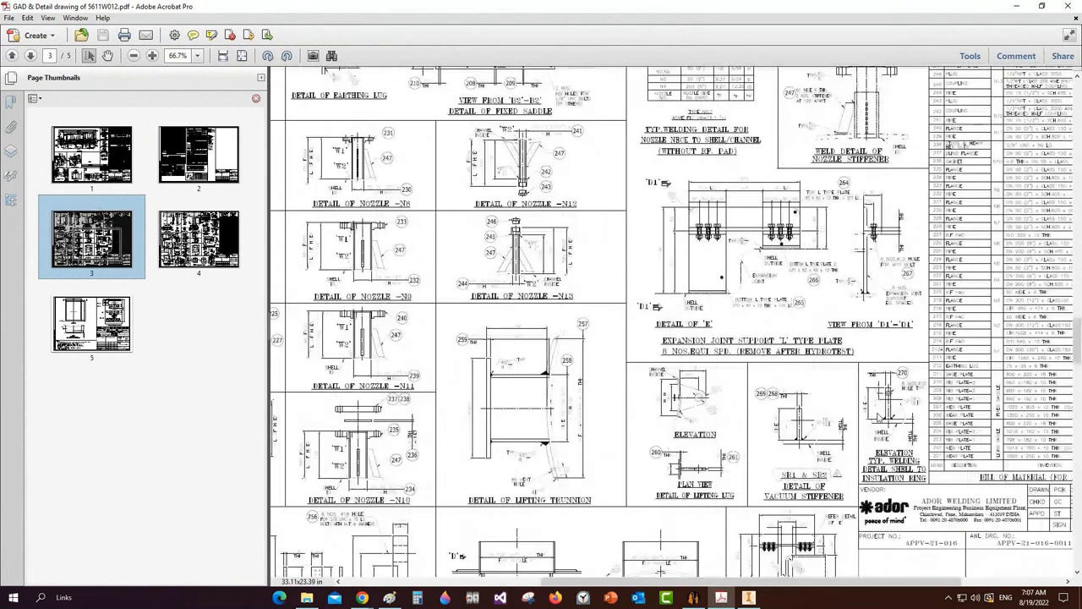
pyautogui.keyDown('ctrl'); pyautogui.scroll(4, 795, 427); pyautogui.keyUp('ctrl')
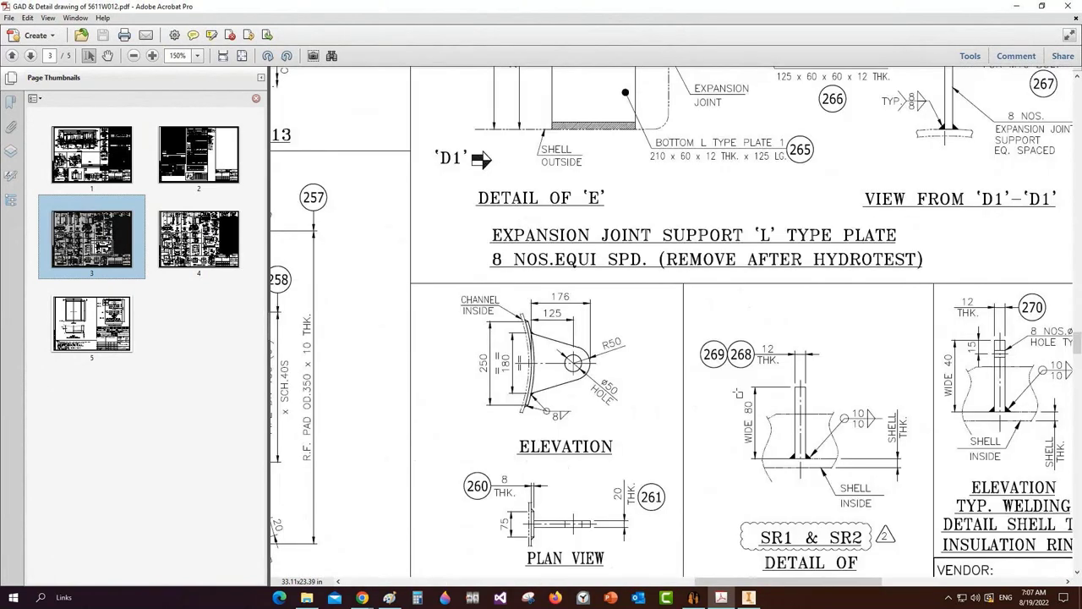
pyautogui.moveTo(738, 393); pyautogui.dragTo(783, 363)
pyautogui.click(97, 157)
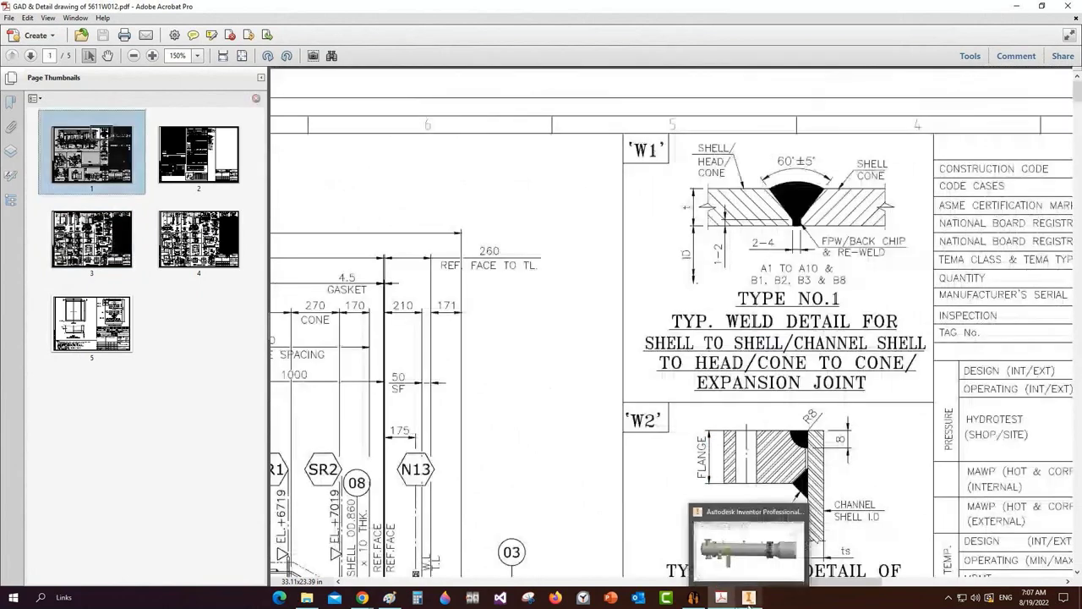
# Switch to Static Equipment Generator and add an external stiffening ring named IR1 to Can-2
pyautogui.click(694, 598)
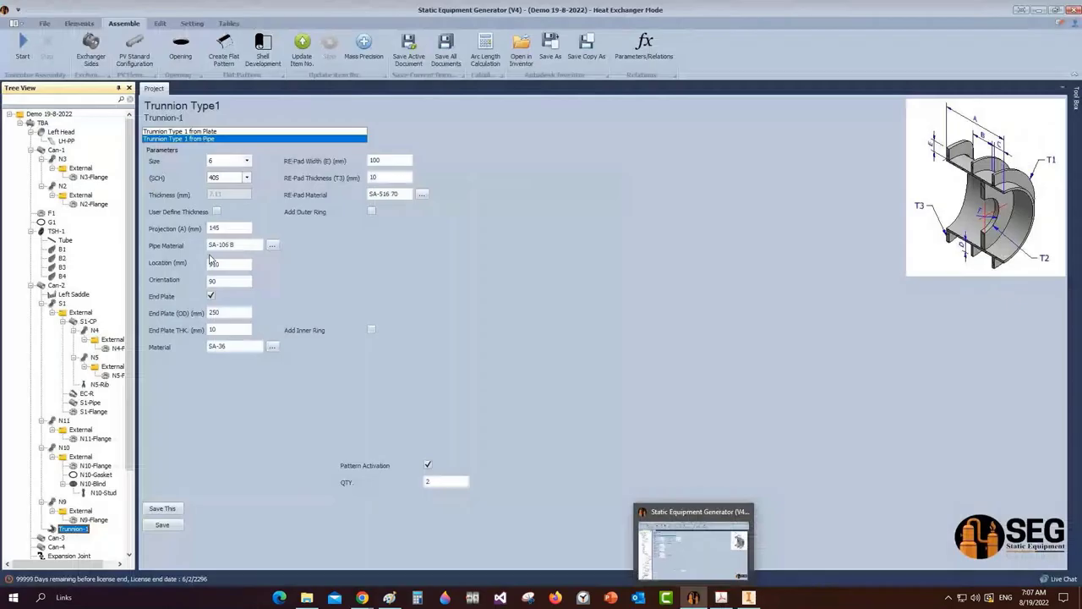
pyautogui.click(56, 285)
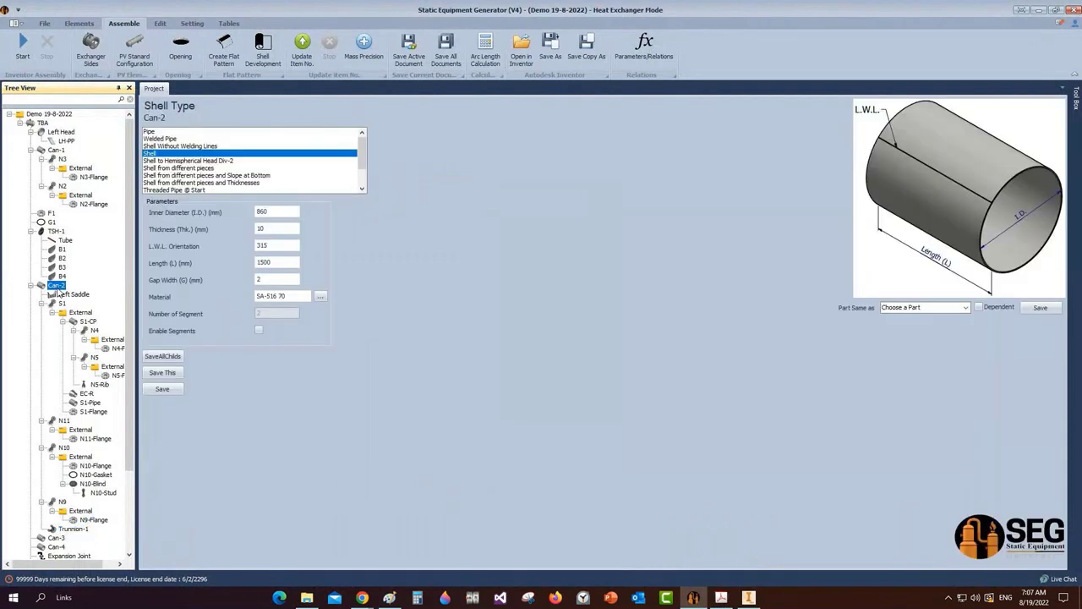
pyautogui.click(82, 24)
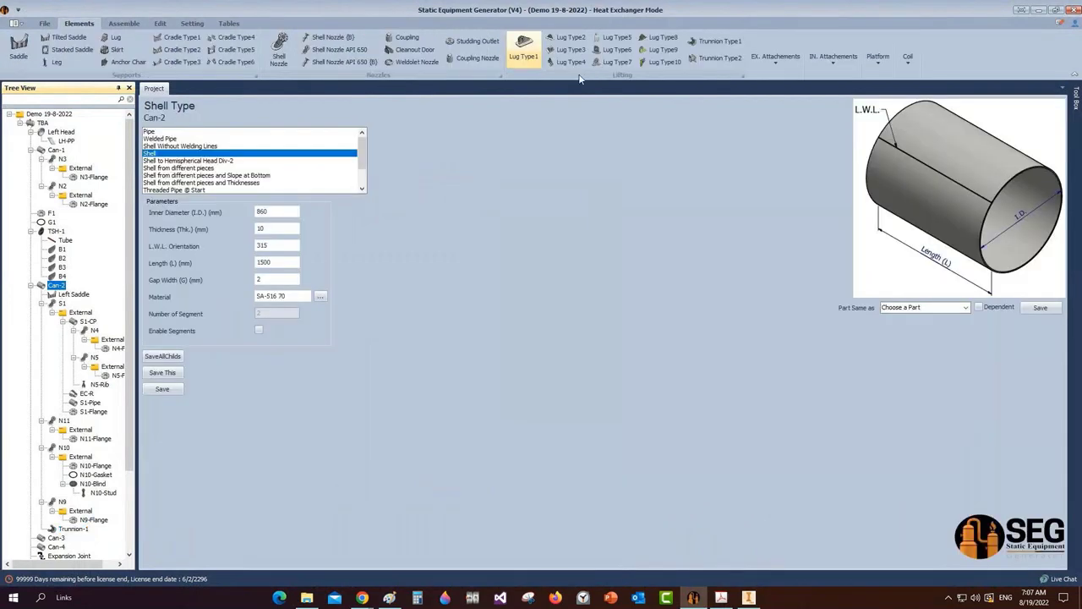
pyautogui.click(780, 66)
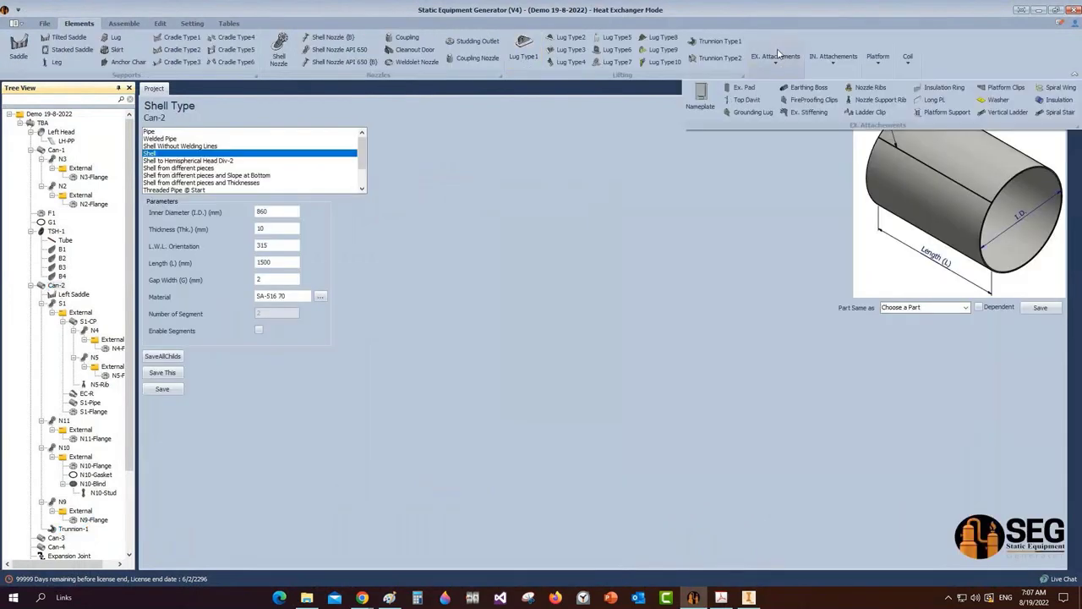
pyautogui.click(808, 116)
pyautogui.write('IR1')
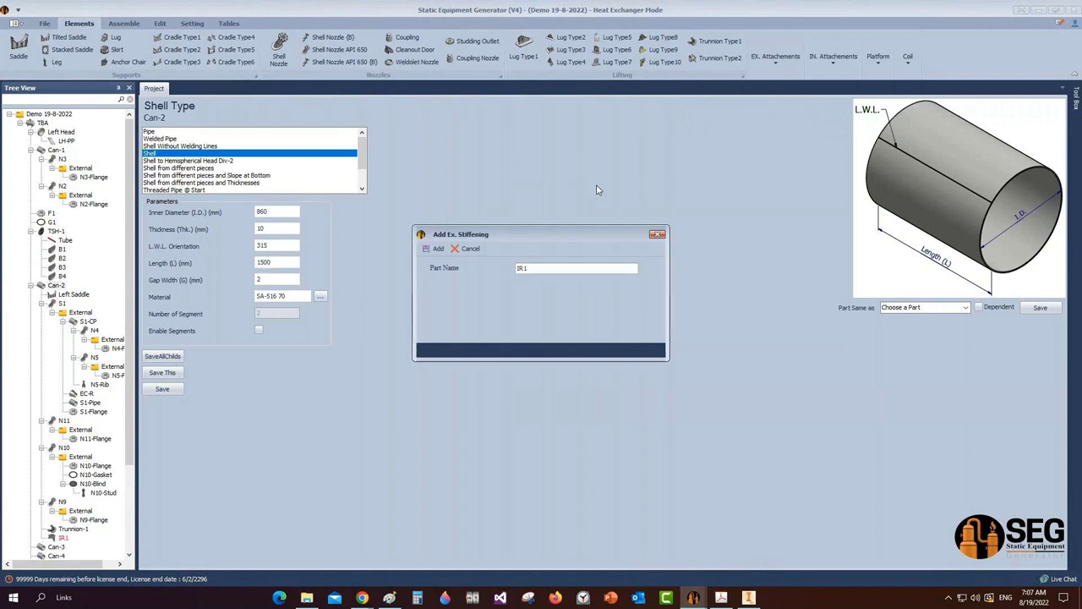
pyautogui.press('Return')
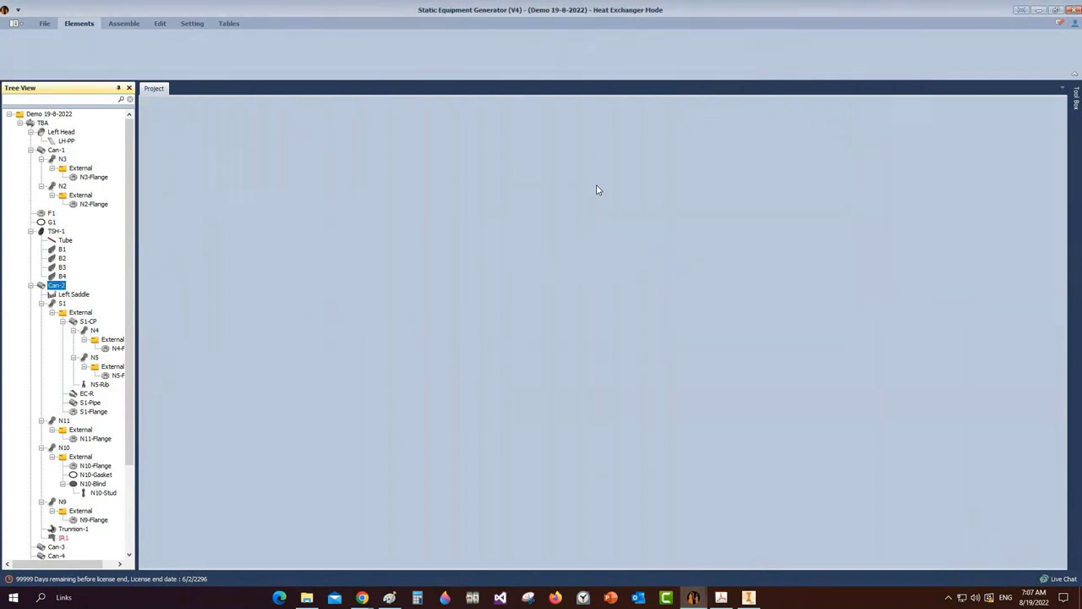
# Define IR1 as a Ring Plate with height 80 mm, thickness 12 mm and location 700 mm, and save it
pyautogui.click(61, 541)
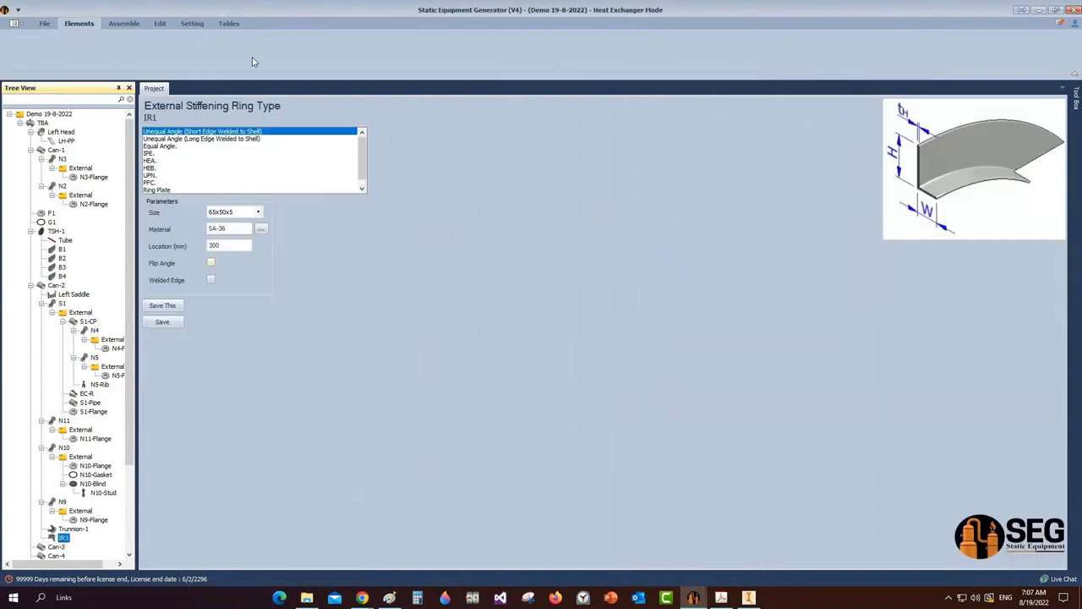
pyautogui.click(159, 190)
pyautogui.doubleClick(221, 212)
pyautogui.write('80')
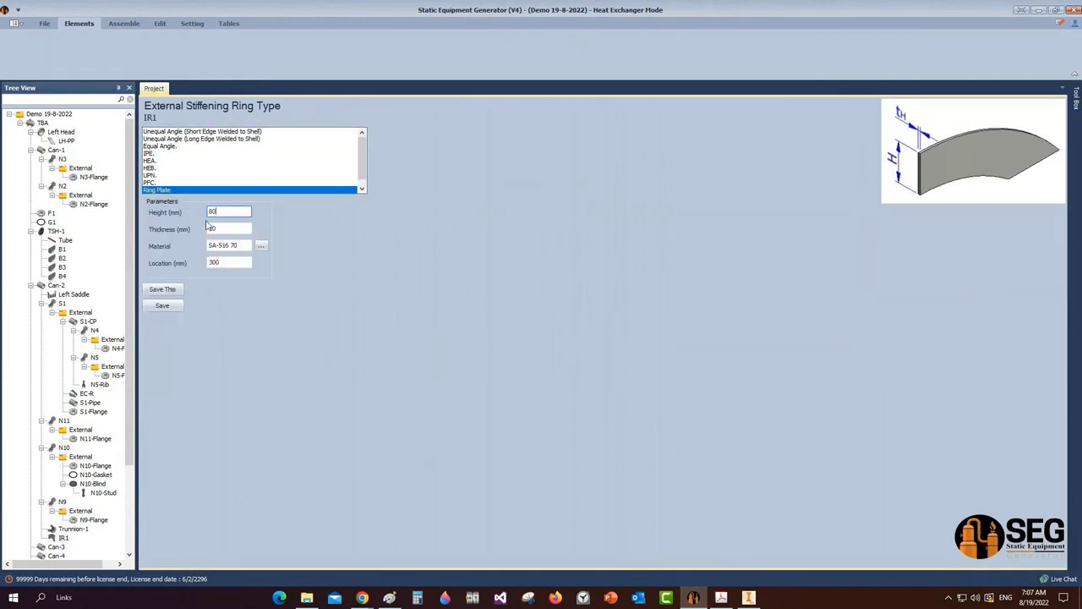
pyautogui.press('Tab')
pyautogui.write('12')
pyautogui.press('Tab')
pyautogui.write('700')
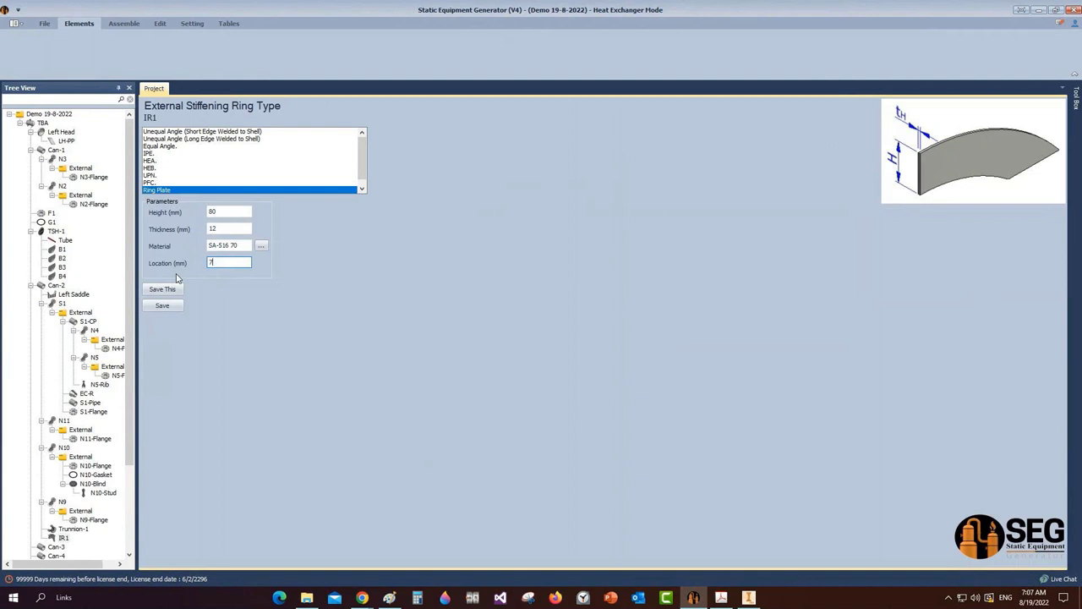
pyautogui.click(161, 310)
# Add a second external stiffening ring named IR2 to Can-2, using IR1 as the same part
pyautogui.click(56, 285)
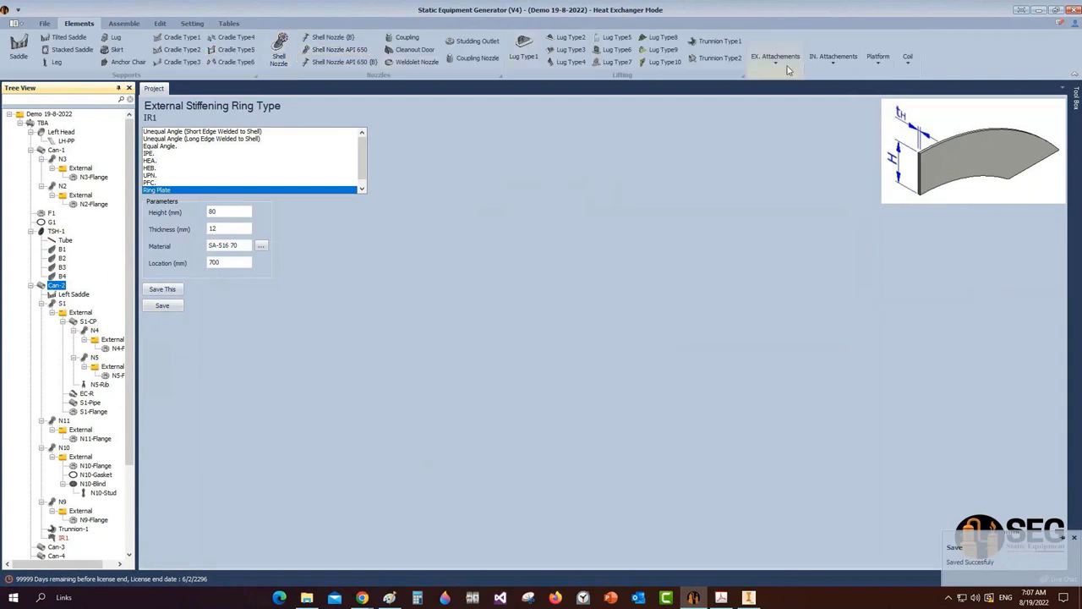
pyautogui.click(782, 61)
pyautogui.click(810, 113)
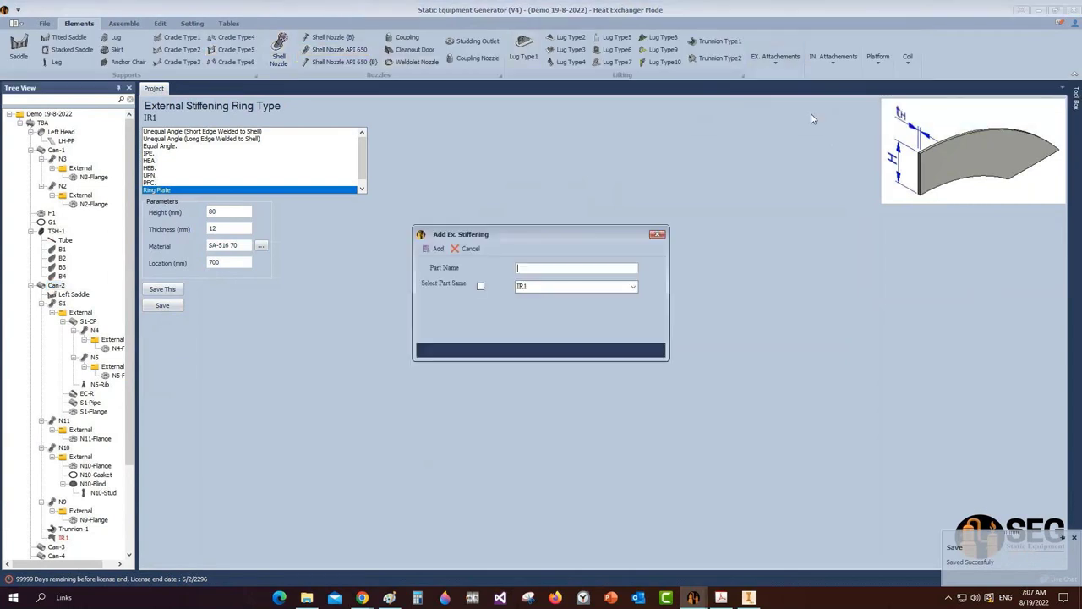
pyautogui.write('IR2')
pyautogui.click(482, 287)
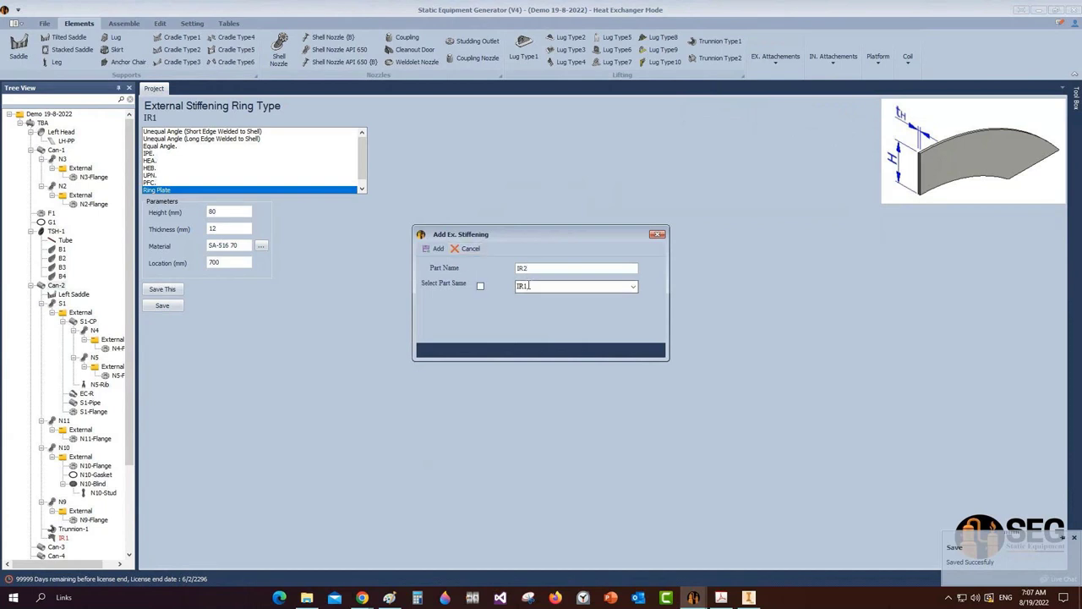
pyautogui.click(434, 248)
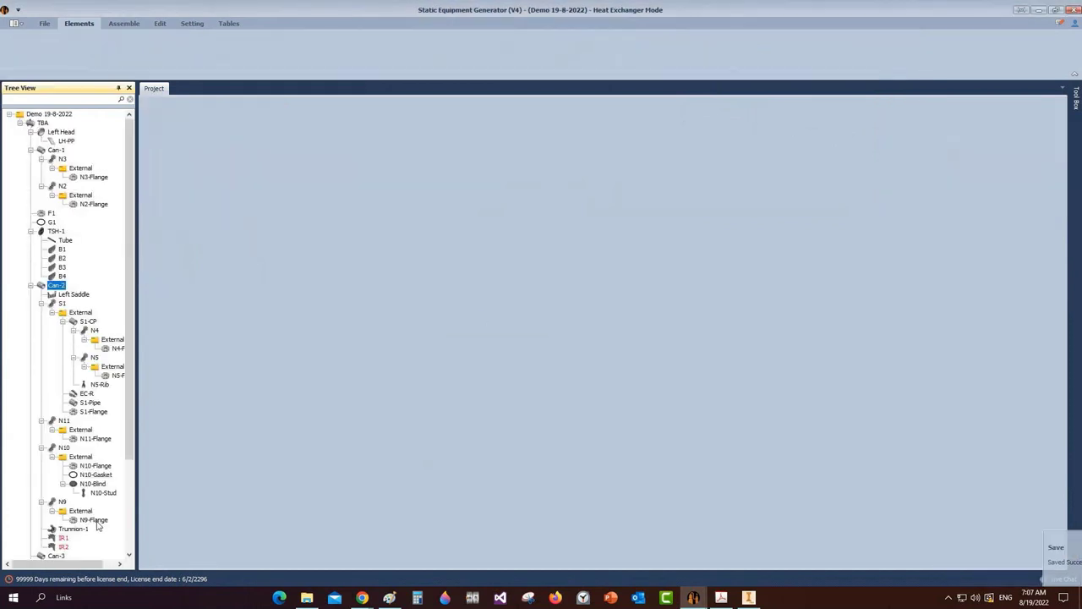
# Set the location of ring IR2 to 1850 mm and save it
pyautogui.scroll(-3, 96, 524)
pyautogui.click(61, 466)
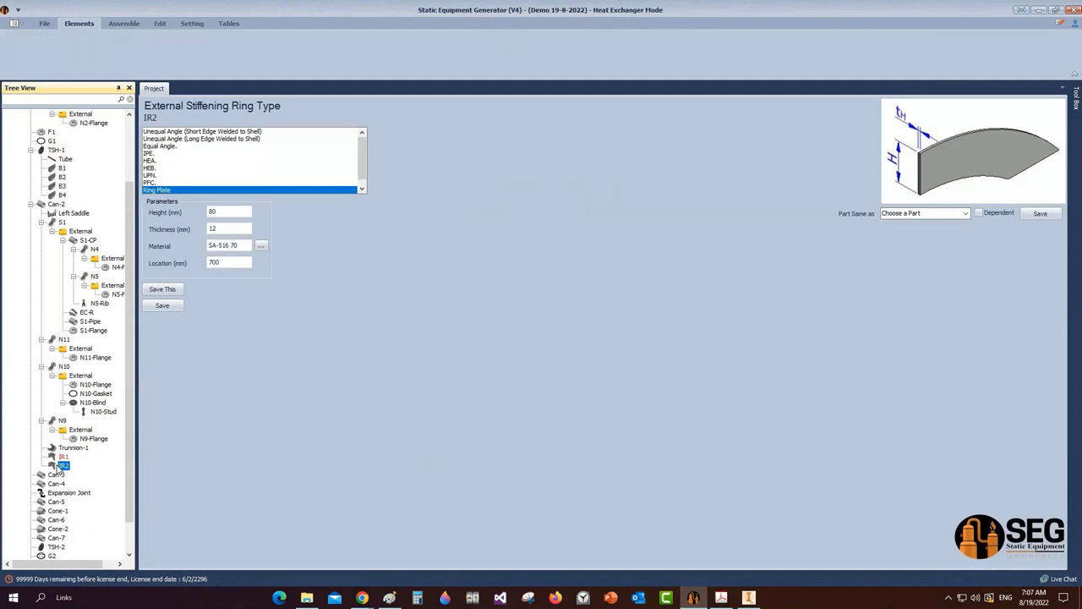
pyautogui.moveTo(236, 262); pyautogui.dragTo(182, 267)
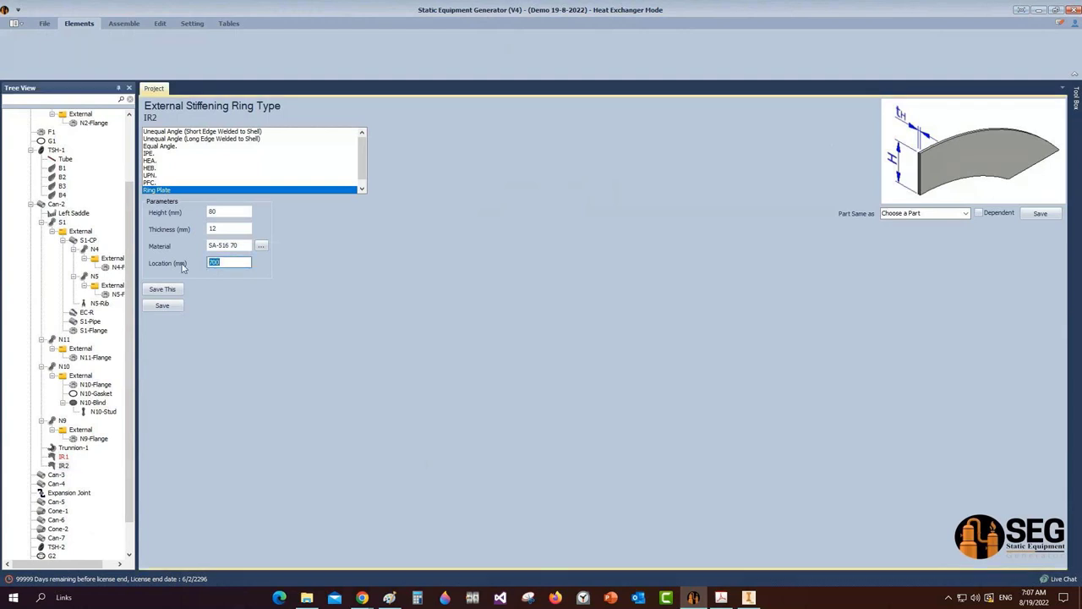
pyautogui.write('1850')
pyautogui.click(153, 309)
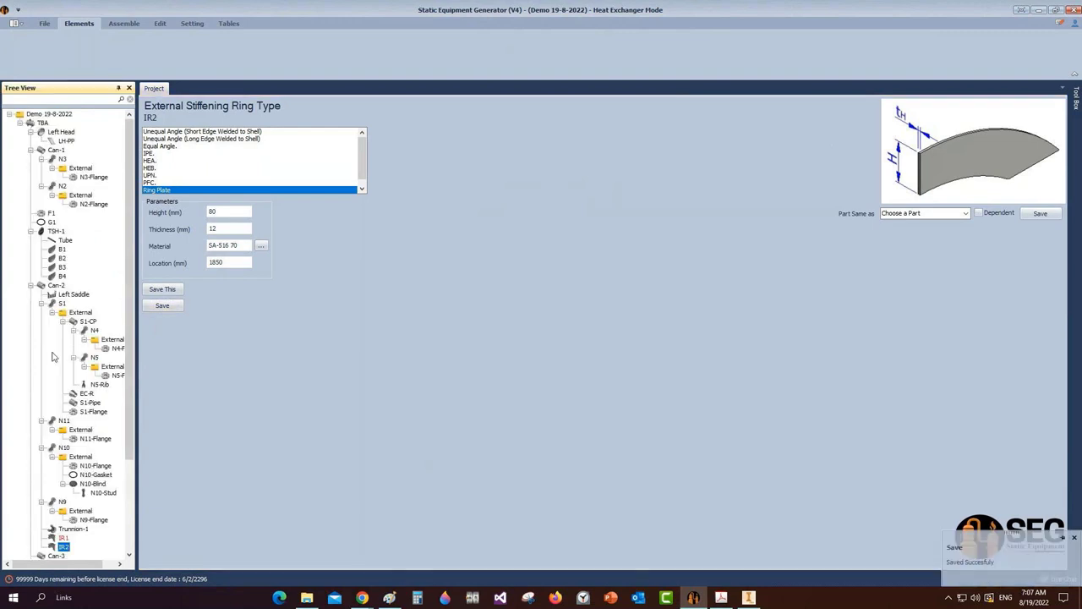
# Add a third external stiffening ring named IR3 to Can-2, copying its parameters from IR1
pyautogui.click(56, 286)
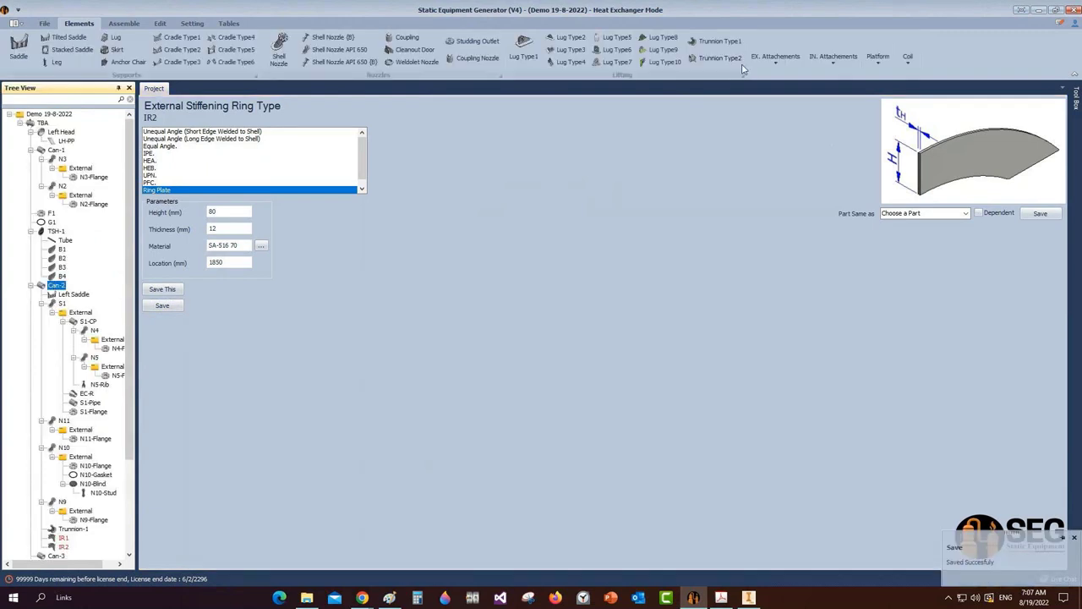
pyautogui.click(774, 71)
pyautogui.click(773, 69)
pyautogui.click(810, 112)
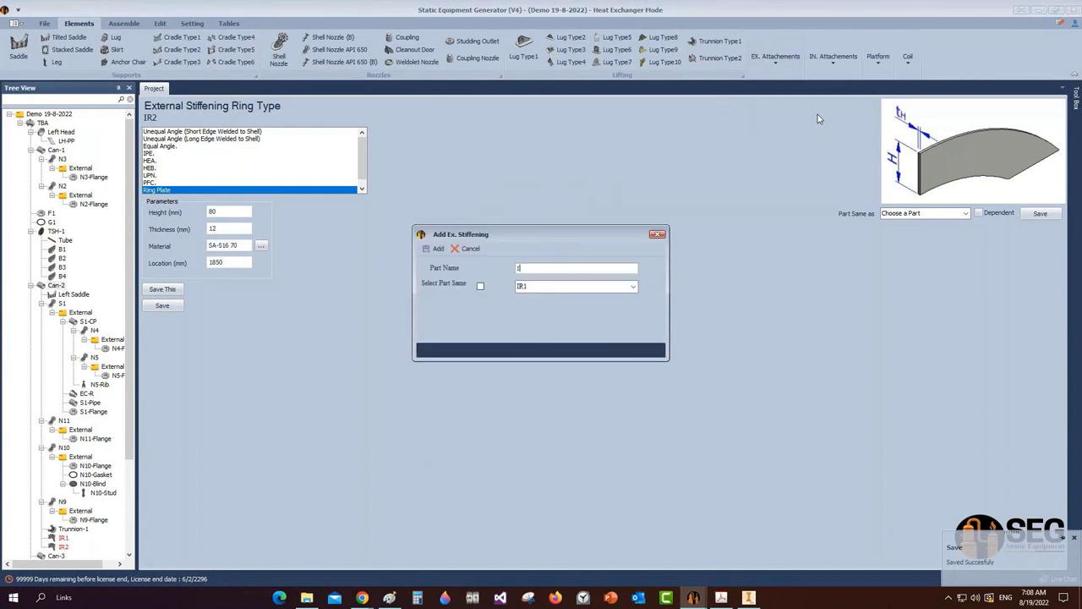
pyautogui.click(481, 286)
pyautogui.click(436, 248)
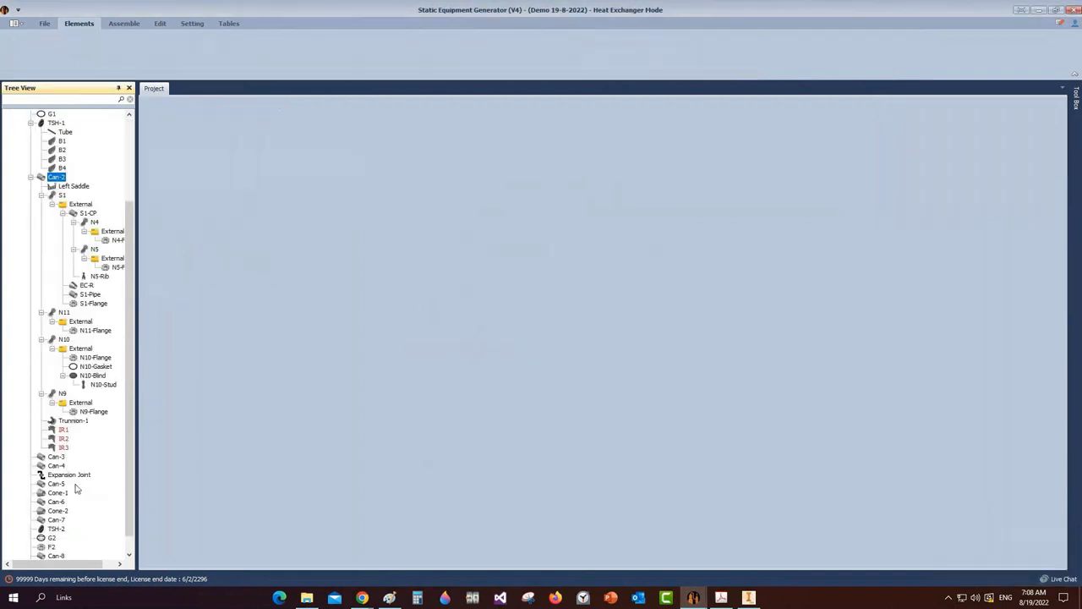
# Set the location of ring IR3 to 2500 mm and save it
pyautogui.click(62, 450)
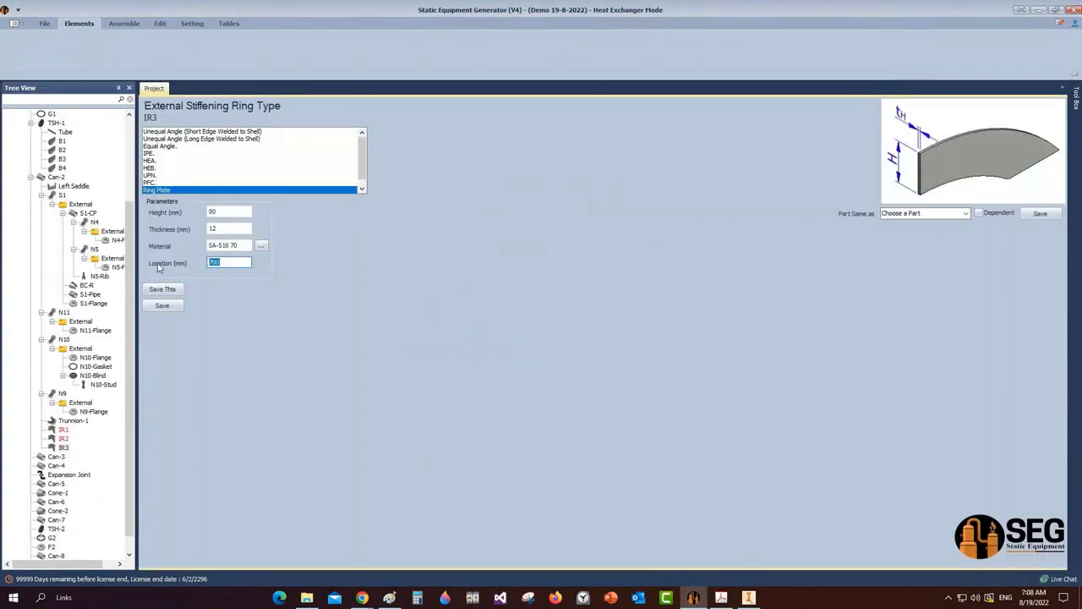
pyautogui.write('2500')
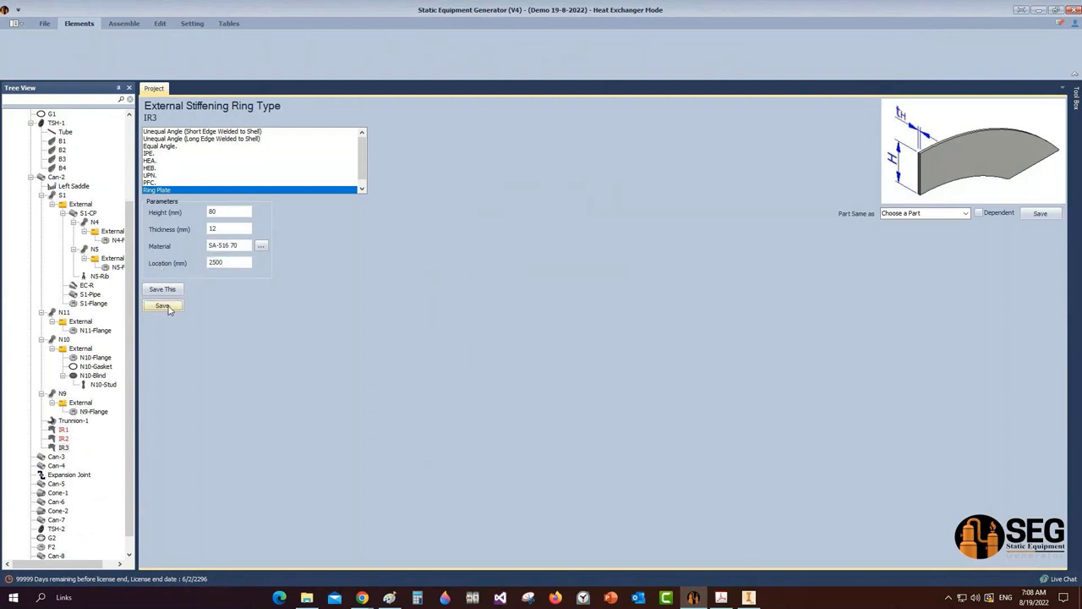
pyautogui.click(163, 305)
# Add a fourth external stiffening ring named IR4 to Can-2 with the same parameters as IR1
pyautogui.click(54, 276)
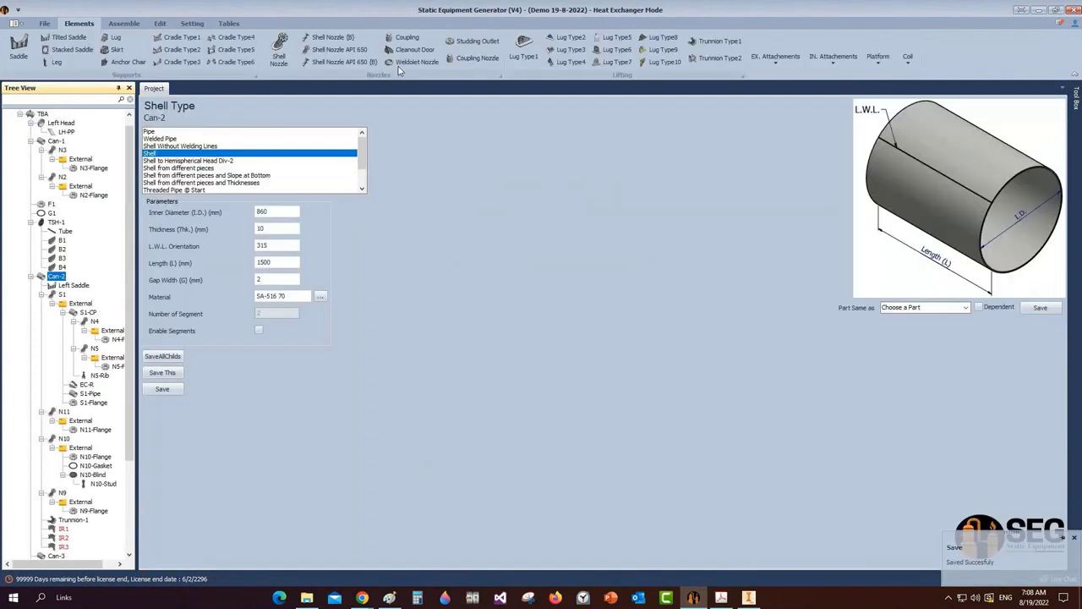
pyautogui.click(775, 57)
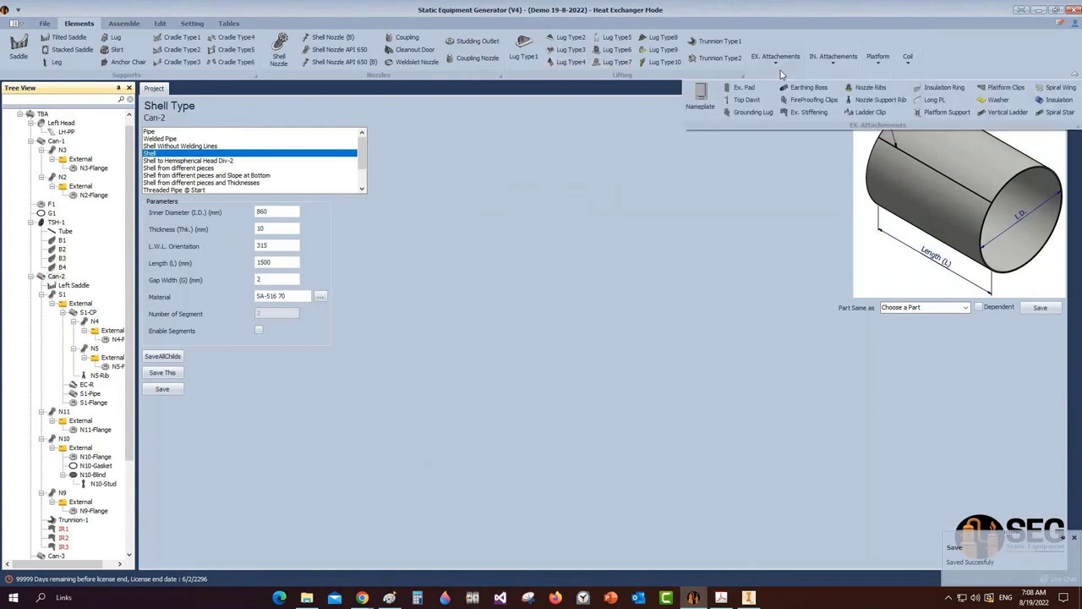
pyautogui.click(808, 113)
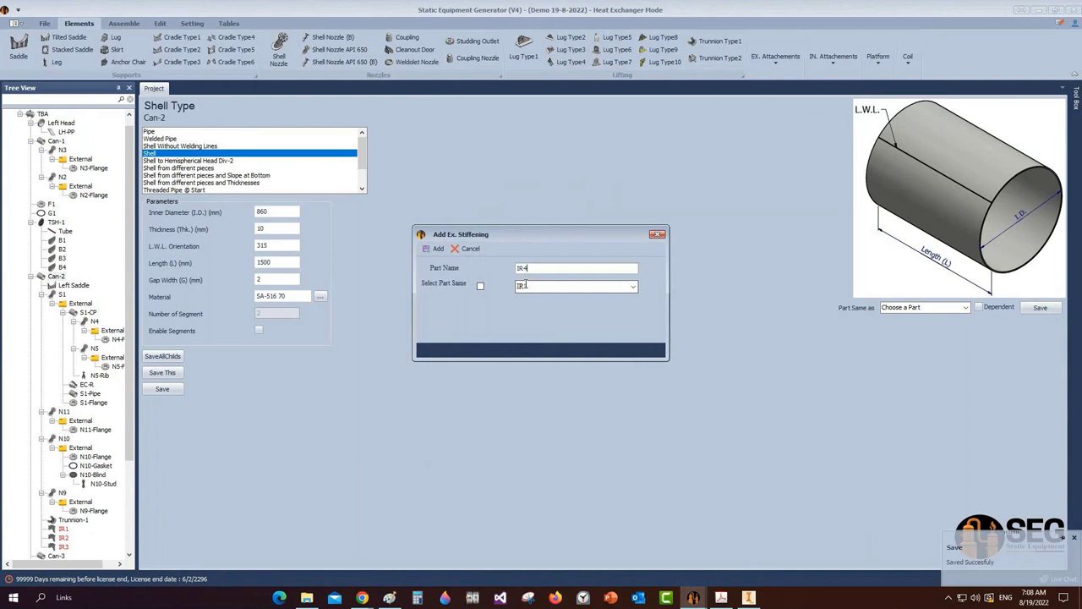
pyautogui.click(480, 286)
pyautogui.click(434, 249)
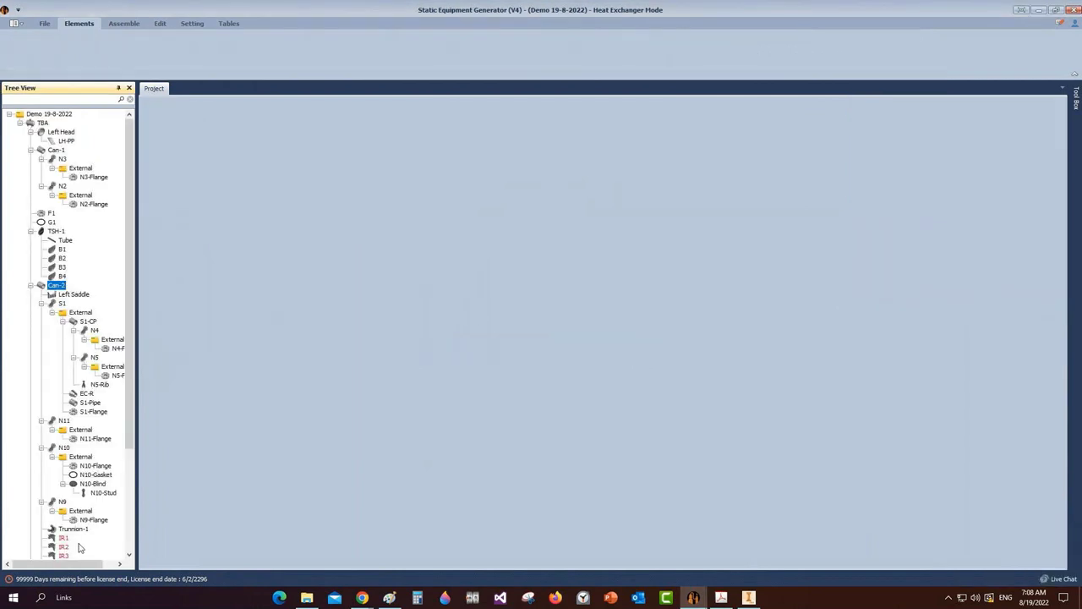
# Set the location of ring IR4 to 3100 mm and save it
pyautogui.click(64, 511)
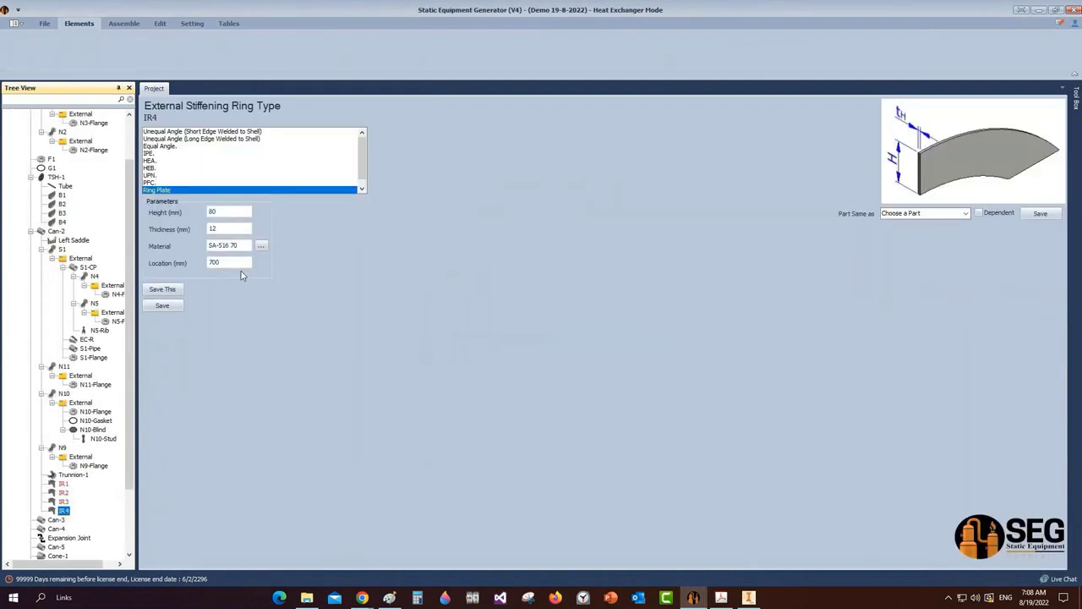
pyautogui.moveTo(241, 263); pyautogui.dragTo(156, 267)
pyautogui.write('3100')
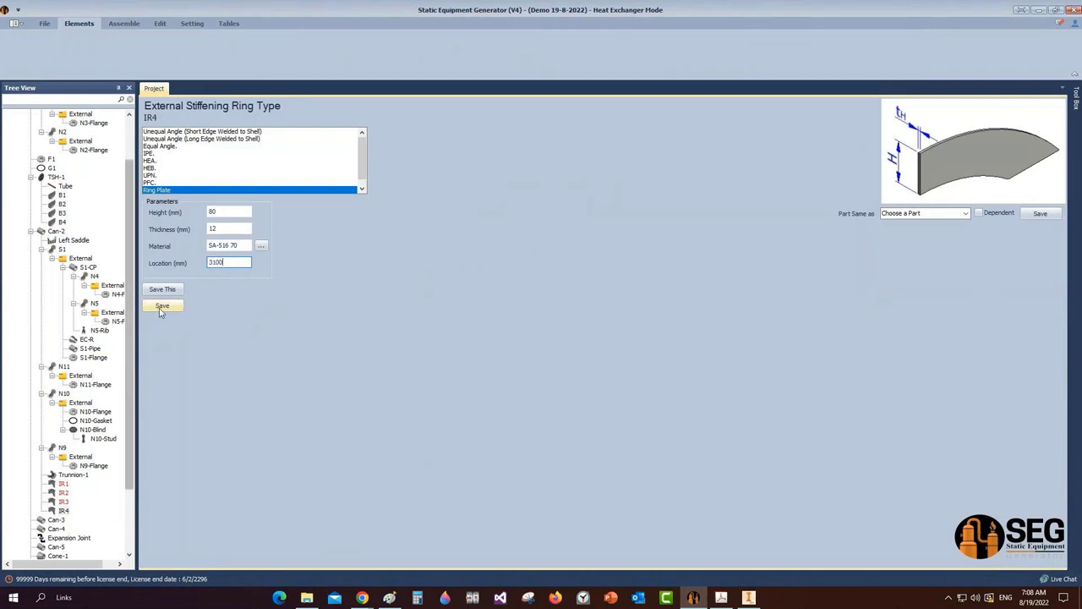
pyautogui.click(162, 306)
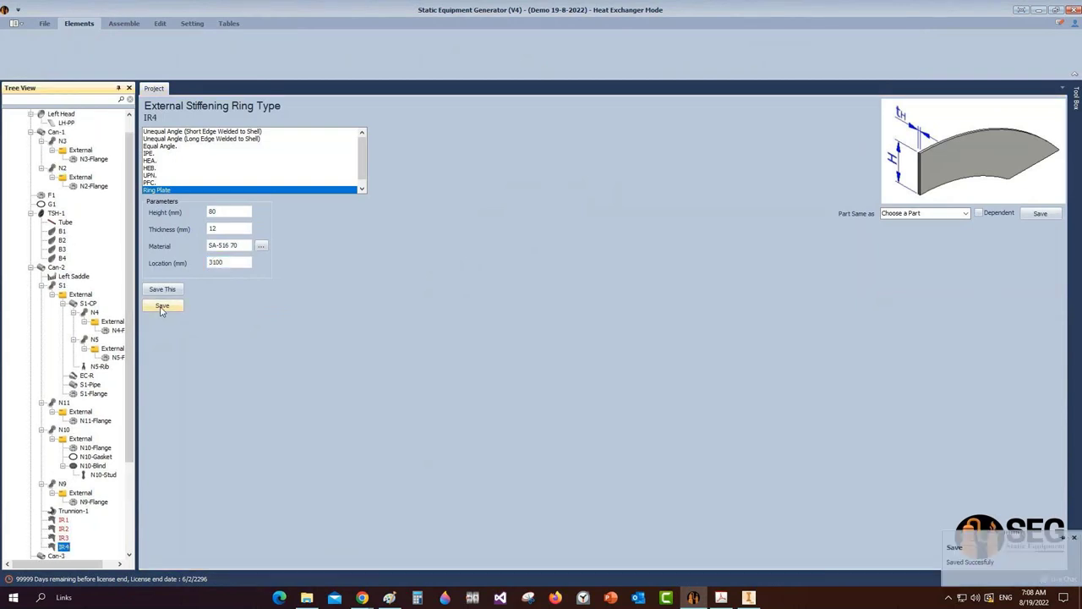
# Switch to the PDF drawing and examine ring SR2 and the Shell-6 length dimension between the expansion joint and the cone in the elevation
pyautogui.click(733, 606)
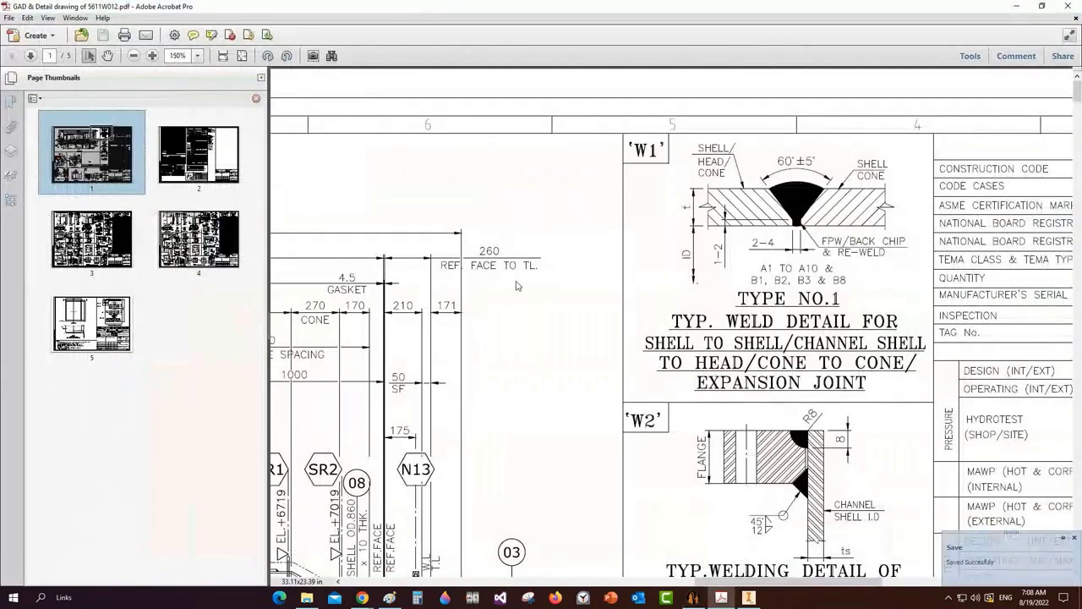
pyautogui.keyDown('ctrl'); pyautogui.scroll(-1, 517, 285); pyautogui.keyUp('ctrl')
pyautogui.keyDown('ctrl'); pyautogui.scroll(-2, 592, 285); pyautogui.keyUp('ctrl')
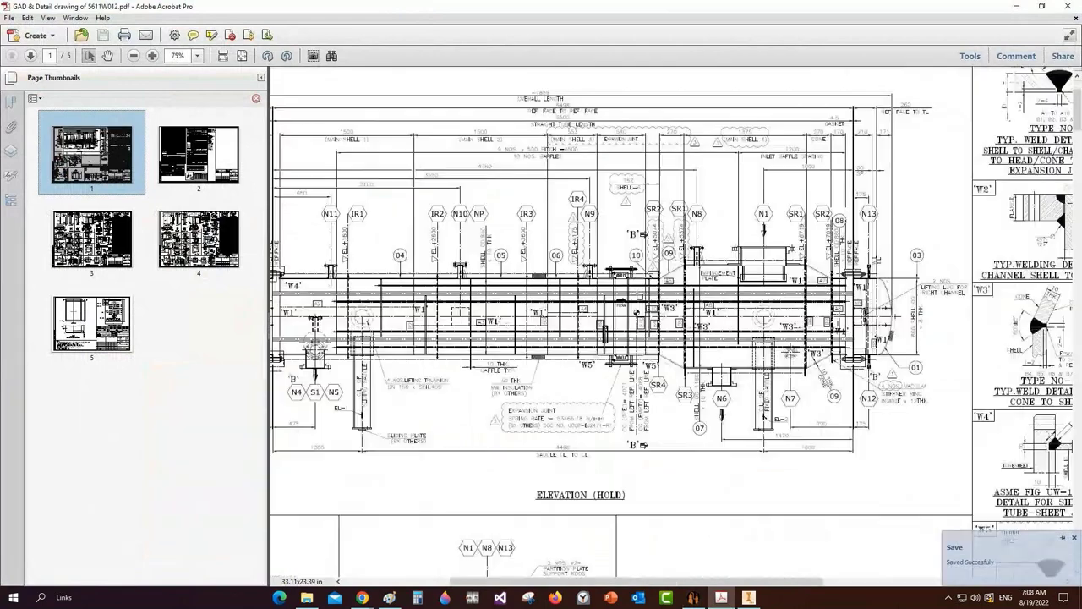
pyautogui.keyDown('ctrl'); pyautogui.scroll(3, 642, 286); pyautogui.keyUp('ctrl')
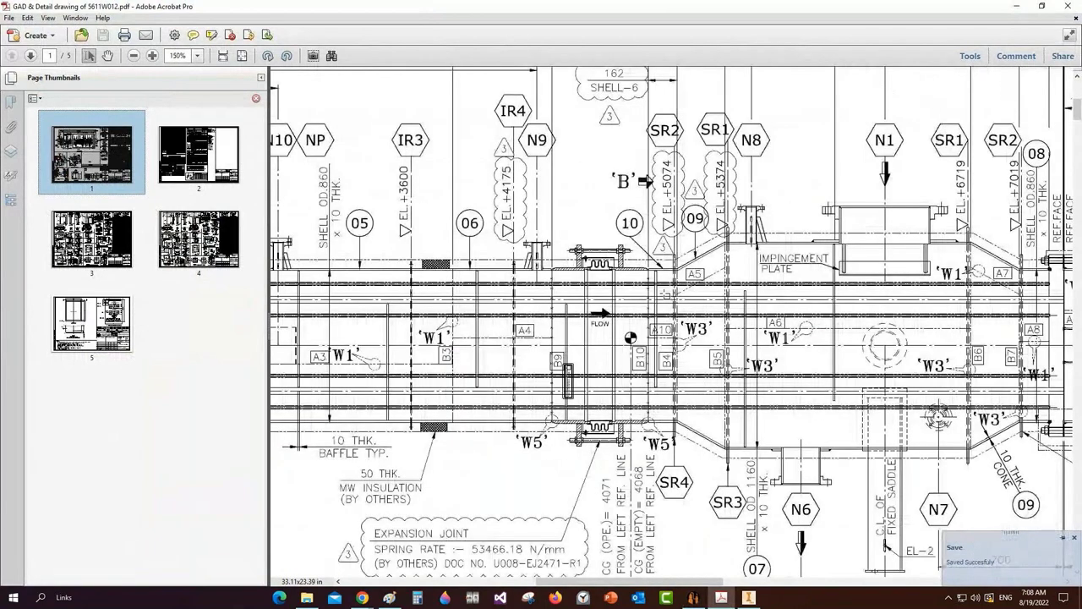
pyautogui.keyDown('ctrl'); pyautogui.scroll(1, 664, 293); pyautogui.keyUp('ctrl')
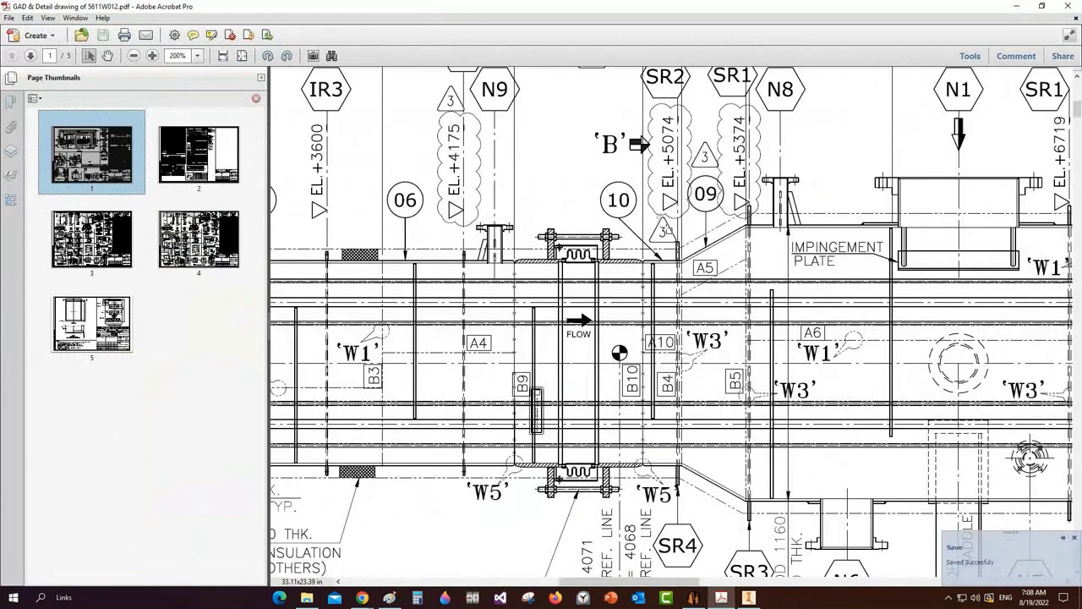
pyautogui.click(668, 230)
pyautogui.keyDown('ctrl'); pyautogui.scroll(-2, 677, 153); pyautogui.keyUp('ctrl')
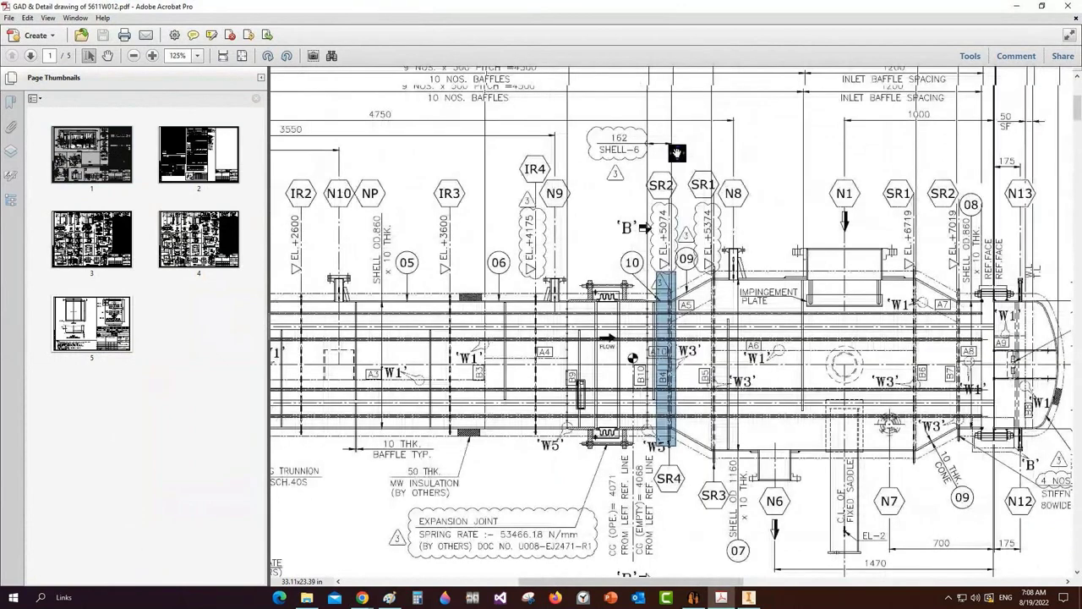
pyautogui.scroll(1, 677, 153)
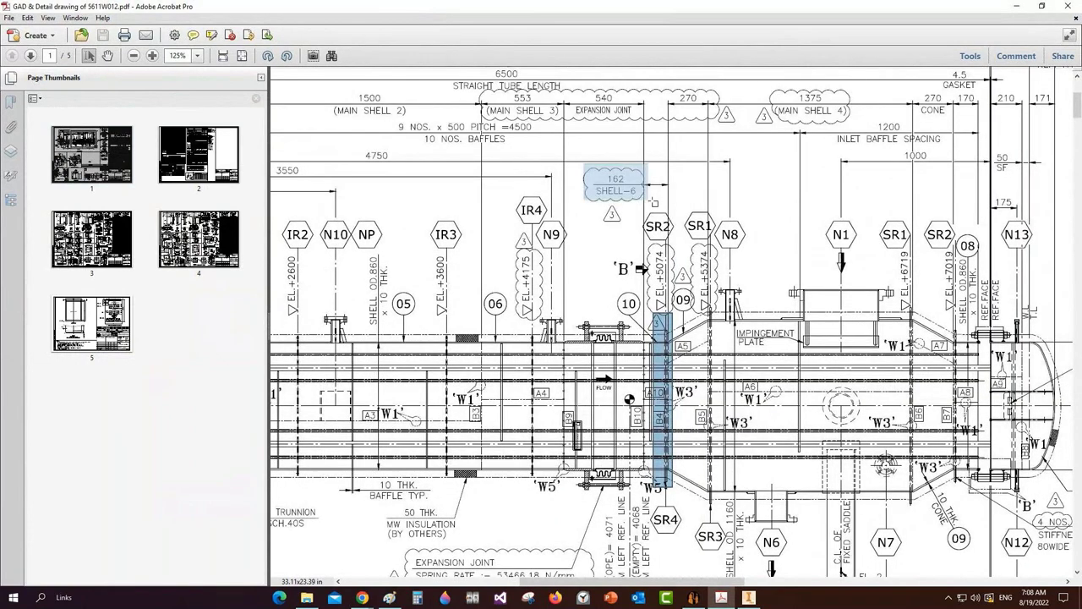
pyautogui.moveTo(653, 203); pyautogui.dragTo(677, 201)
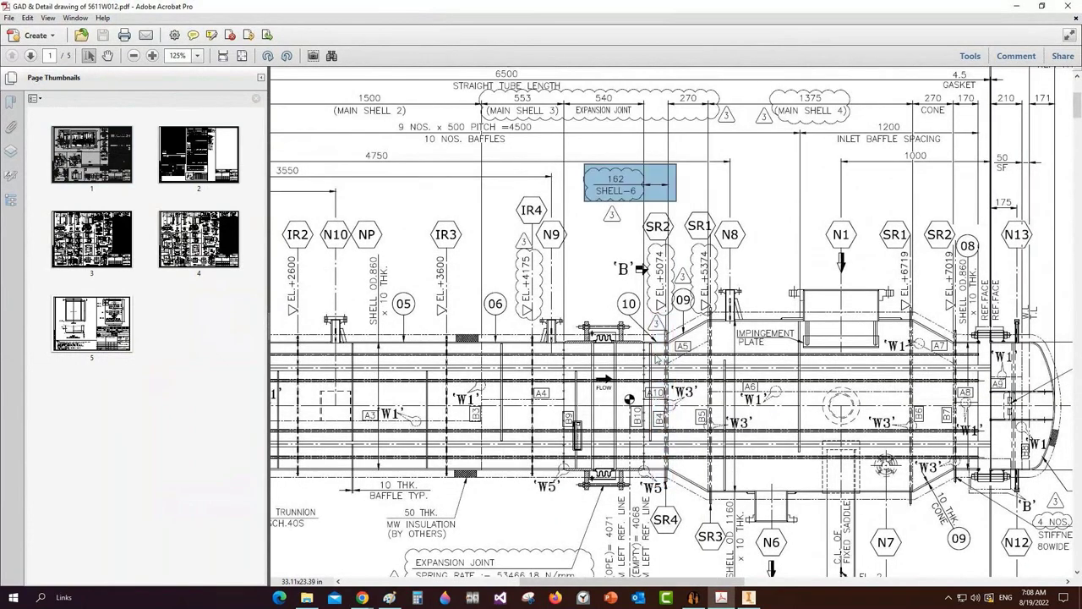
# Return to Static Equipment Generator and add an external stiffening ring named SR-2 to Can-5
pyautogui.moveTo(713, 600)
pyautogui.moveTo(551, 299); pyautogui.dragTo(643, 502)
pyautogui.click(694, 597)
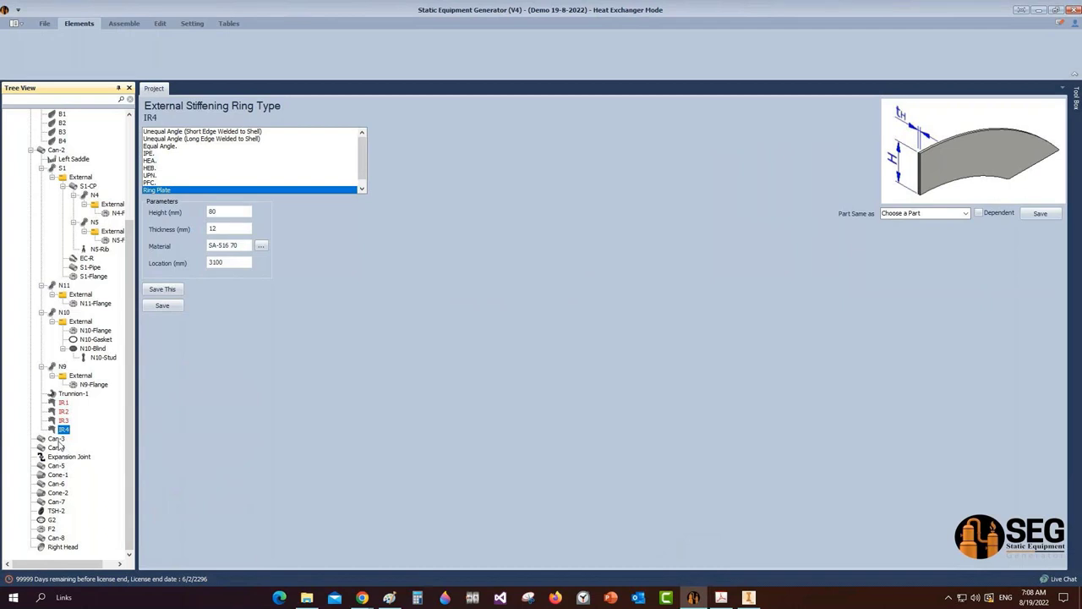
pyautogui.click(52, 466)
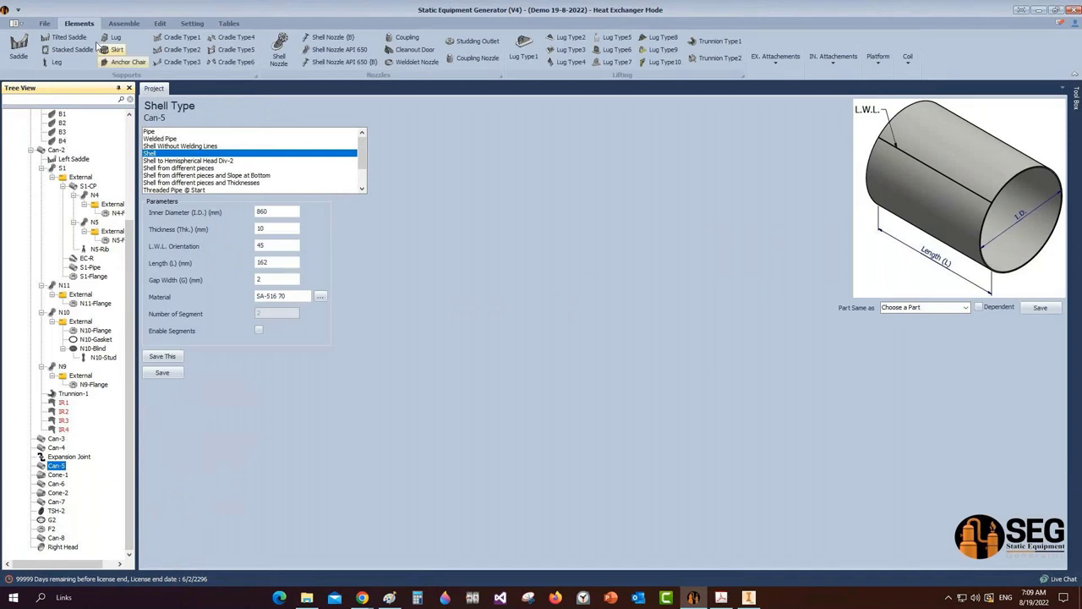
pyautogui.click(771, 69)
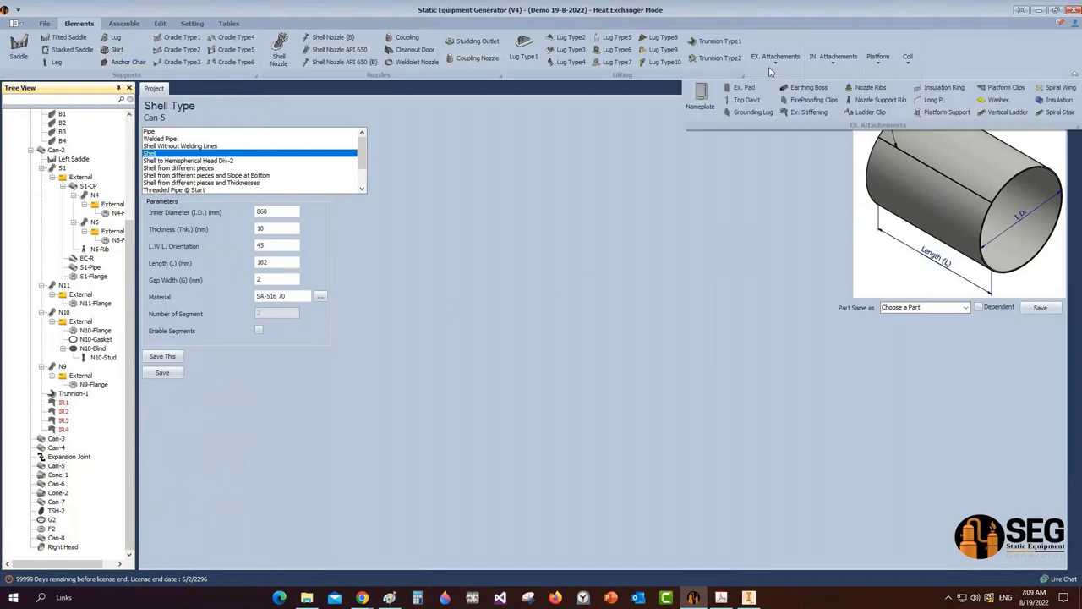
pyautogui.click(809, 112)
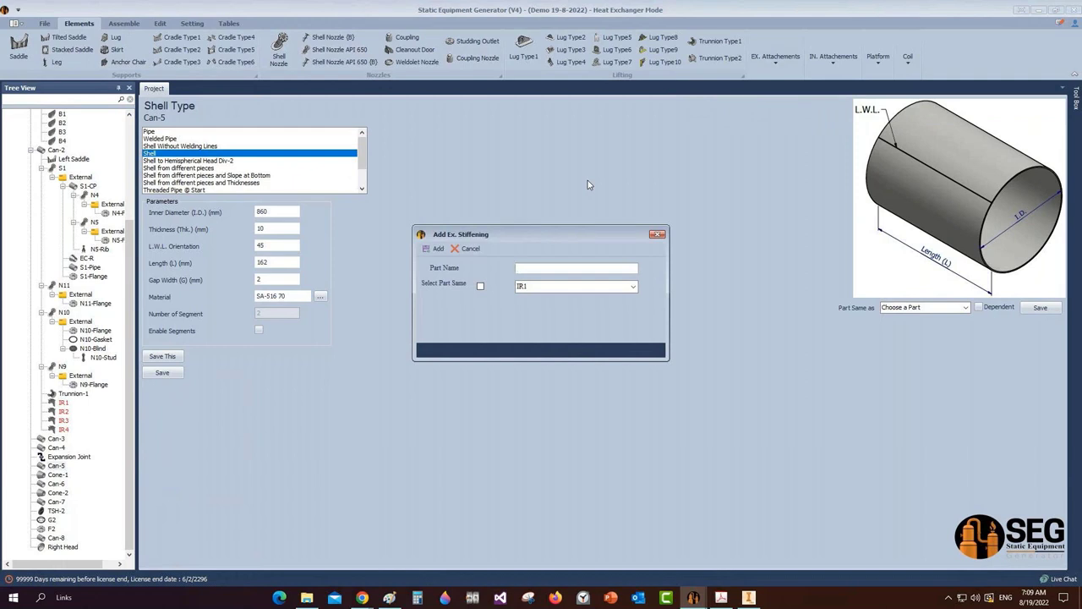
pyautogui.write('SR-2')
pyautogui.press('Return')
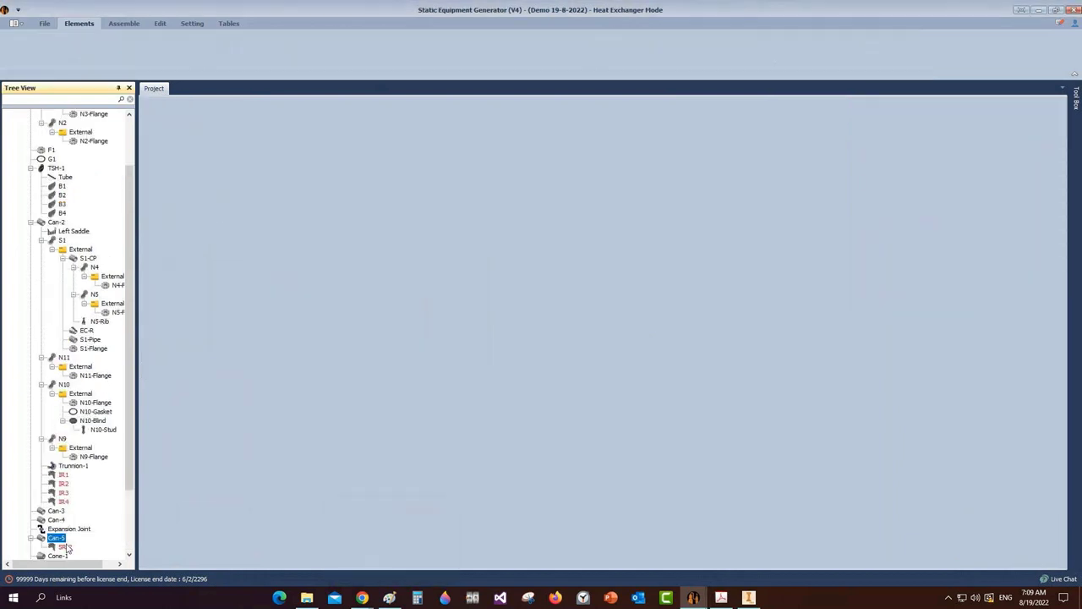
# Make ring SR-2 a Ring Plate with a height of 80 mm and a thickness of 12 mm
pyautogui.click(65, 547)
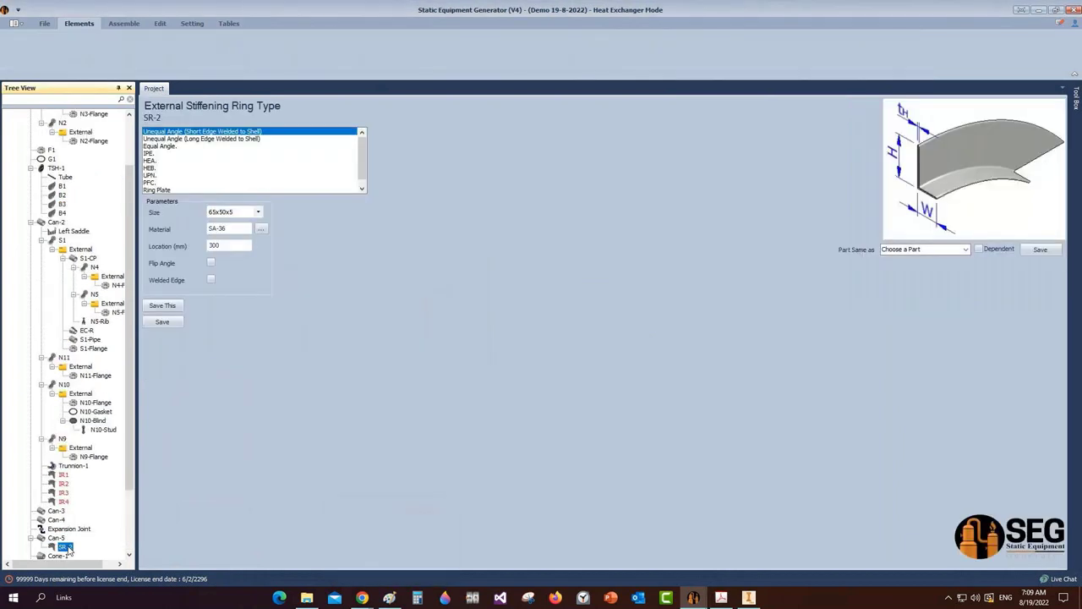
pyautogui.click(156, 190)
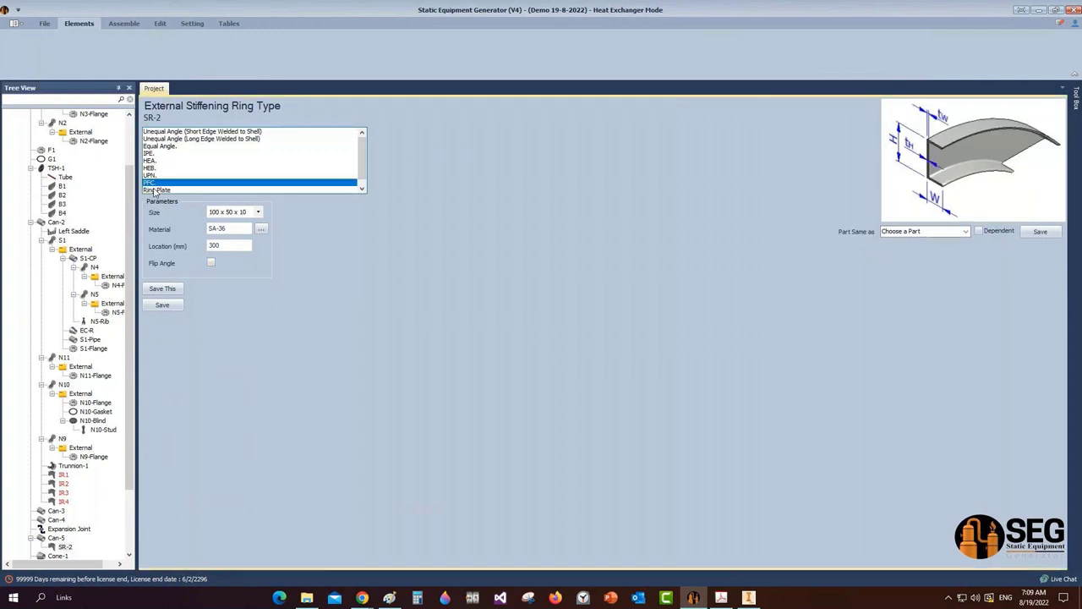
pyautogui.write('80')
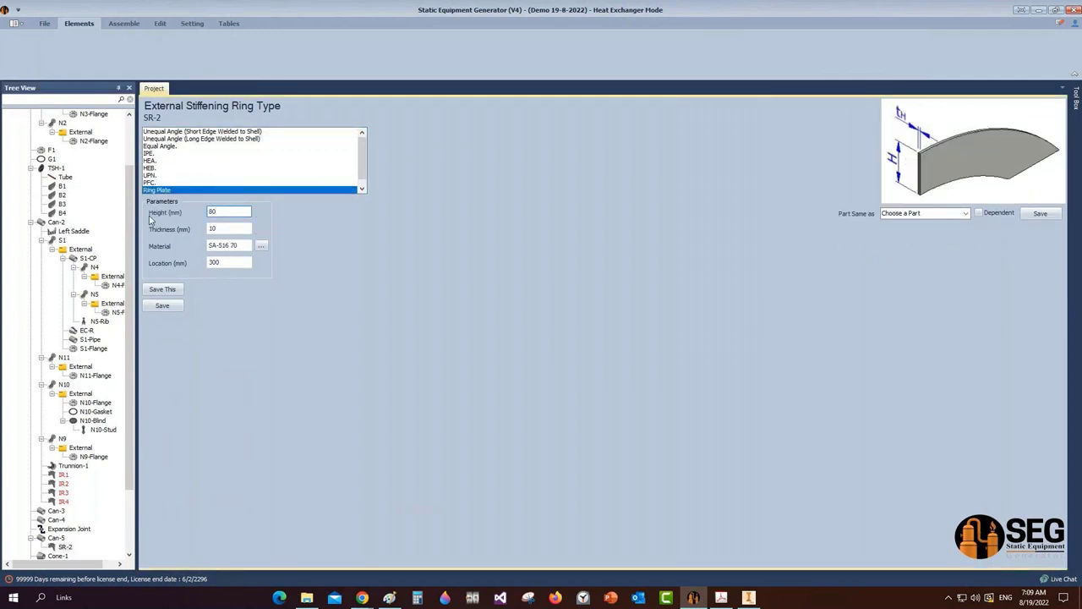
pyautogui.press('Tab')
pyautogui.write('12')
# Set the location of ring SR-2 to 150 mm, save it and start building the Inventor assembly
pyautogui.press('Tab')
pyautogui.press('Tab')
pyautogui.write('150')
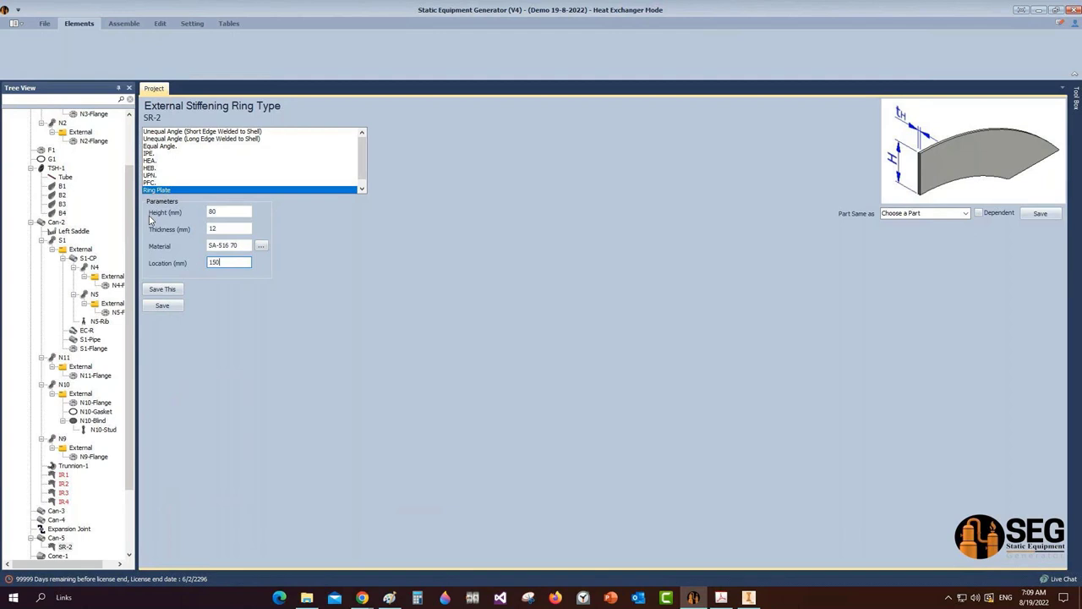
pyautogui.click(156, 307)
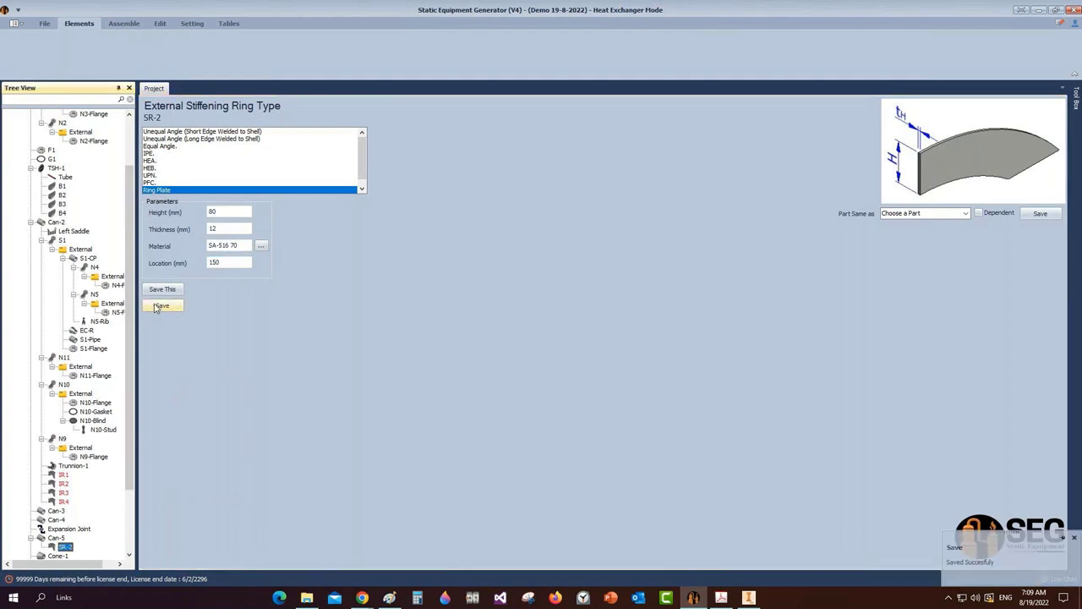
pyautogui.click(123, 23)
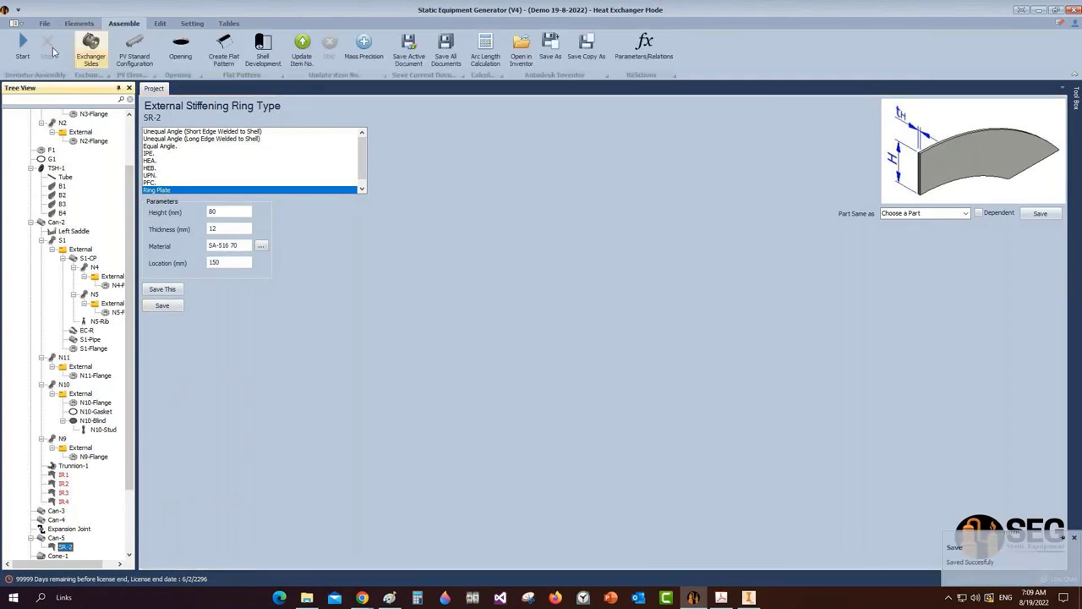
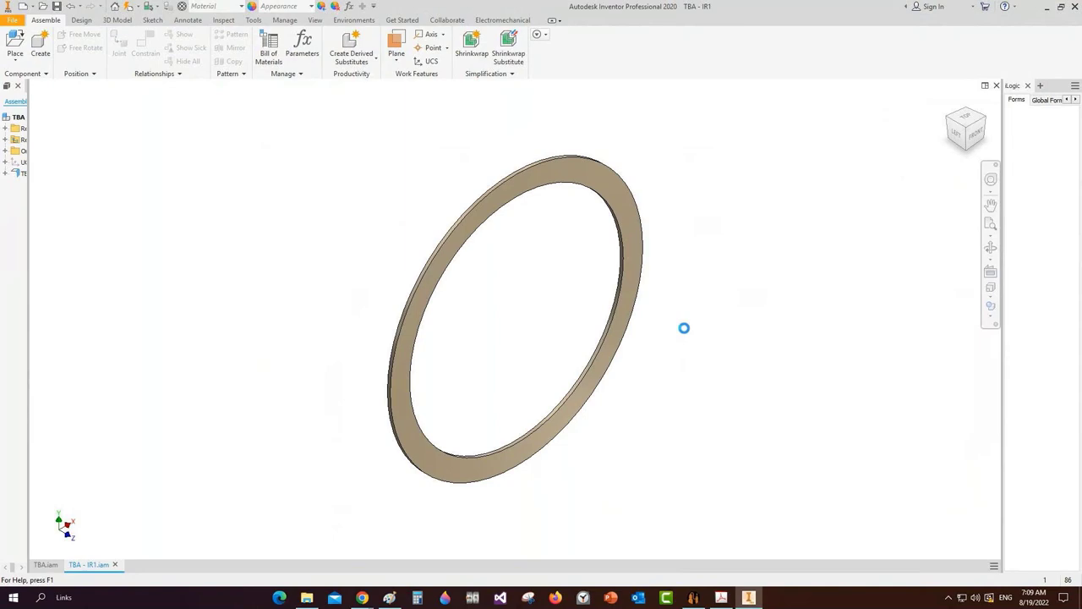
# Switch to the PDF drawing and examine the fixed saddle under the large-diameter main shell
pyautogui.click(722, 599)
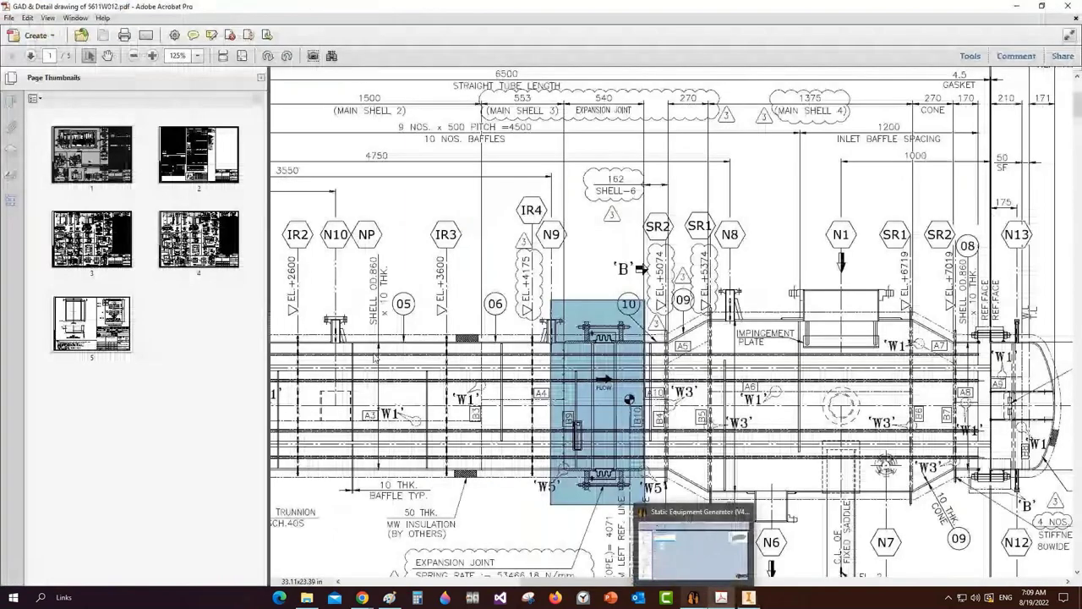
pyautogui.scroll(-1, 668, 277)
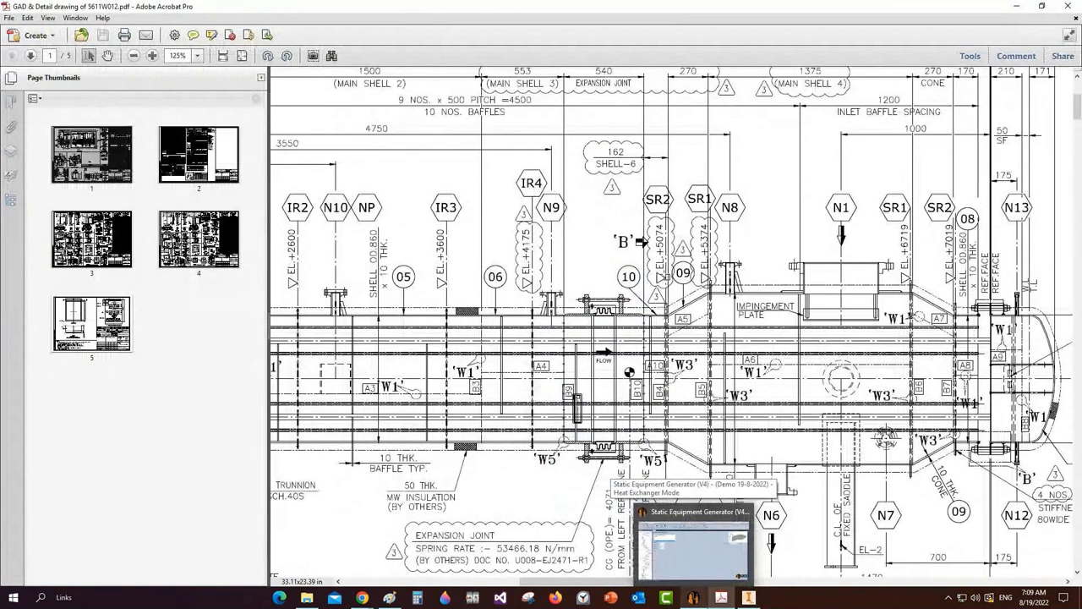
pyautogui.moveTo(841, 413); pyautogui.dragTo(687, 335, button='middle')
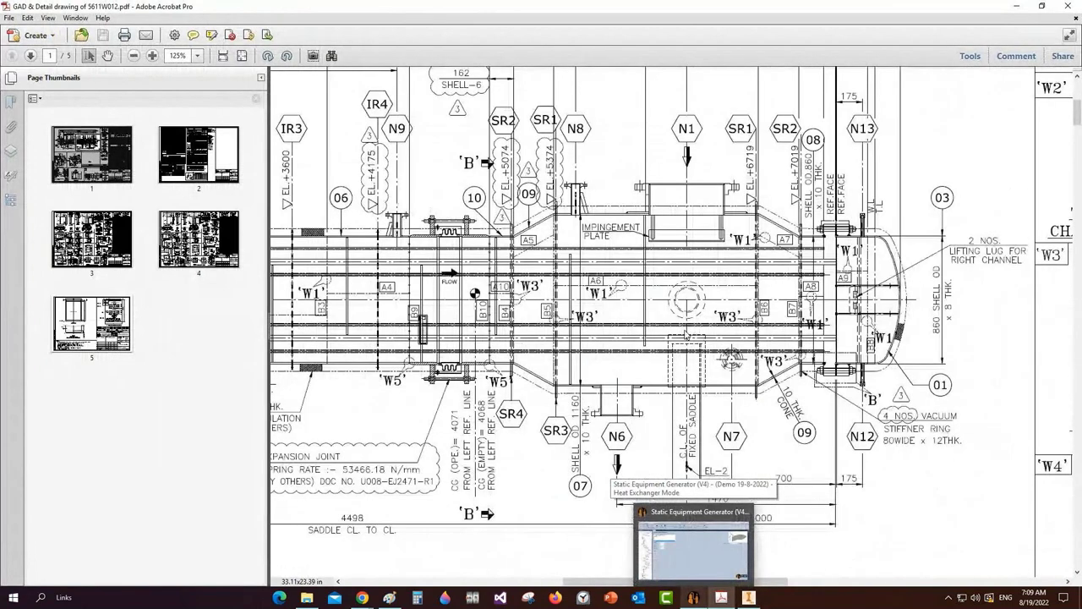
pyautogui.moveTo(686, 333); pyautogui.dragTo(780, 464)
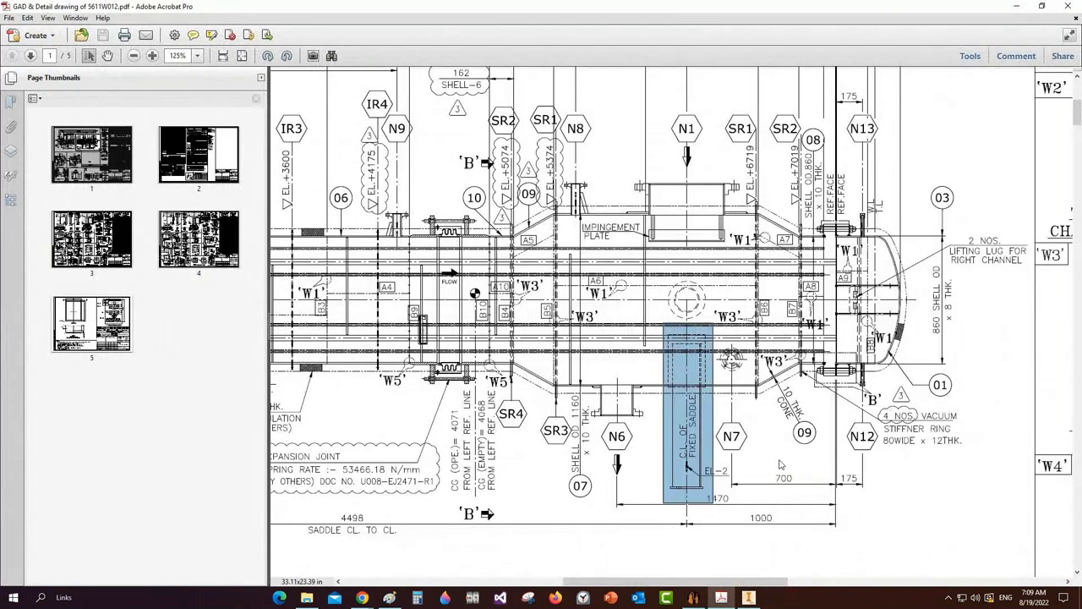
pyautogui.moveTo(639, 313); pyautogui.dragTo(694, 472)
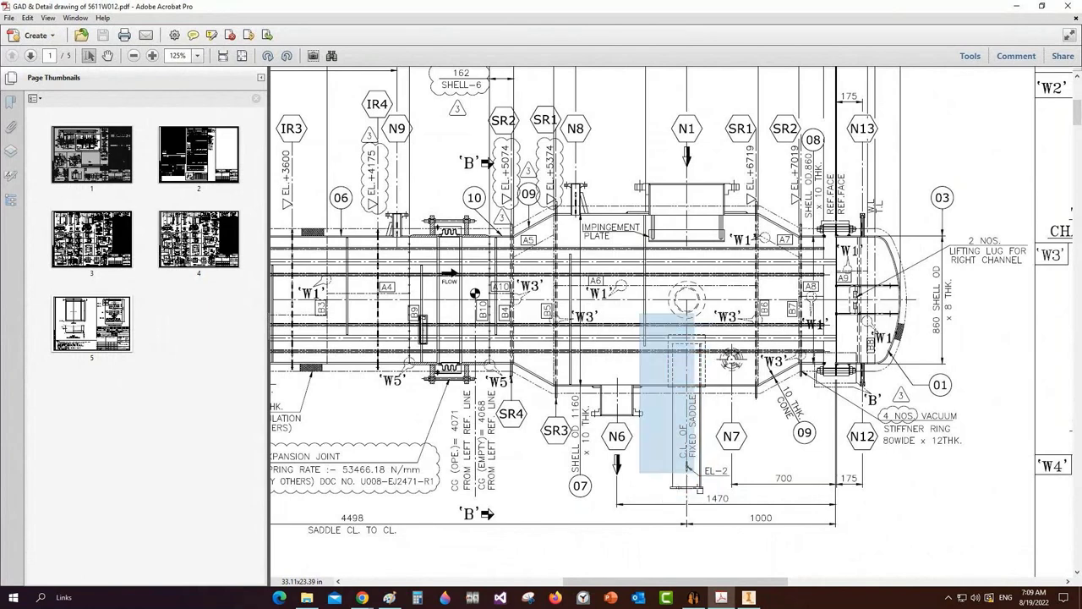
# Examine nozzles N8, N1, N6 and N7 and the circular attachment at mid-height of the large-diameter main shell
pyautogui.click(598, 215)
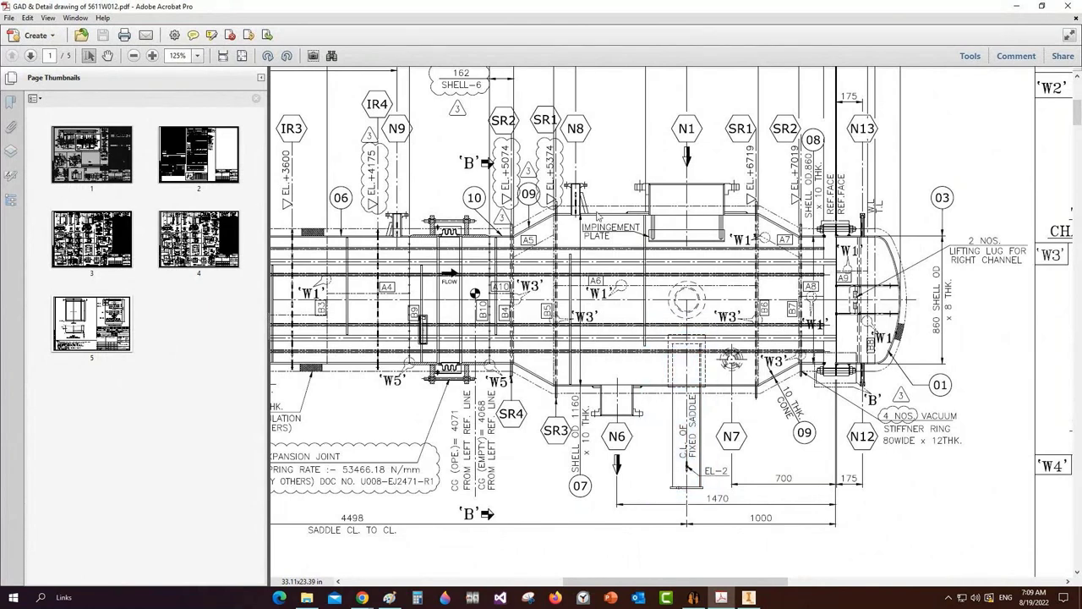
pyautogui.moveTo(555, 167); pyautogui.dragTo(603, 238)
pyautogui.moveTo(562, 105); pyautogui.dragTo(598, 161)
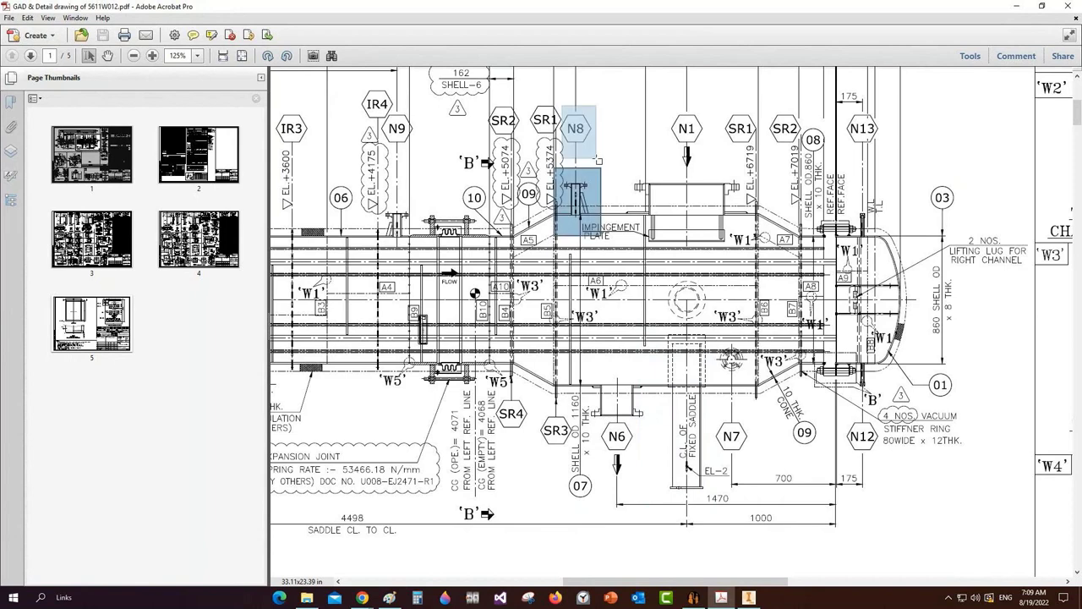
pyautogui.moveTo(669, 107); pyautogui.dragTo(708, 174)
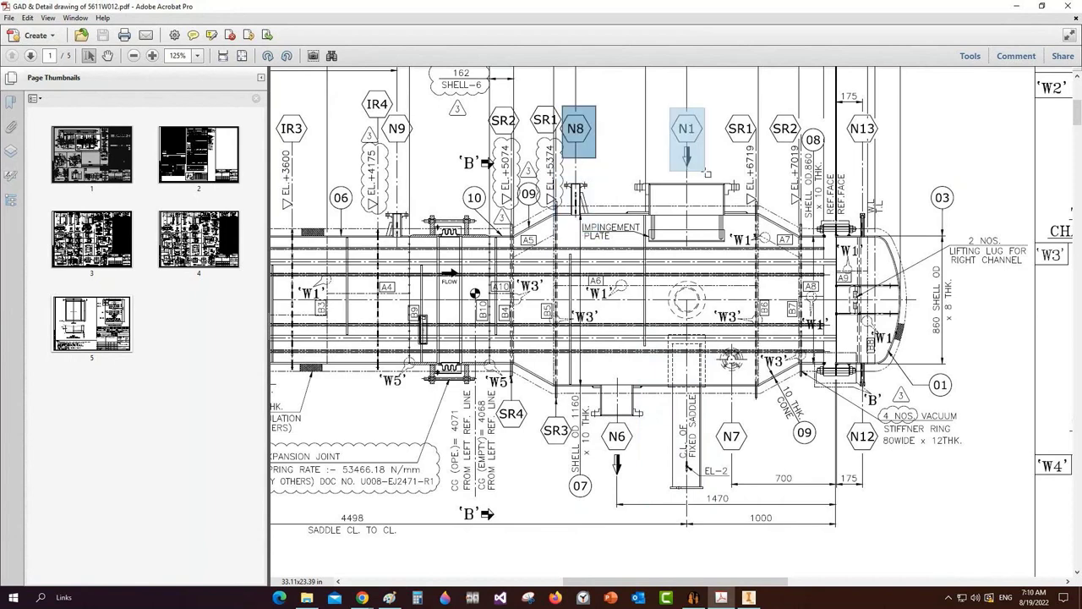
pyautogui.moveTo(597, 415); pyautogui.dragTo(646, 467)
pyautogui.moveTo(722, 343); pyautogui.dragTo(748, 455)
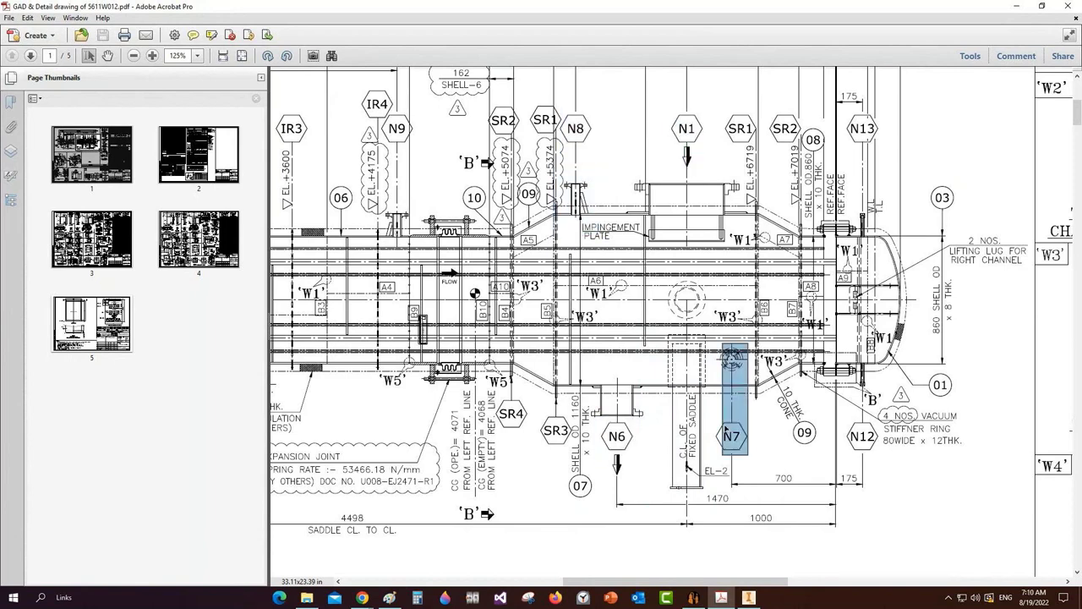
pyautogui.moveTo(709, 336); pyautogui.dragTo(756, 459)
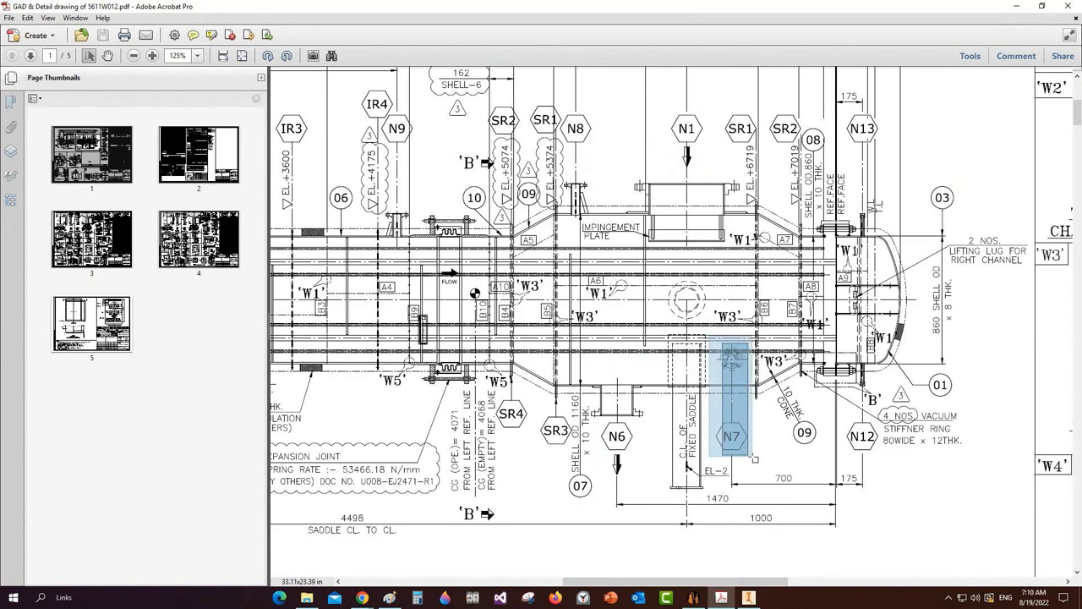
pyautogui.moveTo(661, 282); pyautogui.dragTo(711, 320)
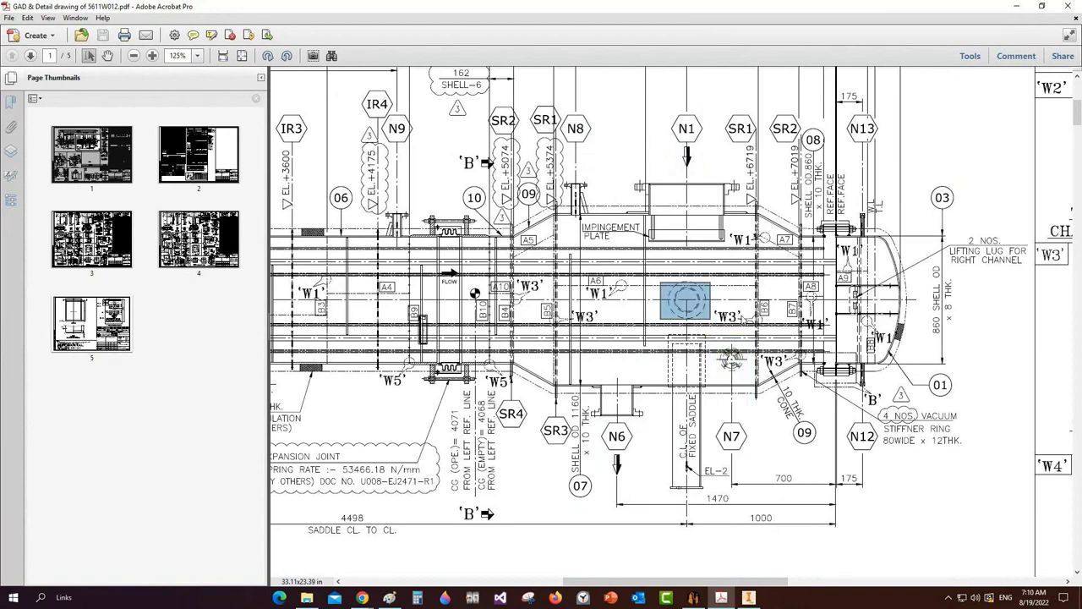
# Examine the stiffening rings at both ends of the large-diameter main shell and the impingement plate below nozzle N1
pyautogui.moveTo(549, 191); pyautogui.dragTo(576, 401)
pyautogui.moveTo(745, 181); pyautogui.dragTo(770, 405)
pyautogui.moveTo(636, 203); pyautogui.dragTo(735, 238)
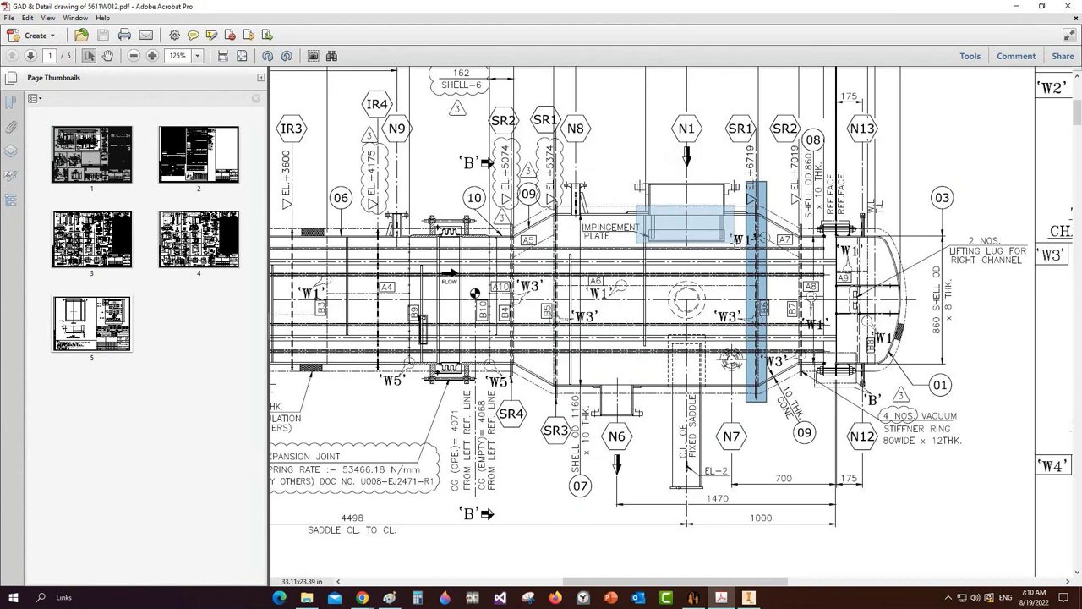
# Switch to Inventor and check the generation of the stiffening ring assemblies, including SR-2
pyautogui.click(749, 597)
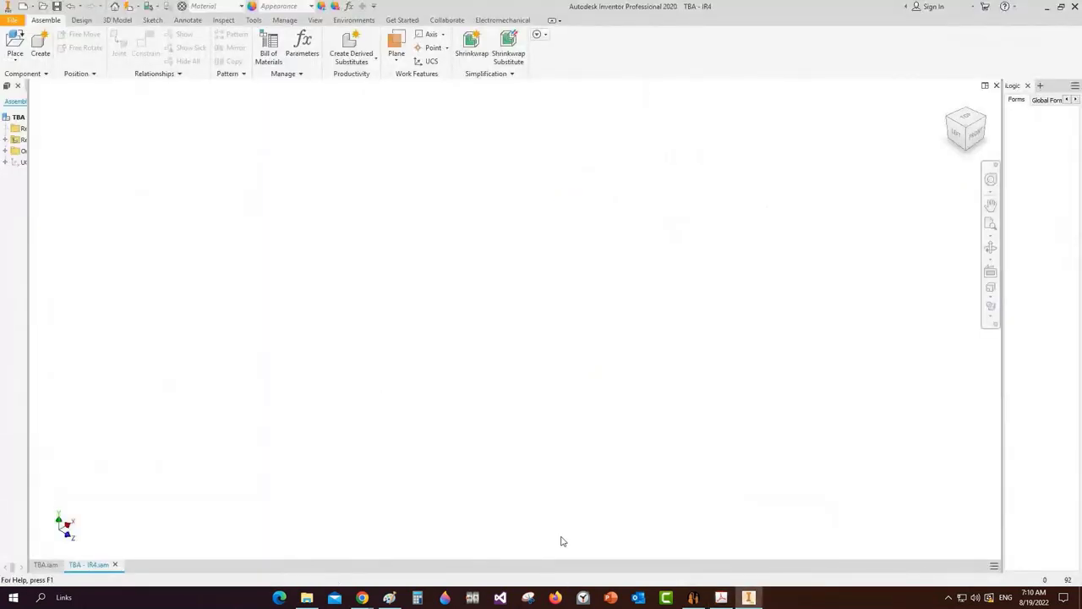
pyautogui.click(725, 598)
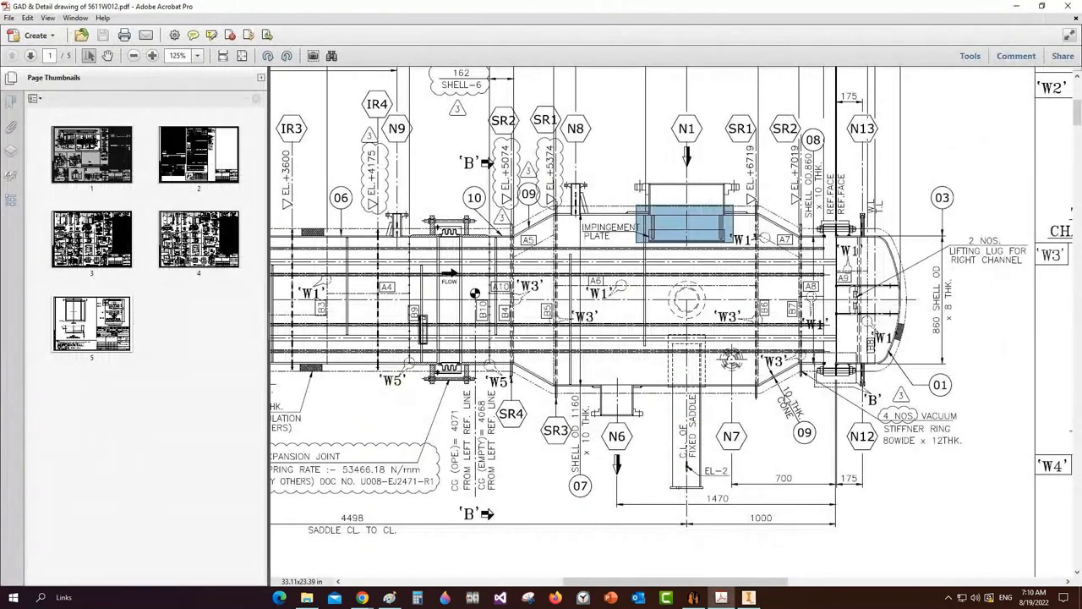
pyautogui.click(748, 598)
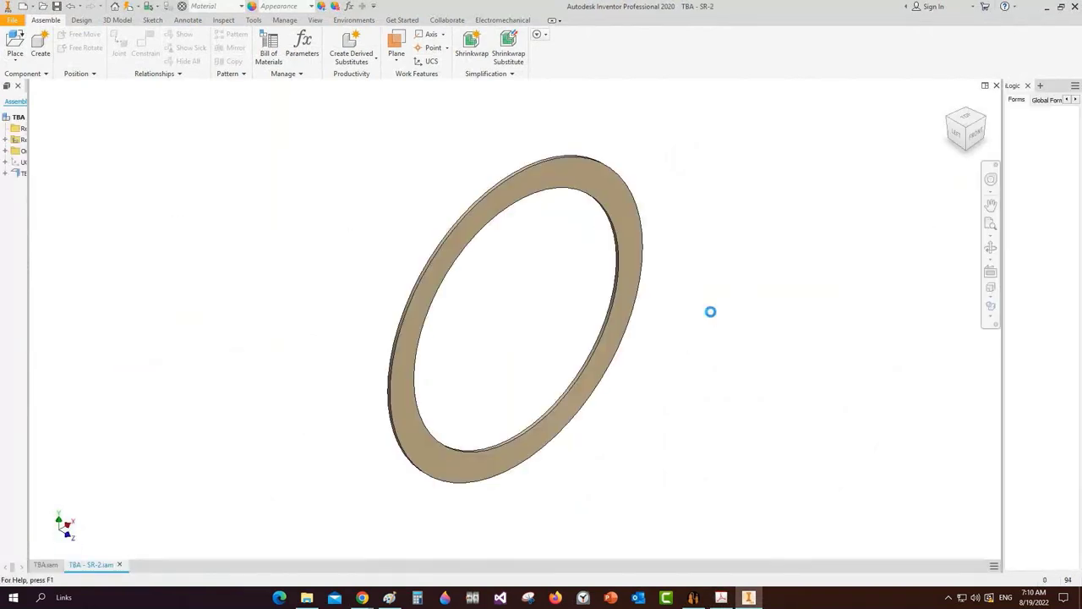
pyautogui.scroll(3, 710, 312)
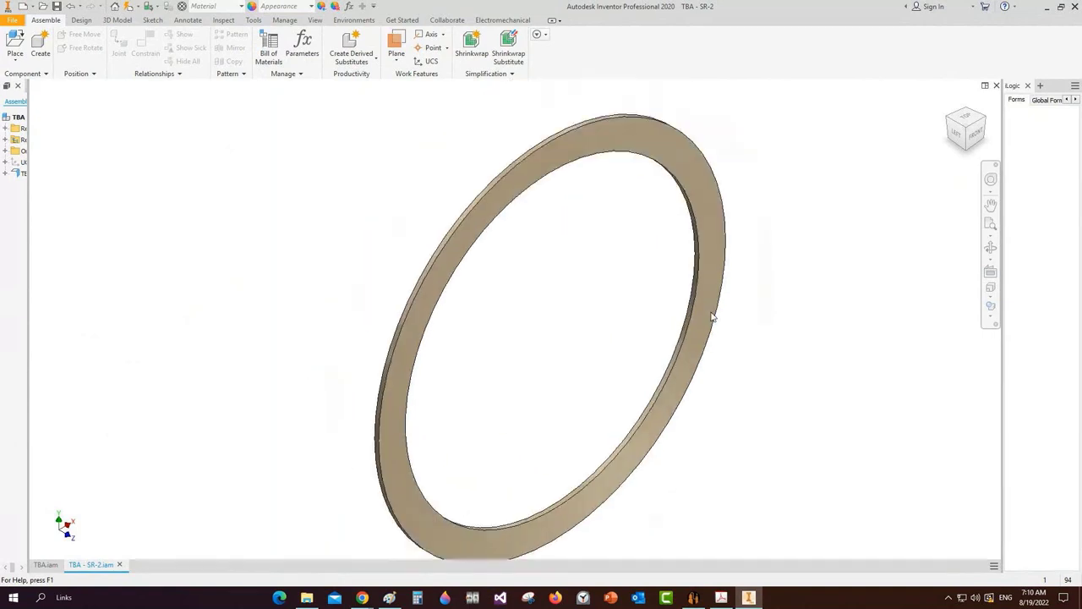
pyautogui.scroll(-2, 711, 313)
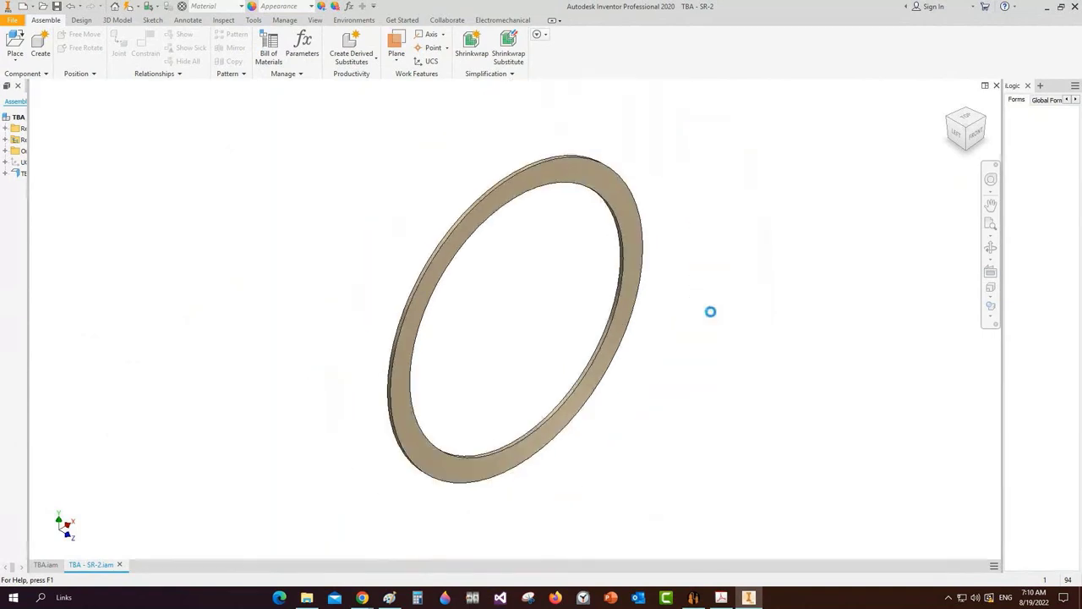
pyautogui.hotkey('ctrl', 's')
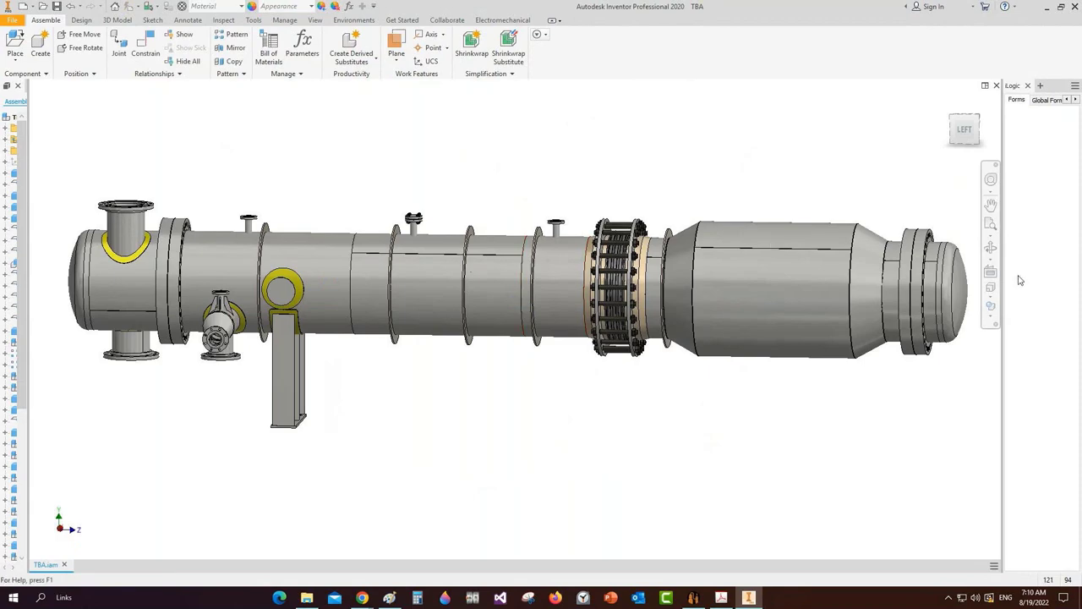
# Inspect rings IR1 to IR4 and SR-2 on the assembled heat exchanger from several angles
pyautogui.click(992, 248)
pyautogui.moveTo(531, 301); pyautogui.dragTo(419, 283)
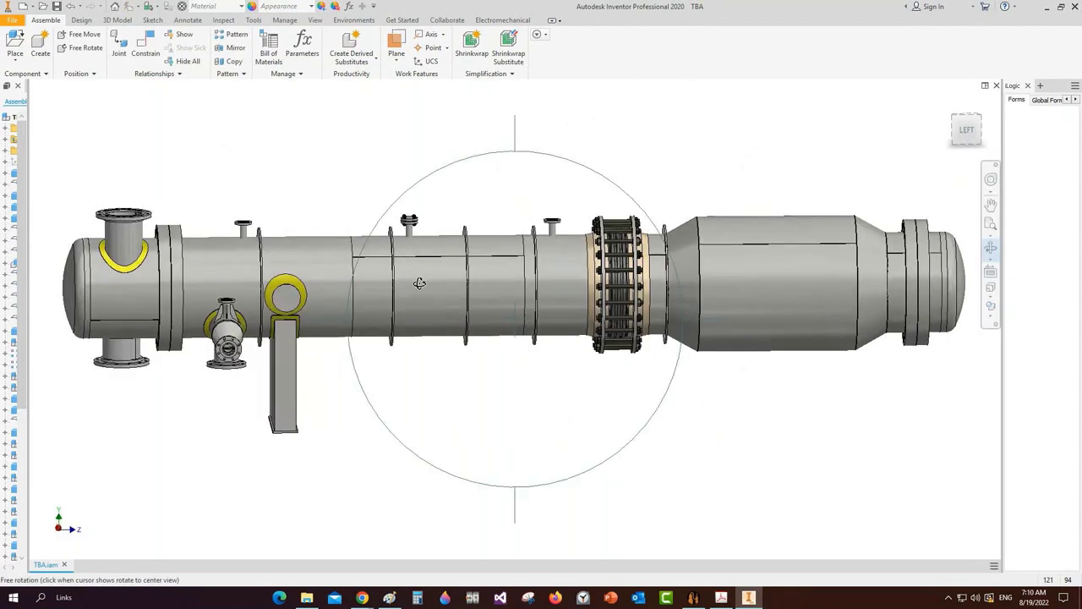
pyautogui.scroll(-3, 420, 283)
pyautogui.moveTo(583, 345); pyautogui.dragTo(530, 345)
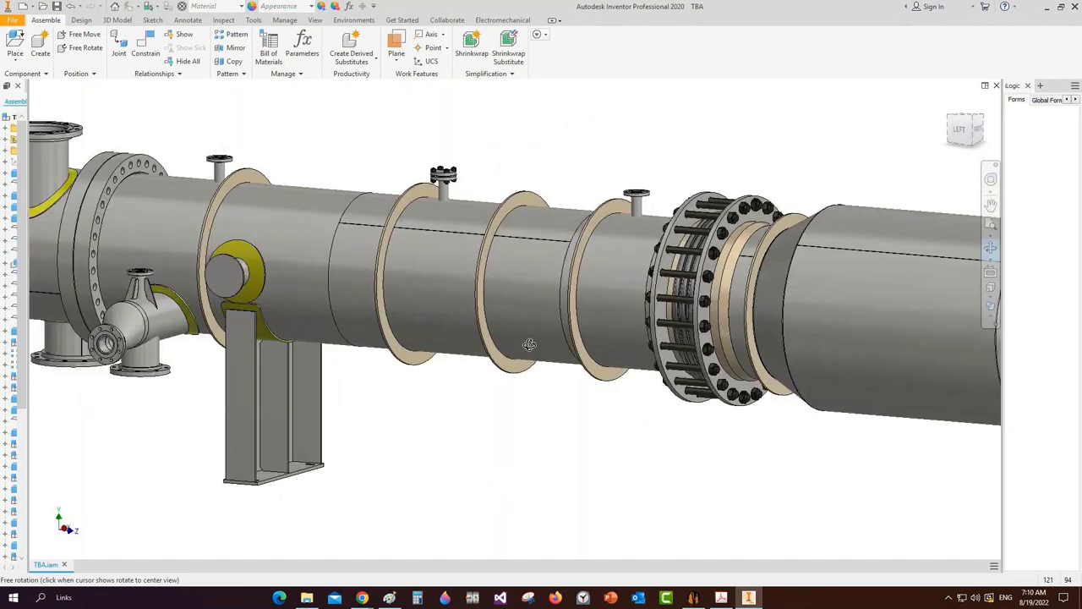
pyautogui.scroll(2, 529, 345)
pyautogui.moveTo(719, 321); pyautogui.dragTo(515, 304, button='middle')
pyautogui.moveTo(515, 305); pyautogui.dragTo(585, 390)
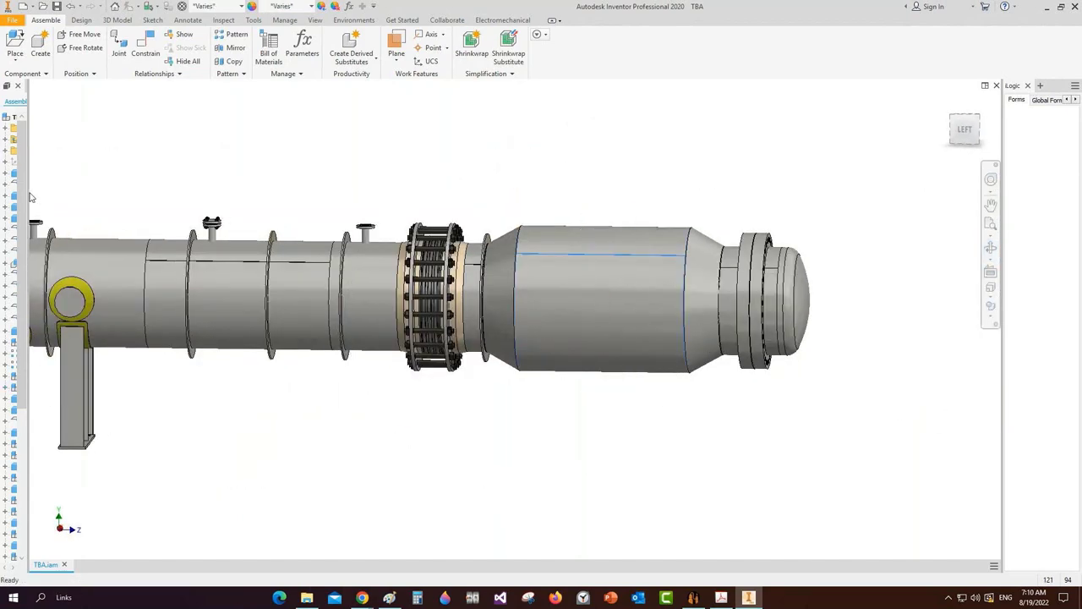
# Identify Can-6 in the Inventor assembly, switch to Static Equipment Generator and add a saddle named "Right Saddle" to Can-6
pyautogui.moveTo(29, 200); pyautogui.dragTo(93, 199)
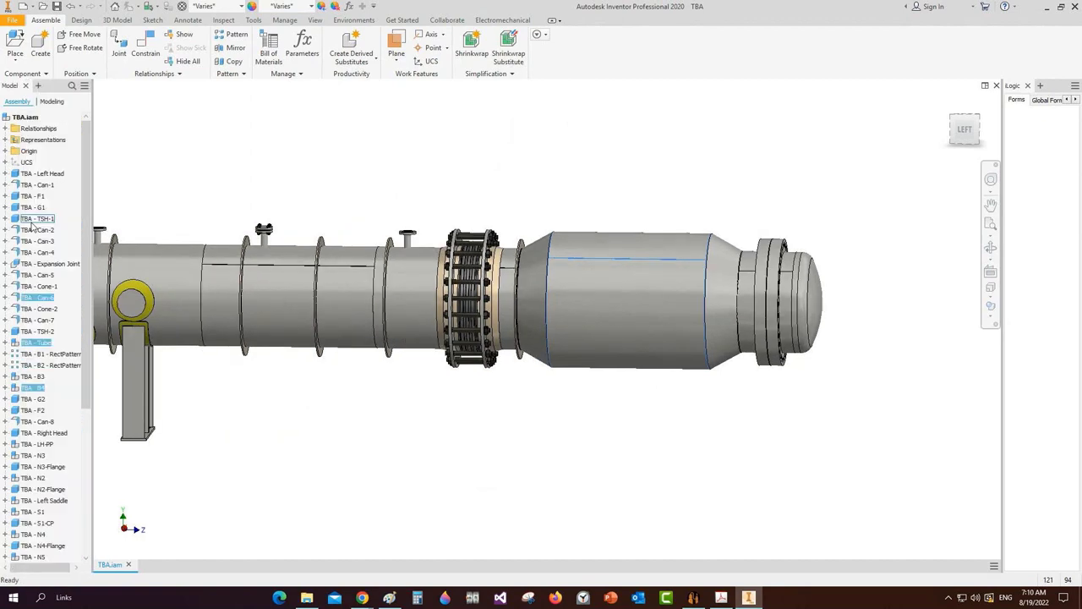
pyautogui.click(39, 298)
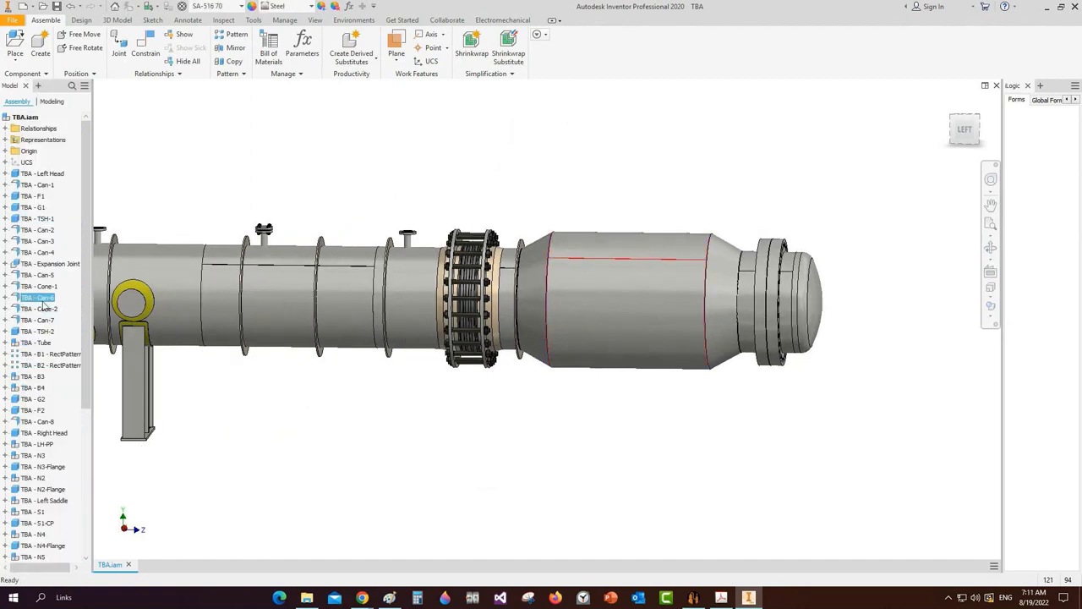
pyautogui.click(694, 597)
pyautogui.scroll(-2, 69, 376)
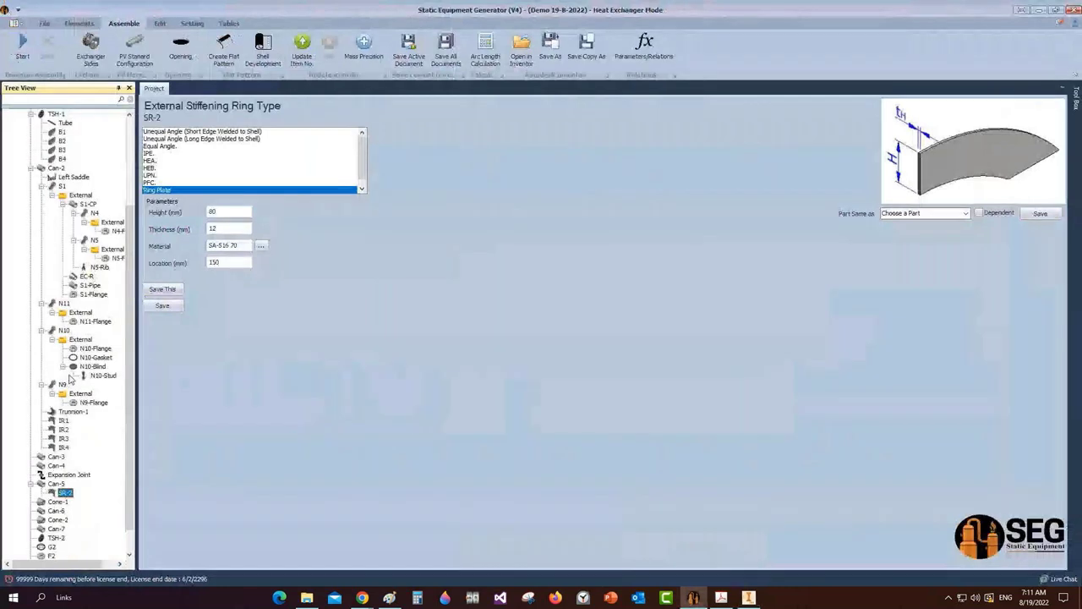
pyautogui.scroll(-1, 70, 380)
pyautogui.click(54, 485)
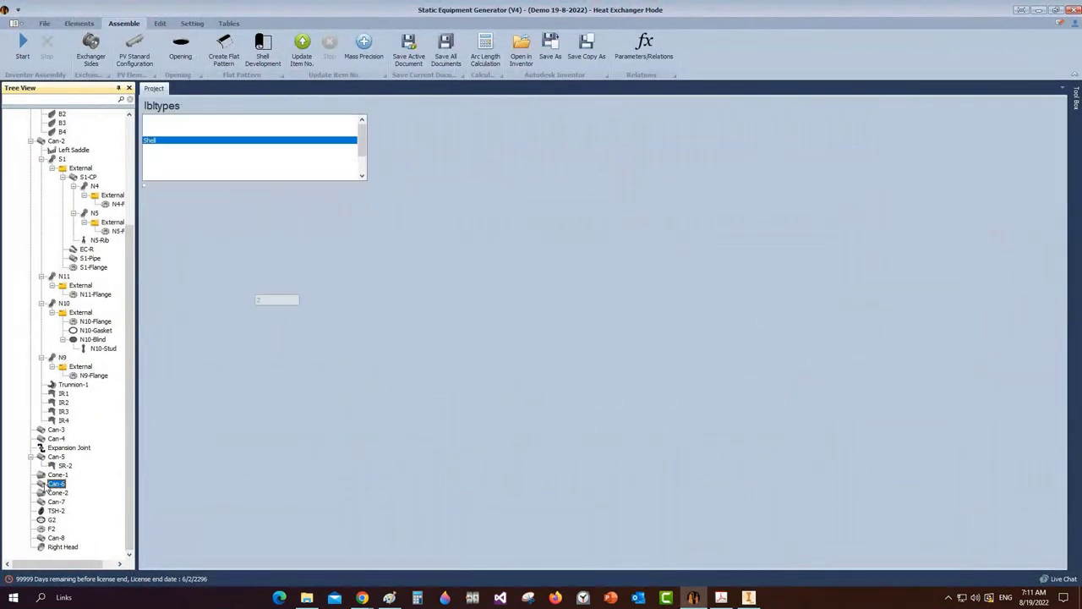
pyautogui.click(78, 23)
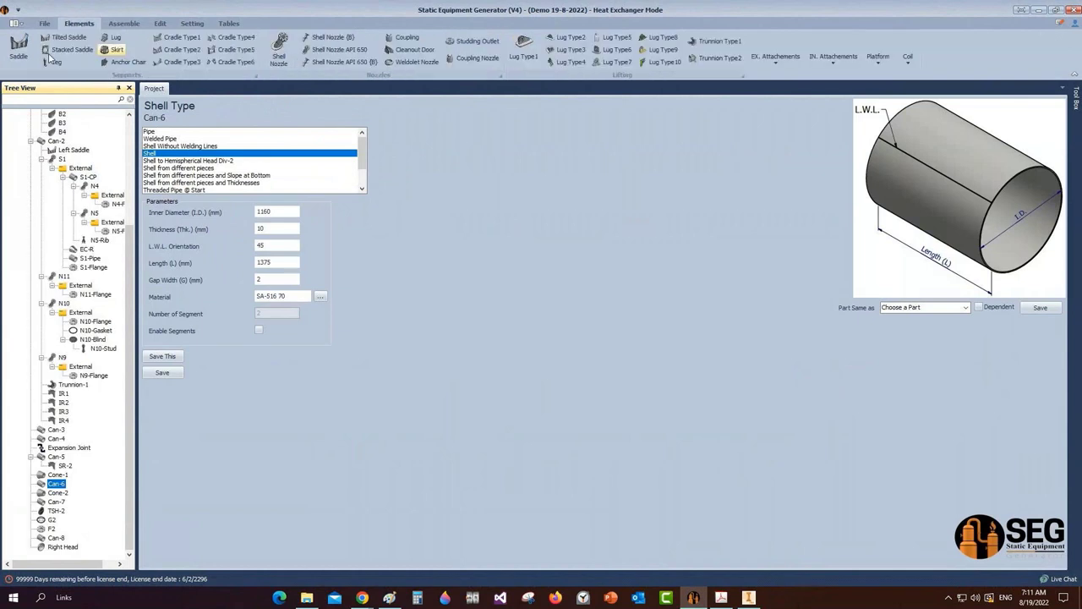
pyautogui.click(26, 44)
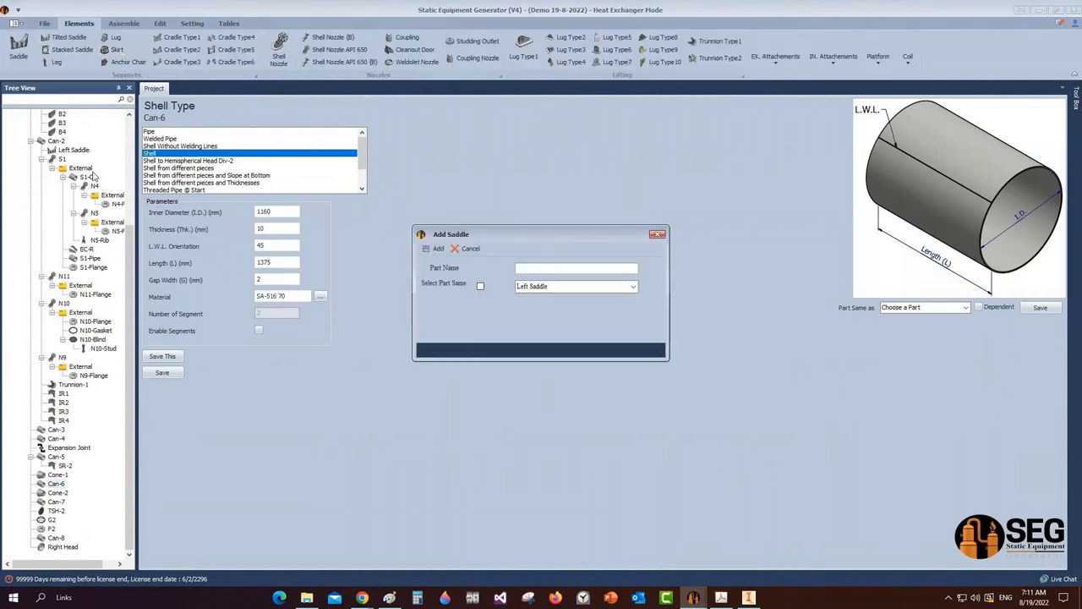
pyautogui.write('Right Saddle')
pyautogui.click(436, 250)
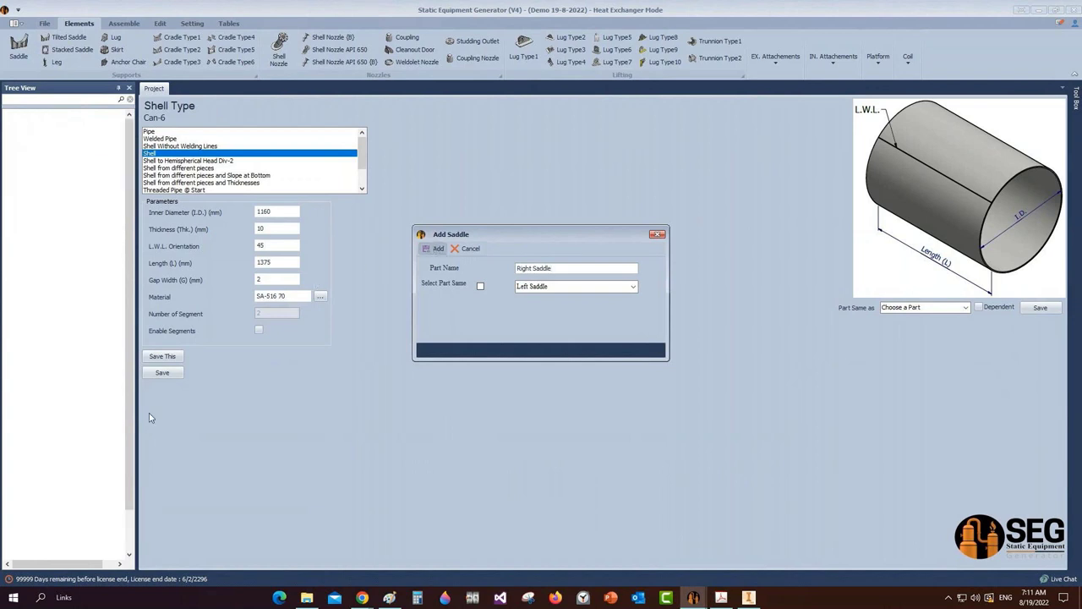
# Switch to the PDF drawing and examine the fixed saddle detail on page 3, including its inner ribs, outer rib and base plate
pyautogui.click(720, 598)
pyautogui.click(91, 239)
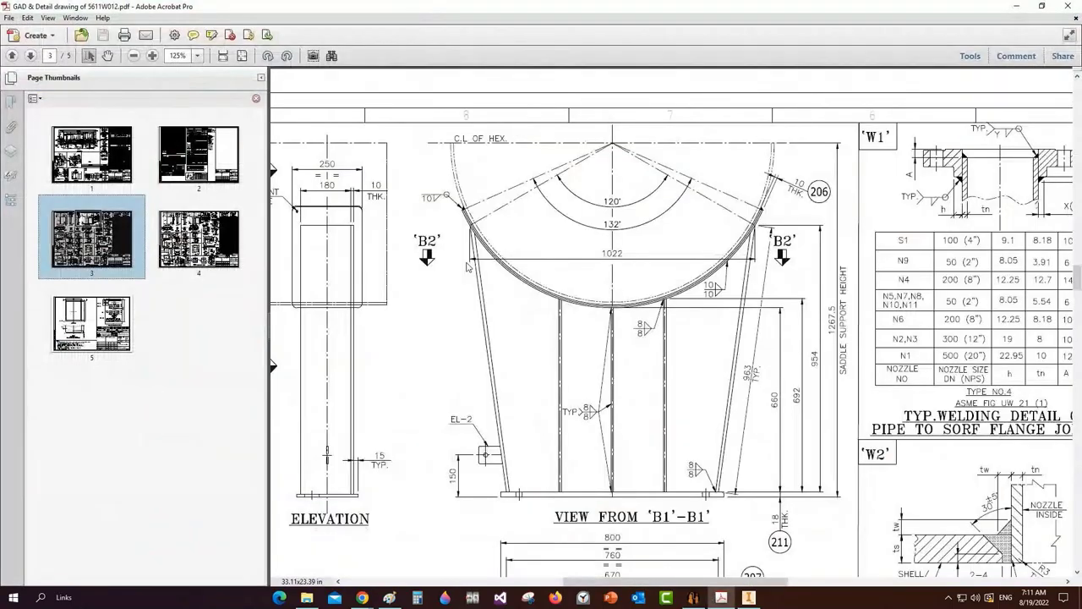
pyautogui.keyDown('ctrl'); pyautogui.scroll(-2, 510, 288); pyautogui.keyUp('ctrl')
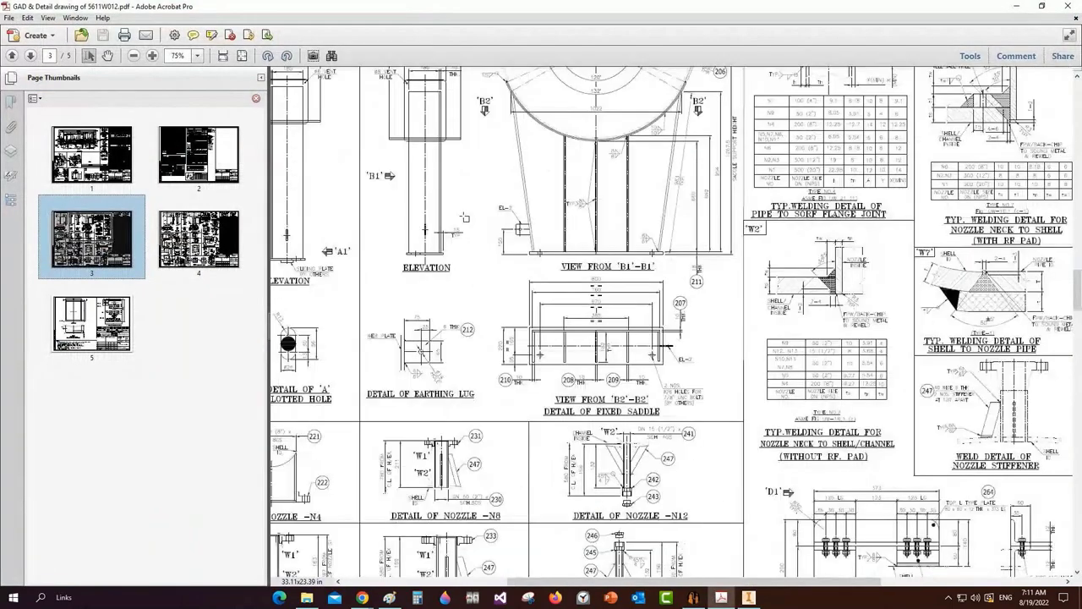
pyautogui.scroll(1, 686, 170)
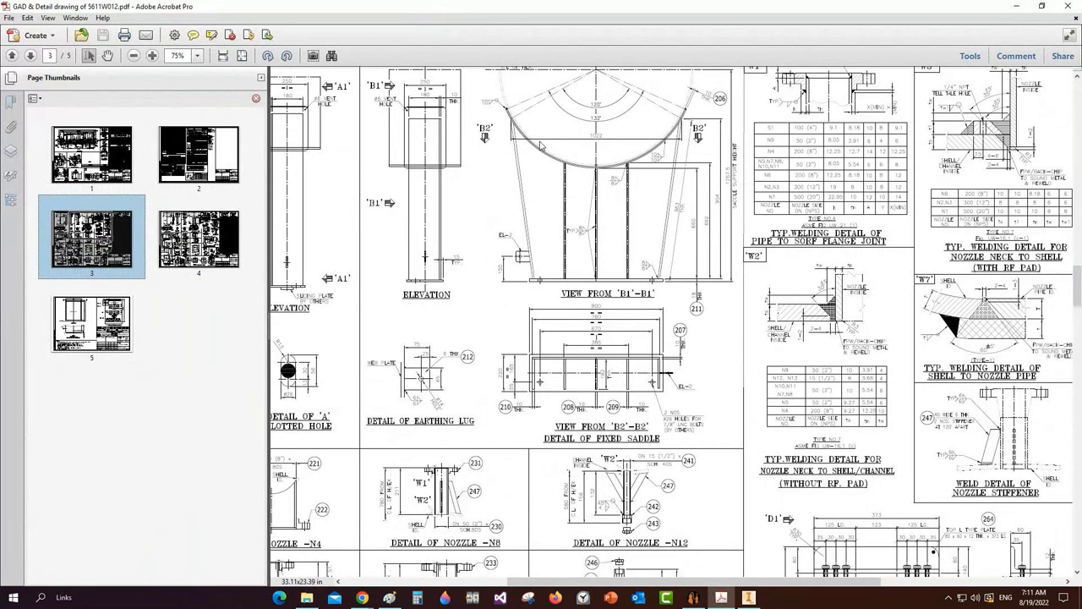
pyautogui.moveTo(491, 98)
pyautogui.mouseDown()
pyautogui.moveTo(701, 309)
pyautogui.moveTo(707, 296)
pyautogui.mouseUp()
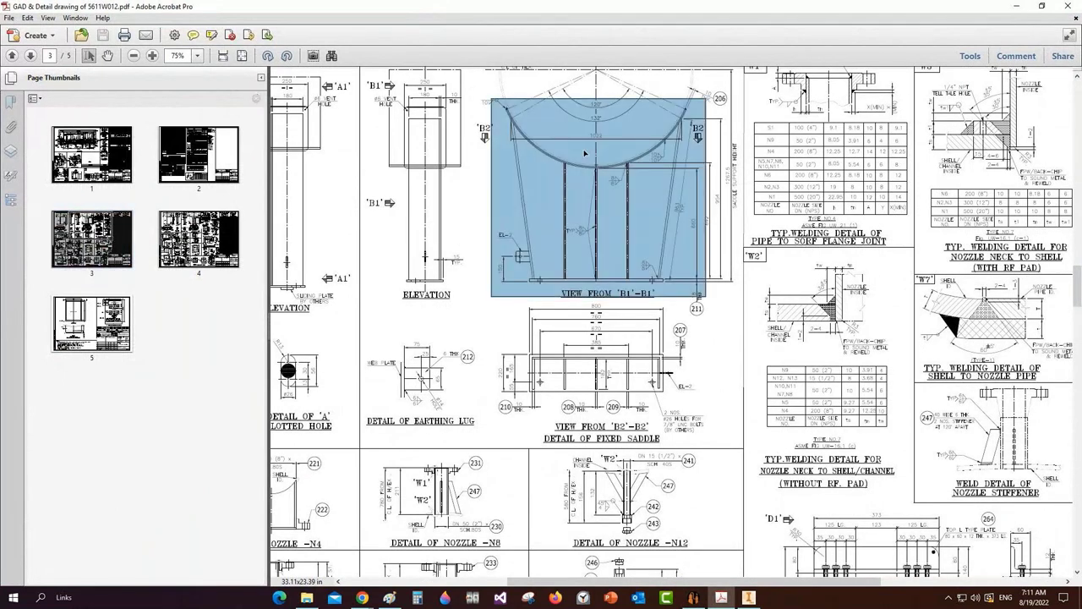
pyautogui.click(452, 187)
pyautogui.moveTo(576, 155); pyautogui.dragTo(615, 288)
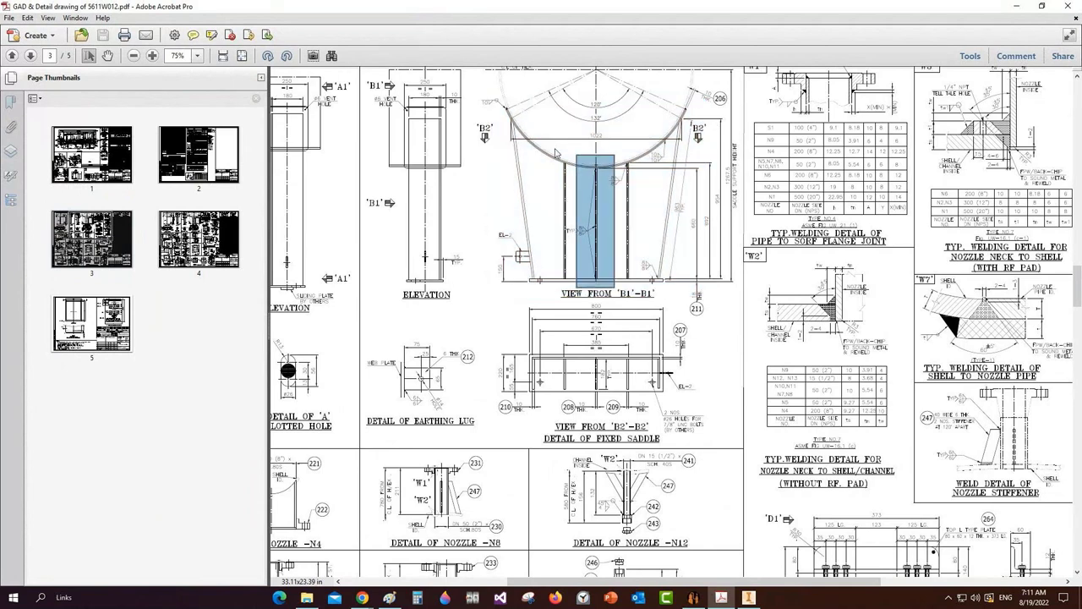
pyautogui.moveTo(552, 145); pyautogui.dragTo(646, 289)
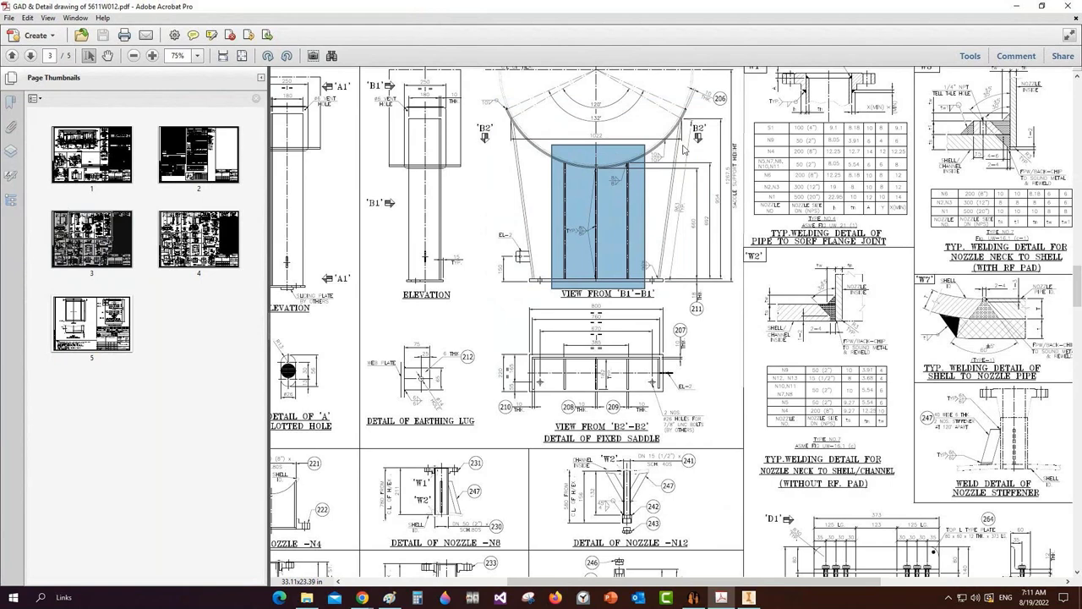
pyautogui.moveTo(667, 107); pyautogui.dragTo(683, 293)
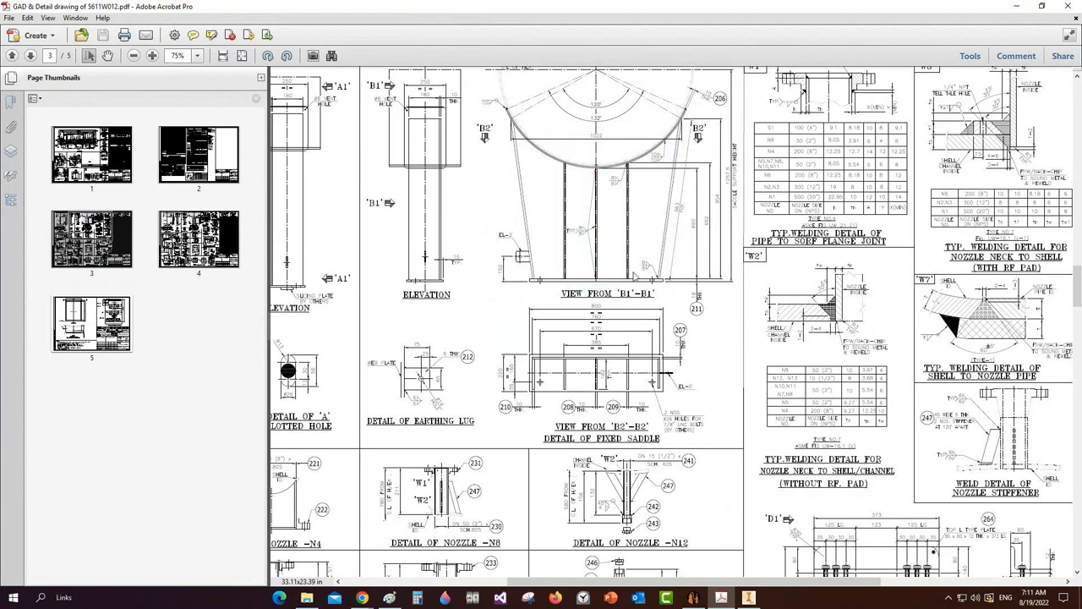
pyautogui.moveTo(529, 273); pyautogui.dragTo(670, 289)
# Compare the sliding saddle in view A1-A1 with the fixed saddle and its base plate in view B1-B1
pyautogui.moveTo(670, 290); pyautogui.dragTo(1012, 313, button='middle')
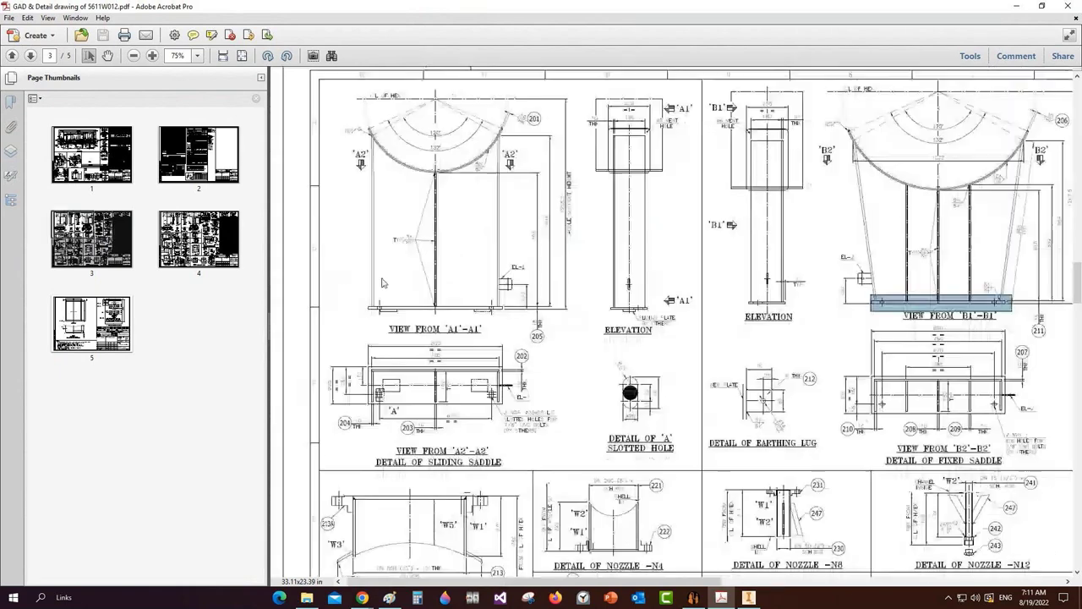
pyautogui.moveTo(382, 283); pyautogui.dragTo(381, 291, button='middle')
pyautogui.moveTo(489, 138); pyautogui.dragTo(515, 330)
pyautogui.moveTo(691, 299); pyautogui.dragTo(408, 276, button='middle')
pyautogui.moveTo(582, 277); pyautogui.dragTo(726, 292)
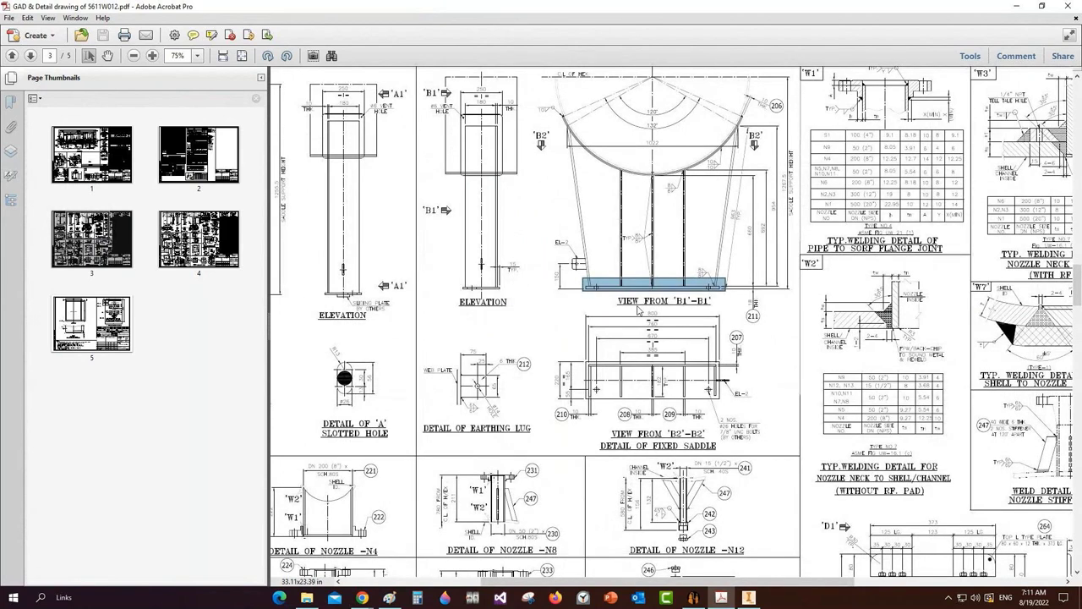
# Switch to Static Equipment Generator and set the right saddle's type to Saddle Web Plate Case1 (Right)
pyautogui.click(694, 597)
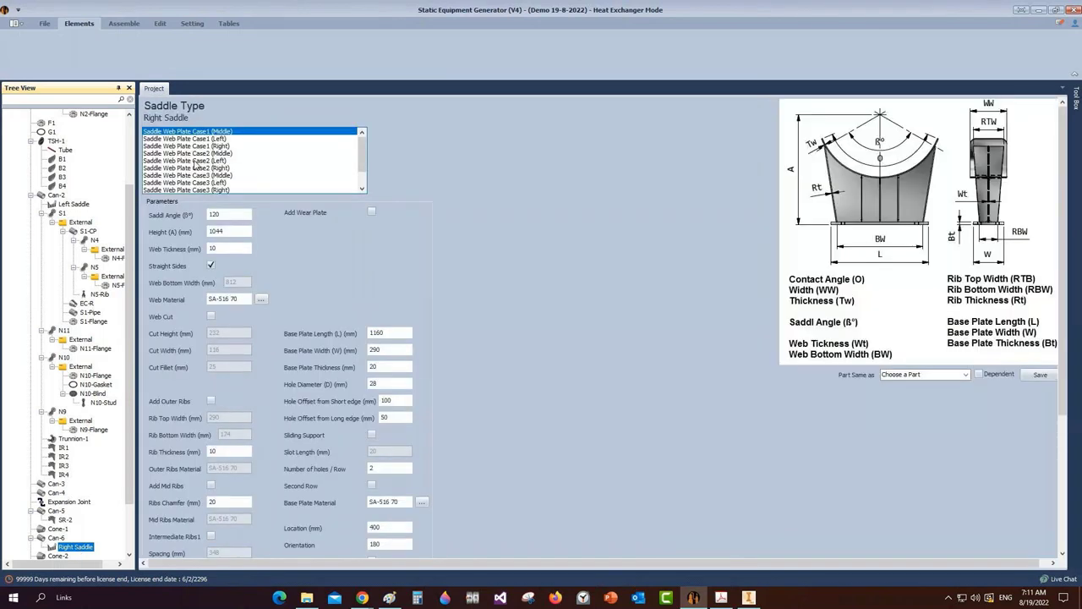
pyautogui.click(213, 145)
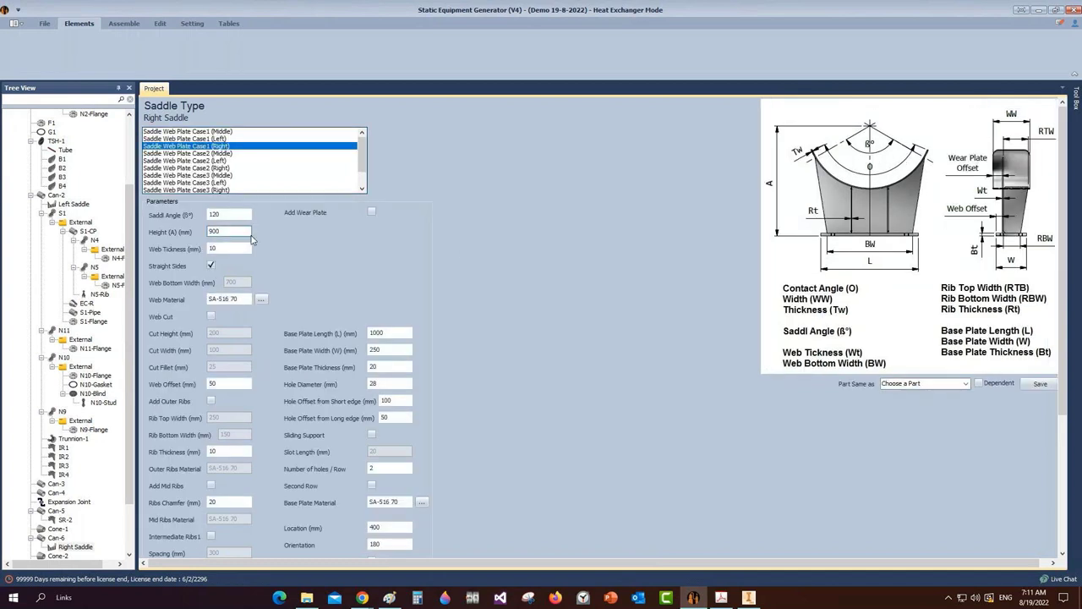
pyautogui.scroll(-2, 251, 240)
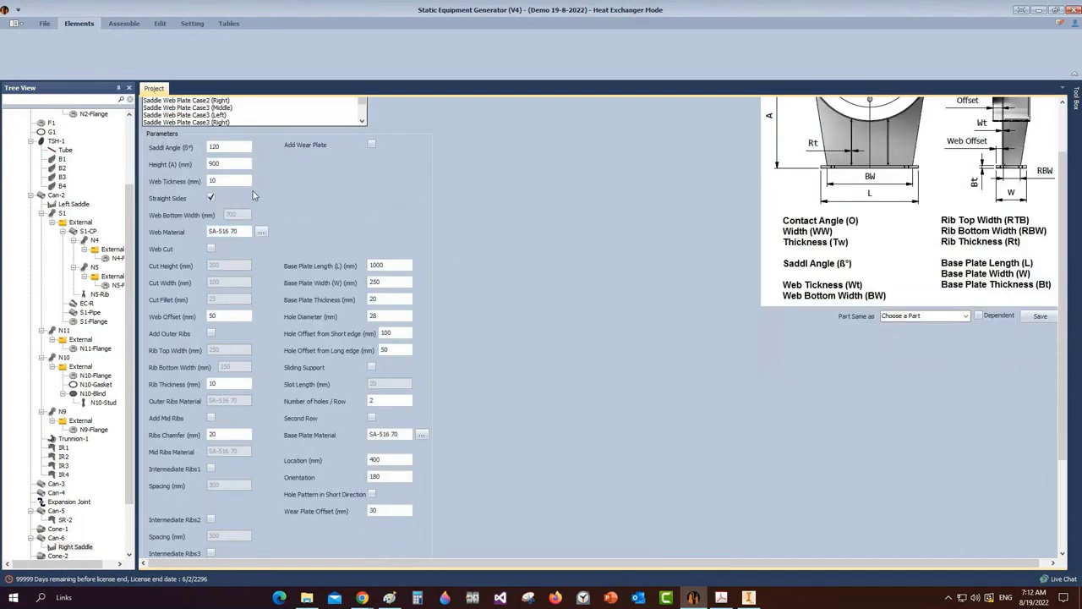
# Check the saddle support height in the Acrobat detail drawing and set the right saddle's Height (A) to 1267.5 mm
pyautogui.moveTo(228, 164); pyautogui.dragTo(171, 169)
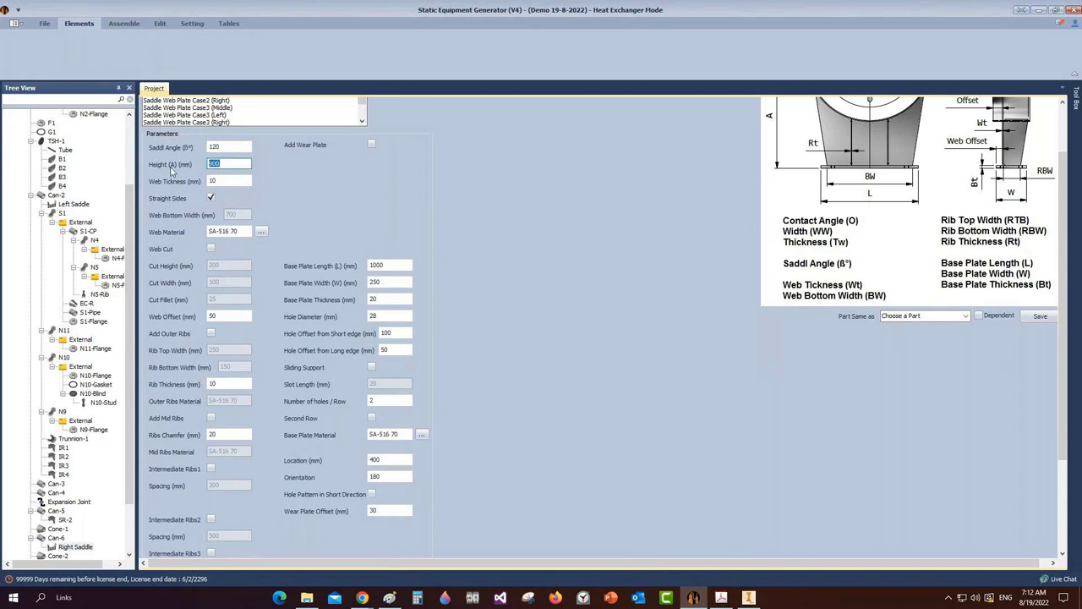
pyautogui.click(722, 598)
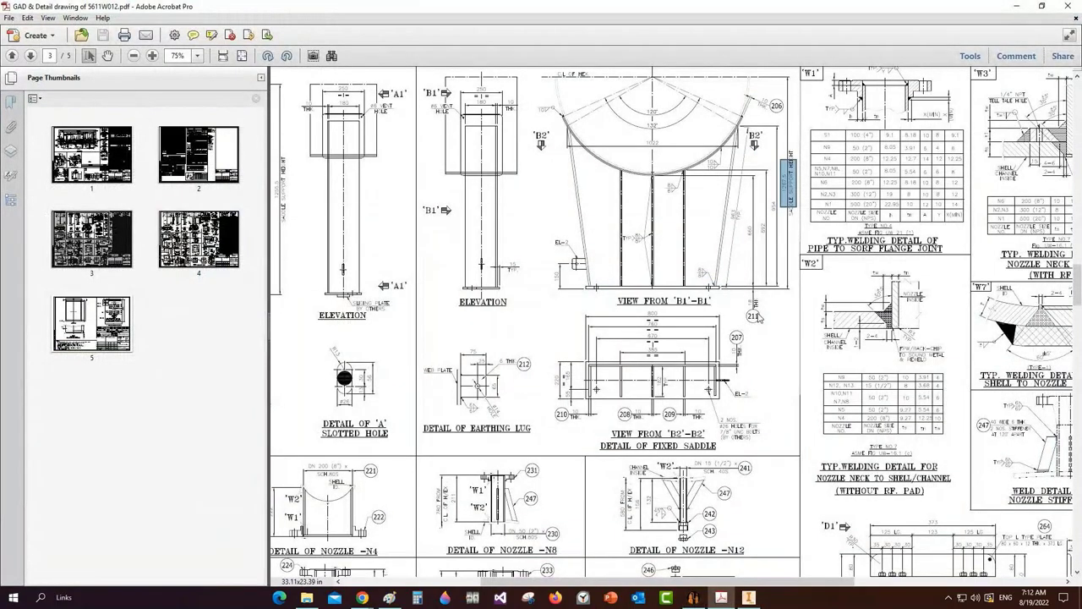
pyautogui.click(691, 600)
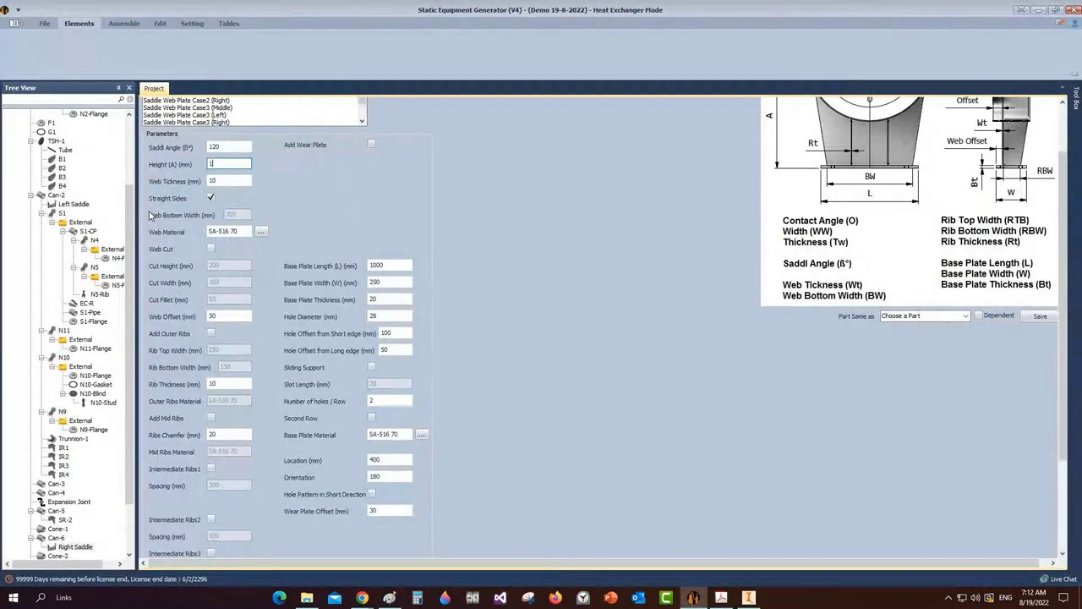
pyautogui.write('1267.5')
# Add a wear plate to the right saddle with a contact angle of 132 and a width of 250 mm
pyautogui.click(371, 146)
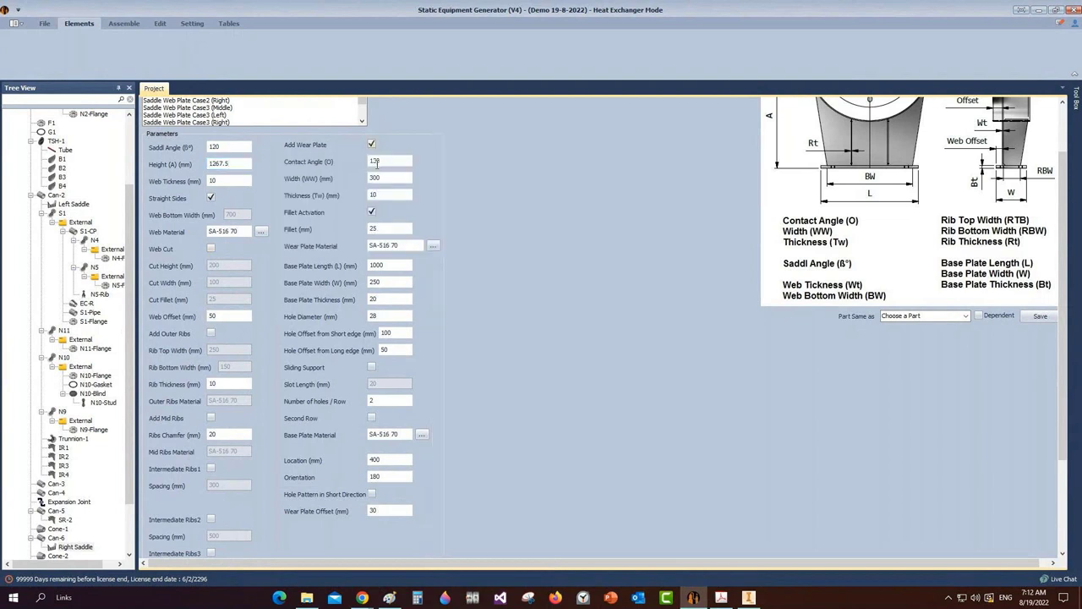
pyautogui.click(386, 161)
pyautogui.write('2')
pyautogui.click(384, 178)
pyautogui.doubleClick(385, 177)
pyautogui.write('250')
pyautogui.press('Tab')
pyautogui.press('Tab')
pyautogui.press('Tab')
# Set the base plate to 800 x 220 x 18 mm with 26 mm holes, offset 65 mm from the short edge and 165 mm from the long edge
pyautogui.scroll(-3, 345, 179)
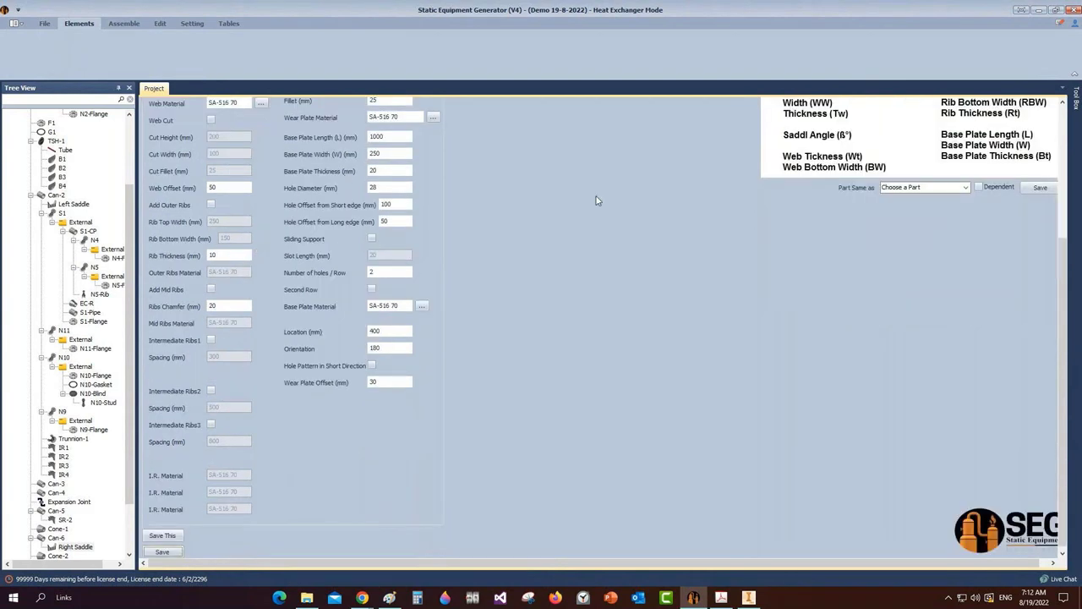
pyautogui.press('Tab')
pyautogui.write('800')
pyautogui.press('Tab')
pyautogui.write('220')
pyautogui.press('Tab')
pyautogui.write('18')
pyautogui.press('Tab')
pyautogui.write('26')
pyautogui.press('Tab')
pyautogui.write('65')
pyautogui.press('Tab')
pyautogui.write('165')
# Set the right saddle's location to 905 mm
pyautogui.click(388, 332)
pyautogui.moveTo(388, 332); pyautogui.dragTo(350, 327)
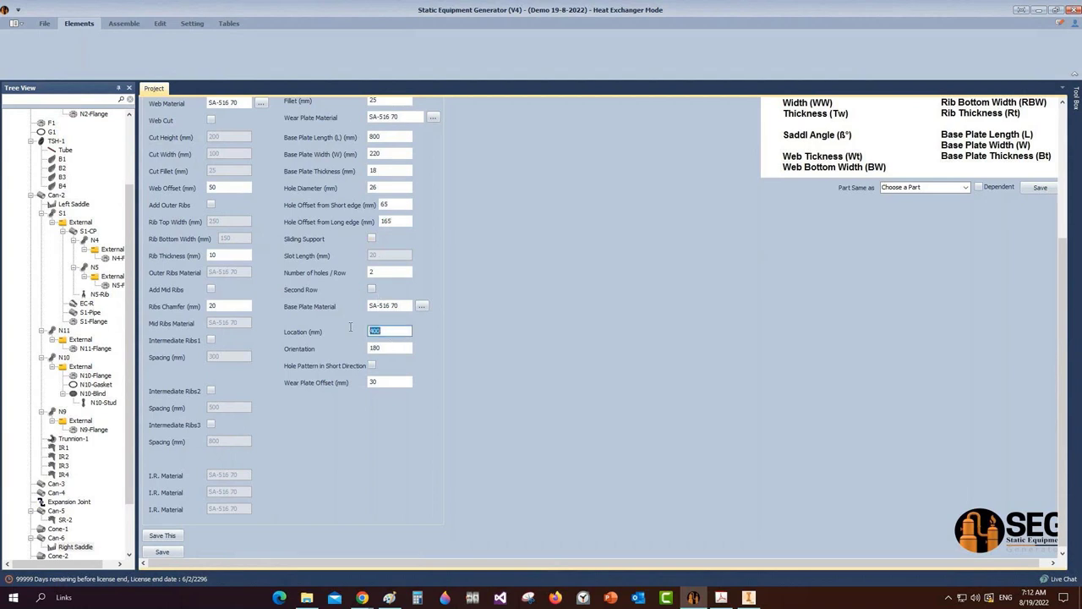
pyautogui.click(372, 383)
# Consult the fixed saddle detail in the Acrobat drawing, turn off Straight Sides and set the web bottom width to 740 mm
pyautogui.scroll(3, 216, 203)
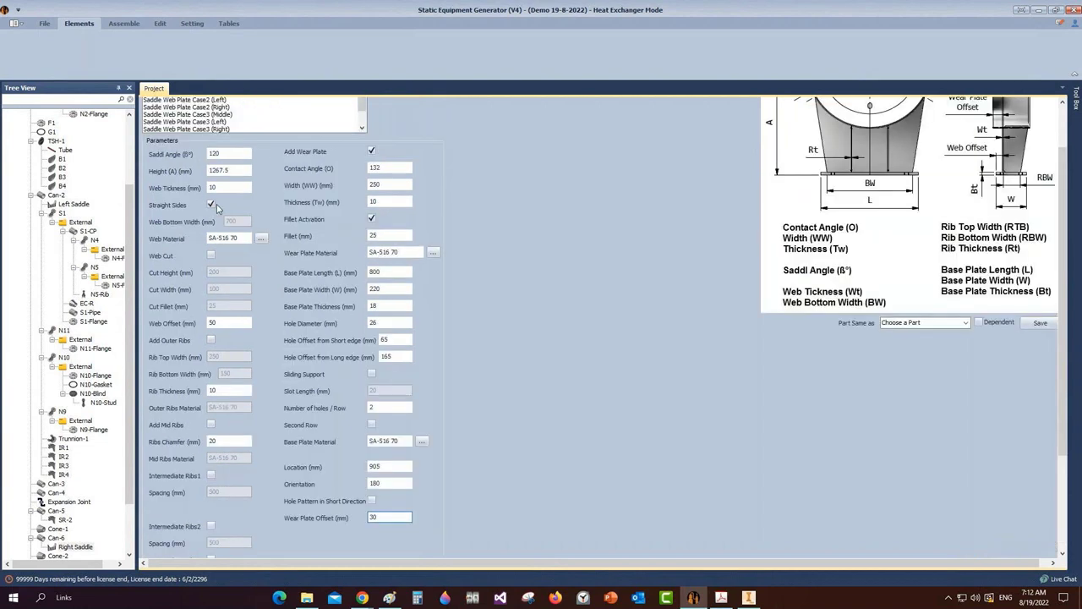
pyautogui.moveTo(222, 323); pyautogui.dragTo(191, 325)
pyautogui.click(722, 599)
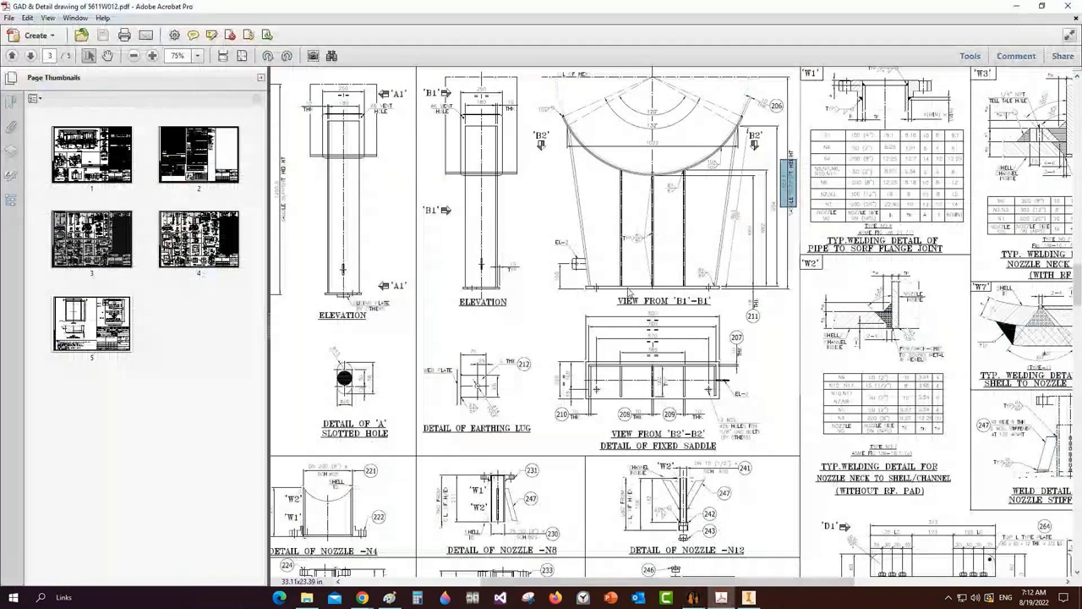
pyautogui.keyDown('ctrl'); pyautogui.scroll(2, 629, 292); pyautogui.keyUp('ctrl')
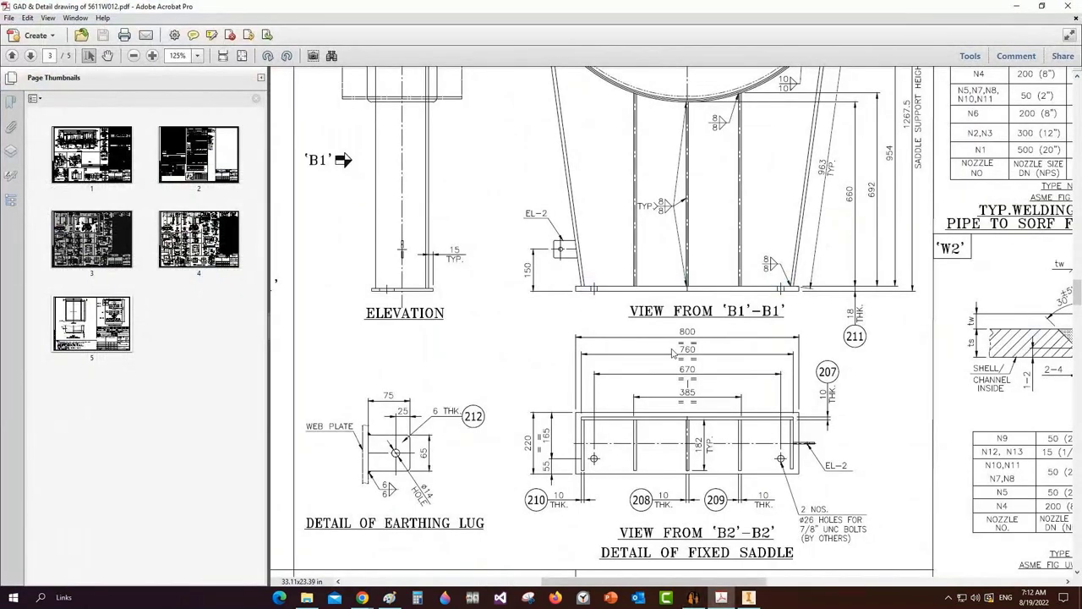
pyautogui.click(706, 353)
pyautogui.click(694, 597)
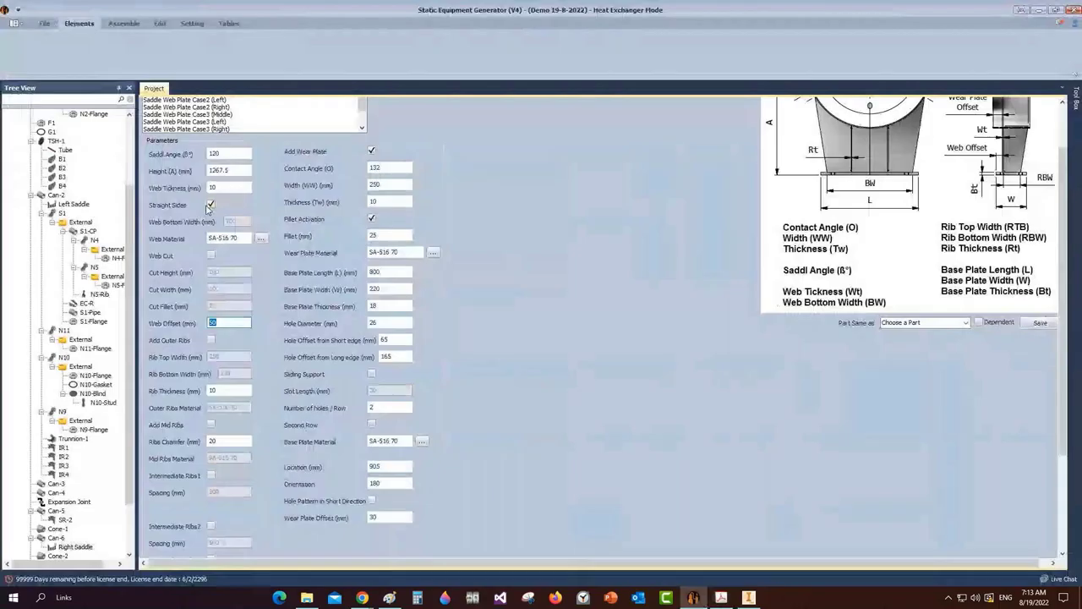
pyautogui.click(211, 205)
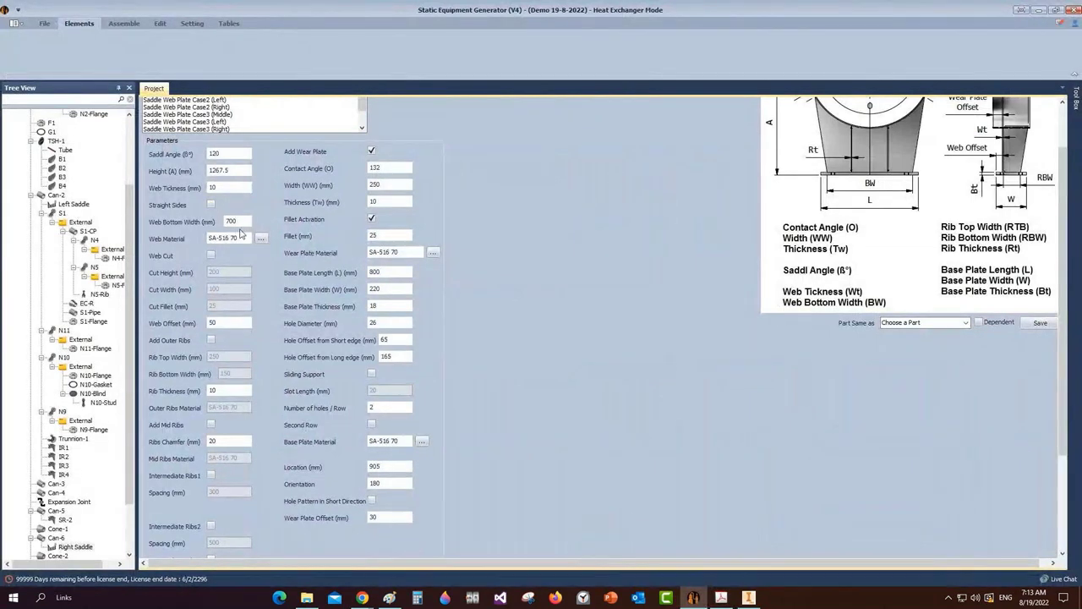
pyautogui.doubleClick(238, 223)
pyautogui.write('74')
# Add outer ribs with top and bottom widths of 190 mm, and set the web offset to 15 mm
pyautogui.click(210, 340)
pyautogui.doubleClick(224, 323)
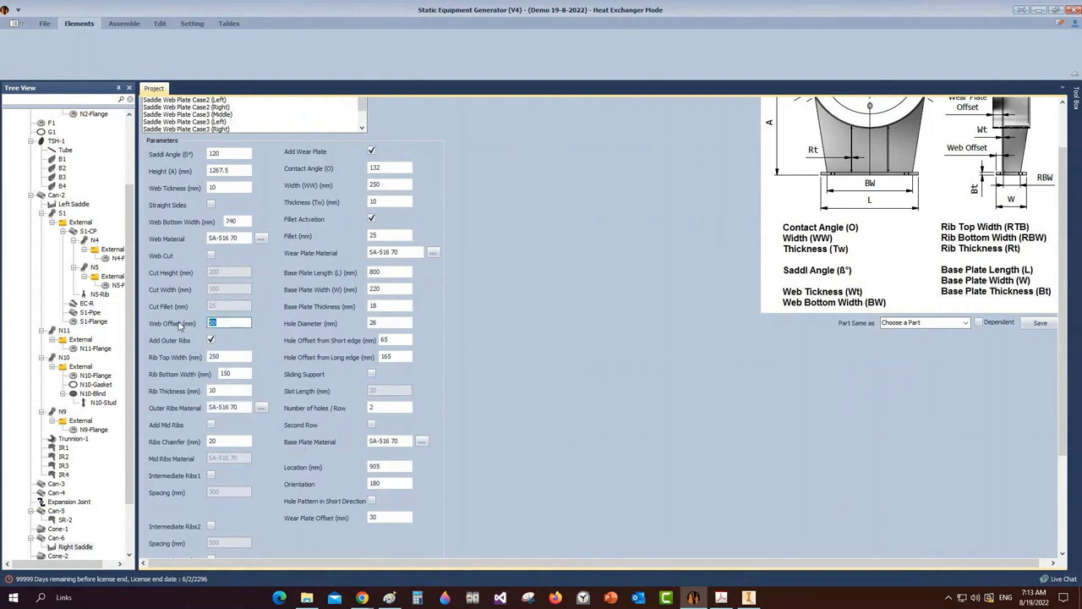
pyautogui.write('15')
pyautogui.doubleClick(226, 359)
pyautogui.write('150')
pyautogui.press('Tab')
pyautogui.write('190')
# Add mid ribs and first intermediate ribs spaced 385 mm as in the Acrobat drawing, and save the right saddle
pyautogui.click(211, 425)
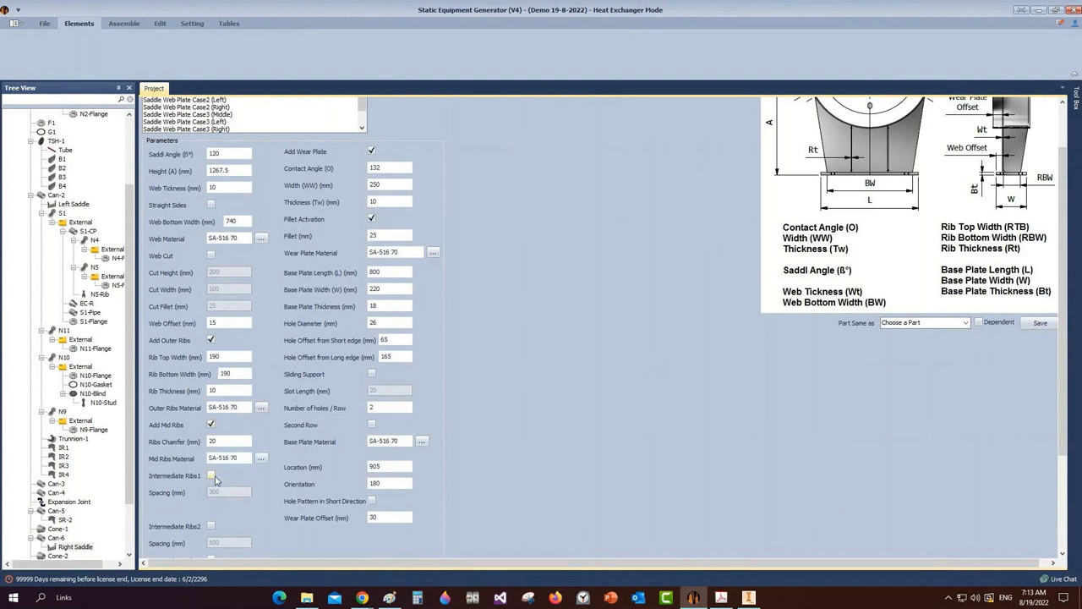
pyautogui.click(211, 475)
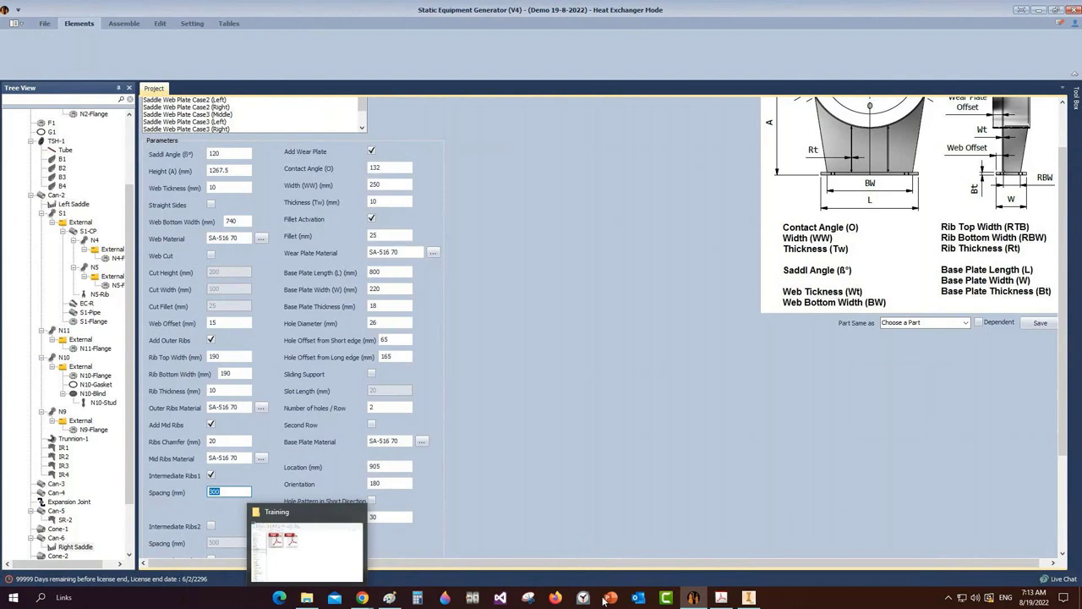
pyautogui.click(721, 598)
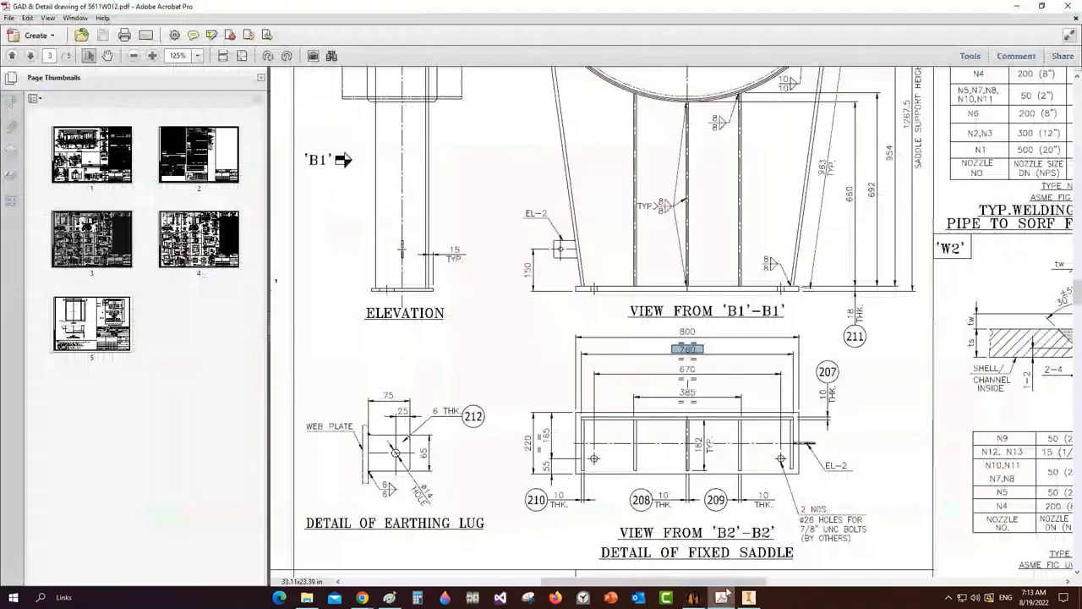
pyautogui.moveTo(668, 381); pyautogui.dragTo(709, 407)
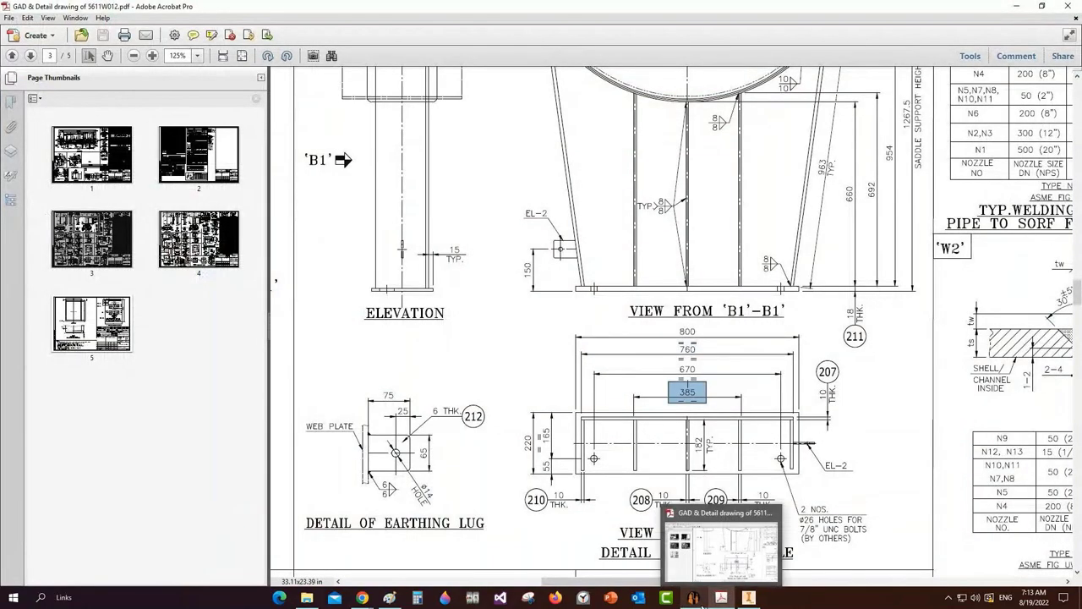
pyautogui.click(695, 599)
pyautogui.write('38')
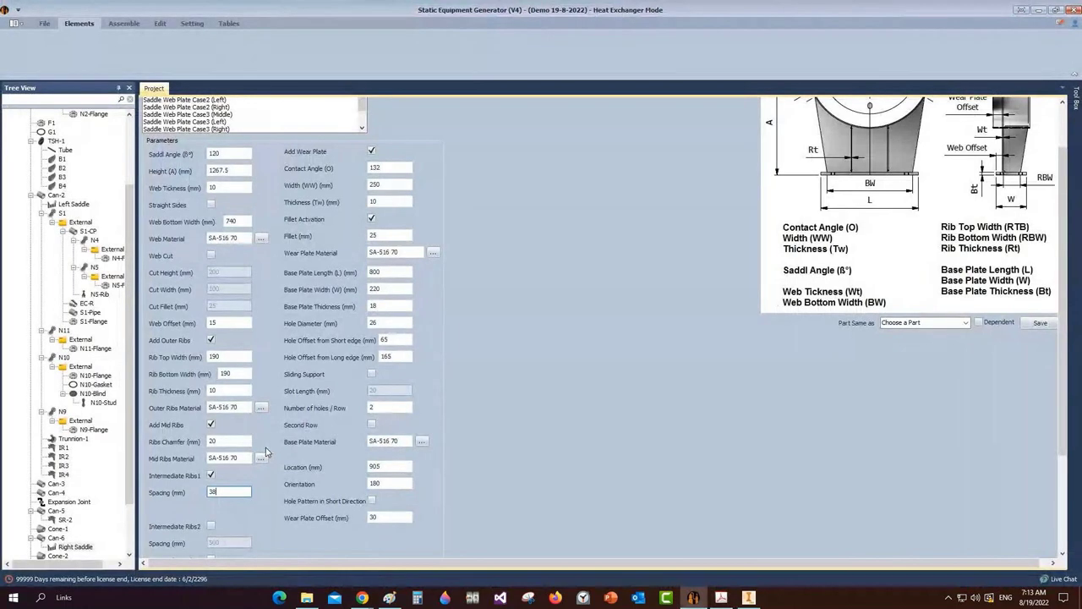
pyautogui.write('5')
pyautogui.scroll(-3, 265, 453)
pyautogui.click(161, 553)
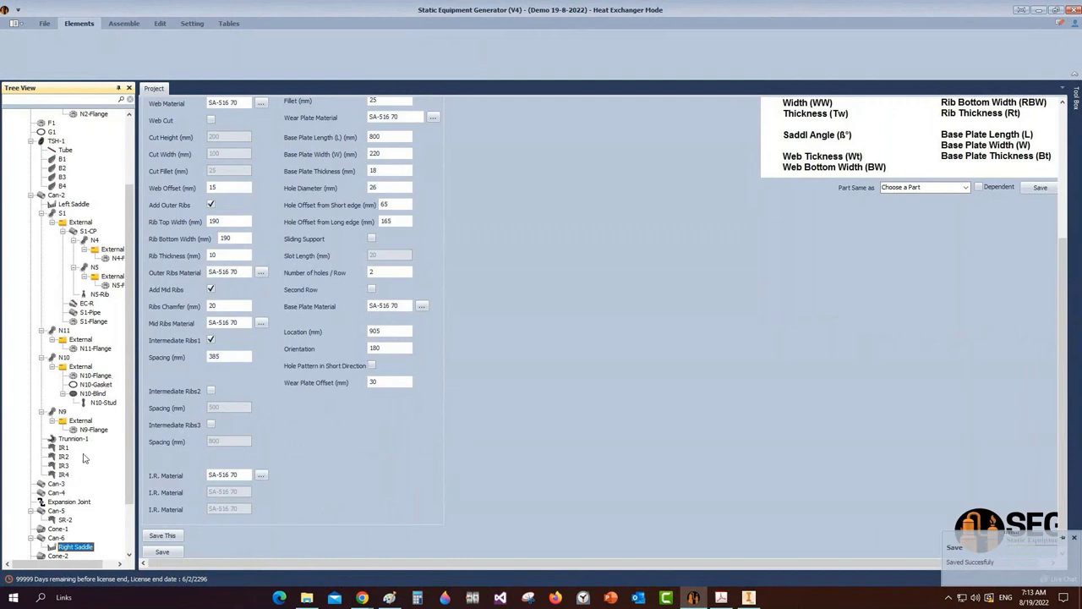
# Check the nozzles on page 1 of the Acrobat drawing and add a shell nozzle named N8 to Can-6
pyautogui.scroll(-2, 60, 539)
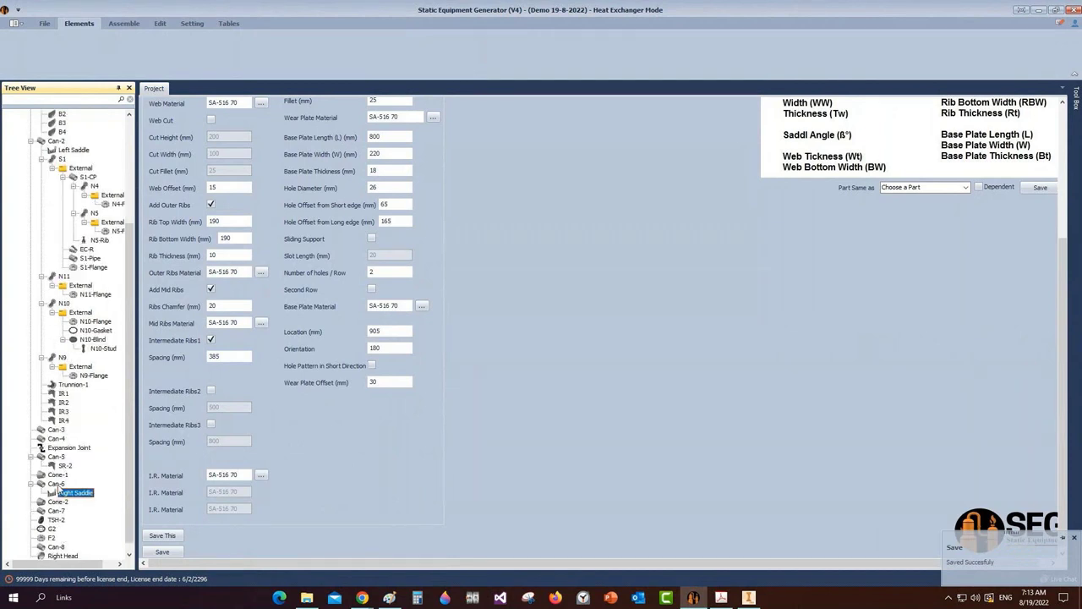
pyautogui.click(57, 485)
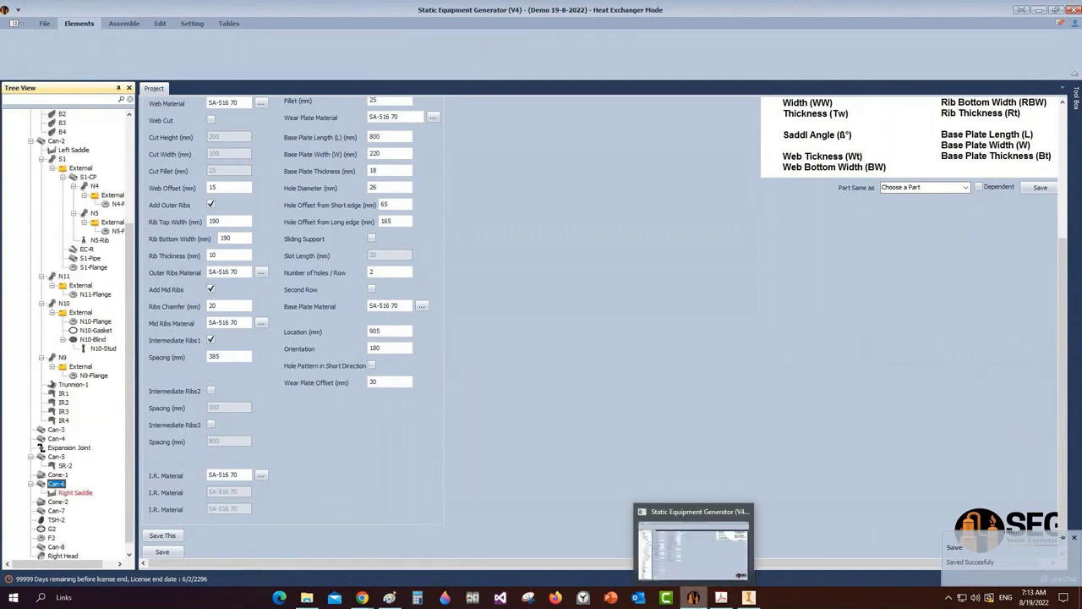
pyautogui.click(721, 598)
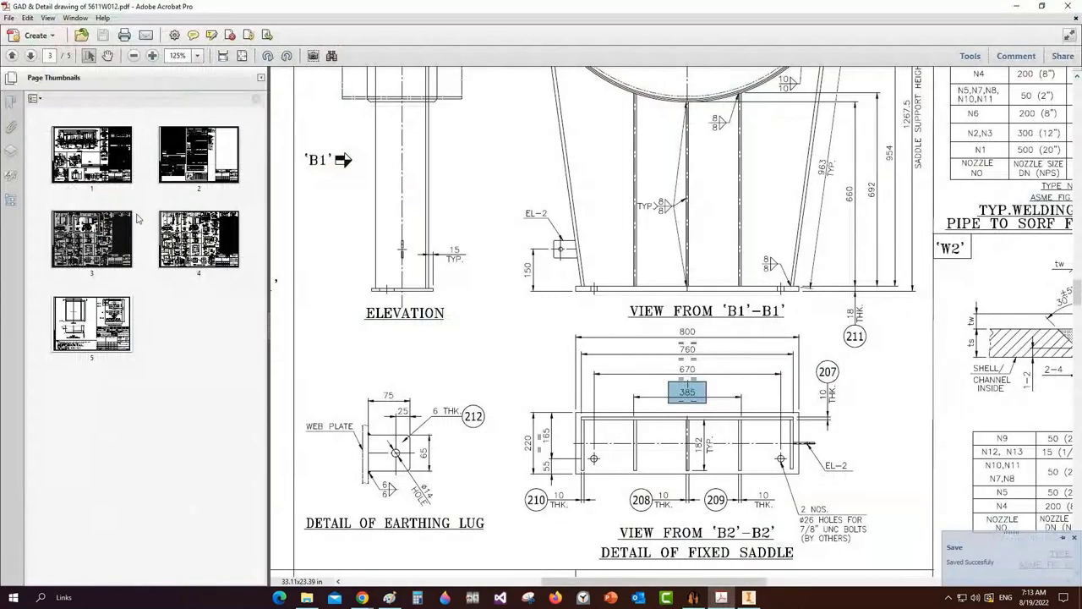
pyautogui.click(92, 154)
pyautogui.moveTo(761, 574); pyautogui.dragTo(684, 402, button='middle')
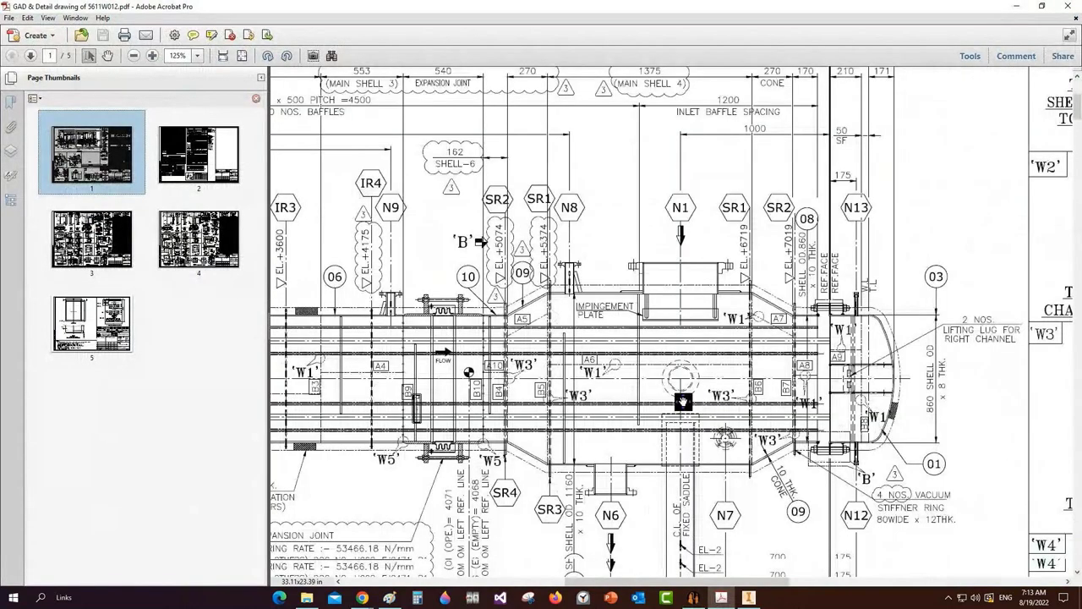
pyautogui.moveTo(597, 308); pyautogui.dragTo(548, 184)
pyautogui.hotkey('alt', 'Tab')
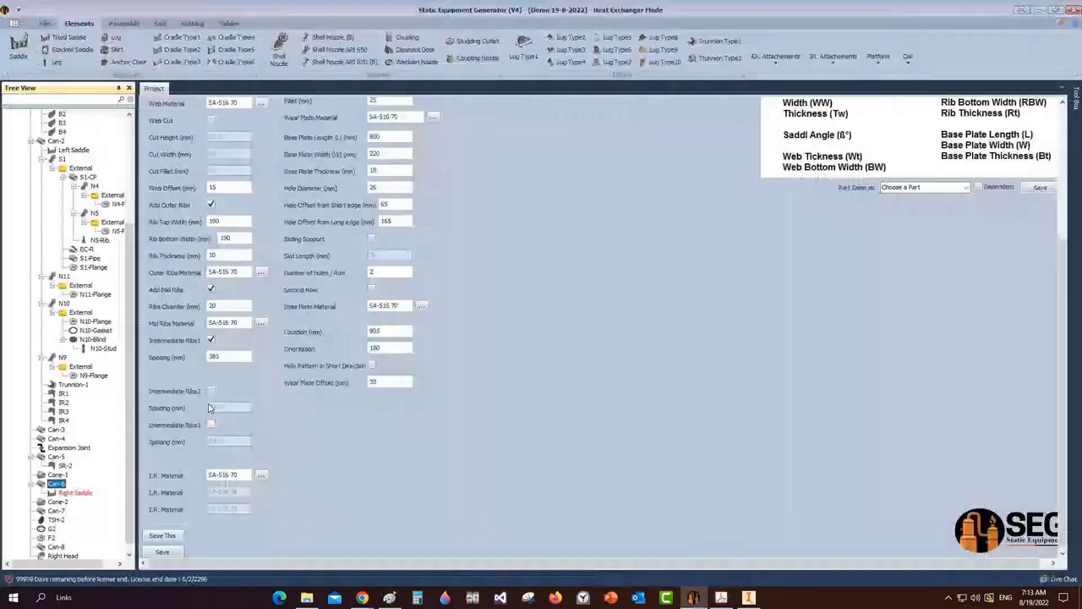
pyautogui.click(278, 55)
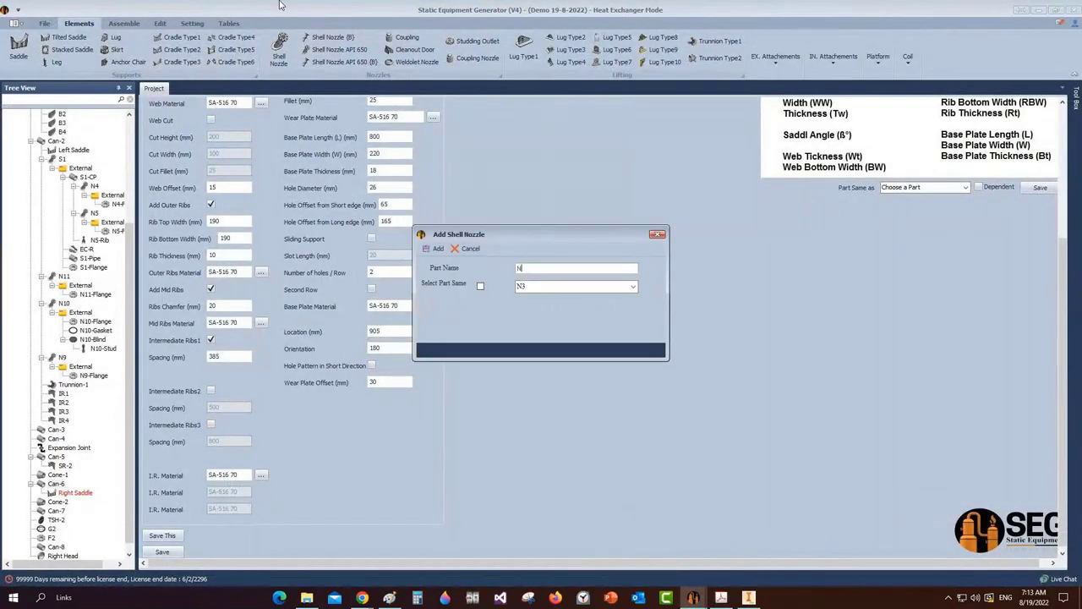
pyautogui.write('8')
pyautogui.click(437, 248)
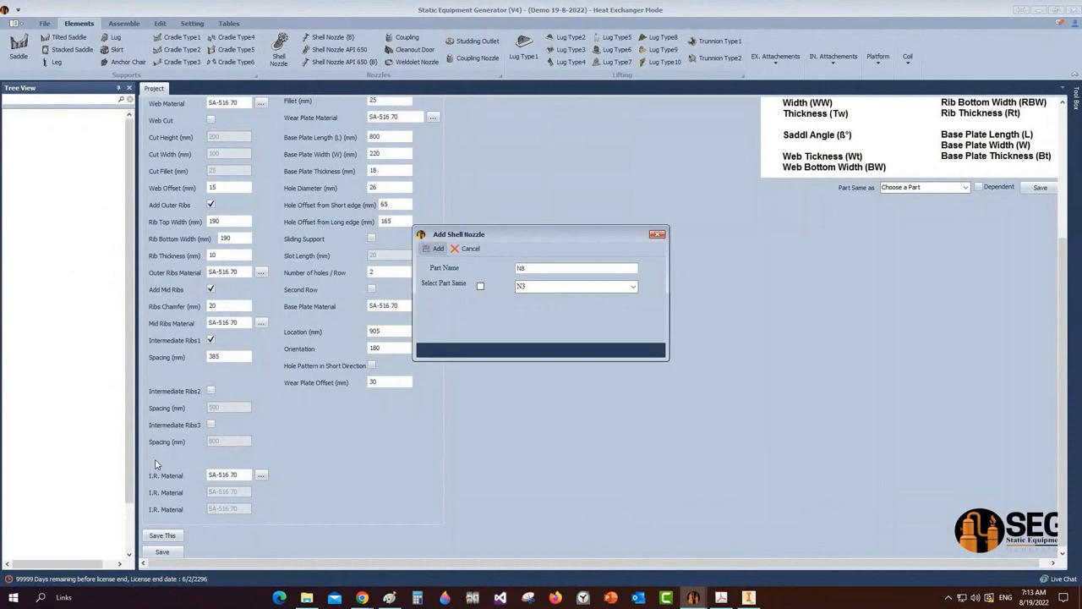
# Set nozzle N8's pipe schedule to 80S and save the nozzle
pyautogui.scroll(-3, 69, 512)
pyautogui.click(52, 476)
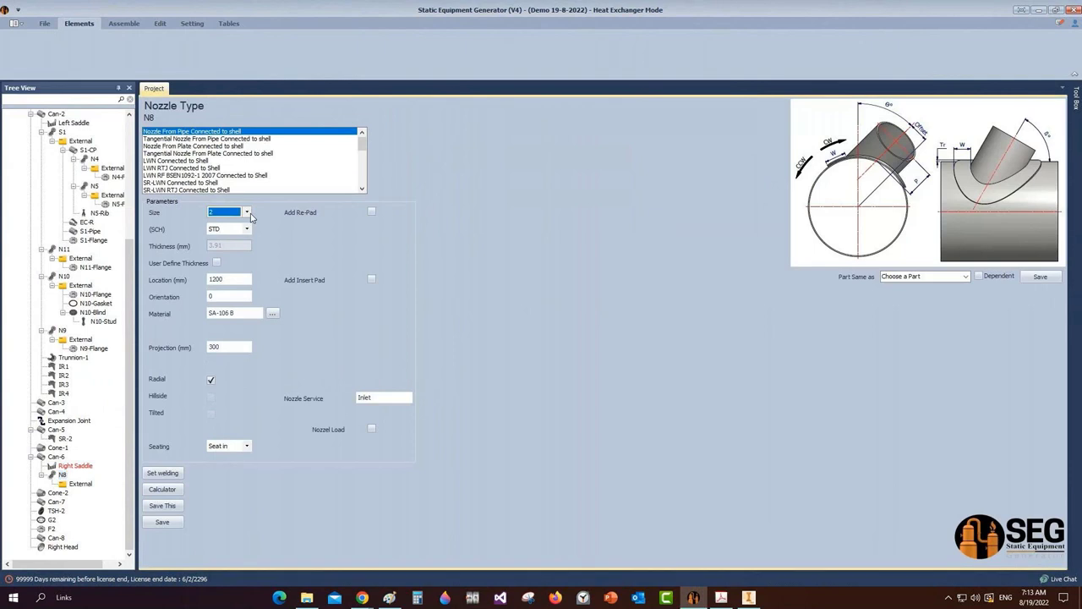
pyautogui.click(247, 229)
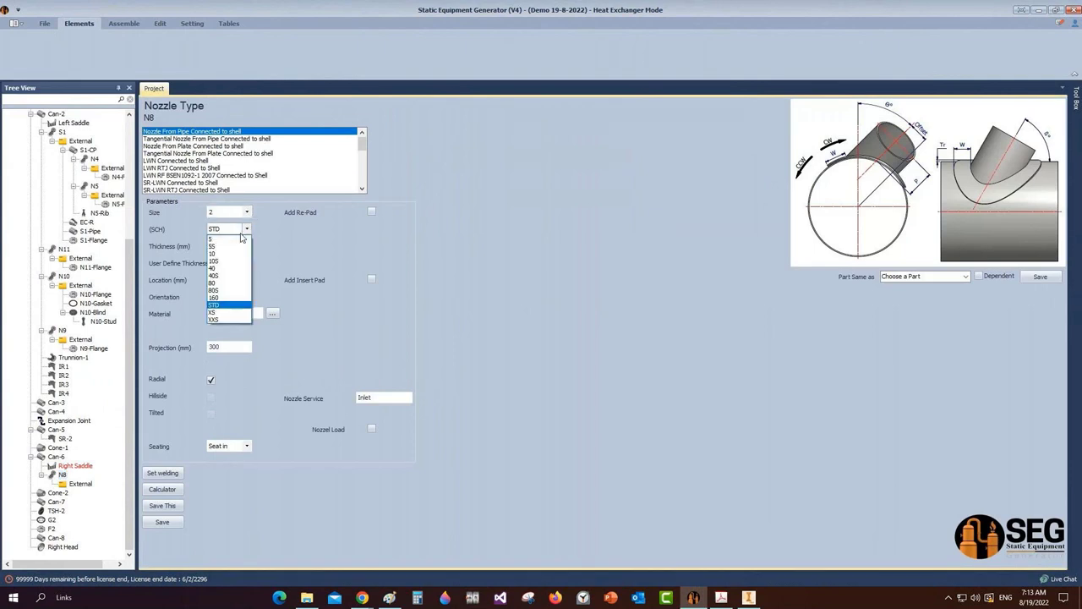
pyautogui.click(225, 290)
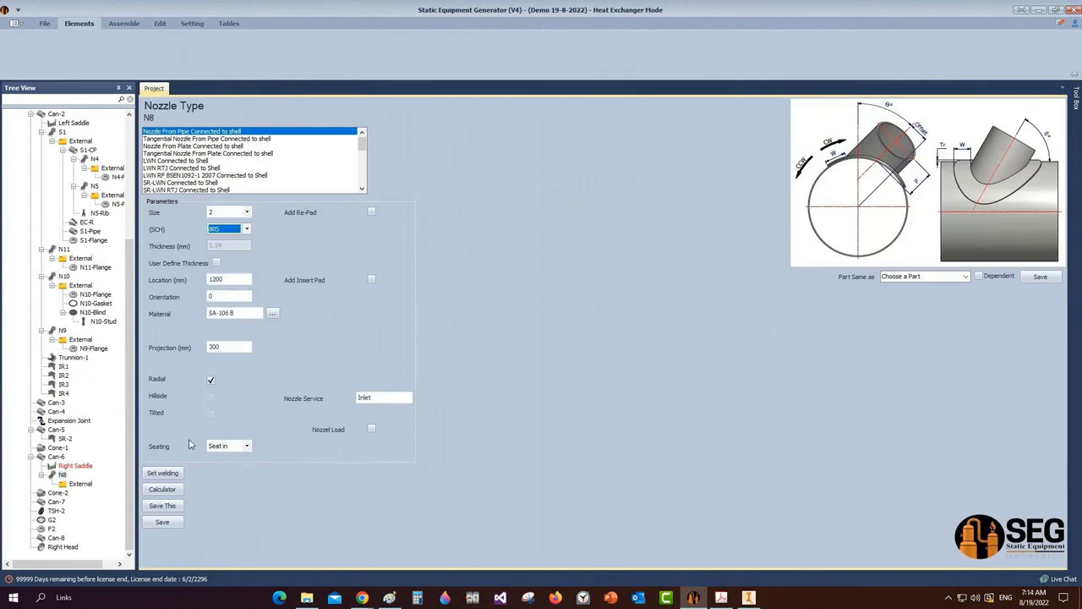
pyautogui.click(161, 521)
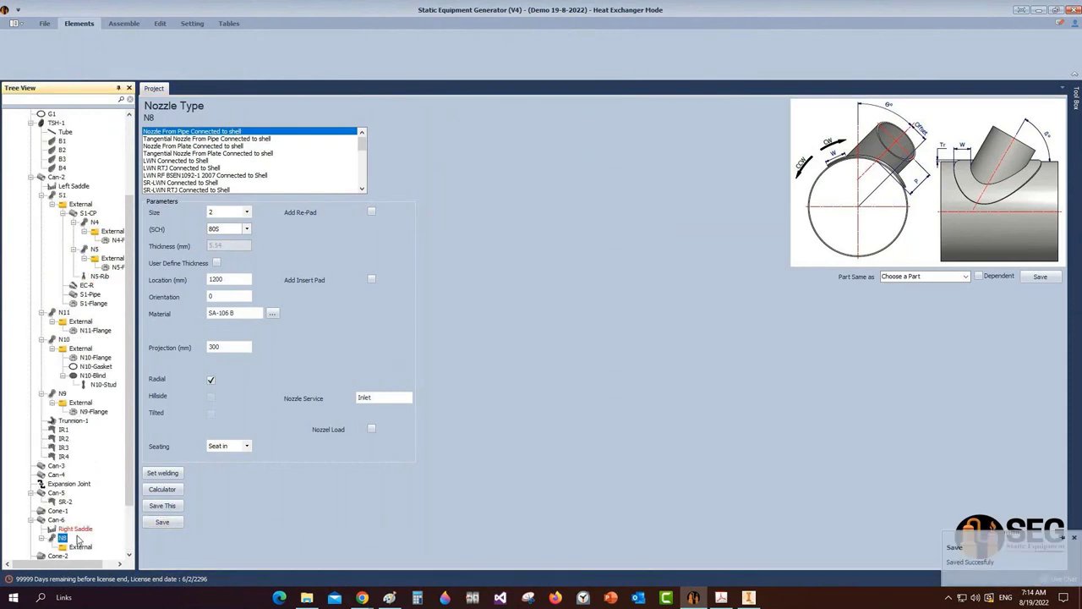
# Add a flange named N8-Flange to the external elements of nozzle N8
pyautogui.click(80, 546)
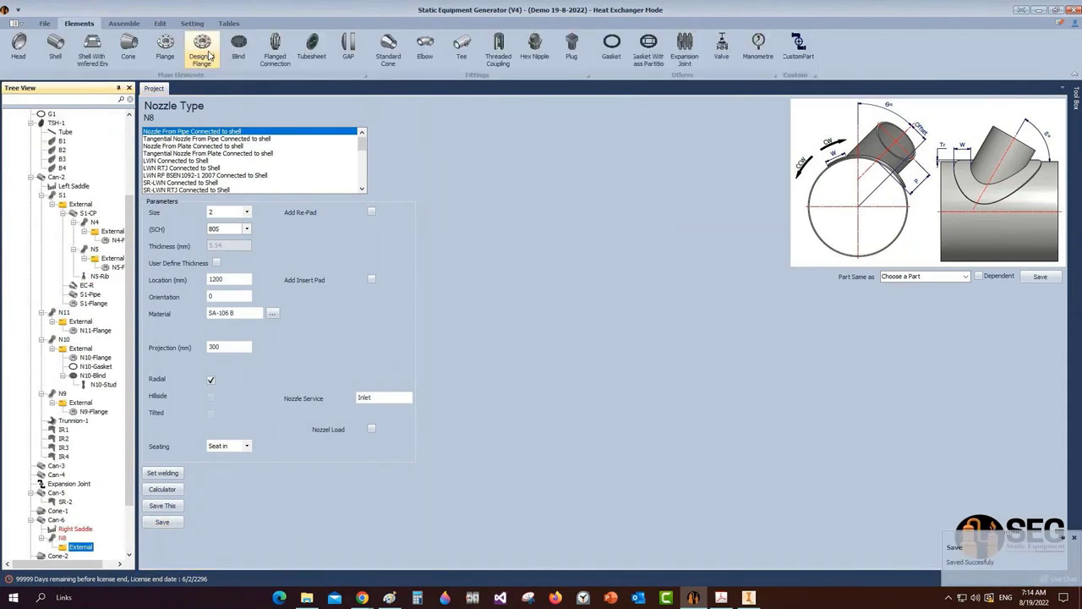
pyautogui.click(203, 49)
pyautogui.write('N8-')
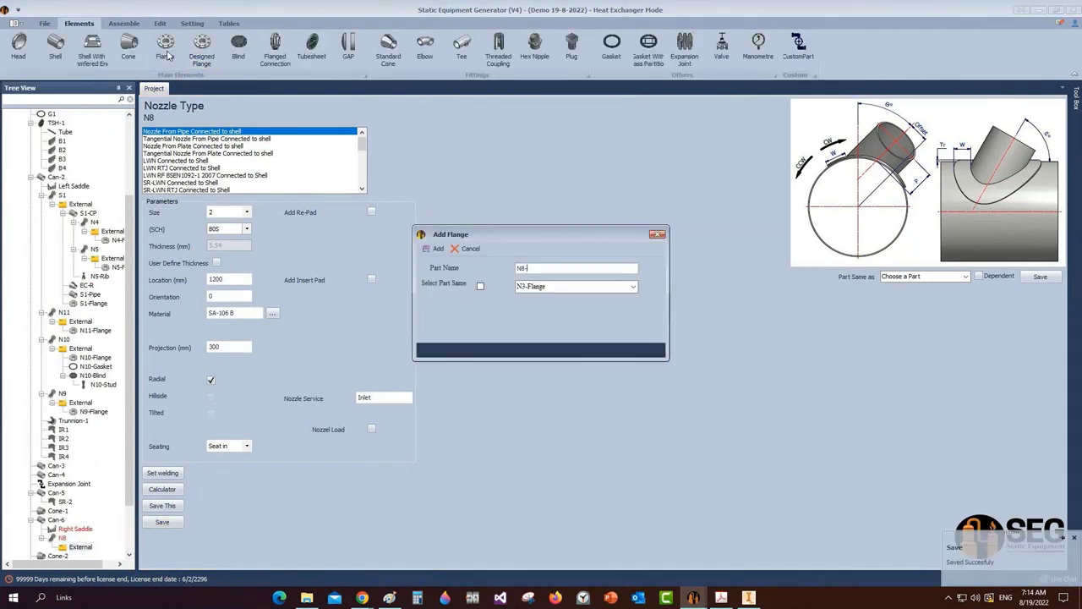
pyautogui.write('Flange')
pyautogui.press('Return')
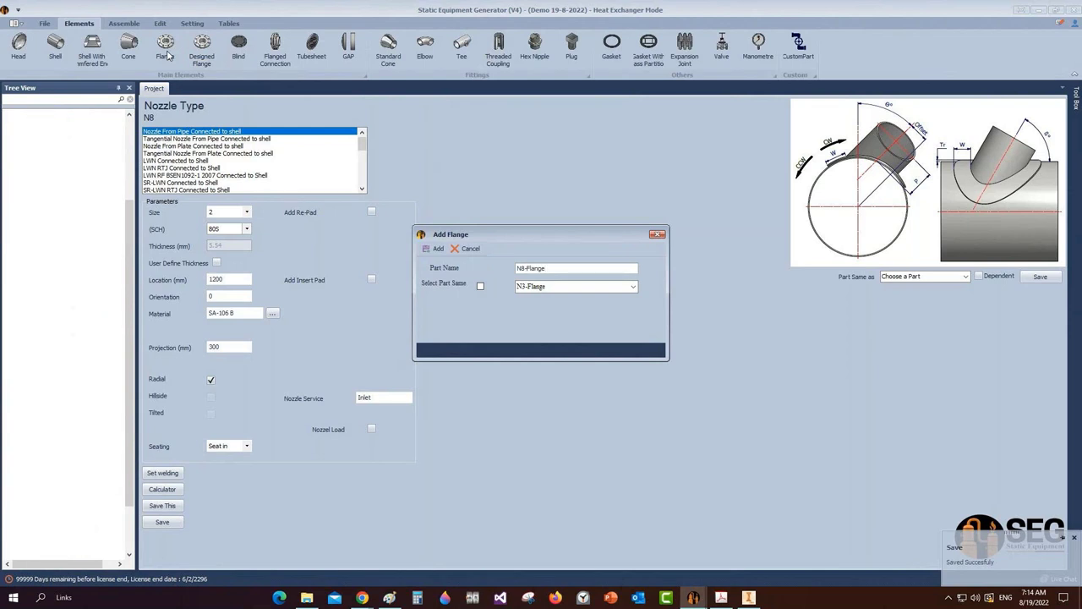
# Define N8-Flange as the same part as N11-Flange and save it
pyautogui.click(86, 487)
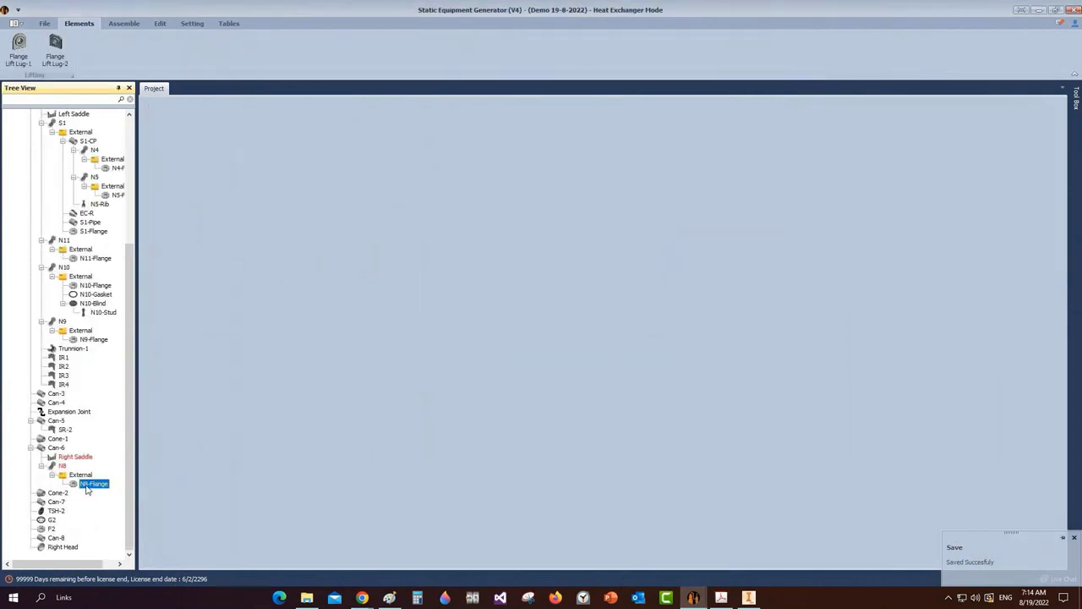
pyautogui.click(966, 255)
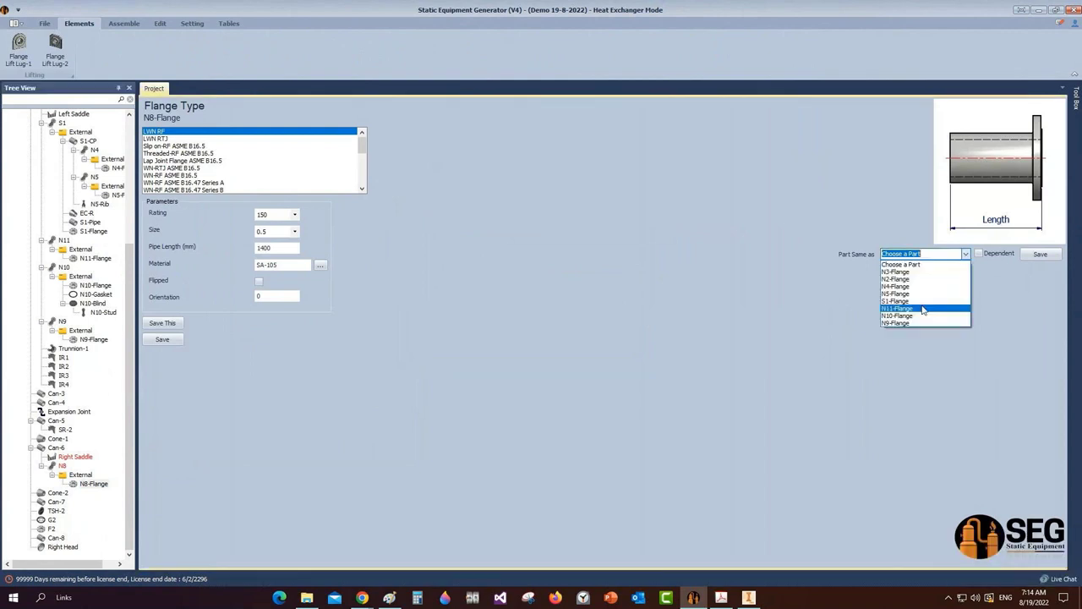
pyautogui.click(923, 310)
pyautogui.click(1041, 253)
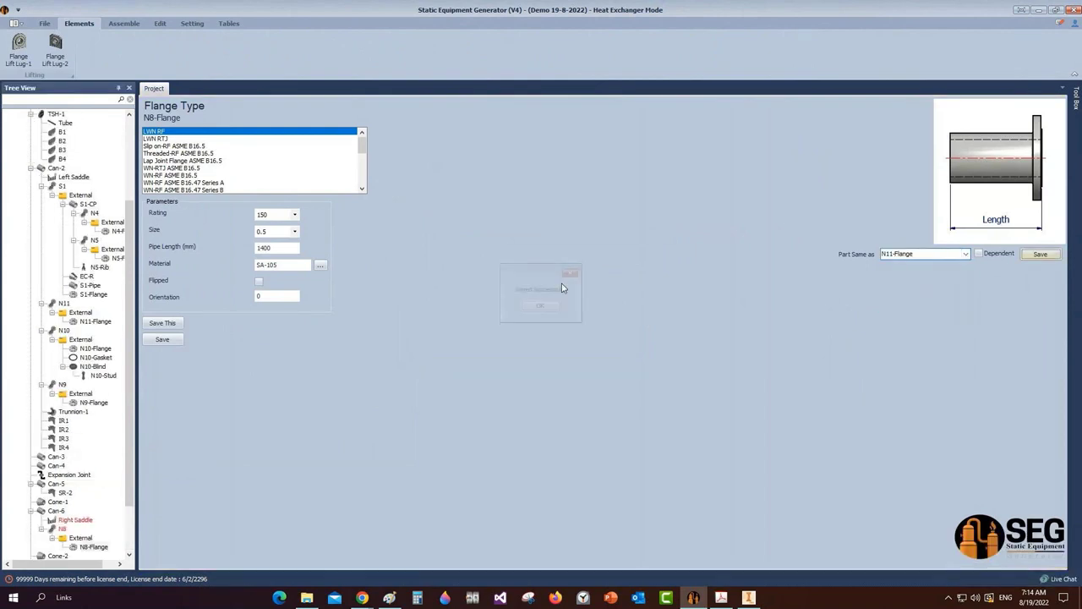
# Open the projection calculator for nozzle N8 and check its distance from the vessel centre line on page 1 of the Acrobat drawing
pyautogui.click(540, 307)
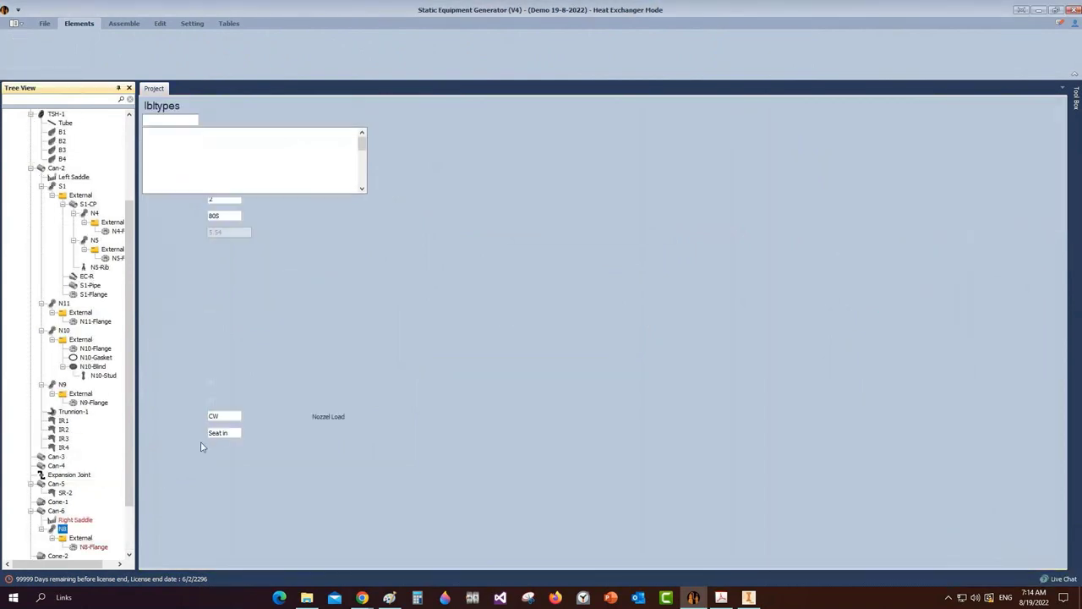
pyautogui.click(163, 490)
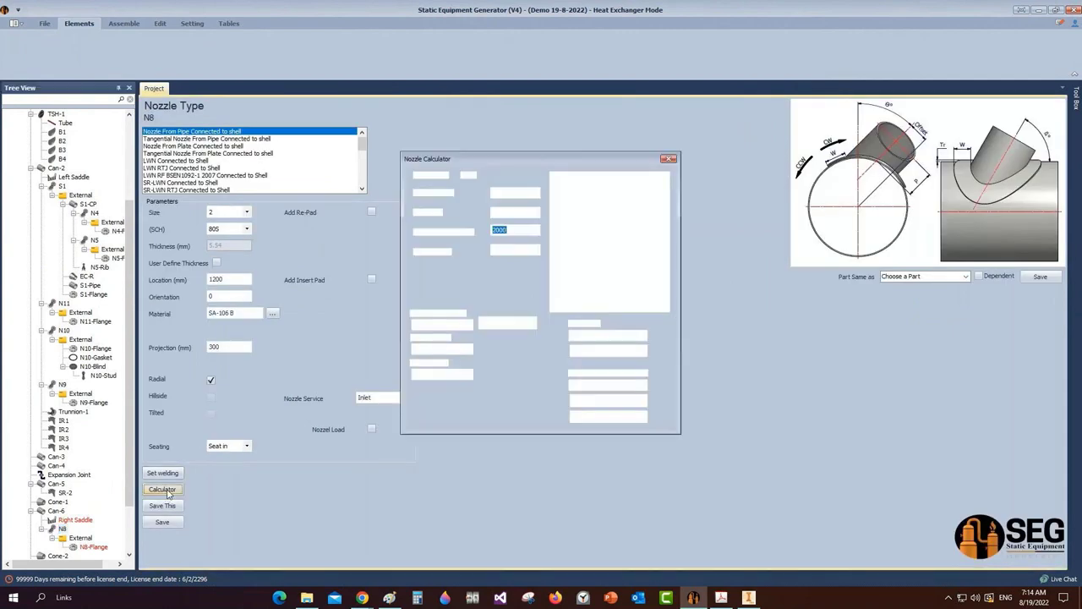
pyautogui.moveTo(724, 583)
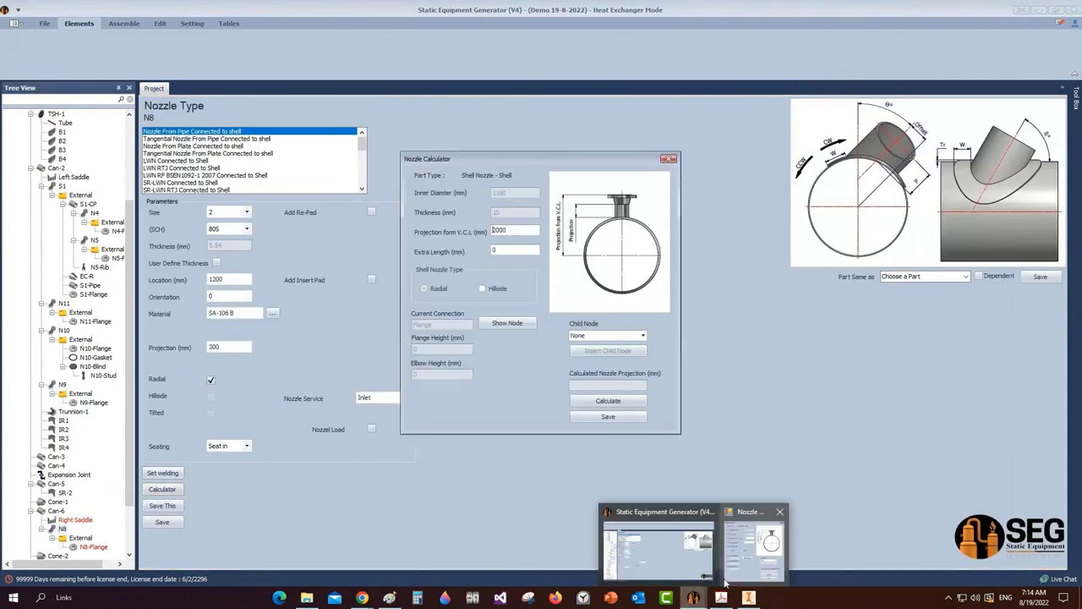
pyautogui.click(719, 598)
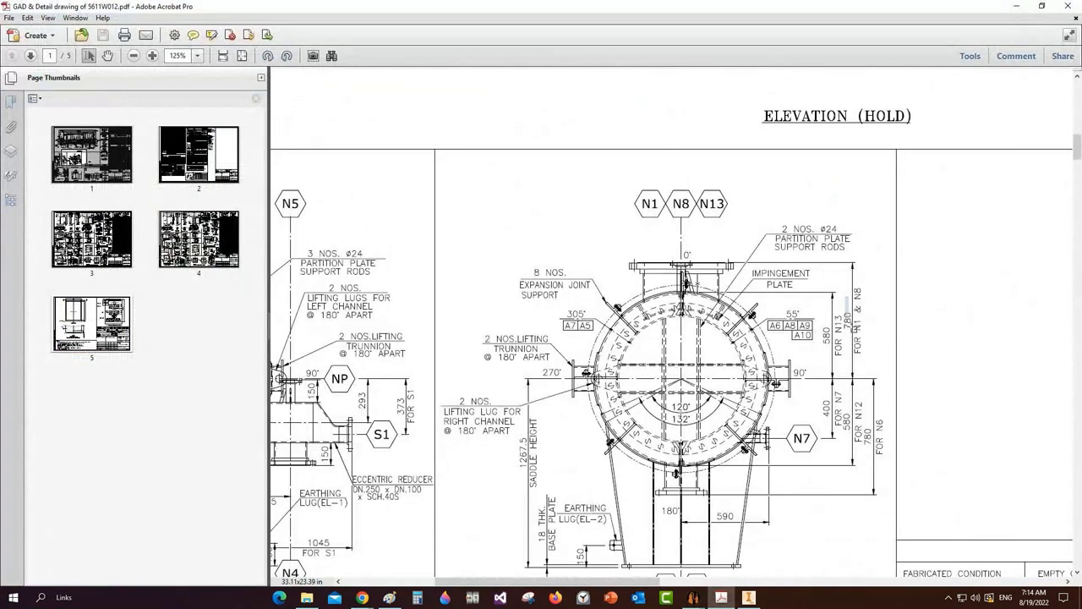
pyautogui.moveTo(845, 305); pyautogui.dragTo(817, 338)
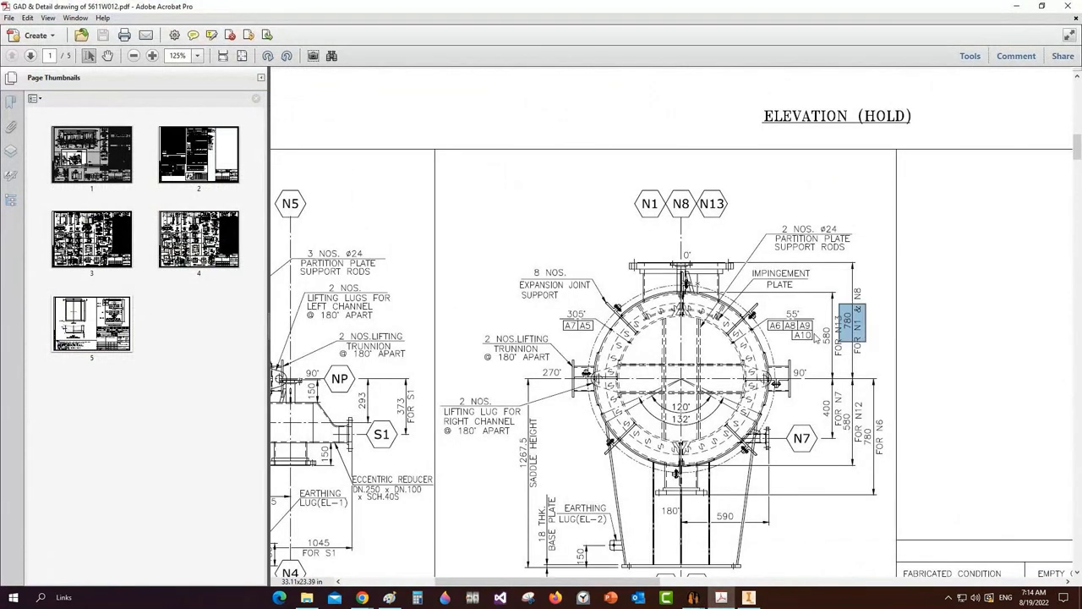
pyautogui.scroll(5, 815, 245)
pyautogui.scroll(10, 815, 246)
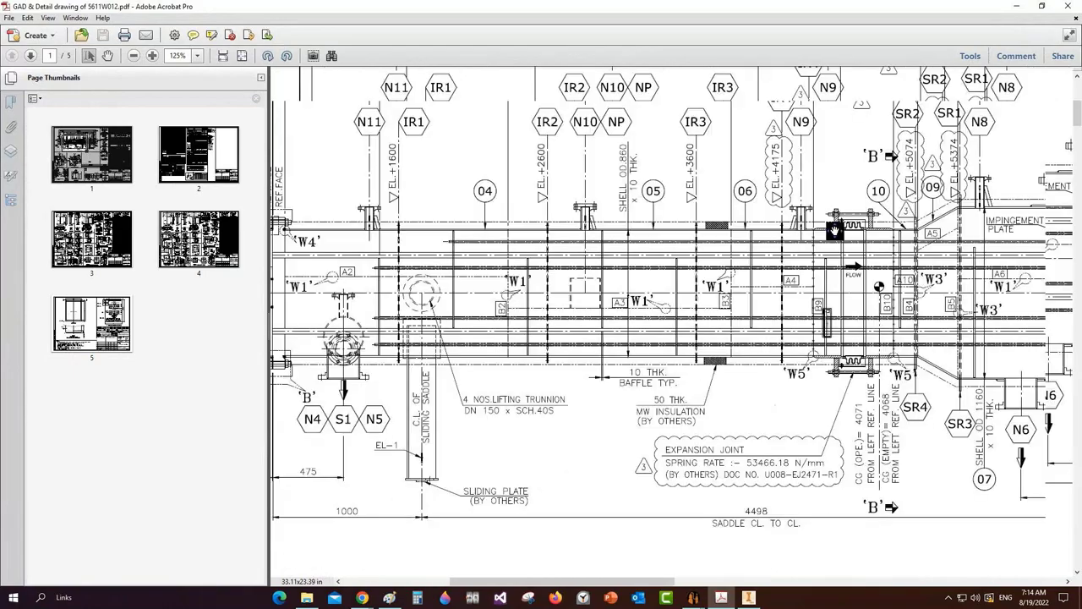
# Back in Static Equipment Generator, calculate nozzle N8's projection with 780 mm from the vessel centre line and save it
pyautogui.click(694, 597)
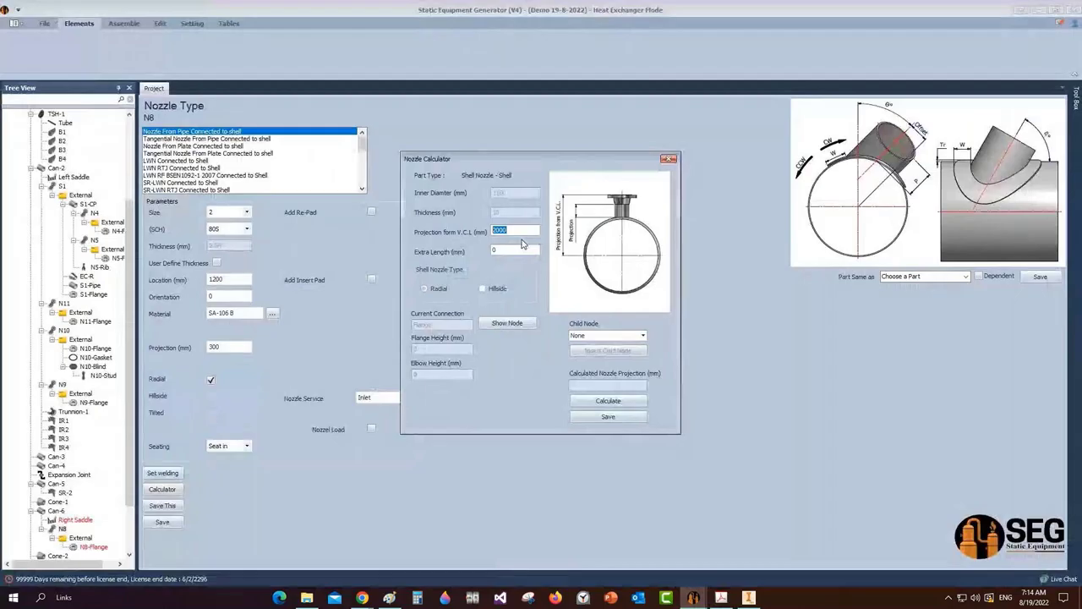
pyautogui.write('780')
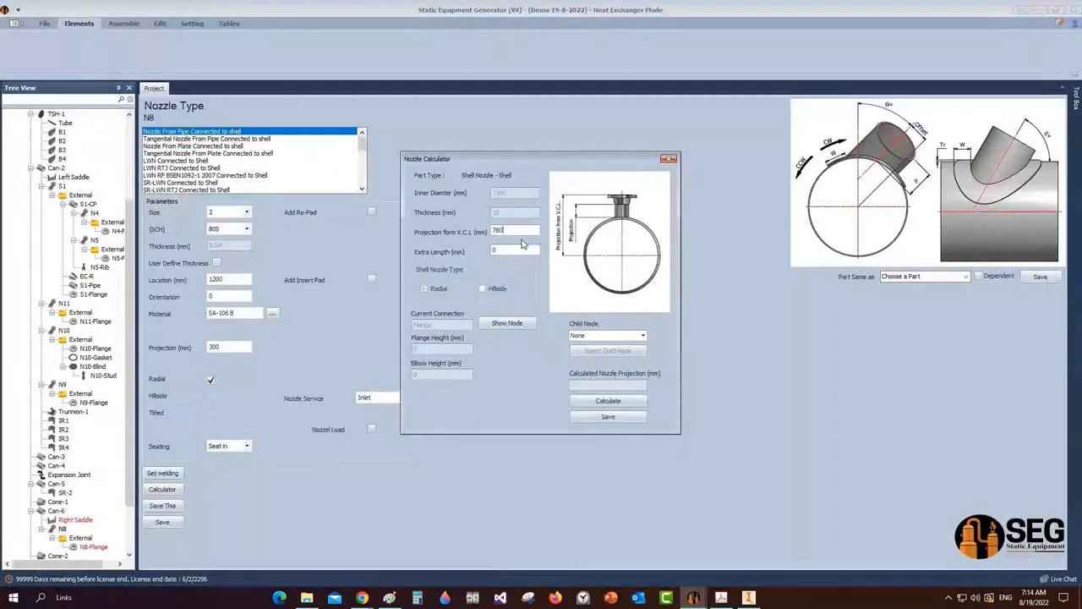
pyautogui.click(609, 401)
pyautogui.click(601, 418)
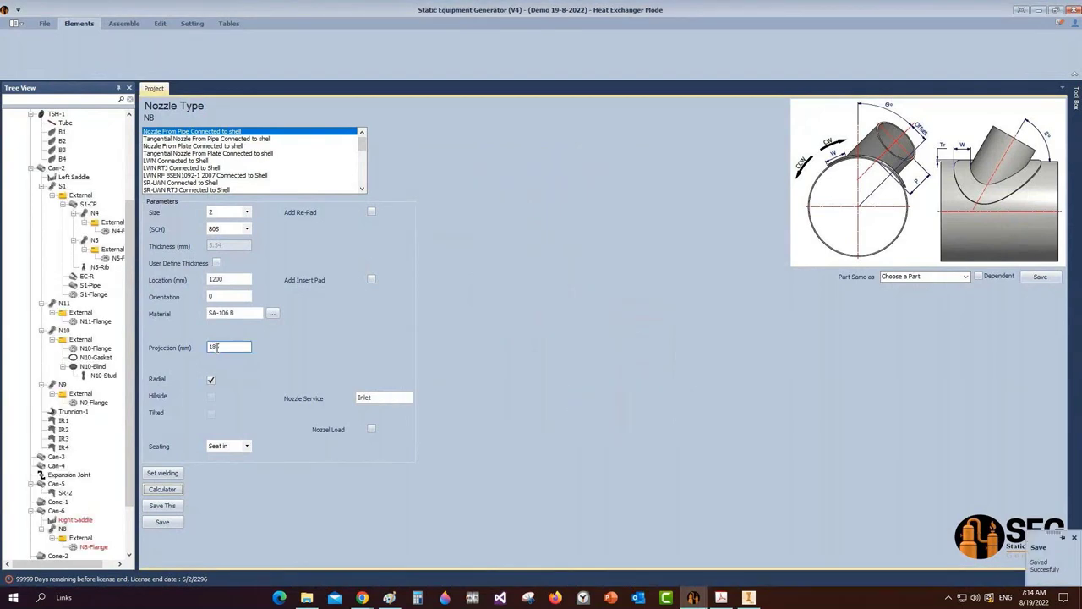
# Add a shell nozzle named N1 to Can-6
pyautogui.scroll(-3, 113, 426)
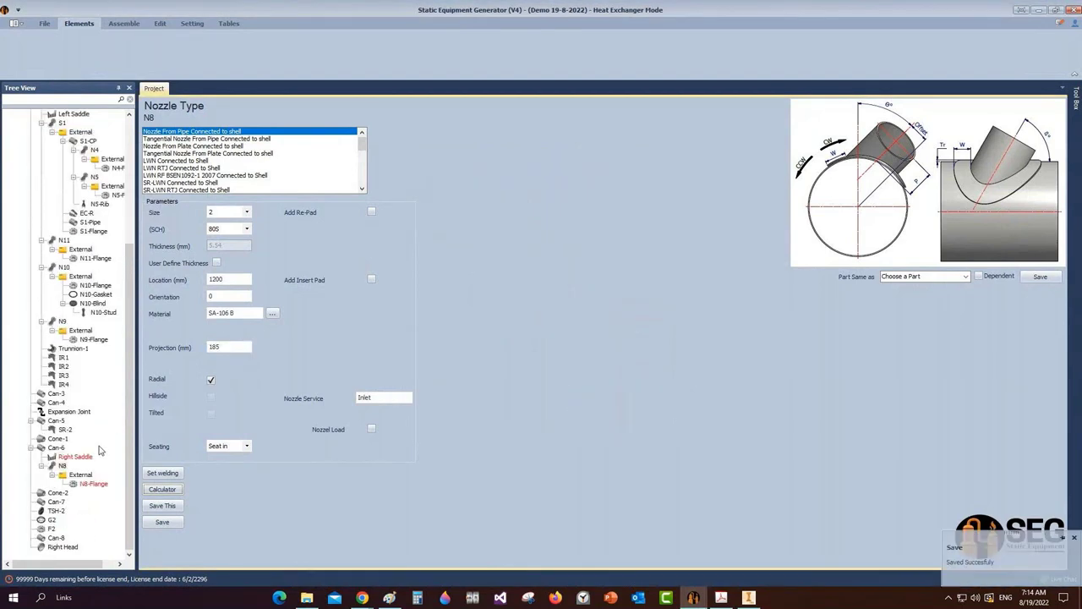
pyautogui.click(59, 447)
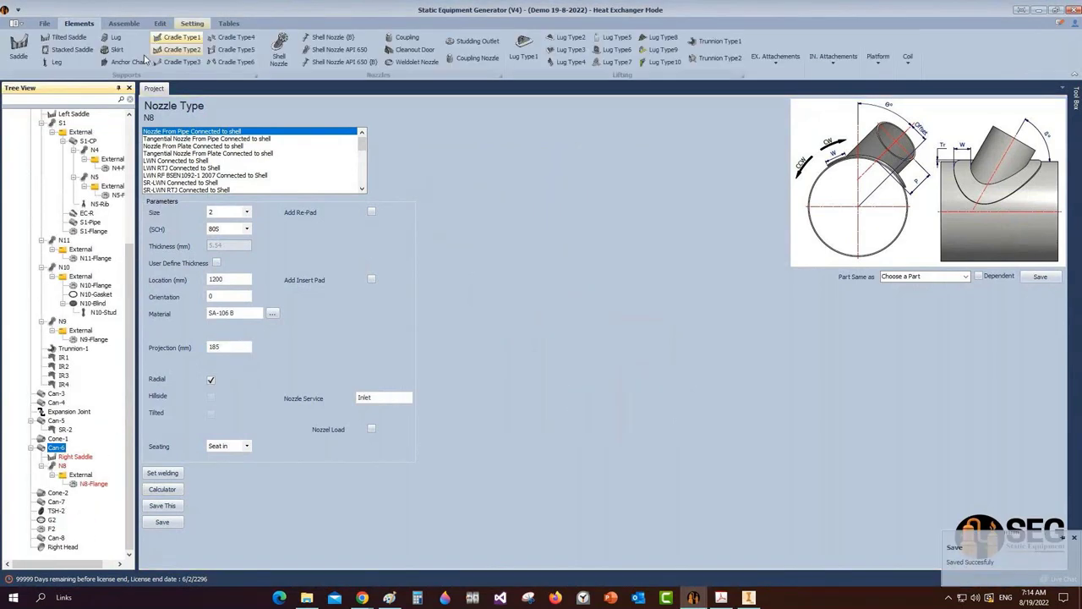
pyautogui.click(284, 49)
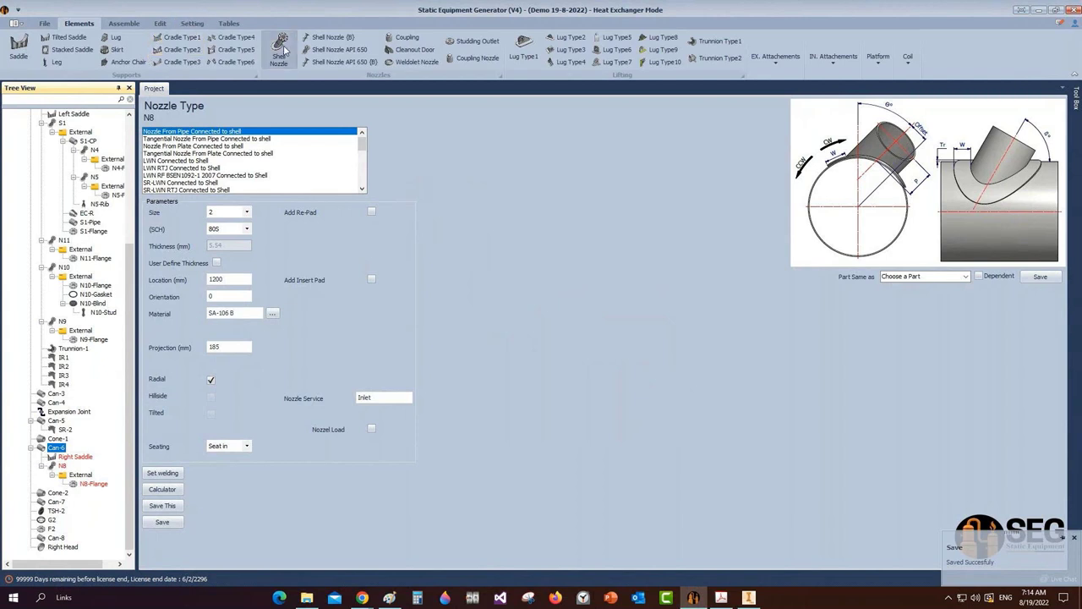
pyautogui.write('N1')
pyautogui.click(436, 248)
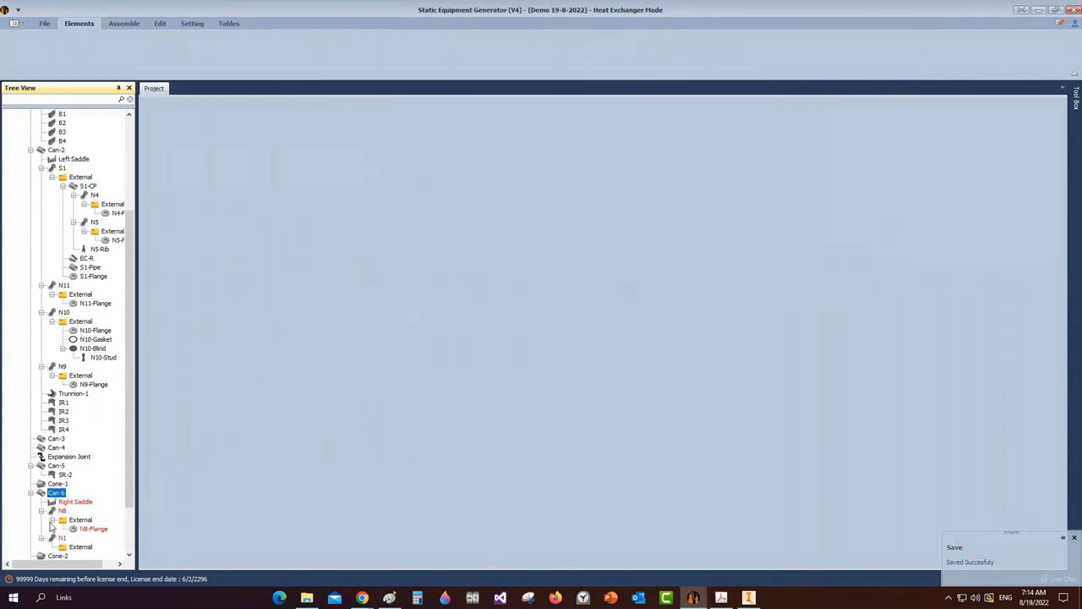
# Open nozzle N1's parameters and check its location, size and neck thickness in the elevation and nozzle schedule of the Acrobat drawing
pyautogui.scroll(-2, 53, 546)
pyautogui.click(61, 474)
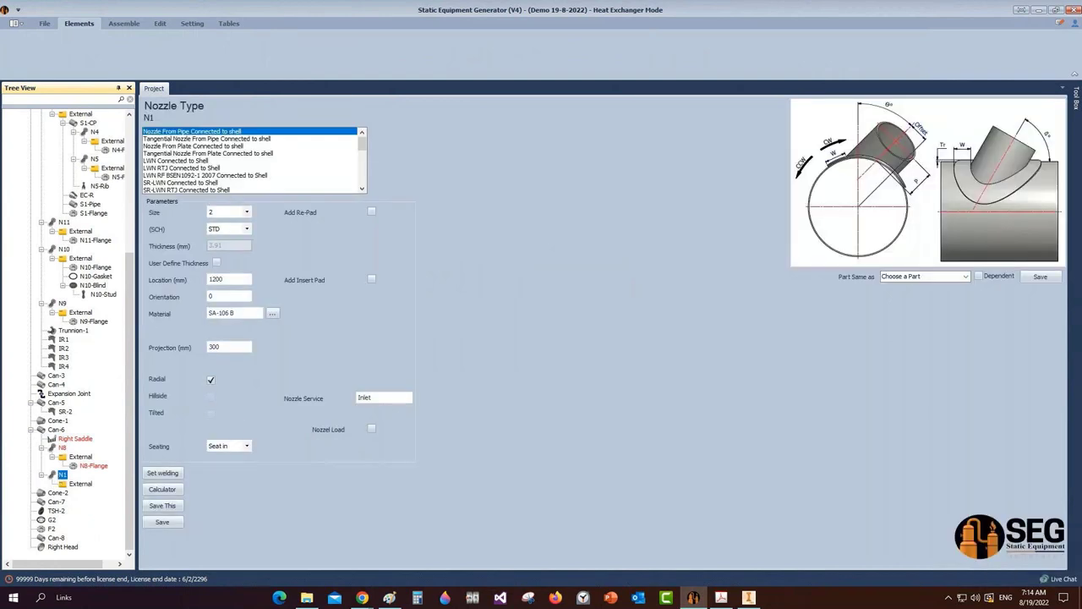
pyautogui.click(724, 598)
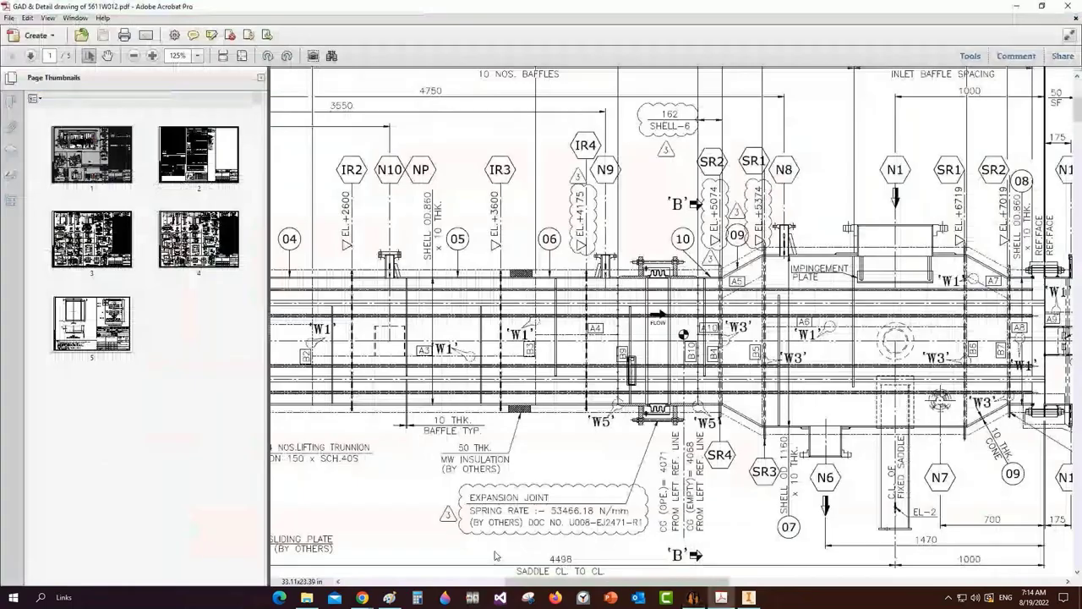
pyautogui.hscroll(5, 496, 556)
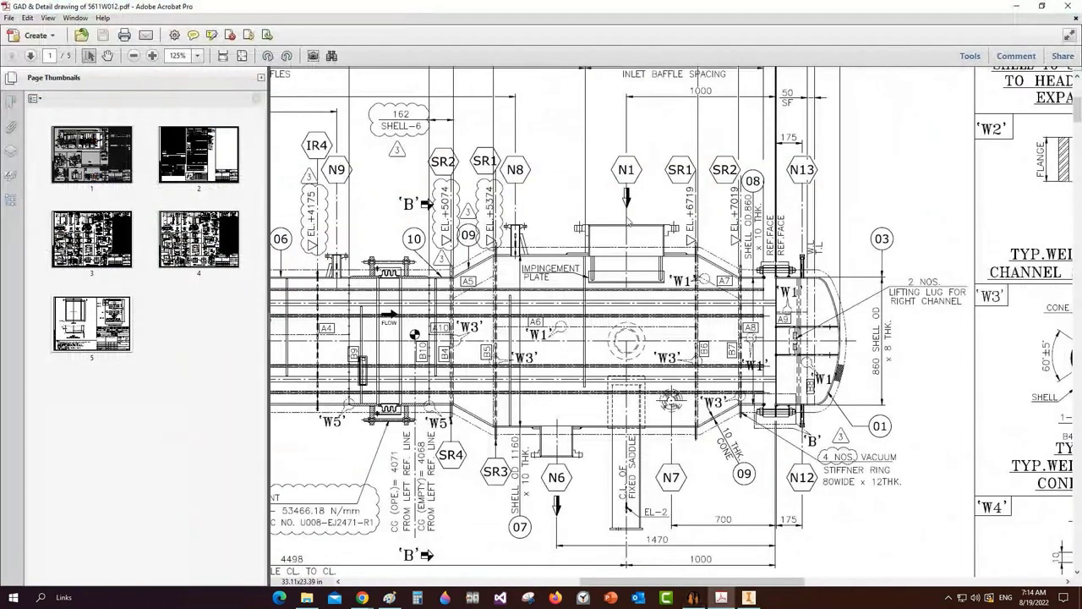
pyautogui.moveTo(627, 217); pyautogui.dragTo(670, 409, button='middle')
pyautogui.scroll(-3, 669, 408)
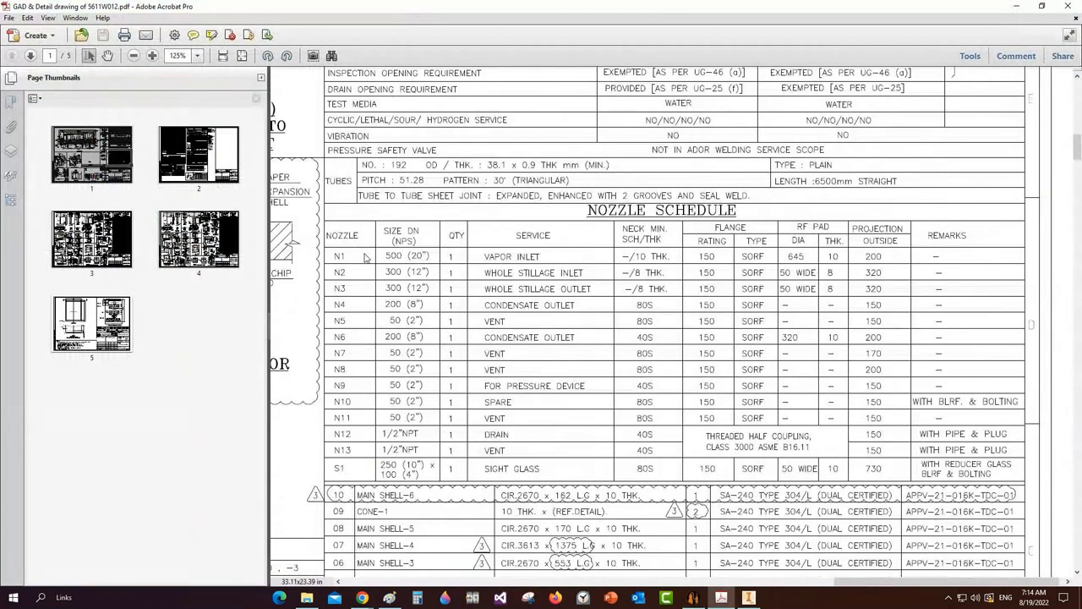
pyautogui.moveTo(366, 258); pyautogui.dragTo(523, 261)
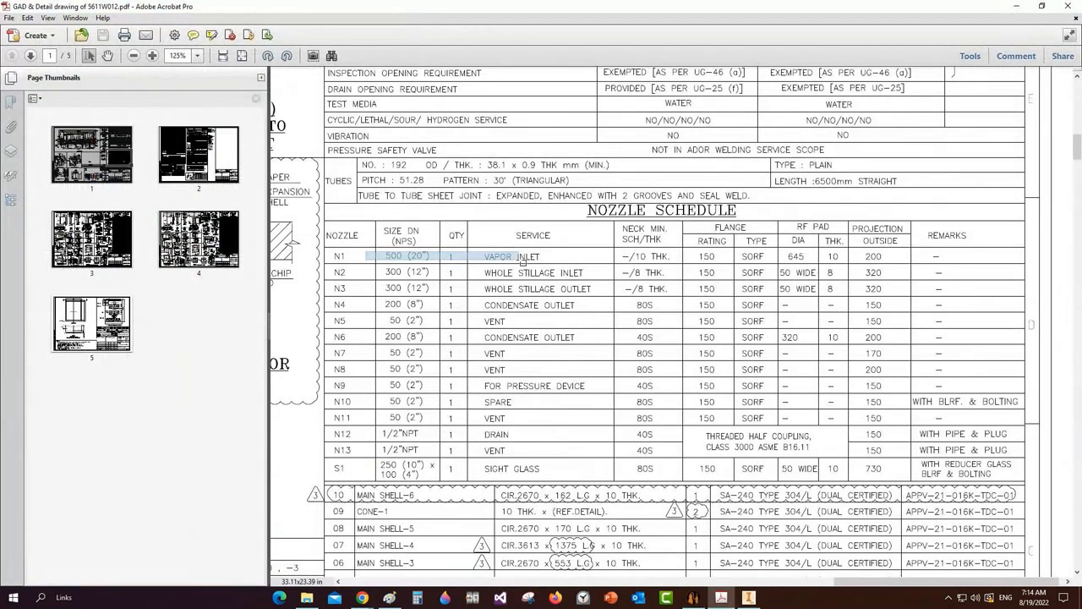
pyautogui.click(617, 252)
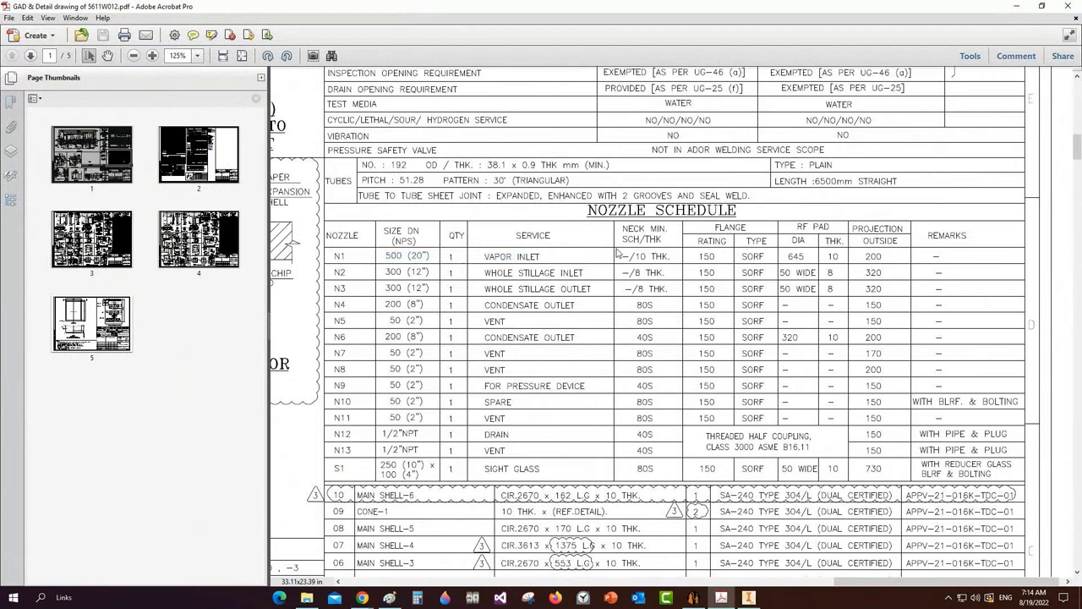
pyautogui.moveTo(618, 252); pyautogui.dragTo(677, 265)
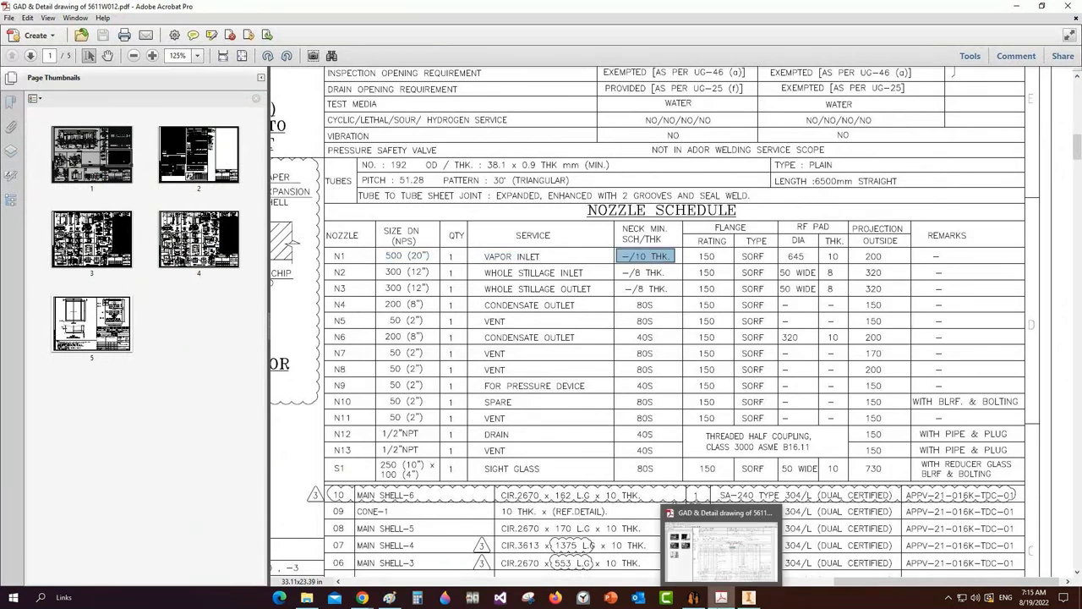
# In Static Equipment Generator, define N1 as Nozzle From Plate Connected to shell with a pipe OD of 508 mm and location of 905 mm
pyautogui.click(693, 597)
pyautogui.click(181, 146)
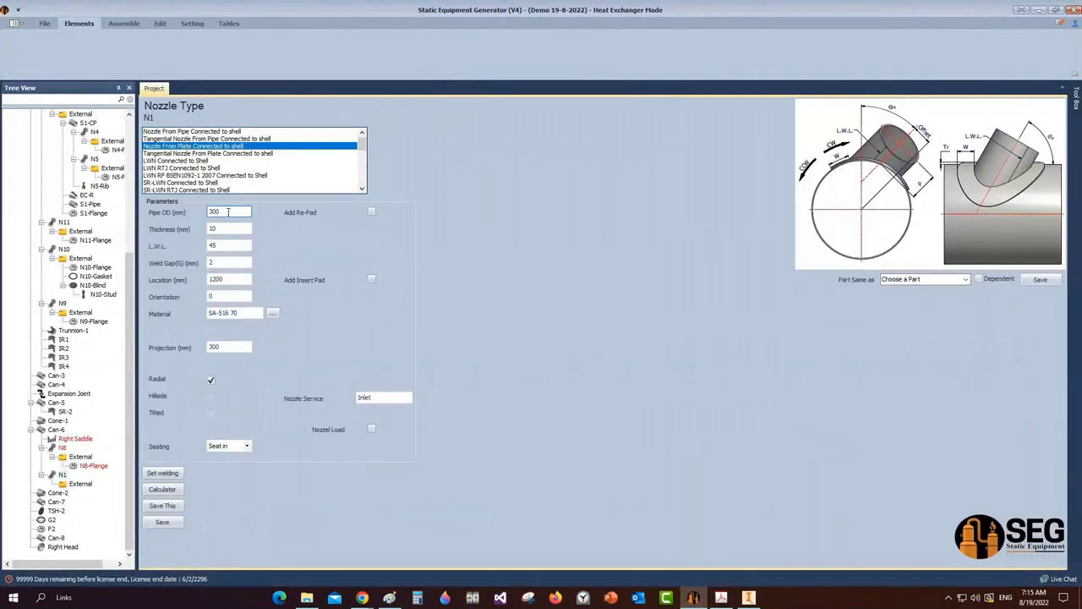
pyautogui.moveTo(227, 212); pyautogui.dragTo(190, 217)
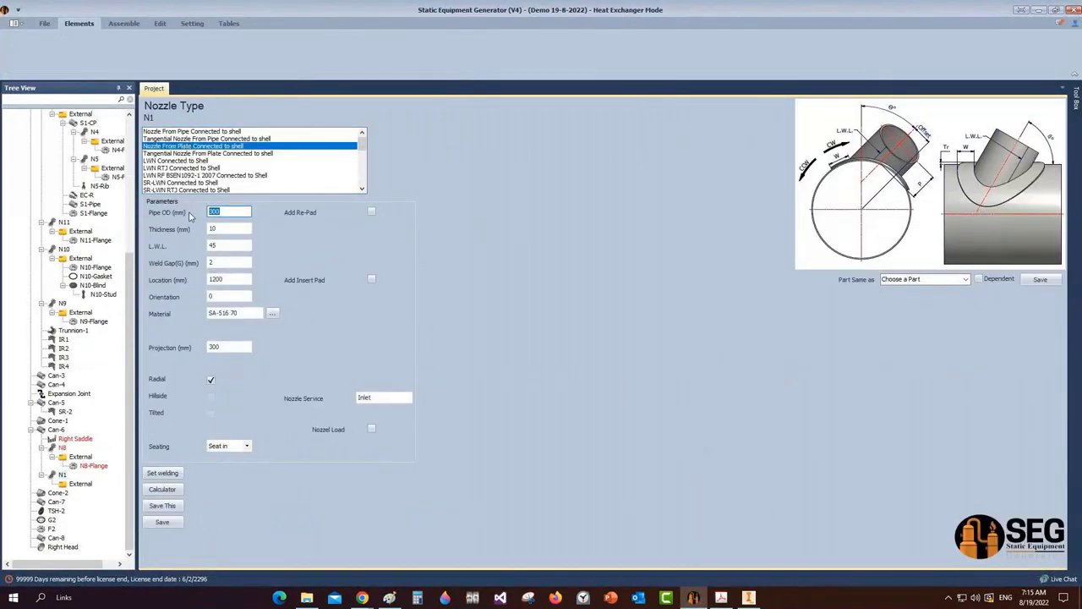
pyautogui.write('808')
pyautogui.press('Tab')
pyautogui.press('Tab')
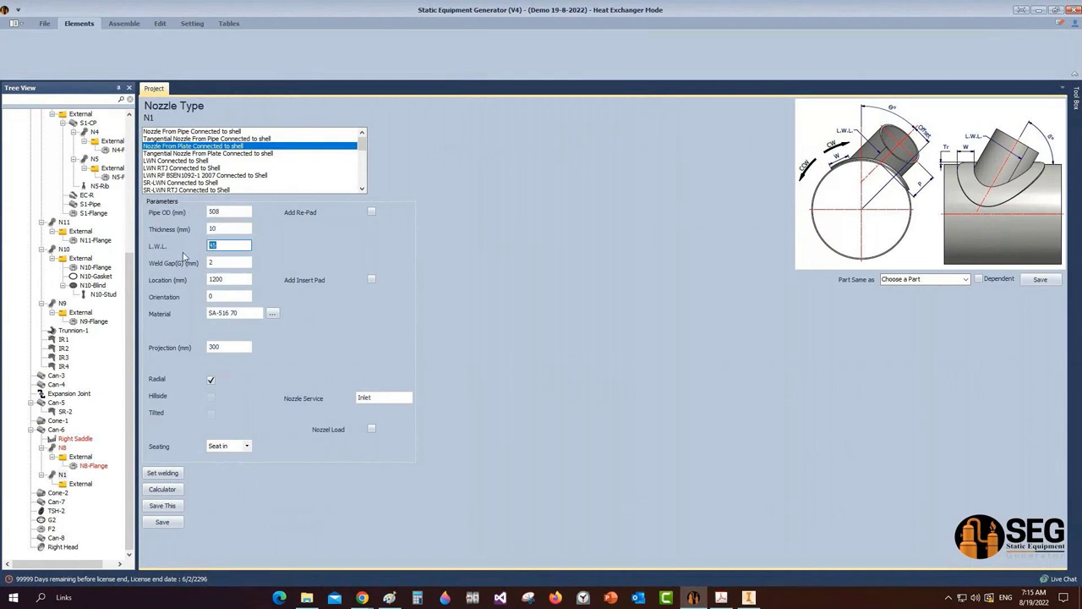
pyautogui.press('Tab')
pyautogui.press('Tab')
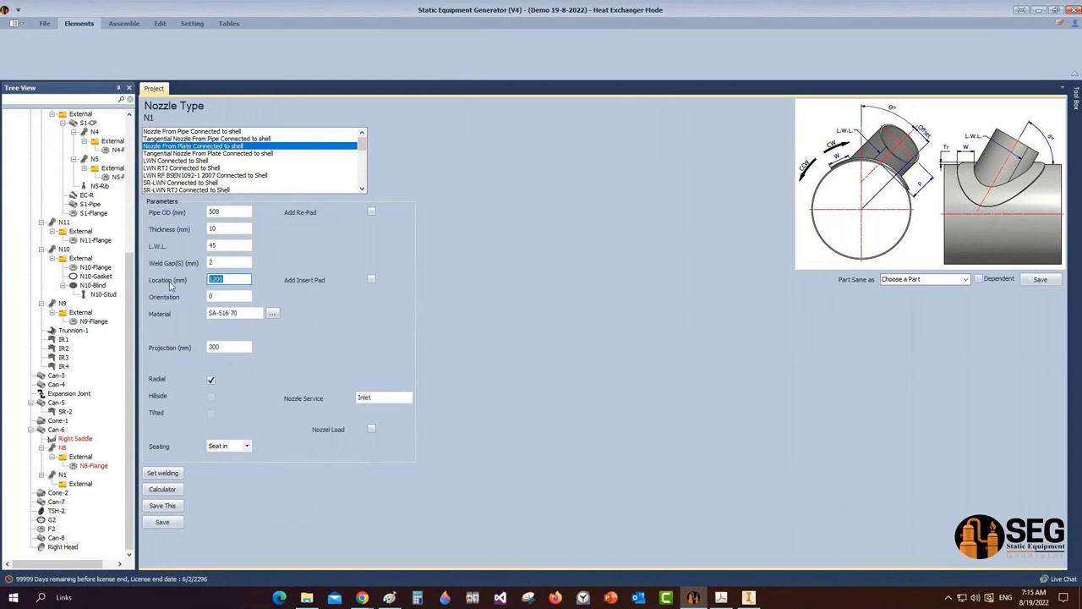
pyautogui.write('905')
pyautogui.press('Tab')
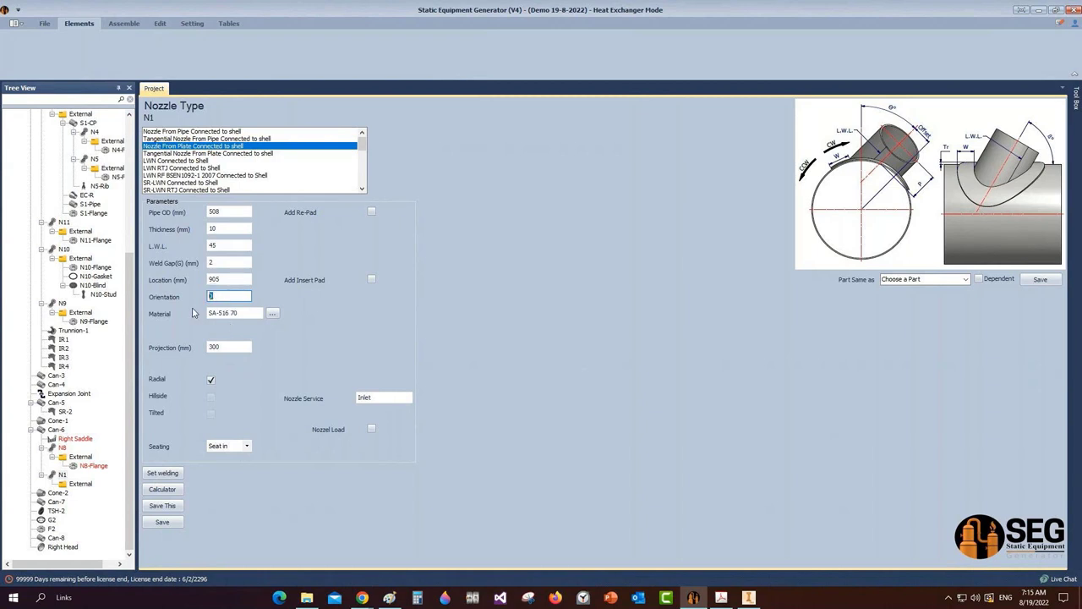
# Add a re-pad to nozzle N1 and check its dimensions in the N1 detail on page 3 of the Acrobat drawing
pyautogui.click(371, 211)
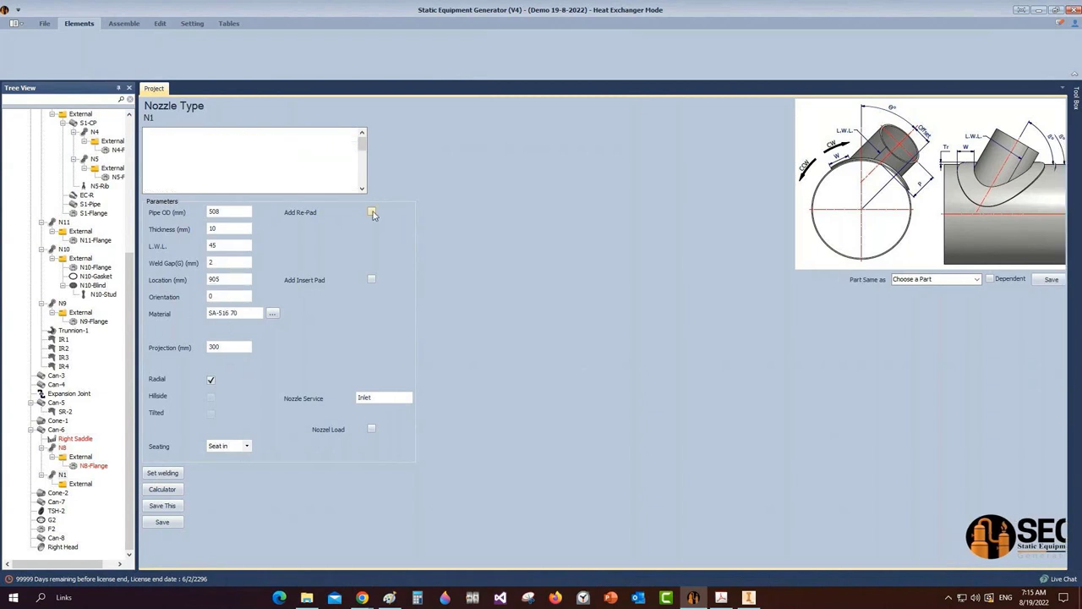
pyautogui.click(721, 599)
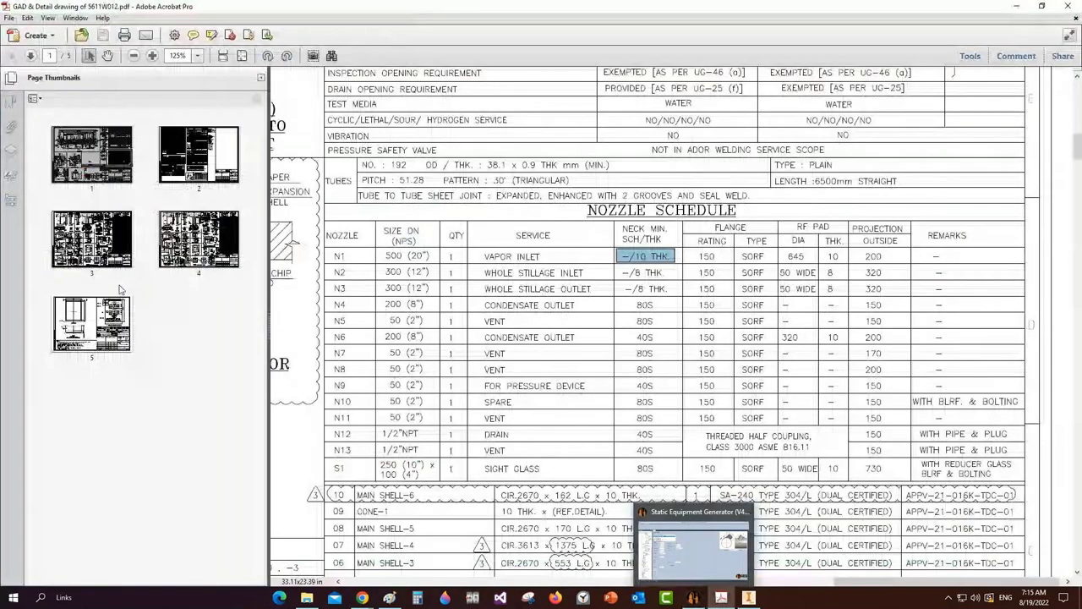
pyautogui.click(95, 243)
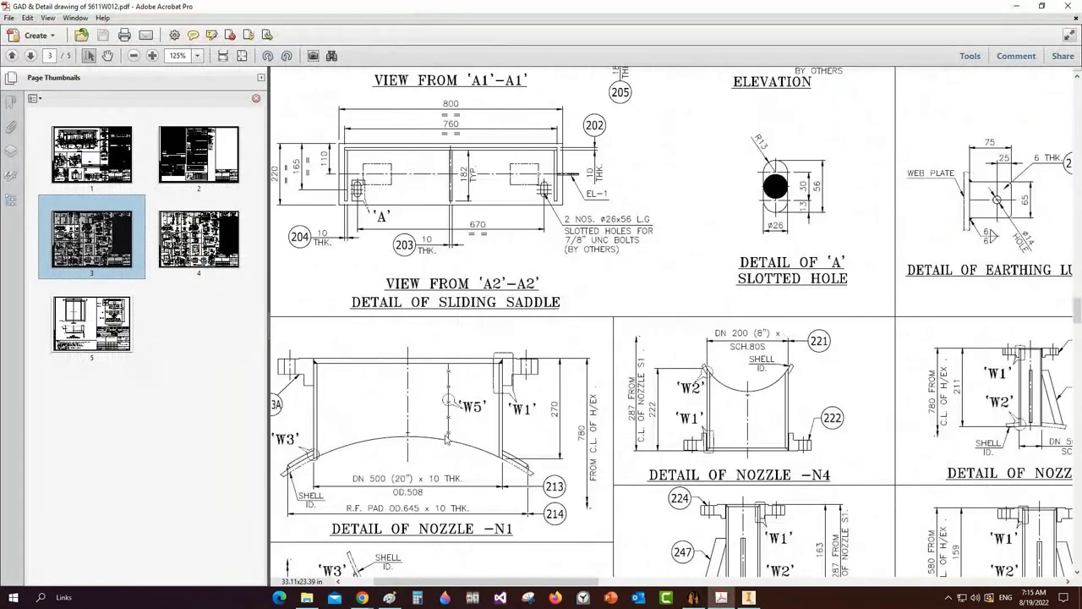
pyautogui.moveTo(425, 520); pyautogui.dragTo(514, 491, button='middle')
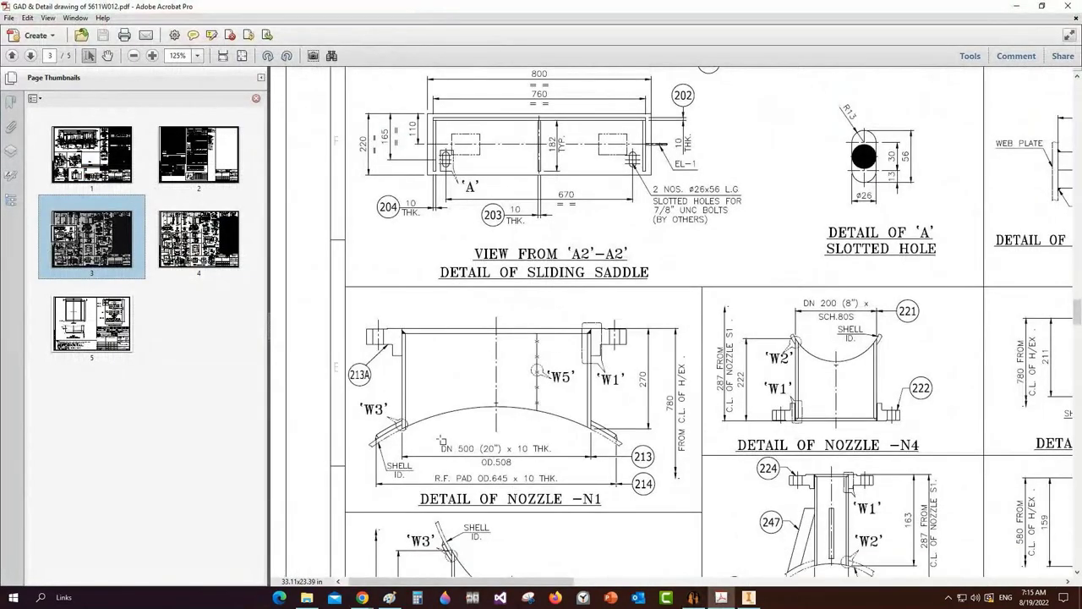
pyautogui.moveTo(442, 440); pyautogui.dragTo(551, 490)
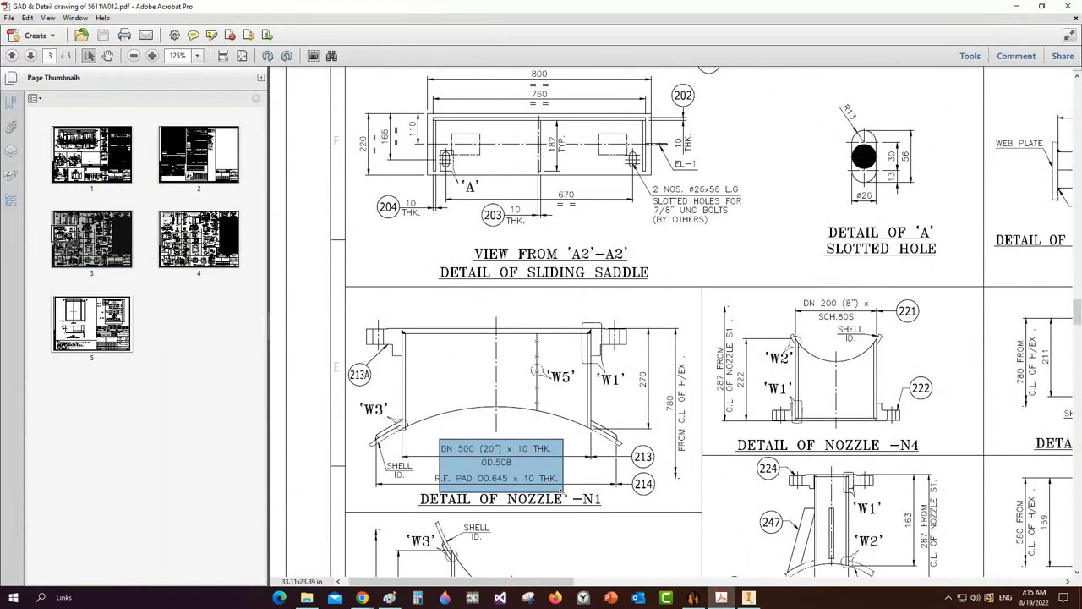
# In Static Equipment Generator, set nozzle N1's re-pad width to 75 mm and save the nozzle
pyautogui.click(692, 597)
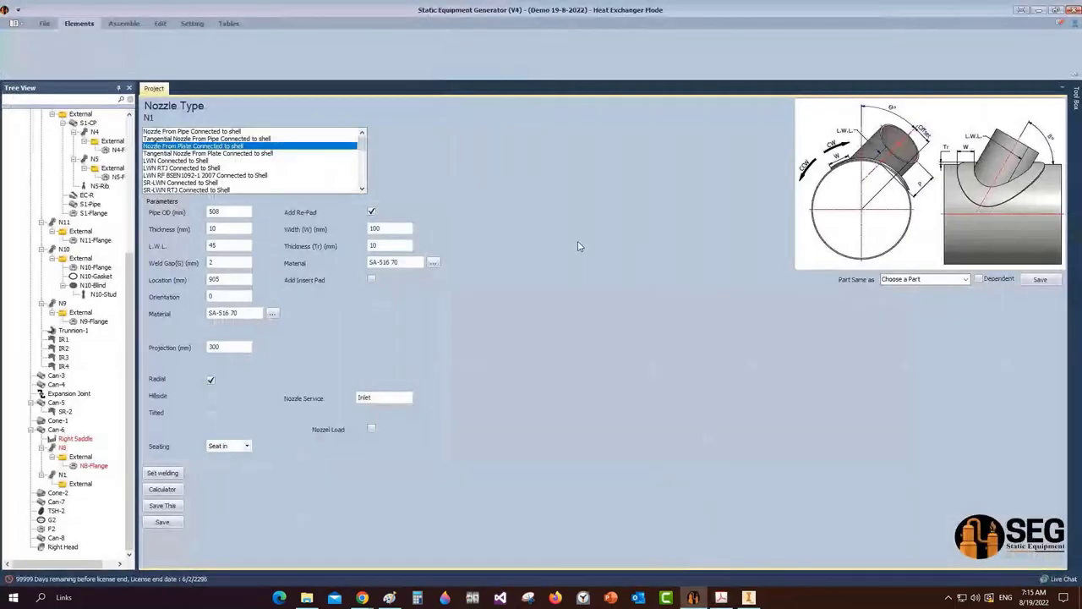
pyautogui.doubleClick(390, 228)
pyautogui.write('7')
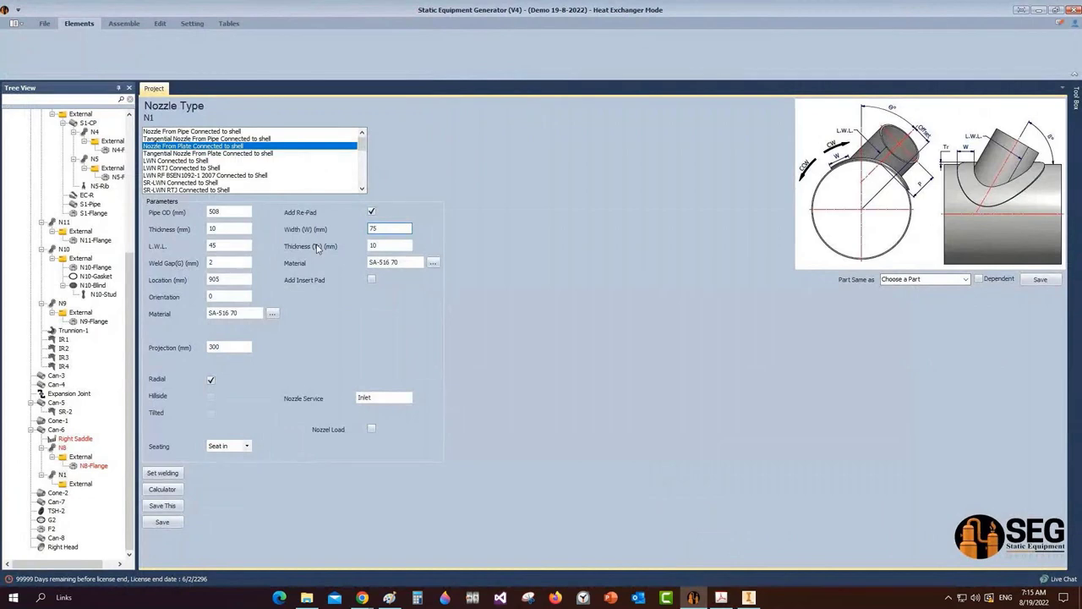
pyautogui.write('5')
pyautogui.press('Tab')
pyautogui.click(169, 522)
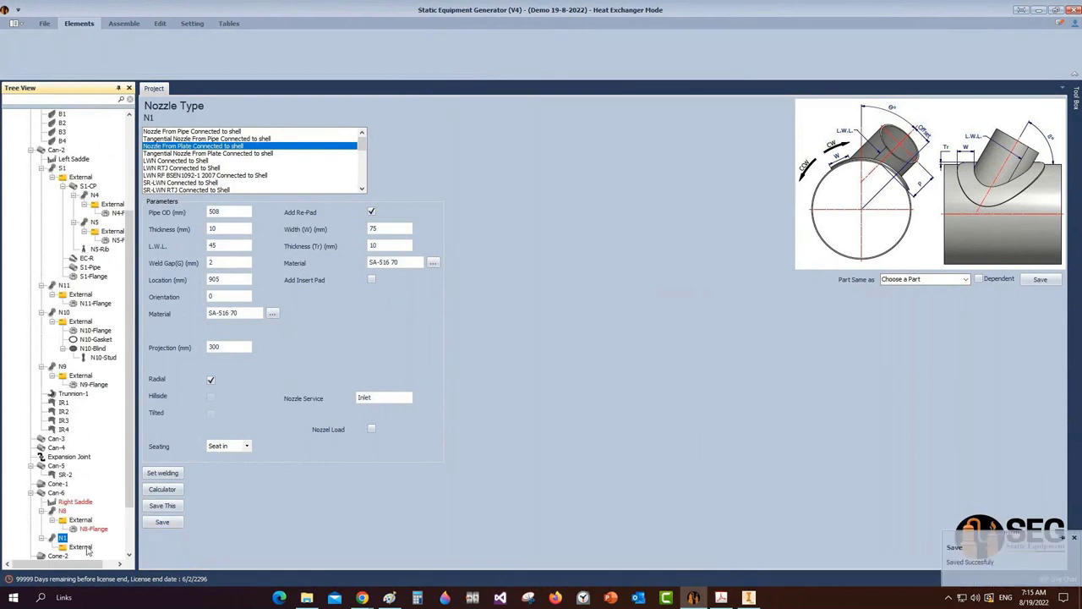
# Add a flange named N1-Flange to the external connections of nozzle N1
pyautogui.click(166, 52)
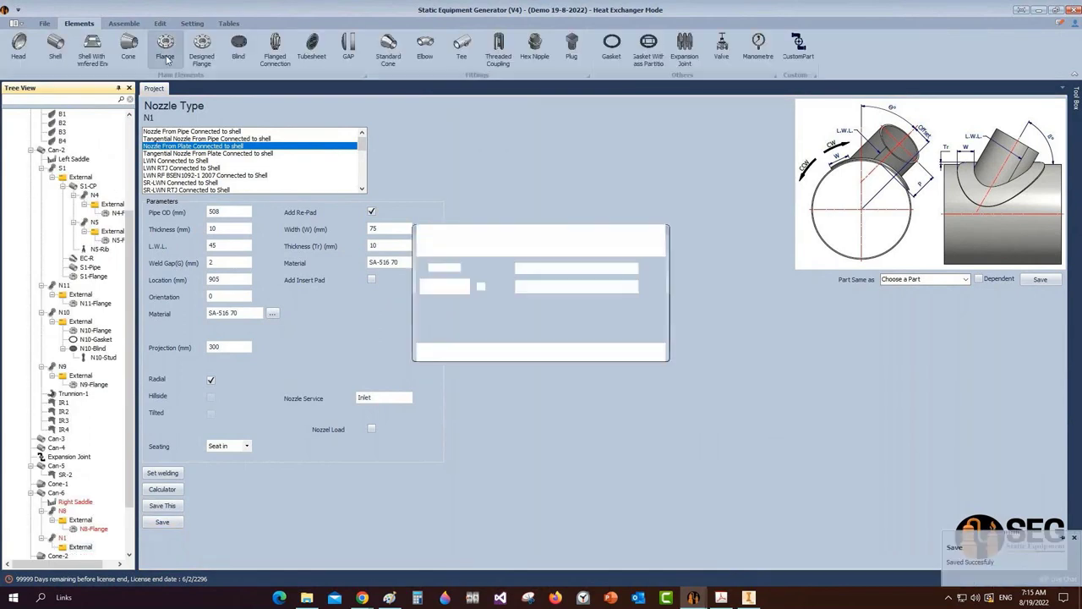
pyautogui.write('N1-Flange')
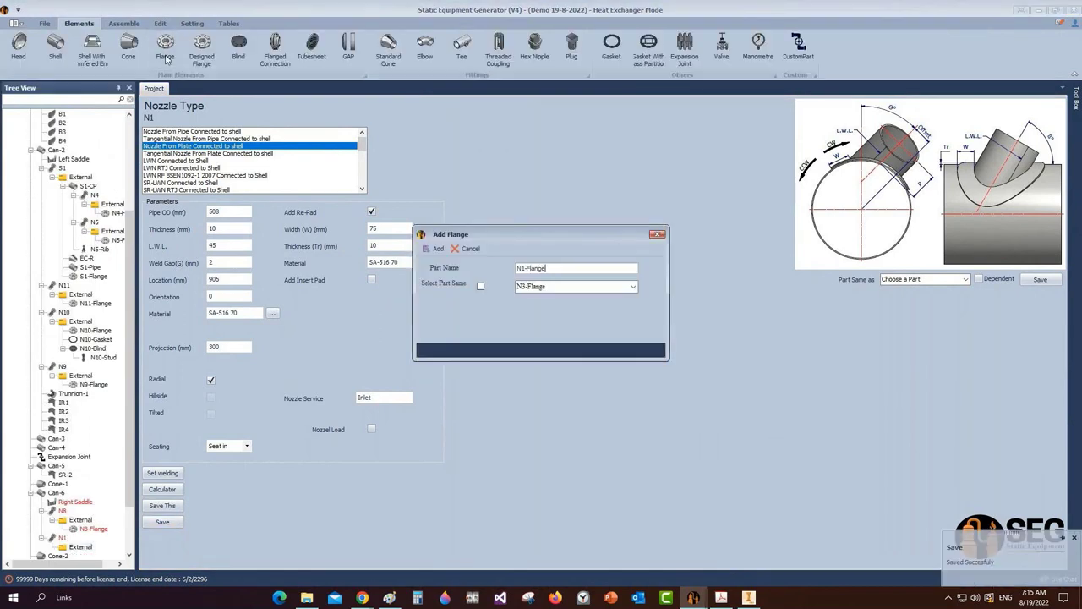
pyautogui.press('Return')
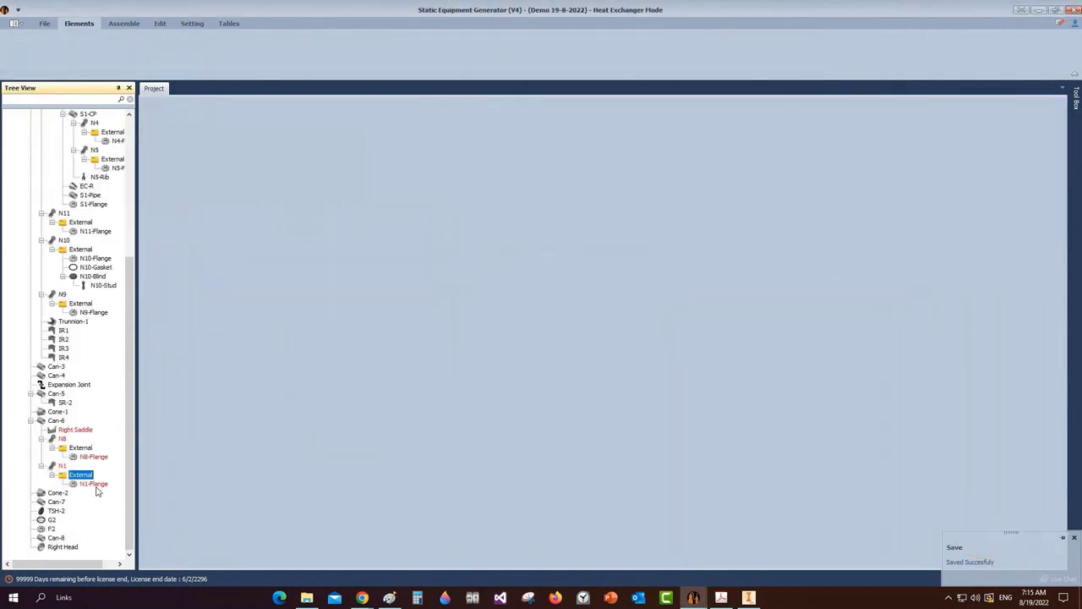
# Define N1-Flange as Slip on-RF ASME B16.5 with size 20 and save it
pyautogui.click(96, 488)
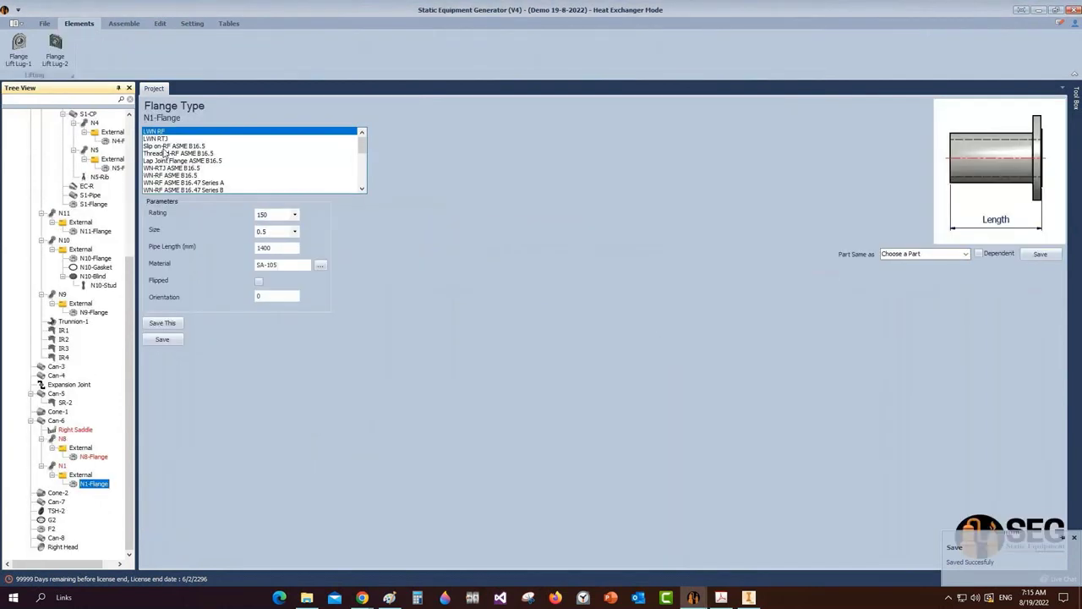
pyautogui.click(278, 231)
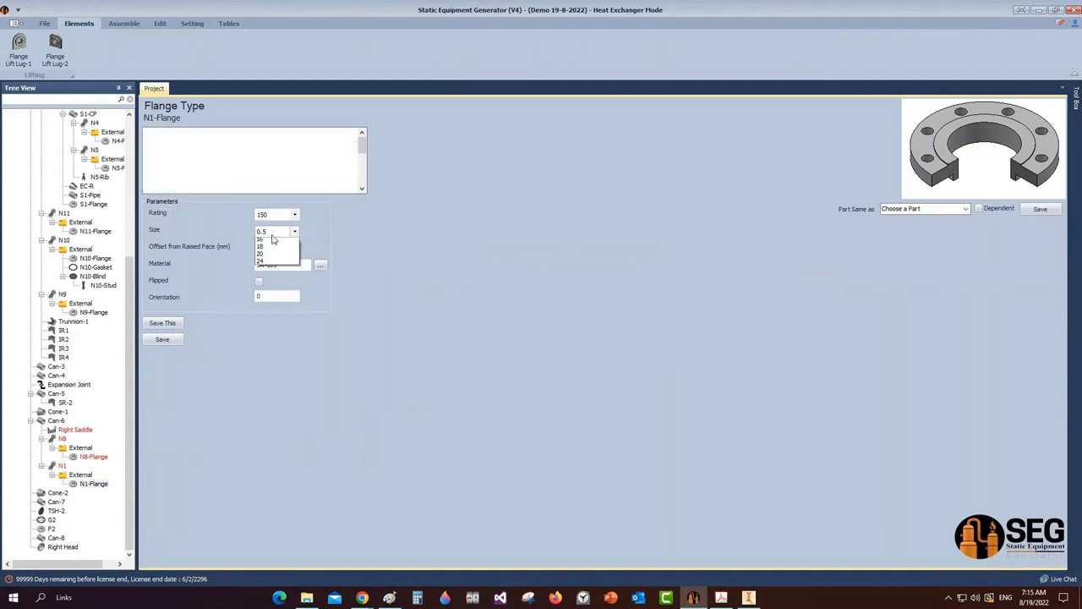
pyautogui.click(262, 373)
pyautogui.press('Tab')
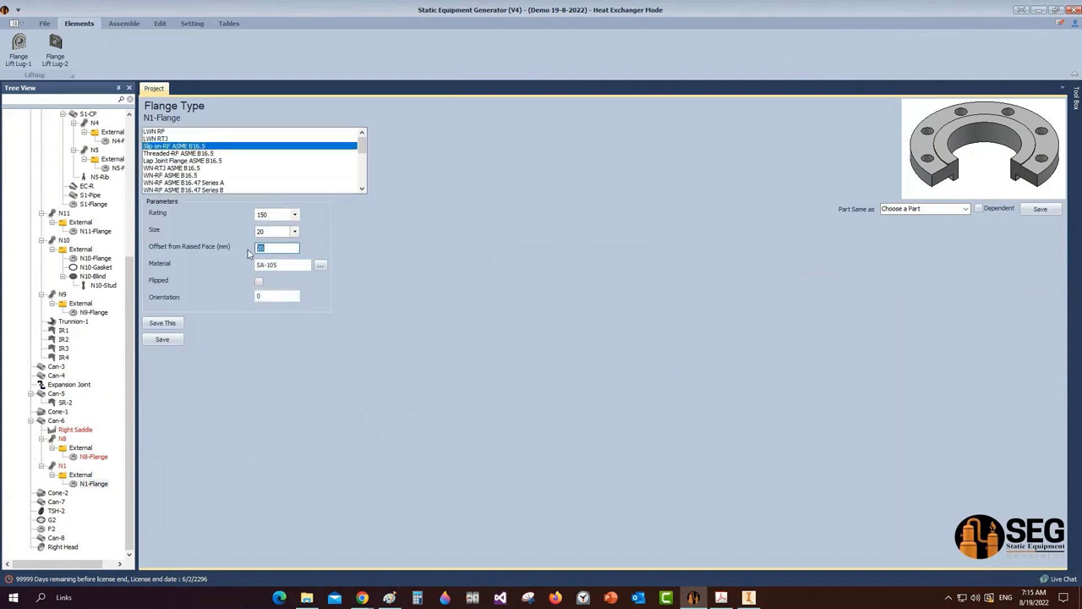
pyautogui.click(177, 343)
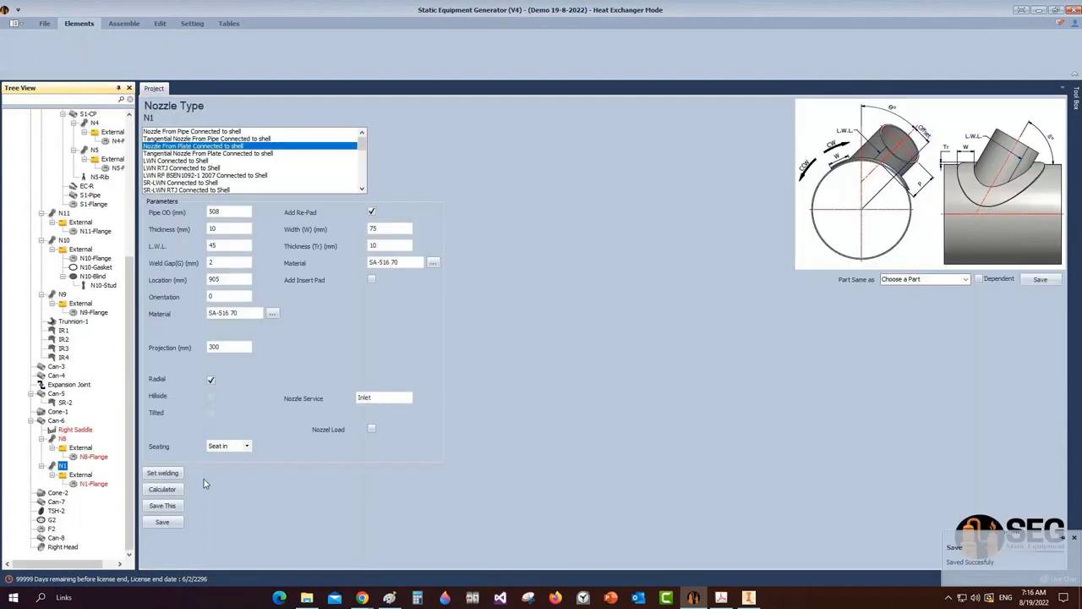
# Calculate nozzle N1's projection from a distance of 780 mm from V.C.L. and save the result
pyautogui.click(162, 489)
pyautogui.moveTo(517, 230); pyautogui.dragTo(452, 238)
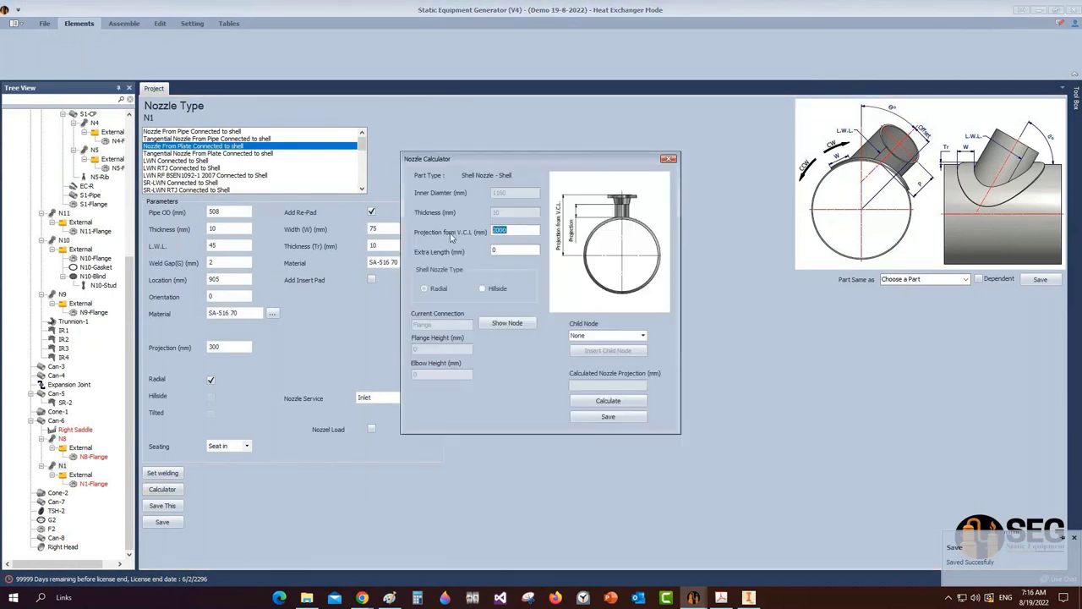
pyautogui.write('780')
pyautogui.click(593, 401)
pyautogui.click(602, 418)
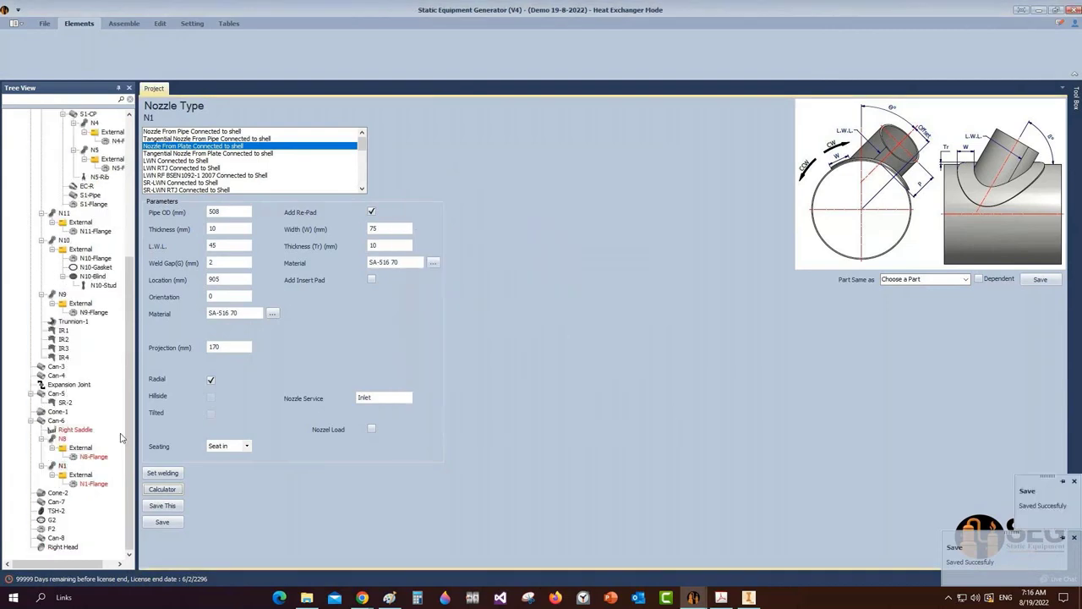
# Add a shell nozzle named N7 to Can-6
pyautogui.click(57, 421)
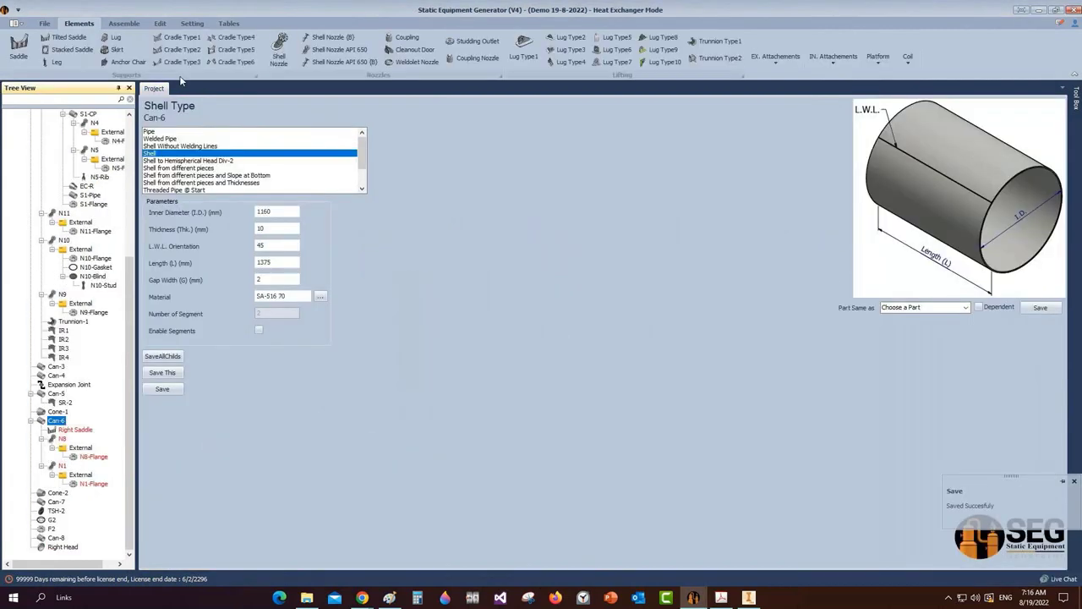
pyautogui.click(281, 53)
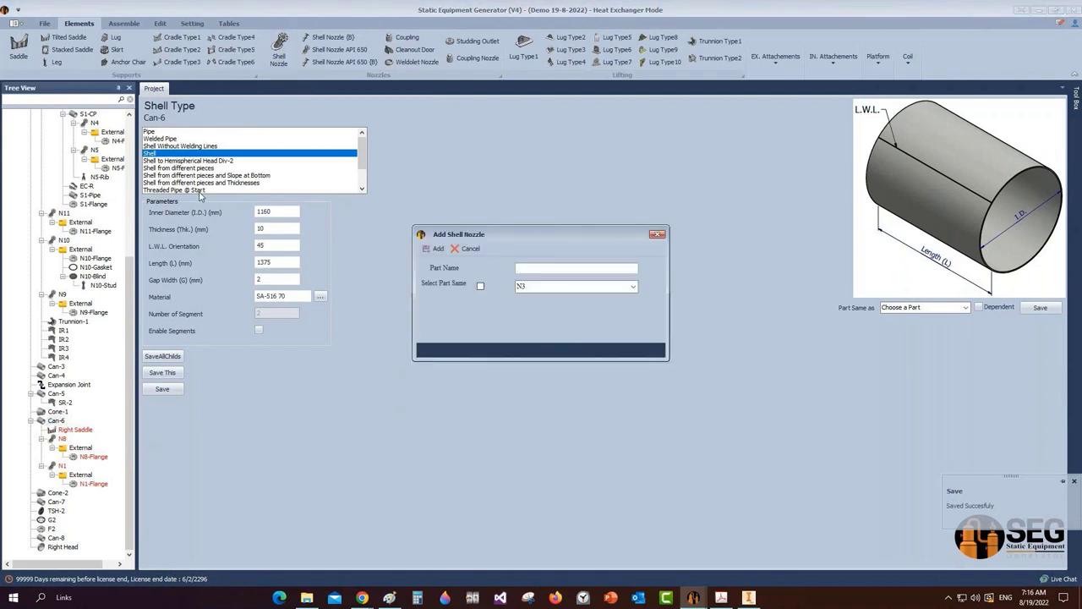
pyautogui.write('N7')
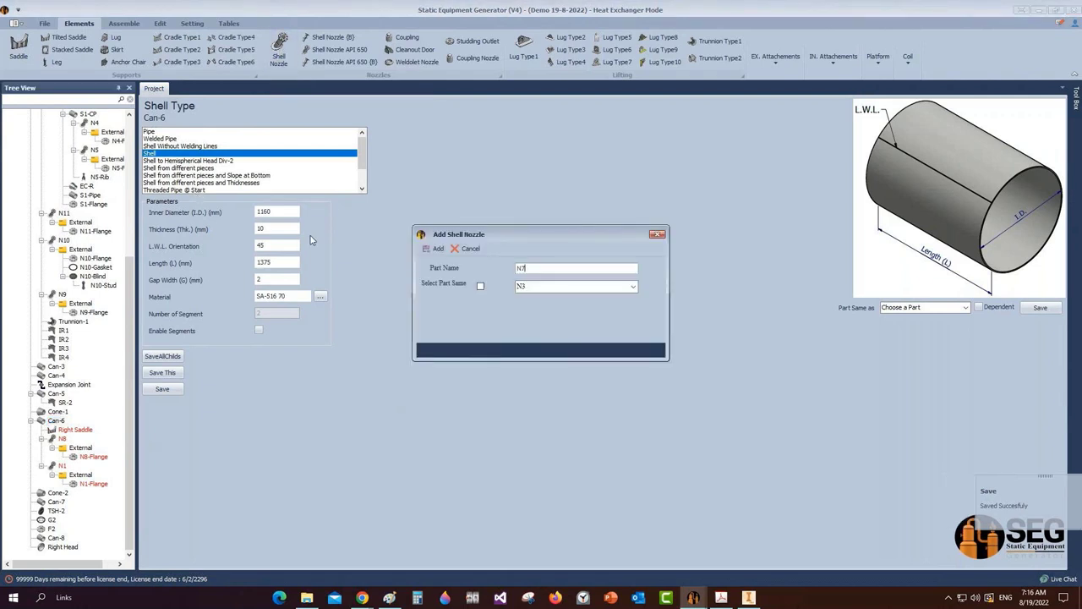
pyautogui.click(433, 249)
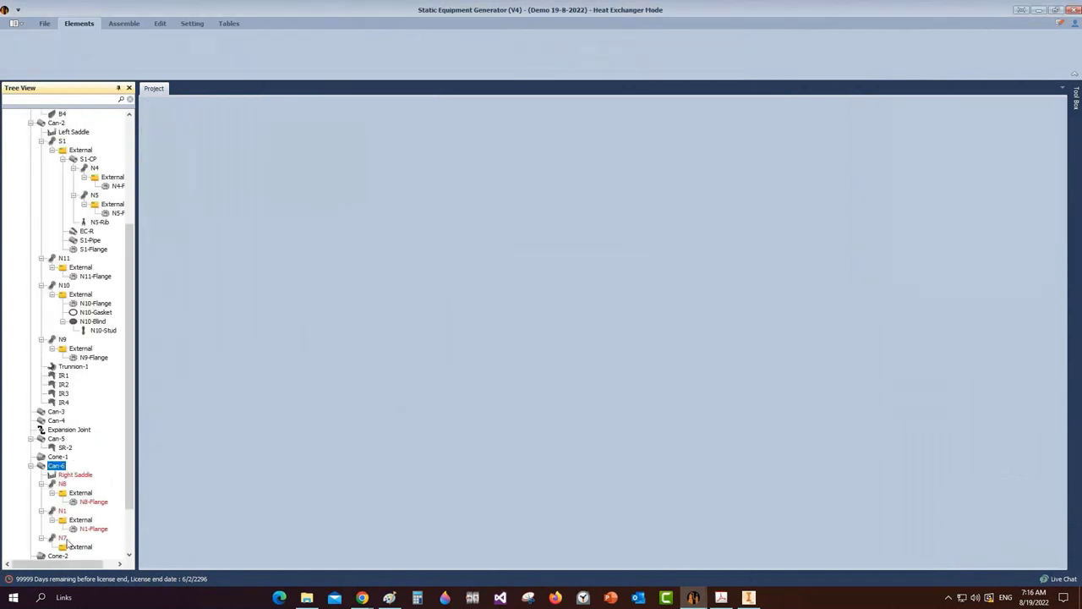
# Check nozzle N7's location in the elevation and its offset and projection in view B-B of the Acrobat drawing
pyautogui.click(721, 597)
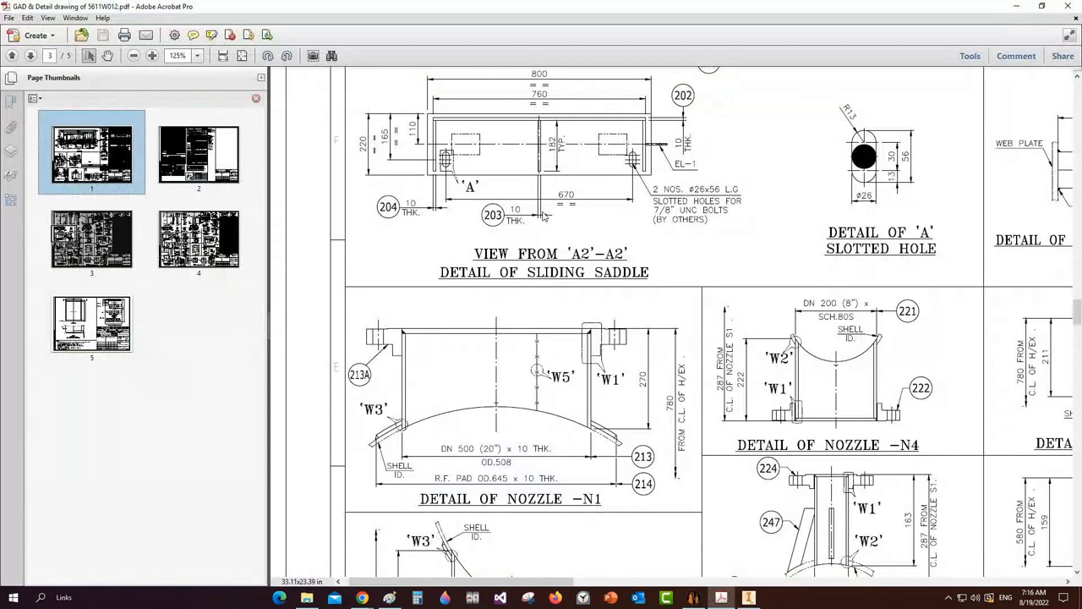
pyautogui.moveTo(769, 324); pyautogui.dragTo(470, 70, button='middle')
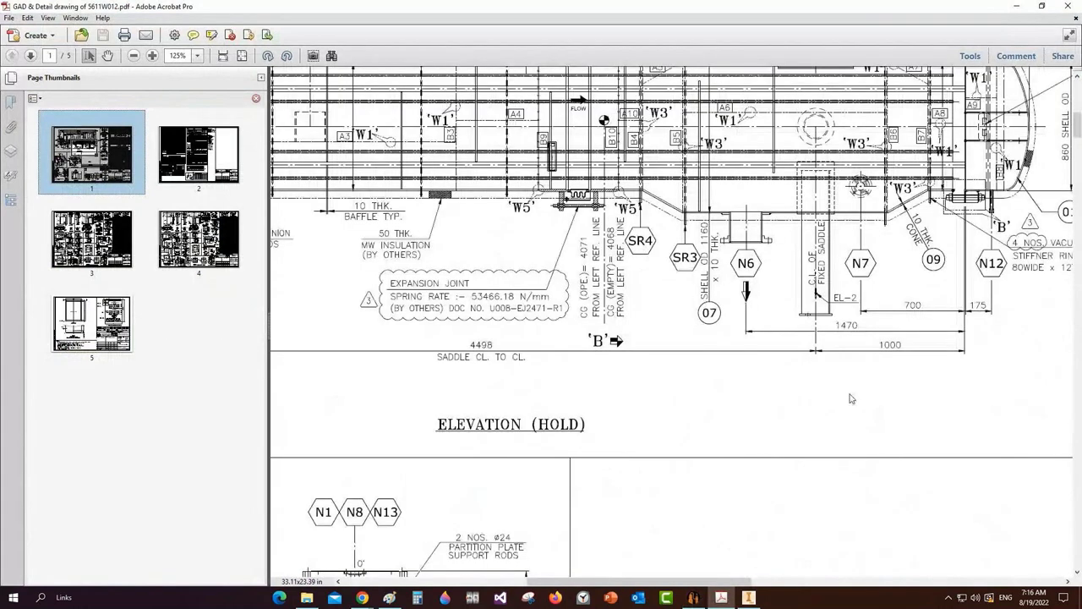
pyautogui.moveTo(846, 165); pyautogui.dragTo(767, 211, button='middle')
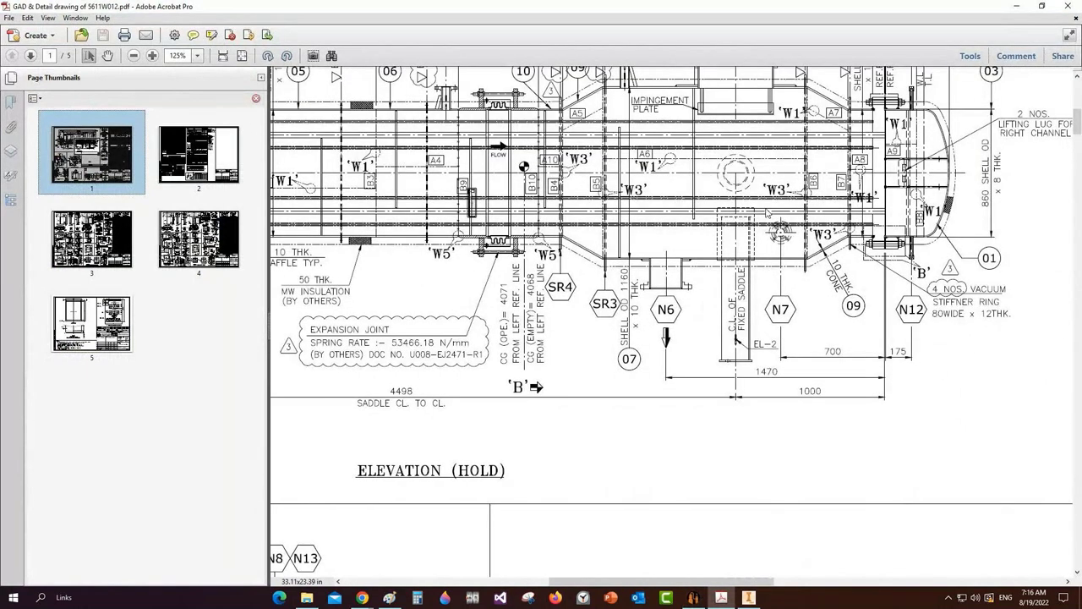
pyautogui.moveTo(766, 210); pyautogui.dragTo(801, 334)
pyautogui.moveTo(618, 423); pyautogui.dragTo(970, 110, button='middle')
pyautogui.scroll(-3, 748, 406)
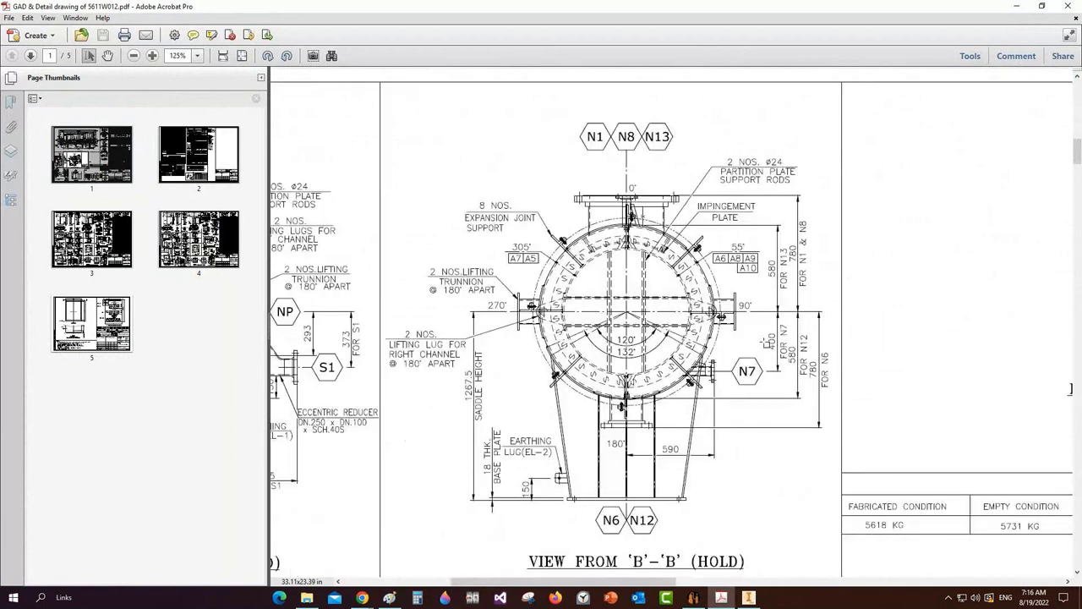
pyautogui.moveTo(769, 341); pyautogui.dragTo(790, 358)
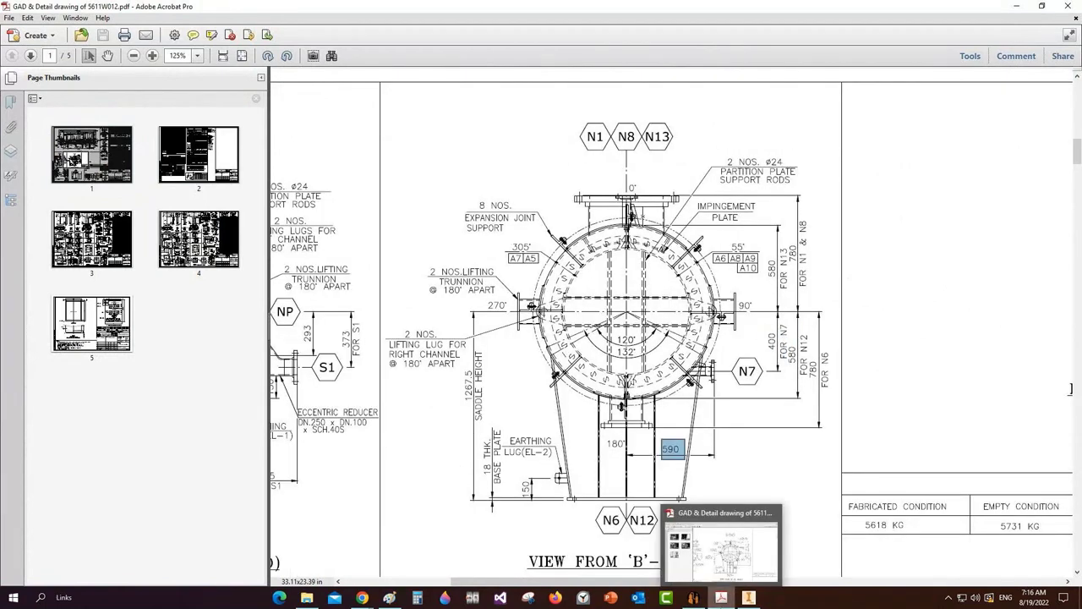
# In Static Equipment Generator, set nozzle N7's schedule to 80S and its location to 1205 mm
pyautogui.click(693, 597)
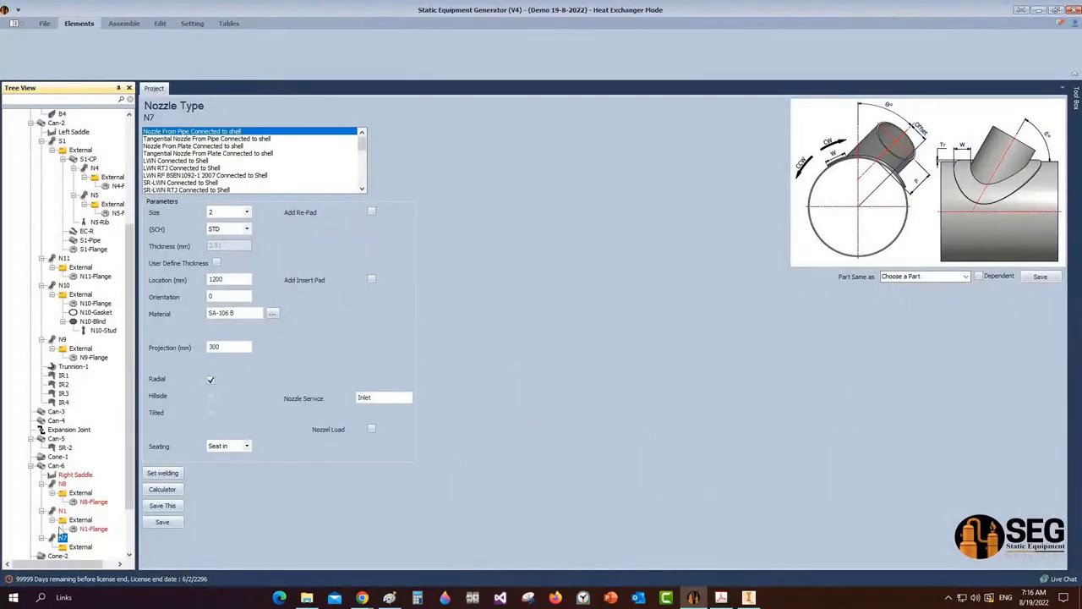
pyautogui.click(247, 230)
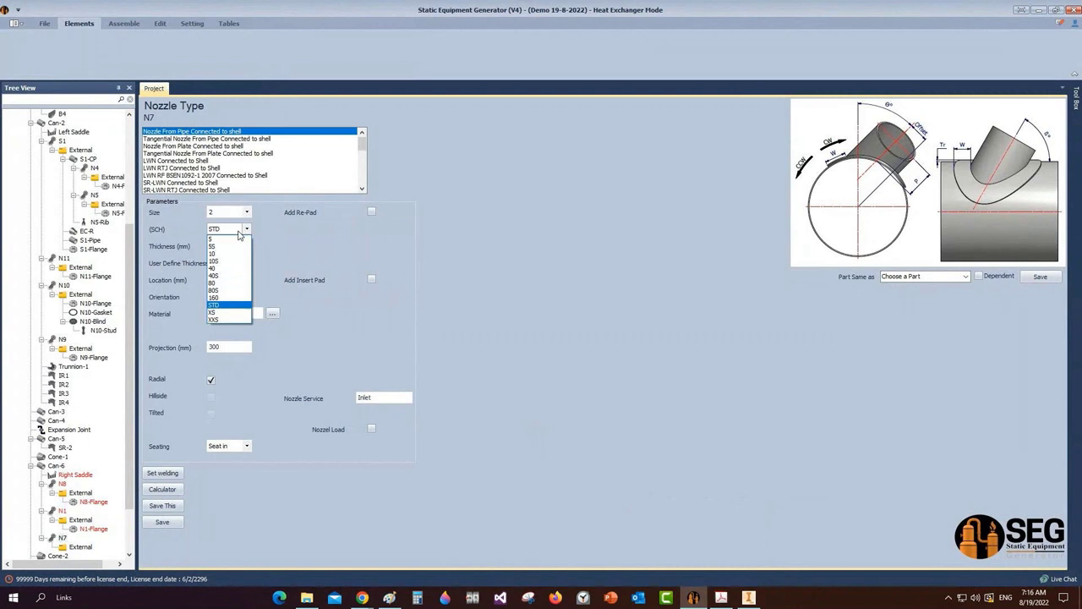
pyautogui.click(229, 289)
pyautogui.doubleClick(211, 279)
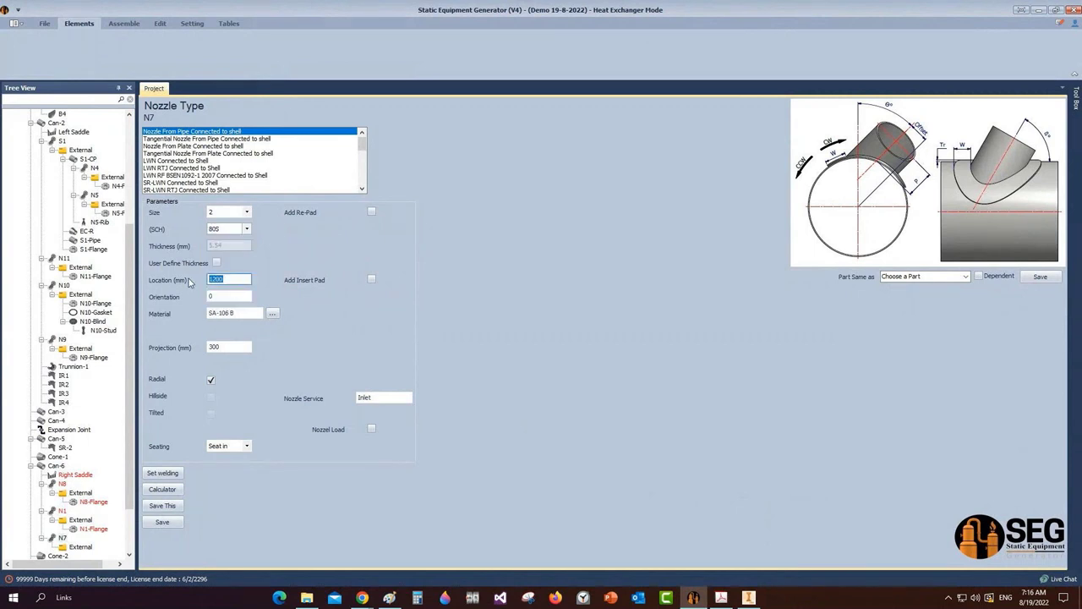
pyautogui.write('1205')
# Change nozzle N7 from radial to hillside with an orientation of 90 and an offset of 400 mm, and save it
pyautogui.click(211, 380)
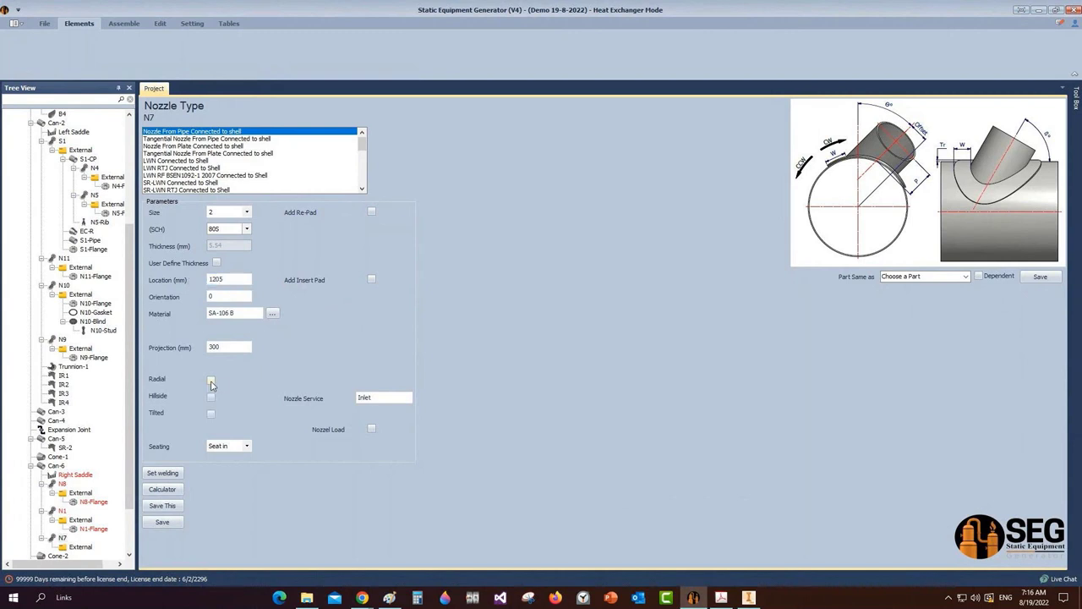
pyautogui.click(229, 296)
pyautogui.write('90')
pyautogui.click(212, 397)
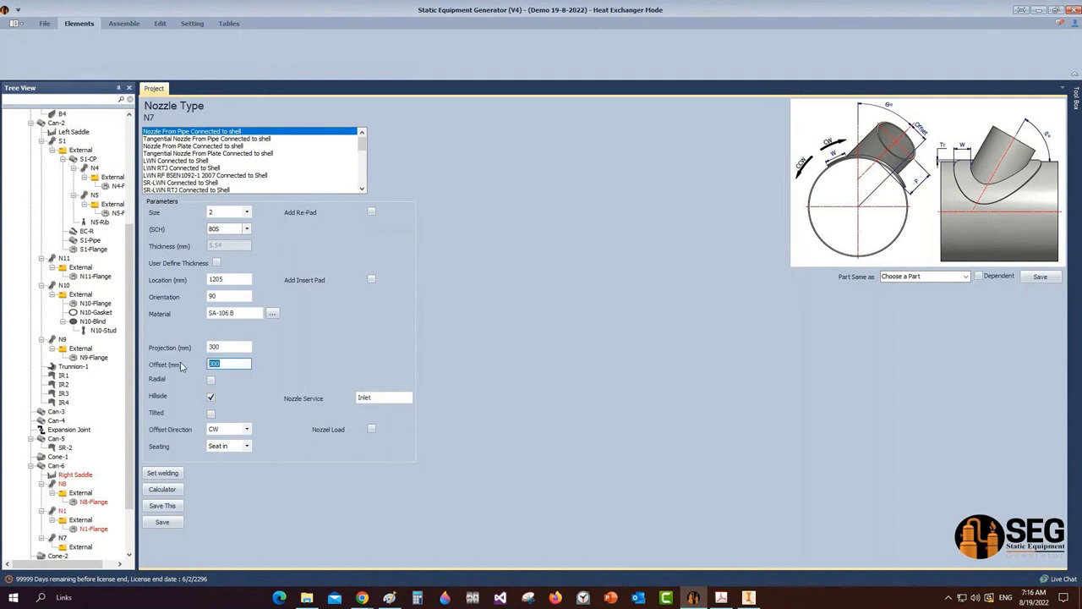
pyautogui.write('4')
pyautogui.click(163, 522)
# Add a flange named N7-Flange to the external connections of nozzle N7
pyautogui.click(82, 548)
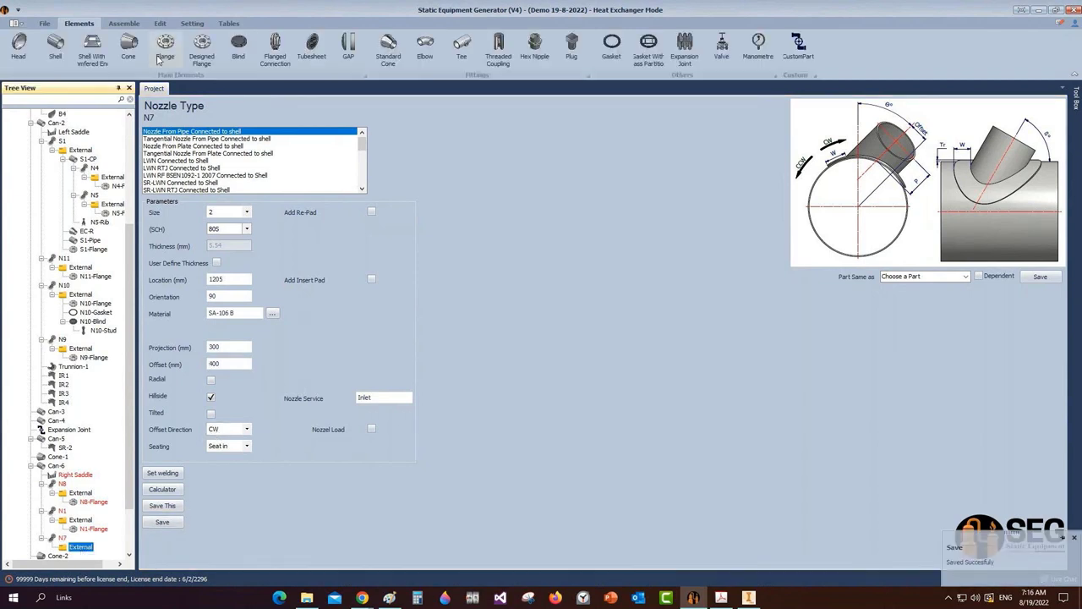
pyautogui.click(165, 50)
pyautogui.write('N7-F')
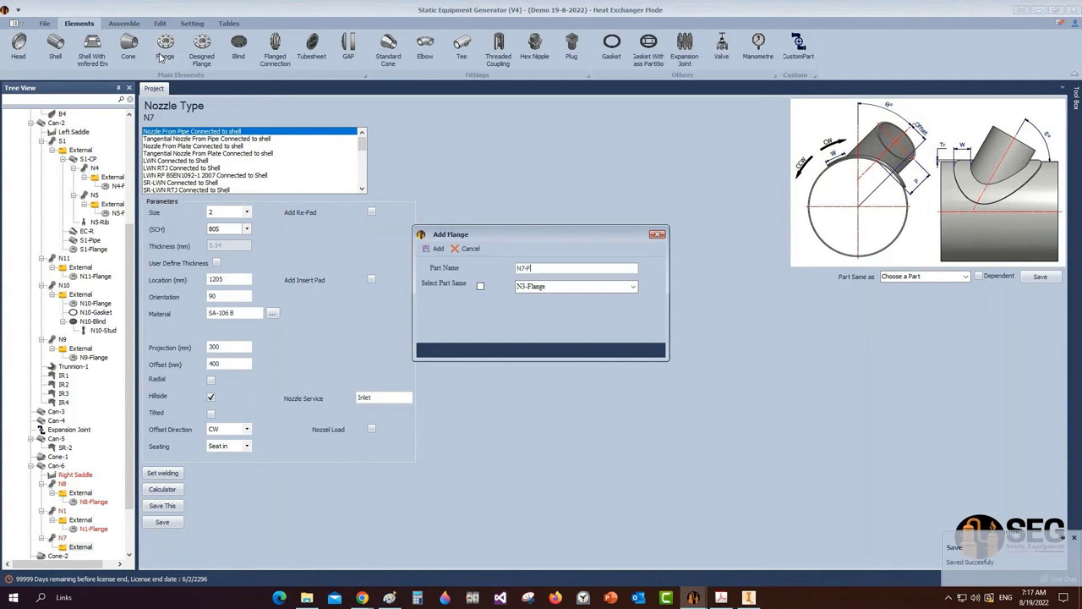
pyautogui.write('lange')
pyautogui.press('Return')
# Define N7-Flange as the same part as an existing nozzle flange and save it
pyautogui.click(93, 484)
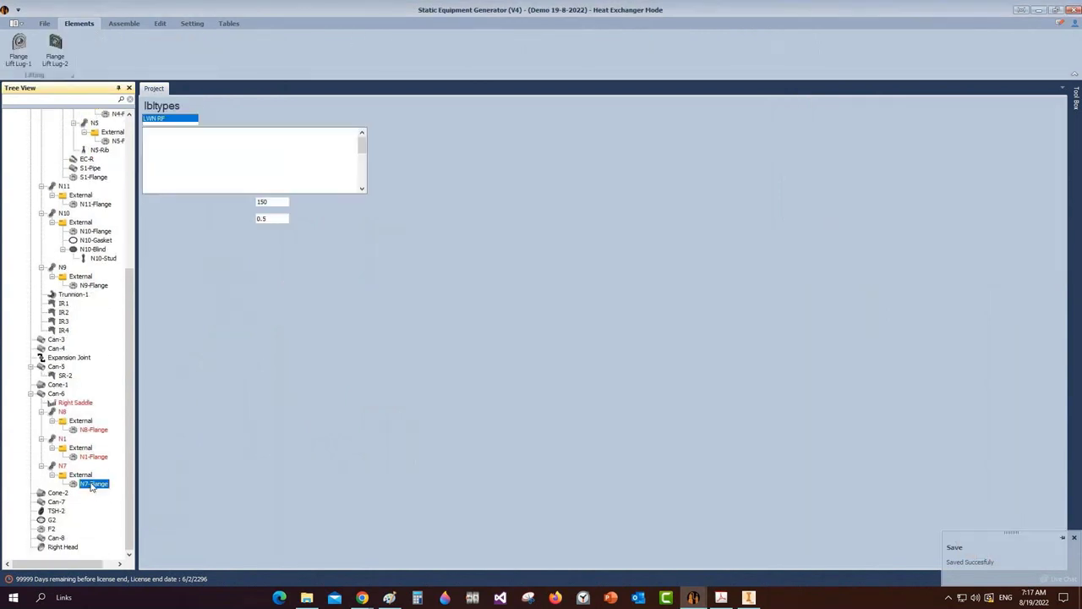
pyautogui.click(965, 253)
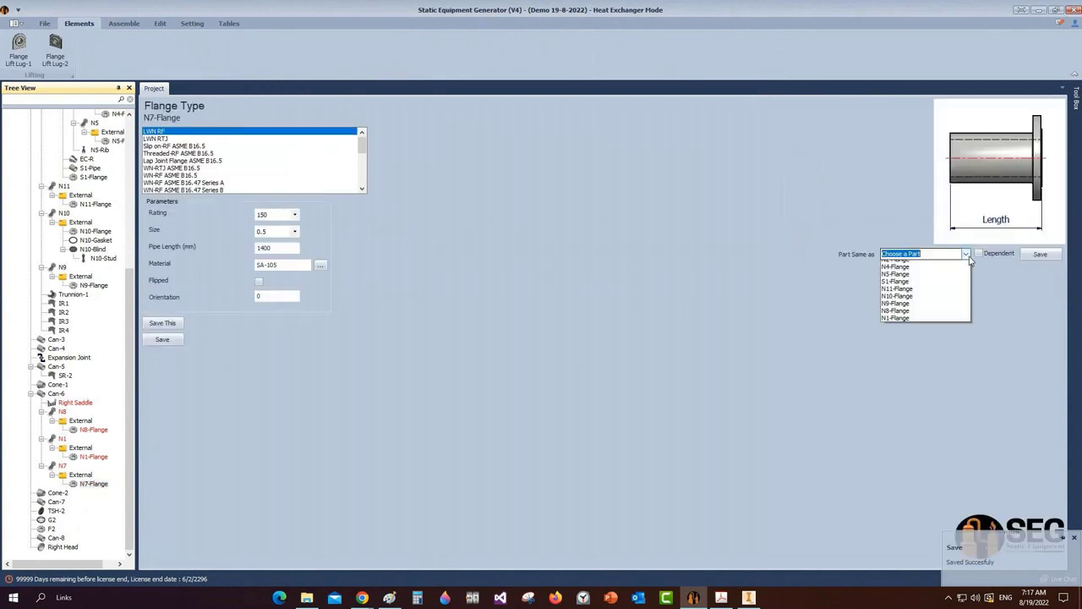
pyautogui.click(923, 316)
pyautogui.click(1040, 254)
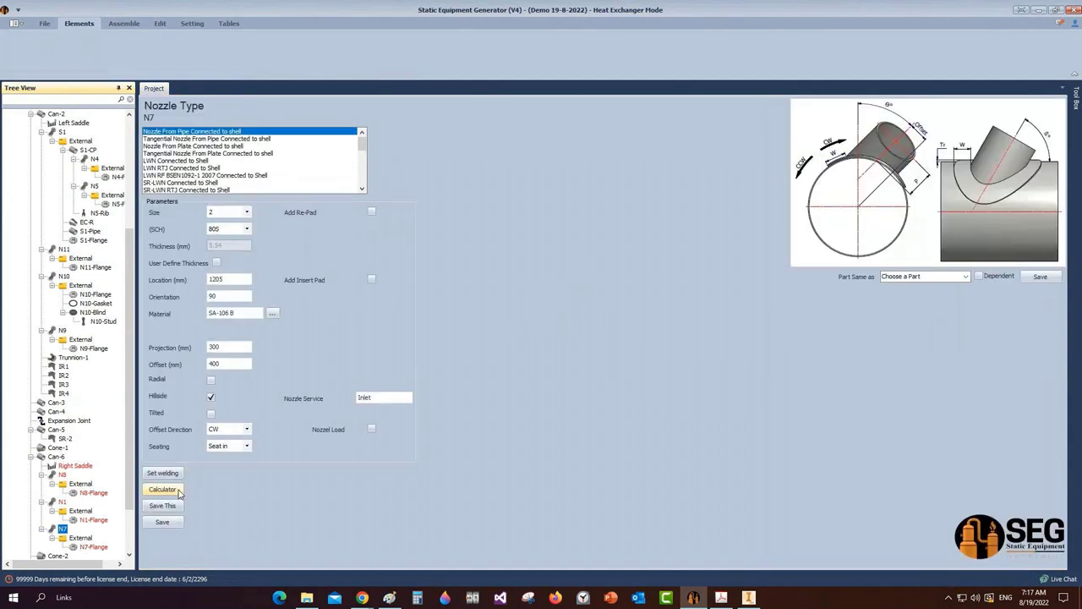
# Open the nozzle calculator for N7 and check its distance from the centreline in view B-B of the Acrobat drawing
pyautogui.click(179, 493)
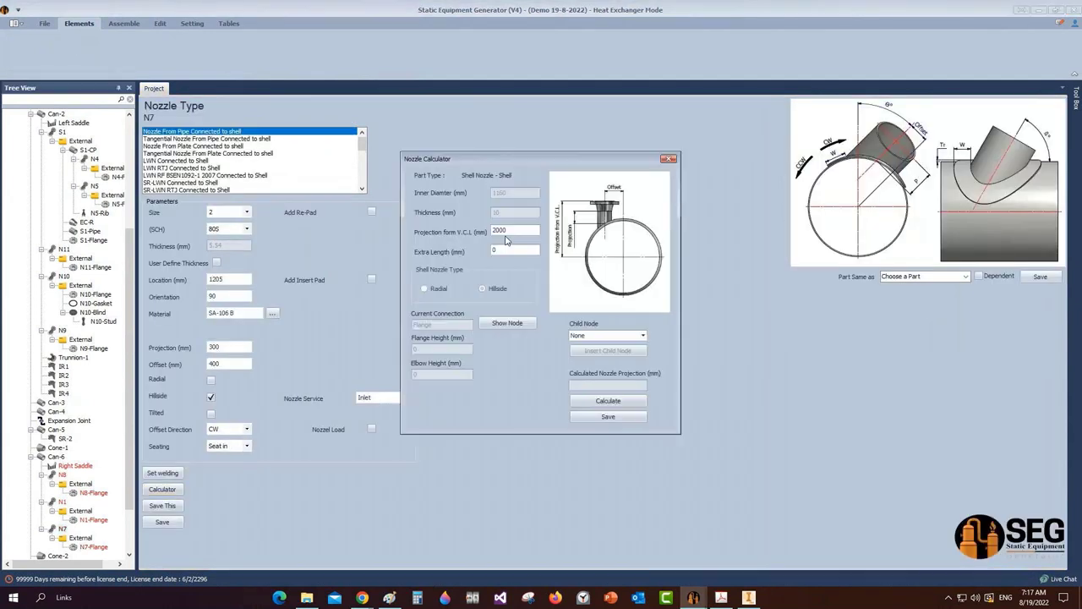
pyautogui.doubleClick(506, 232)
pyautogui.moveTo(720, 597)
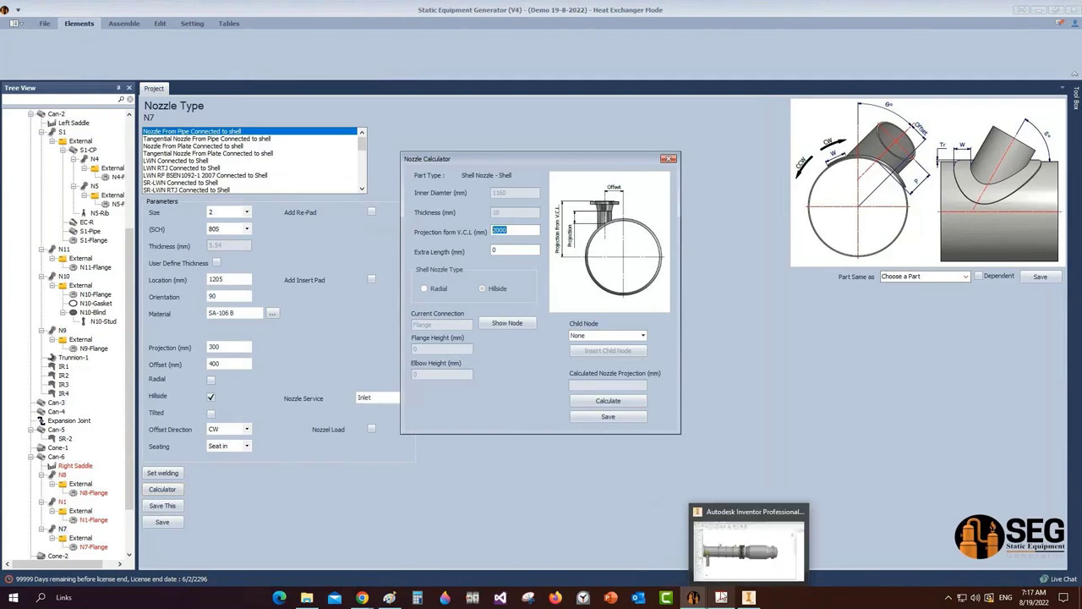
pyautogui.click(721, 597)
# In Static Equipment Generator, calculate nozzle N7's projection from a distance of 590 mm from V.C.L. and save the result
pyautogui.moveTo(698, 597)
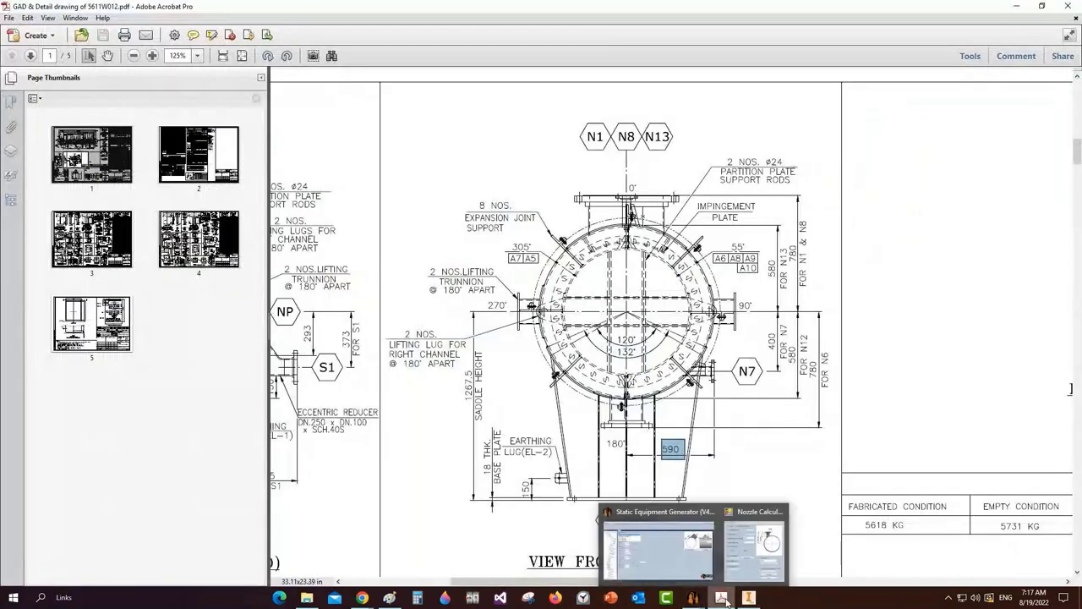
pyautogui.click(704, 556)
pyautogui.click(704, 556)
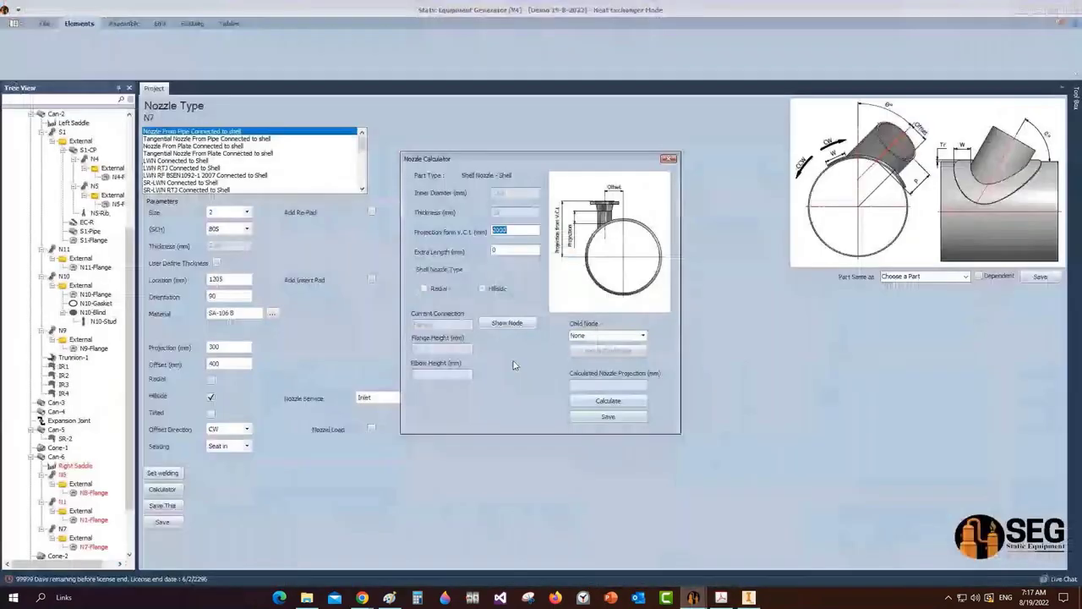
pyautogui.write('590')
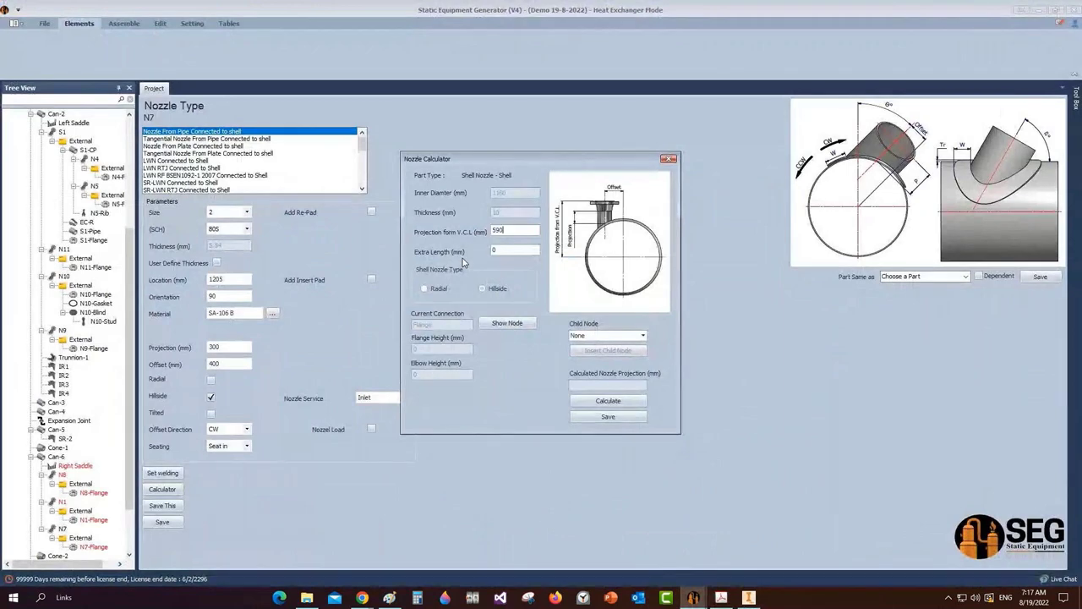
pyautogui.click(596, 402)
pyautogui.click(589, 418)
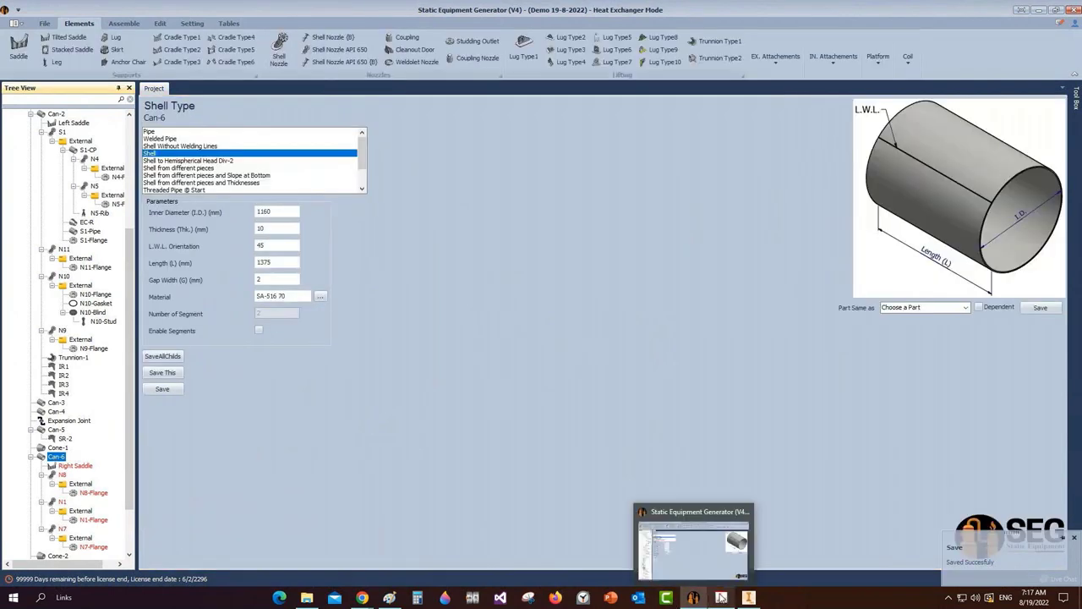
# Switch to the Acrobat drawing and locate nozzle N6 in the elevation view
pyautogui.click(720, 597)
pyautogui.scroll(5, 579, 387)
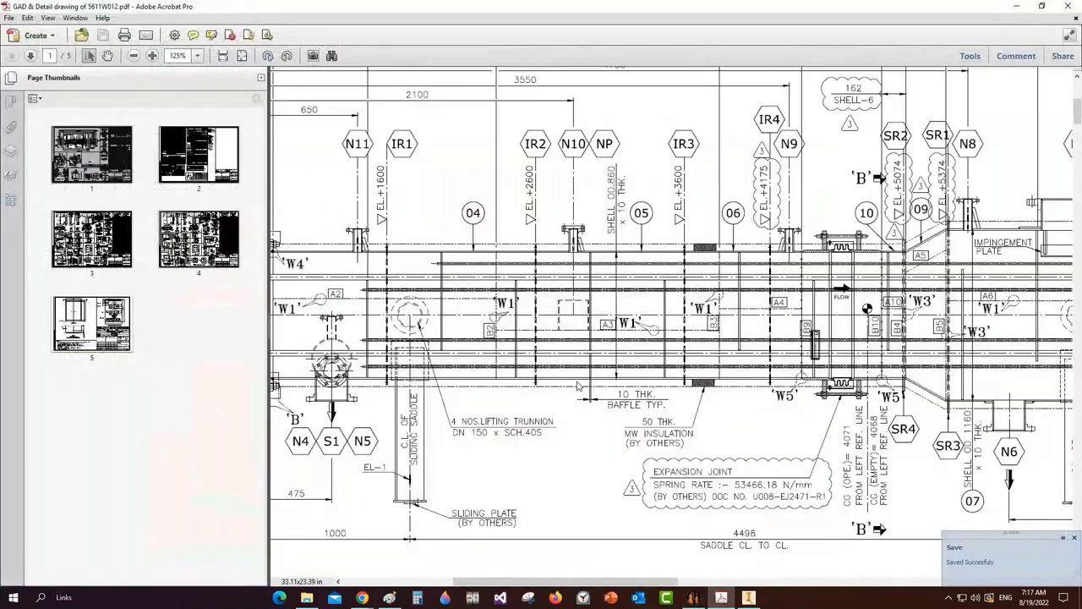
pyautogui.moveTo(529, 315); pyautogui.dragTo(603, 431)
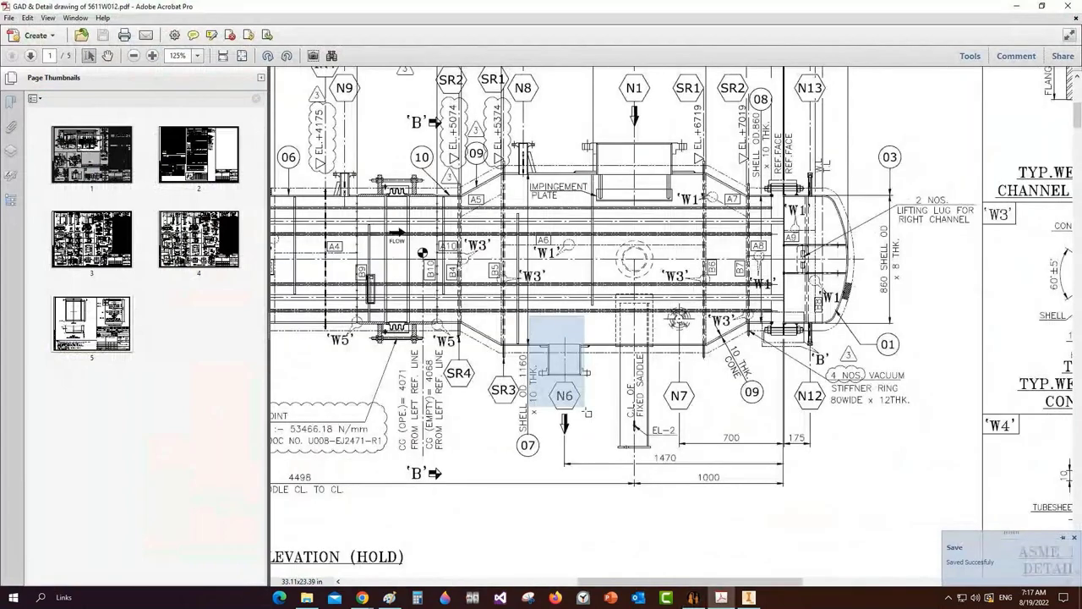
# In Static Equipment Generator, add a shell nozzle named N6 to Can-6
pyautogui.click(700, 601)
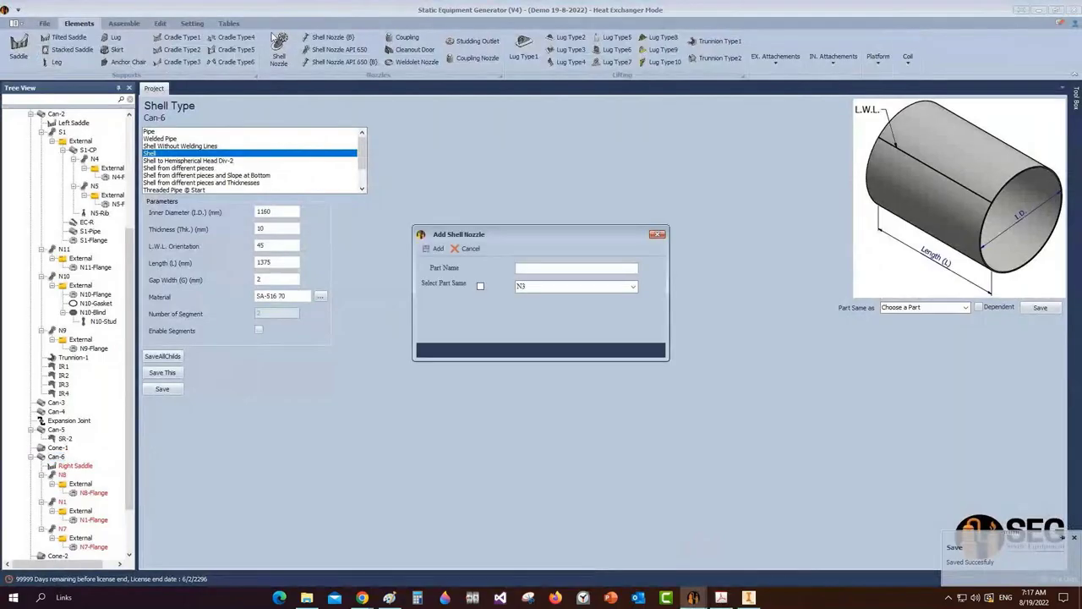
pyautogui.write('N')
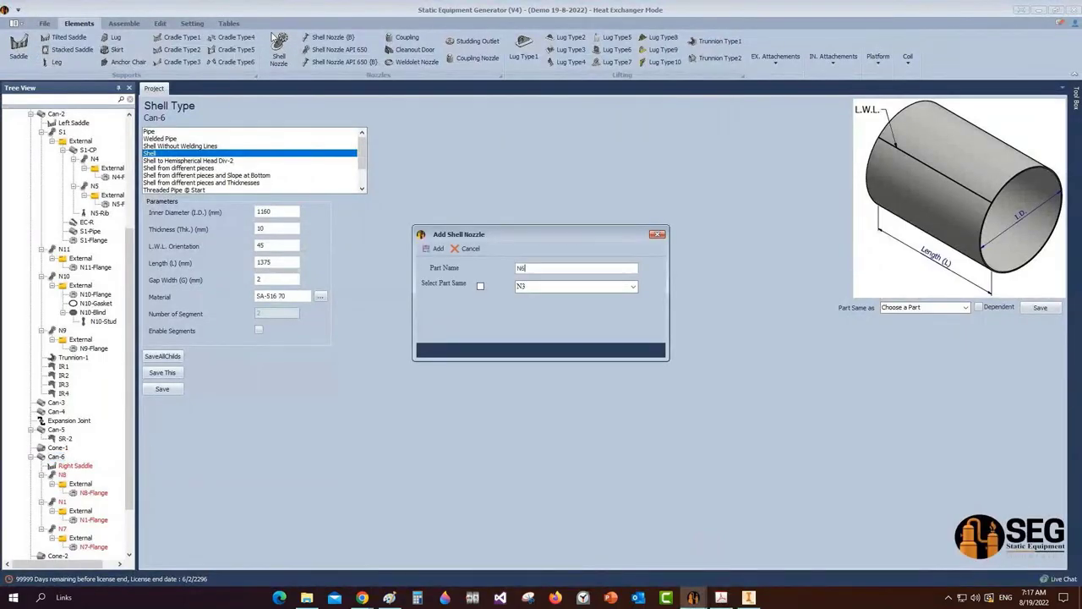
pyautogui.write('6')
pyautogui.click(434, 248)
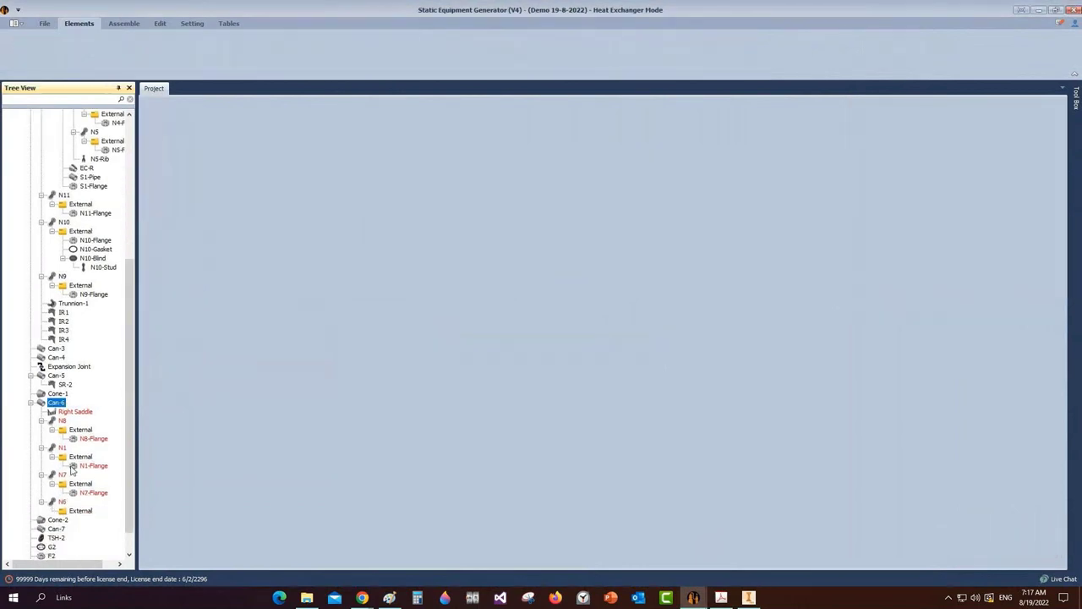
# Define nozzle N6 with size 8, schedule 80S, location 435 mm and orientation 180
pyautogui.click(61, 501)
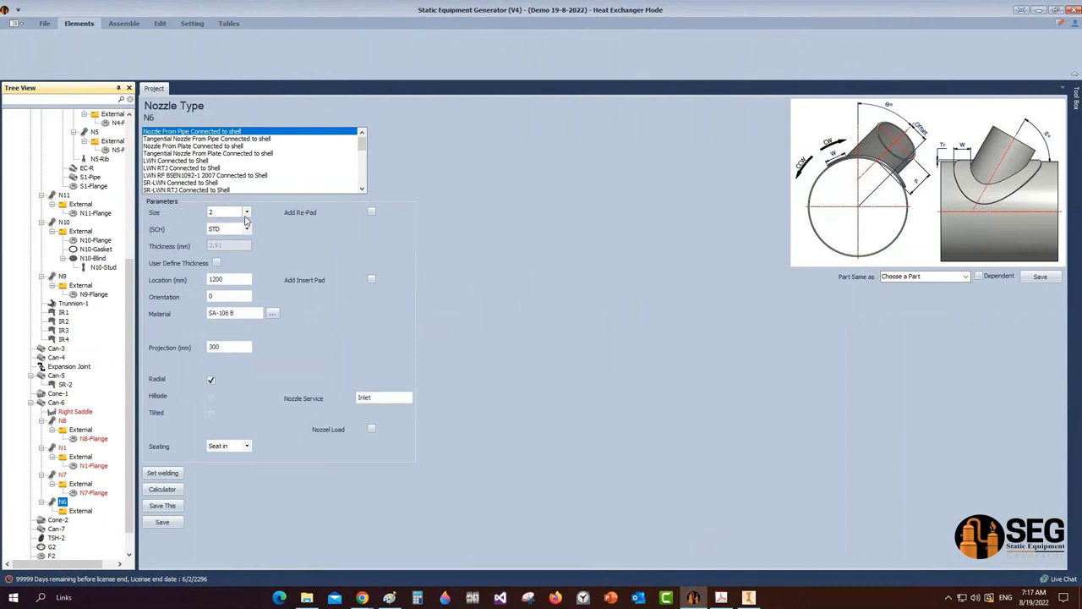
pyautogui.click(246, 215)
pyautogui.click(226, 332)
pyautogui.click(246, 231)
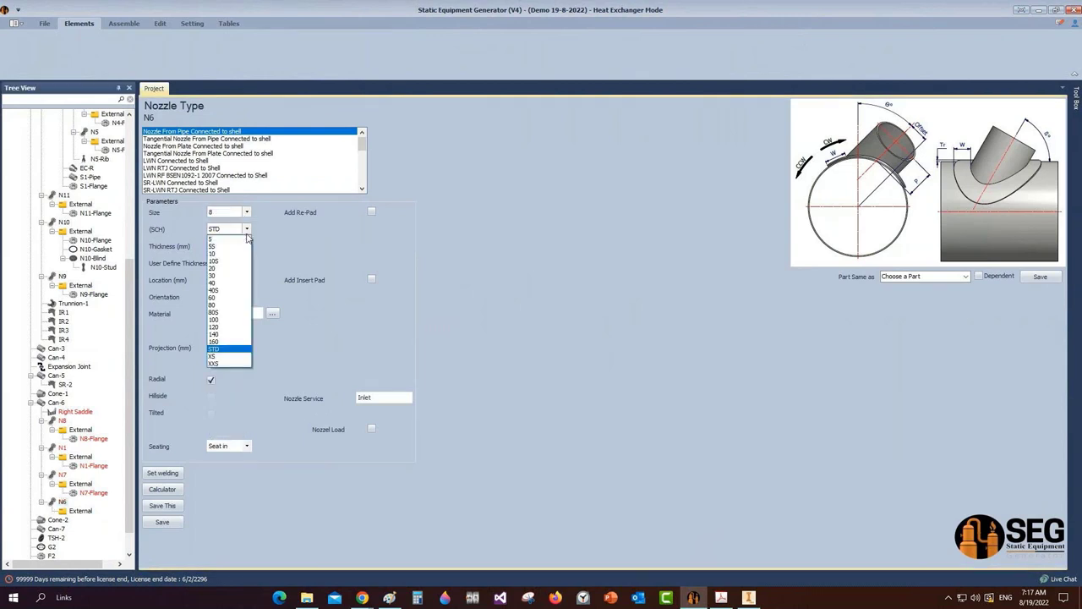
pyautogui.click(218, 312)
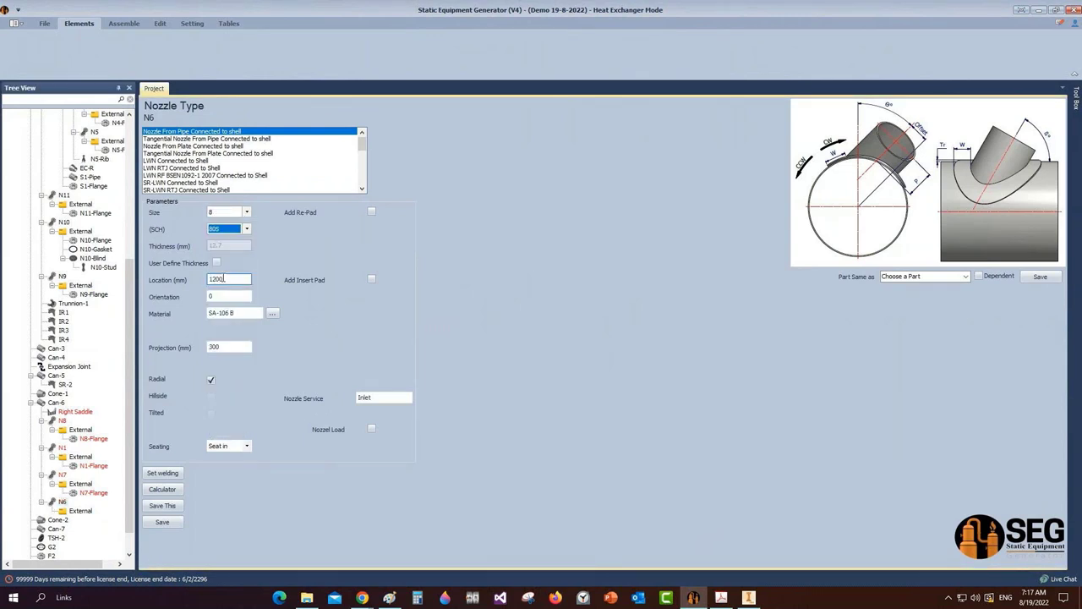
pyautogui.doubleClick(224, 279)
pyautogui.write('435')
pyautogui.press('Tab')
pyautogui.write('180')
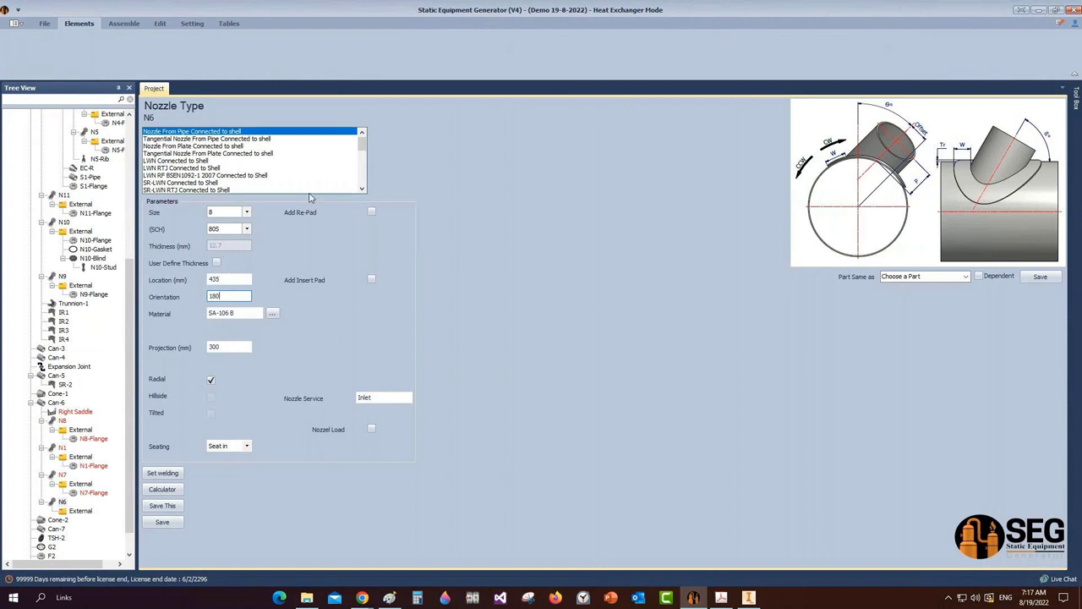
# Add a 60 mm wide re-pad to nozzle N6 and save the nozzle
pyautogui.click(371, 211)
pyautogui.press('Tab')
pyautogui.write('60')
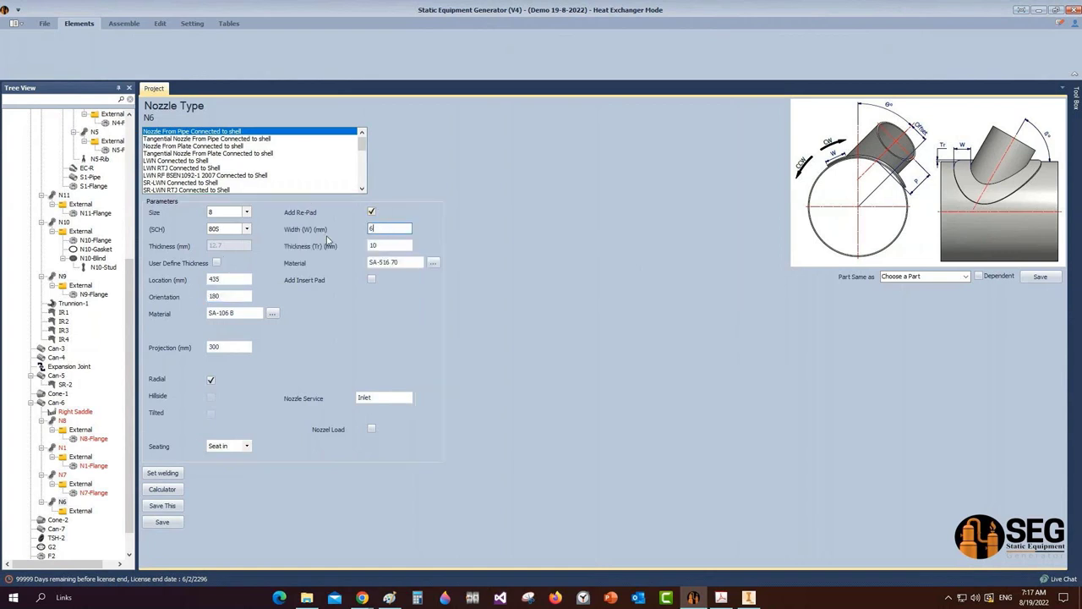
pyautogui.press('Tab')
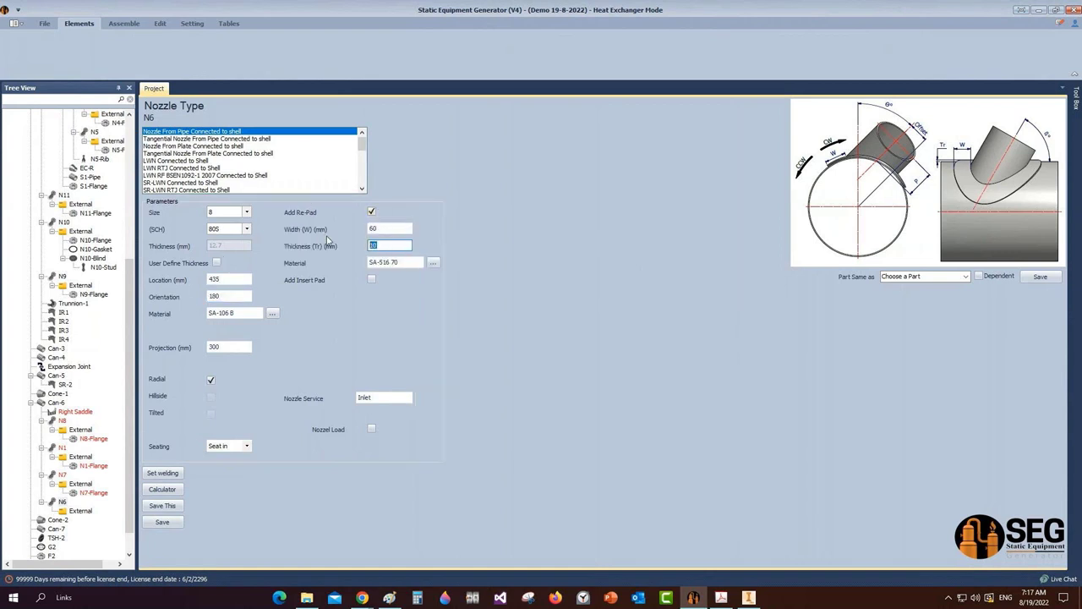
pyautogui.click(171, 524)
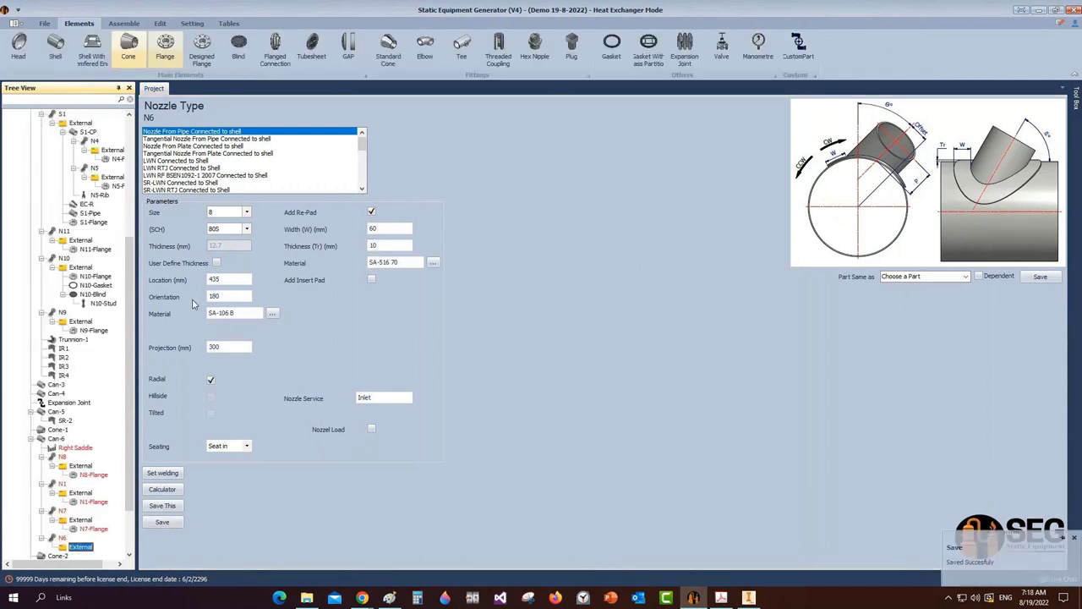
# Add a flange named N6-Flange to the external connections of nozzle N6
pyautogui.click(166, 49)
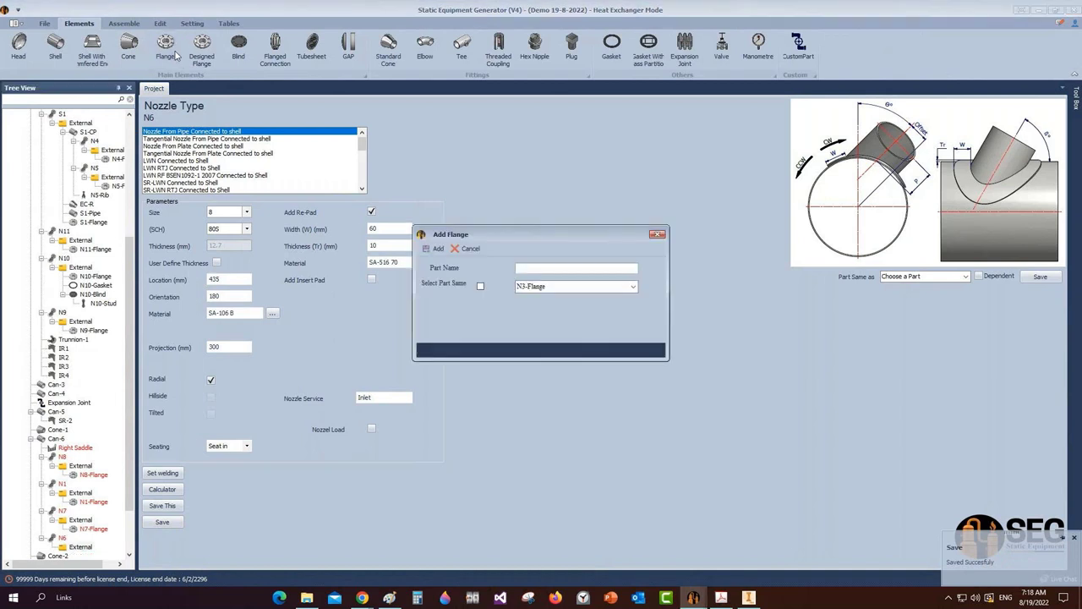
pyautogui.write('N6-Flange')
pyautogui.press('Return')
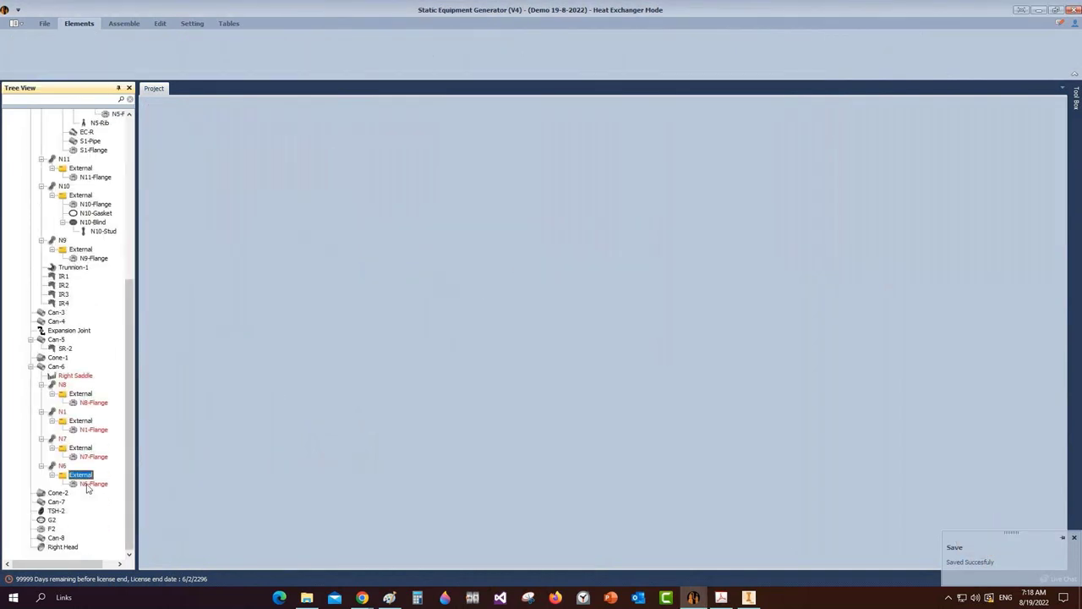
pyautogui.click(292, 231)
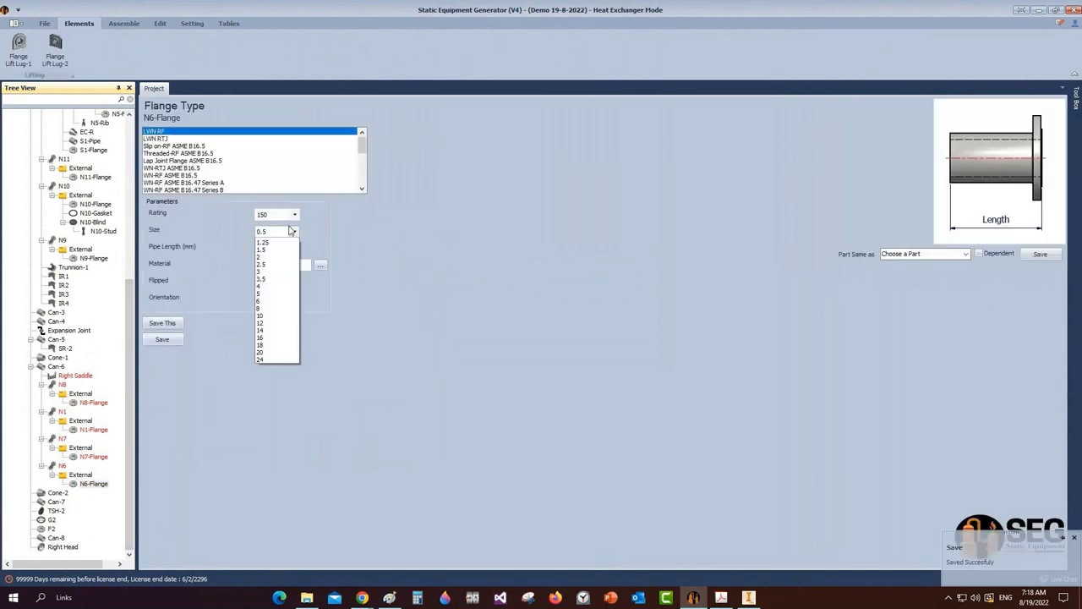
pyautogui.click(276, 330)
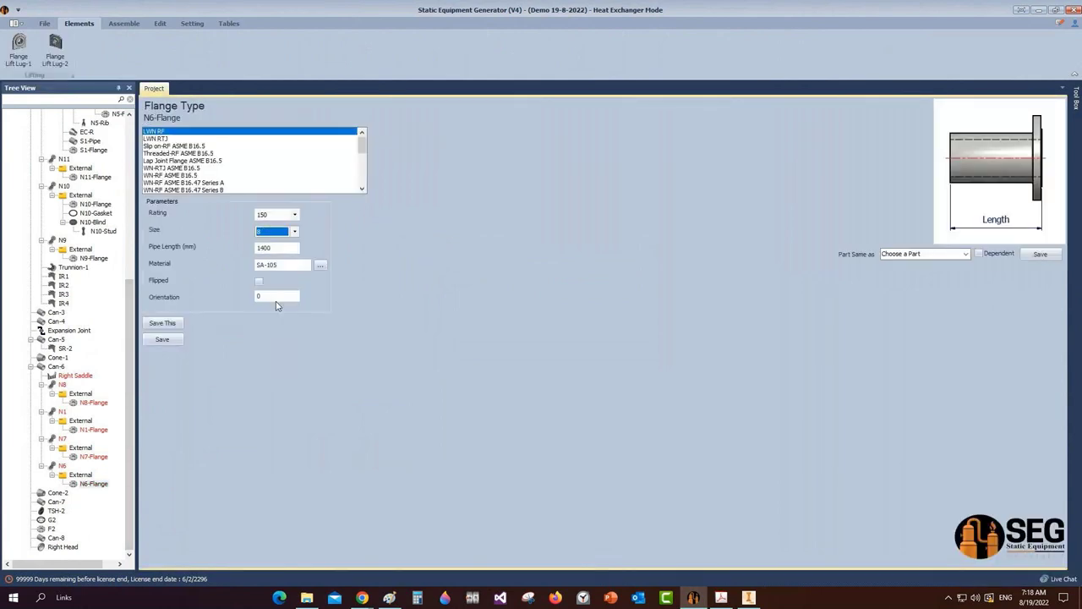
pyautogui.click(279, 248)
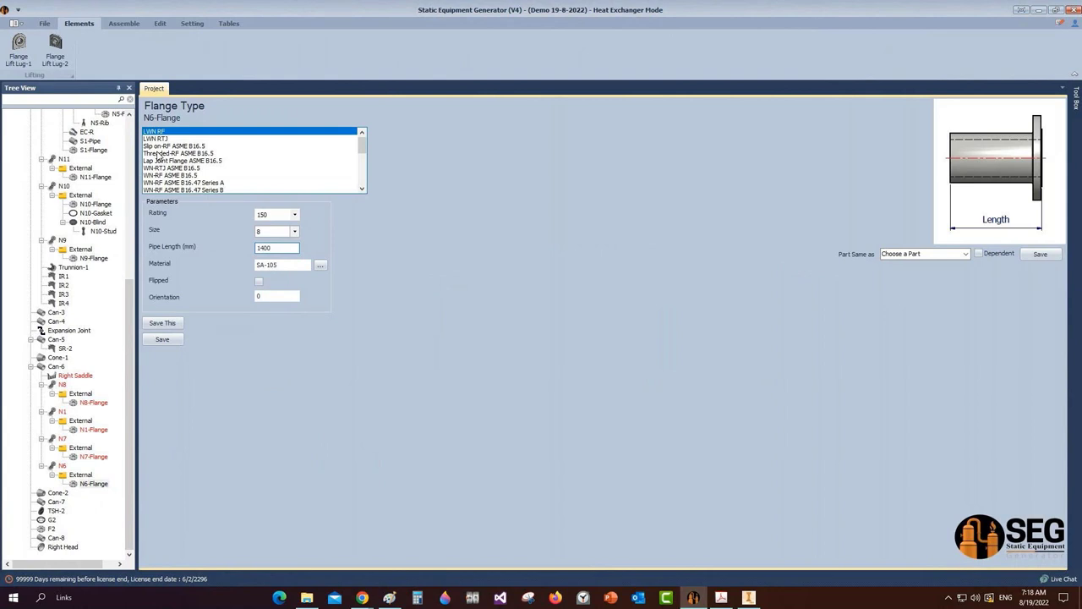
# Define N6-Flange as Slip on-RF ASME B16.5, size 8, with a 10 mm offset from the raised face, and save it
pyautogui.click(161, 146)
pyautogui.click(293, 231)
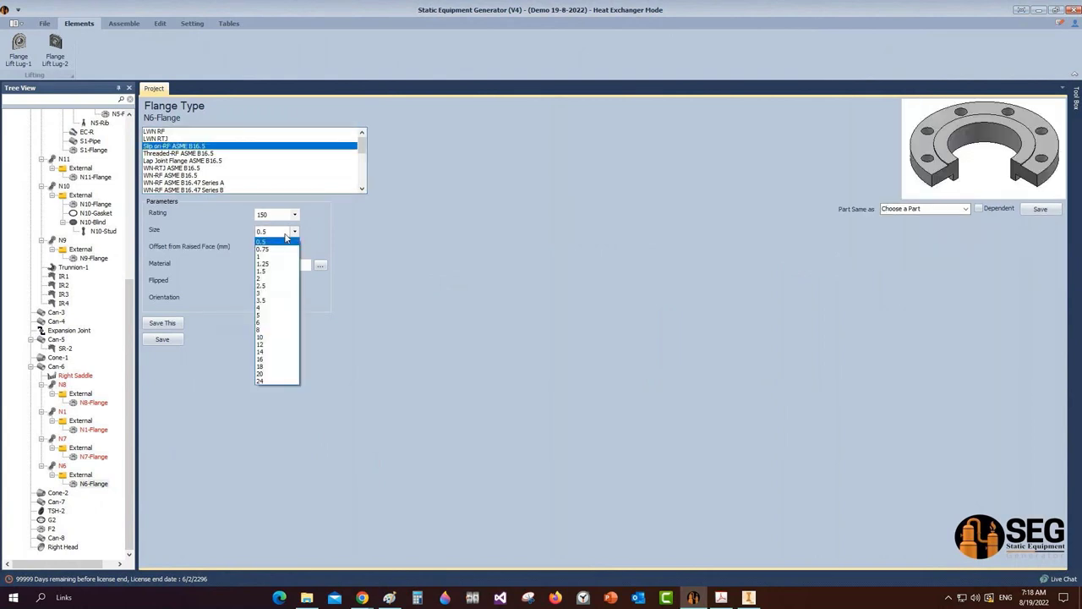
pyautogui.click(261, 329)
pyautogui.press('Tab')
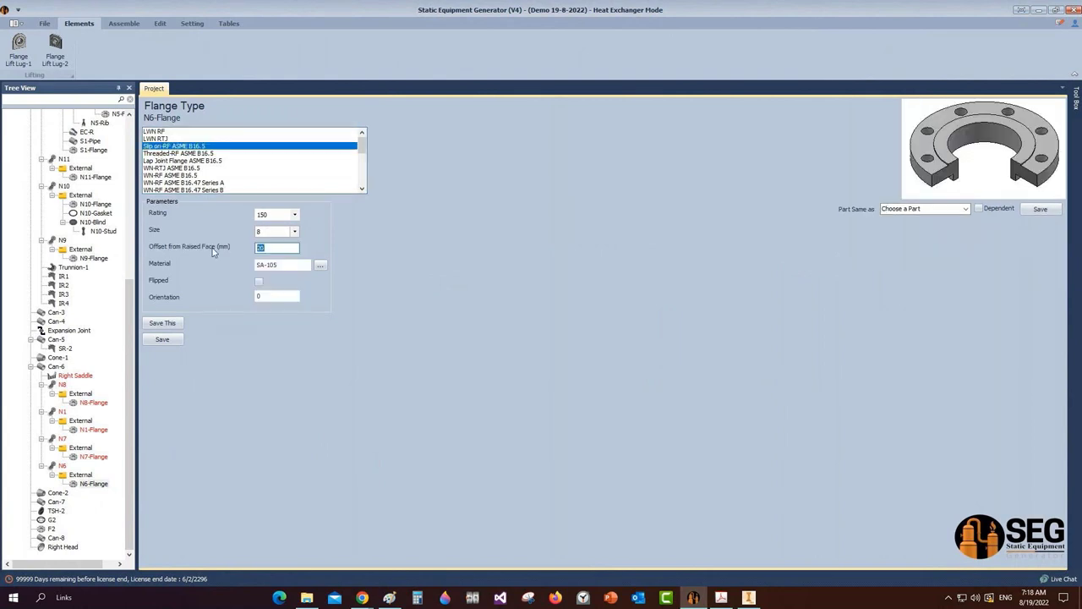
pyautogui.write('10')
pyautogui.click(162, 339)
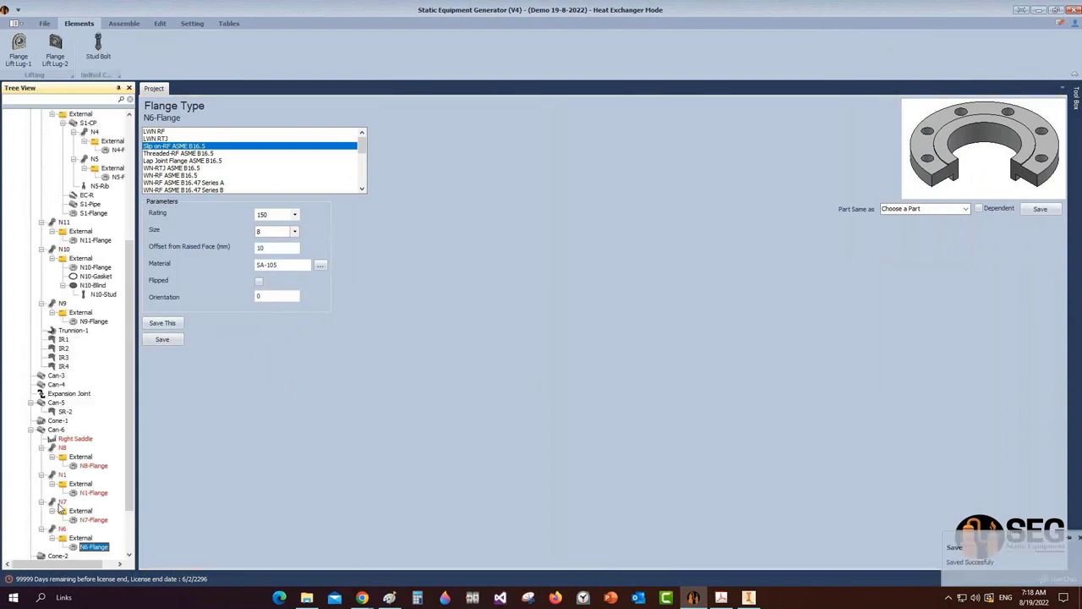
# Calculate nozzle N6's projection from a distance of 780 mm from V.C.L. and save the result
pyautogui.click(62, 528)
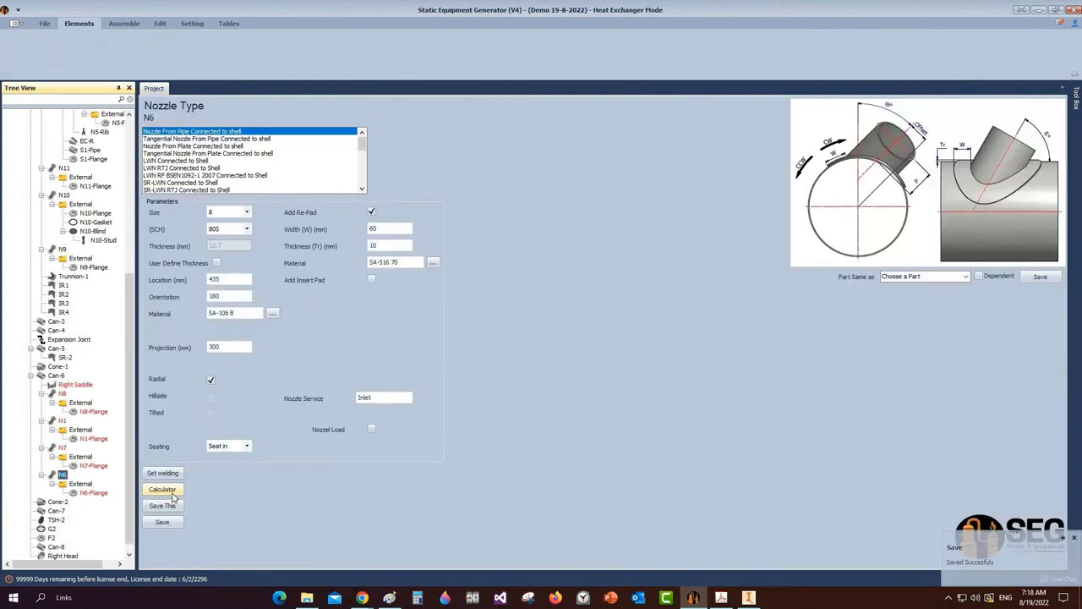
pyautogui.click(162, 490)
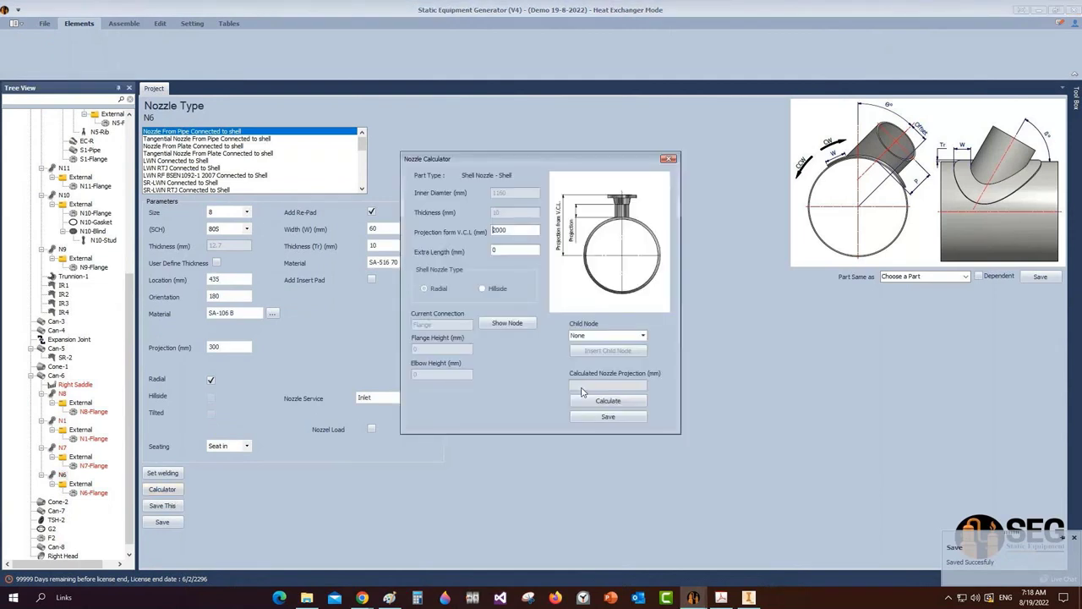
pyautogui.moveTo(511, 231); pyautogui.dragTo(457, 235)
pyautogui.write('780')
pyautogui.click(594, 402)
pyautogui.click(597, 415)
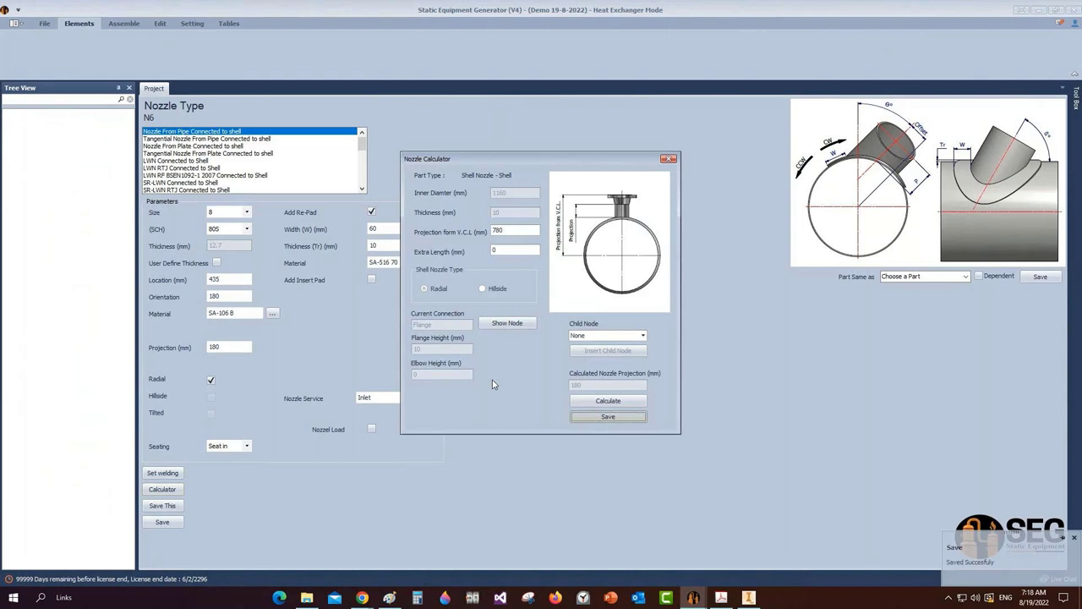
# Start generating the new Can-6 elements in the assembly and switch to Inventor to view the model
pyautogui.click(122, 26)
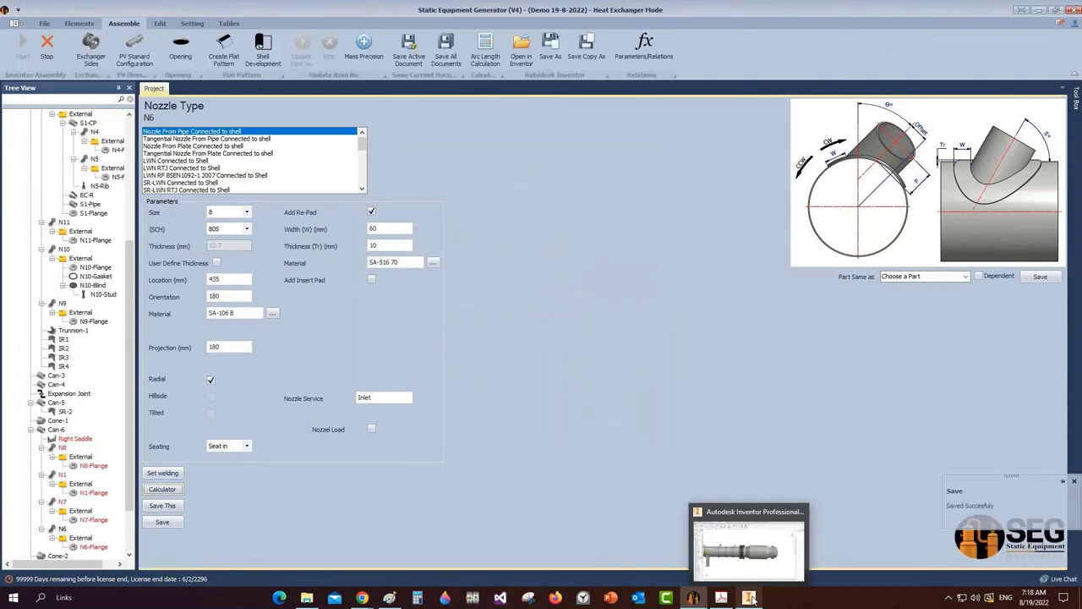
pyautogui.click(751, 599)
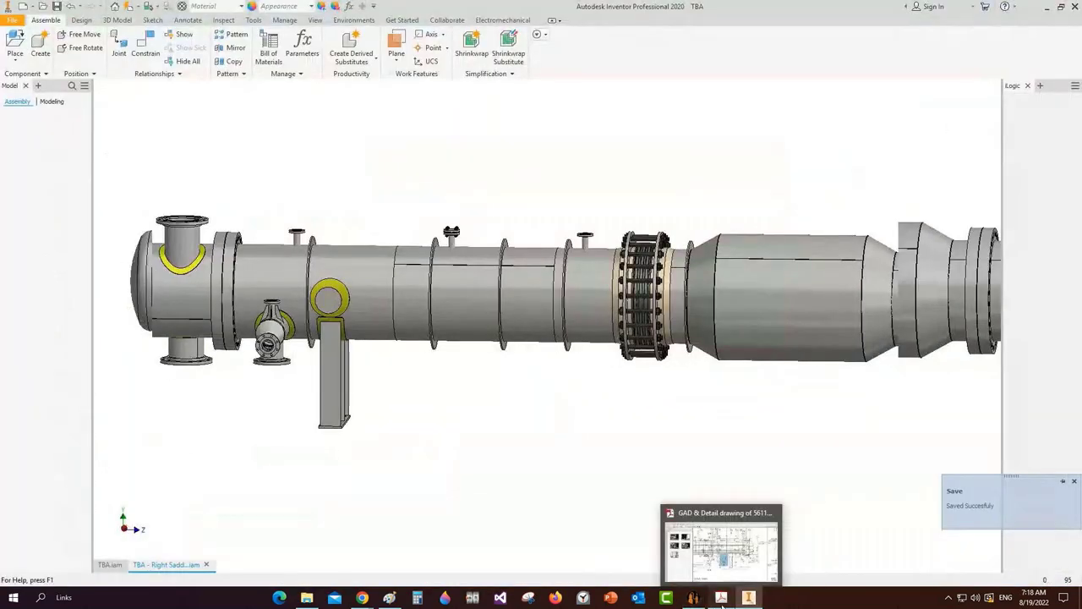
# In the Acrobat elevation drawing, examine the stiffener rings around the cones, the trunnion on the 1160 mm shell and the N12/N13 location
pyautogui.click(721, 599)
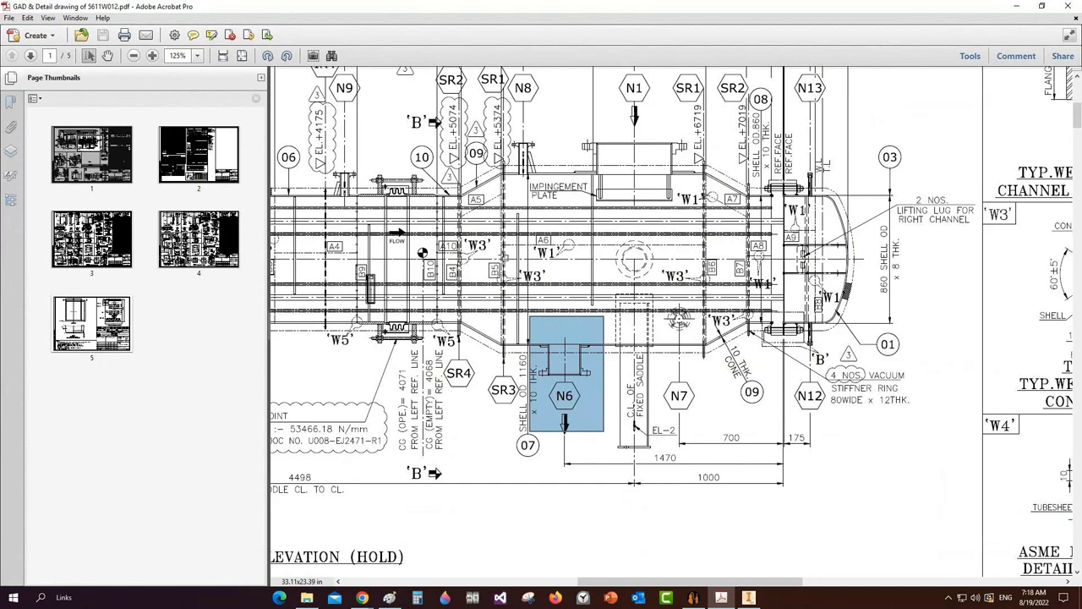
pyautogui.moveTo(499, 148); pyautogui.dragTo(515, 362)
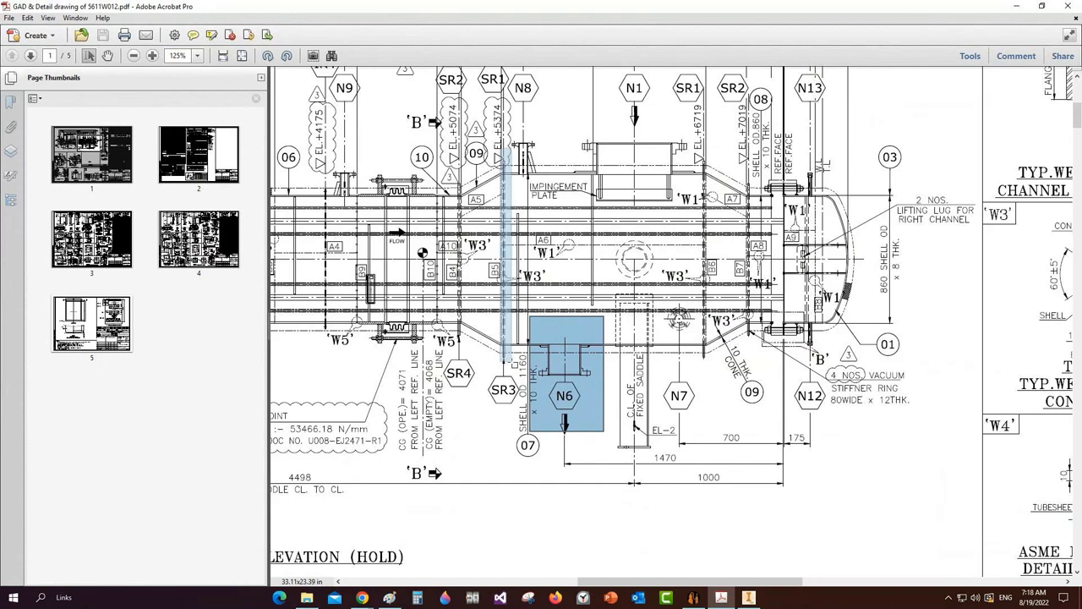
pyautogui.moveTo(699, 146); pyautogui.dragTo(713, 351)
pyautogui.click(608, 238)
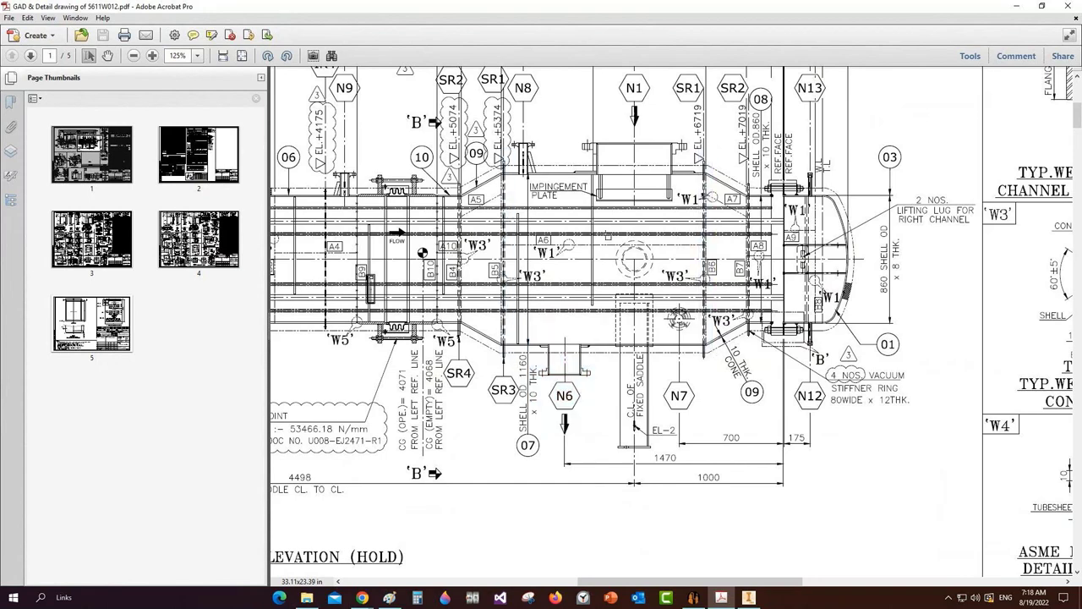
pyautogui.moveTo(608, 238); pyautogui.dragTo(660, 288)
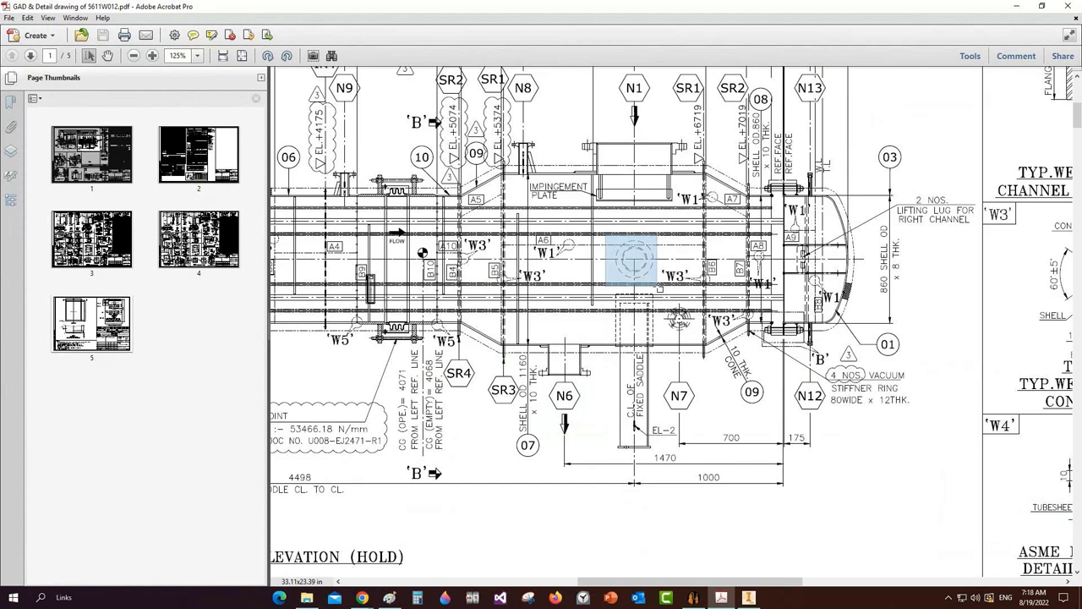
pyautogui.moveTo(657, 286); pyautogui.dragTo(657, 286)
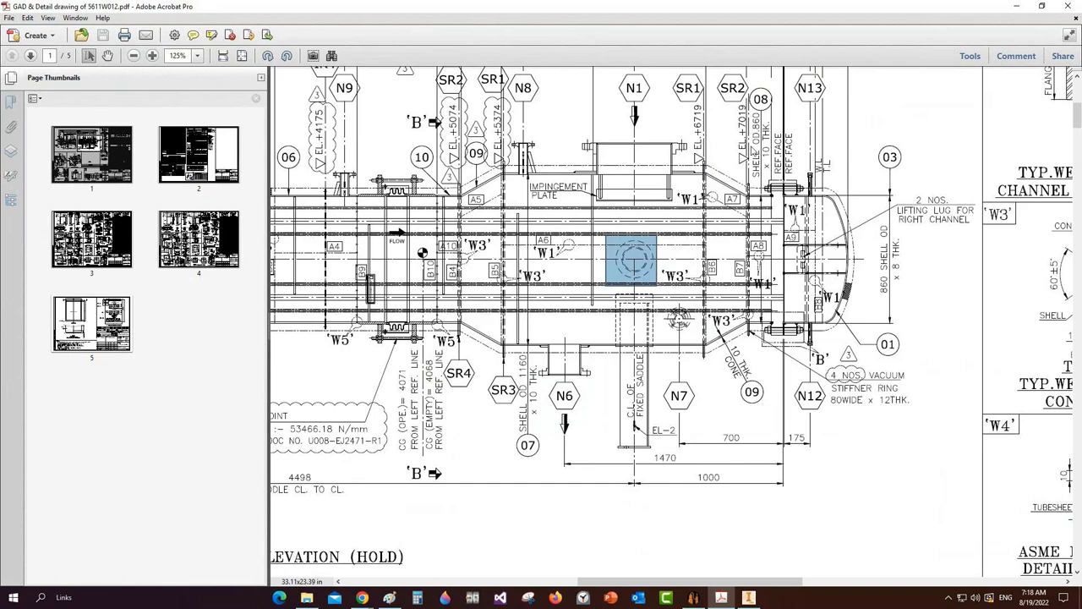
pyautogui.moveTo(751, 148)
pyautogui.mouseDown()
pyautogui.moveTo(758, 347)
pyautogui.moveTo(755, 338)
pyautogui.mouseUp()
pyautogui.click(800, 156)
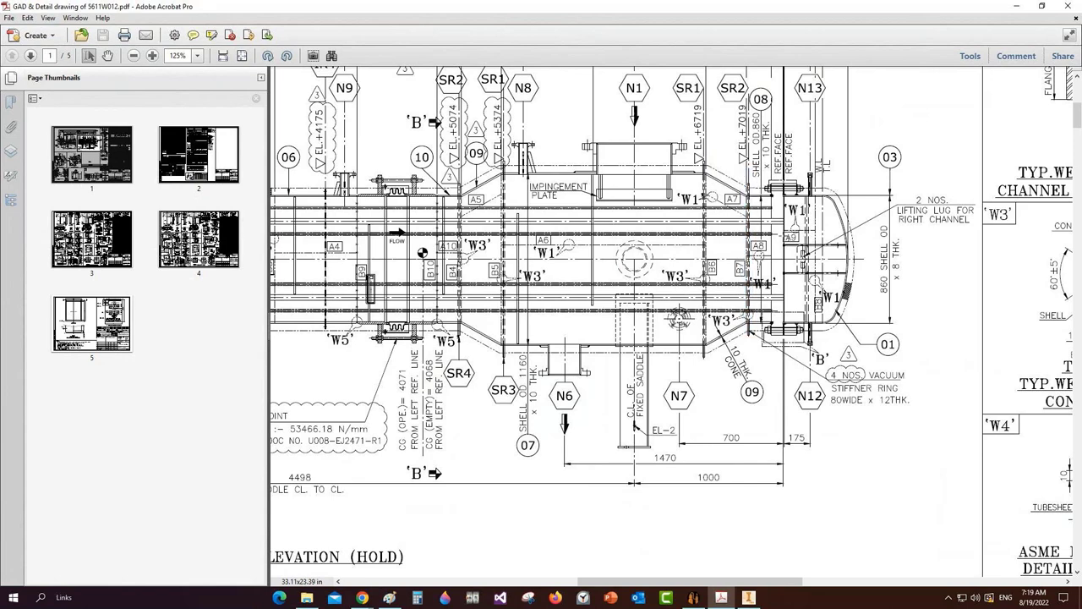
pyautogui.moveTo(805, 163); pyautogui.dragTo(822, 345)
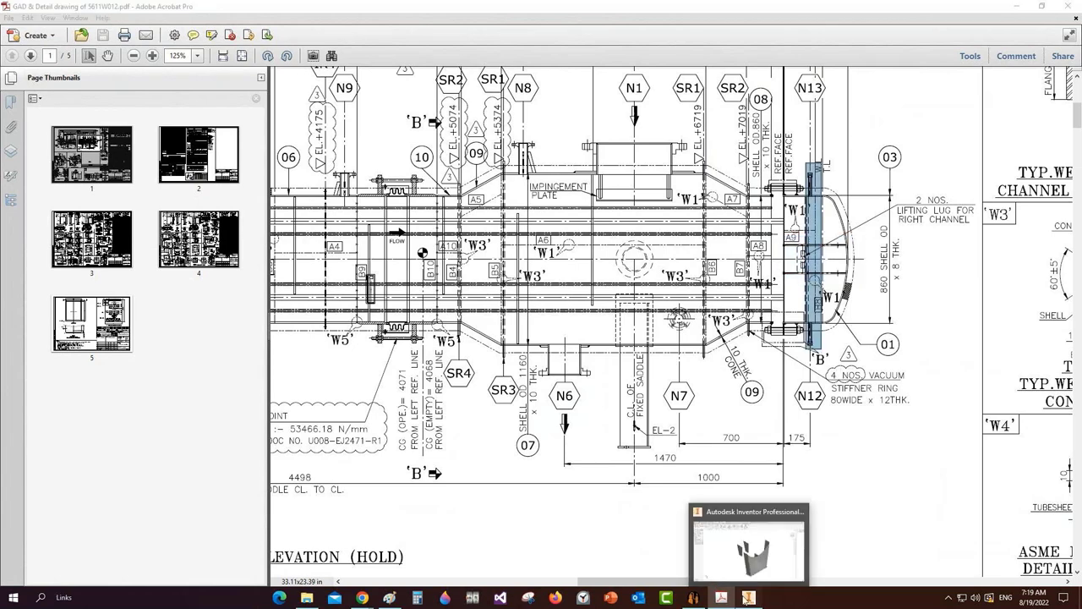
# Switch to Inventor and view the right saddle and nozzles N8 and N1 as they are generated
pyautogui.click(748, 597)
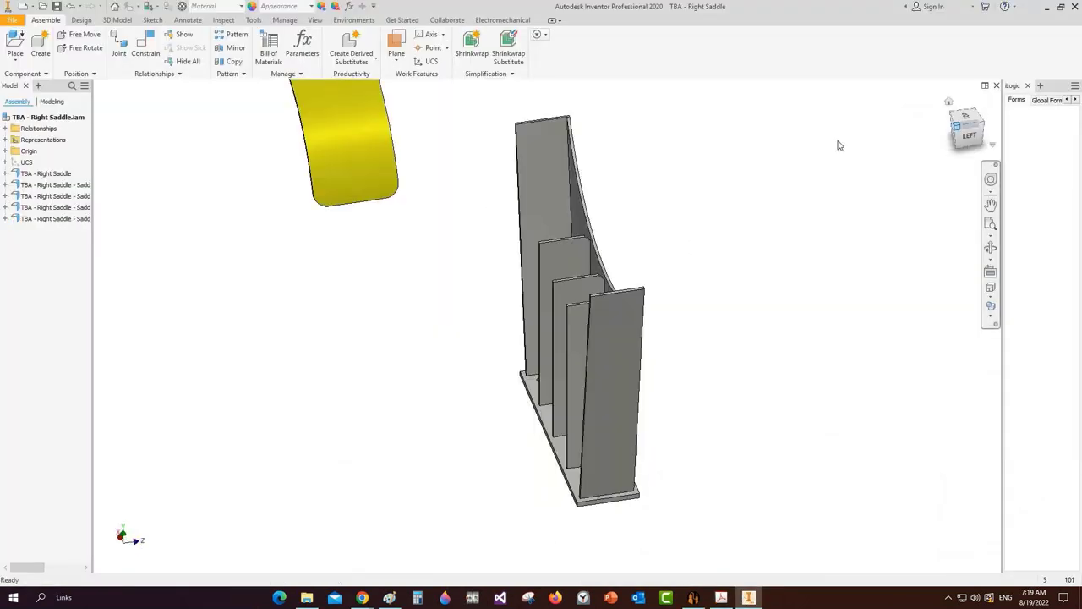
pyautogui.press('F6')
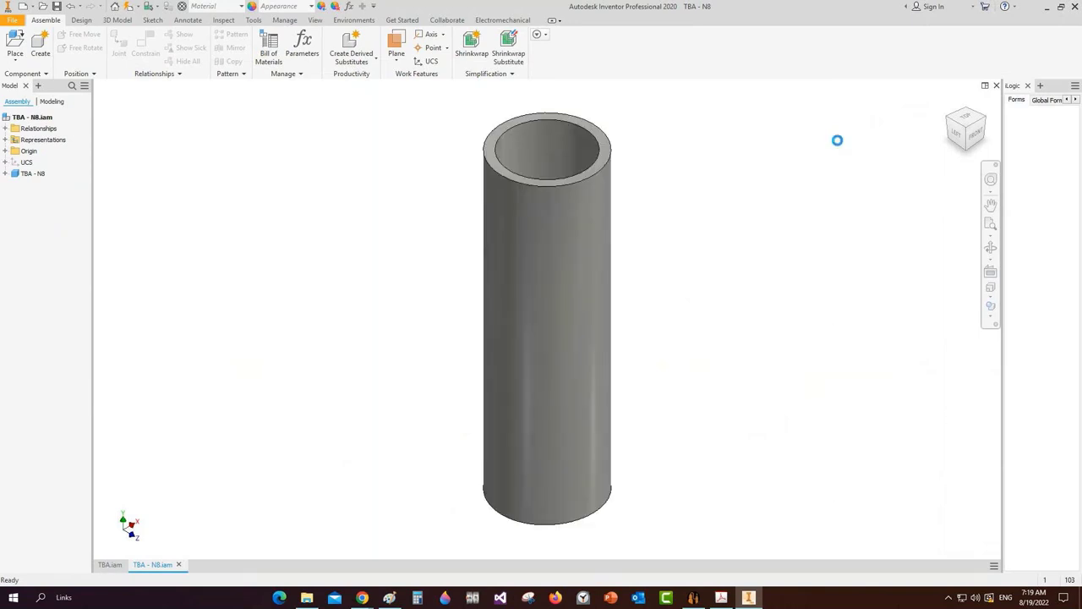
pyautogui.hotkey('ctrl', 's')
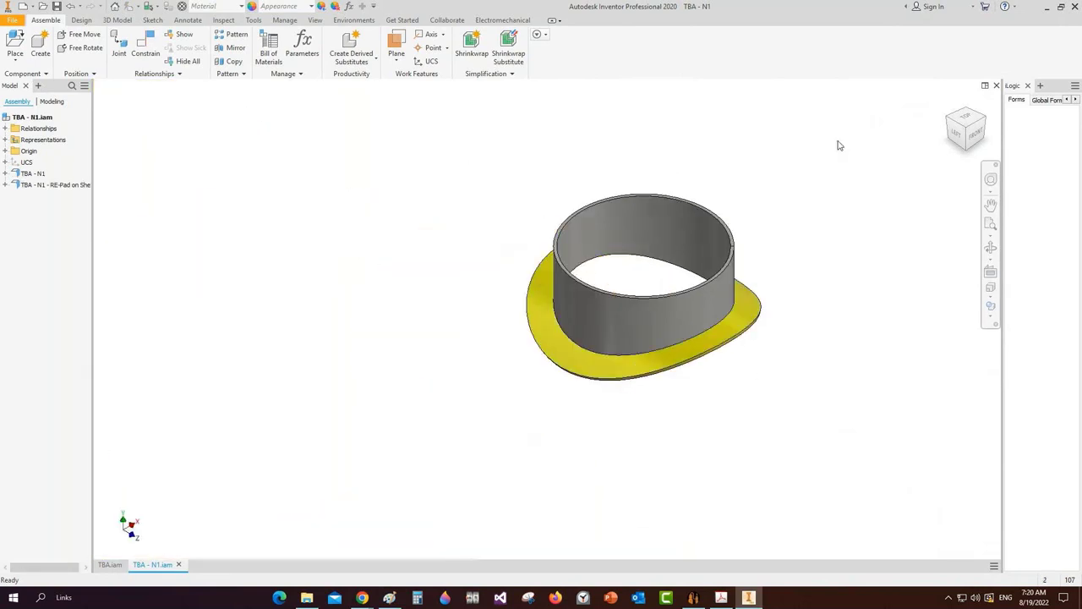
# Switch to Static Equipment Generator, set nozzle N8's location on Can-6 to 185 mm and save it
pyautogui.hotkey('ctrl', 's')
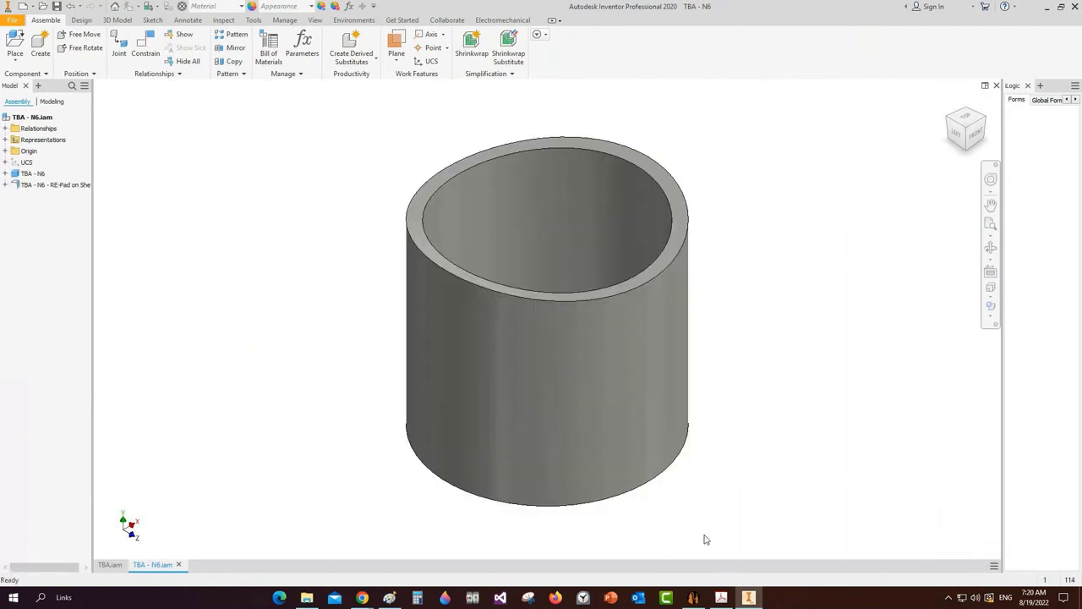
pyautogui.click(694, 597)
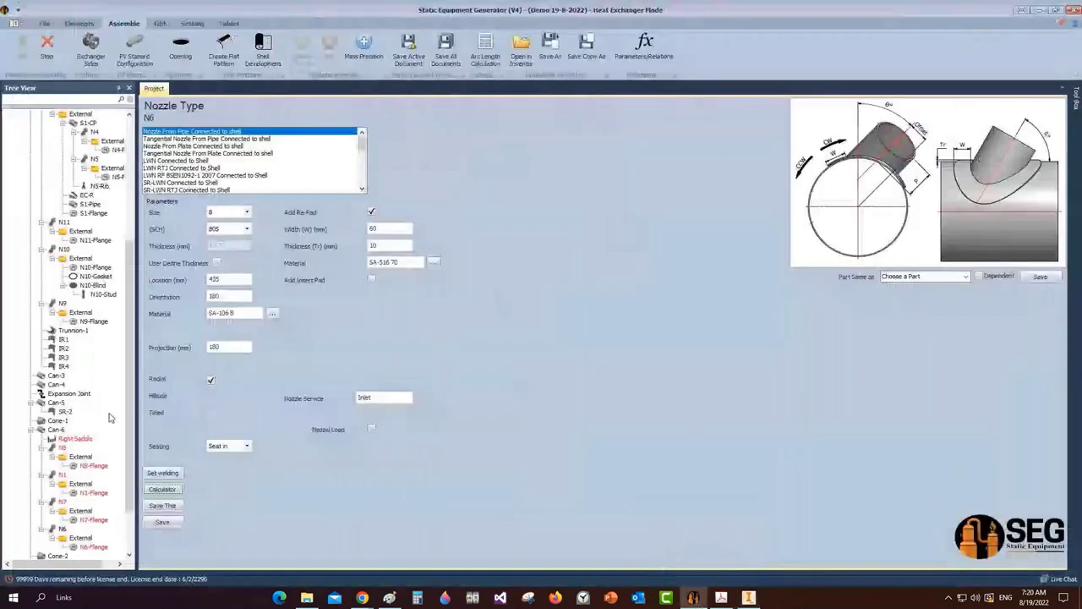
pyautogui.click(62, 448)
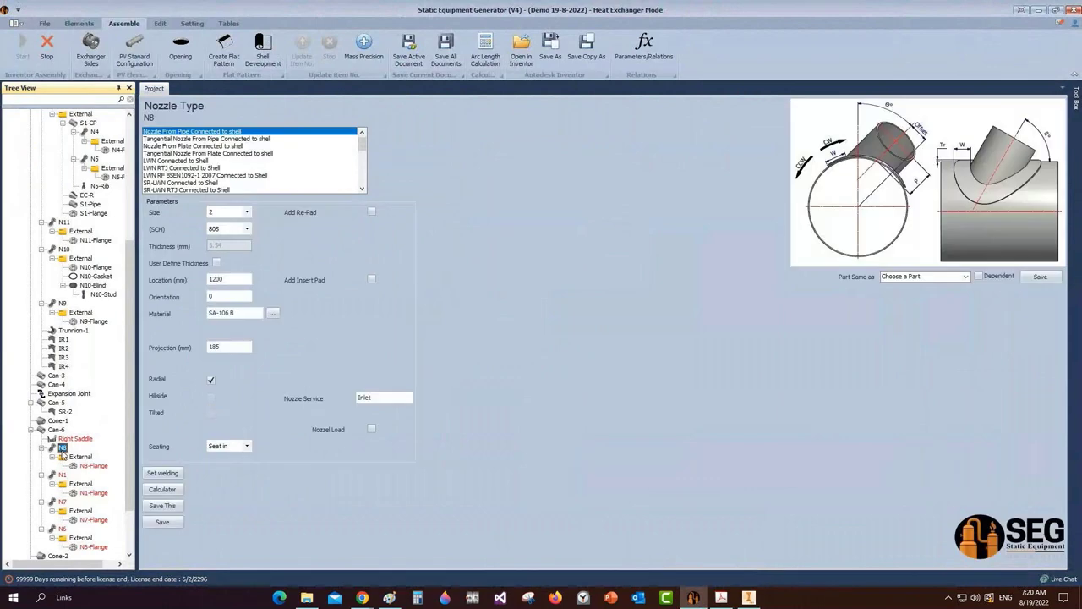
pyautogui.doubleClick(229, 280)
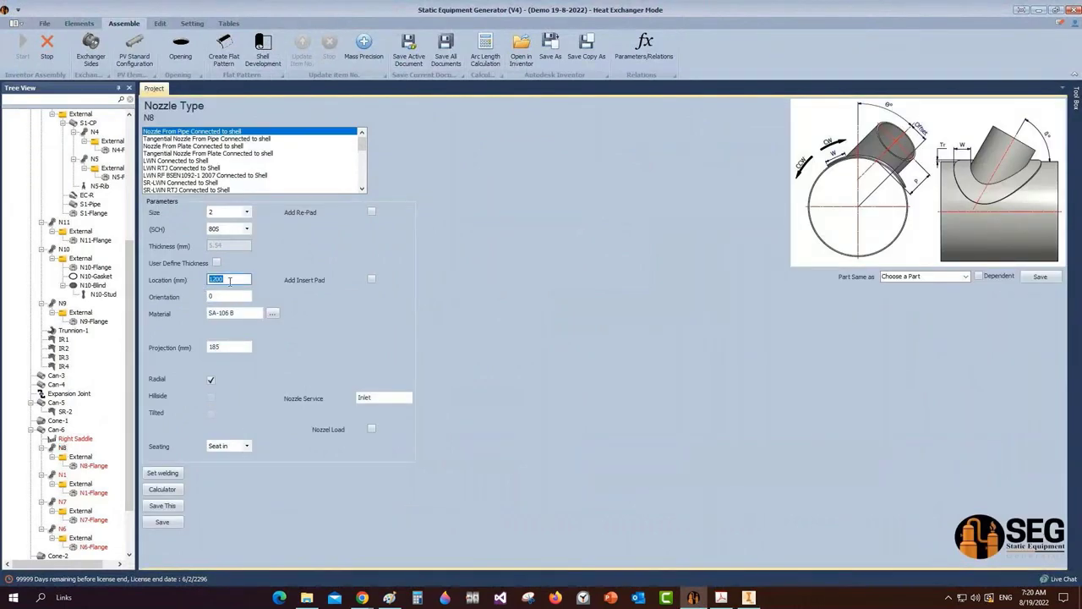
pyautogui.write('185')
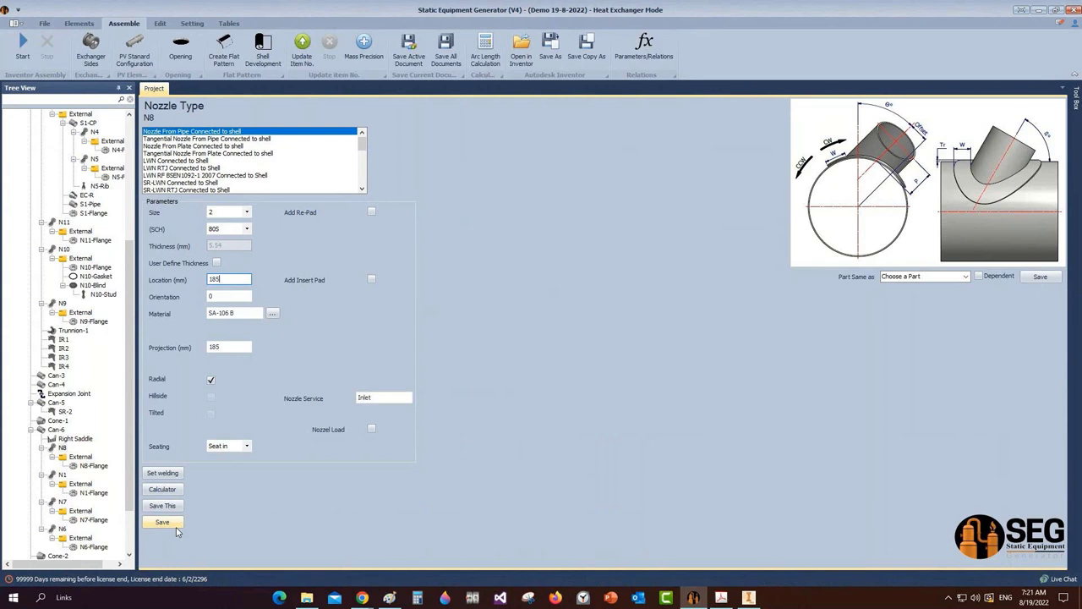
pyautogui.click(21, 47)
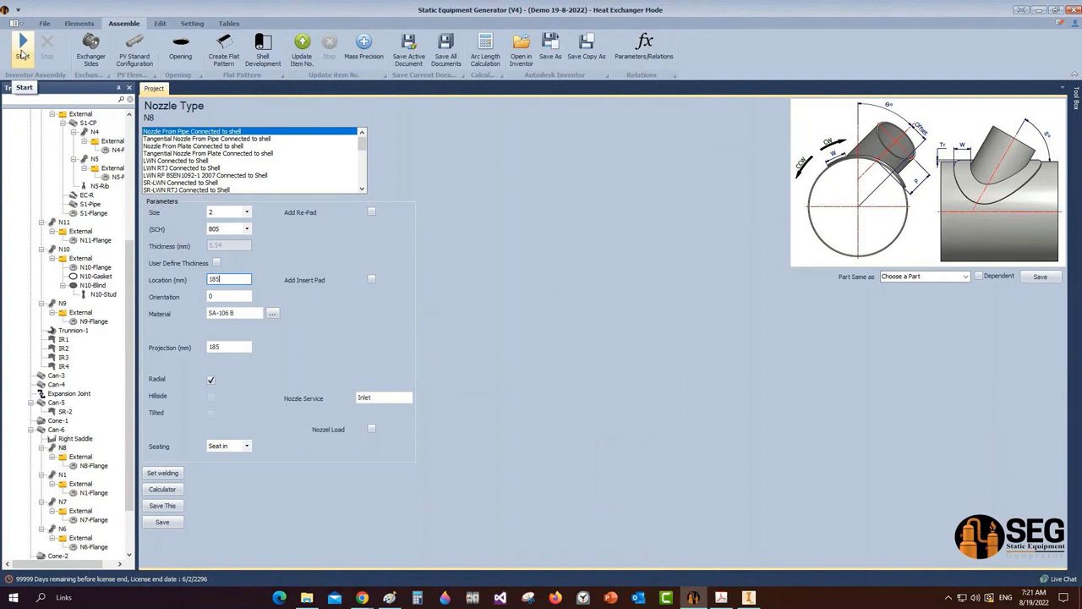
pyautogui.click(162, 522)
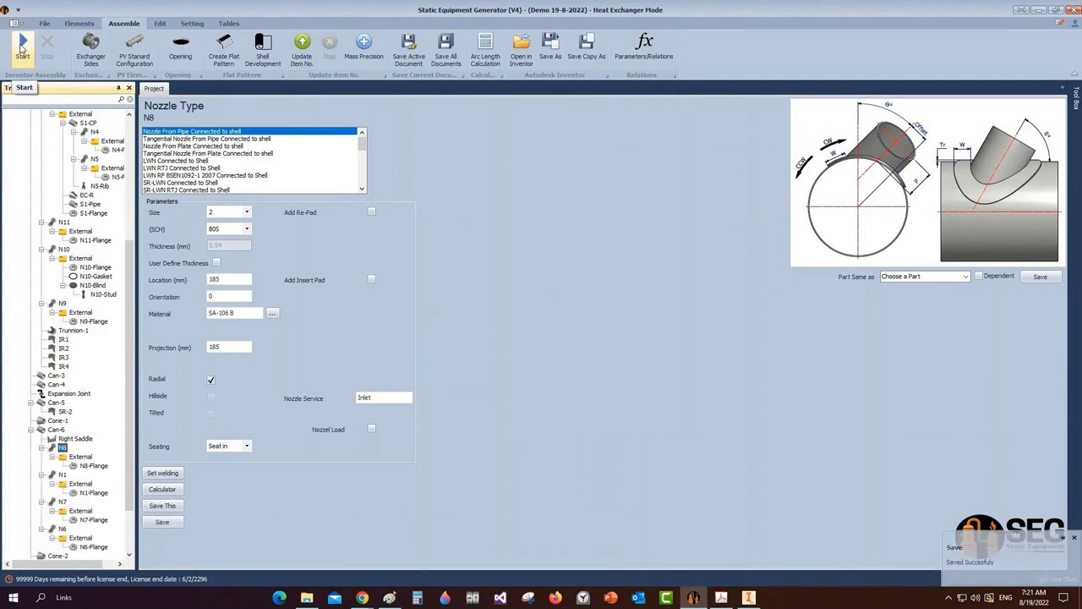
# Start regenerating the assembly and switch to Inventor to view the updated exchanger from the left side around Can-6
pyautogui.click(23, 48)
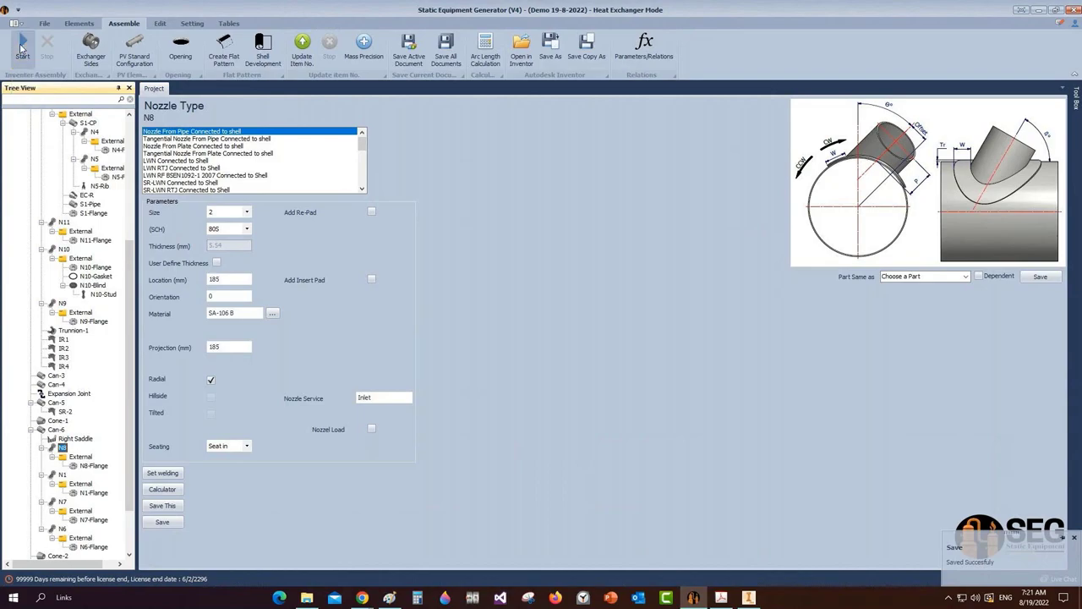
pyautogui.click(759, 600)
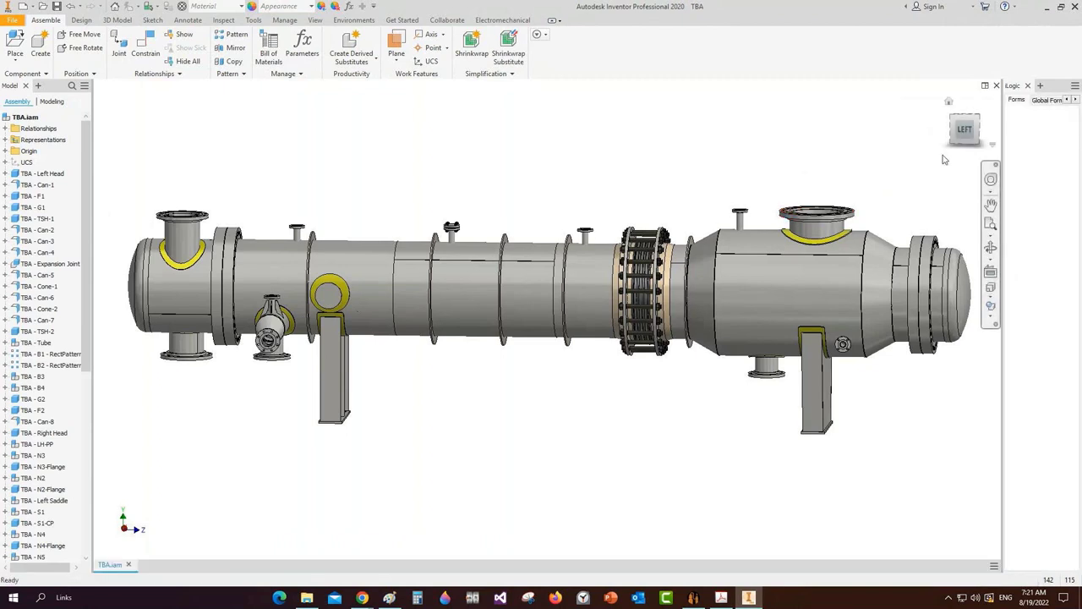
pyautogui.scroll(4, 857, 169)
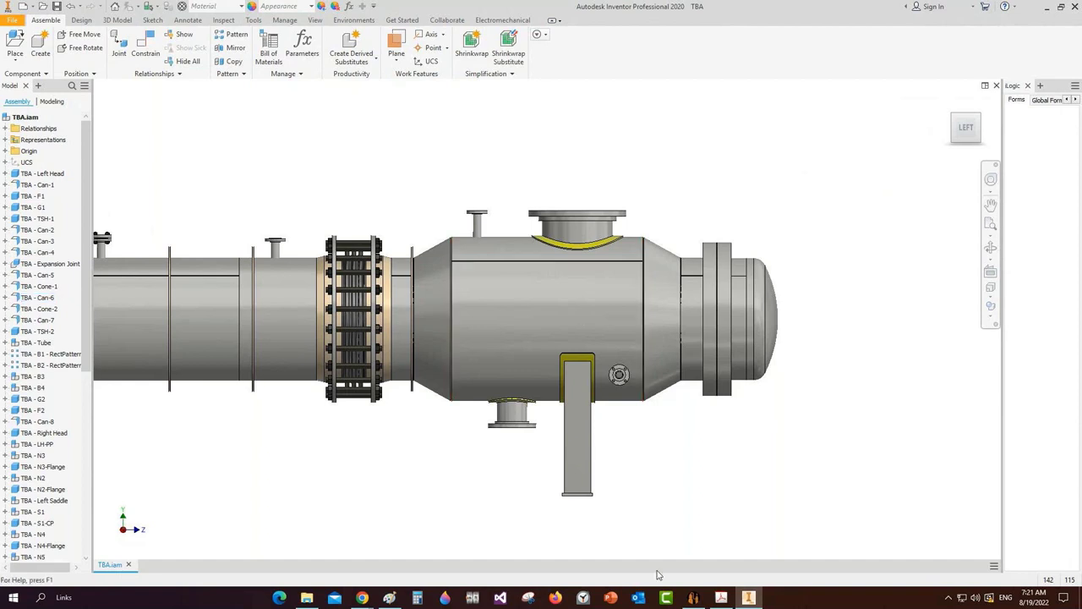
# Switch back to Static Equipment Generator and add a Trunnion Type1 part named Trunnion-2 to Can-6
pyautogui.click(693, 597)
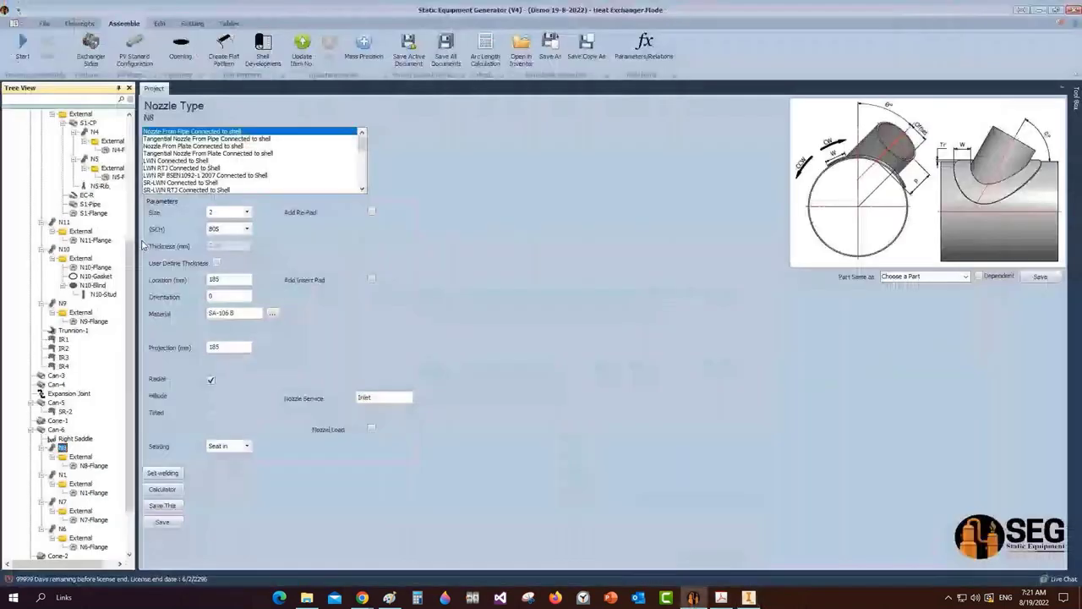
pyautogui.click(56, 429)
pyautogui.click(79, 23)
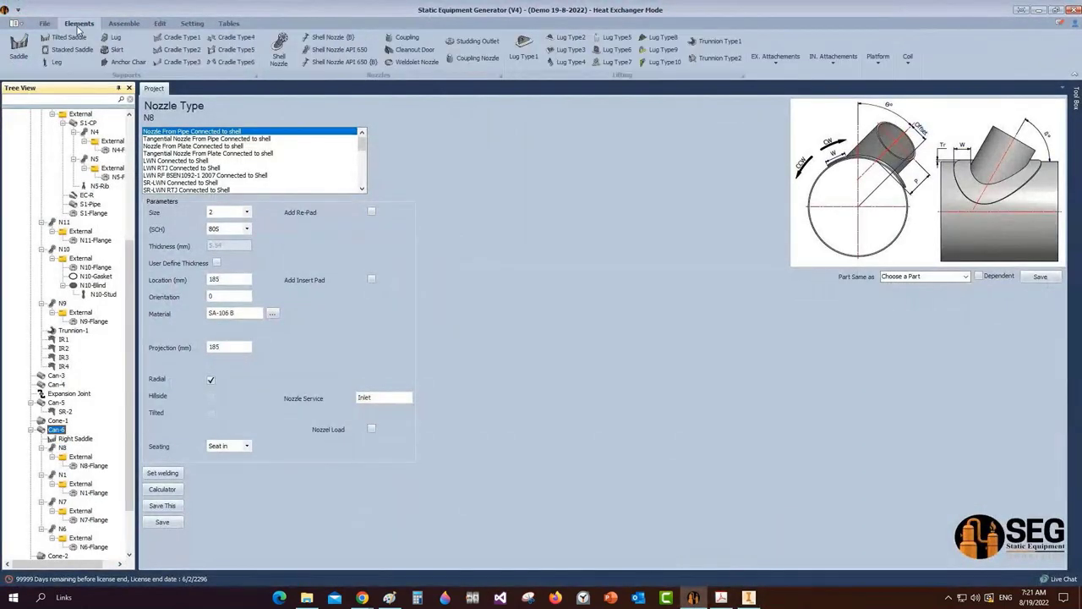
pyautogui.click(720, 40)
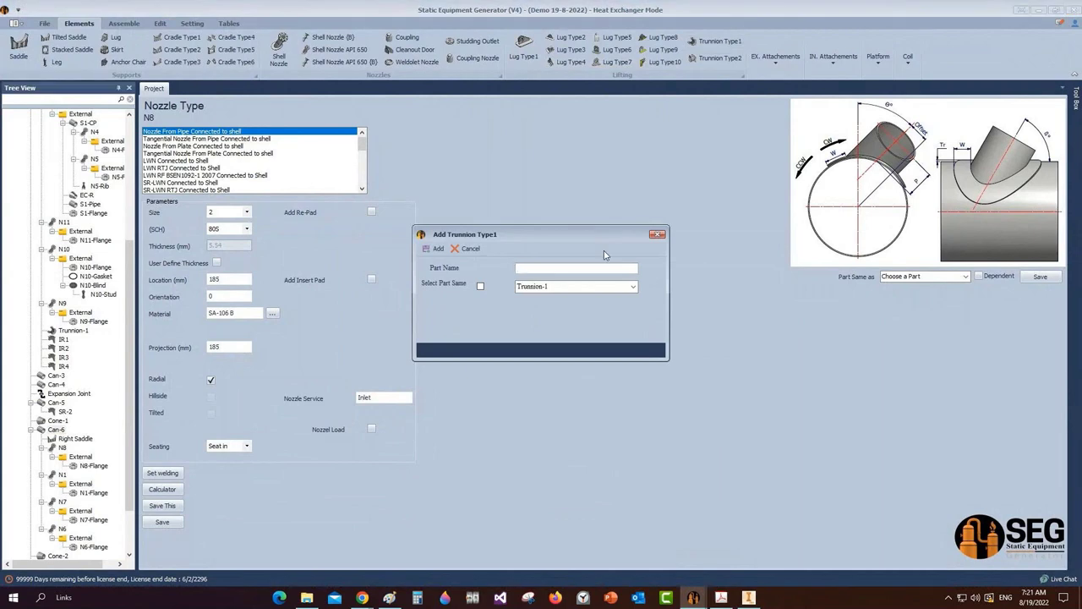
pyautogui.write('Trunnion-2')
pyautogui.click(433, 249)
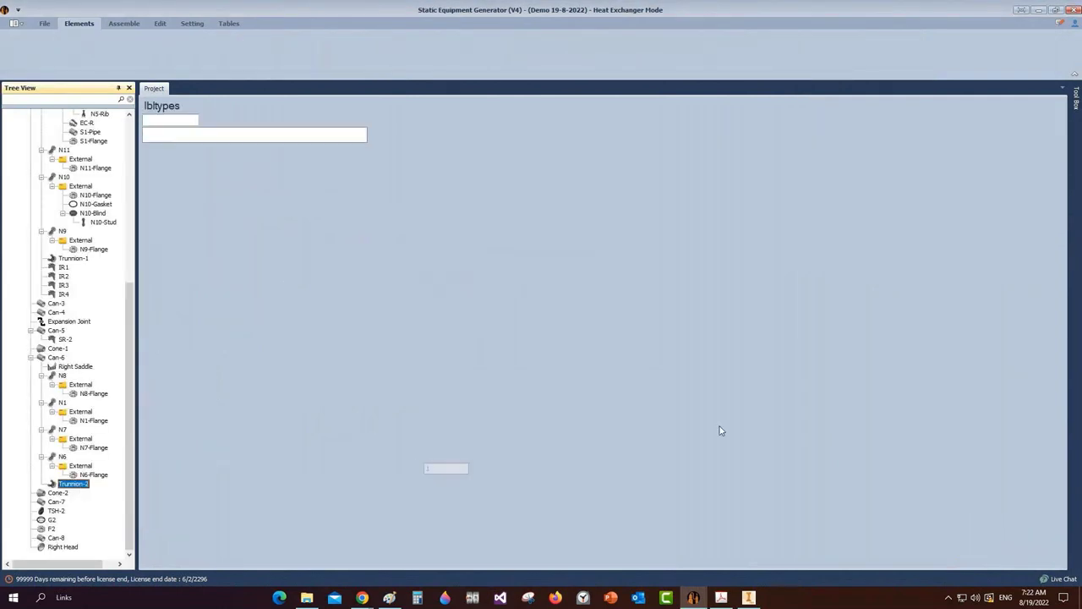
# Make Trunnion-2 the same as Trunnion-1, save the copied parameters and reopen Trunnion-2
pyautogui.click(966, 286)
pyautogui.click(926, 301)
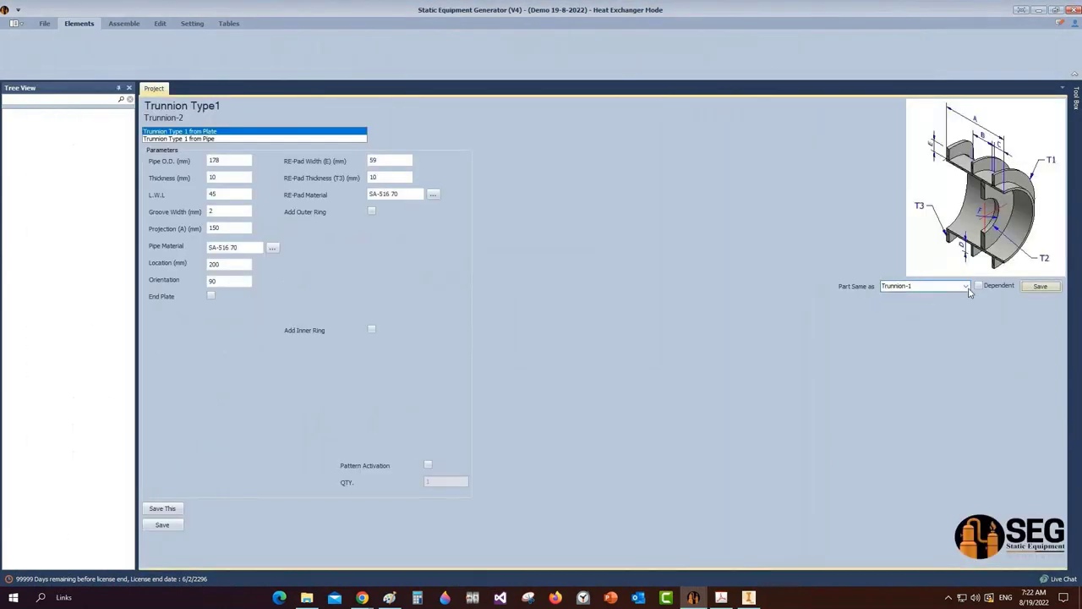
pyautogui.press('Return')
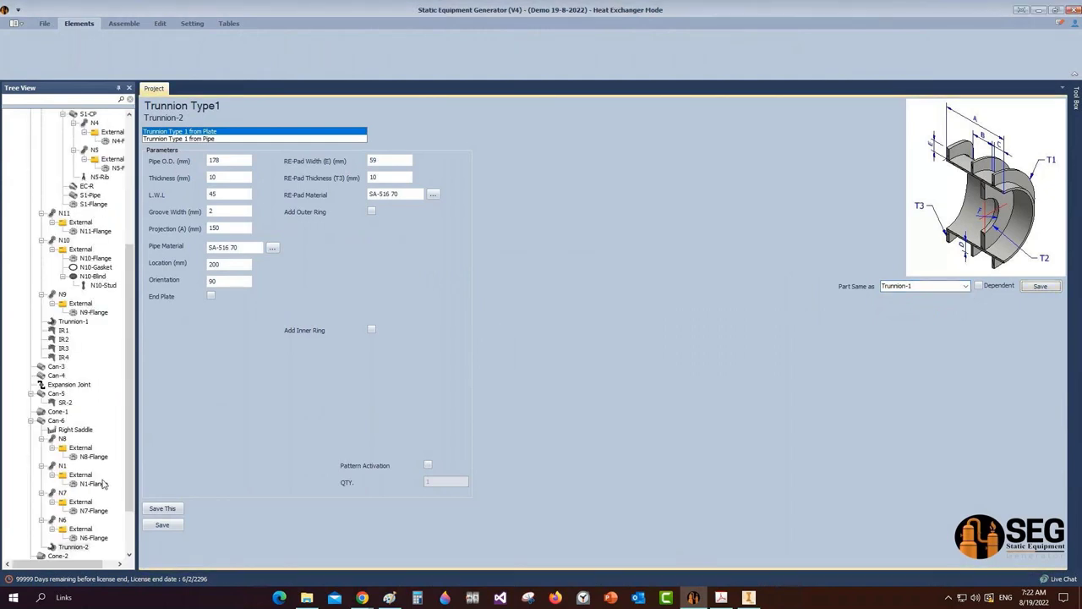
pyautogui.scroll(-2, 103, 484)
pyautogui.click(93, 474)
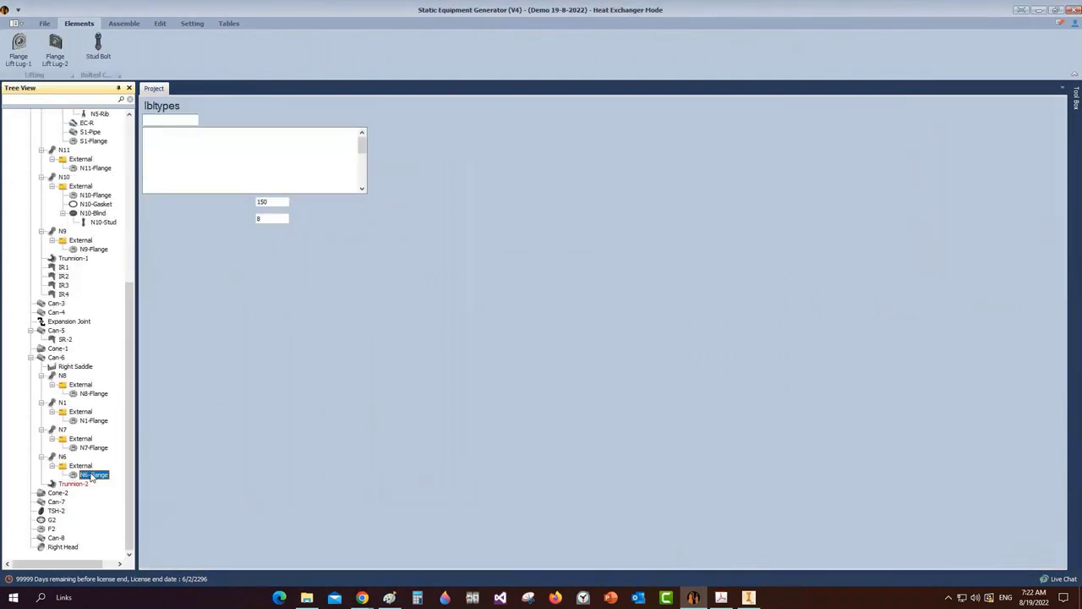
pyautogui.click(73, 484)
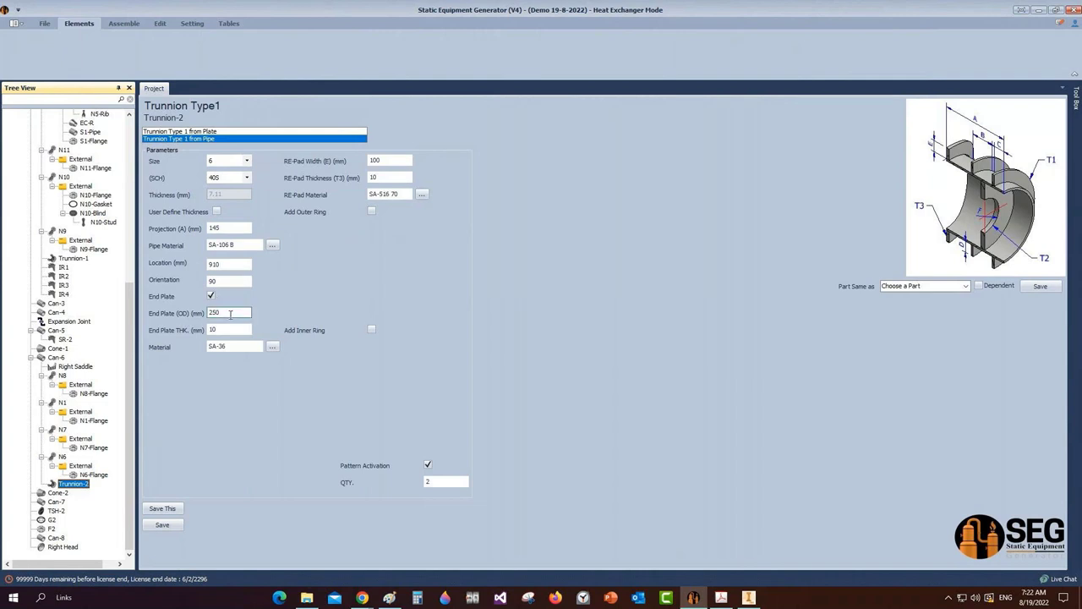
# Set Trunnion-2's location to 905 mm and save it
pyautogui.click(227, 264)
pyautogui.press('BackSpace')
pyautogui.press('BackSpace')
pyautogui.press('BackSpace')
pyautogui.write('905')
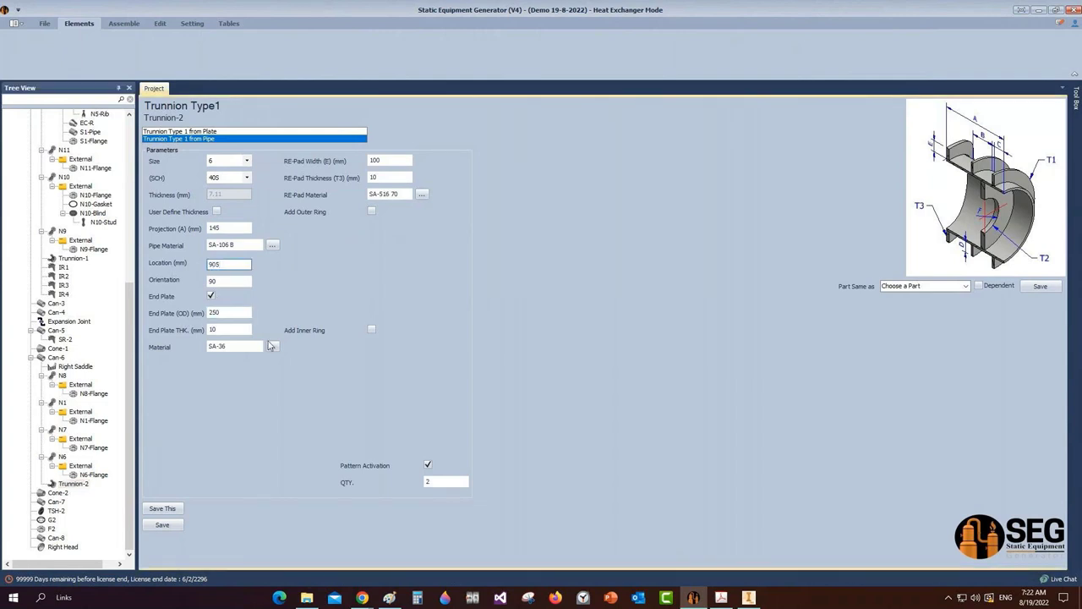
pyautogui.click(172, 525)
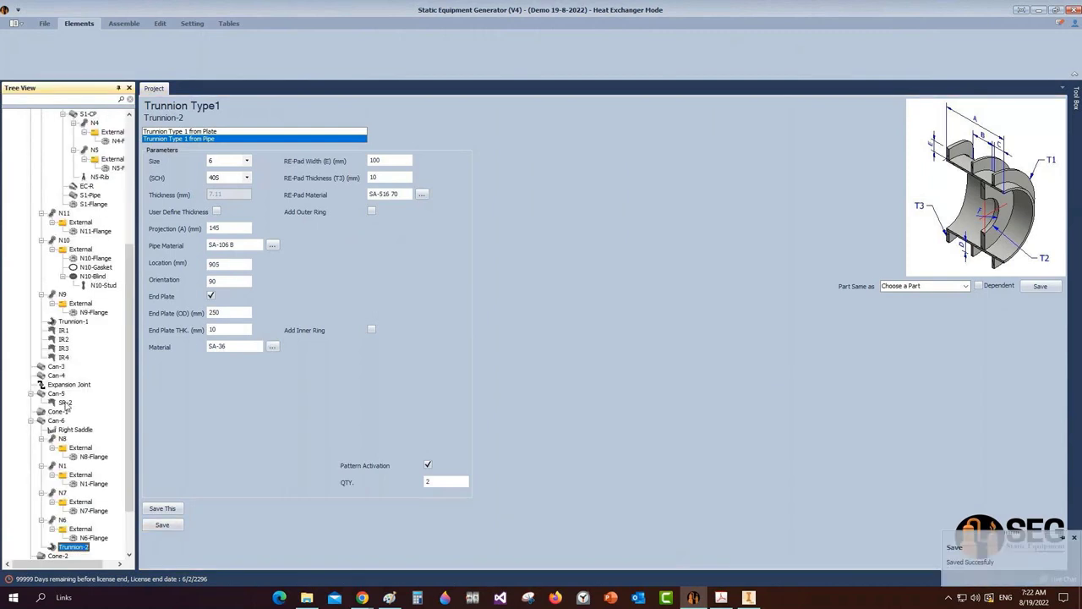
# Check the stiffener rings in the Acrobat elevation drawing, and add an external stiffening ring named SR1 to Can-6 in Static Equipment Generator
pyautogui.scroll(-2, 64, 405)
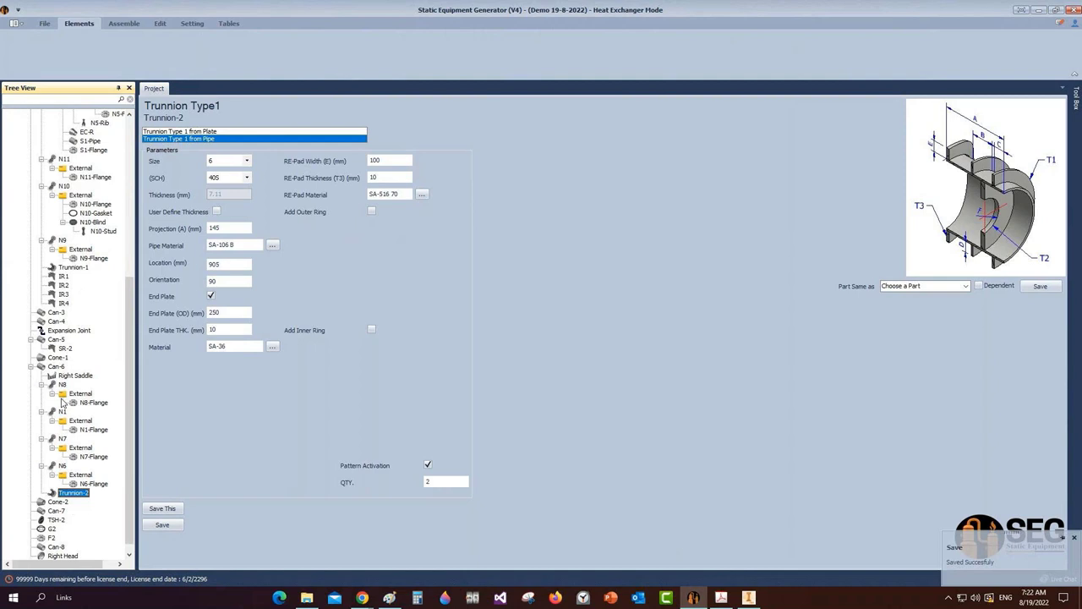
pyautogui.click(56, 366)
pyautogui.moveTo(692, 599)
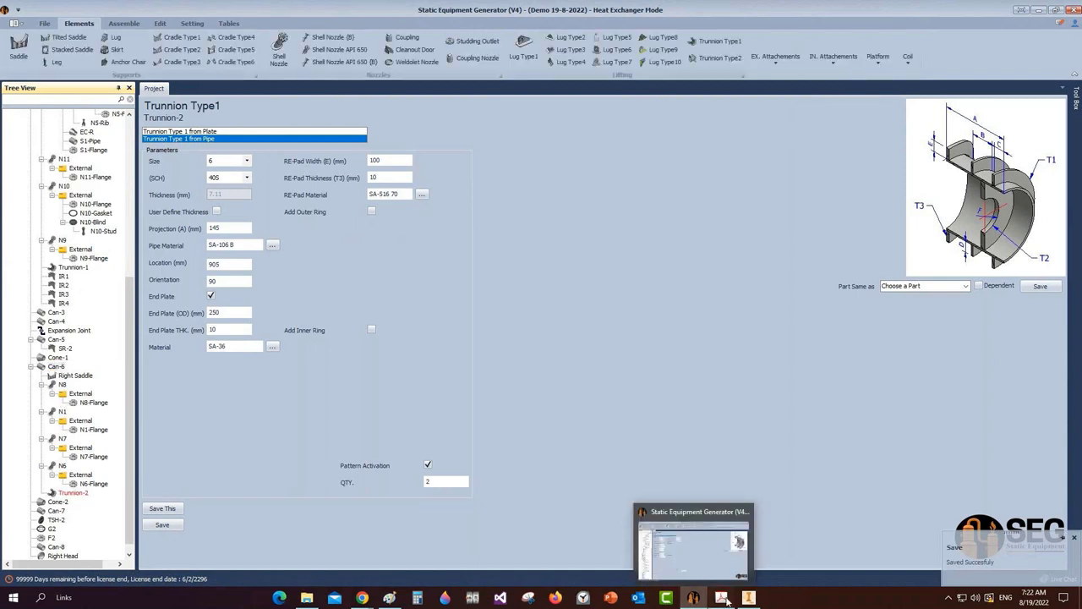
pyautogui.click(721, 598)
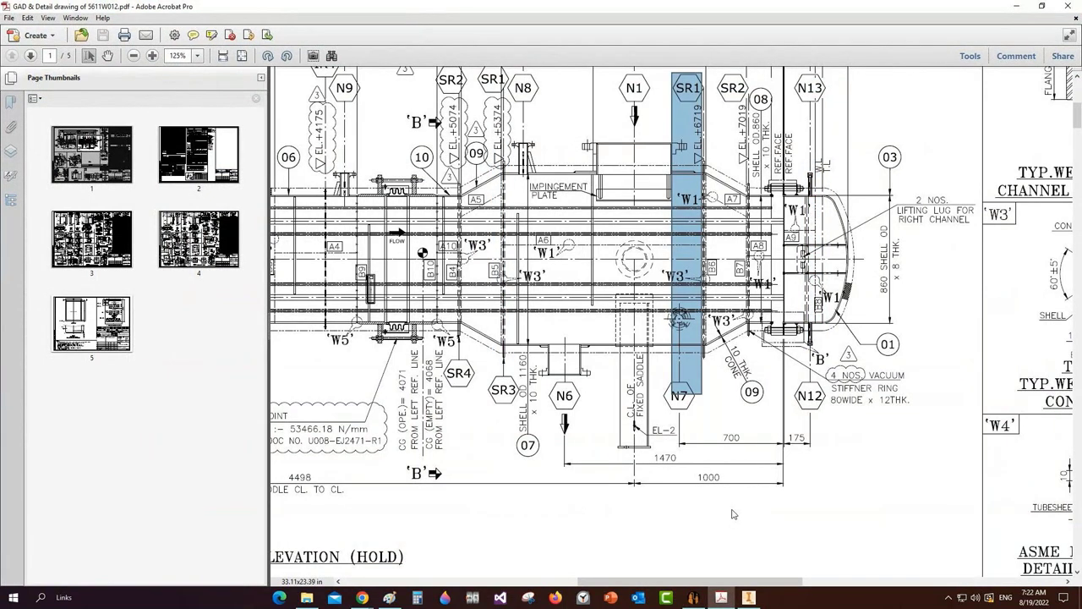
pyautogui.click(693, 597)
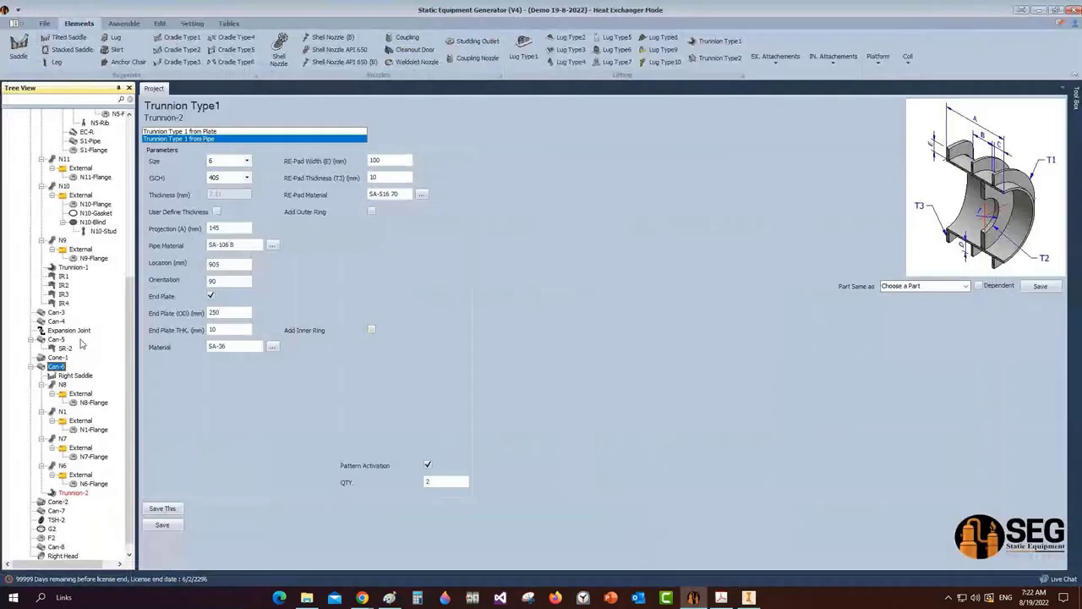
pyautogui.click(779, 64)
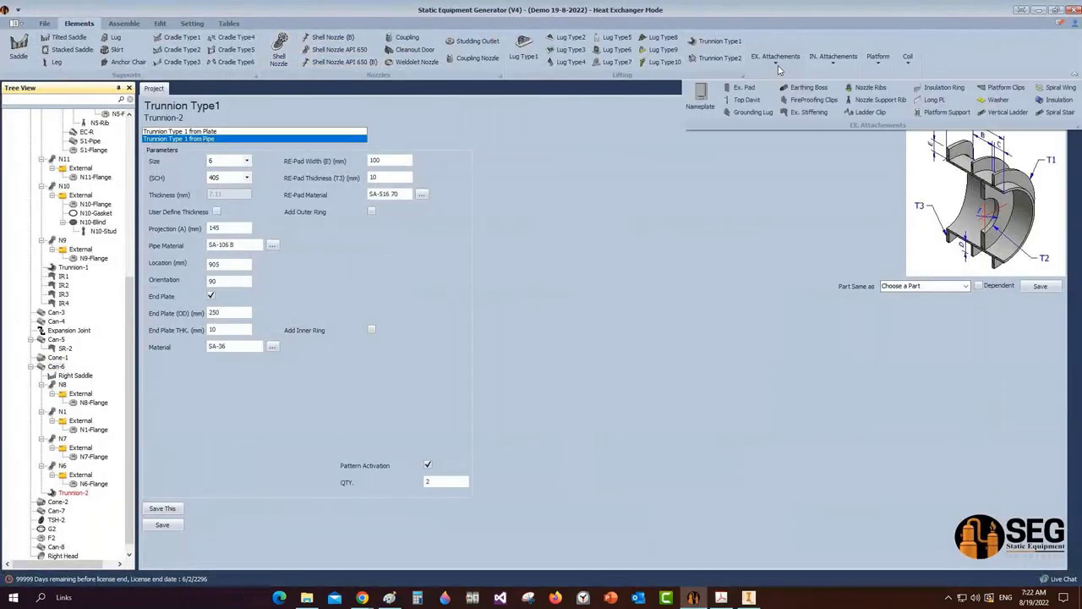
pyautogui.click(809, 112)
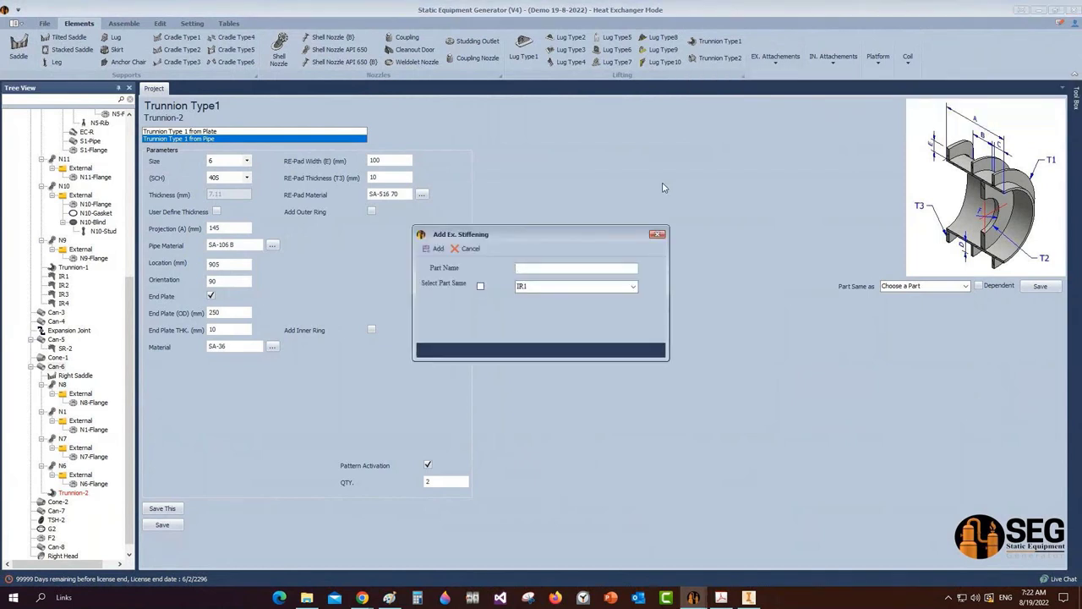
pyautogui.write('SR1')
pyautogui.press('Return')
# Define SR1 as a Ring Plate with height 80 mm, thickness 12 mm and location 20 mm, and save it
pyautogui.scroll(-1, 66, 517)
pyautogui.scroll(-2, 65, 518)
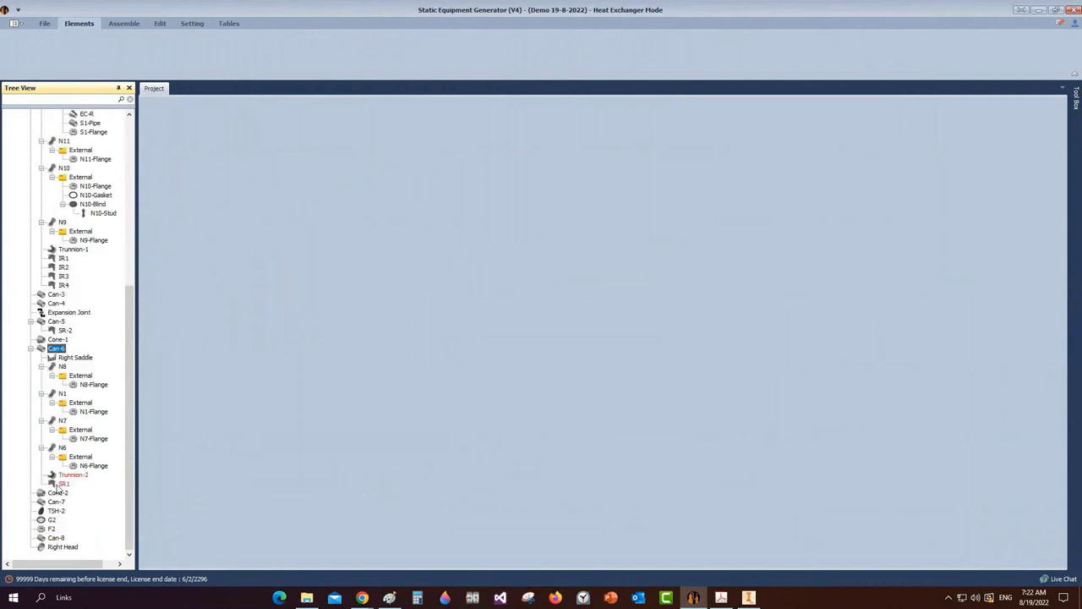
pyautogui.click(64, 484)
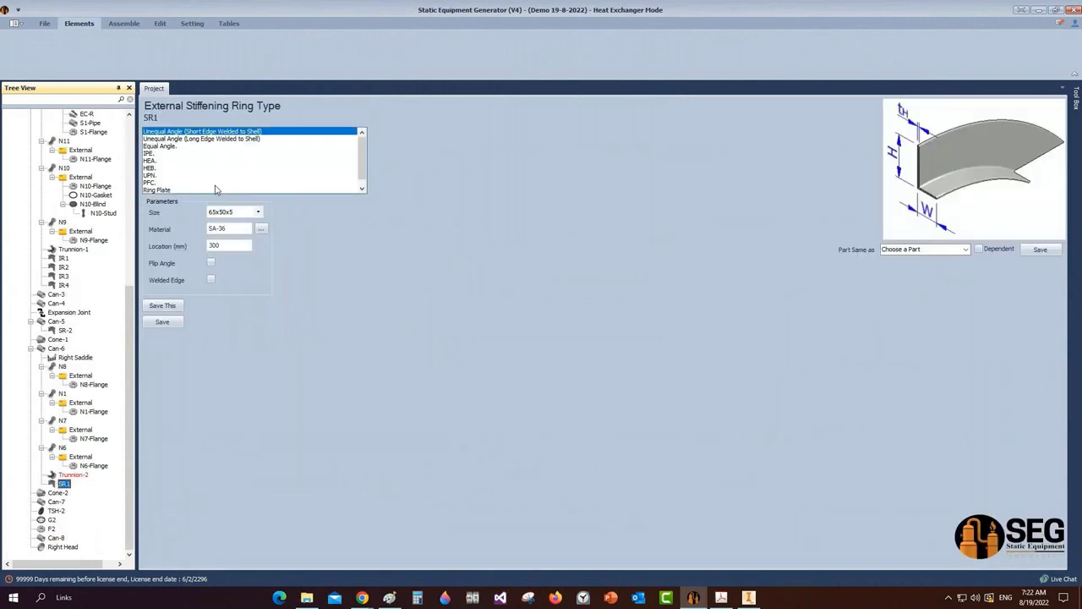
pyautogui.click(158, 190)
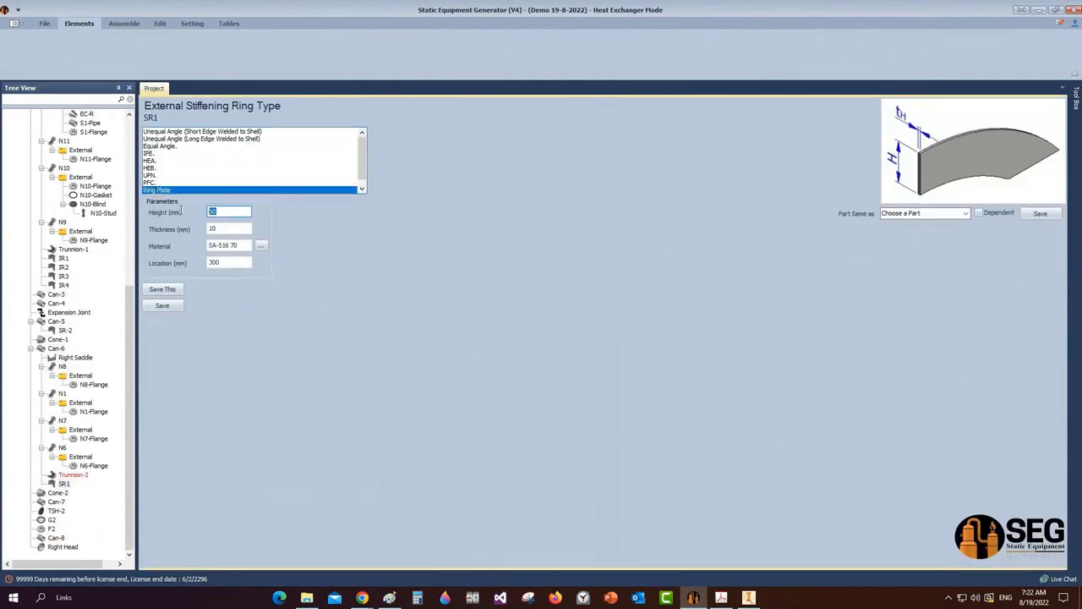
pyautogui.press('Tab')
pyautogui.write('12')
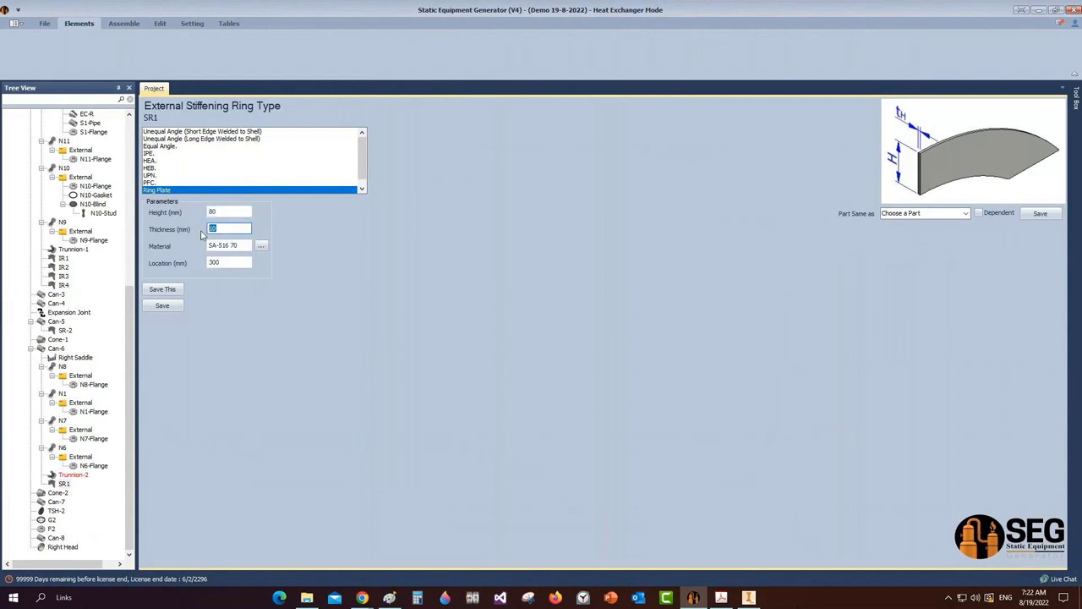
pyautogui.click(228, 262)
pyautogui.doubleClick(206, 263)
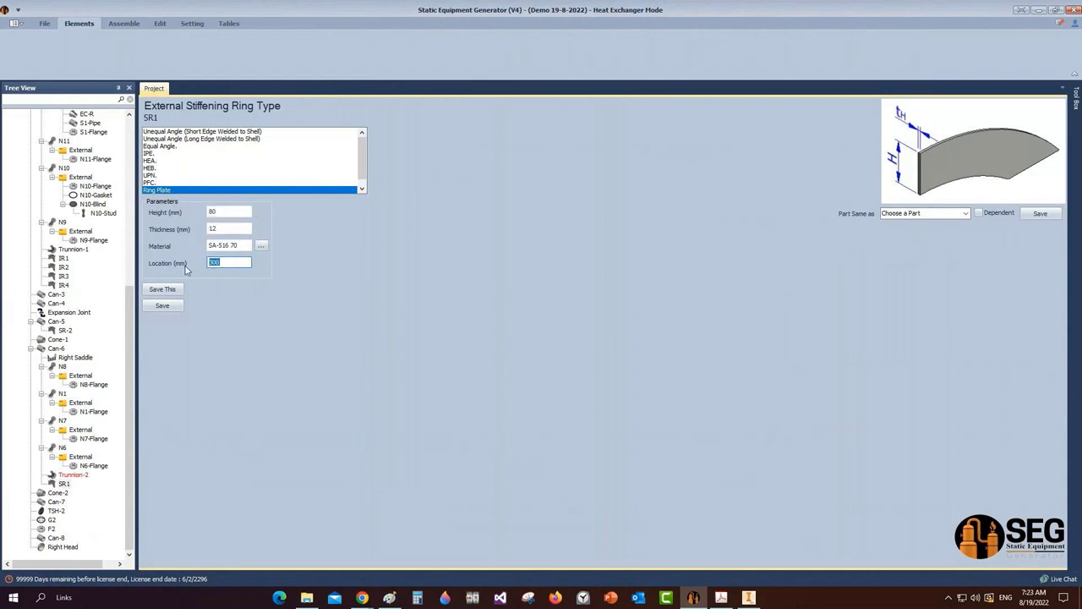
pyautogui.write('20')
pyautogui.click(162, 306)
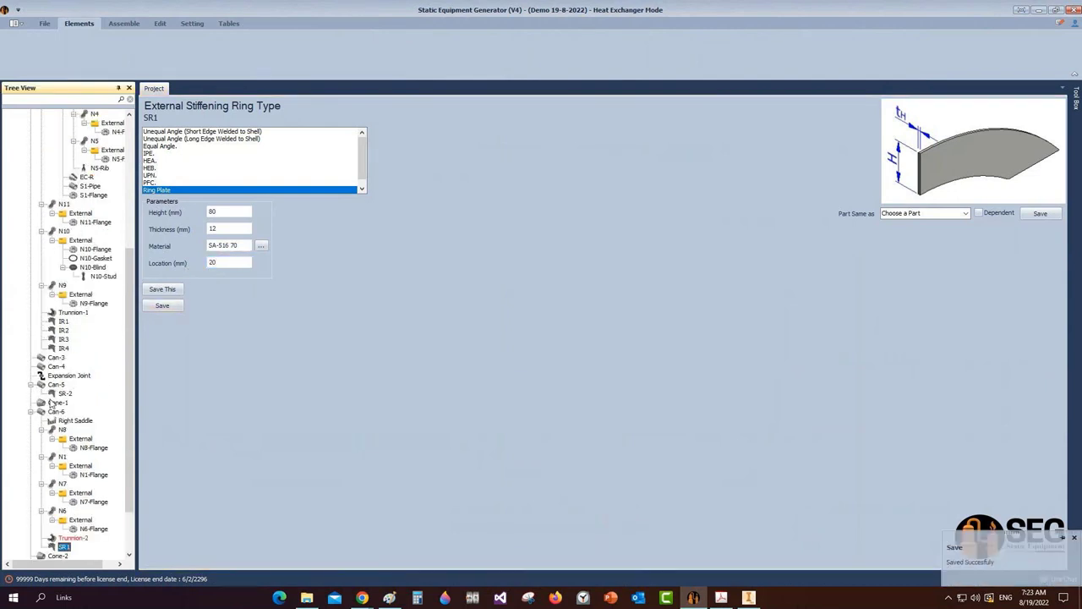
# Add another external stiffening ring named SR3 to Can-6, made the same as SR1
pyautogui.scroll(-1, 56, 389)
pyautogui.click(56, 384)
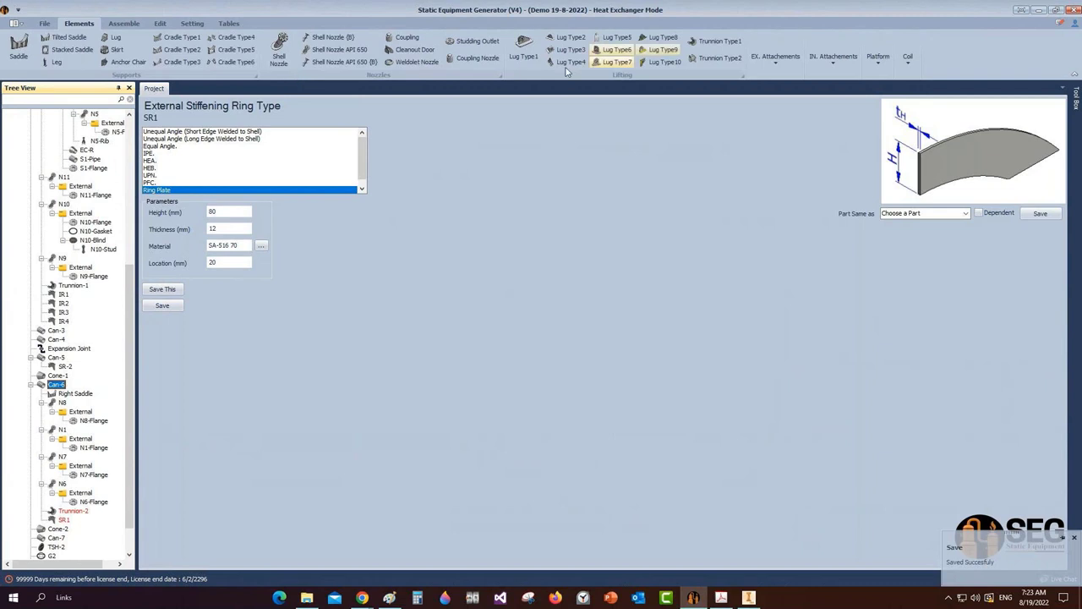
pyautogui.click(783, 74)
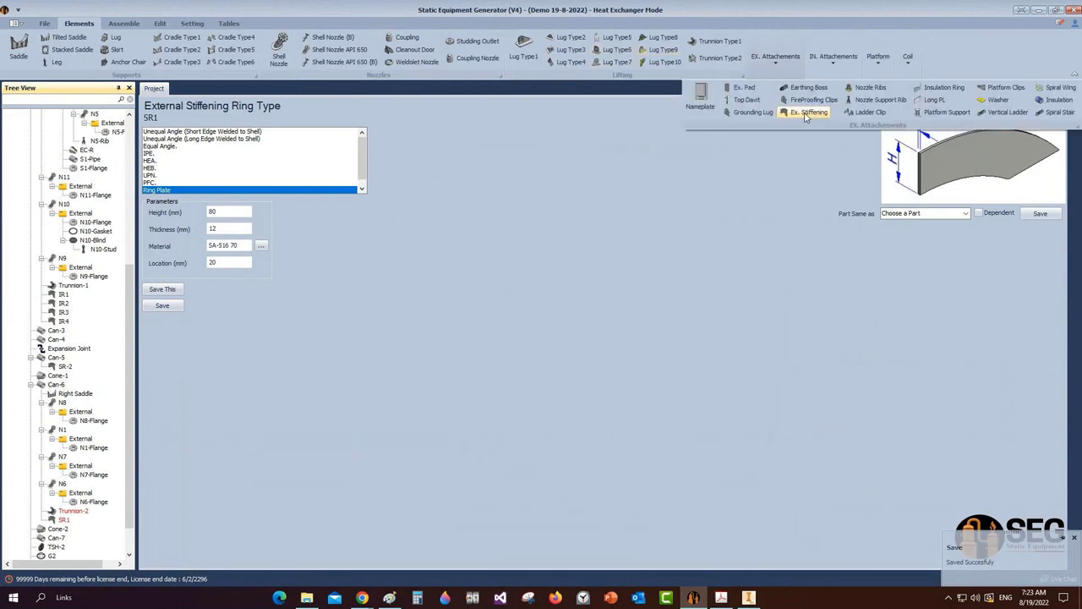
pyautogui.click(808, 114)
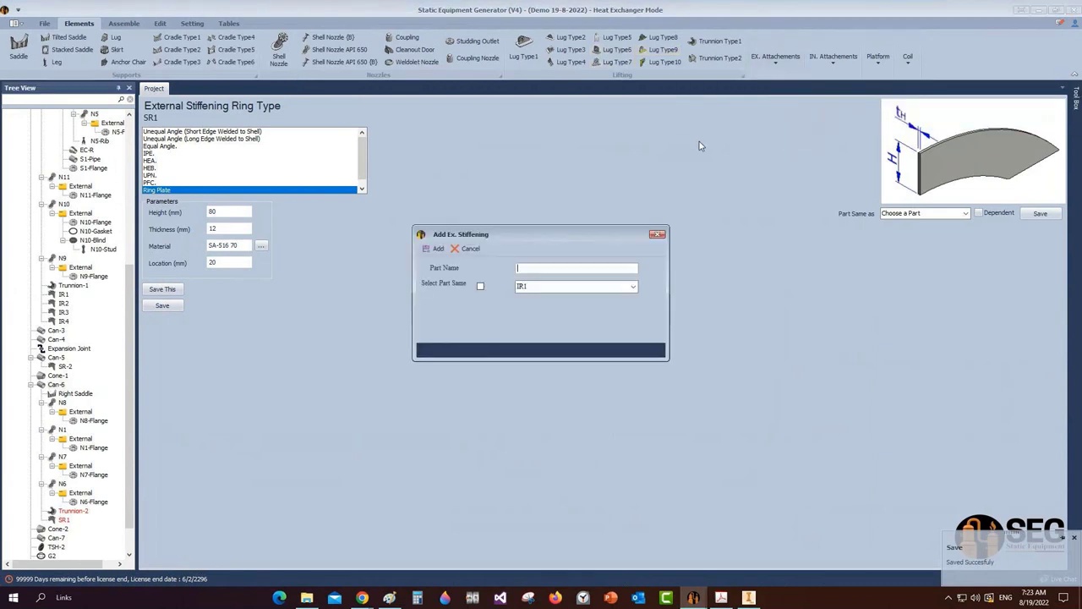
pyautogui.write('SR3')
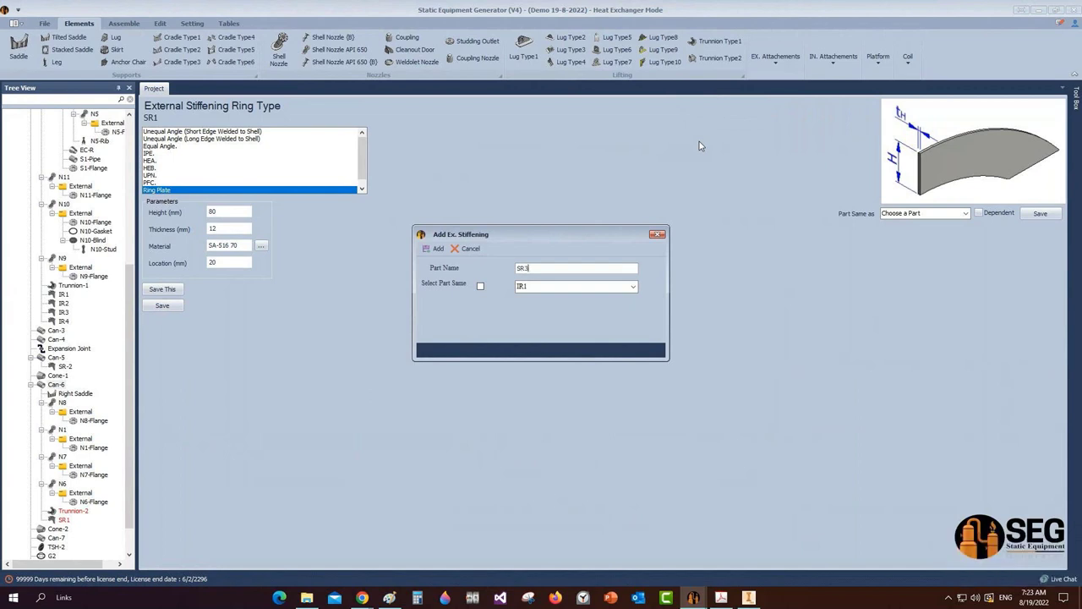
pyautogui.click(481, 286)
pyautogui.click(630, 288)
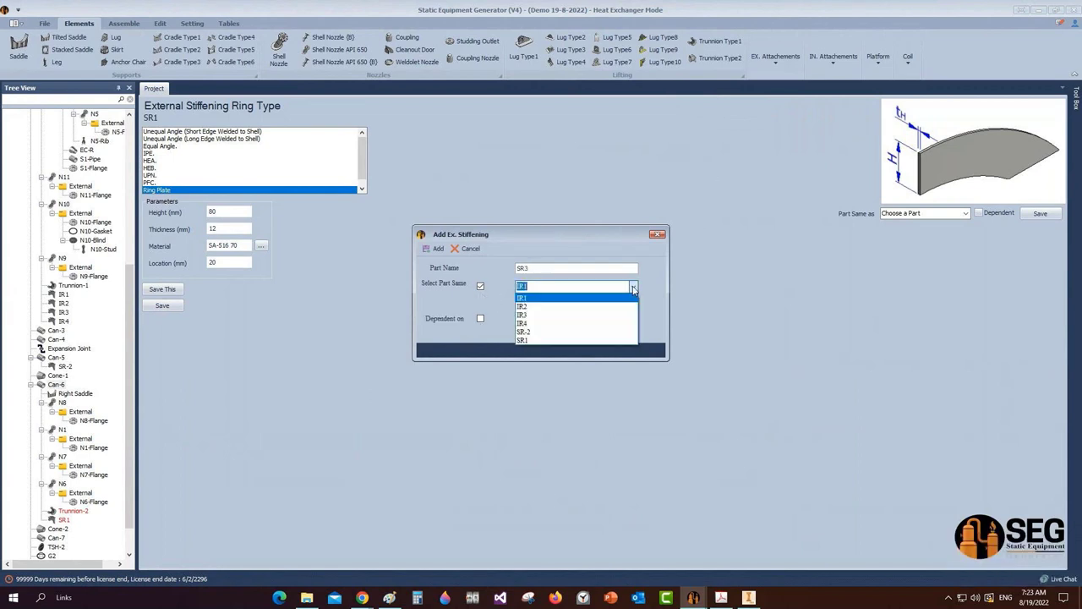
pyautogui.click(526, 338)
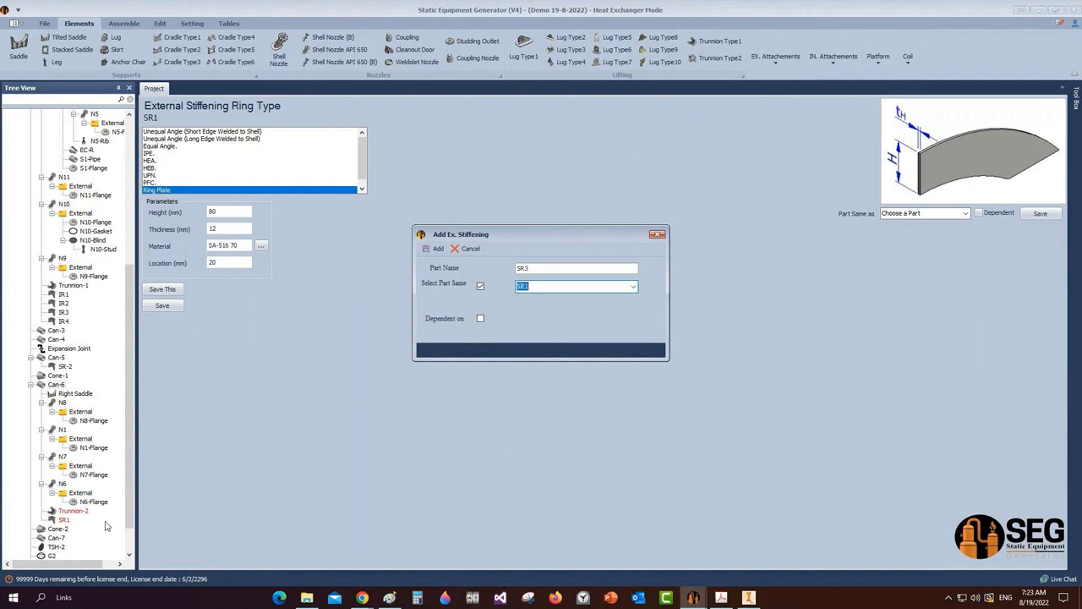
pyautogui.click(435, 248)
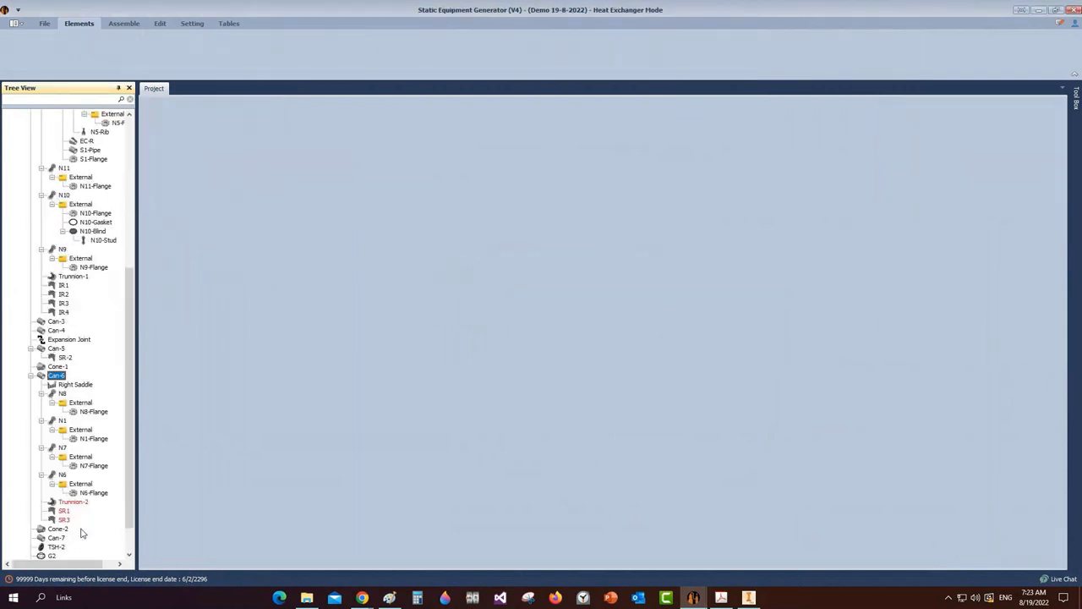
# Set SR3's location to 1340 mm and save it
pyautogui.click(64, 519)
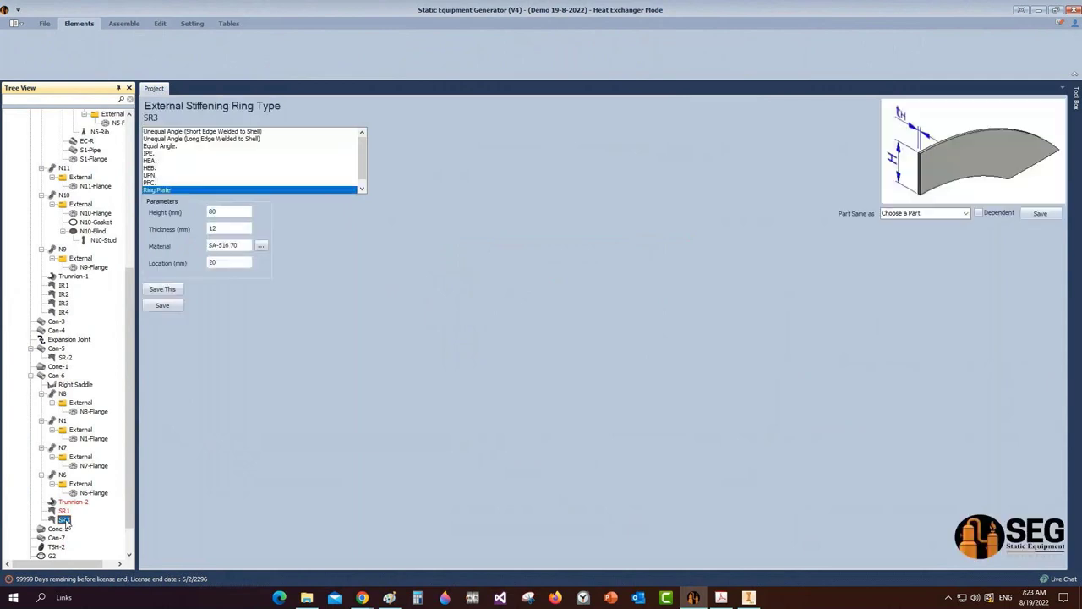
pyautogui.click(218, 263)
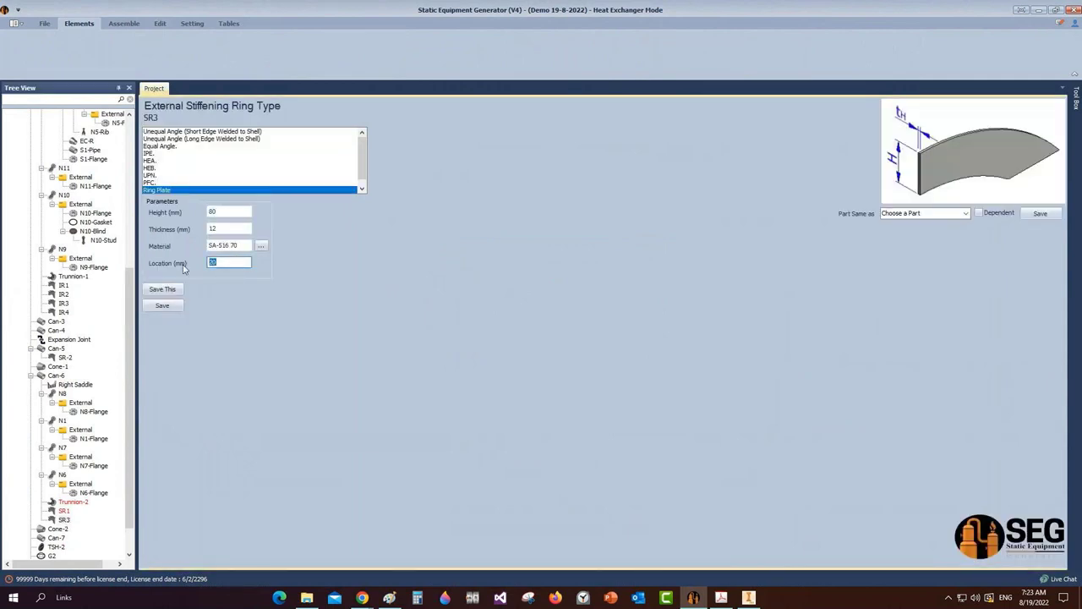
pyautogui.write('1340')
pyautogui.click(162, 306)
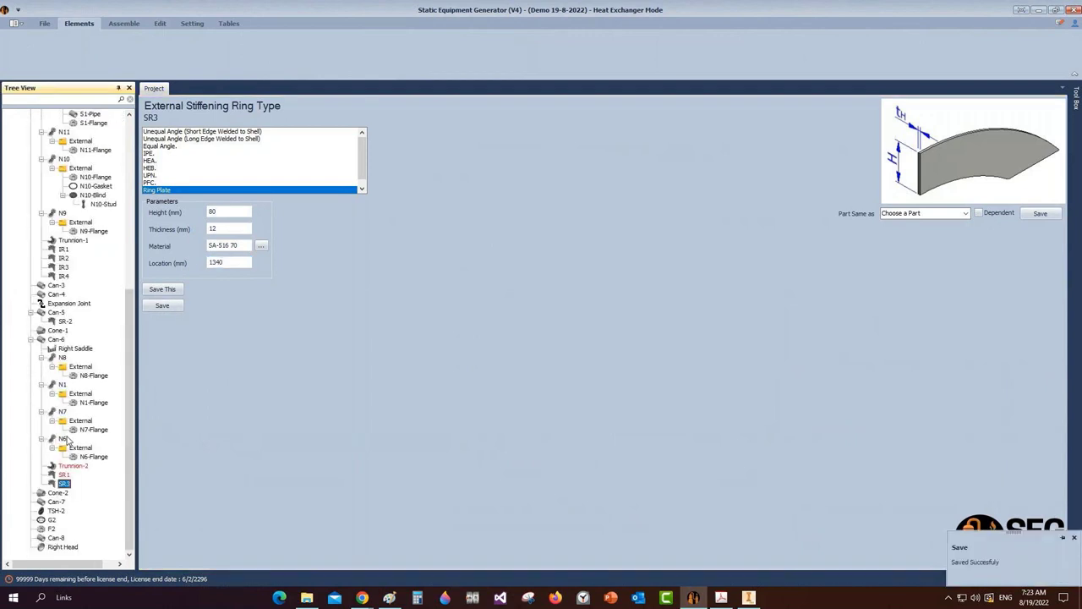
# Check the drawing in Acrobat, and add an impingement baffle named N1-IP to Can-6 in Static Equipment Generator
pyautogui.moveTo(710, 598)
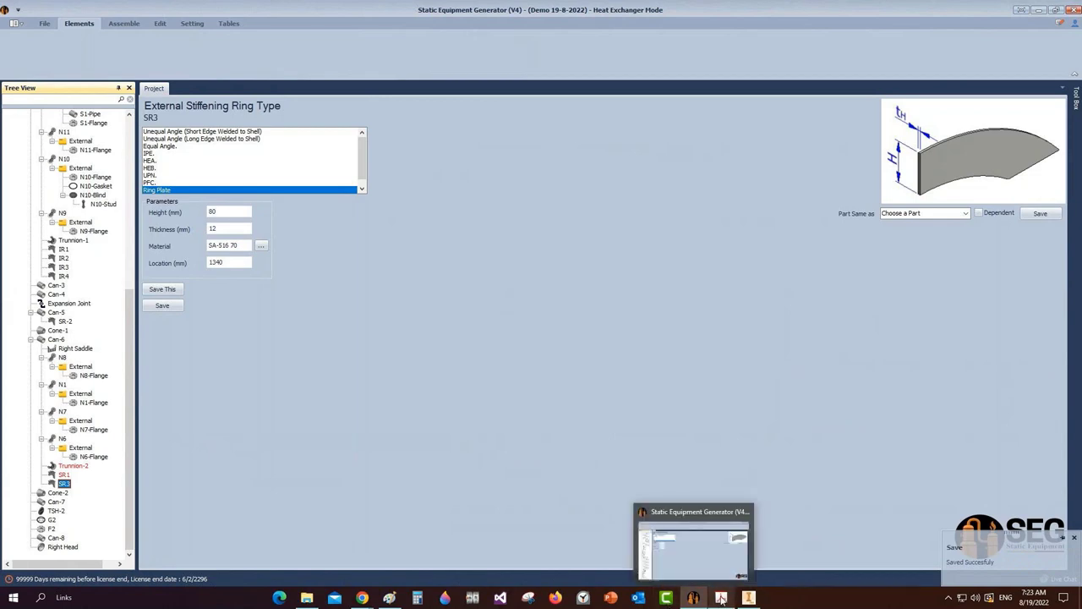
pyautogui.click(721, 598)
pyautogui.moveTo(578, 149); pyautogui.dragTo(679, 205)
pyautogui.click(694, 598)
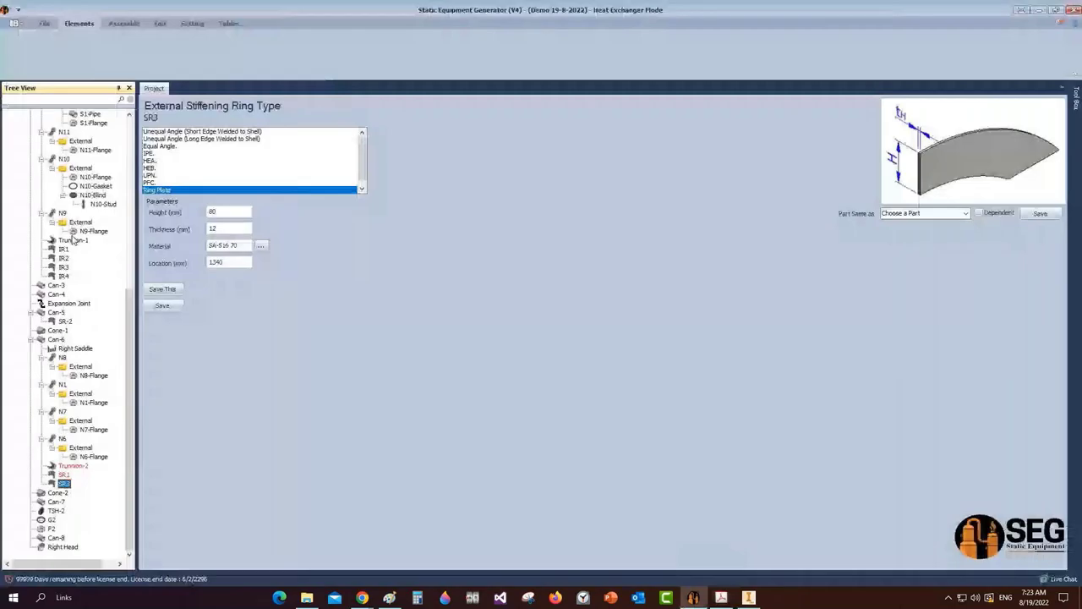
pyautogui.click(55, 340)
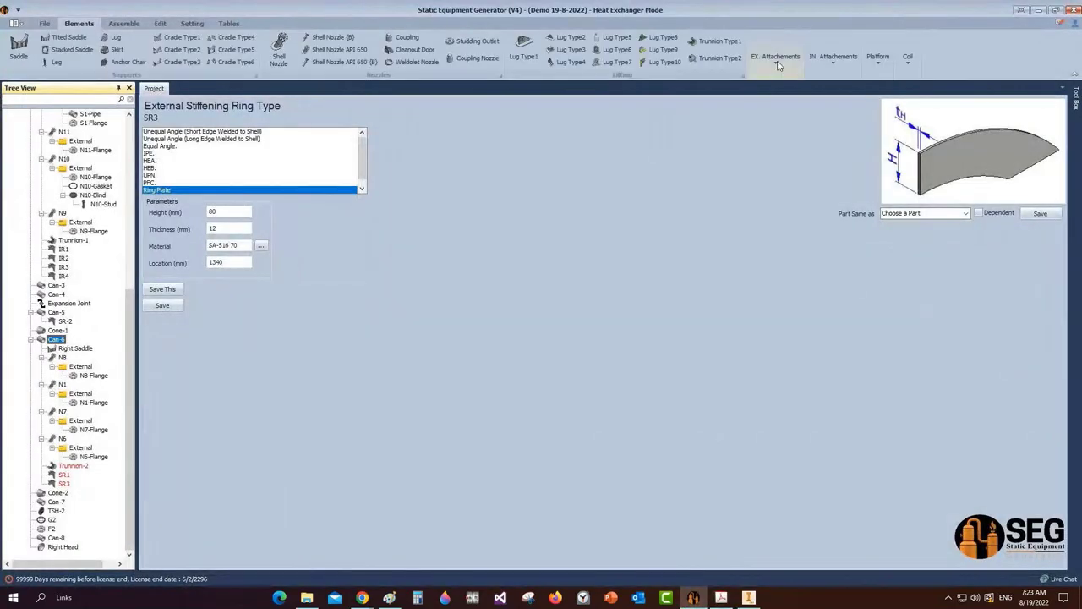
pyautogui.click(833, 61)
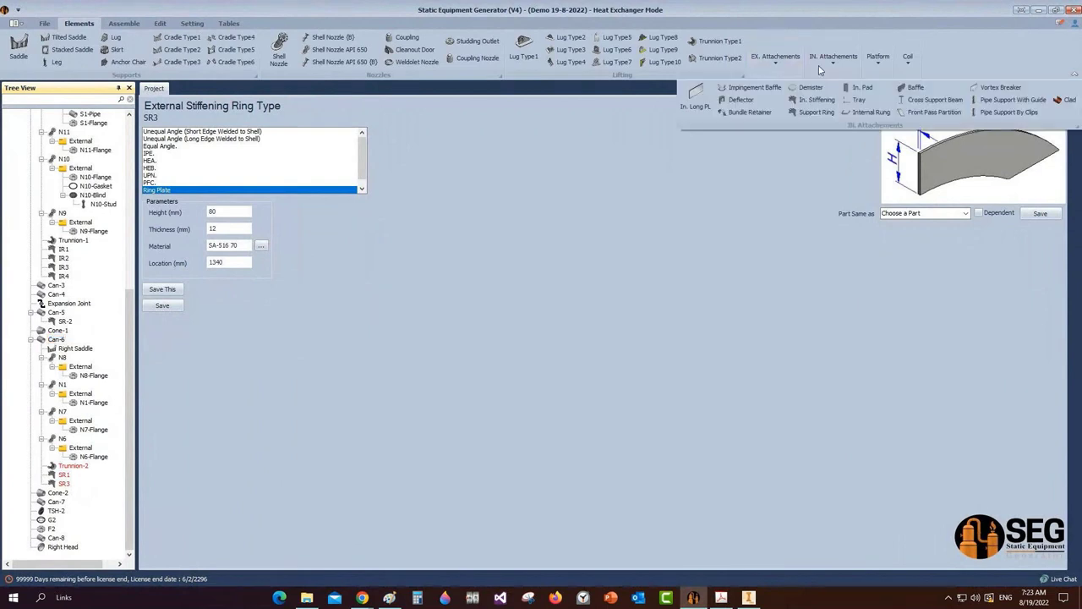
pyautogui.click(745, 88)
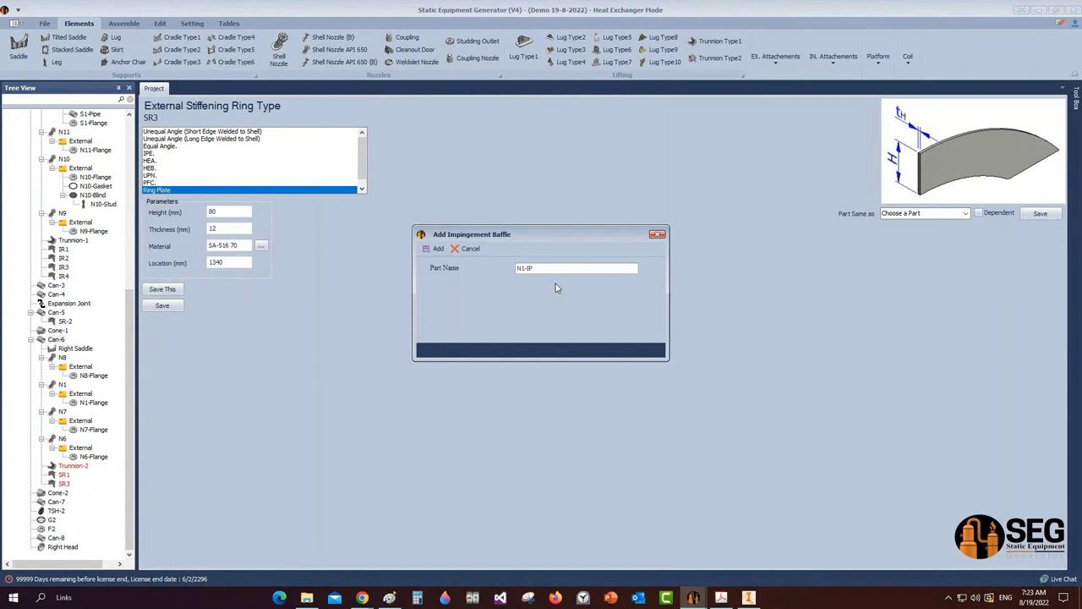
pyautogui.press('Return')
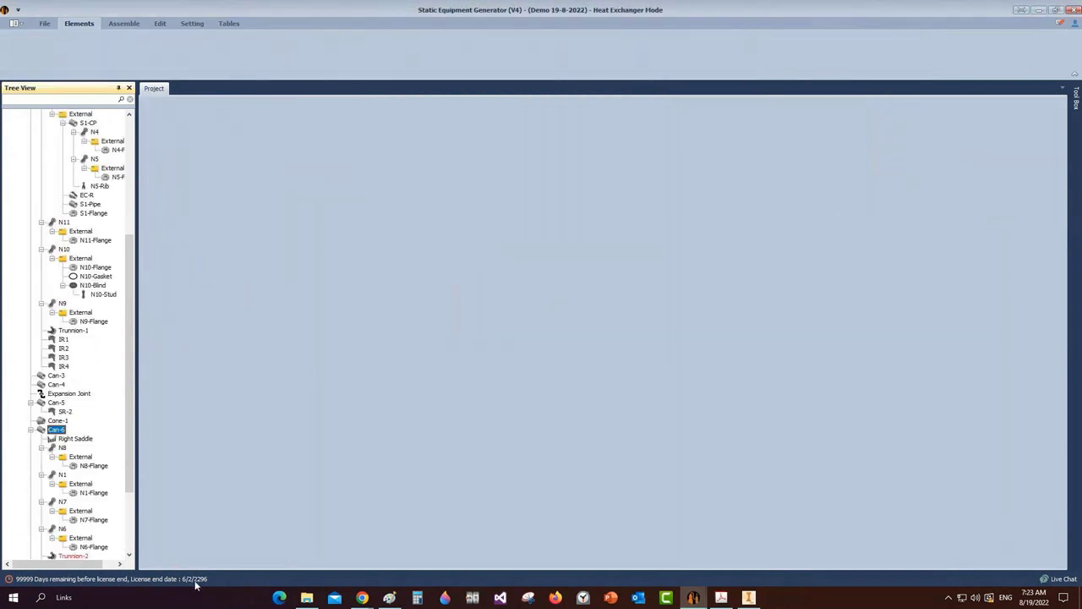
# Compare the impingement baffle types for N1-IP and choose Type II
pyautogui.click(66, 483)
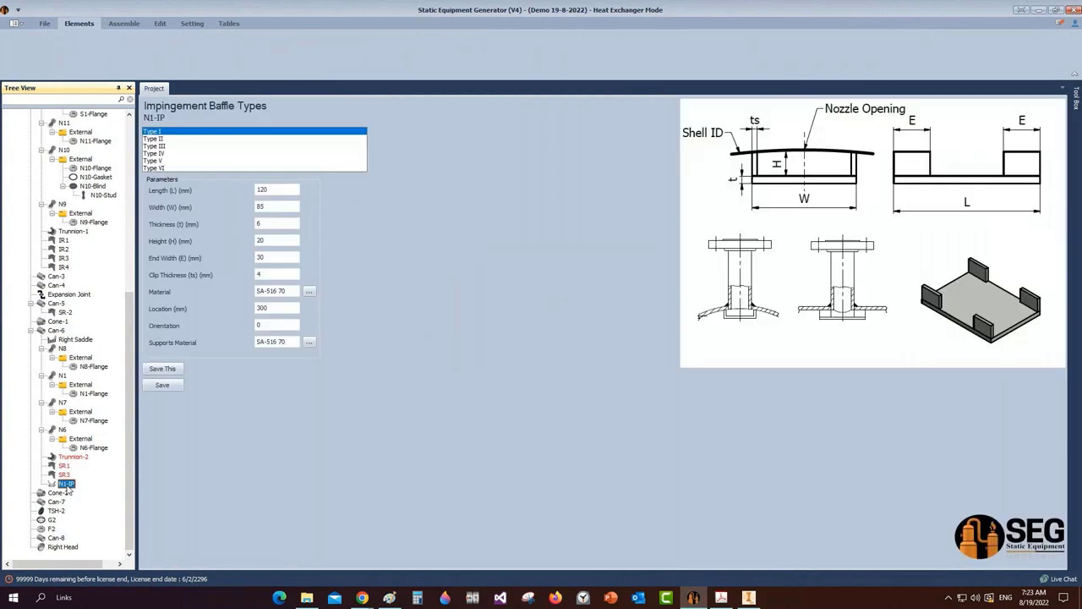
pyautogui.click(163, 139)
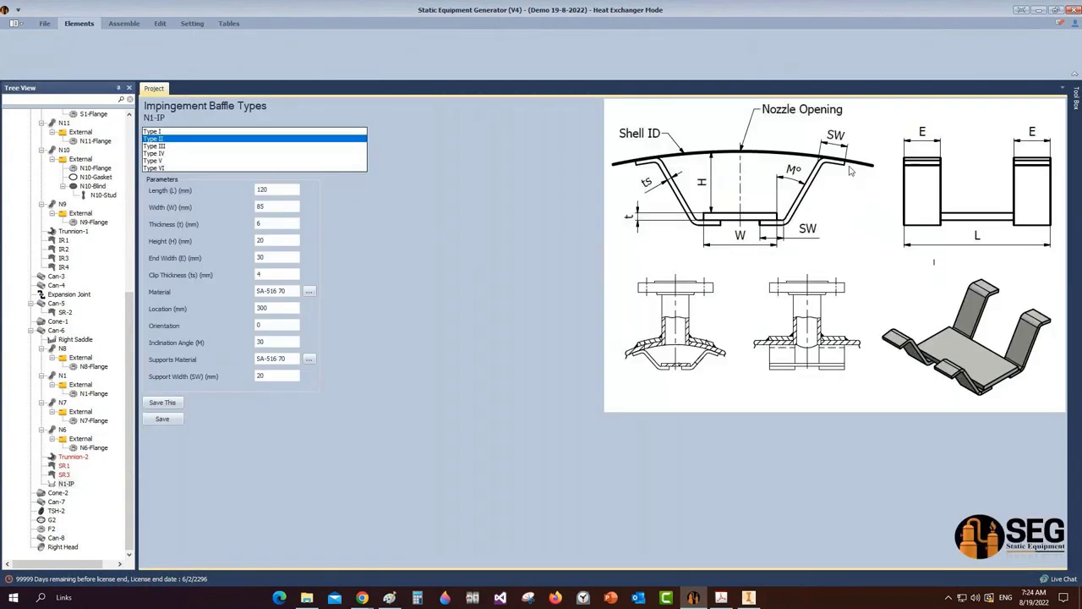
pyautogui.click(155, 147)
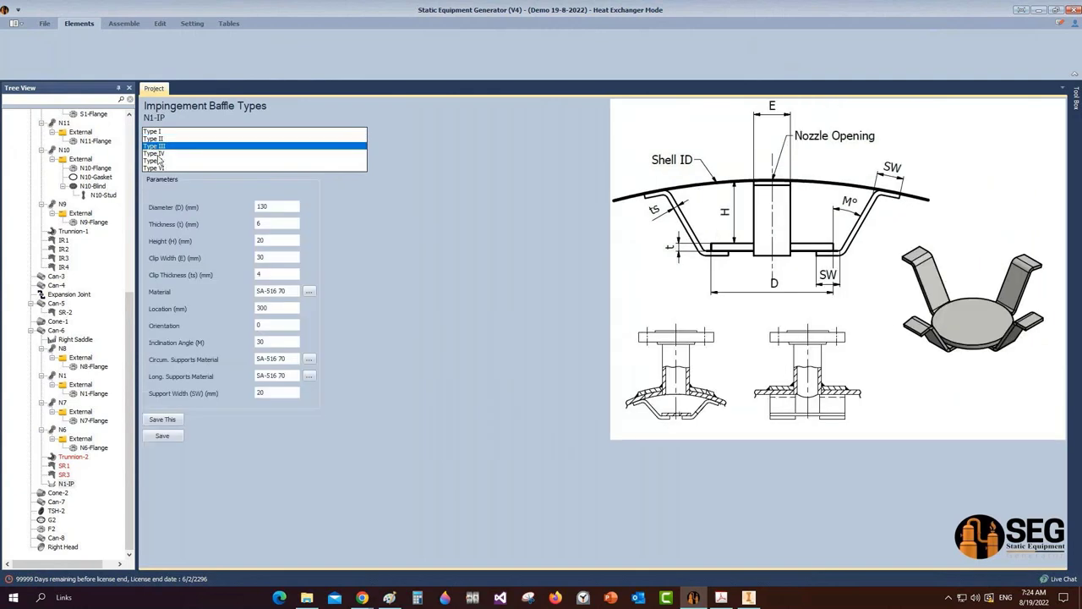
pyautogui.click(157, 154)
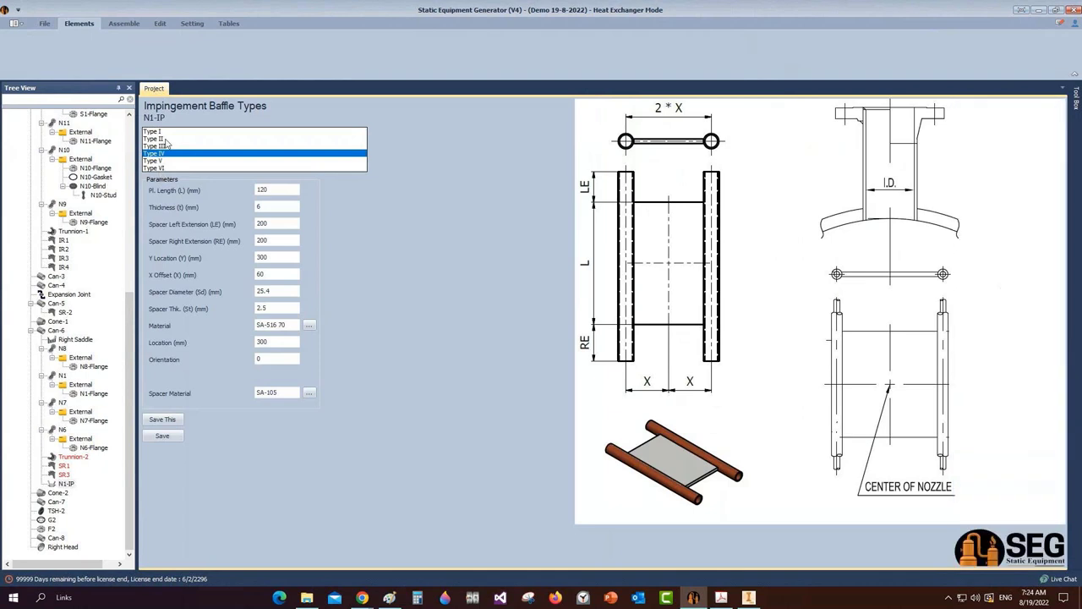
pyautogui.click(166, 139)
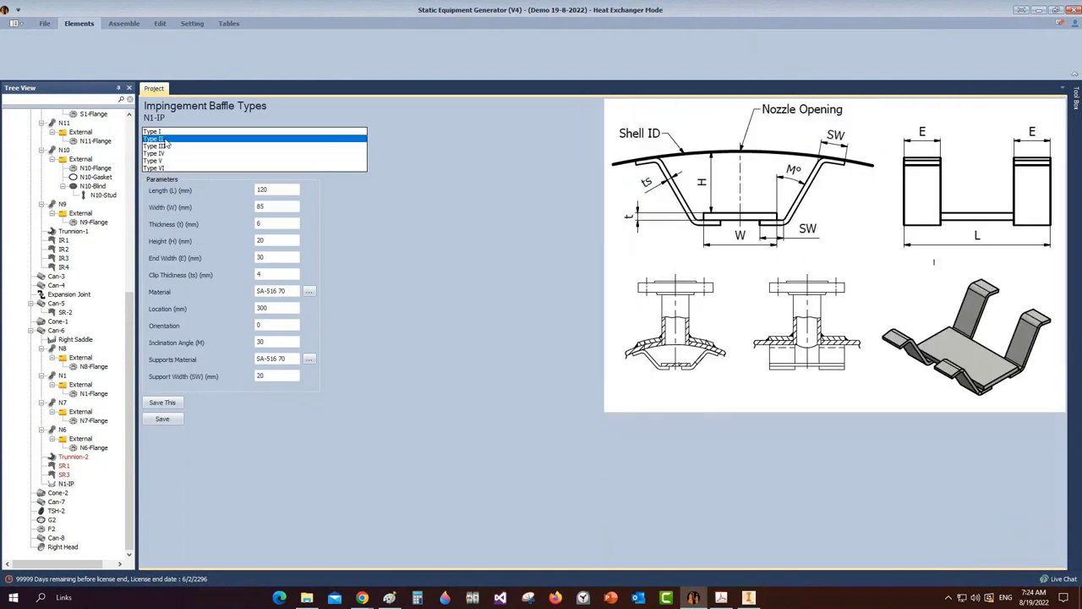
# Set N1-IP's length to 500, width to 300, thickness to 10, height to 100, end width to 80 and clip thickness to 10 mm
pyautogui.doubleClick(275, 189)
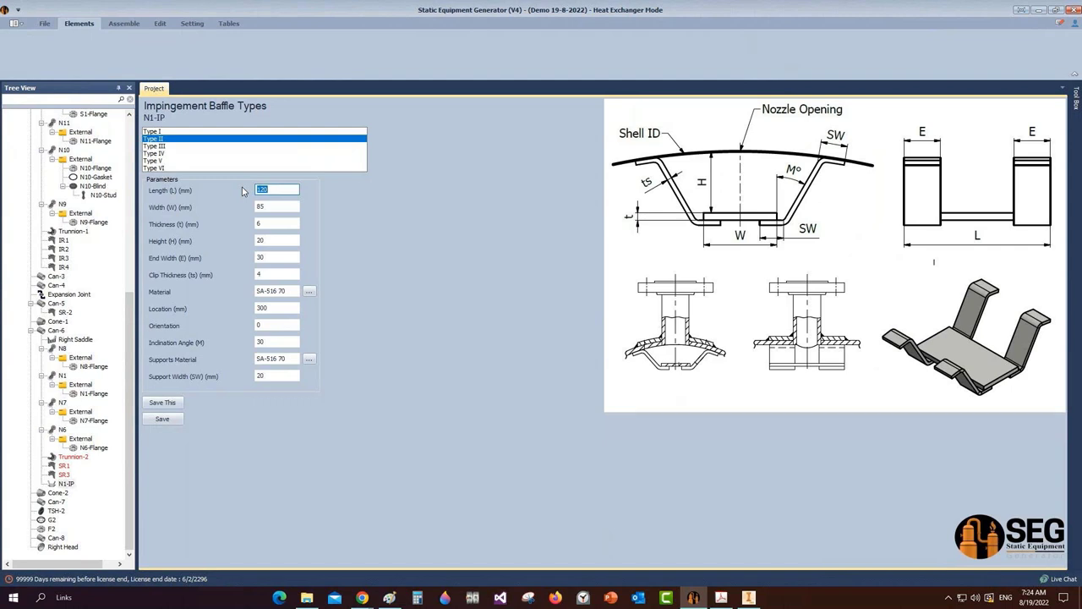
pyautogui.write('500')
pyautogui.press('Tab')
pyautogui.write('300')
pyautogui.press('Tab')
pyautogui.write('10')
pyautogui.press('Tab')
pyautogui.write('100')
pyautogui.press('Tab')
pyautogui.write('80')
pyautogui.press('Tab')
pyautogui.write('10')
# Set N1-IP's location to 905 mm and support width to 50 mm, and save the baffle
pyautogui.press('Tab')
pyautogui.press('Tab')
pyautogui.press('Tab')
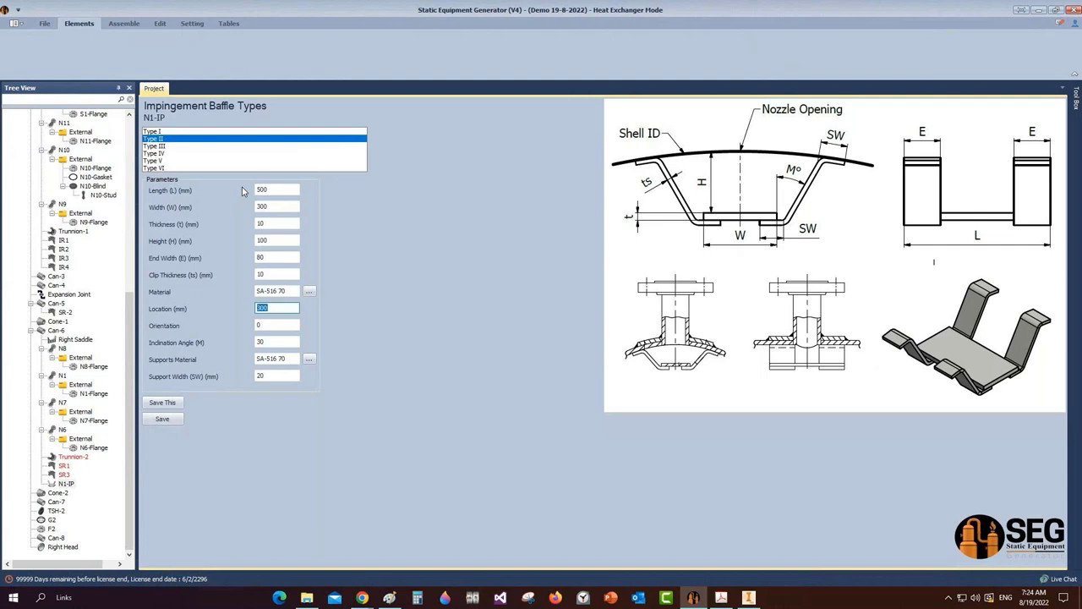
pyautogui.write('905')
pyautogui.press('Tab')
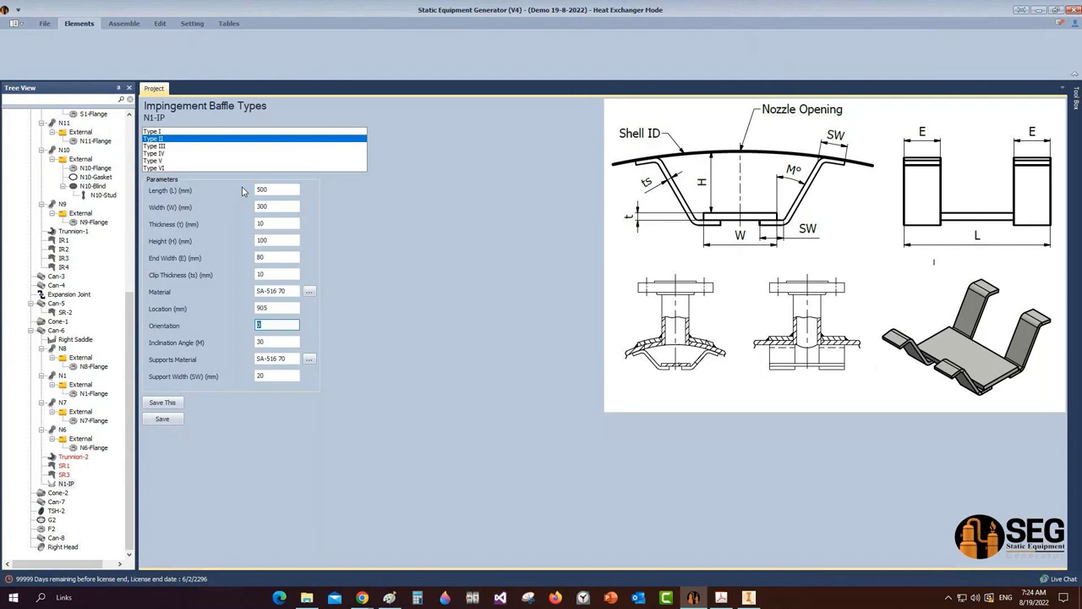
pyautogui.press('Tab')
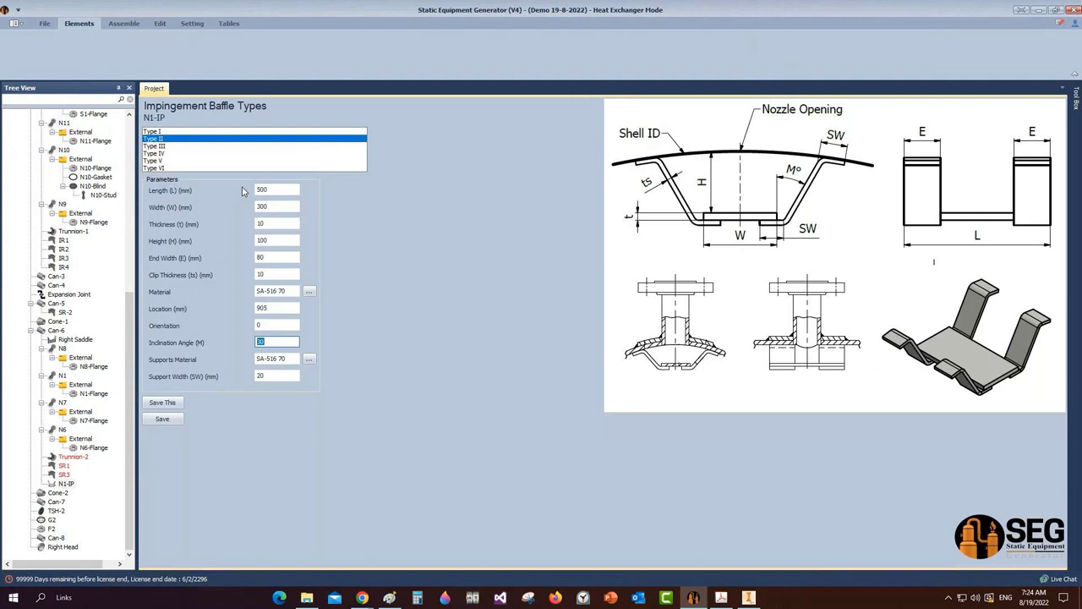
pyautogui.press('Tab')
pyautogui.press('Tab')
pyautogui.press('Tab')
pyautogui.write('50')
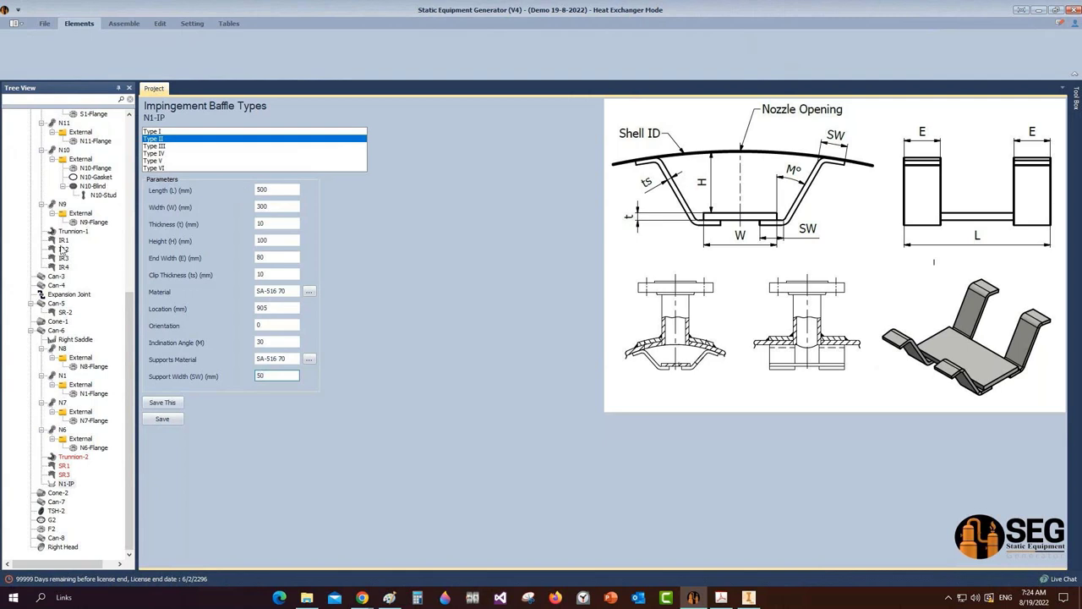
pyautogui.click(176, 421)
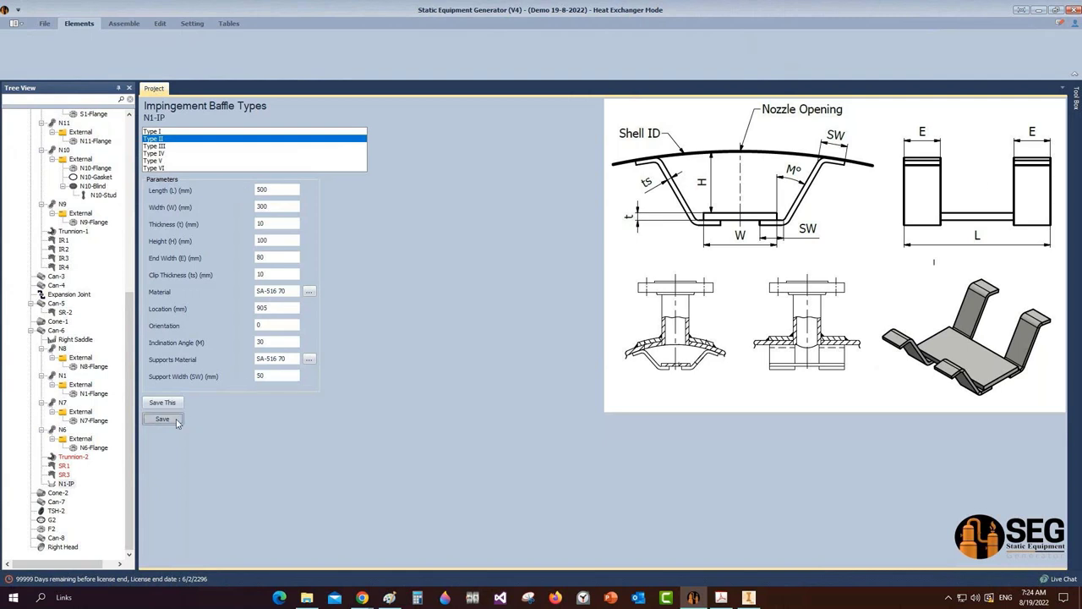
# Start generating the pending Can-6 parts in the assembly and switch to Inventor to follow their creation
pyautogui.click(129, 26)
pyautogui.click(27, 53)
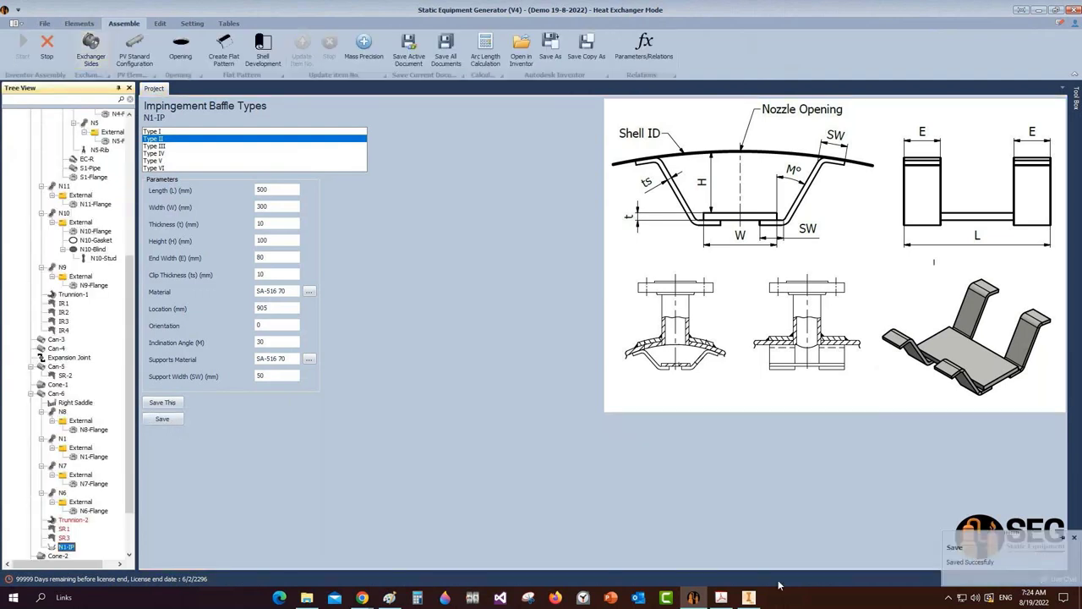
pyautogui.click(782, 554)
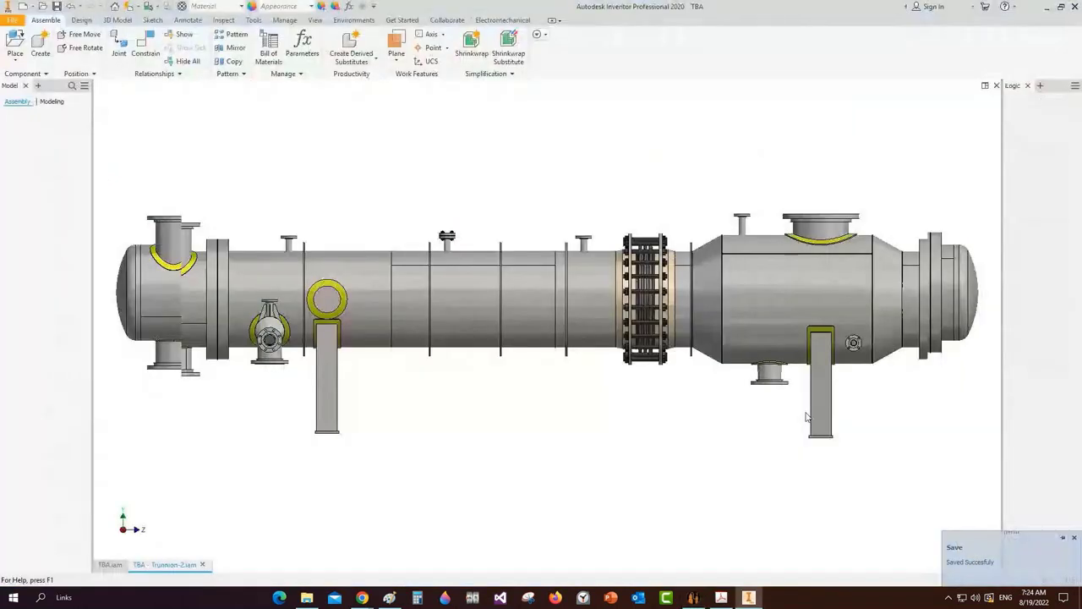
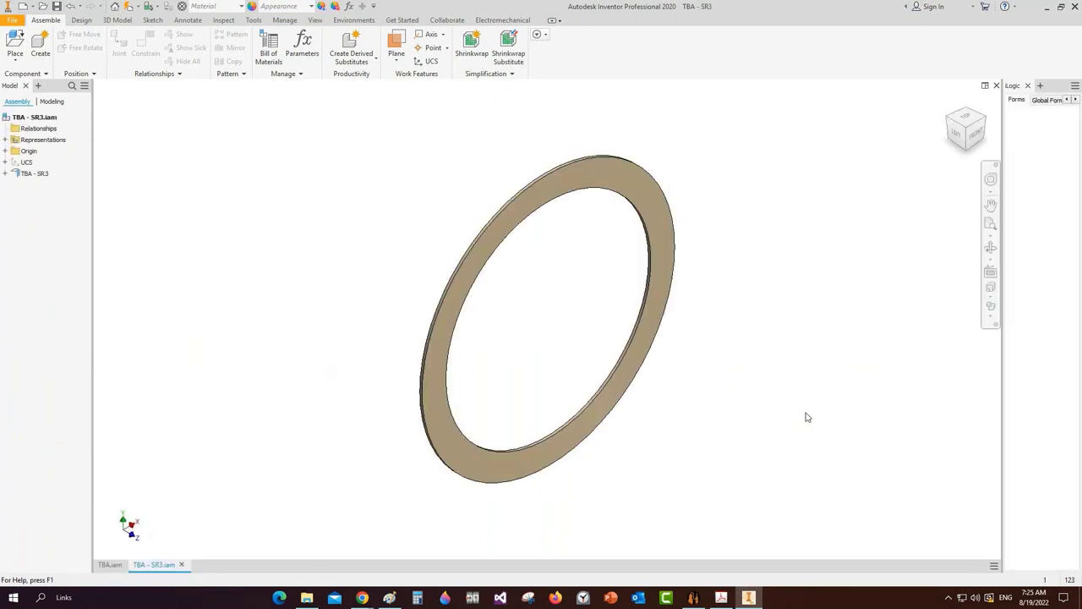
pyautogui.scroll(3, 806, 417)
pyautogui.scroll(-3, 806, 417)
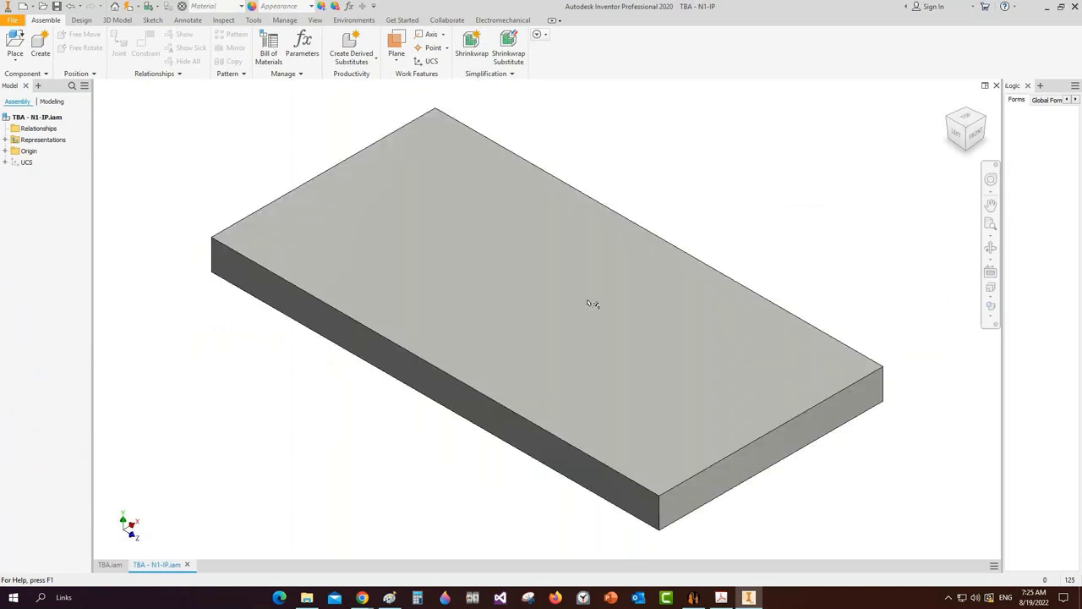
pyautogui.click(580, 291)
pyautogui.press('Escape')
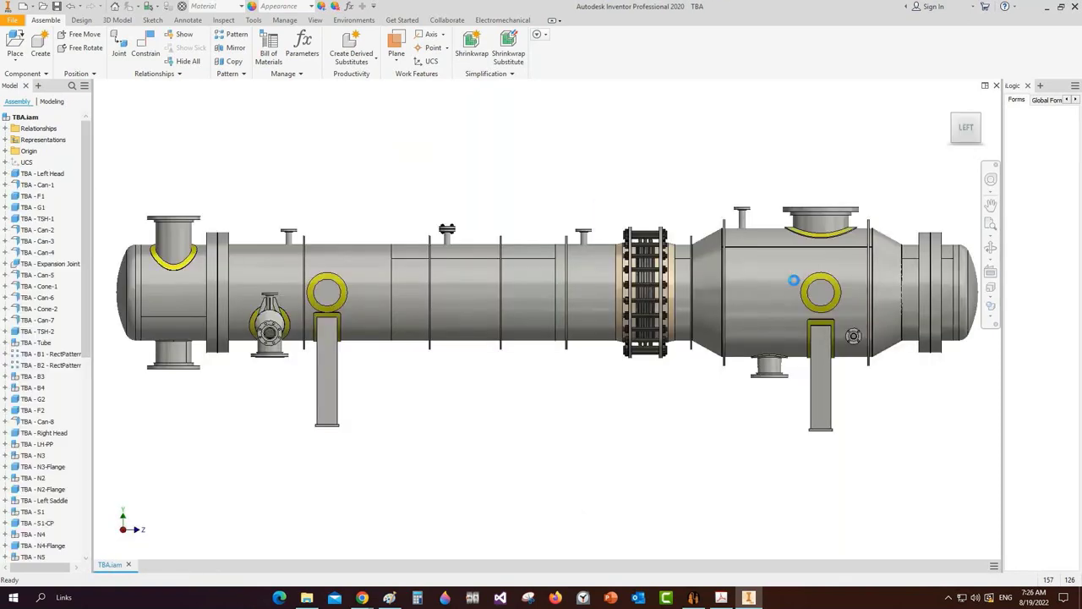
# Cut a half section view parallel to the stiffening ring at the Can-6 and Cone-2 joint, offset by -119 mm
pyautogui.click(991, 251)
pyautogui.moveTo(584, 326); pyautogui.dragTo(677, 334)
pyautogui.scroll(-2, 687, 271)
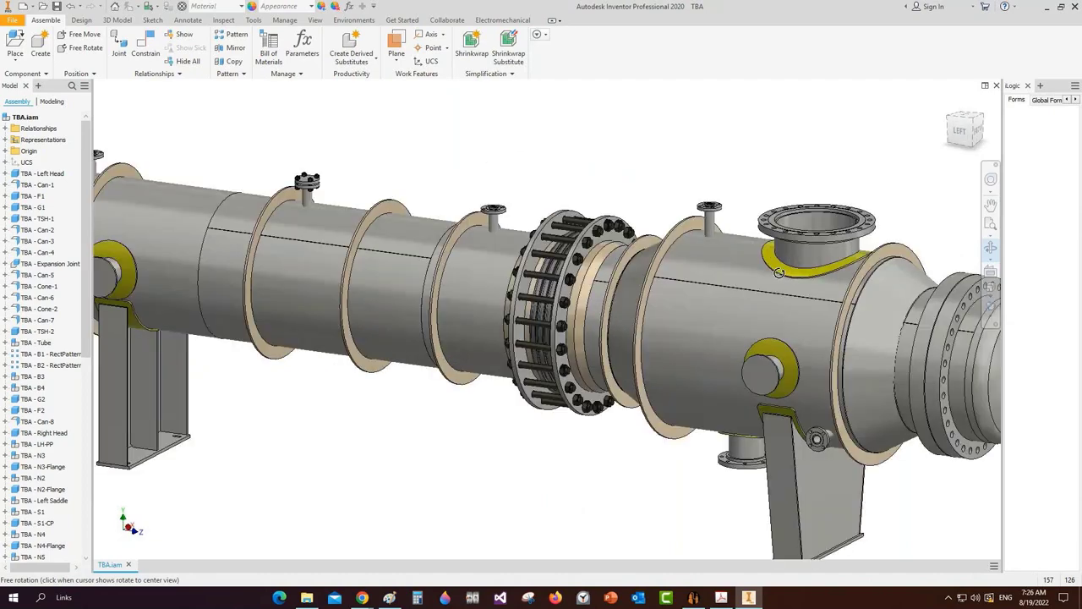
pyautogui.moveTo(842, 211); pyautogui.dragTo(603, 202, button='middle')
pyautogui.click(315, 19)
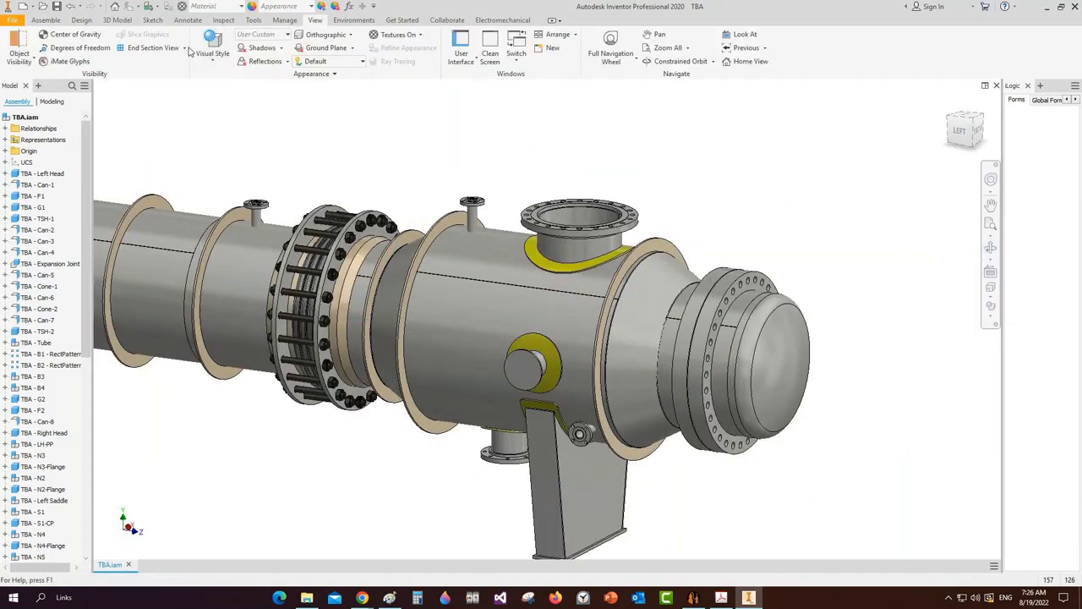
pyautogui.click(184, 49)
pyautogui.click(182, 82)
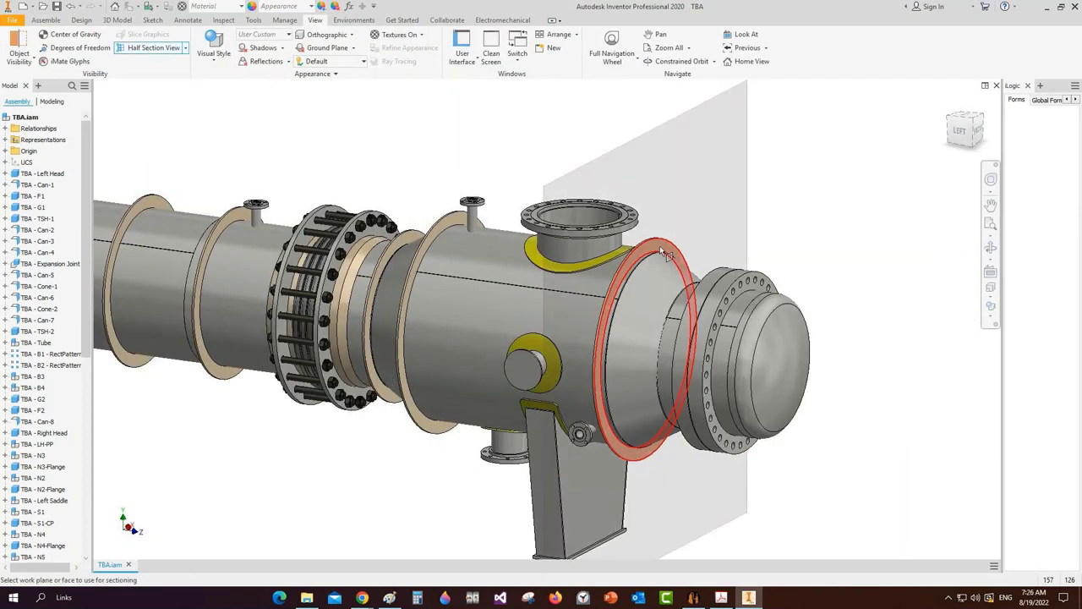
pyautogui.click(648, 247)
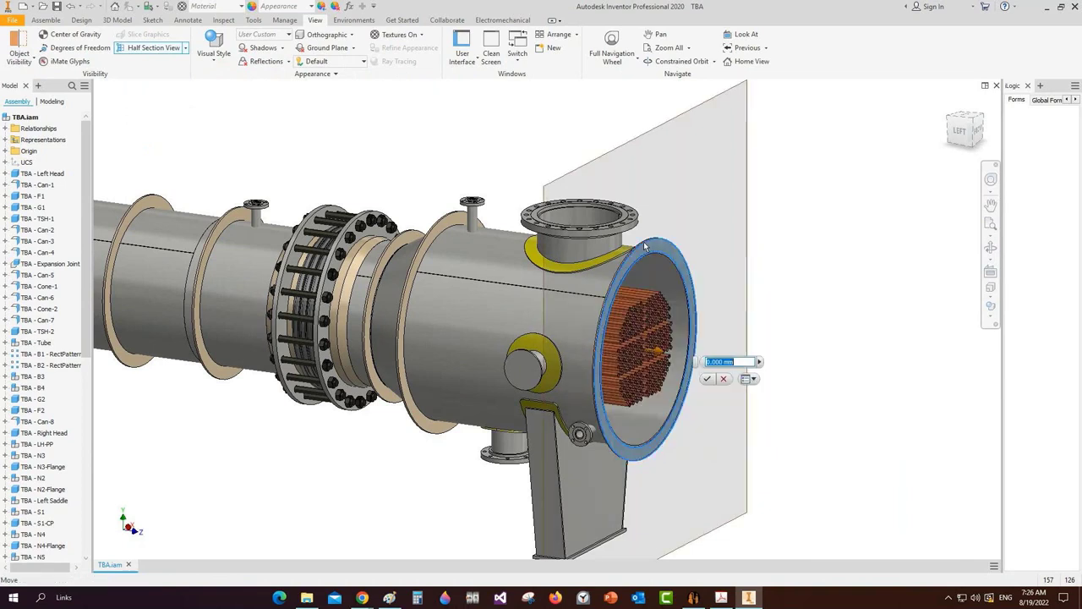
pyautogui.moveTo(702, 392); pyautogui.dragTo(658, 389)
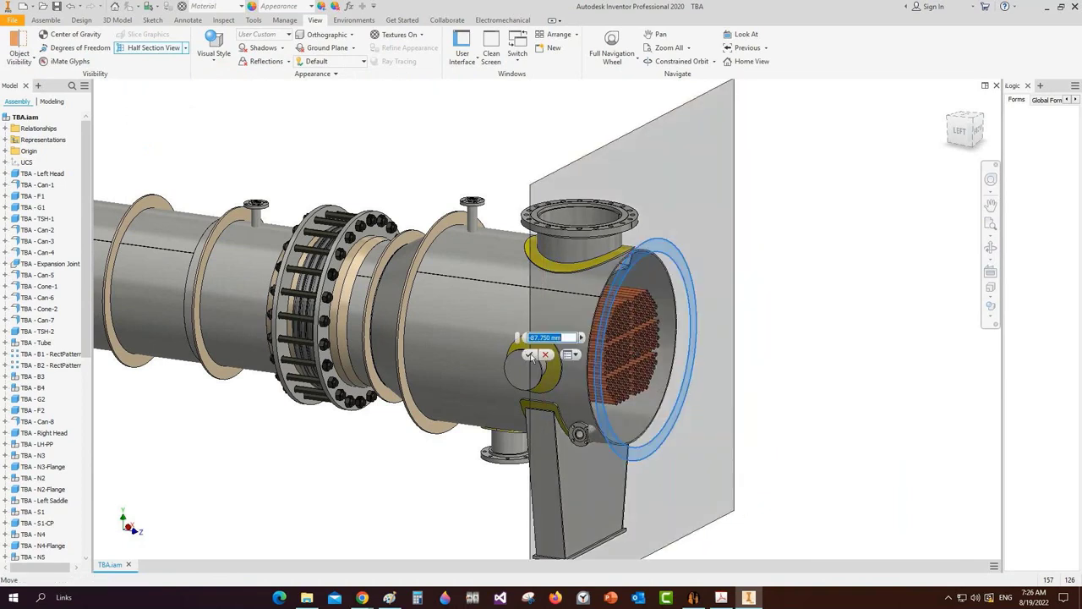
pyautogui.scroll(-1, 529, 356)
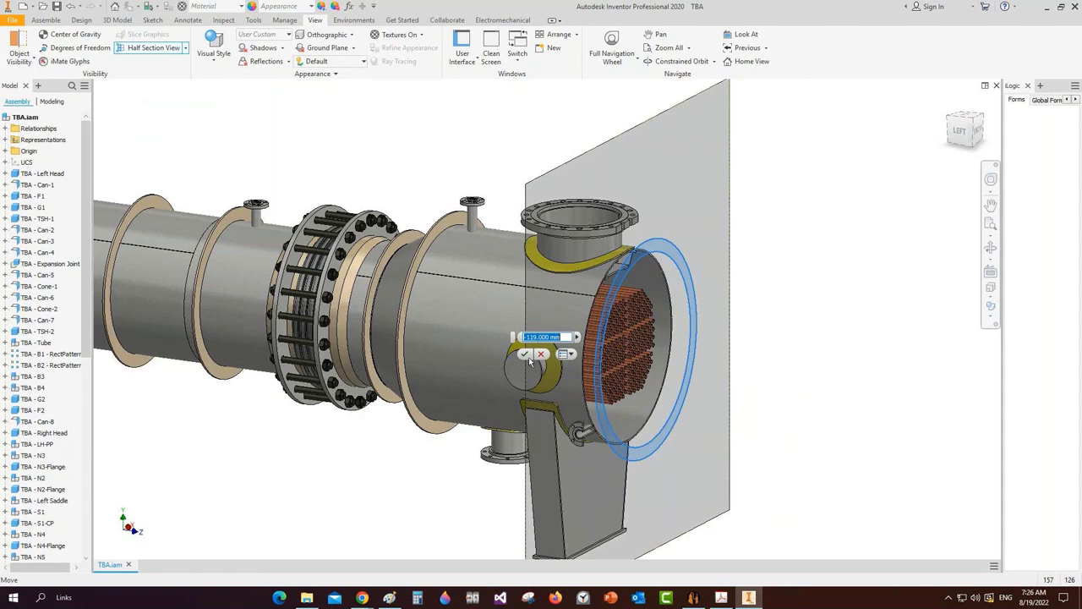
pyautogui.click(524, 354)
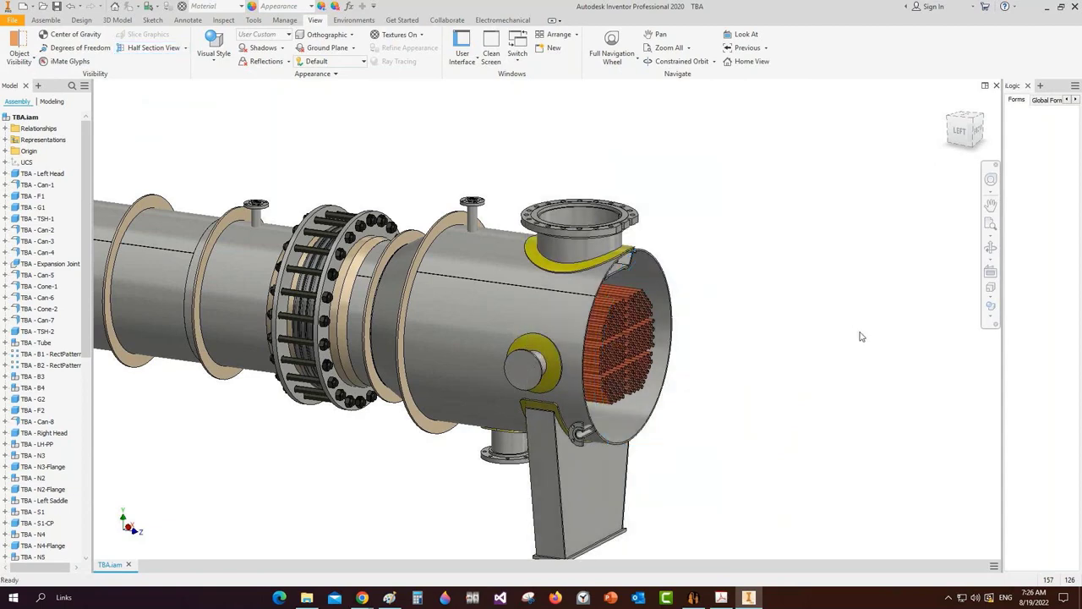
# Inspect the impingement baffle under nozzle N1 and the tube bundle inside the sectioned shell from several angles
pyautogui.click(991, 247)
pyautogui.moveTo(622, 332); pyautogui.dragTo(511, 196)
pyautogui.scroll(3, 541, 304)
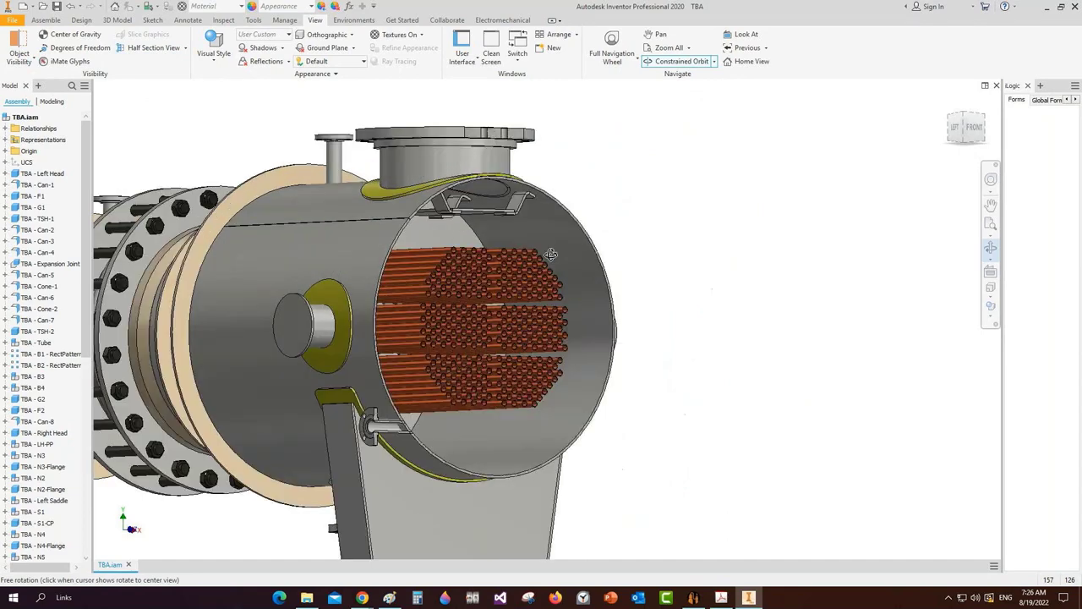
pyautogui.scroll(2, 640, 271)
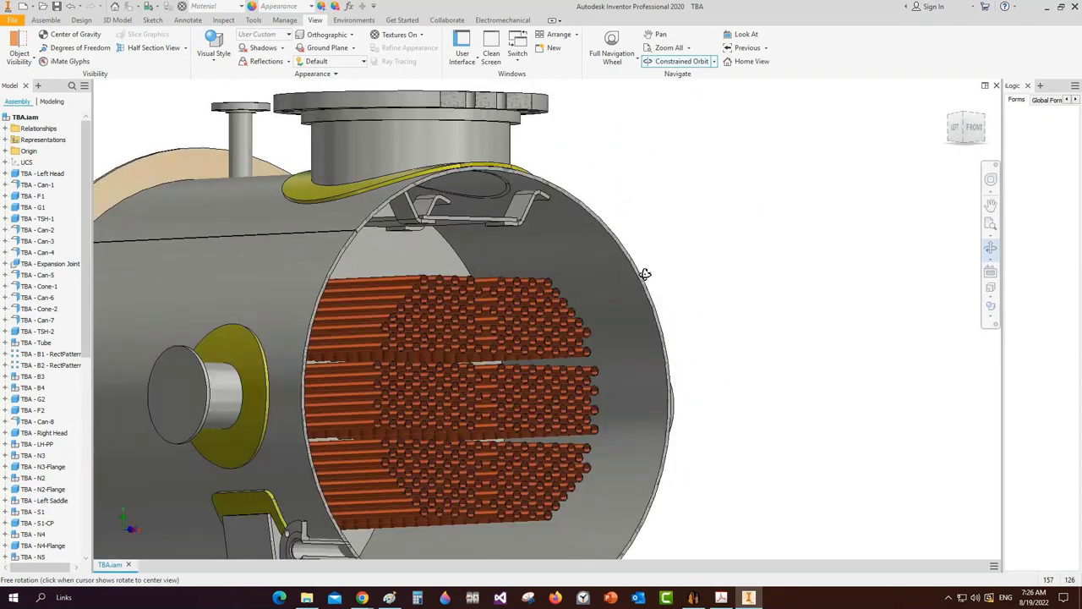
pyautogui.scroll(-2, 645, 274)
pyautogui.moveTo(596, 295); pyautogui.dragTo(335, 181)
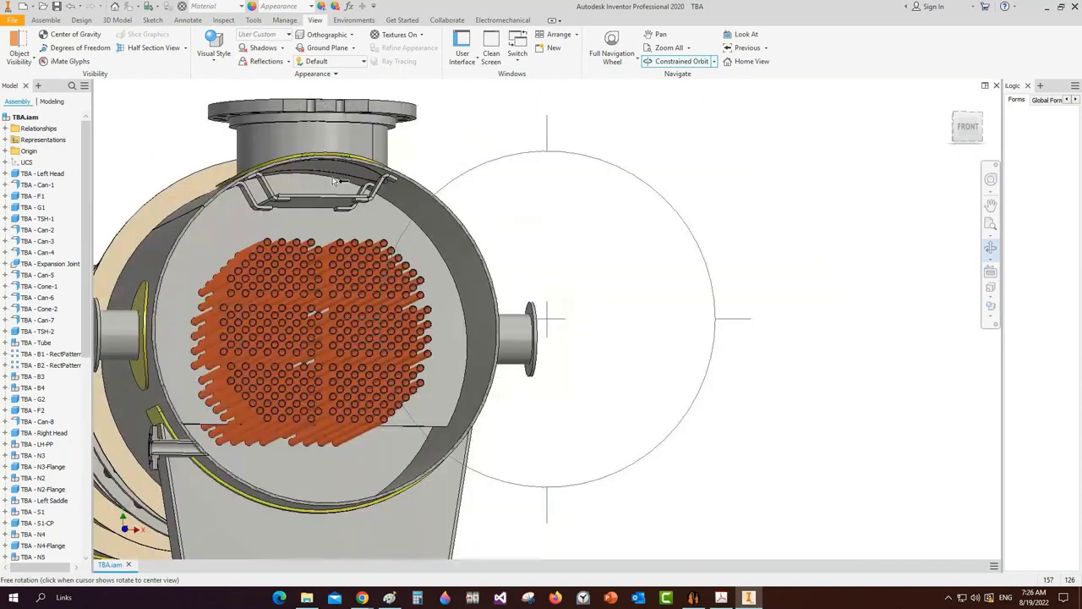
pyautogui.scroll(3, 335, 181)
pyautogui.moveTo(407, 205); pyautogui.dragTo(621, 211, button='middle')
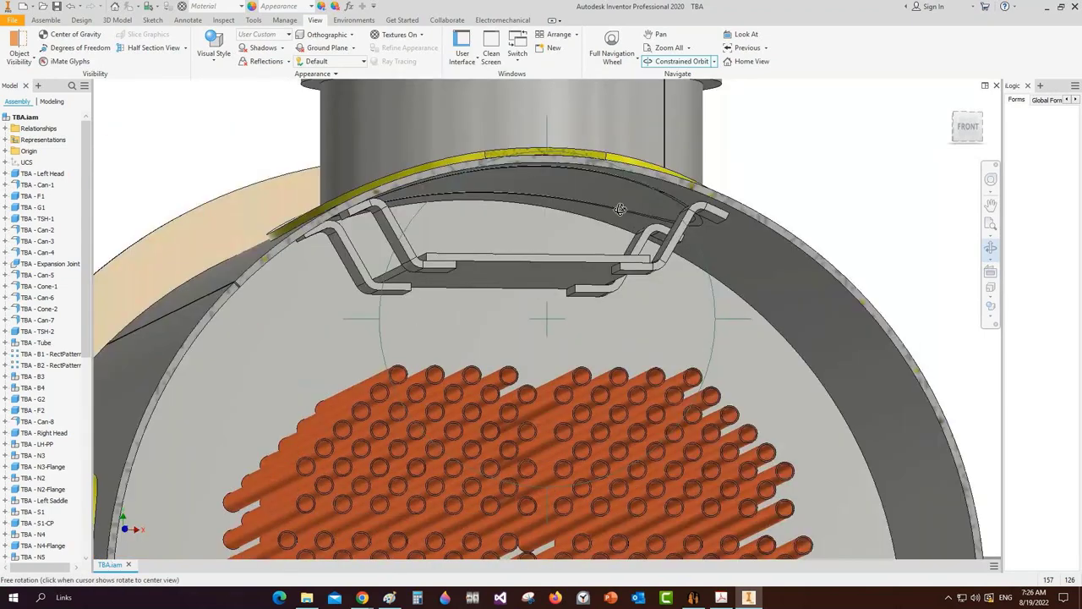
pyautogui.moveTo(621, 212); pyautogui.dragTo(614, 229)
pyautogui.scroll(-5, 615, 228)
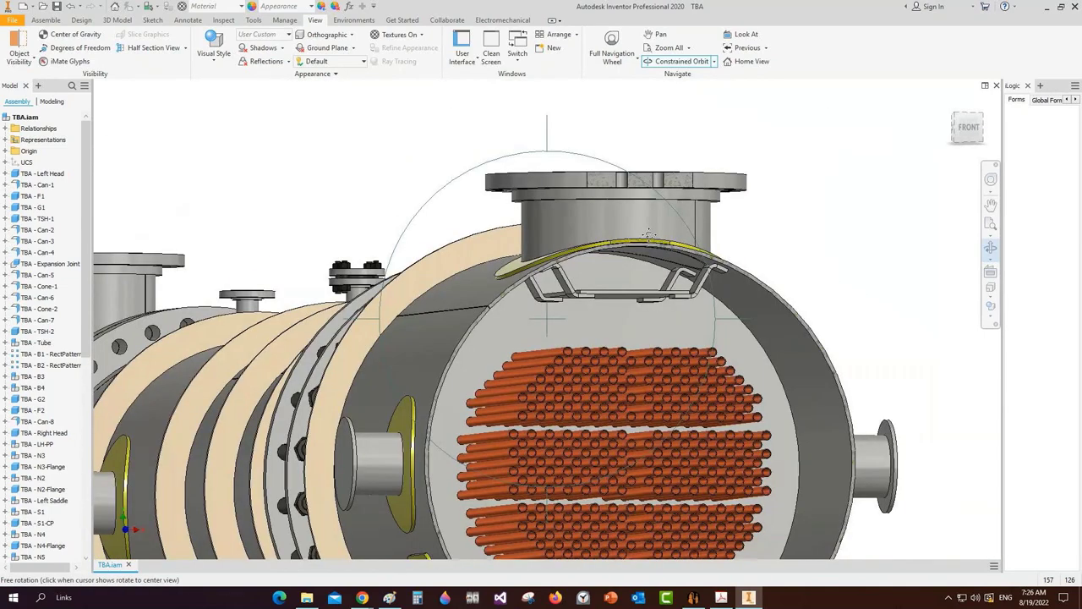
pyautogui.keyDown('shift'); pyautogui.moveTo(574, 231); pyautogui.dragTo(367, 119, button='middle'); pyautogui.keyUp('shift')
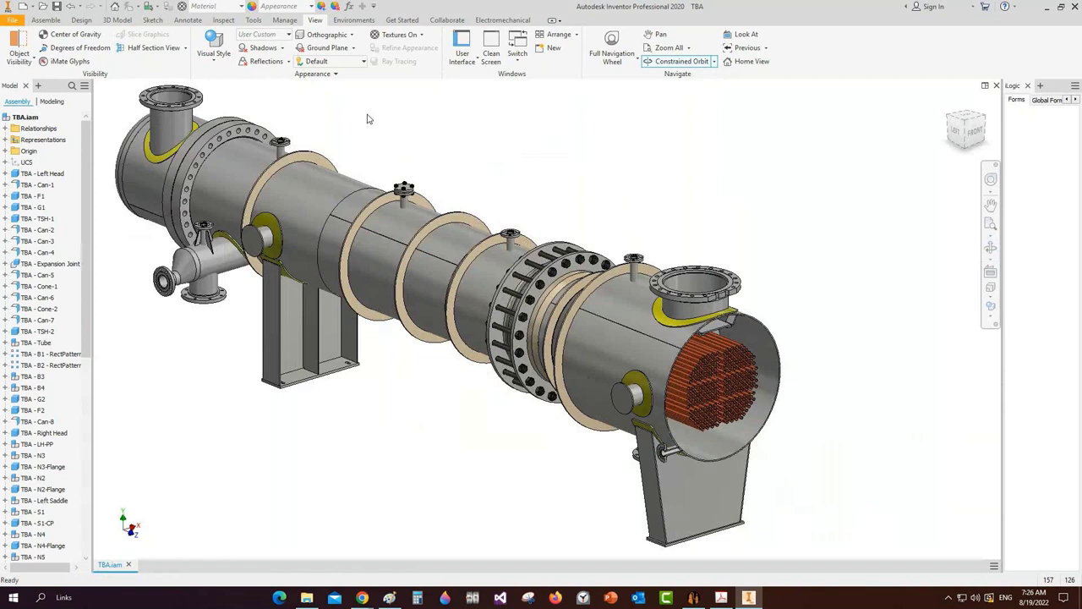
# End the section view and orient the heat exchanger assembly to the Left view
pyautogui.click(186, 47)
pyautogui.click(169, 127)
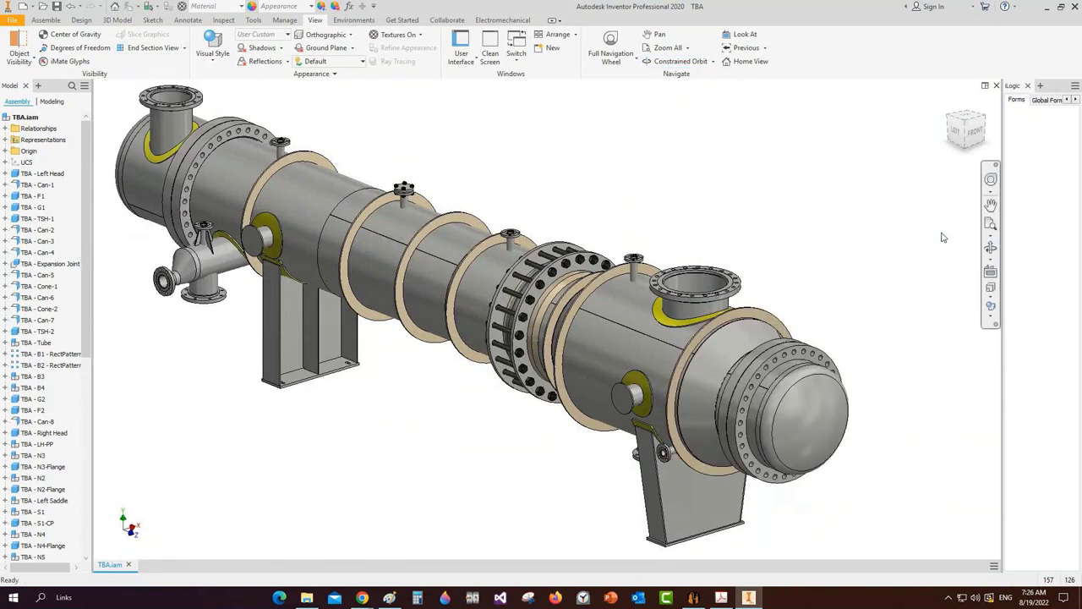
pyautogui.click(956, 137)
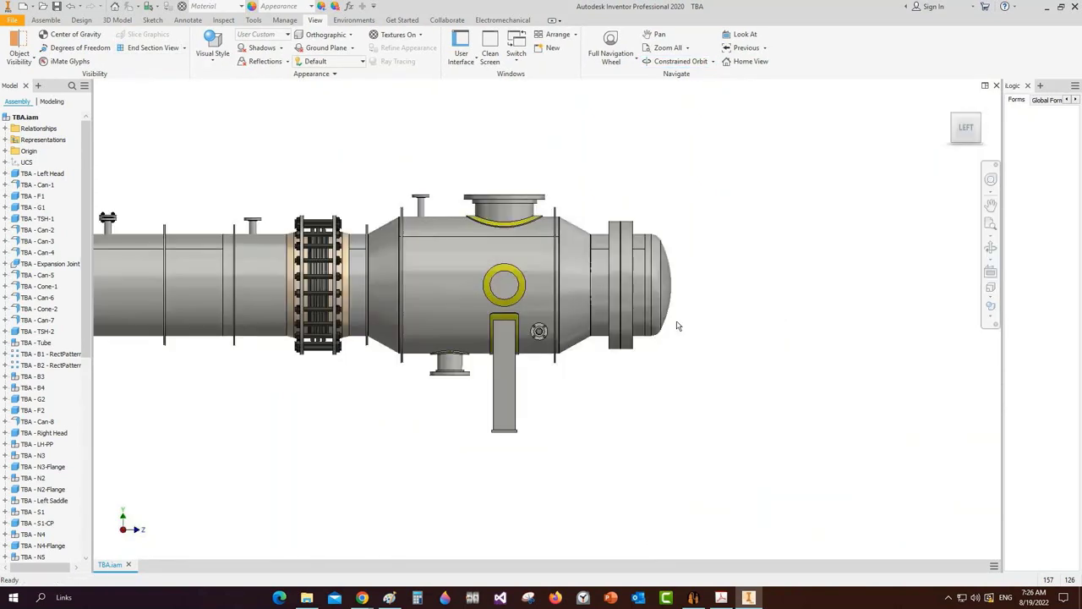
# Switch to the PDF drawing in Acrobat and examine the stiffening ring SR2 between the right cone and the short shell
pyautogui.click(719, 602)
pyautogui.moveTo(795, 553)
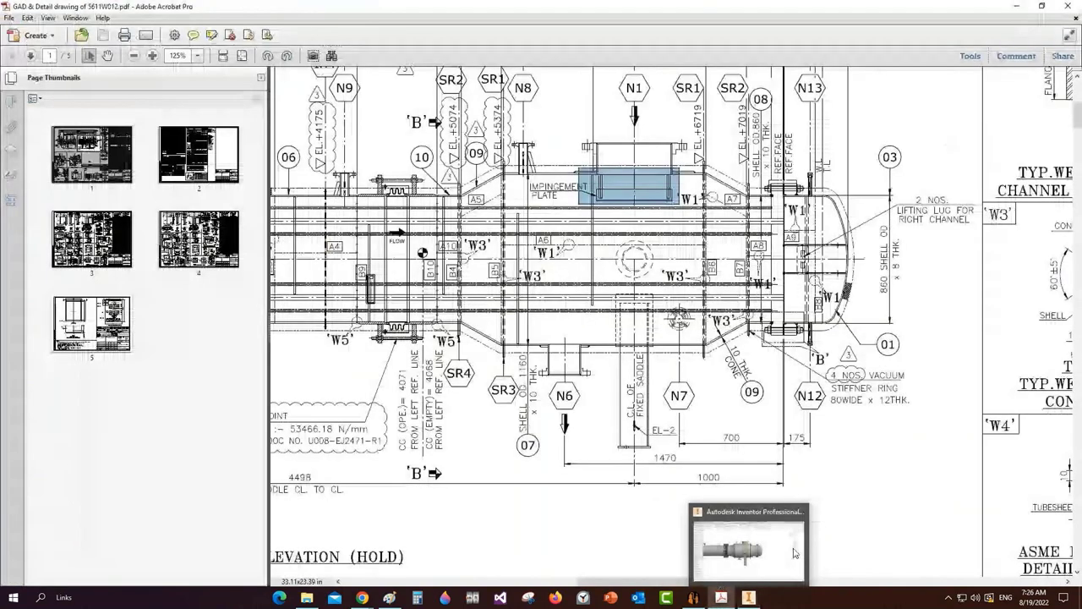
pyautogui.moveTo(743, 168); pyautogui.dragTo(759, 346)
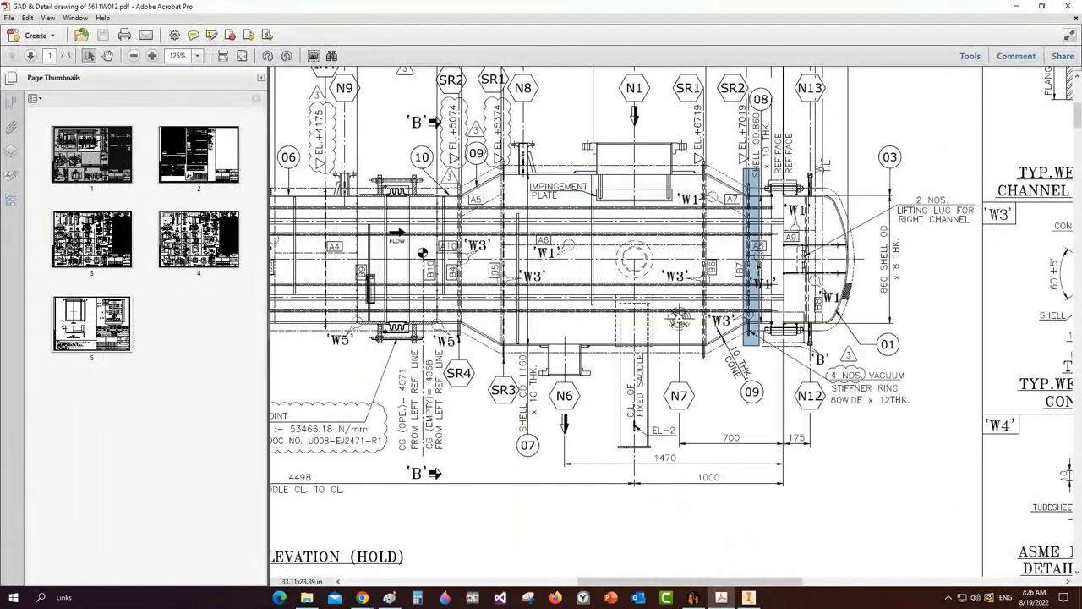
pyautogui.scroll(2, 758, 266)
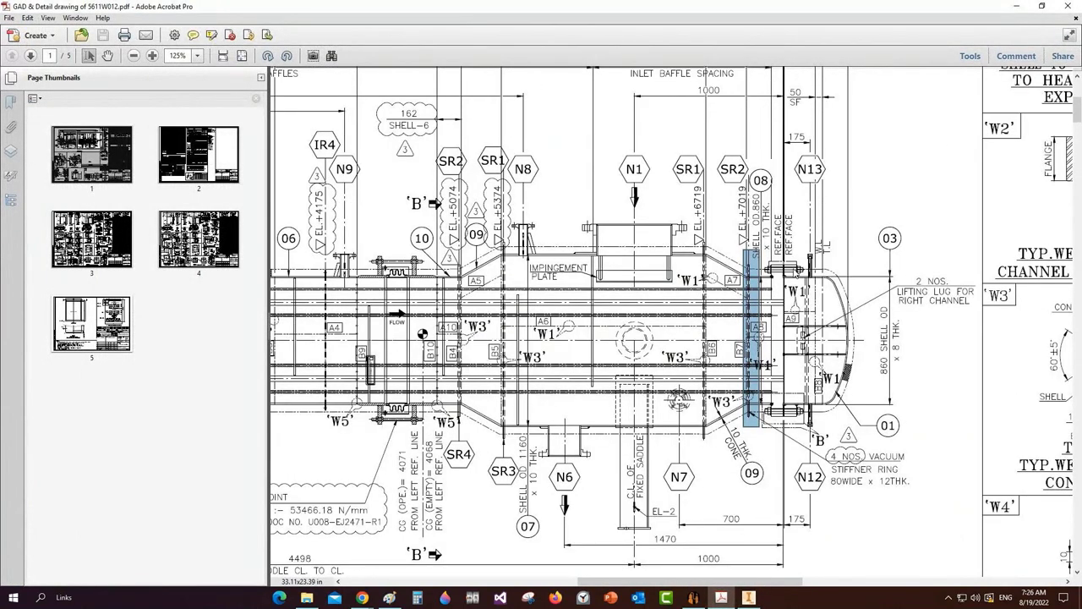
pyautogui.scroll(1, 795, 272)
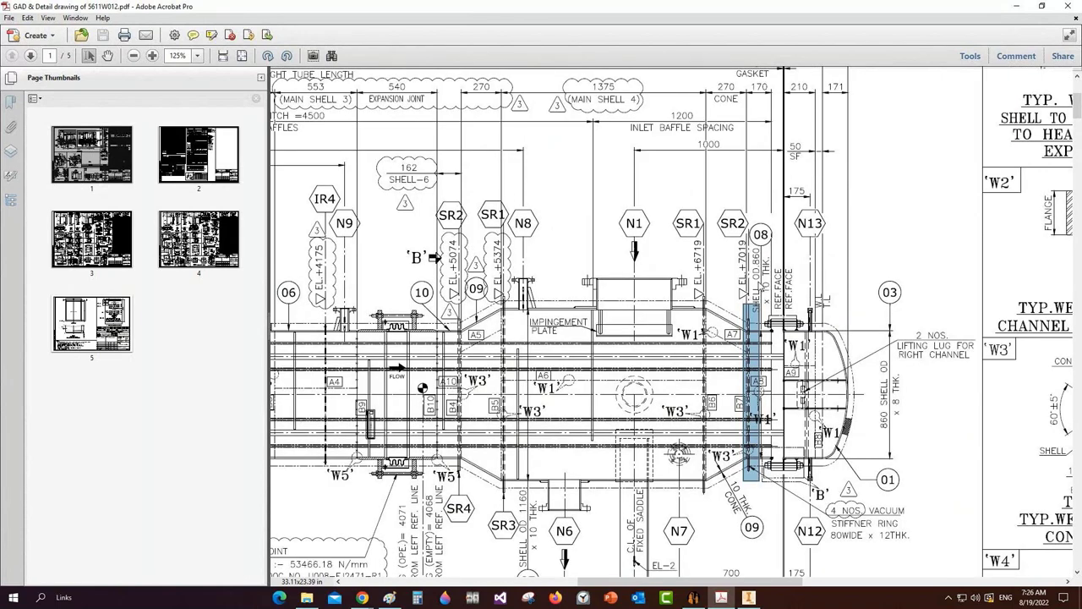
pyautogui.scroll(-1, 761, 476)
pyautogui.moveTo(749, 597)
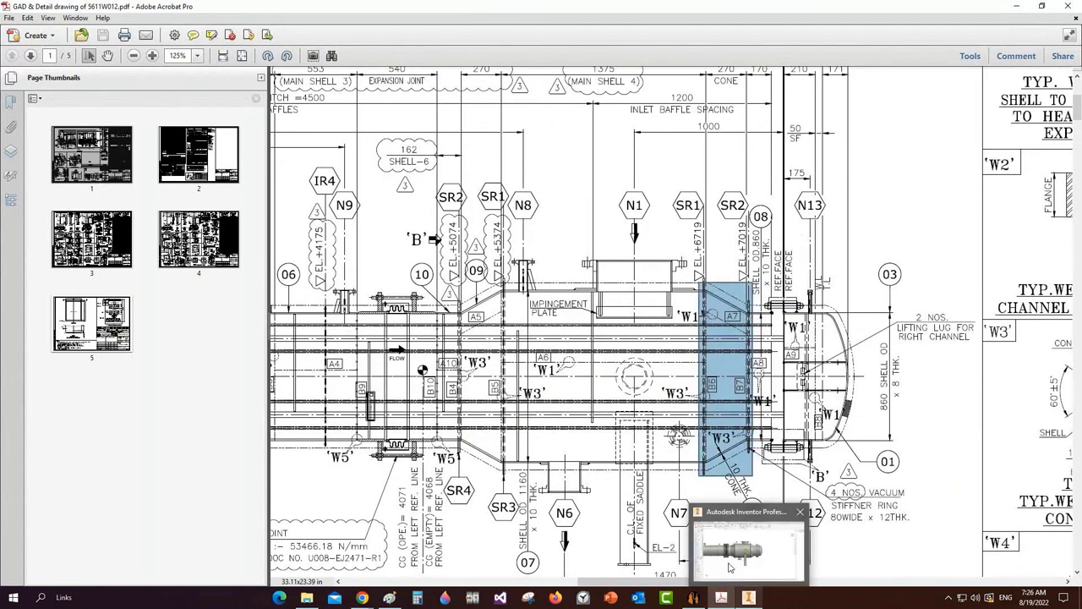
# Switch to Static Equipment Generator and add an external stiffening ring named SR4 to Can-7
pyautogui.click(731, 568)
pyautogui.scroll(-1, 83, 477)
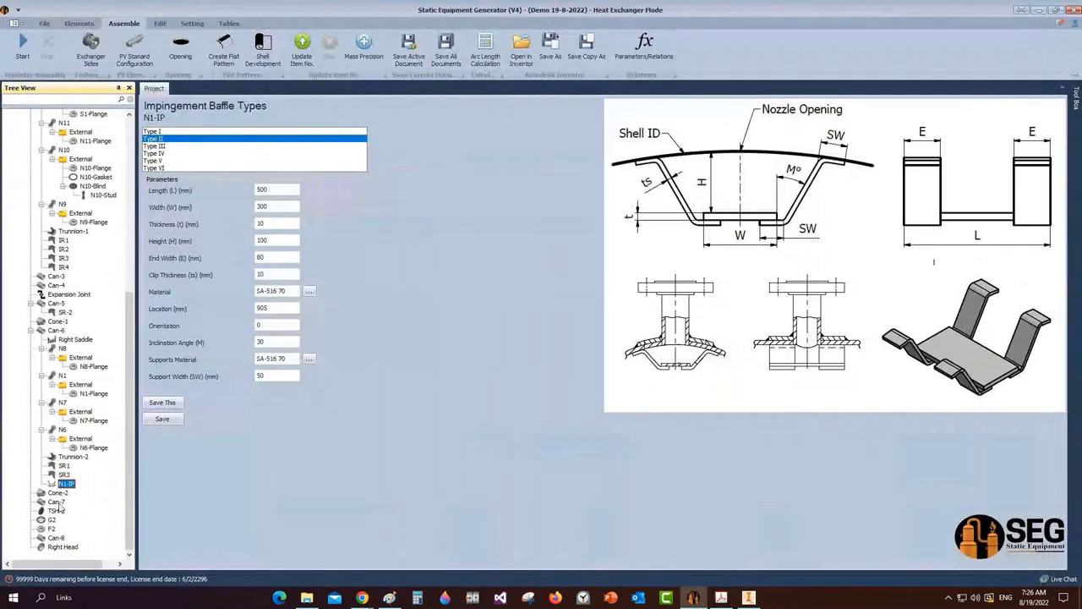
pyautogui.click(55, 502)
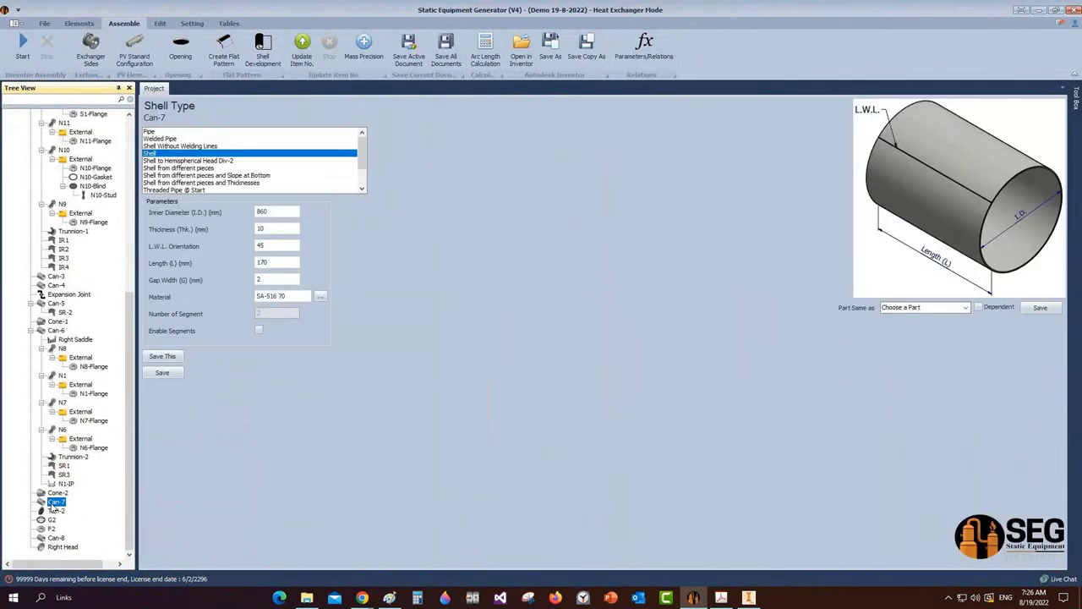
pyautogui.click(79, 24)
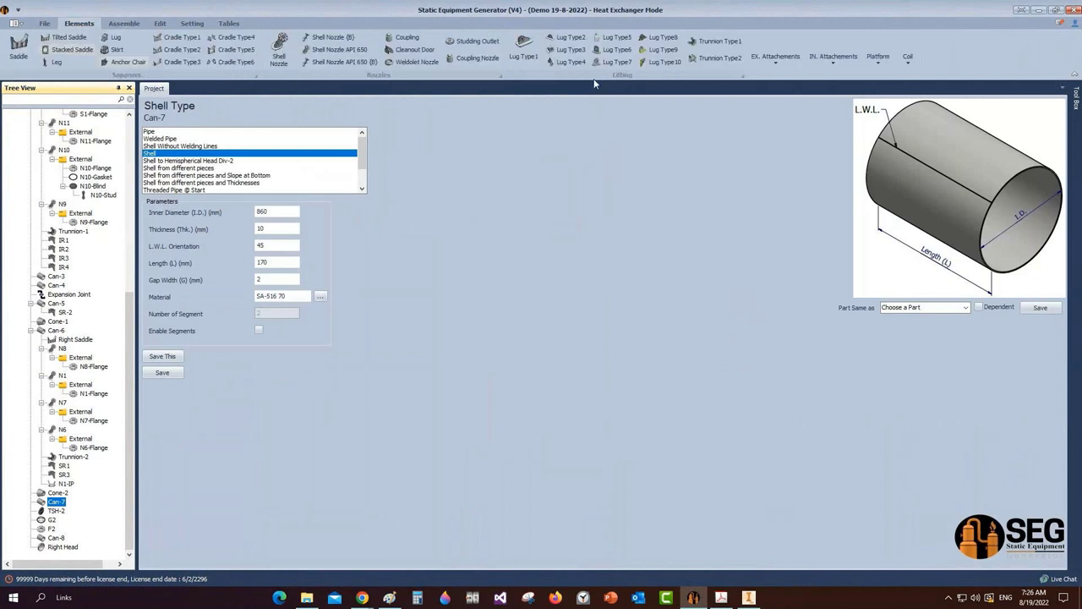
pyautogui.click(785, 75)
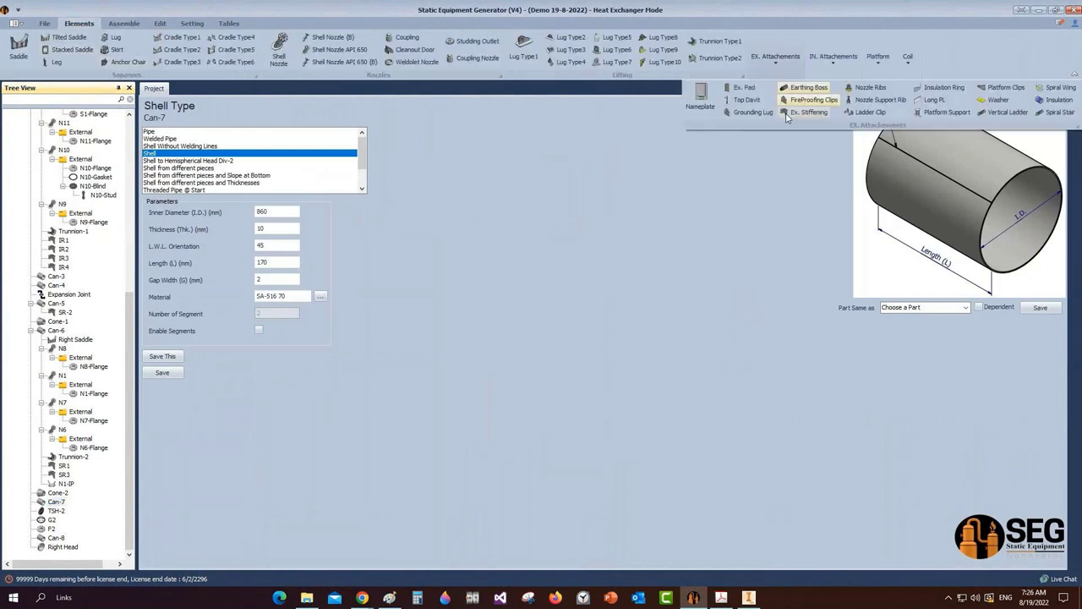
pyautogui.click(787, 115)
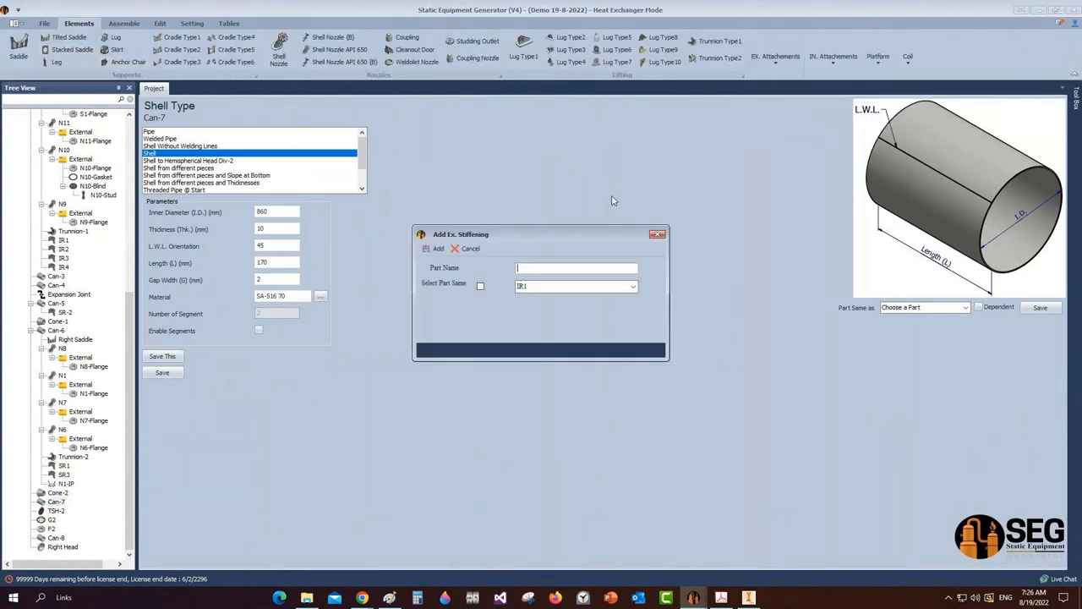
pyautogui.write('SR-')
pyautogui.write('4')
pyautogui.press('Return')
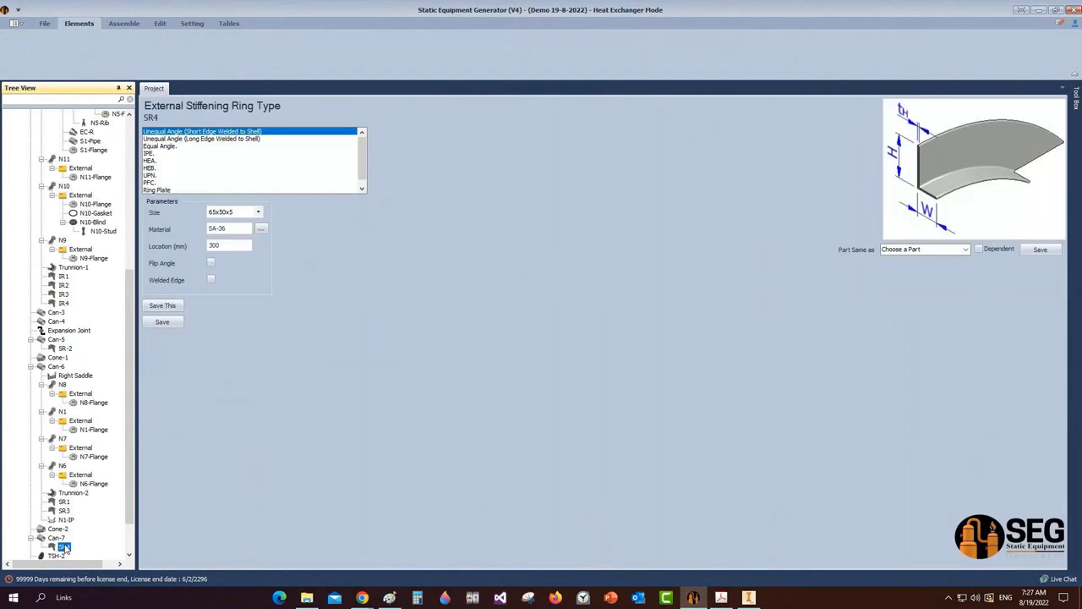
# Define SR4 as a Ring Plate with height 80, thickness 12 and location 20 mm, and save it
pyautogui.click(149, 191)
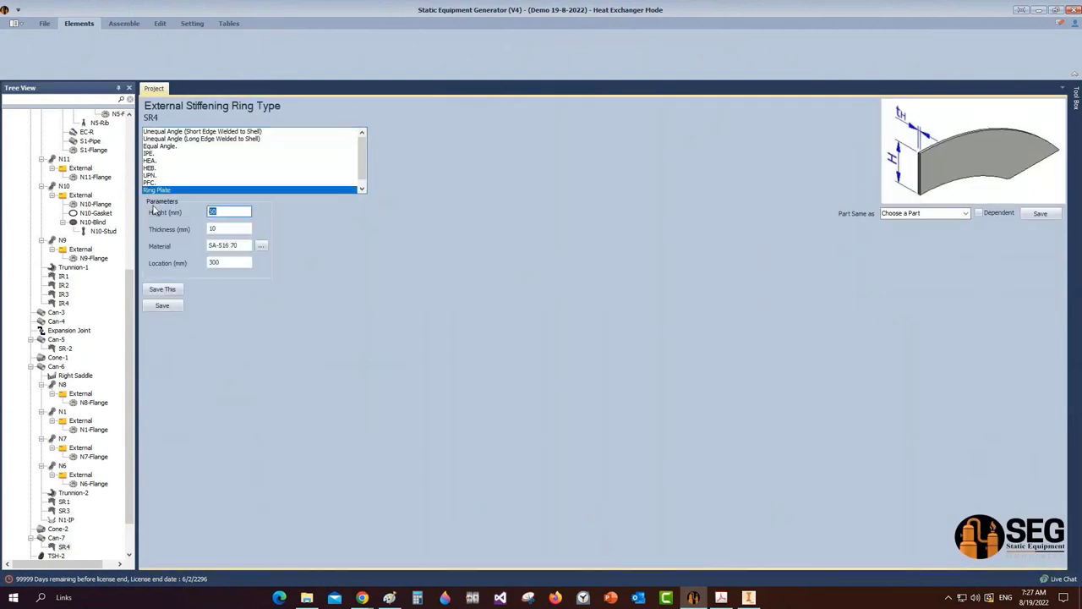
pyautogui.write('80')
pyautogui.press('Tab')
pyautogui.write('12')
pyautogui.press('Tab')
pyautogui.press('Tab')
pyautogui.press('Tab')
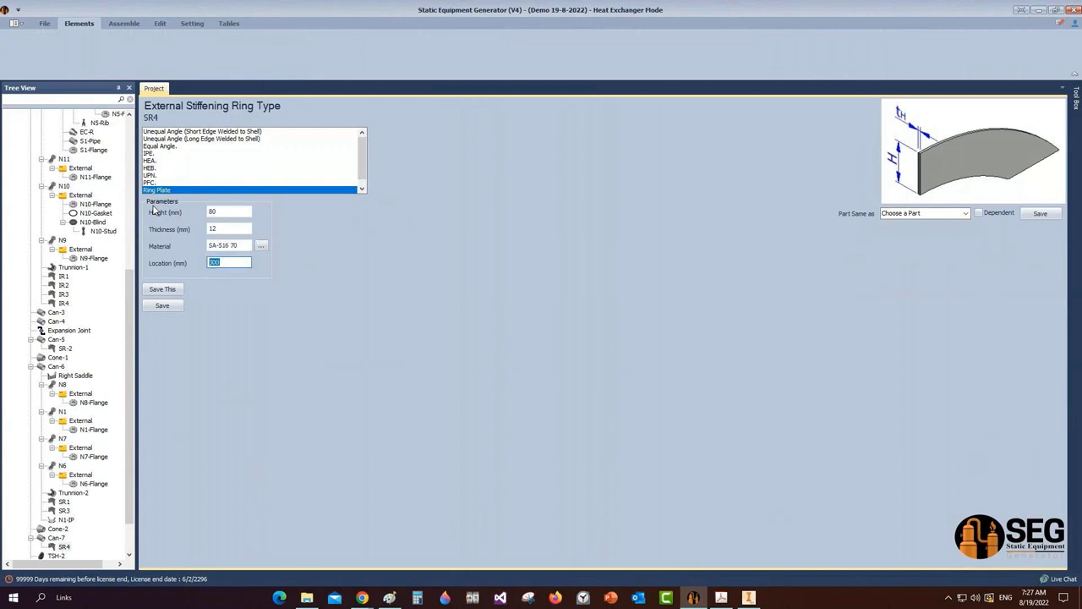
pyautogui.write('20')
pyautogui.click(169, 310)
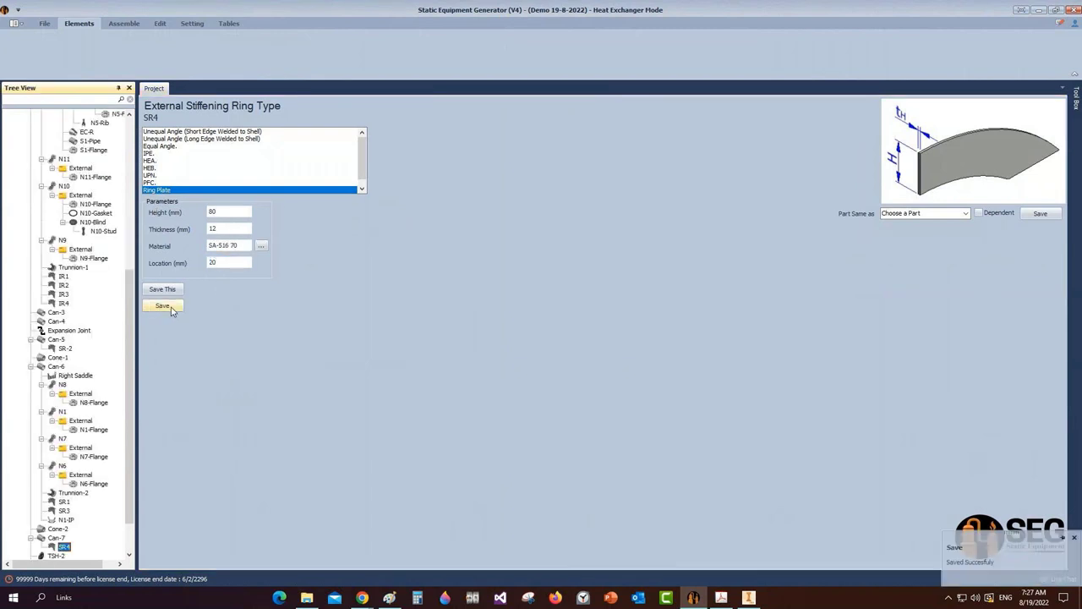
# Switch to the PDF drawing in Acrobat and locate nozzles N13 and N12 on the right channel
pyautogui.click(718, 600)
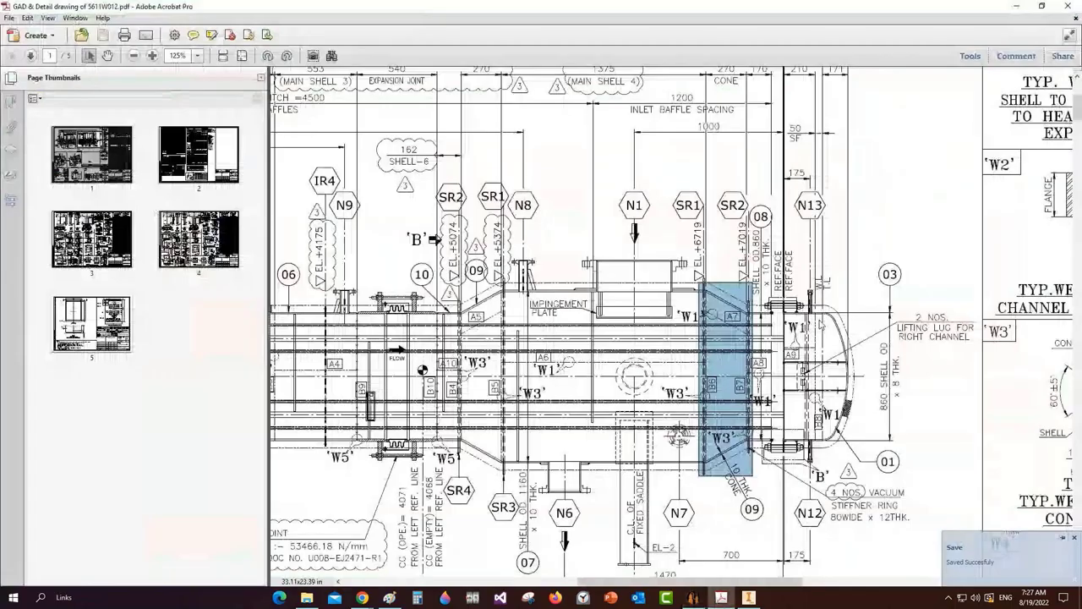
pyautogui.moveTo(802, 272); pyautogui.dragTo(816, 329)
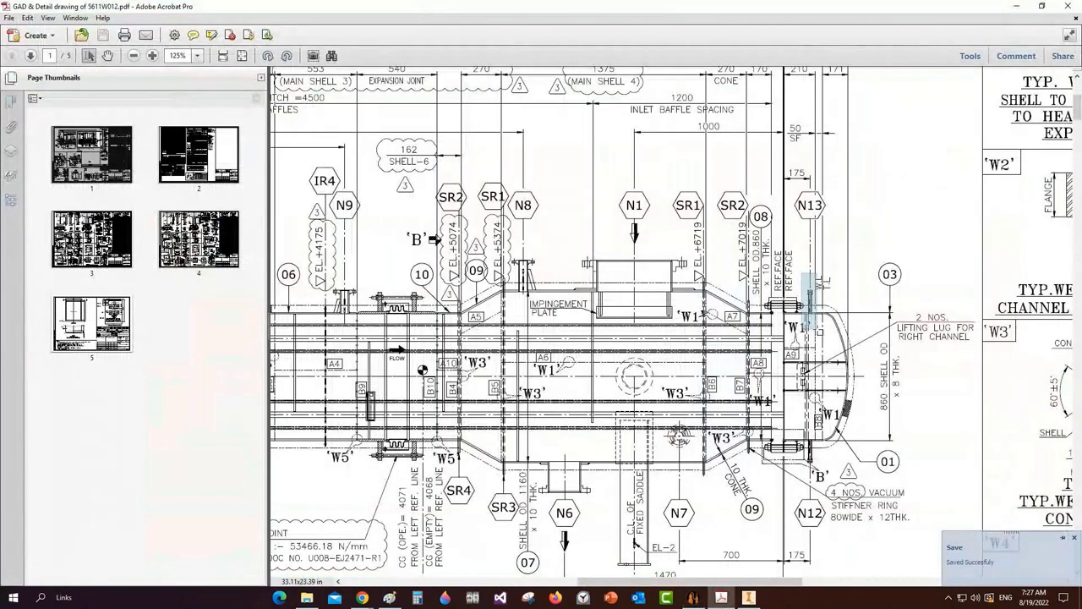
pyautogui.click(812, 305)
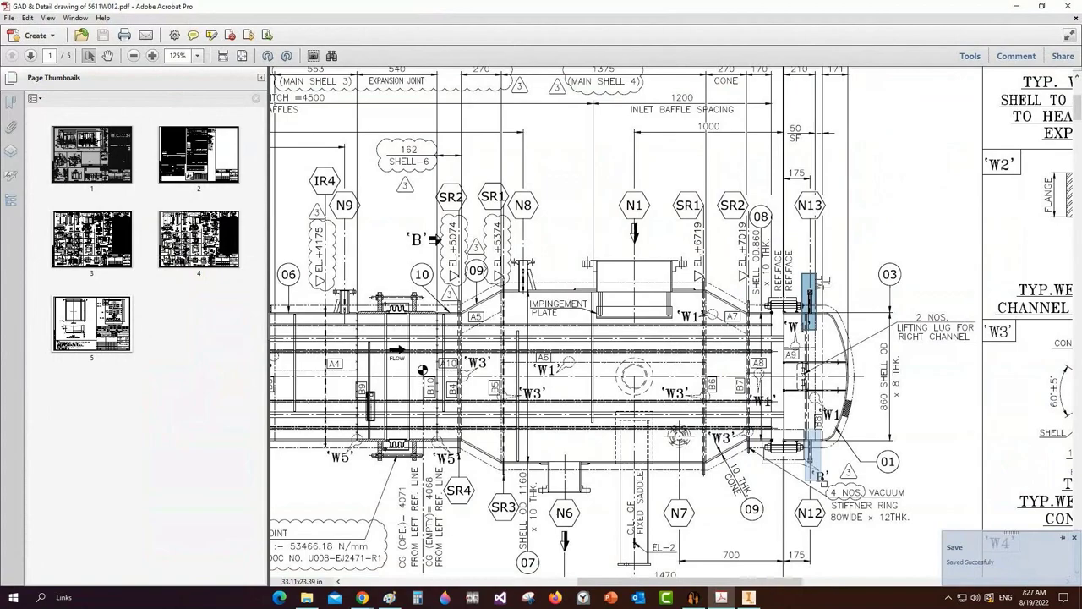
pyautogui.moveTo(821, 480); pyautogui.dragTo(817, 477)
# Switch to Static Equipment Generator and add a shell nozzle named N13 to Can-8
pyautogui.click(694, 597)
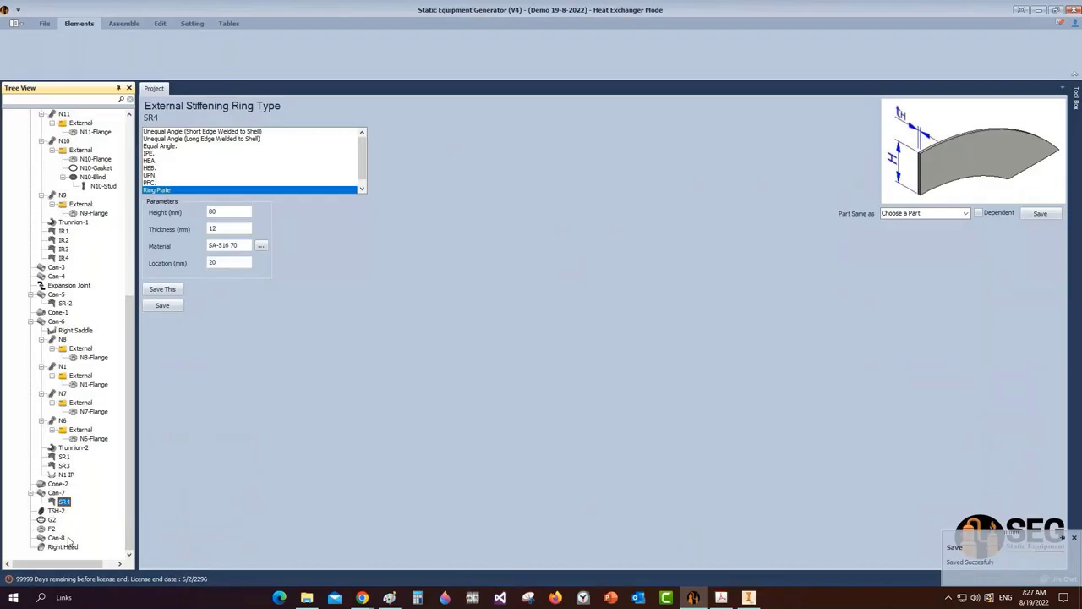
pyautogui.click(56, 538)
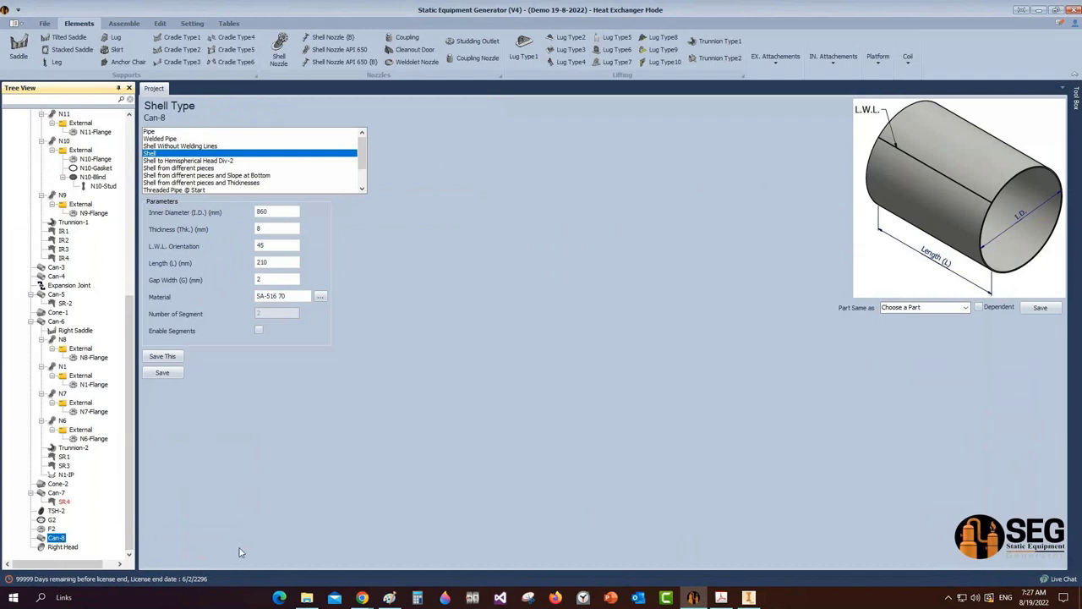
pyautogui.click(322, 36)
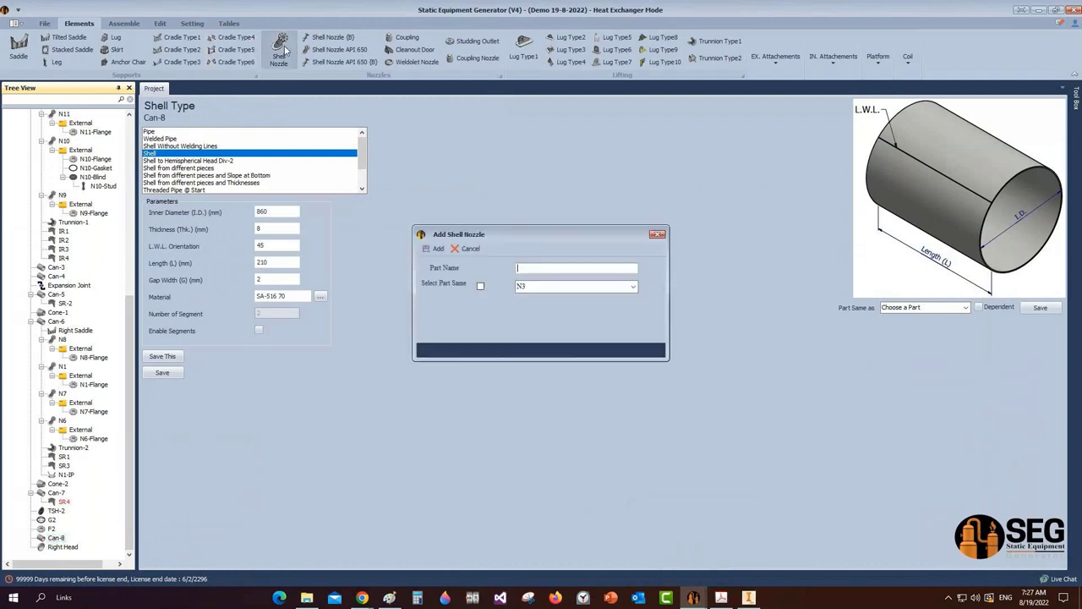
pyautogui.write('N13')
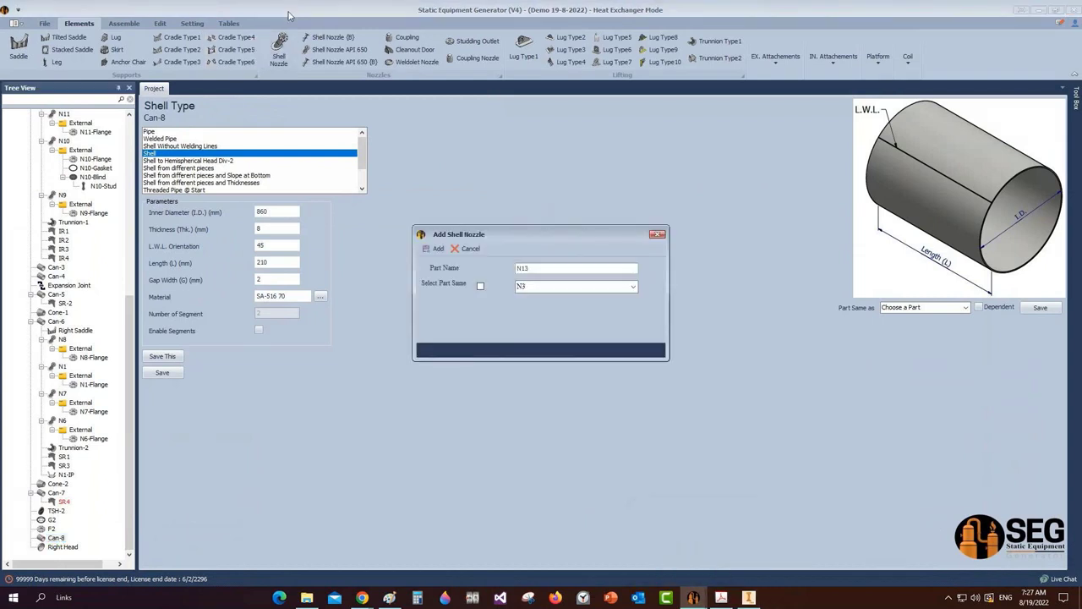
pyautogui.click(434, 248)
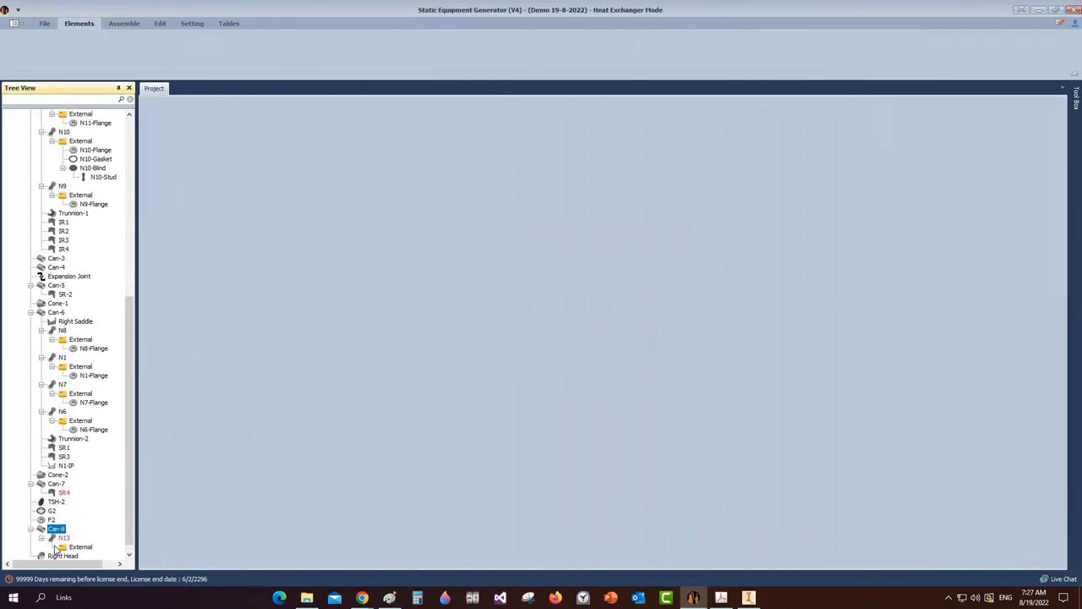
# Look up the sizes of N12 and N13 in the PDF drawing's nozzle schedule, then return to Static Equipment Generator
pyautogui.moveTo(693, 598)
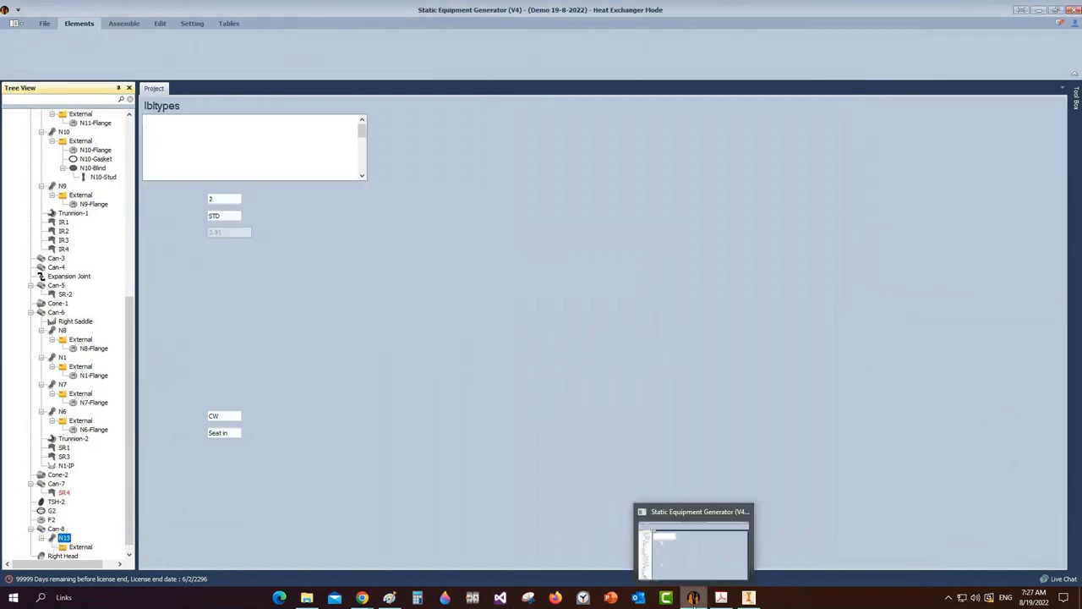
pyautogui.click(722, 599)
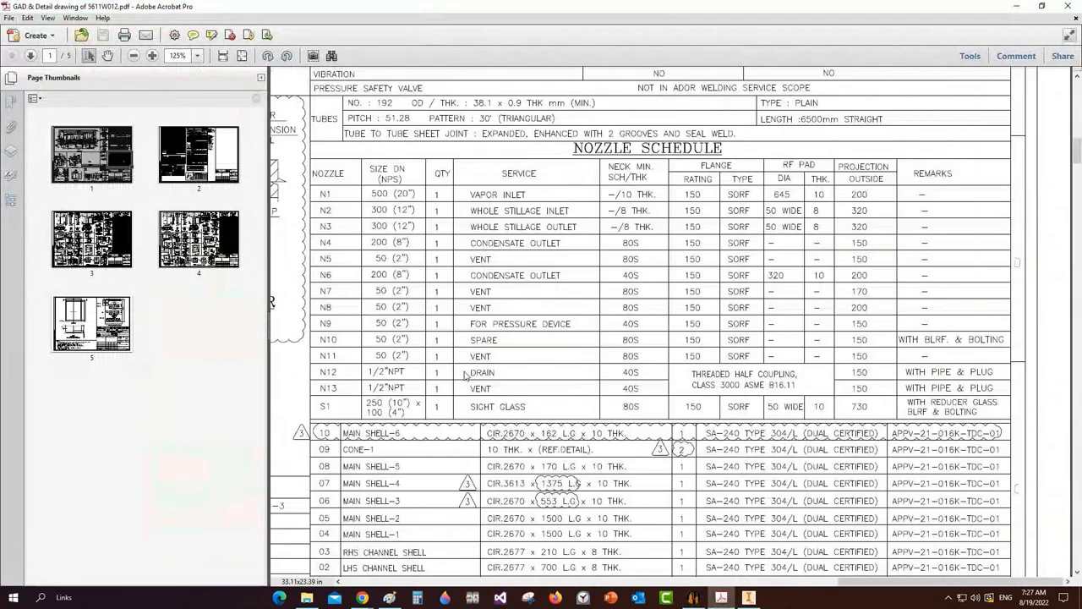
pyautogui.moveTo(363, 364); pyautogui.dragTo(417, 395)
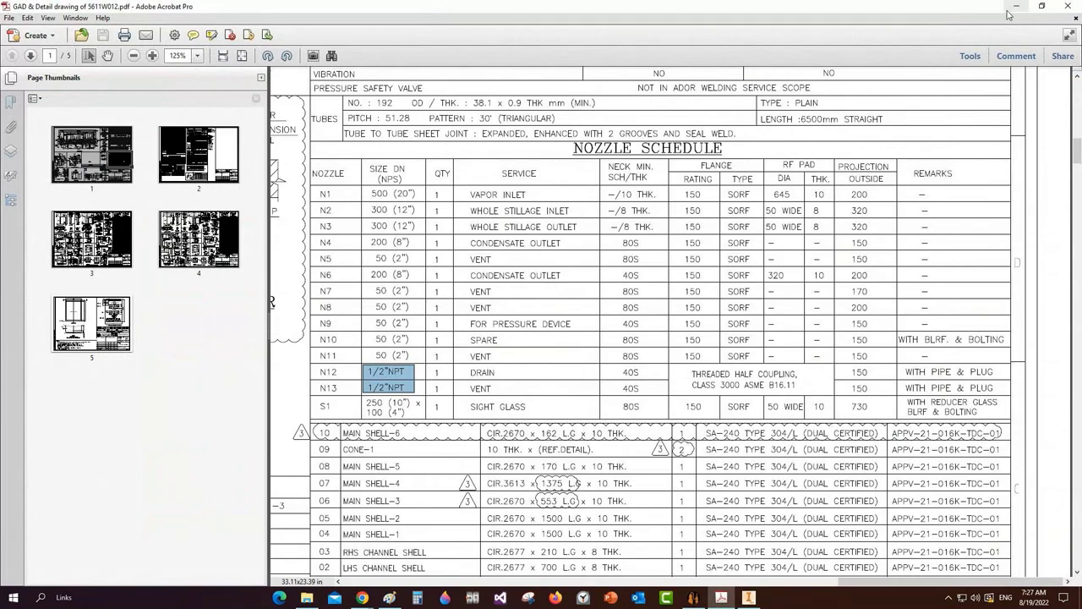
pyautogui.click(721, 598)
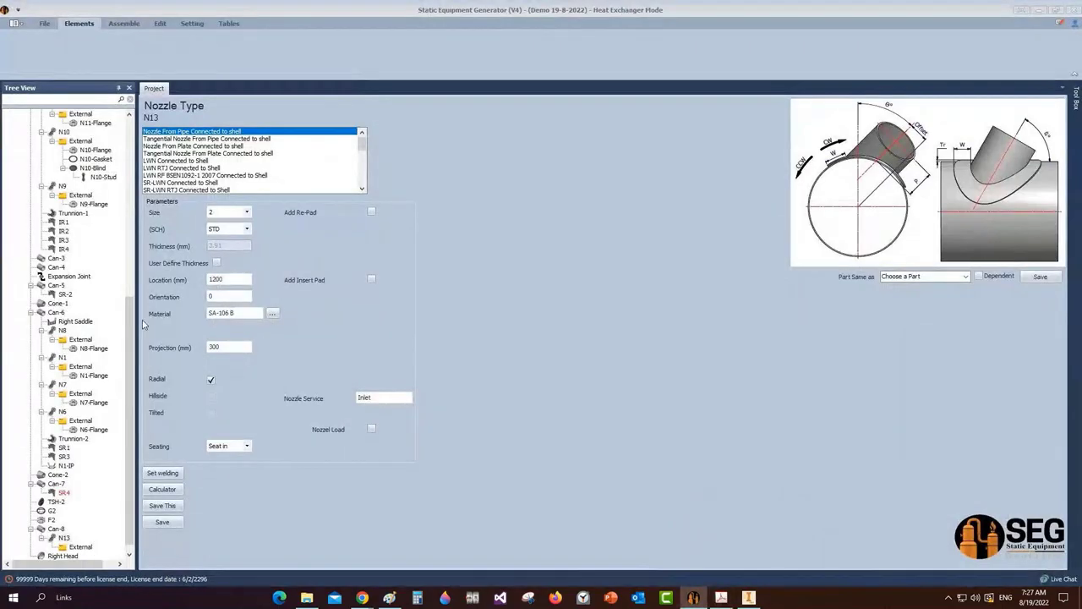
# Set nozzle N13 to size 0.5 with schedule STD and location 170 mm, and save it
pyautogui.click(235, 215)
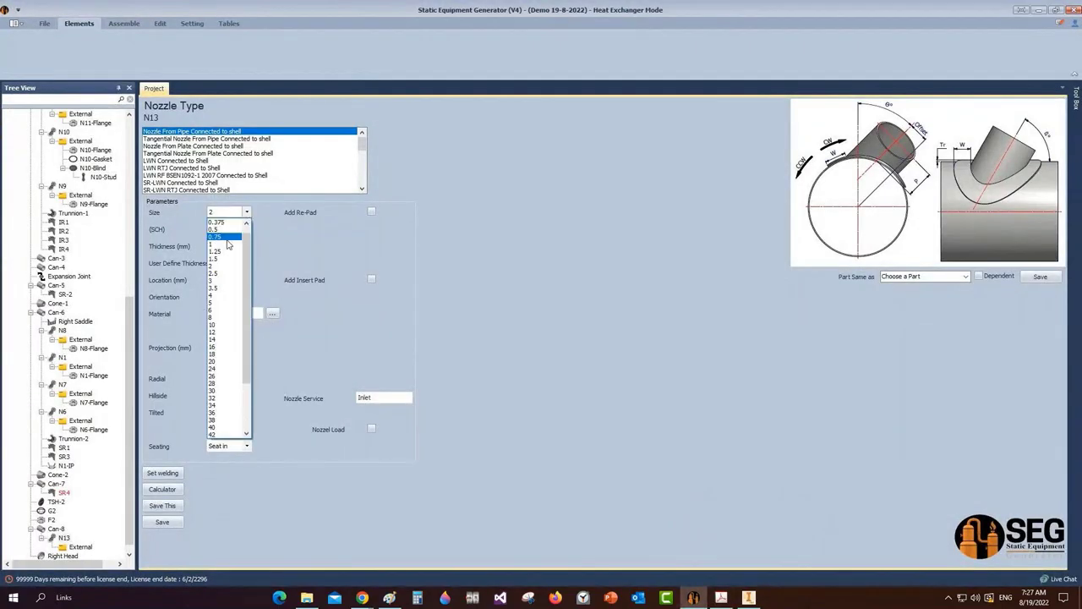
pyautogui.click(215, 229)
pyautogui.click(245, 229)
pyautogui.click(245, 233)
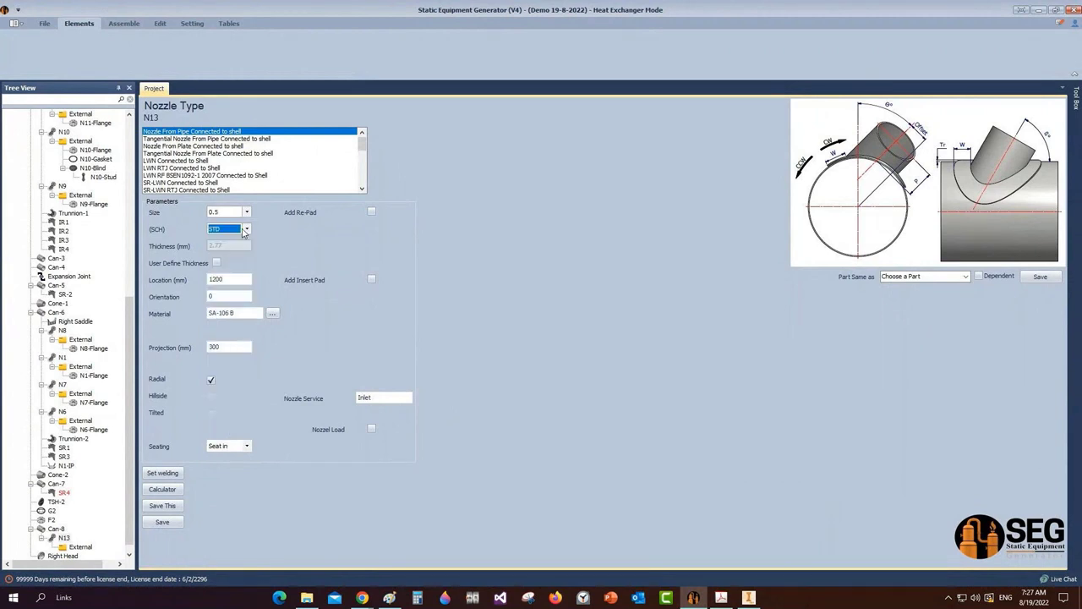
pyautogui.moveTo(237, 280); pyautogui.dragTo(130, 284)
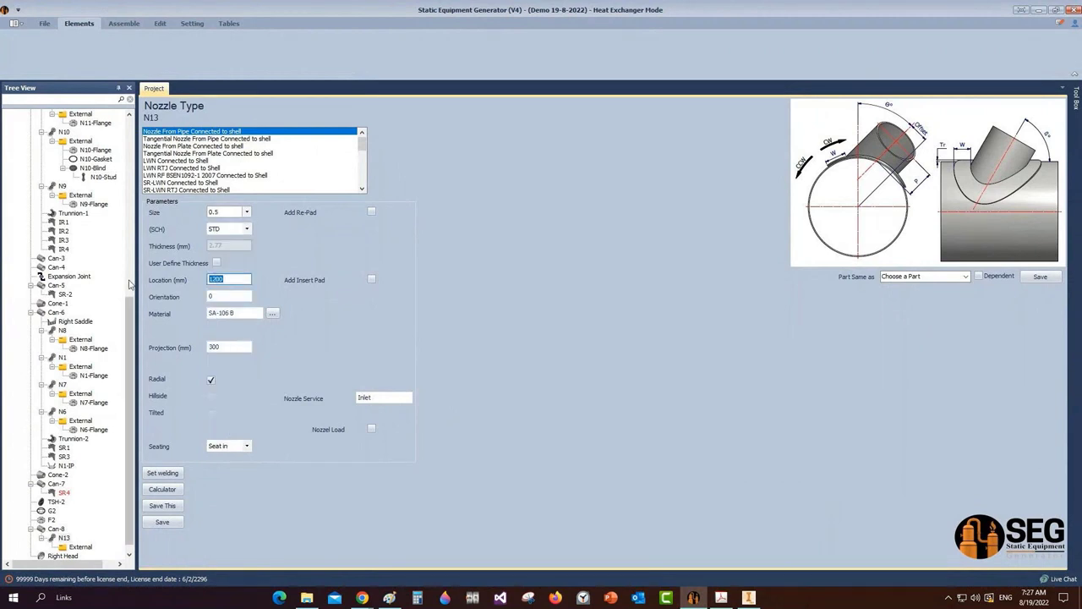
pyautogui.write('170')
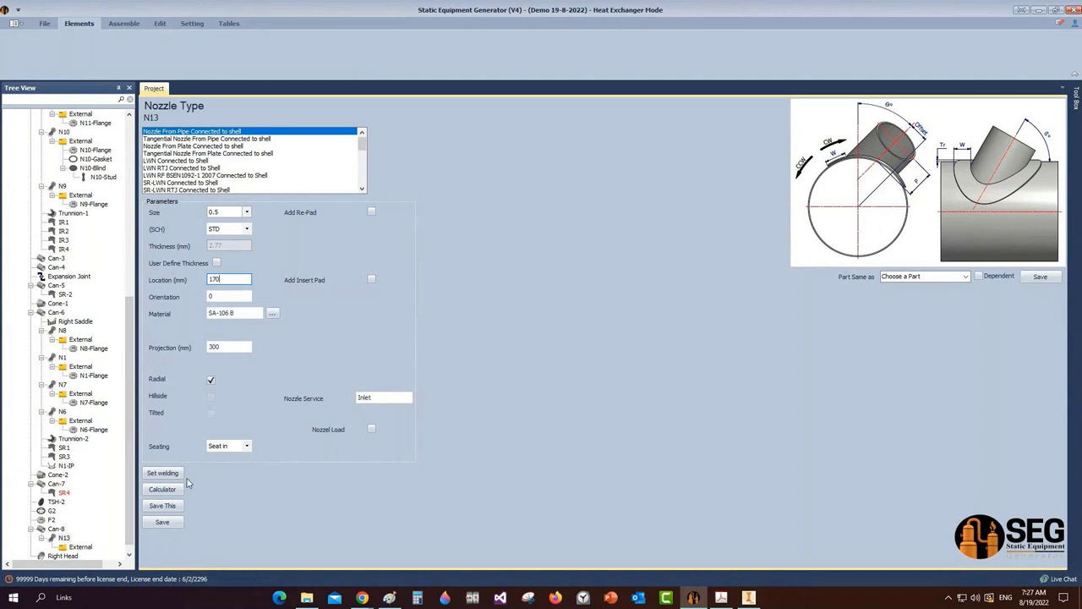
pyautogui.click(177, 525)
# Calculate N13's projection with the nozzle calculator from a V.C.L. projection of 530 mm, and save it
pyautogui.click(176, 491)
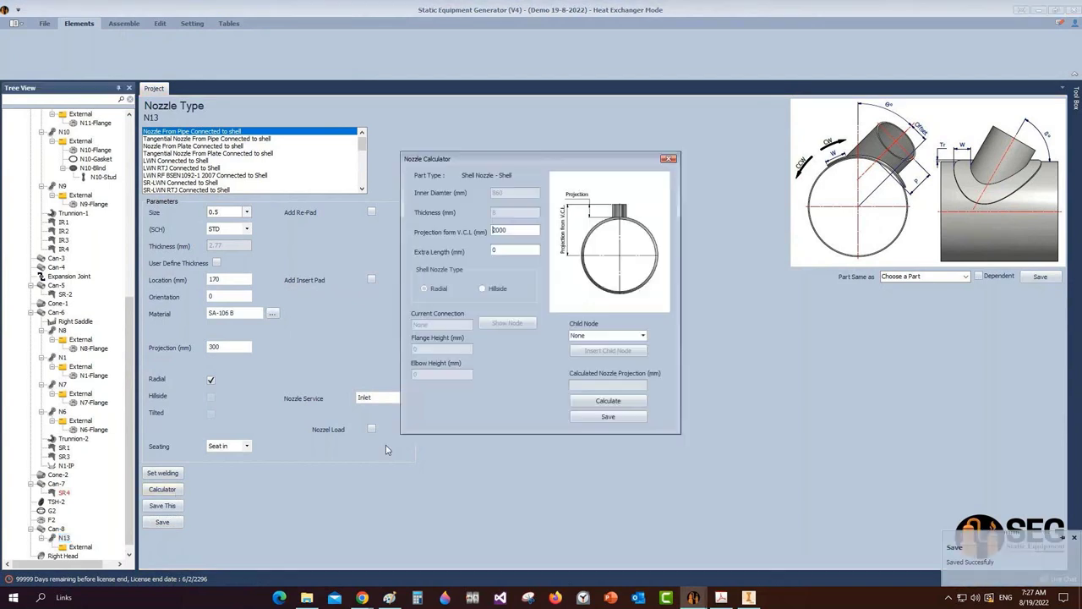
pyautogui.moveTo(512, 230); pyautogui.dragTo(467, 233)
pyautogui.write('530')
pyautogui.click(599, 399)
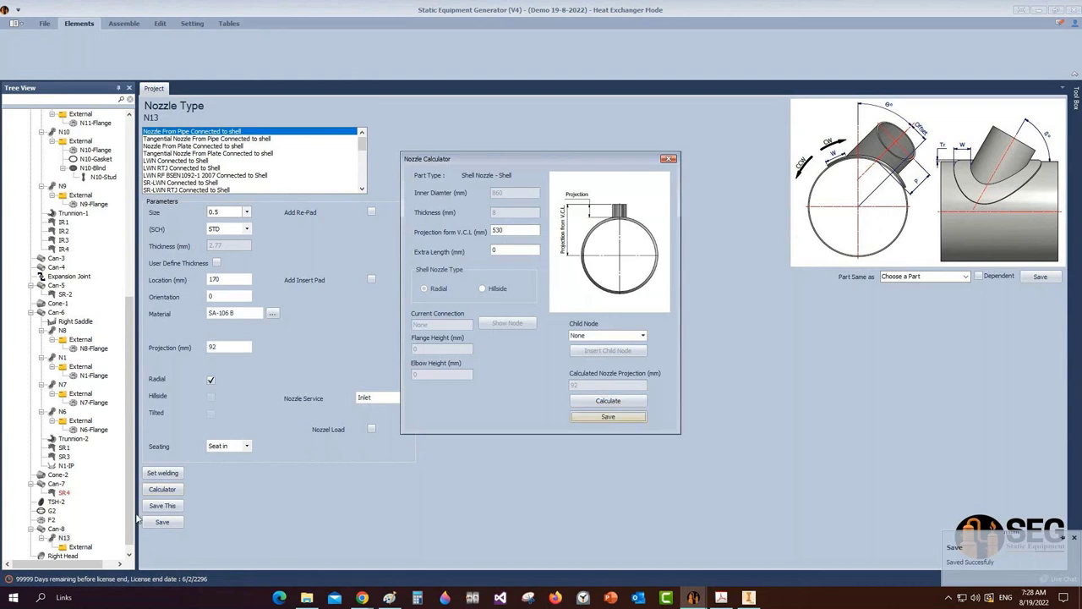
# Add a threaded coupling named N13-Coupling to the external side of nozzle N13
pyautogui.click(81, 546)
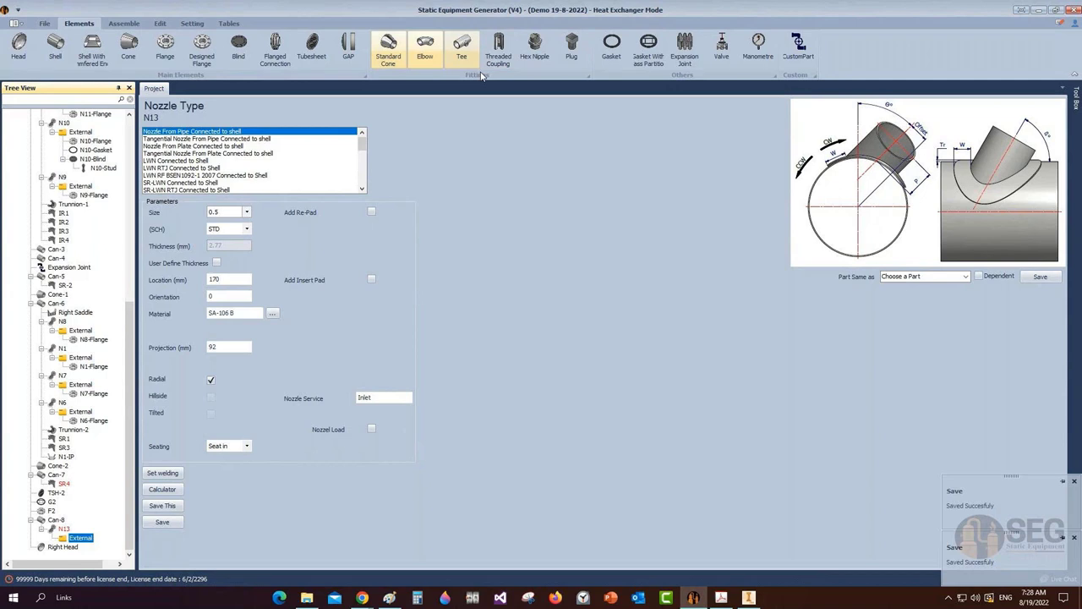
pyautogui.click(498, 50)
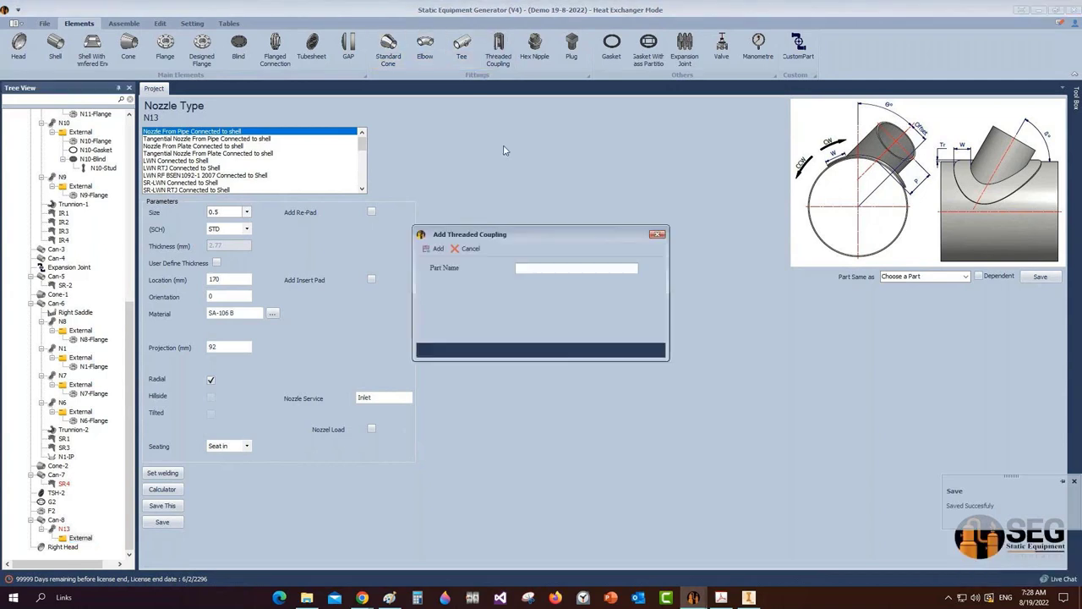
pyautogui.write('N13-Coupling')
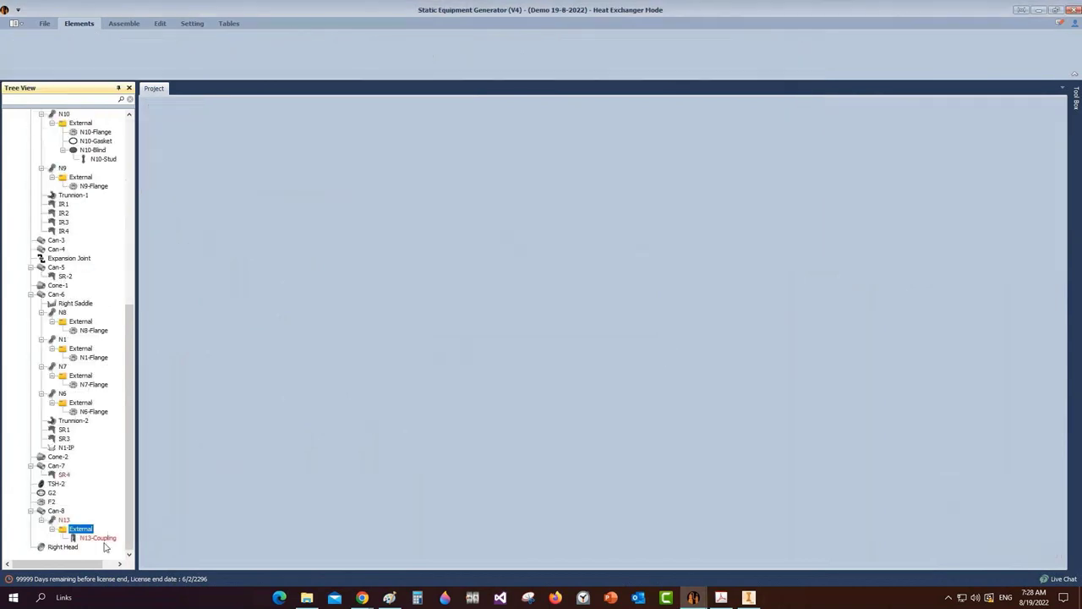
# Define N13-Coupling with rating 3000 and size 0.5, and save it
pyautogui.click(288, 128)
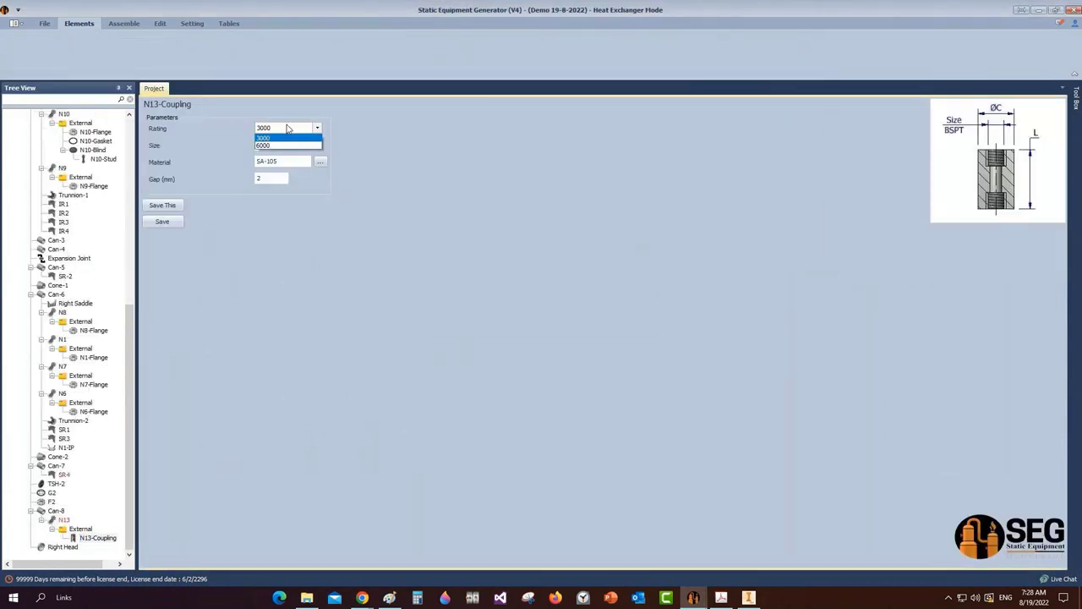
pyautogui.click(286, 142)
pyautogui.click(288, 146)
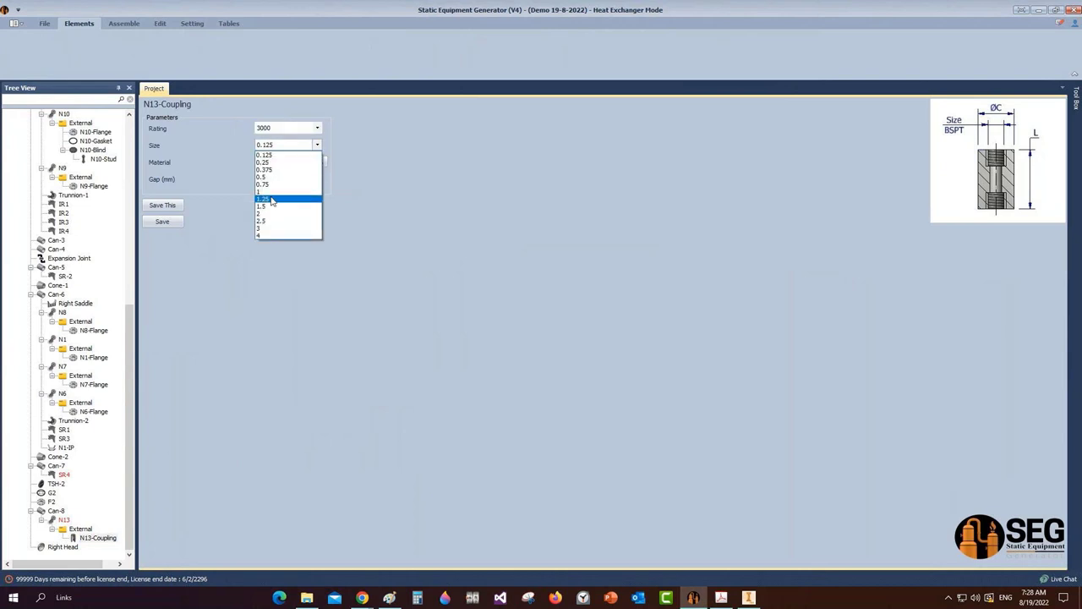
pyautogui.click(275, 185)
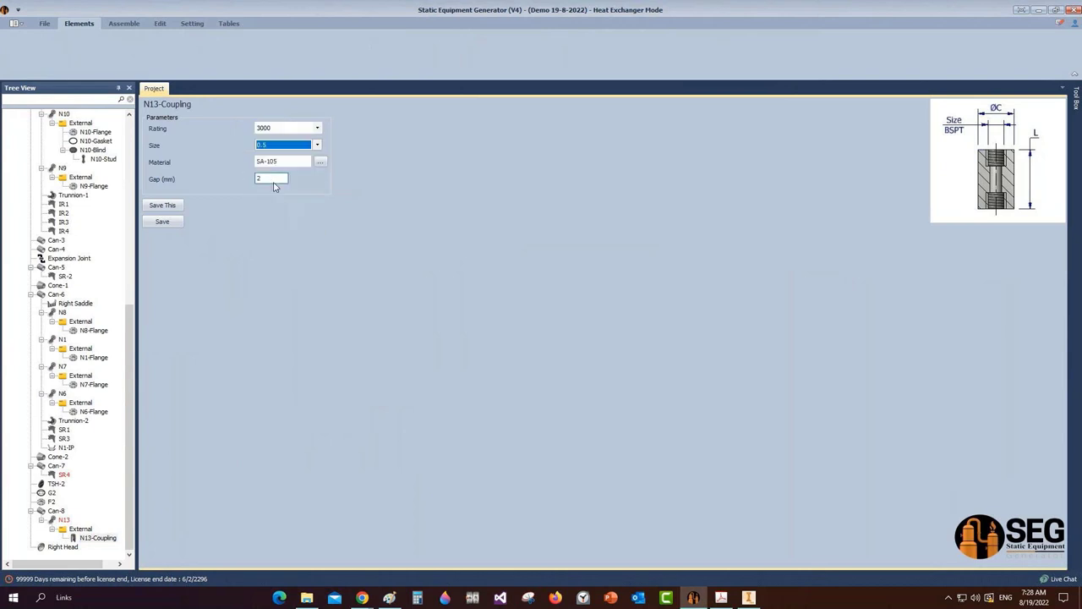
pyautogui.click(172, 224)
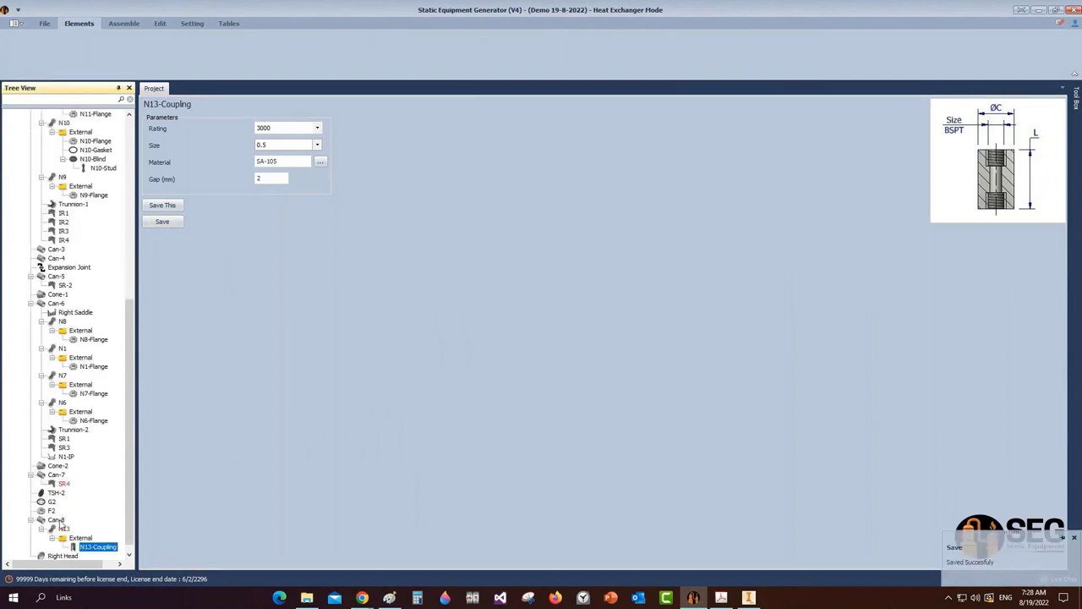
# Add another shell nozzle to Can-8, named N12
pyautogui.click(56, 519)
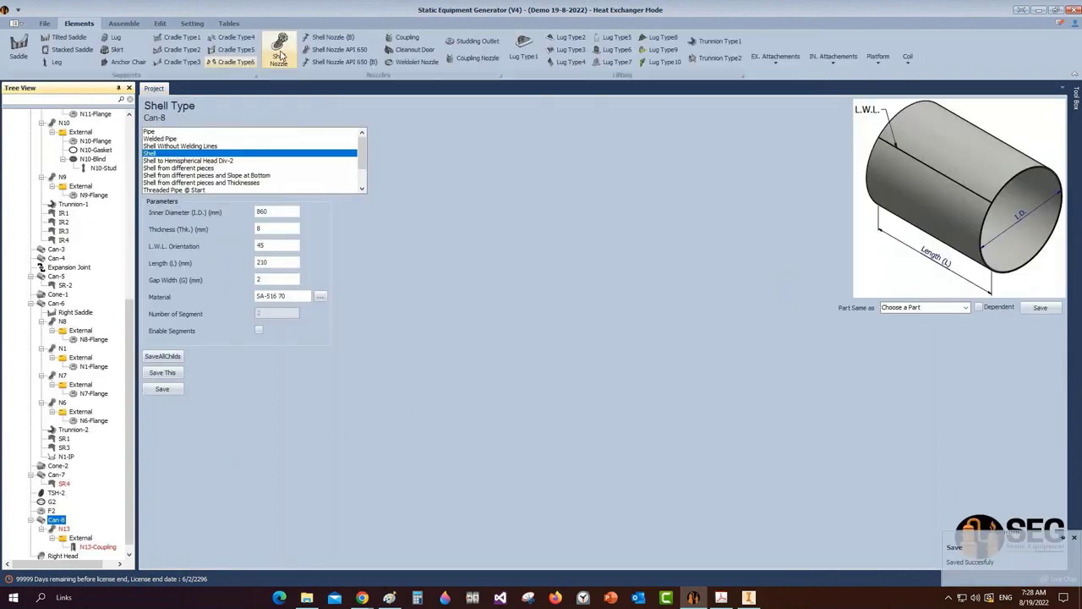
pyautogui.click(280, 51)
pyautogui.write('N1')
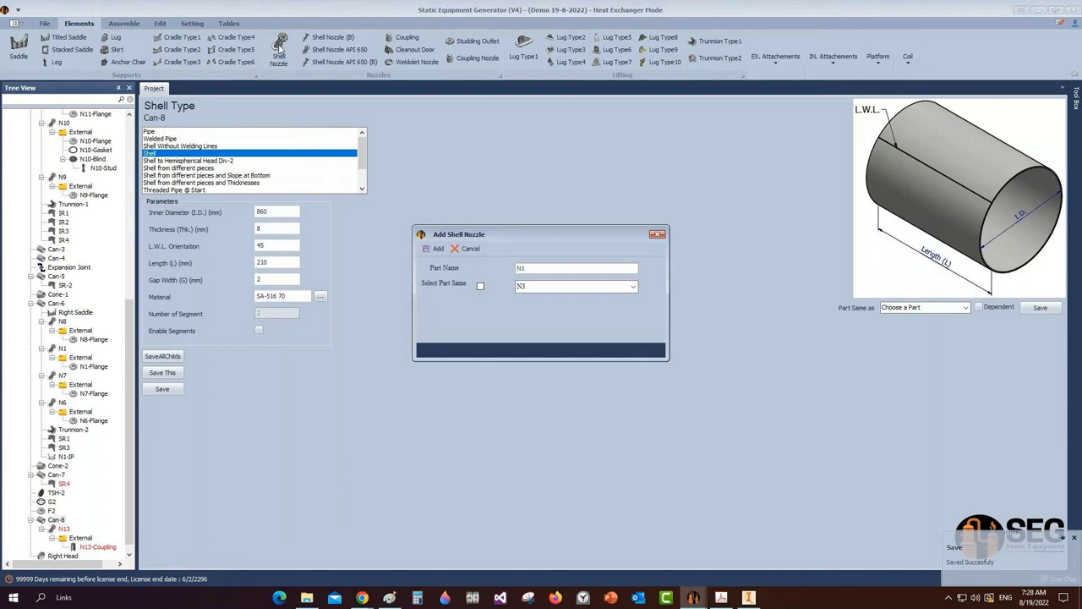
pyautogui.write('2')
pyautogui.click(426, 250)
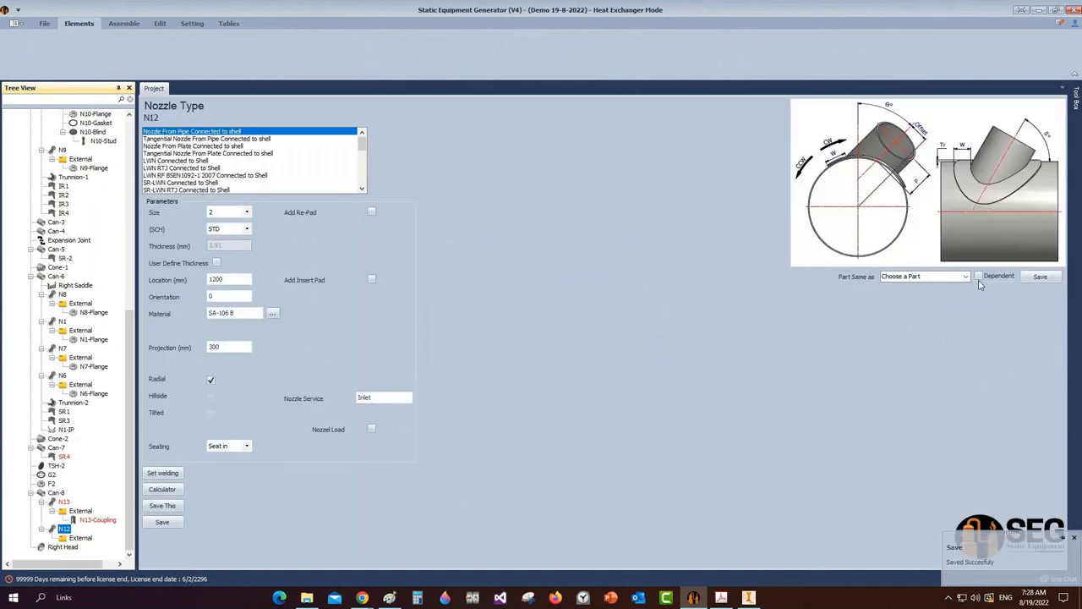
# Define nozzle N12 as the same part as N13 and save it
pyautogui.click(965, 276)
pyautogui.click(913, 379)
pyautogui.click(1040, 277)
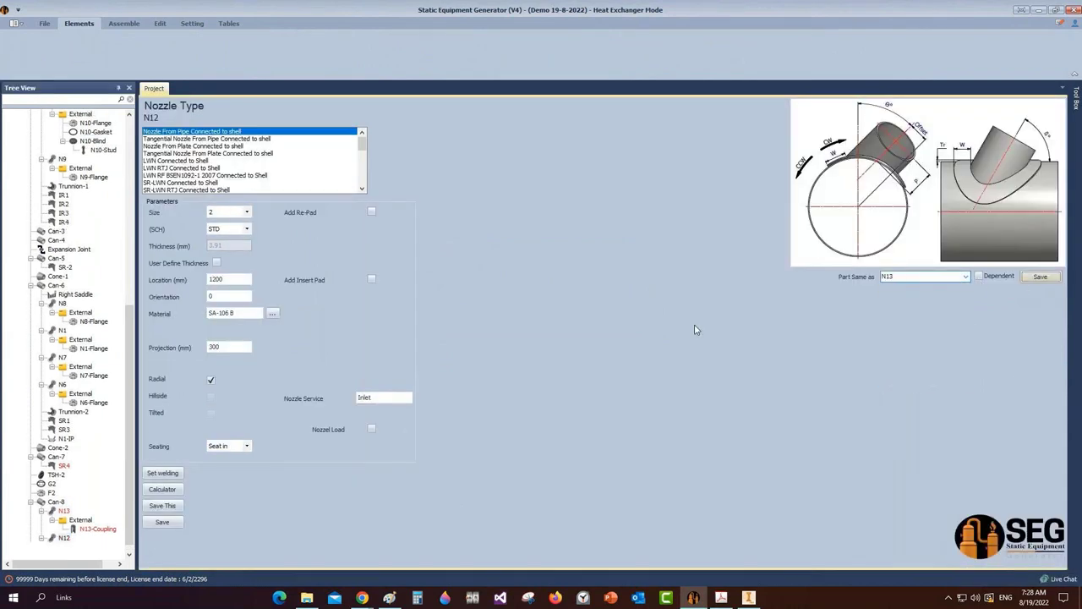
pyautogui.click(541, 310)
pyautogui.scroll(-1, 82, 541)
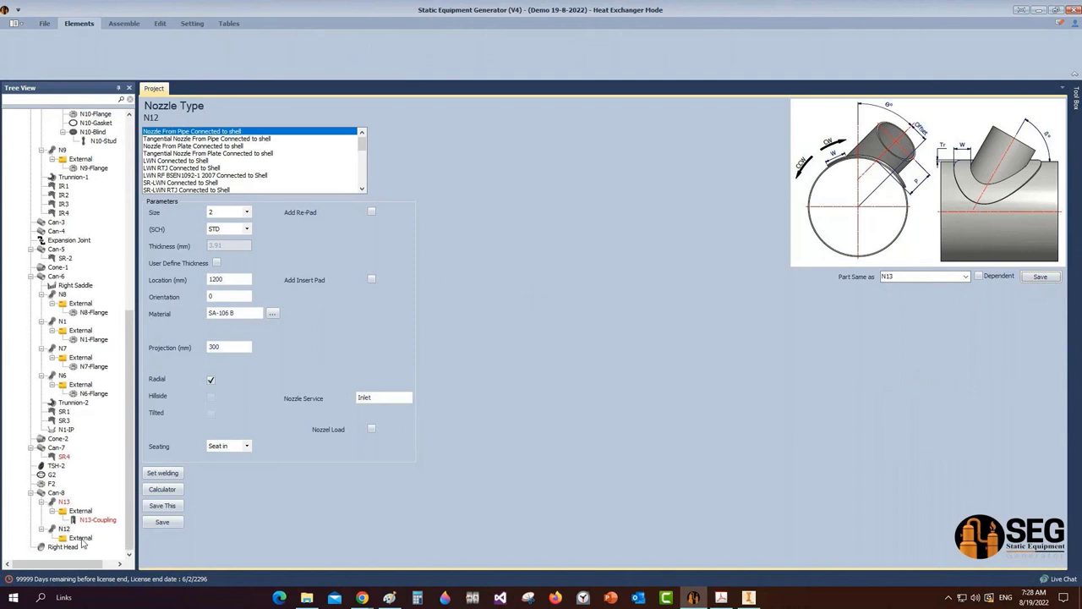
# Add a threaded coupling named N12-Coupling to the external side of nozzle N12
pyautogui.click(82, 539)
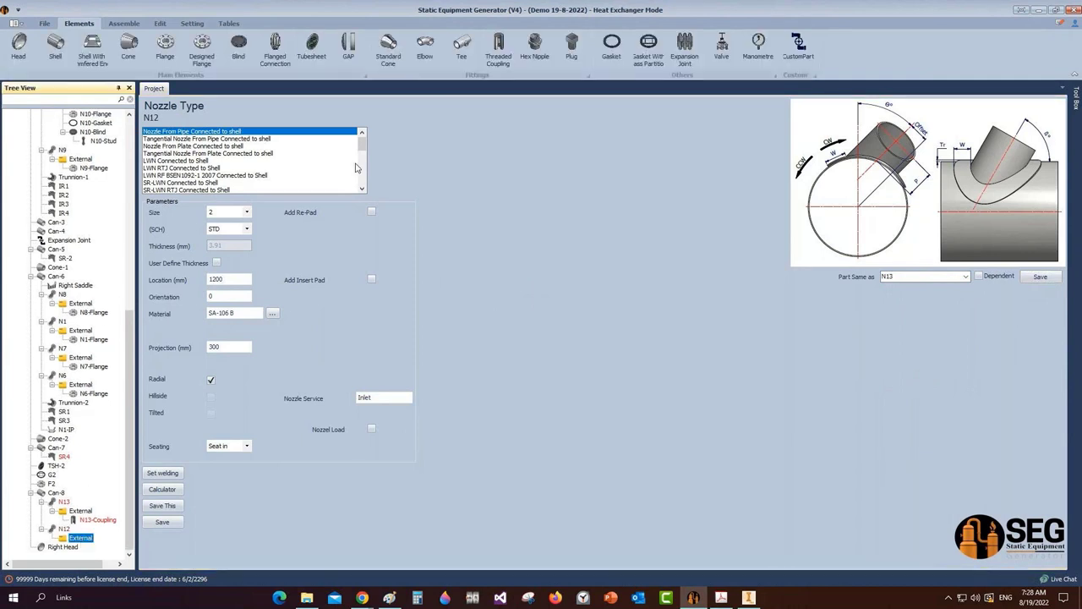
pyautogui.write('N')
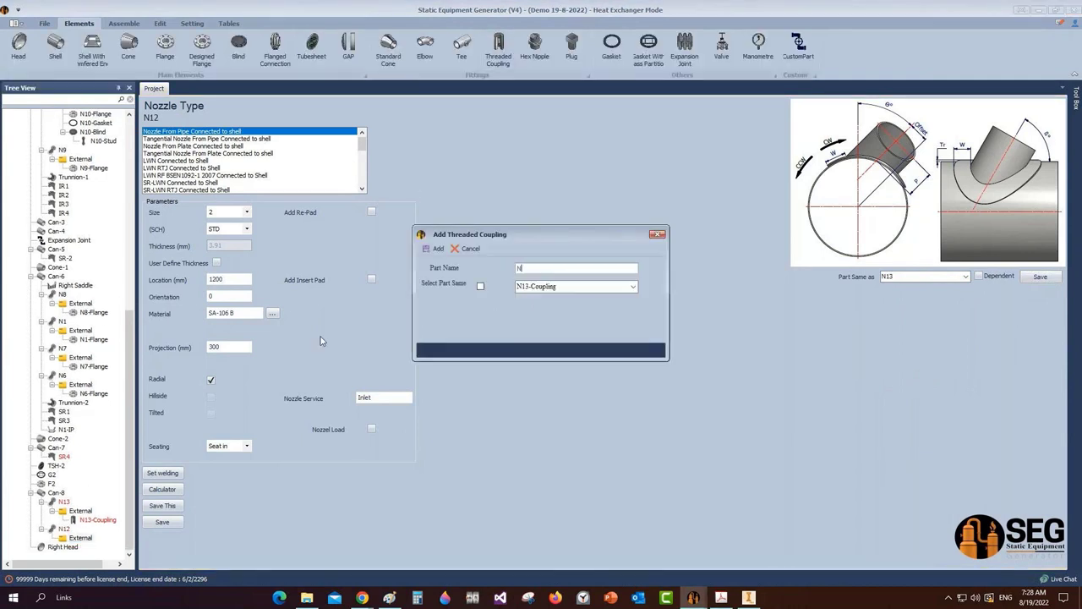
pyautogui.write('12-Coupling')
pyautogui.click(434, 249)
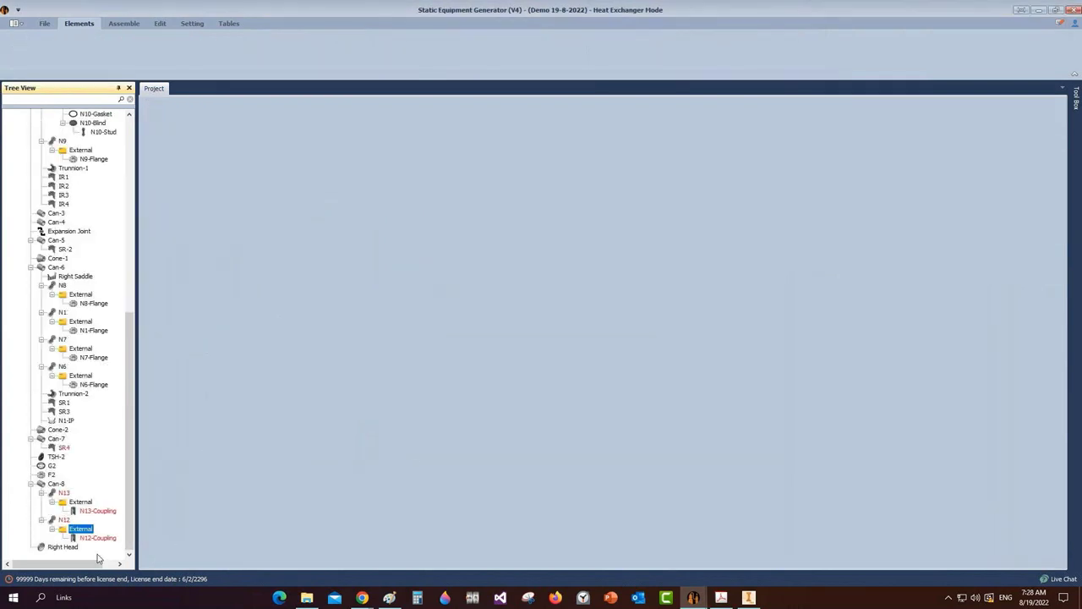
# Define N12-Coupling as the same part as N13-Coupling and save it
pyautogui.click(966, 233)
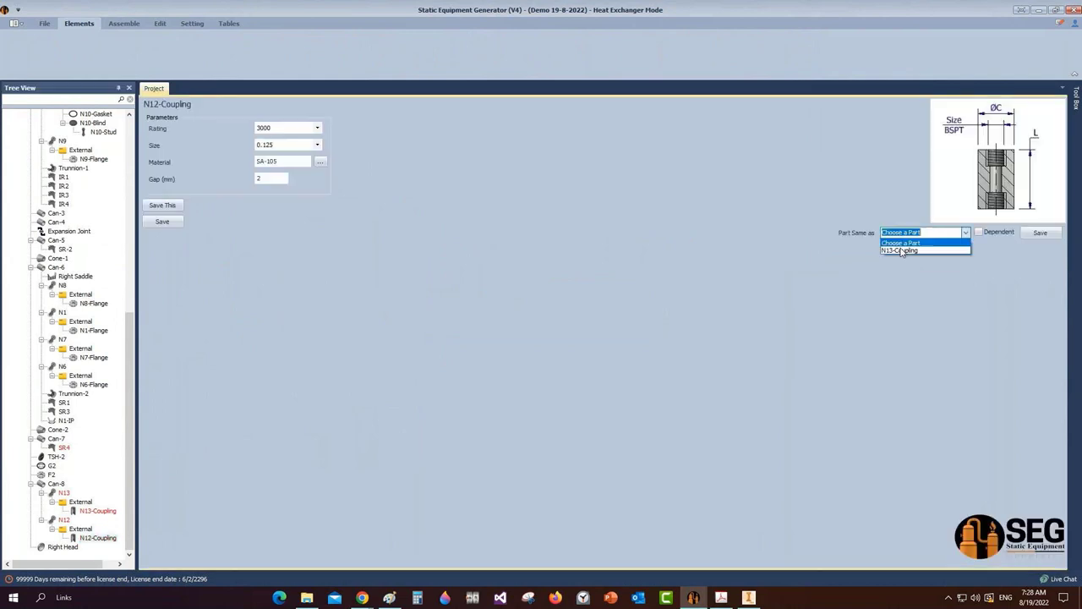
pyautogui.click(902, 250)
pyautogui.click(1041, 232)
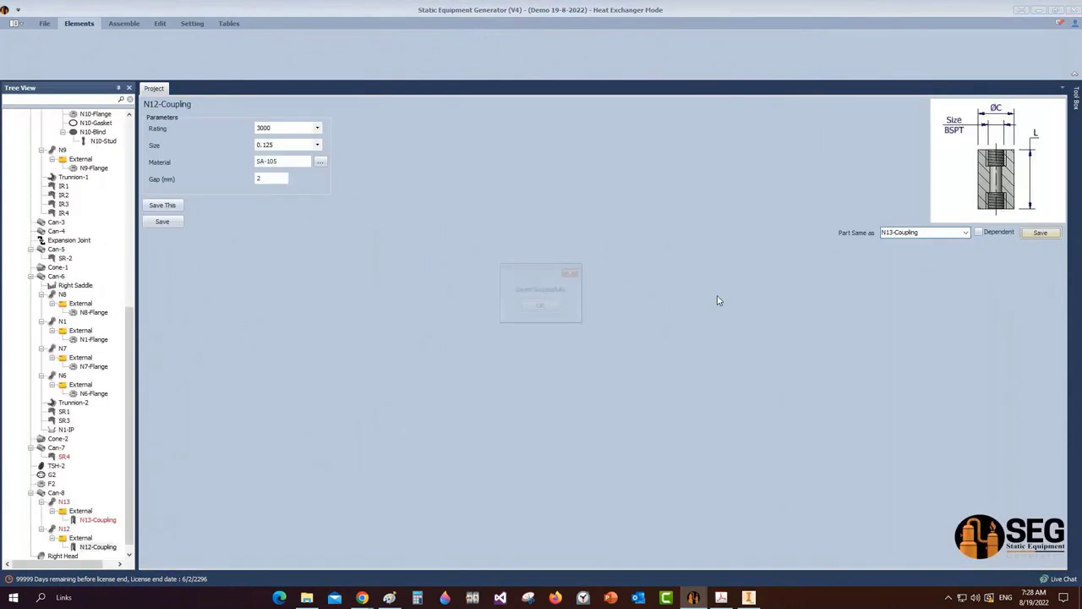
pyautogui.click(539, 305)
# Set nozzle N12's orientation to 180 degrees and save it
pyautogui.click(65, 529)
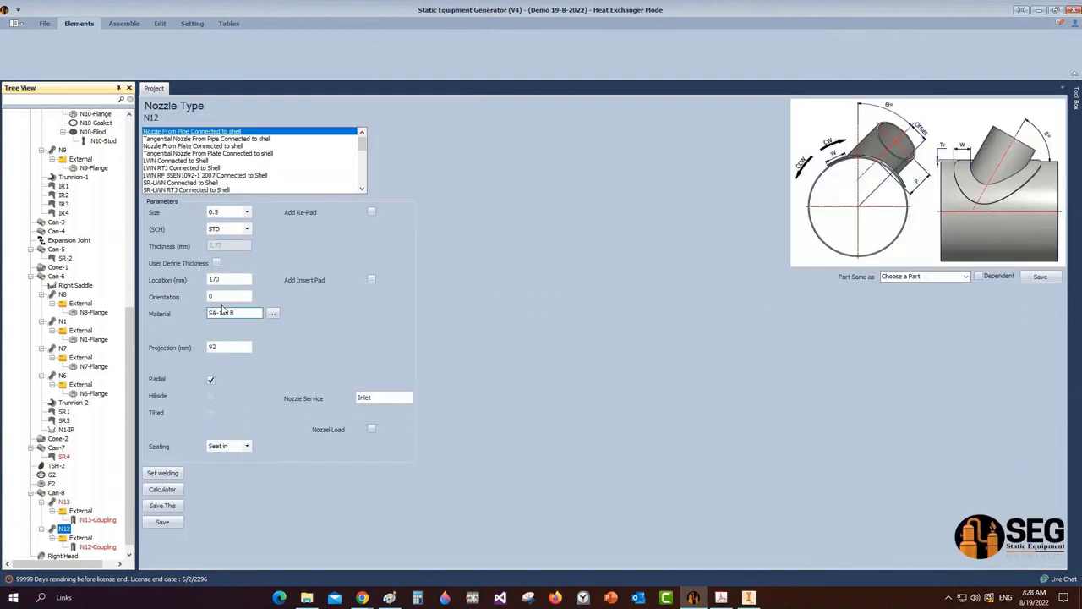
pyautogui.moveTo(221, 297); pyautogui.dragTo(204, 300)
pyautogui.write('180')
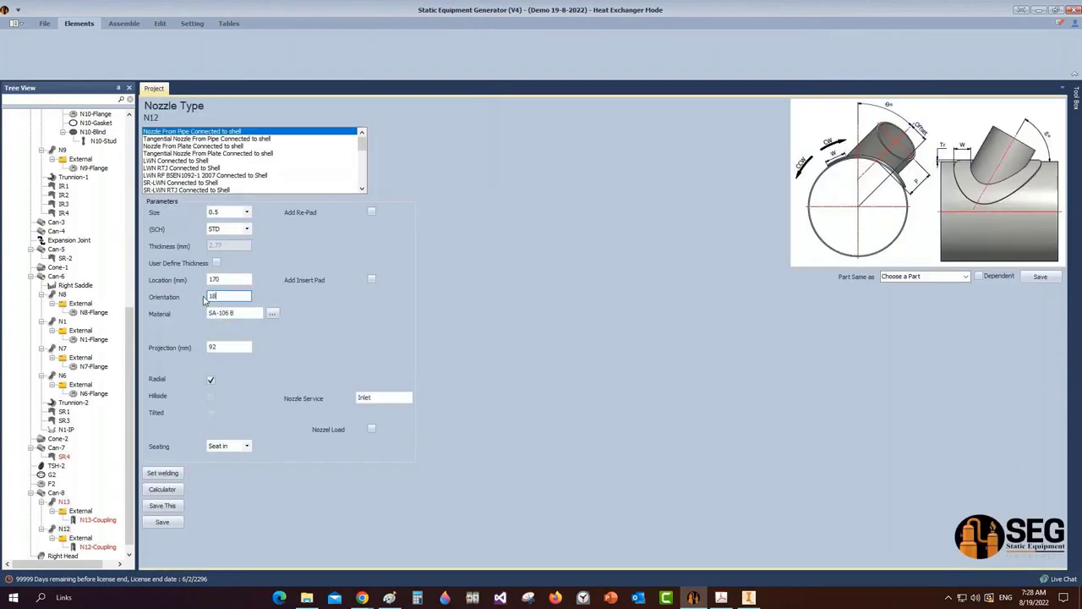
pyautogui.click(162, 522)
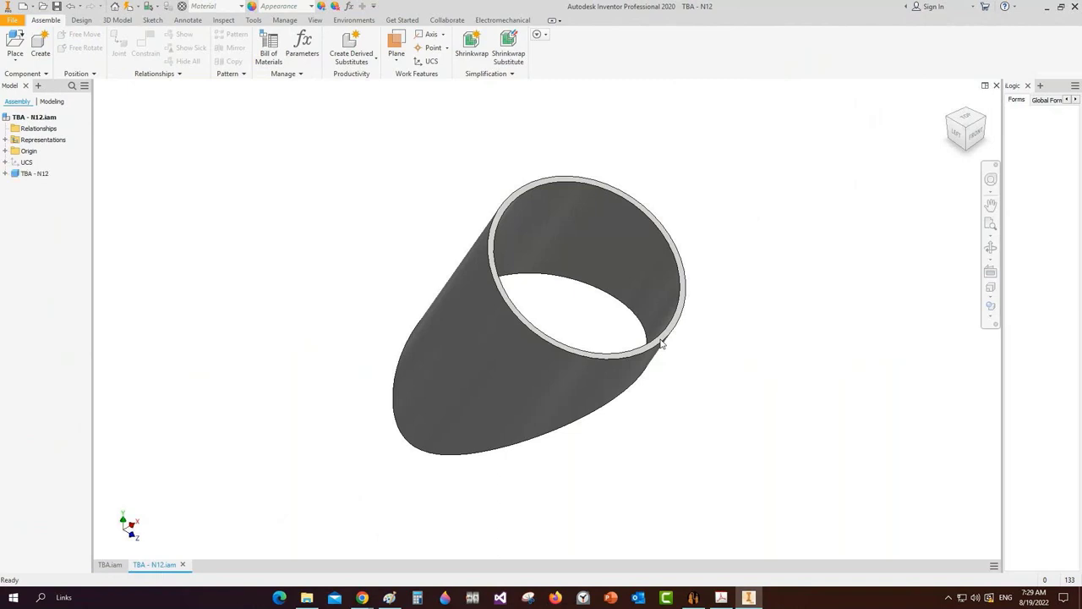
# Save and close the N12 nozzle assembly, and close the N12-Coupling part
pyautogui.scroll(-5, 662, 343)
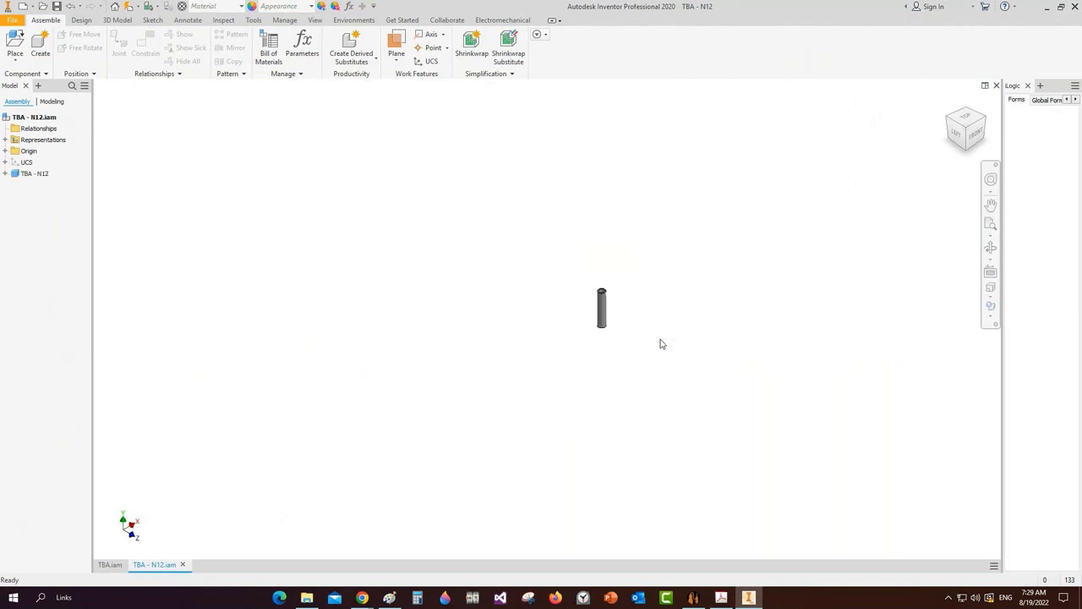
pyautogui.scroll(-3, 663, 344)
pyautogui.press('Home')
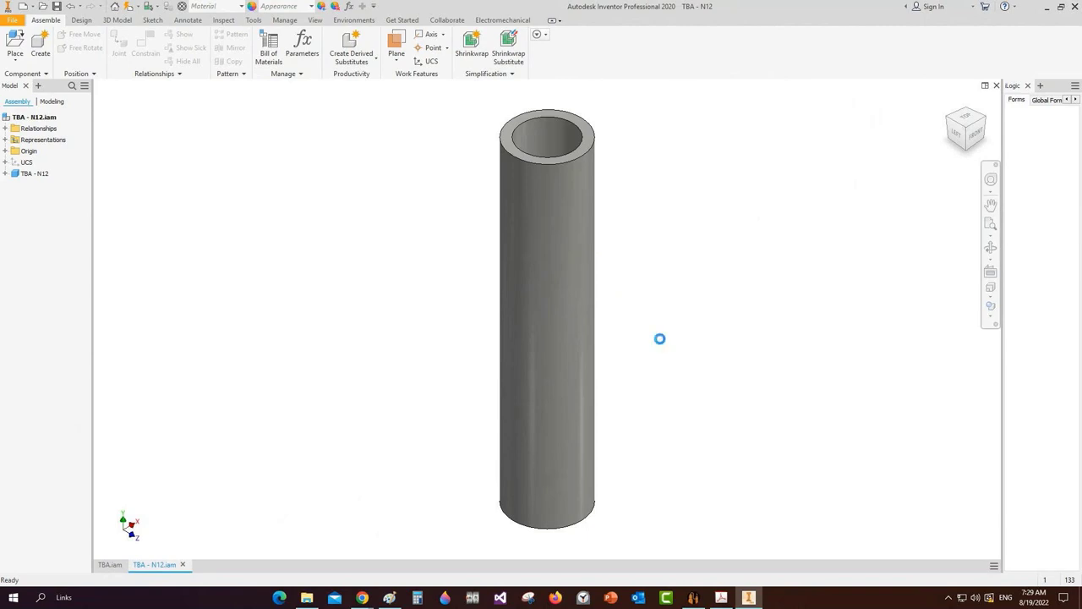
pyautogui.hotkey('ctrl', 's')
pyautogui.hotkey('ctrl', 'F4')
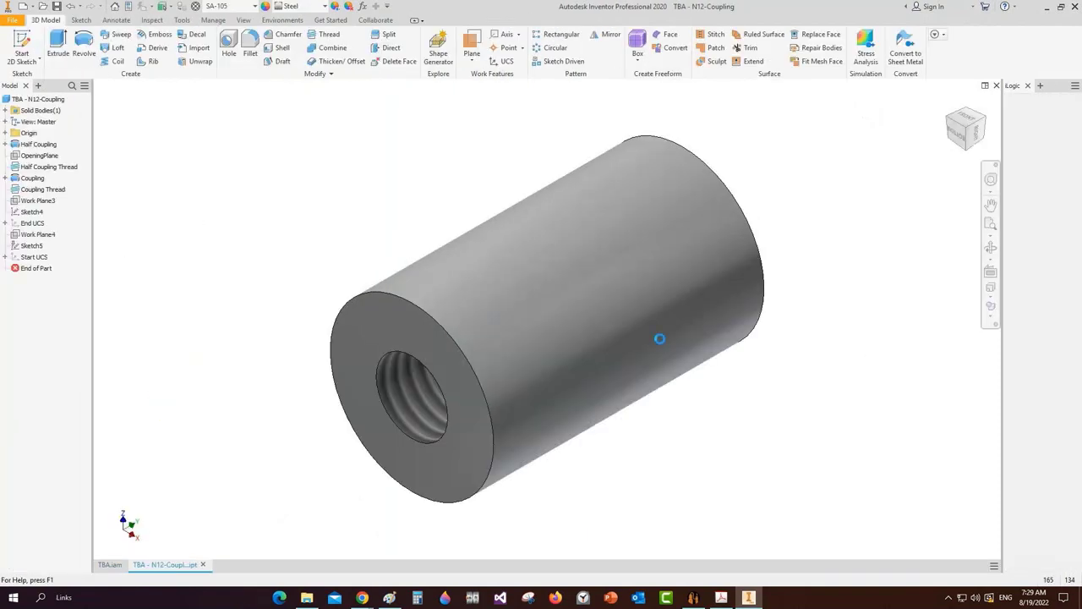
pyautogui.hotkey('ctrl', 'F4')
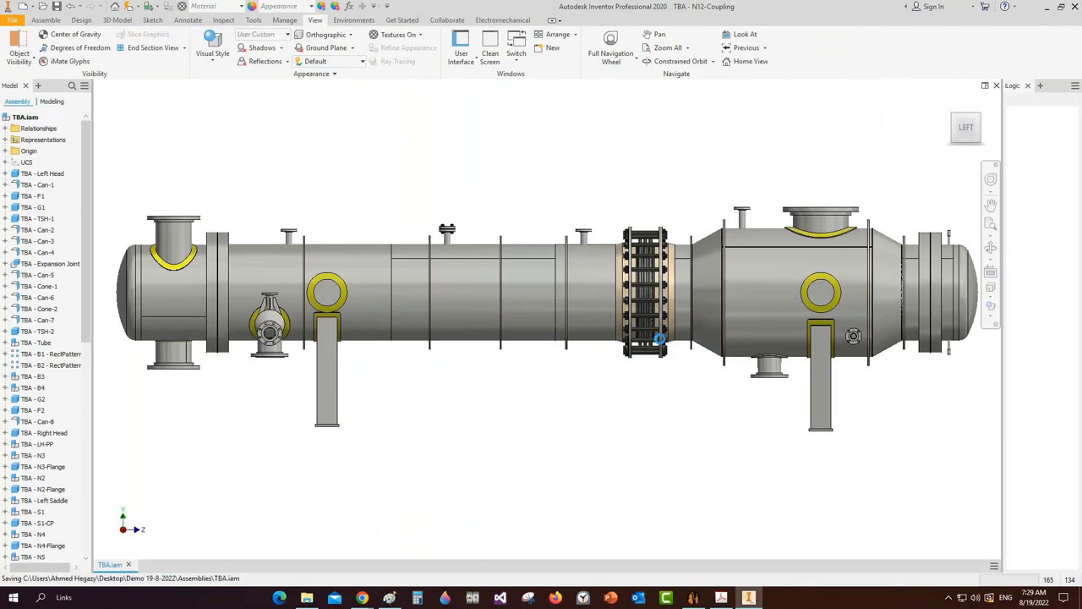
# Examine the channel end with its N12 and N13 couplings in the 3D model and compare it with the PDF elevation drawing
pyautogui.click(992, 251)
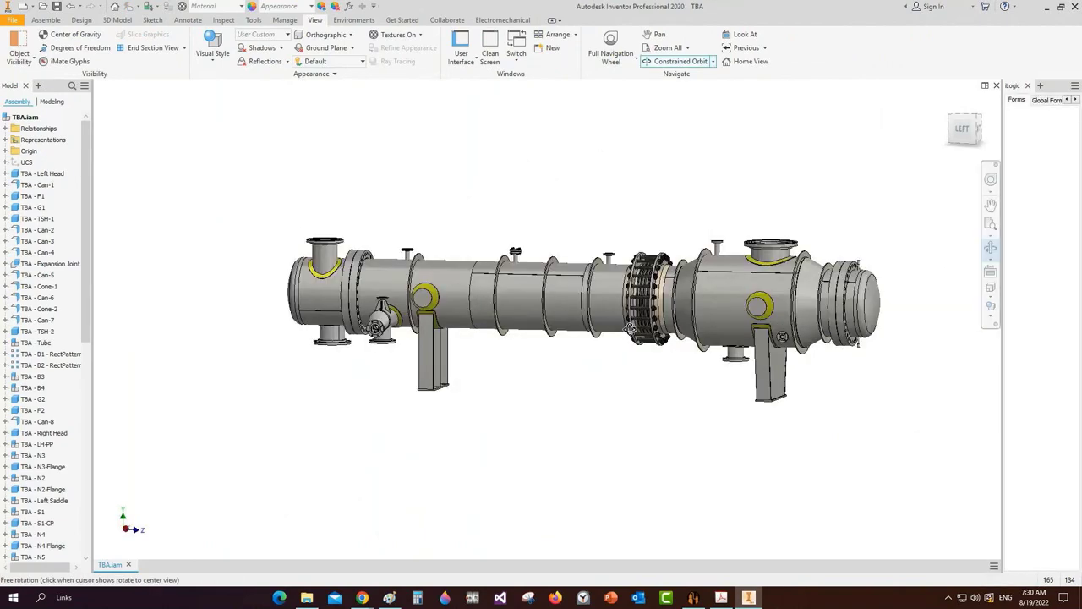
pyautogui.scroll(-4, 862, 308)
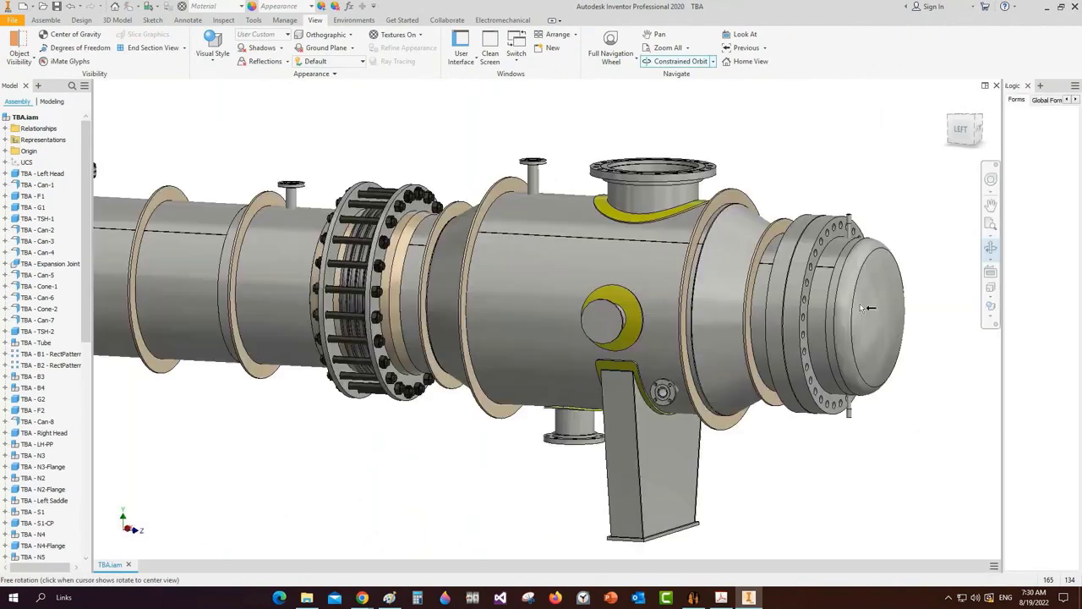
pyautogui.rightClick(666, 271)
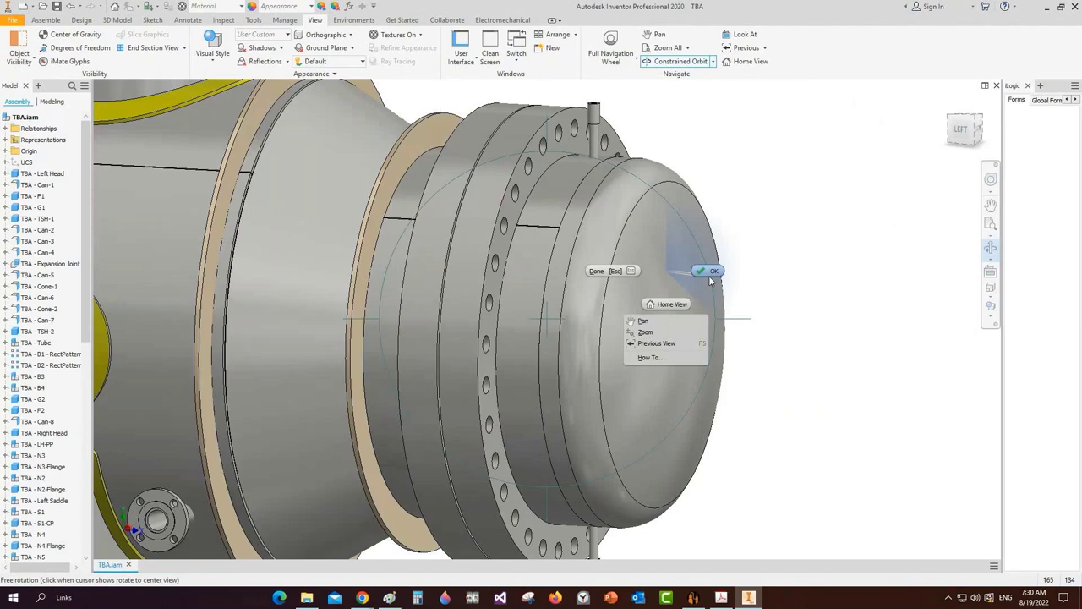
pyautogui.click(711, 273)
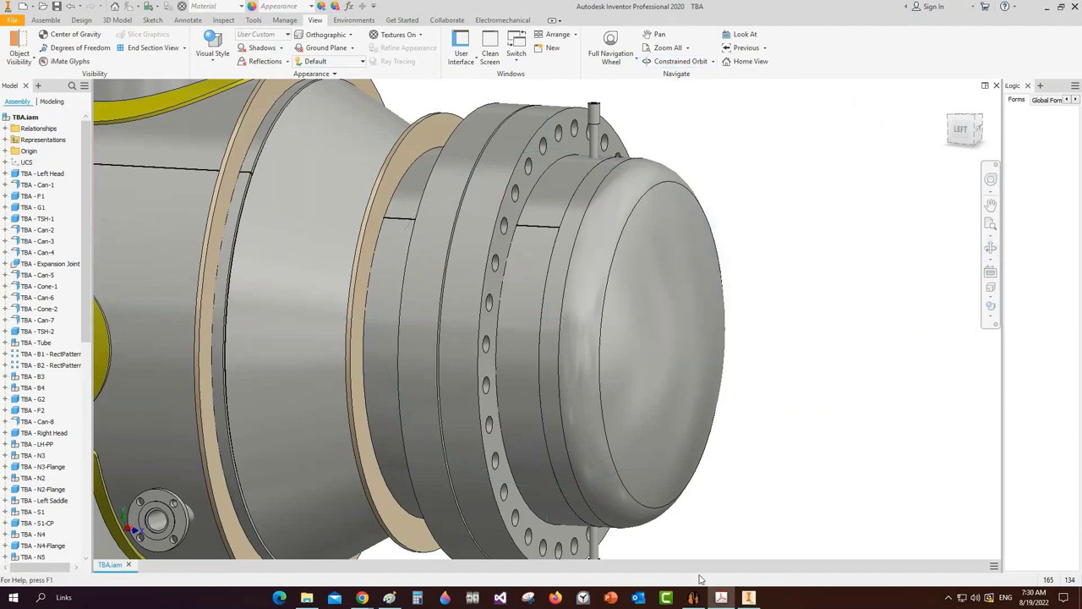
pyautogui.click(721, 597)
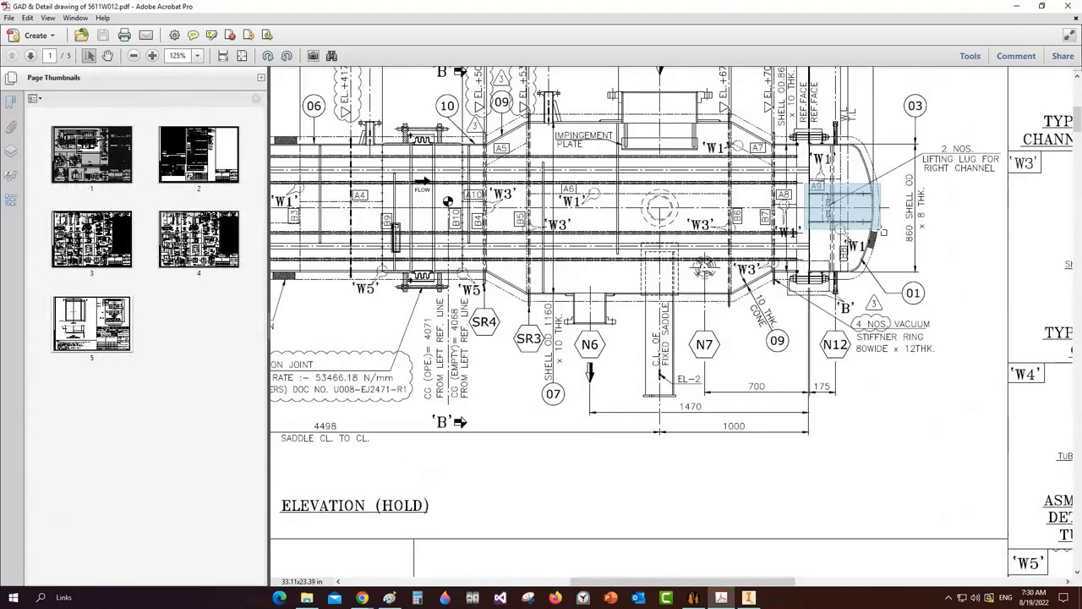
# In Static Equipment Generator, add a front pass partition named RH-PP to the Right Head and set its type to 4 Passes
pyautogui.click(694, 597)
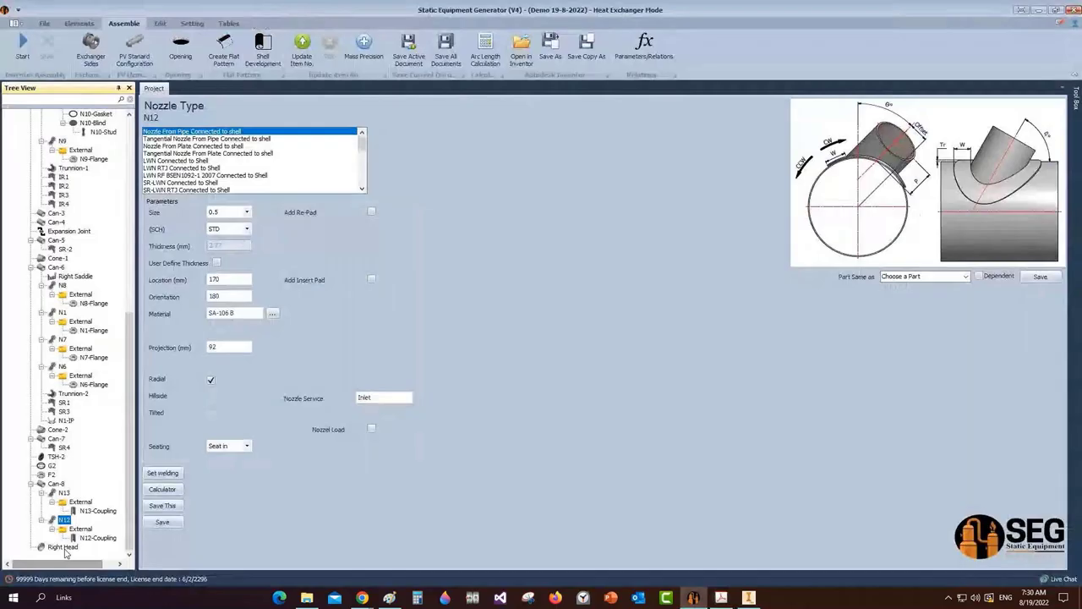
pyautogui.click(62, 547)
pyautogui.click(91, 25)
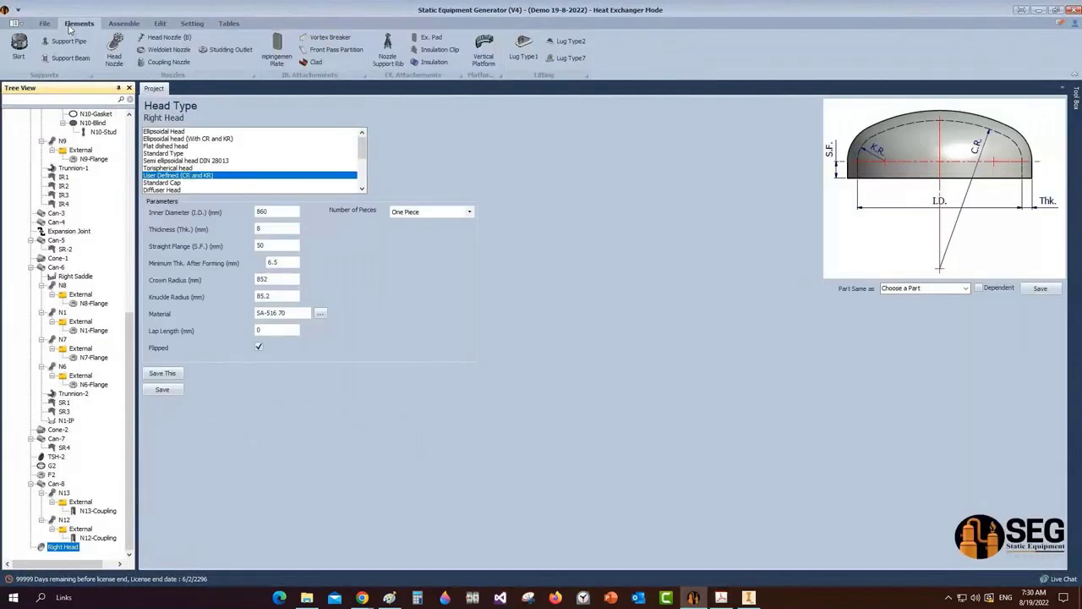
pyautogui.click(336, 51)
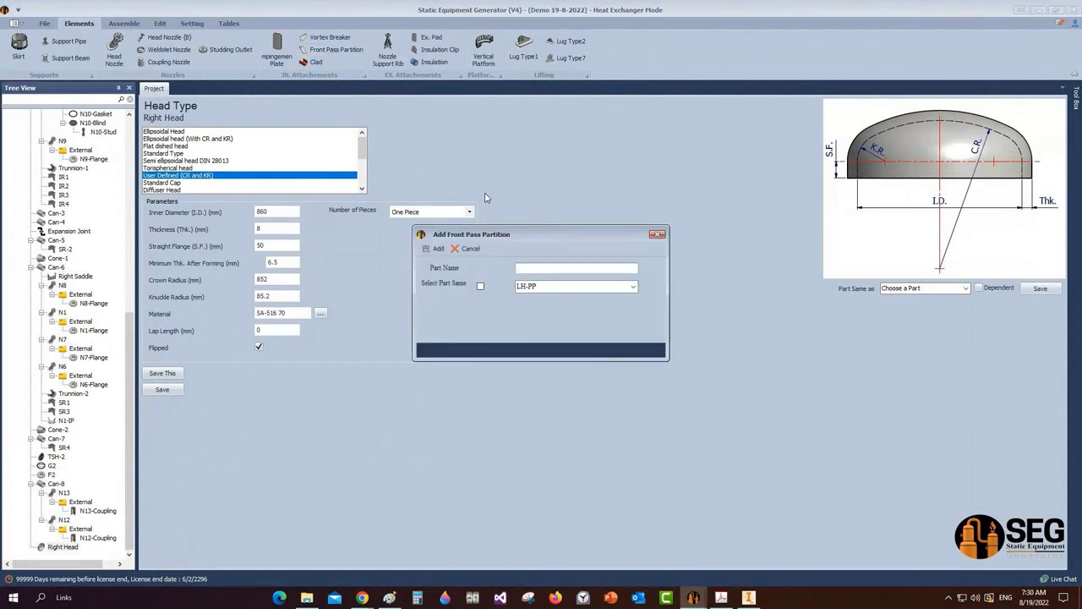
pyautogui.write('RH-PP')
pyautogui.press('Return')
pyautogui.click(61, 547)
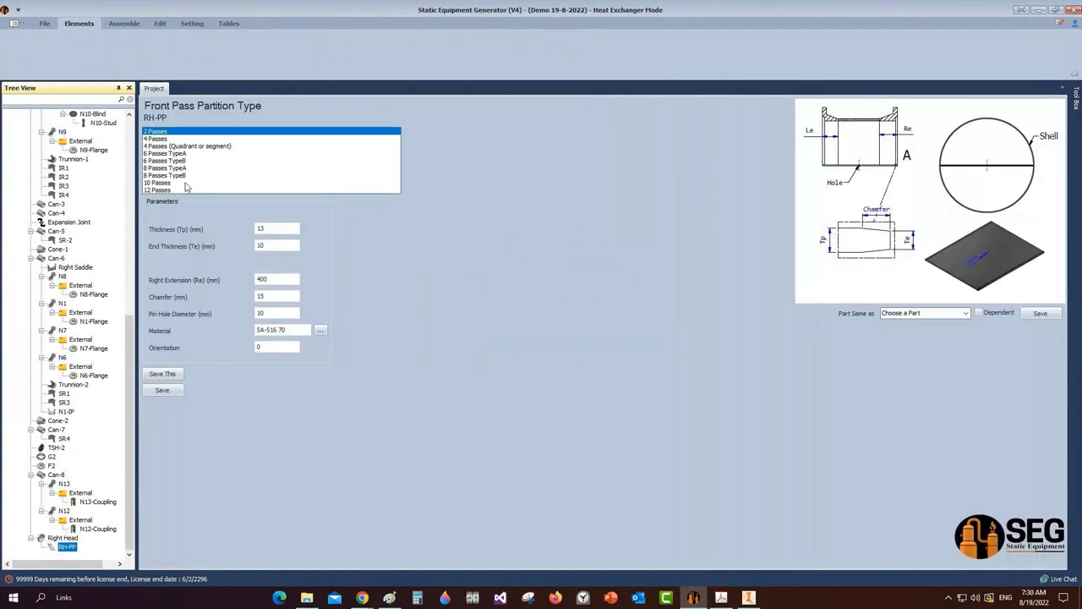
pyautogui.click(165, 139)
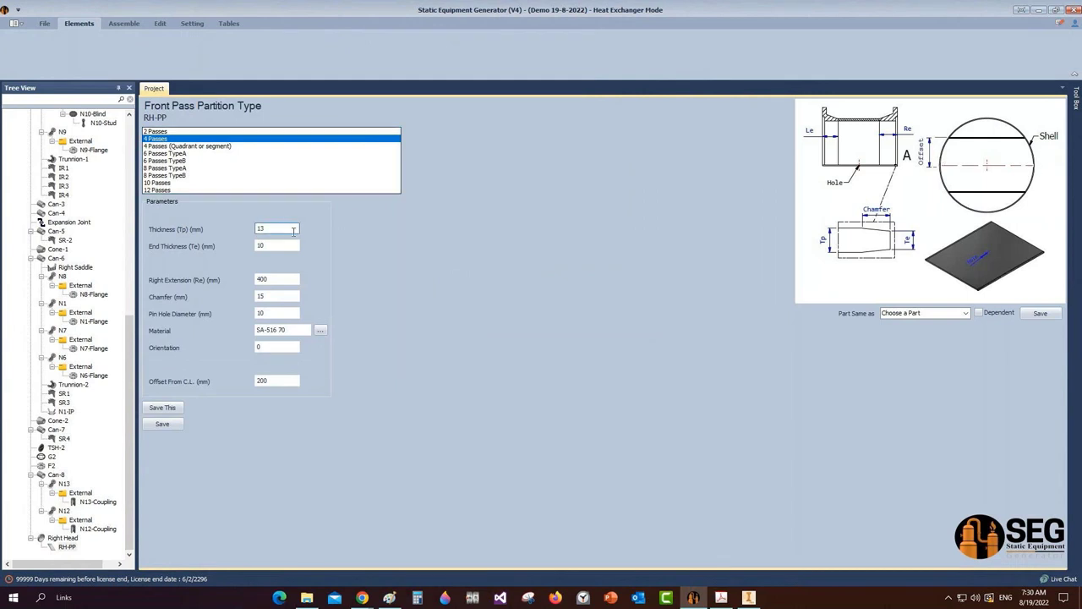
pyautogui.moveTo(282, 279); pyautogui.dragTo(227, 282)
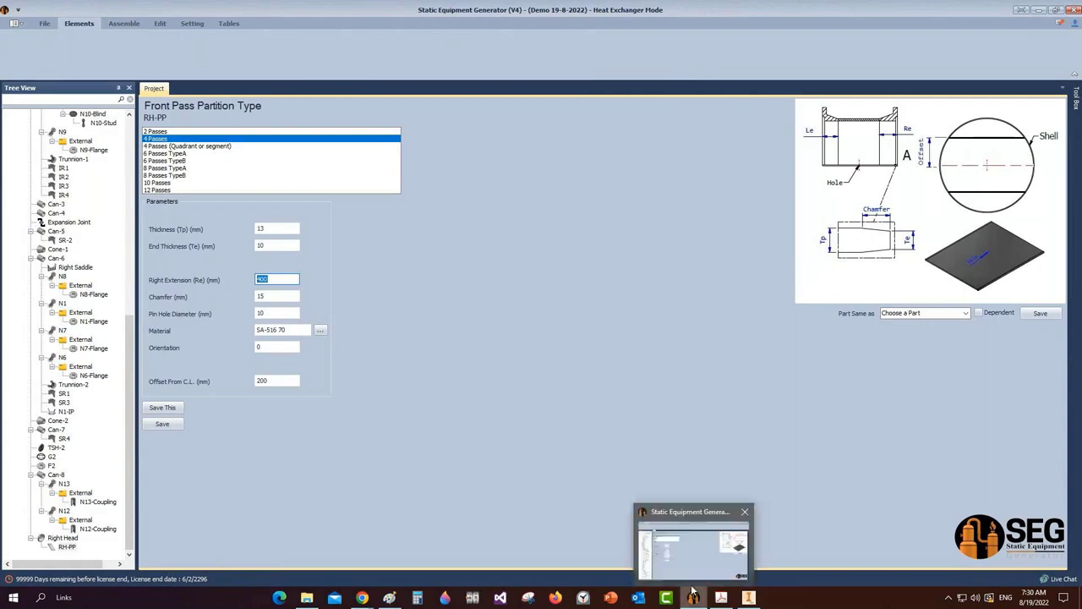
# Switch to Inventor and cut the TBA assembly with a half section view along the YZ Plane
pyautogui.click(748, 597)
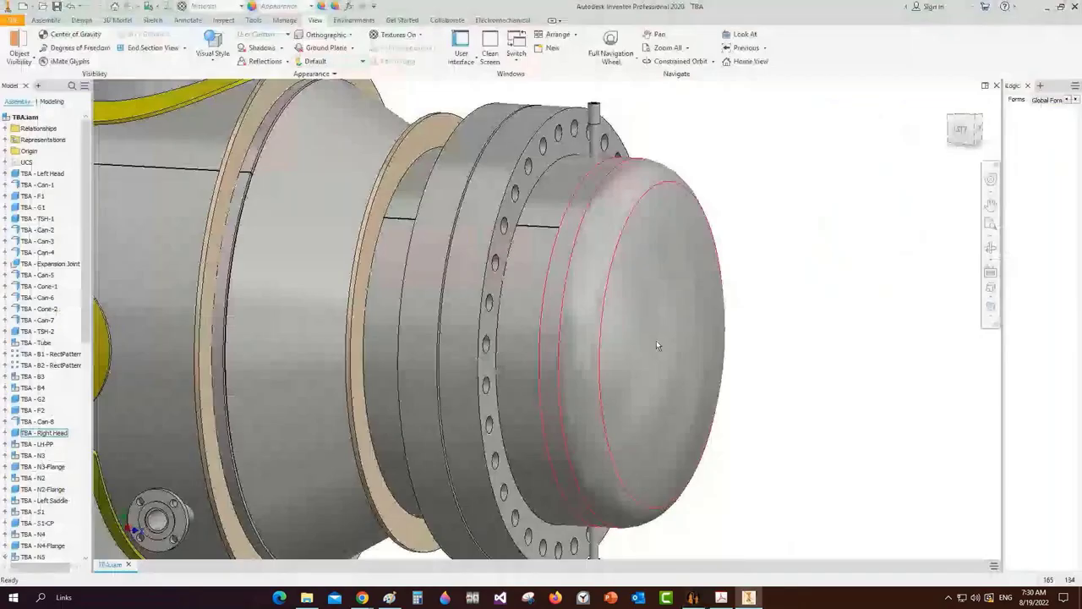
pyautogui.click(183, 51)
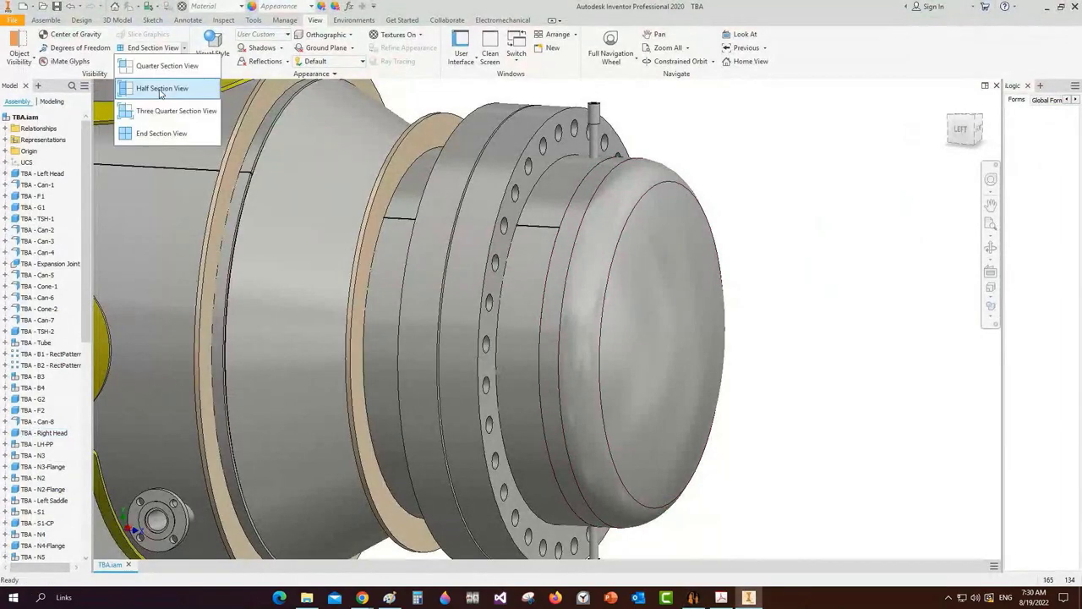
pyautogui.click(161, 88)
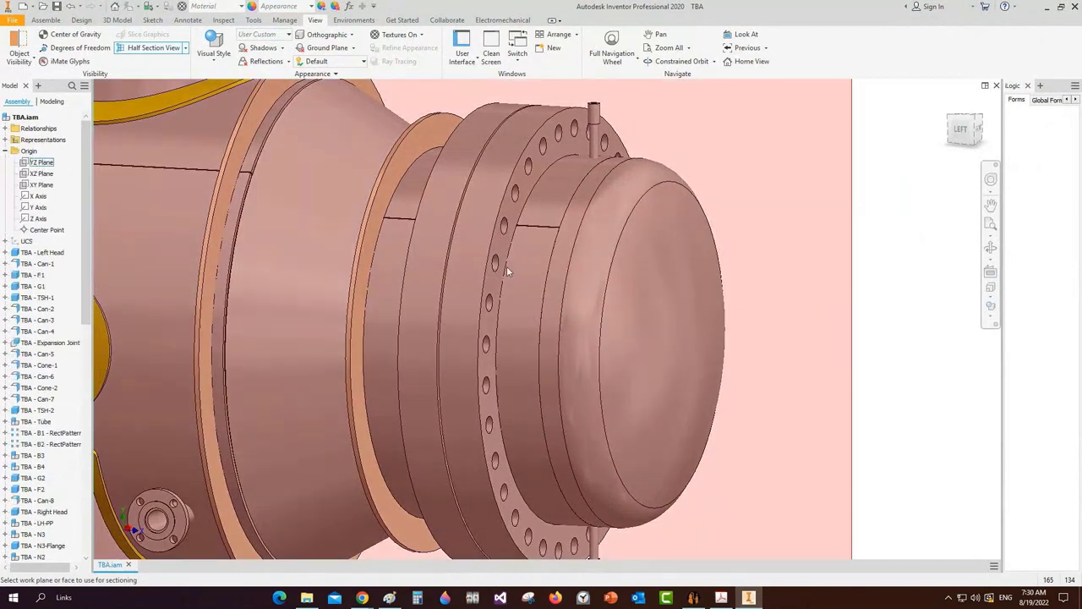
pyautogui.press('Return')
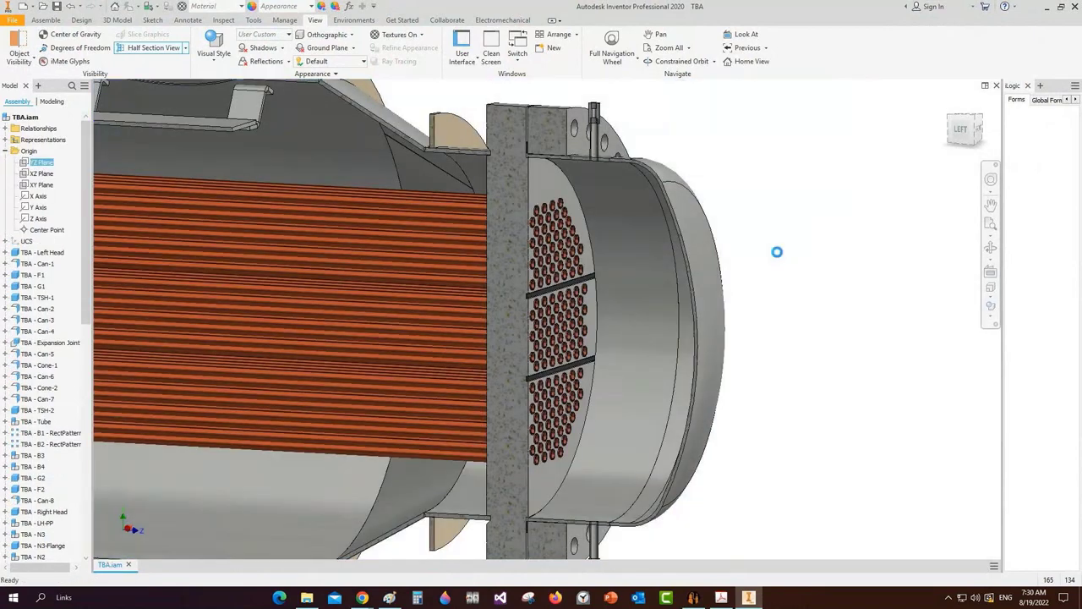
# Measure the distance from the grooved gasket face at the tube sheet to the Can-8 edge at the right head
pyautogui.click(253, 20)
pyautogui.press('m')
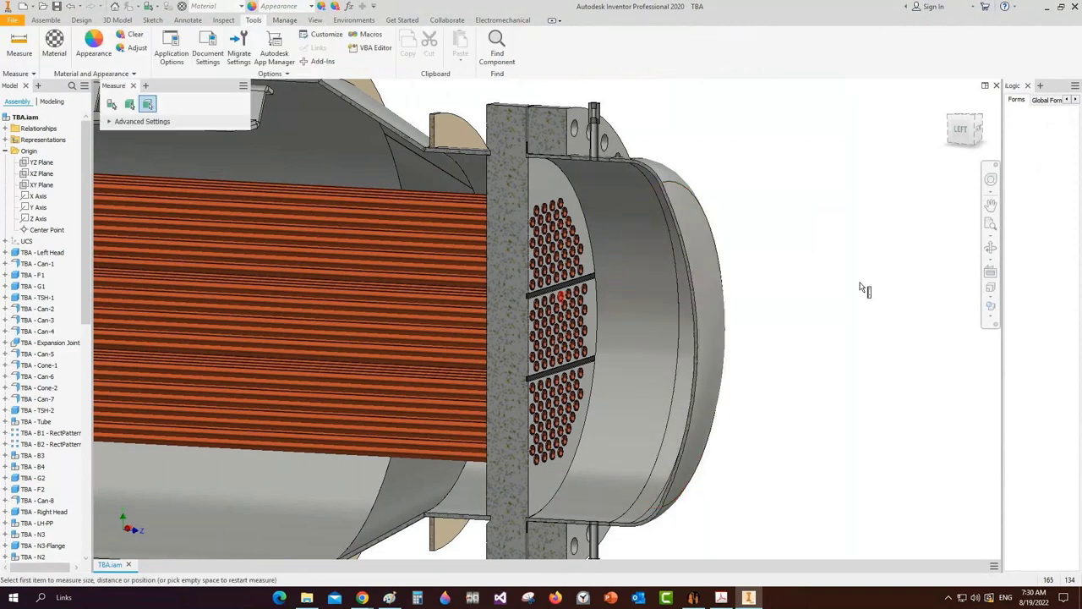
pyautogui.scroll(10, 529, 298)
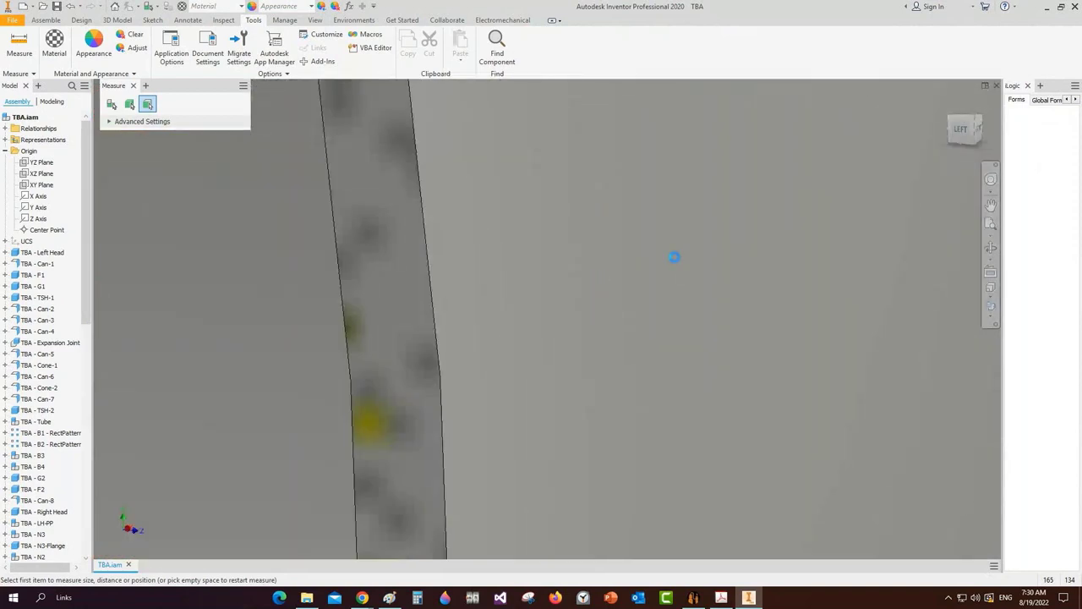
pyautogui.scroll(-5, 677, 262)
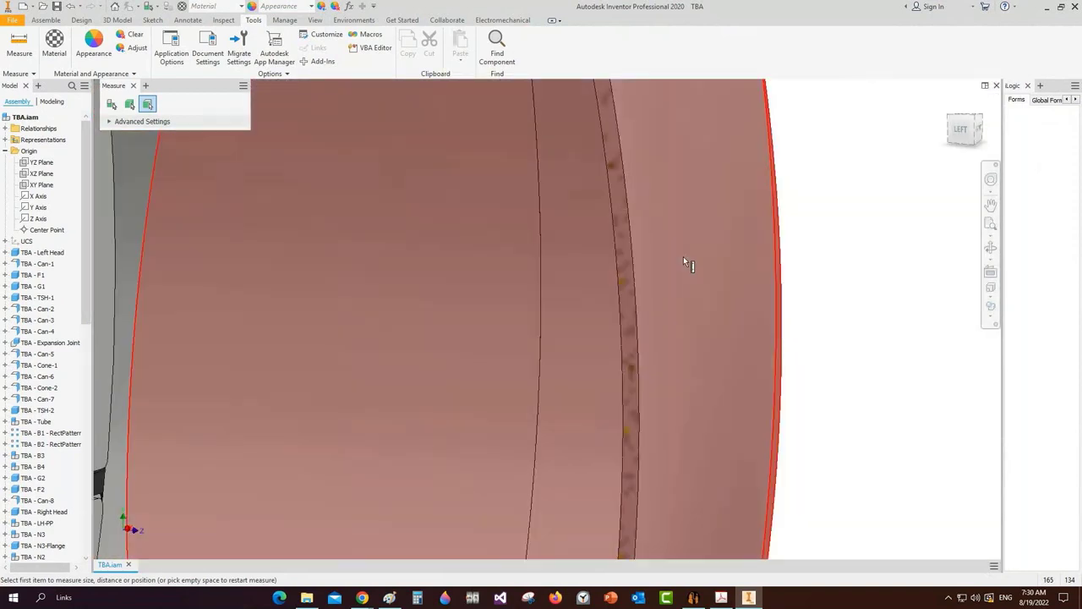
pyautogui.click(992, 247)
pyautogui.scroll(-1, 998, 252)
pyautogui.scroll(-2, 924, 267)
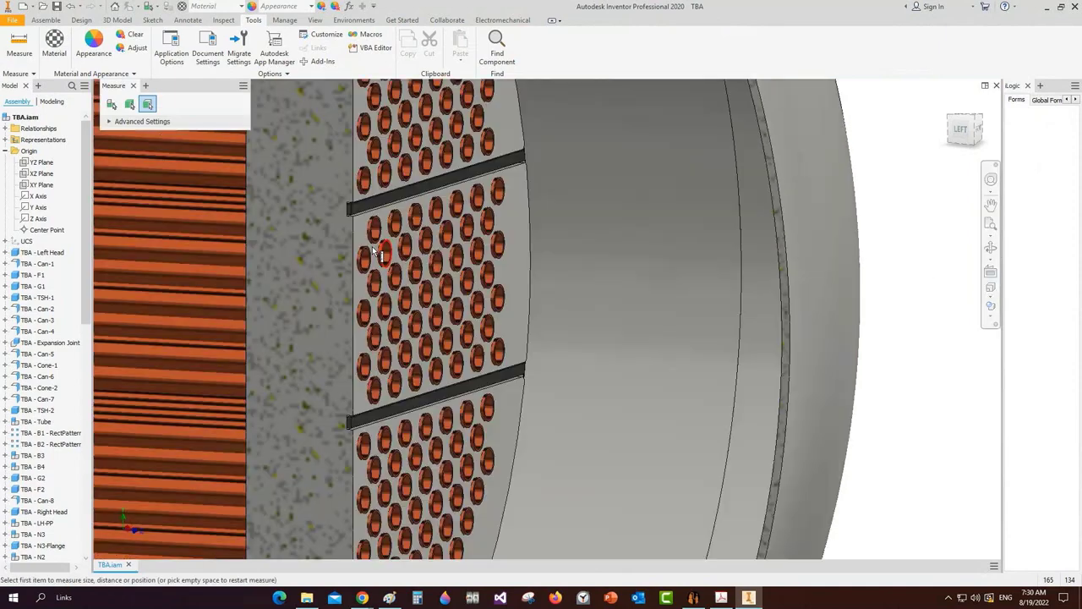
pyautogui.click(371, 210)
pyautogui.scroll(-5, 724, 239)
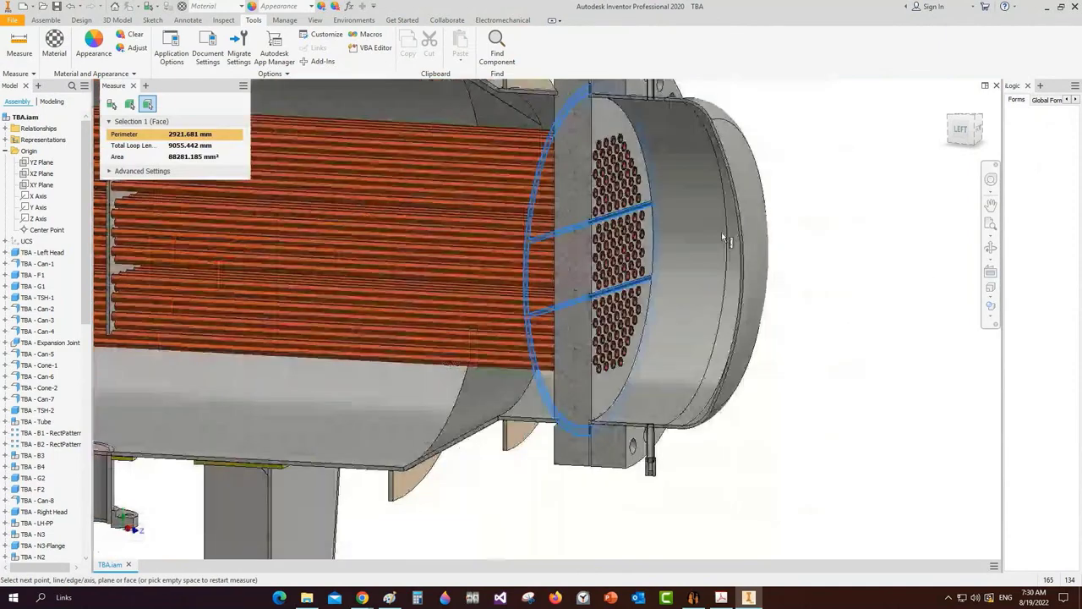
pyautogui.scroll(3, 671, 106)
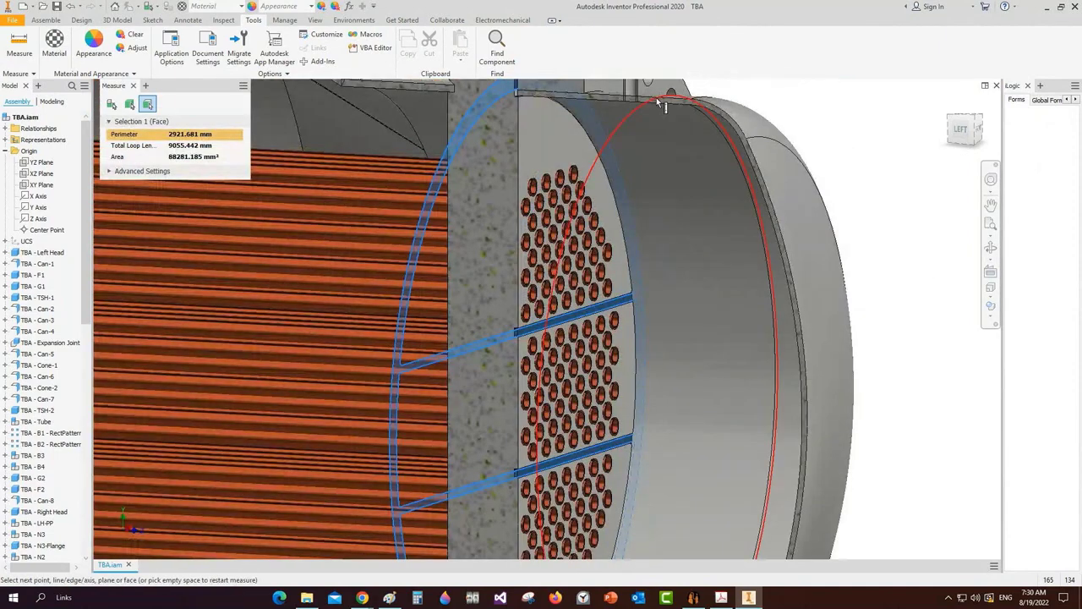
pyautogui.click(662, 103)
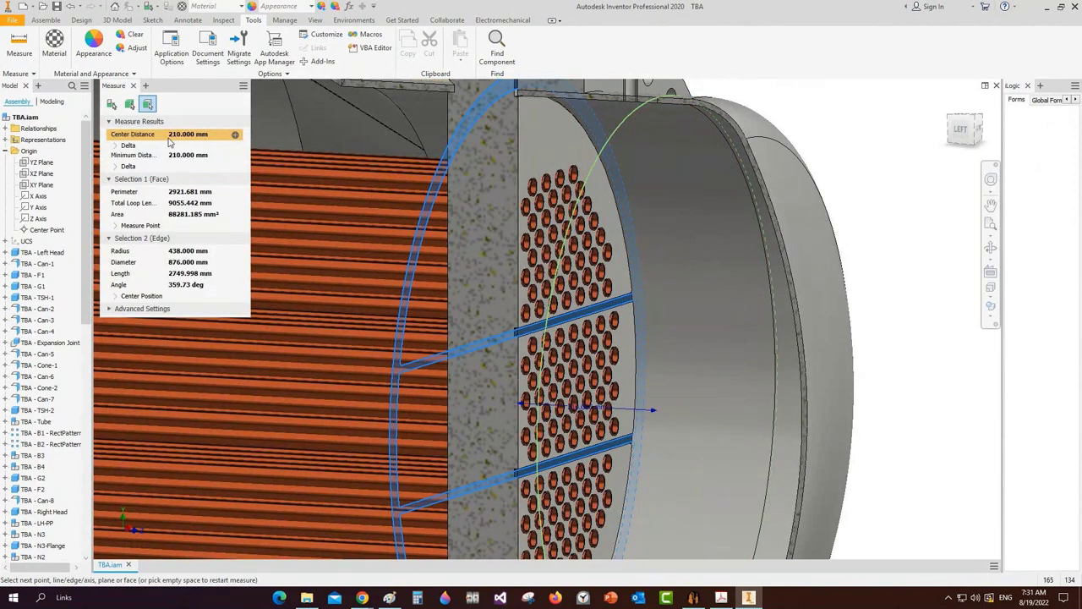
pyautogui.click(134, 86)
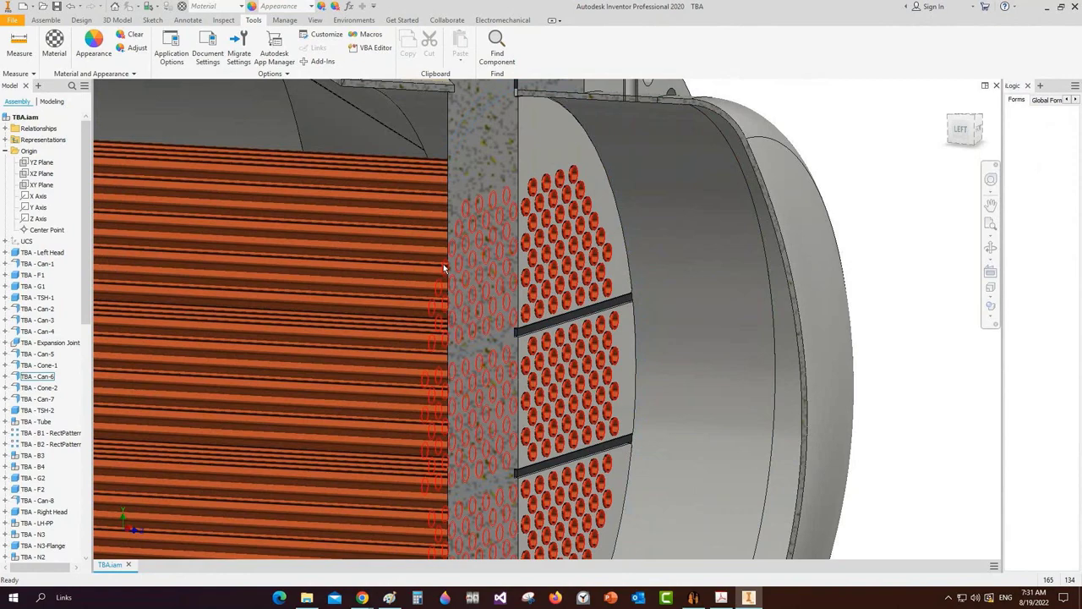
# In Static Equipment Generator, set RH-PP's right extension to 210 mm and offset from centre line to 98.576 mm, and save it
pyautogui.hotkey('alt', 'Tab')
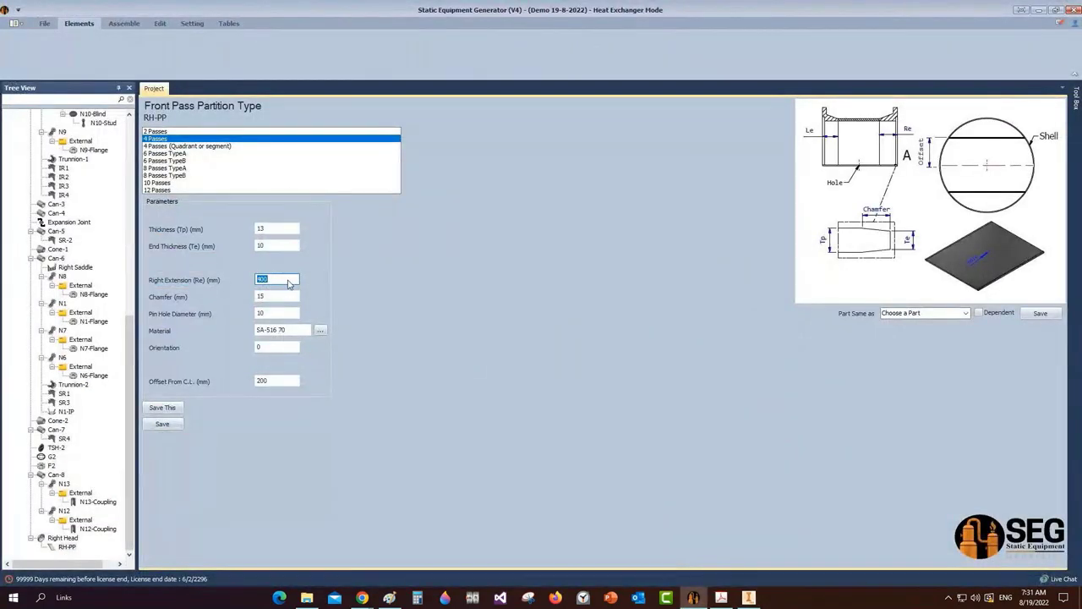
pyautogui.write('210')
pyautogui.click(274, 295)
pyautogui.moveTo(274, 295); pyautogui.dragTo(215, 302)
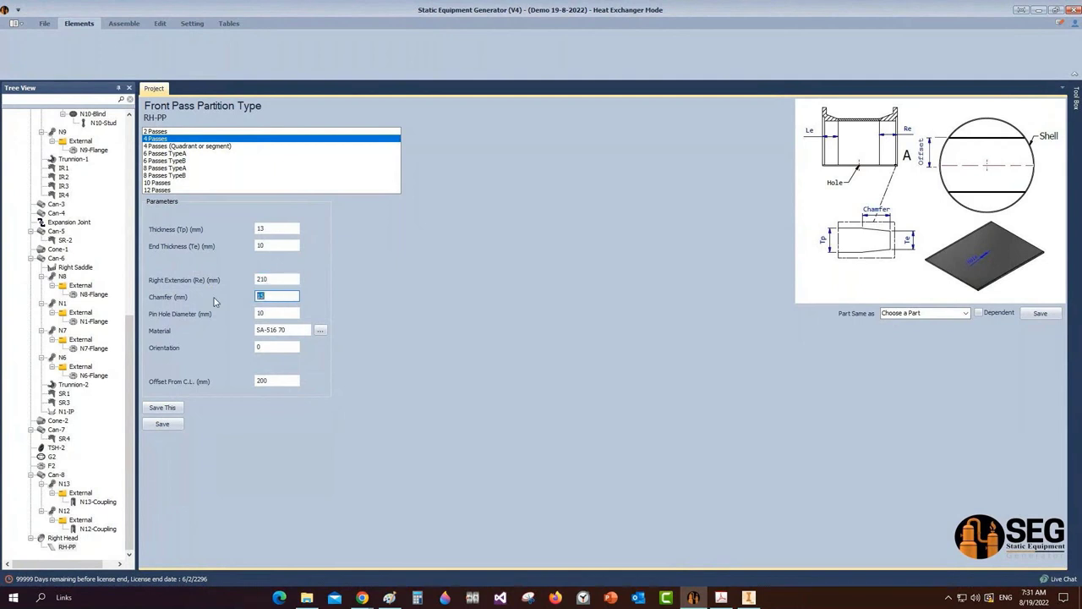
pyautogui.click(254, 381)
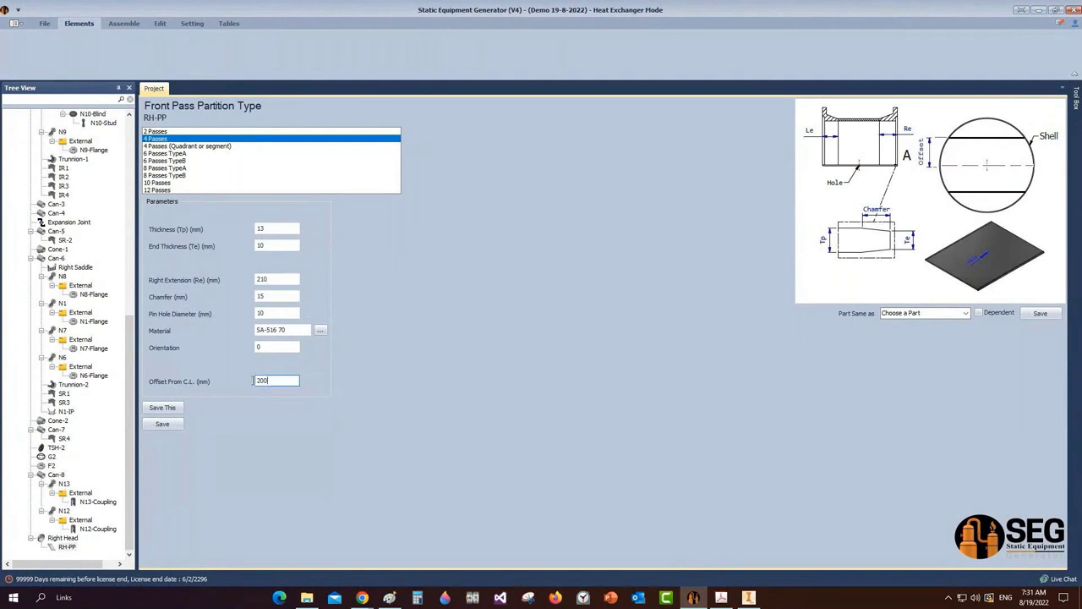
pyautogui.moveTo(254, 381); pyautogui.dragTo(124, 383)
pyautogui.write('98.576')
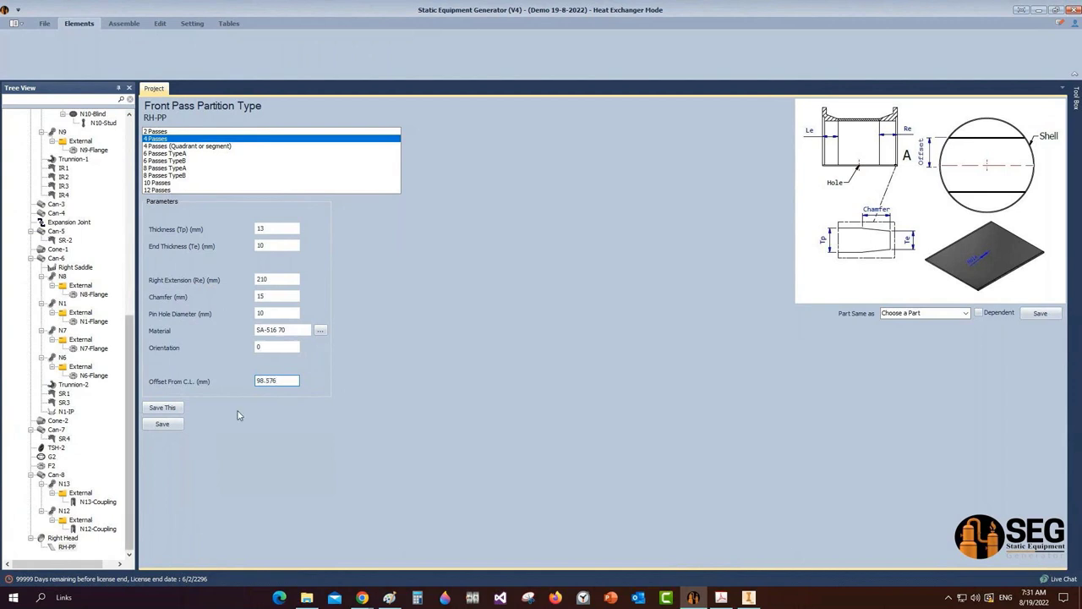
pyautogui.click(153, 426)
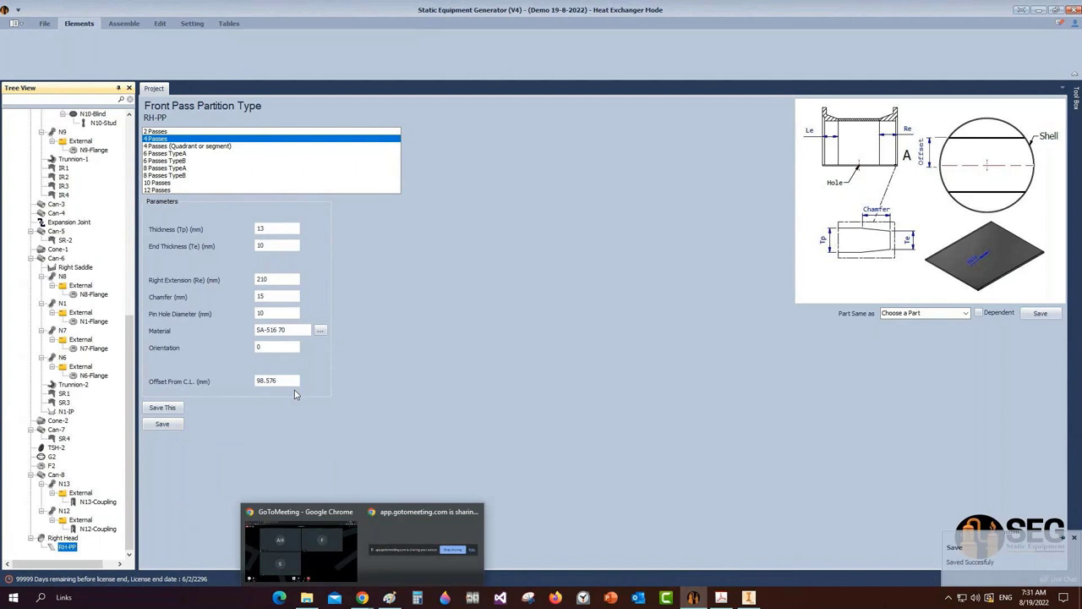
# Start the Inventor assembly to build RH-PP, and inspect the partition plates' fit against the tube sheet in Inventor
pyautogui.click(121, 26)
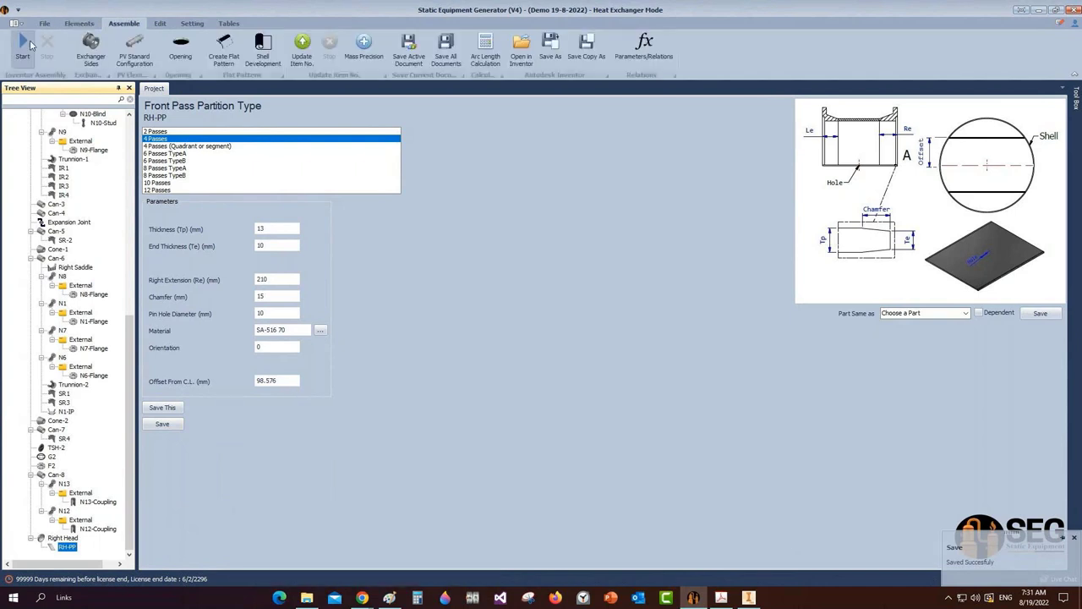
pyautogui.click(27, 44)
pyautogui.click(749, 599)
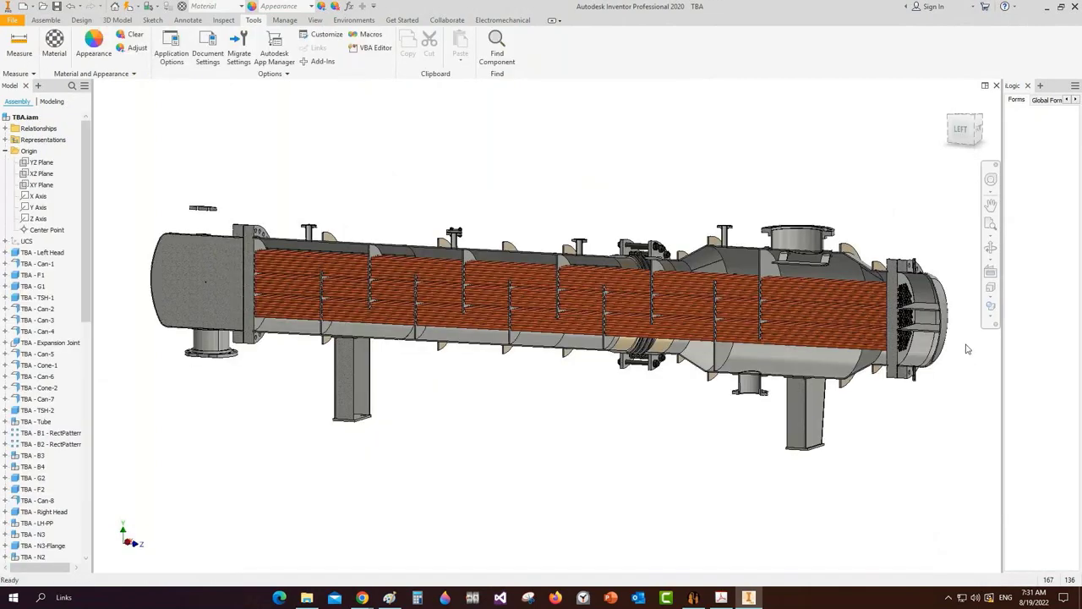
pyautogui.scroll(5, 945, 334)
pyautogui.scroll(5, 707, 290)
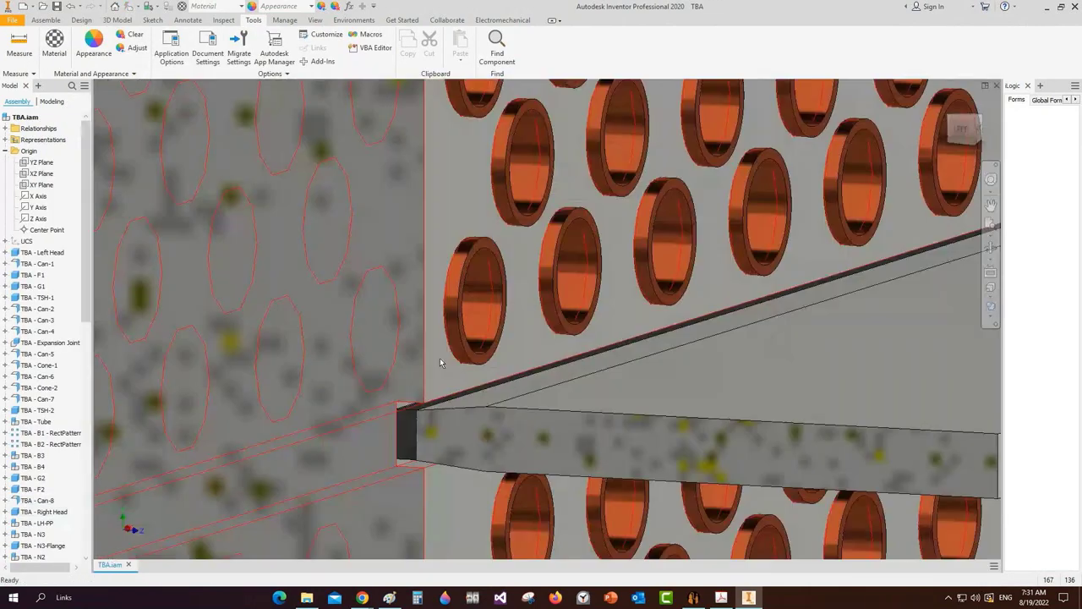
# Examine how the partition plates seat in the tube sheet groove, and review the sectioned exchanger from the left and in an angled view
pyautogui.scroll(-2, 440, 358)
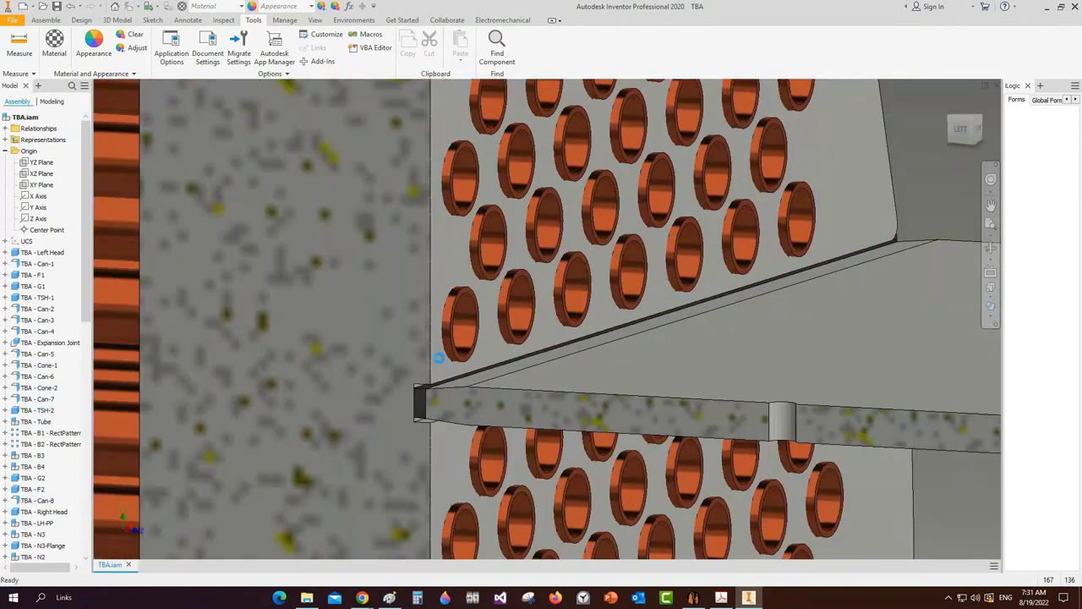
pyautogui.scroll(-2, 439, 358)
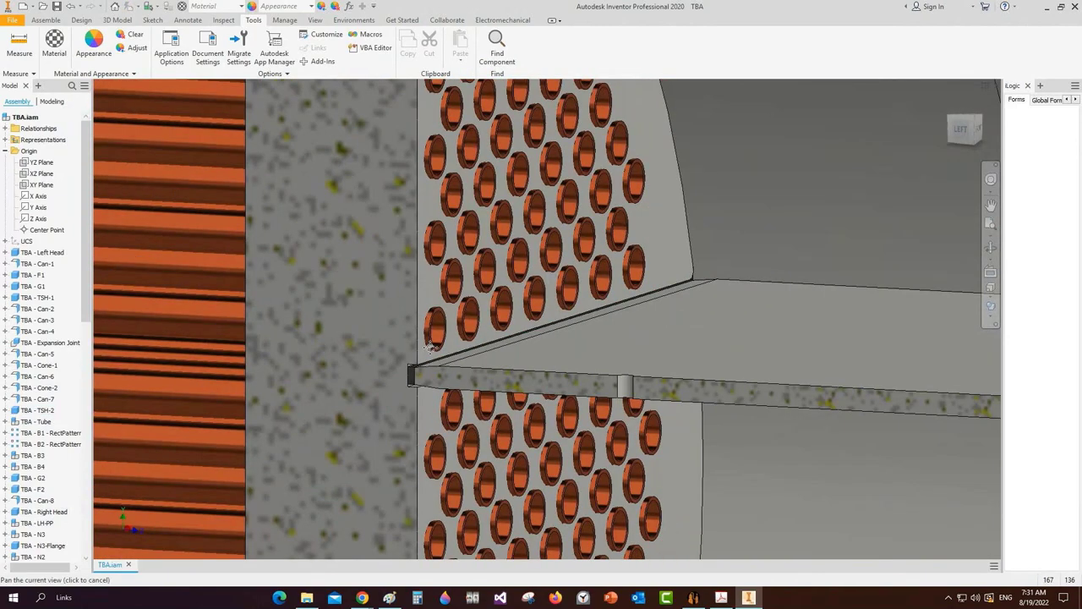
pyautogui.scroll(-3, 429, 347)
pyautogui.click(971, 141)
pyautogui.scroll(3, 637, 355)
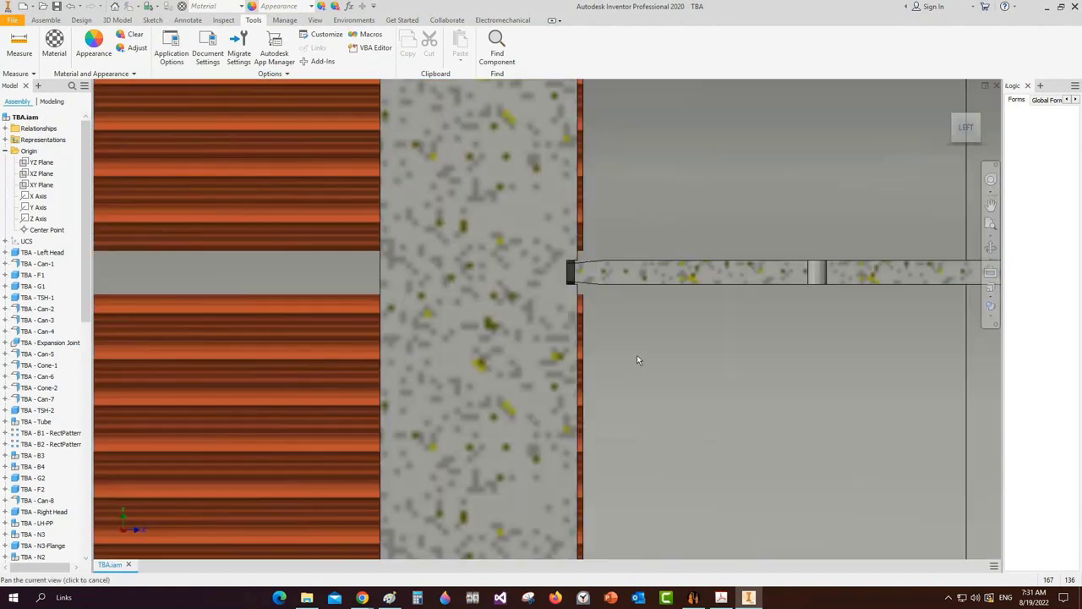
pyautogui.scroll(4, 594, 290)
pyautogui.scroll(5, 571, 295)
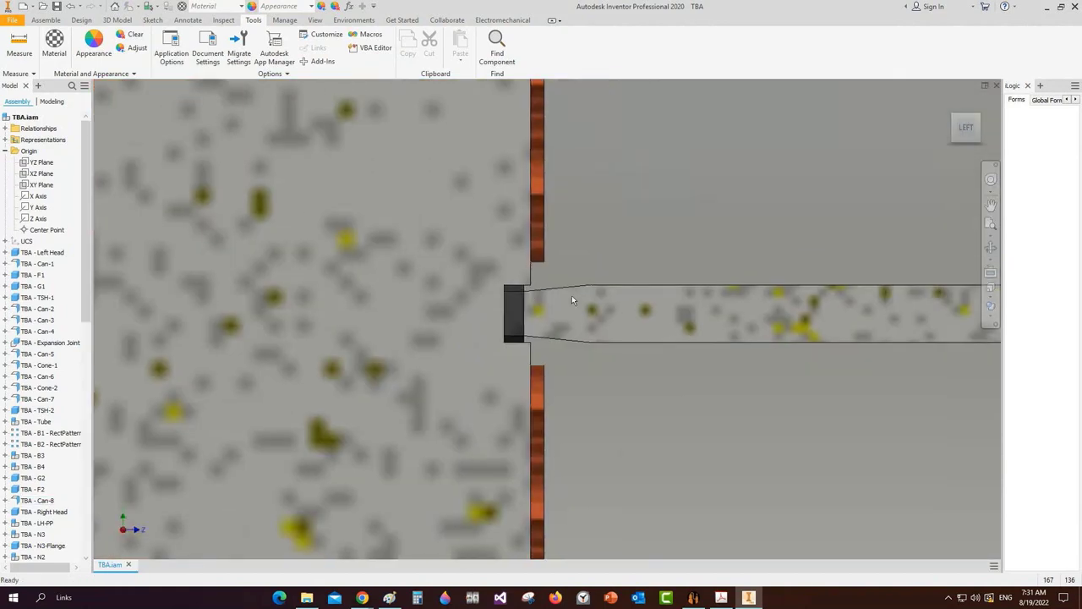
pyautogui.press('F4')
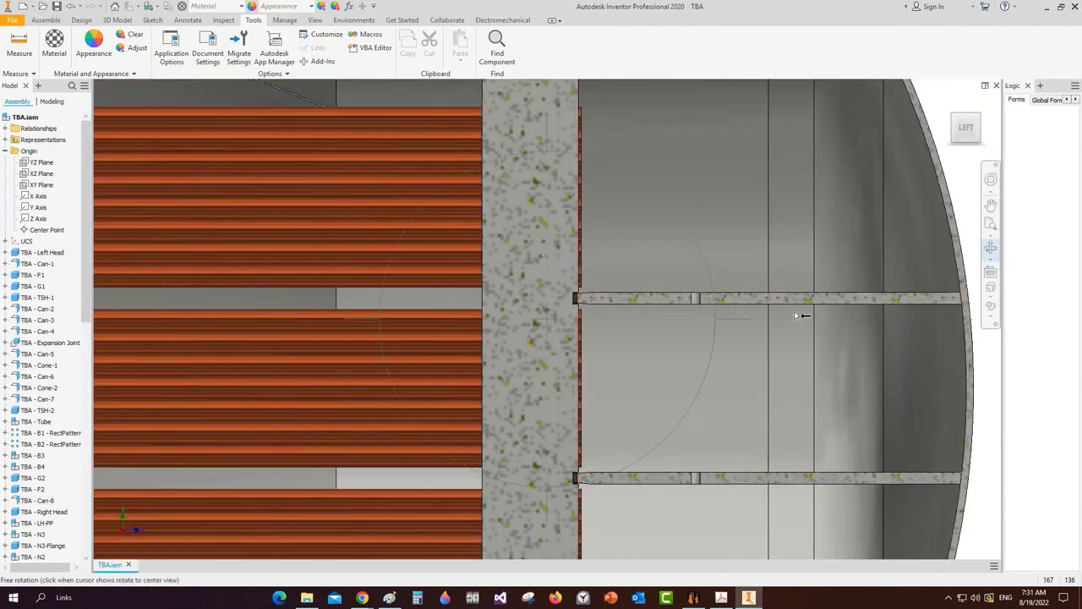
pyautogui.scroll(-3, 800, 315)
pyautogui.moveTo(689, 319); pyautogui.dragTo(595, 333)
pyautogui.scroll(-4, 668, 343)
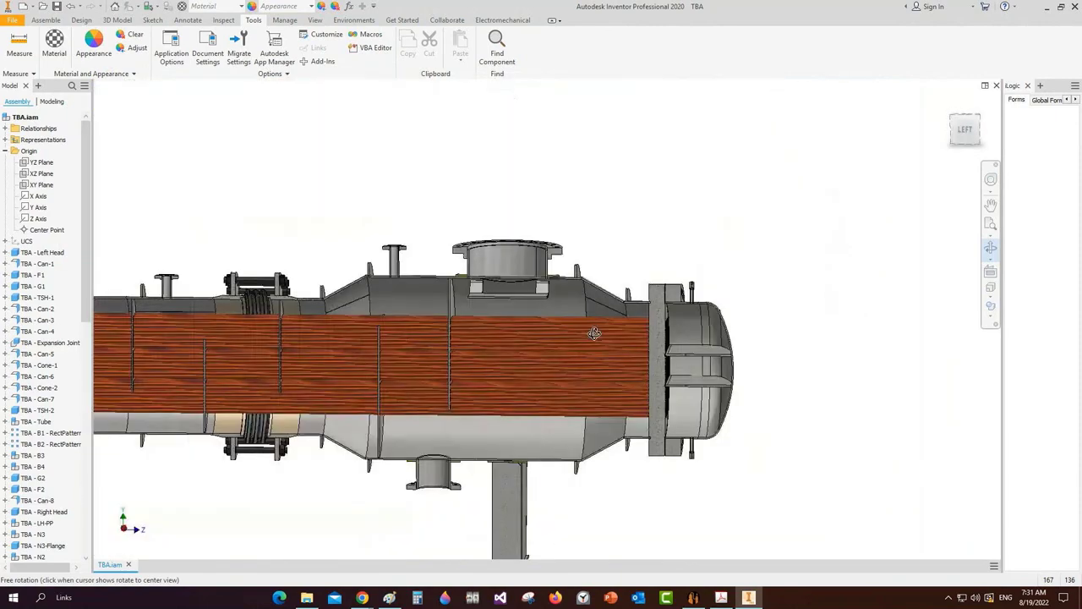
pyautogui.moveTo(595, 333); pyautogui.dragTo(708, 319, button='middle')
pyautogui.scroll(-2, 491, 350)
pyautogui.moveTo(491, 351); pyautogui.dragTo(596, 325, button='middle')
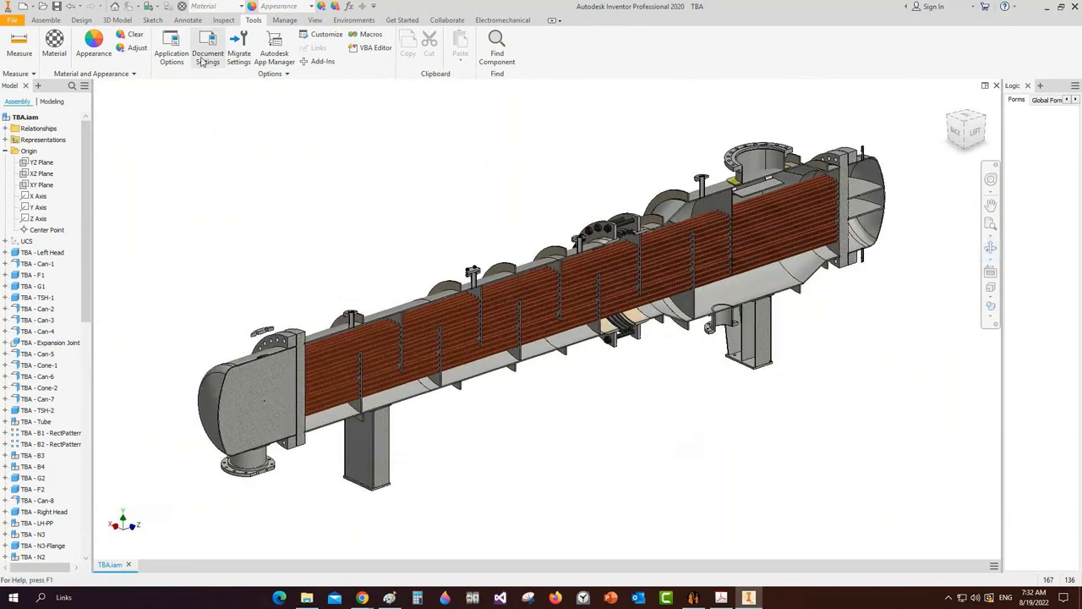
# End the section view and examine the complete exchanger from its left side
pyautogui.click(315, 19)
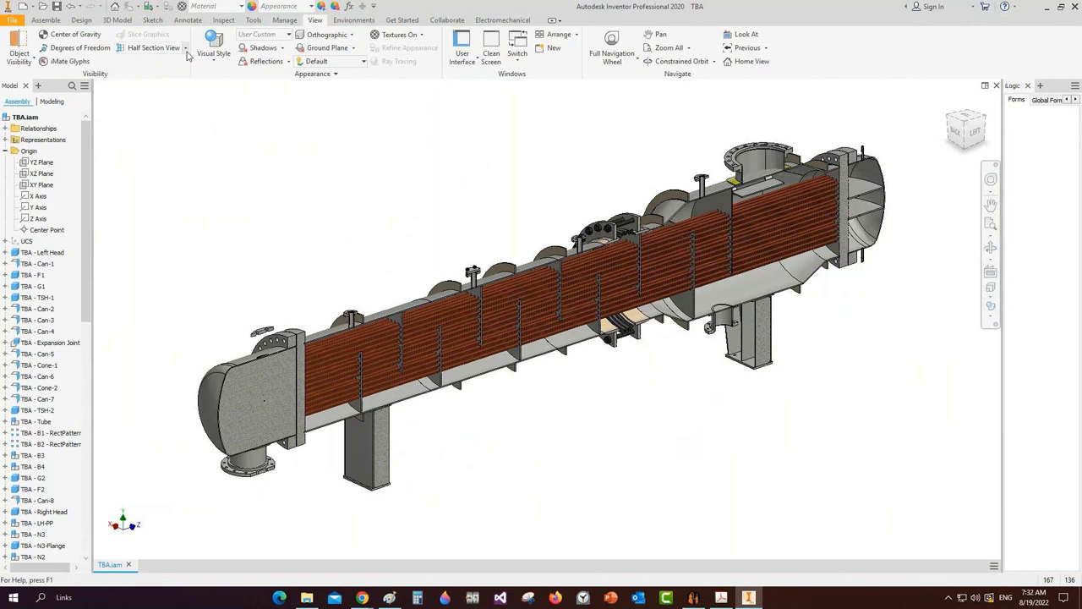
pyautogui.click(187, 49)
pyautogui.click(172, 133)
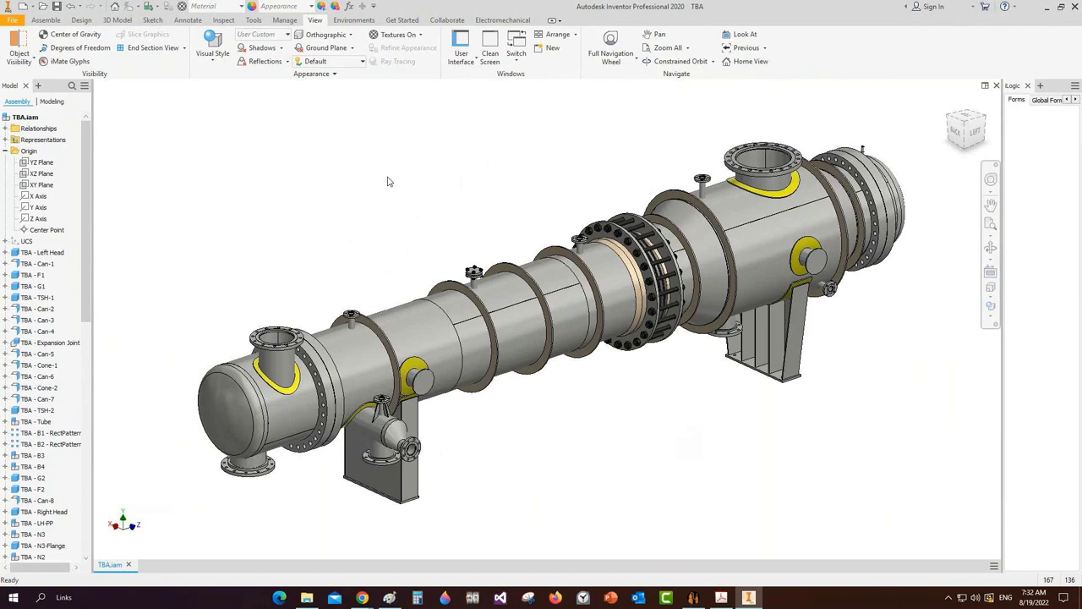
pyautogui.click(991, 247)
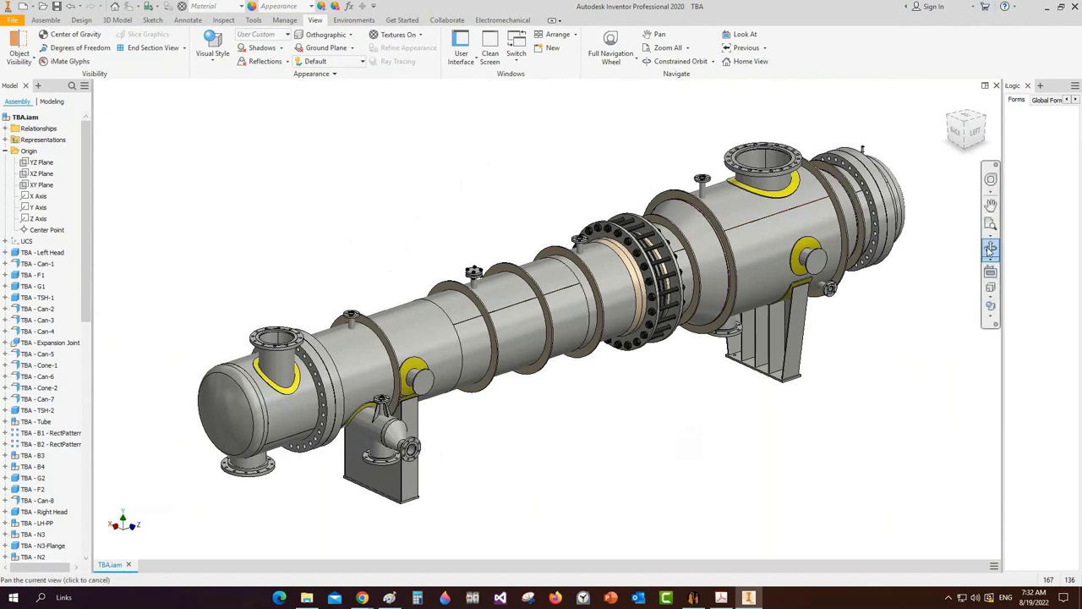
pyautogui.moveTo(541, 317)
pyautogui.mouseDown()
pyautogui.moveTo(566, 308)
pyautogui.moveTo(499, 307)
pyautogui.moveTo(521, 314)
pyautogui.mouseUp()
pyautogui.press('Escape')
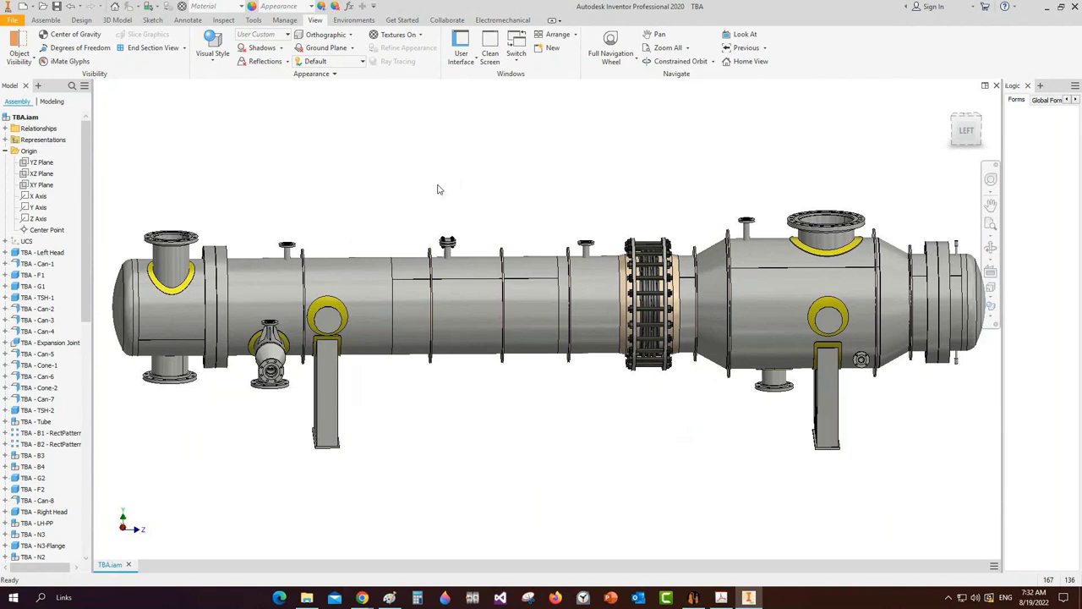
pyautogui.rightClick(234, 267)
pyautogui.click(671, 174)
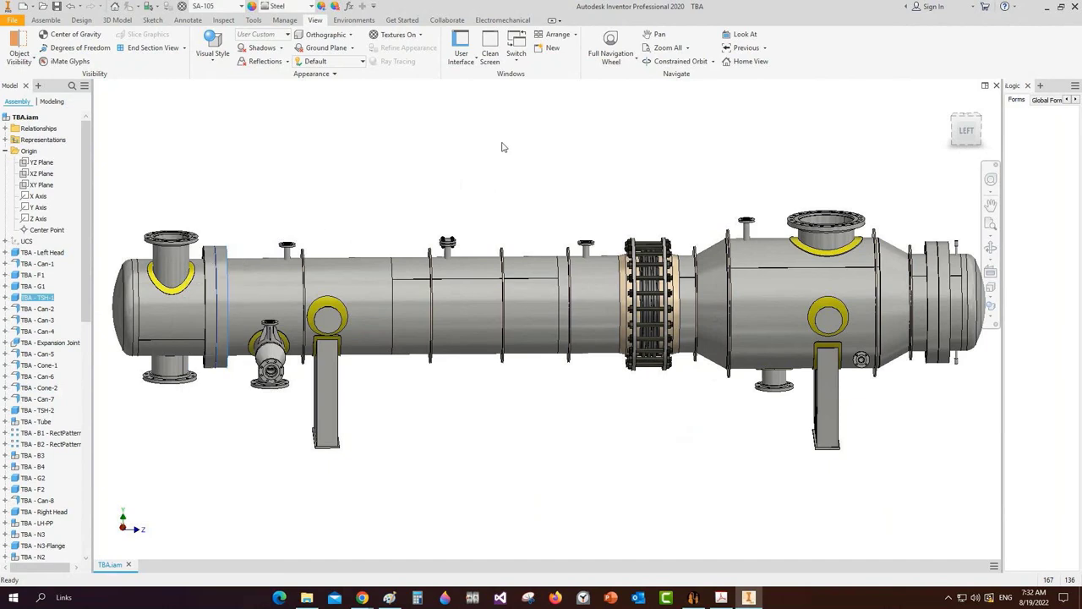
# Cut the exchanger assembly with a half section view along the YZ Plane
pyautogui.click(184, 47)
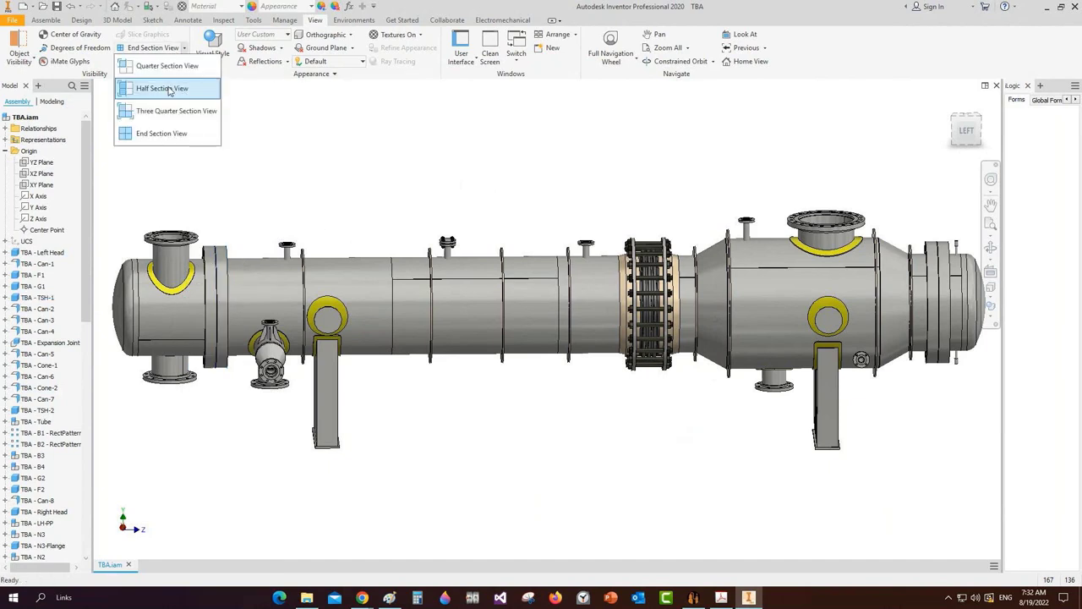
pyautogui.click(160, 85)
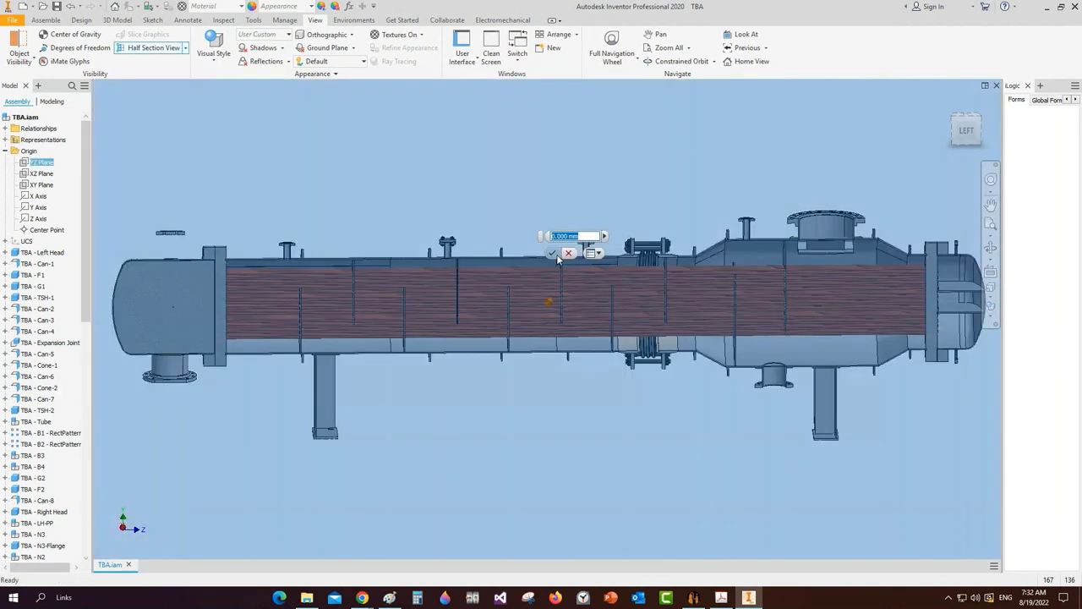
pyautogui.click(562, 253)
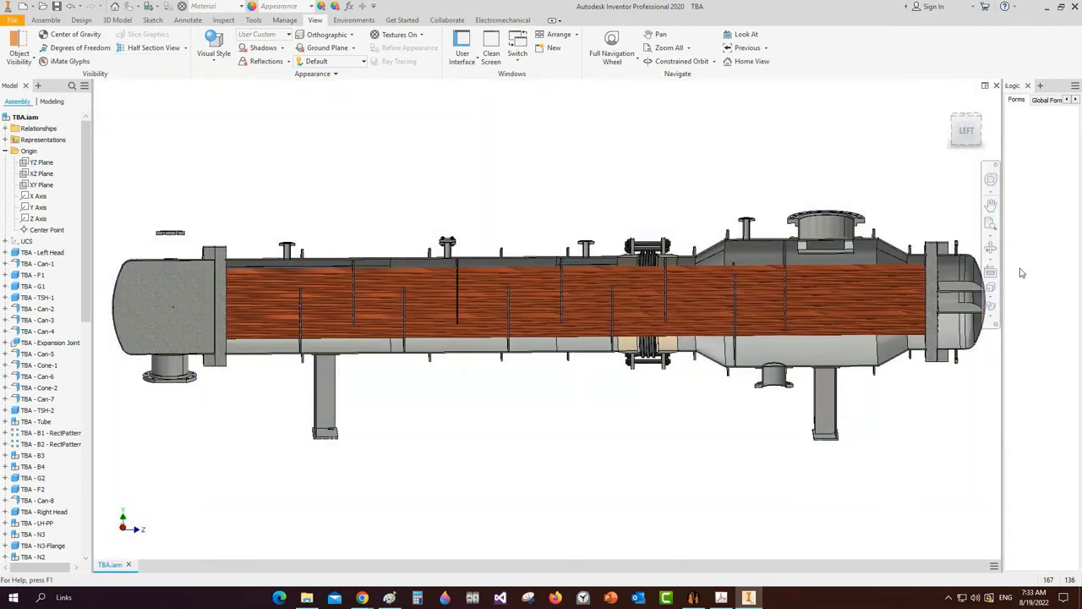
# Examine the baffles, tube bundle and shell interior along the sectioned exchanger
pyautogui.click(991, 247)
pyautogui.moveTo(544, 334); pyautogui.dragTo(680, 345)
pyautogui.scroll(5, 783, 292)
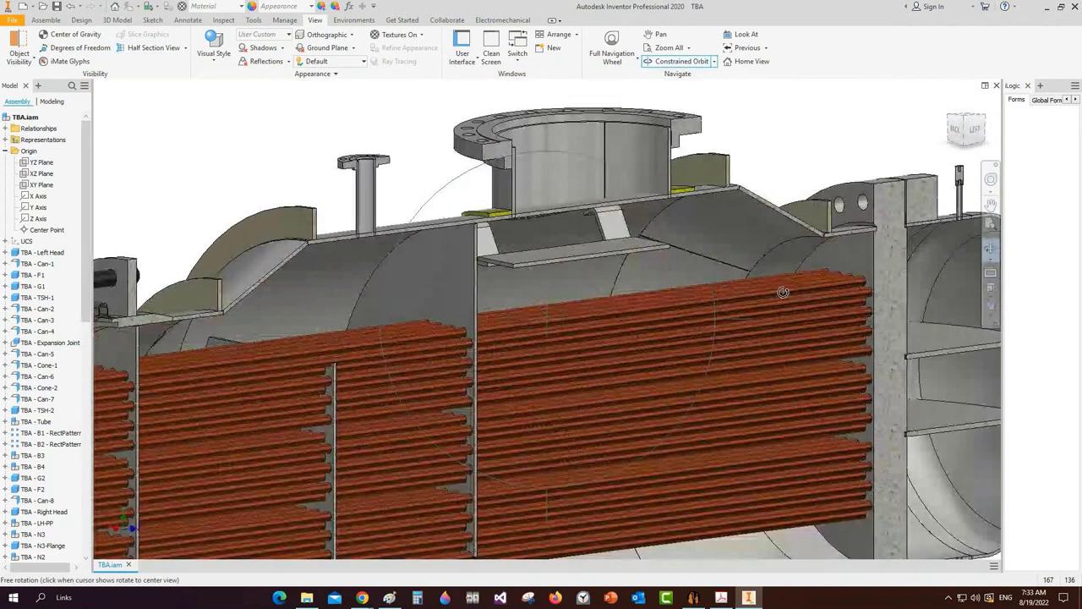
pyautogui.scroll(-3, 783, 292)
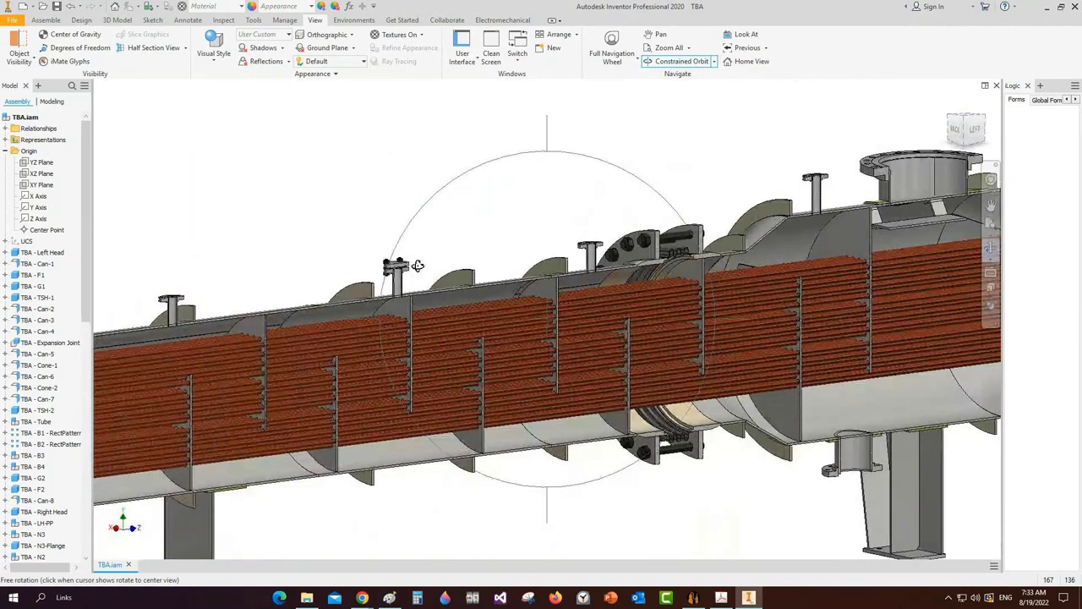
pyautogui.scroll(3, 296, 328)
pyautogui.press('Escape')
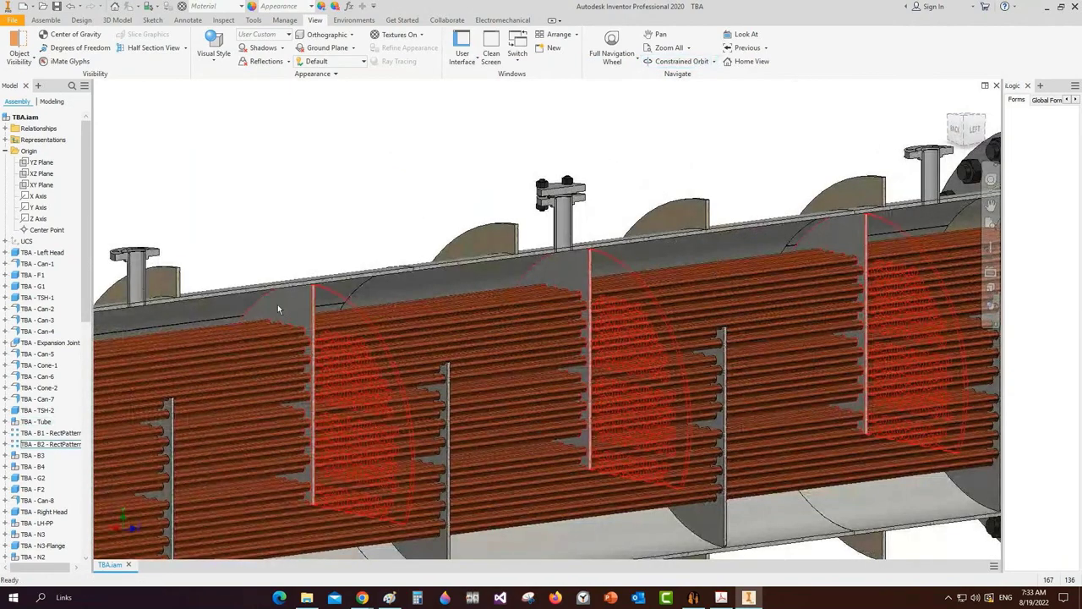
pyautogui.moveTo(277, 307); pyautogui.dragTo(439, 161, button='middle')
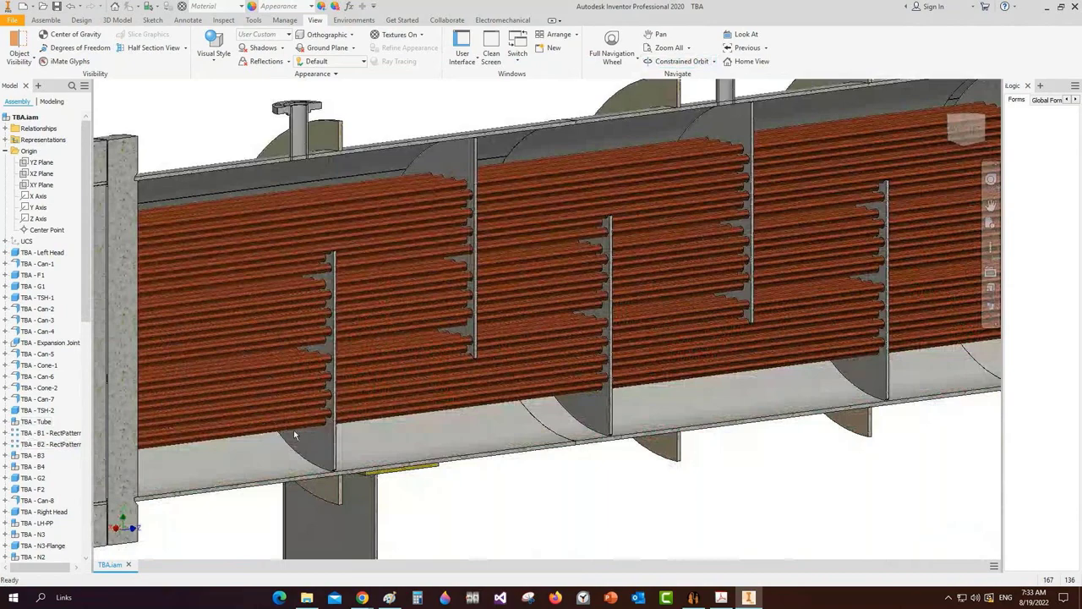
pyautogui.middleClick(309, 433)
pyautogui.middleClick(309, 434)
pyautogui.press('F6')
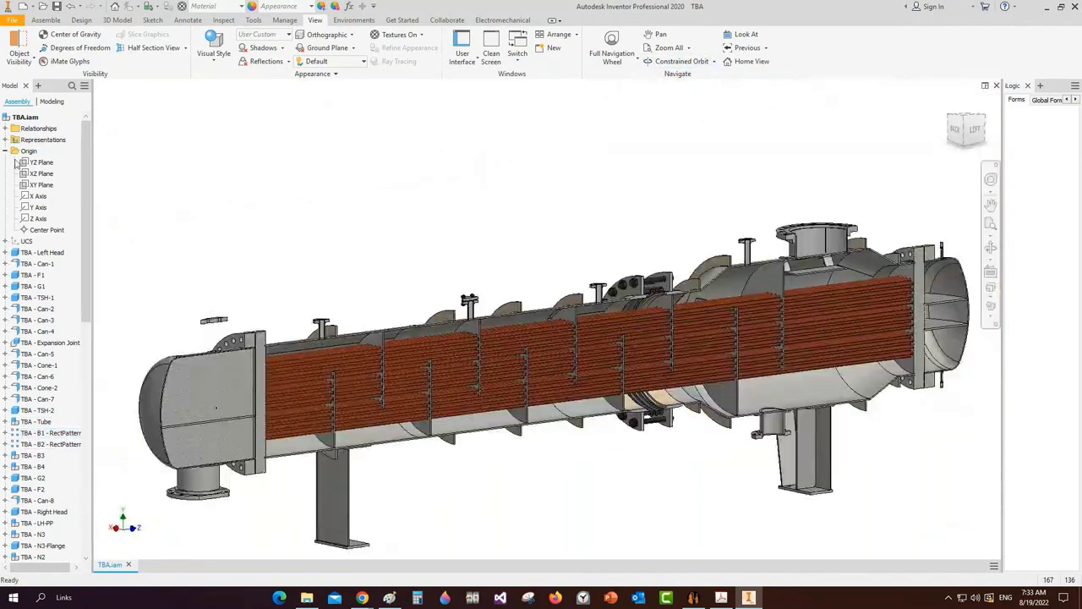
# Collapse the assembly's Origin folder and widen the model browser
pyautogui.click(5, 150)
pyautogui.moveTo(86, 161); pyautogui.dragTo(125, 156)
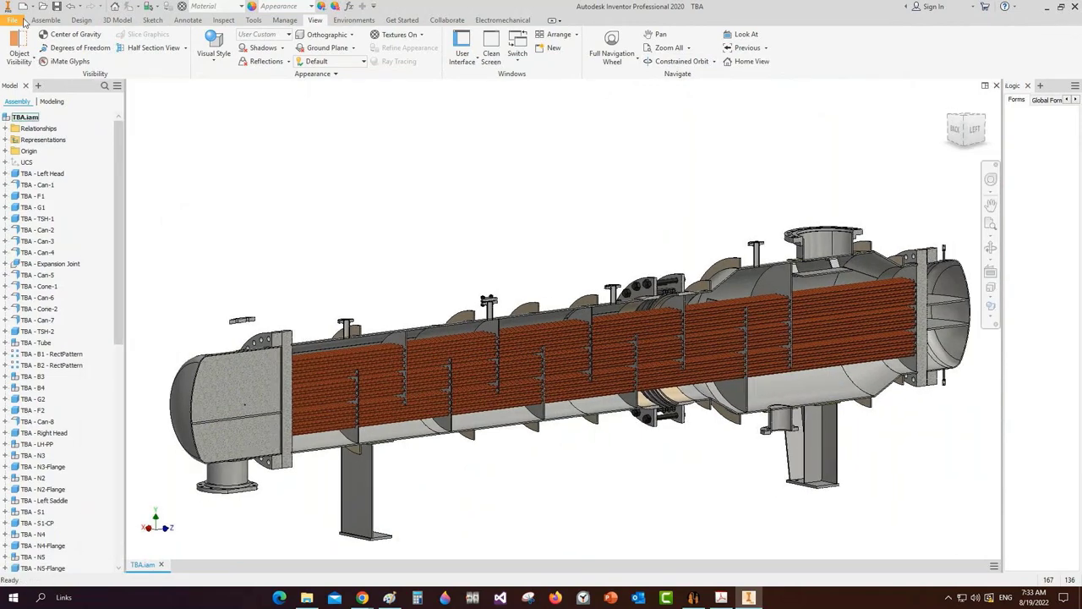
# Minimize the open windows, open SEG Helper from the desktop, and look through its Cranes/Others and iLogic Drawing models before closing it
pyautogui.click(1039, 10)
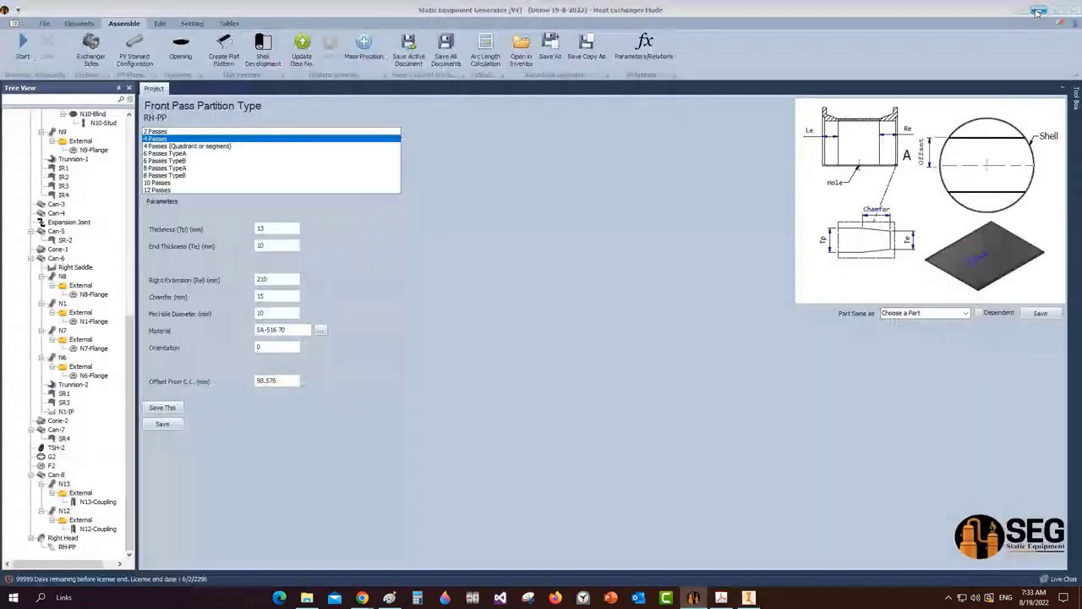
pyautogui.click(1039, 12)
pyautogui.click(1039, 10)
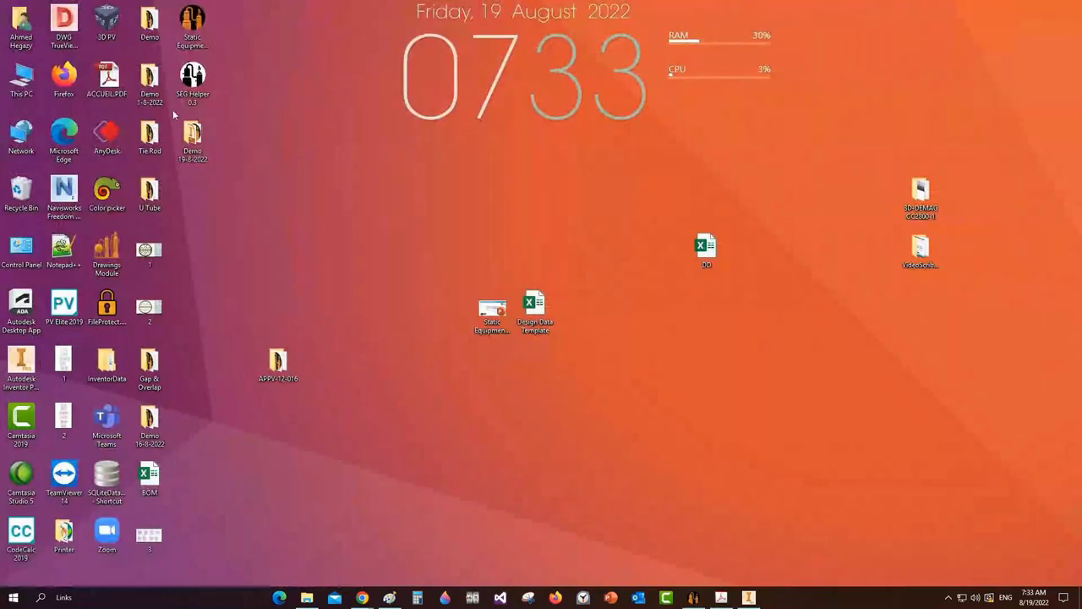
pyautogui.doubleClick(194, 81)
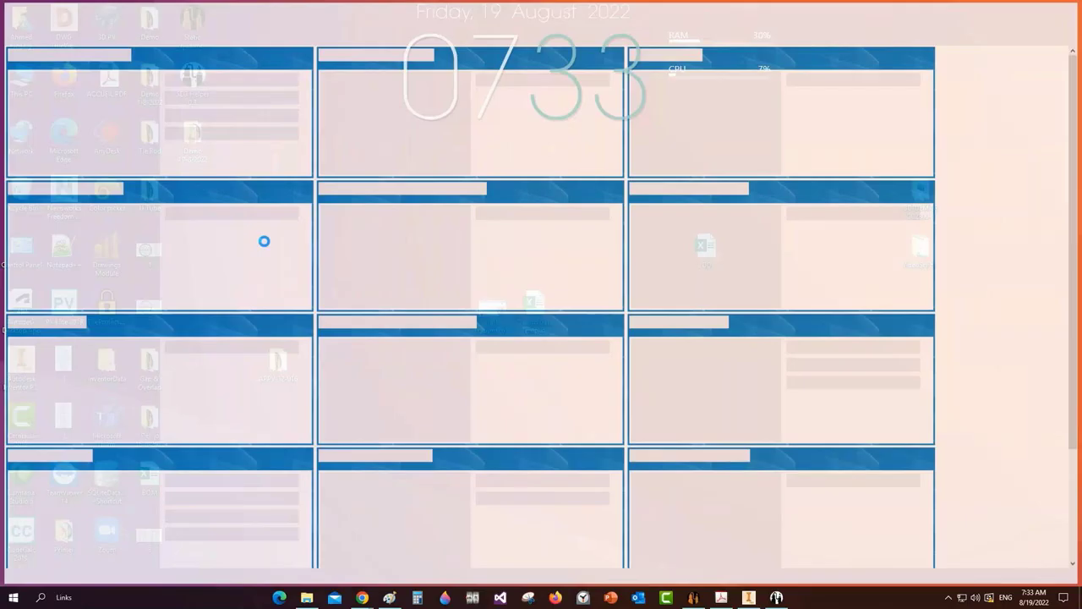
pyautogui.scroll(-2, 559, 369)
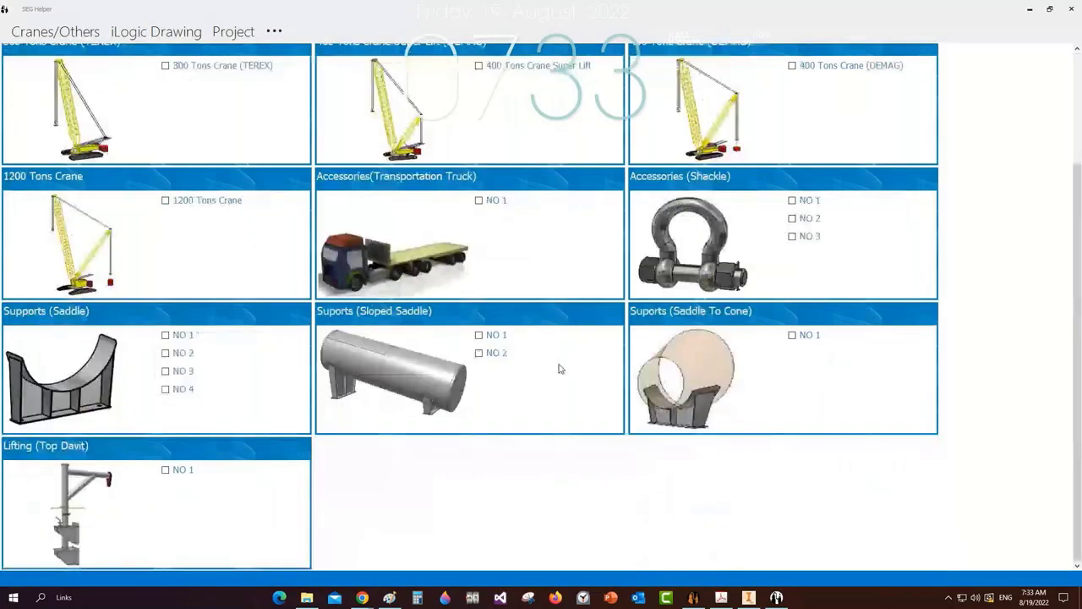
pyautogui.scroll(2, 554, 376)
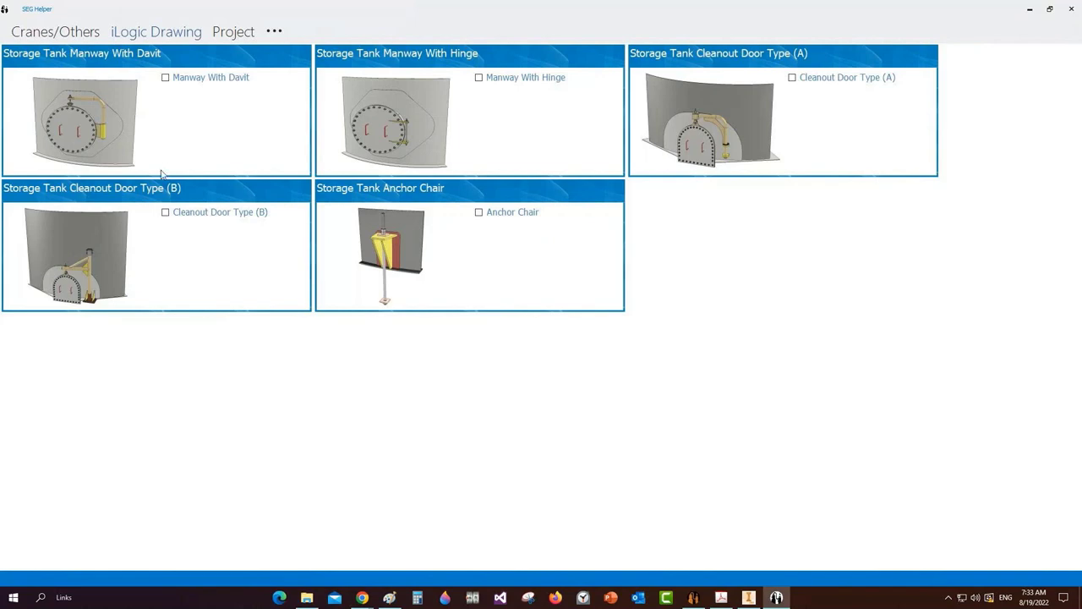
pyautogui.click(74, 36)
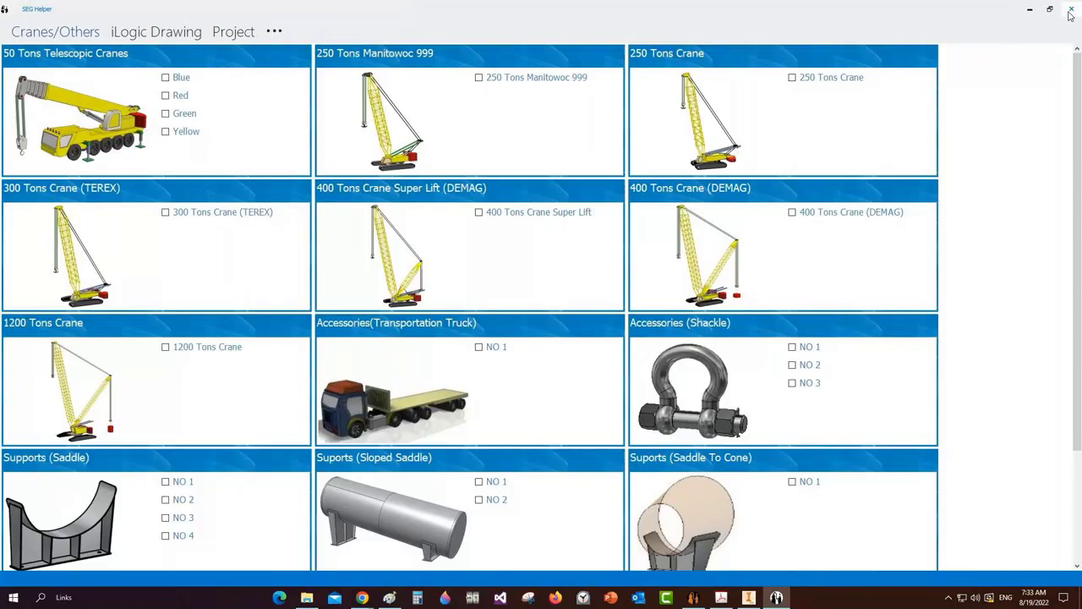
pyautogui.click(1071, 15)
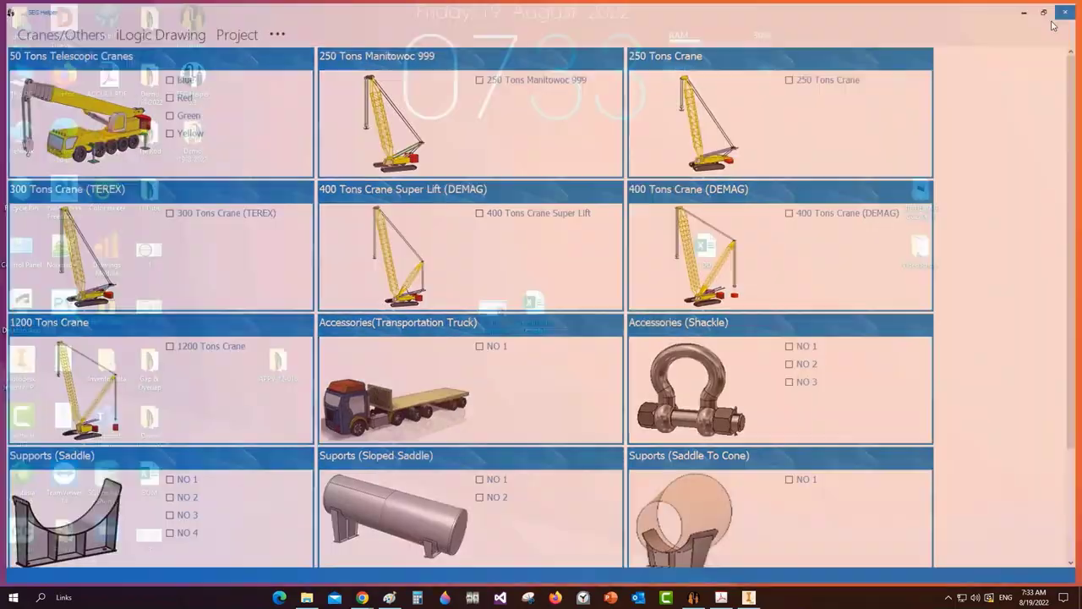
# Switch to Inventor and create a new part from the Tie Rod.ipt template in SEG Items Templete, Tie Rod and Sealing Rod
pyautogui.click(748, 597)
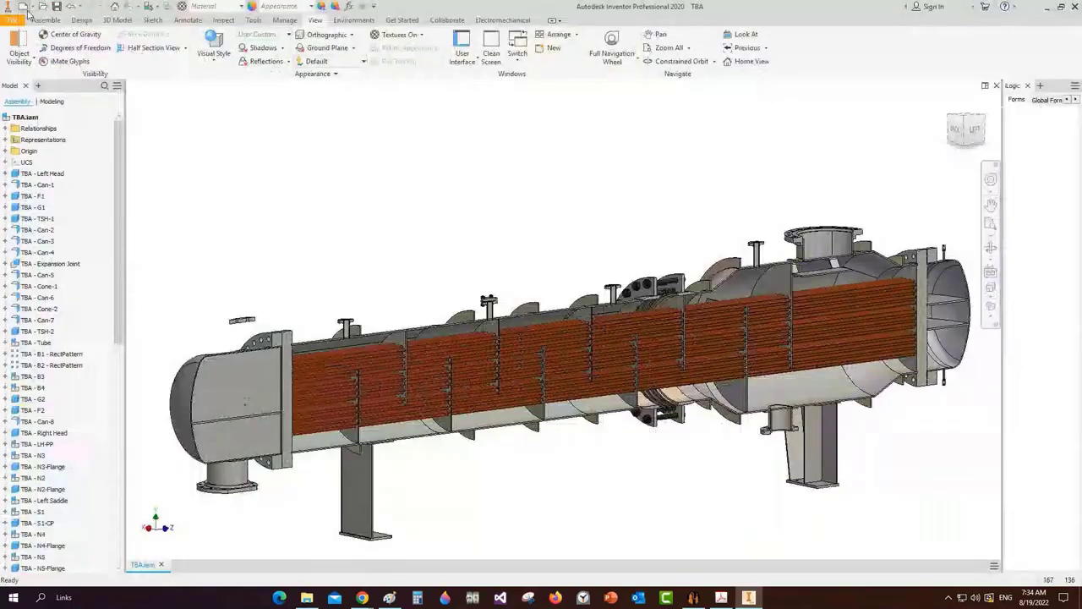
pyautogui.click(23, 7)
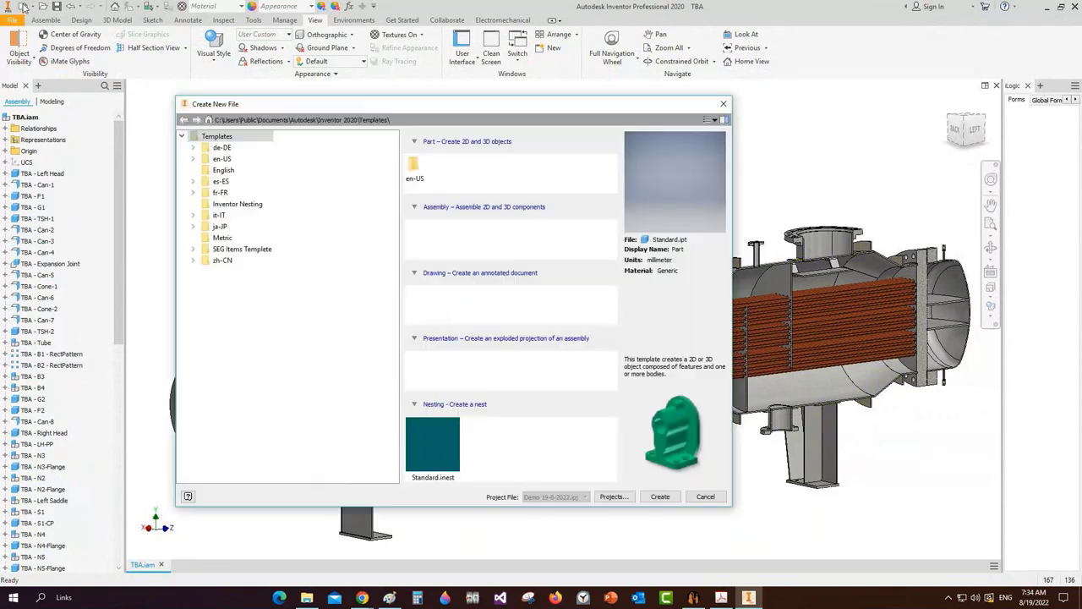
pyautogui.click(245, 249)
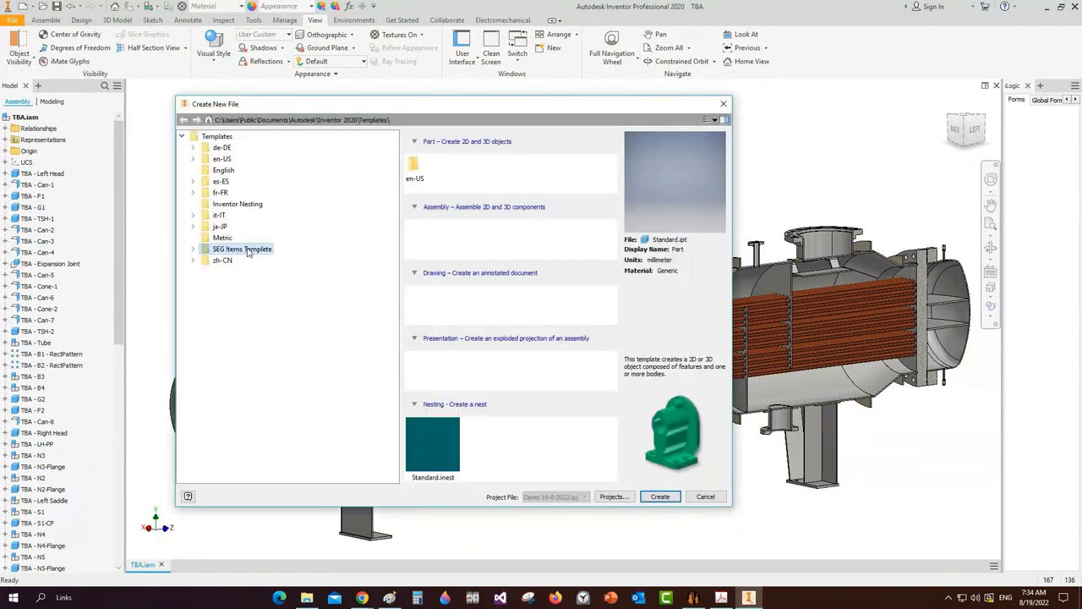
pyautogui.click(194, 251)
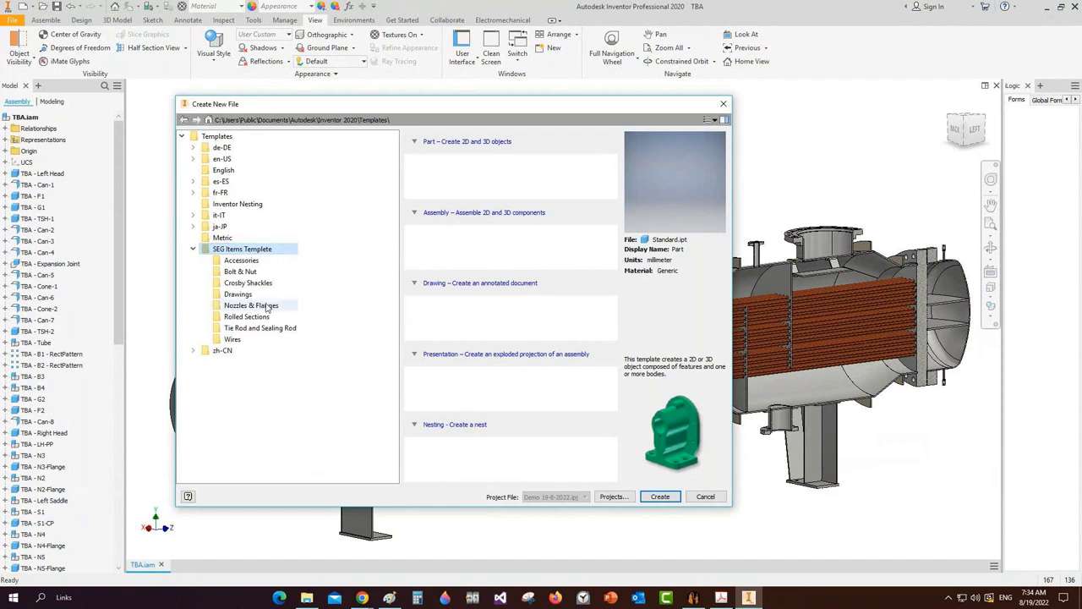
pyautogui.click(245, 329)
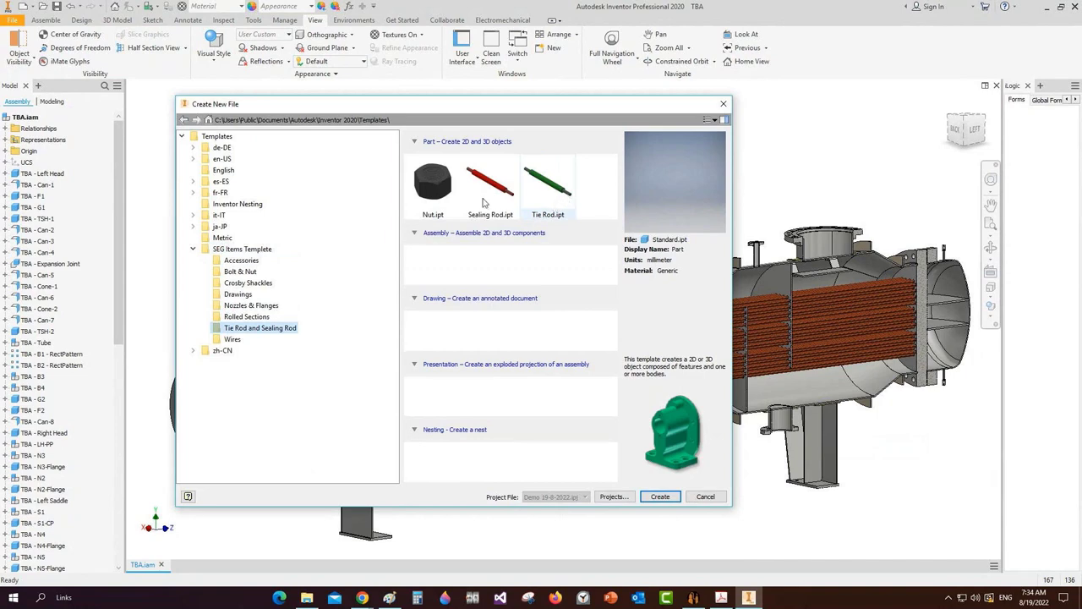
pyautogui.click(556, 182)
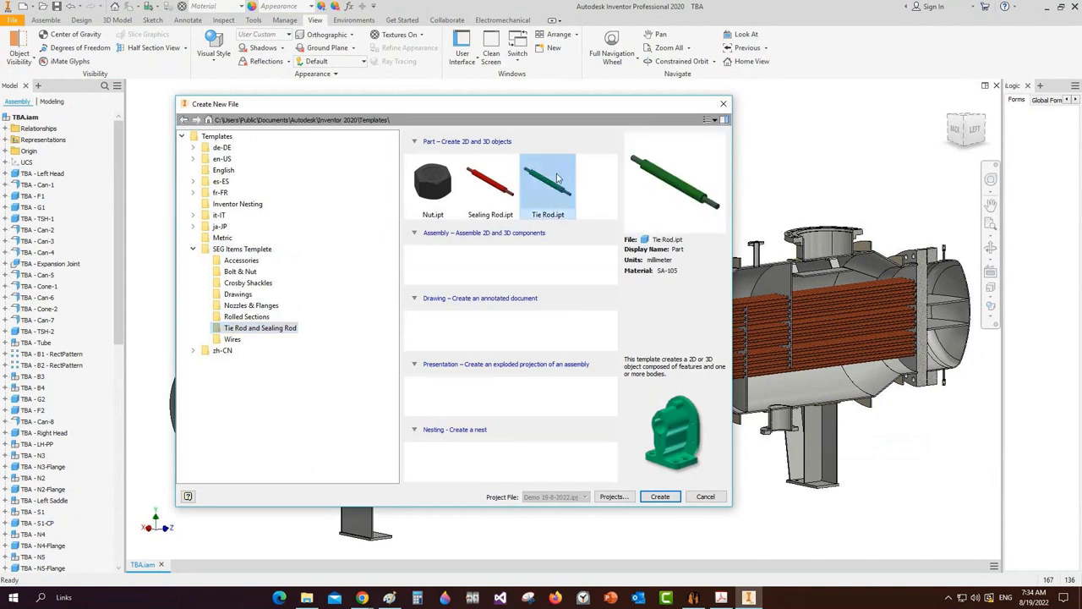
pyautogui.click(667, 499)
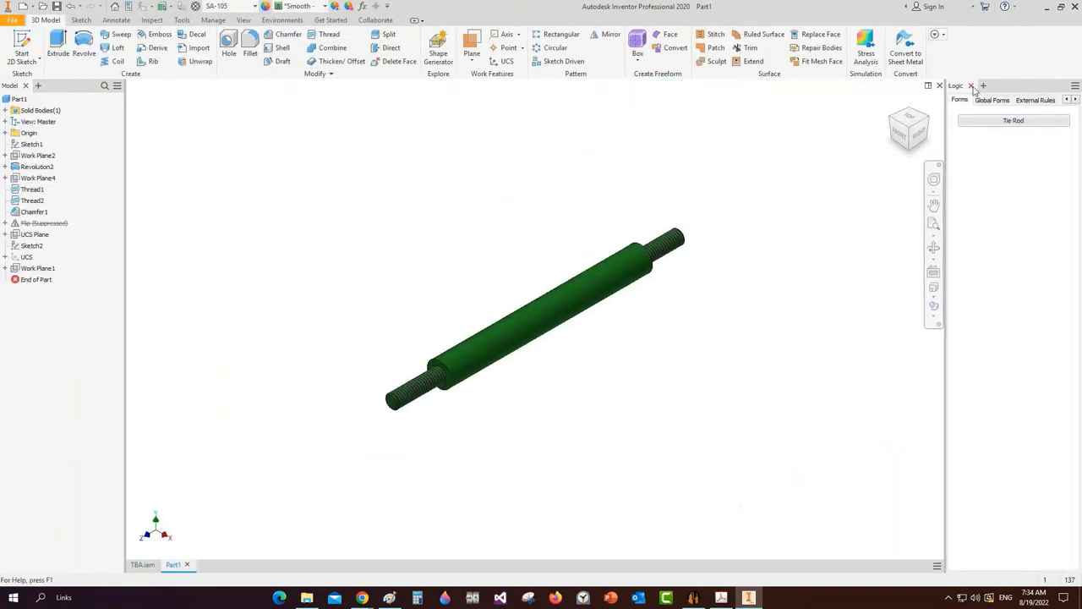
# Close the iLogic browser, turn it back on from the user interface options, and dock it beside the graphics area
pyautogui.click(971, 86)
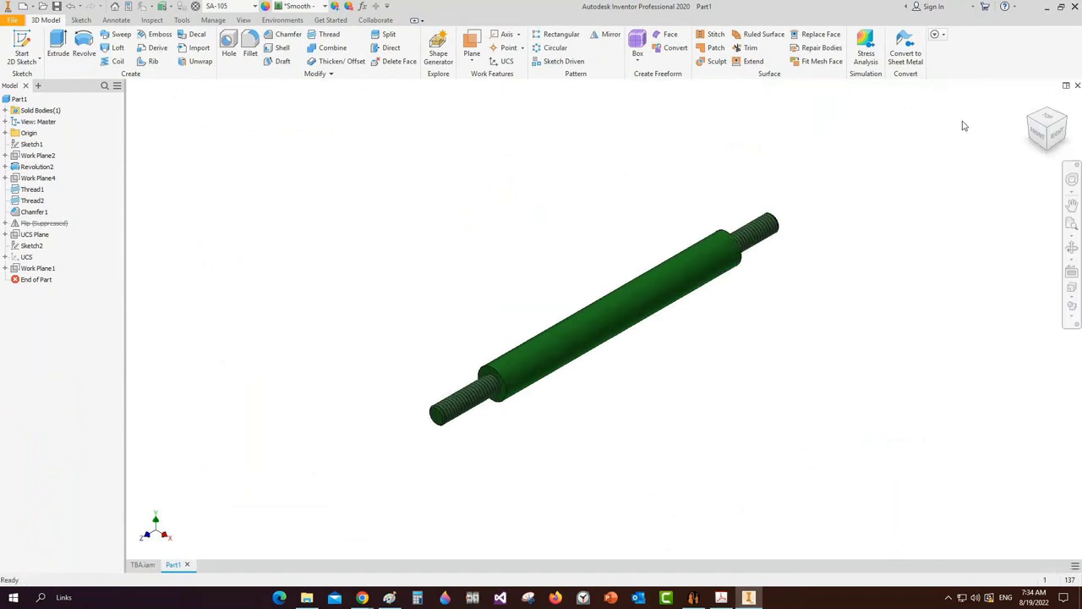
pyautogui.click(242, 21)
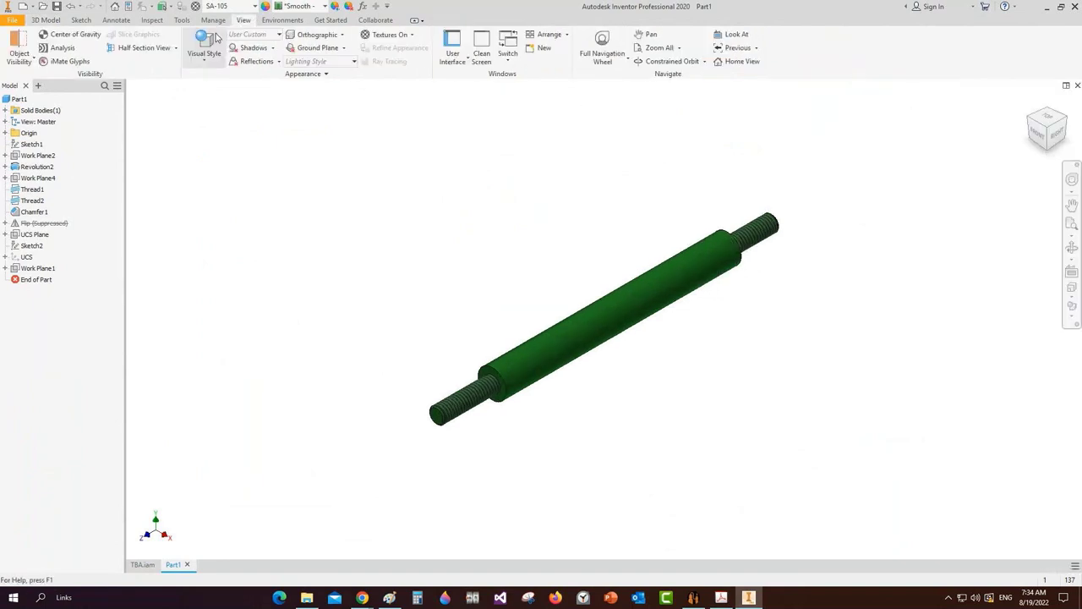
pyautogui.click(452, 58)
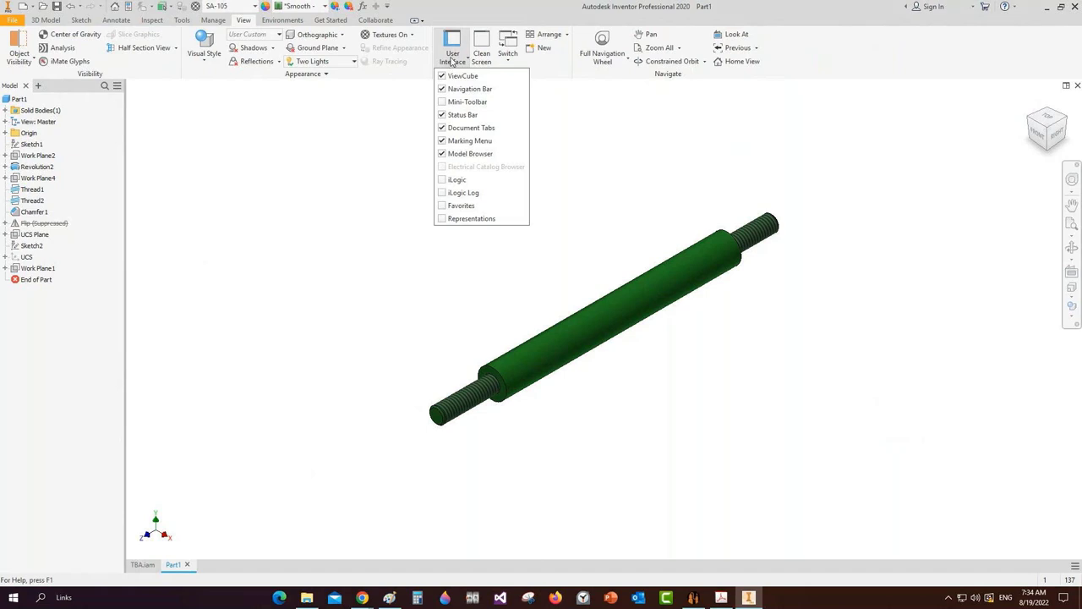
pyautogui.click(446, 182)
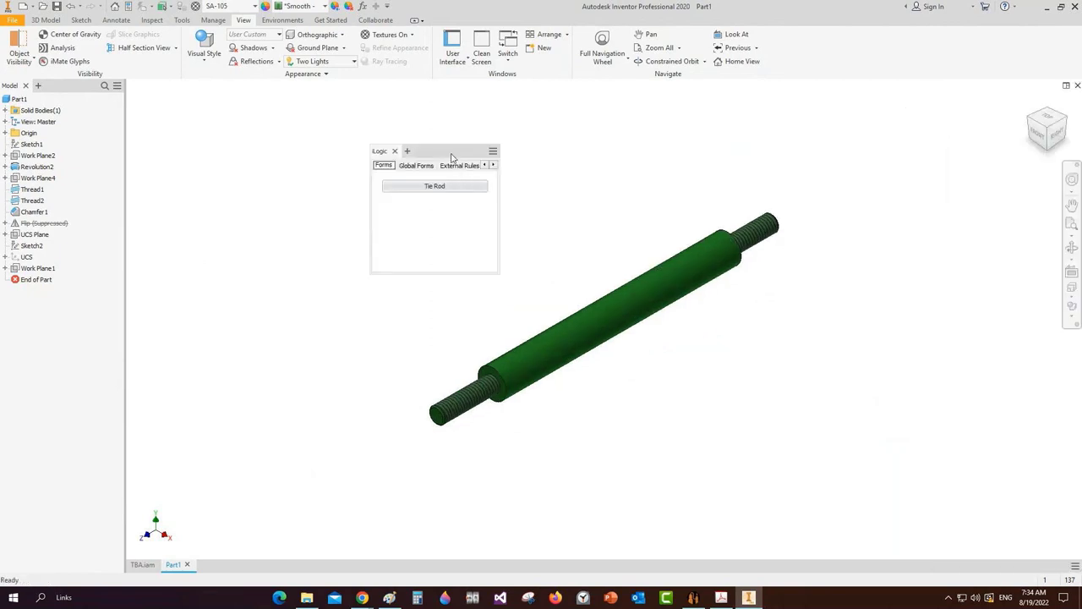
pyautogui.moveTo(451, 154); pyautogui.dragTo(1079, 158)
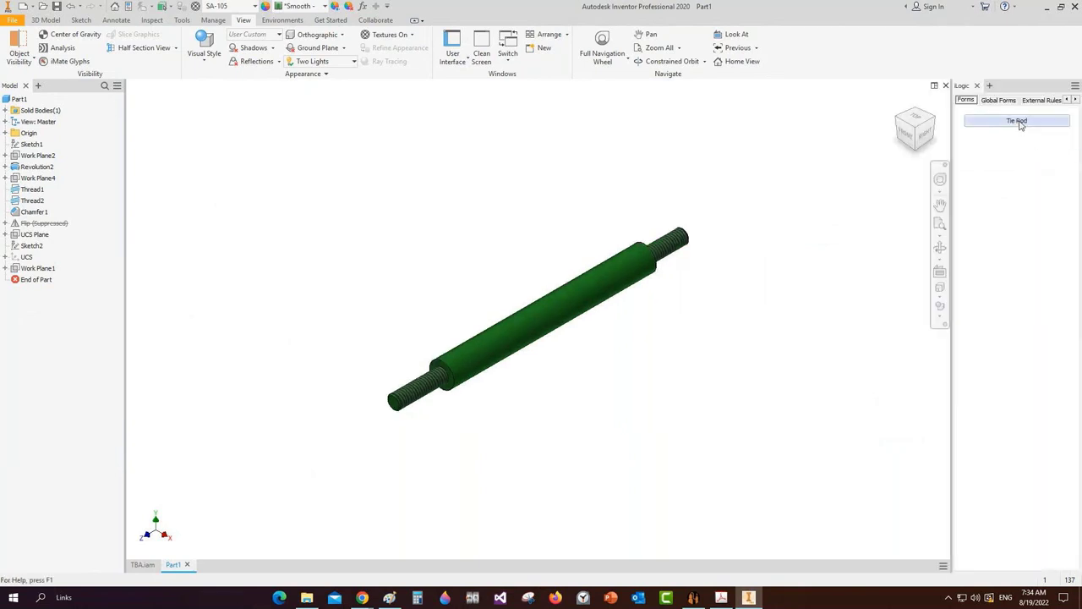
# Open the Tie Rod form and set the rod's length to 5245 mm and its end thread length to 50 mm
pyautogui.click(1020, 122)
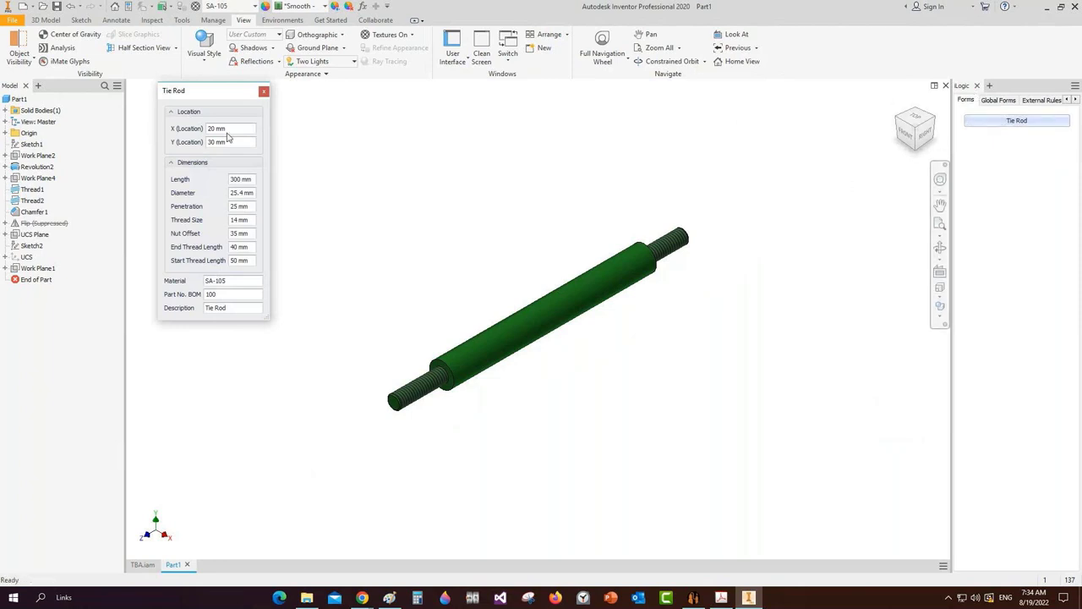
pyautogui.moveTo(252, 181); pyautogui.dragTo(225, 181)
pyautogui.write('5245')
pyautogui.press('Tab')
pyautogui.press('Tab')
pyautogui.press('Tab')
pyautogui.press('Tab')
pyautogui.press('Tab')
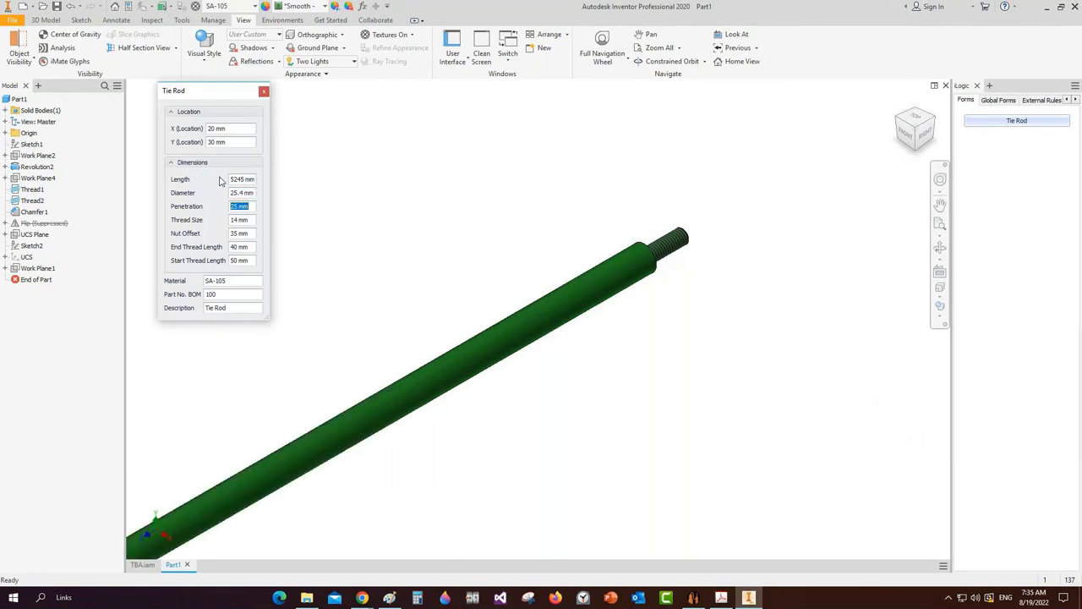
pyautogui.write('50')
pyautogui.press('Tab')
# Set the tie rod's penetration to 18 mm, check the threaded end, and close the form
pyautogui.click(243, 206)
pyautogui.write('18')
pyautogui.press('Tab')
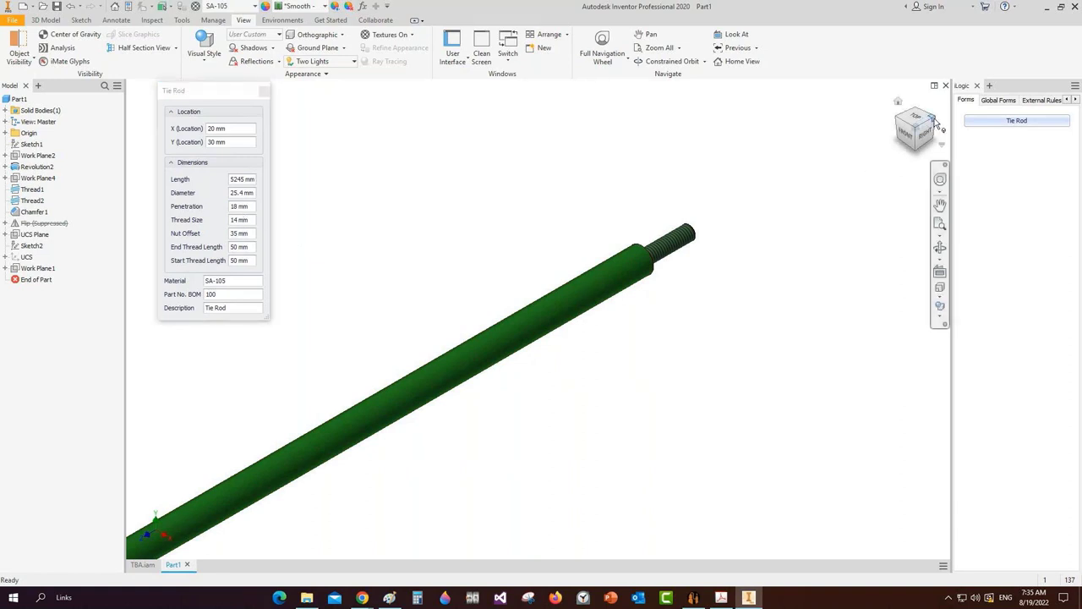
pyautogui.click(934, 119)
pyautogui.scroll(-7, 698, 381)
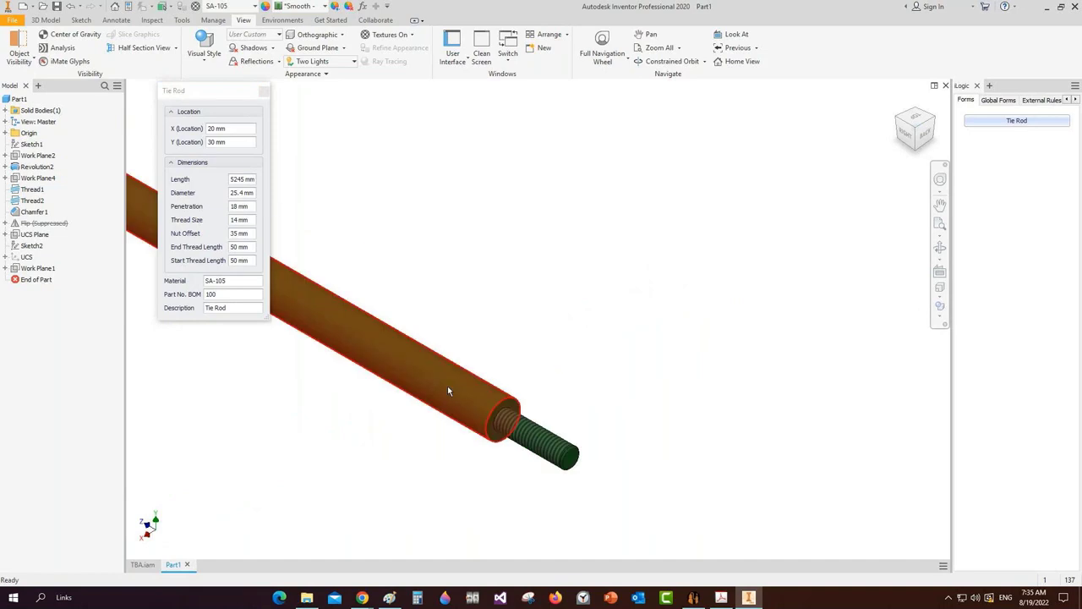
pyautogui.click(264, 91)
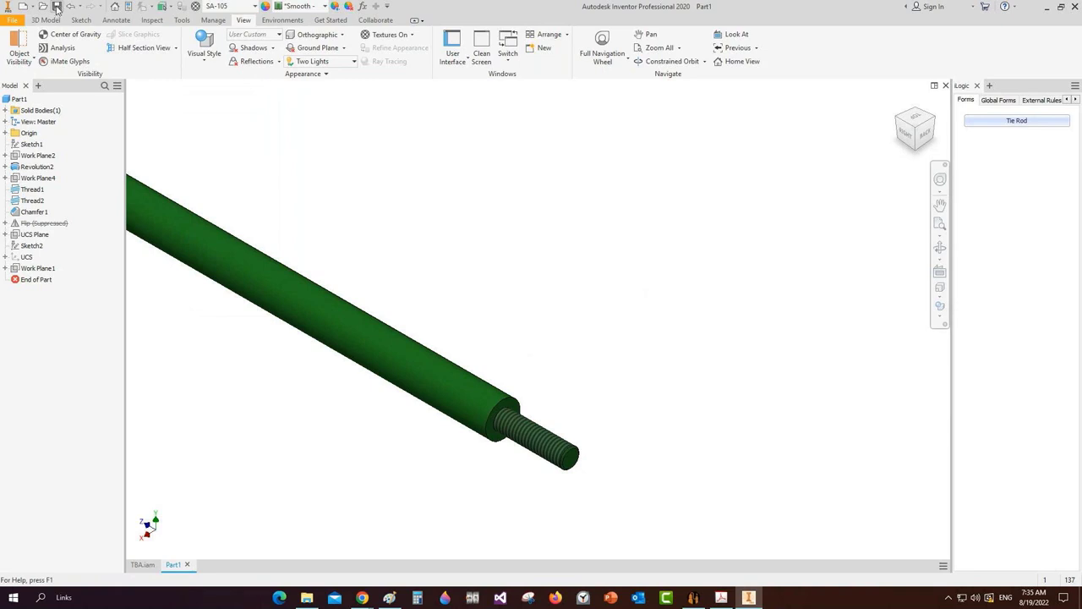
# Switch to Static Equipment Generator and save the active tie rod document as Short Tie Rod in the Demo 19-8-2022 folder
pyautogui.moveTo(702, 605)
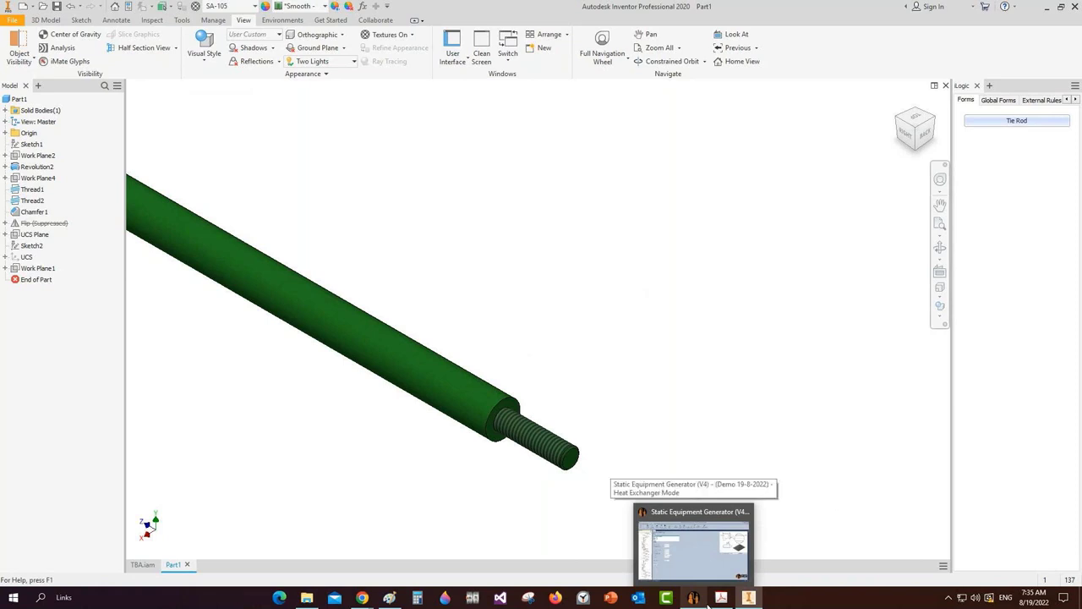
pyautogui.click(707, 602)
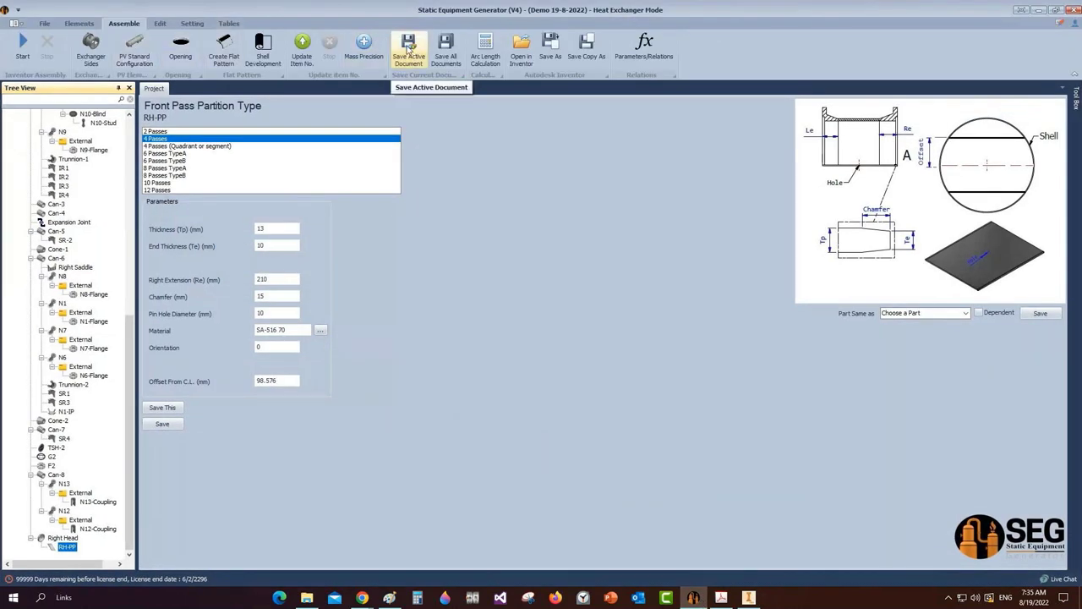
pyautogui.click(749, 598)
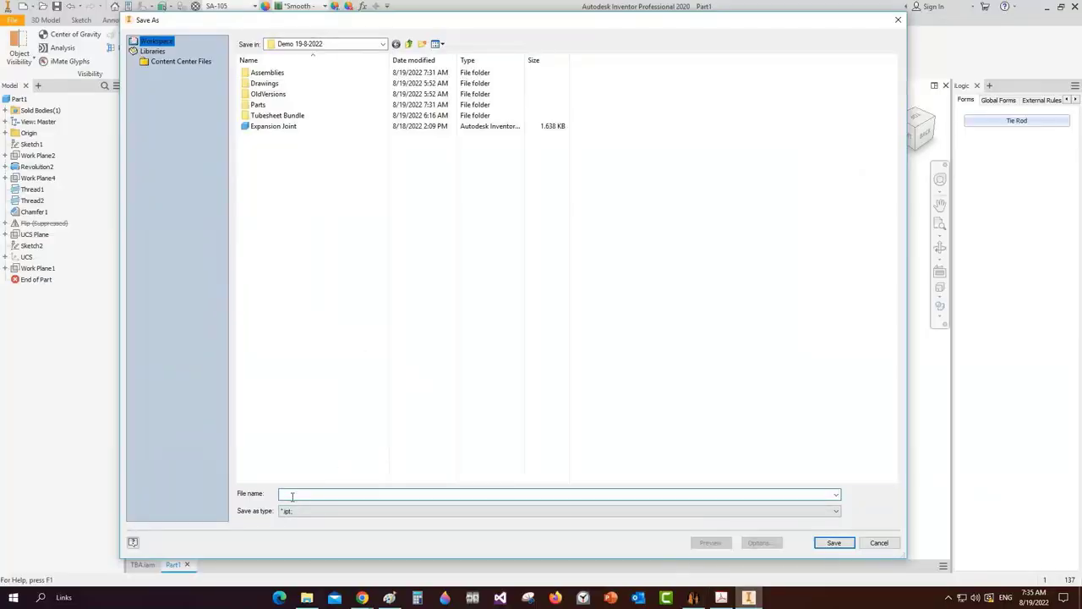
pyautogui.write('Sho')
pyautogui.write('t Tie Rod')
pyautogui.press('Return')
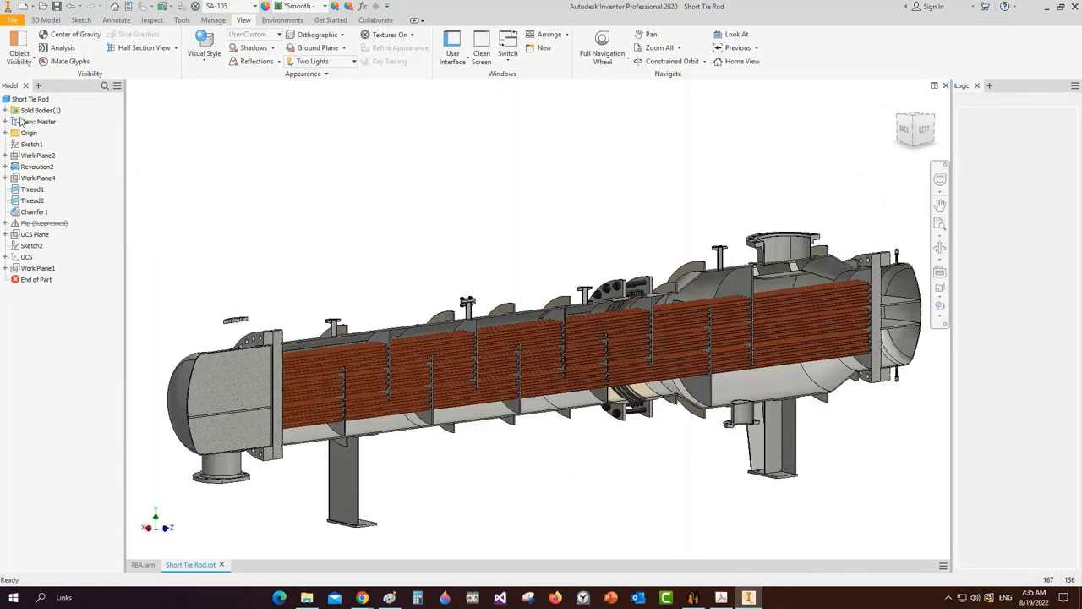
# Duplicate the Short Tie Rod file in the project folder and rename the copy Long Tie Rod
pyautogui.hotkey('ctrl', 'o')
pyautogui.click(269, 137)
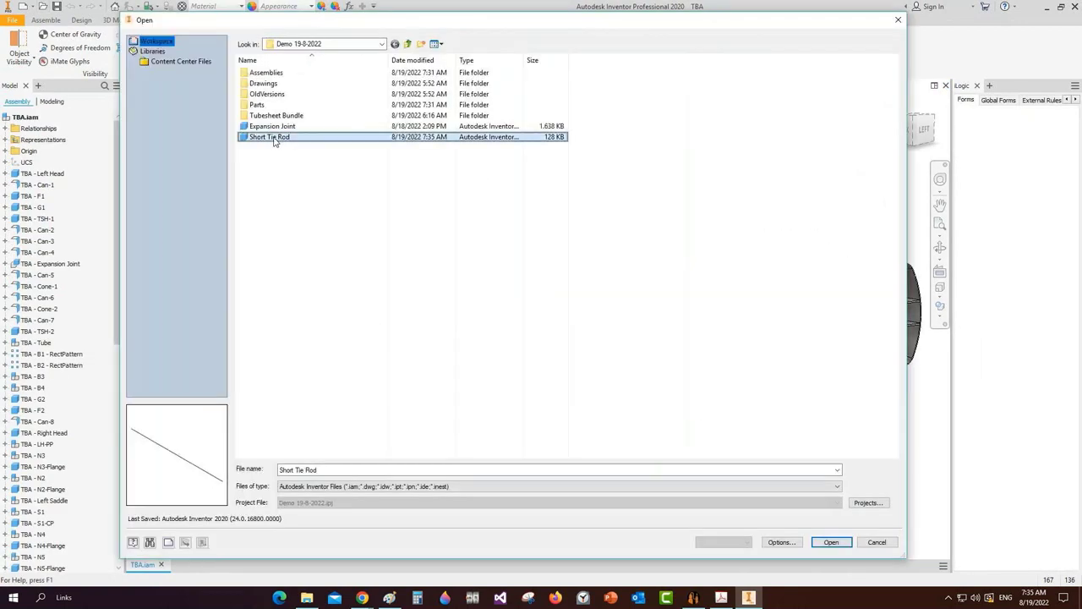
pyautogui.hotkey('ctrl', 'c')
pyautogui.hotkey('ctrl', 'v')
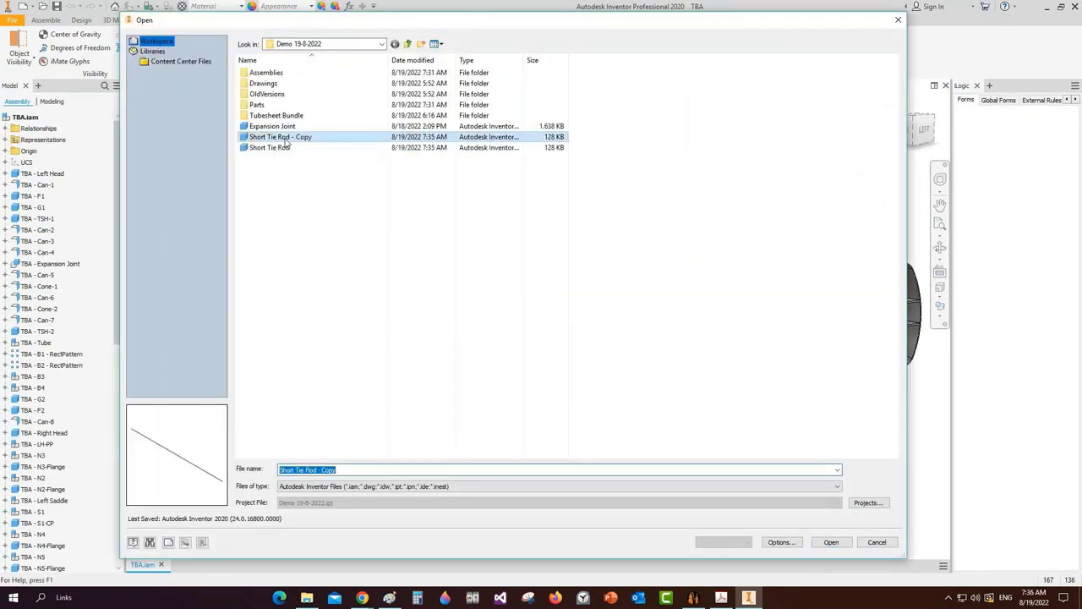
pyautogui.click(285, 139)
pyautogui.moveTo(269, 137); pyautogui.dragTo(239, 134)
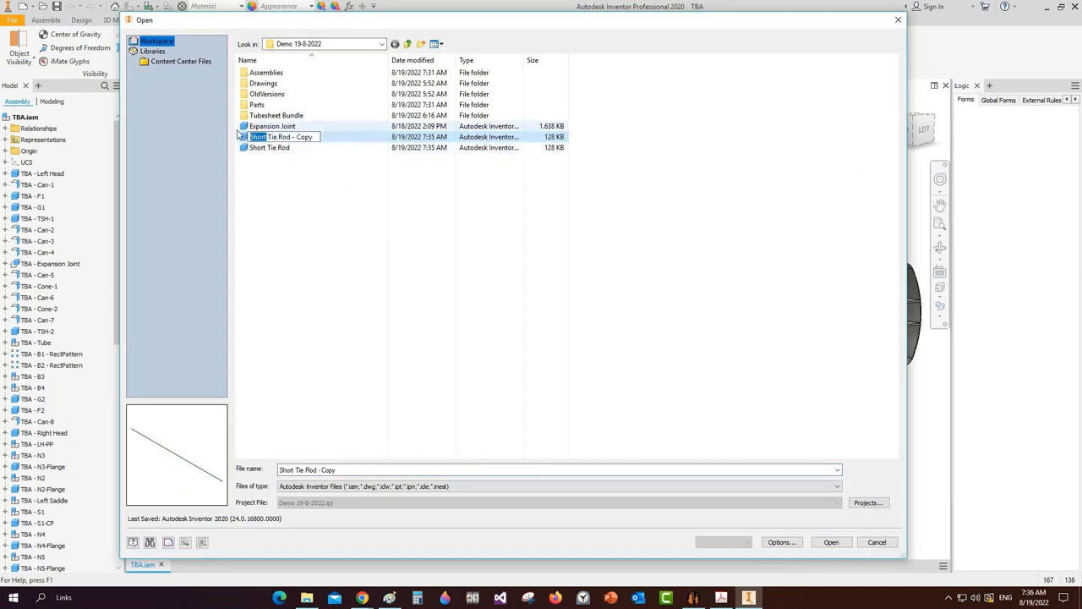
pyautogui.write('Long')
pyautogui.moveTo(290, 137); pyautogui.dragTo(350, 140)
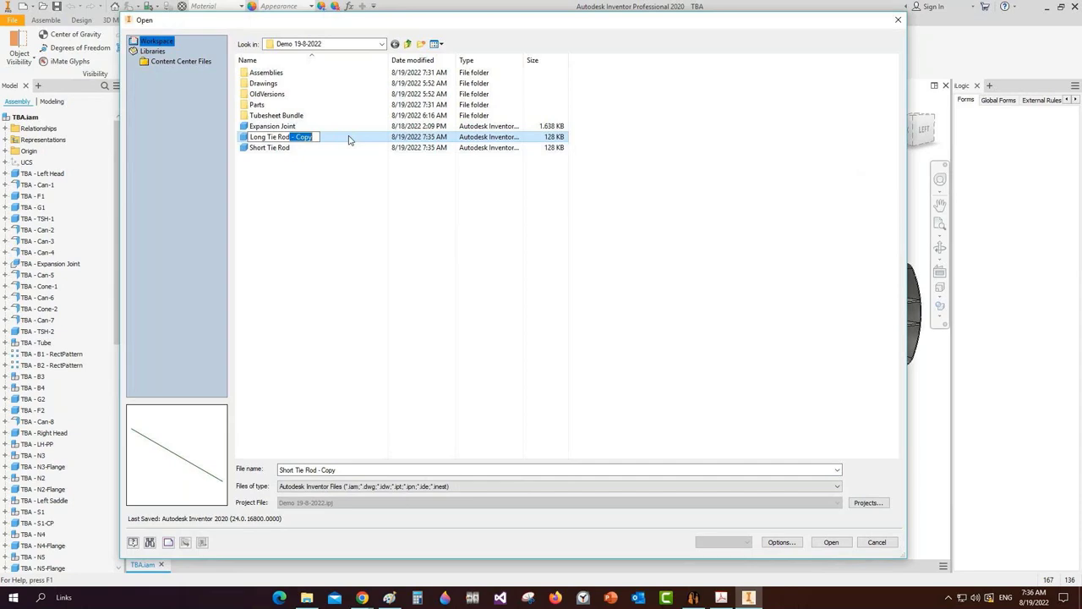
pyautogui.press('BackSpace')
pyautogui.press('Return')
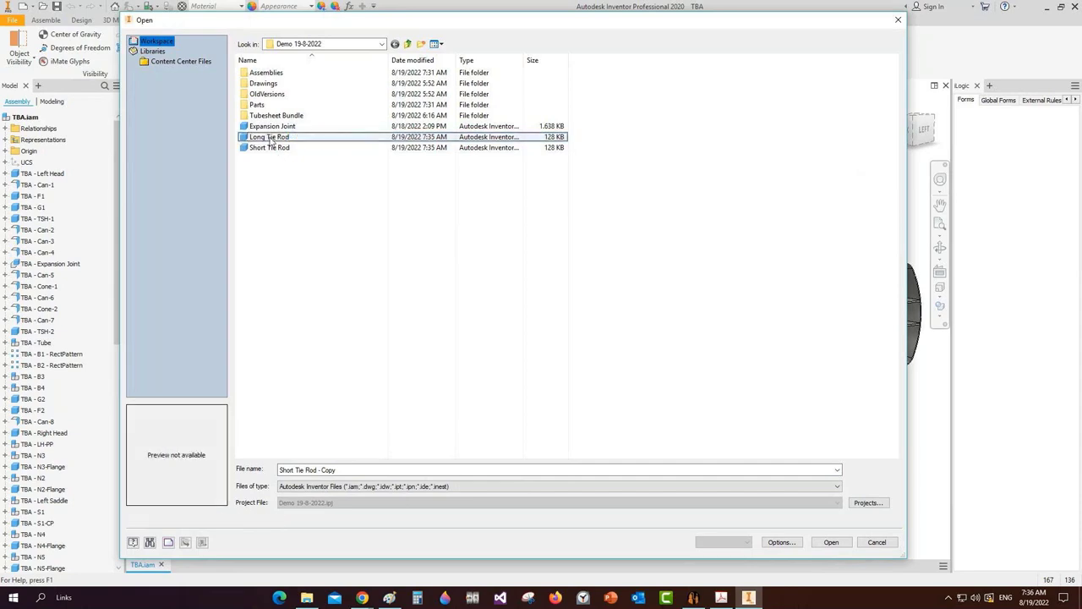
# Open Long Tie Rod, set its length to 5725 mm in the Tie Rod form, and save and close the part
pyautogui.doubleClick(271, 137)
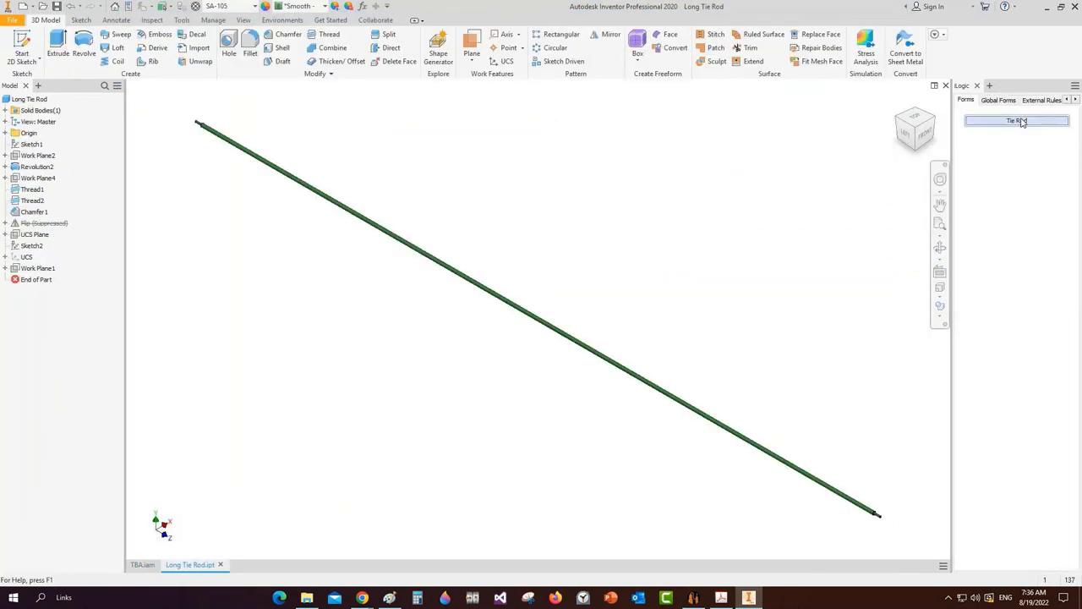
pyautogui.click(1017, 120)
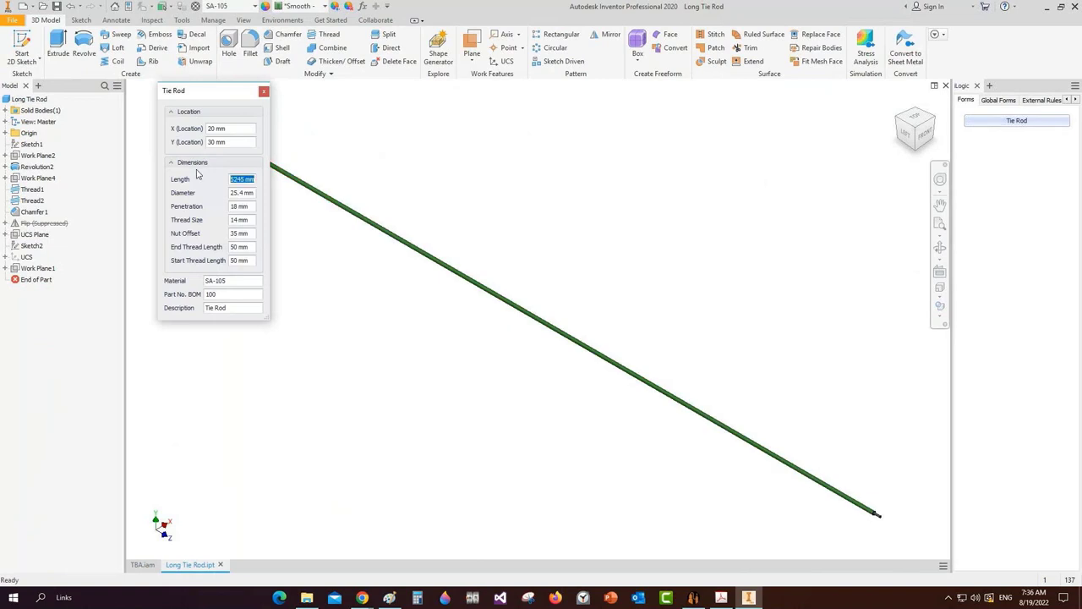
pyautogui.write('5725')
pyautogui.click(230, 209)
pyautogui.click(264, 91)
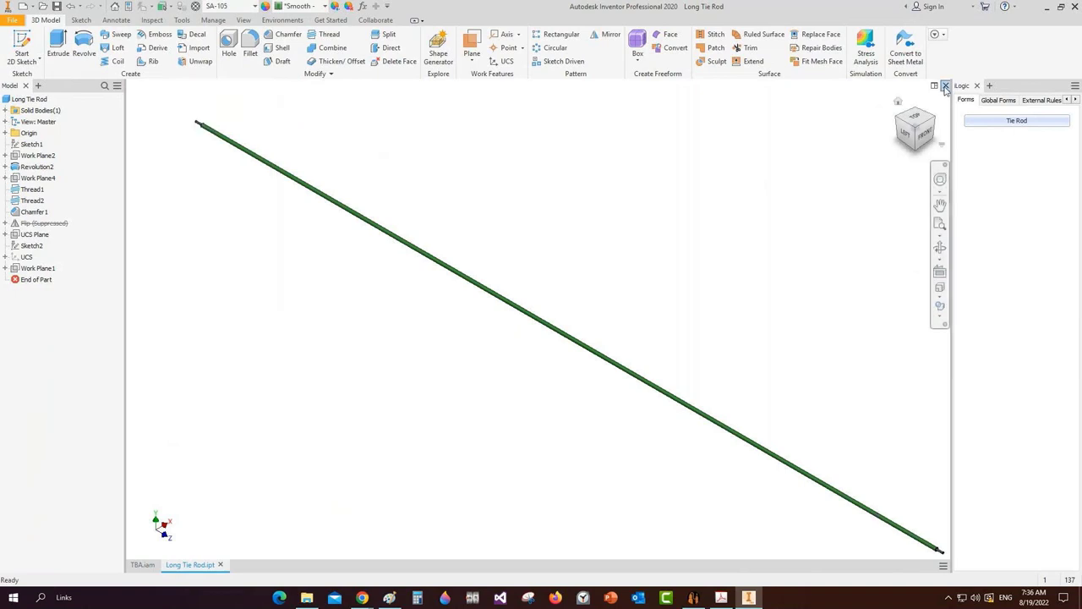
pyautogui.click(58, 7)
pyautogui.click(946, 86)
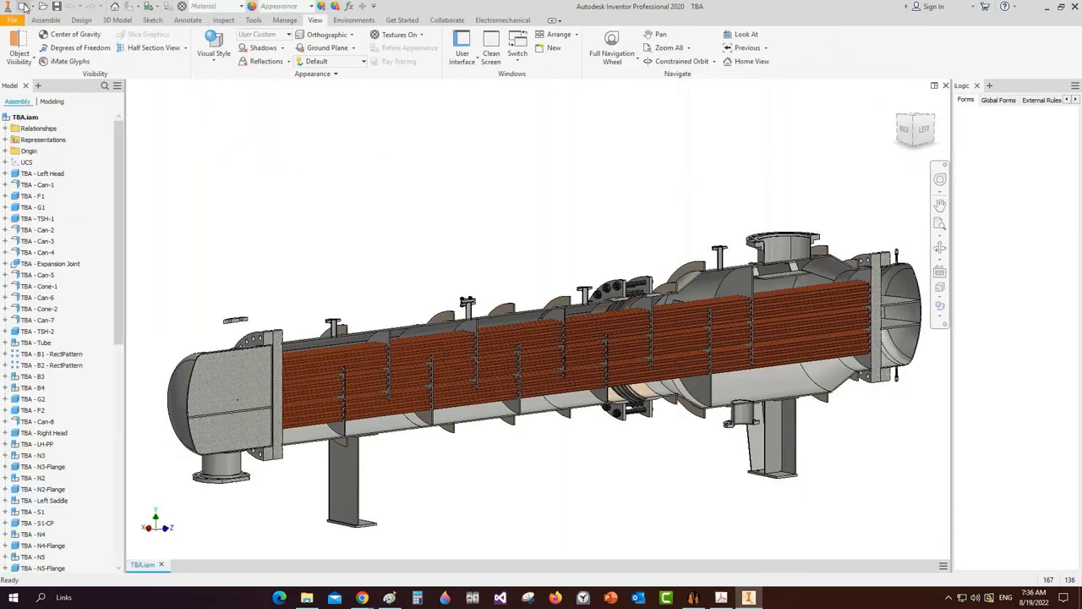
# Create a part from the Nut.ipt template in Tie Rod and Sealing Rod and check its Nut Data form
pyautogui.click(23, 7)
pyautogui.click(459, 203)
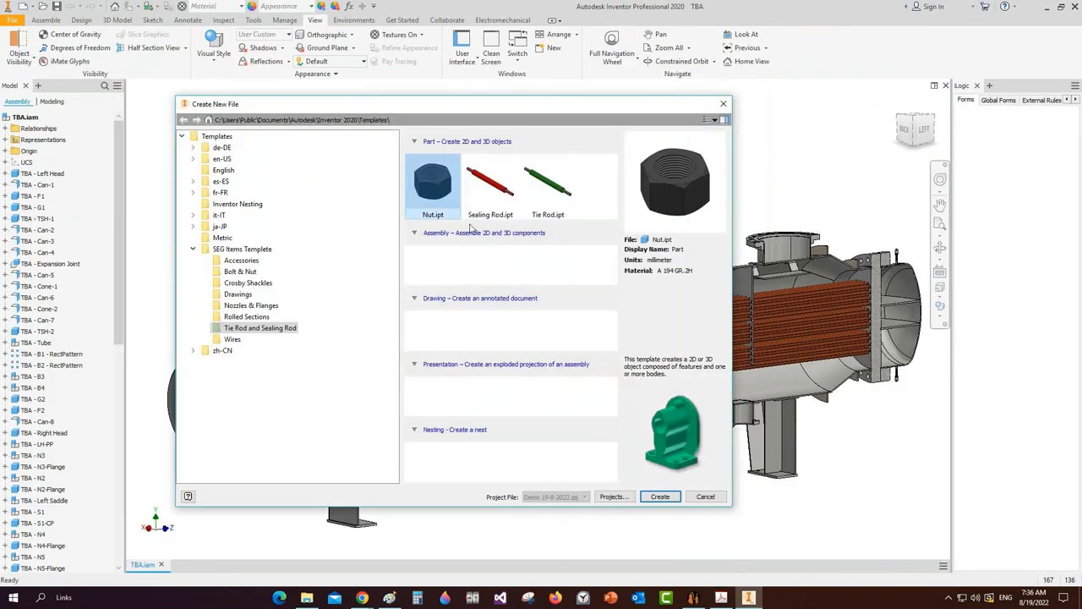
pyautogui.click(662, 499)
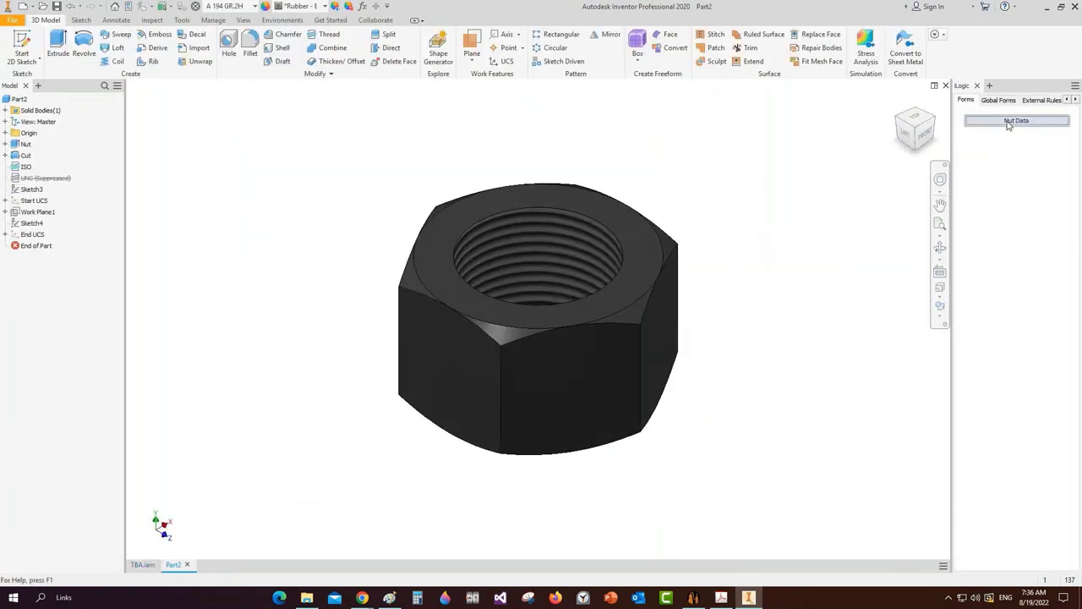
pyautogui.click(1007, 124)
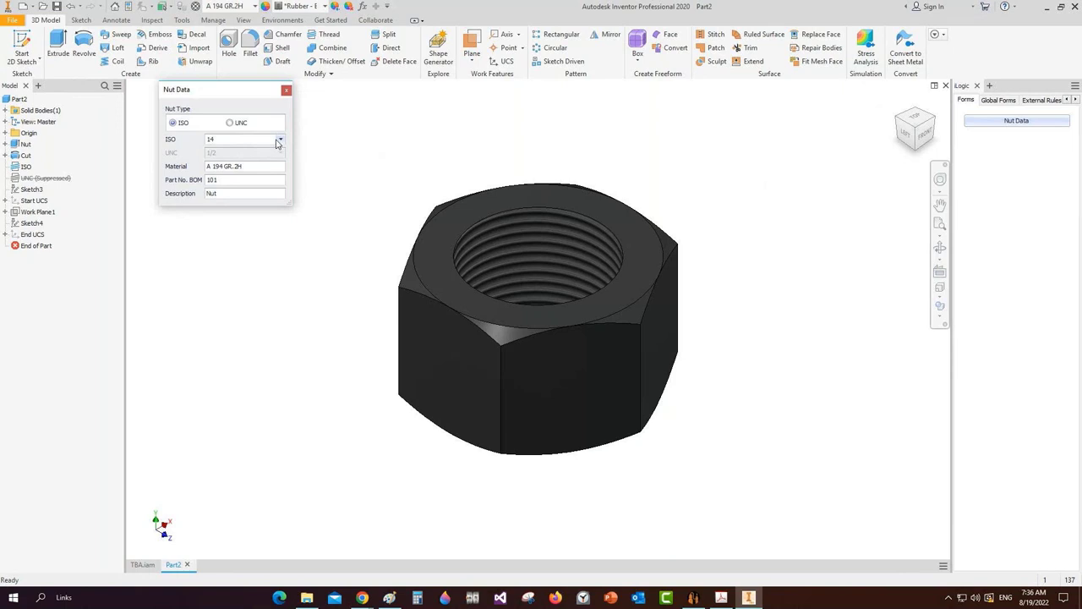
pyautogui.click(287, 90)
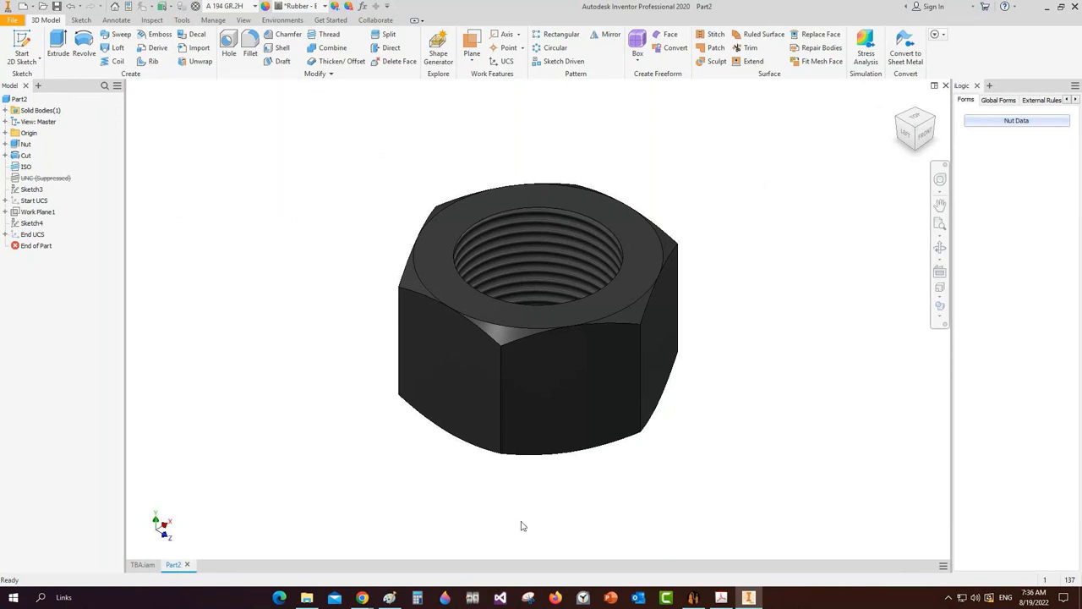
# Save the nut part as Tie Rod Nut through Static Equipment Generator's active-document save, and close the part
pyautogui.click(692, 597)
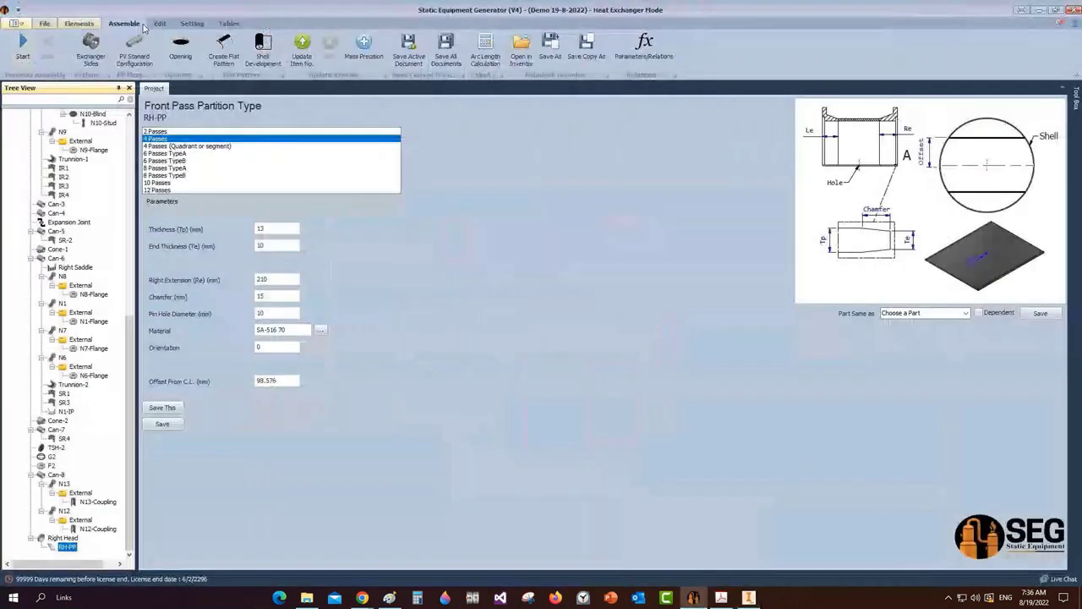
pyautogui.click(408, 49)
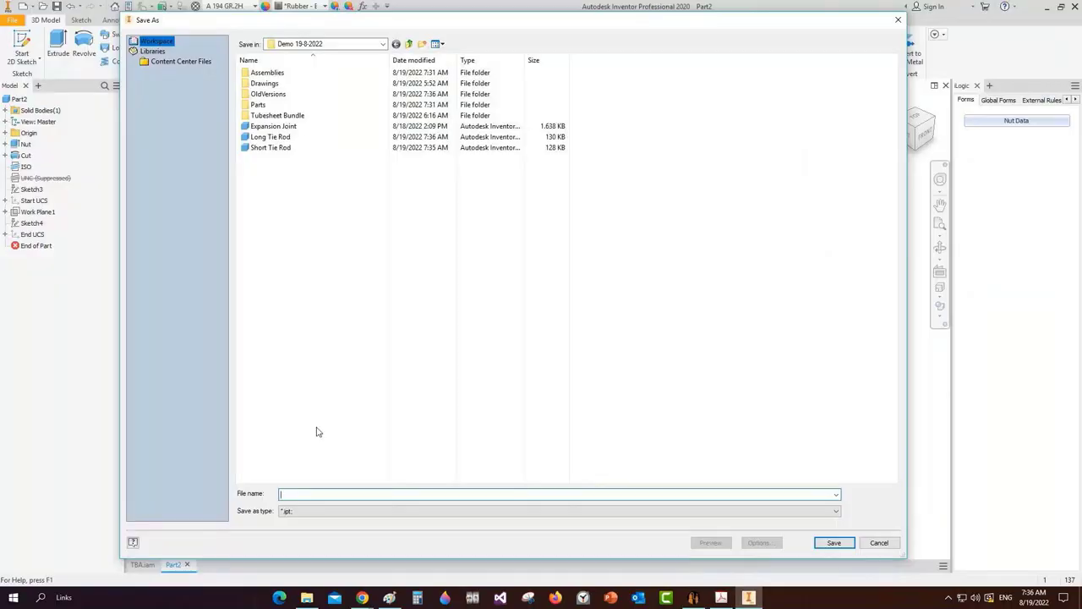
pyautogui.write('T')
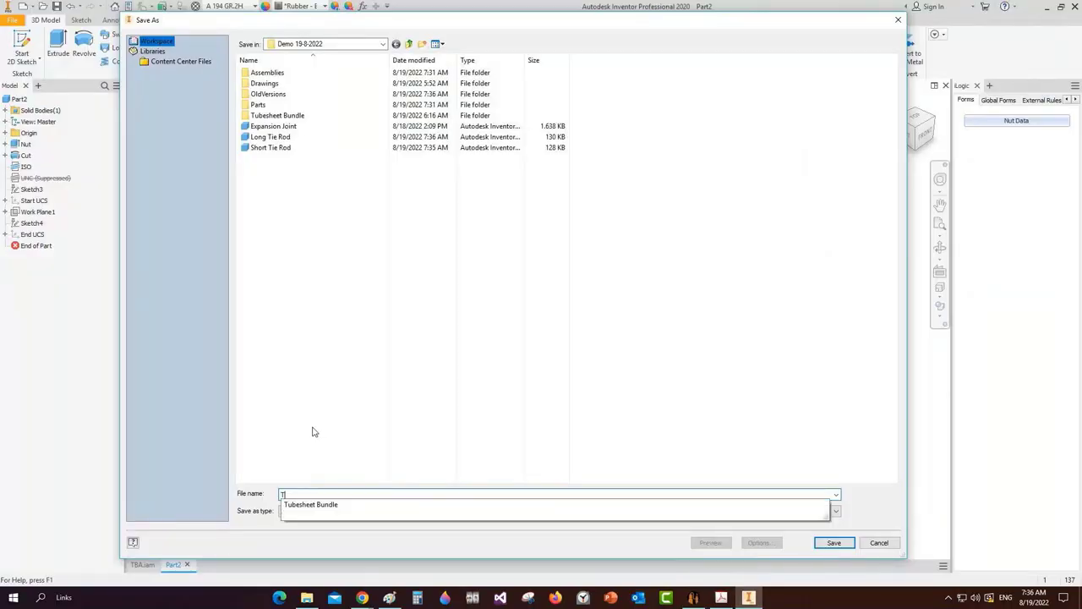
pyautogui.write('ie Rod')
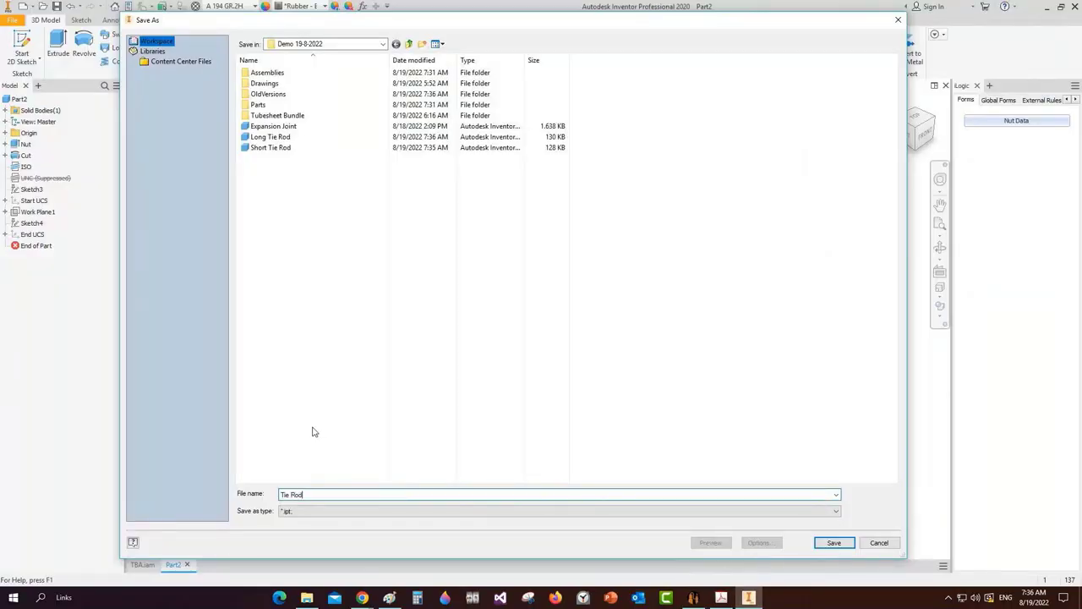
pyautogui.write(' Nut')
pyautogui.press('Return')
pyautogui.click(217, 564)
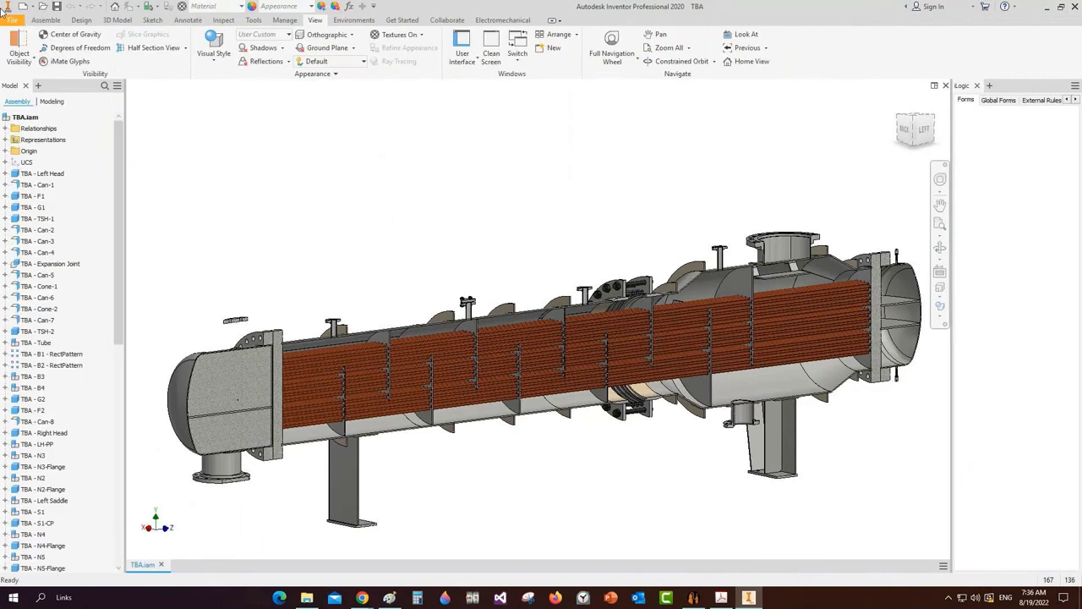
# Create a new assembly from the Standard.iam template in the en-US folder
pyautogui.hotkey('ctrl', 'n')
pyautogui.click(221, 159)
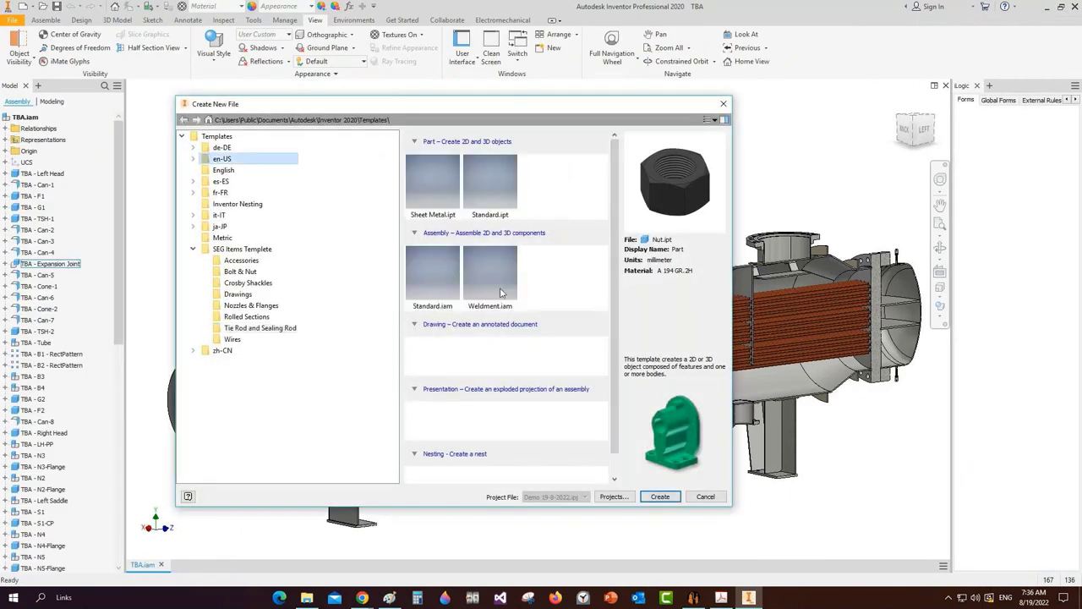
pyautogui.click(433, 279)
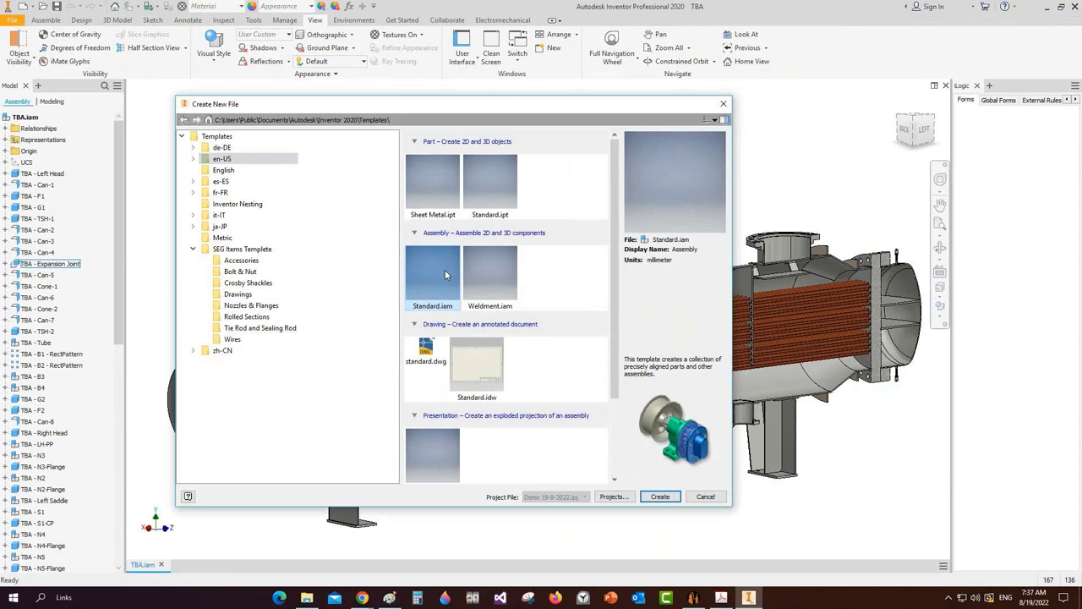
pyautogui.click(660, 497)
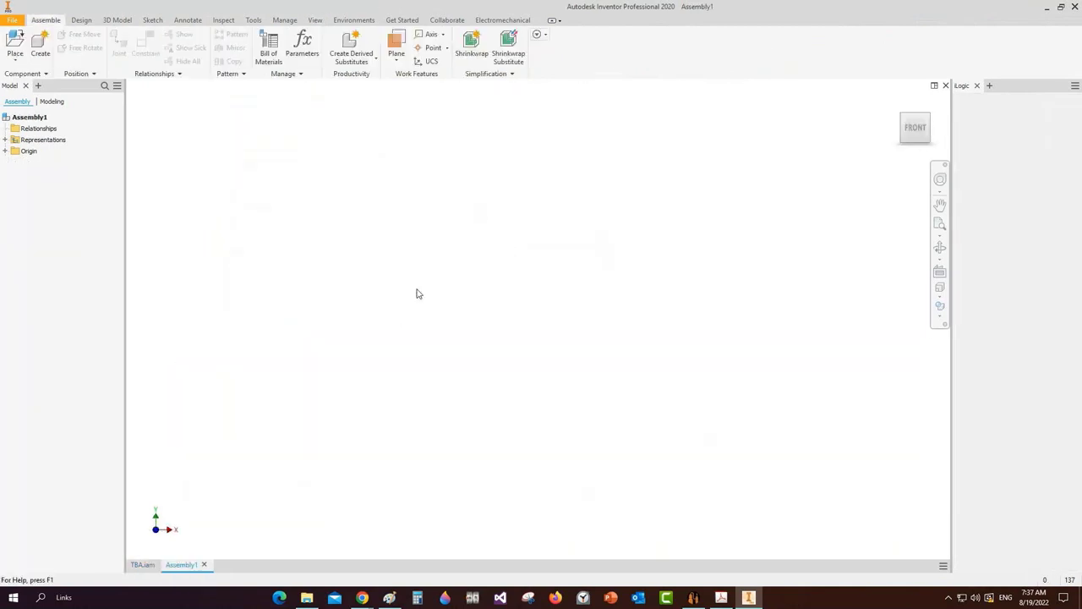
# Place the Short Tie Rod part from the Demo 19-8-2022 folder into the new assembly
pyautogui.press('p')
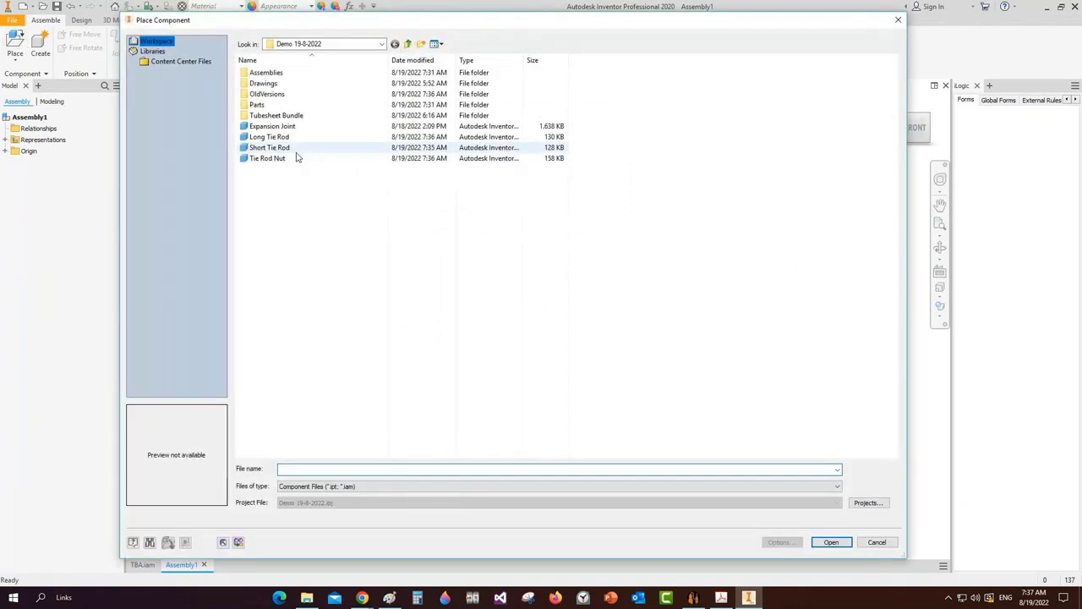
pyautogui.doubleClick(263, 144)
pyautogui.click(429, 182)
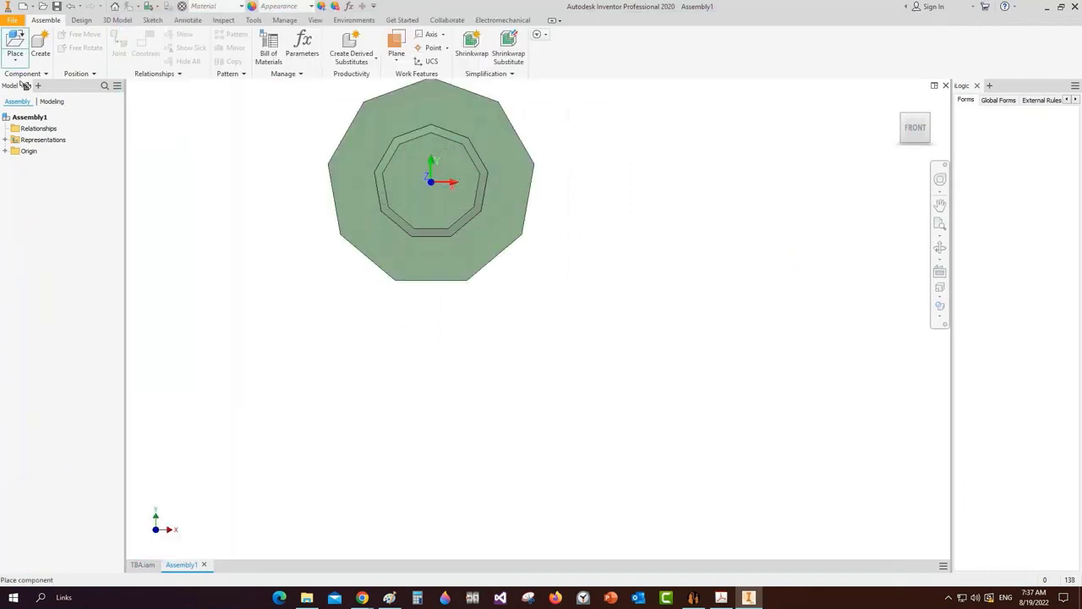
# Place one Tie Rod Nut in the assembly beside the threaded end of the short tie rod
pyautogui.click(12, 38)
pyautogui.press('p')
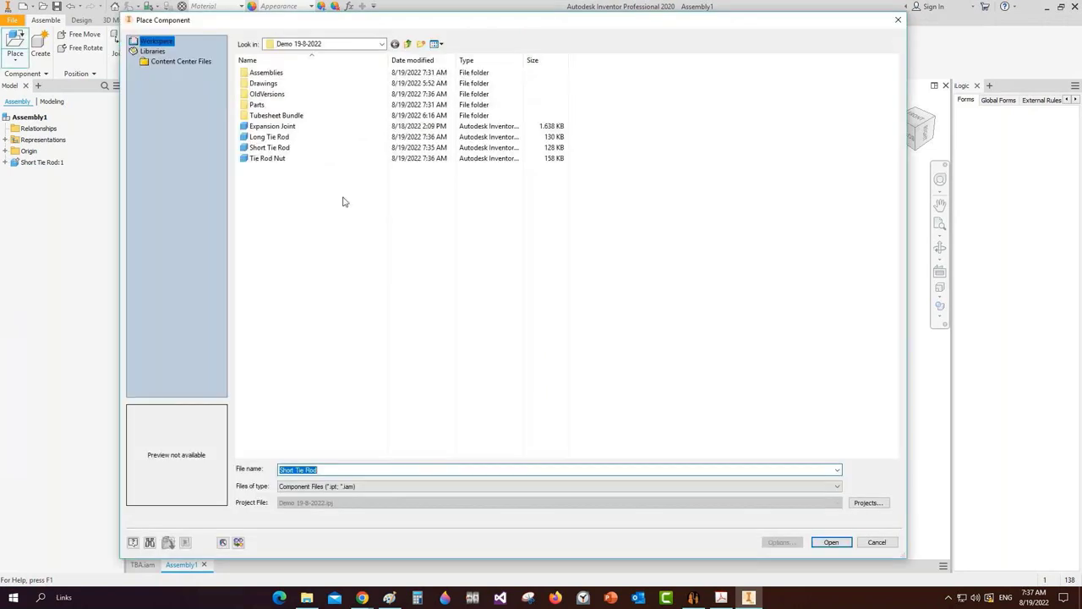
pyautogui.doubleClick(279, 160)
pyautogui.scroll(-2, 584, 117)
pyautogui.moveTo(584, 118); pyautogui.dragTo(571, 246, button='middle')
pyautogui.scroll(-4, 501, 198)
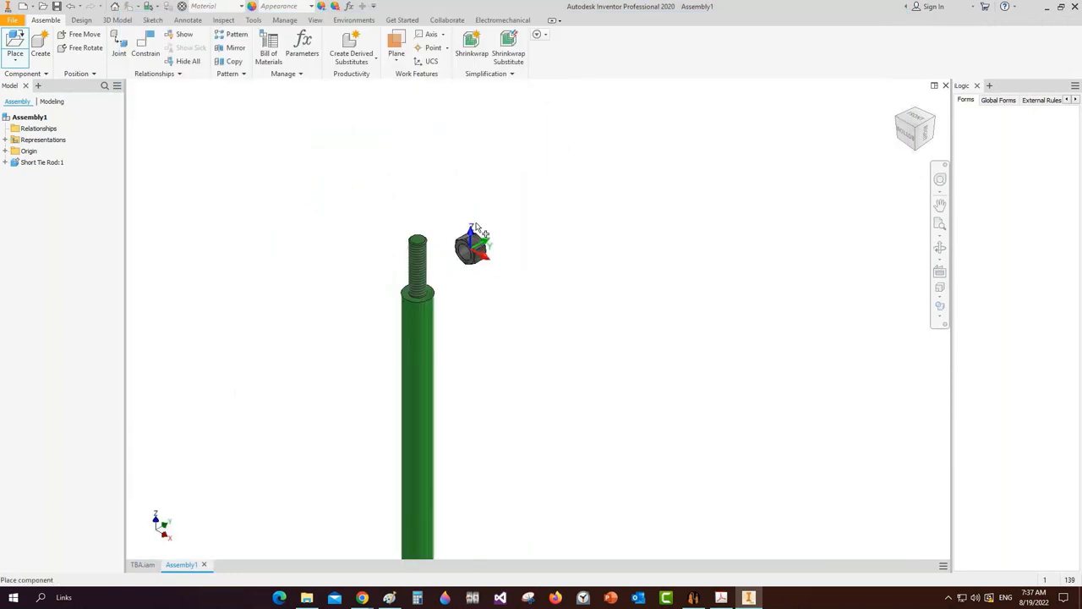
pyautogui.click(471, 248)
pyautogui.rightClick(492, 182)
pyautogui.click(530, 185)
# Add an Insert constraint with a 20 mm offset between the nut's hole edge and the tie rod's shoulder around the thread
pyautogui.scroll(-4, 444, 276)
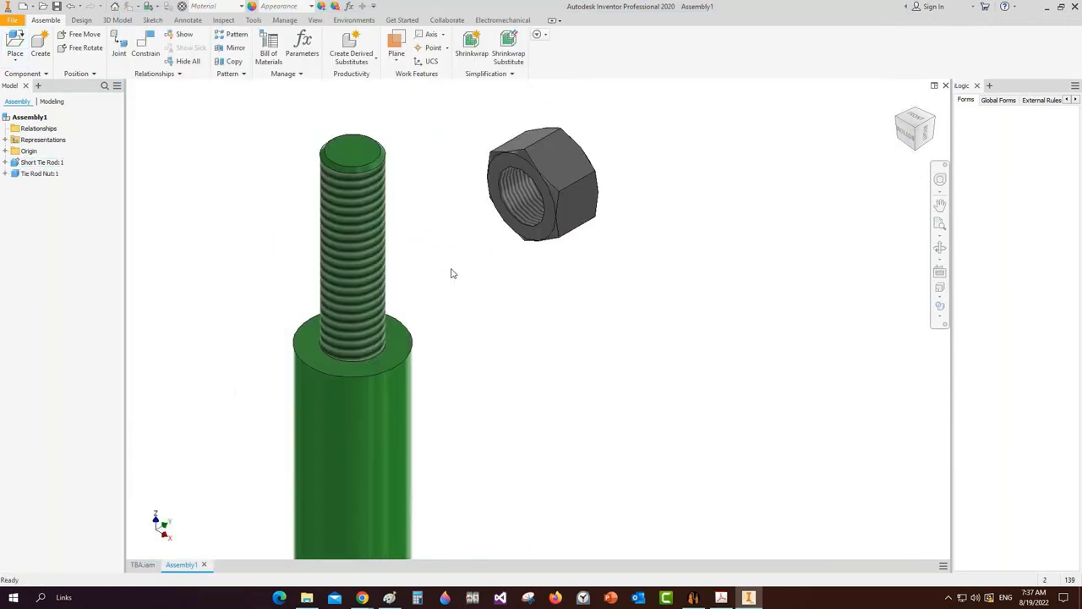
pyautogui.press('c')
pyautogui.click(200, 133)
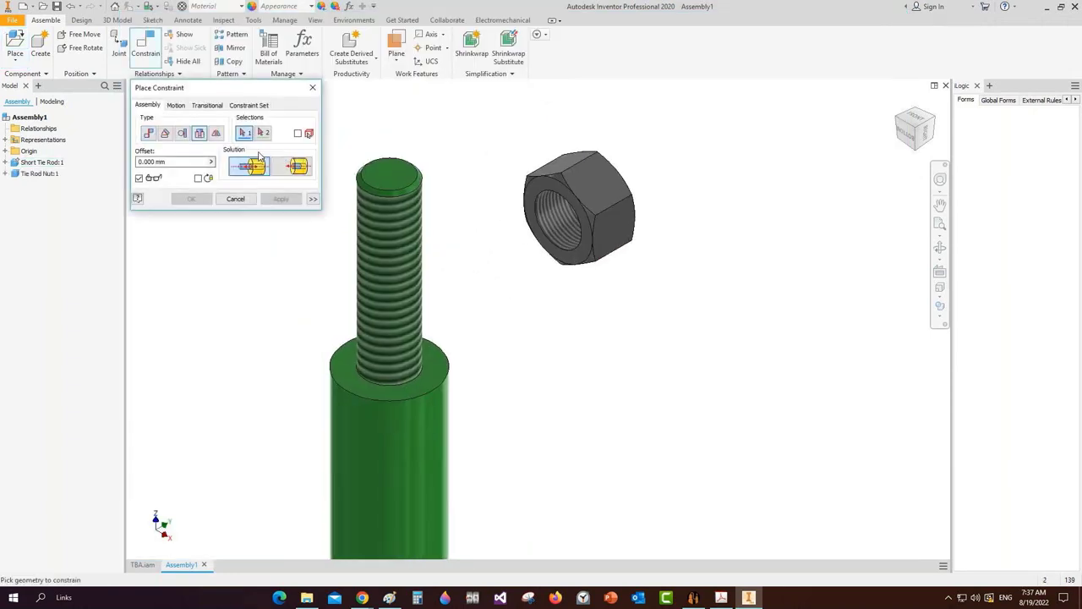
pyautogui.click(578, 255)
pyautogui.click(440, 351)
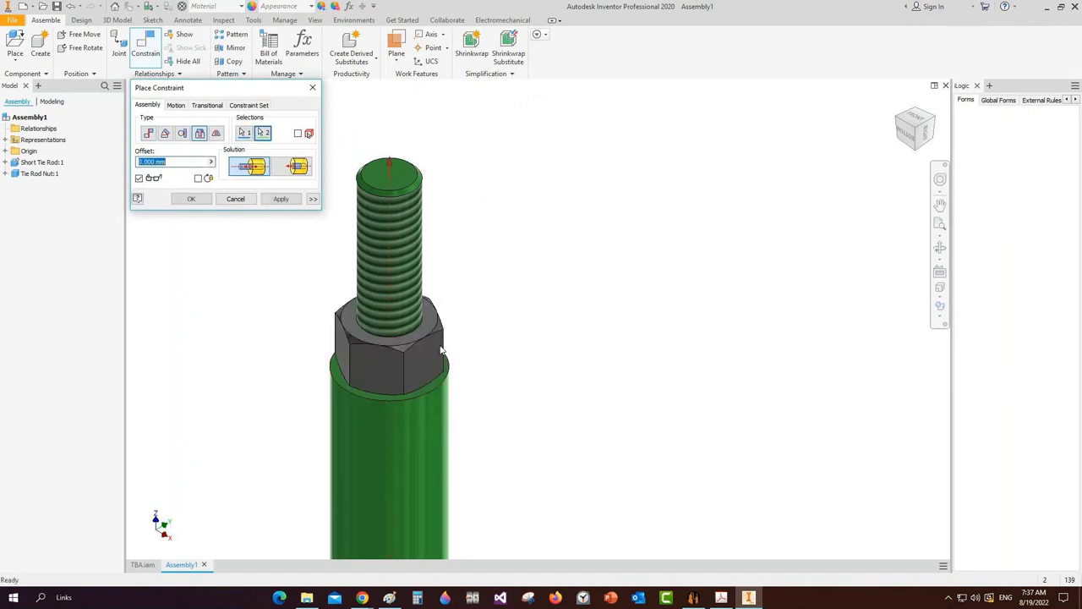
pyautogui.write('20')
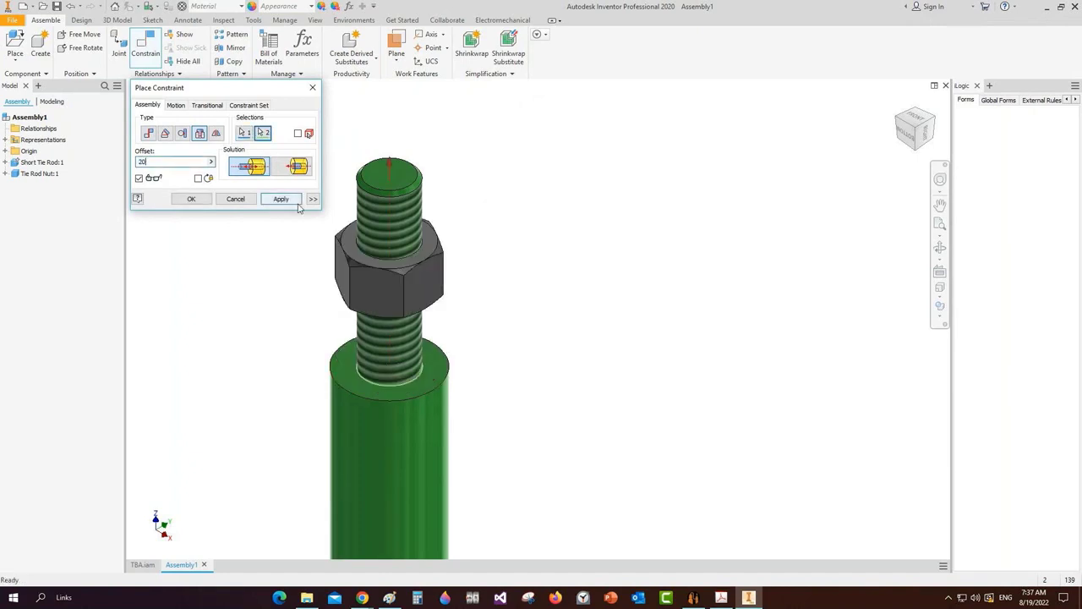
pyautogui.click(288, 200)
pyautogui.click(247, 200)
# Copy the Tie Rod Nut and paste a second instance beside the rod's threaded end
pyautogui.rightClick(36, 173)
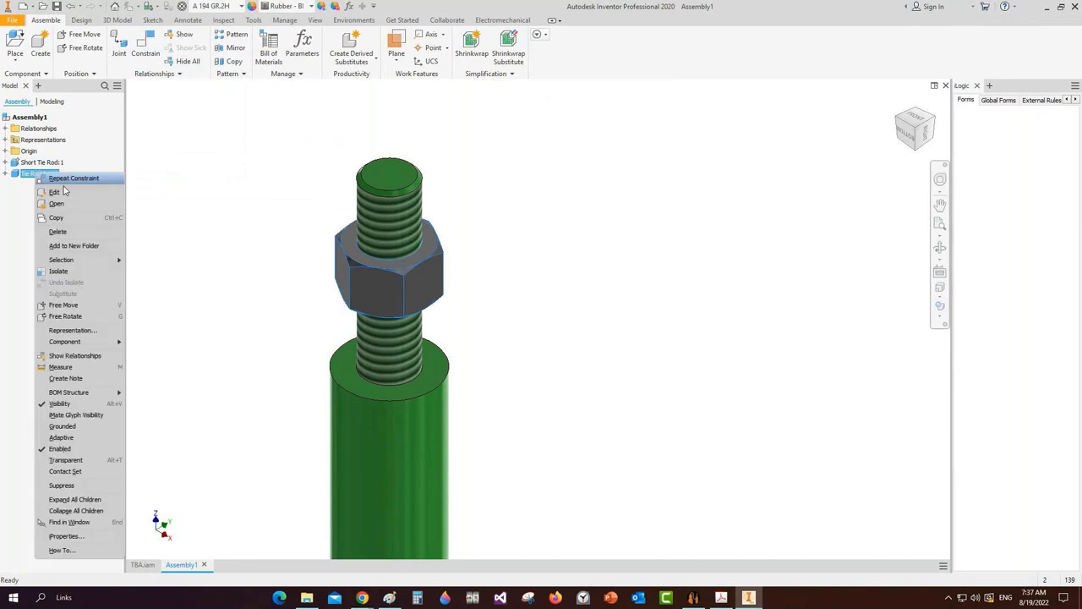
pyautogui.click(274, 151)
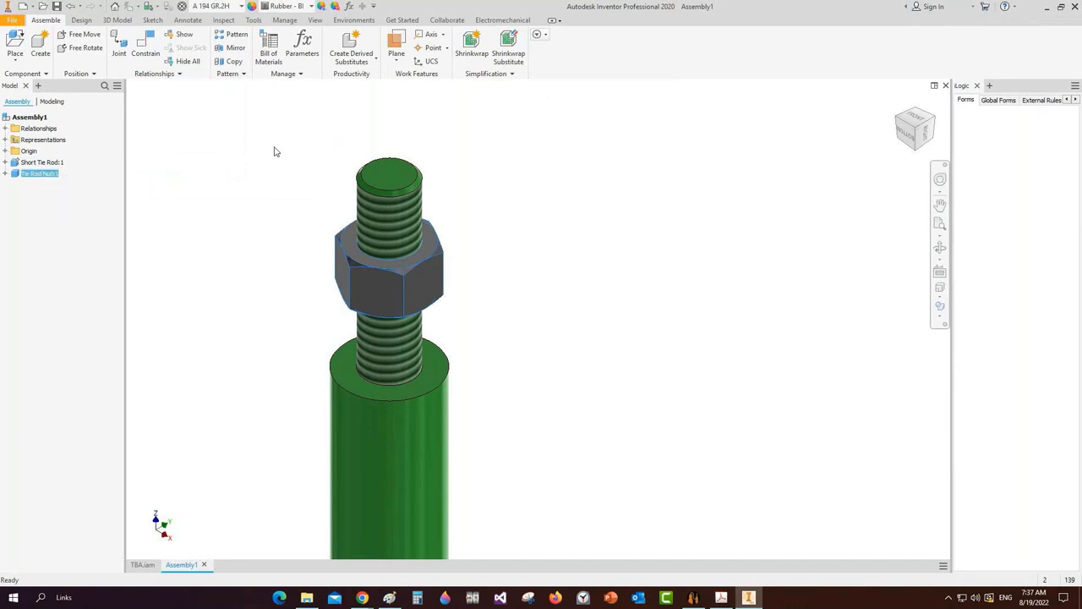
pyautogui.rightClick(274, 152)
pyautogui.click(245, 208)
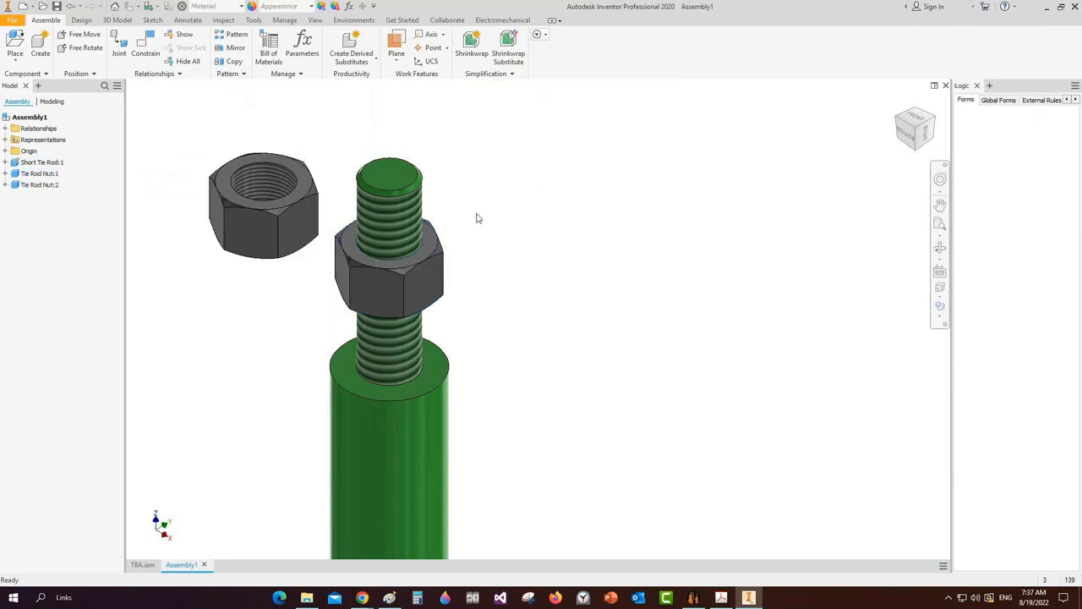
# Stack the second nut directly on the first with an Insert constraint at 0 mm offset
pyautogui.click(146, 47)
pyautogui.click(199, 133)
pyautogui.moveTo(265, 290); pyautogui.dragTo(318, 400, button='middle')
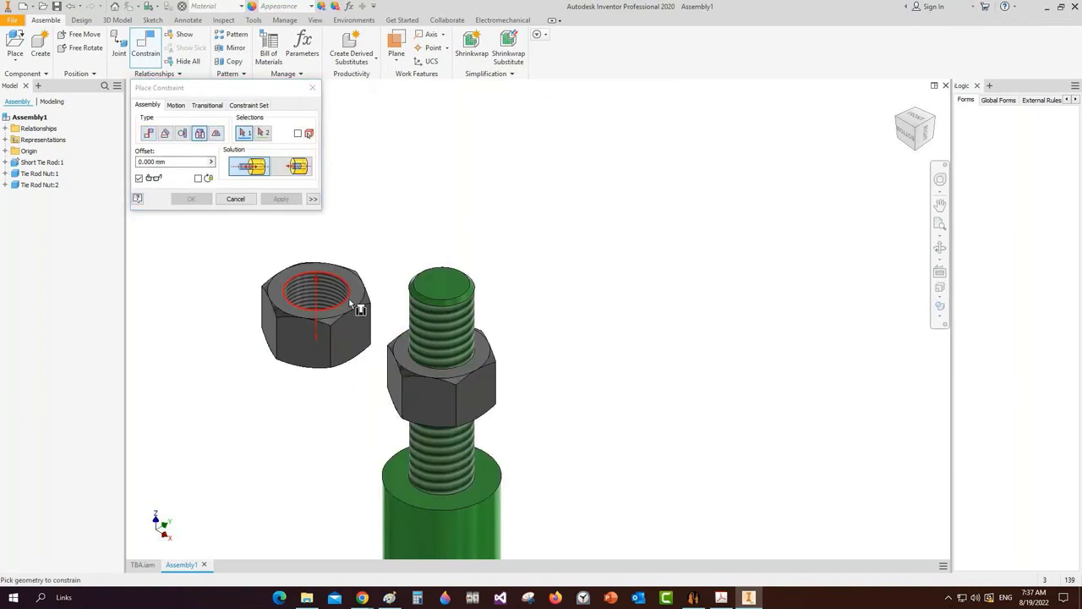
pyautogui.click(355, 306)
pyautogui.click(422, 361)
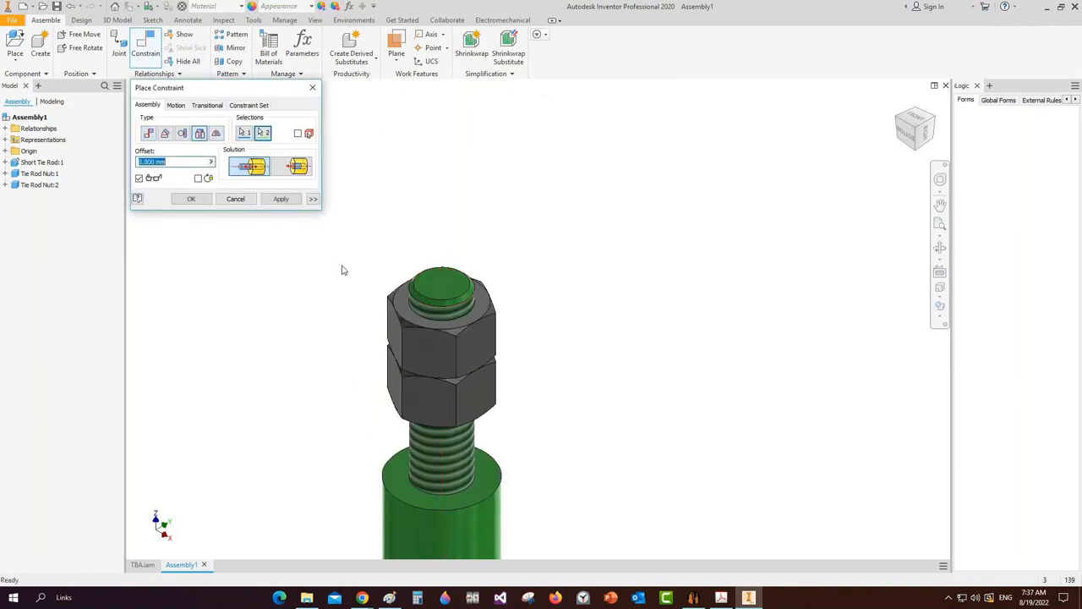
pyautogui.press('Return')
pyautogui.middleClick(346, 220)
pyautogui.middleClick(346, 220)
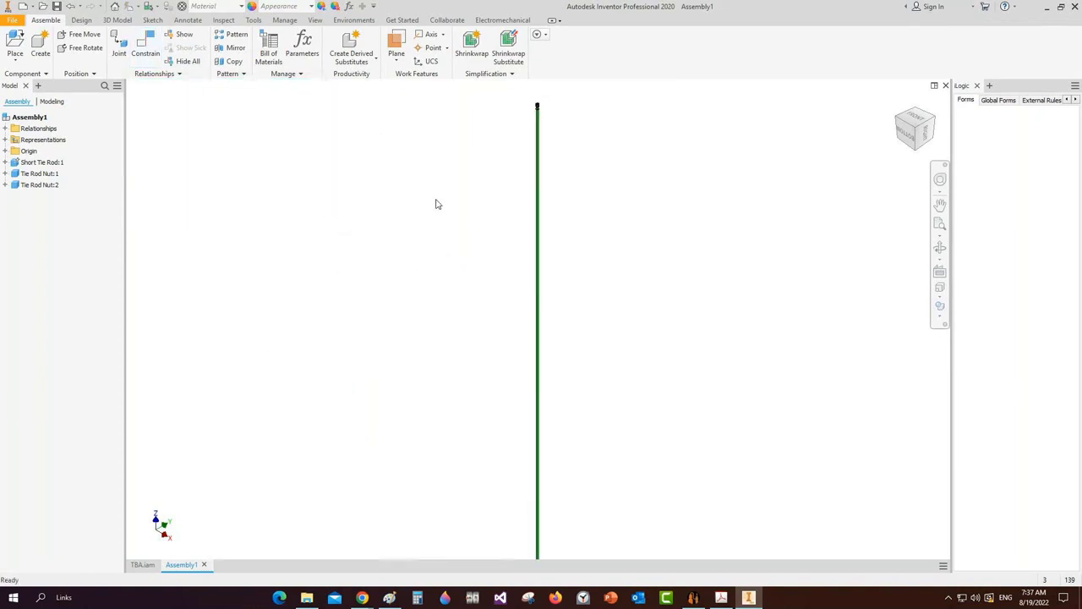
pyautogui.scroll(-4, 536, 110)
pyautogui.scroll(-3, 540, 262)
pyautogui.scroll(-2, 584, 323)
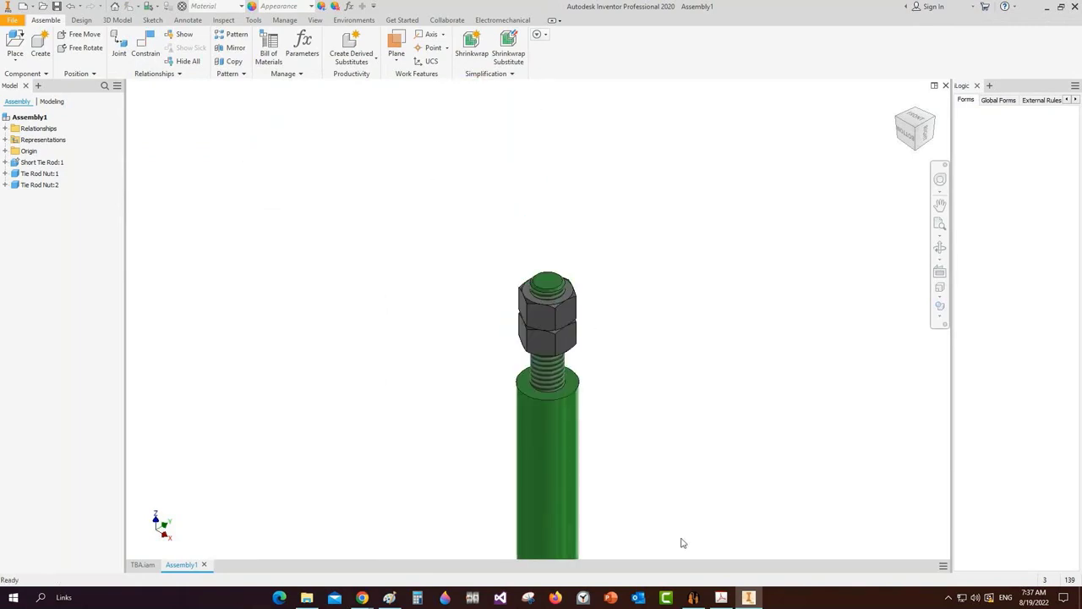
# Switch to Static Equipment Generator and save the active document as Short Tie rod Assembly
pyautogui.click(694, 597)
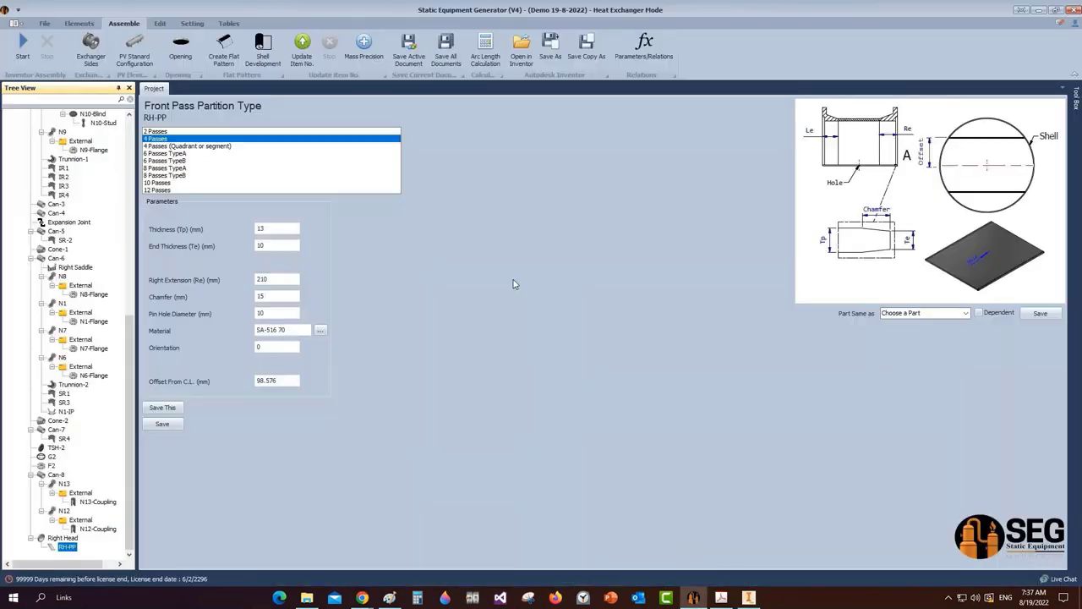
pyautogui.click(410, 56)
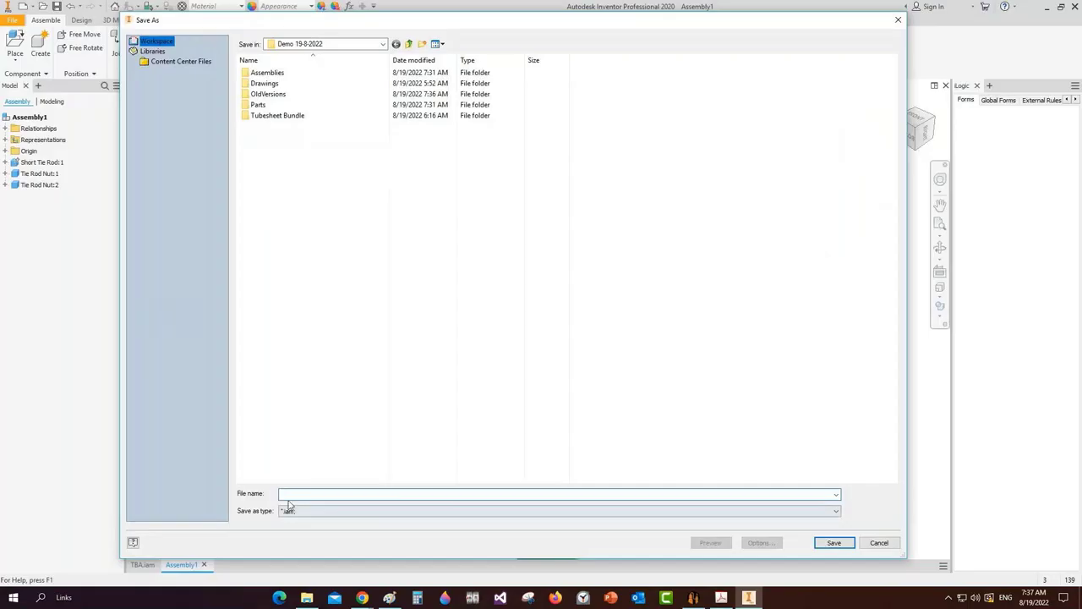
pyautogui.write('S')
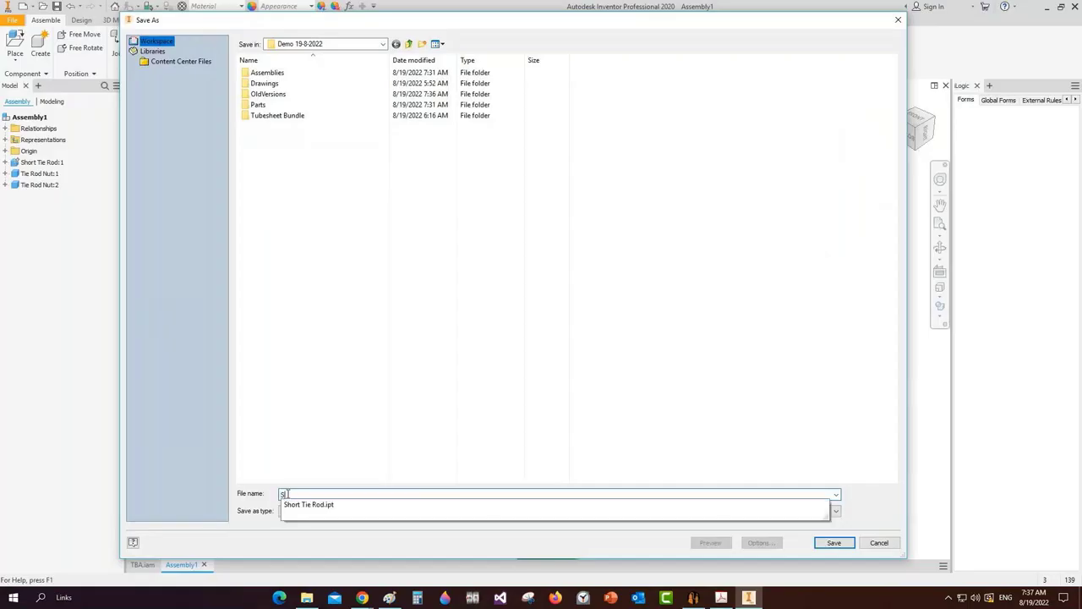
pyautogui.write('hort Tie rod')
pyautogui.click(513, 384)
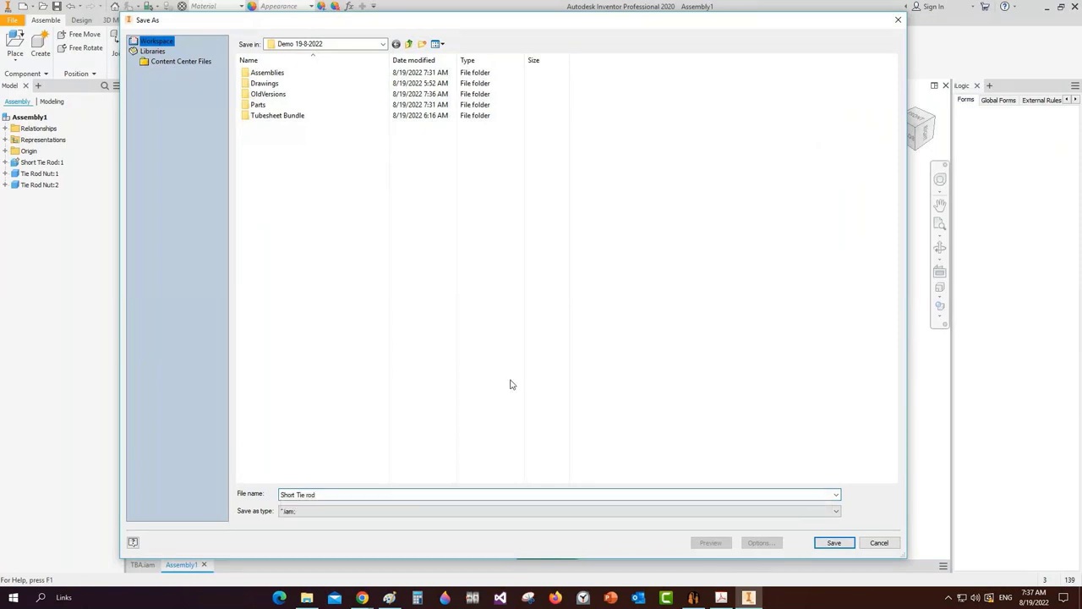
pyautogui.click(329, 496)
pyautogui.click(330, 497)
pyautogui.write('rod Assembly')
pyautogui.press('Return')
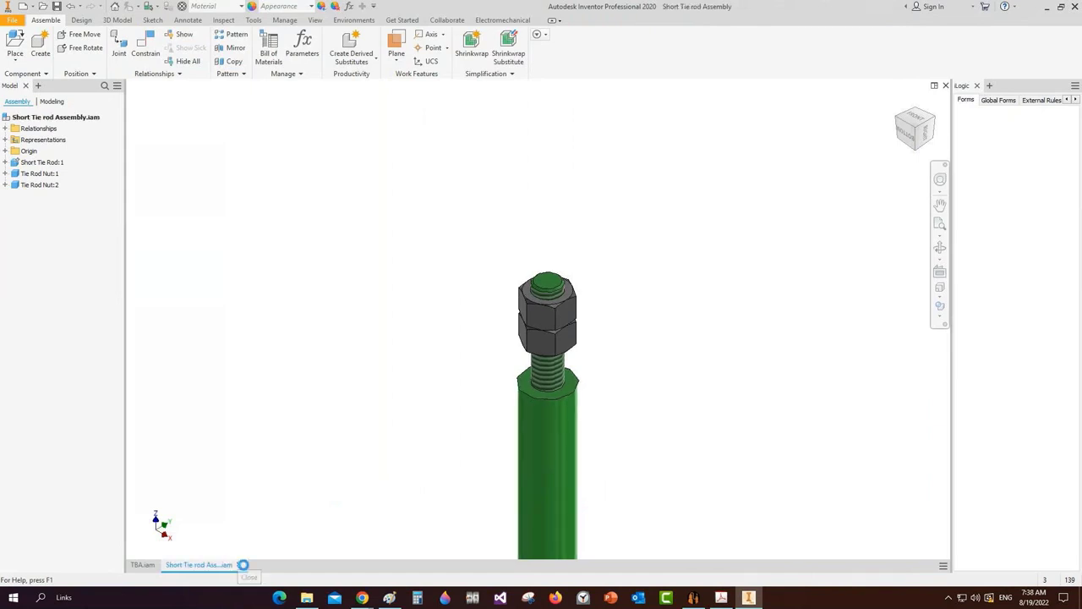
# Close the short tie rod assembly and duplicate the Short Tie rod Assembly file in the Demo 19-8-2022 folder
pyautogui.click(243, 564)
pyautogui.moveTo(310, 599)
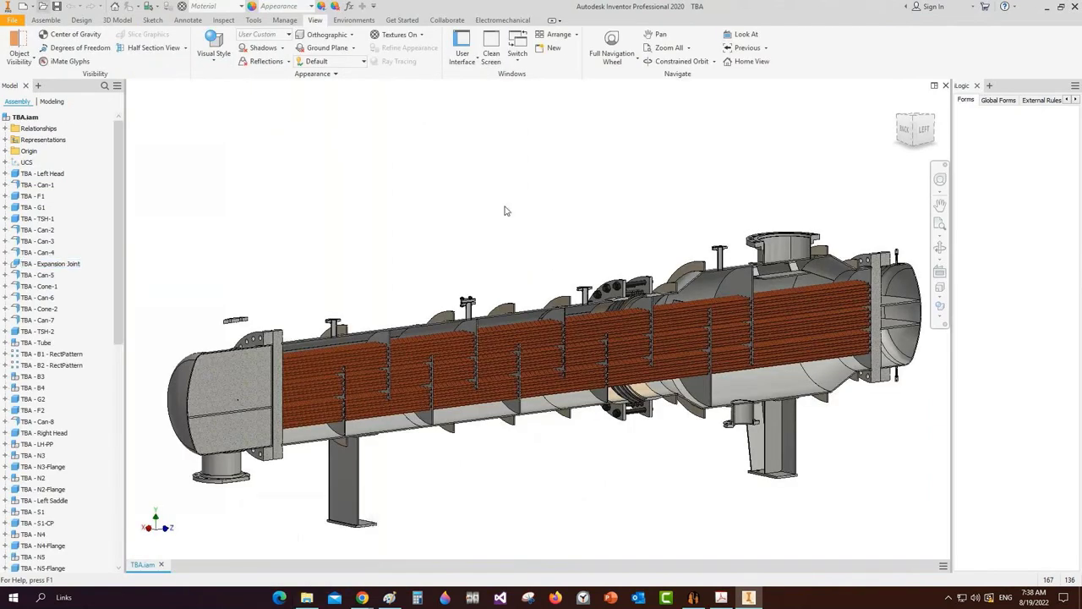
pyautogui.hotkey('ctrl', 'o')
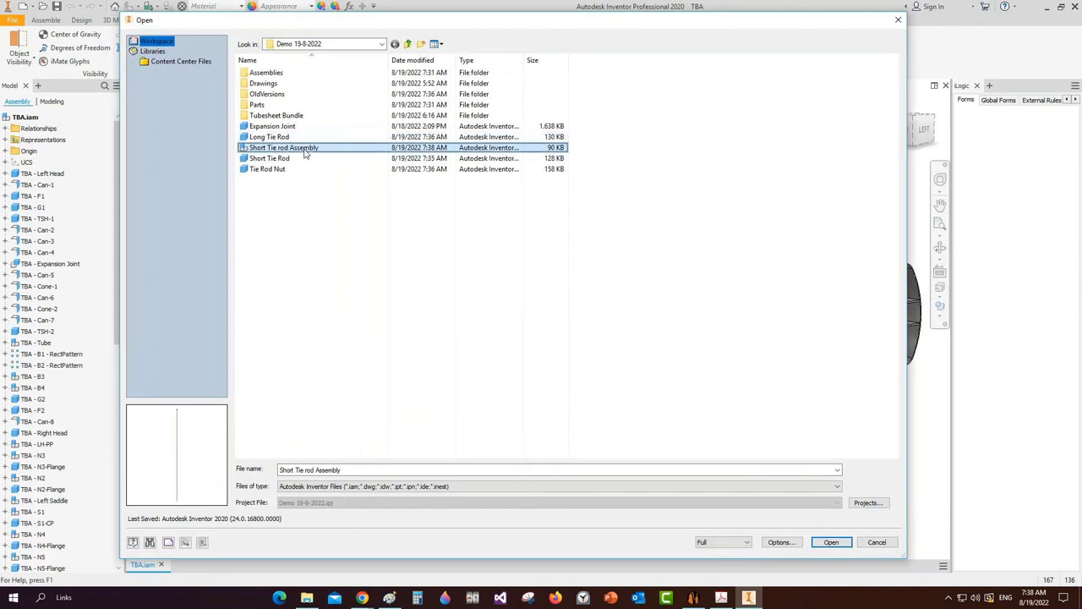
pyautogui.hotkey('ctrl', 'c')
pyautogui.hotkey('ctrl', 'v')
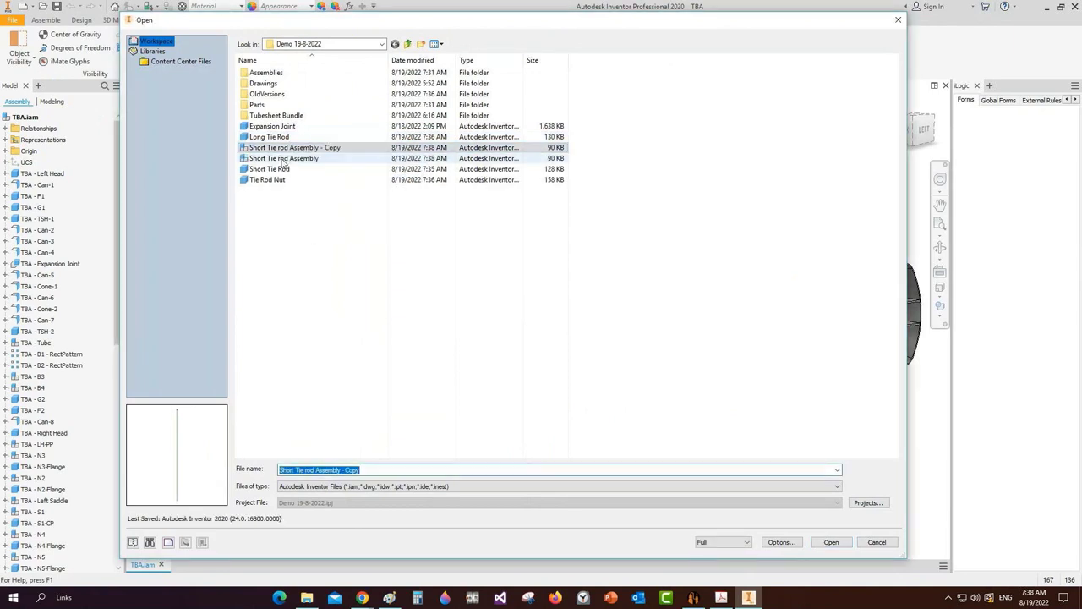
# Rename the duplicated assembly file as Long Tie rod Assembly
pyautogui.click(266, 150)
pyautogui.click(266, 151)
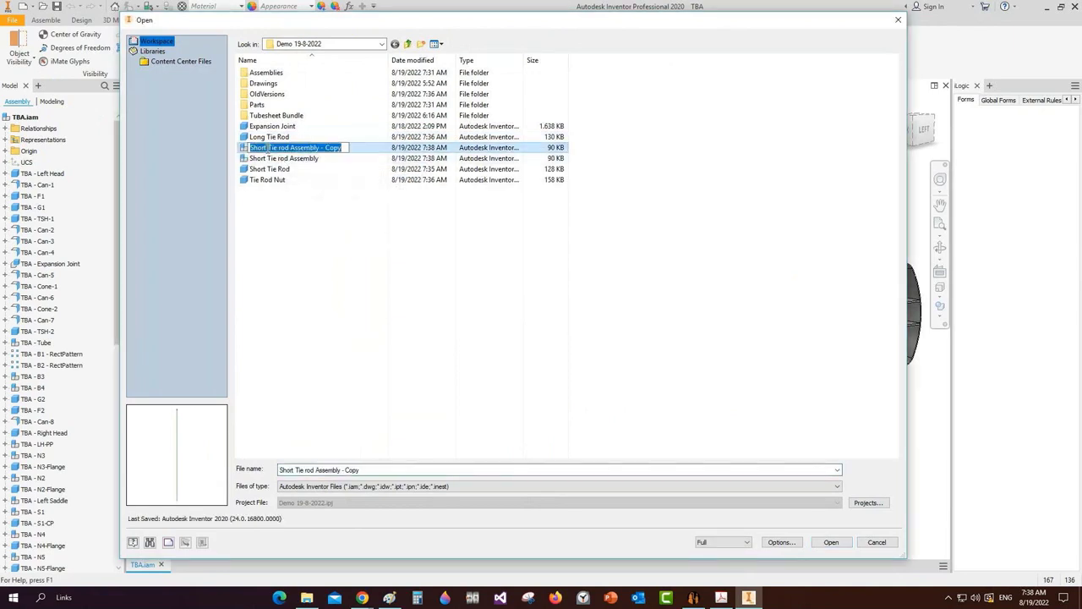
pyautogui.moveTo(266, 149); pyautogui.dragTo(215, 141)
pyautogui.write('Long')
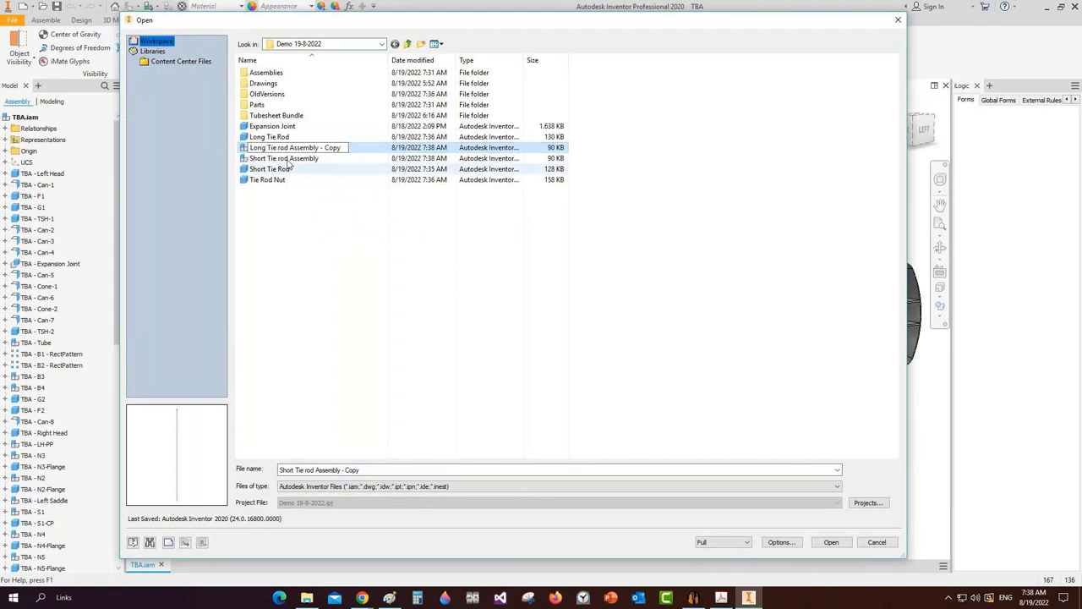
pyautogui.moveTo(319, 147); pyautogui.dragTo(355, 145)
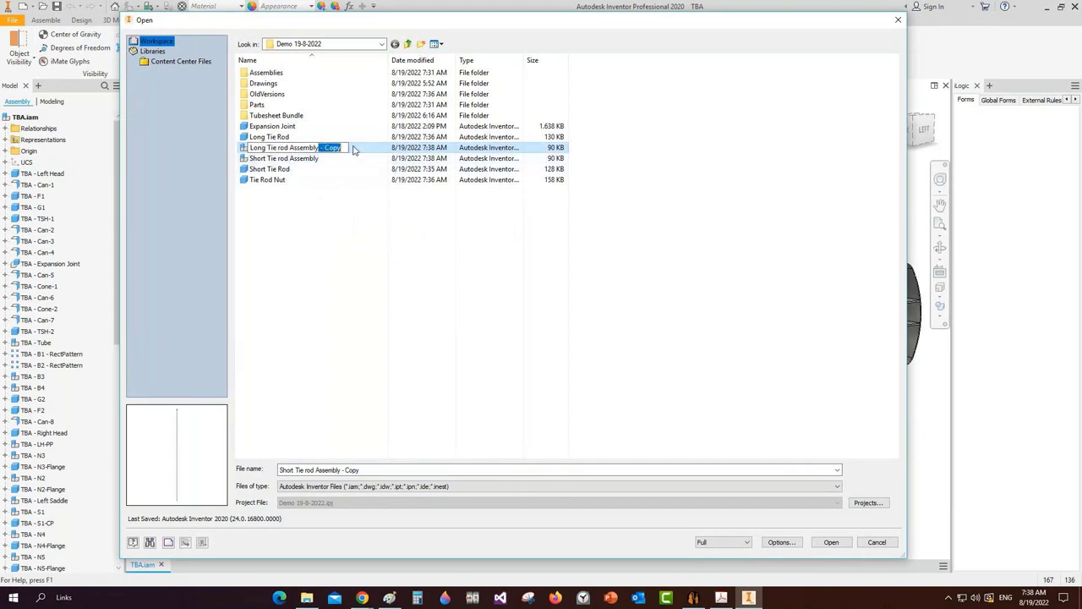
pyautogui.press('Delete')
pyautogui.press('Return')
# Open the Long Tie rod Assembly file
pyautogui.click(298, 151)
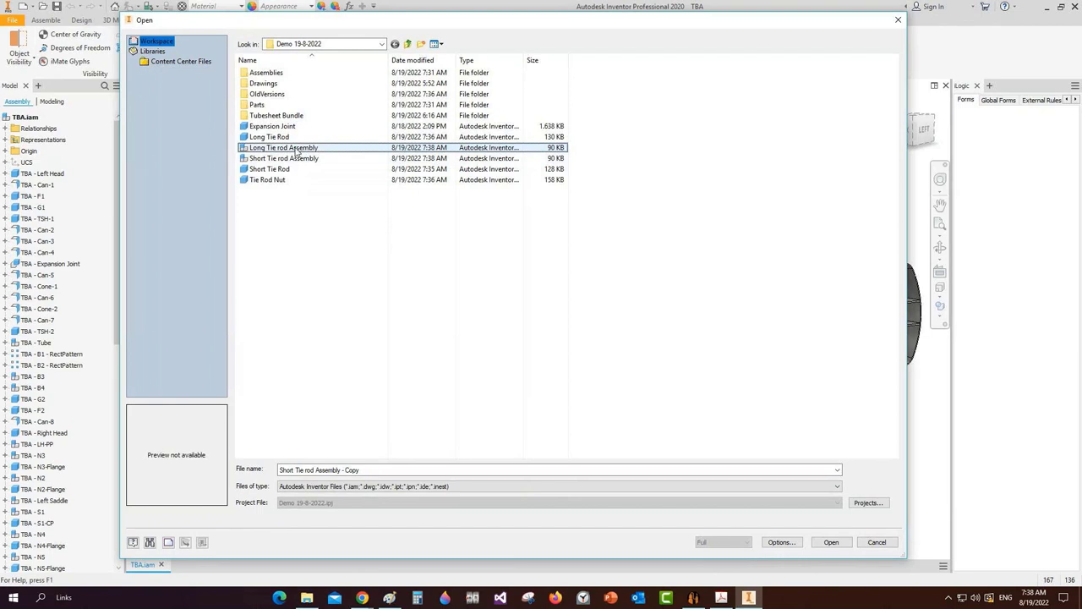
pyautogui.click(297, 150)
pyautogui.click(833, 542)
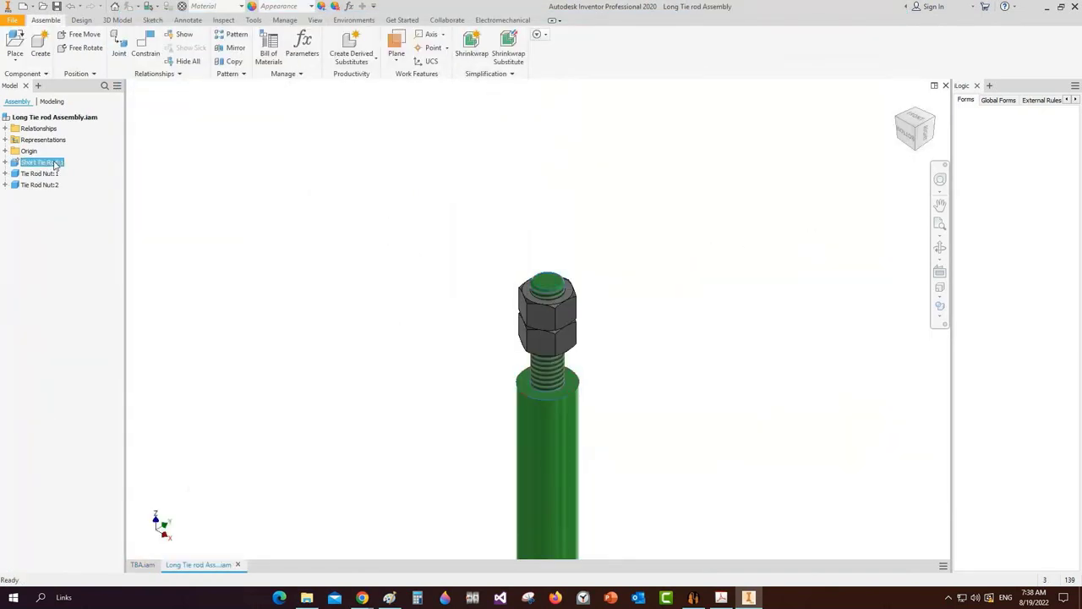
# Replace the Short Tie Rod component with the Long Tie Rod part and close the long tie rod assembly
pyautogui.rightClick(53, 163)
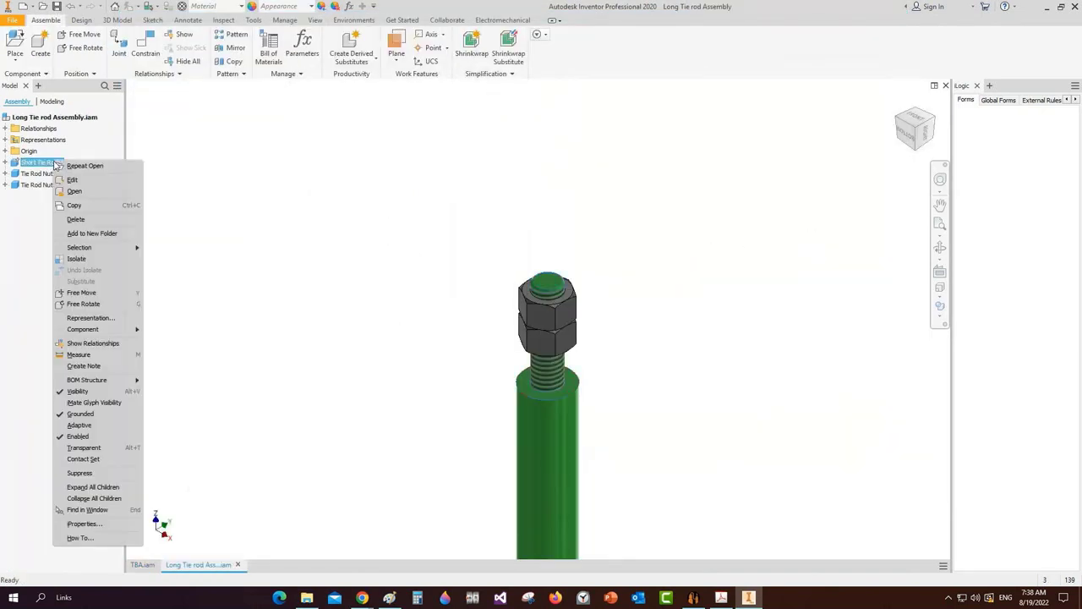
pyautogui.moveTo(115, 331)
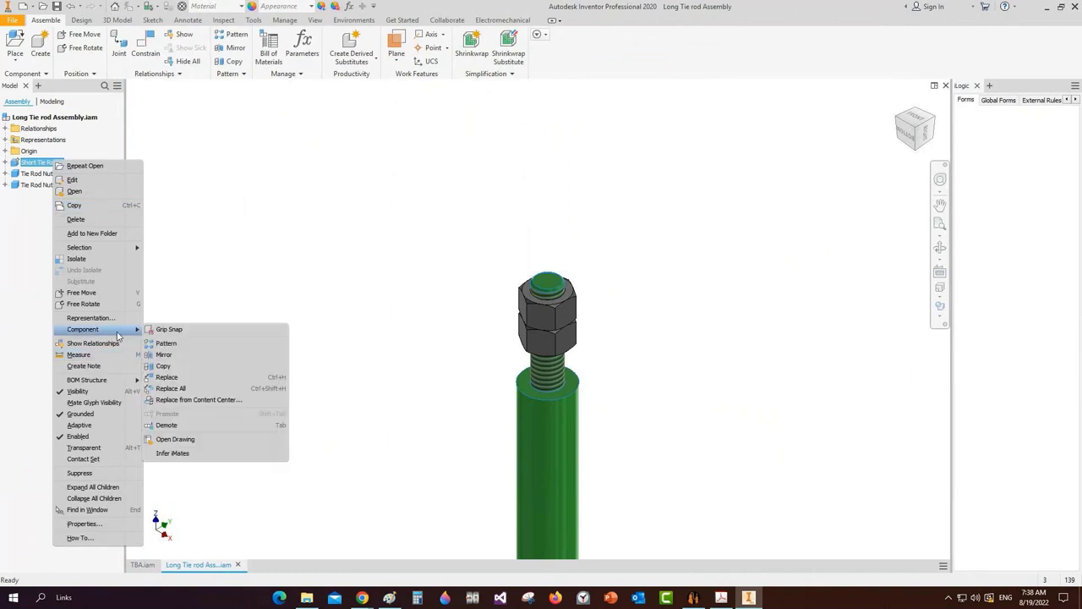
pyautogui.click(202, 377)
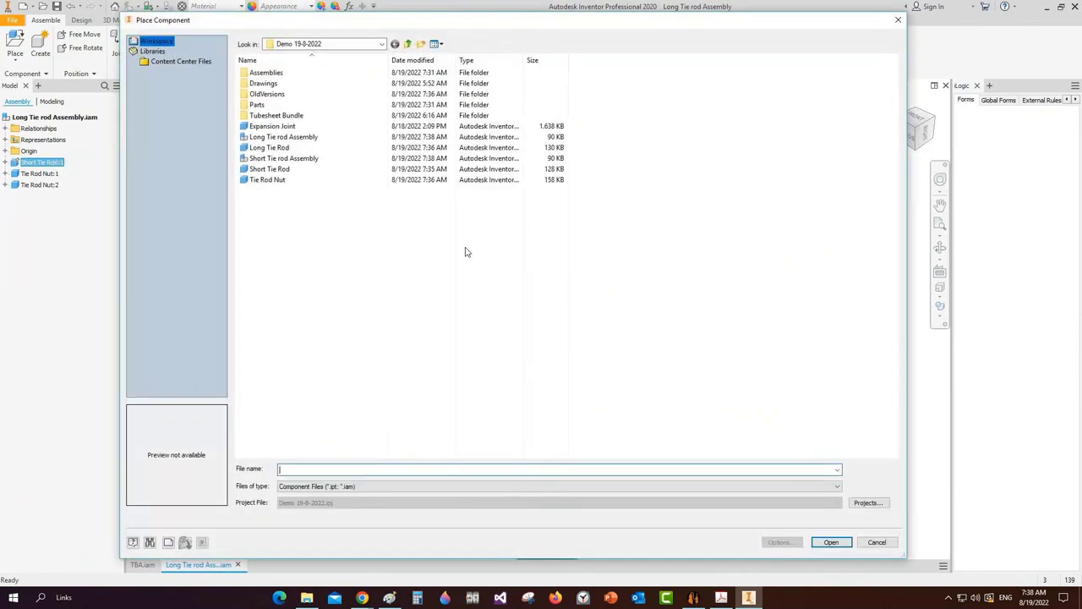
pyautogui.click(288, 147)
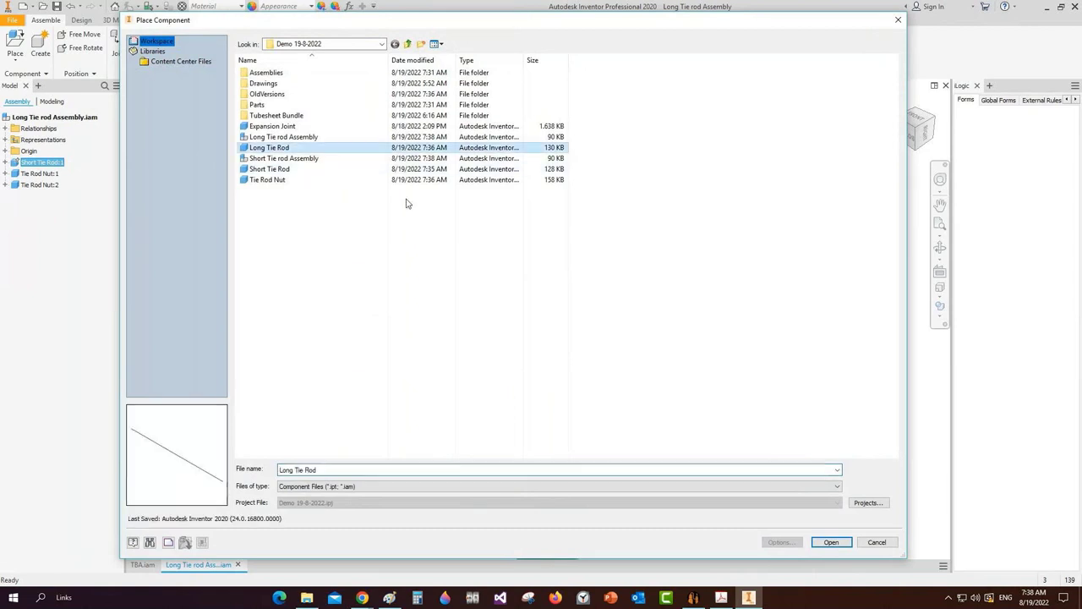
pyautogui.click(832, 542)
pyautogui.press('Escape')
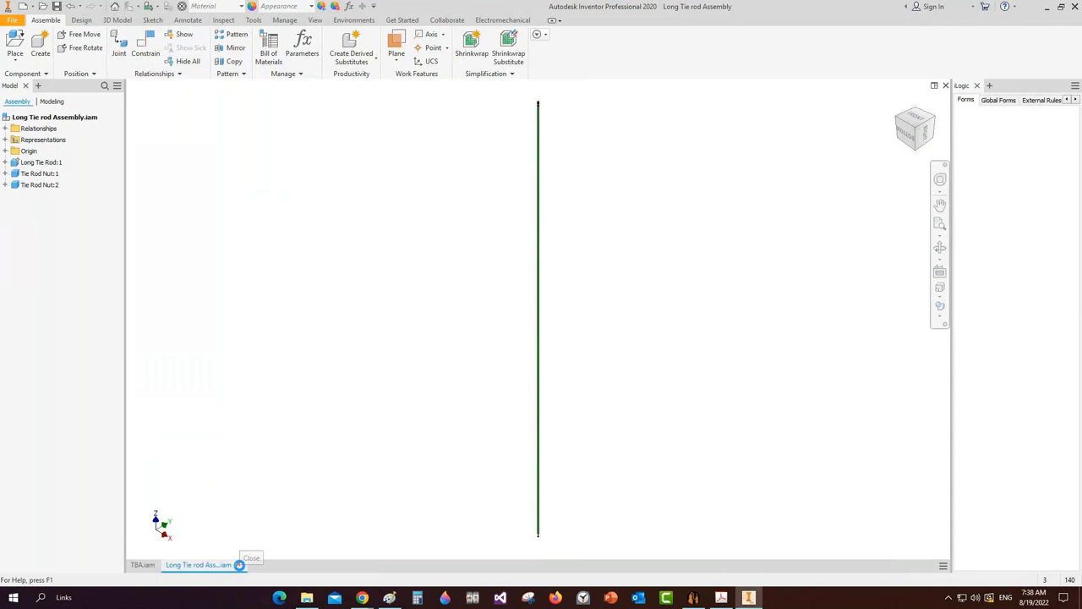
pyautogui.click(239, 565)
# Open the TBA - TSH-2 tubesheet part from the exchanger assembly in its own window
pyautogui.click(282, 350)
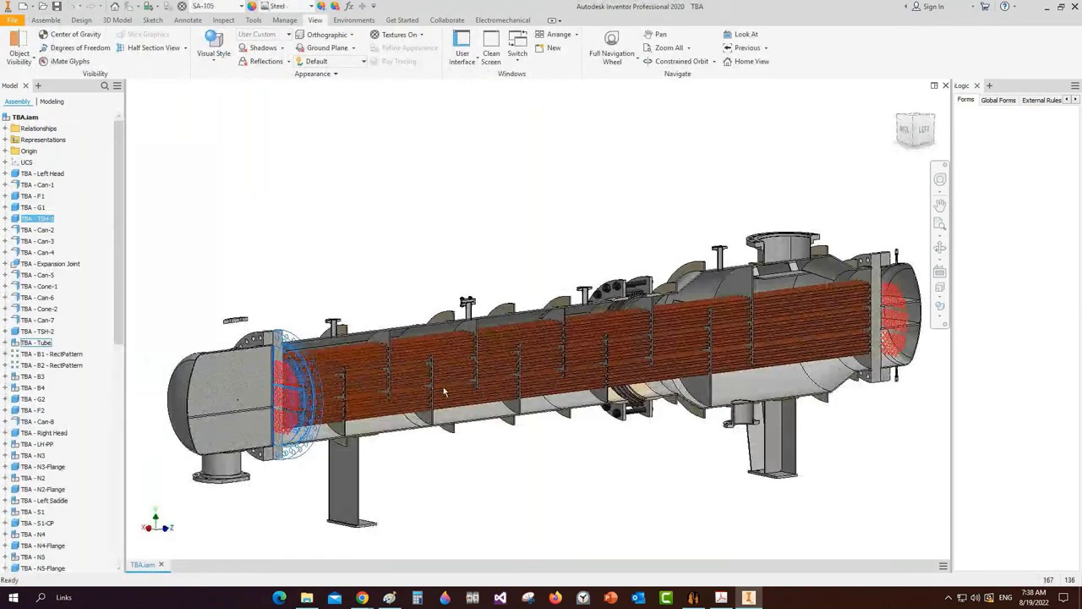
pyautogui.press('Escape')
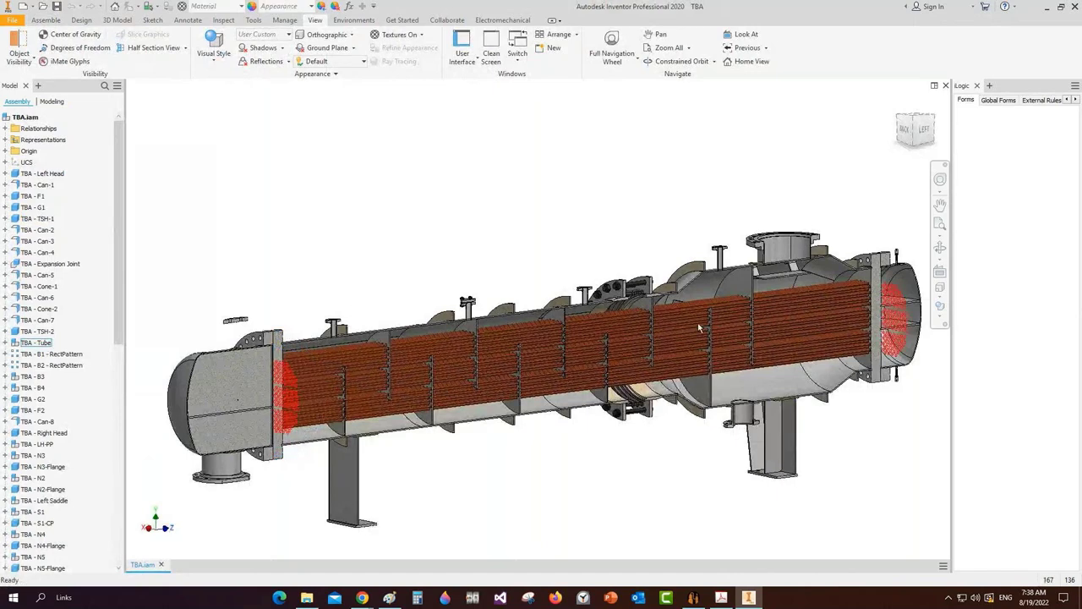
pyautogui.moveTo(635, 327); pyautogui.dragTo(447, 402, button='middle')
pyautogui.scroll(-3, 680, 419)
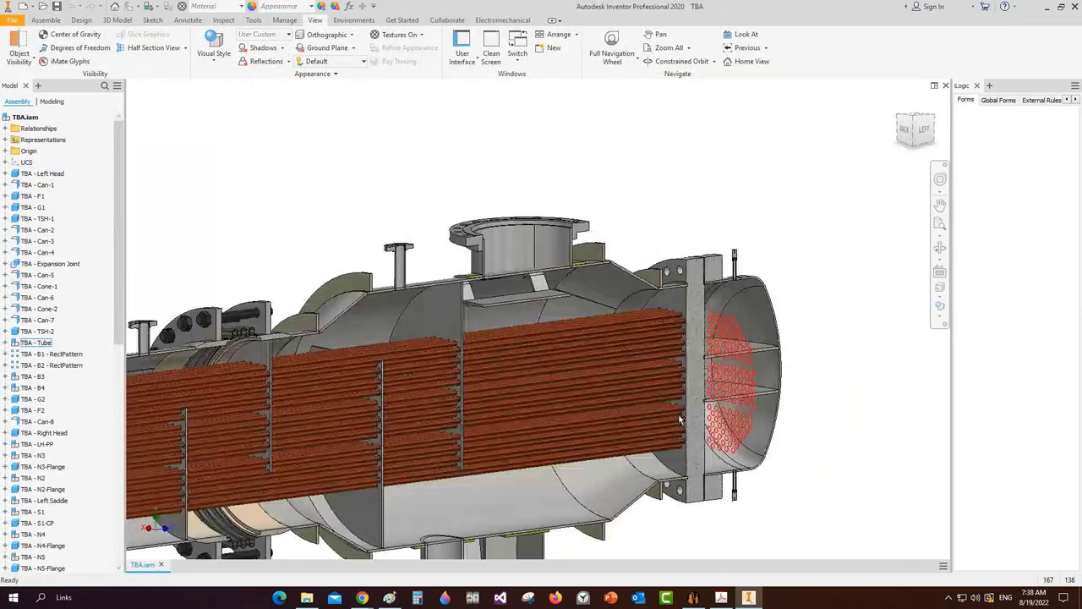
pyautogui.rightClick(687, 271)
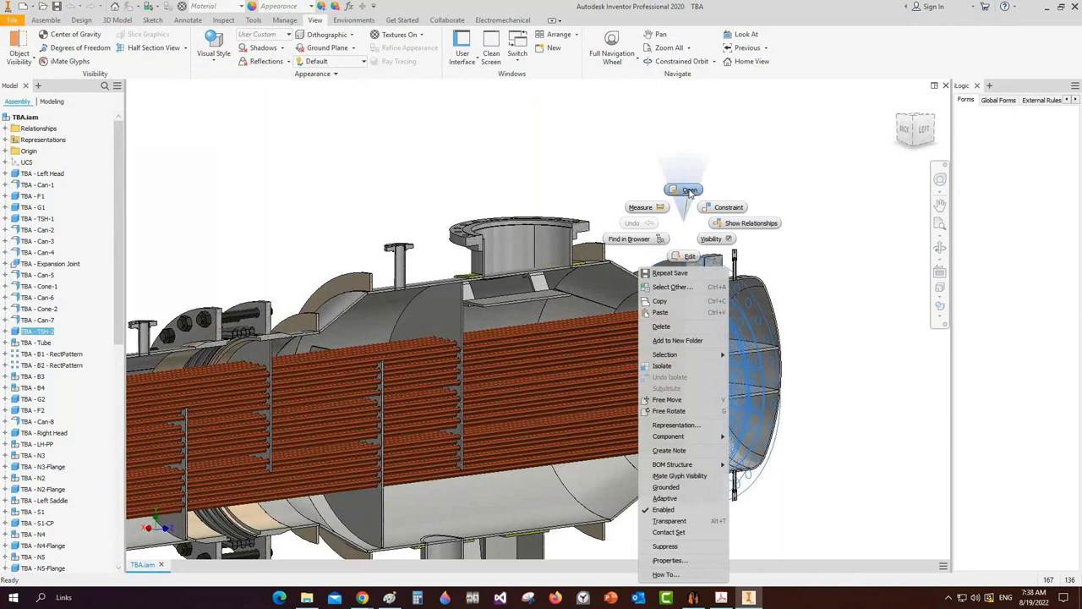
pyautogui.click(690, 190)
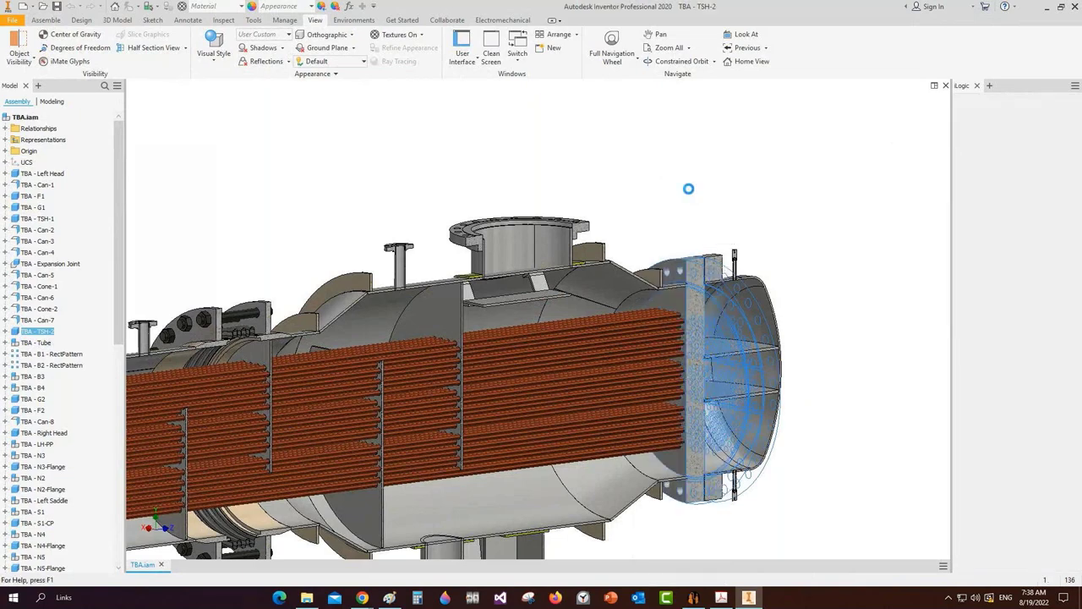
# Switch to the PDF drawing in Adobe Acrobat and examine the tubesheet areas at both ends of the elevation view
pyautogui.click(721, 599)
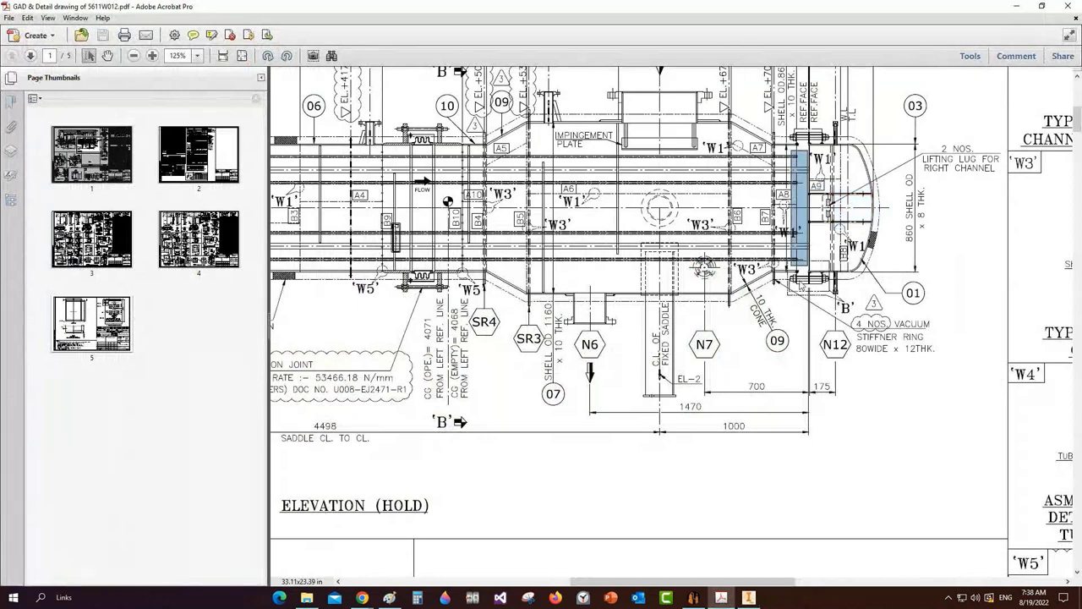
pyautogui.moveTo(647, 124)
pyautogui.mouseDown()
pyautogui.moveTo(702, 251)
pyautogui.moveTo(701, 280)
pyautogui.mouseUp()
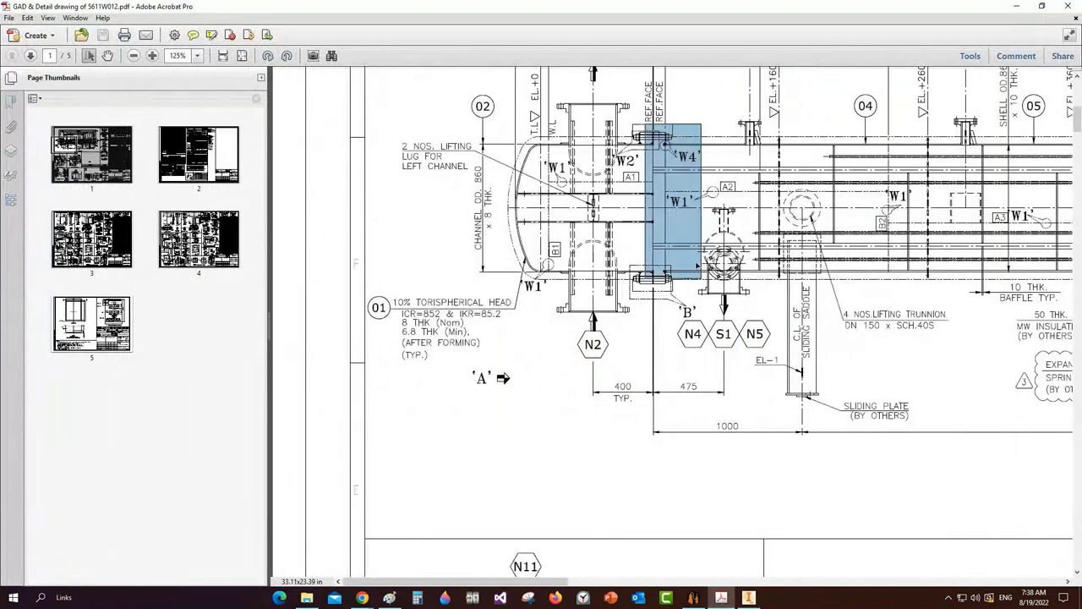
pyautogui.hscroll(10, 698, 267)
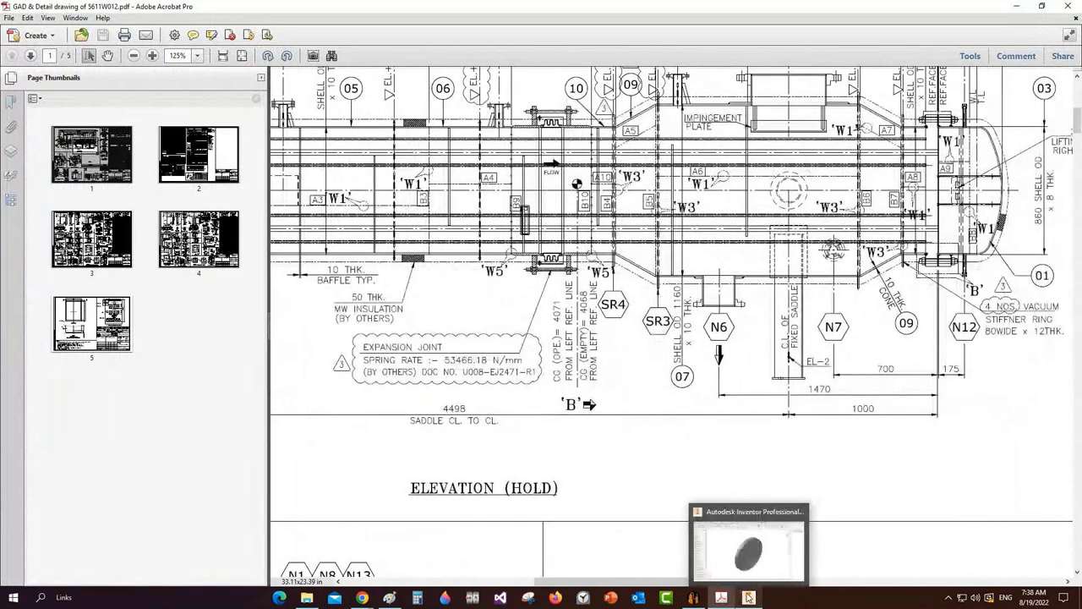
# Return to Inventor and start a sketch on the tubesheet's rear face, placing four points, two above and two below the tube holes
pyautogui.click(748, 597)
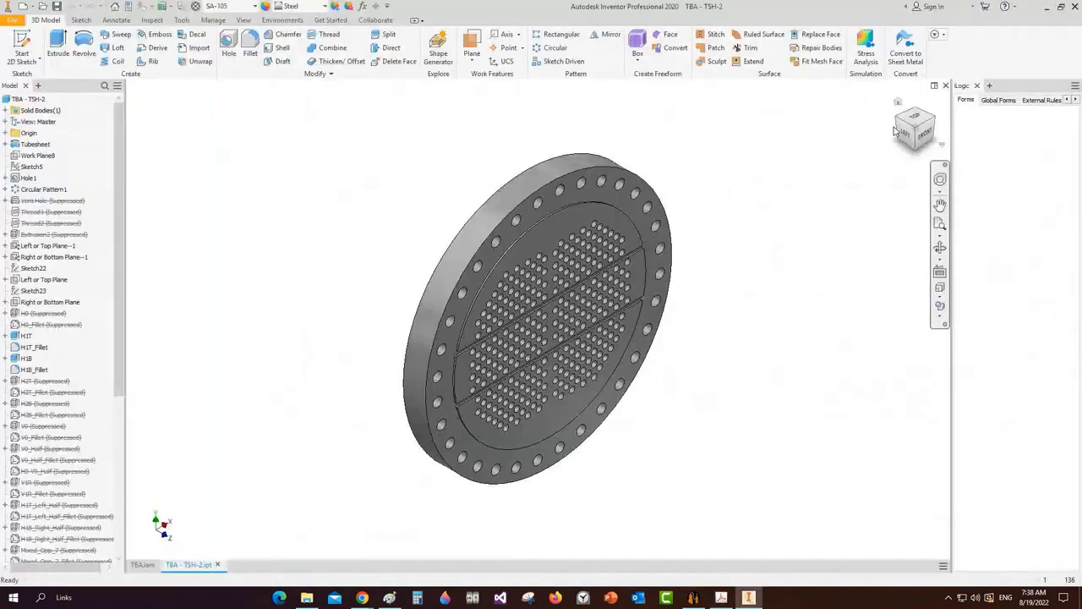
pyautogui.click(896, 129)
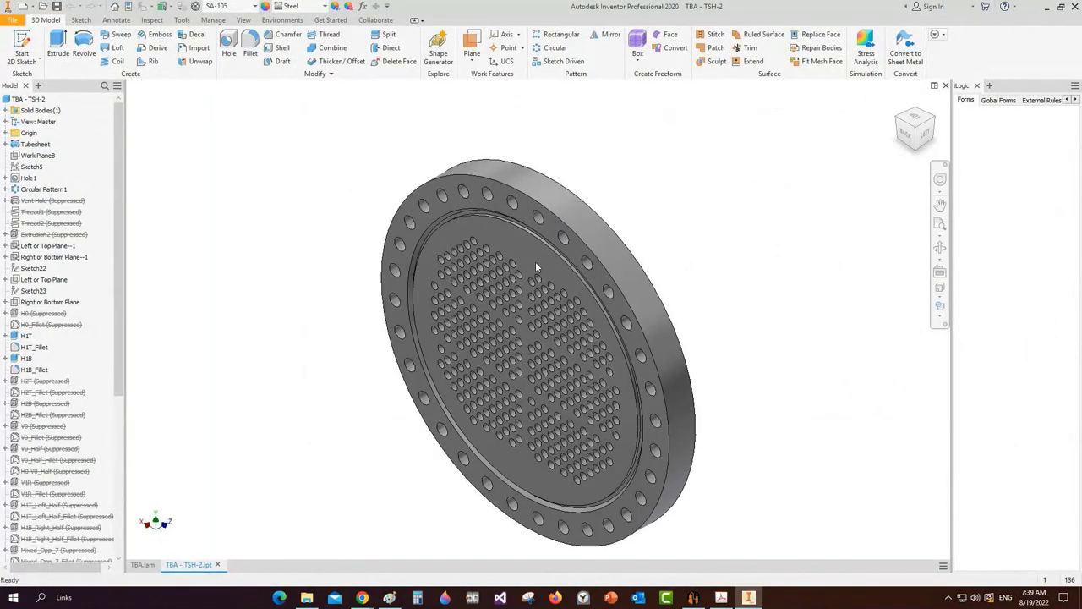
pyautogui.click(521, 247)
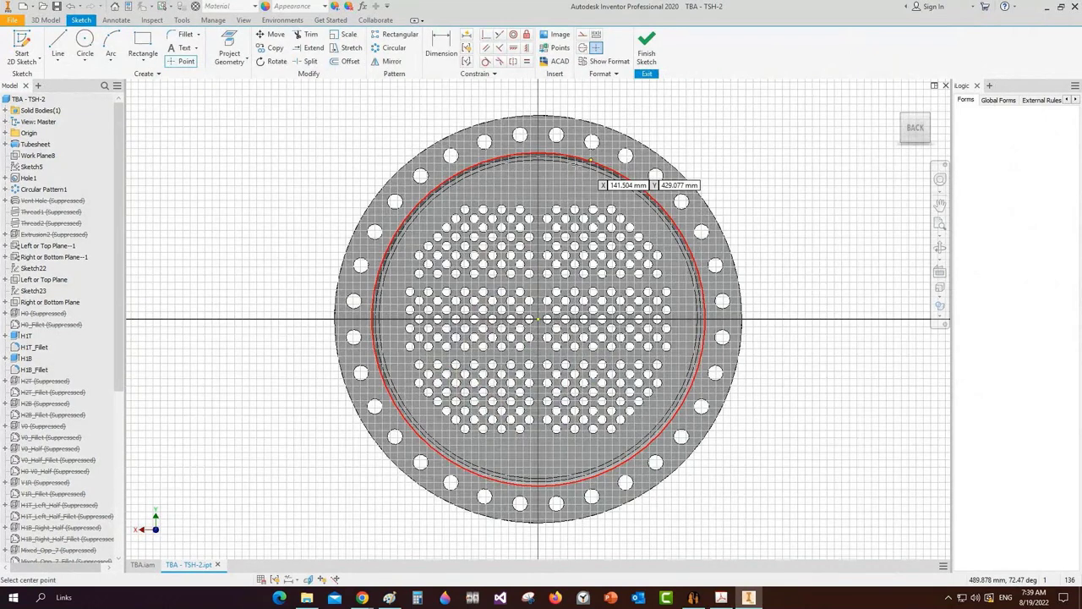
pyautogui.click(564, 459)
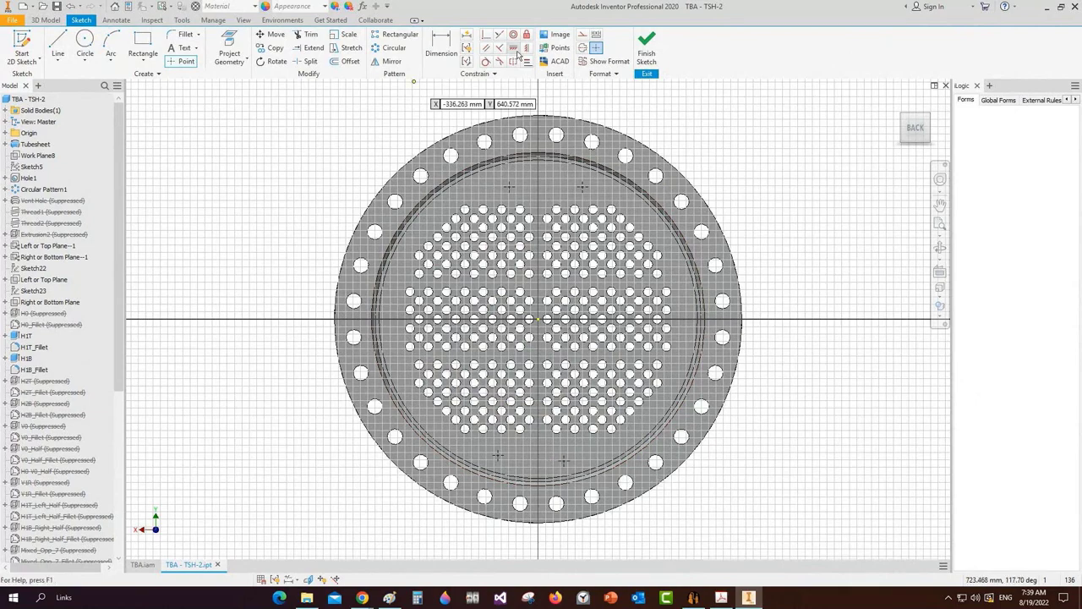
# Constrain the upper and lower point pairs to align horizontally and the left and right pairs to align vertically
pyautogui.click(517, 51)
pyautogui.click(582, 186)
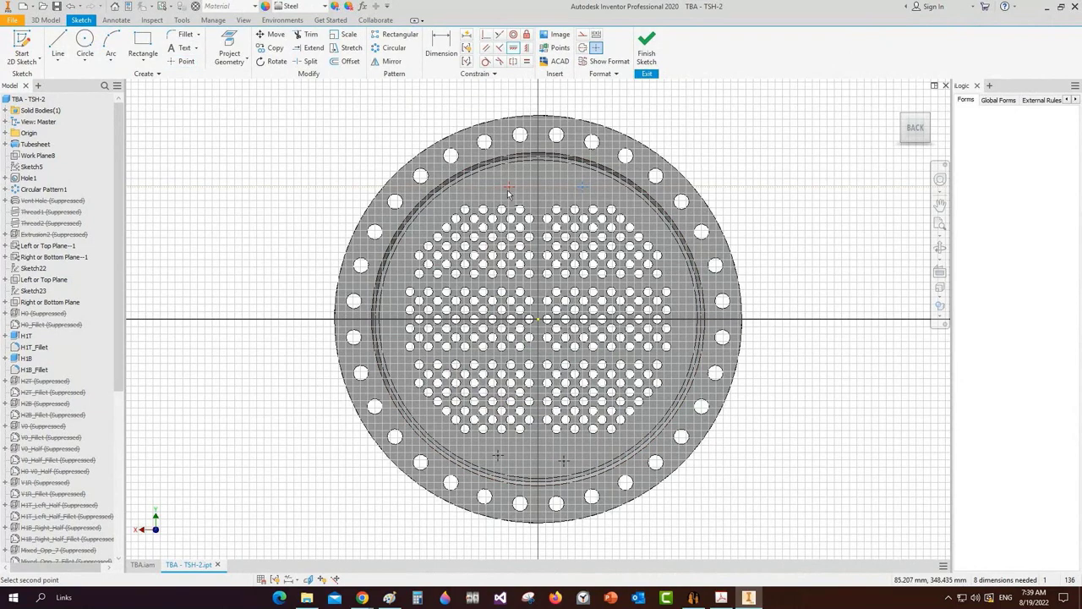
pyautogui.click(508, 191)
pyautogui.click(582, 188)
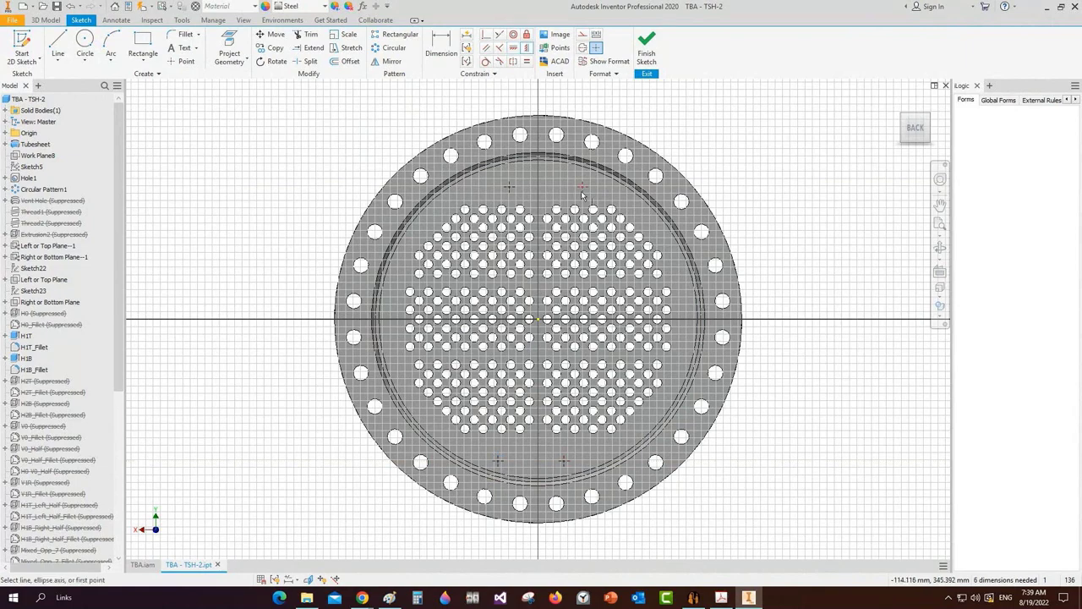
pyautogui.click(582, 189)
pyautogui.click(498, 463)
pyautogui.click(564, 461)
# Dimension the upper points' vertical distance from the tubesheet centre as 350 mm
pyautogui.press('d')
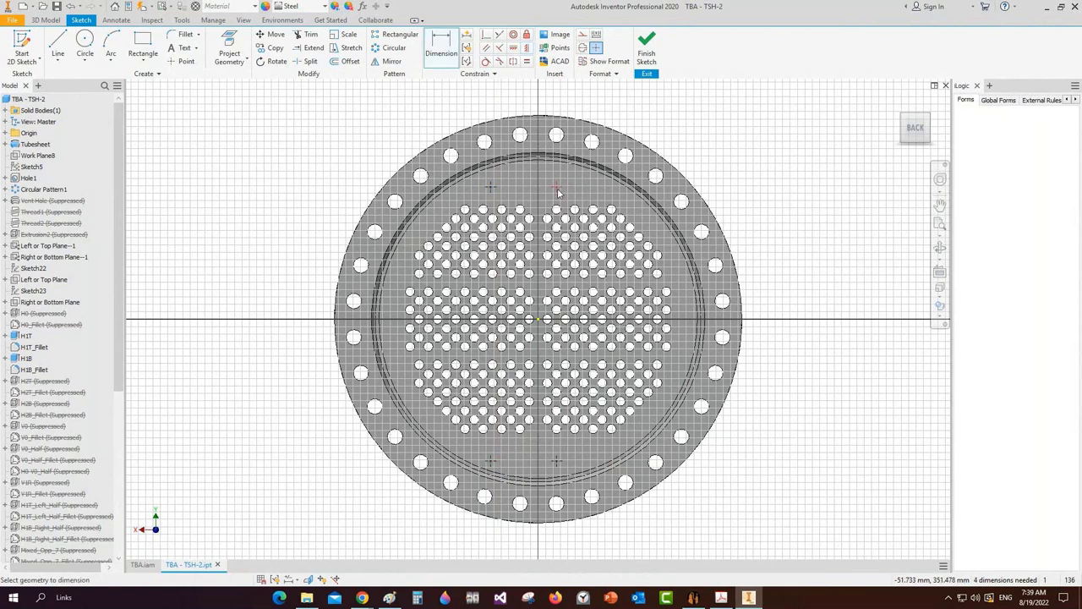
pyautogui.click(557, 188)
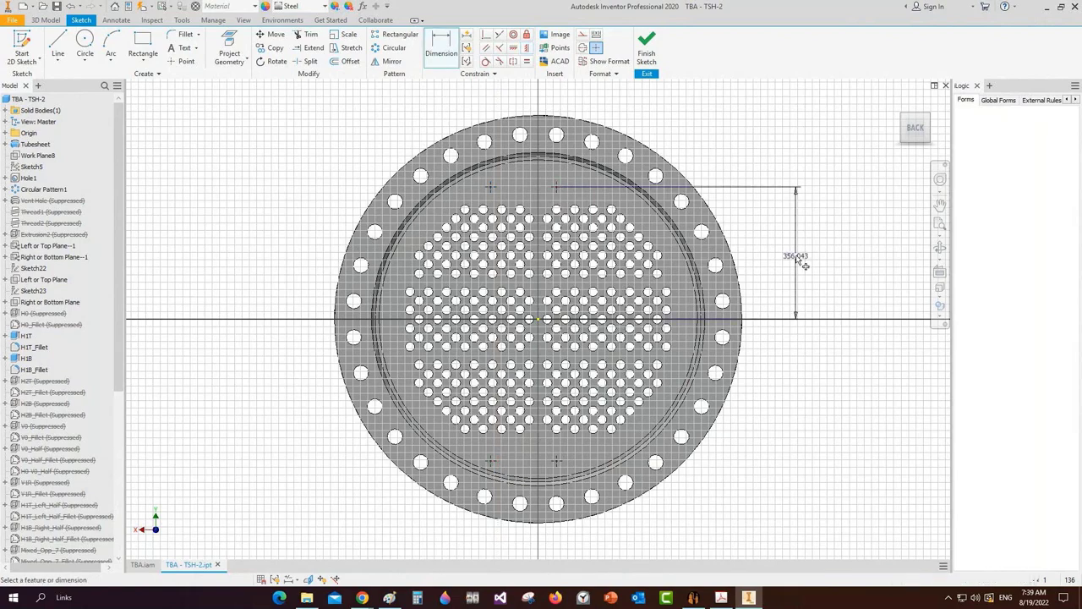
pyautogui.click(800, 261)
pyautogui.write('350')
pyautogui.press('Return')
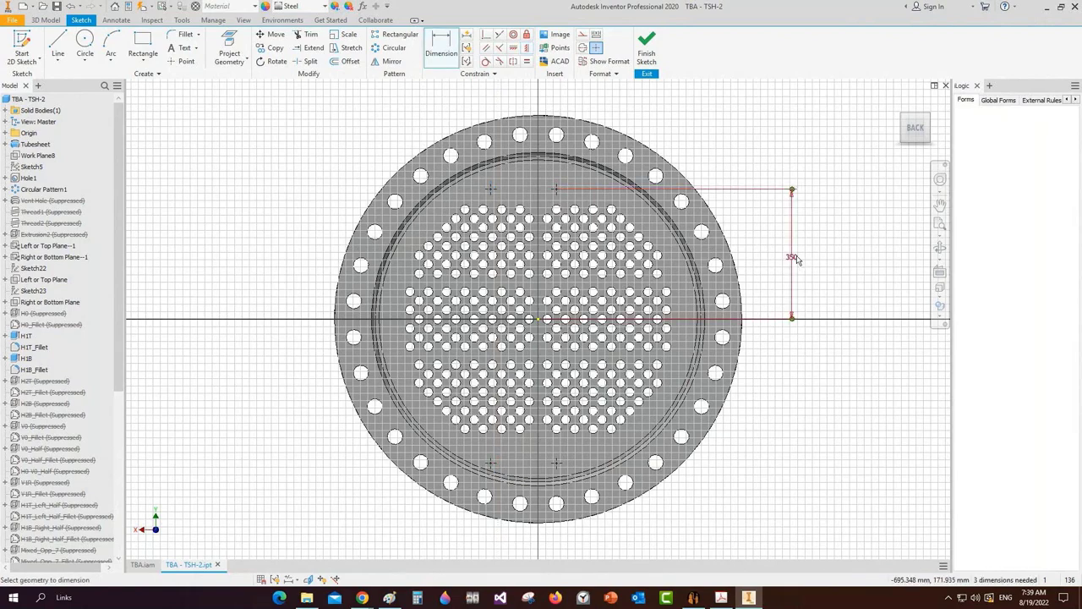
# Dimension the right-hand points' horizontal distance from the tubesheet centre as 150 mm
pyautogui.click(543, 320)
pyautogui.click(570, 92)
pyautogui.write('1')
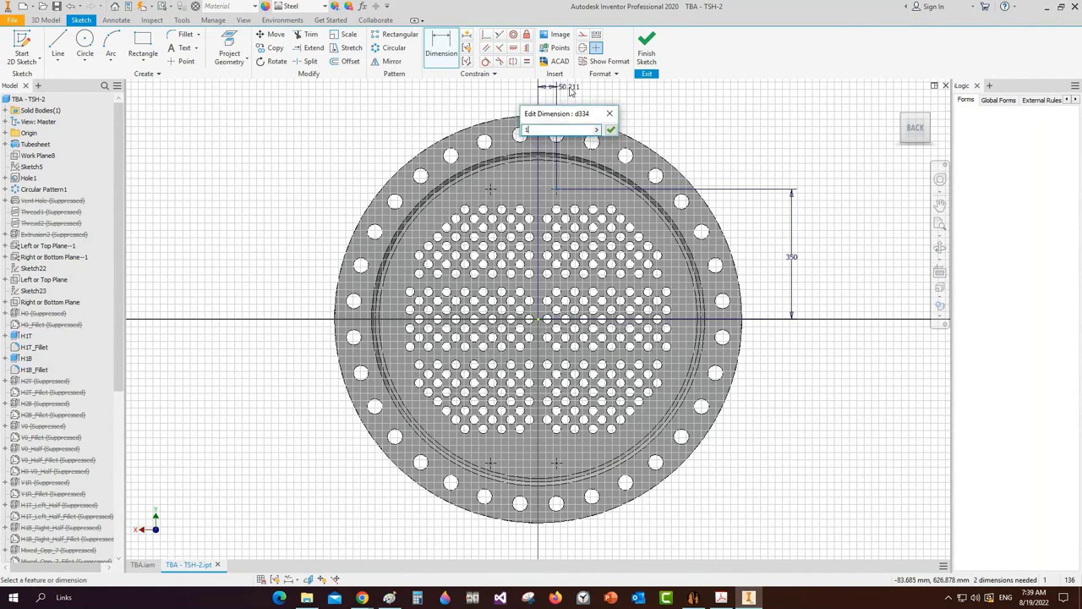
pyautogui.write('50')
pyautogui.press('Return')
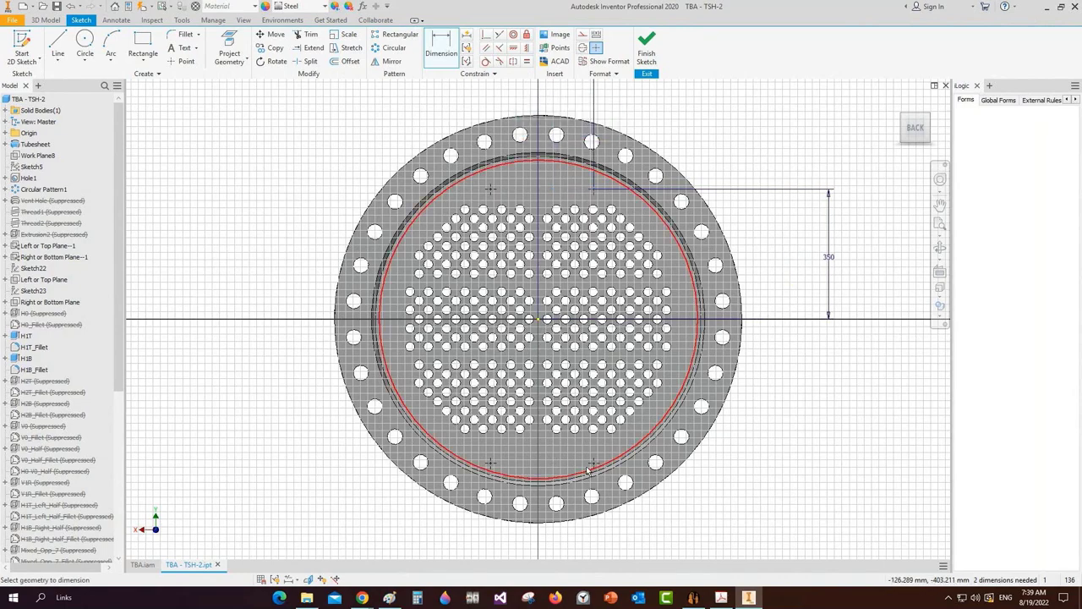
# Dimension the lower points' vertical distance from the tubesheet centre, linking it to the upper vertical dimension d333
pyautogui.click(589, 471)
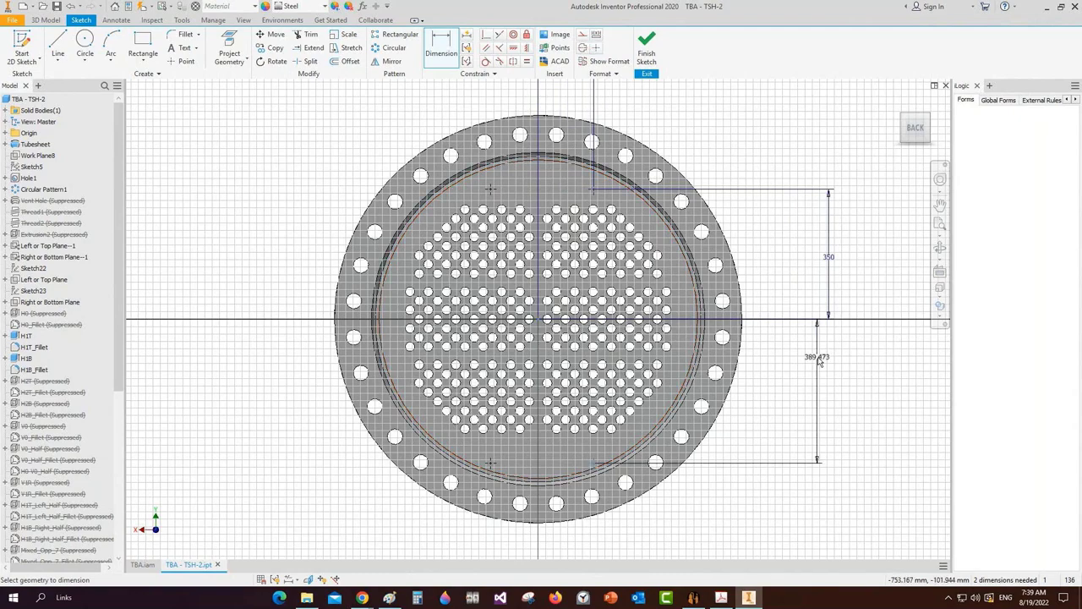
pyautogui.click(818, 360)
pyautogui.write('d333')
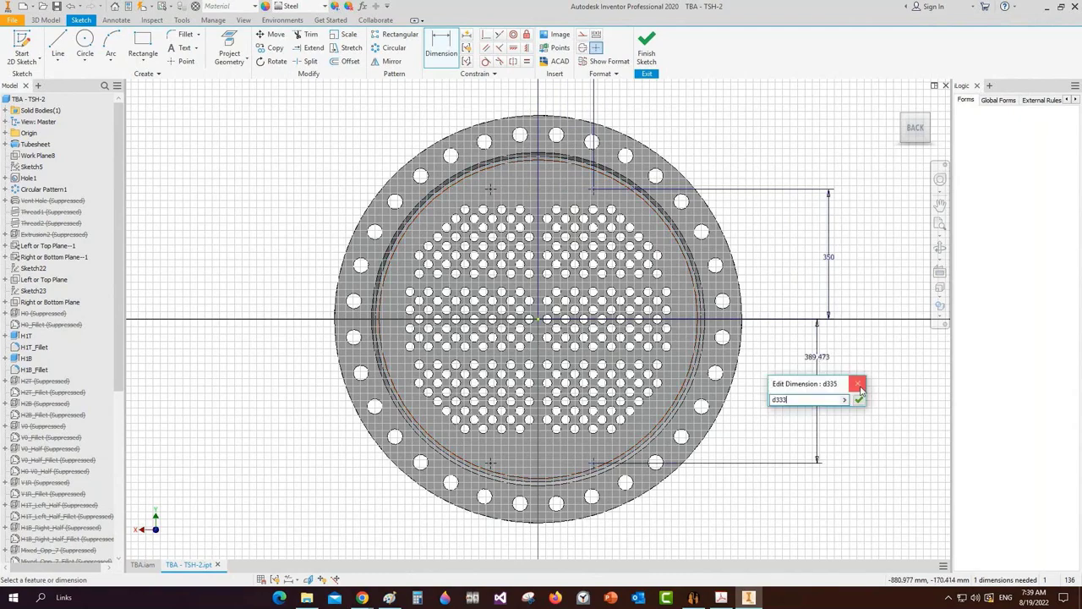
pyautogui.press('Return')
# Dimension the left-hand points' horizontal distance from the tubesheet centre, linking it to the right-hand 150 mm dimension, and finish the sketch
pyautogui.click(538, 319)
pyautogui.click(504, 93)
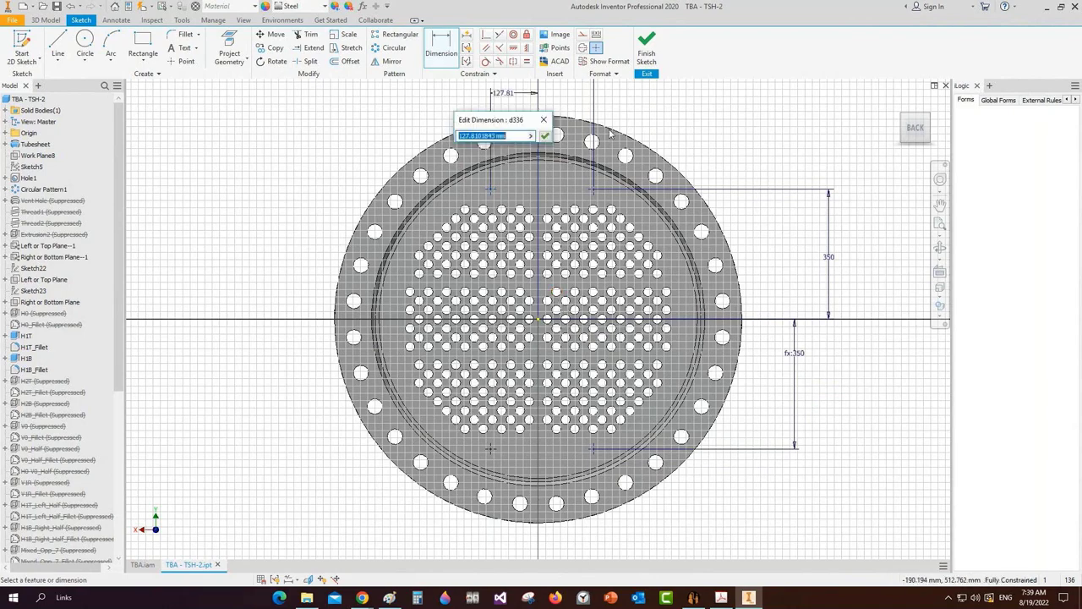
pyautogui.click(593, 133)
pyautogui.scroll(-2, 593, 136)
pyautogui.press('Return')
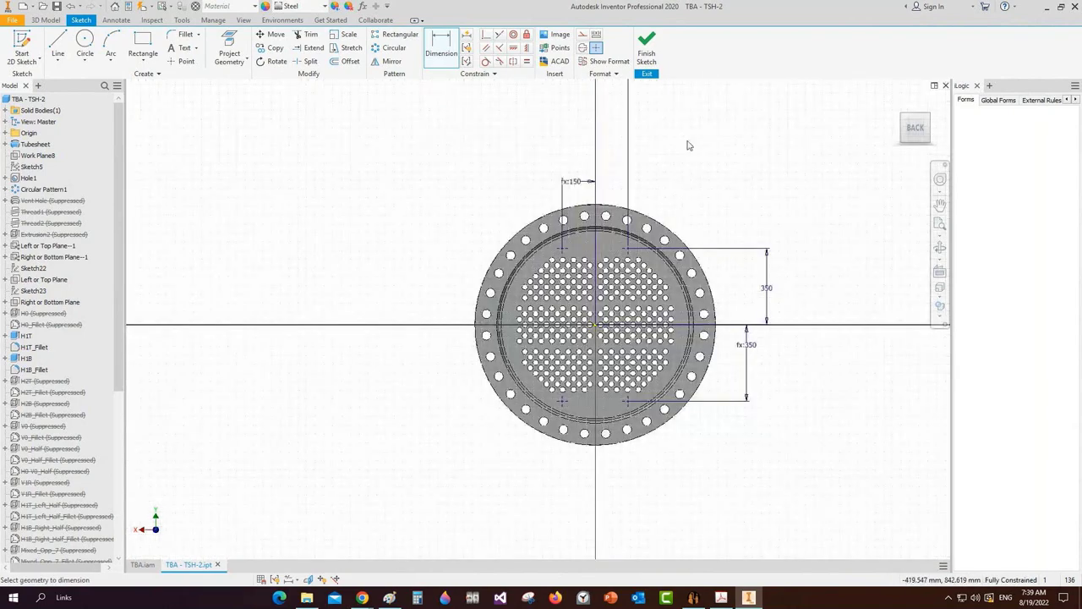
pyautogui.click(646, 48)
pyautogui.hotkey('ctrl', 'Return')
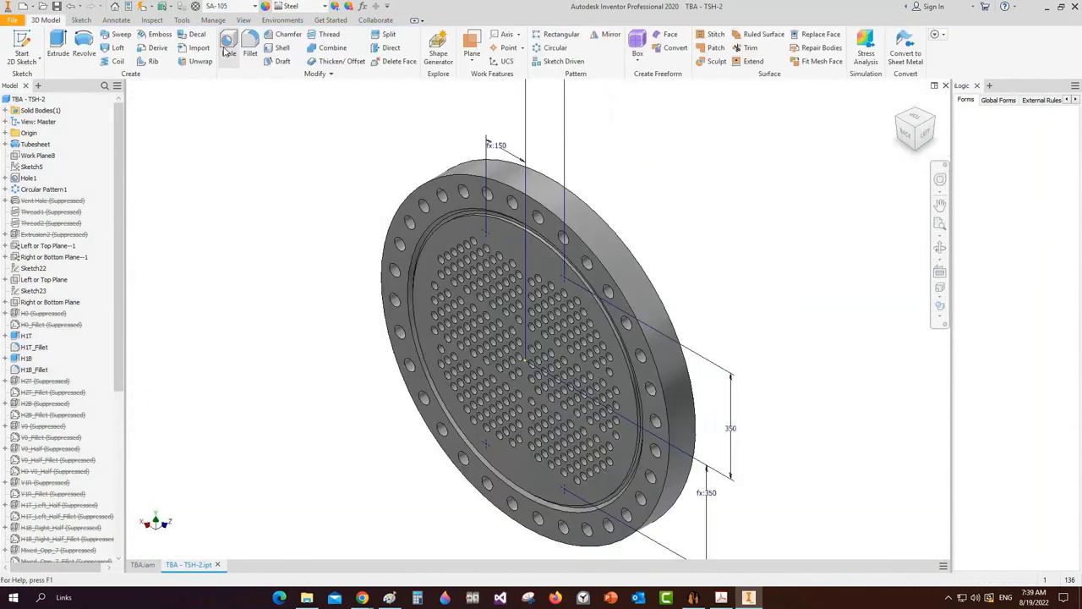
# Start tapped holes at the four sketch points with an ISO Metric profile thread, size 14, designation M14x2
pyautogui.click(219, 45)
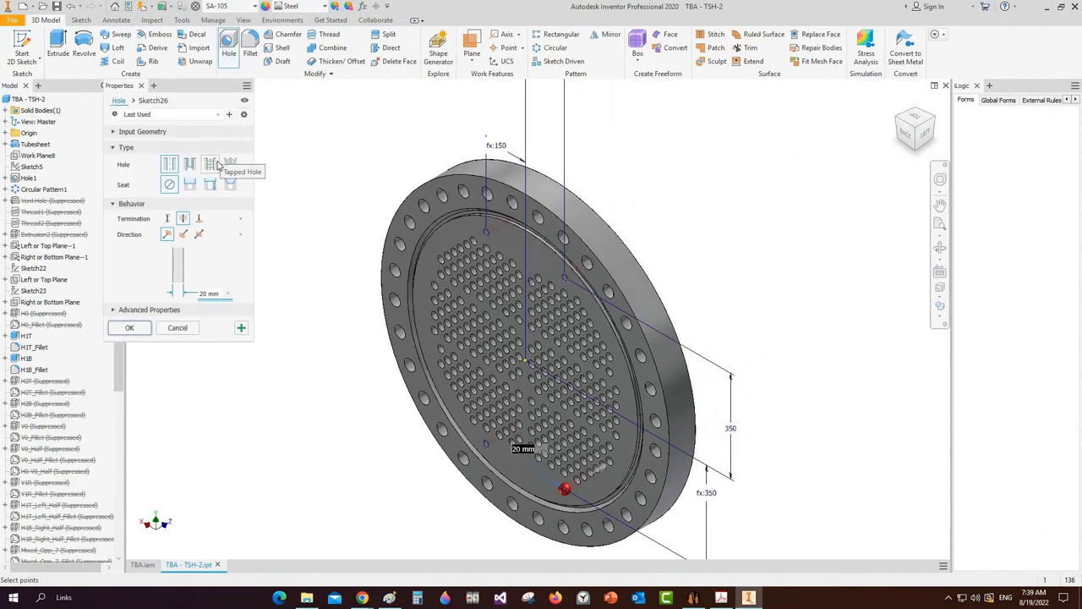
pyautogui.click(212, 165)
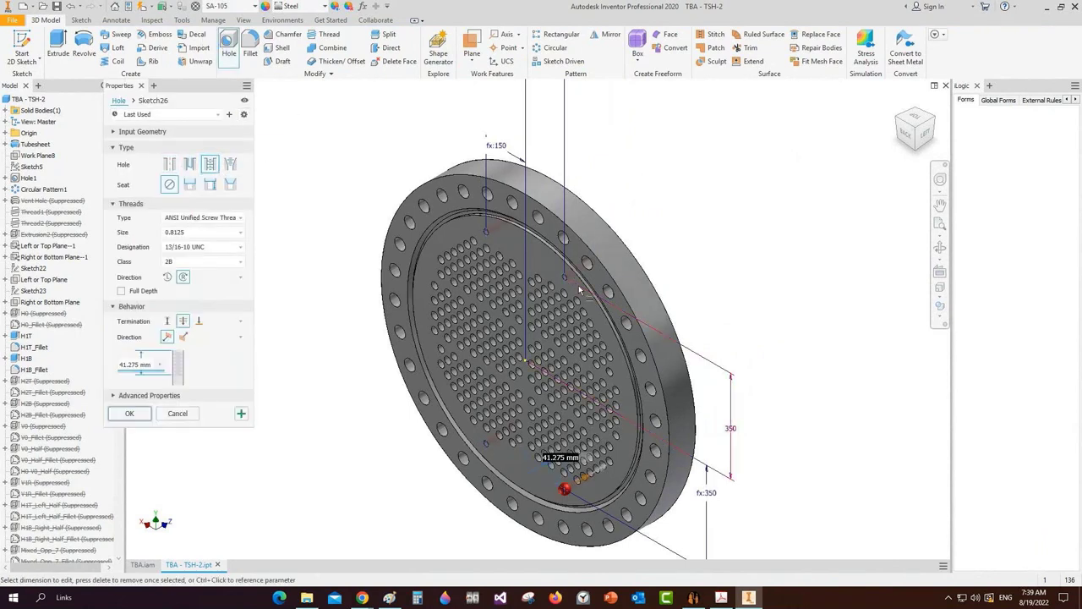
pyautogui.scroll(3, 579, 290)
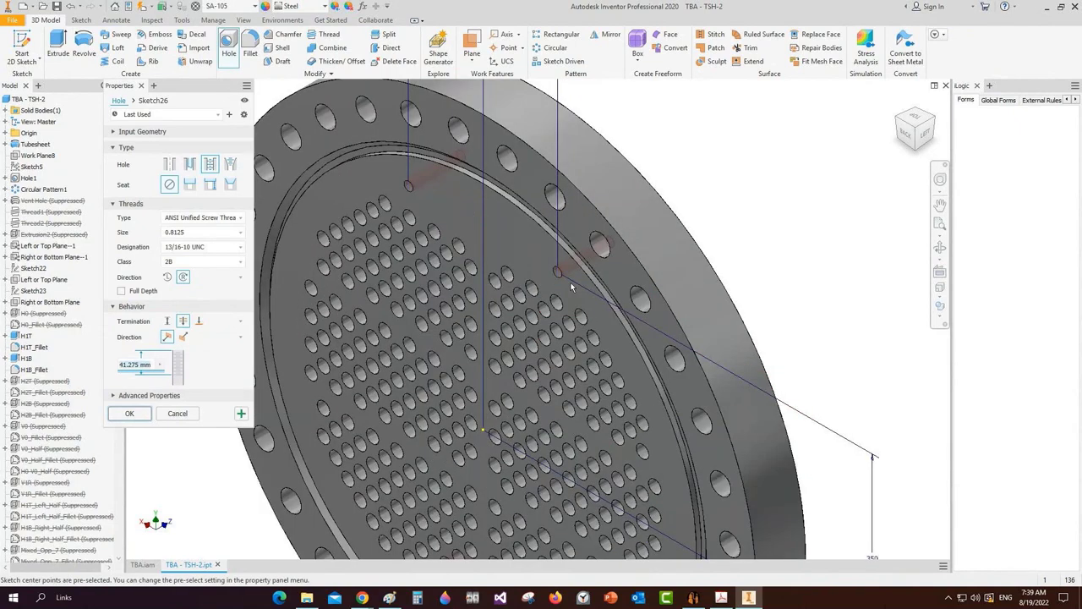
pyautogui.click(182, 220)
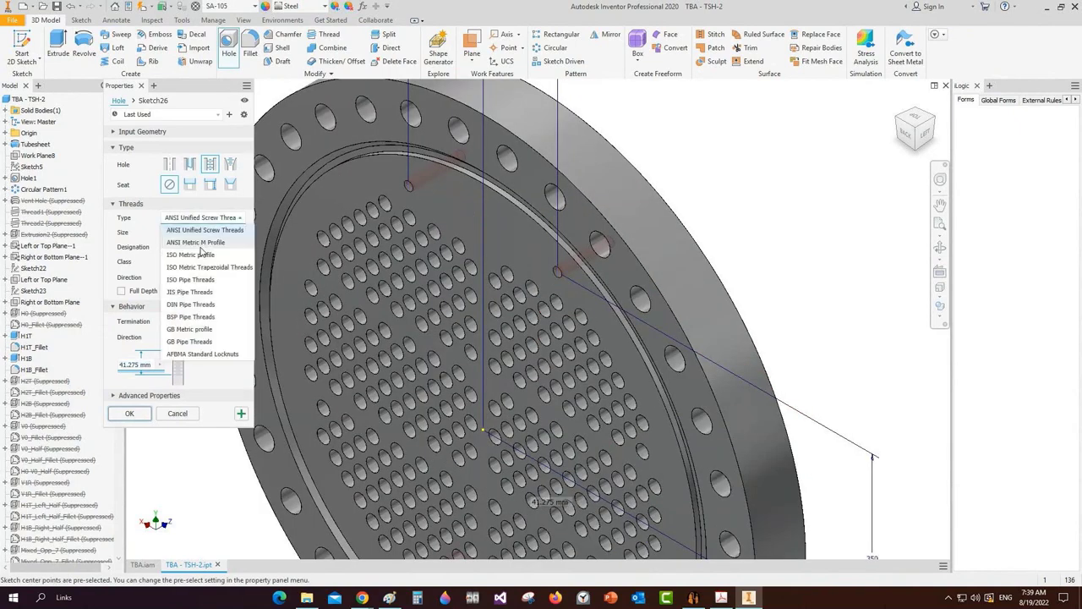
pyautogui.click(201, 254)
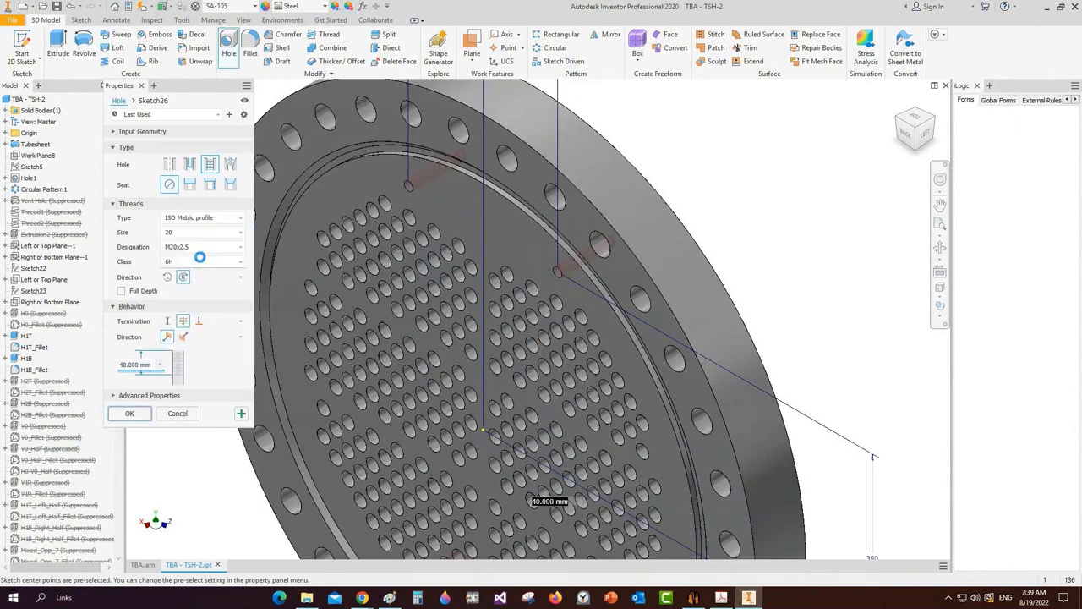
pyautogui.click(188, 234)
pyautogui.scroll(2, 191, 271)
pyautogui.click(181, 246)
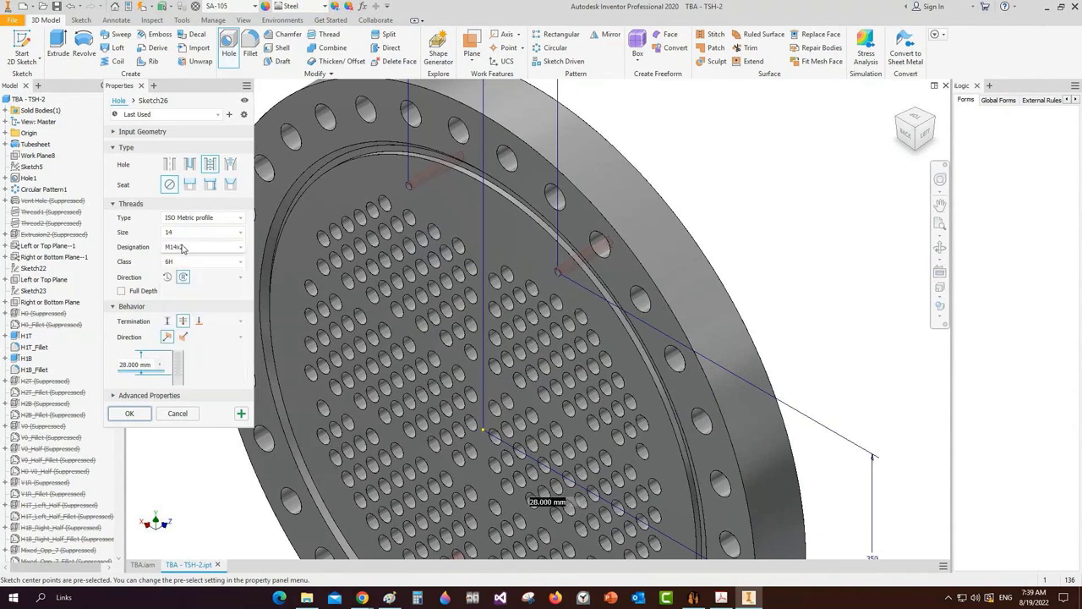
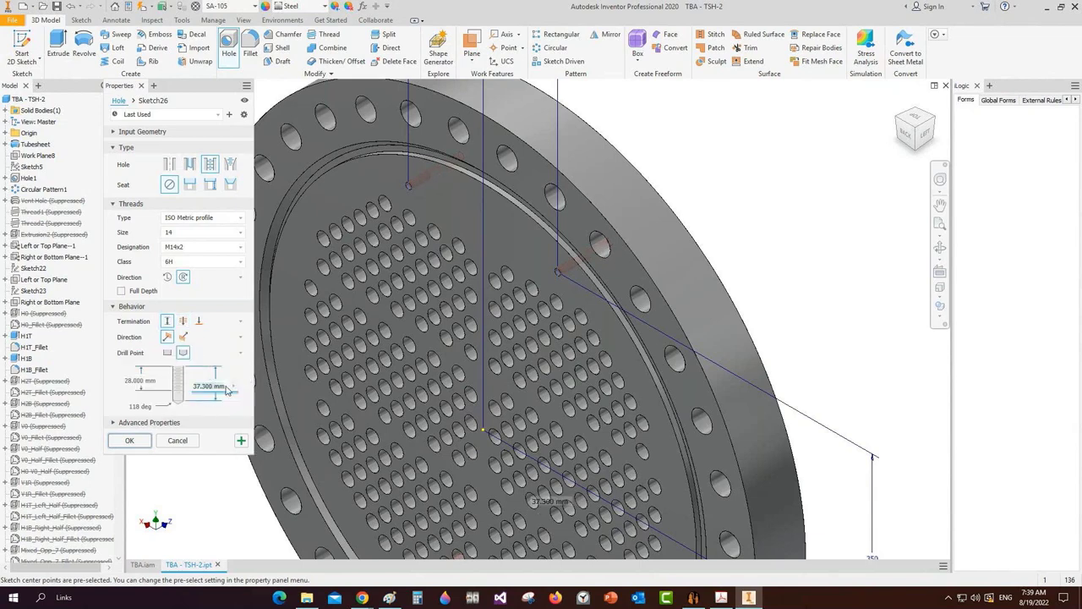
# Create the tapped holes to a set distance with a 40 mm hole depth and a 30 mm thread depth
pyautogui.click(227, 388)
pyautogui.write('40')
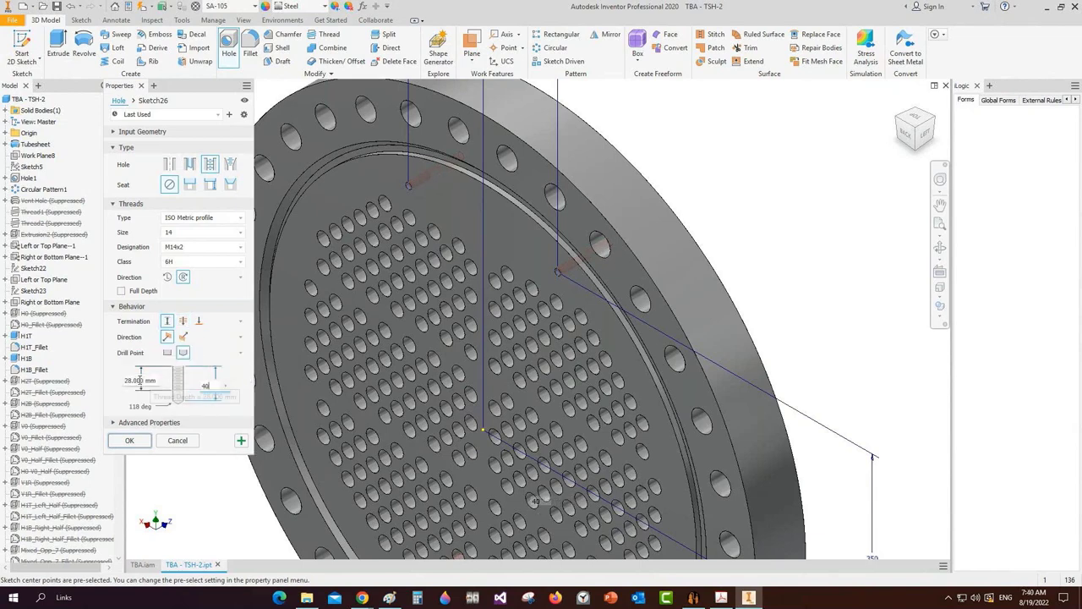
pyautogui.click(141, 380)
pyautogui.write('30')
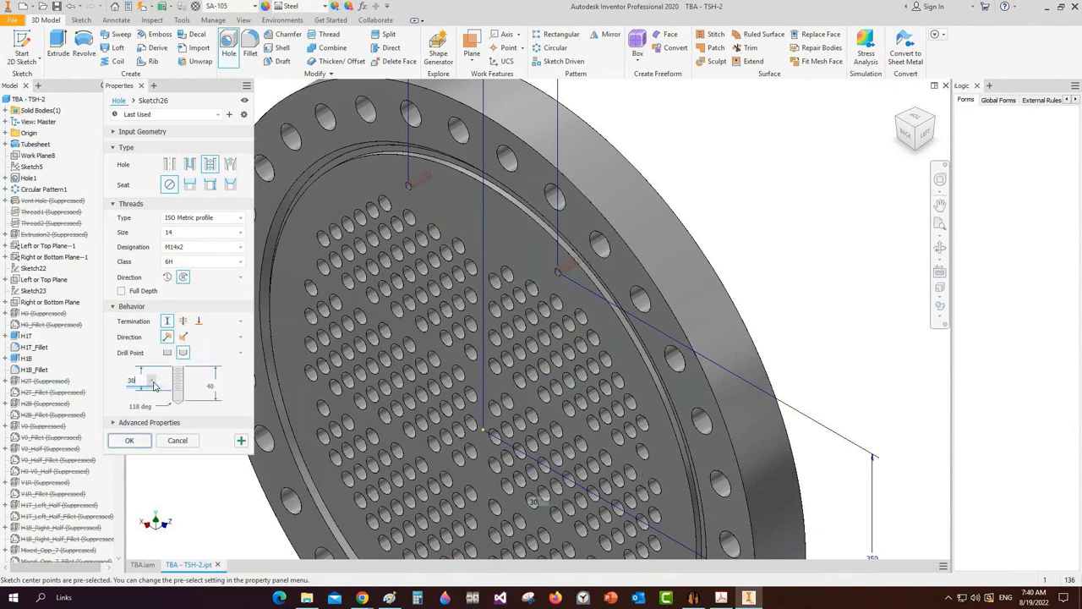
pyautogui.click(132, 441)
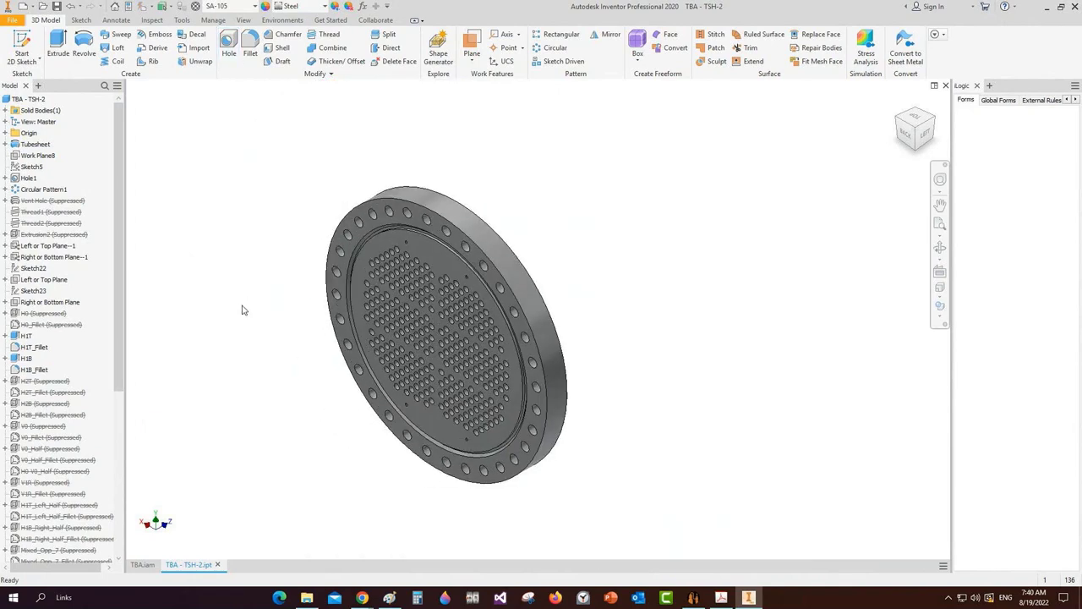
# Check the tapped tie rod holes on the tubesheet face and close the TSH-2 part
pyautogui.scroll(-3, 365, 270)
pyautogui.scroll(-3, 518, 235)
pyautogui.press('F4')
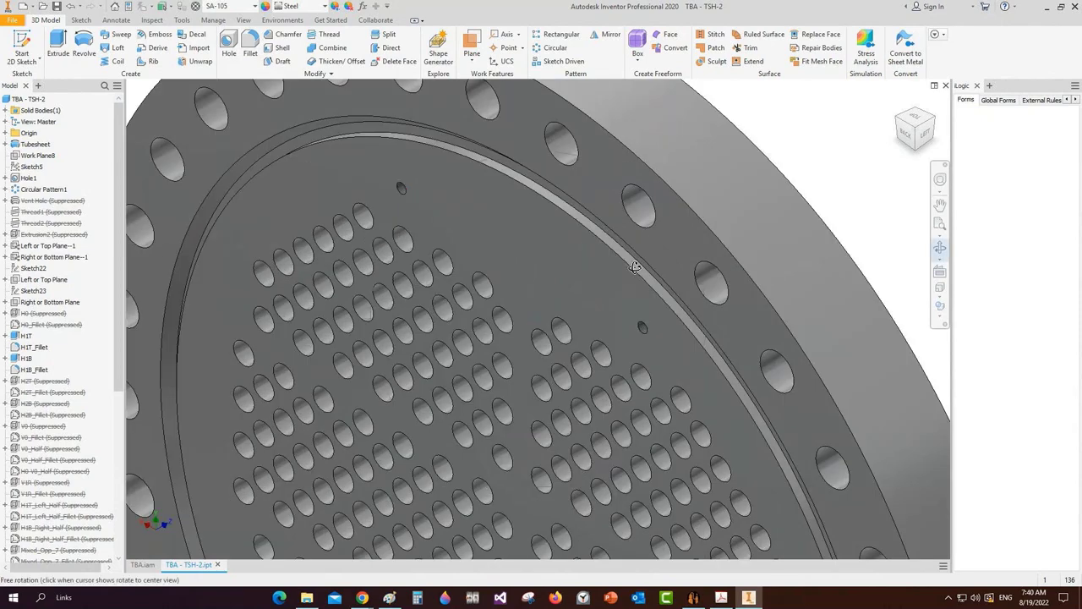
pyautogui.scroll(2, 638, 283)
pyautogui.moveTo(635, 267)
pyautogui.mouseDown()
pyautogui.moveTo(638, 283)
pyautogui.moveTo(662, 260)
pyautogui.moveTo(657, 274)
pyautogui.moveTo(616, 258)
pyautogui.mouseUp()
pyautogui.keyDown('shift'); pyautogui.moveTo(617, 258); pyautogui.dragTo(584, 275, button='middle'); pyautogui.keyUp('shift')
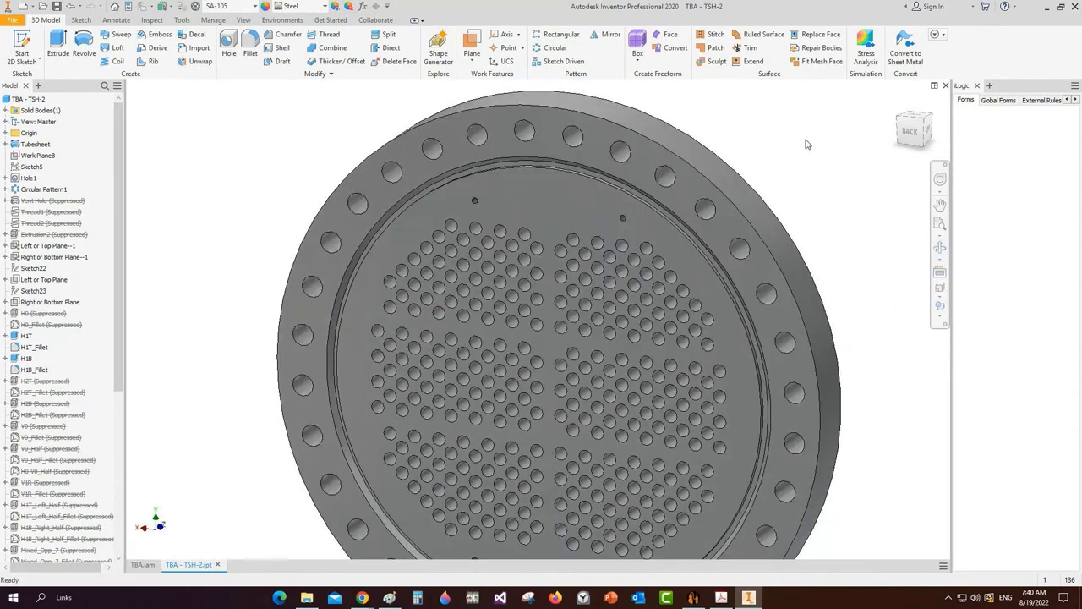
pyautogui.click(217, 565)
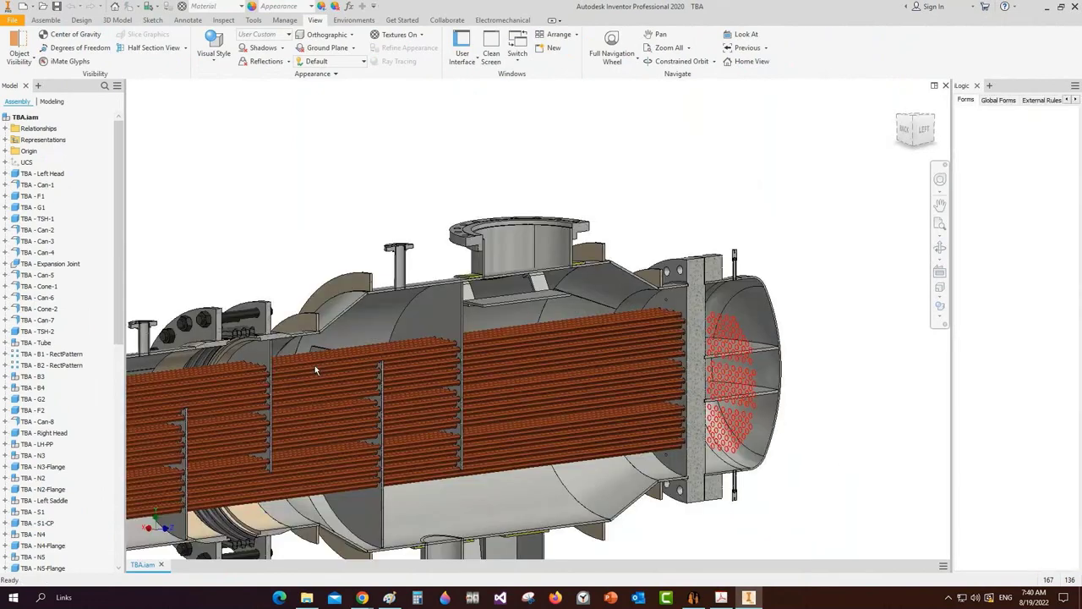
# Open the TBA - B4 baffle subassembly from the main assembly, and open its baffle part
pyautogui.rightClick(462, 303)
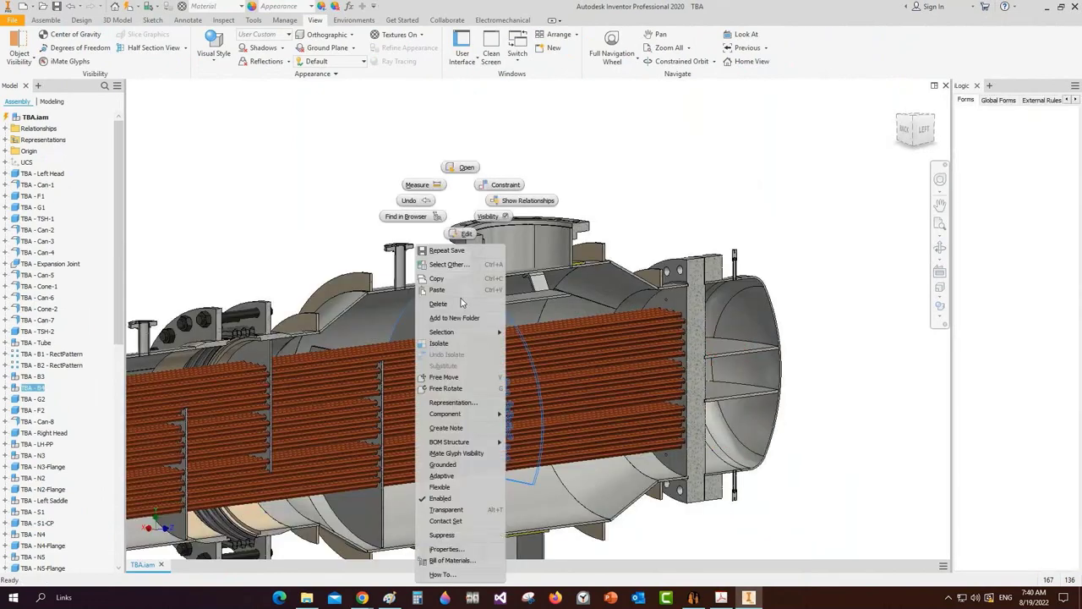
pyautogui.click(465, 167)
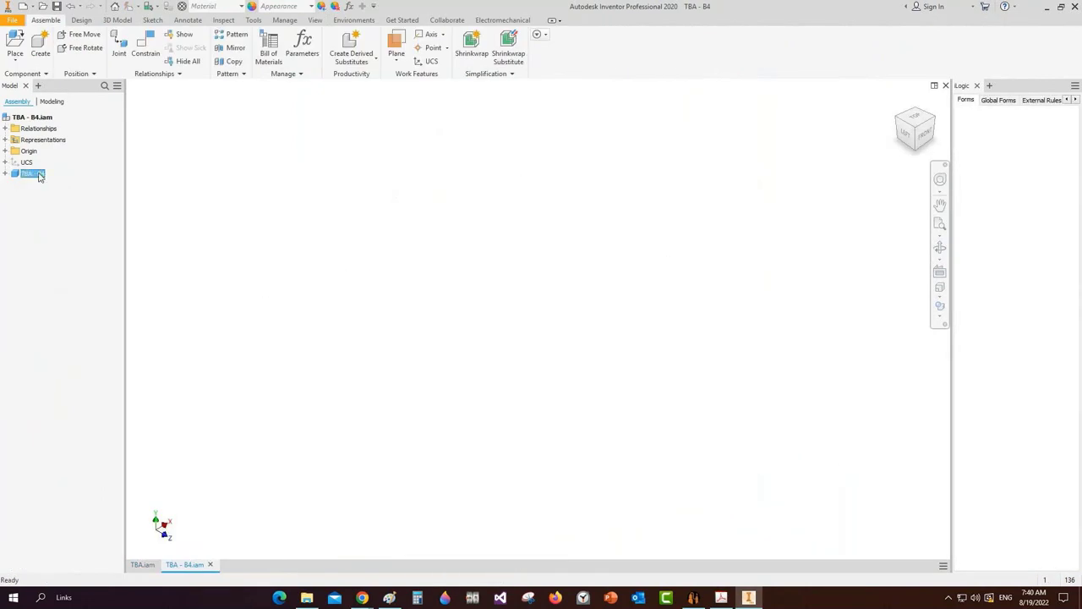
pyautogui.rightClick(39, 175)
pyautogui.click(54, 204)
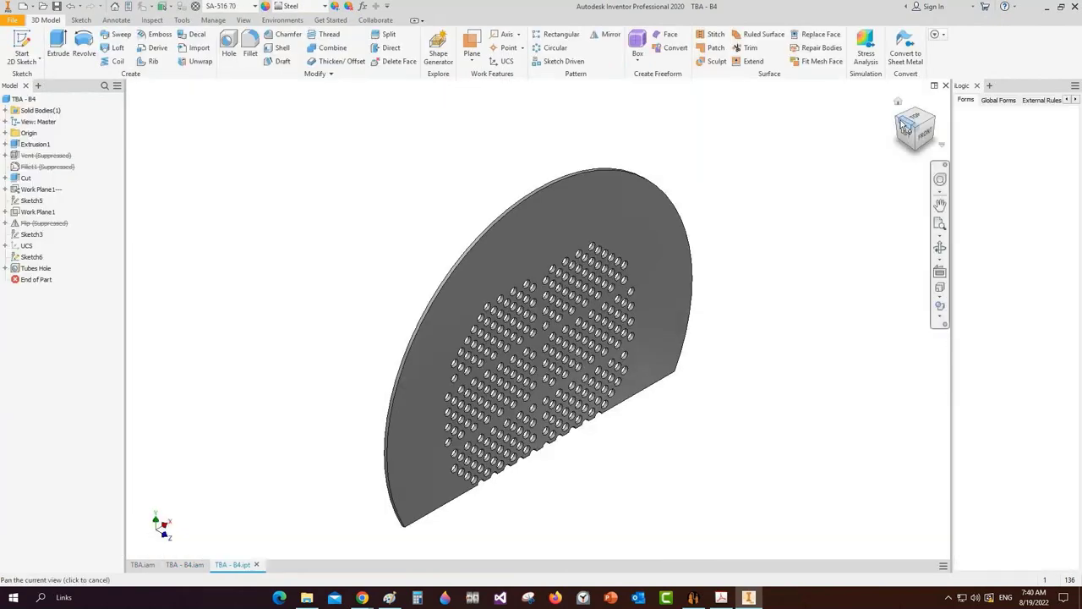
# Start a sketch on the baffle's back face and place two points above the tube holes, one on each side of the vertical centreline
pyautogui.click(905, 127)
pyautogui.click(559, 265)
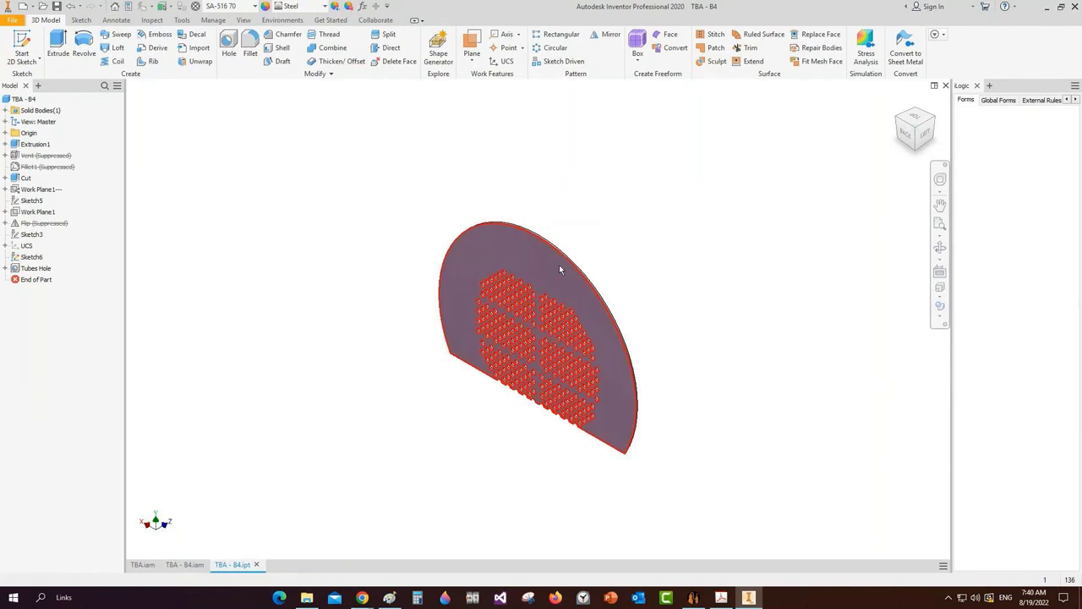
pyautogui.press('s')
pyautogui.click(179, 62)
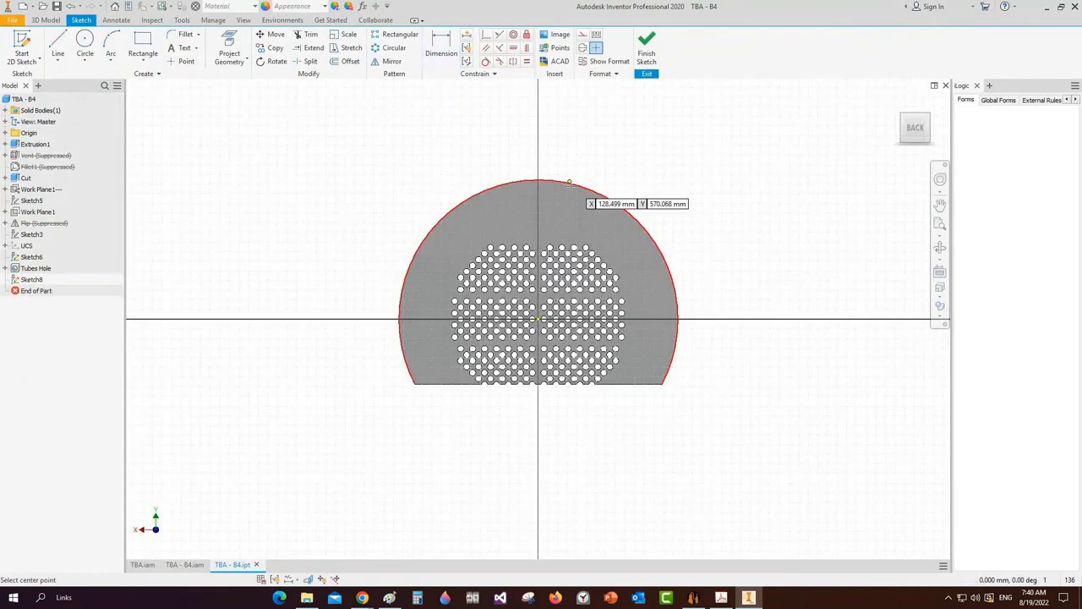
pyautogui.click(582, 217)
pyautogui.click(513, 218)
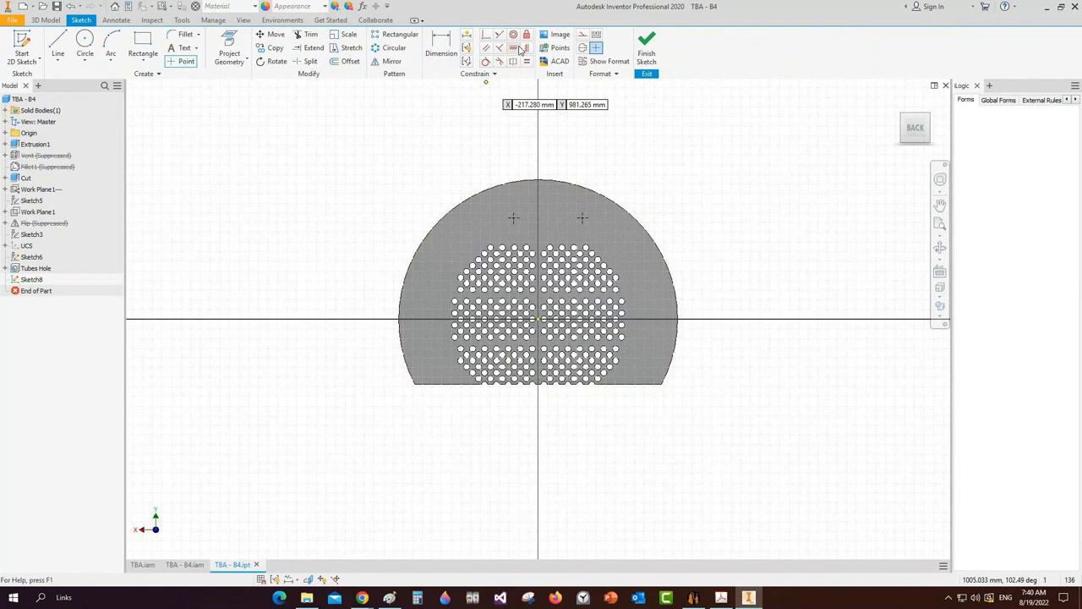
# Constrain the two baffle sketch points to align horizontally
pyautogui.click(520, 51)
pyautogui.click(514, 219)
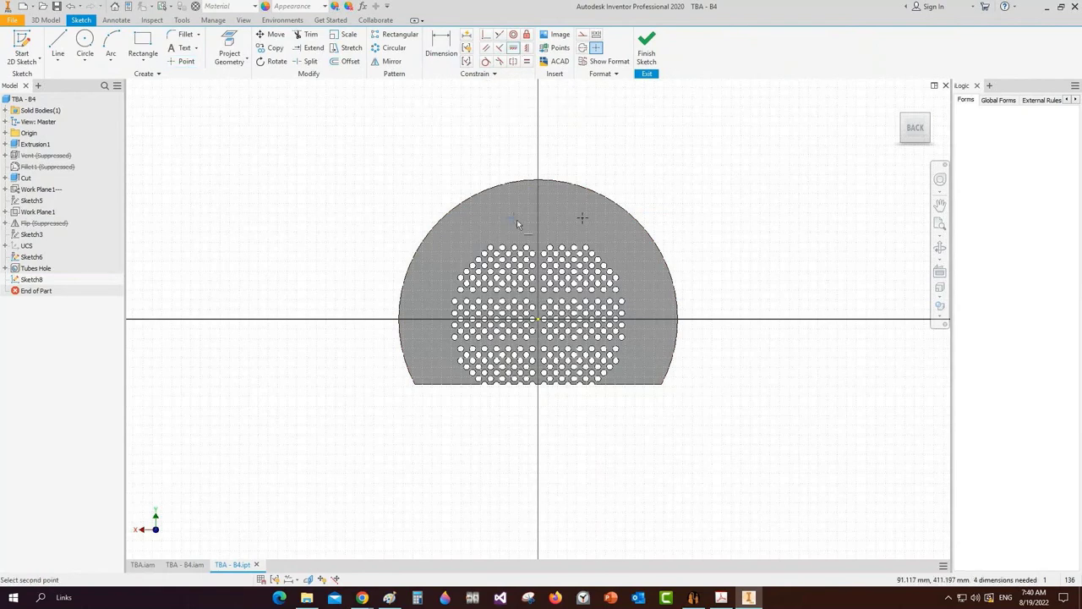
pyautogui.click(583, 218)
# Dimension the right-hand point's vertical distance from the baffle centre as 350 mm
pyautogui.press('d')
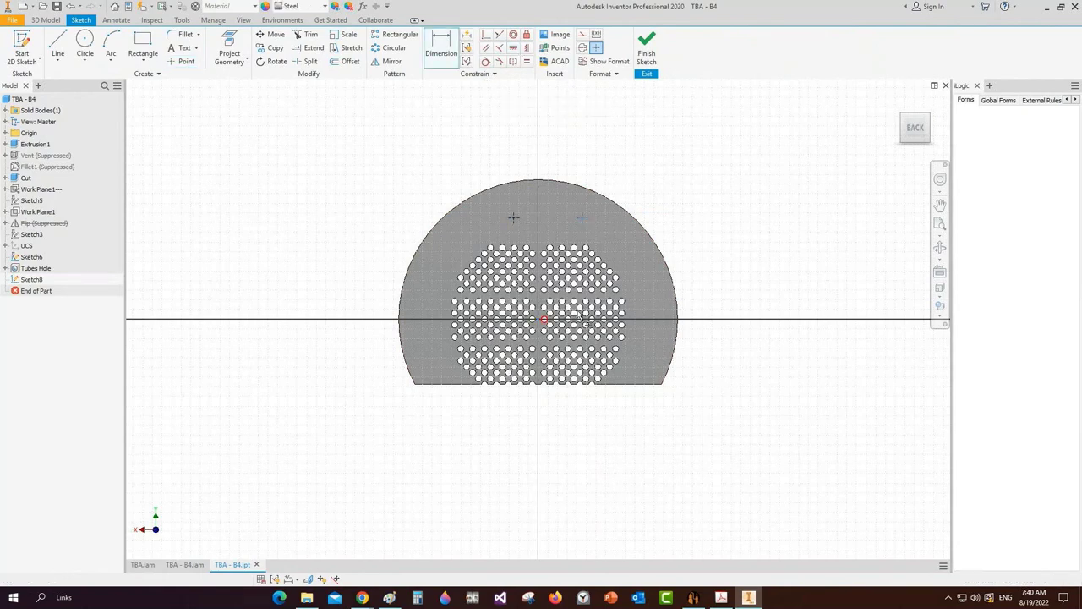
pyautogui.click(584, 319)
pyautogui.click(582, 219)
pyautogui.click(645, 279)
pyautogui.write('3')
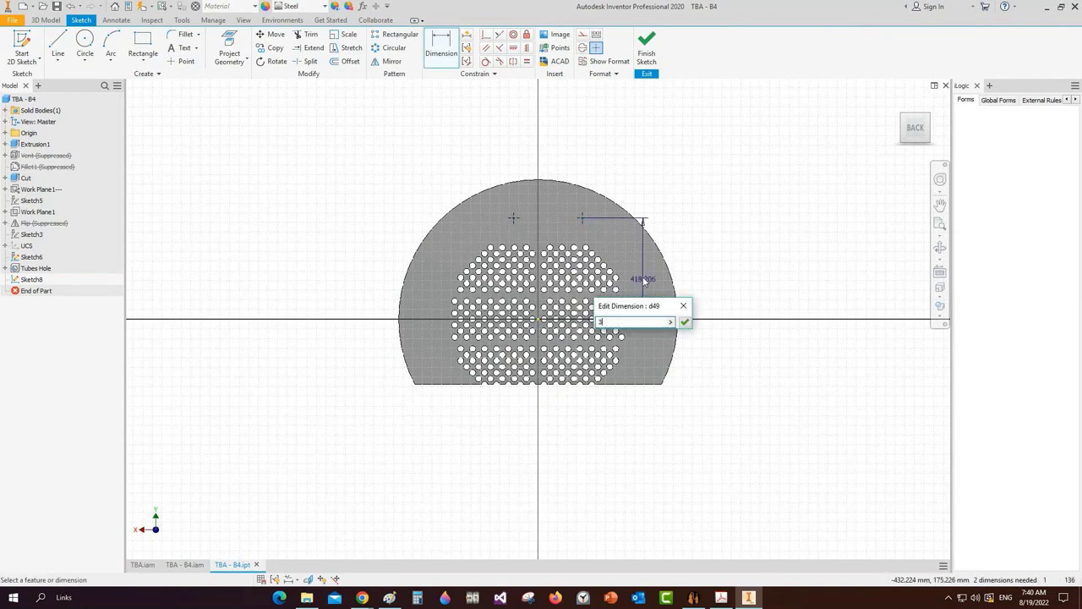
pyautogui.write('50')
pyautogui.press('Return')
# Dimension the right-hand point's horizontal distance from the baffle centre as 150 mm
pyautogui.click(582, 237)
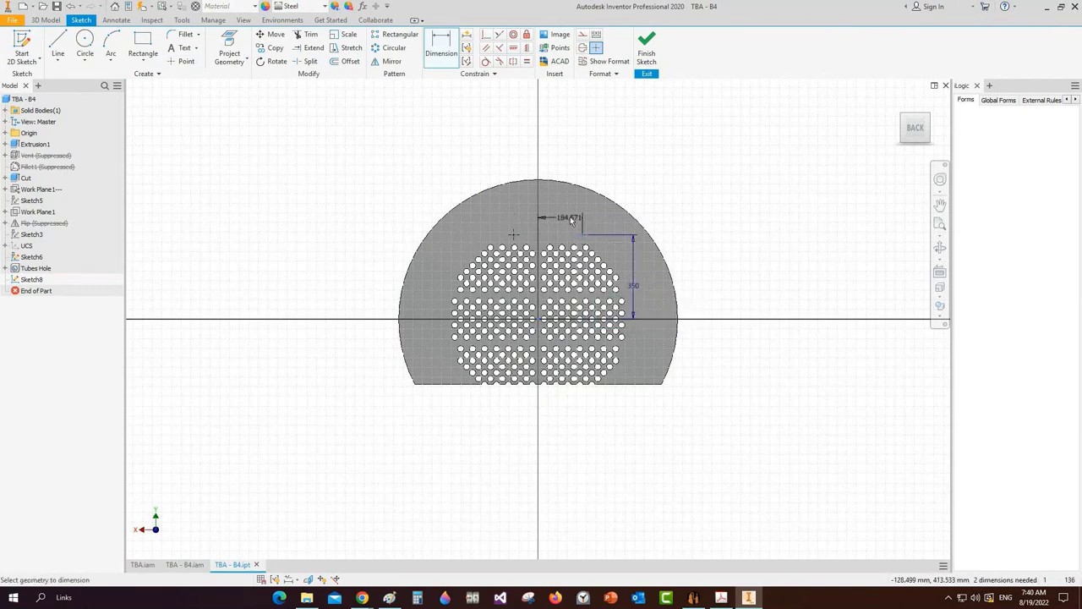
pyautogui.click(571, 218)
pyautogui.write('150')
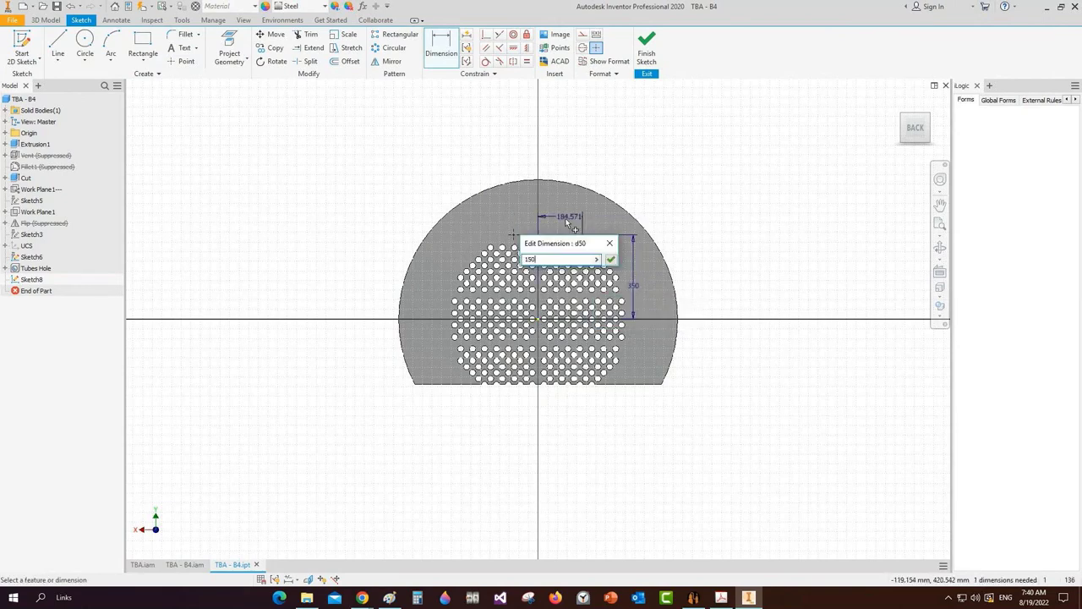
pyautogui.press('Return')
# Dimension the left-hand point's horizontal distance from the baffle centre, linking it to dimension d50, and finish the sketch
pyautogui.click(514, 232)
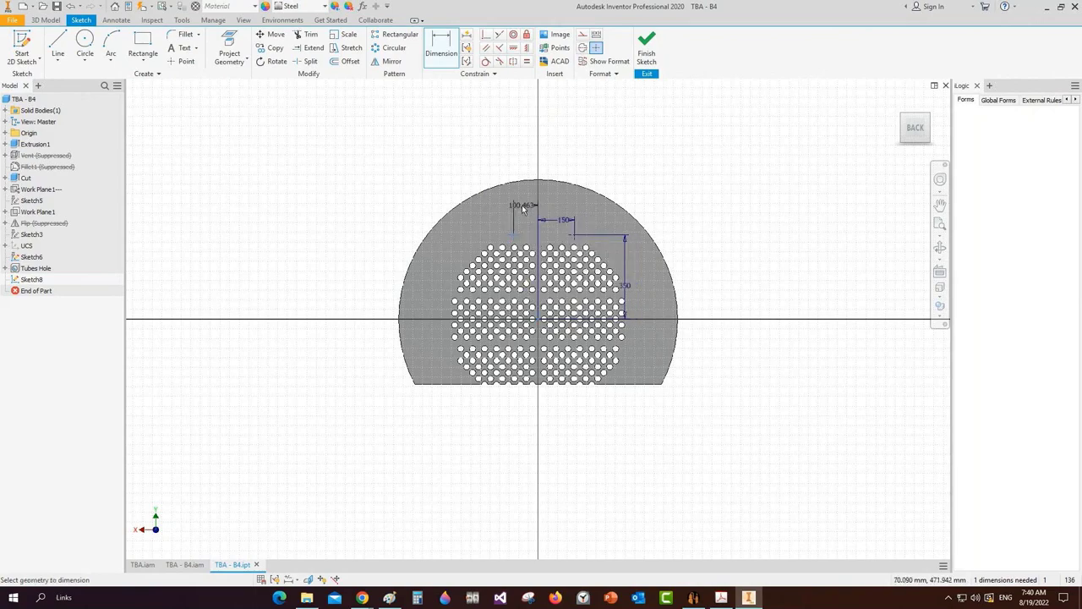
pyautogui.click(524, 210)
pyautogui.write('d50')
pyautogui.press('Return')
pyautogui.press('s')
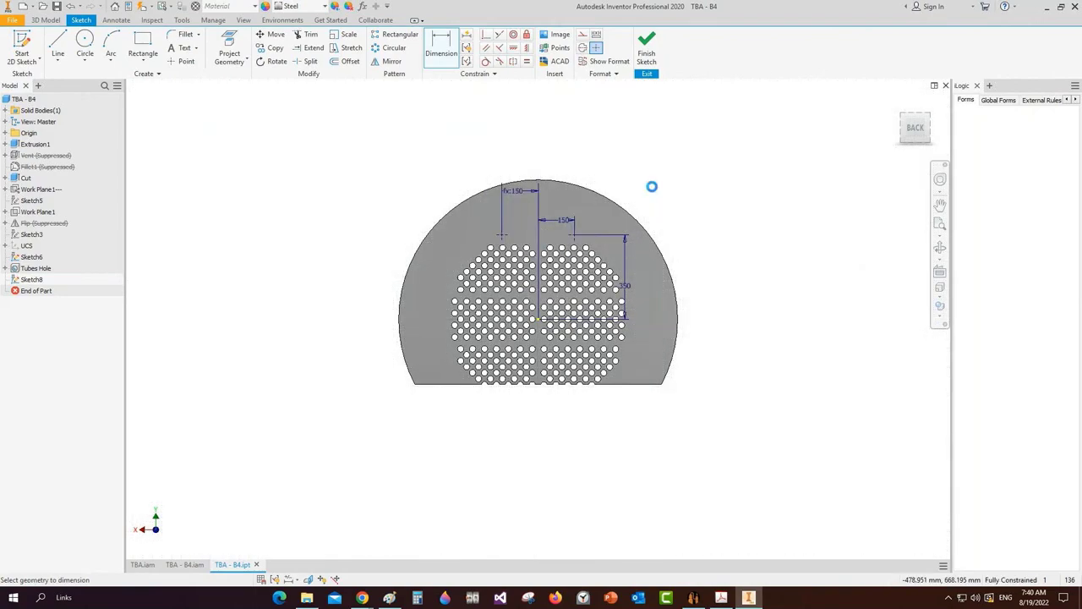
# Create simple through-all holes of 20 mm diameter at the two sketch points on the baffle
pyautogui.click(237, 45)
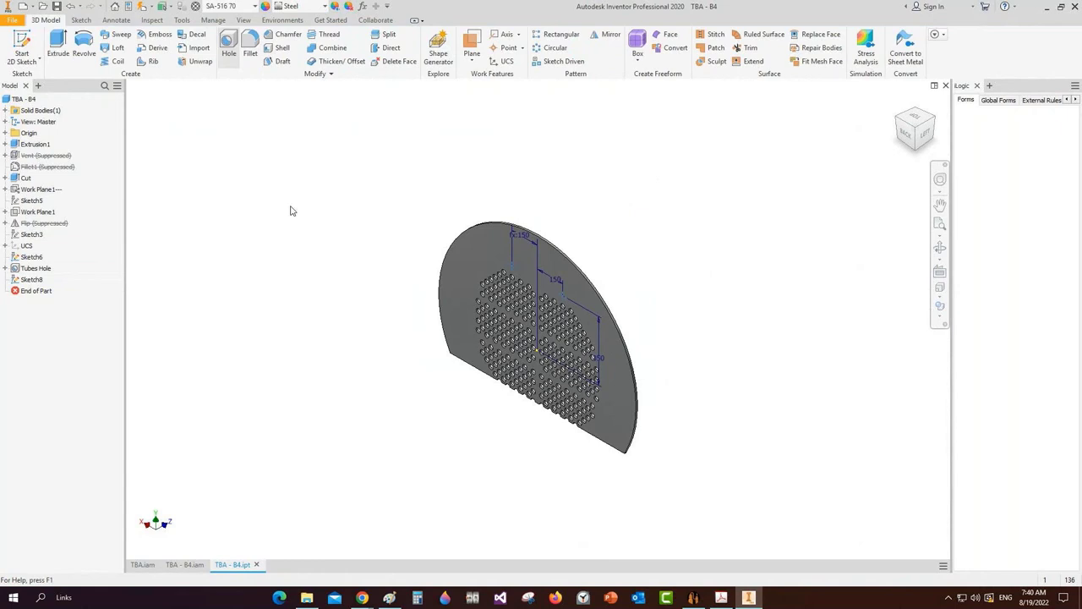
pyautogui.press('h')
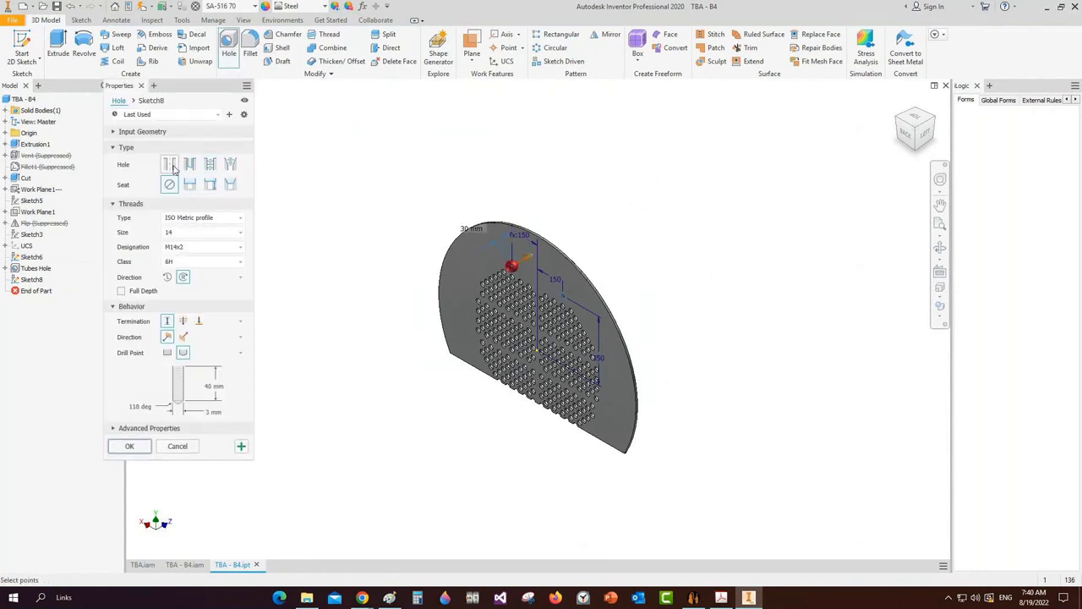
pyautogui.click(171, 165)
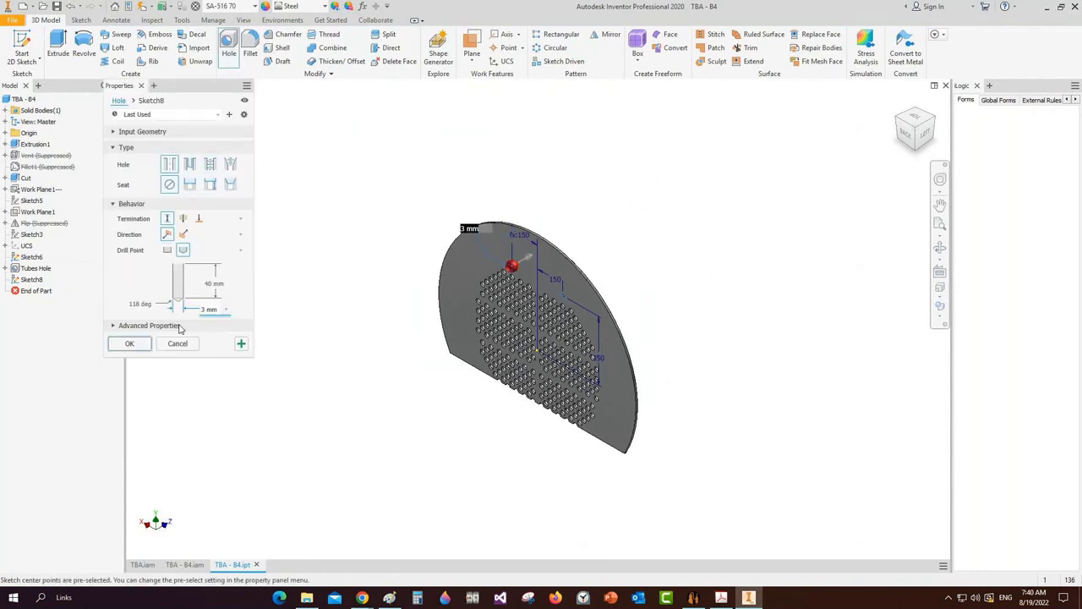
pyautogui.click(182, 219)
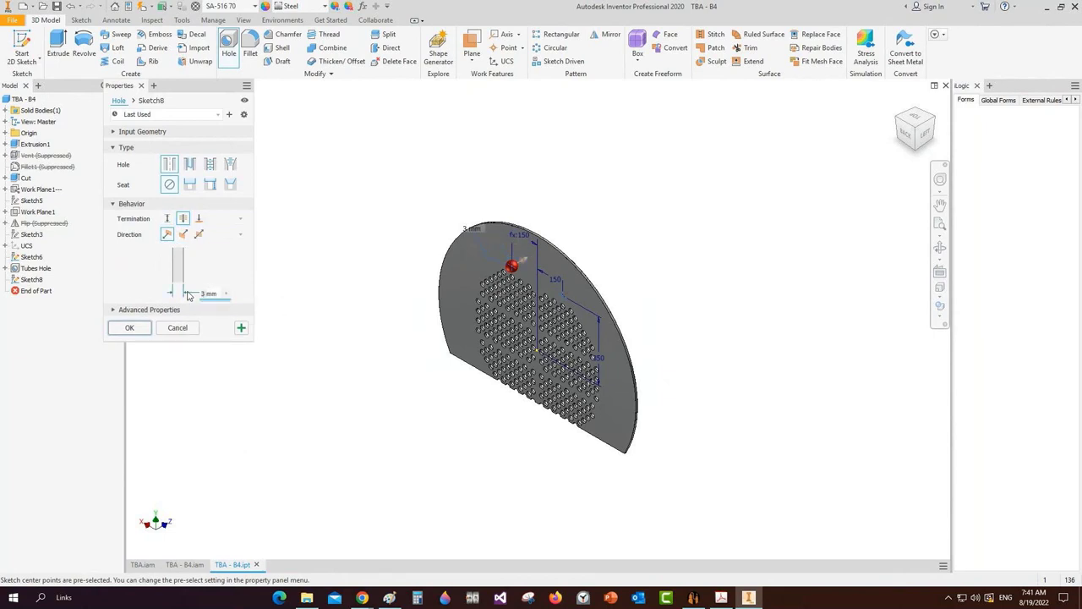
pyautogui.click(187, 294)
pyautogui.write('20')
pyautogui.click(129, 327)
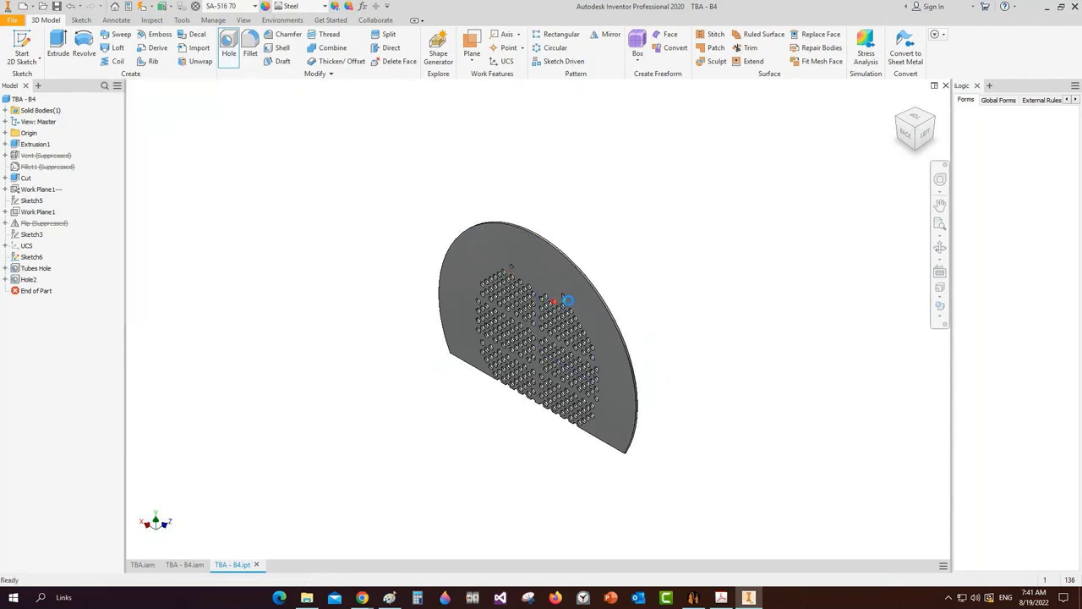
pyautogui.scroll(3, 571, 296)
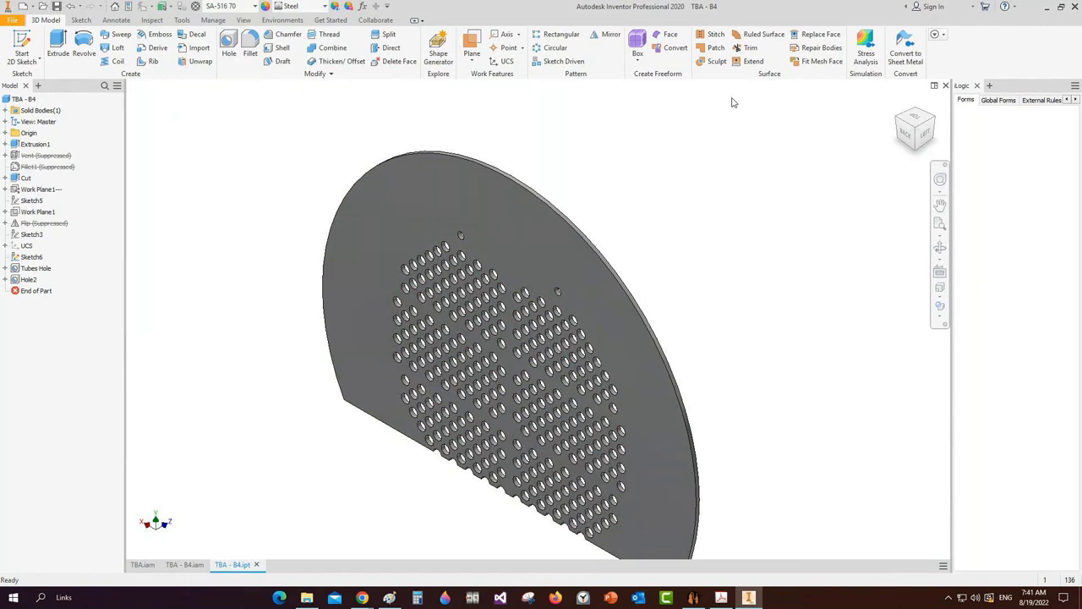
# Close the B4 part and its assembly, and open the TBA - B3 baffle part from the main assembly
pyautogui.click(945, 86)
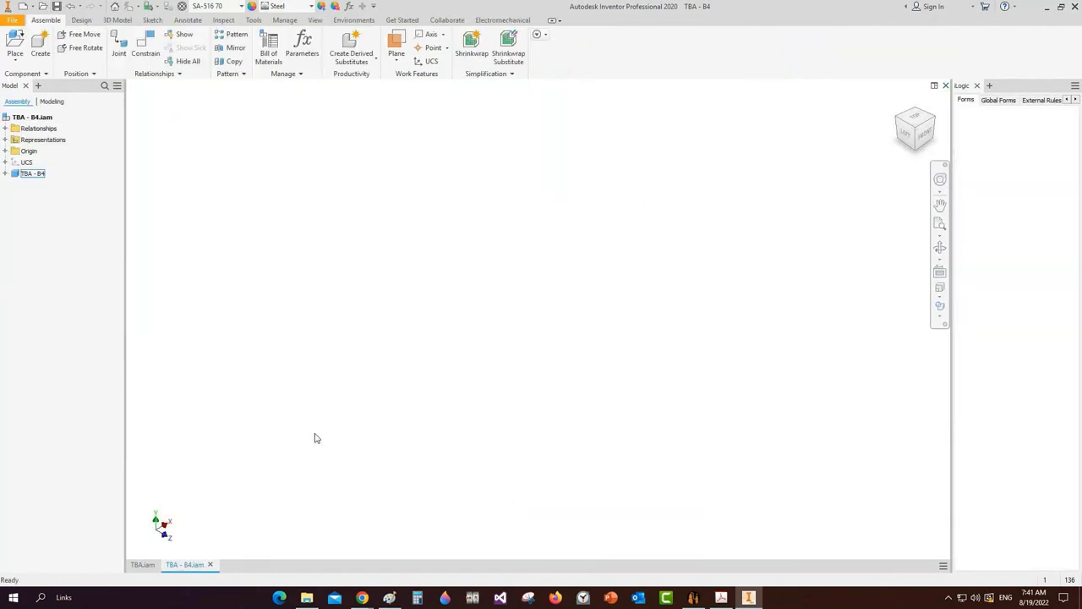
pyautogui.click(214, 564)
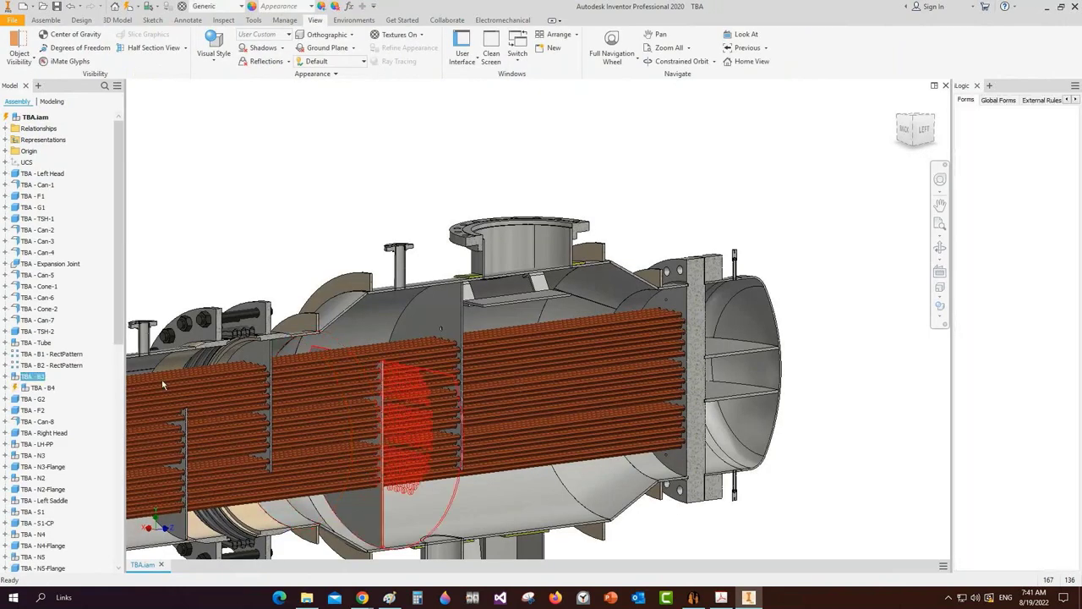
pyautogui.click(6, 376)
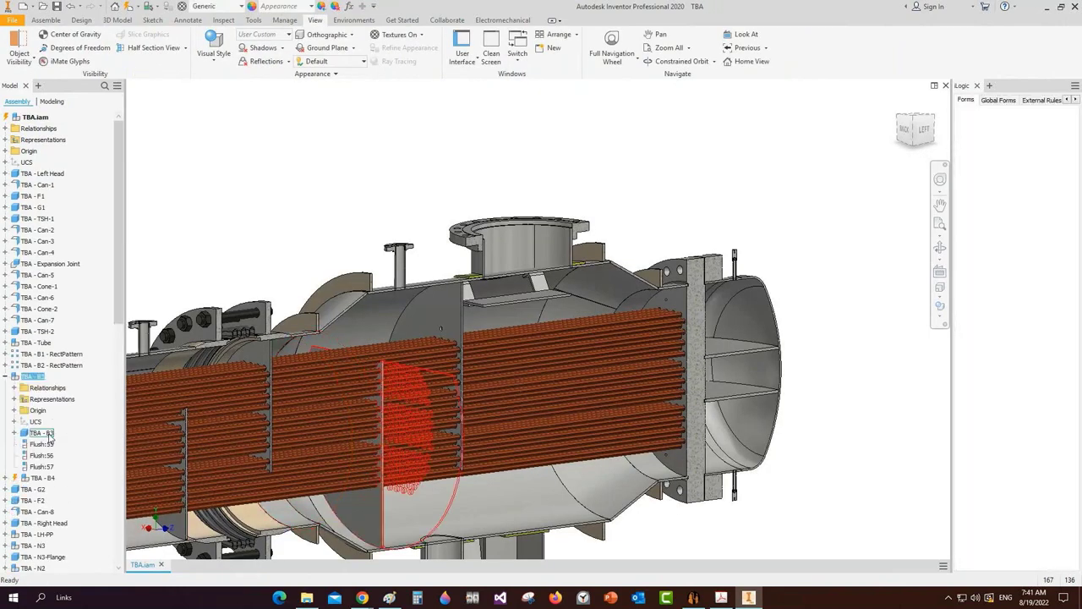
pyautogui.rightClick(49, 435)
pyautogui.click(70, 264)
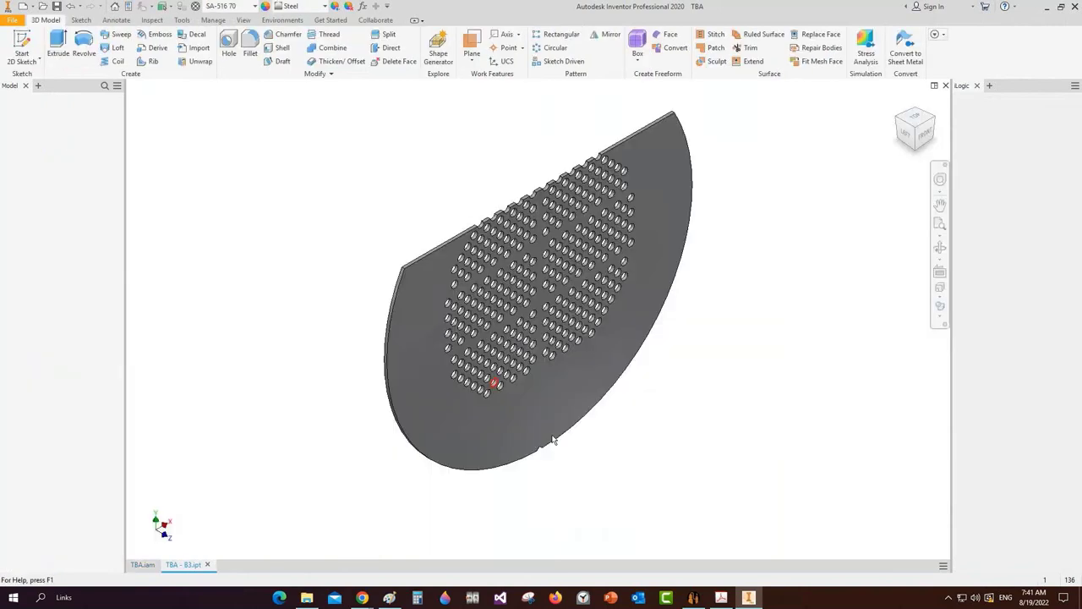
# Start a sketch on the B3 baffle face and place two points below the tube holes, either side of centre
pyautogui.press('F6')
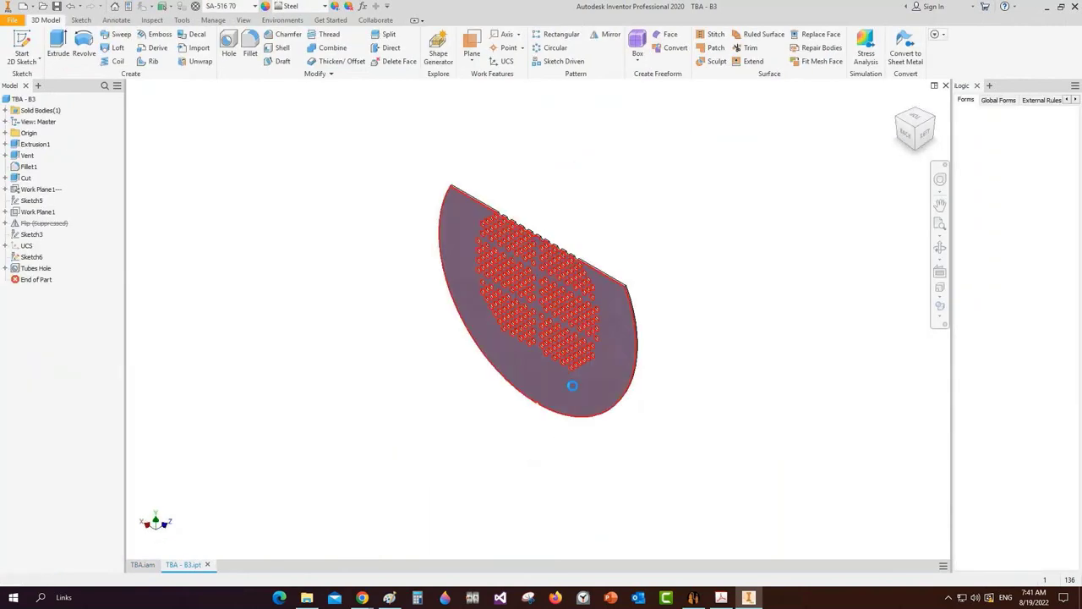
pyautogui.press('c')
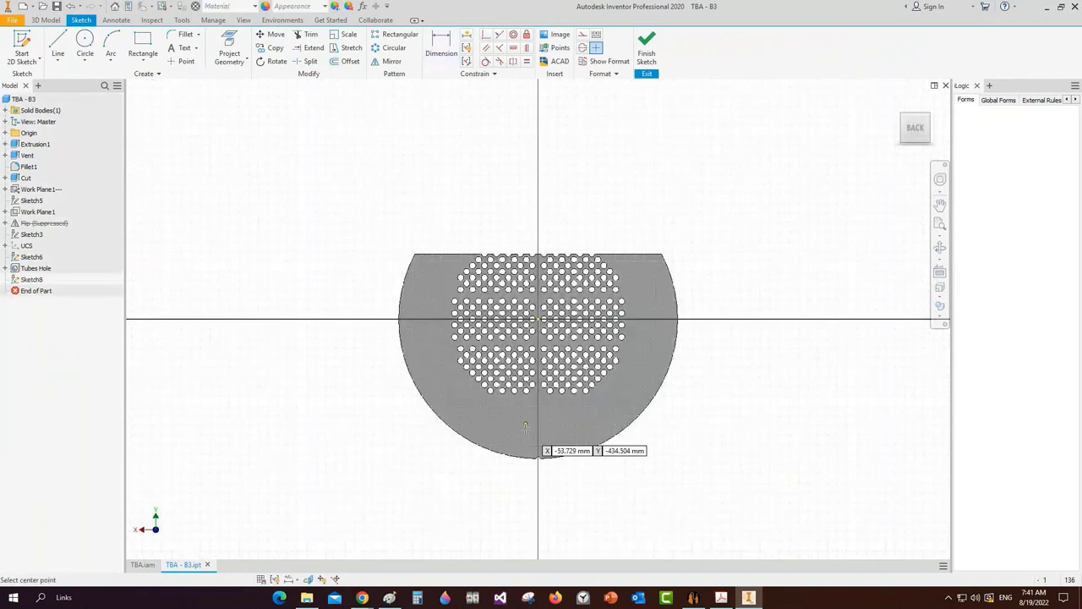
pyautogui.click(575, 421)
# Dimension the right-hand point's vertical distance from the baffle centre as 350 mm
pyautogui.press('d')
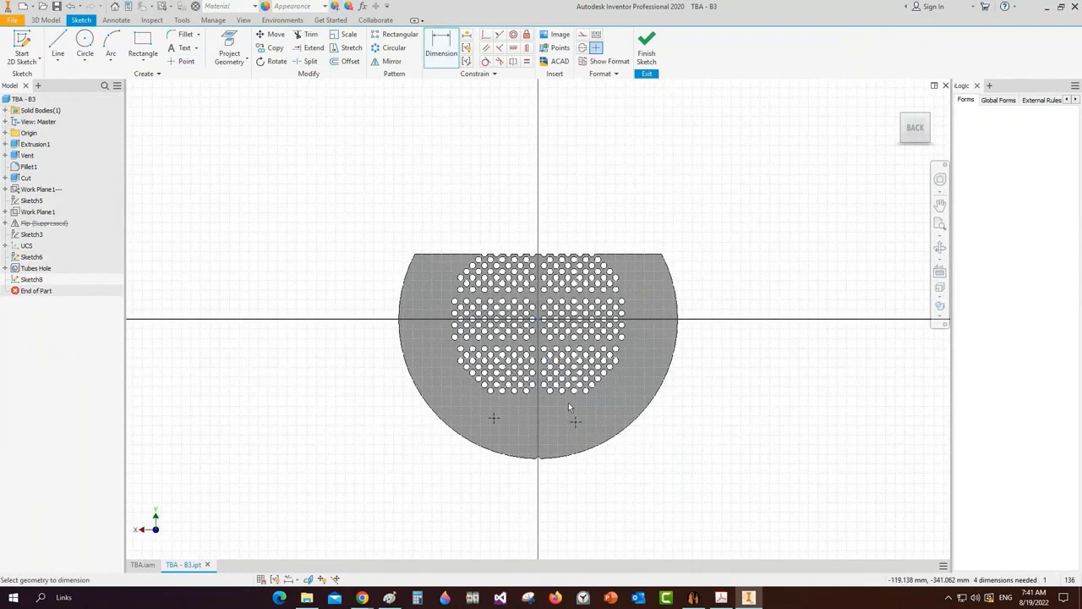
pyautogui.click(576, 421)
pyautogui.click(730, 362)
pyautogui.write('32')
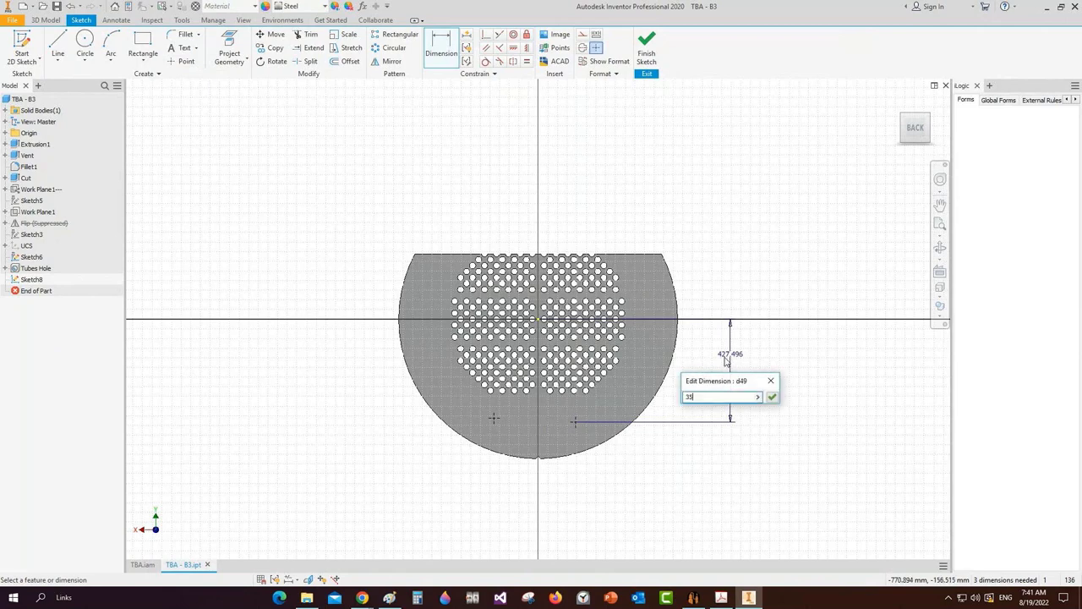
pyautogui.write('0')
pyautogui.click(771, 397)
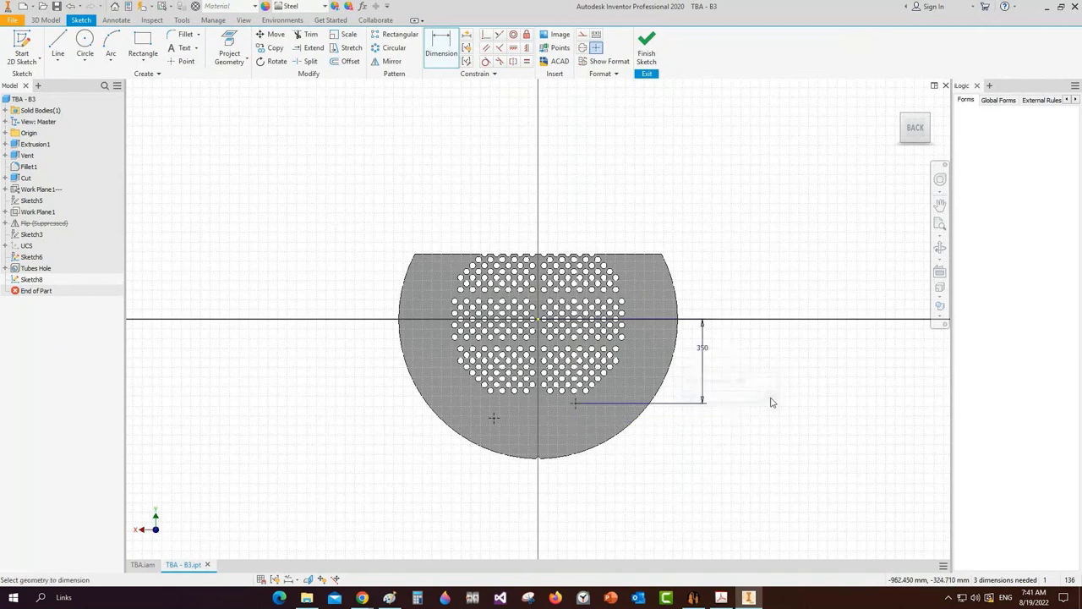
# Align the left-hand point horizontally with the right-hand point
pyautogui.press('-')
pyautogui.click(572, 403)
pyautogui.click(494, 418)
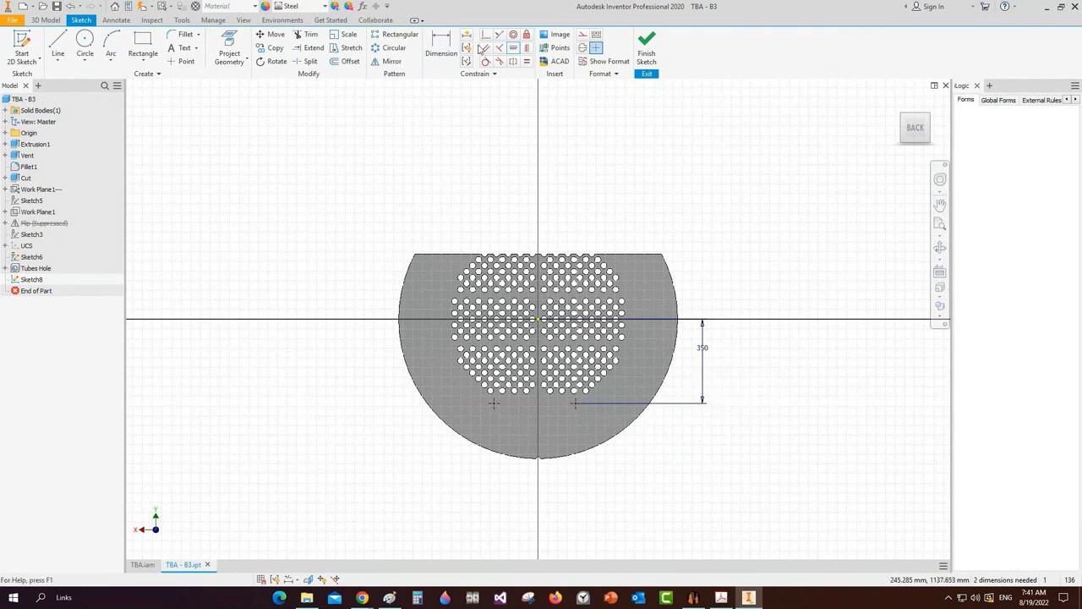
# Dimension the right-hand point's horizontal distance from the baffle centre as 150 mm
pyautogui.press('d')
pyautogui.click(575, 403)
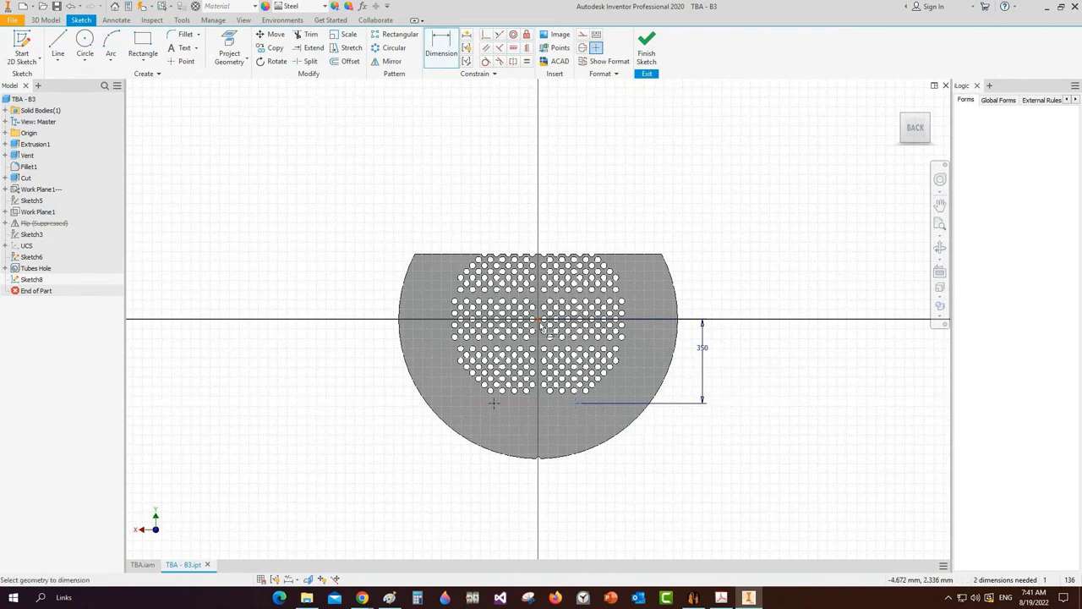
pyautogui.click(539, 321)
pyautogui.click(566, 426)
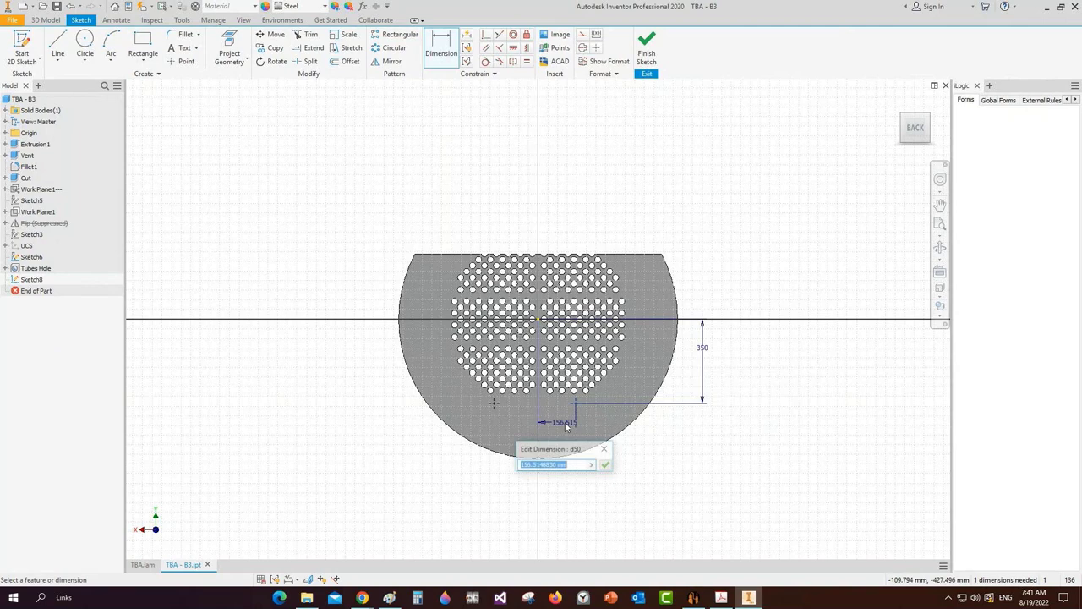
pyautogui.write('150')
pyautogui.press('Return')
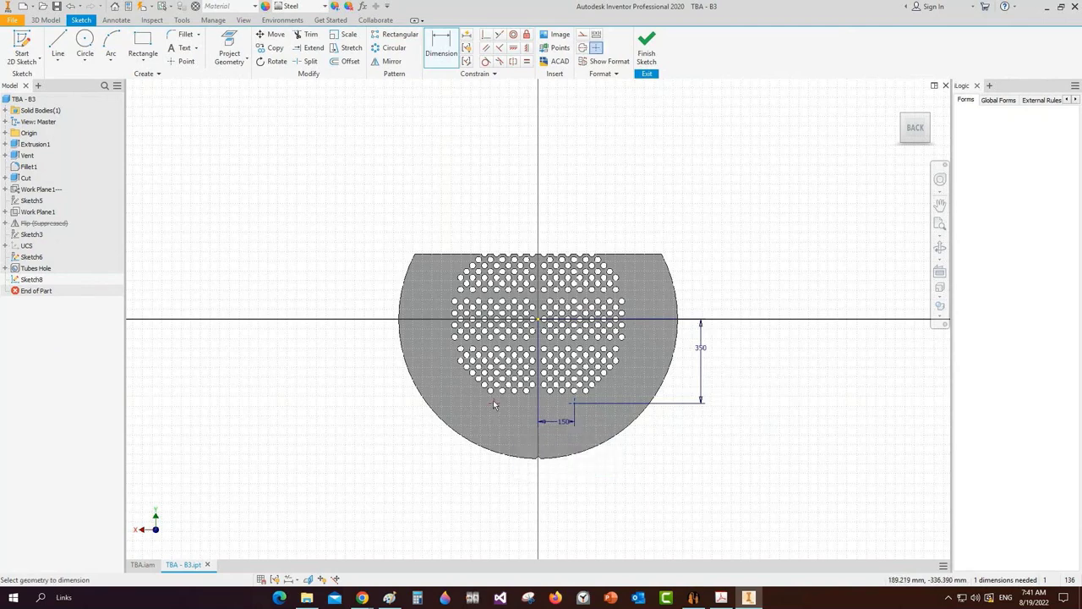
# Dimension the left-hand point's horizontal distance from the centre, linking it to the right-hand point's 150 mm dimension, and finish the sketch
pyautogui.click(538, 324)
pyautogui.click(494, 402)
pyautogui.click(507, 431)
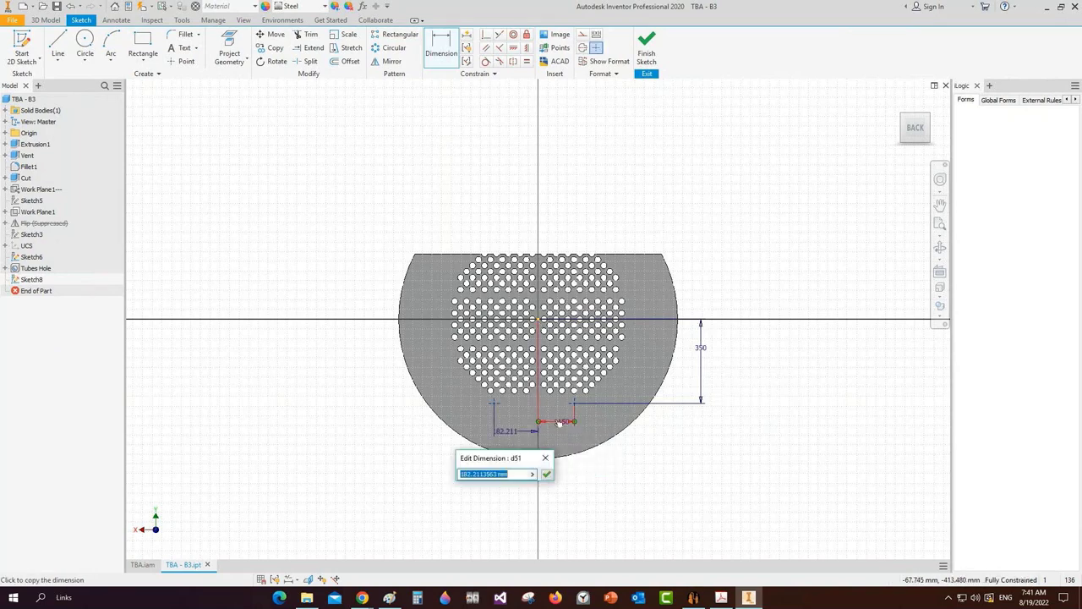
pyautogui.click(561, 421)
pyautogui.press('Return')
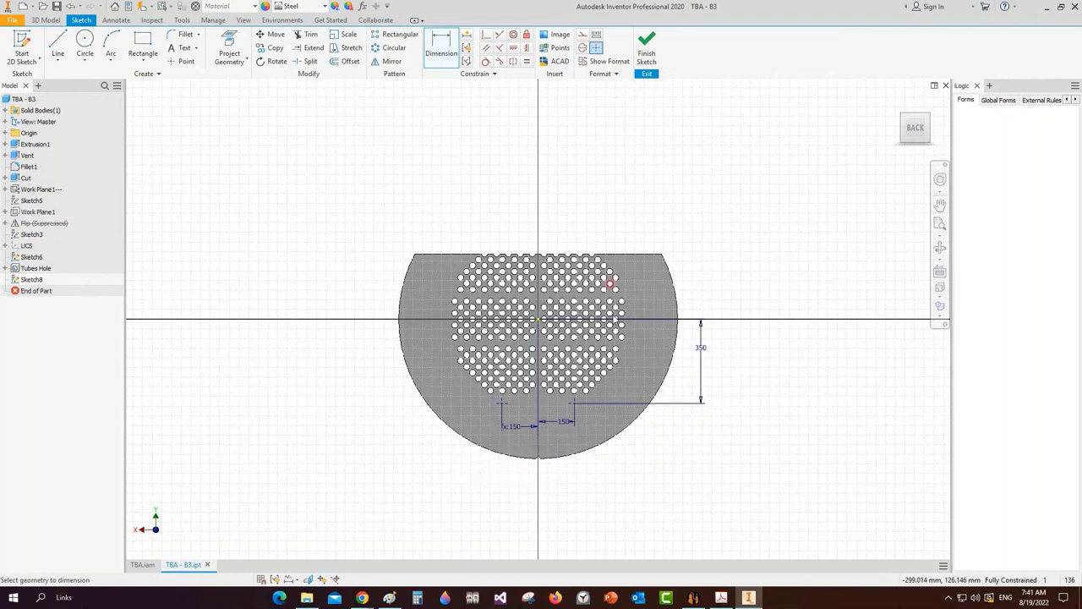
pyautogui.scroll(-1, 548, 407)
pyautogui.press('s')
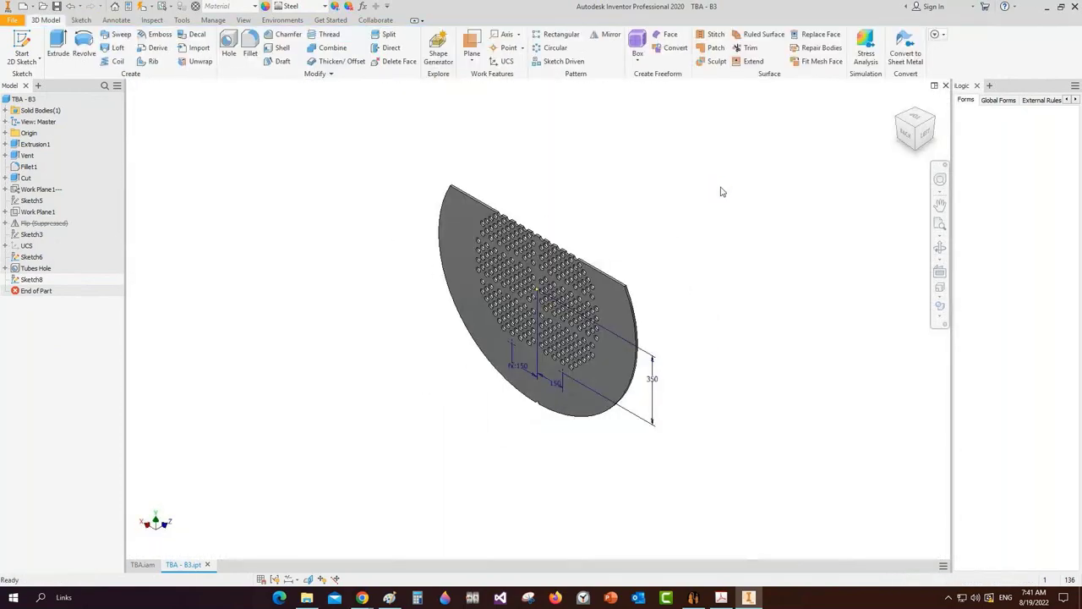
# Create simple through-all holes of 20 mm diameter at the two sketch points on the B3 baffle and close the part
pyautogui.click(228, 46)
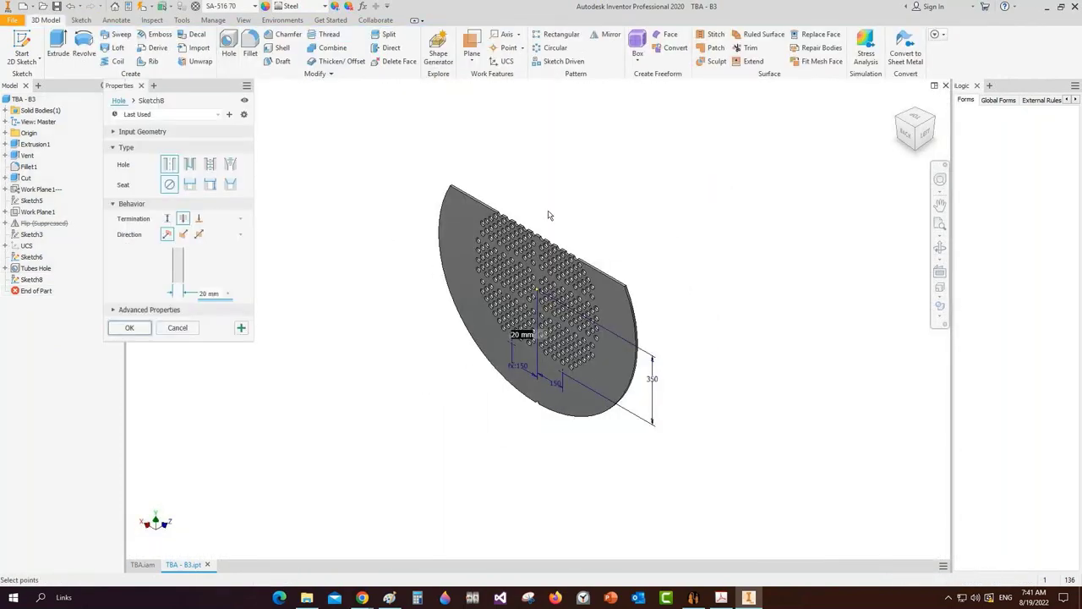
pyautogui.click(191, 330)
pyautogui.scroll(-2, 569, 376)
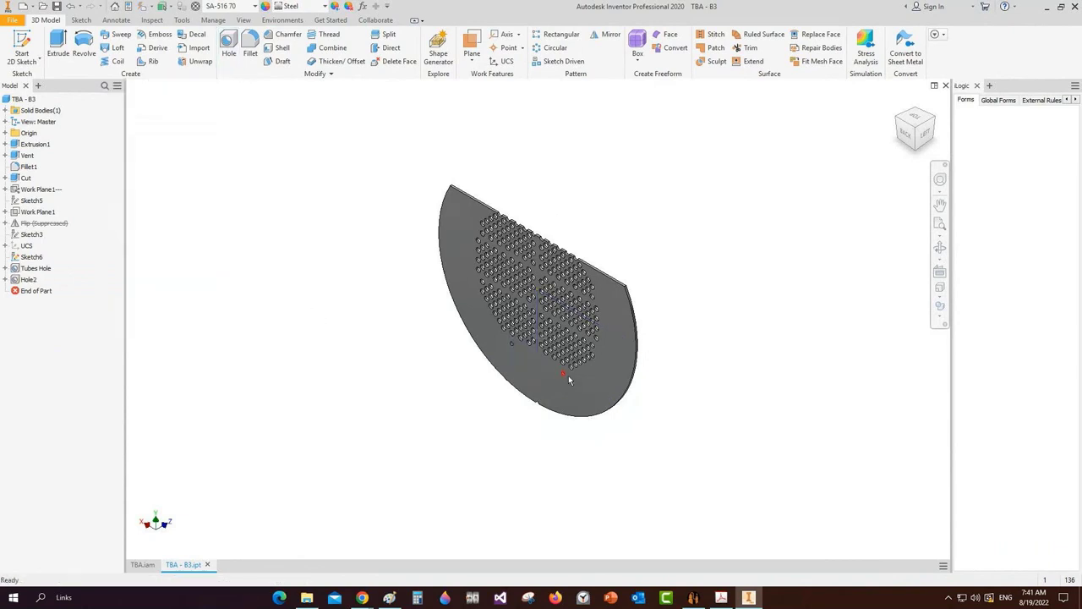
pyautogui.scroll(-2, 568, 375)
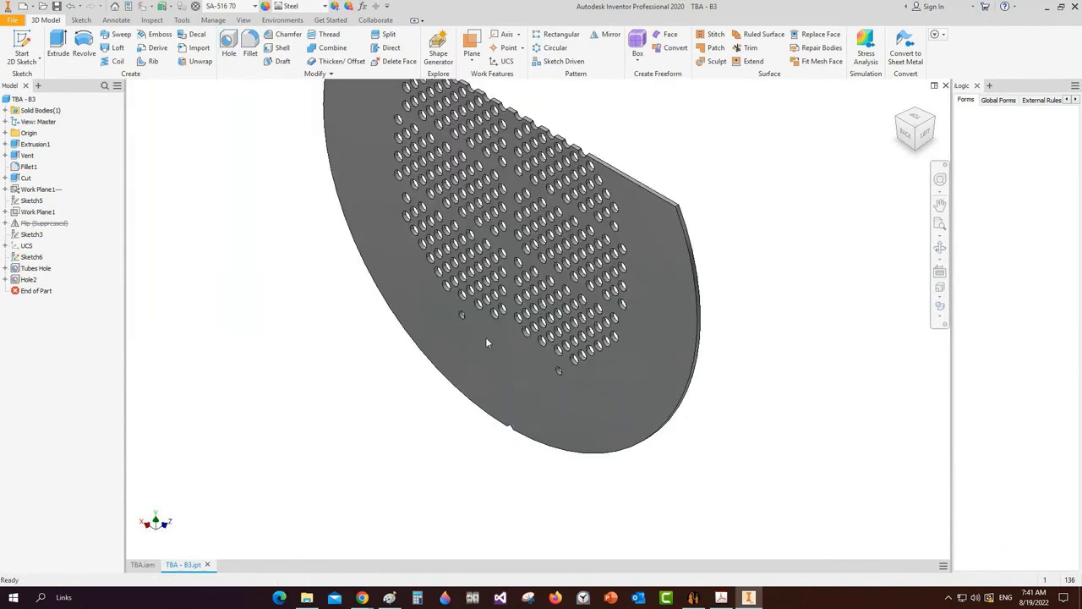
pyautogui.click(946, 85)
# End the lengthwise section view of the heat exchanger assembly
pyautogui.scroll(2, 318, 195)
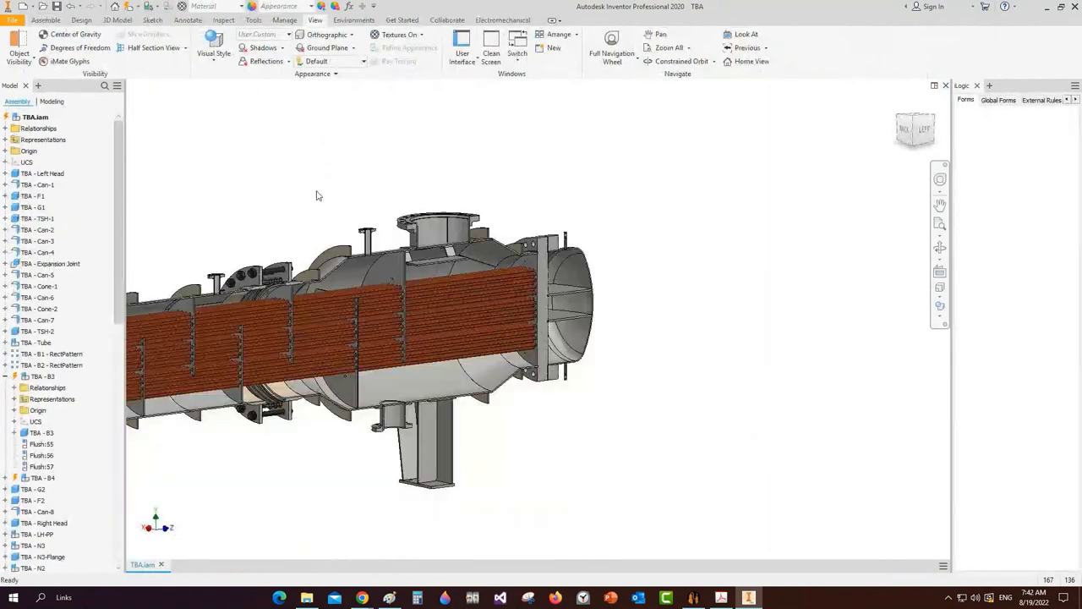
pyautogui.moveTo(317, 195); pyautogui.dragTo(329, 197, button='middle')
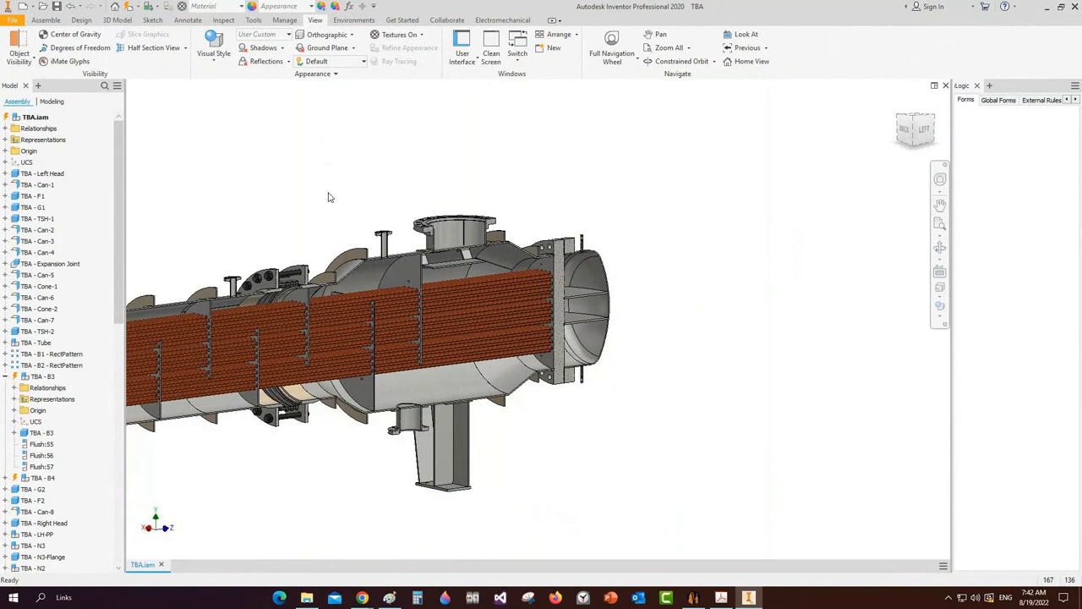
pyautogui.click(186, 51)
pyautogui.click(253, 136)
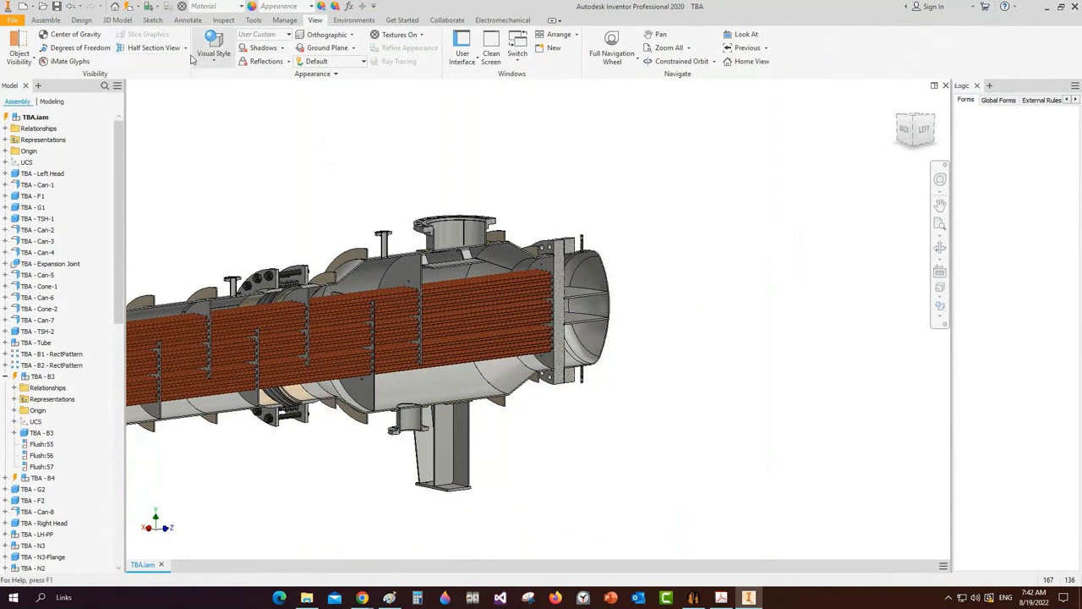
pyautogui.click(185, 49)
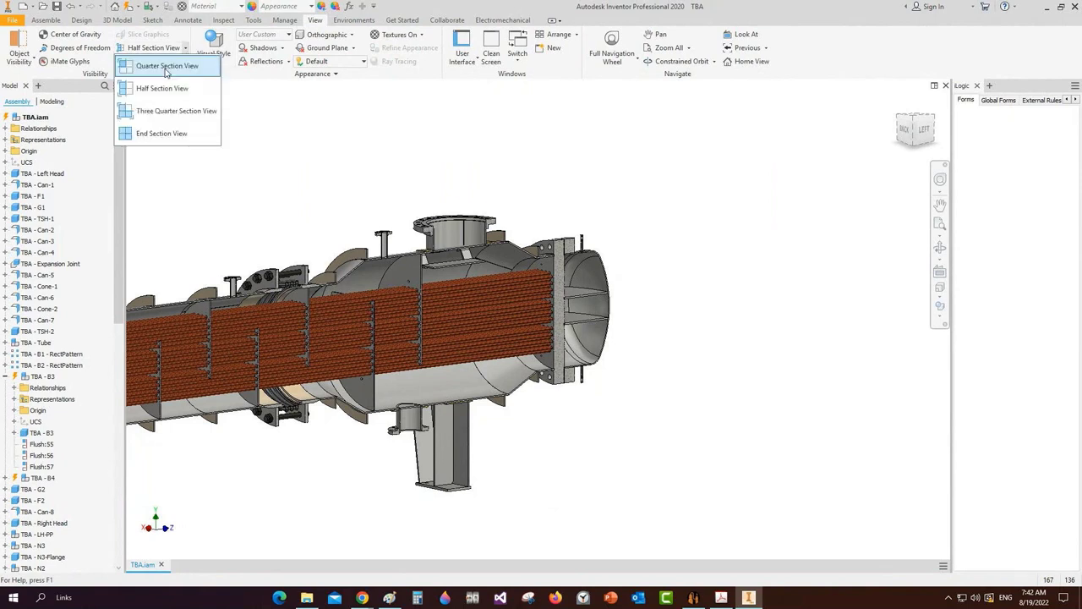
pyautogui.click(150, 118)
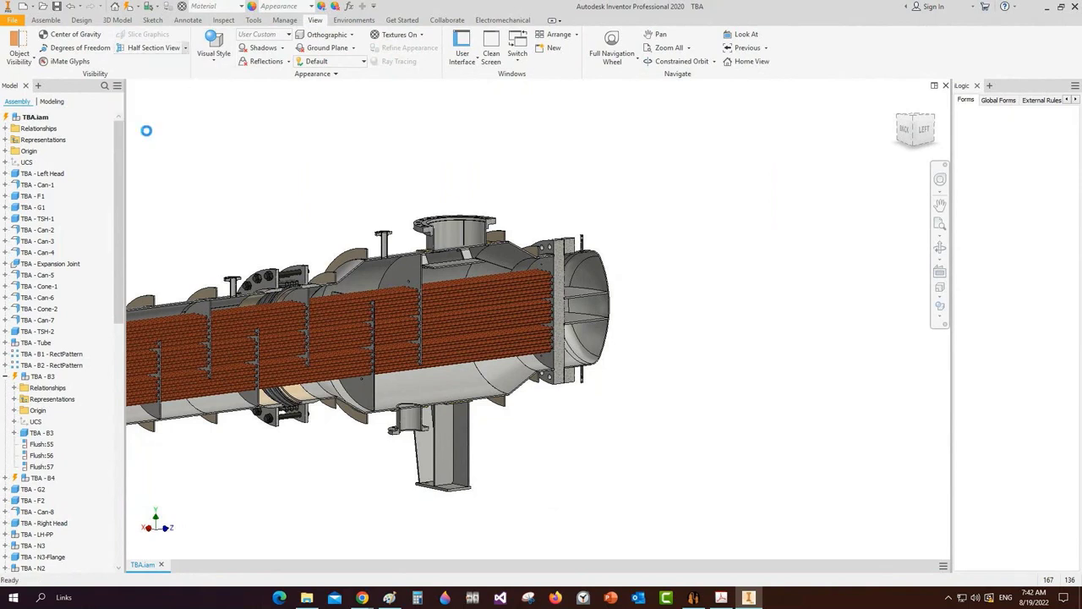
# Create a half section view from the large bolted flange's face near the right head, offset along the shell to expose the tube bundle
pyautogui.click(185, 48)
pyautogui.click(160, 72)
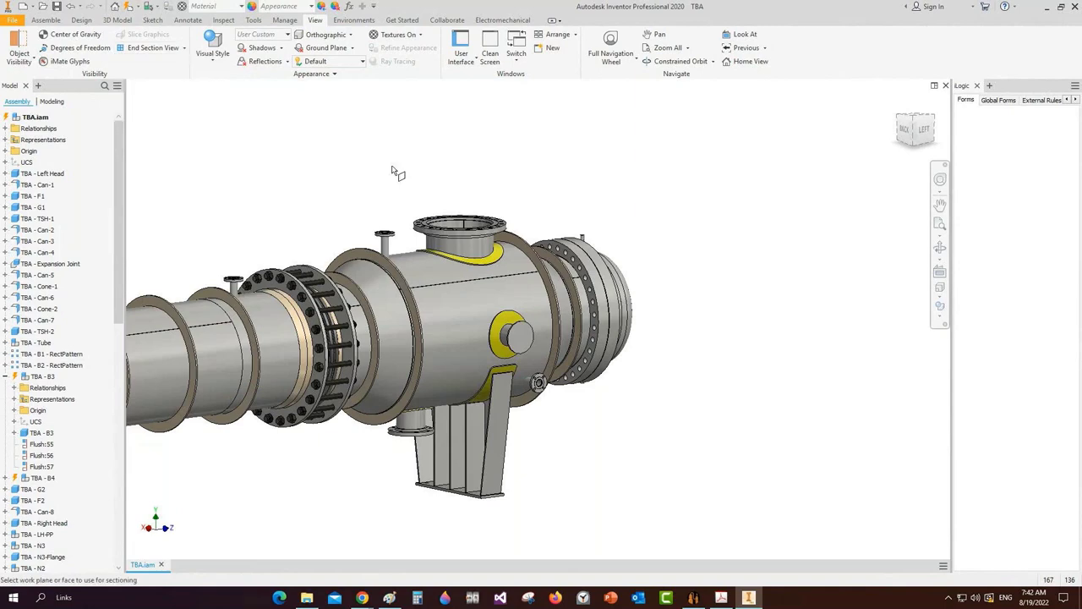
pyautogui.scroll(3, 552, 277)
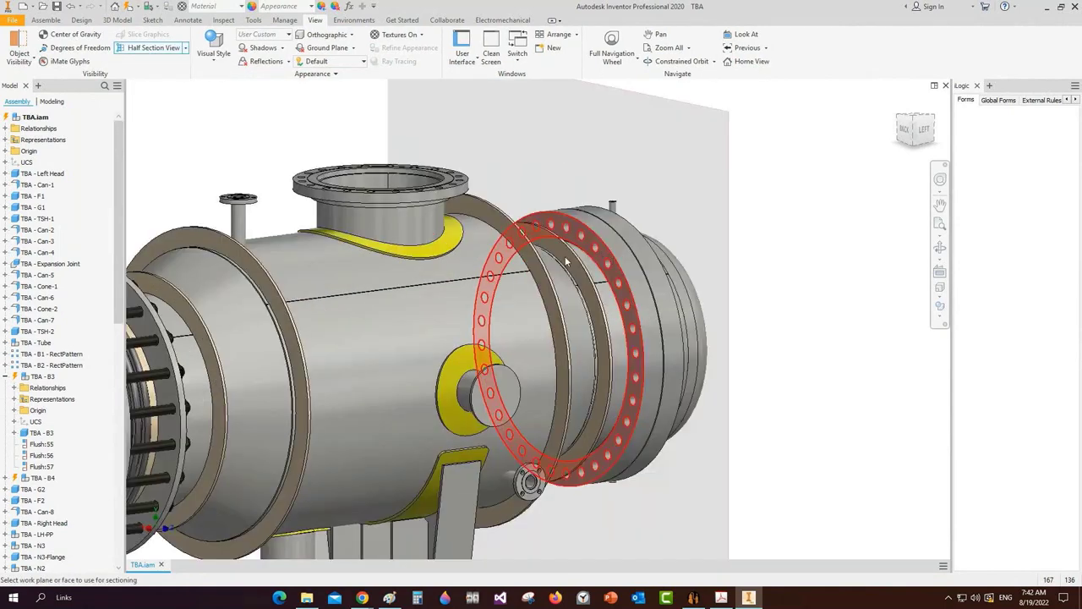
pyautogui.click(566, 262)
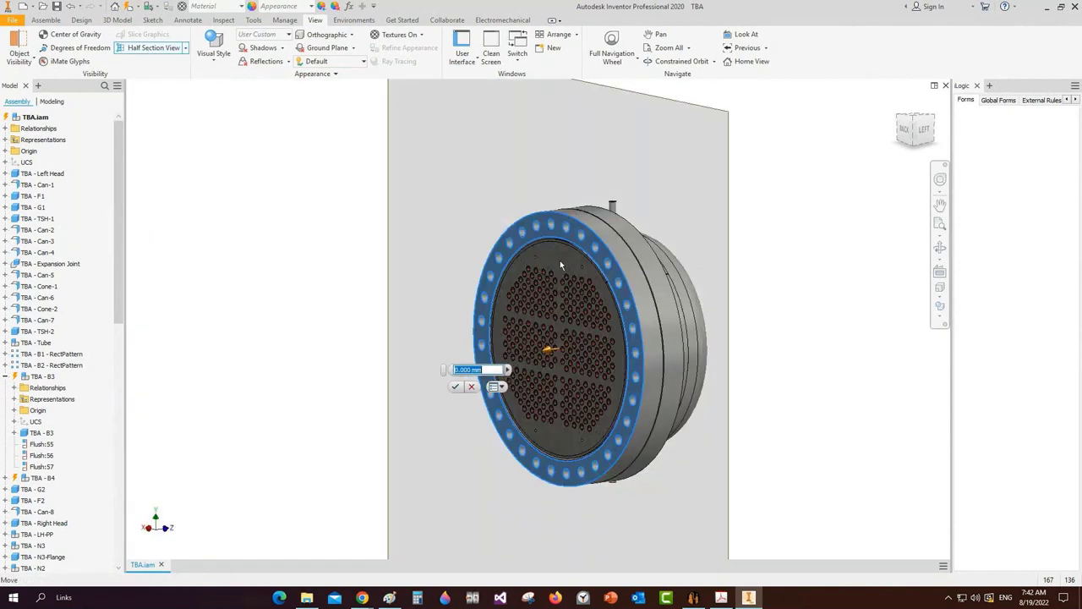
pyautogui.moveTo(558, 260); pyautogui.dragTo(547, 274)
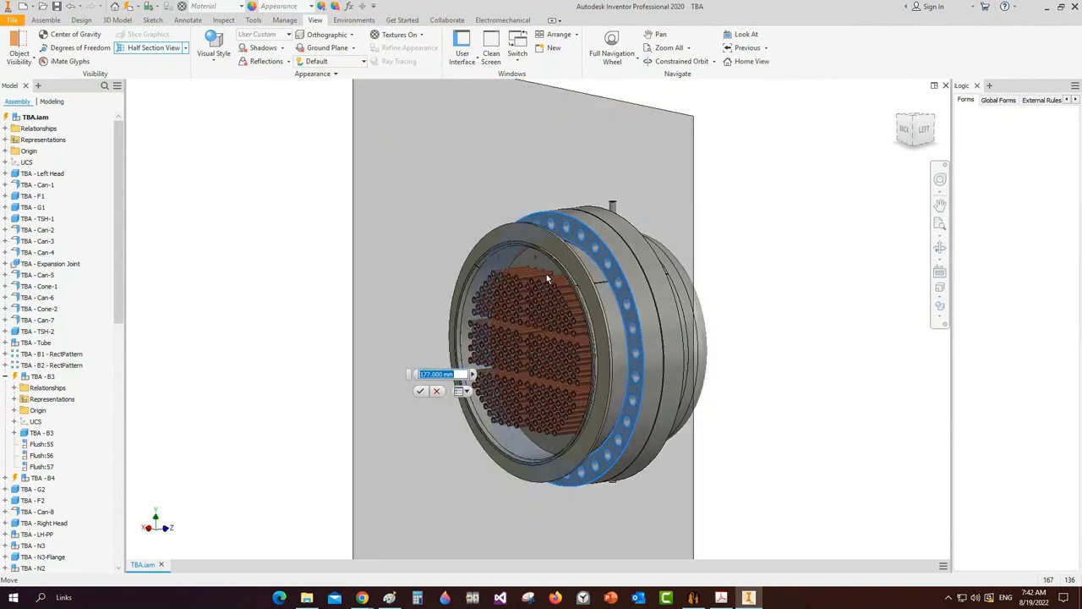
pyautogui.click(420, 392)
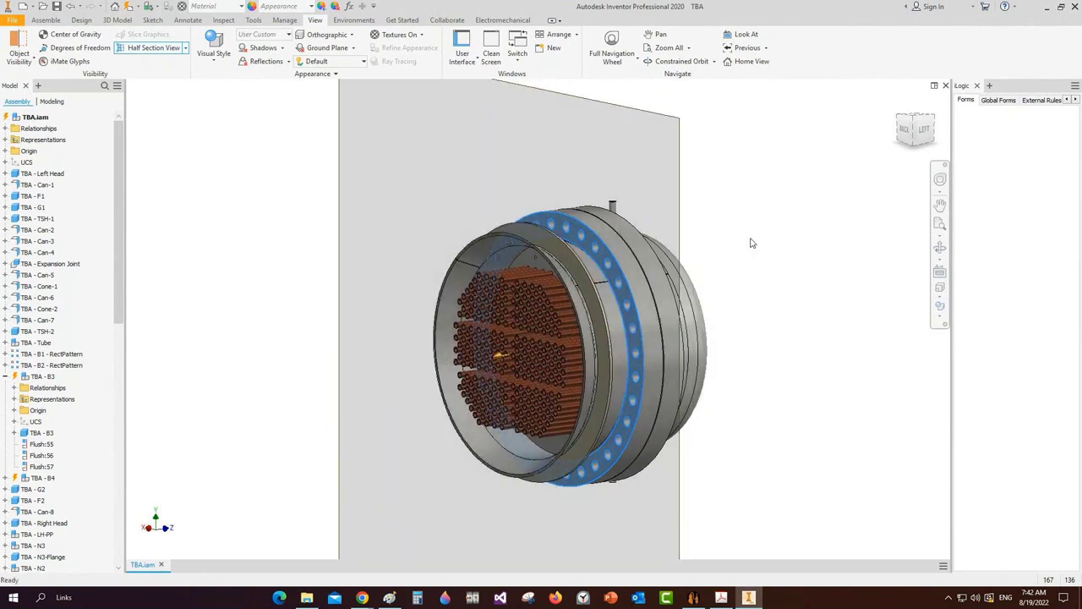
pyautogui.click(752, 244)
# Place the Short Tie rod Assembly in the main assembly, clear of the sectioned exchanger end
pyautogui.scroll(2, 606, 287)
pyautogui.keyDown('shift'); pyautogui.moveTo(677, 239); pyautogui.dragTo(340, 297, button='middle'); pyautogui.keyUp('shift')
pyautogui.scroll(-2, 345, 296)
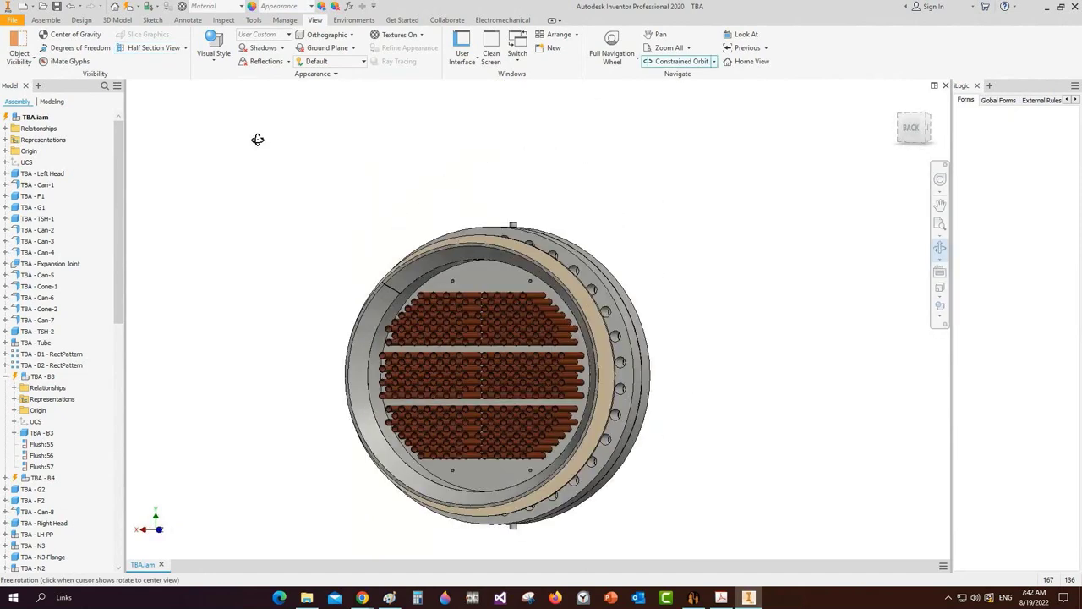
pyautogui.moveTo(280, 115); pyautogui.dragTo(296, 137, button='right')
pyautogui.click(47, 20)
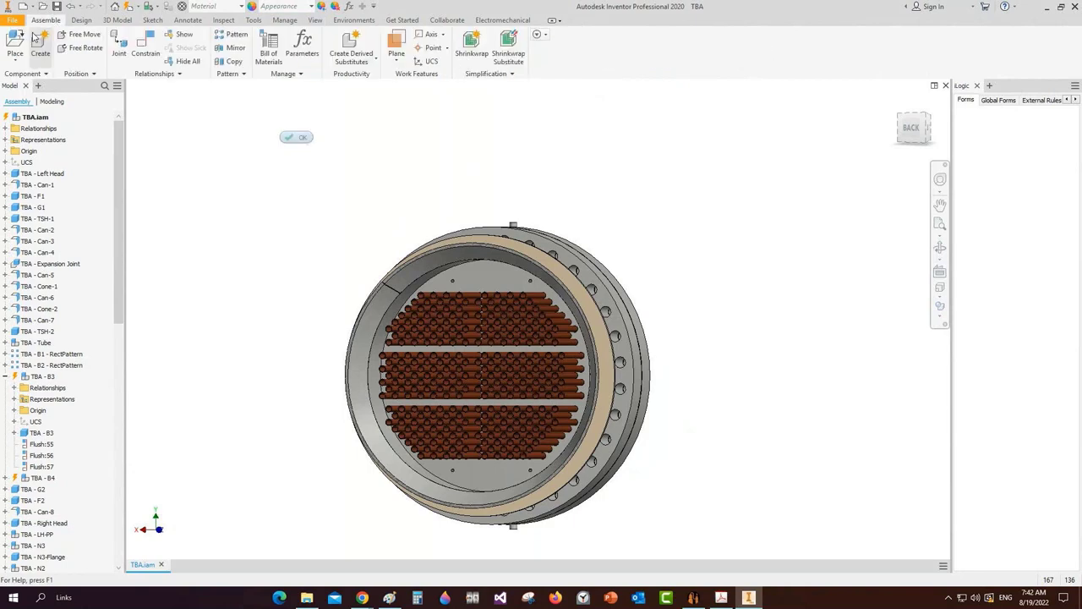
pyautogui.press('p')
pyautogui.doubleClick(283, 148)
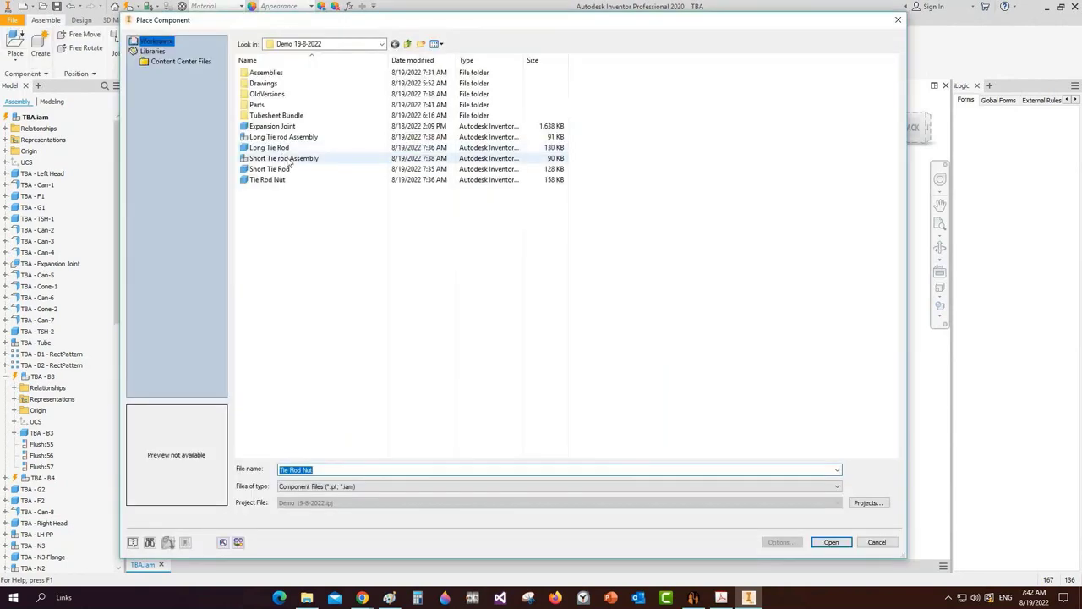
pyautogui.click(890, 128)
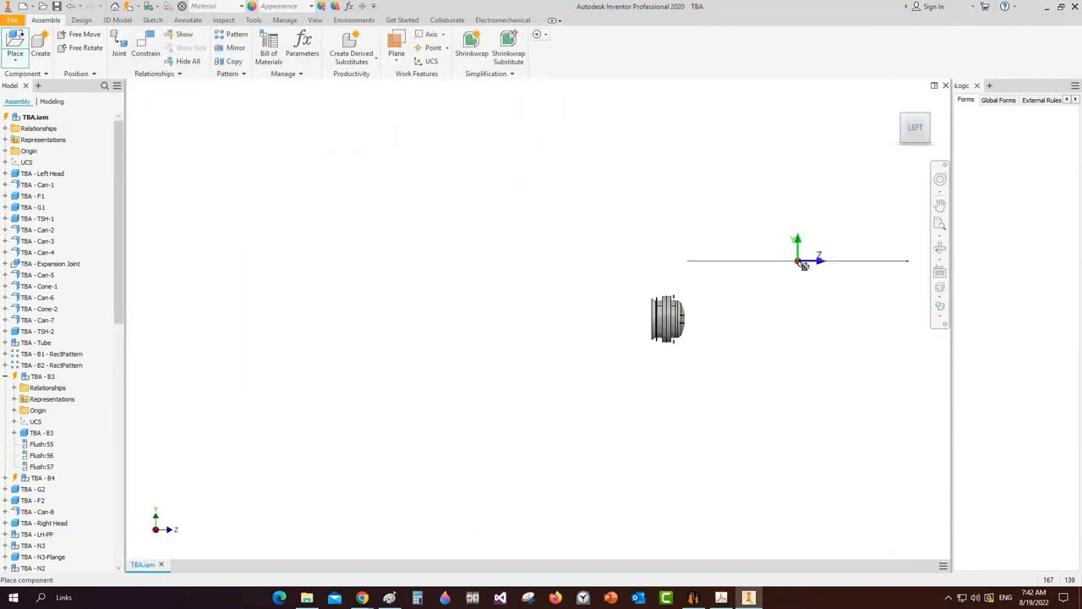
pyautogui.scroll(-3, 798, 260)
pyautogui.click(800, 259)
pyautogui.click(732, 246)
pyautogui.press('Escape')
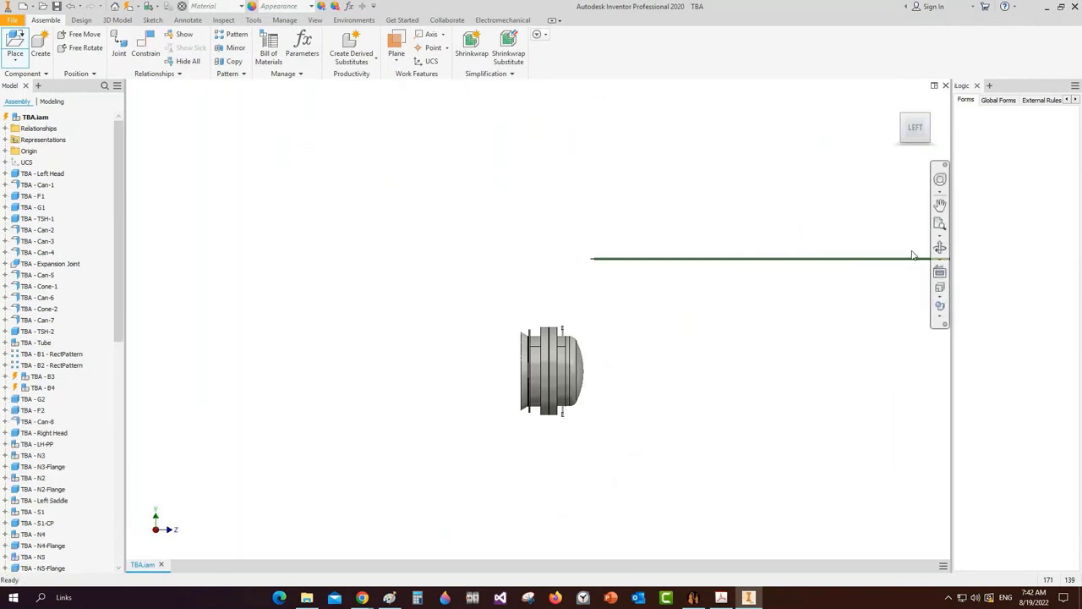
# Place a second Short Tie rod Assembly above the first one, clear of the sectioned exchanger end
pyautogui.click(15, 47)
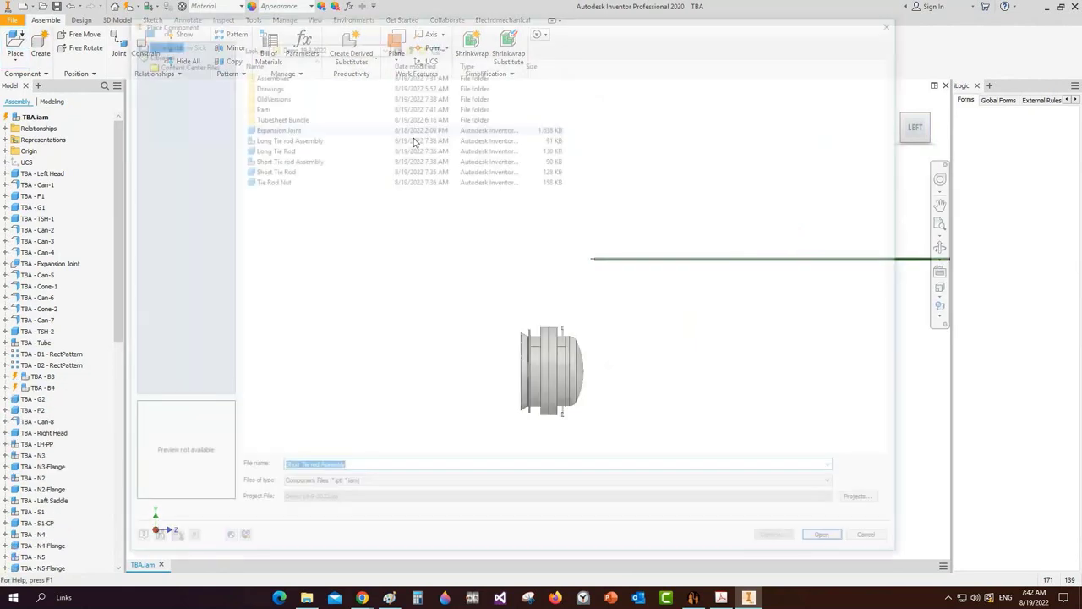
pyautogui.doubleClick(298, 138)
pyautogui.click(798, 229)
pyautogui.press('Escape')
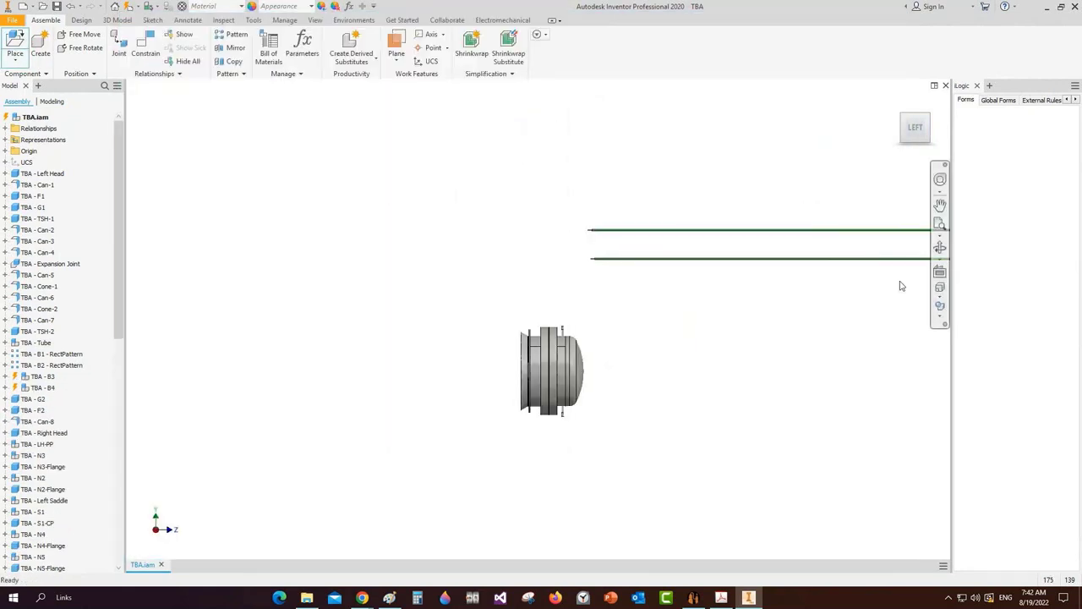
# Add an Insert constraint with a 10 mm offset between the upper loose short tie rod's end and the tubesheet's upper left tie rod hole
pyautogui.keyDown('shift'); pyautogui.moveTo(900, 286); pyautogui.dragTo(679, 309, button='middle'); pyautogui.keyUp('shift')
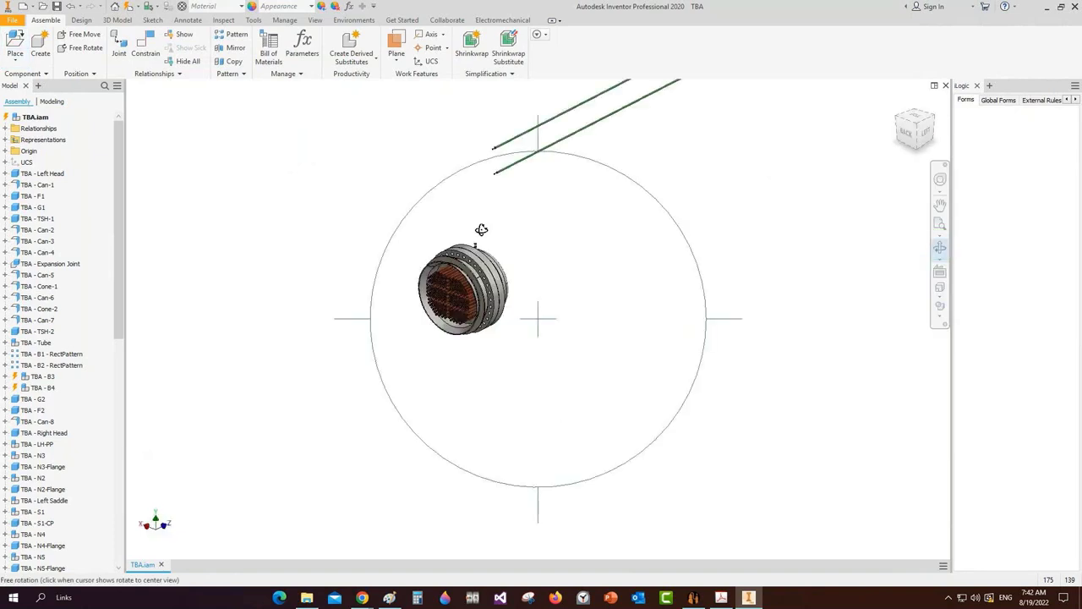
pyautogui.moveTo(486, 206); pyautogui.dragTo(534, 258, button='middle')
pyautogui.press('c')
pyautogui.click(198, 134)
pyautogui.scroll(-8, 538, 208)
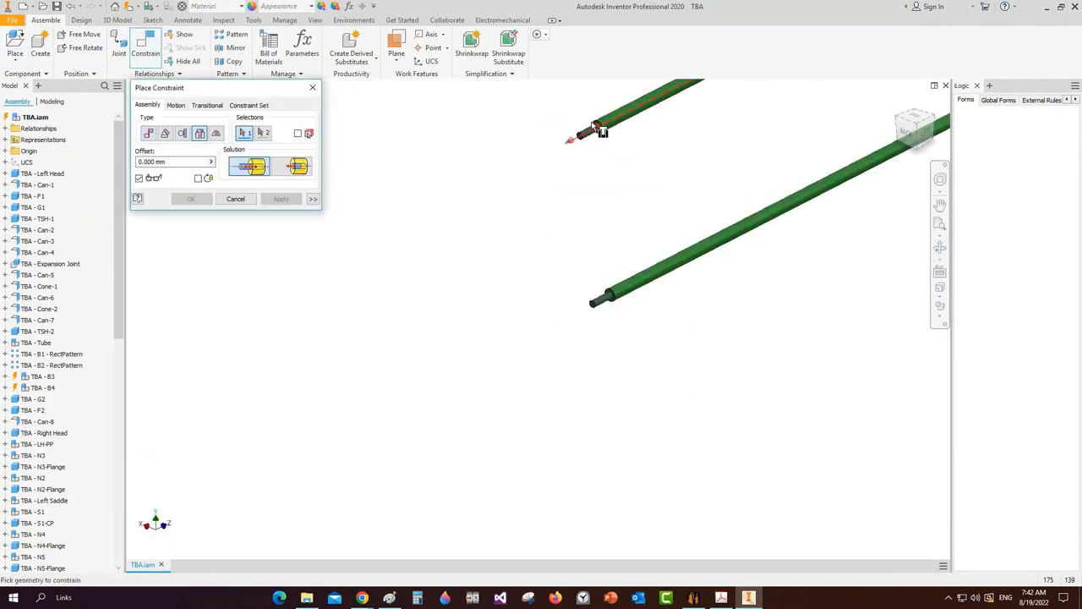
pyautogui.click(611, 142)
pyautogui.scroll(5, 585, 130)
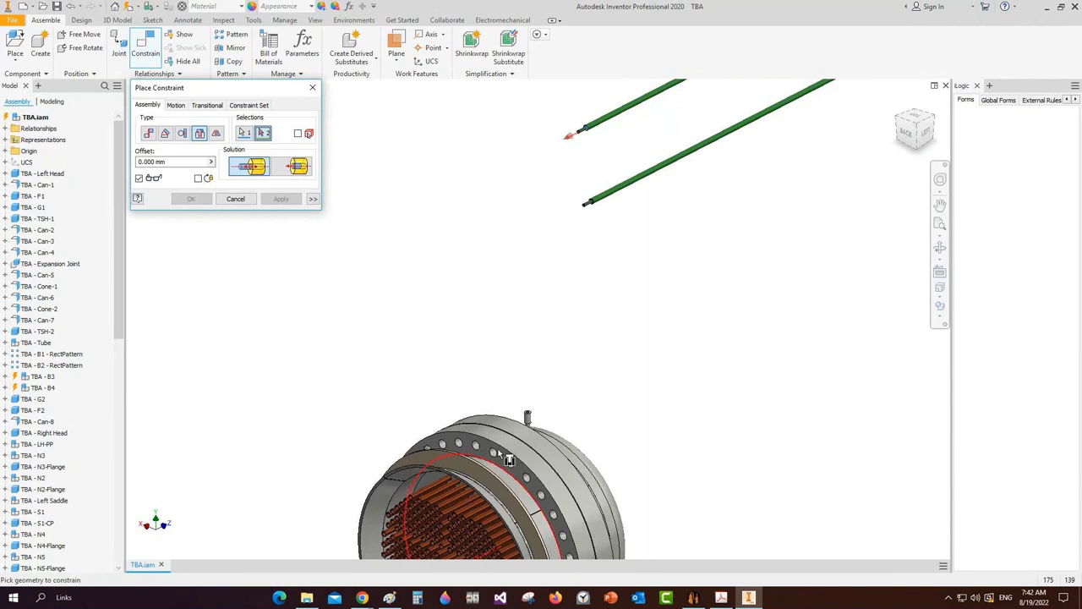
pyautogui.scroll(3, 499, 452)
pyautogui.moveTo(499, 452); pyautogui.dragTo(550, 385, button='middle')
pyautogui.moveTo(440, 550); pyautogui.dragTo(386, 348, button='middle')
pyautogui.scroll(3, 392, 350)
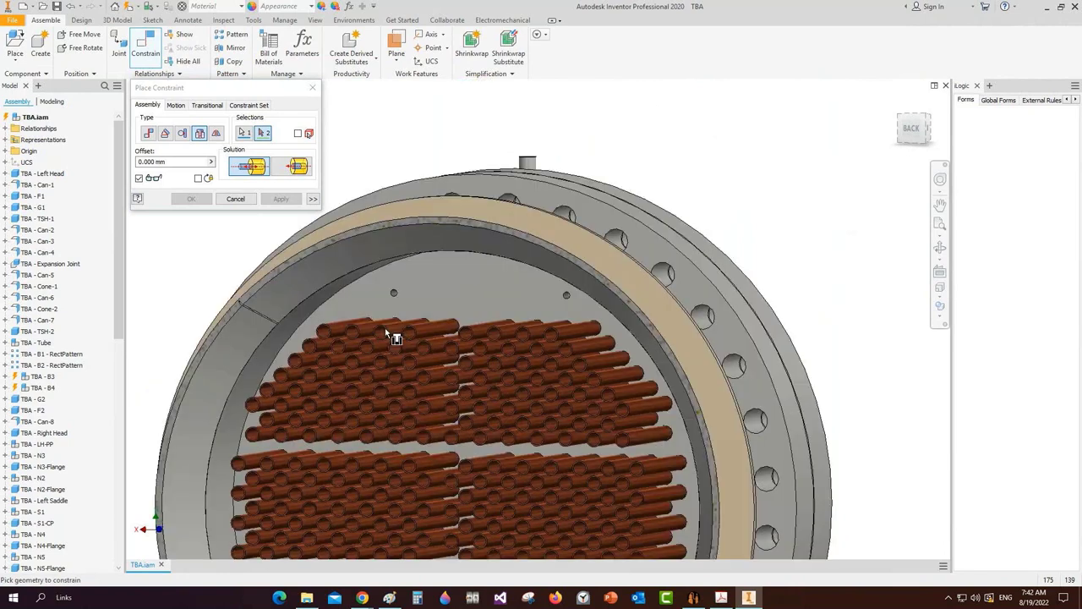
pyautogui.click(392, 337)
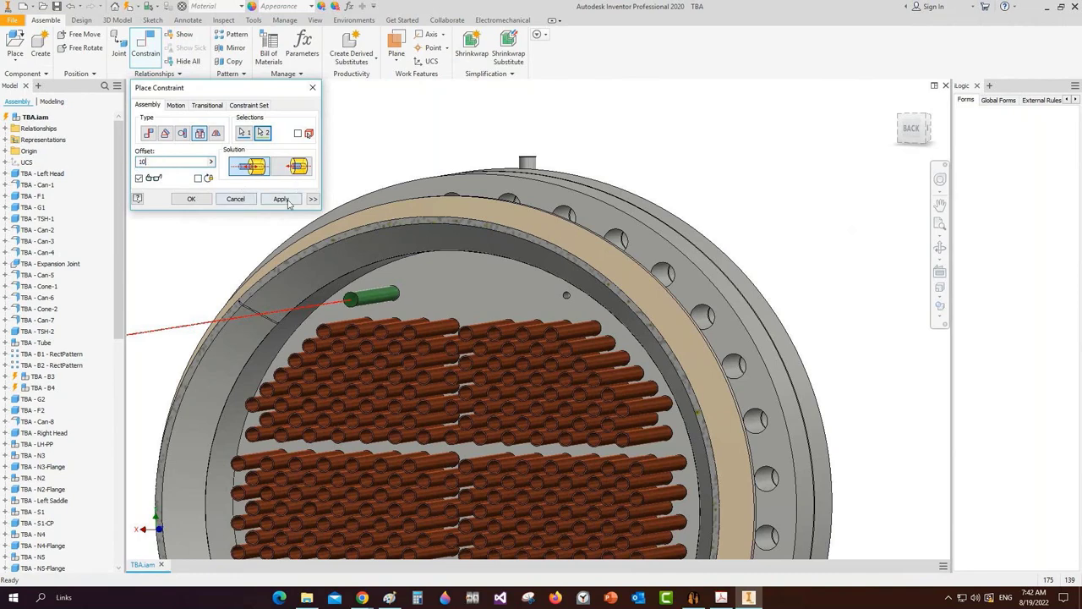
pyautogui.click(282, 199)
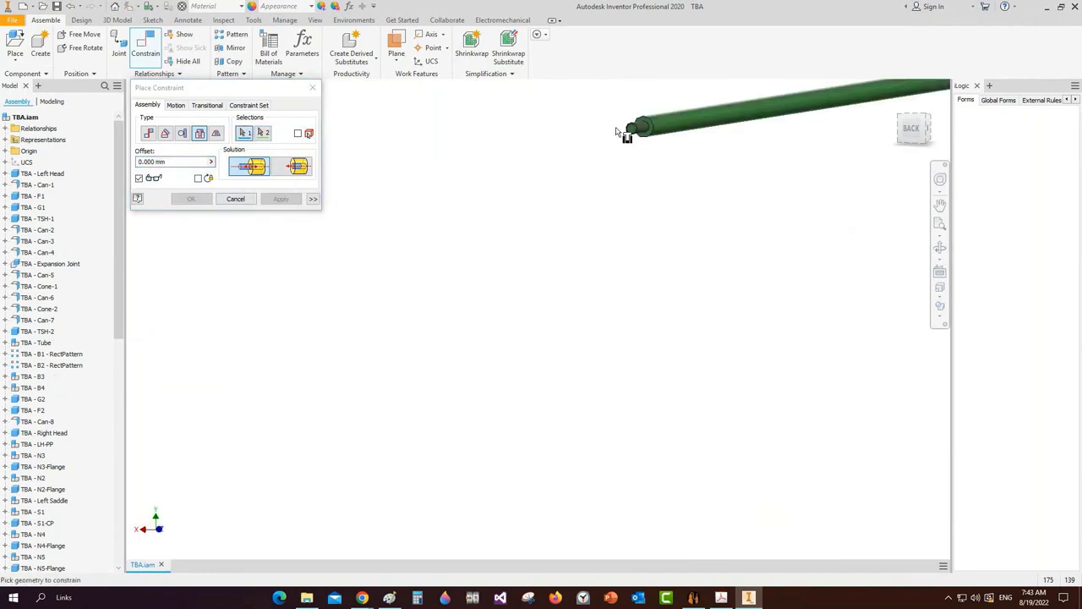
# Insert-constrain the remaining short tie rod into the tubesheet's upper right tie rod hole with a 10 mm offset
pyautogui.click(644, 132)
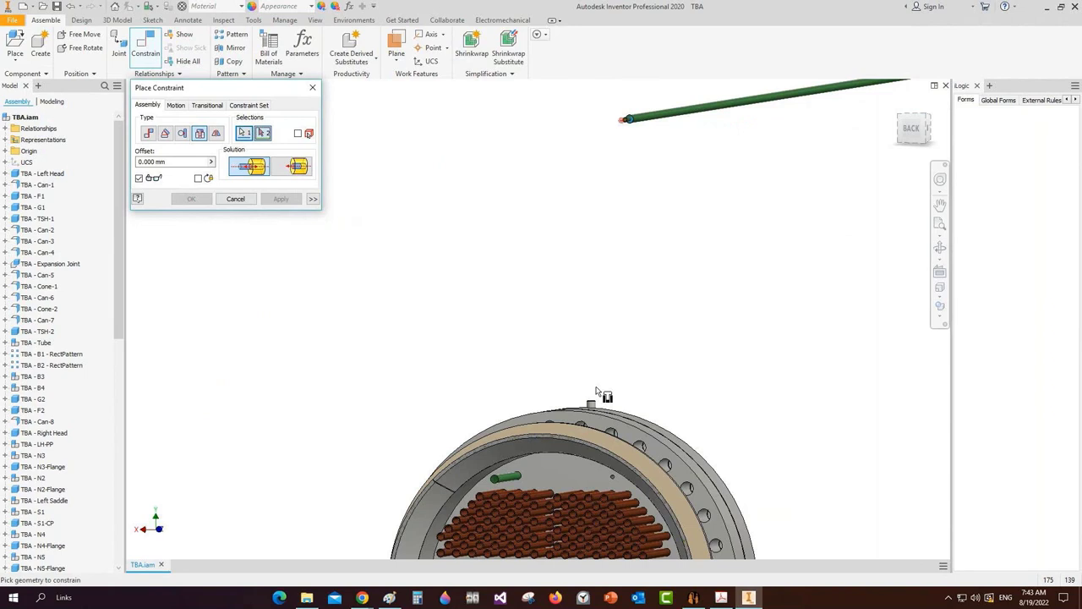
pyautogui.scroll(-2, 596, 392)
pyautogui.click(613, 481)
pyautogui.write('10')
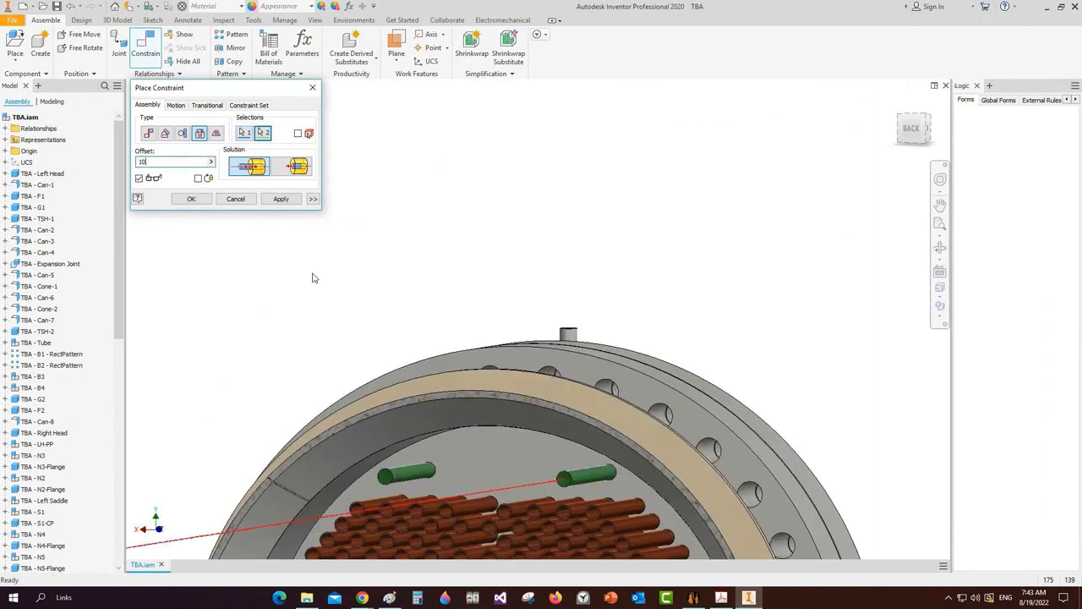
pyautogui.click(193, 199)
# Place two instances of the Long Tie rod Assembly in the open space beside the sectioned exchanger end
pyautogui.scroll(3, 406, 217)
pyautogui.moveTo(406, 218); pyautogui.dragTo(402, 180, button='middle')
pyautogui.click(9, 41)
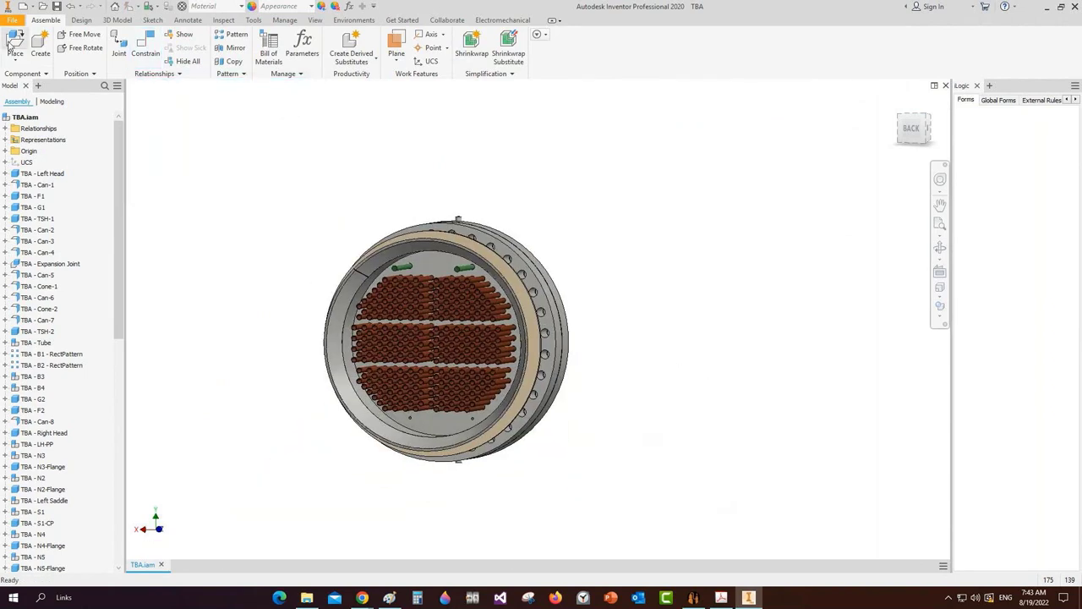
pyautogui.press('p')
pyautogui.click(296, 138)
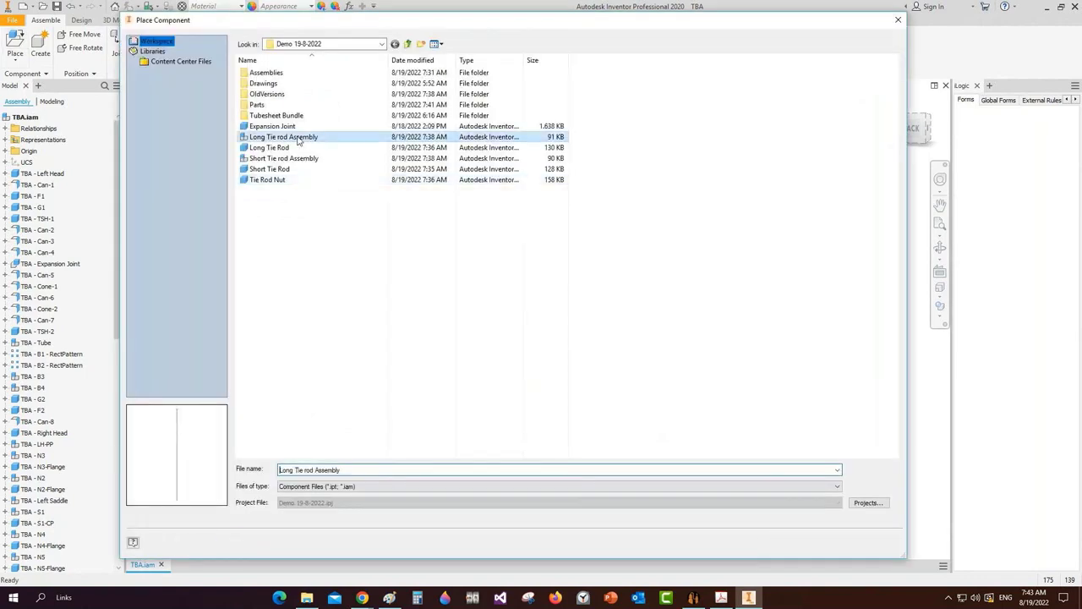
pyautogui.doubleClick(297, 138)
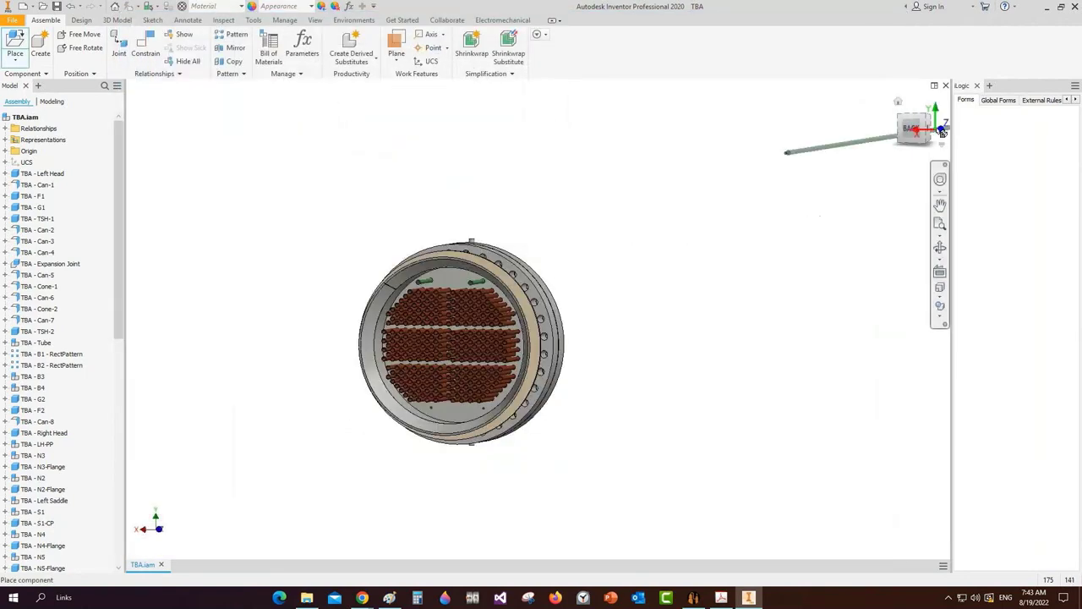
pyautogui.click(917, 127)
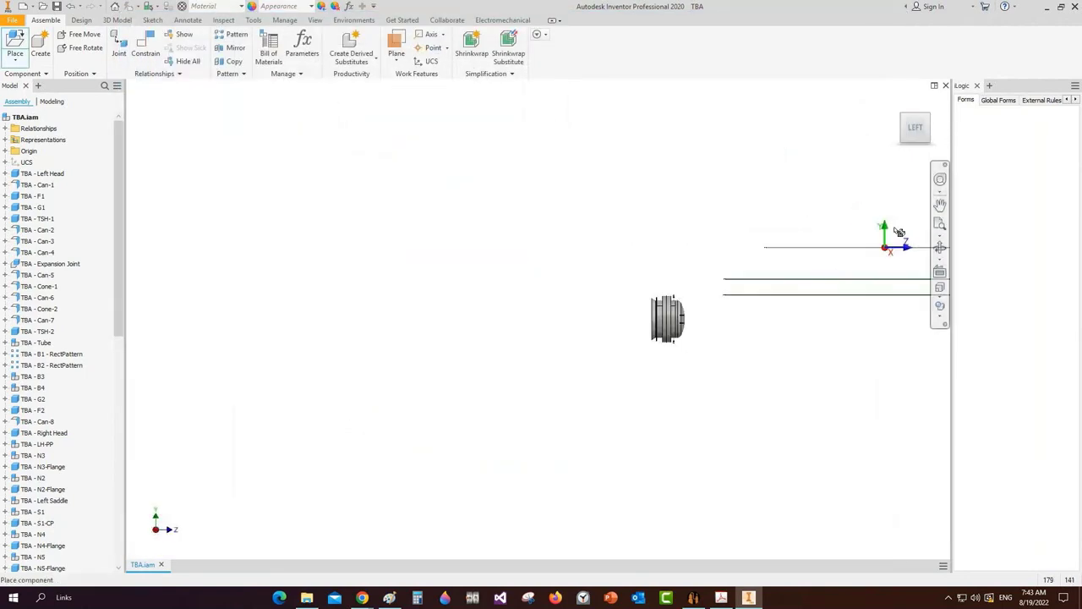
pyautogui.click(939, 248)
# Add an Insert constraint with a 10 mm offset between the upper loose long tie rod and the tubesheet's lower left tie rod hole
pyautogui.moveTo(875, 267); pyautogui.dragTo(573, 324)
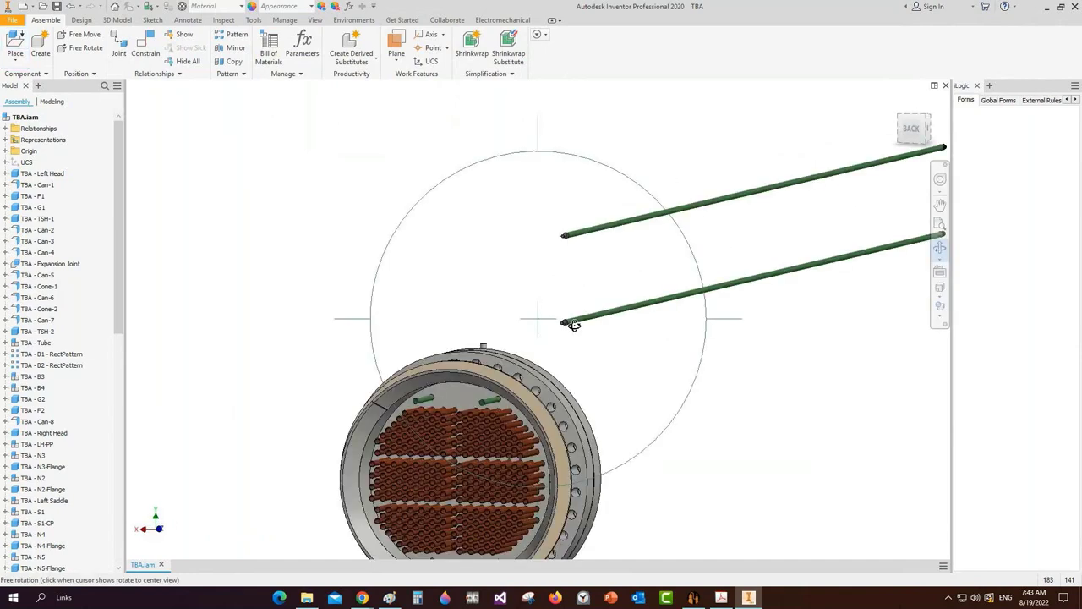
pyautogui.moveTo(574, 326); pyautogui.dragTo(555, 200, button='middle')
pyautogui.rightClick(537, 167)
pyautogui.click(569, 169)
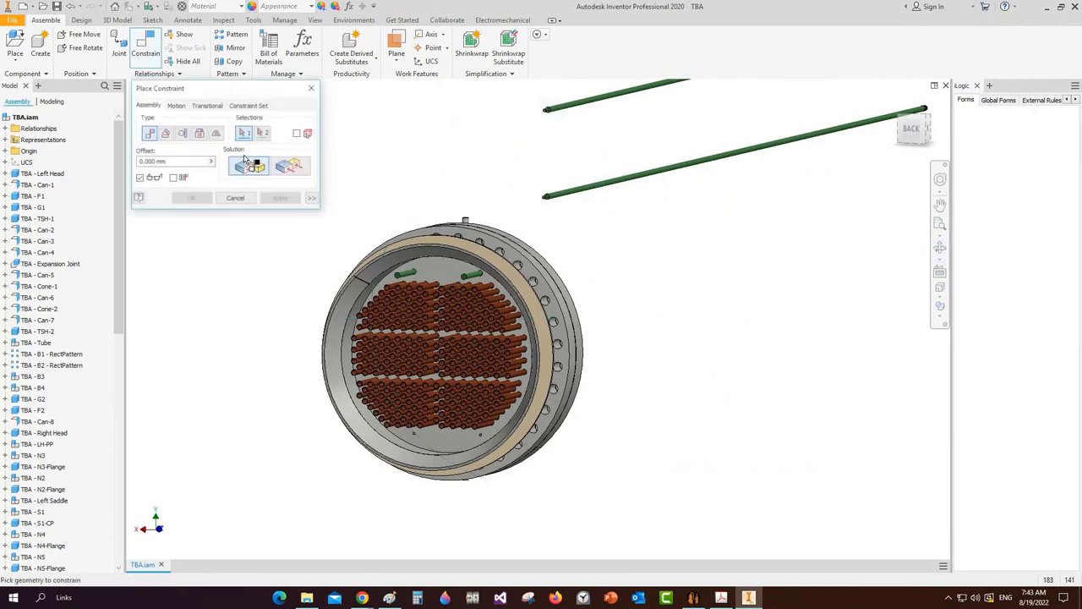
pyautogui.scroll(2, 575, 152)
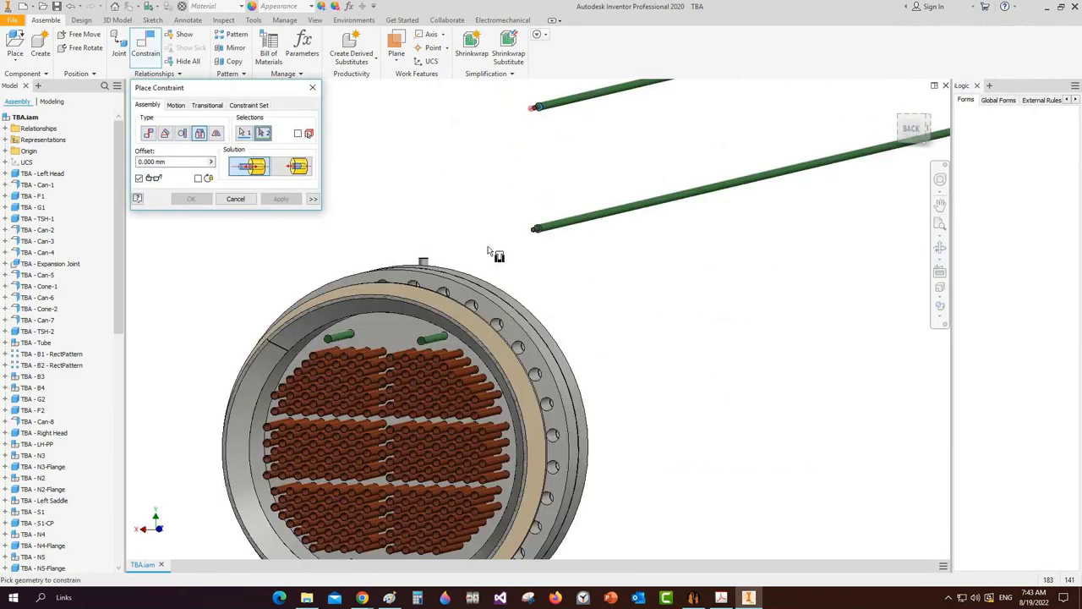
pyautogui.moveTo(410, 436); pyautogui.dragTo(443, 322, button='middle')
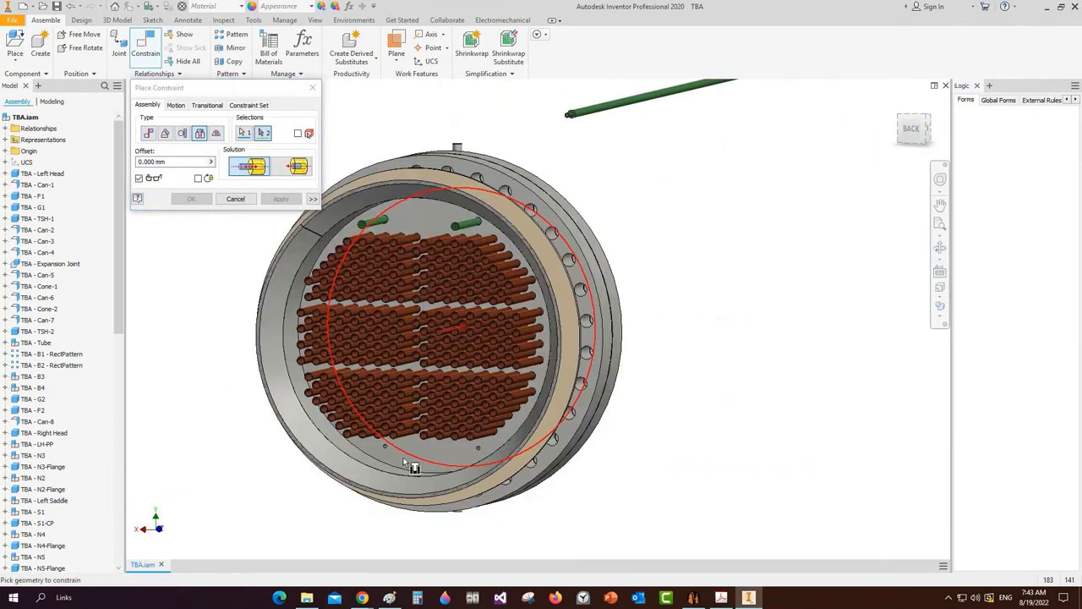
pyautogui.scroll(2, 405, 463)
pyautogui.click(385, 447)
pyautogui.scroll(2, 395, 432)
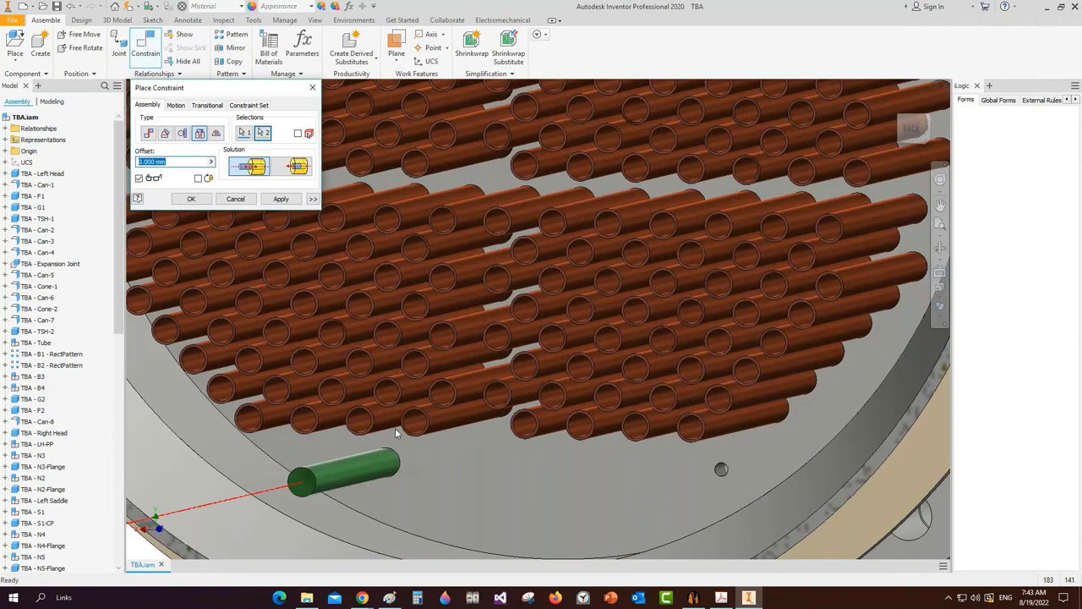
pyautogui.write('10')
pyautogui.click(285, 199)
# Insert-constrain the remaining long tie rod into the tubesheet's lower right tie rod hole with a 10 mm offset
pyautogui.scroll(-8, 372, 395)
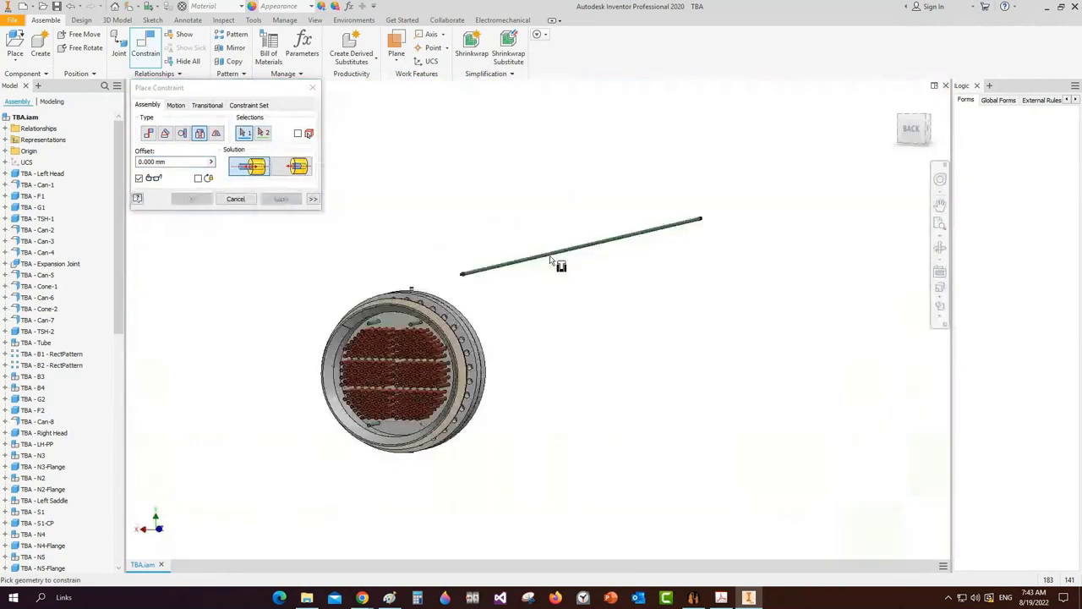
pyautogui.scroll(10, 464, 271)
pyautogui.scroll(-5, 468, 282)
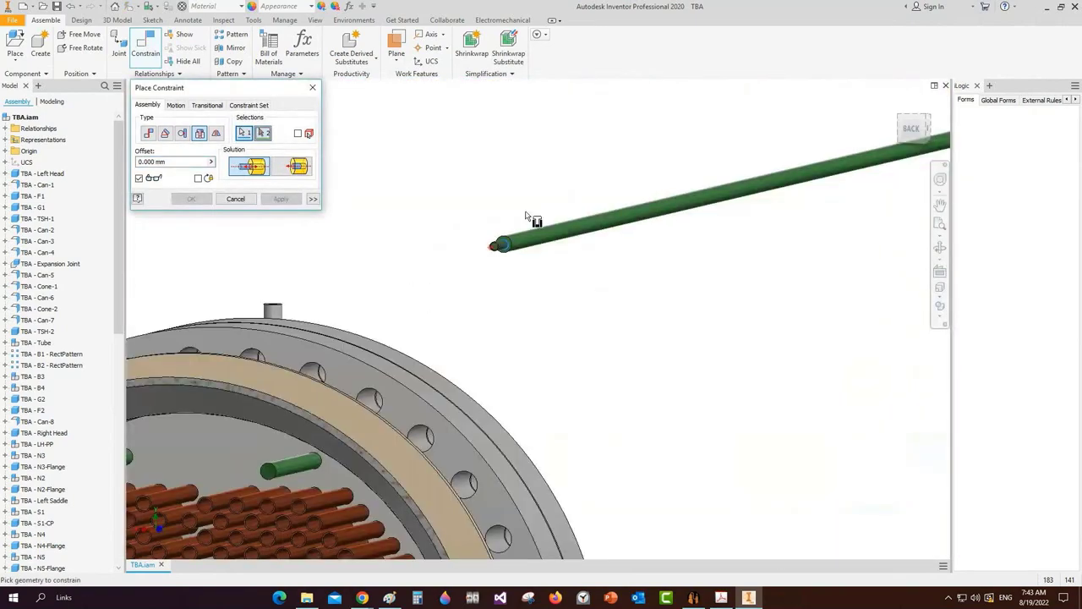
pyautogui.scroll(5, 464, 395)
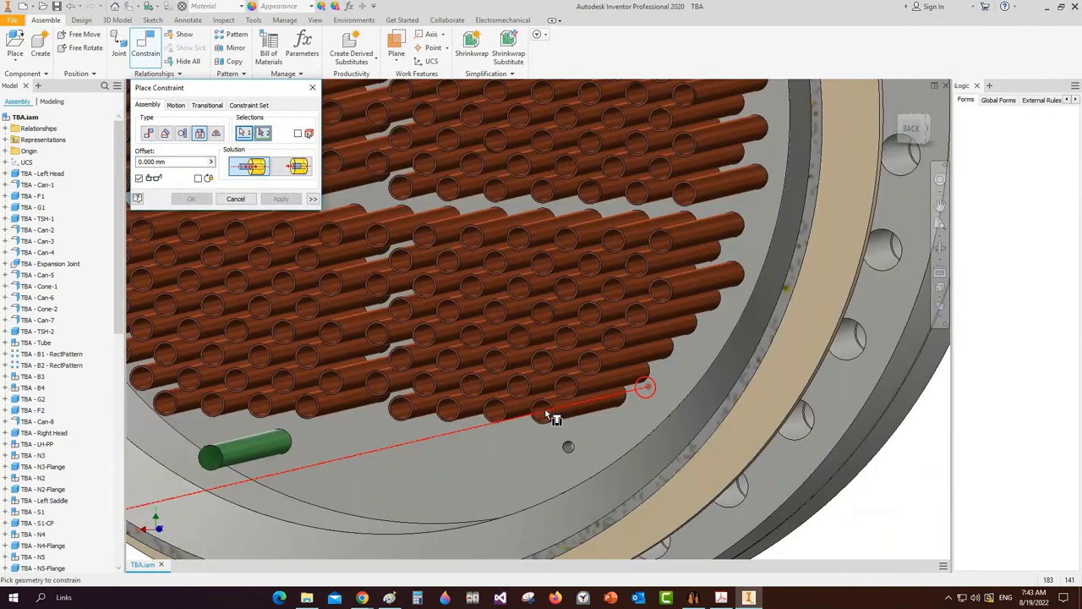
pyautogui.click(548, 416)
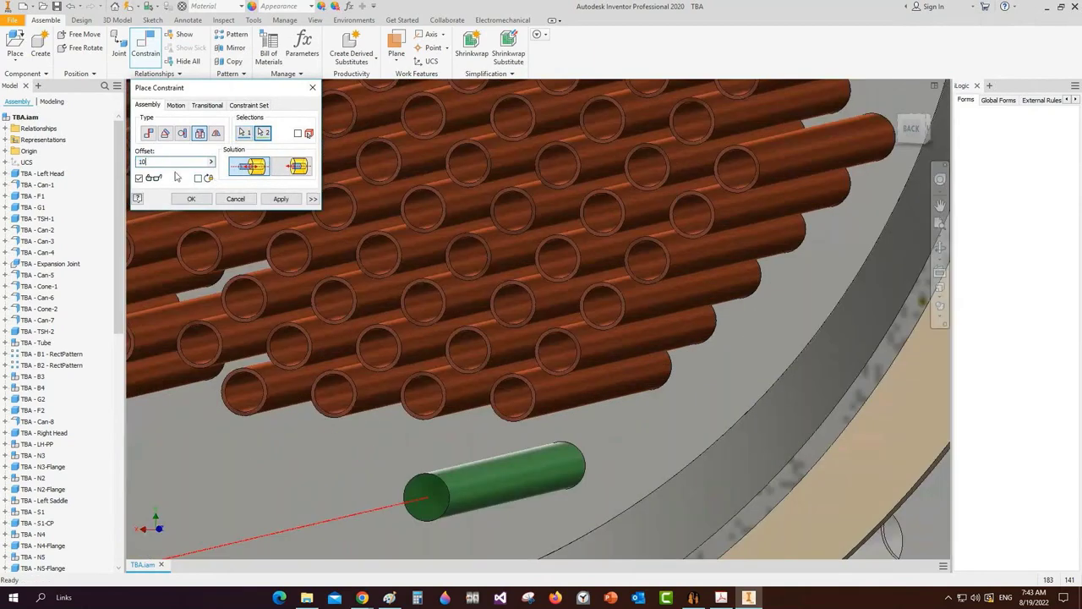
pyautogui.click(191, 199)
pyautogui.scroll(-5, 348, 209)
pyautogui.press('Home')
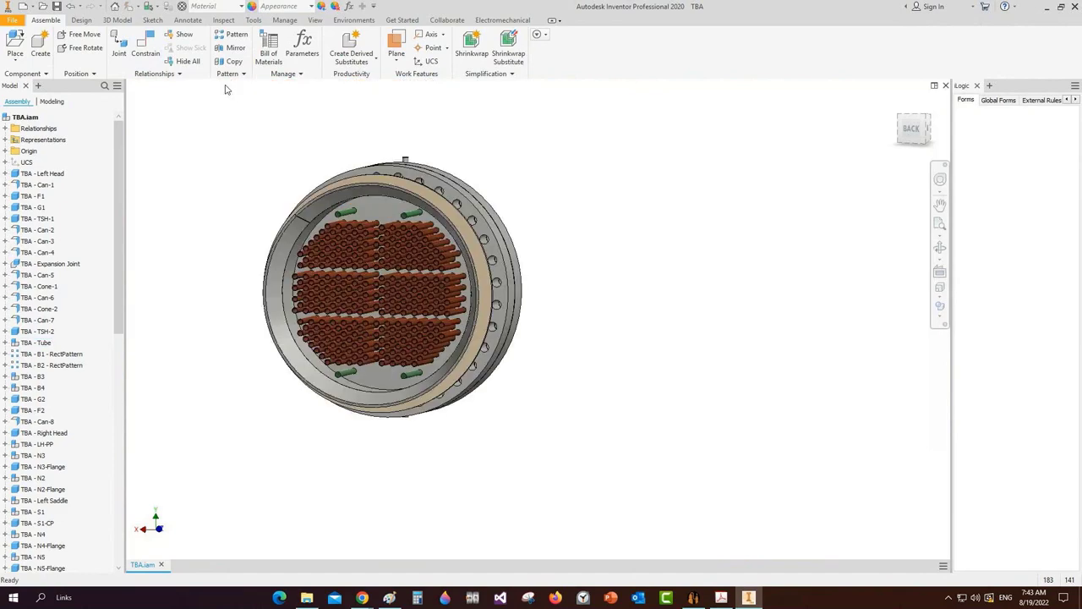
# Create a lengthwise half section view of the exchanger through the assembly's YZ origin plane at zero offset
pyautogui.click(315, 21)
pyautogui.click(185, 48)
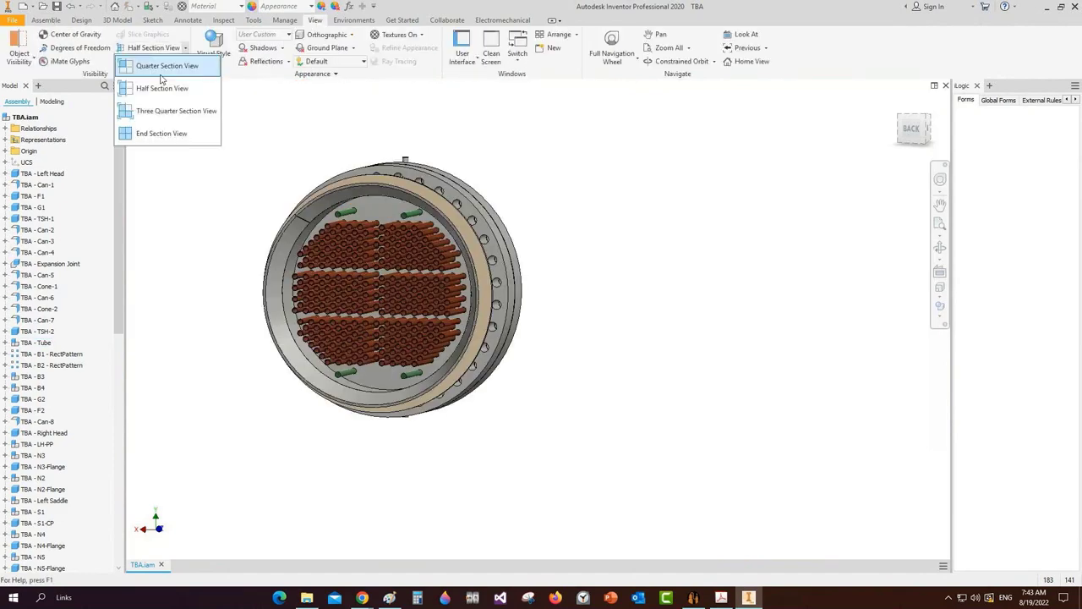
pyautogui.click(162, 88)
pyautogui.scroll(-5, 499, 288)
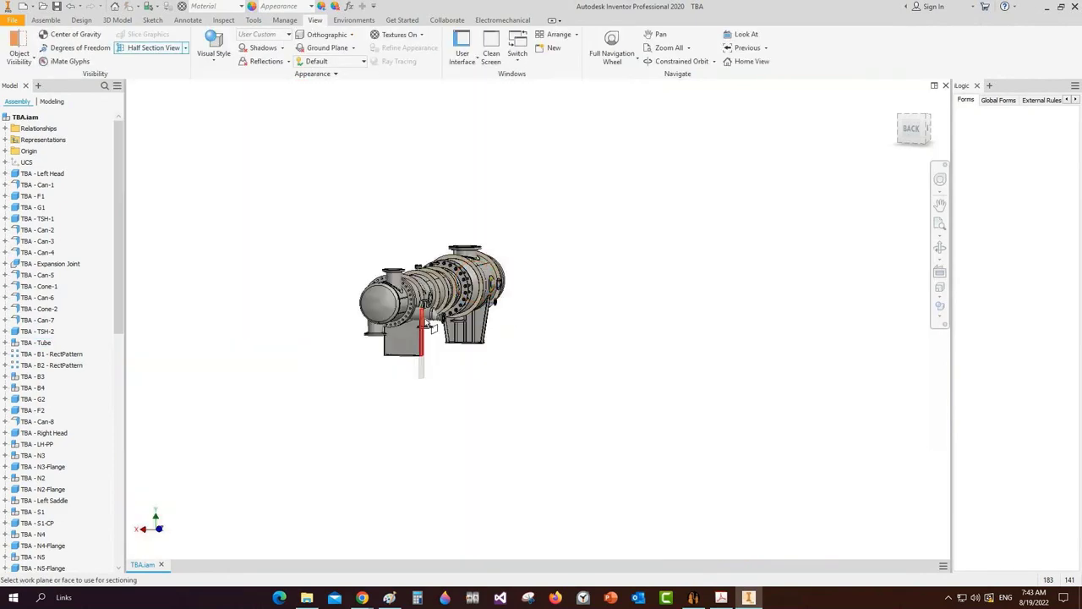
pyautogui.scroll(5, 426, 322)
pyautogui.scroll(-2, 372, 308)
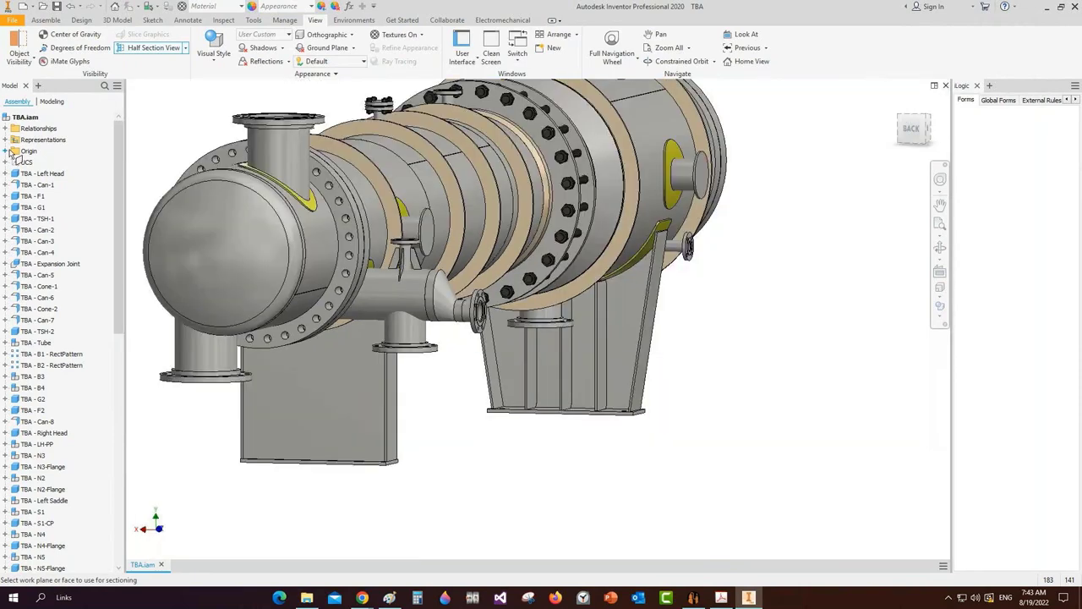
pyautogui.click(5, 151)
pyautogui.click(185, 219)
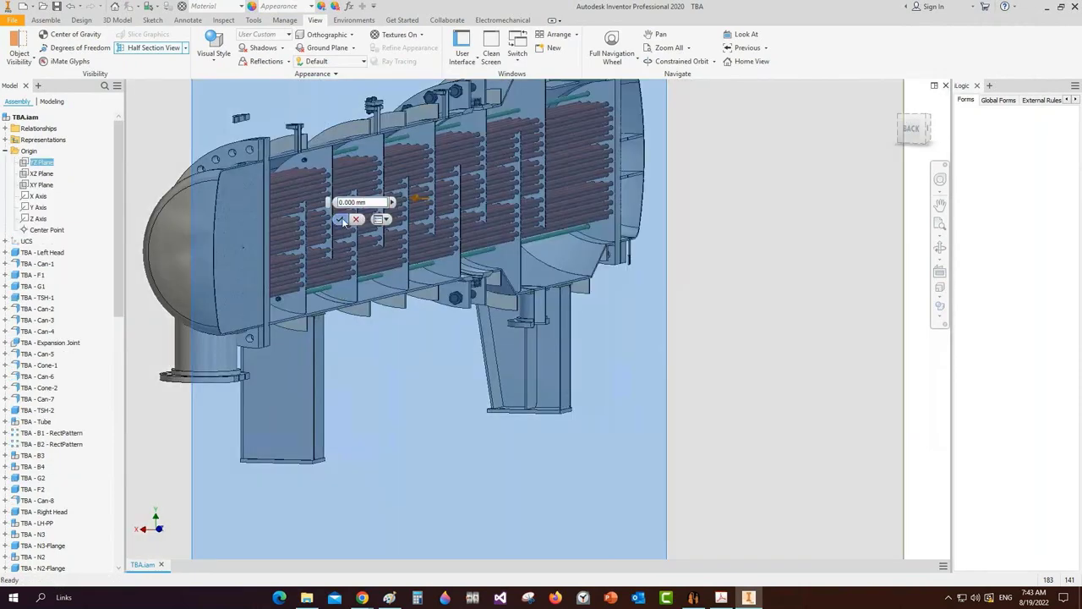
pyautogui.press('Return')
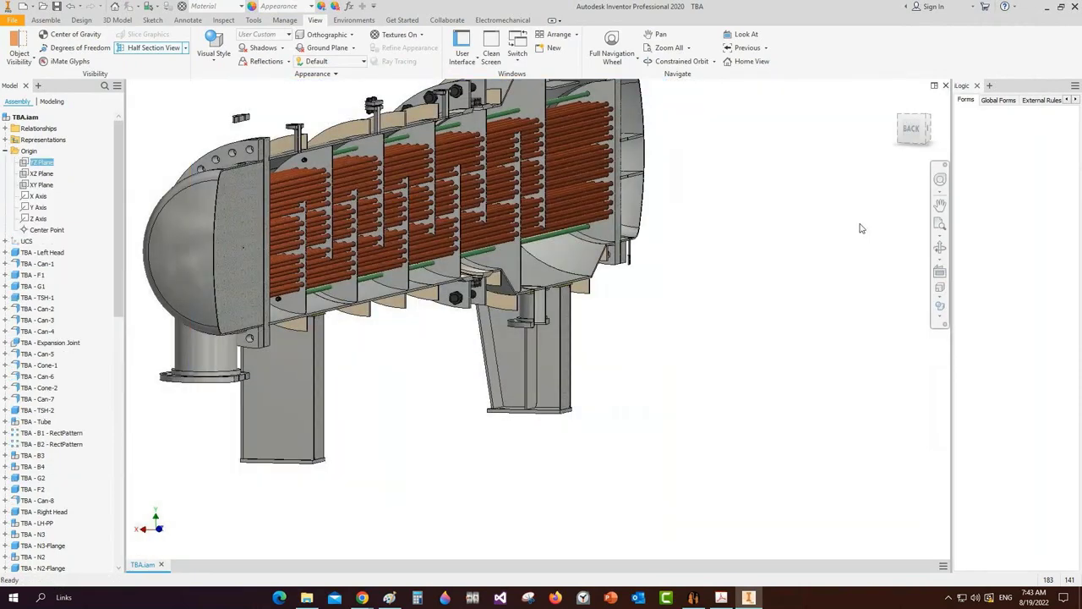
# Examine the tie rods, their end nuts and the baffles along the full length of the sectioned shell
pyautogui.click(939, 247)
pyautogui.moveTo(679, 285); pyautogui.dragTo(290, 149)
pyautogui.scroll(-3, 239, 142)
pyautogui.moveTo(238, 142); pyautogui.dragTo(534, 124, button='middle')
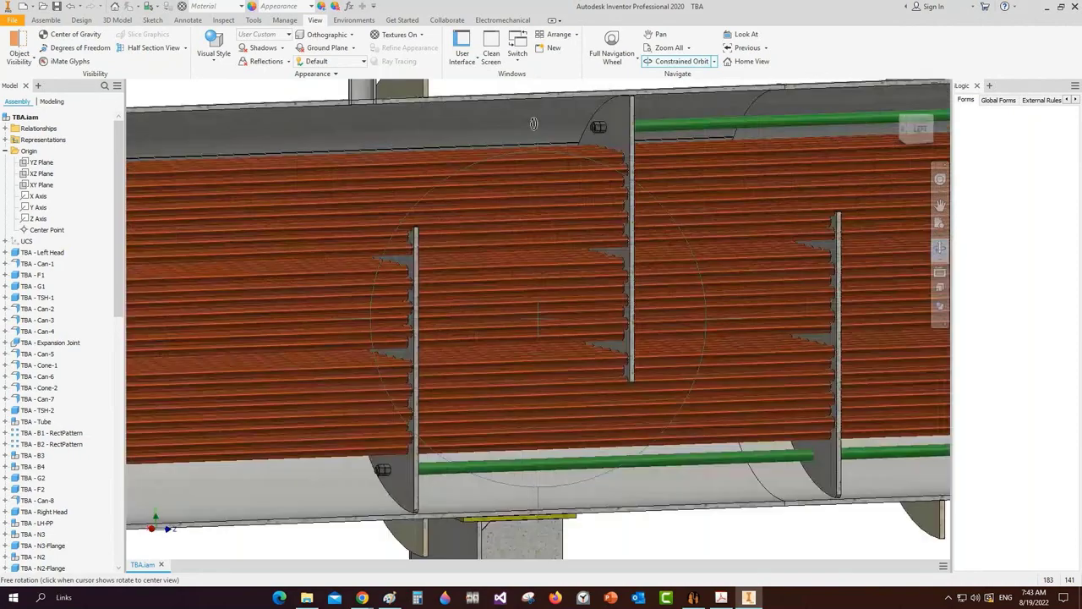
pyautogui.moveTo(534, 124); pyautogui.dragTo(420, 393)
pyautogui.scroll(-5, 355, 344)
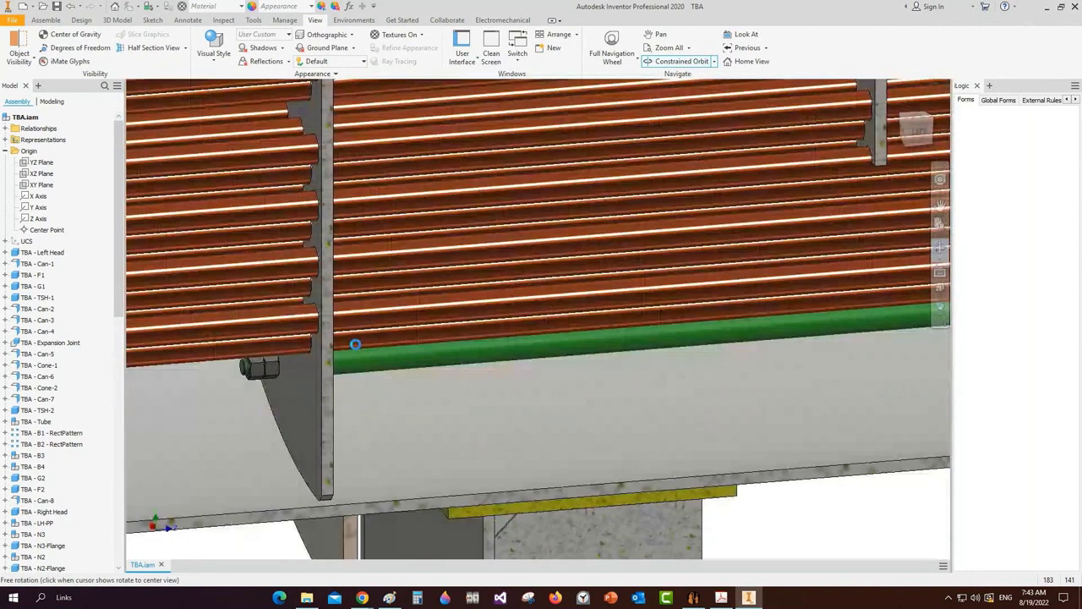
pyautogui.scroll(5, 558, 329)
pyautogui.rightClick(552, 262)
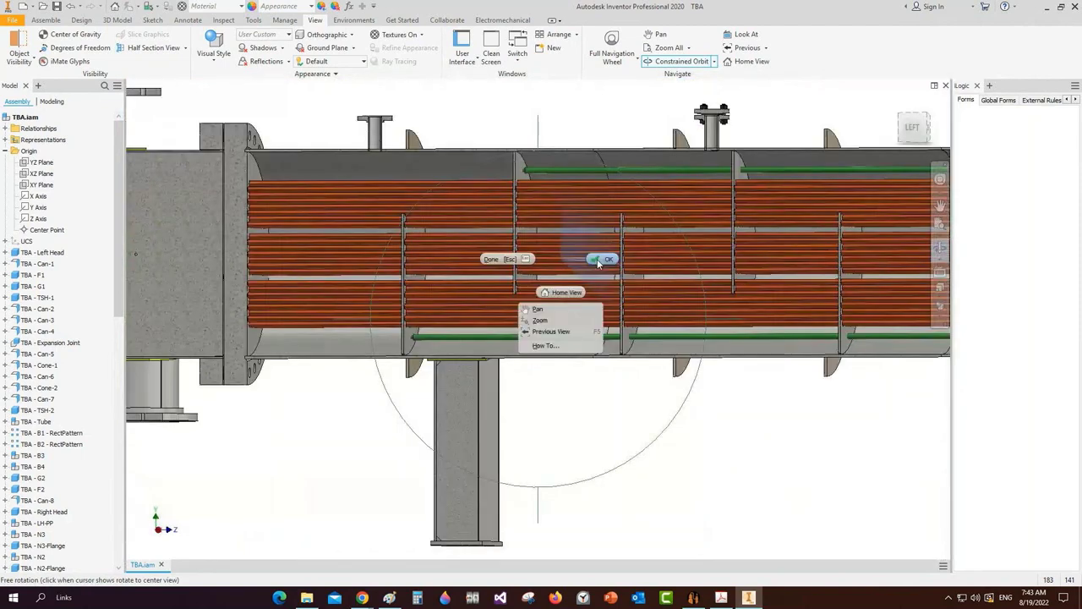
pyautogui.click(597, 259)
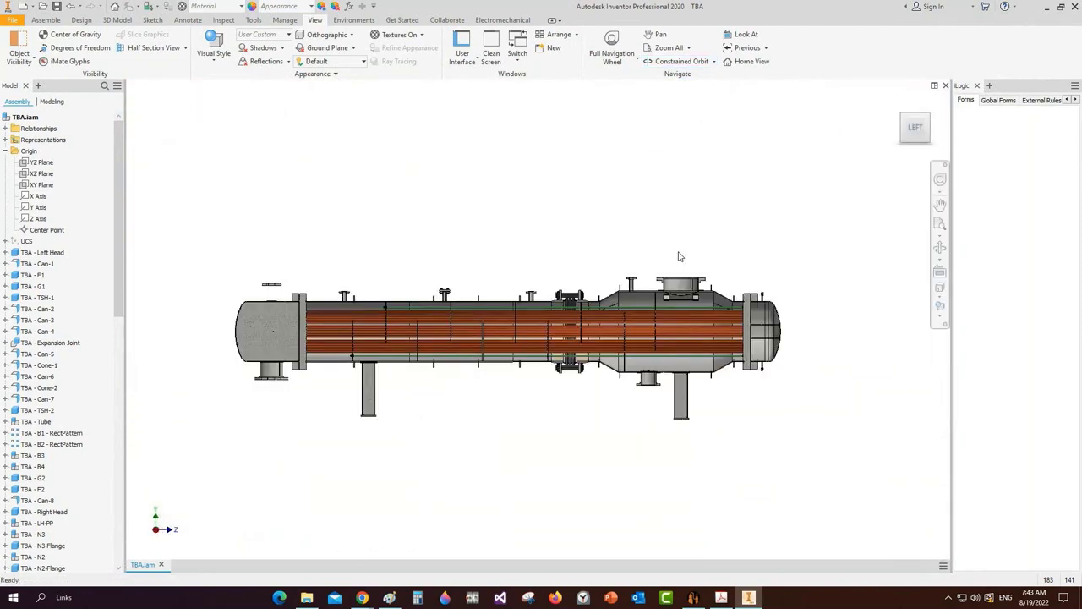
pyautogui.scroll(-3, 742, 322)
pyautogui.moveTo(674, 307); pyautogui.dragTo(851, 331, button='middle')
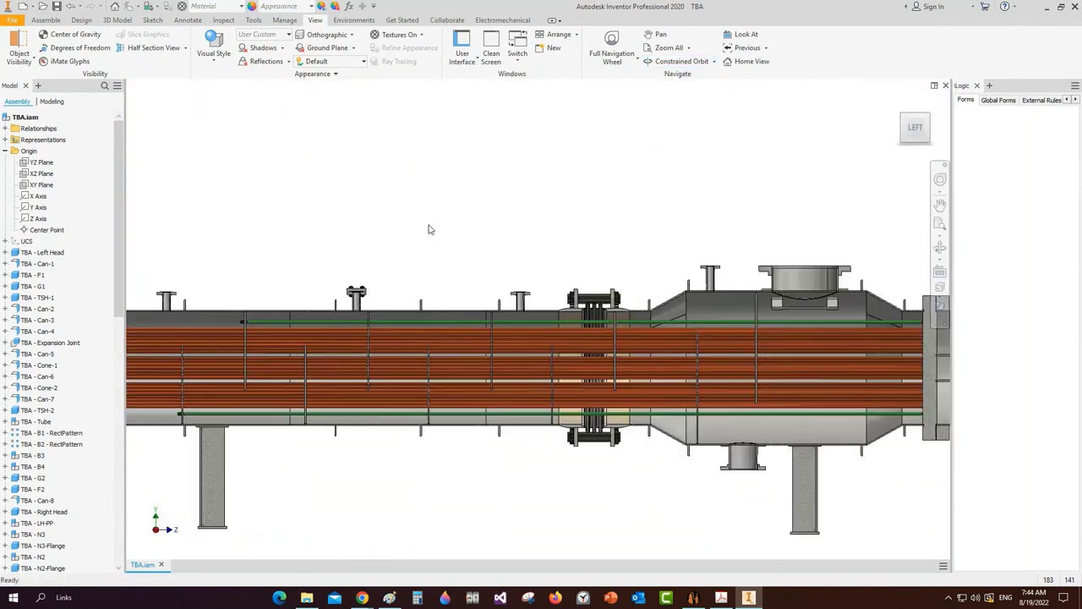
pyautogui.moveTo(355, 260); pyautogui.dragTo(398, 252, button='middle')
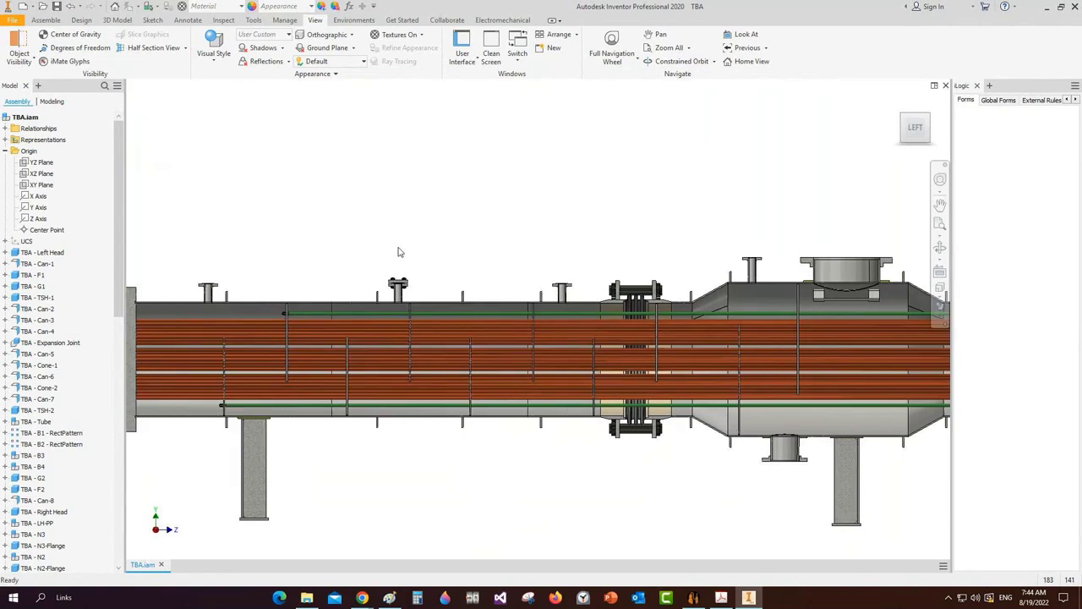
# Measure the distance between matching faces of two neighbouring lower baffles in the sectioned shell
pyautogui.click(940, 248)
pyautogui.moveTo(435, 333); pyautogui.dragTo(384, 323)
pyautogui.scroll(-3, 384, 322)
pyautogui.moveTo(384, 323); pyautogui.dragTo(633, 286, button='middle')
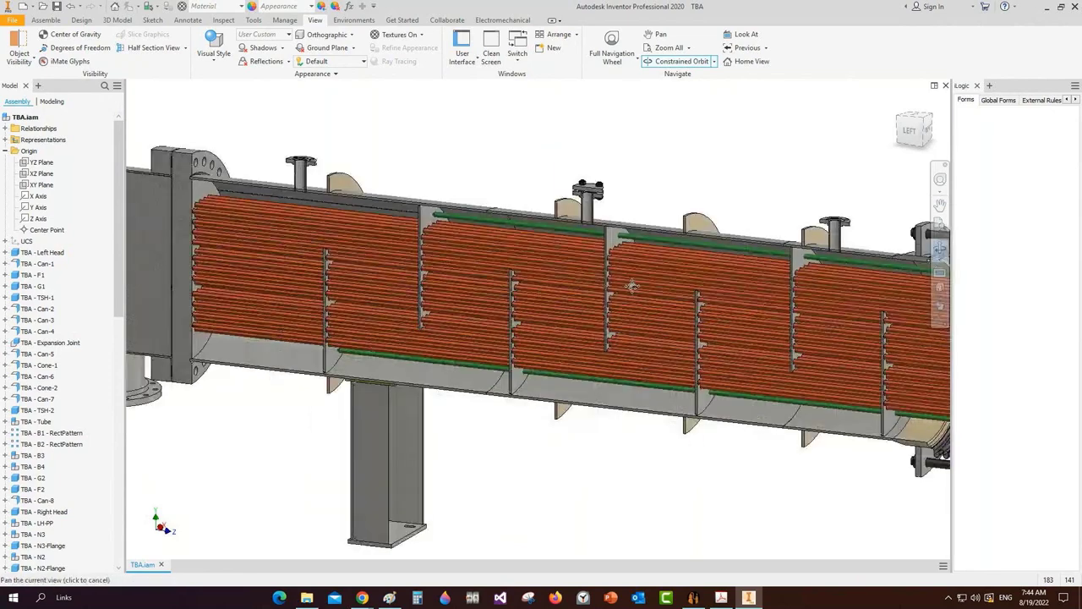
pyautogui.scroll(3, 633, 285)
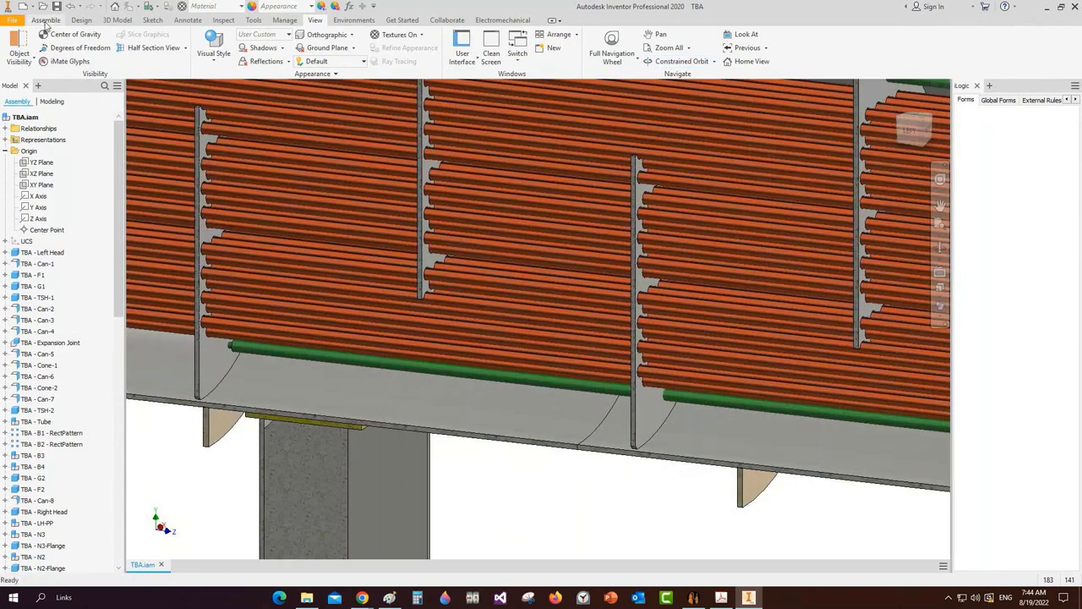
pyautogui.click(45, 21)
pyautogui.click(223, 21)
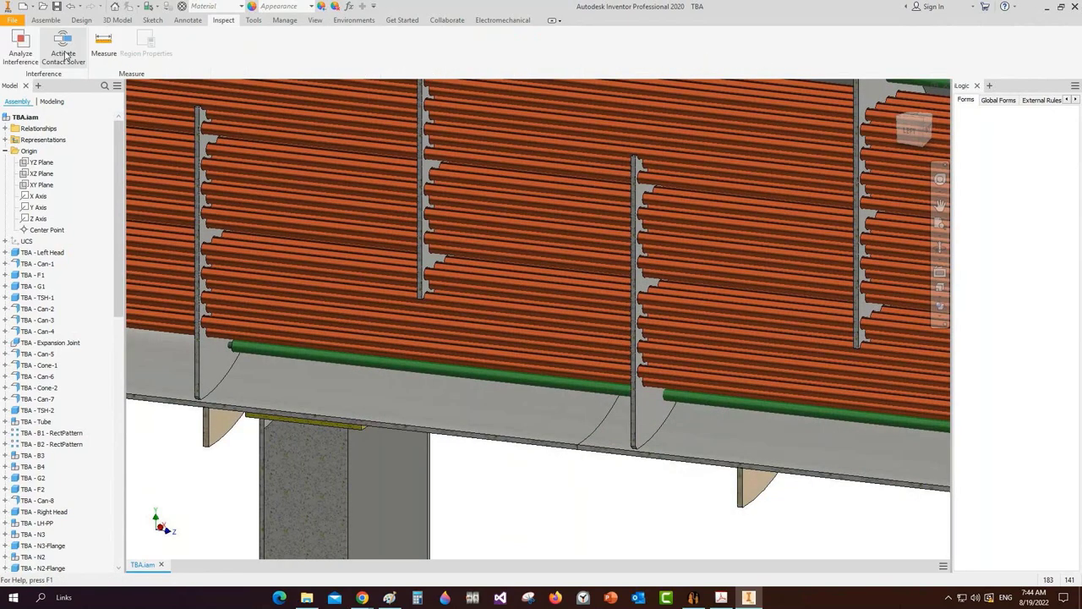
pyautogui.click(104, 44)
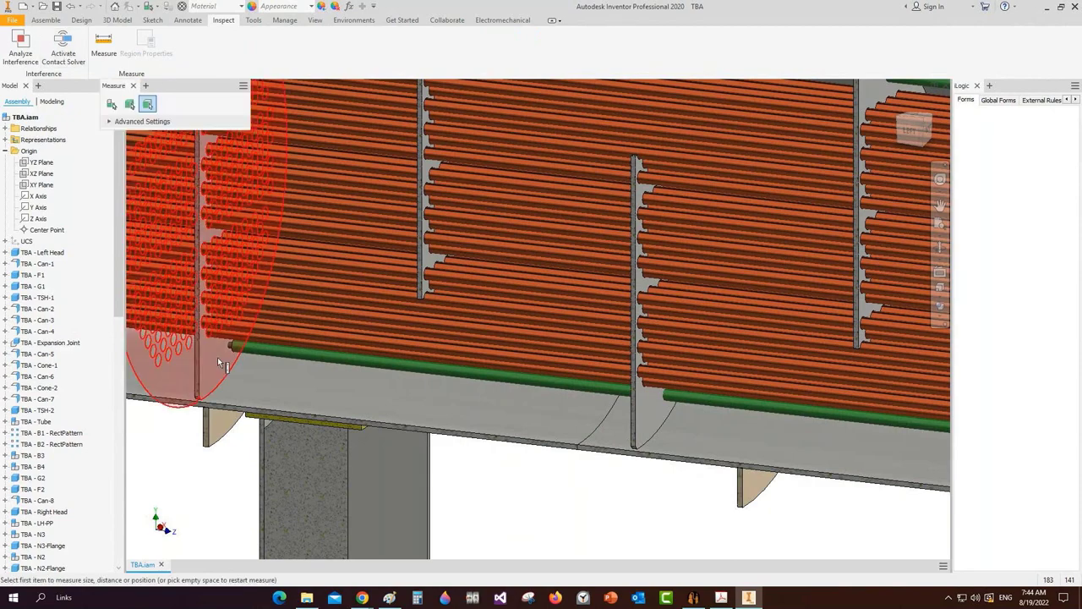
pyautogui.click(217, 357)
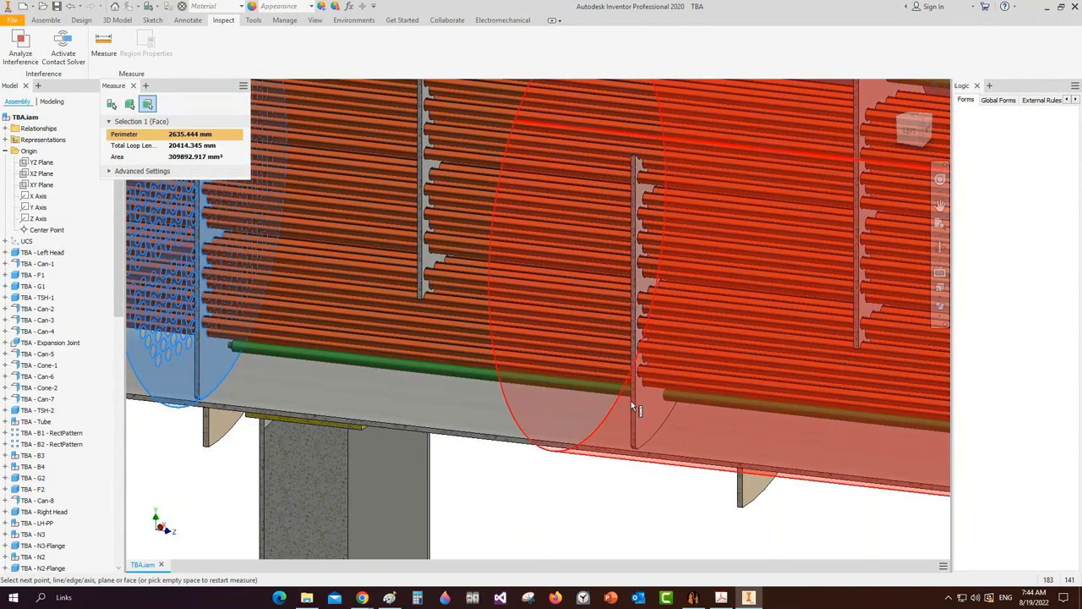
pyautogui.click(631, 404)
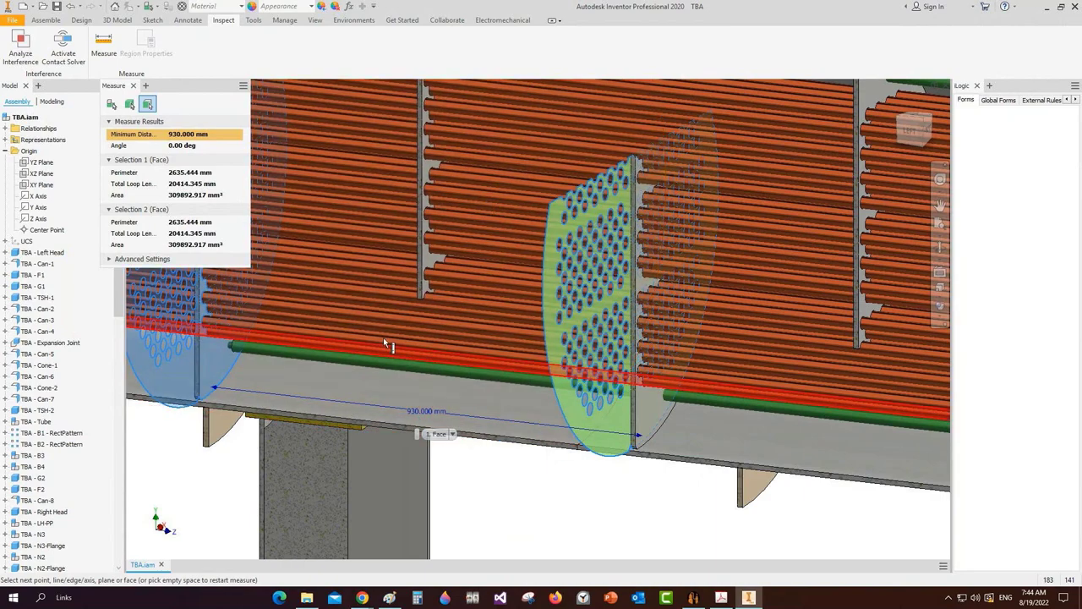
pyautogui.press('Escape')
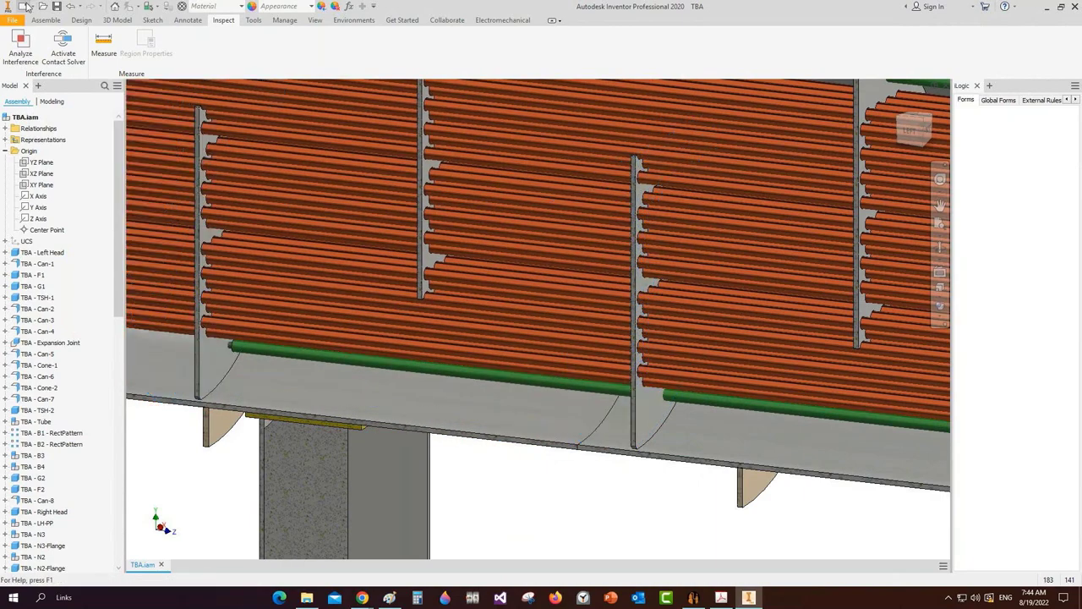
# Create a new part from the Spacer Tube.ipt template in SEG Items Template Accessories, with a user-defined length of 930 mm
pyautogui.click(25, 6)
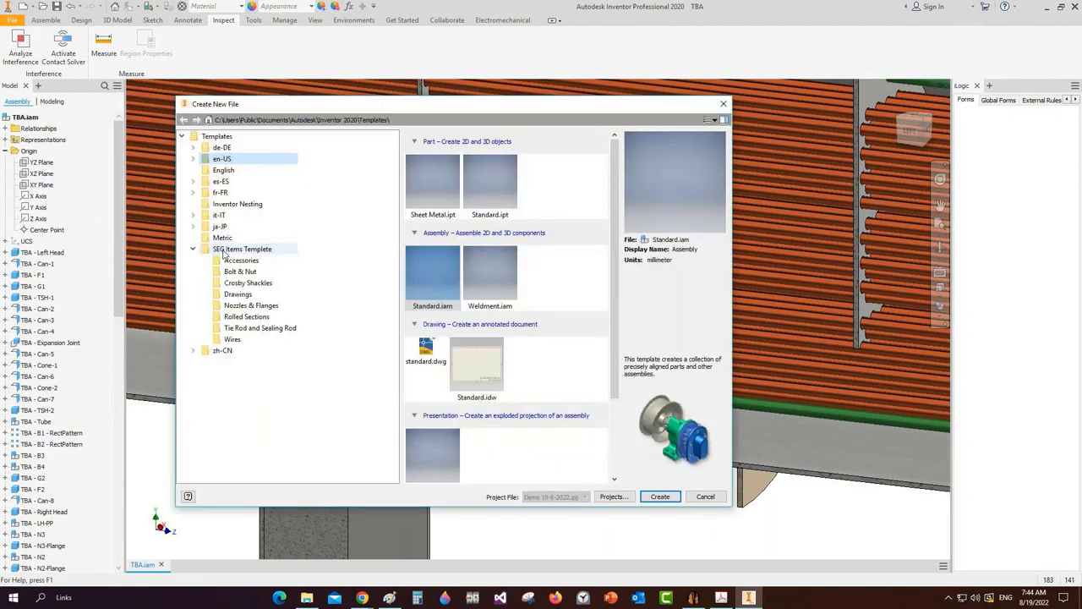
pyautogui.click(241, 260)
pyautogui.click(566, 329)
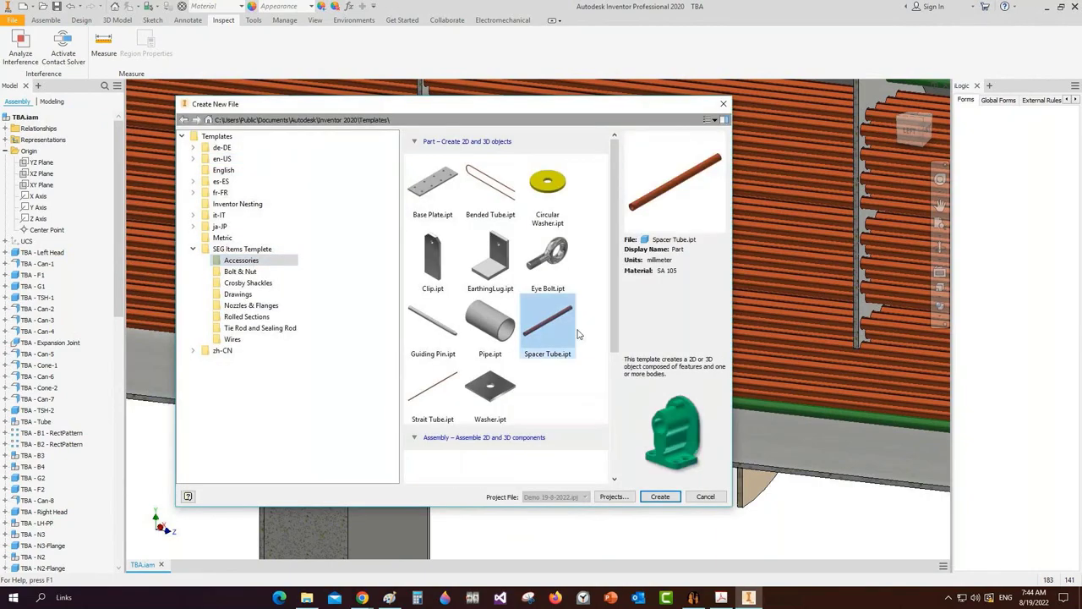
pyautogui.click(660, 497)
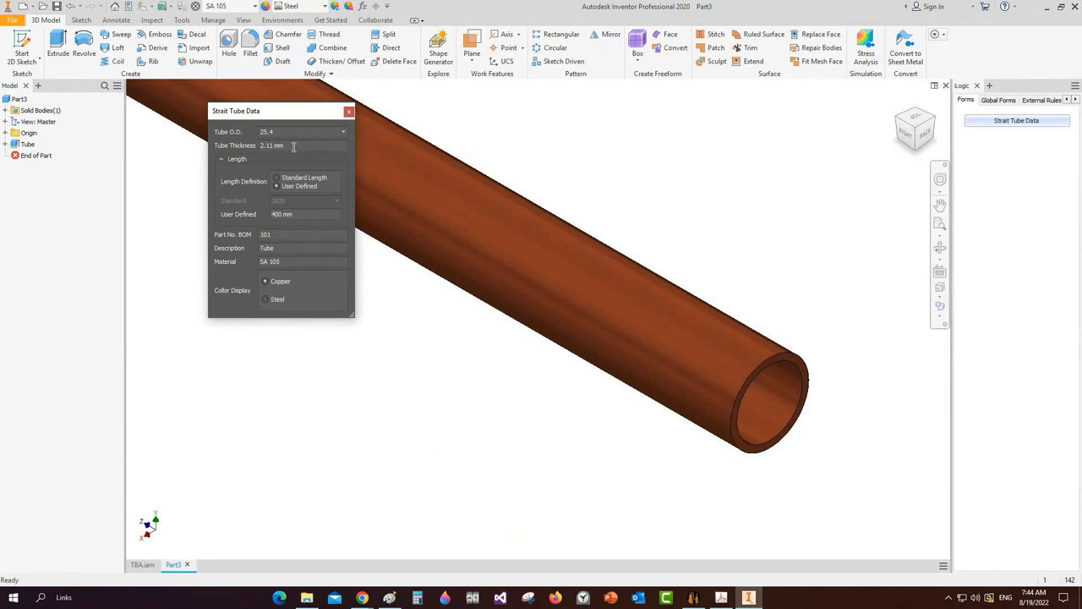
pyautogui.click(314, 216)
pyautogui.write('930')
pyautogui.click(348, 110)
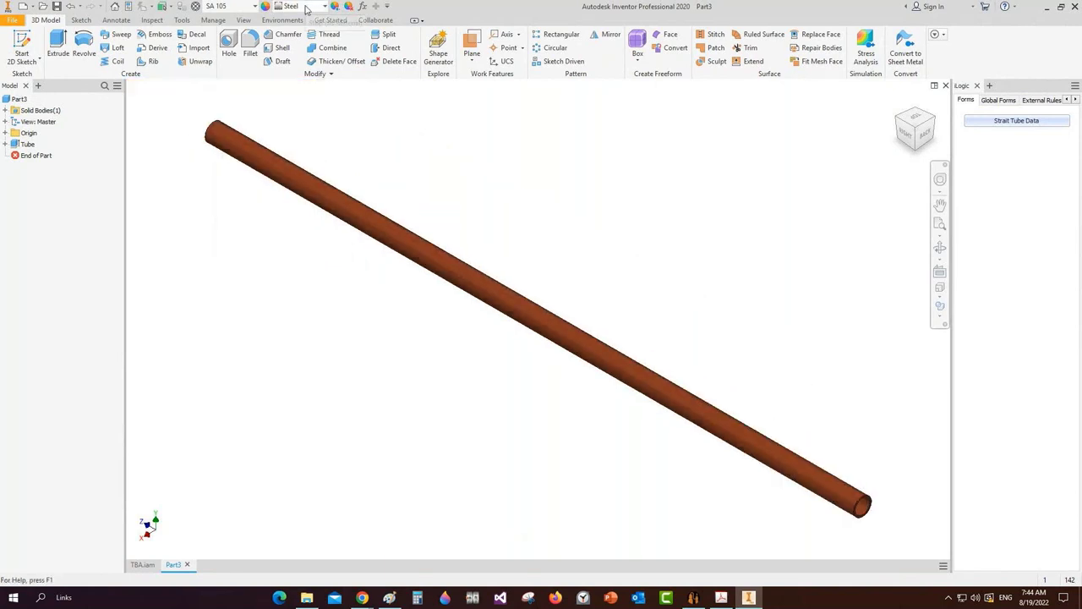
# Set the appearance of the spacer's Tube feature to Smooth - Yellow in its feature properties
pyautogui.click(25, 146)
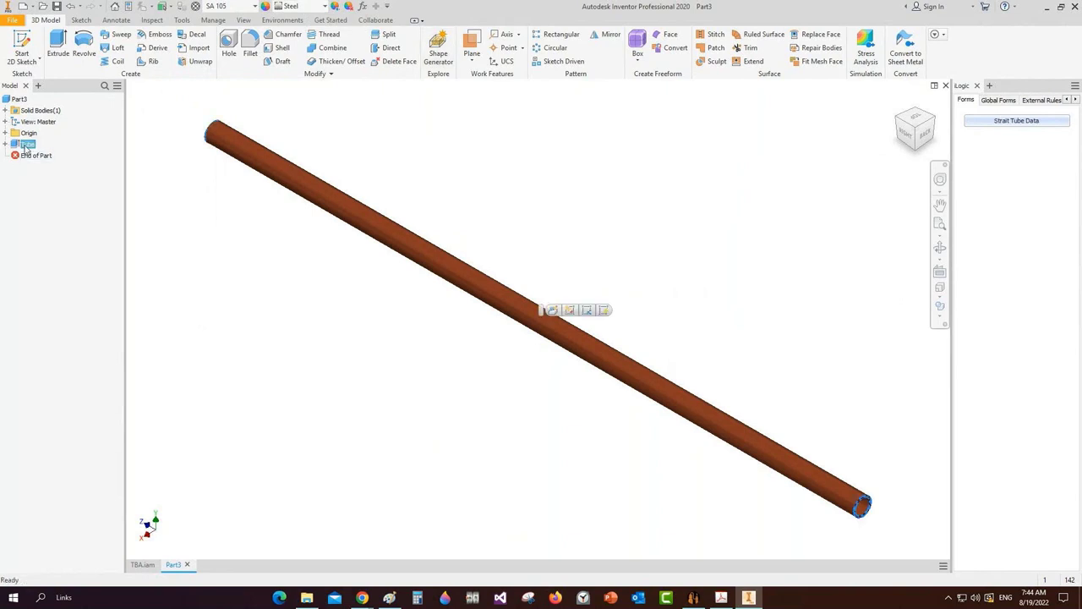
pyautogui.rightClick(25, 148)
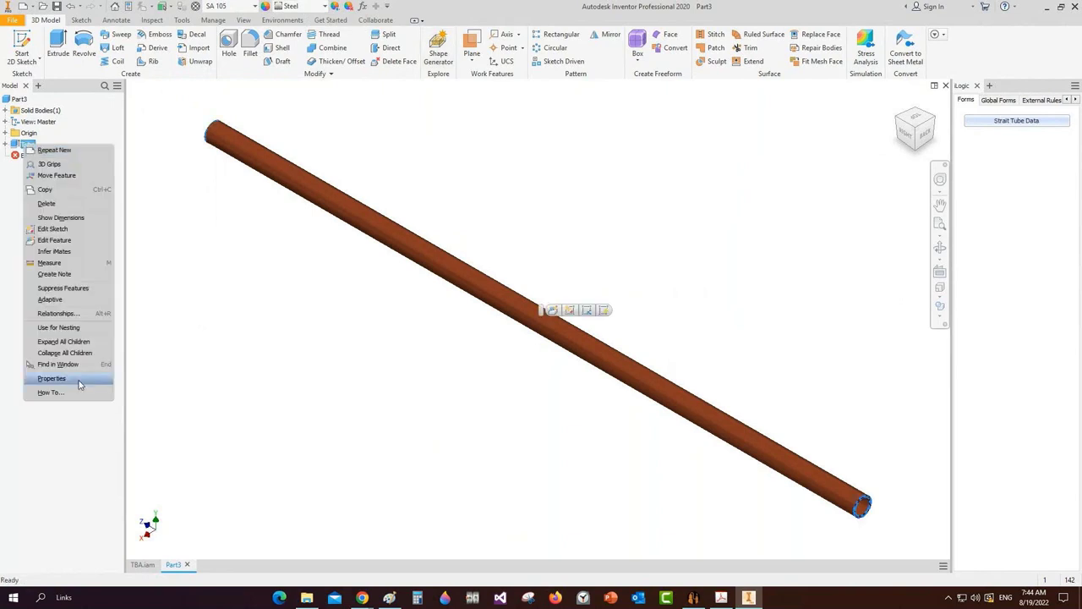
pyautogui.click(53, 378)
pyautogui.click(184, 291)
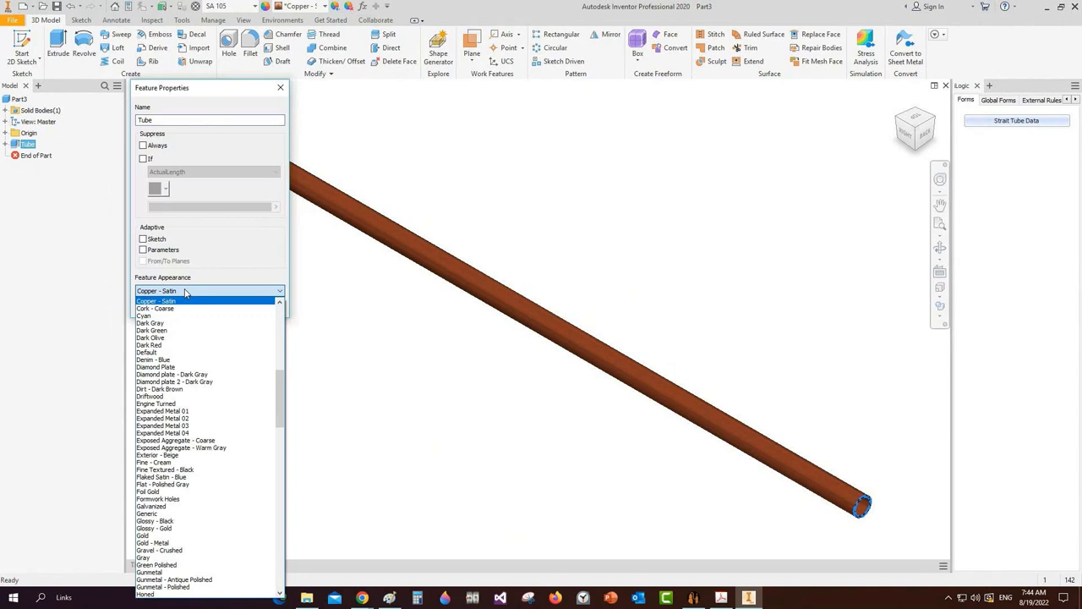
pyautogui.press('s')
pyautogui.press('s')
pyautogui.press('s')
pyautogui.press('s')
pyautogui.press('s')
pyautogui.press('s')
pyautogui.press('s')
pyautogui.press('s')
pyautogui.press('s')
pyautogui.press('s')
pyautogui.press('s')
pyautogui.press('s')
pyautogui.press('s')
pyautogui.press('s')
pyautogui.press('s')
pyautogui.press('s')
pyautogui.press('s')
pyautogui.press('s')
pyautogui.press('s')
pyautogui.press('s')
pyautogui.scroll(-3, 186, 533)
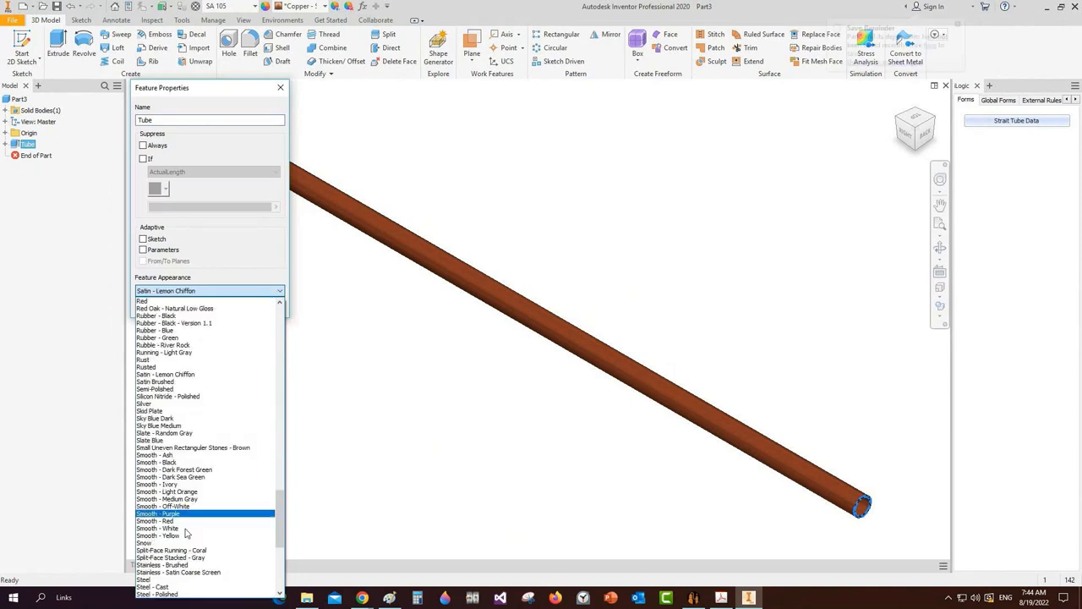
pyautogui.click(186, 535)
pyautogui.click(212, 305)
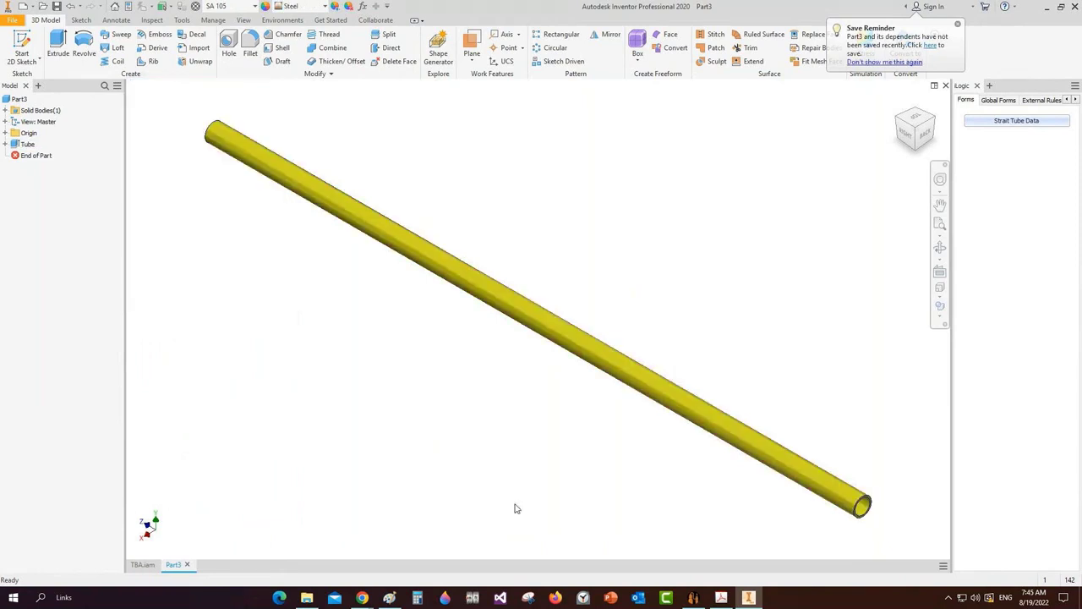
# Switch to Static Equipment Generator, save the active part as Spacer-1 in the project folder, and close the part in Inventor
pyautogui.click(693, 598)
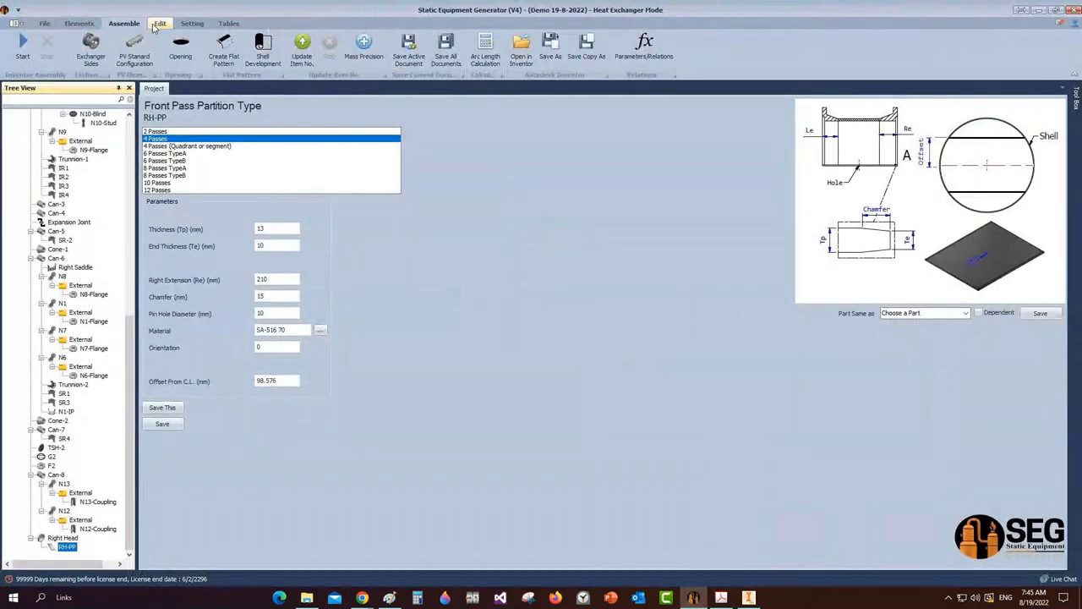
pyautogui.click(409, 48)
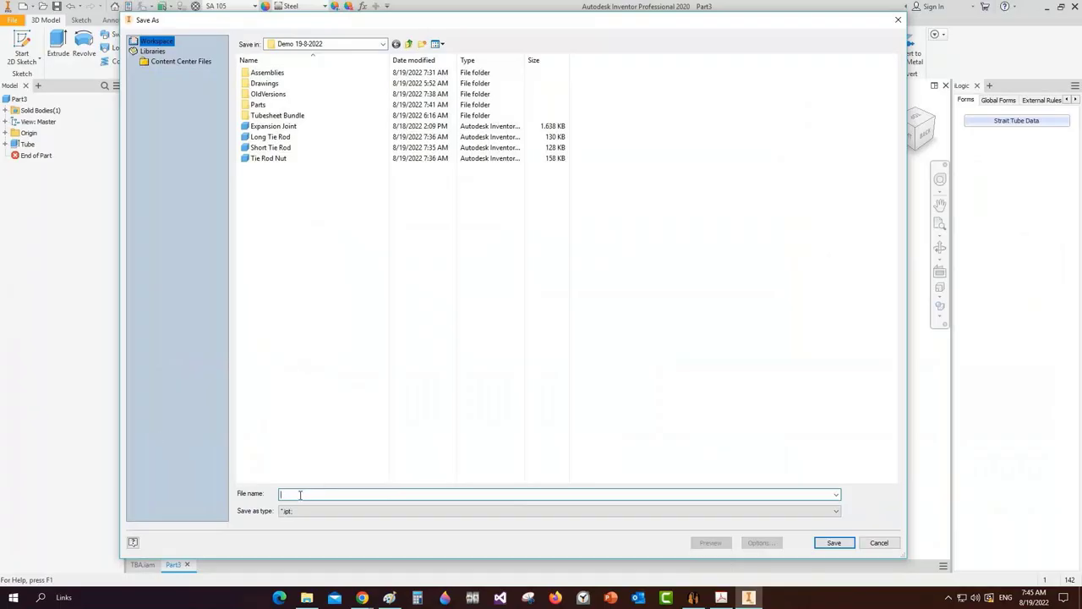
pyautogui.write('Spacer1')
pyautogui.press('Return')
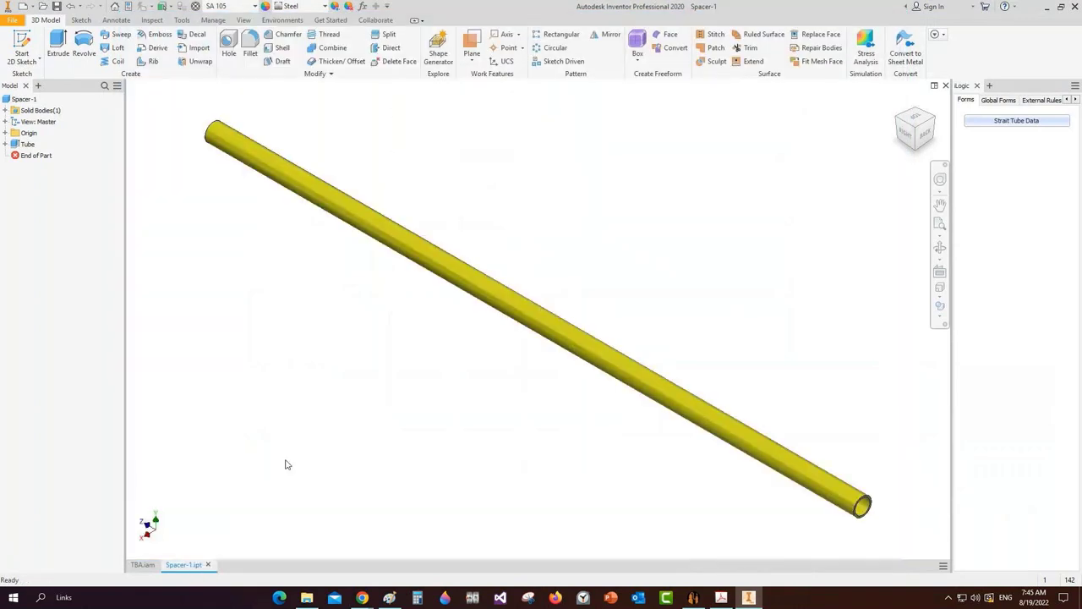
pyautogui.click(207, 564)
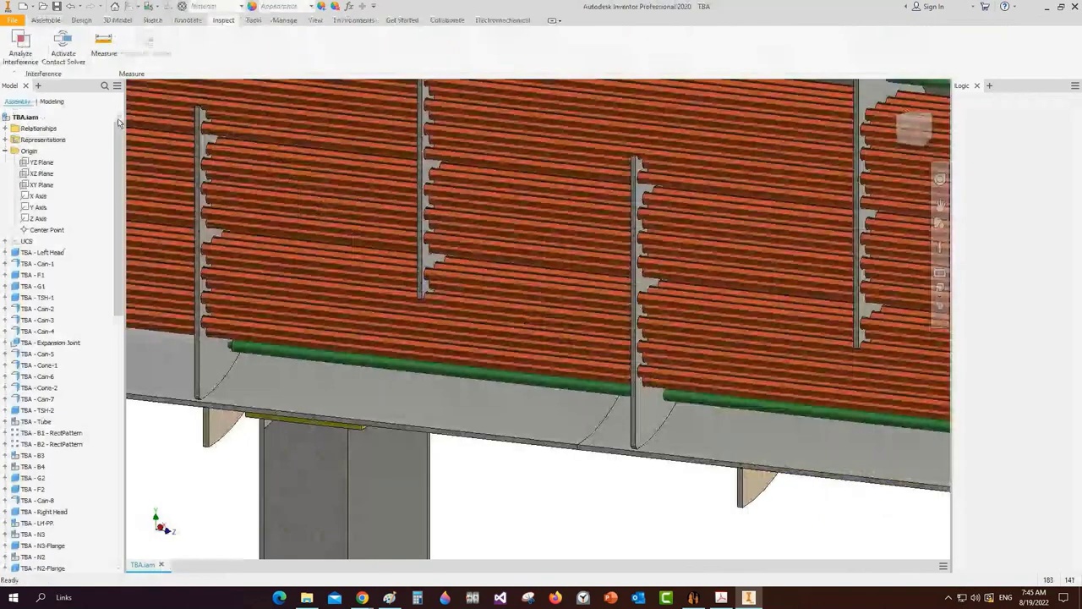
# Place one instance of the Spacer-1 part in the TBA assembly
pyautogui.click(15, 42)
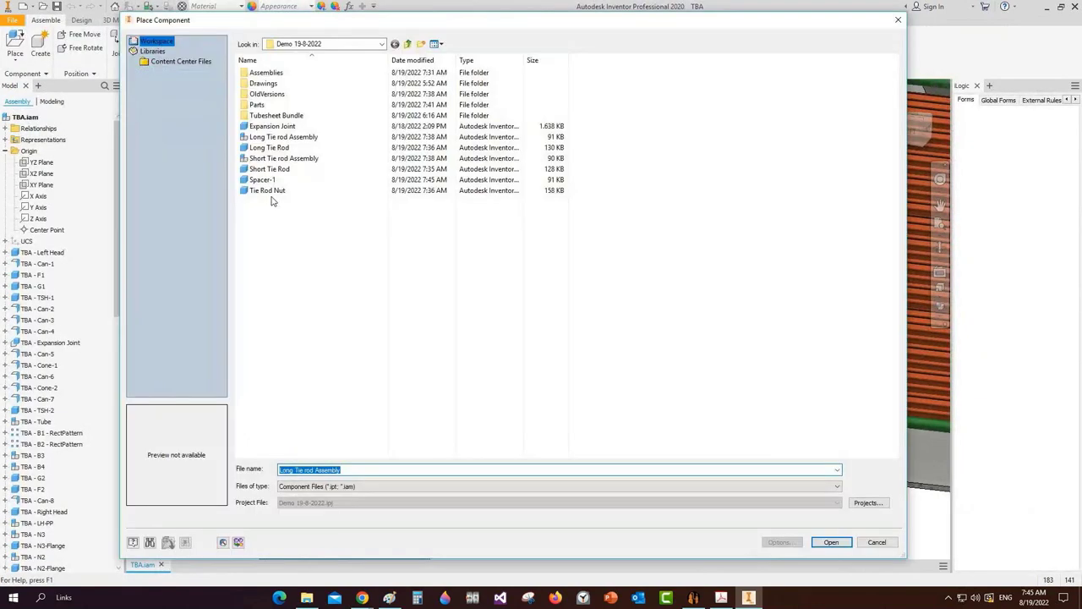
pyautogui.click(263, 180)
pyautogui.doubleClick(265, 182)
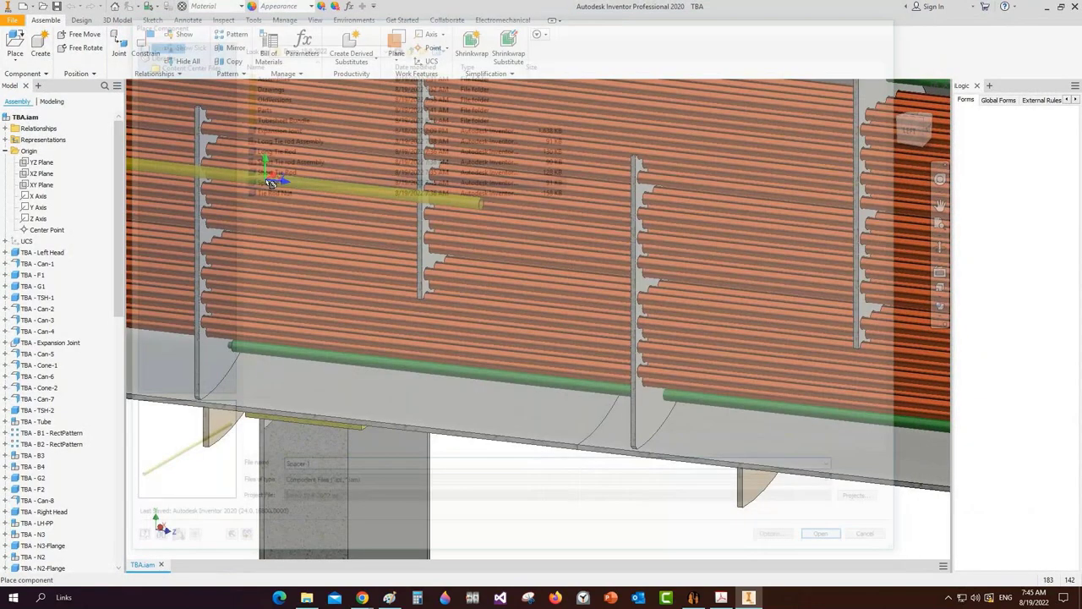
pyautogui.scroll(4, 336, 256)
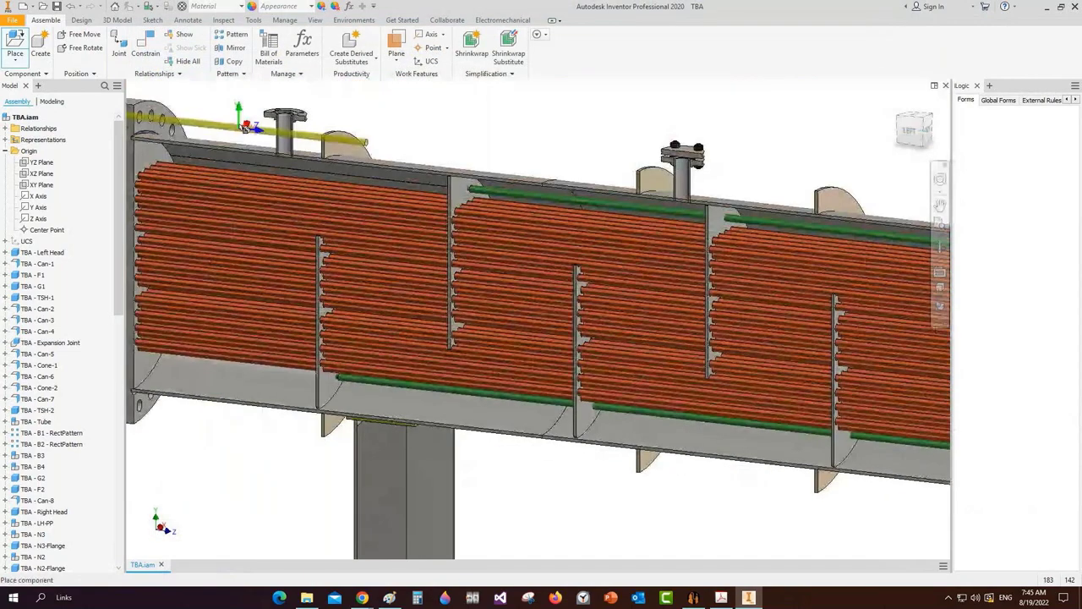
pyautogui.press('Escape')
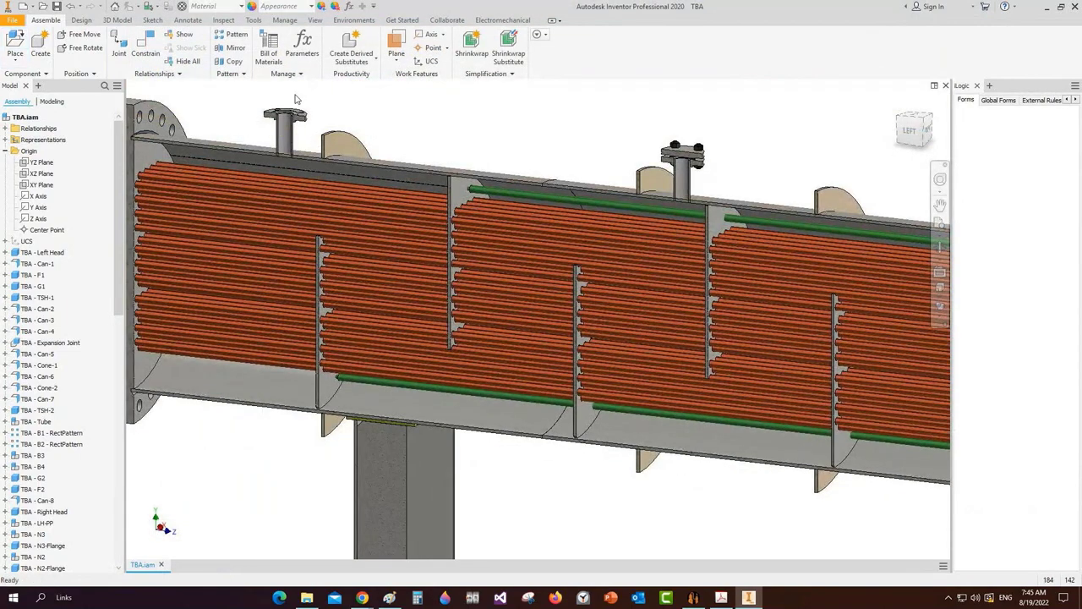
# Free-move the Spacer-1 part in the top view across the shell to the empty space beyond its uncut side
pyautogui.scroll(3, 296, 98)
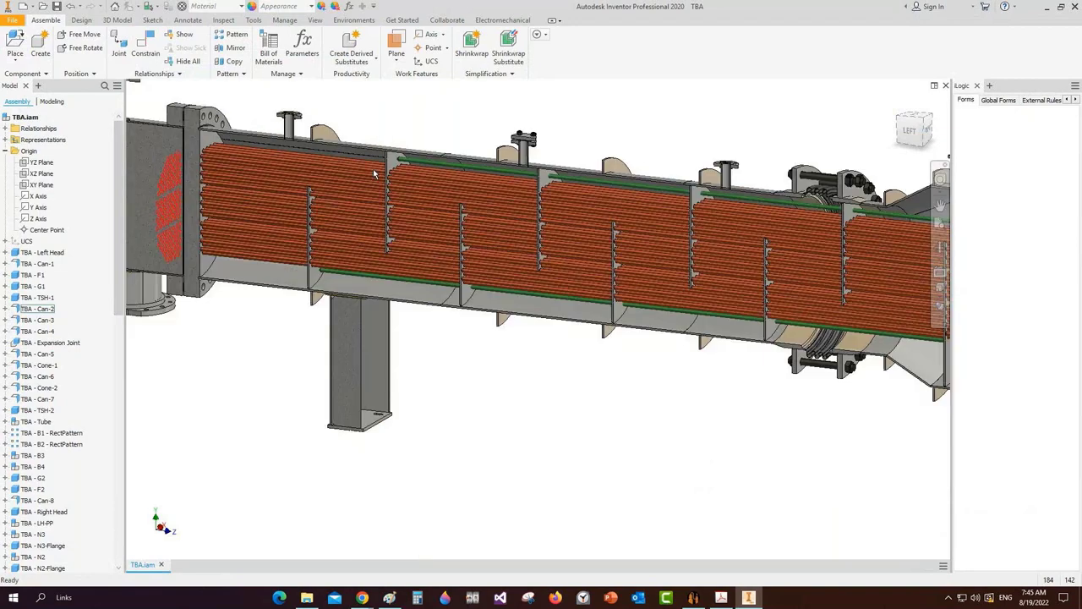
pyautogui.scroll(-2, 40, 558)
pyautogui.click(34, 568)
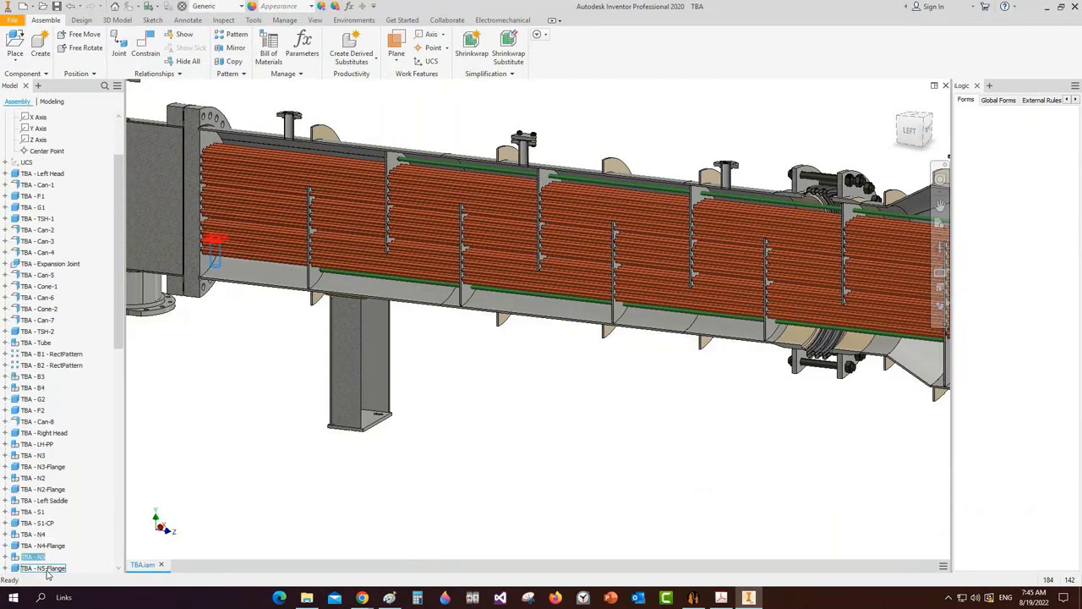
pyautogui.click(49, 568)
pyautogui.scroll(-10, 52, 566)
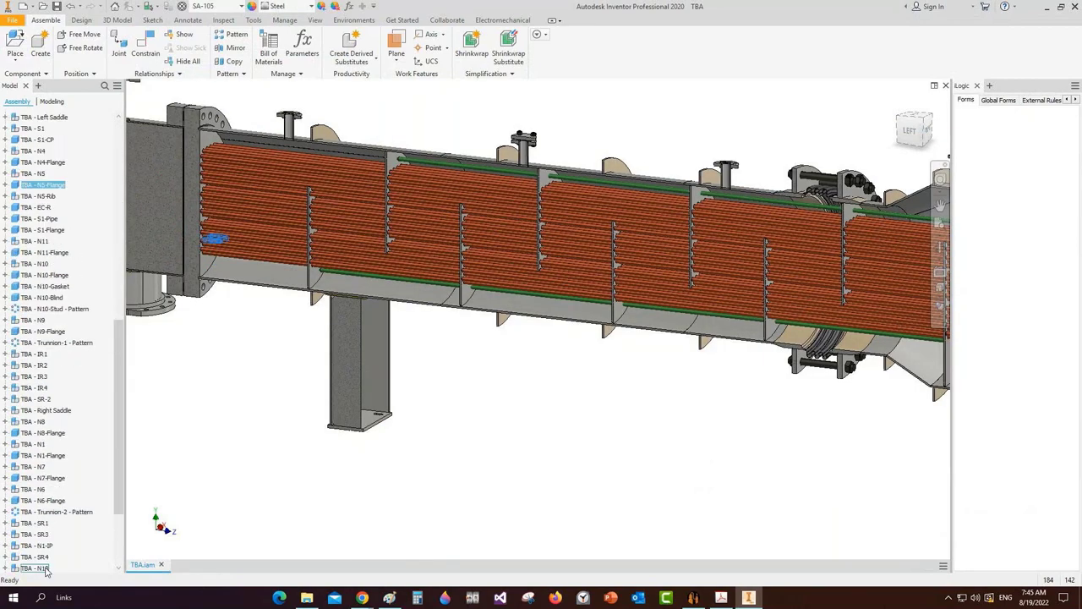
pyautogui.scroll(-3, 47, 571)
pyautogui.click(47, 558)
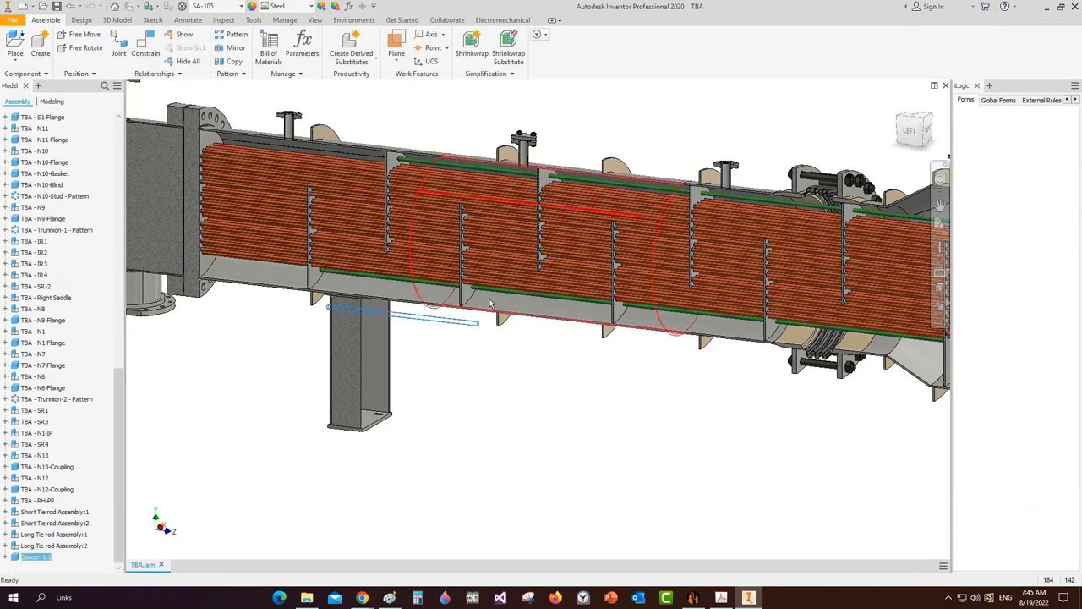
pyautogui.scroll(-4, 506, 269)
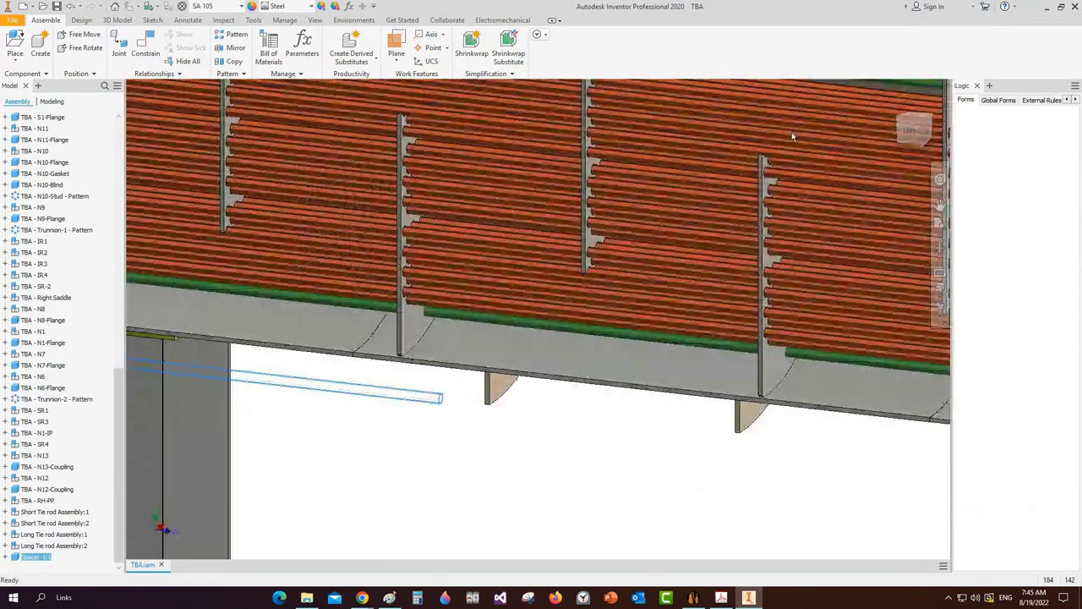
pyautogui.click(912, 119)
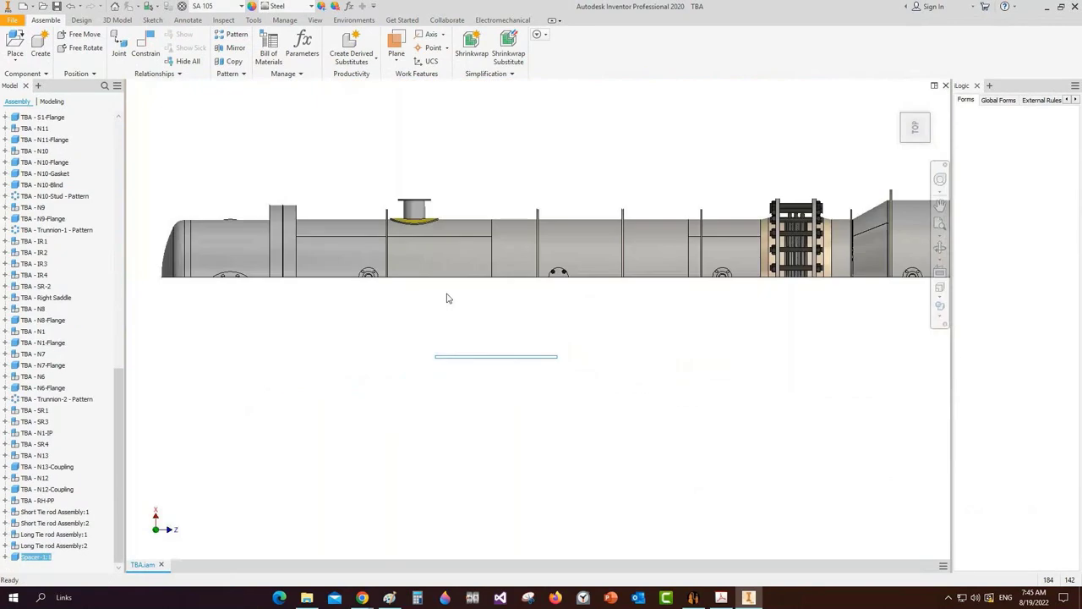
pyautogui.press('v')
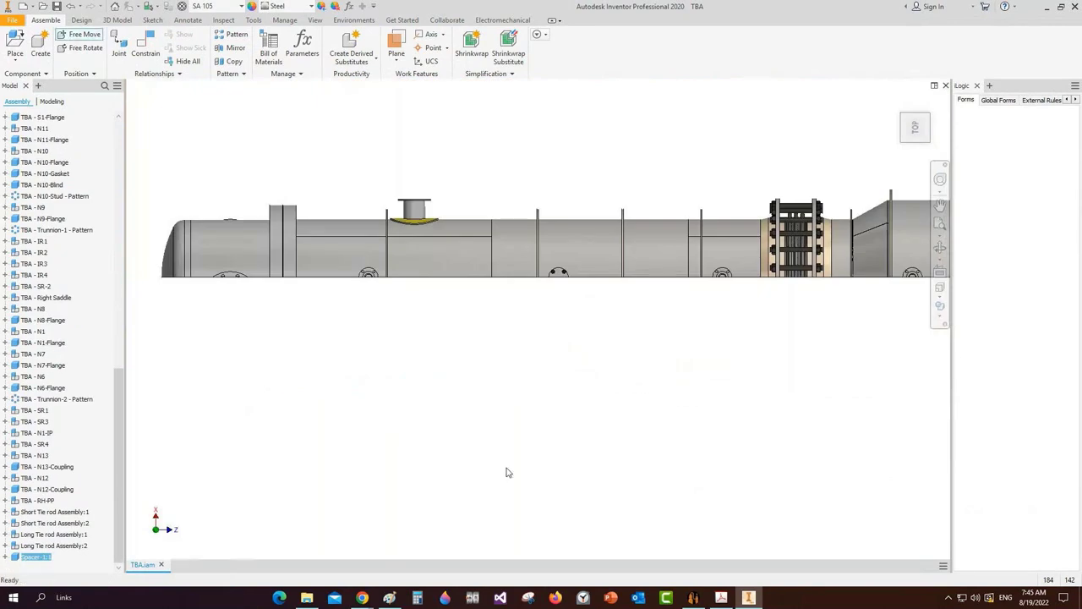
pyautogui.moveTo(510, 472); pyautogui.dragTo(502, 255)
pyautogui.rightClick(592, 143)
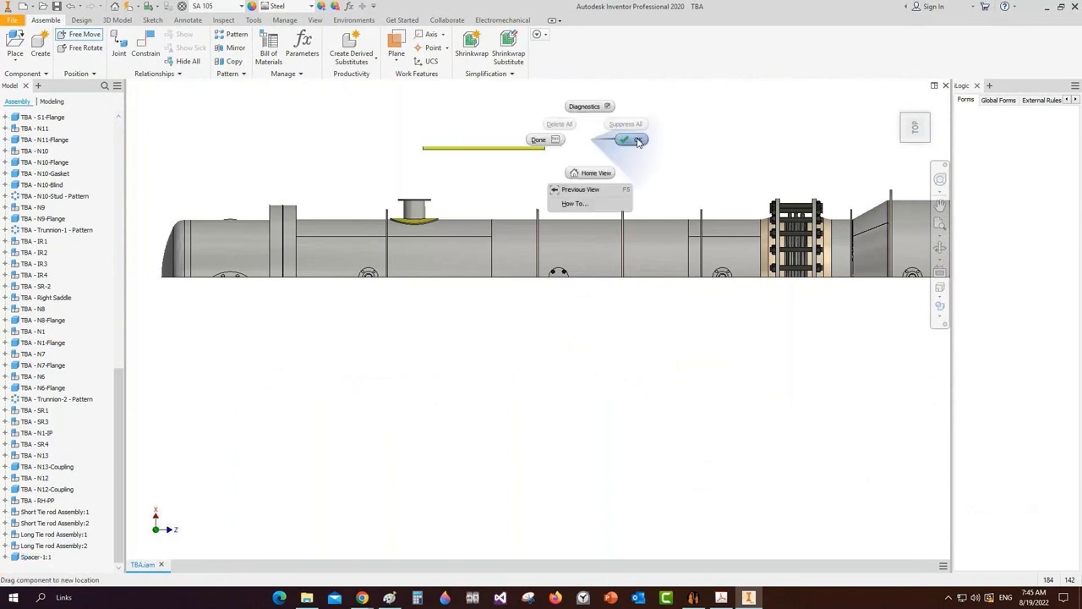
pyautogui.click(636, 141)
# Constrain the Spacer-1 tube's axis to the axis of the lower tie rod with a 0 mm mate
pyautogui.click(944, 249)
pyautogui.moveTo(609, 288); pyautogui.dragTo(541, 432)
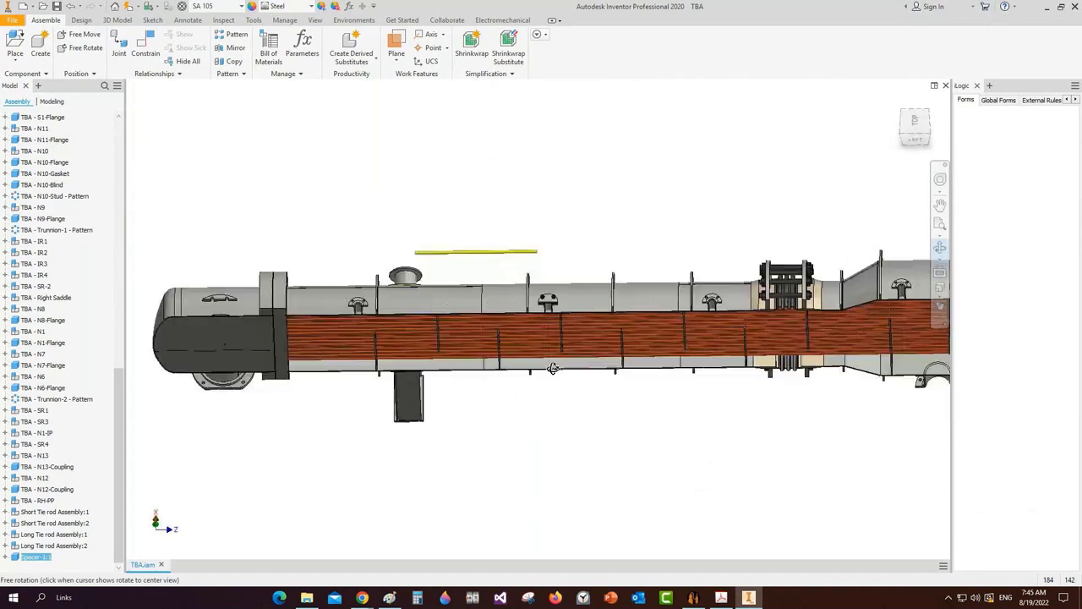
pyautogui.press('Escape')
pyautogui.scroll(-3, 499, 268)
pyautogui.moveTo(566, 264); pyautogui.dragTo(614, 253, button='middle')
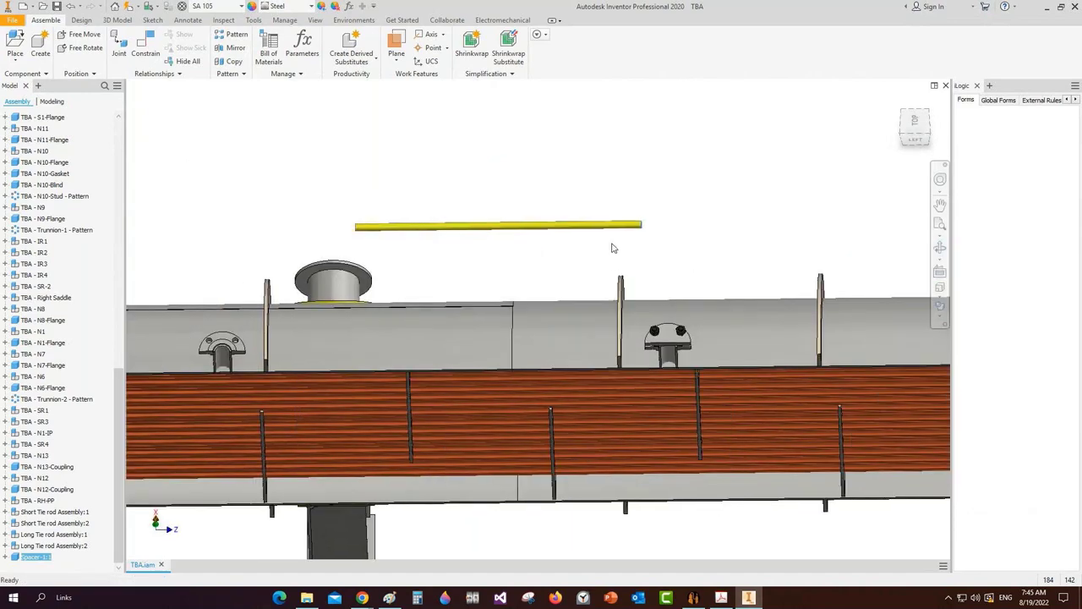
pyautogui.press('c')
pyautogui.click(581, 230)
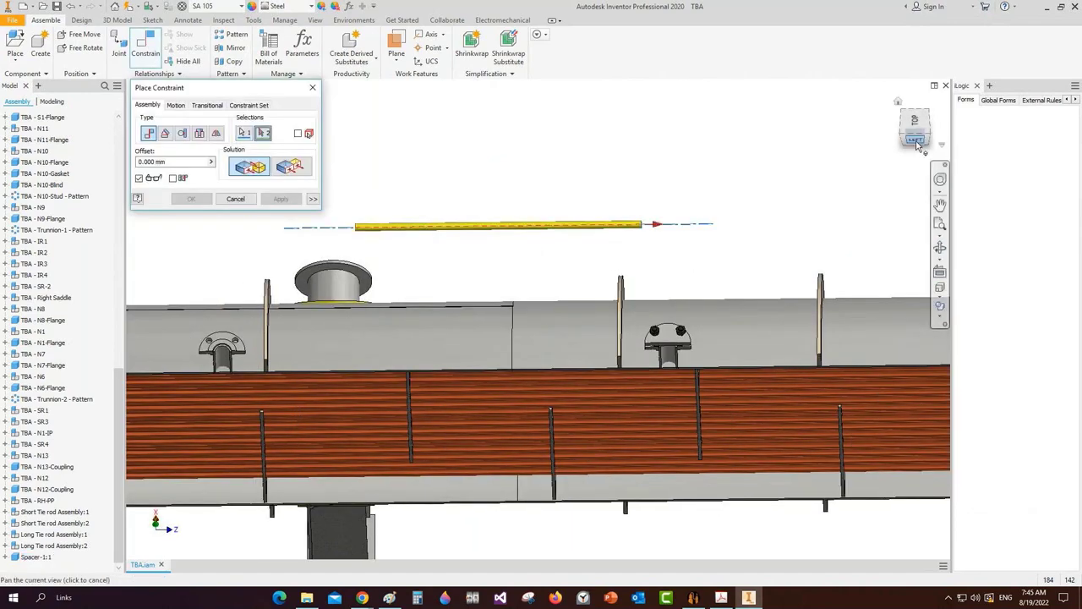
pyautogui.click(916, 140)
pyautogui.click(497, 325)
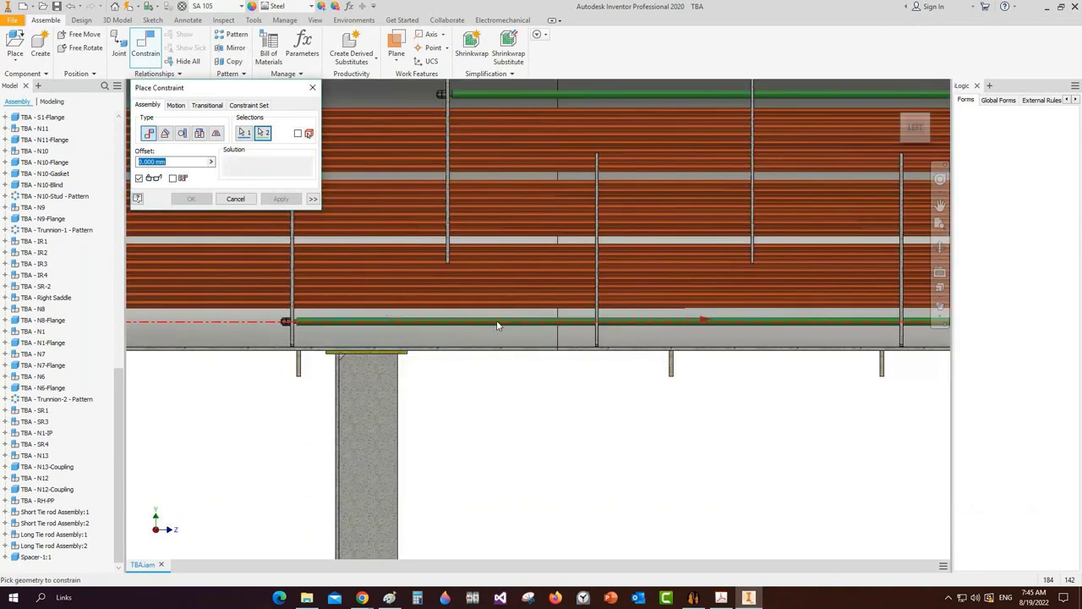
pyautogui.click(497, 325)
pyautogui.click(281, 199)
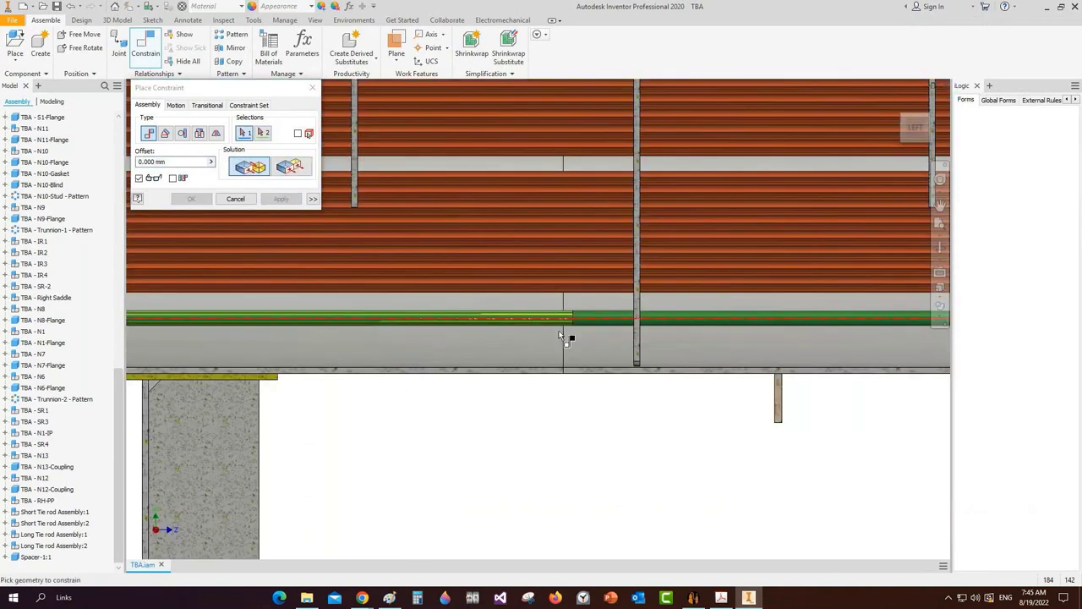
# Mate the spacer's open end face to the facing side of the first lower baffle with 0 mm offset
pyautogui.scroll(-2, 558, 342)
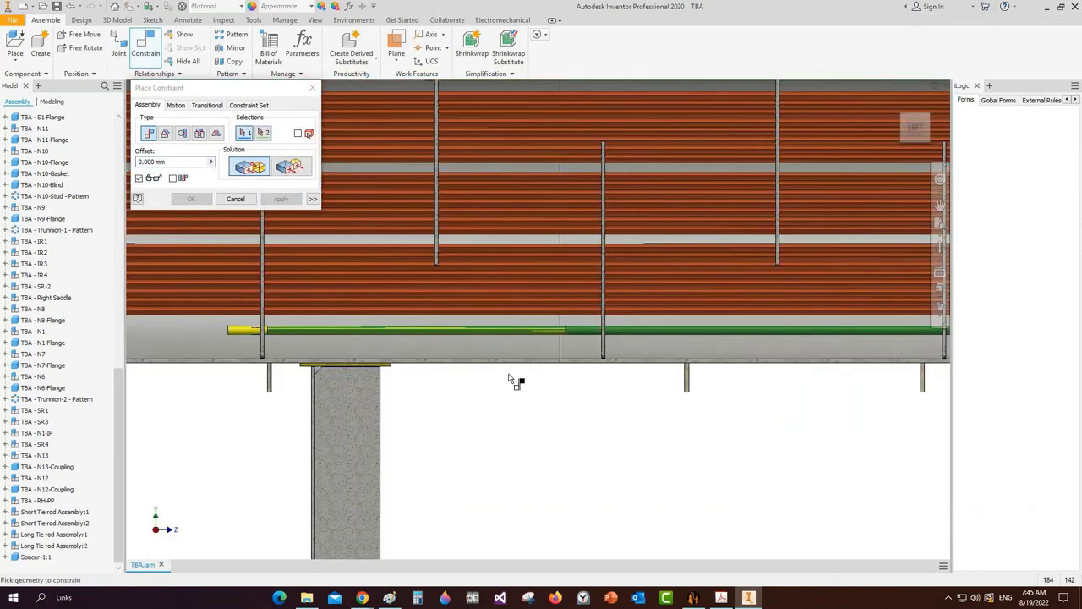
pyautogui.press('F4')
pyautogui.moveTo(463, 352)
pyautogui.mouseDown()
pyautogui.moveTo(449, 348)
pyautogui.moveTo(469, 354)
pyautogui.mouseUp()
pyautogui.scroll(-5, 362, 403)
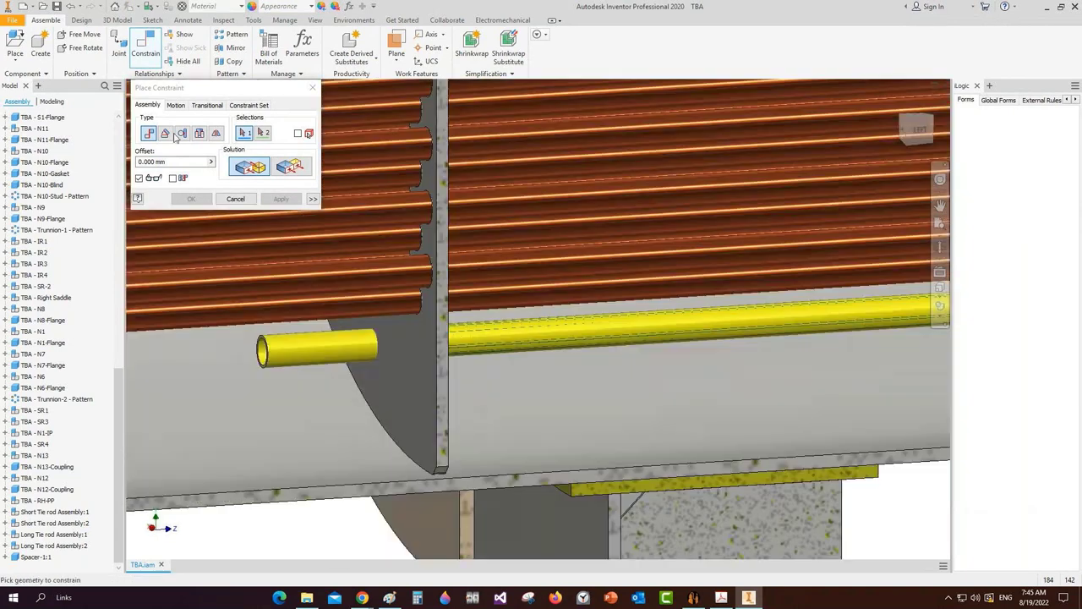
pyautogui.scroll(5, 259, 353)
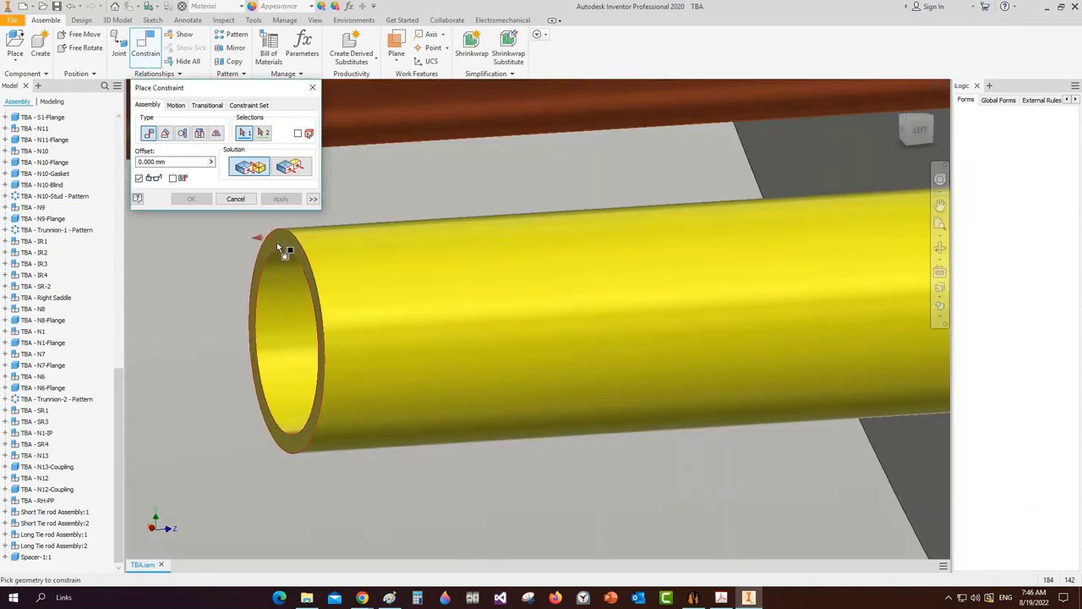
pyautogui.click(279, 238)
pyautogui.scroll(-5, 259, 255)
pyautogui.scroll(-3, 259, 255)
pyautogui.keyDown('shift'); pyautogui.moveTo(372, 300); pyautogui.dragTo(705, 431, button='middle'); pyautogui.keyUp('shift')
pyautogui.scroll(4, 241, 315)
pyautogui.click(276, 335)
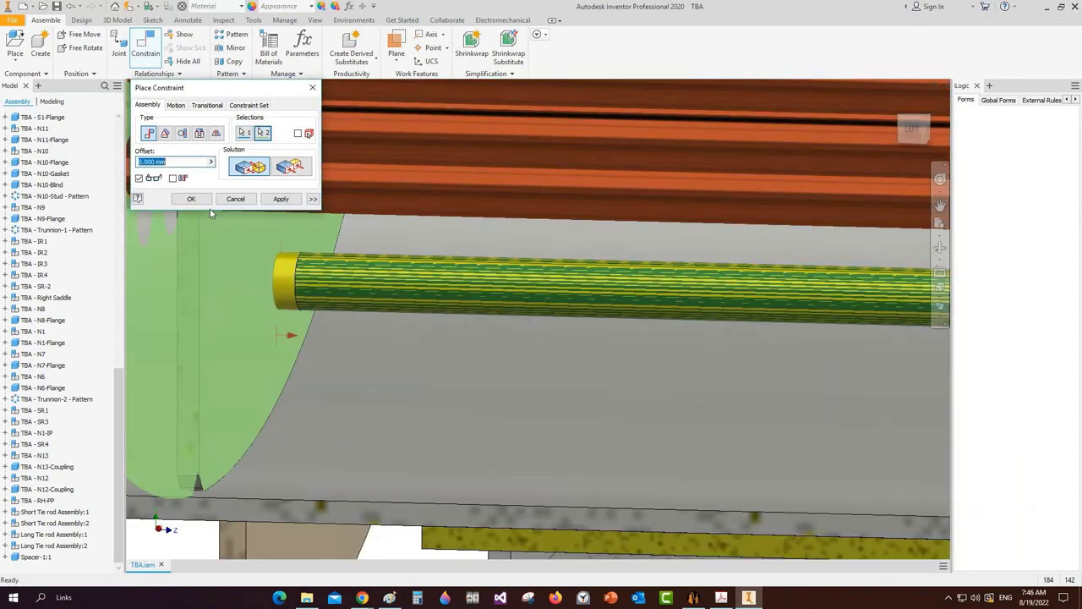
pyautogui.click(191, 199)
pyautogui.scroll(-2, 252, 198)
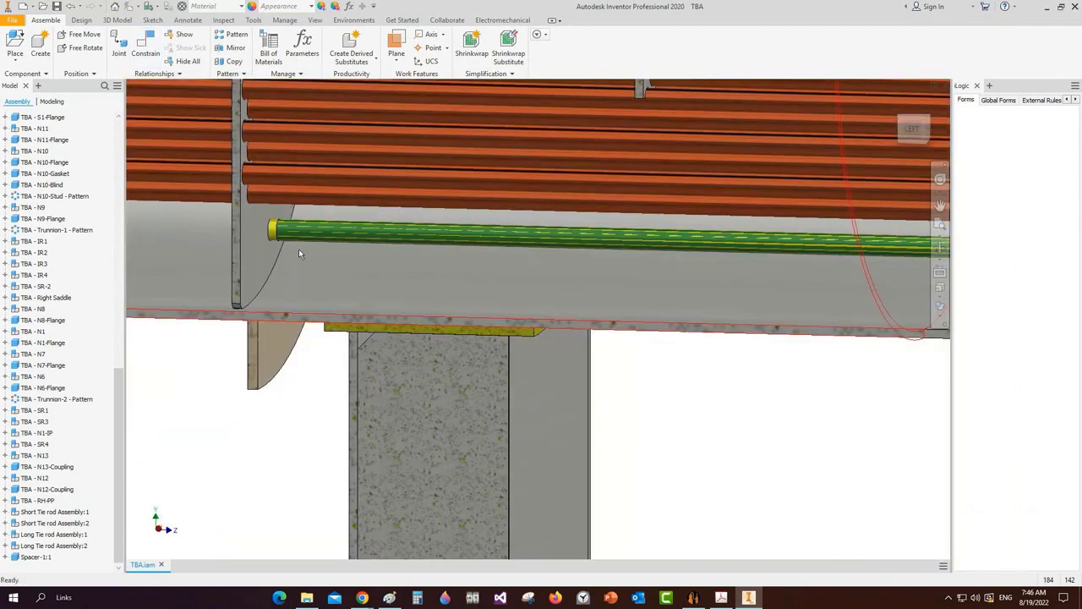
# Open the Spacer-1 part from the assembly, set its tube O.D. to 31.8 in Strait Tube Data, and close the part
pyautogui.rightClick(276, 226)
pyautogui.click(276, 187)
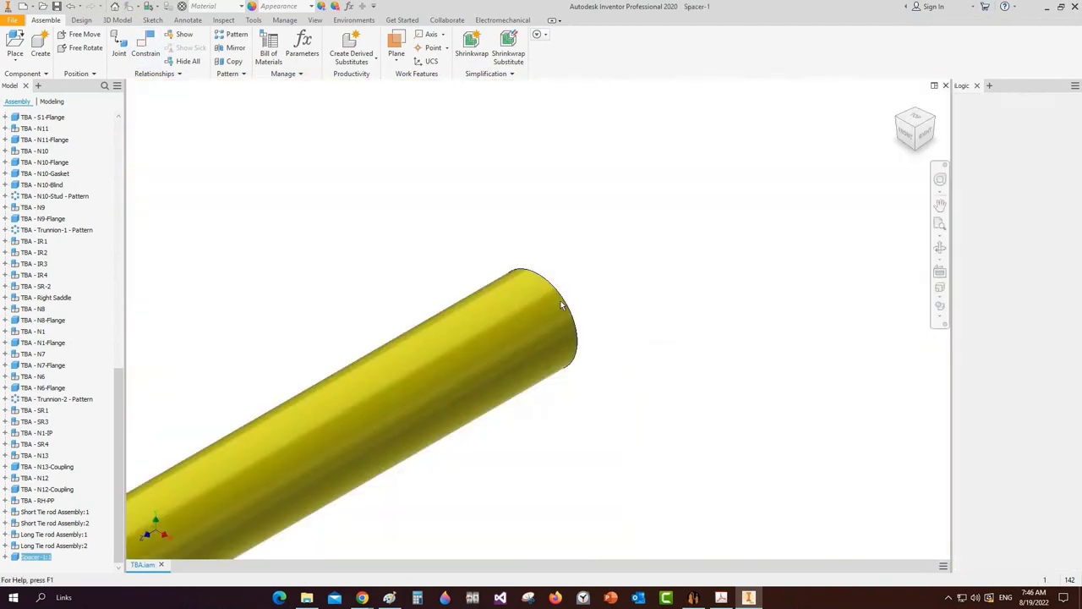
pyautogui.click(1030, 121)
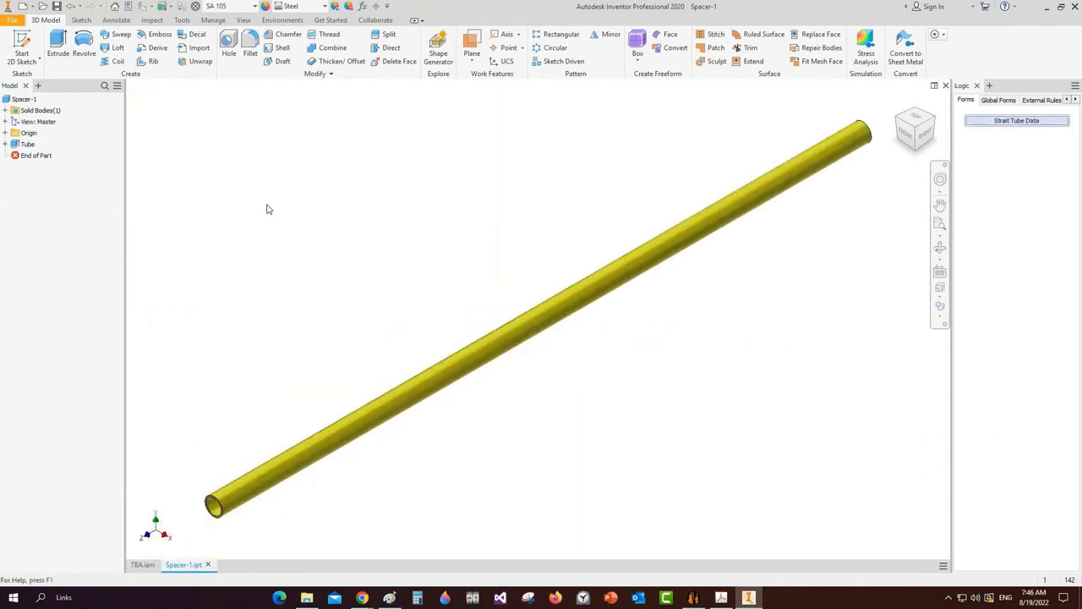
pyautogui.click(279, 133)
pyautogui.scroll(-1, 301, 197)
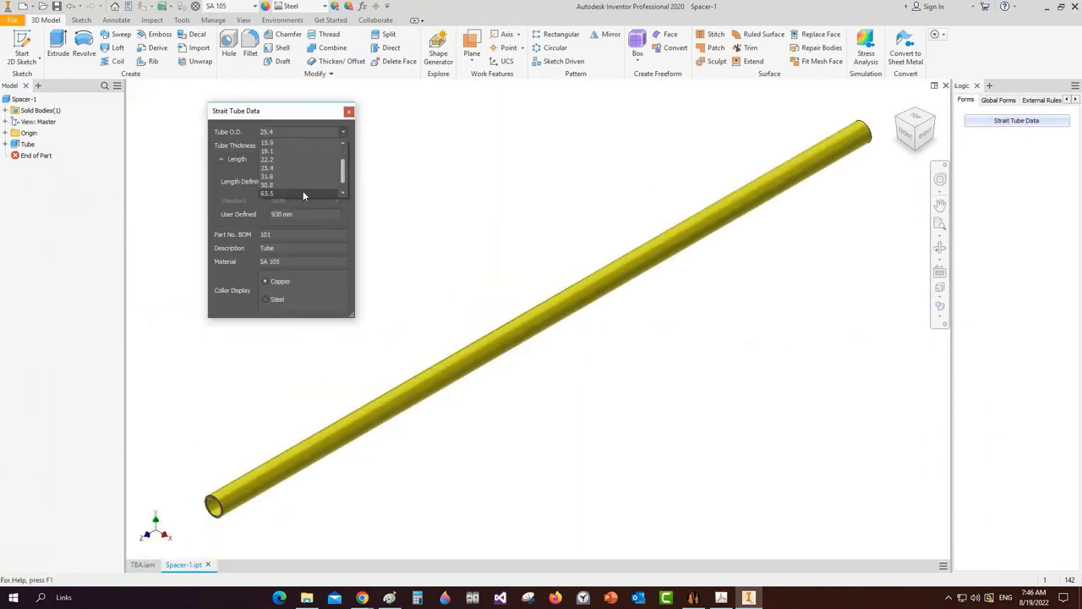
pyautogui.click(284, 175)
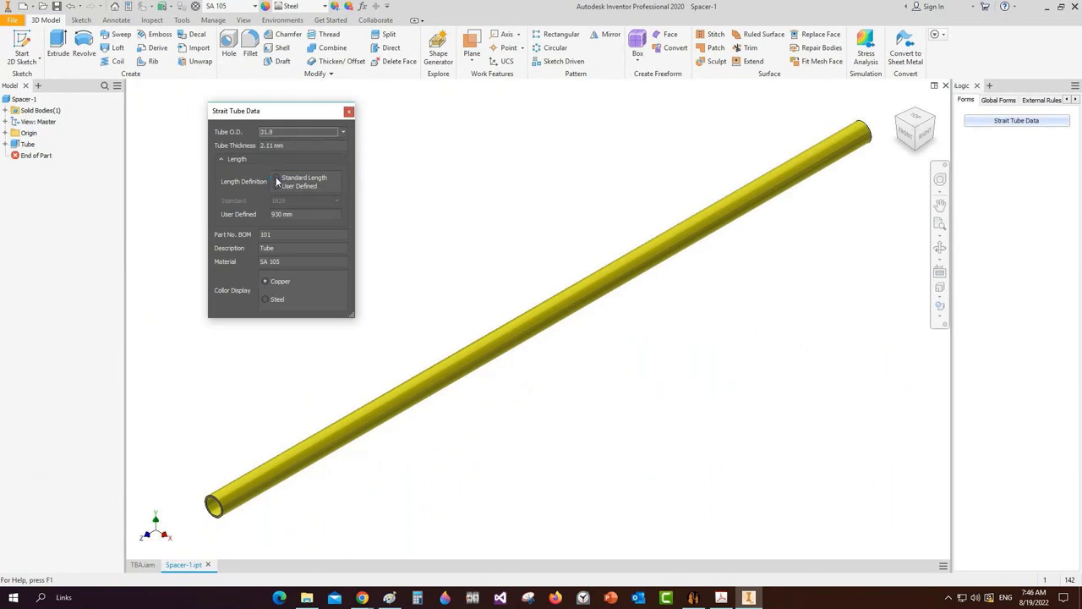
pyautogui.click(349, 113)
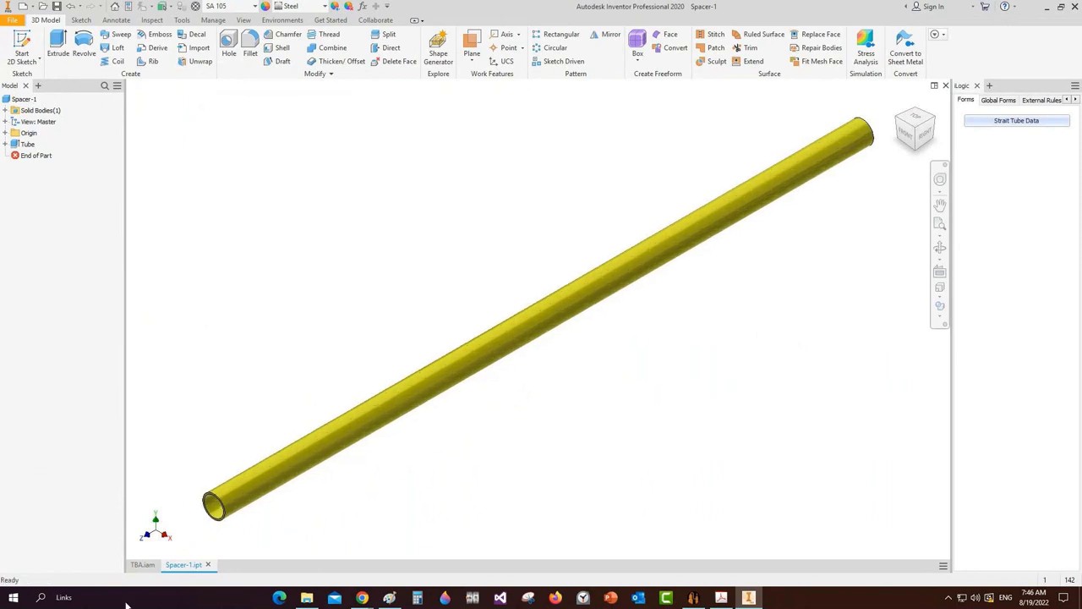
pyautogui.click(208, 564)
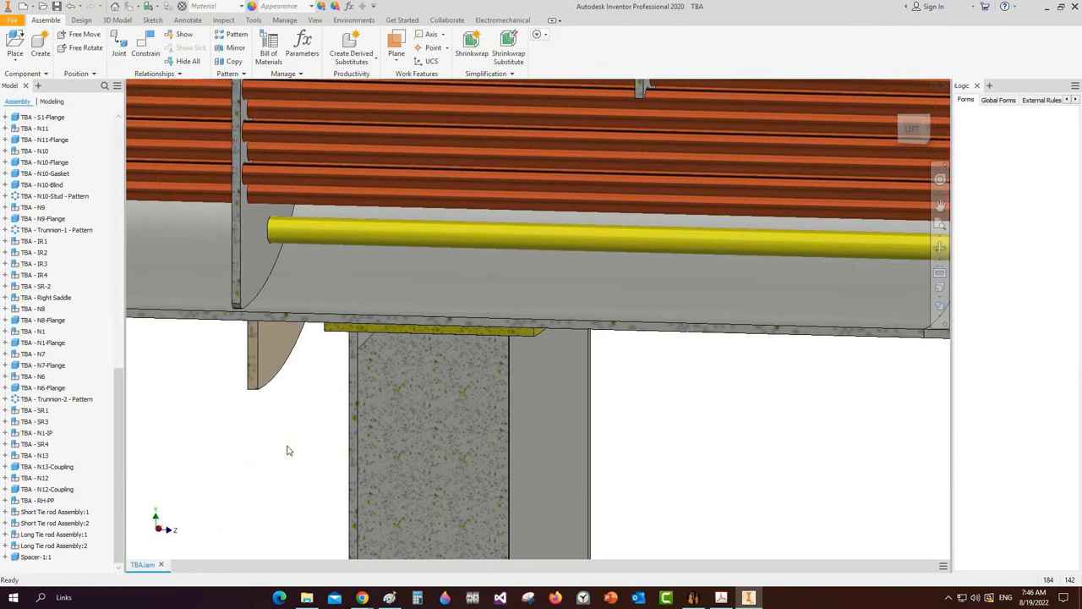
# Examine the spacer, tie rods and baffle spacing along the sectioned exchanger, including from the left side
pyautogui.scroll(4, 287, 450)
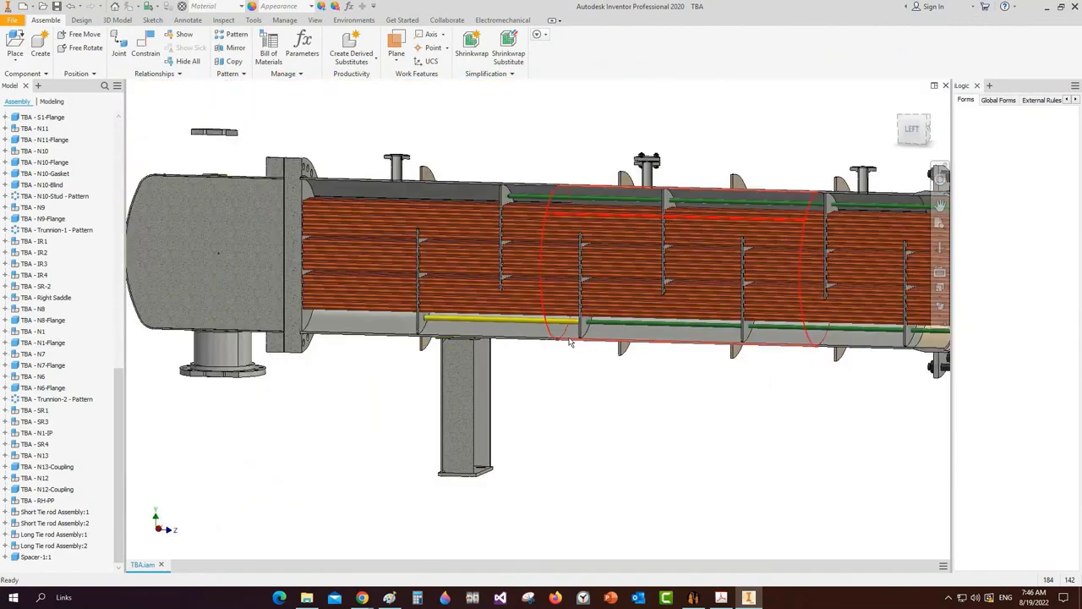
pyautogui.scroll(1, 570, 341)
pyautogui.keyDown('shift'); pyautogui.moveTo(570, 321); pyautogui.dragTo(568, 317, button='middle'); pyautogui.keyUp('shift')
pyautogui.moveTo(568, 316); pyautogui.dragTo(707, 307)
pyautogui.rightClick(706, 308)
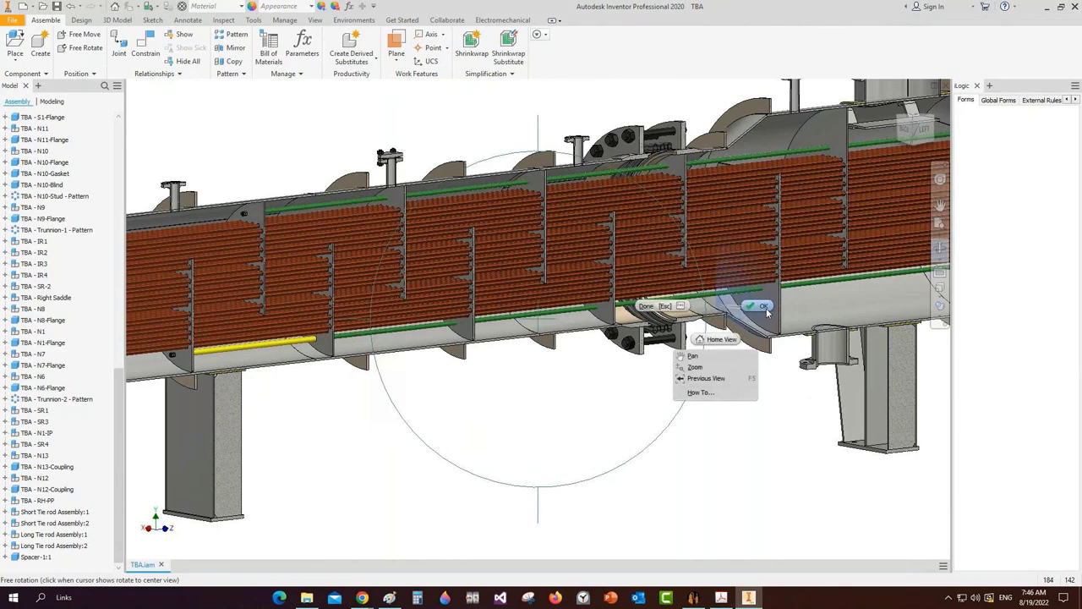
pyautogui.click(766, 309)
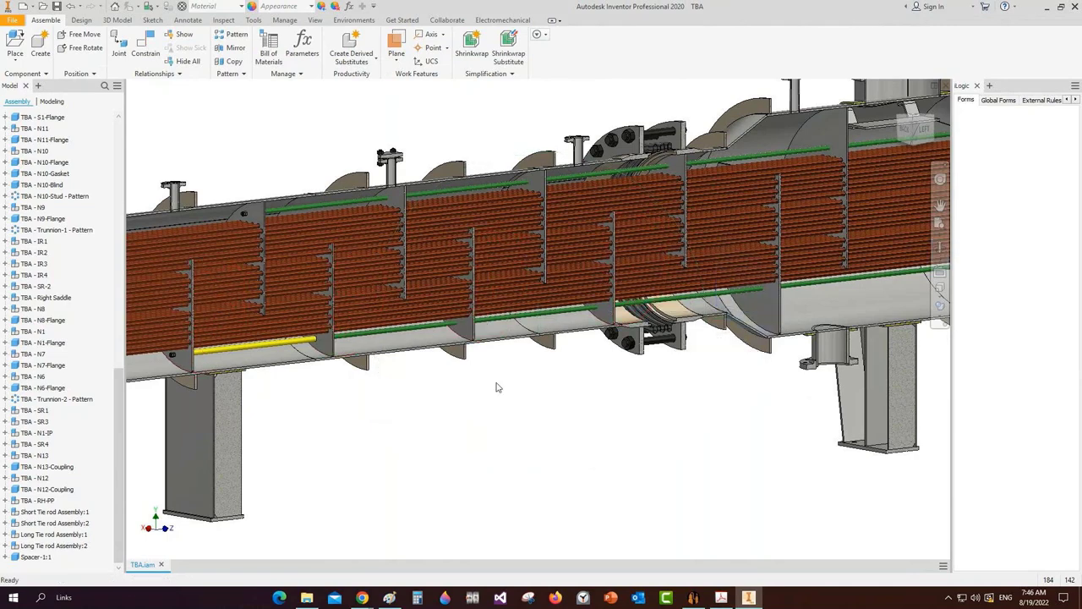
pyautogui.moveTo(498, 387); pyautogui.dragTo(489, 404, button='middle')
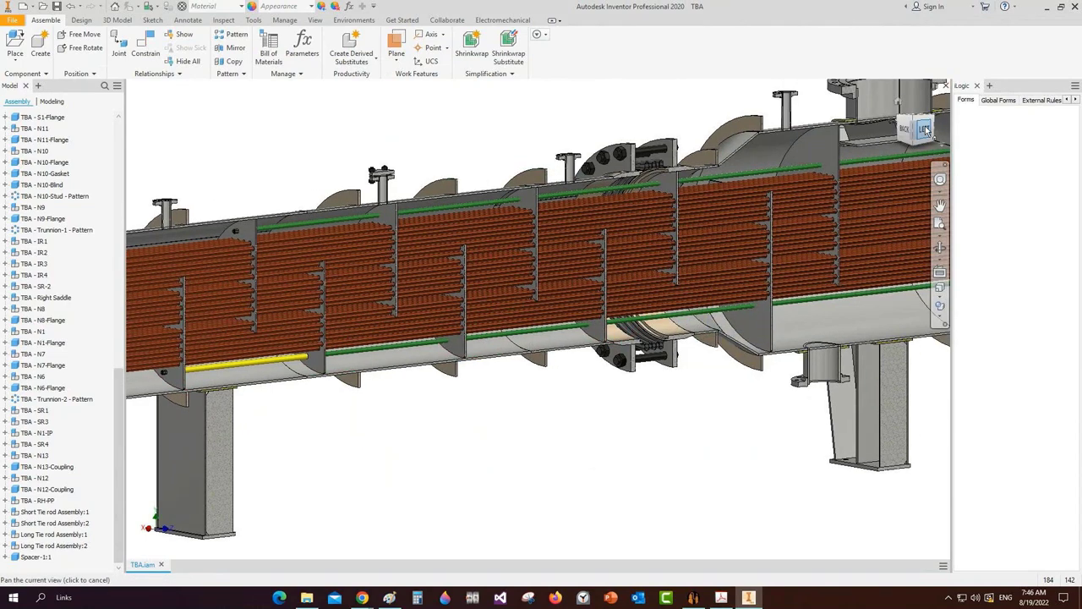
pyautogui.click(925, 130)
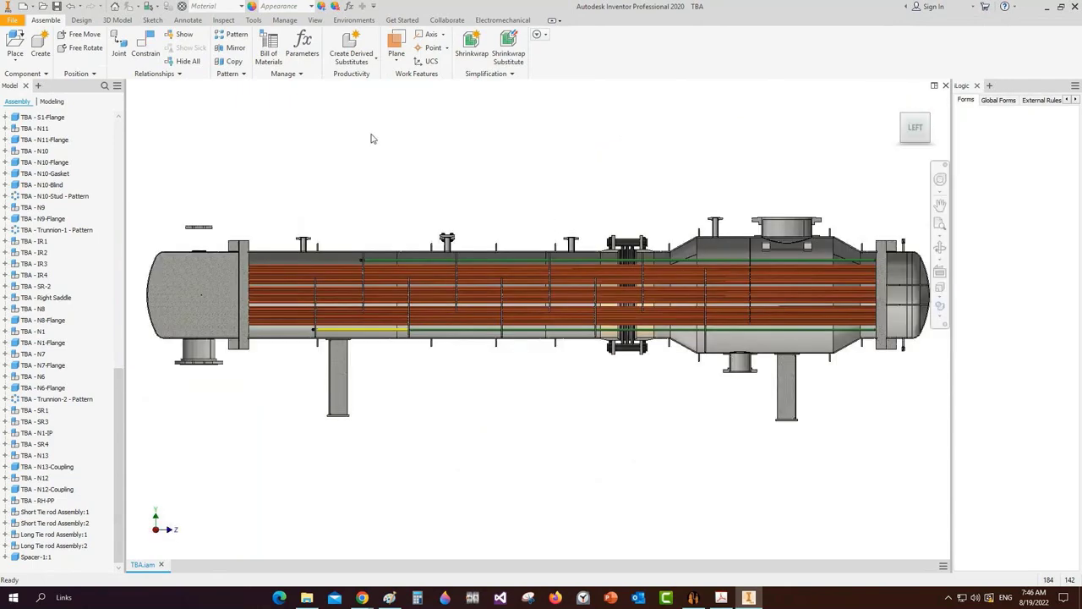
# End the section view of the assembly and inspect the nozzles and support ribs on the outside of the shell
pyautogui.click(315, 20)
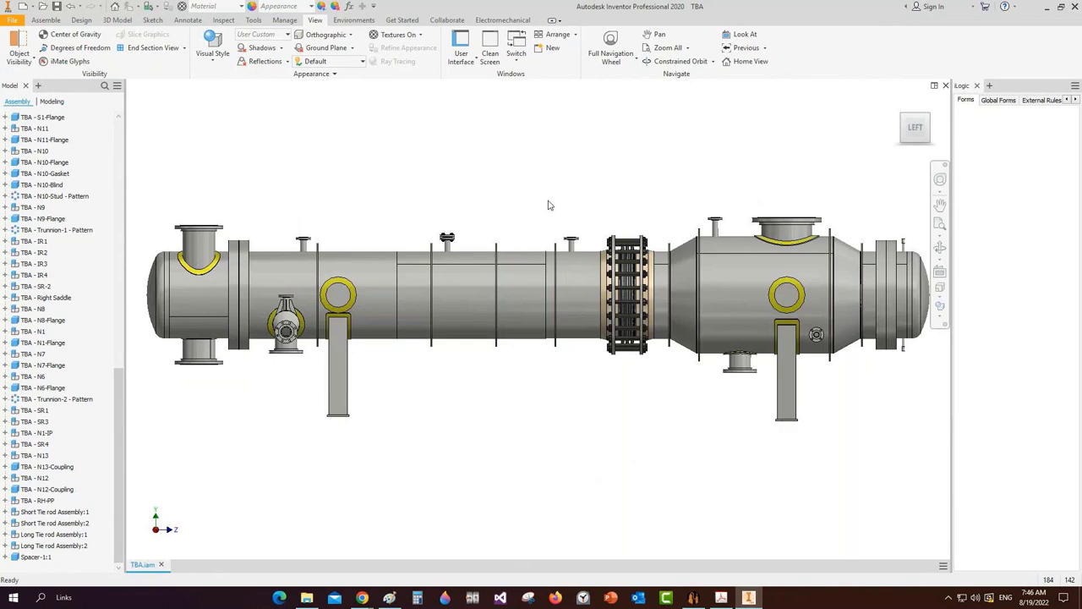
pyautogui.keyDown('shift'); pyautogui.moveTo(466, 270); pyautogui.dragTo(487, 311, button='middle'); pyautogui.keyUp('shift')
pyautogui.scroll(5, 277, 338)
pyautogui.press('Escape')
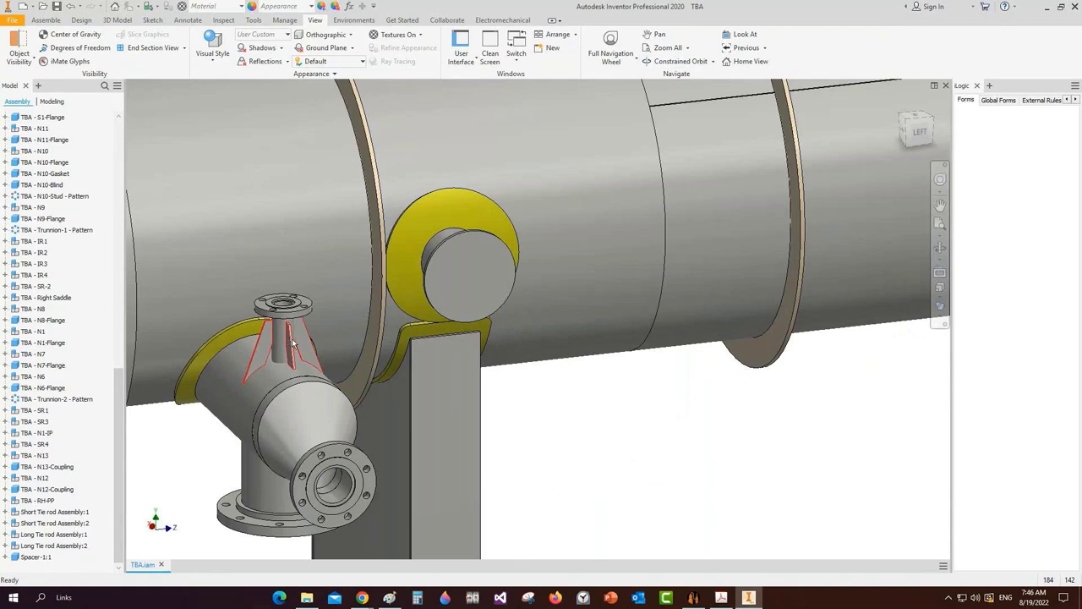
pyautogui.scroll(-5, 310, 342)
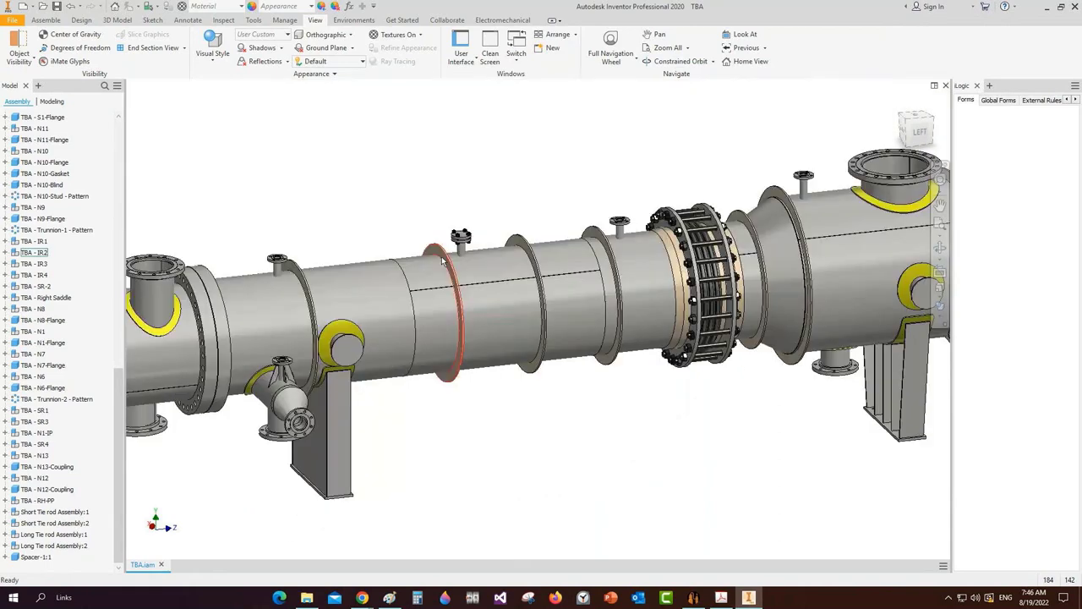
pyautogui.scroll(5, 658, 513)
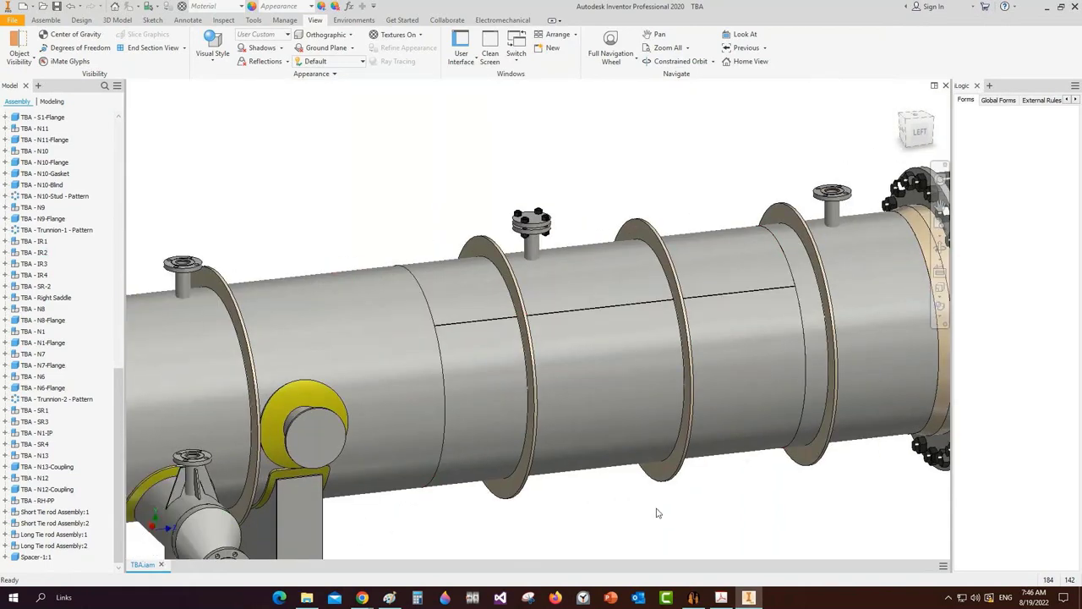
# Switch to Static Equipment Generator and add a nozzle support rib named N11-Rib to Can-2
pyautogui.click(693, 597)
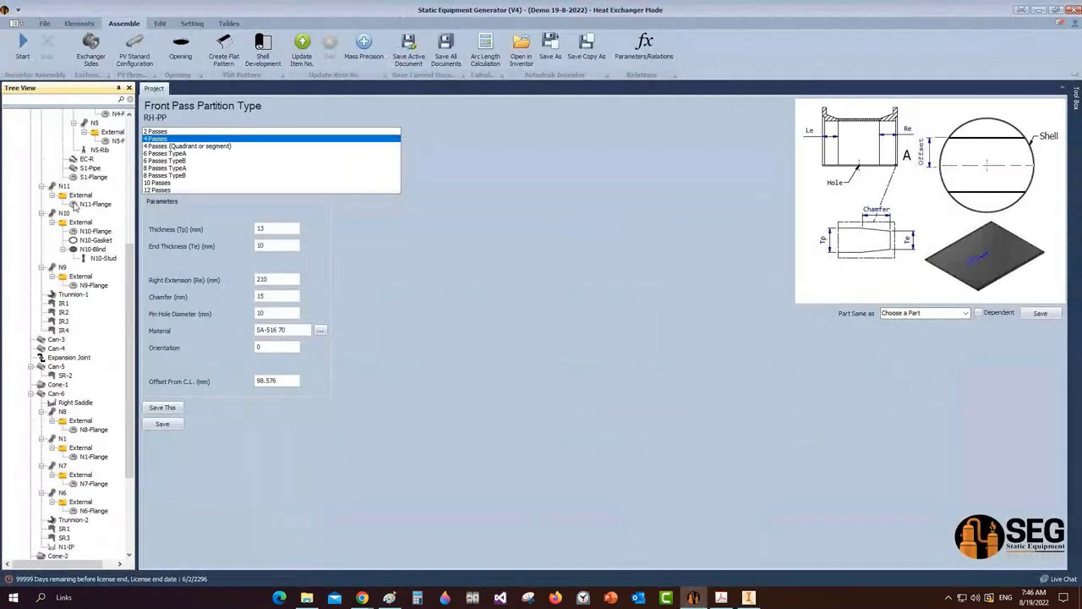
pyautogui.scroll(3, 74, 207)
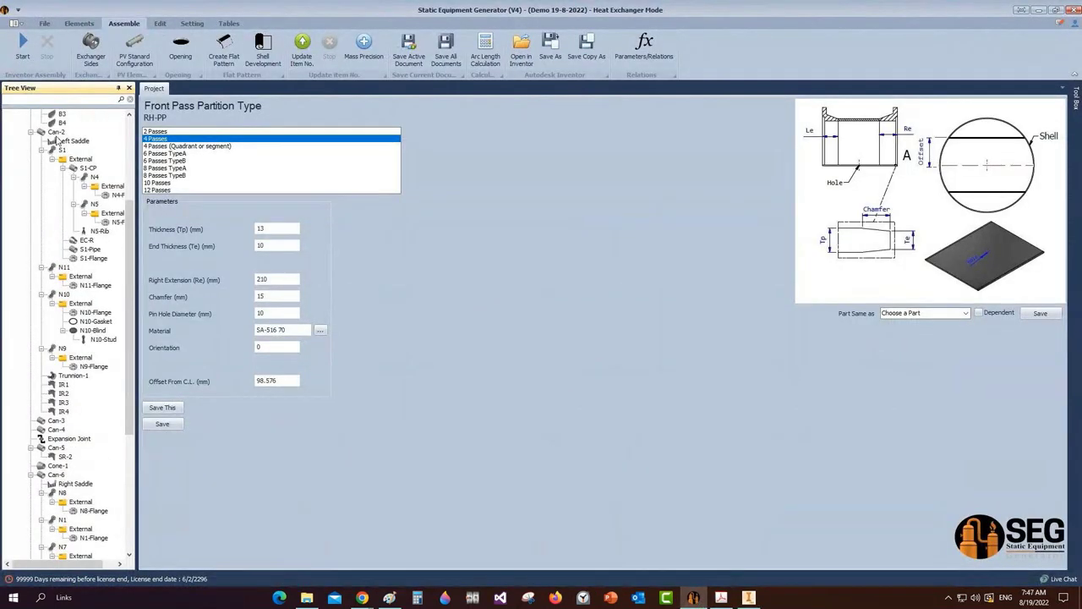
pyautogui.click(56, 133)
pyautogui.click(79, 23)
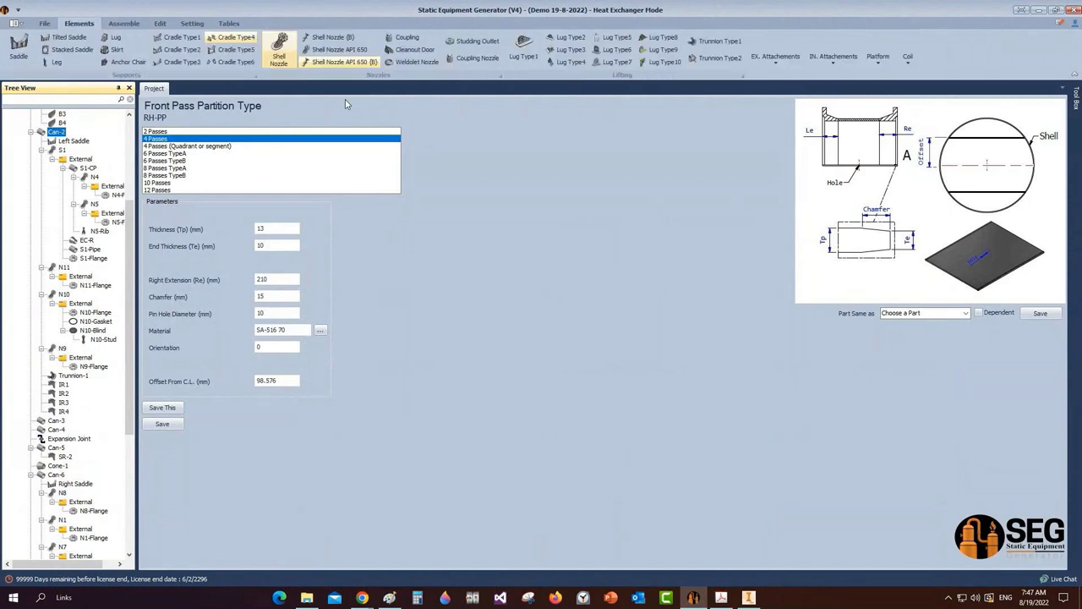
pyautogui.click(775, 57)
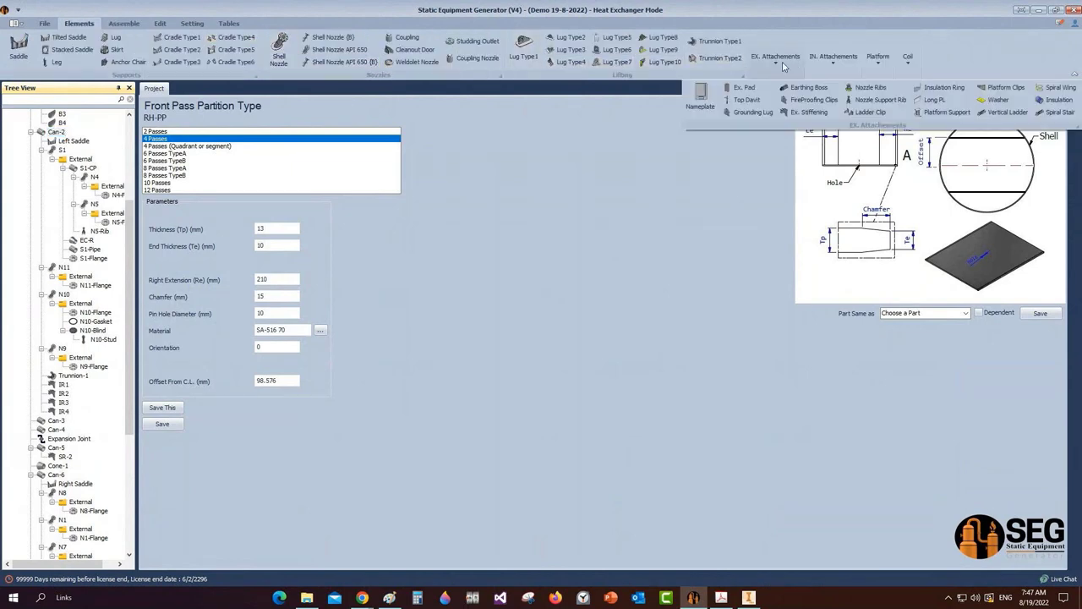
pyautogui.click(861, 104)
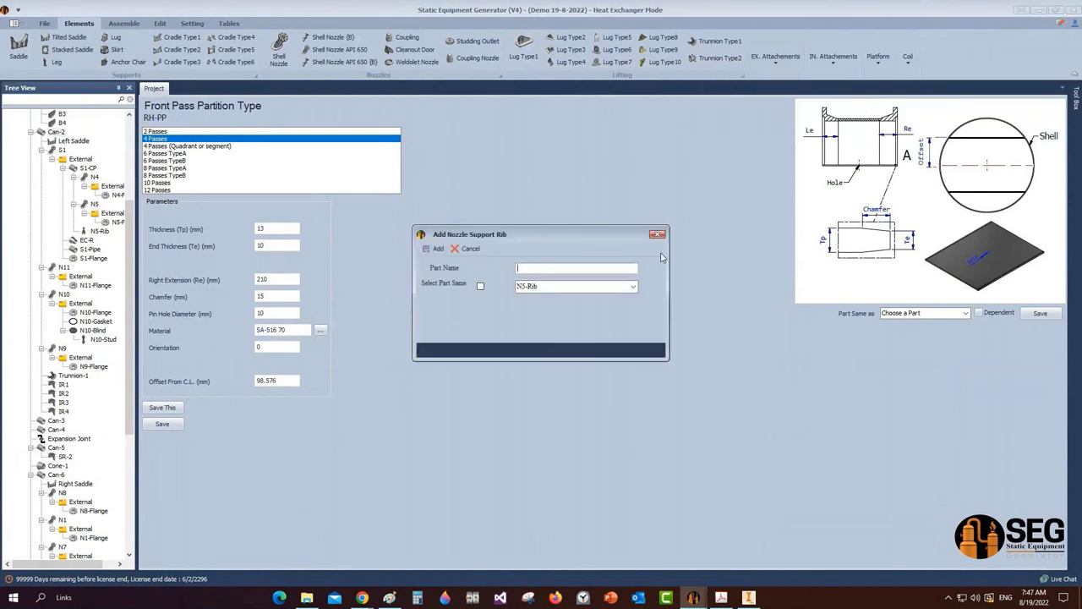
pyautogui.write('N11-Rib')
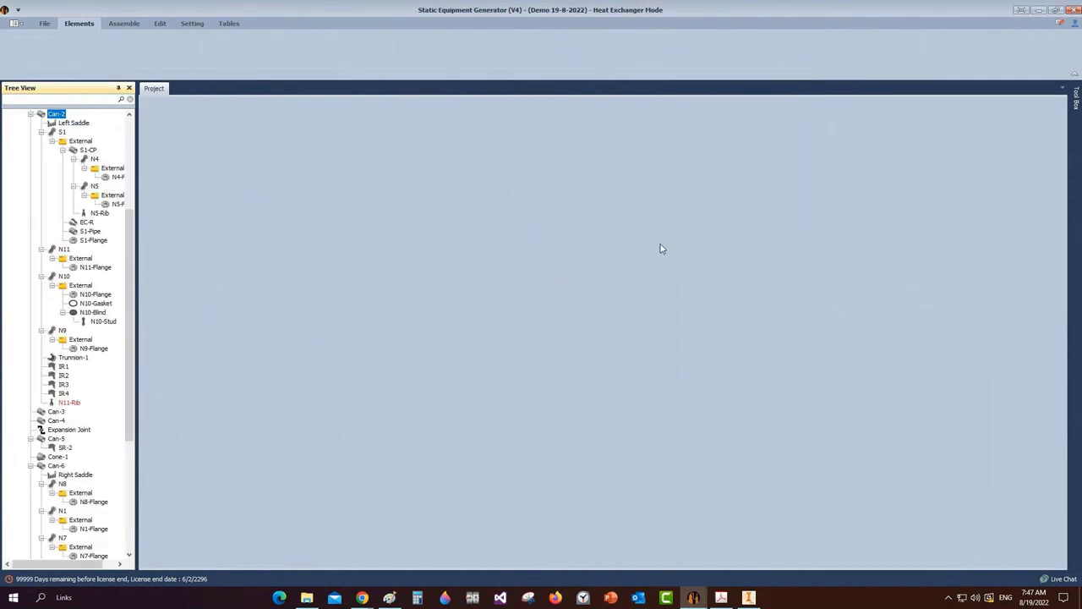
# Open the N11-Rib parameters and add ribs 2, 3 and 4, with rib 2 as Other Side Rib-2
pyautogui.click(70, 403)
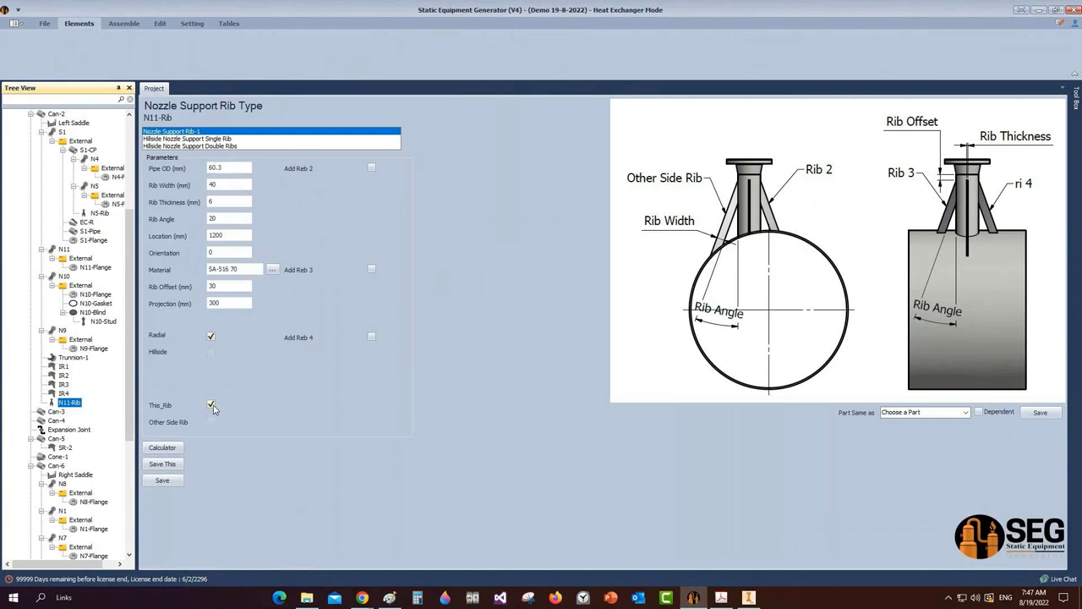
pyautogui.click(371, 169)
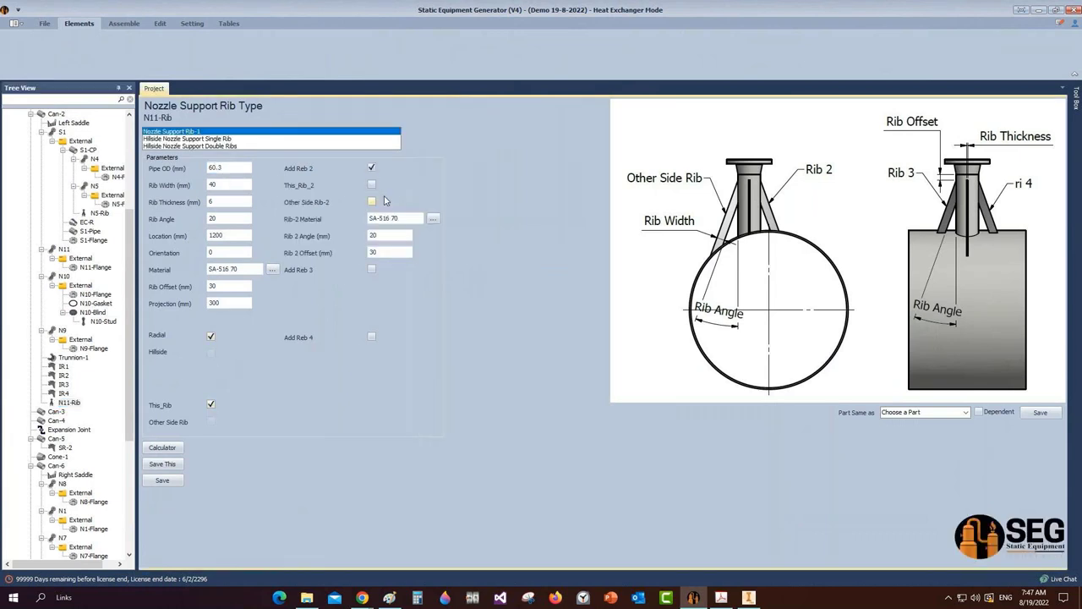
pyautogui.click(371, 202)
pyautogui.click(371, 269)
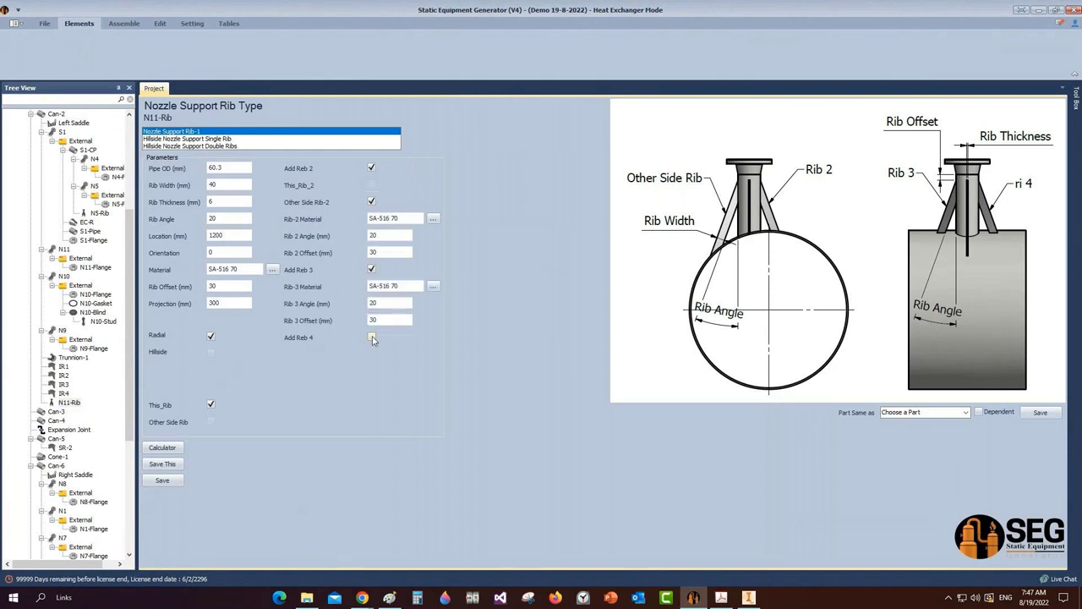
pyautogui.click(372, 337)
# Set the offset of all four N11-Rib ribs to 40 mm and save the part
pyautogui.doubleClick(227, 286)
pyautogui.write('74')
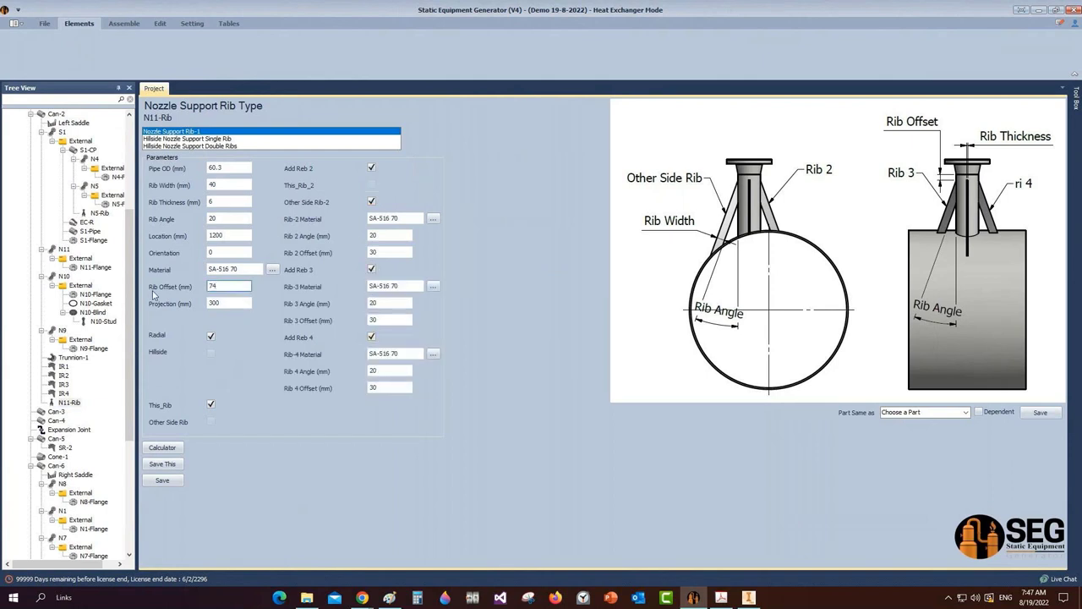
pyautogui.press('BackSpace')
pyautogui.press('BackSpace')
pyautogui.write('40')
pyautogui.doubleClick(386, 251)
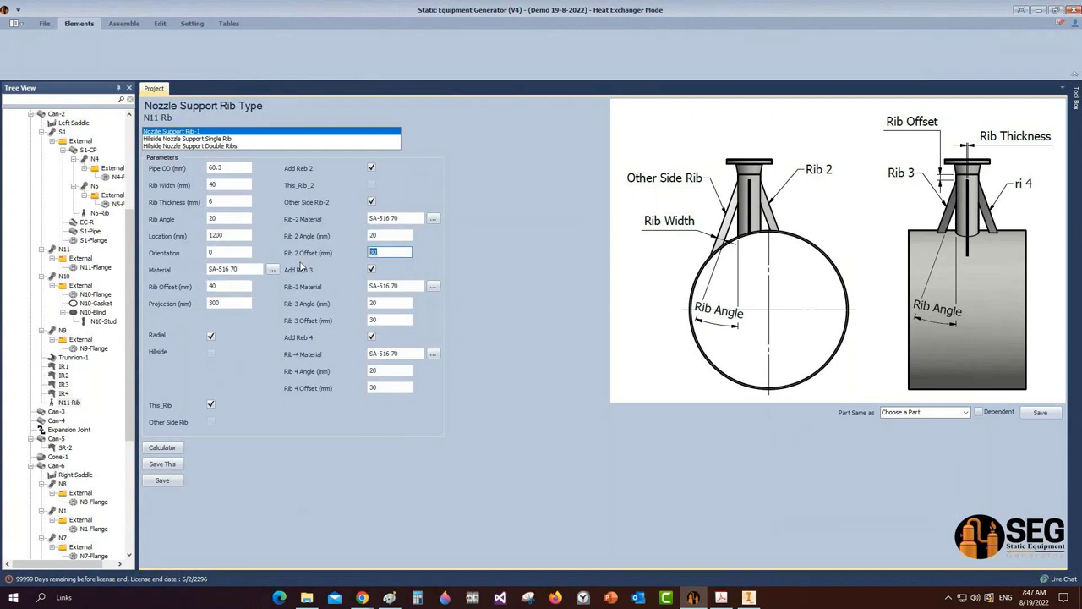
pyautogui.write('40')
pyautogui.doubleClick(372, 320)
pyautogui.write('40')
pyautogui.click(389, 387)
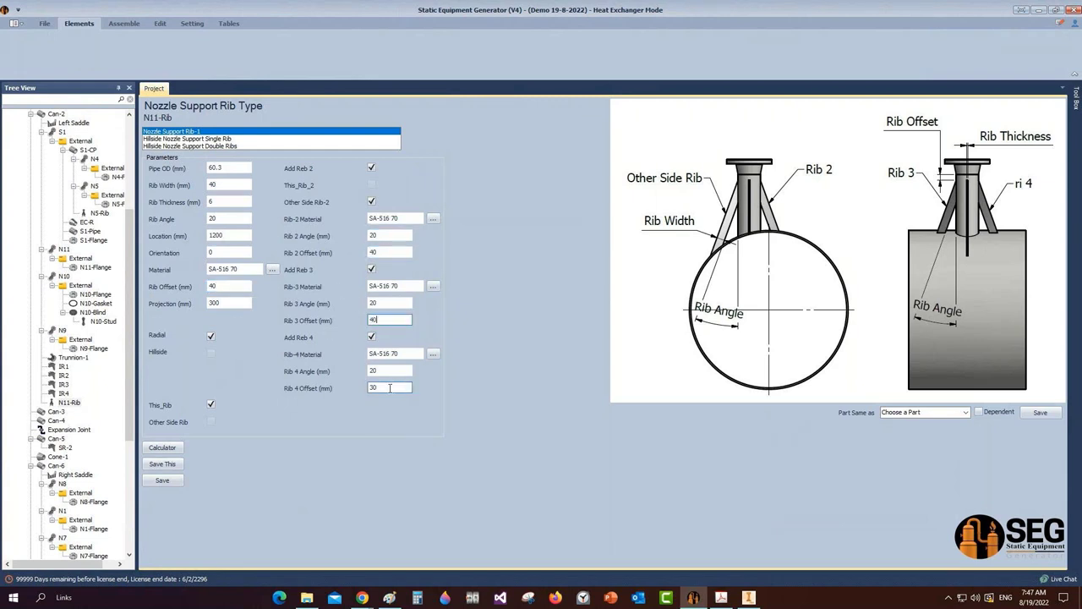
pyautogui.hotkey('shift', 'Home')
pyautogui.write('40')
pyautogui.click(170, 482)
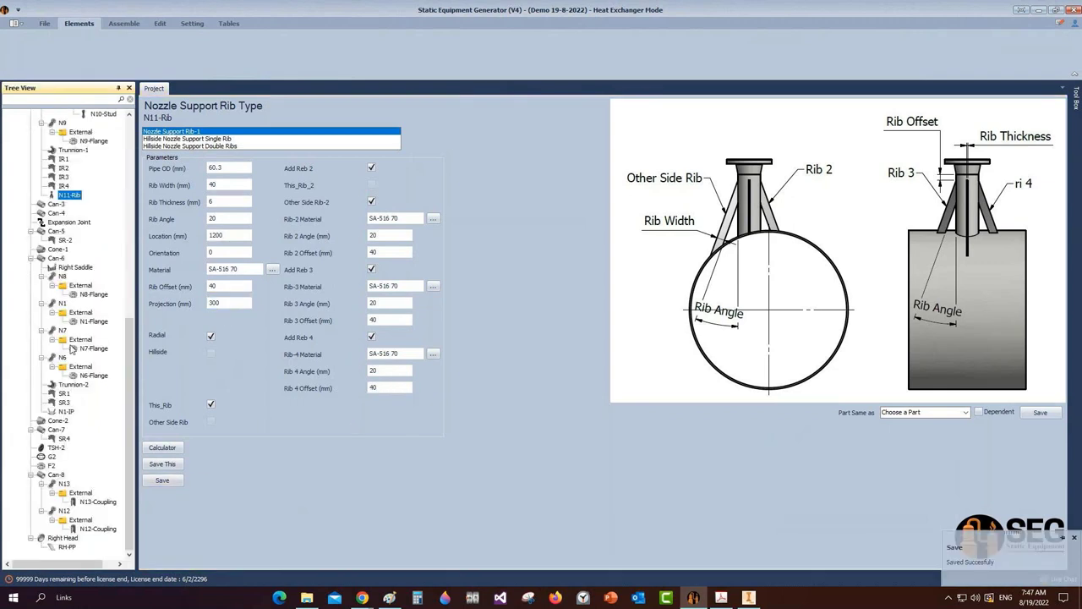
# Check nozzle N11's projection, set the N11-Rib projection to 135 mm, select Other Side Rib-2 again, and save
pyautogui.scroll(2, 72, 348)
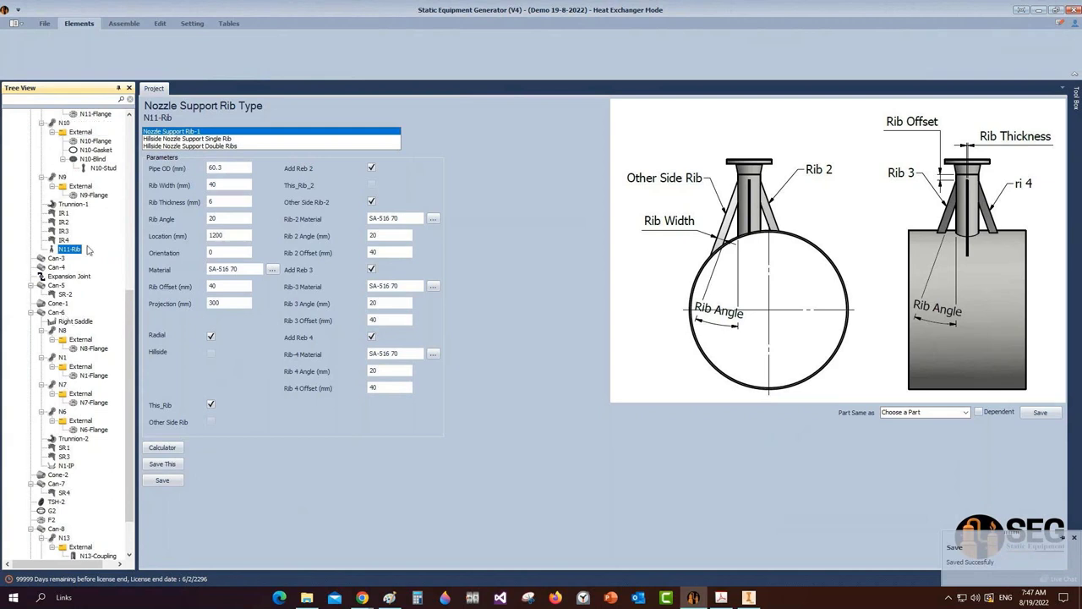
pyautogui.scroll(3, 72, 178)
pyautogui.click(65, 177)
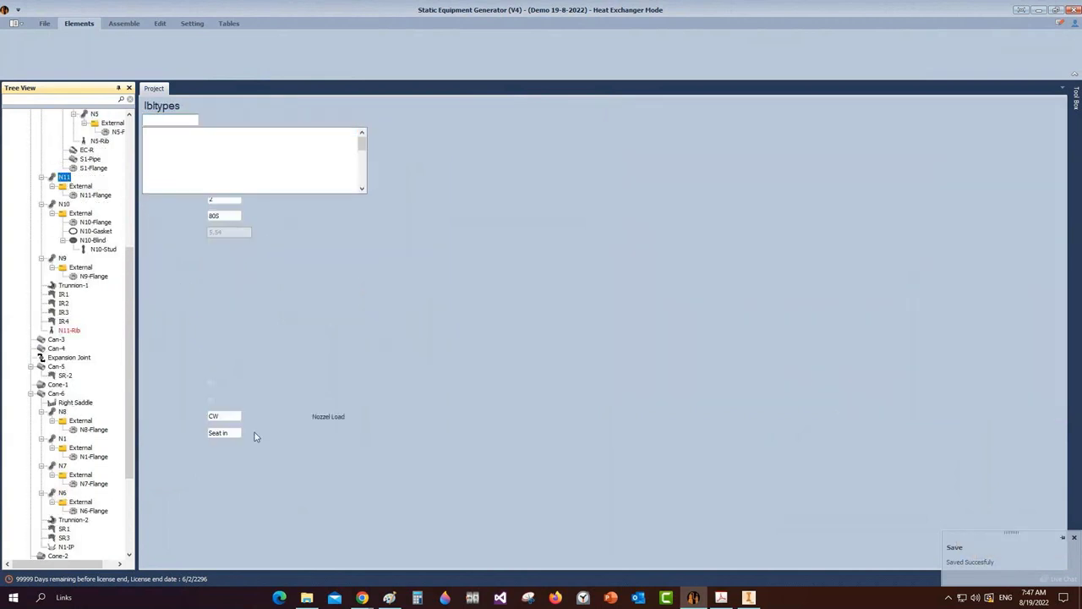
pyautogui.moveTo(230, 346); pyautogui.dragTo(203, 349)
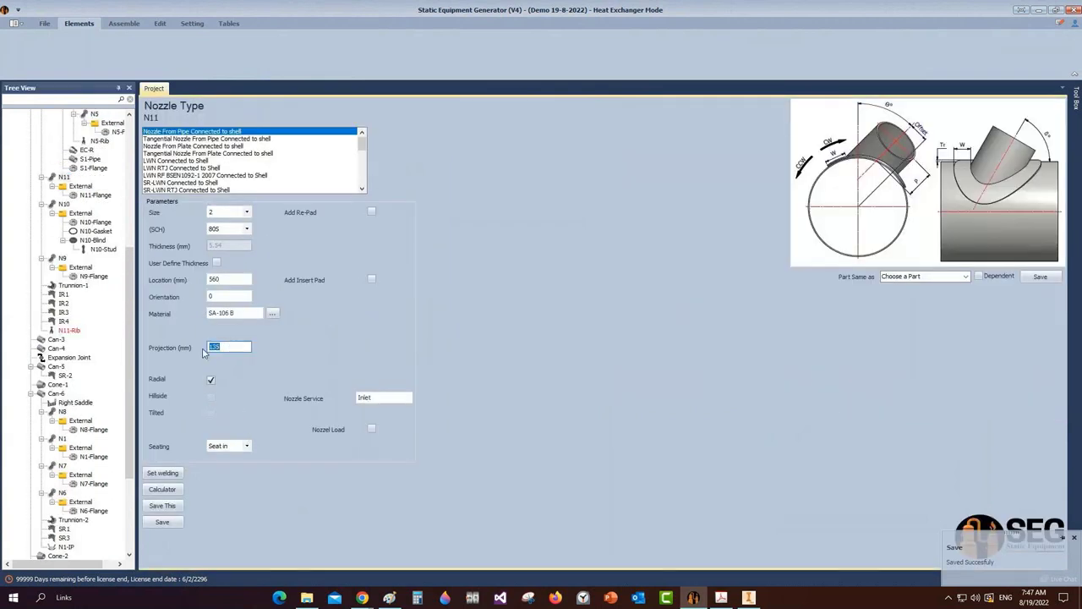
pyautogui.click(69, 330)
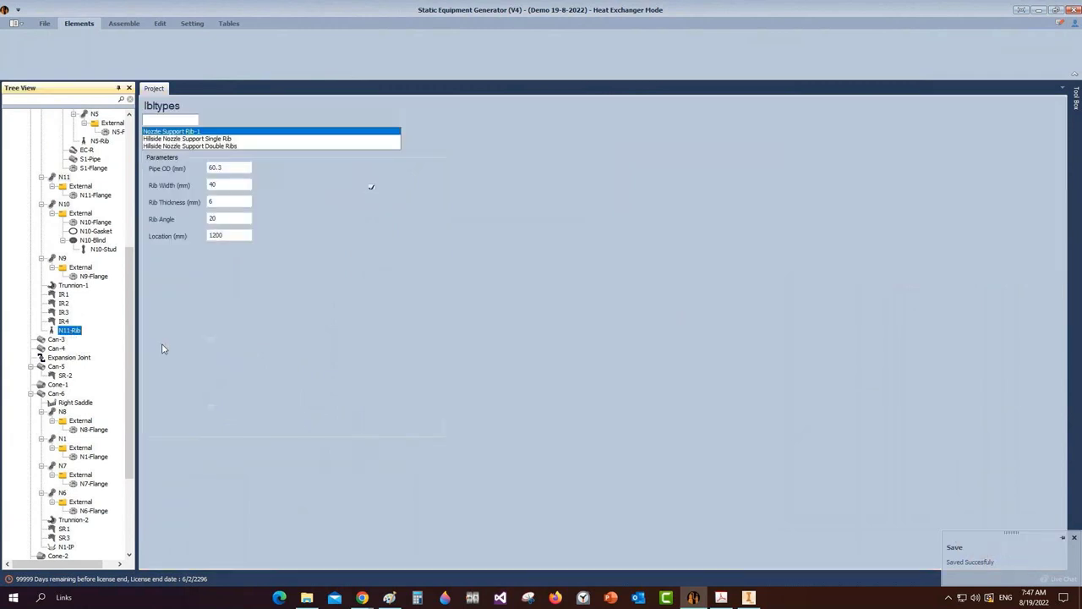
pyautogui.moveTo(225, 304); pyautogui.dragTo(191, 306)
pyautogui.write('1')
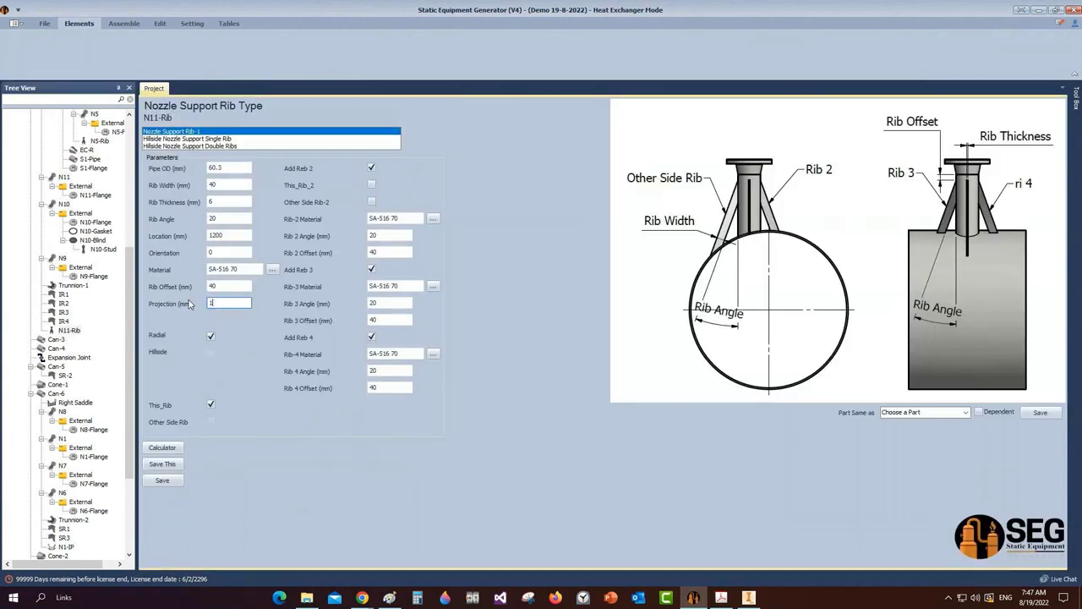
pyautogui.write('35')
pyautogui.click(372, 201)
pyautogui.click(163, 480)
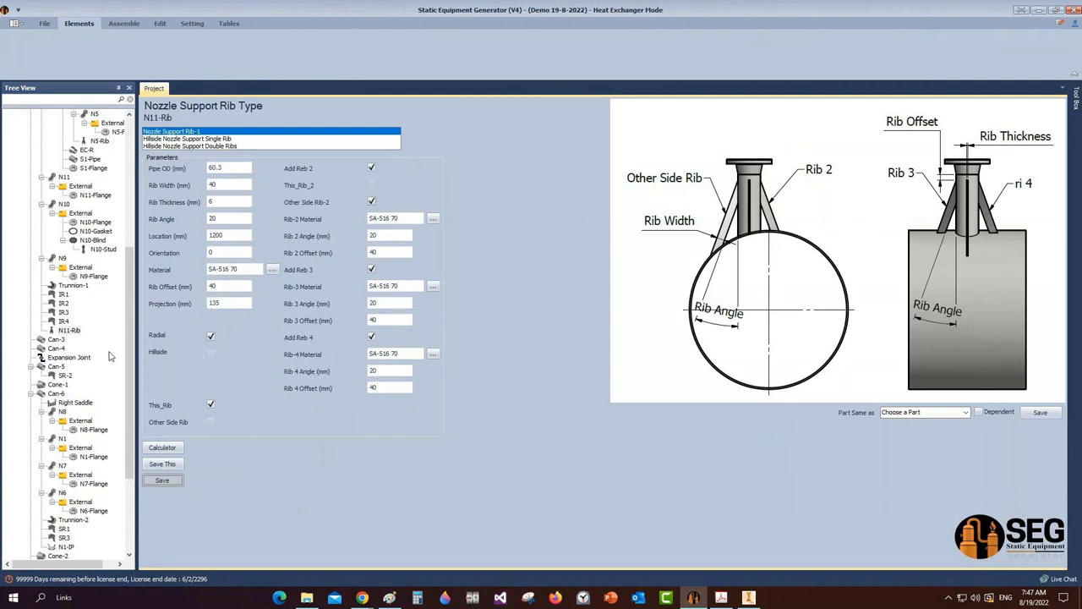
# Check nozzle N11's location, set the N11-Rib location to 560 mm with Other Side Rib-2 selected, and save
pyautogui.click(123, 22)
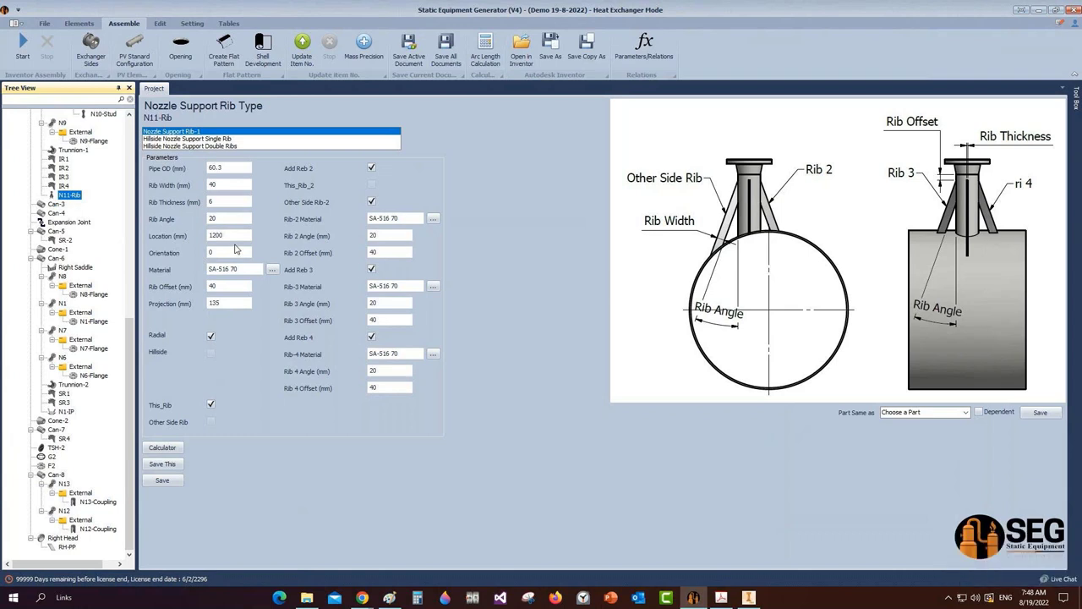
pyautogui.scroll(4, 82, 194)
pyautogui.click(64, 150)
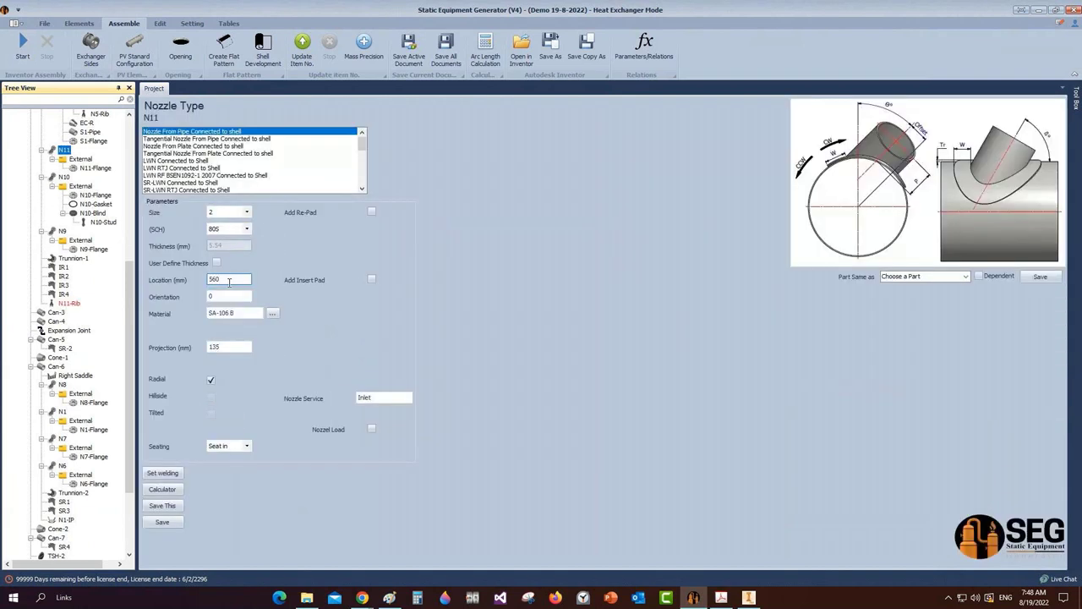
pyautogui.doubleClick(229, 280)
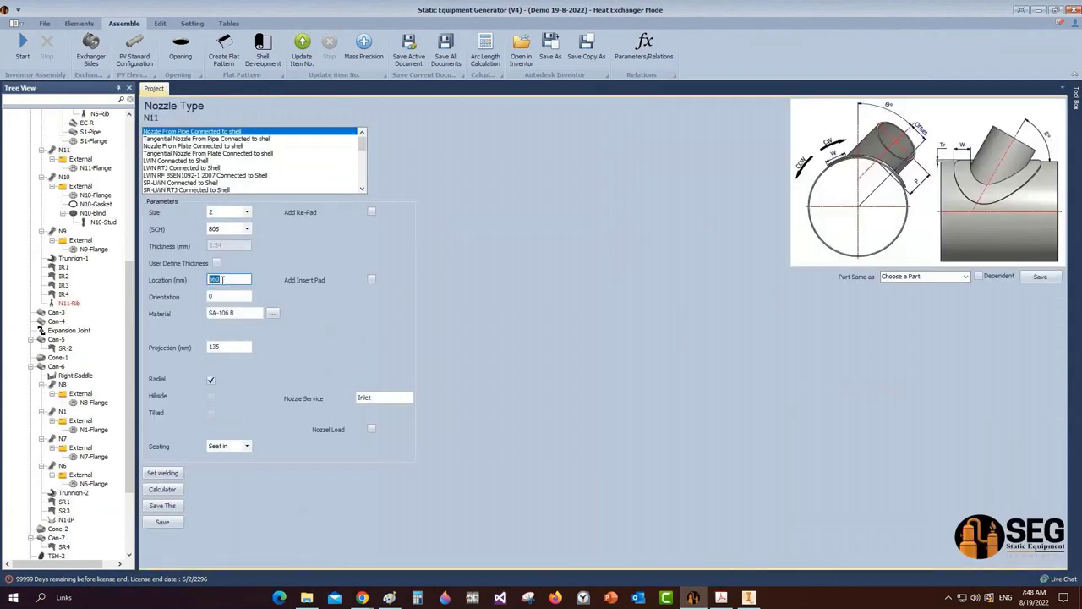
pyautogui.click(69, 303)
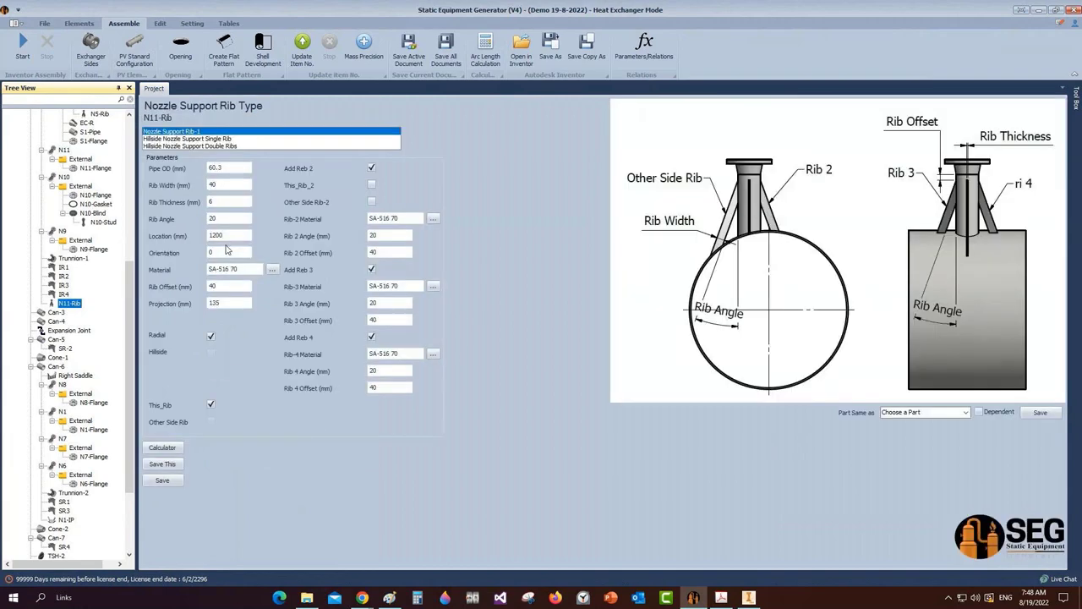
pyautogui.doubleClick(228, 235)
pyautogui.write('5')
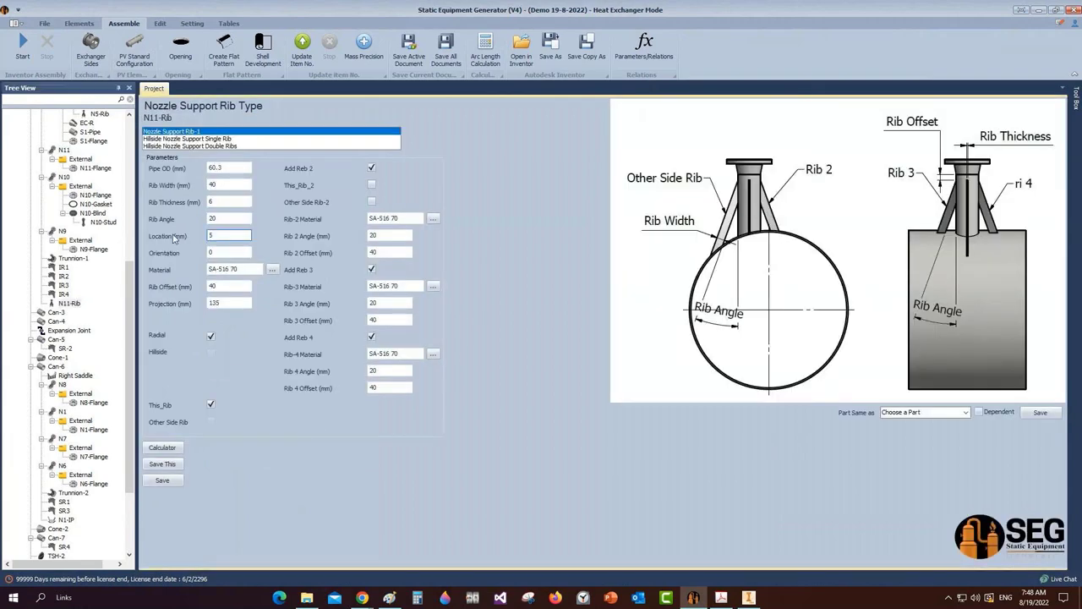
pyautogui.write('60')
pyautogui.click(372, 201)
pyautogui.click(173, 479)
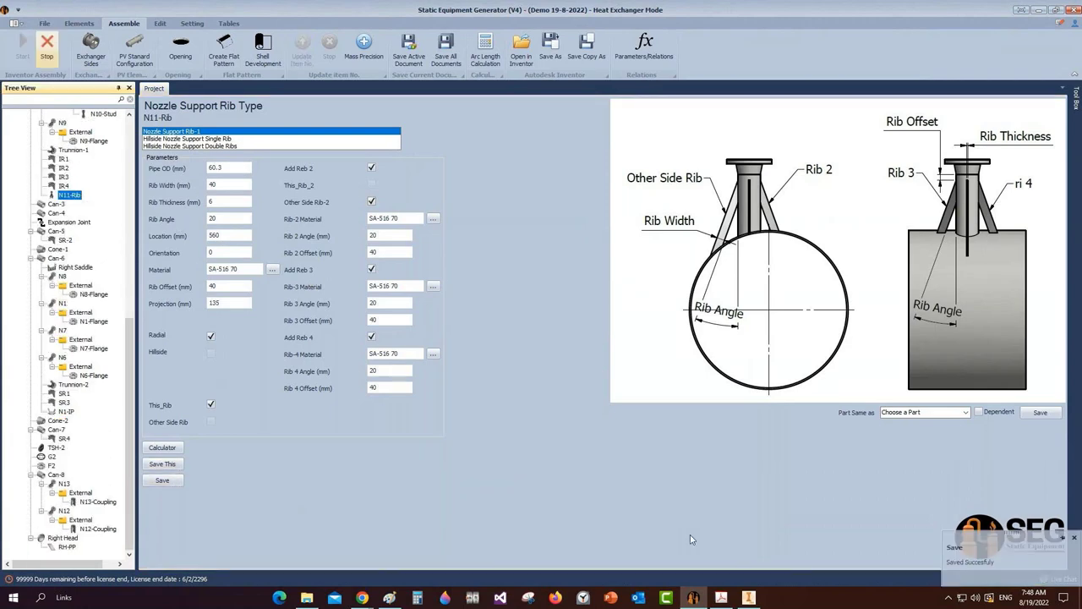
# Switch to Inventor, save the generated rib assembly, and inspect the exchanger's nozzles and ribs from the left side
pyautogui.click(748, 597)
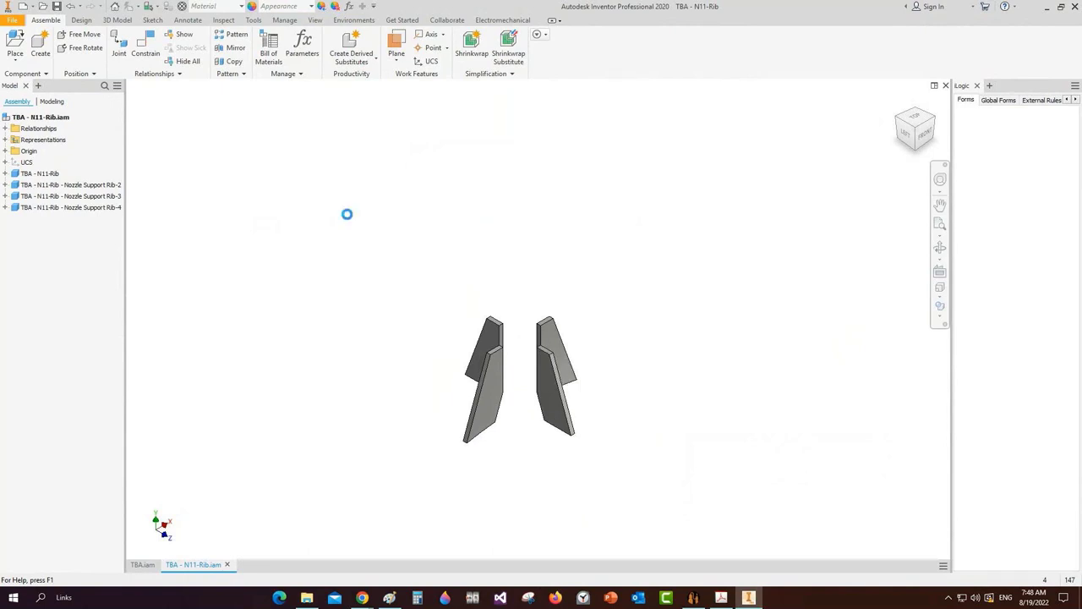
pyautogui.hotkey('ctrl', 's')
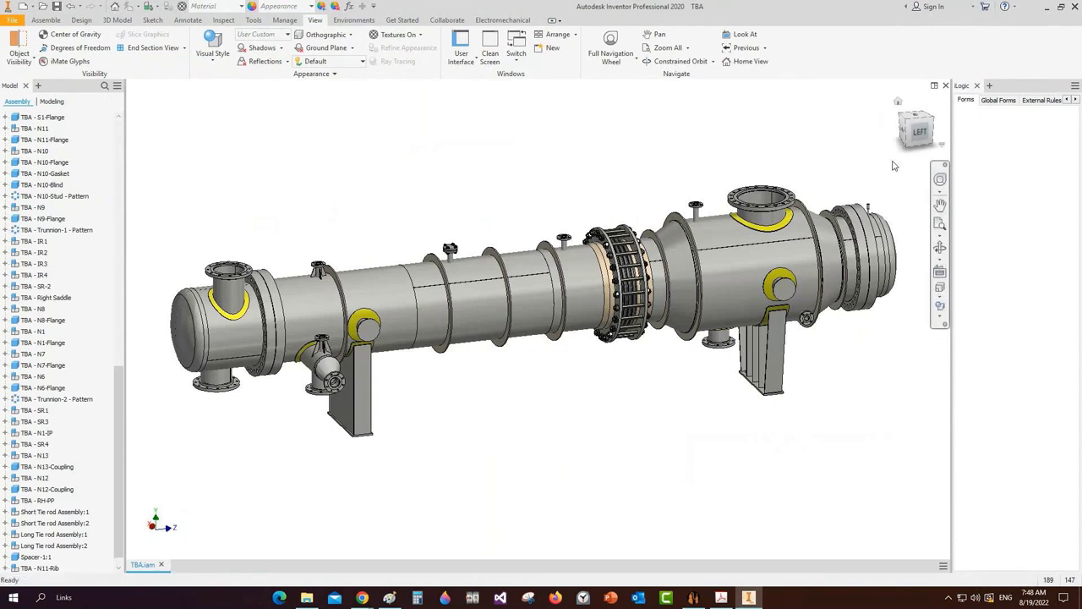
pyautogui.click(920, 138)
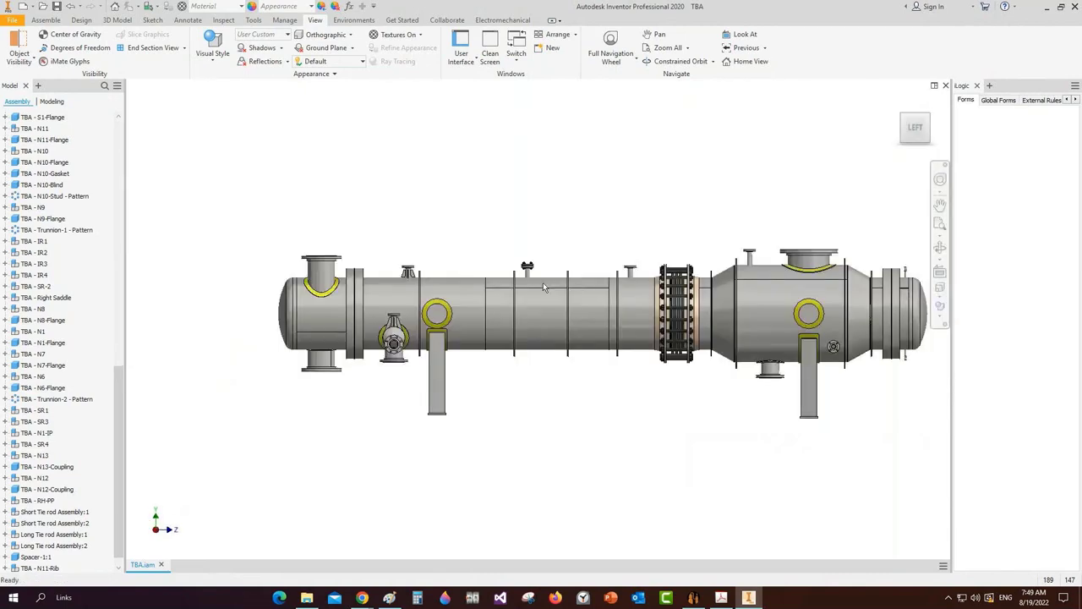
pyautogui.scroll(5, 515, 257)
pyautogui.scroll(-5, 515, 257)
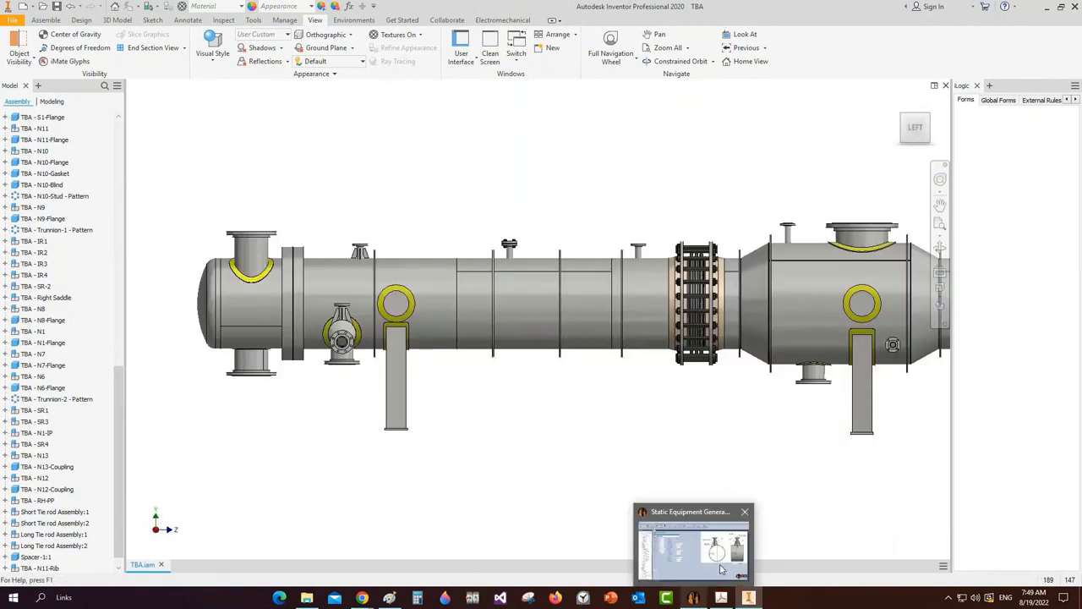
# Switch to Static Equipment Generator and add a nozzle support rib named N10-Rib to Can-2, using N11-Rib as the same part
pyautogui.click(695, 598)
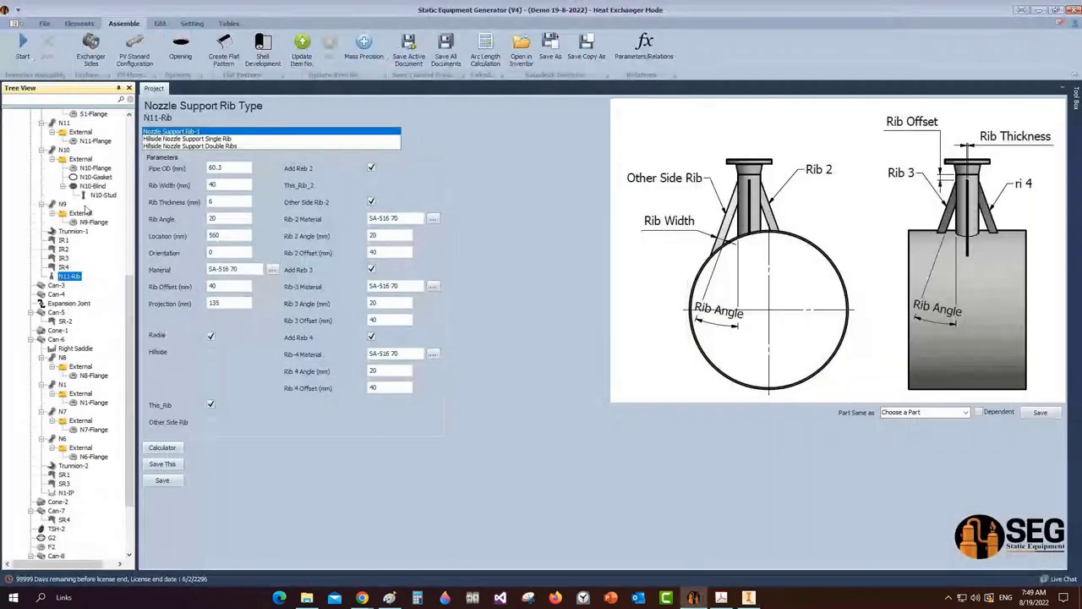
pyautogui.scroll(7, 85, 209)
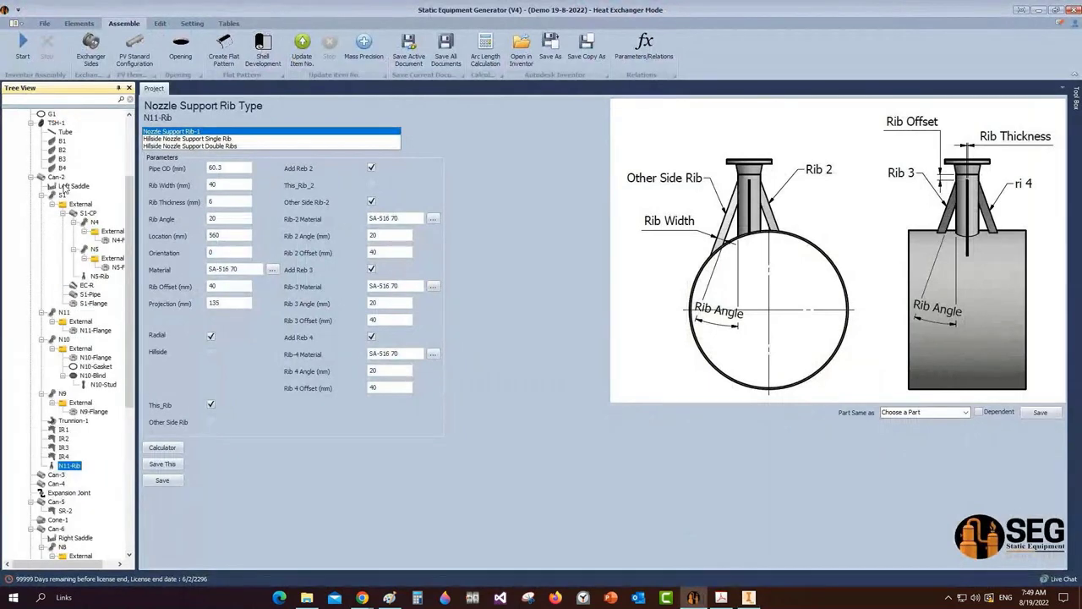
pyautogui.click(57, 177)
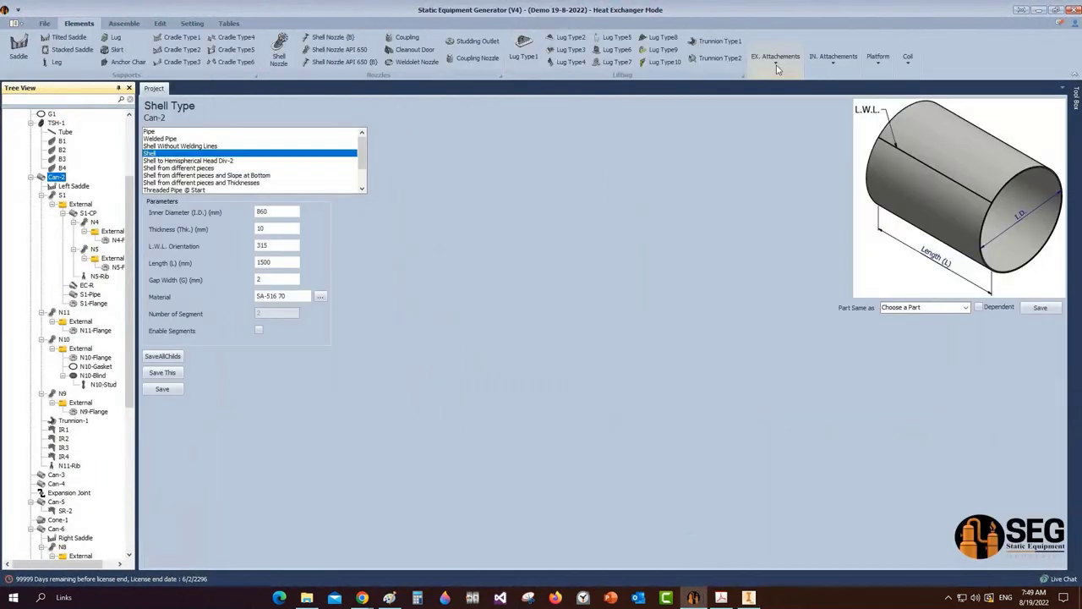
pyautogui.click(777, 68)
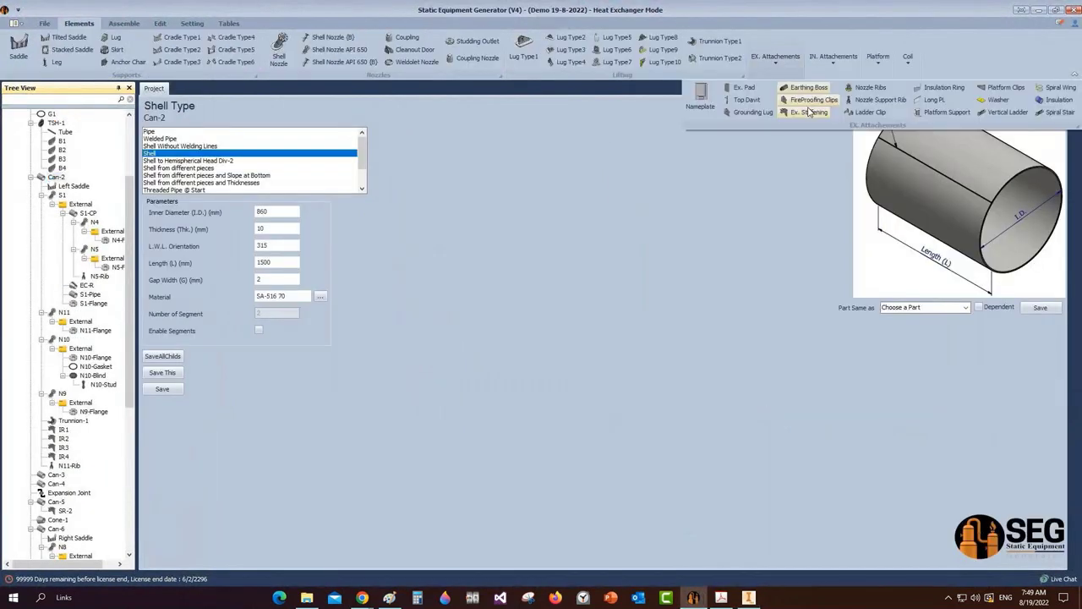
pyautogui.click(876, 101)
pyautogui.write('N')
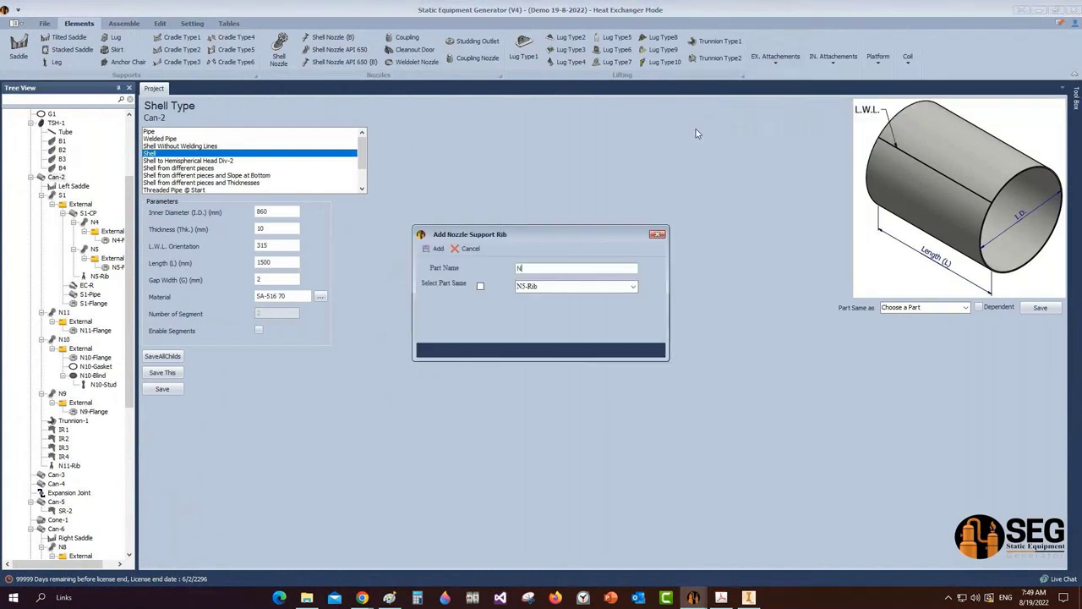
pyautogui.write('10-Rib')
pyautogui.click(481, 286)
pyautogui.click(528, 287)
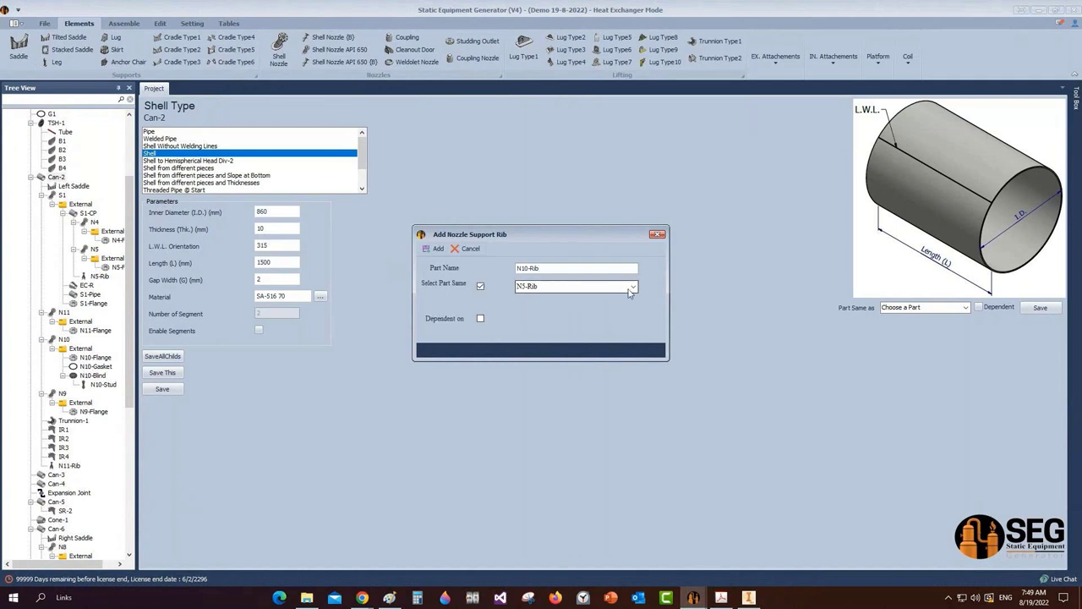
pyautogui.click(528, 306)
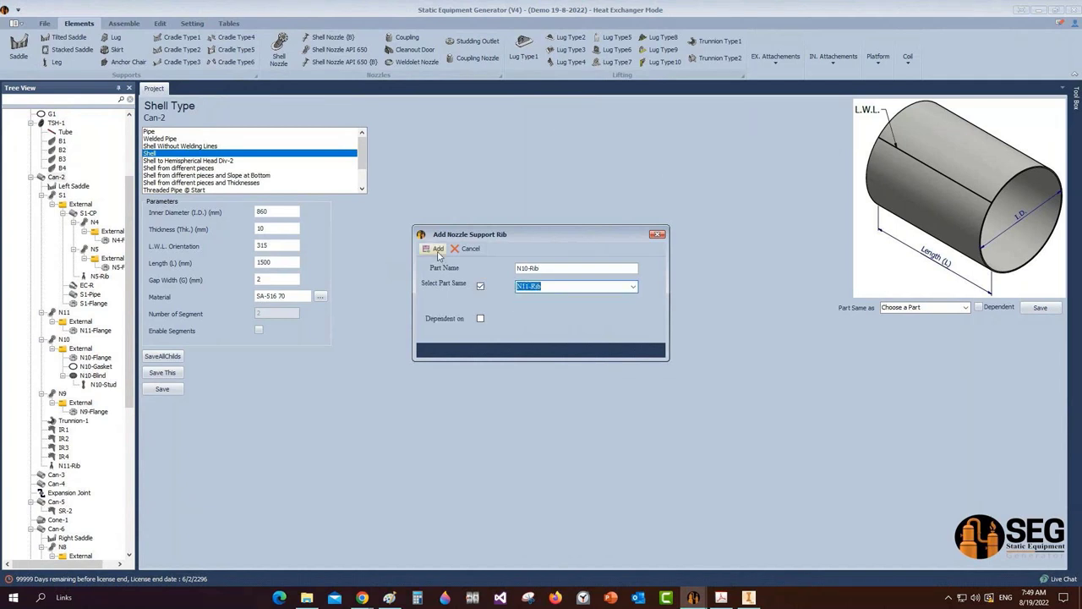
pyautogui.click(437, 249)
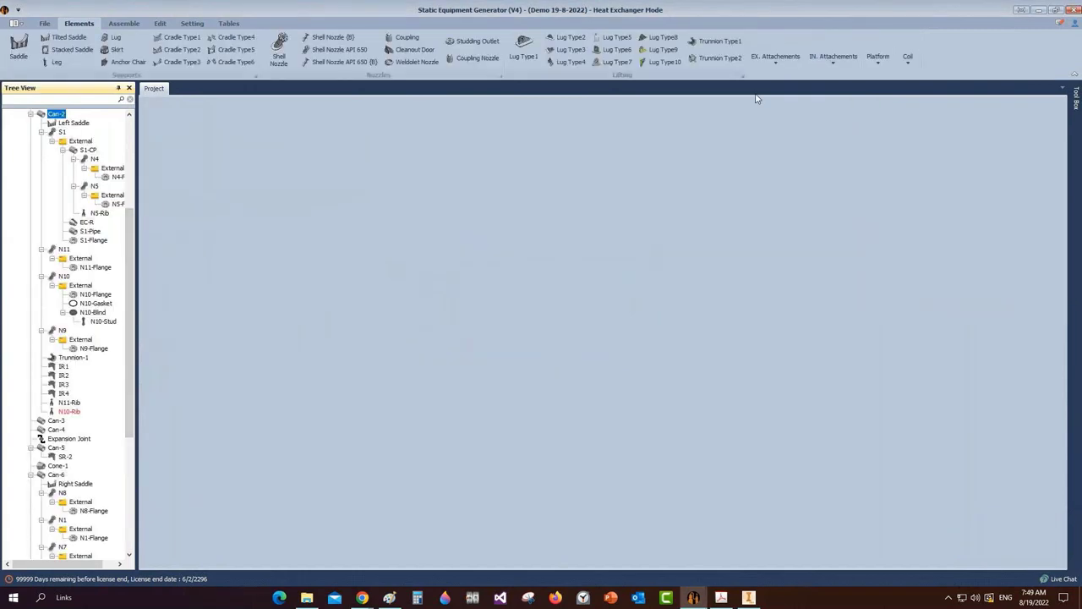
# Add another nozzle support rib named N9-Rib to Can-2, copying its parameters from N11-Rib
pyautogui.click(775, 59)
pyautogui.click(754, 112)
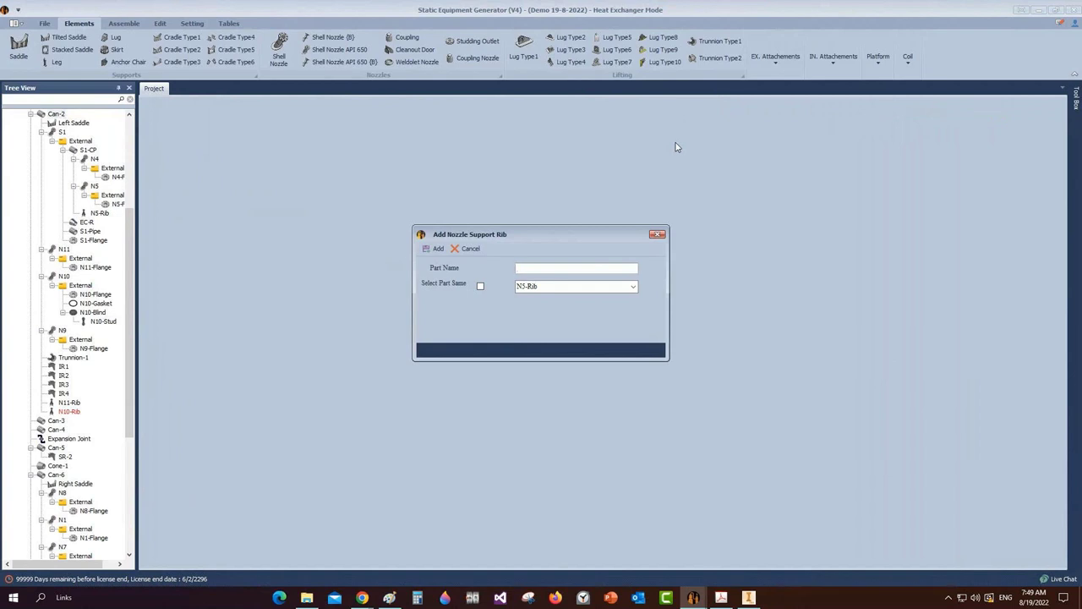
pyautogui.write('N9-Rib')
pyautogui.click(482, 287)
pyautogui.click(609, 286)
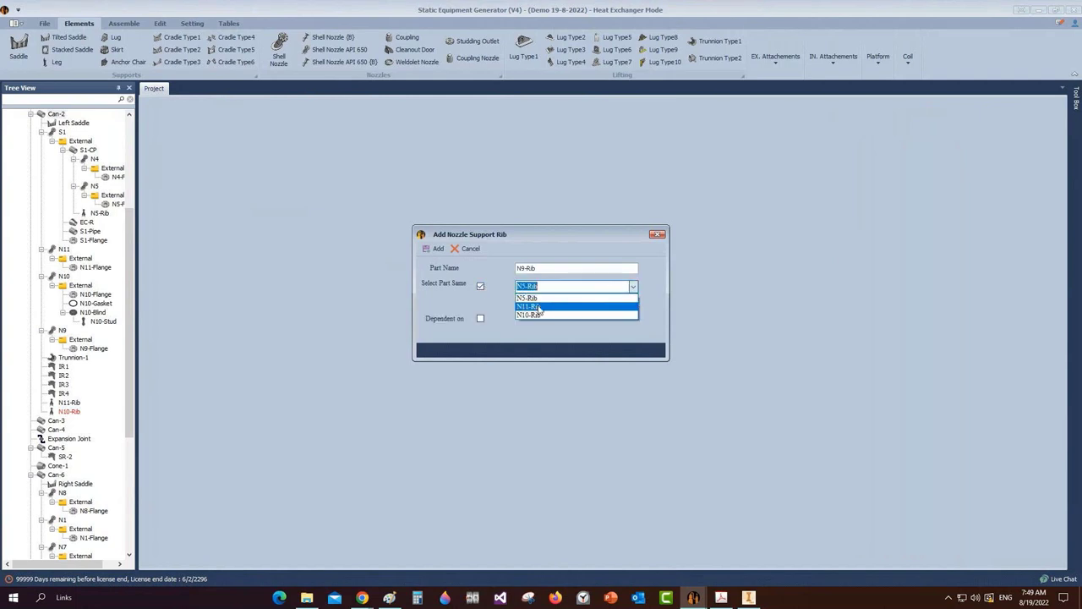
pyautogui.click(540, 308)
pyautogui.click(435, 248)
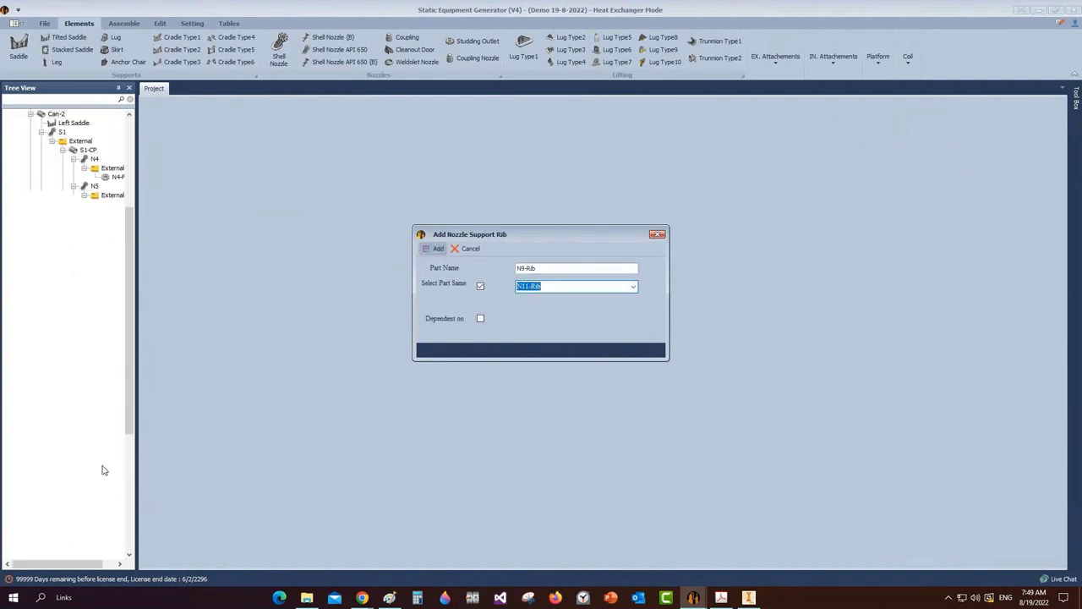
# Check nozzle N10's location, set the N10-Rib location to 2010 mm with Other Side Rib-2 selected, and save
pyautogui.click(71, 412)
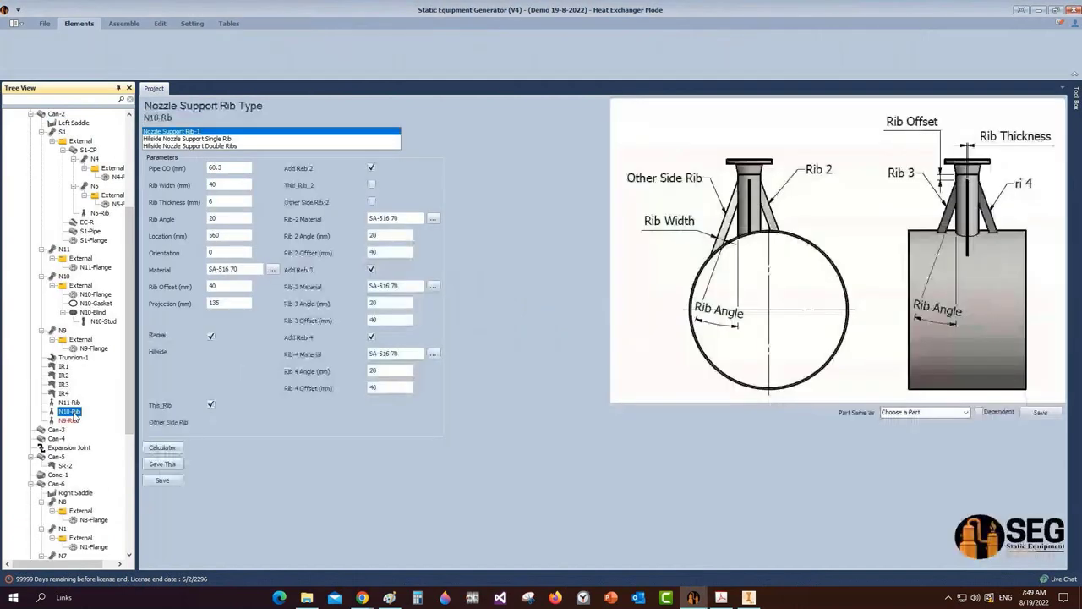
pyautogui.click(64, 276)
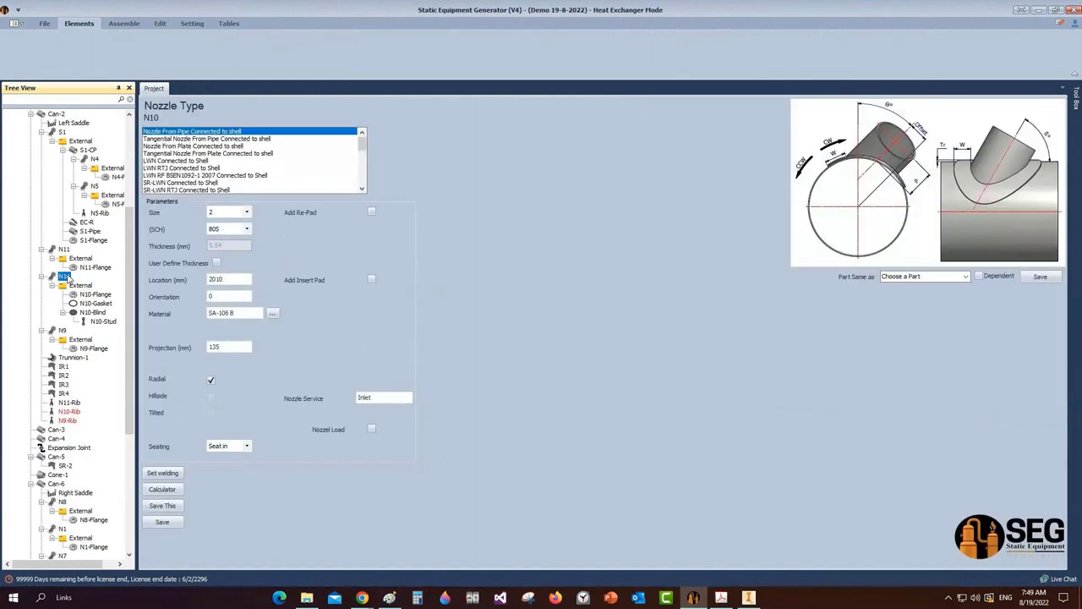
pyautogui.click(217, 280)
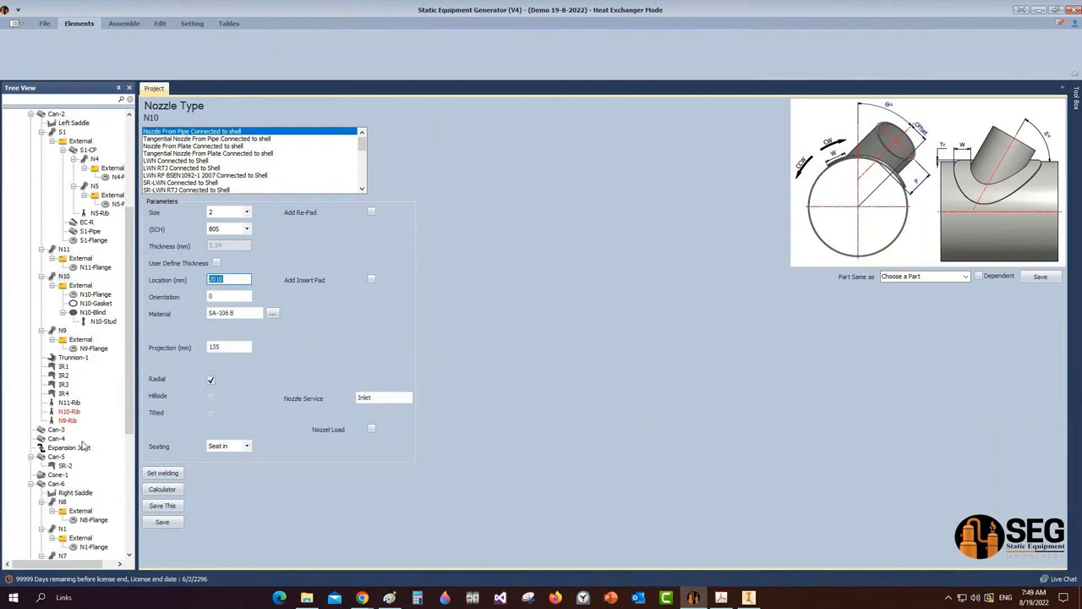
pyautogui.click(70, 412)
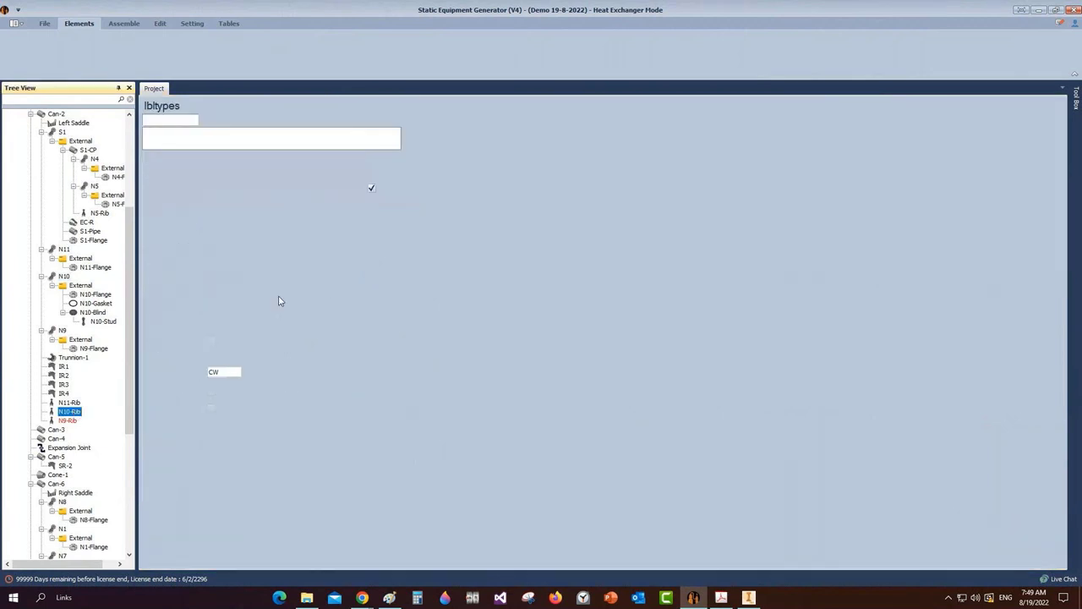
pyautogui.click(224, 236)
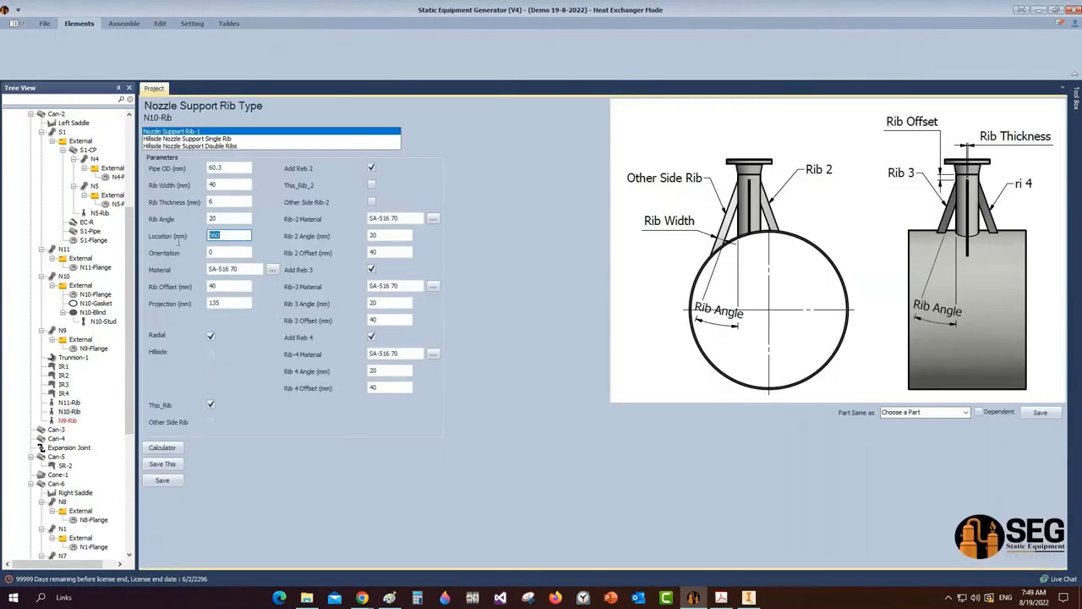
pyautogui.write('2010')
pyautogui.click(372, 201)
pyautogui.click(164, 481)
pyautogui.click(70, 411)
# Check nozzle N9's location, set the N9-Rib location to 3260 mm with Other Side Rib-2 selected, and save
pyautogui.scroll(-8, 72, 339)
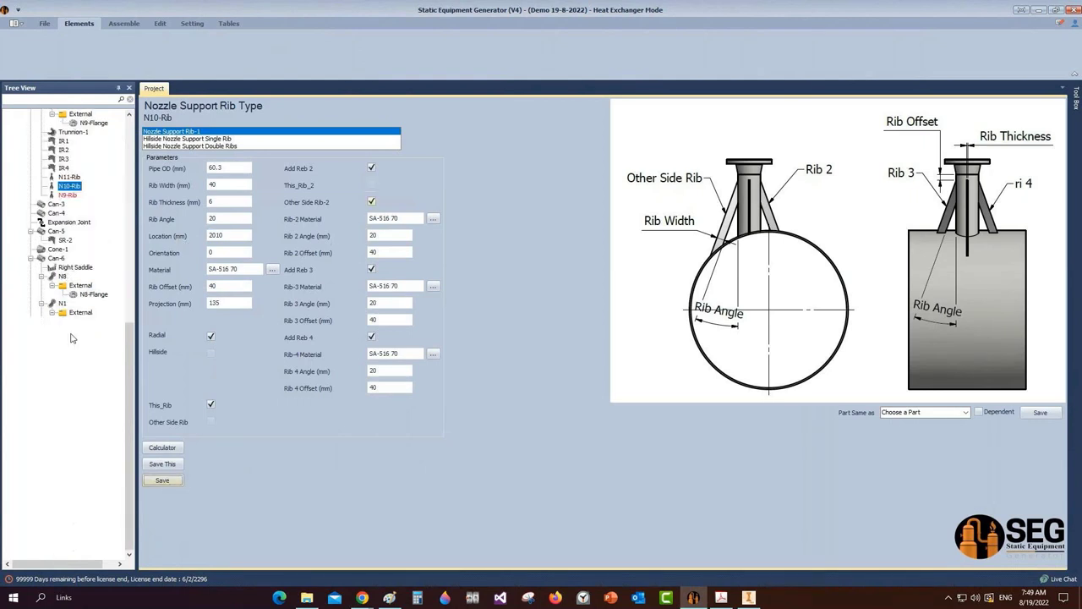
pyautogui.scroll(2, 72, 169)
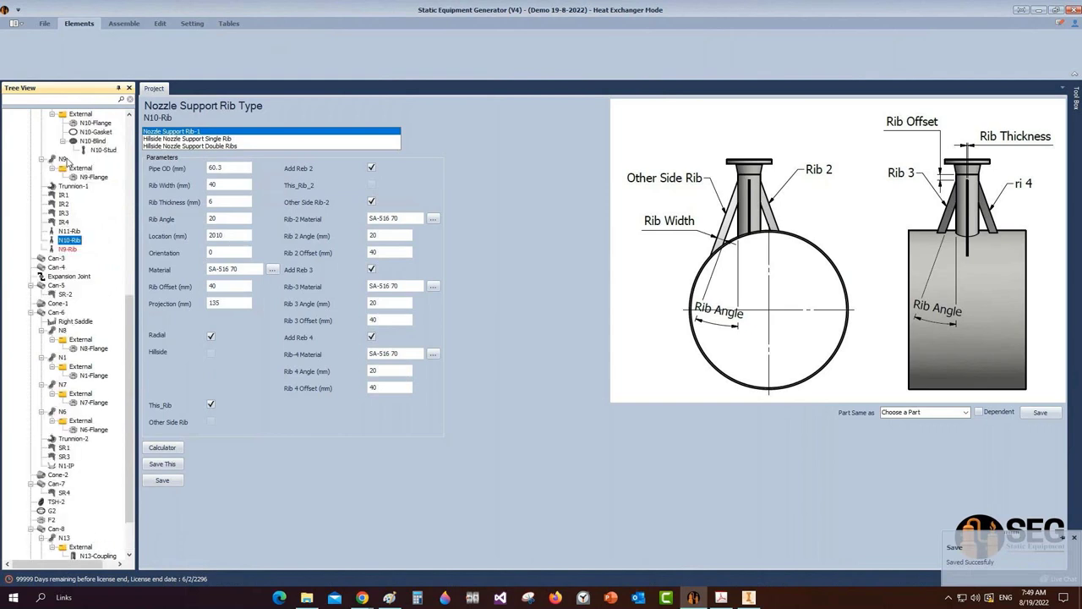
pyautogui.click(65, 160)
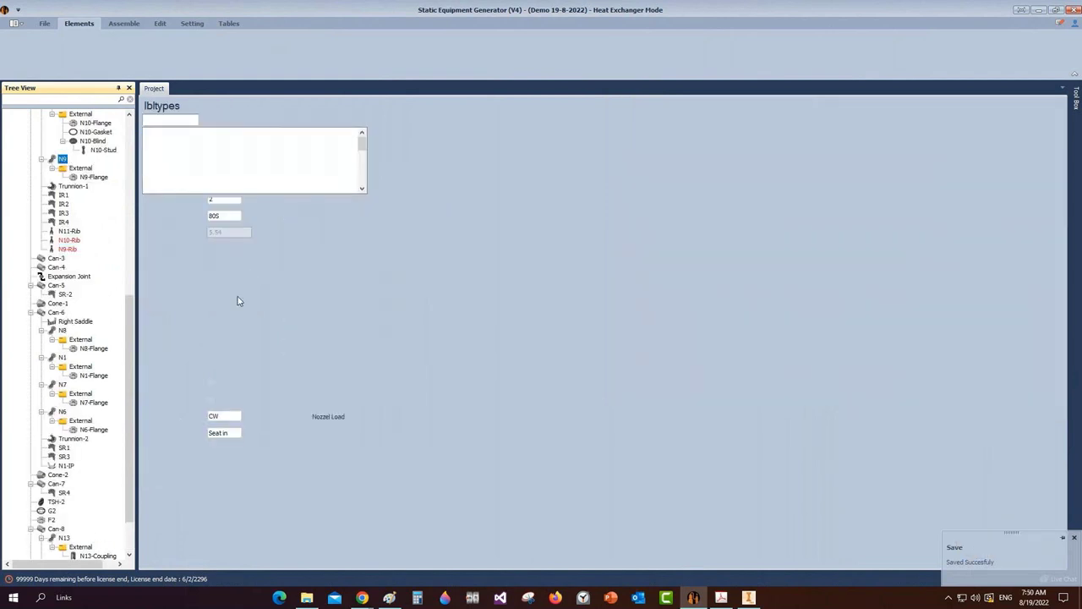
pyautogui.click(68, 250)
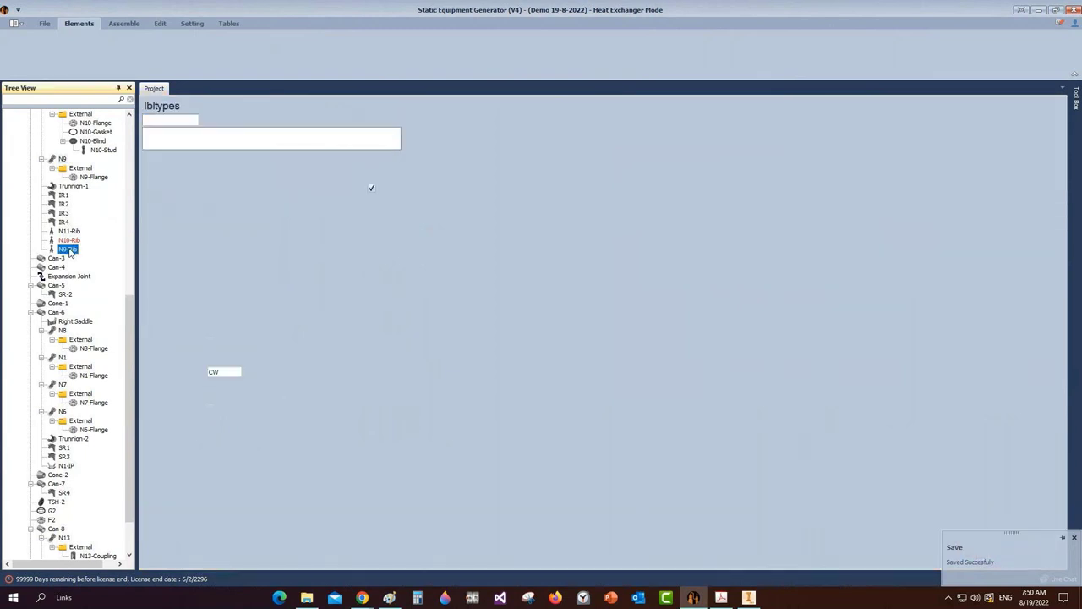
pyautogui.click(232, 236)
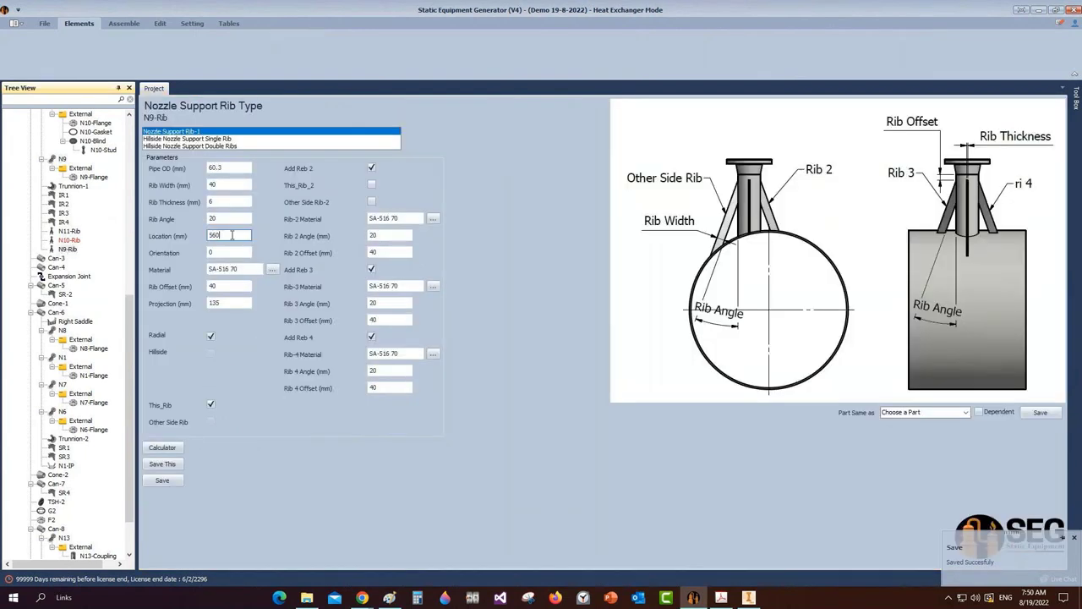
pyautogui.moveTo(232, 236); pyautogui.dragTo(184, 240)
pyautogui.write('3260')
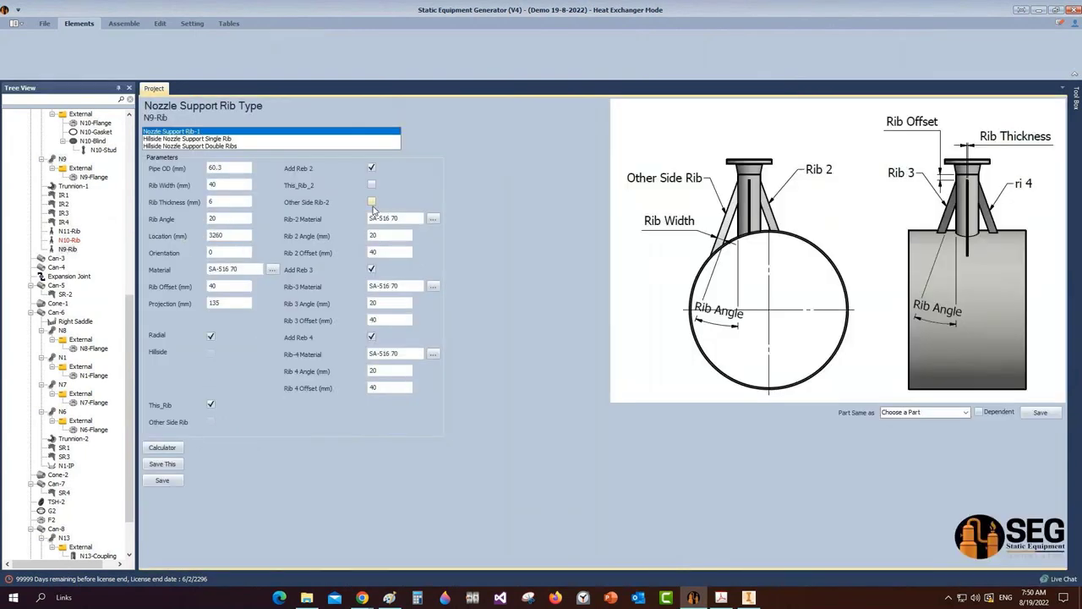
pyautogui.click(371, 202)
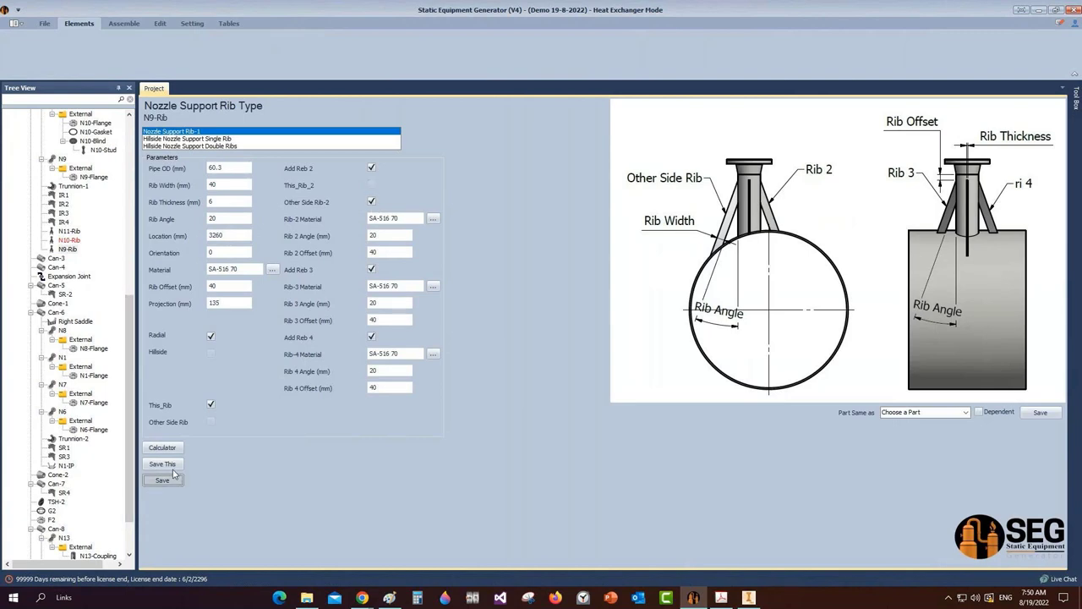
pyautogui.click(162, 479)
# Start generating N10-Rib and N9-Rib, switch to Inventor, and save both generated rib assemblies
pyautogui.click(32, 44)
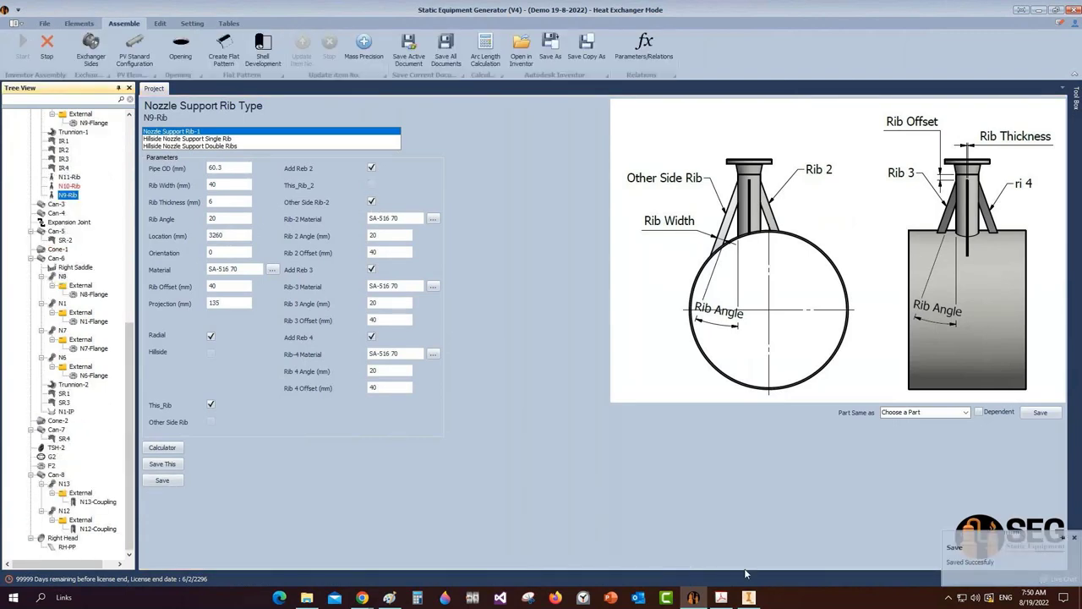
pyautogui.click(749, 597)
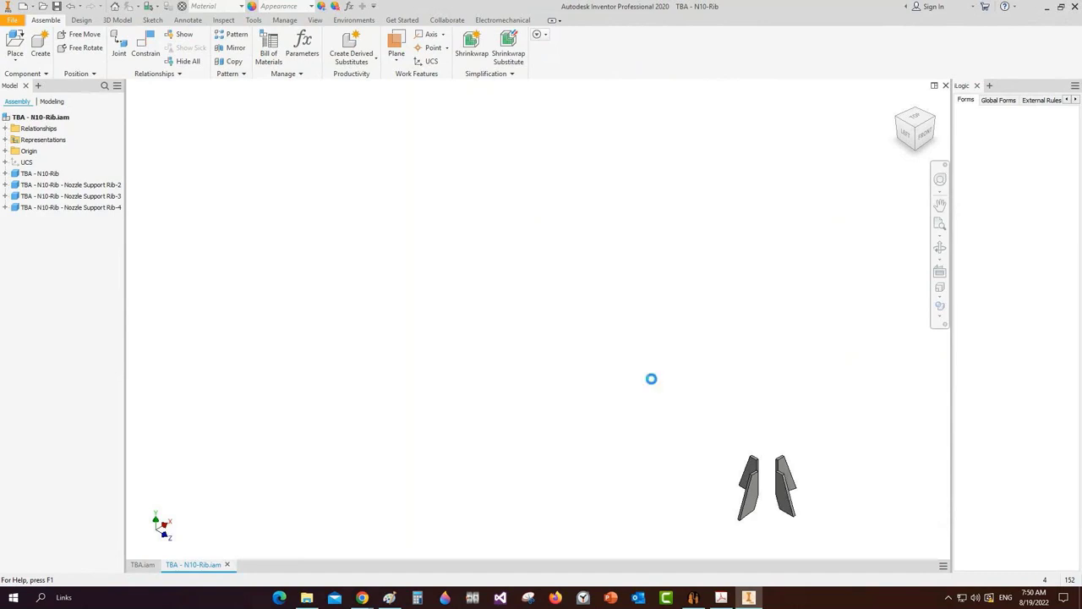
pyautogui.hotkey('ctrl', 's')
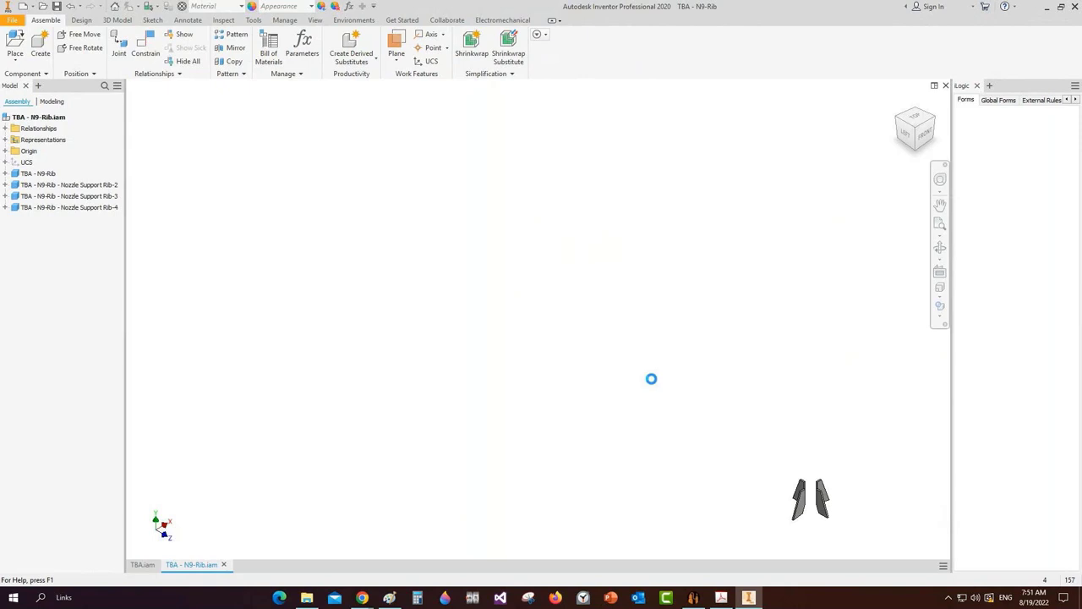
pyautogui.hotkey('ctrl', 's')
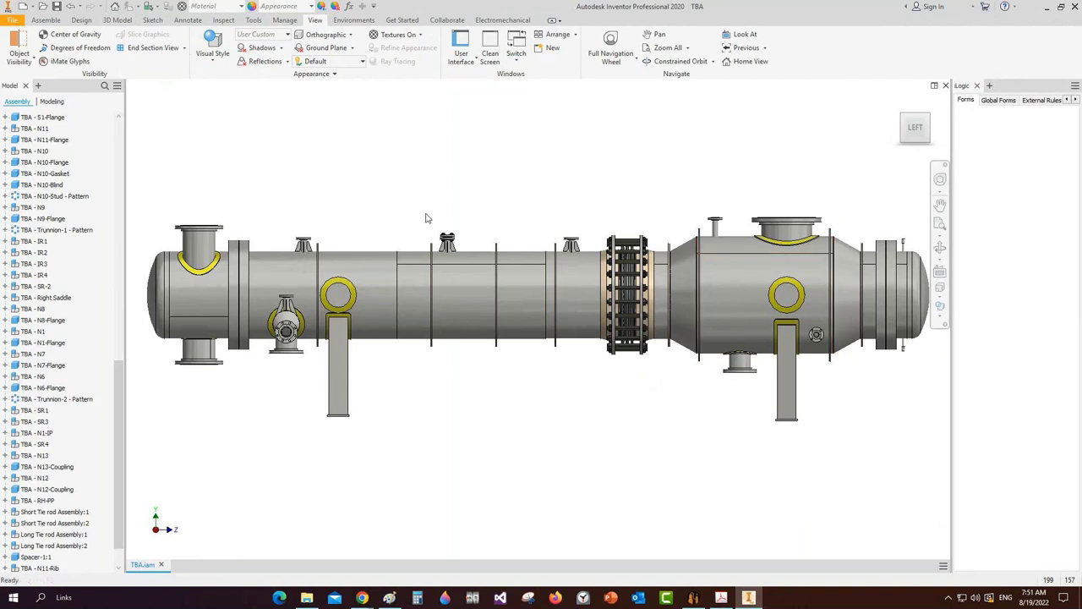
# Inspect the support ribs on the shell nozzles in the exchanger assembly from an angled, closer view
pyautogui.press('F4')
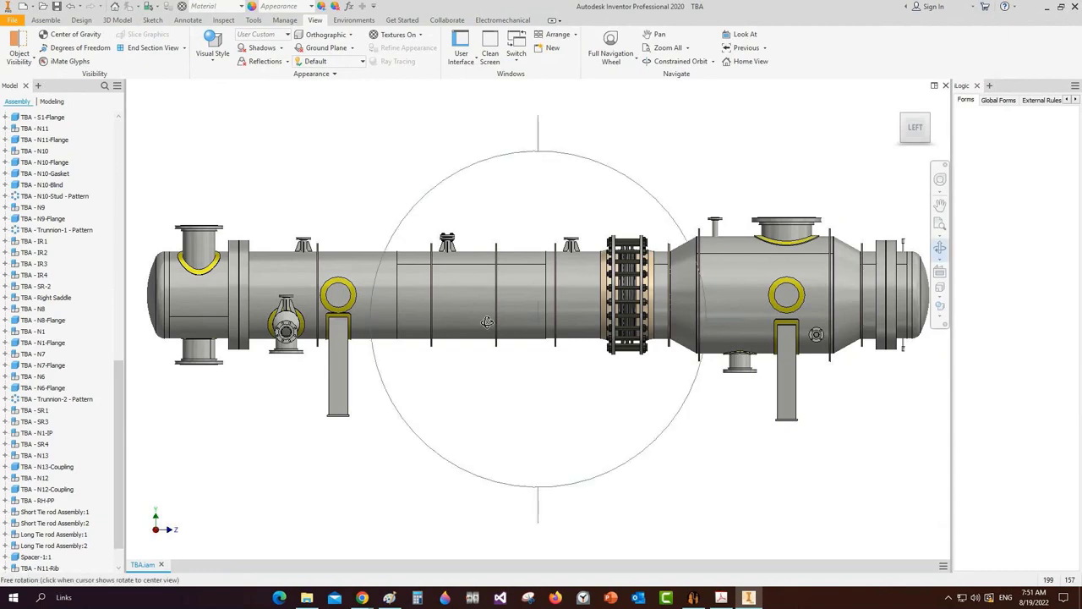
pyautogui.moveTo(488, 322); pyautogui.dragTo(480, 355)
pyautogui.scroll(-3, 329, 237)
pyautogui.moveTo(330, 237); pyautogui.dragTo(518, 258, button='middle')
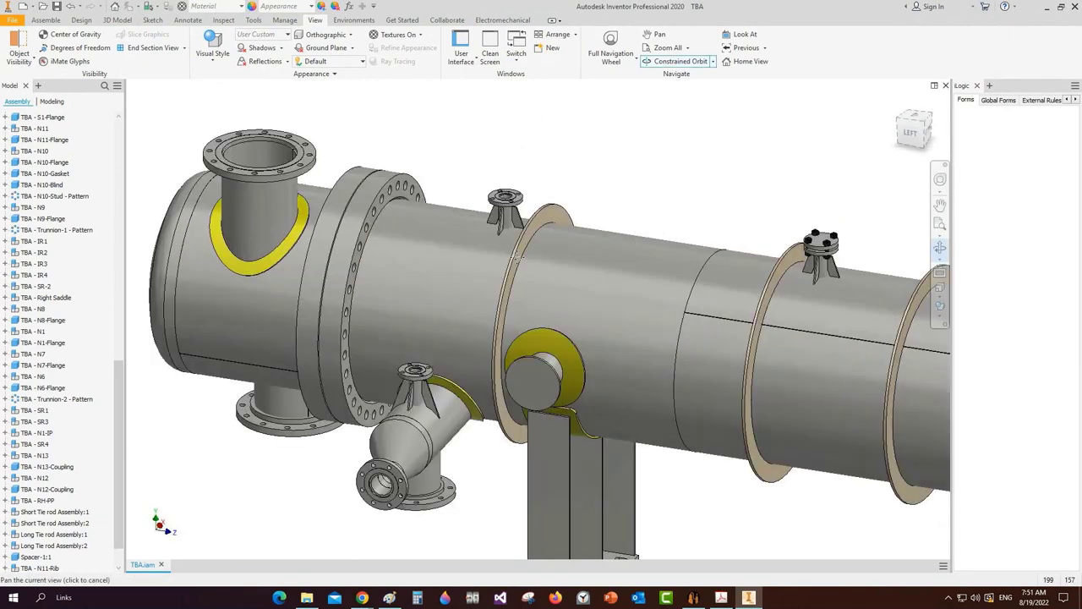
pyautogui.scroll(-3, 501, 256)
pyautogui.scroll(-3, 454, 359)
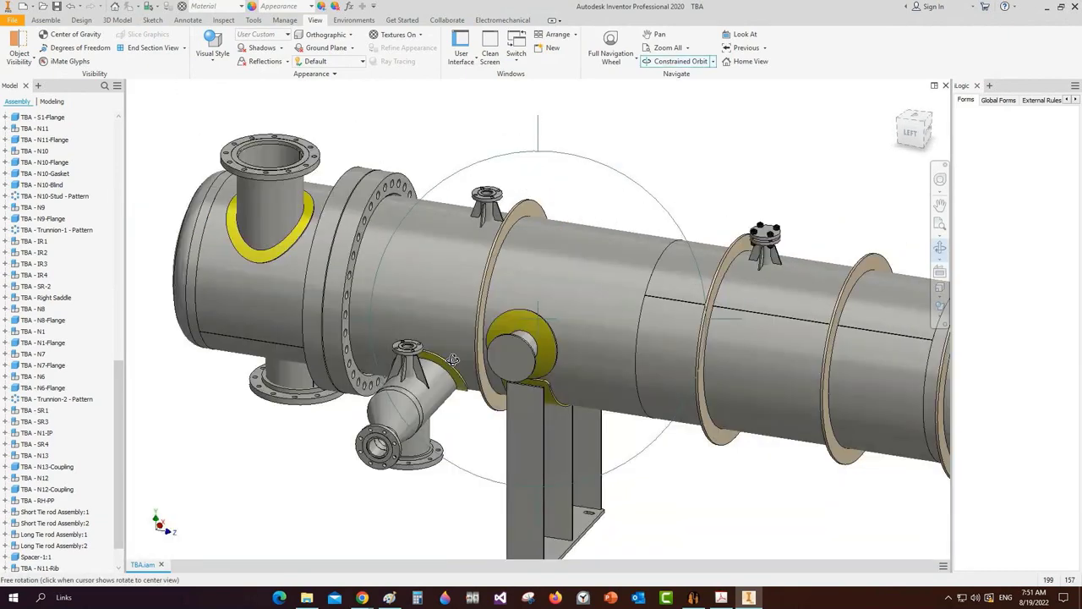
pyautogui.moveTo(453, 360)
pyautogui.mouseDown()
pyautogui.moveTo(489, 347)
pyautogui.moveTo(457, 344)
pyautogui.moveTo(459, 378)
pyautogui.mouseUp()
pyautogui.press('Escape')
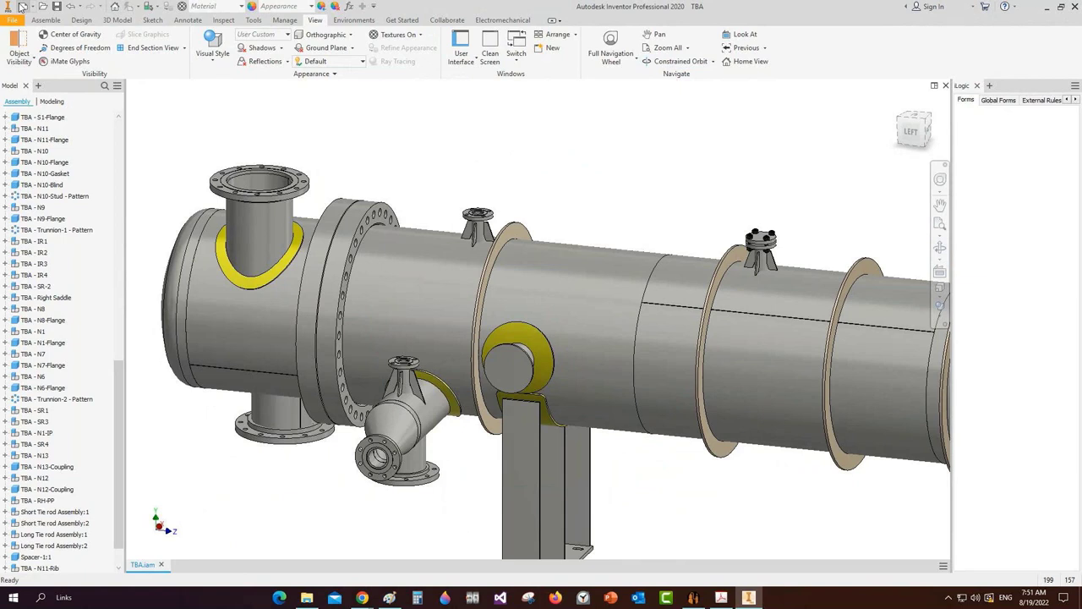
# Create a new part from the Stud Bolt.ipt template in the SEG Items Templete Bolt & Nut folder
pyautogui.click(22, 7)
pyautogui.click(239, 270)
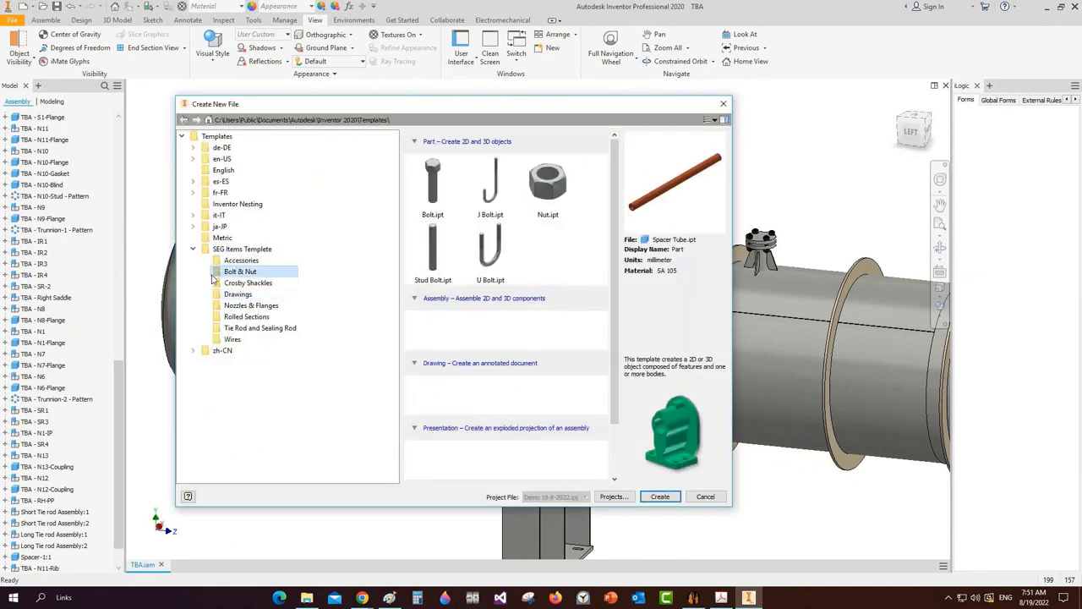
pyautogui.click(423, 248)
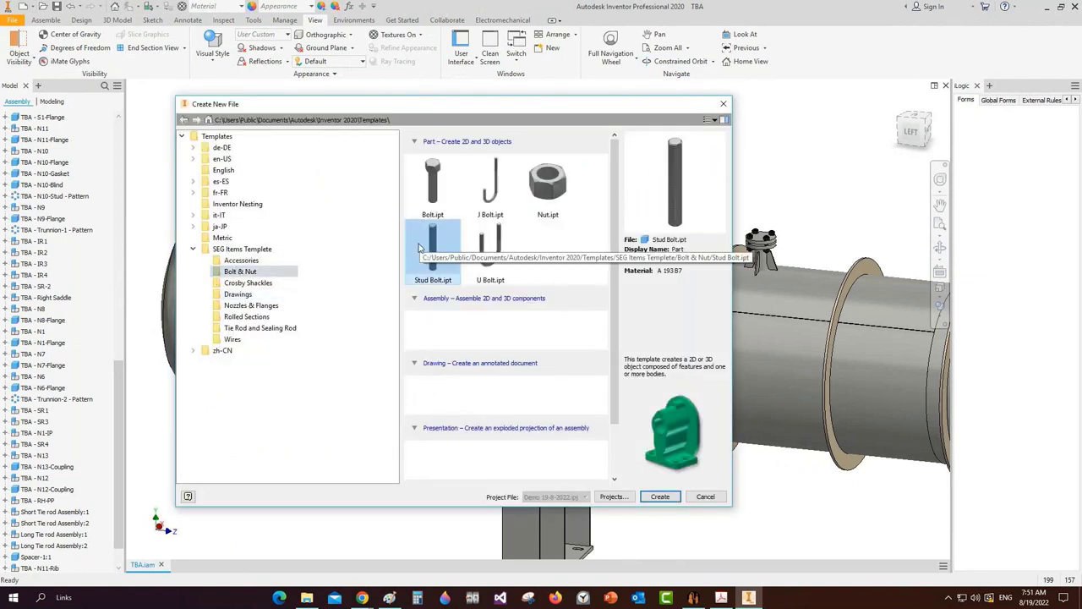
pyautogui.click(660, 497)
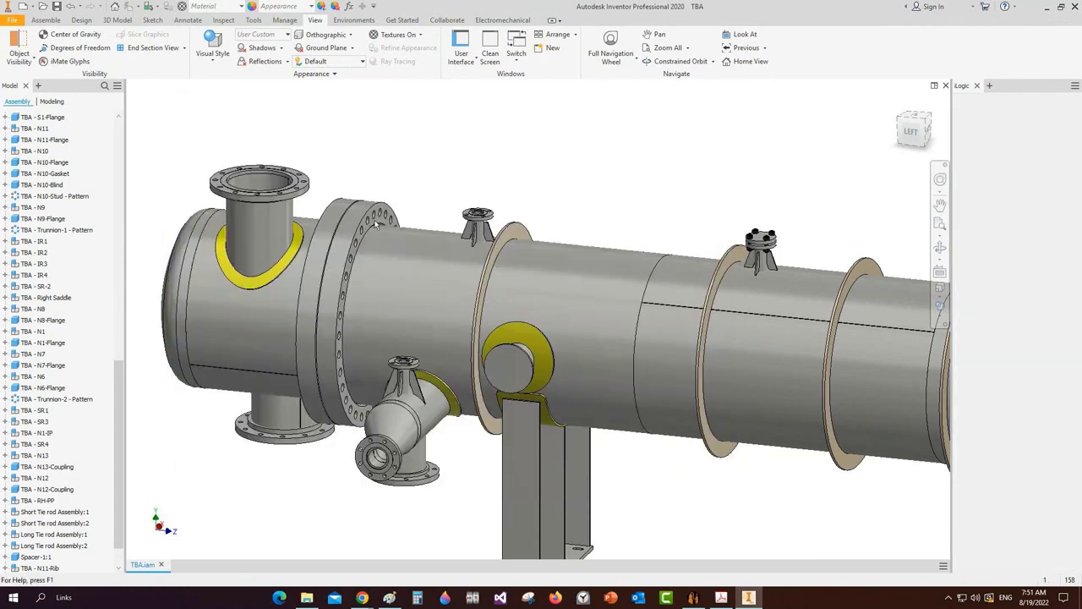
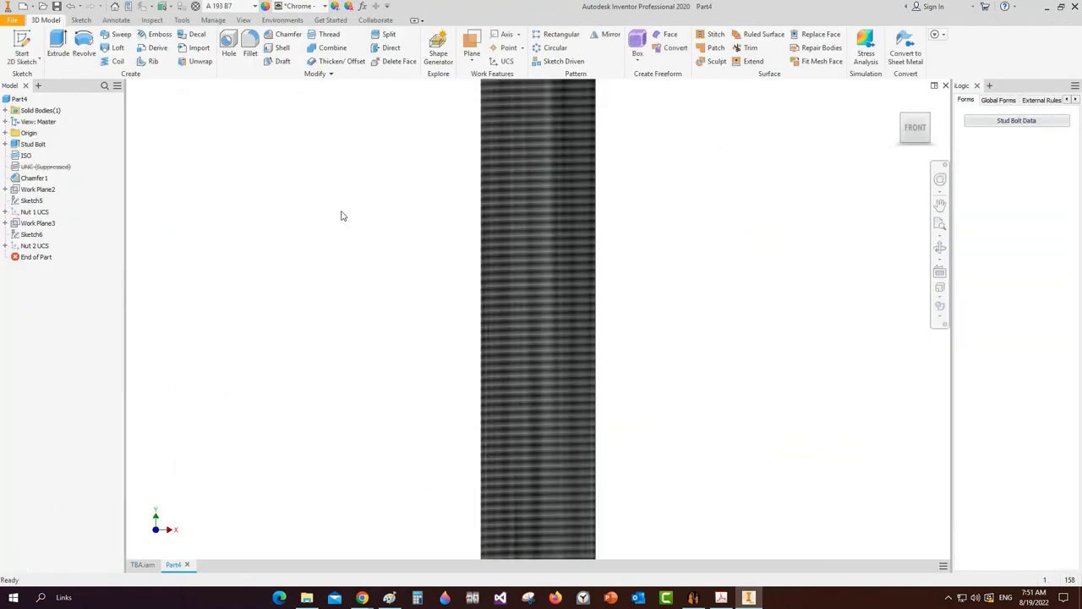
# In the TBA assembly, measure the distance across the bolted girth flange pair, from the drilled outer face to the opposite flange edge
pyautogui.click(142, 565)
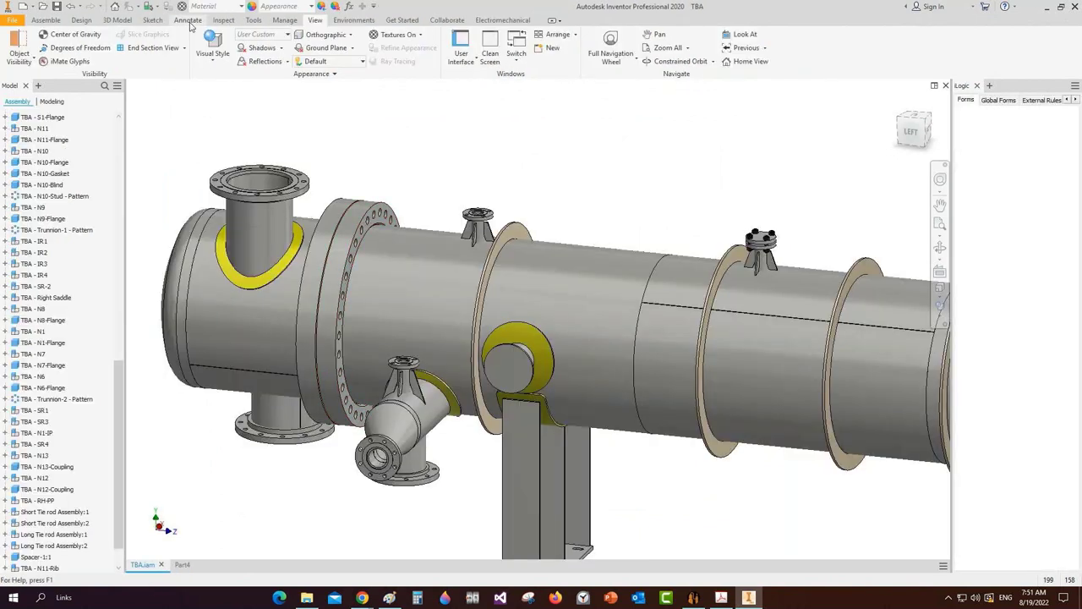
pyautogui.click(253, 19)
pyautogui.click(19, 43)
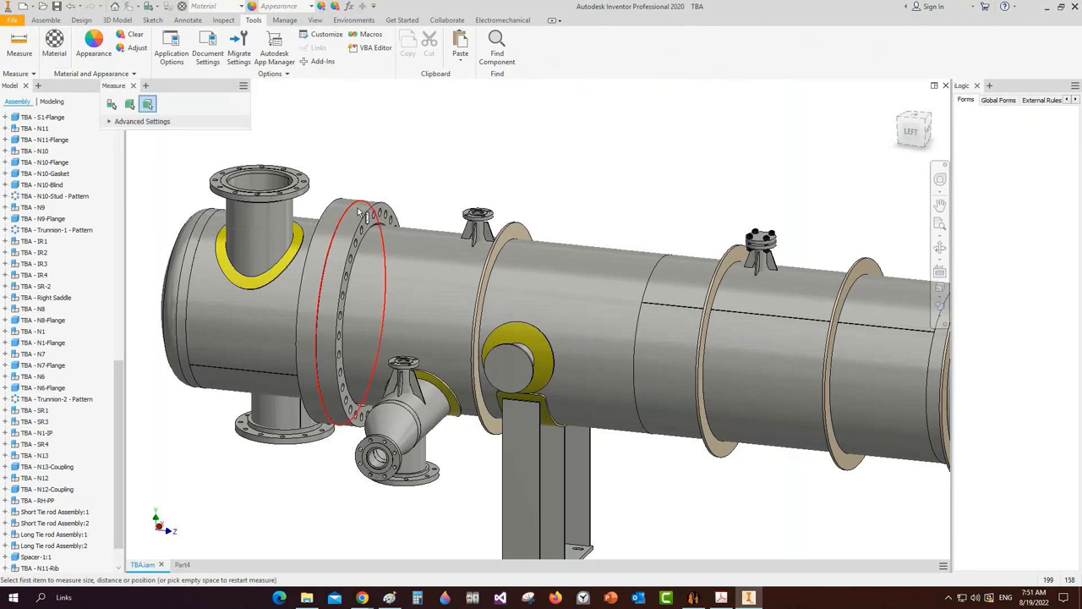
pyautogui.scroll(-5, 384, 226)
pyautogui.click(384, 227)
pyautogui.click(234, 195)
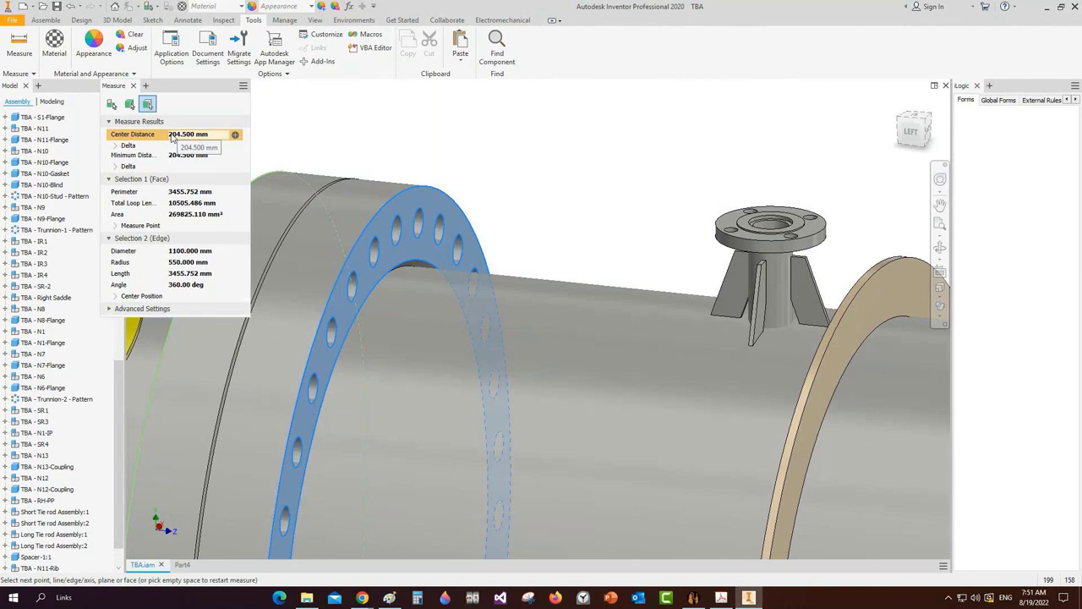
pyautogui.click(133, 86)
# In the new stud bolt part, set the stud length to 320 mm and the ISO size to 39
pyautogui.click(182, 565)
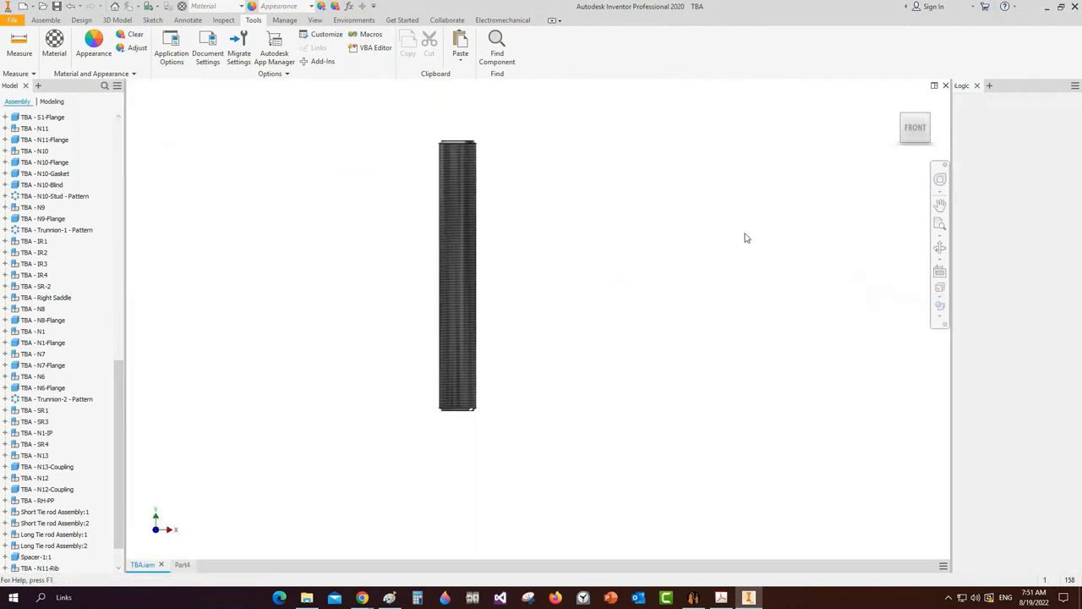
pyautogui.click(986, 126)
pyautogui.moveTo(285, 185); pyautogui.dragTo(198, 189)
pyautogui.write('32')
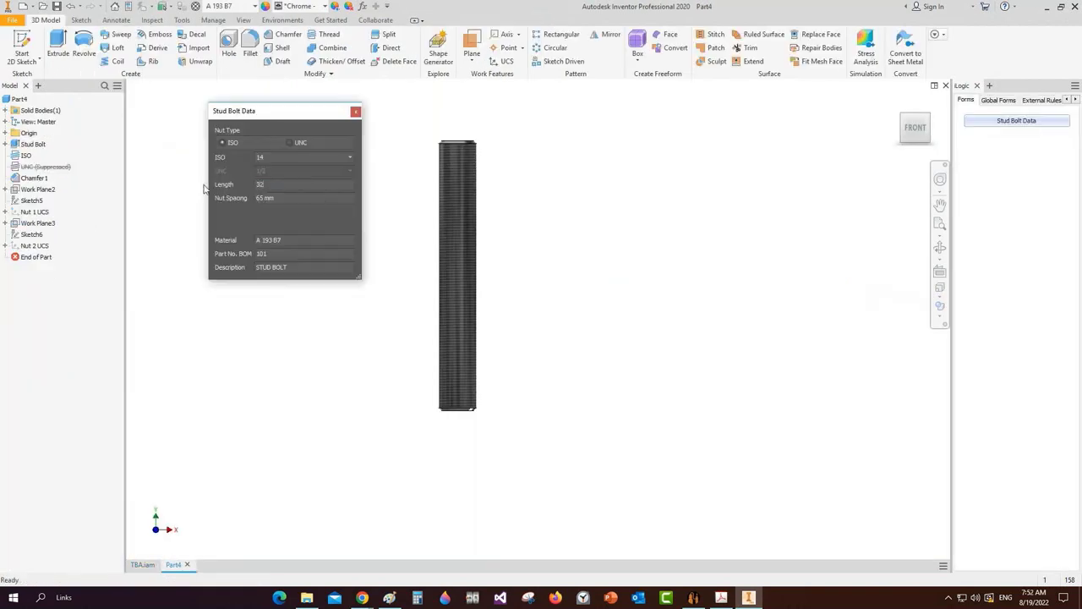
pyautogui.write('0')
pyautogui.click(285, 158)
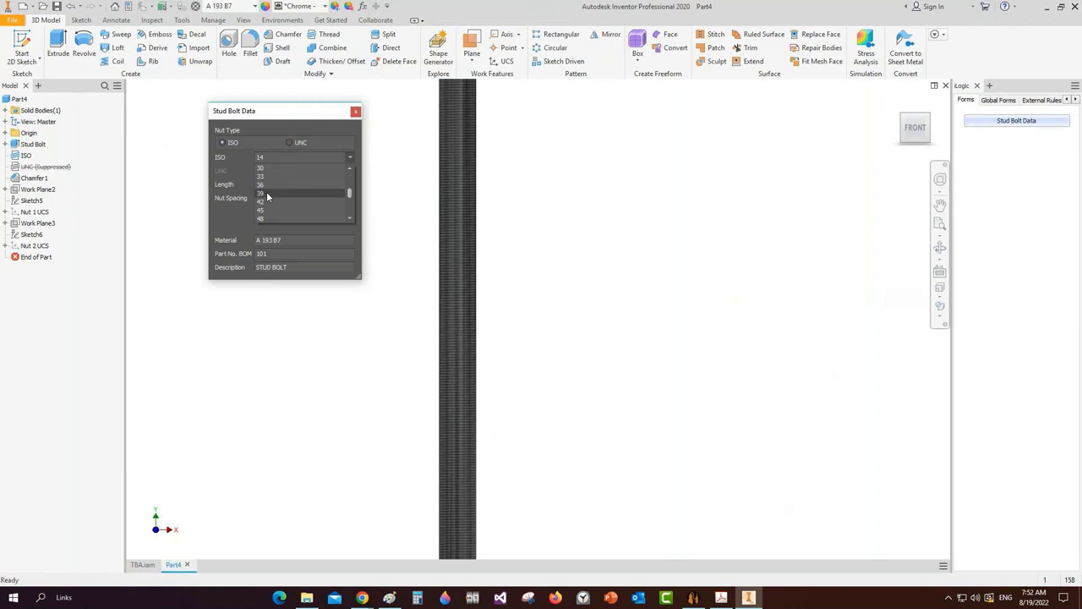
pyautogui.click(267, 193)
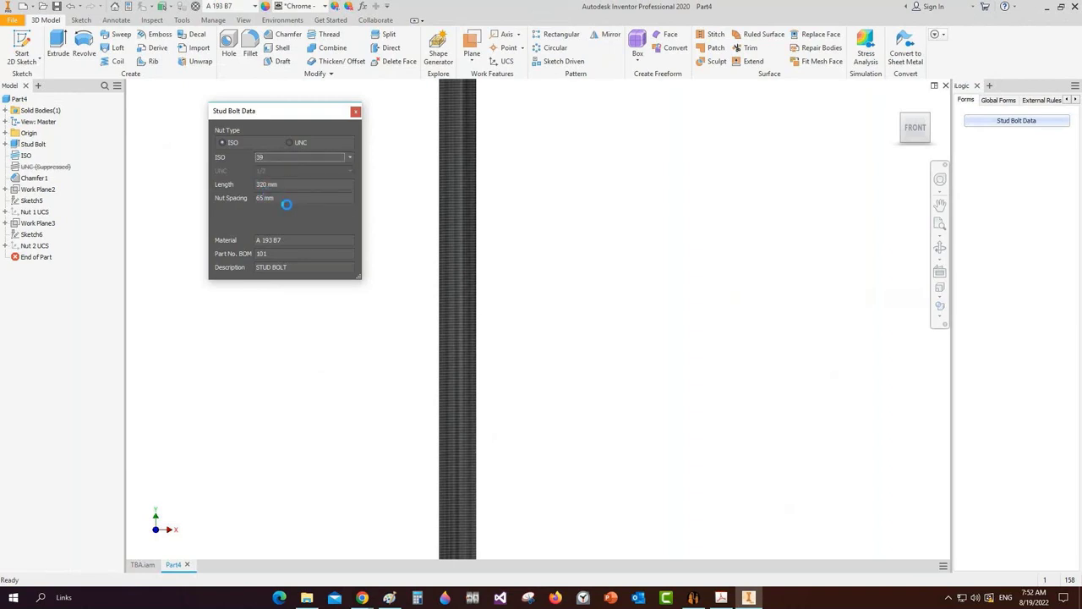
pyautogui.click(356, 113)
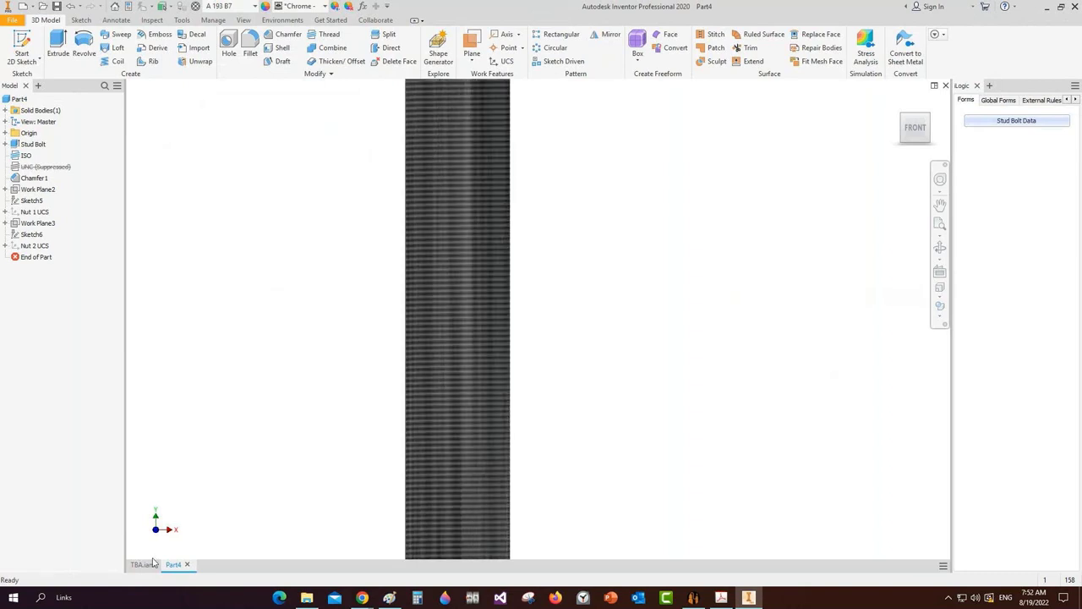
# Return to the TBA assembly and recheck the distance across the bolted girth flange pair
pyautogui.click(143, 565)
pyautogui.click(18, 44)
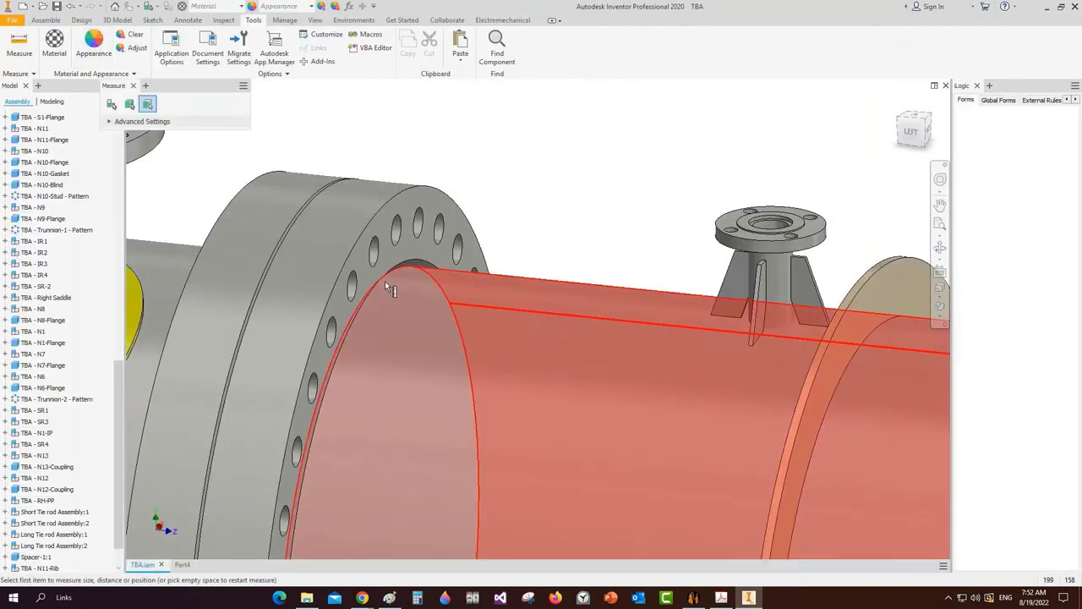
pyautogui.click(385, 281)
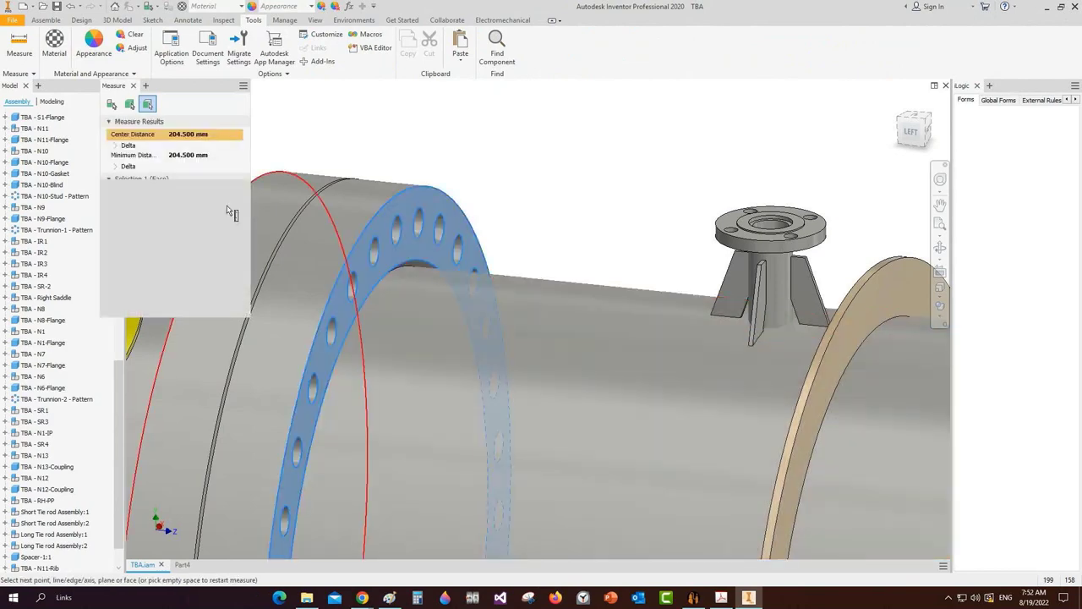
pyautogui.press('Escape')
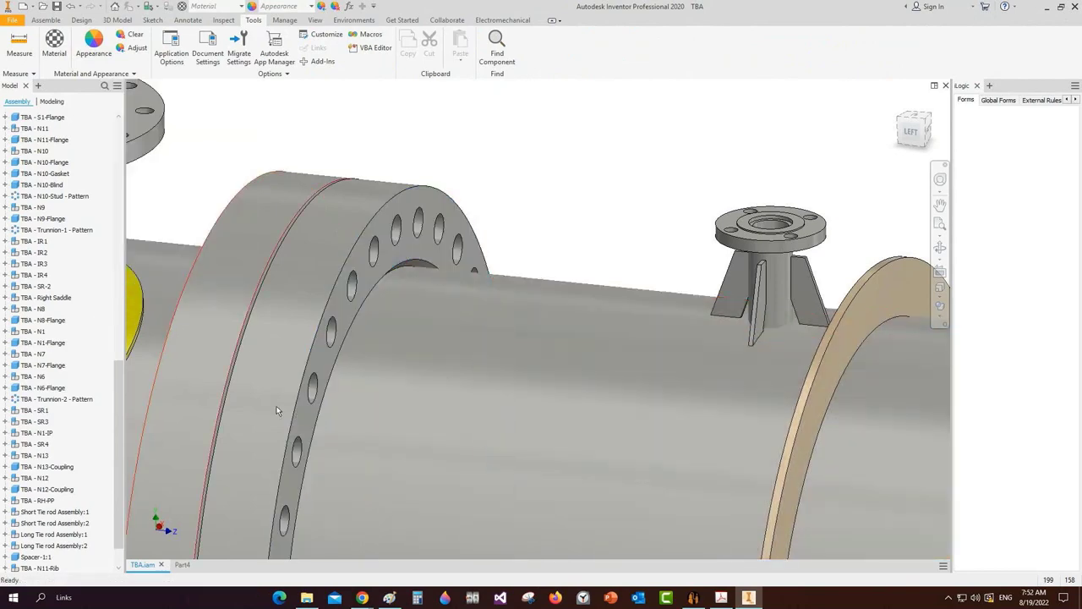
# Return to the new stud bolt part and set its nut spacing to 204.5 mm
pyautogui.click(181, 564)
pyautogui.click(1013, 123)
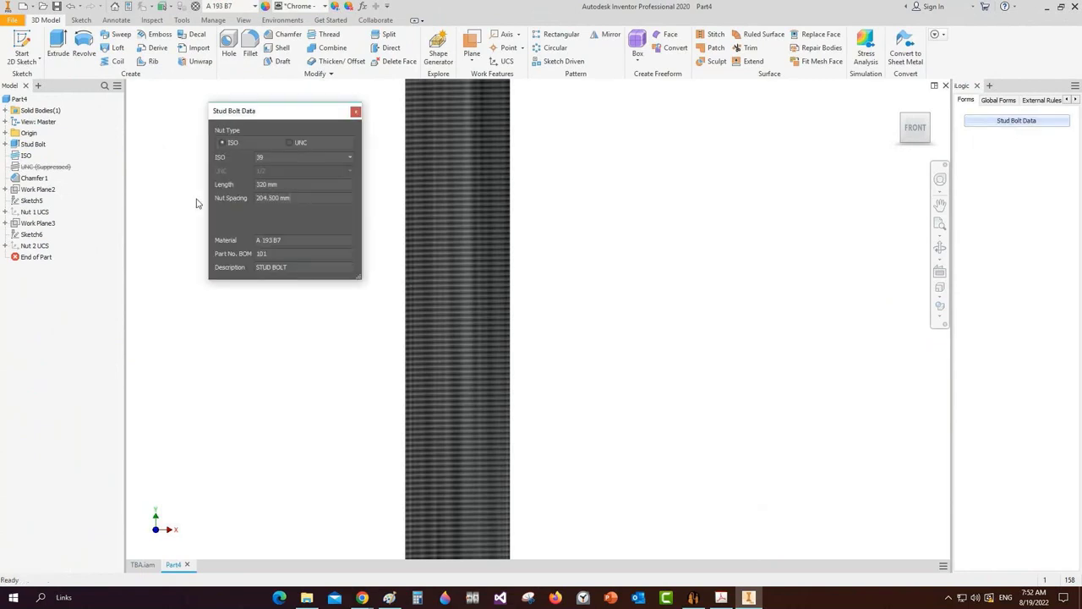
pyautogui.click(355, 110)
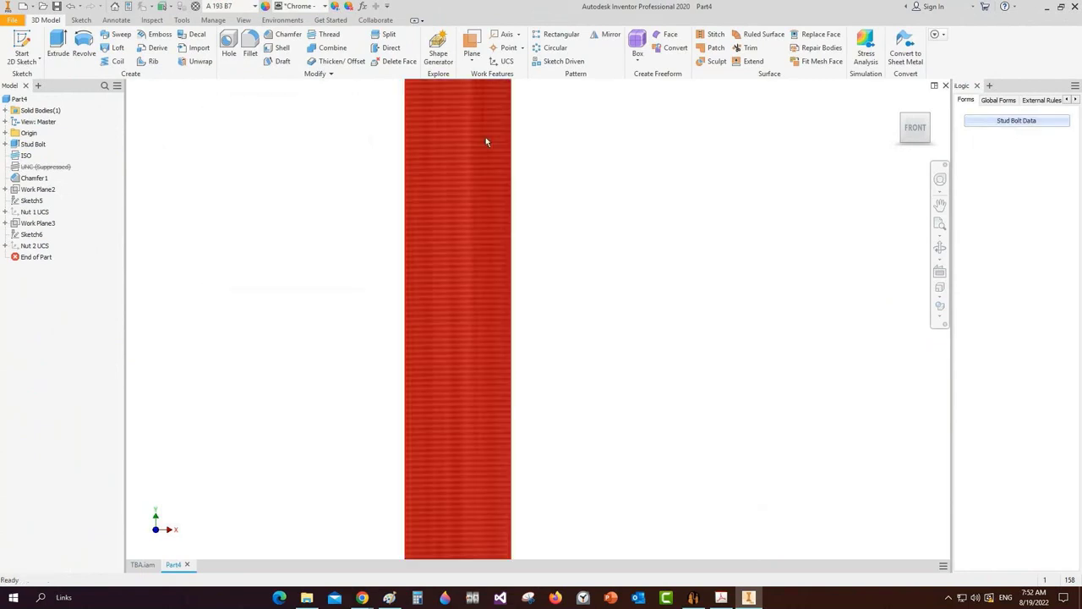
# Switch to Static Equipment Generator and save the active stud bolt part as Stud Bolt M39 in the Demo 19-8-2022 folder
pyautogui.click(898, 101)
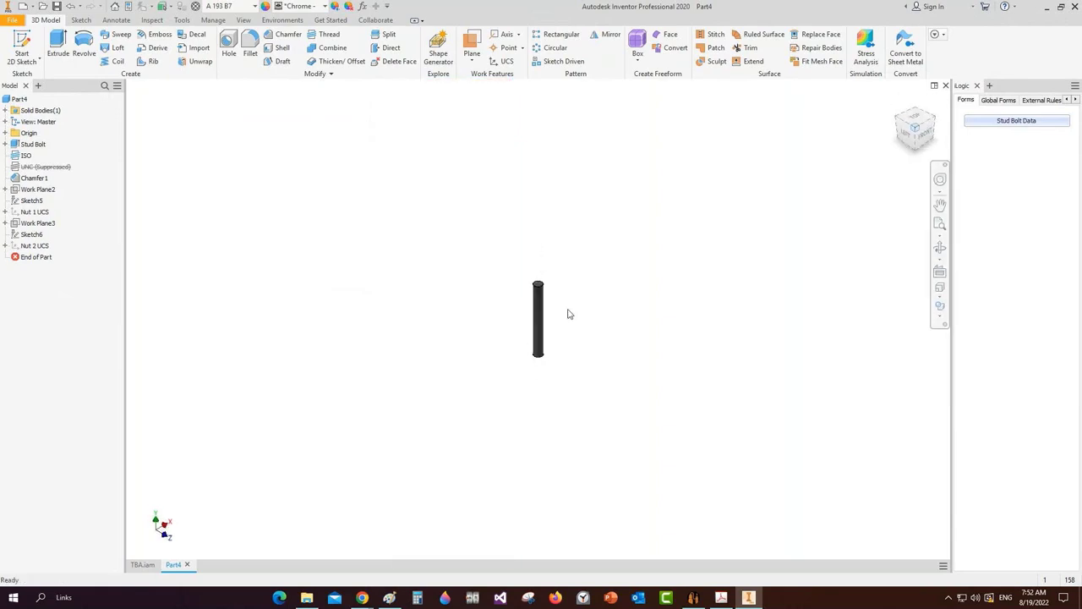
pyautogui.click(696, 599)
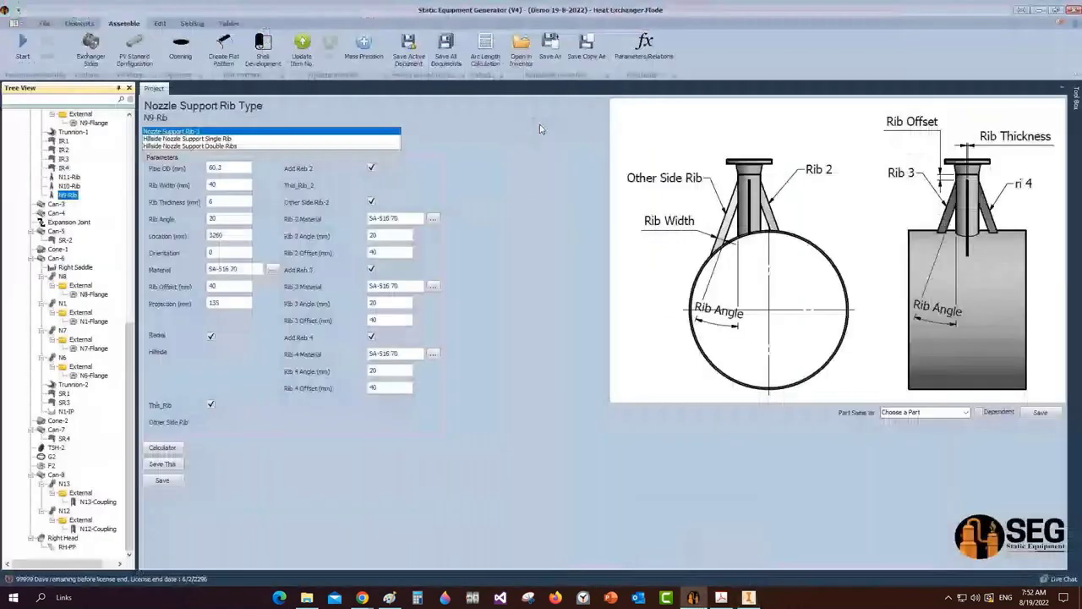
pyautogui.click(410, 51)
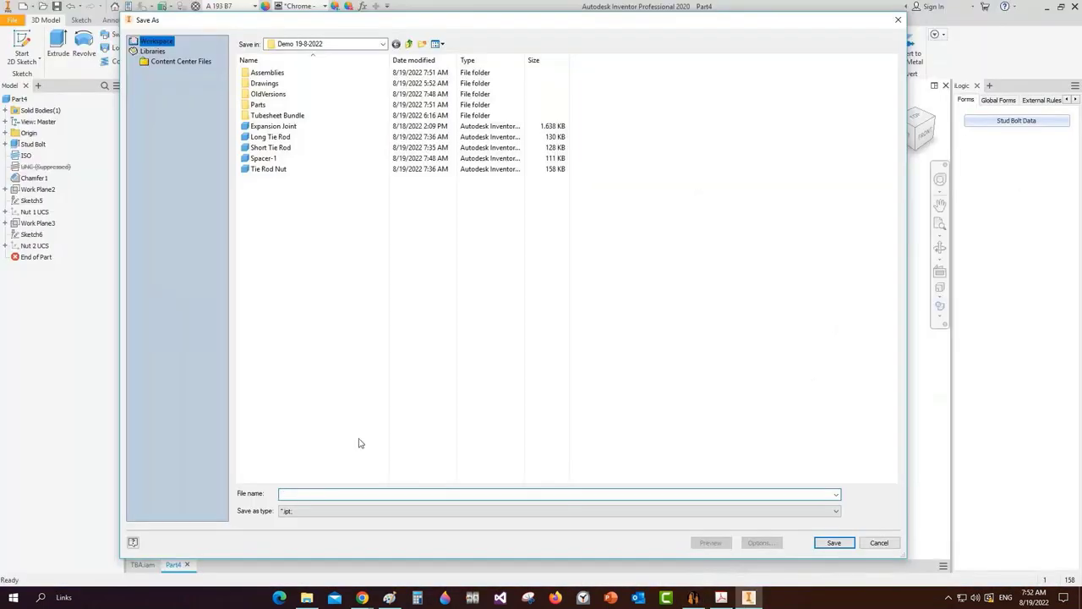
pyautogui.write('Stud Bolt M39')
pyautogui.press('Return')
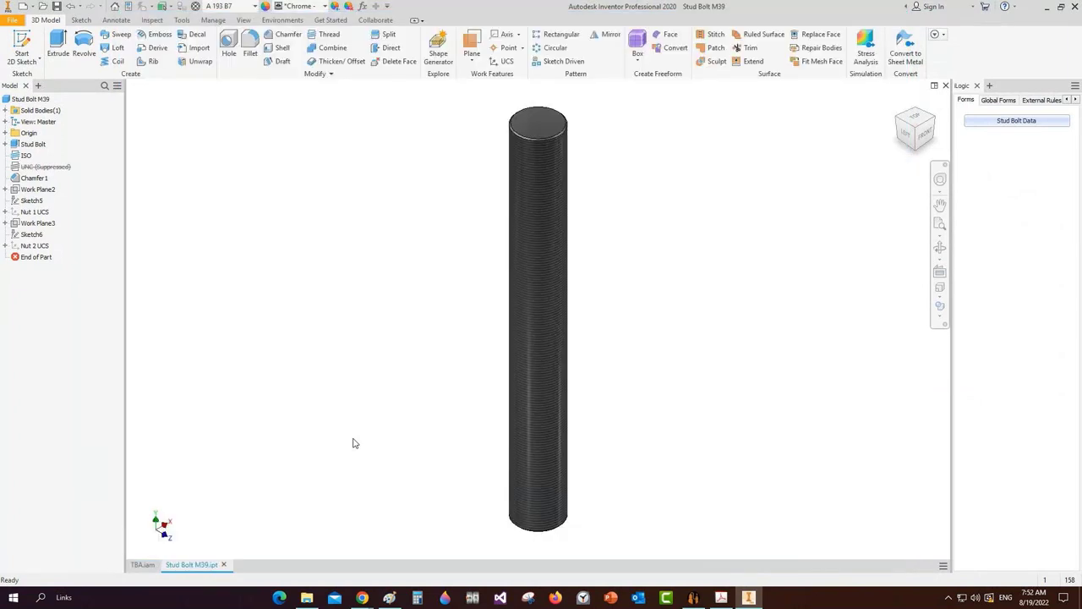
# Create a new part from the Nut.ipt template and set its ISO size to 39
pyautogui.click(32, 7)
pyautogui.doubleClick(536, 181)
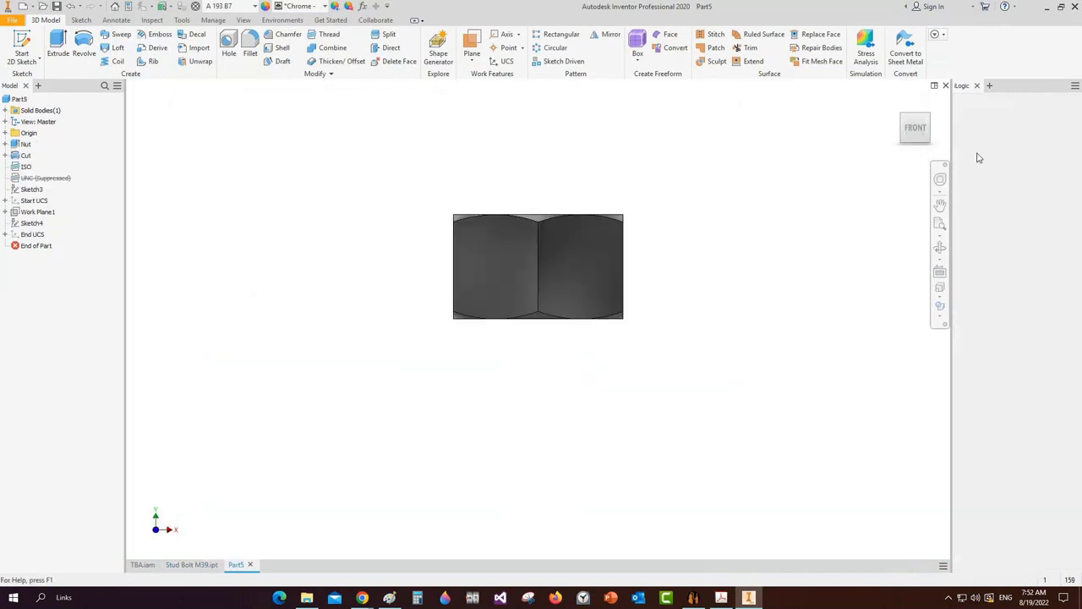
pyautogui.click(1007, 120)
pyautogui.click(308, 177)
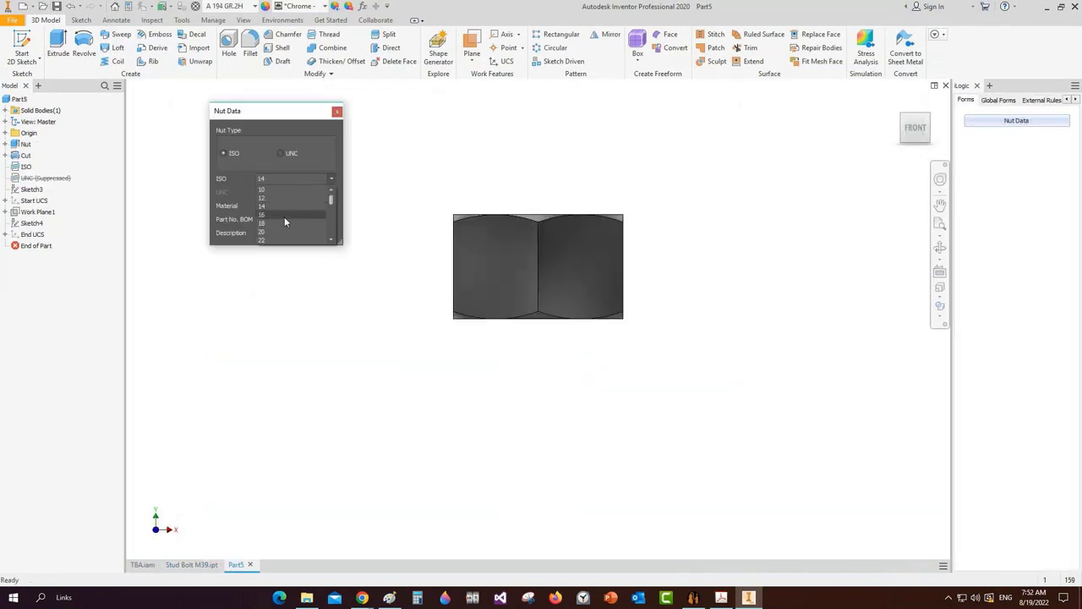
pyautogui.scroll(-2, 280, 227)
pyautogui.click(275, 241)
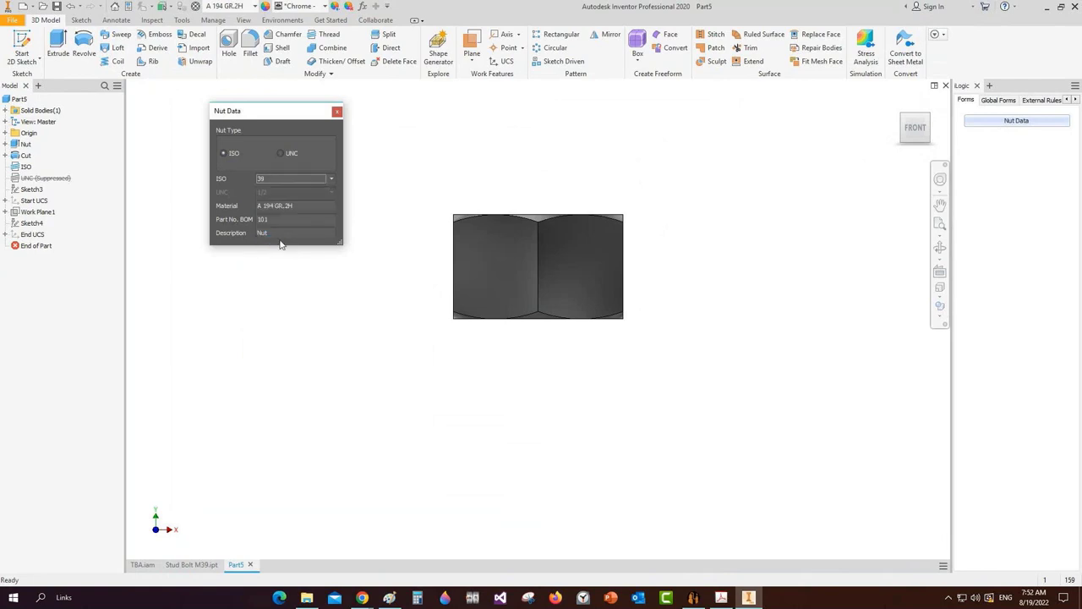
# Save the active nut part as M39 Nut in the Demo 19-8-2022 folder using Static Equipment Generator, and close the nut data form
pyautogui.click(904, 118)
pyautogui.hotkey('alt', 'Tab')
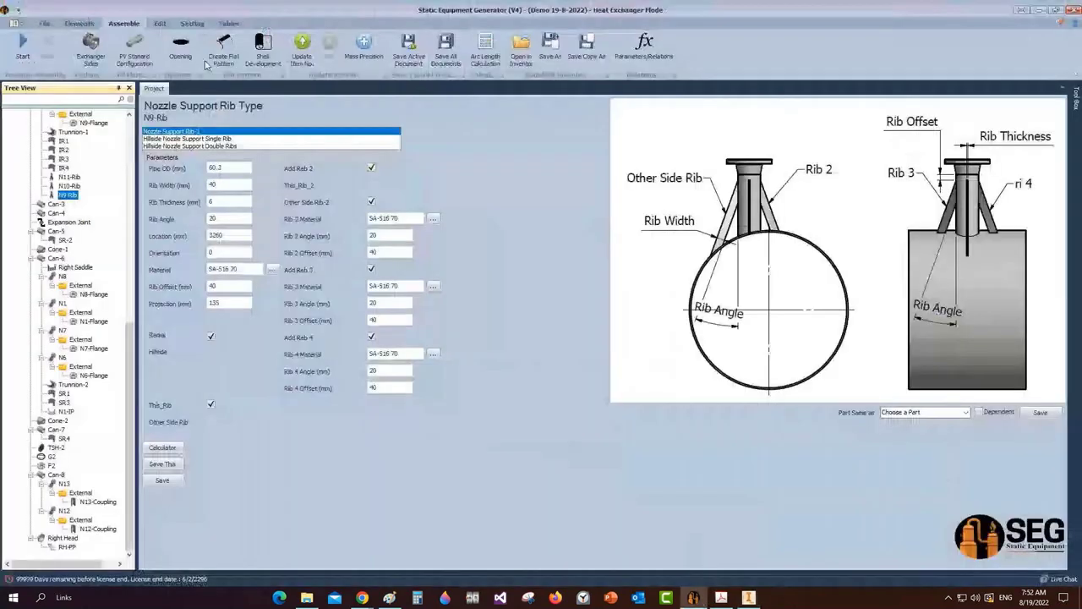
pyautogui.click(409, 49)
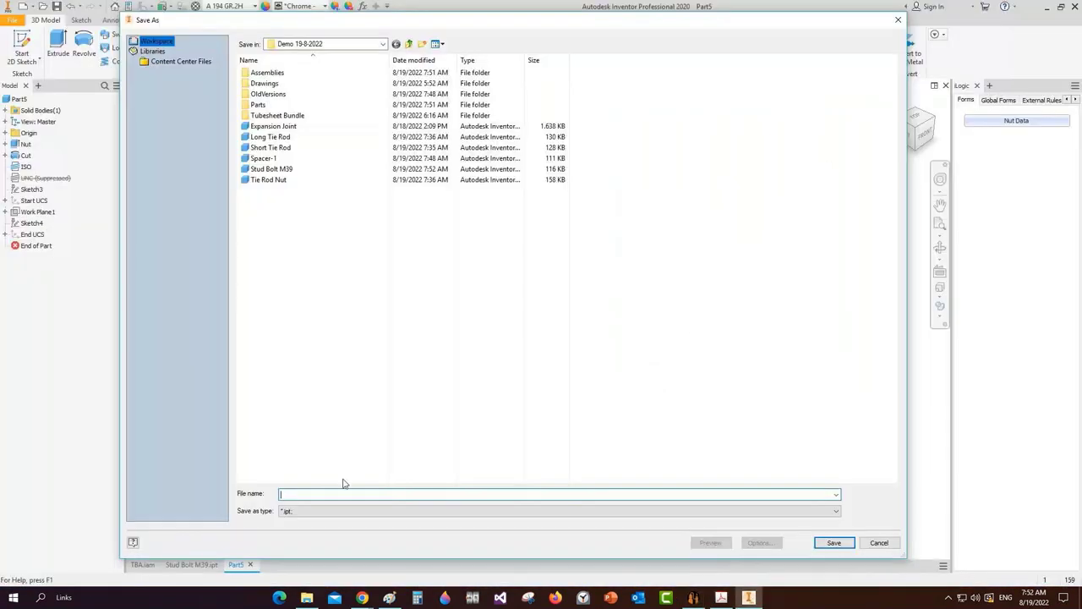
pyautogui.write('M39 Nut')
pyautogui.press('Return')
pyautogui.click(344, 111)
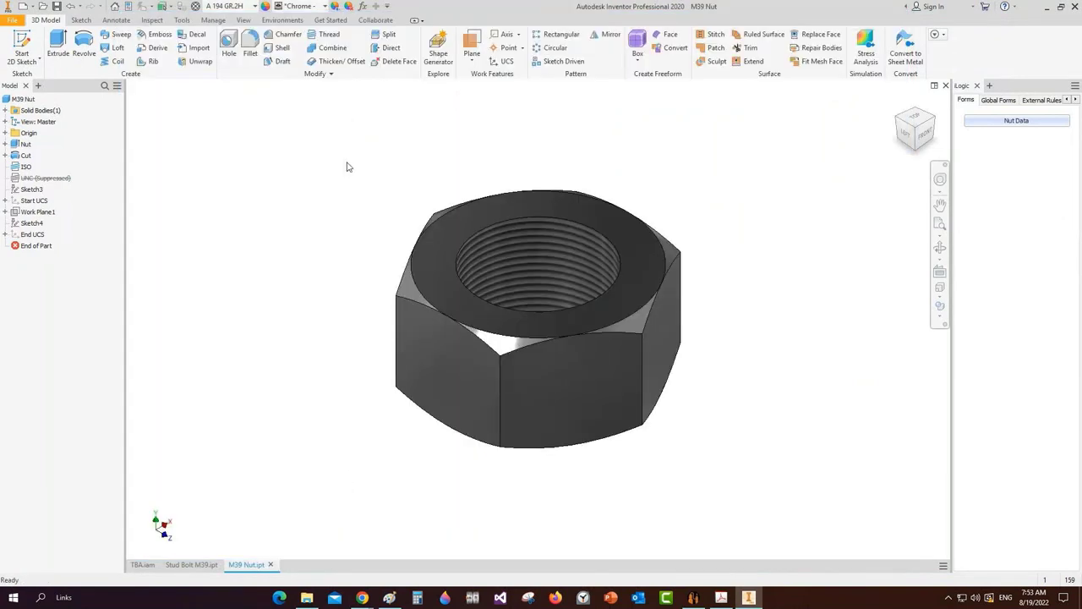
# Create a new assembly from the en-US Standard.iam template and place Stud Bolt M39 grounded at the origin
pyautogui.click(25, 8)
pyautogui.click(221, 159)
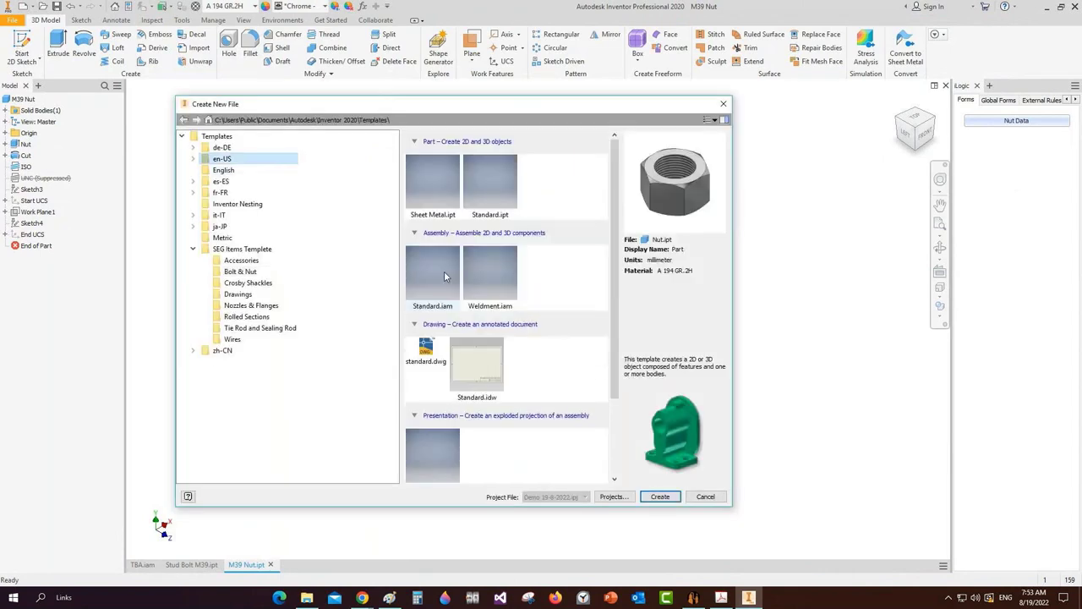
pyautogui.doubleClick(444, 271)
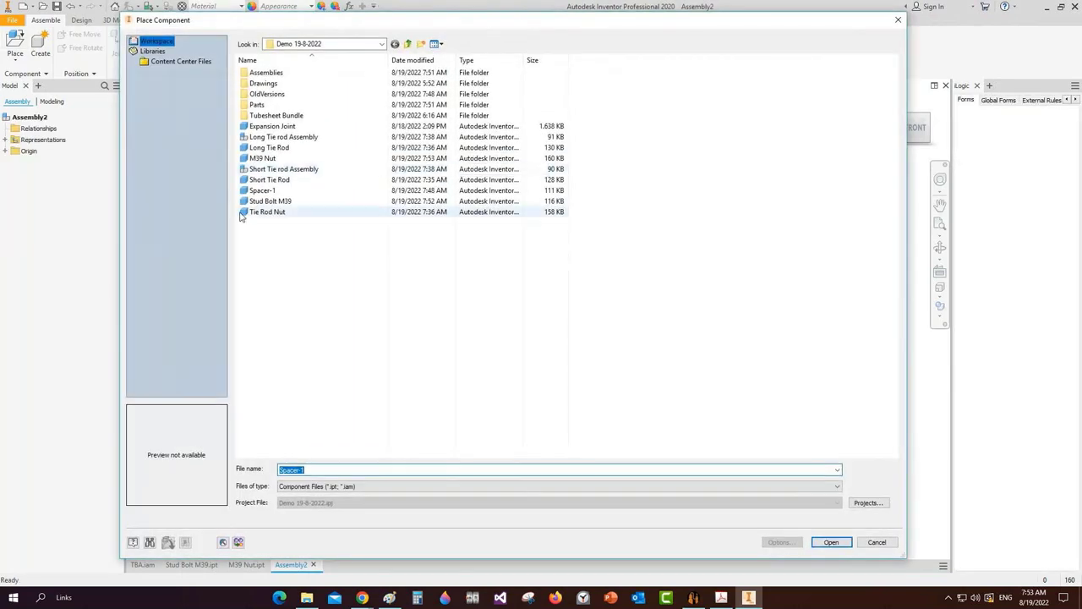
pyautogui.doubleClick(271, 201)
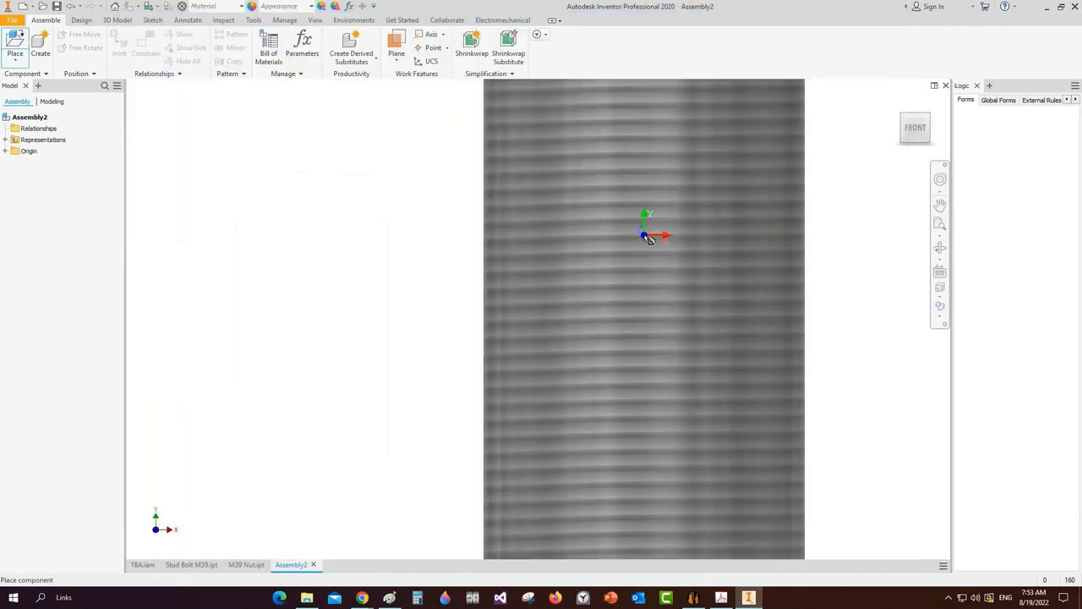
pyautogui.rightClick(514, 203)
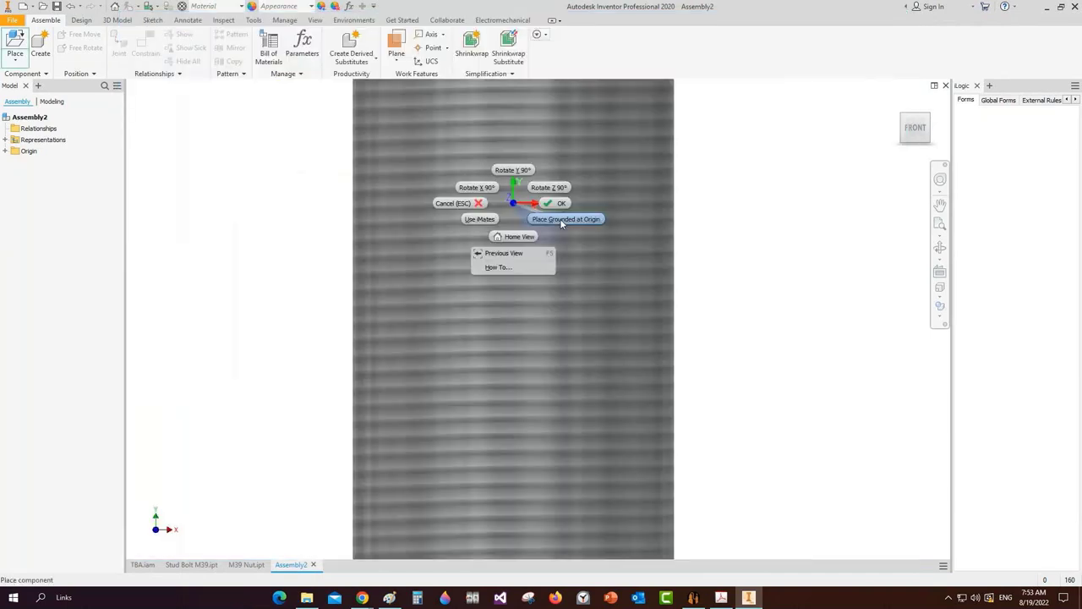
pyautogui.click(562, 220)
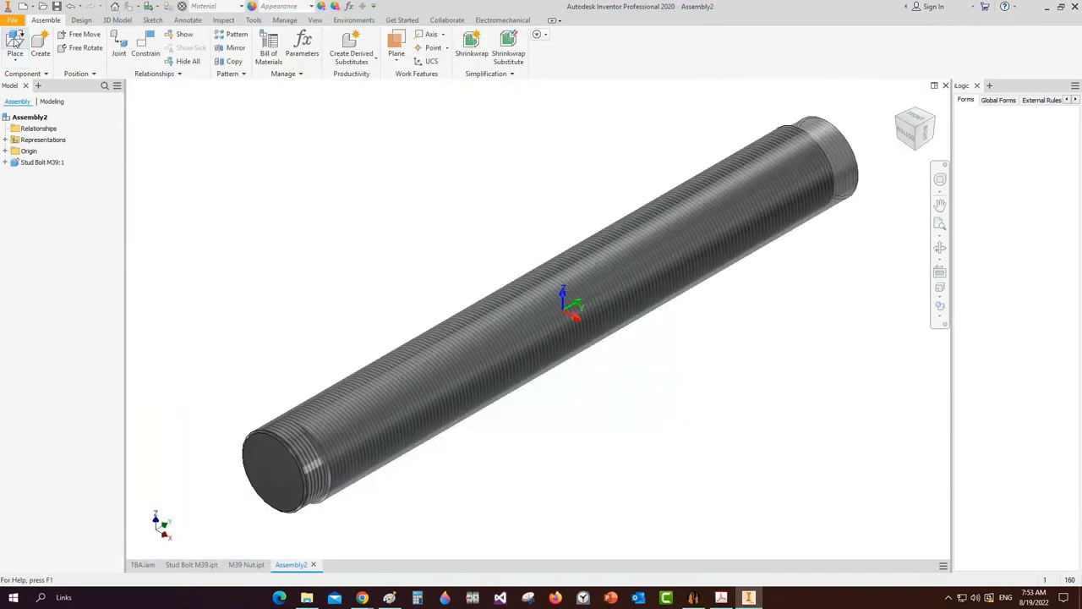
# Place two instances of M39 Nut beside the stud bolt in the assembly
pyautogui.click(15, 42)
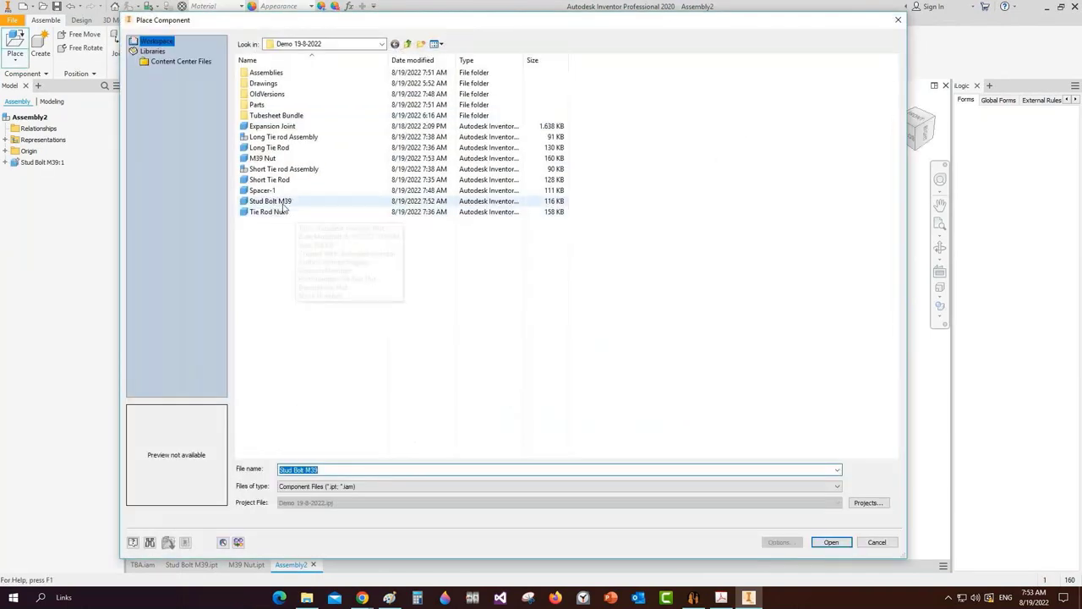
pyautogui.doubleClick(263, 158)
pyautogui.click(474, 161)
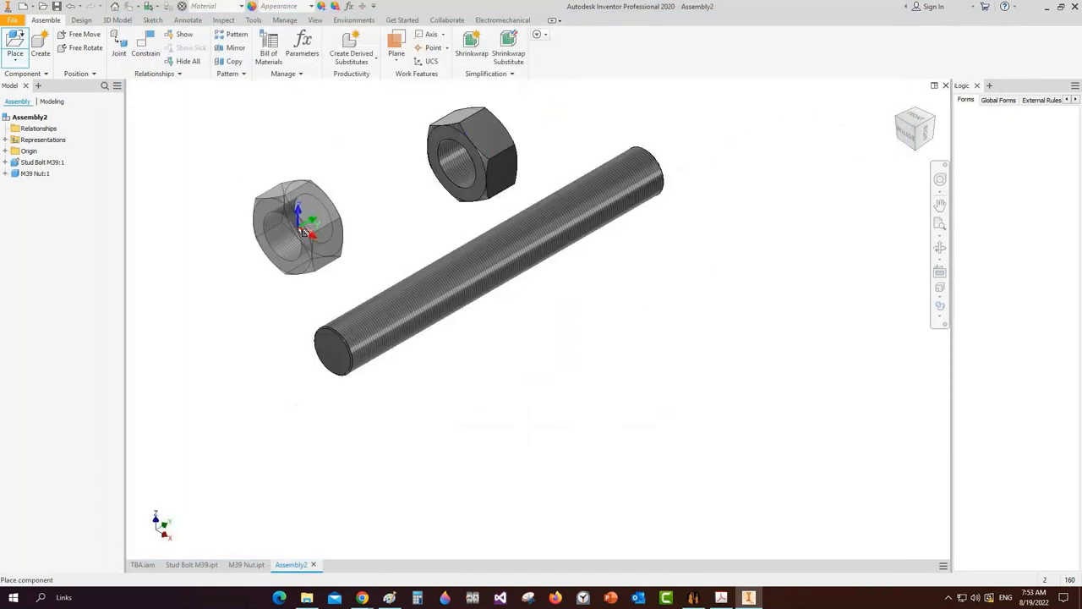
pyautogui.click(303, 228)
pyautogui.rightClick(342, 182)
pyautogui.click(337, 250)
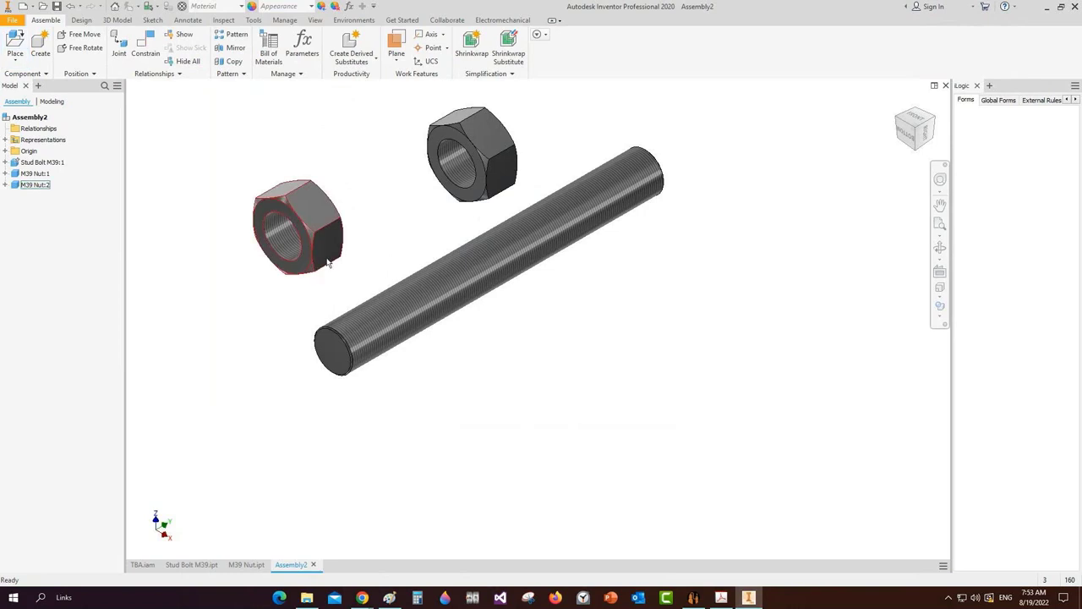
# Constrain the first nut's Start UCS to the stud bolt's Nut 1 UCS with a UCS constraint set
pyautogui.click(6, 162)
pyautogui.click(6, 252)
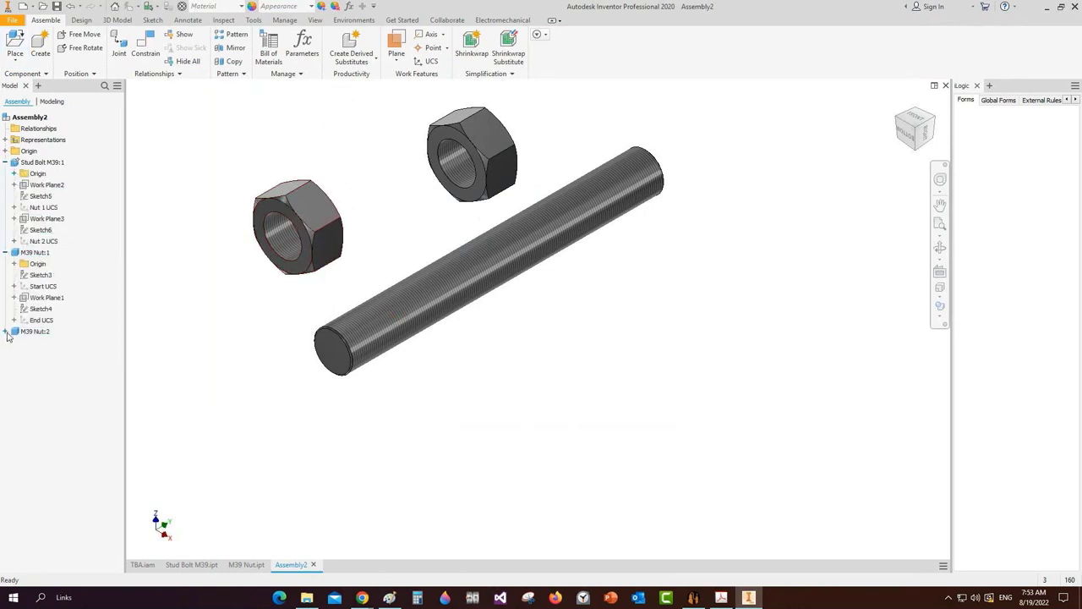
pyautogui.click(6, 330)
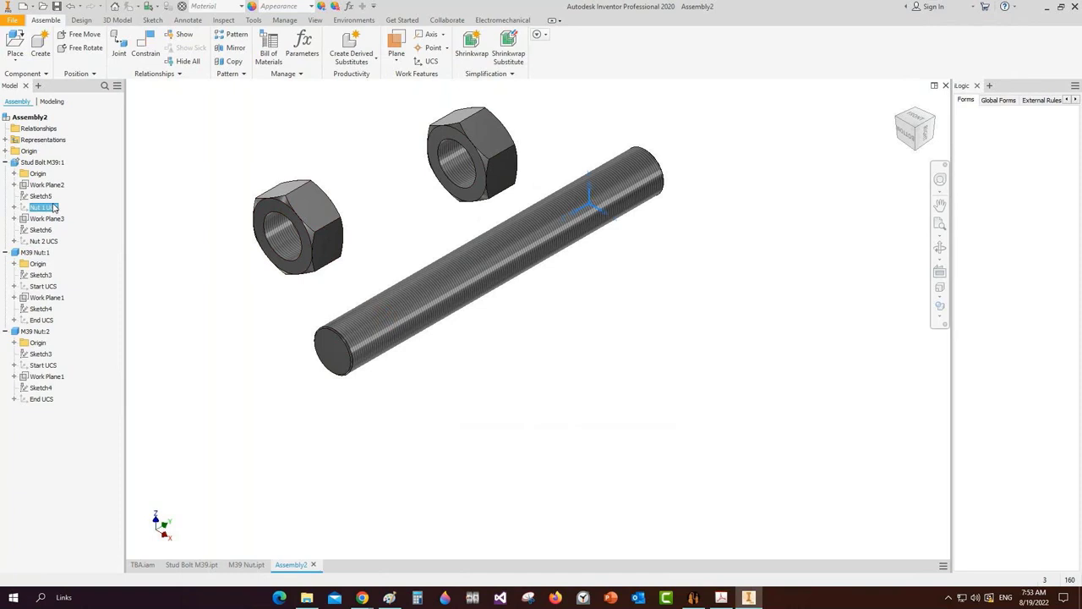
pyautogui.press('c')
pyautogui.click(42, 208)
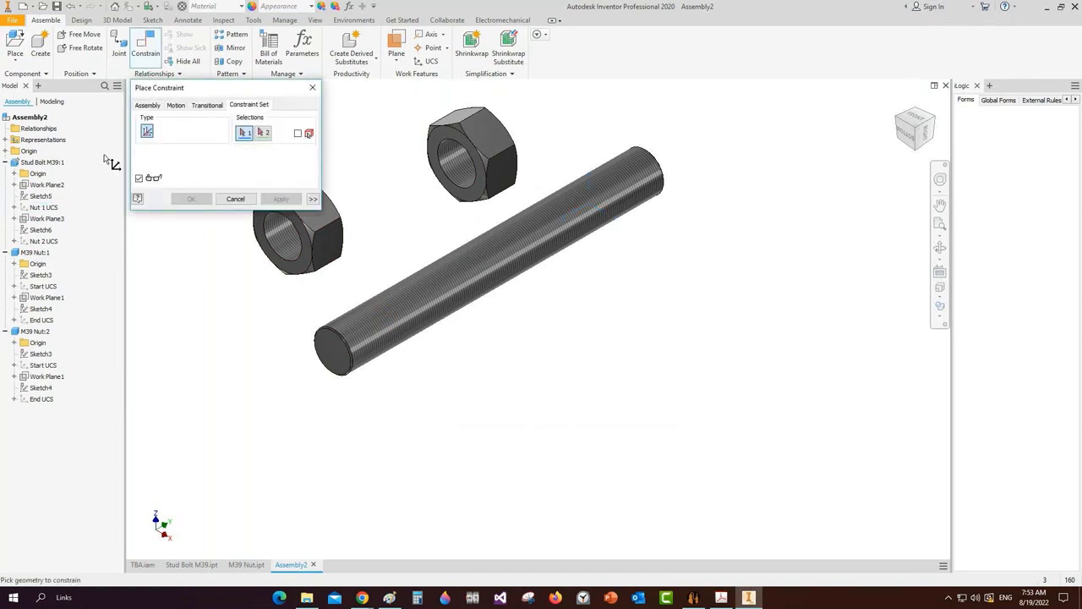
pyautogui.click(42, 286)
pyautogui.click(280, 199)
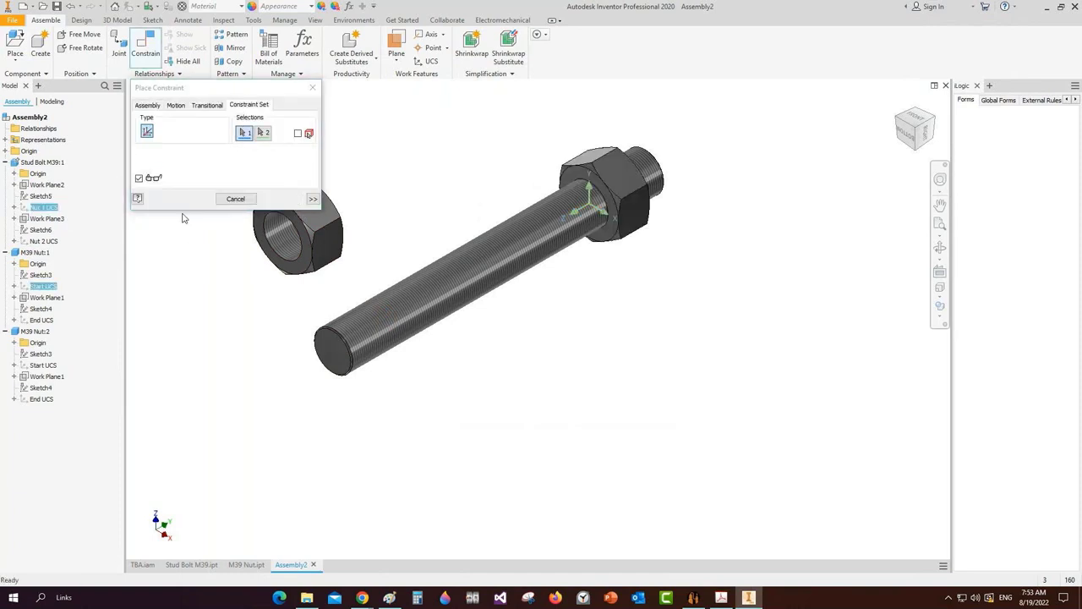
# Constrain the second nut's Start UCS to the stud bolt's Nut 2 UCS
pyautogui.click(42, 241)
pyautogui.click(42, 354)
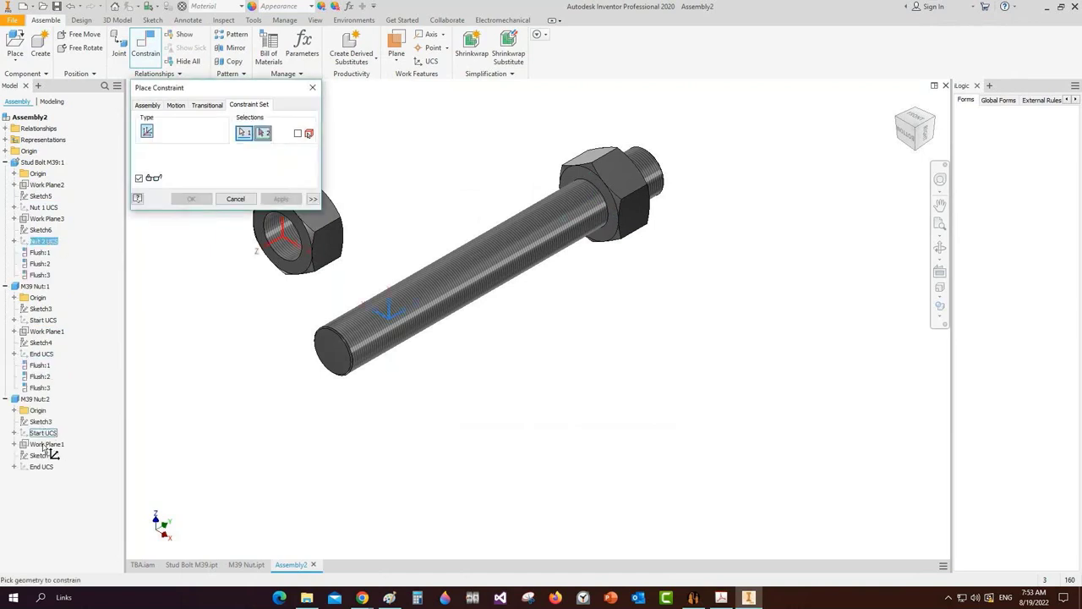
pyautogui.click(42, 466)
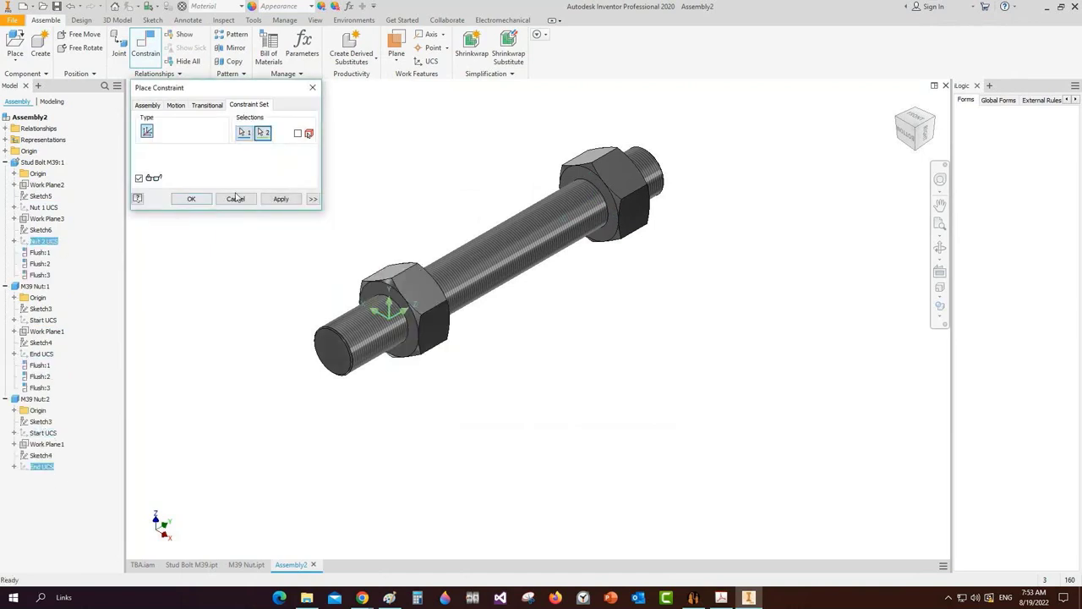
pyautogui.click(263, 134)
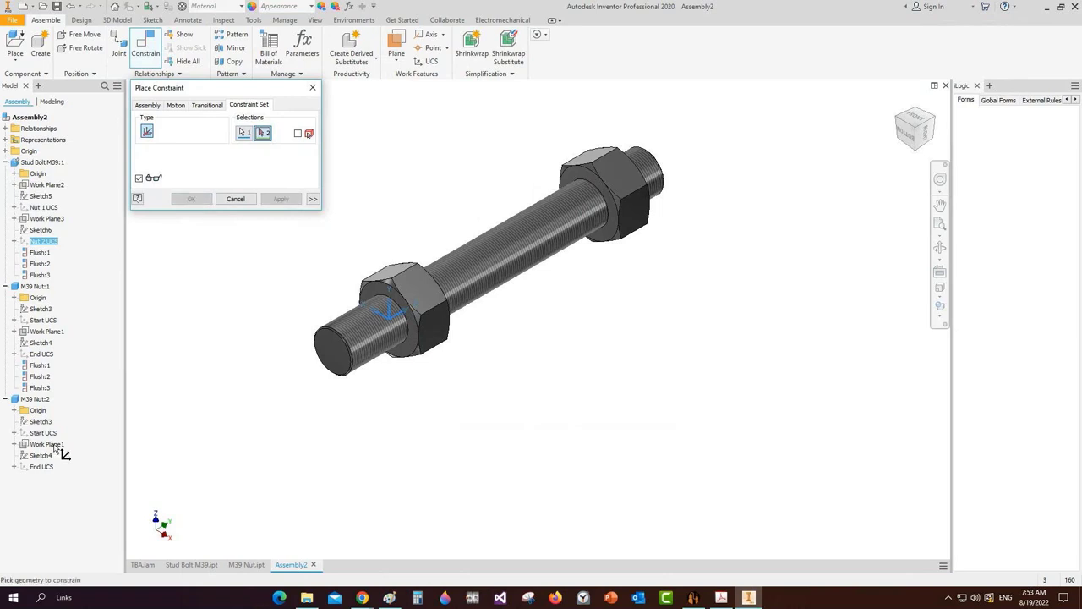
pyautogui.click(48, 433)
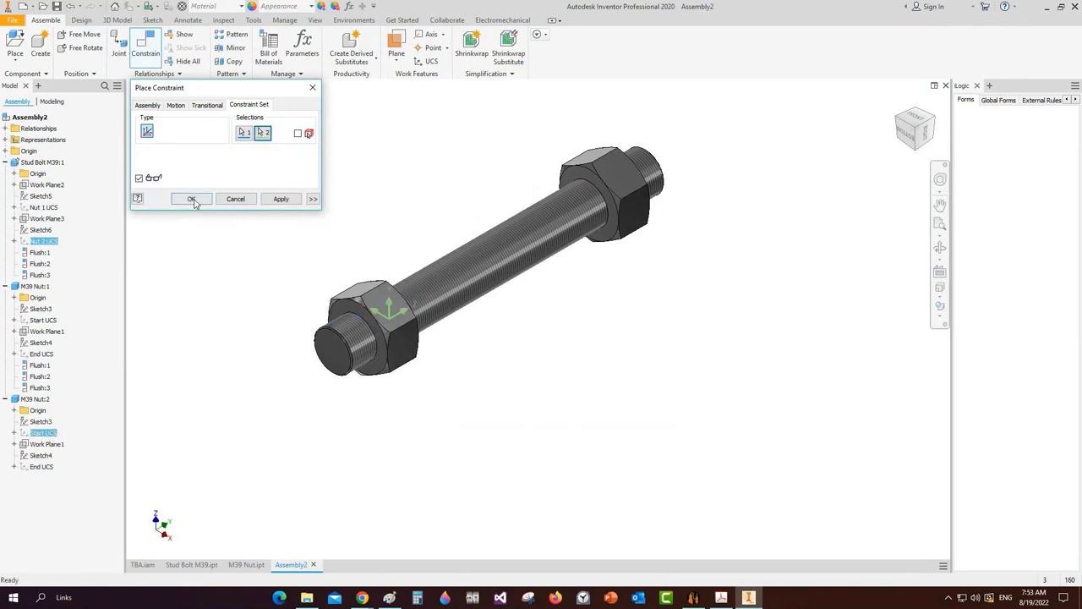
pyautogui.click(192, 198)
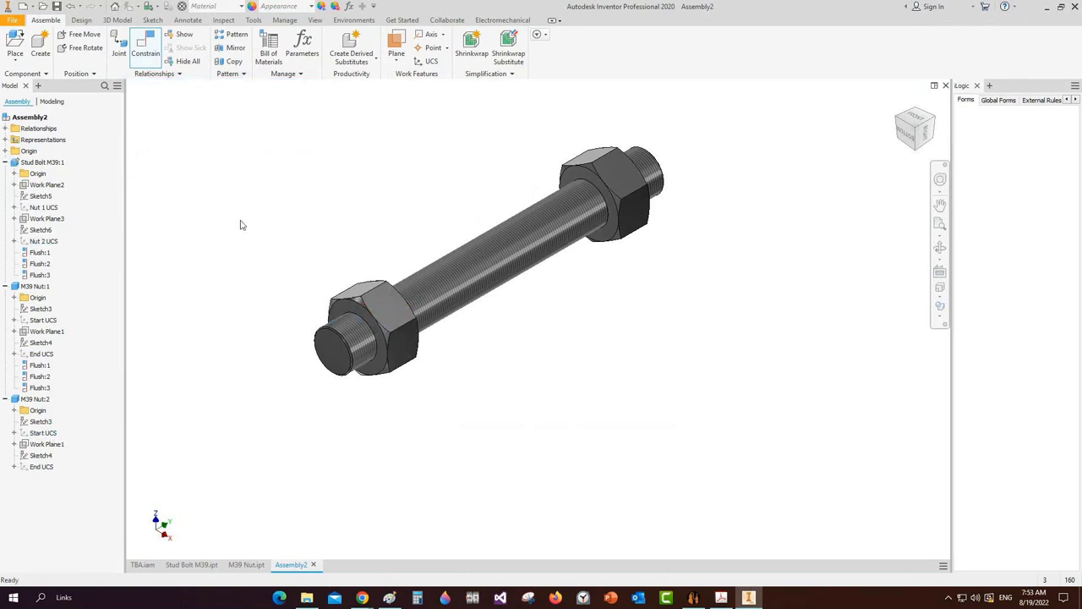
# Measure the distance between the facing inner faces of the two nuts
pyautogui.click(223, 20)
pyautogui.click(103, 42)
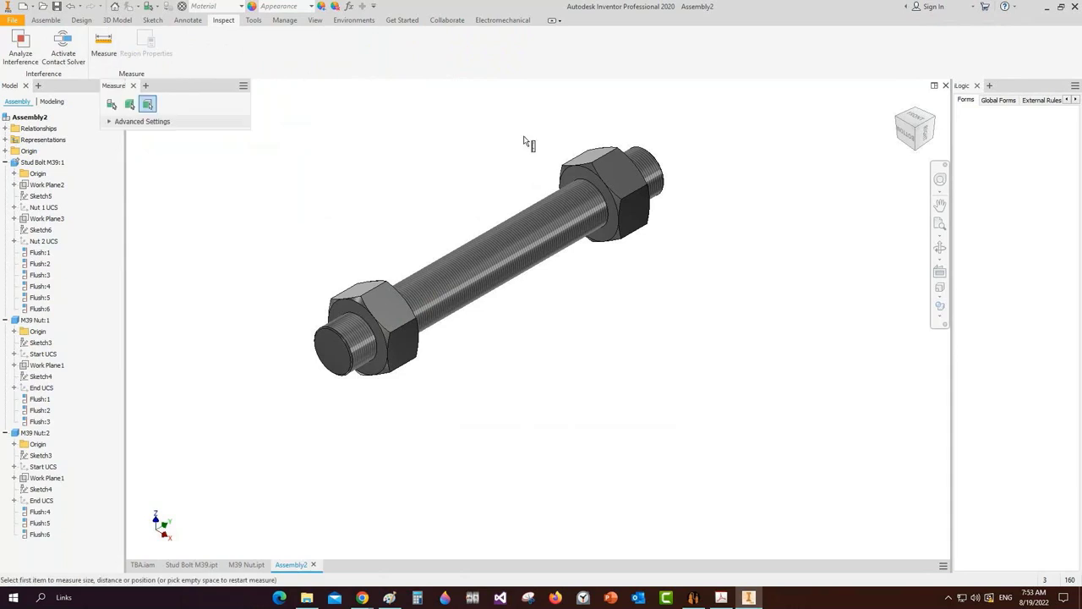
pyautogui.click(575, 186)
pyautogui.click(933, 120)
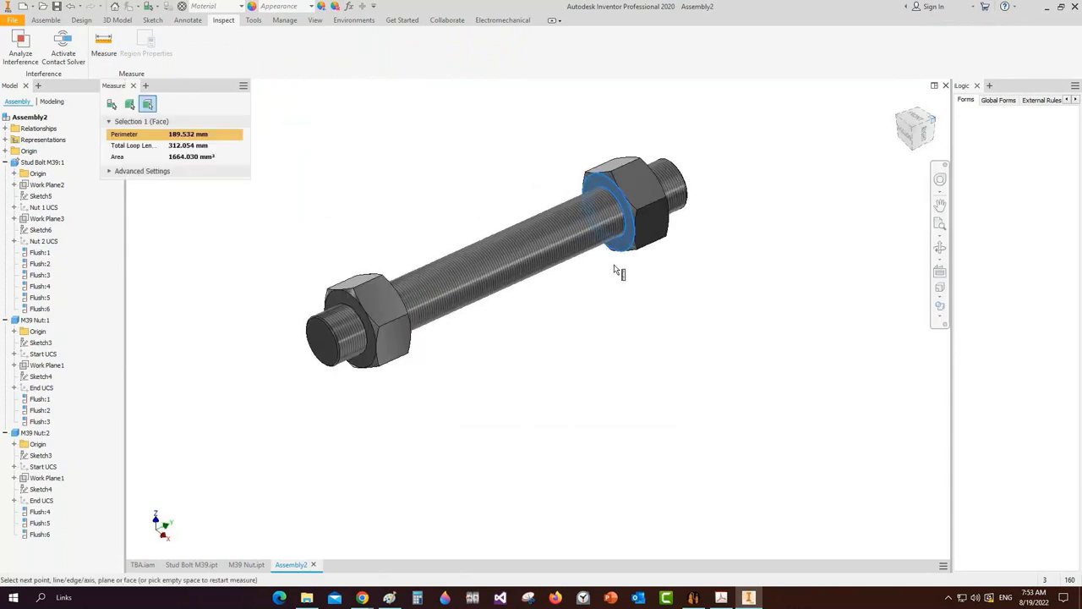
pyautogui.scroll(3, 414, 246)
pyautogui.click(407, 279)
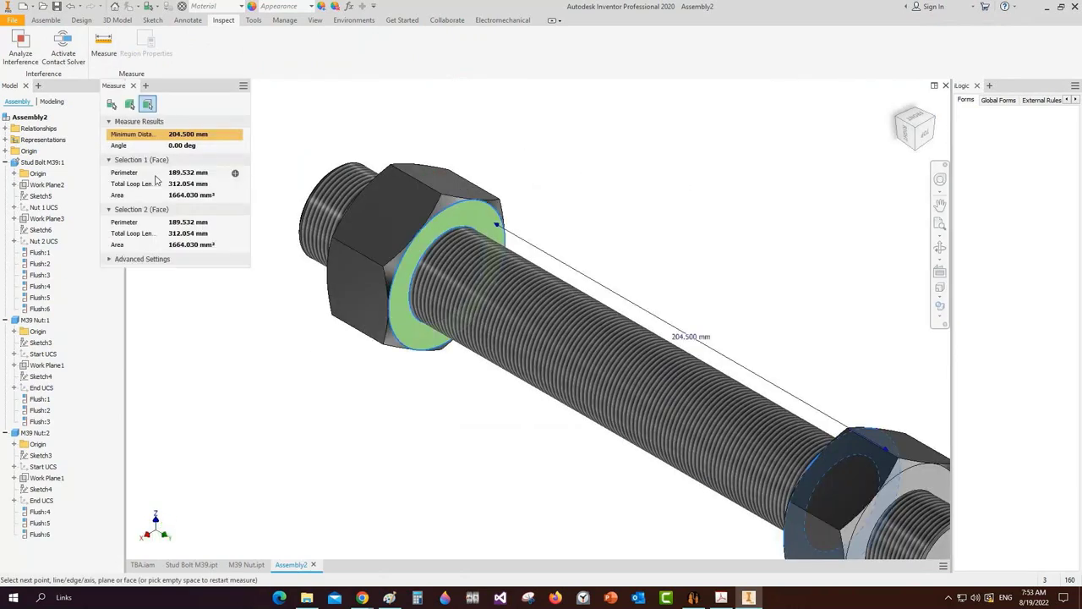
pyautogui.press('Escape')
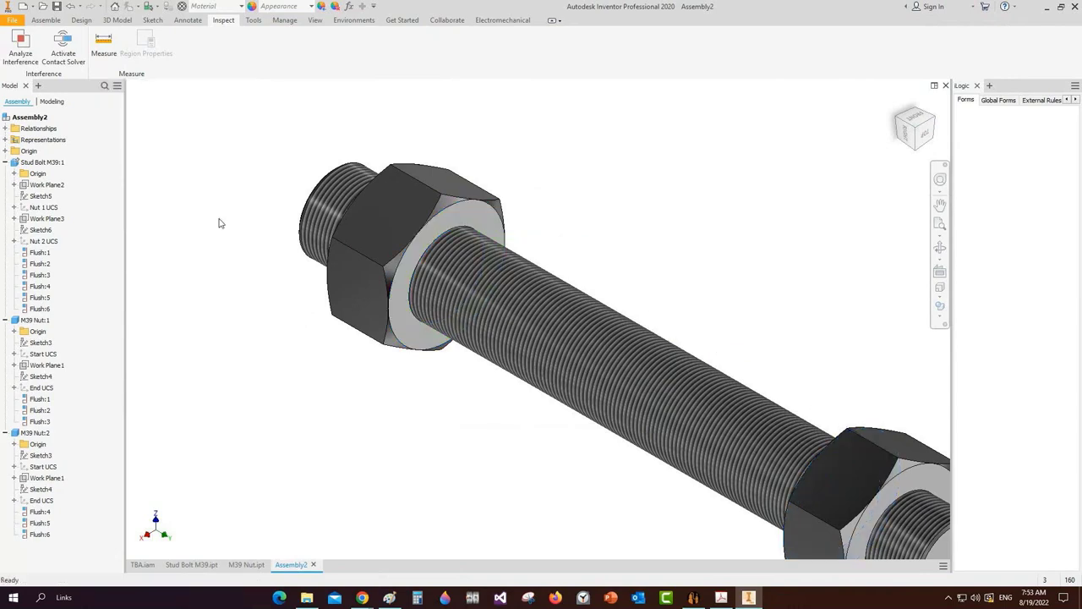
# Switch to Static Equipment Generator and save the active Inventor assembly as Stud Bolt Assembly in the Demo 19-8-2022 folder
pyautogui.click(692, 597)
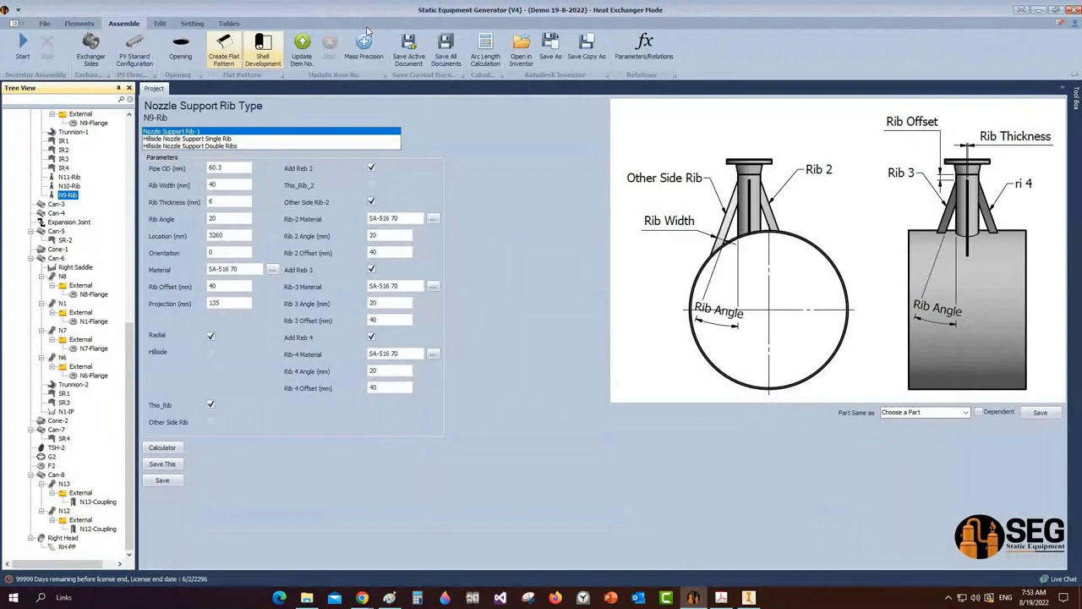
pyautogui.click(413, 46)
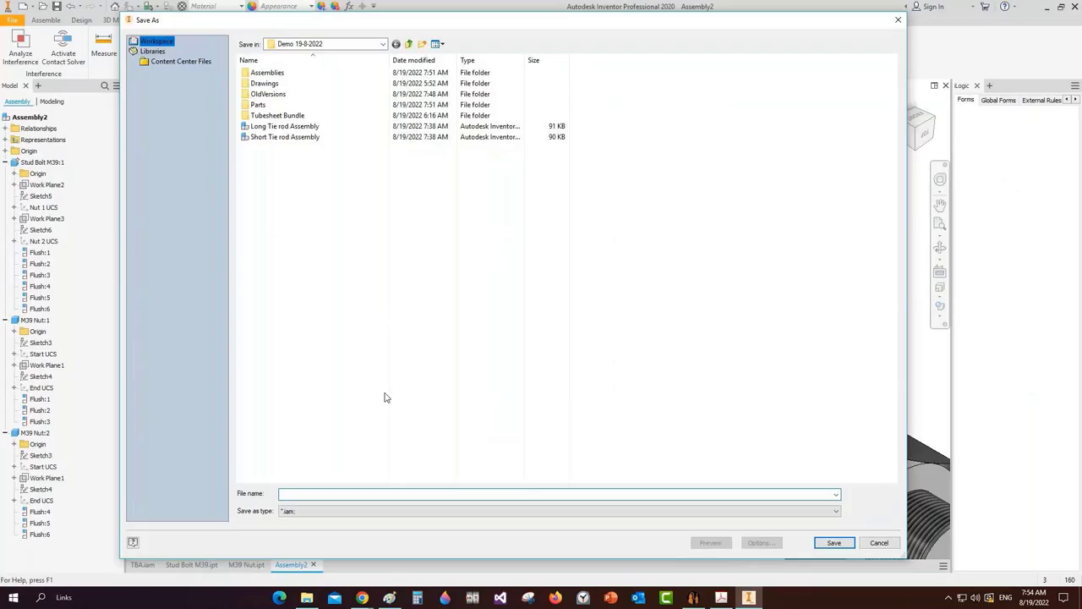
pyautogui.write('Stu')
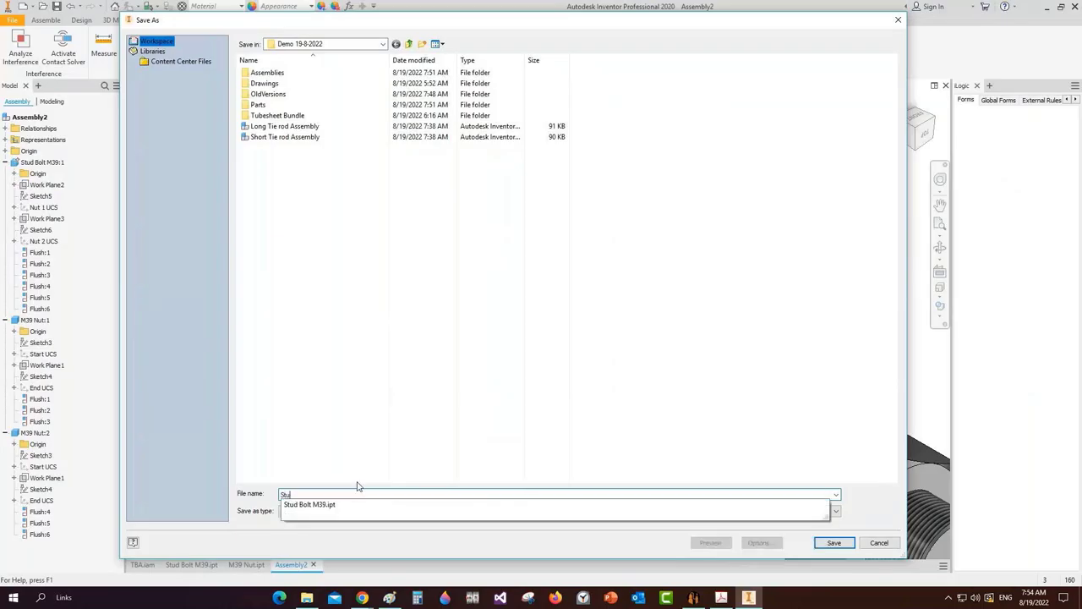
pyautogui.write('d Bolt Asse')
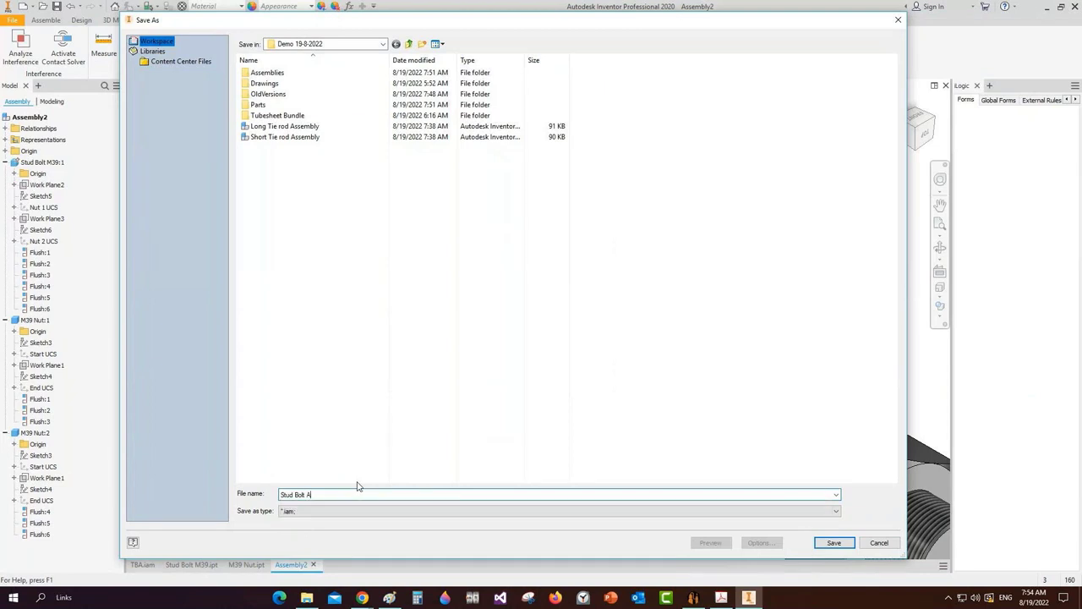
pyautogui.write('mbly')
pyautogui.click(834, 544)
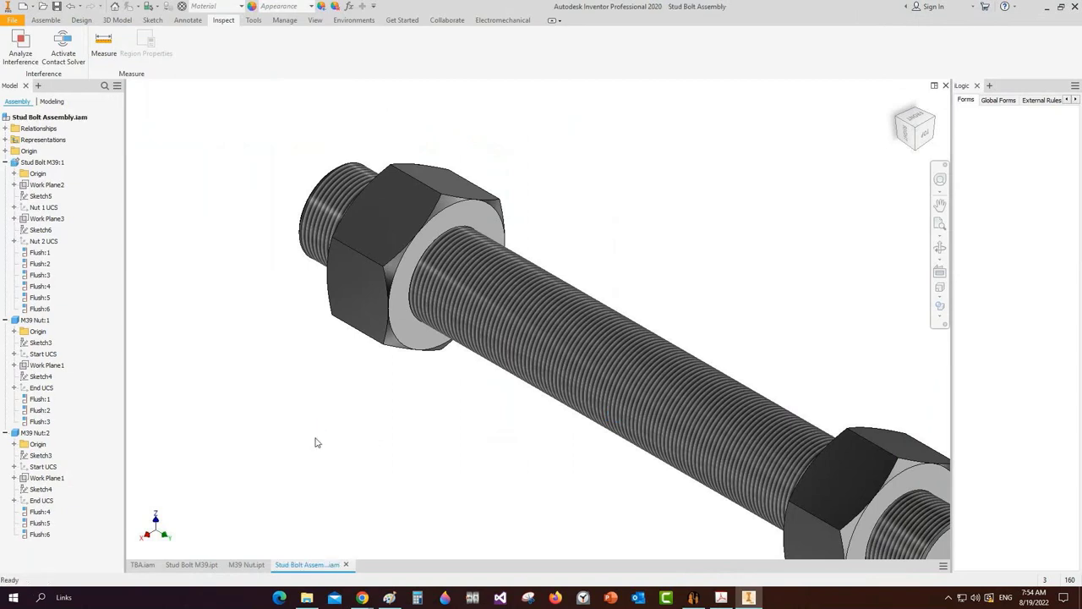
# Close the Stud Bolt Assembly, M39 Nut and Stud Bolt M39 documents to return to the TBA assembly
pyautogui.click(346, 564)
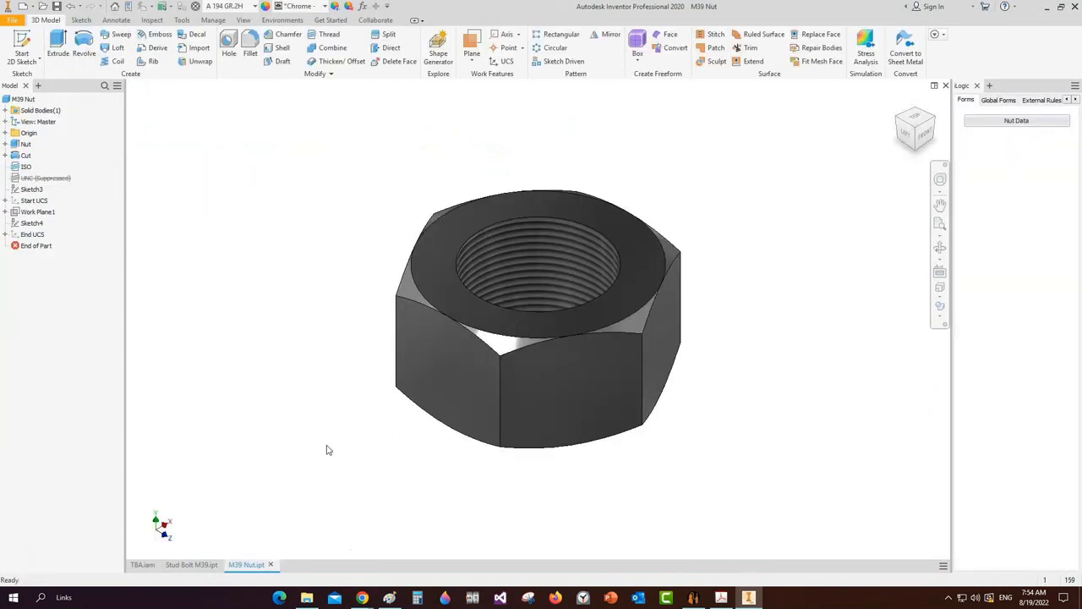
pyautogui.click(270, 565)
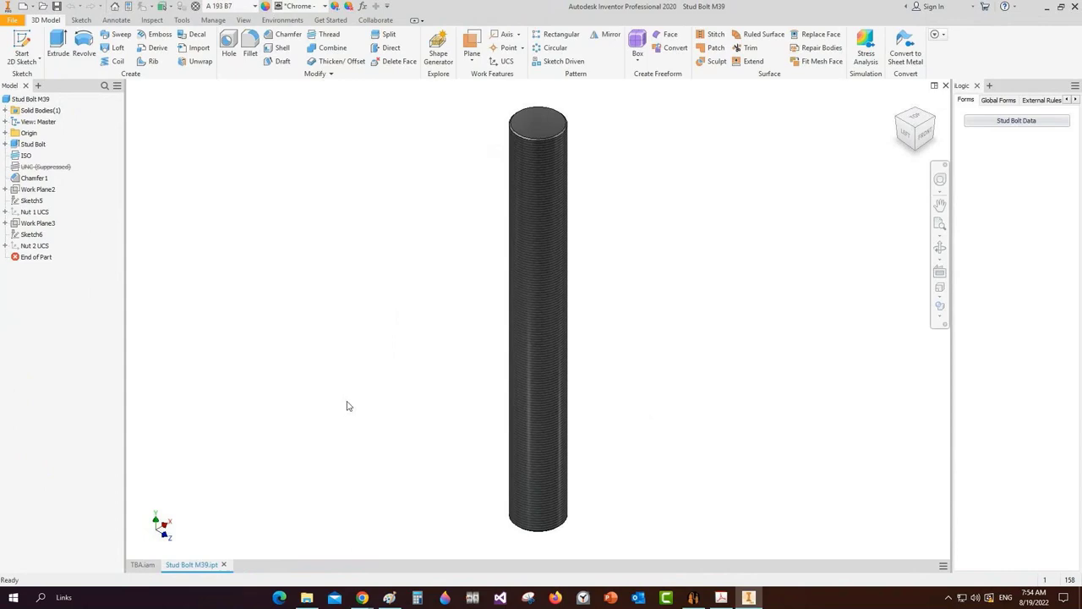
pyautogui.click(223, 564)
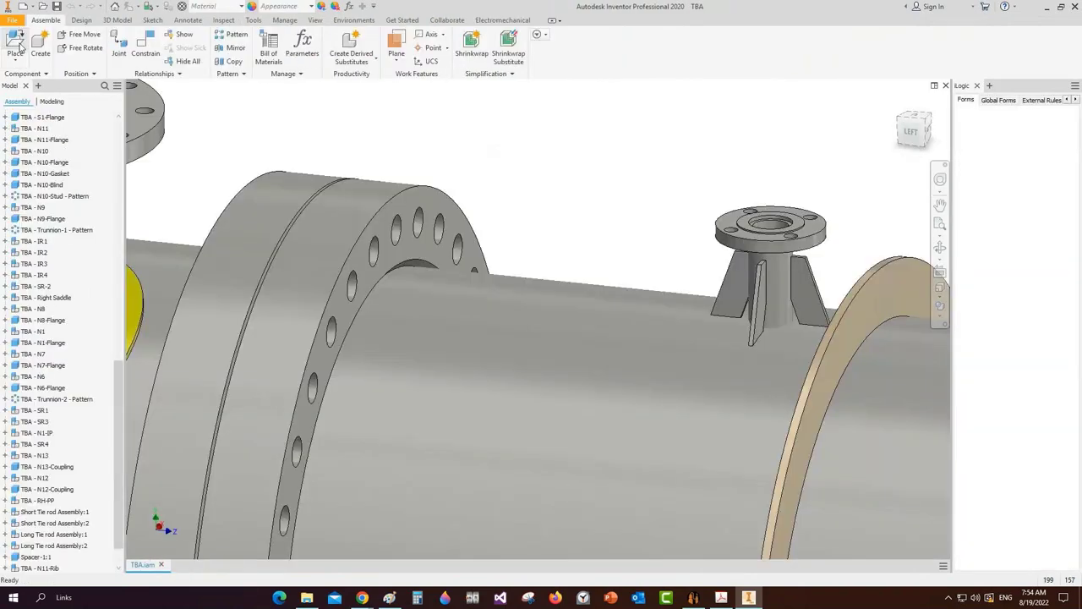
# Place two instances of Stud Bolt Assembly in the exchanger assembly, one near the girth flange pair at each end
pyautogui.click(17, 45)
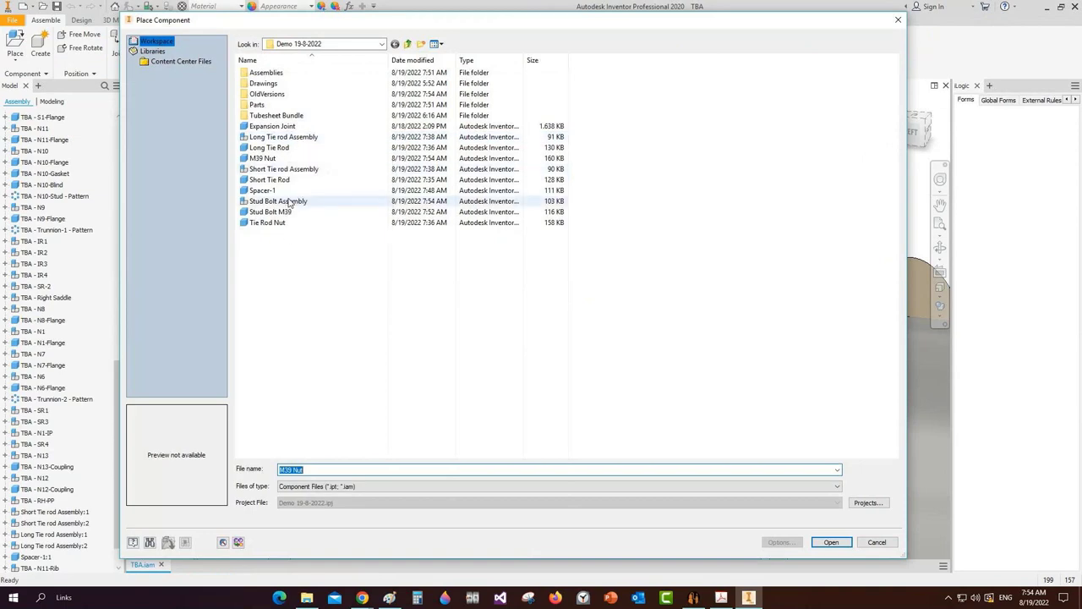
pyautogui.doubleClick(288, 201)
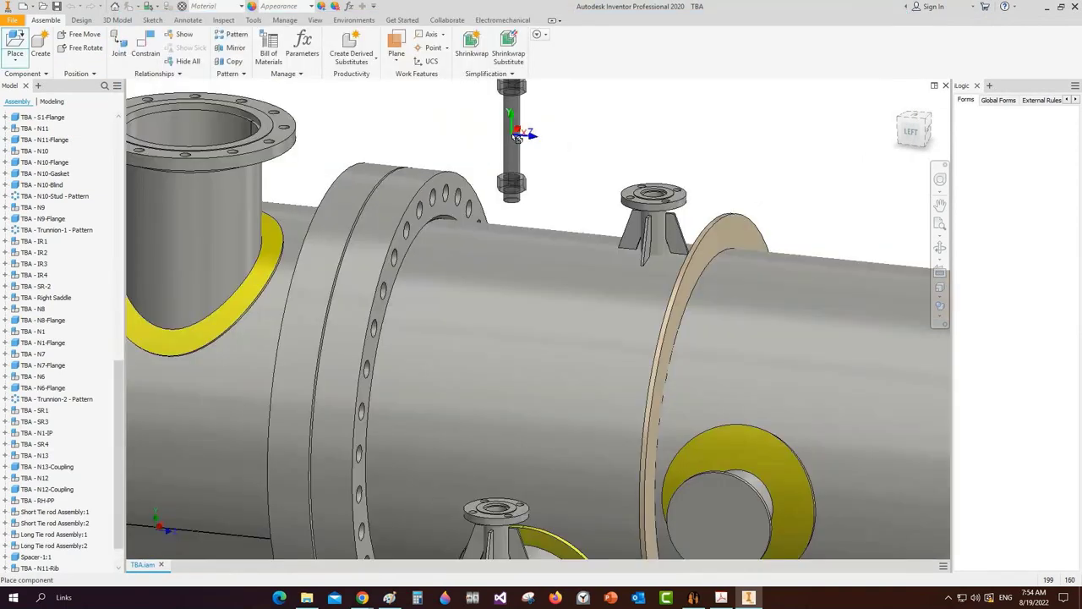
pyautogui.click(517, 138)
pyautogui.scroll(-4, 534, 132)
pyautogui.scroll(-2, 698, 133)
pyautogui.moveTo(939, 167); pyautogui.dragTo(724, 195, button='middle')
pyautogui.scroll(3, 725, 195)
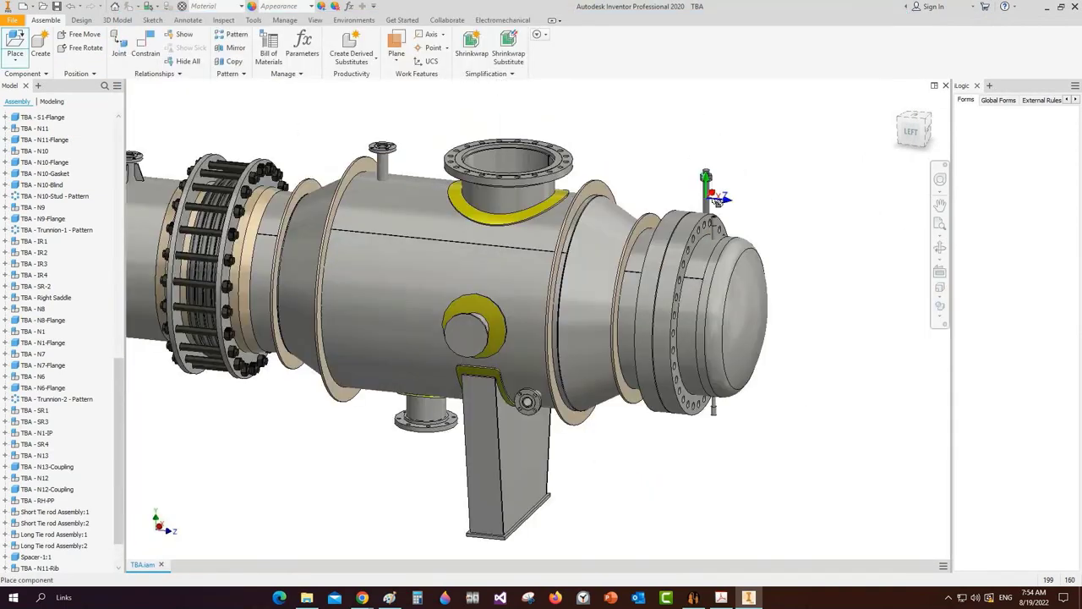
pyautogui.click(726, 196)
pyautogui.rightClick(649, 114)
pyautogui.click(688, 114)
pyautogui.scroll(-3, 687, 114)
pyautogui.moveTo(643, 119); pyautogui.dragTo(930, 210, button='middle')
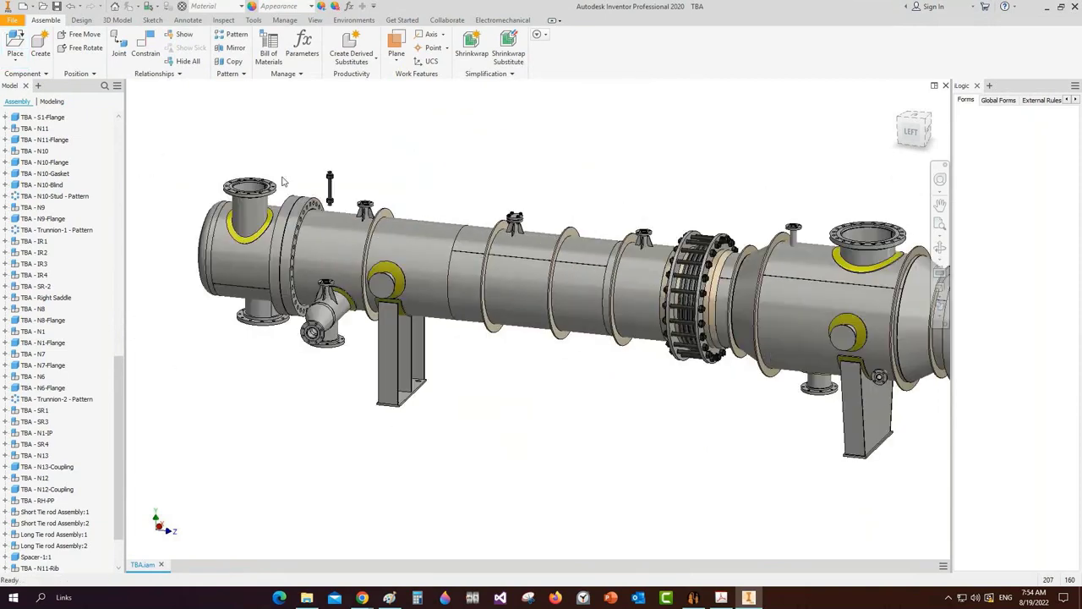
# Insert-constrain the first stud bolt's nut inner face to a bolt hole in the girth flange beside the ribbed nozzle
pyautogui.scroll(5, 284, 182)
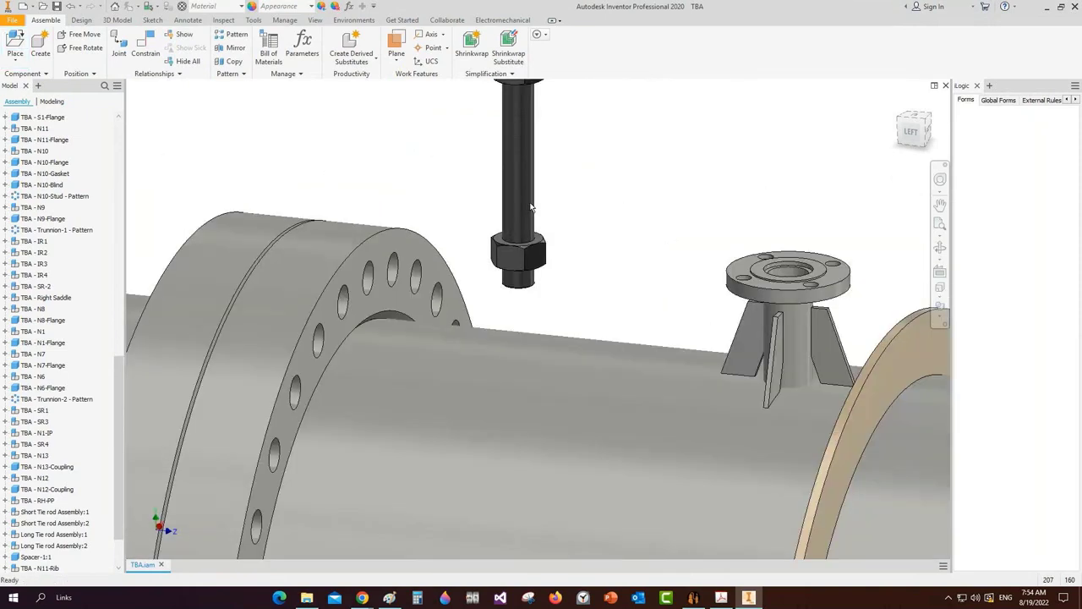
pyautogui.press('c')
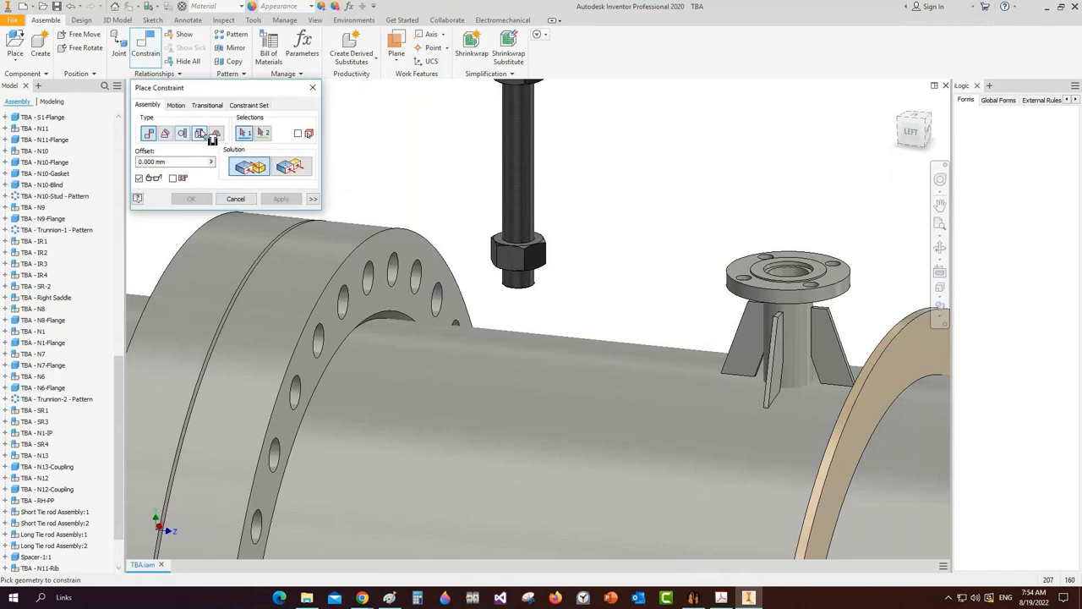
pyautogui.click(200, 133)
pyautogui.click(518, 242)
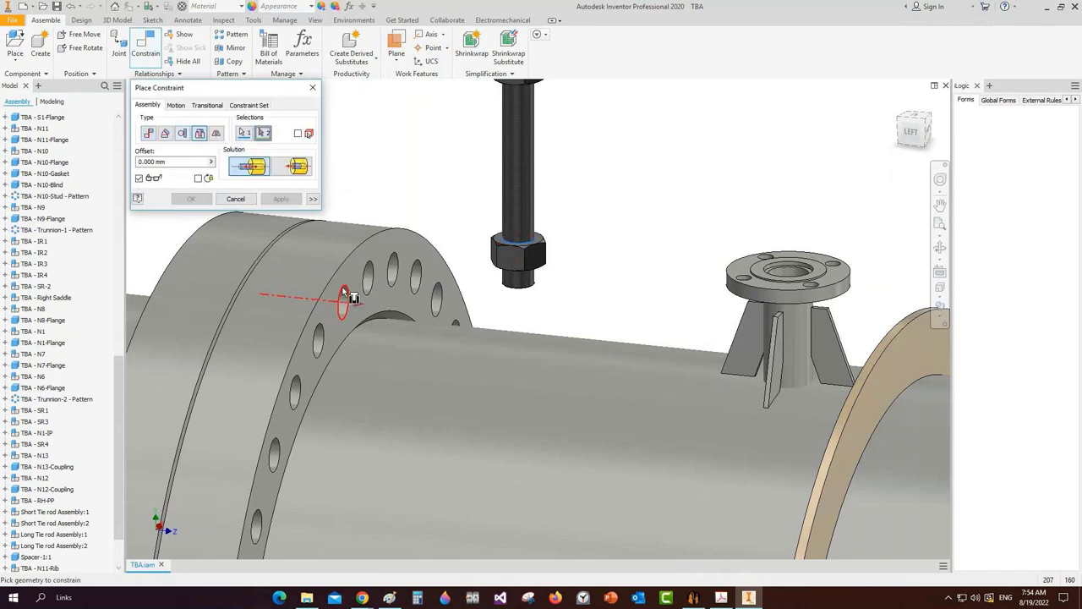
pyautogui.click(348, 296)
pyautogui.click(296, 200)
# Insert-constrain the second stud bolt's nut inner face to a bolt hole in the girth flange at the exchanger's opposite end
pyautogui.scroll(-6, 426, 191)
pyautogui.moveTo(392, 194); pyautogui.dragTo(296, 167, button='middle')
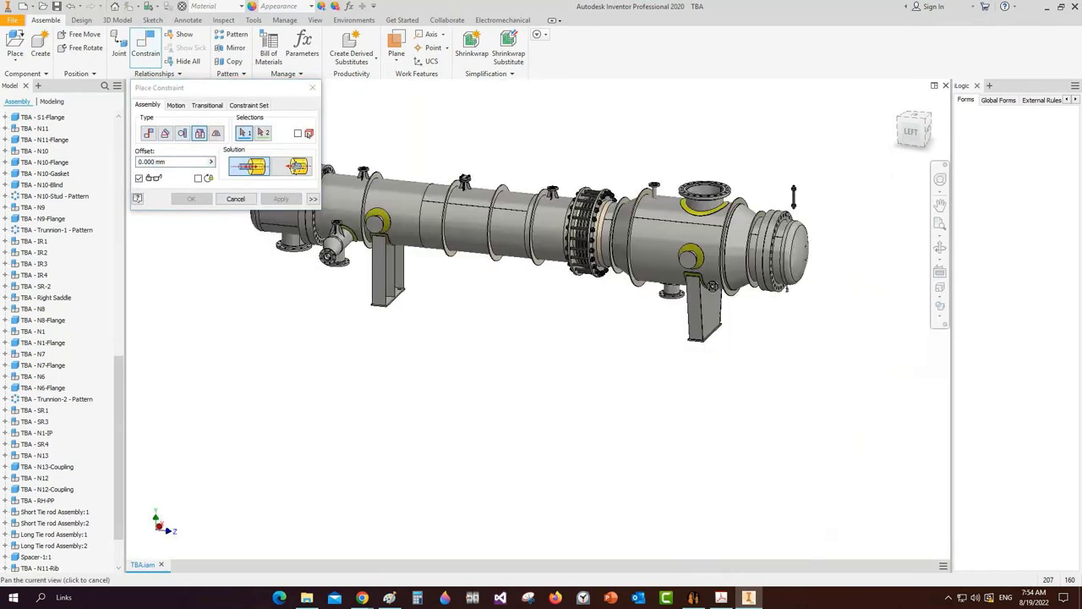
pyautogui.scroll(4, 837, 191)
pyautogui.scroll(2, 627, 232)
pyautogui.click(645, 252)
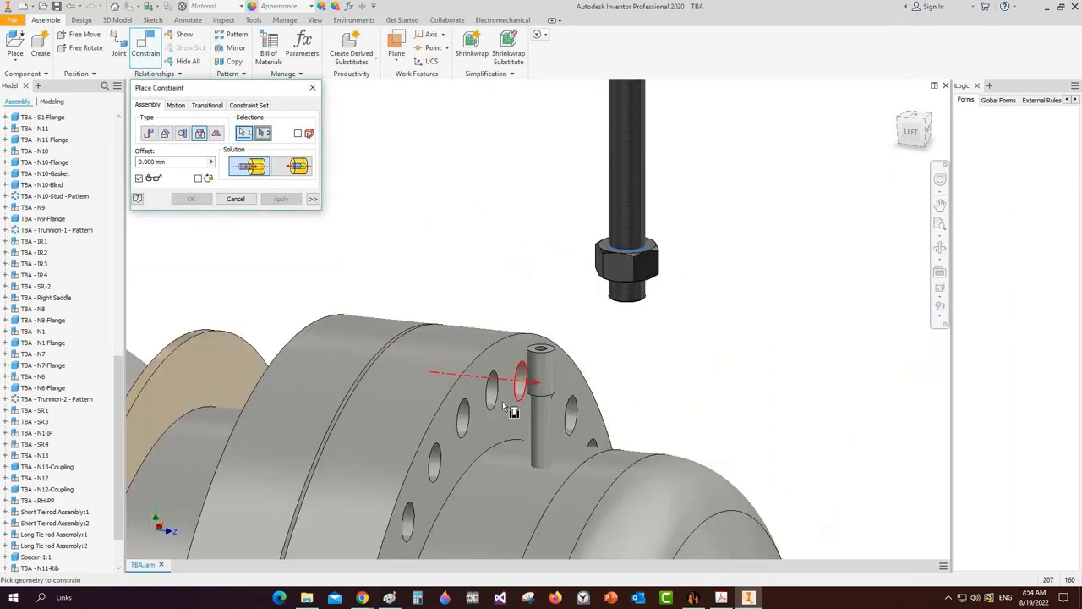
pyautogui.click(511, 410)
pyautogui.click(191, 199)
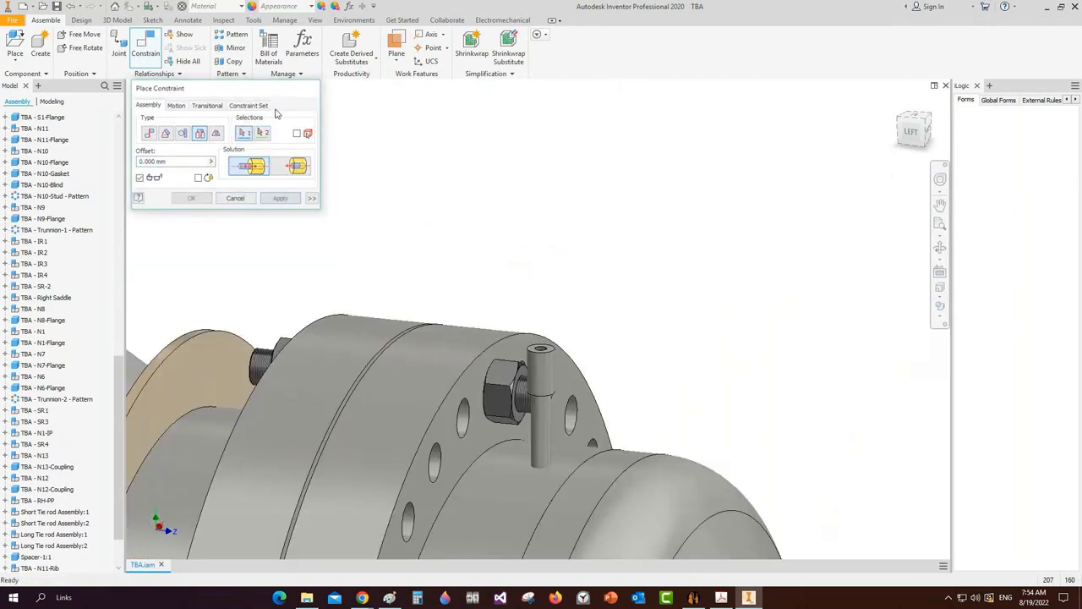
# Pattern both stud bolt assemblies circularly about the shell axis with 32 instances at an angle of 360/32 degrees
pyautogui.click(237, 35)
pyautogui.scroll(-10, 495, 379)
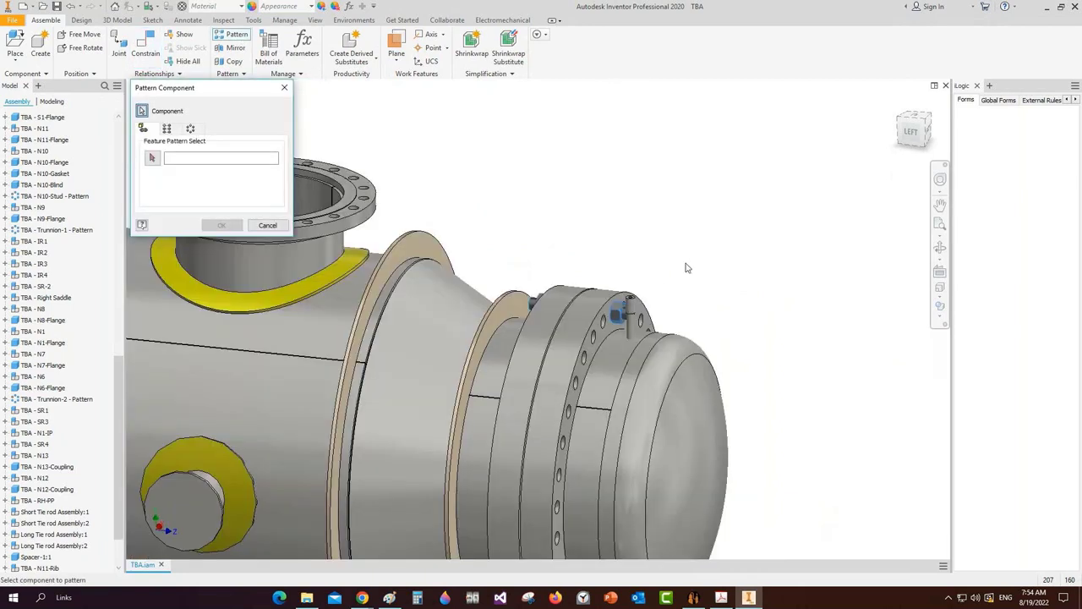
pyautogui.moveTo(685, 191); pyautogui.dragTo(906, 244, button='middle')
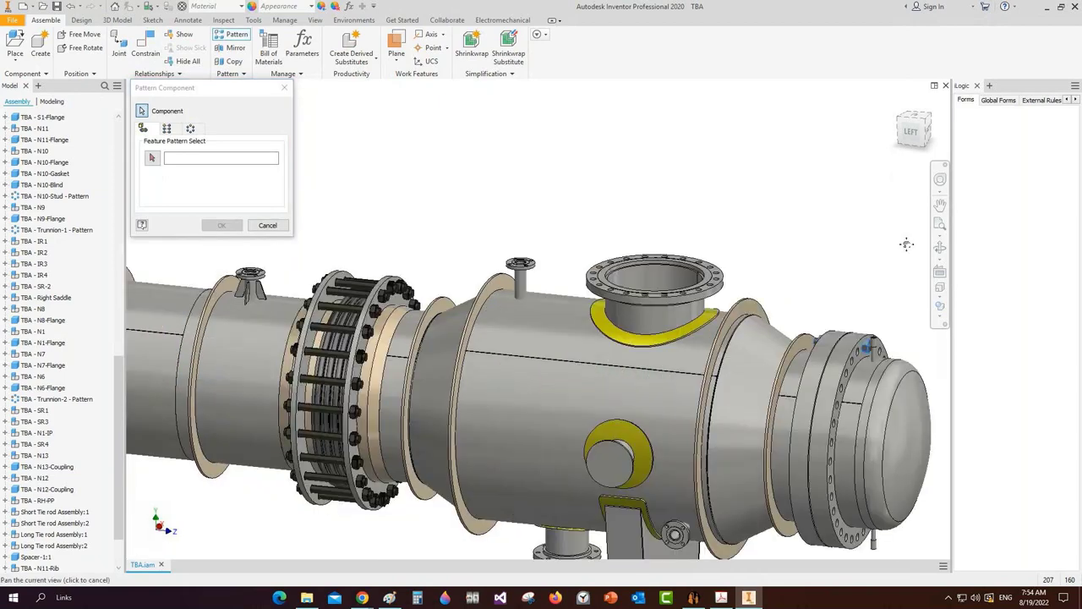
pyautogui.scroll(5, 907, 244)
pyautogui.click(191, 128)
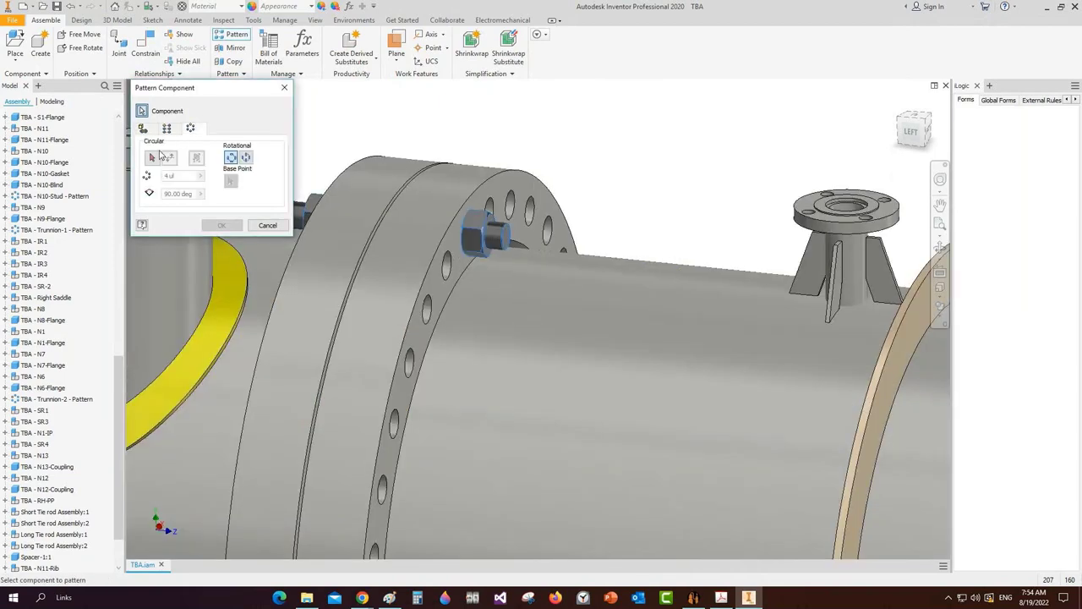
pyautogui.click(152, 157)
pyautogui.click(530, 366)
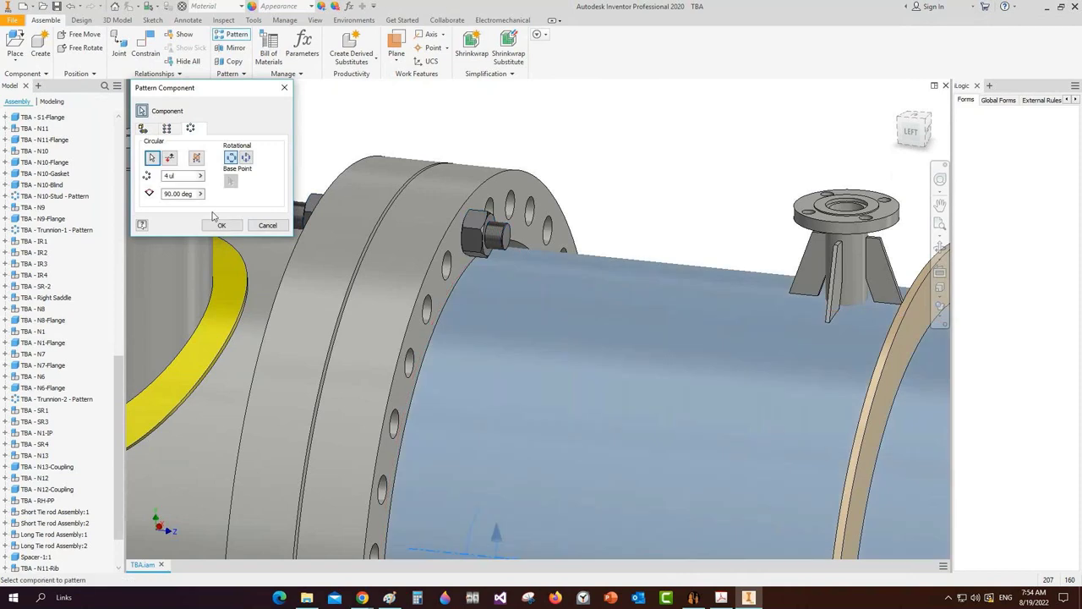
pyautogui.write('32')
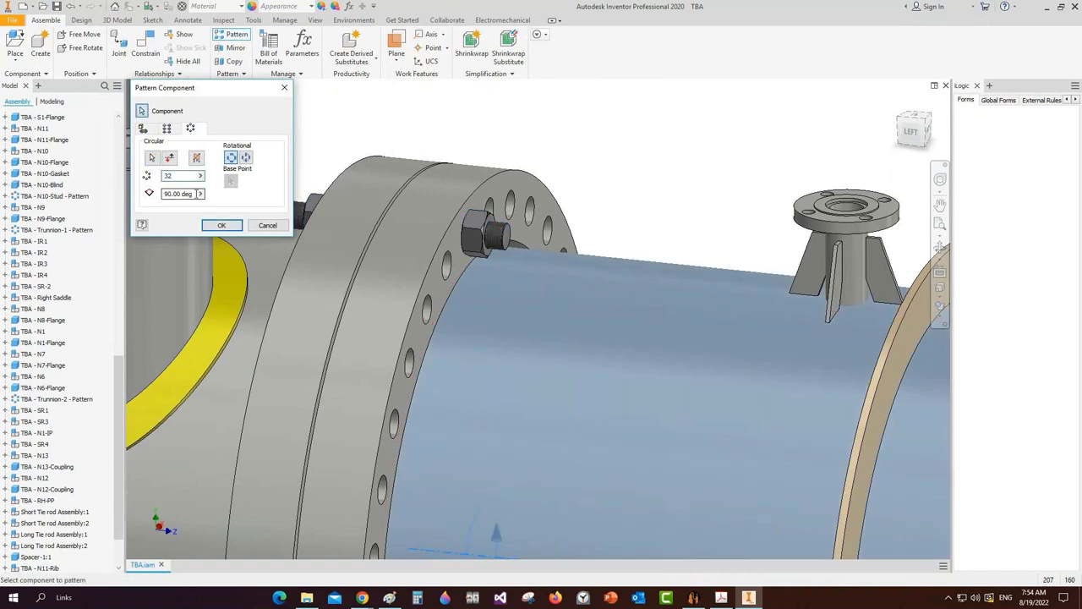
pyautogui.press('Tab')
pyautogui.write('3')
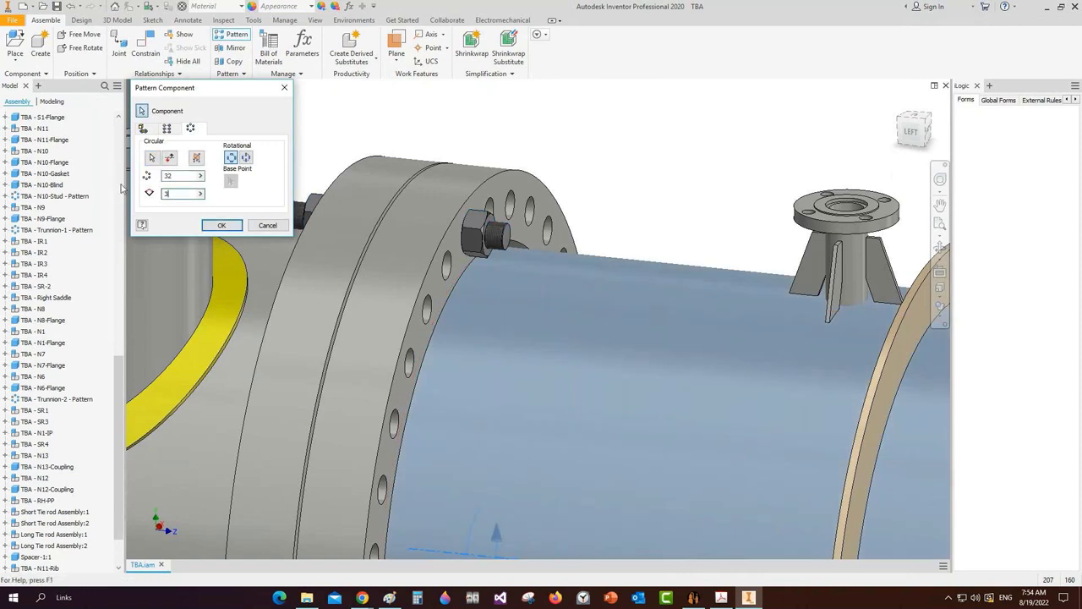
pyautogui.write('60/32')
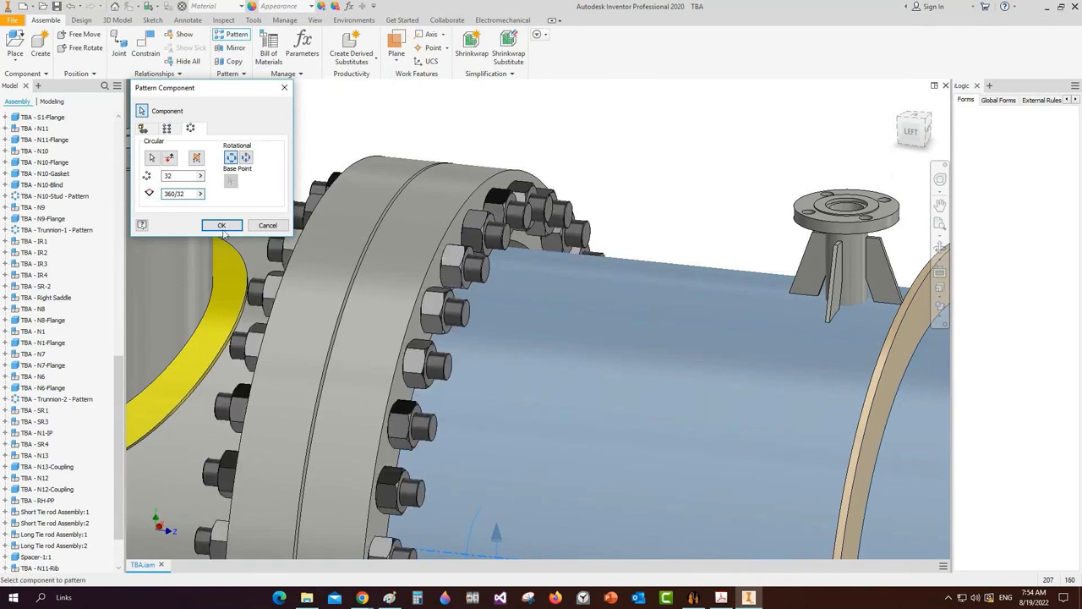
pyautogui.click(221, 226)
# Save the complete TBA assembly from its left-side view
pyautogui.press('F5')
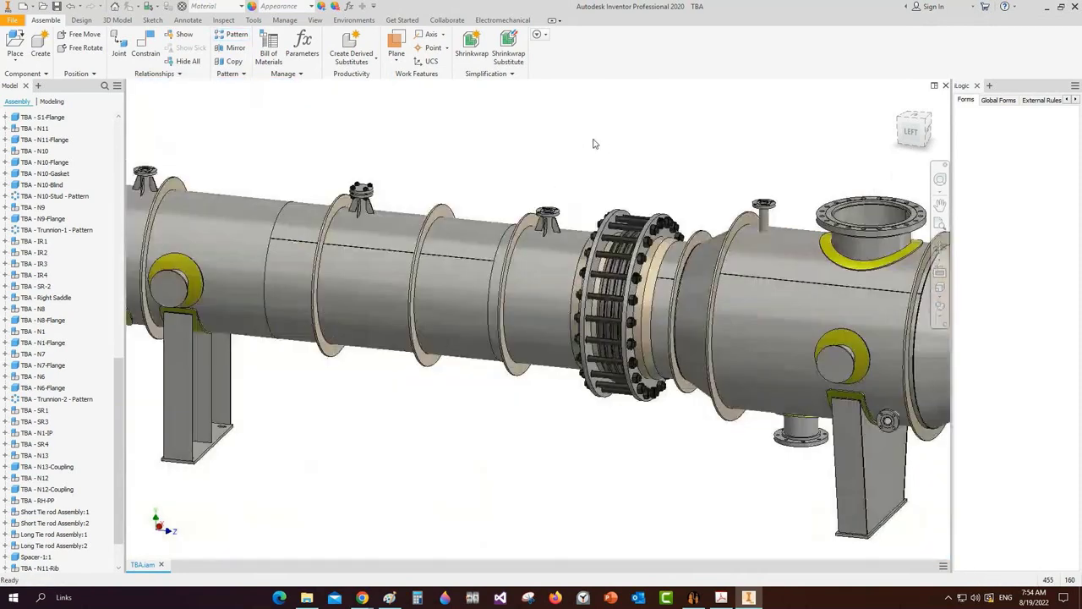
pyautogui.click(911, 131)
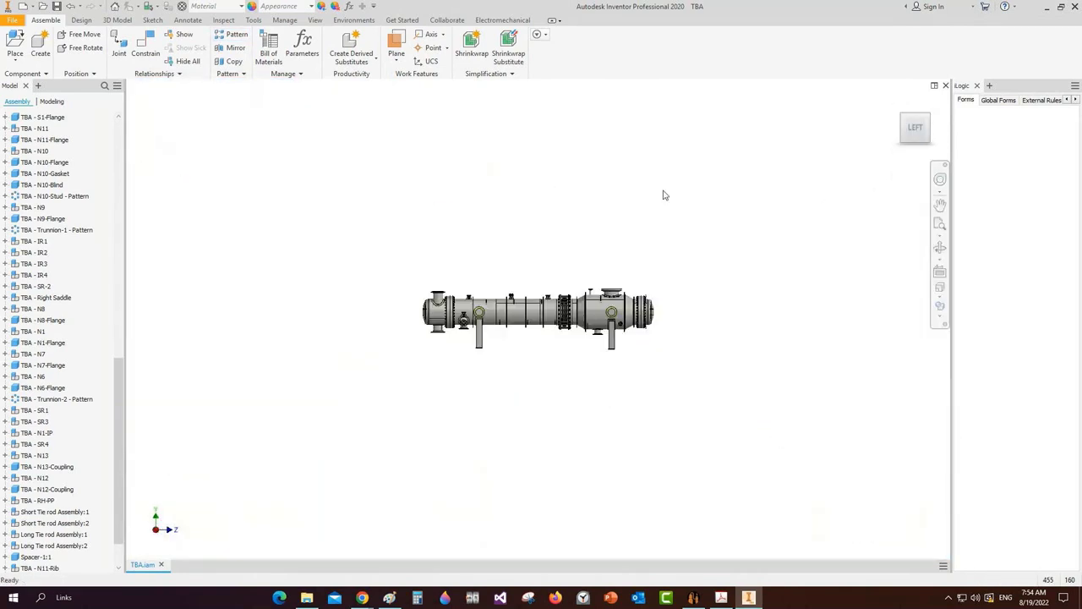
pyautogui.scroll(-1, 665, 195)
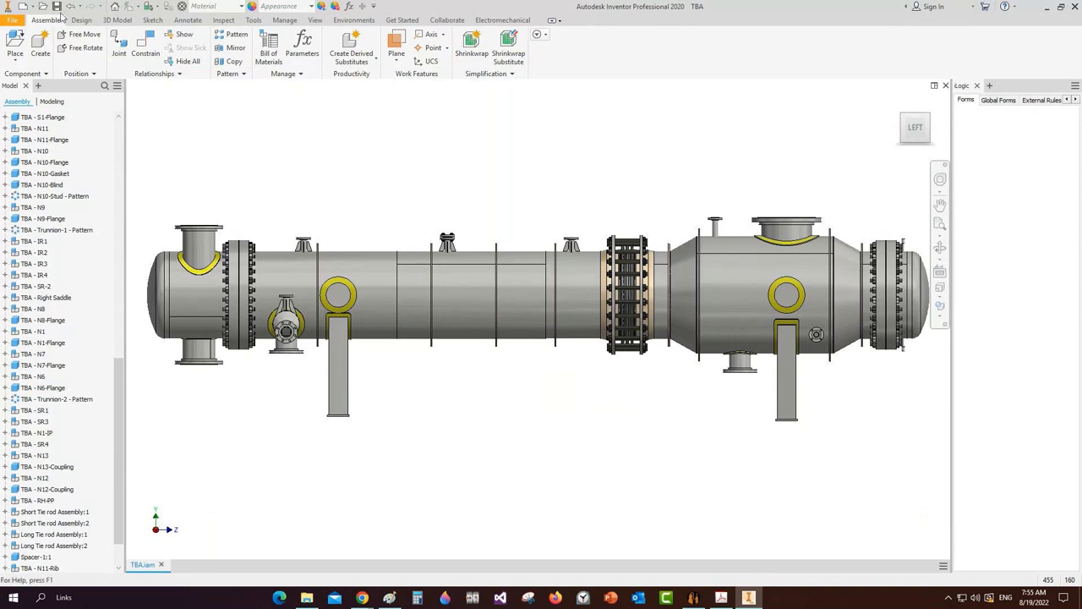
pyautogui.click(57, 7)
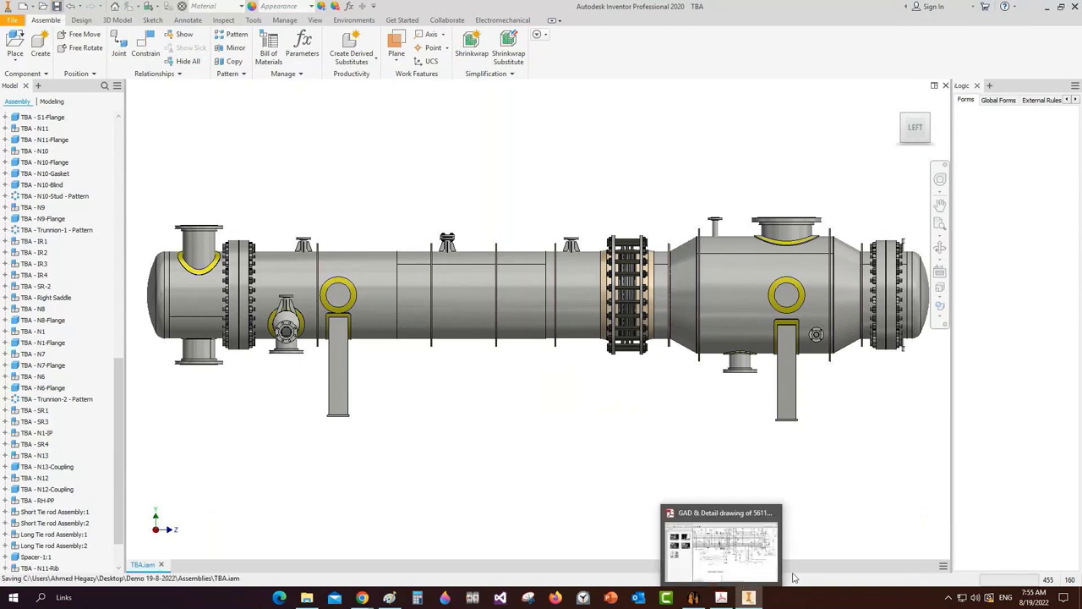
pyautogui.click(941, 247)
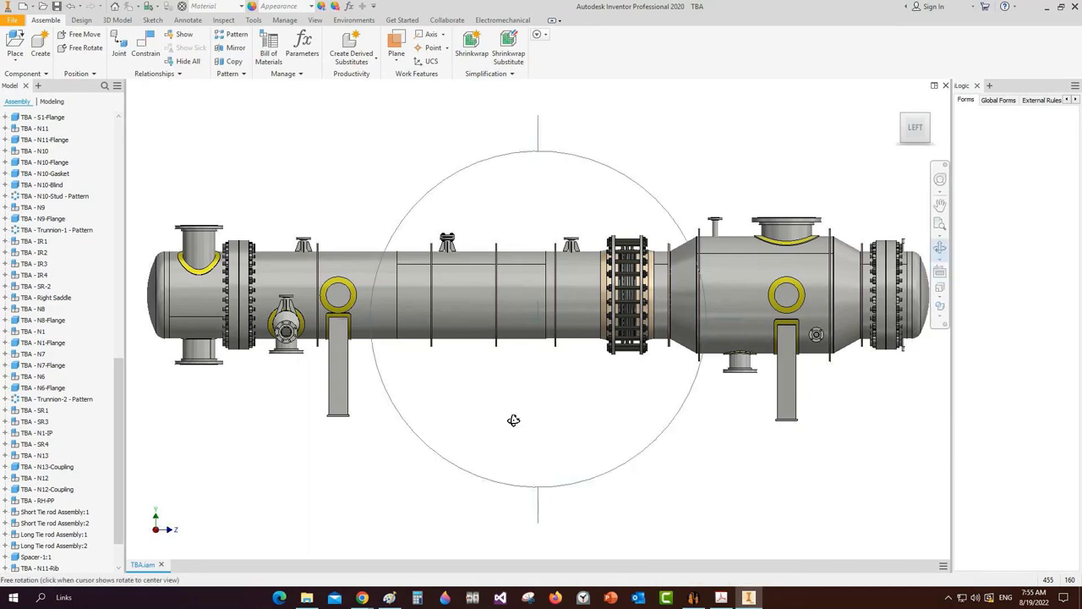
pyautogui.moveTo(513, 420); pyautogui.dragTo(542, 372)
pyautogui.rightClick(536, 375)
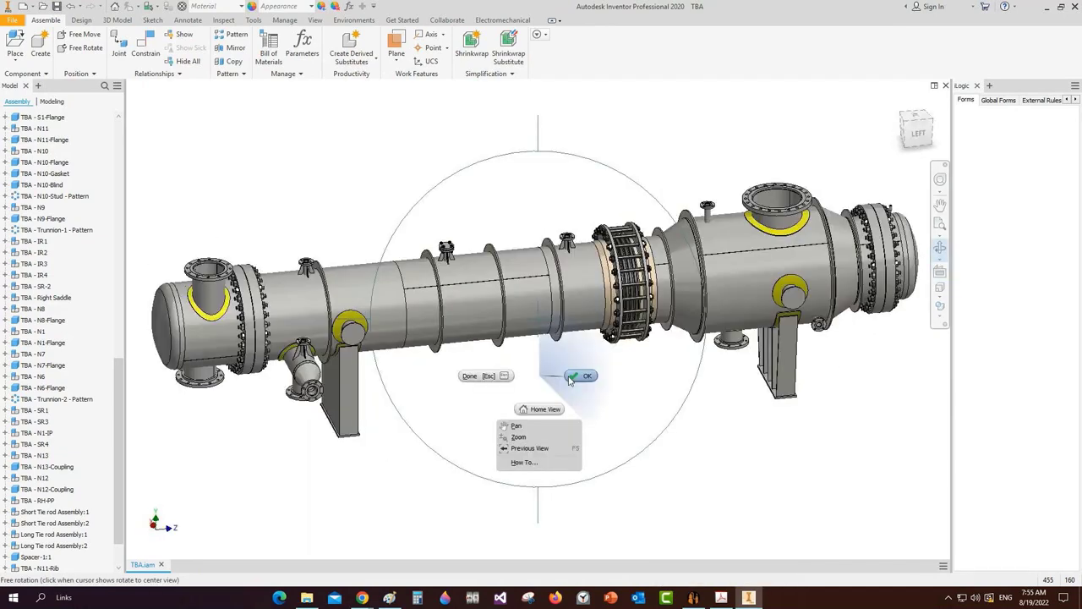
pyautogui.click(570, 381)
# Switch to Static Equipment Generator and open the bill of materials with its Extra Bill of Material form
pyautogui.click(699, 562)
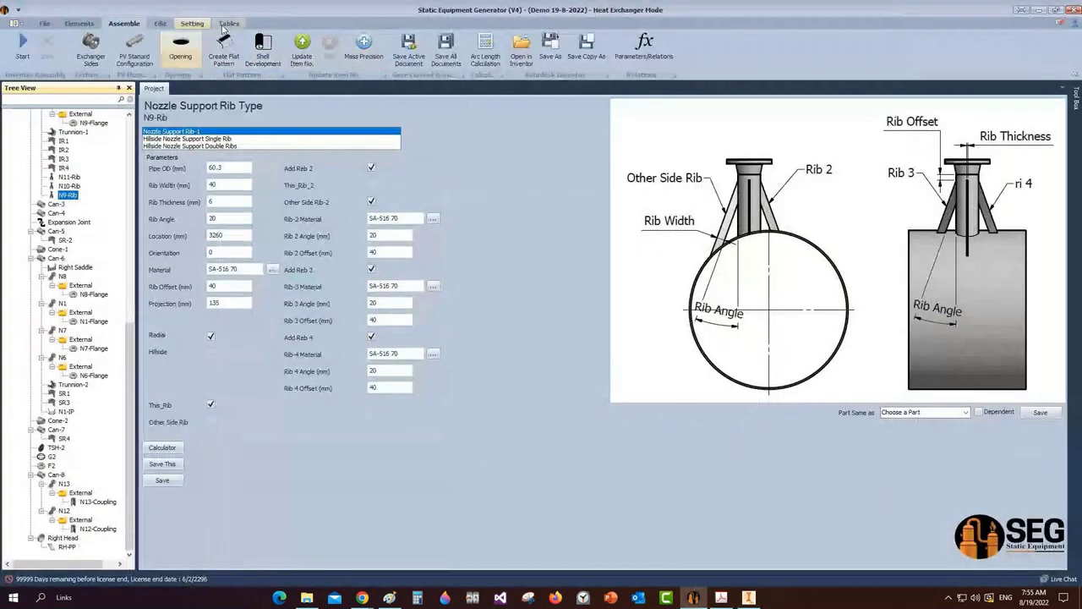
pyautogui.click(226, 24)
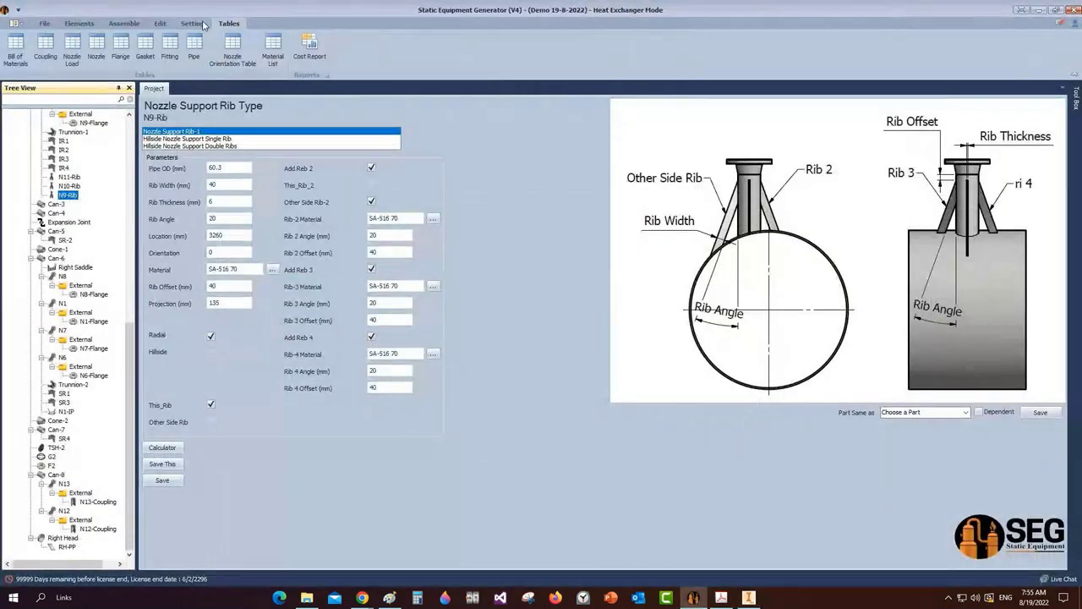
pyautogui.click(15, 44)
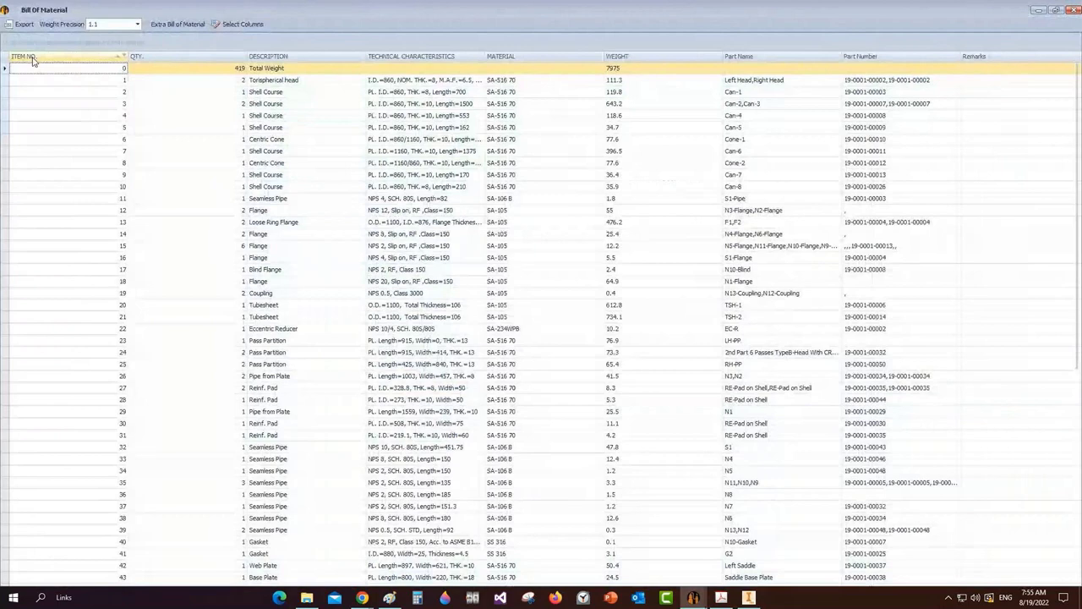
pyautogui.click(179, 28)
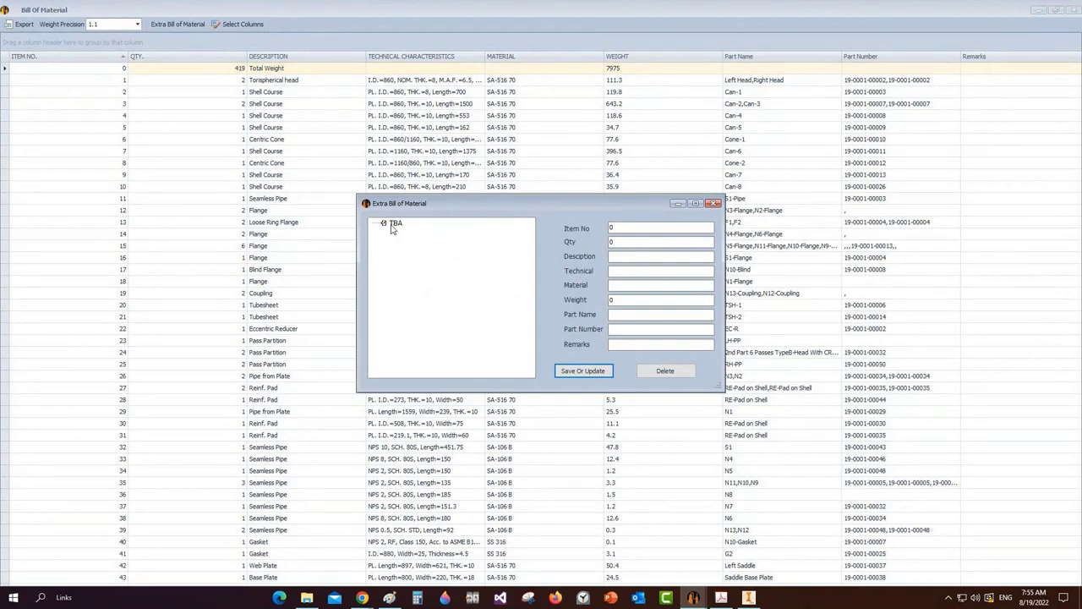
# Close the extra item form and check the last item number used in the bill of materials
pyautogui.click(391, 224)
pyautogui.click(610, 229)
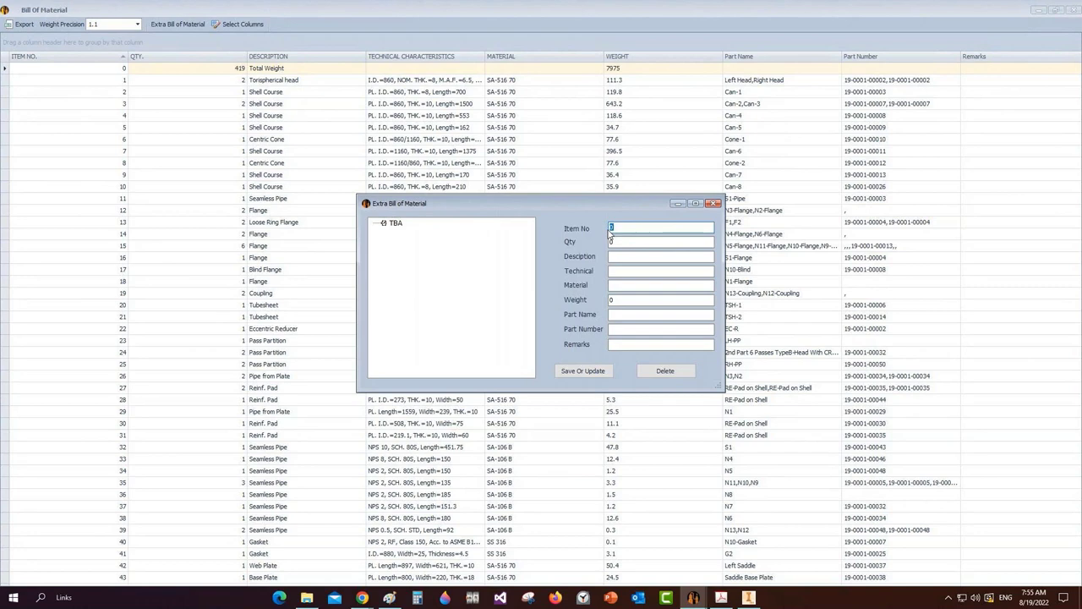
pyautogui.click(712, 205)
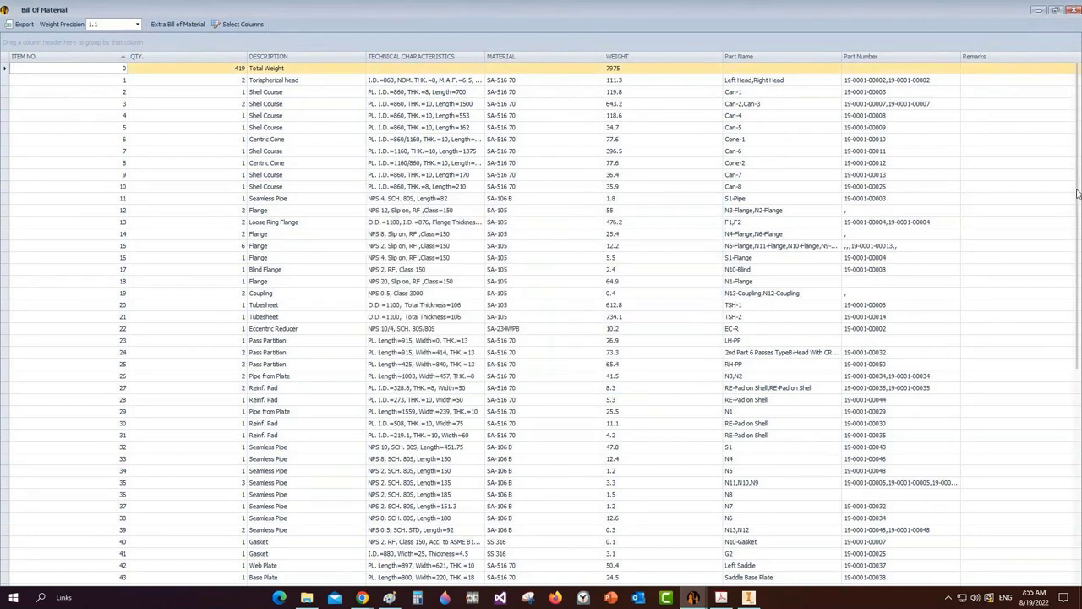
pyautogui.scroll(-10, 847, 504)
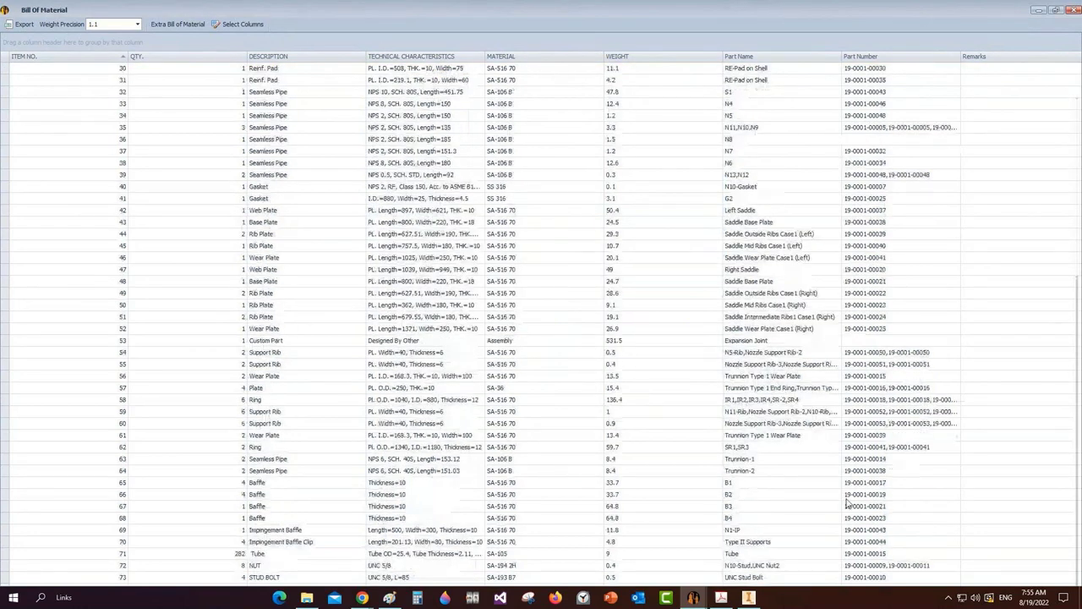
pyautogui.click(108, 578)
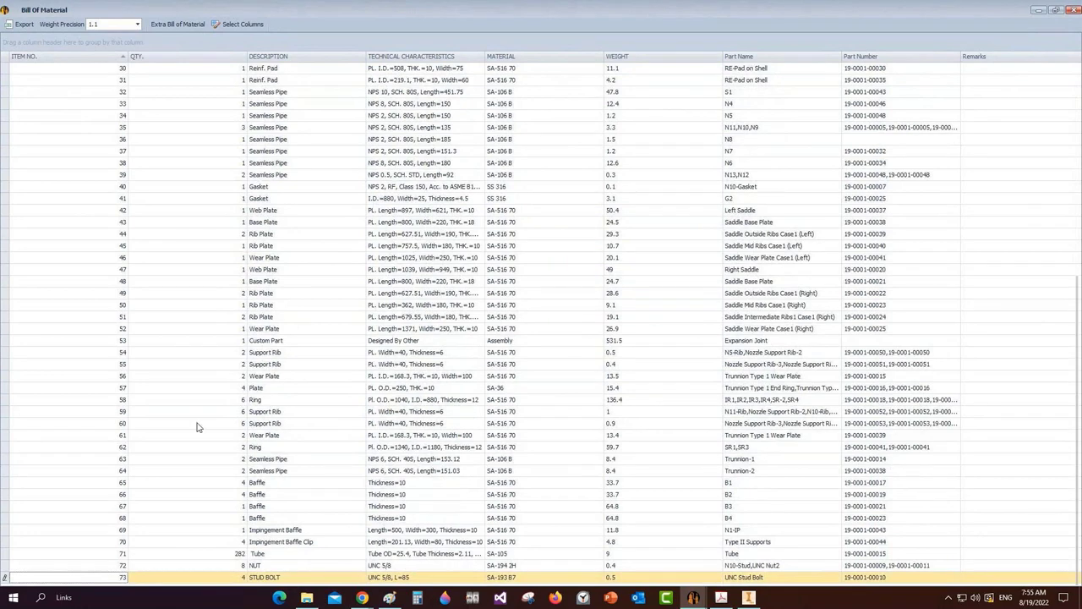
# Start an extra bill of material item under TBA with item number 100, quantity 2 and description "Tie Rod"
pyautogui.click(177, 24)
pyautogui.click(394, 224)
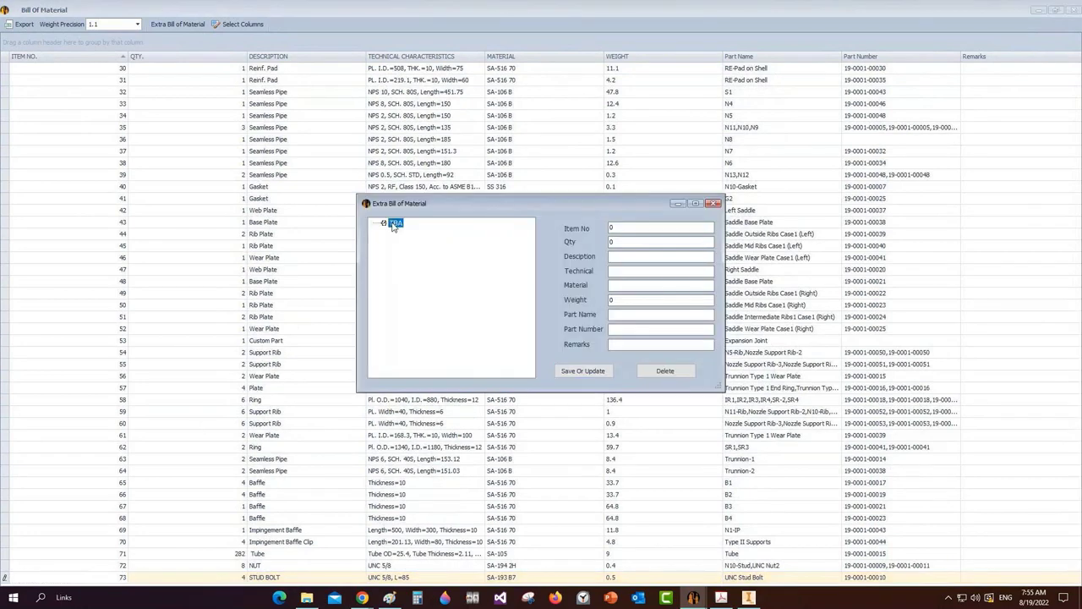
pyautogui.click(630, 227)
pyautogui.write('100')
pyautogui.click(616, 241)
pyautogui.write('2')
pyautogui.click(617, 255)
pyautogui.write('Tie Rod')
# Set item 100's technical characteristics to "Rod 20 / Thread M14, Length 5467"
pyautogui.click(624, 271)
pyautogui.write('Rod 20 / Thread 14')
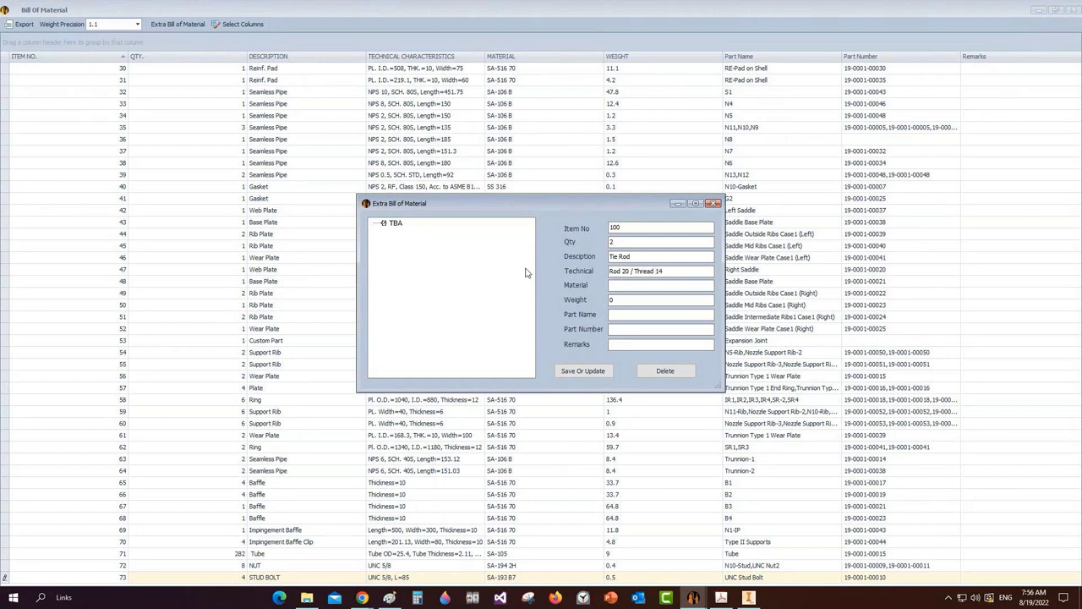
pyautogui.click(655, 270)
pyautogui.write('M')
pyautogui.click(692, 274)
pyautogui.write(', Length 5467')
# Set item 100's material to SA-105 and its weight to 2.5
pyautogui.click(625, 286)
pyautogui.write('SA-105')
pyautogui.press('Tab')
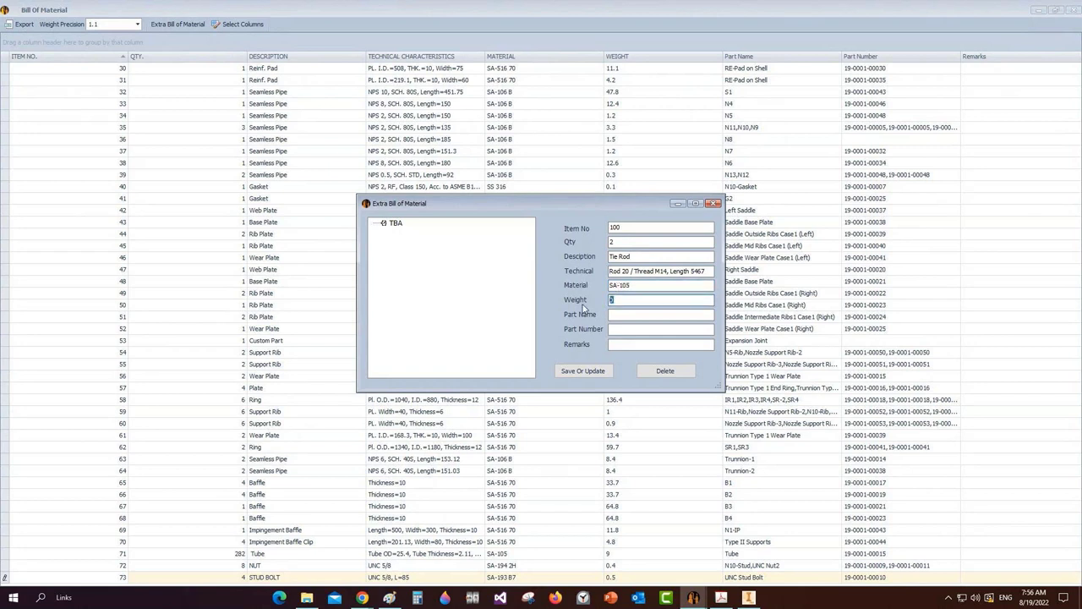
pyautogui.write('2.5')
pyautogui.press('Tab')
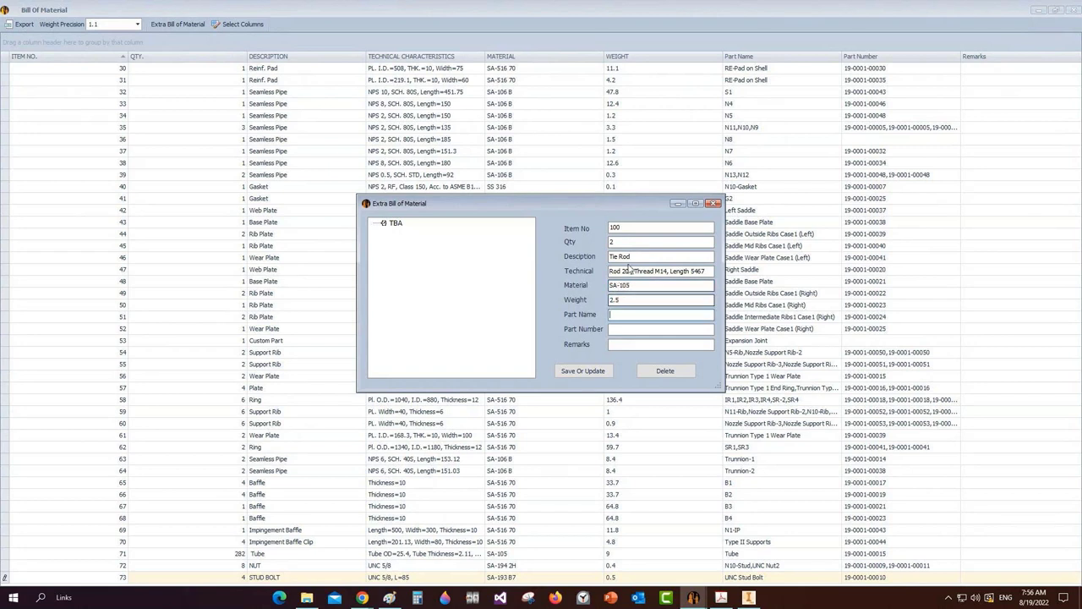
# Name item 100's part "Short Tie Rod" with part number 100 and save the item
pyautogui.moveTo(632, 256); pyautogui.dragTo(607, 257)
pyautogui.hotkey('ctrl', 'c')
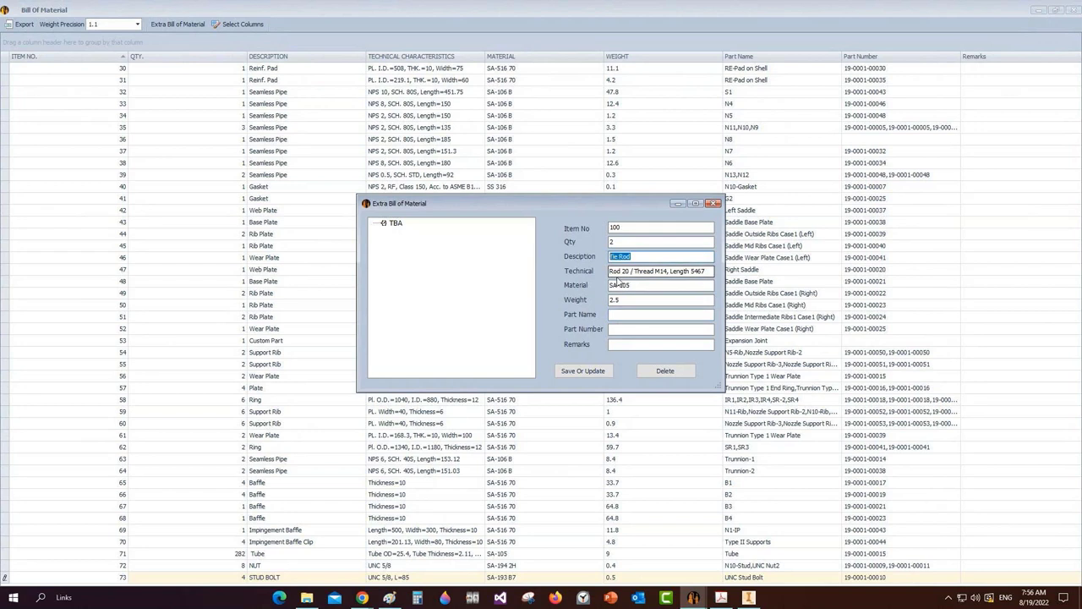
pyautogui.click(625, 317)
pyautogui.hotkey('ctrl', 'v')
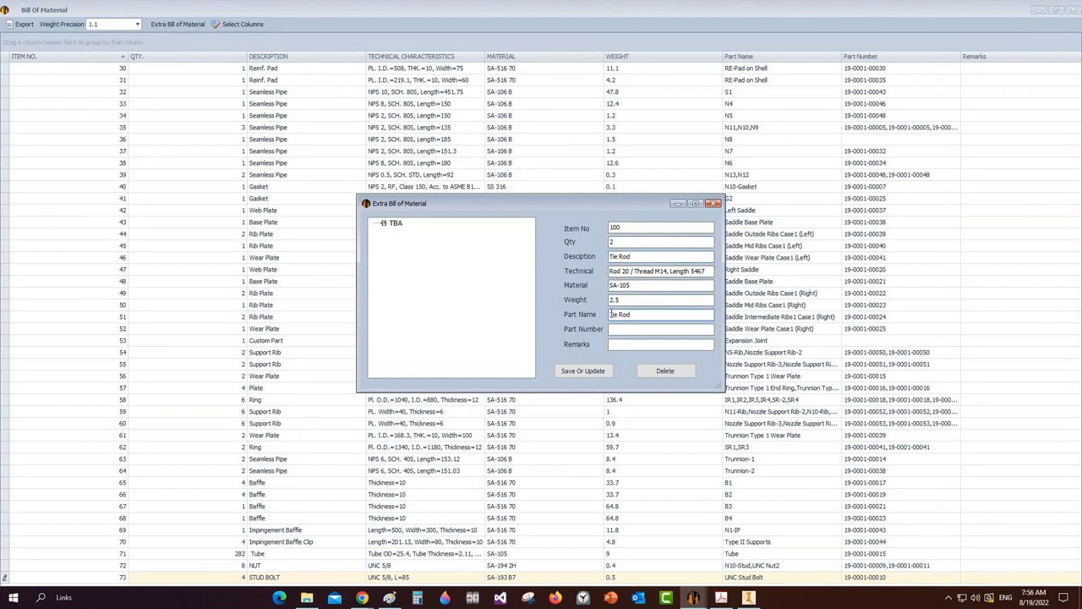
pyautogui.write('Short')
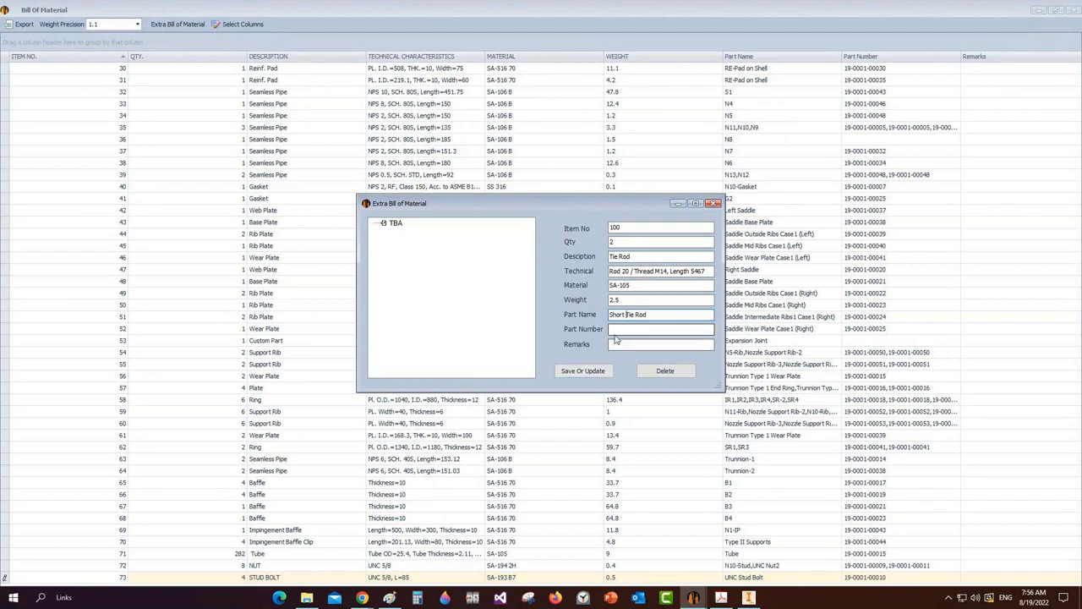
pyautogui.click(630, 331)
pyautogui.write('100')
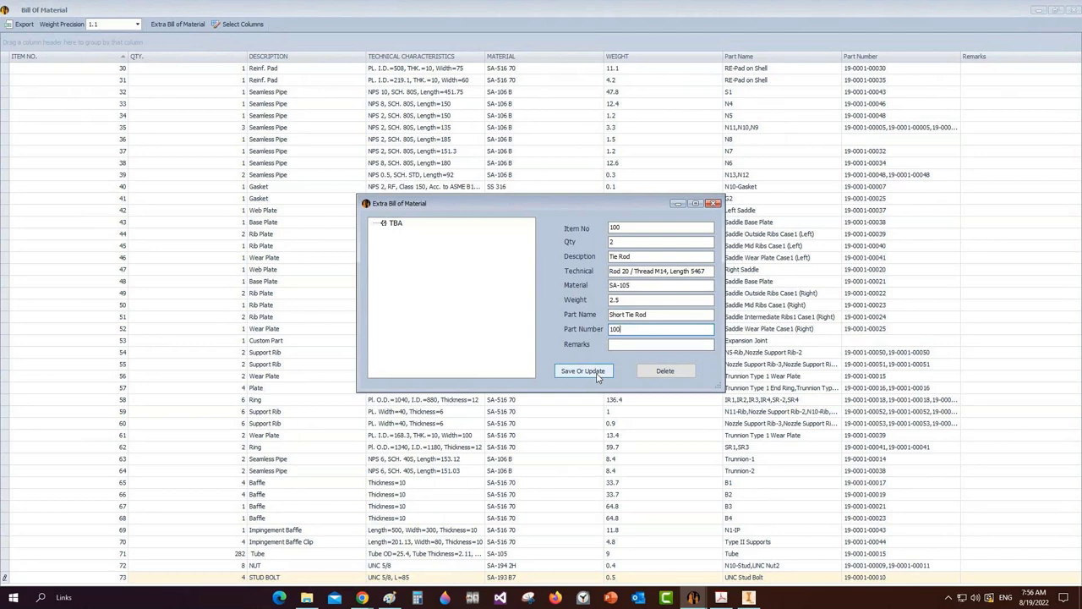
pyautogui.click(595, 372)
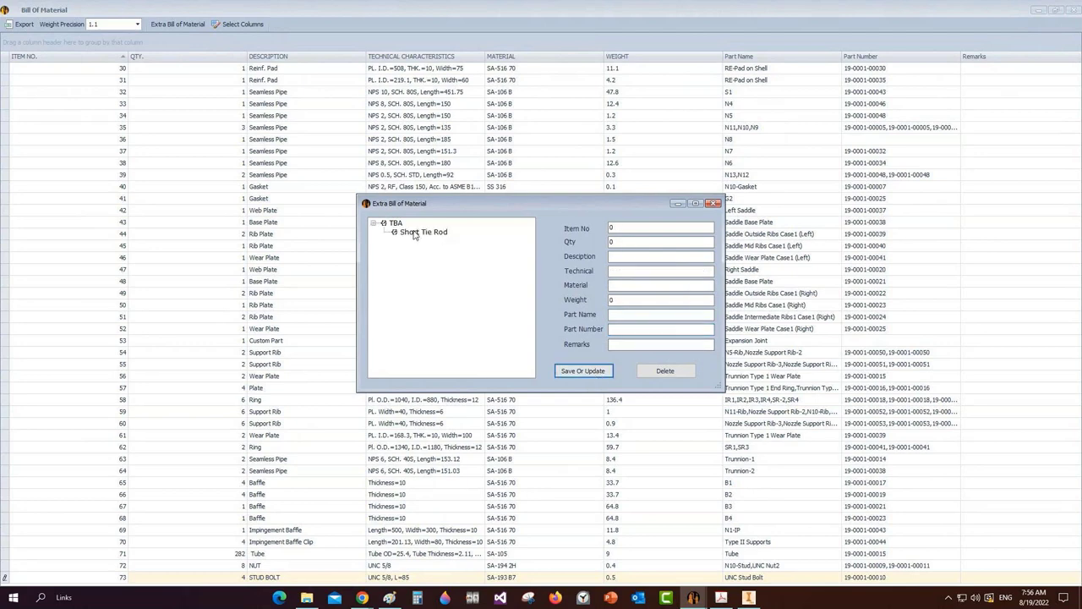
# Start a second extra item under TBA with item number 101, quantity 2 and description "Tie Rod"
pyautogui.click(420, 238)
pyautogui.click(397, 224)
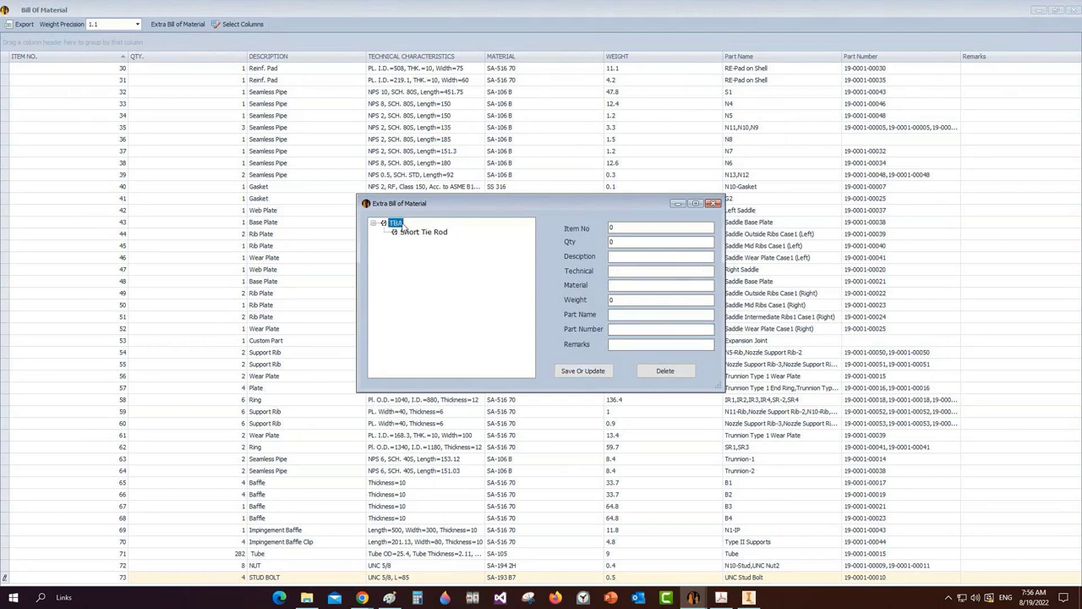
pyautogui.click(622, 230)
pyautogui.write('101')
pyautogui.press('Tab')
pyautogui.write('2')
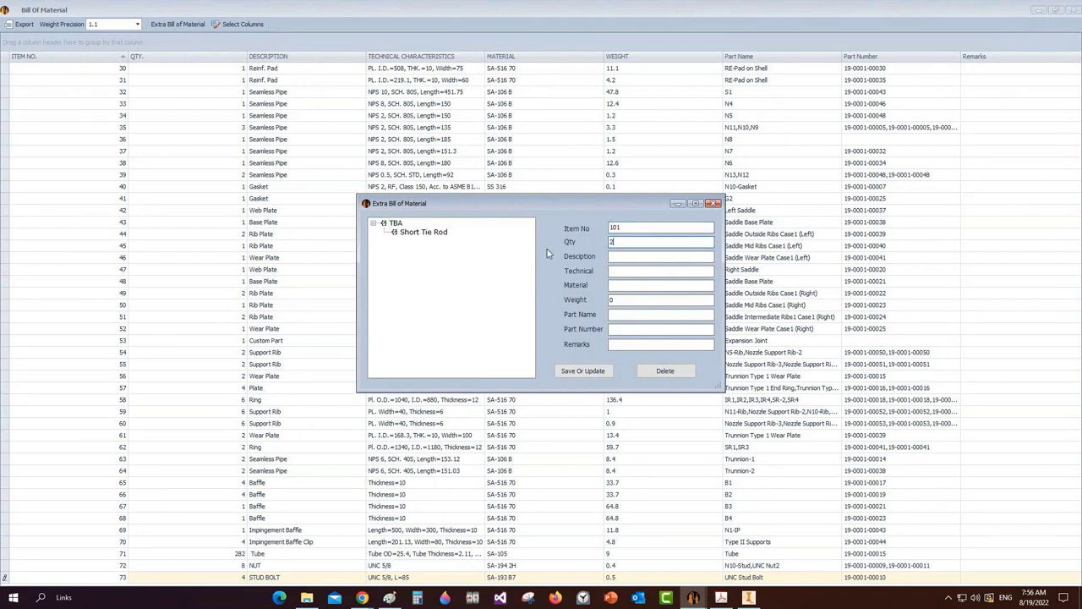
pyautogui.click(639, 259)
pyautogui.write('Tie Rod')
# Enter placeholder technical text "3213654", placeholder material "dsrgg" and a weight of 2.7 for item 101
pyautogui.click(624, 273)
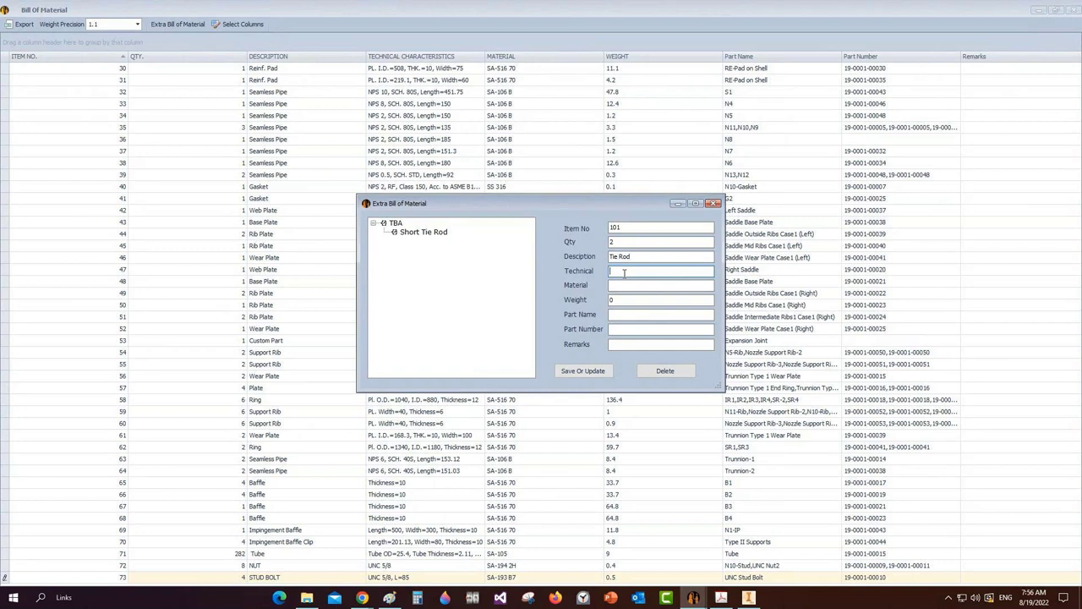
pyautogui.write('3213654')
pyautogui.click(684, 285)
pyautogui.write('dsrgg')
pyautogui.press('Tab')
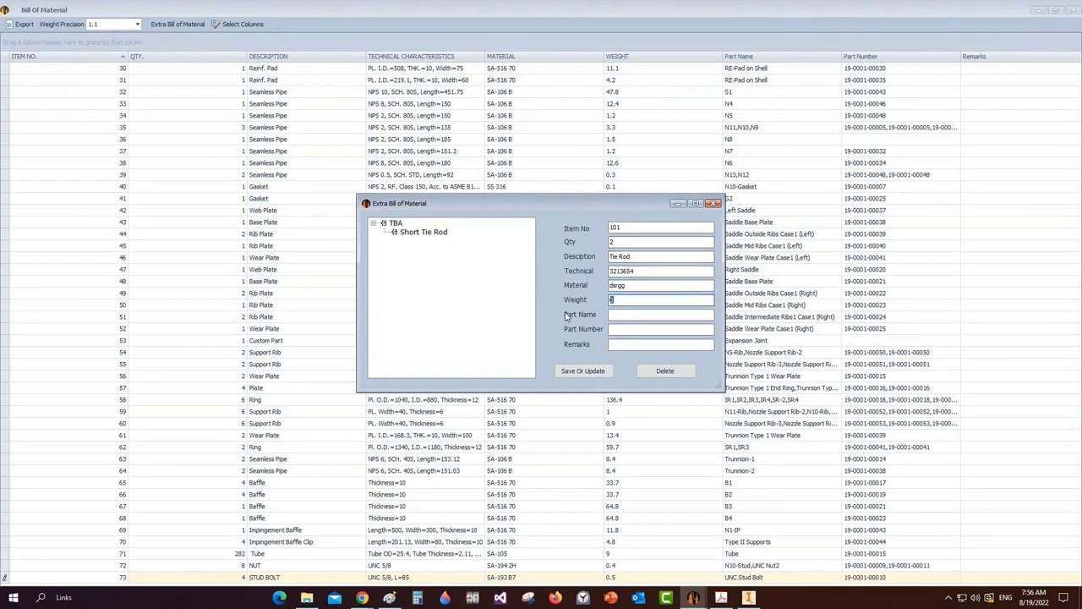
pyautogui.write('2.7')
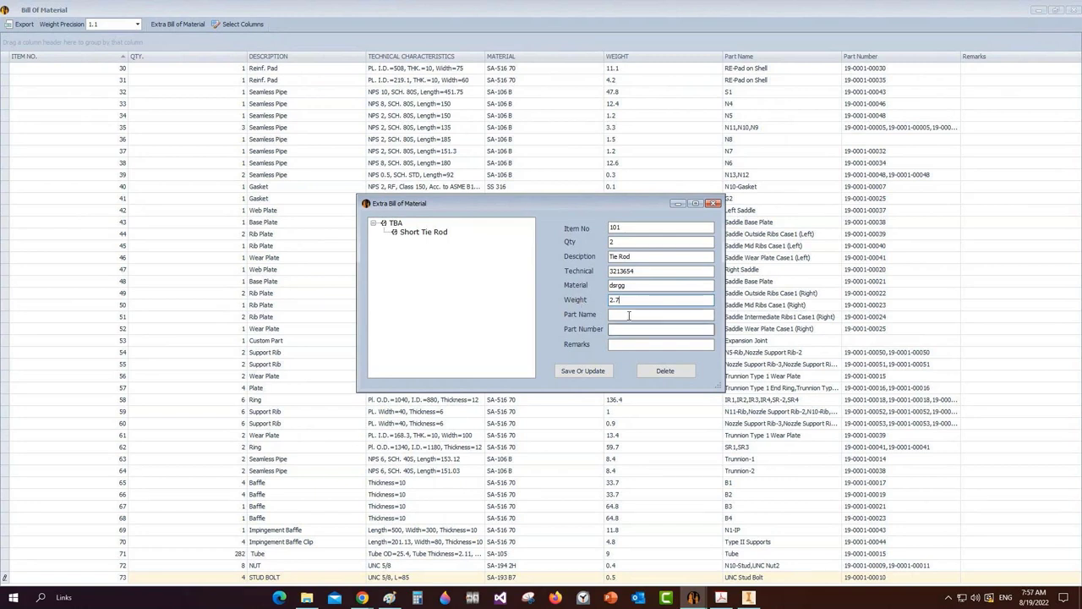
# Name item 101's part "Long Tie Rod" with part number 102 and save the item
pyautogui.click(629, 314)
pyautogui.write('Tie Rod')
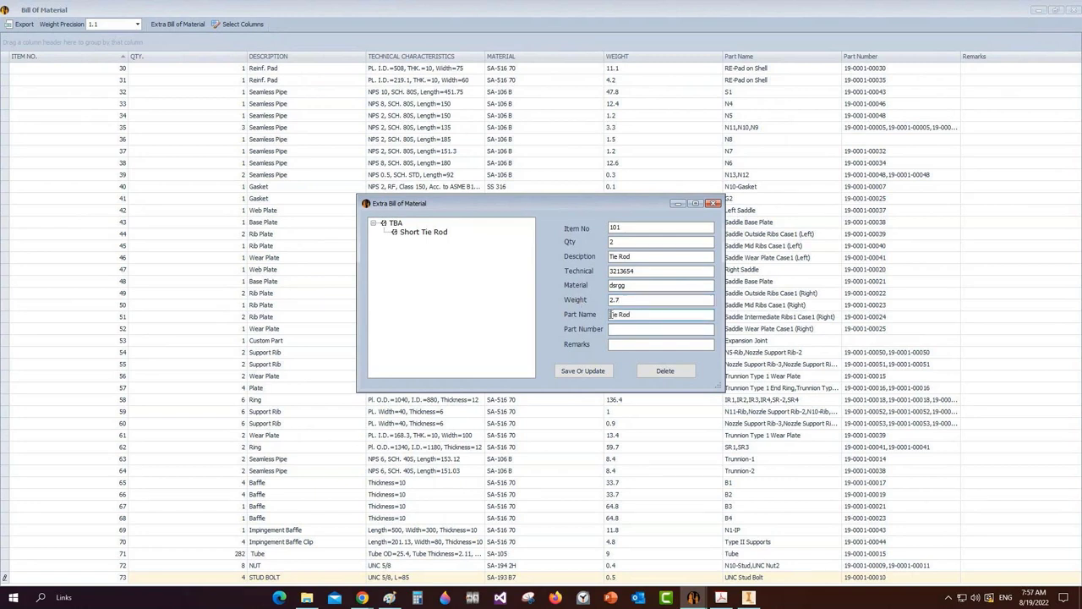
pyautogui.click(610, 315)
pyautogui.write('Long')
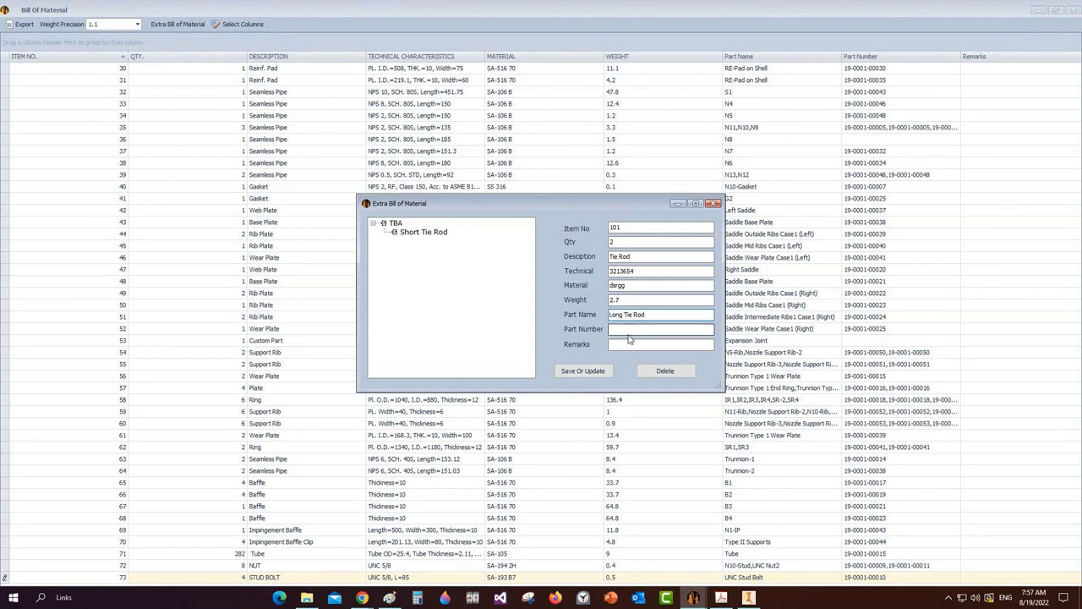
pyautogui.click(630, 330)
pyautogui.write('102')
pyautogui.click(582, 371)
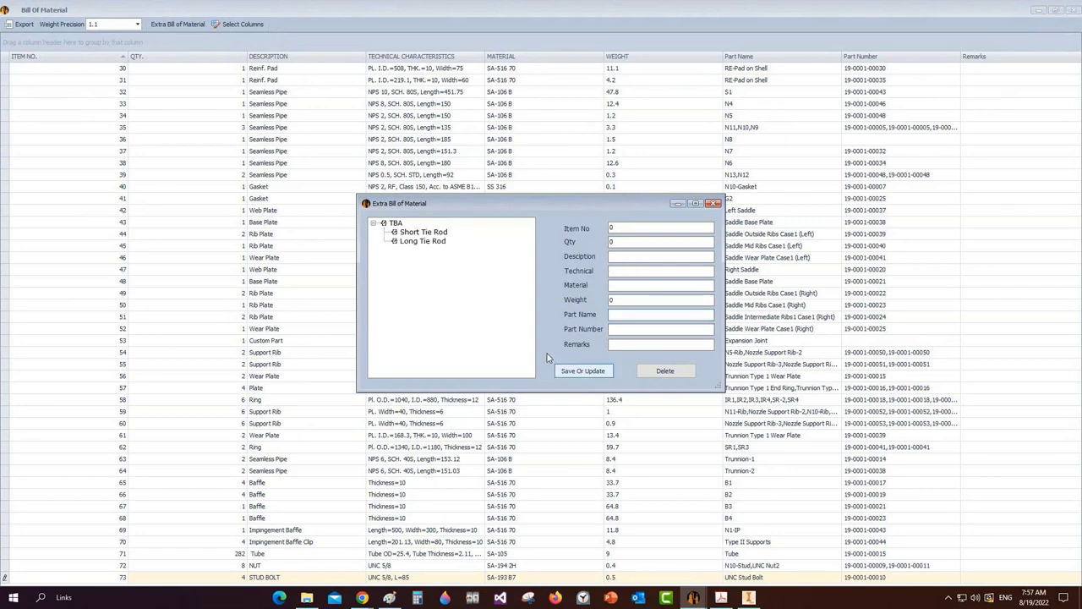
# Replace the Long Tie Rod's technical characteristics with "Rod 20 / Thread M14, Length 5750", based on the Short Tie Rod's text
pyautogui.click(427, 231)
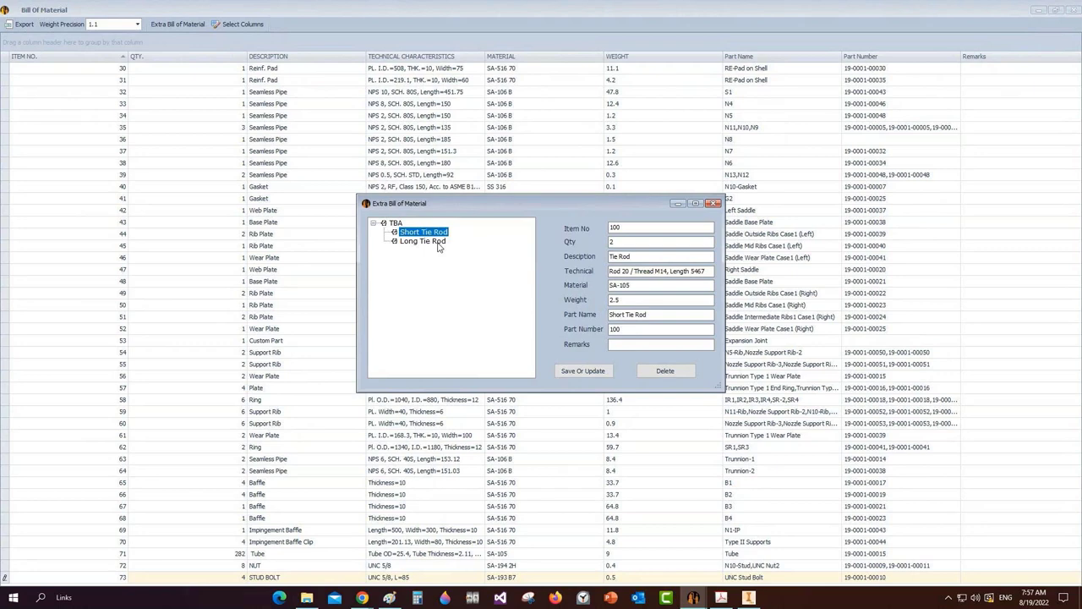
pyautogui.click(439, 241)
pyautogui.moveTo(705, 271); pyautogui.dragTo(595, 269)
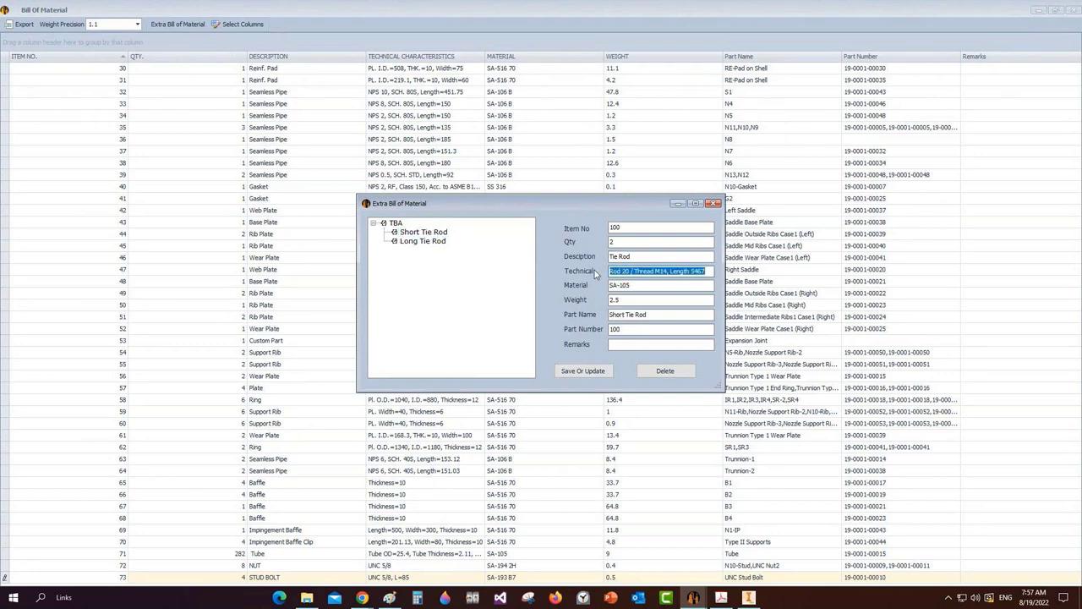
pyautogui.click(422, 242)
pyautogui.moveTo(636, 271); pyautogui.dragTo(539, 270)
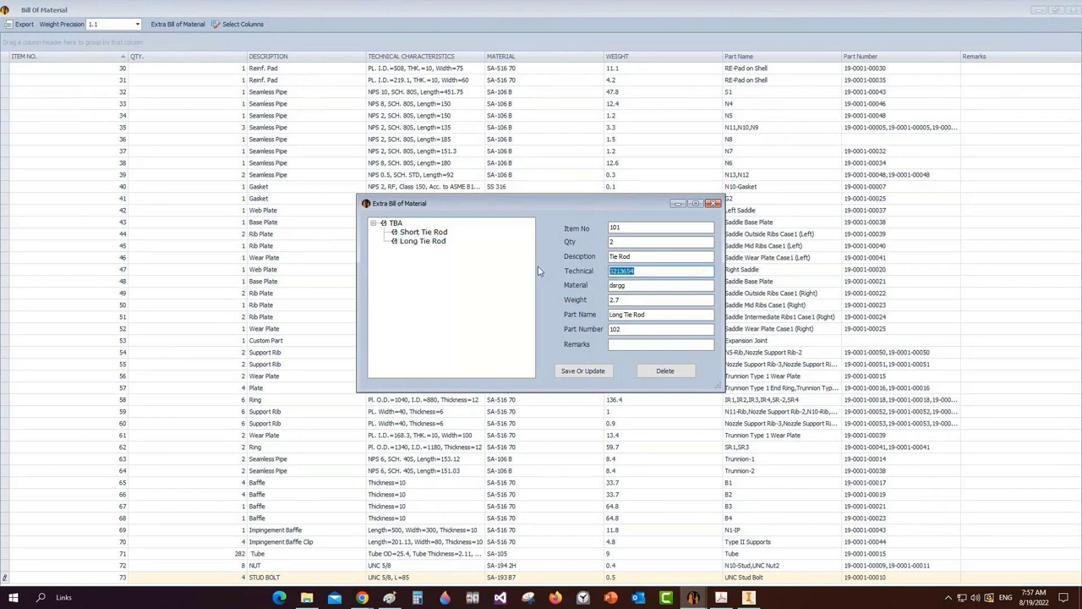
pyautogui.write('Rod 20 / Thread M14, Length 500')
pyautogui.write('750')
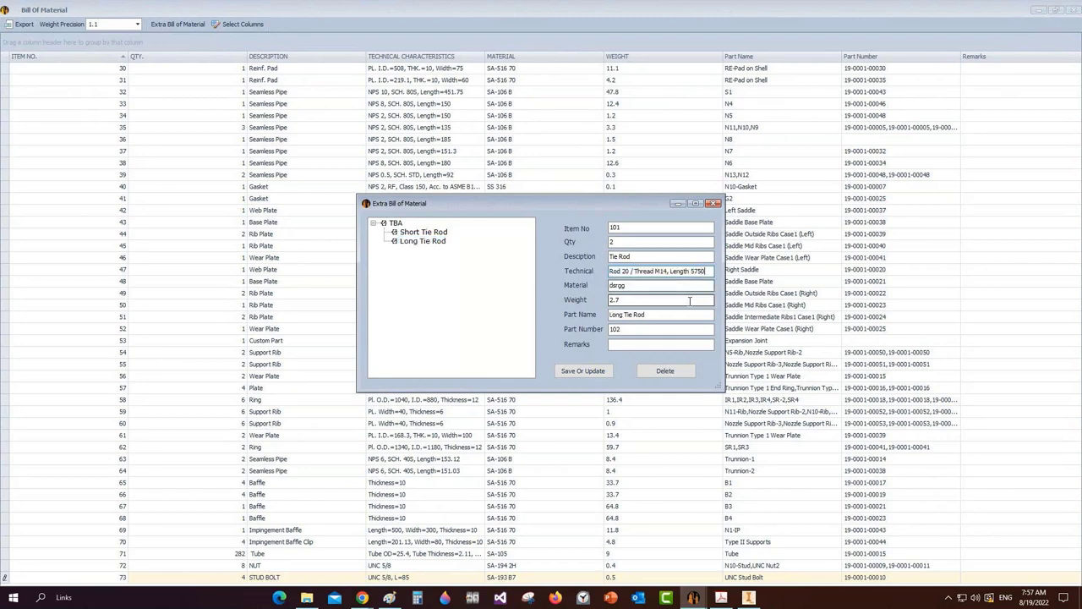
# Set the Long Tie Rod's material to SA-105 and save the updated item
pyautogui.click(647, 286)
pyautogui.moveTo(647, 286); pyautogui.dragTo(593, 289)
pyautogui.write('SA-1')
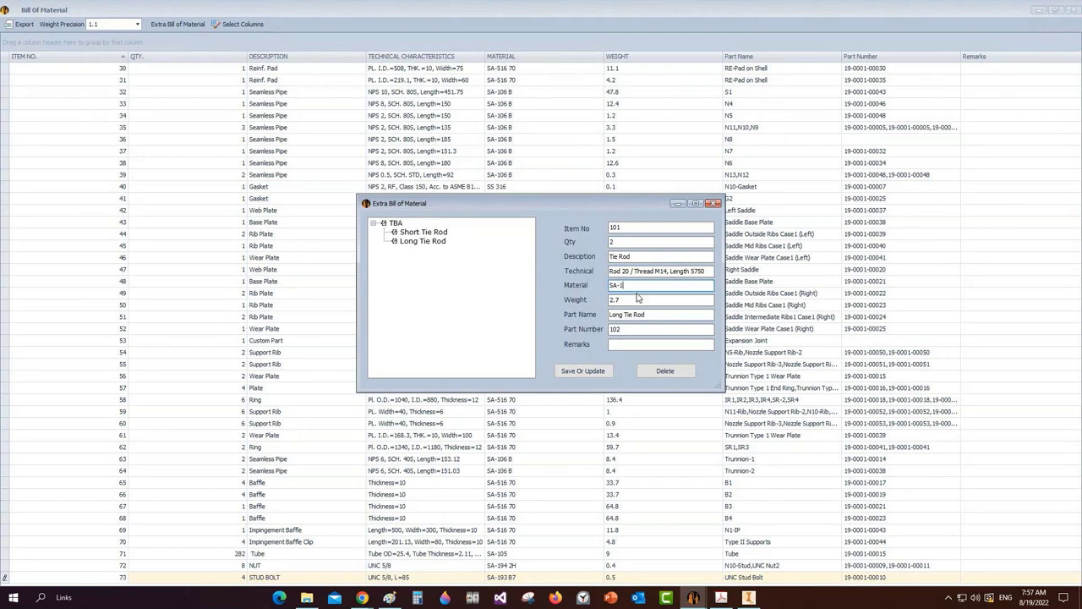
pyautogui.write('05')
pyautogui.click(583, 372)
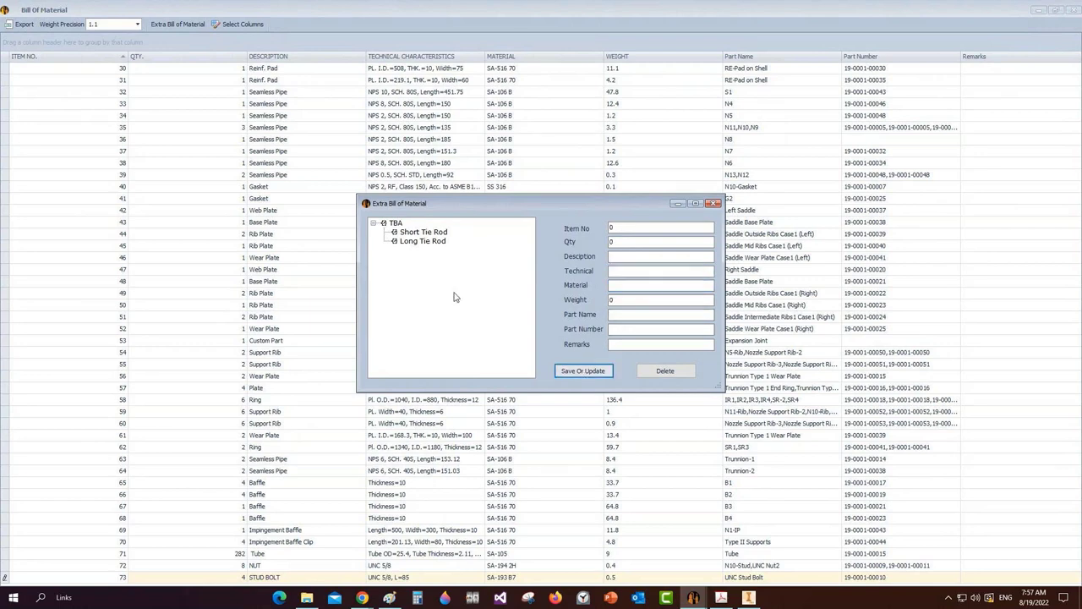
# Close the extra item form and review both tie rod rows at the end of the bill of materials
pyautogui.click(714, 203)
pyautogui.moveTo(1080, 151); pyautogui.dragTo(1080, 379)
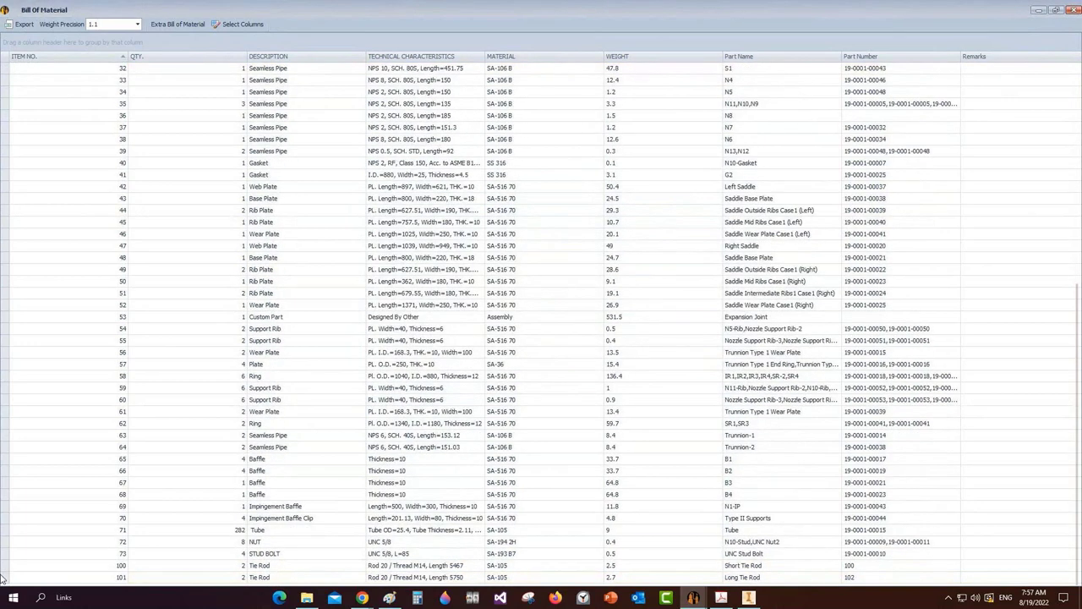
pyautogui.click(272, 569)
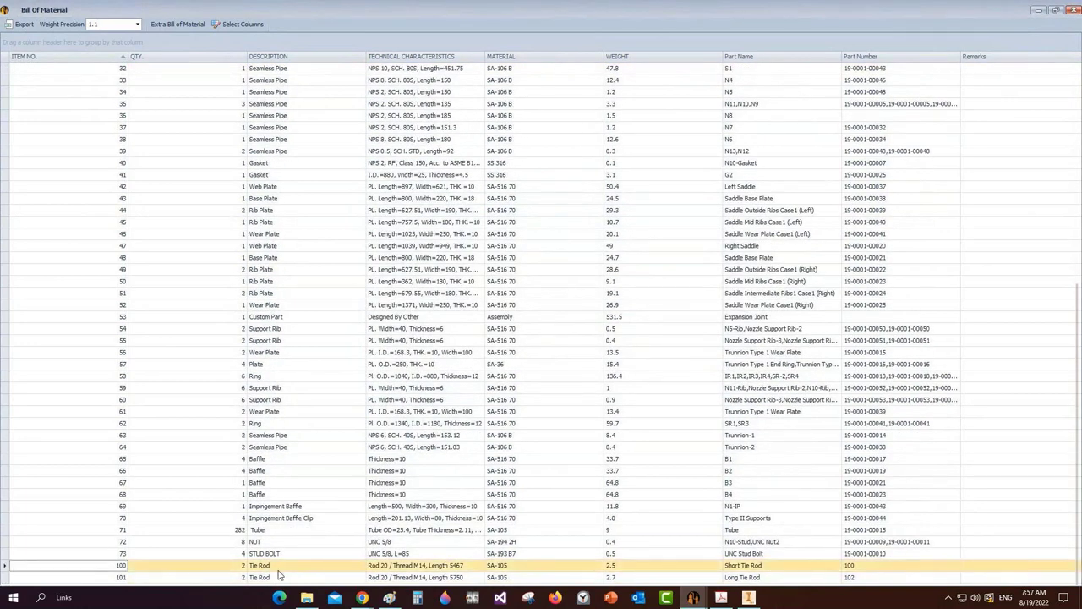
pyautogui.click(250, 577)
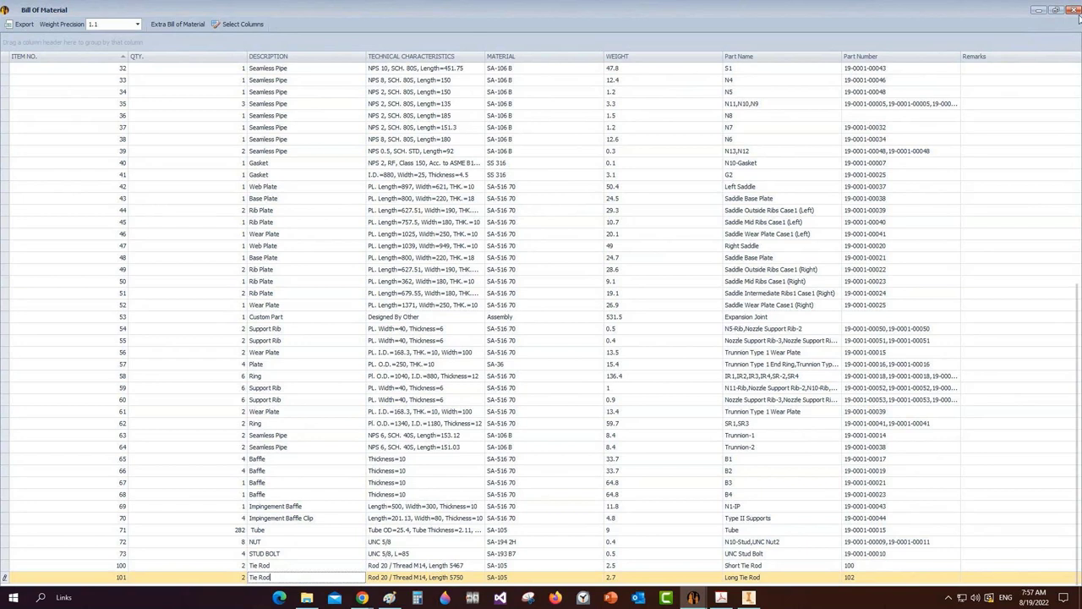
pyautogui.click(107, 565)
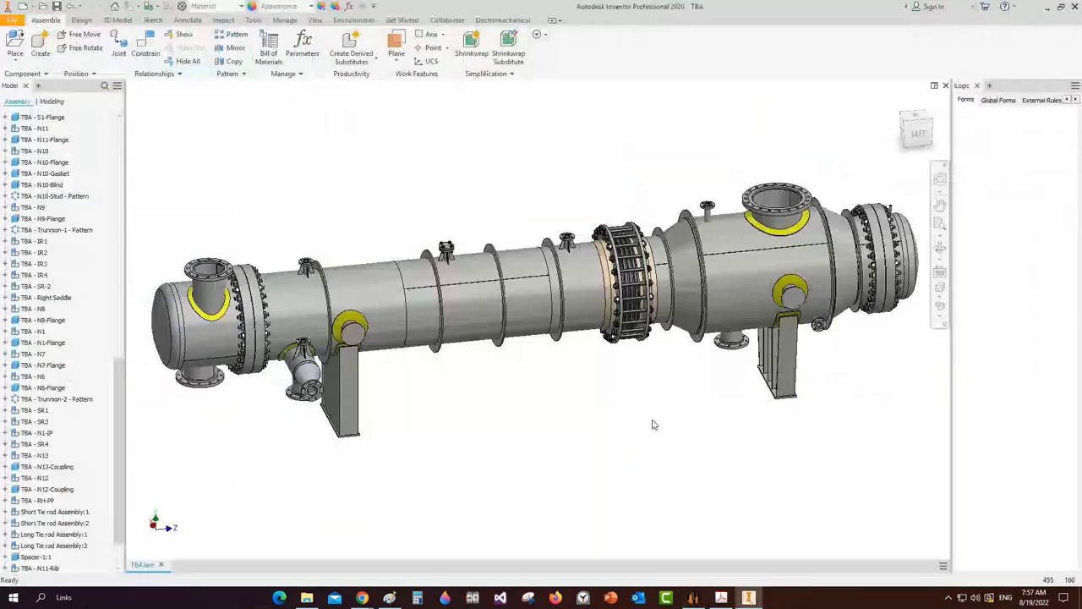
# In Autodesk Inventor, open the Short Tie rod Assembly and check the BOM part number in the Short Tie Rod's Tie Rod form
pyautogui.click(313, 21)
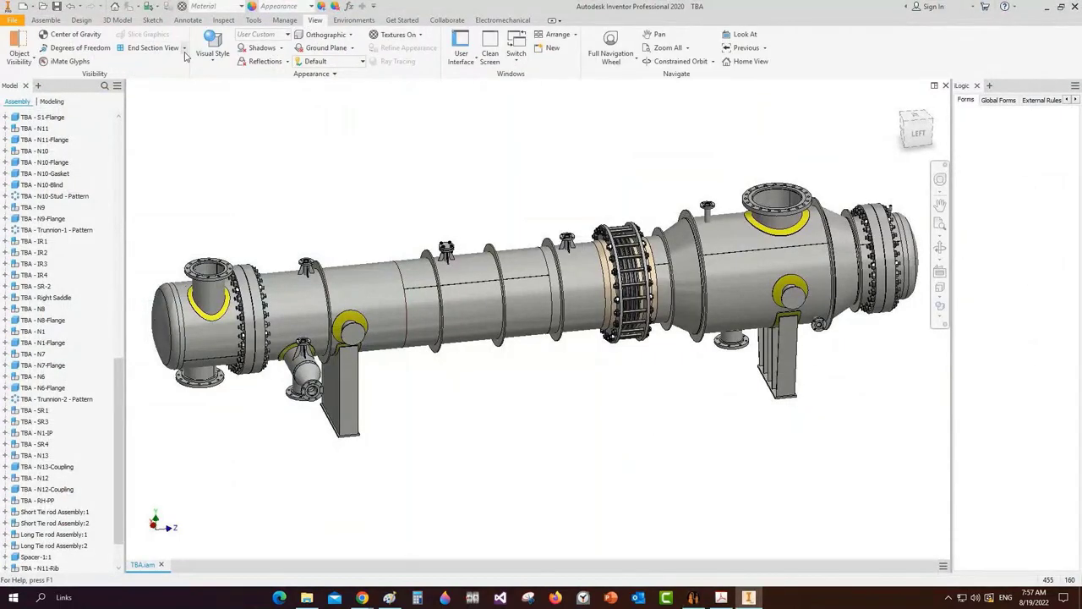
pyautogui.rightClick(59, 519)
pyautogui.click(76, 203)
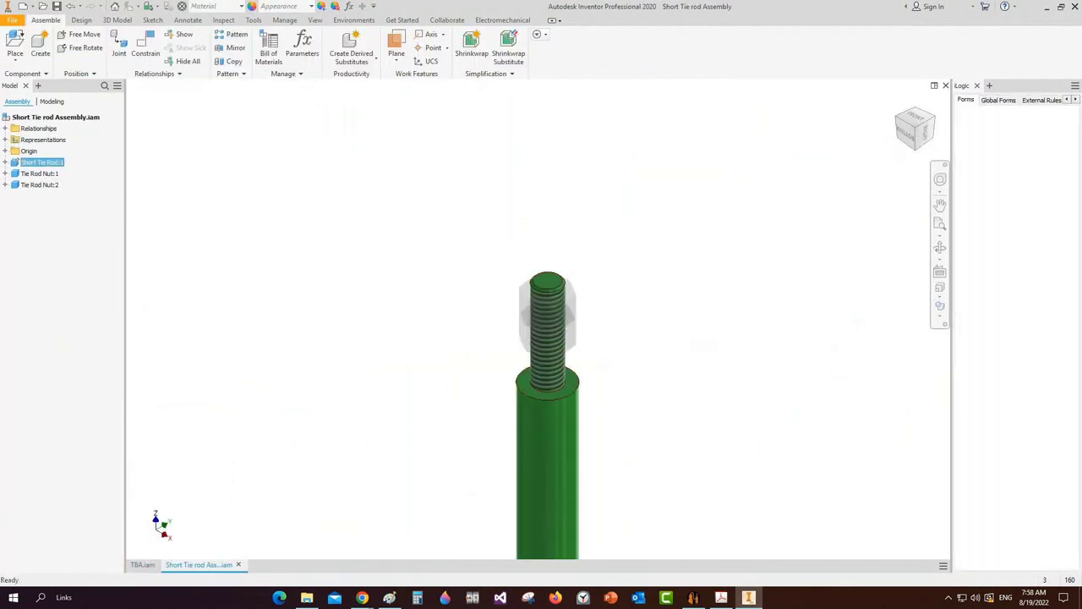
pyautogui.doubleClick(16, 161)
pyautogui.click(998, 120)
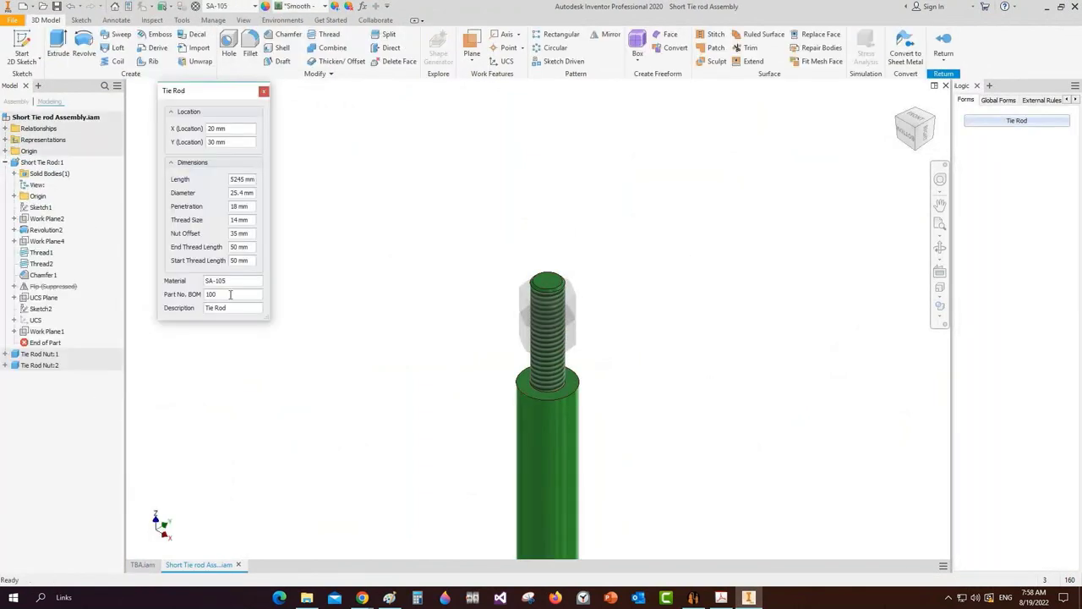
pyautogui.doubleClick(211, 294)
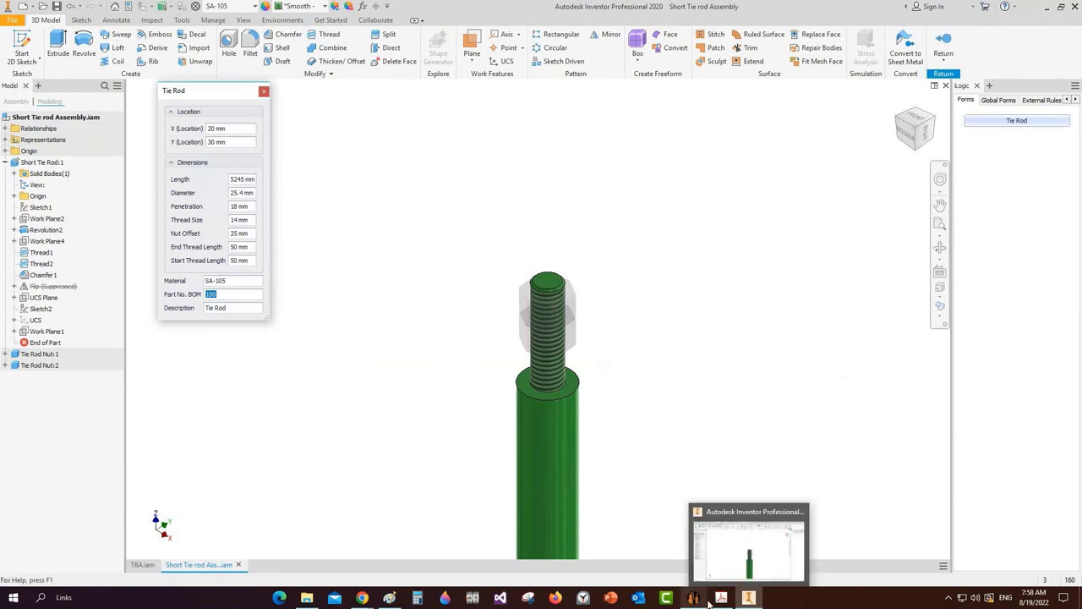
# Switch to the Bill Of Material window, compare the tie rod rows' part numbers with the Tie Rod form, and close the window
pyautogui.click(701, 546)
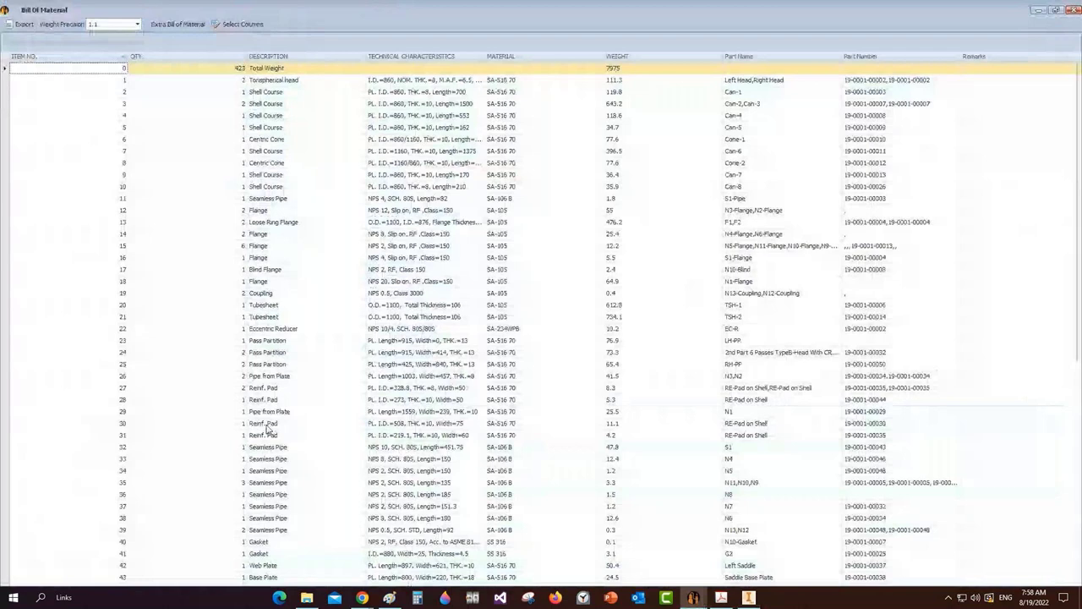
pyautogui.scroll(-9, 196, 491)
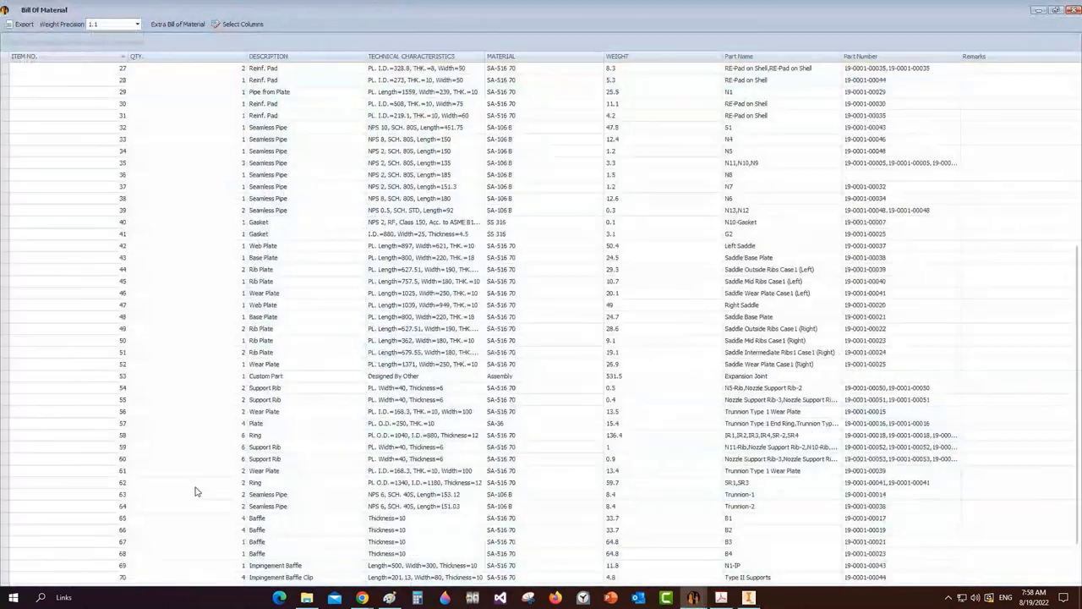
pyautogui.scroll(-2, 195, 491)
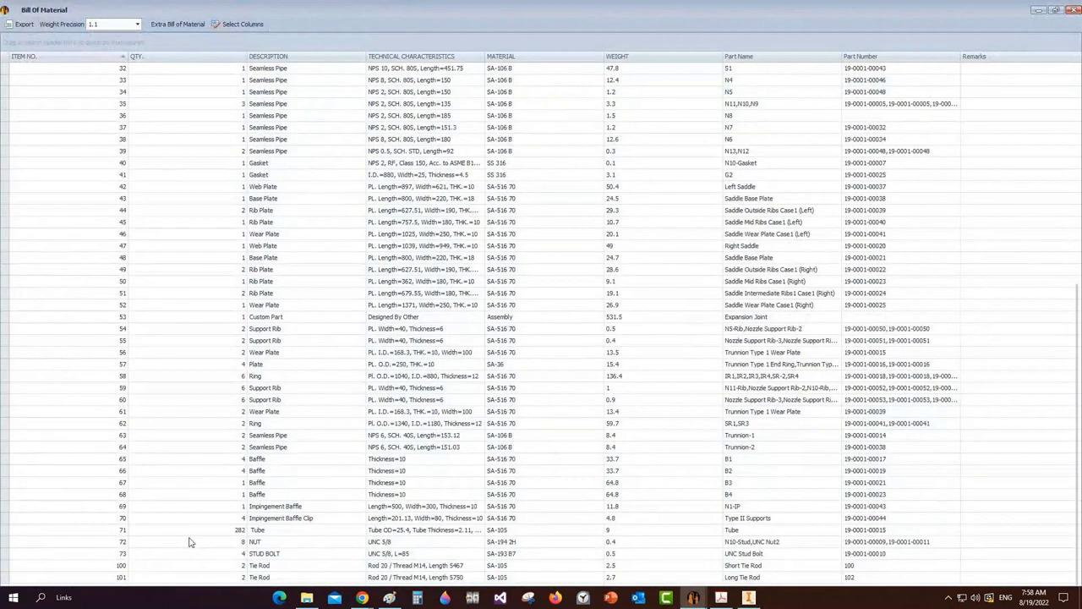
pyautogui.click(697, 570)
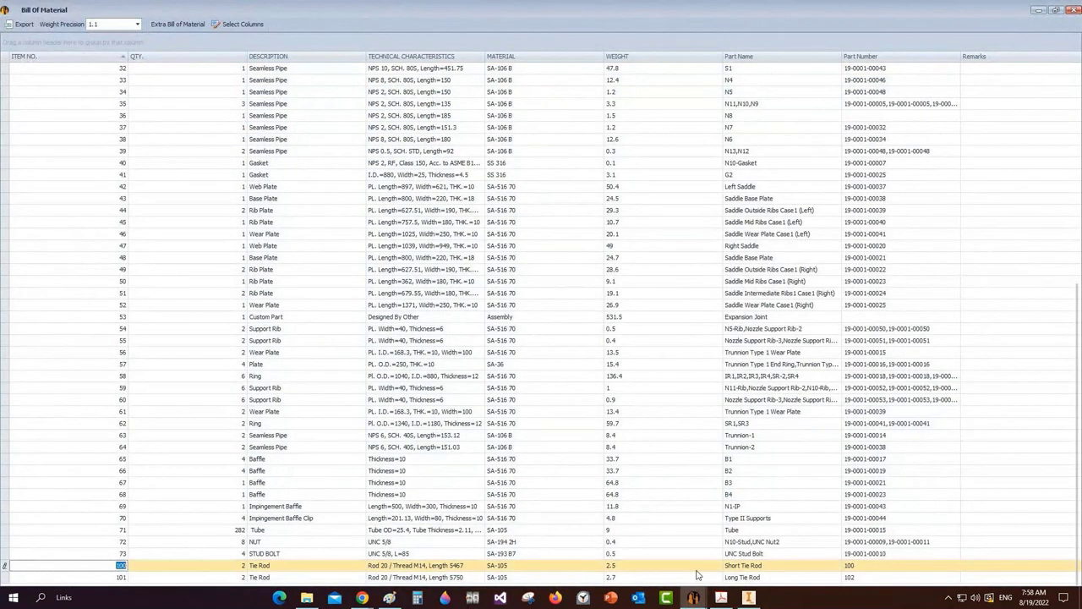
pyautogui.click(1072, 10)
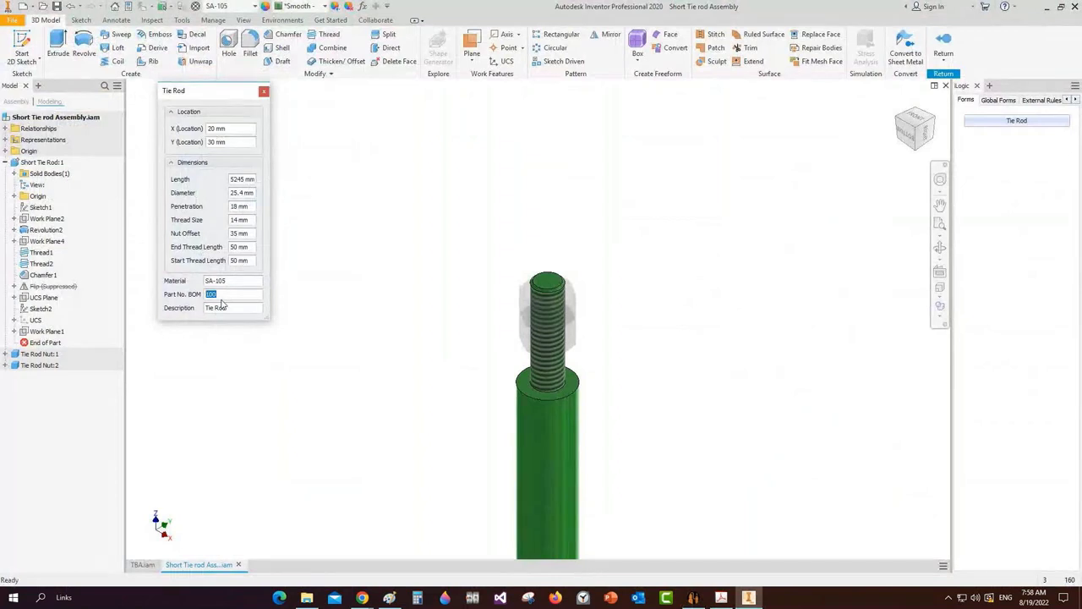
# Close the Tie Rod form, finish editing the Short Tie Rod, and close the Short Tie rod Assembly to return to TBA.iam
pyautogui.click(263, 91)
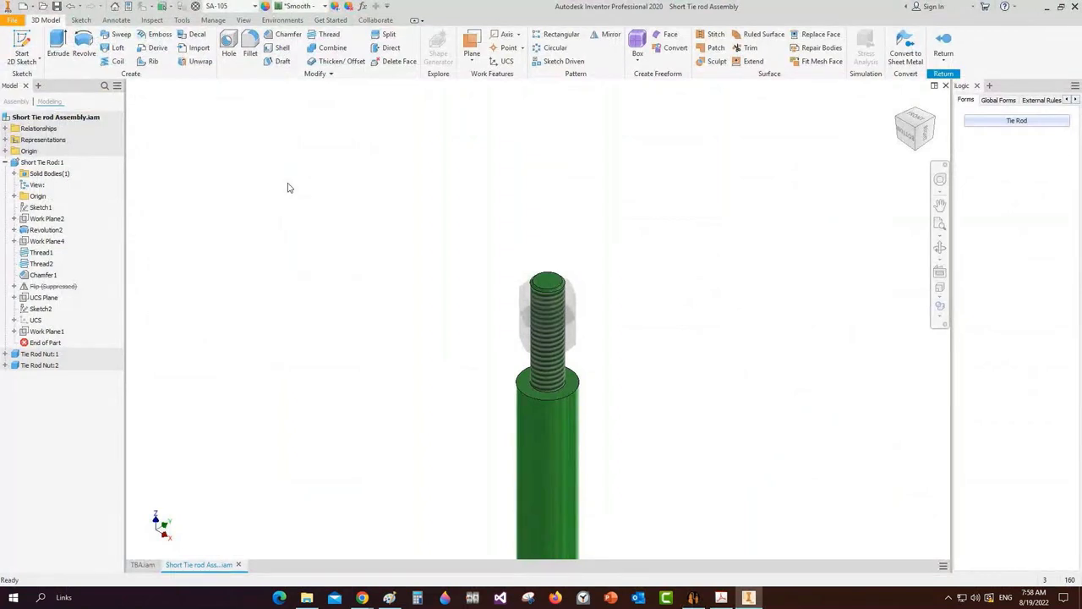
pyautogui.hotkey('ctrl', 'Return')
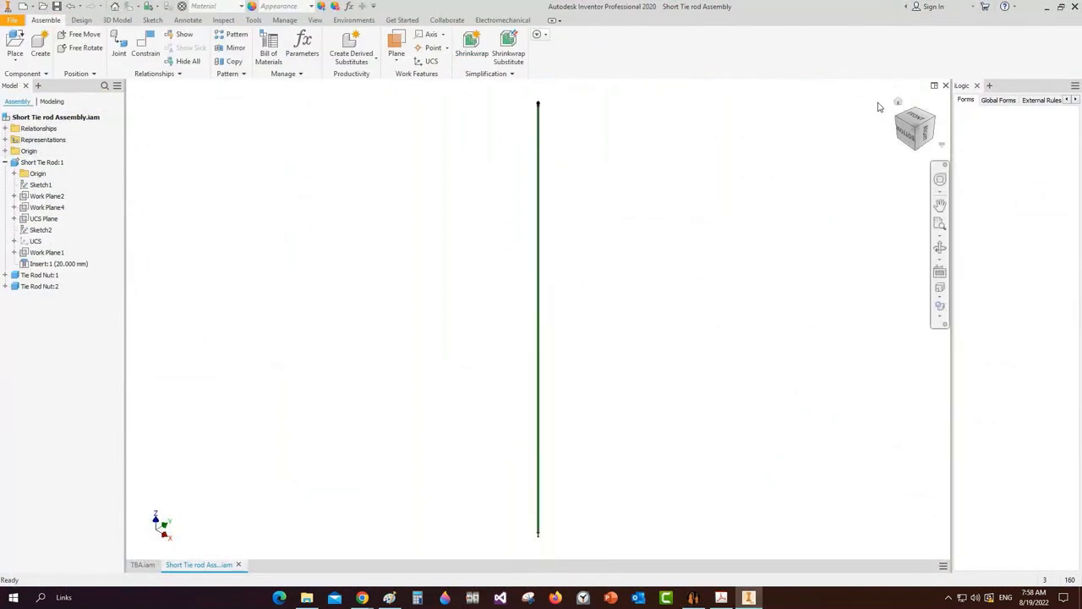
pyautogui.click(945, 87)
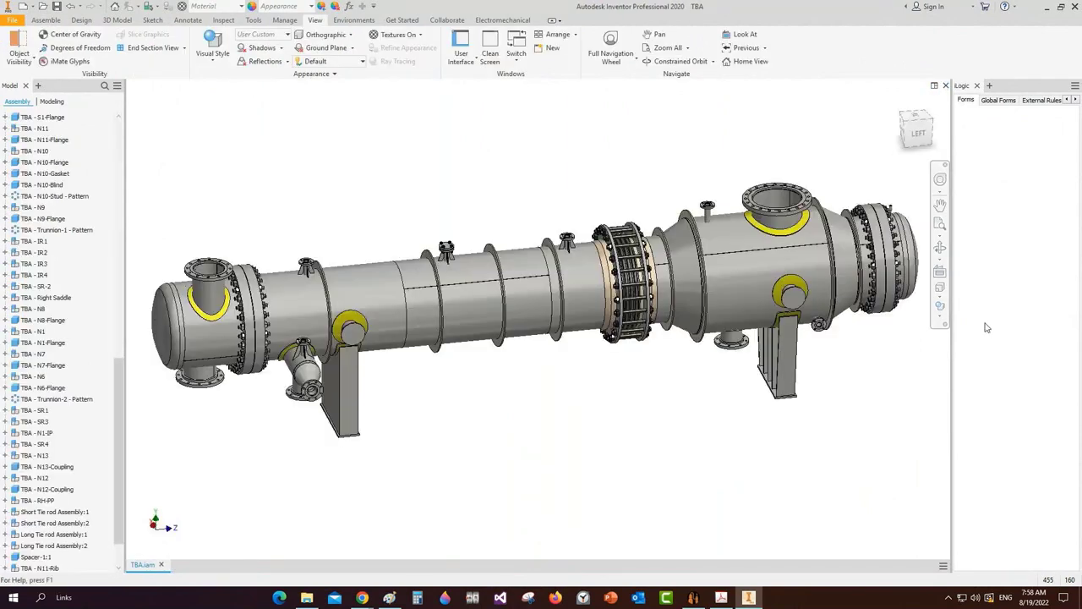
# Show the heat exchanger in perspective projection on a clean screen, with shadows and reflections enabled
pyautogui.click(939, 296)
pyautogui.click(888, 317)
pyautogui.click(494, 50)
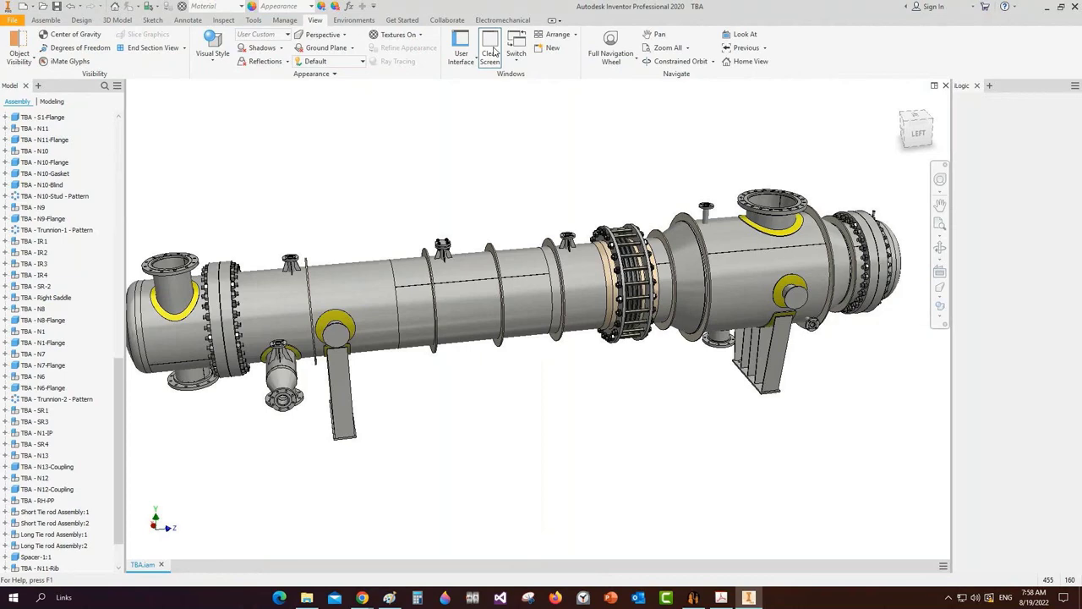
pyautogui.click(491, 53)
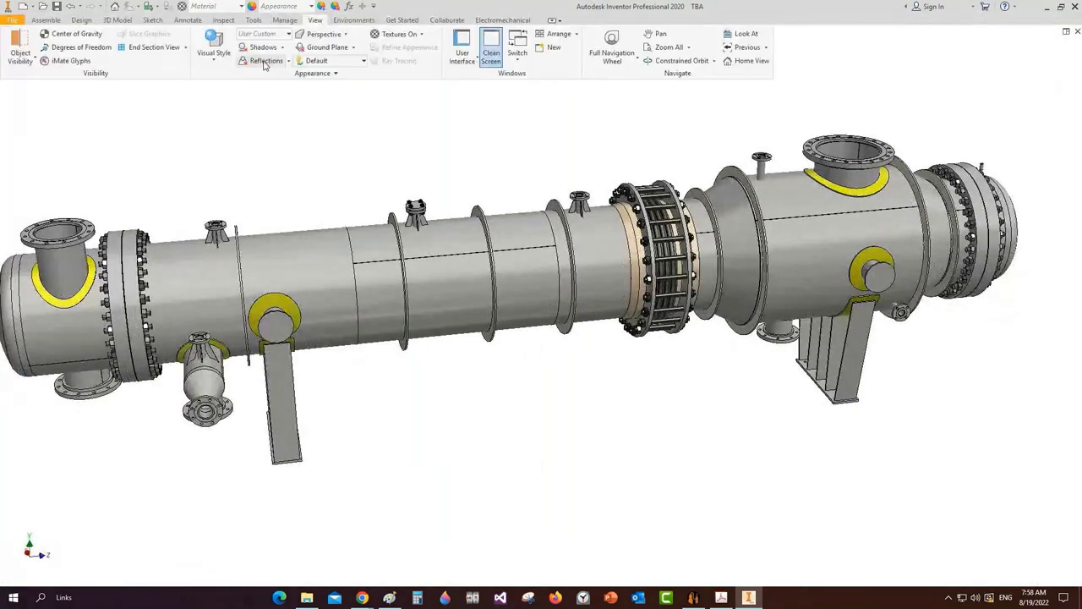
pyautogui.click(264, 49)
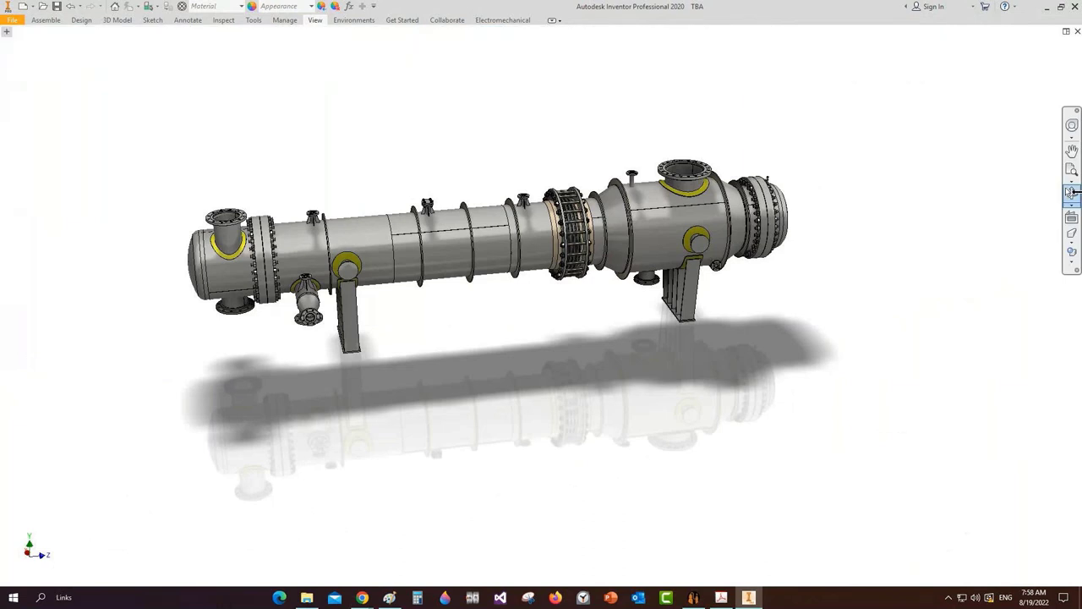
# Apply a brighter image-based lighting style to the heat exchanger view
pyautogui.click(1071, 193)
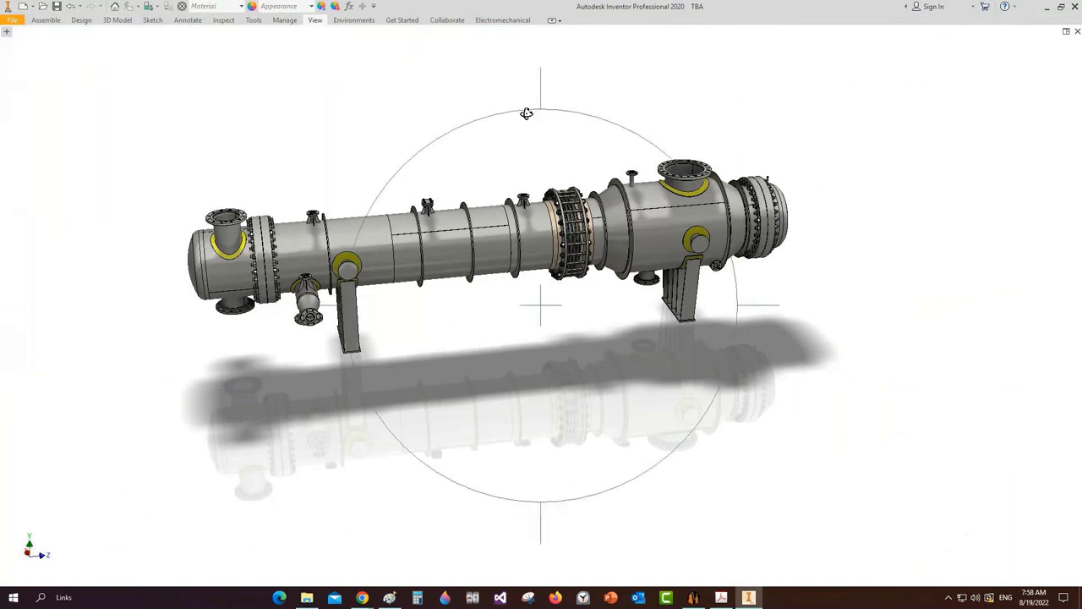
pyautogui.moveTo(526, 114); pyautogui.dragTo(475, 274)
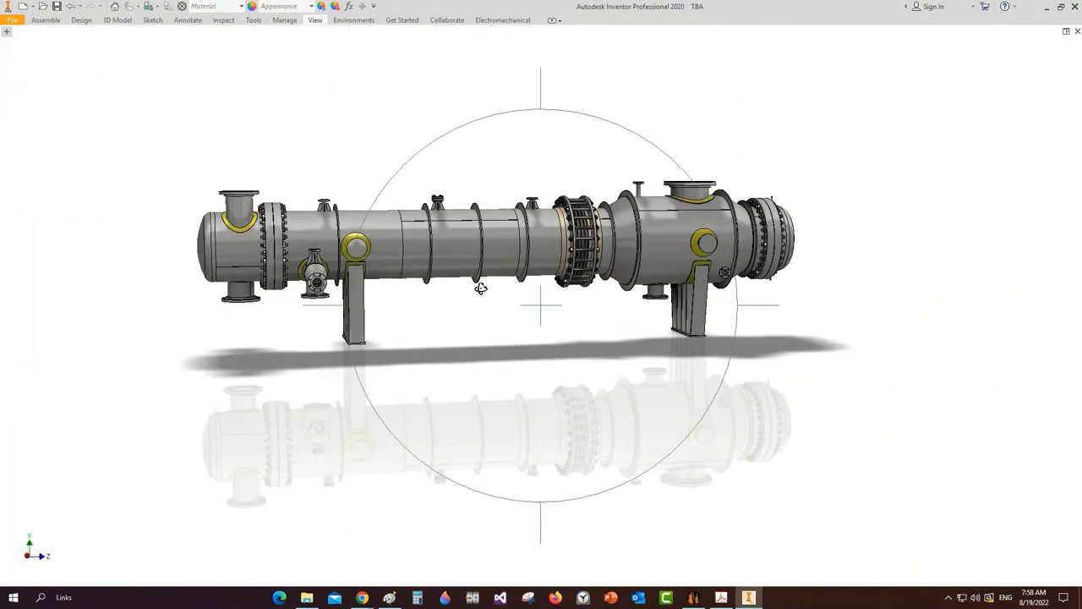
pyautogui.press('Escape')
pyautogui.press('F3')
pyautogui.moveTo(378, 56); pyautogui.dragTo(378, 96)
pyautogui.click(320, 22)
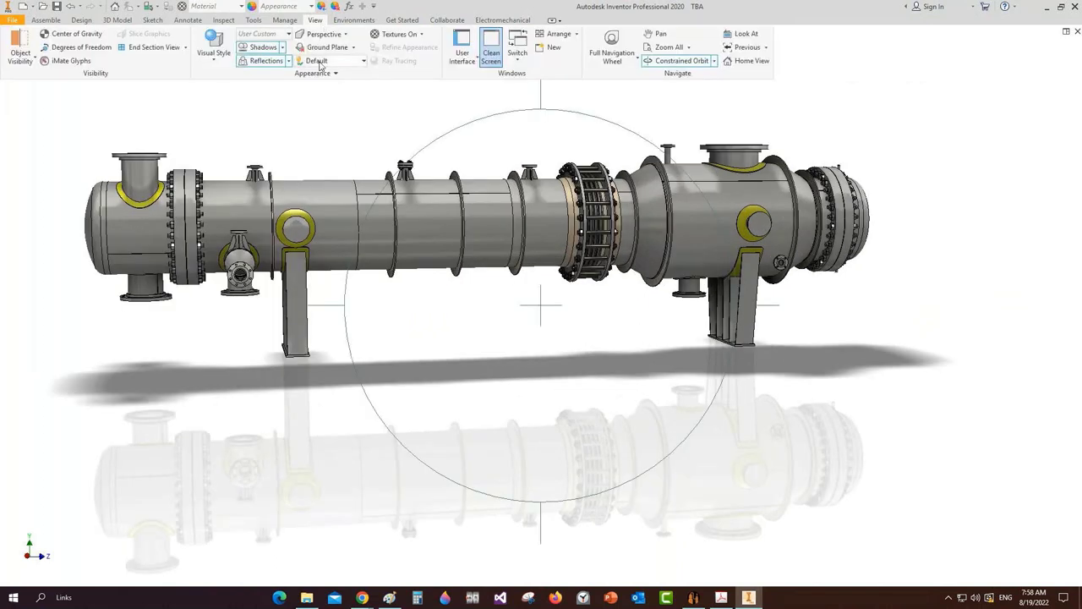
pyautogui.click(321, 61)
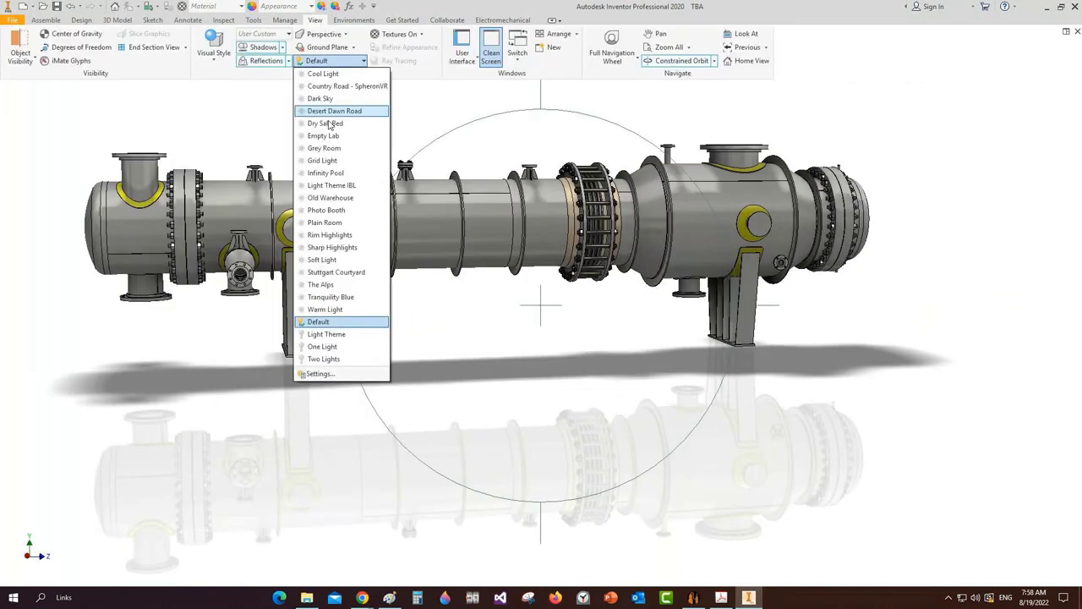
pyautogui.click(327, 334)
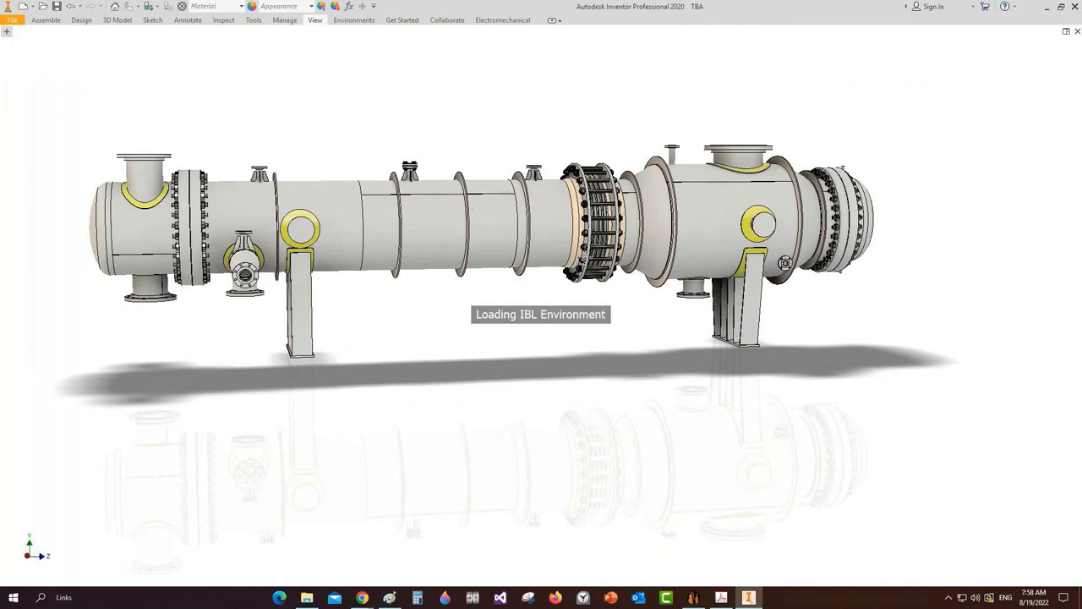
# Examine the finished heat exchanger from the side and from an angled view towards its front head
pyautogui.moveTo(537, 237); pyautogui.dragTo(611, 292, button='middle')
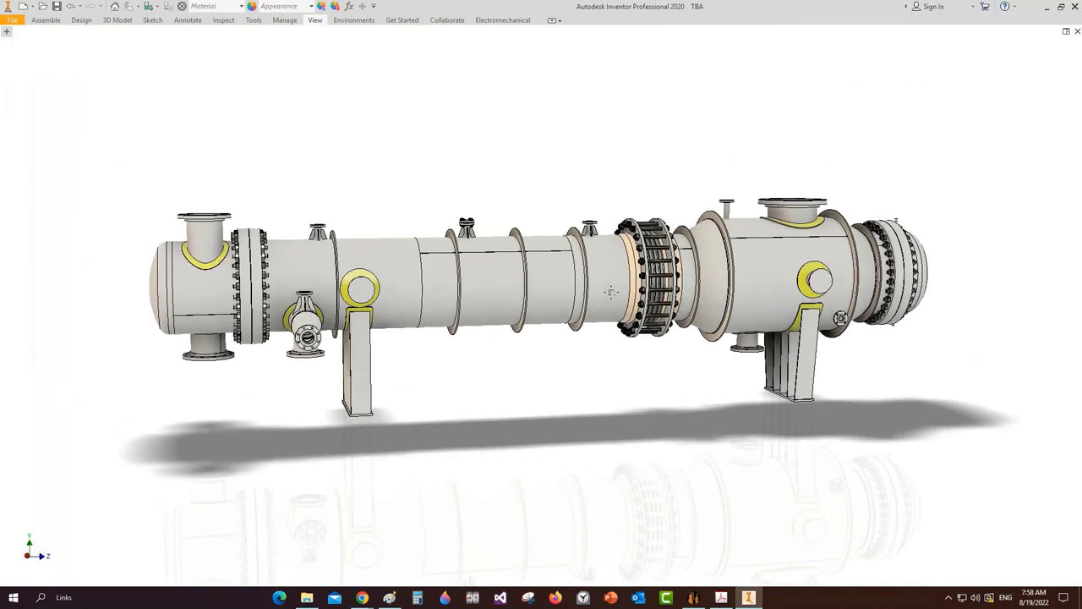
pyautogui.click(1070, 196)
pyautogui.moveTo(537, 94); pyautogui.dragTo(539, 110)
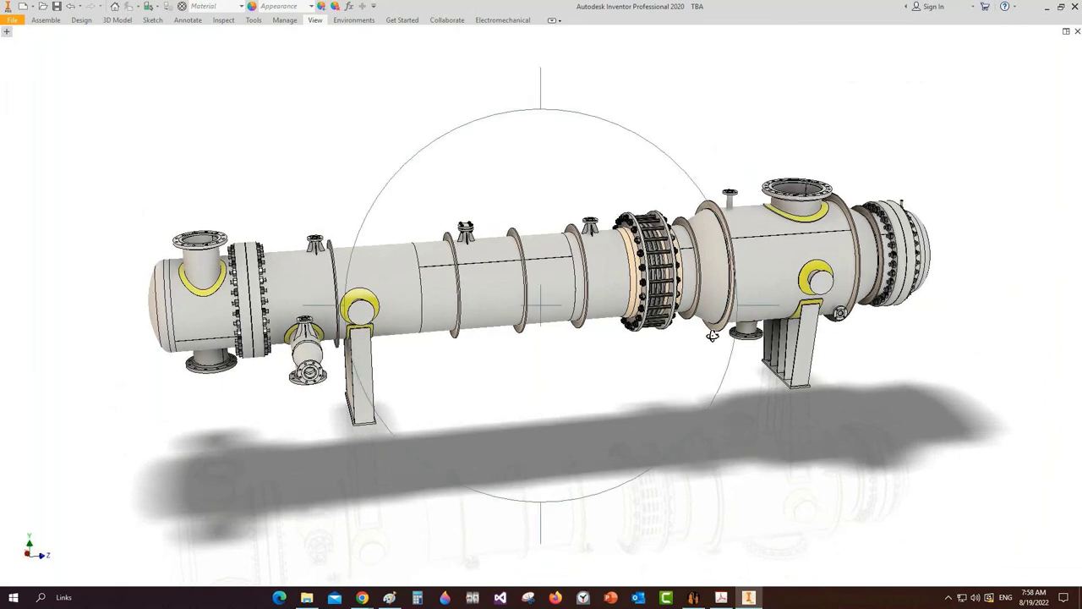
pyautogui.moveTo(712, 336); pyautogui.dragTo(979, 355)
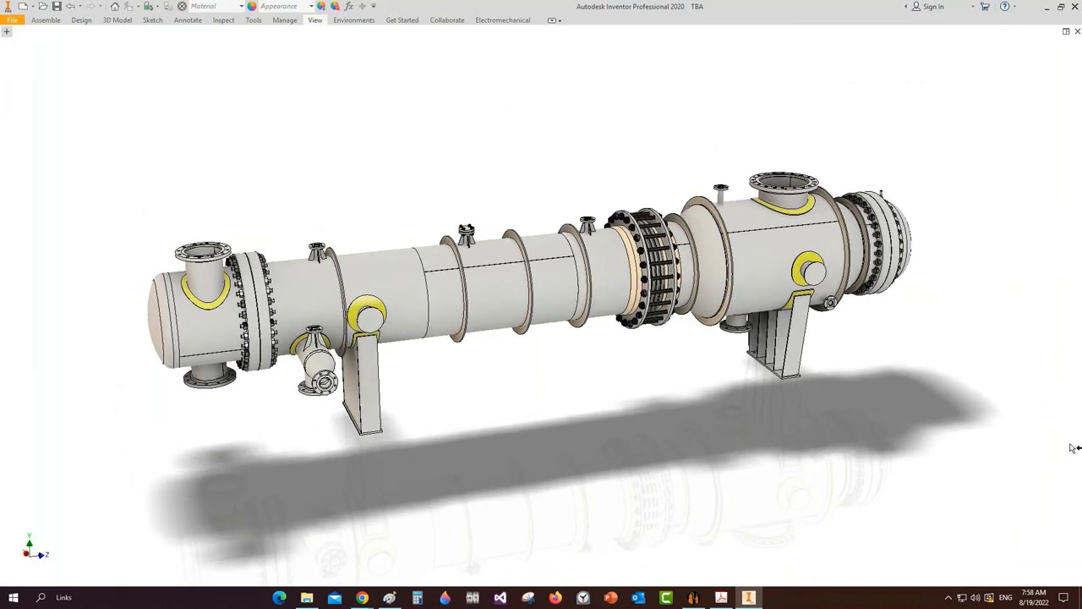
pyautogui.moveTo(1081, 364); pyautogui.dragTo(1081, 363)
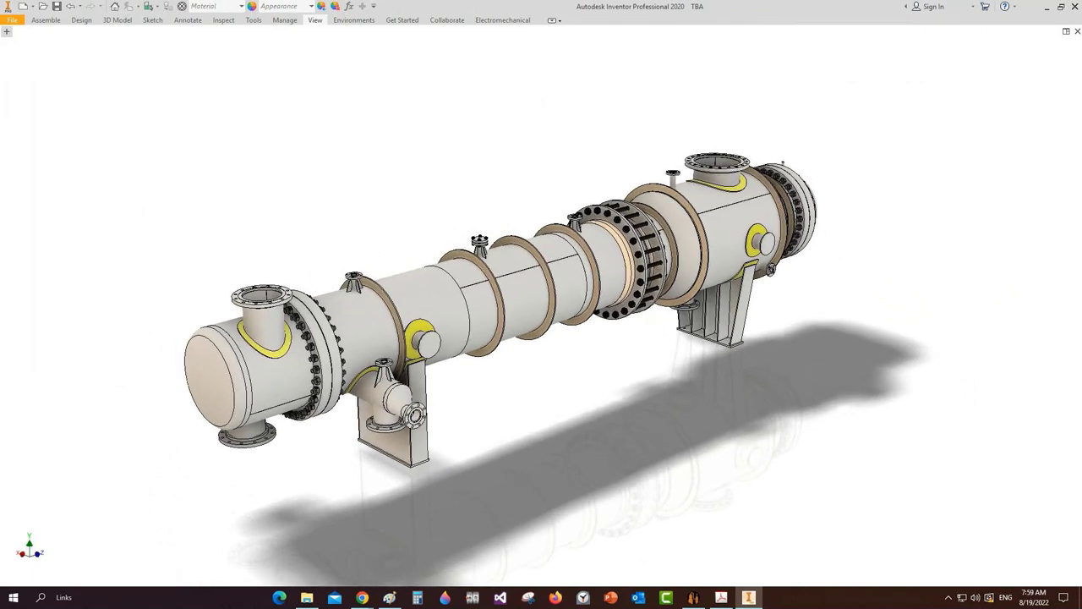